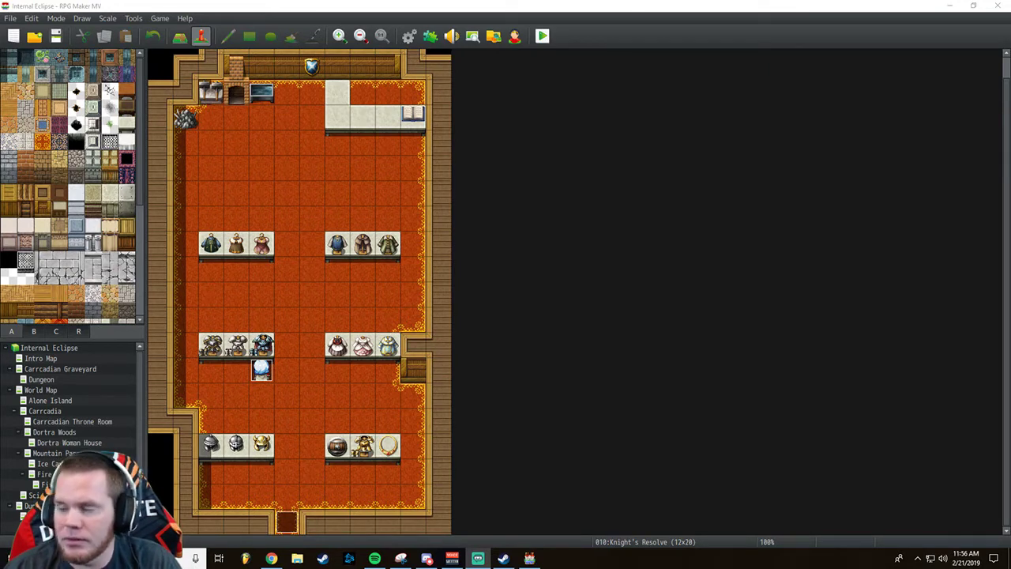
Switch to RPG Maker MV and open the Dune map from the project's map list.
key("alt+Tab")
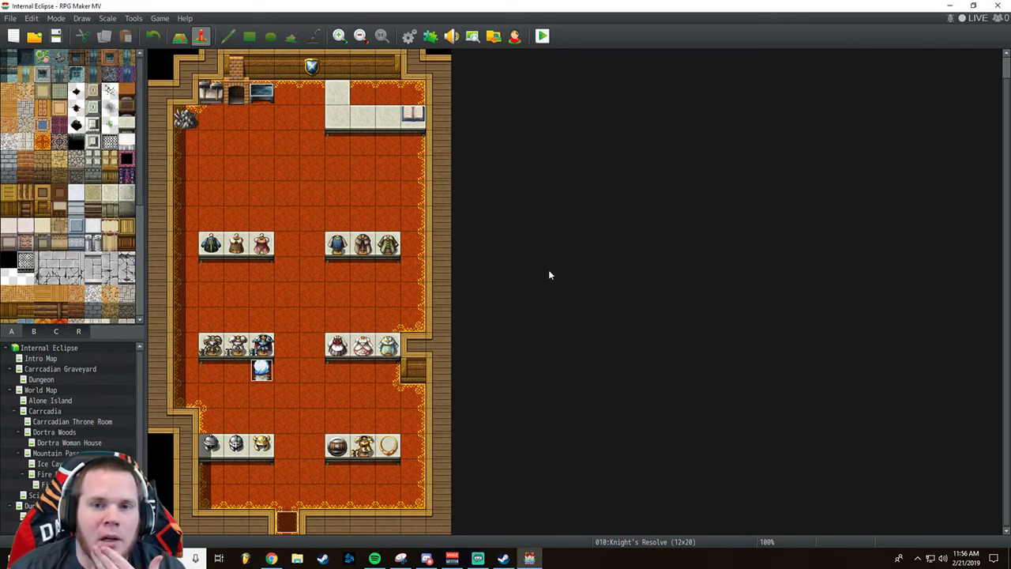
scroll(71, 421, "down", 3)
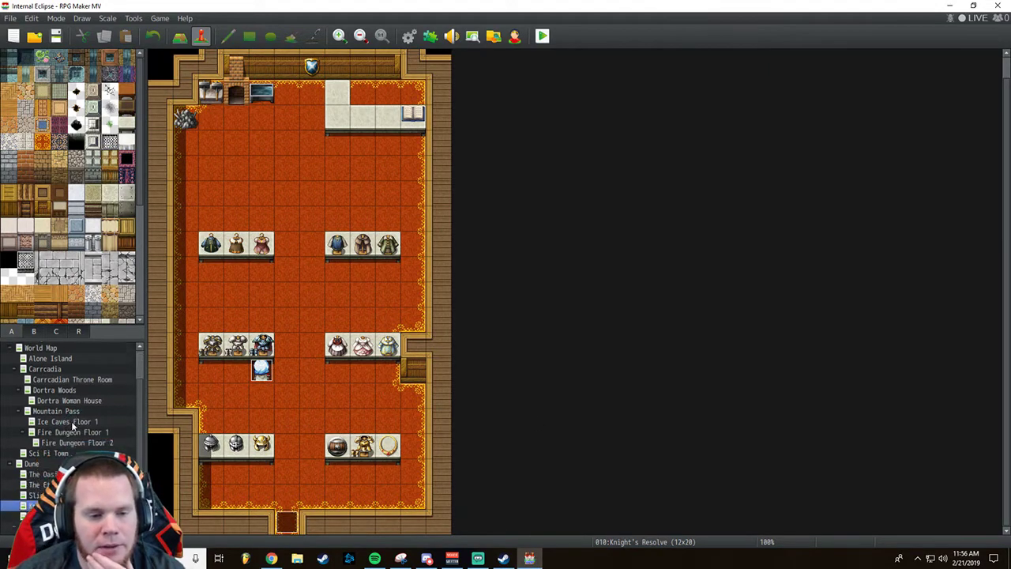
left_click(31, 424)
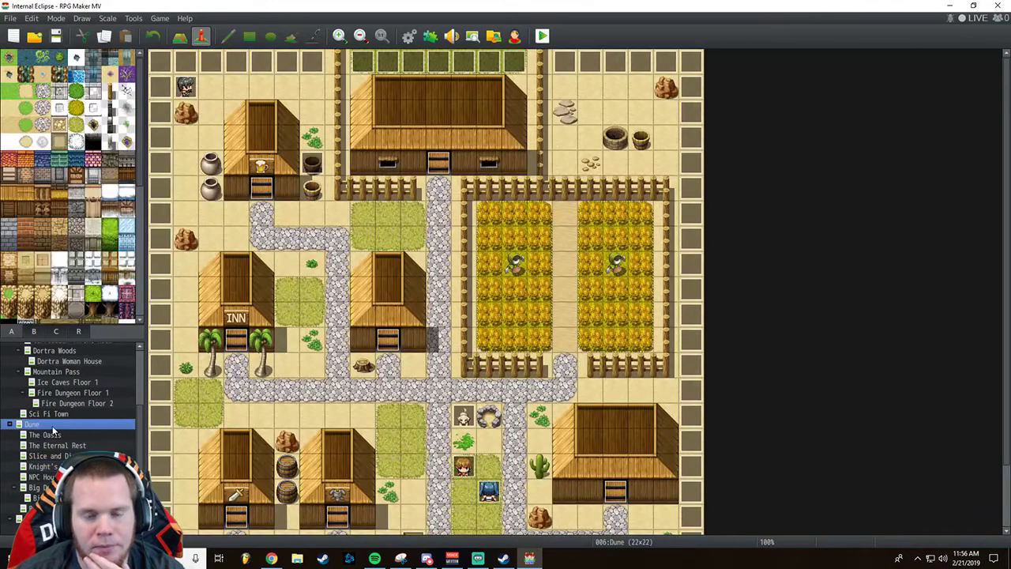
scroll(334, 452, "down", 1)
scroll(334, 451, "down", 1)
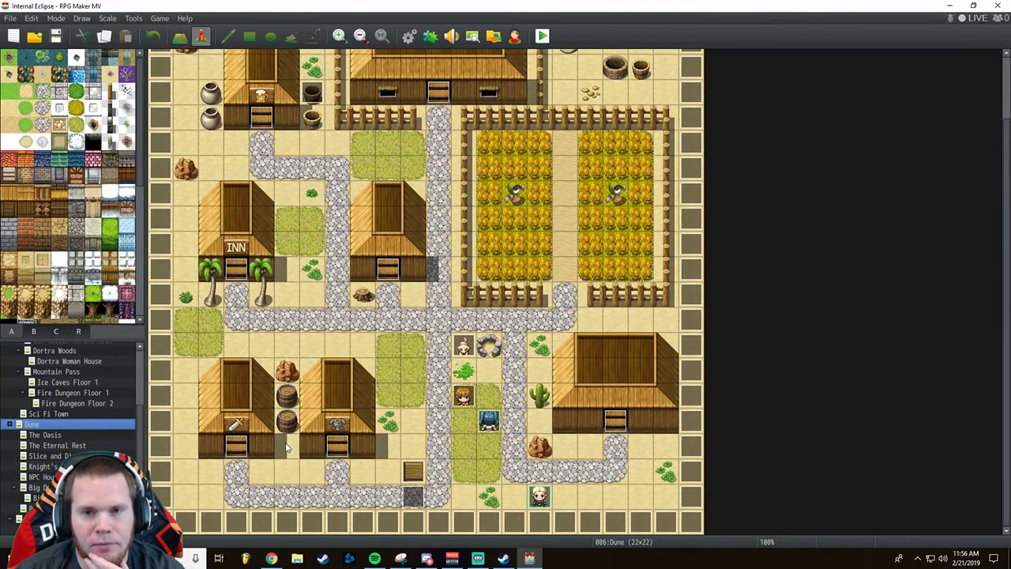
Playtest a new game by talking to the brown-haired villager and the dog in Dune, and close the playtest.
left_click(542, 36)
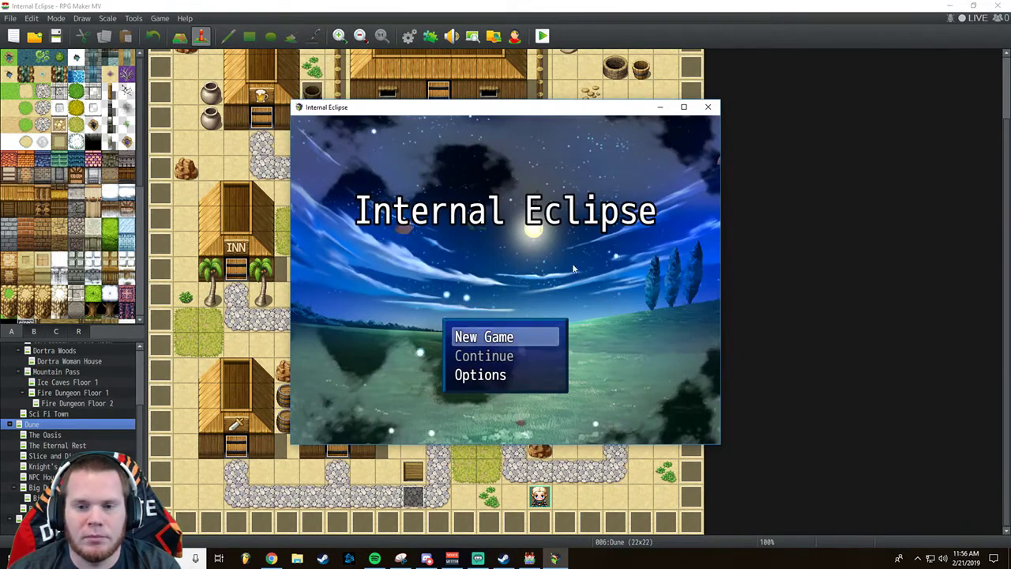
key("Return")
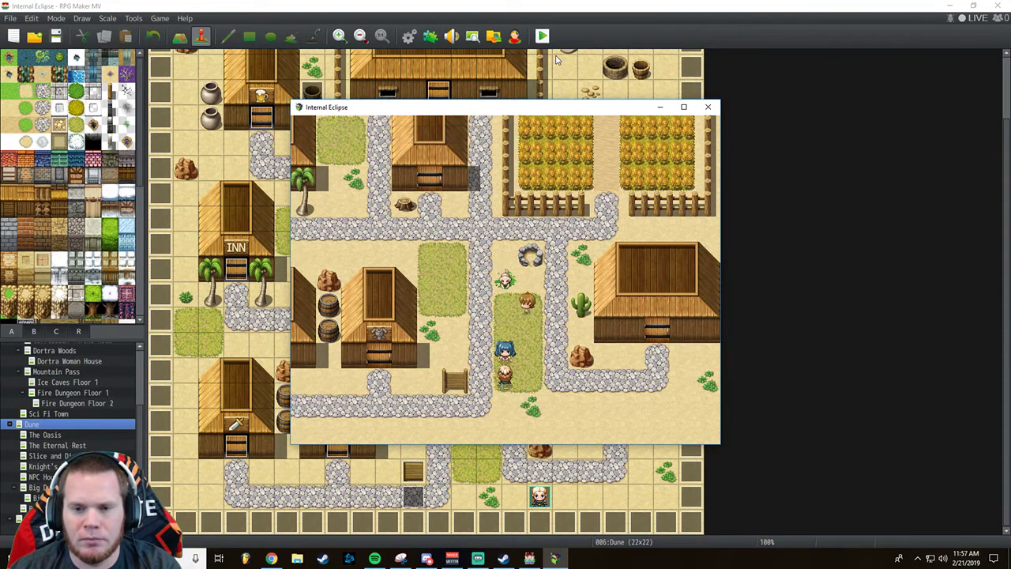
key("Return")
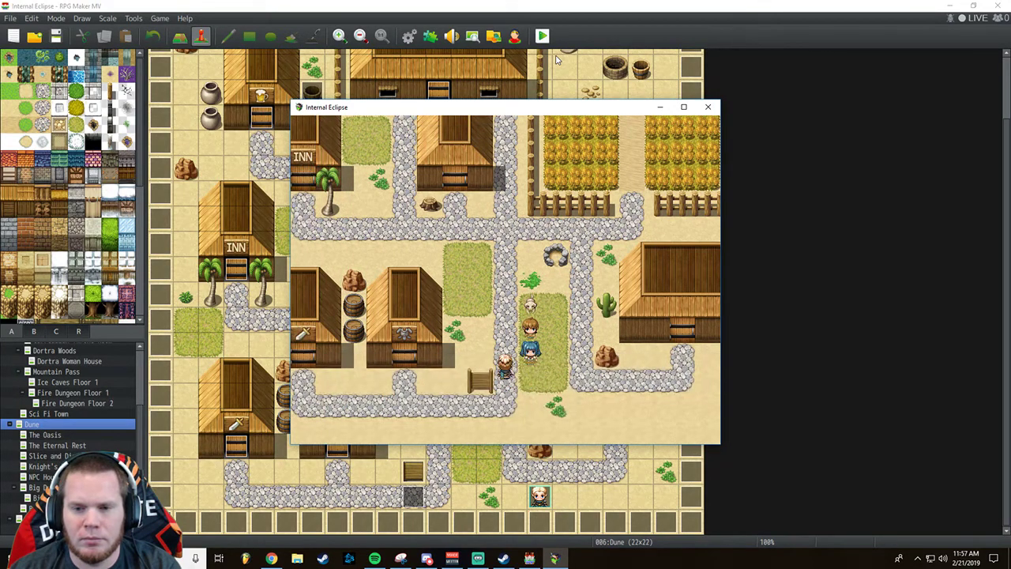
key("Return")
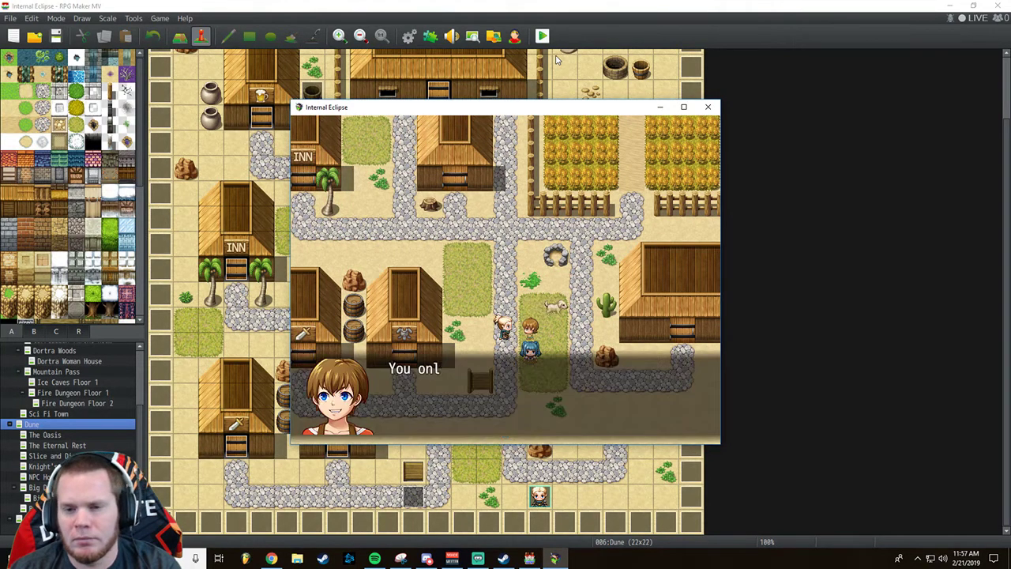
key("Return")
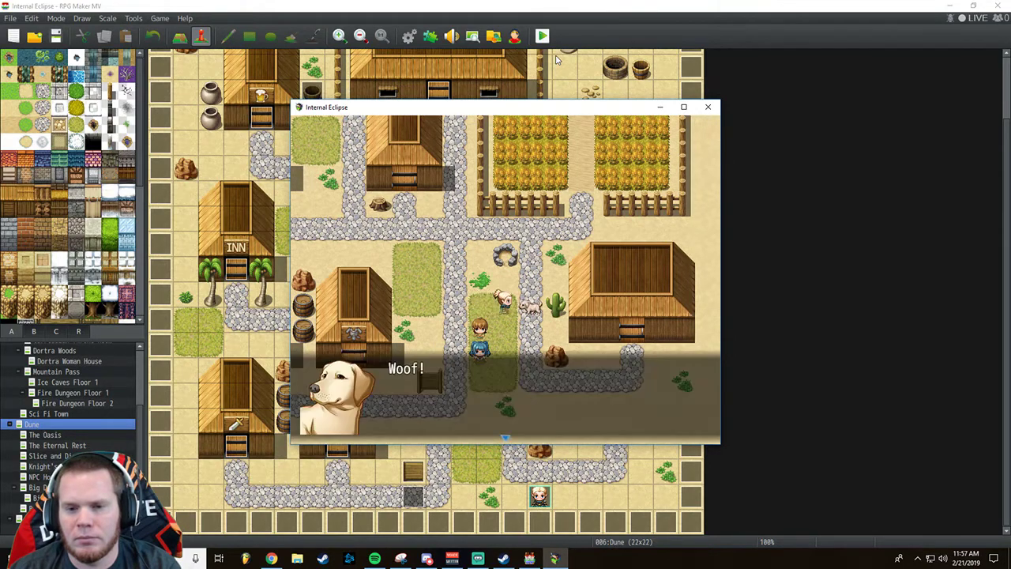
key("Return")
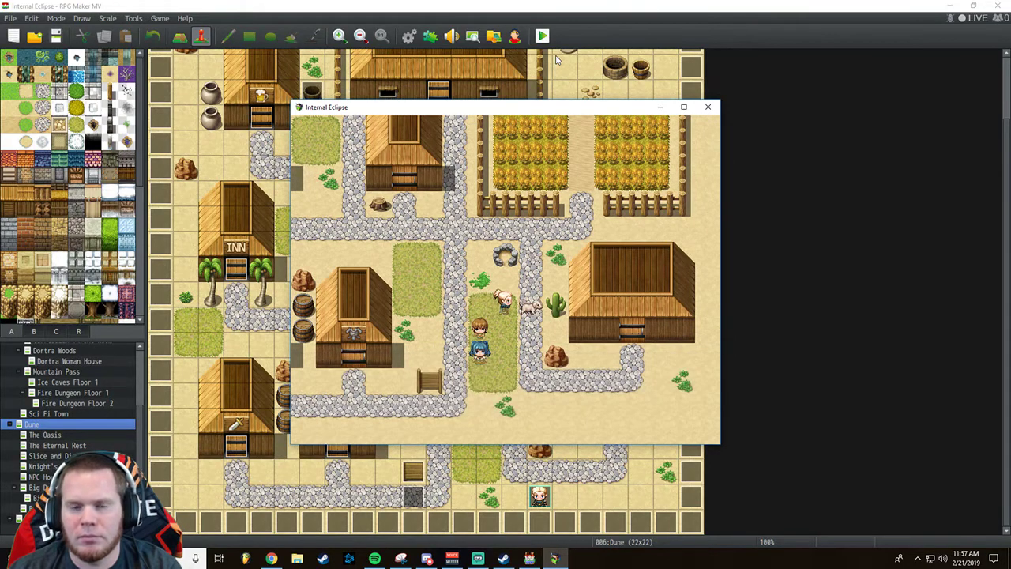
left_click(707, 107)
Create a new event on the Dune map's sand tile 10,12, just above the horizontal stone path.
scroll(308, 193, "up", 2)
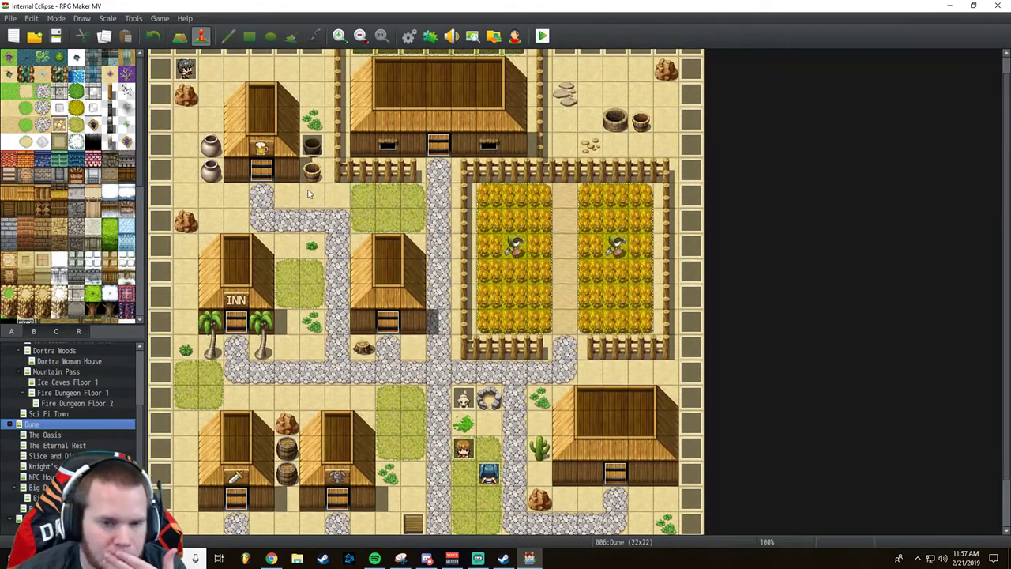
scroll(357, 253, "up", 1)
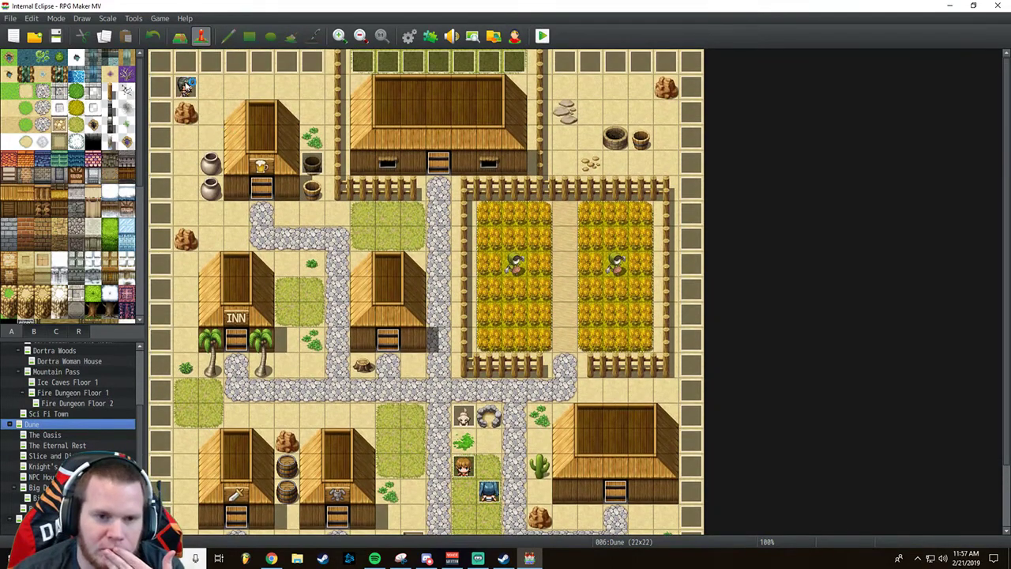
scroll(343, 418, "down", 3)
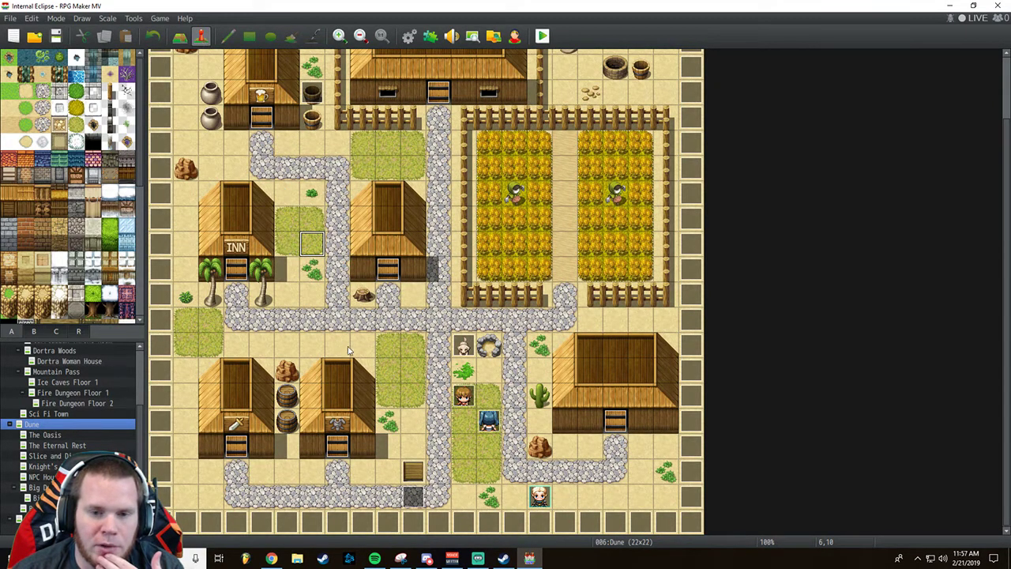
double_click(413, 295)
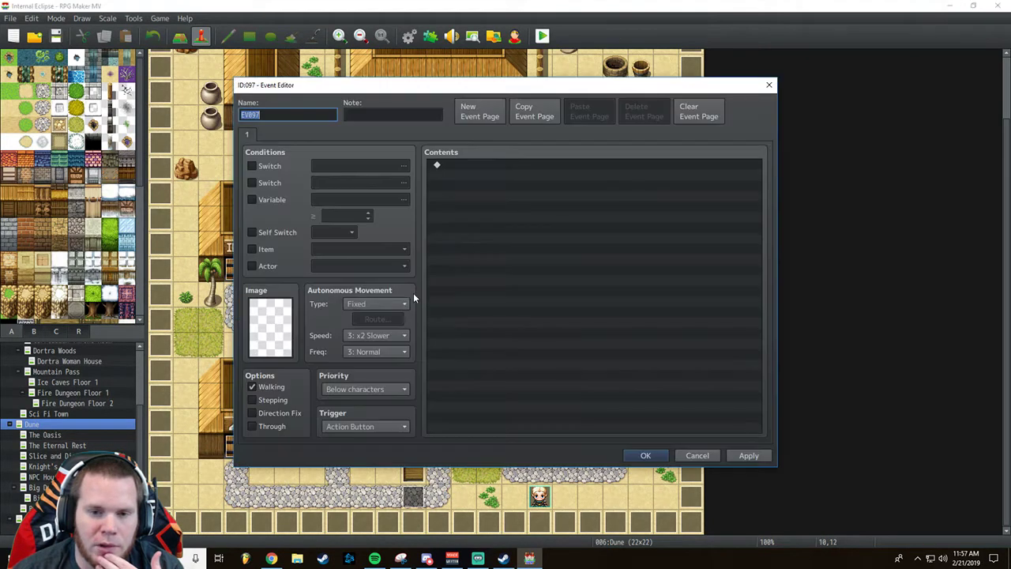
Set the event's image to the green-hatted character, the first one in the People4 sheet.
double_click(281, 328)
left_click(363, 193)
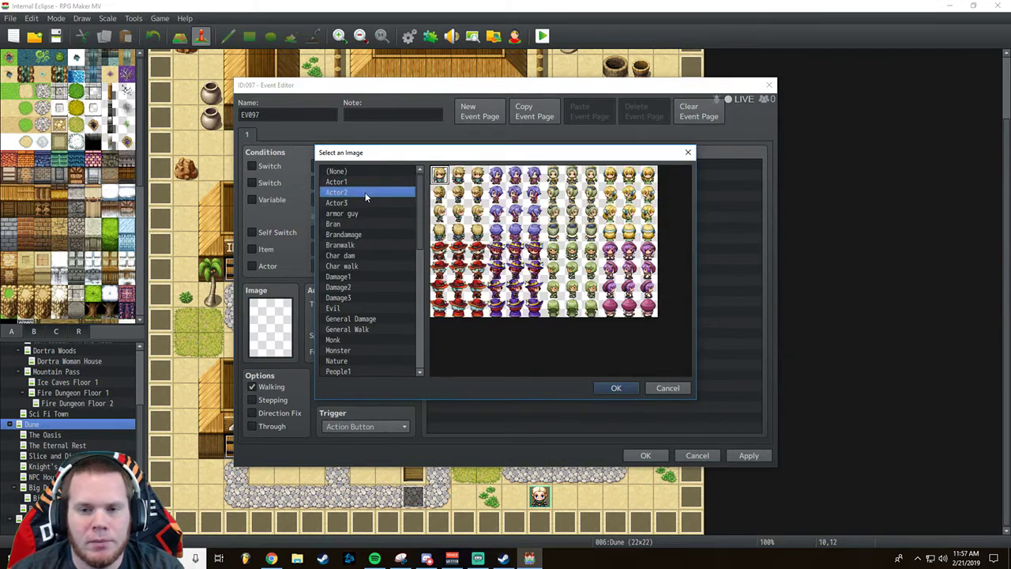
left_click(365, 202)
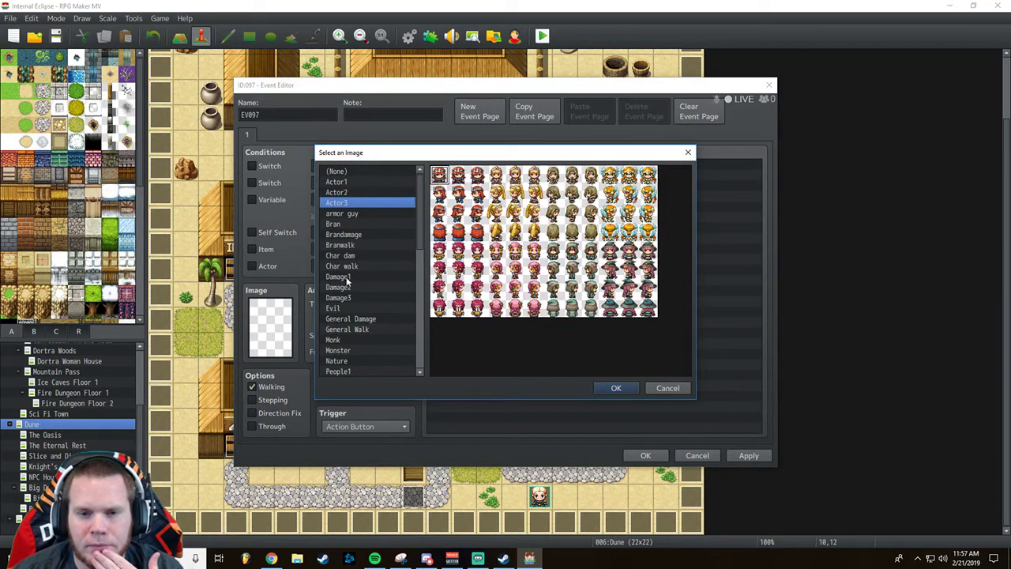
left_click(364, 371)
scroll(362, 322, "down", 3)
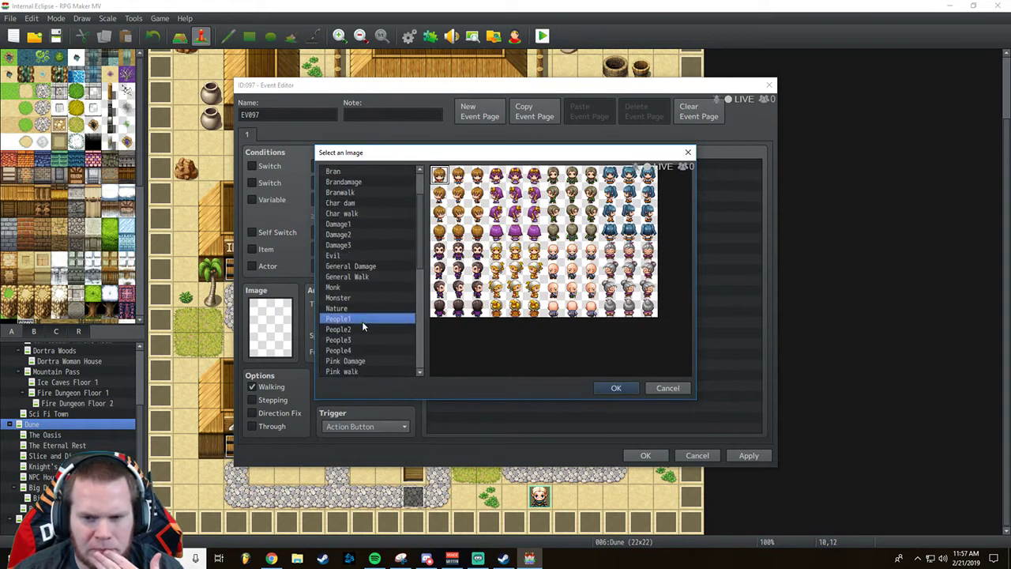
scroll(360, 319, "down", 1)
left_click(352, 288)
left_click(352, 298)
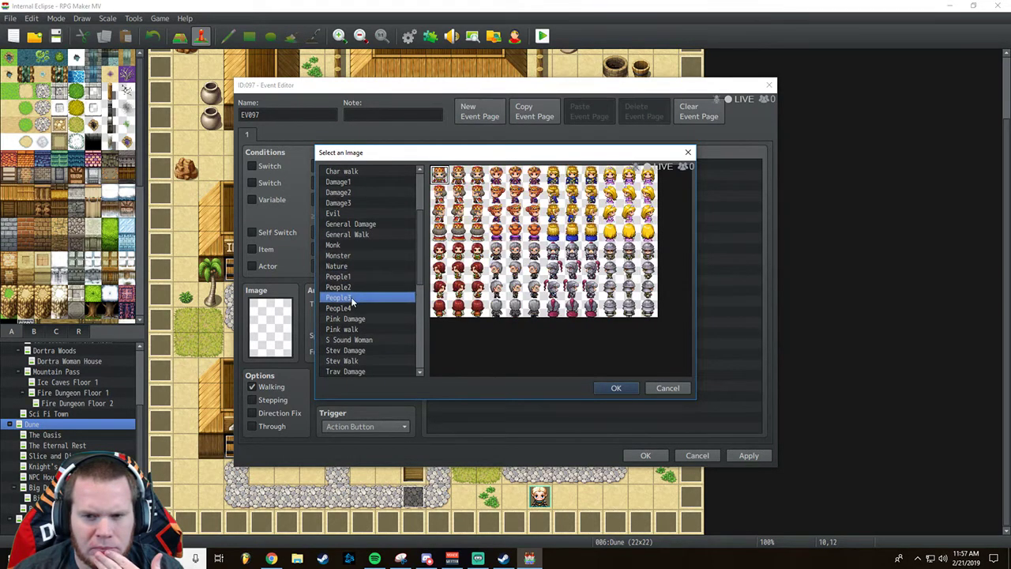
left_click(353, 308)
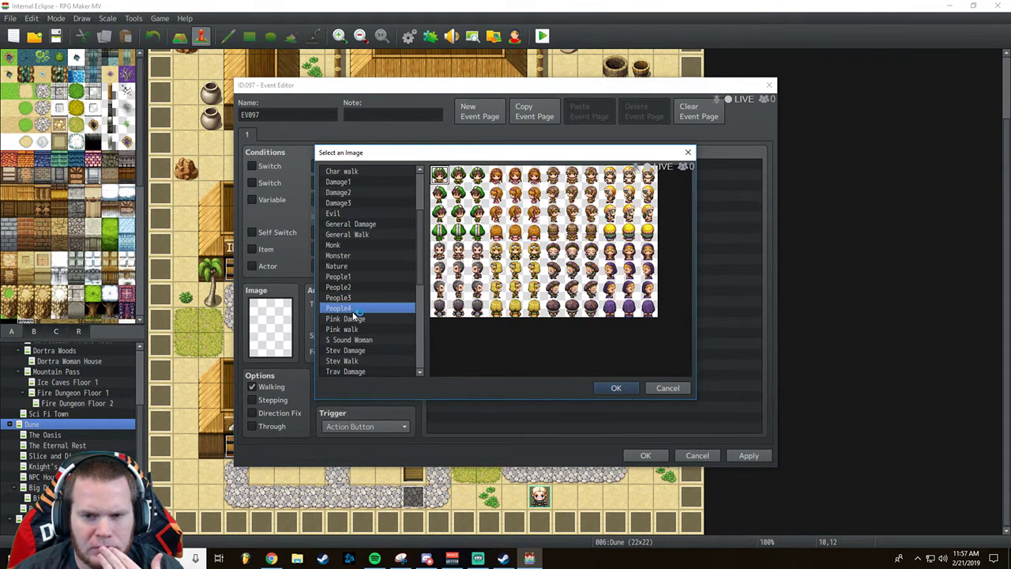
double_click(458, 180)
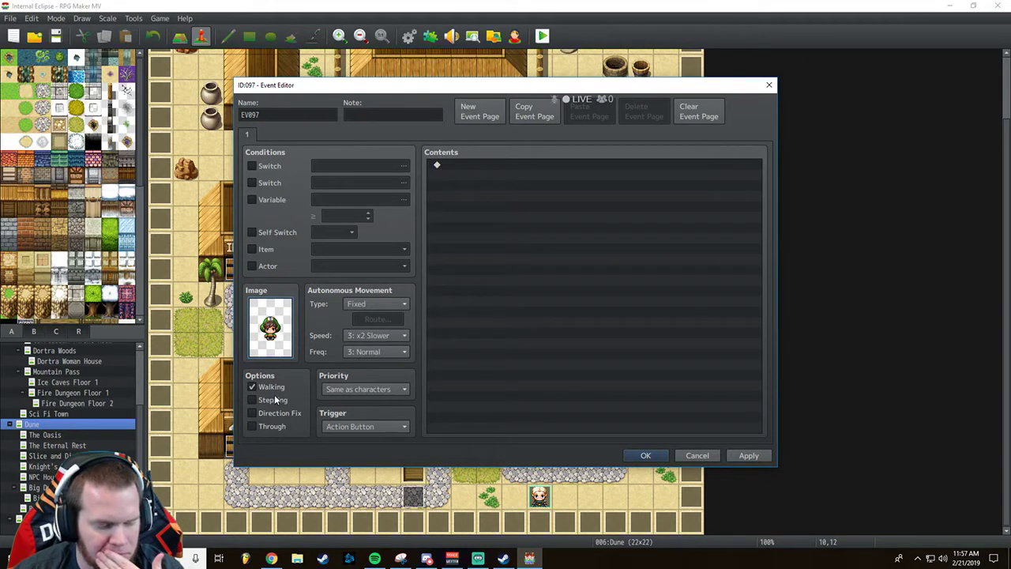
Start a Show Text command in the event's contents with the green-hatted People4 face and the Dim background.
left_click(456, 165)
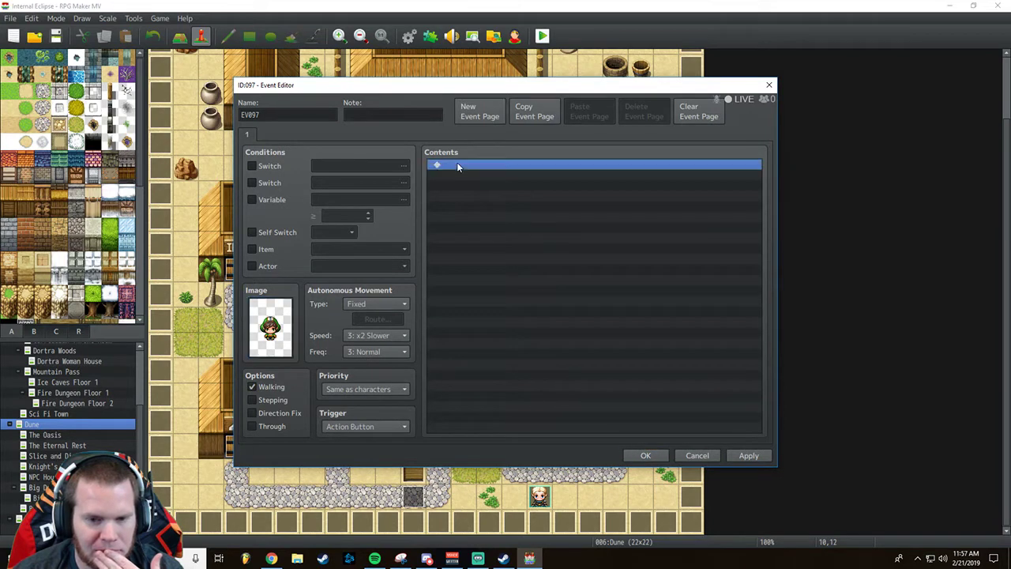
double_click(469, 164)
left_click(542, 167)
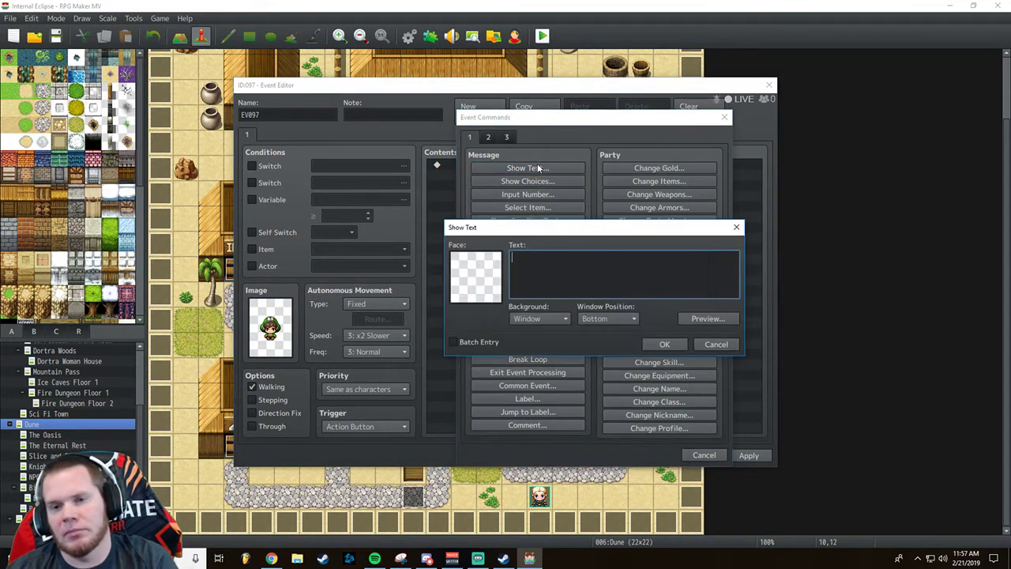
double_click(490, 286)
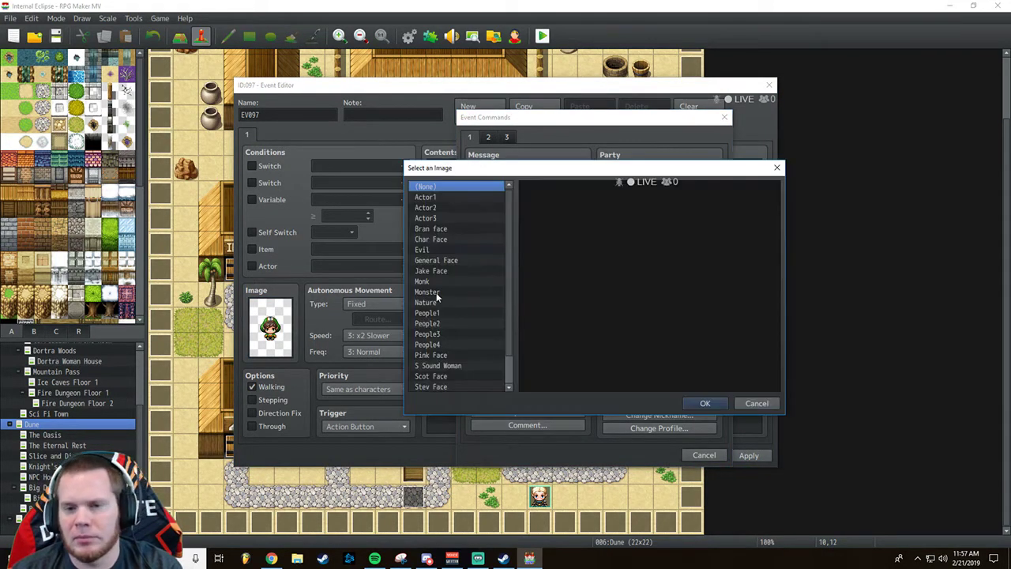
left_click(427, 334)
left_click(427, 345)
left_click(539, 210)
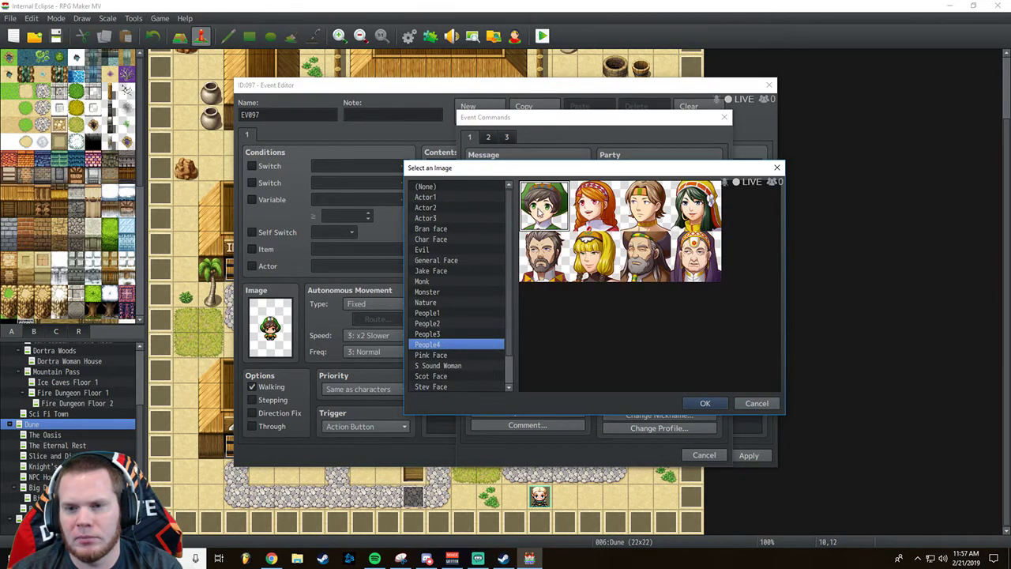
left_click(703, 403)
left_click(539, 318)
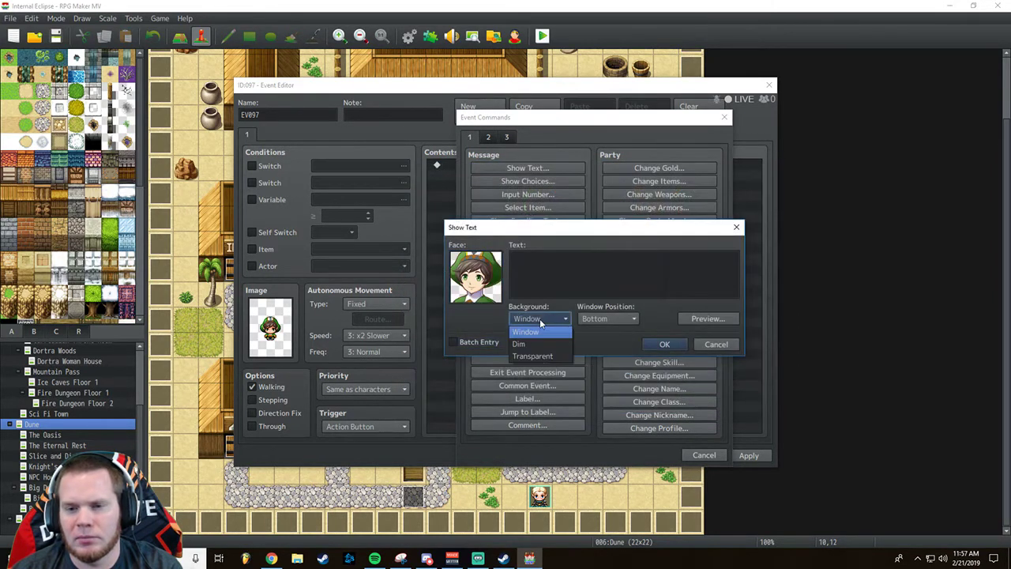
left_click(537, 344)
Enter the message "Why hello there, love the weather here, don't have to worry about it raining." over three lines and add it to the event.
left_click(511, 251)
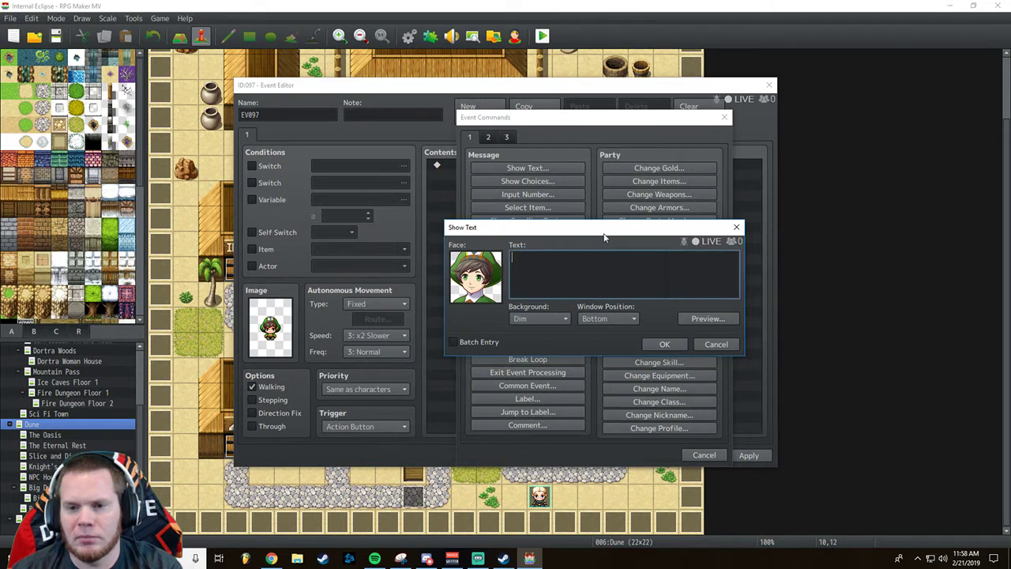
type("Why ")
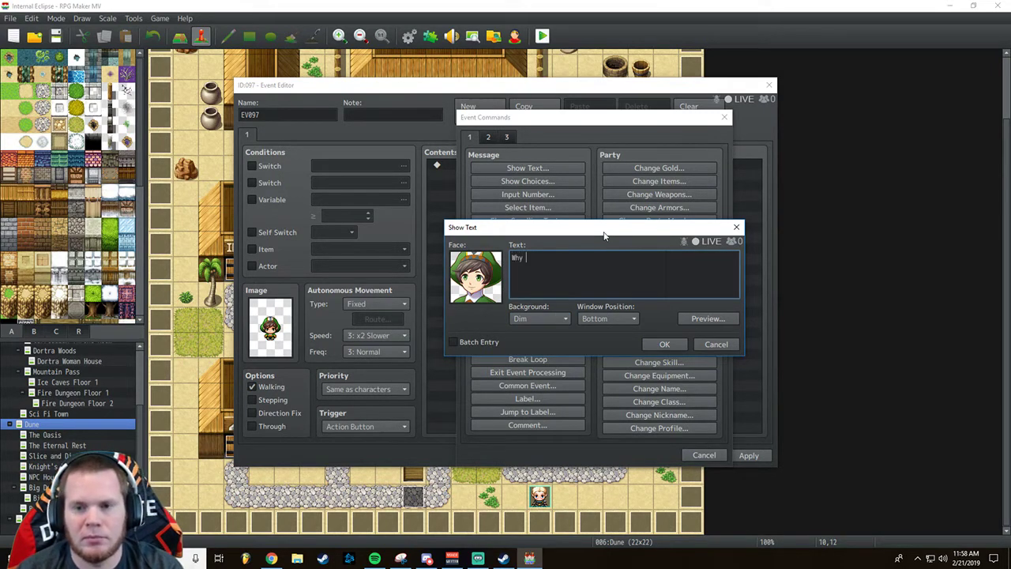
type("hello there")
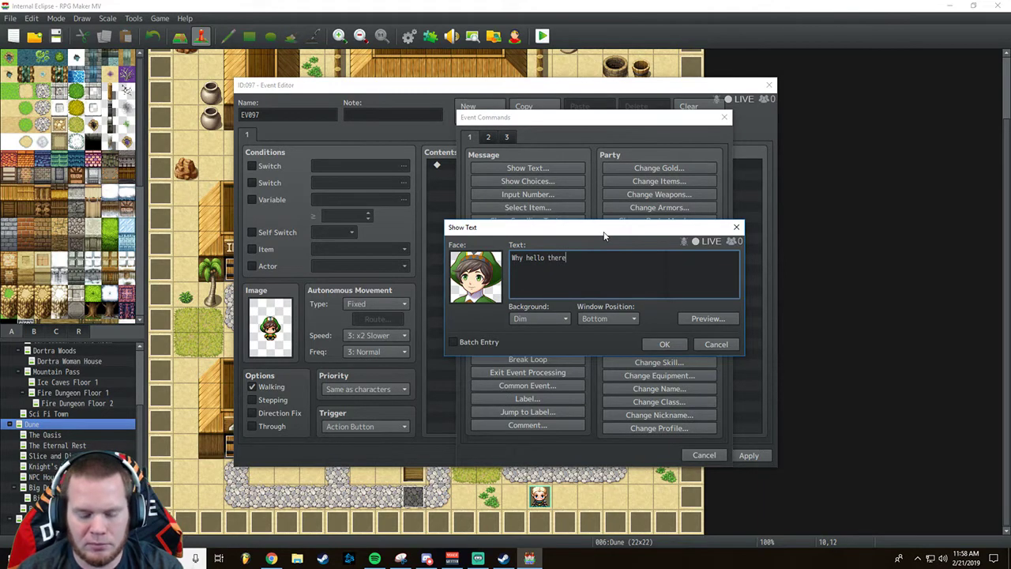
type(", love the")
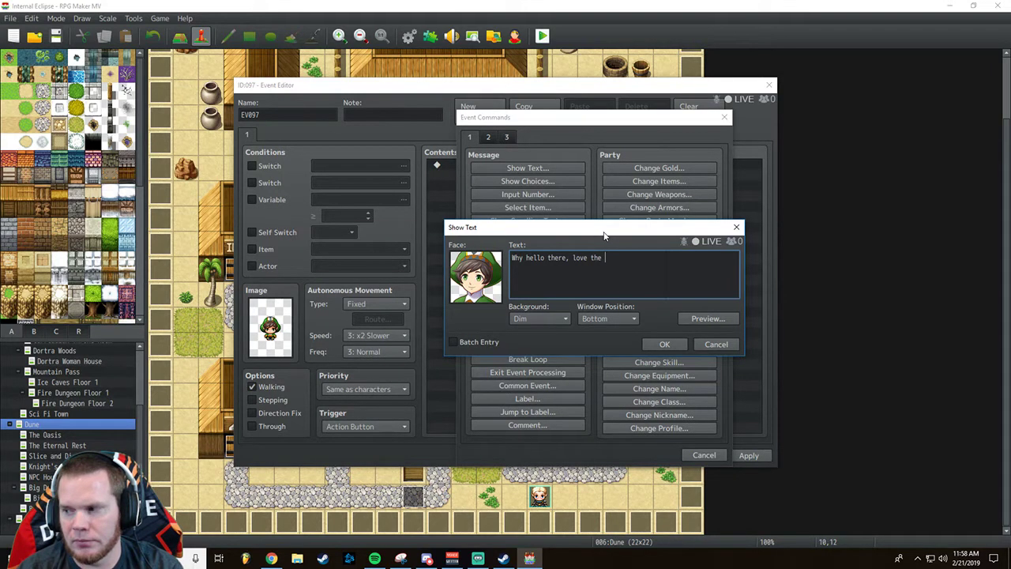
type("weather")
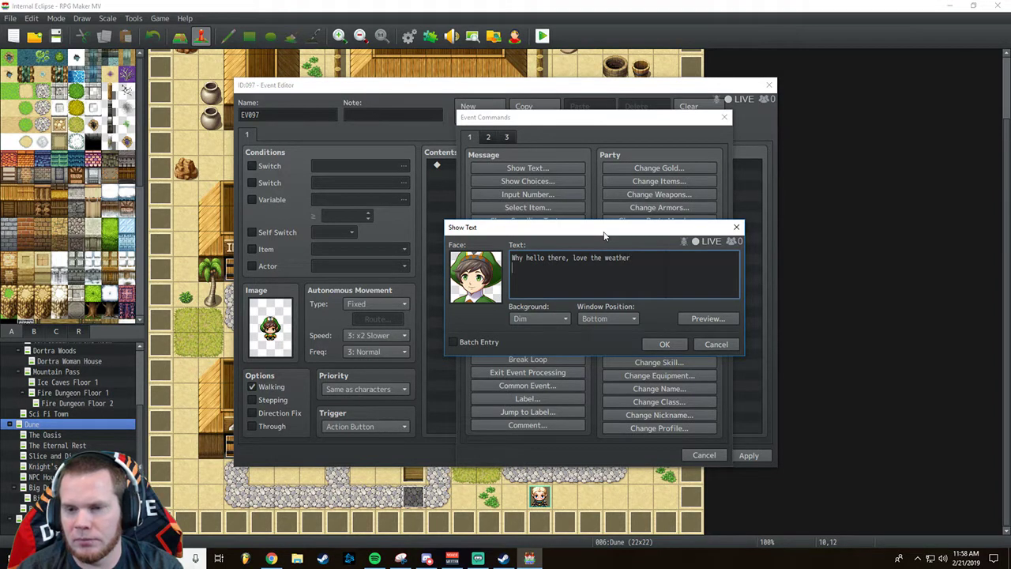
type("here.")
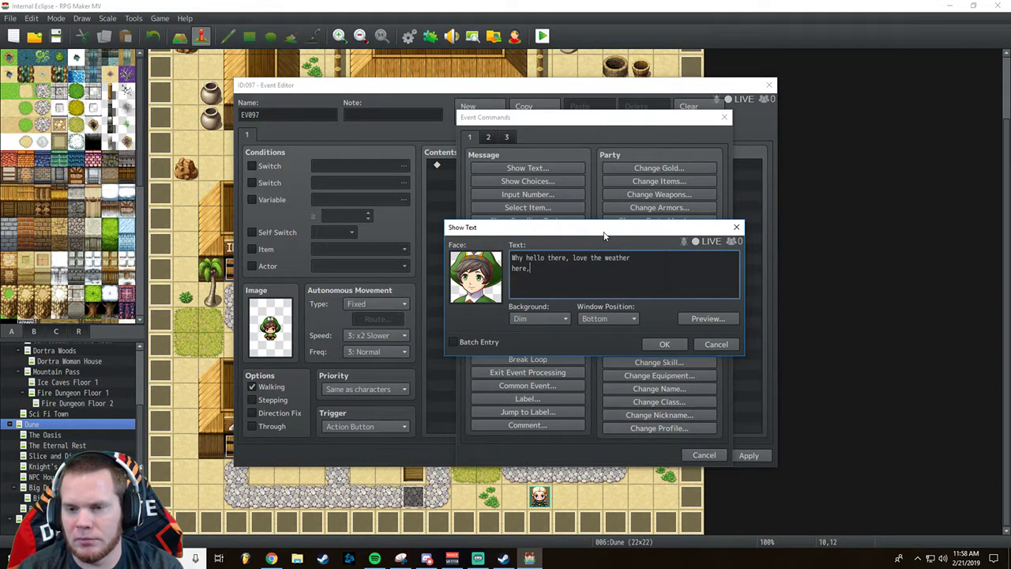
type(" don't have to")
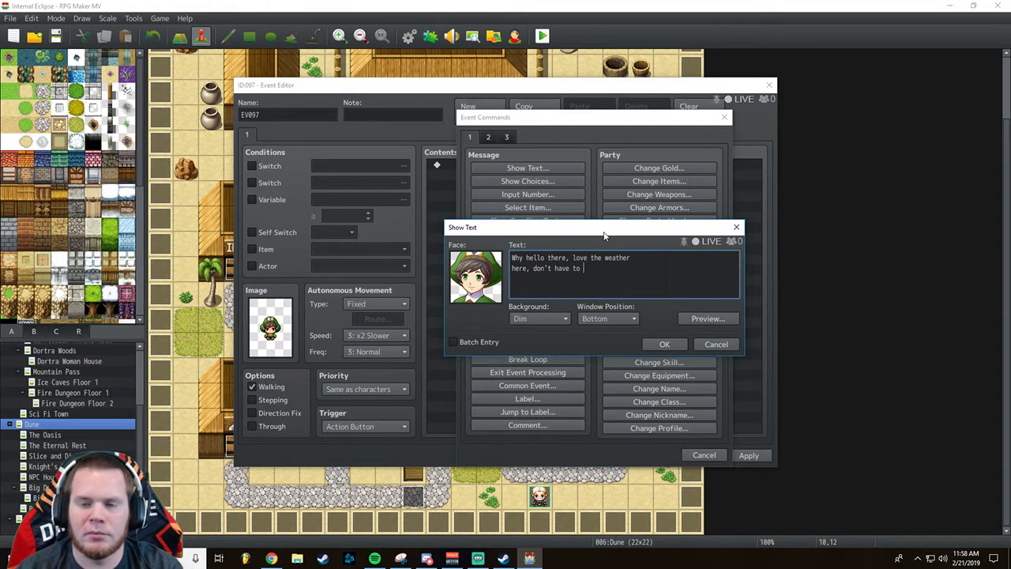
type(" worry about it ")
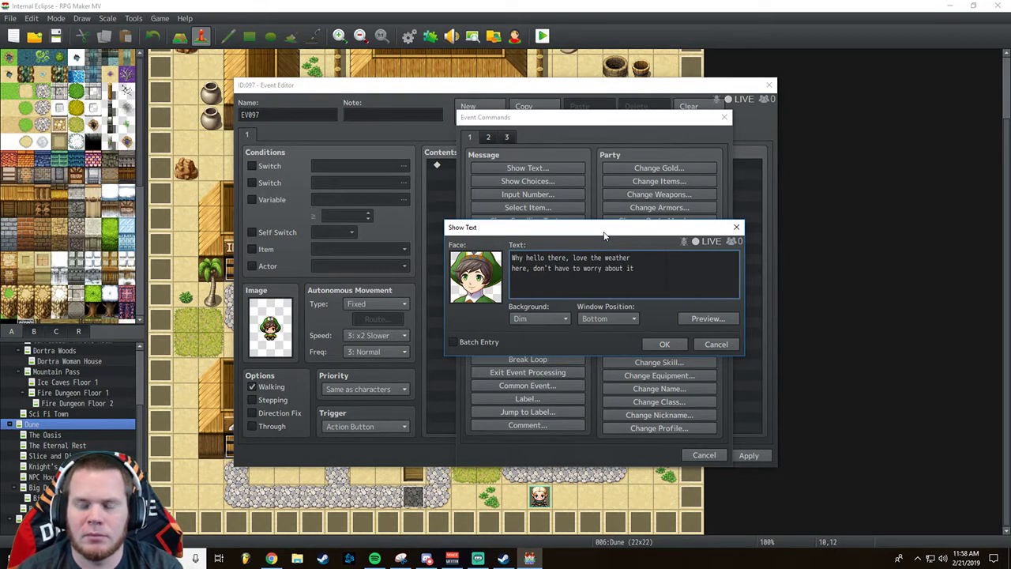
type("raining.")
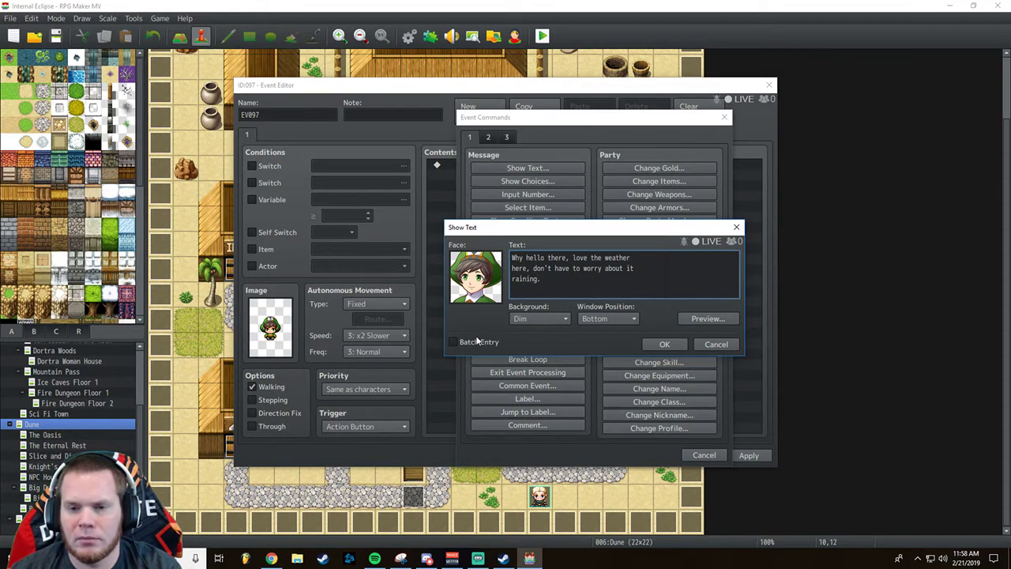
left_click(664, 344)
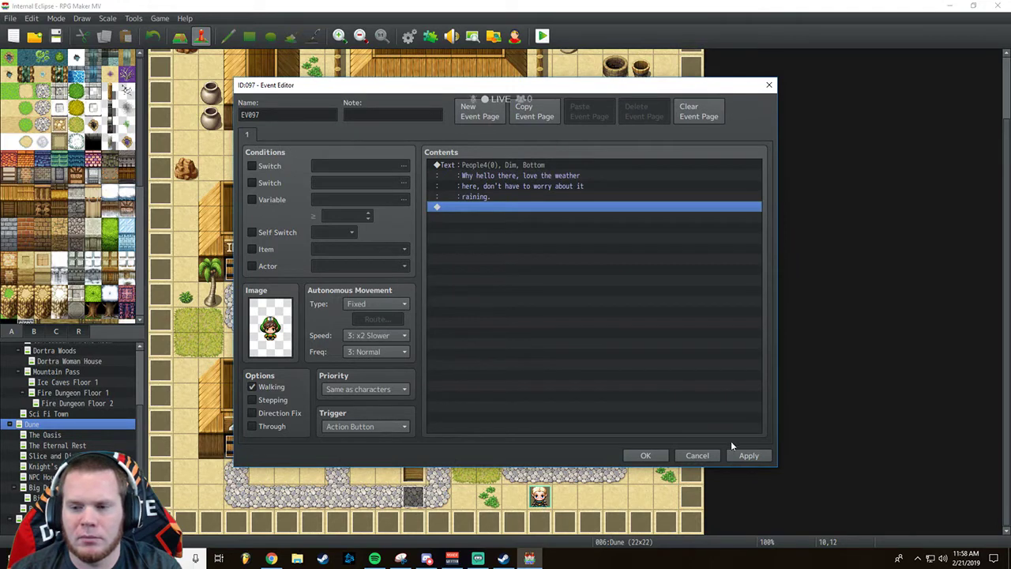
Save the green-hatted villager's event on the Dune map and close its editor.
left_click(744, 455)
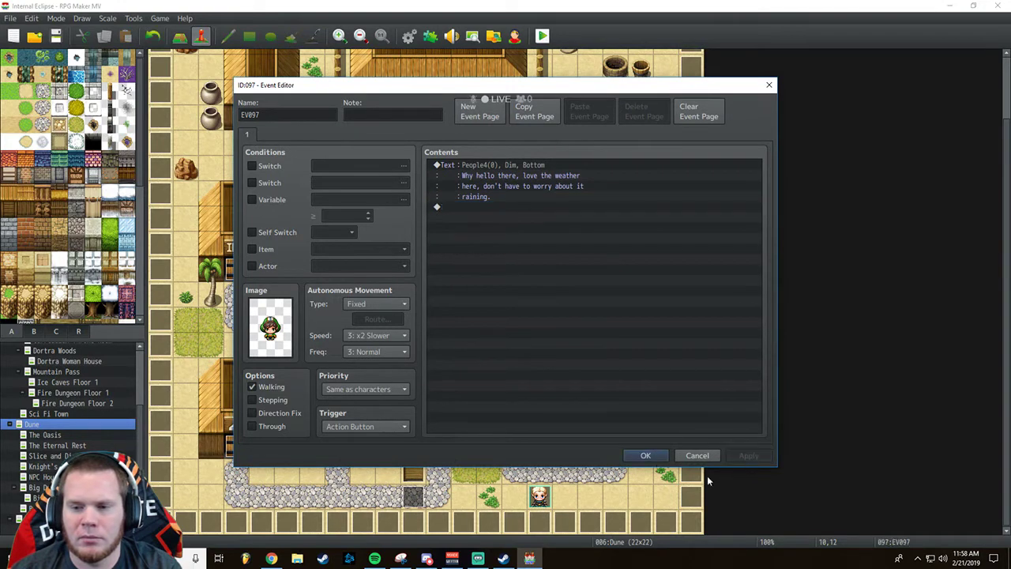
left_click(646, 456)
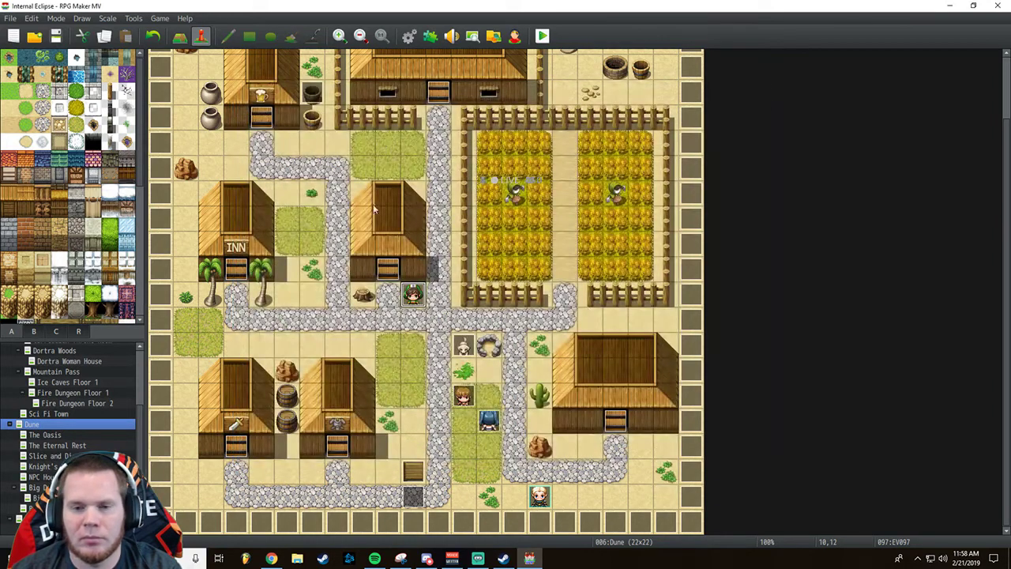
left_click(412, 345)
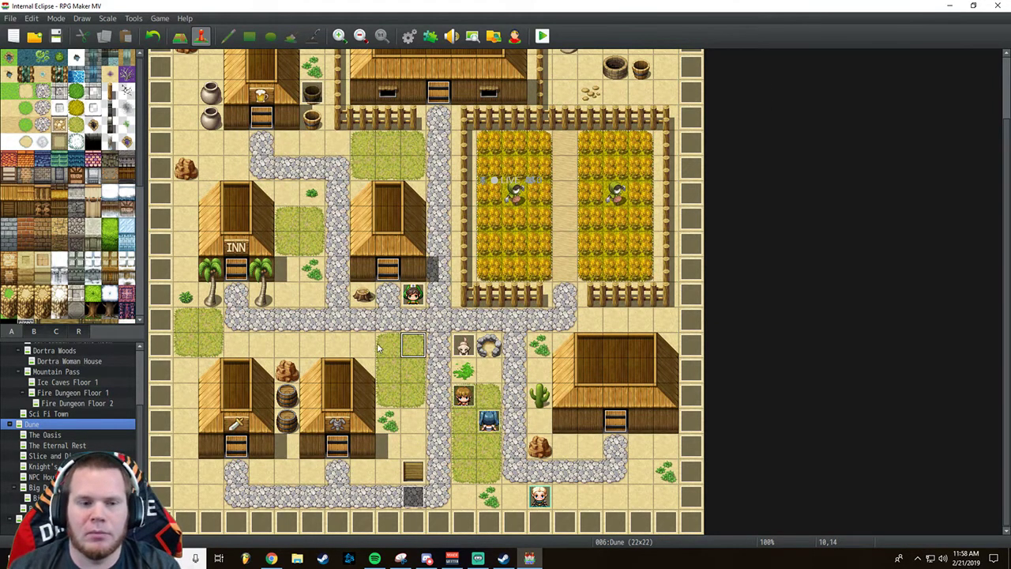
Open the Barracks map and create a new event on floor tile 2,5, directly below the leftmost tub.
left_click(92, 433)
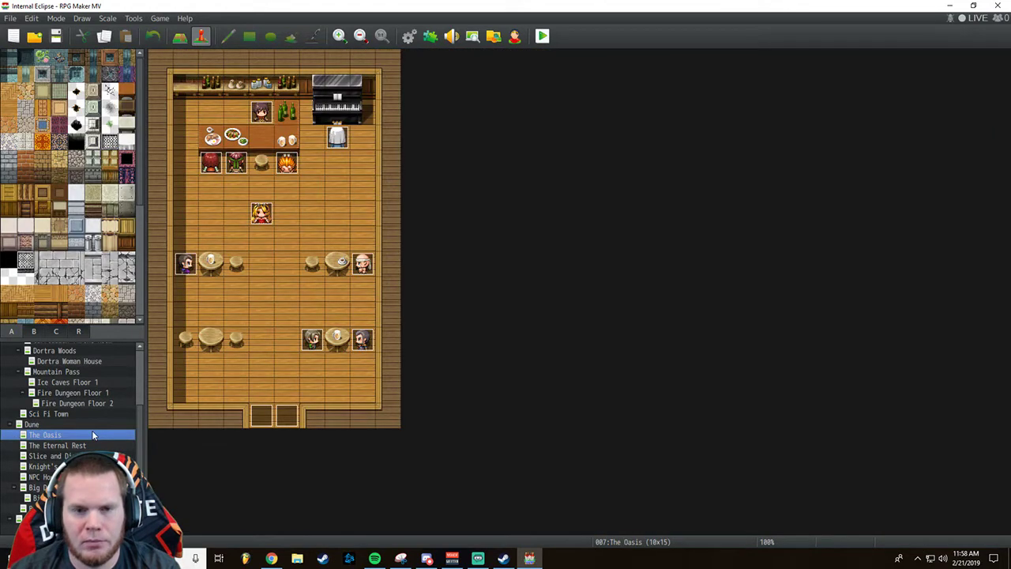
left_click(90, 425)
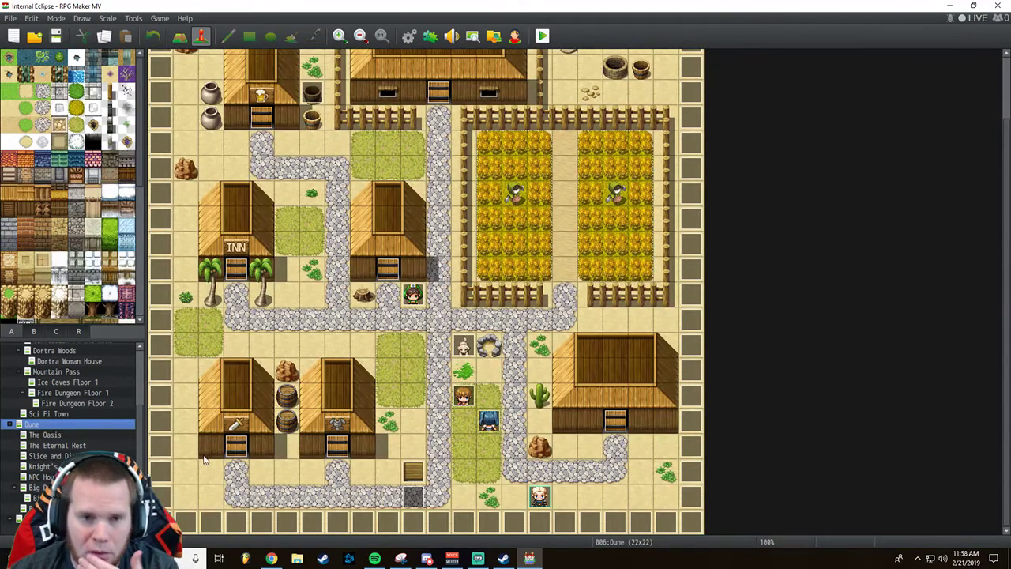
scroll(240, 448, "up", 2)
scroll(240, 449, "down", 2)
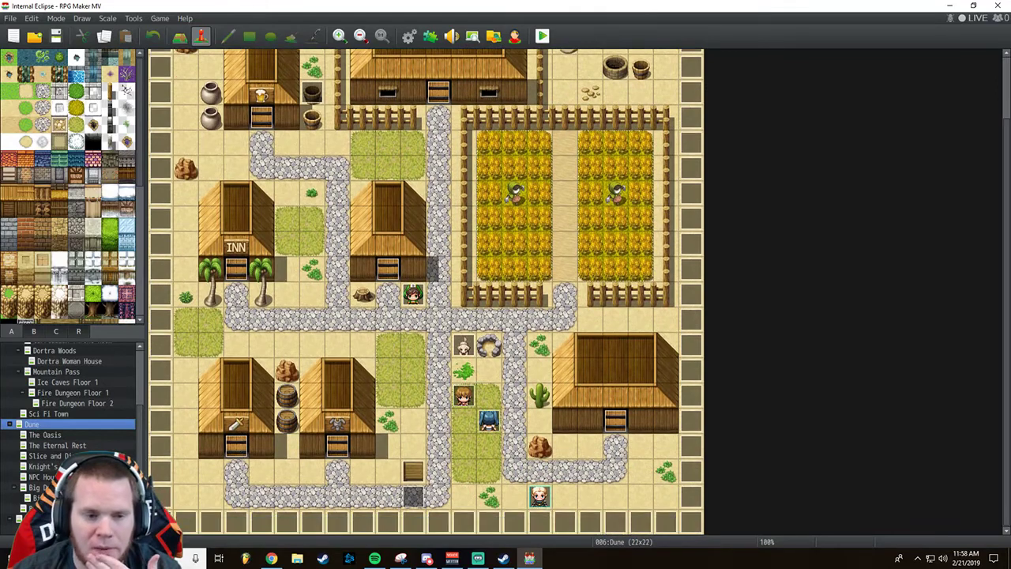
left_click(71, 446)
left_click(69, 434)
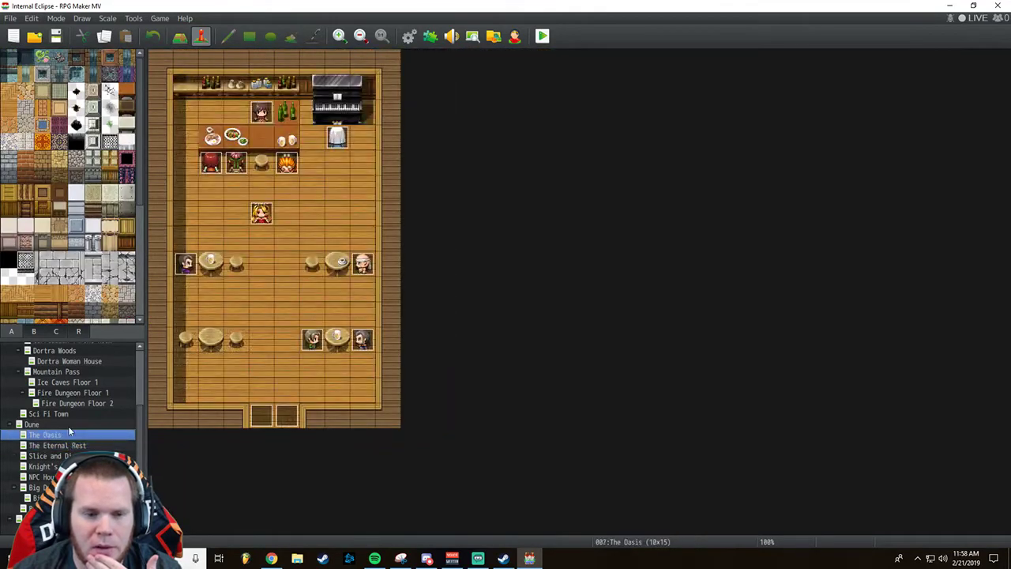
left_click(40, 508)
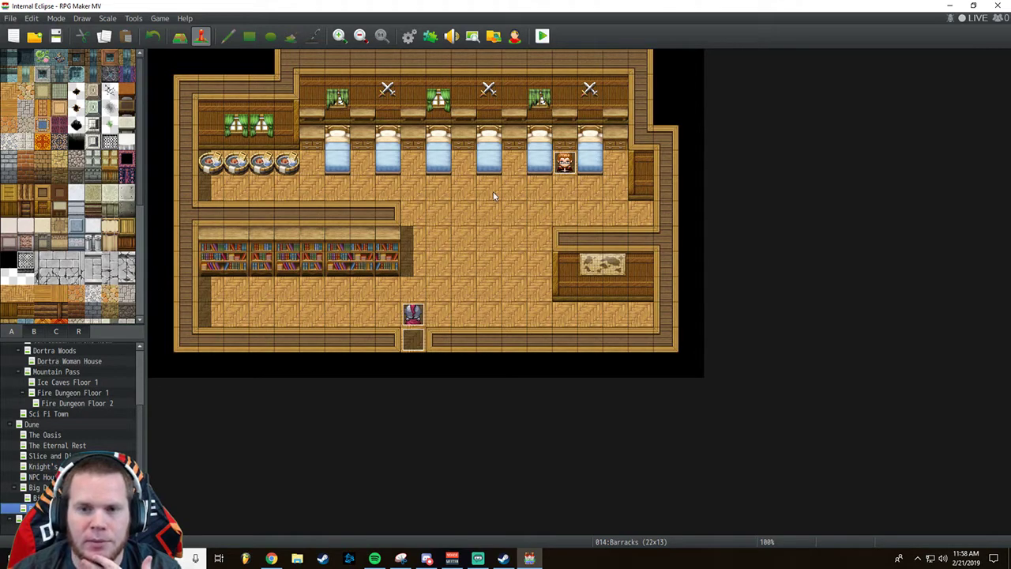
left_click(360, 163)
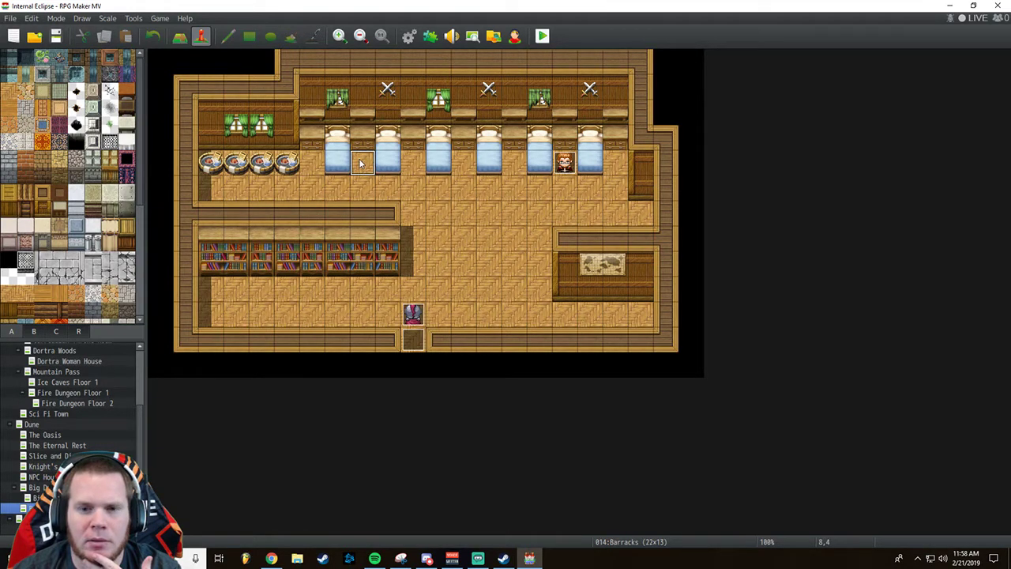
double_click(210, 187)
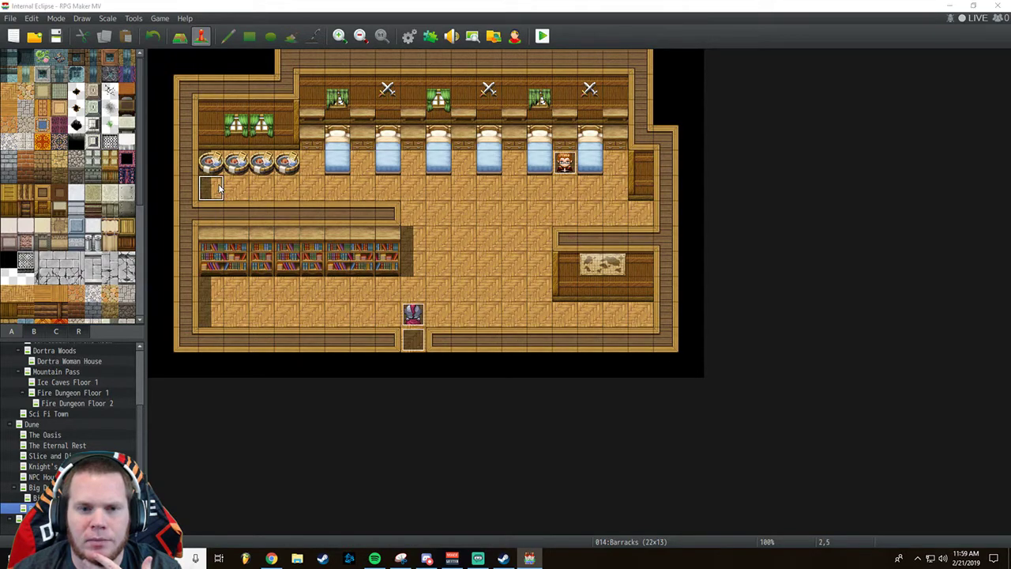
Set the event's image to the right-facing woman with the purple-and-white hat from the People2 sheet.
left_click(275, 328)
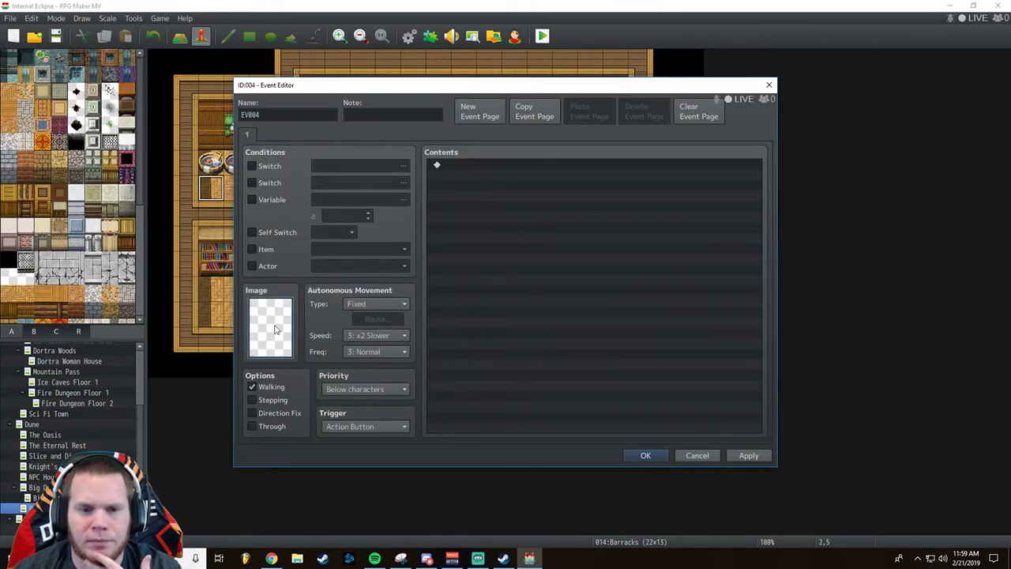
double_click(274, 328)
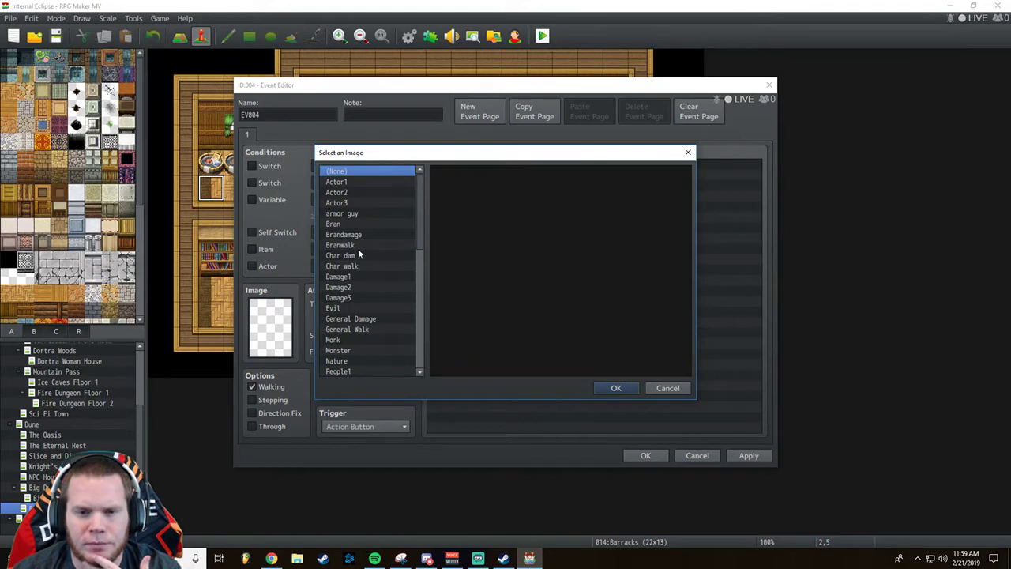
left_click(353, 203)
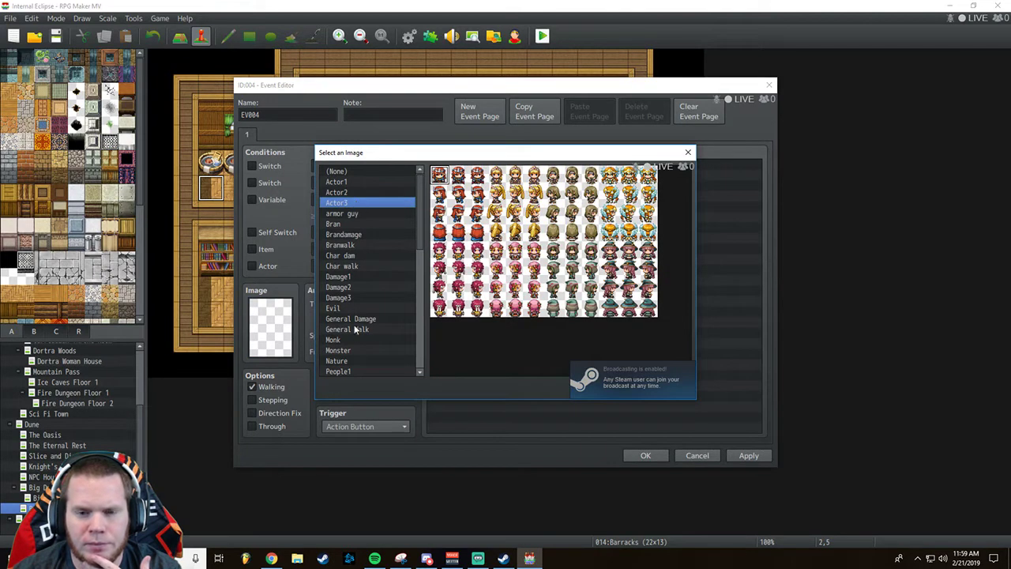
left_click(363, 277)
left_click(364, 286)
left_click(363, 296)
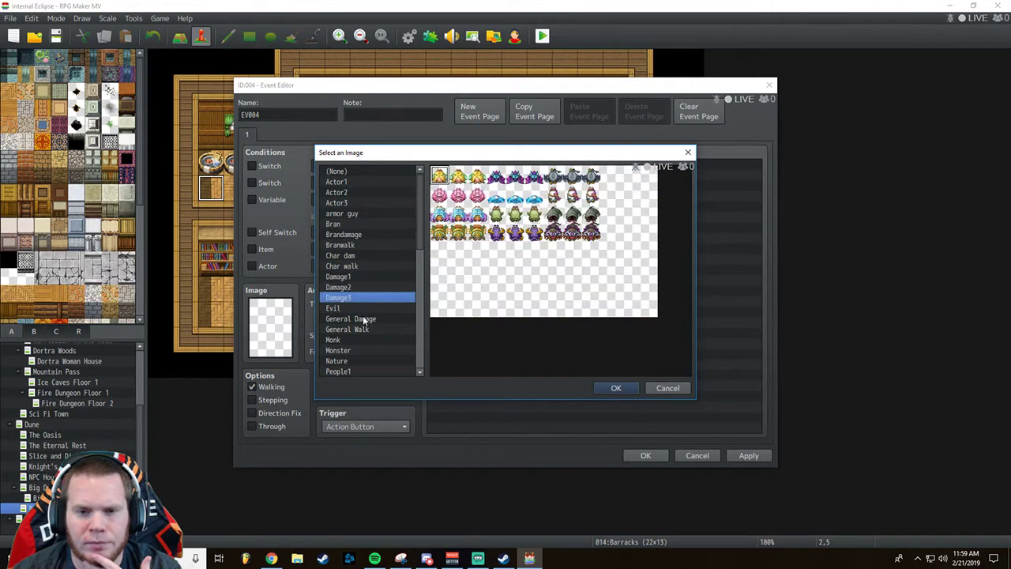
left_click(360, 319)
left_click(361, 340)
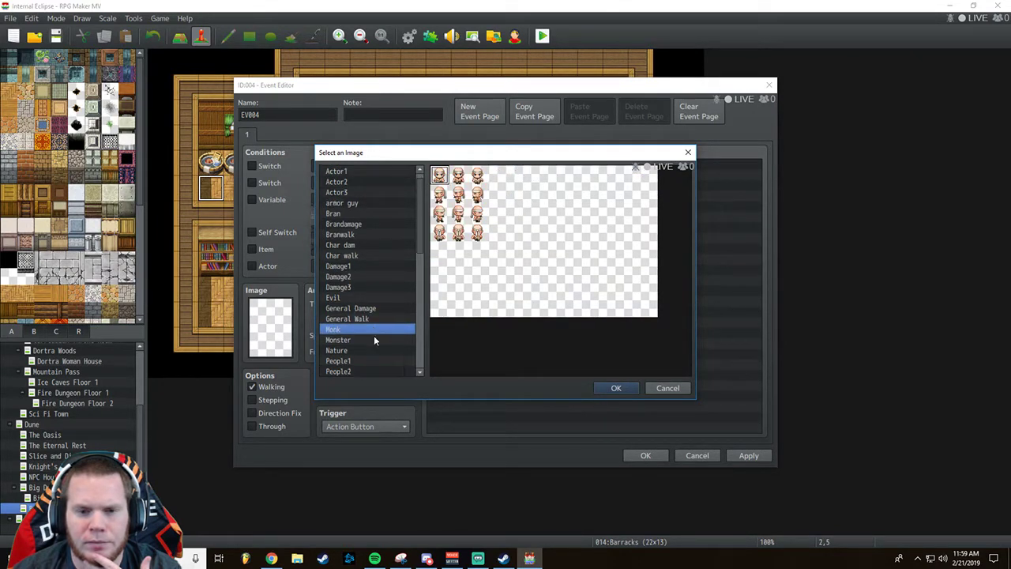
scroll(371, 331, "down", 2)
left_click(359, 318)
left_click(361, 329)
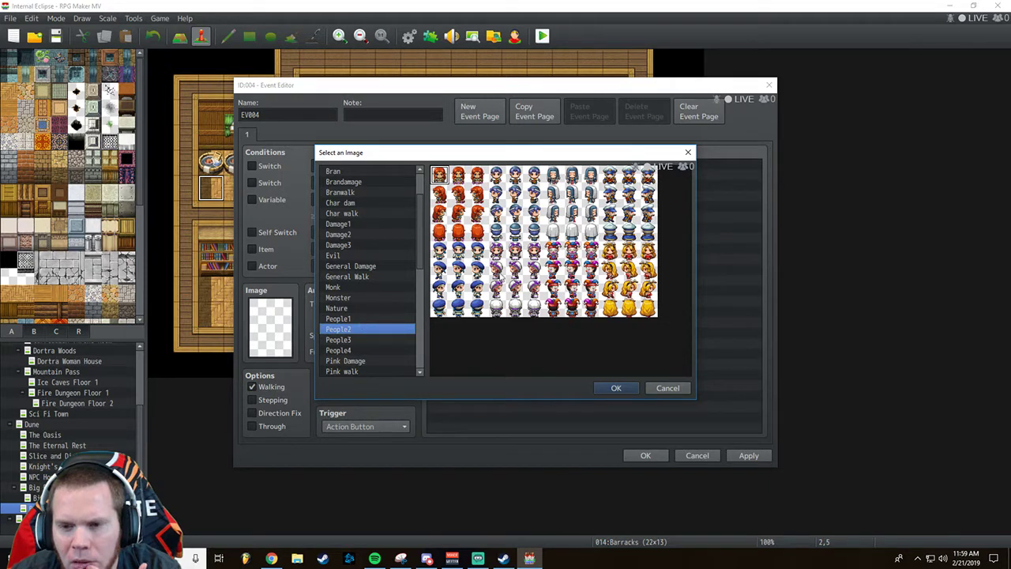
left_click(515, 291)
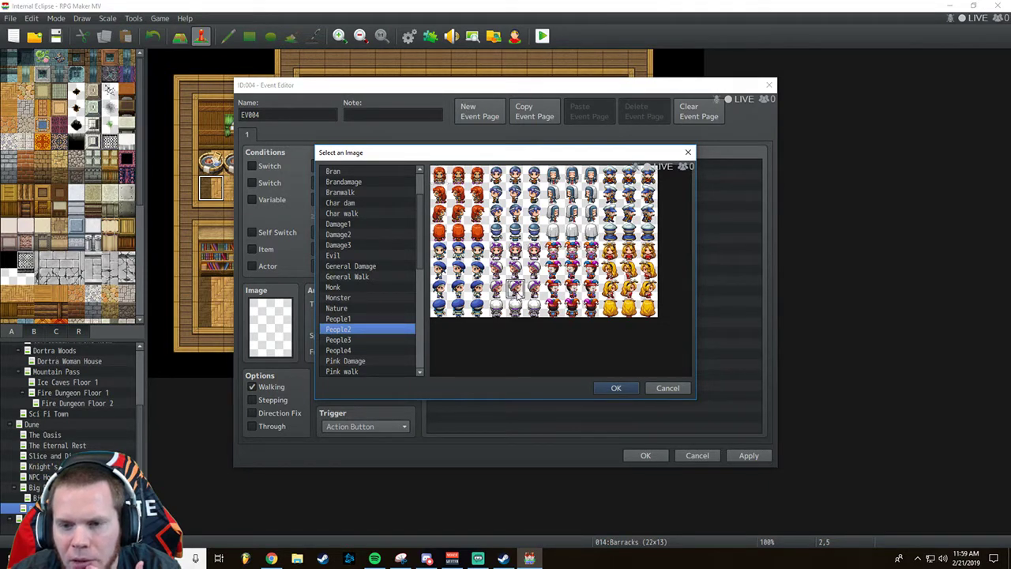
left_click(612, 388)
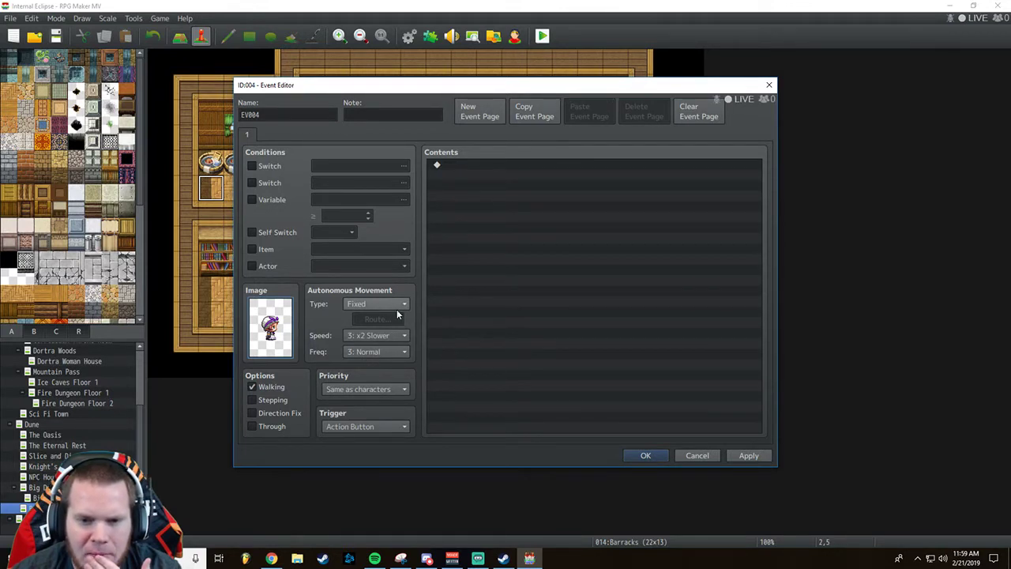
Start a Show Text command in the event's contents with the purple-and-white-hatted woman's People2 face and the Dim background.
double_click(487, 164)
left_click(501, 165)
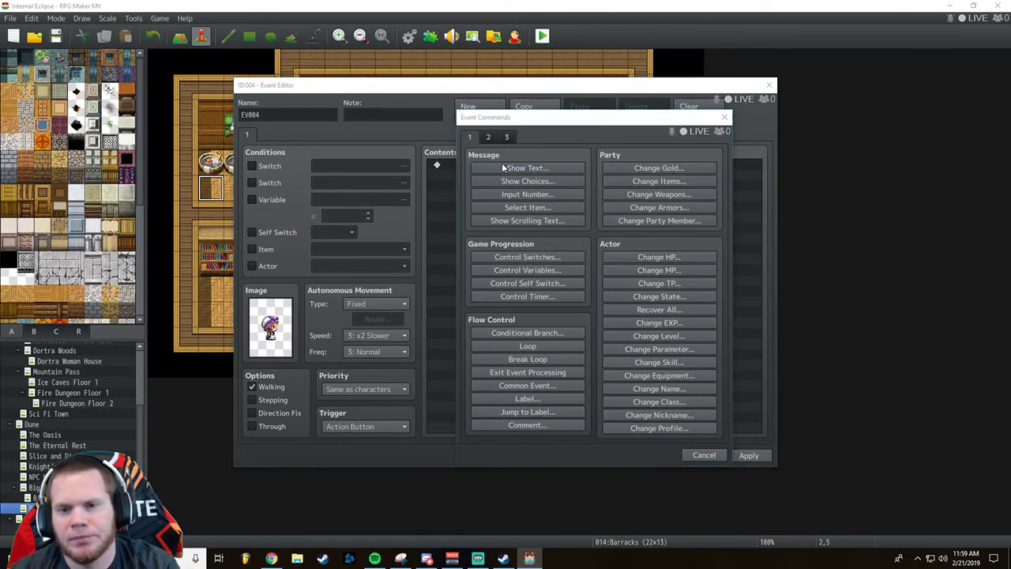
double_click(476, 299)
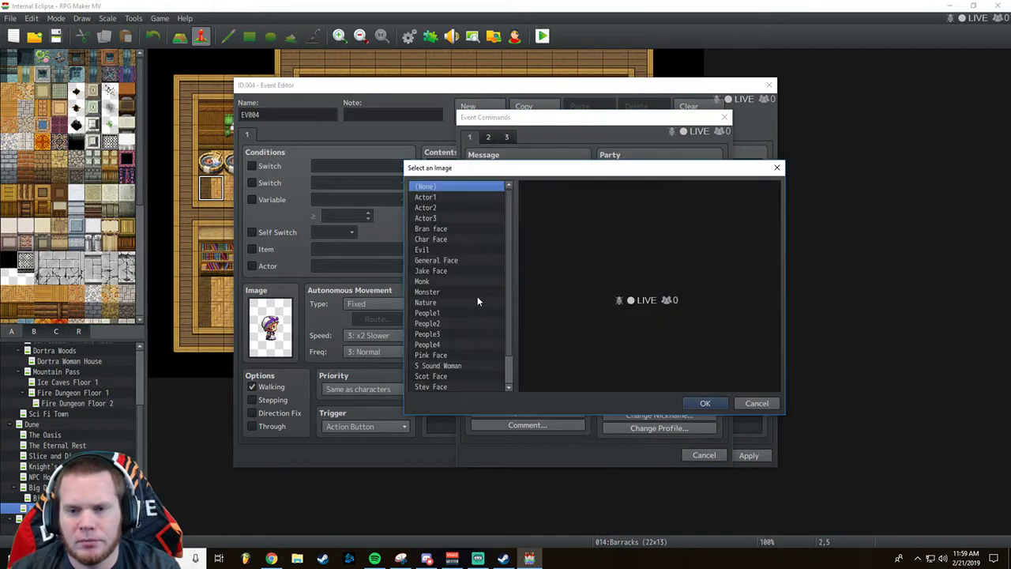
left_click(435, 334)
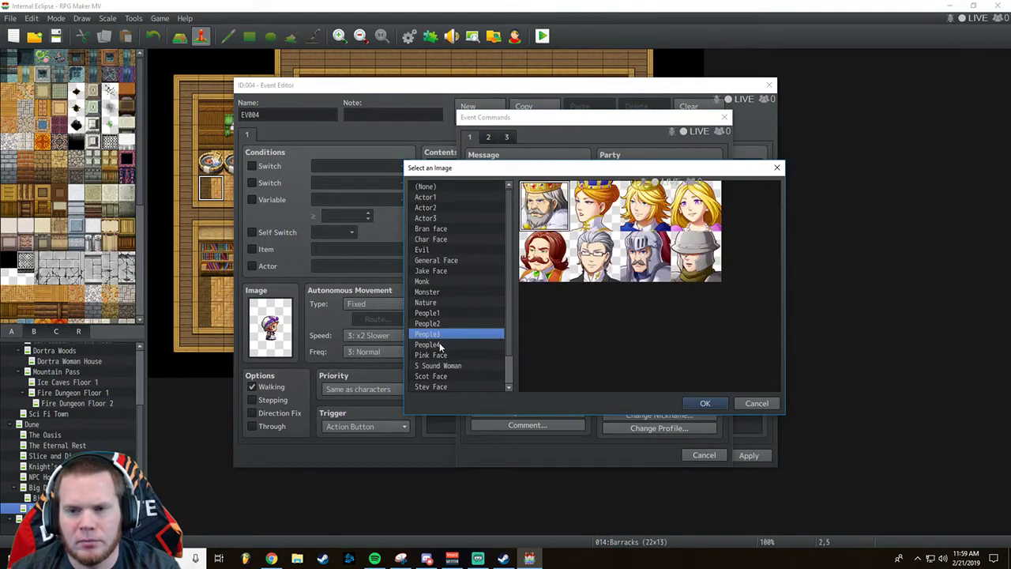
left_click(439, 345)
left_click(440, 337)
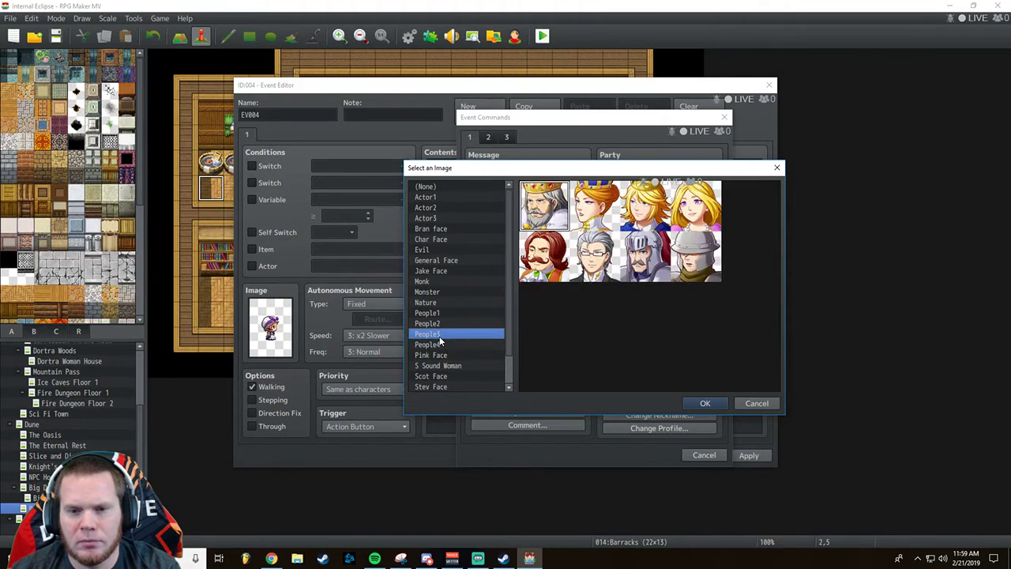
left_click(442, 324)
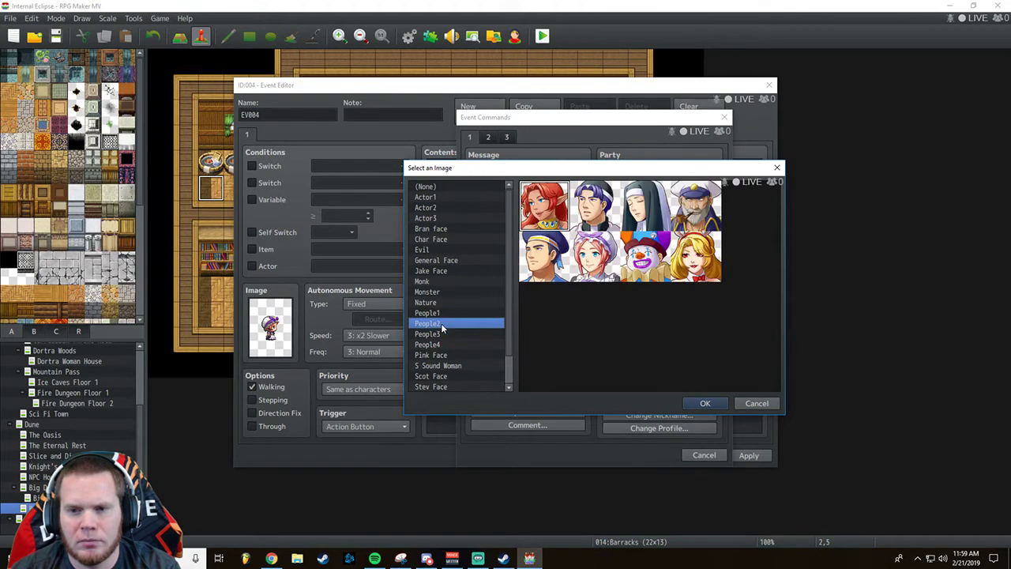
left_click(609, 261)
left_click(700, 403)
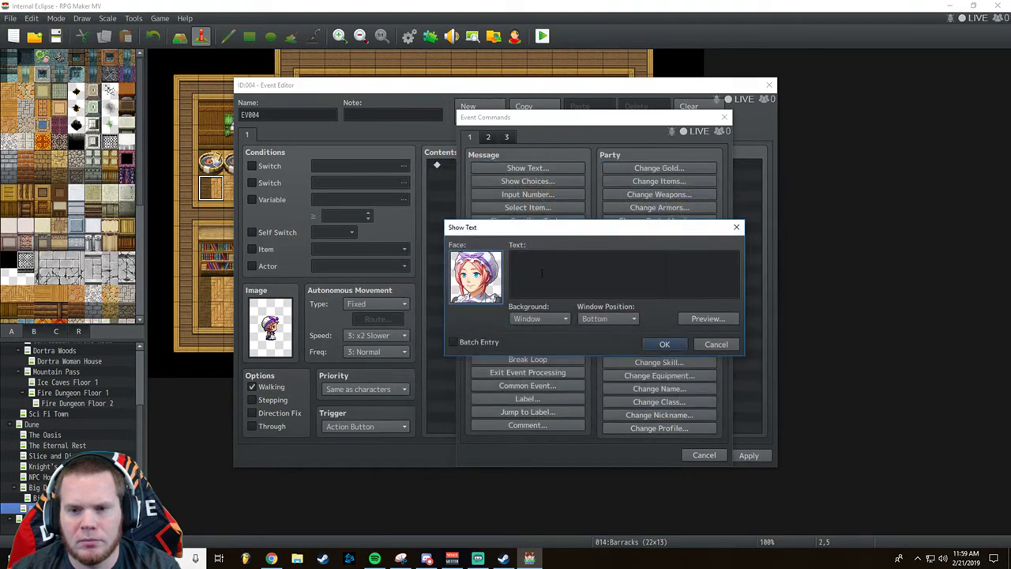
left_click(540, 319)
left_click(536, 346)
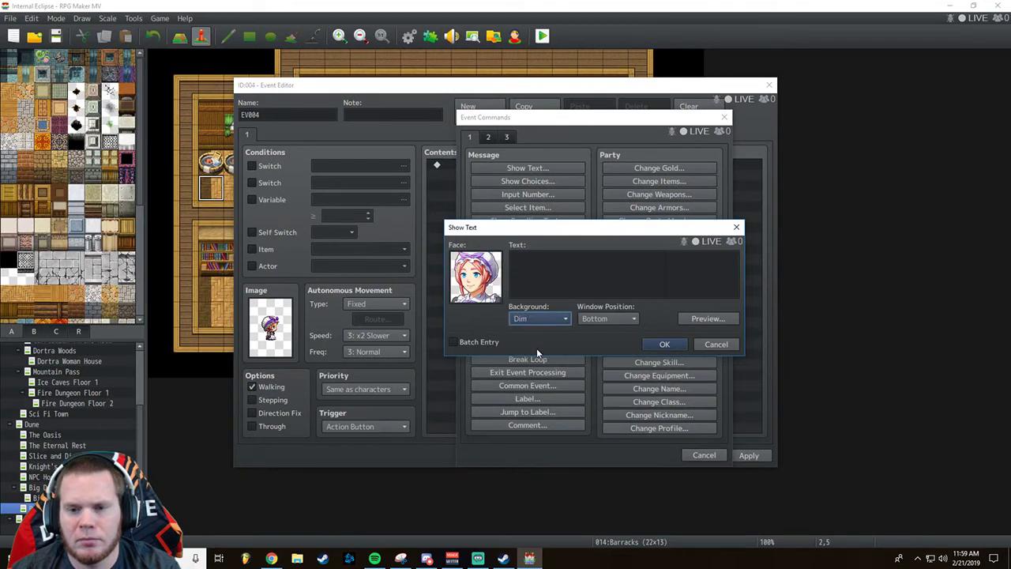
Enter the woman's message "Have you ever tried getting blood / out of clothes? It takes forever!" on two lines and add it to the contents.
left_click(534, 263)
type("Ha")
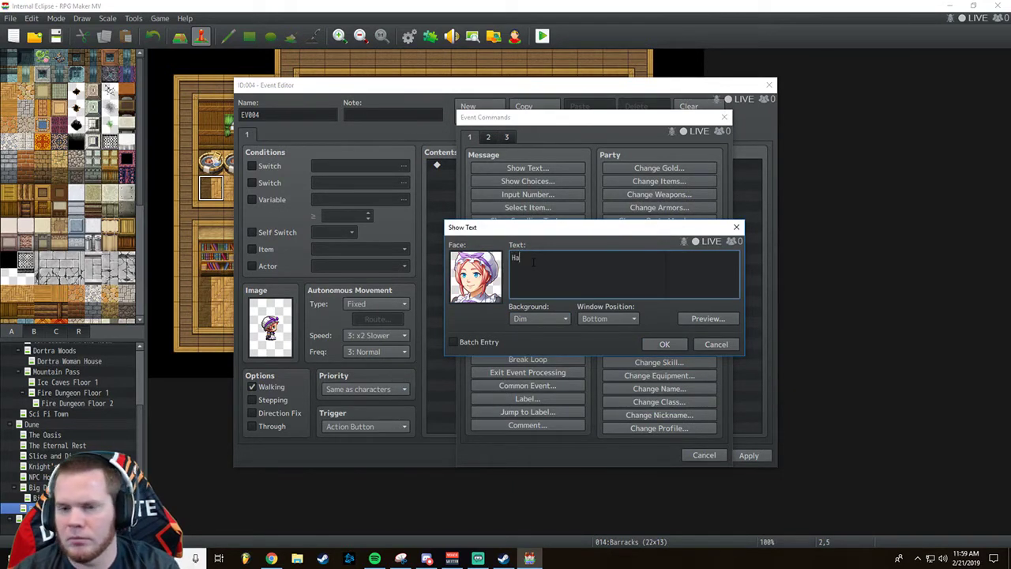
type("ve you ever ")
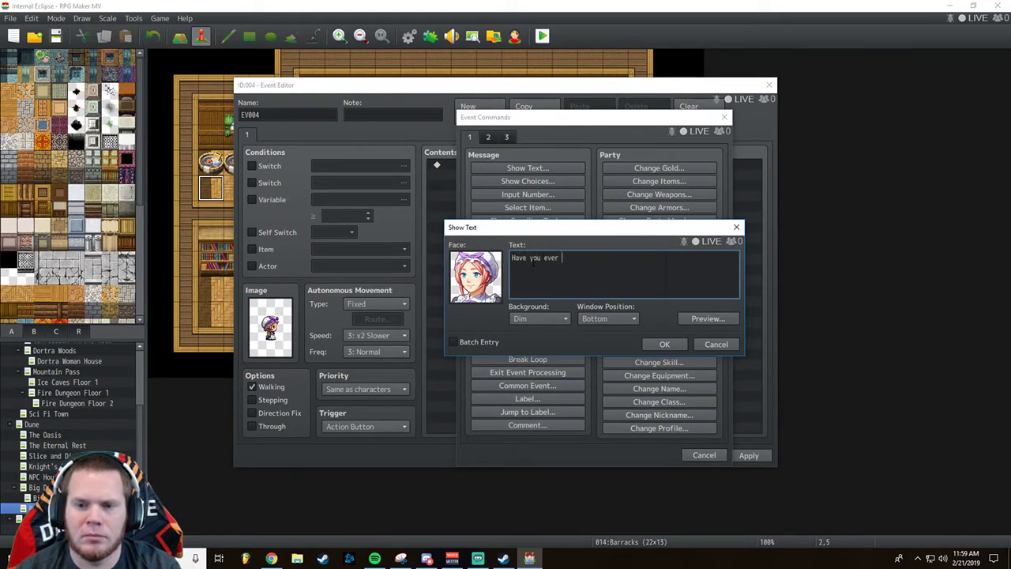
type("tried getting")
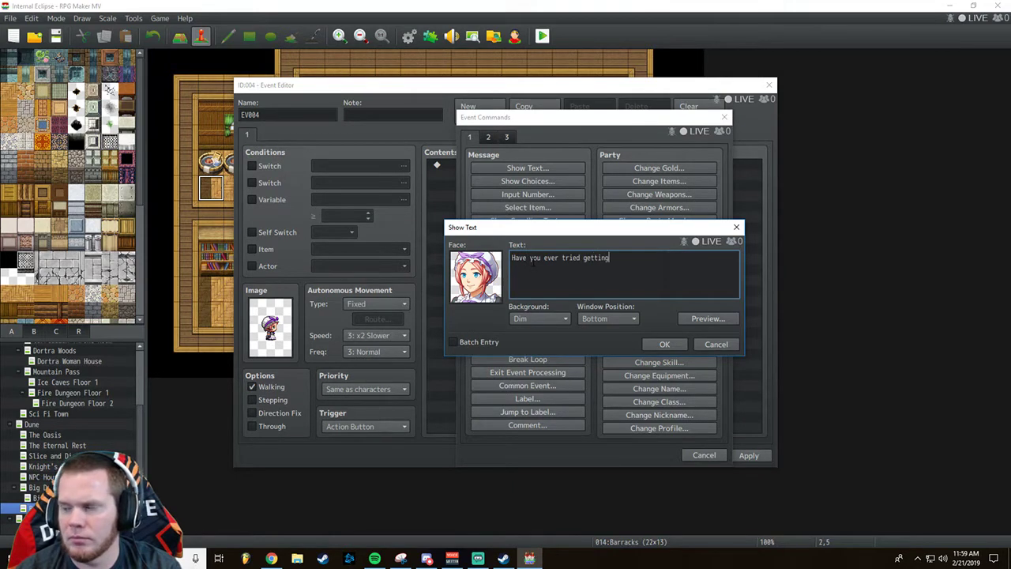
type(" blood")
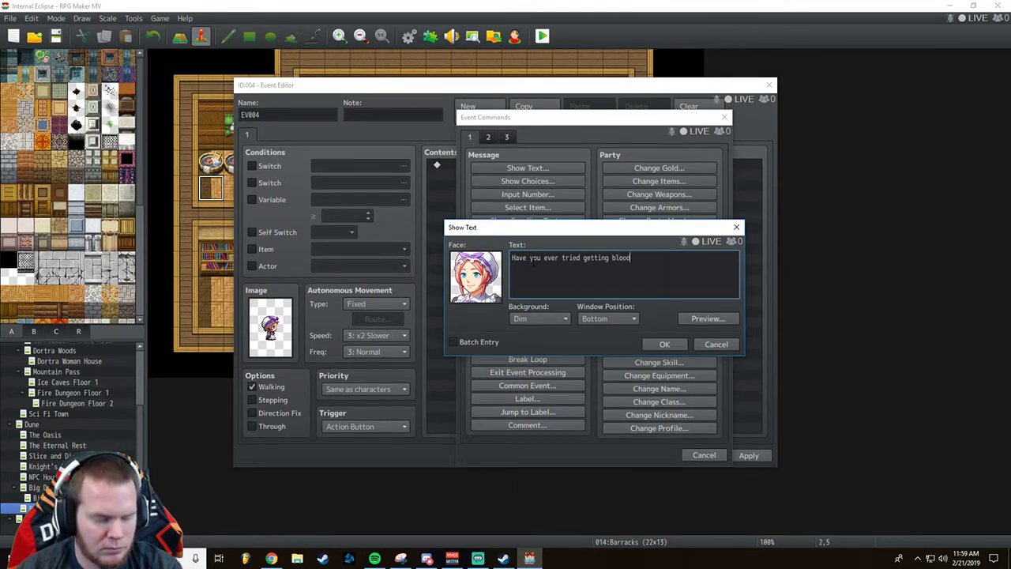
key("Return")
type("out of")
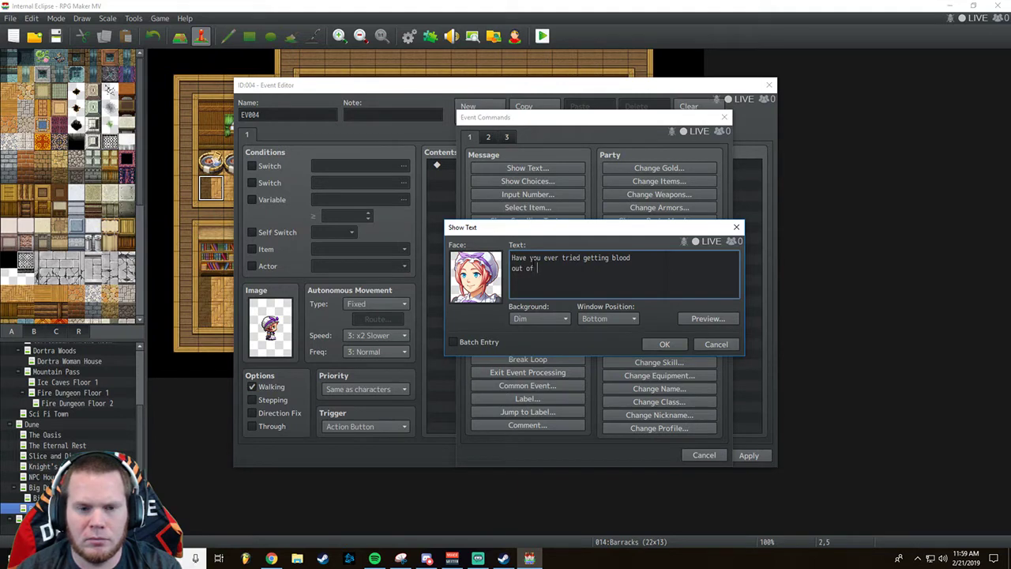
type("clothe")
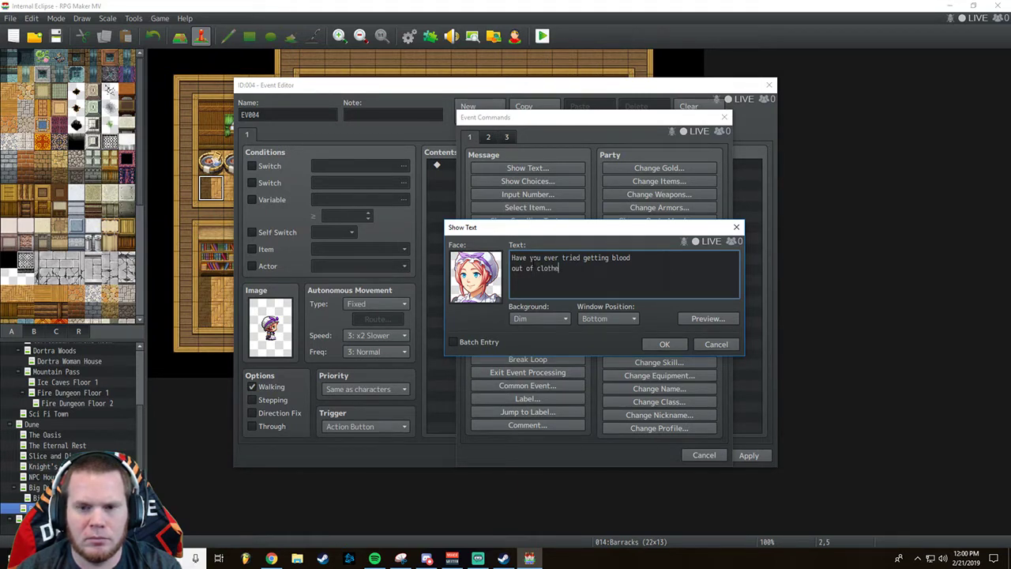
type("s?")
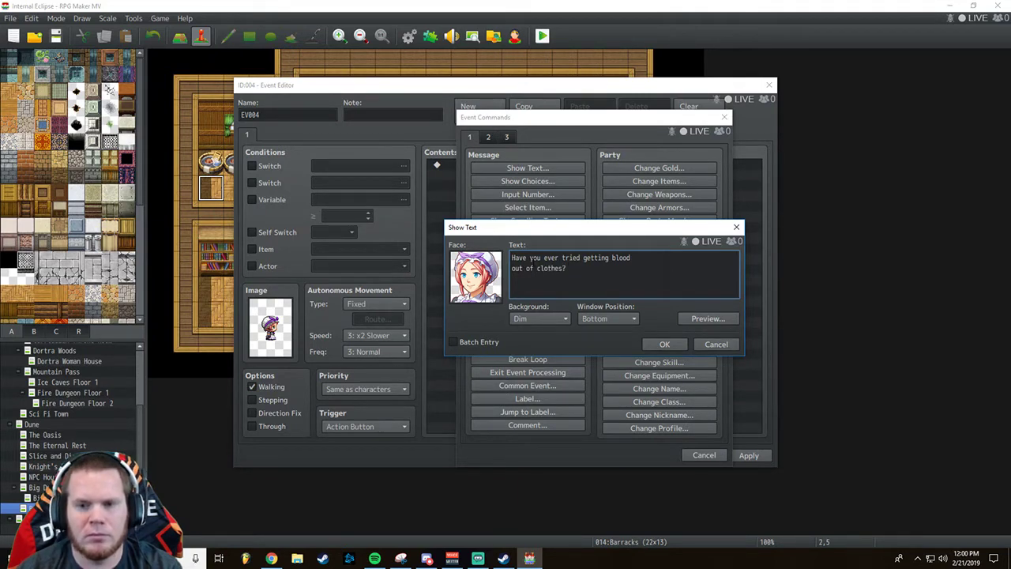
type("  It takes ")
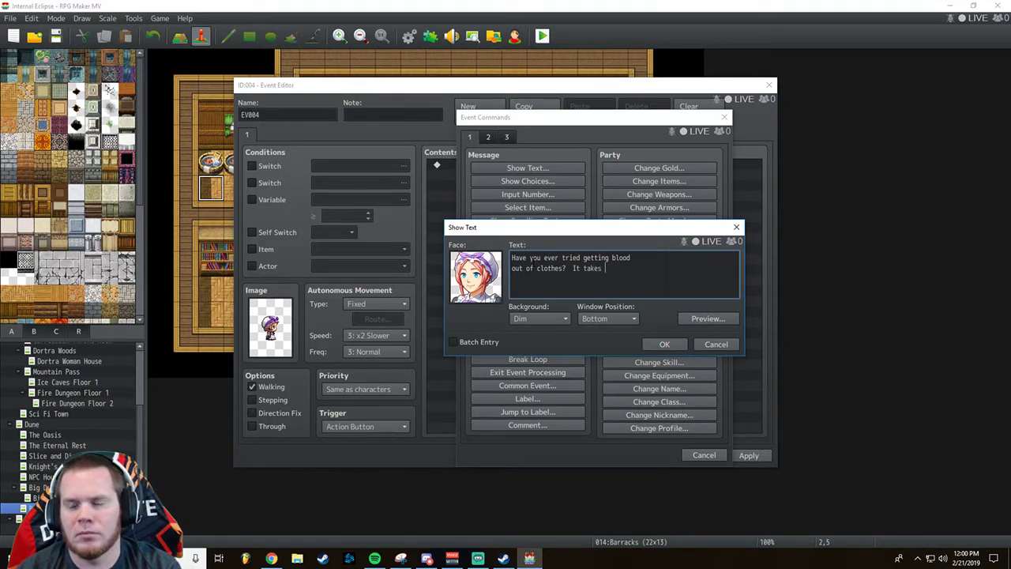
type("forever")
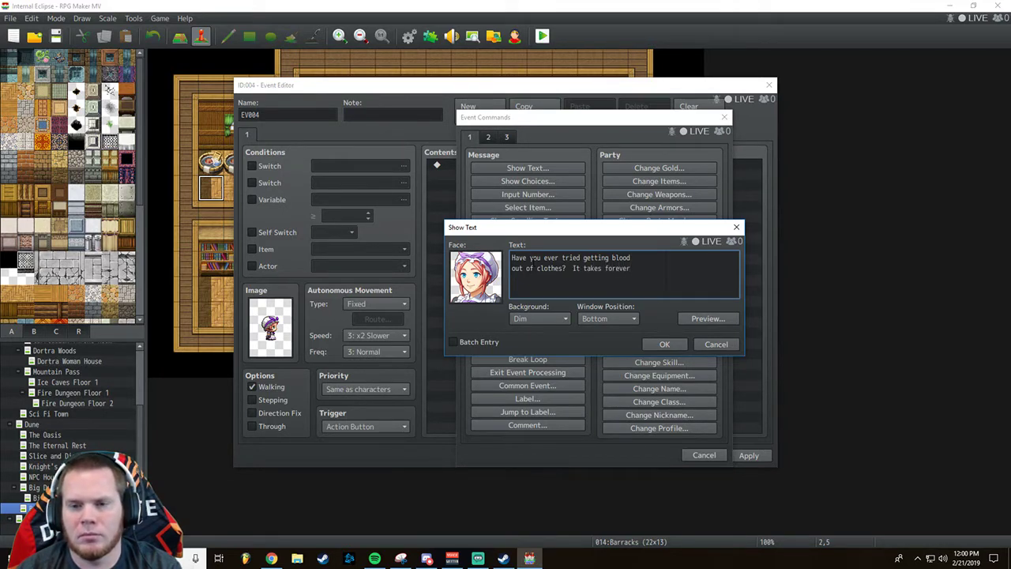
type("!")
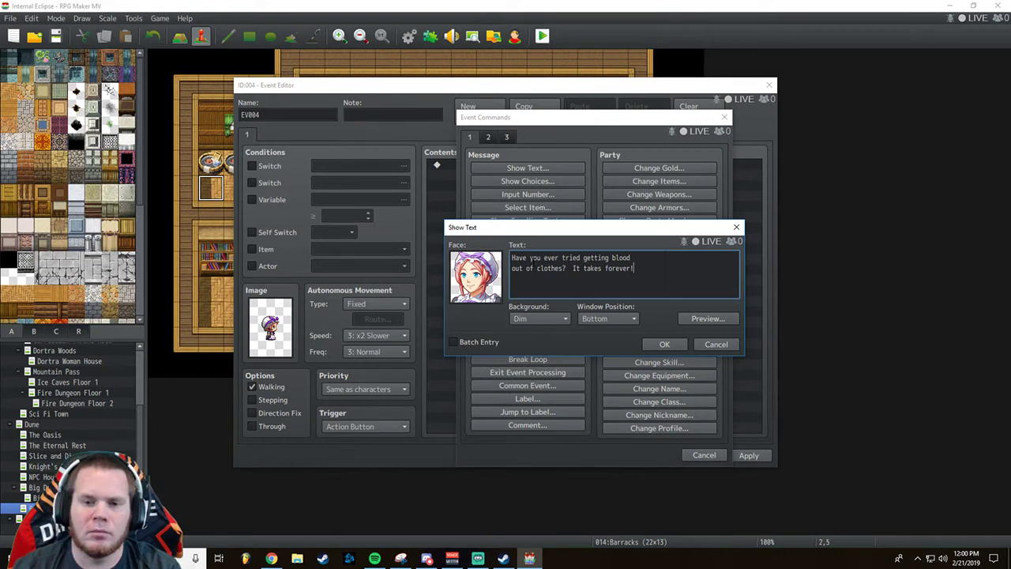
left_click(660, 344)
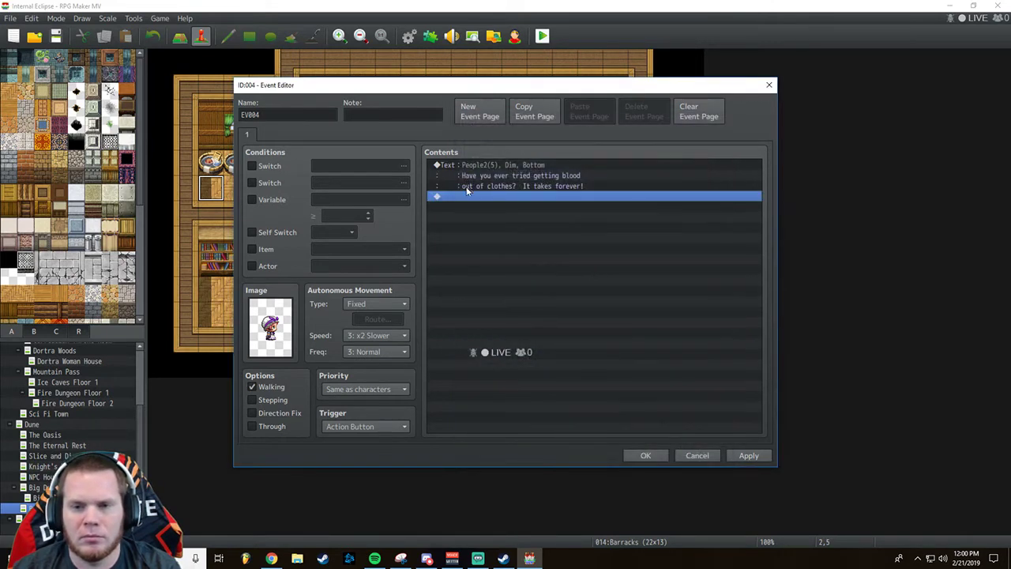
Start a second Show Text command below the first, using the third face in the upper row of the Char Face sheet.
double_click(467, 197)
left_click(528, 167)
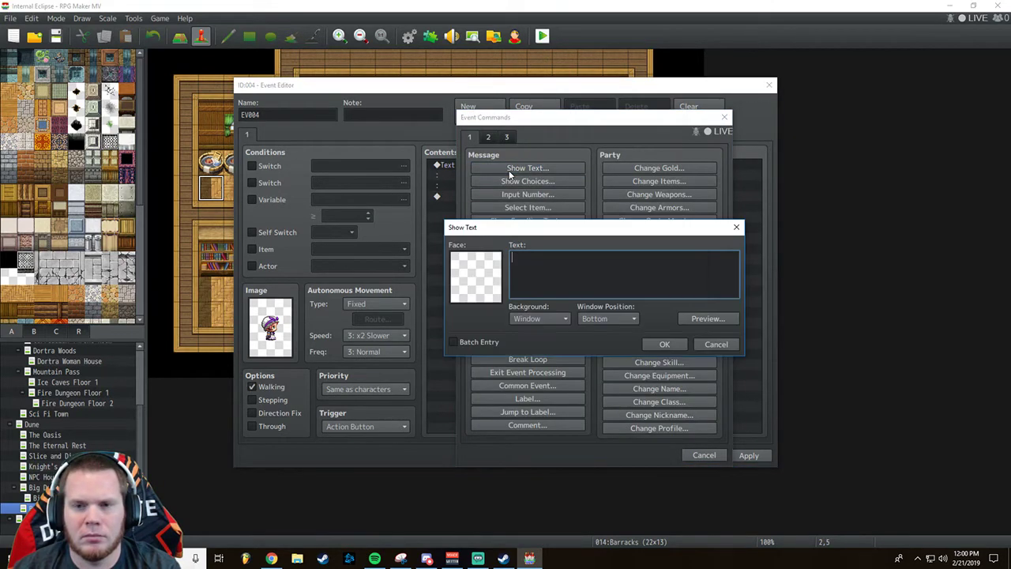
double_click(468, 288)
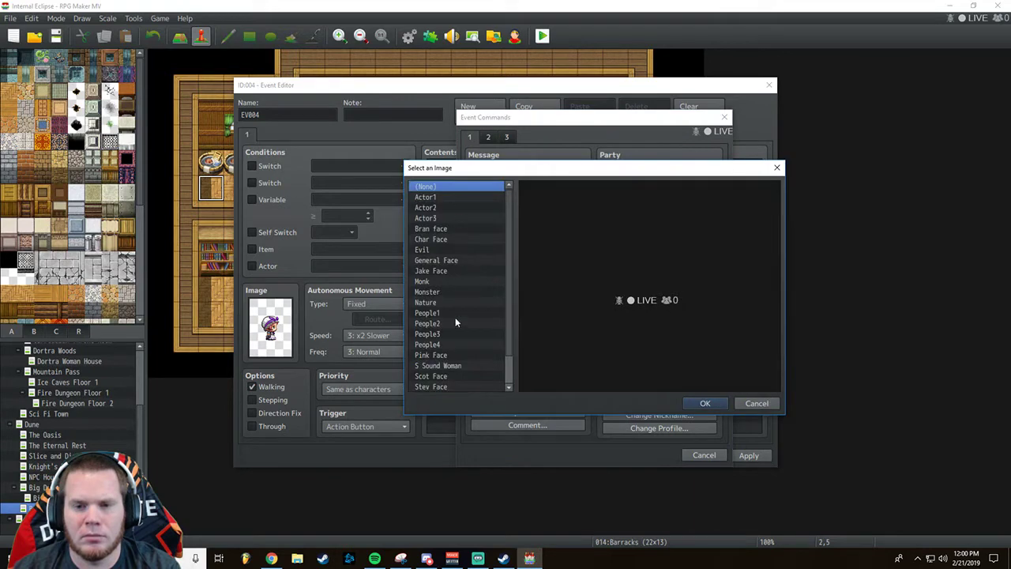
left_click(439, 239)
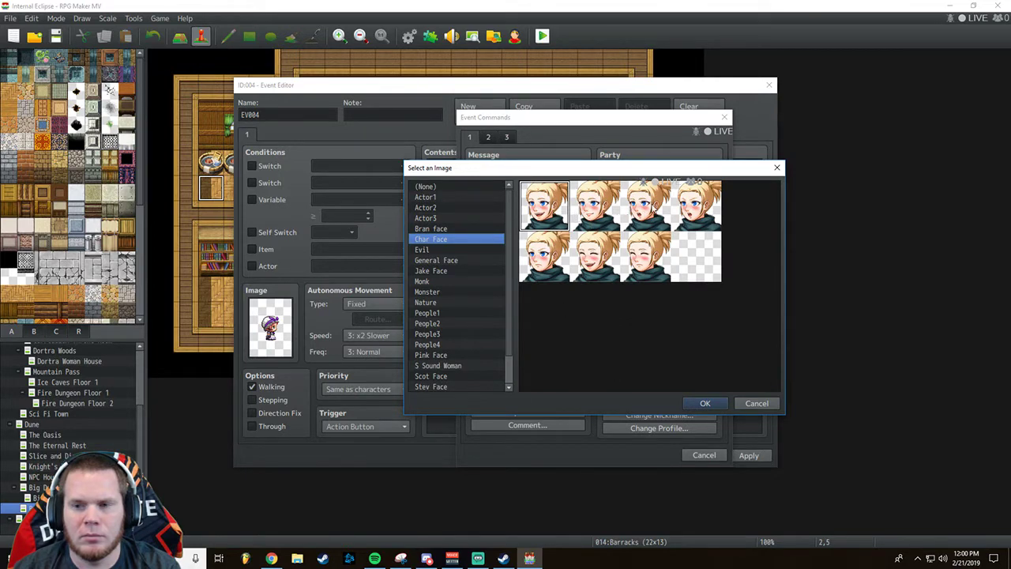
double_click(639, 213)
Enter the reply "I can't say that I have, no." with the Dim background and add it to the contents.
left_click(533, 277)
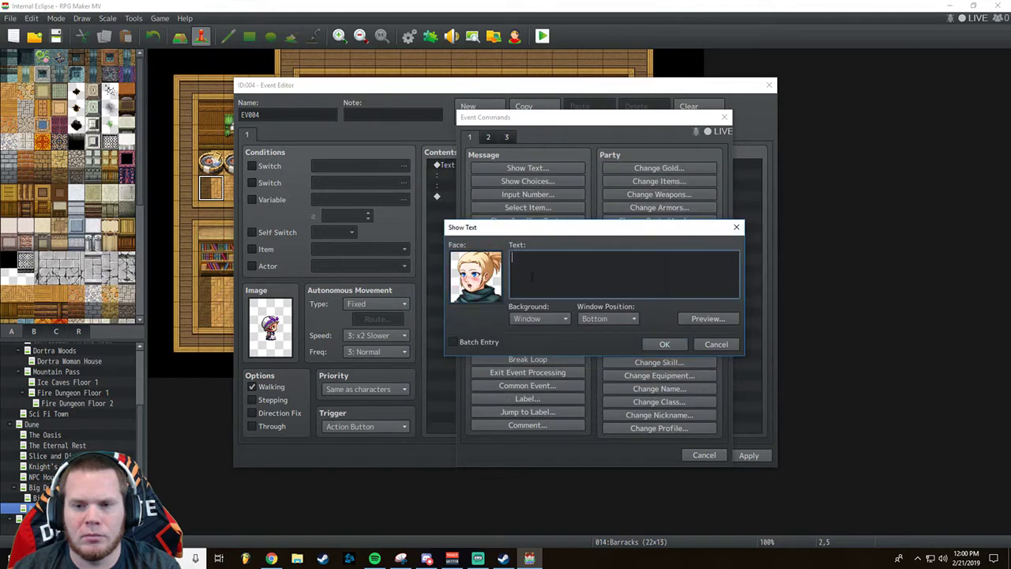
type("I can't ")
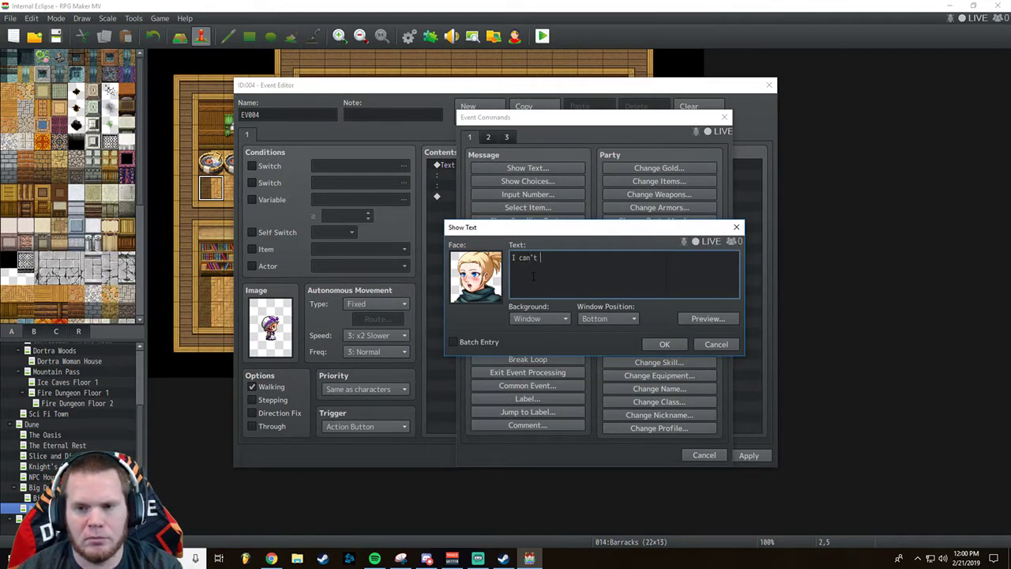
type("say that I have")
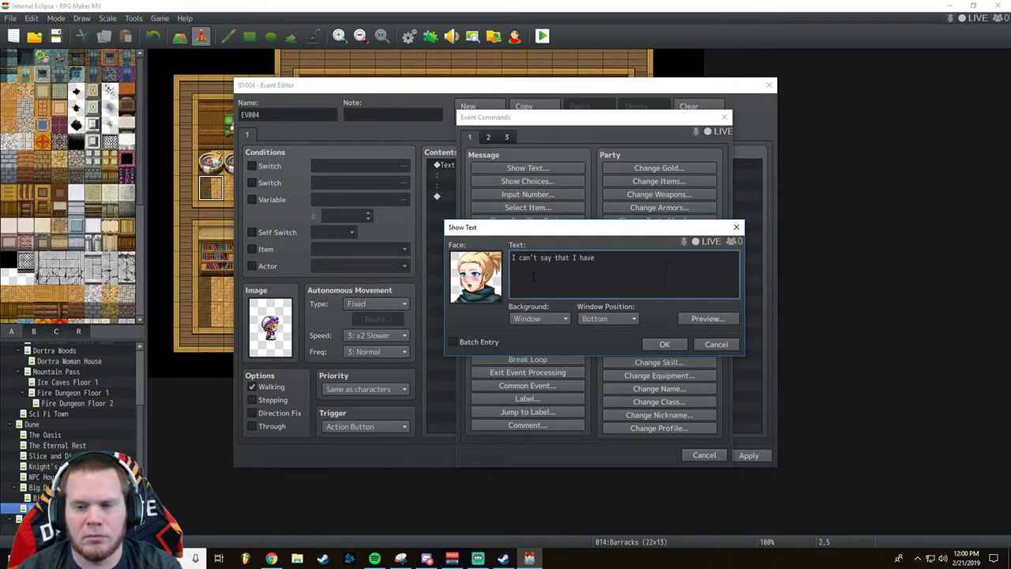
type(", no.")
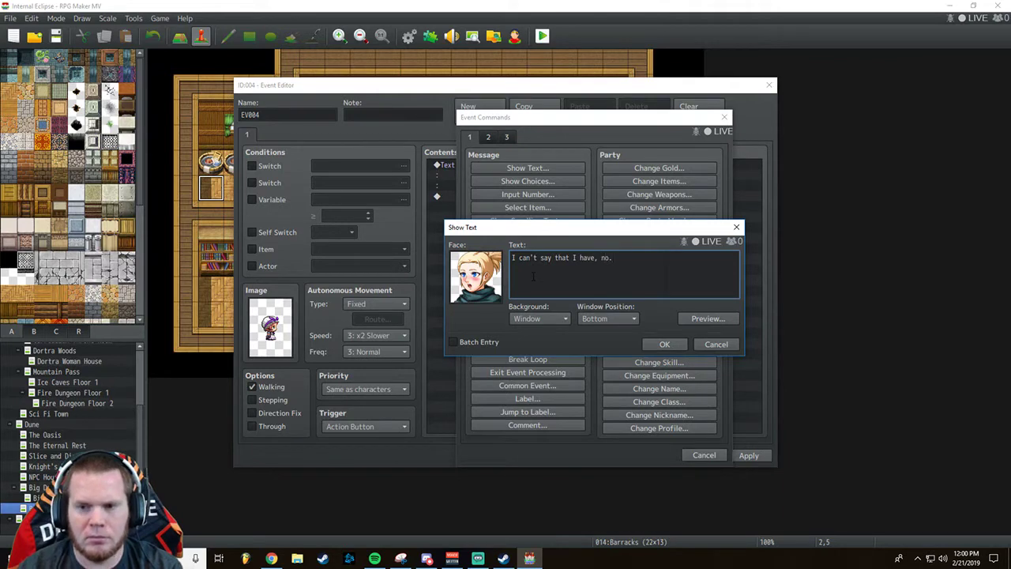
left_click(551, 320)
left_click(553, 341)
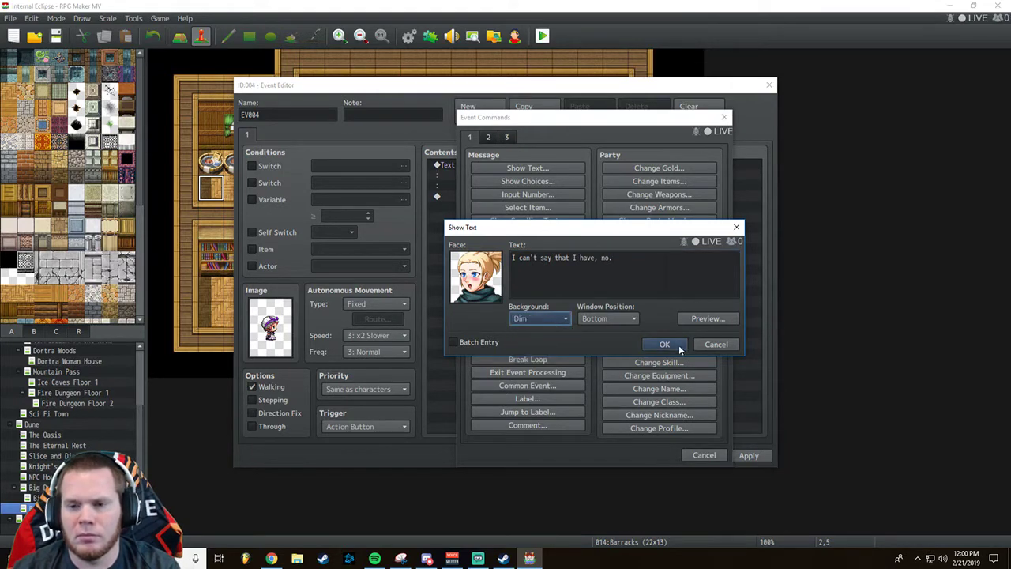
left_click(675, 344)
Save the purple-and-white-hatted woman's event on the Barracks map and close its editor.
left_click(744, 458)
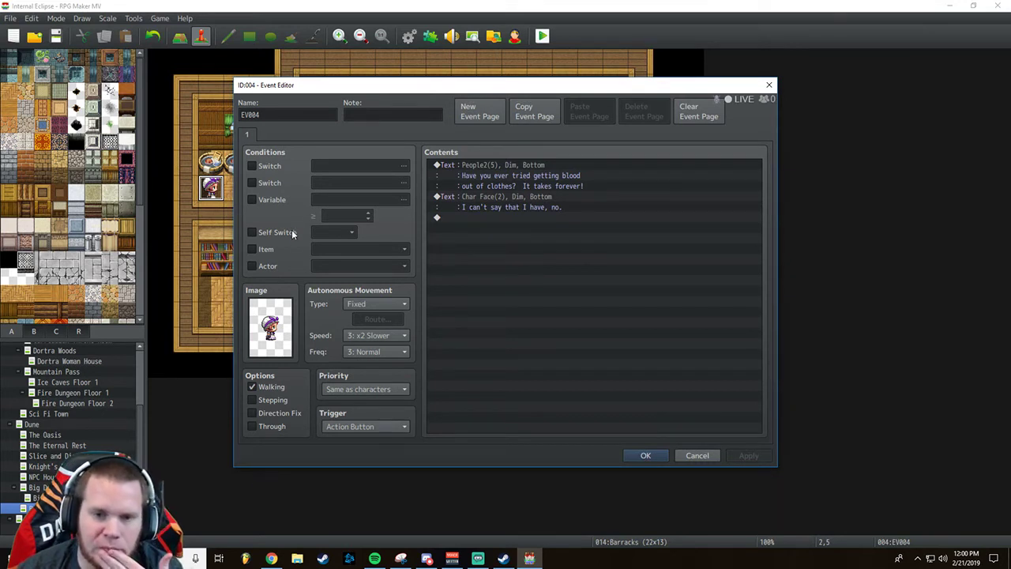
left_click(486, 218)
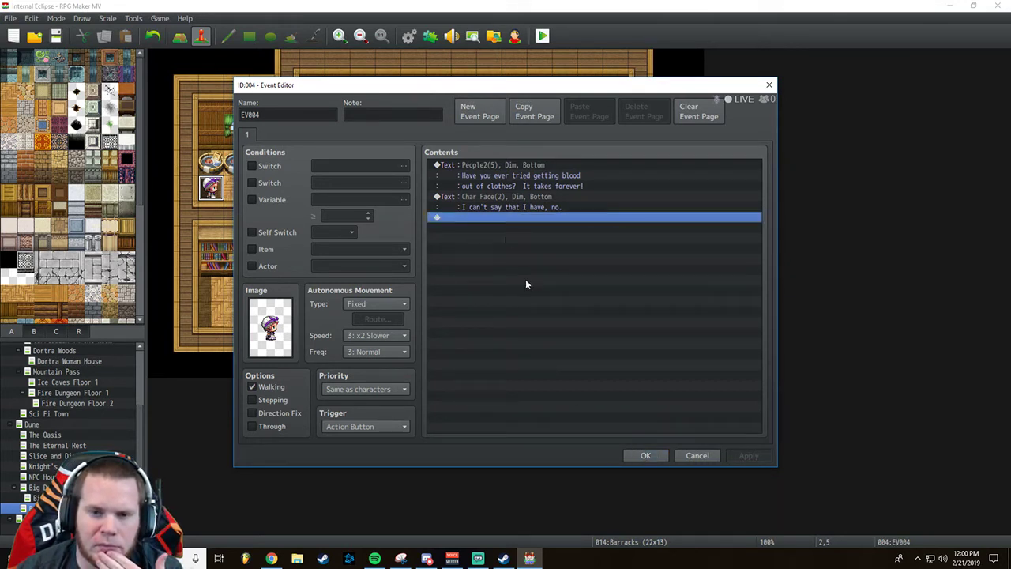
left_click(645, 456)
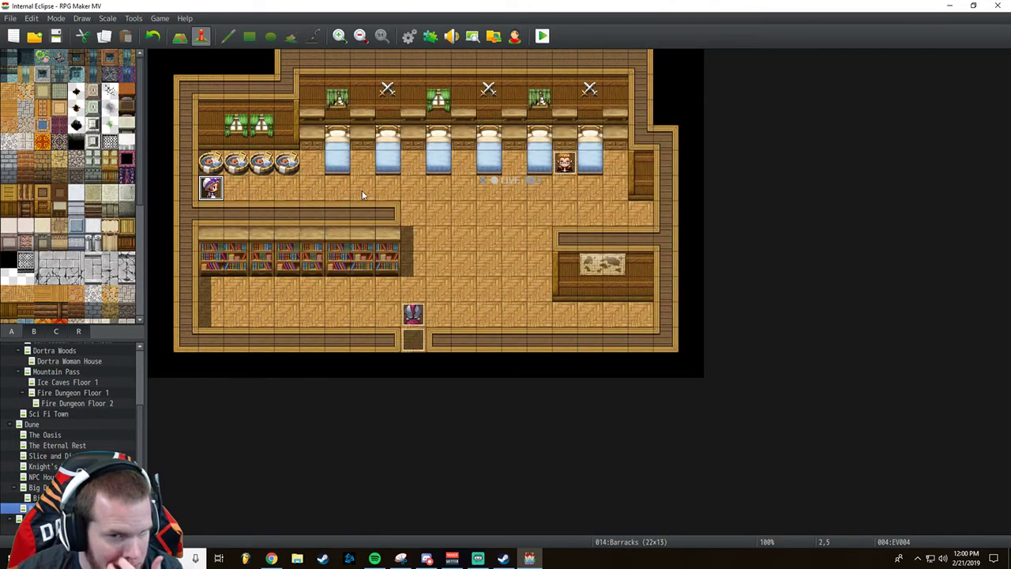
Create a new event on tile 10,4 between the second and third beds, with the front-facing grey-helmeted soldier from the People3 sheet as its image.
left_click(371, 158)
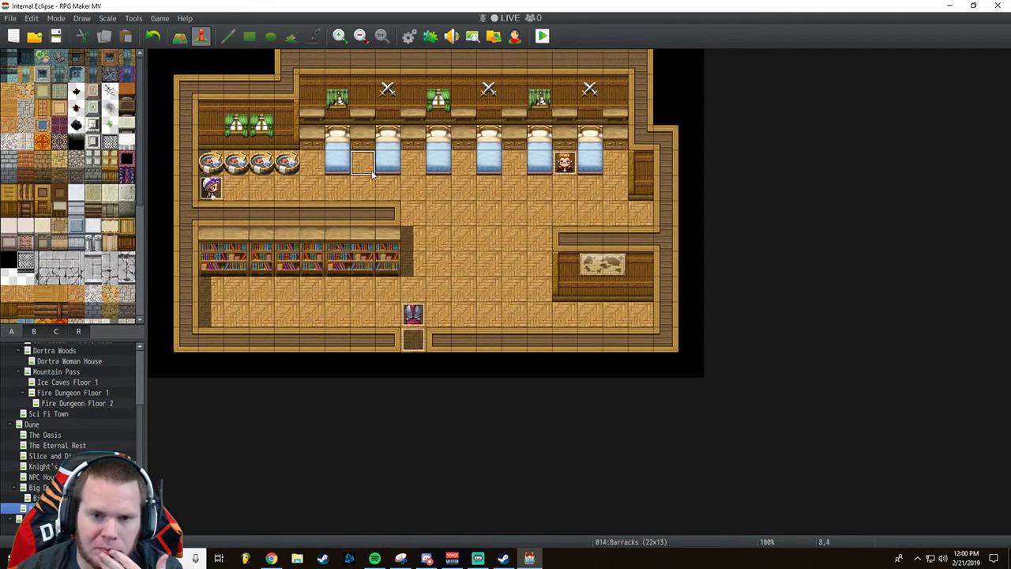
double_click(417, 166)
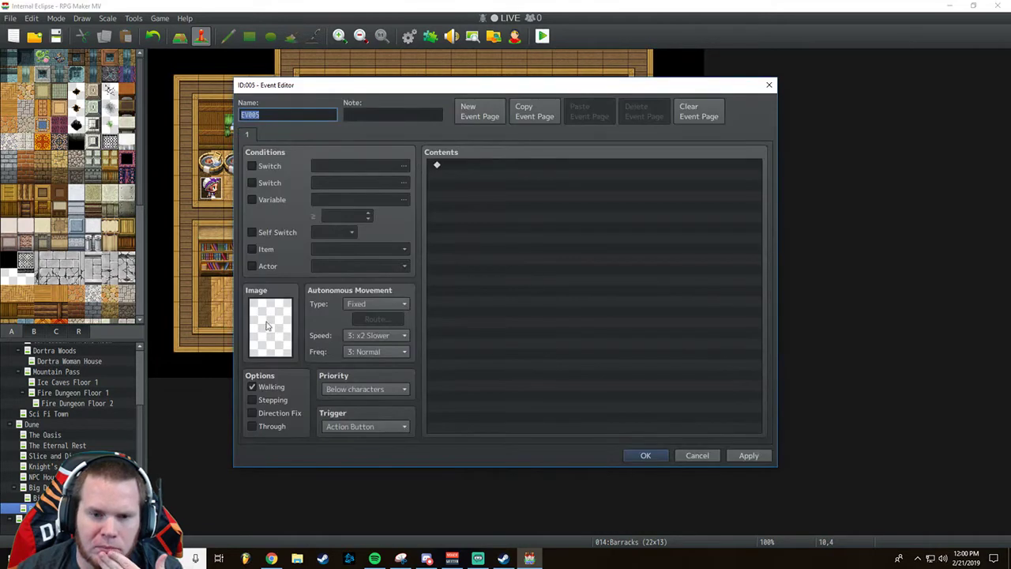
double_click(268, 326)
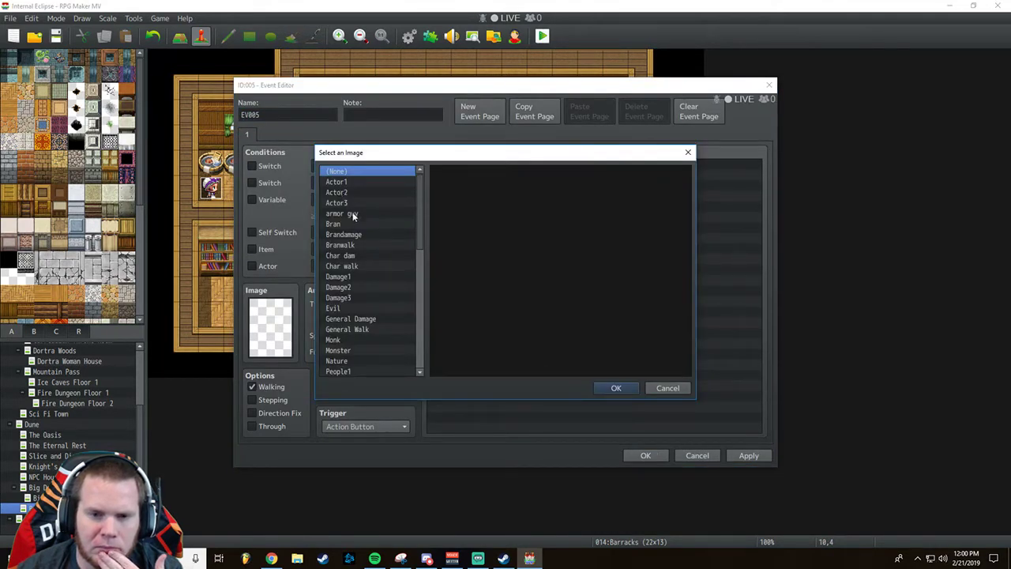
left_click(352, 215)
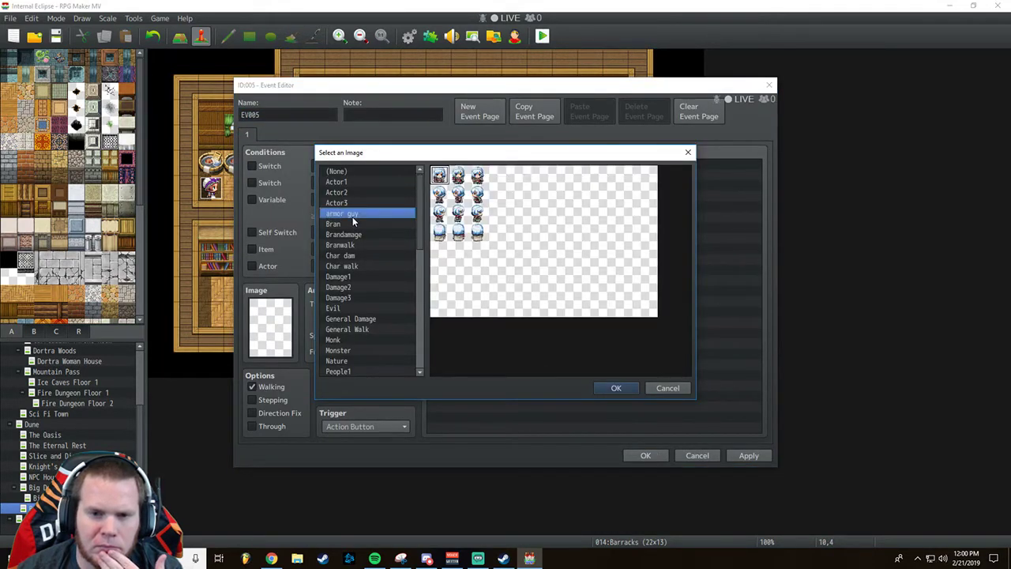
scroll(353, 297, "down", 2)
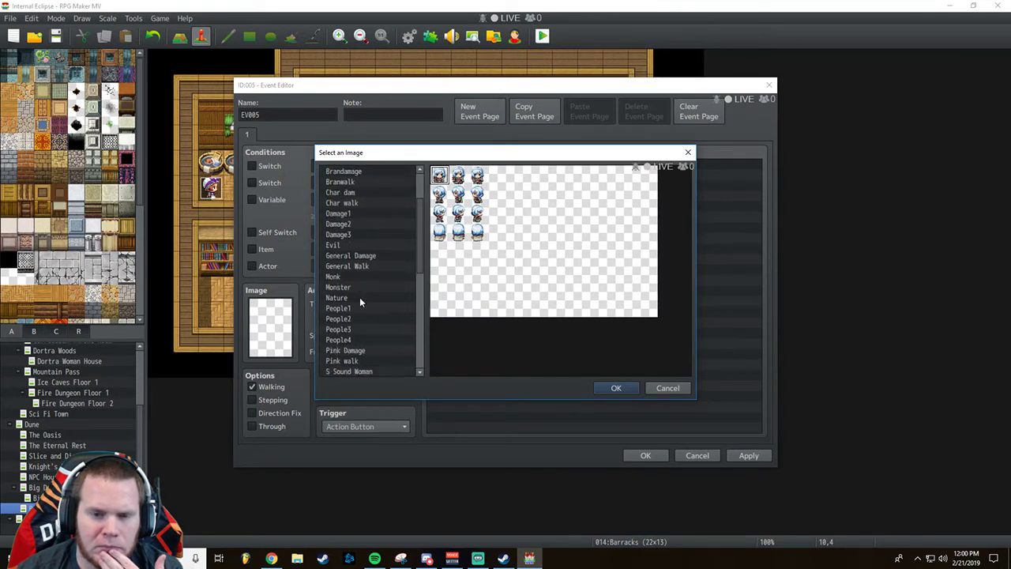
left_click(352, 329)
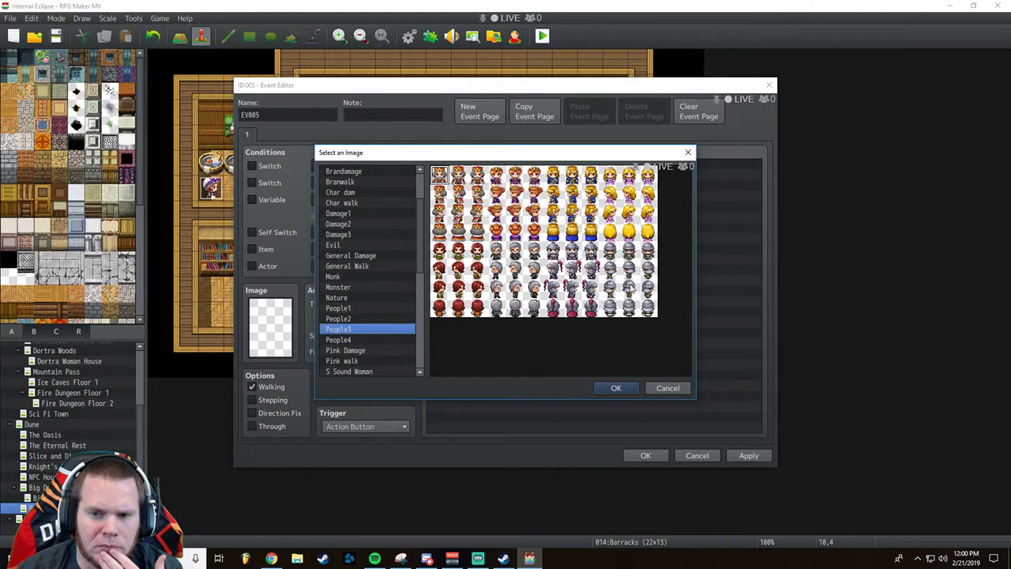
double_click(628, 254)
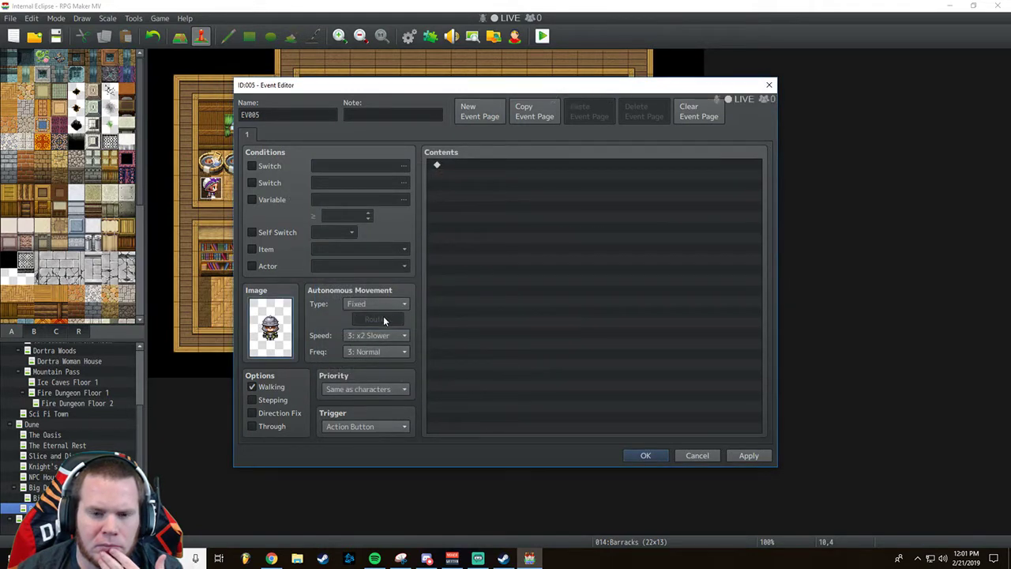
Start a Show Text command in the soldier's event with the helmeted soldier's People3 face and the Dim background.
double_click(471, 166)
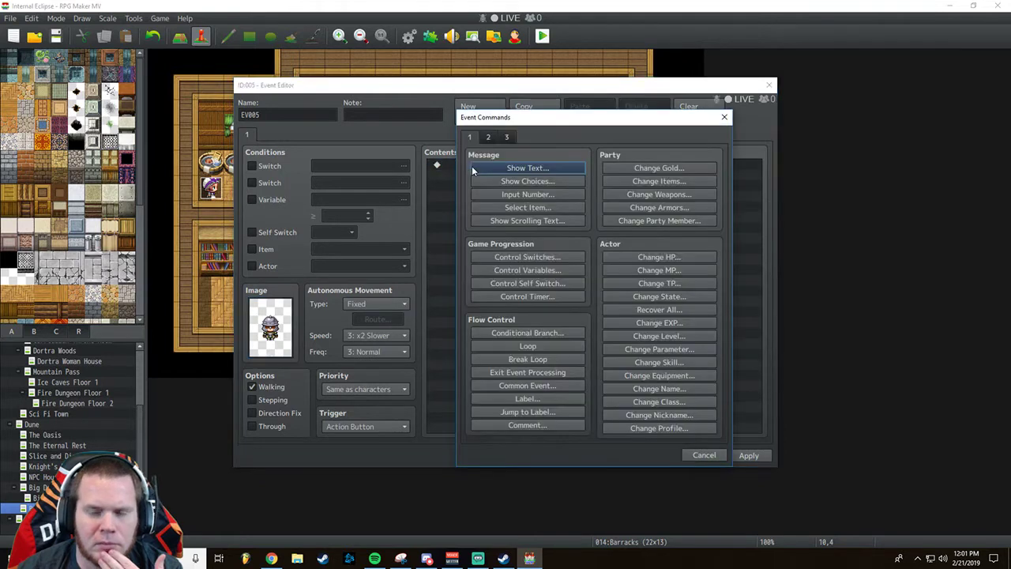
left_click(523, 168)
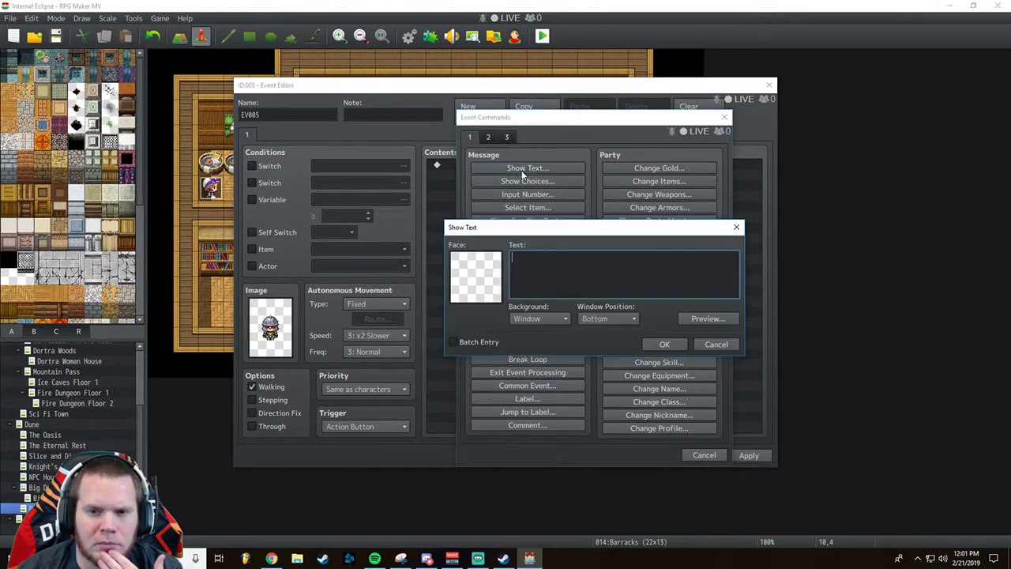
double_click(479, 267)
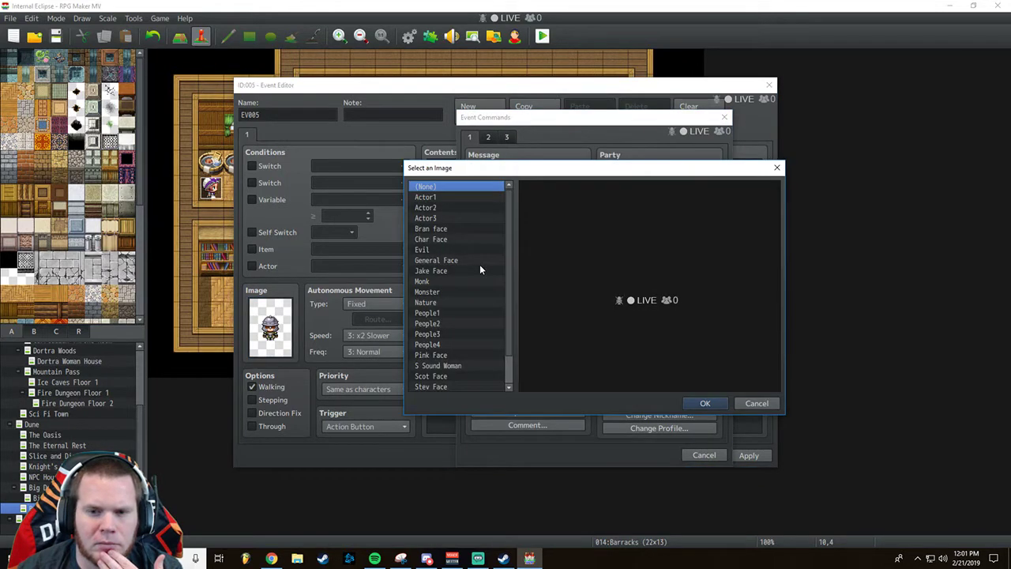
left_click(437, 336)
double_click(695, 254)
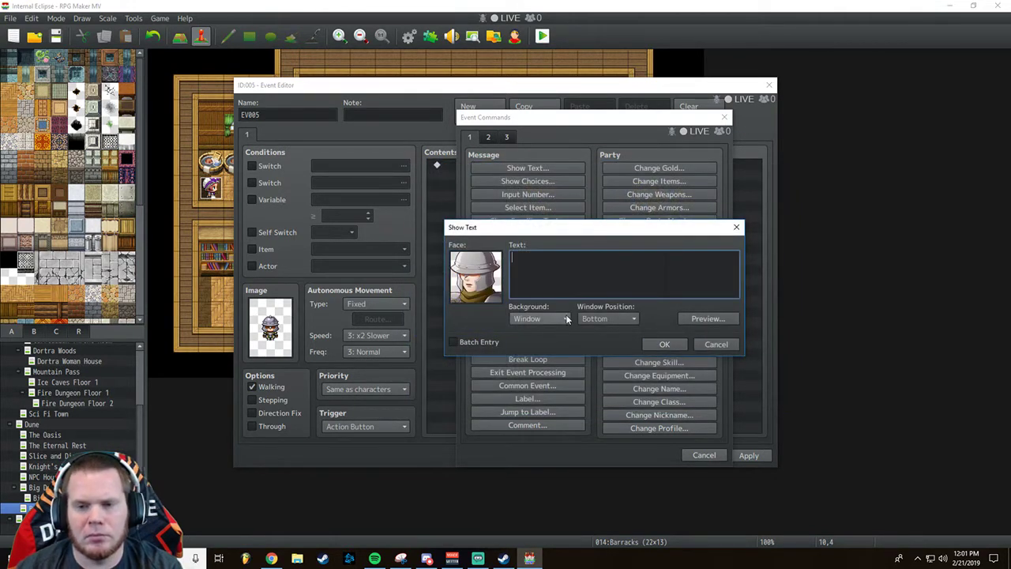
left_click(565, 317)
left_click(548, 345)
Enter the soldier's line "I don't know how the captain does it. I can't see shit with this helmet on." on two lines and add it.
left_click(552, 264)
type("I")
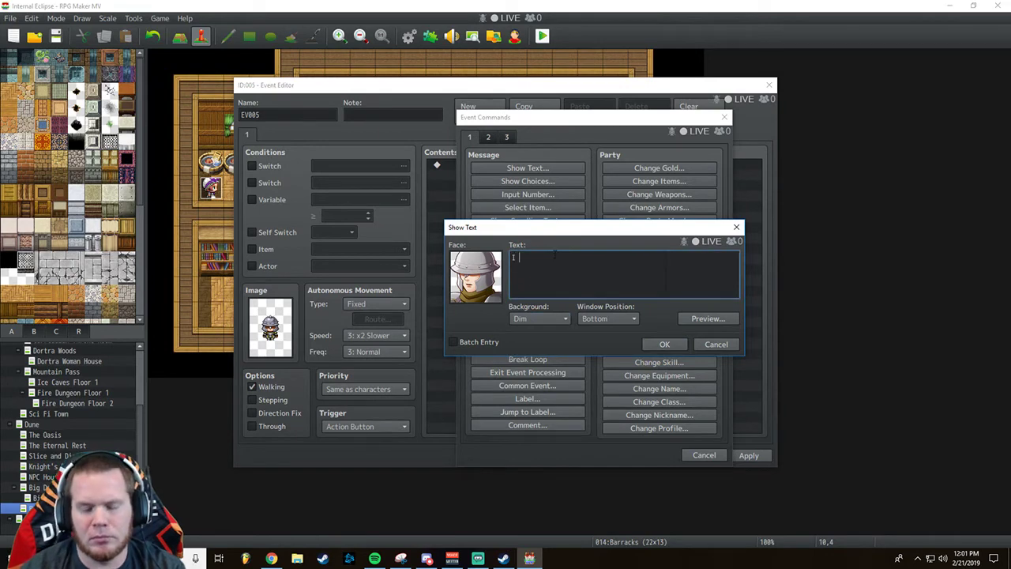
type(" don't know h")
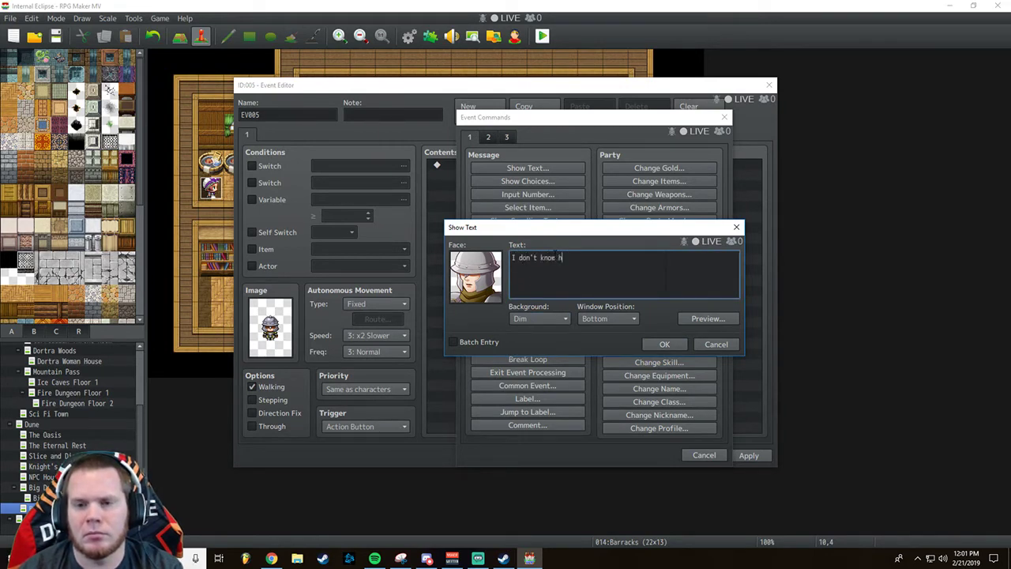
type("ow the captain")
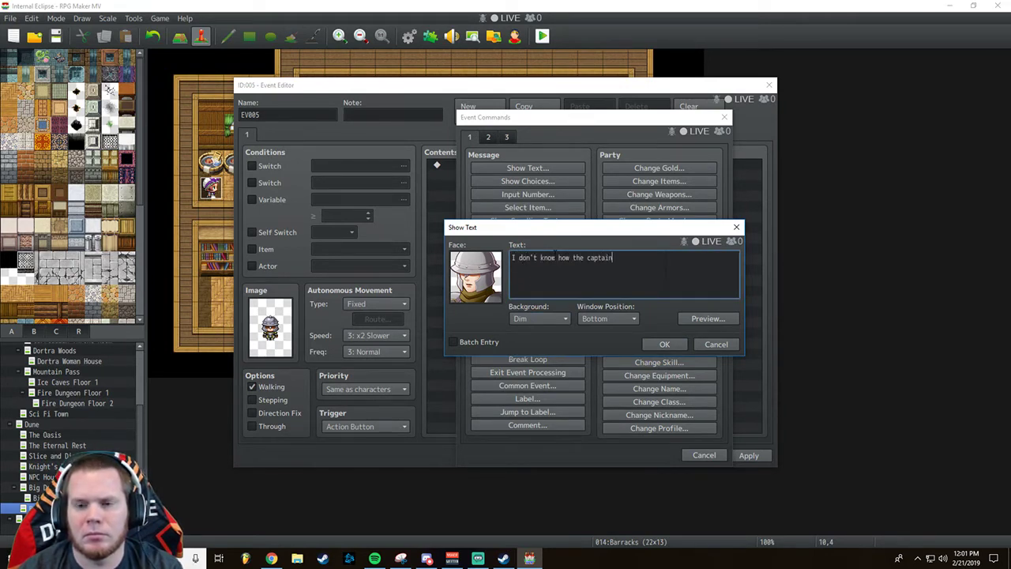
type(" does it")
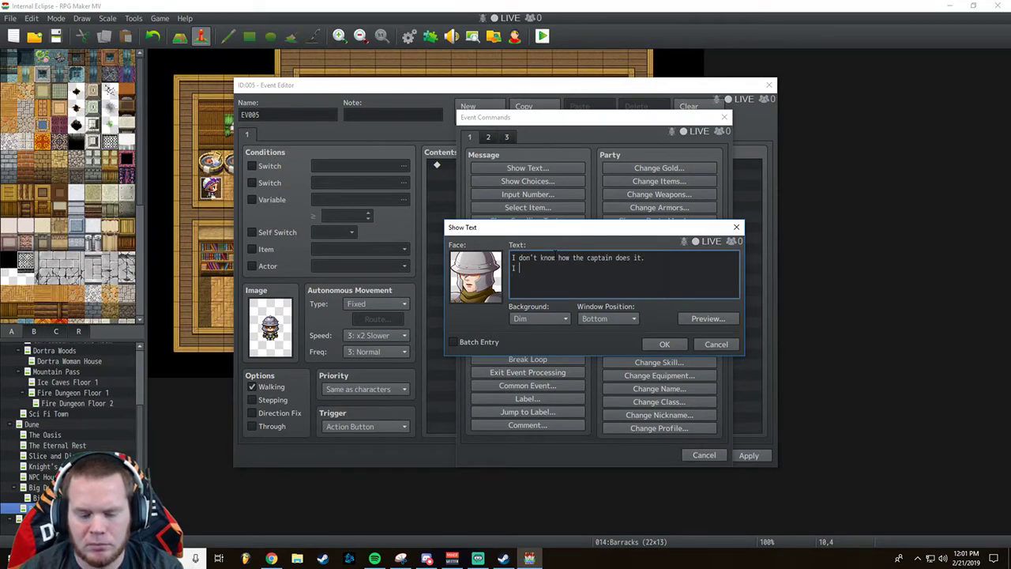
type(".")
key("Return")
type("I can't see shit ")
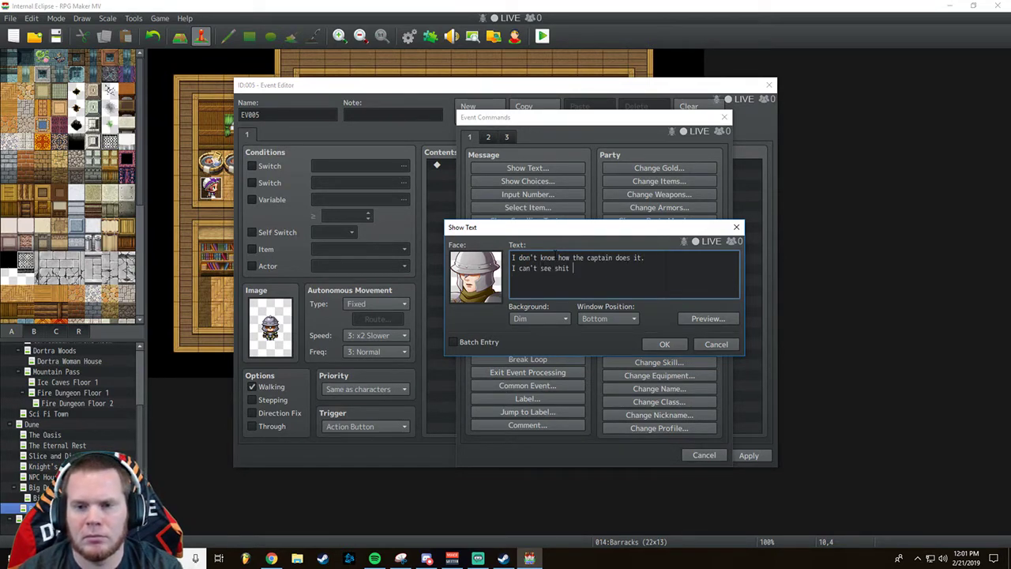
type("with this hel")
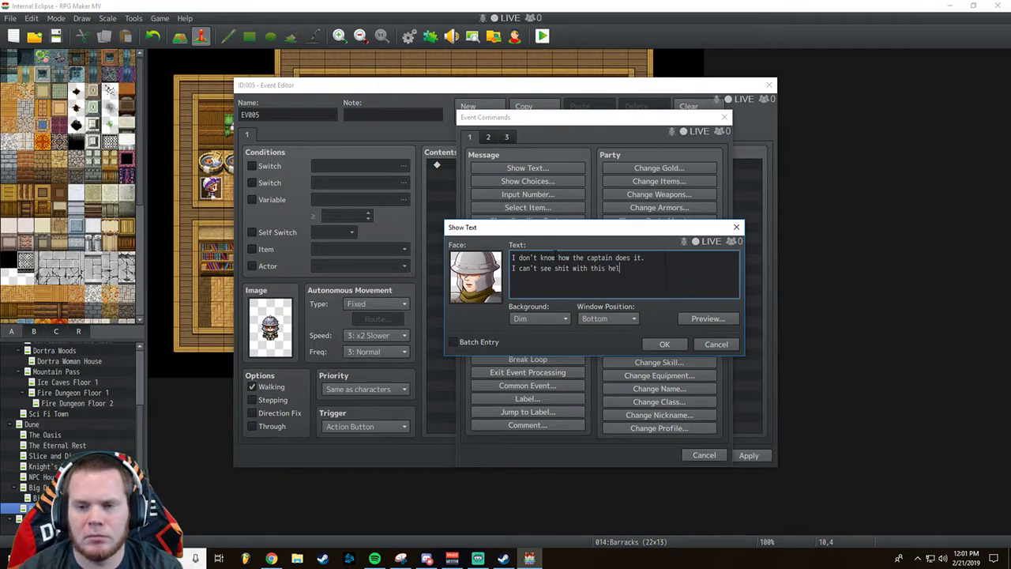
type("met on")
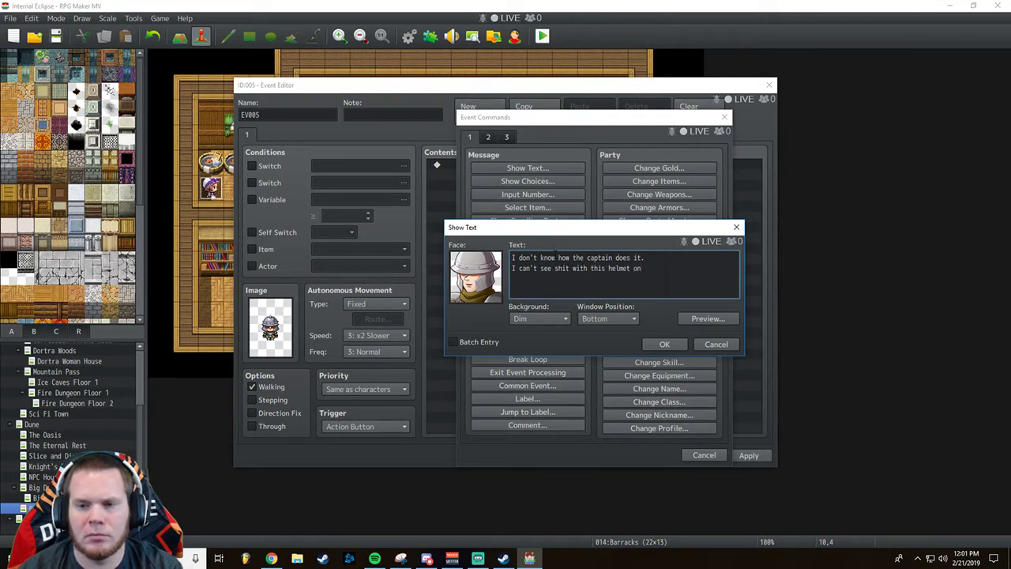
type(".")
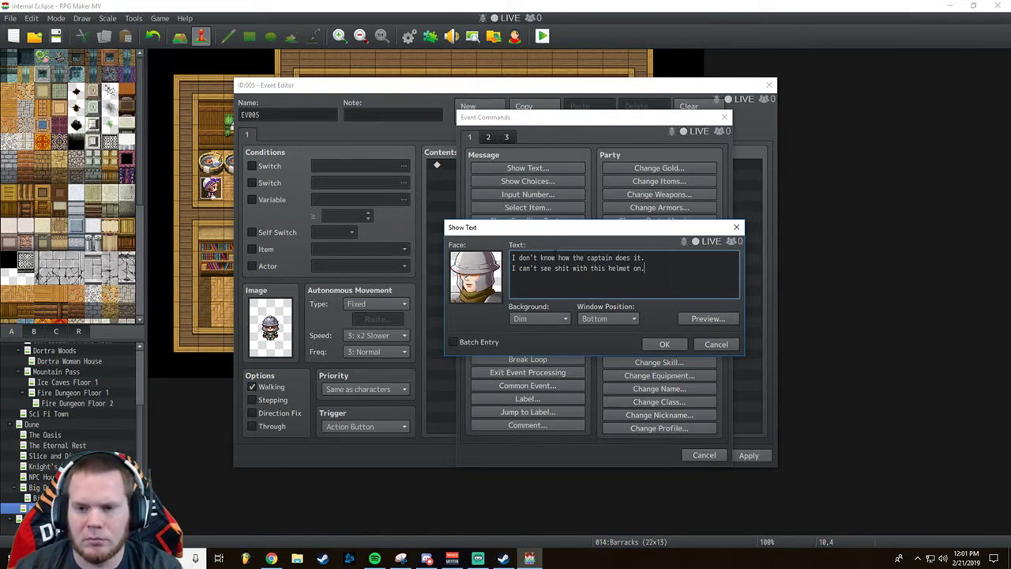
left_click(659, 344)
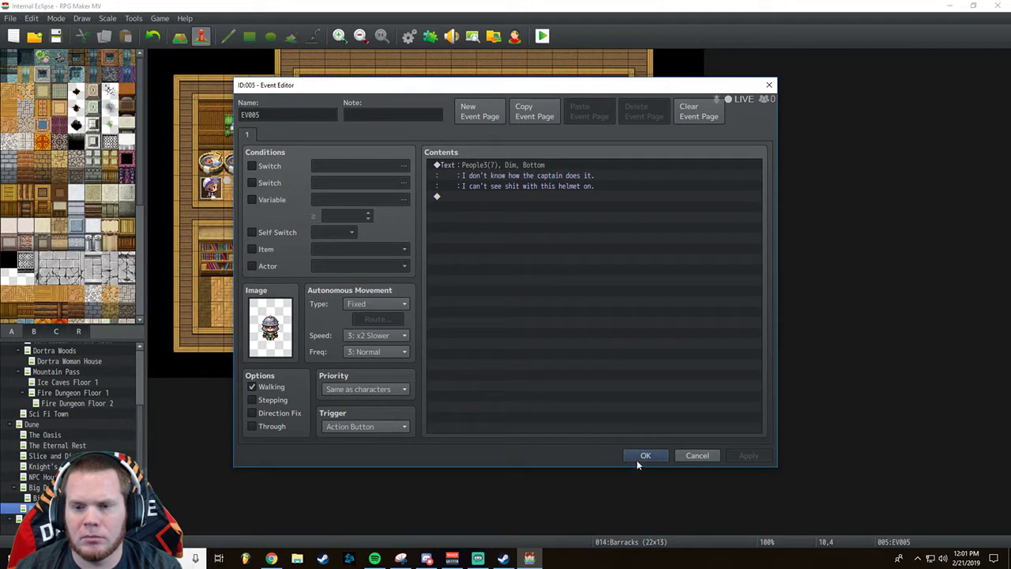
Start a second Show Text command below the soldier's line with the laughing, closed-eyed blonde face from the Char Face sheet.
double_click(472, 195)
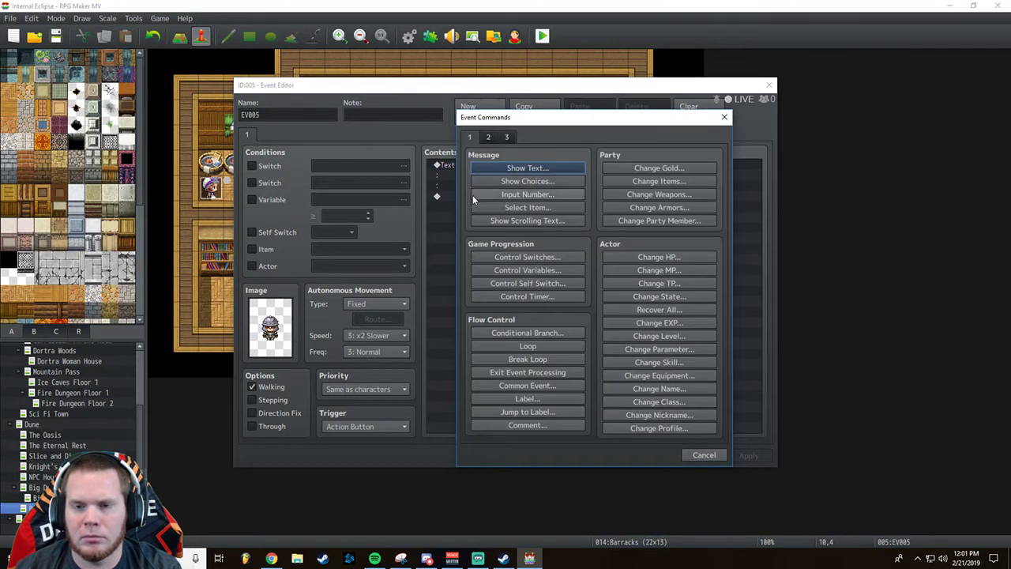
left_click(513, 168)
double_click(454, 276)
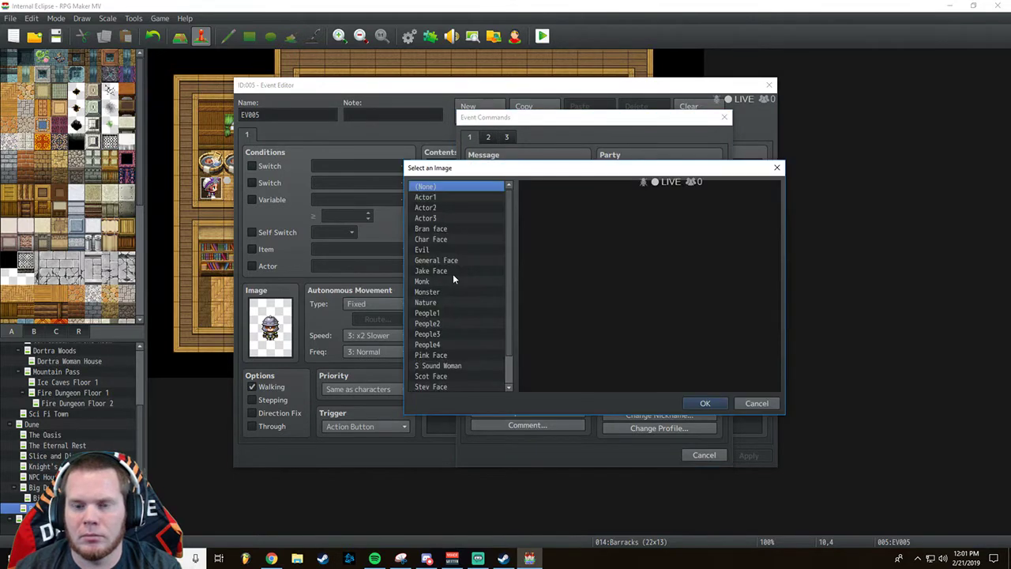
left_click(435, 239)
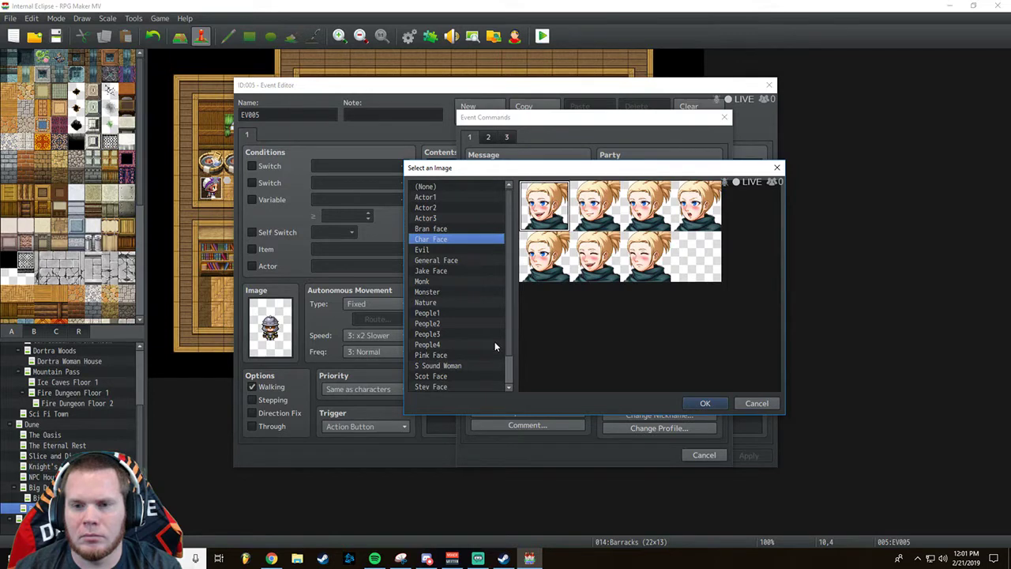
double_click(581, 261)
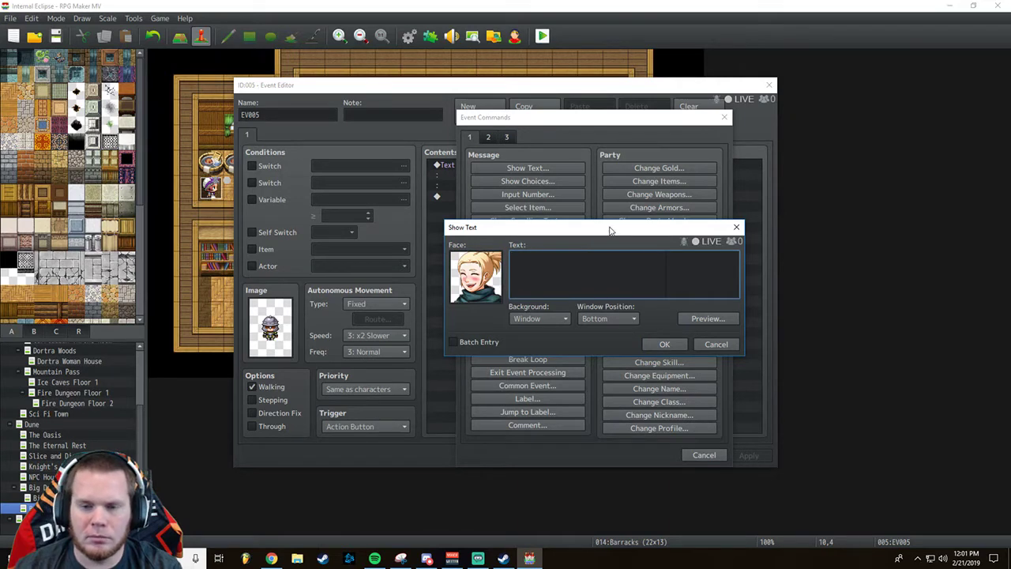
Enter the reply "Don't really need one inside right?" with "Hahaha..." on a second line, set the Dim background and add it.
type("Don't really need ")
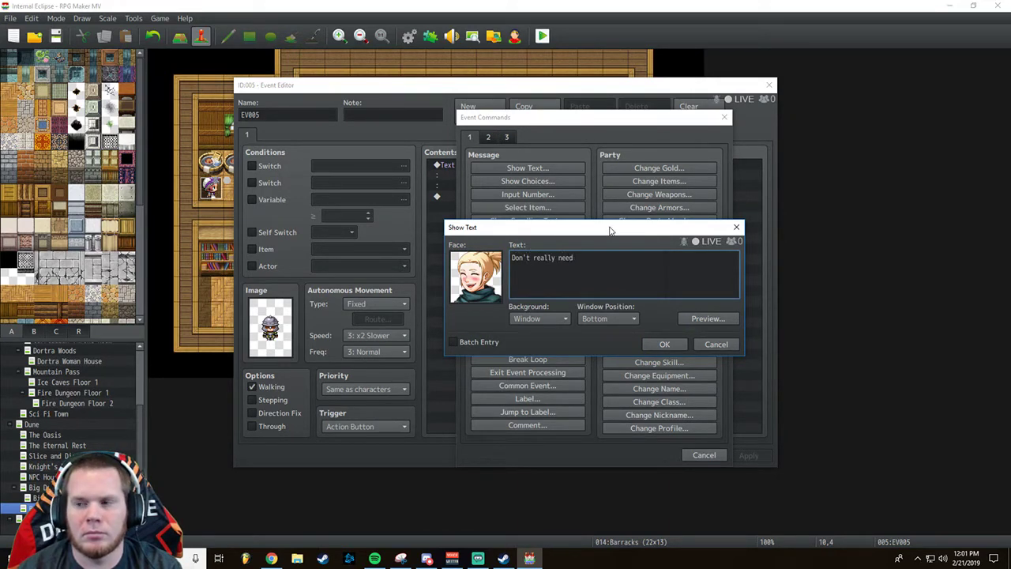
type("one inside")
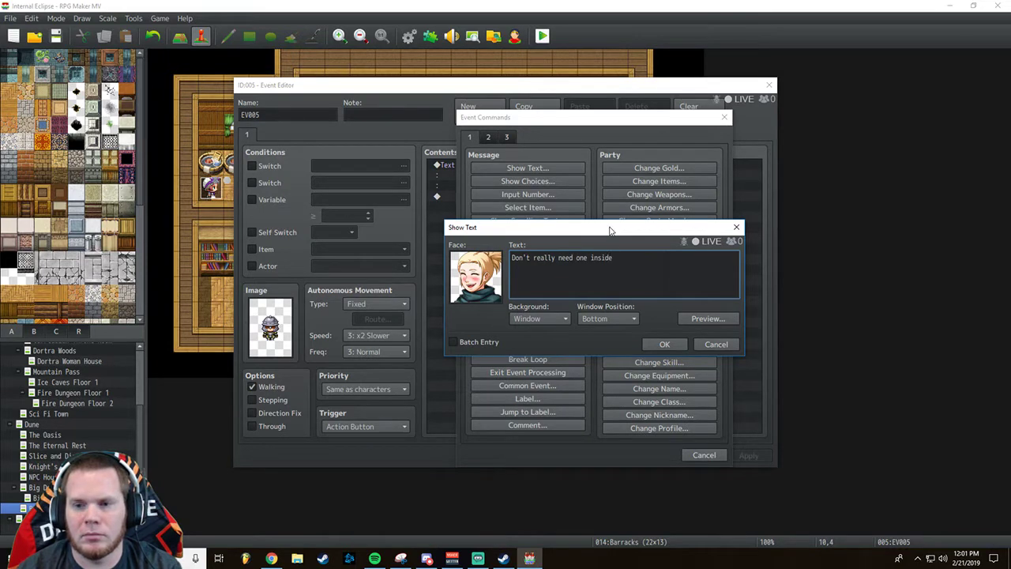
type(" right?")
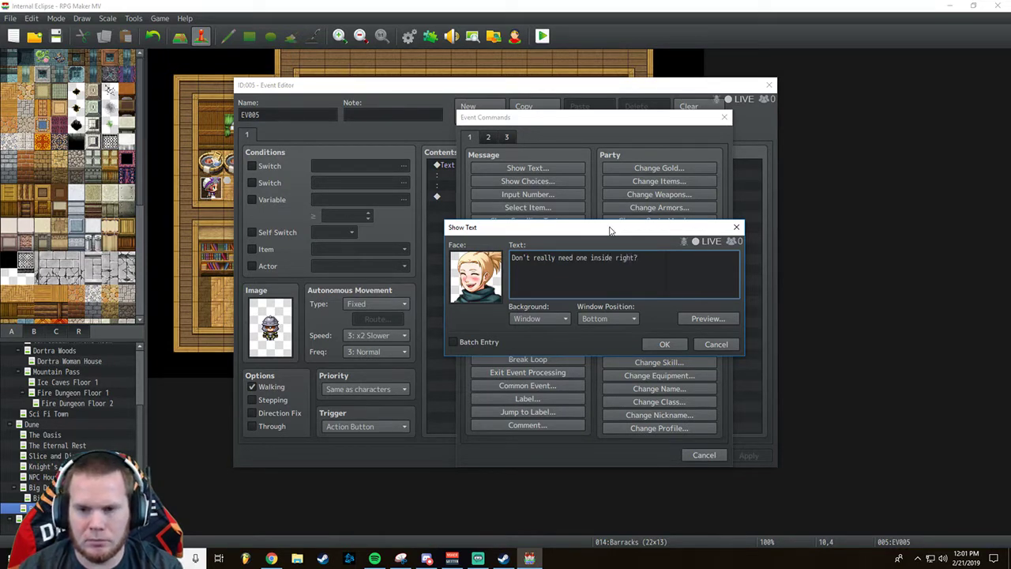
key("Return")
type("Haha")
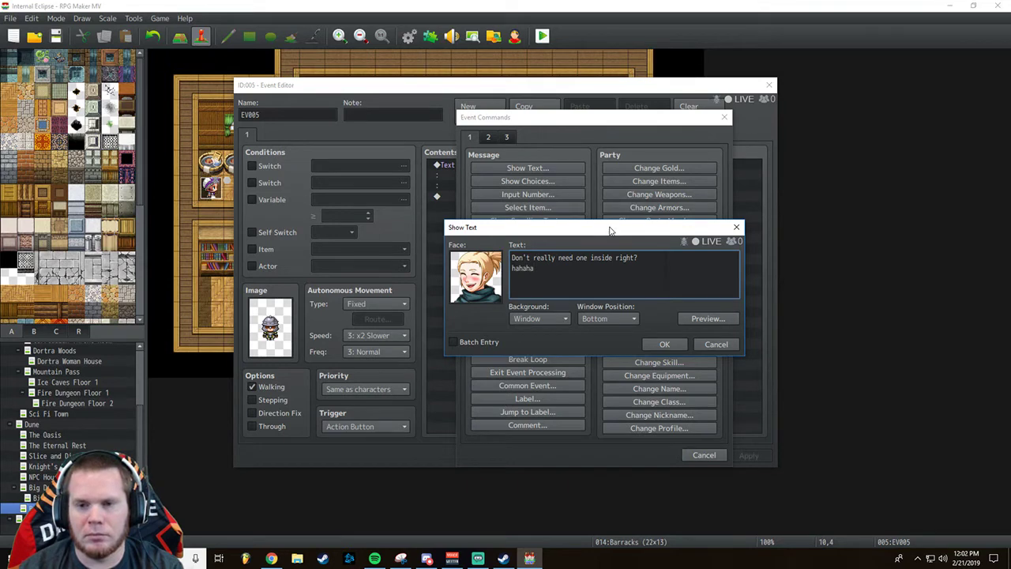
key("BackSpace")
key("BackSpace")
key("BackSpace")
key("BackSpace")
type("Hahaha...")
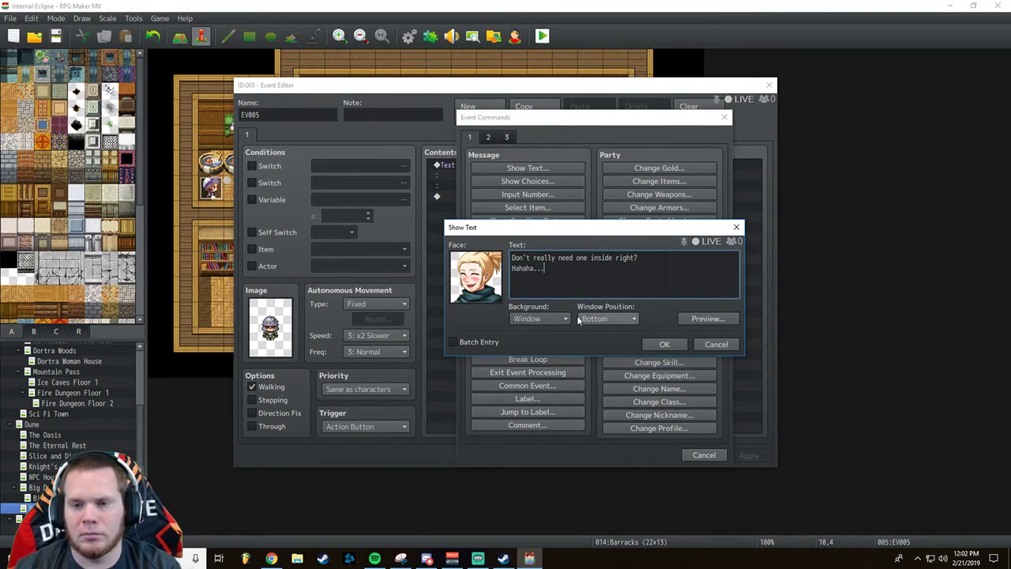
left_click(553, 318)
left_click(566, 341)
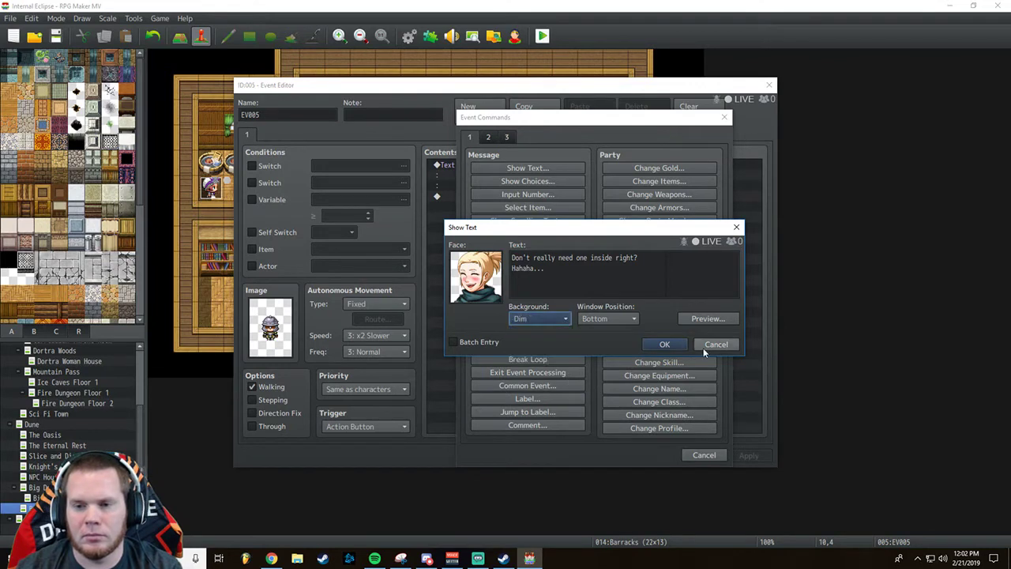
left_click(681, 344)
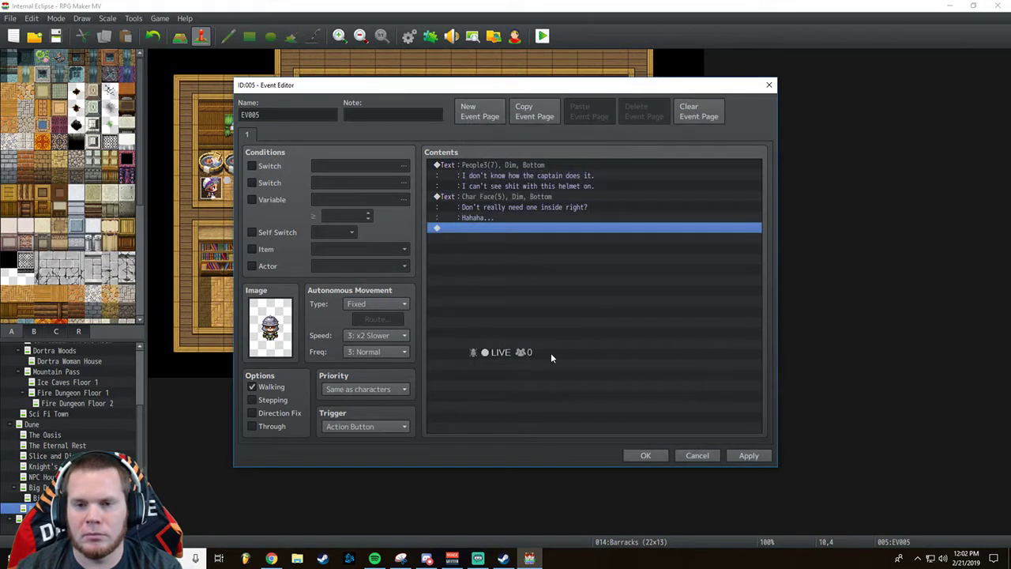
Start a third Show Text command with the helmeted soldier's face from the People3 sheet and the Dim background.
double_click(478, 228)
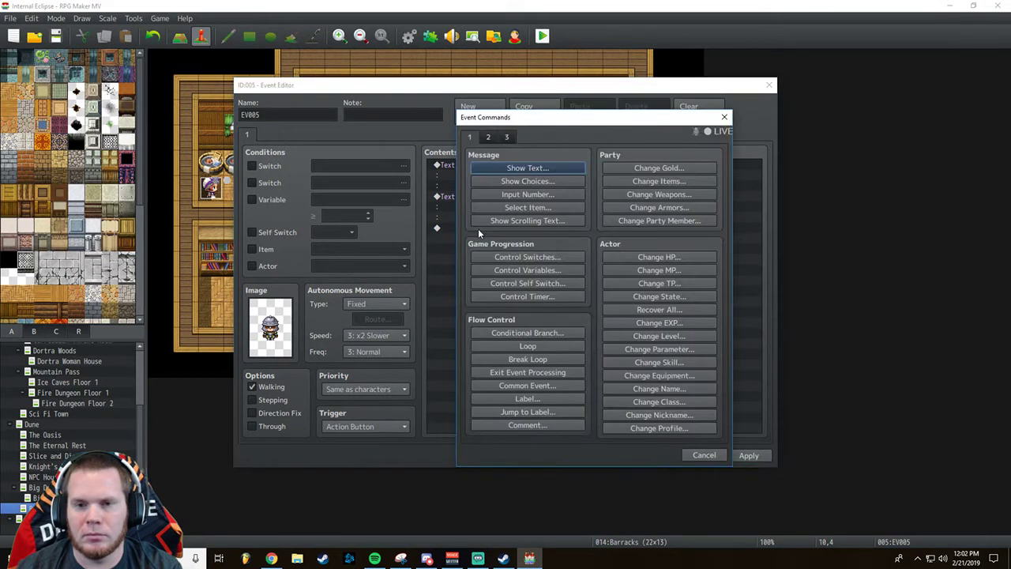
left_click(514, 167)
double_click(476, 276)
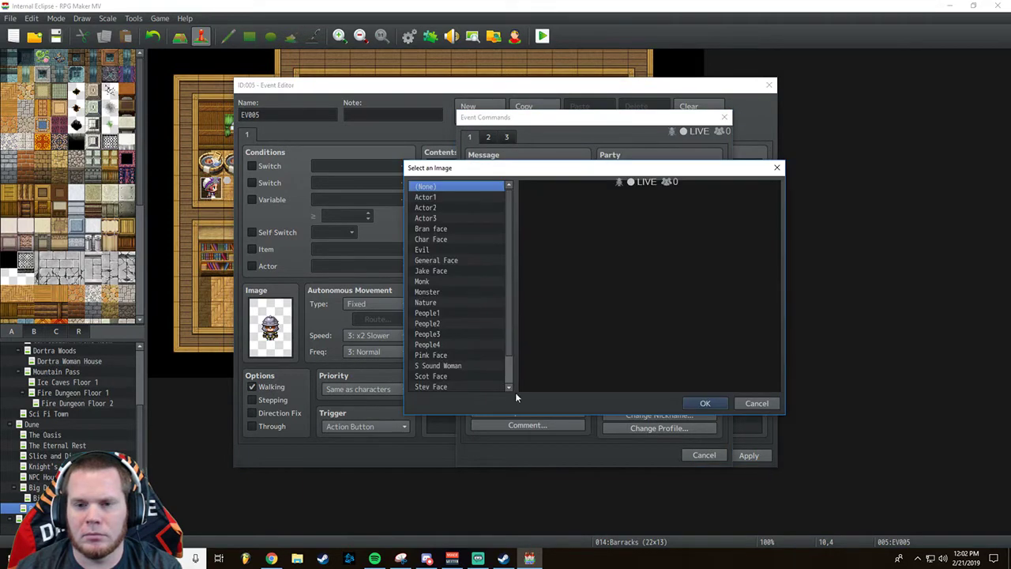
left_click(440, 335)
double_click(697, 255)
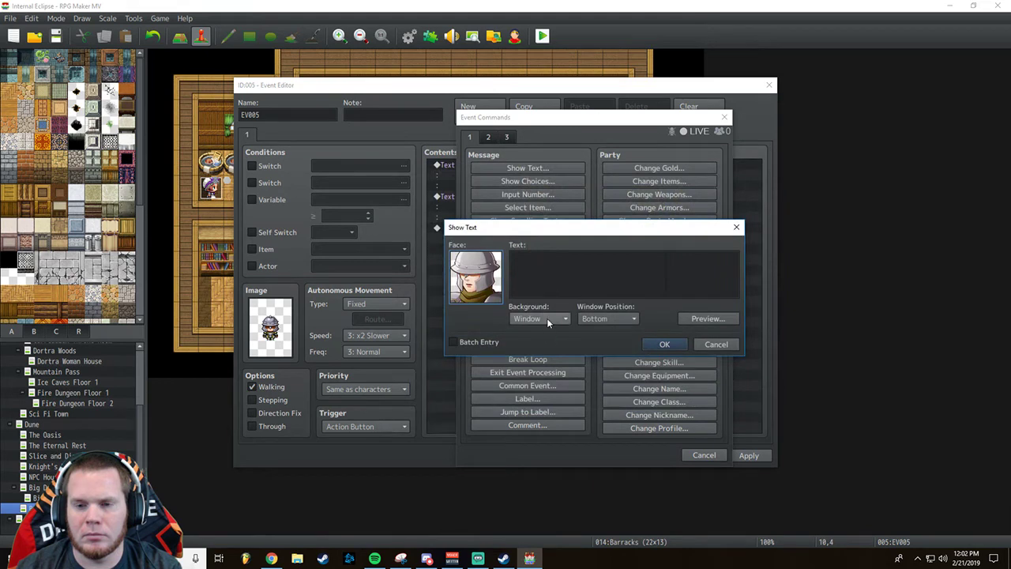
left_click(546, 318)
left_click(541, 345)
left_click(546, 269)
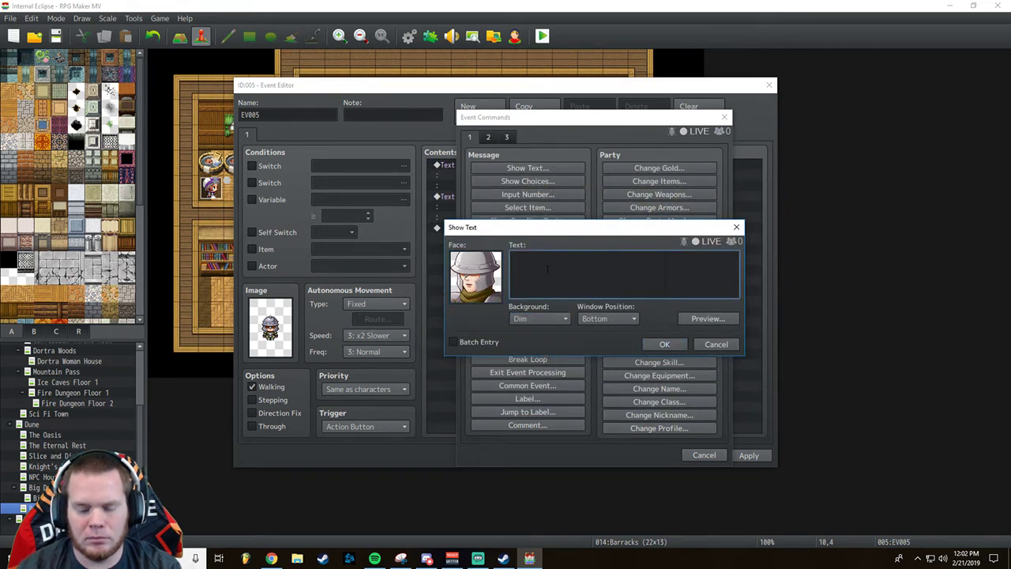
Enter the soldier's answer "I suppose not, but I cannot seem to get the damned thing off!" on two lines and add it to the contents.
type("I suppose")
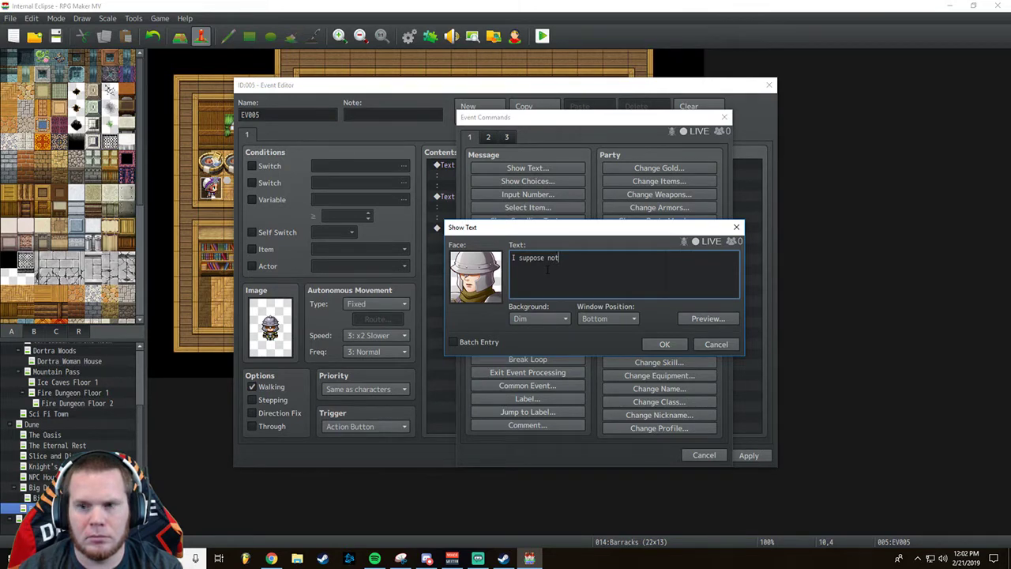
type("not, but")
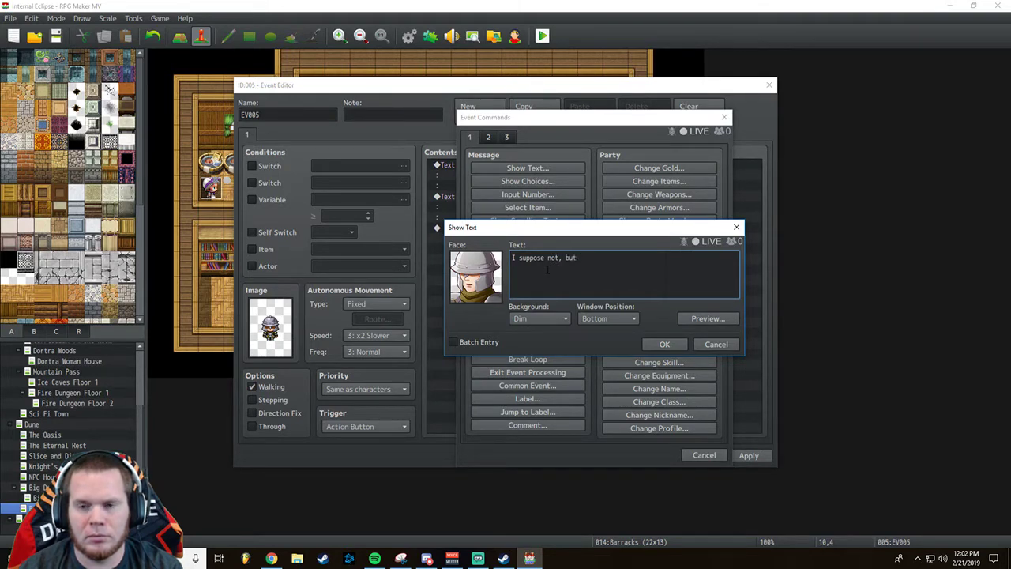
type(" I cannot seem to")
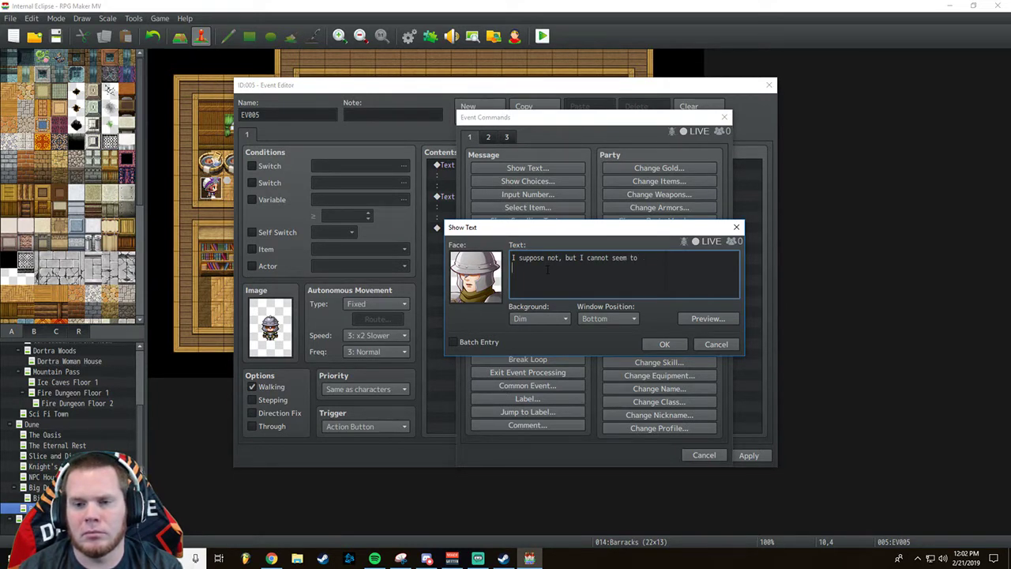
key("Return")
type("get the dam")
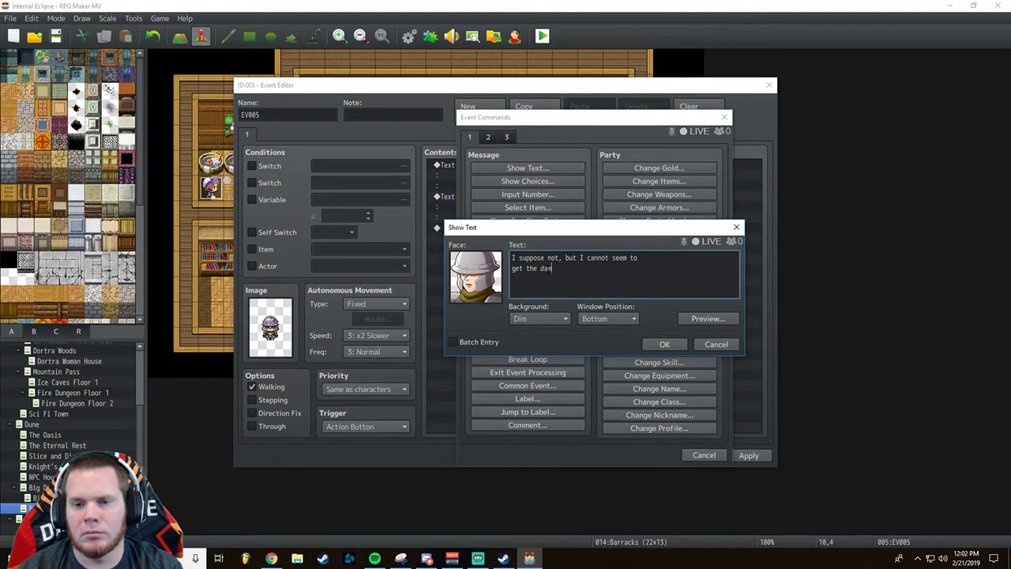
type("ned thing off!")
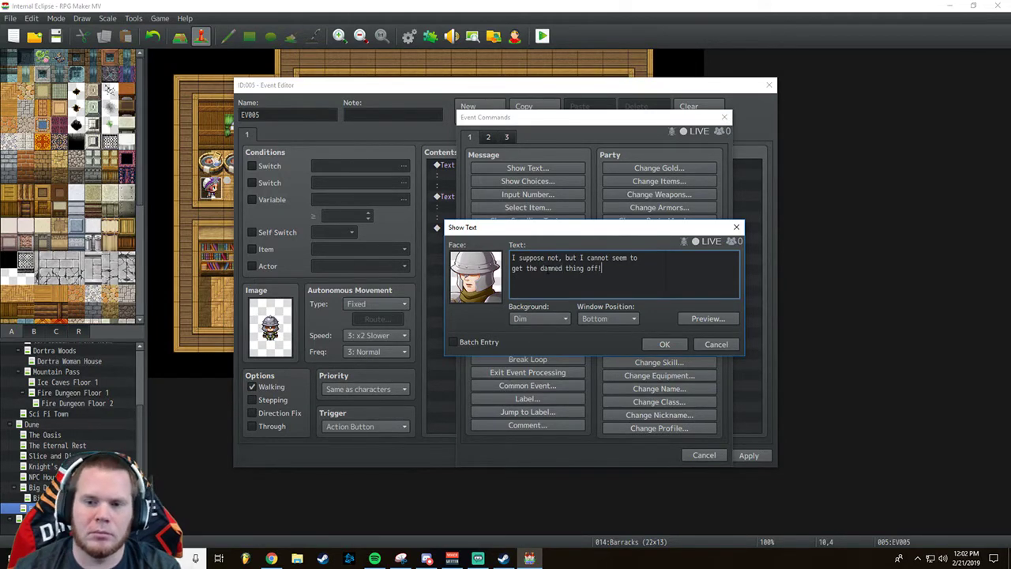
left_click(672, 346)
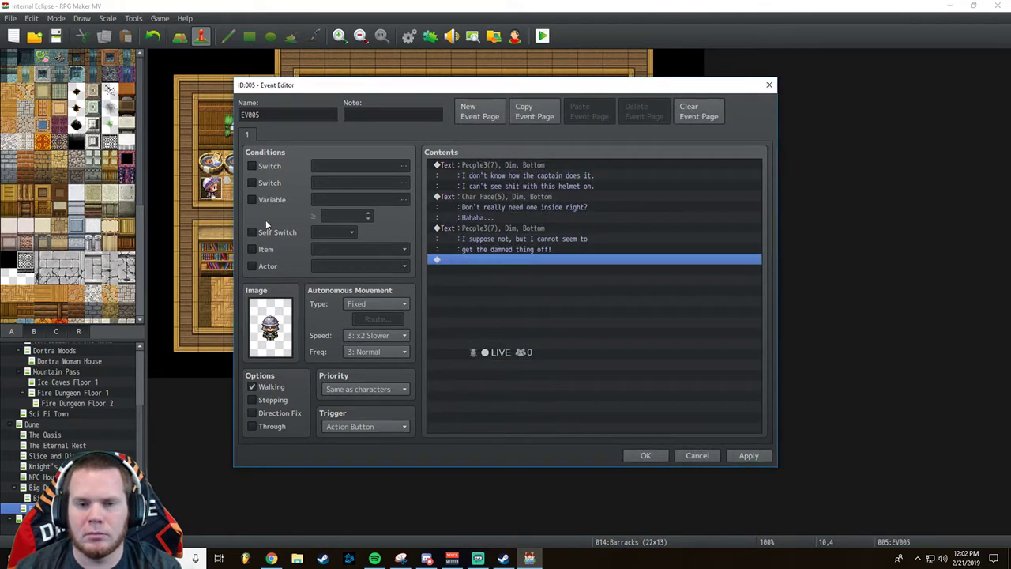
Add a Control Self Switch command after the dialogue that turns self switch A ON.
right_click(458, 261)
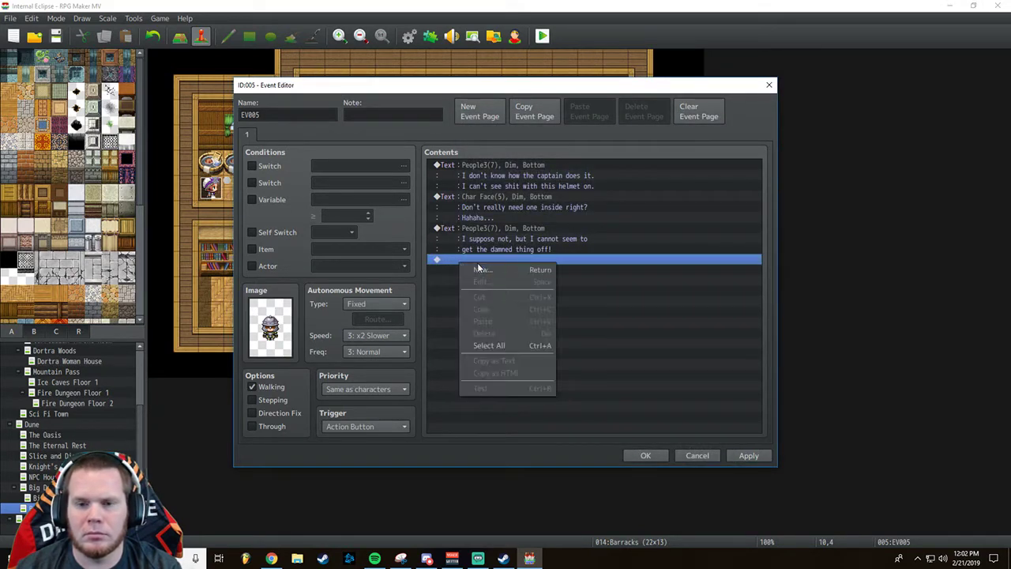
left_click(482, 269)
left_click(517, 284)
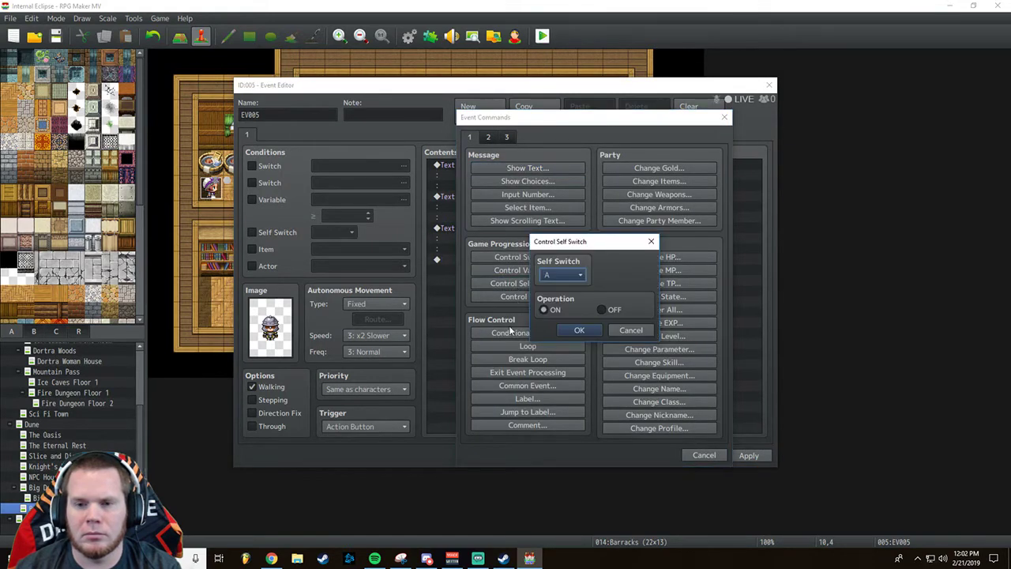
left_click(577, 330)
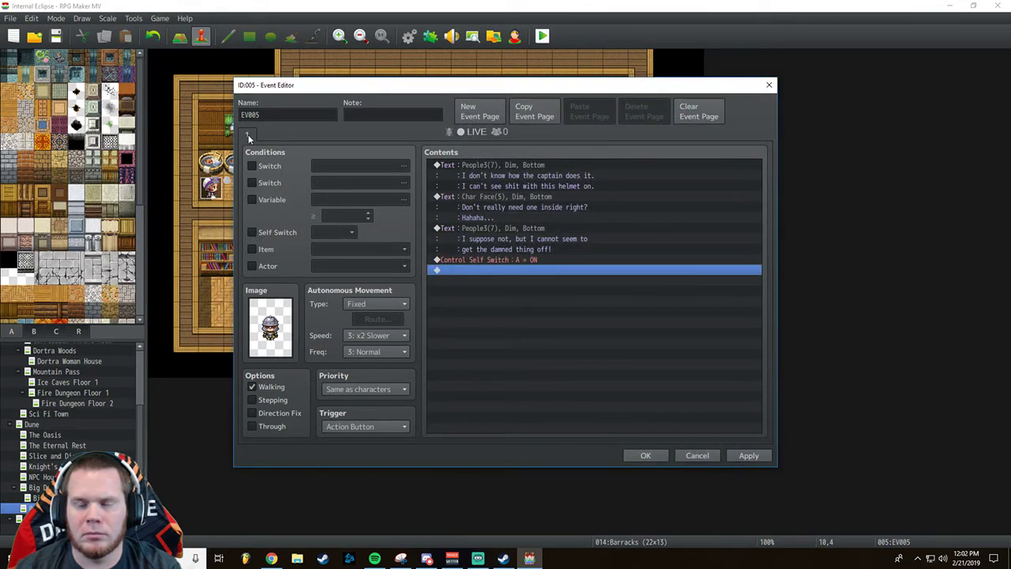
Add a second event page conditioned on self switch A and give it the helmeted soldier sprite from the People3 sheet.
left_click(480, 111)
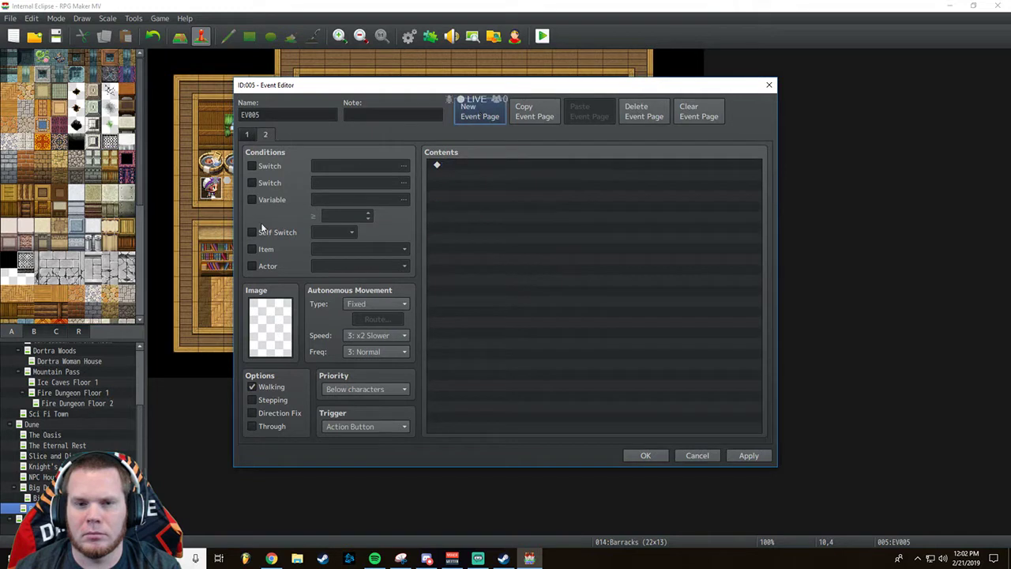
left_click(251, 232)
double_click(271, 343)
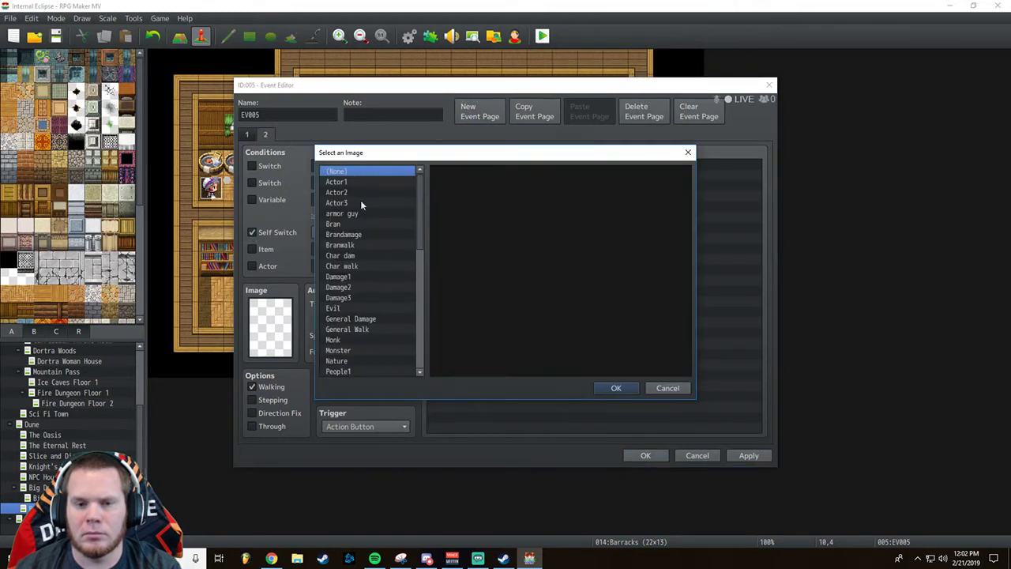
scroll(350, 335, "down", 2)
left_click(352, 339)
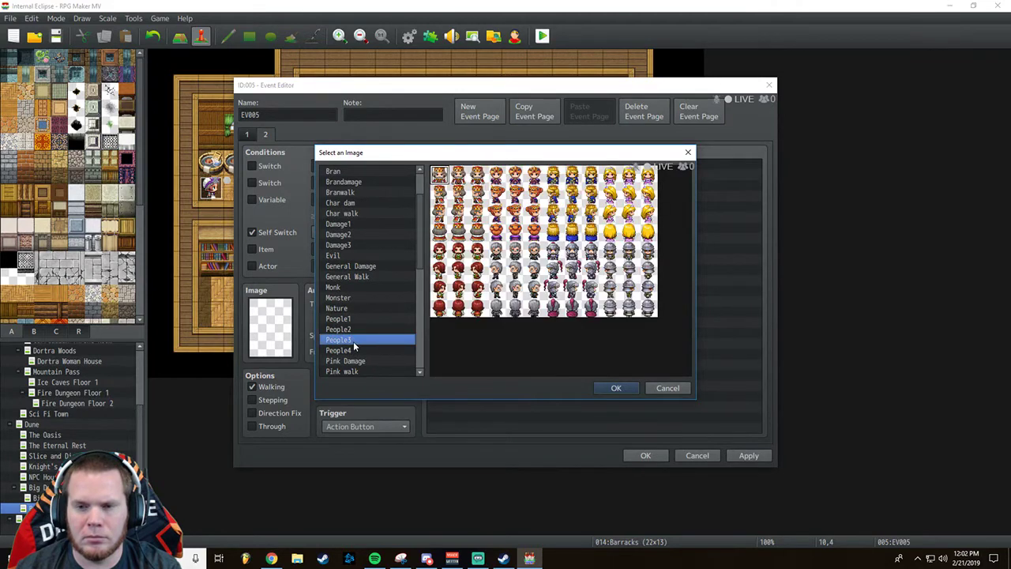
double_click(630, 249)
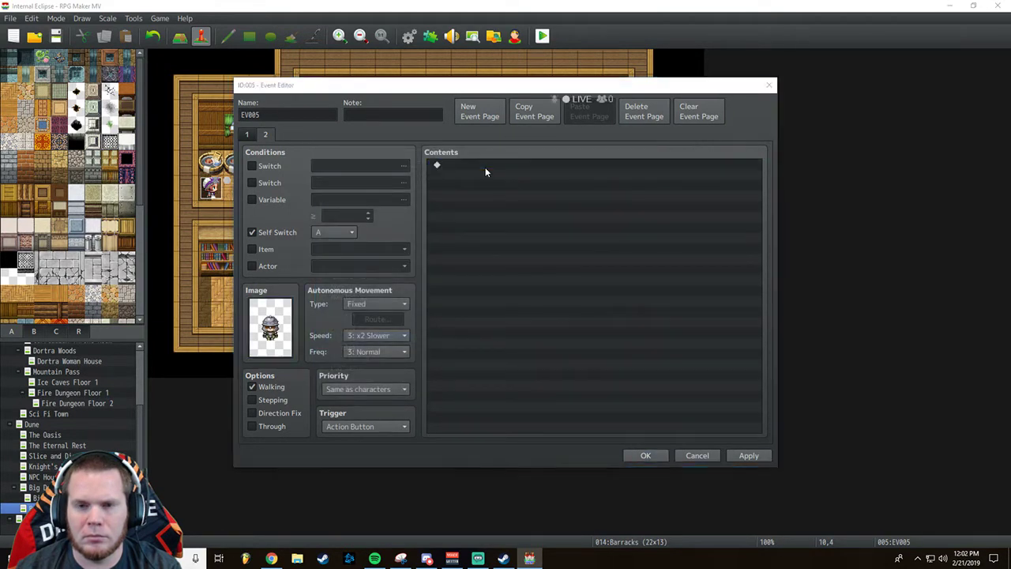
Start a Show Text command on page 2 with the helmeted soldier's face from the People3 sheet.
double_click(486, 170)
left_click(530, 171)
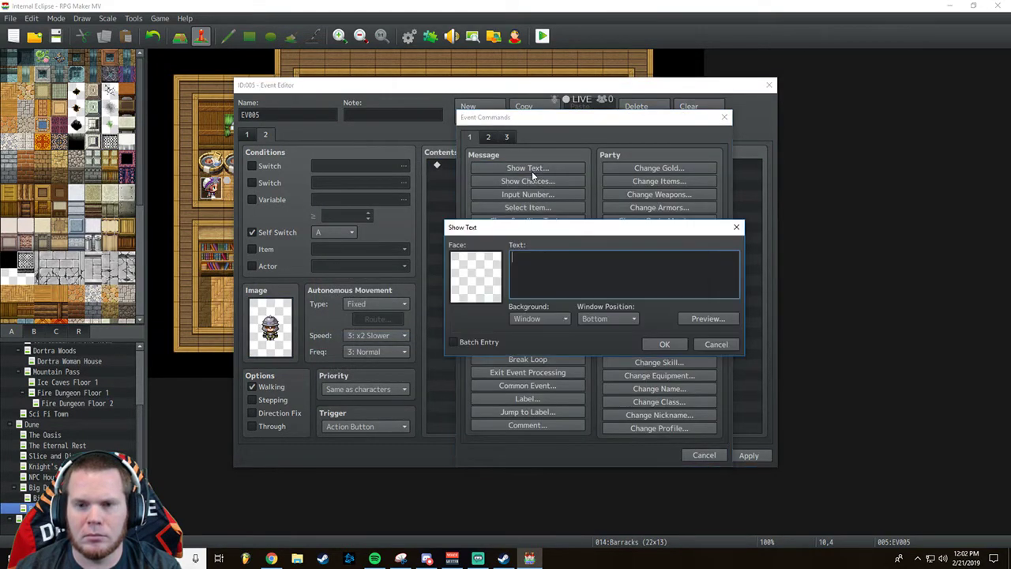
double_click(474, 280)
scroll(468, 257, "down", 1)
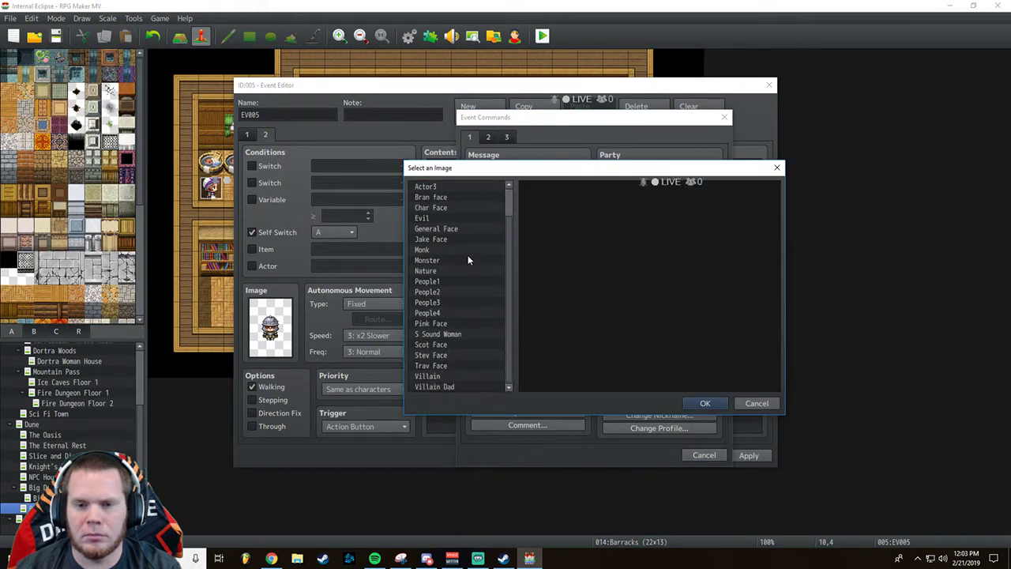
left_click(440, 303)
left_click(441, 313)
left_click(442, 303)
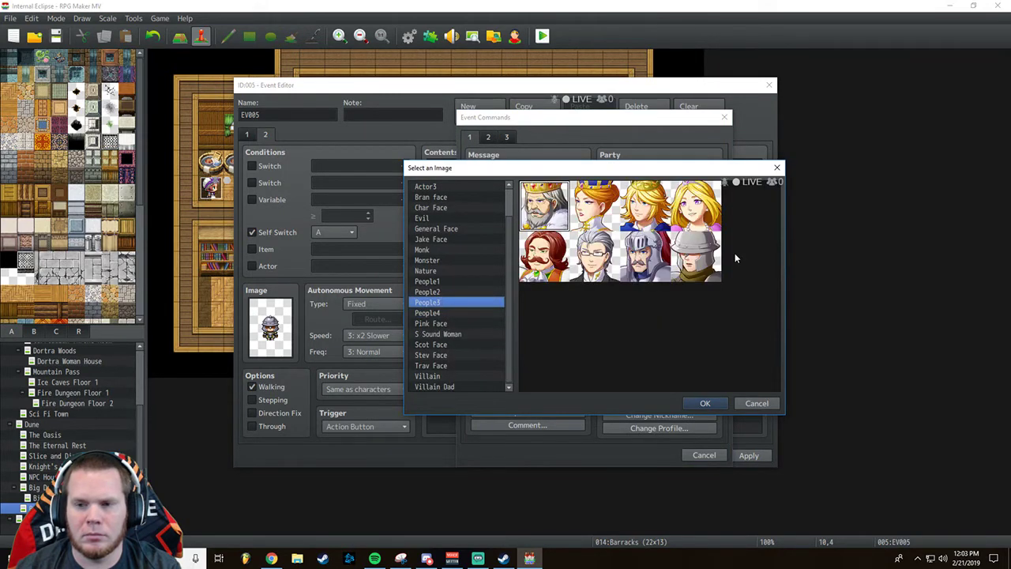
double_click(695, 254)
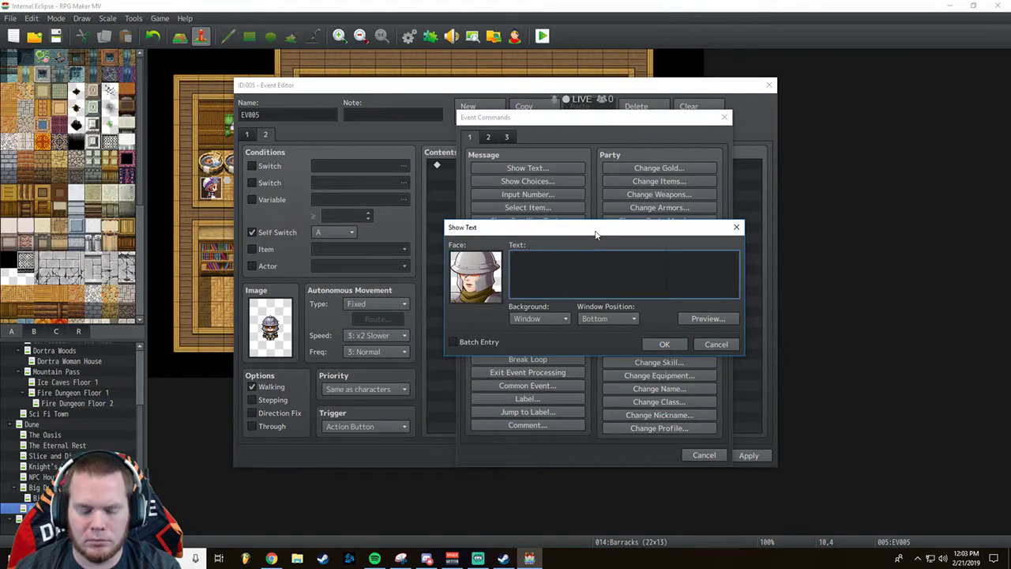
Enter the soldier's line "Rargghhh!", set the Dim background and add it to the page contents.
type("Ra")
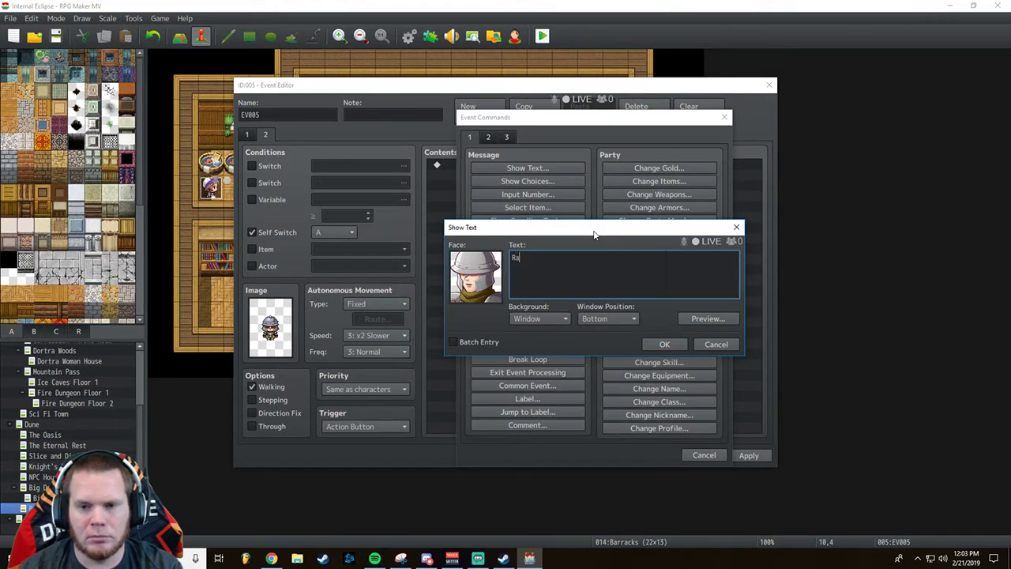
type("rrgghhh")
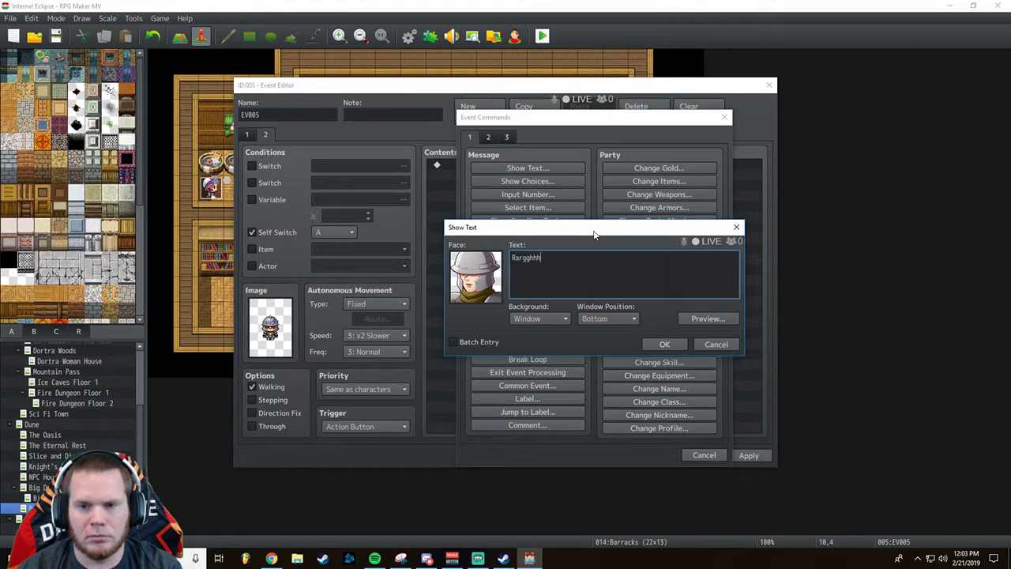
type("!")
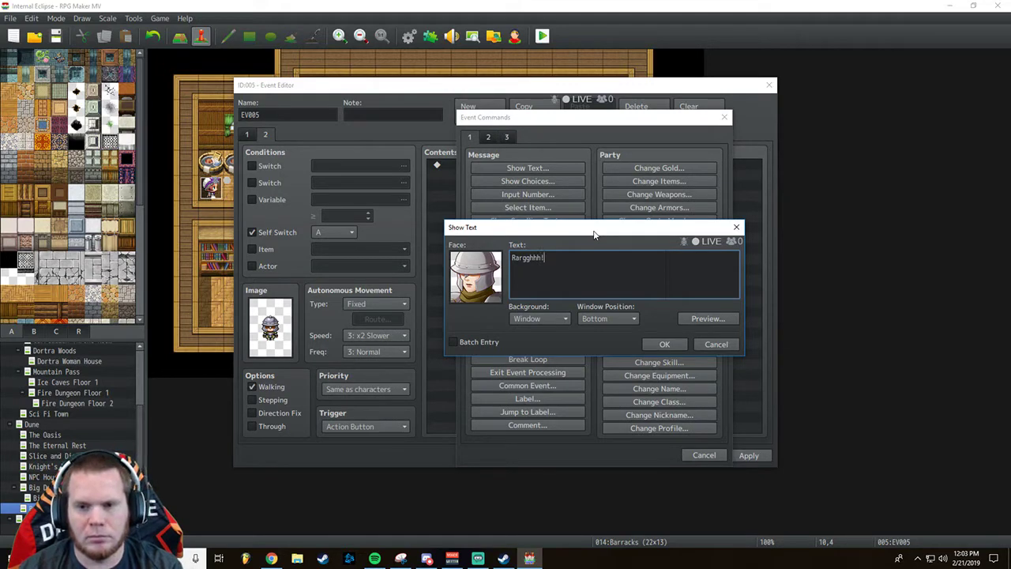
left_click(551, 319)
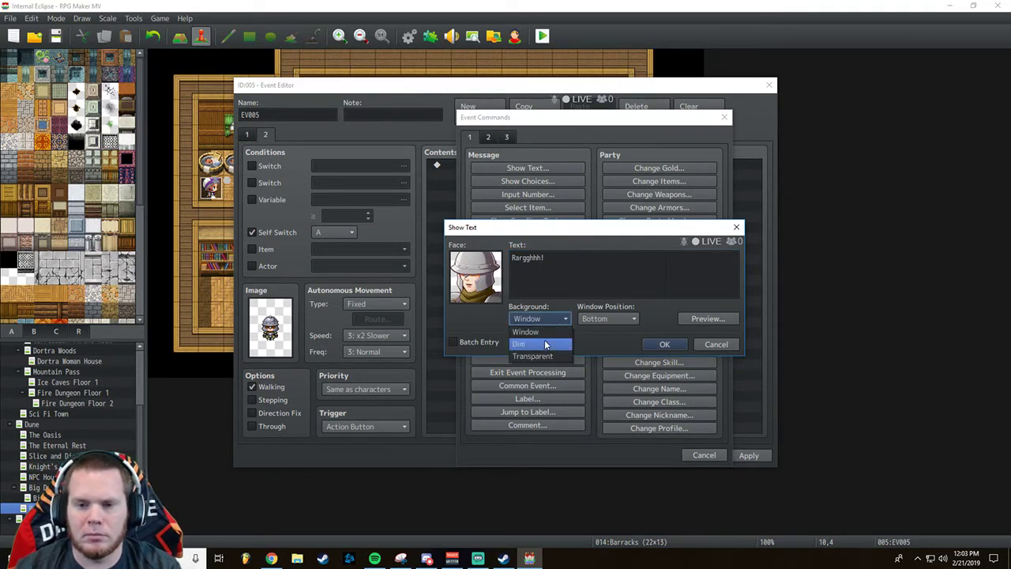
left_click(544, 340)
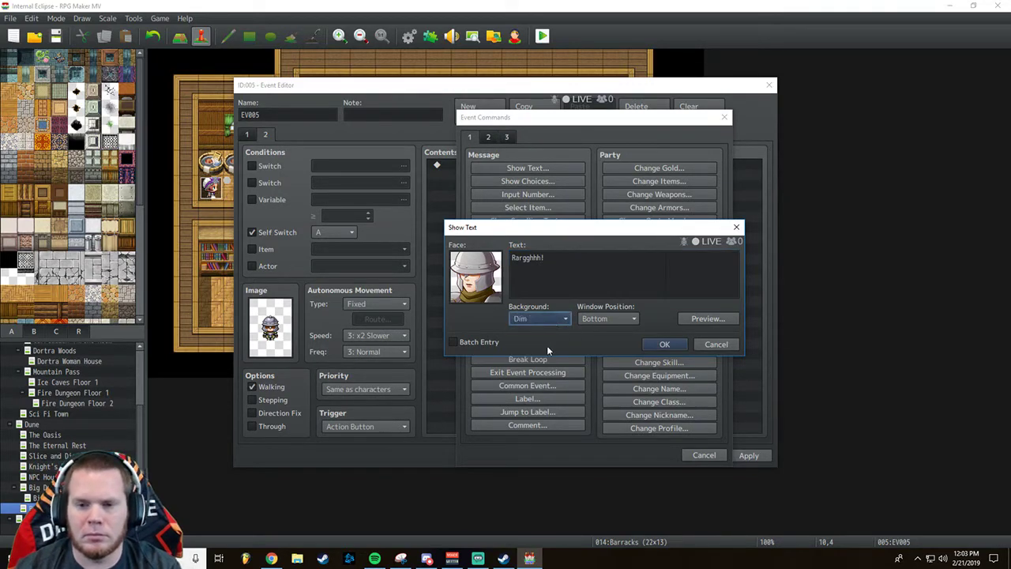
left_click(662, 345)
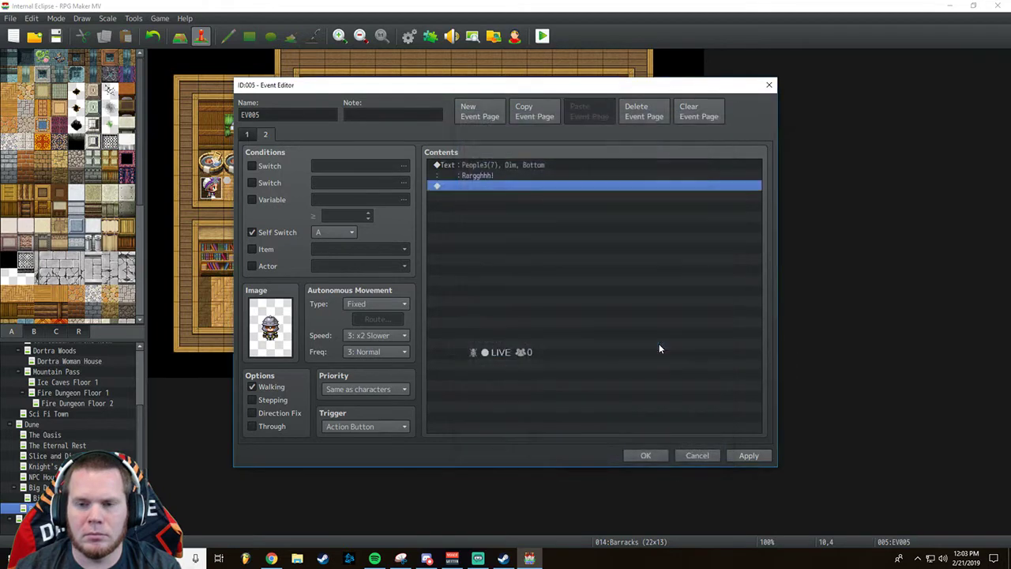
Start another Show Text command below the first line, again with the helmeted soldier's face from People3.
double_click(479, 188)
left_click(537, 168)
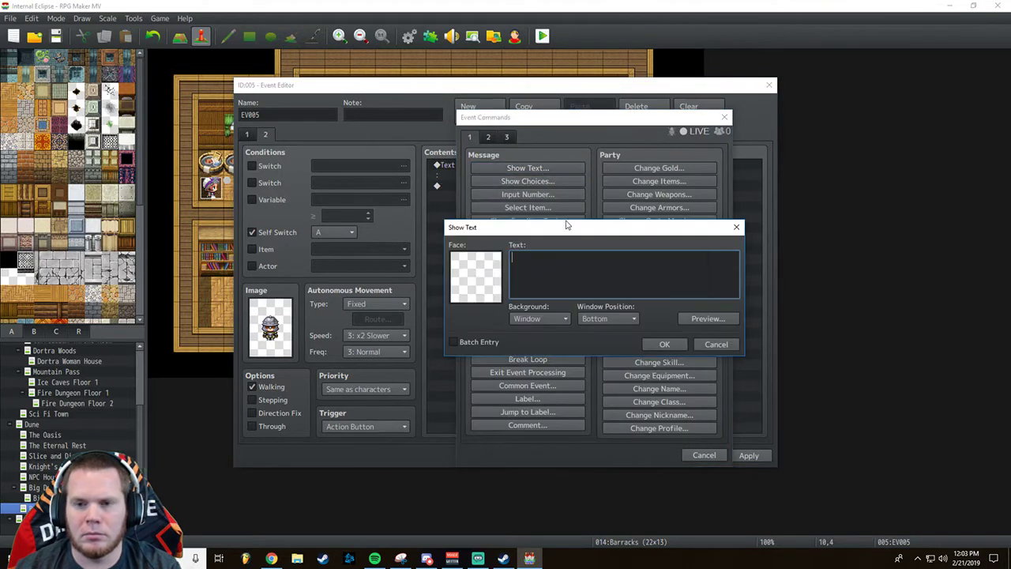
double_click(474, 274)
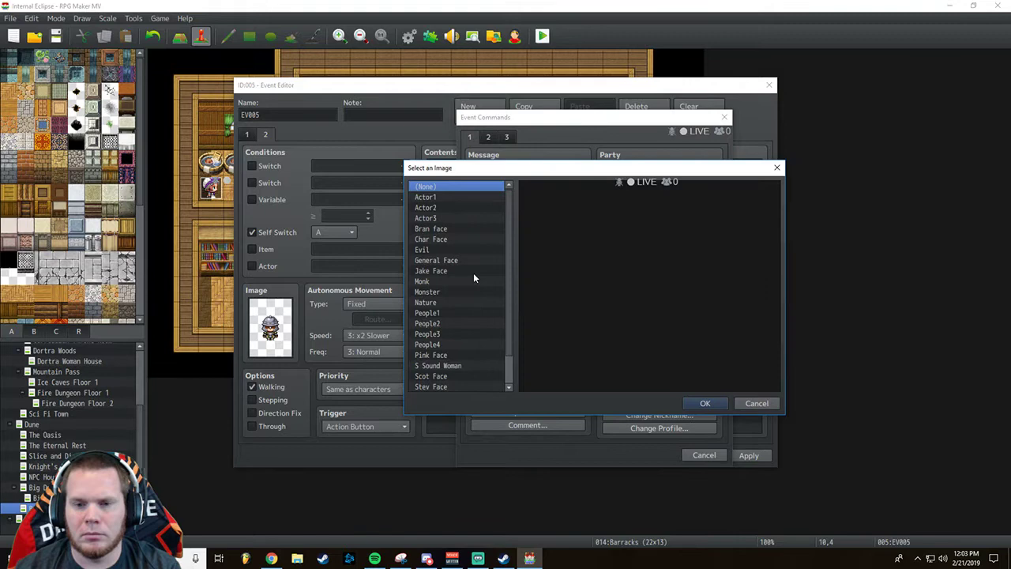
left_click(454, 344)
left_click(448, 323)
left_click(447, 333)
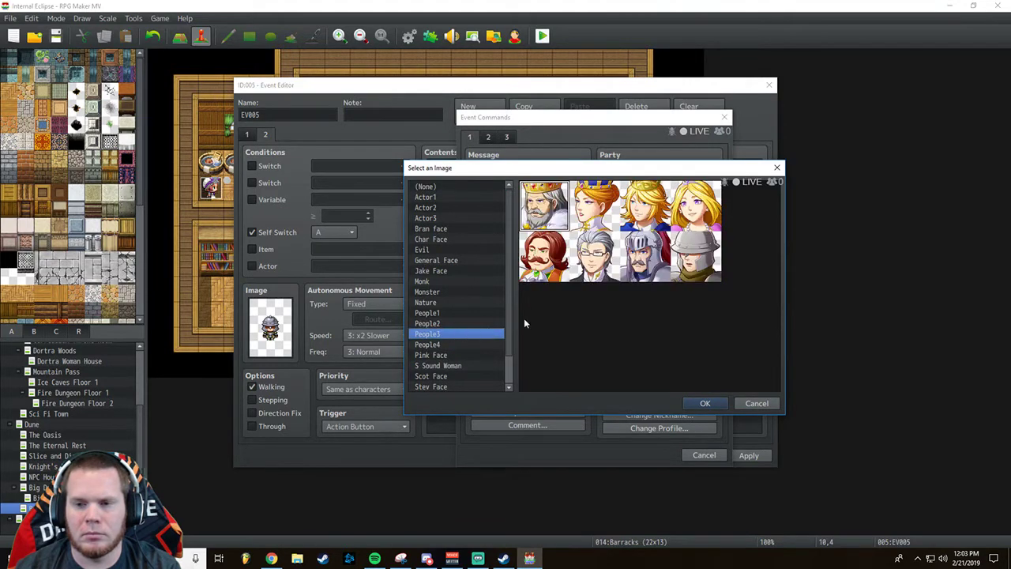
double_click(695, 255)
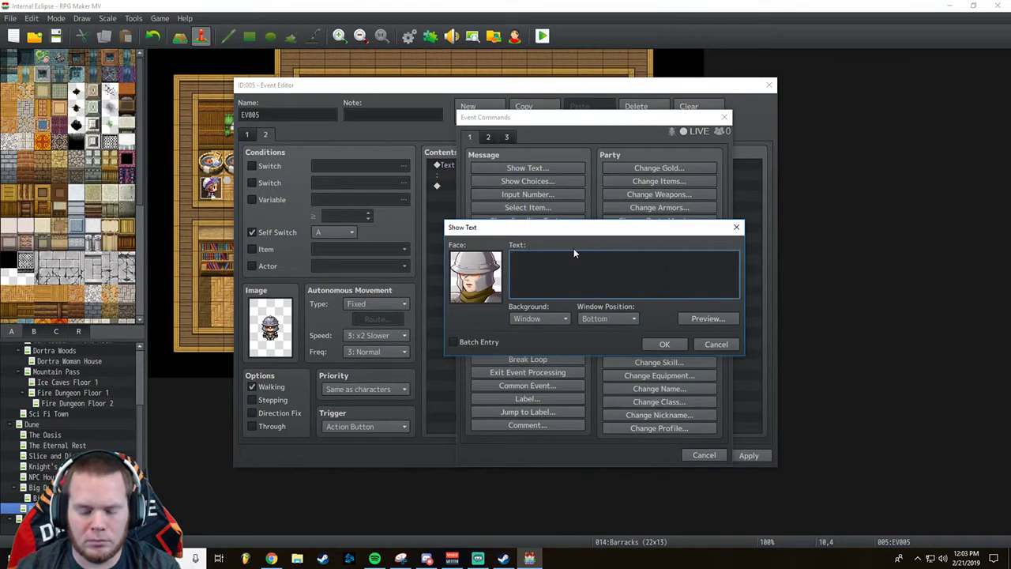
Enter the message's first two lines: "I'm sorry honey, daddy wanted to see" and "your pretty face one more time, but he".
type("I'm sorry honey")
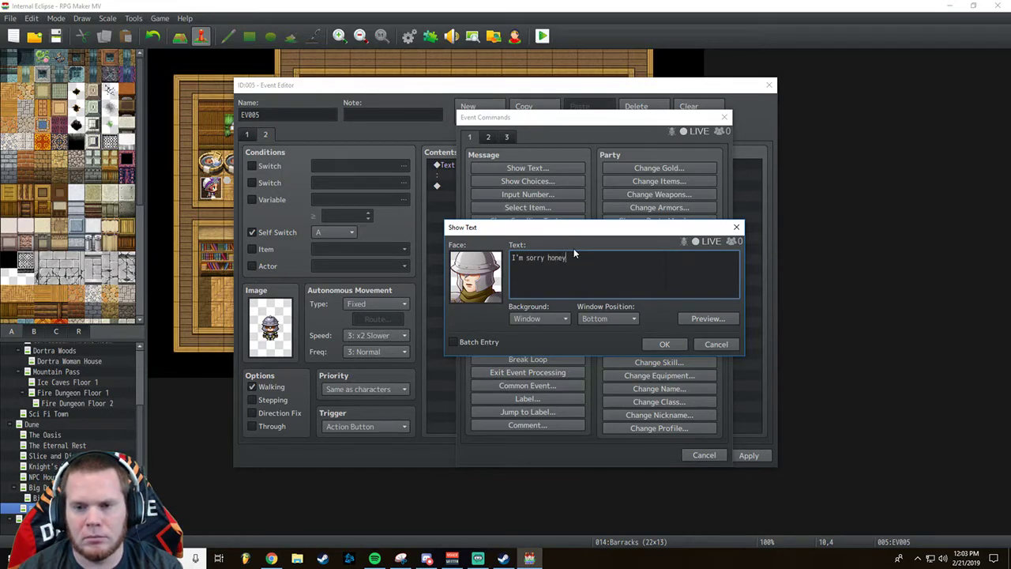
type(", daddy ")
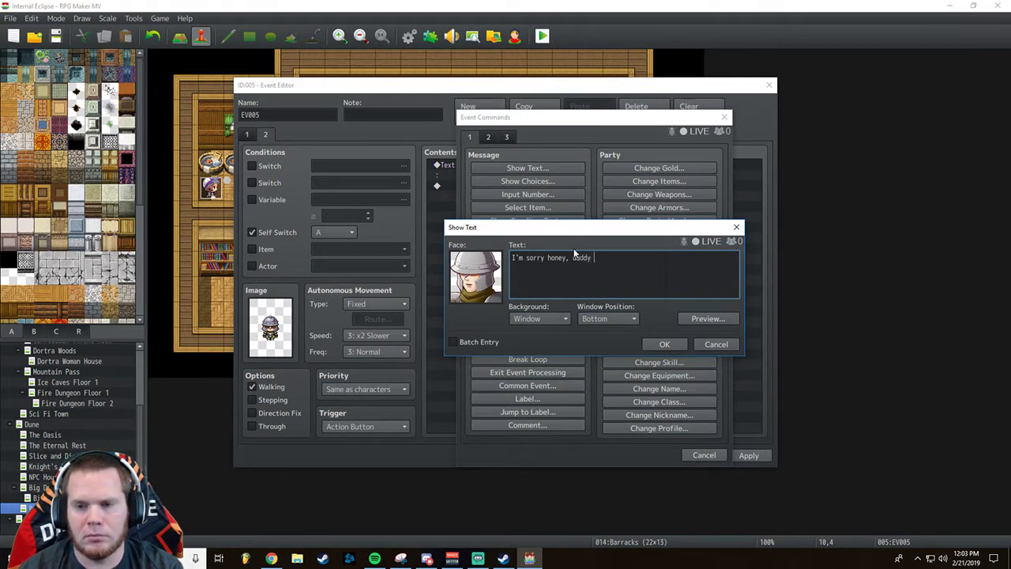
type("wanted to see")
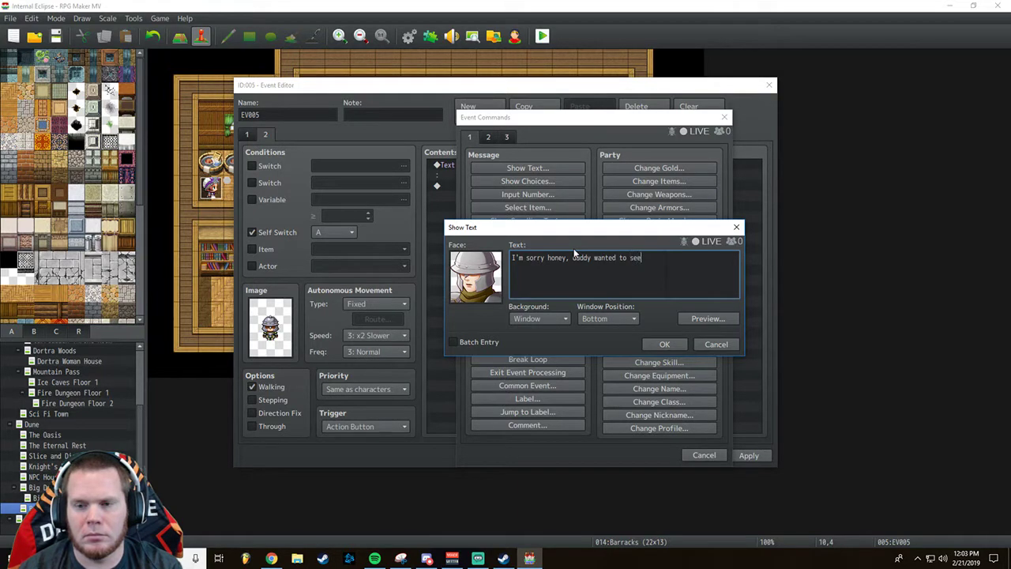
key("Return")
type("your pr")
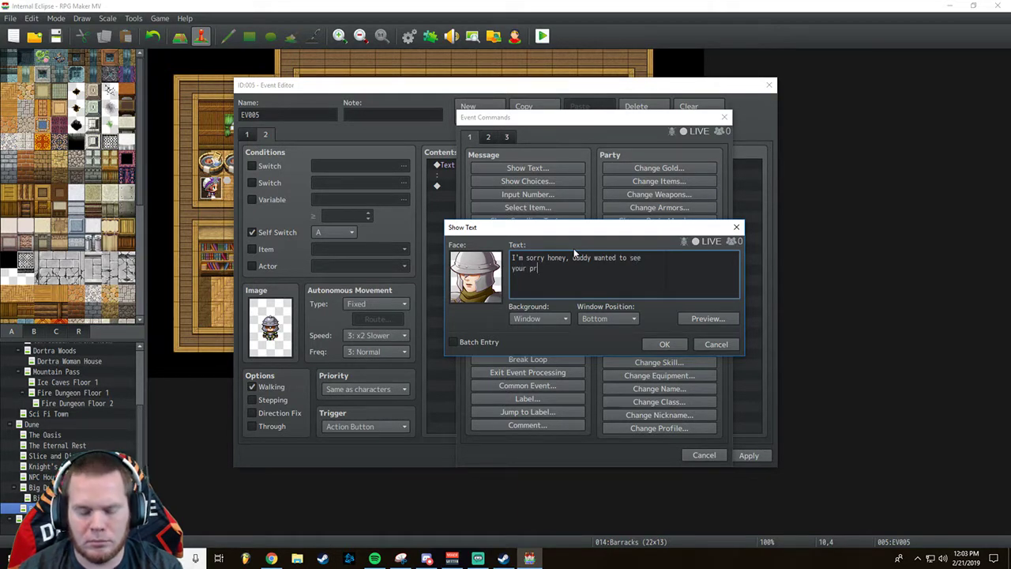
type("etty face one ")
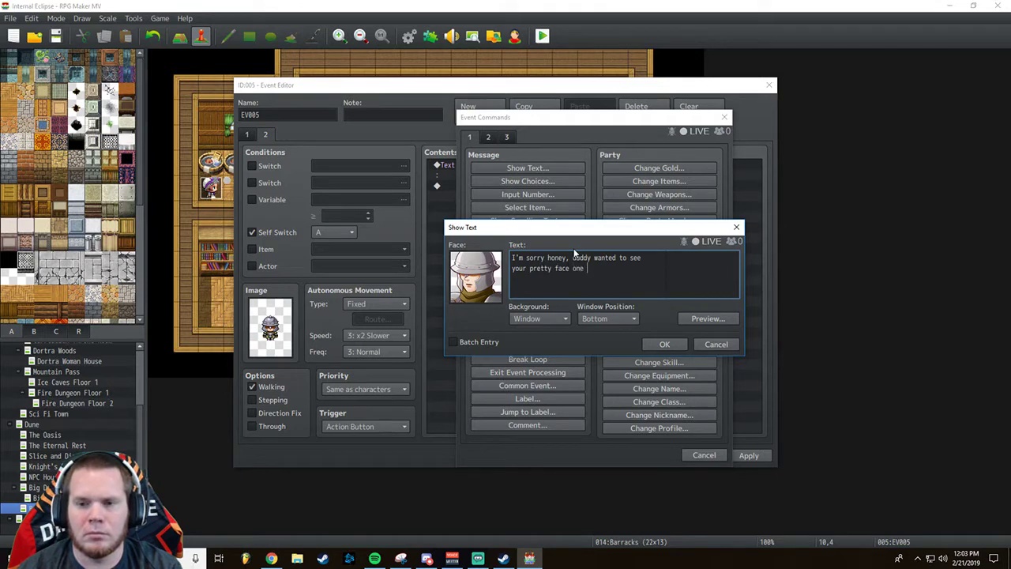
type("more time")
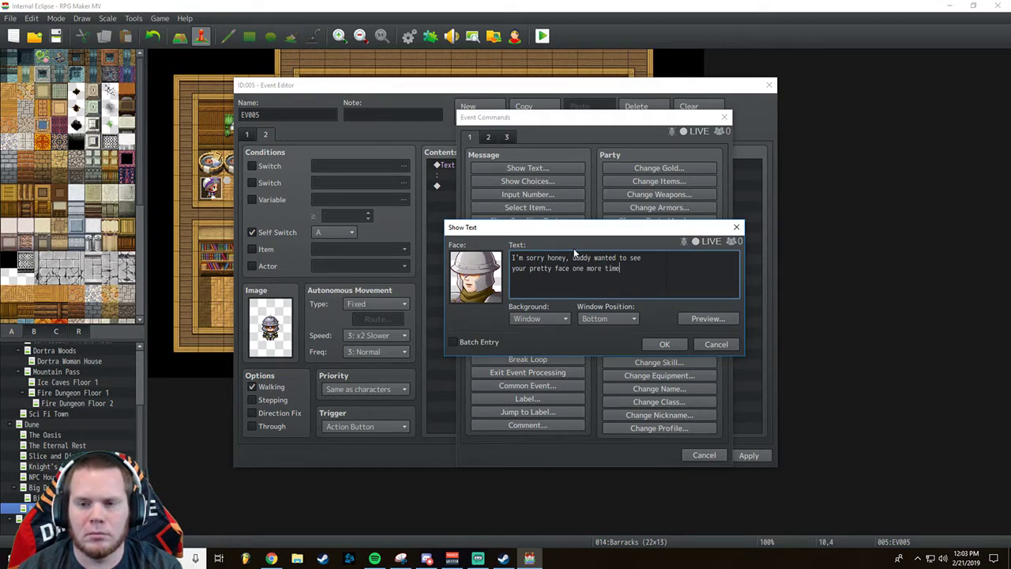
type(", but he ")
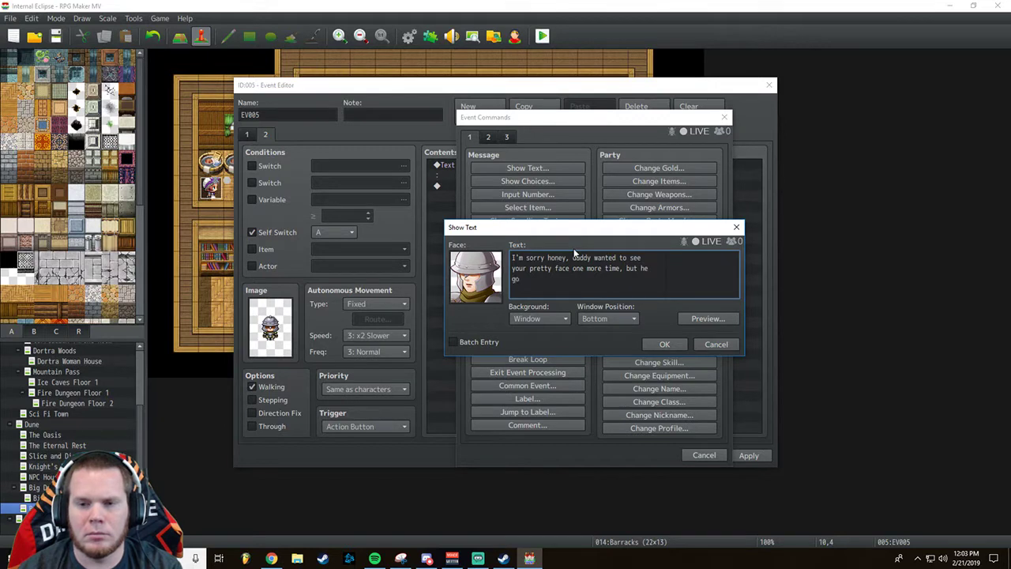
Complete the message with "got his damn head stuck in a piece of" and "crap tin can.", set the Dim background and add it.
type("got his damn head stuck")
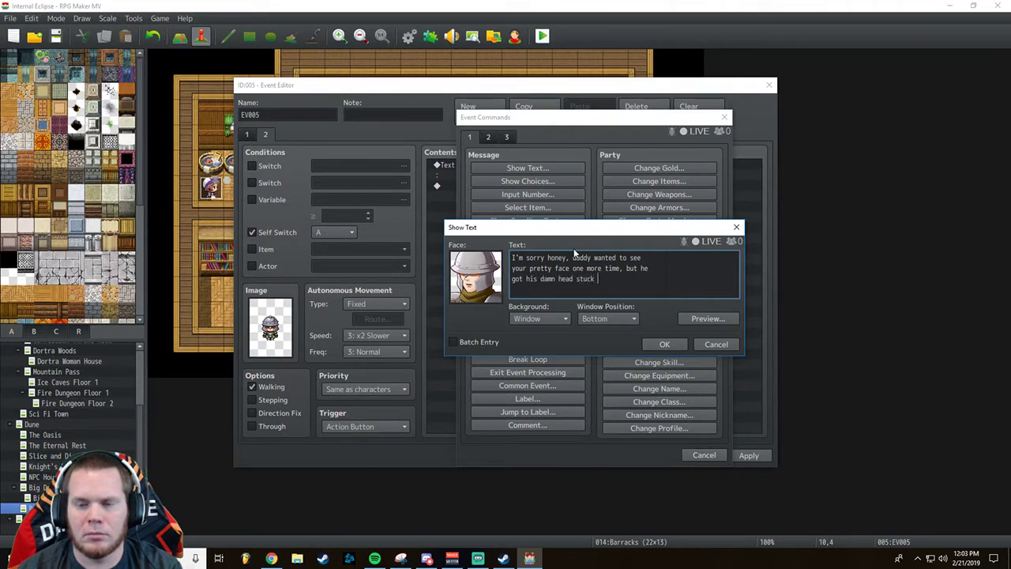
type(" in a piece of")
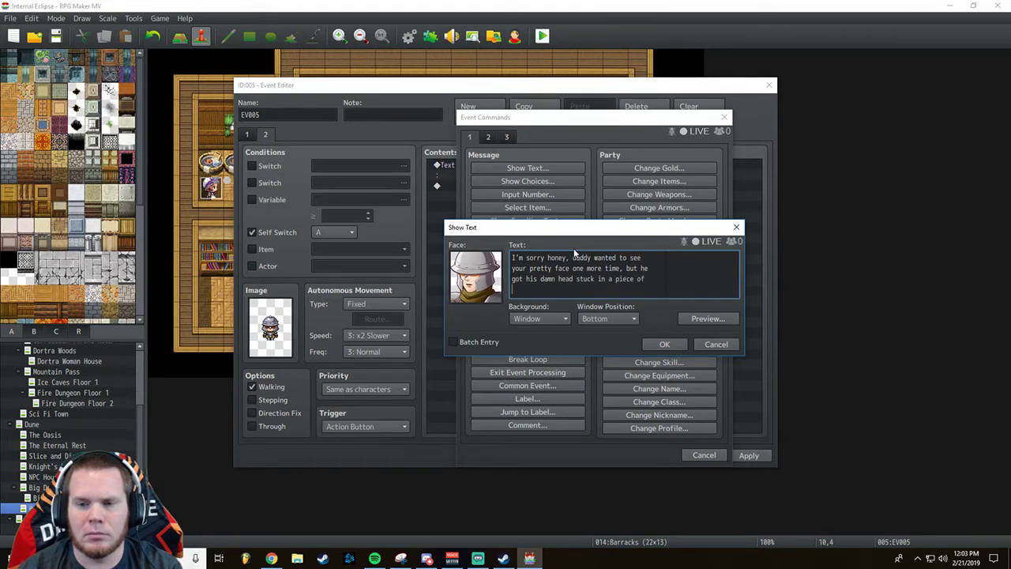
type(" crap tin can.")
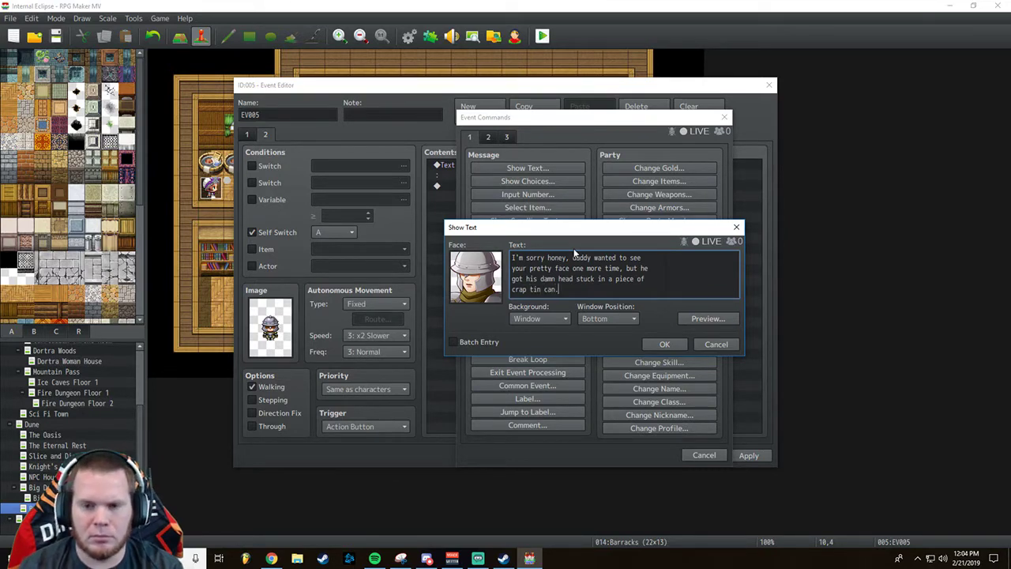
left_click(555, 317)
left_click(548, 346)
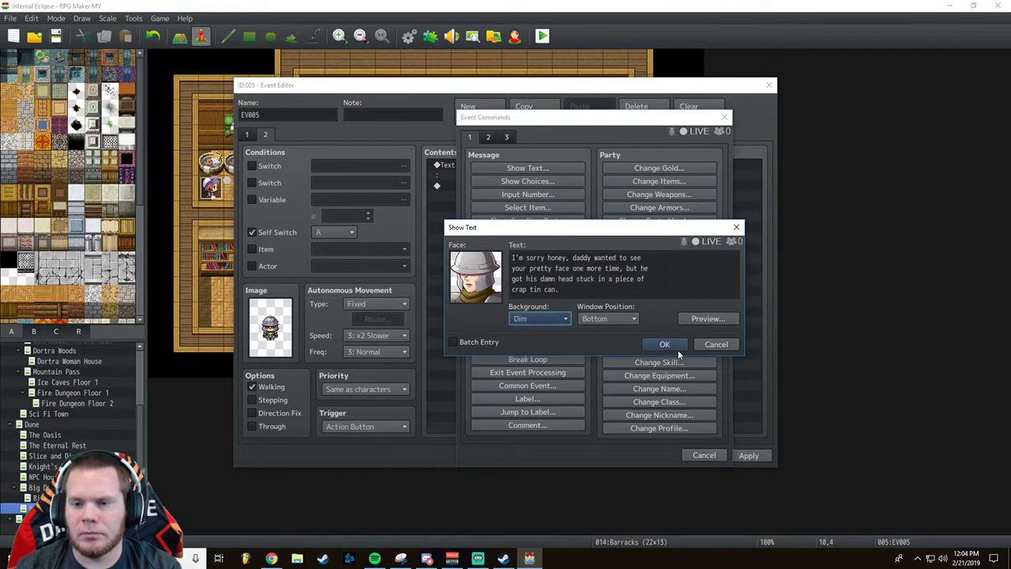
left_click(671, 346)
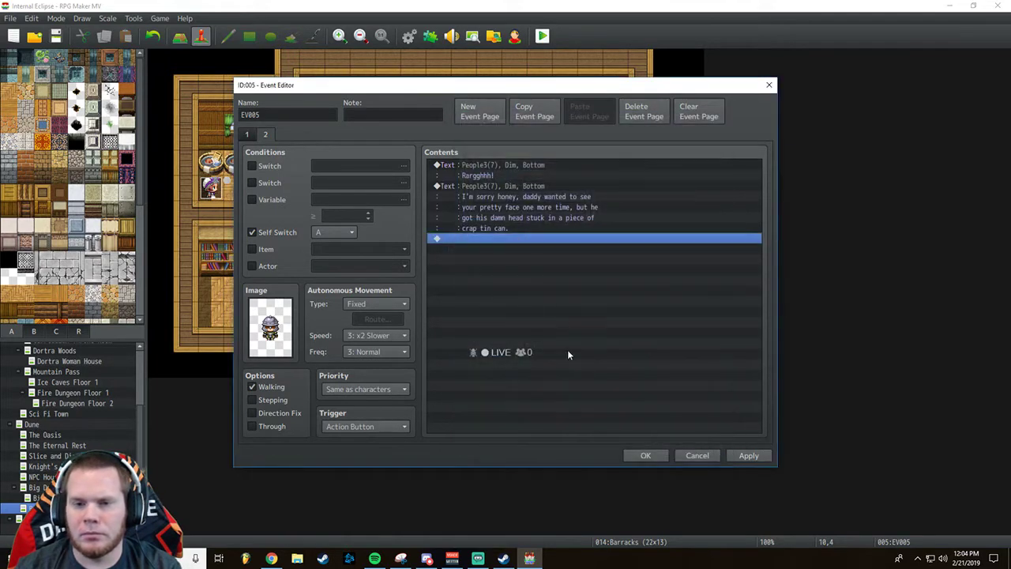
Add a Control Self Switch command after the page 2 dialogue that turns self switch B ON.
right_click(482, 238)
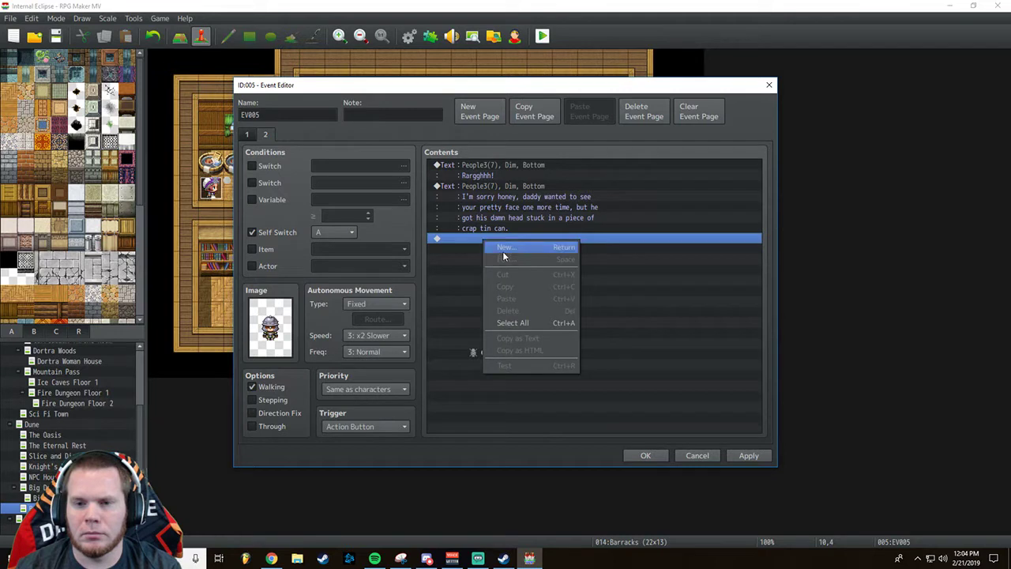
left_click(502, 248)
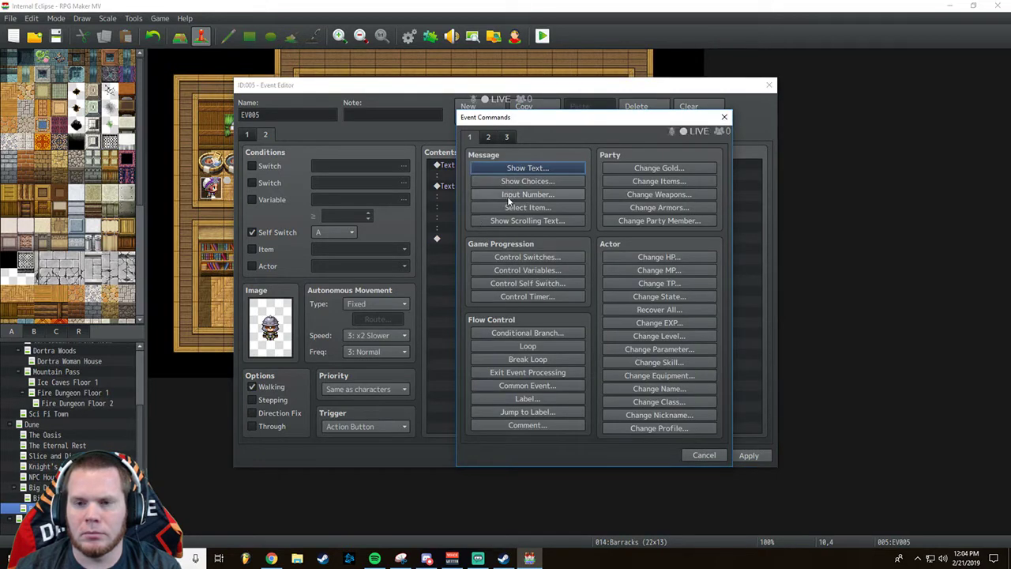
left_click(526, 283)
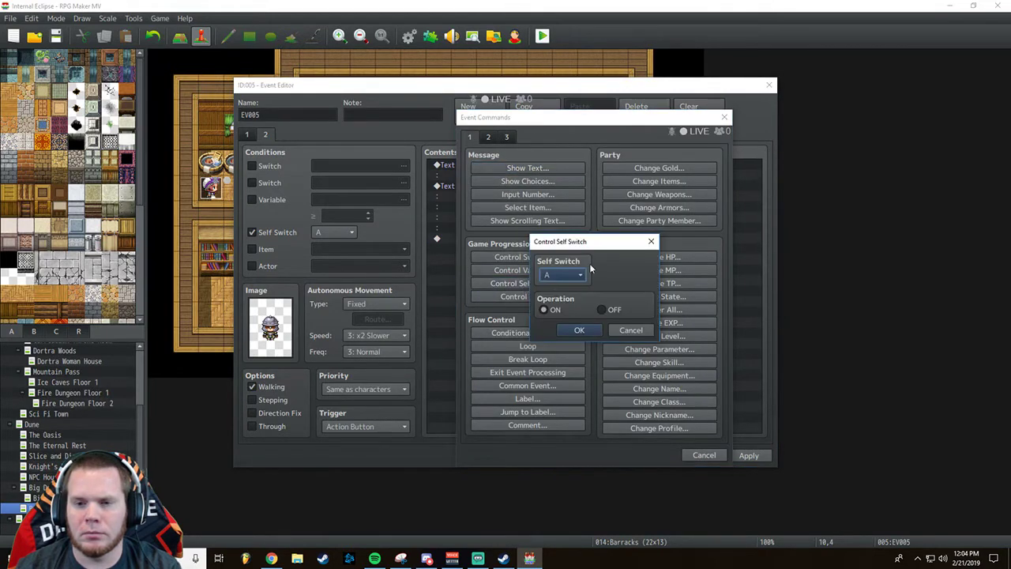
left_click(572, 277)
left_click(553, 300)
left_click(572, 328)
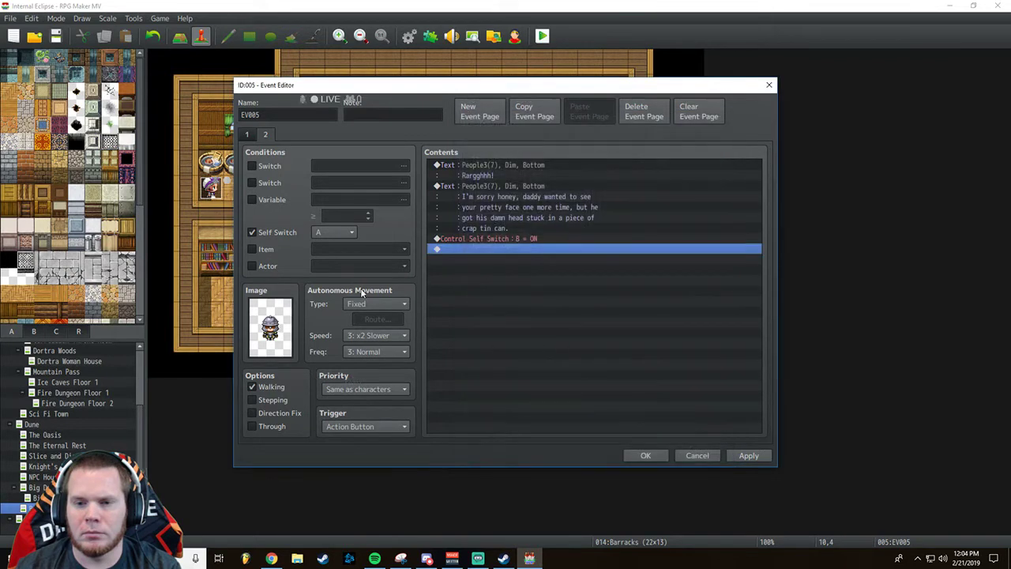
Add a third page to the soldier's event and start a Show Text command with the helmeted soldier's face from People3.
left_click(479, 112)
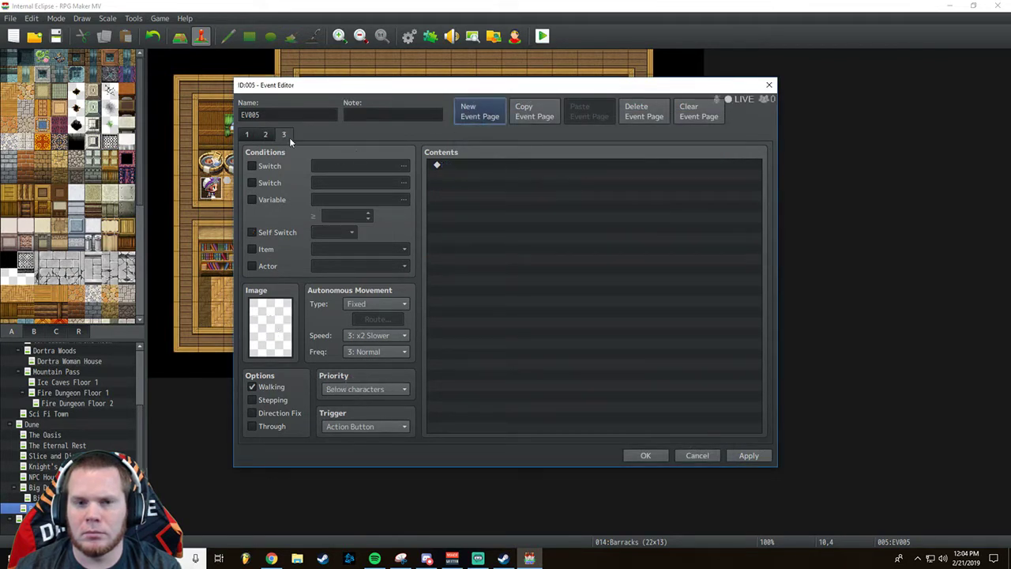
double_click(450, 166)
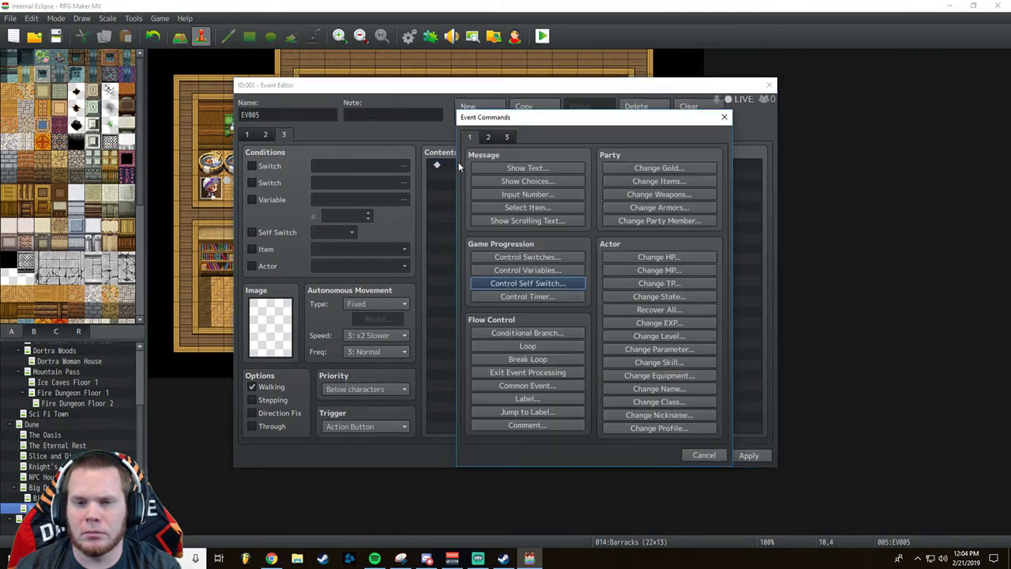
left_click(525, 165)
double_click(472, 270)
scroll(449, 251, "down", 1)
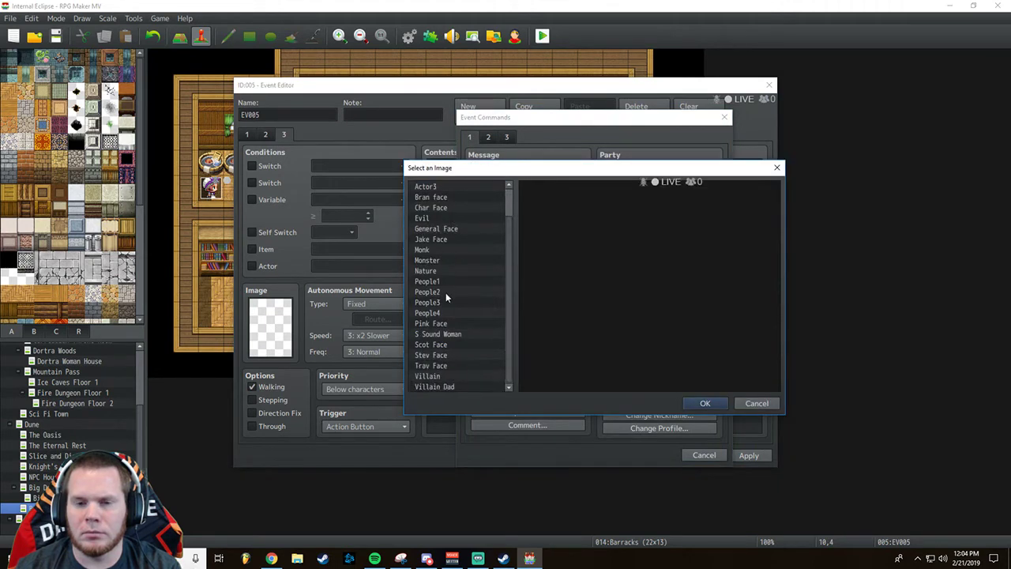
left_click(446, 312)
left_click(446, 303)
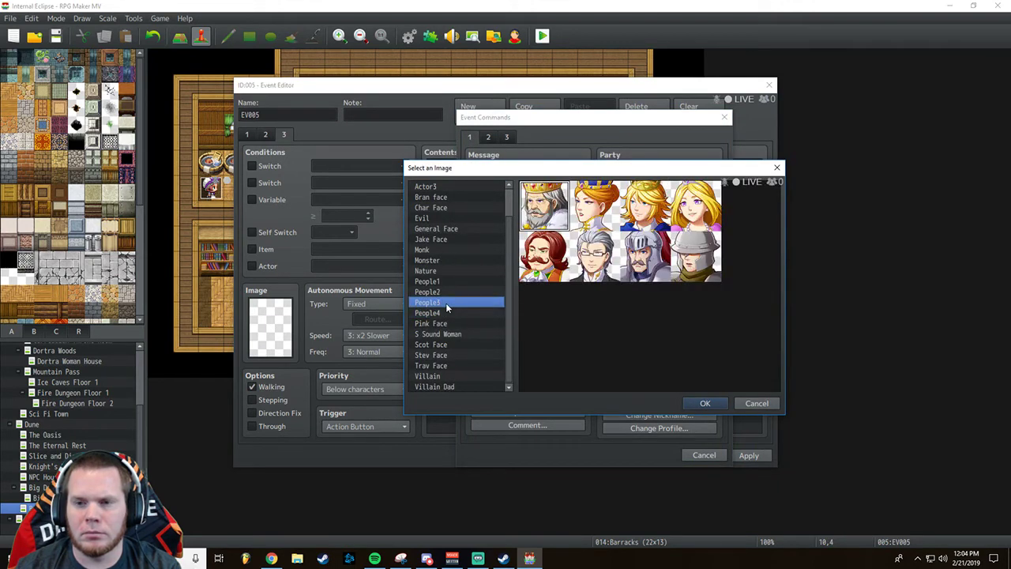
double_click(695, 254)
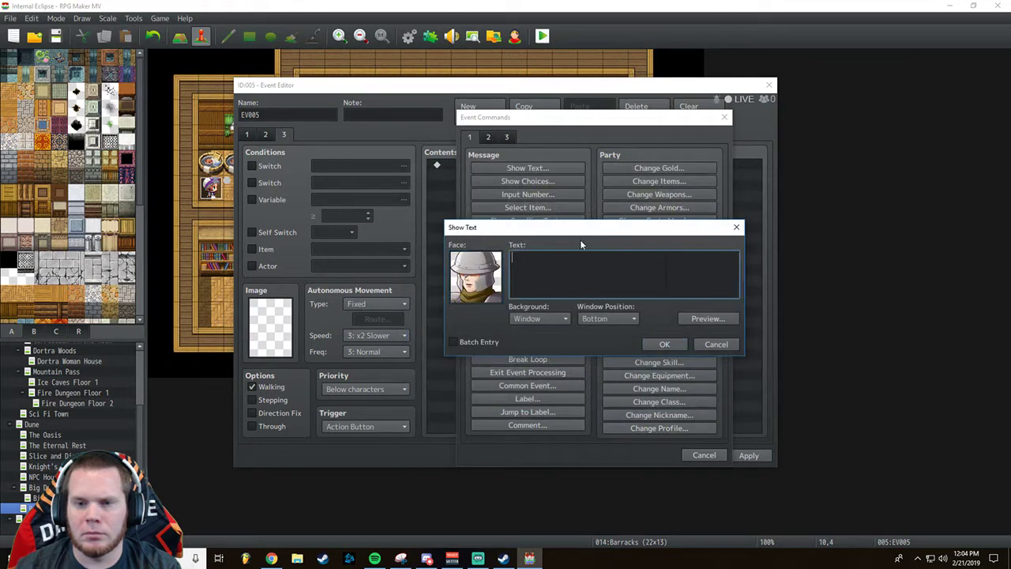
Enter the message "*Grumble* *Grumble*", set its background to Dim and add it to page 3.
type("*Gr")
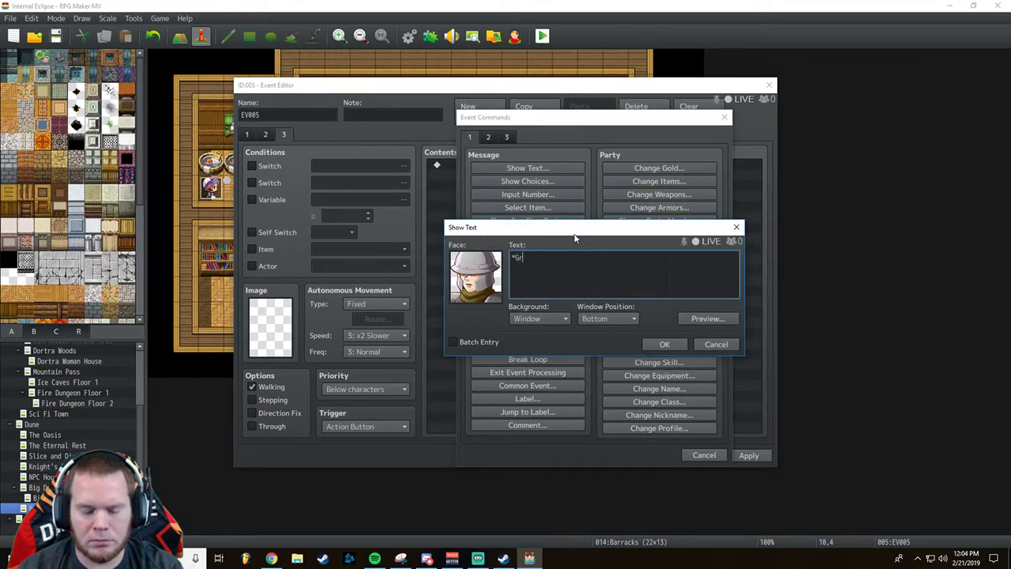
type("umble*")
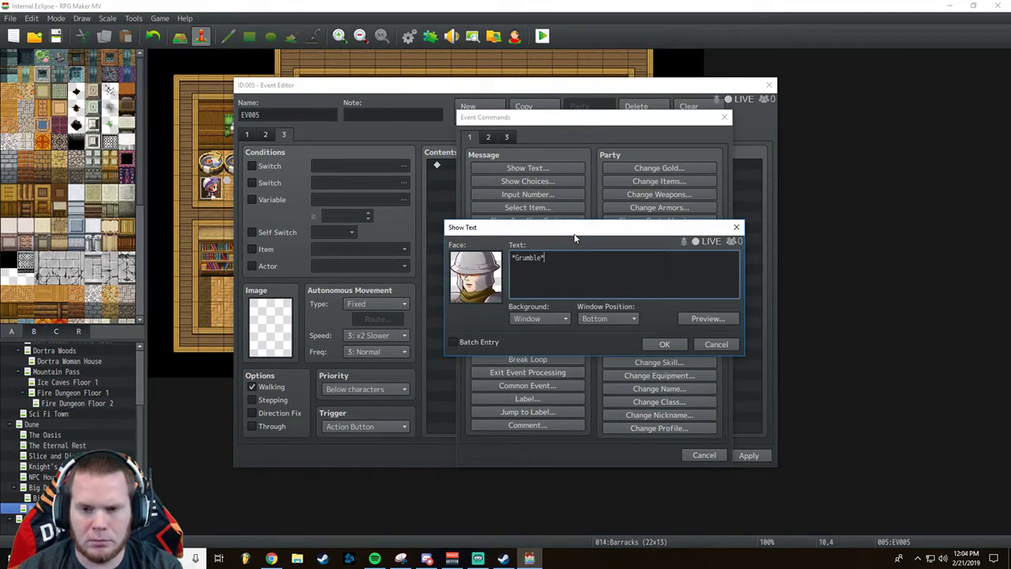
type(" *Grumble*")
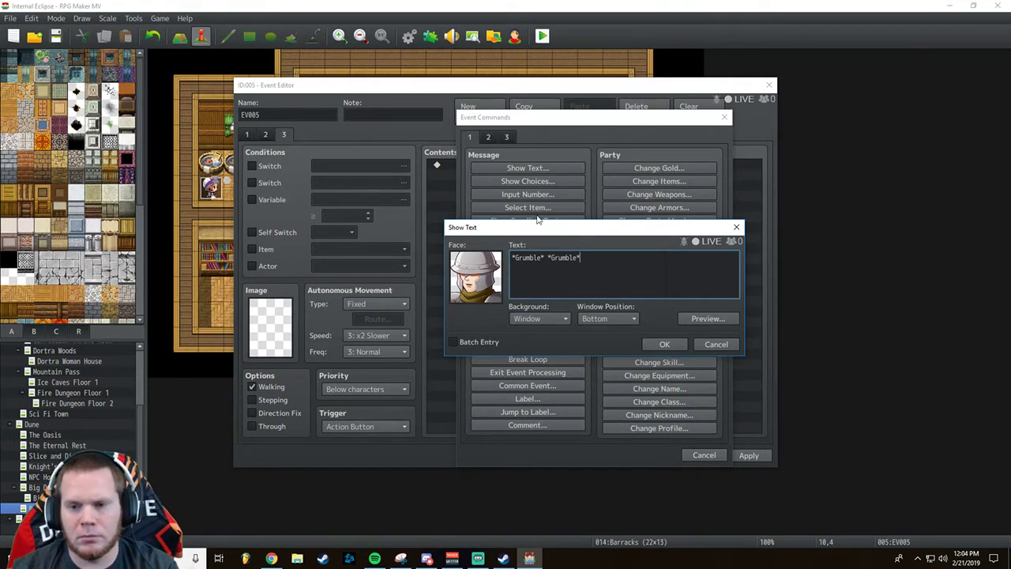
left_click(544, 323)
left_click(541, 344)
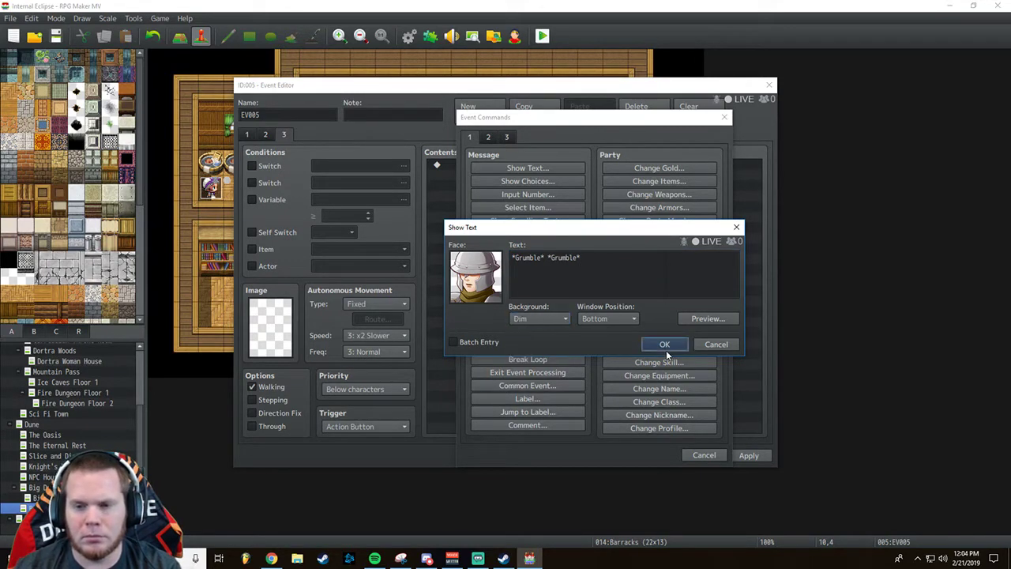
left_click(665, 348)
Set page 3's image to the helmeted soldier sprite from People3 and save the event.
double_click(264, 320)
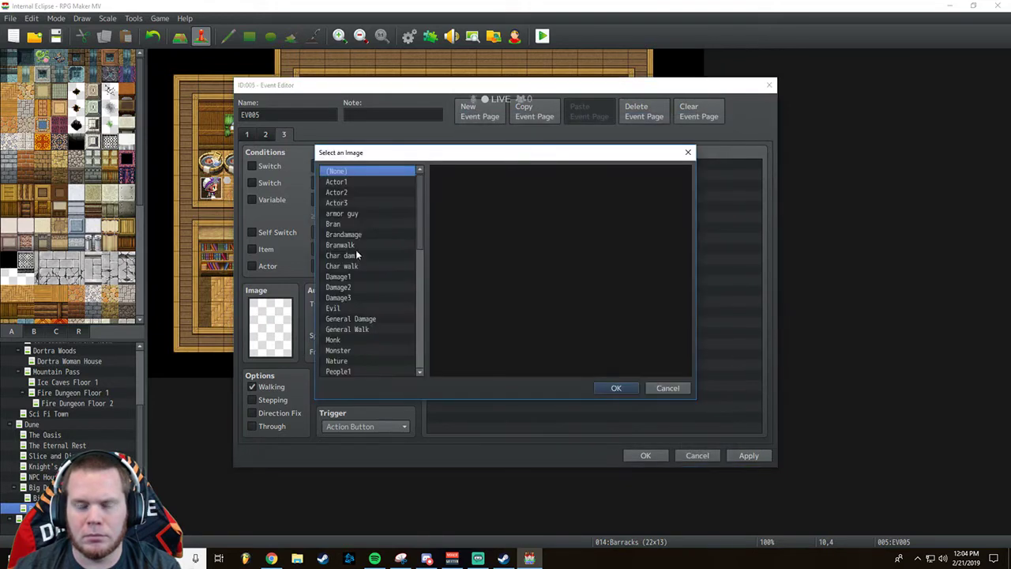
scroll(354, 331, "down", 3)
left_click(360, 308)
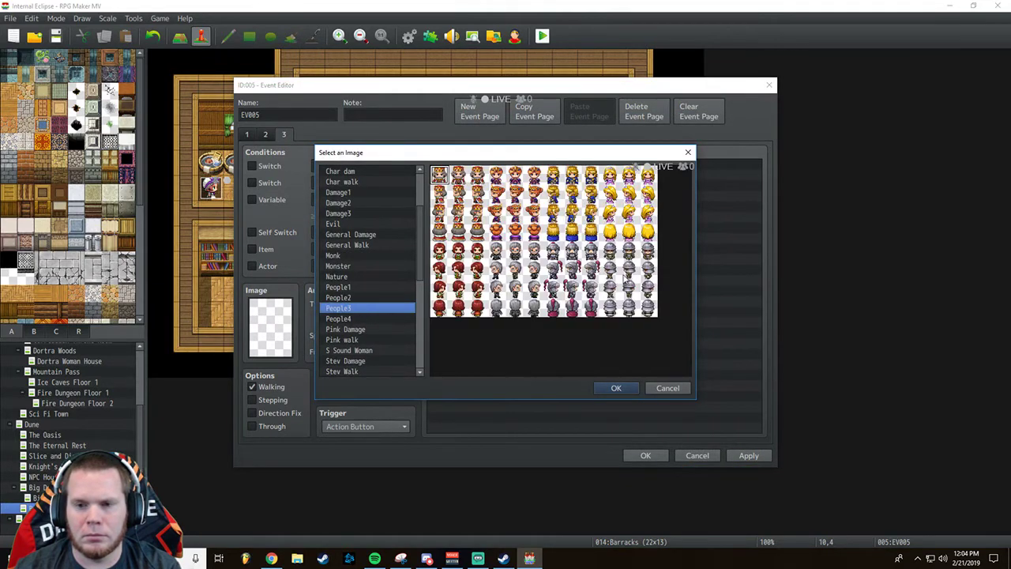
left_click(628, 251)
left_click(616, 388)
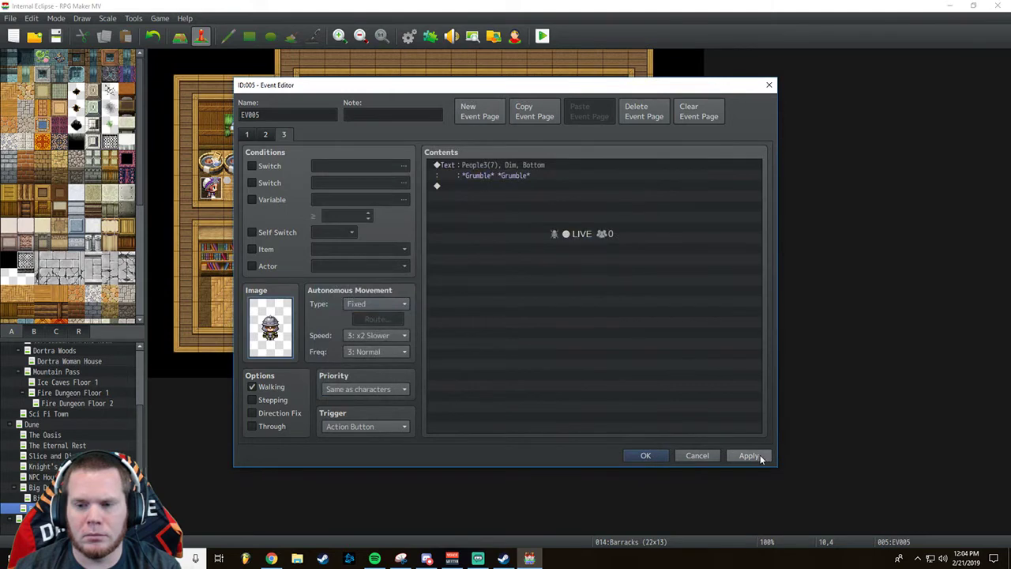
left_click(645, 455)
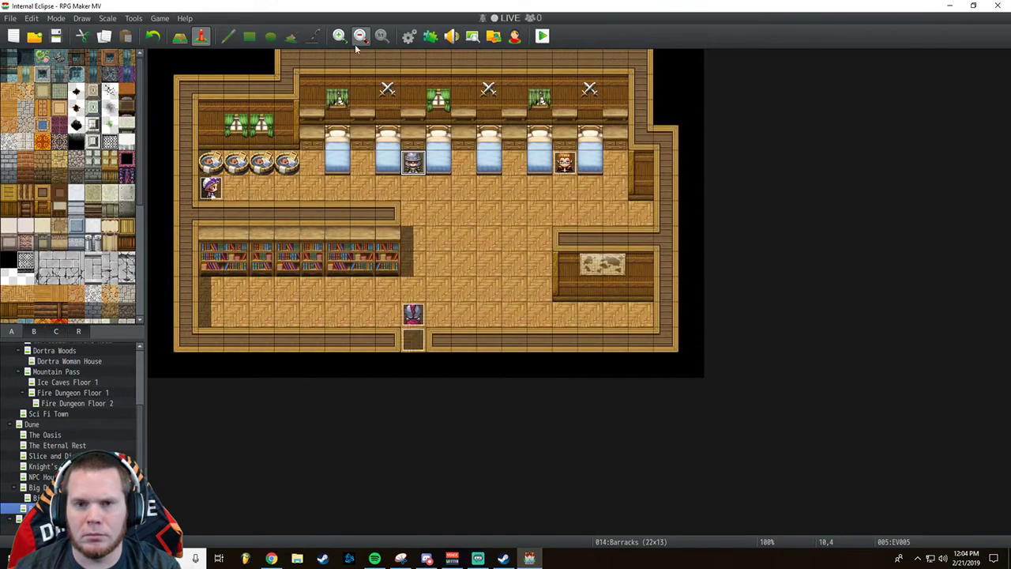
Set the player's starting position to Barracks (14,10) in the database's System settings and confirm.
left_click(409, 36)
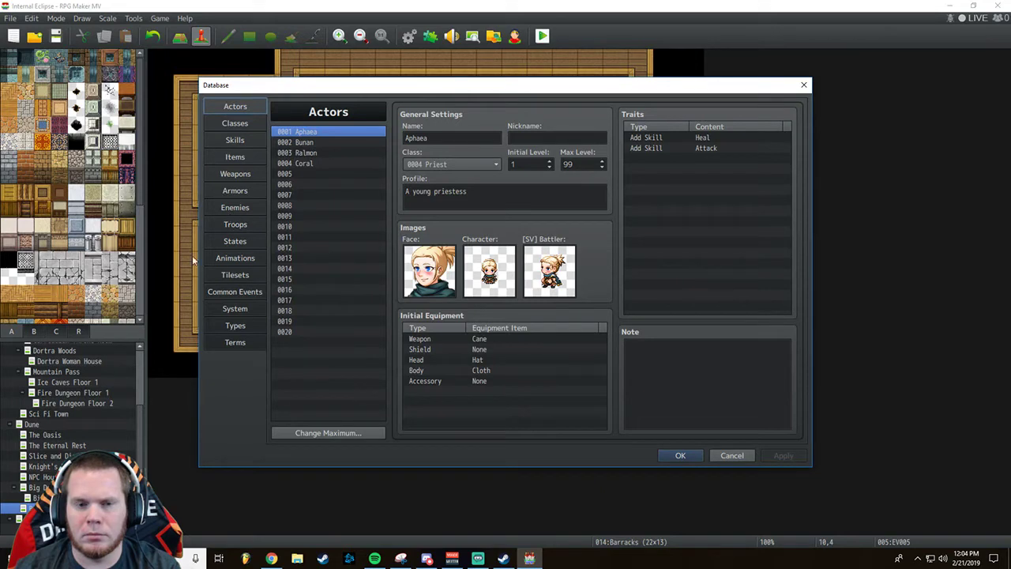
left_click(240, 308)
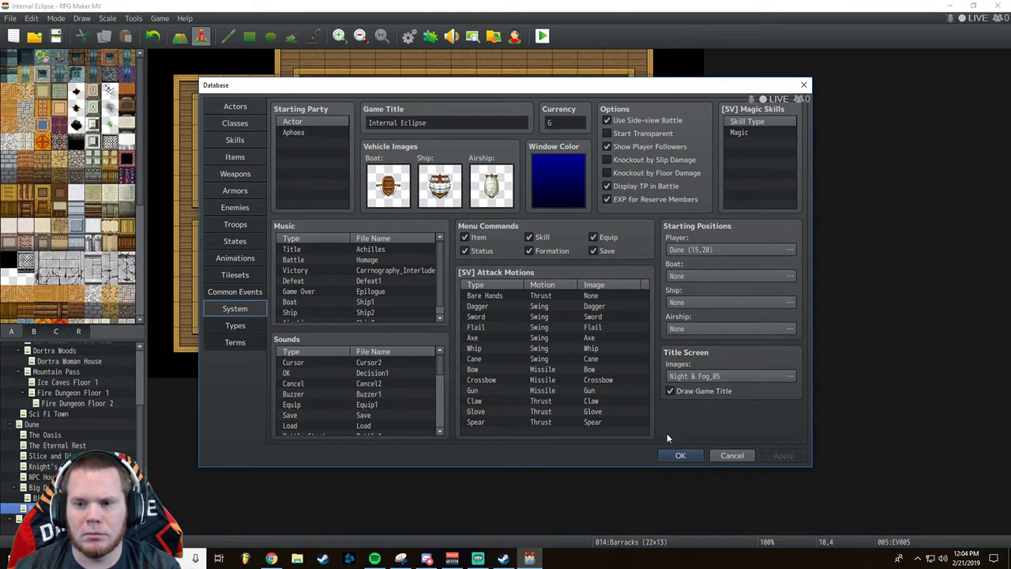
double_click(732, 248)
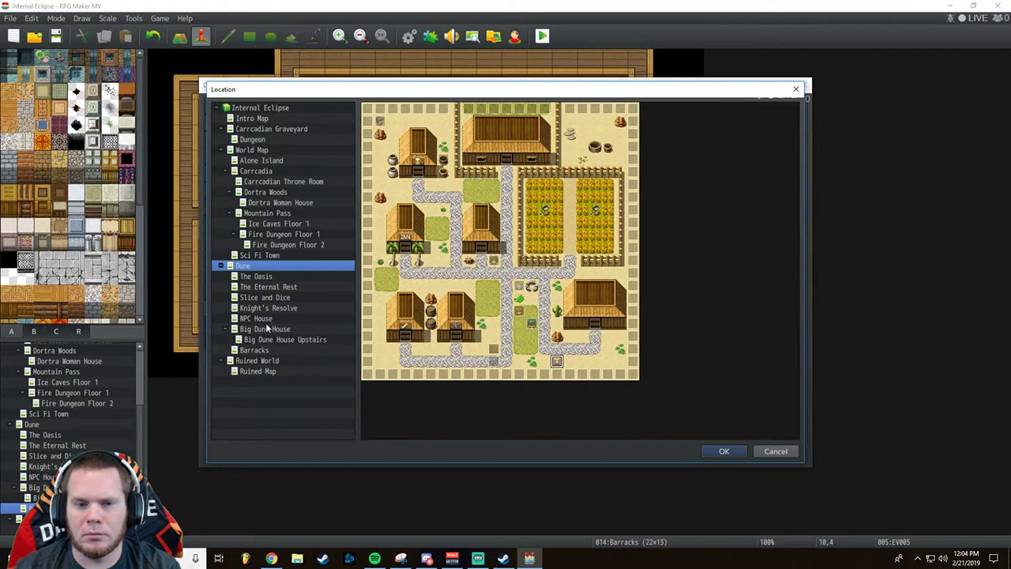
left_click(260, 351)
double_click(550, 232)
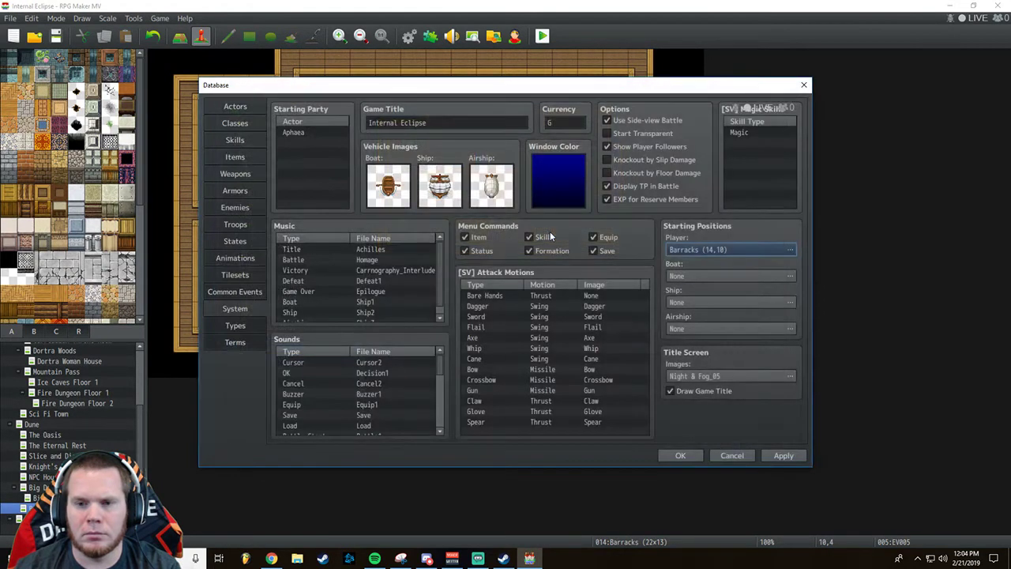
left_click(668, 454)
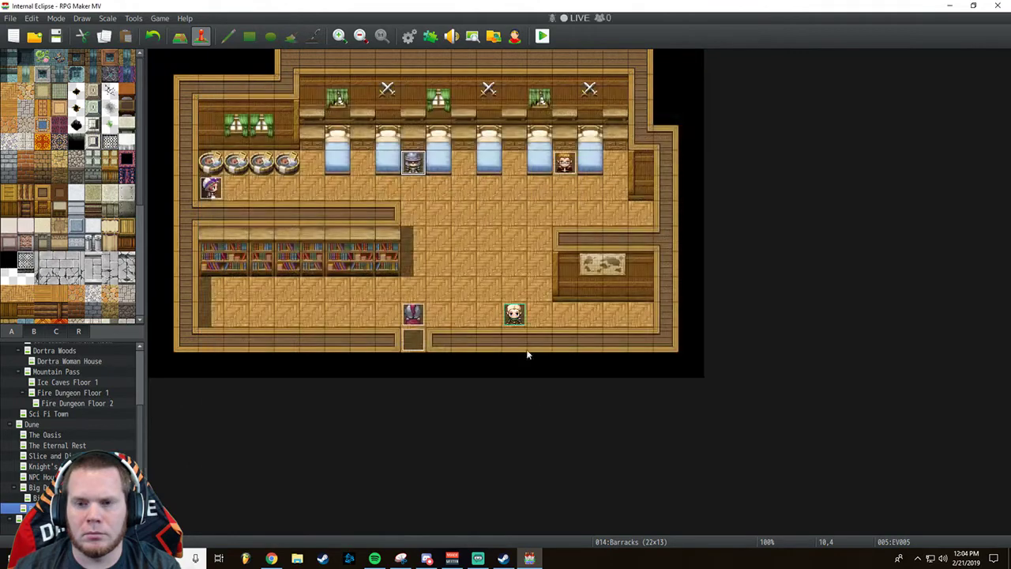
Save the changes, launch a playtest and start a new game.
left_click(542, 35)
left_click(460, 294)
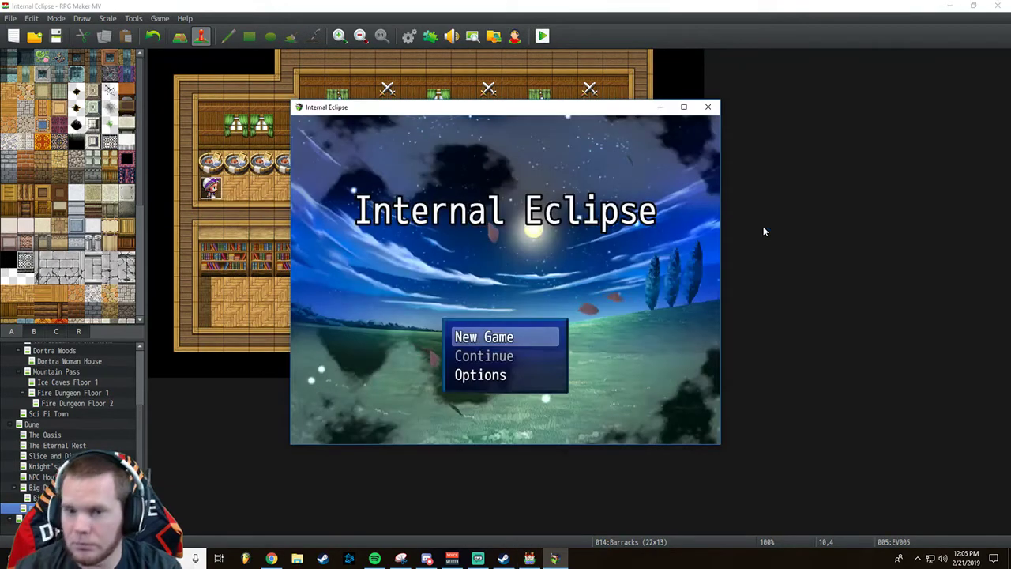
key("Return")
Walk the player over to the maid beside the laundry baskets and play through her dialogue.
key("Up")
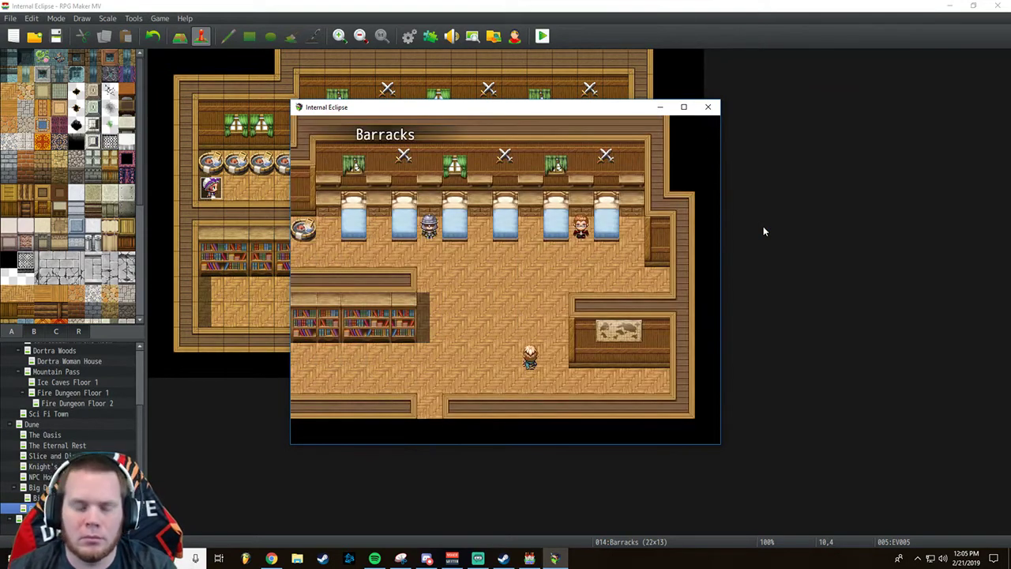
key("Left")
key("Left")
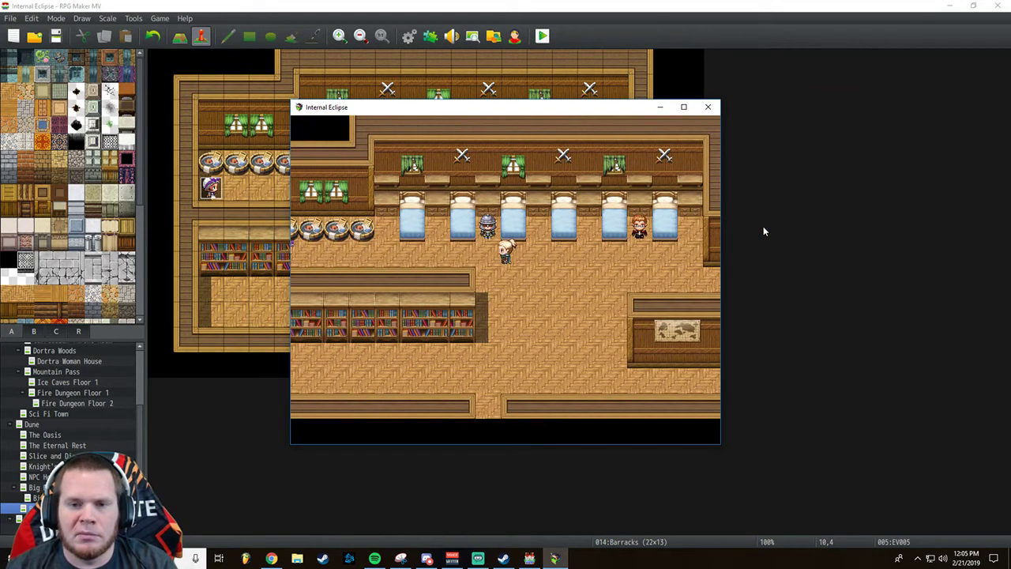
key("Left")
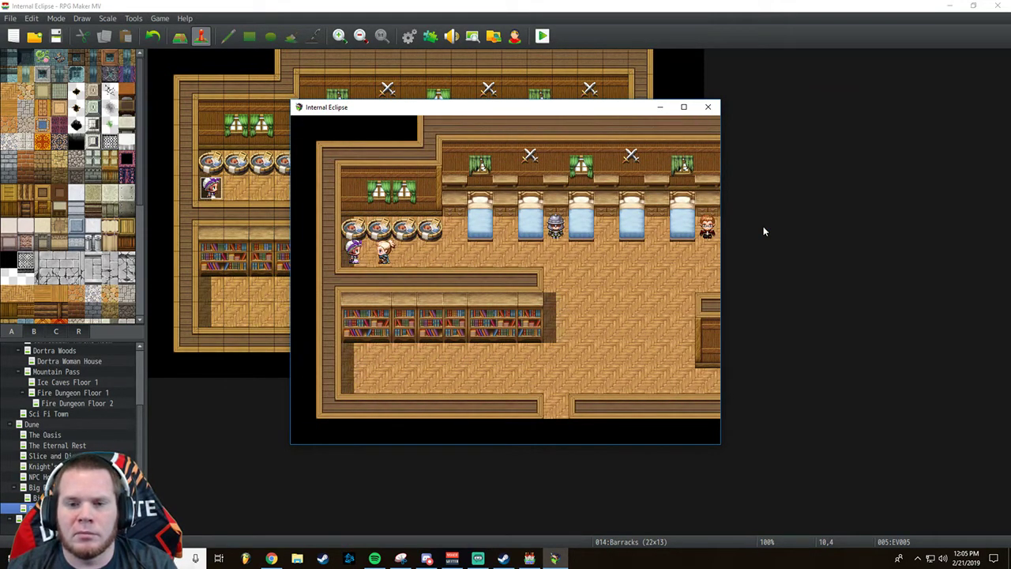
key("Return")
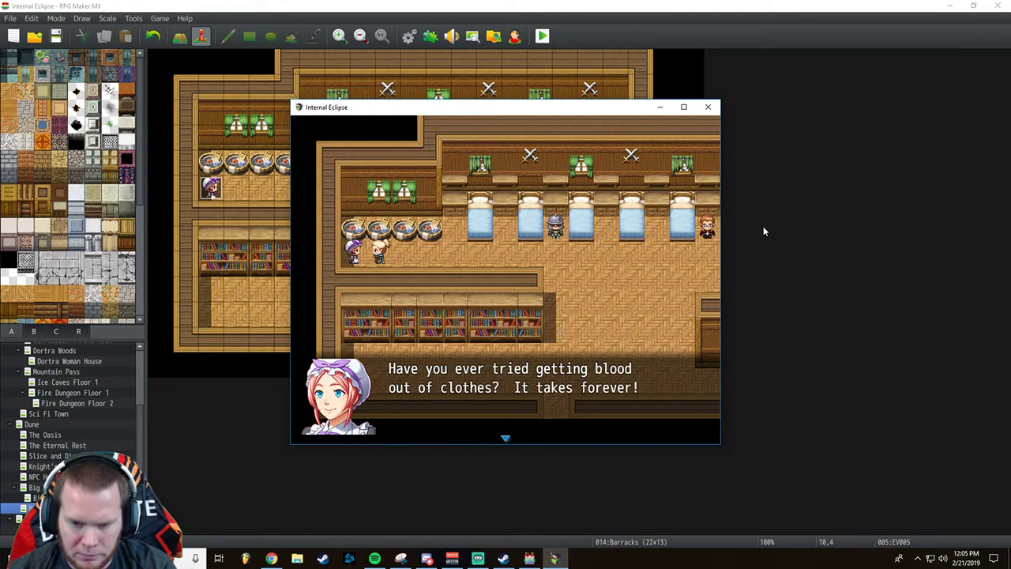
key("Return")
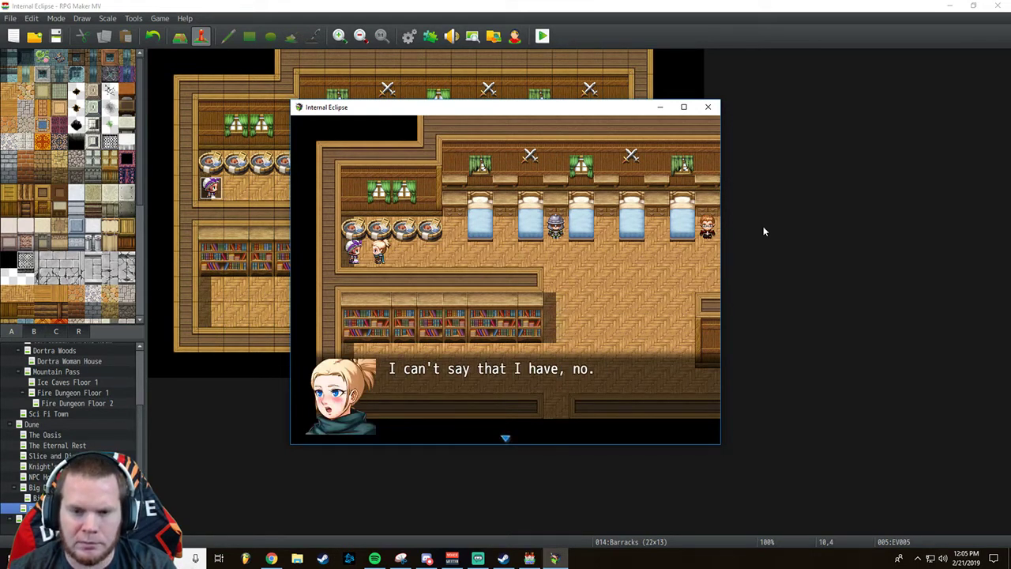
key("Return")
Walk to the helmeted soldier between the beds, test talking to him and close the playtest.
key("Right")
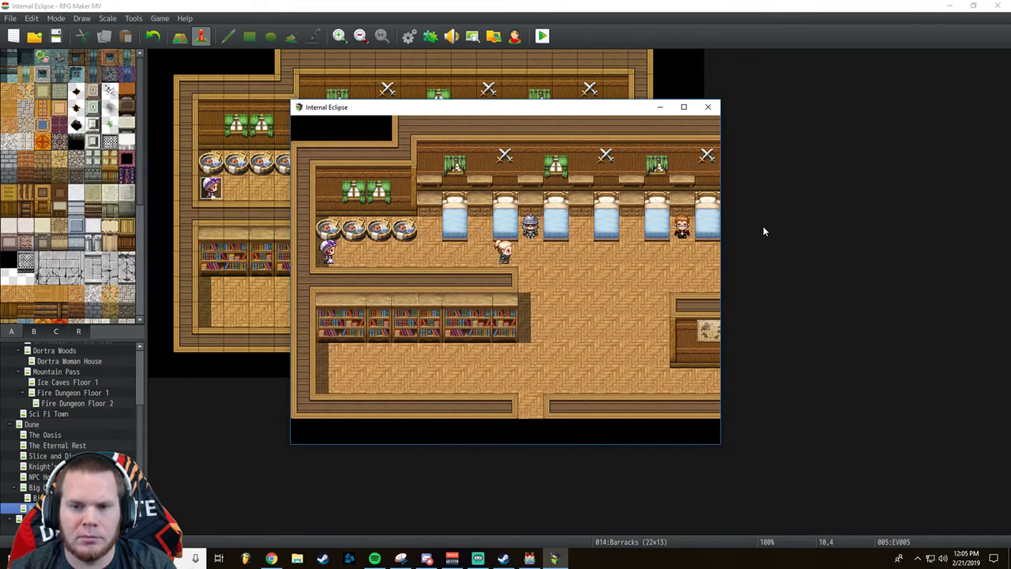
key("Up")
key("Return")
key("Return")
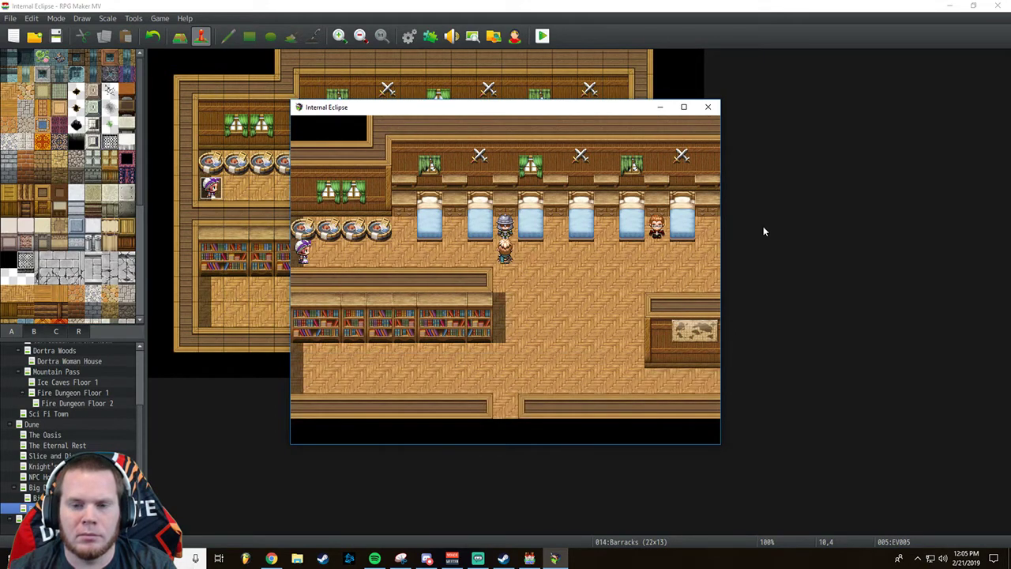
left_click(707, 108)
Reopen the helmeted soldier's event, make page 3 require self switch B and save the event.
double_click(409, 160)
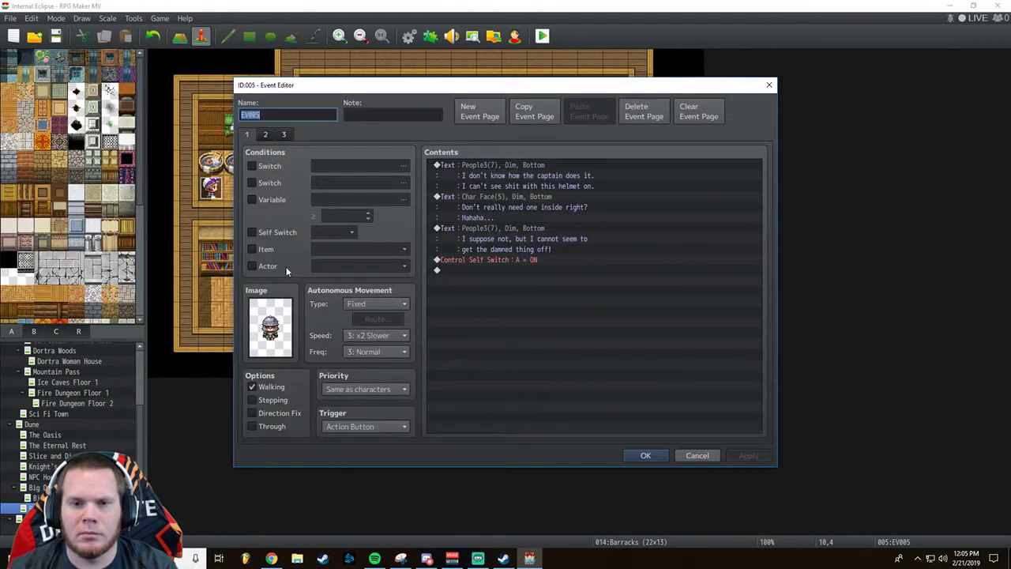
left_click(266, 134)
left_click(283, 135)
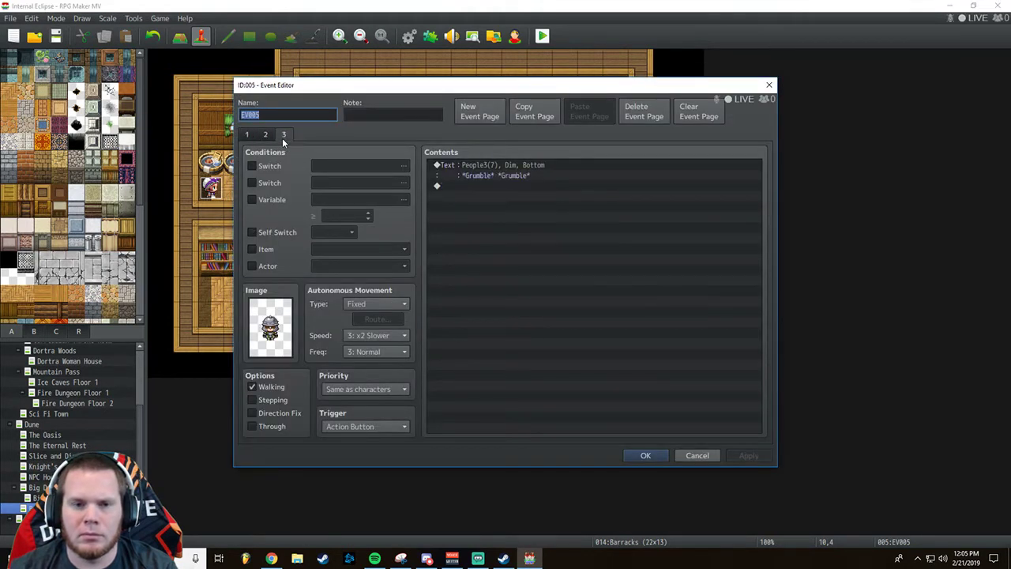
left_click(251, 232)
left_click(347, 233)
left_click(346, 249)
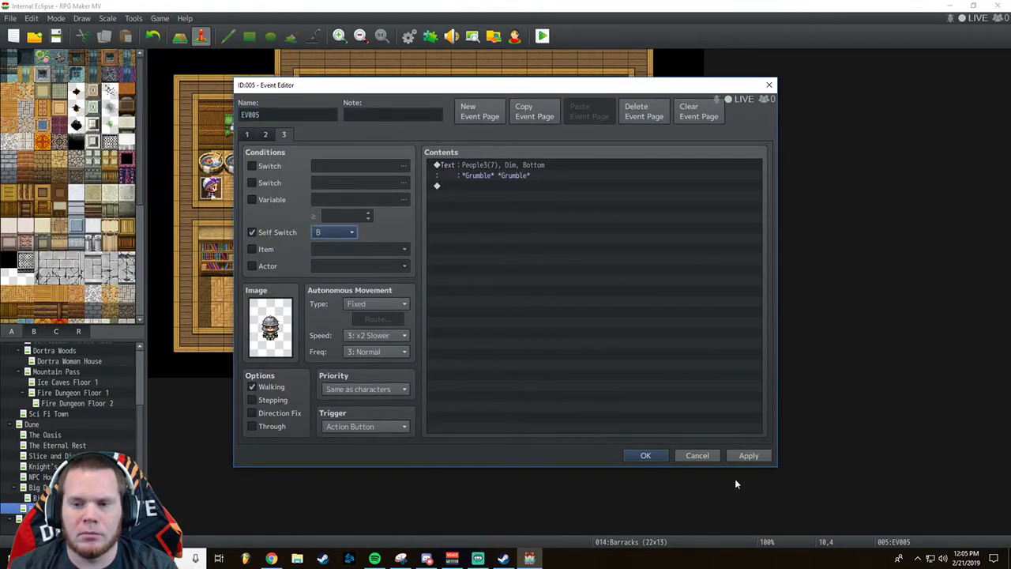
left_click(662, 455)
Save the game again and start a new game in a fresh playtest.
left_click(544, 37)
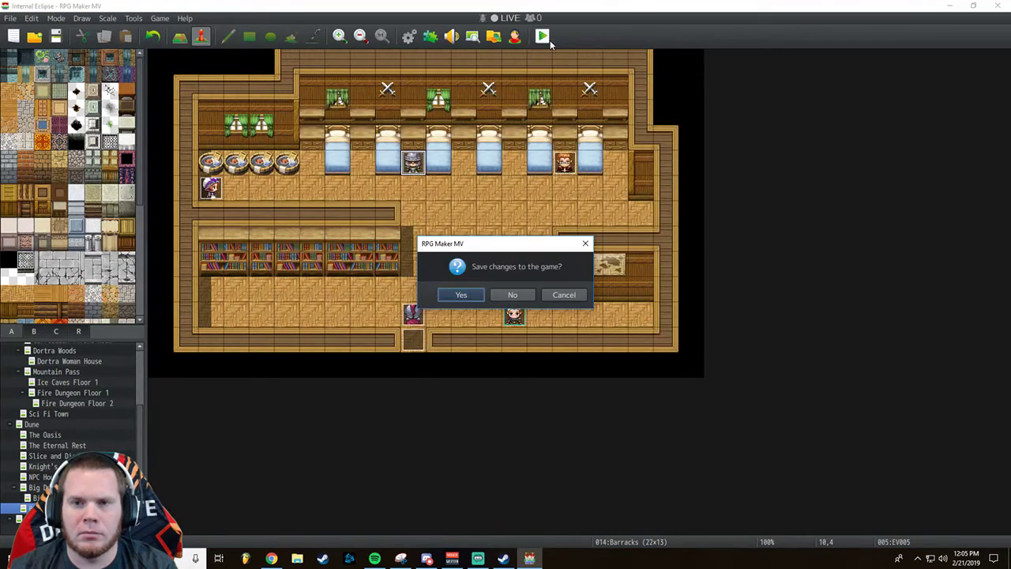
left_click(464, 297)
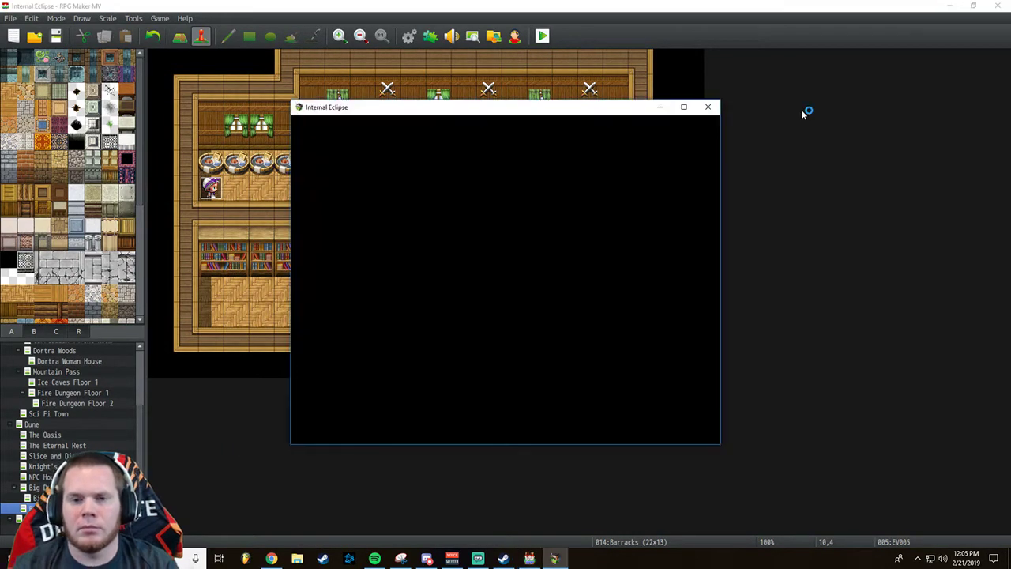
key("Return")
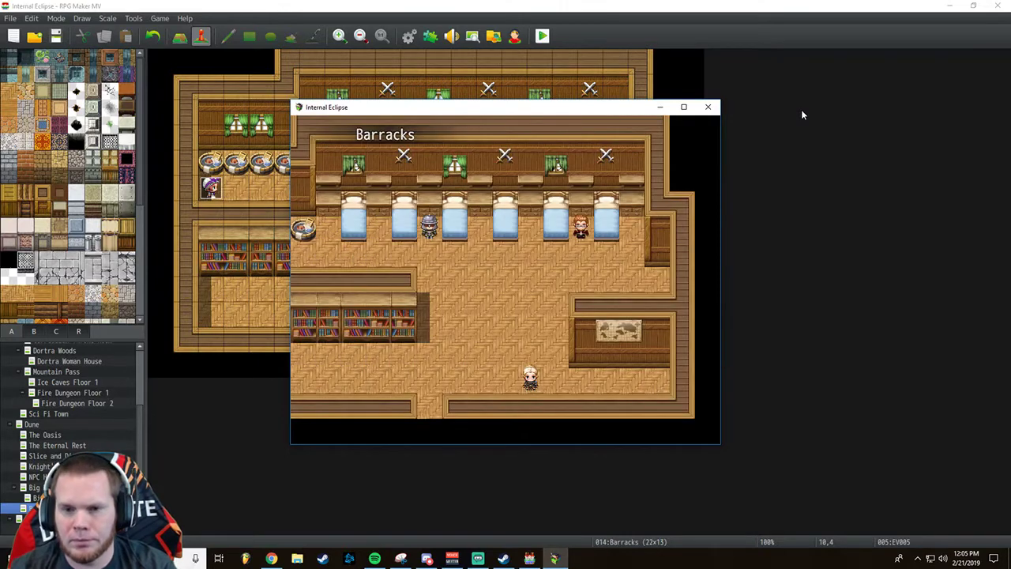
Walk the player from the starting spot up to the helmeted soldier standing between the beds.
key("Up")
key("Left")
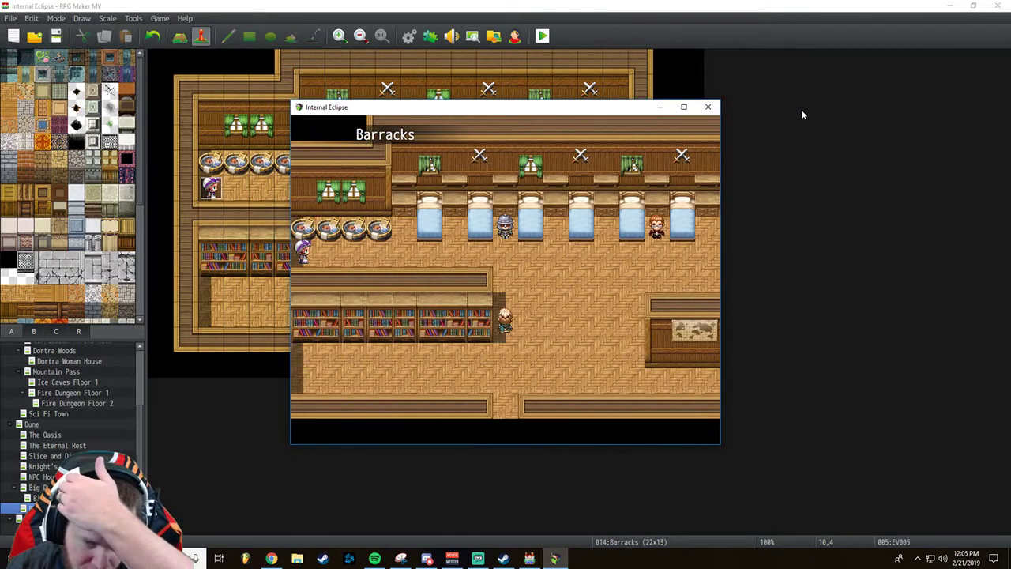
key("Up")
key("Left")
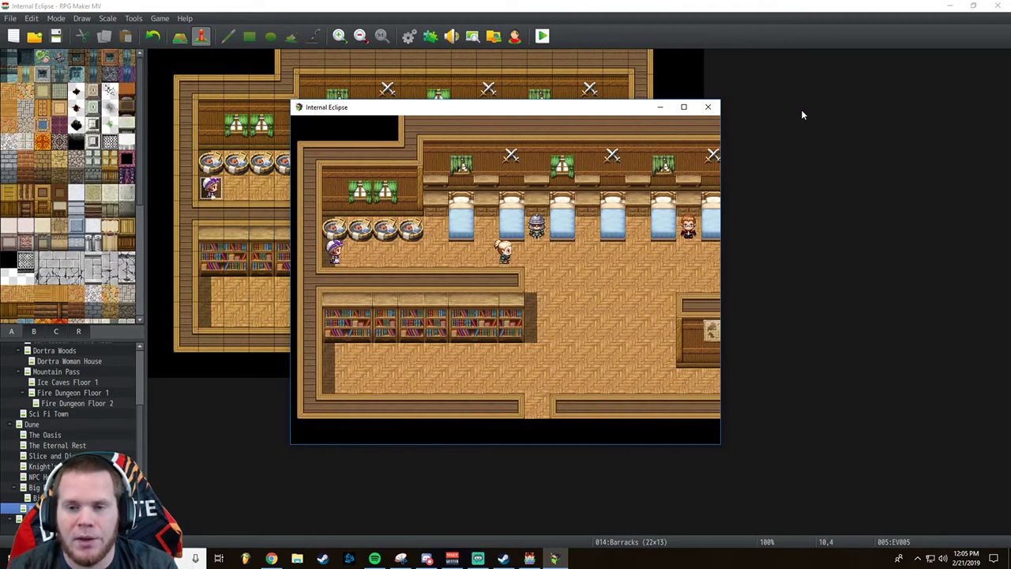
key("Right")
key("Left")
key("Left")
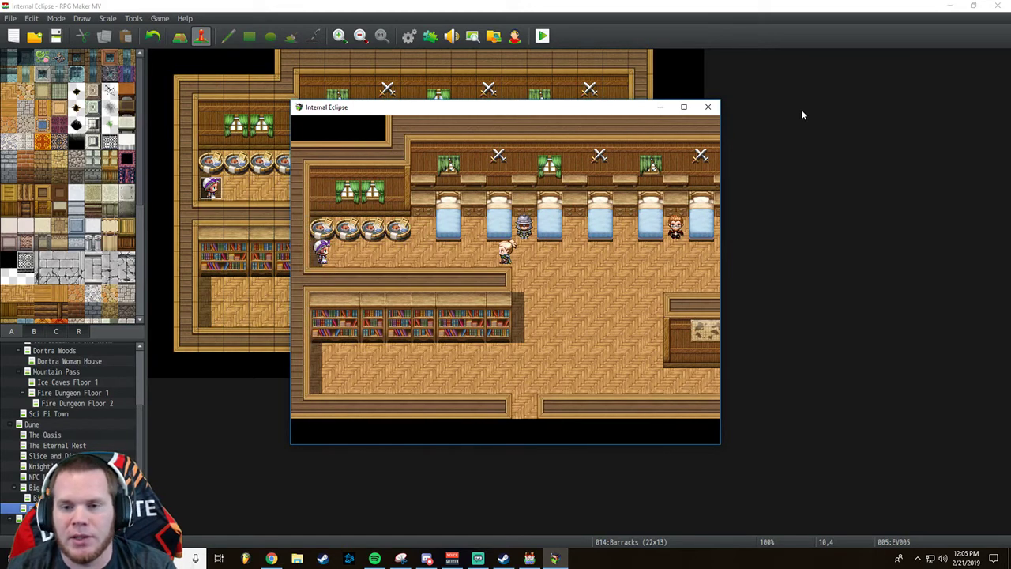
key("Left")
key("Down")
key("Right")
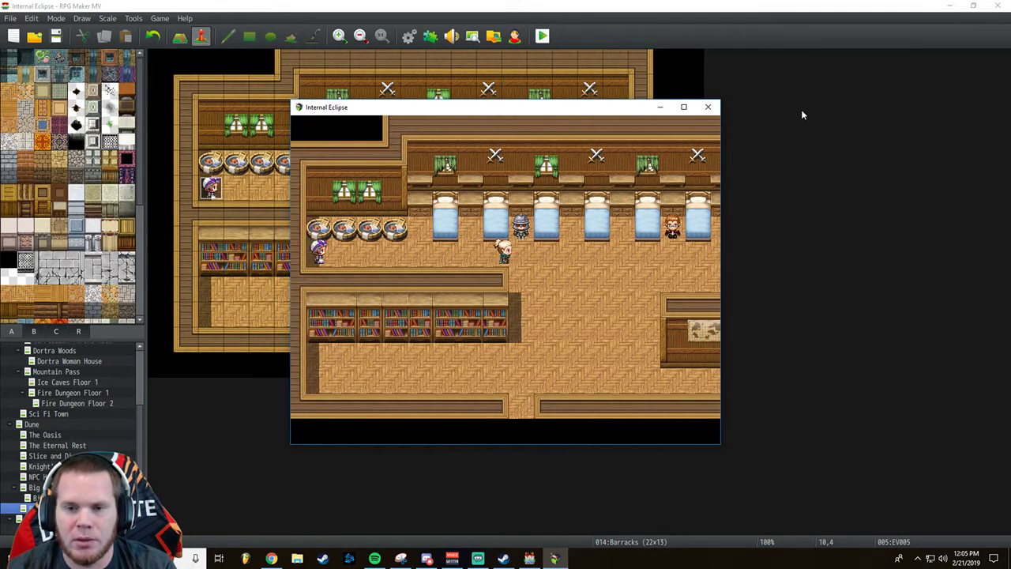
key("Up")
Talk to the helmeted soldier repeatedly to test the dialogue of all three event pages.
key("Return")
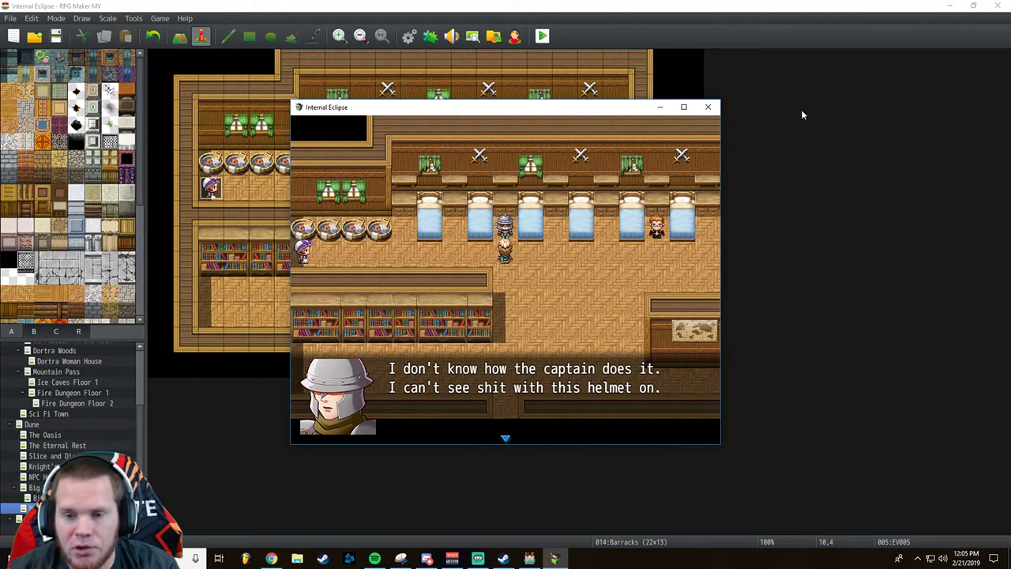
key("Return")
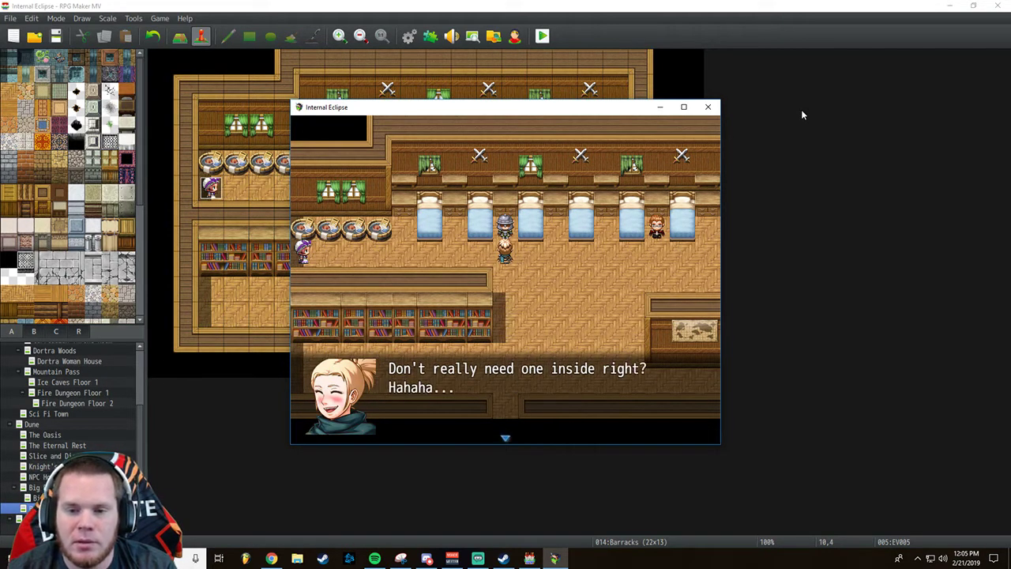
key("Return")
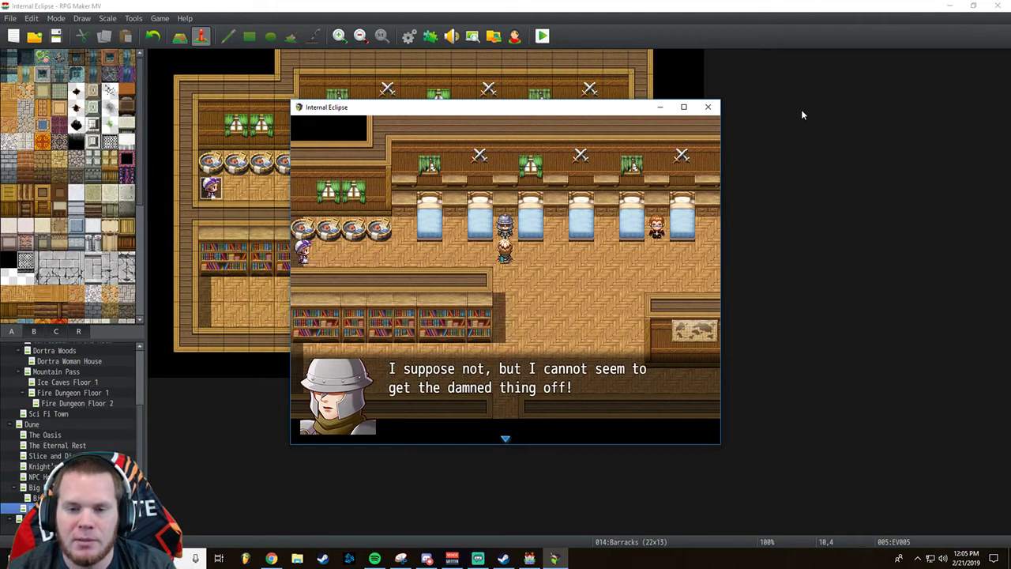
key("Return")
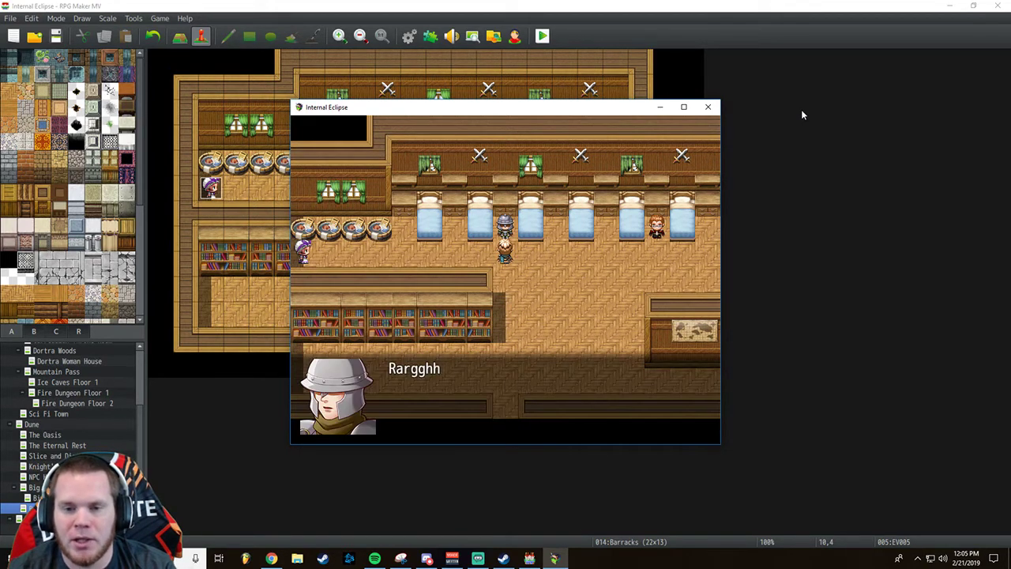
key("Return")
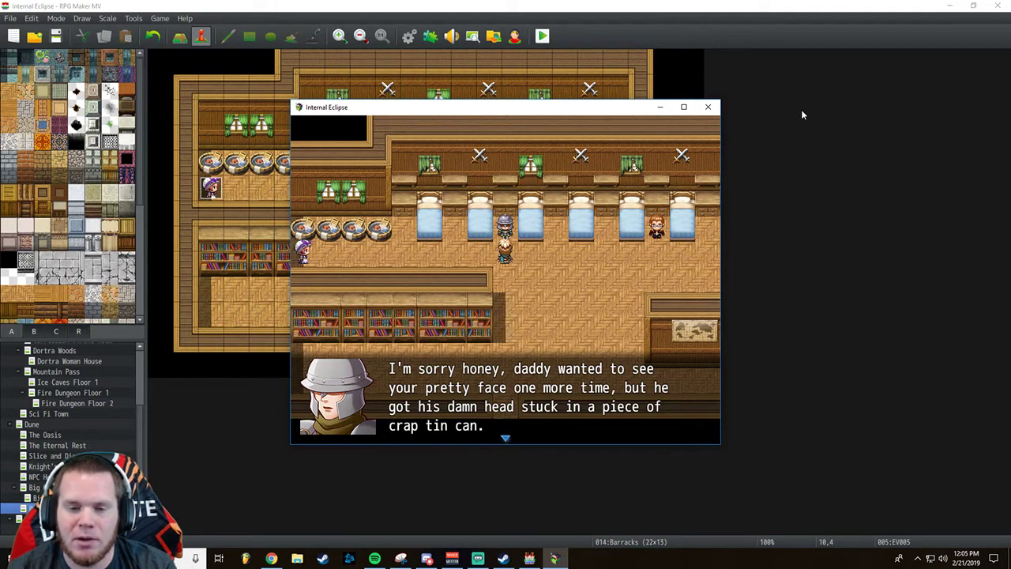
key("Return")
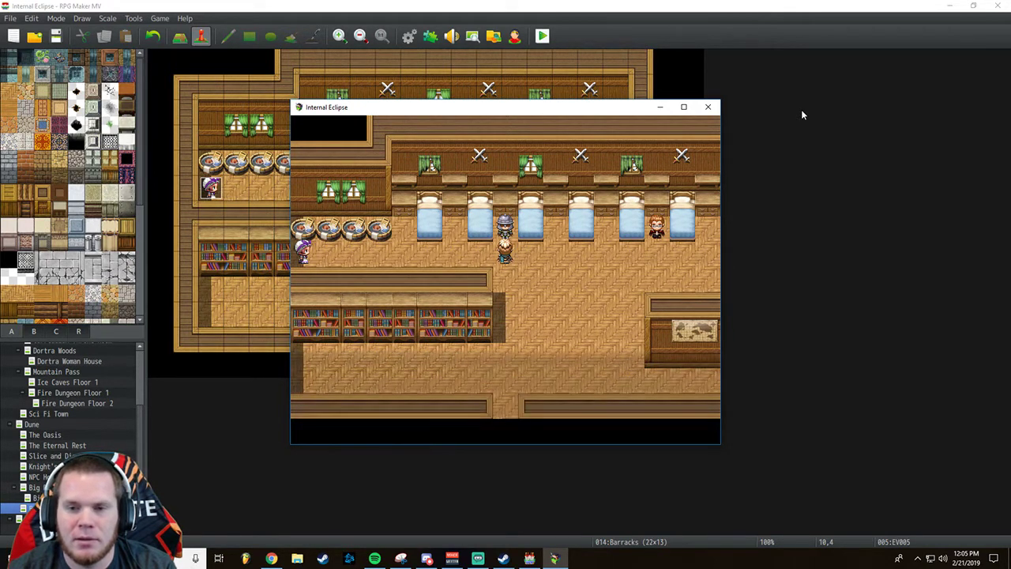
key("Return")
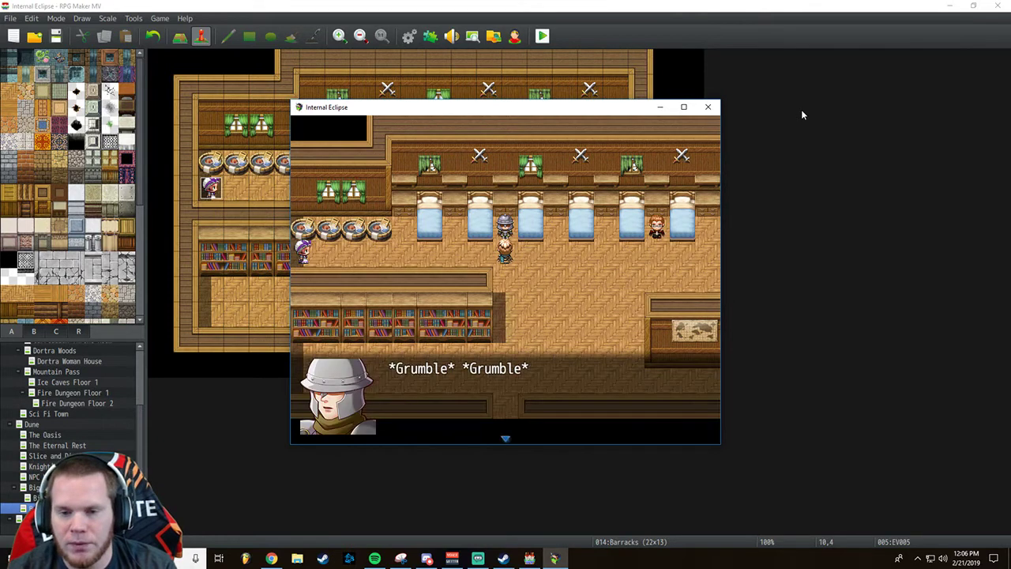
key("Return")
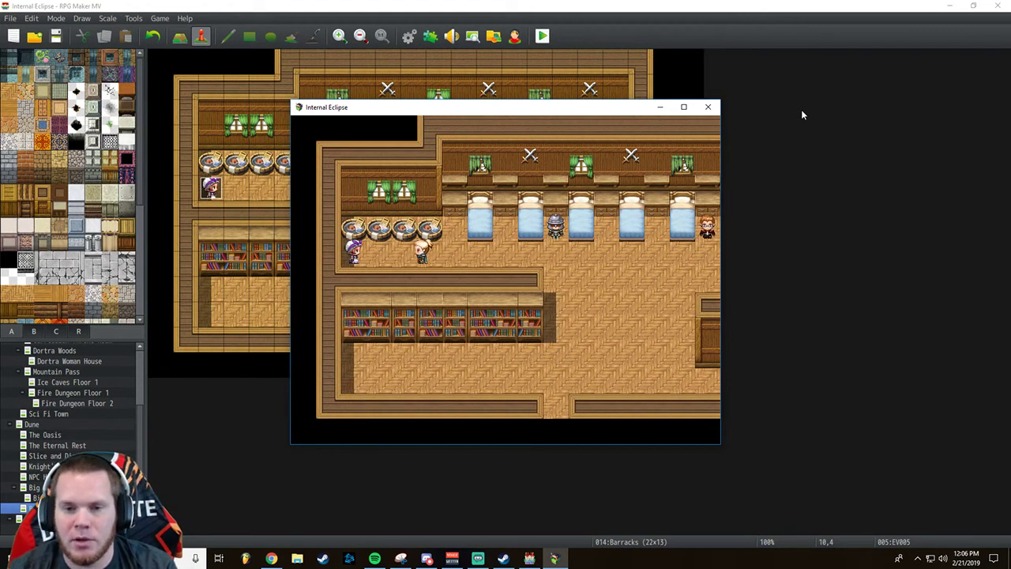
Test talking to the maid by the laundry baskets and the green-hatted villager outside the house in Dune.
key("Return")
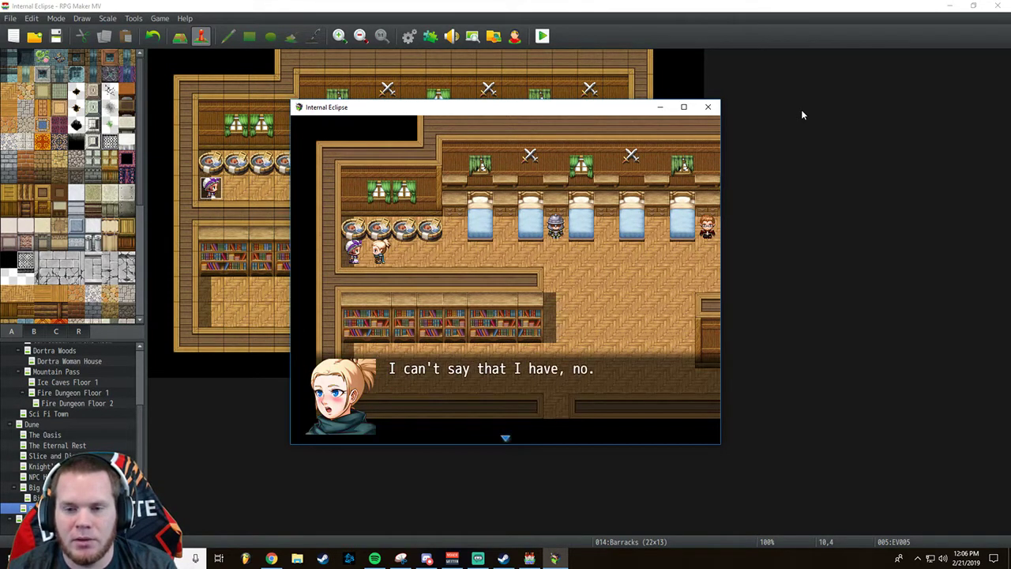
key("Return")
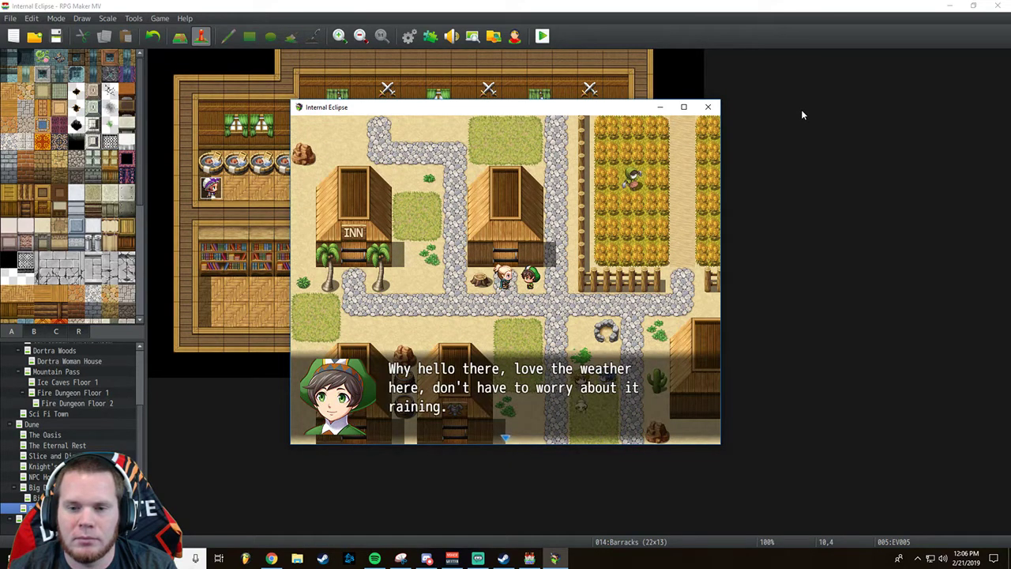
key("Return")
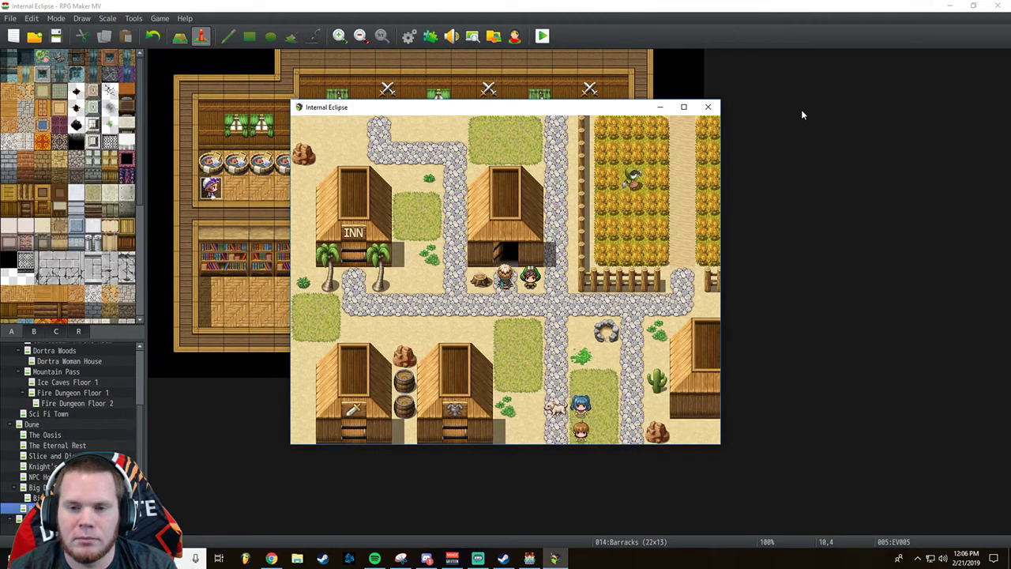
Enter the house beside the green-hatted villager and test talking to the resident by the round table.
key("Up")
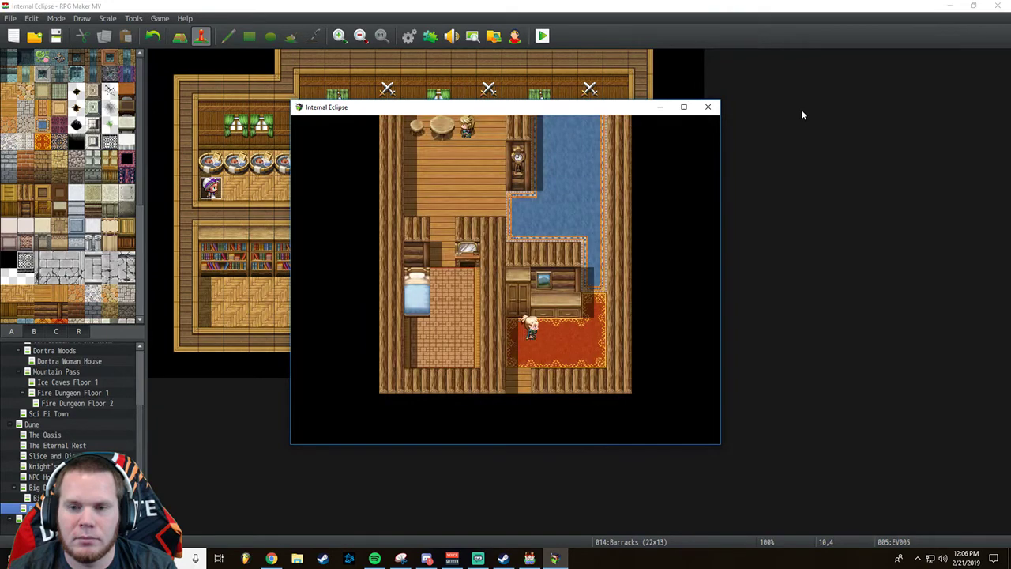
key("Up")
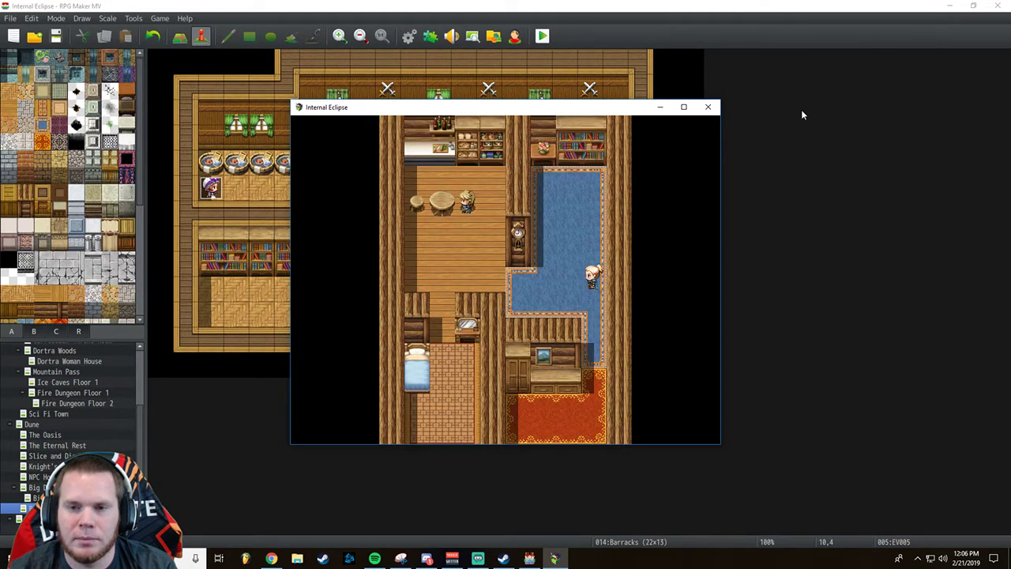
key("Left")
key("Up")
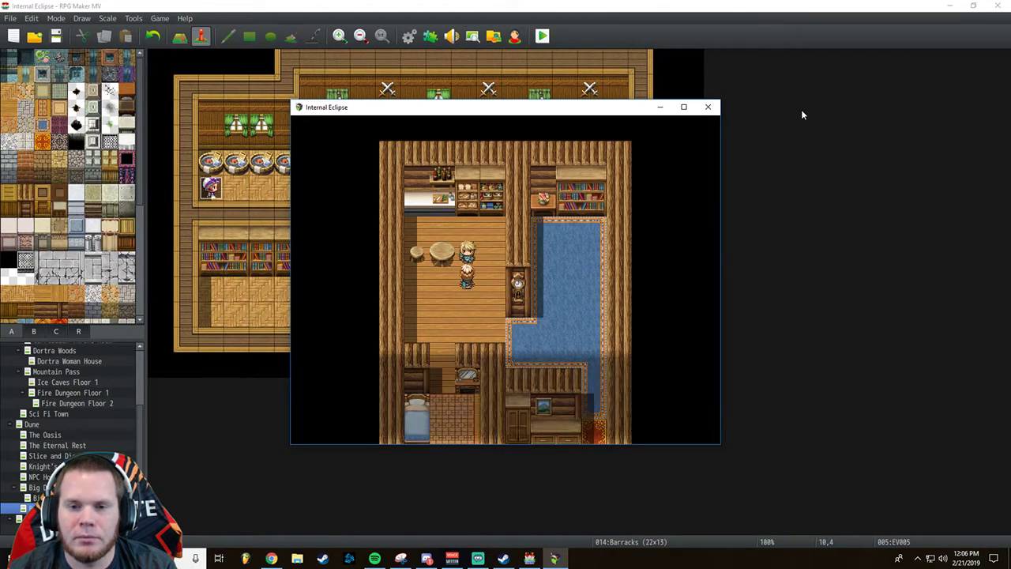
key("Return")
key("Return")
key("Down")
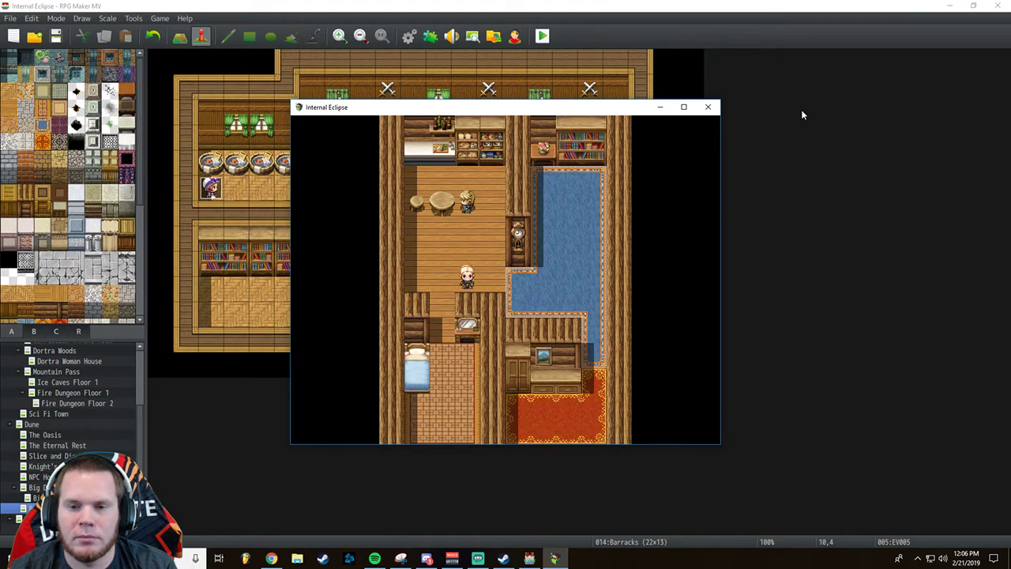
Walk the player back out of the house into Dune and close the playtest.
key("Right")
key("Right")
key("Down")
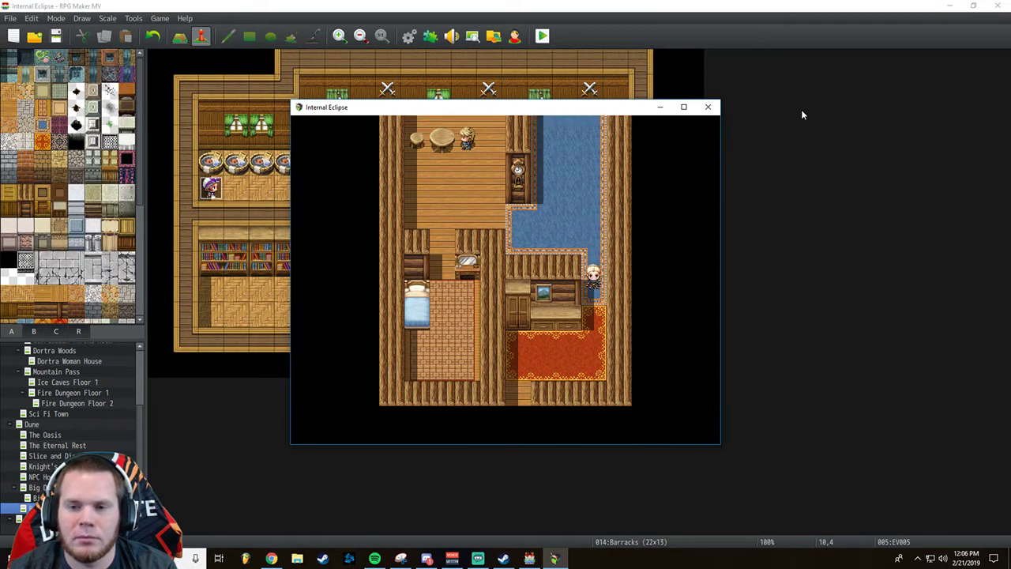
key("Down")
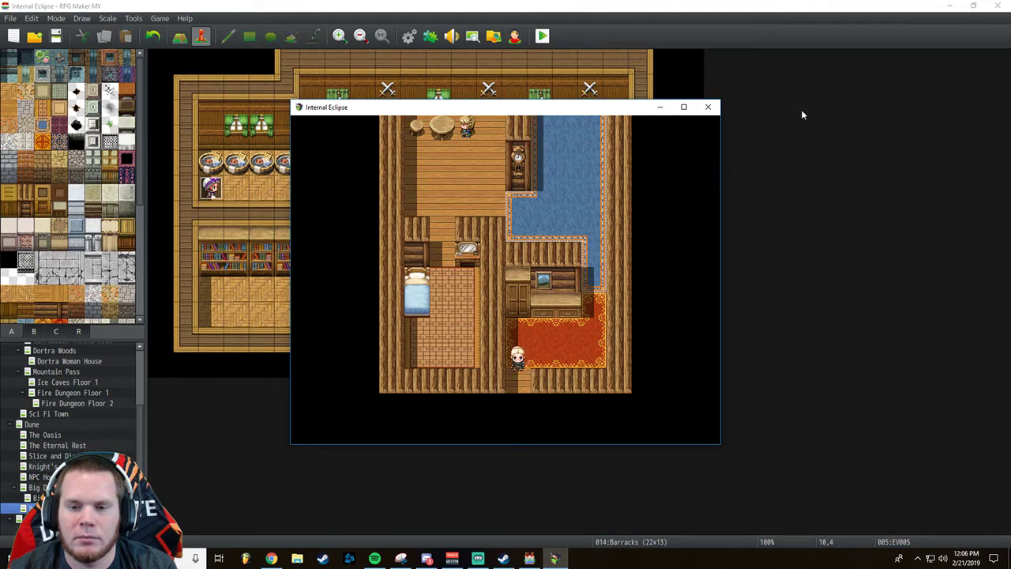
key("Left")
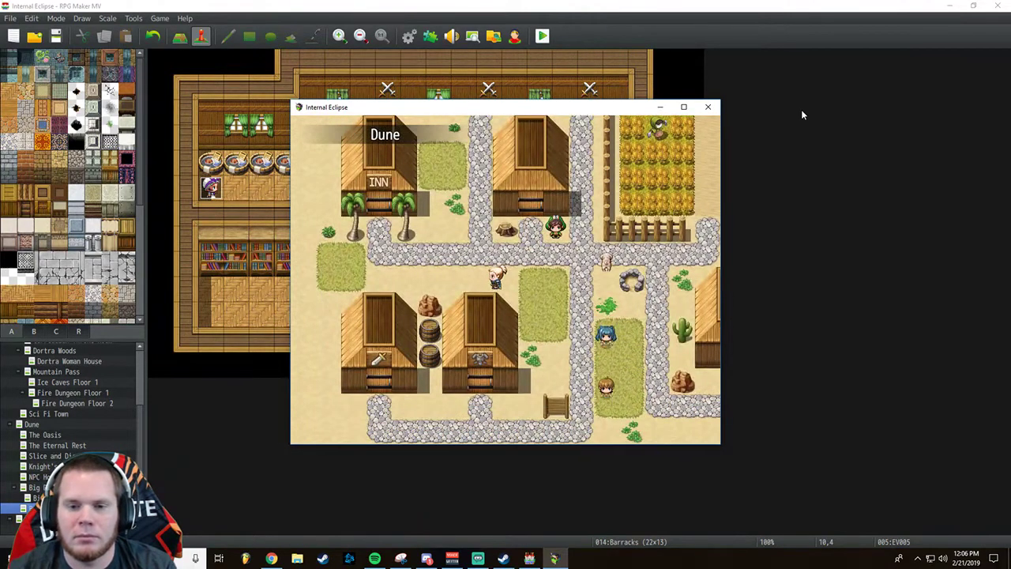
left_click(709, 108)
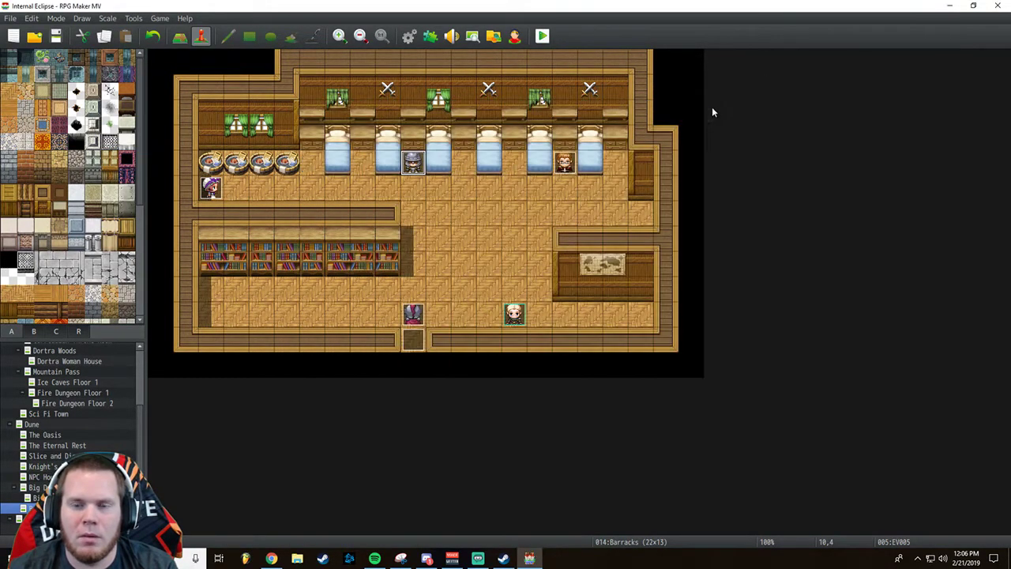
left_click(542, 36)
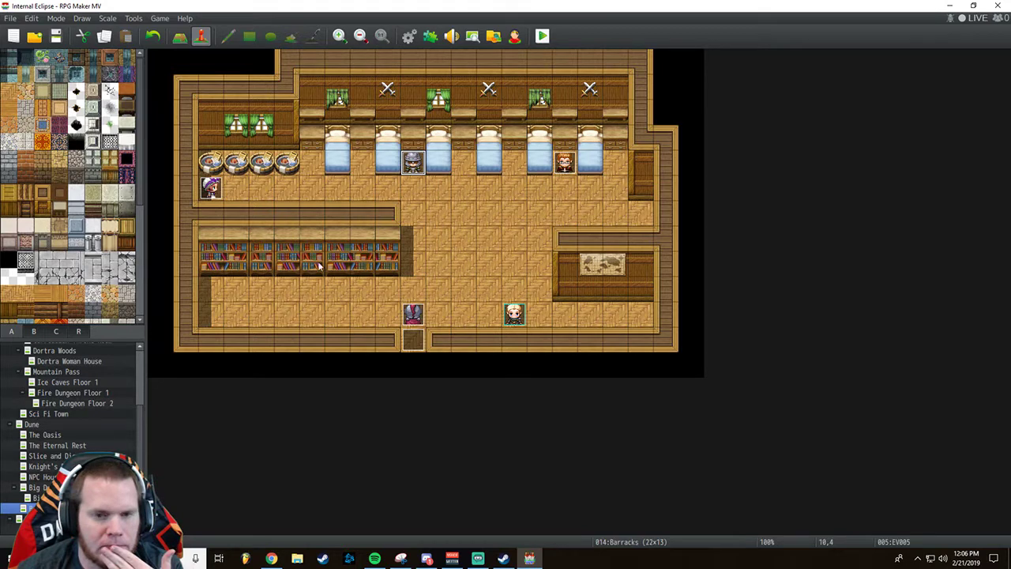
On page 2 of the helmeted soldier's event, start inserting a Play SE command after the "Rargghhh!" text.
double_click(412, 173)
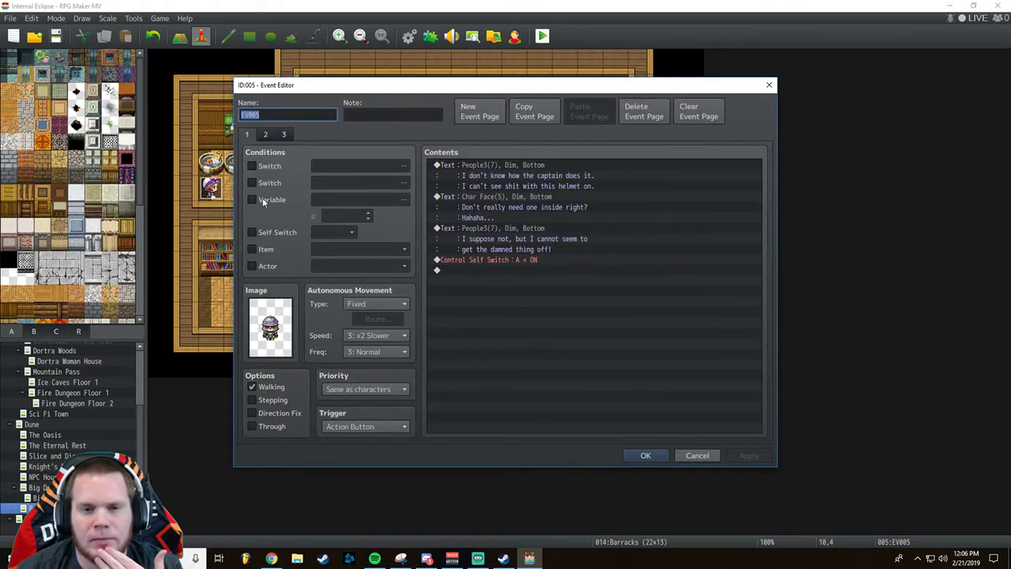
left_click(265, 134)
left_click(286, 135)
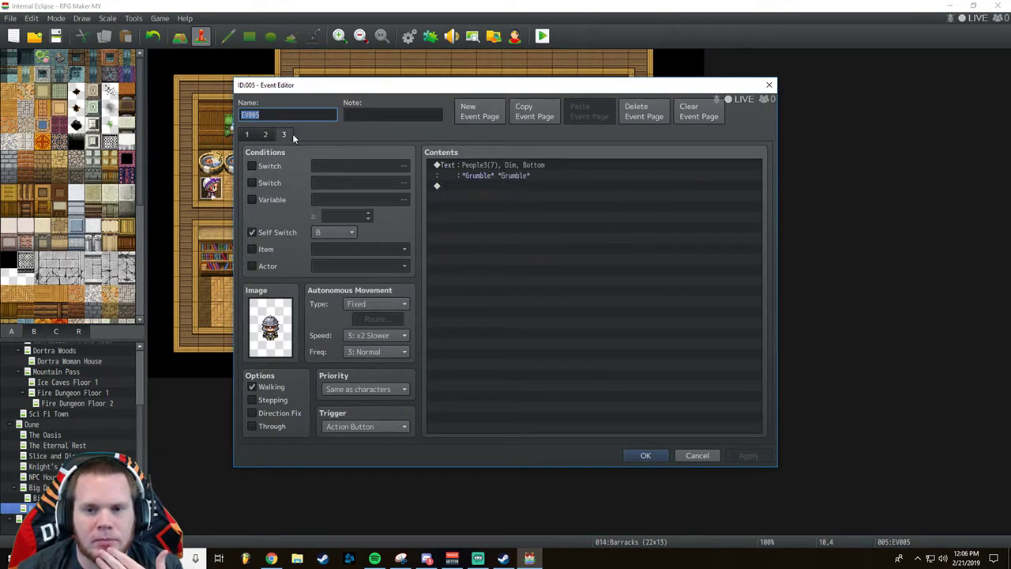
left_click(264, 135)
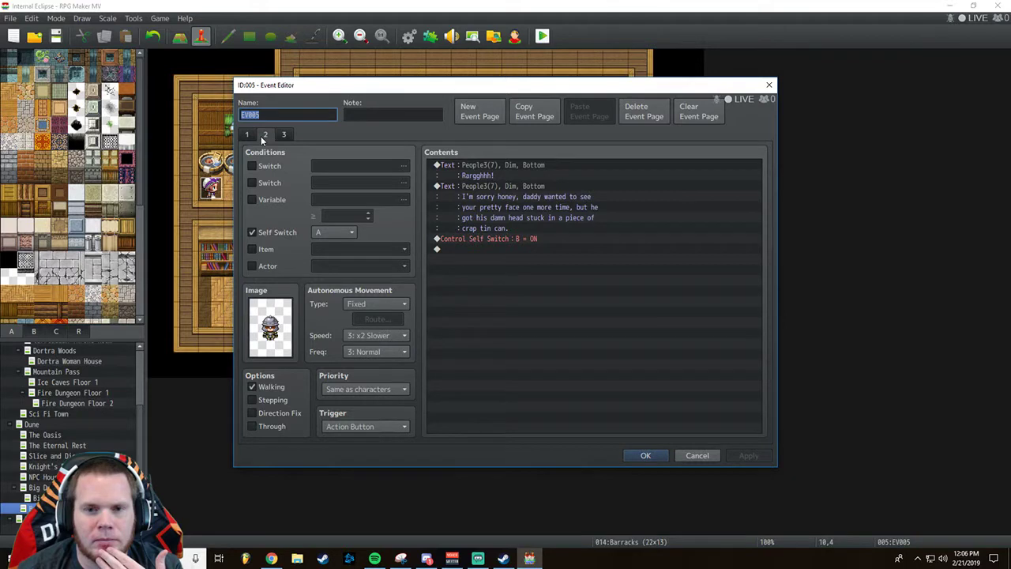
left_click(507, 167)
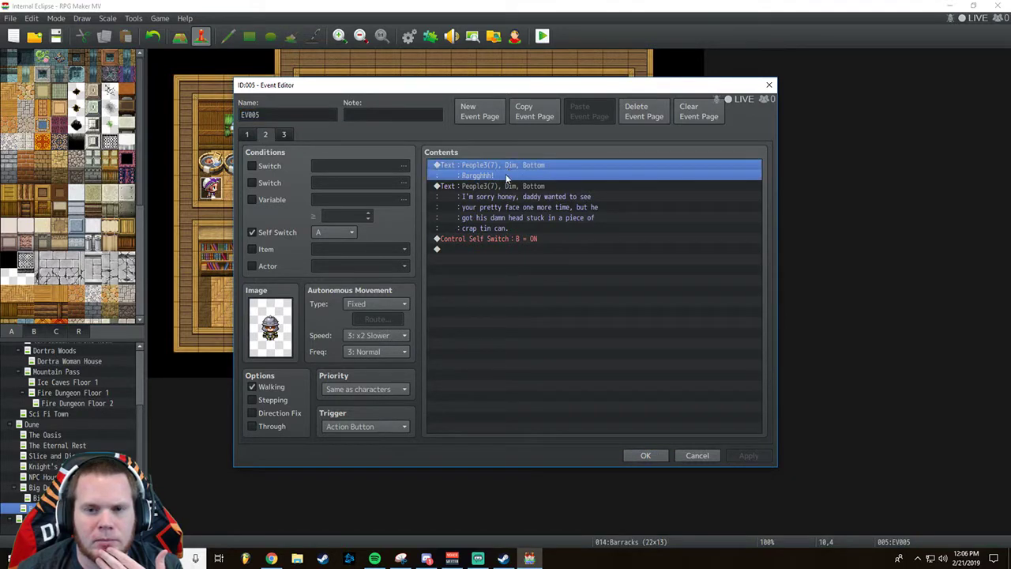
left_click(498, 186)
right_click(497, 184)
left_click(509, 194)
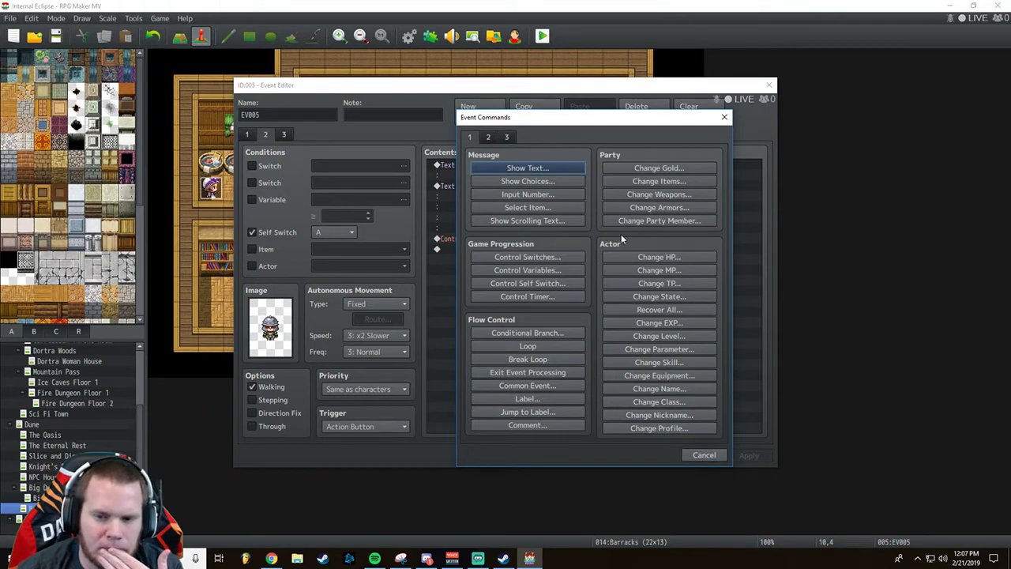
left_click(491, 138)
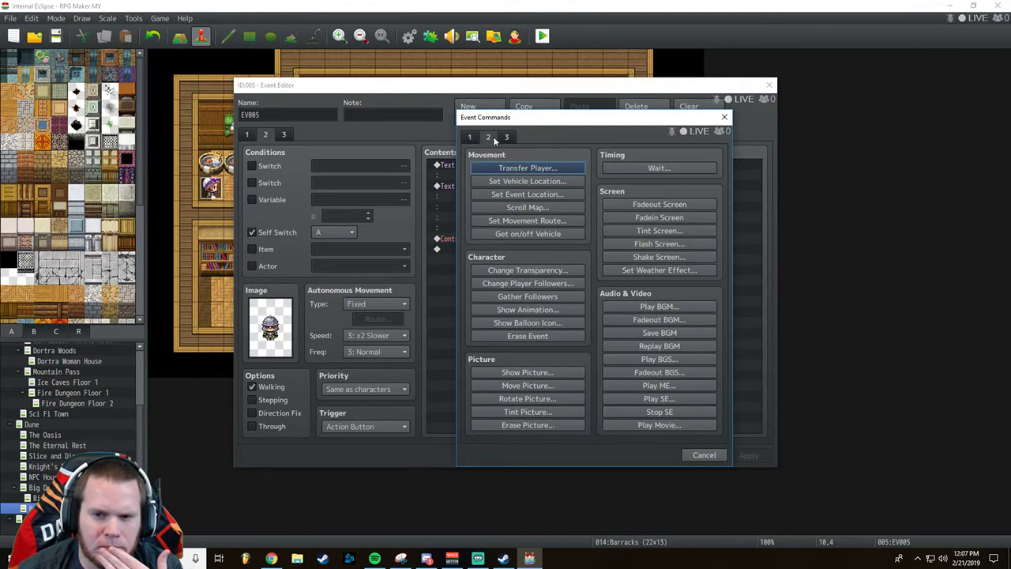
left_click(659, 398)
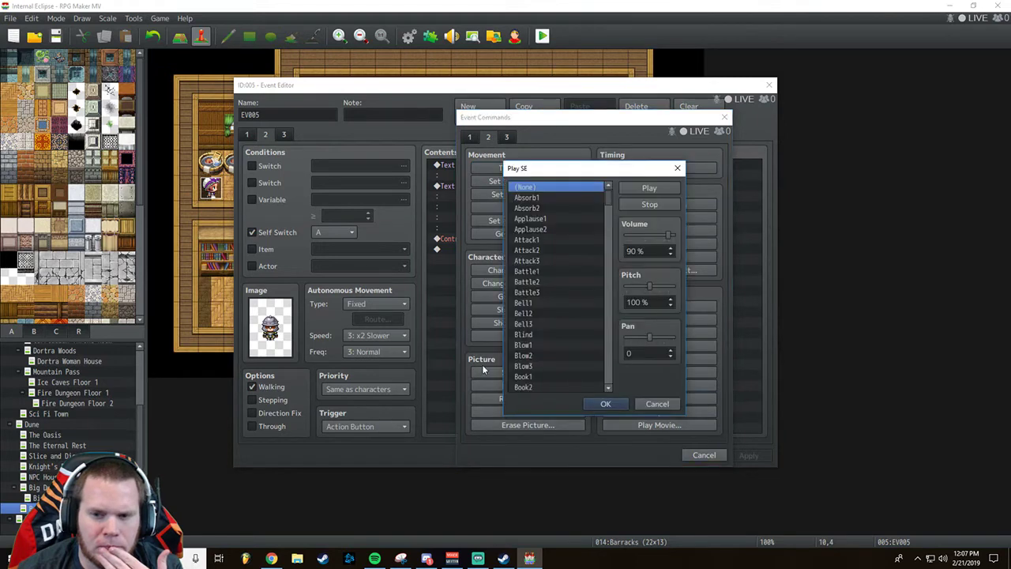
Choose the Damage2 sound effect with 70% volume and 90% pitch and add it to the page.
left_click_drag(607, 205, 610, 228)
left_click(570, 320)
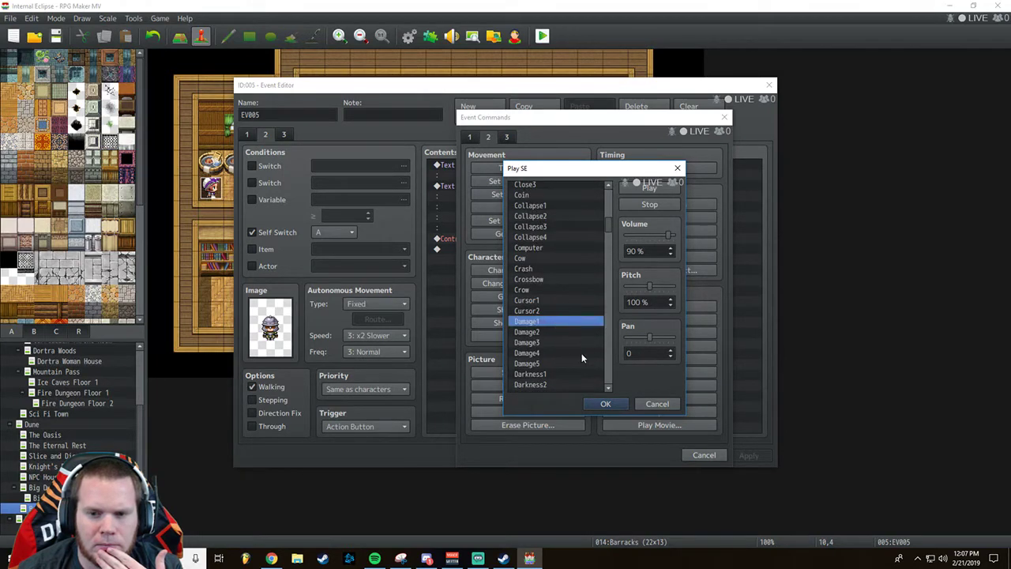
key("Down")
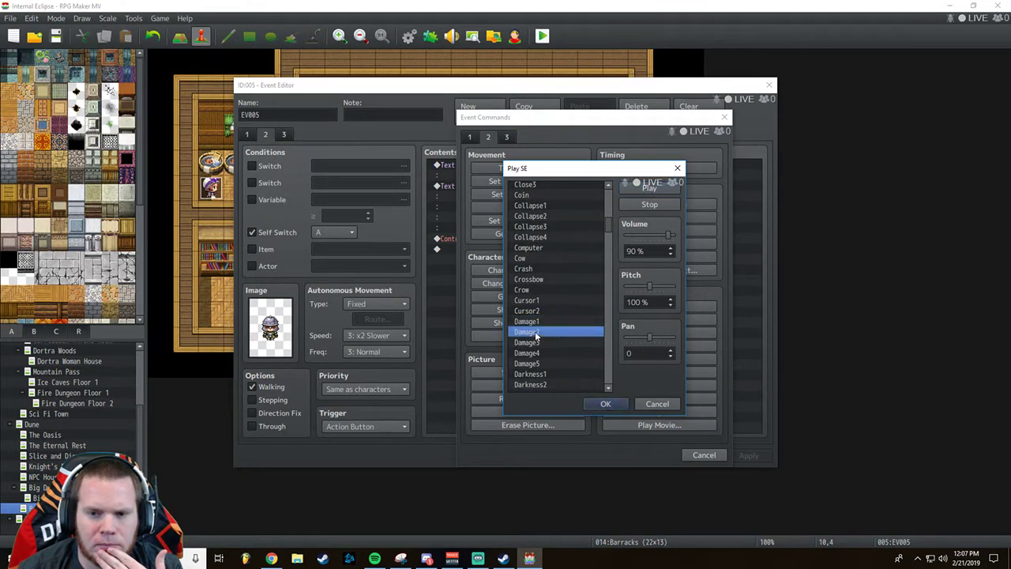
left_click(649, 285)
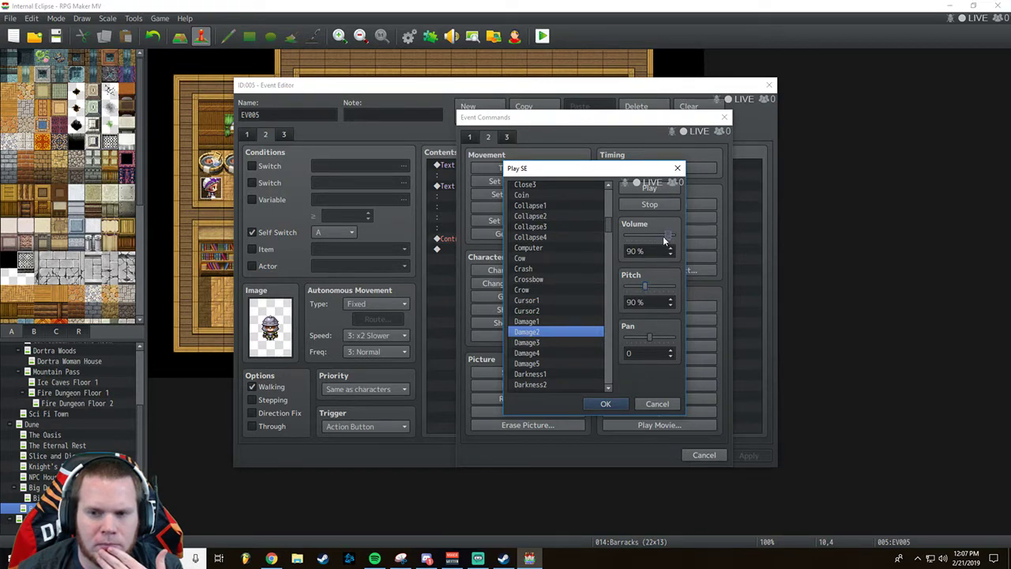
left_click_drag(657, 236, 660, 239)
left_click(605, 404)
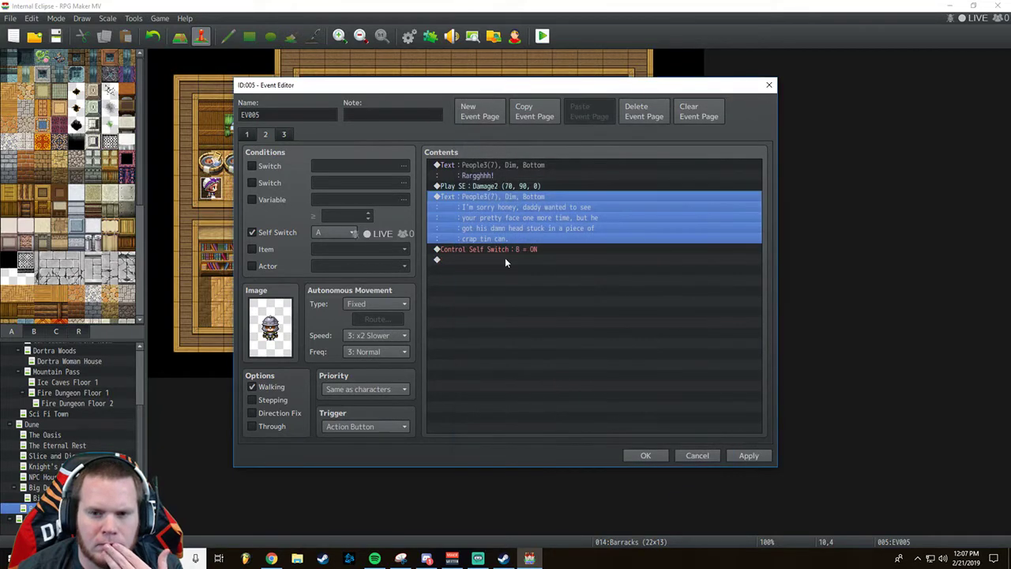
Insert a white 10-frame Flash Screen at intensity 170 before the "I'm sorry honey" text and save the soldier's event.
right_click(496, 195)
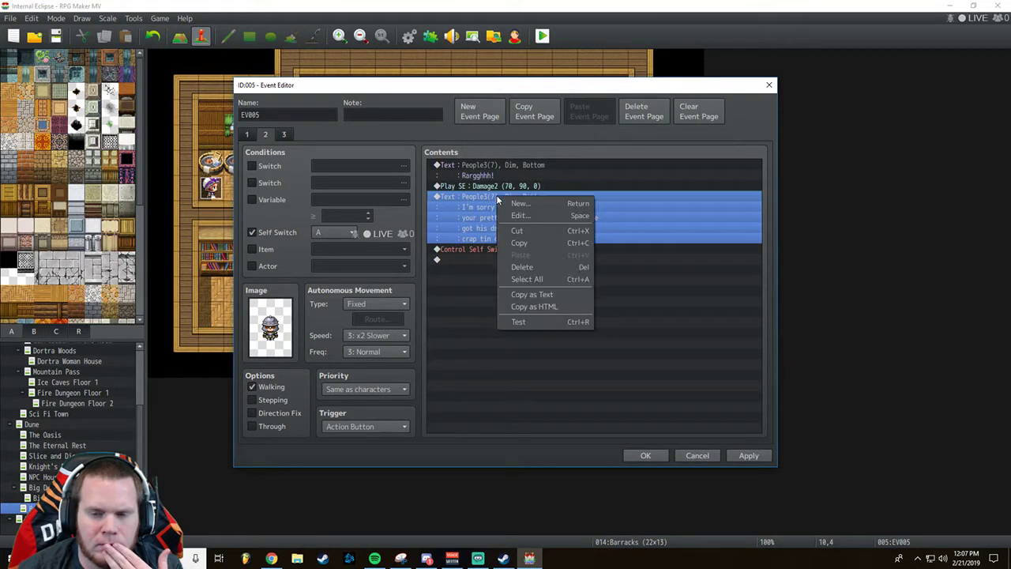
left_click(538, 206)
left_click(654, 244)
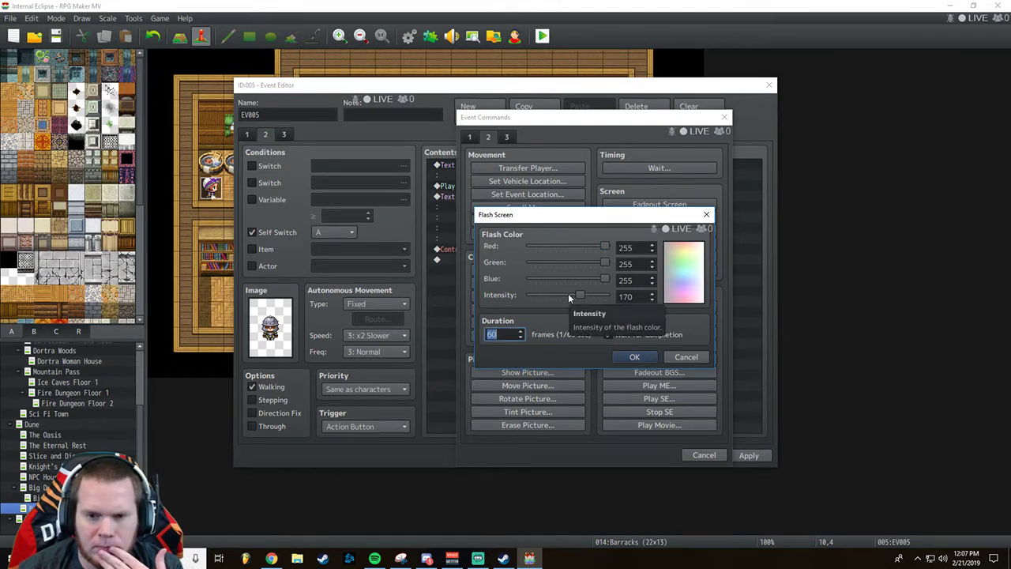
type("10")
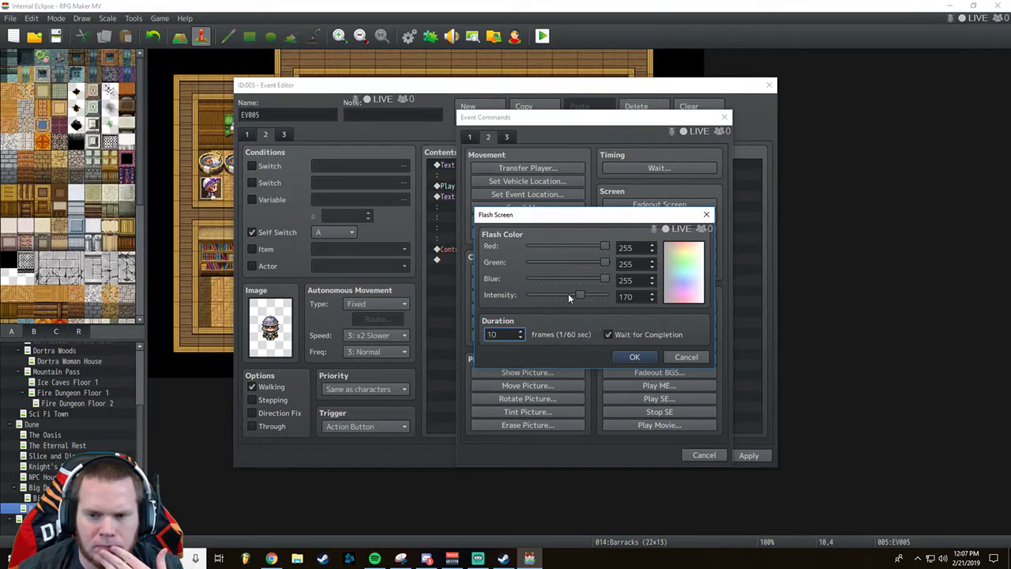
left_click(635, 356)
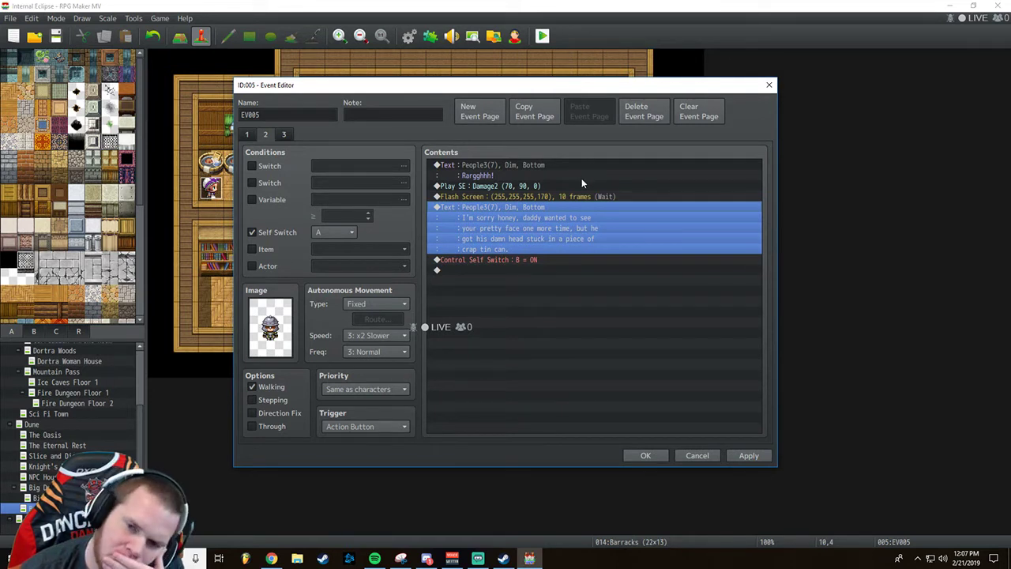
left_click(748, 454)
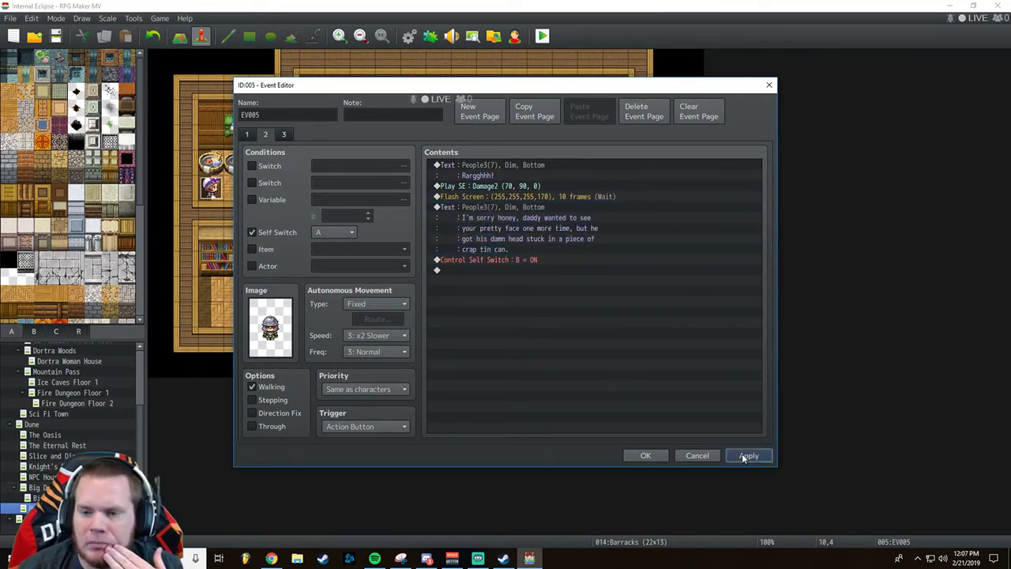
left_click(643, 456)
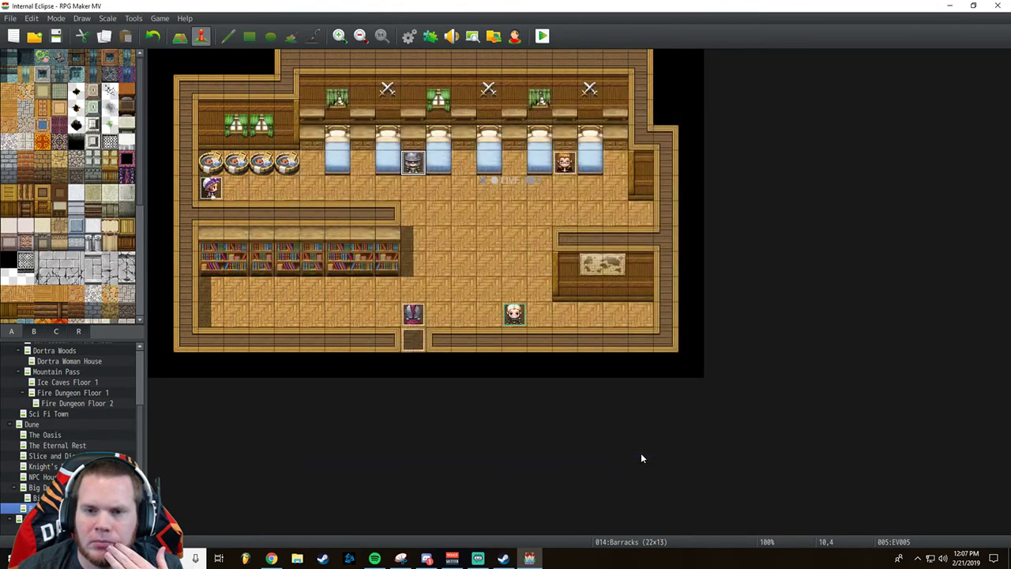
Launch a playtest and talk to the helmeted soldier through his first dialogue and the "Rargghhh!" page with its effects.
left_click(542, 37)
left_click(471, 299)
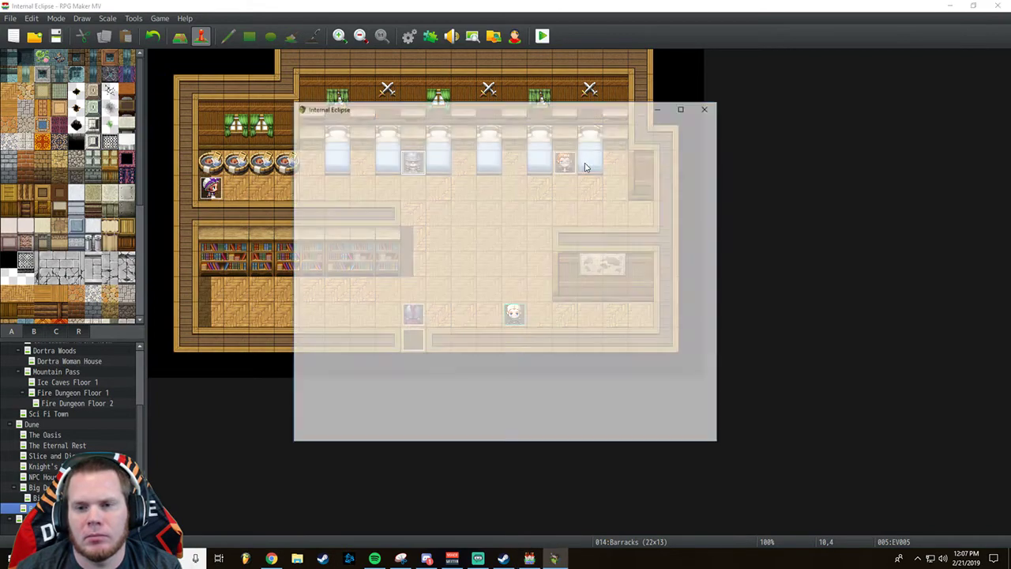
key("Return")
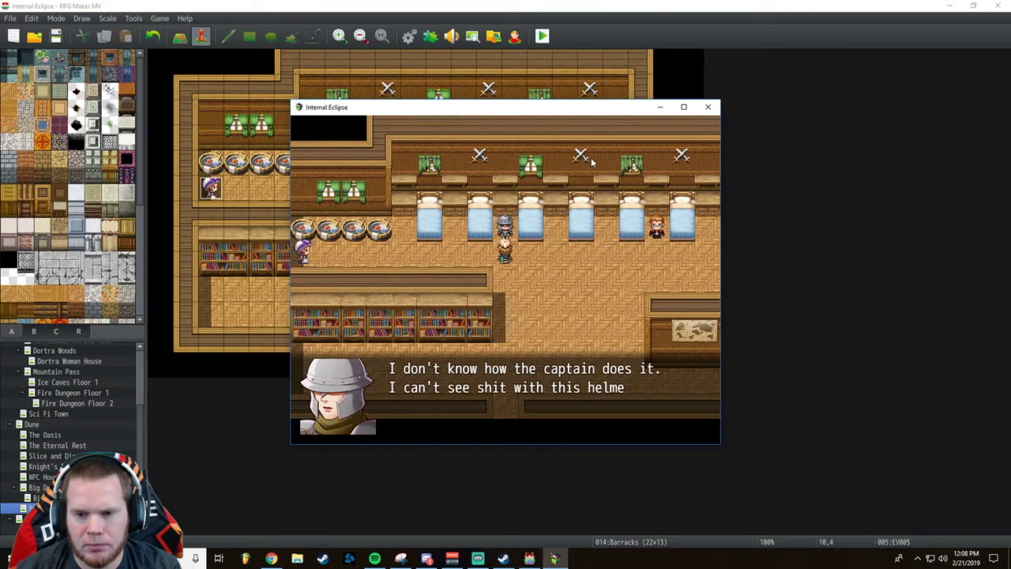
key("Return")
key("Return")
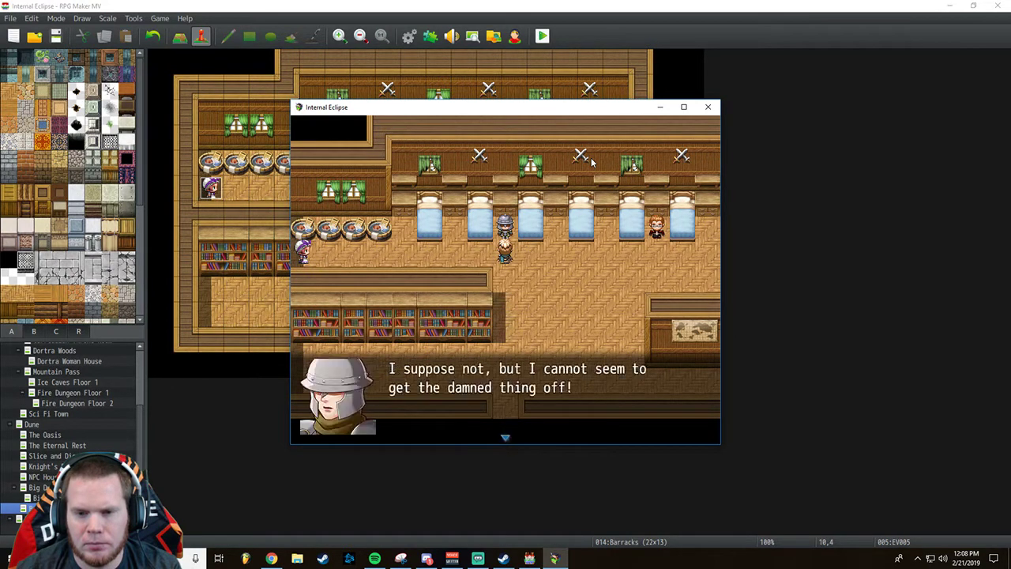
key("Return")
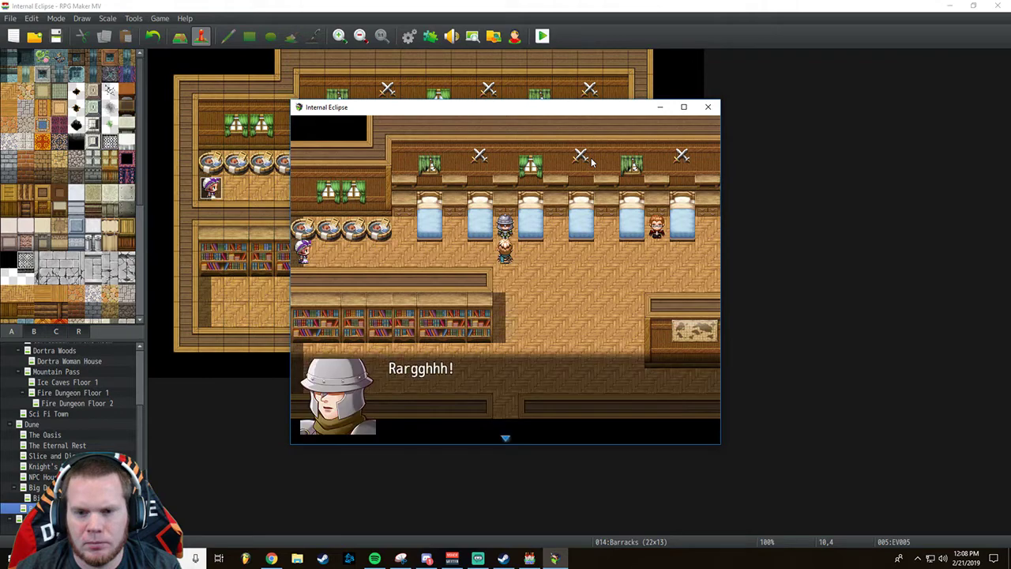
key("Return")
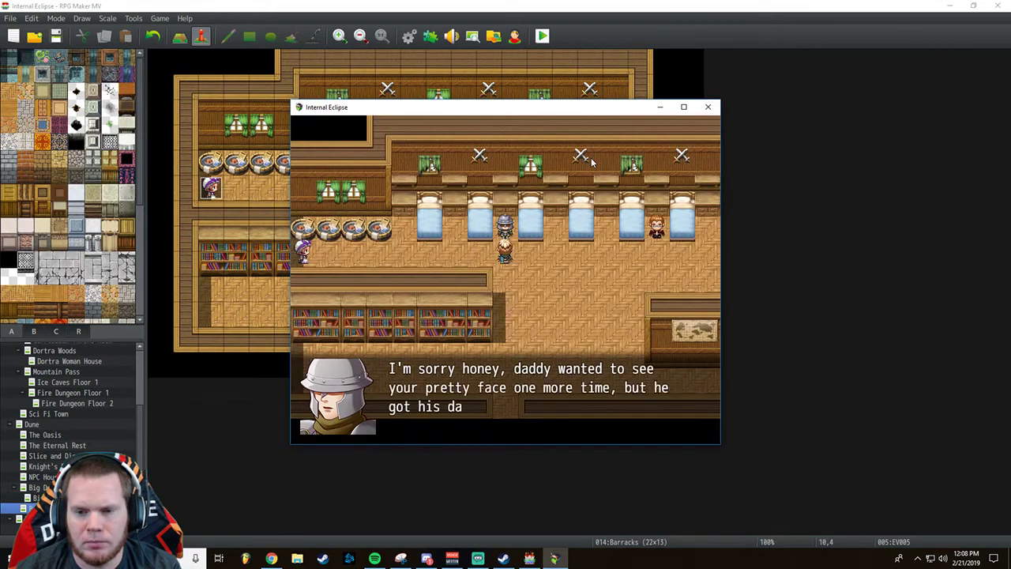
key("Return")
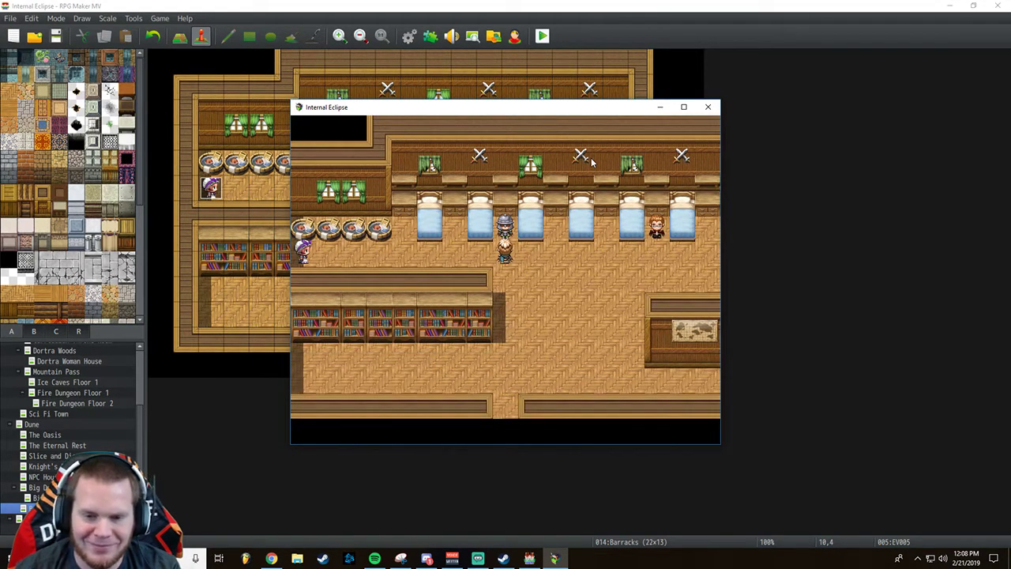
Talk to the helmeted soldier once more, walk the player away through the Barracks and close the playtest.
key("Up")
key("Left")
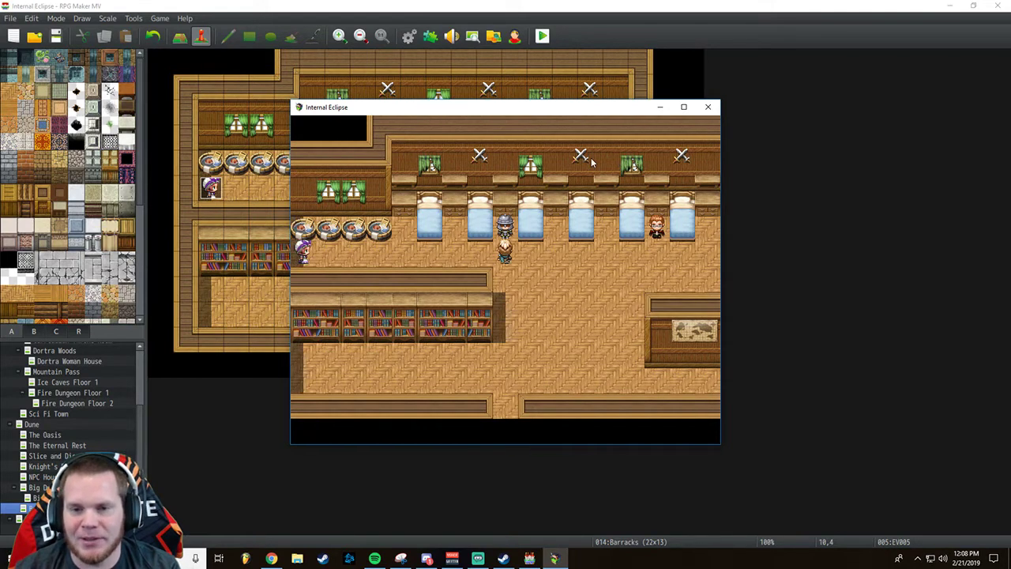
key("Return")
key("Return")
key("Right")
key("Down")
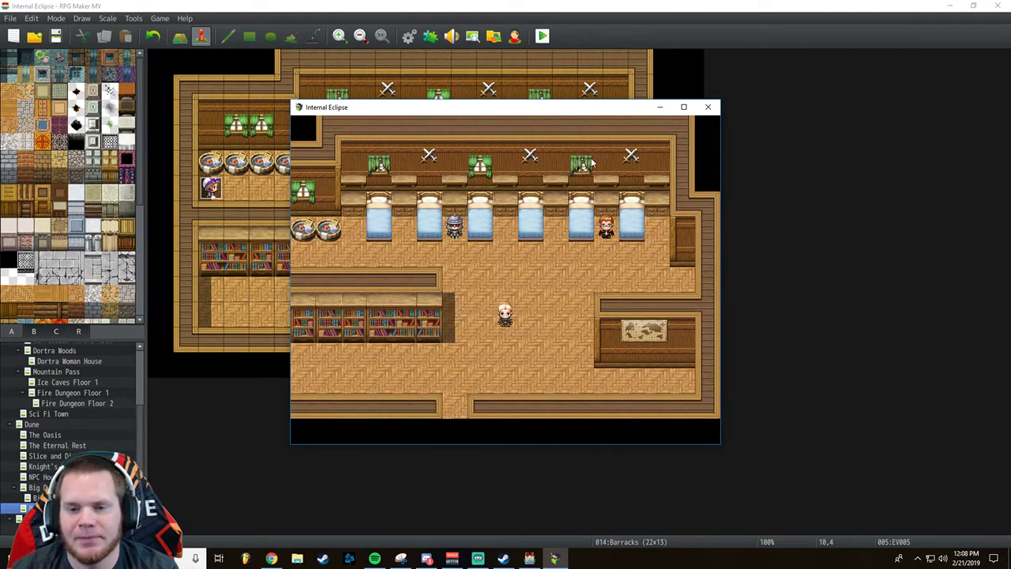
key("Right")
key("Escape")
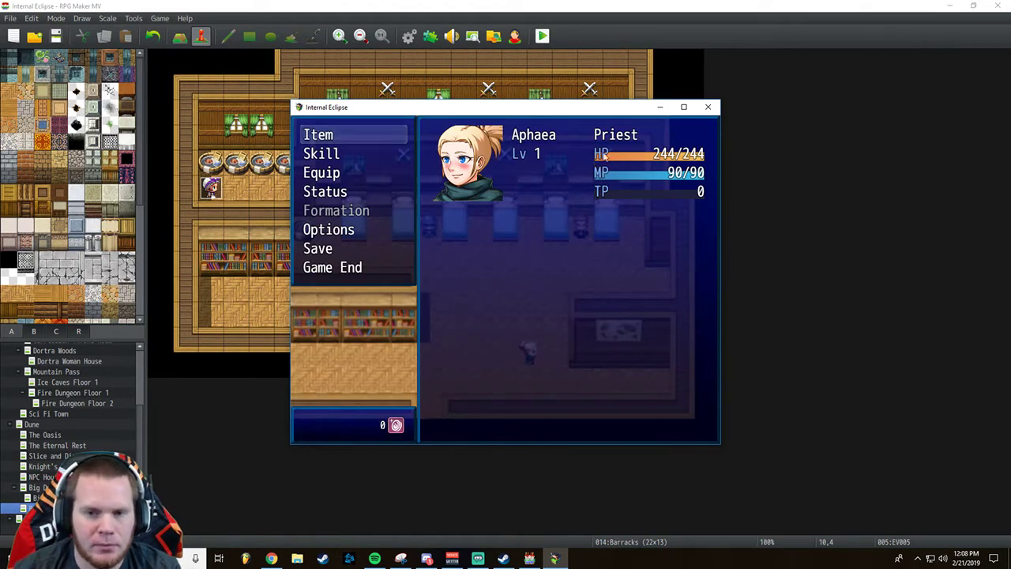
left_click(708, 106)
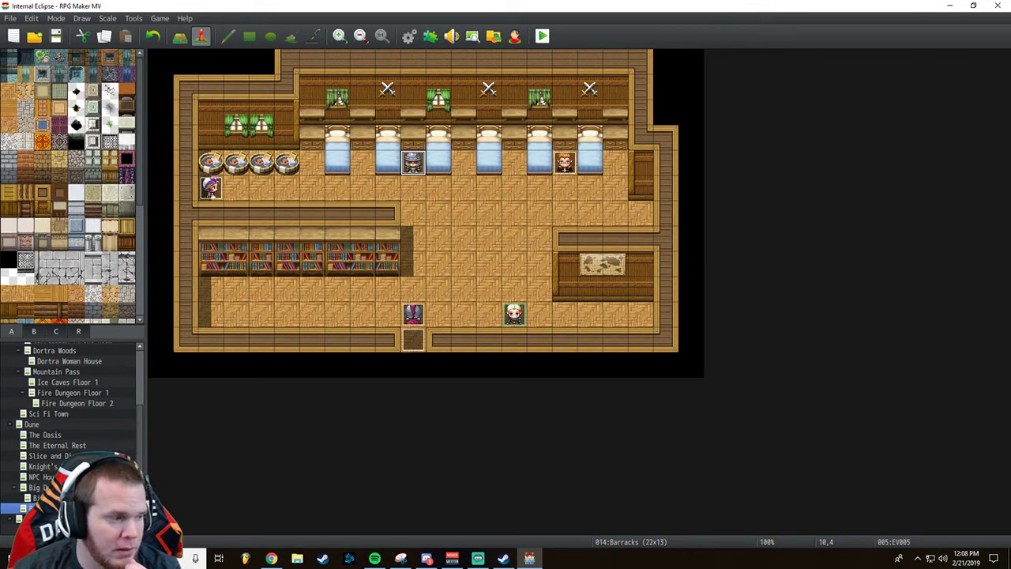
Look through the Dungeon, Carrcadian Graveyard and World Map maps, examining the world map's desert, grassland and forest areas.
scroll(95, 444, "up", 3)
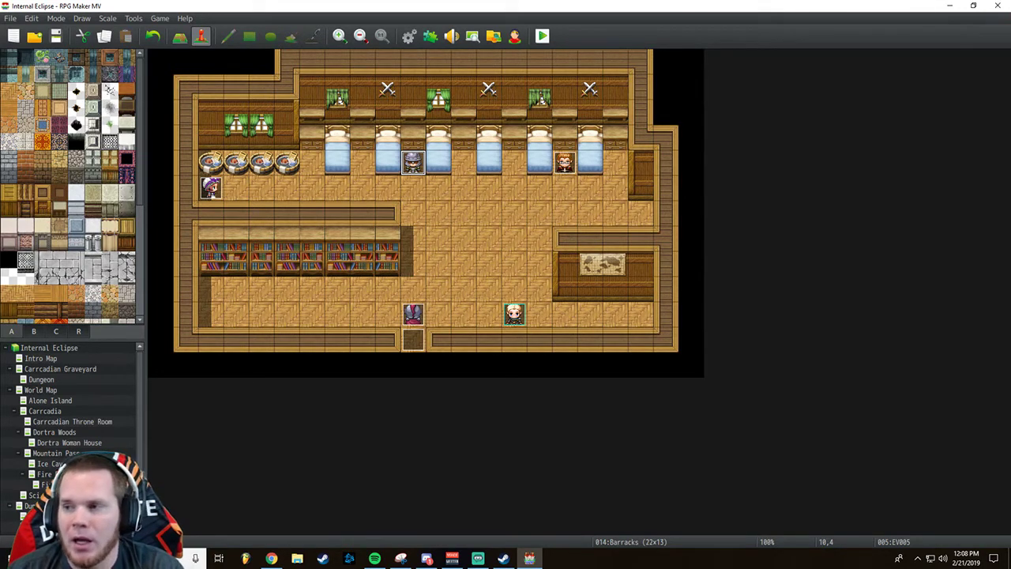
key("alt+Tab")
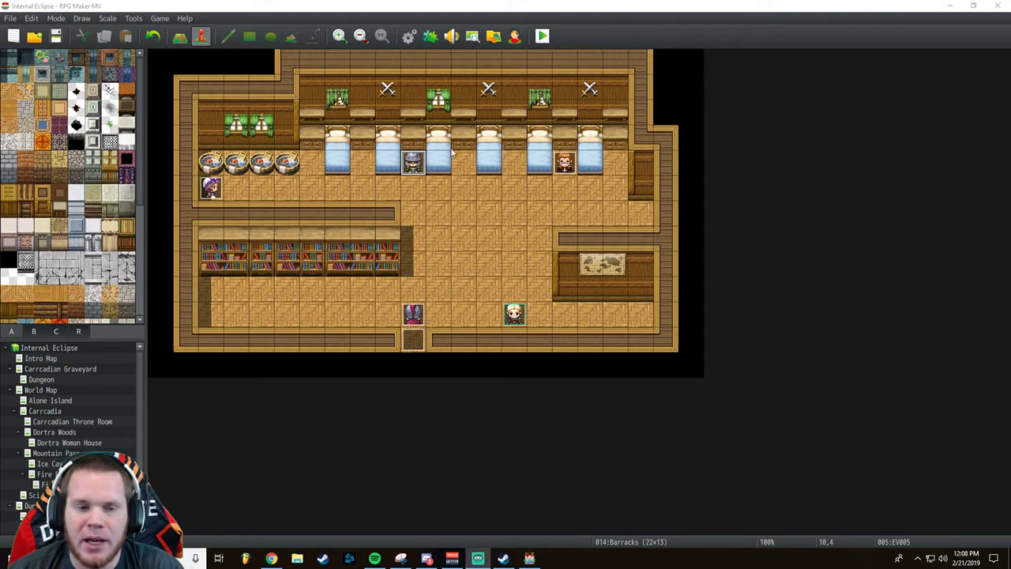
left_click(41, 380)
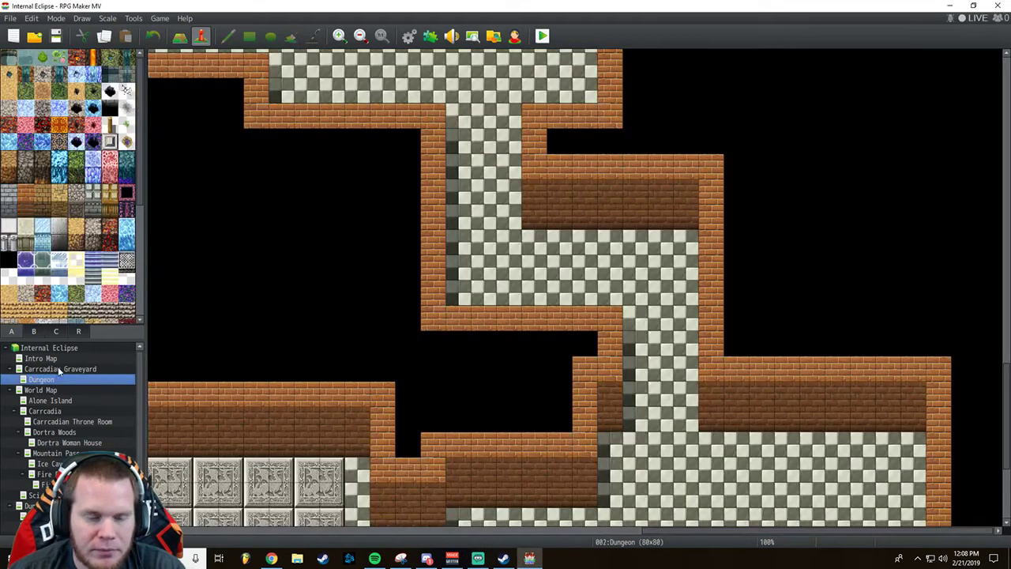
left_click(60, 370)
left_click(67, 388)
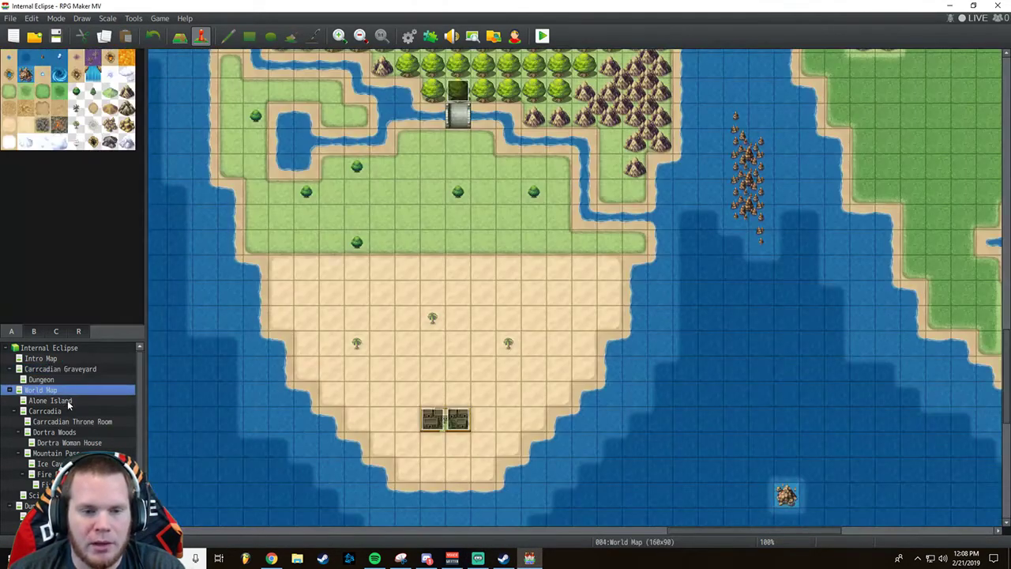
scroll(339, 350, "up", 1)
scroll(417, 357, "up", 5)
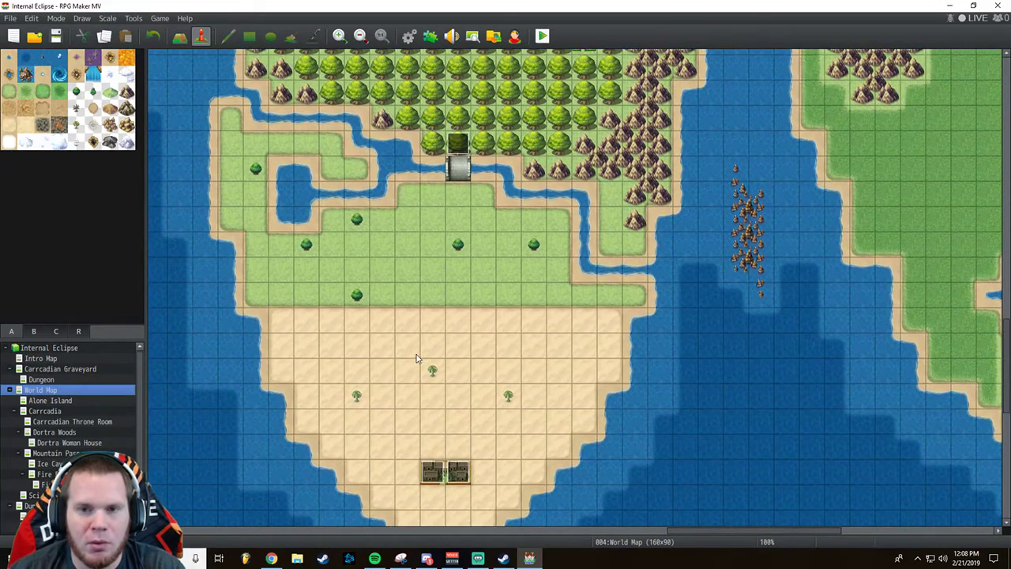
scroll(417, 358, "up", 3)
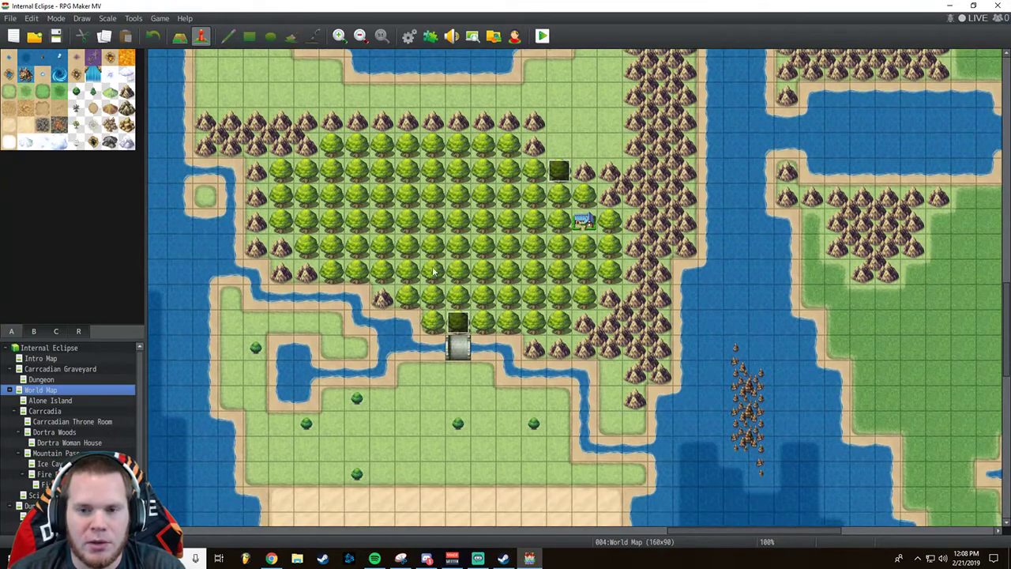
scroll(432, 271, "down", 3)
scroll(425, 297, "down", 2)
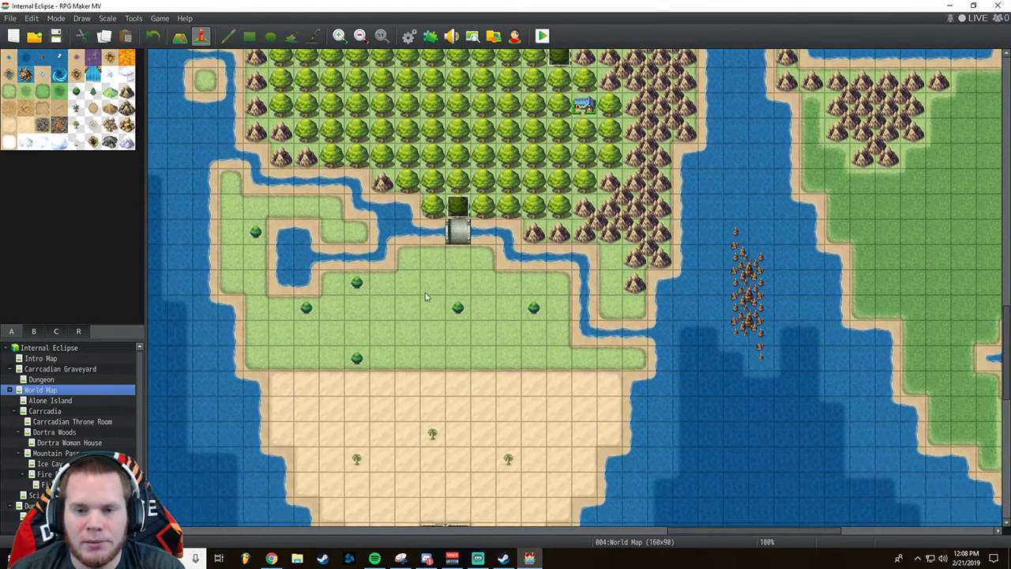
scroll(425, 300, "down", 3)
scroll(423, 311, "up", 2)
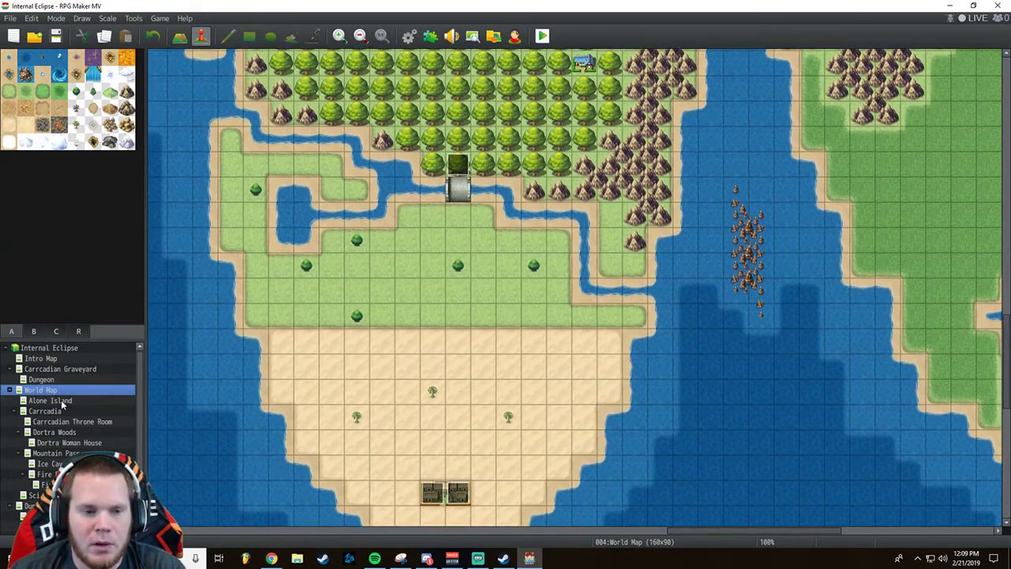
Open the Dortra Woods map and examine its full layout and the area around its central passage.
left_click(61, 432)
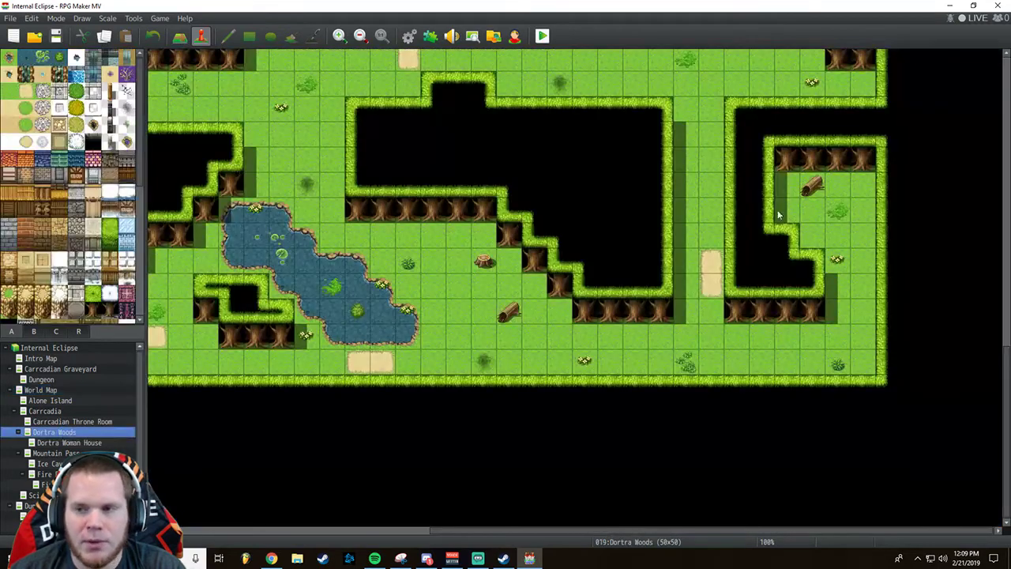
left_click(360, 36)
left_click(362, 36)
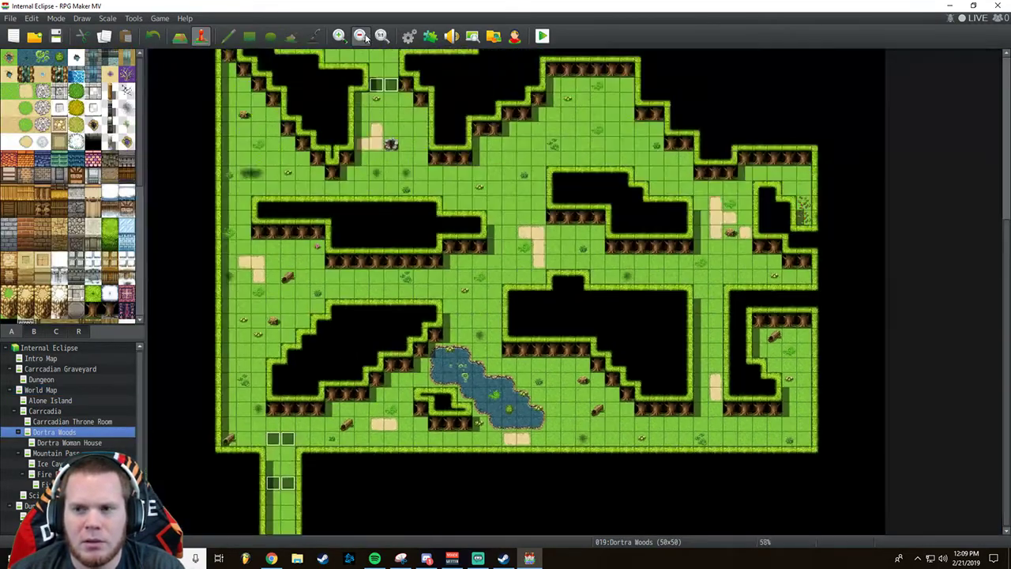
left_click(360, 35)
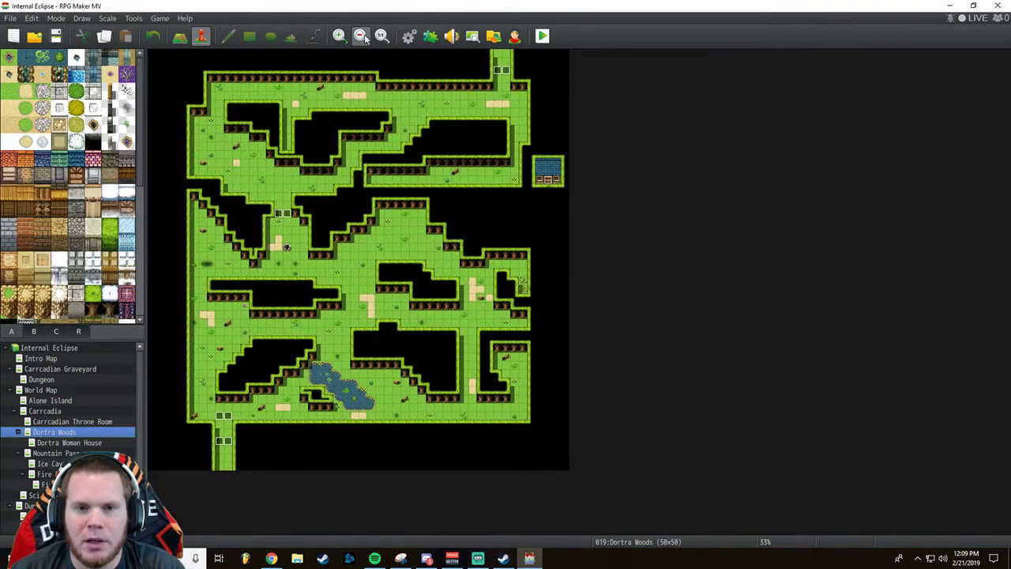
left_click(339, 36)
left_click(338, 35)
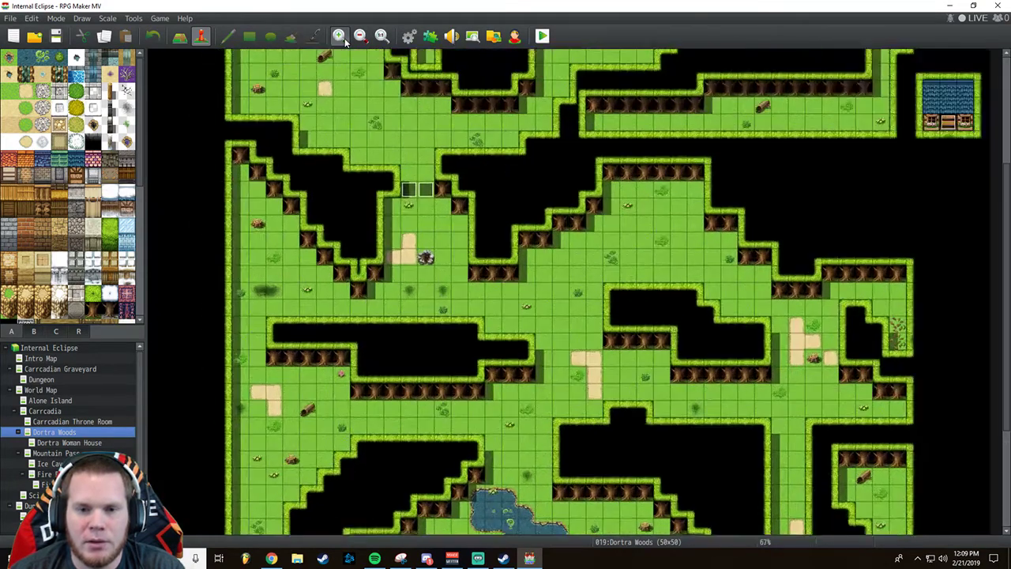
left_click(339, 35)
Look at the Dortra Woman House and Mountain Pass maps and examine the whole layout of Ice Caves Floor 1.
left_click(78, 443)
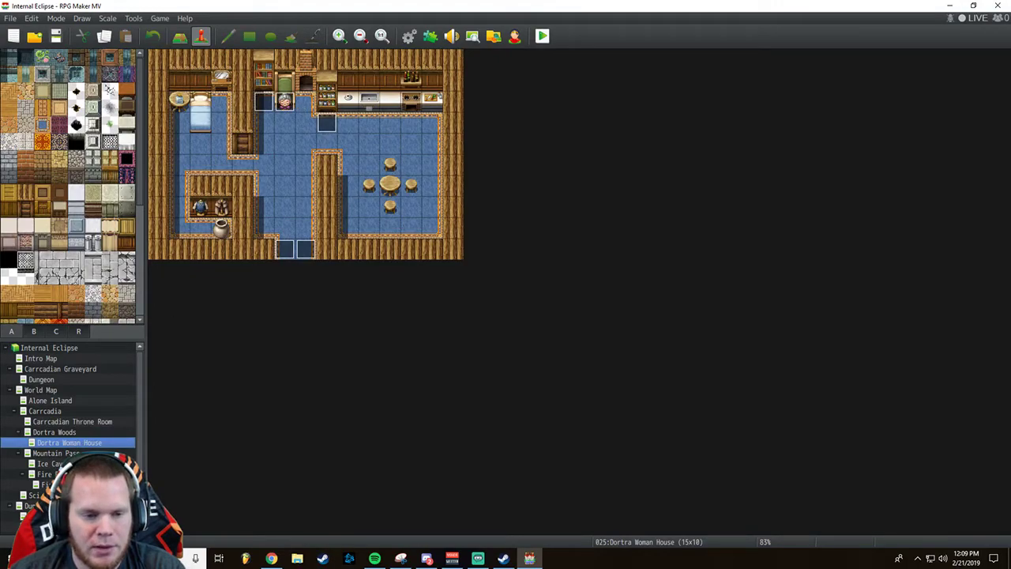
left_click(52, 453)
left_click(49, 464)
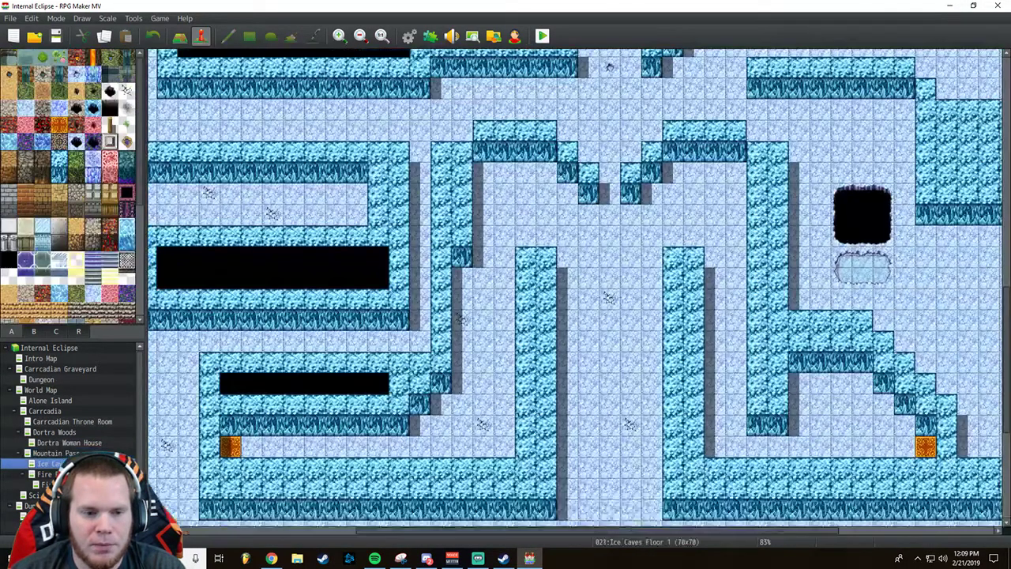
left_click(359, 36)
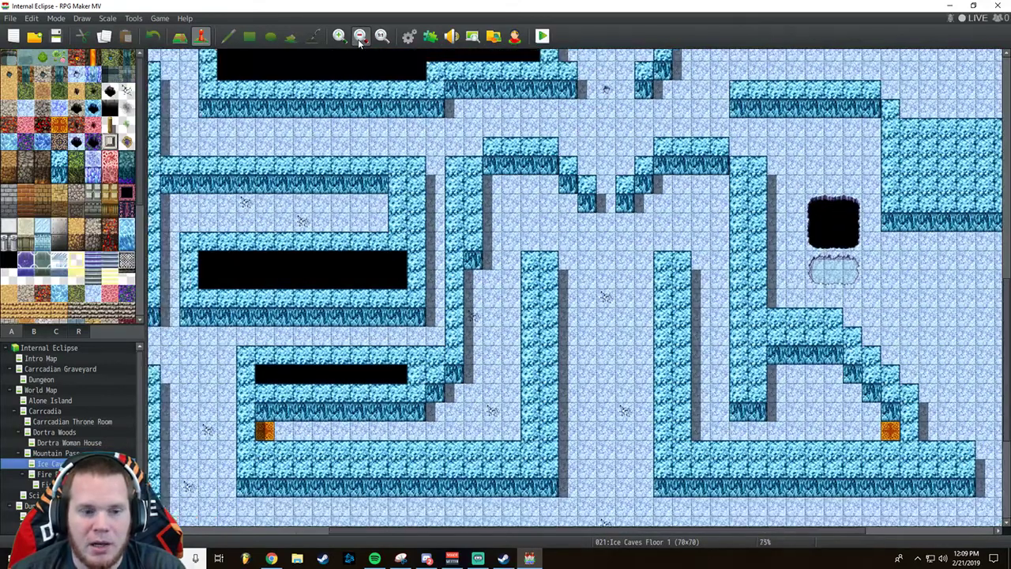
left_click(359, 37)
left_click(359, 36)
left_click(359, 37)
left_click(359, 37)
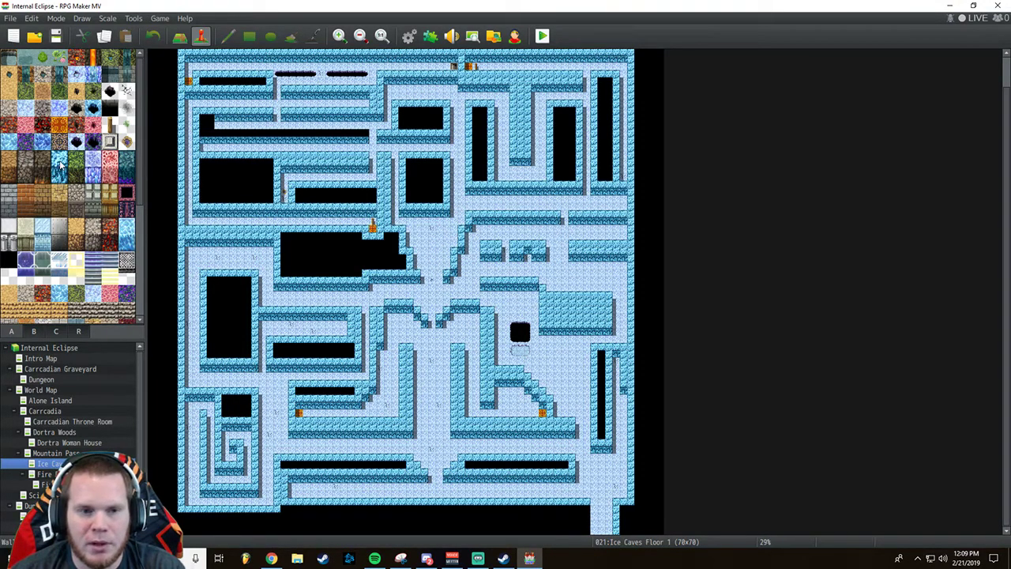
Paint the missing ice wall along the west side of Ice Caves Floor 1's southern exit corridor, and open Fire Dungeon Floor 1.
left_click(61, 164)
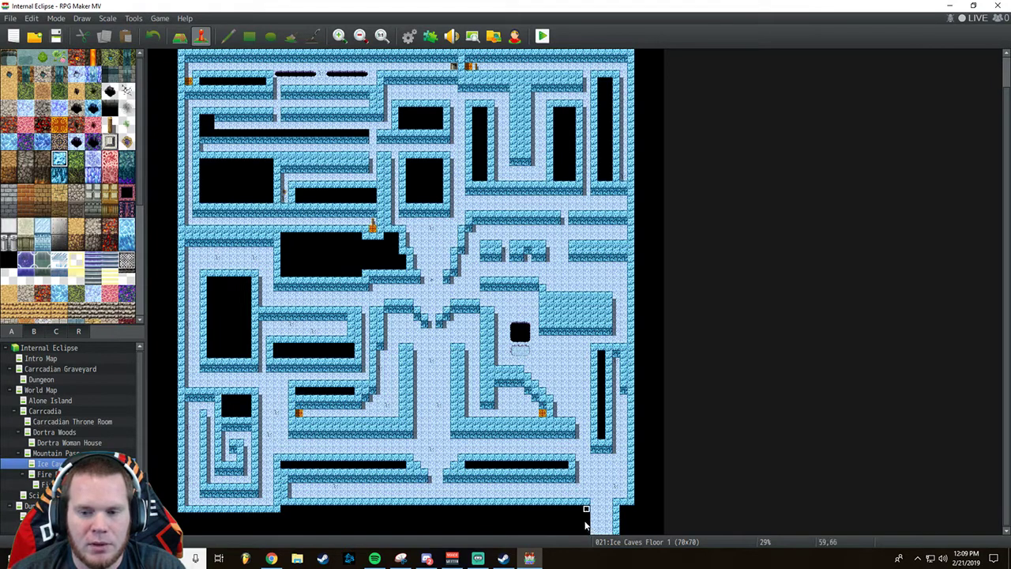
left_click(180, 35)
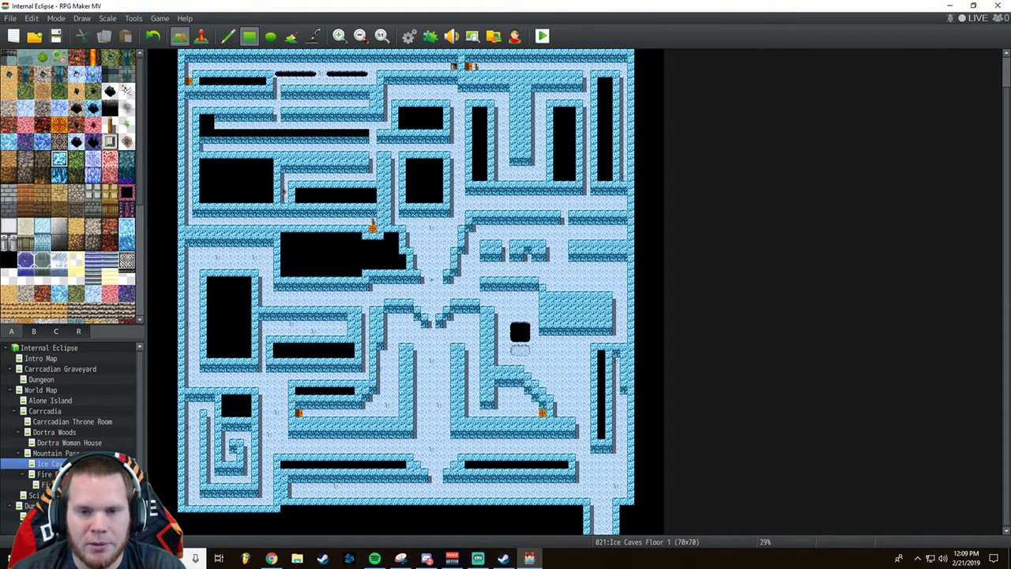
left_click(47, 474)
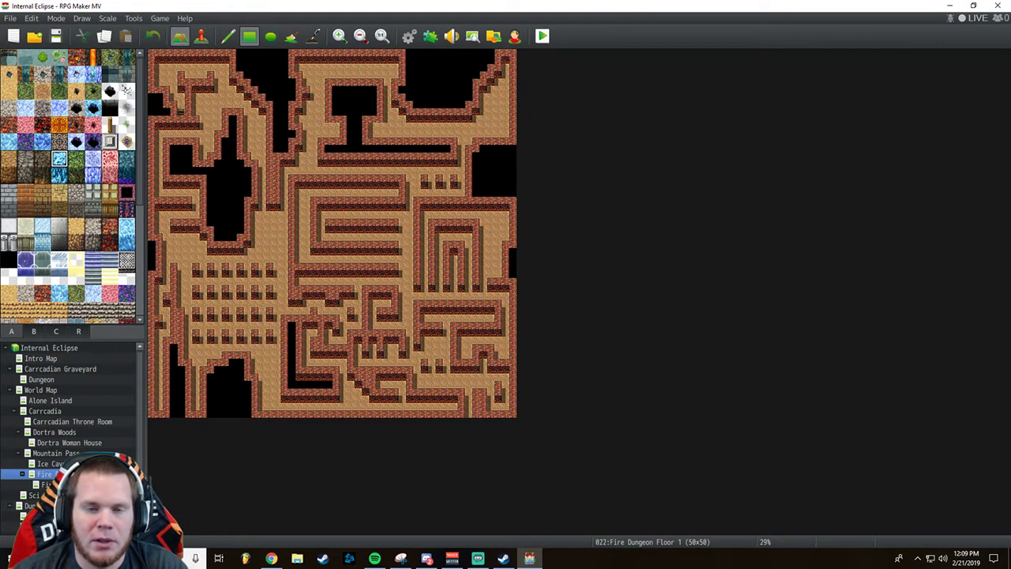
Open the Fire Dungeon Floor 2 map and look over its lava lake and surrounding walkways.
left_click(47, 484)
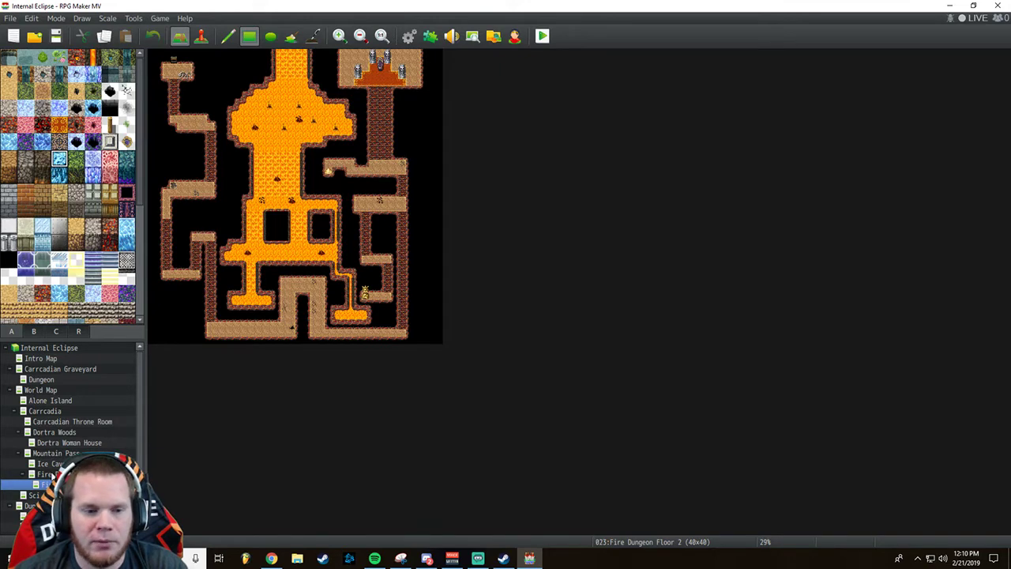
scroll(71, 426, "down", 3)
scroll(67, 431, "up", 3)
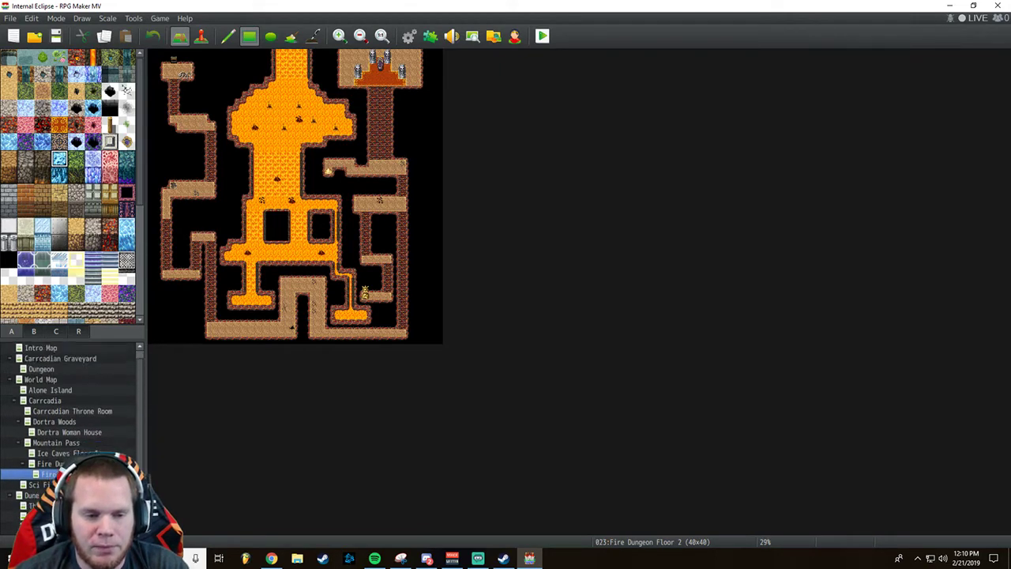
Open the Sci Fi Town map and examine its full layout at 67% zoom, from the north wall to the southern gate.
scroll(67, 431, "down", 2)
left_click(73, 431)
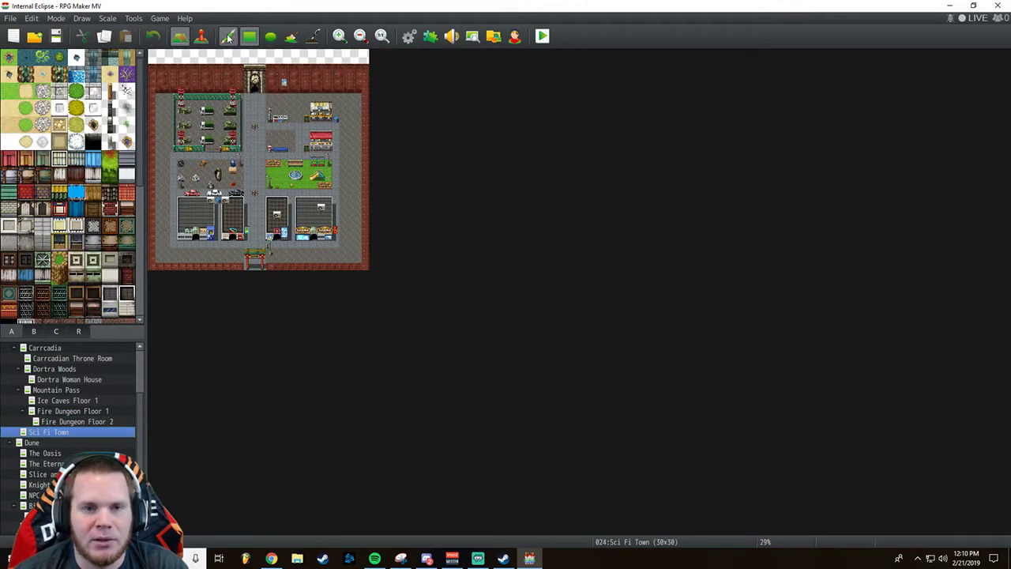
left_click(339, 36)
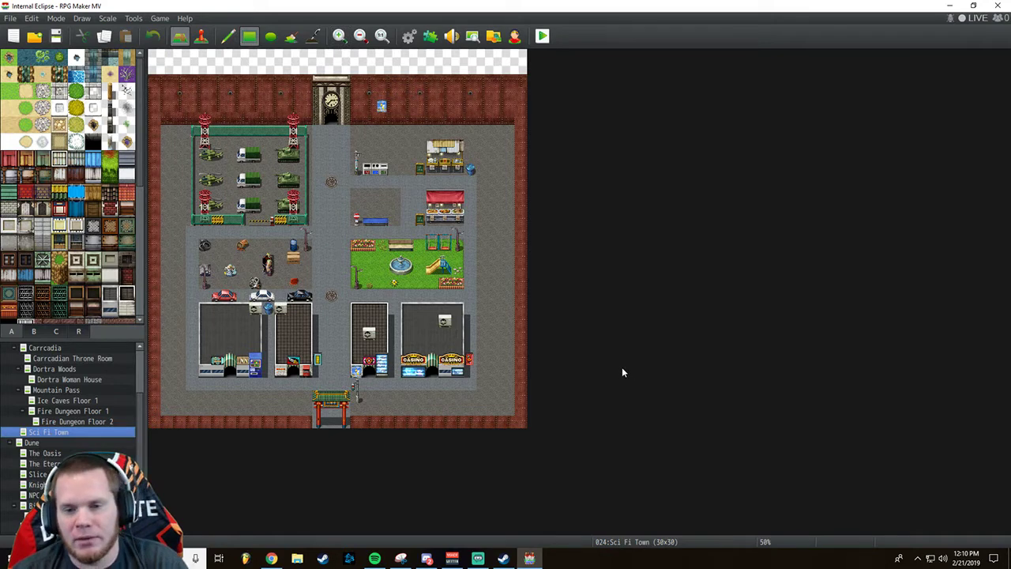
left_click(340, 36)
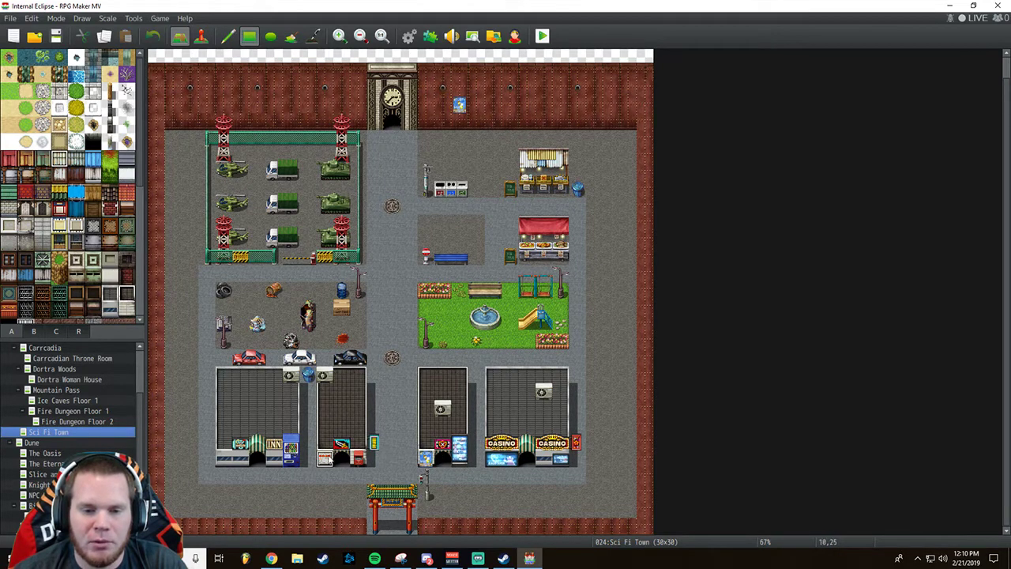
scroll(260, 394, "up", 1)
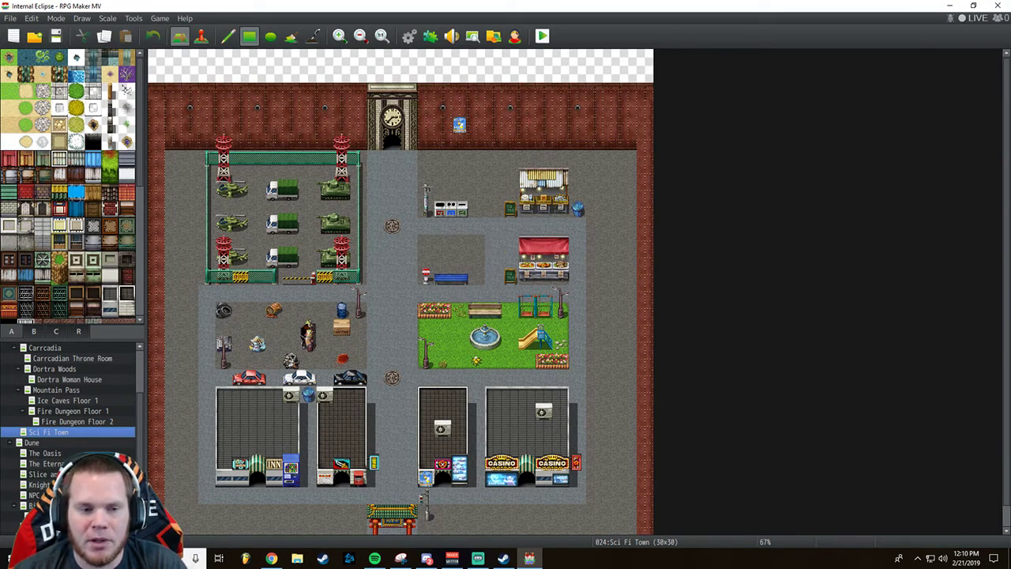
scroll(52, 497, "down", 1)
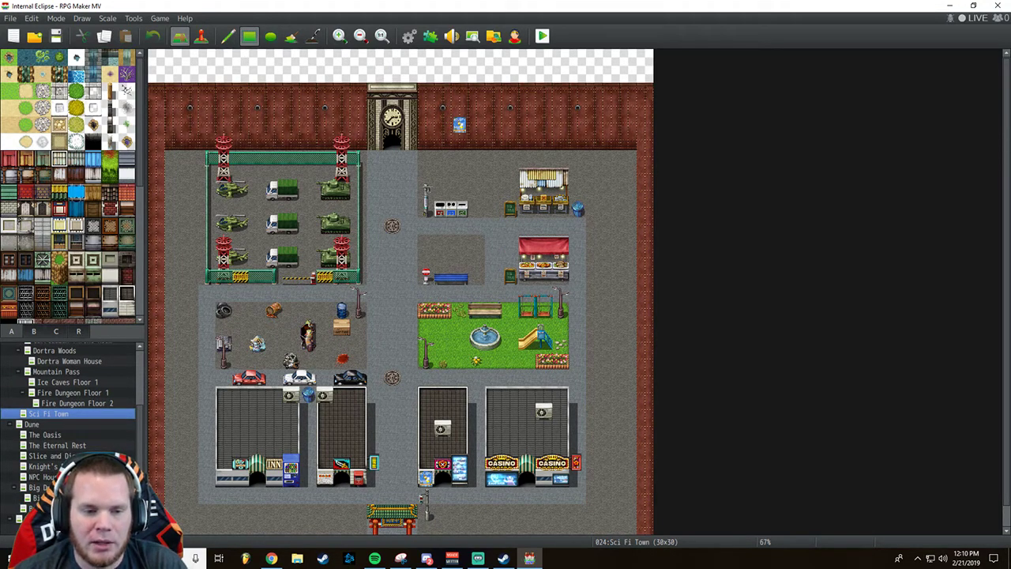
Look through the Dune town map and its The Oasis, The Eternal Rest, Slice and Dice, Knight's Resolve and NPC House interiors.
left_click(61, 426)
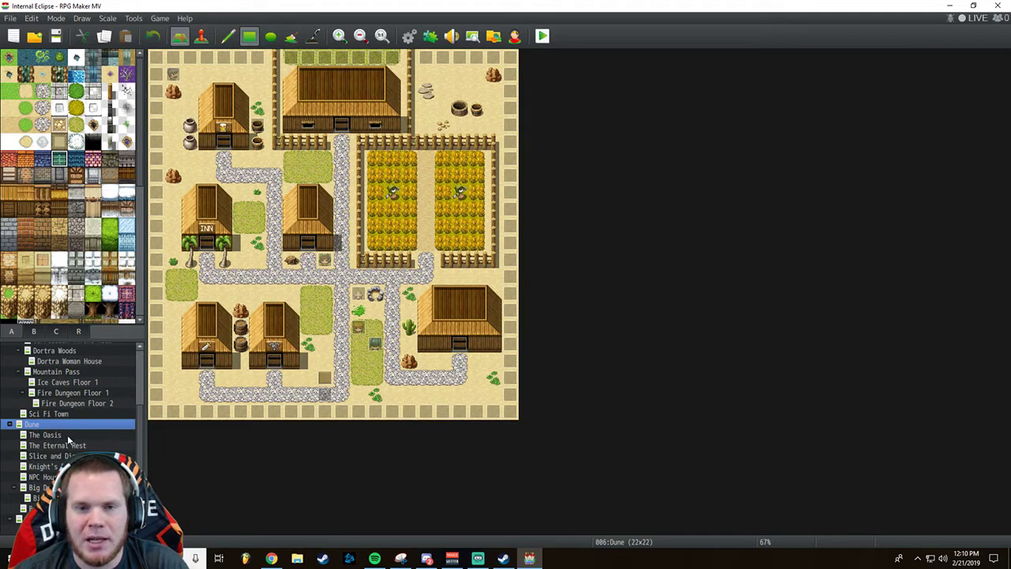
left_click(67, 435)
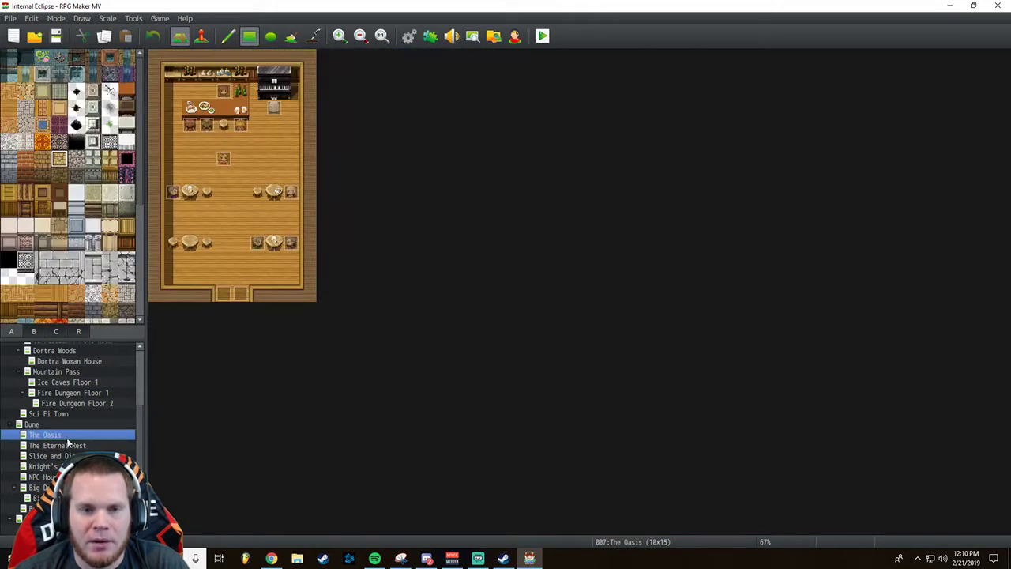
left_click(74, 446)
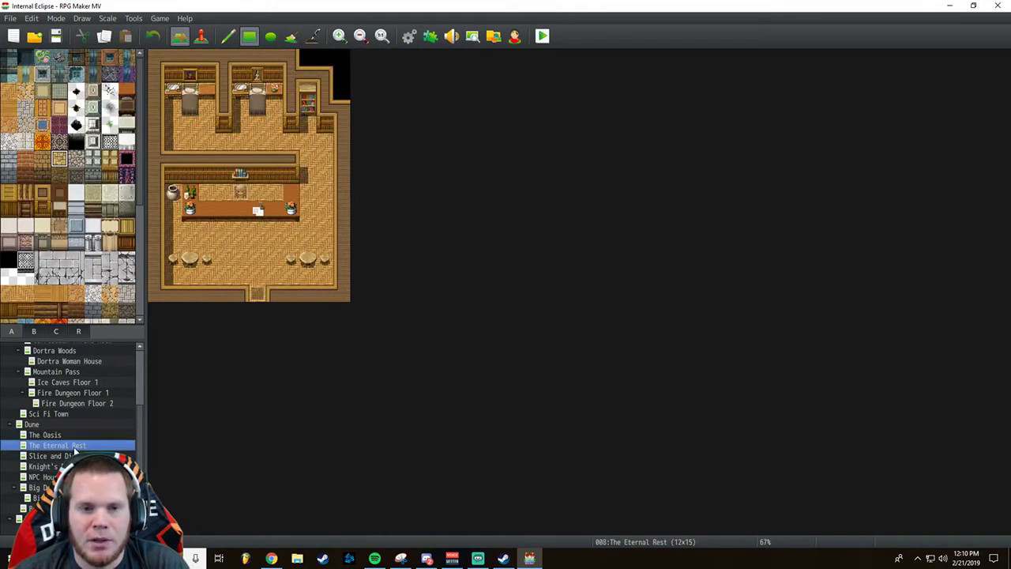
left_click(71, 456)
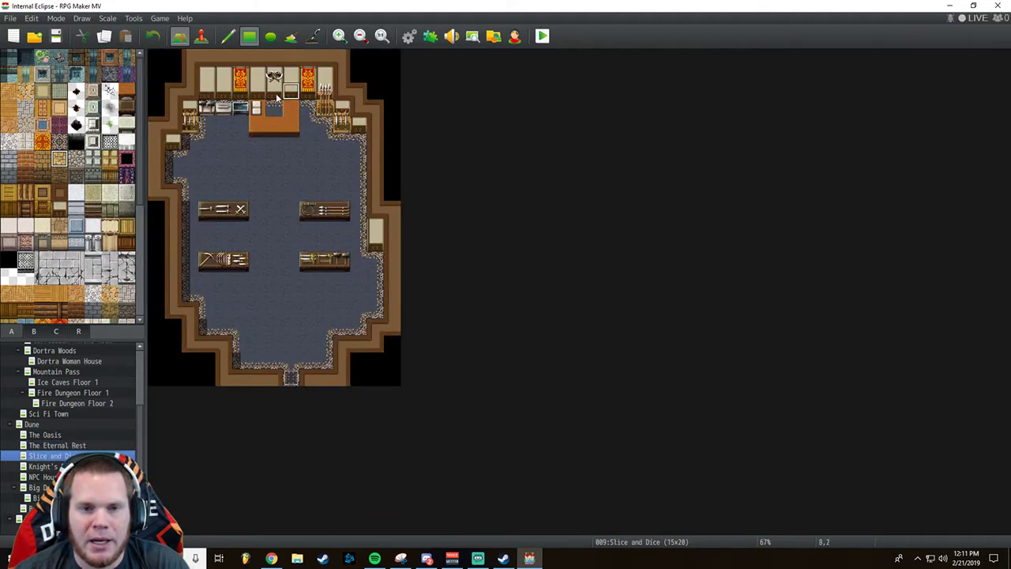
left_click(47, 466)
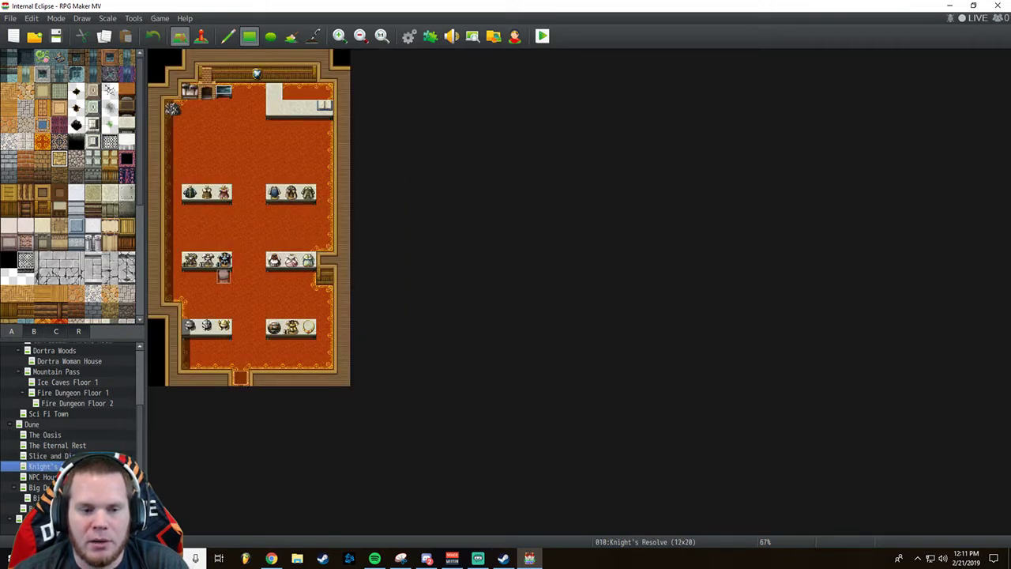
left_click(43, 476)
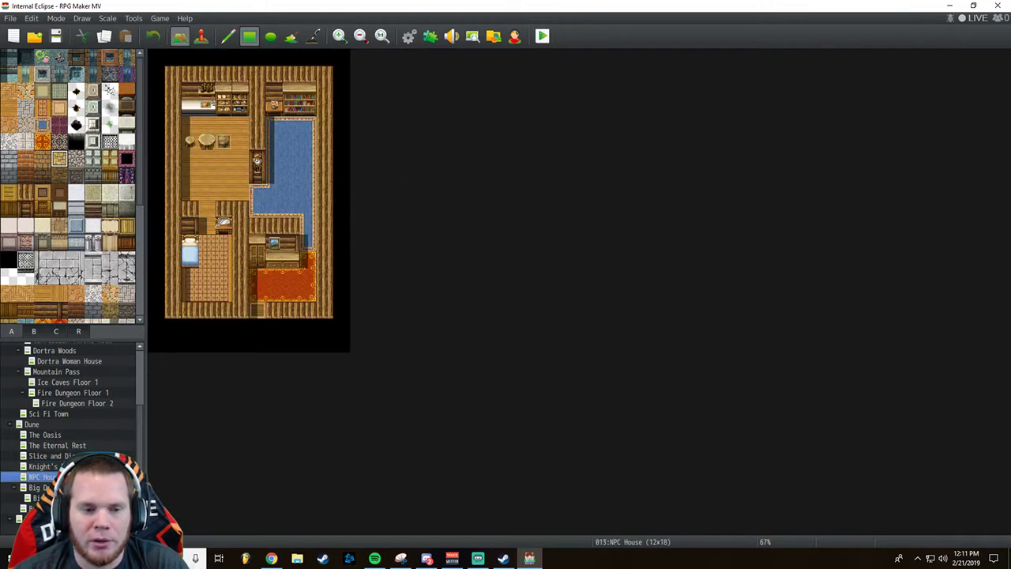
Look at both floors of the Big Dune House and view the Barracks map.
left_click(39, 487)
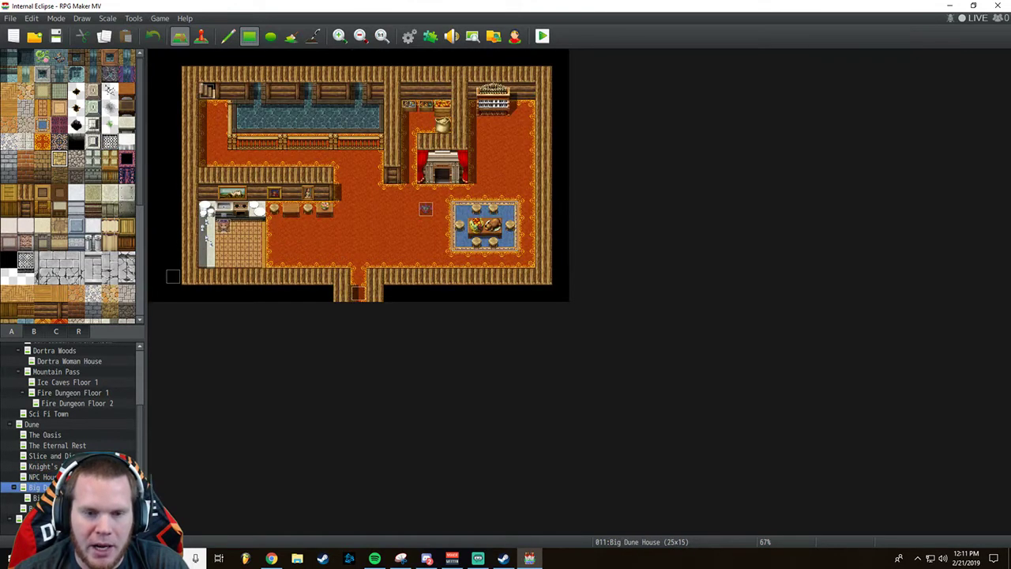
left_click(35, 498)
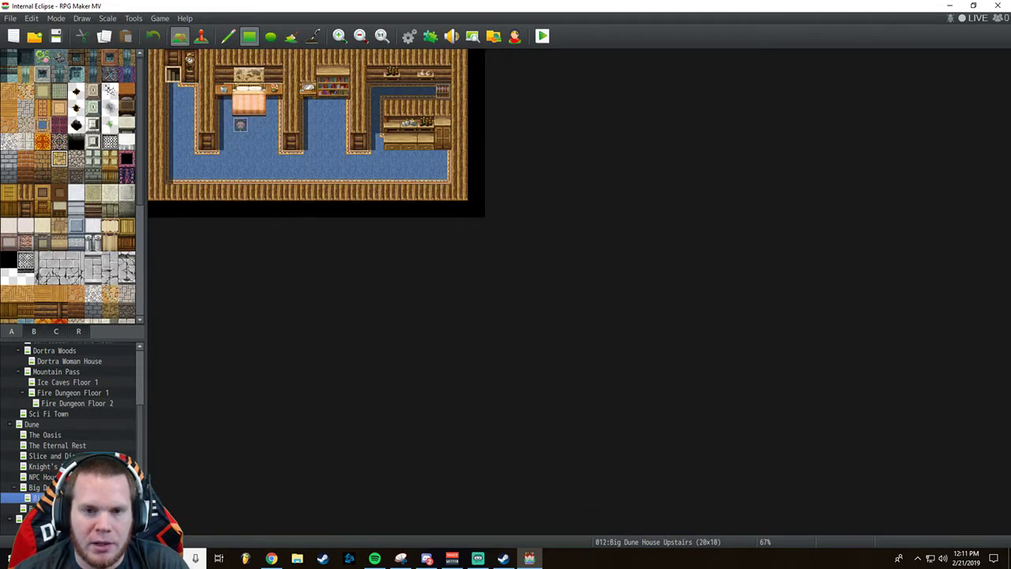
left_click(40, 487)
key("Down")
key("Up")
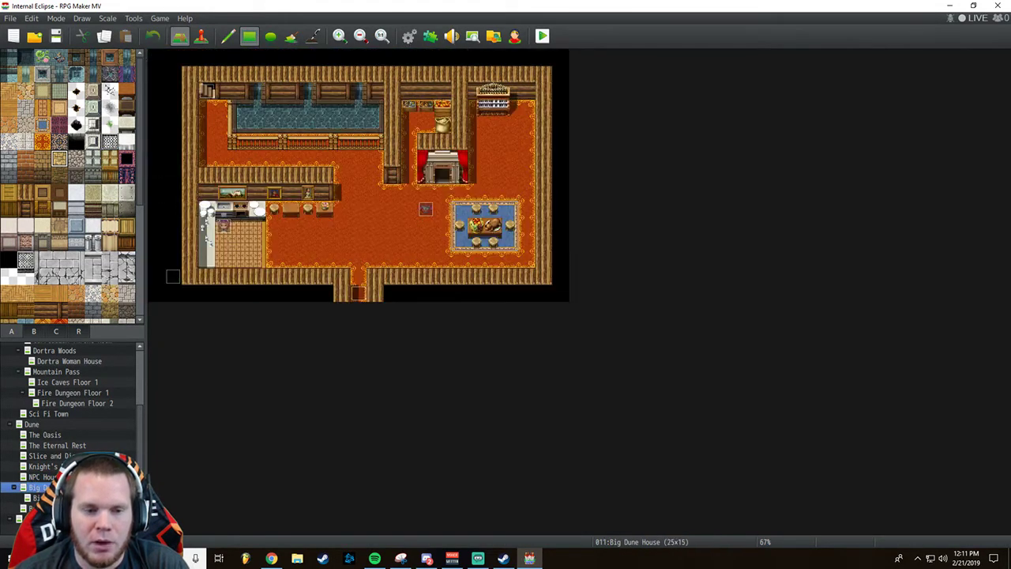
key("Down")
key("Down")
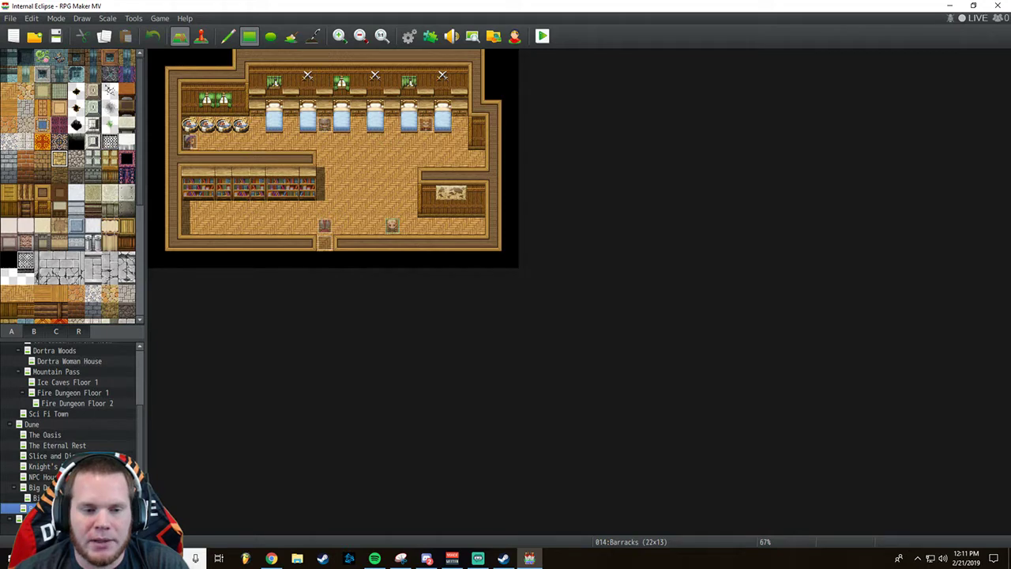
Take a look at the Ruined Map and return to the Barracks map.
key("Down")
key("Down")
key("Down")
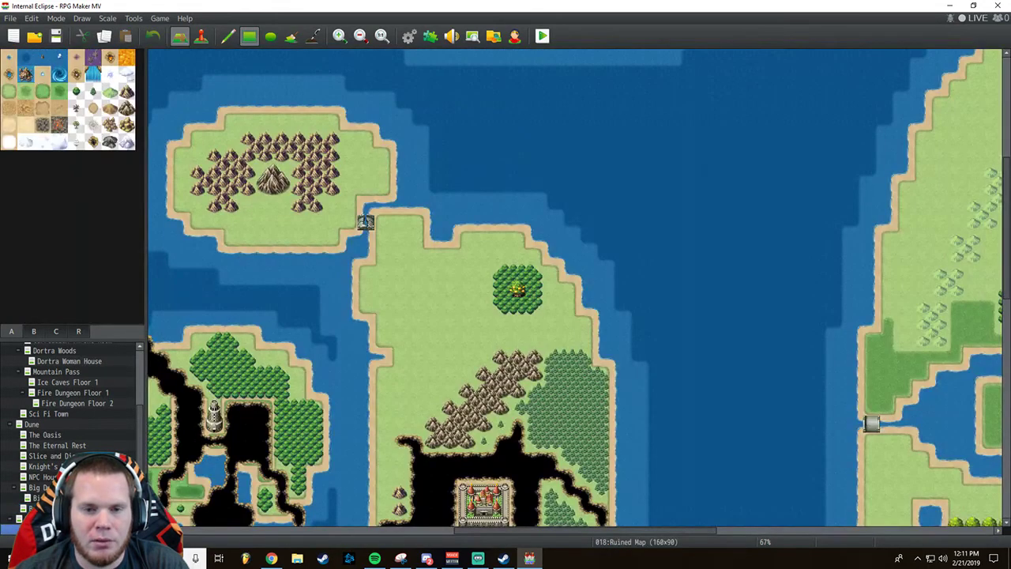
key("Up")
key("Up")
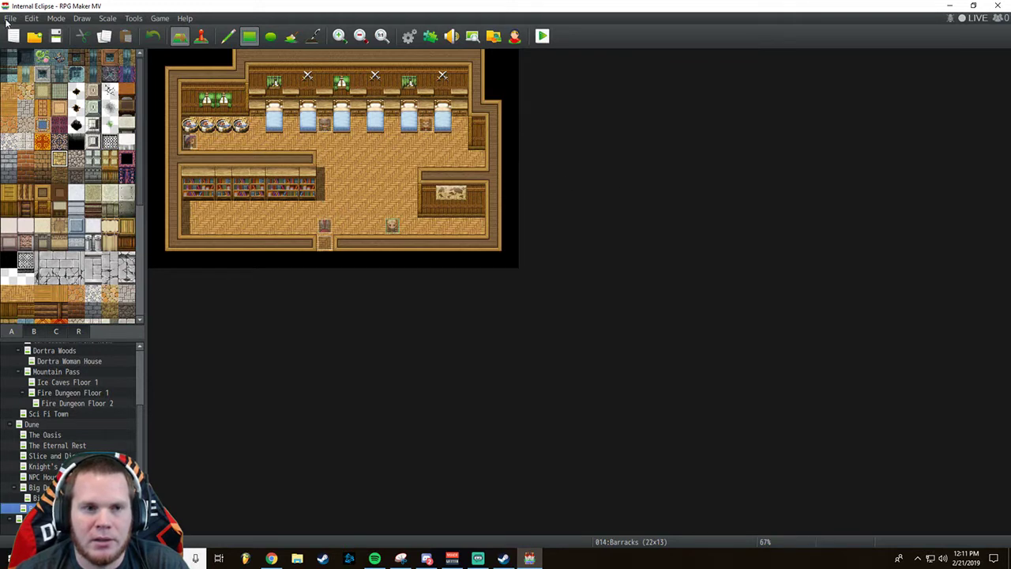
Open the Autorun Intro event on the Intro Map and read through the contents of its first page.
scroll(15, 414, "up", 3)
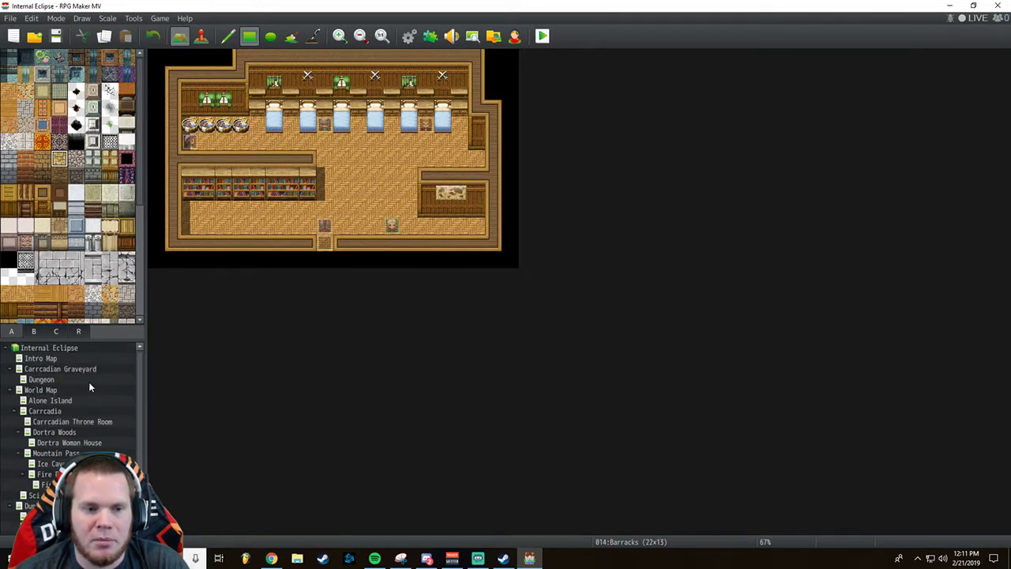
left_click(45, 358)
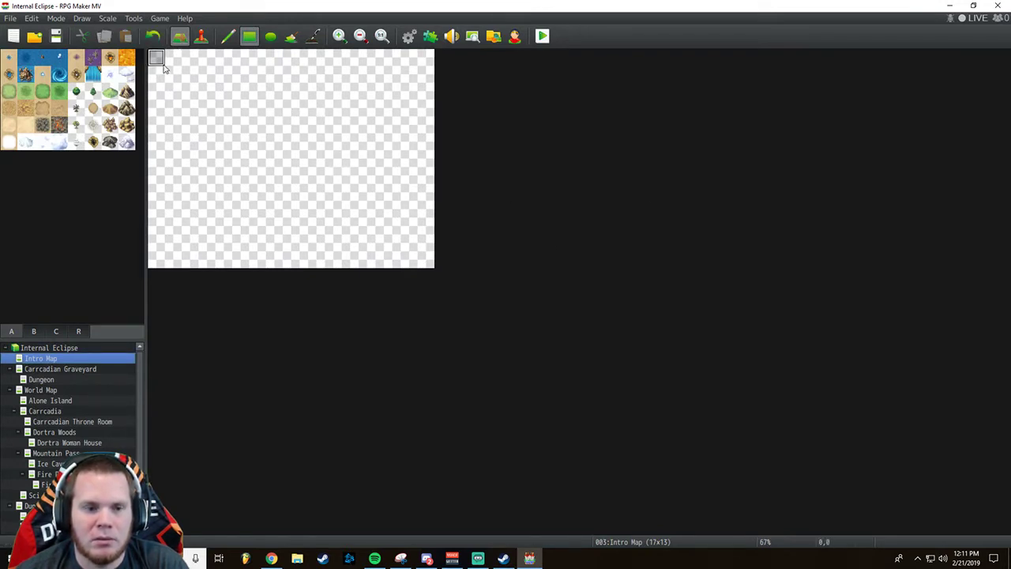
left_click(201, 36)
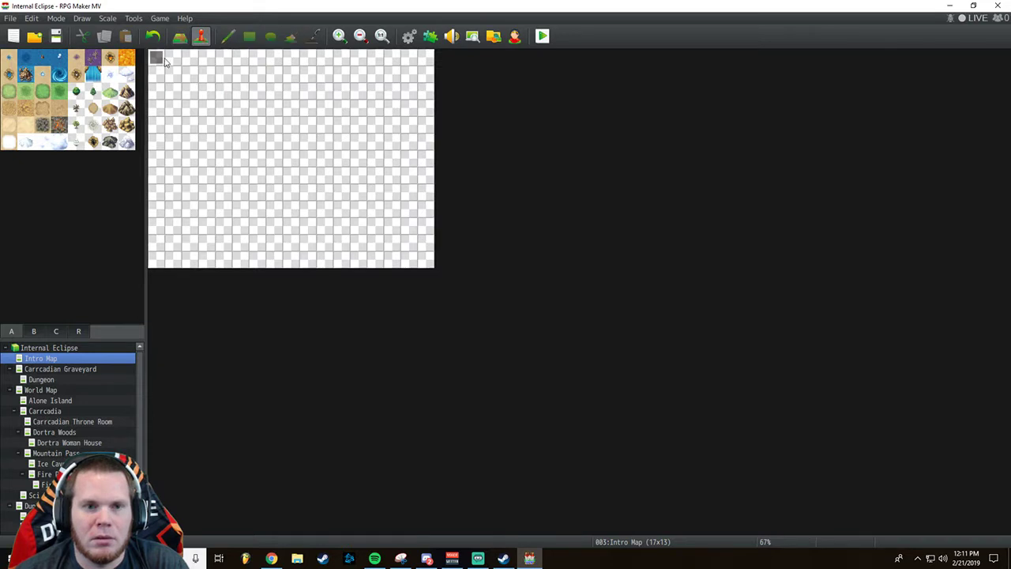
double_click(157, 58)
scroll(605, 246, "down", 5)
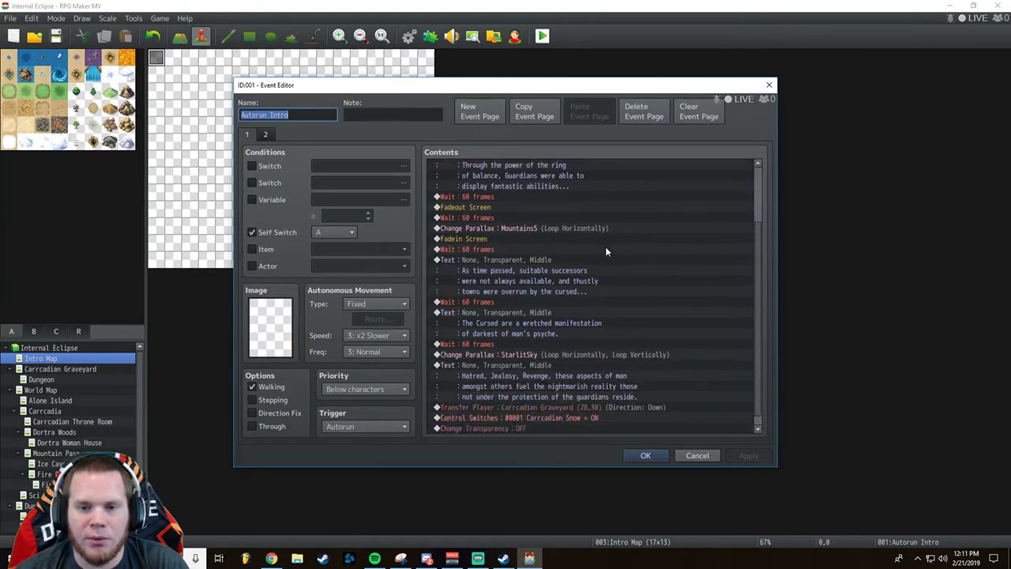
scroll(607, 252, "up", 3)
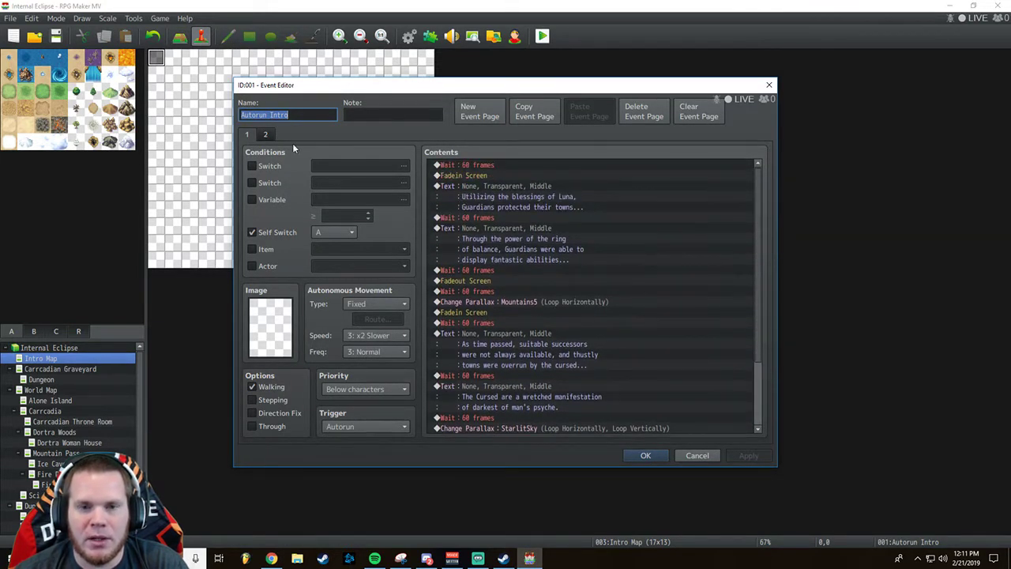
Change the opening message on the event's page 2 to "Congrats! You got in to the extremely selective demo of Internal Eclipse." and save the event.
left_click(266, 134)
scroll(514, 265, "down", 1)
scroll(509, 257, "up", 1)
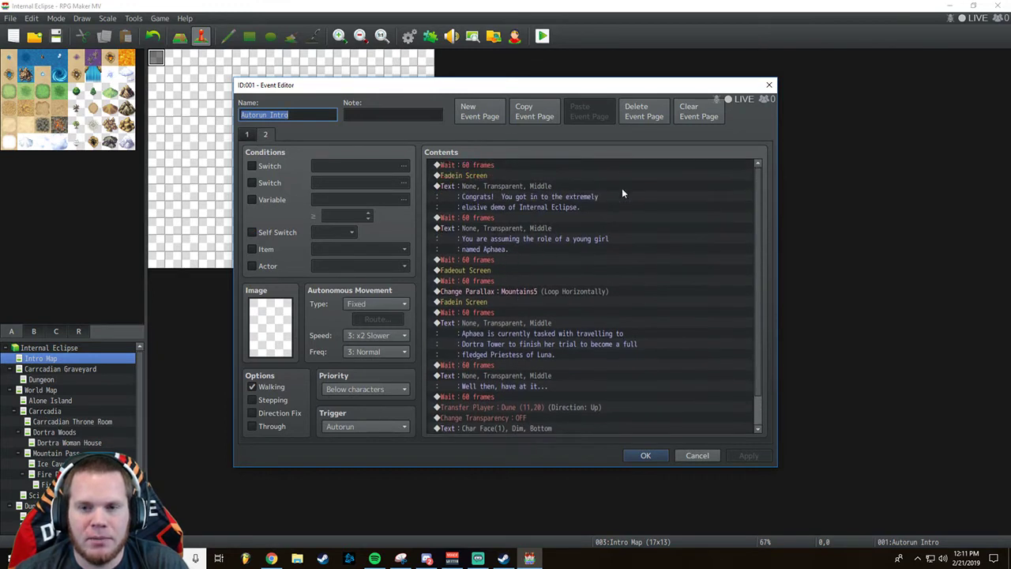
right_click(506, 187)
left_click(538, 203)
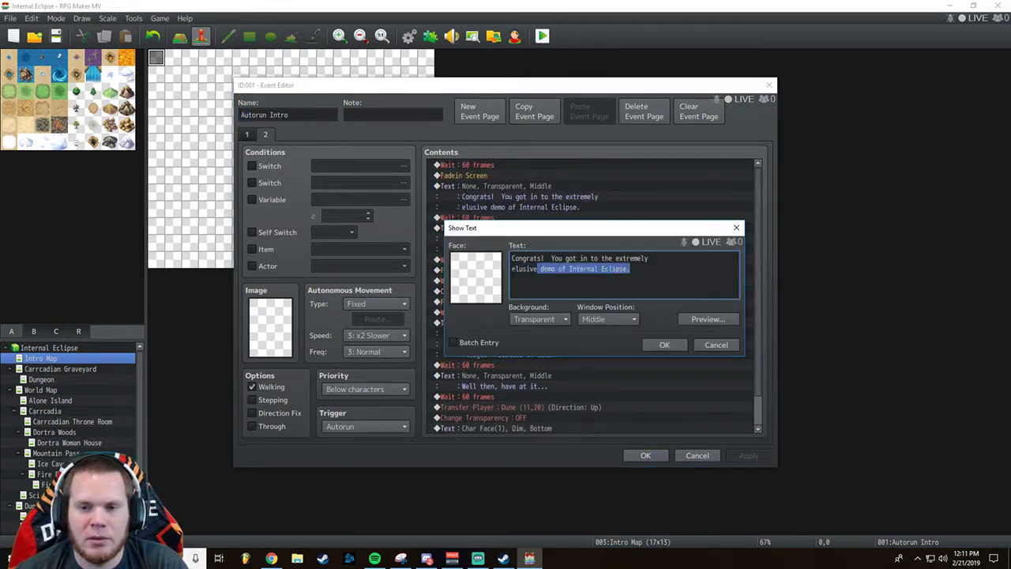
double_click(528, 269)
type("selectiv")
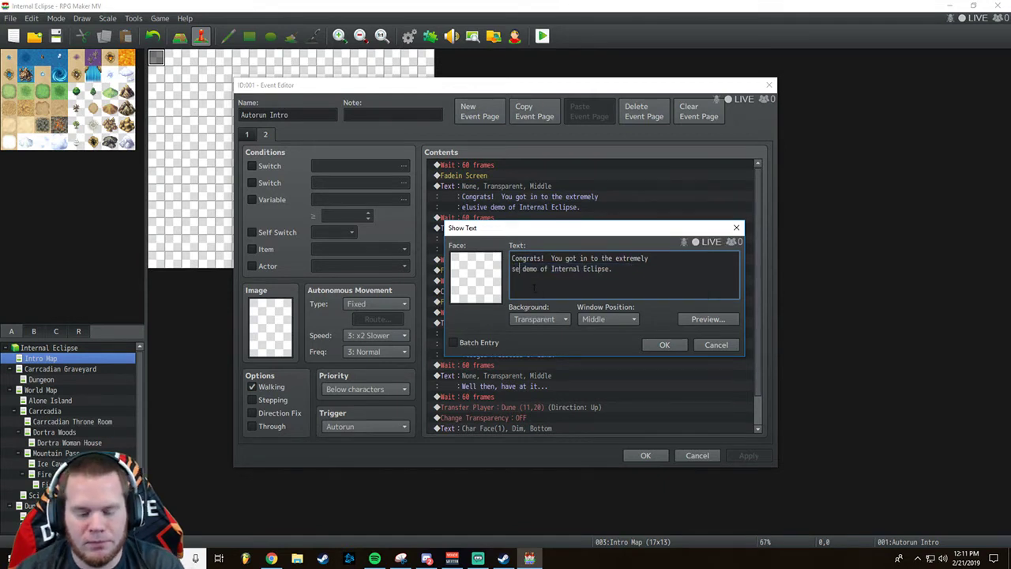
type("e")
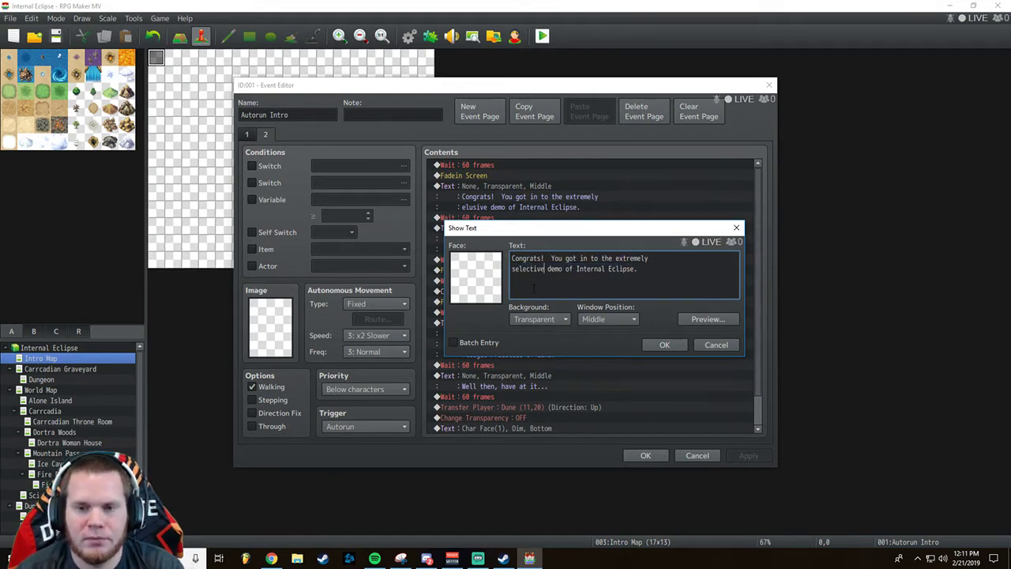
left_click(664, 345)
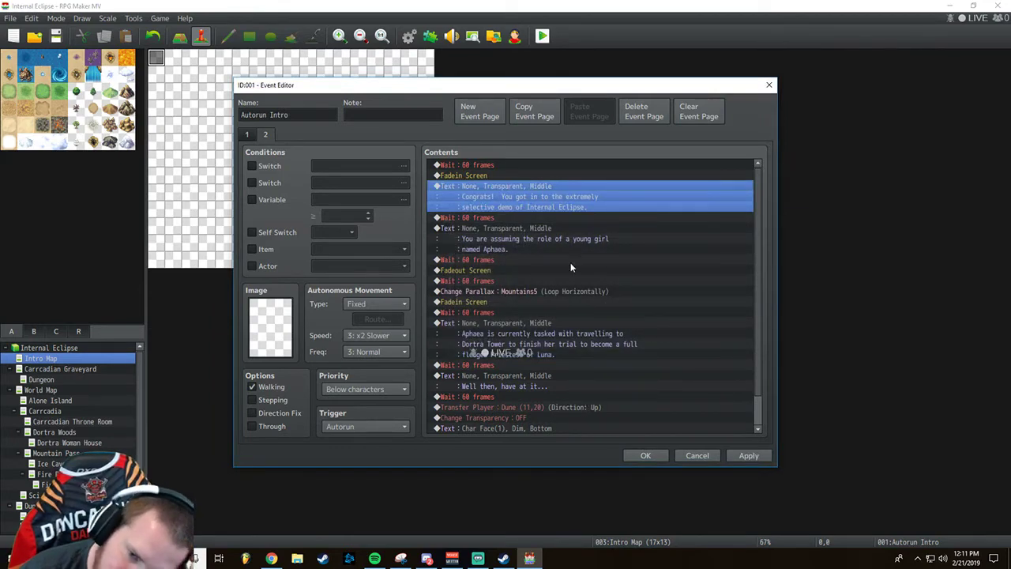
scroll(555, 353, "down", 1)
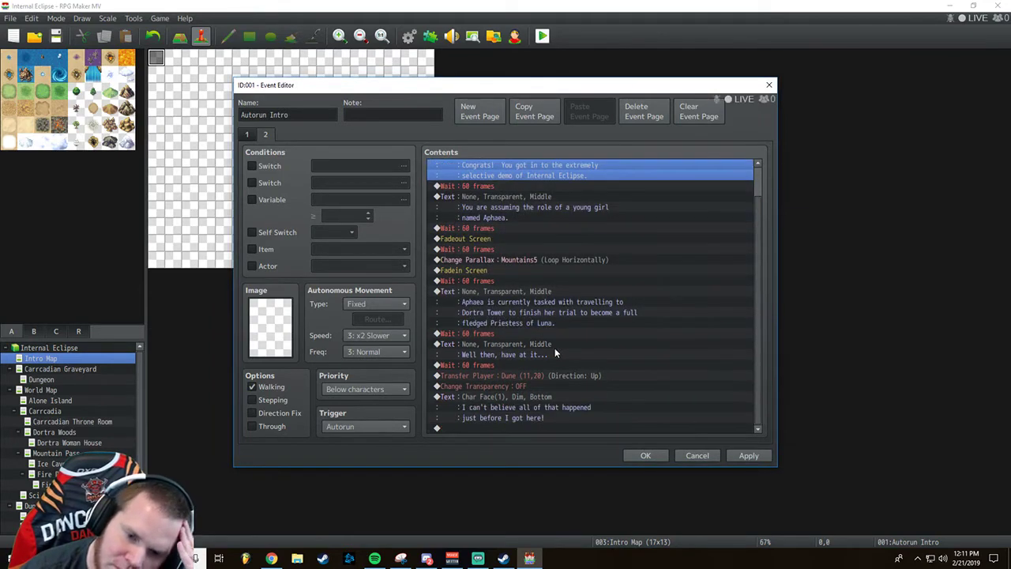
left_click(747, 456)
left_click(643, 455)
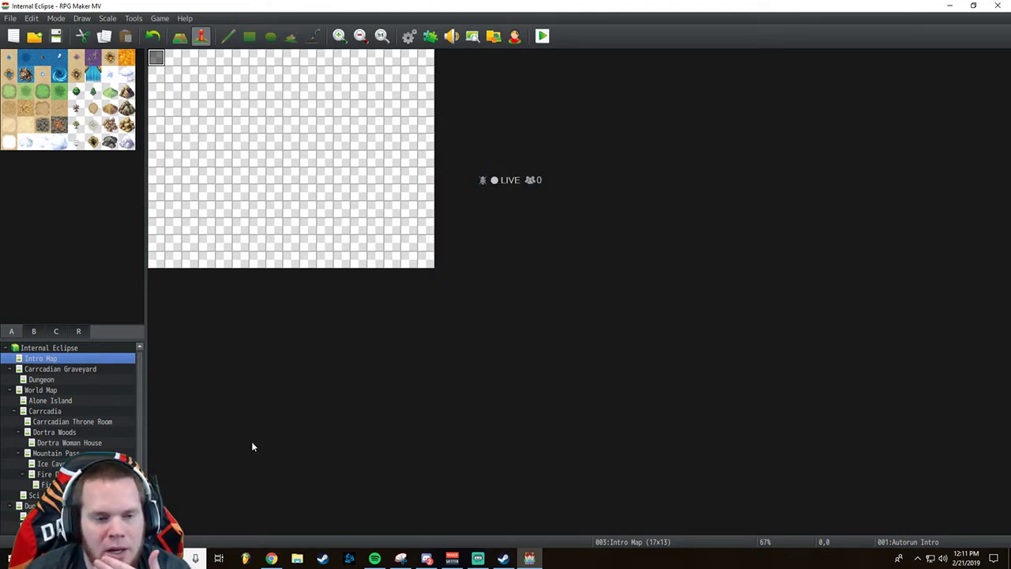
key("alt+Tab")
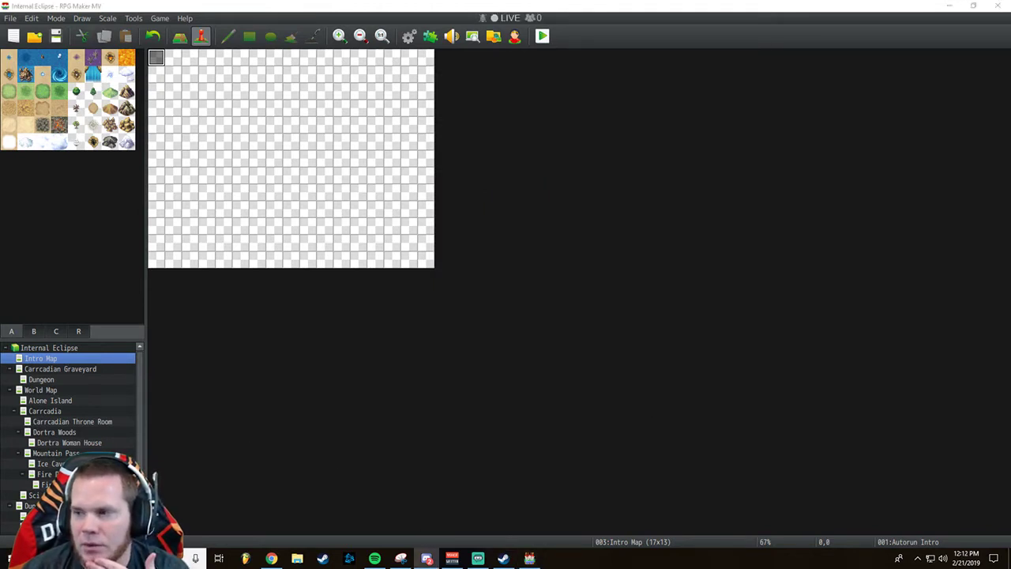
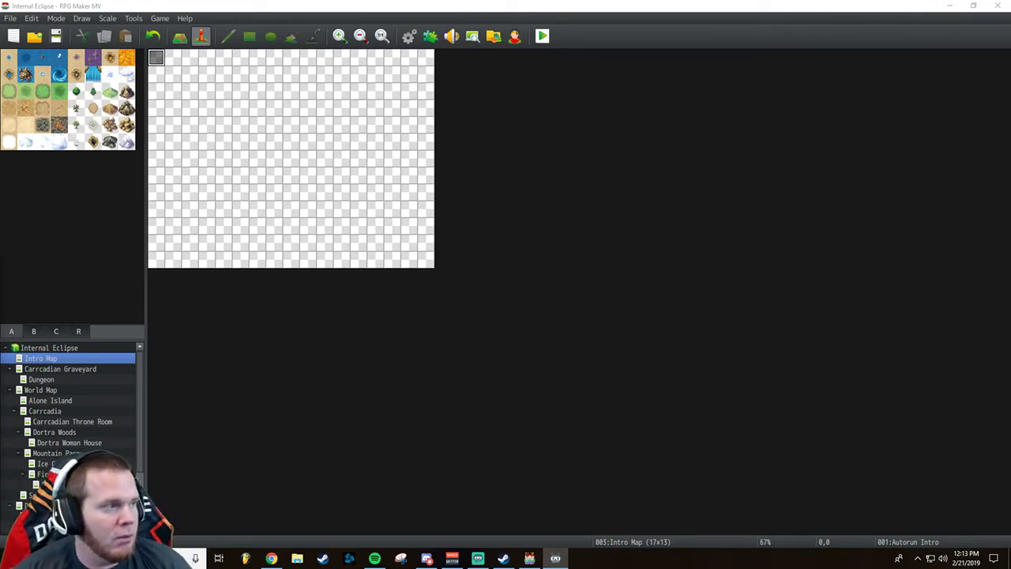
key("alt+Tab")
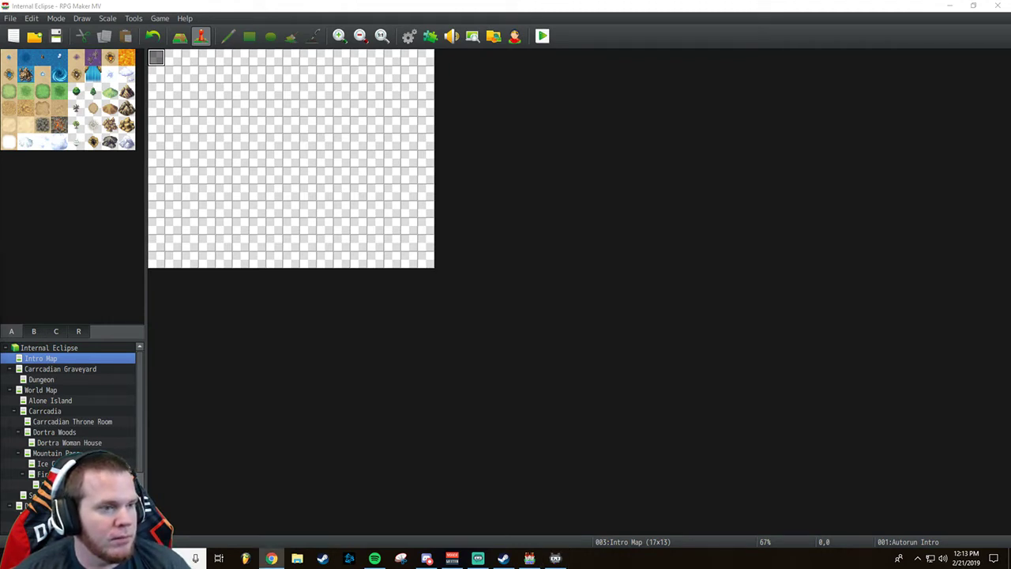
key("alt+Tab")
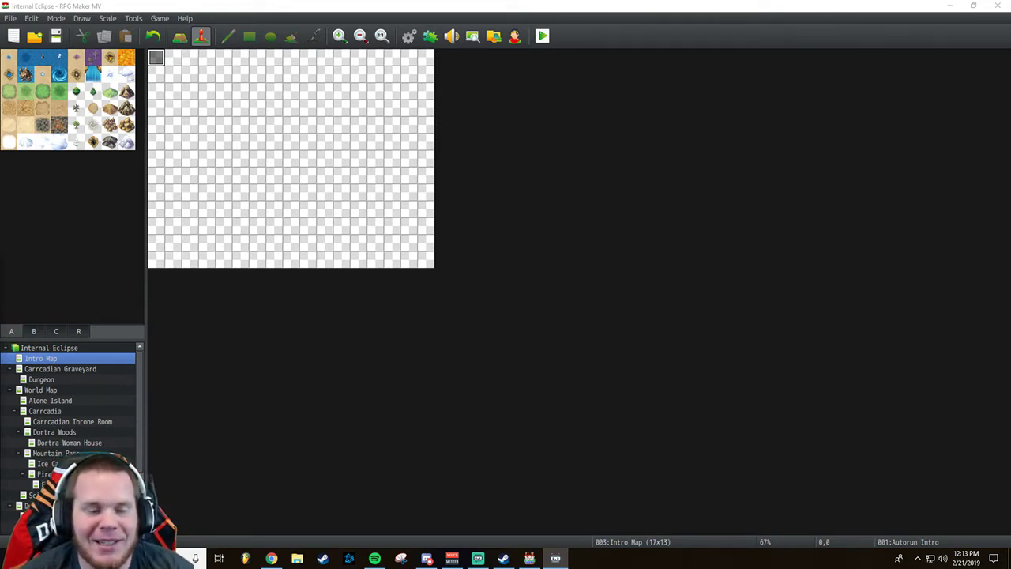
Look over the Ruined Map, the Barracks and the ground floor of the Big Dune House.
left_click(78, 368)
left_click(78, 358)
scroll(91, 415, "down", 2)
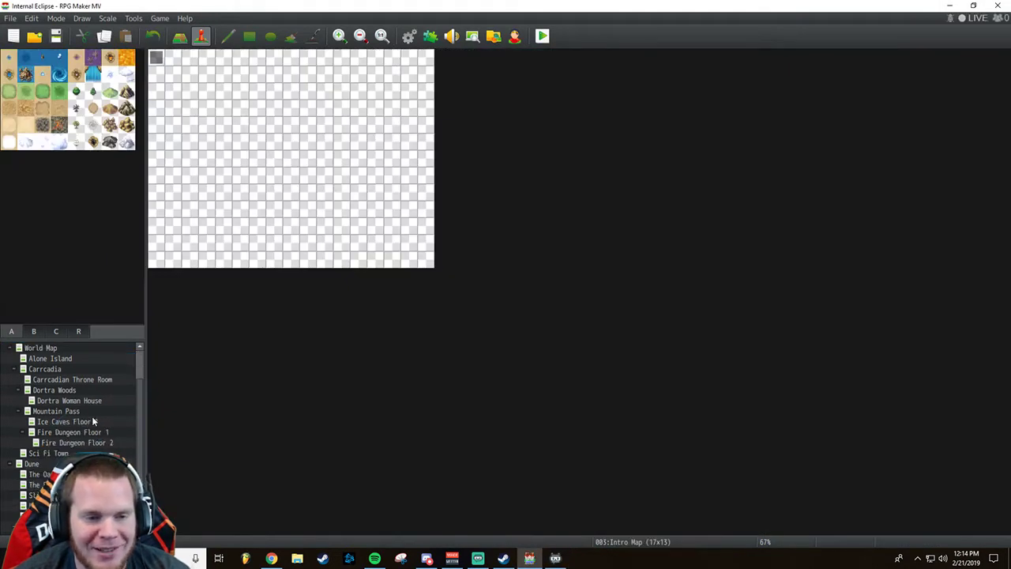
scroll(92, 415, "down", 2)
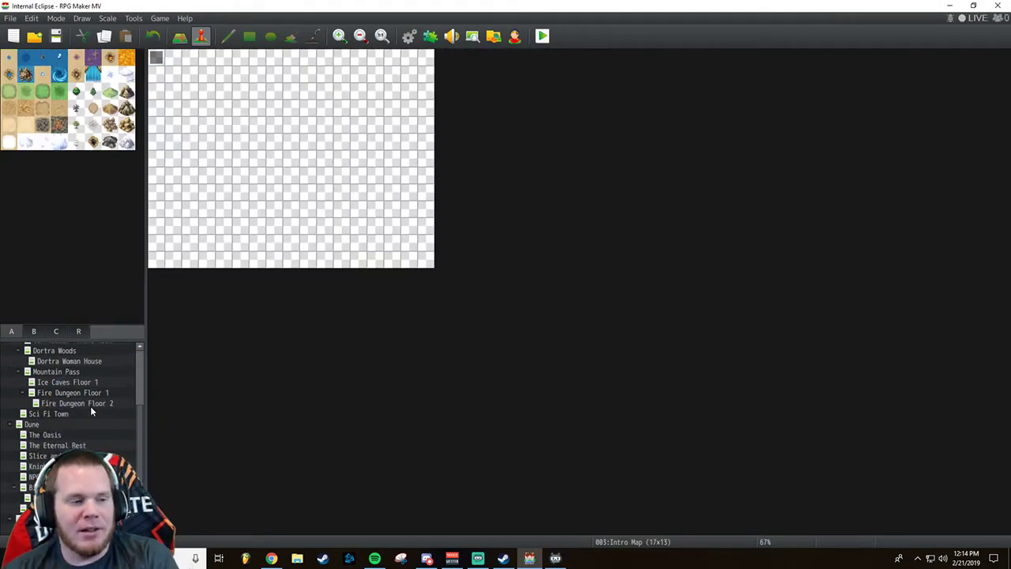
left_click(39, 518)
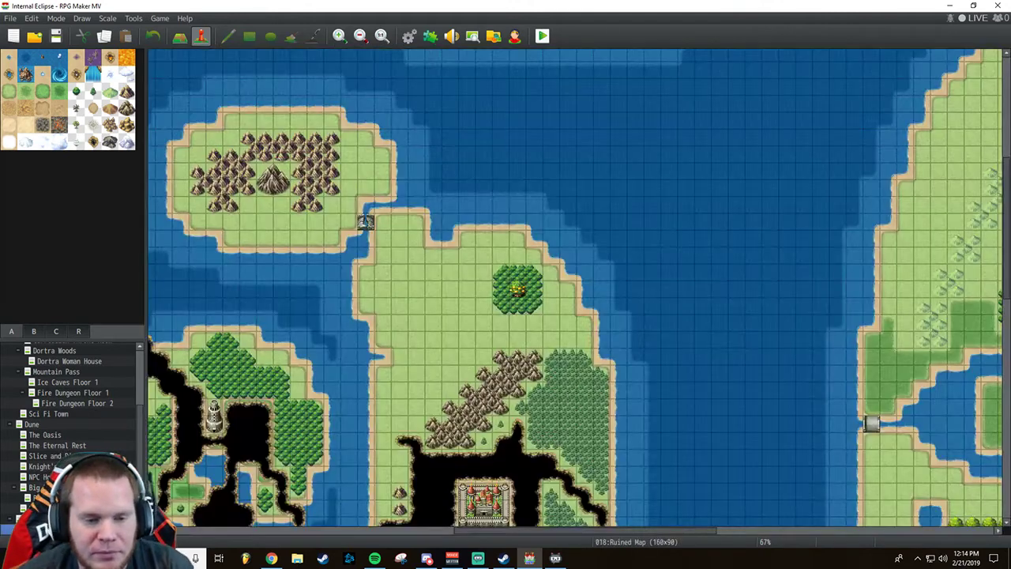
left_click(39, 508)
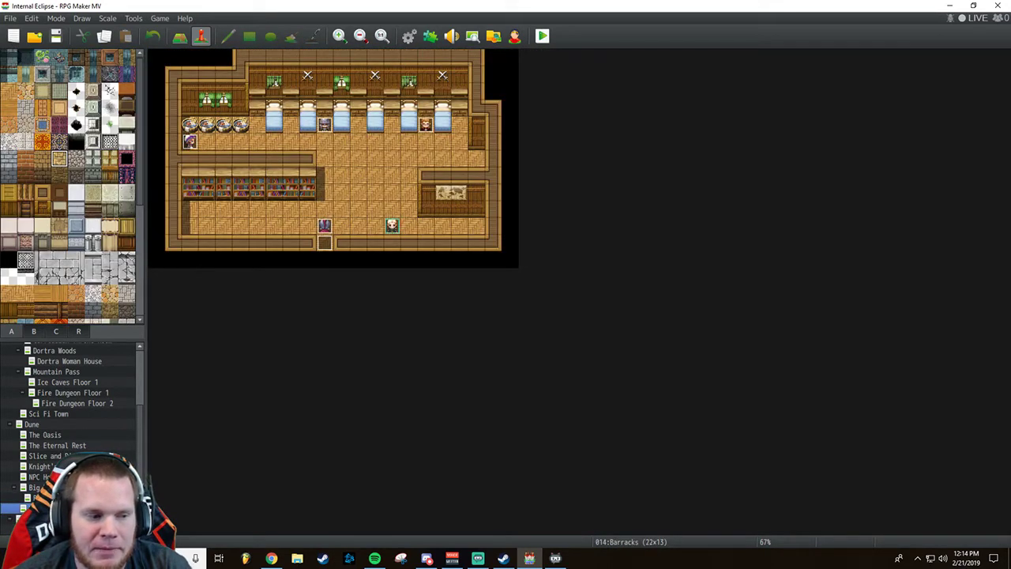
left_click(40, 497)
left_click(39, 487)
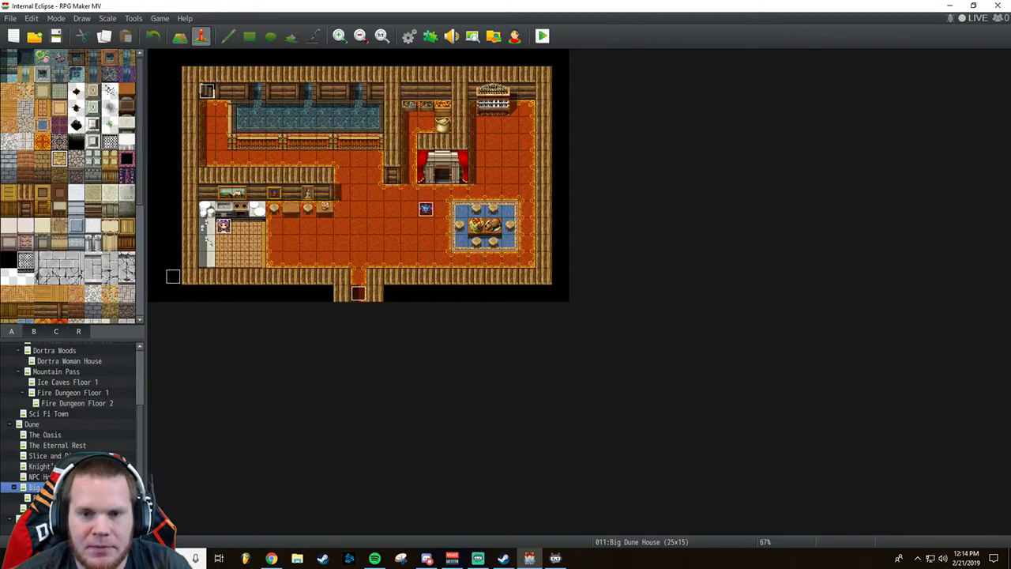
Browse the other Dune interior maps, including The Oasis, and view Fire Dungeon Floor 1.
left_click(40, 476)
left_click(40, 456)
left_click(40, 445)
left_click(40, 434)
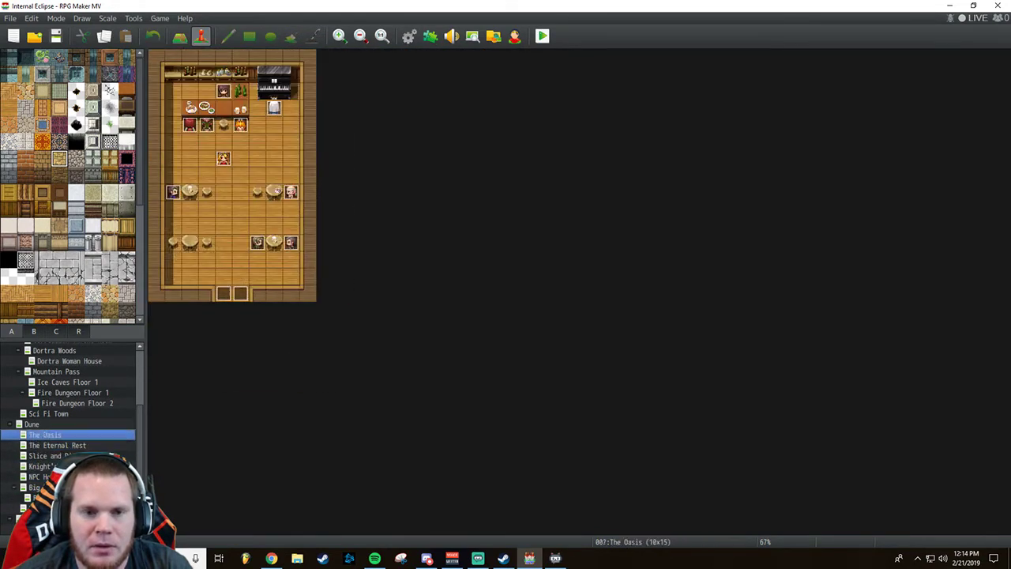
left_click(40, 424)
left_click(39, 413)
left_click(47, 393)
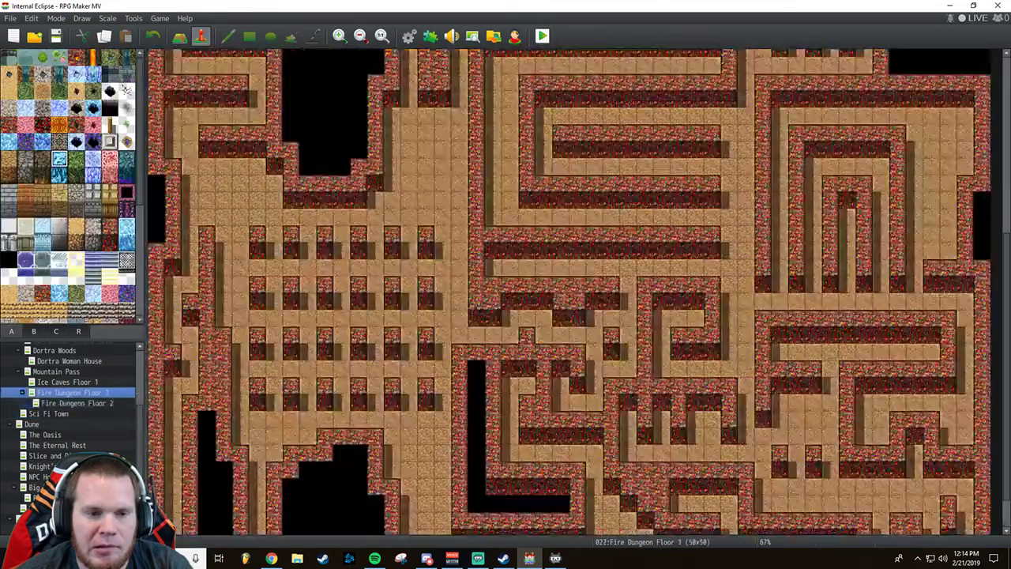
Look at the Dune maps through The Eternal Rest and return to the Big Dune House.
left_click(40, 424)
left_click(39, 434)
left_click(40, 424)
left_click(40, 444)
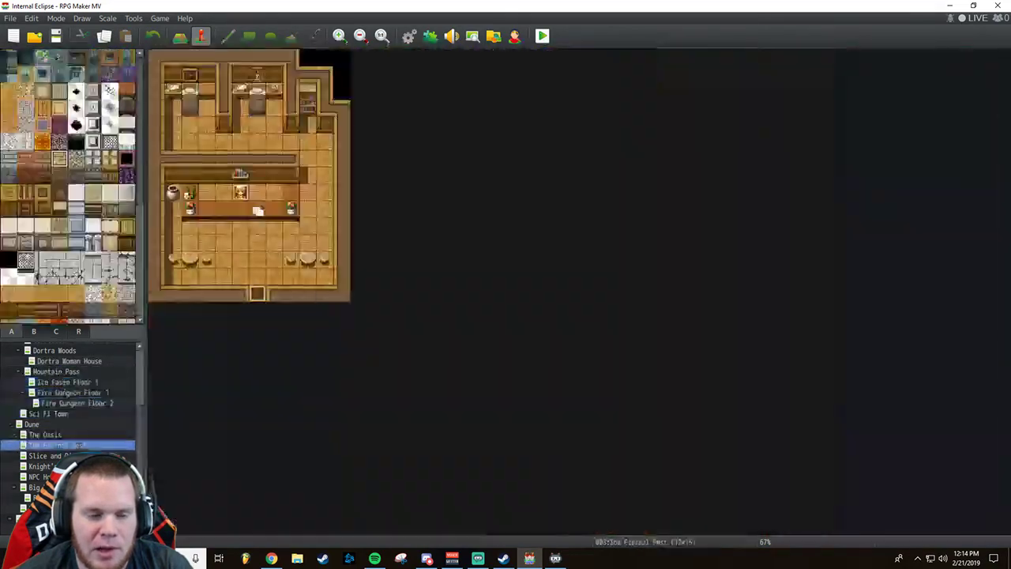
left_click(39, 476)
left_click(40, 487)
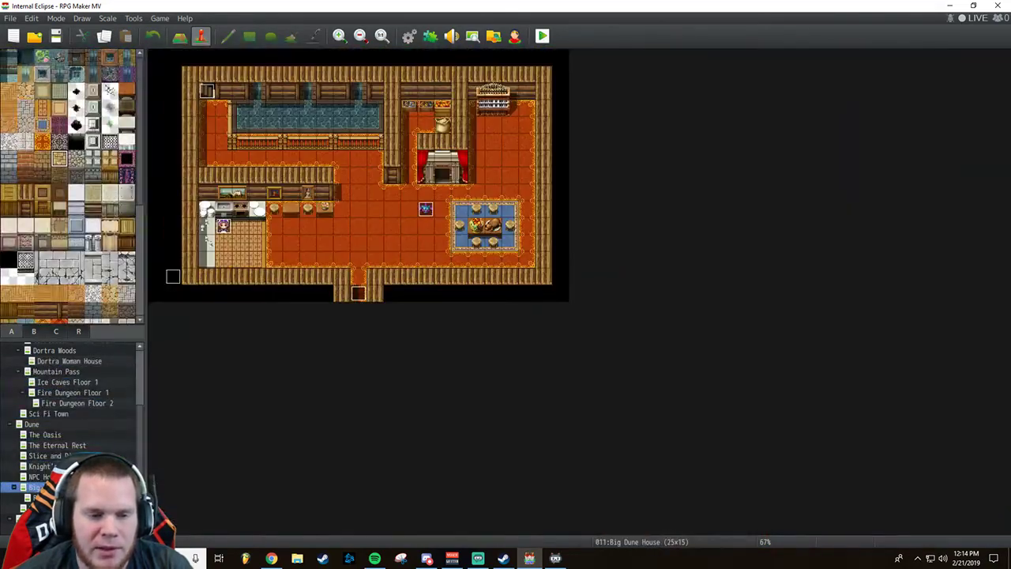
Check the event beside the dining table in the Big Dune House and view the Big Dune House Upstairs and Barracks maps.
double_click(426, 211)
left_click(767, 86)
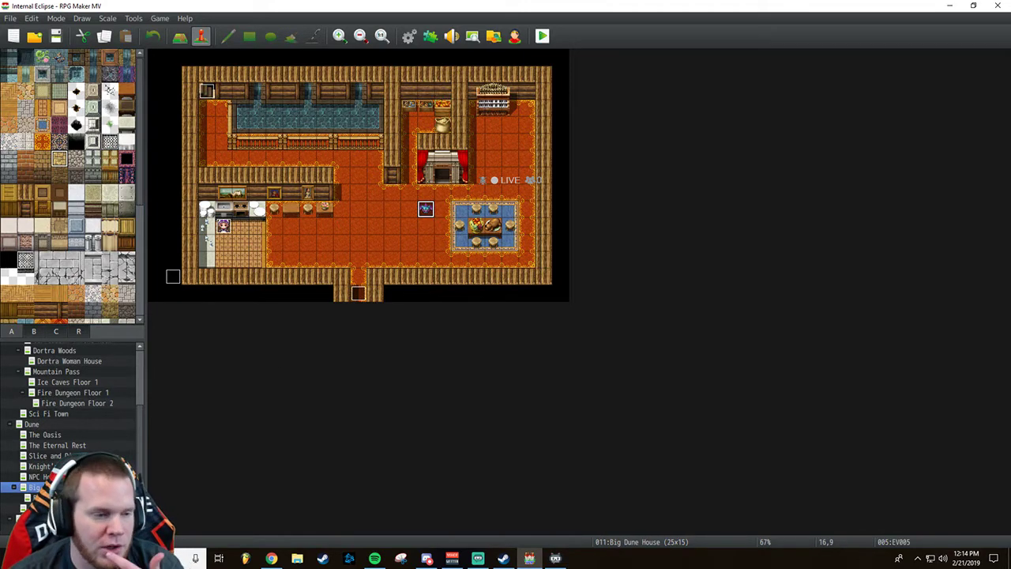
left_click(48, 497)
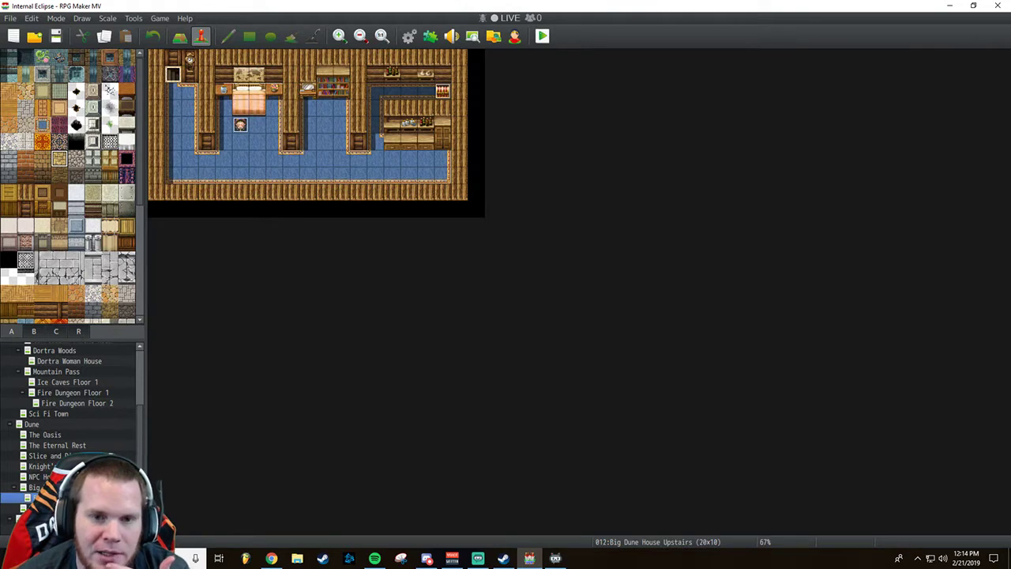
left_click(47, 508)
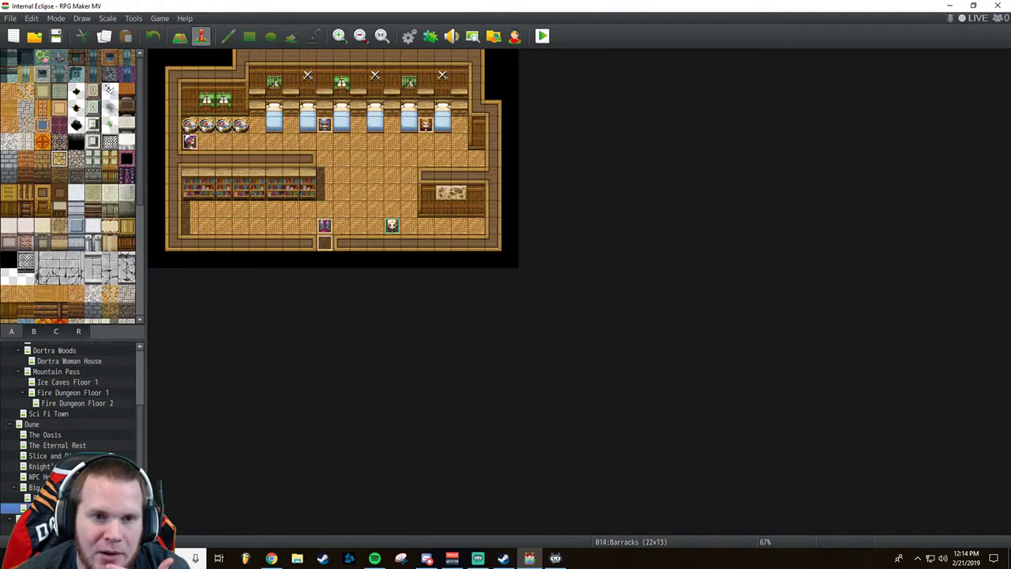
Launch a playtest of Internal Eclipse and start a new game.
left_click(546, 39)
left_click(462, 296)
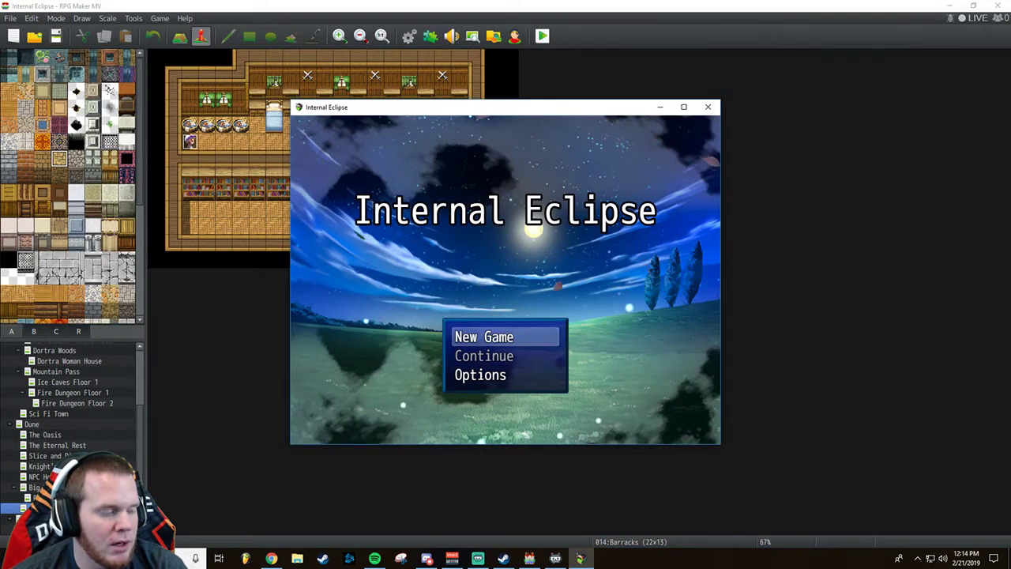
left_click(167, 244)
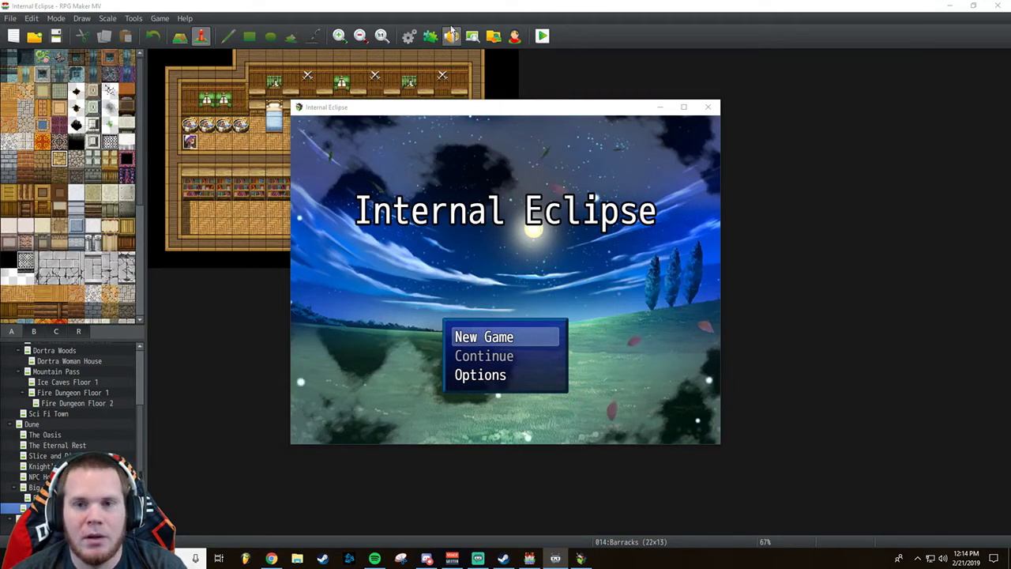
left_click(469, 108)
key("Return")
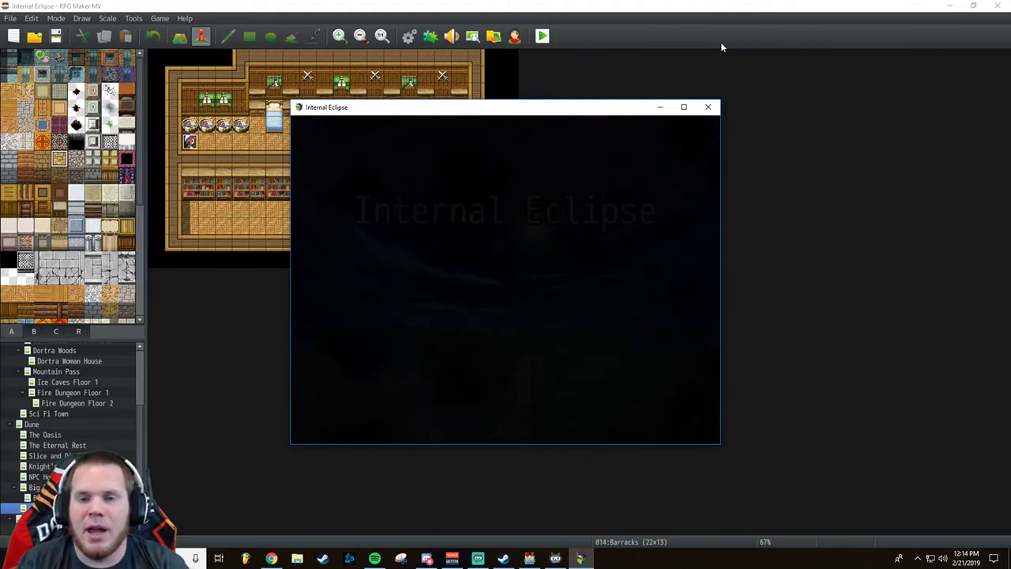
Walk the hero through Dune, past the well and the inn, to the west side of the tavern.
key("Down")
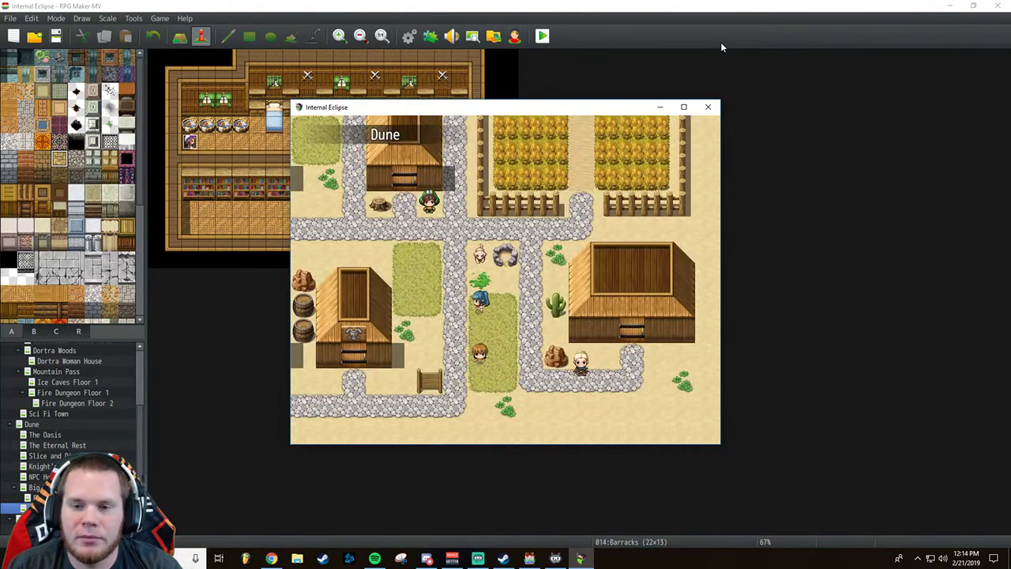
key("Up")
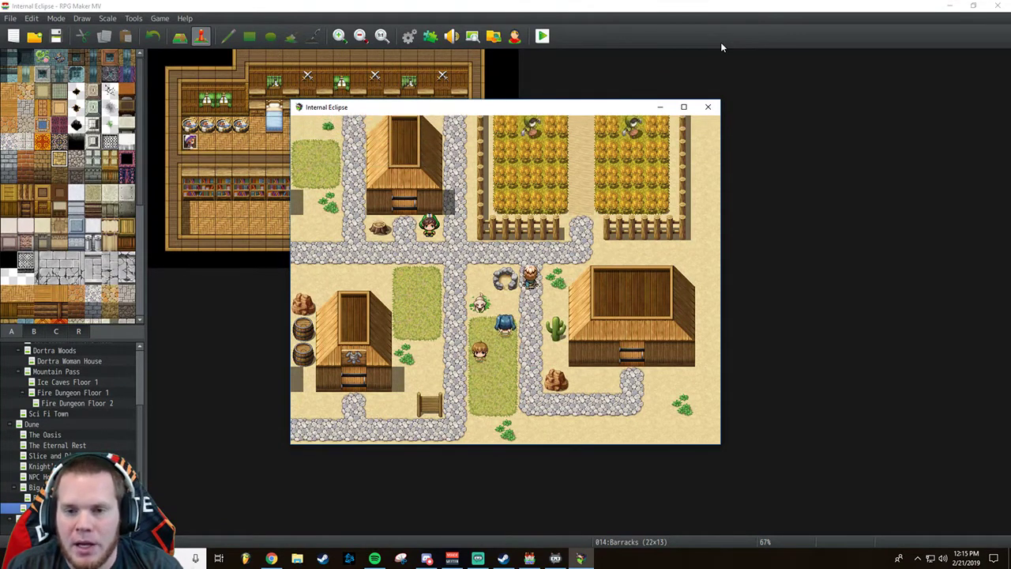
key("Left")
key("Left")
key("Up")
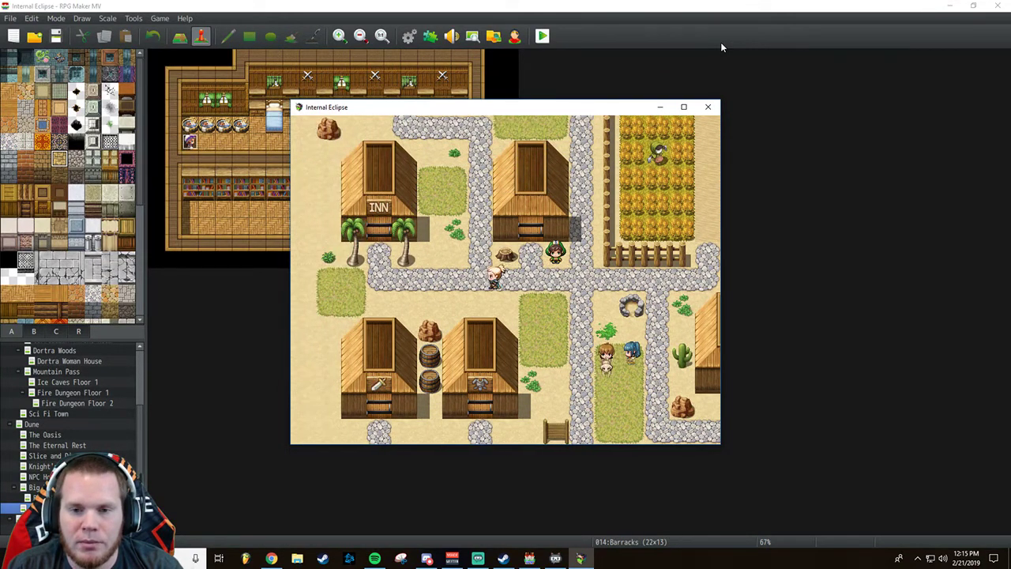
key("Up")
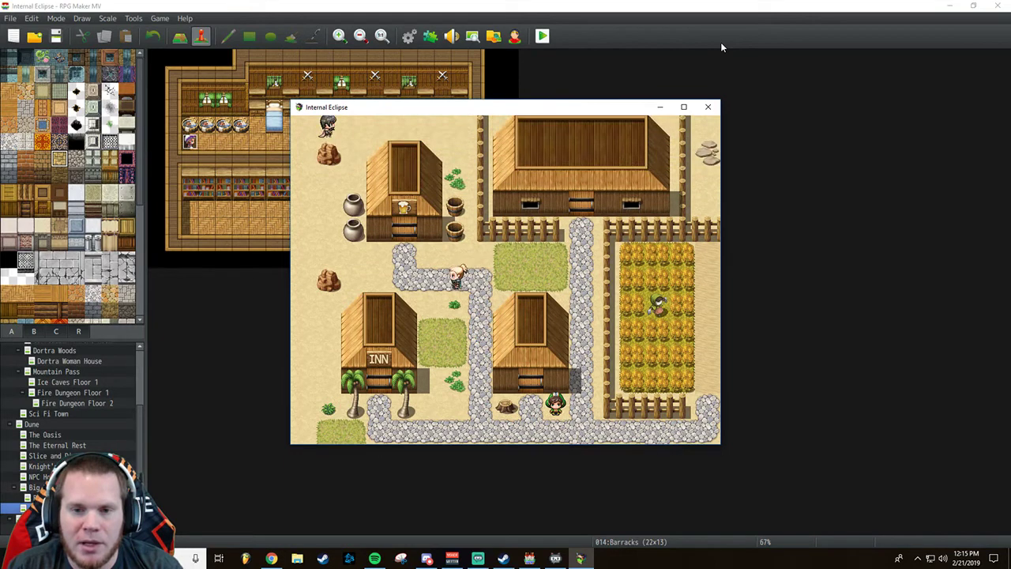
key("Left")
key("Up")
key("Up")
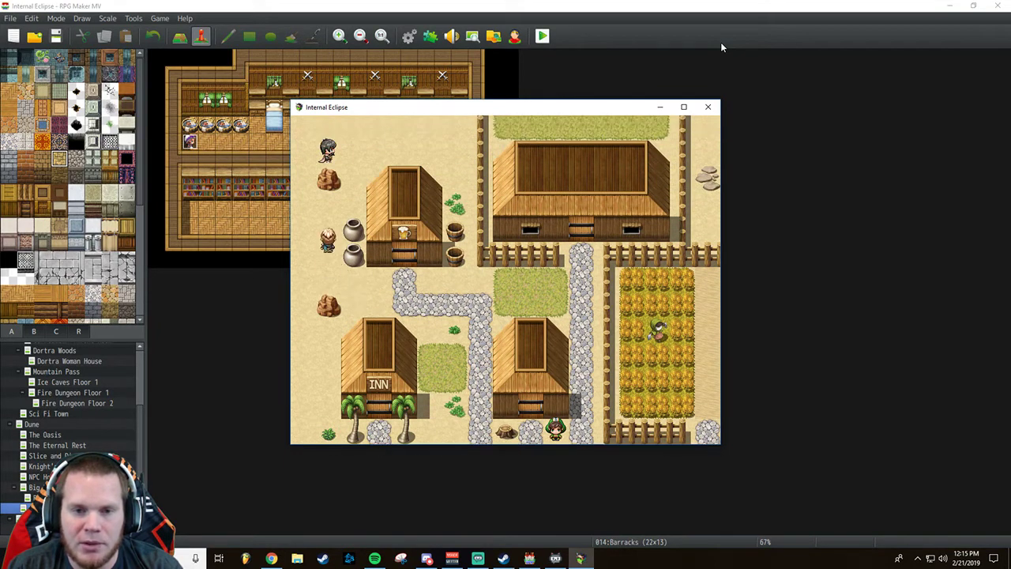
Talk to the homeless man behind the tavern and read through his dialogue.
key("Right")
key("Up")
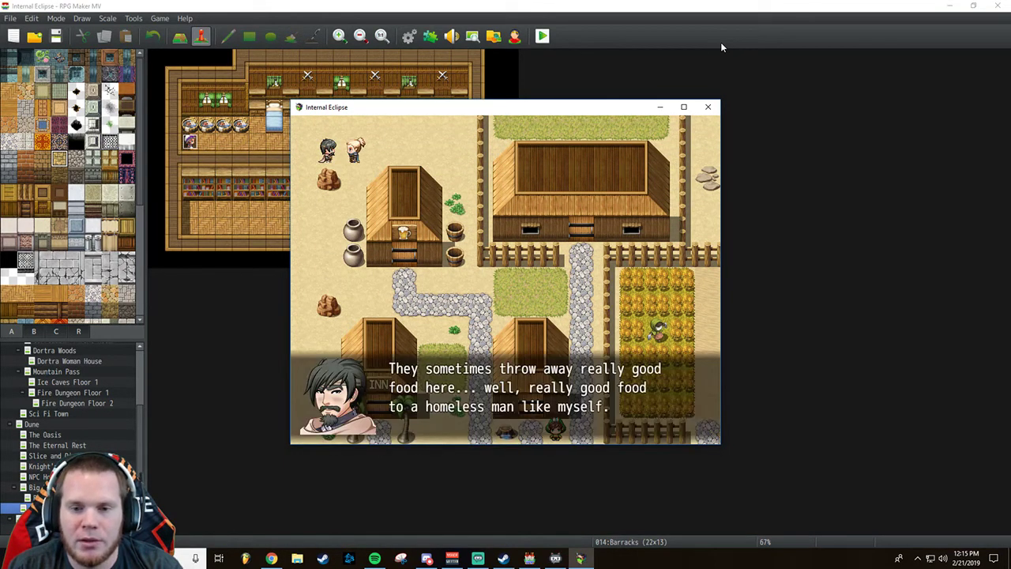
key("Return")
key("Right")
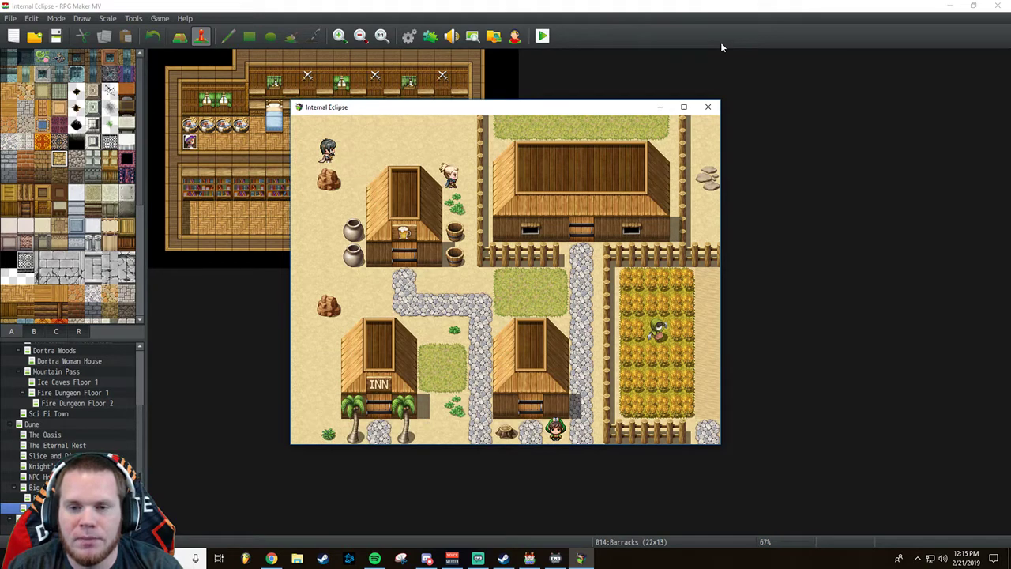
Circle back around behind the tavern and enter The Oasis through its front door.
key("Down")
key("Return")
key("Return")
key("Up")
key("Left")
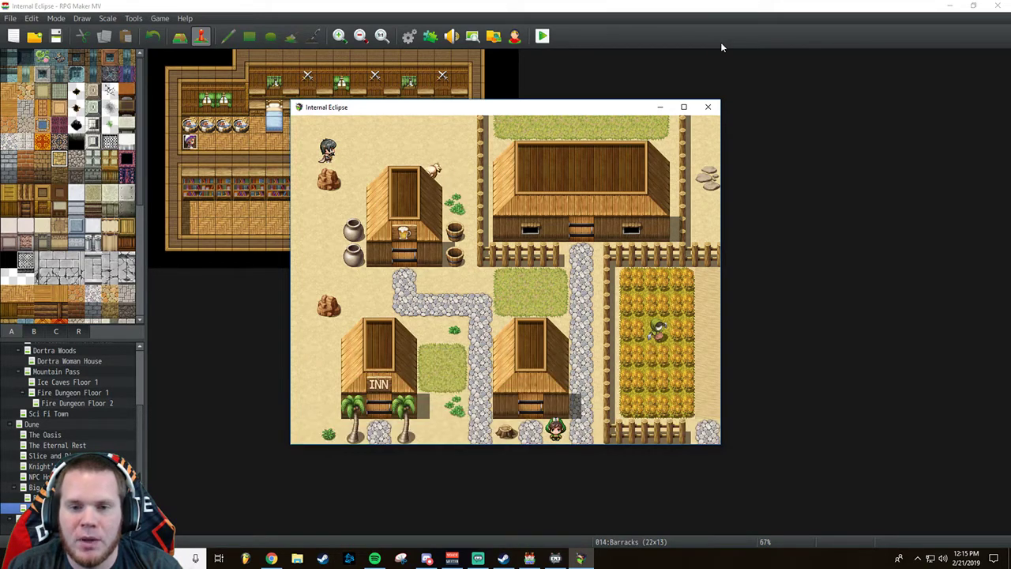
key("Left")
key("Down")
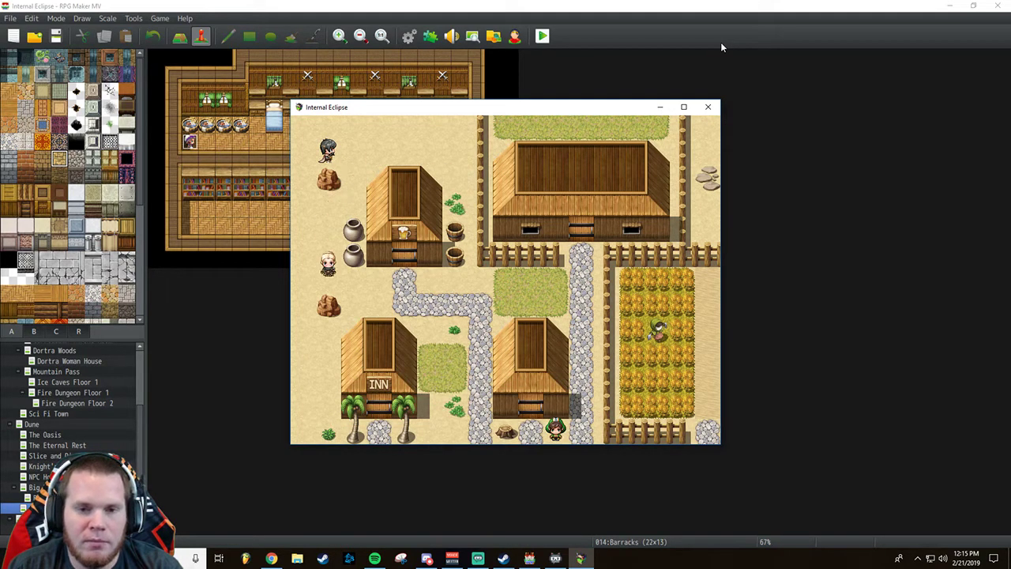
key("Right")
key("Right")
key("Up")
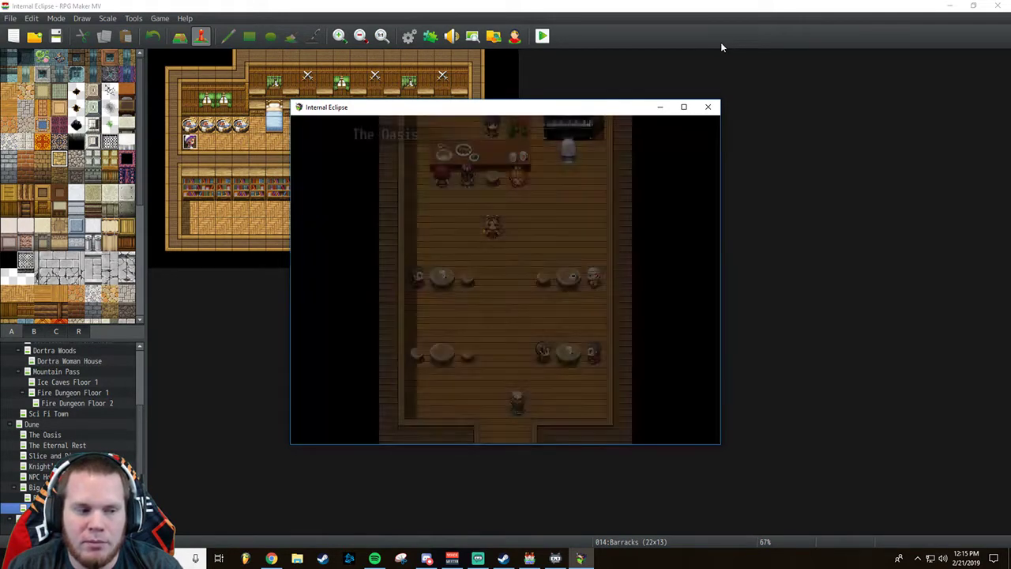
Walk through The Oasis past the tables and around the counter to the bartender.
key("Up")
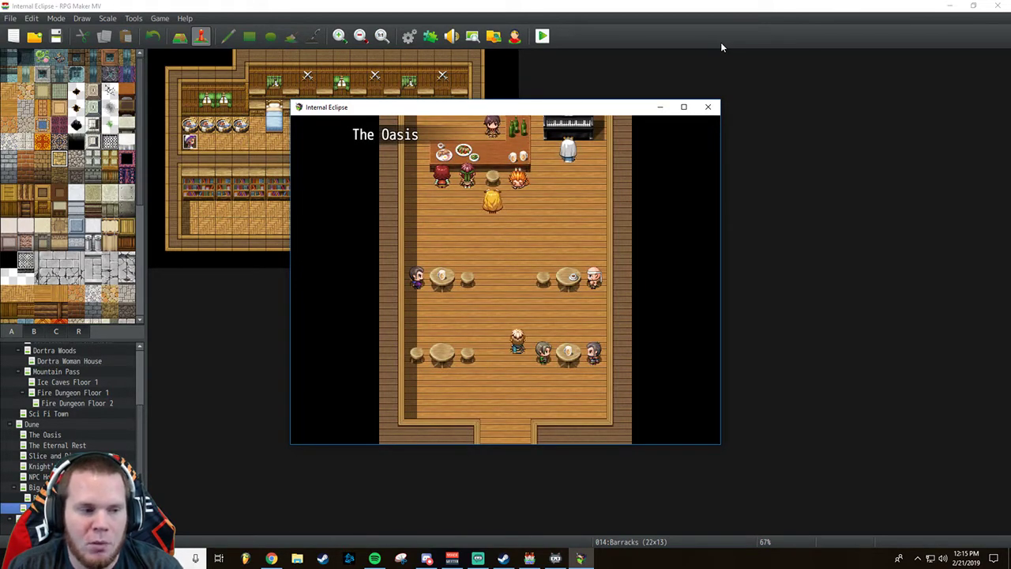
key("Up")
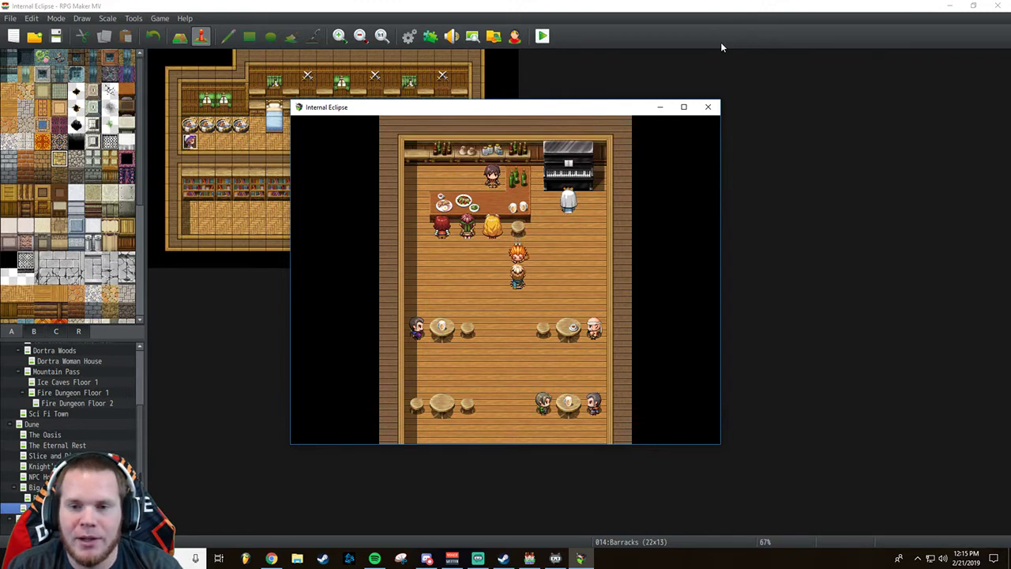
key("Left")
key("Left")
key("Up")
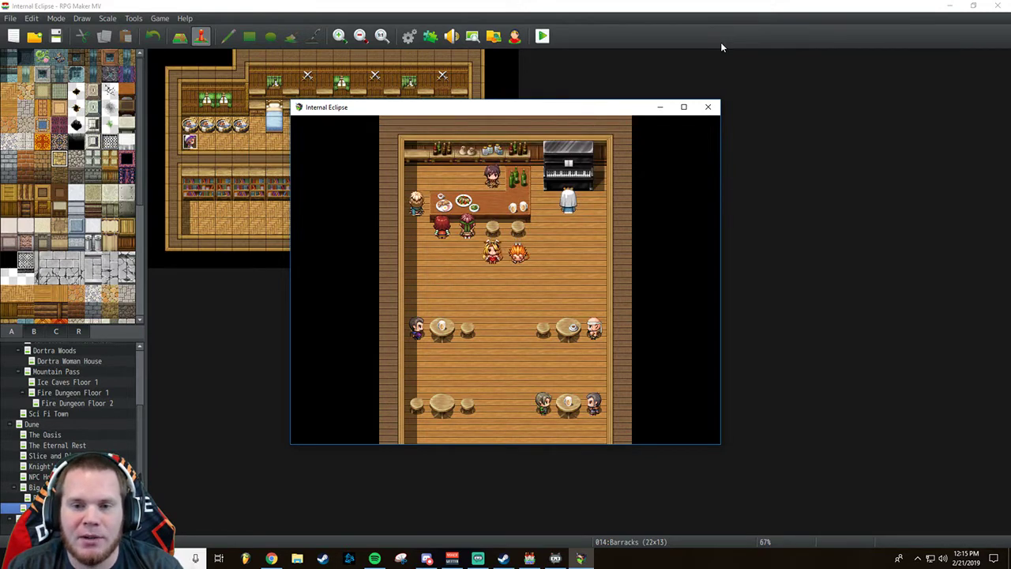
key("Right")
Talk to the bartender in The Oasis and advance through the conversation.
key("Return")
key("Return")
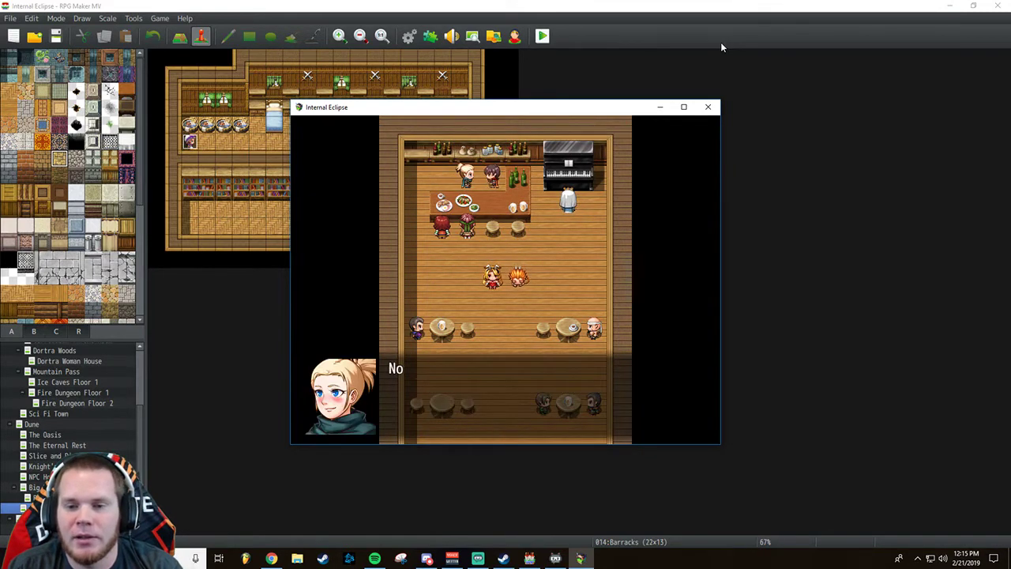
key("Return")
key("Return")
key("Return")
key("Return")
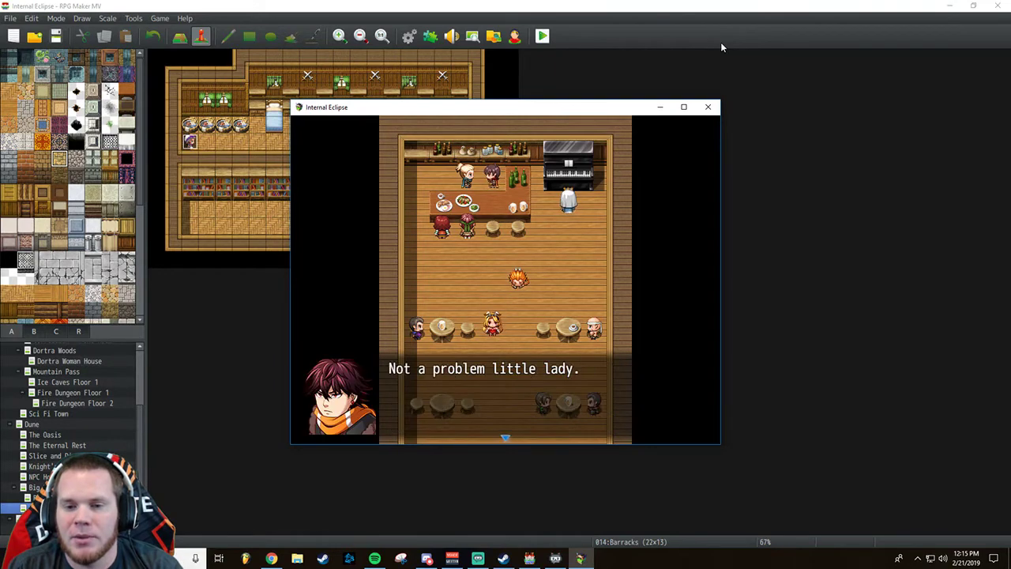
Play through the Monk's 150g hiring dialogue outside the tavern so that he joins the party.
key("Return")
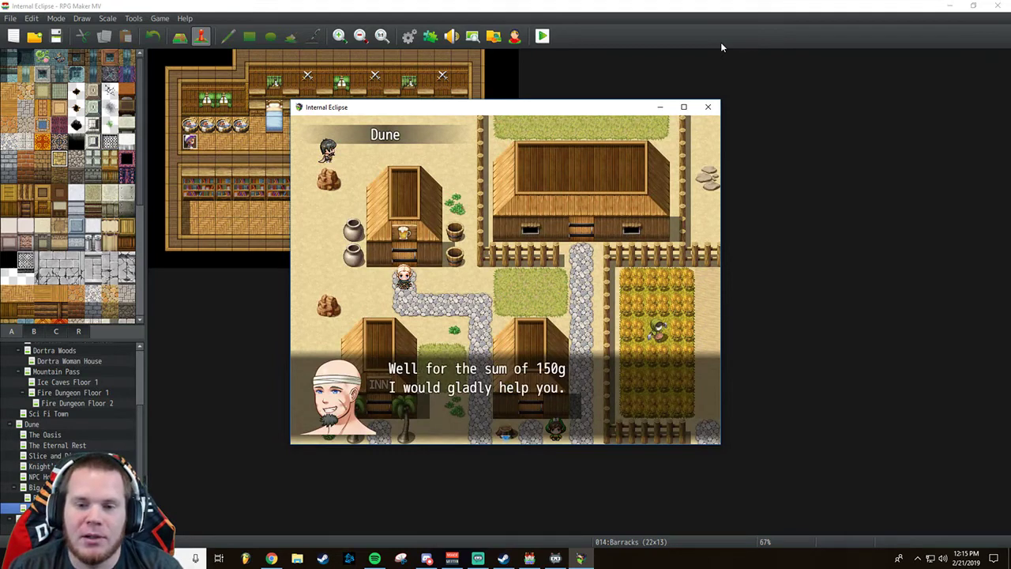
key("Return")
key("Return")
key("Return")
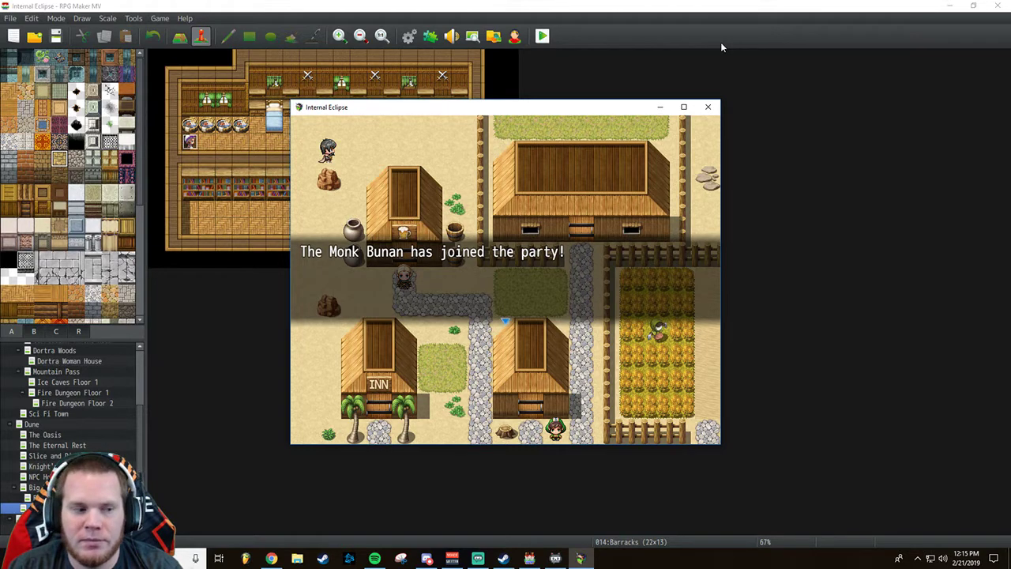
key("Return")
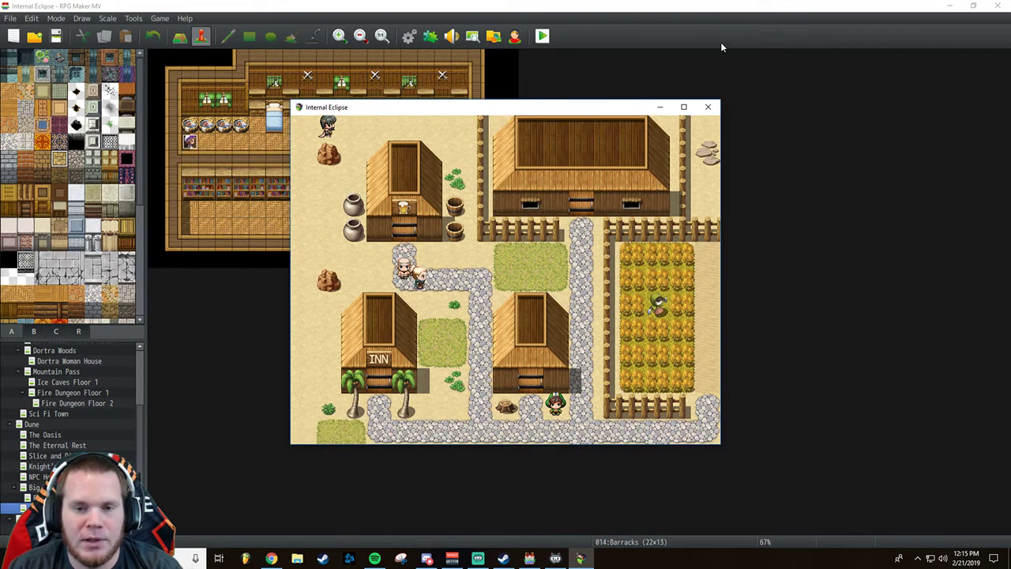
Walk along the stone path from the tavern into Sal's Mansion and run into the bat near the fireplace.
key("Right")
key("Down")
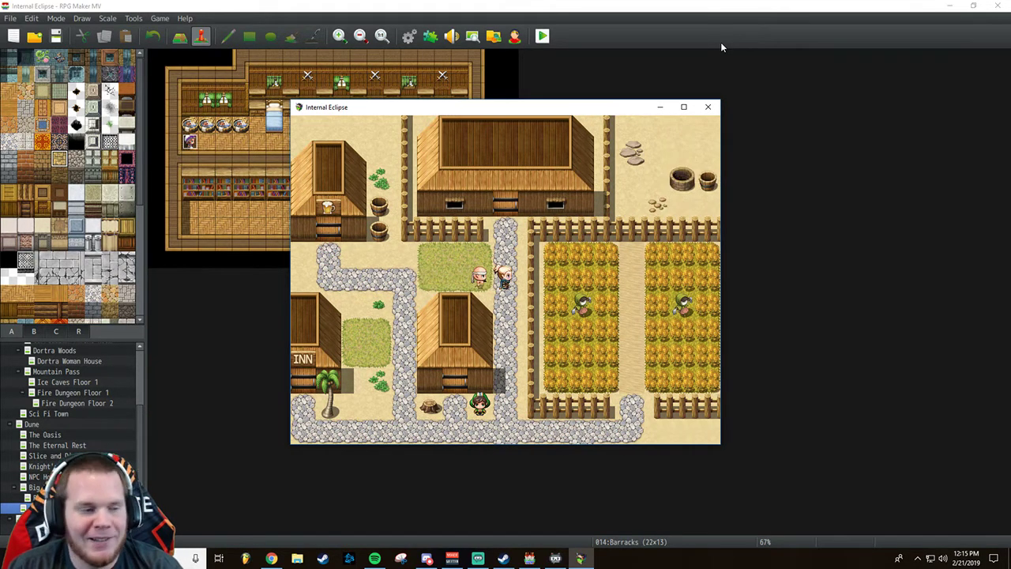
key("Up")
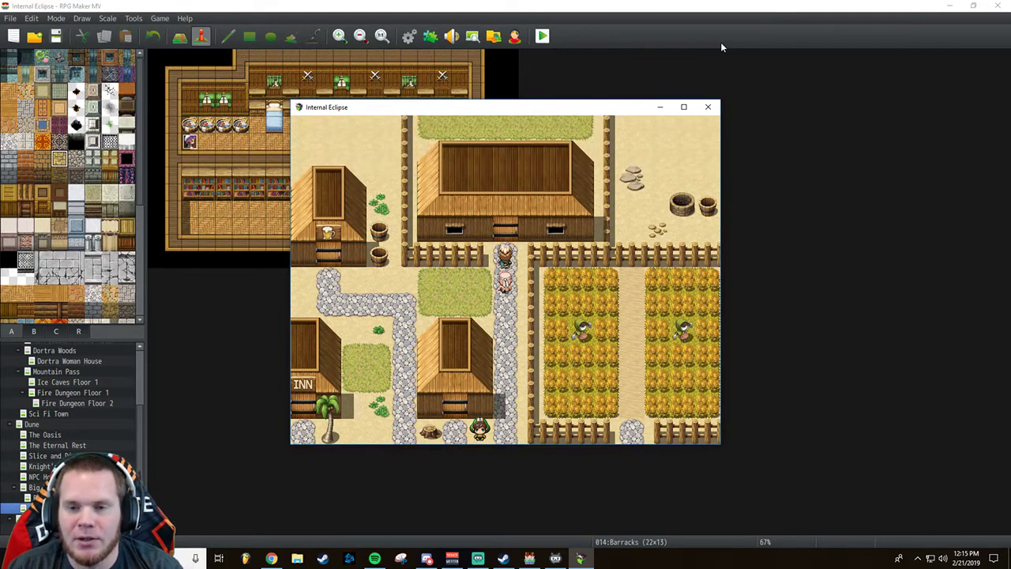
key("Up")
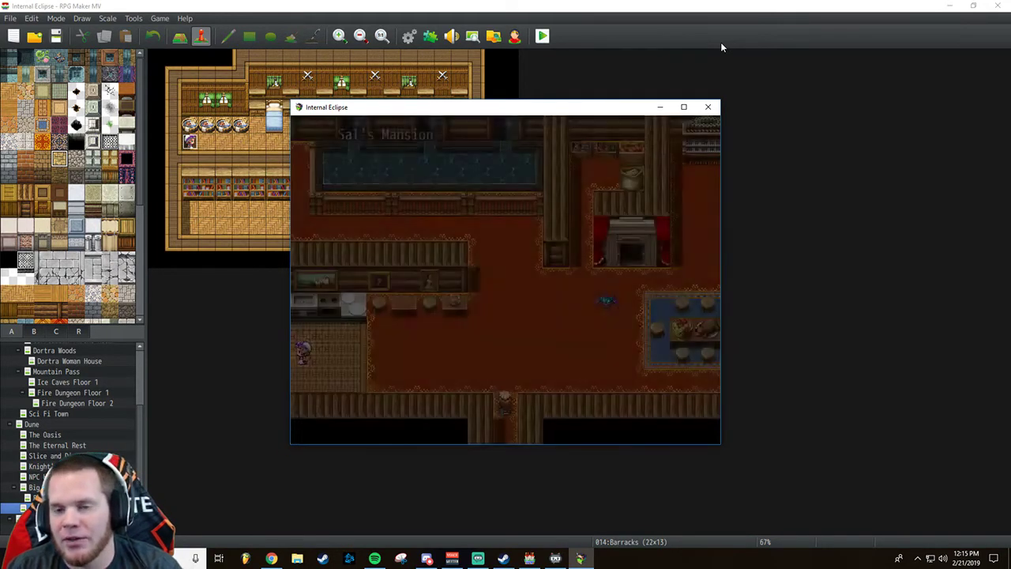
key("Up")
key("Right")
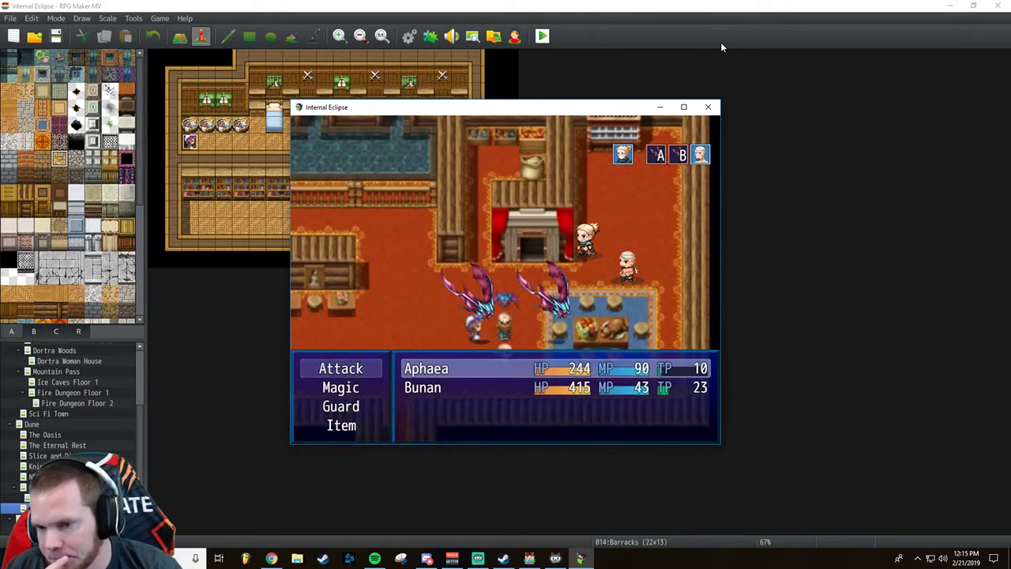
Fight the two bats with Aphaea's regular attacks, targeting Bat B.
key("Return")
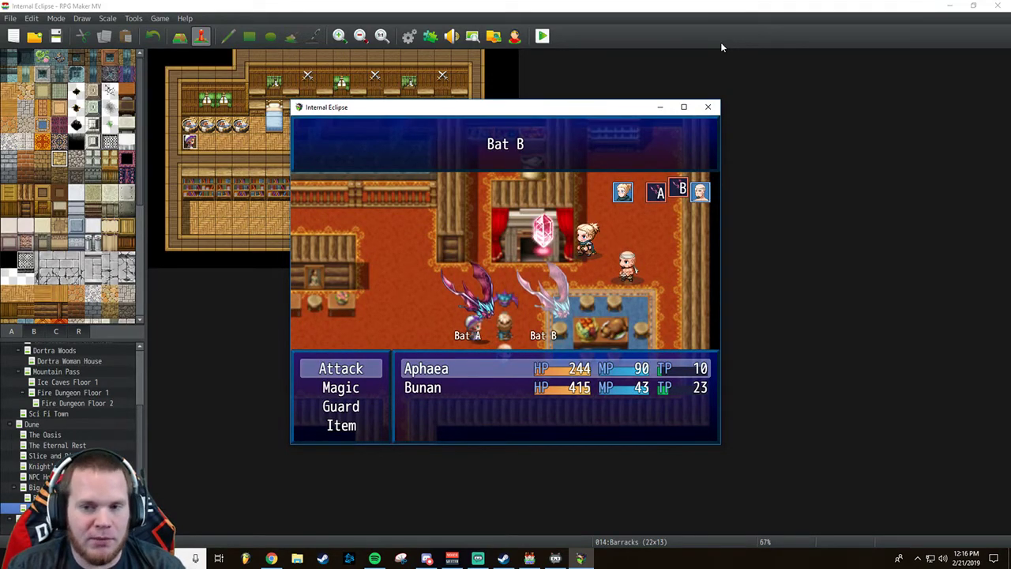
key("Return")
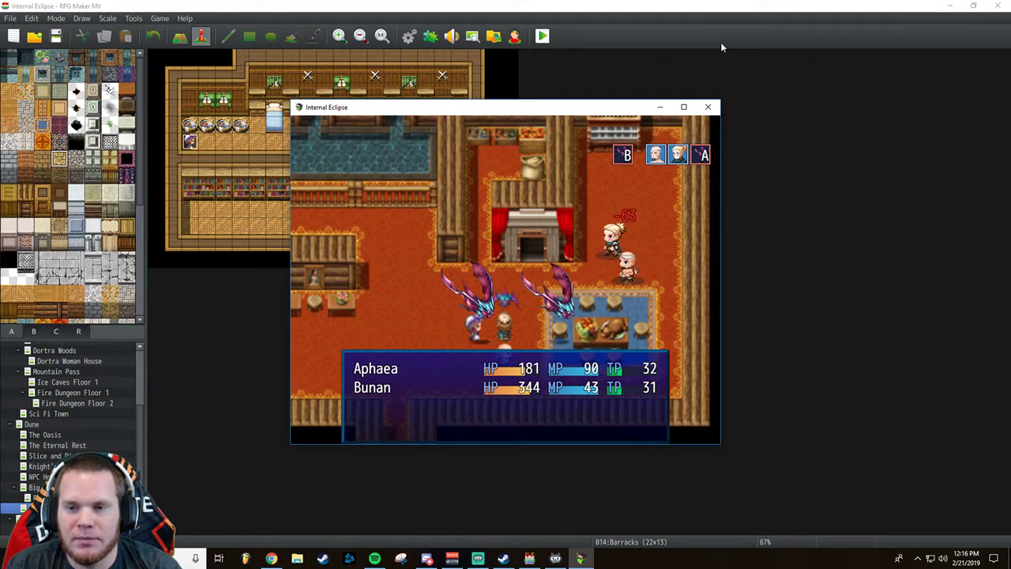
key("Return")
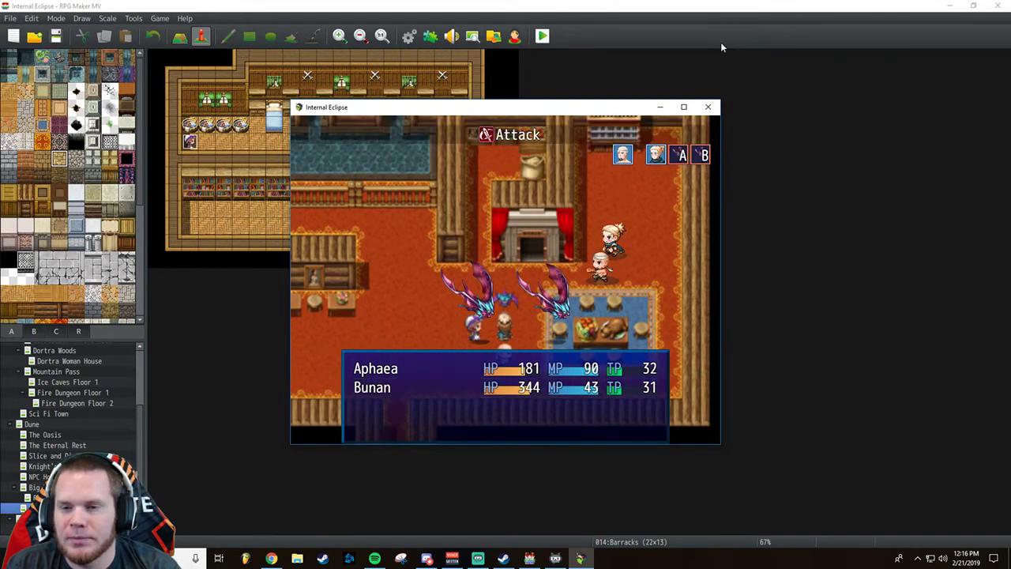
key("Return")
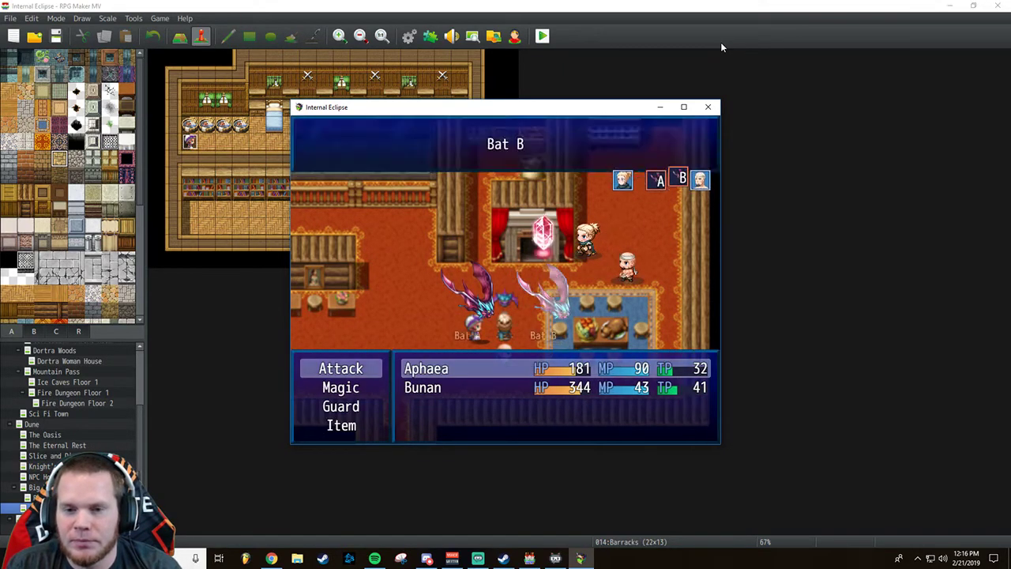
key("Return")
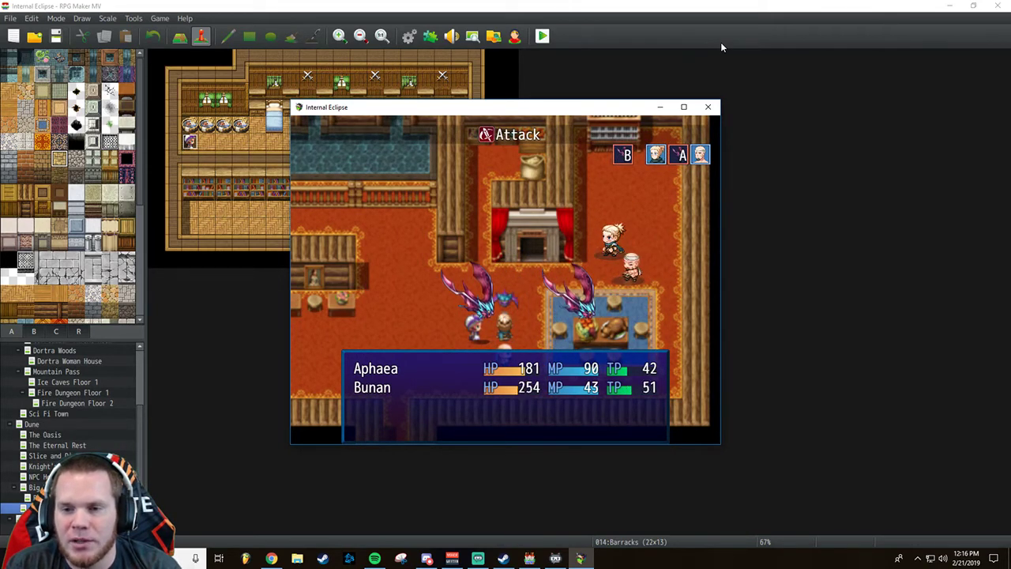
Have Aphaea cast Heal on Bunan and order Bunan to attack a bat.
key("Down")
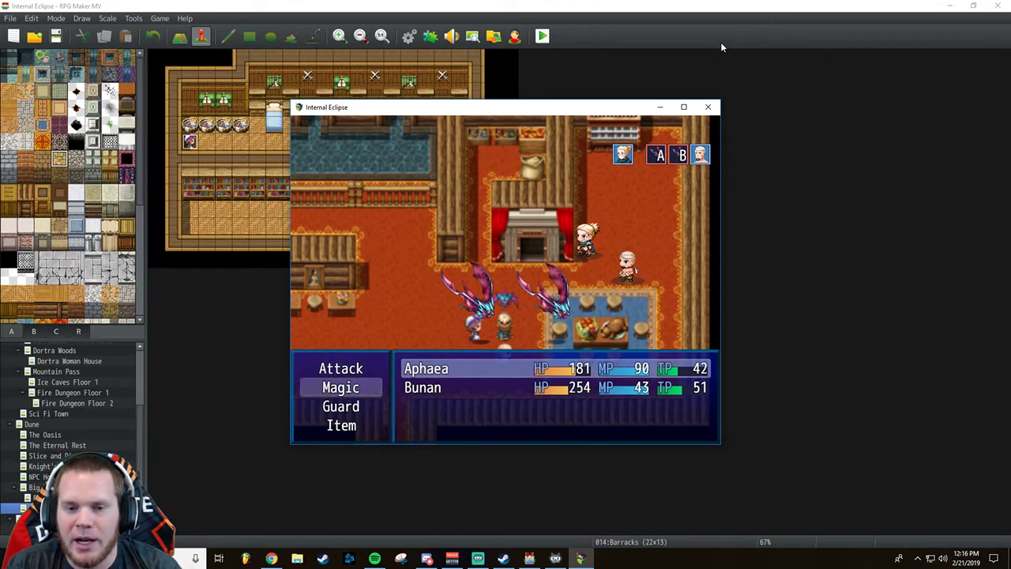
key("Return")
key("Return")
key("Down")
key("Return")
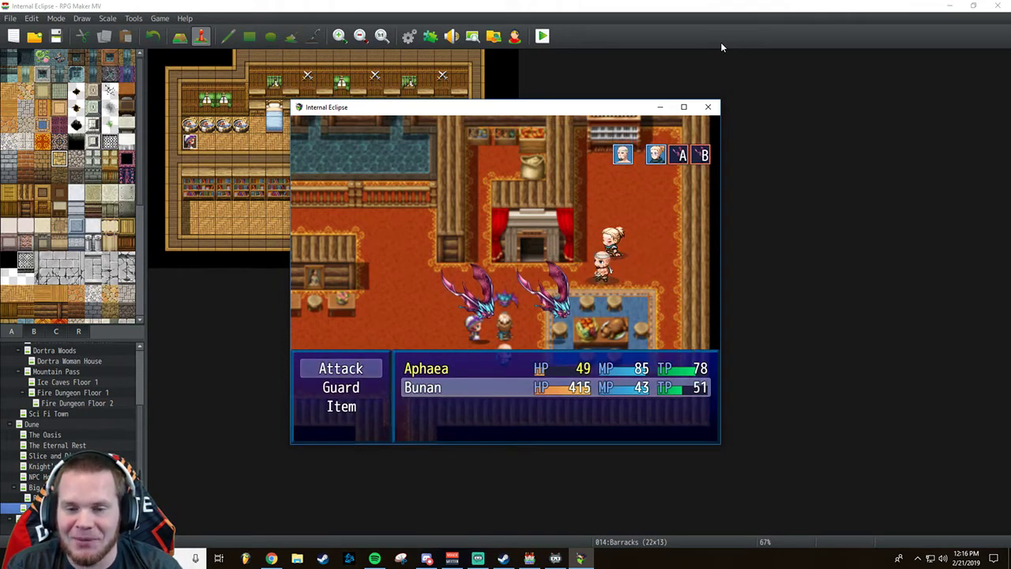
key("Return")
key("Return")
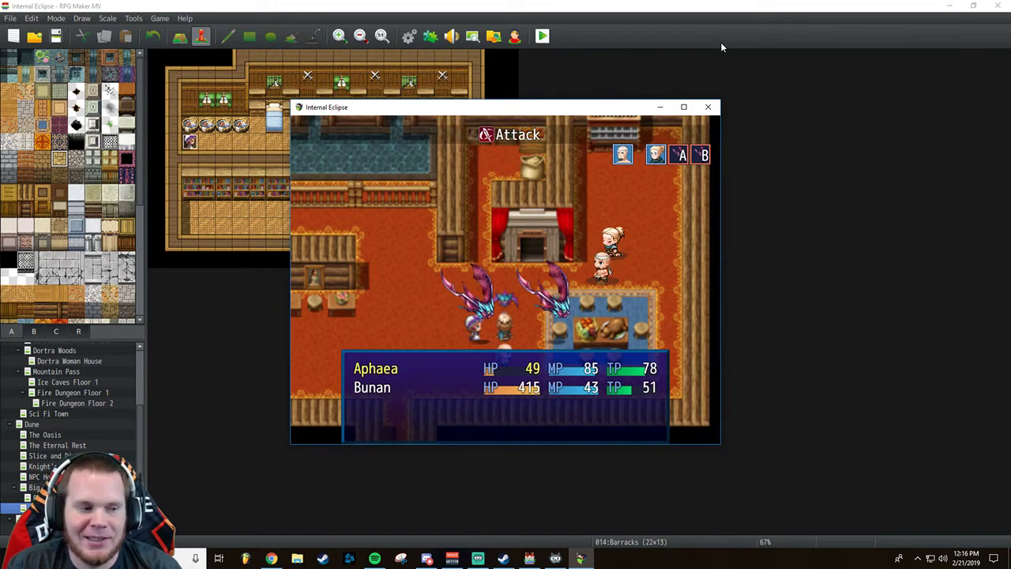
Have Aphaea cast Heal on herself during the bat battle.
key("Down")
key("Return")
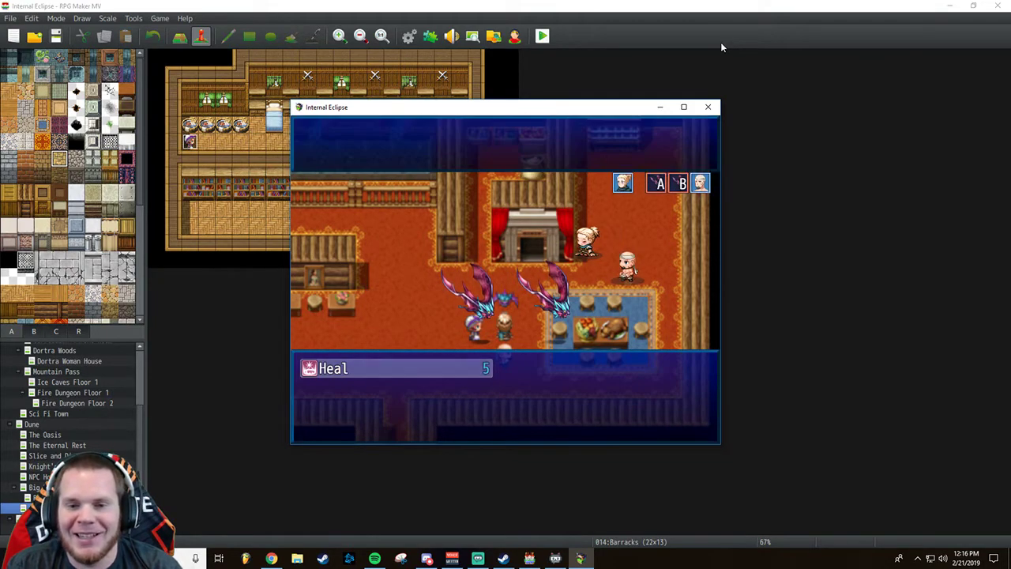
key("Return")
key("Return")
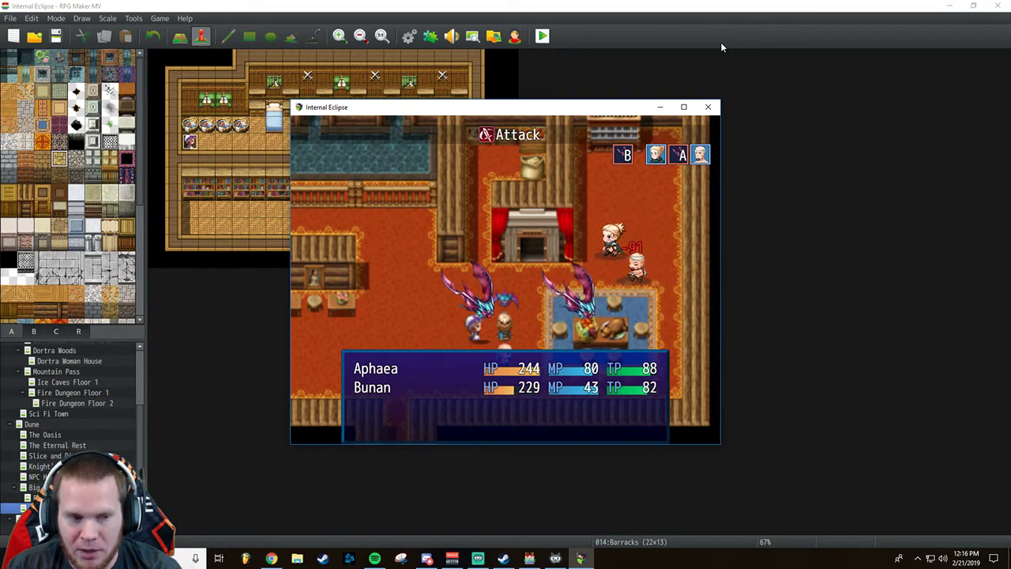
Back out of the battle commands and close the playtest.
key("Escape")
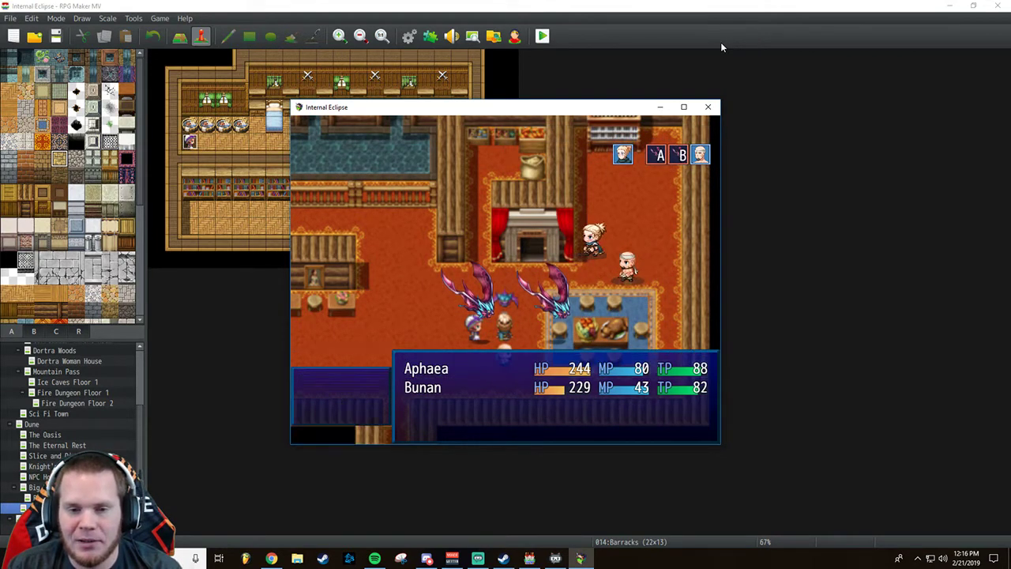
key("Return")
key("Escape")
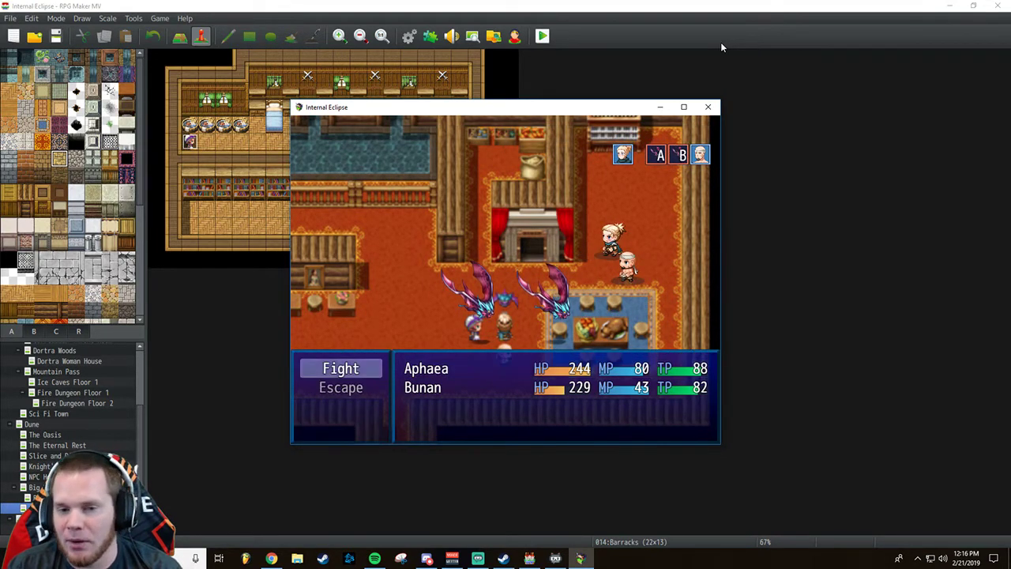
left_click(709, 107)
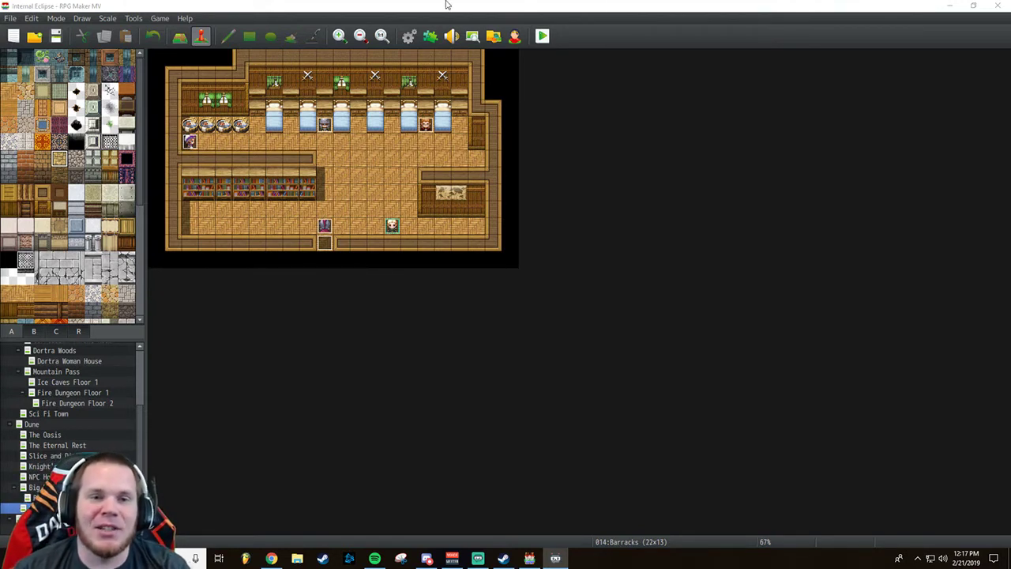
Launch a fresh playtest of Internal Eclipse and start a new game.
left_click(543, 37)
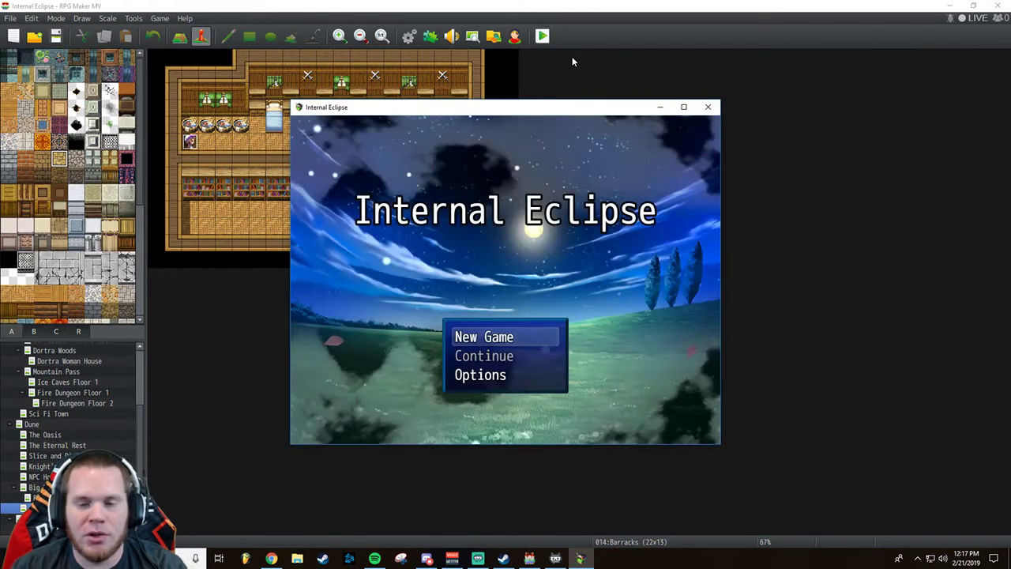
key("Return")
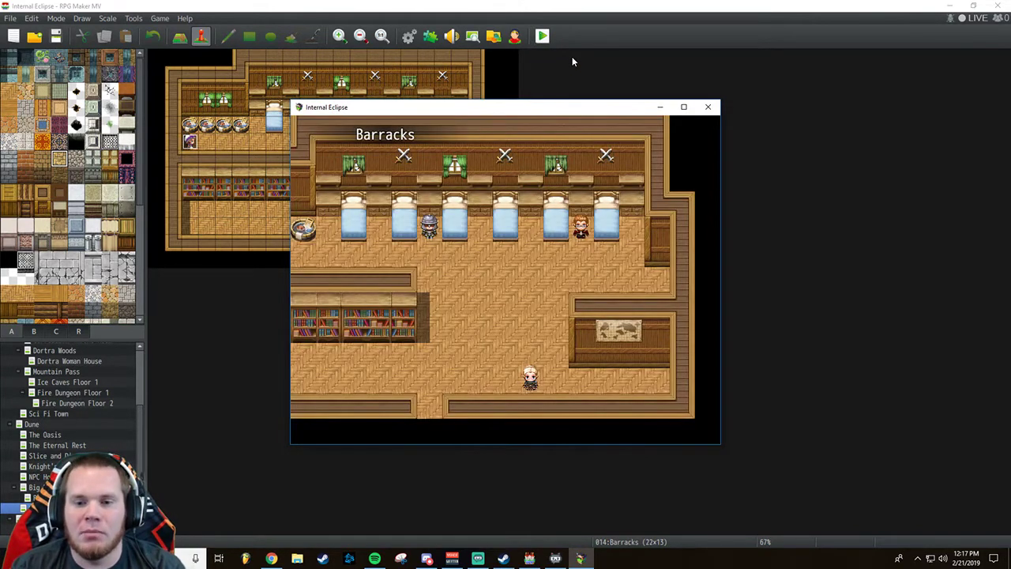
Close the running playtest of the game and return to the map editor.
key("Escape")
key("Escape")
left_click(706, 108)
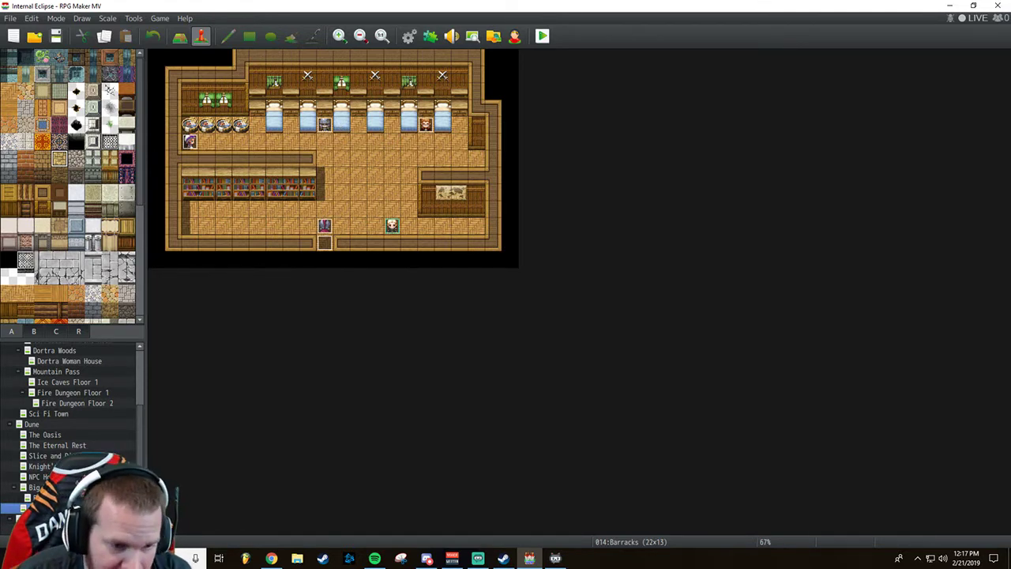
Delete the character event just west of the blue dining rug on the Big Dune House map.
left_click(35, 487)
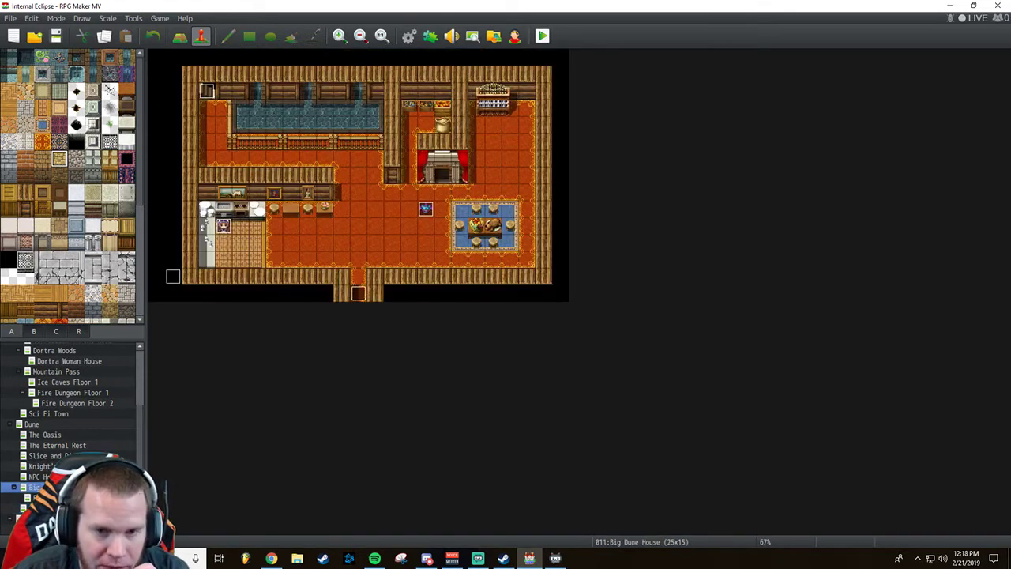
right_click(425, 210)
left_click(464, 284)
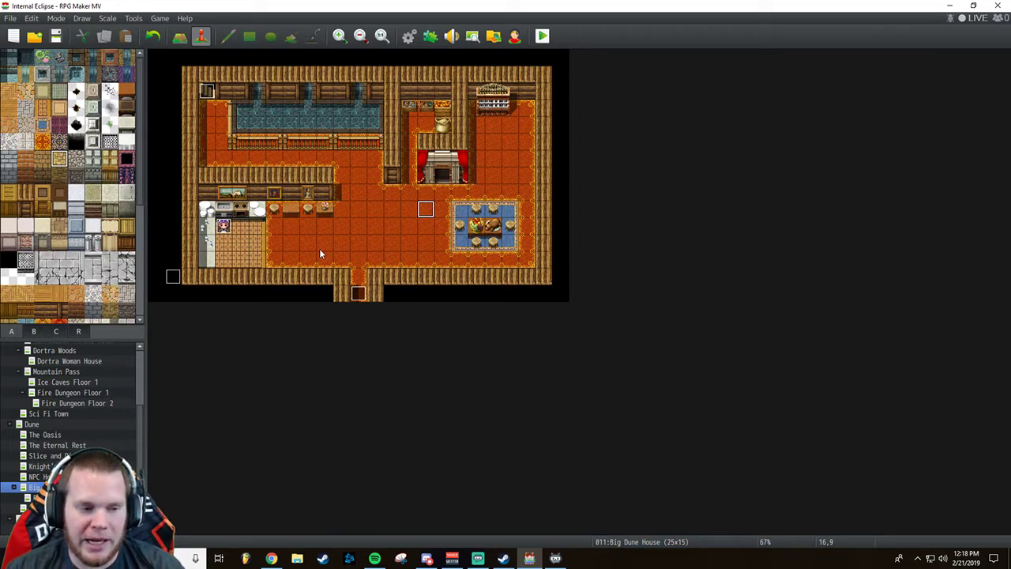
key("Right")
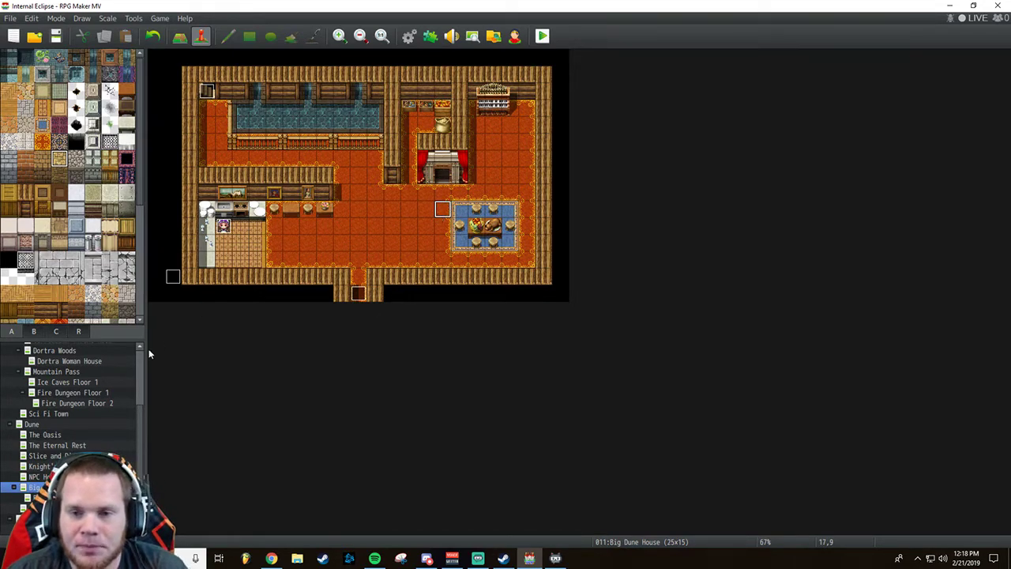
left_click(391, 226)
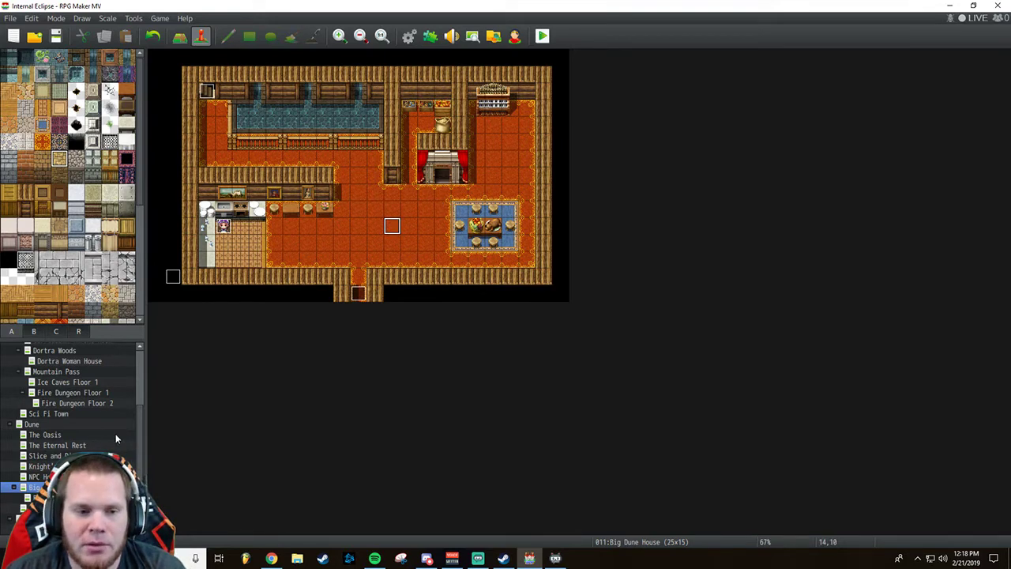
Check the Rich Man event's dialogue on the Big Dune House Upstairs map, leaving it unedited.
left_click(118, 498)
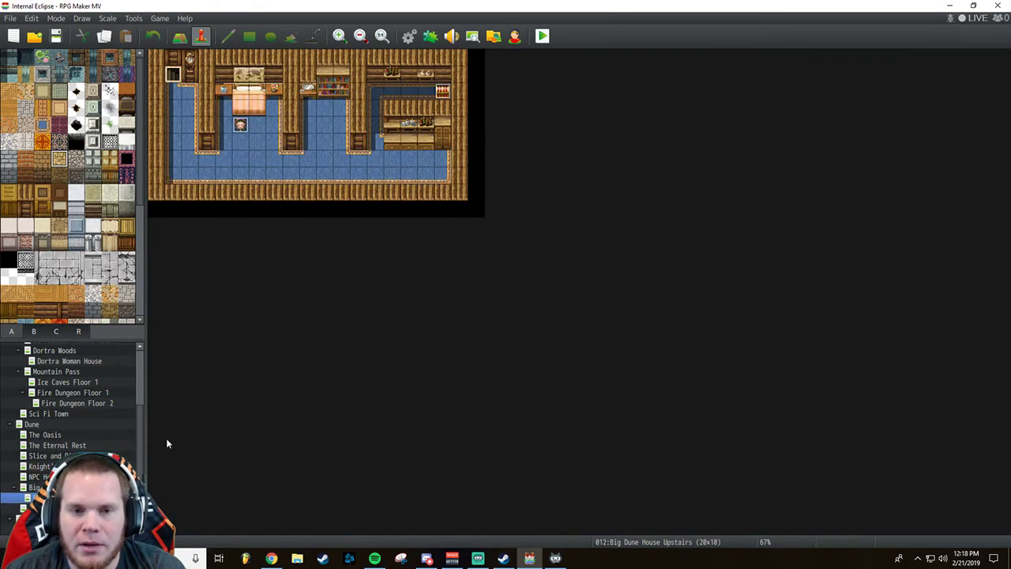
double_click(241, 126)
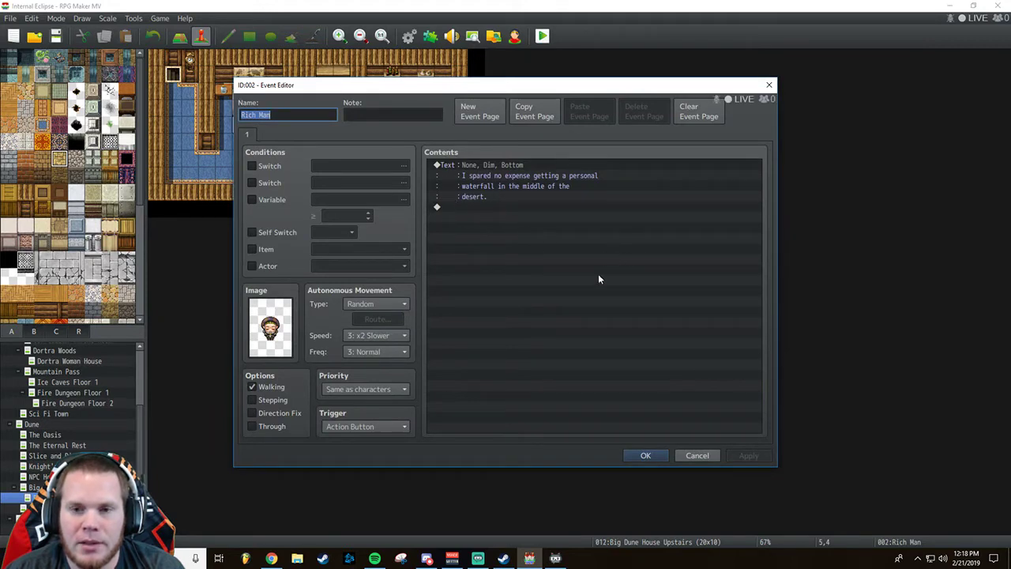
left_click(698, 455)
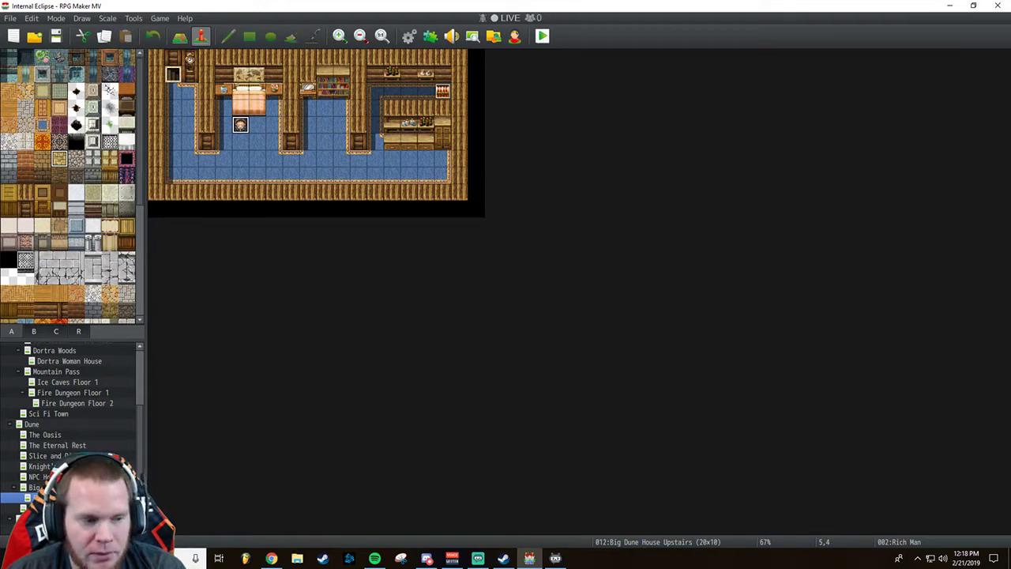
Look through the Dune interior maps, including Big Dune House, Knight's Resolve, The Eternal Rest and The Oasis.
left_click(40, 487)
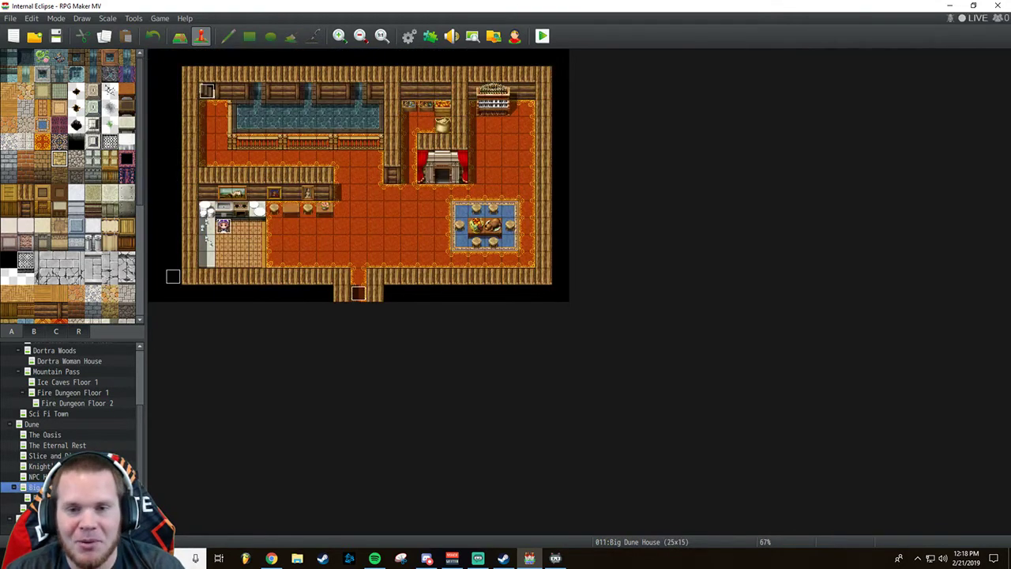
key("Up")
key("Up")
key("Up")
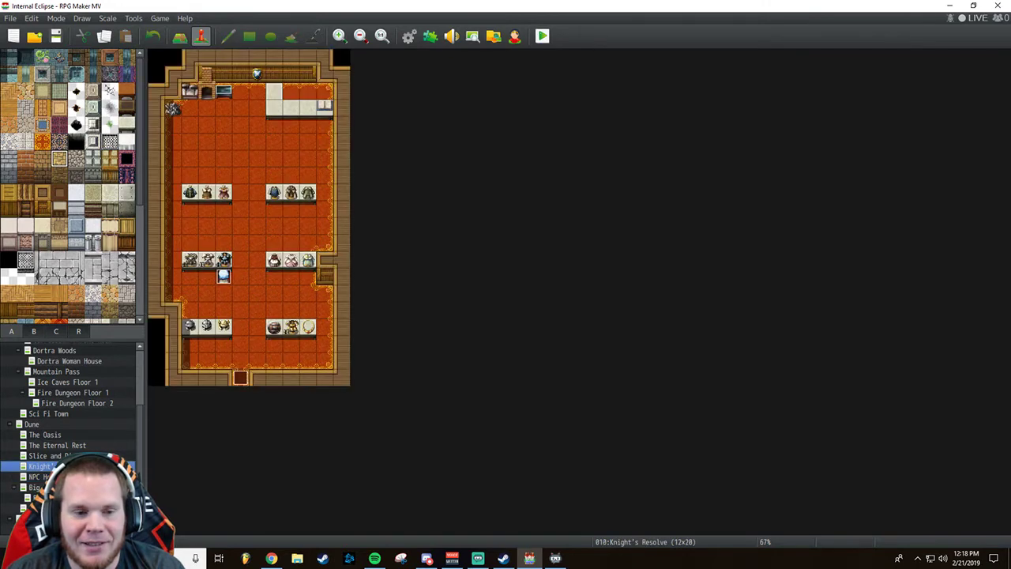
left_click(79, 446)
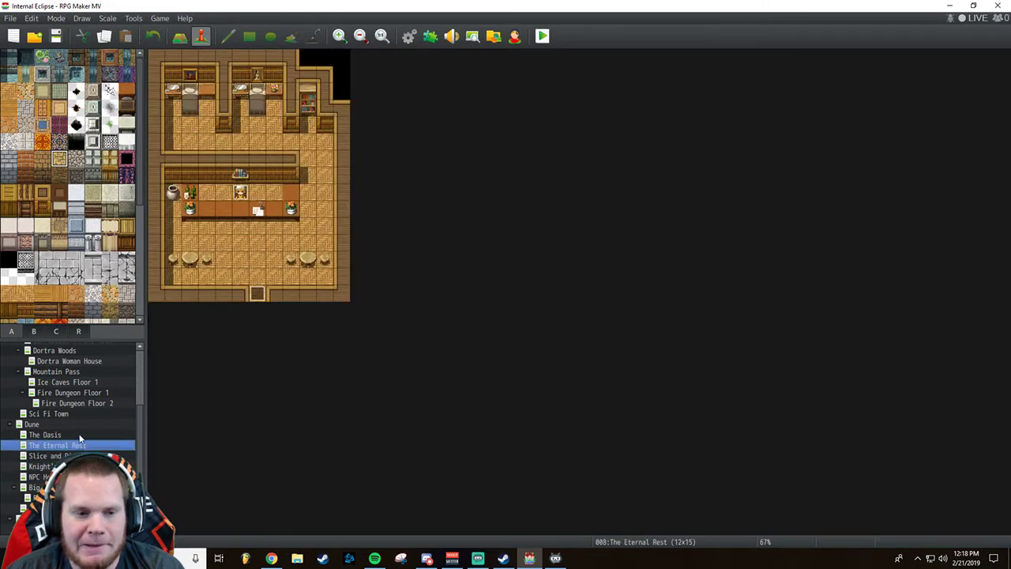
left_click(79, 435)
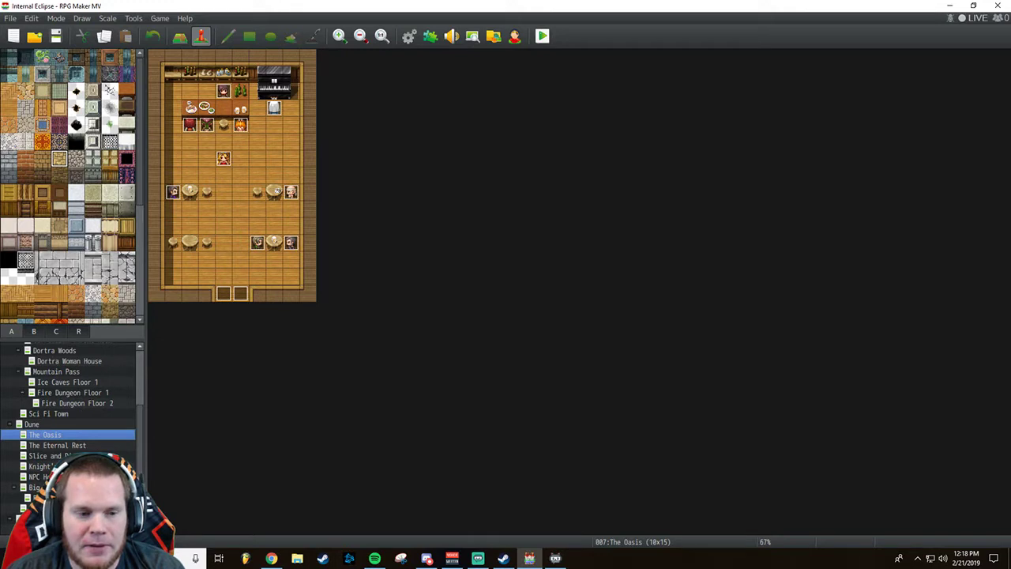
left_click(63, 497)
Open the World Map and examine the area around the tower encircled by water.
scroll(75, 423, "up", 3)
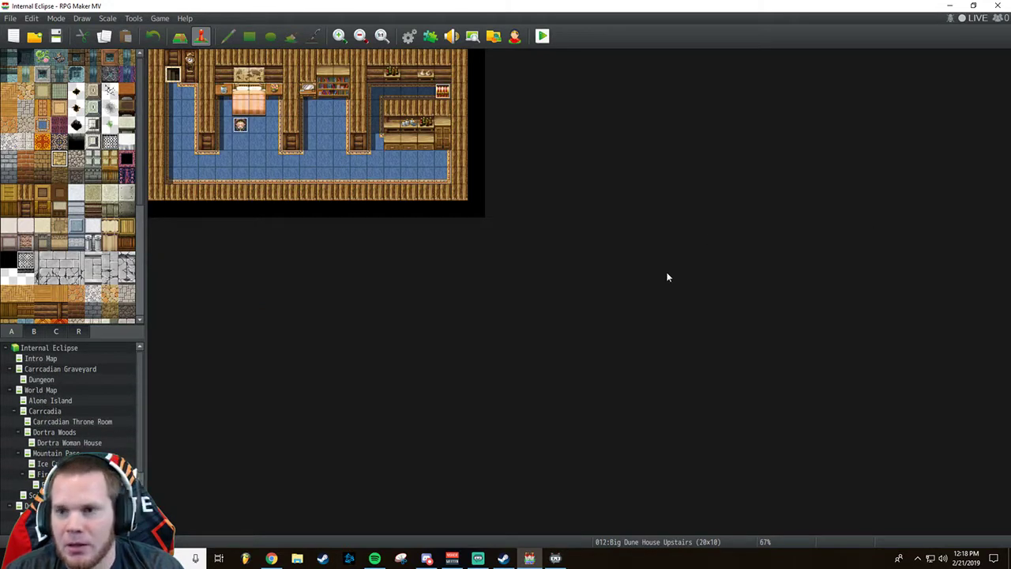
scroll(75, 423, "down", 2)
scroll(109, 445, "down", 2)
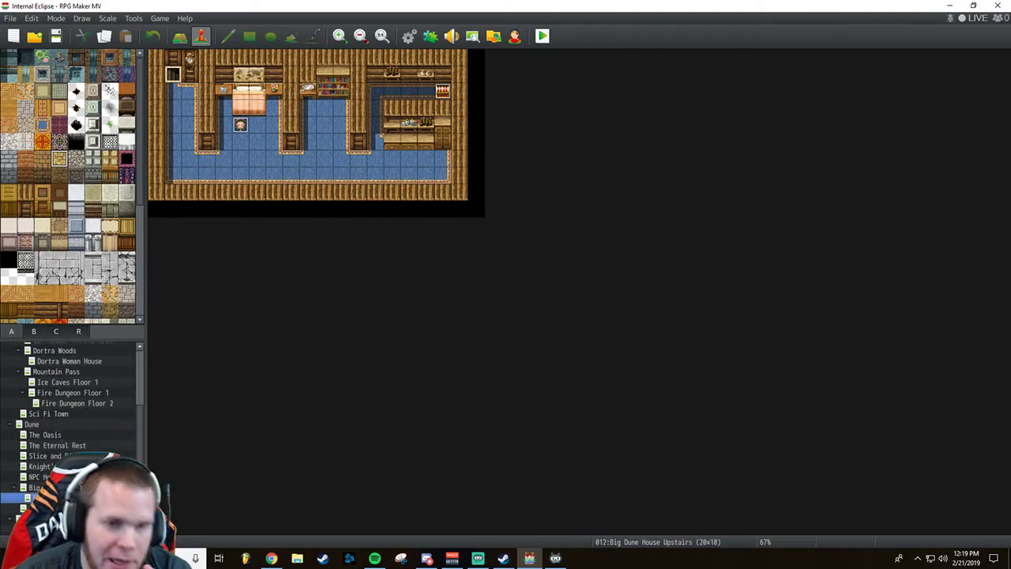
scroll(109, 444, "up", 5)
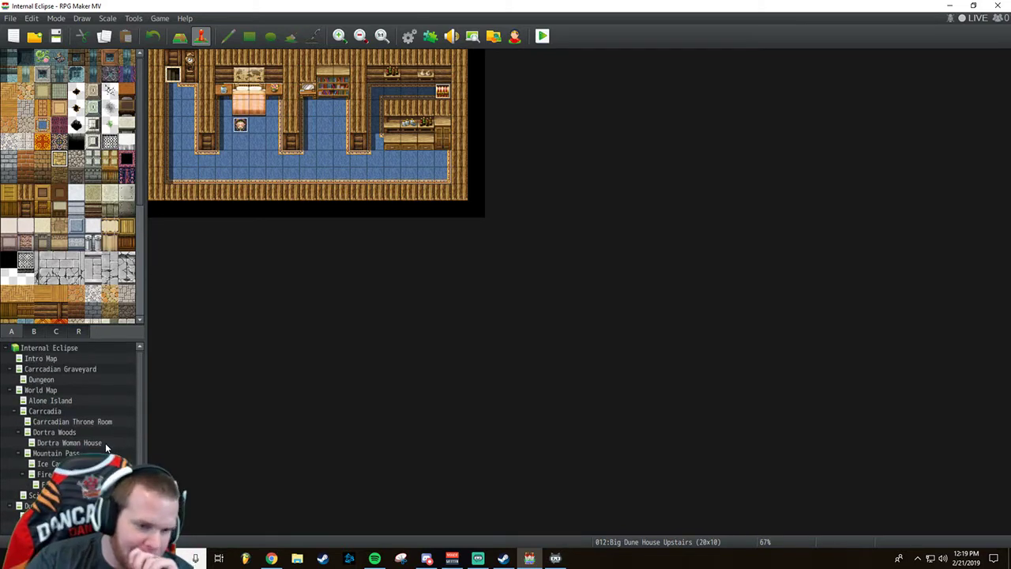
scroll(87, 422, "down", 2)
scroll(80, 431, "down", 1)
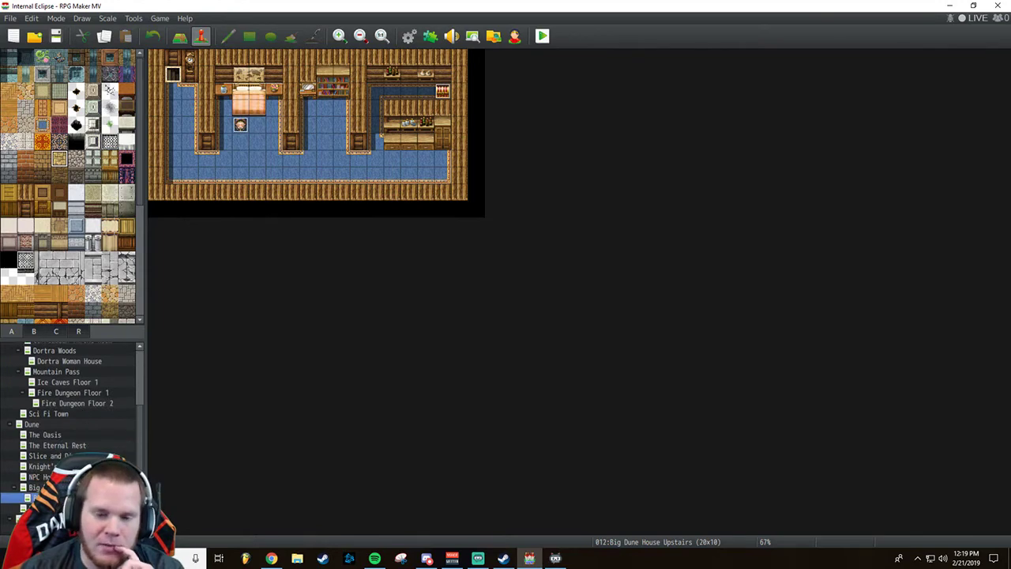
scroll(68, 423, "up", 3)
left_click(41, 382)
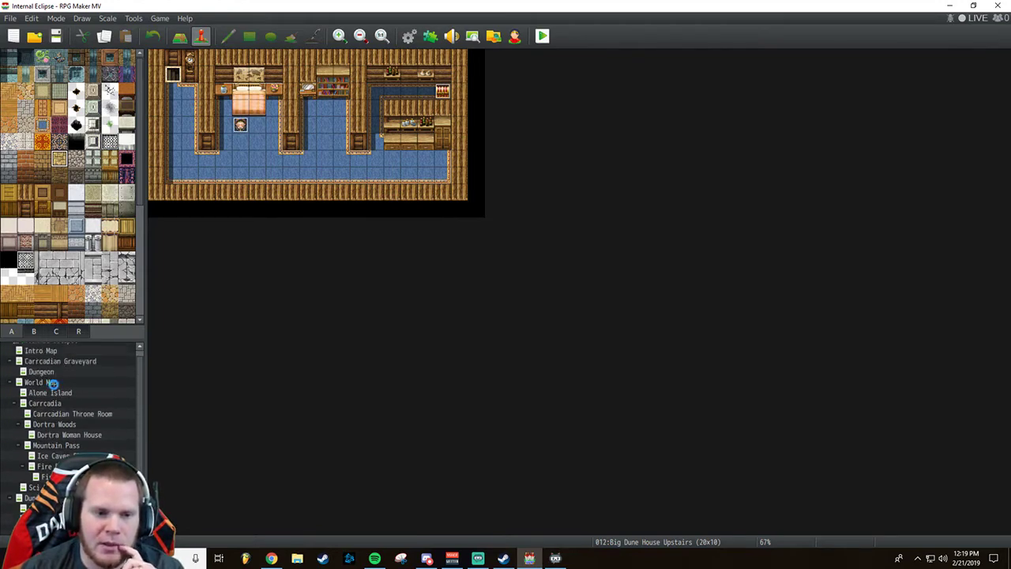
scroll(508, 426, "up", 2)
scroll(508, 426, "up", 5)
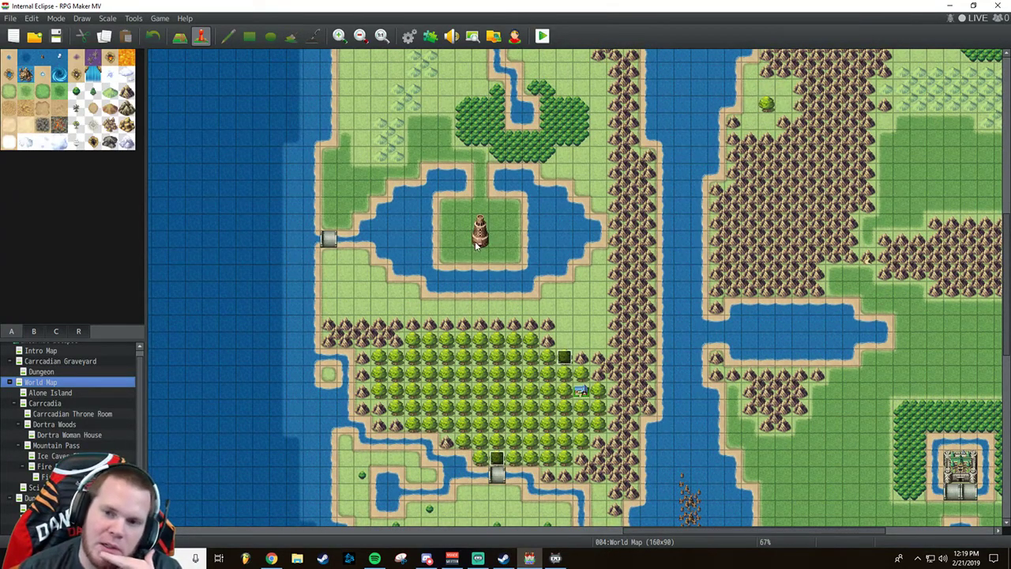
scroll(478, 248, "up", 5)
scroll(489, 266, "up", 4)
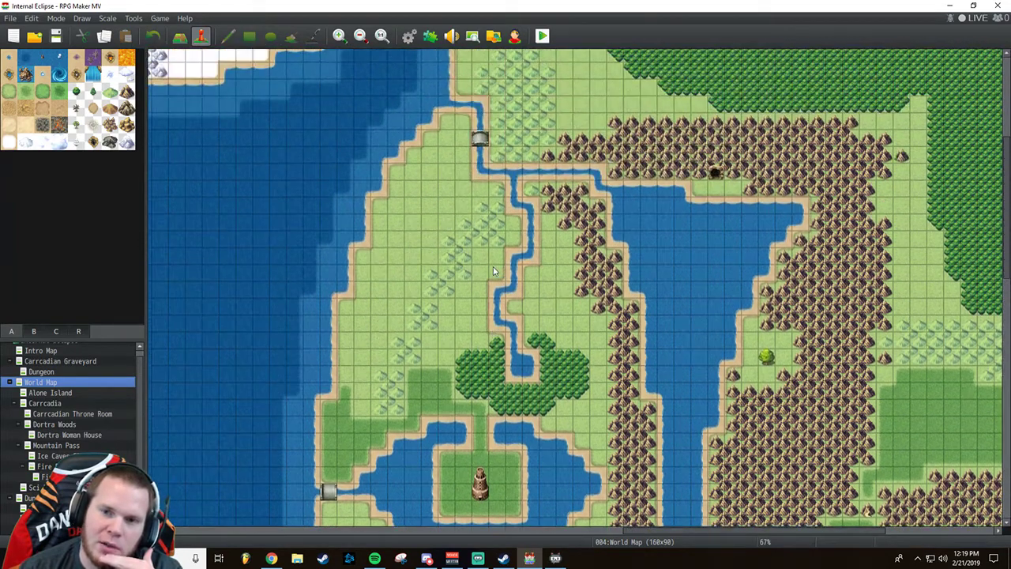
scroll(491, 270, "down", 3)
scroll(491, 274, "down", 5)
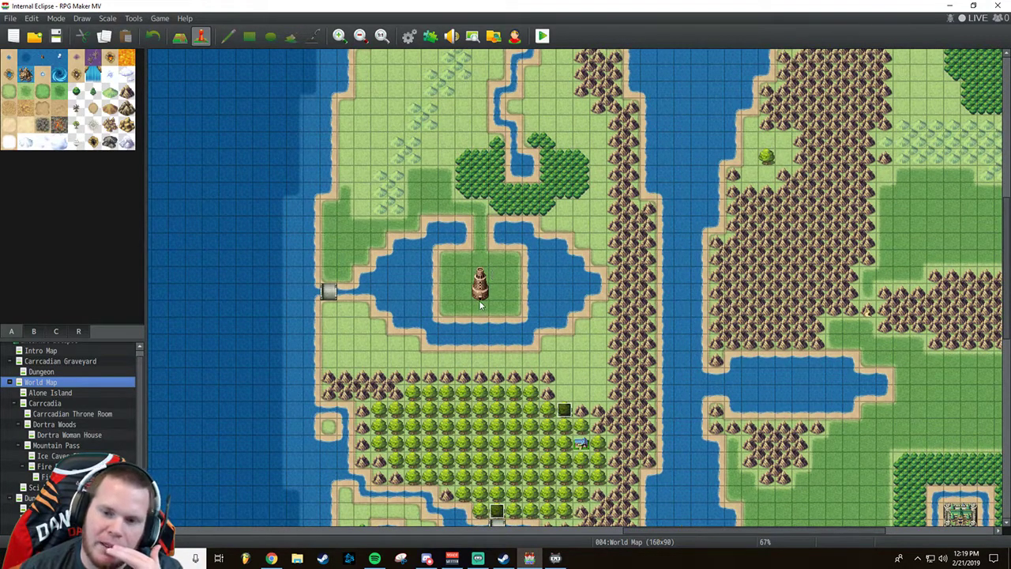
Start a new map under World Map and name it "Dortra Tower Floor 1".
right_click(71, 383)
left_click(94, 404)
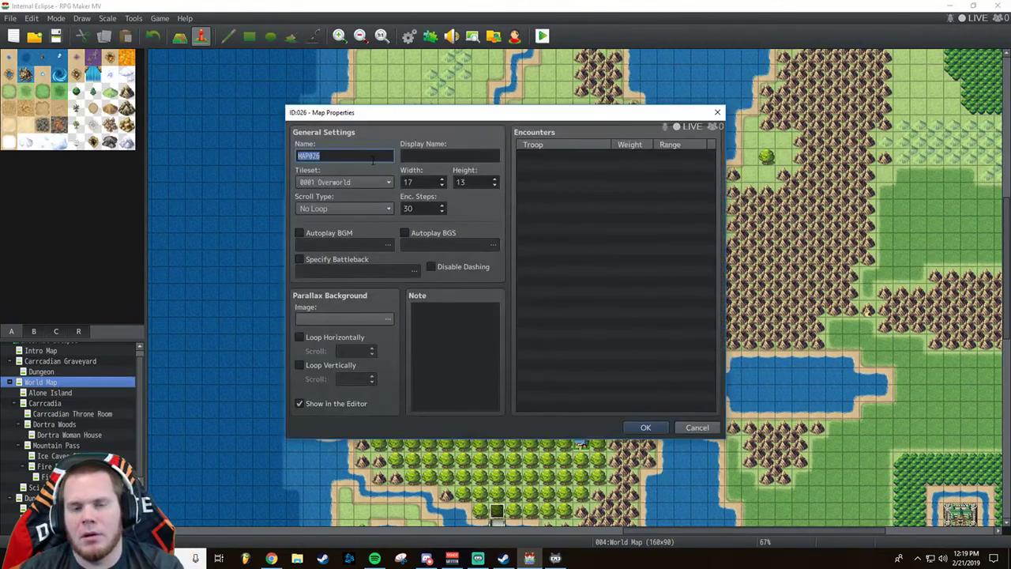
type("Dor")
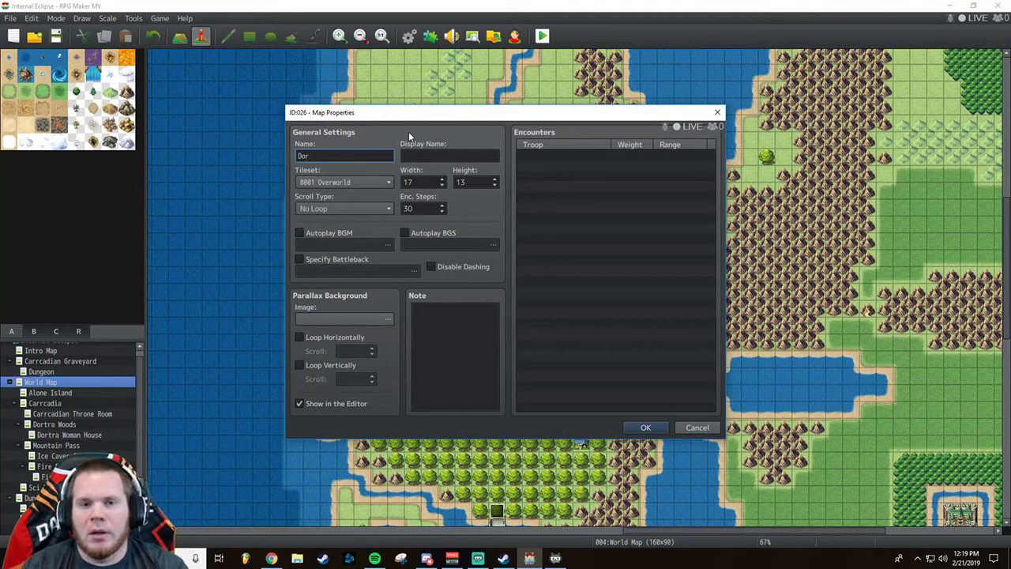
type("tra Tower")
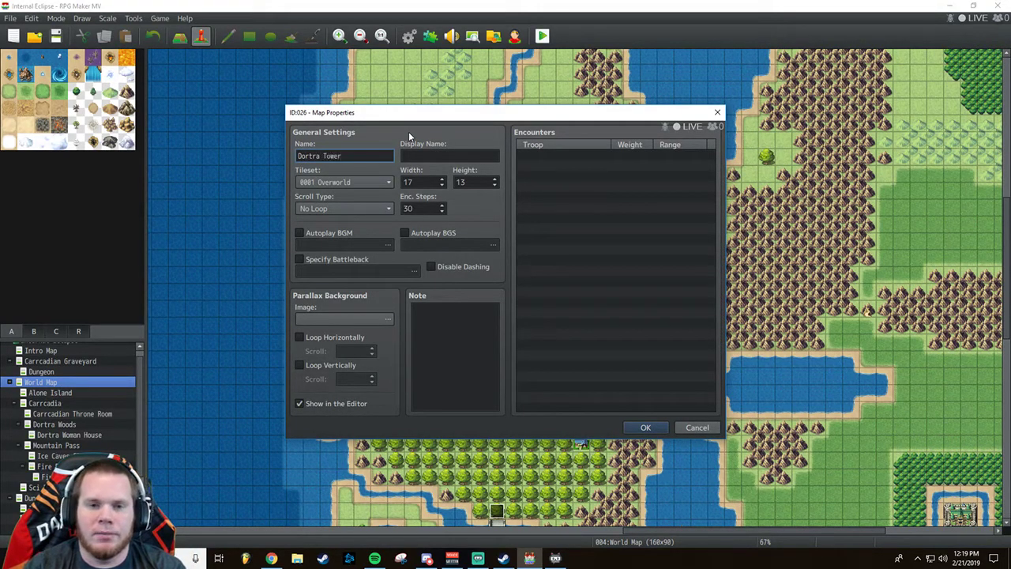
type(" Floo")
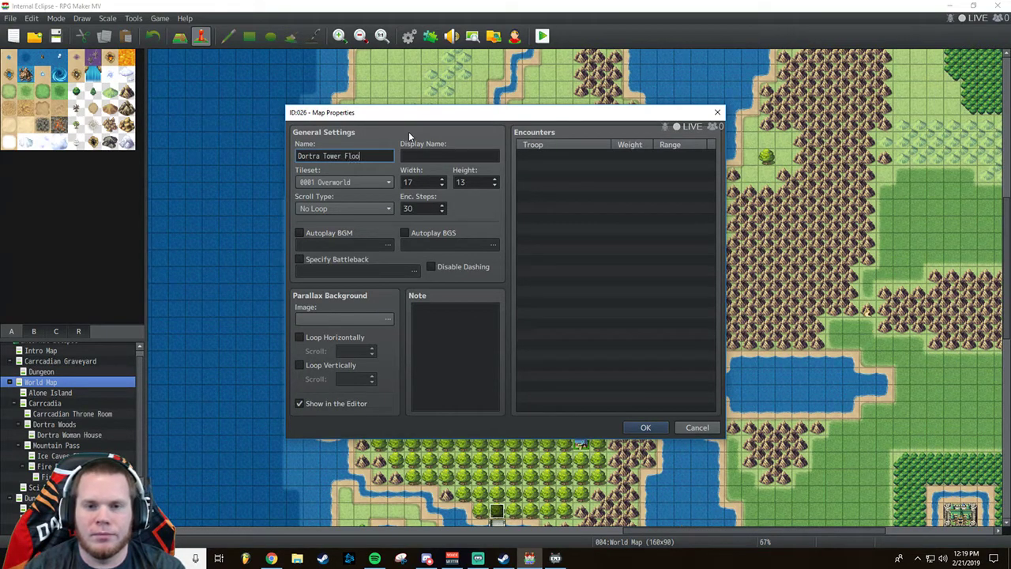
type("r 1")
key("Tab")
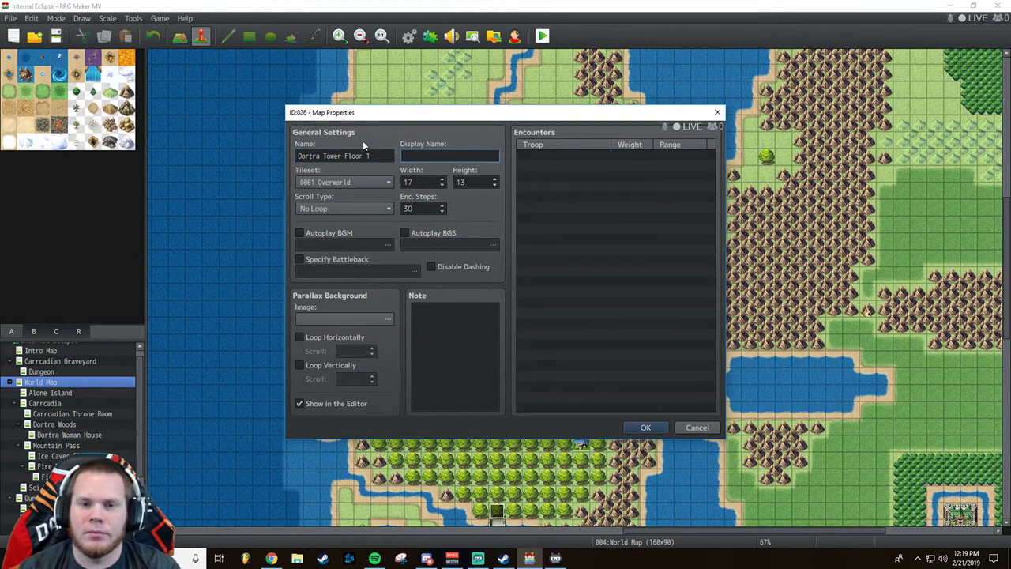
Copy the new map's name into its display name, "Dortra Tower Floor 1".
key("shift+Tab")
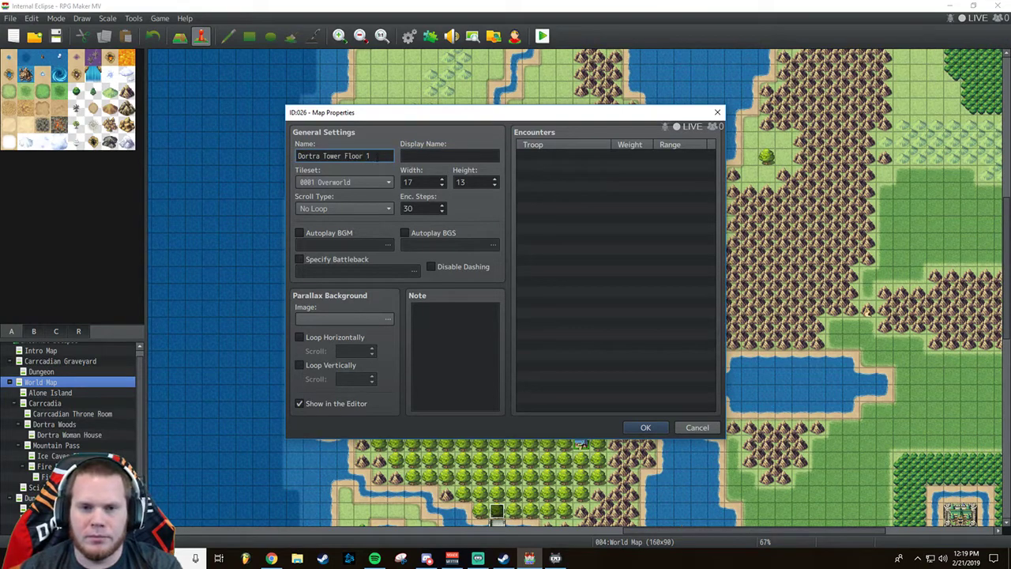
mouse_move(298, 156)
left_mouse_down()
mouse_move(341, 156)
mouse_move(286, 155)
left_mouse_up()
key("ctrl+c")
left_click(321, 156)
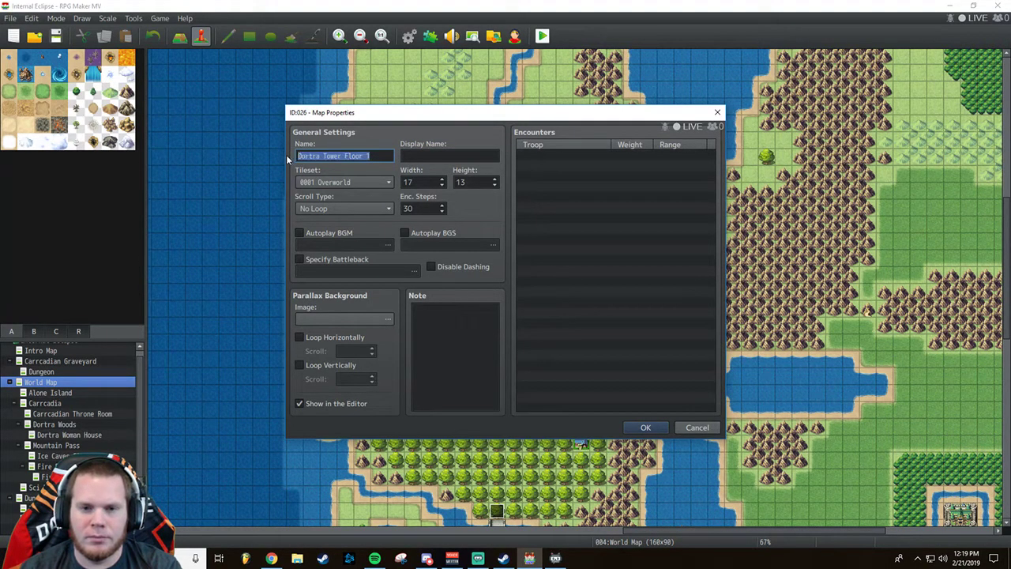
left_click(490, 157)
key("ctrl+v")
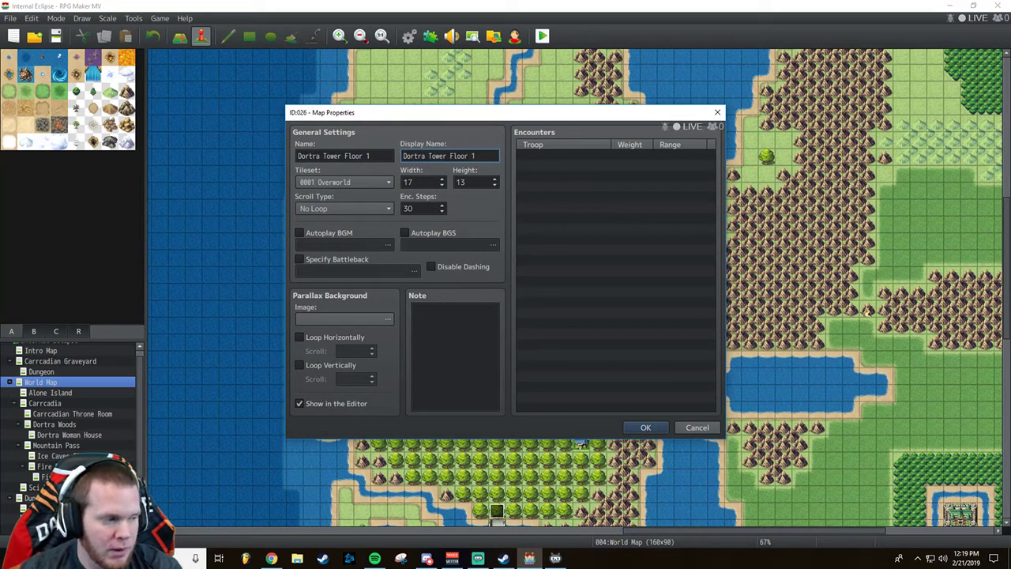
key("alt+Tab")
key("alt+Tab")
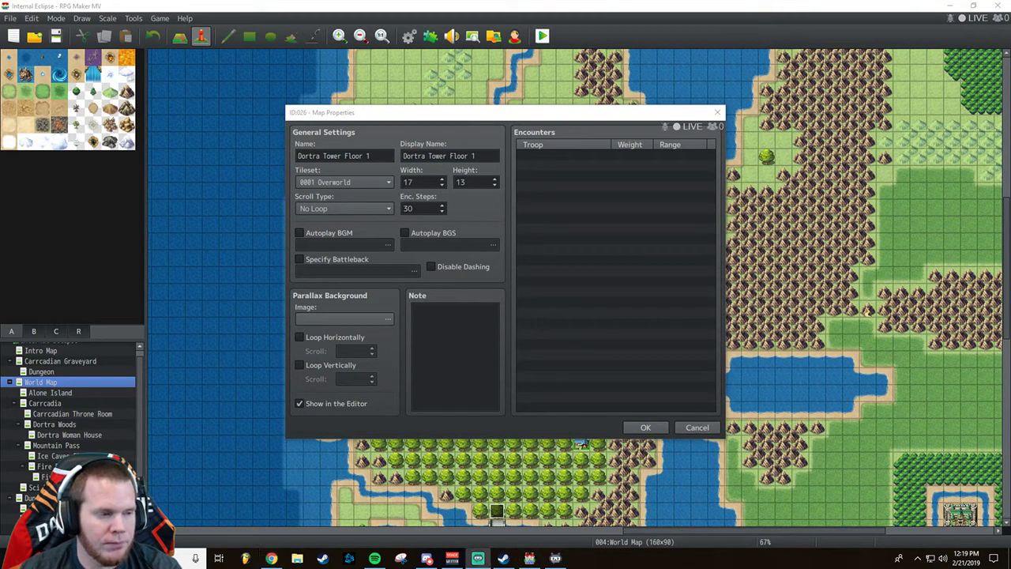
key("alt+Tab")
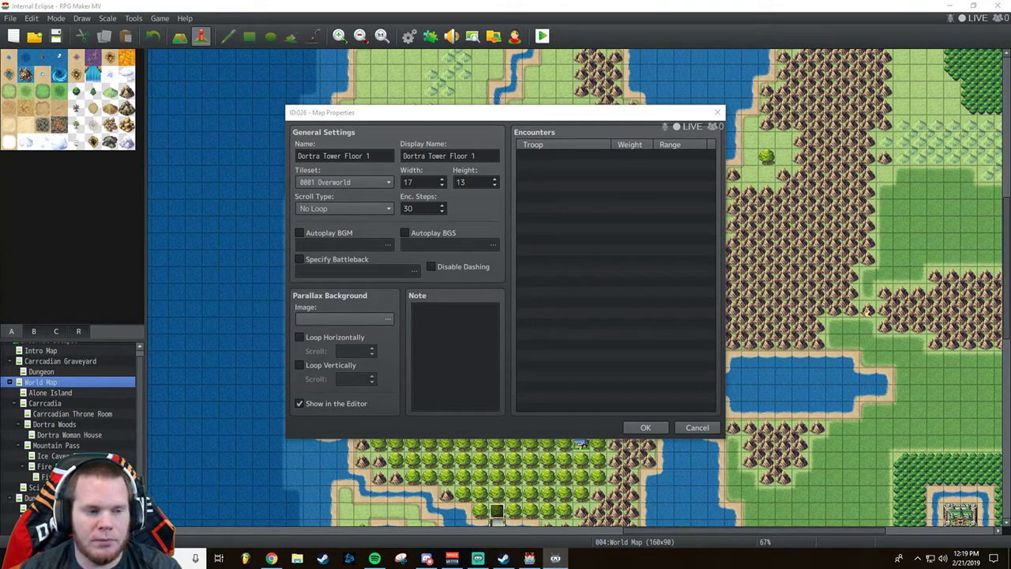
left_click(511, 113)
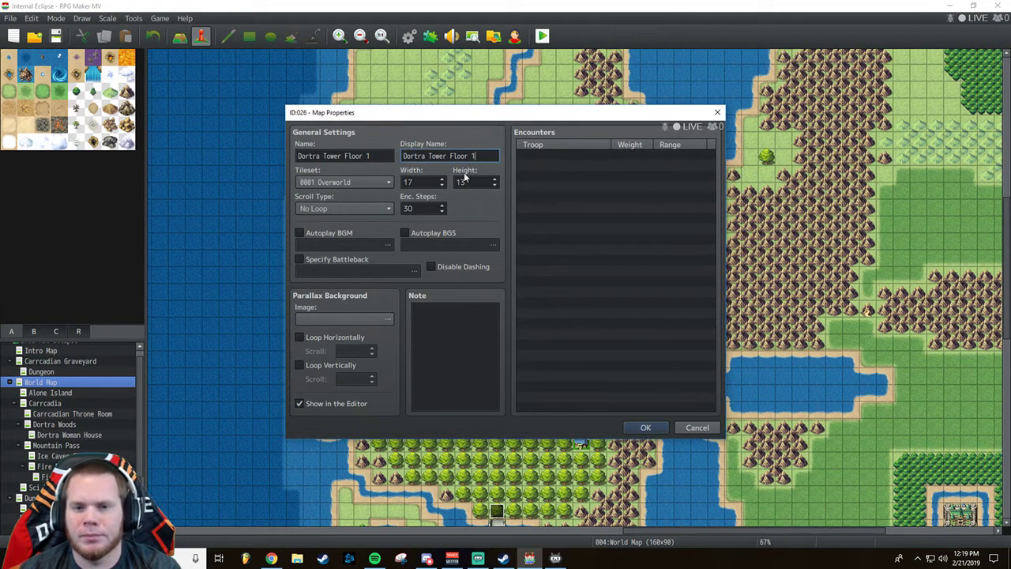
Set the new map's tileset to 0003 Inside, with a width of 20 and a height of 20.
left_click(375, 182)
left_click(353, 220)
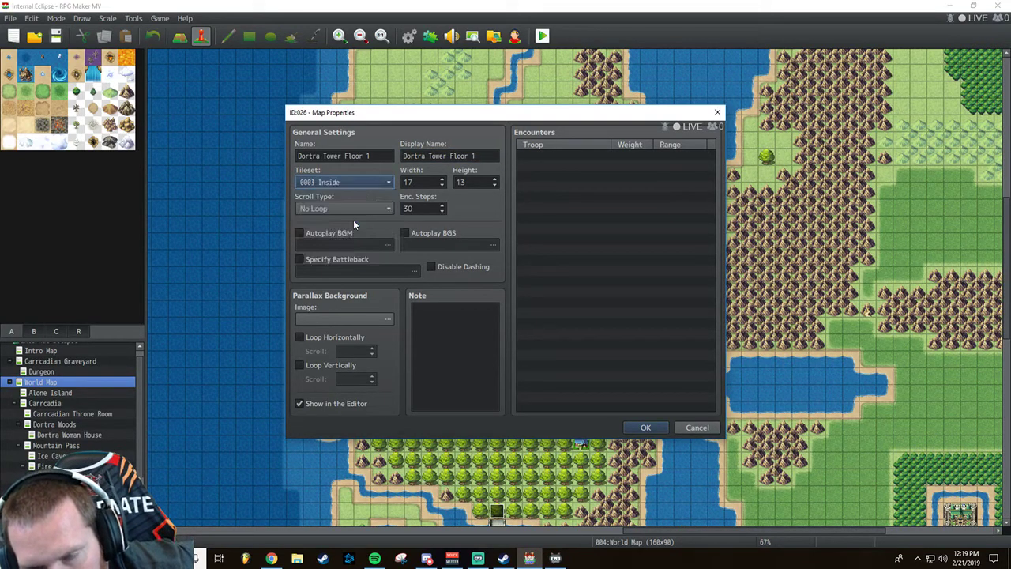
double_click(424, 181)
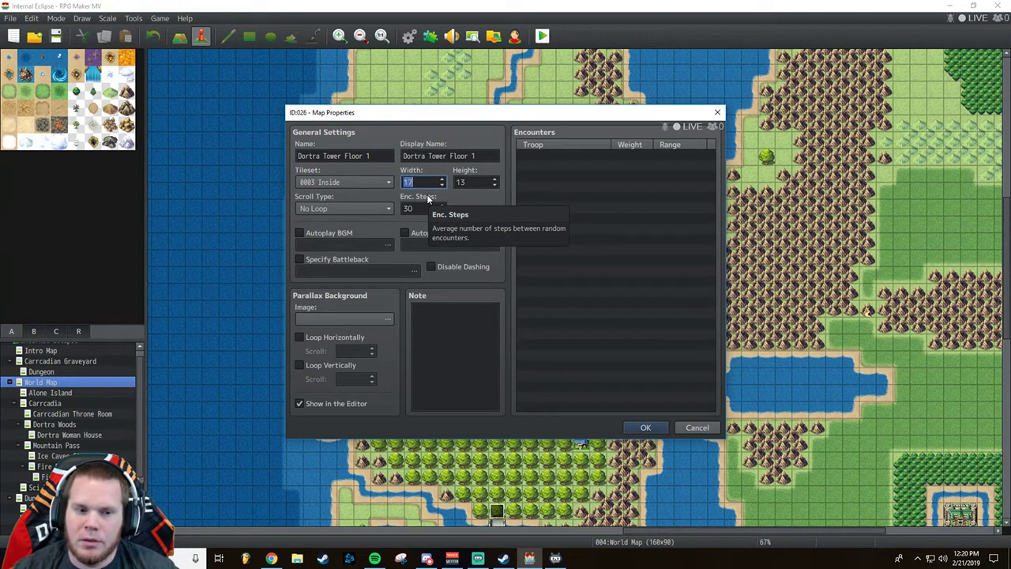
type("20")
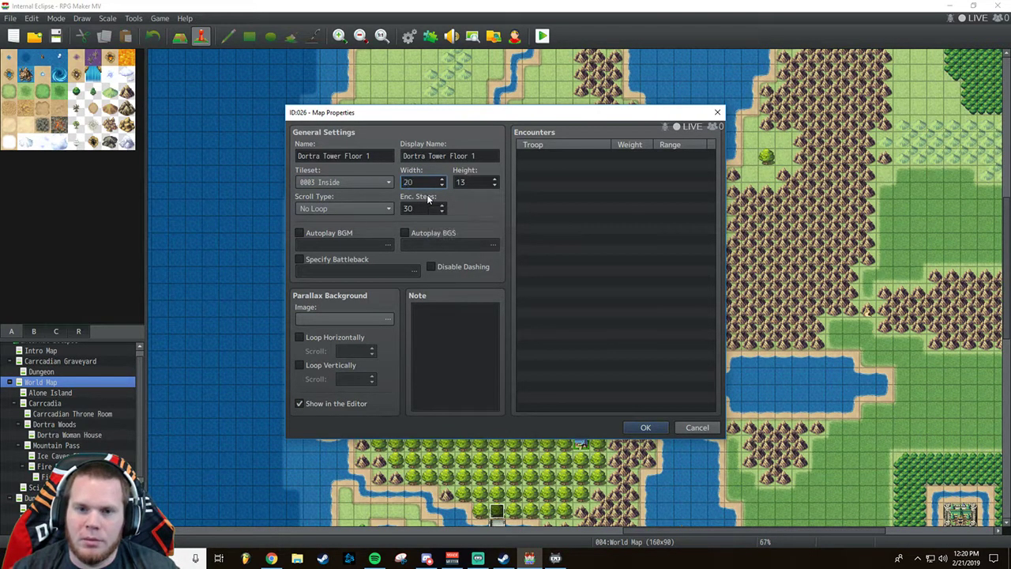
double_click(468, 184)
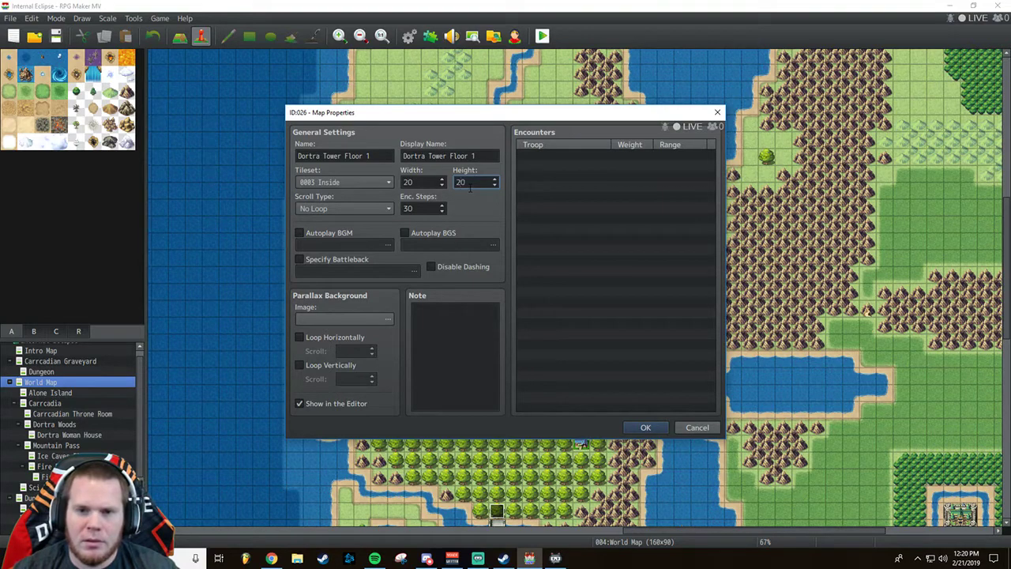
Specify a battleback for the new map and choose Castle1 as its floor image.
double_click(424, 179)
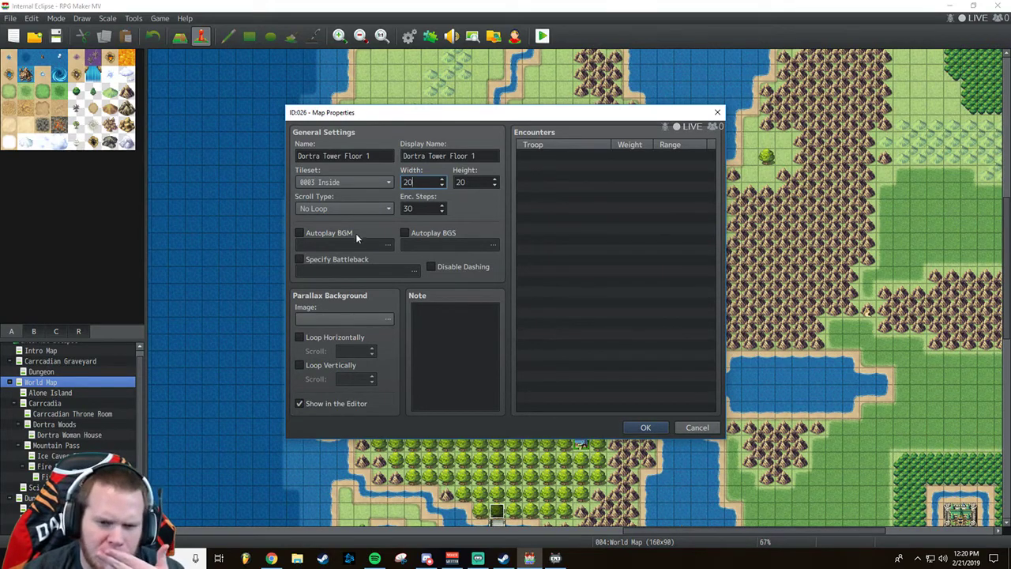
left_click(300, 259)
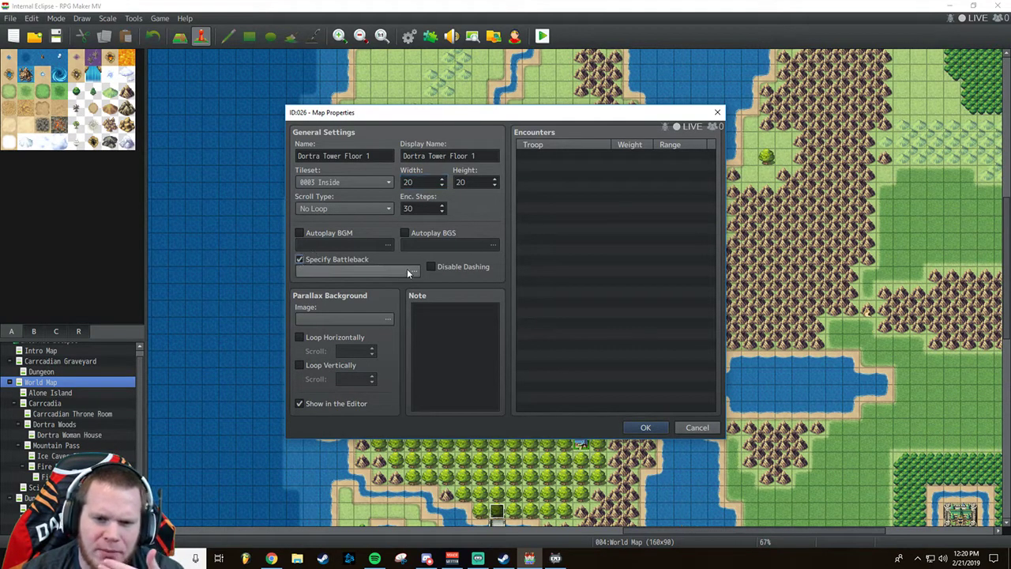
left_click(414, 270)
left_click(332, 189)
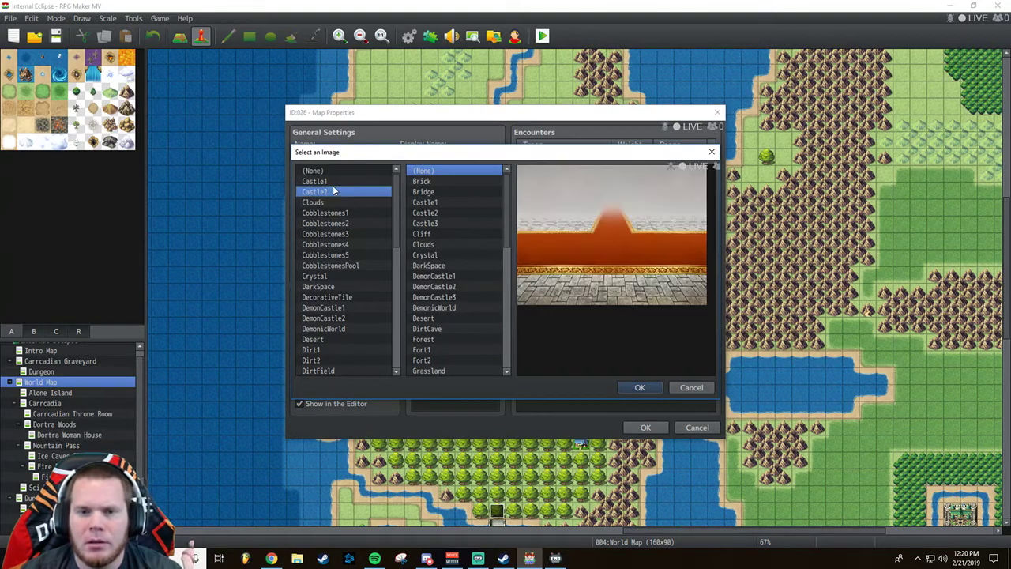
left_click(332, 183)
left_click(332, 190)
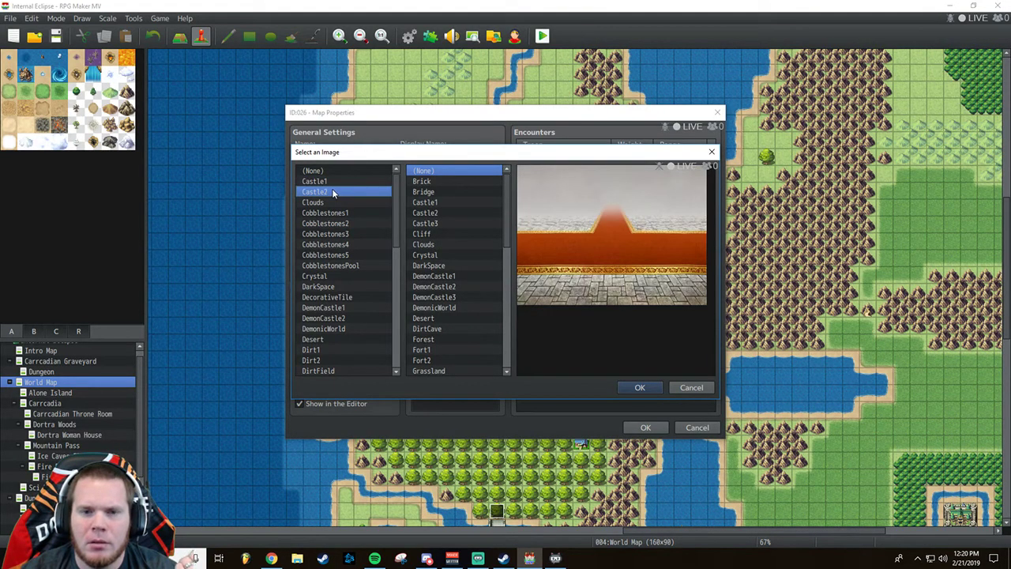
left_click(330, 182)
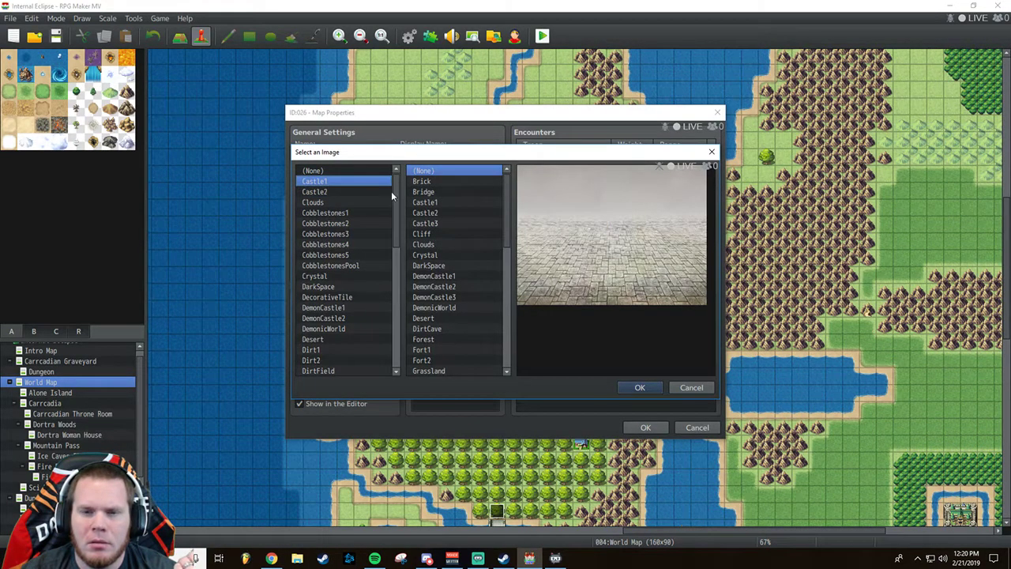
Preview the battleback wall images against the Castle1 floor and apply Stone3 as the wall.
left_click(423, 203)
left_click(424, 213)
left_click(426, 223)
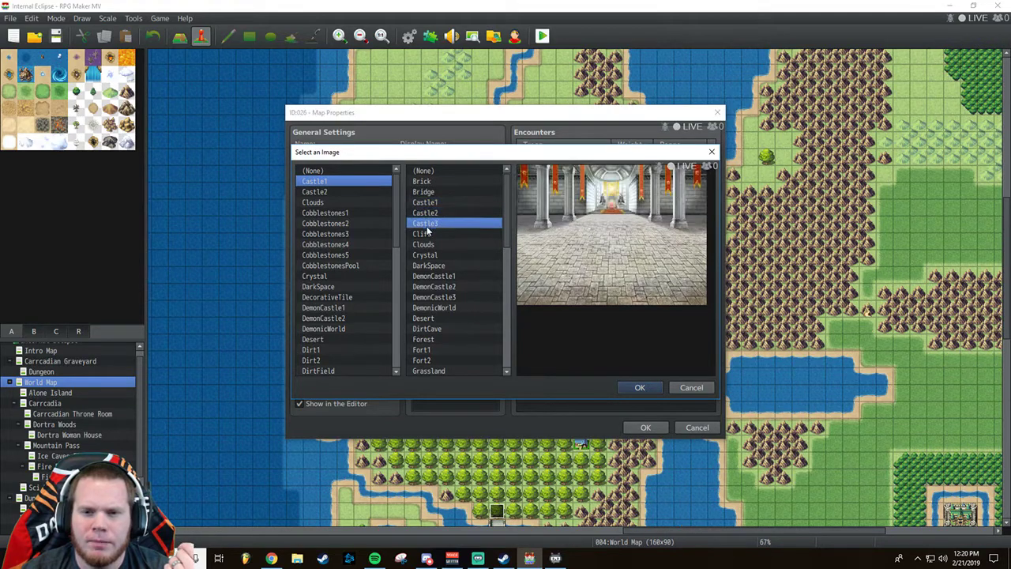
left_click(429, 235)
left_click(430, 244)
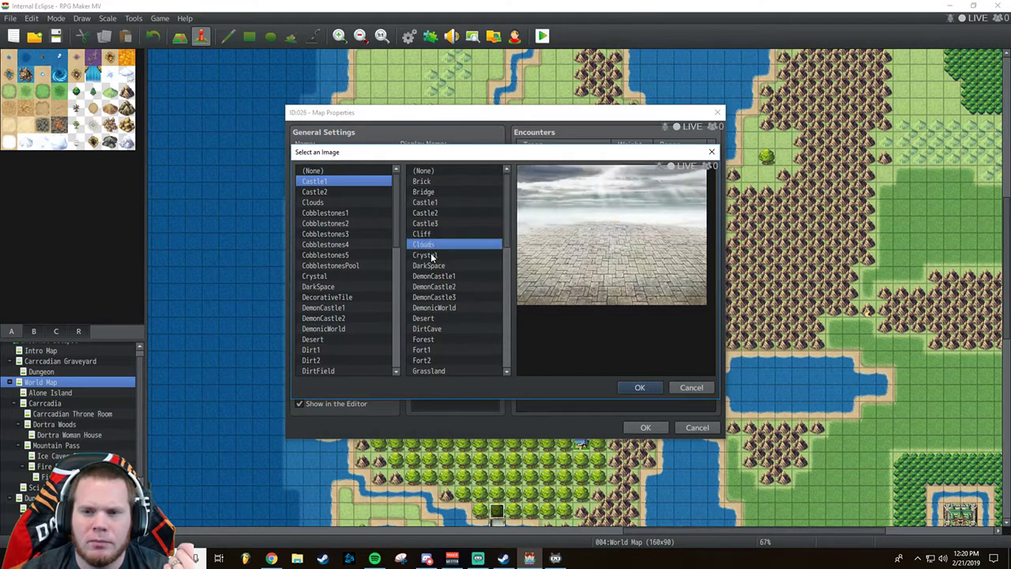
left_click(431, 255)
left_click(433, 266)
key("Down")
key("Down")
key("Down")
key("Down")
key("Down")
key("Down")
key("Down")
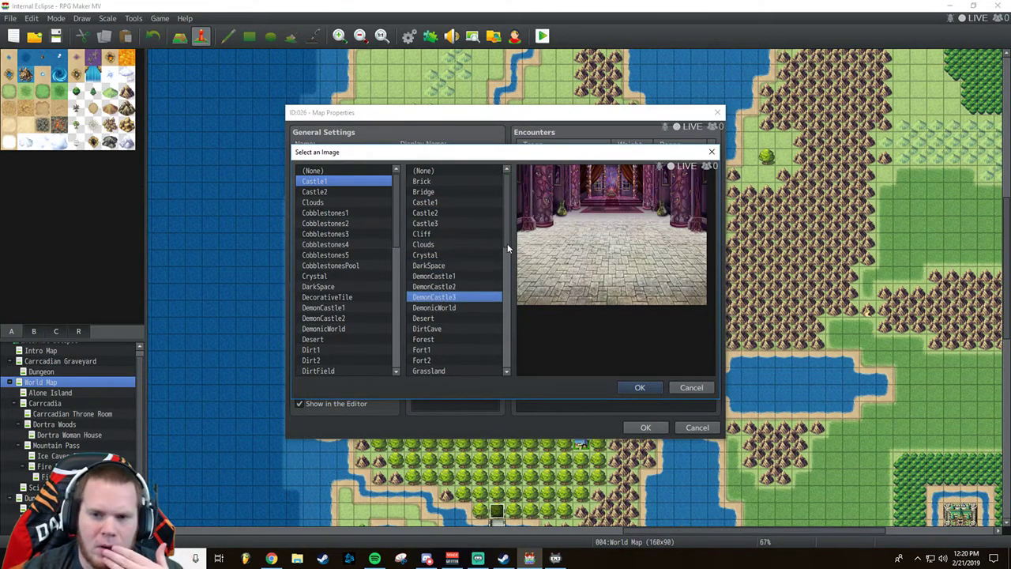
key("Down")
key("Down")
key("Down")
key("Down")
key("Down")
key("Down")
key("Down")
key("Down")
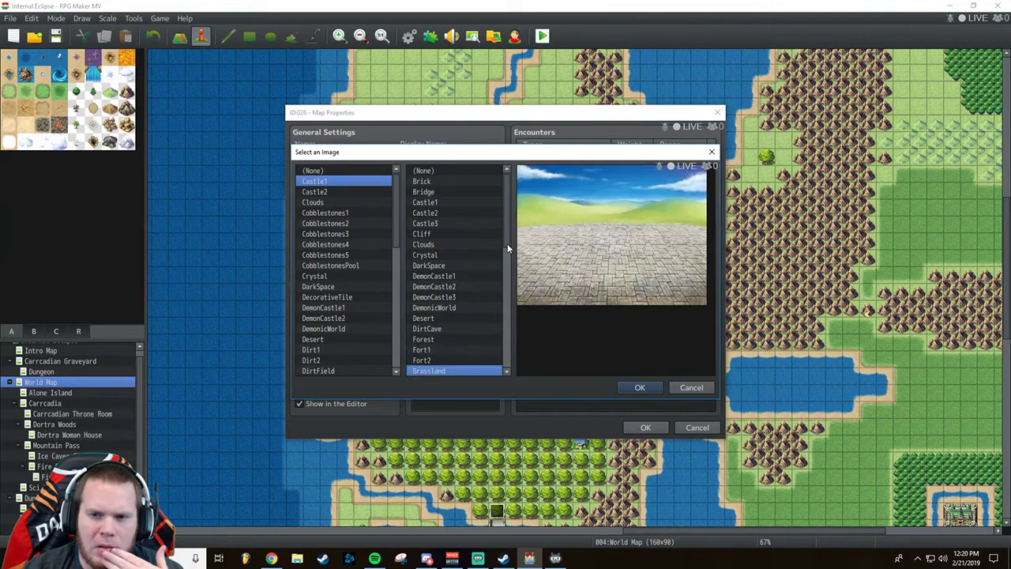
key("Down")
key("Down")
key("Down")
key("Down")
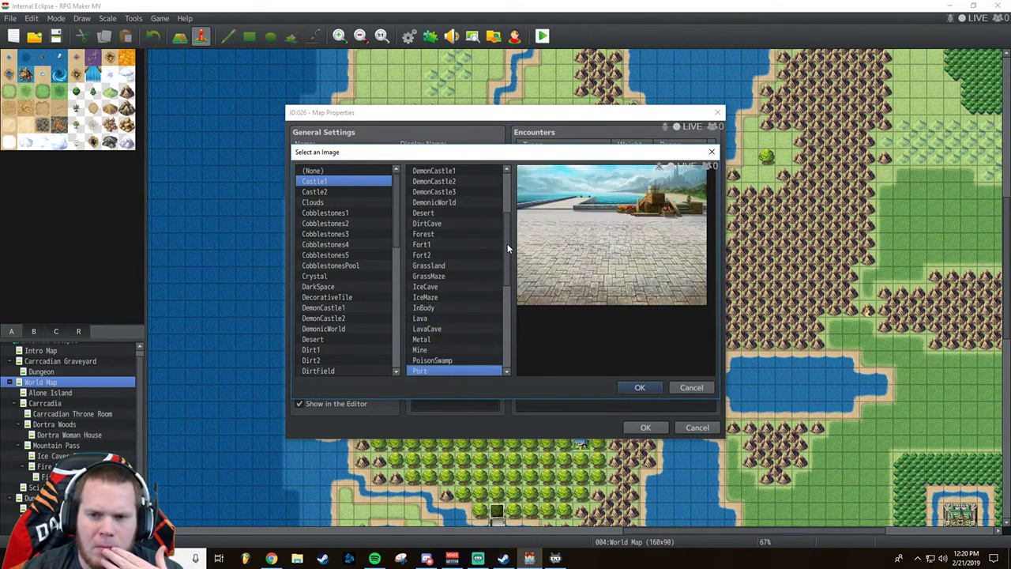
key("Down")
key("Up")
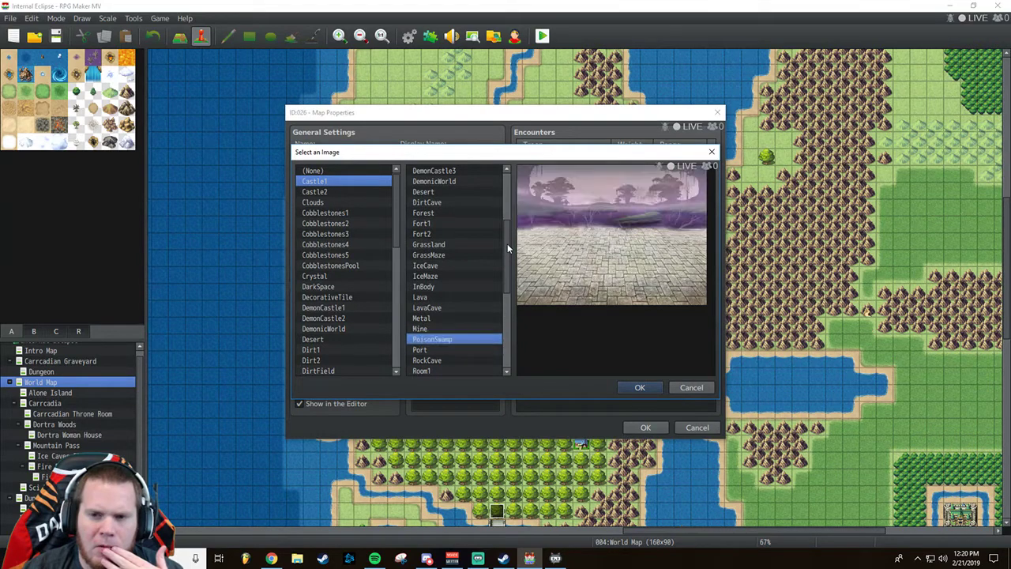
key("Down")
key("Down")
key("Down")
key("Down")
key("Down")
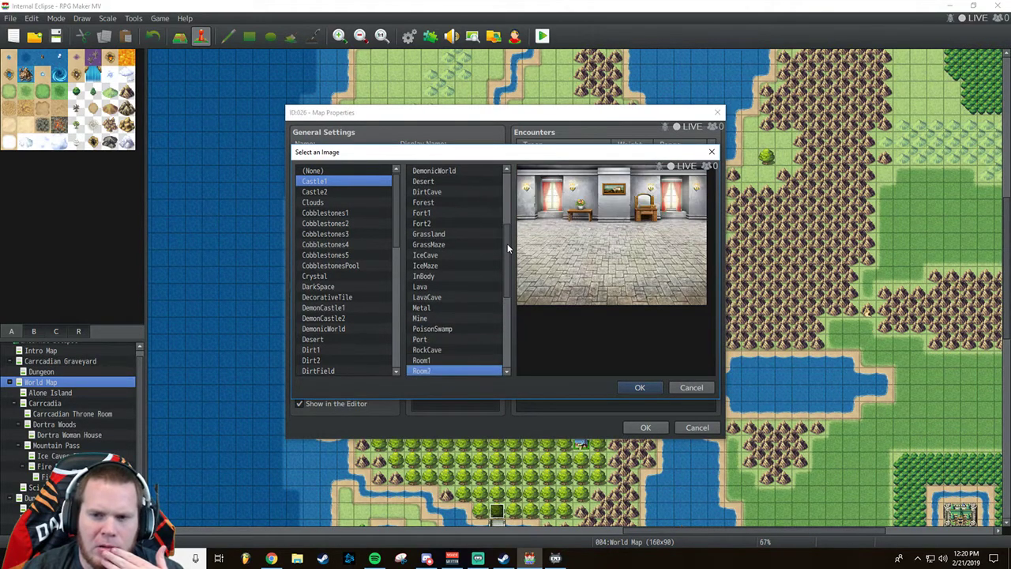
key("Down")
key("Down")
key("Down")
key("Down")
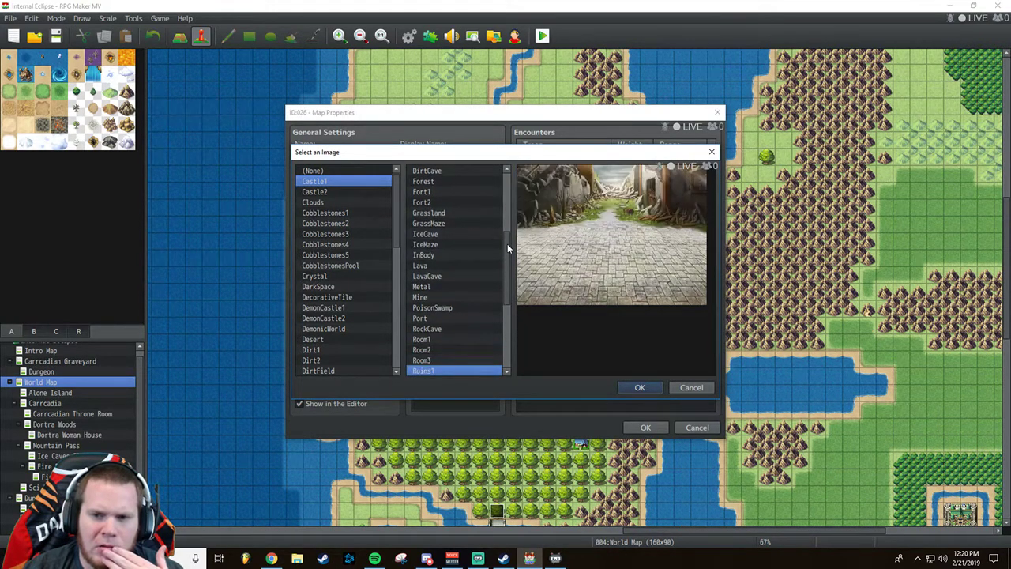
key("Down")
key("Down")
key("Down")
key("Down")
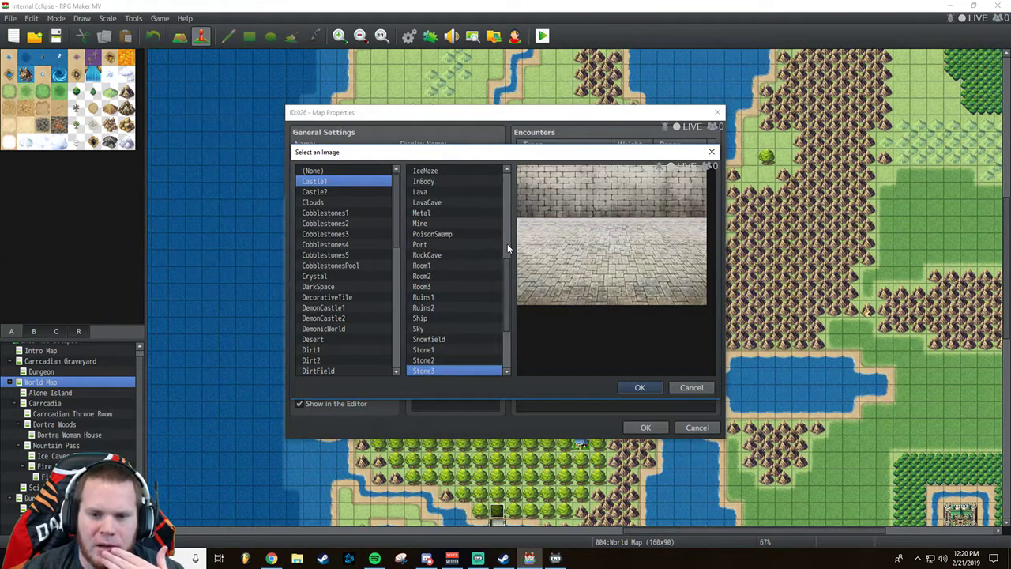
key("Down")
key("Up")
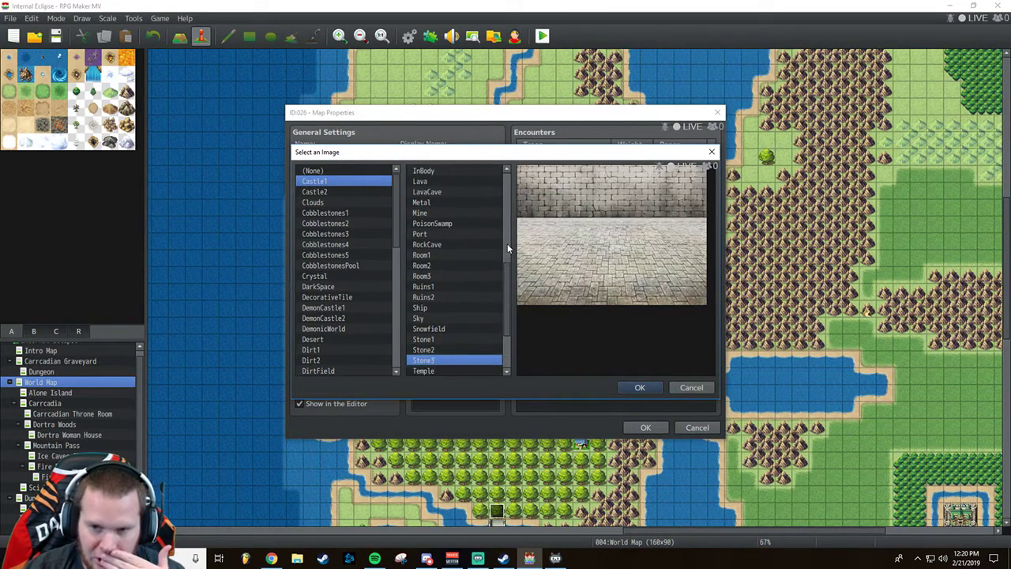
left_click(642, 387)
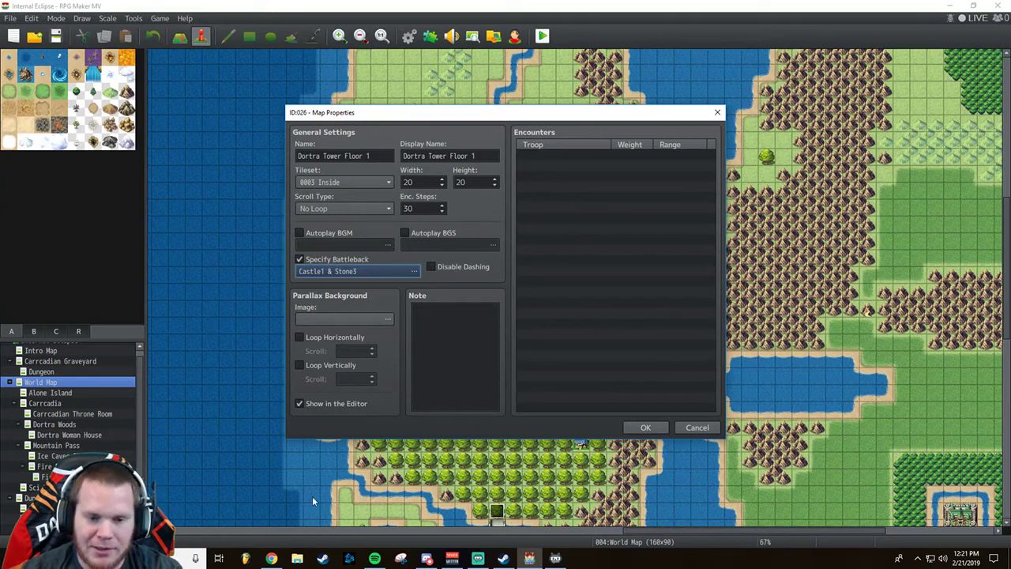
Switch to FL Studio, open the recent project Fanfare.flp and listen to its pattern.
left_click(245, 558)
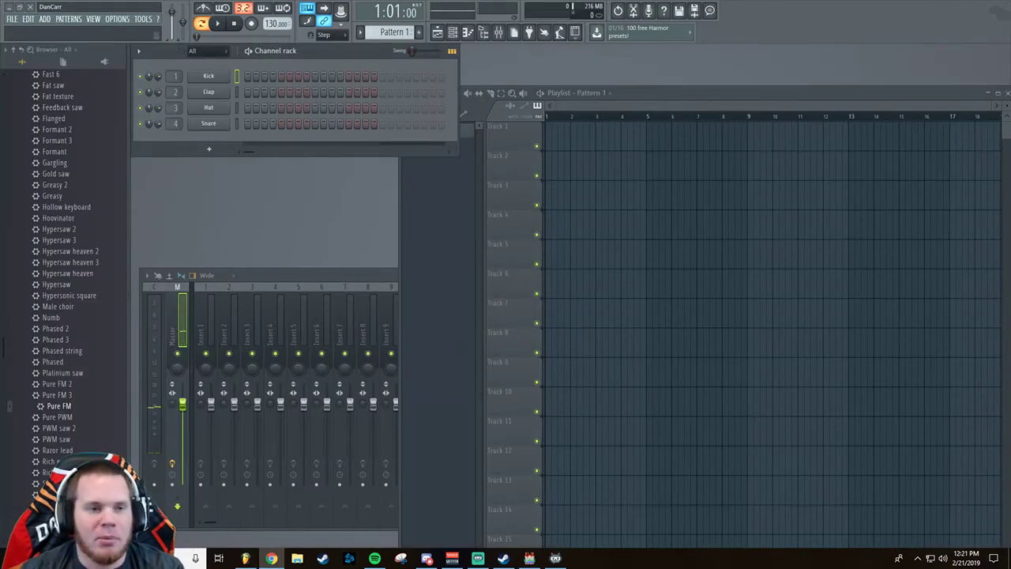
left_click(11, 19)
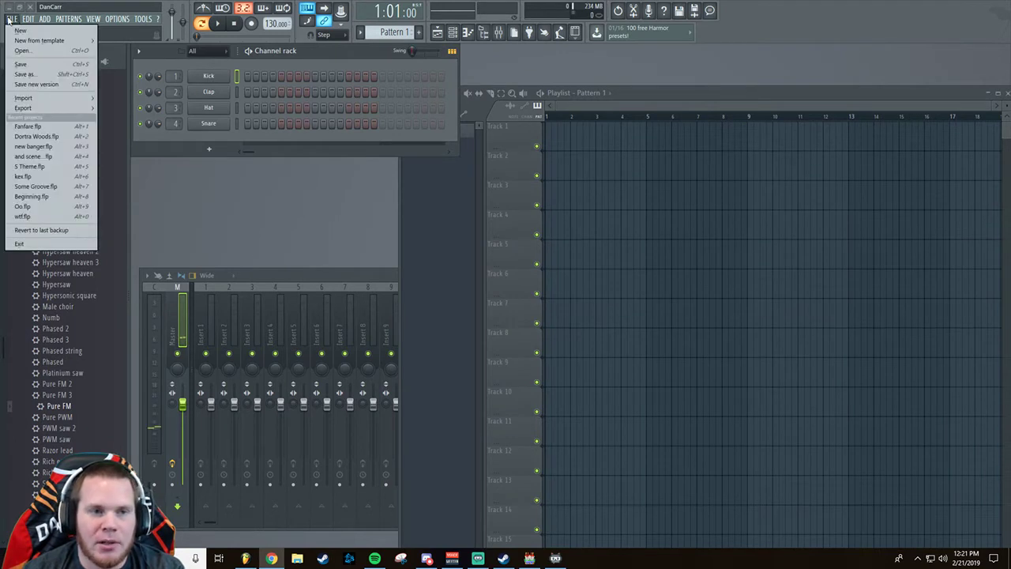
mouse_move(23, 97)
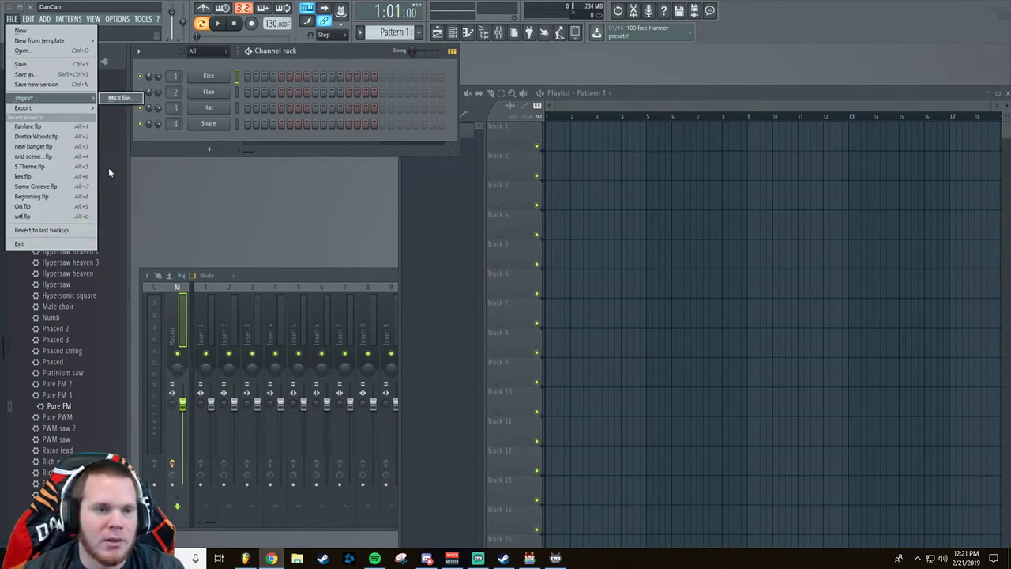
left_click(37, 62)
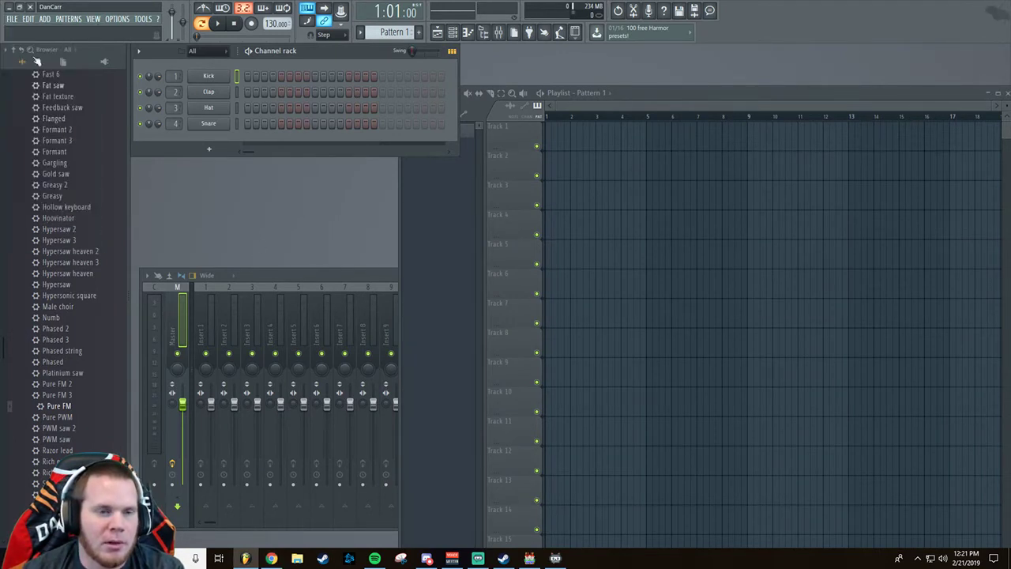
left_click(13, 19)
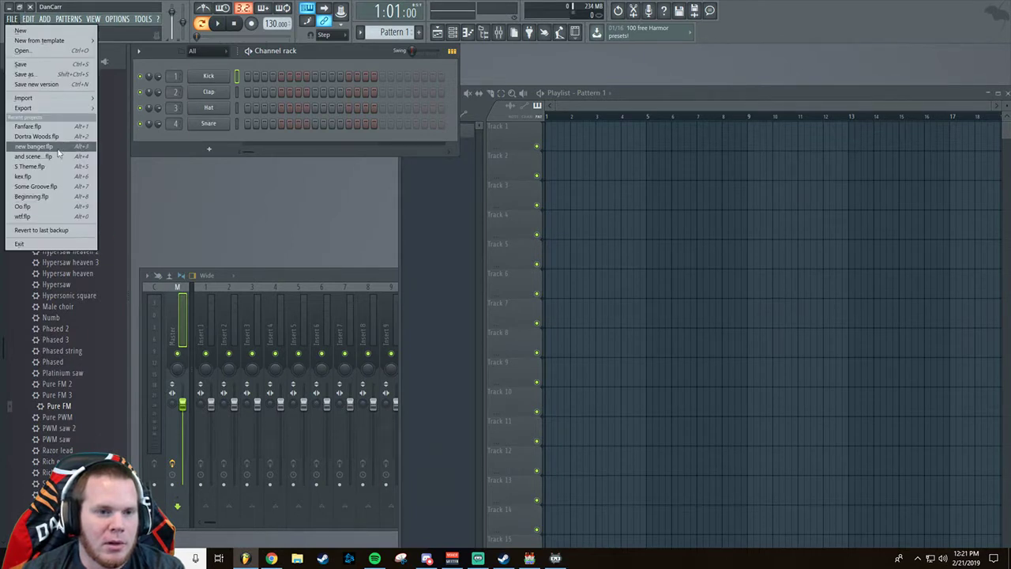
left_click(29, 127)
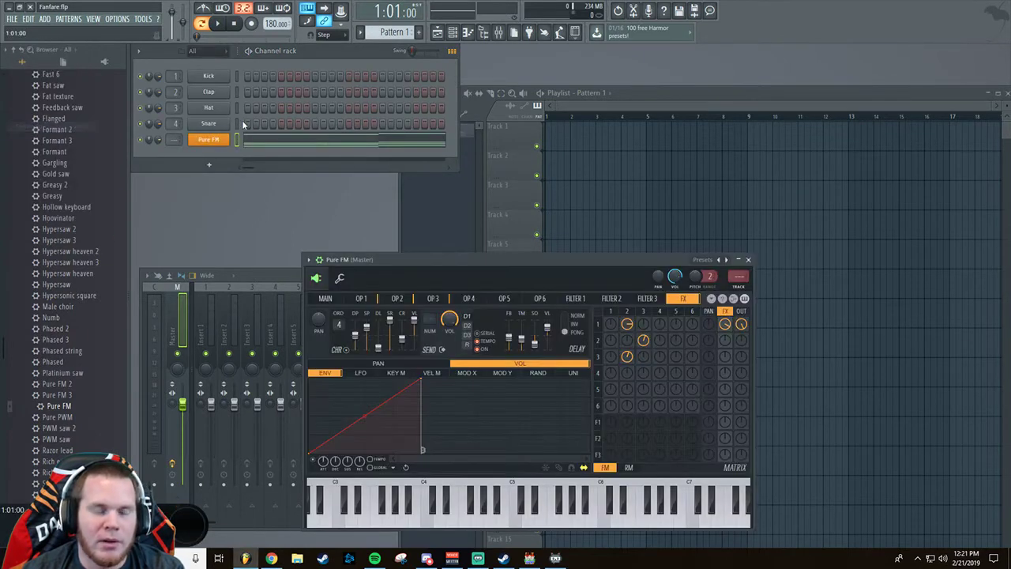
left_click(221, 25)
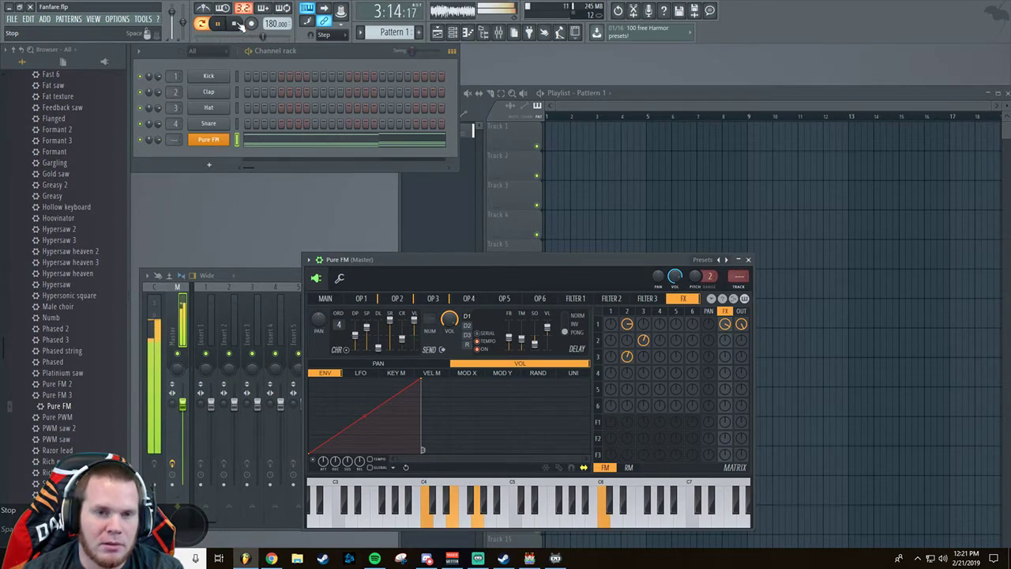
left_click(235, 23)
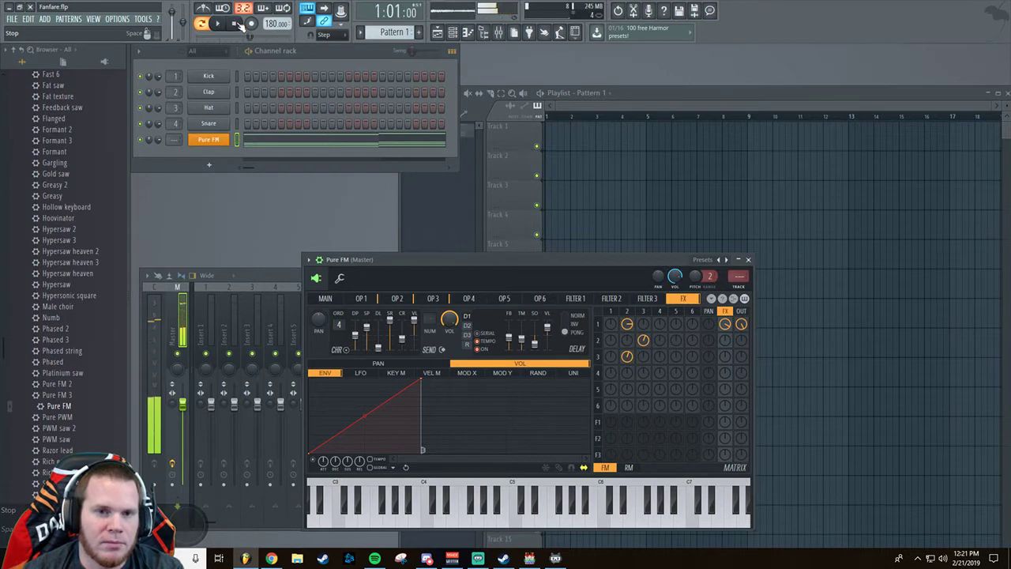
Open the recent project new banger.flp and listen to the song while viewing its playlist arrangement.
left_click(11, 19)
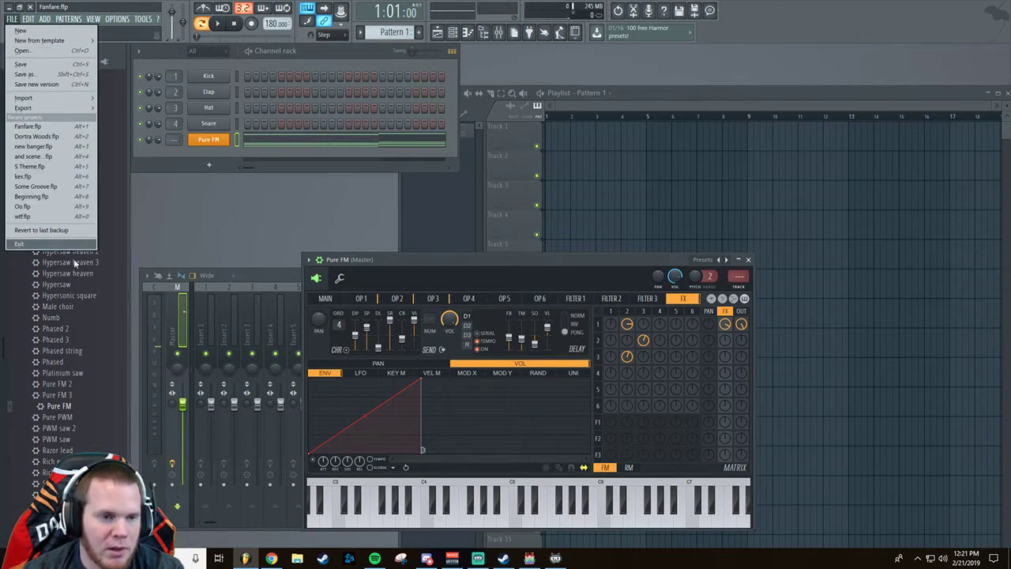
left_click(35, 146)
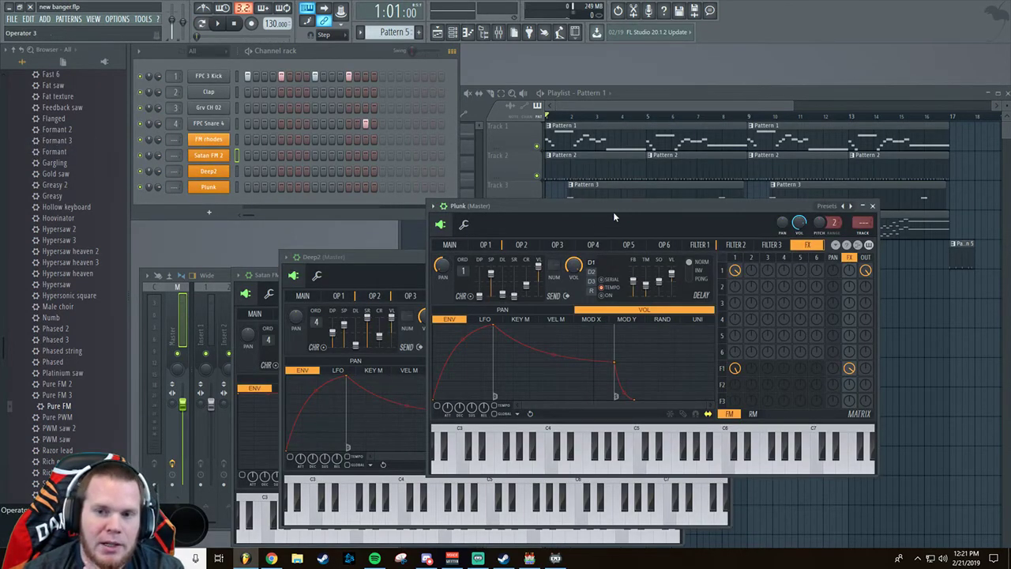
left_click(221, 26)
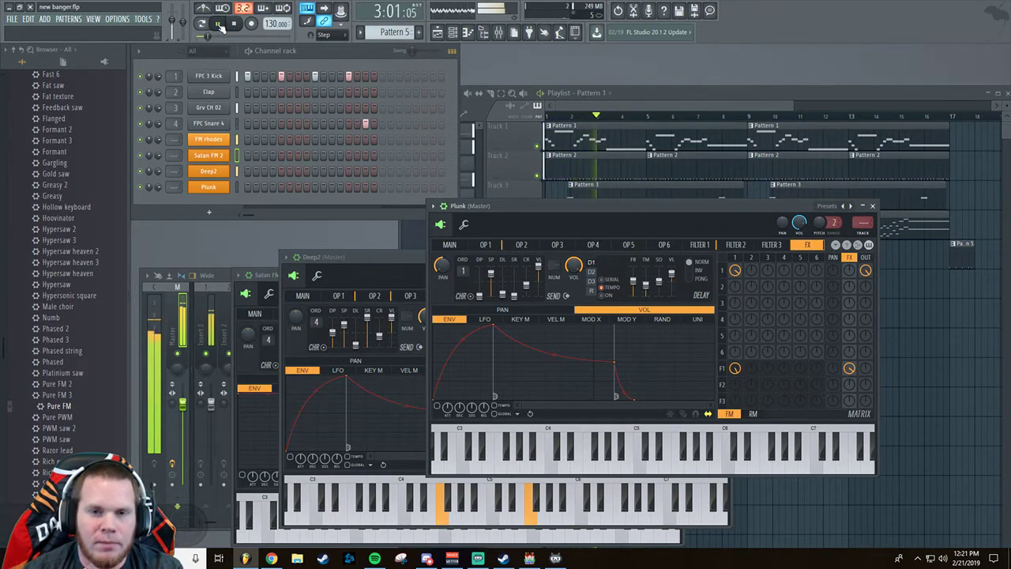
left_click(688, 102)
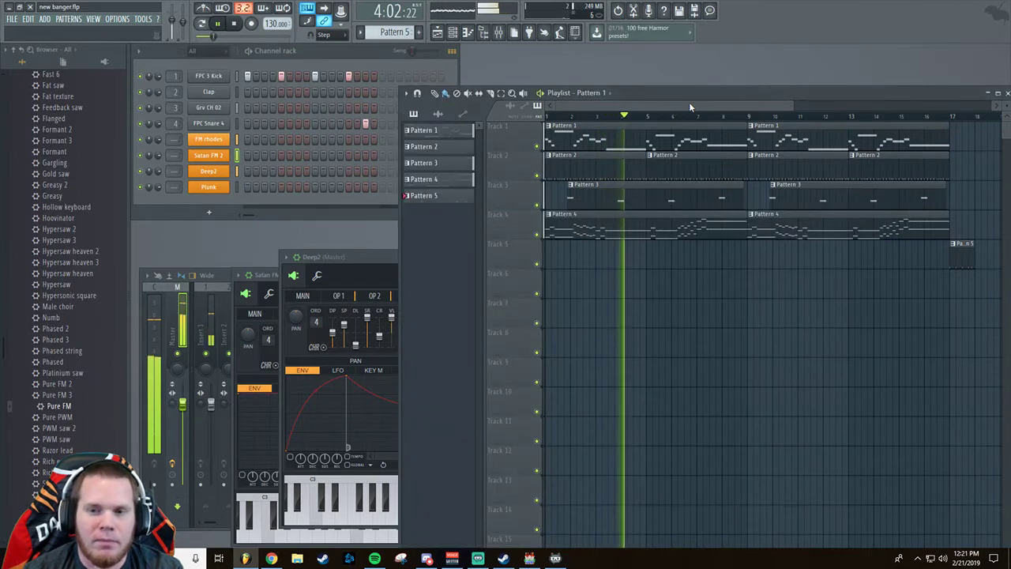
left_click(375, 255)
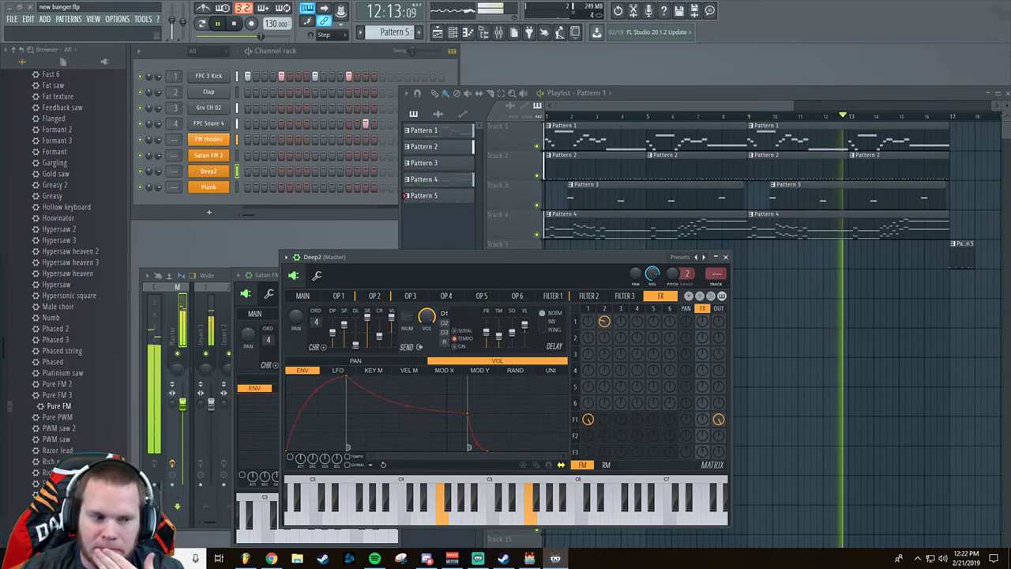
left_click(237, 23)
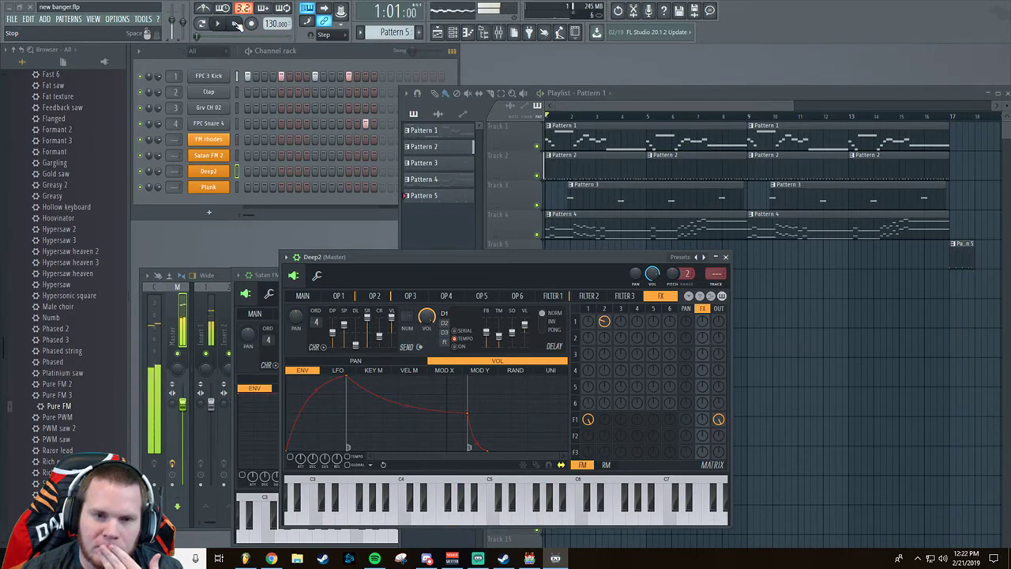
Open the recent project Some Groove.flp and listen to the song, following its playlist arrangement to the end before stopping playback.
left_click(10, 18)
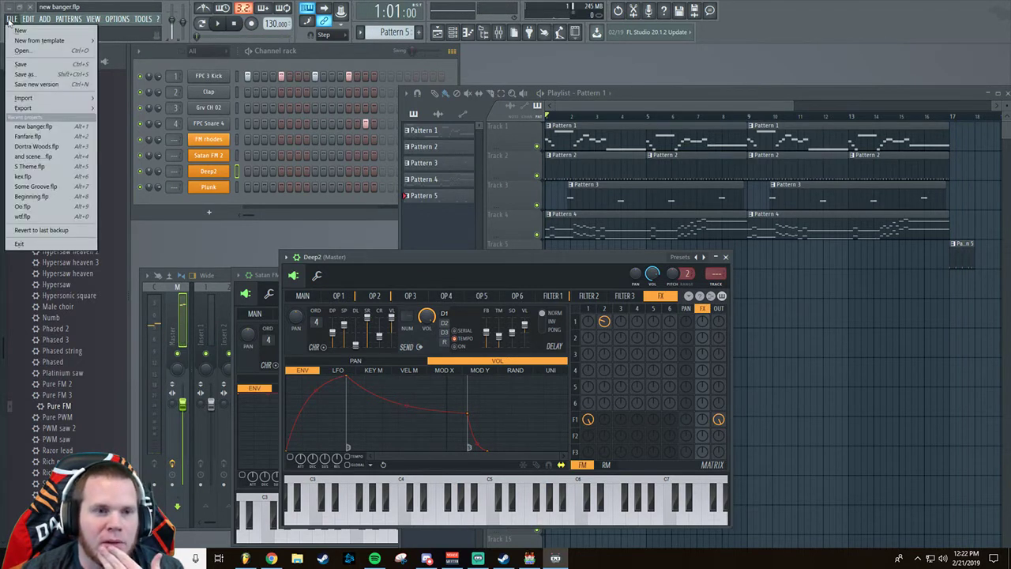
left_click(62, 187)
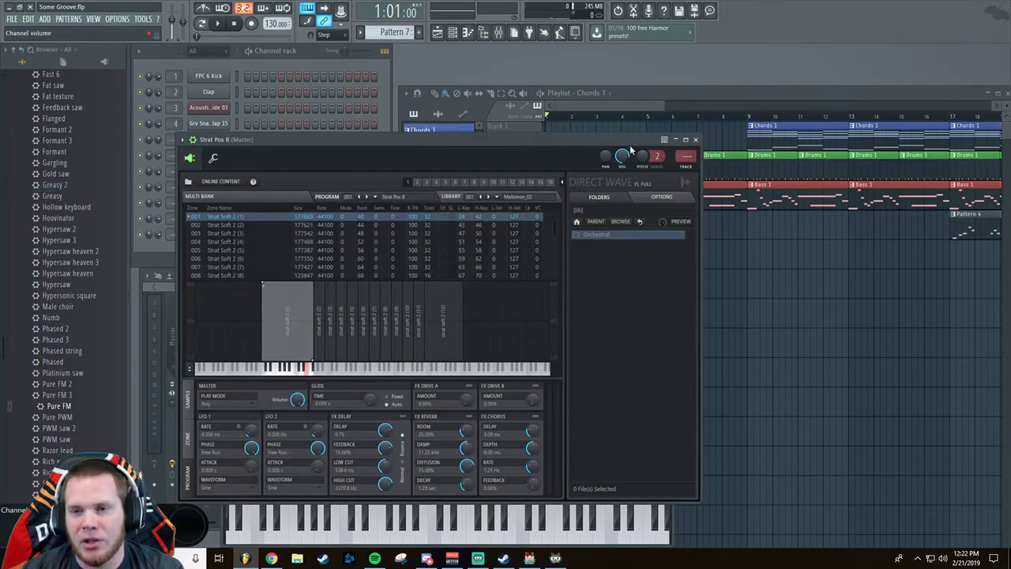
left_click(626, 109)
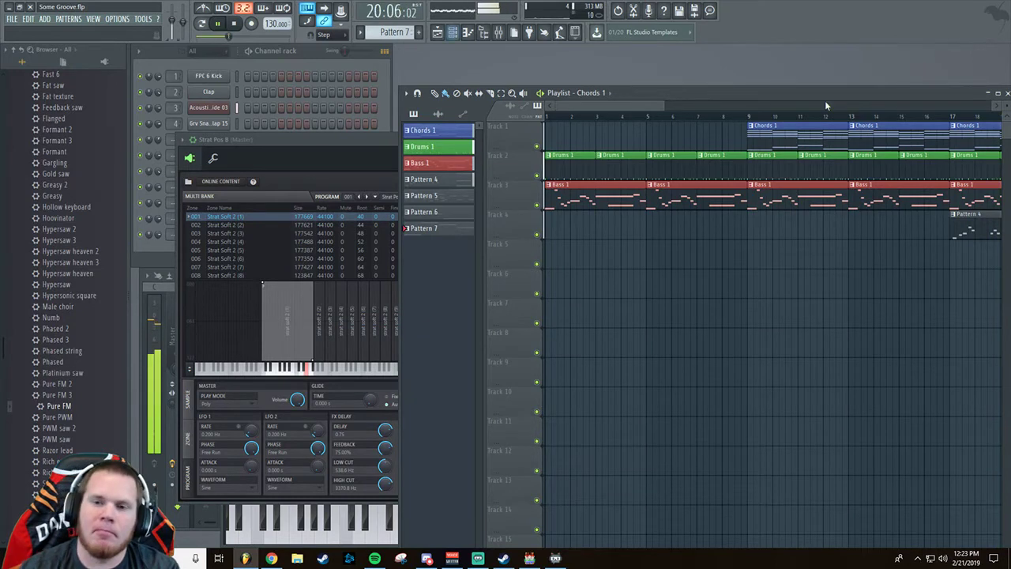
left_click_drag(624, 106, 746, 105)
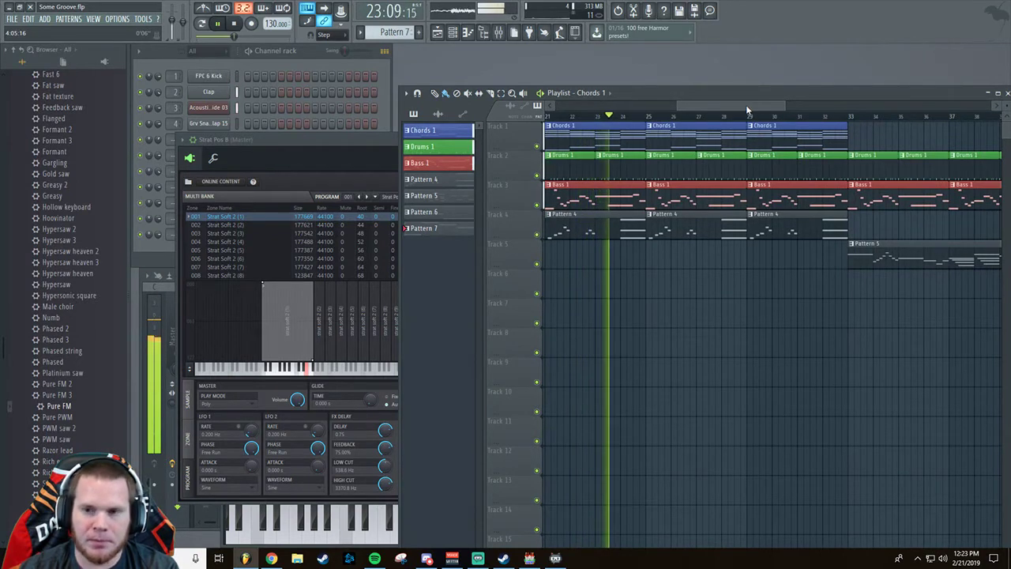
left_click_drag(727, 106, 799, 87)
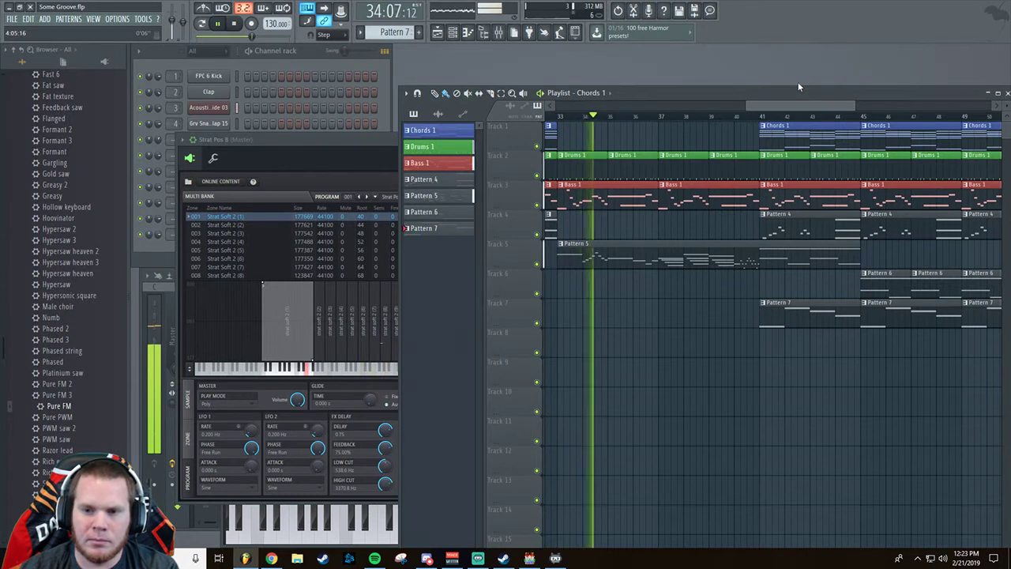
left_click_drag(799, 86, 809, 86)
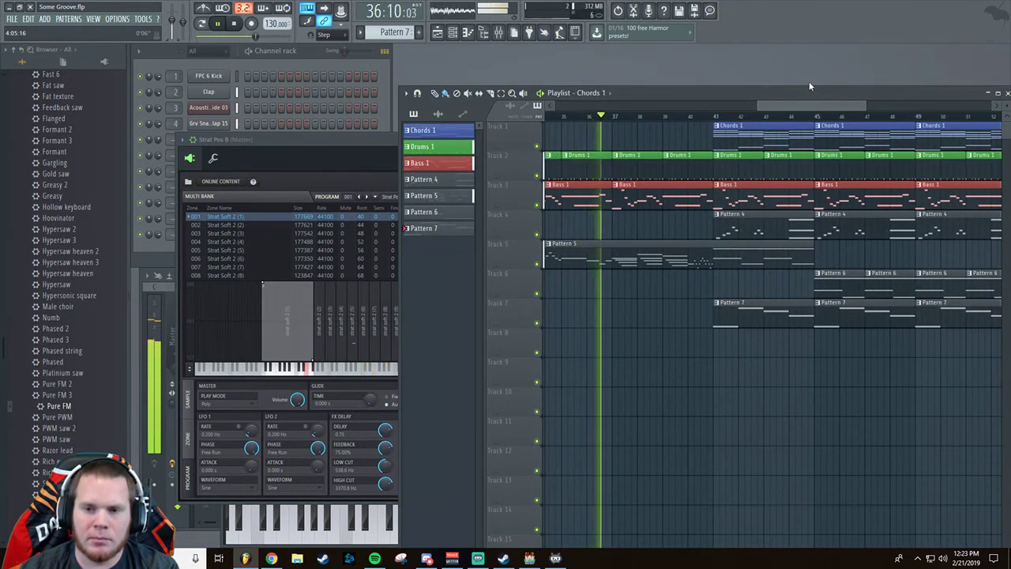
left_click_drag(810, 86, 838, 80)
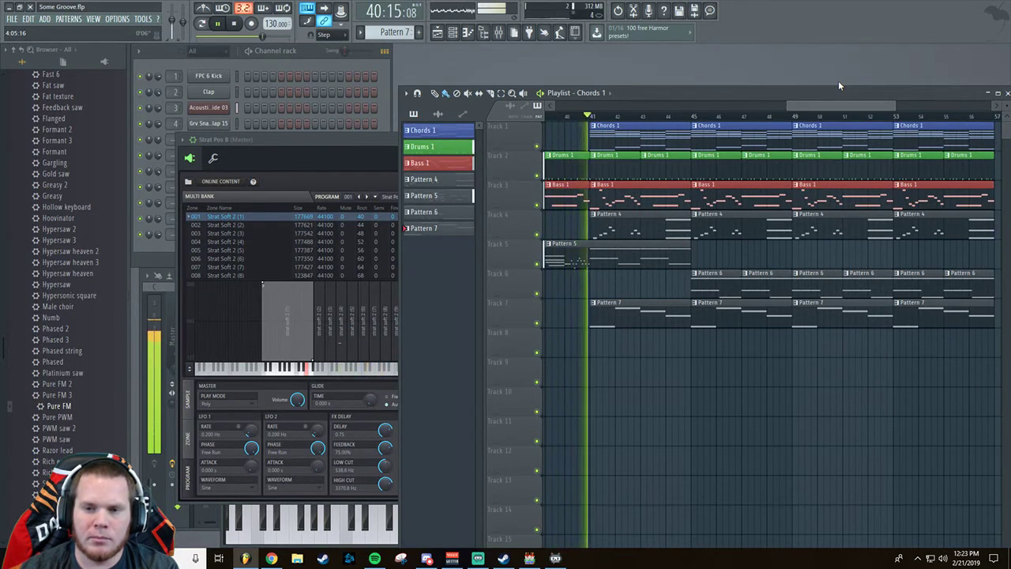
left_click_drag(838, 85, 845, 85)
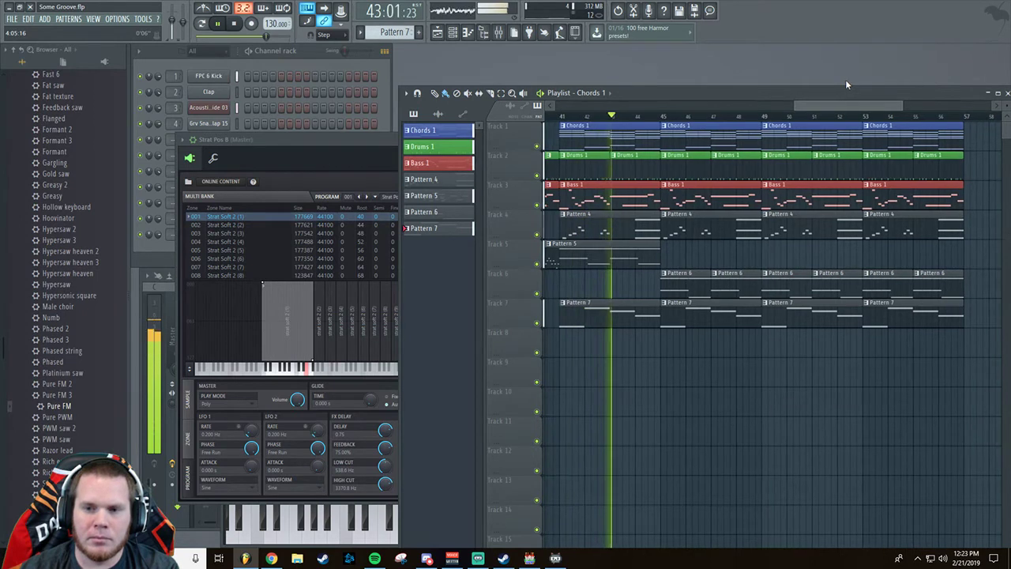
left_click_drag(846, 84, 855, 85)
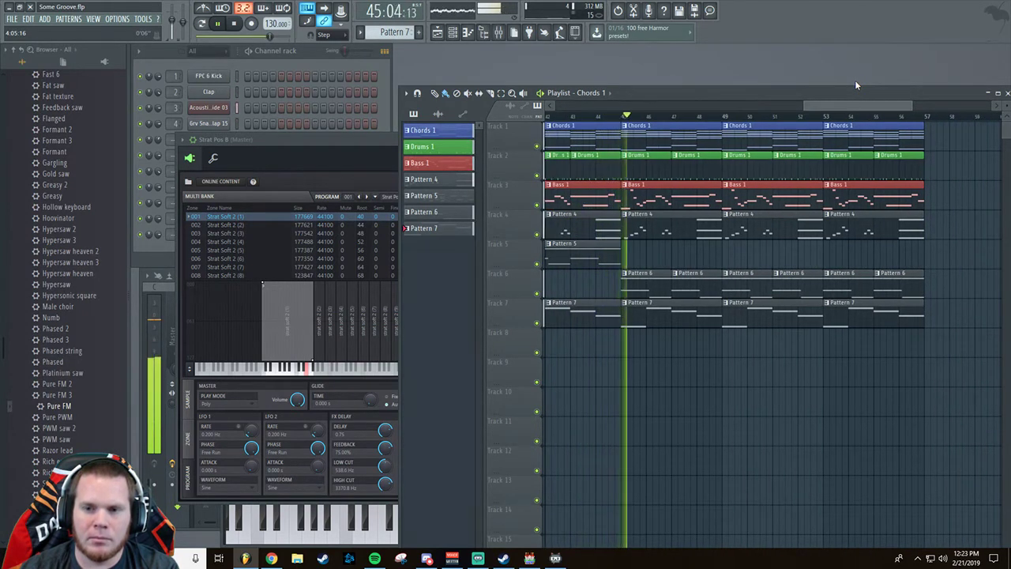
left_click_drag(855, 82, 860, 82)
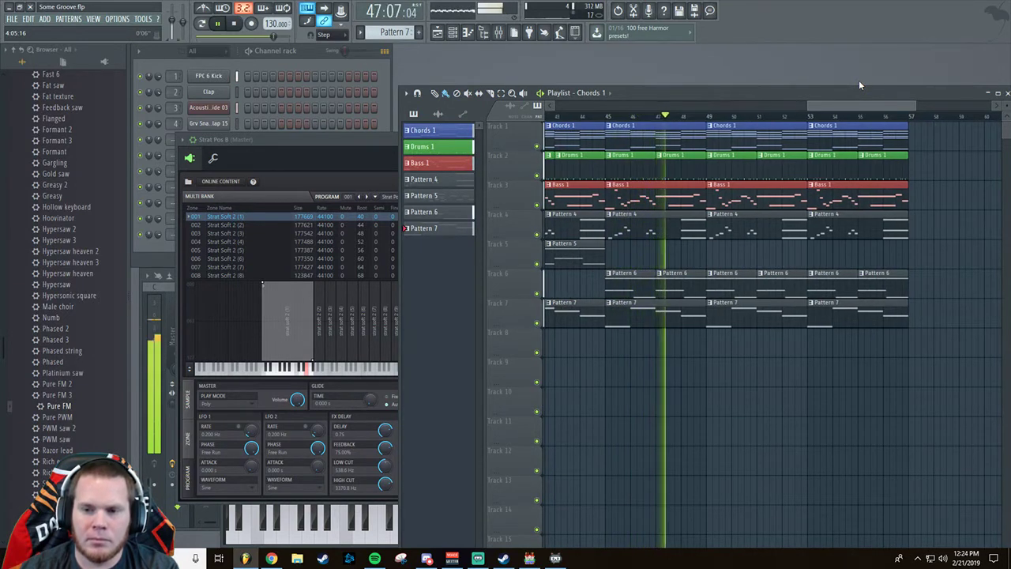
left_click_drag(860, 80, 870, 73)
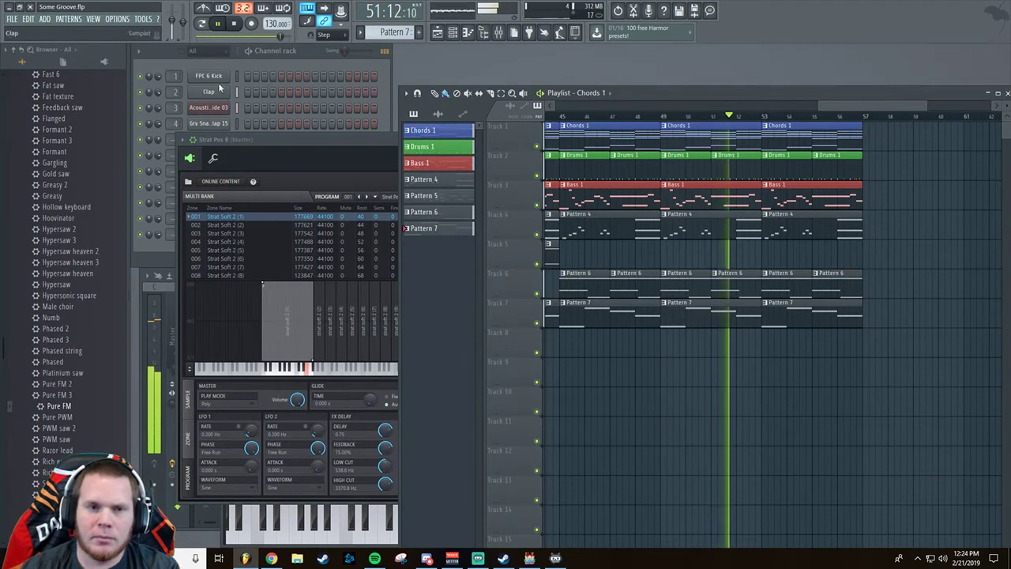
left_click(236, 25)
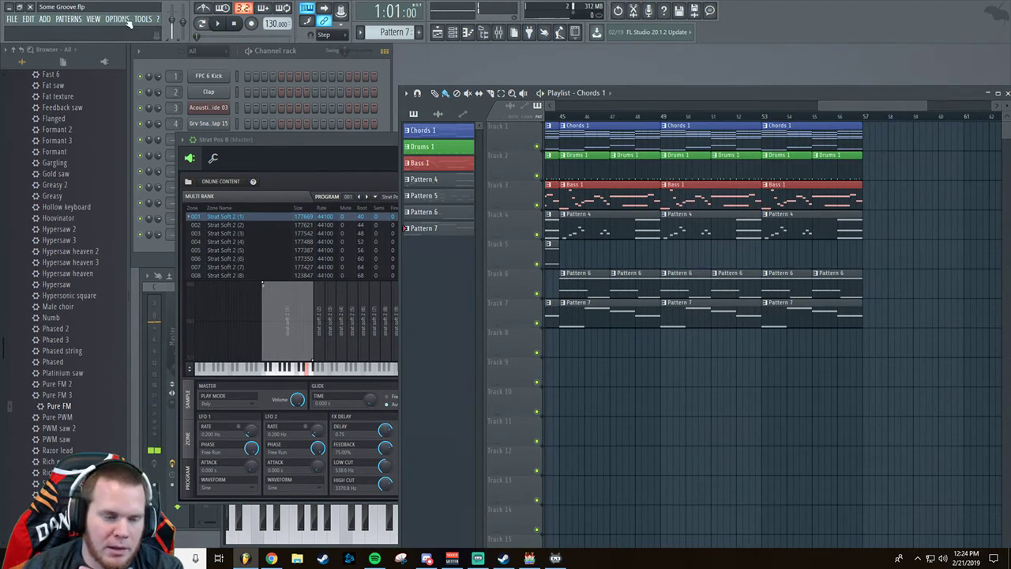
Browse the Projects folder of saved songs and open the project Icy Veins.
left_click(12, 19)
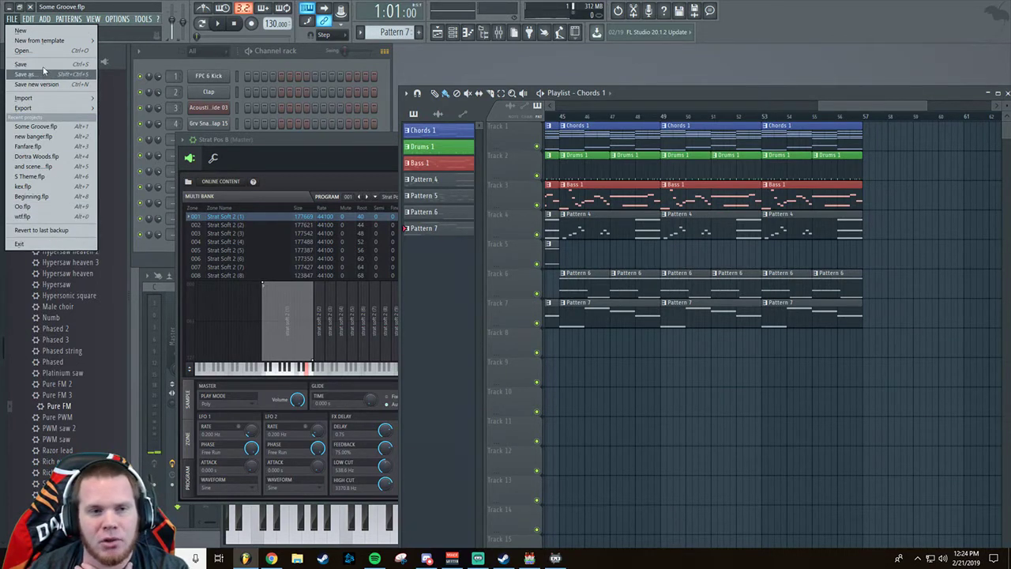
mouse_move(28, 47)
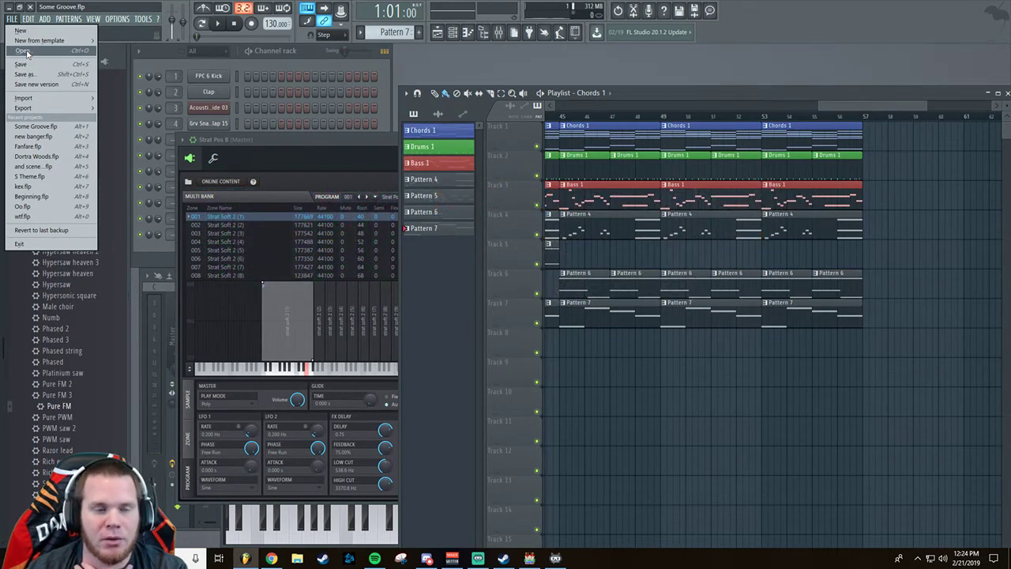
left_click(26, 52)
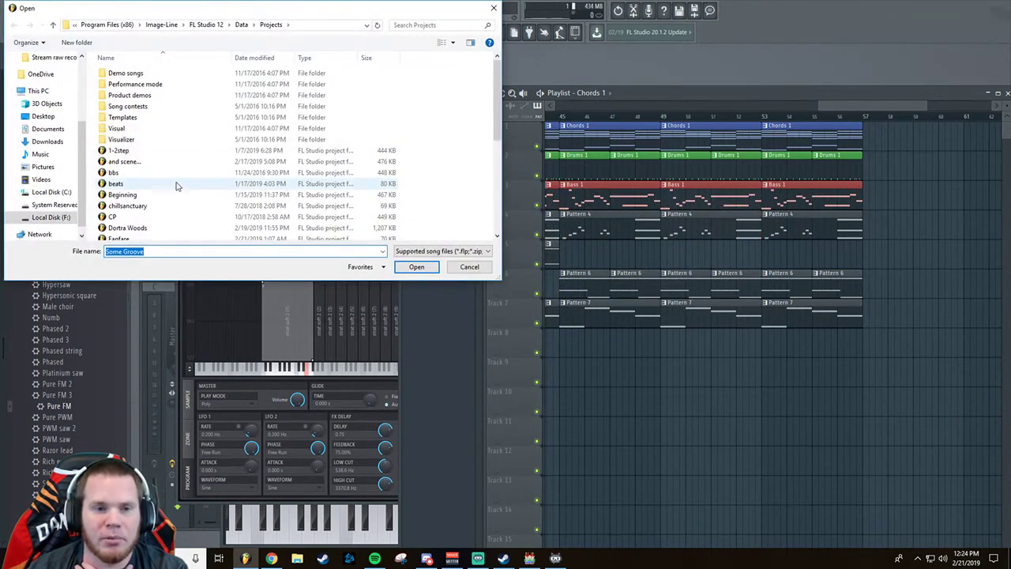
scroll(175, 184, "down", 5)
scroll(173, 183, "up", 1)
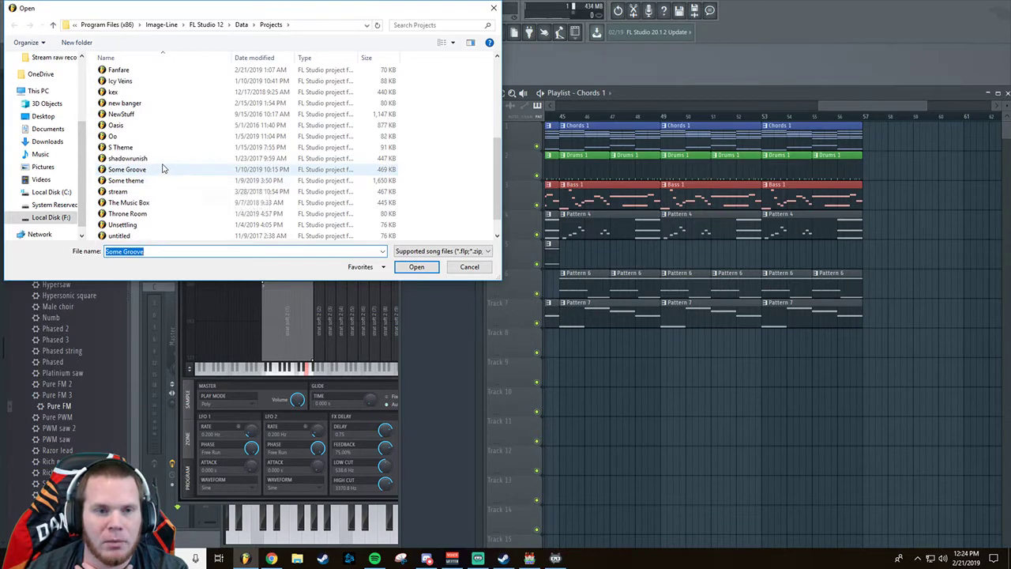
scroll(147, 140, "up", 1)
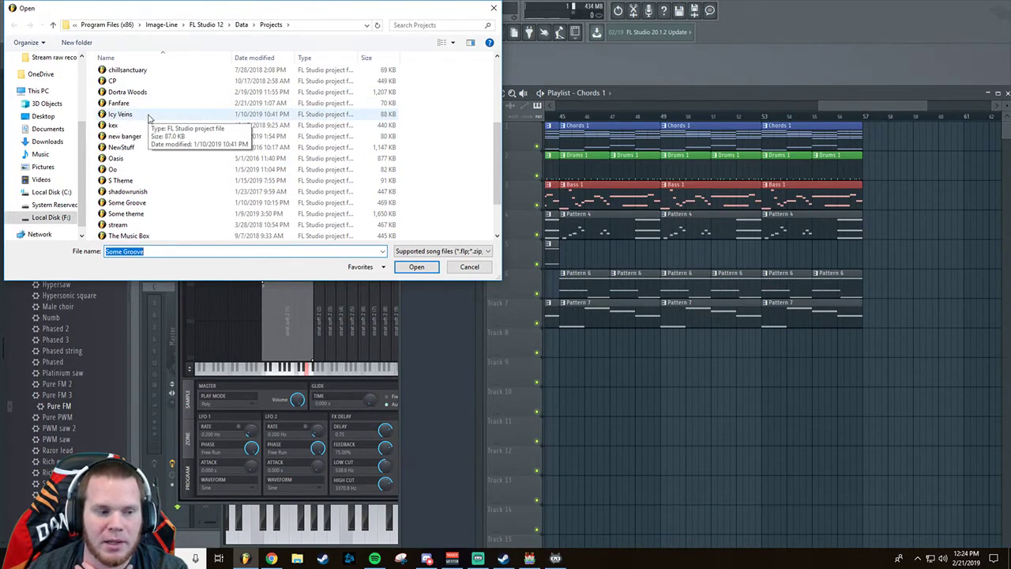
double_click(120, 115)
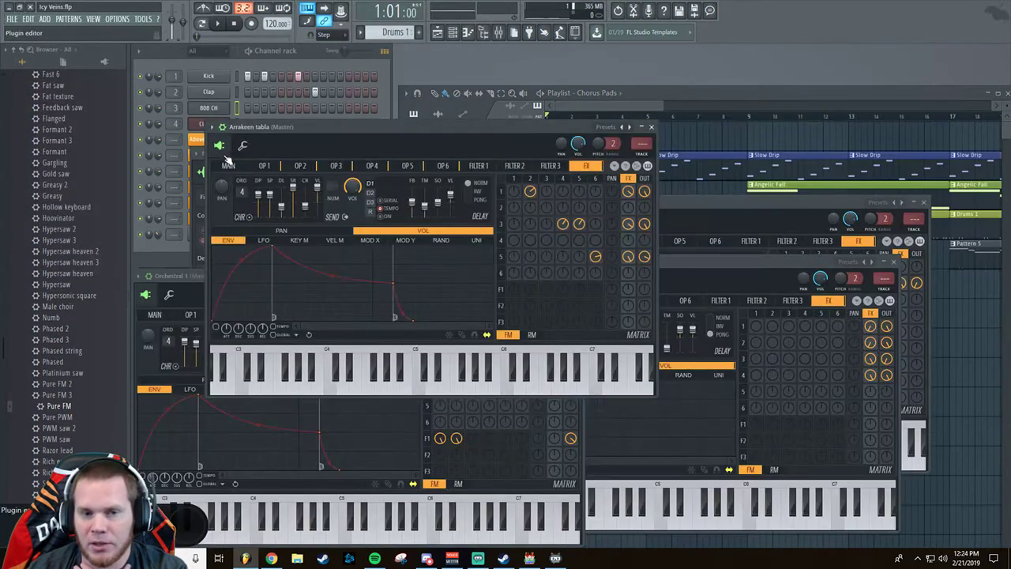
Listen to the Icy Veins song while following its playlist arrangement through the last patterns, and stop playback.
left_click(647, 113)
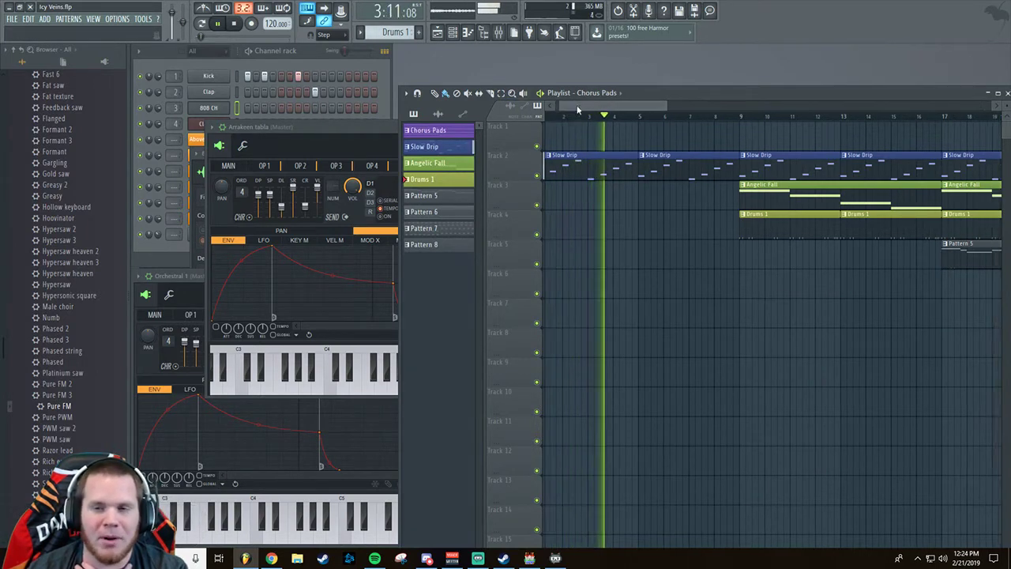
left_click_drag(578, 105, 614, 98)
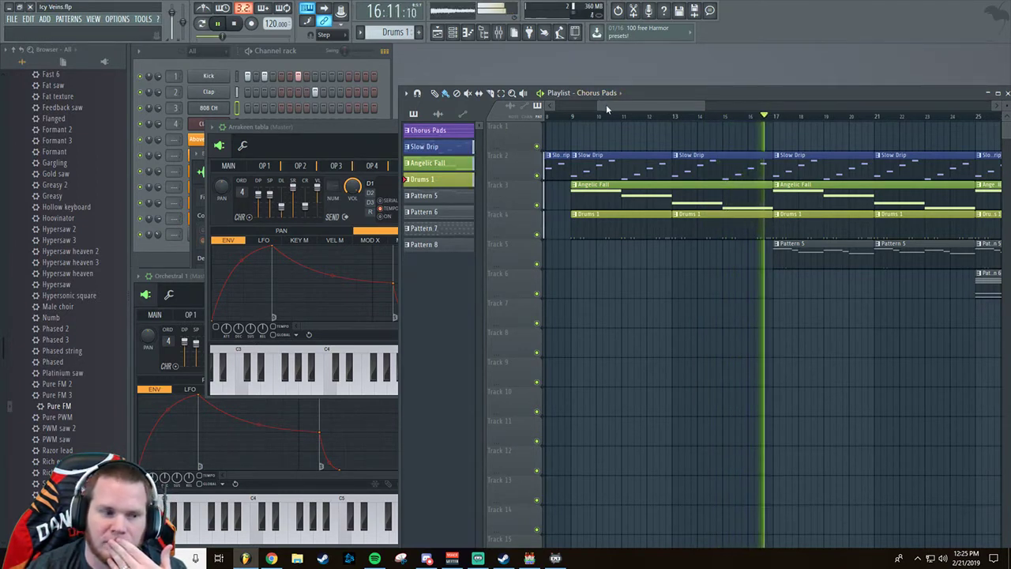
left_click_drag(605, 104, 644, 103)
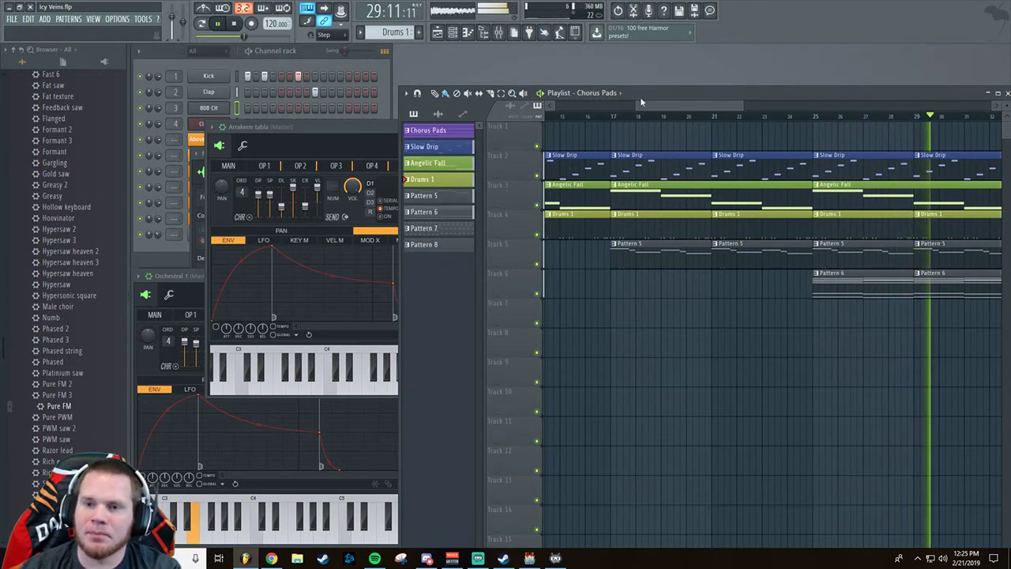
left_click_drag(655, 102, 754, 103)
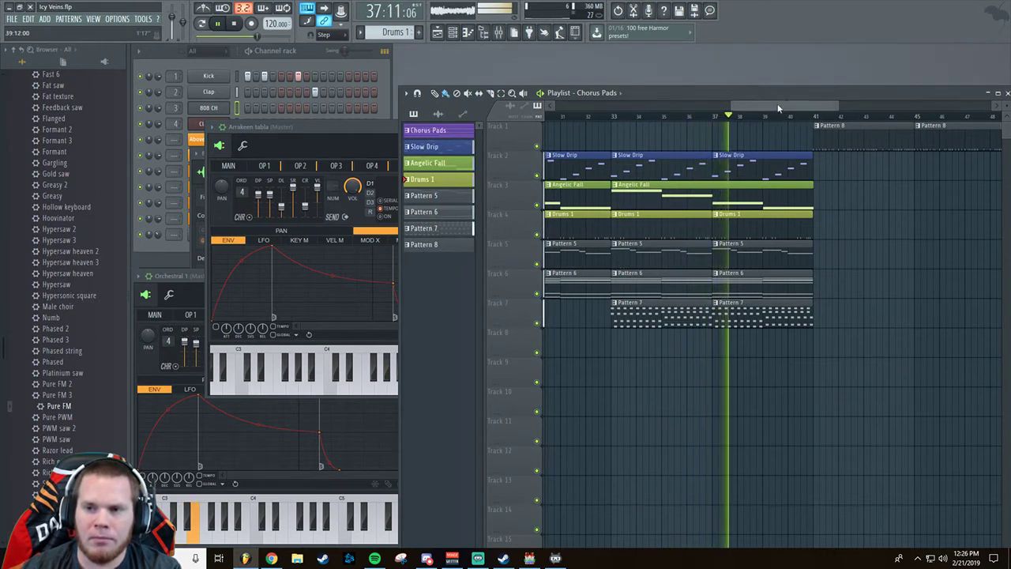
left_click_drag(777, 105, 821, 105)
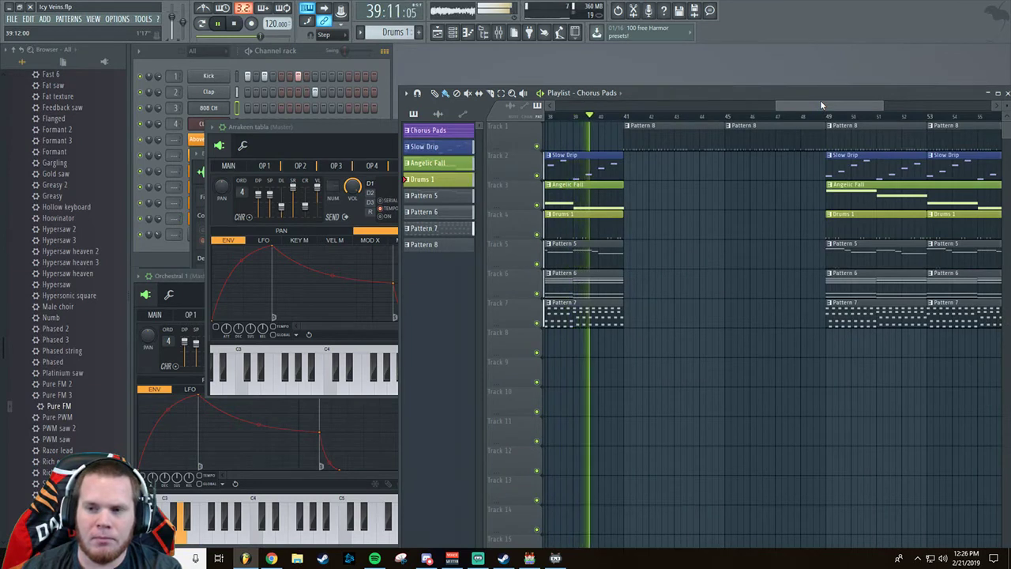
left_click_drag(821, 105, 789, 105)
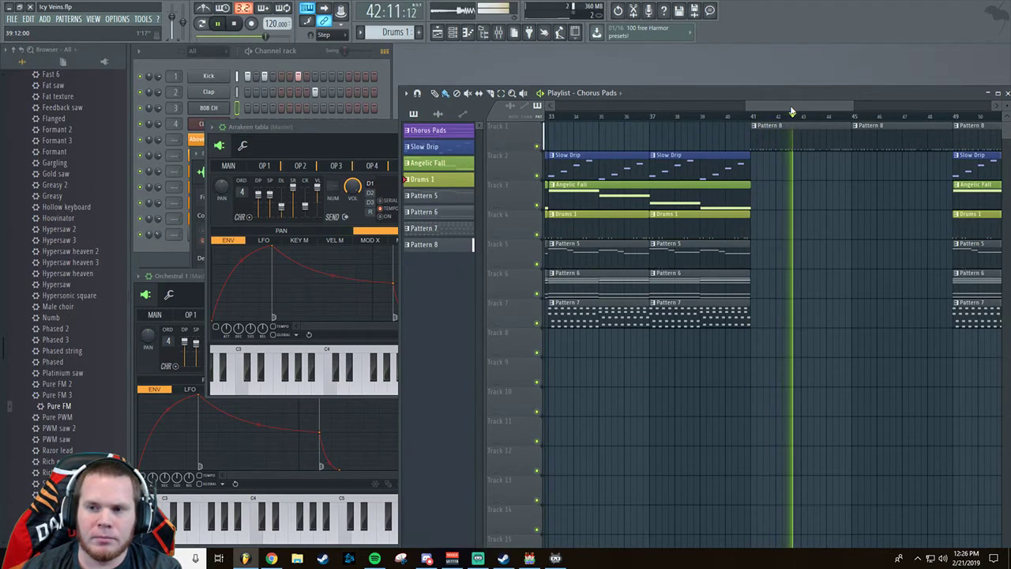
left_click_drag(790, 105, 832, 108)
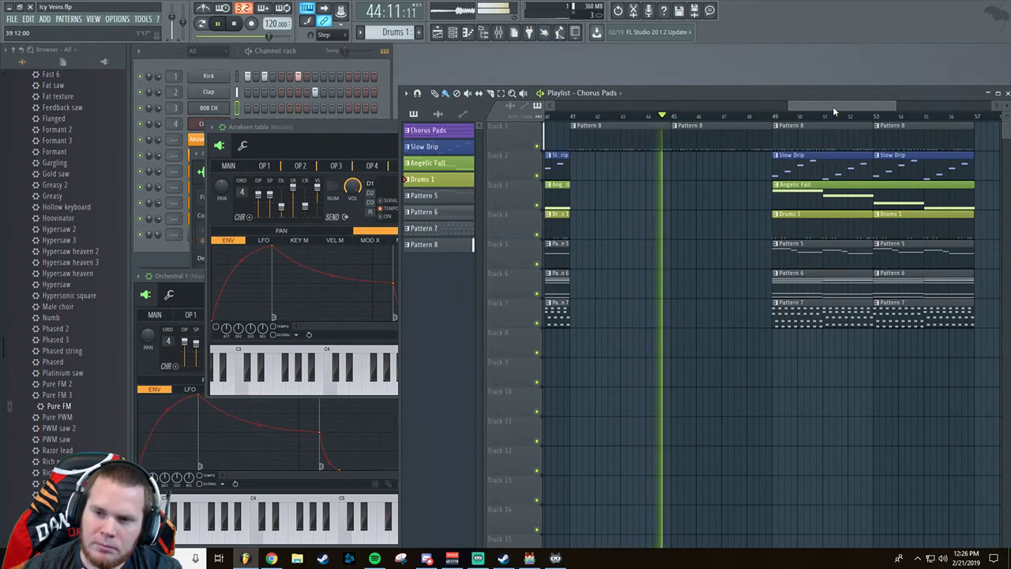
left_click_drag(832, 105, 835, 106)
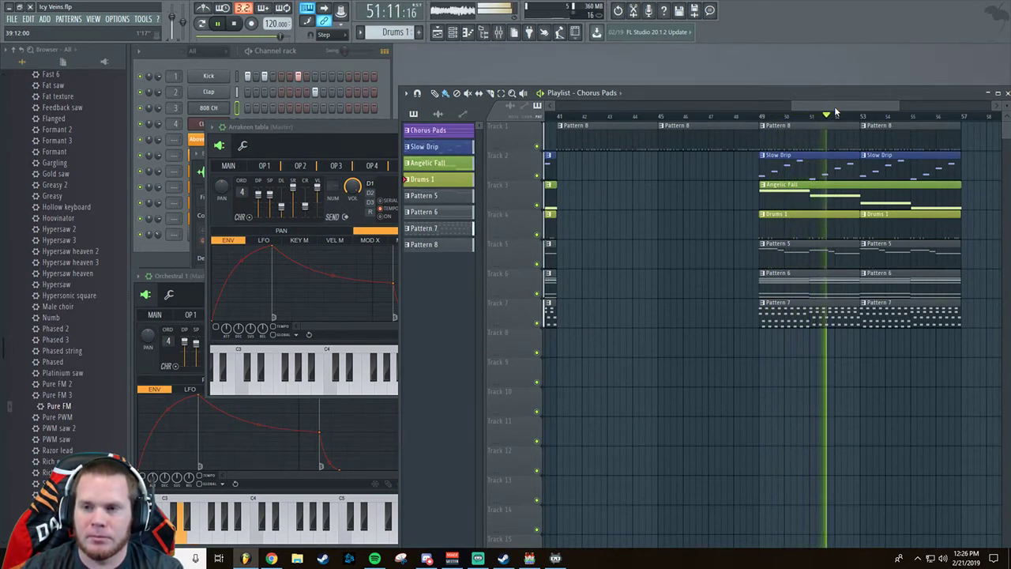
left_click_drag(834, 106, 853, 103)
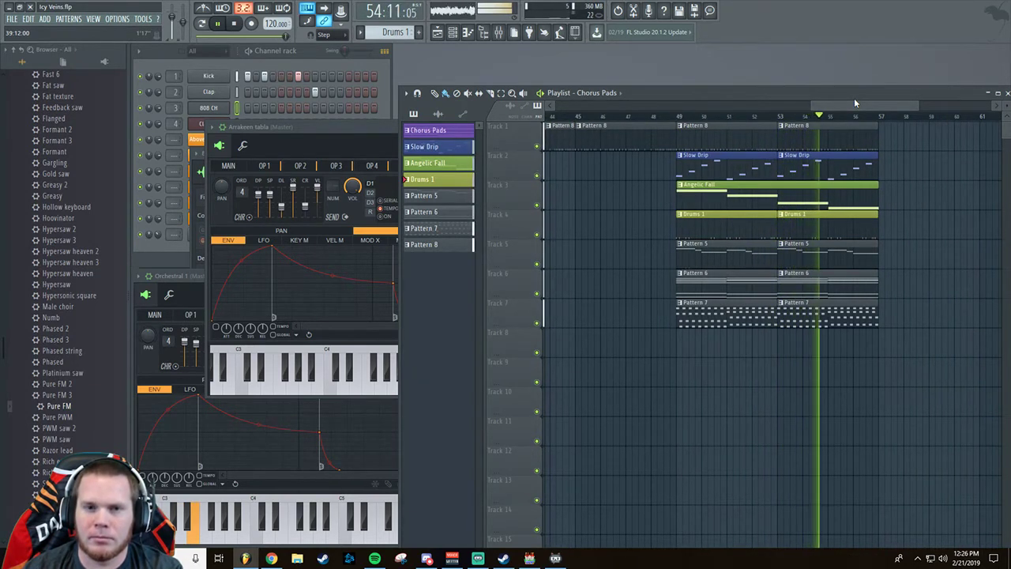
left_click(236, 24)
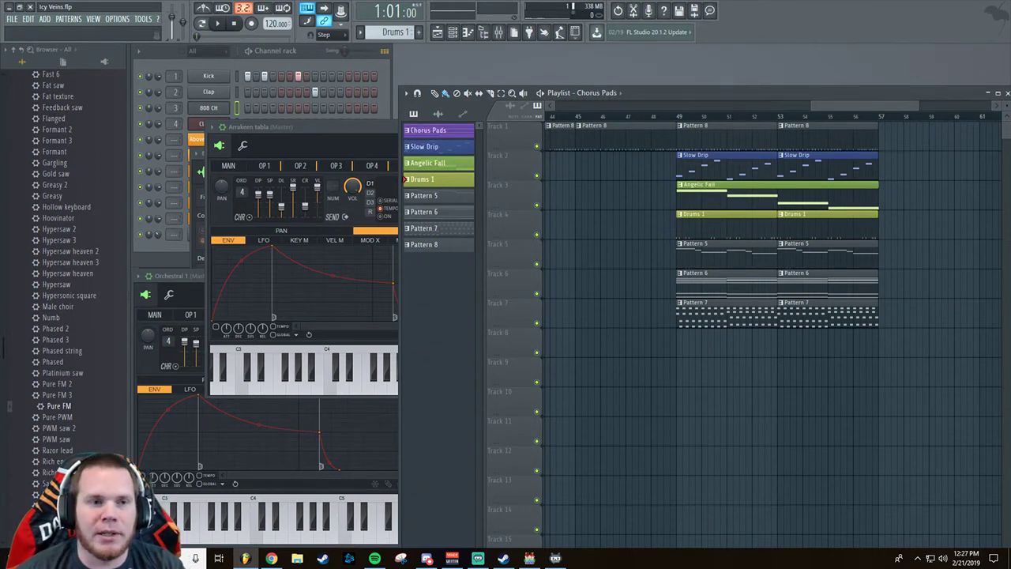
Open the recent project Dortra Woods.flp without saving changes to Icy Veins.flp, dismiss the plugin warning and view its playlist.
left_click(12, 18)
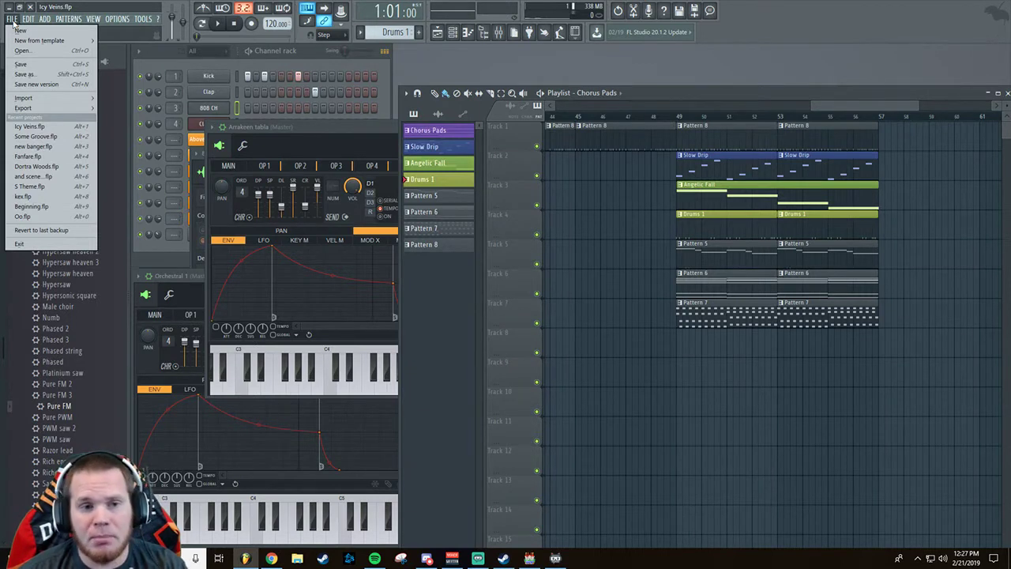
left_click(64, 171)
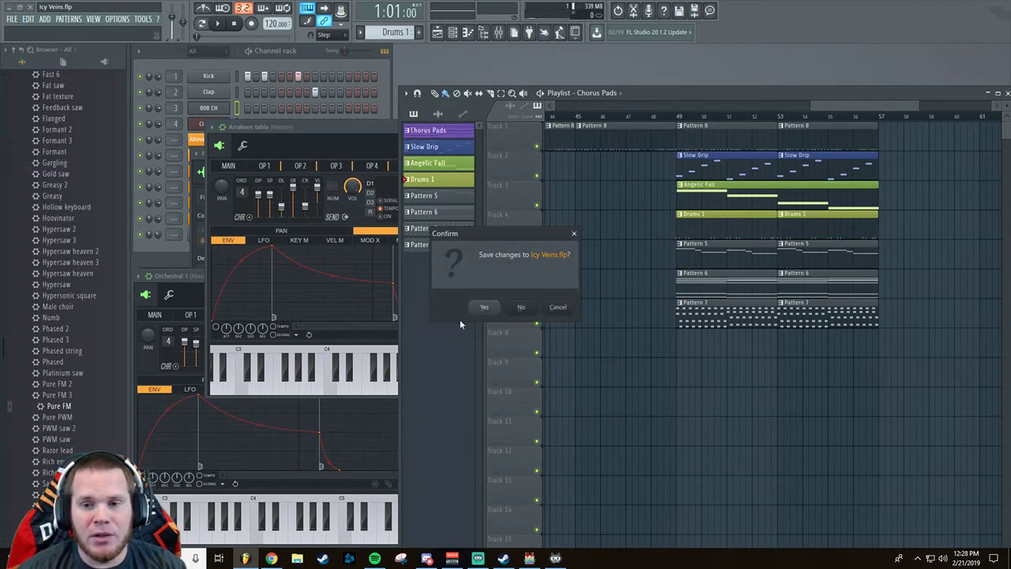
left_click(520, 307)
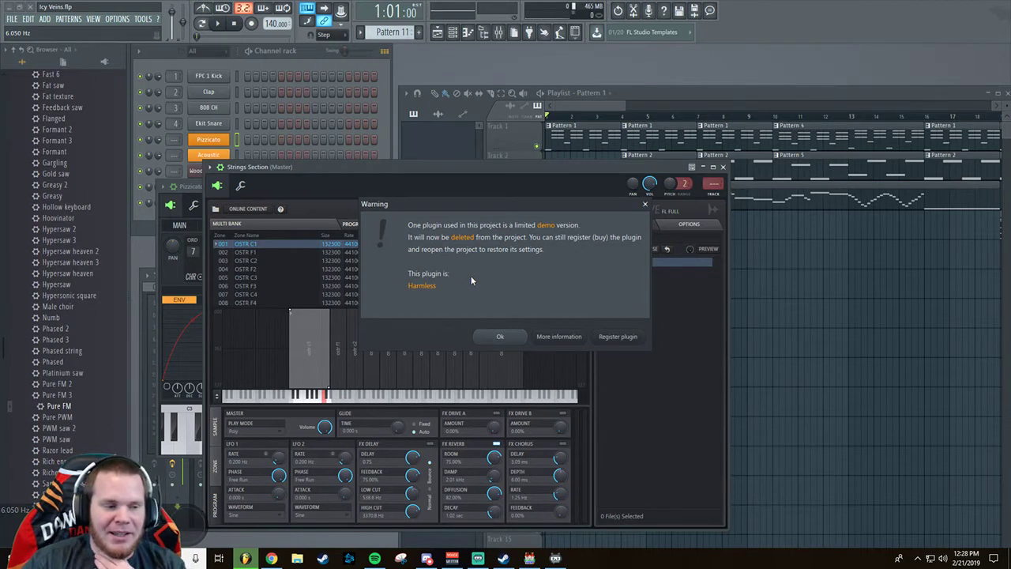
left_click(492, 338)
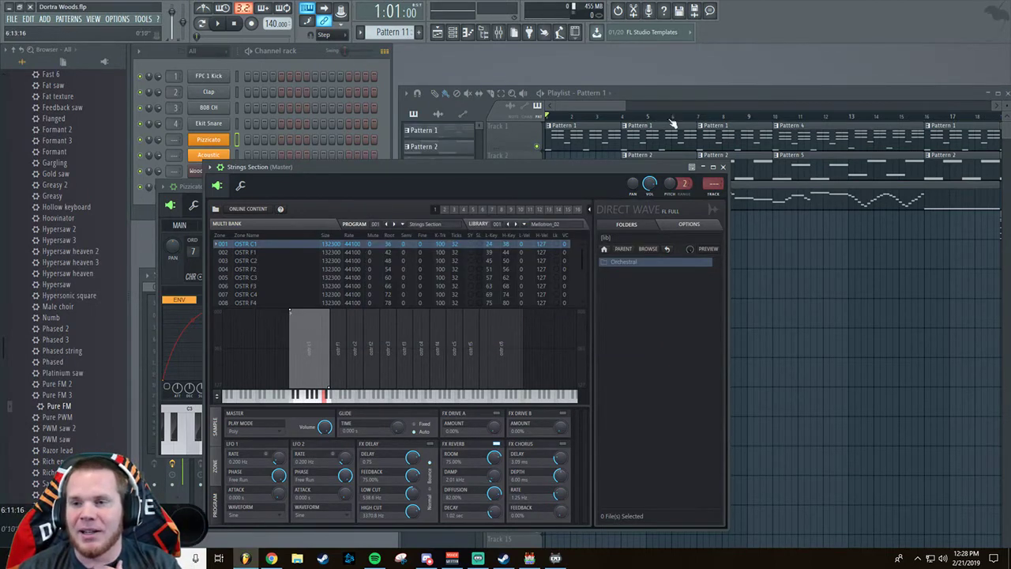
left_click(603, 108)
left_click_drag(603, 108, 541, 145)
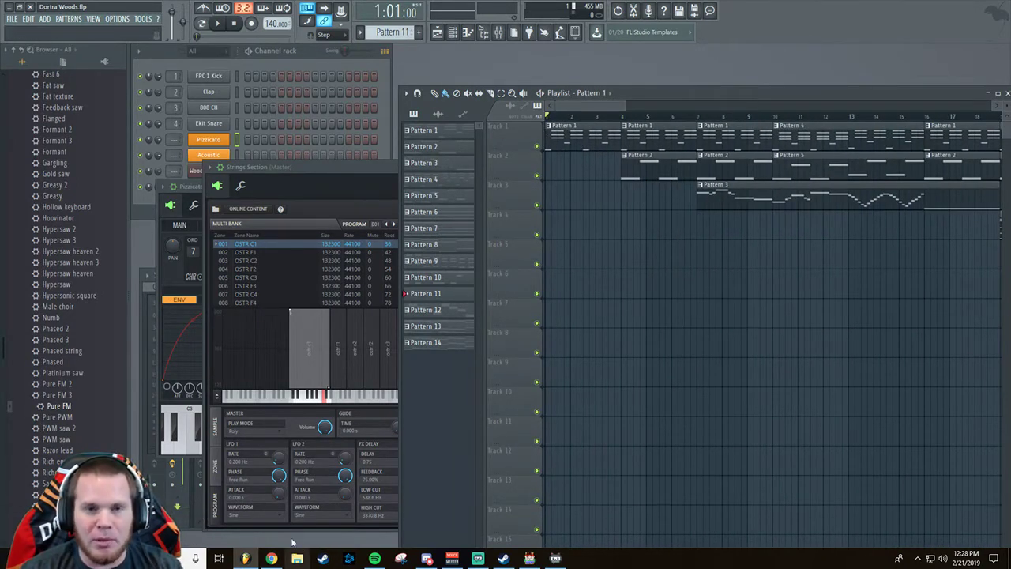
Leave FL Studio, look through the files in the Desktop folder for the Dortra Woods music, and close File Explorer.
left_click(12, 13)
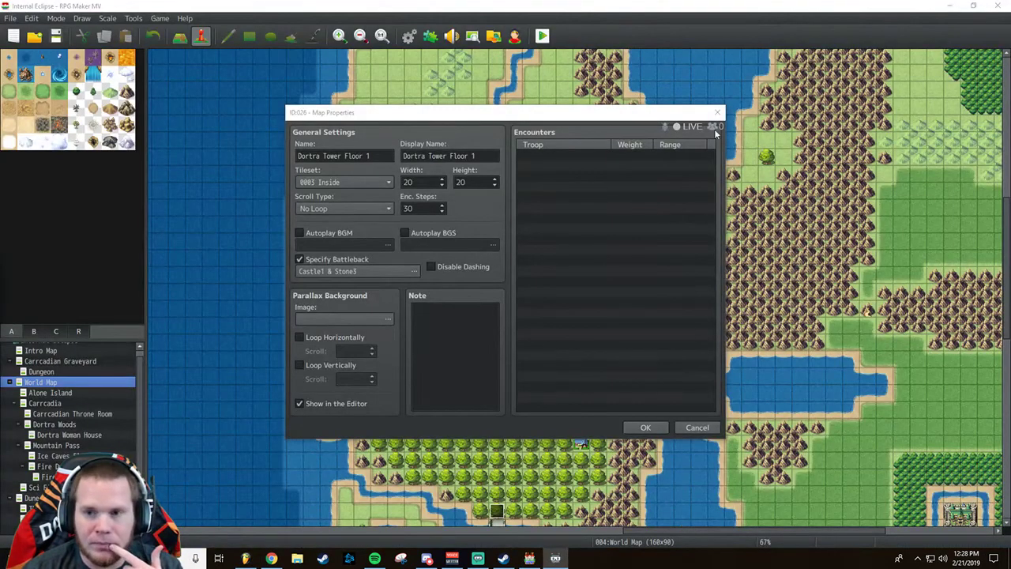
left_click(297, 559)
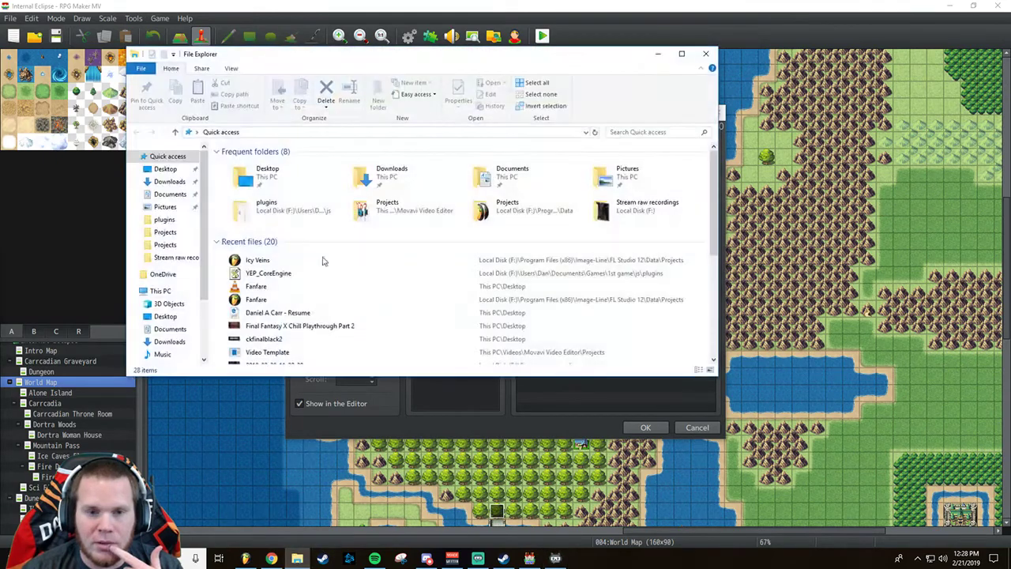
double_click(247, 178)
scroll(375, 307, "down", 8)
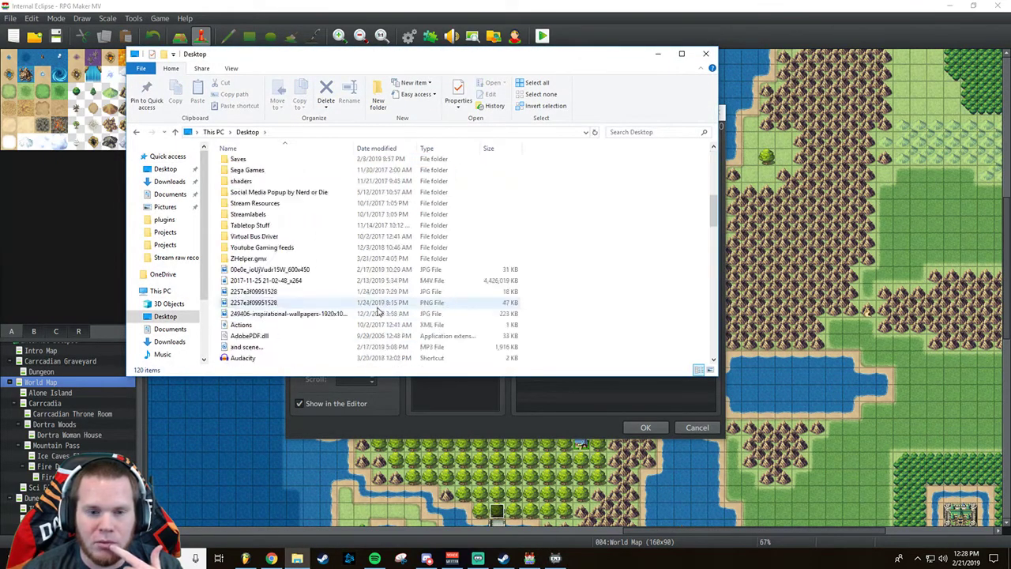
scroll(330, 303, "down", 1)
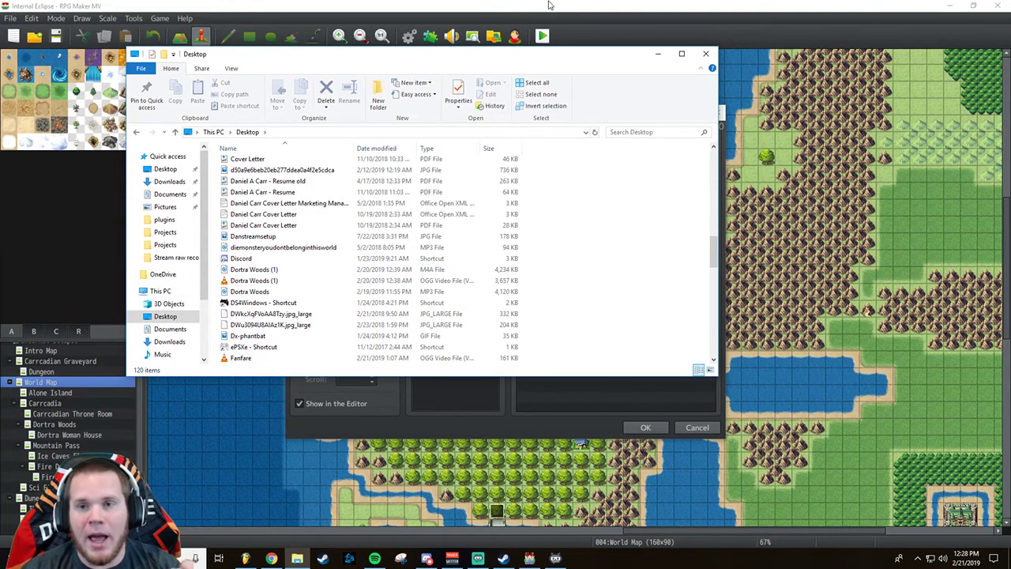
left_click(706, 53)
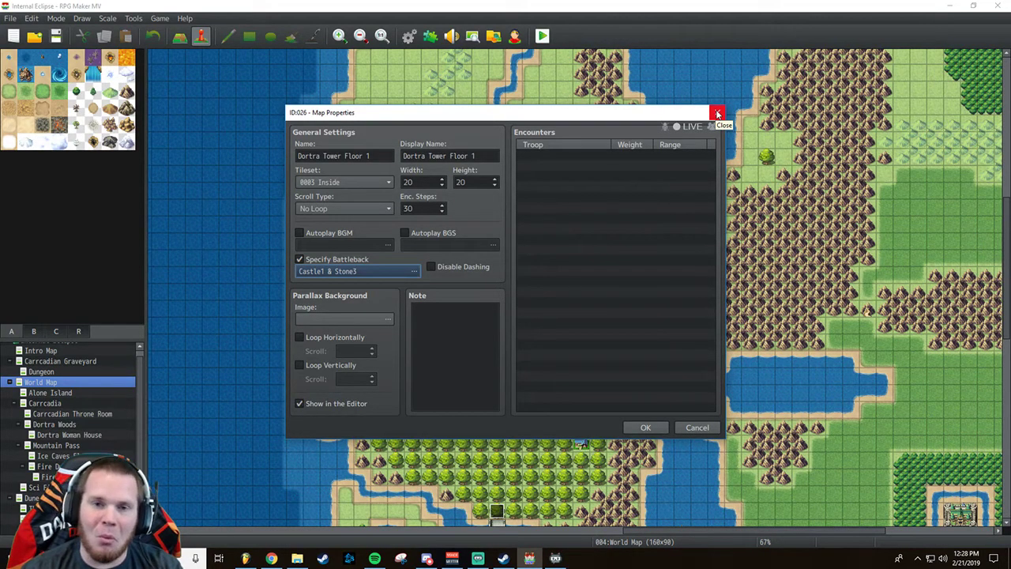
Confirm the properties of the new Dortra Tower Floor 1 map and open the Dortra Woods map at its lower area.
left_click(644, 426)
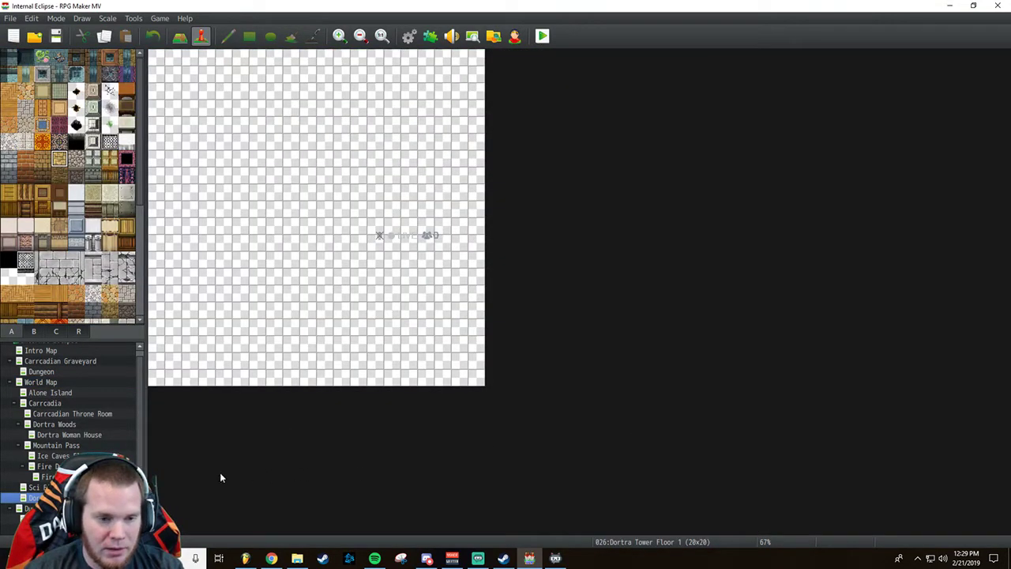
left_click(55, 424)
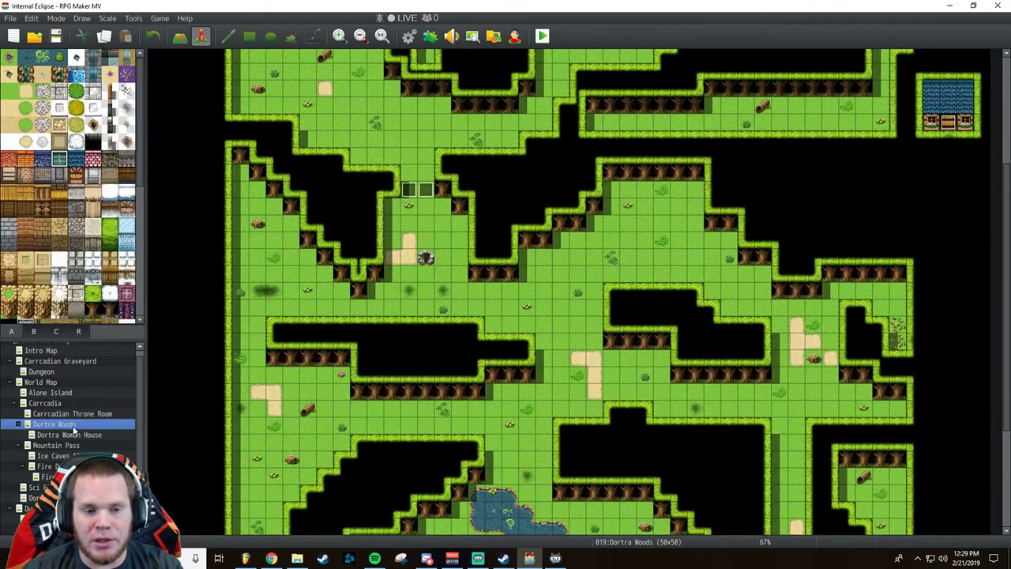
scroll(535, 442, "down", 4)
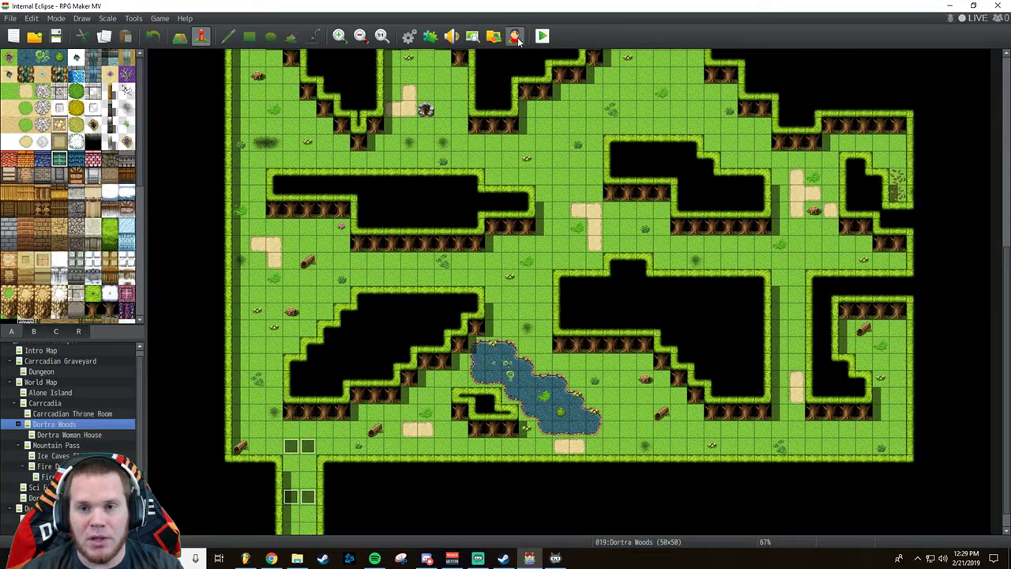
Set the player's starting position to Dortra Woods (11,43) in the database's system settings and apply the change.
left_click(409, 36)
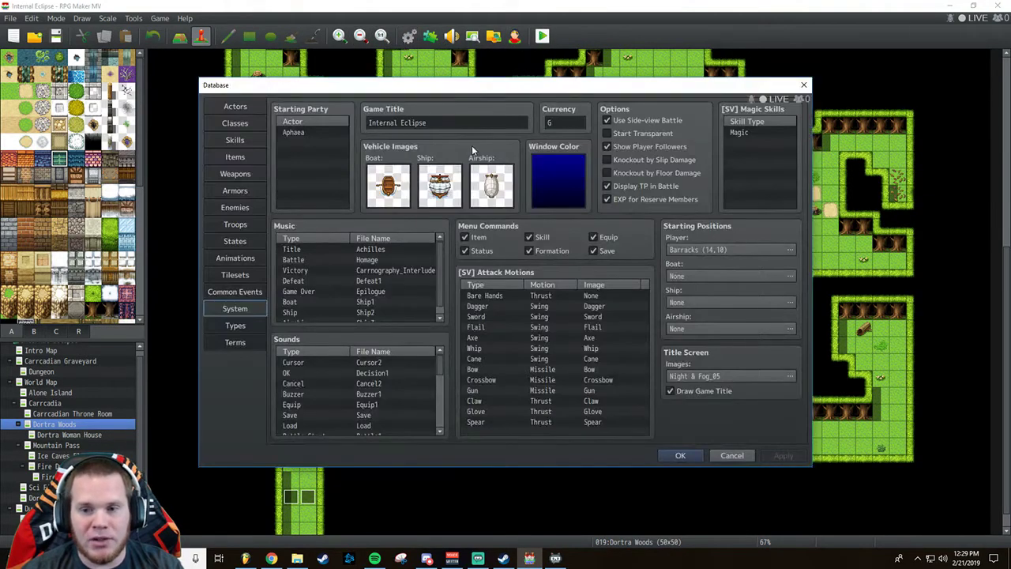
left_click(728, 249)
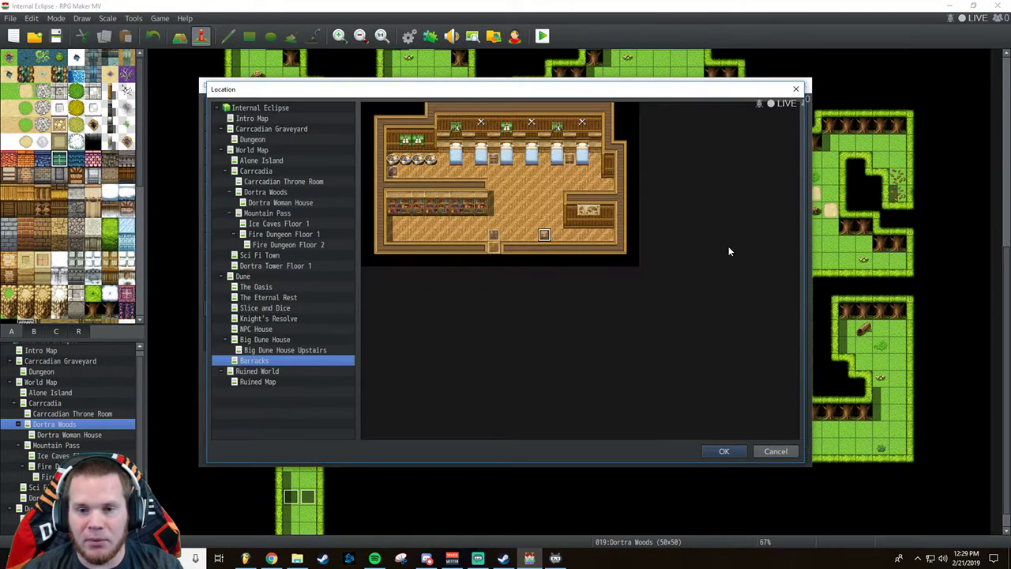
left_click(269, 194)
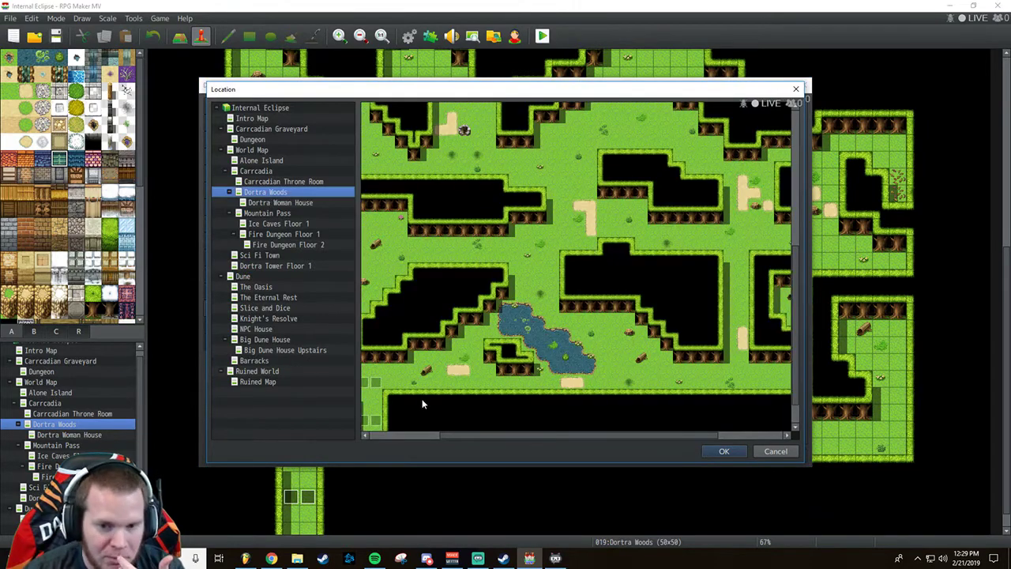
left_click(403, 385)
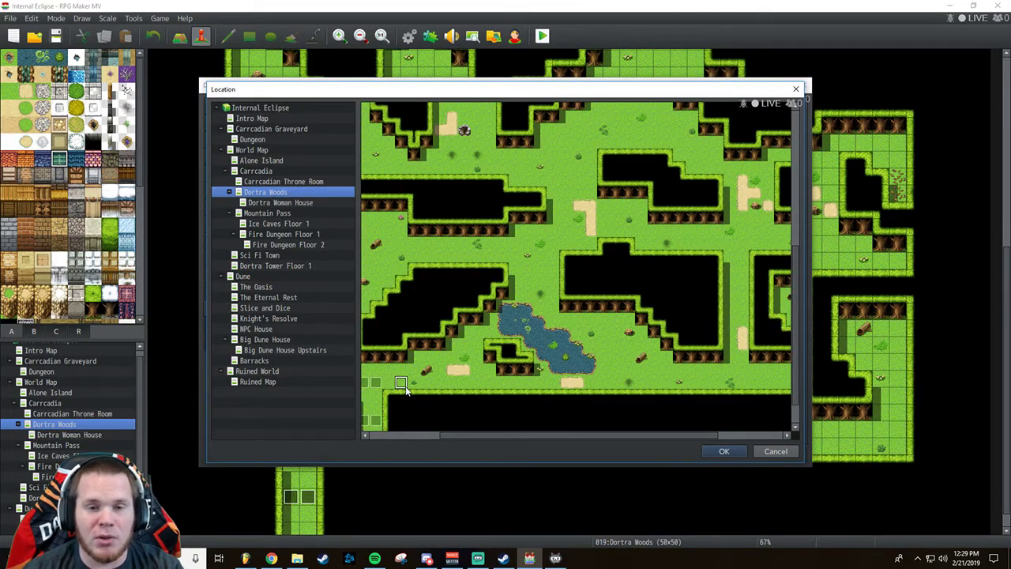
left_click(723, 451)
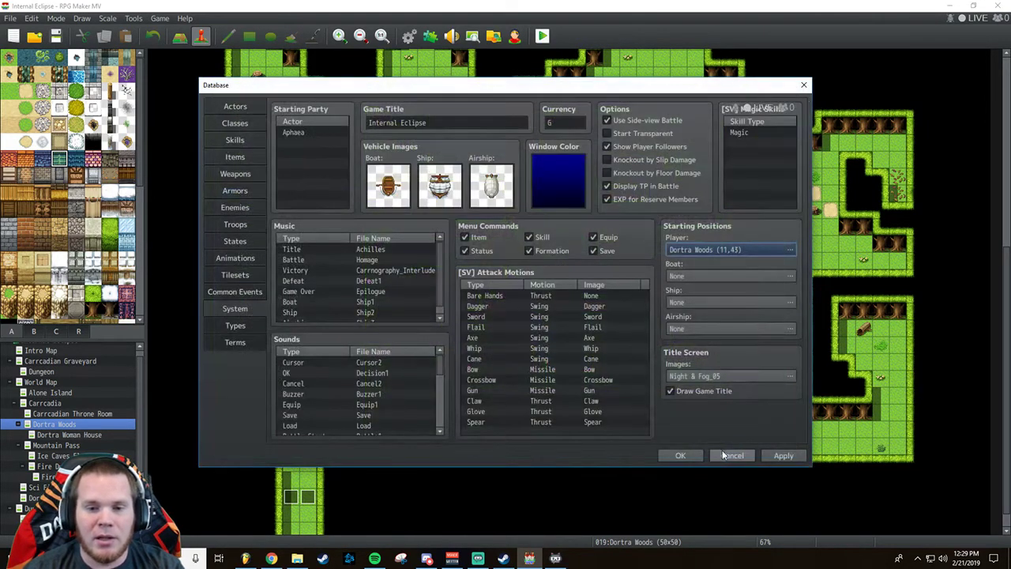
left_click(786, 455)
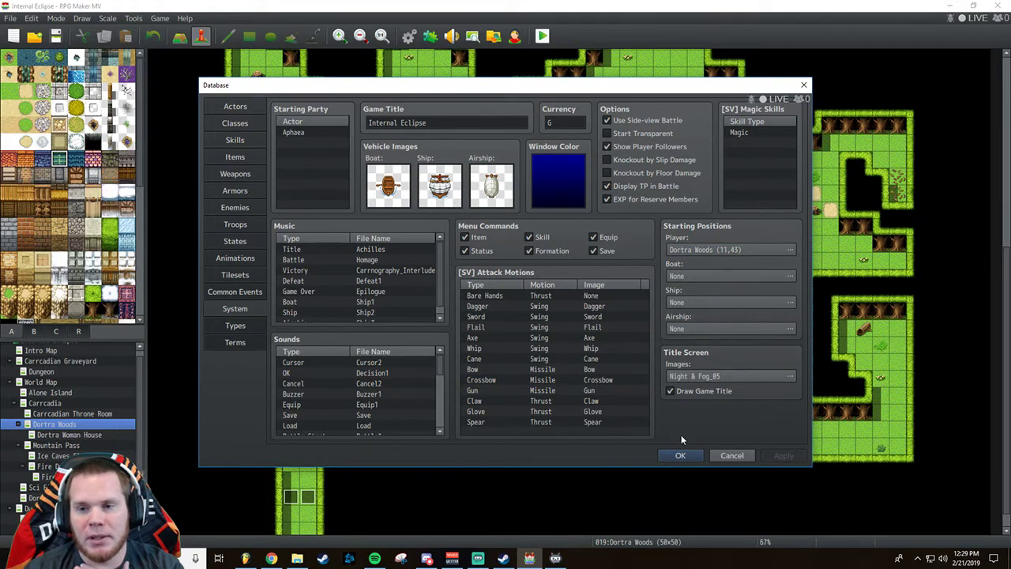
left_click(673, 453)
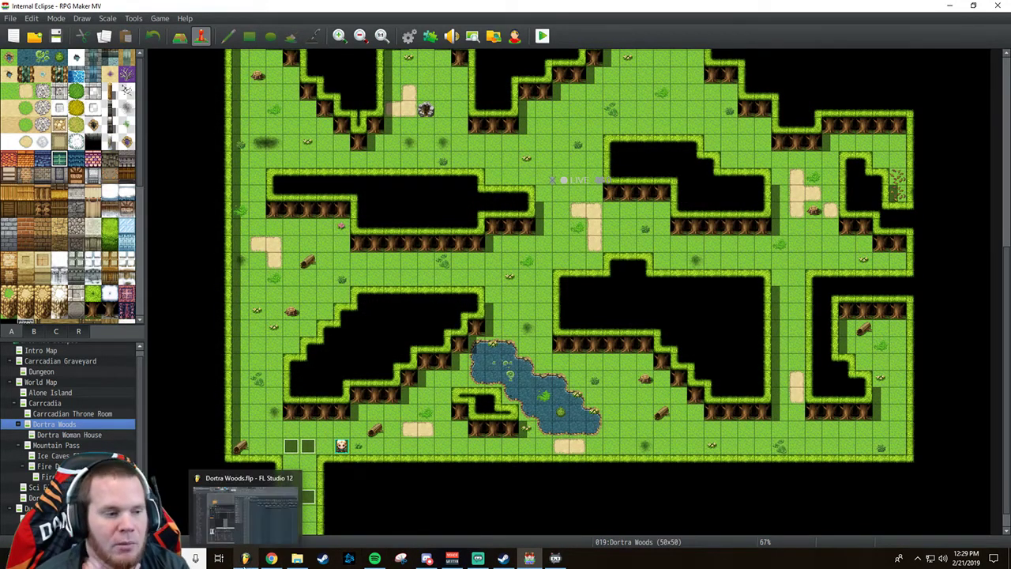
left_click(247, 558)
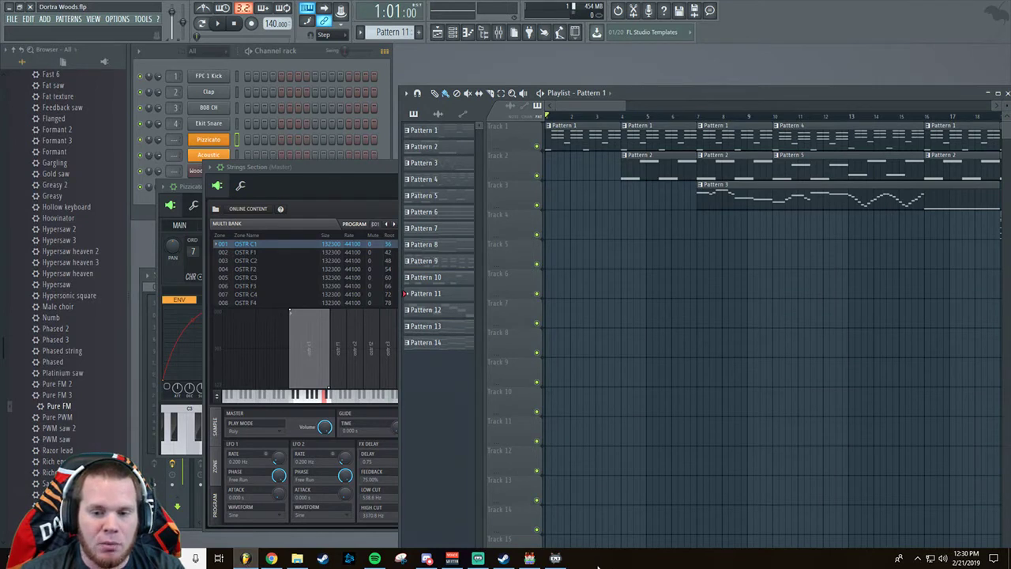
mouse_move(532, 559)
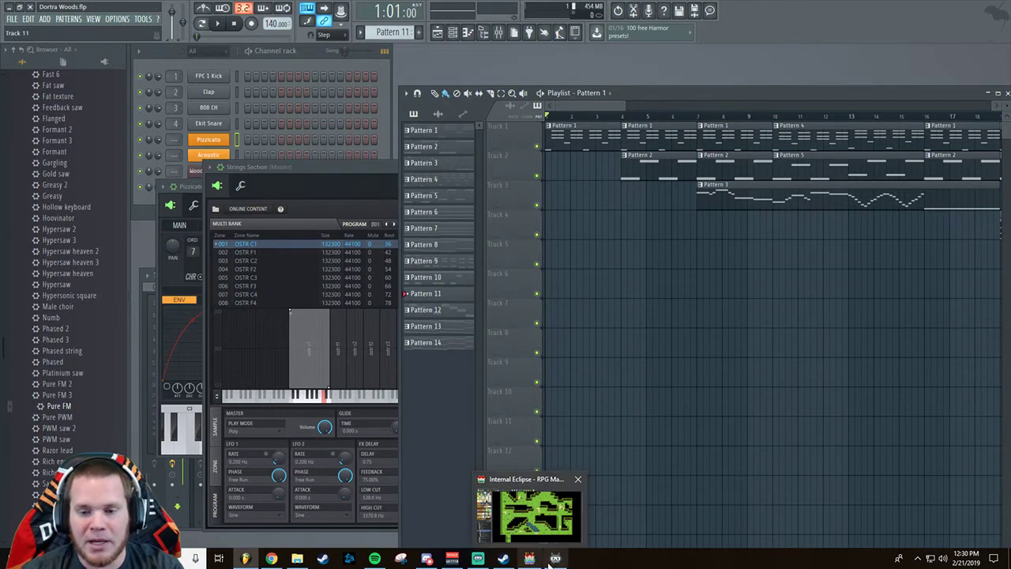
left_click(532, 559)
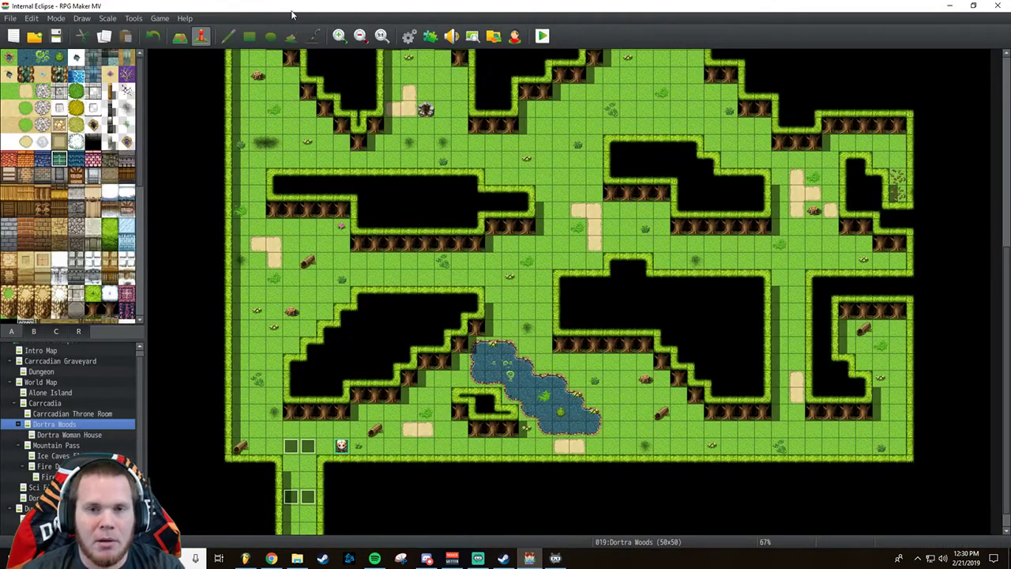
Save the game changes, launch a playtest, start a new game and maximize the game window.
left_click(541, 35)
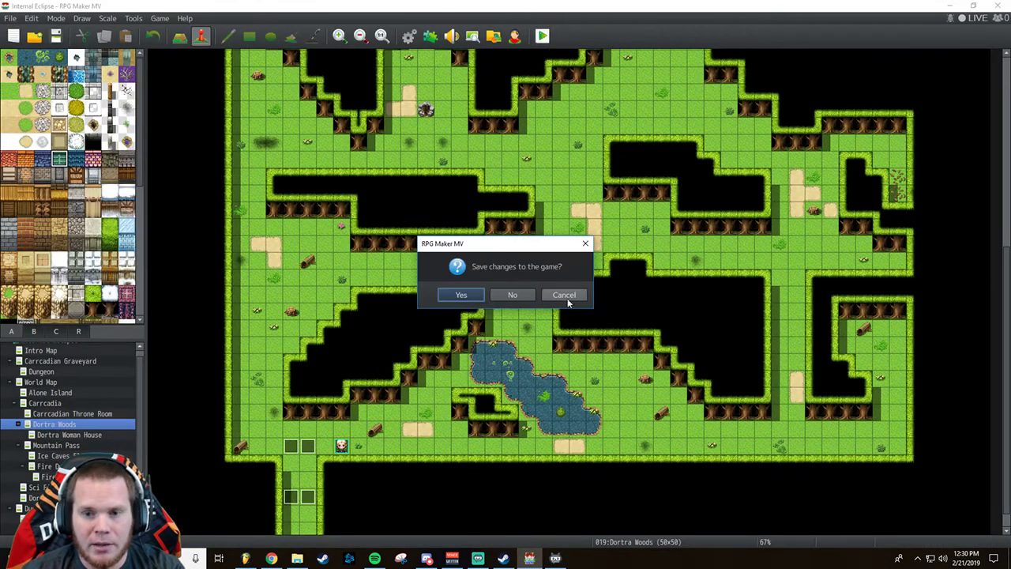
left_click(469, 295)
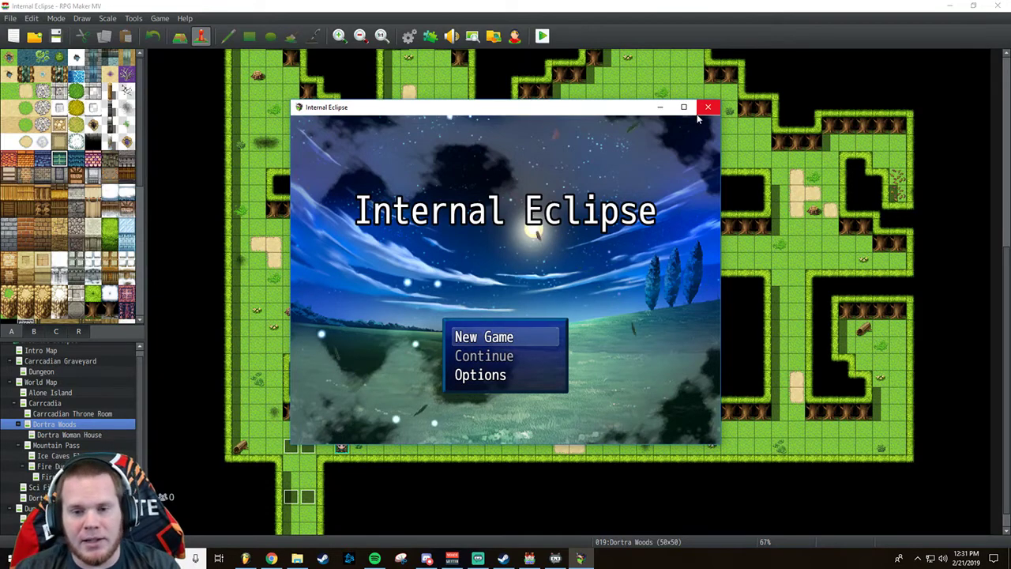
key("Return")
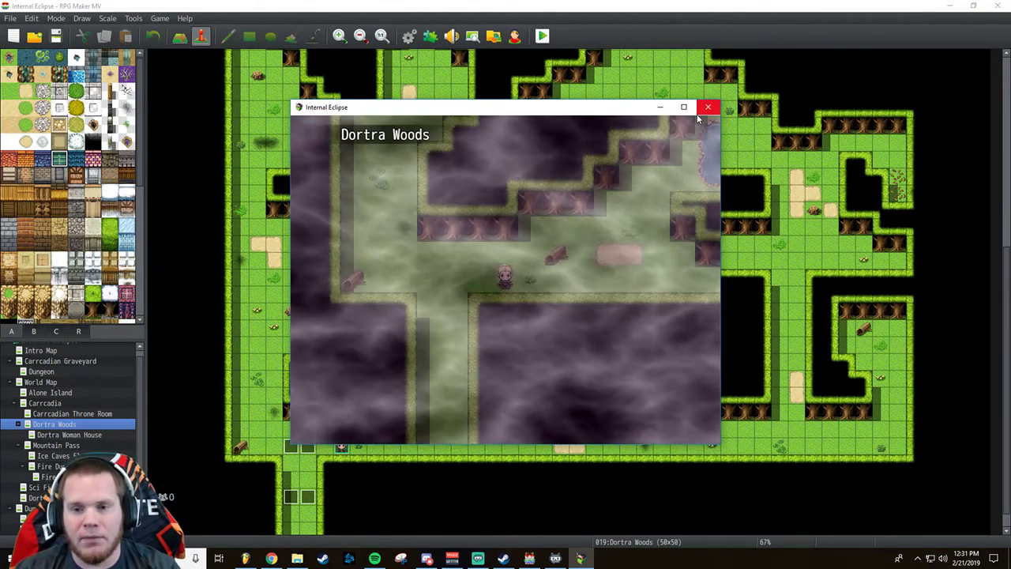
left_click(684, 106)
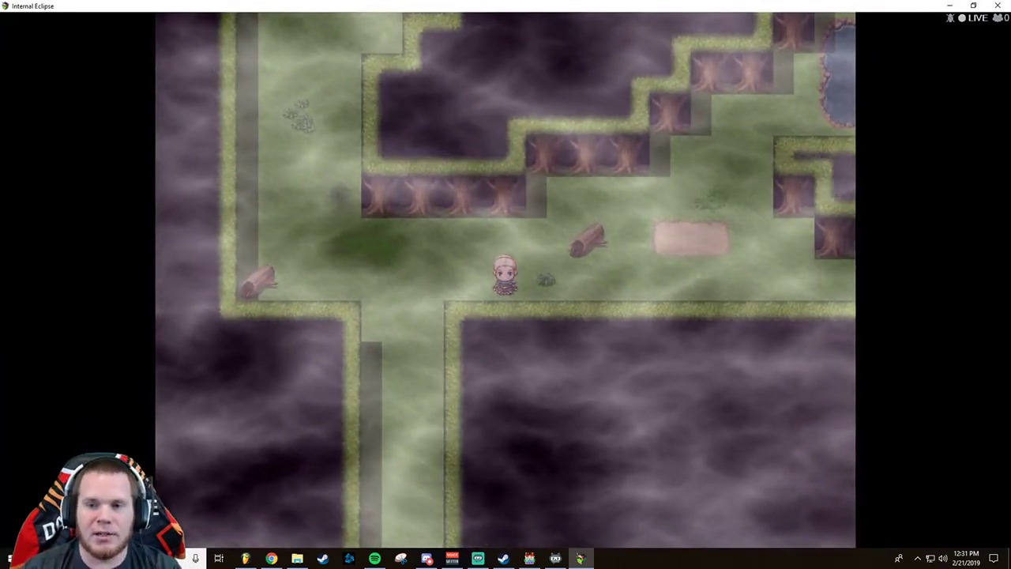
Walk the character east past the pond and north through Dortra Woods to review the map, and close the playtest.
key("Right")
key("Right")
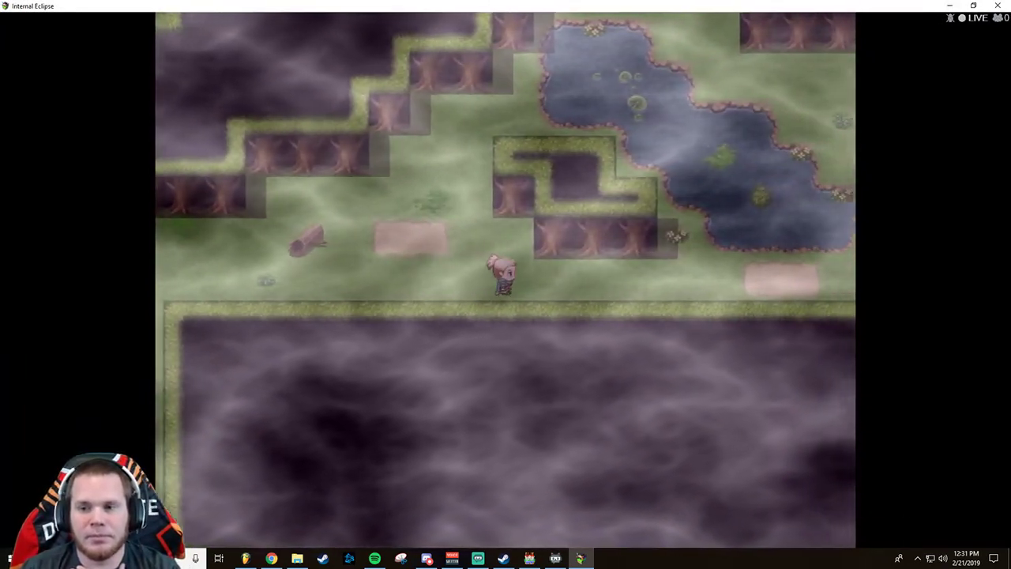
key("Right")
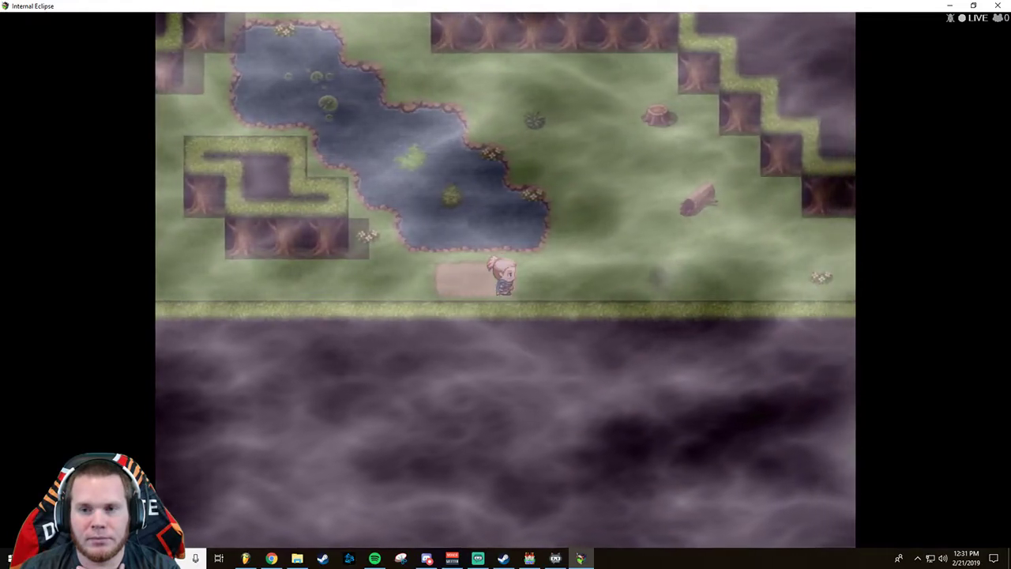
key("Right")
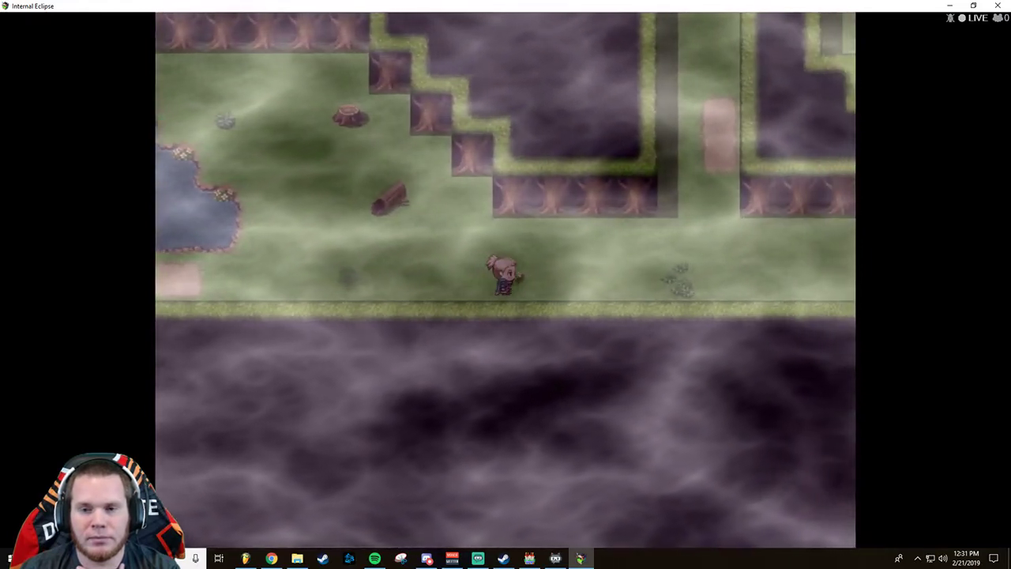
key("Right")
key("Up")
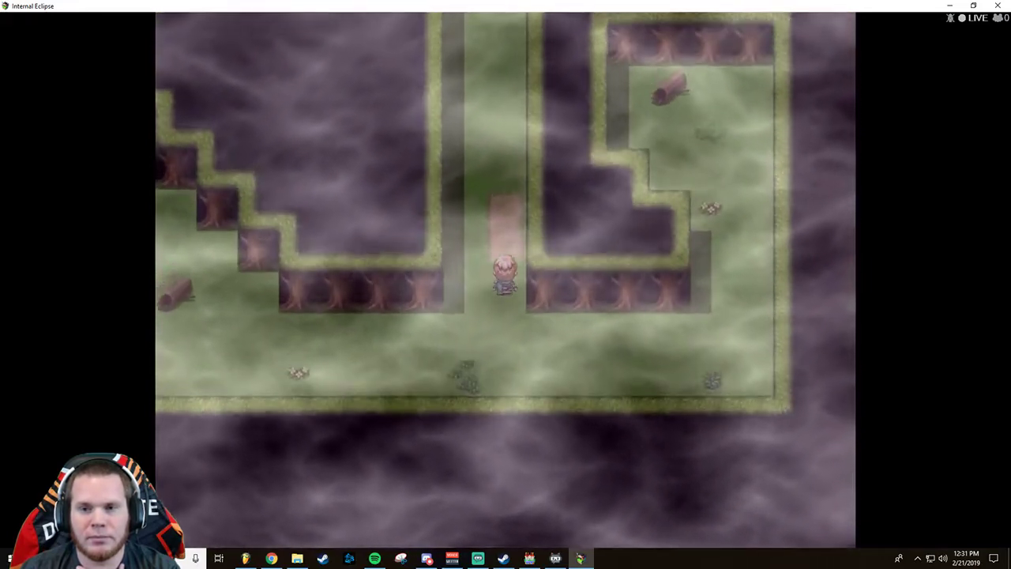
key("Up")
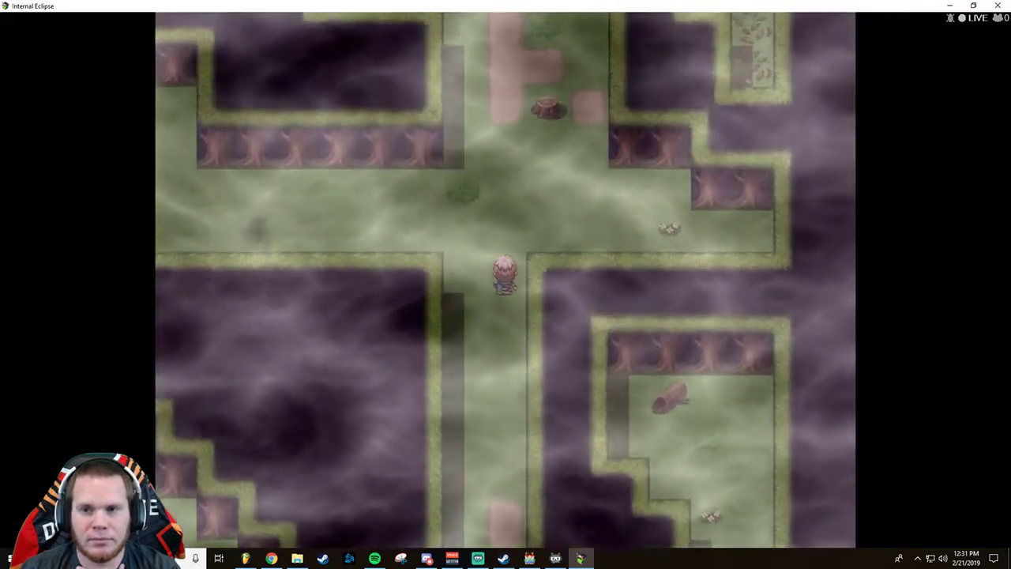
key("Up")
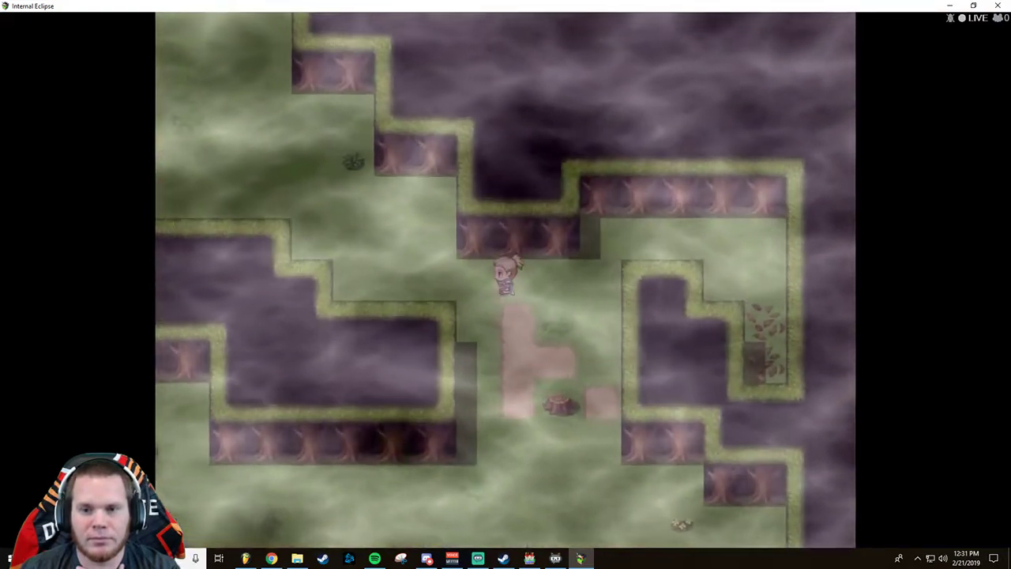
key("Left")
key("Left")
key("Up")
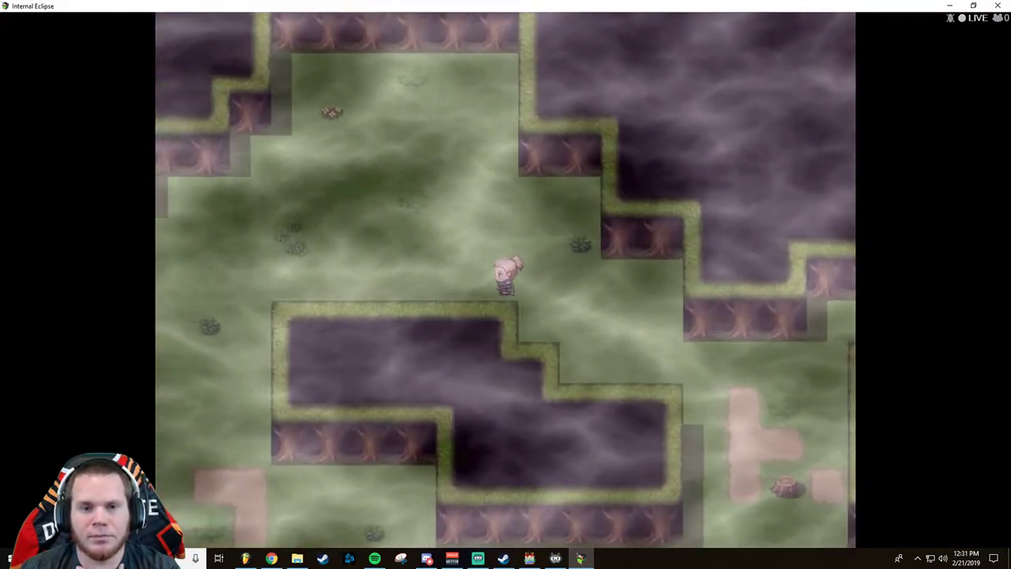
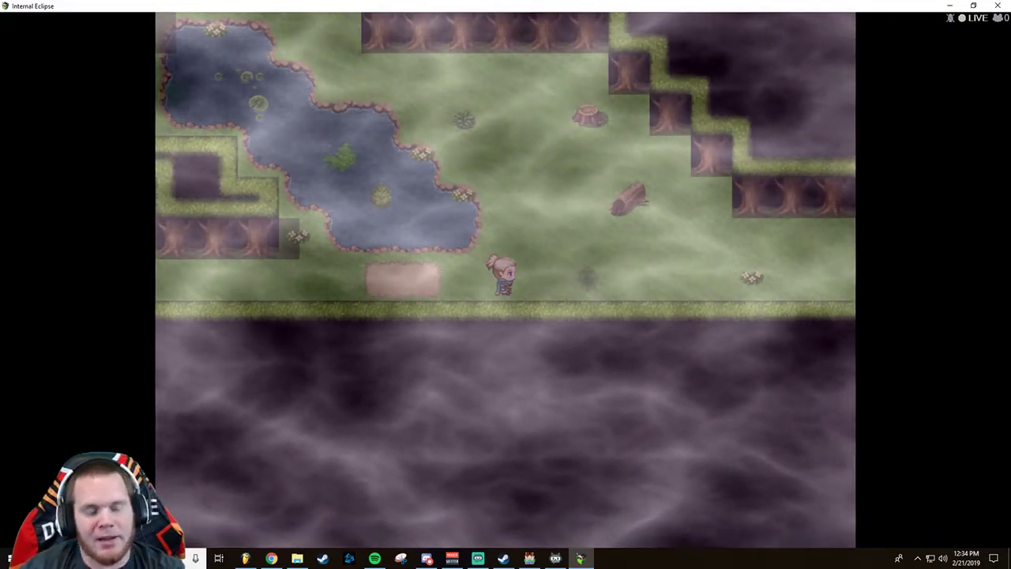
left_click(1002, 6)
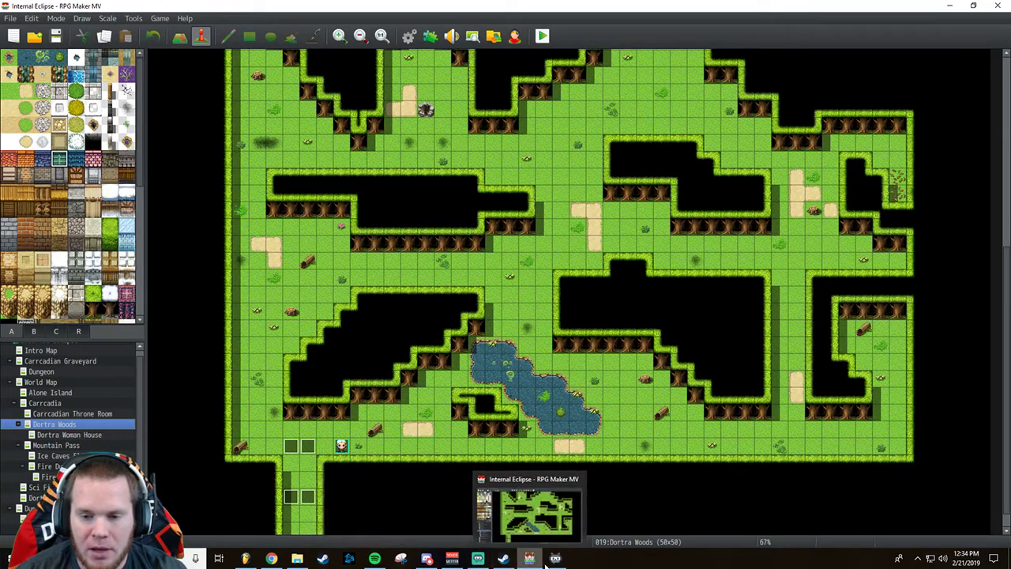
Switch to FL Studio and open the recent project "and scene...flp".
left_click(244, 558)
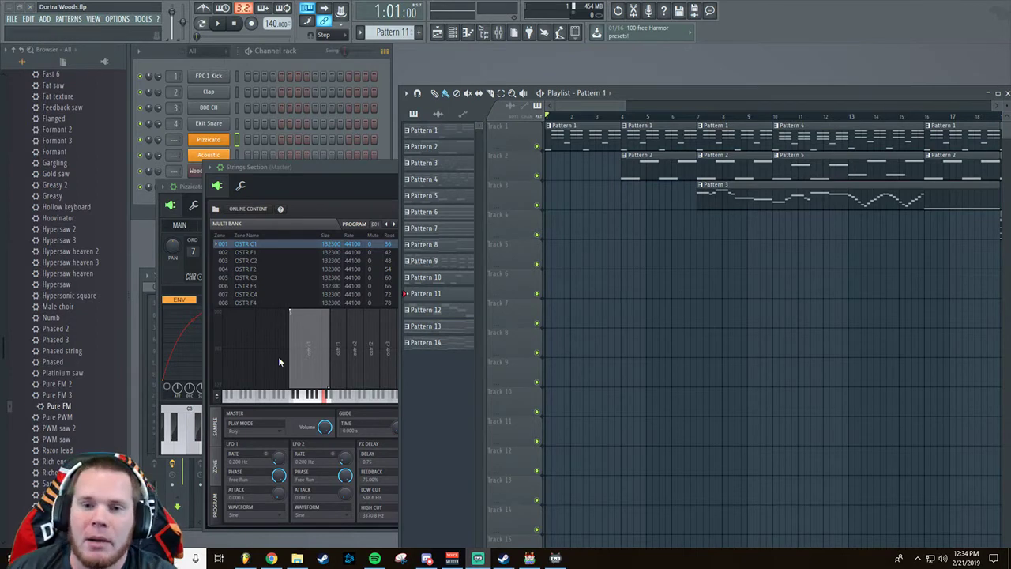
left_click(11, 19)
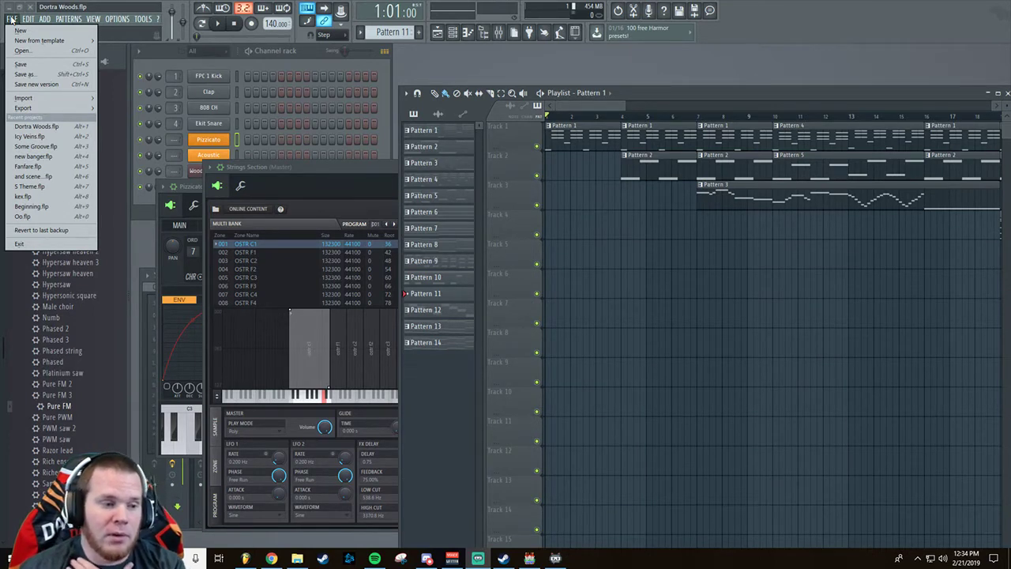
left_click(11, 17)
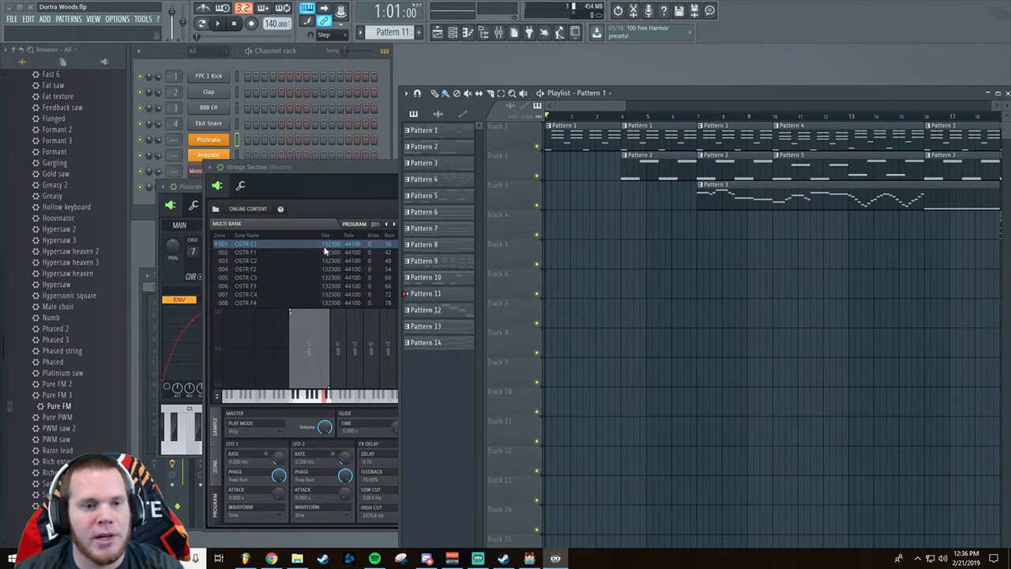
left_click(13, 19)
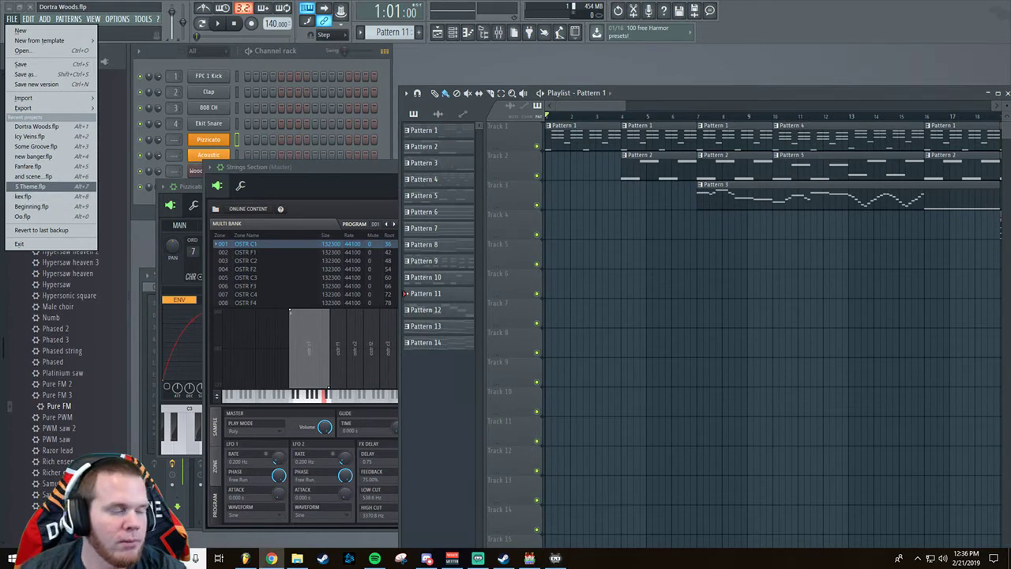
left_click(44, 176)
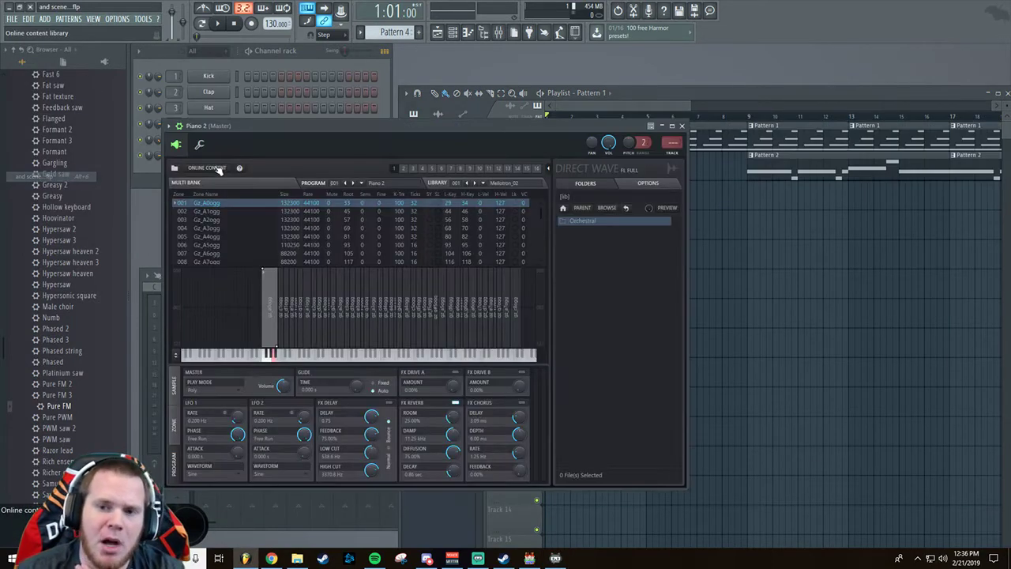
Play the arrangement from bar 1 in the playlist, listen through to the Pattern 4 section, and stop playback.
left_click(613, 104)
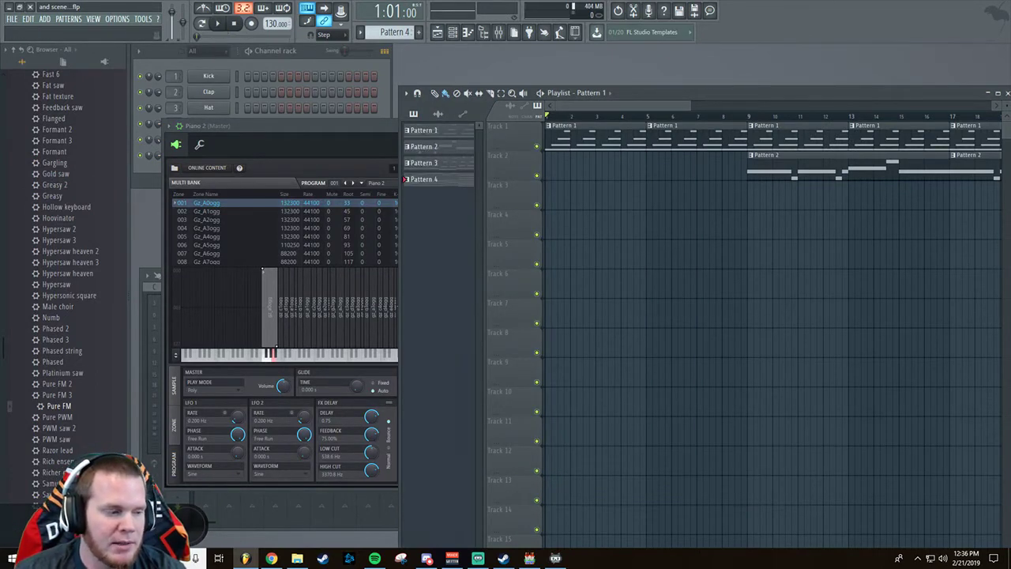
left_click(219, 25)
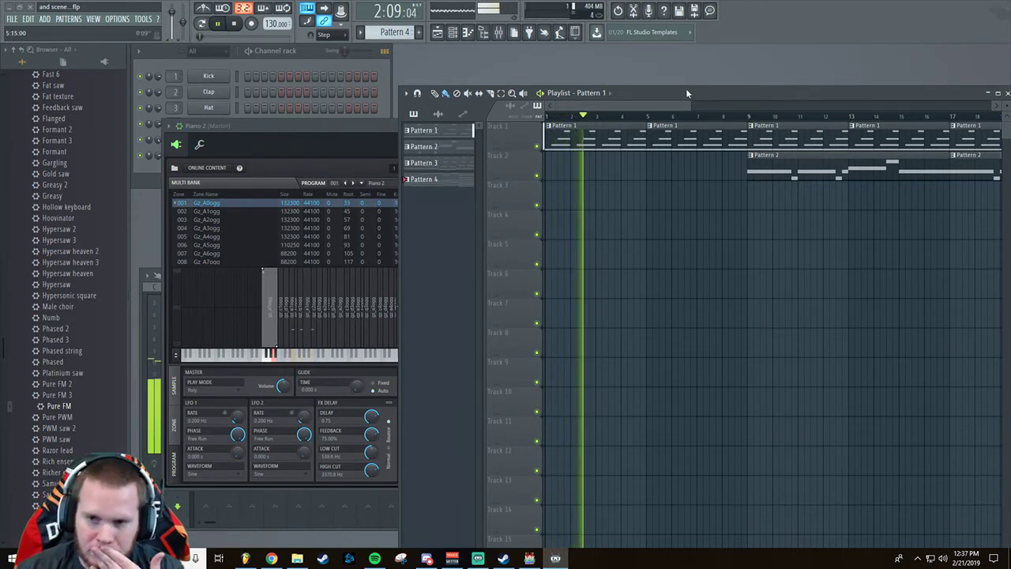
left_click_drag(680, 104, 731, 101)
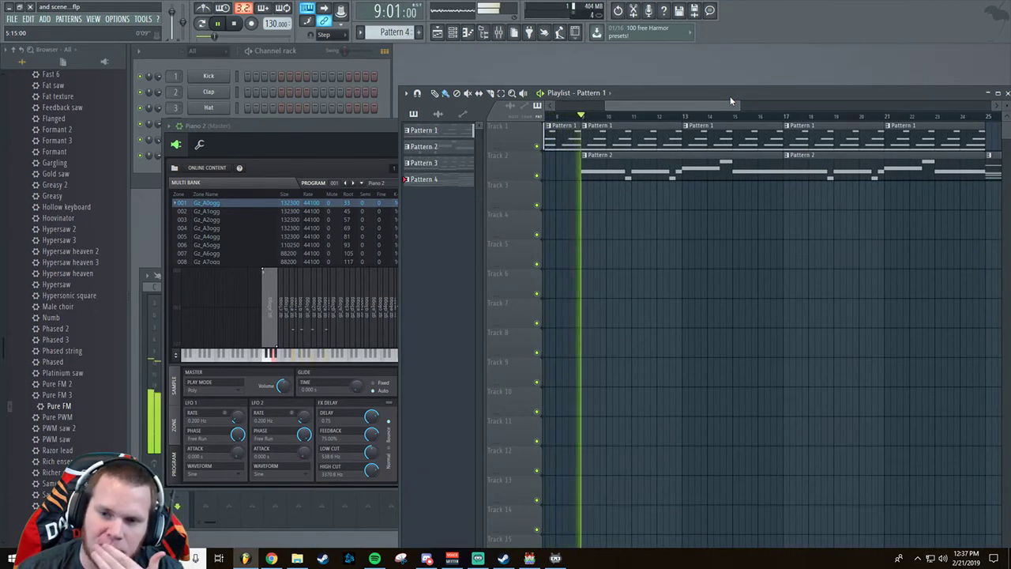
left_click_drag(731, 101, 871, 96)
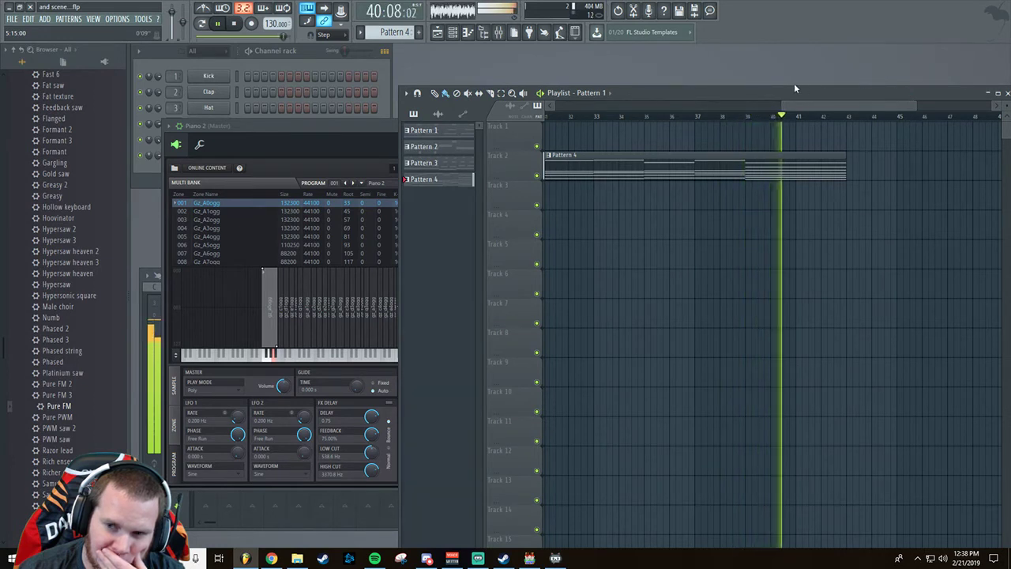
left_click(236, 26)
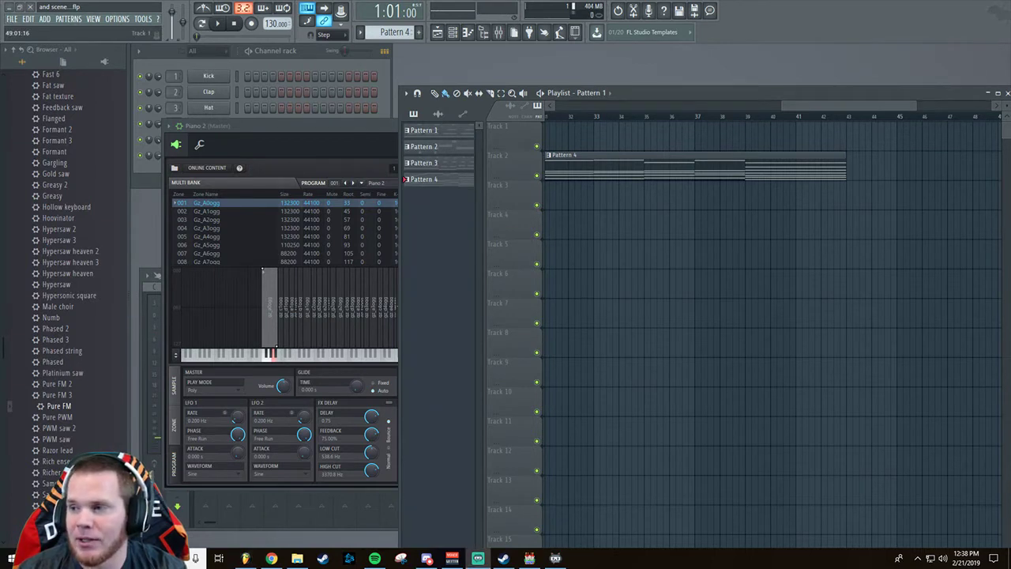
Open the recent project Beginning.flp and play it in song mode.
left_click(13, 19)
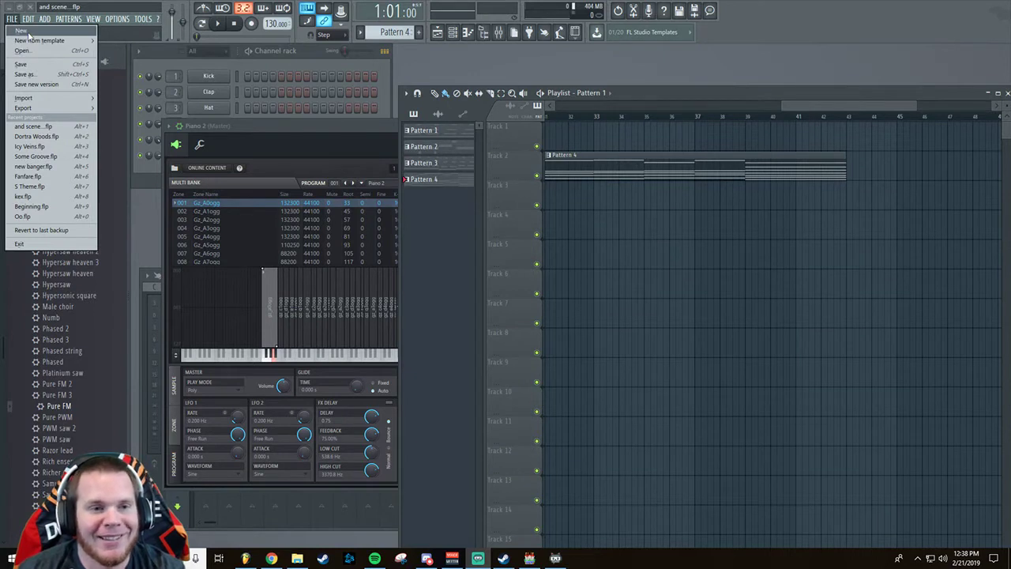
left_click(55, 208)
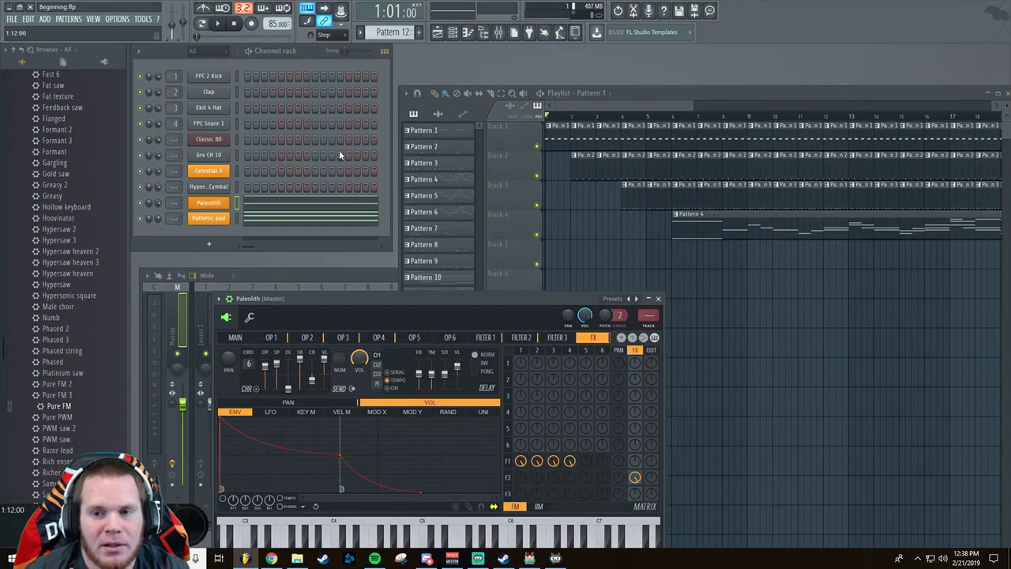
left_click(217, 23)
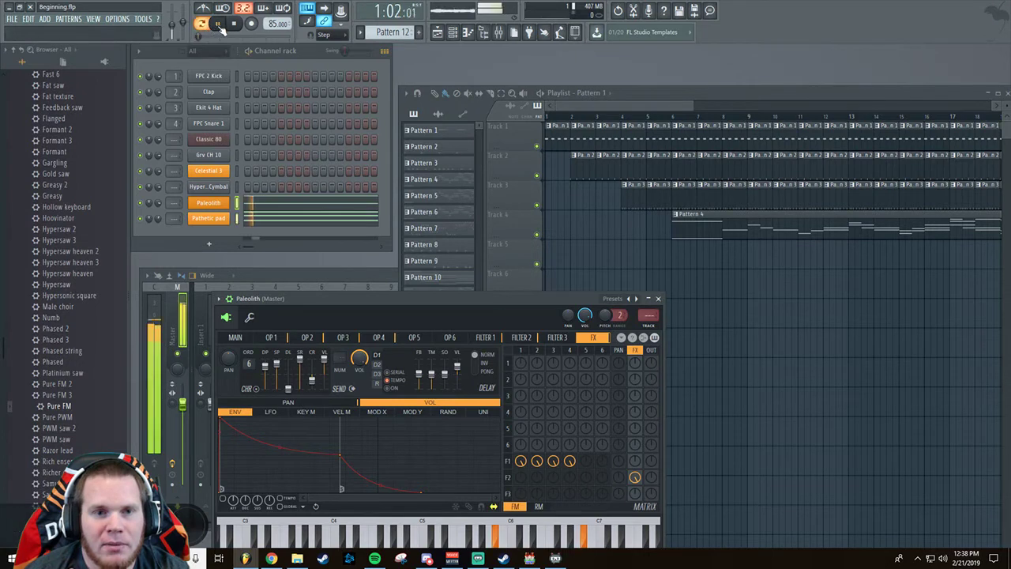
key("l")
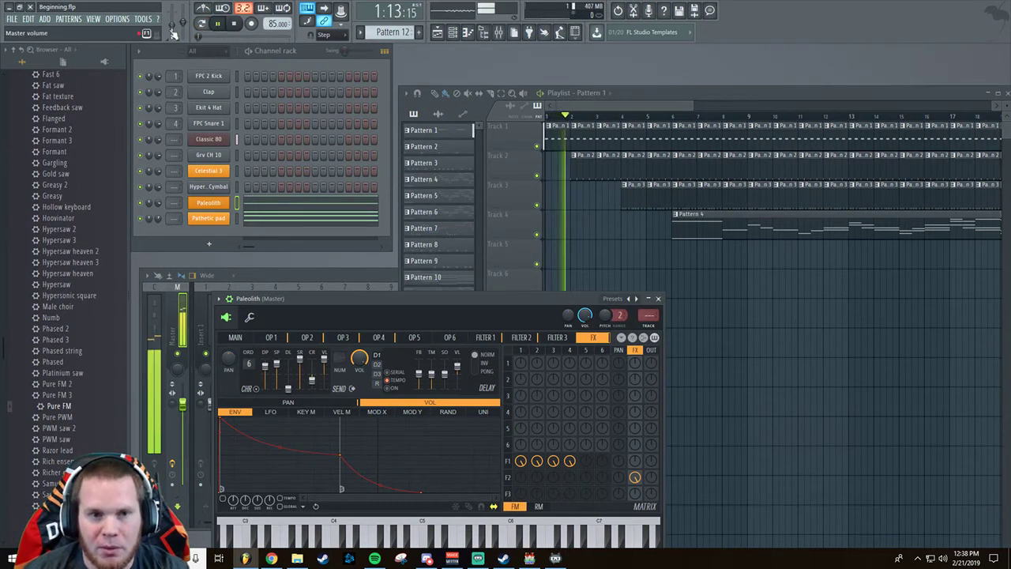
Adjust the master volume slightly and listen to the Beginning arrangement until its end after Pattern 12.
left_click_drag(173, 35, 174, 33)
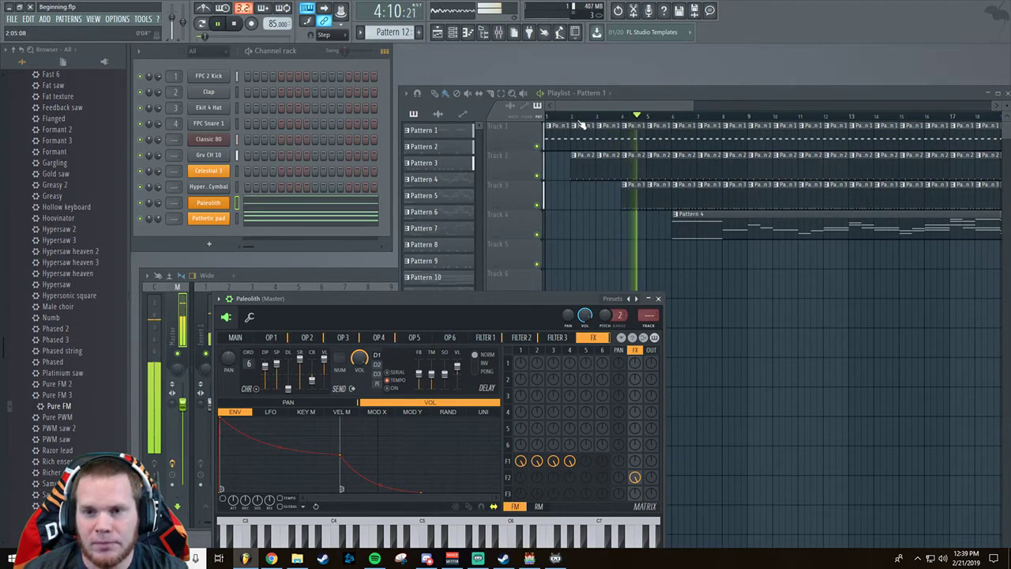
left_click_drag(566, 102, 630, 116)
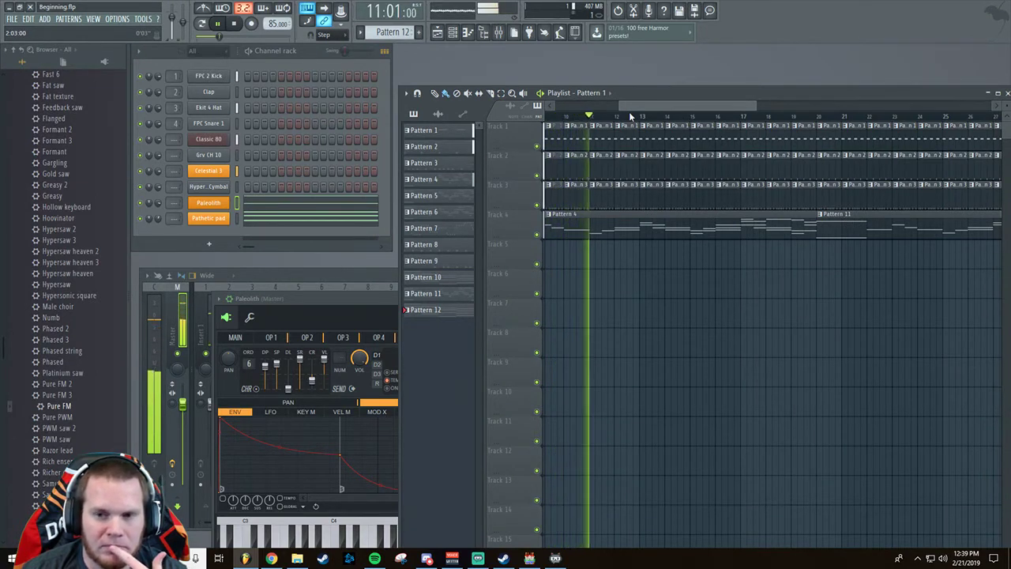
left_click_drag(630, 116, 635, 116)
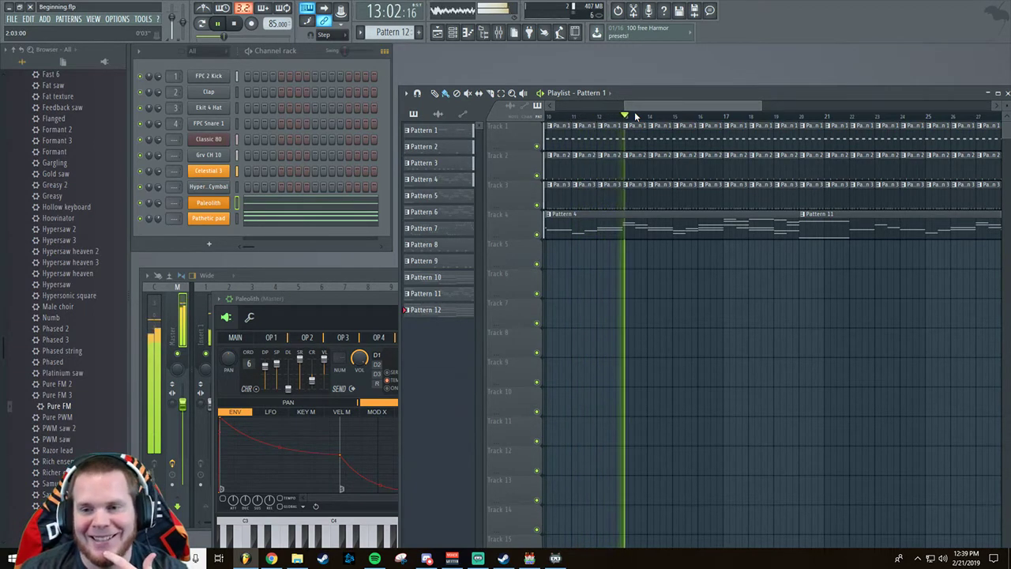
left_click_drag(635, 116, 669, 98)
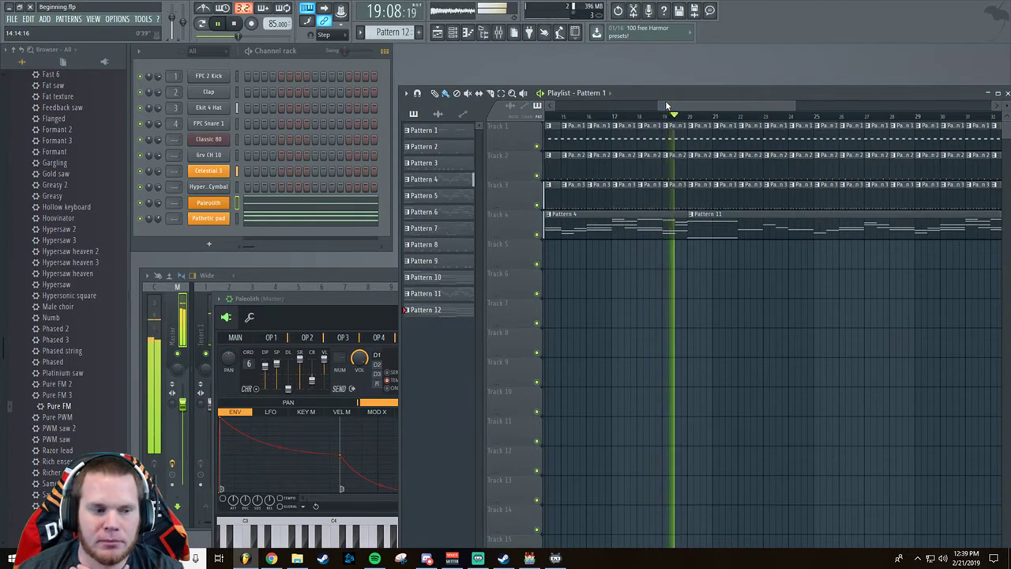
left_click_drag(692, 104, 728, 108)
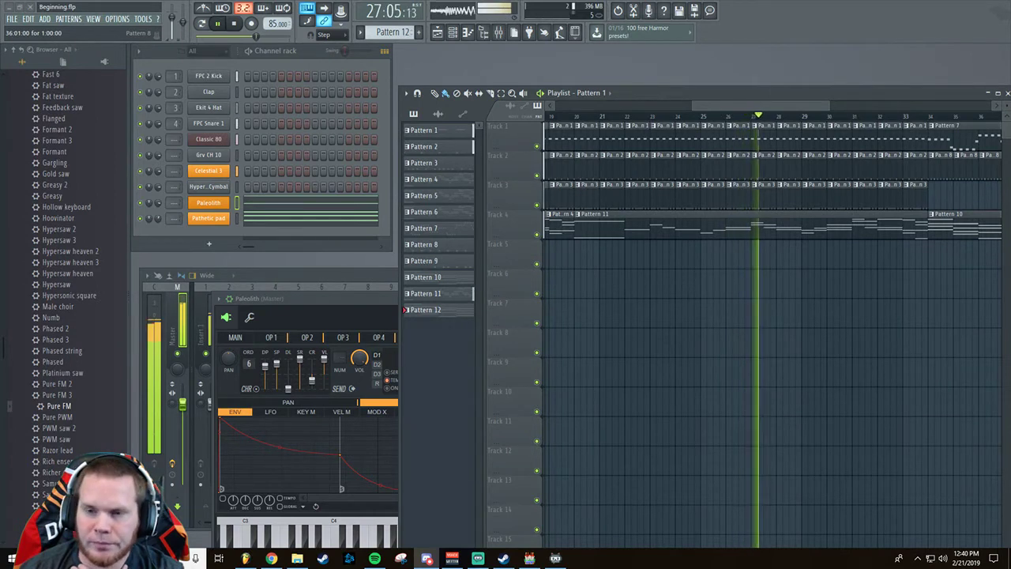
left_click_drag(699, 106, 755, 103)
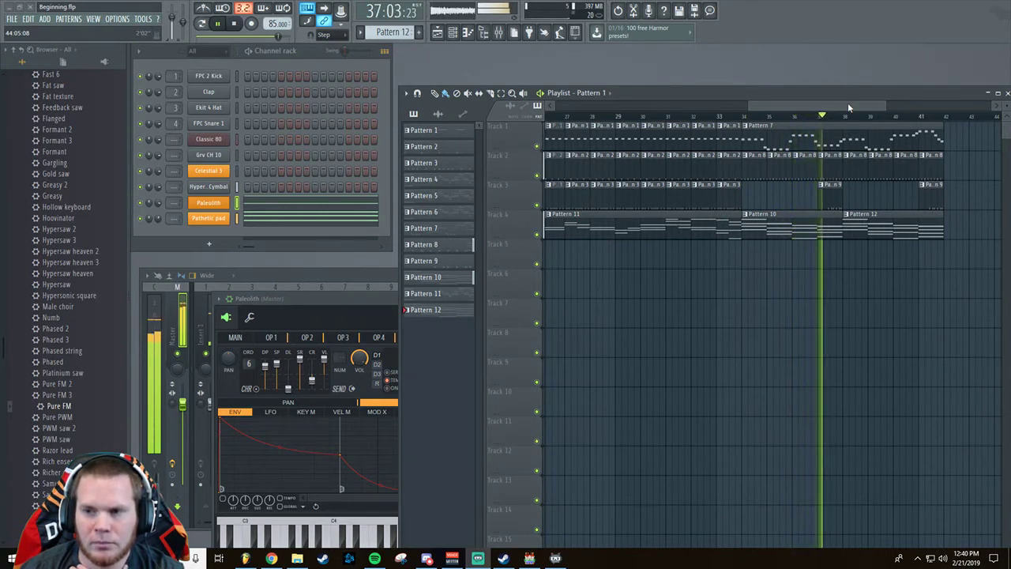
left_click_drag(848, 102, 894, 106)
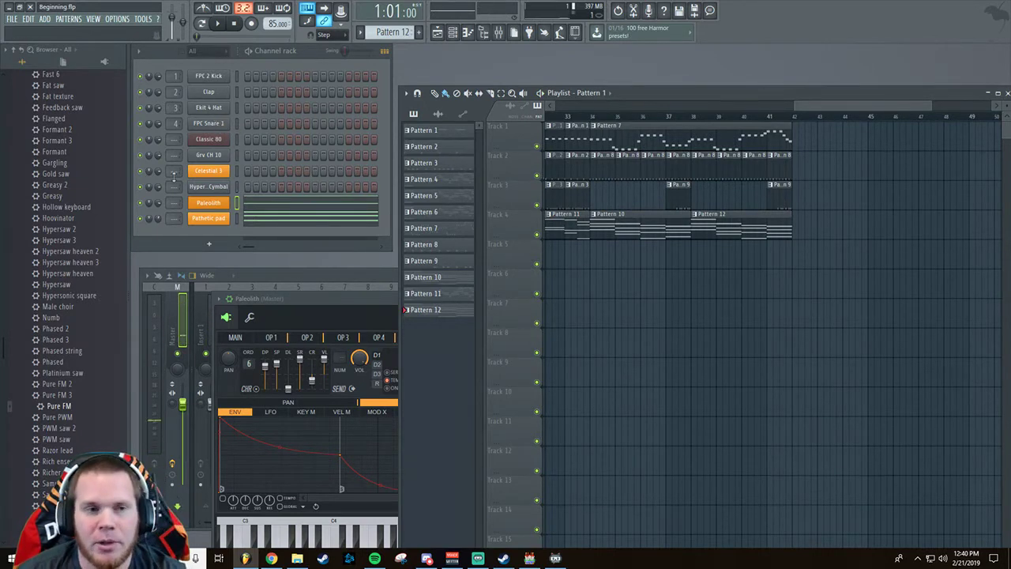
left_click(12, 19)
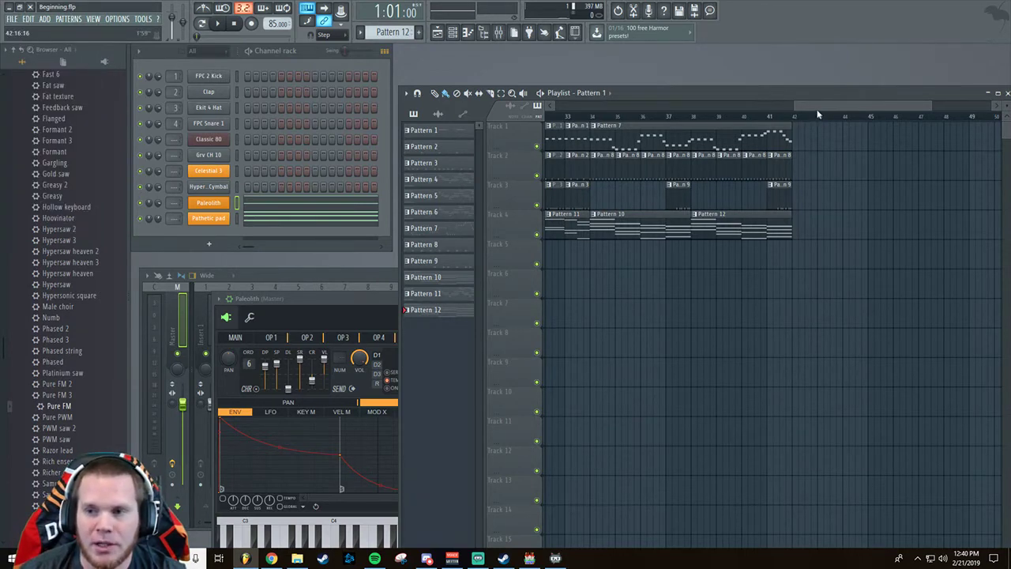
left_click_drag(818, 115, 450, 149)
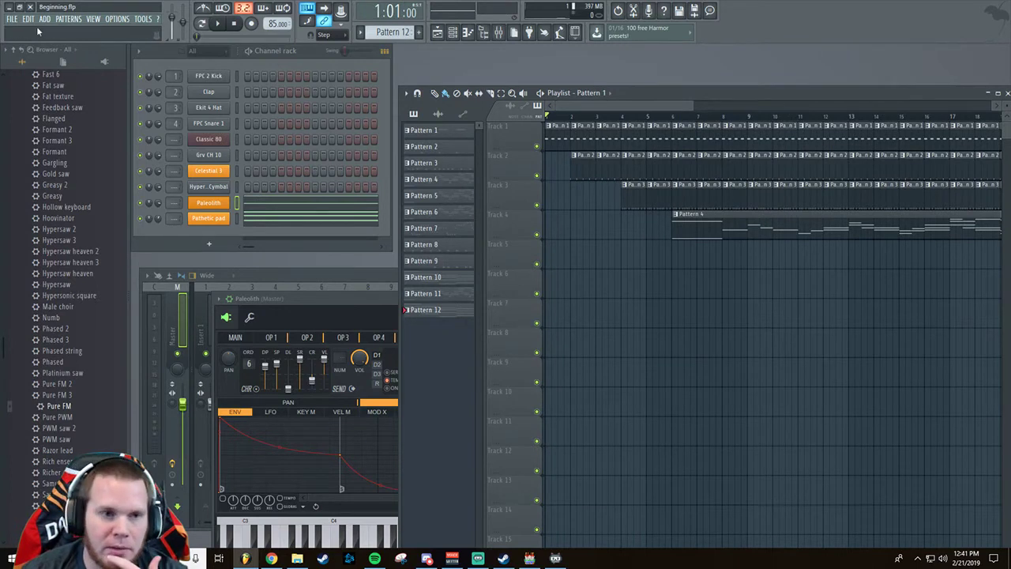
Open the recent project Oo.flp without saving the changes to Beginning.flp.
left_click(12, 19)
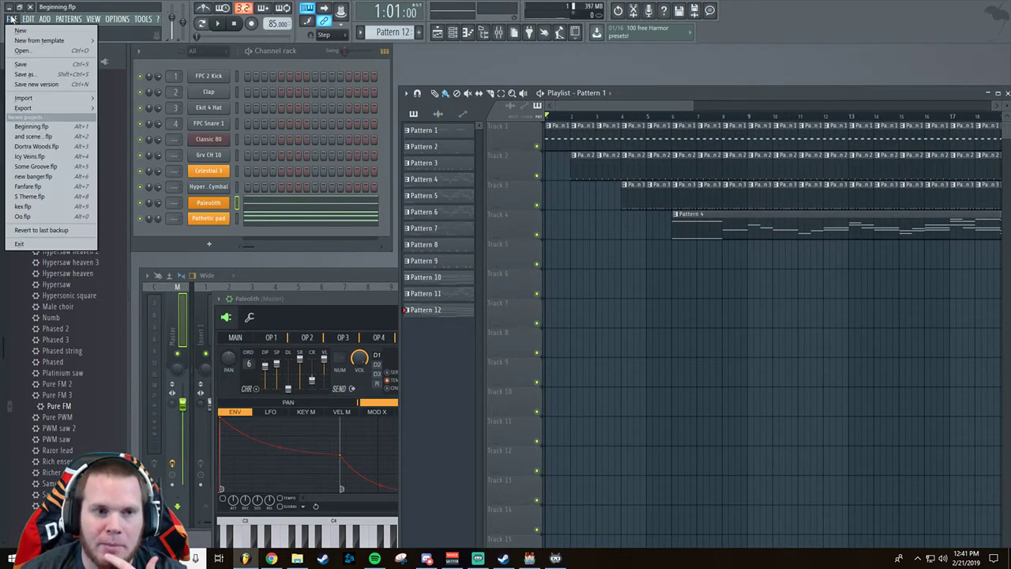
left_click(45, 217)
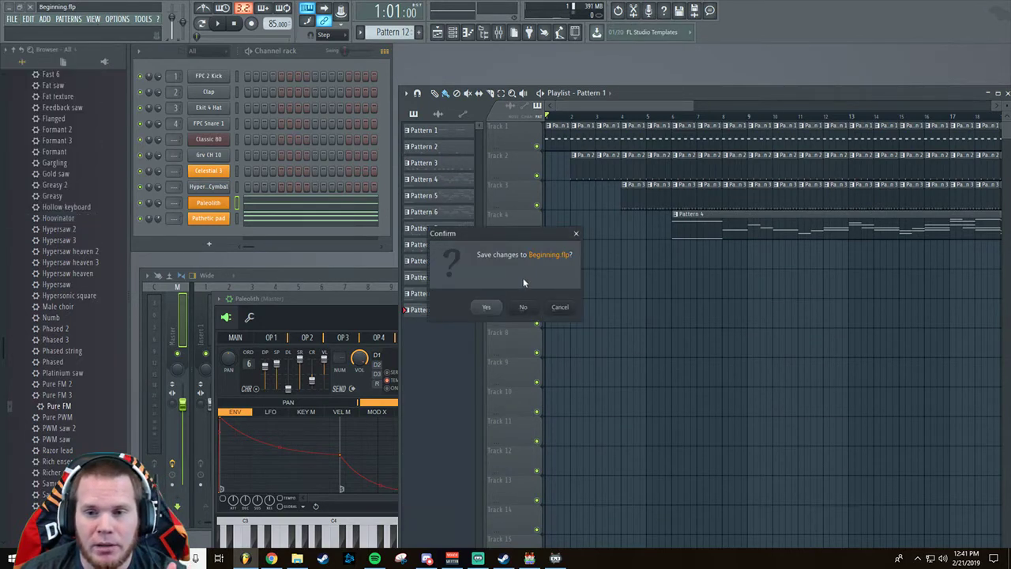
left_click(523, 306)
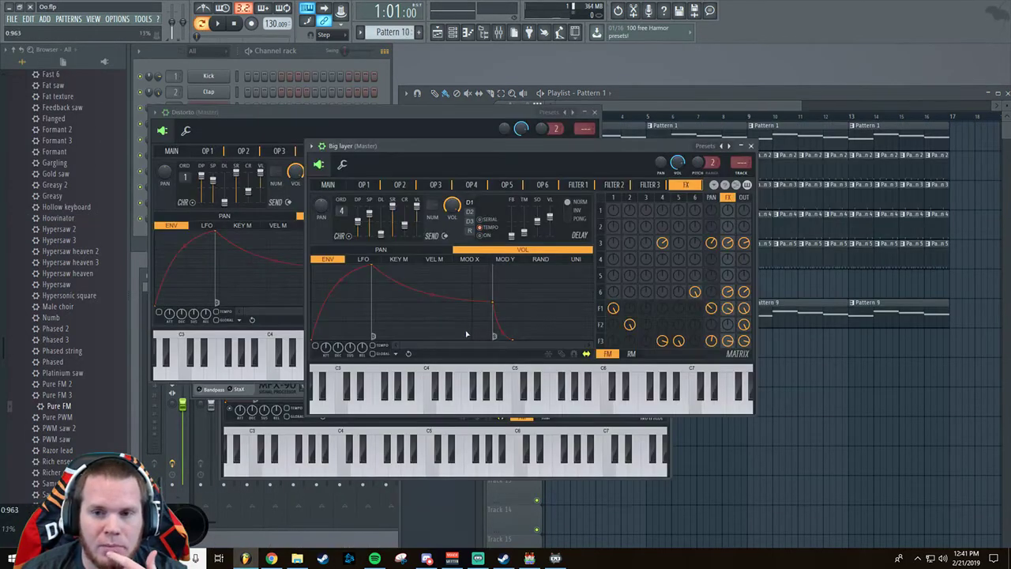
Listen to the Oo arrangement in song mode from the start and stop playback.
left_click(720, 113)
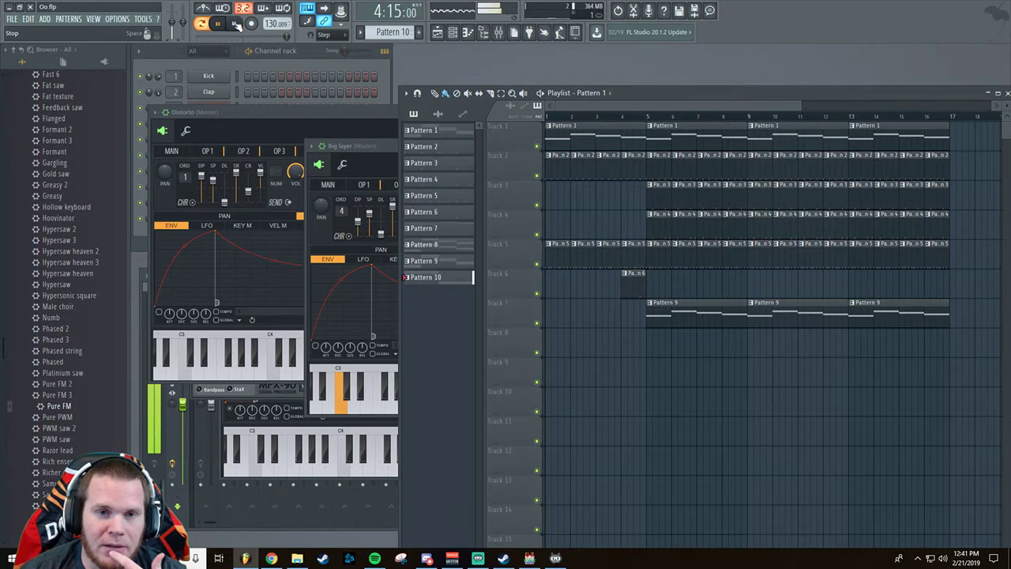
left_click(219, 24)
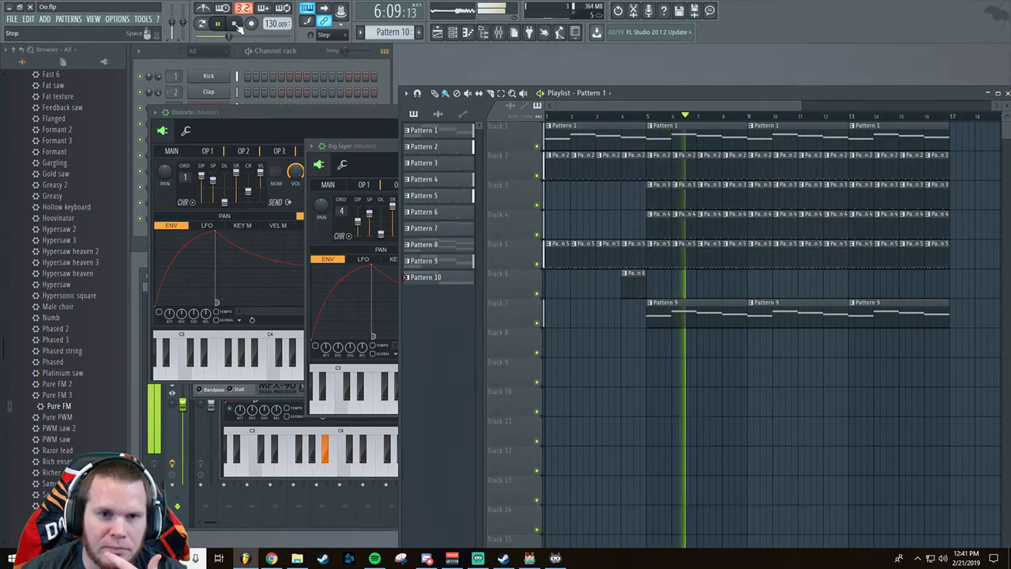
left_click(236, 25)
left_click(11, 19)
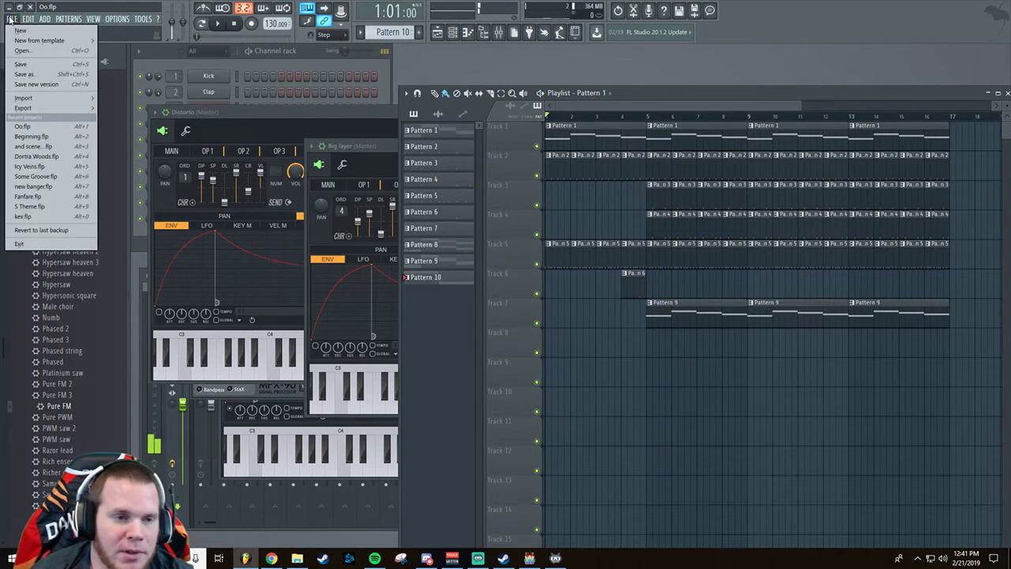
left_click(11, 19)
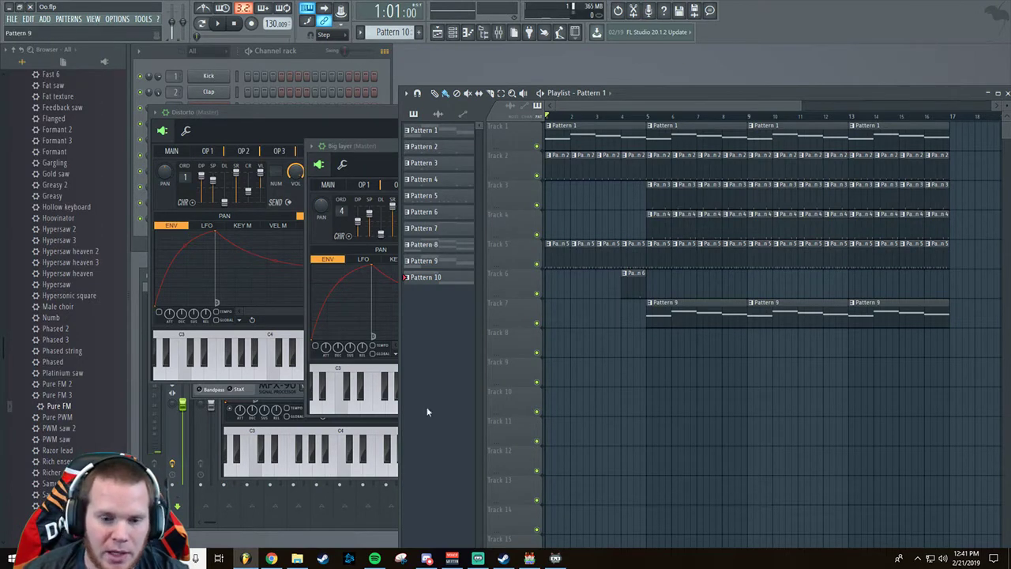
Switch to RPG Maker MV, view the Dortra Tower Floor 1 map and open the World Map.
left_click(529, 558)
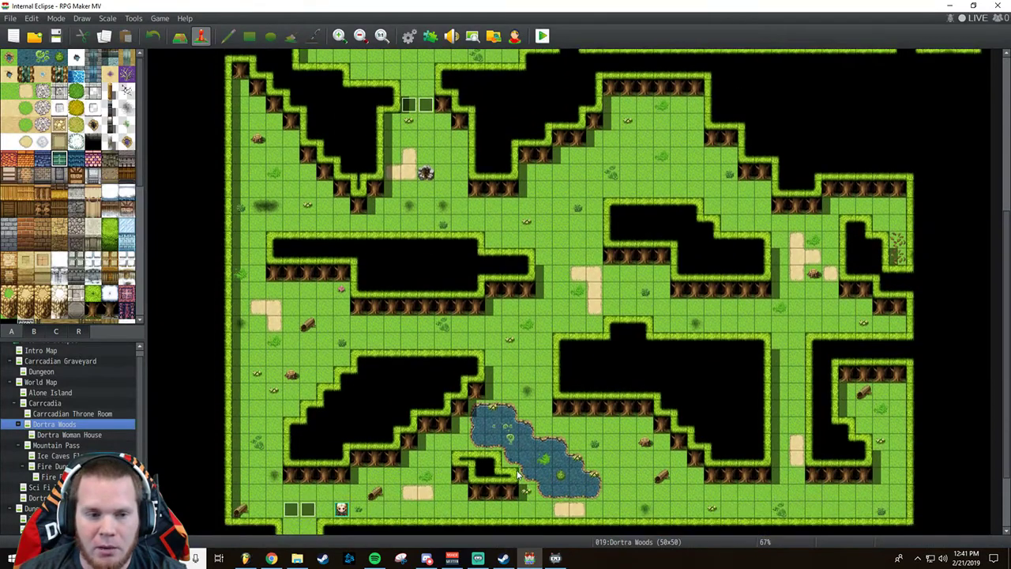
scroll(517, 474, "down", 1)
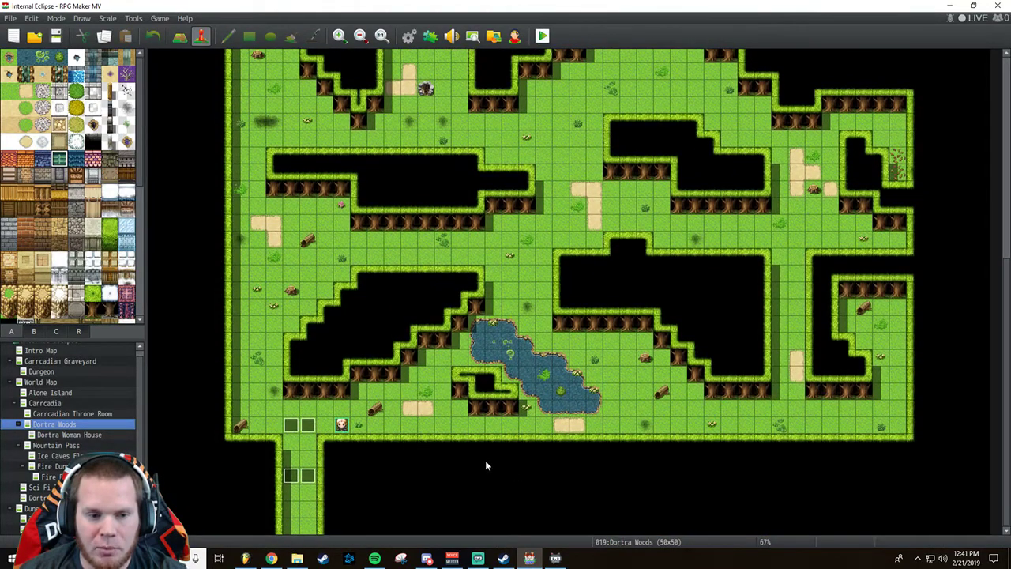
scroll(71, 426, "down", 1)
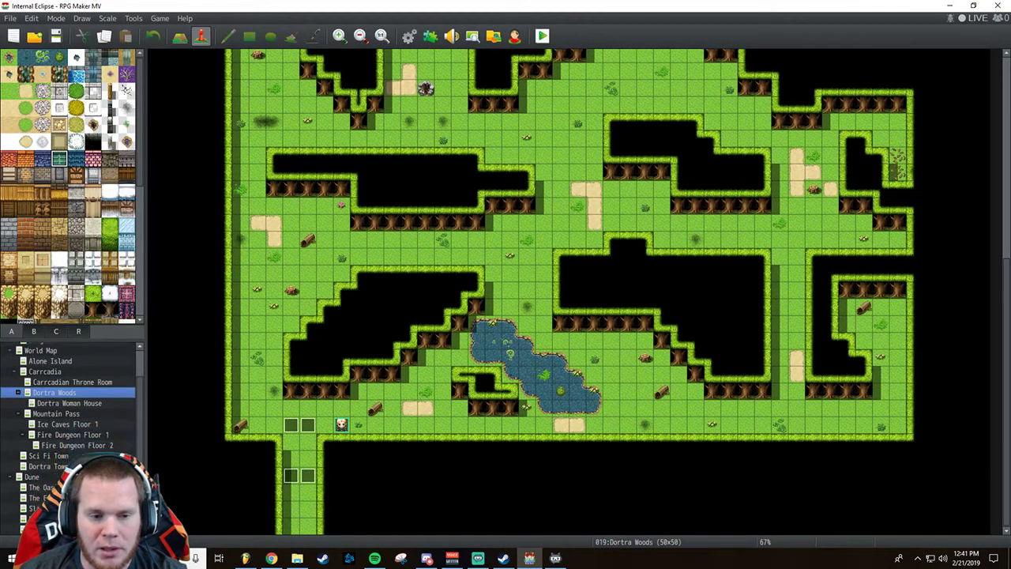
left_click(48, 466)
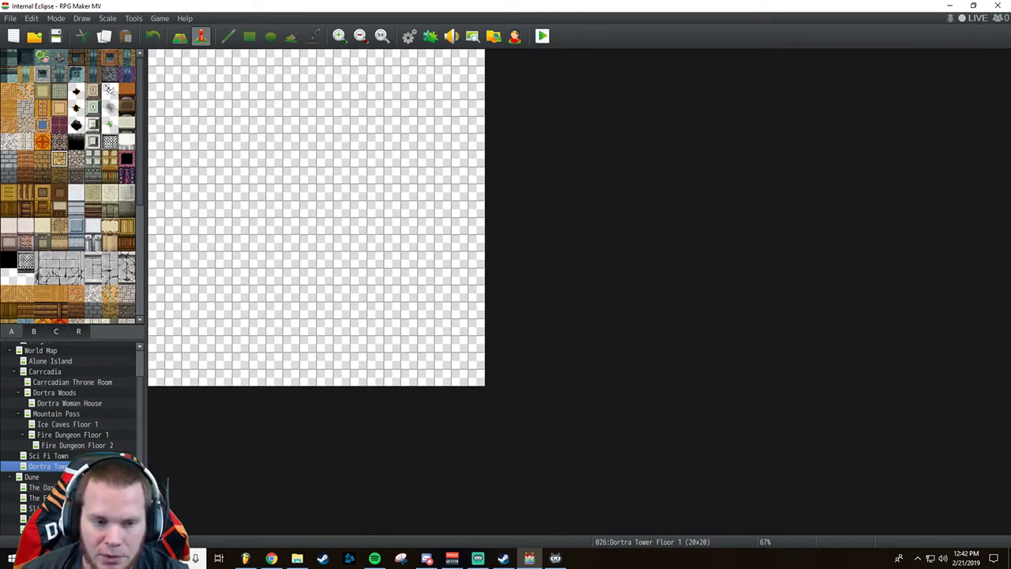
left_click(52, 352)
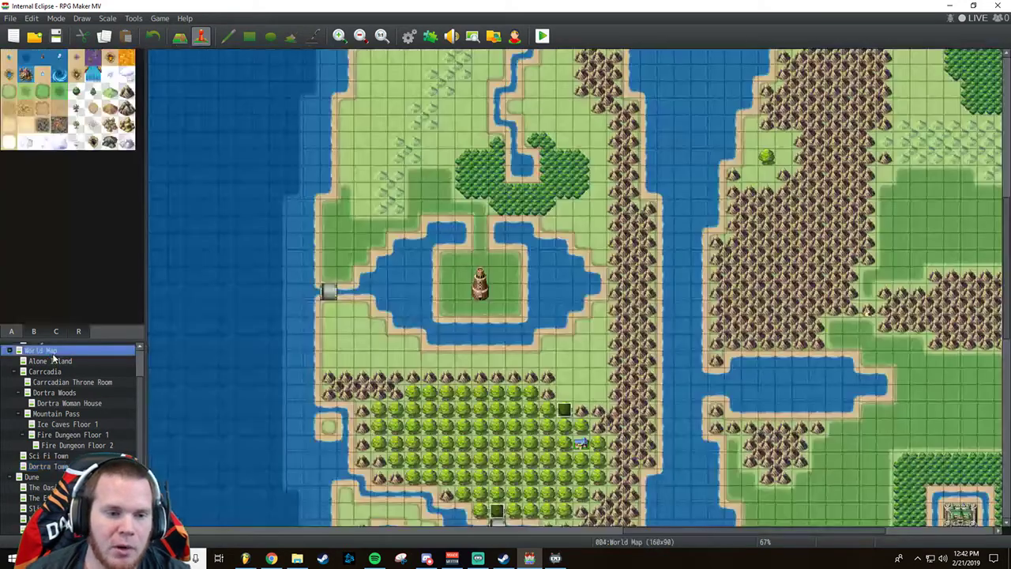
Look over the southern World Map, open Intro Map, and read through the Autorun Intro event's contents without changing it.
scroll(451, 426, "down", 10)
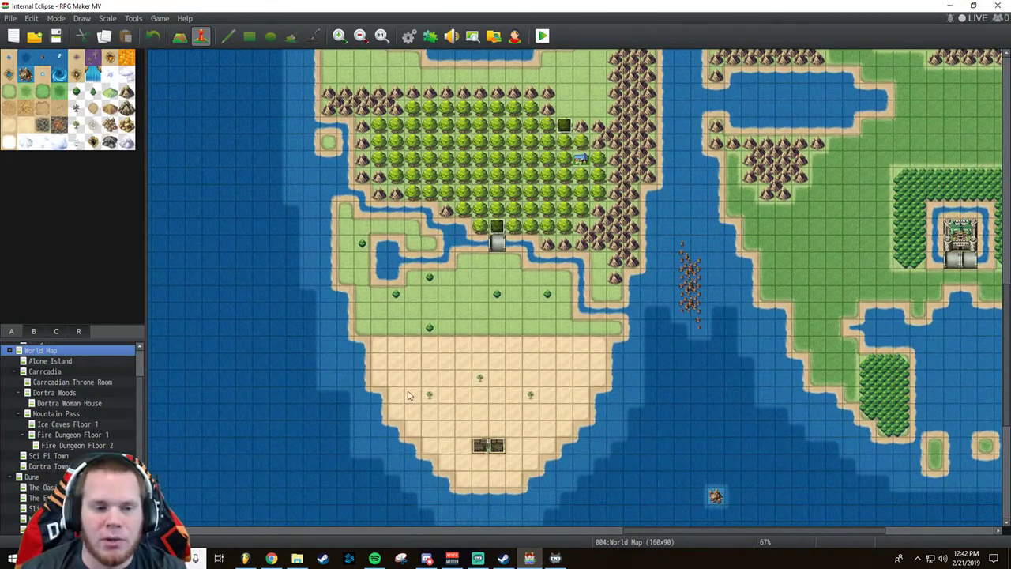
scroll(52, 385, "up", 2)
left_click(49, 359)
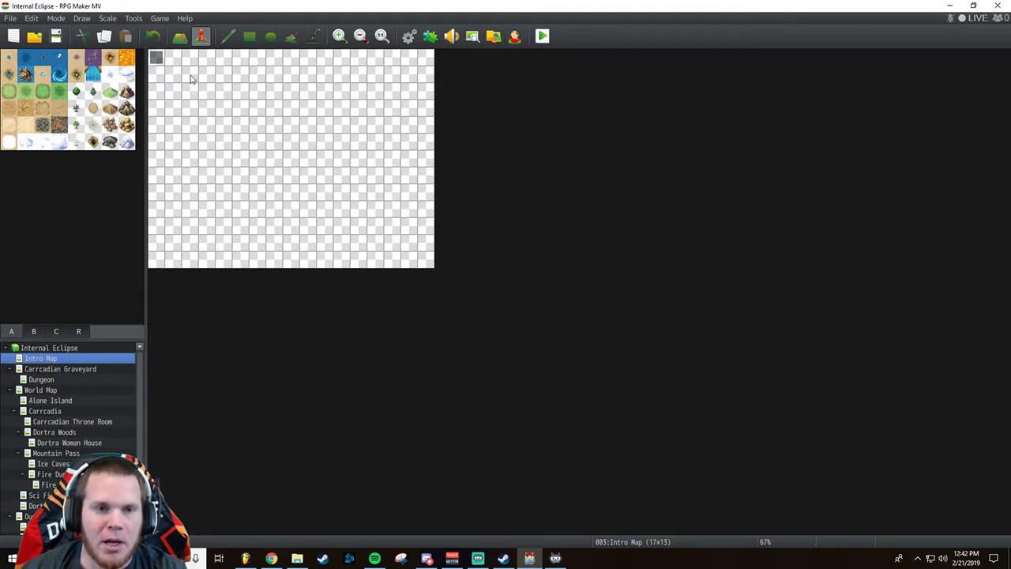
double_click(157, 59)
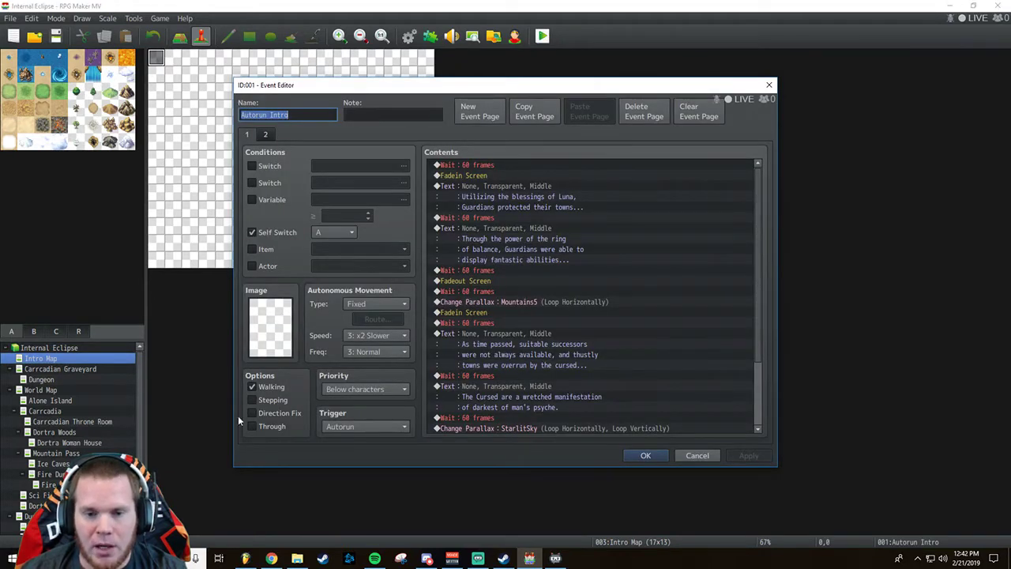
scroll(616, 268, "down", 3)
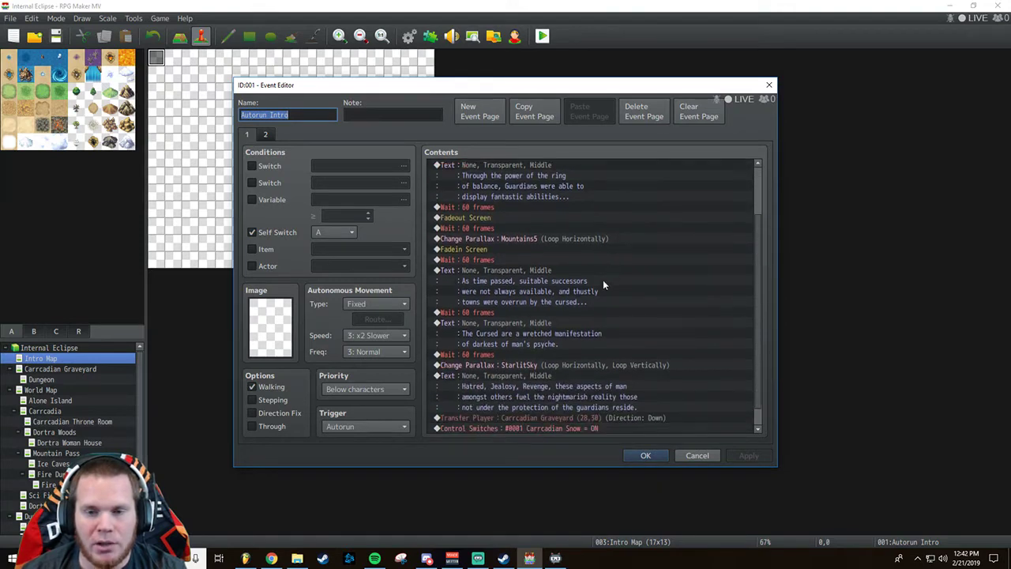
scroll(596, 296, "up", 3)
scroll(595, 302, "down", 3)
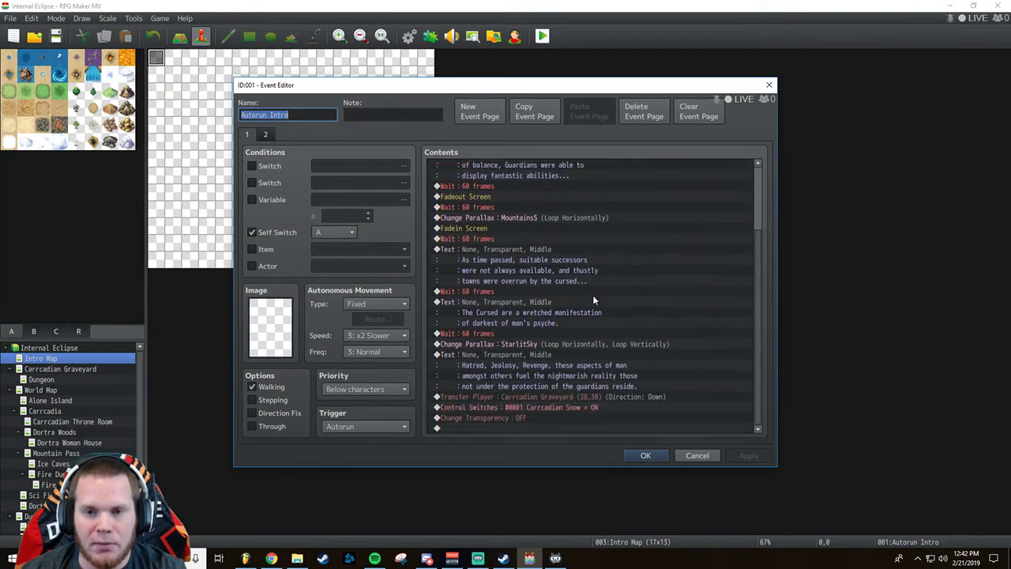
left_click(707, 456)
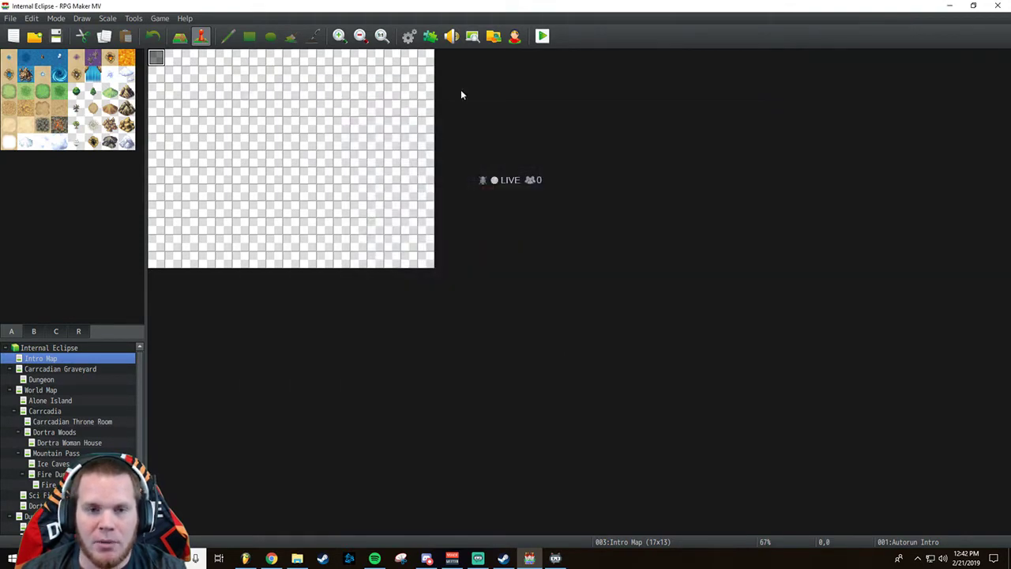
left_click(410, 37)
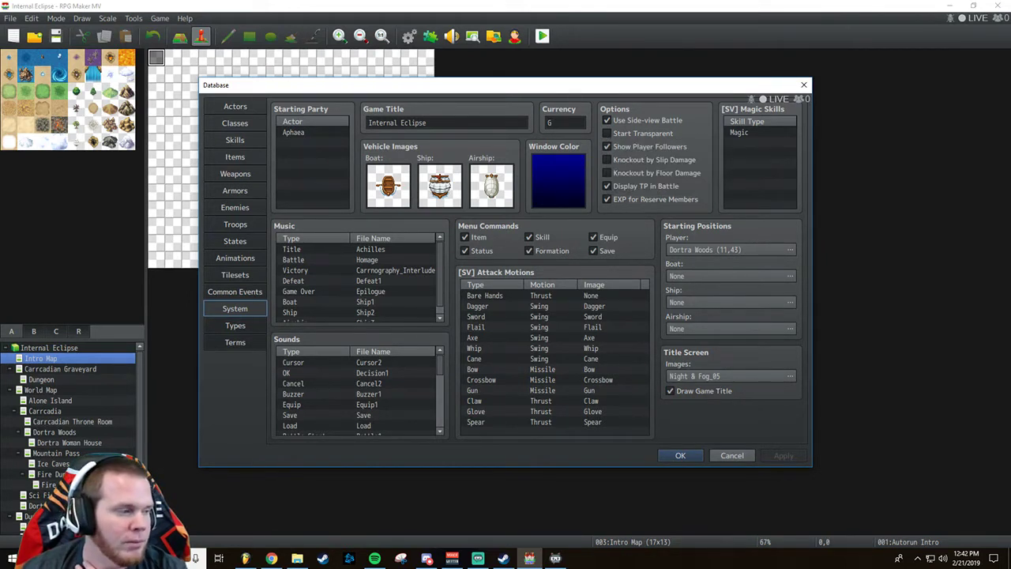
key("alt+Tab")
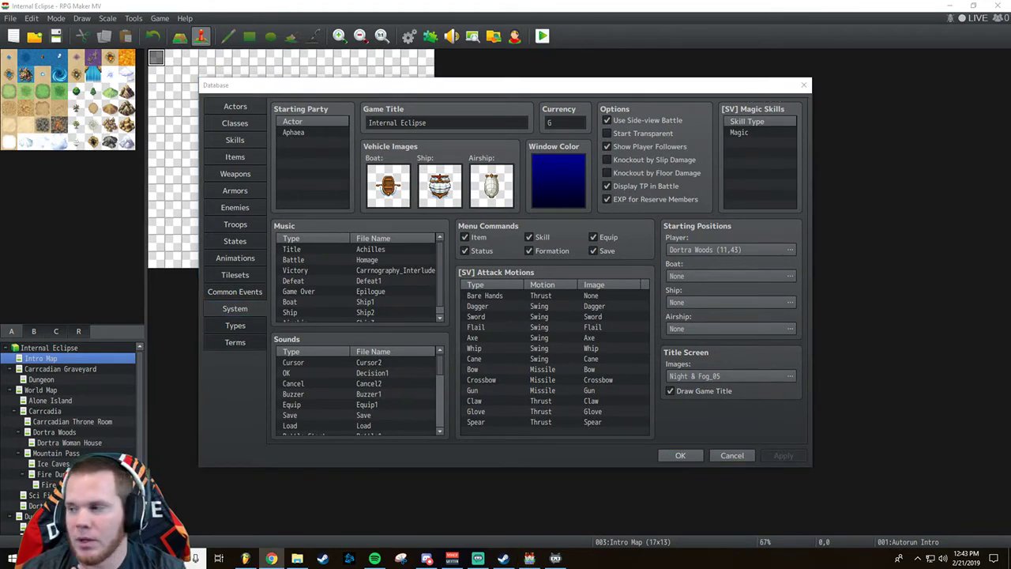
left_click_drag(407, 88, 496, 123)
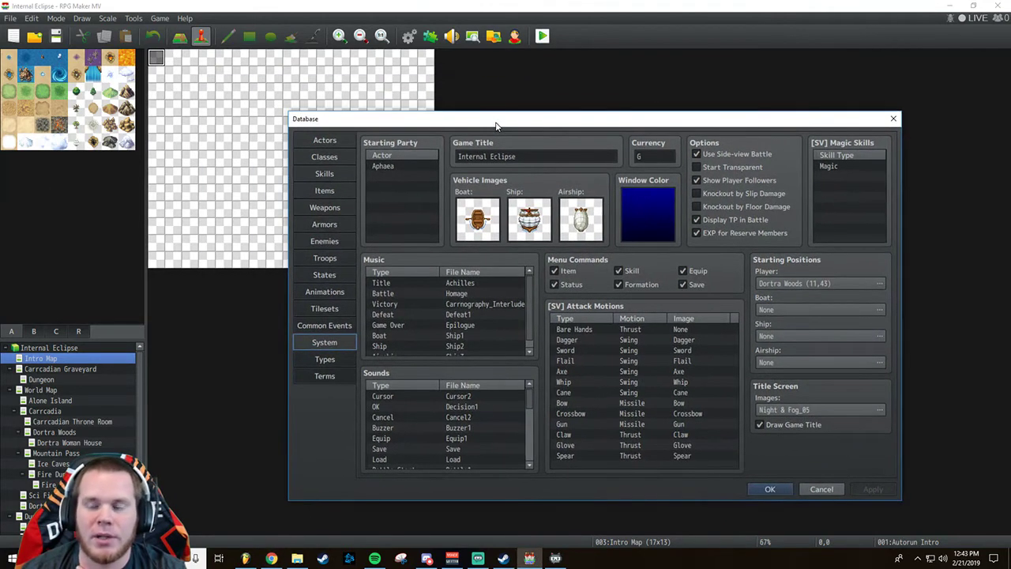
left_click(208, 77)
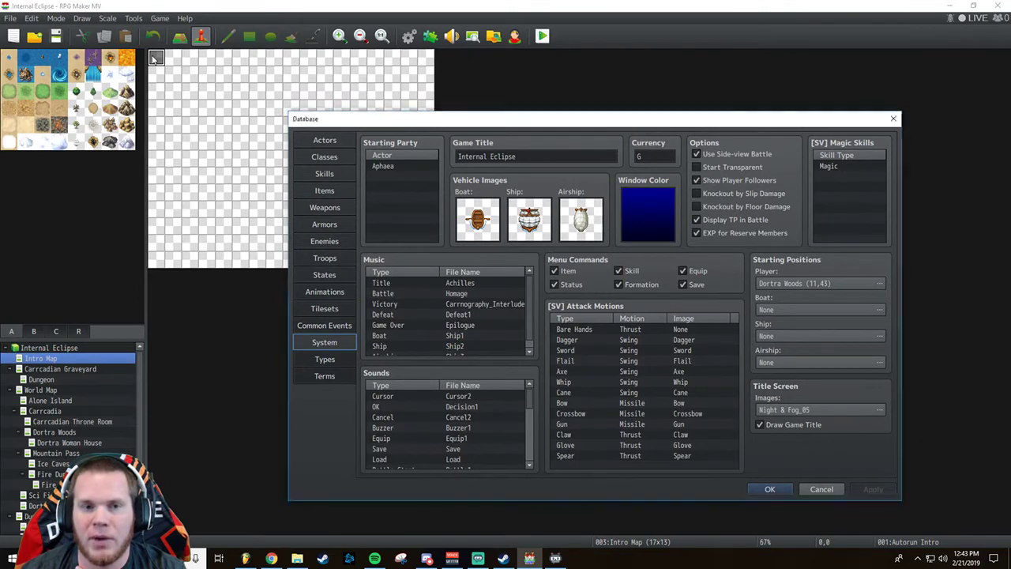
left_click(827, 488)
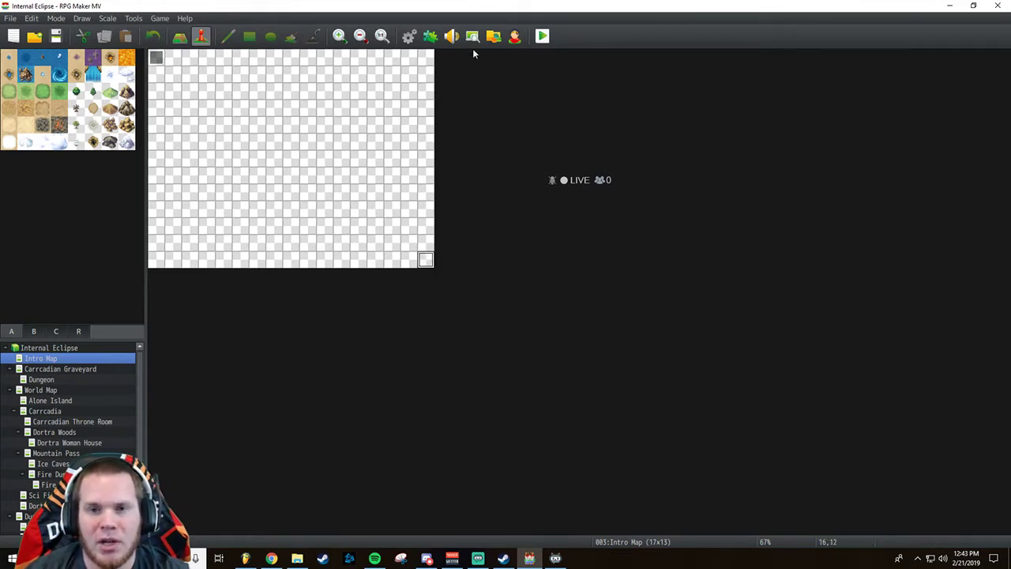
Enable Start Transparent in the database's System options and apply the change.
left_click(409, 35)
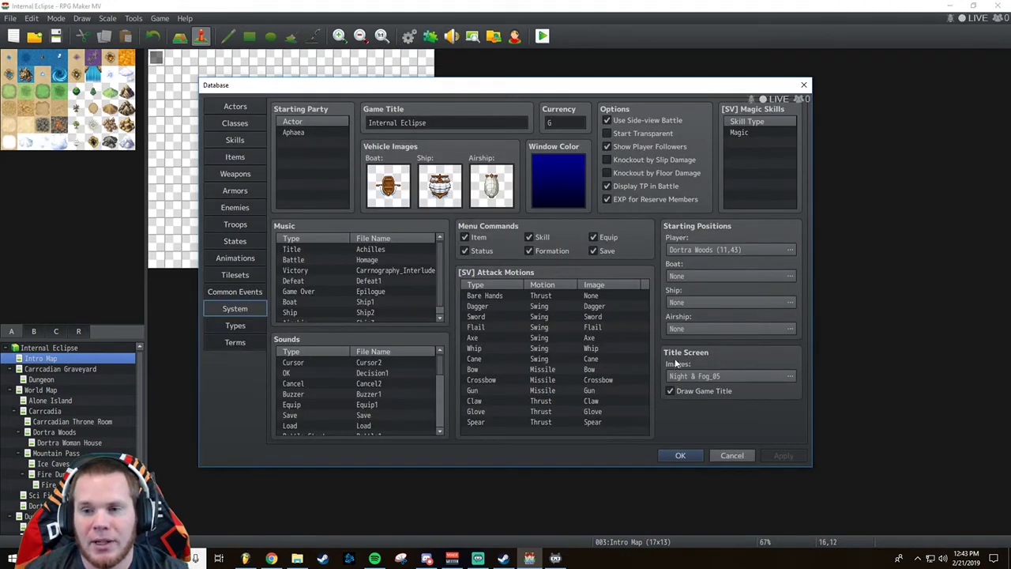
left_click(610, 133)
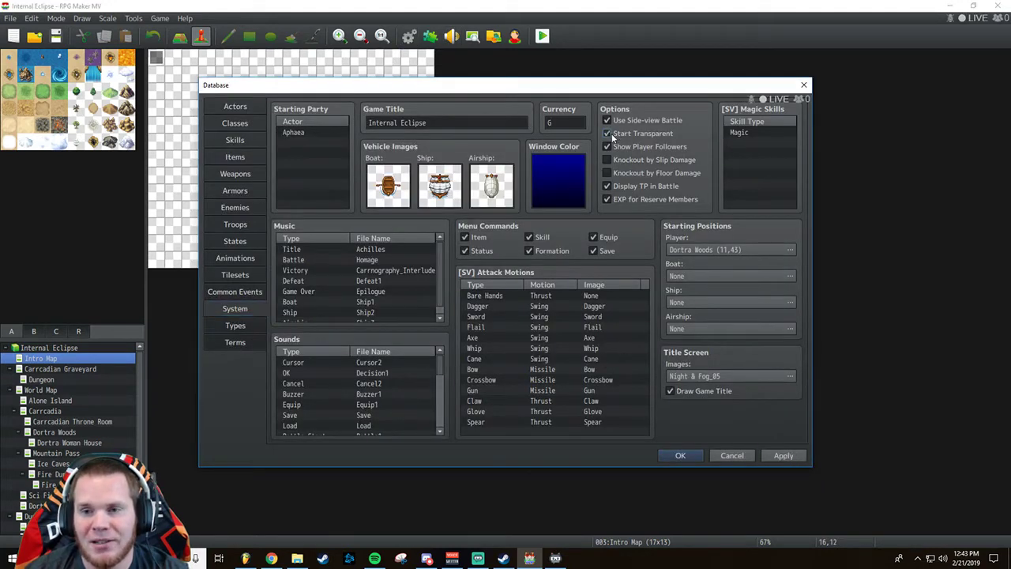
left_click(782, 455)
Set the player's starting position to Intro Map (16,12) and confirm the database changes.
left_click(698, 274)
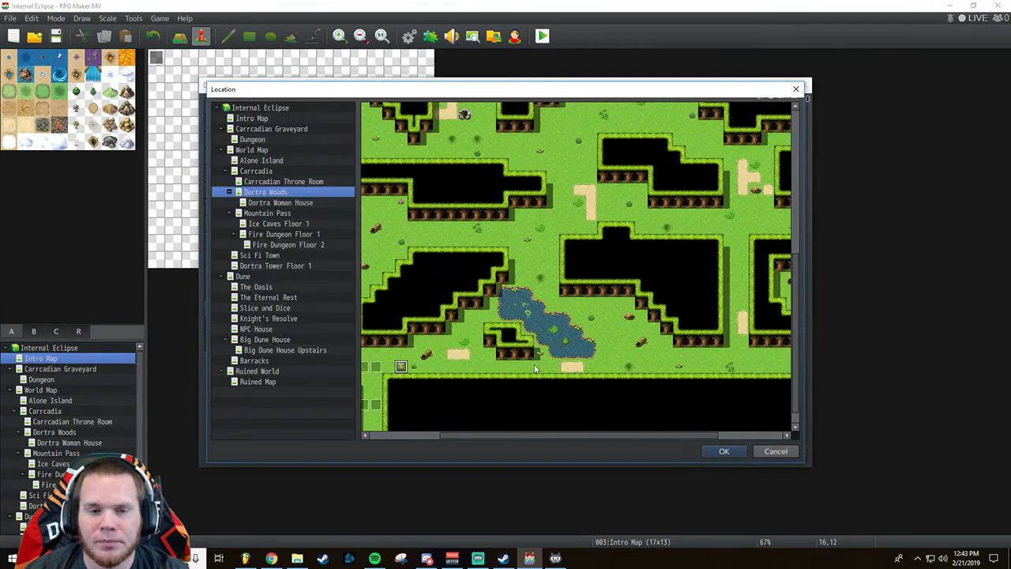
left_click(253, 120)
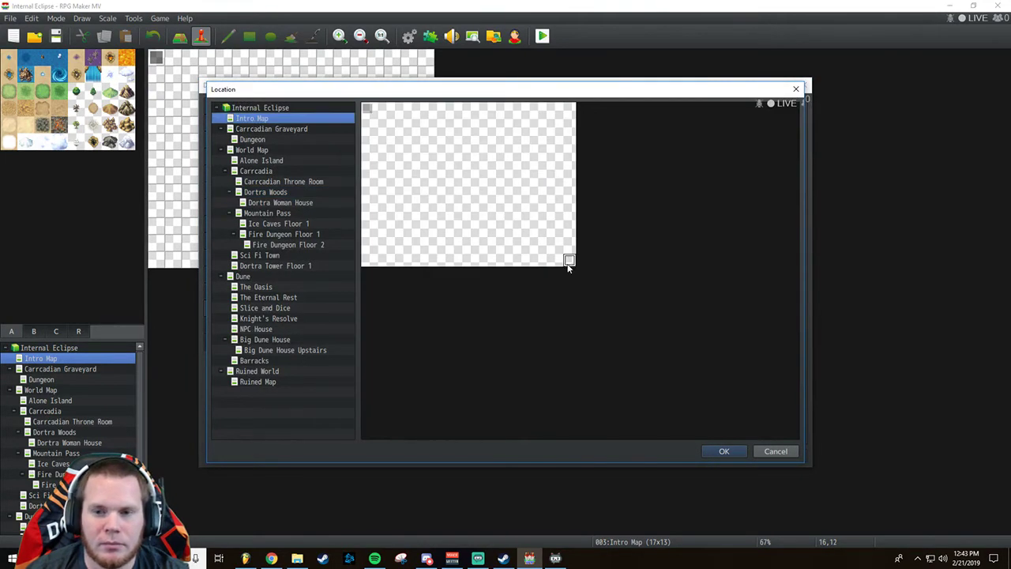
double_click(566, 261)
left_click(782, 455)
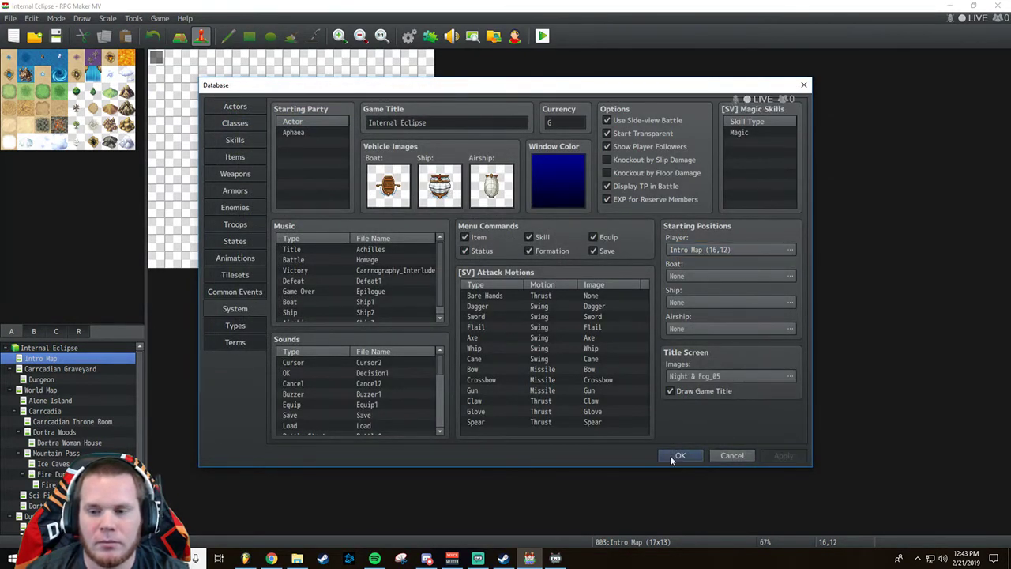
left_click(675, 455)
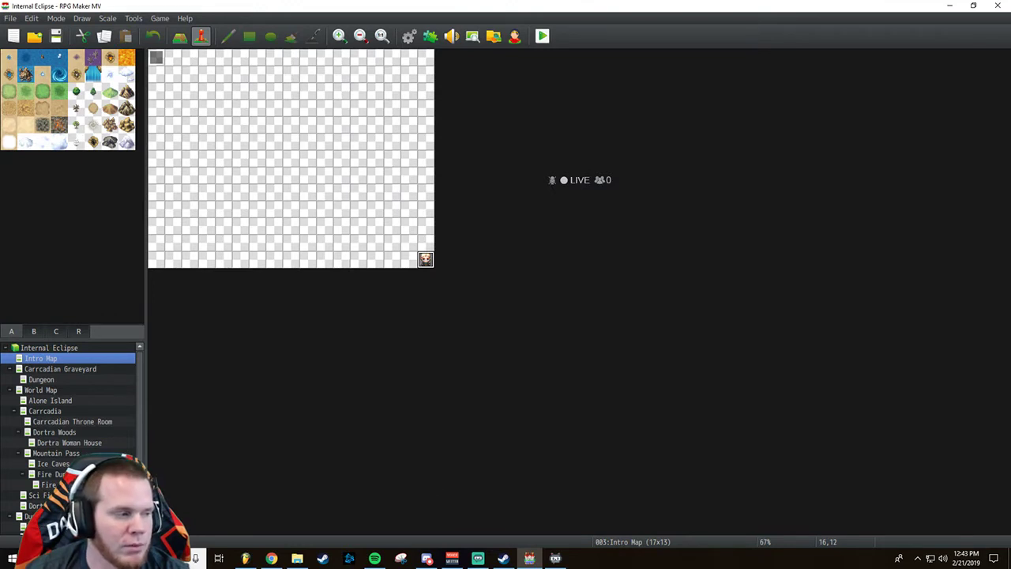
Launch a playtest, saving the changes to the game, and start a new game from the title screen.
key("alt+Tab")
key("alt+Tab")
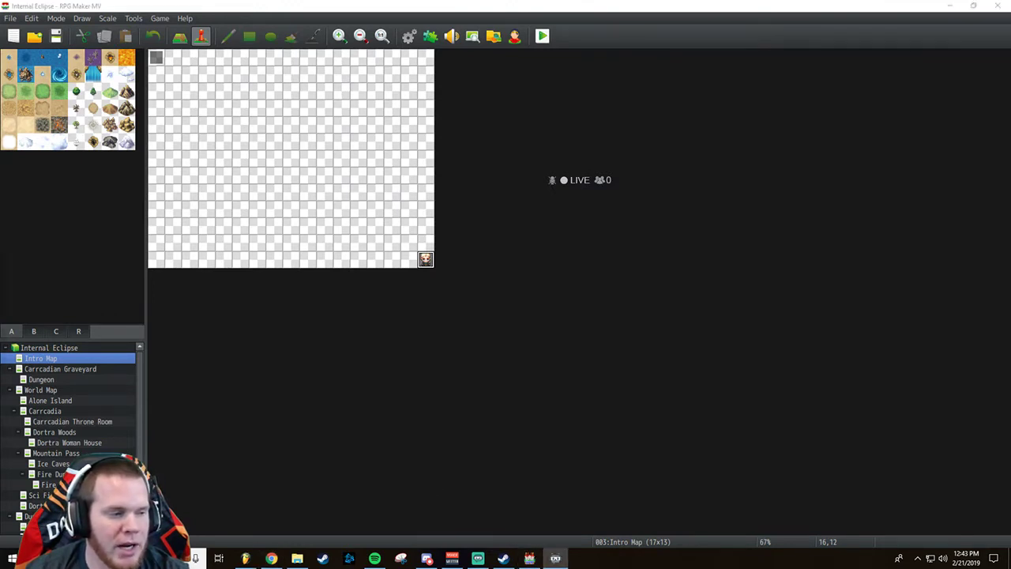
left_click(541, 36)
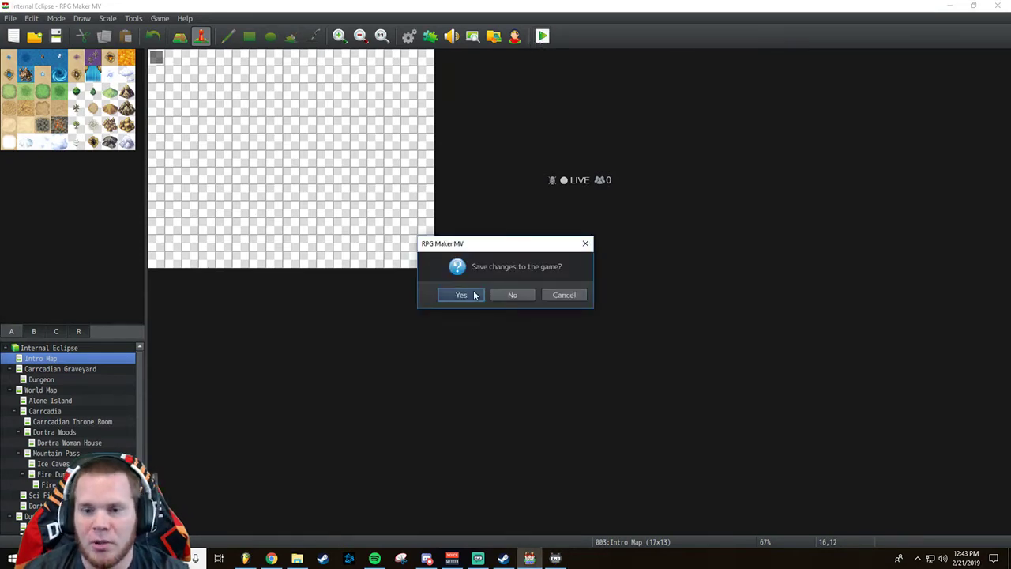
left_click(474, 294)
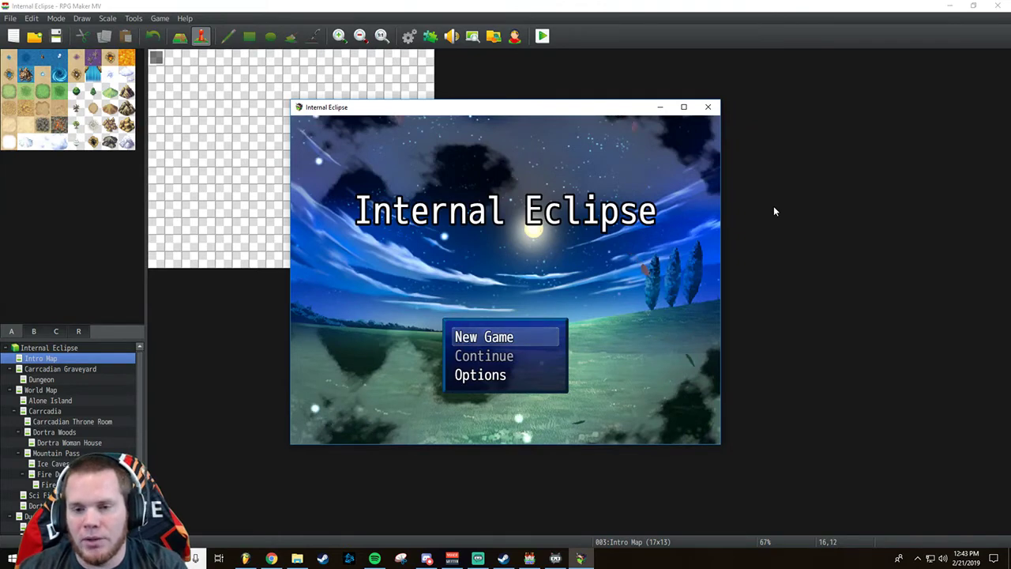
key("Return")
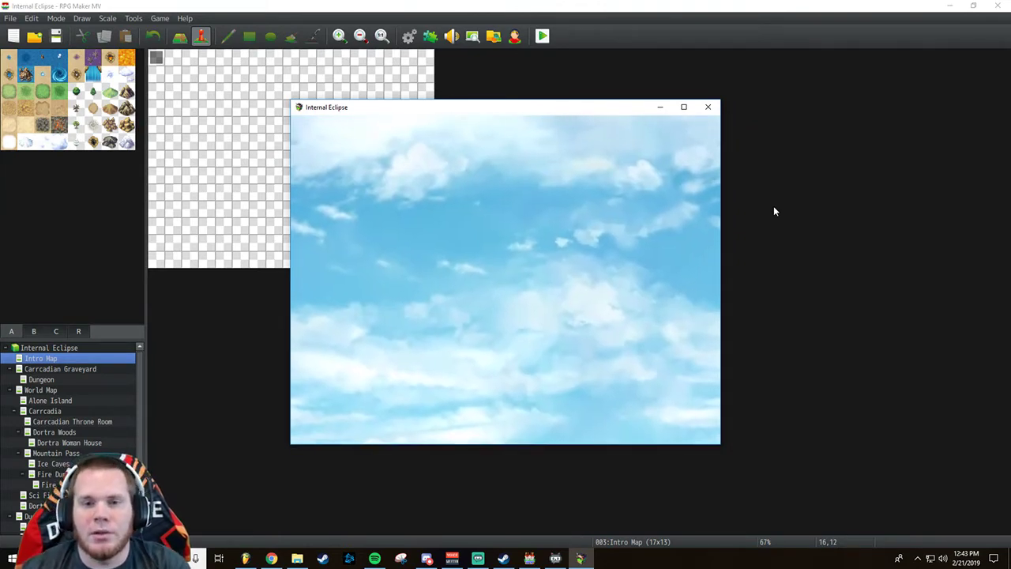
Move the playtest window clear of the map and advance through the intro text and opening dialogue in Dune.
left_click_drag(511, 112, 684, 92)
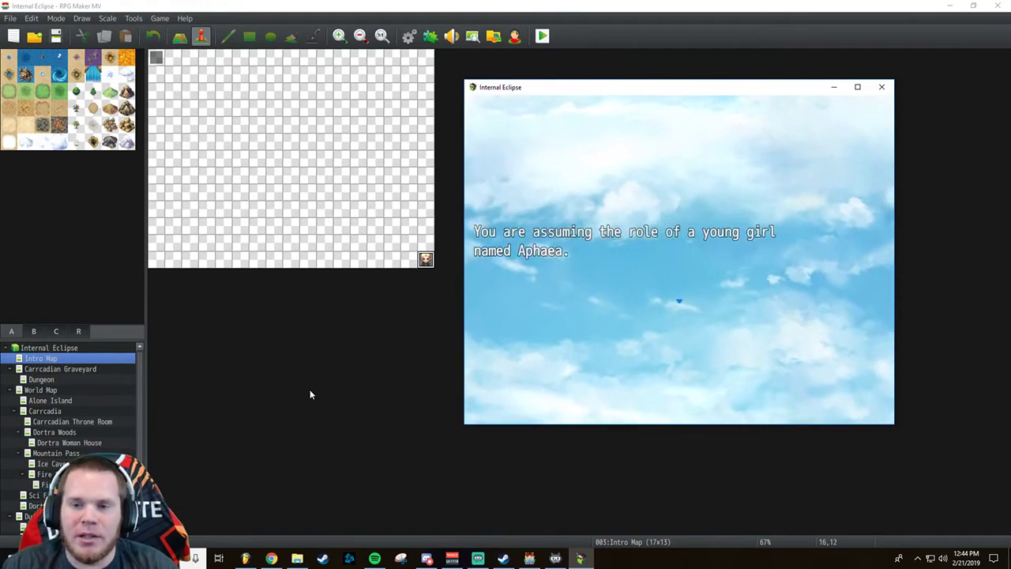
key("Return")
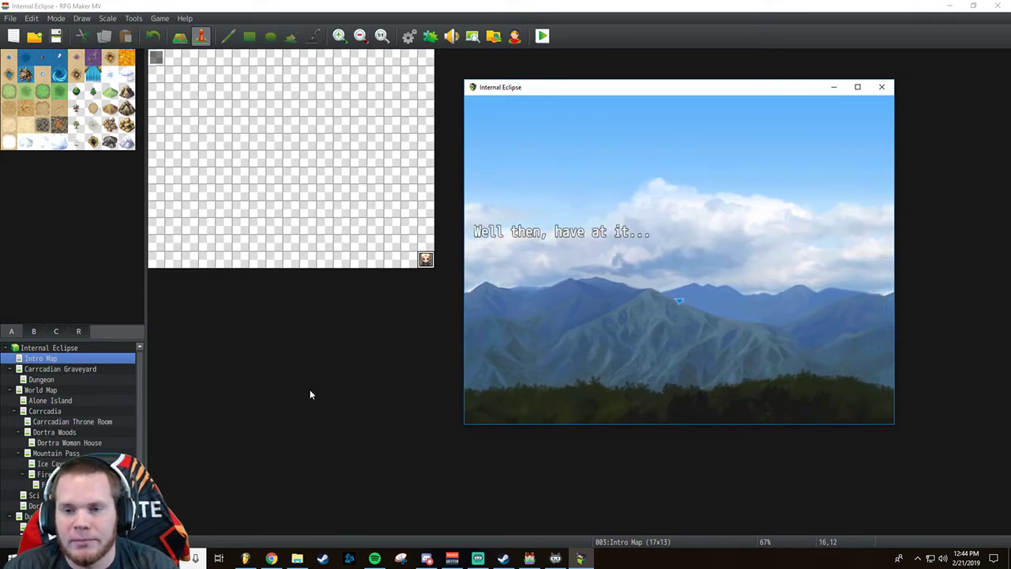
key("Return")
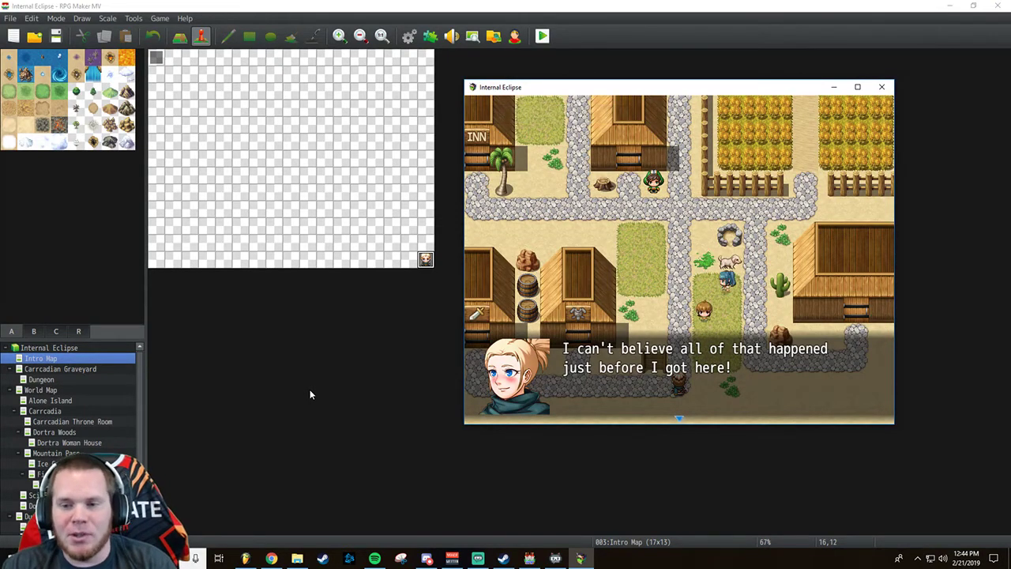
key("Return")
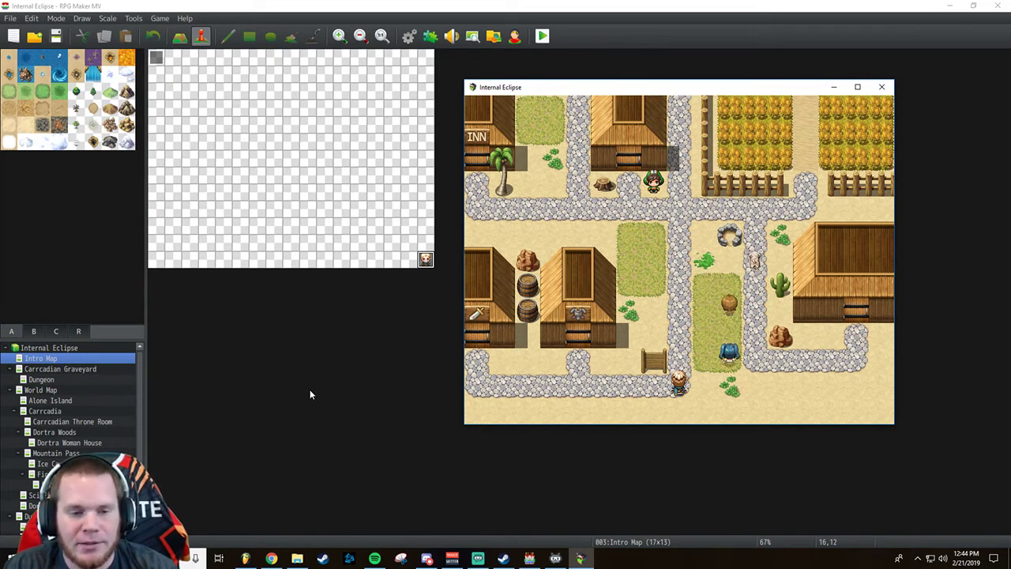
Read the Dune welcome sign, dismiss its message, and walk the character past the well to the road below the northern house.
key("Left")
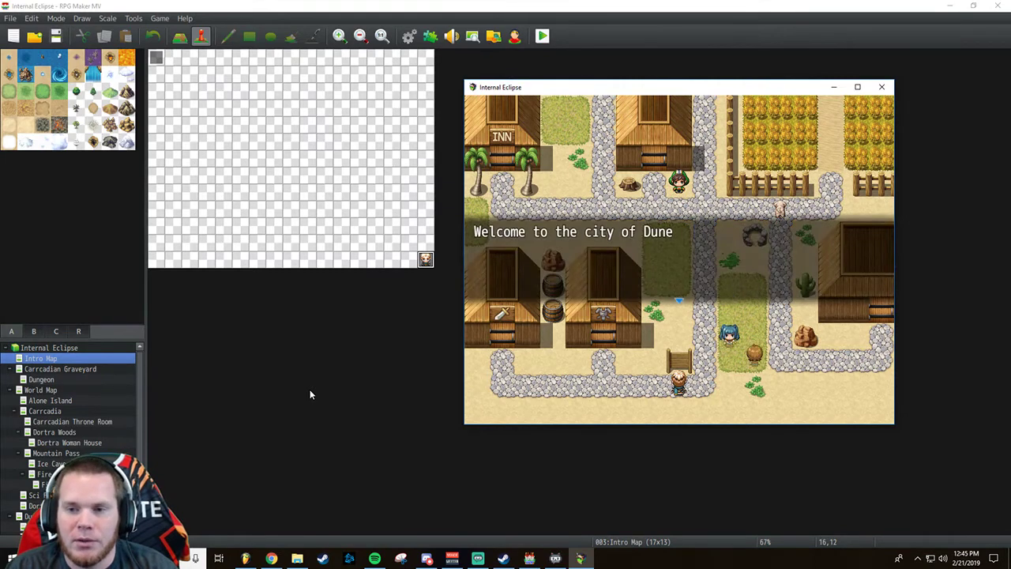
key("Return")
key("Right")
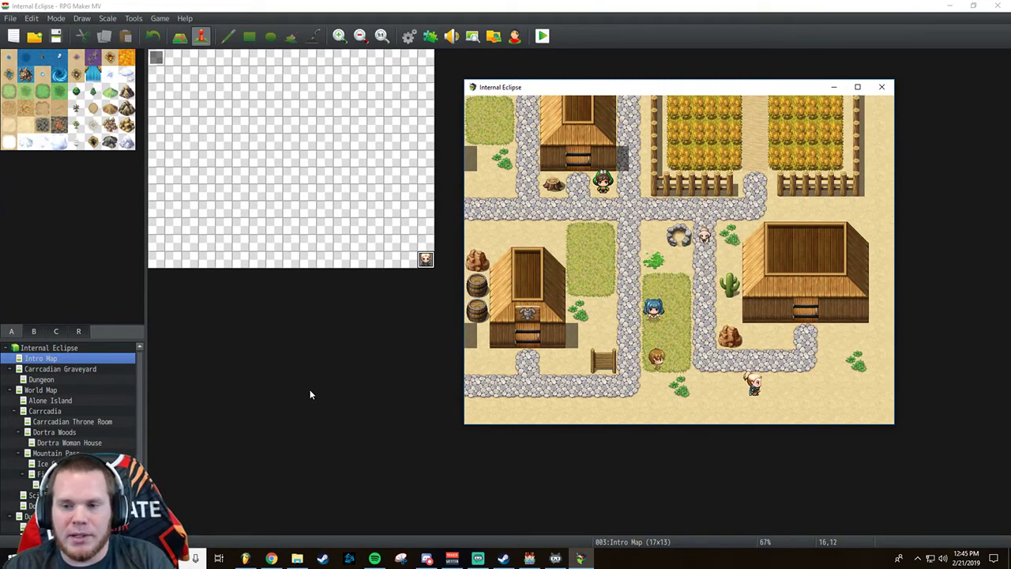
key("Up")
key("Left")
key("Up")
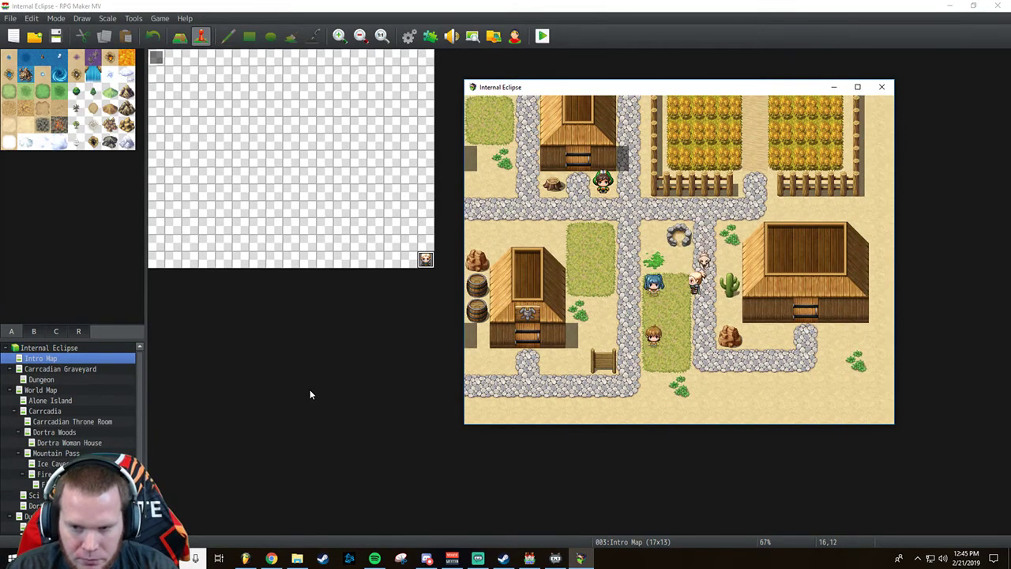
key("Left")
key("Up")
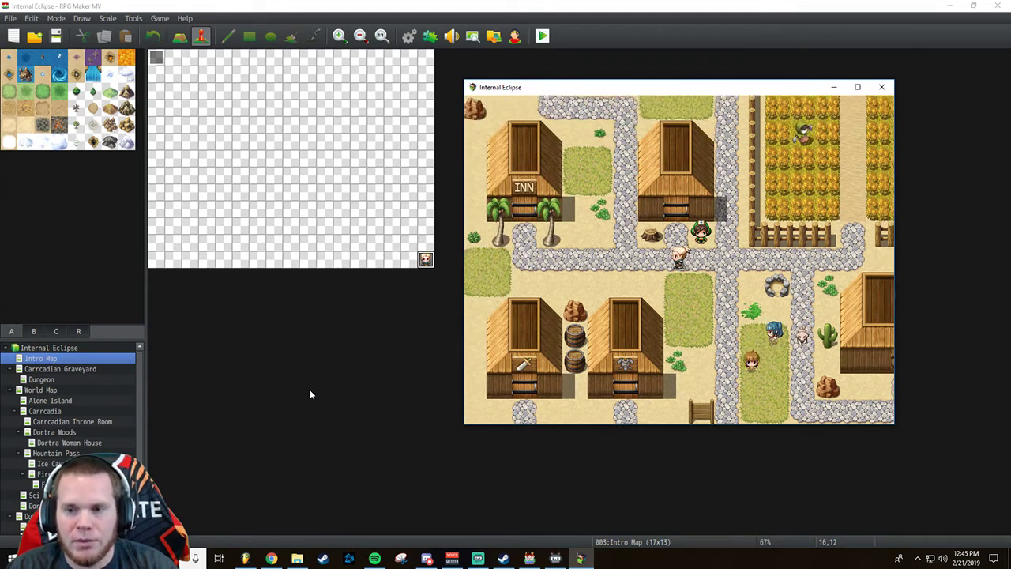
Walk the character around the inn and northern houses of Dune, then south toward the weapon and armor shops.
key("Left")
key("Up")
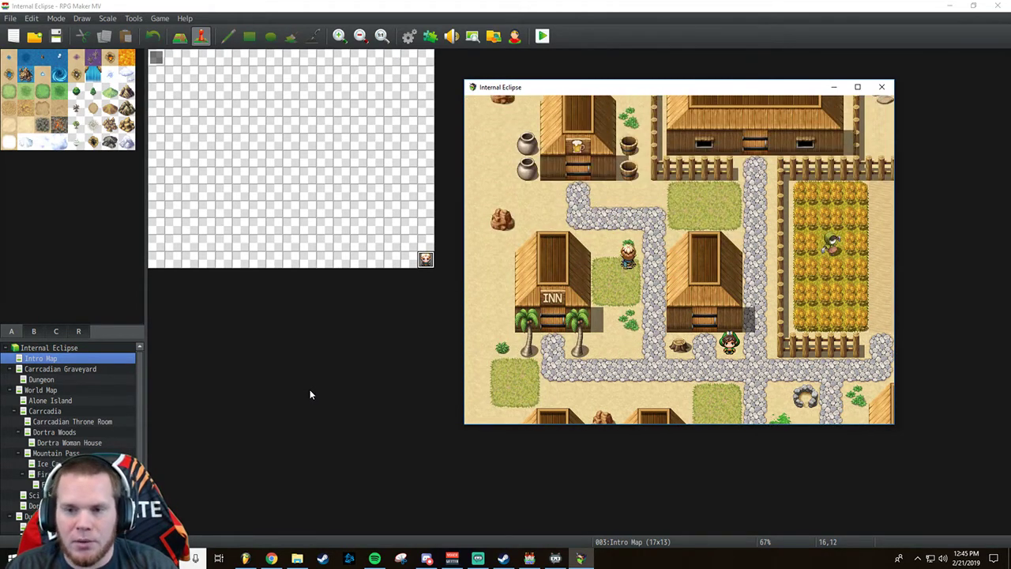
key("Right")
key("Up")
key("Down")
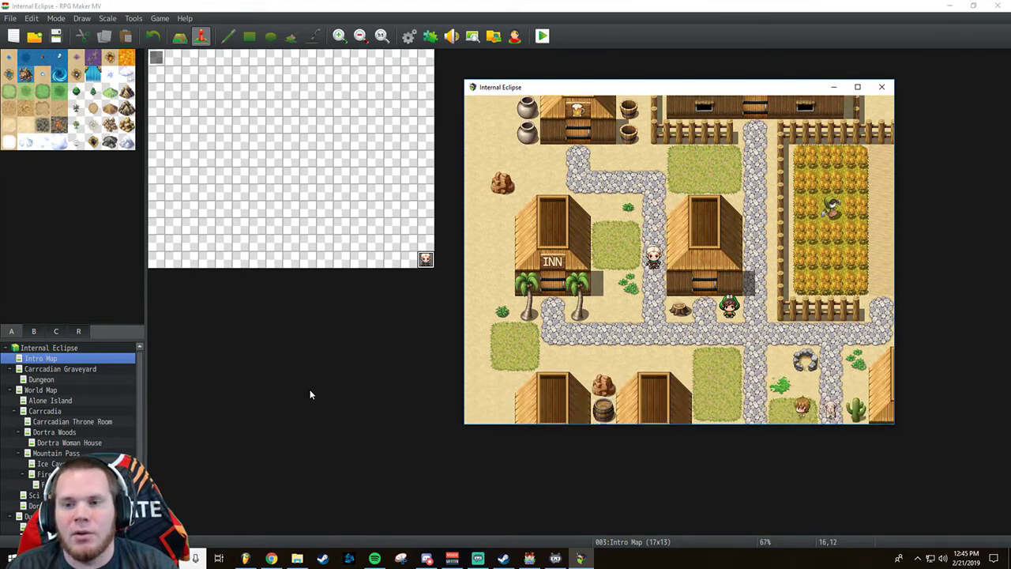
key("Left")
key("Right")
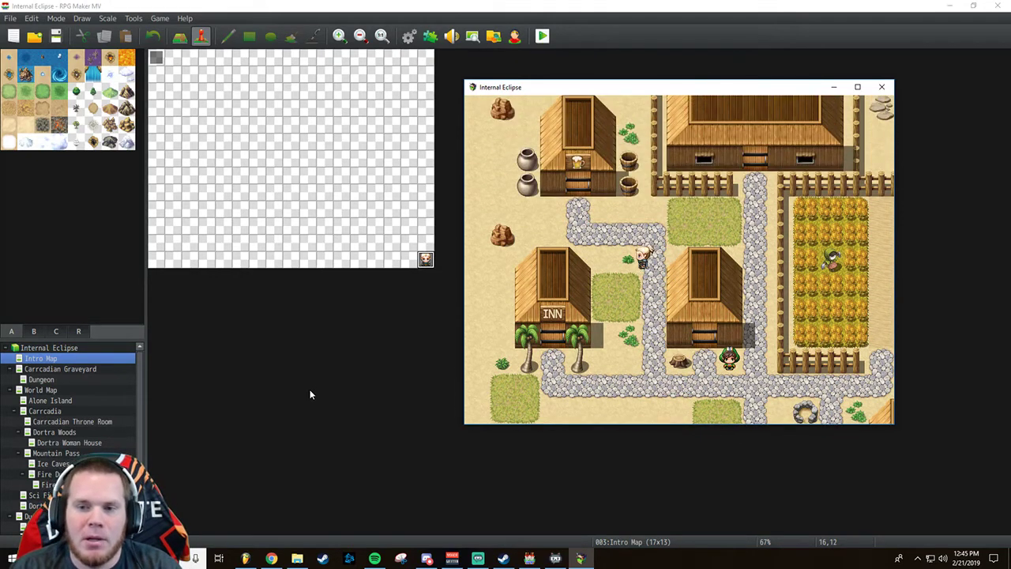
key("Down")
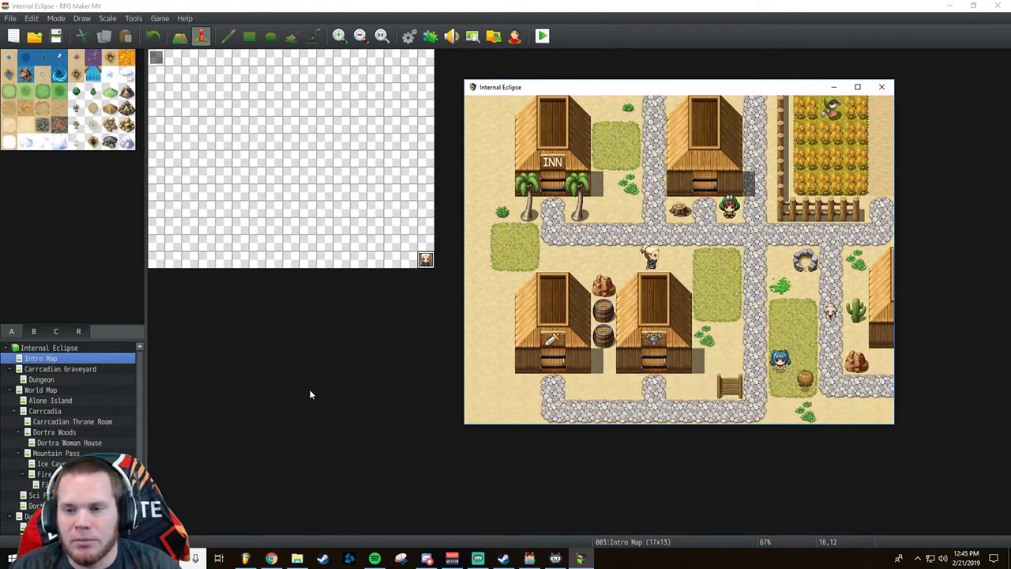
Leave Dune for the world map and walk the character north to the grassland, then south back toward the town.
key("Up")
key("Right")
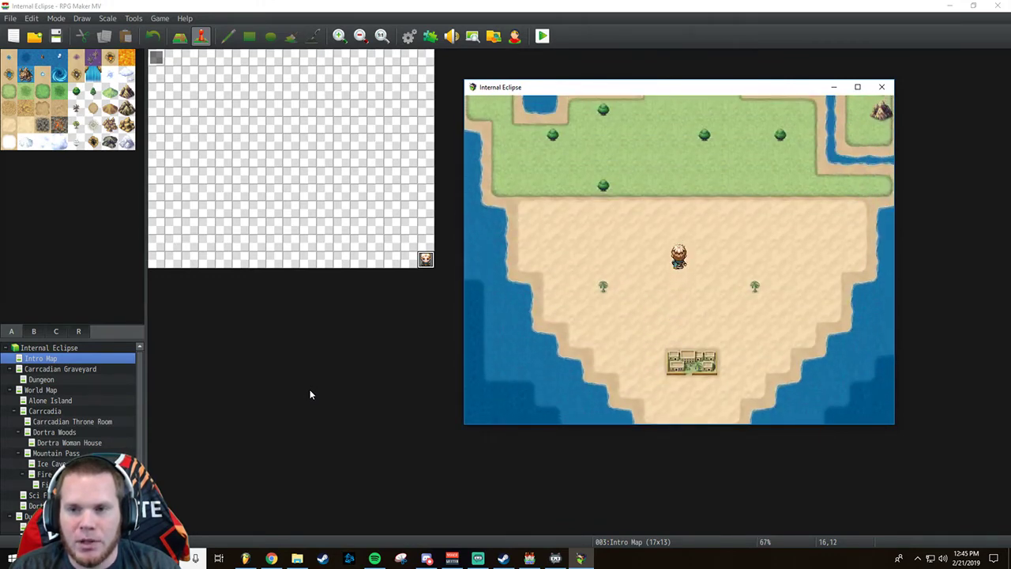
key("Up")
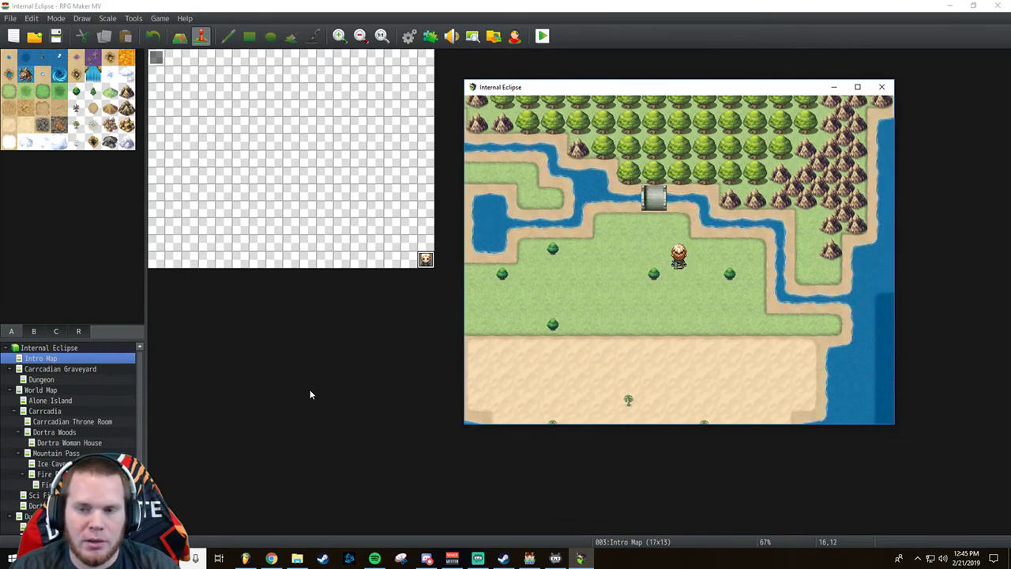
key("Down")
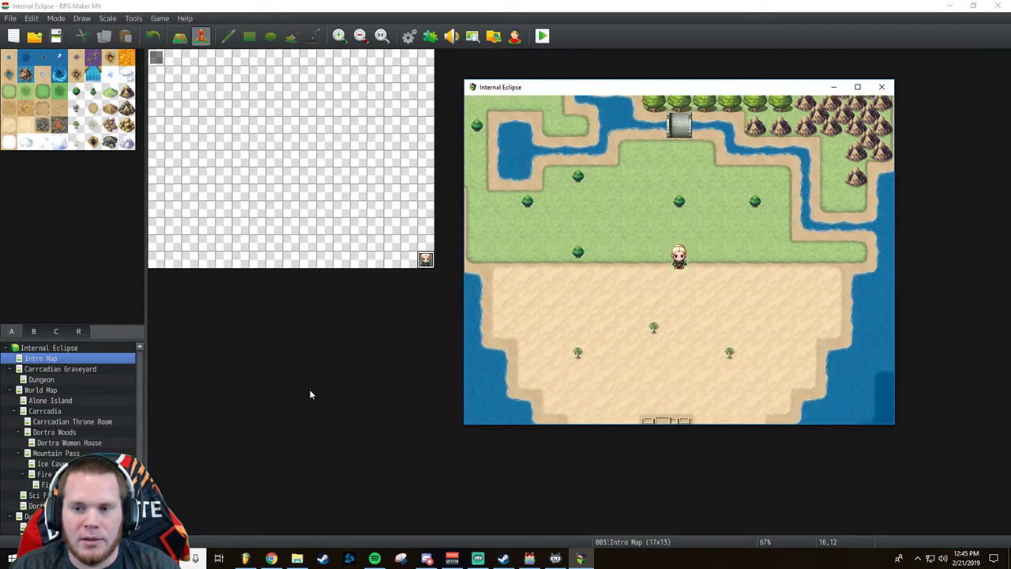
key("Down")
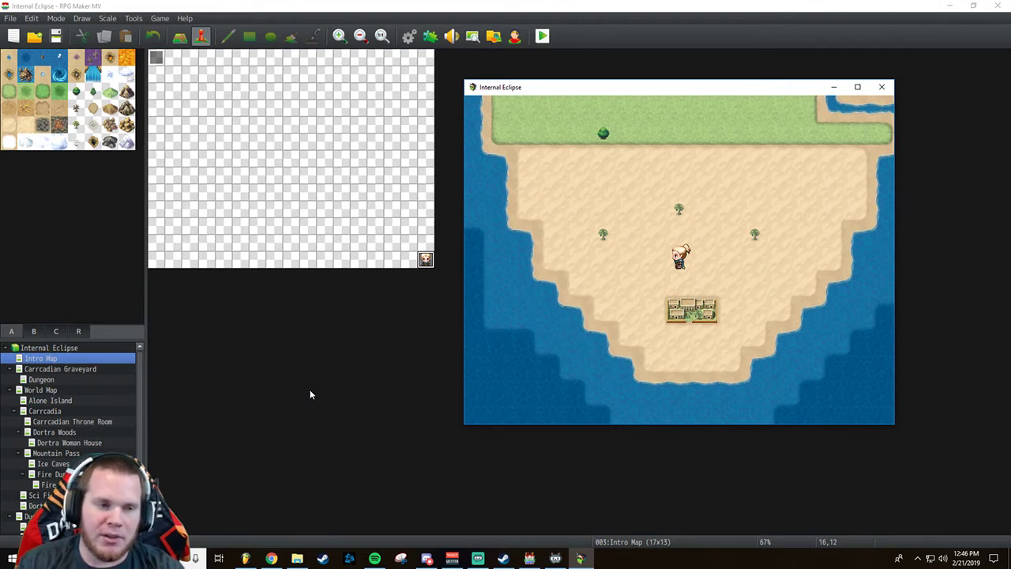
Walk the character north across the grassland onto the river bridge, and end the playtest.
key("Up")
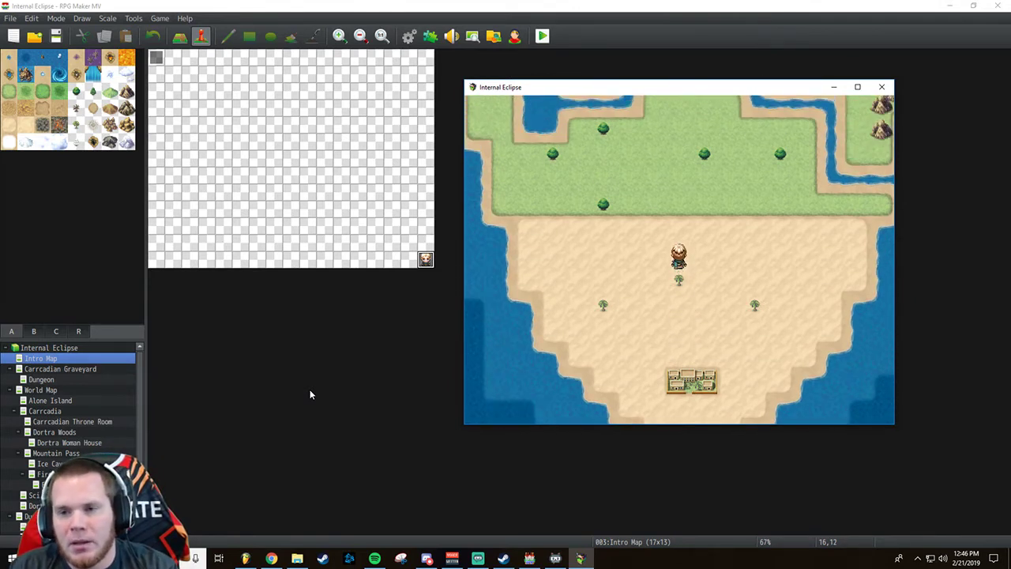
key("Up")
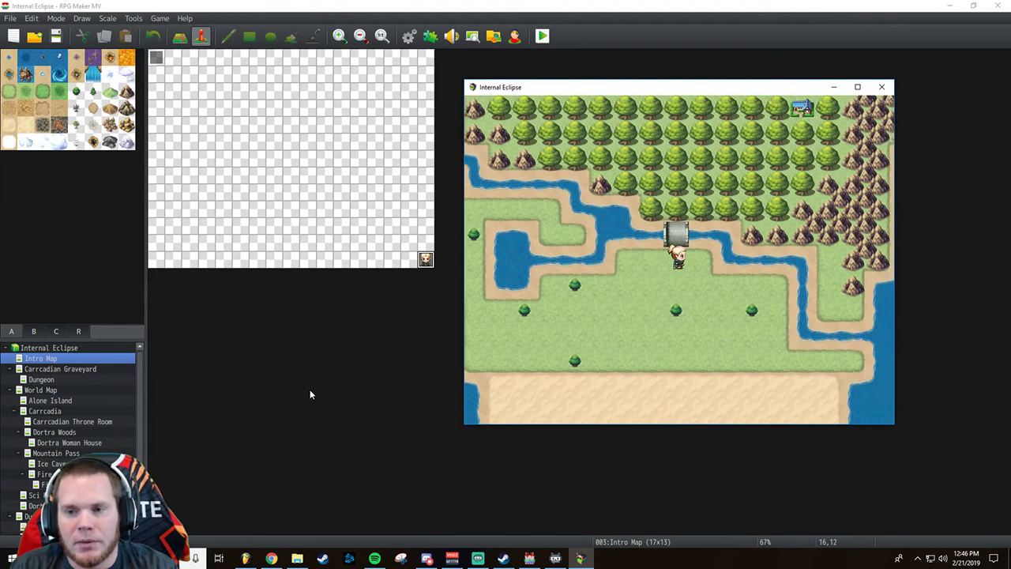
key("Up")
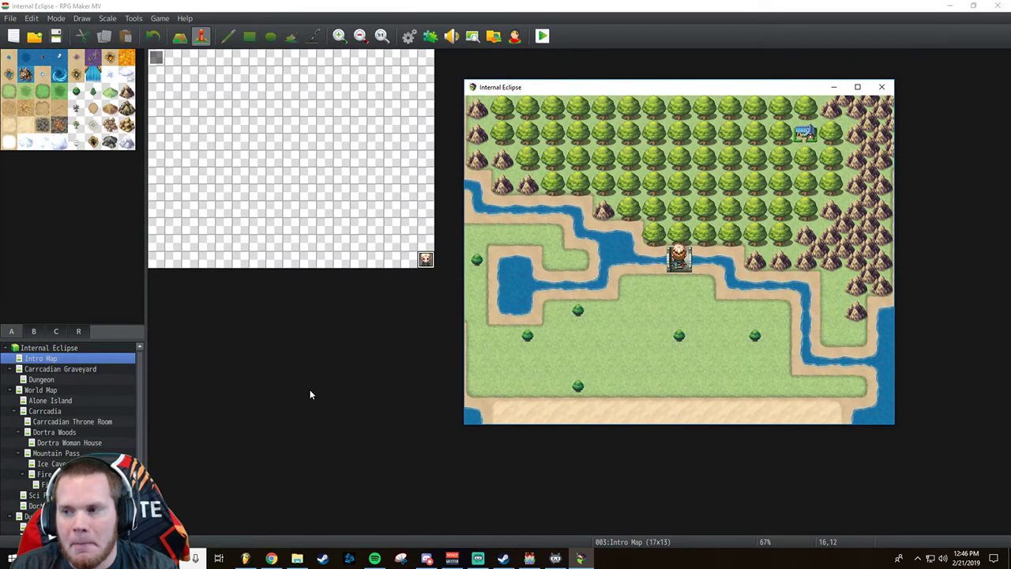
key("Return")
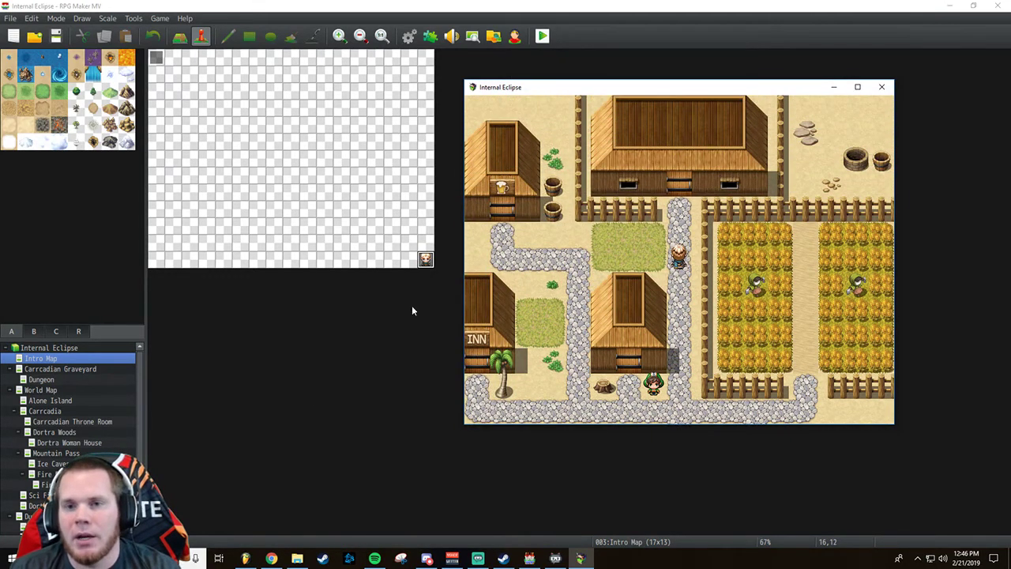
left_click(883, 86)
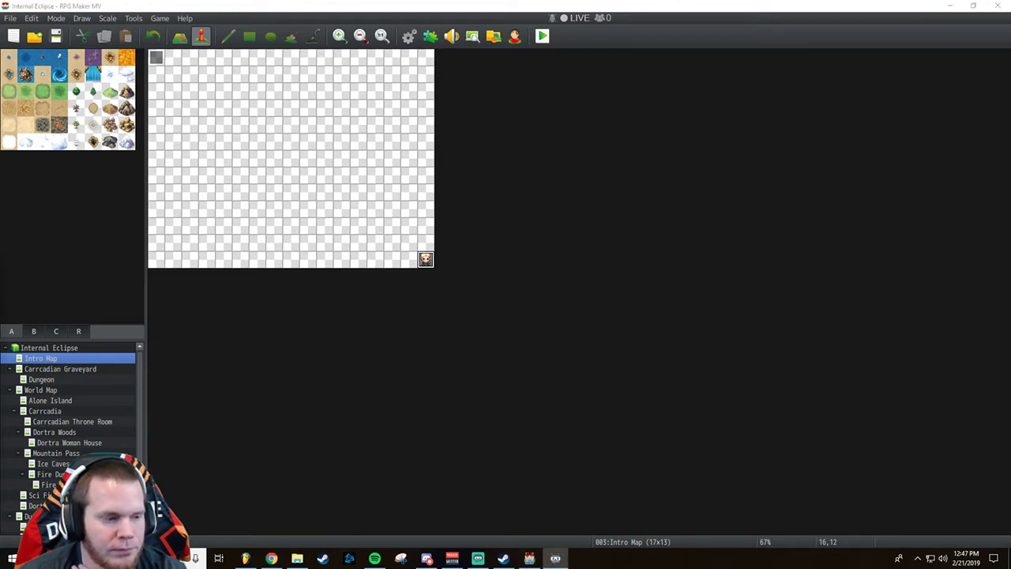
Open the Dortra Tower Floor 1 map for editing.
scroll(71, 434, "down", 3)
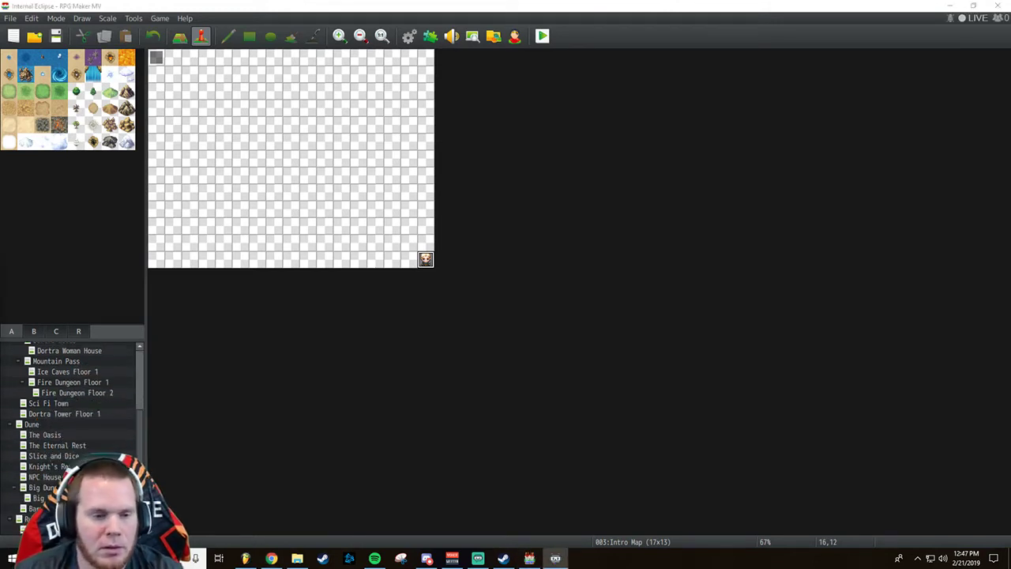
scroll(70, 424, "up", 2)
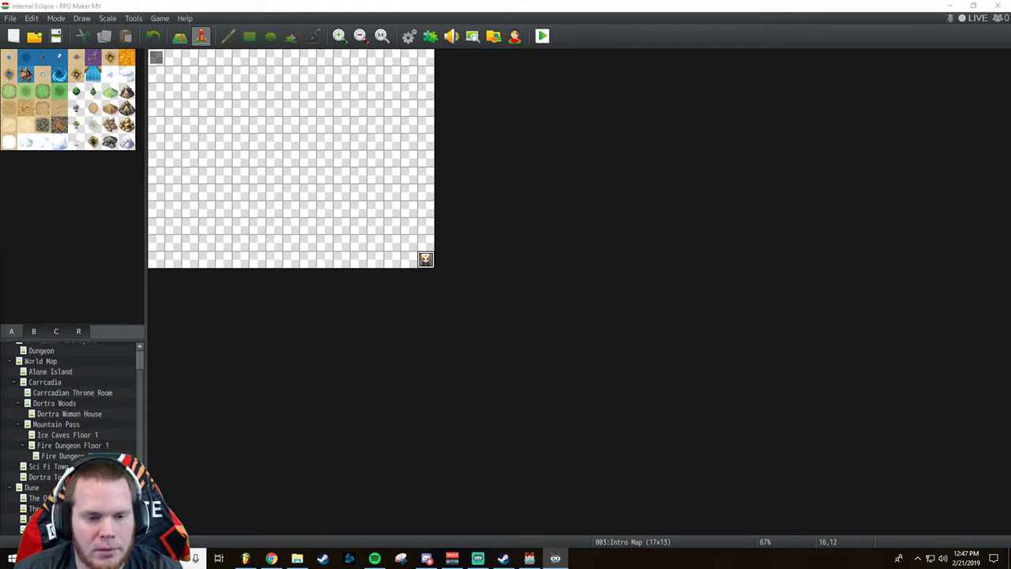
scroll(66, 430, "down", 1)
left_click(70, 444)
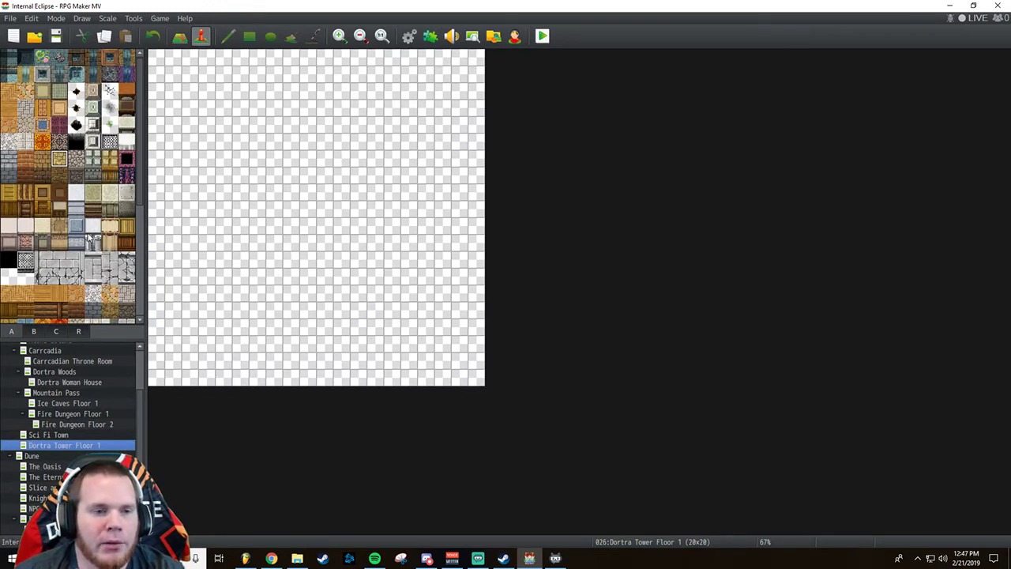
Review the battleback images in the Dortra Tower Floor 1 map properties without changing anything.
right_click(72, 443)
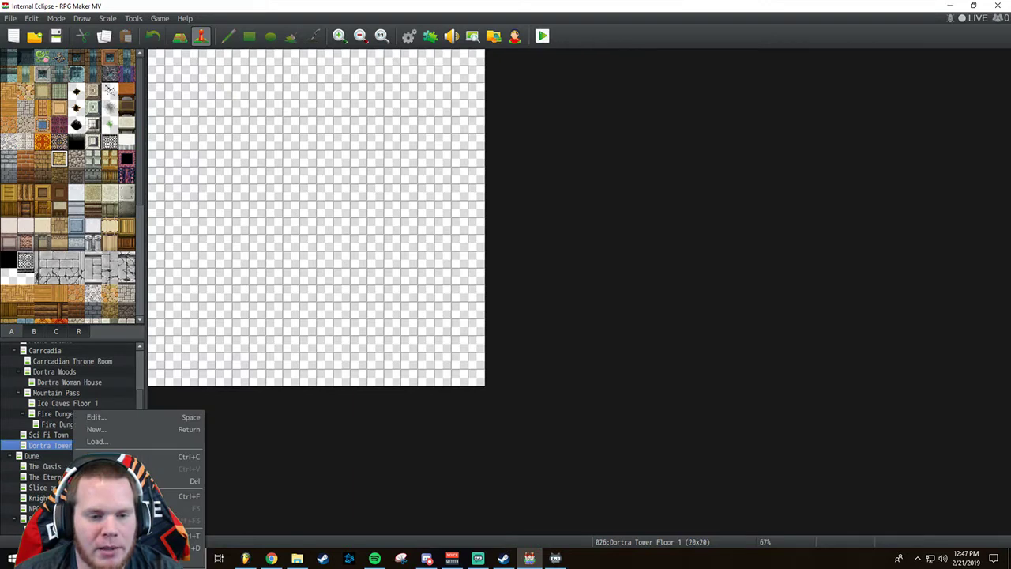
left_click(119, 418)
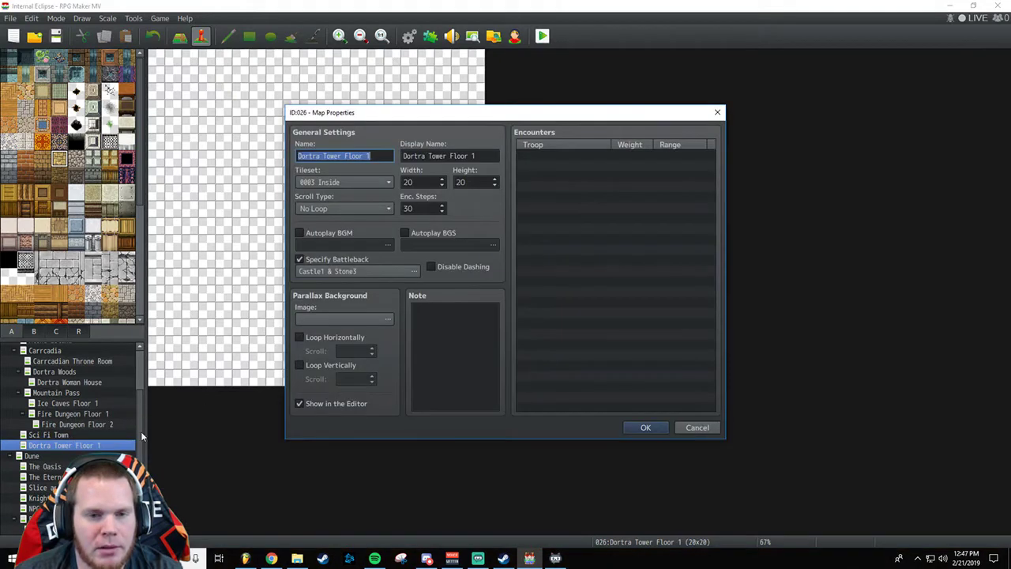
double_click(385, 274)
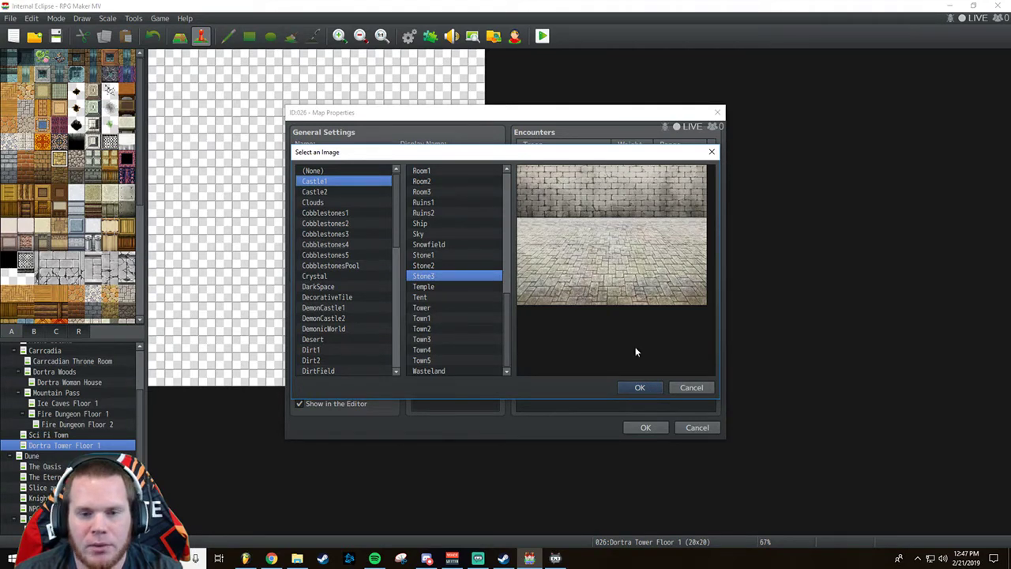
left_click(690, 387)
left_click(691, 429)
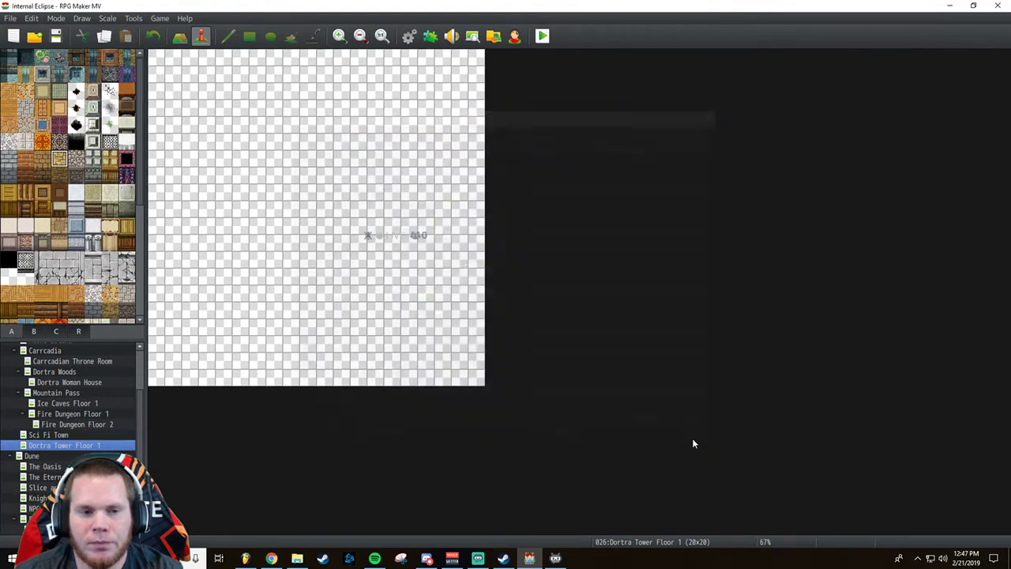
Select the orange patterned floor tile and switch Dortra Tower Floor 1 from event editing to map editing mode.
left_click(94, 310)
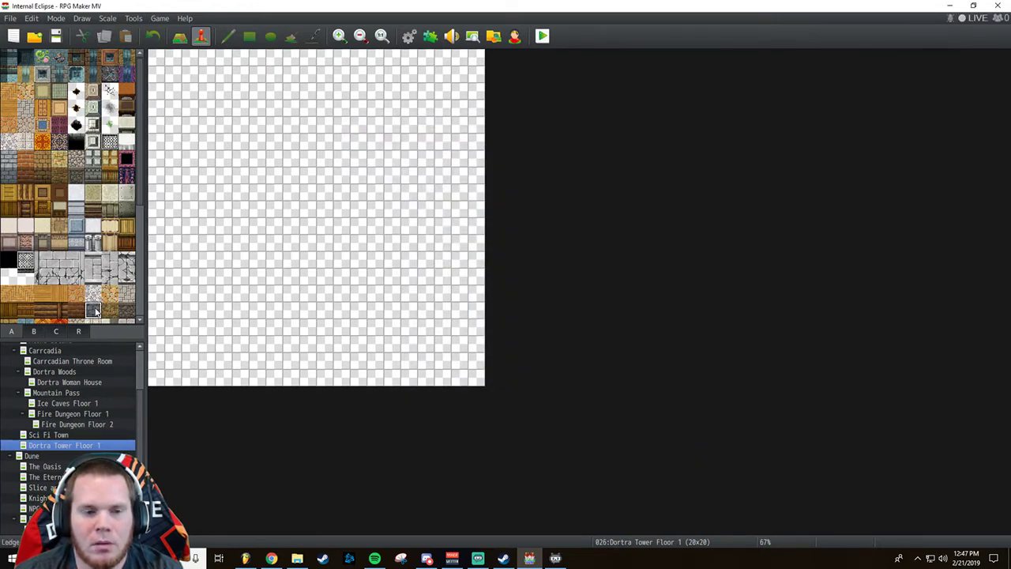
left_click(93, 296)
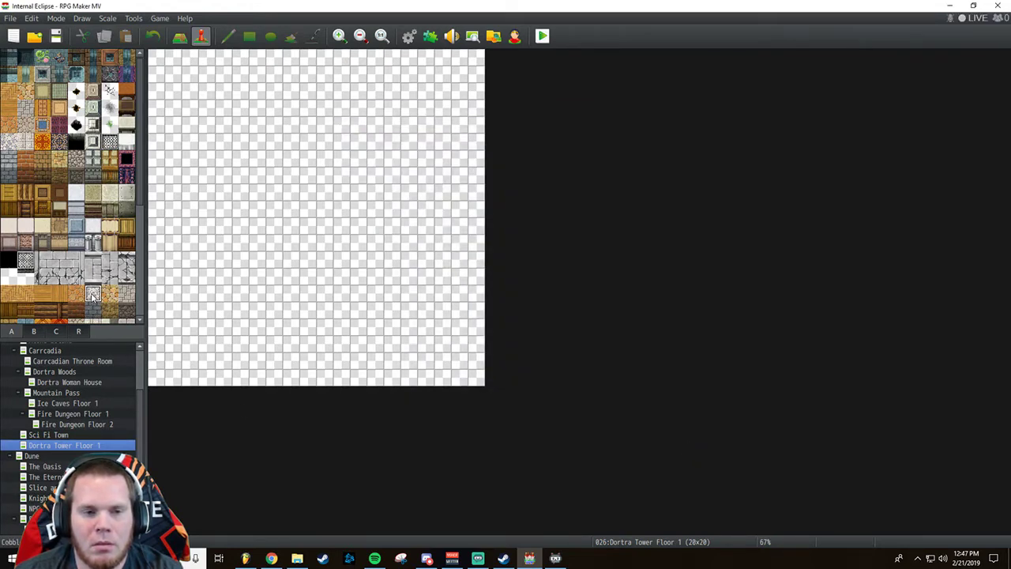
left_click_drag(93, 296, 94, 313)
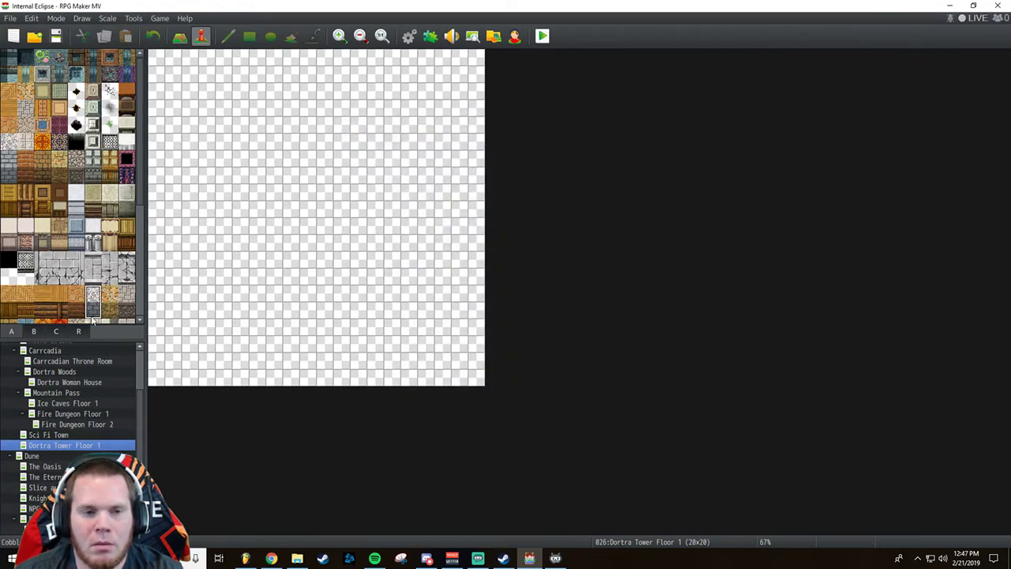
left_click(42, 142)
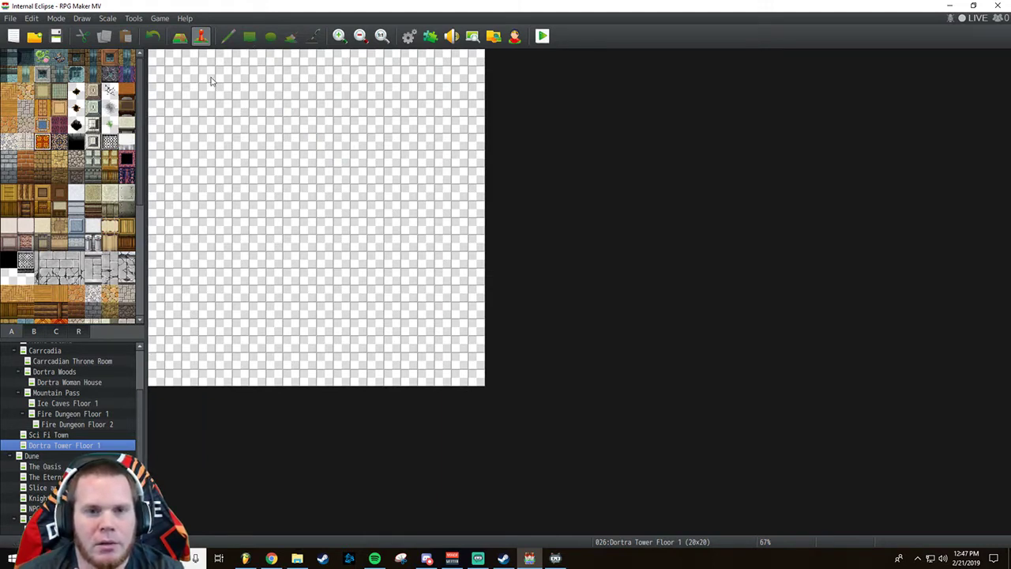
left_click(180, 41)
left_click_drag(158, 57, 528, 473)
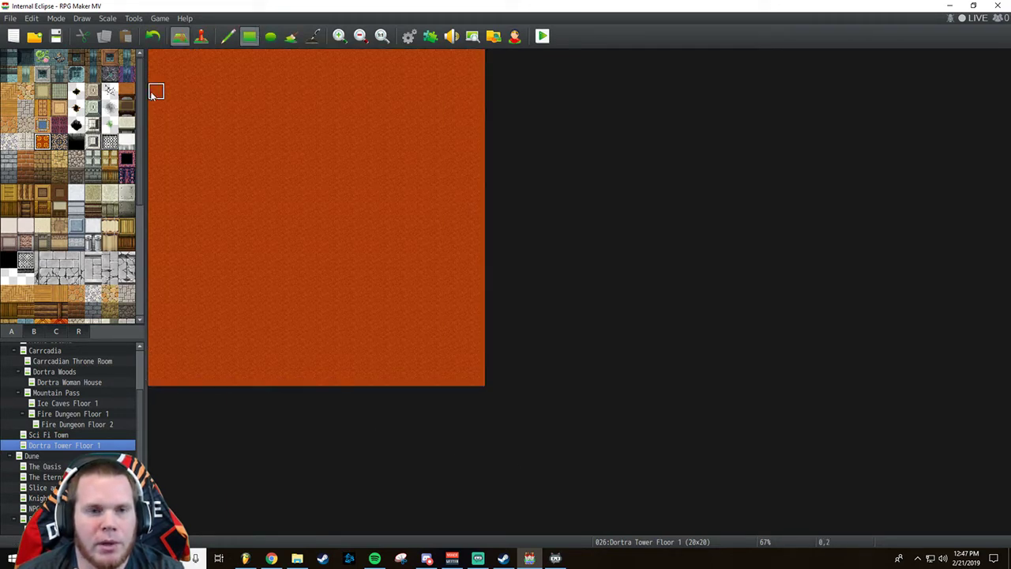
left_click(152, 35)
left_click_drag(167, 69, 190, 78)
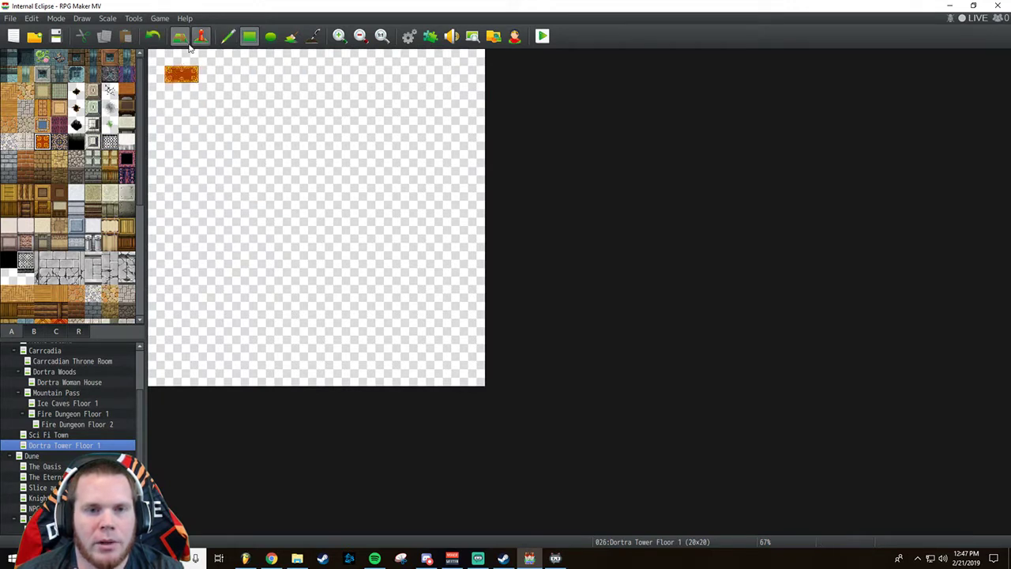
left_click(153, 36)
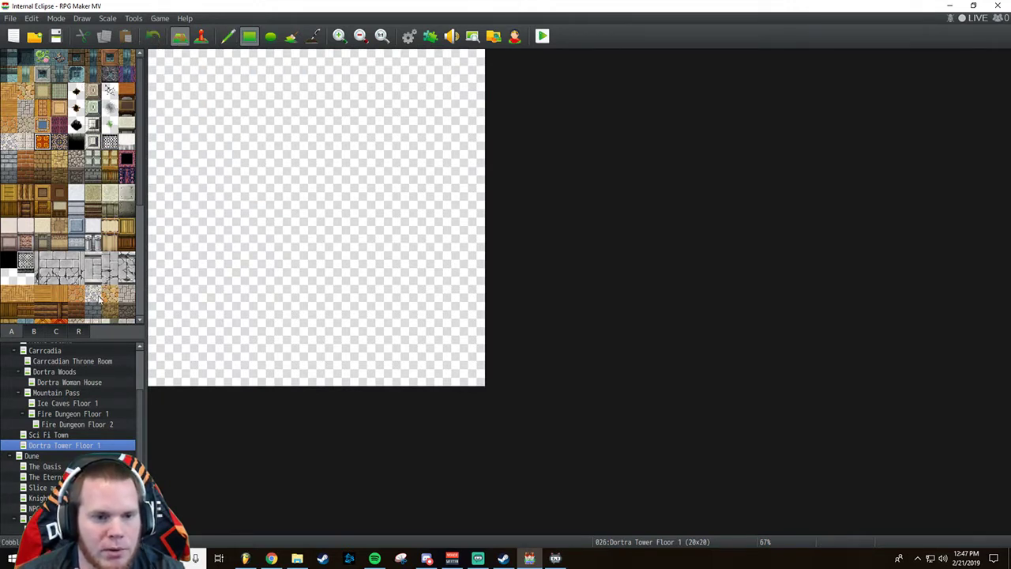
Draw a cobblestone wall top with dark brick beneath it along the north edge, and extend the cobblestone down the west edge.
left_click_drag(92, 289, 93, 312)
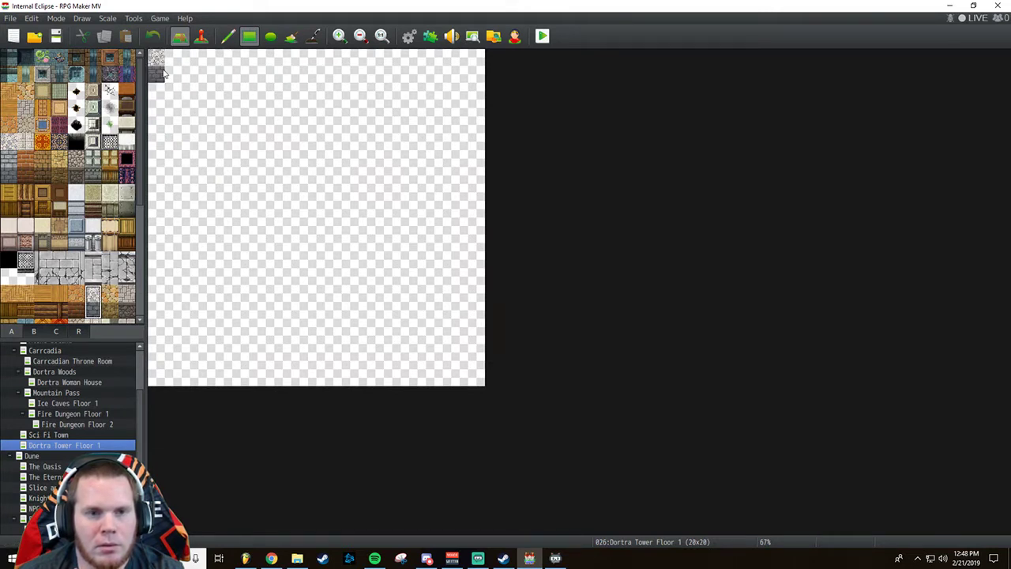
mouse_move(158, 69)
left_mouse_down()
mouse_move(525, 84)
mouse_move(515, 71)
left_mouse_up()
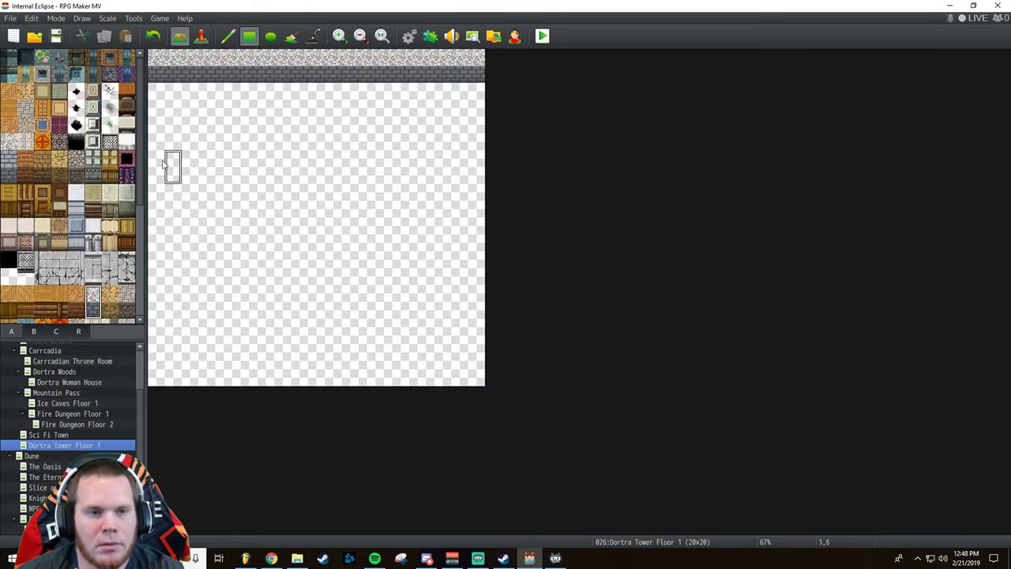
left_click(94, 295)
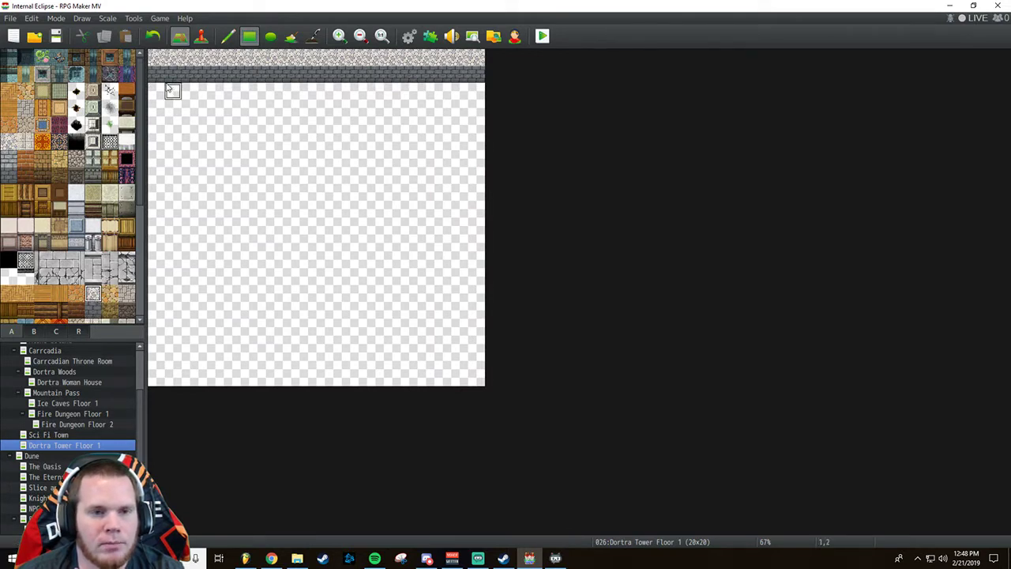
mouse_move(156, 69)
left_mouse_down()
mouse_move(148, 276)
mouse_move(164, 376)
left_mouse_up()
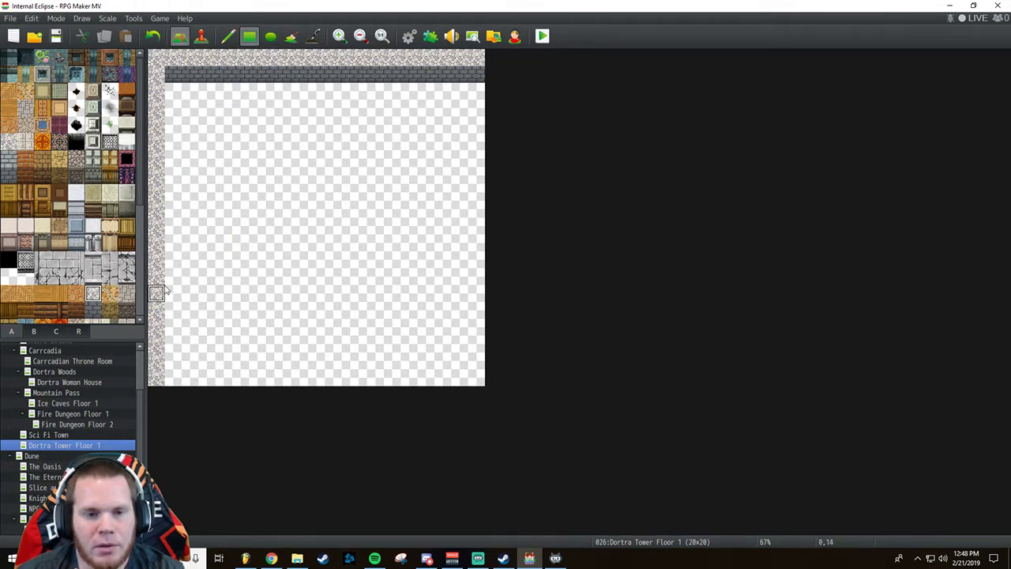
Outline the tower's southern side in cobblestone with stepped diagonals at both corners and a one-tile entrance gap in the bottom row.
mouse_move(167, 281)
left_mouse_down()
mouse_move(241, 351)
mouse_move(293, 362)
left_mouse_up()
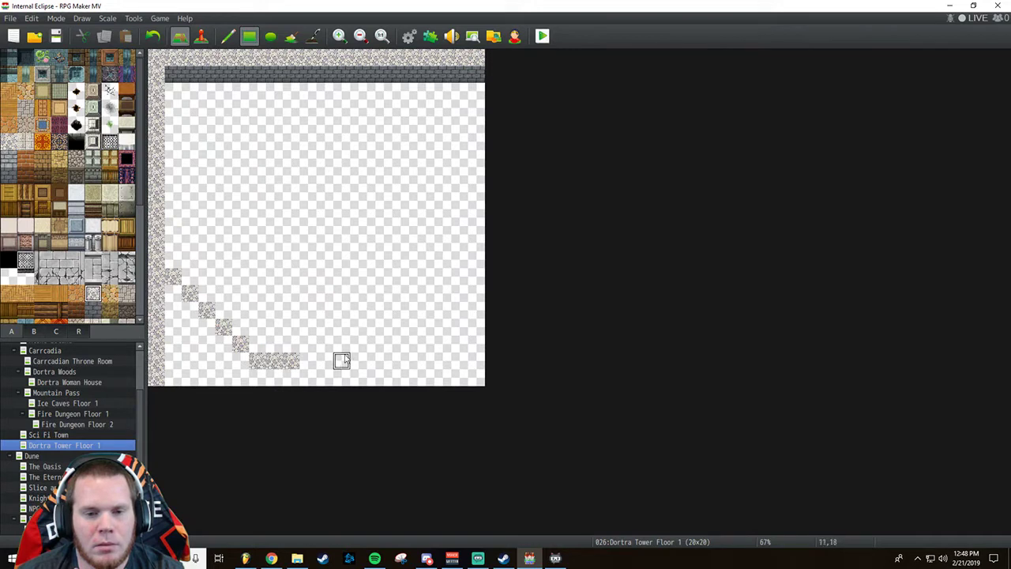
left_click(307, 361)
left_click(340, 360)
left_click_drag(358, 359, 407, 351)
left_click(426, 326)
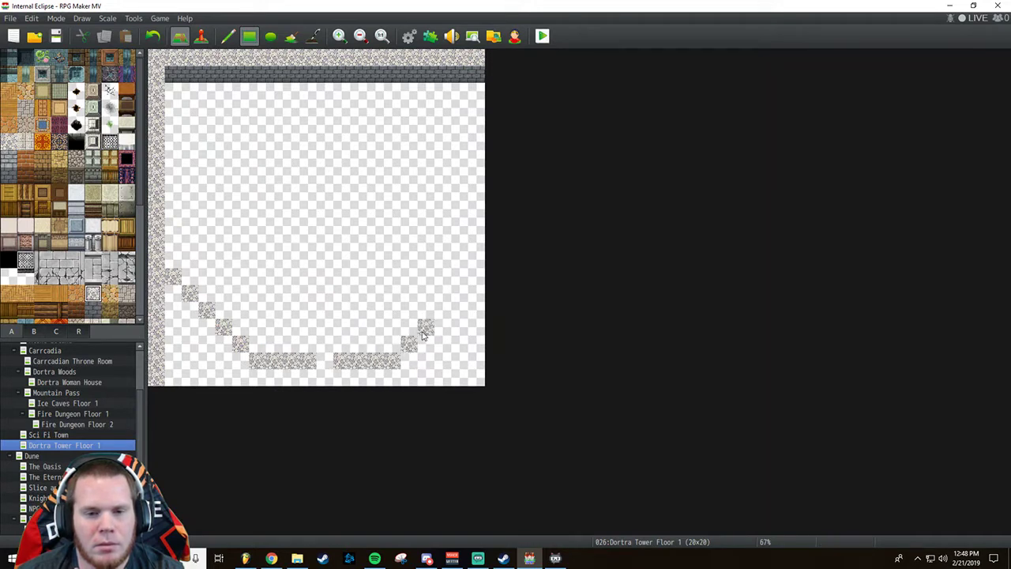
left_click(442, 310)
left_click(455, 293)
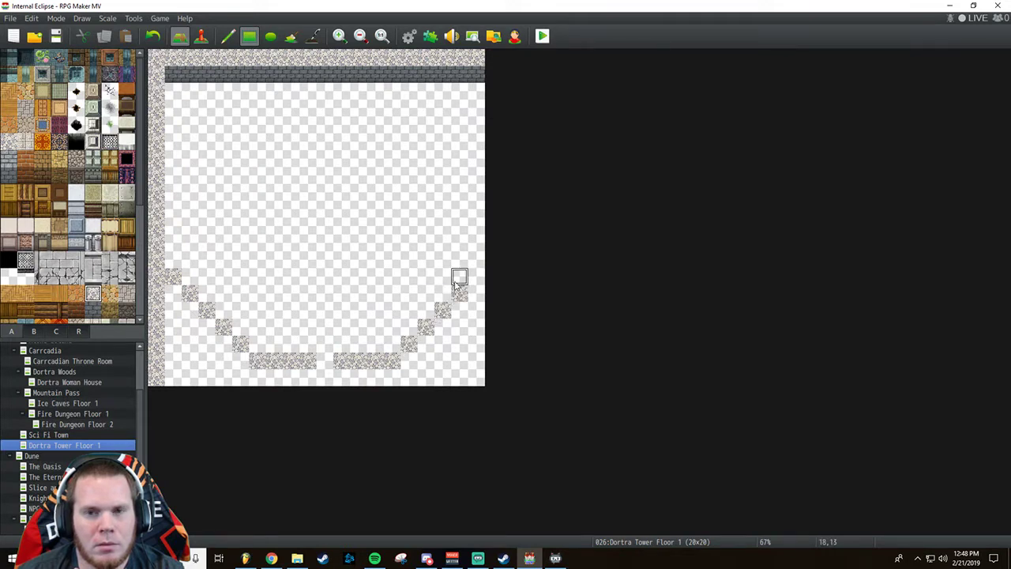
Draw the cobblestone east wall one column inside the map edge and step it diagonally up to the north wall.
left_click_drag(459, 278, 457, 144)
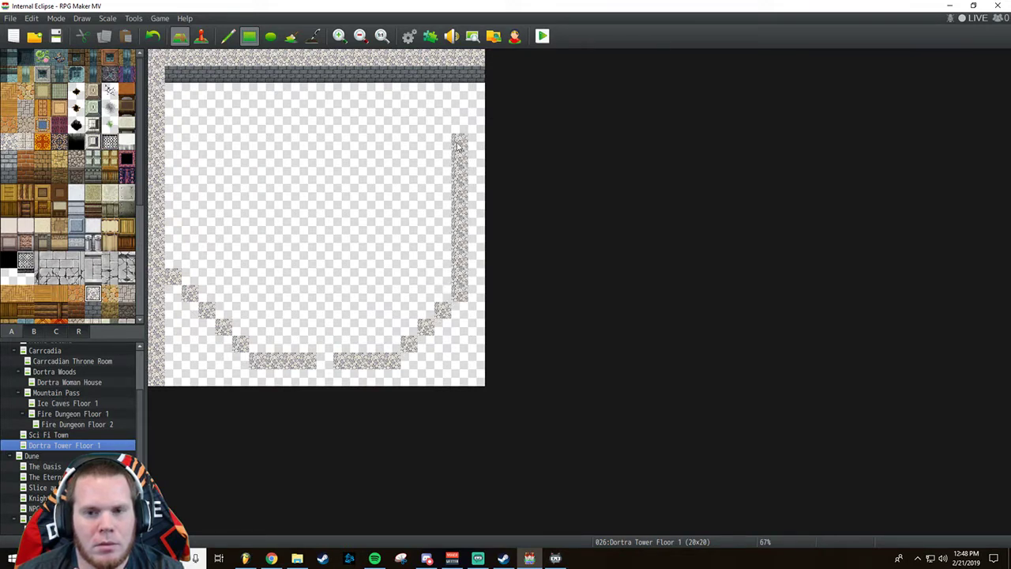
left_click(442, 124)
left_click(425, 107)
left_click(409, 90)
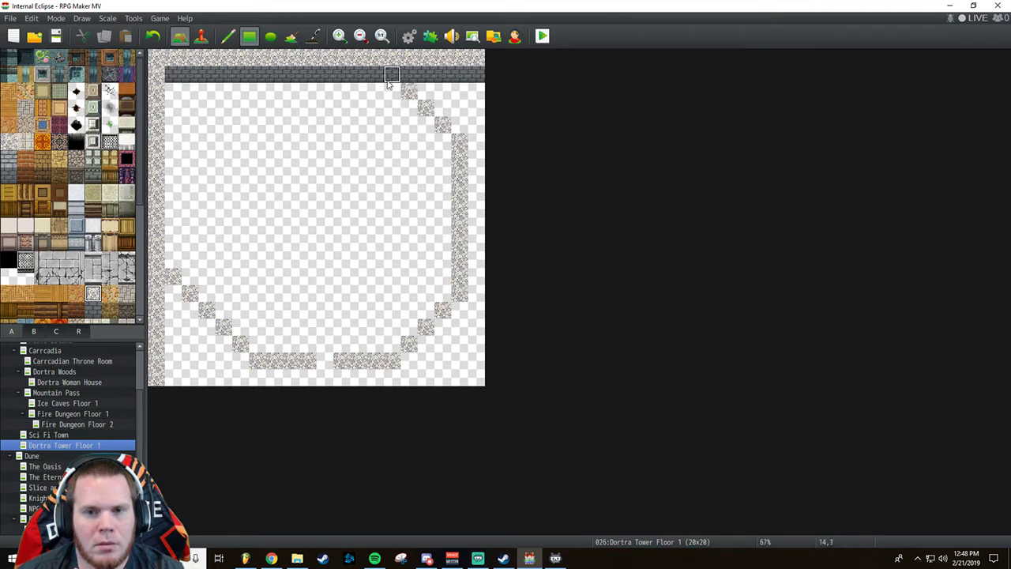
left_click(390, 76)
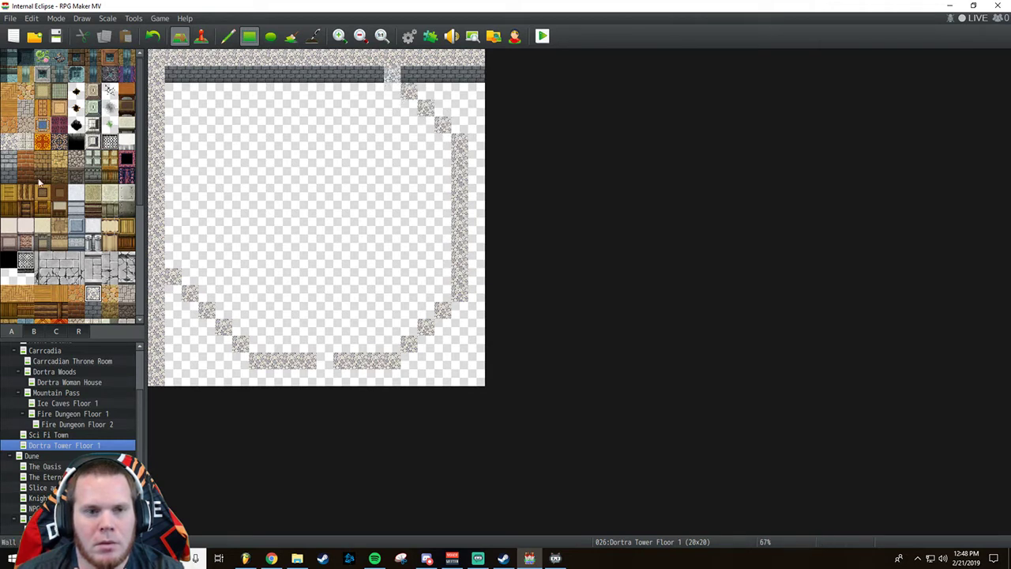
Erase the leftover wall tiles in the northeast corner outside the diagonal using the blank tile.
left_click(8, 276)
left_click_drag(406, 59, 475, 85)
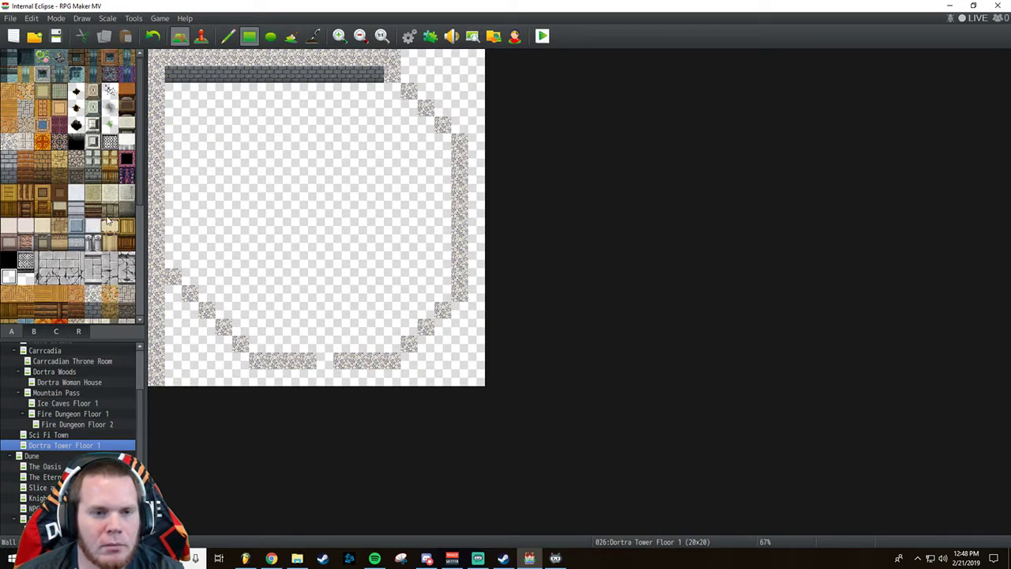
scroll(99, 221, "down", 5)
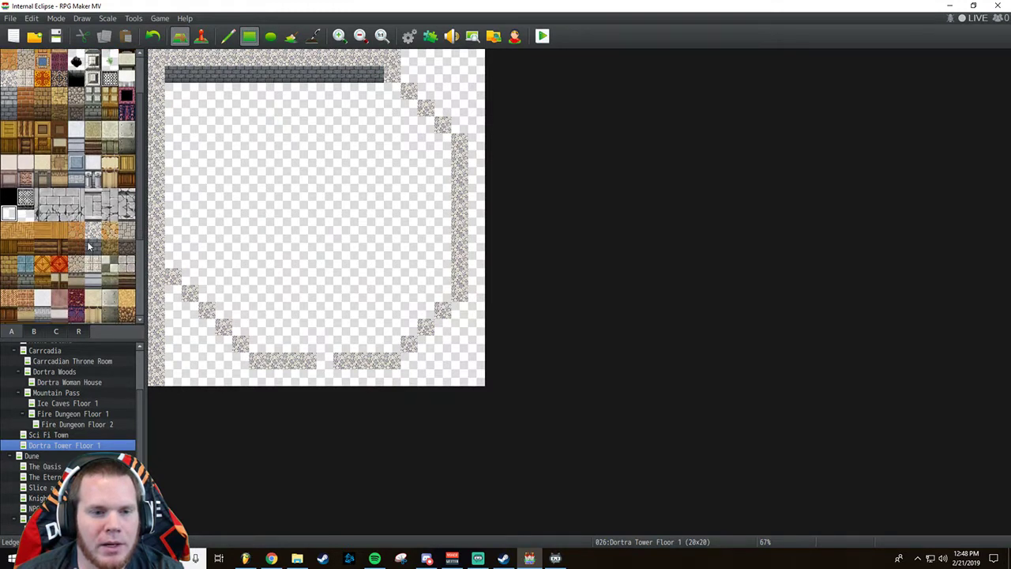
Draw the cobblestone west wall one column inside the map edge with a stepped northwest diagonal, and fill the area outside it with black.
scroll(90, 245, "down", 2)
scroll(93, 243, "up", 2)
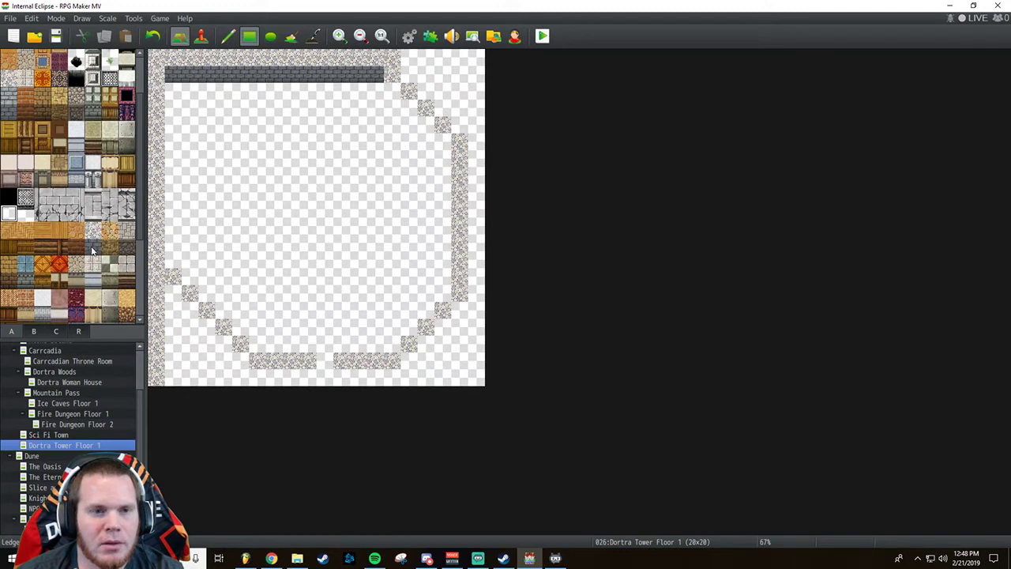
left_click(97, 230)
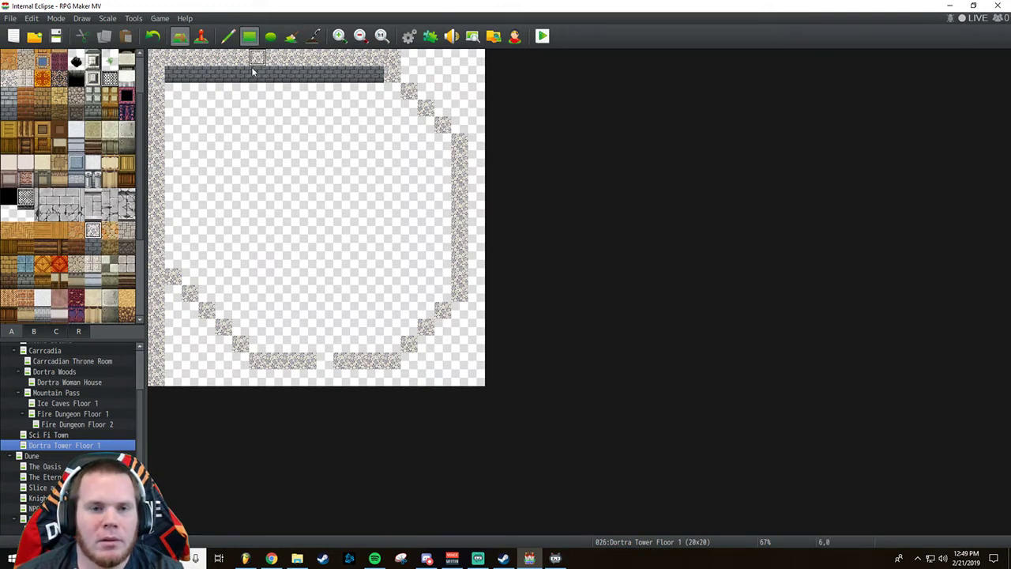
mouse_move(254, 74)
left_mouse_down()
mouse_move(173, 148)
mouse_move(173, 278)
left_mouse_up()
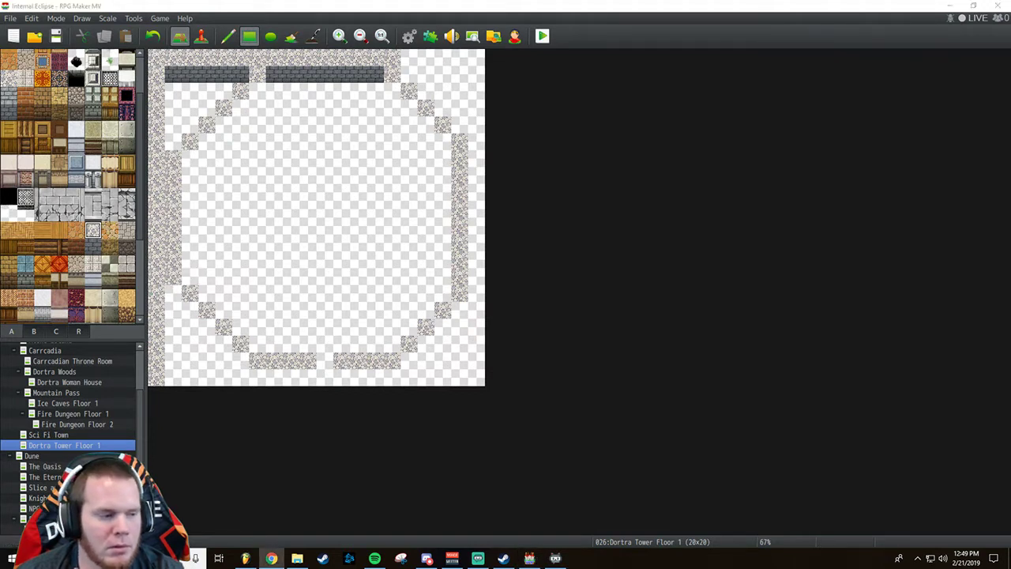
left_click(8, 203)
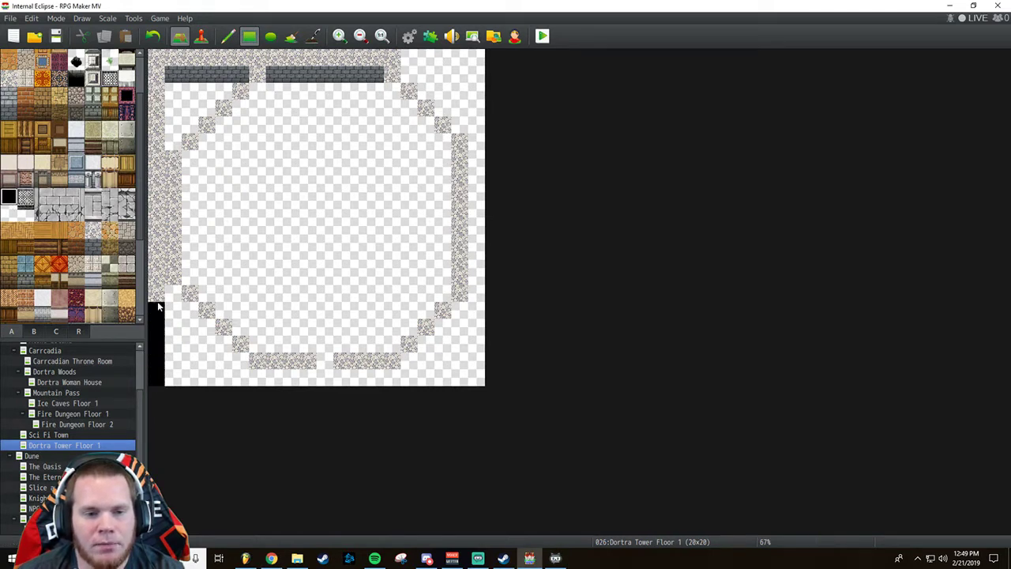
mouse_move(157, 301)
left_mouse_down()
mouse_move(155, 68)
mouse_move(210, 60)
mouse_move(241, 75)
mouse_move(172, 109)
mouse_move(183, 126)
mouse_move(173, 152)
left_mouse_up()
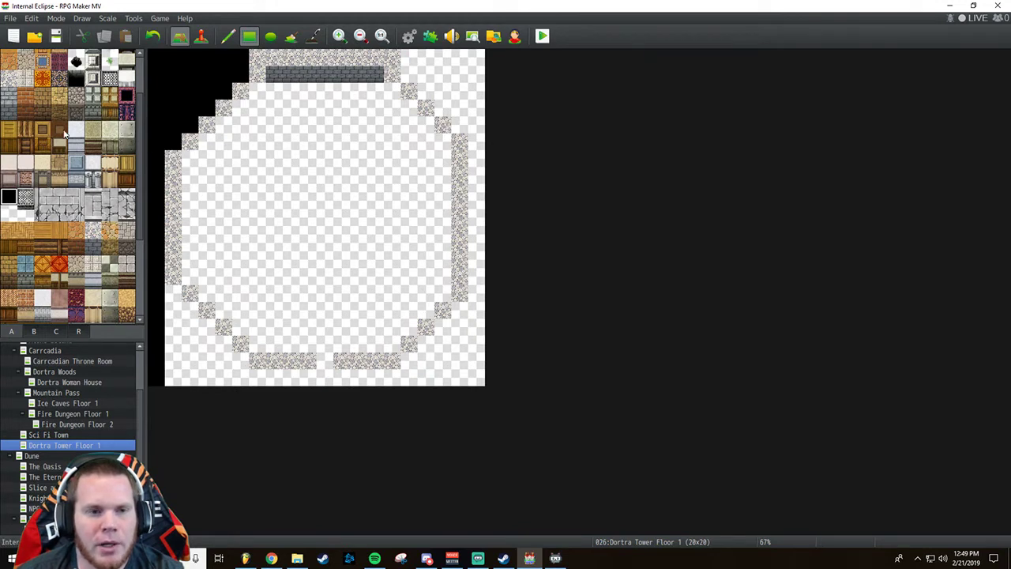
Fill the tower's interior up to the cobblestone walls with the orange-red, gold-trimmed carpet, including the stepped diagonals.
left_click(42, 77)
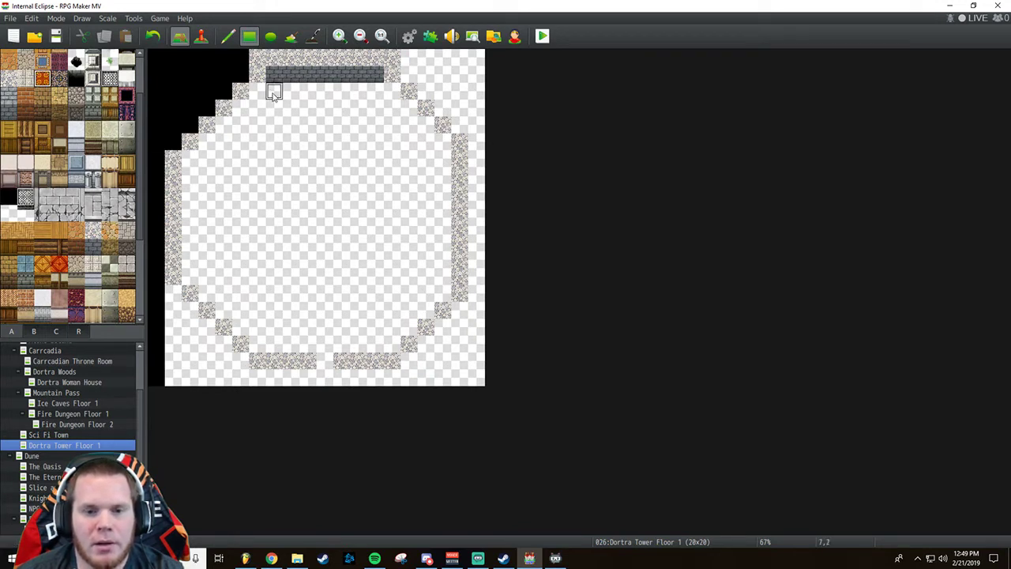
left_click_drag(273, 93, 266, 350)
left_click(240, 108)
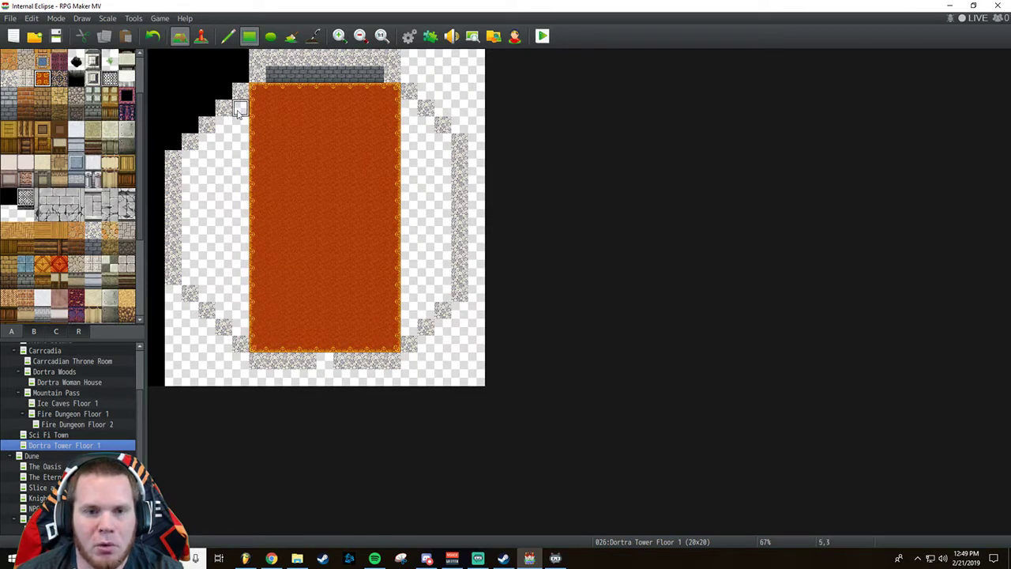
left_click(240, 124)
left_click(223, 124)
mouse_move(240, 141)
left_mouse_down()
mouse_move(207, 143)
mouse_move(237, 158)
mouse_move(199, 162)
mouse_move(190, 219)
mouse_move(190, 278)
mouse_move(238, 293)
mouse_move(224, 308)
mouse_move(239, 309)
mouse_move(240, 325)
left_mouse_up()
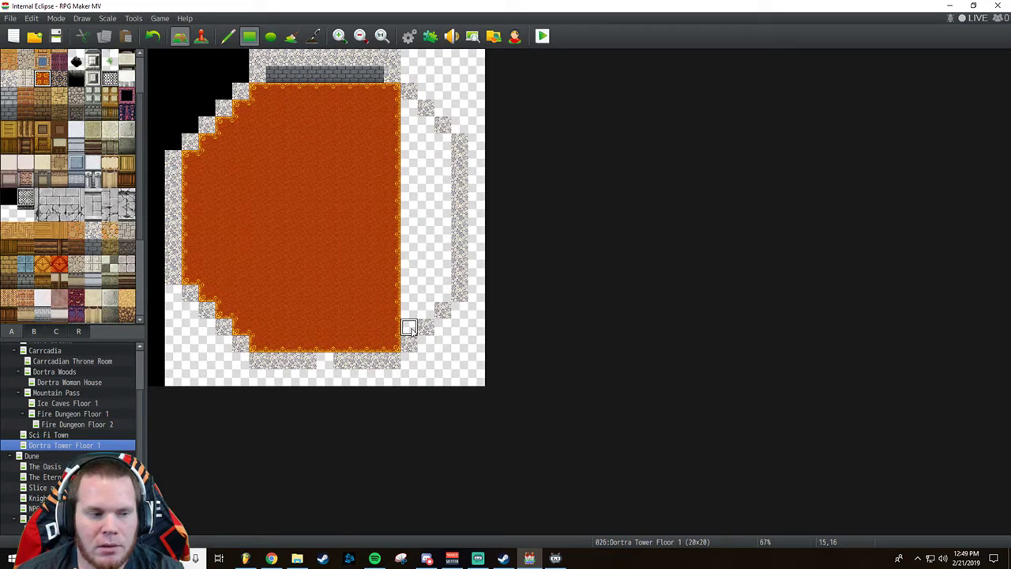
mouse_move(408, 328)
left_mouse_down()
mouse_move(419, 308)
mouse_move(420, 135)
mouse_move(442, 144)
mouse_move(427, 273)
left_mouse_up()
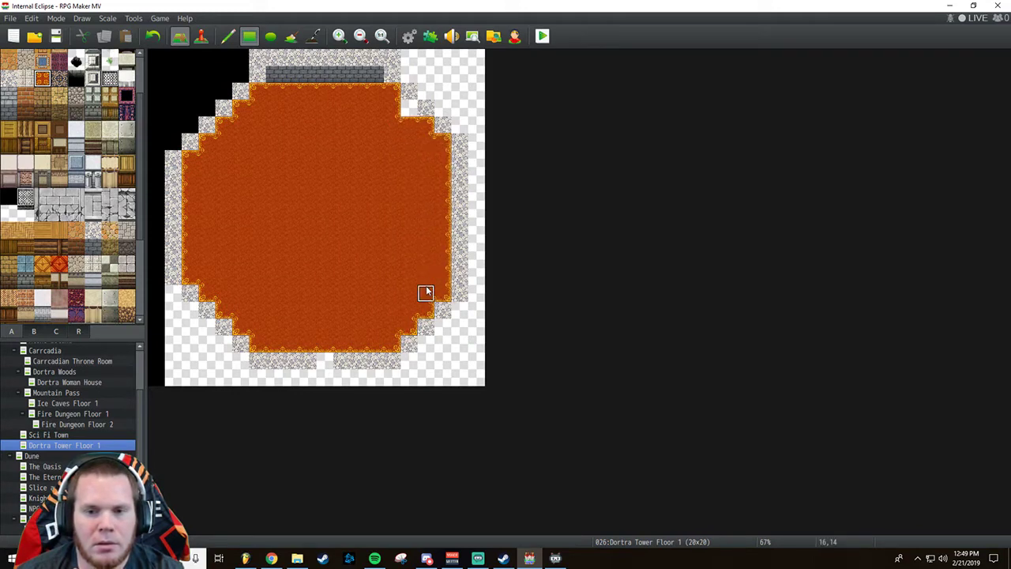
left_click(407, 107)
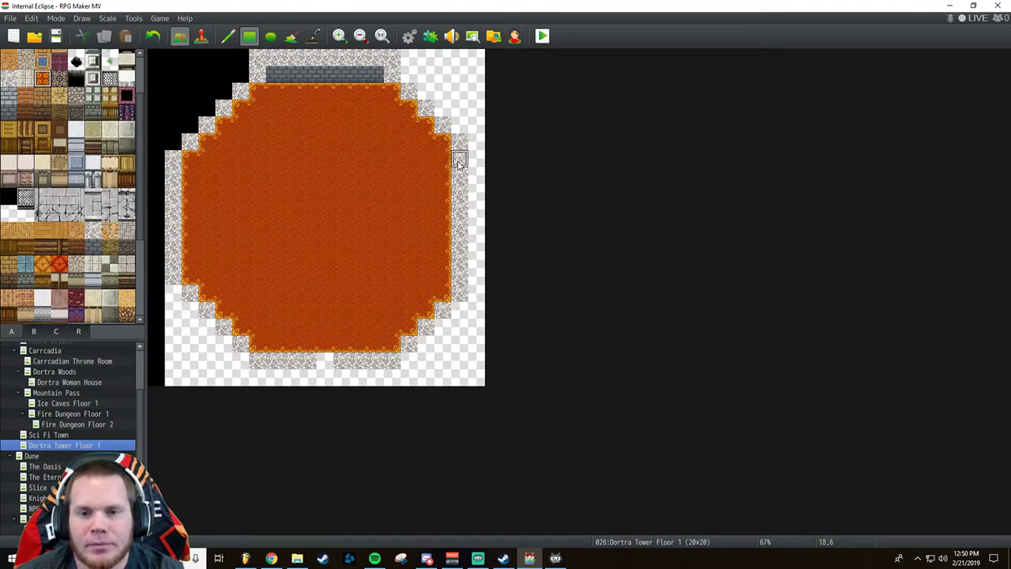
Move the straight section of the east wall one column outward by carpeting over it and redrawing the cobblestone at the map edge.
left_click_drag(458, 159, 459, 292)
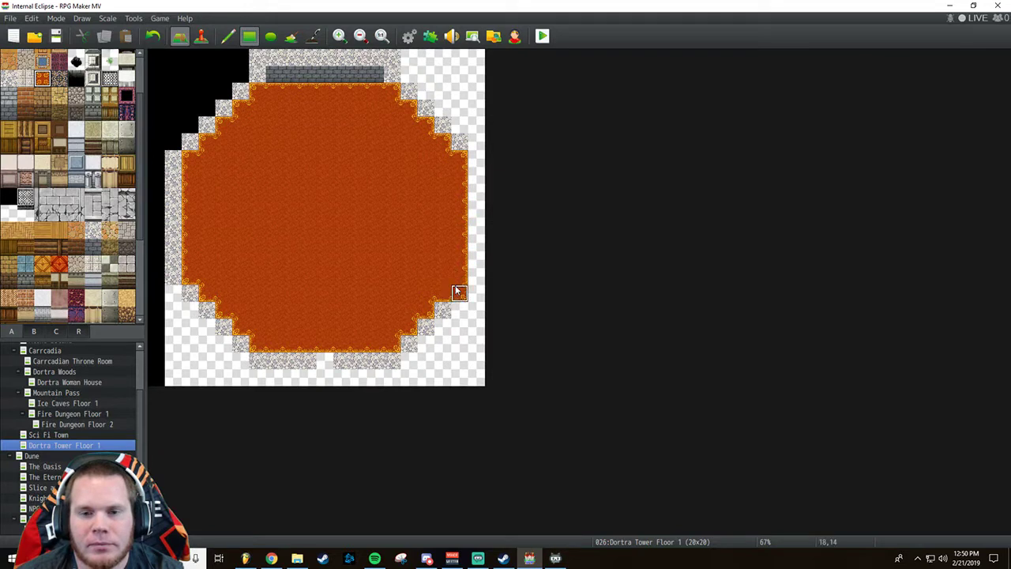
left_click(93, 231)
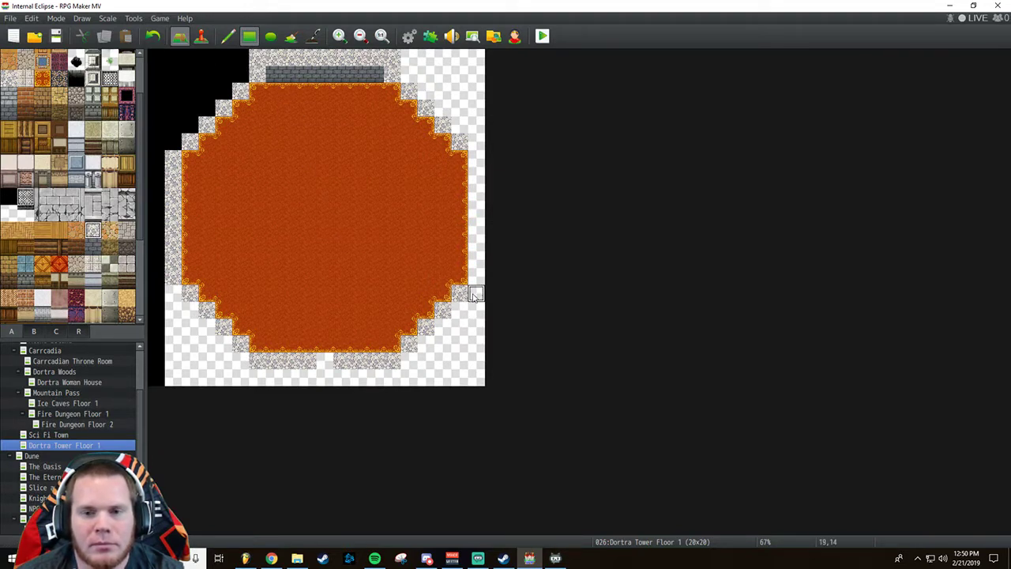
left_click_drag(476, 278, 477, 157)
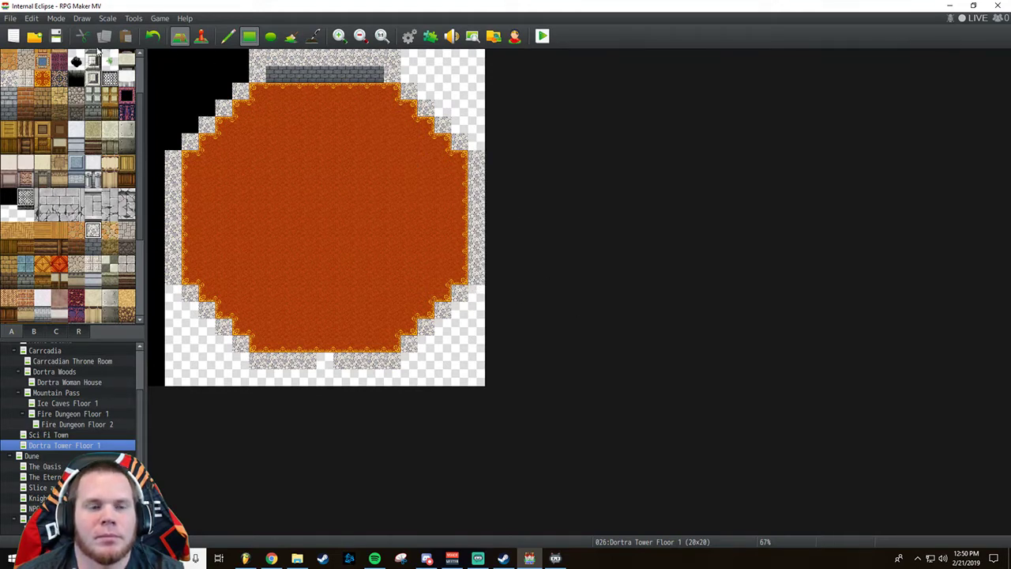
Fill the remaining empty areas outside the tower walls with black and carpet the one-tile entrance gap in the south wall.
left_click(9, 196)
left_click_drag(407, 57, 476, 70)
mouse_move(426, 93)
left_mouse_down()
mouse_move(487, 95)
mouse_move(463, 111)
mouse_move(480, 146)
left_mouse_up()
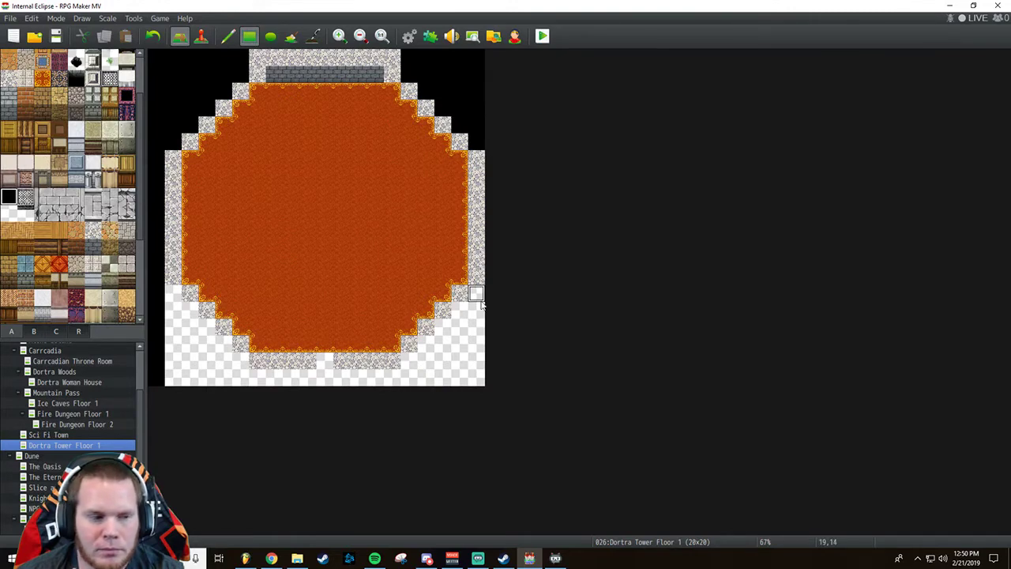
left_click_drag(481, 302, 481, 347)
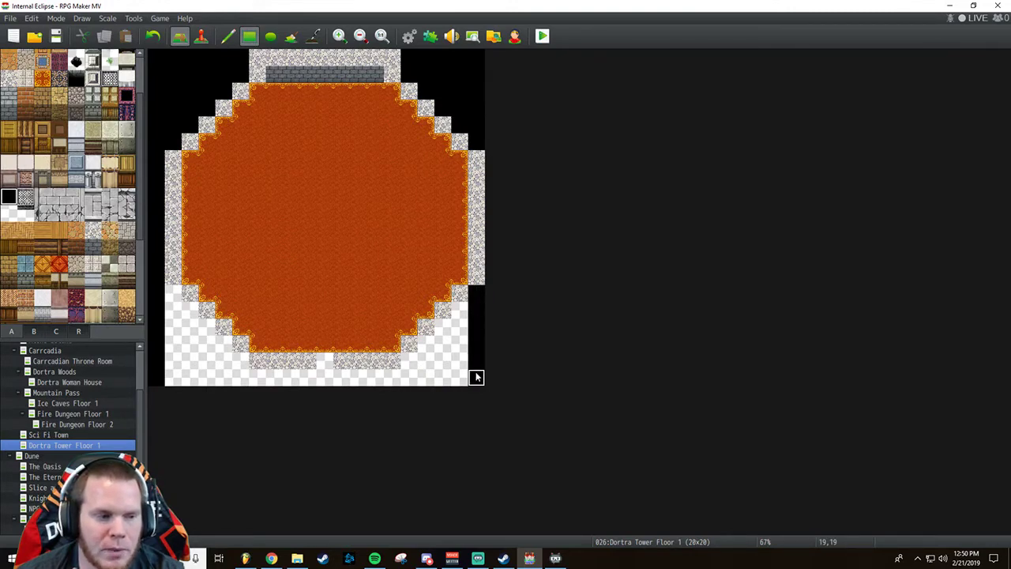
left_click_drag(458, 301, 460, 384)
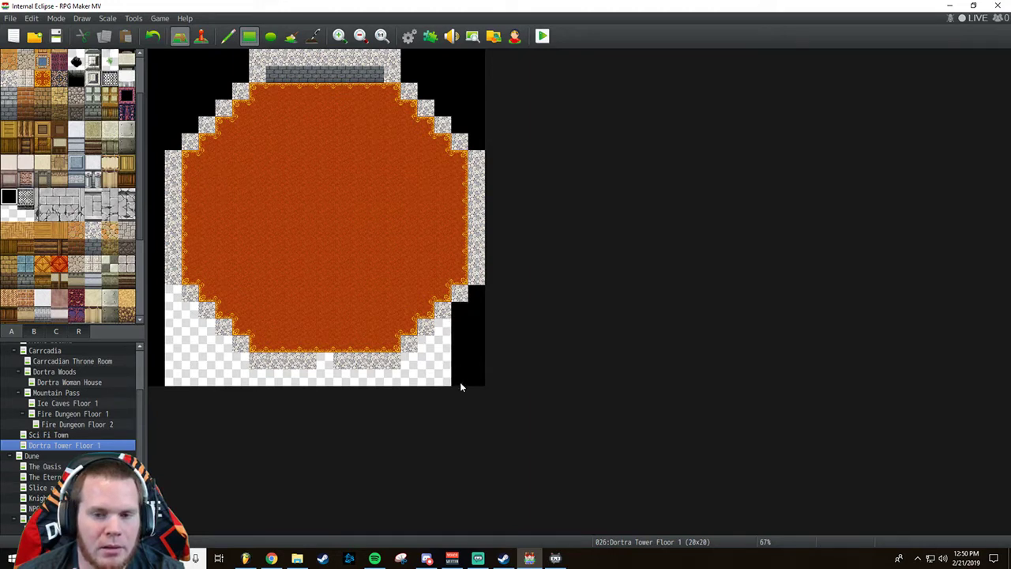
mouse_move(454, 344)
left_mouse_down()
mouse_move(447, 379)
mouse_move(422, 345)
mouse_move(418, 383)
mouse_move(230, 385)
mouse_move(169, 361)
mouse_move(237, 360)
mouse_move(218, 345)
mouse_move(167, 346)
mouse_move(176, 318)
left_mouse_up()
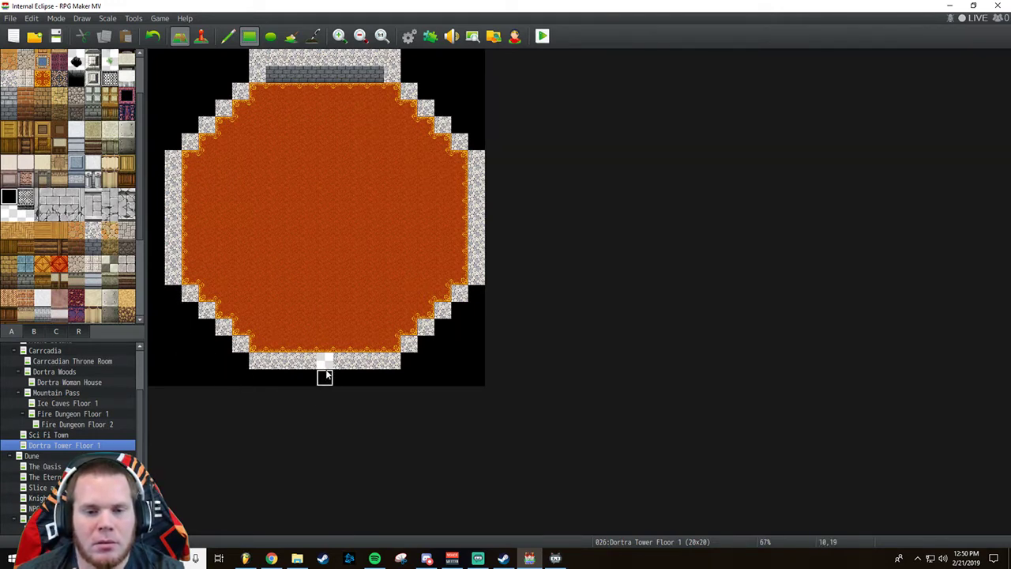
right_click(203, 191)
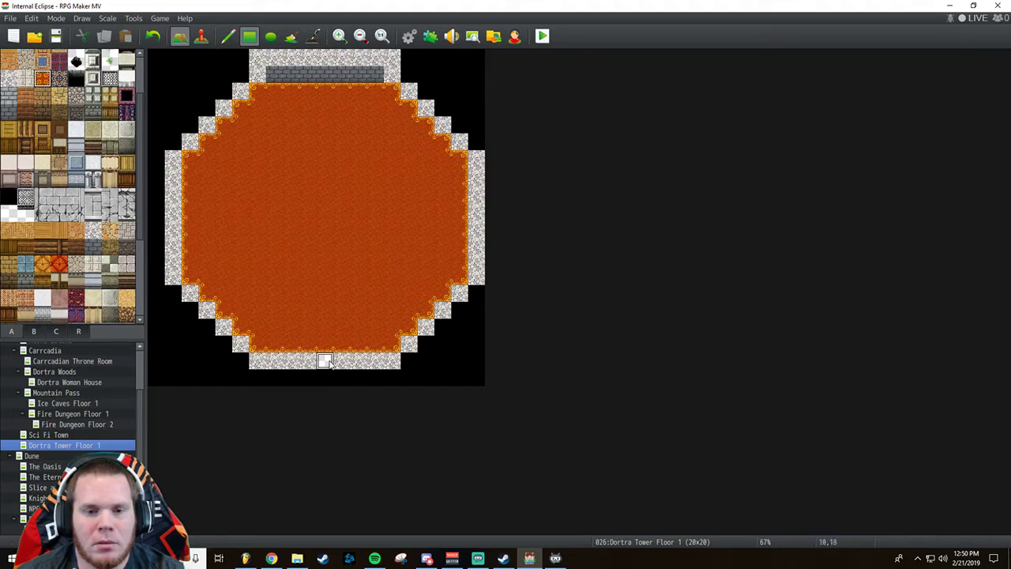
left_click(324, 360)
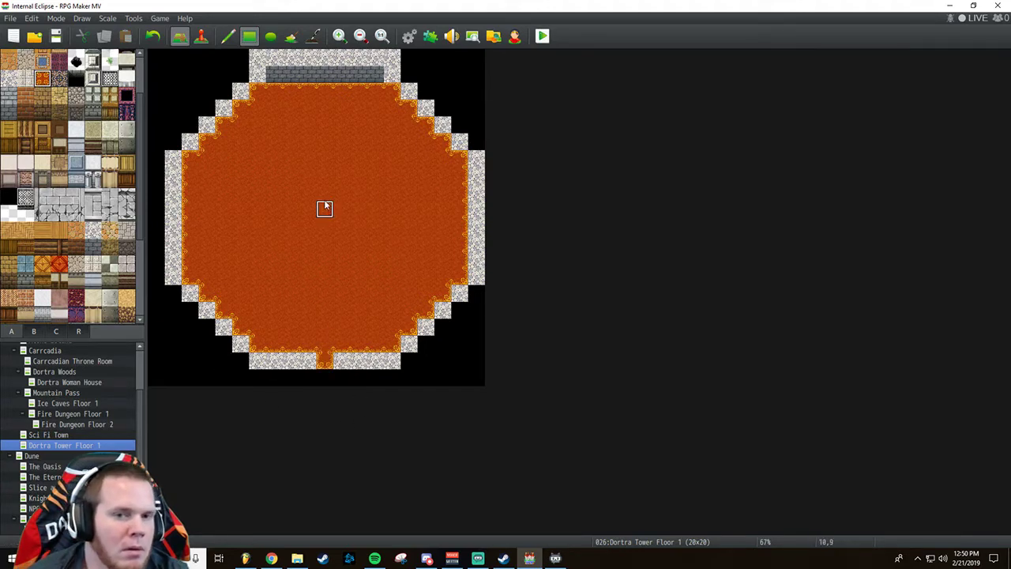
Try to hang the orange tapestry at the west end of the north wall.
left_click(33, 332)
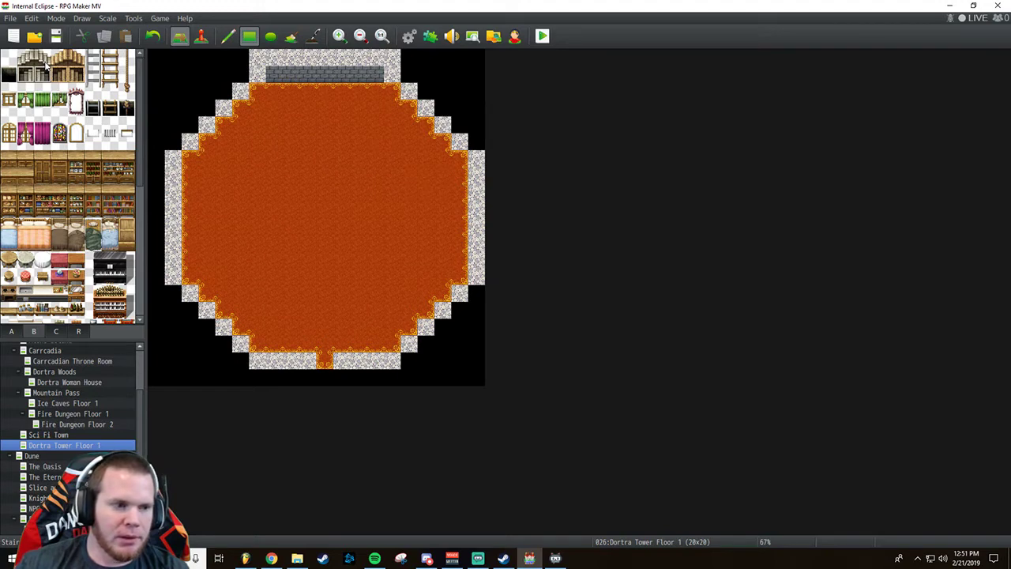
scroll(71, 410, "down", 1)
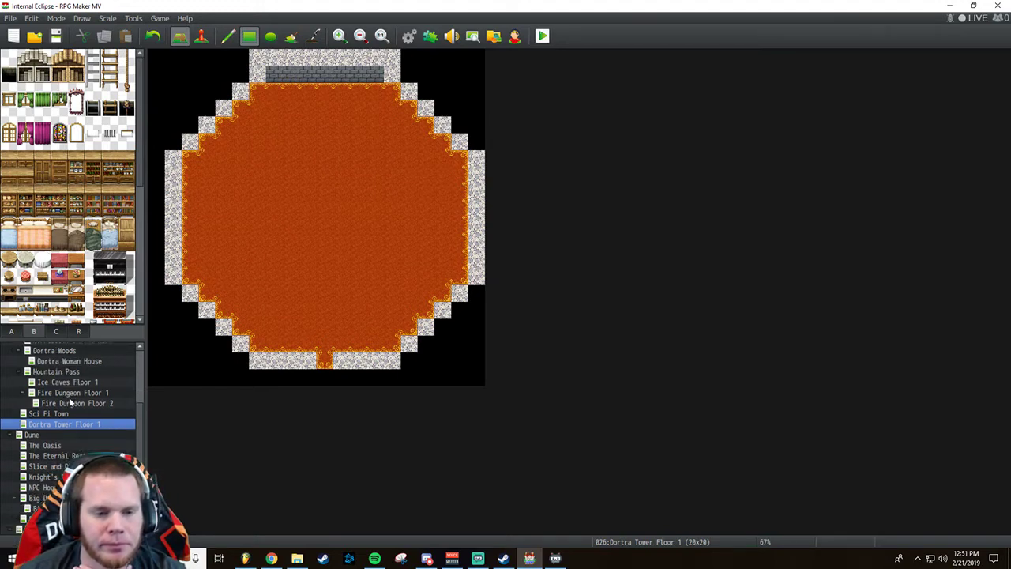
scroll(76, 447, "up", 1)
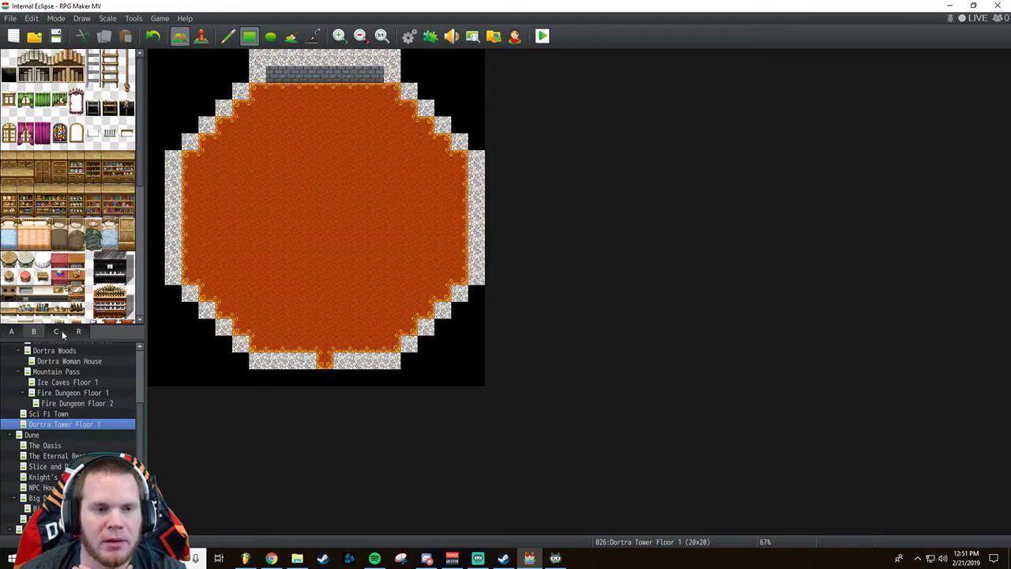
scroll(62, 292, "down", 5)
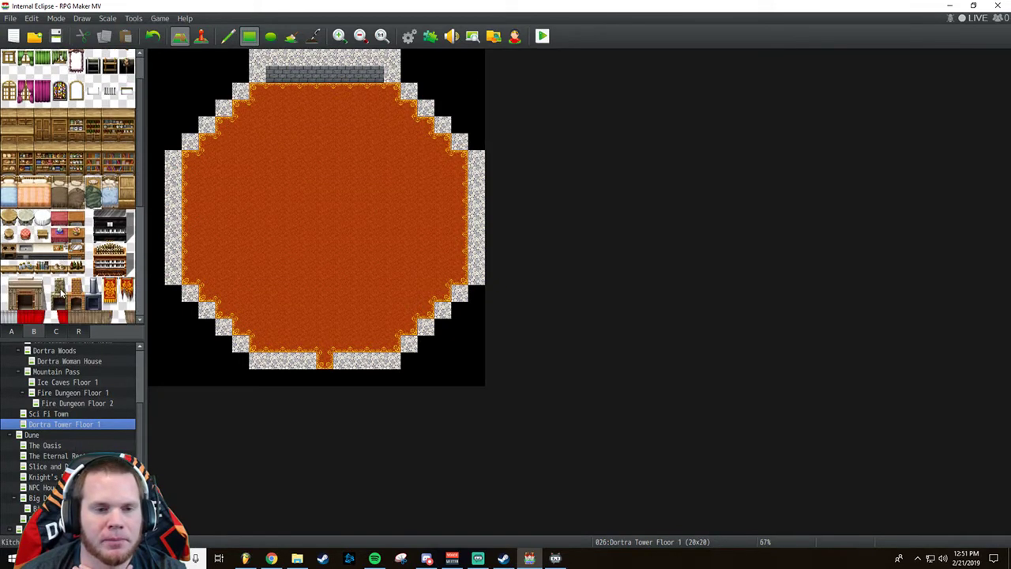
left_click(110, 239)
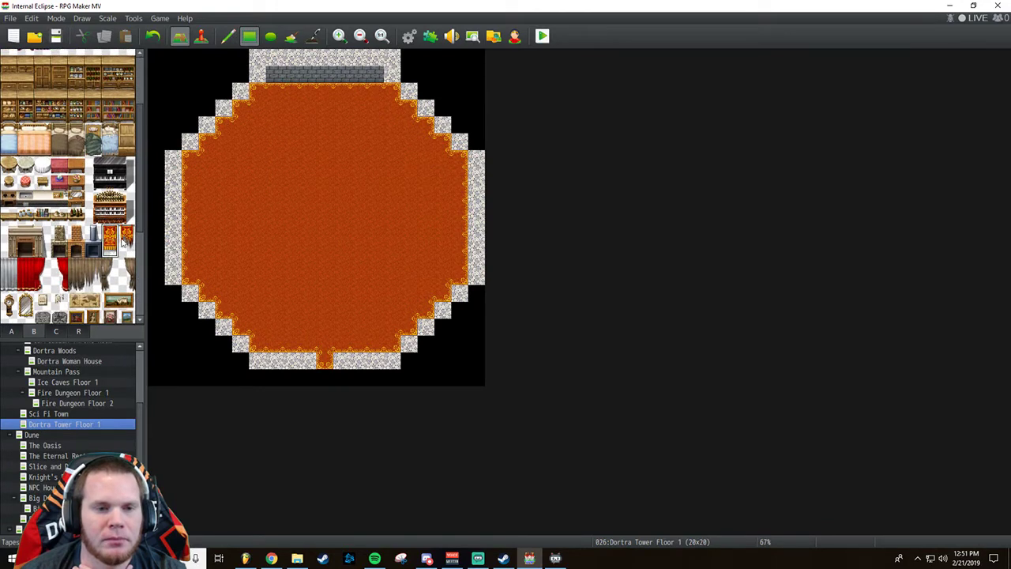
left_click(276, 67)
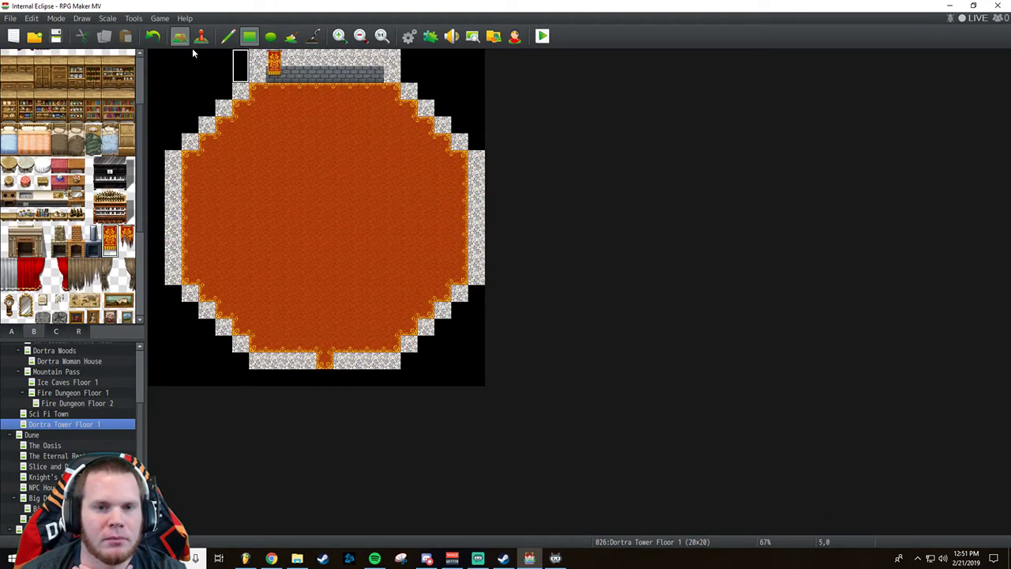
left_click(153, 34)
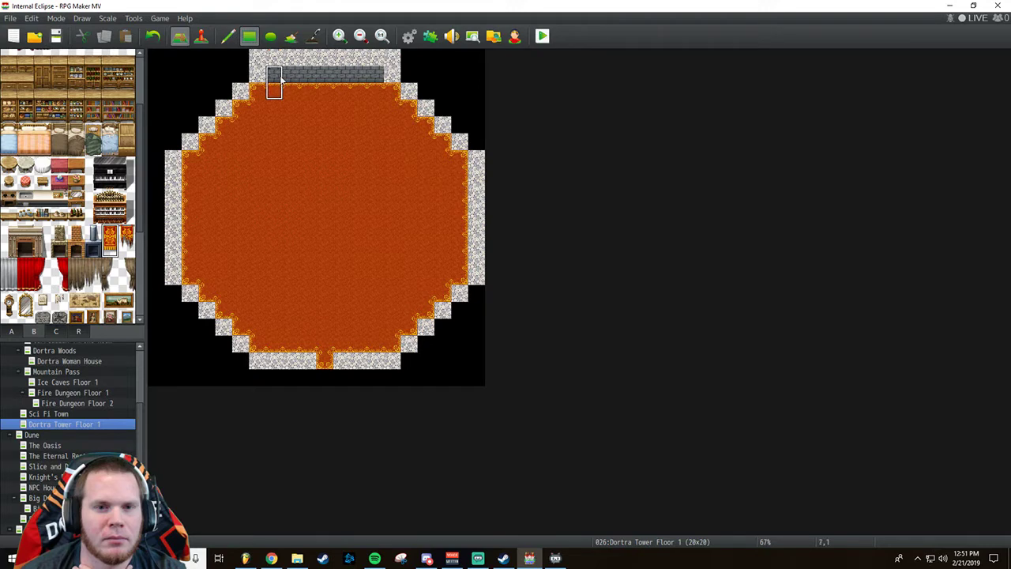
left_click(274, 82)
left_click(152, 35)
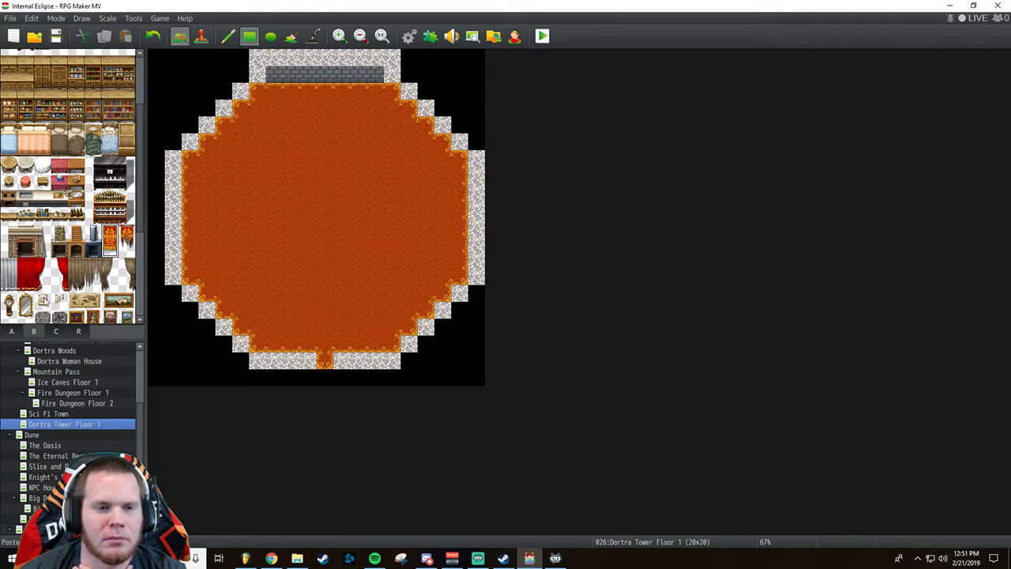
Add a second row of dark brick beneath the north wall and continue the brick two tiles high along both upper diagonals.
left_click(12, 331)
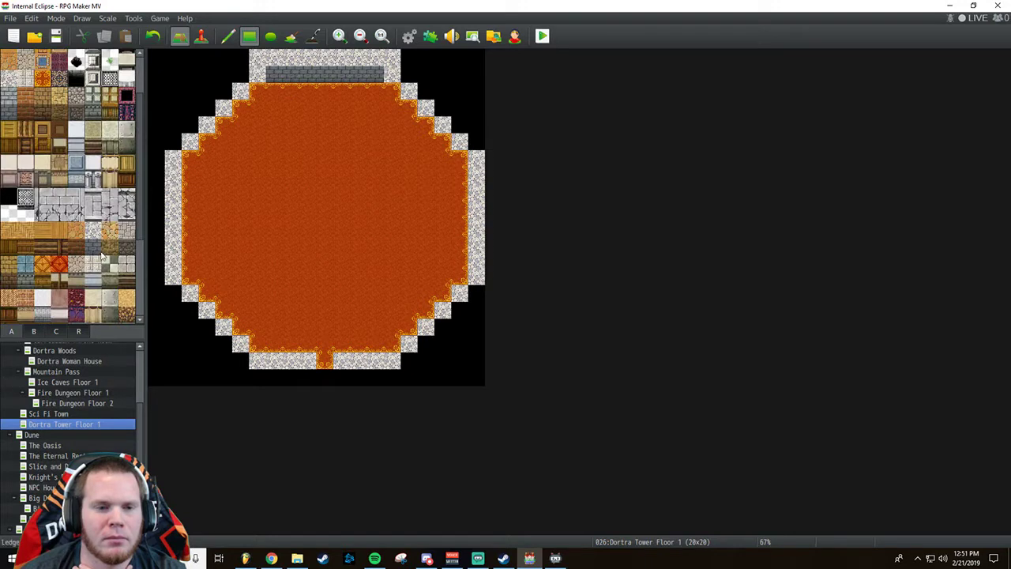
left_click(90, 251)
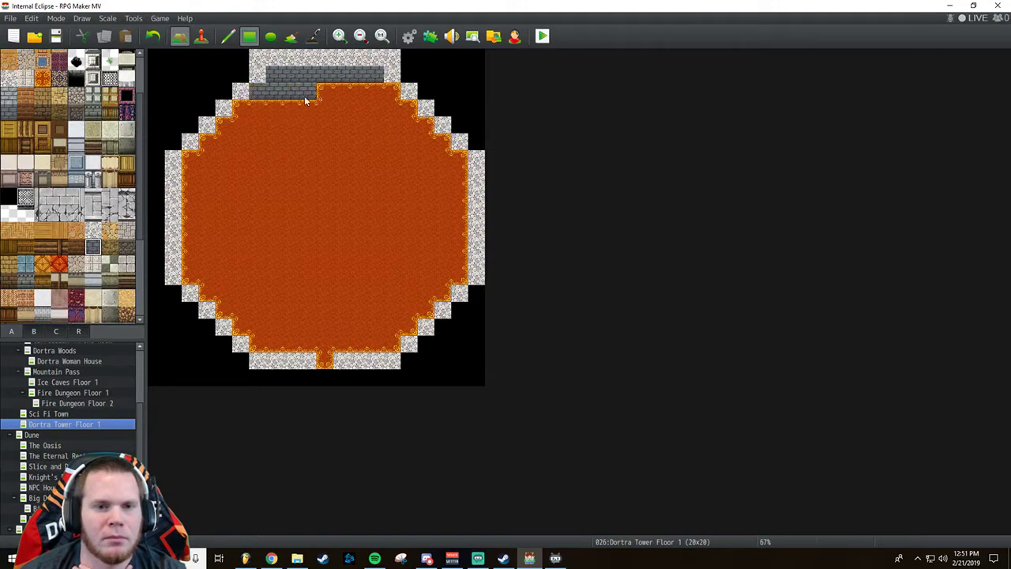
left_click_drag(383, 95, 377, 92)
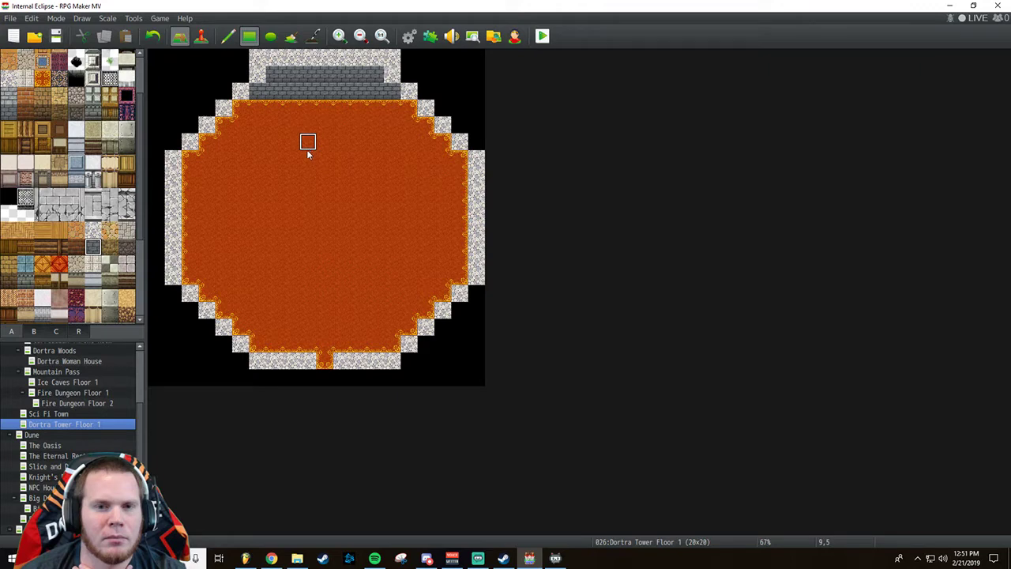
mouse_move(236, 119)
left_mouse_down()
mouse_move(234, 110)
mouse_move(239, 118)
mouse_move(190, 156)
mouse_move(204, 149)
left_mouse_up()
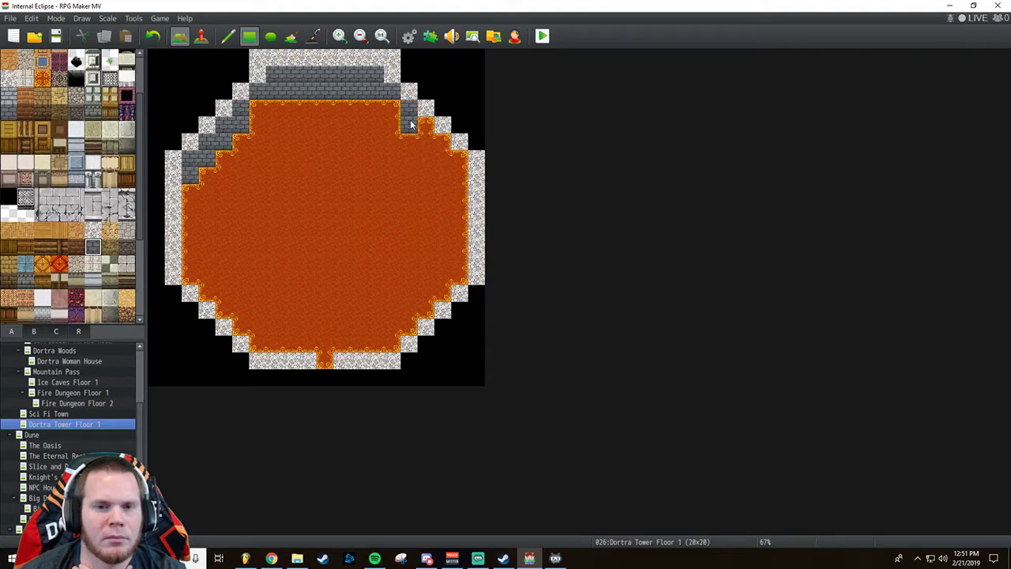
left_click_drag(411, 124, 458, 175)
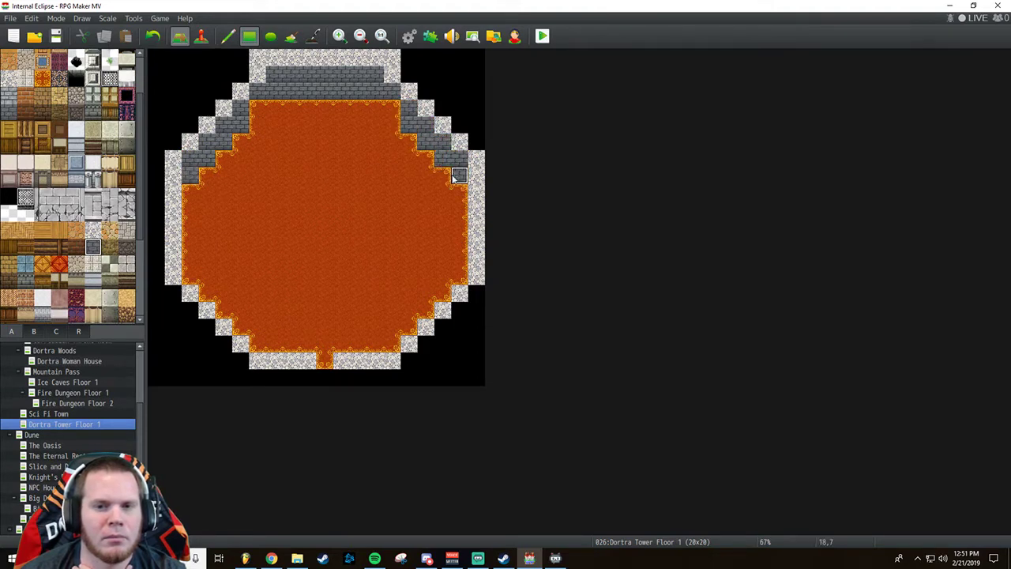
Hang two orange tapestries symmetrically on the brick face of the north wall.
left_click(56, 332)
left_click(33, 332)
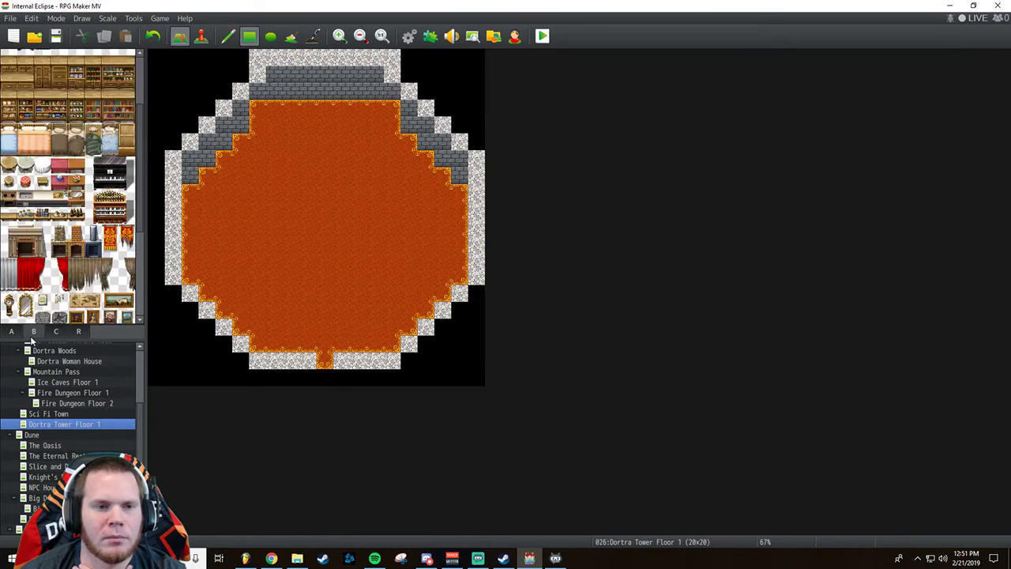
left_click(110, 246)
left_click(291, 85)
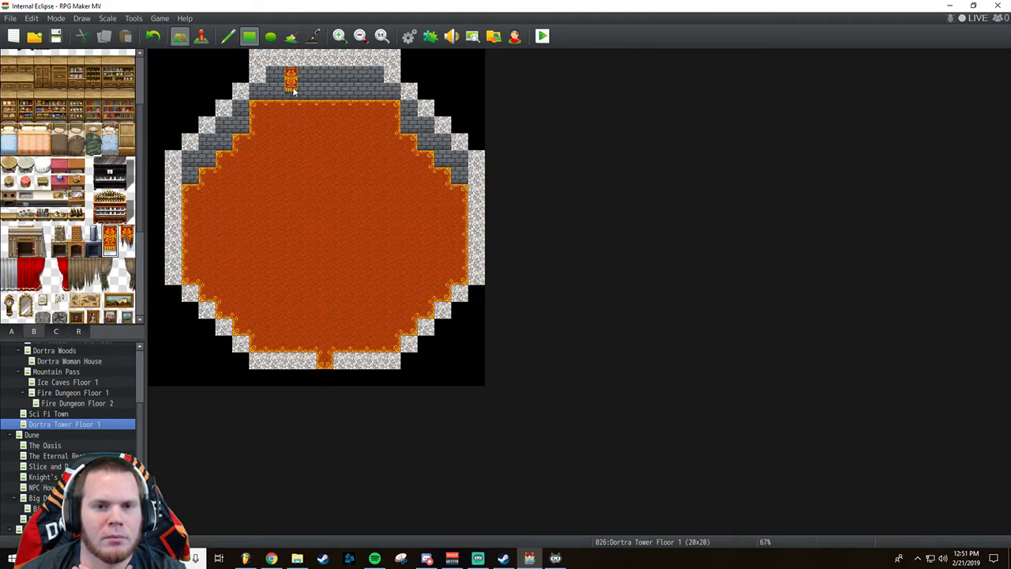
left_click(355, 82)
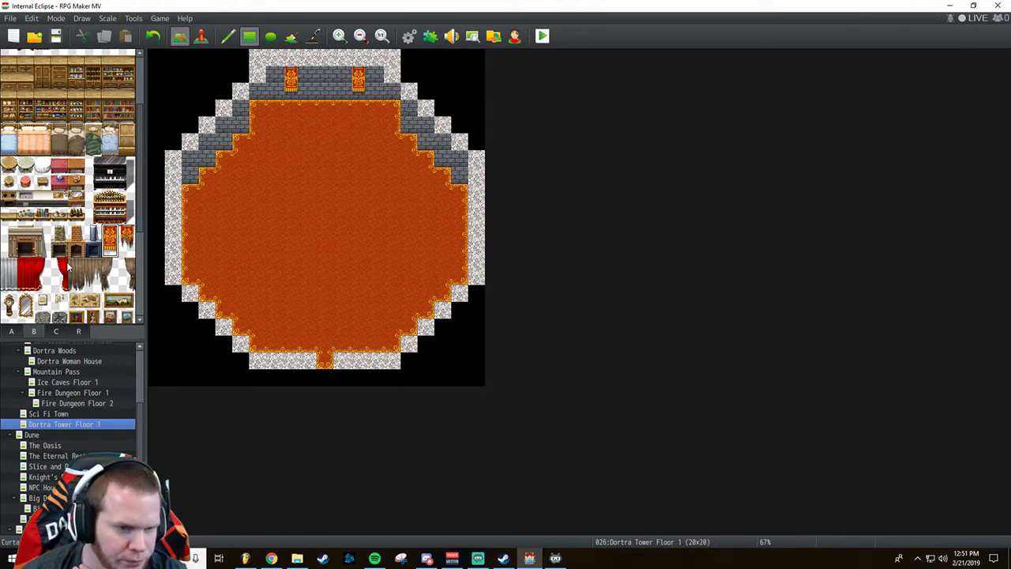
Place a grey stone staircase tile on the carpet directly beneath the middle of the north wall.
scroll(68, 269, "down", 4)
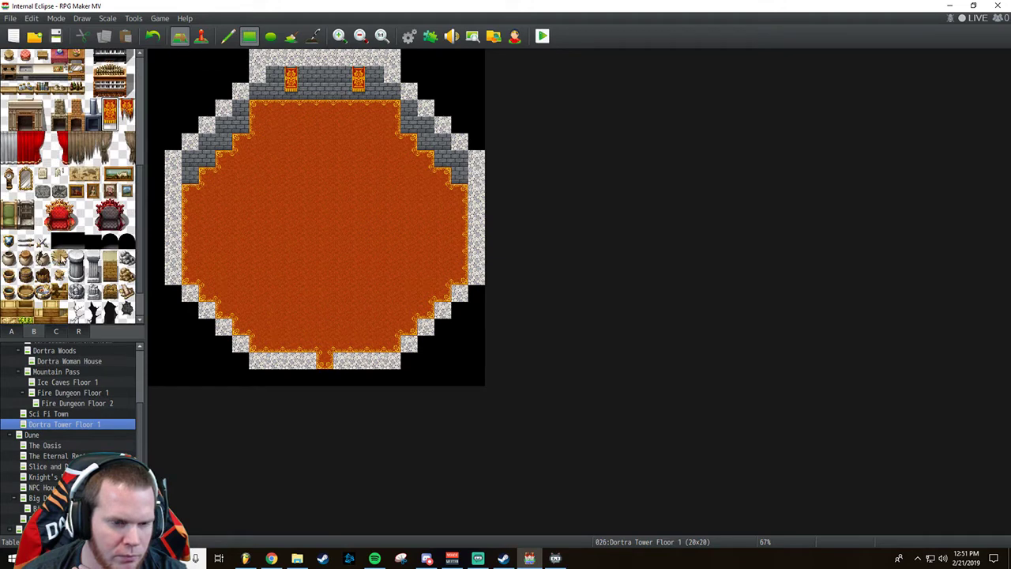
scroll(57, 251, "down", 6)
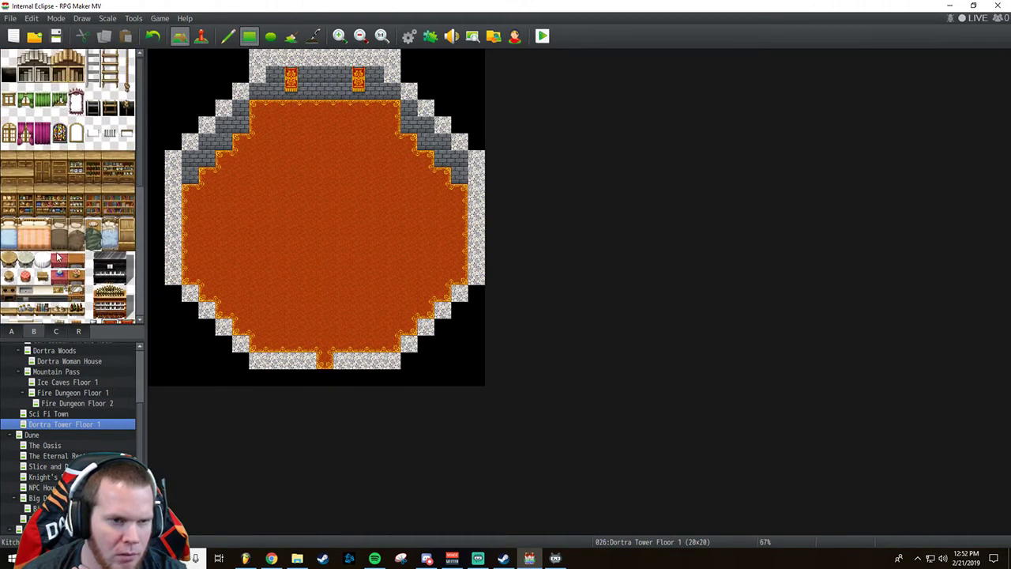
left_click(26, 60)
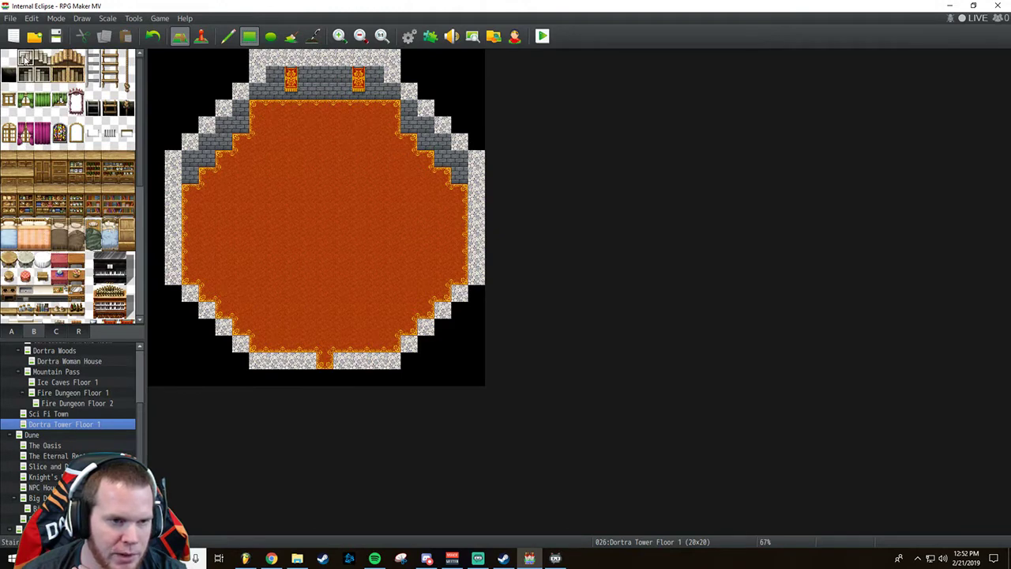
left_click(323, 108)
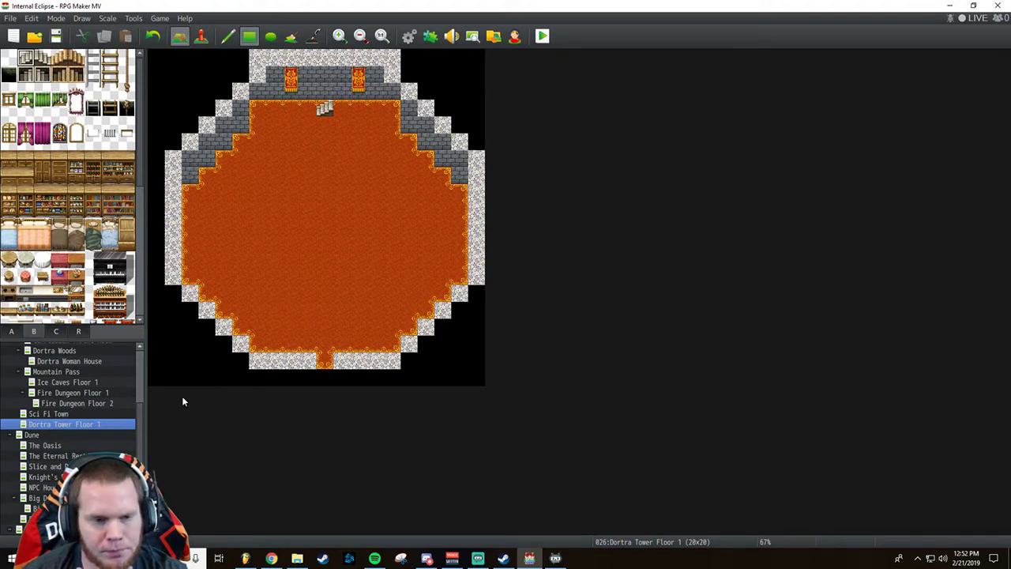
Hang a shield on the north wall's brick, centred between the two orange tapestries above the staircase.
scroll(43, 283, "down", 5)
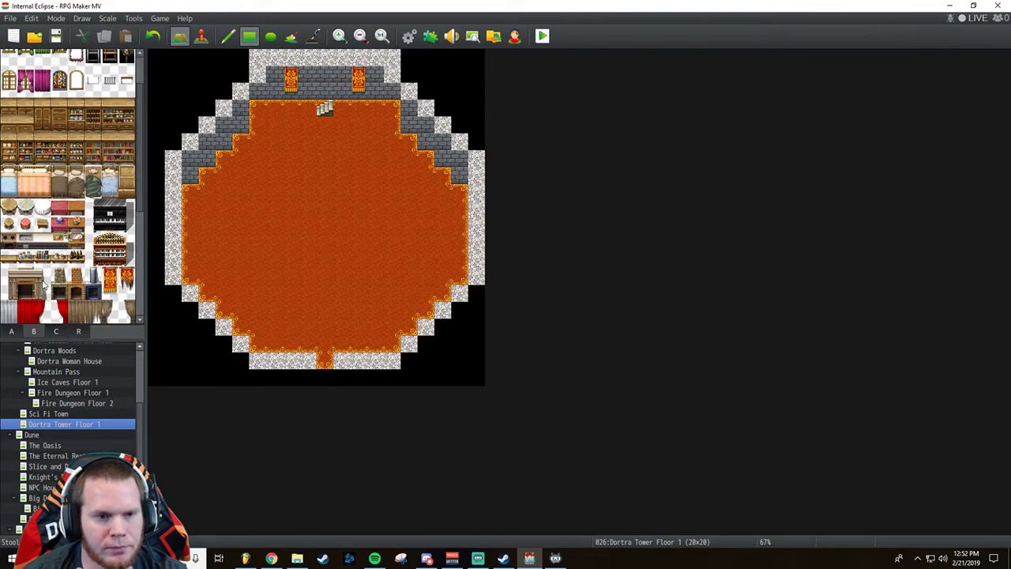
scroll(44, 283, "up", 3)
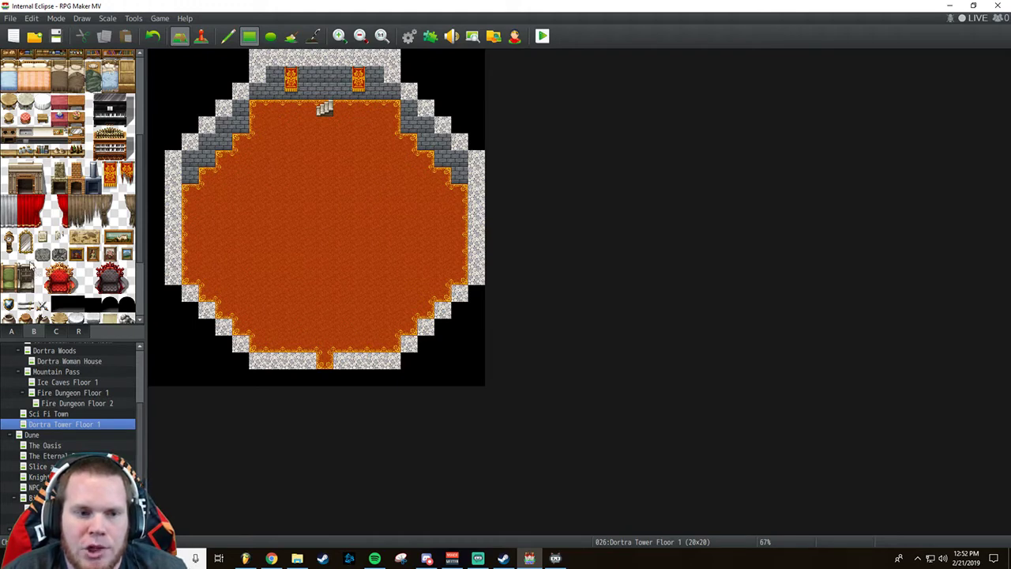
left_click(26, 254)
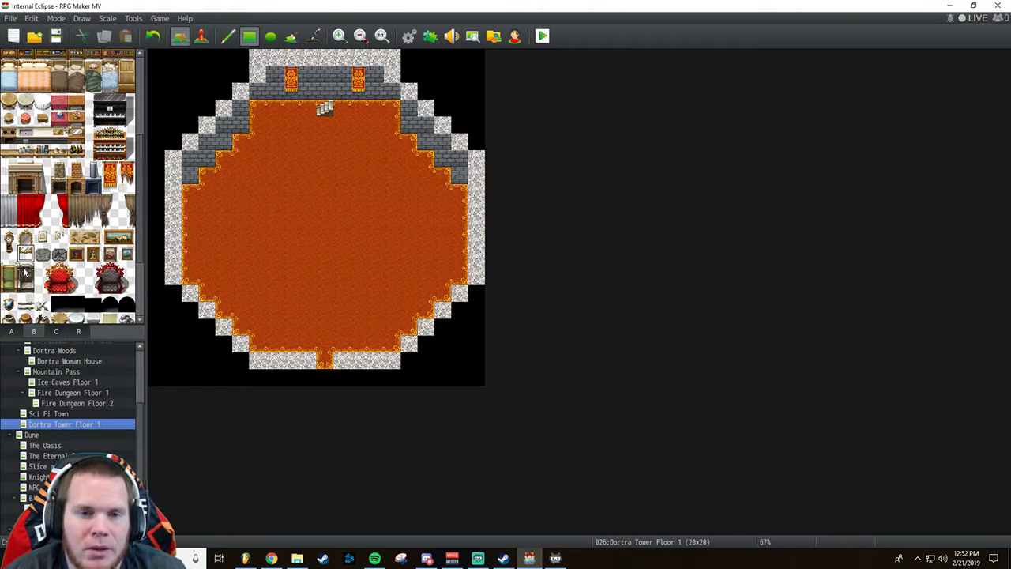
left_click(25, 241)
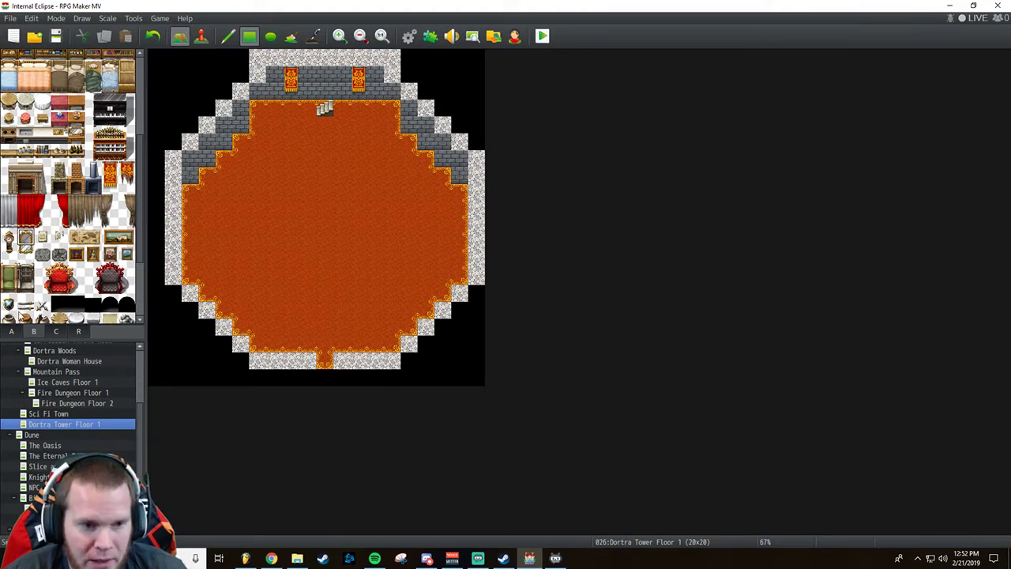
left_click(7, 304)
left_click(324, 79)
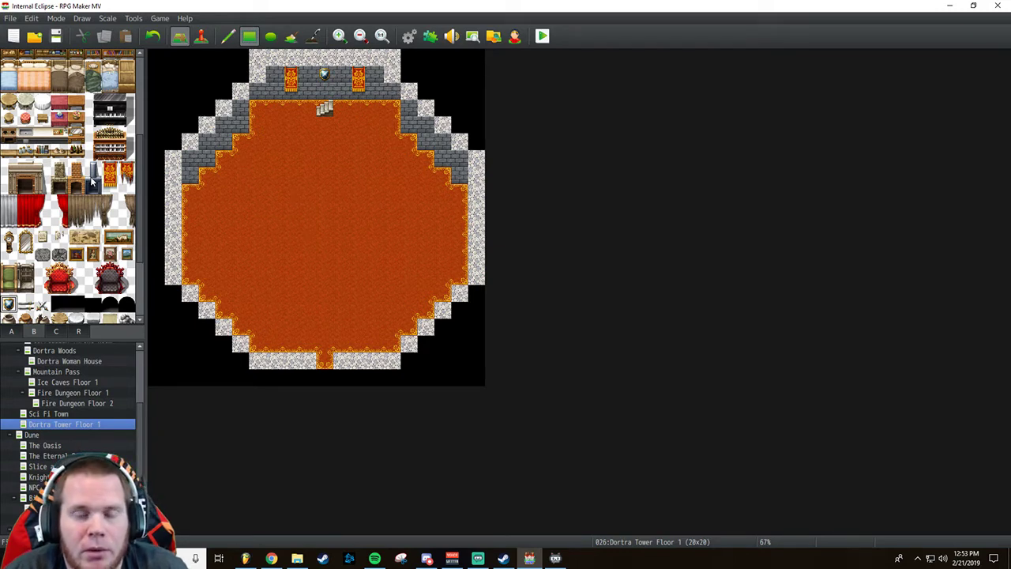
Hang a torn orange tapestry on the brick of each upper diagonal wall, mirrored left and right.
left_click(125, 175)
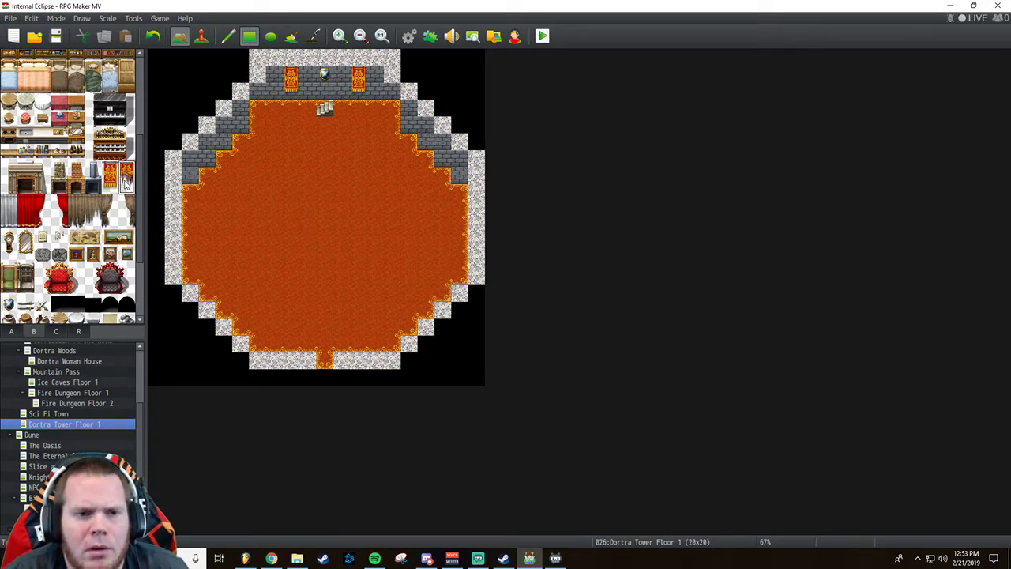
left_click(427, 126)
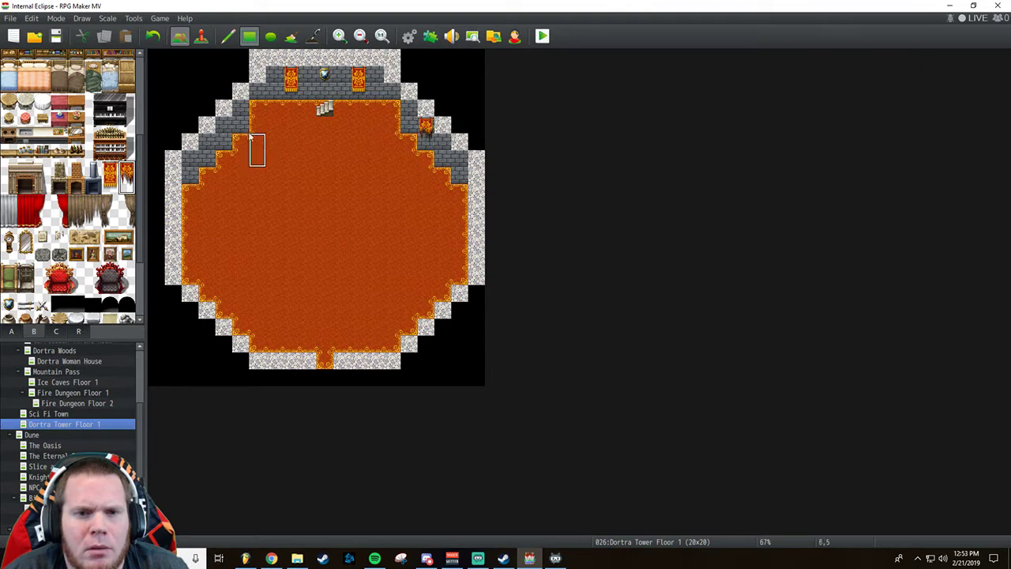
left_click(224, 125)
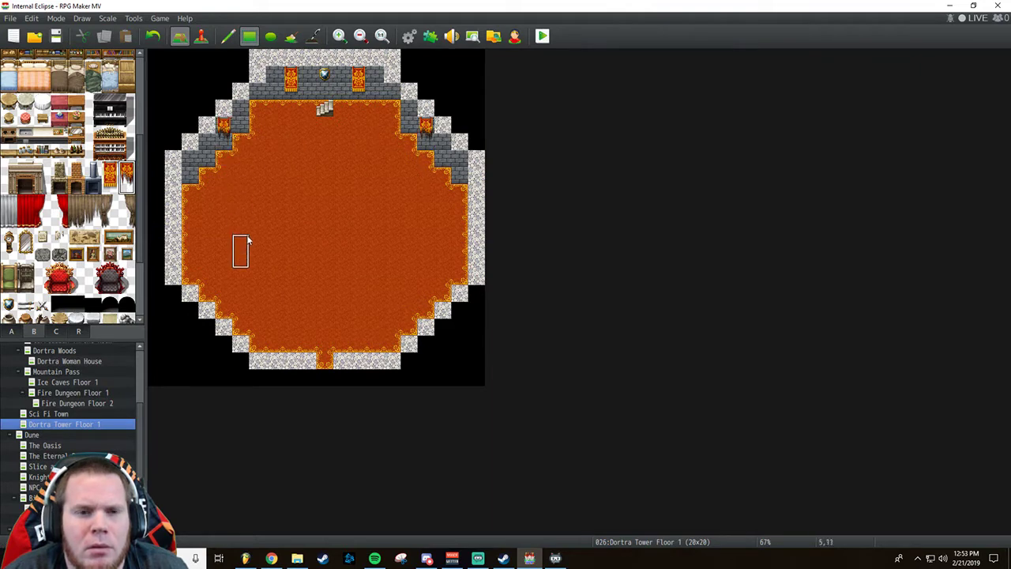
Place four stone pillars in a vertical row down the carpet below the west tapestry, leaving one empty tile between them.
scroll(68, 188, "up", 3)
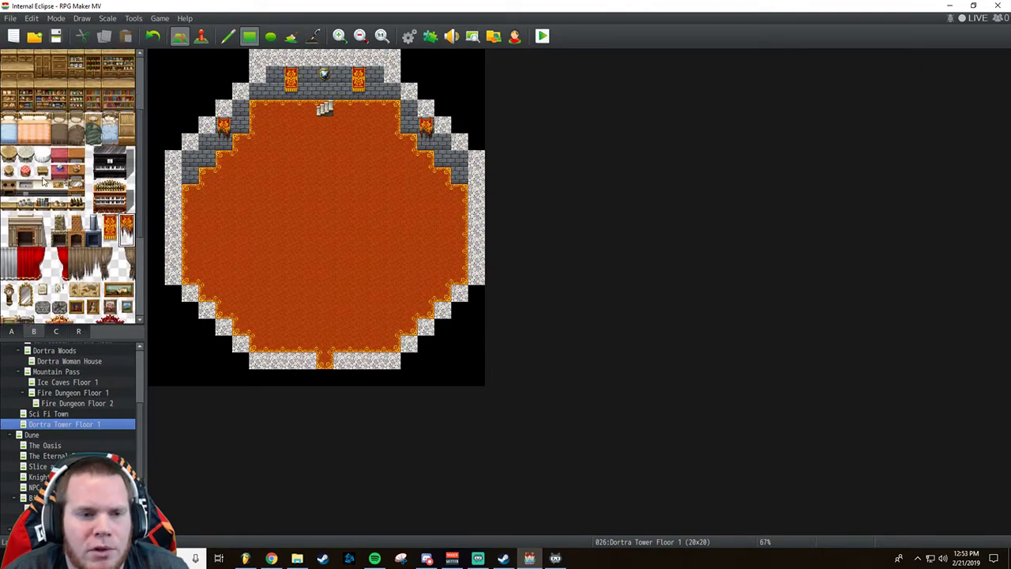
scroll(67, 188, "up", 1)
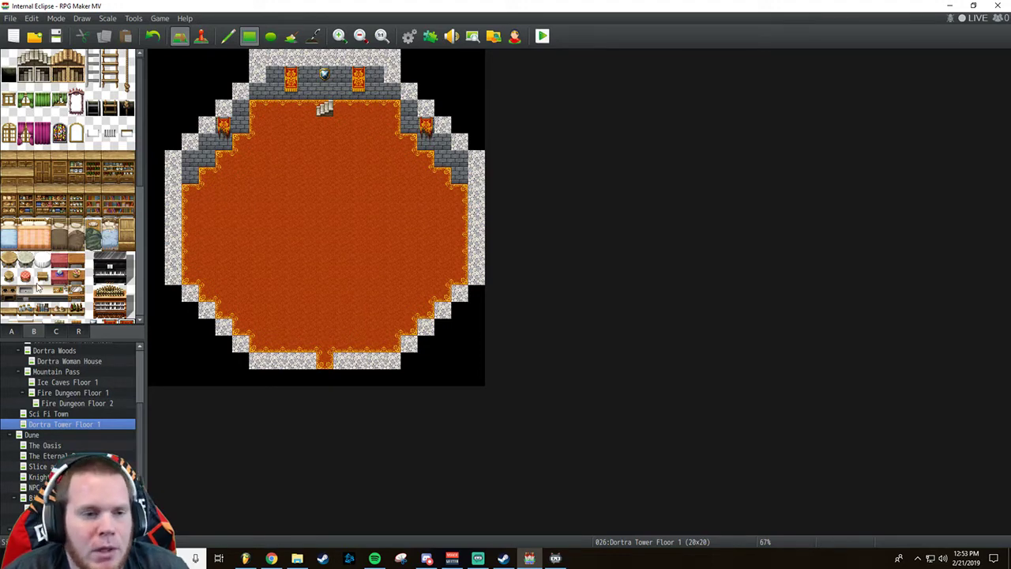
scroll(43, 282, "down", 2)
scroll(43, 276, "up", 1)
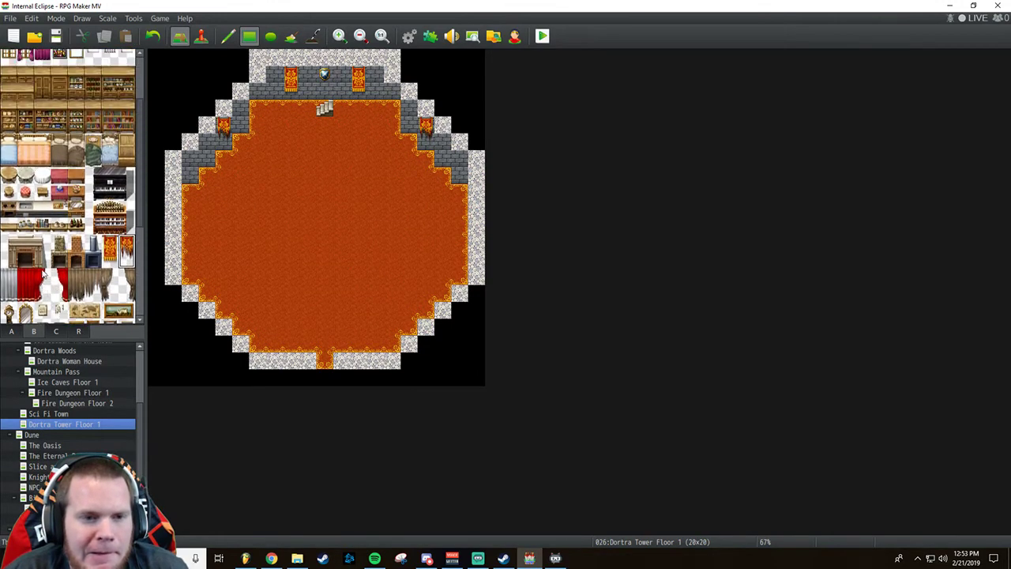
scroll(43, 274, "down", 2)
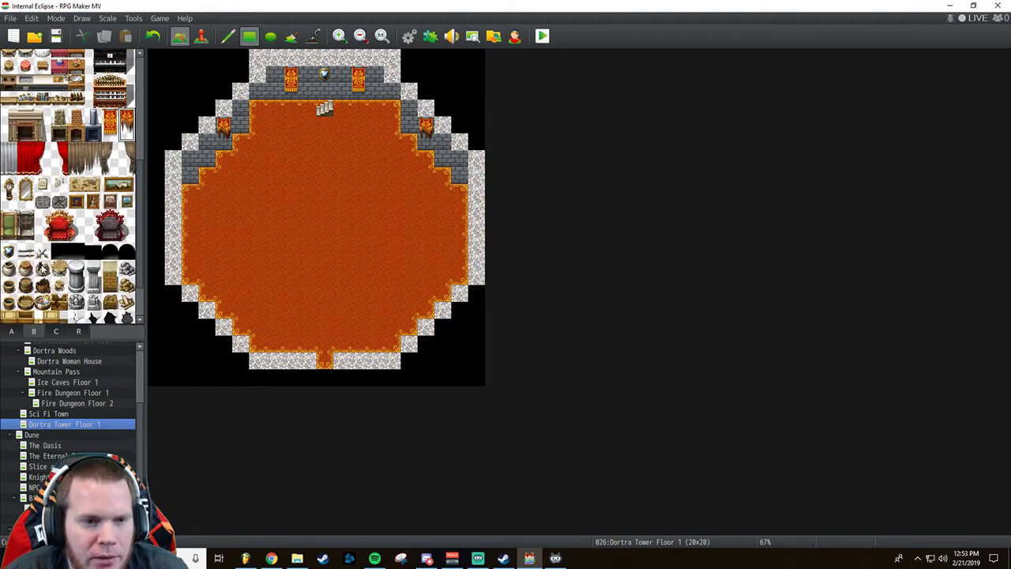
scroll(43, 270, "down", 1)
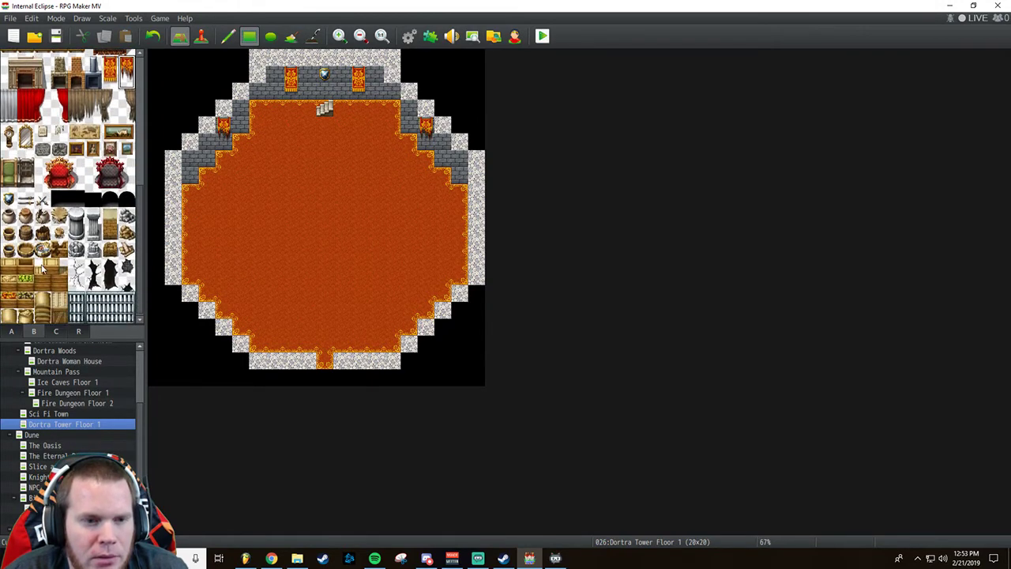
left_click(76, 223)
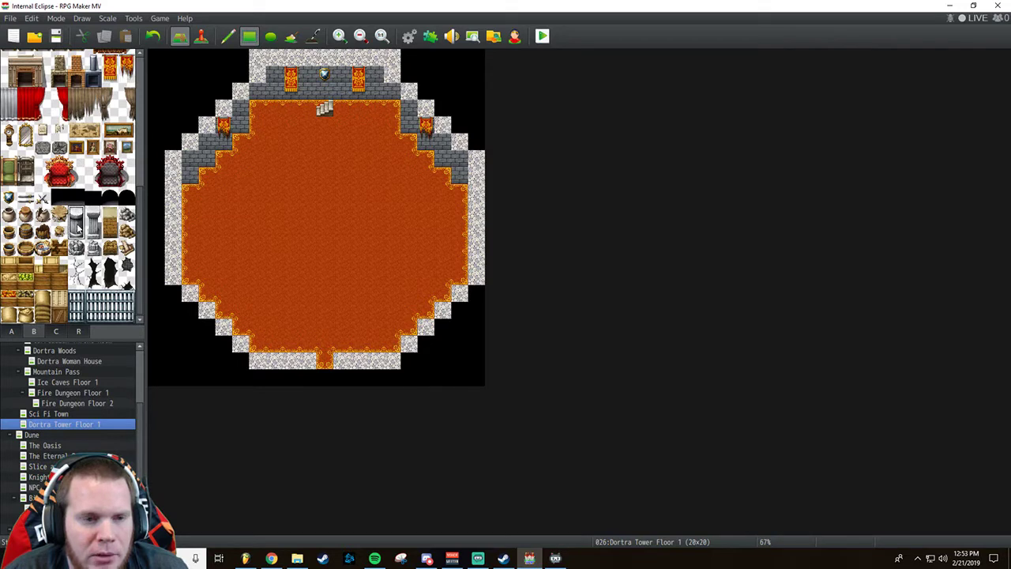
left_click(291, 300)
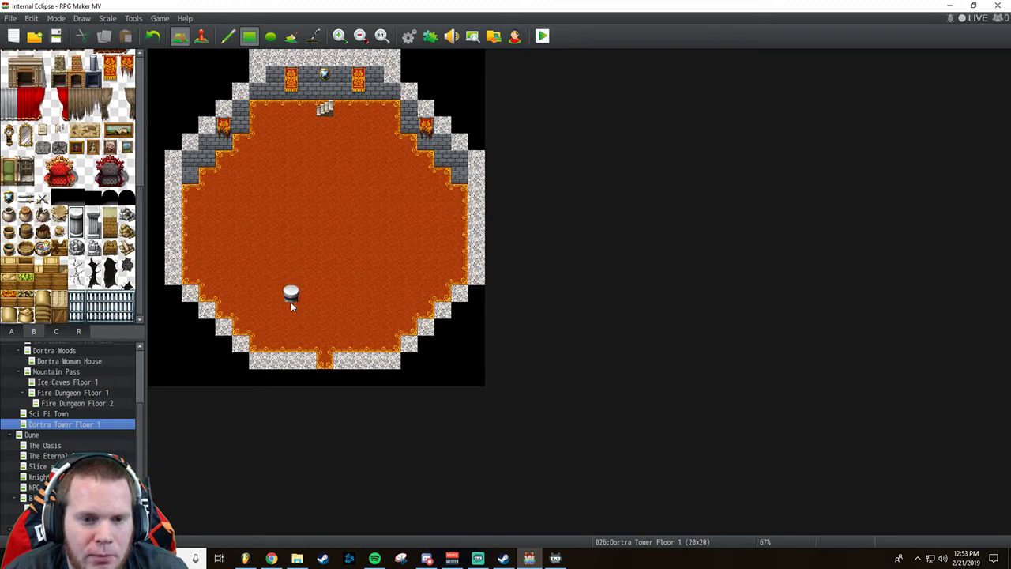
left_click(289, 251)
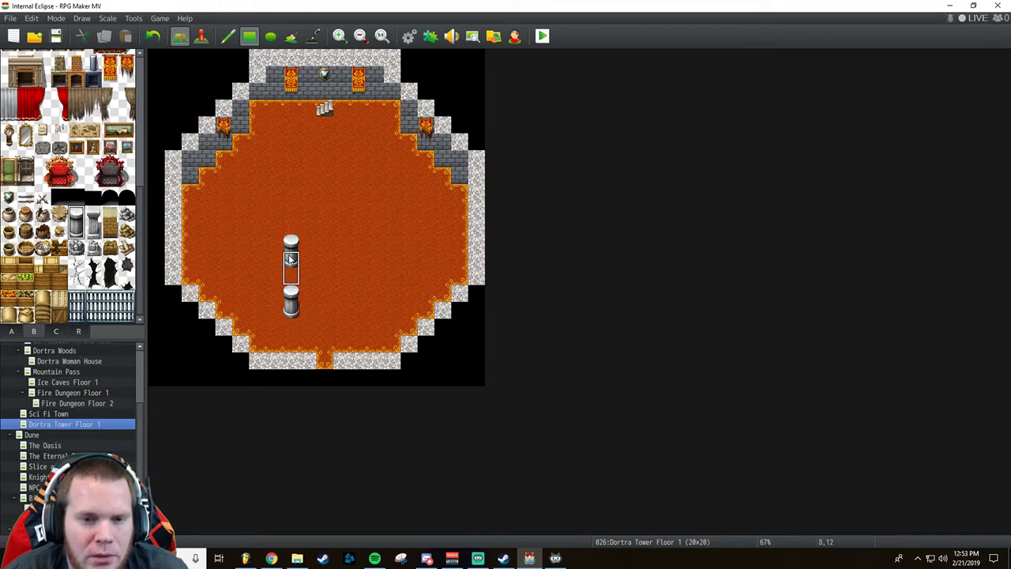
left_click(290, 191)
left_click(286, 145)
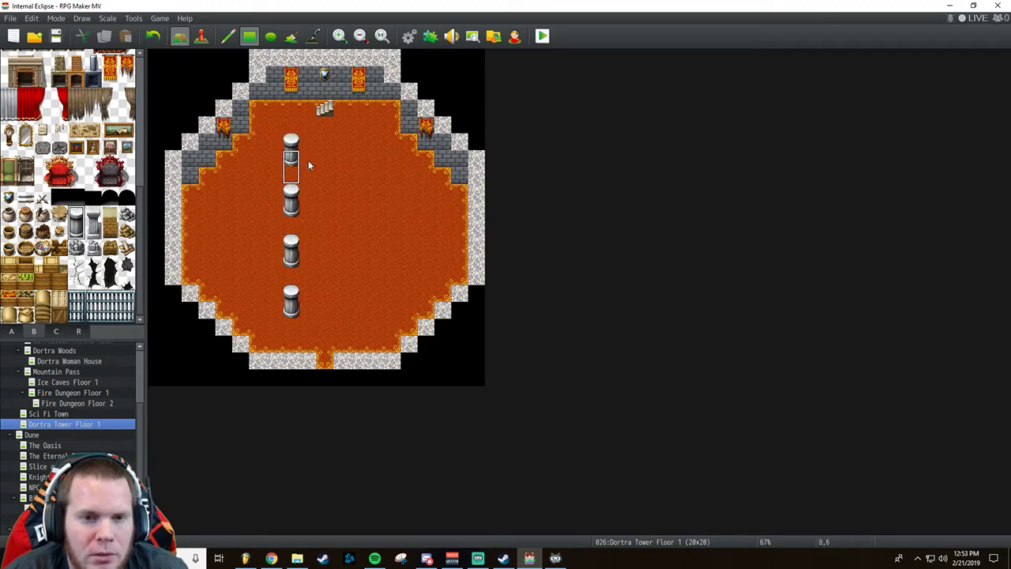
Mirror the pillar row with four matching pillars below the east tapestry, undoing the misplaced one.
left_click(356, 148)
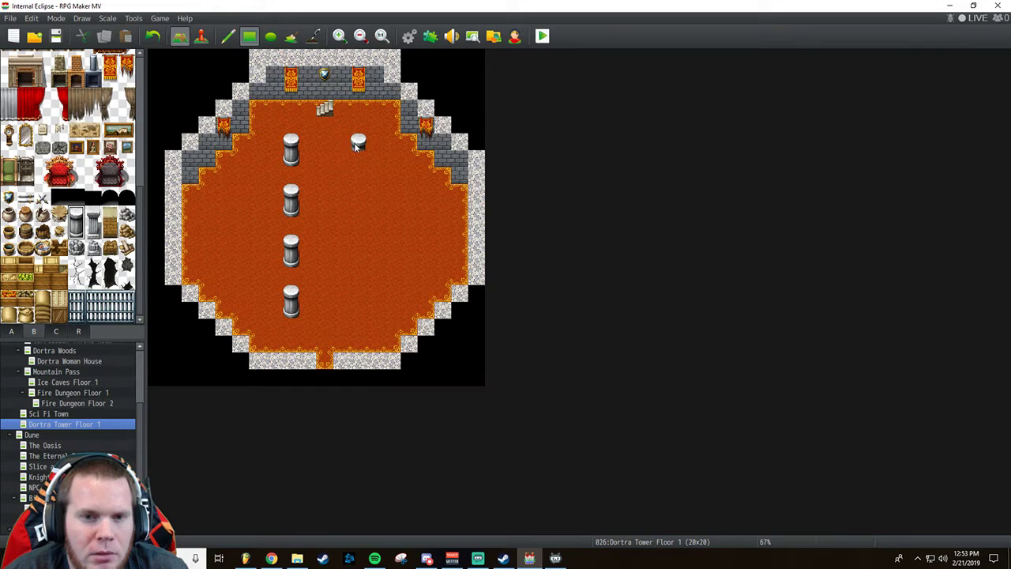
left_click(358, 194)
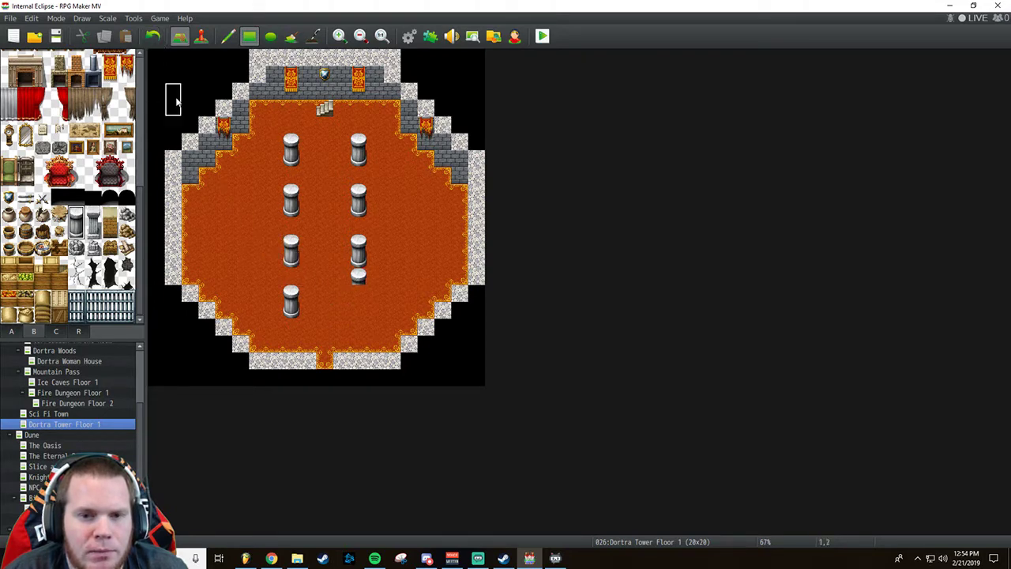
left_click(152, 35)
left_click(362, 241)
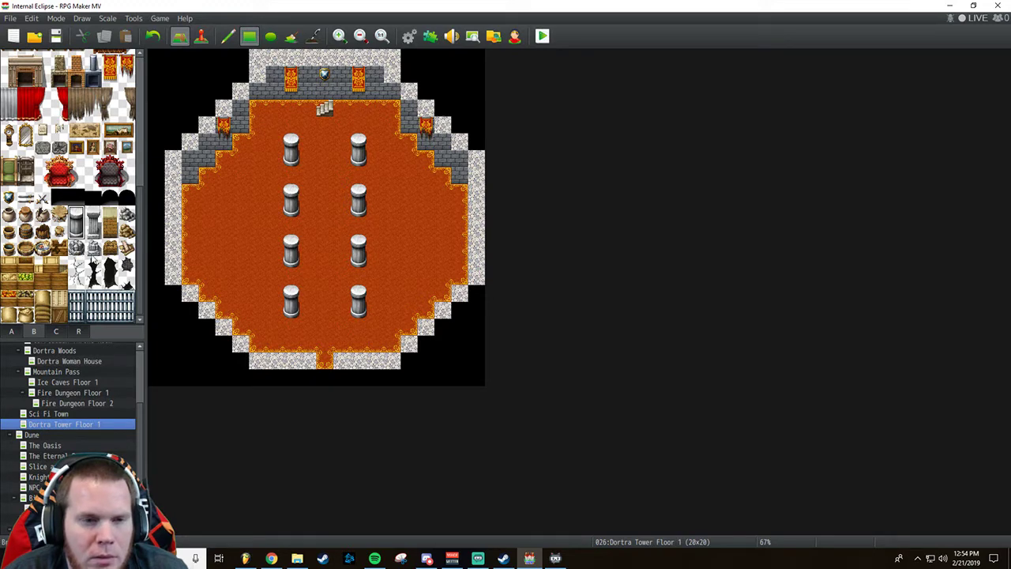
Try the grey stone plaque on the southeast pillar, undo it, and mount the plaque on the north wall's lower brick row, right of the staircase.
scroll(92, 260, "up", 3)
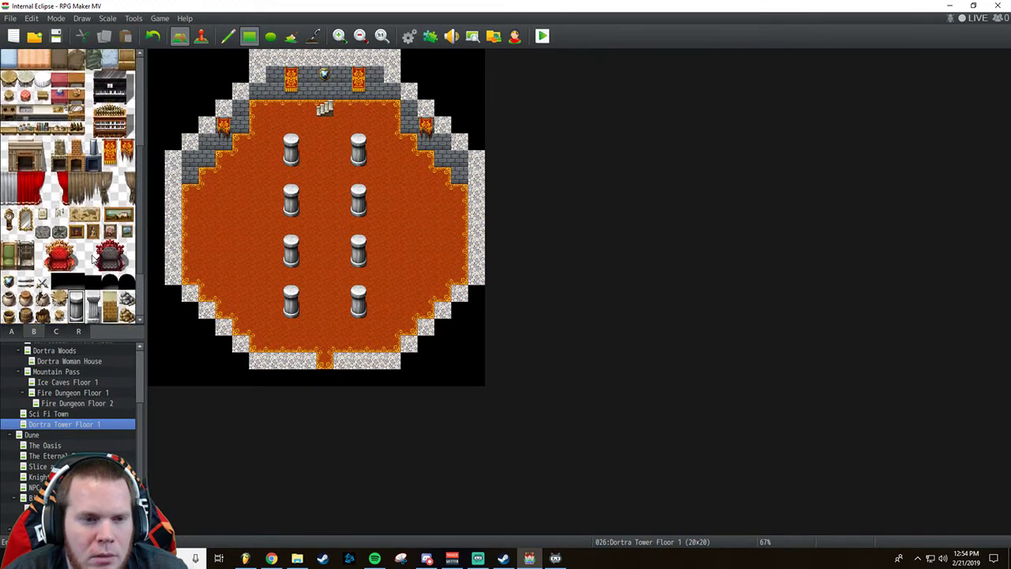
left_click(42, 230)
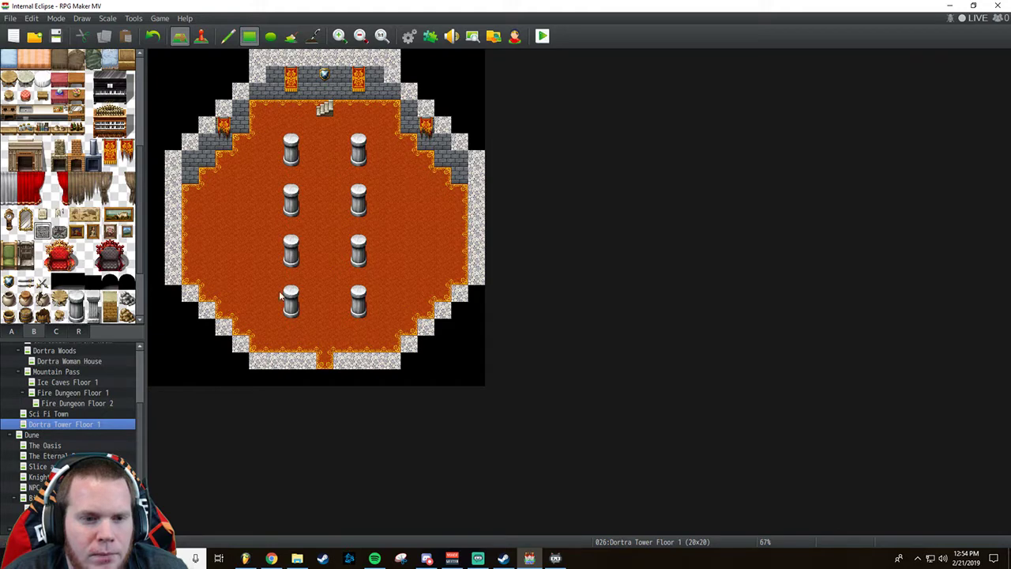
left_click(359, 309)
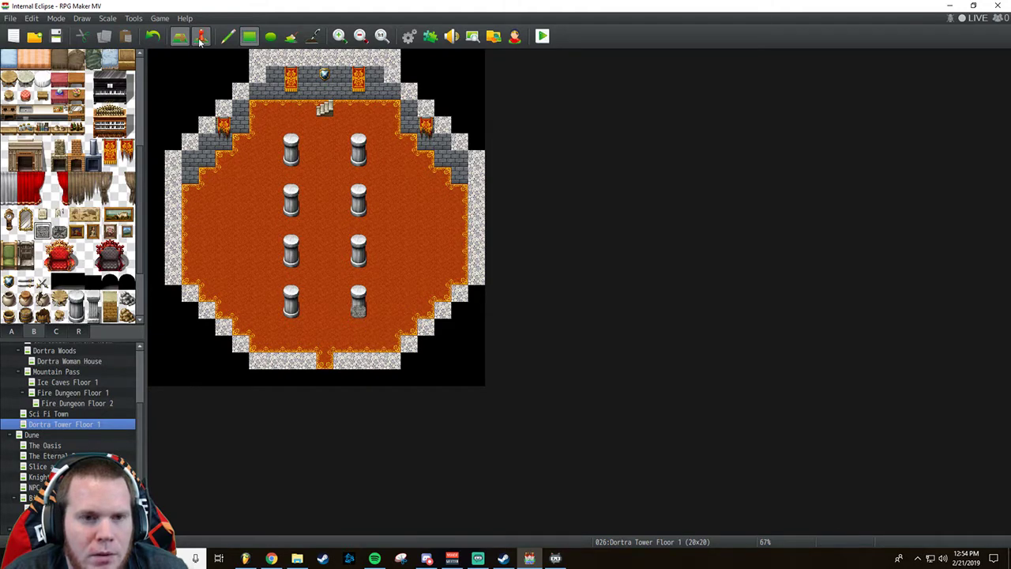
left_click(152, 36)
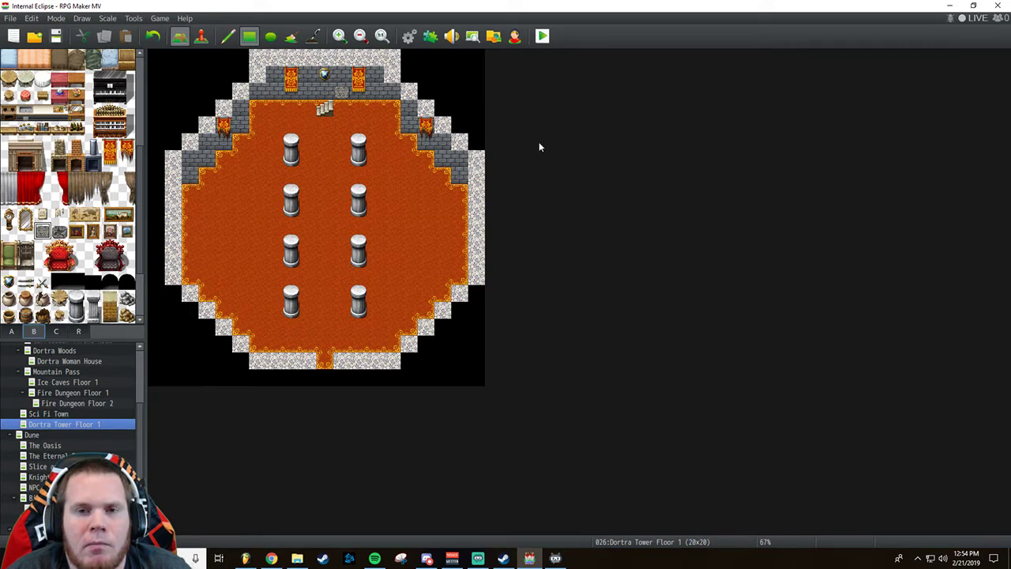
Open the Autorun Intro event on the Intro Map, read the intro text and player transfer on page 2, and close it unchanged.
left_click(408, 36)
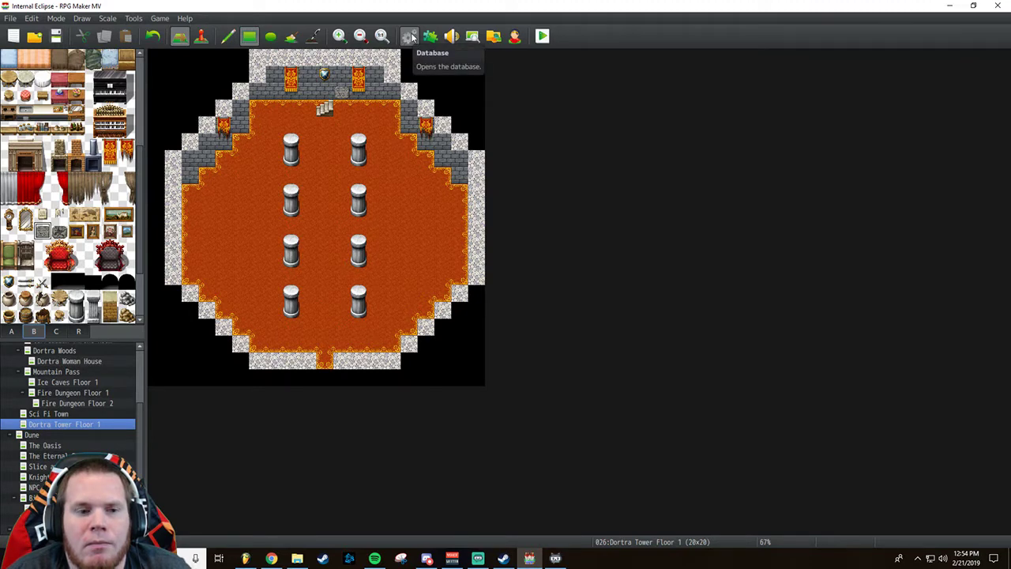
scroll(38, 426, "up", 2)
scroll(38, 426, "up", 1)
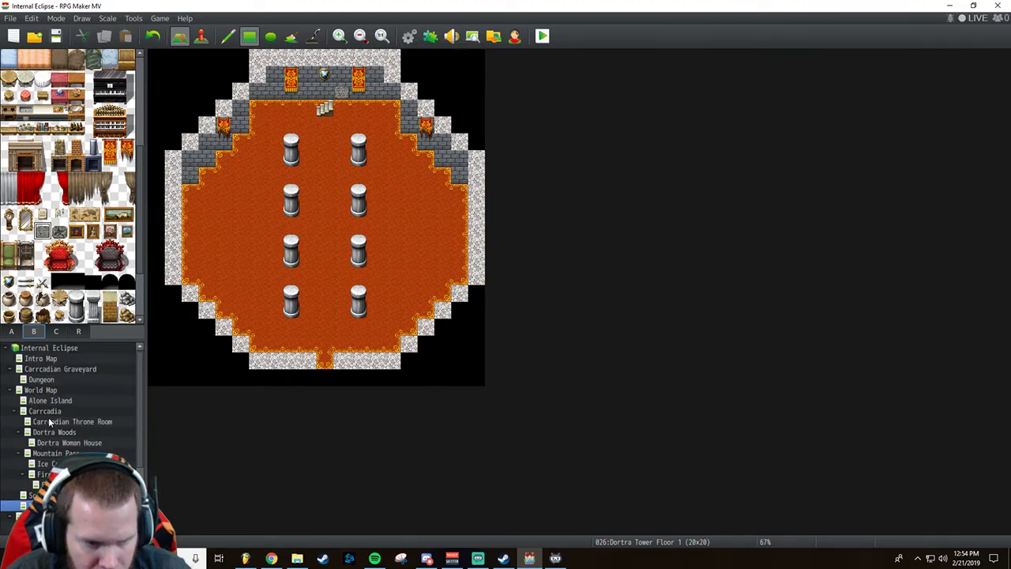
left_click(41, 358)
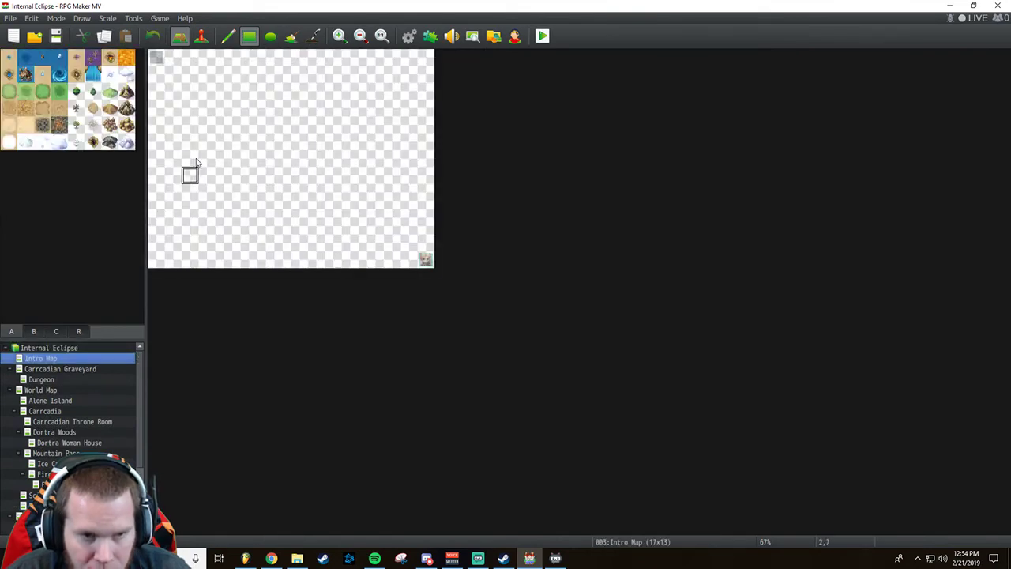
key("F6")
double_click(156, 57)
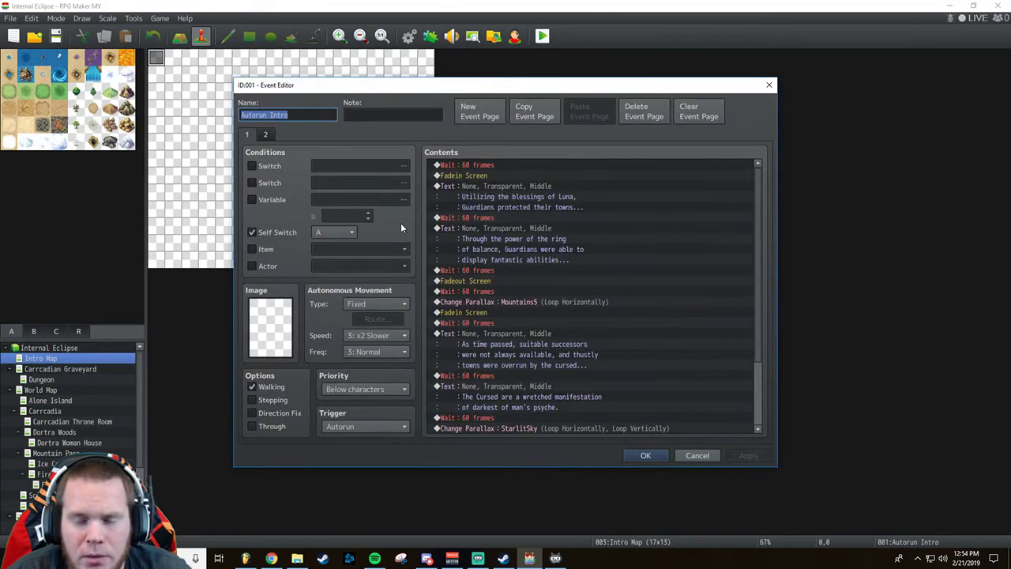
left_click(272, 135)
scroll(608, 256, "down", 1)
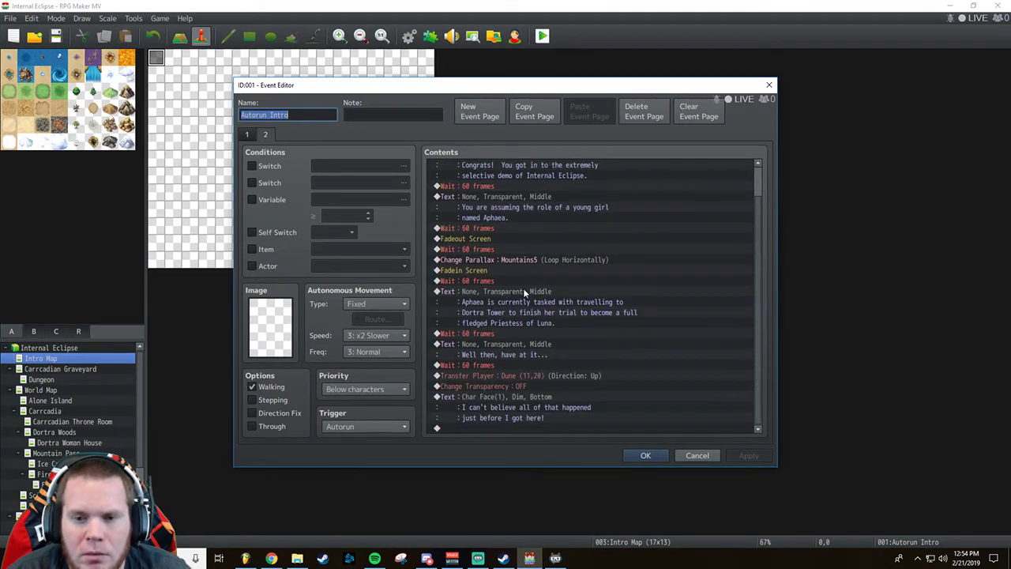
scroll(537, 295, "up", 1)
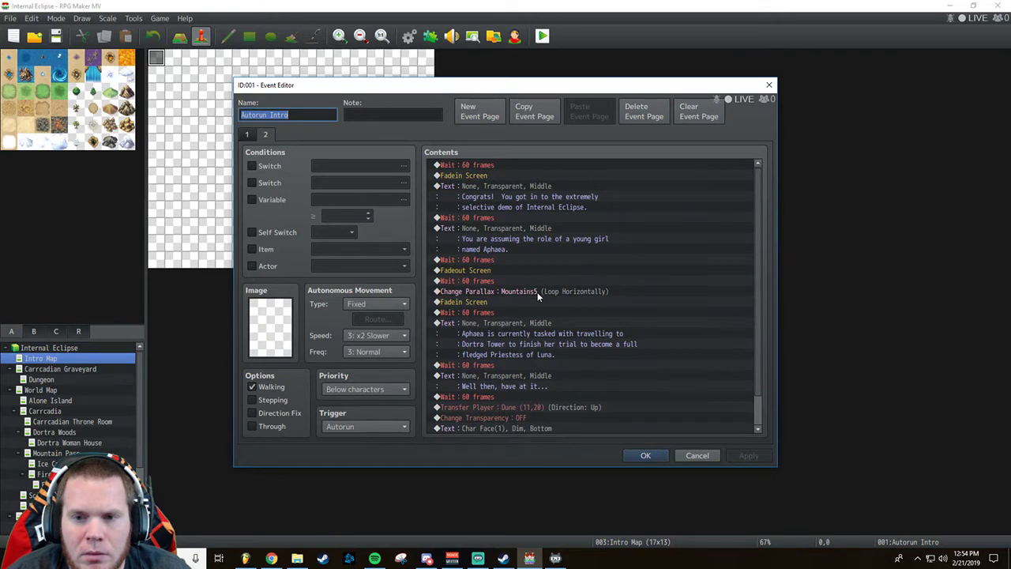
left_click(768, 85)
scroll(79, 404, "down", 2)
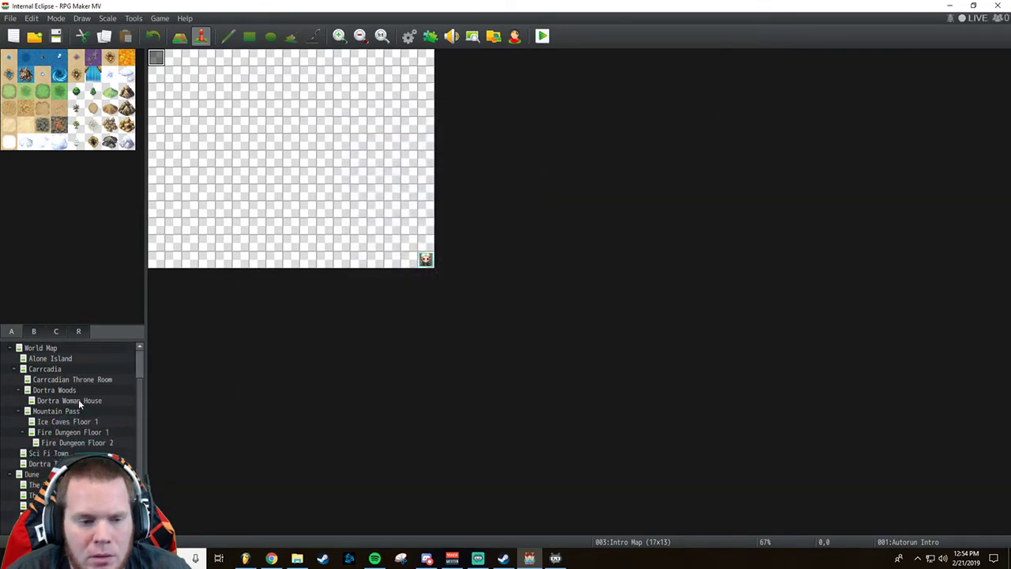
Open the armoured soldier's event by the Barracks entrance and find the dialogue line about the Orb of Enlightenment.
scroll(79, 403, "down", 2)
left_click(48, 507)
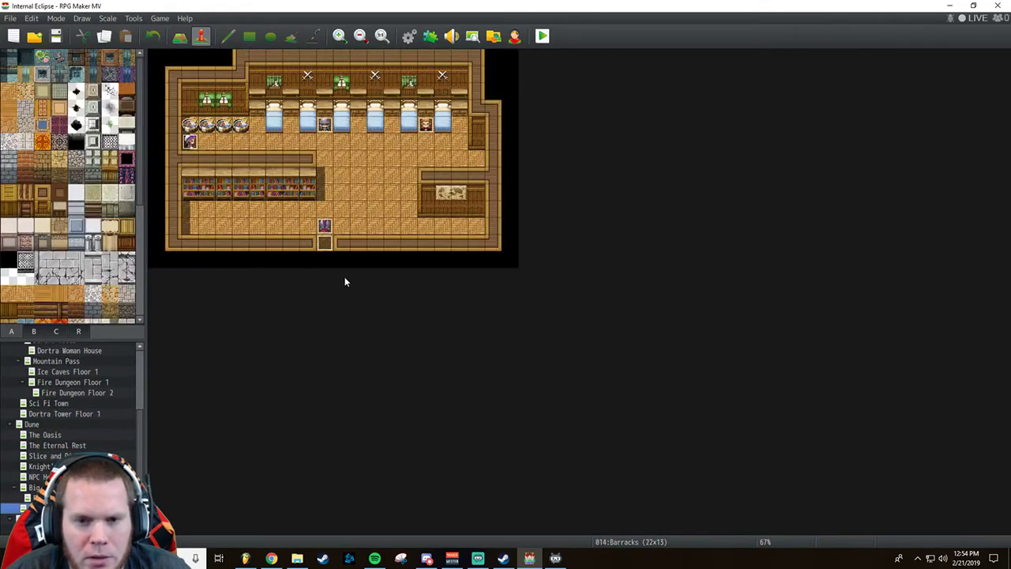
double_click(325, 227)
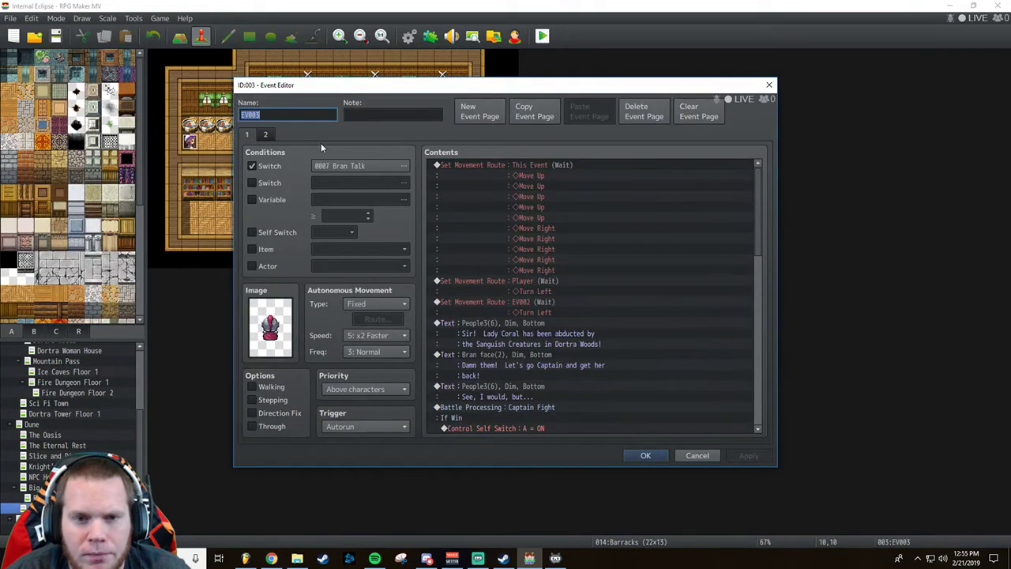
scroll(583, 259, "down", 8)
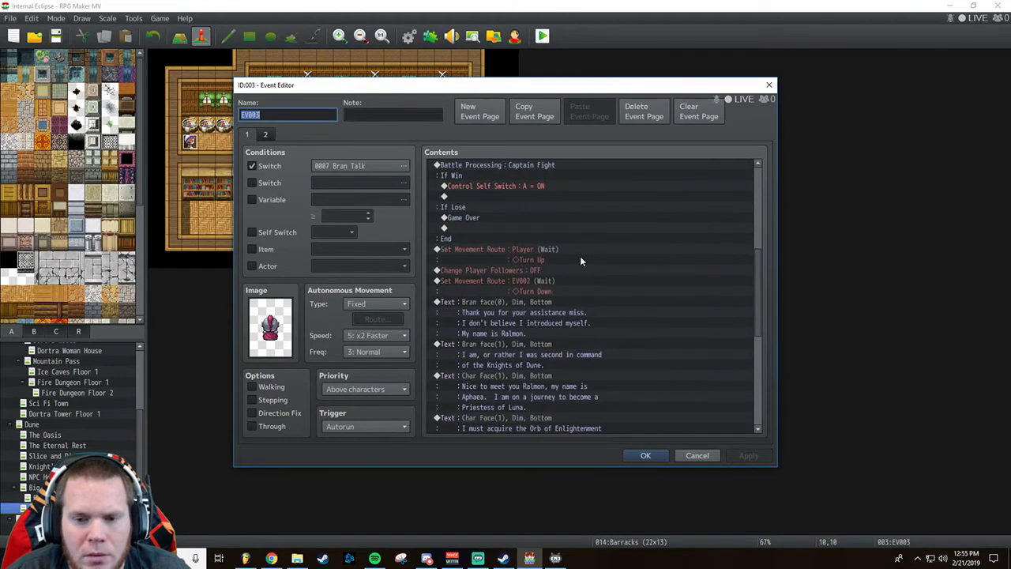
scroll(580, 259, "down", 6)
Change "Enlightenment" to "Ascension" in the orb dialogue line and save the event.
left_click(508, 233)
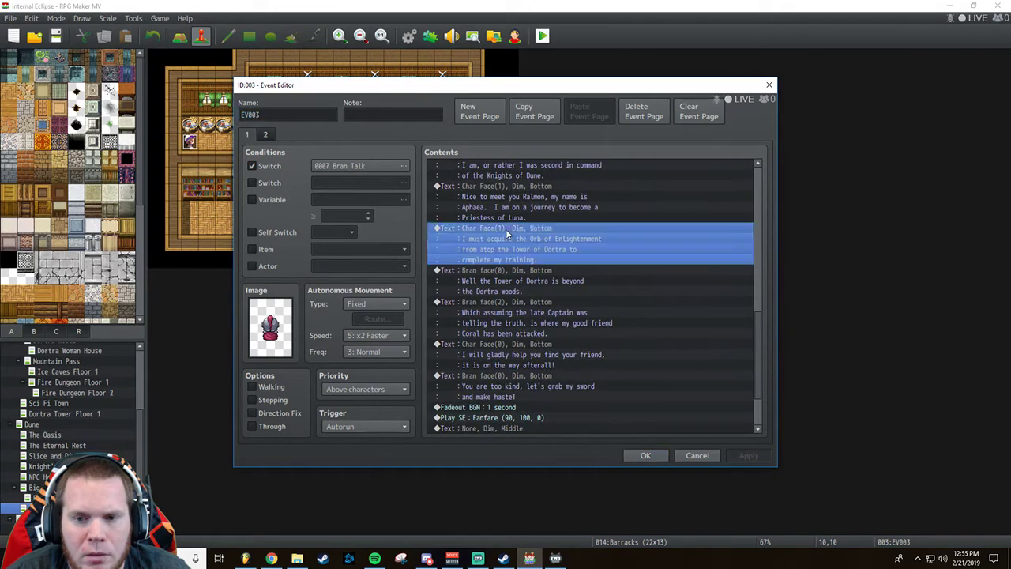
key("Insert")
left_click(704, 454)
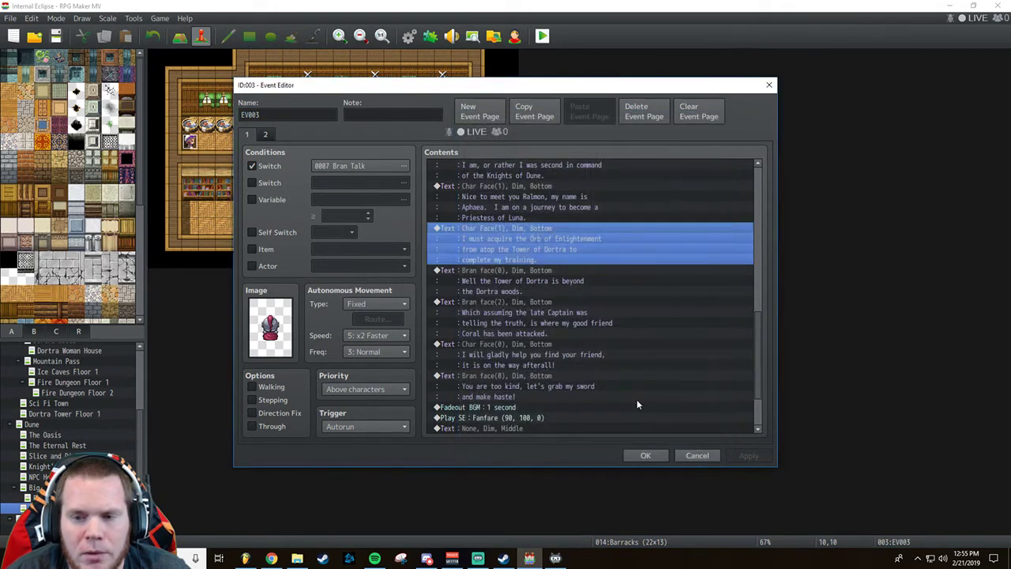
right_click(506, 228)
left_click(541, 251)
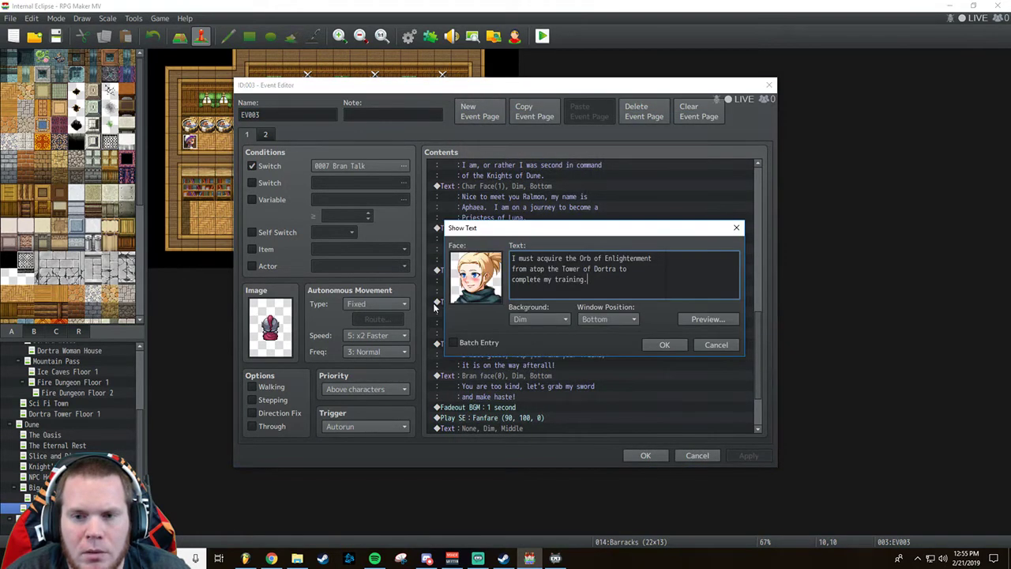
left_click_drag(605, 258, 651, 259)
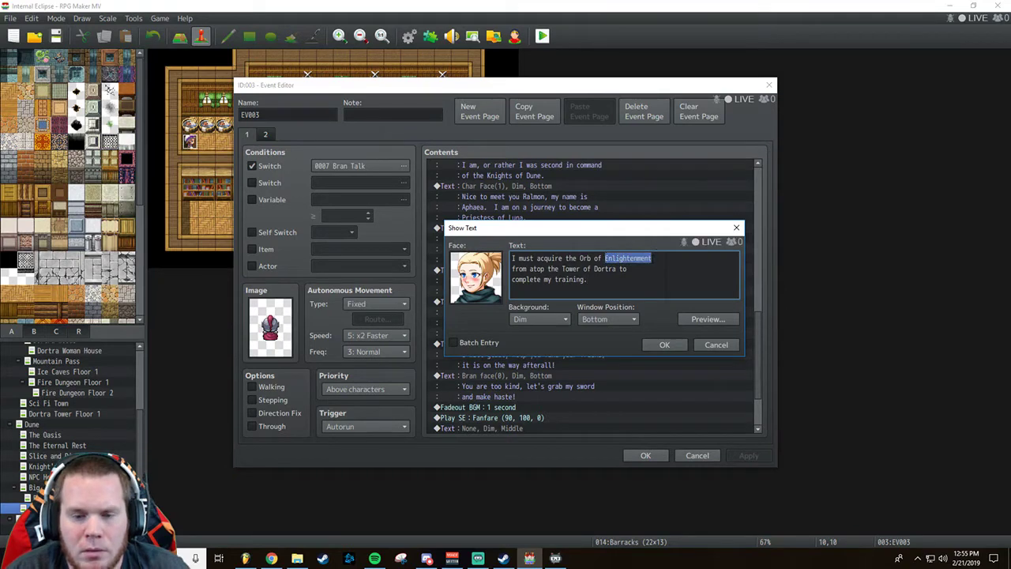
type("Ascension")
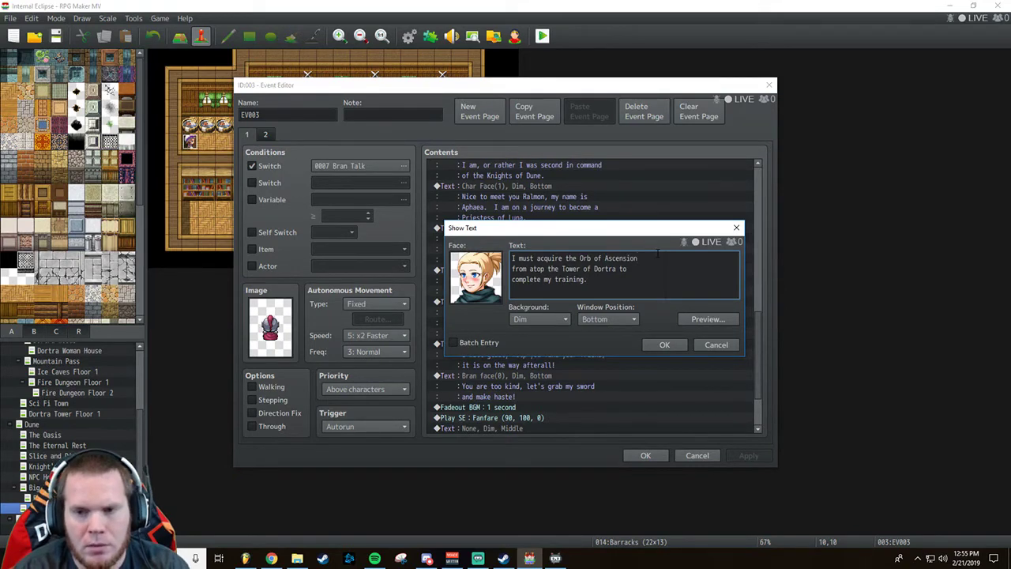
left_click(663, 344)
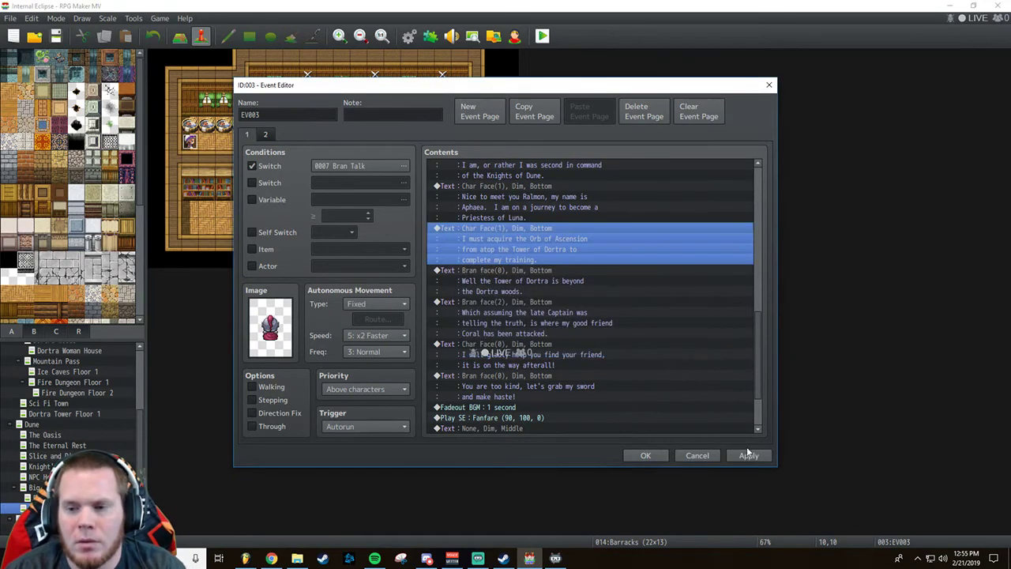
left_click(643, 458)
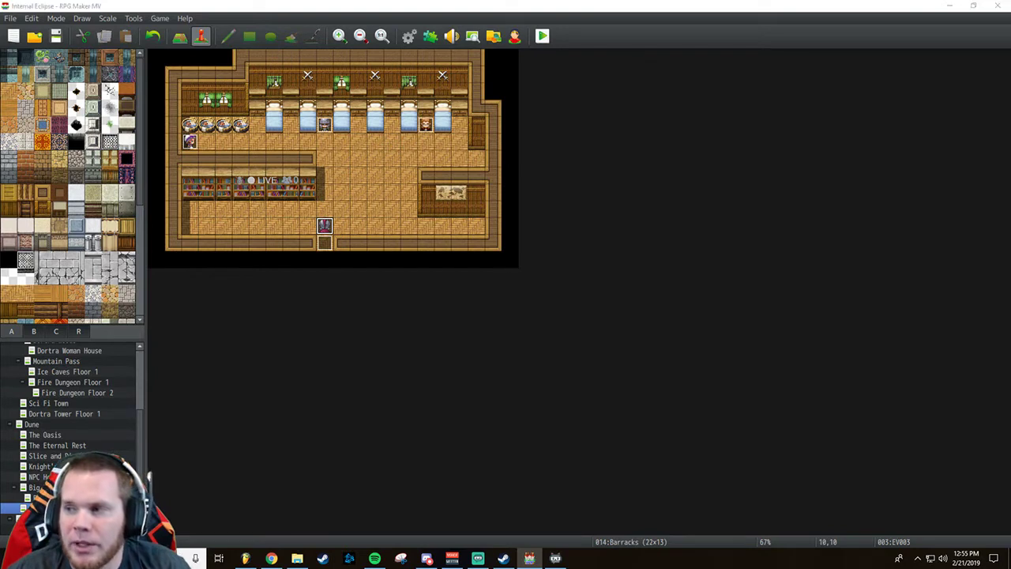
Reopen the soldier's event by the Barracks entrance, review its full dialogue sequence and page 2, and close it unchanged.
left_click(338, 230)
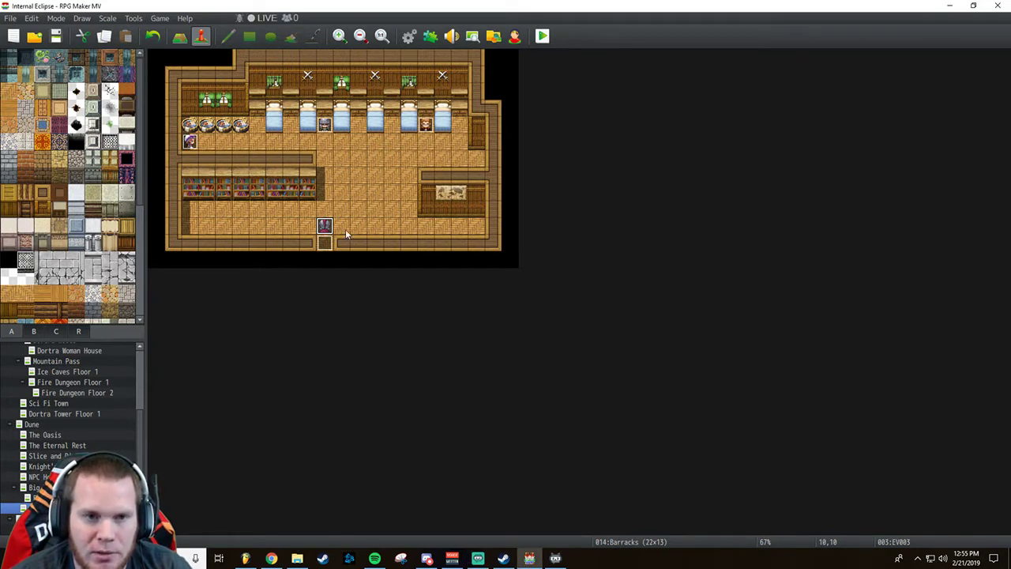
left_click(357, 227)
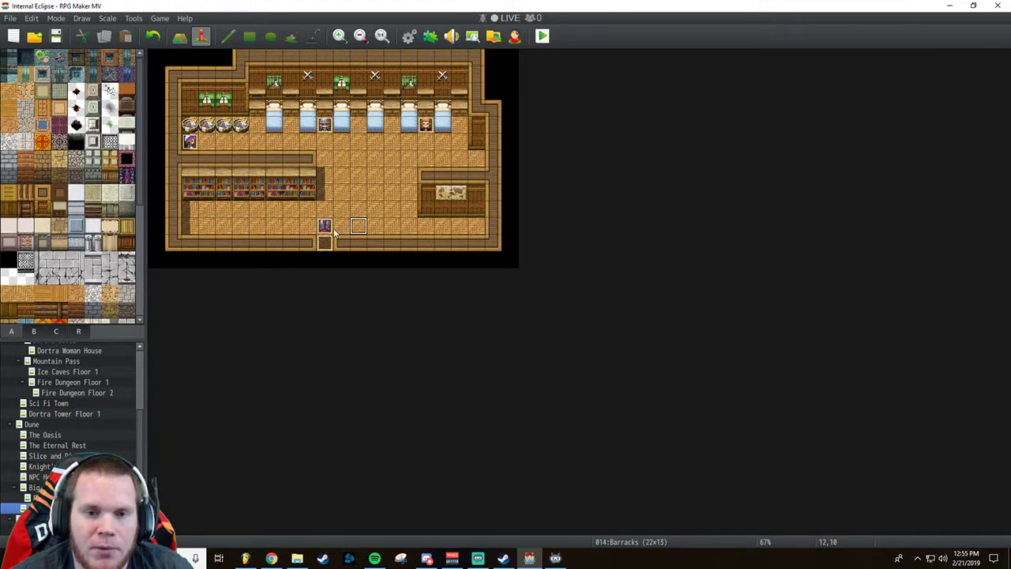
double_click(332, 229)
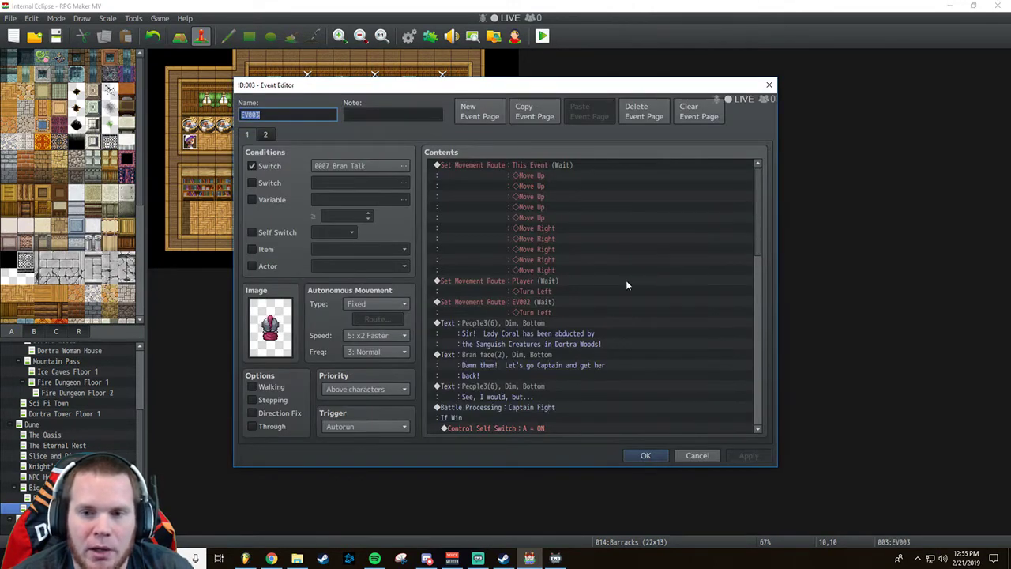
scroll(629, 278, "down", 2)
scroll(639, 252, "up", 2)
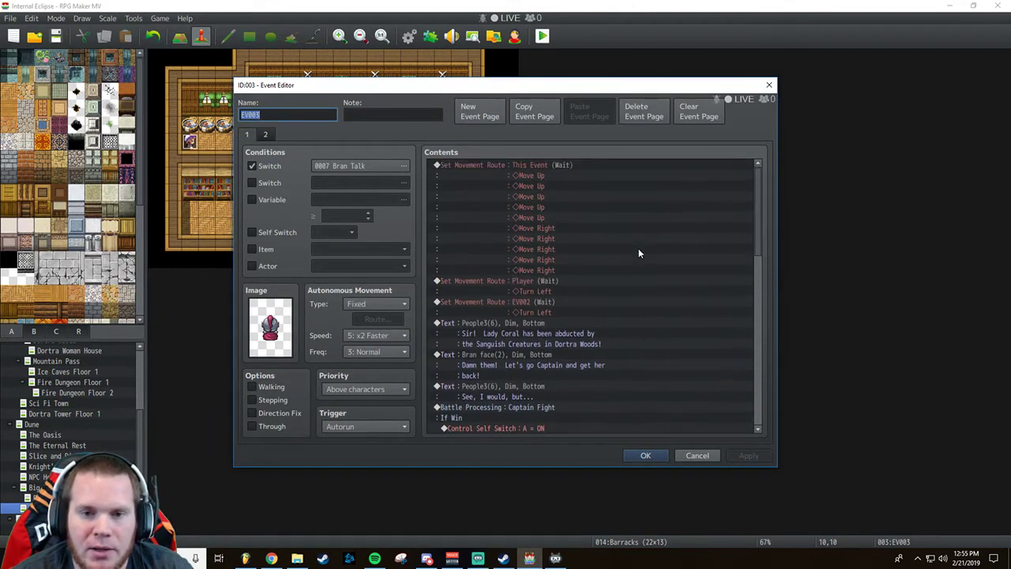
scroll(638, 247, "down", 9)
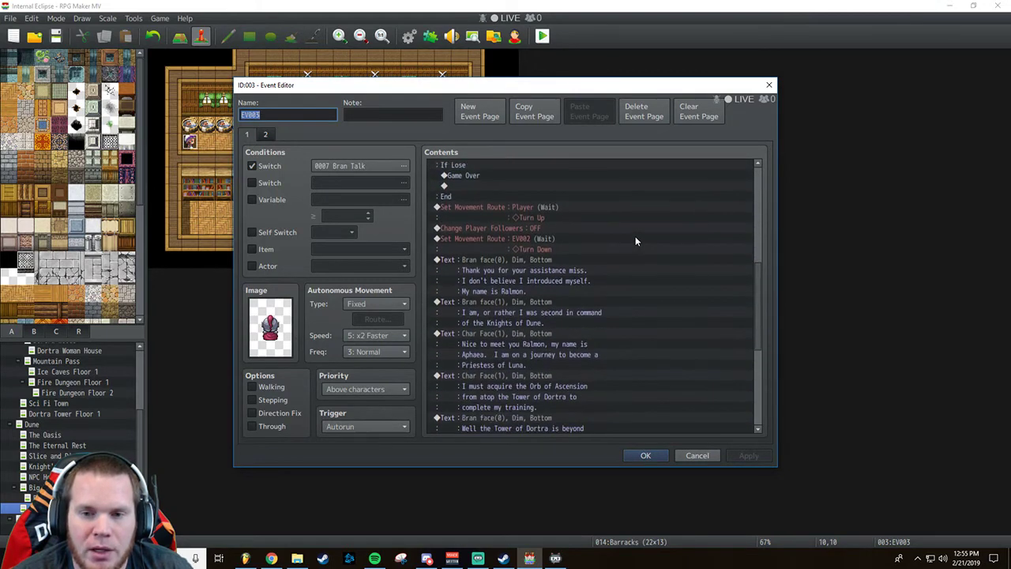
scroll(635, 236, "up", 4)
scroll(634, 235, "down", 6)
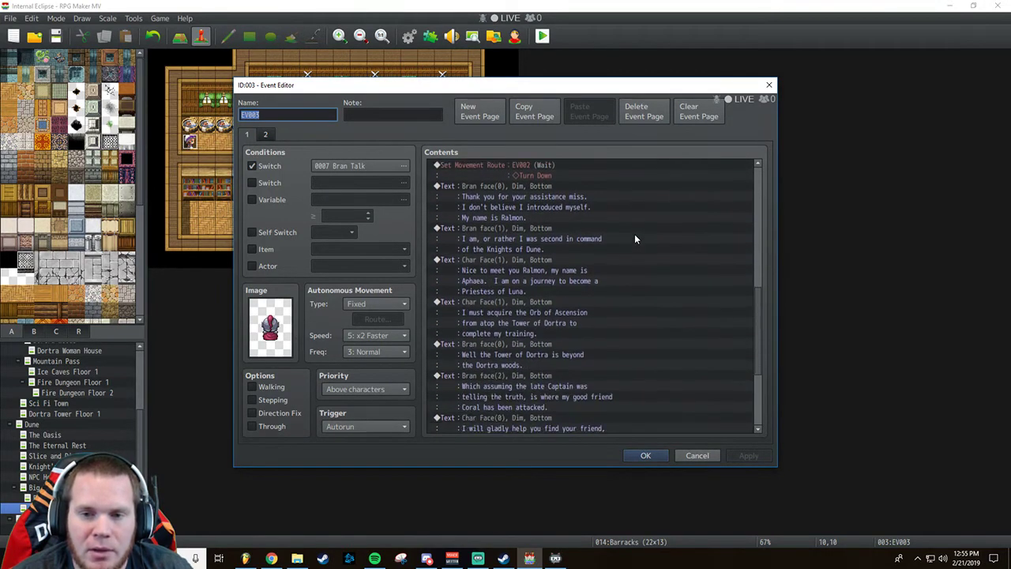
scroll(634, 234, "down", 5)
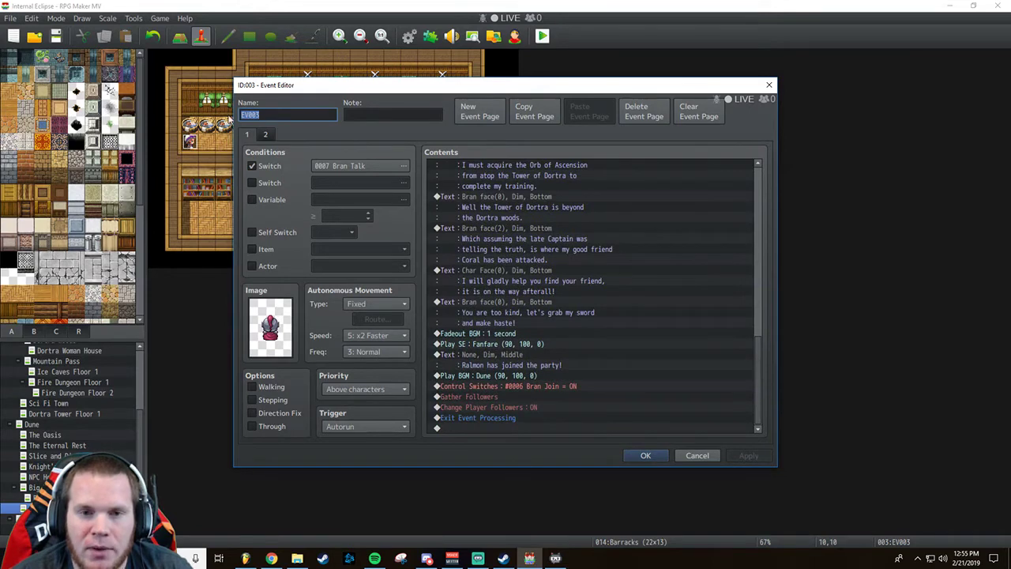
left_click(265, 134)
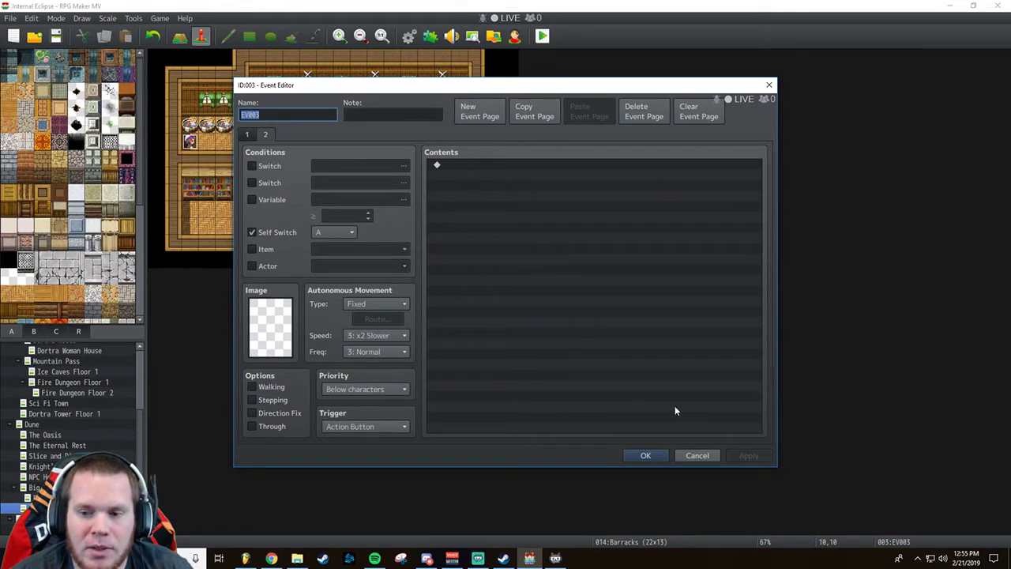
left_click(697, 455)
Review all three pages of event EV002 beside the beds in the Barracks and close it unchanged.
double_click(432, 130)
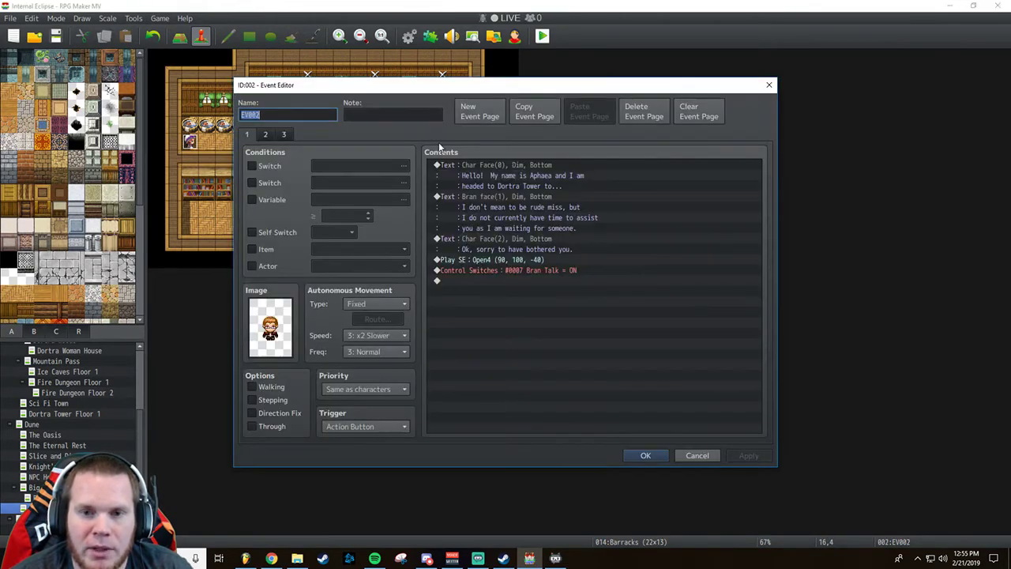
left_click(271, 132)
left_click(283, 134)
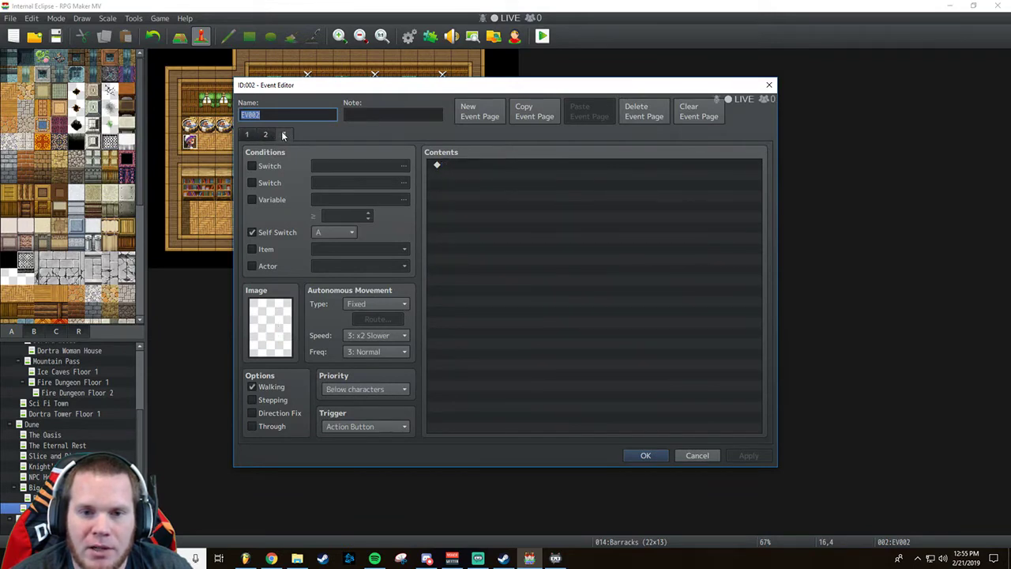
left_click(266, 134)
left_click(247, 134)
left_click(265, 135)
left_click(282, 134)
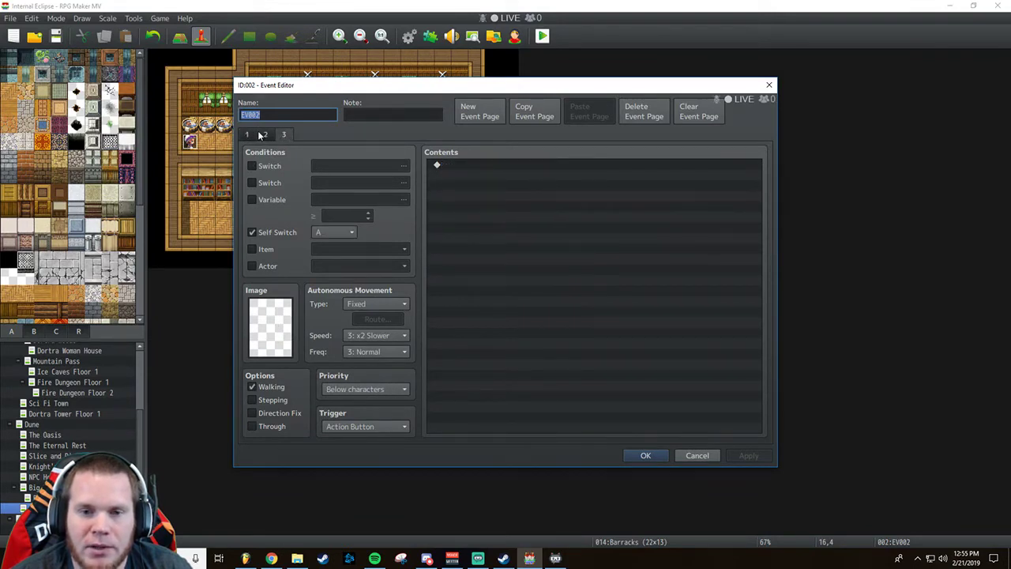
left_click(246, 134)
left_click(686, 455)
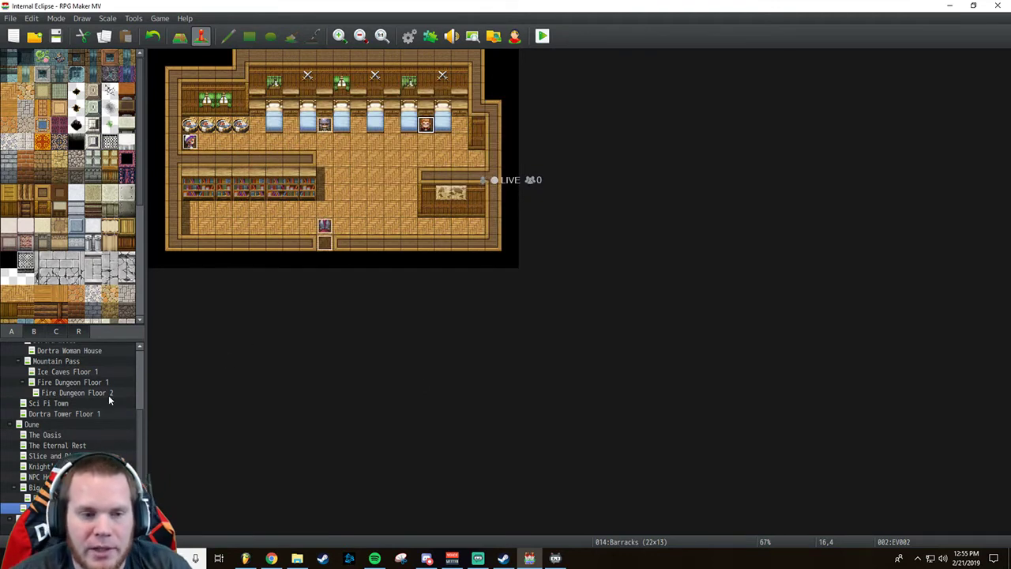
Return to the Dortra Tower Floor 1 map and create a new event on the carpet tile directly below the wall plaque.
scroll(94, 424, "up", 3)
scroll(94, 424, "down", 3)
scroll(95, 426, "up", 2)
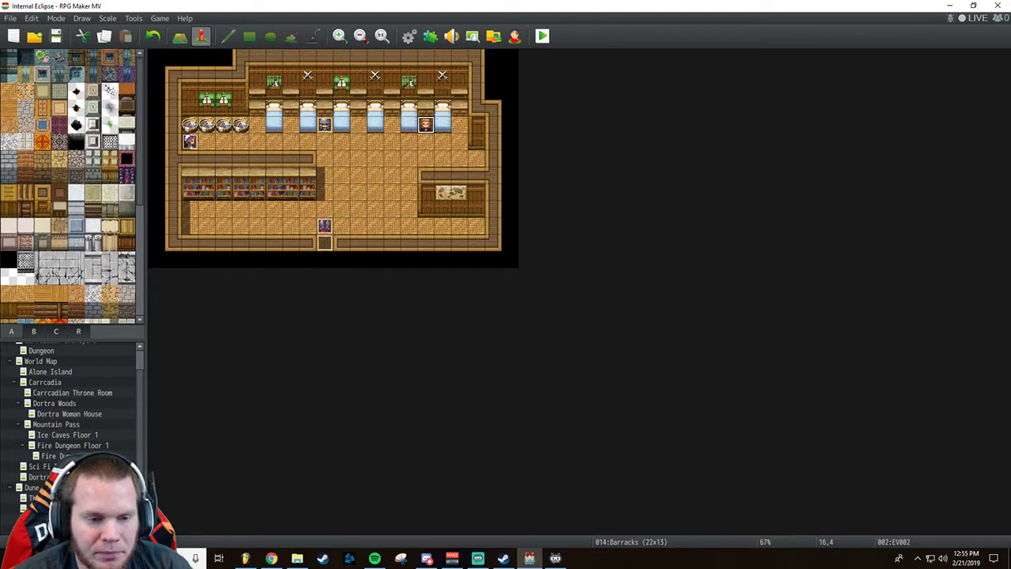
left_click(41, 477)
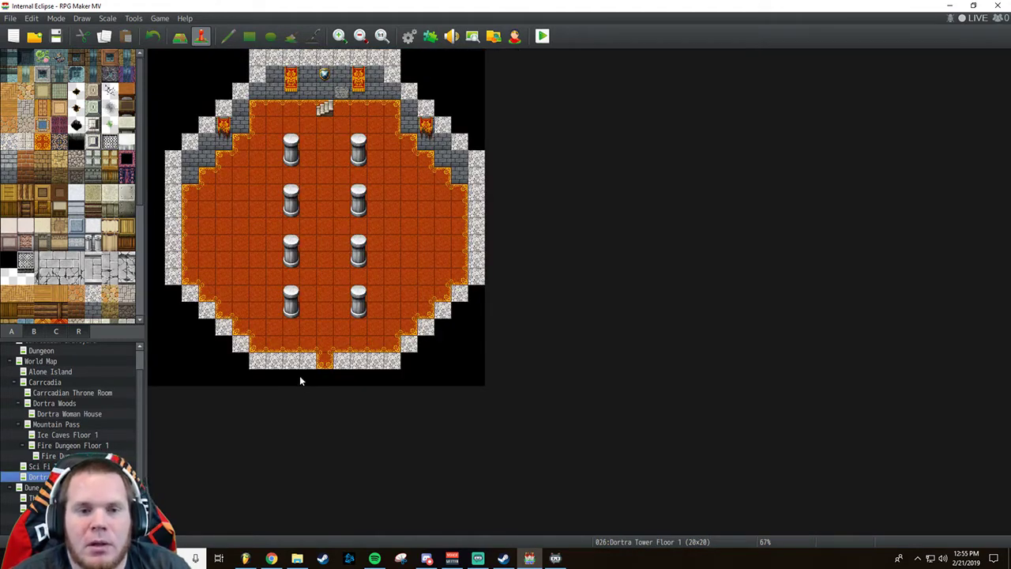
double_click(345, 107)
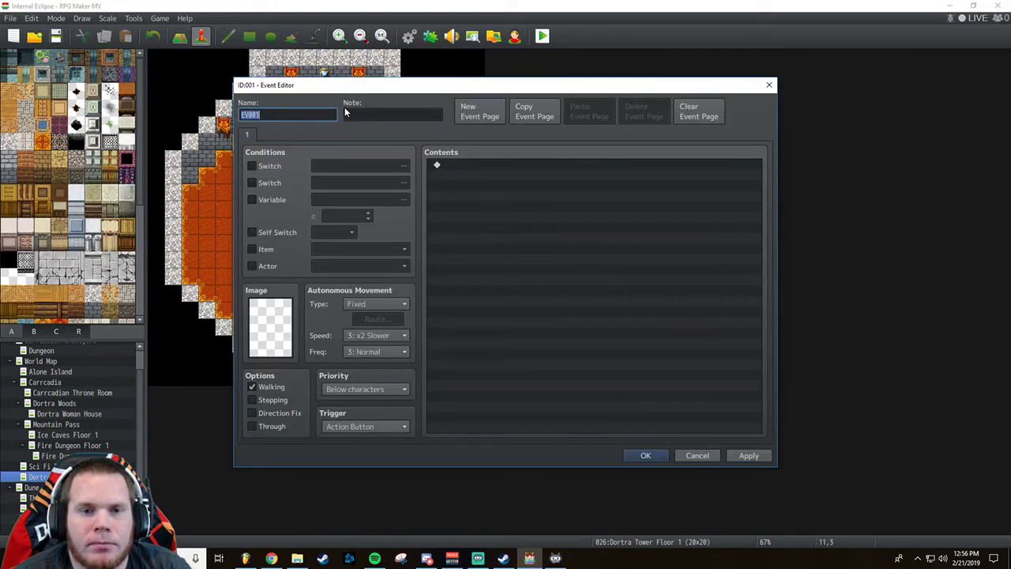
Start a Show Text command in the plaque event with a Dim background and the Bottom window position.
double_click(457, 164)
left_click(470, 136)
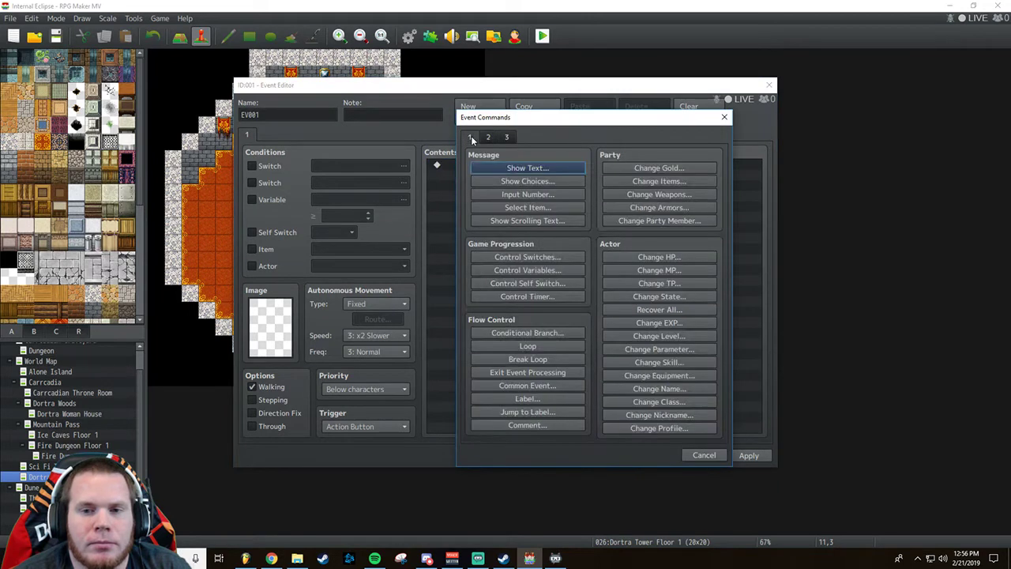
left_click(504, 165)
left_click(565, 318)
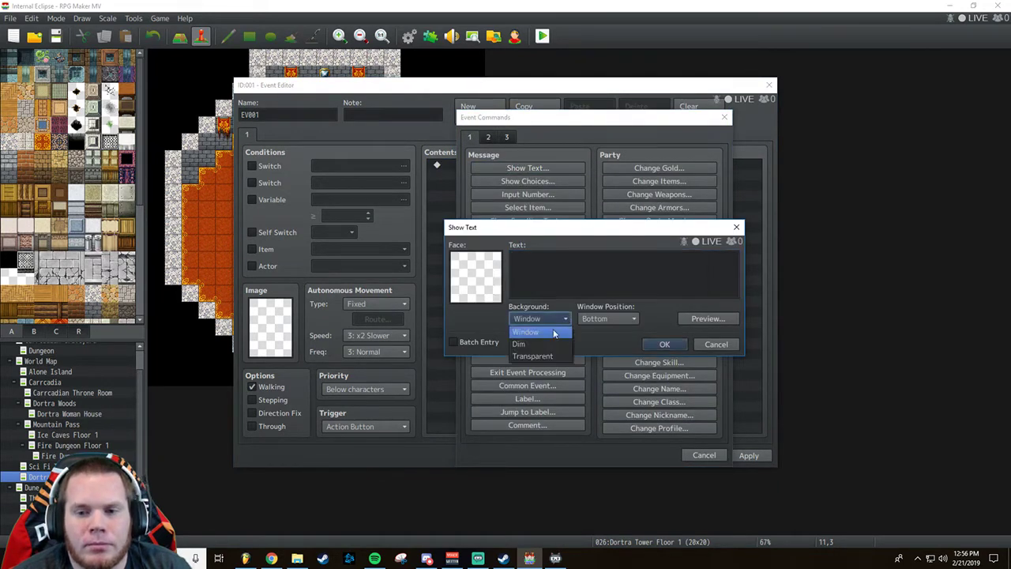
left_click(527, 343)
left_click(623, 319)
left_click(623, 319)
left_click(560, 266)
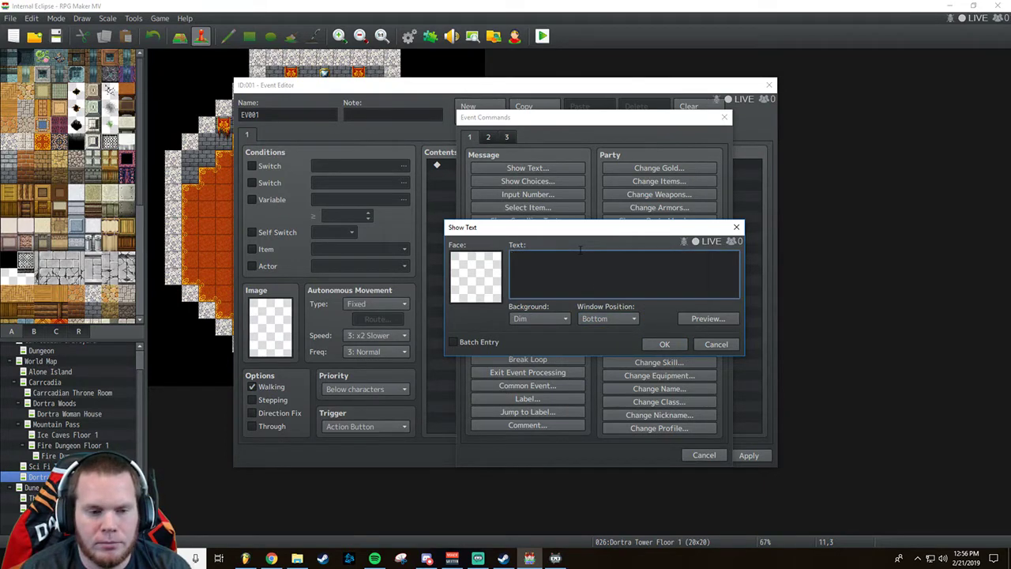
Write the plaque message "Welcome to Dortra Tower / Home of the / Orb of Ascension" on three lines centred with spaces, and preview it.
type("Welco")
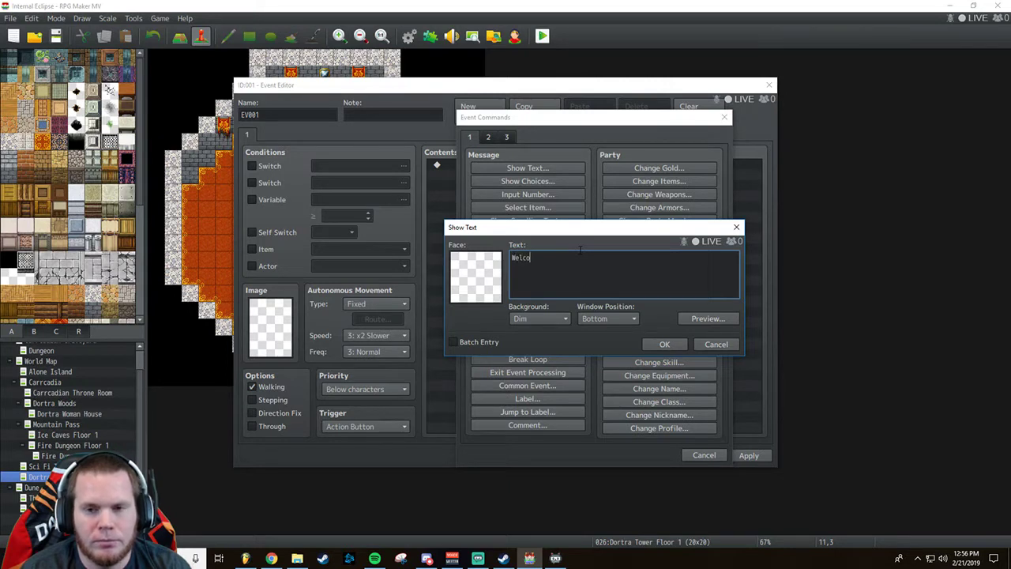
type("me to Dortra Tower")
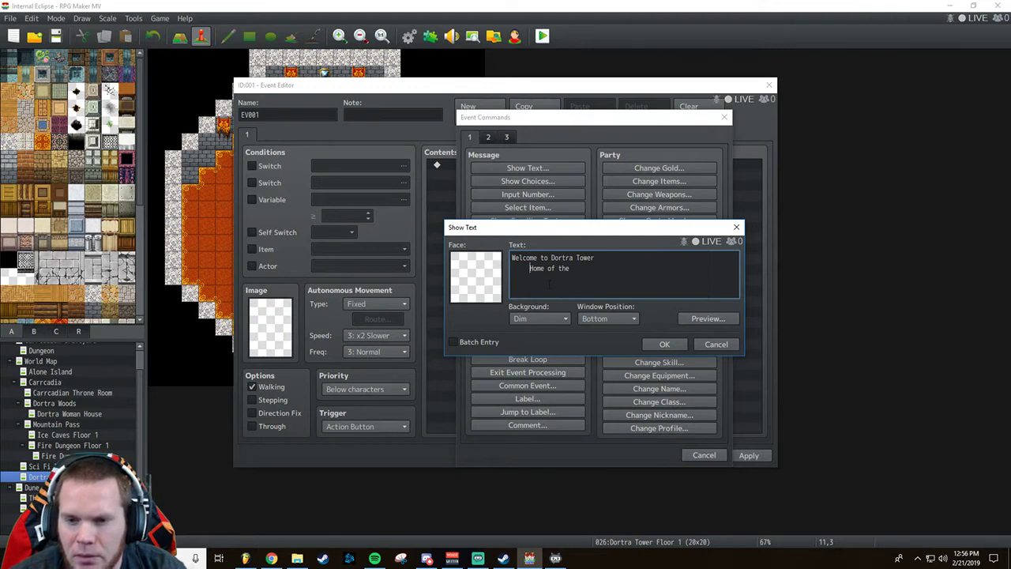
key("Return")
type("D")
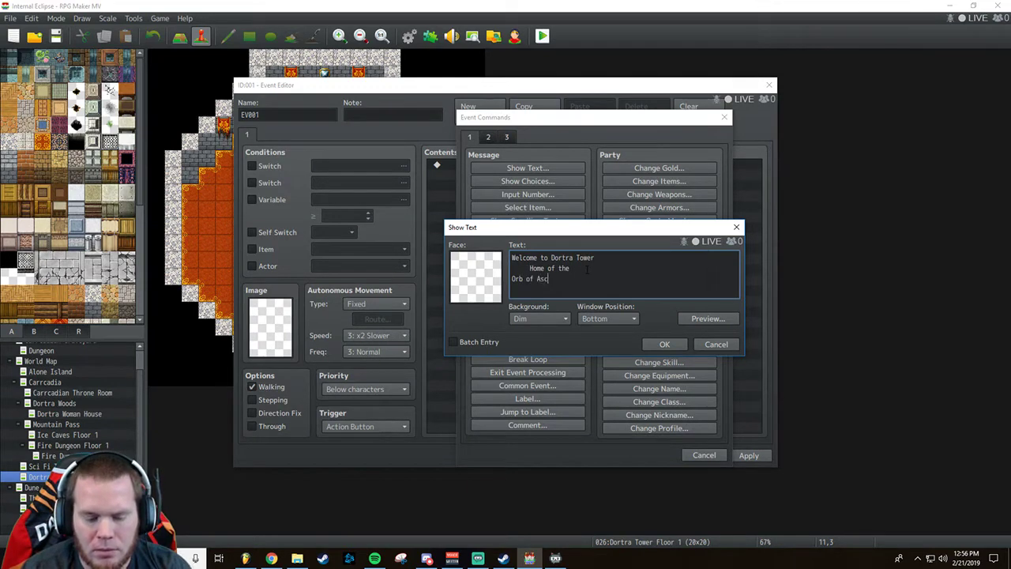
type("rb of Ascension")
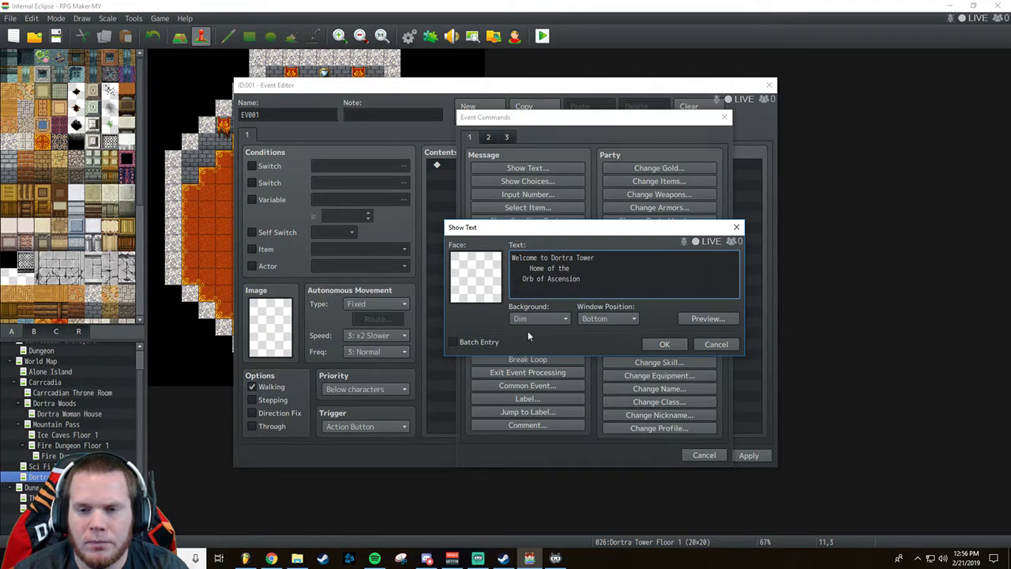
left_click(705, 318)
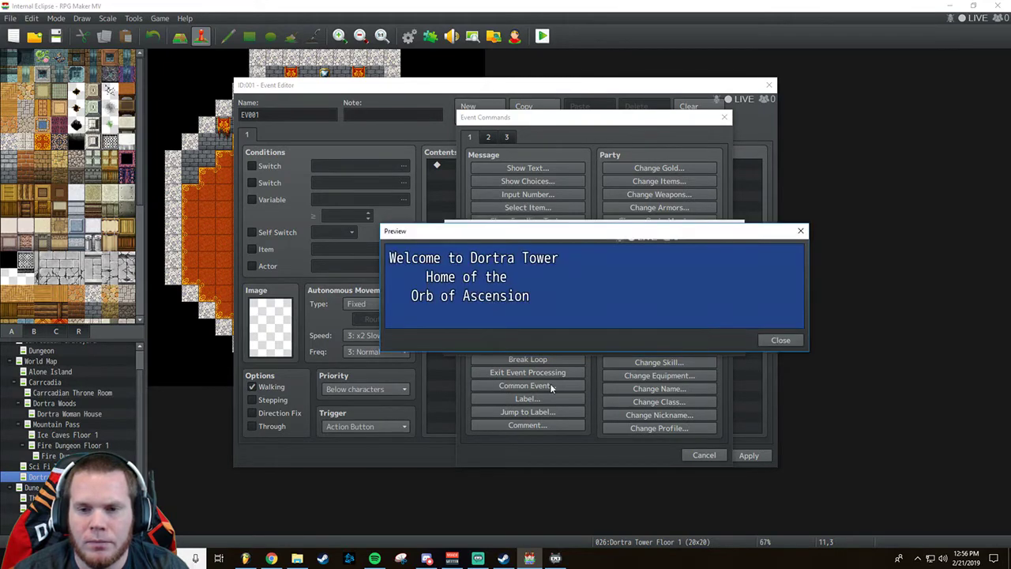
left_click(776, 339)
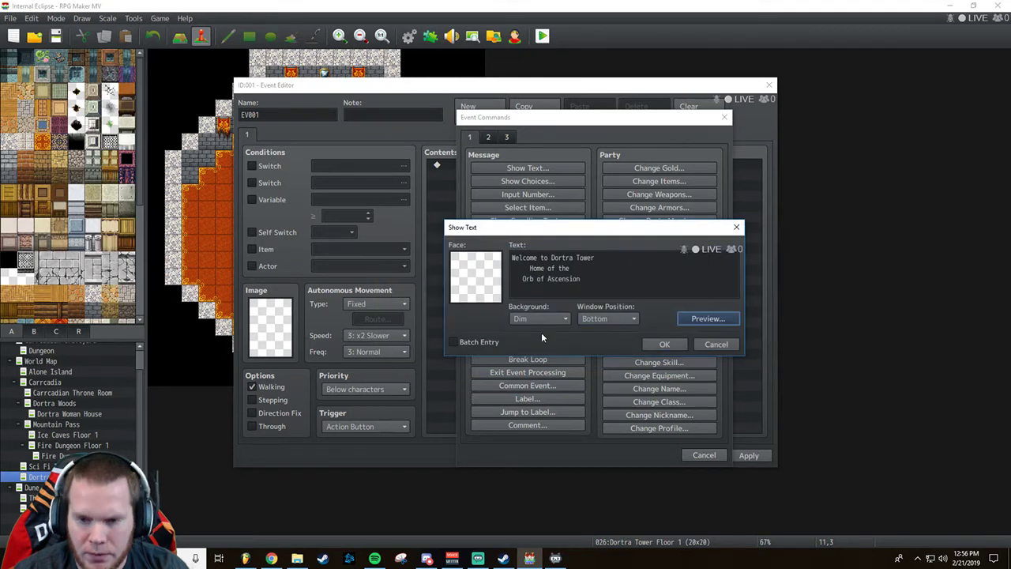
Accept the plaque message with its Dim background and Bottom window position, and save the plaque event.
left_click(595, 317)
left_click(554, 318)
left_click(553, 318)
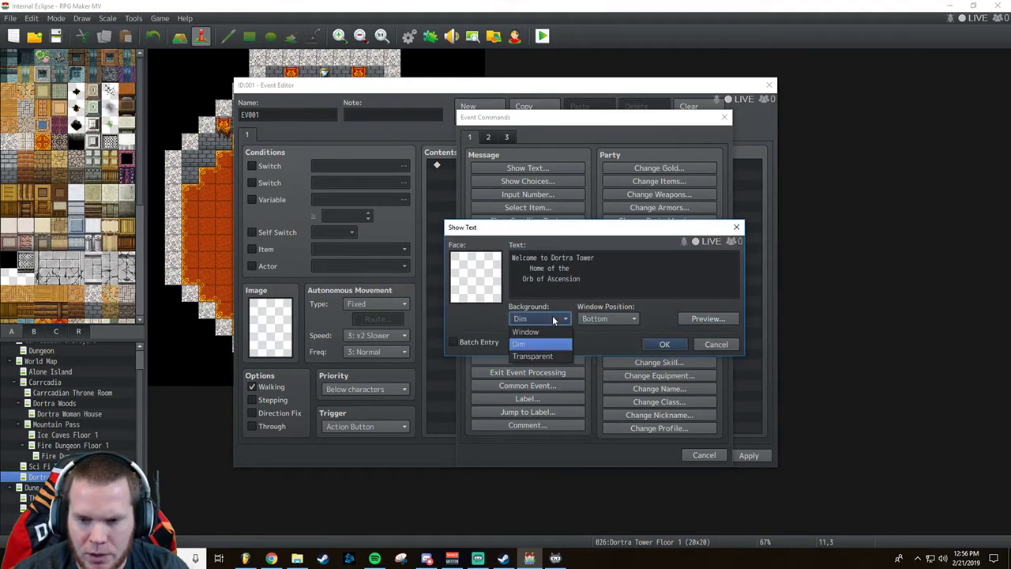
left_click(554, 318)
left_click(553, 318)
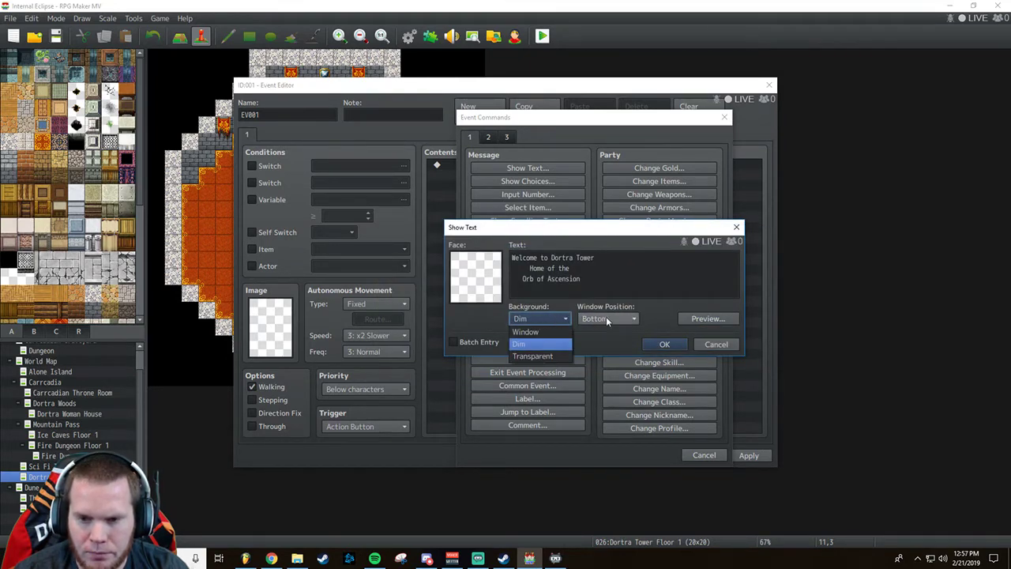
left_click(486, 321)
left_click(664, 344)
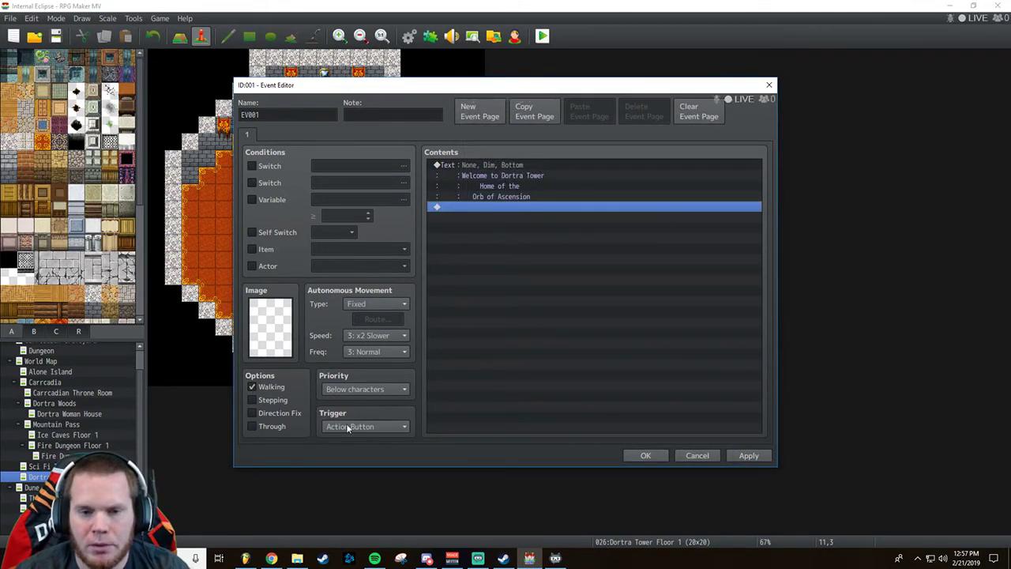
left_click(756, 456)
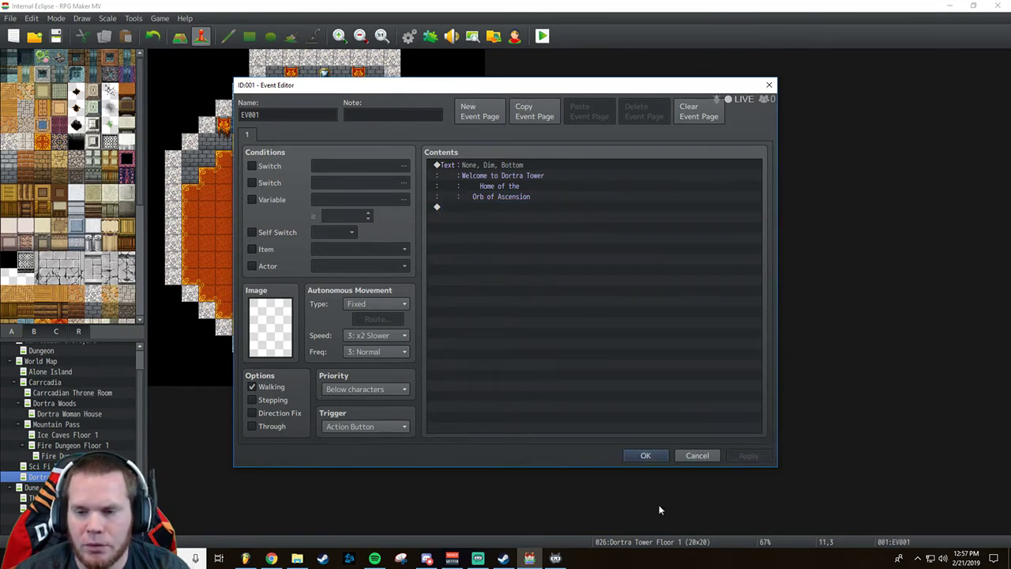
left_click(642, 456)
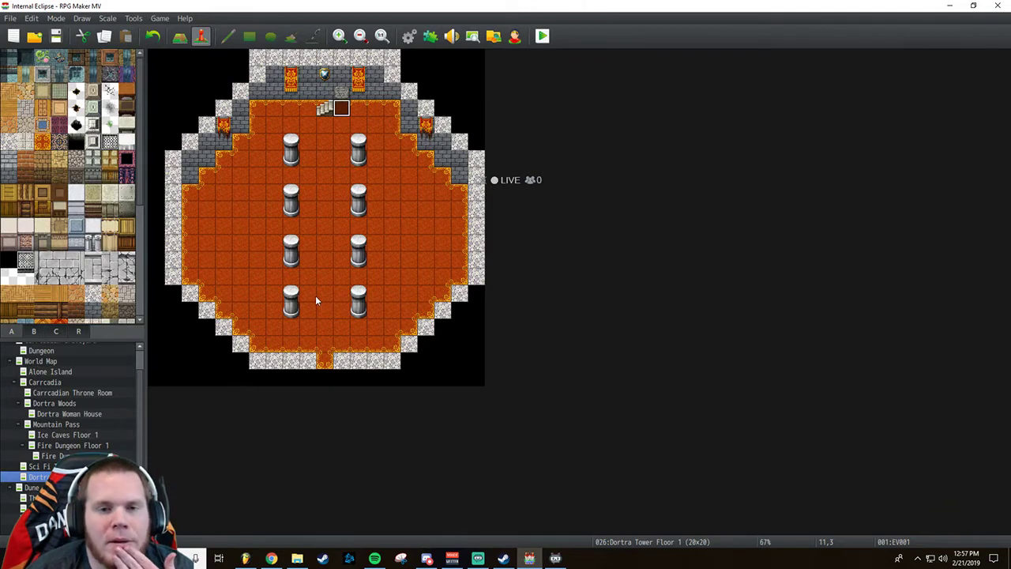
Start a new map and set both its name and its display name to "Dortra Tower Floor 2".
right_click(65, 410)
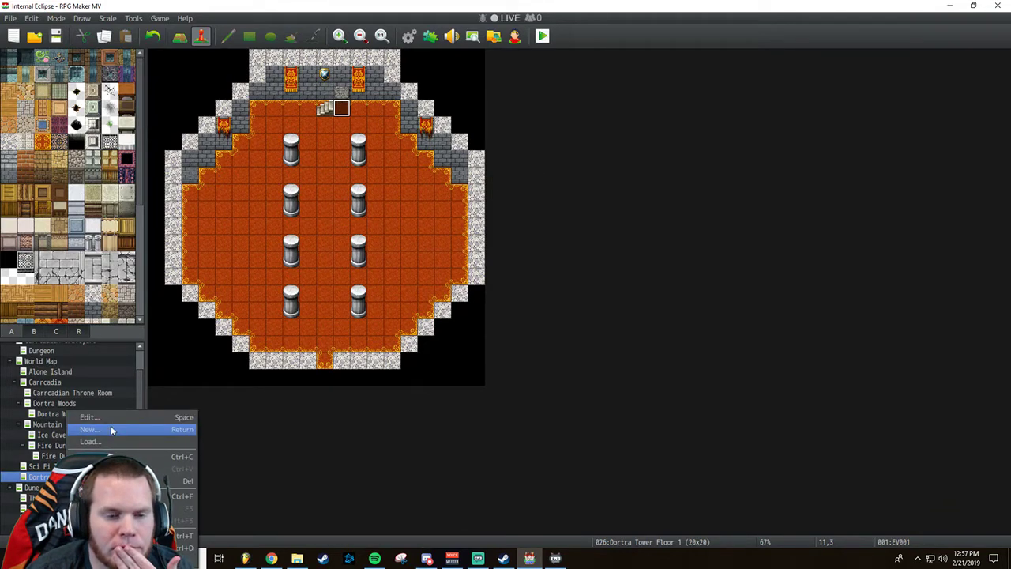
left_click(45, 474)
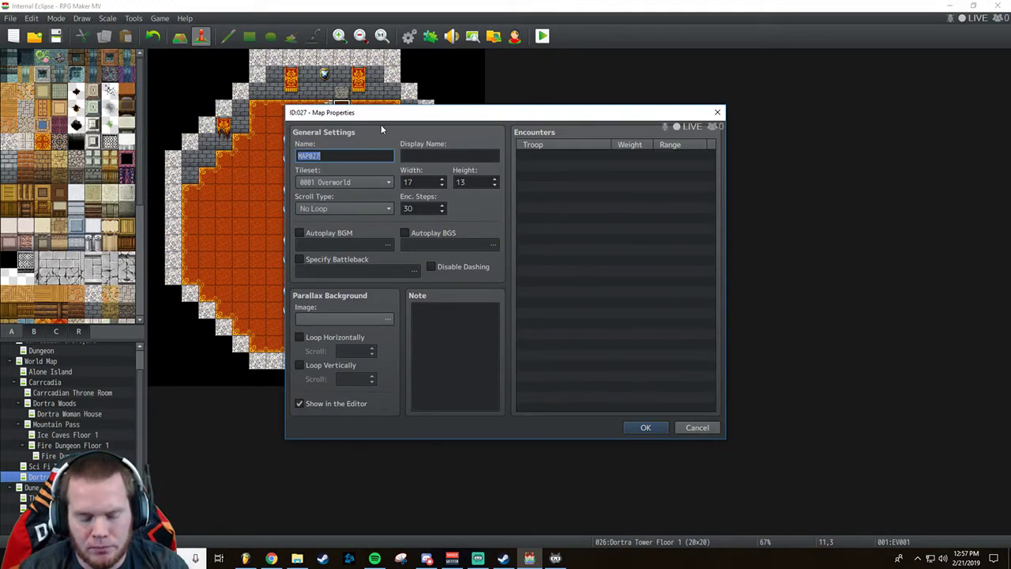
type("Dort")
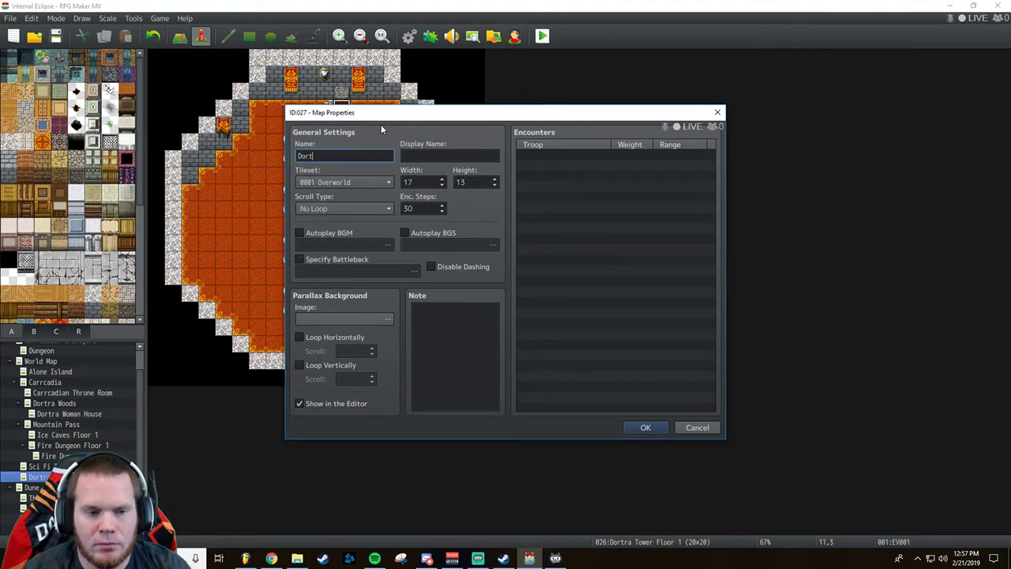
type("ra Tower ")
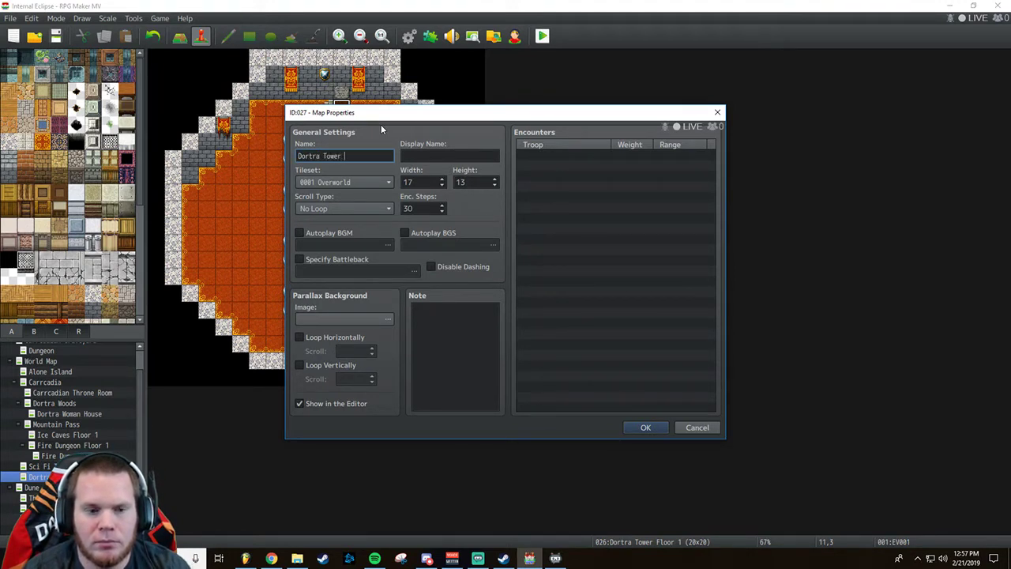
type("Floor 2")
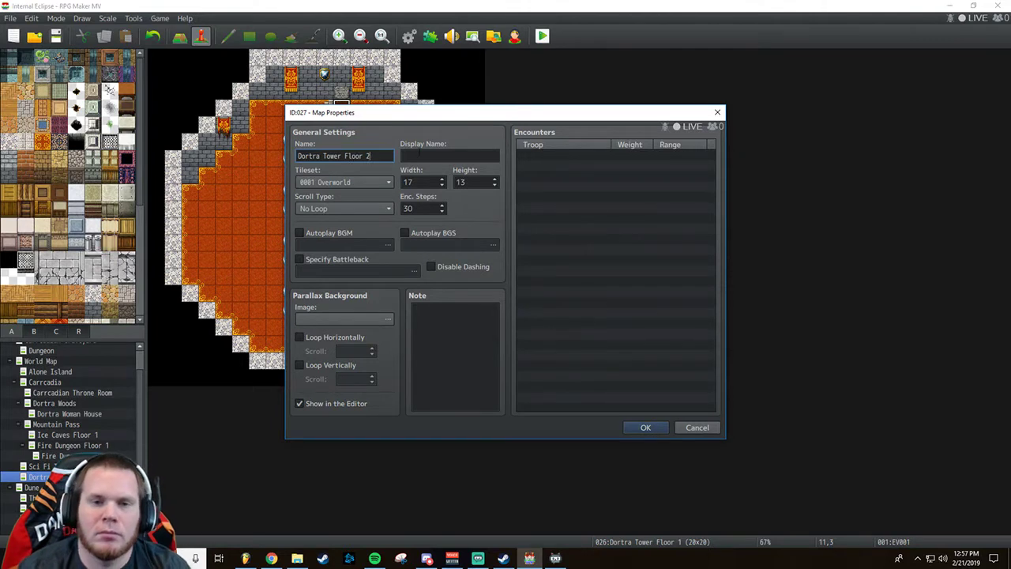
key("ctrl+a")
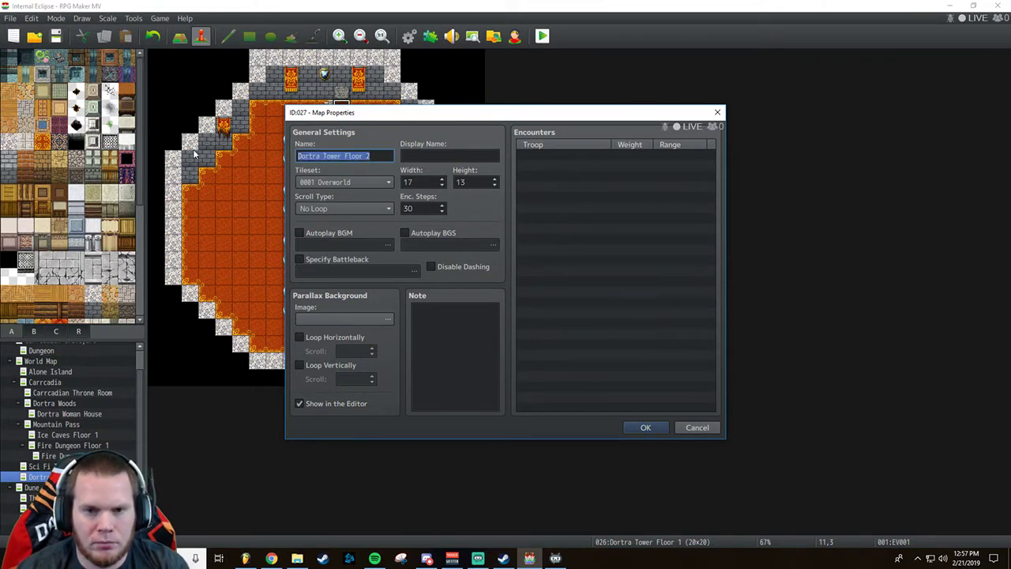
key("ctrl+c")
key("Tab")
key("ctrl+v")
Set the new map's width to 20 tiles.
key("Tab")
key("Tab")
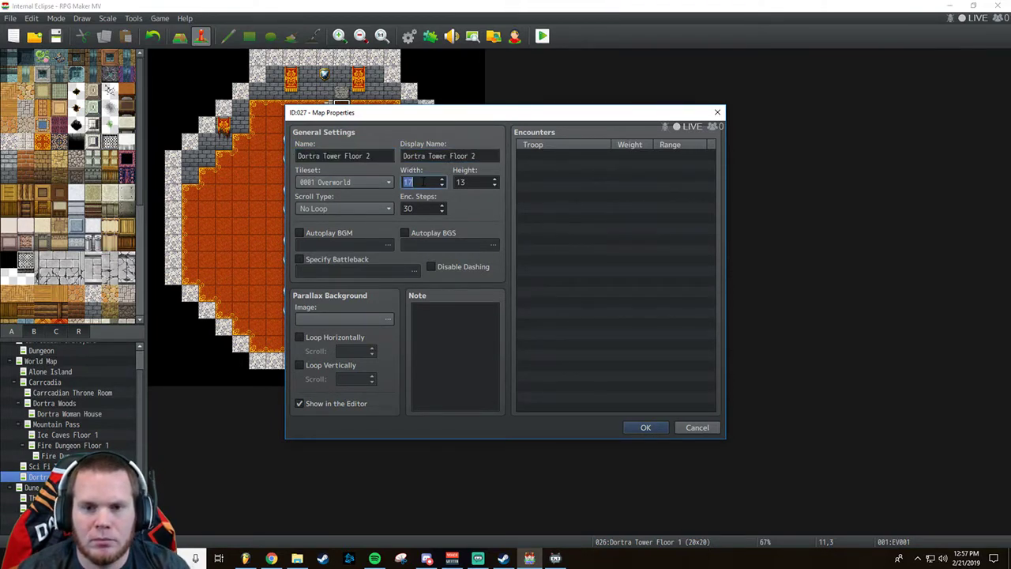
type("20")
key("Tab")
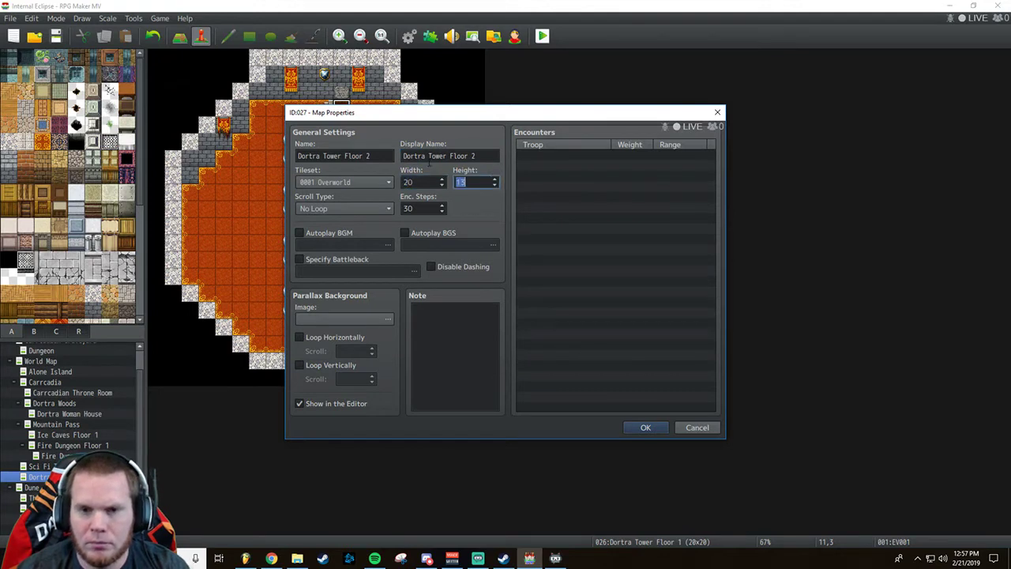
type("20")
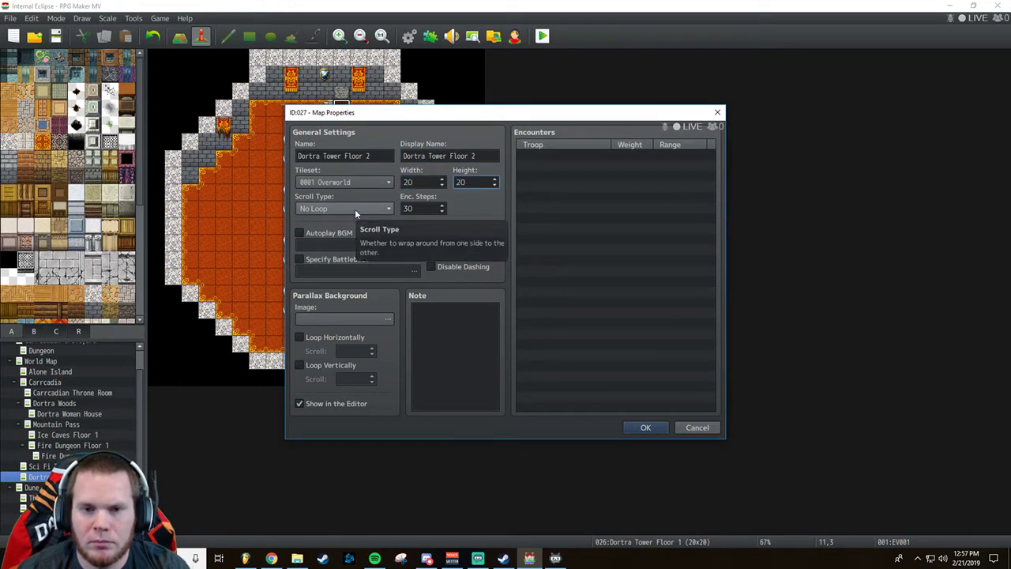
left_click(697, 426)
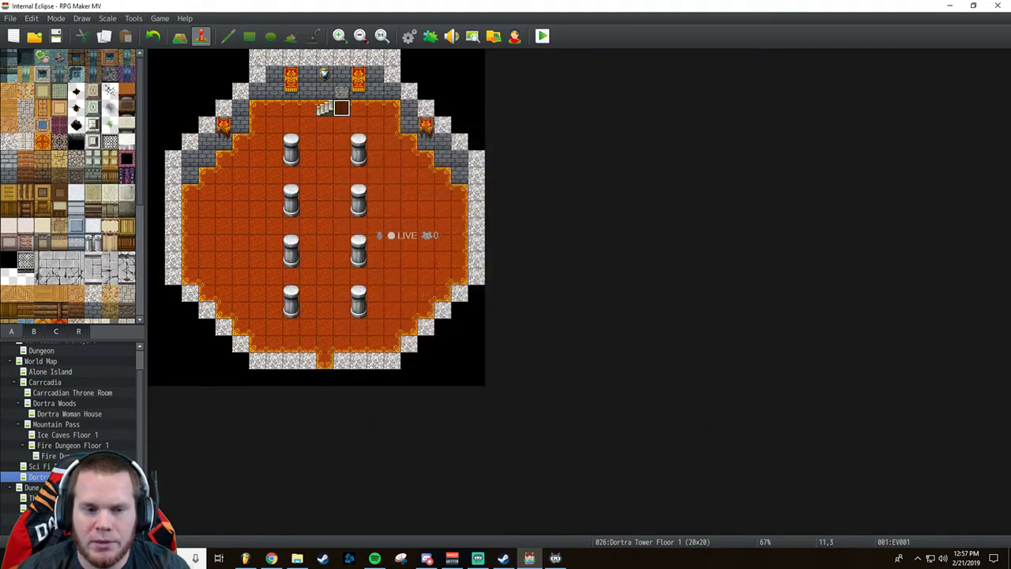
Copy the Dortra Tower Floor 1 map and paste a duplicate beneath it in the map tree.
right_click(87, 476)
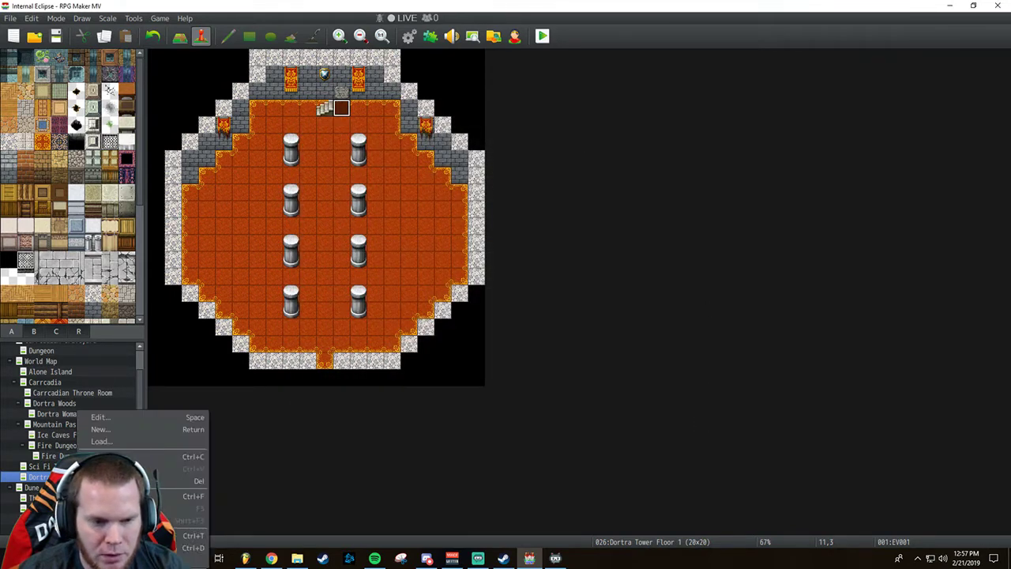
left_click(118, 455)
right_click(83, 476)
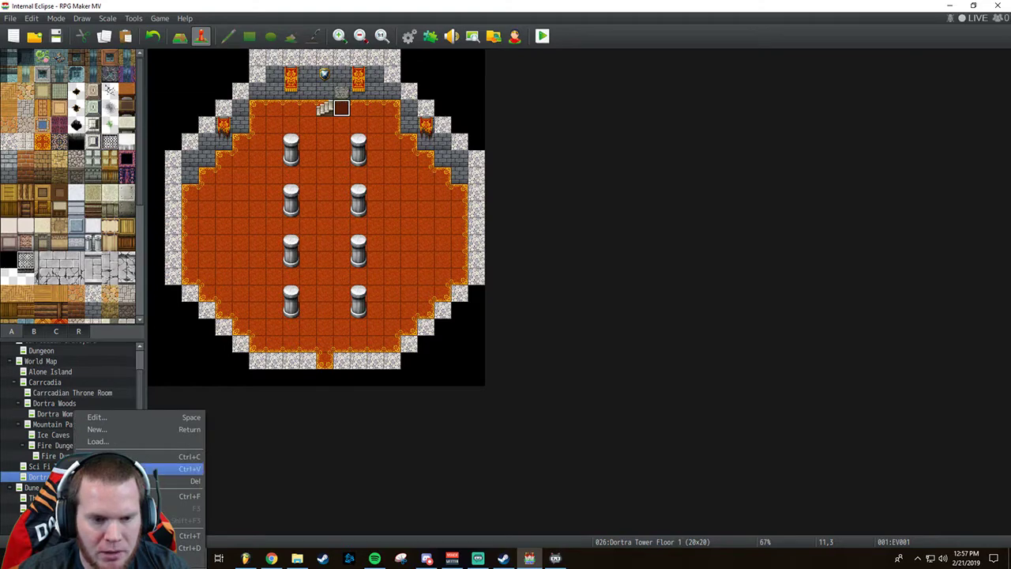
left_click(118, 469)
right_click(87, 486)
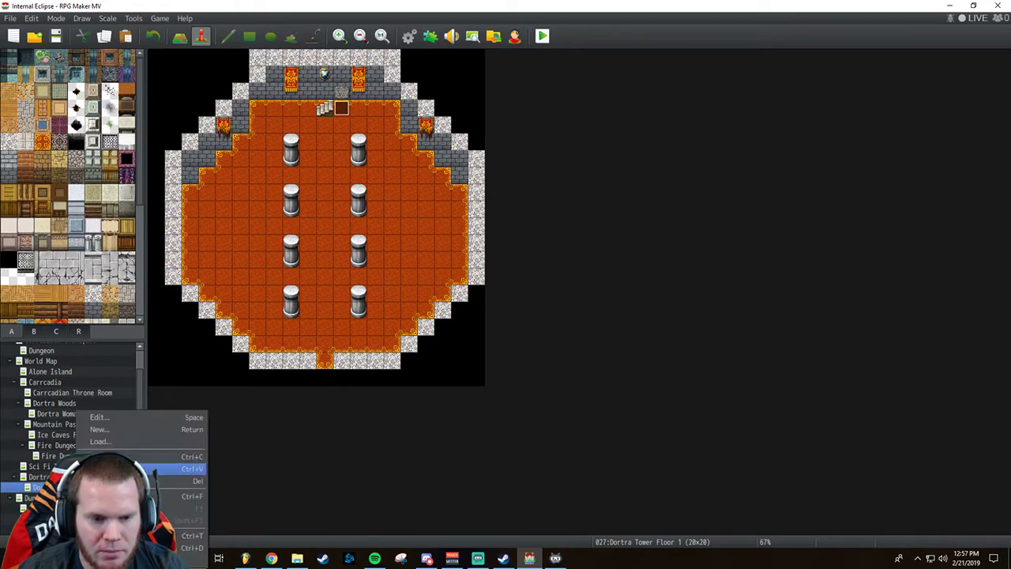
left_click(119, 468)
right_click(93, 497)
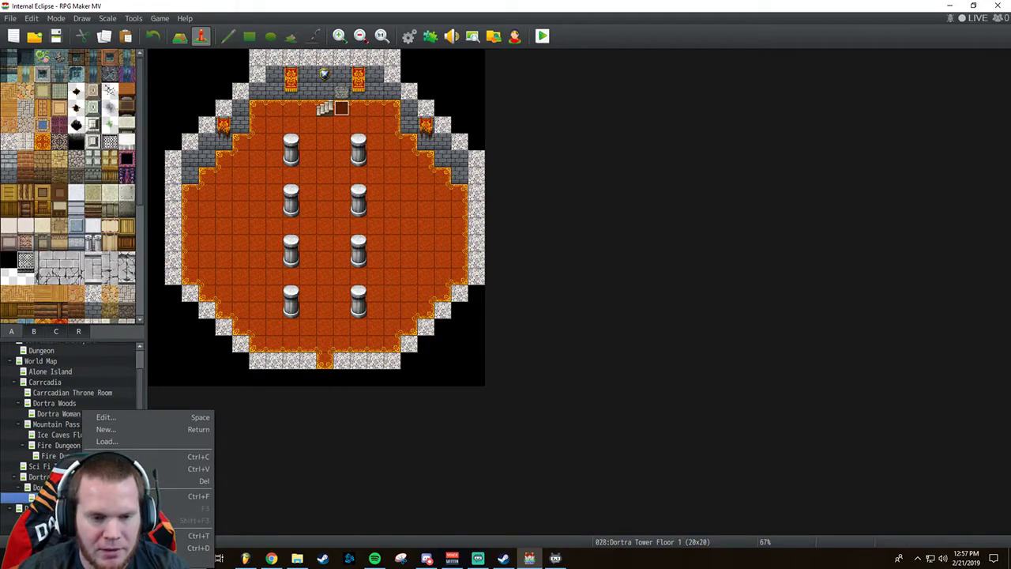
left_click(320, 454)
right_click(92, 500)
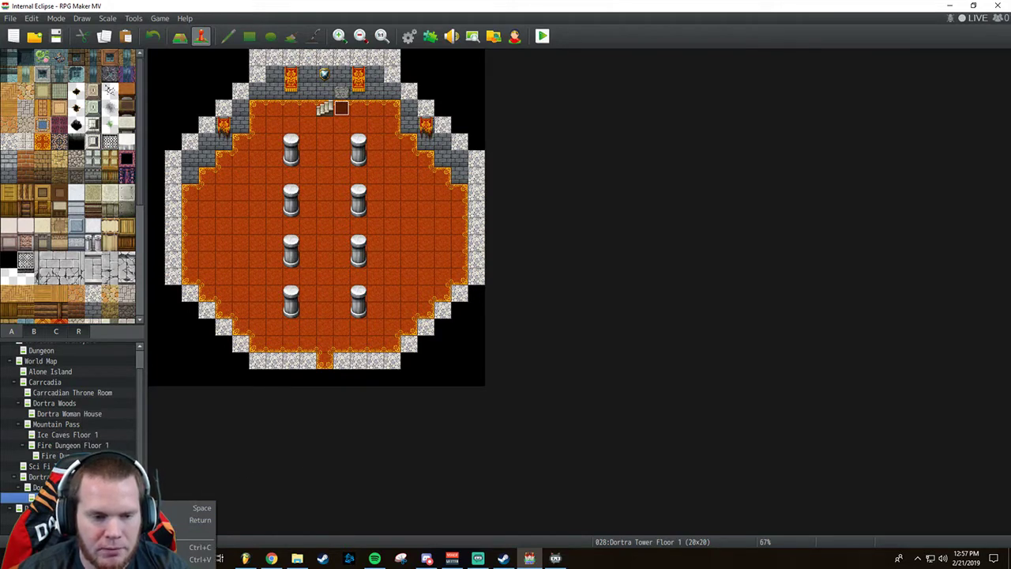
key("Escape")
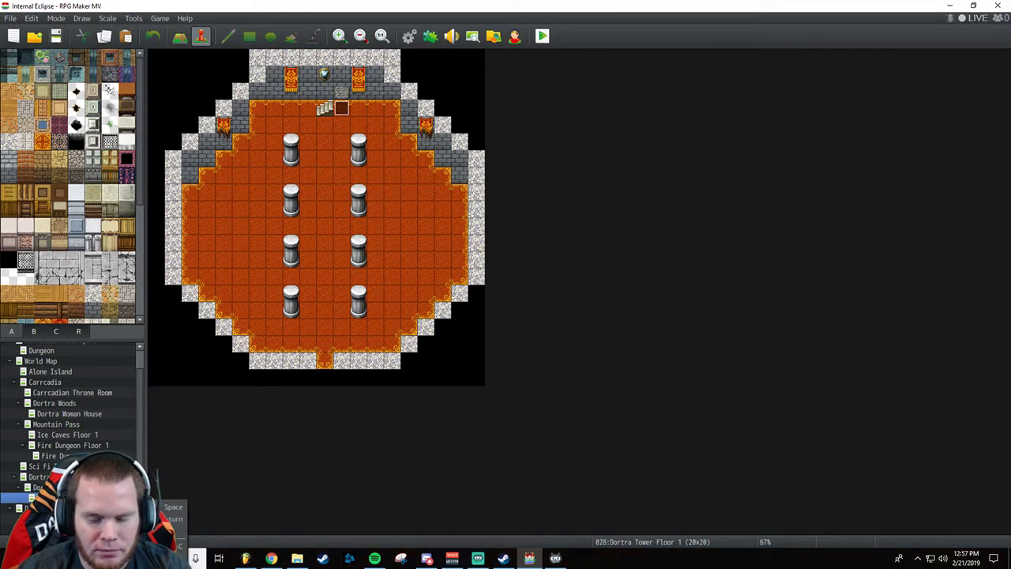
key("Delete")
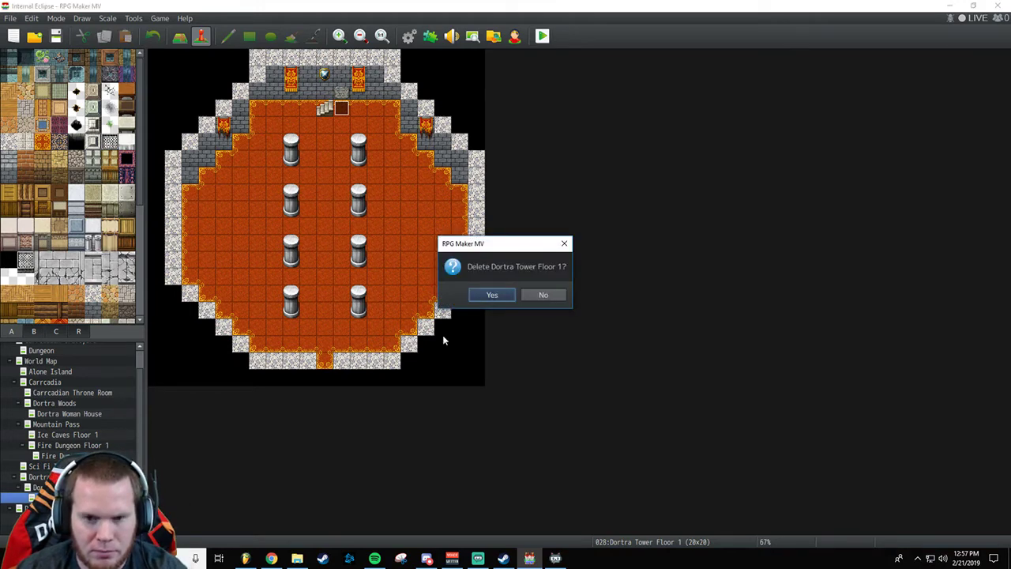
left_click(491, 295)
Paste two more copies of the map directly under the original Dortra Tower Floor 1.
left_click(37, 488)
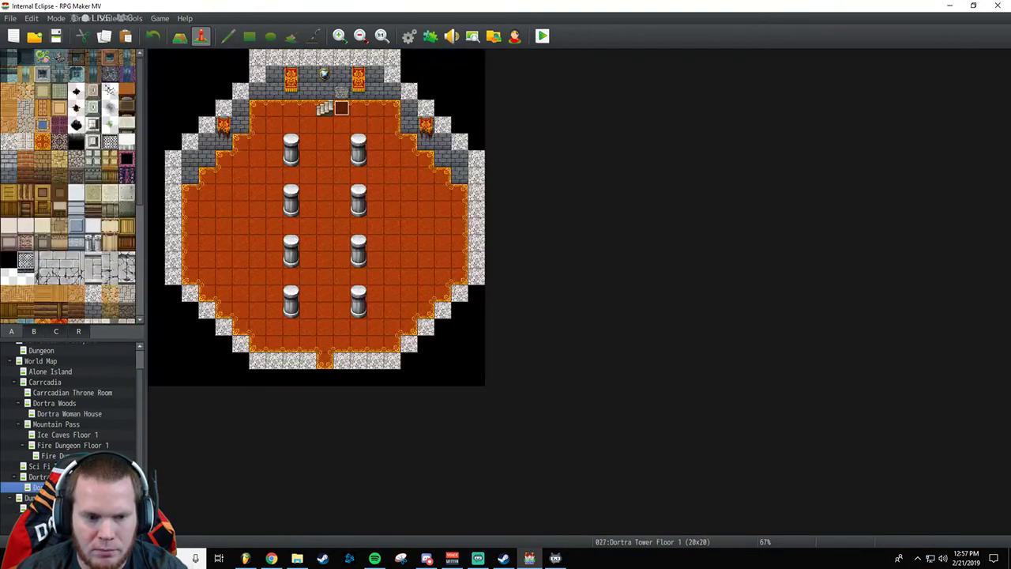
left_click(37, 477)
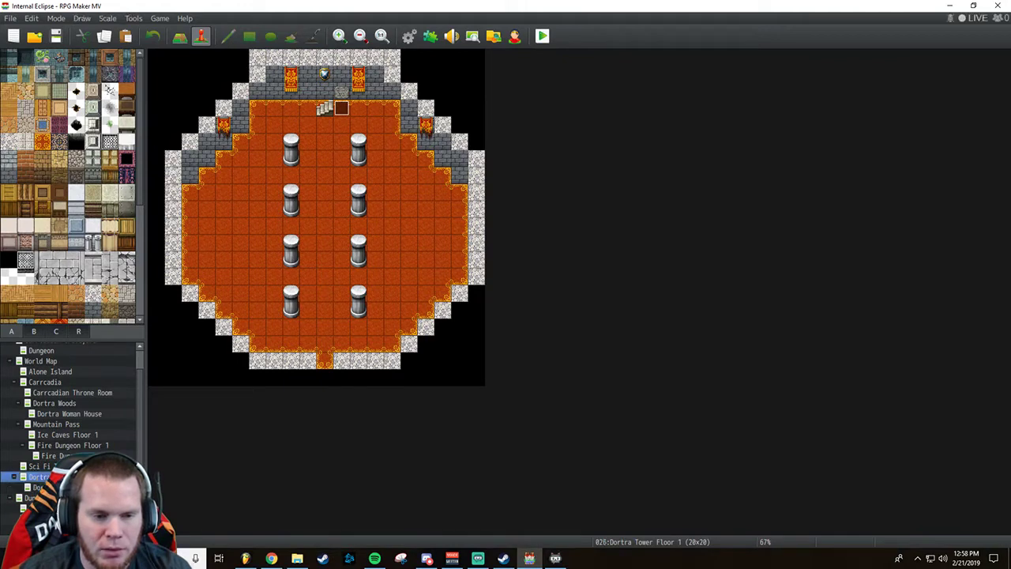
right_click(39, 477)
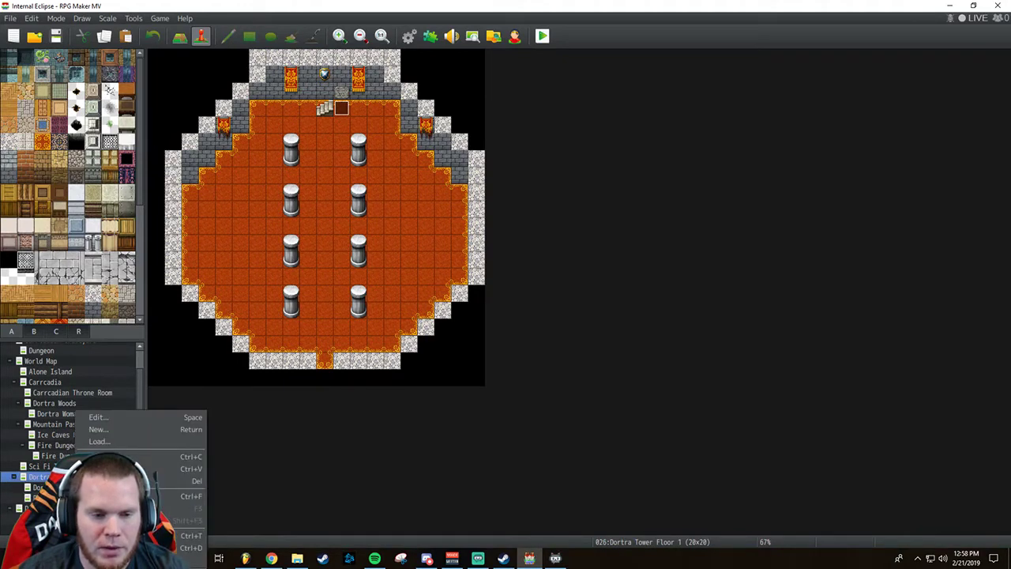
left_click(119, 480)
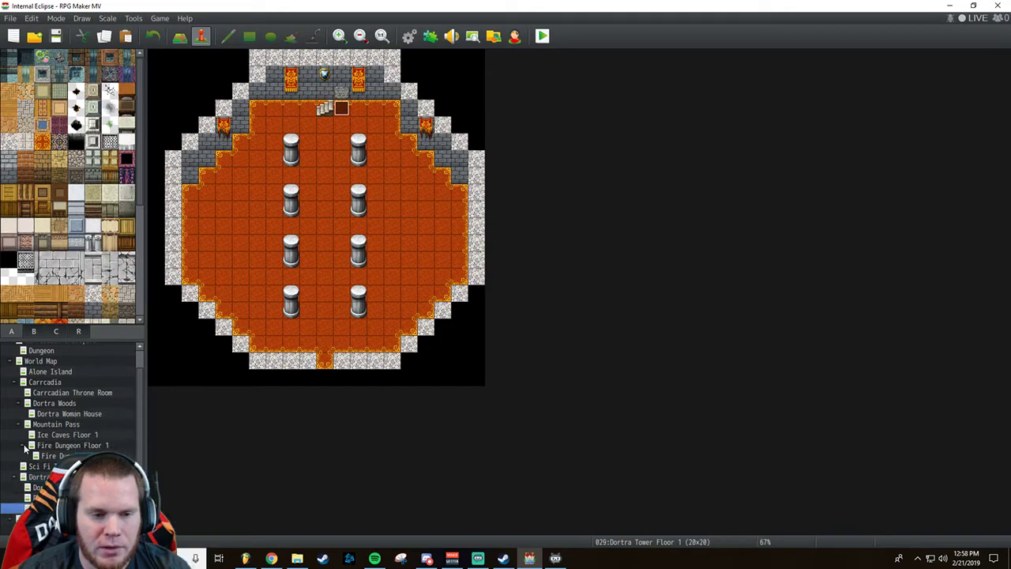
Collapse the Fire Dungeon, Mountain Pass, Dortra Woods and Carrcadia branches in the map tree.
left_click(24, 447)
left_click(18, 424)
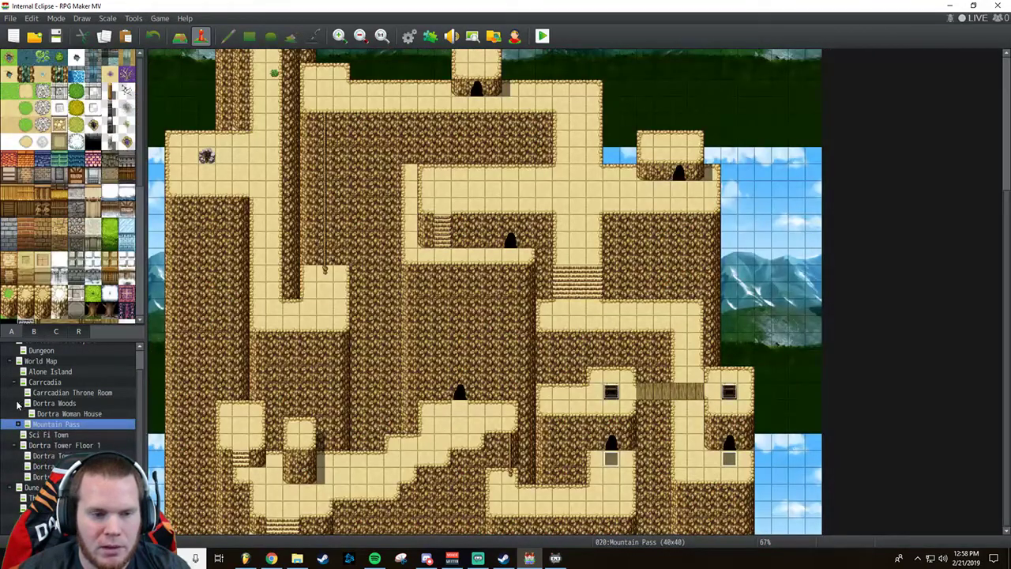
scroll(516, 319, "up", 5)
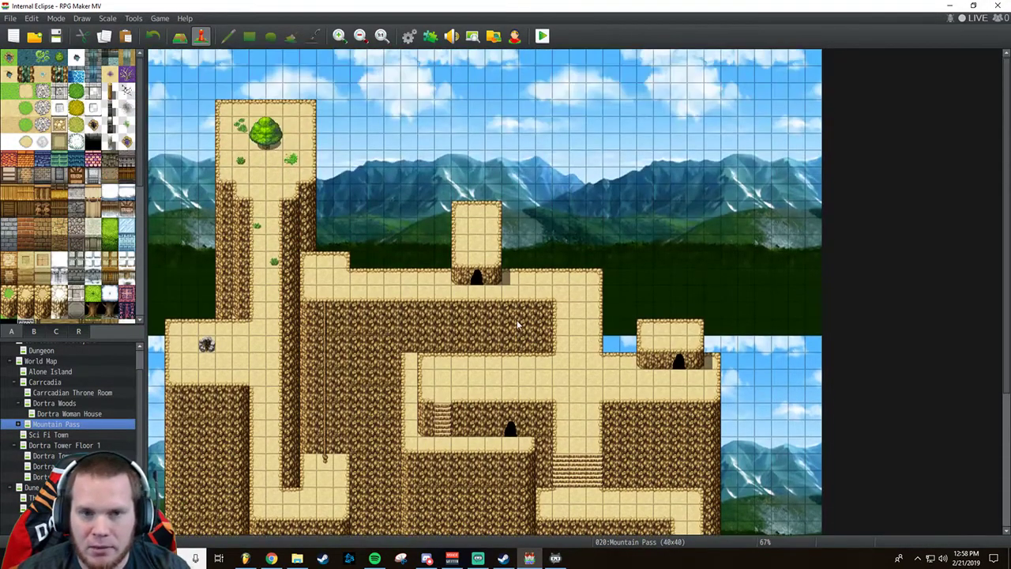
scroll(516, 319, "down", 4)
scroll(517, 327, "down", 1)
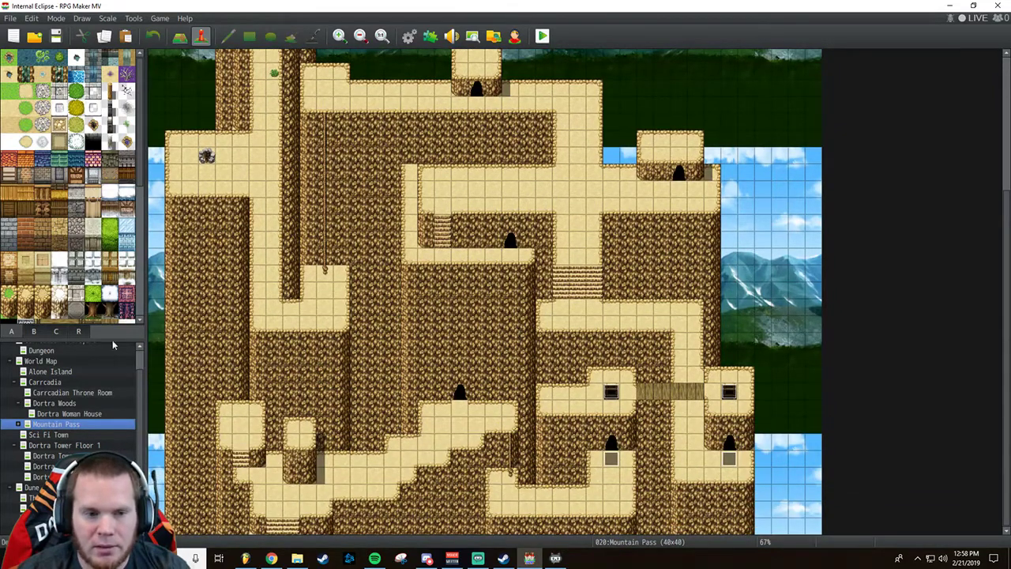
left_click(20, 404)
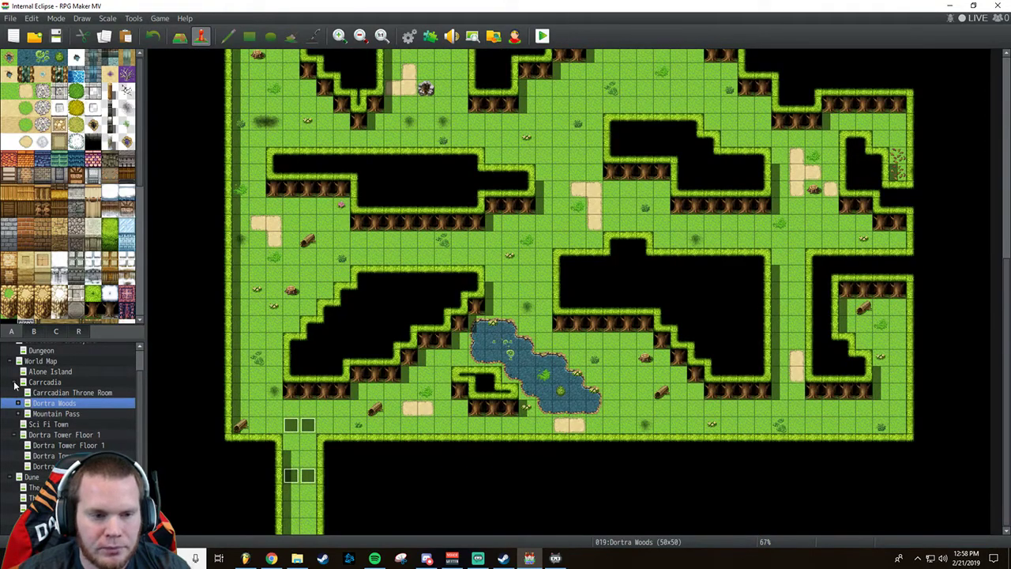
left_click(49, 393)
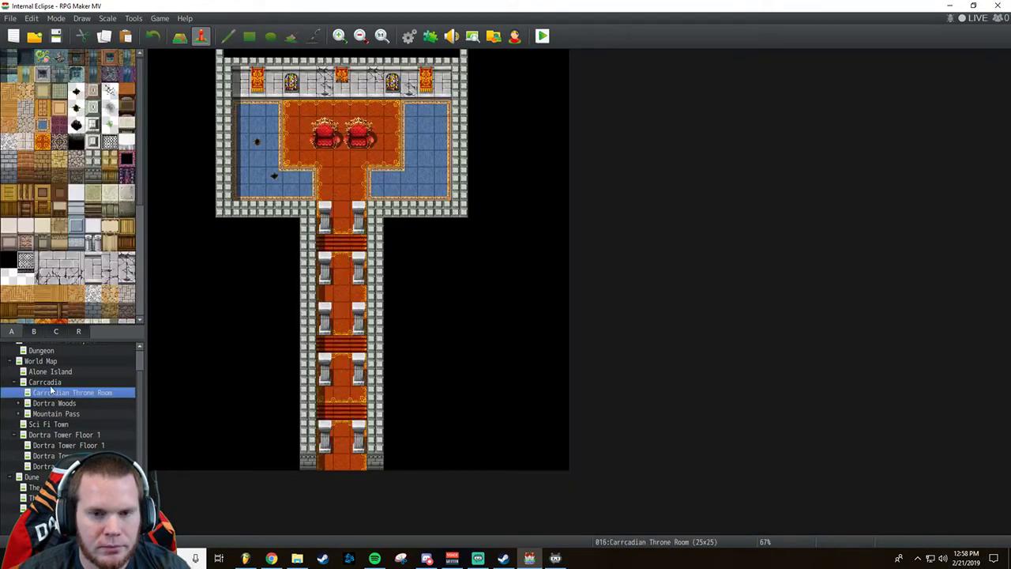
left_click(51, 382)
left_click(13, 382)
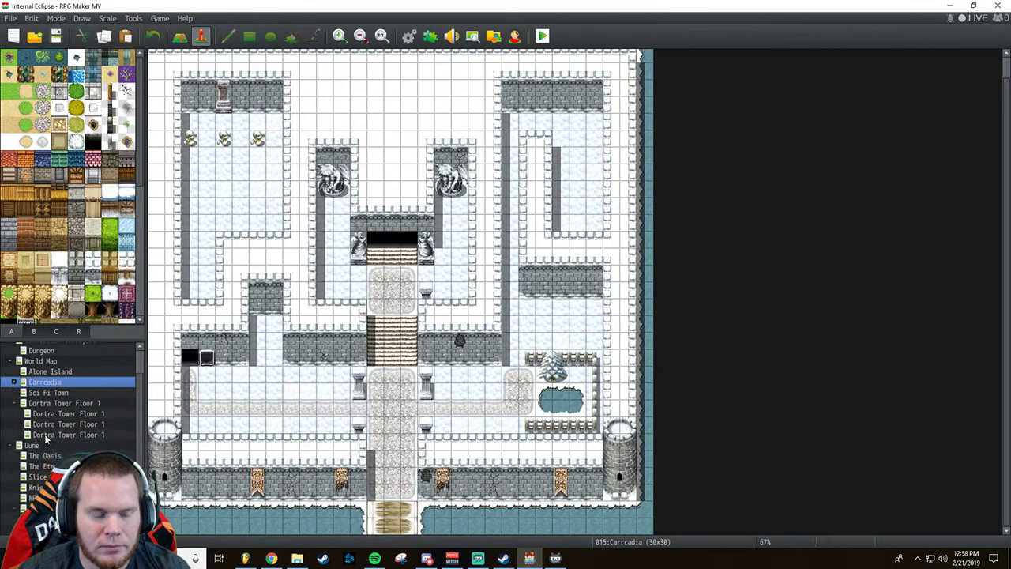
Change both the name and display name of the first Dortra Tower copy to Dortra Tower Floor 2.
left_click(44, 403)
left_click(75, 413)
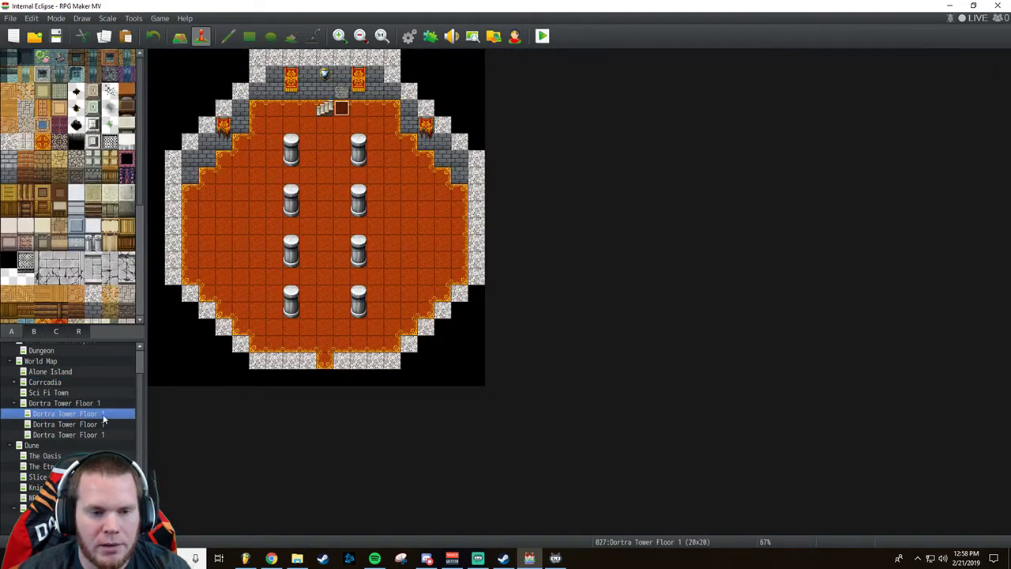
right_click(103, 417)
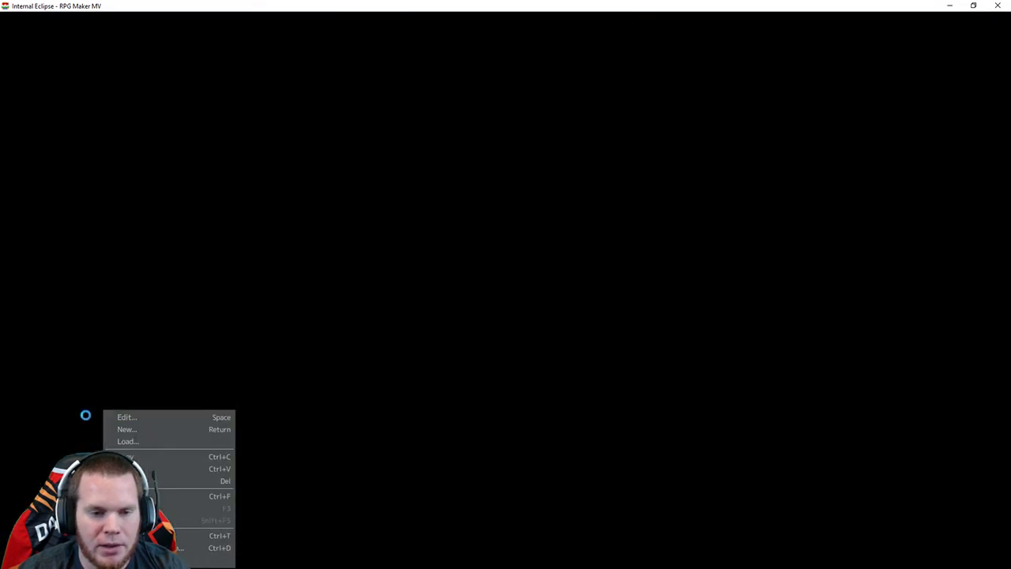
left_click(167, 415)
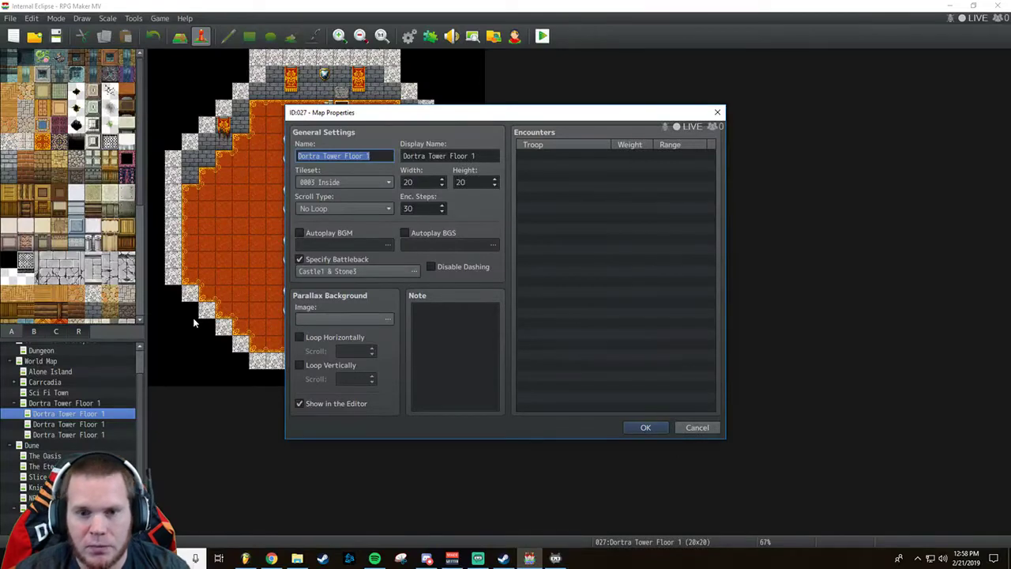
key("End")
key("BackSpace")
type("2")
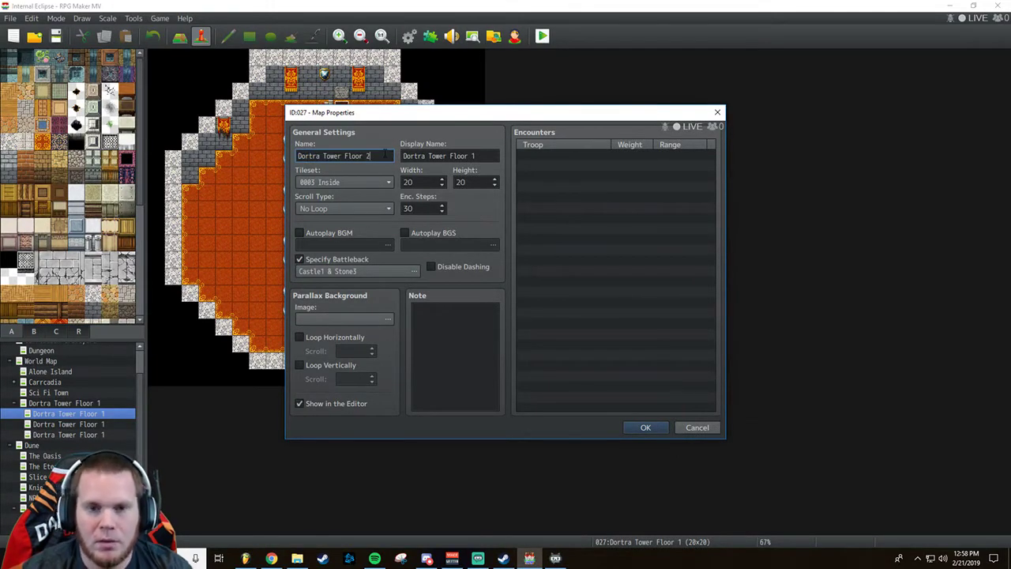
key("Tab")
key("End")
key("BackSpace")
type("2")
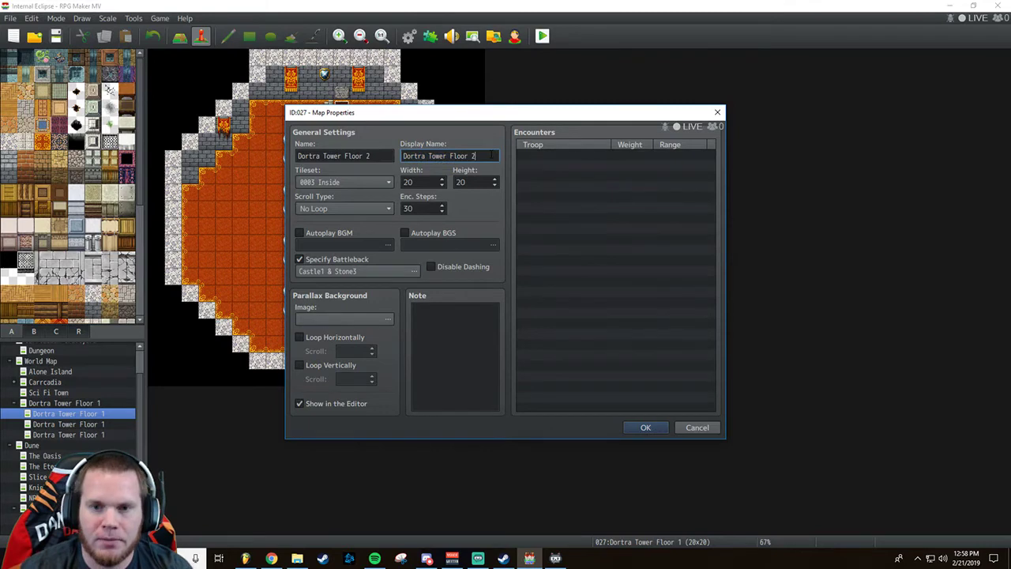
left_click(639, 428)
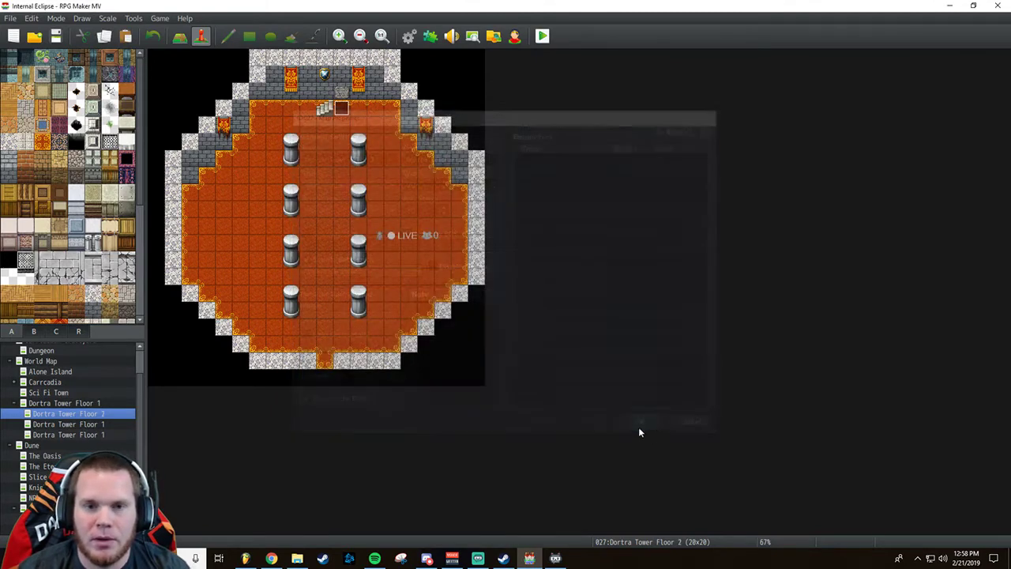
Change both the name and display name of the second Dortra Tower copy to Dortra Tower Floor 3.
left_click(95, 424)
left_click(90, 413)
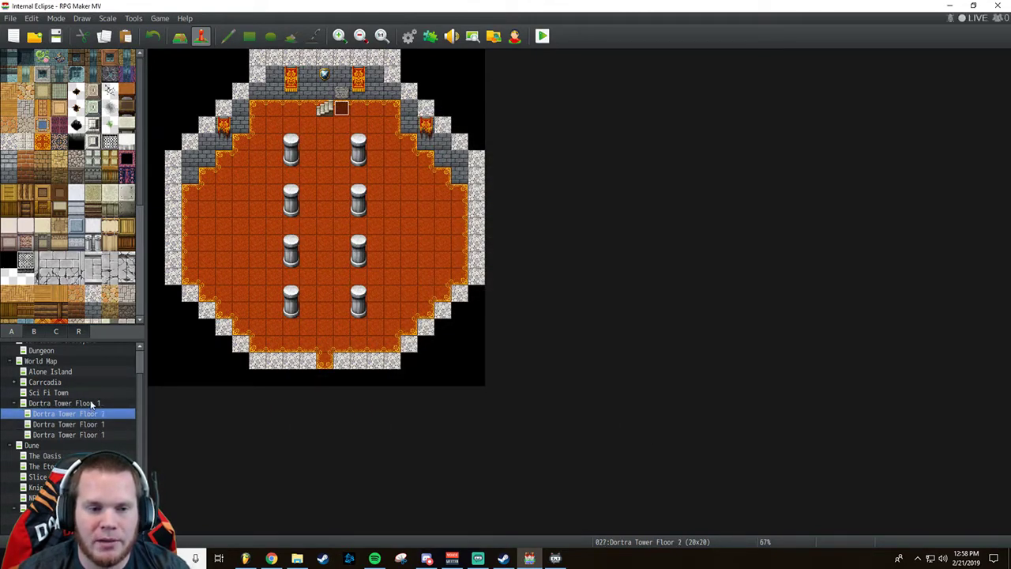
left_click(91, 404)
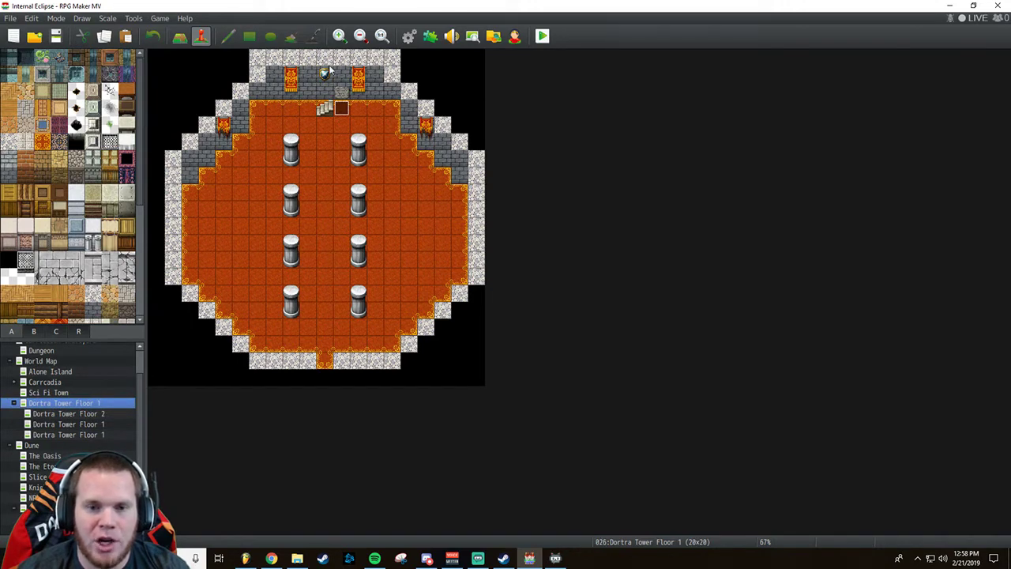
left_click(102, 425)
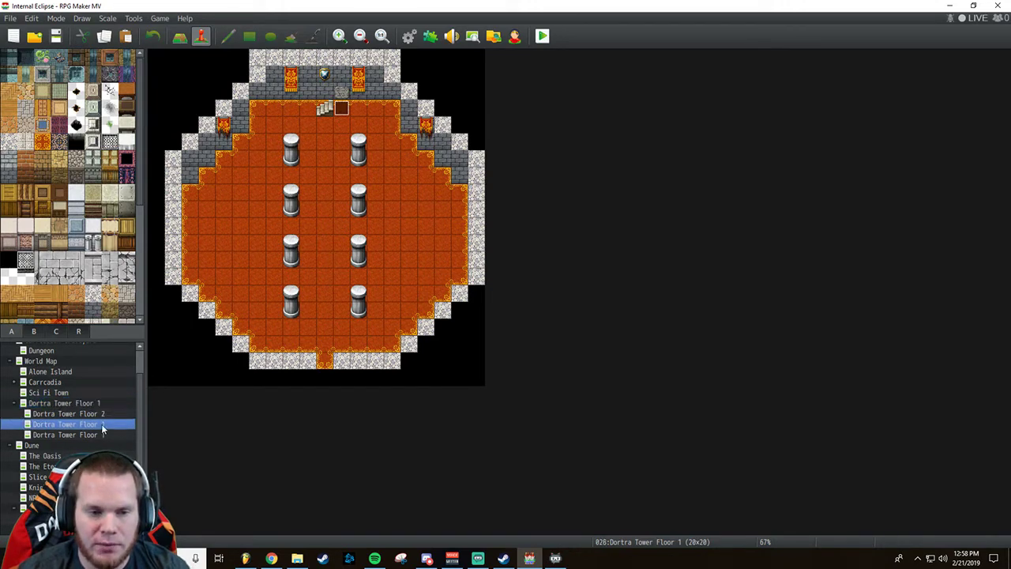
right_click(102, 429)
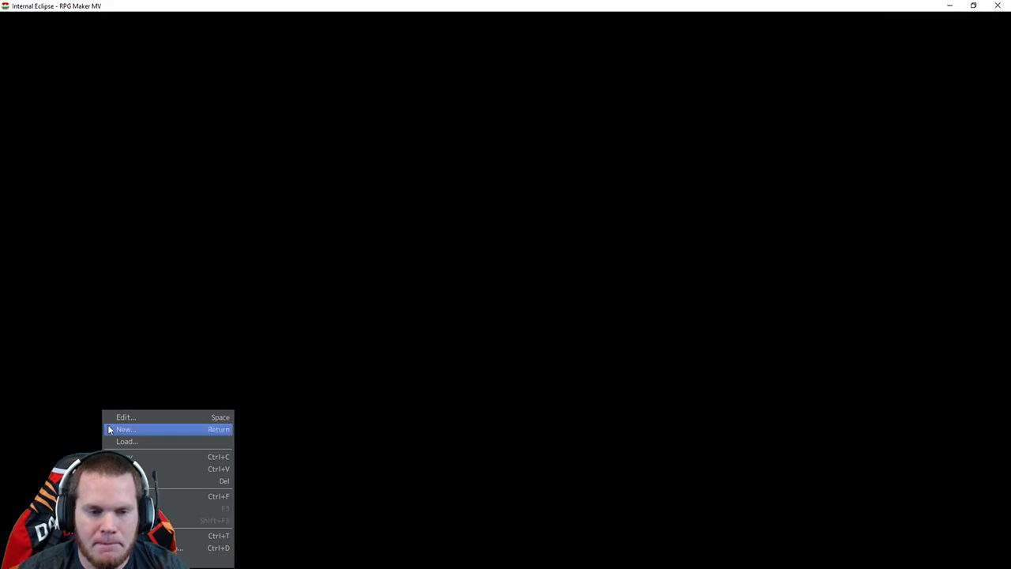
left_click(131, 417)
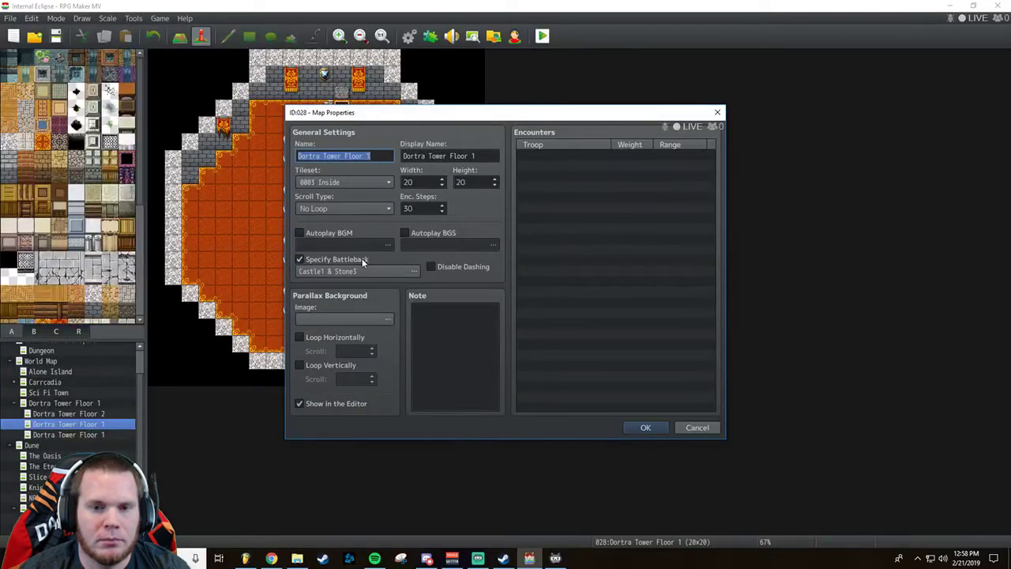
left_click(393, 158)
key("BackSpace")
type("3")
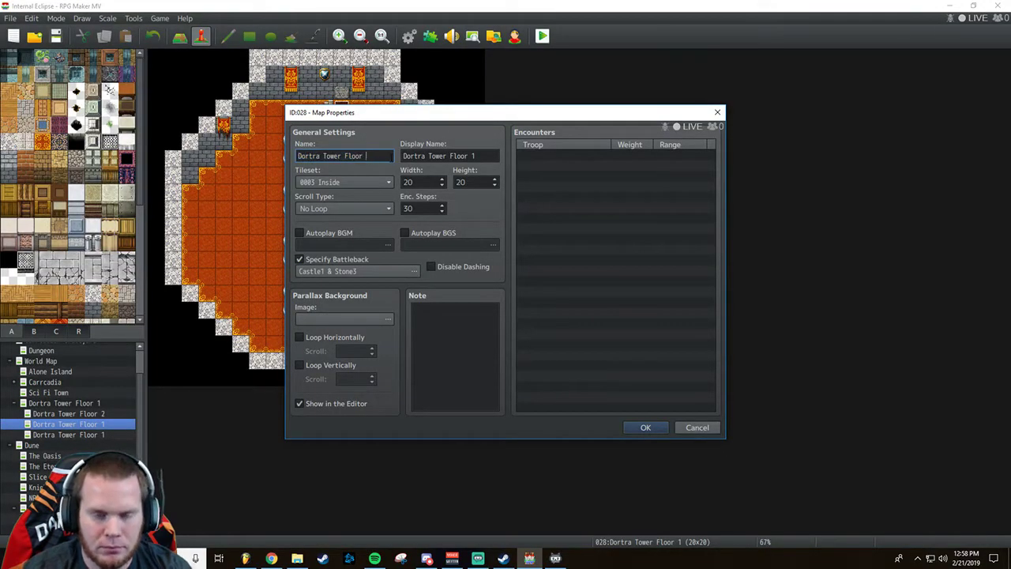
key("Tab")
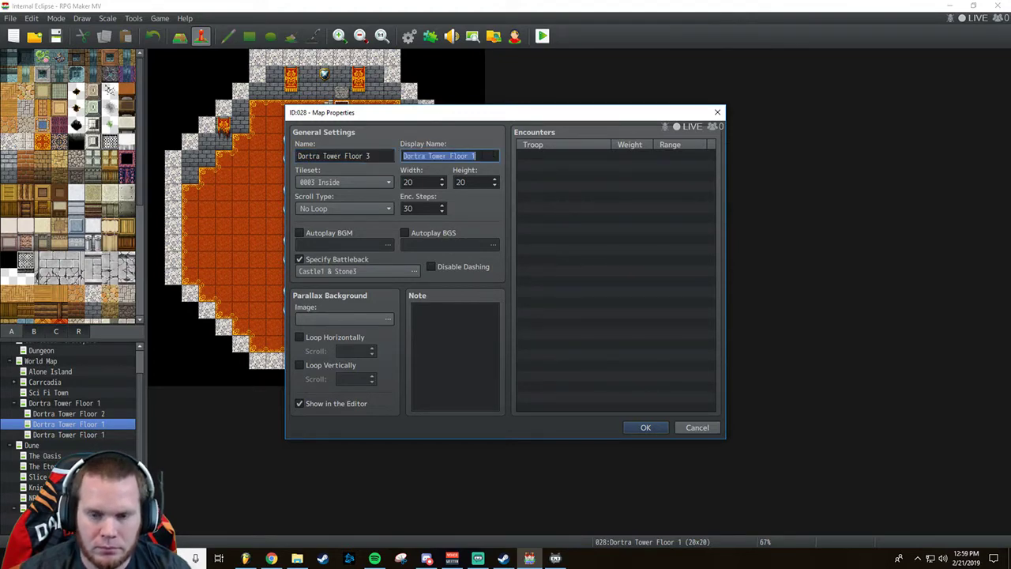
type("Dortra Tower Floor 3")
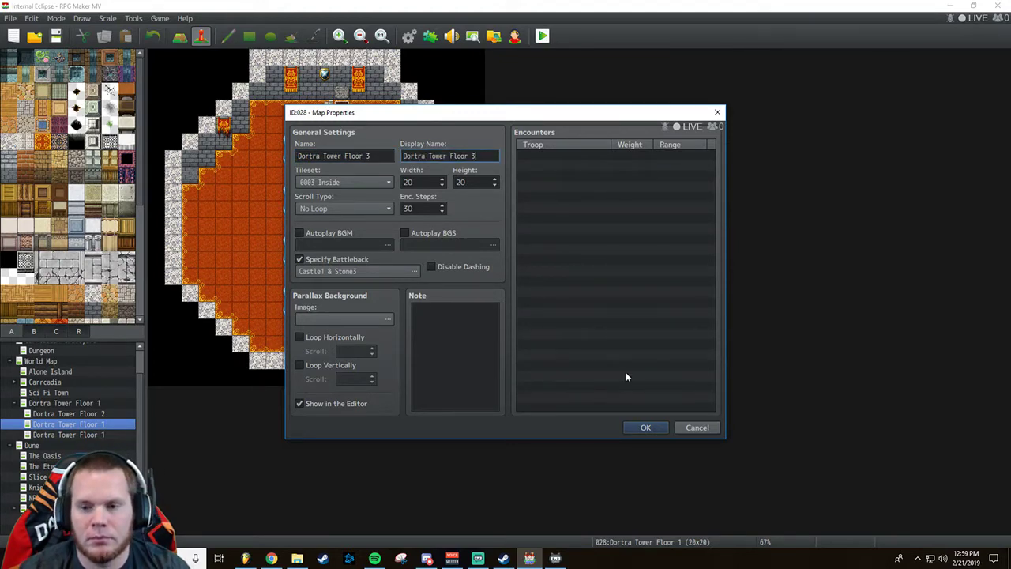
left_click(645, 427)
Change both the name and display name of the third Dortra Tower copy to Dortra Tower Floor 4.
left_click(101, 434)
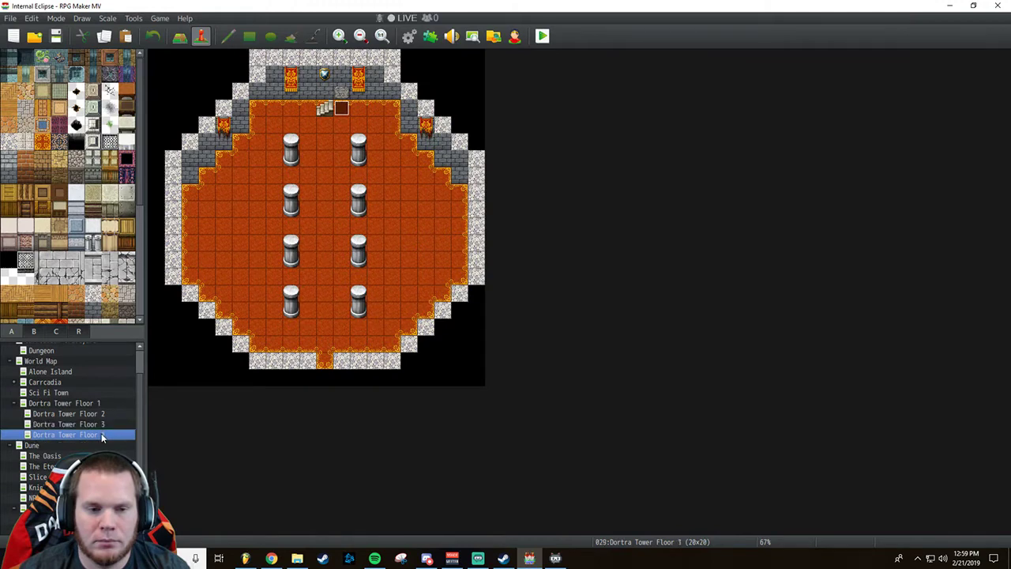
right_click(101, 435)
left_click(156, 426)
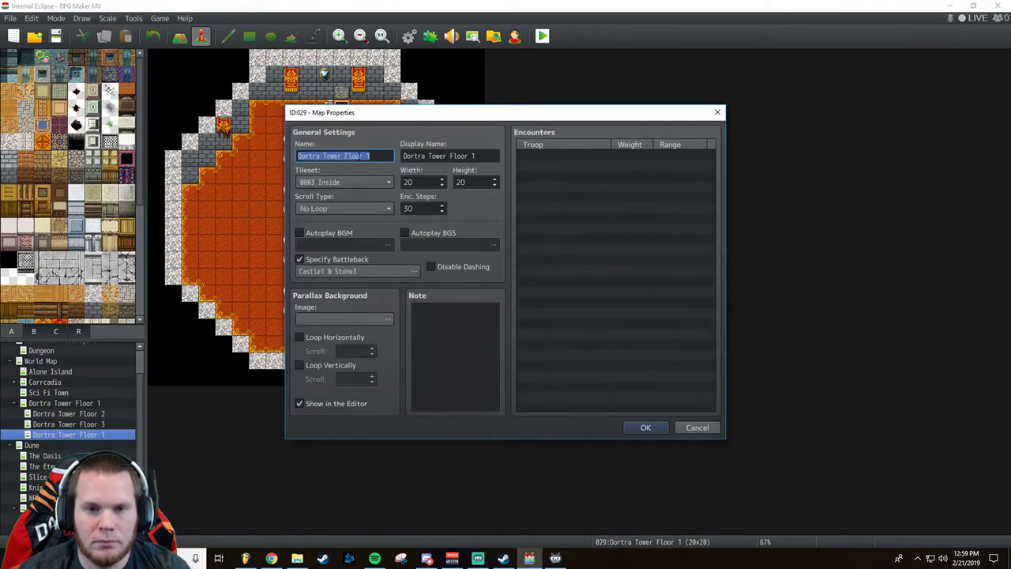
left_click(373, 163)
key("BackSpace")
type("4")
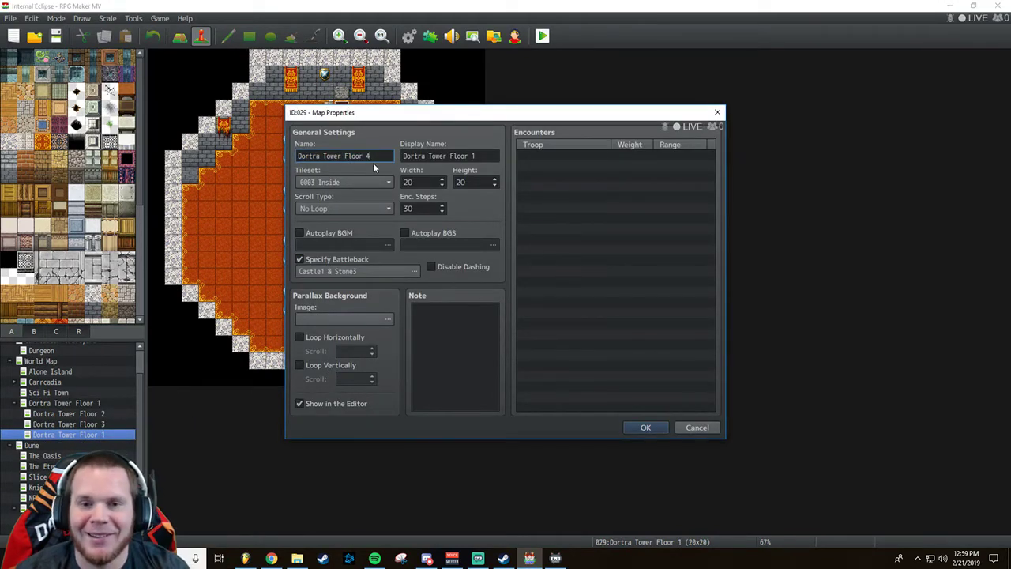
key("Tab")
left_click(473, 156)
key("BackSpace")
type("4")
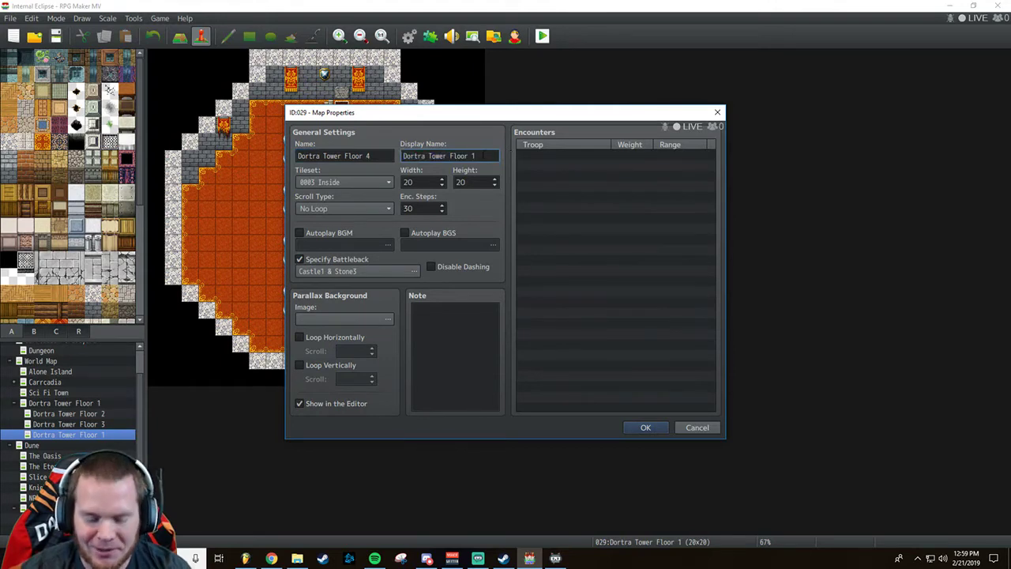
left_click(645, 427)
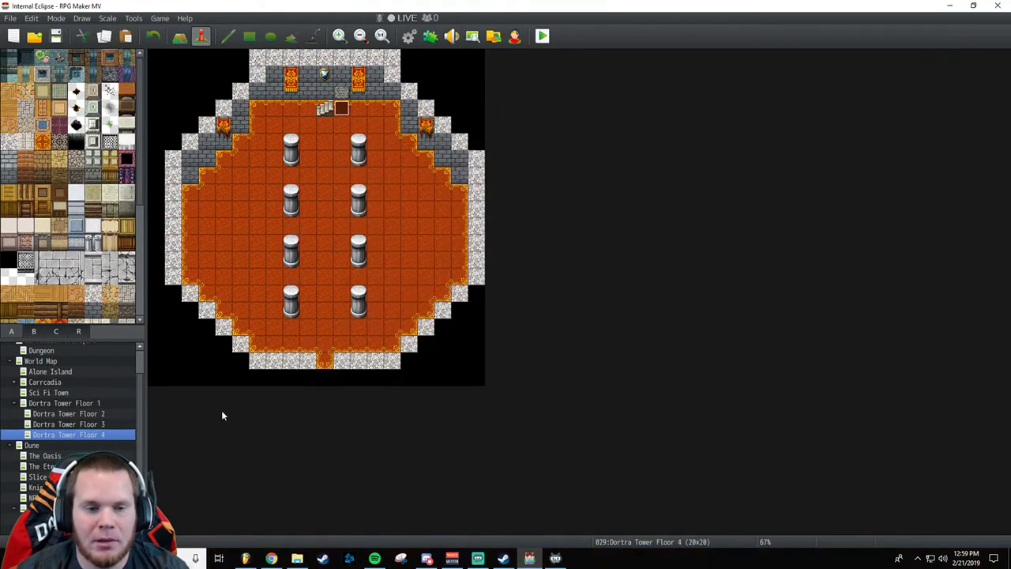
Duplicate the Dortra Tower Floor 1 map, pasting one new copy beneath it after Floor 4.
left_click(64, 403)
key("ctrl+c")
key("ctrl+v")
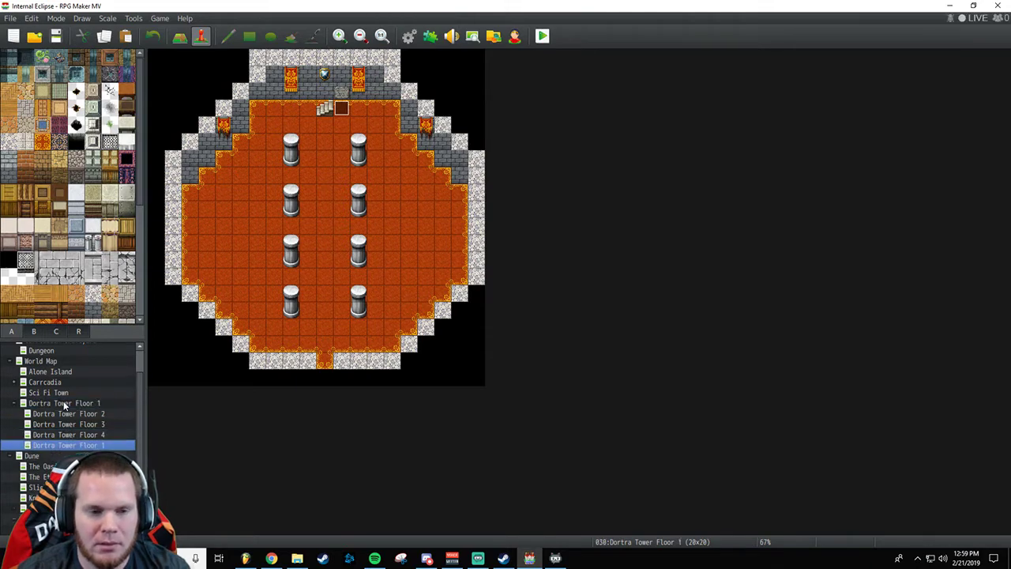
Change both the name and display name of the newly pasted copy below Floor 4 to Dortra Tower Floor 5.
right_click(79, 444)
left_click(125, 419)
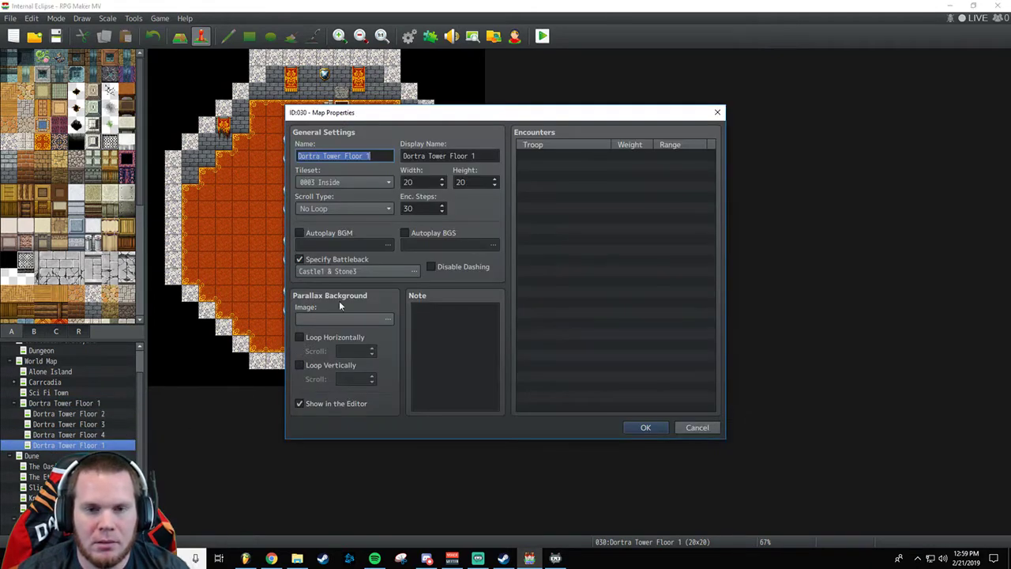
key("BackSpace")
type("5")
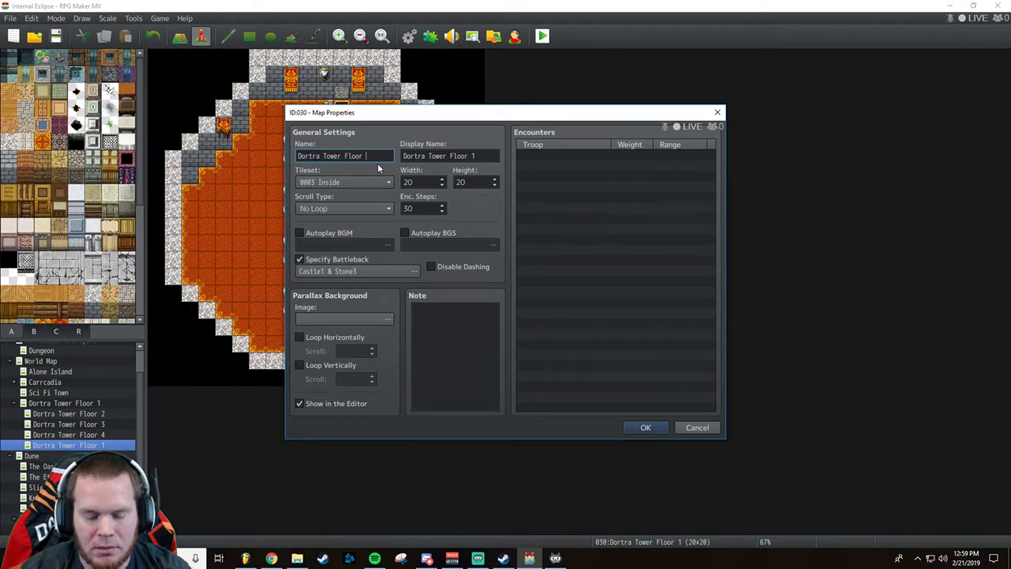
key("Tab")
key("End")
key("BackSpace")
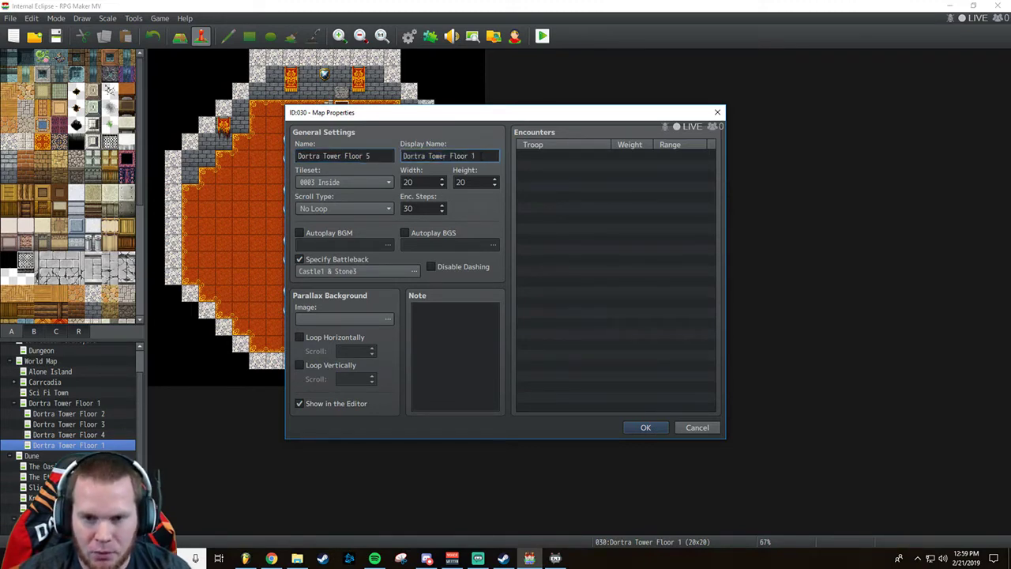
type("5")
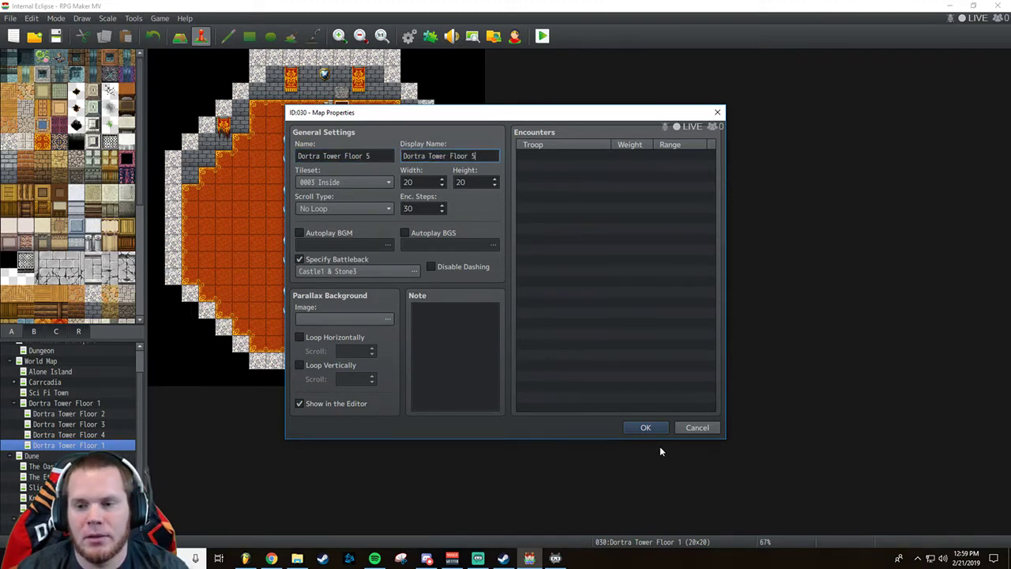
left_click(641, 428)
Copy Dortra Tower Floor 1 again and paste another duplicate beneath it after Floor 5.
left_click(91, 404)
right_click(92, 403)
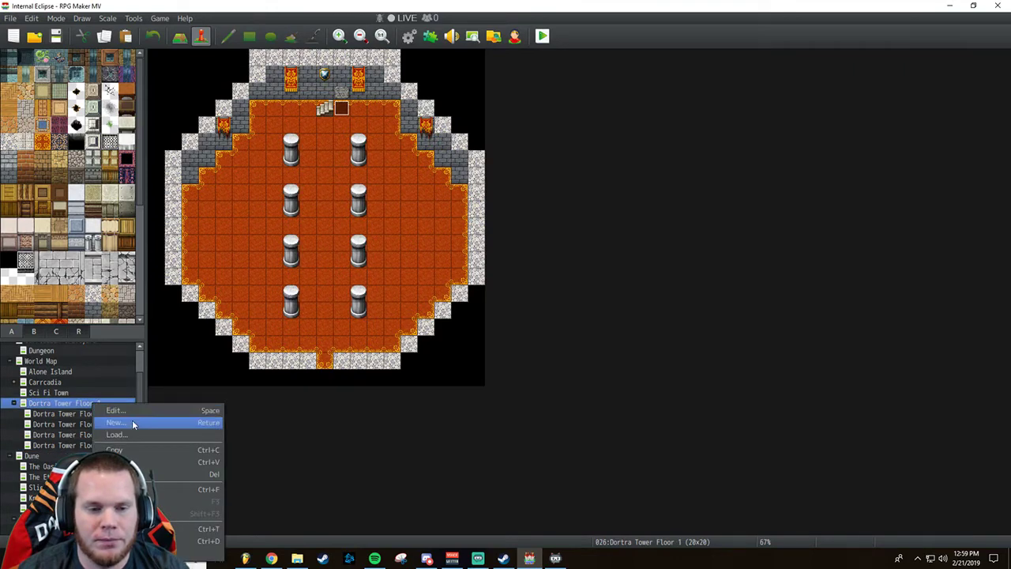
left_click(114, 449)
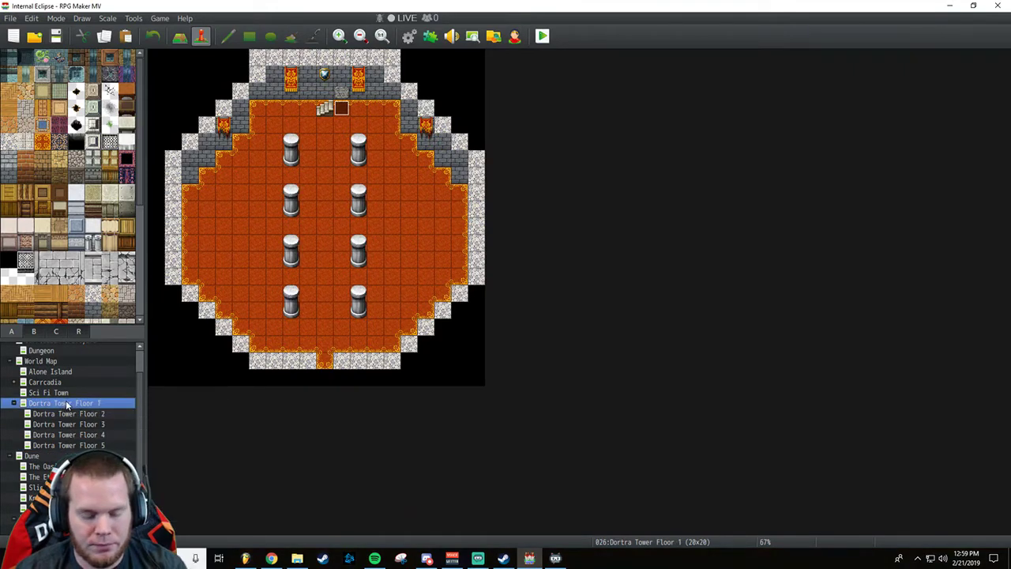
key("ctrl+v")
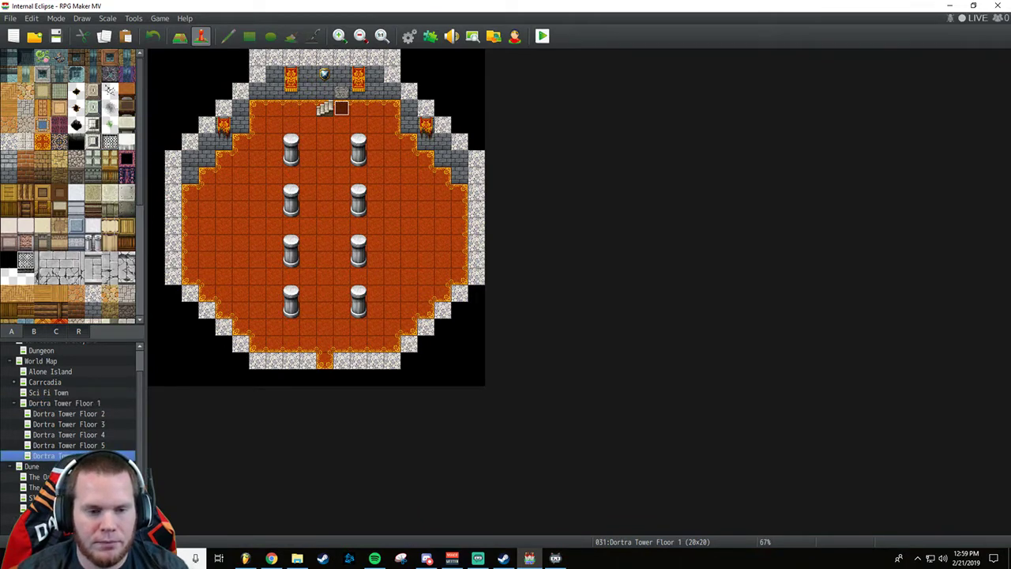
Change both the name and display name of the newest copy below Floor 5 to Dortra Tower Floor 6.
key("space")
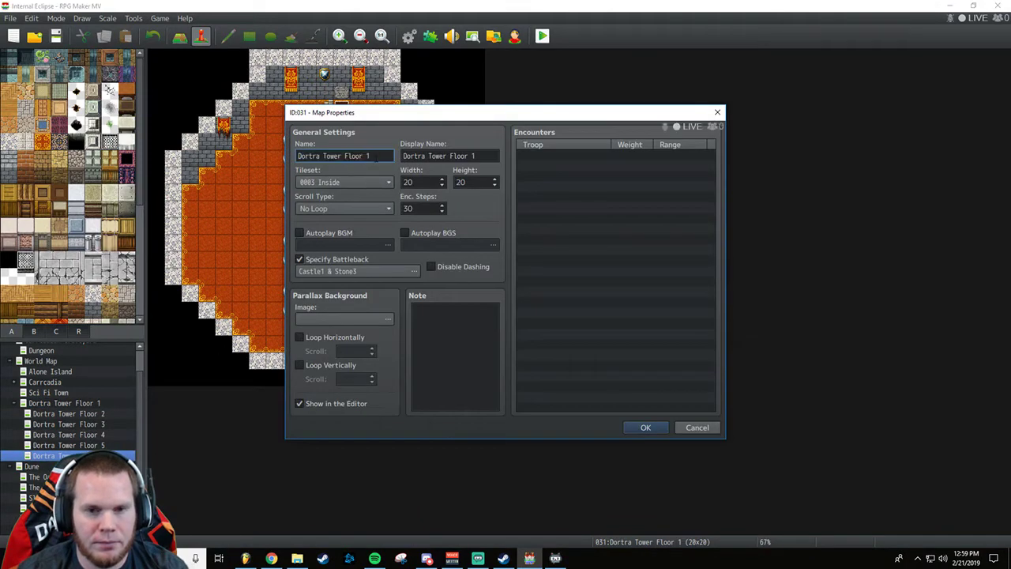
key("BackSpace")
type("6")
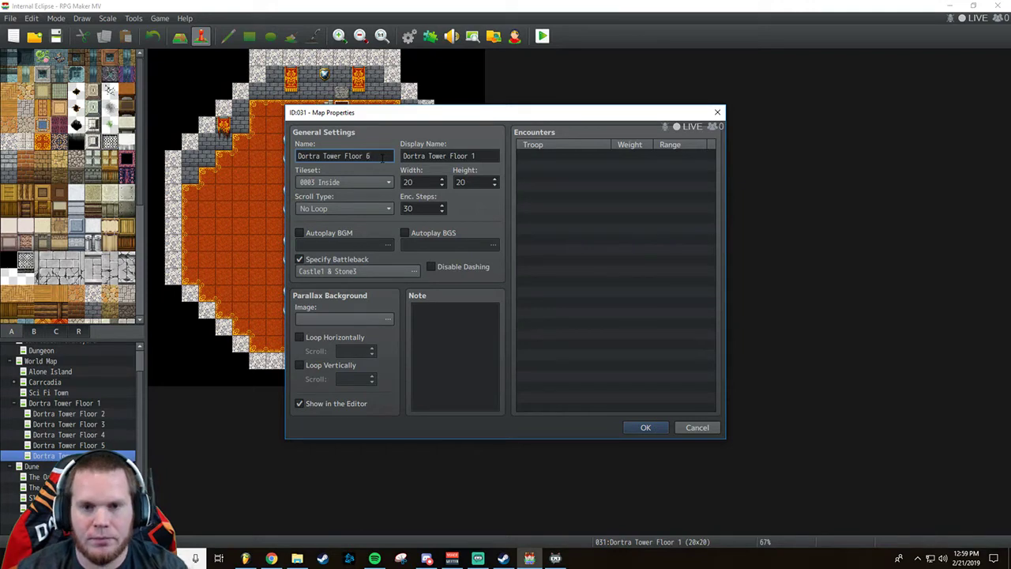
key("Tab")
left_click(494, 156)
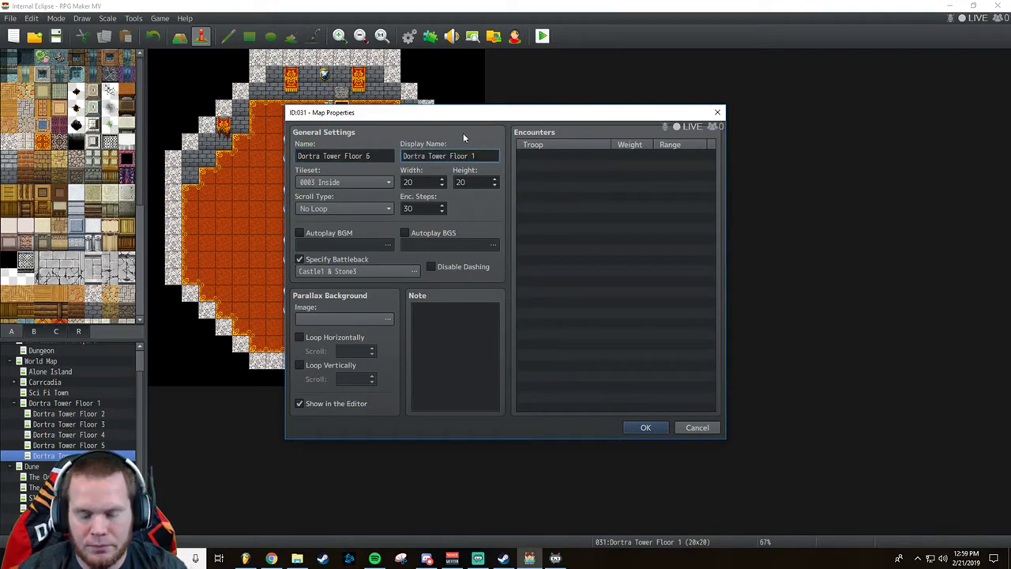
left_click(649, 427)
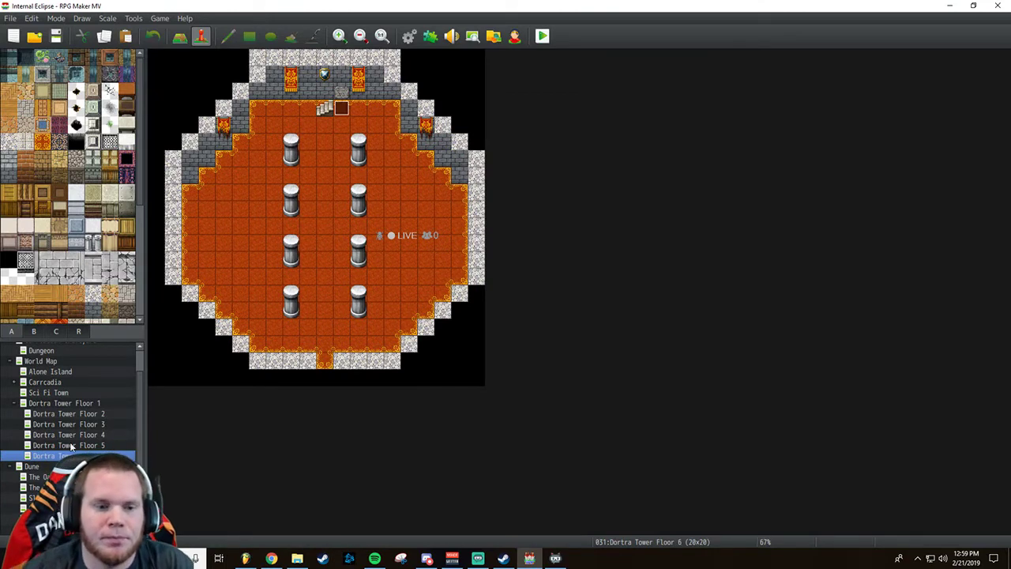
On Dortra Tower Floor 2, replace the light staircase at tile 10,3 with the dark descending-staircase tile from tileset B.
left_click(94, 404)
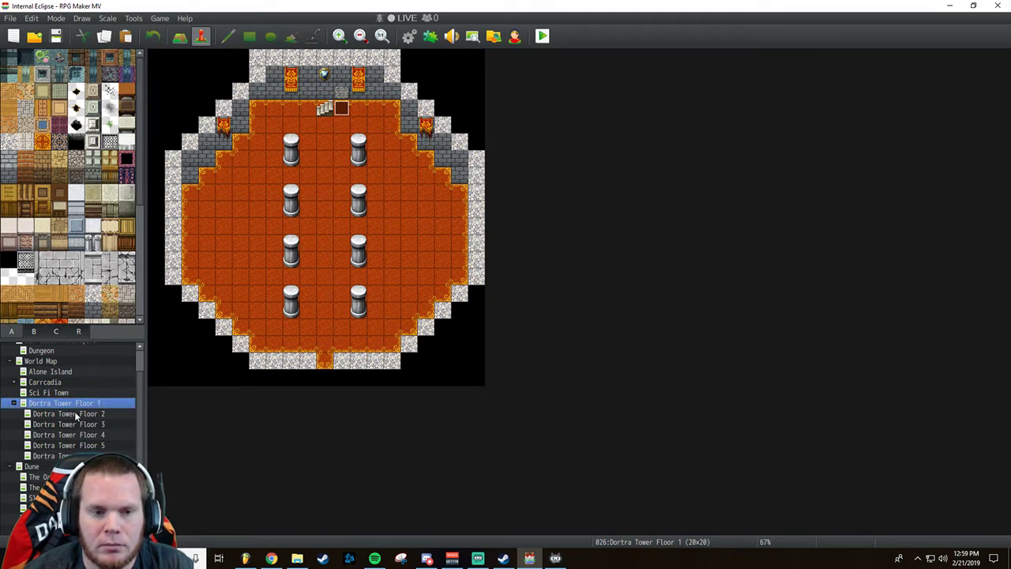
left_click(75, 413)
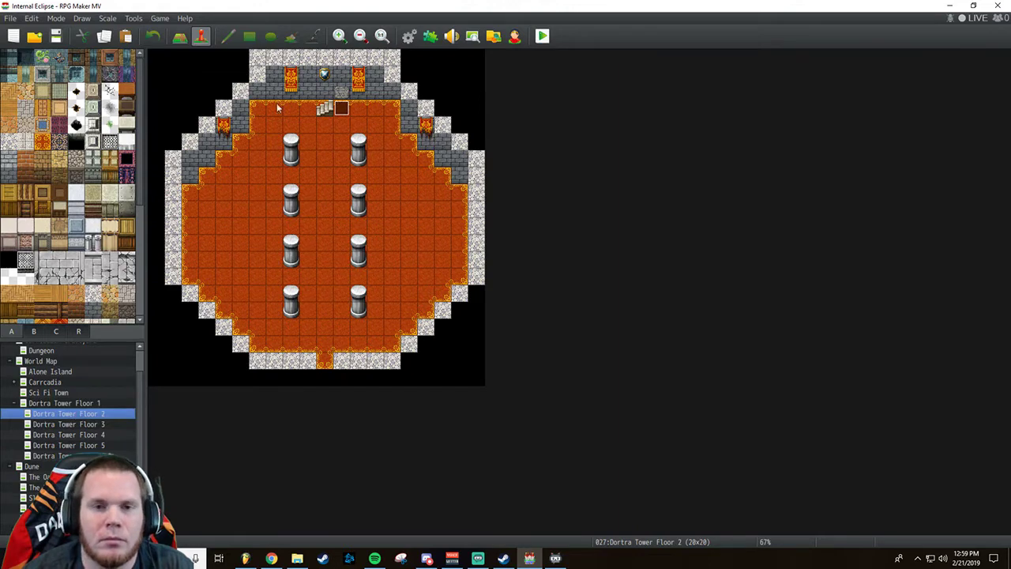
left_click(324, 109)
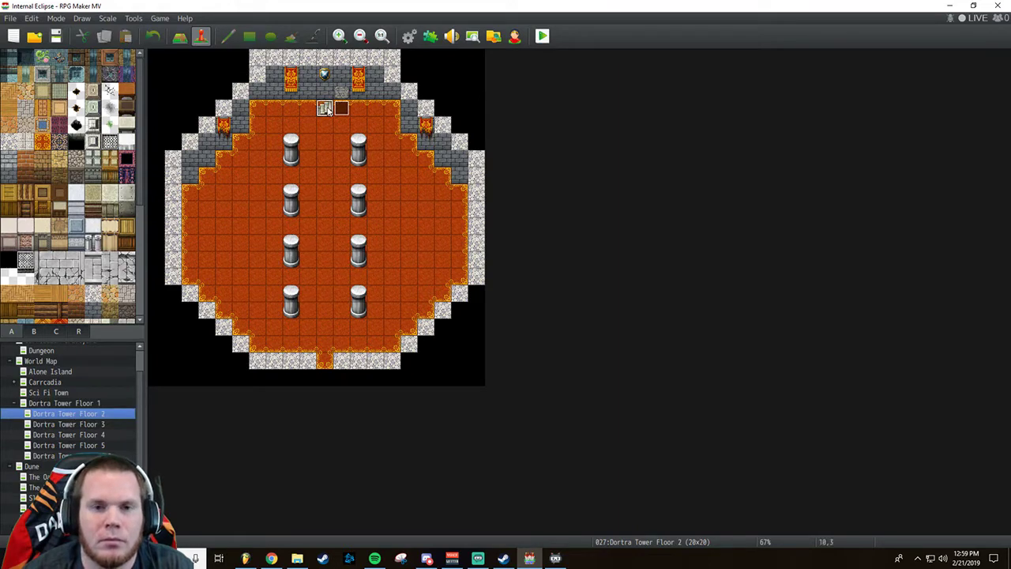
left_click(180, 40)
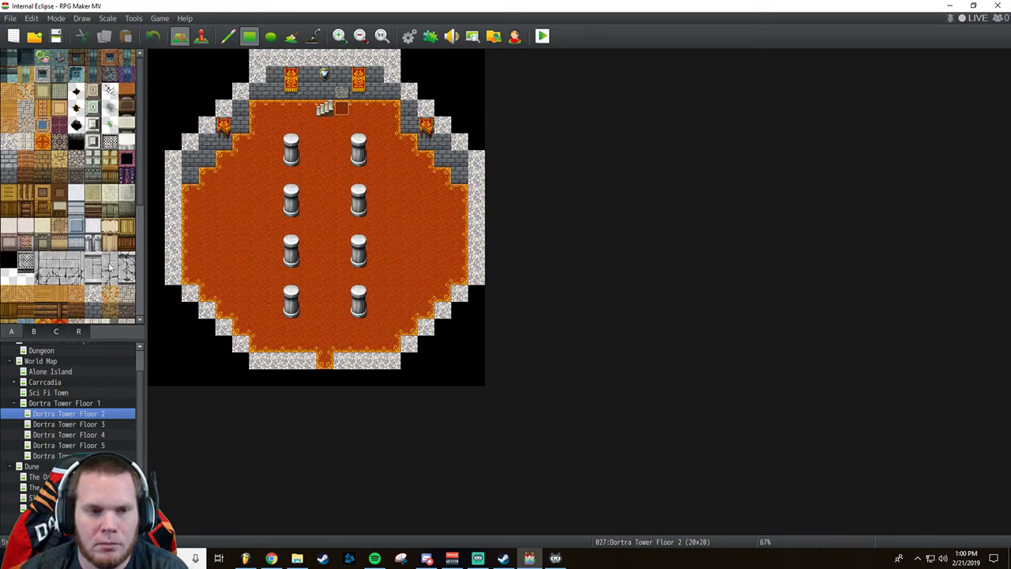
left_click(39, 333)
left_click(15, 334)
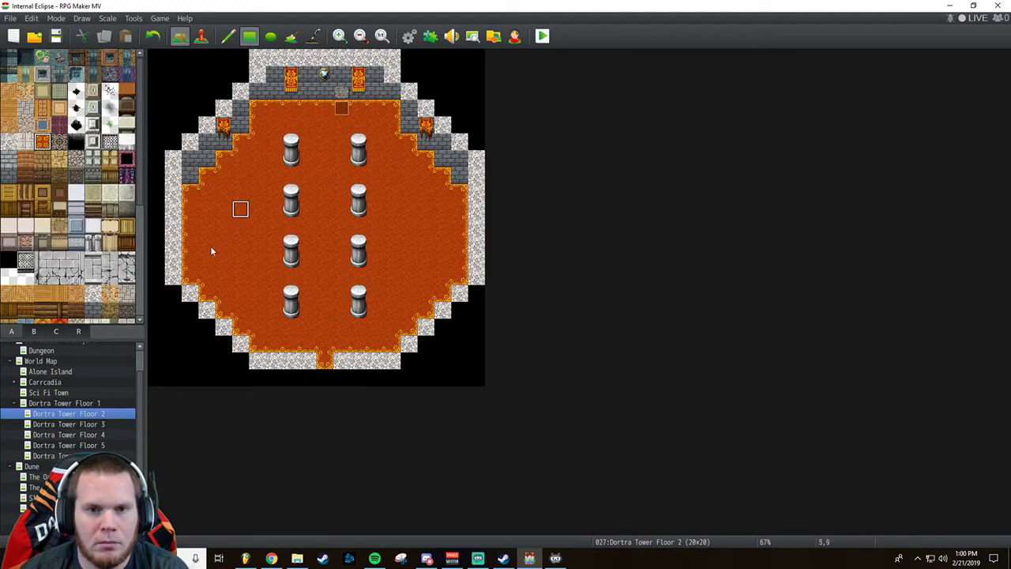
left_click(34, 331)
scroll(91, 206, "down", 5)
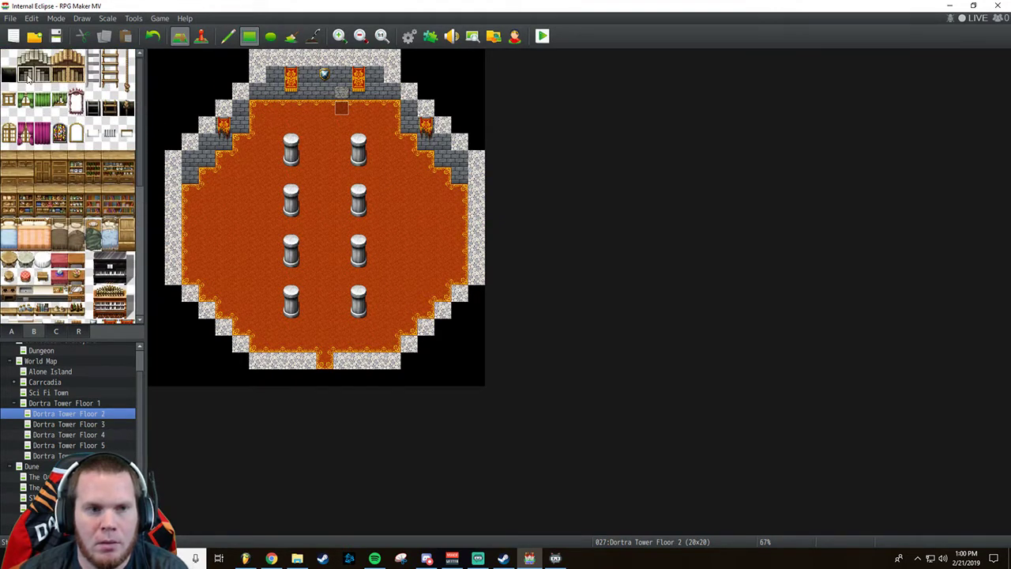
left_click(323, 107)
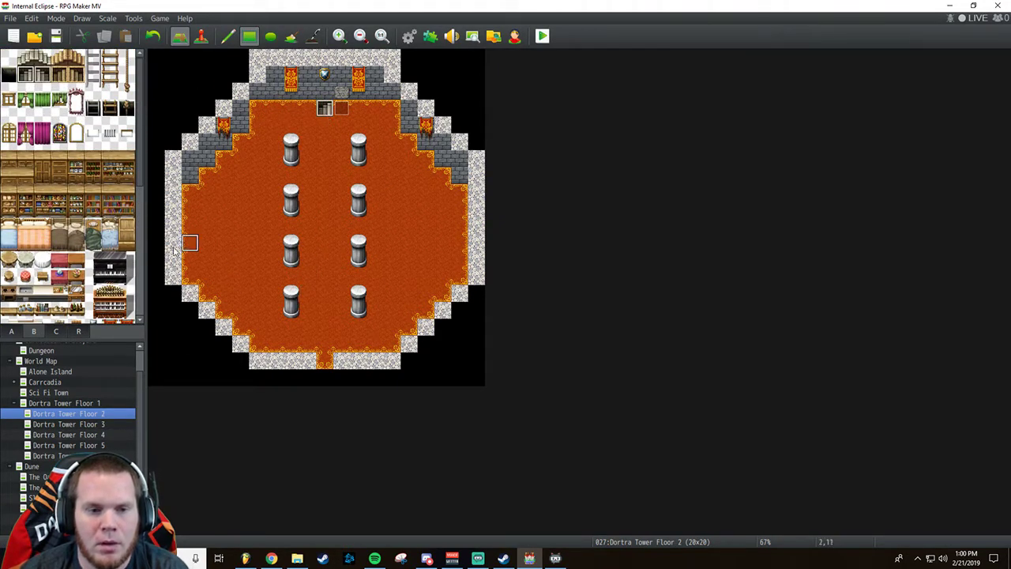
Compare the stairs on Floors 1 and 2, then delete the event at 11,3 beside the staircase on Floor 2.
left_click(63, 403)
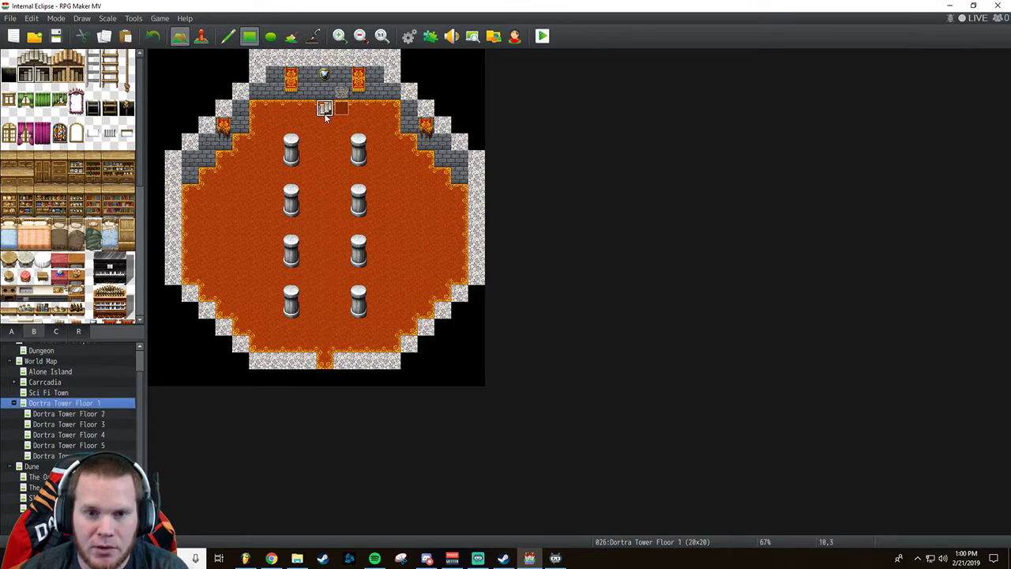
left_click(94, 413)
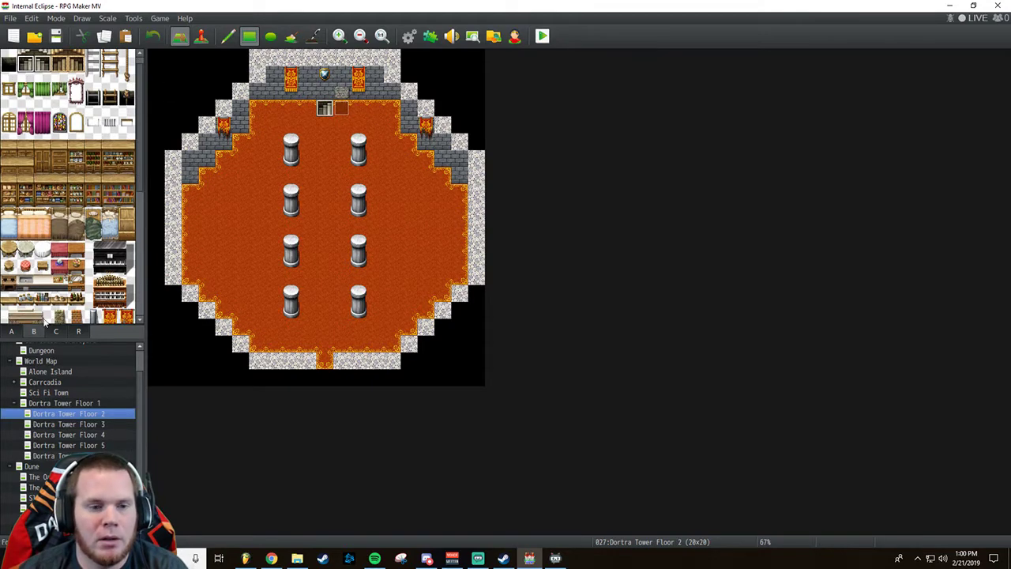
left_click(19, 332)
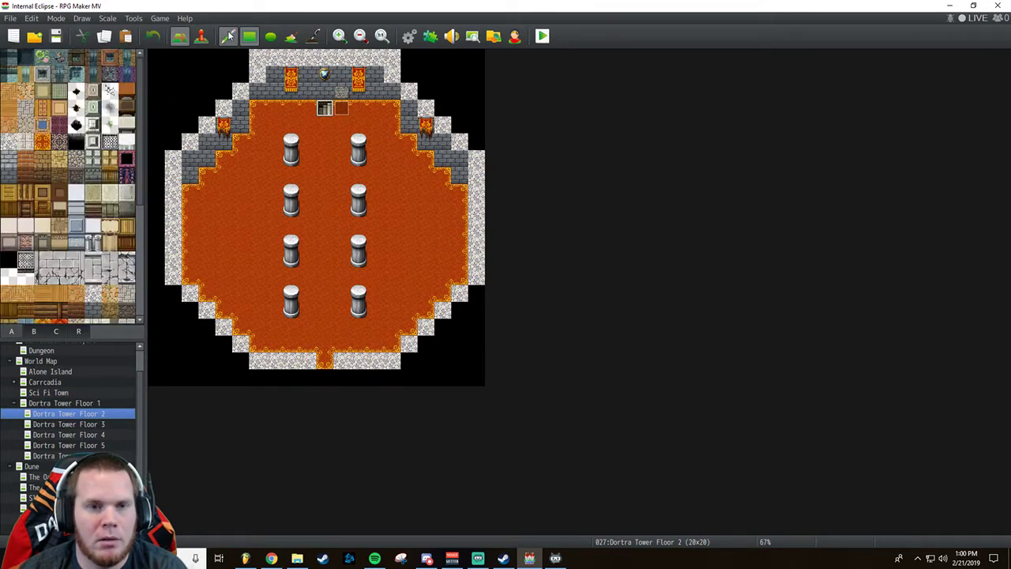
left_click(200, 37)
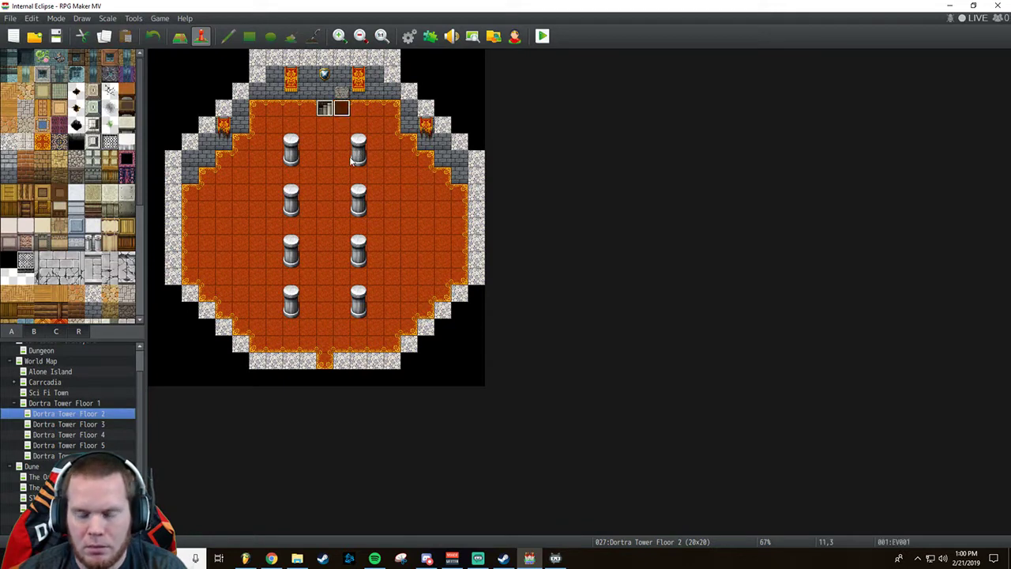
Look through the stair and event layouts on Dortra Tower Floors 3, 4, 5 and 6, then check Floor 1.
left_click(77, 427)
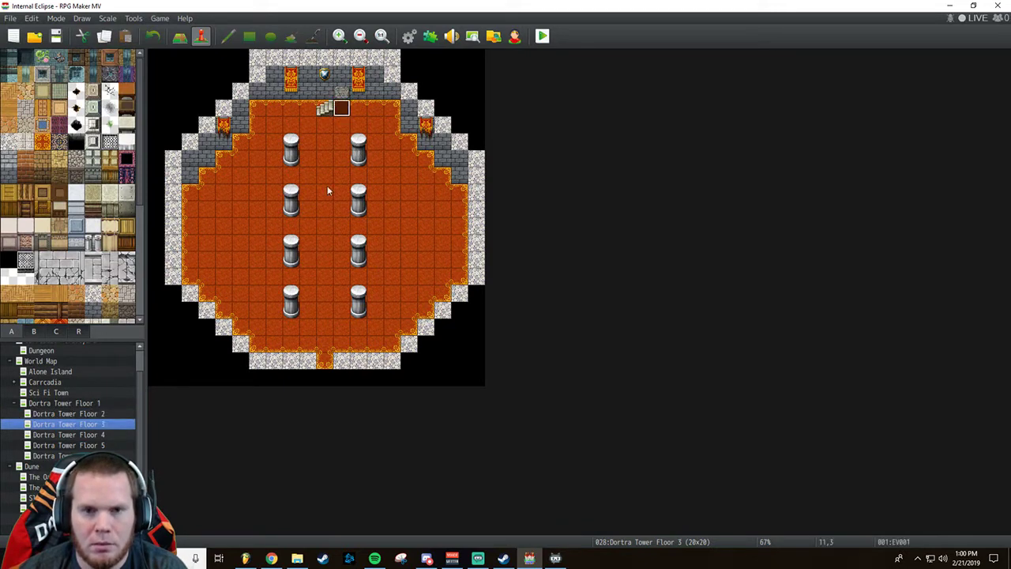
left_click(92, 435)
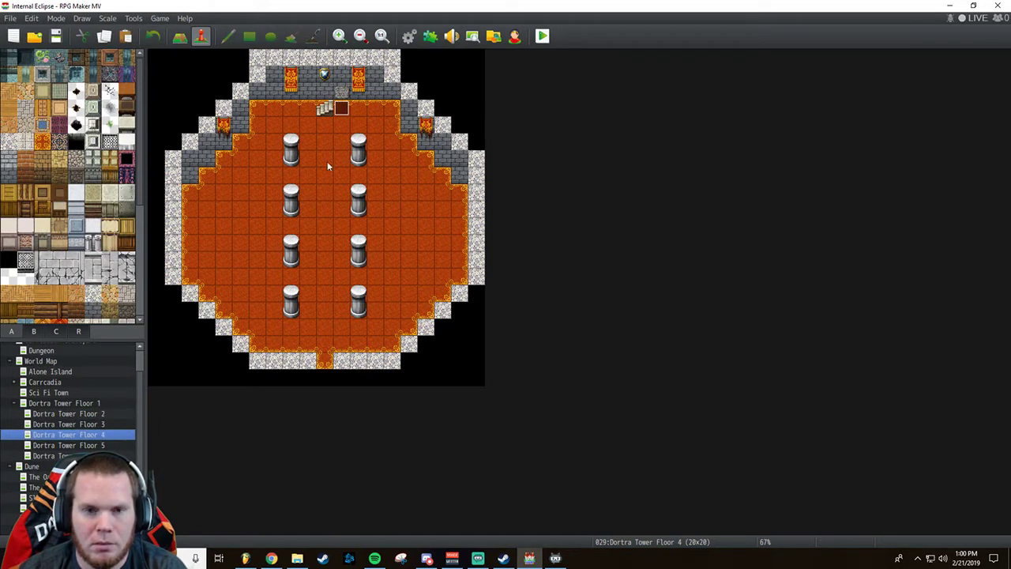
left_click(94, 446)
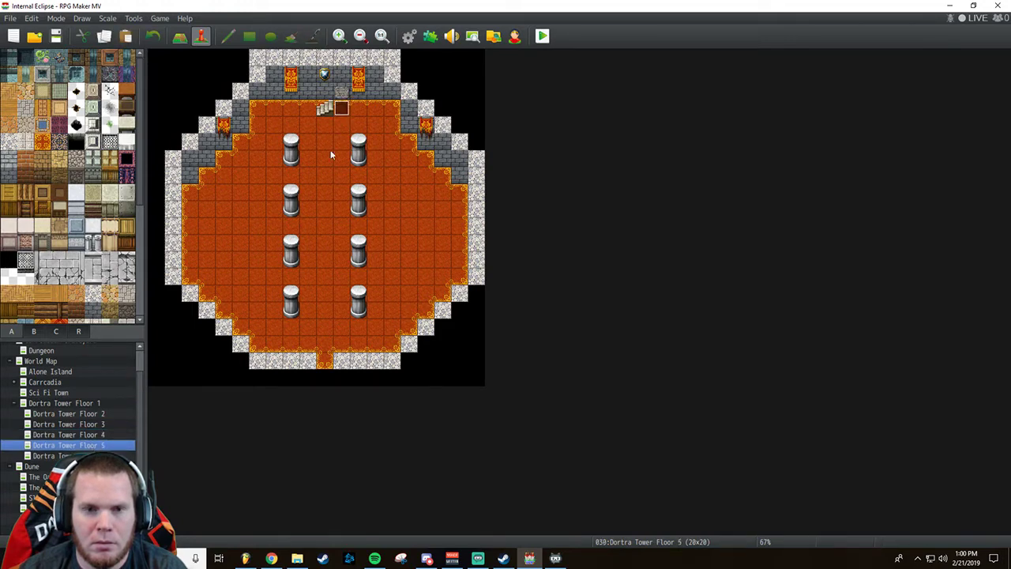
key("Down")
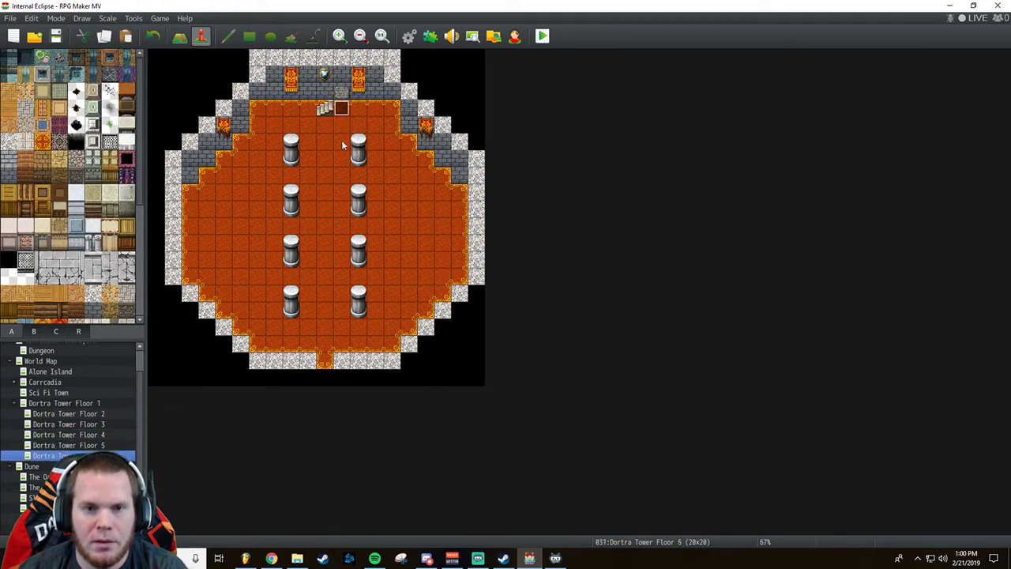
left_click(97, 410)
left_click(98, 404)
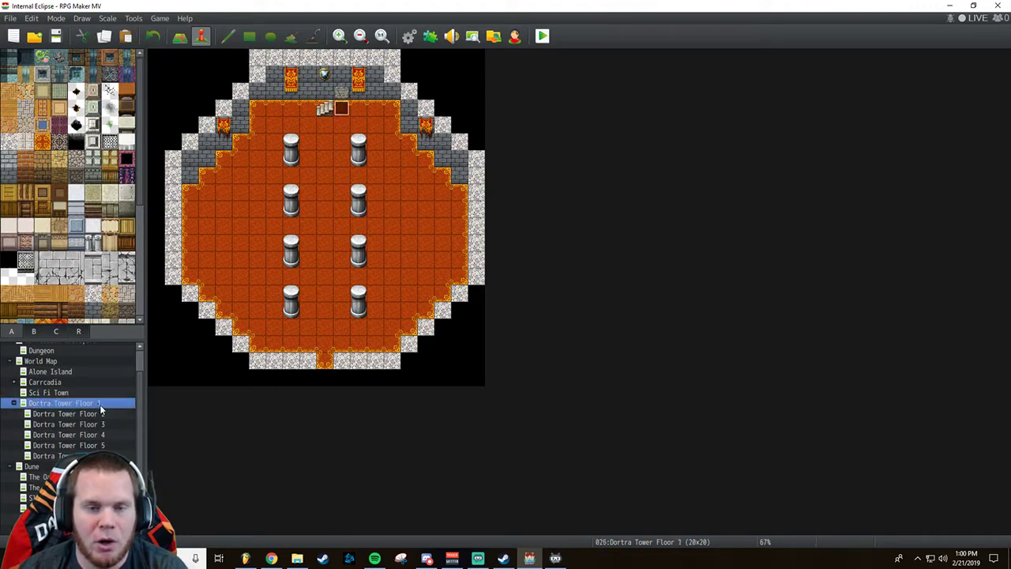
Replace the odd stone patch in the wall at tile 11,2 with the gray brick wall tile on Dortra Tower Floors 2 through 6.
left_click(102, 414)
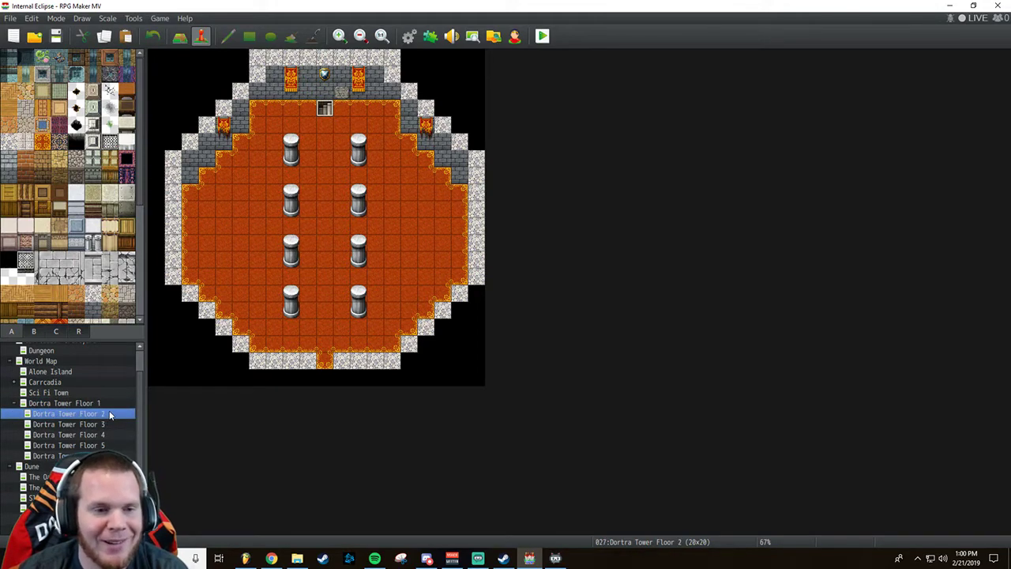
scroll(79, 250, "down", 2)
scroll(79, 250, "down", 2)
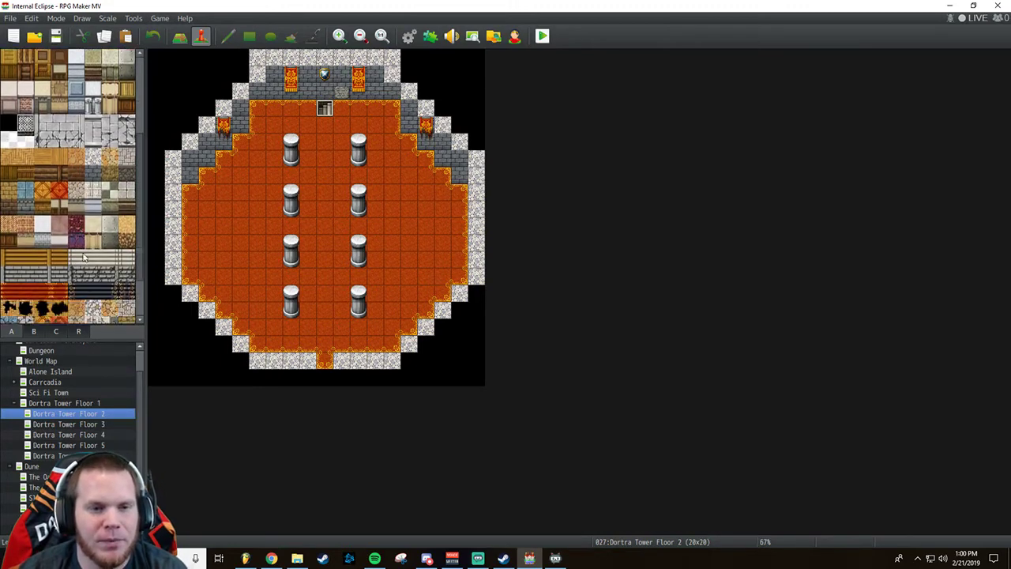
scroll(79, 254, "up", 2)
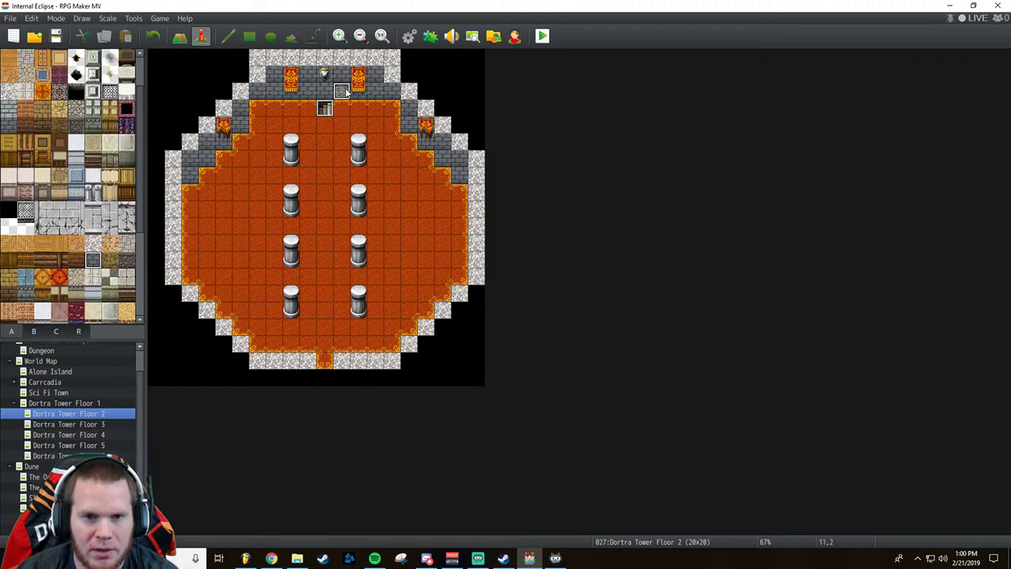
key("F5")
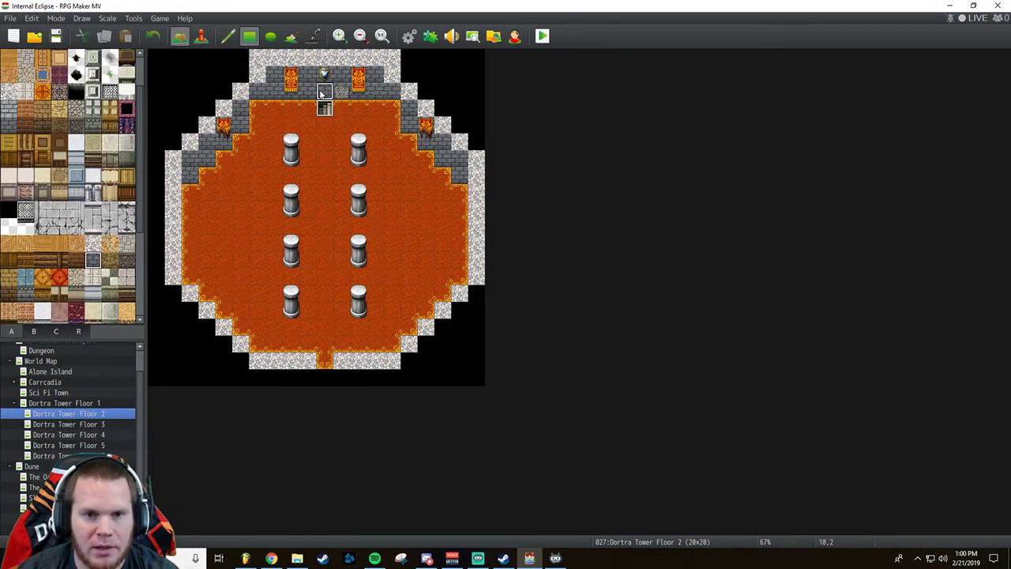
left_click(66, 424)
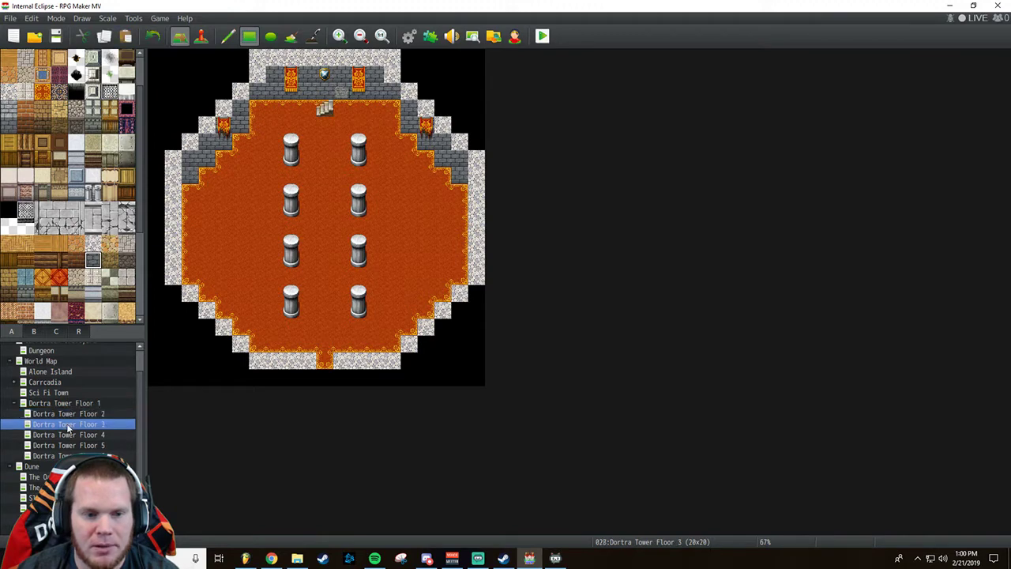
left_click(85, 435)
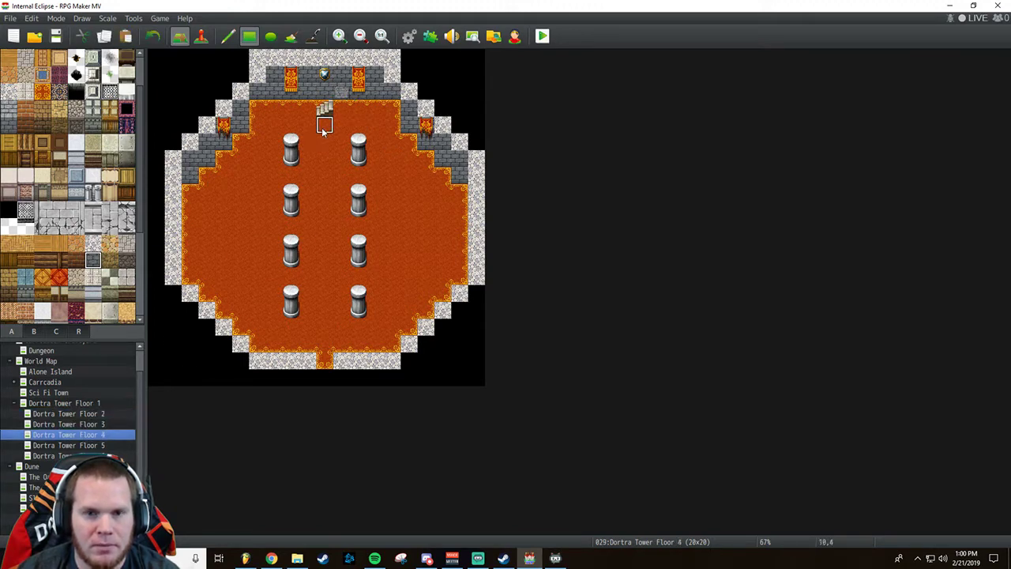
left_click(80, 447)
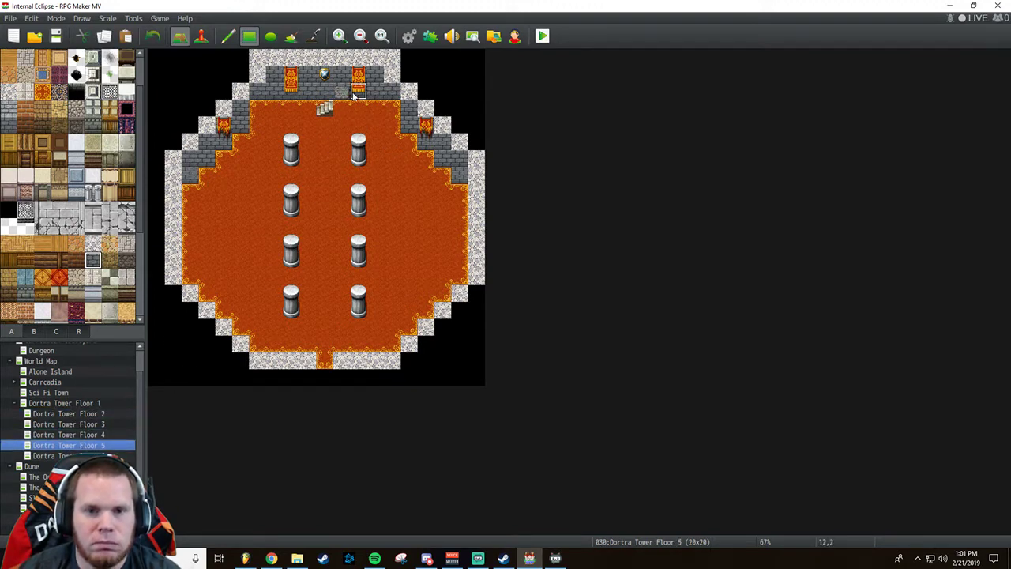
left_click(79, 456)
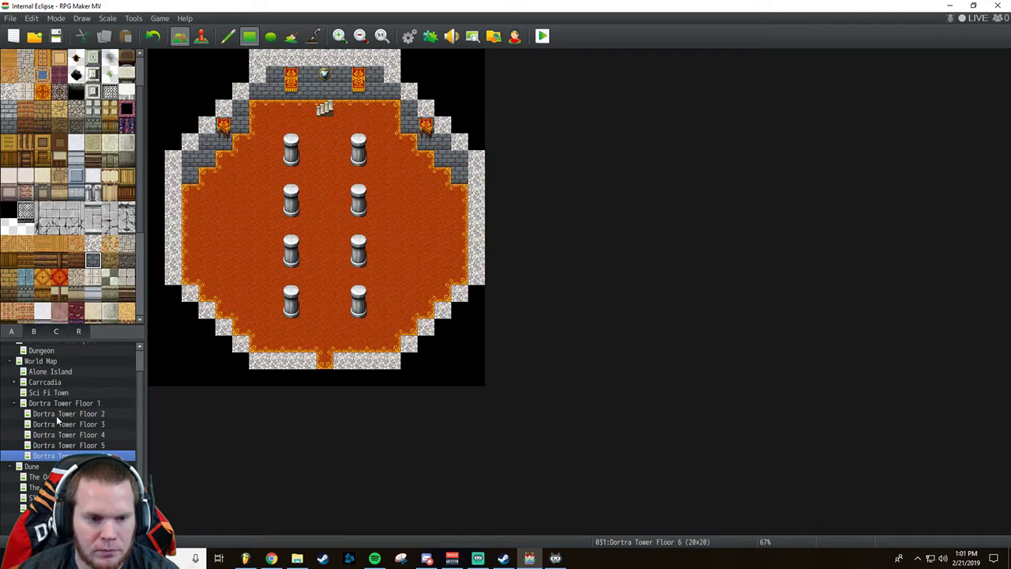
Close the doorway at tile 10,18 with the white stone wall-top tile on Floors 6, 5, 4, 3 and 2.
scroll(56, 420, "up", 1)
scroll(77, 296, "down", 4)
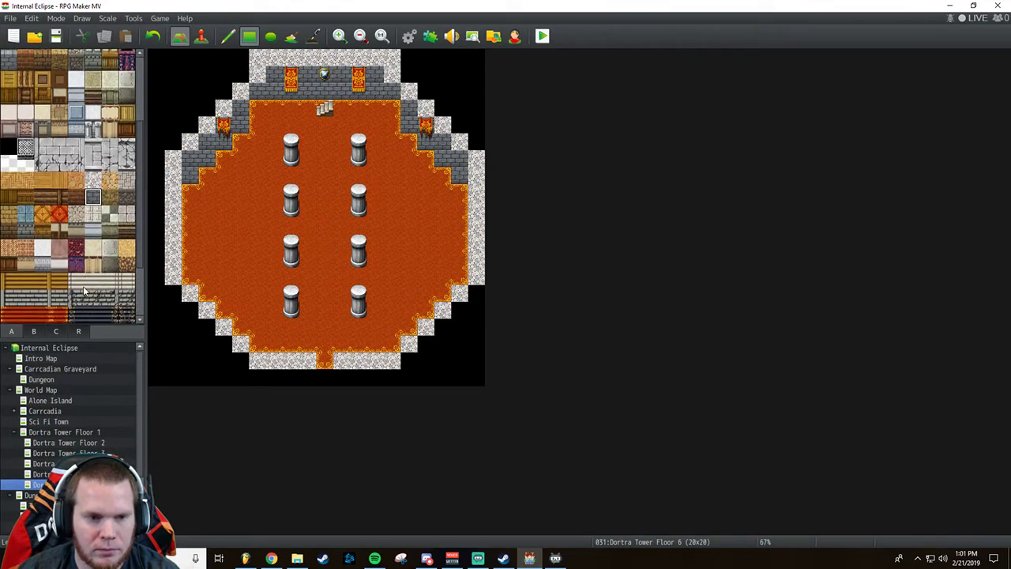
scroll(82, 294, "up", 3)
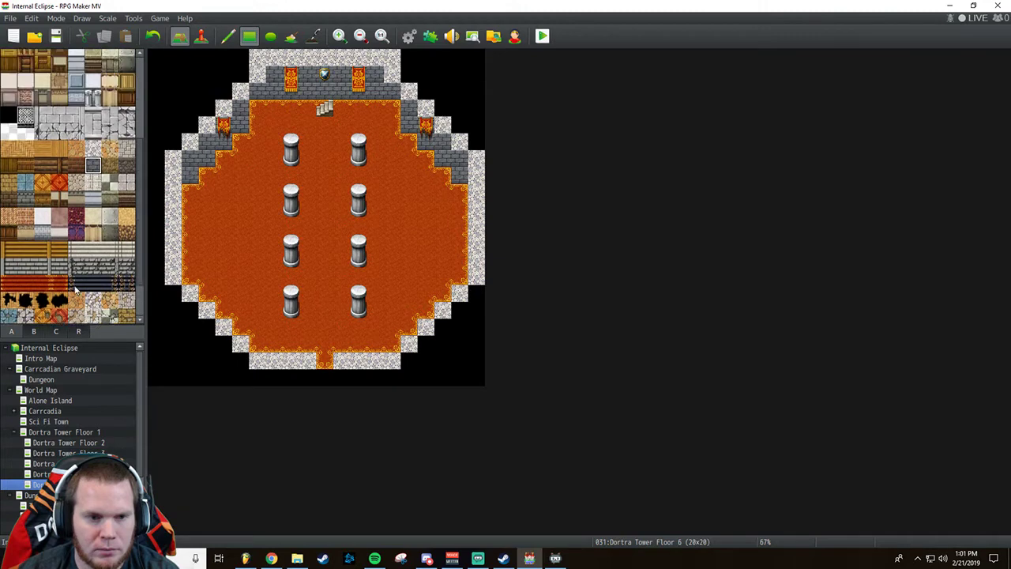
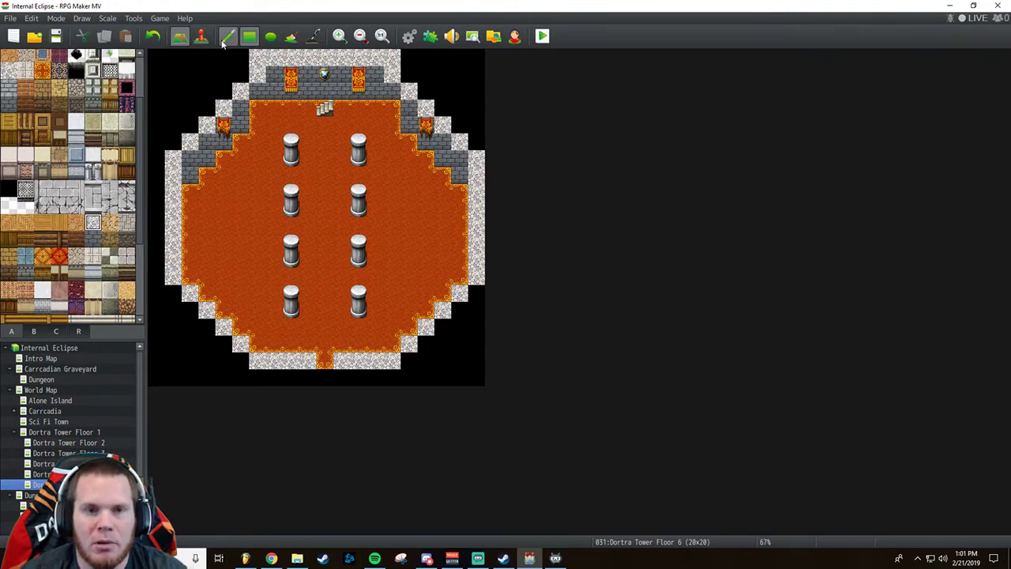
left_click(324, 360)
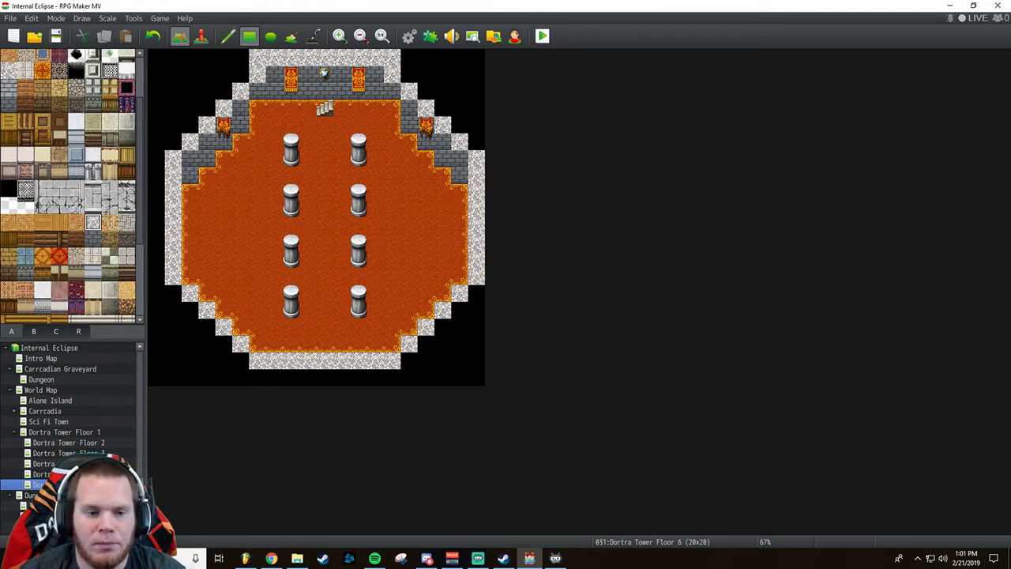
left_click(39, 474)
left_click(324, 362)
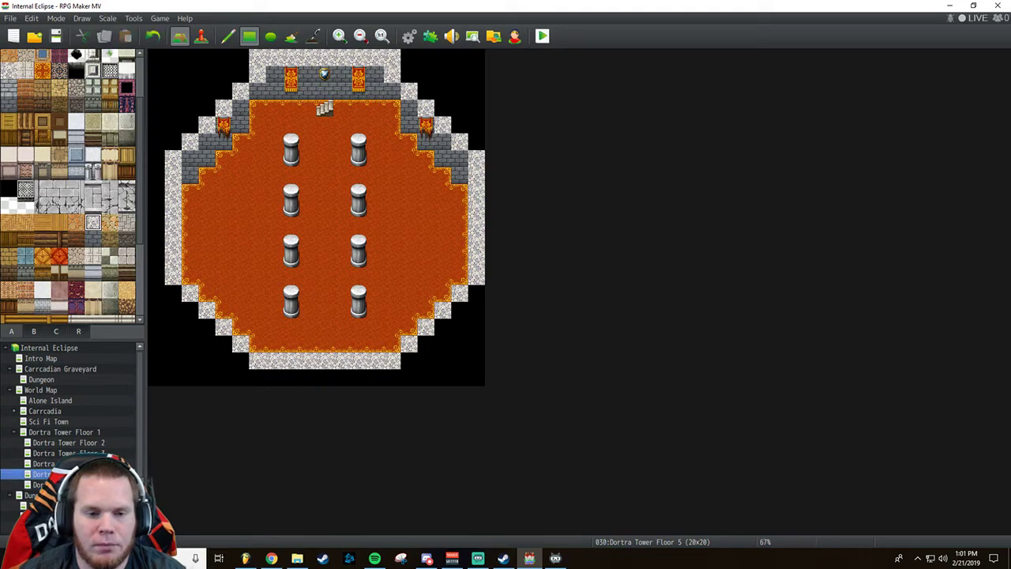
key("Up")
key("Up")
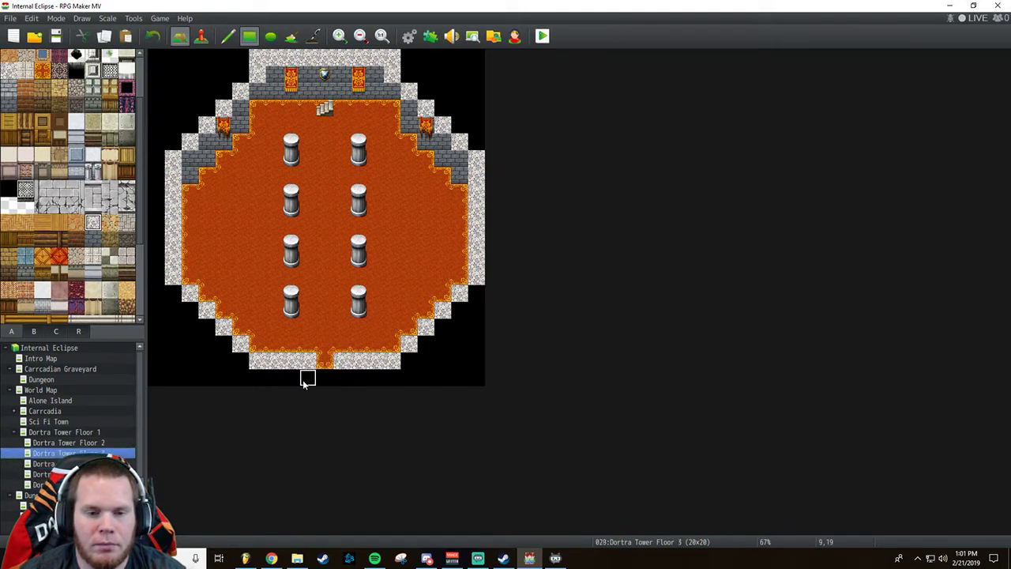
left_click(324, 362)
left_click(93, 443)
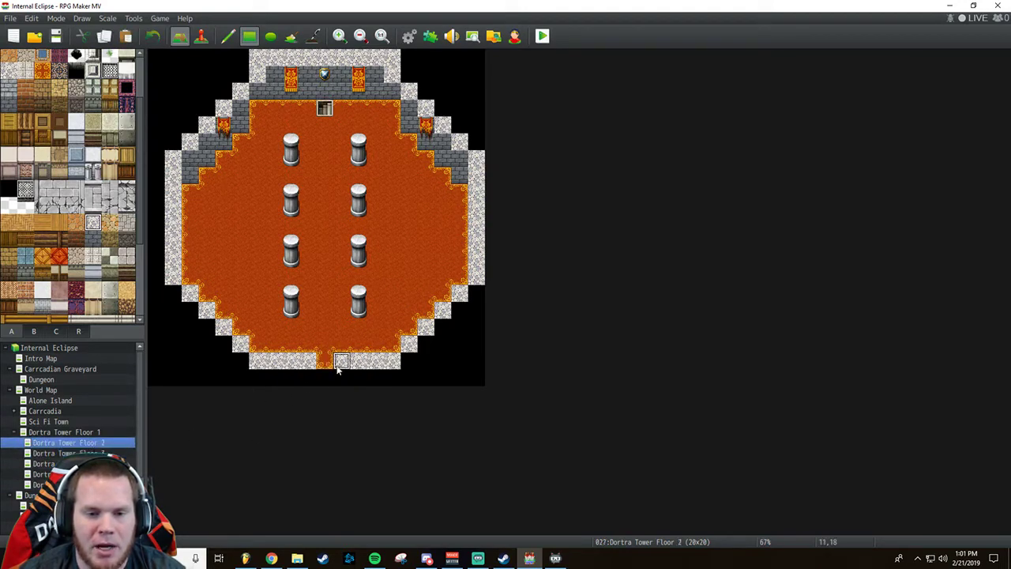
left_click(323, 361)
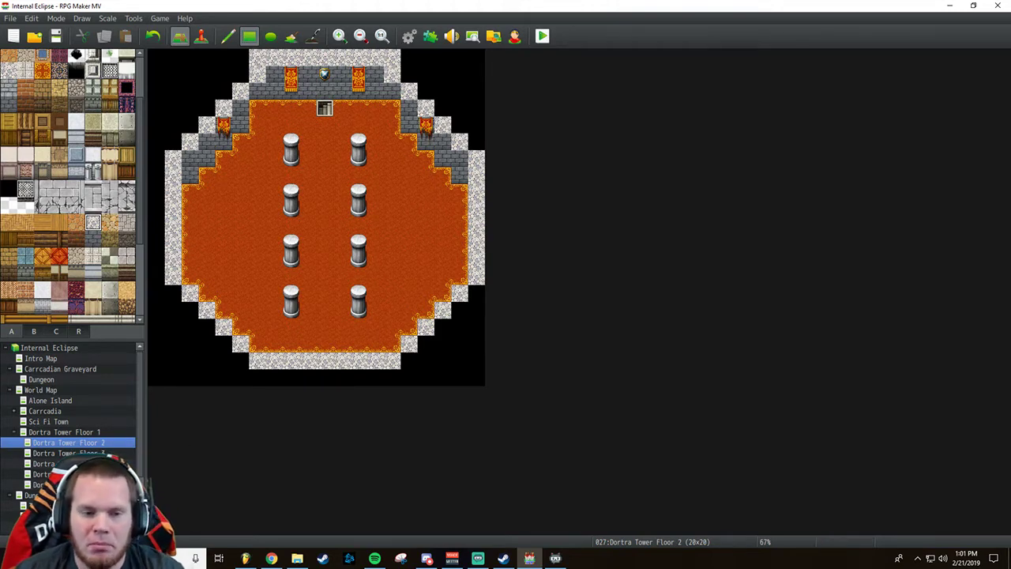
Compare Floors 2 and 3, then place a light ascending staircase from tileset B at tile 6,17 on Floor 2.
left_click(69, 453)
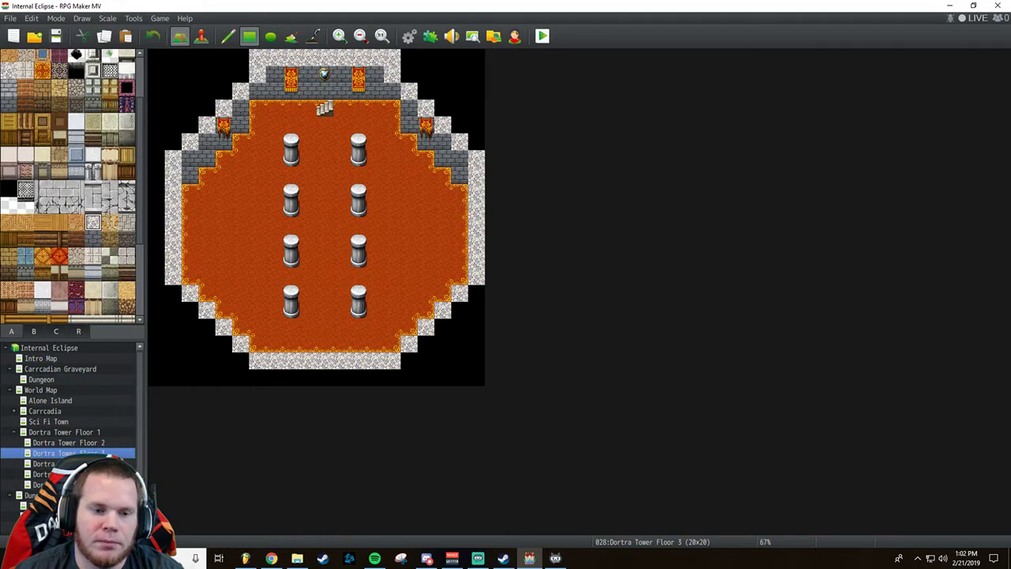
left_click(96, 443)
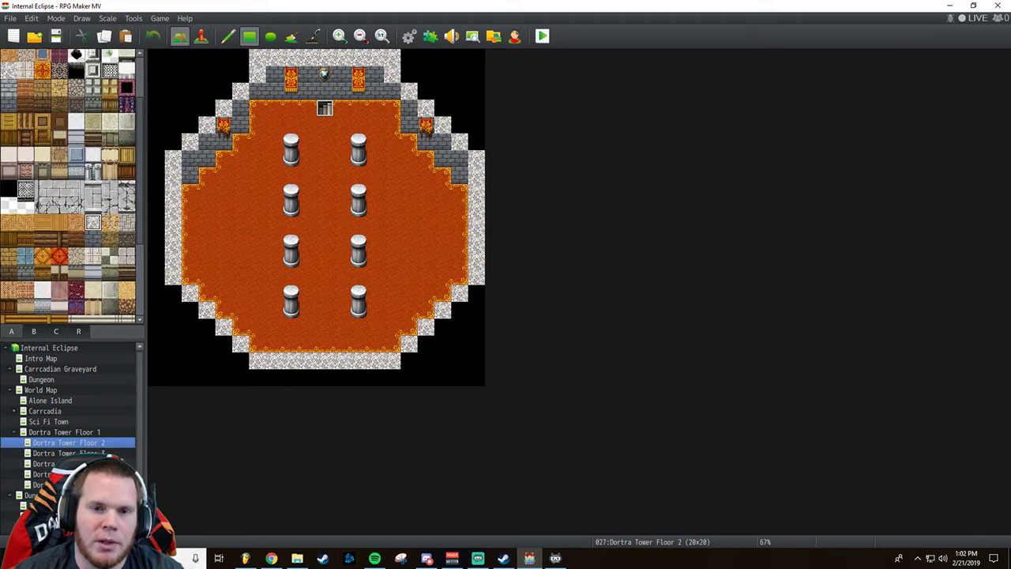
left_click(97, 453)
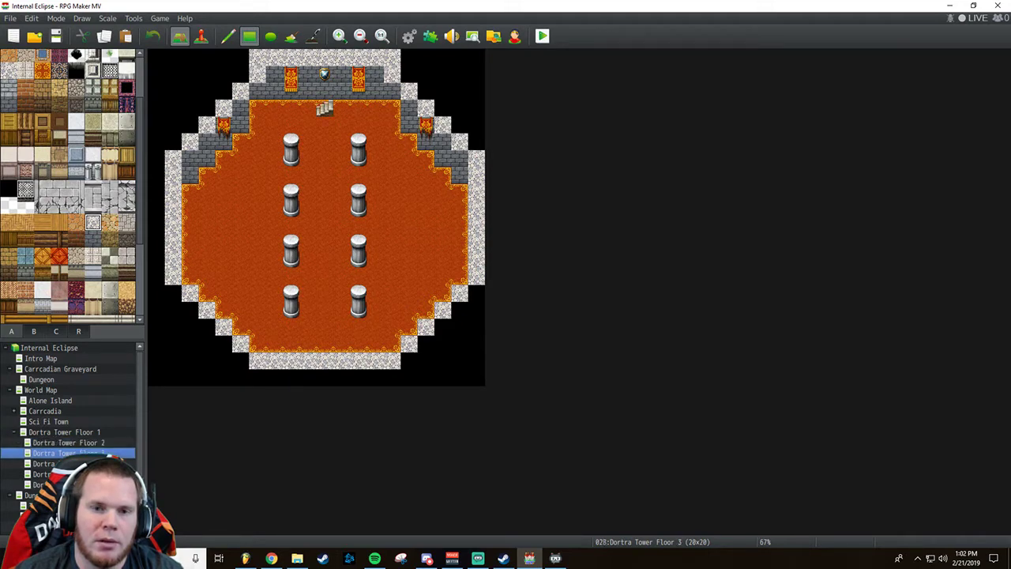
left_click(111, 443)
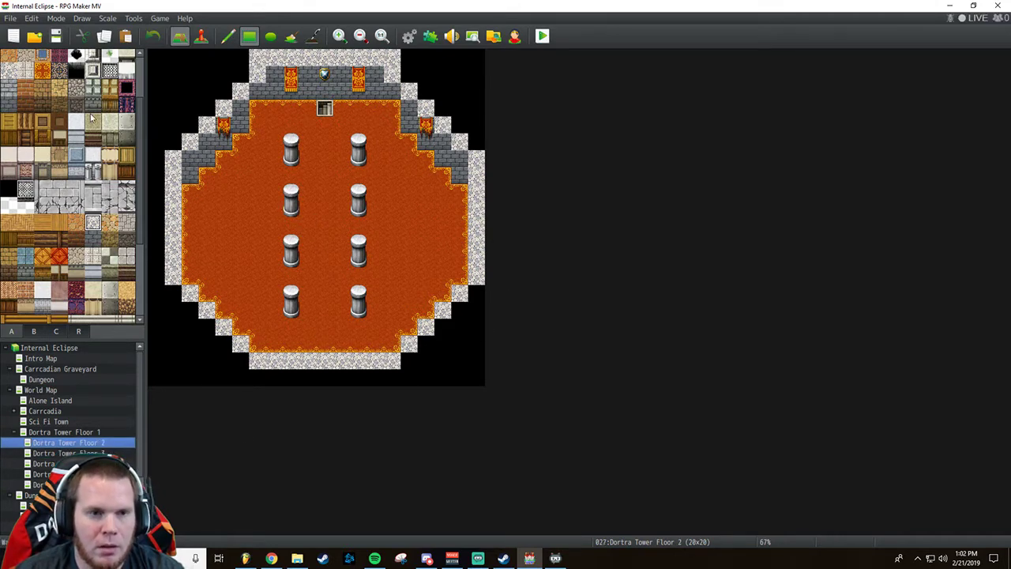
scroll(89, 139, "down", 6)
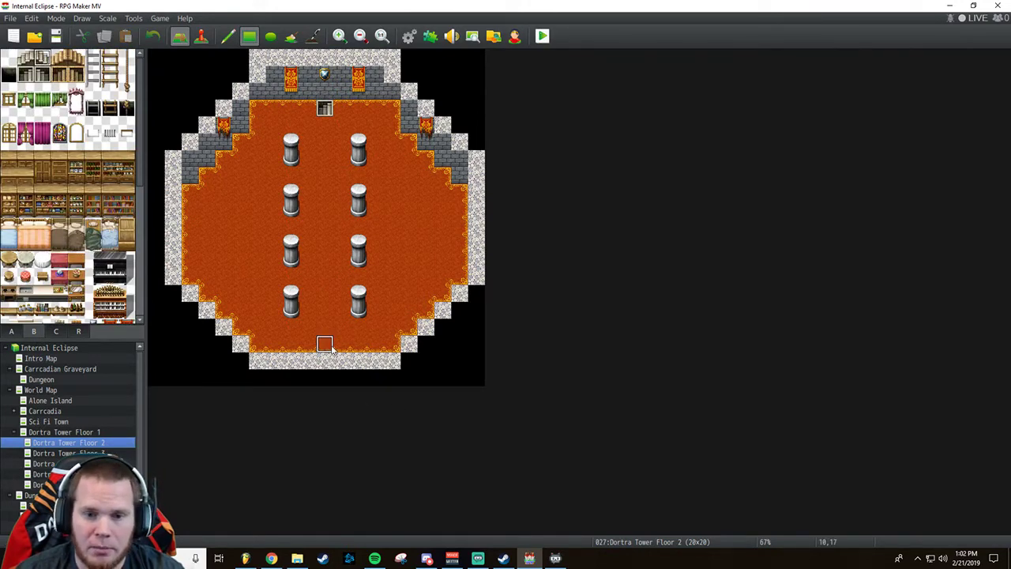
left_click(257, 344)
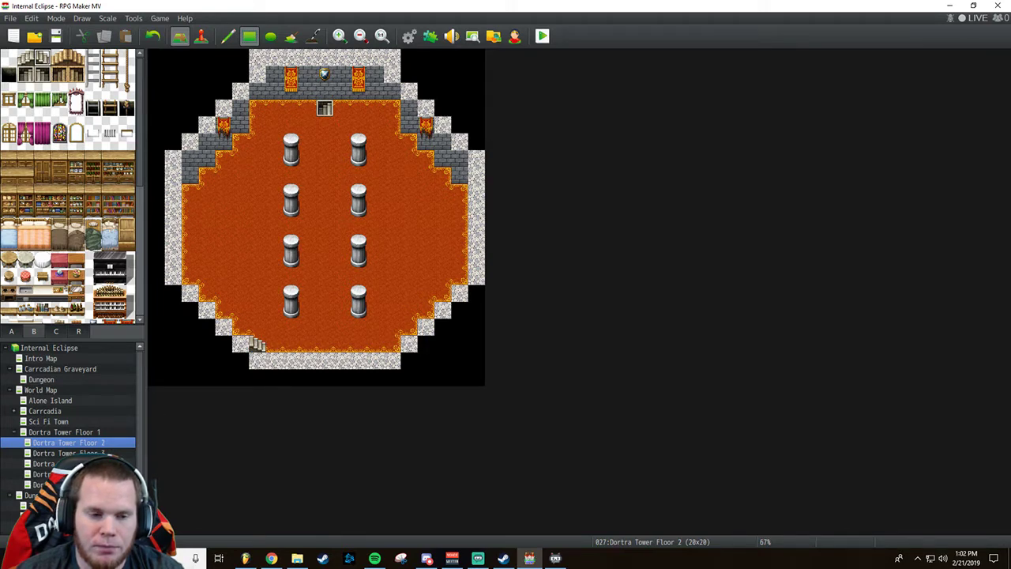
On Floor 3, place a dark descending staircase at tile 6,17 and cover the light staircase at 10,3 with the orange floor tile.
left_click(68, 452)
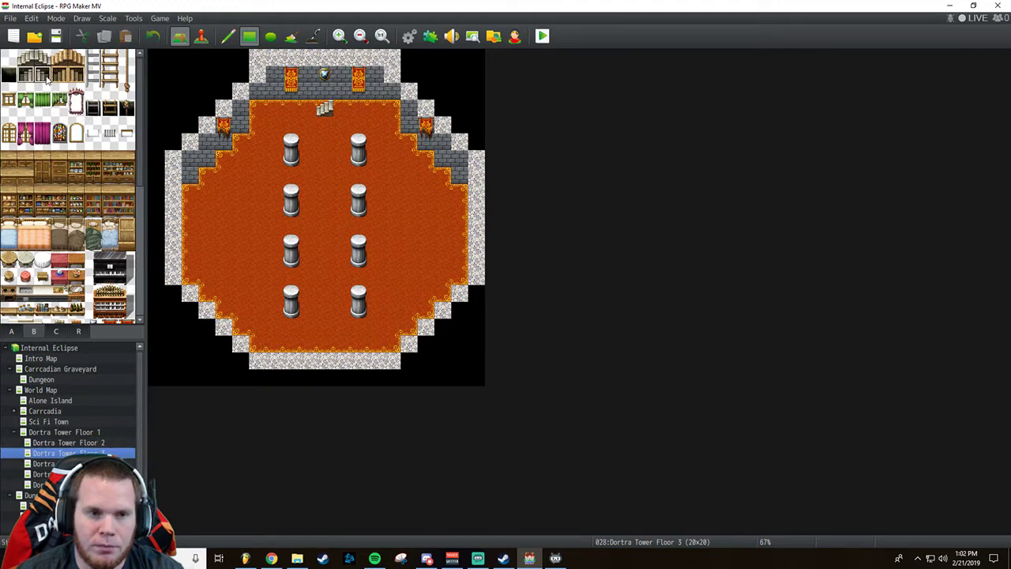
left_click(258, 345)
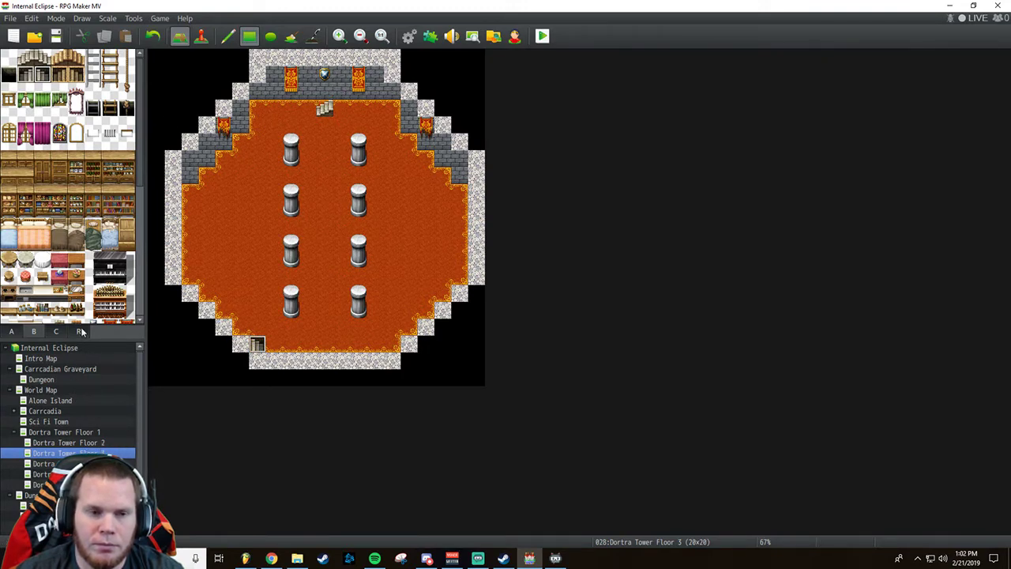
left_click(11, 331)
scroll(67, 292, "down", 1)
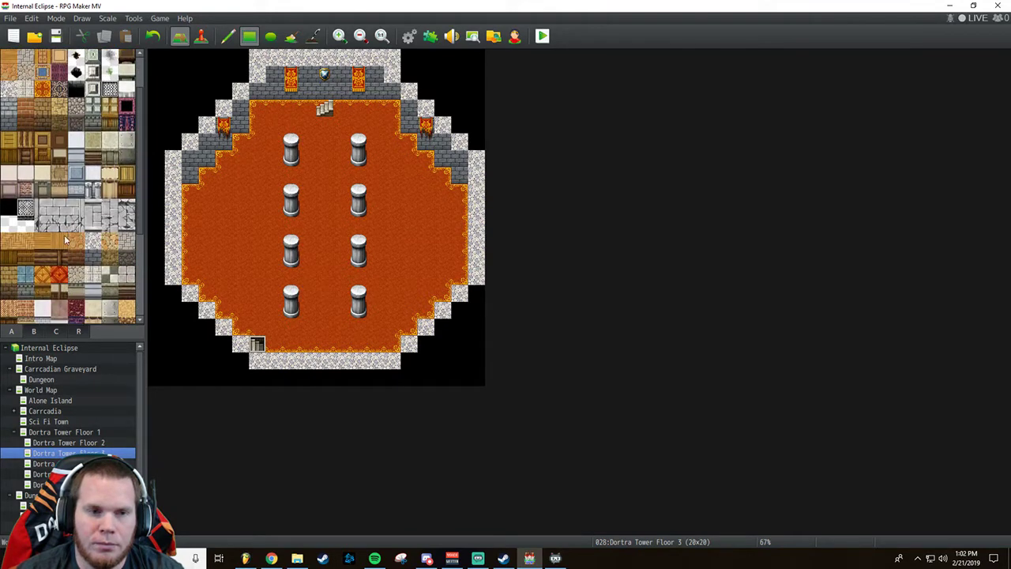
left_click(42, 88)
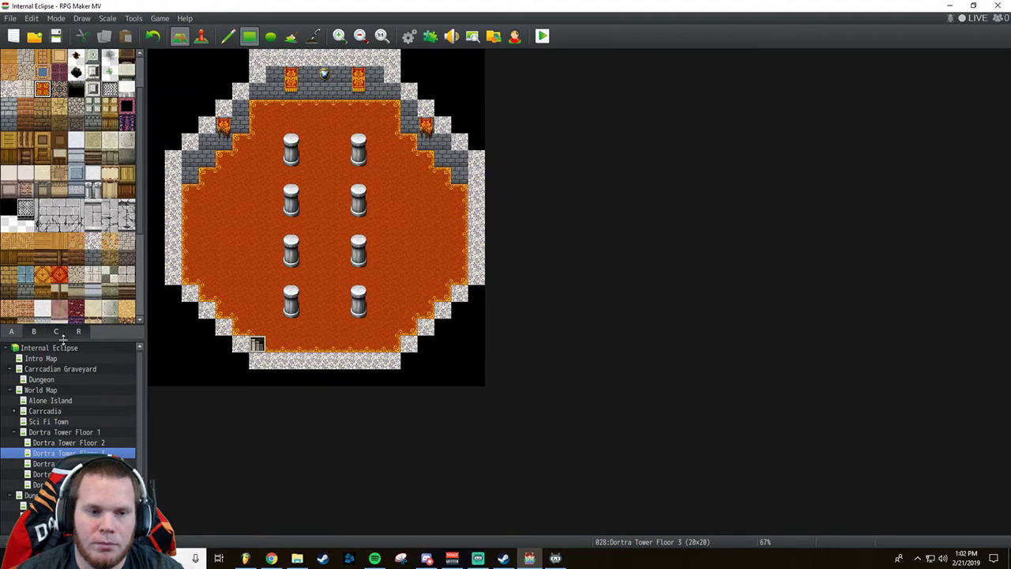
Place light ascending staircases from tileset B against both side walls of Floor 3, at tiles 18,10 and 2,10.
left_click(38, 332)
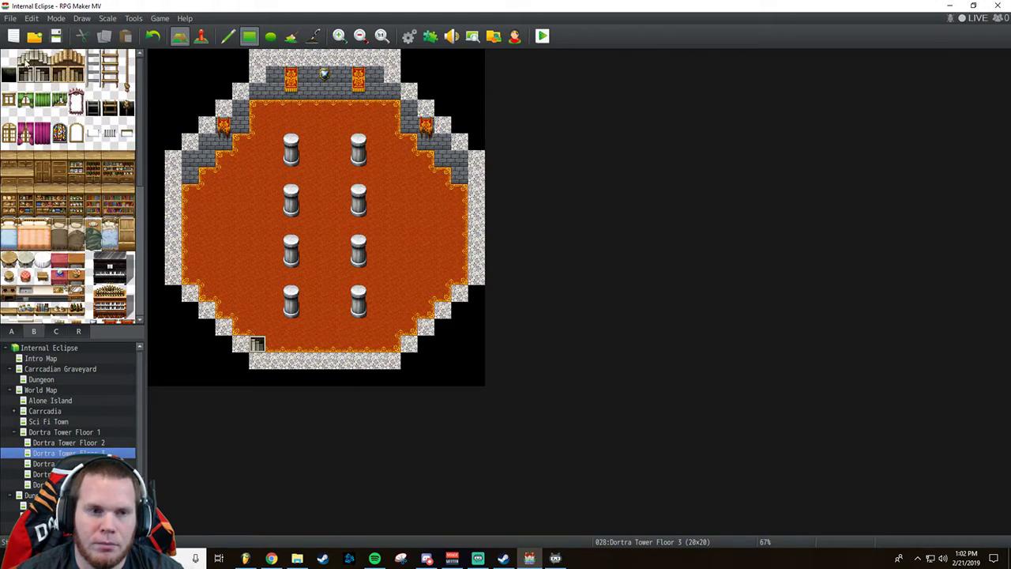
left_click(26, 57)
left_click(459, 228)
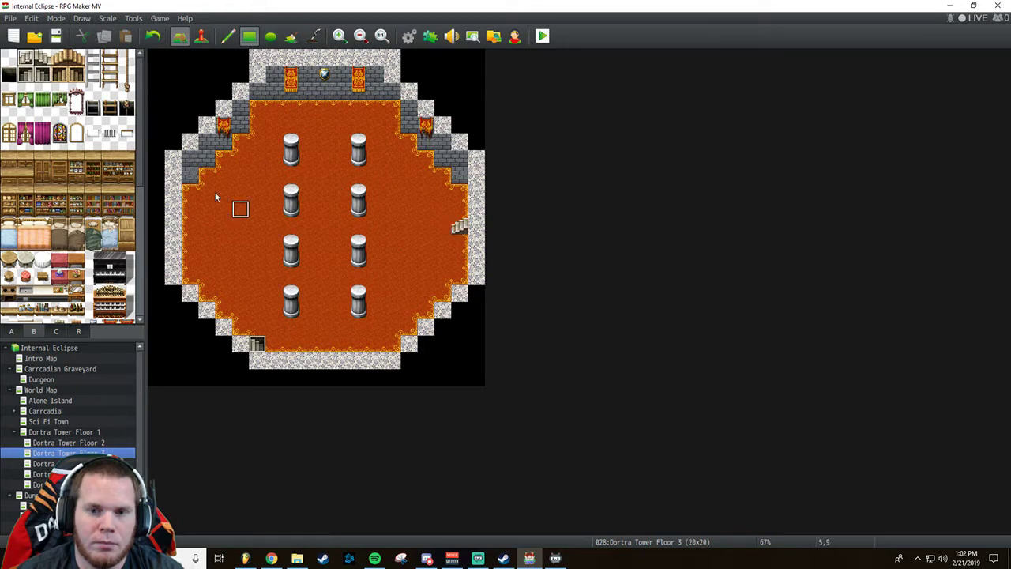
left_click(43, 57)
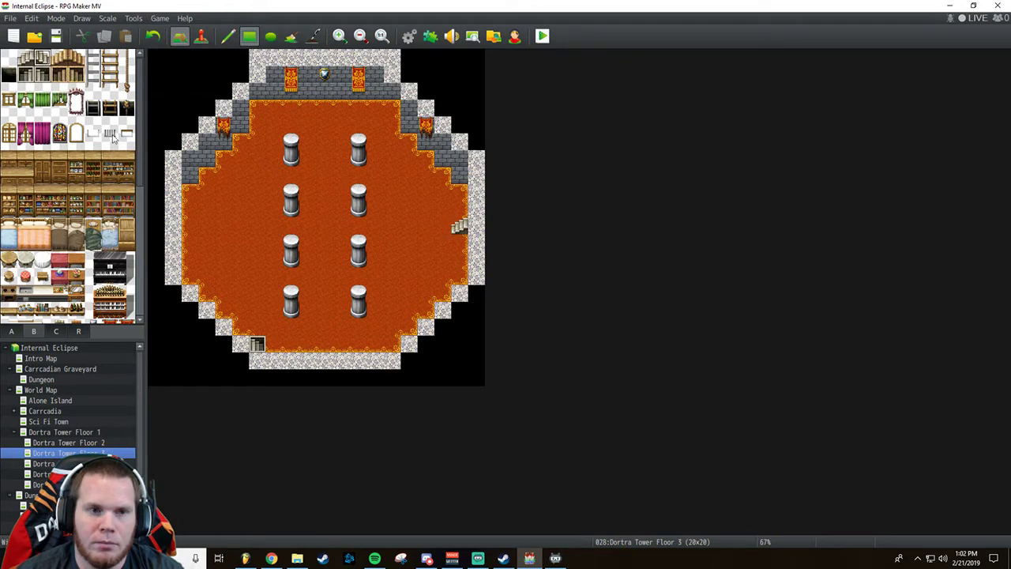
left_click(190, 227)
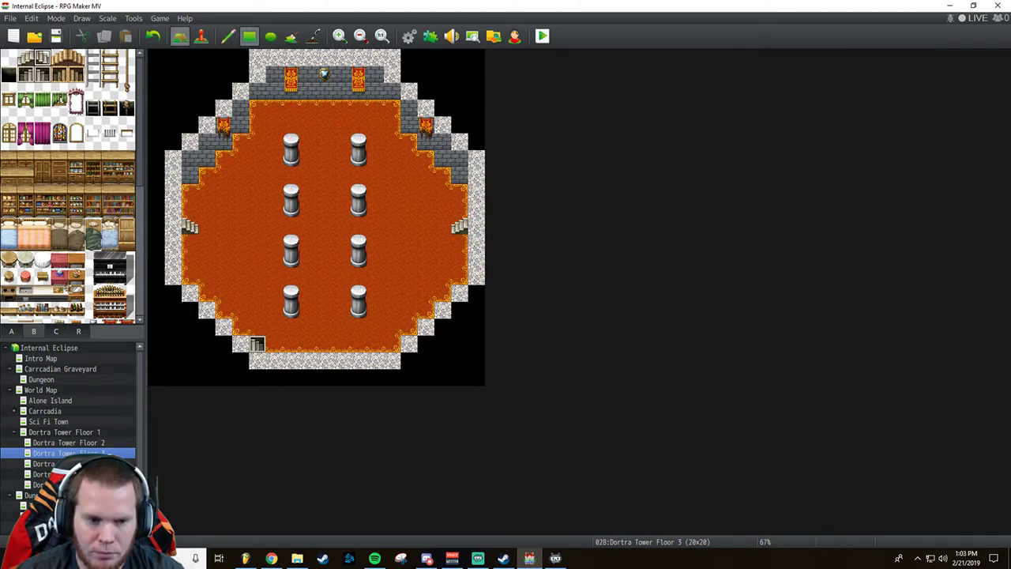
Place dark descending staircases at tiles 18,10 and 2,10 on Floor 4, and check them against the staircases on Floor 3.
left_click(43, 464)
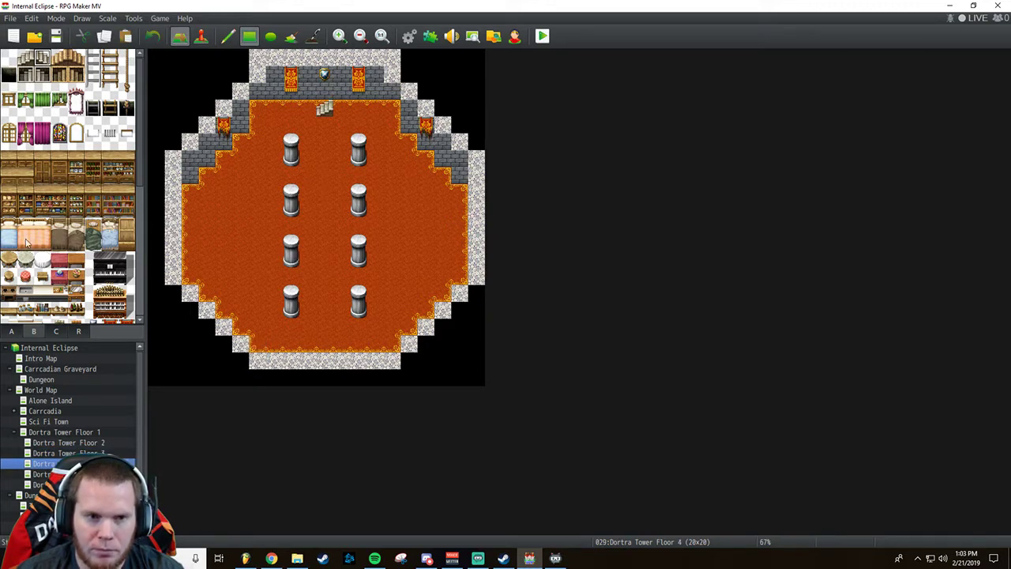
left_click(25, 75)
left_click(458, 227)
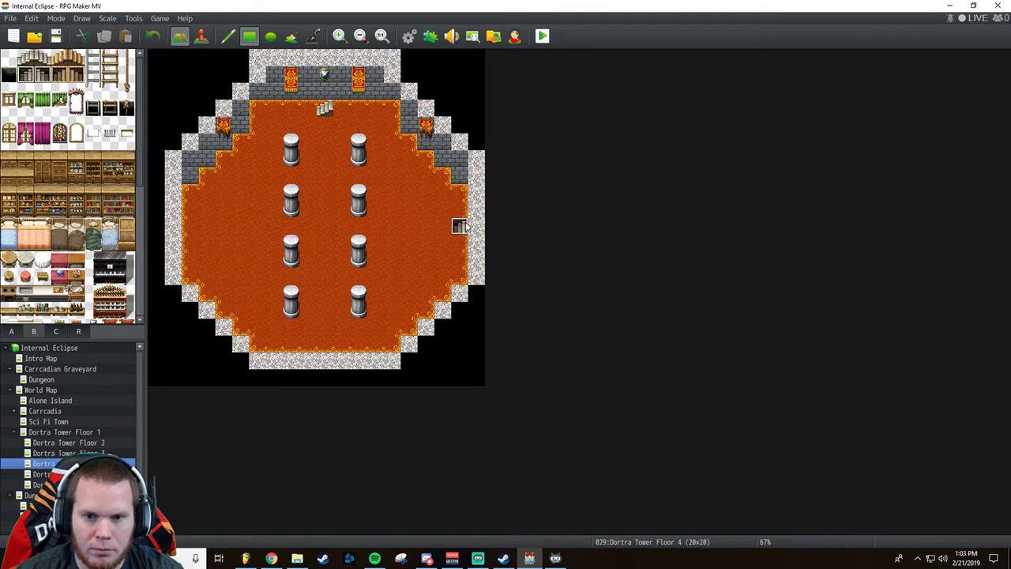
left_click(190, 227)
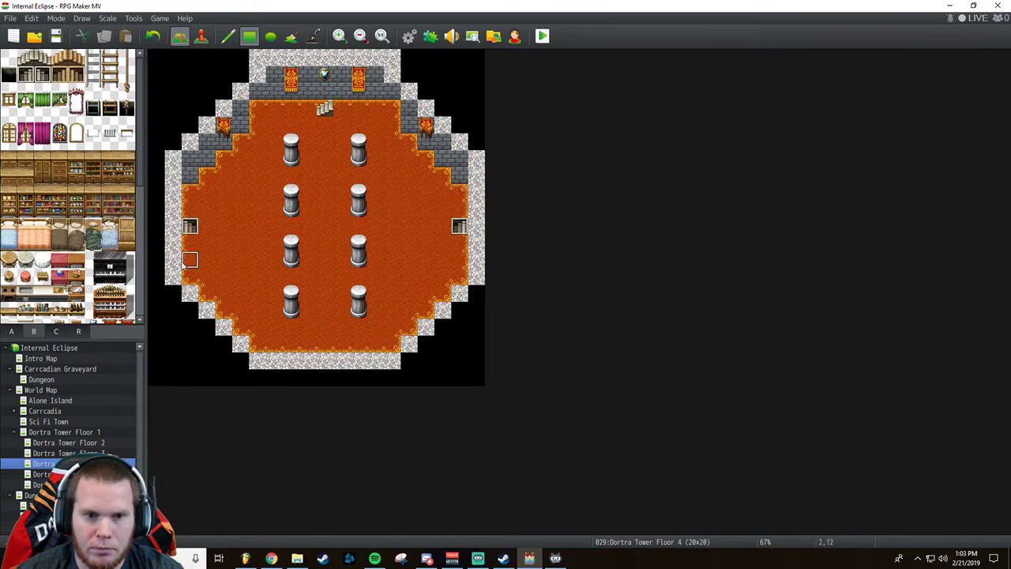
left_click(55, 452)
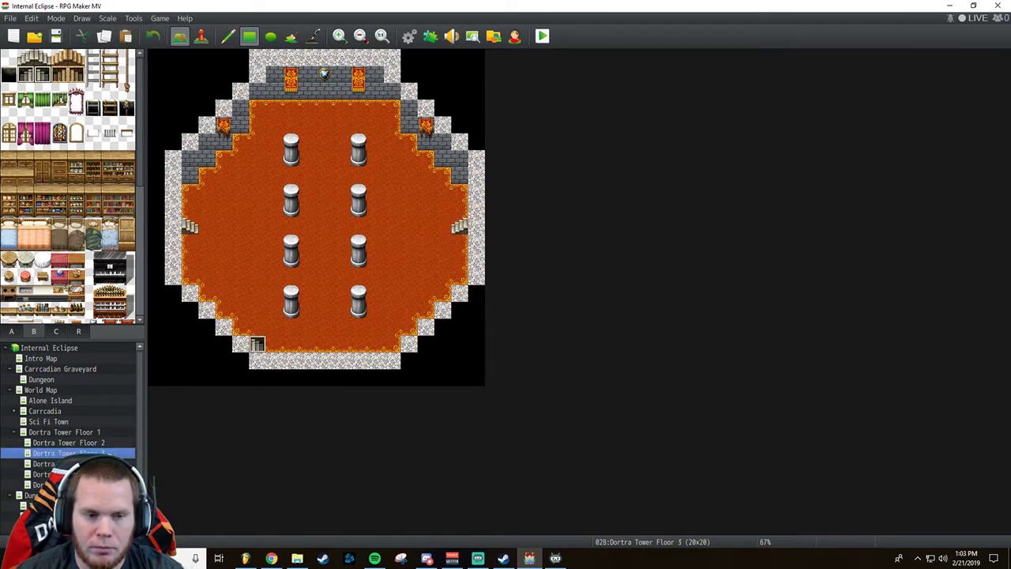
left_click(55, 464)
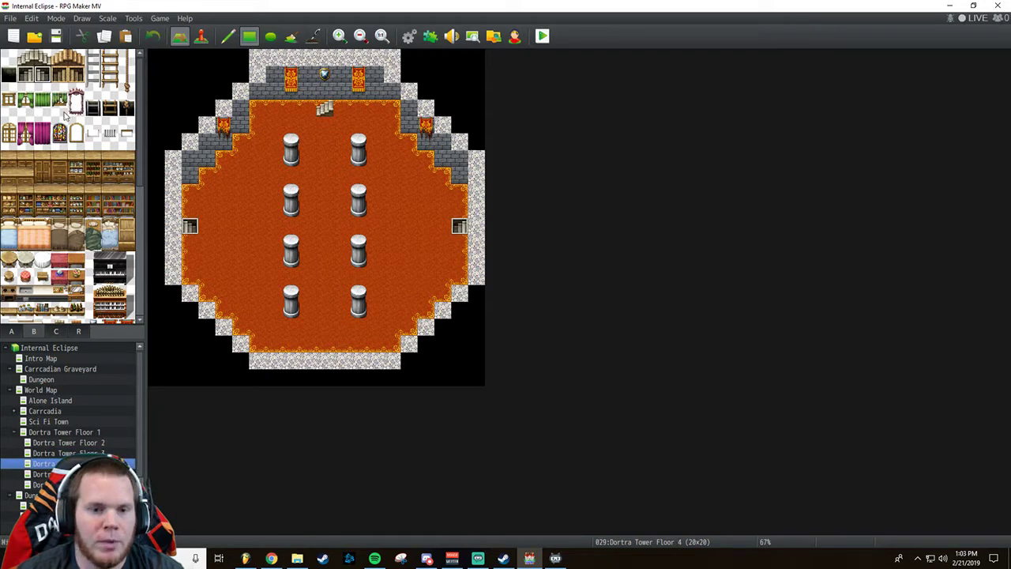
Place a light ascending staircase from tileset B at tile 10,17 on Floor 4, against the lower wall.
left_click(41, 60)
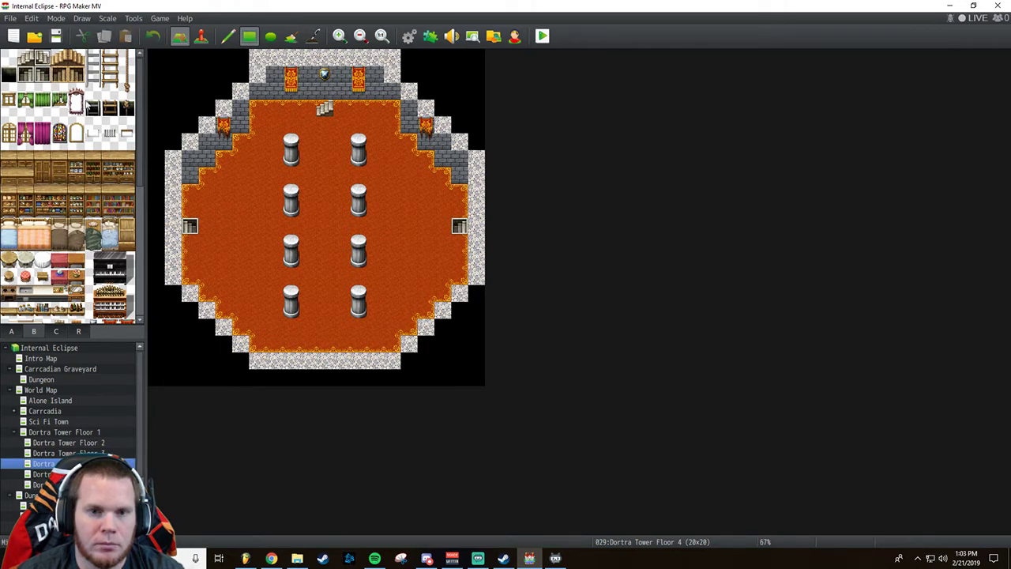
left_click(322, 349)
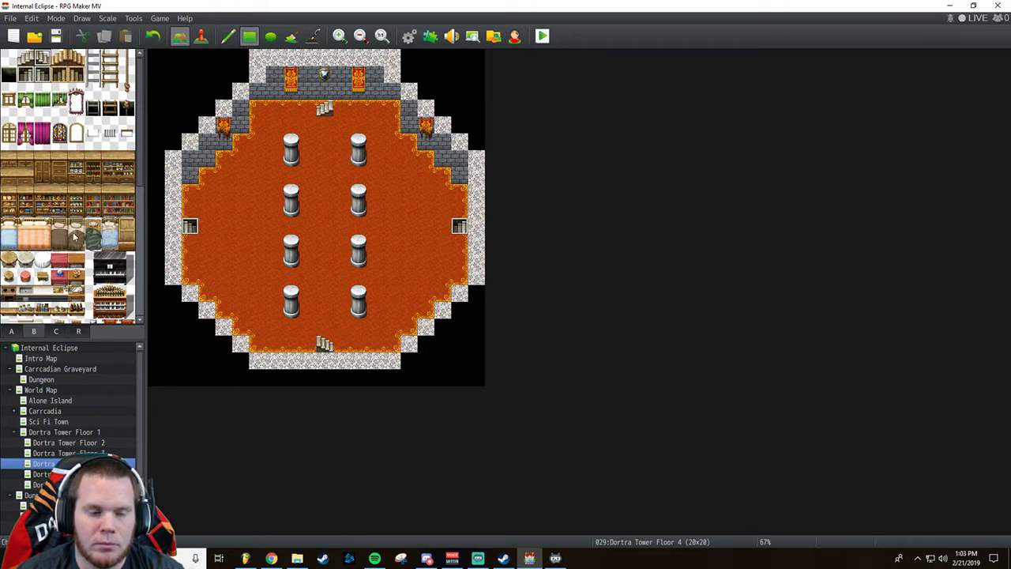
On Floor 5, cover the light staircase at tile 10,3 with the orange floor tile from tileset A.
left_click(44, 473)
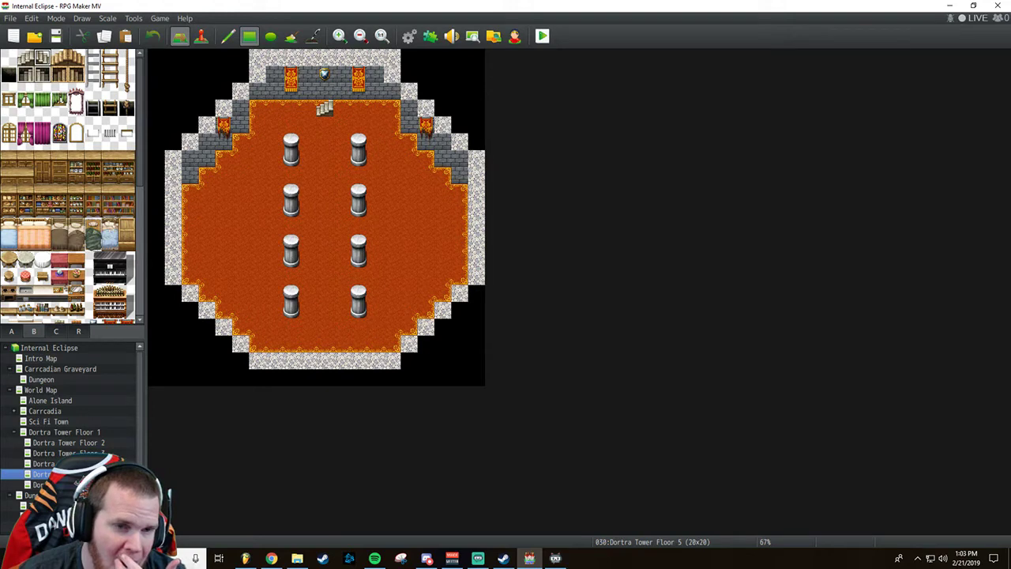
left_click(11, 331)
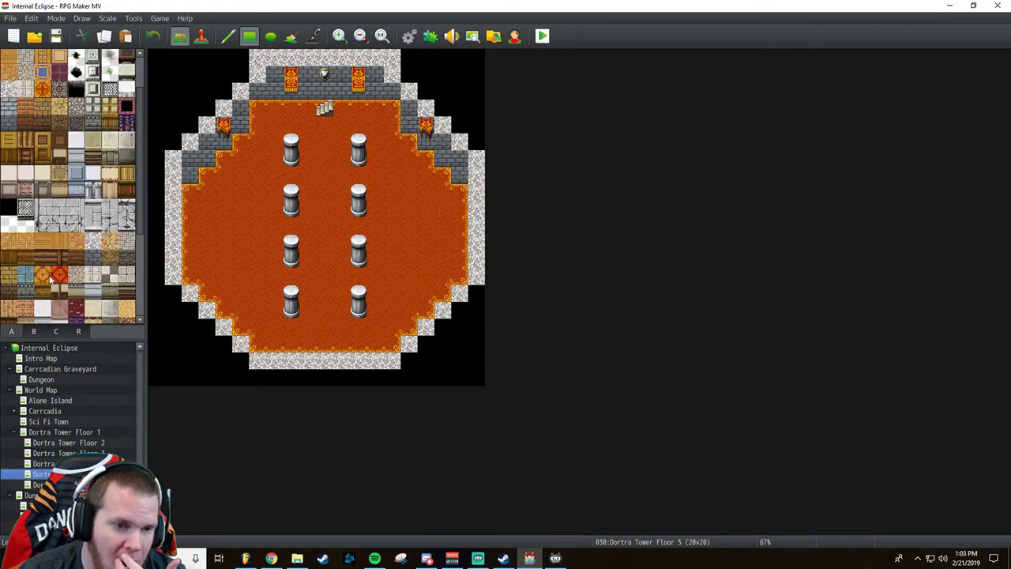
left_click(41, 89)
left_click(324, 108)
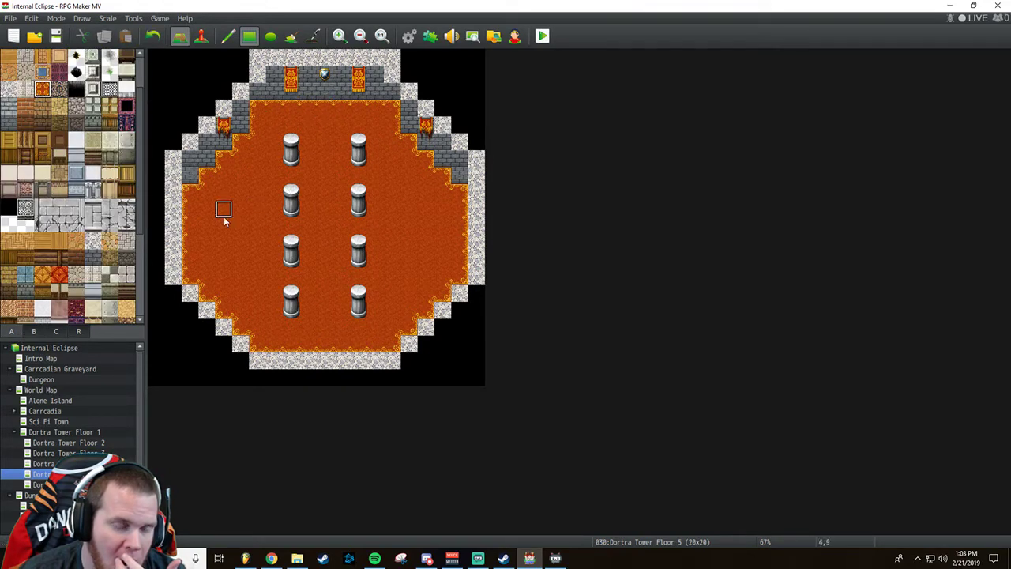
Check the staircases on Floor 4, then place a dark descending staircase from tileset B at tile 10,3 on Floor 5.
left_click(44, 463)
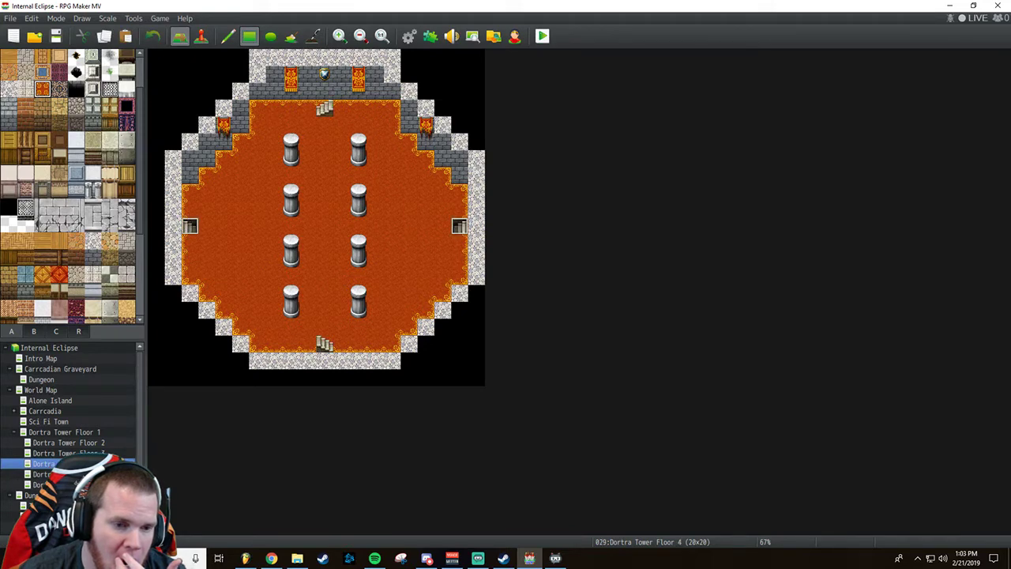
left_click(43, 474)
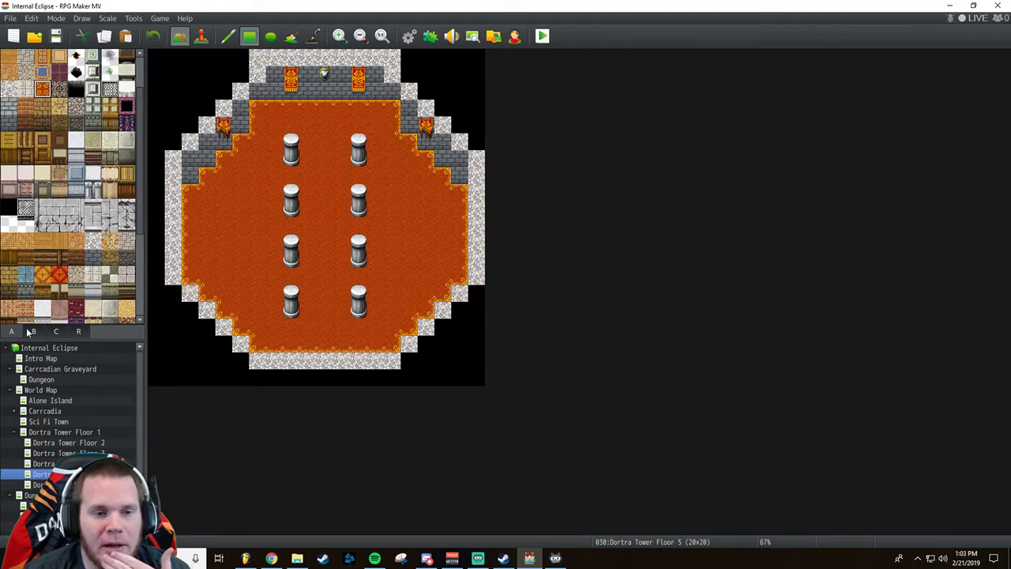
scroll(49, 250, "up", 1)
scroll(49, 249, "up", 1)
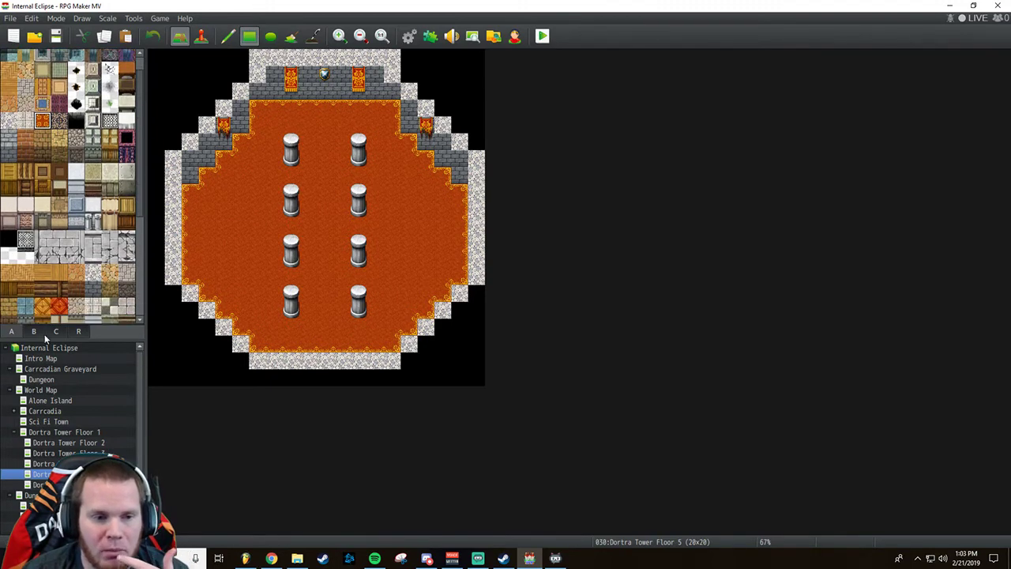
left_click(34, 331)
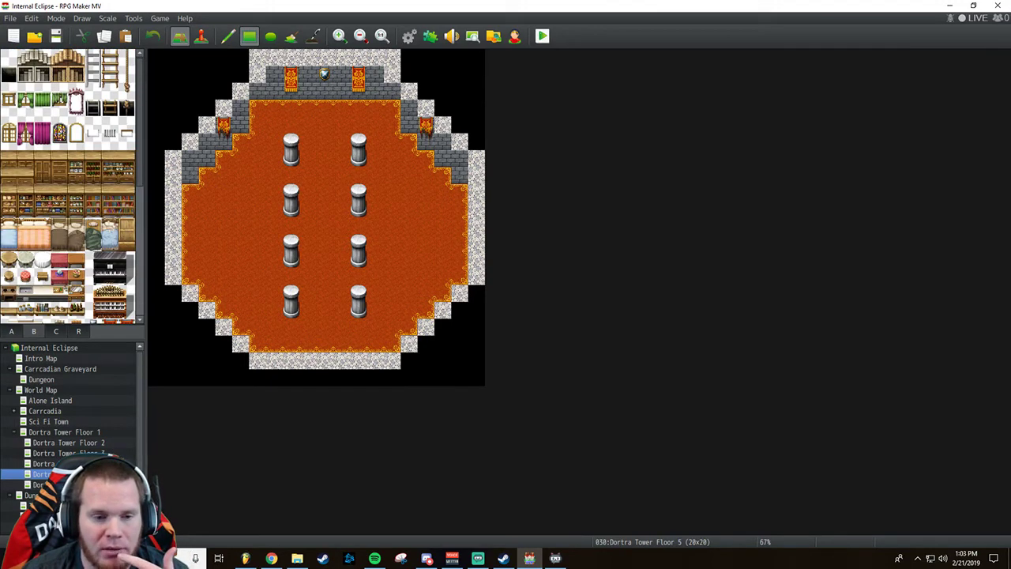
left_click(27, 76)
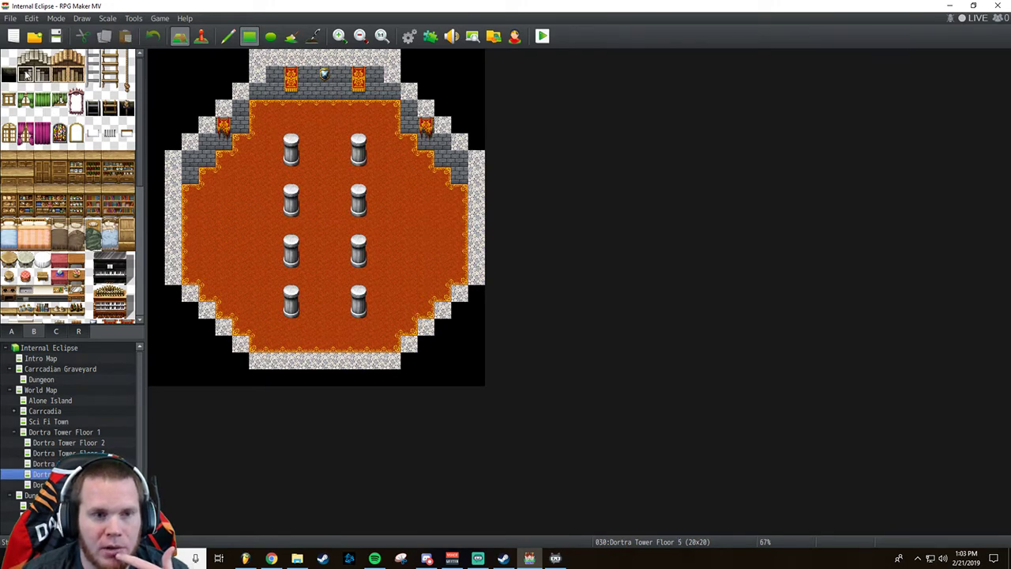
left_click(325, 114)
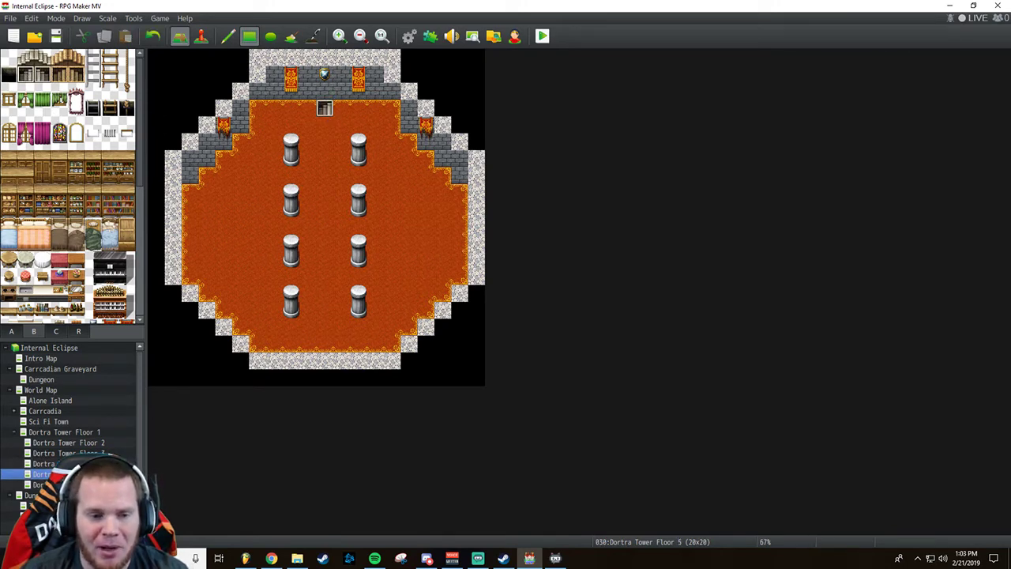
Check Floor 4 again and place a dark descending staircase at tile 10,17 on Floor 5.
left_click(43, 464)
left_click(44, 473)
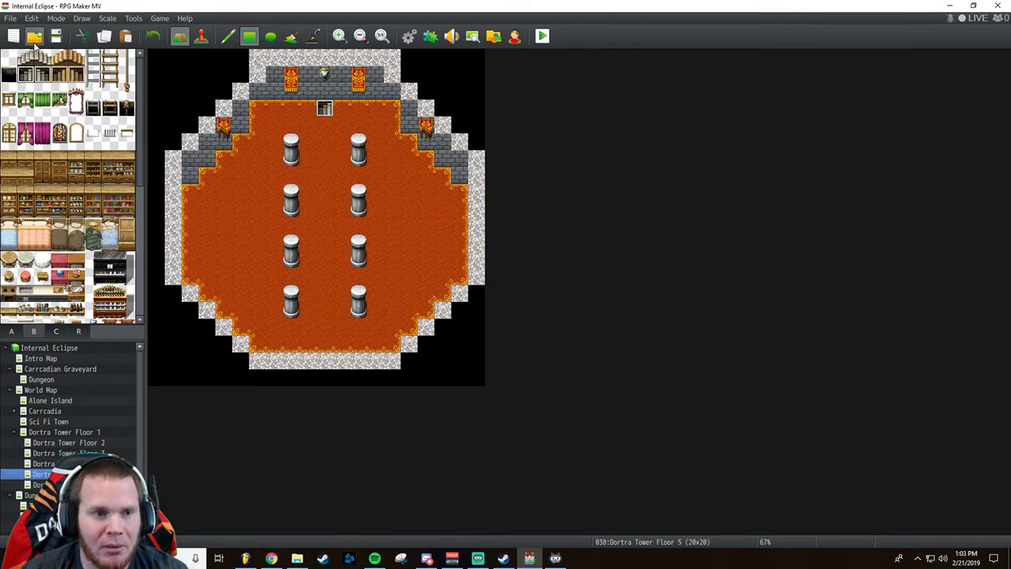
left_click(324, 344)
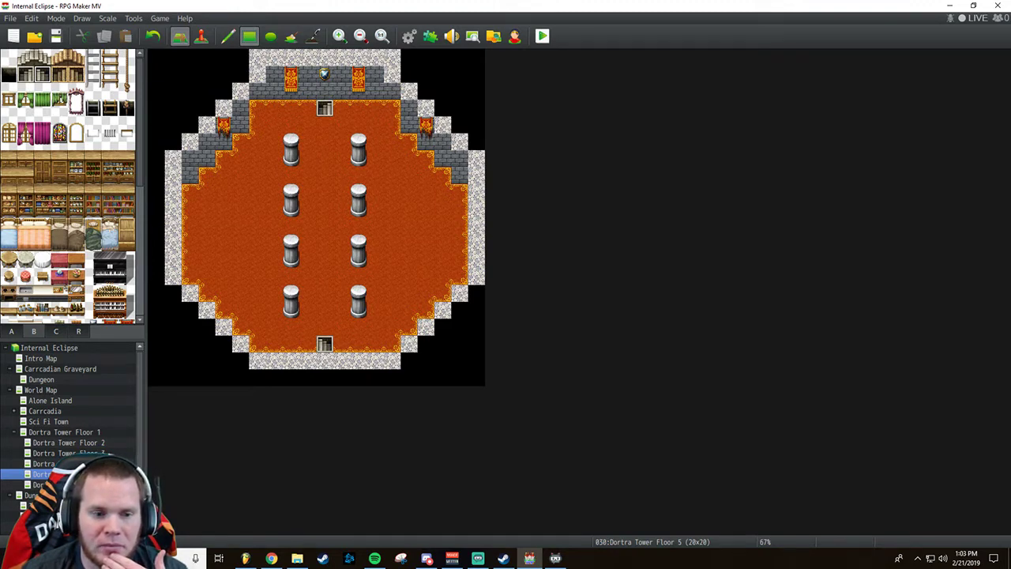
Compare the staircase positions on Floors 4, 5 and 6.
left_click(39, 484)
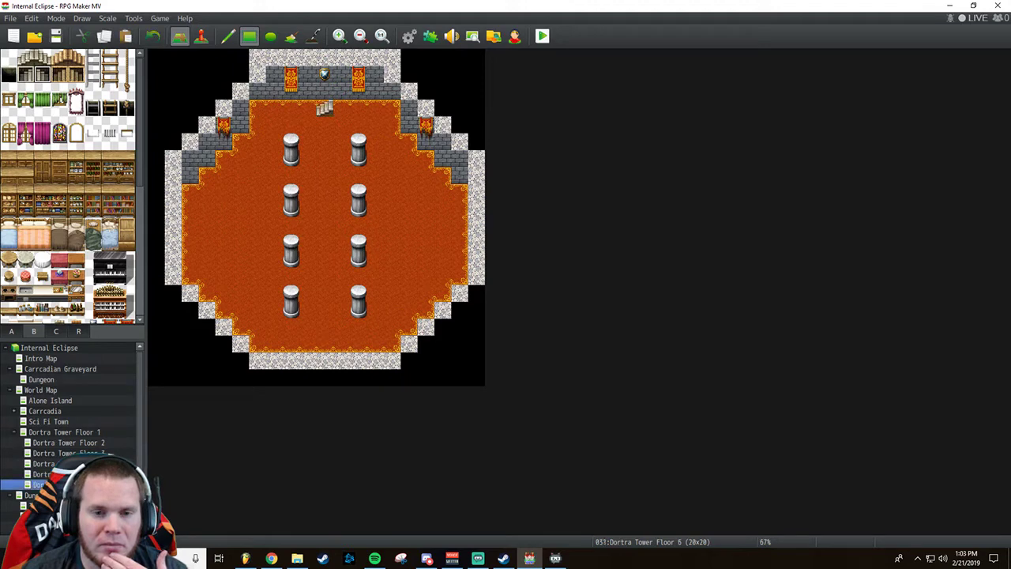
left_click(39, 474)
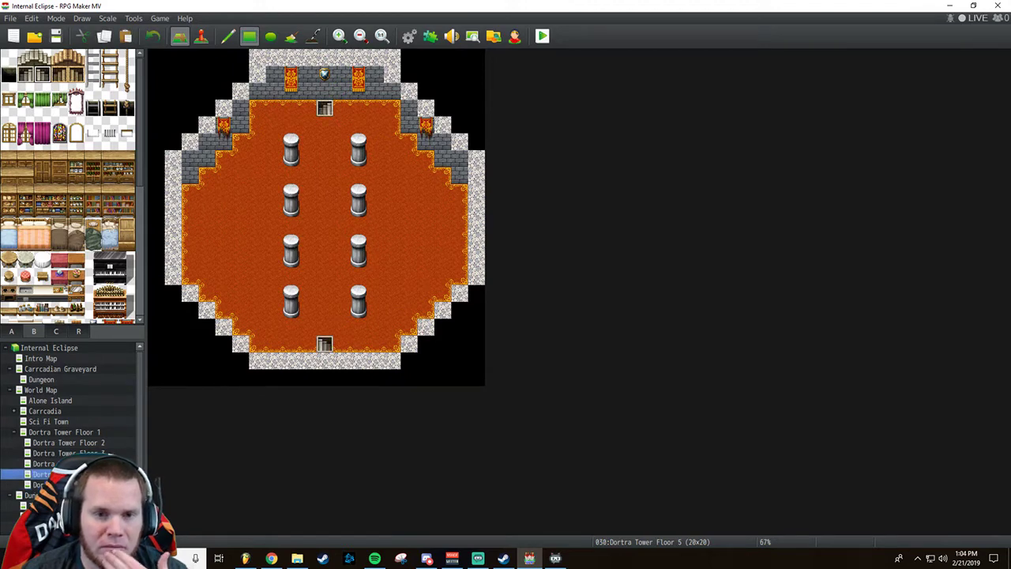
left_click(40, 484)
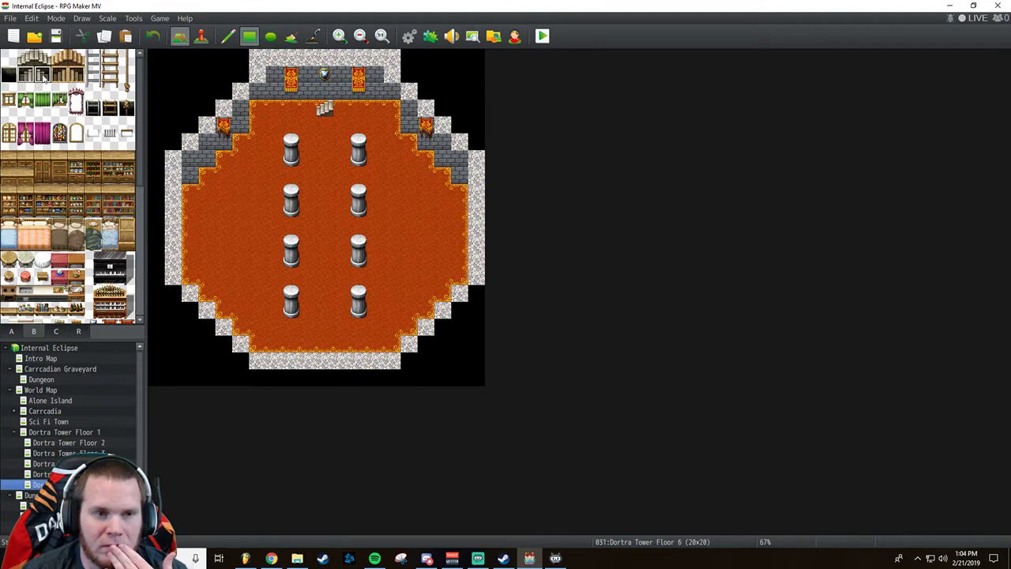
left_click(40, 474)
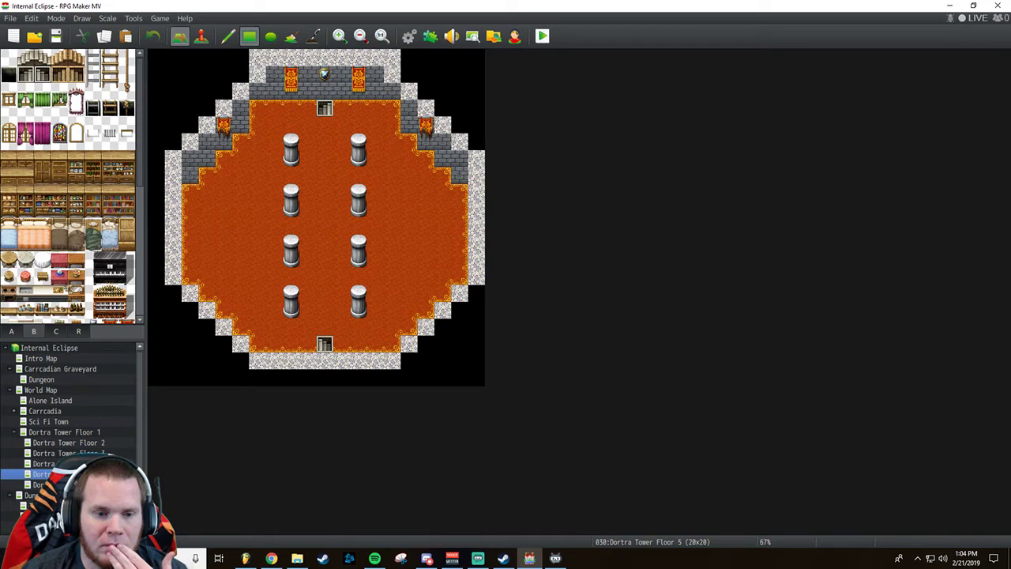
left_click(40, 463)
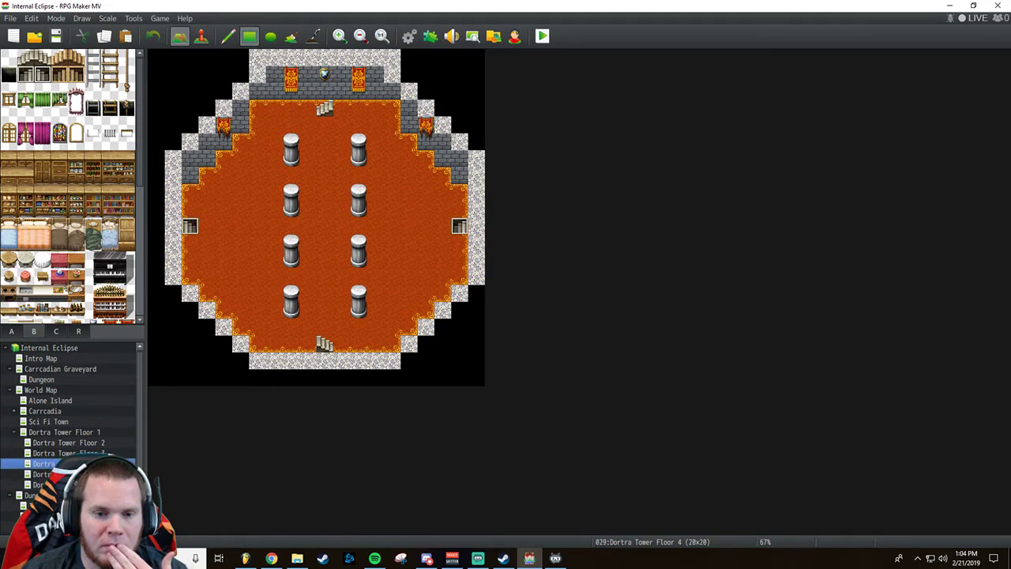
left_click(39, 474)
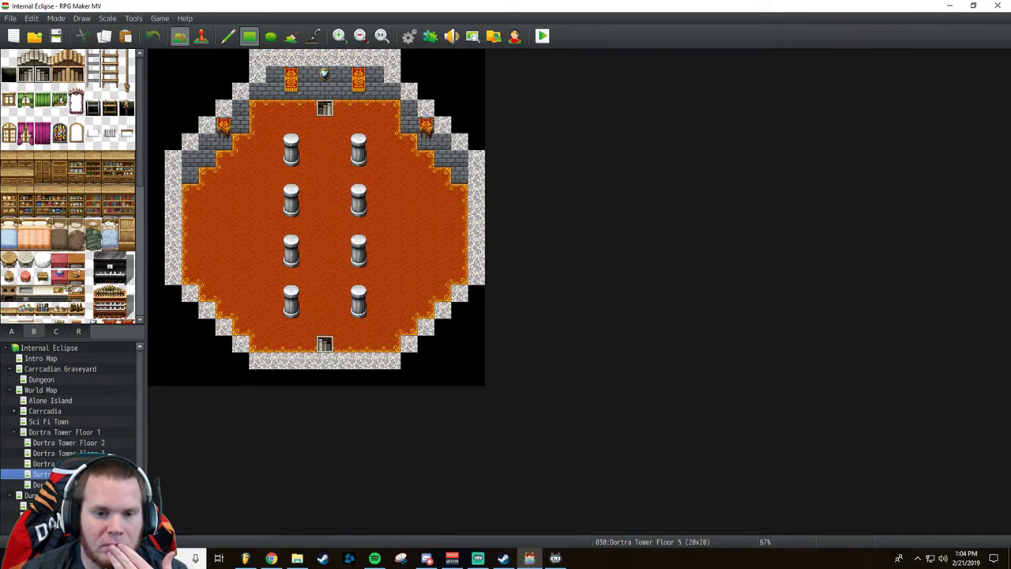
On Floor 4, cover the light staircase at tile 10,17 with the orange floor tile and place a light ascending staircase at 6,17.
left_click(39, 463)
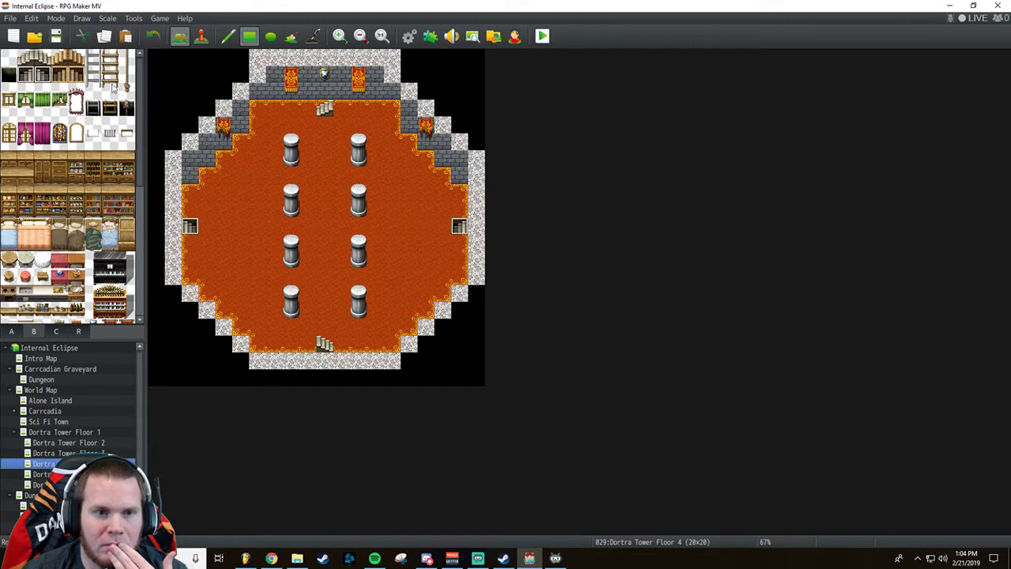
scroll(64, 158, "down", 6)
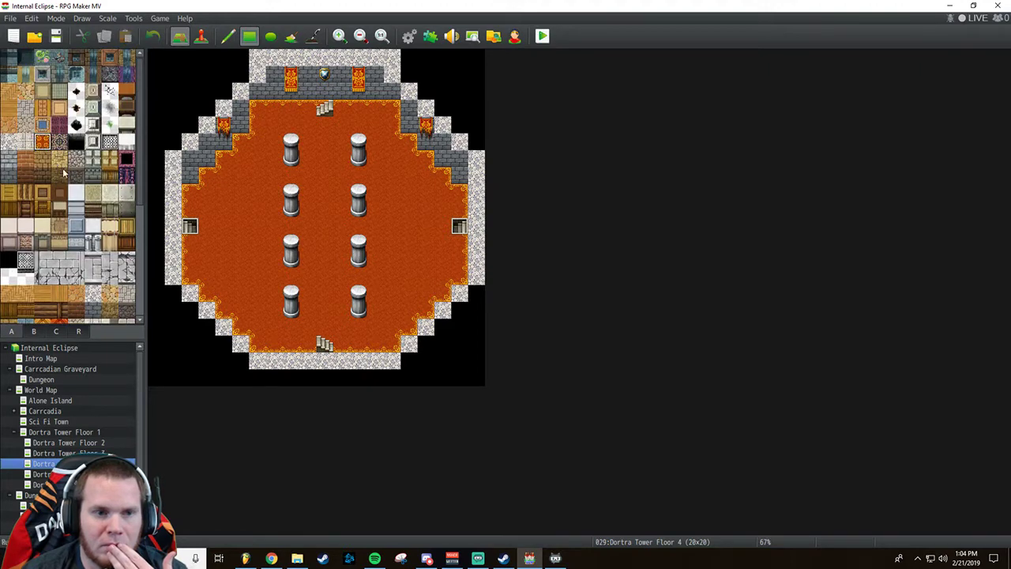
left_click(324, 344)
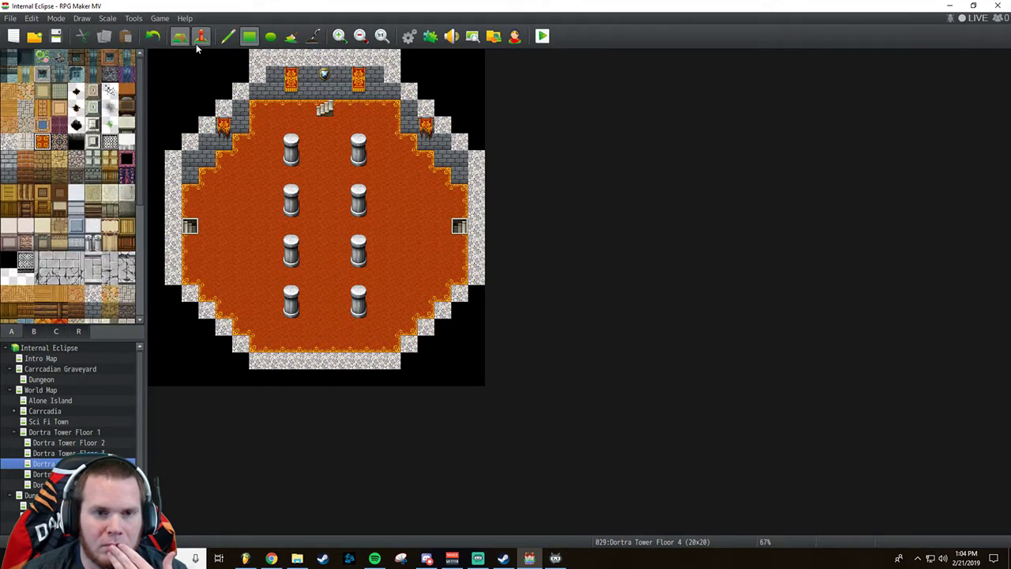
scroll(63, 152, "up", 5)
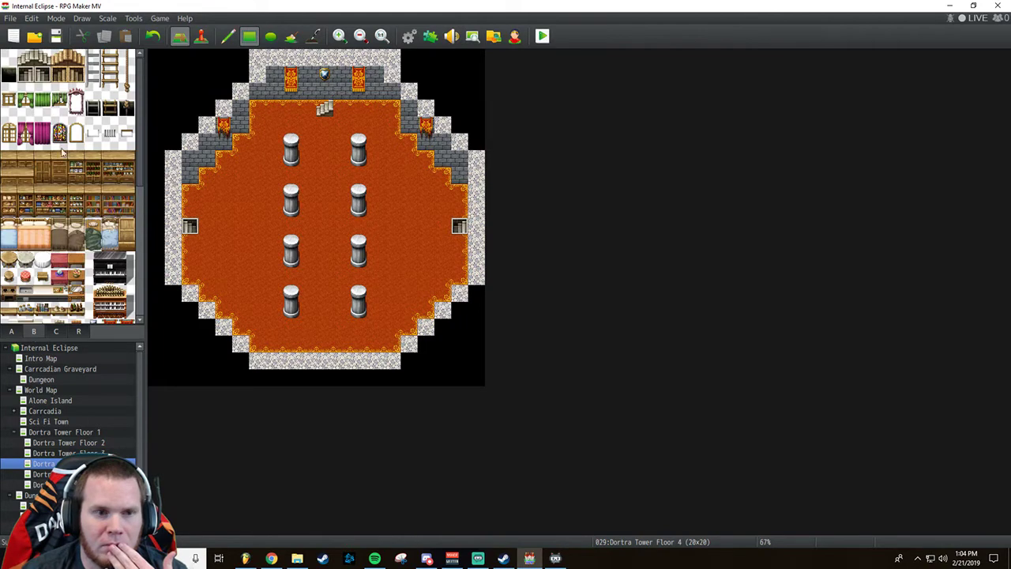
left_click(42, 58)
left_click(257, 345)
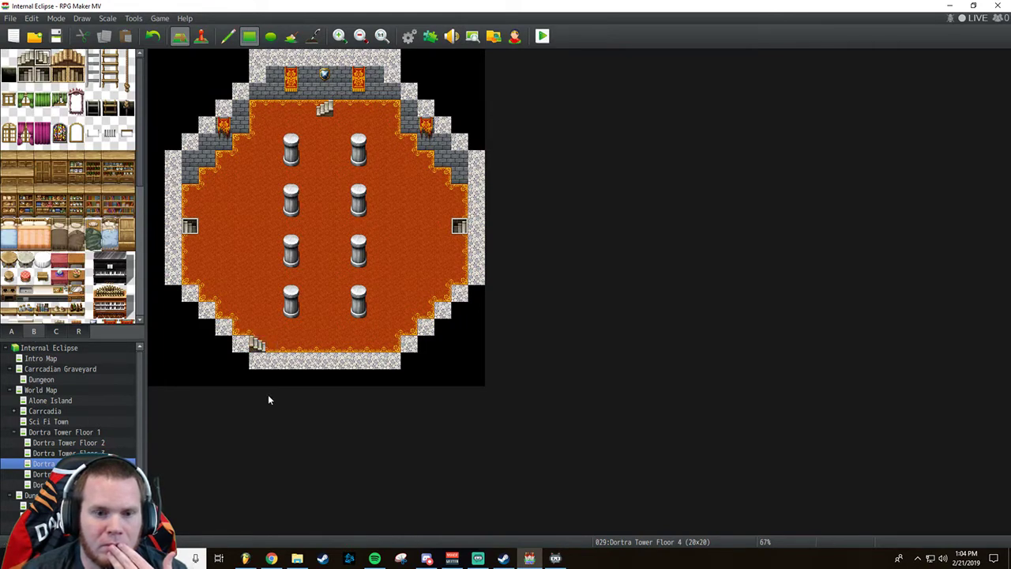
On Floor 5, place a dark descending staircase at tile 6,17 and cover the dark one at 10,17 with the orange floor tile.
left_click(43, 474)
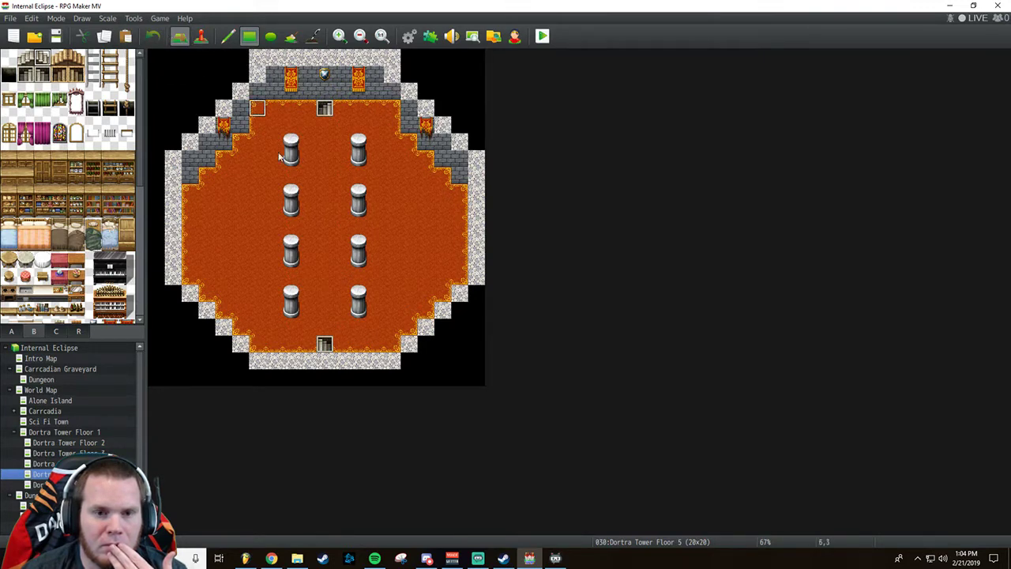
left_click(258, 348)
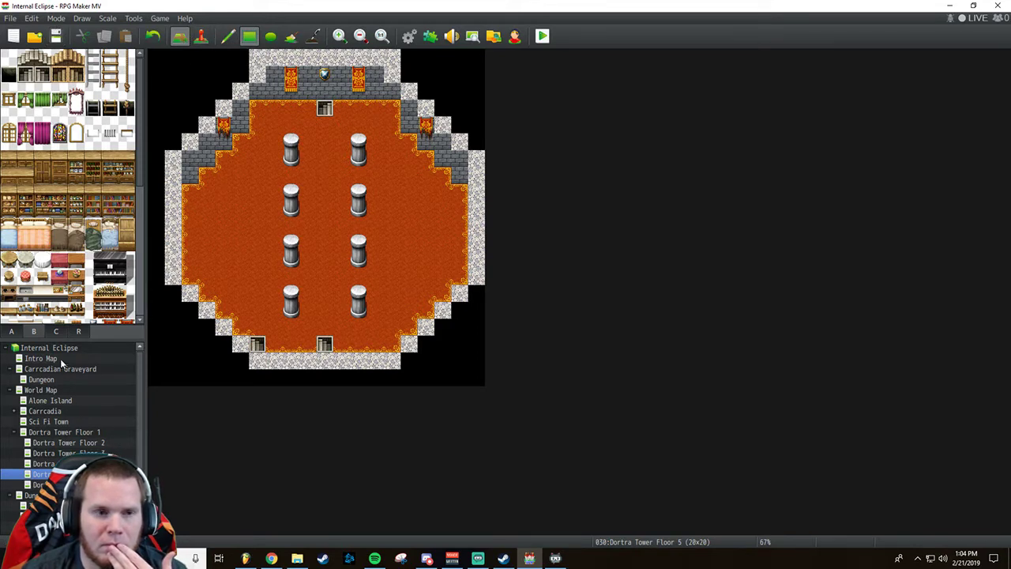
left_click(55, 331)
left_click(42, 142)
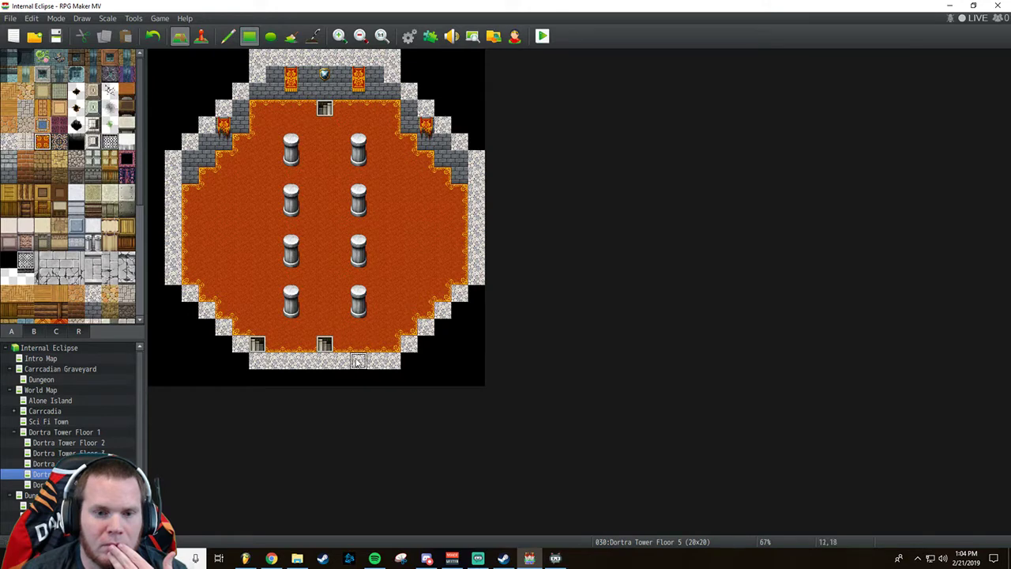
Compare Floors 4, 5 and 6, then place a light ascending staircase from tileset B at tile 10,17 on Floor 5.
left_click(43, 484)
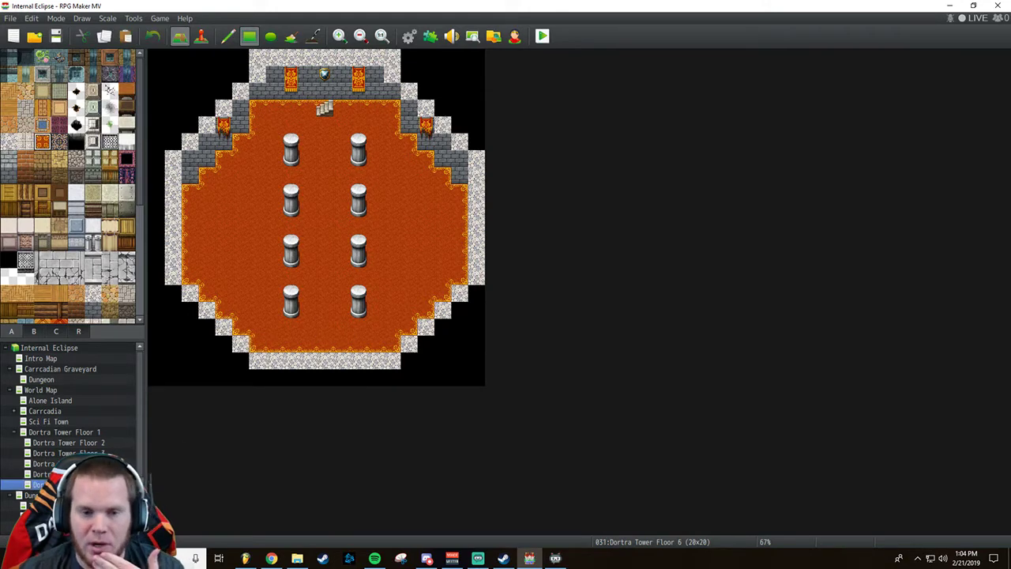
left_click(43, 474)
left_click(43, 463)
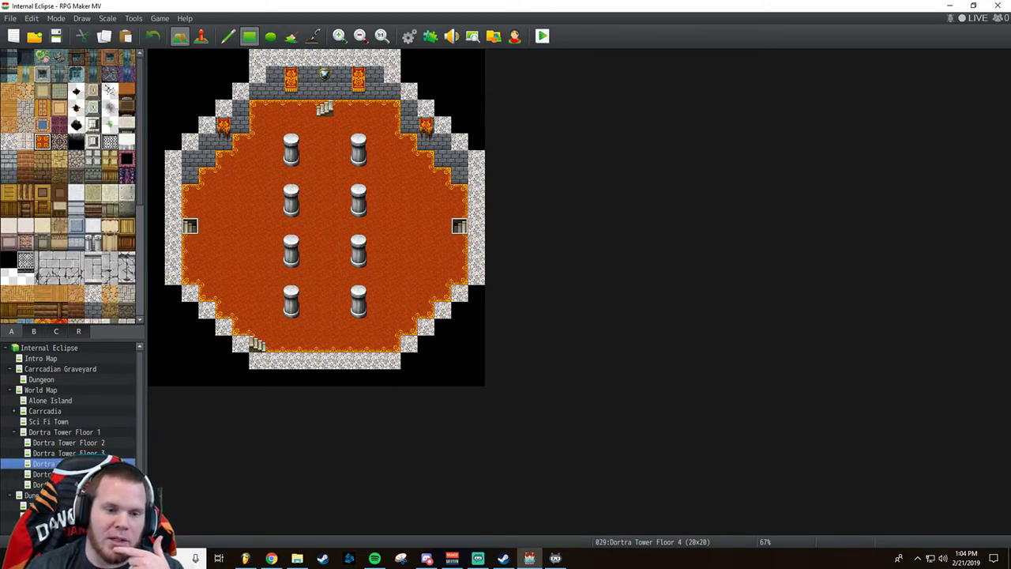
left_click(44, 474)
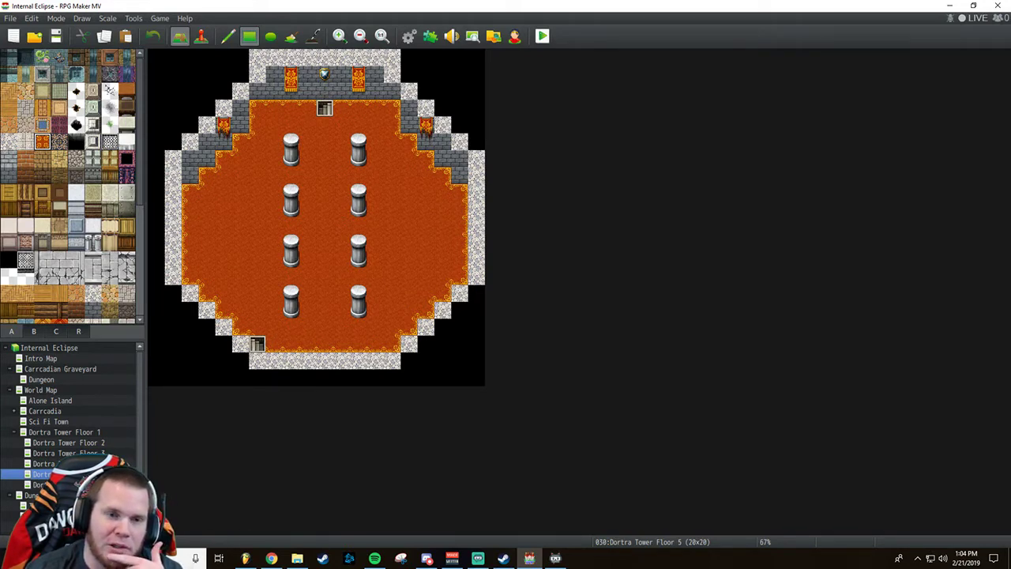
left_click(54, 332)
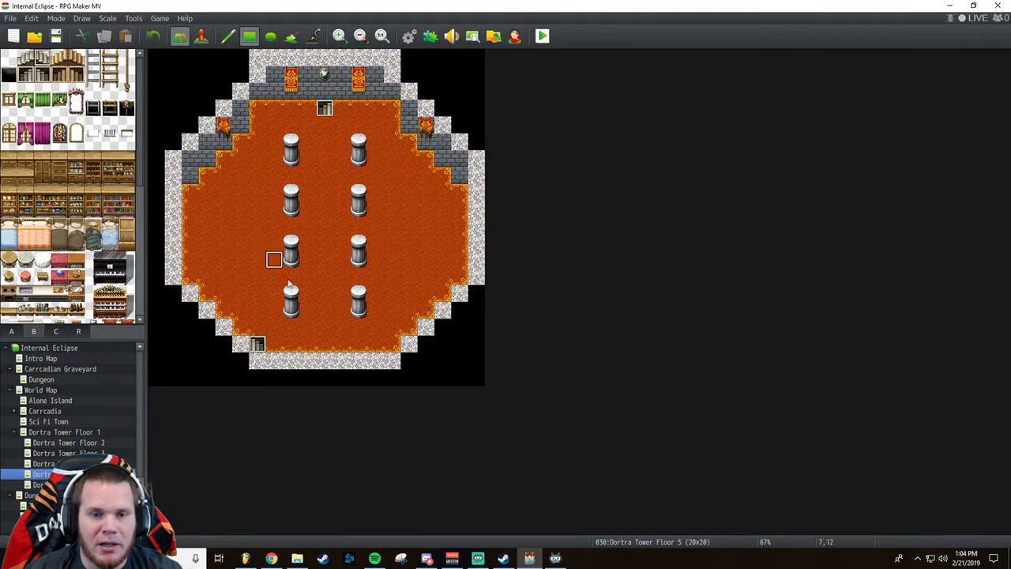
left_click(325, 345)
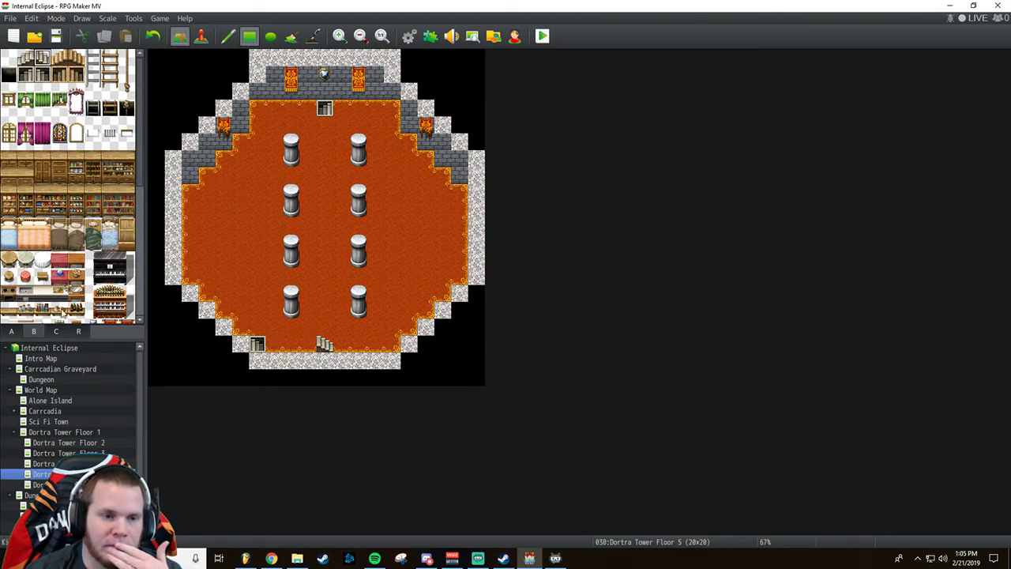
On Floor 5, lay the white-topped grey brick wall from tileset A above the light staircase, across tiles 10,15 to 13,16.
left_click(12, 331)
scroll(69, 299, "down", 5)
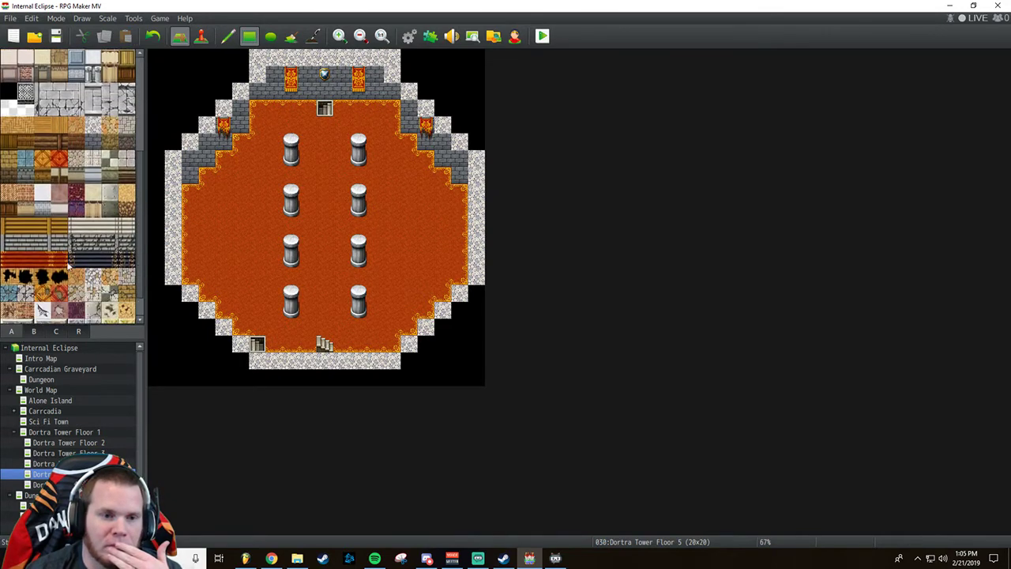
scroll(70, 276, "up", 2)
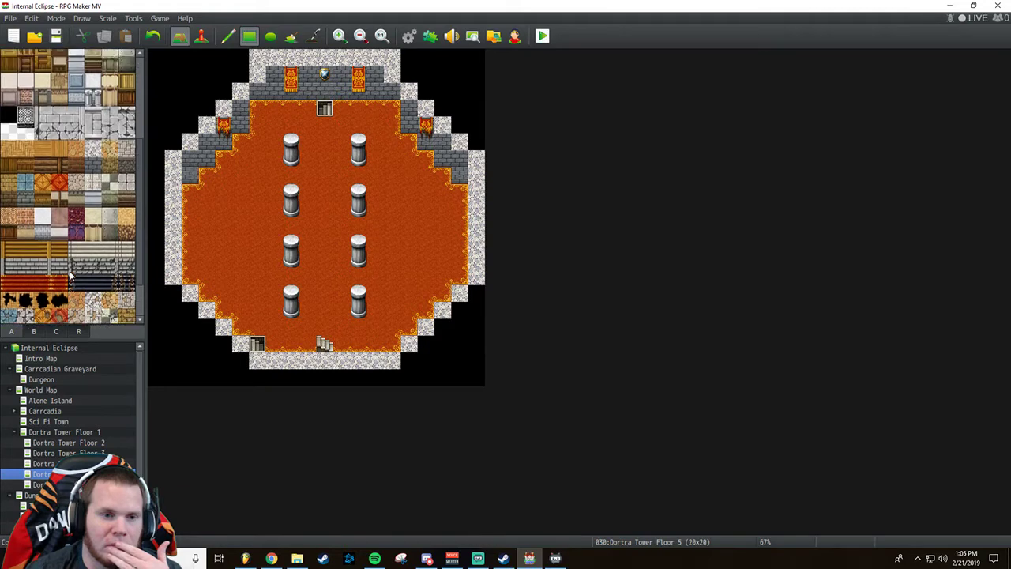
left_click_drag(92, 150, 93, 166)
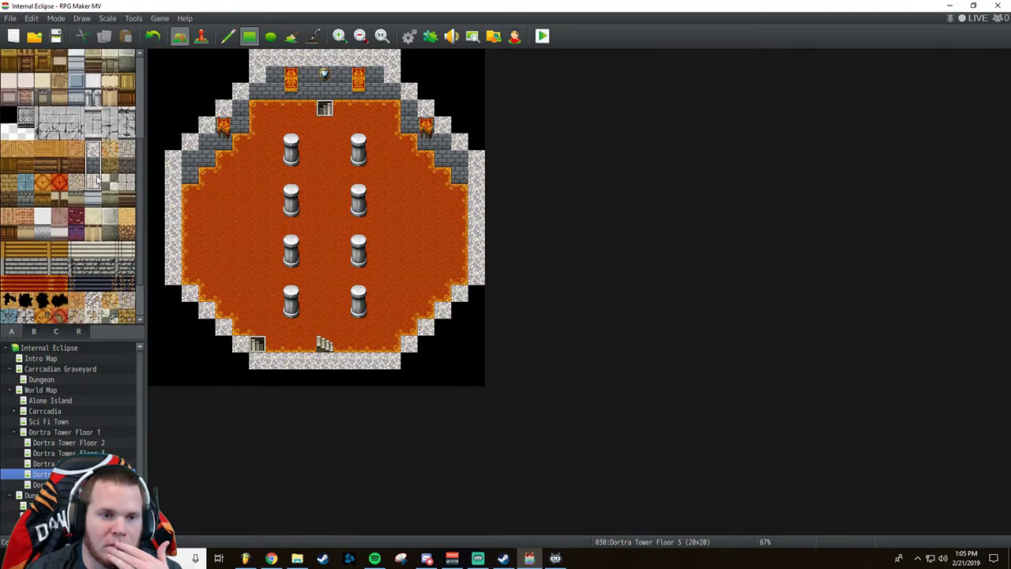
left_click(322, 320)
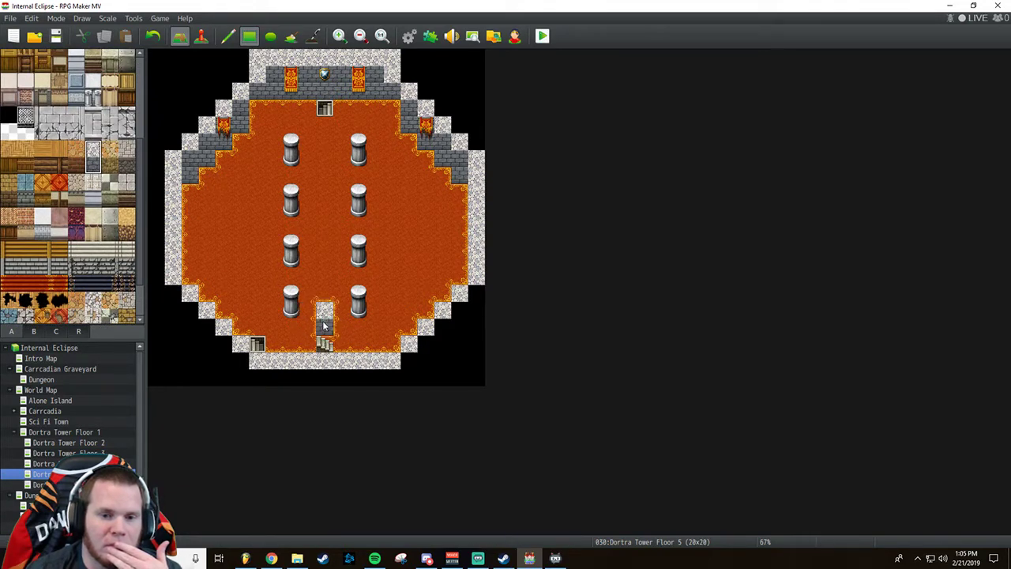
left_click(344, 323)
left_click(352, 326)
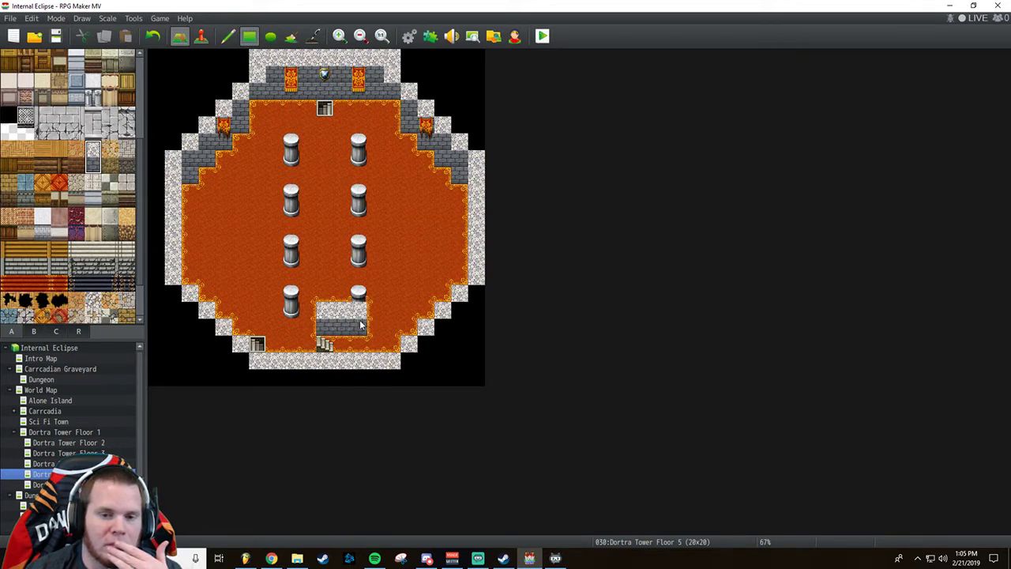
left_click(376, 320)
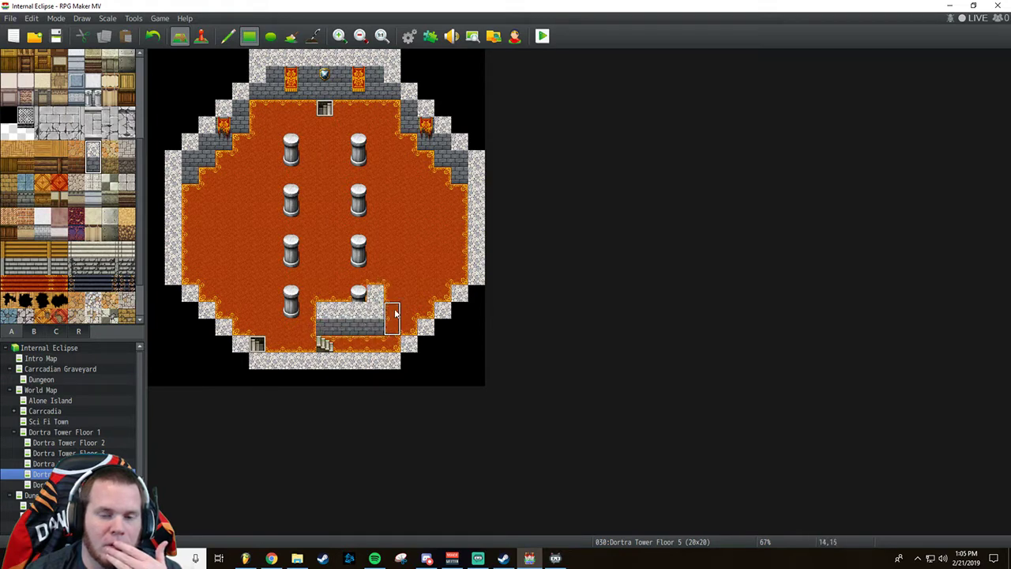
Continue the white-topped grey brick wall diagonally up from column 14 to column 17, extending its white top up to tile 17,9.
left_click(395, 302)
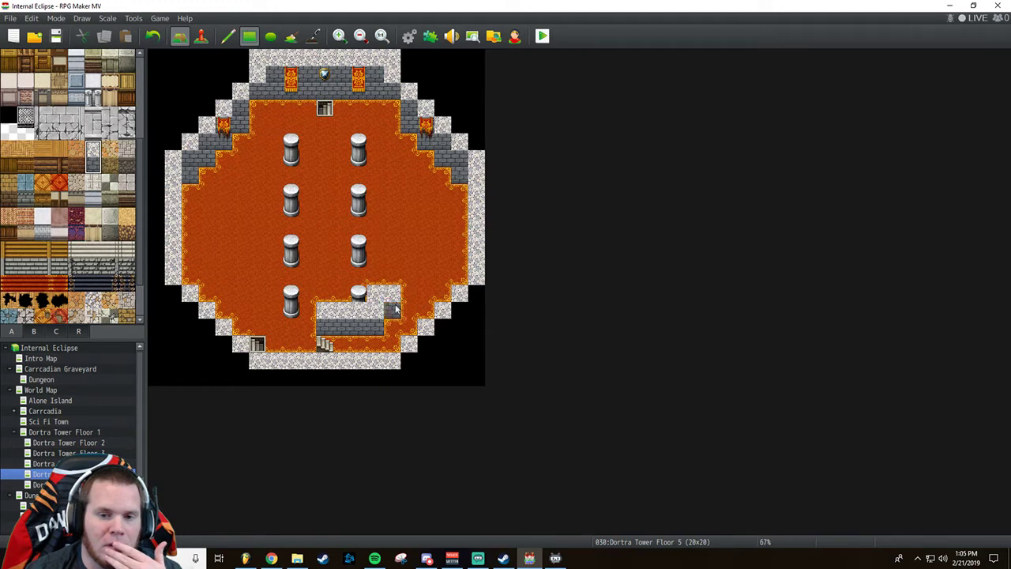
left_click(402, 286)
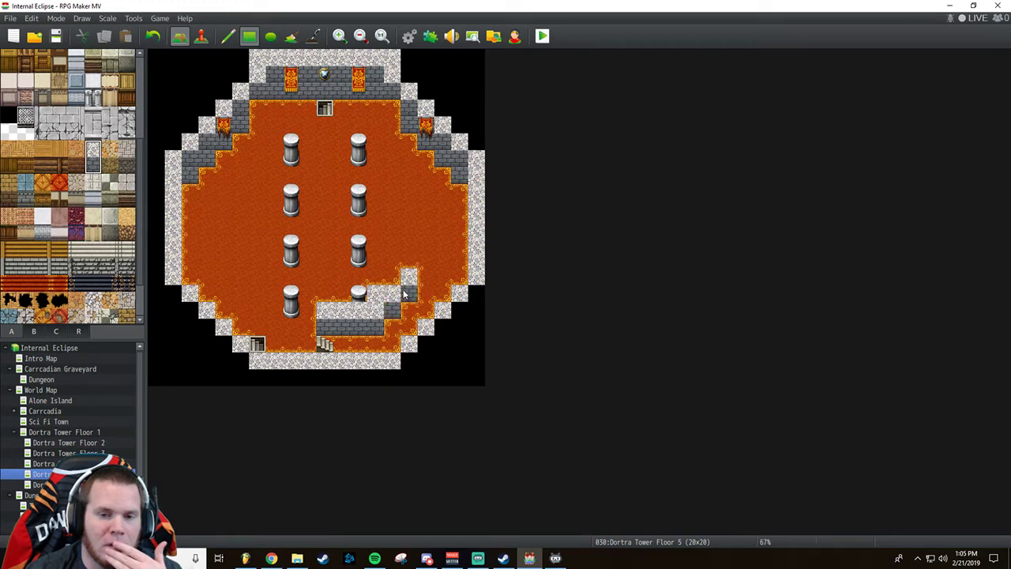
left_click(390, 284)
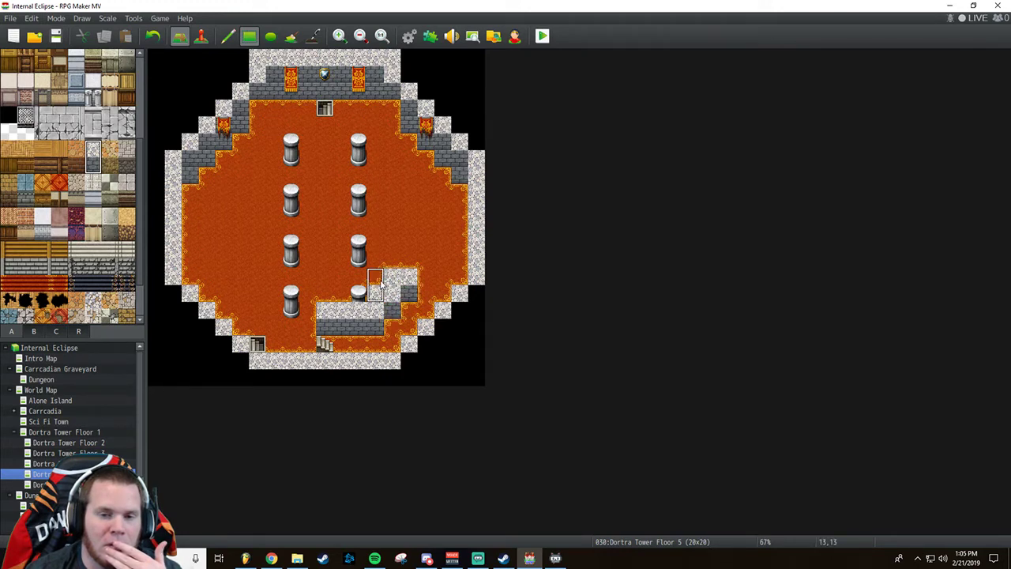
left_click(410, 267)
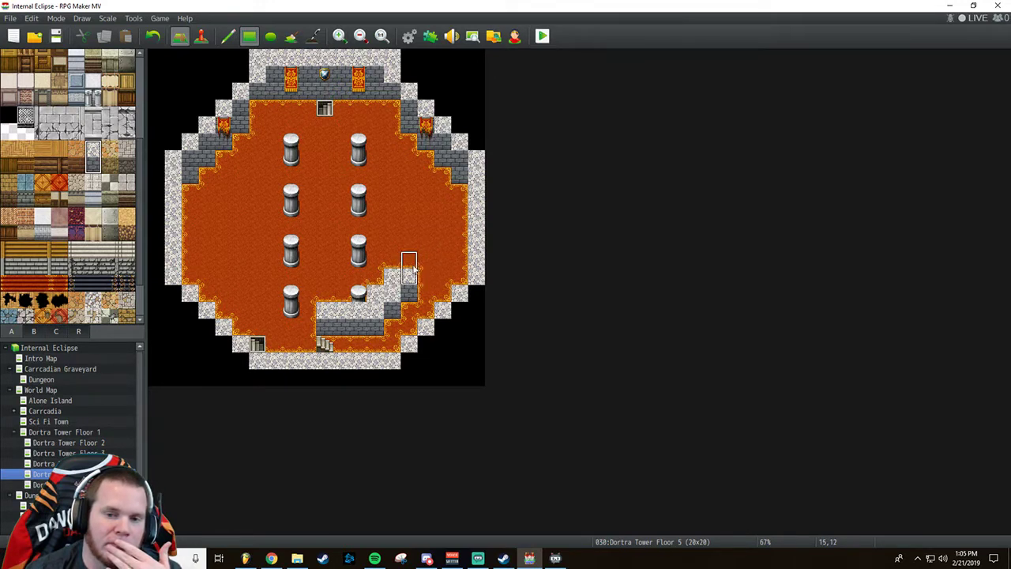
left_click_drag(409, 269, 424, 271)
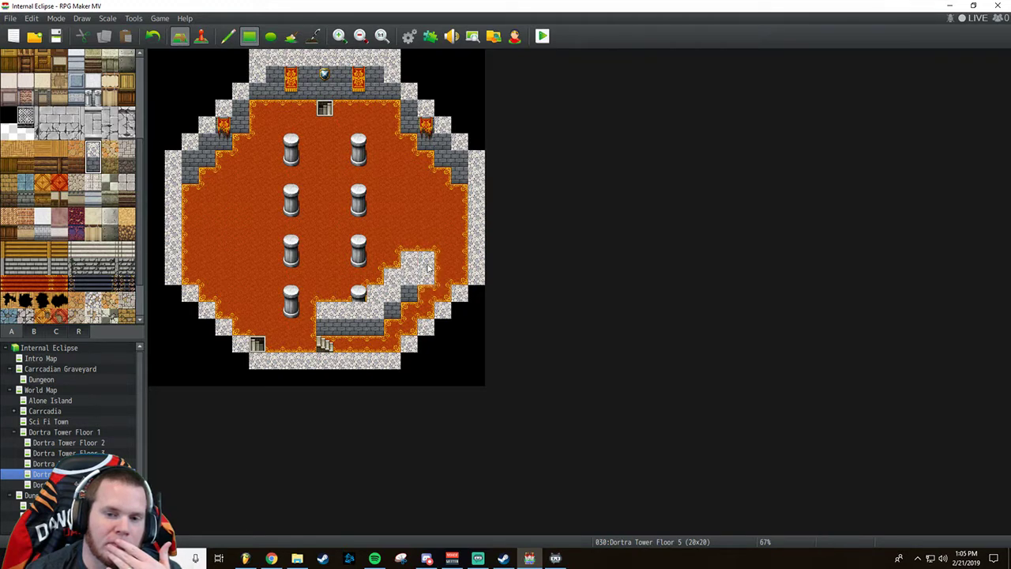
left_click(429, 268)
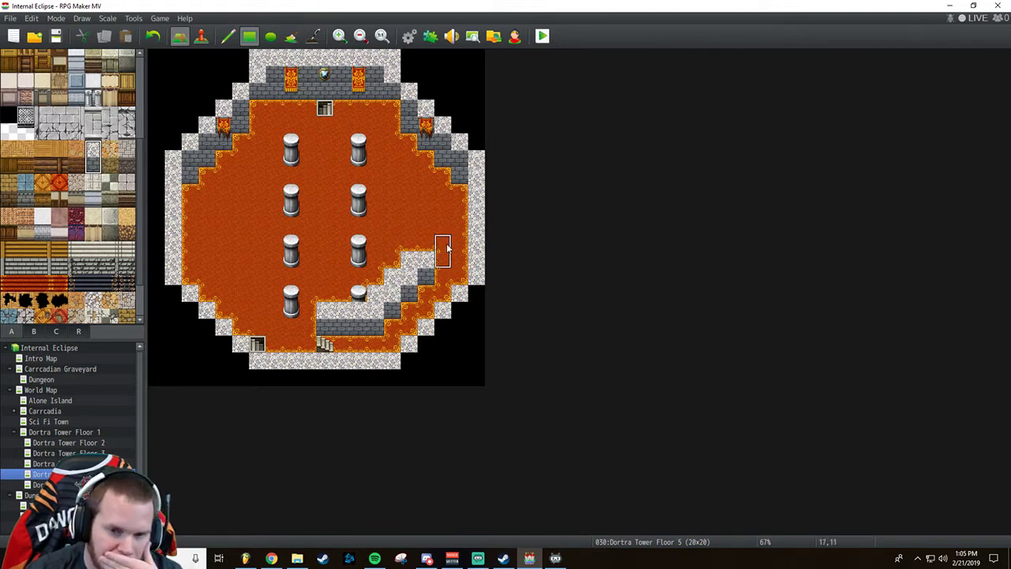
left_click(447, 248)
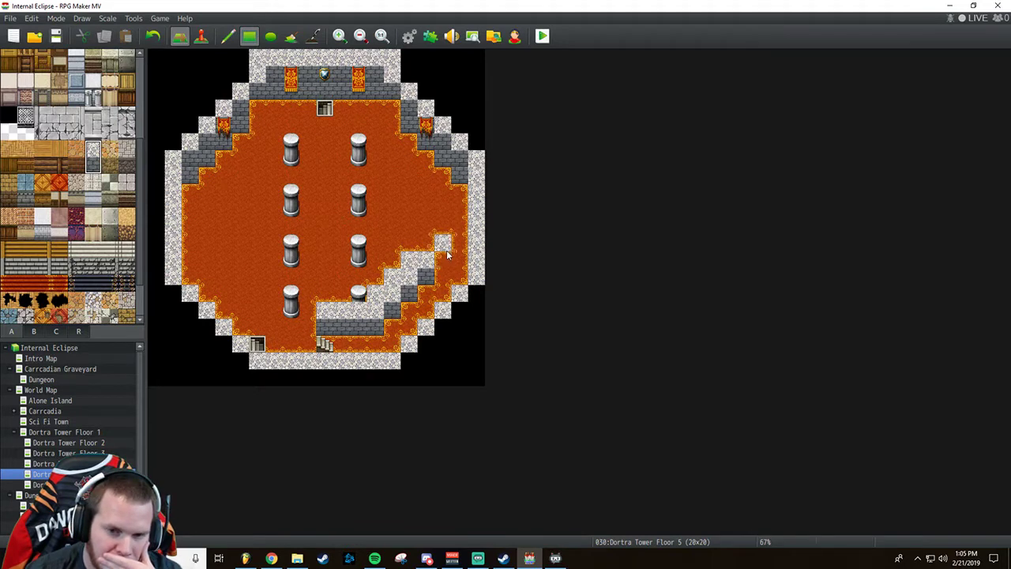
left_click(446, 235)
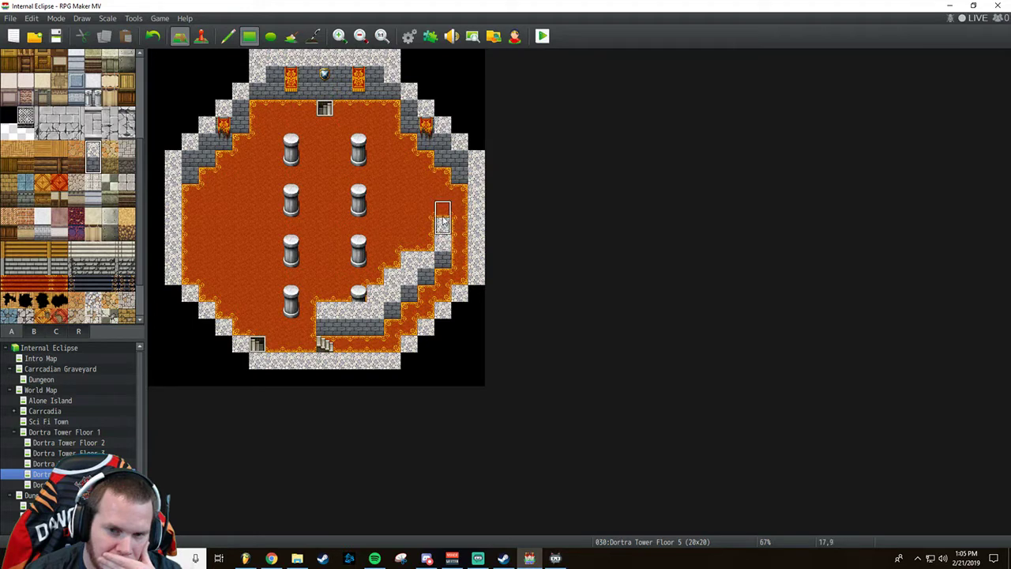
left_click(443, 223)
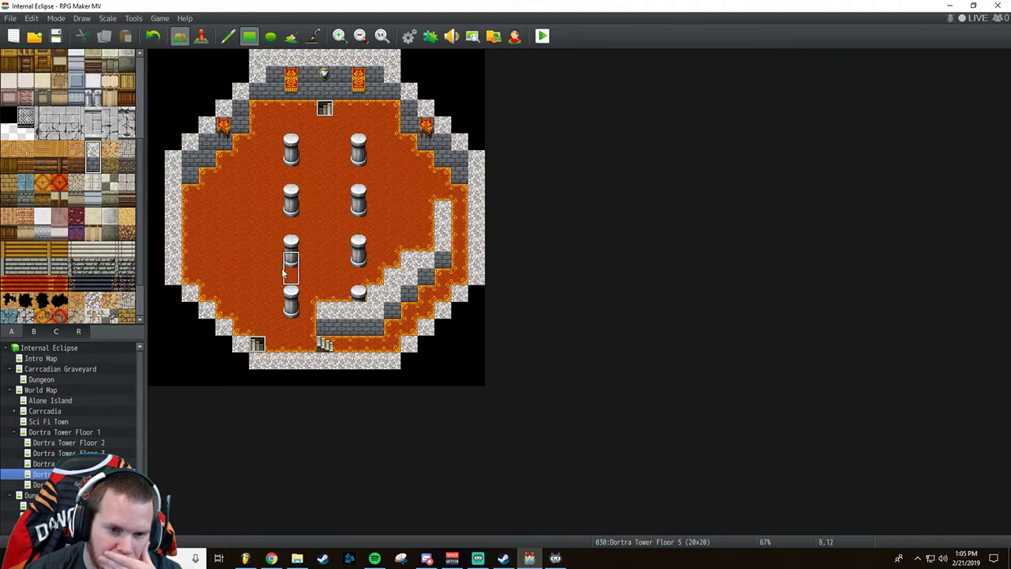
Fill columns 8 and 9 between the two lower staircases with white wall top from row 15 down to the outer wall.
left_click(308, 316)
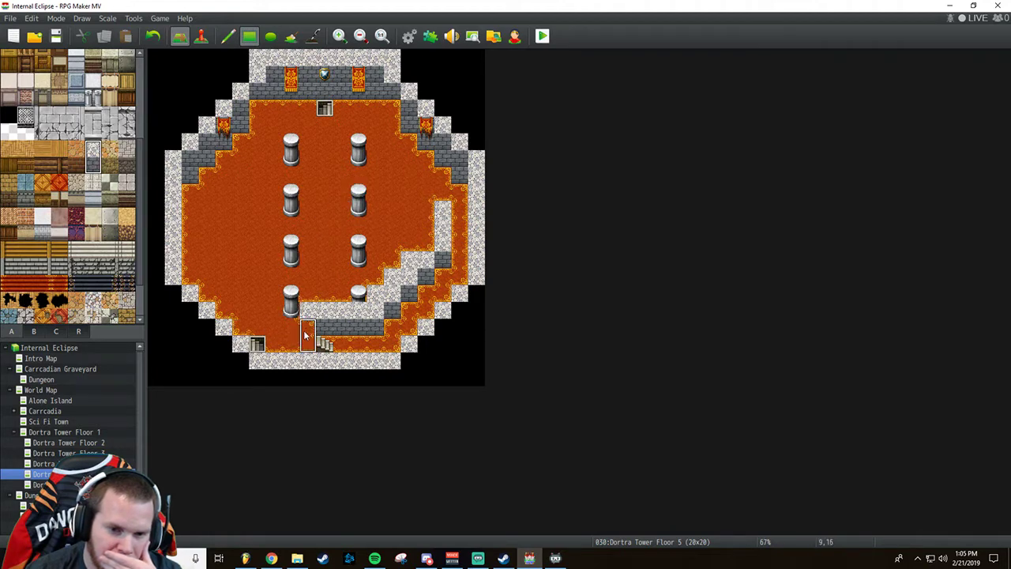
left_click(305, 349)
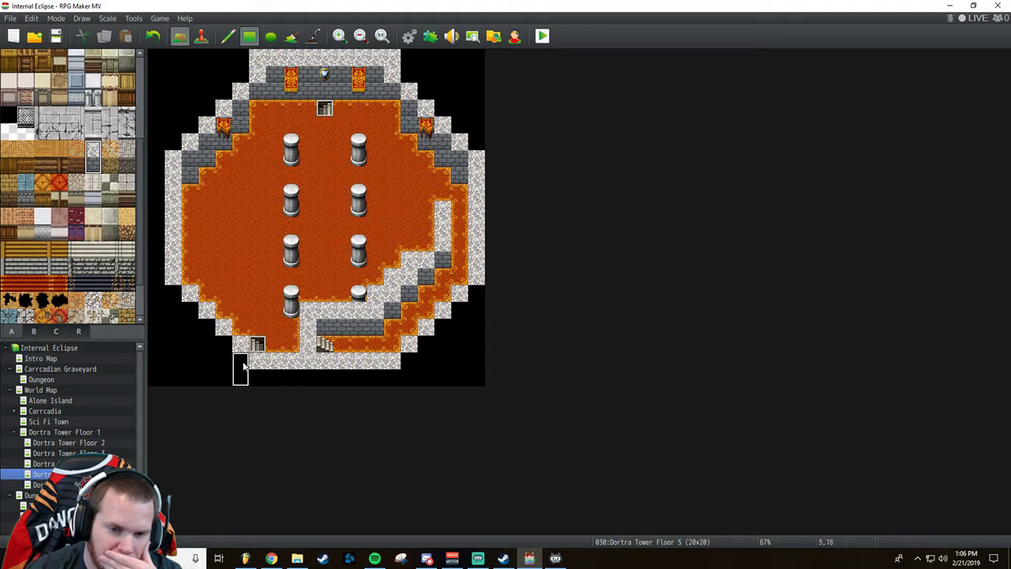
left_click(290, 316)
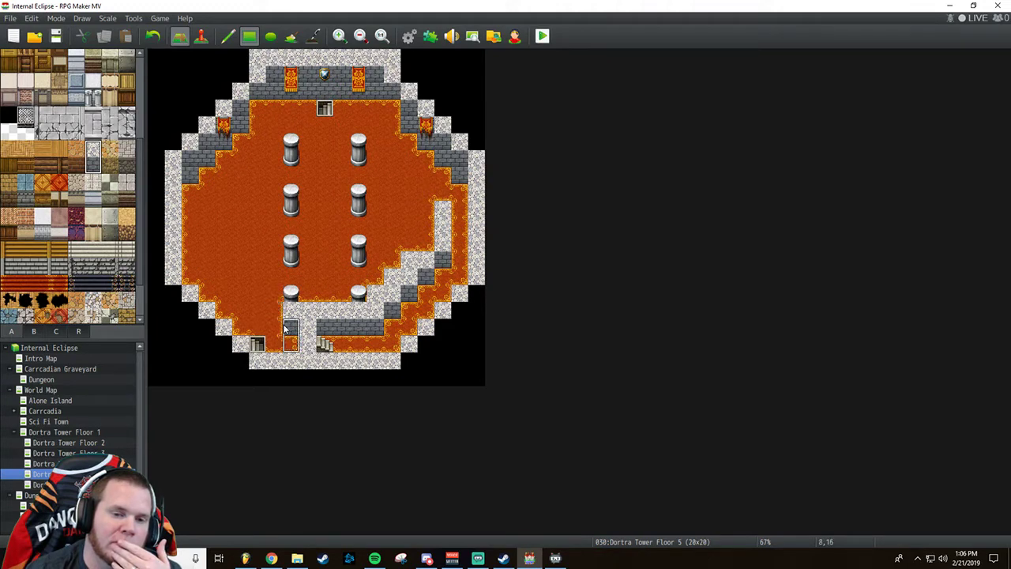
left_click_drag(289, 320, 292, 355)
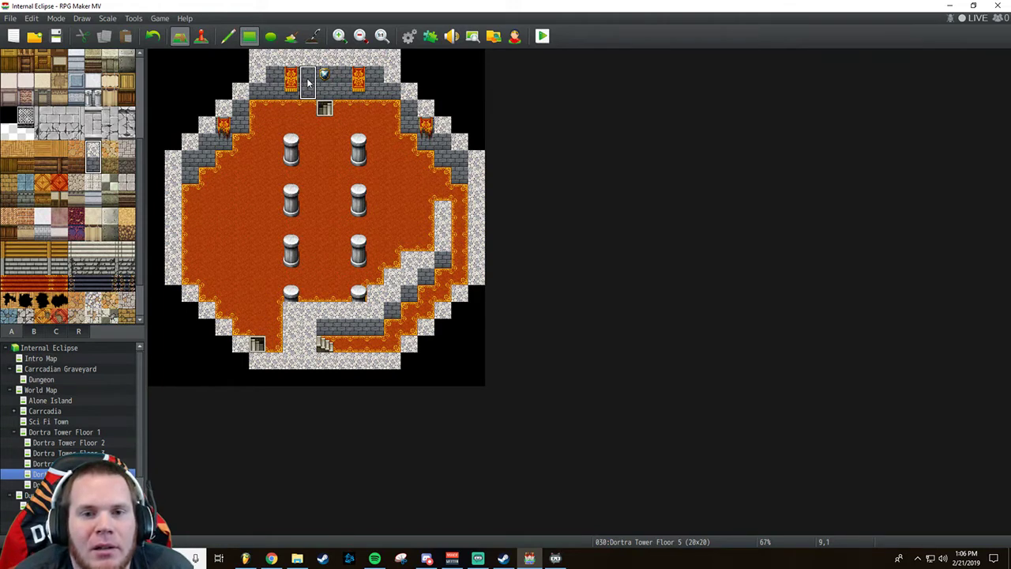
Enclose the upper dark staircase with white-topped brick walls down columns 9, 11 and 12, closing the nook across rows 6 and 7.
left_click_drag(308, 82, 307, 120)
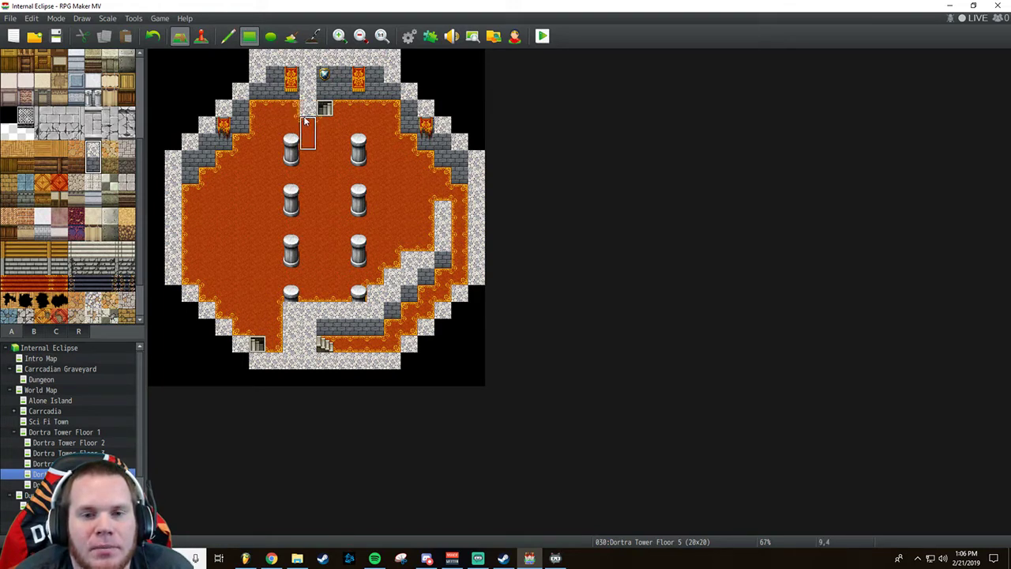
left_click(307, 123)
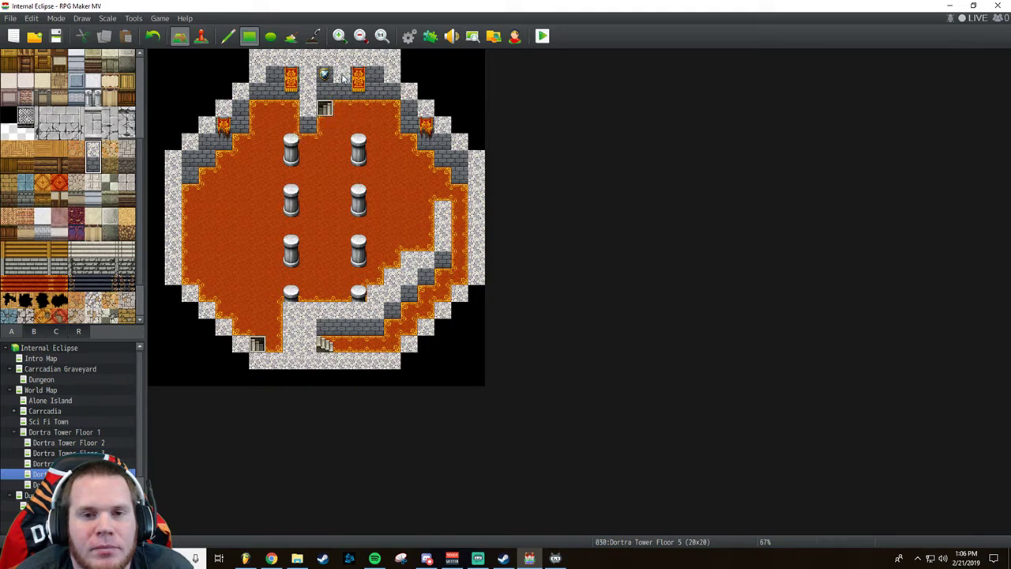
left_click(342, 105)
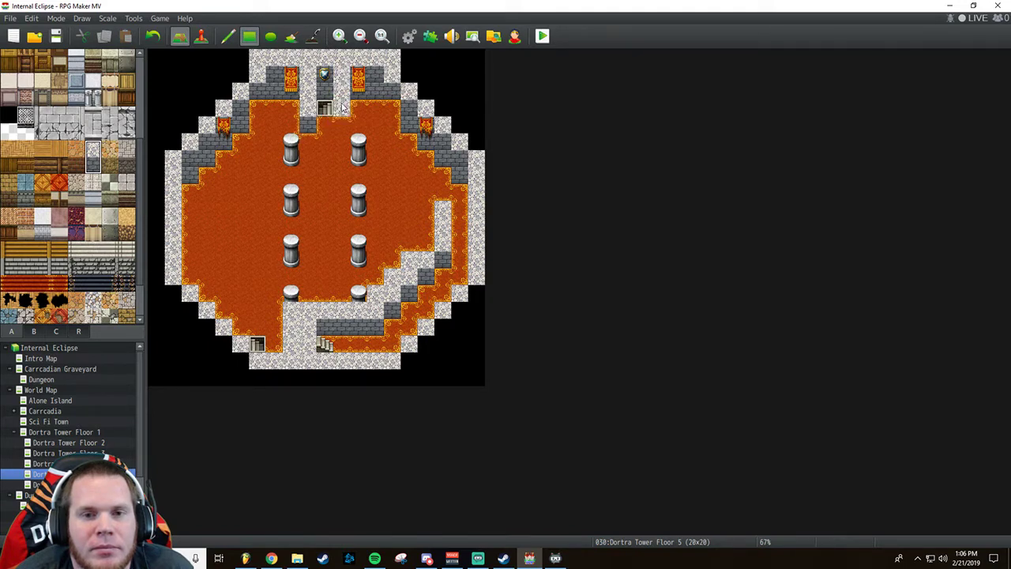
mouse_move(342, 118)
left_mouse_down()
mouse_move(305, 147)
mouse_move(307, 160)
mouse_move(318, 158)
mouse_move(308, 169)
mouse_move(356, 163)
mouse_move(359, 189)
mouse_move(360, 76)
mouse_move(333, 113)
left_mouse_up()
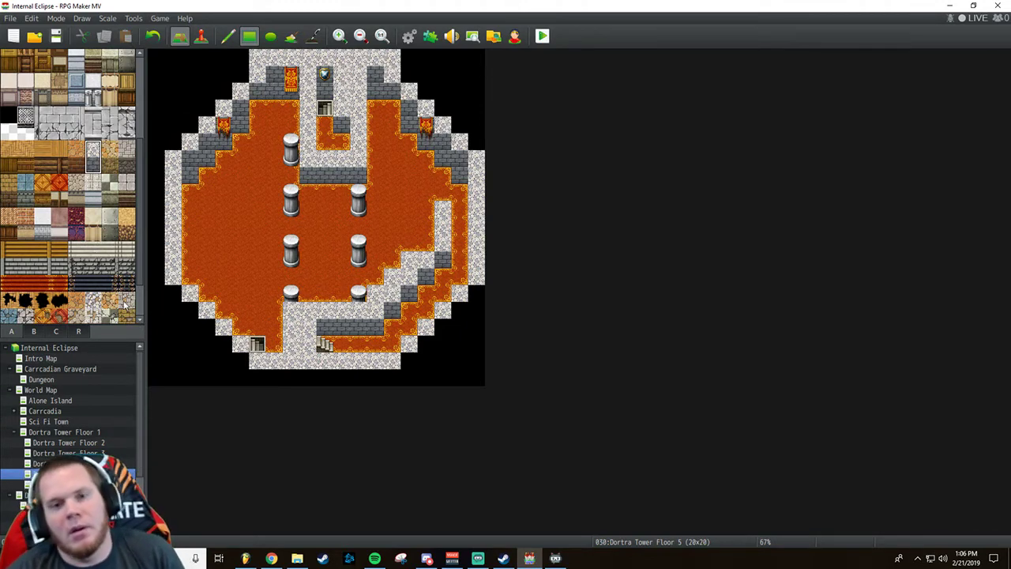
Extend the wall inward from the top of column 17 across columns 14 to 16, with white top above grey brick at row 9.
left_click(426, 196)
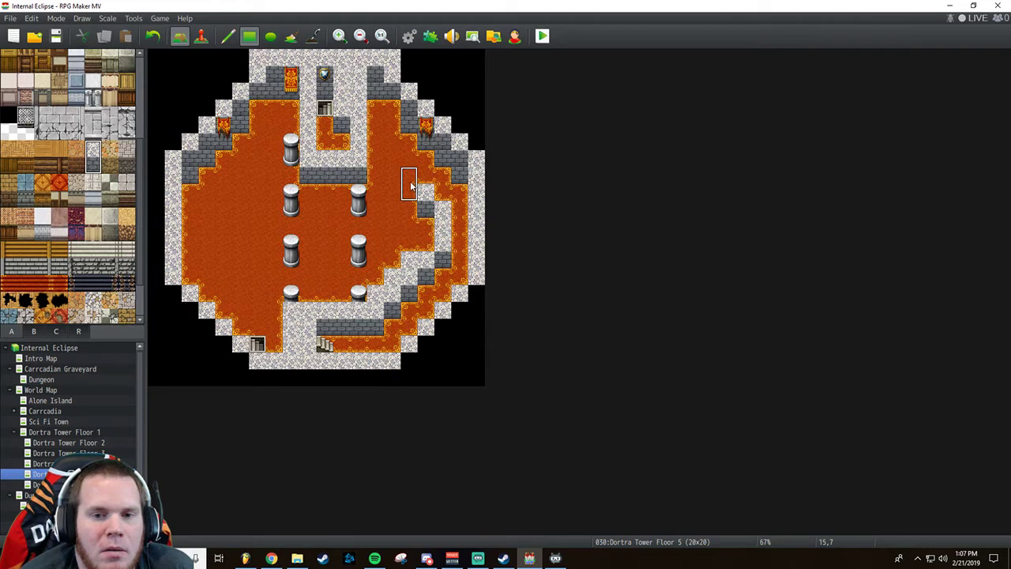
left_click(410, 185)
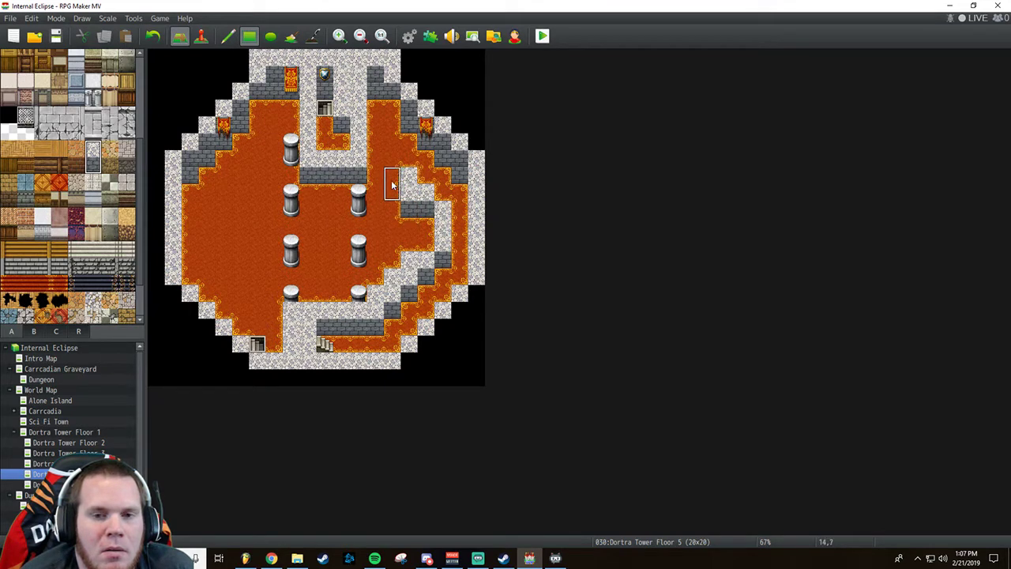
left_click(391, 185)
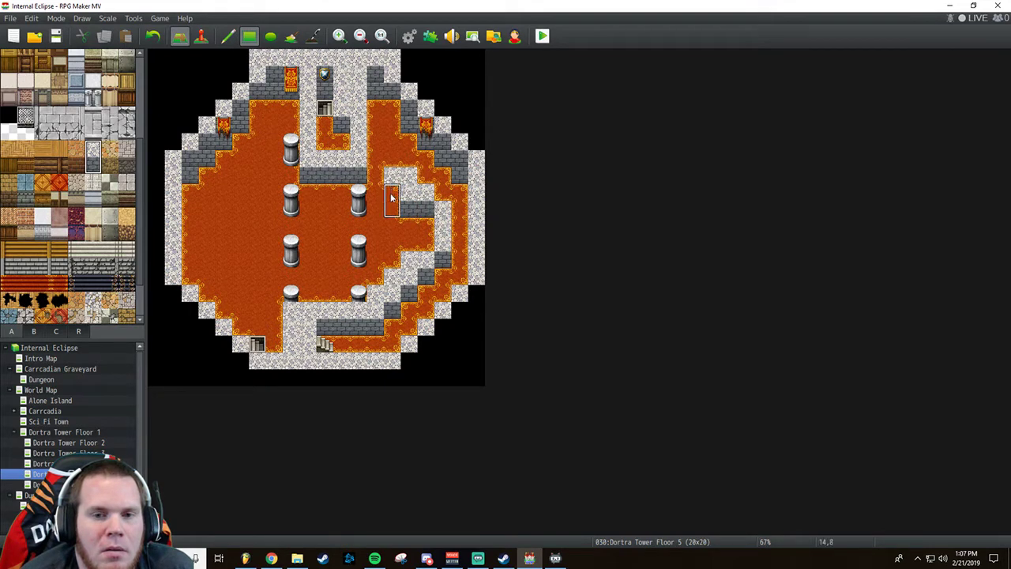
Thicken the upper wall beside the staircase nook with white top in columns 13 and 14 and grey brick across rows 3 and 4.
left_click(376, 84)
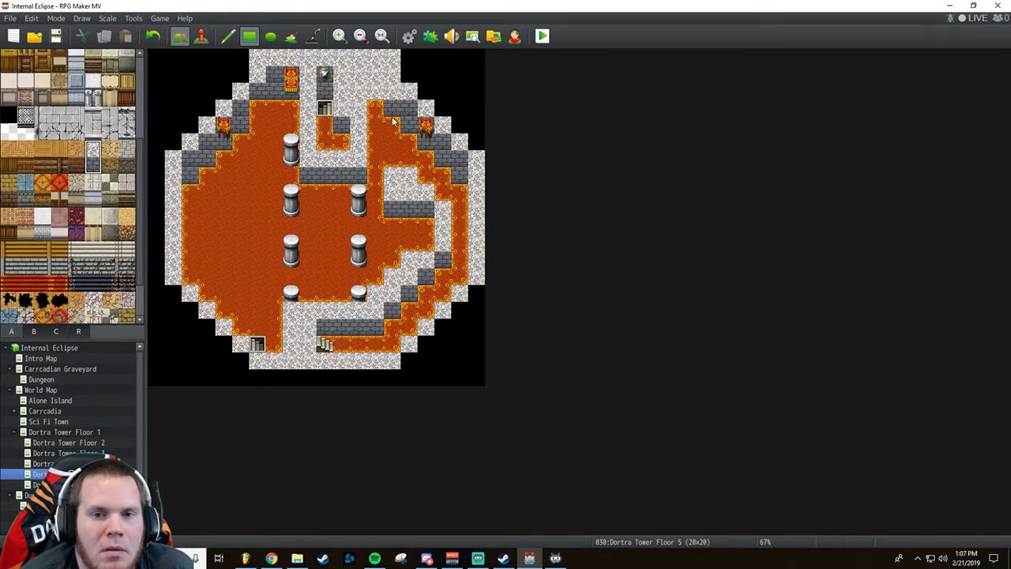
left_click(377, 106)
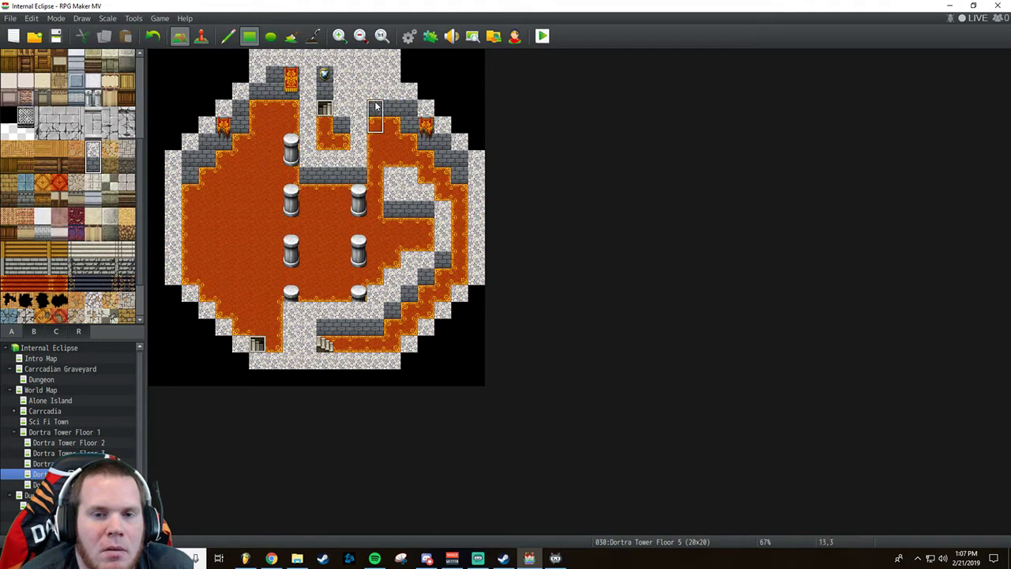
left_click(92, 164)
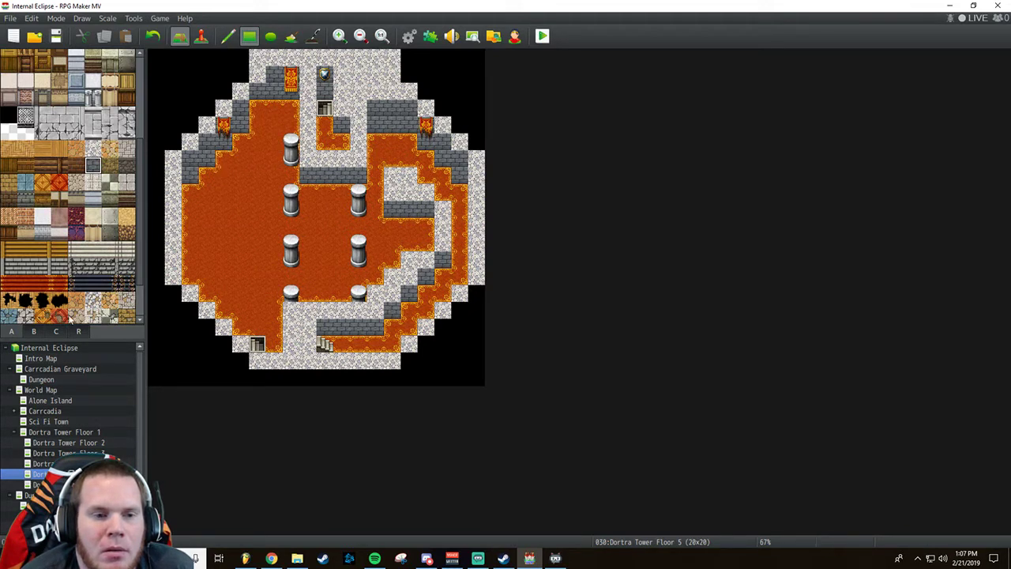
Cover all the remaining pillars on Floor 5 with the orange floor tile.
scroll(41, 101, "up", 4)
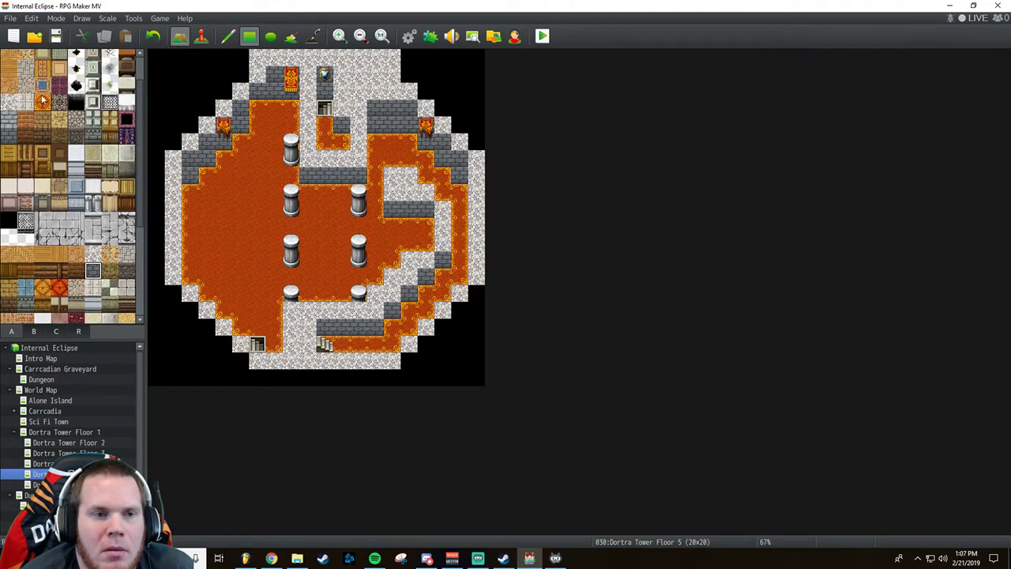
left_click(43, 104)
mouse_move(273, 144)
left_mouse_down()
mouse_move(291, 151)
mouse_move(287, 172)
left_mouse_up()
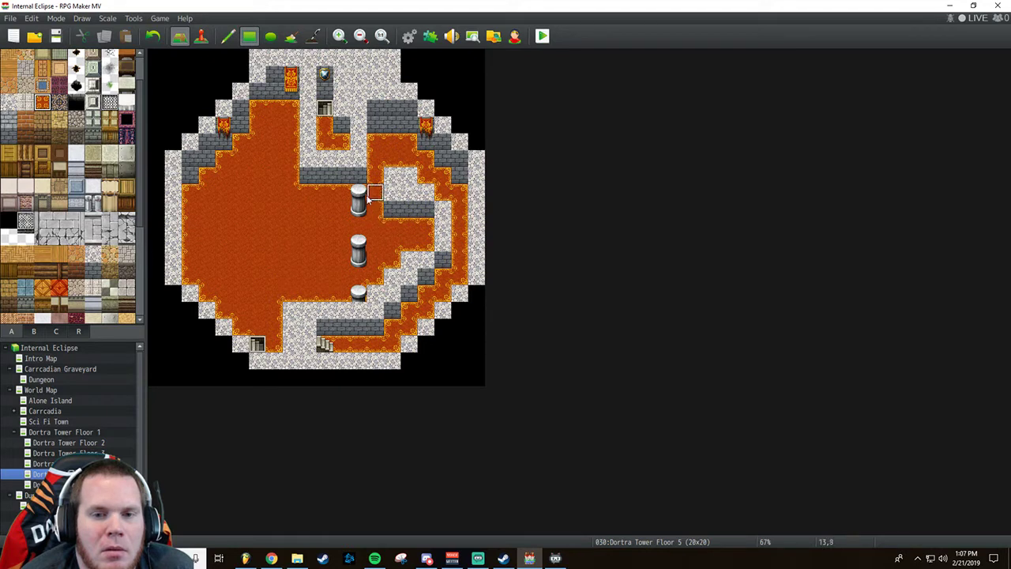
left_click_drag(371, 199, 355, 293)
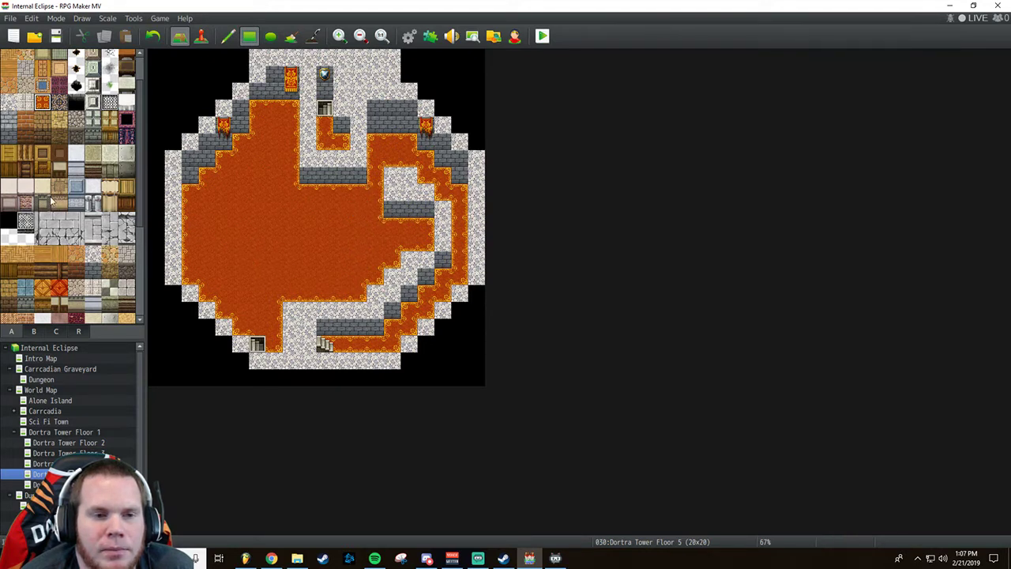
Build a wall across columns 5 to 8 on Floor 5, with white top at row 7 above grey brick at row 8.
scroll(70, 206, "up", 1)
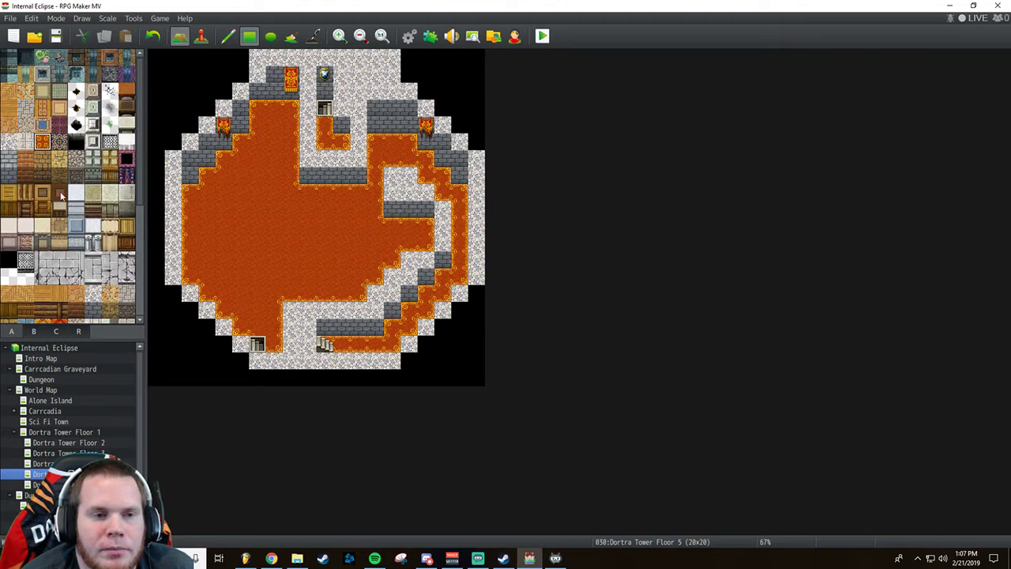
scroll(107, 230, "down", 4)
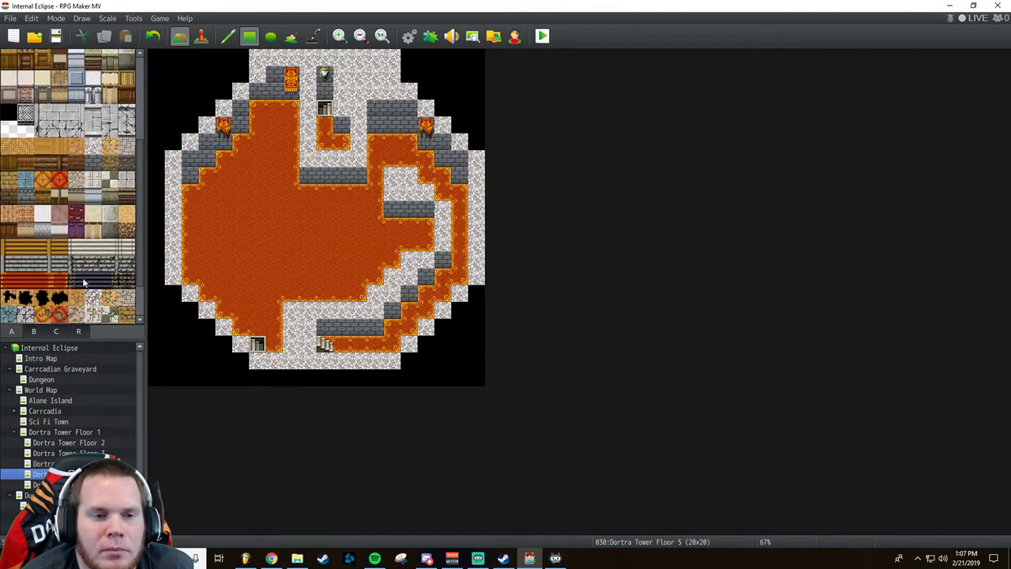
left_click(93, 158)
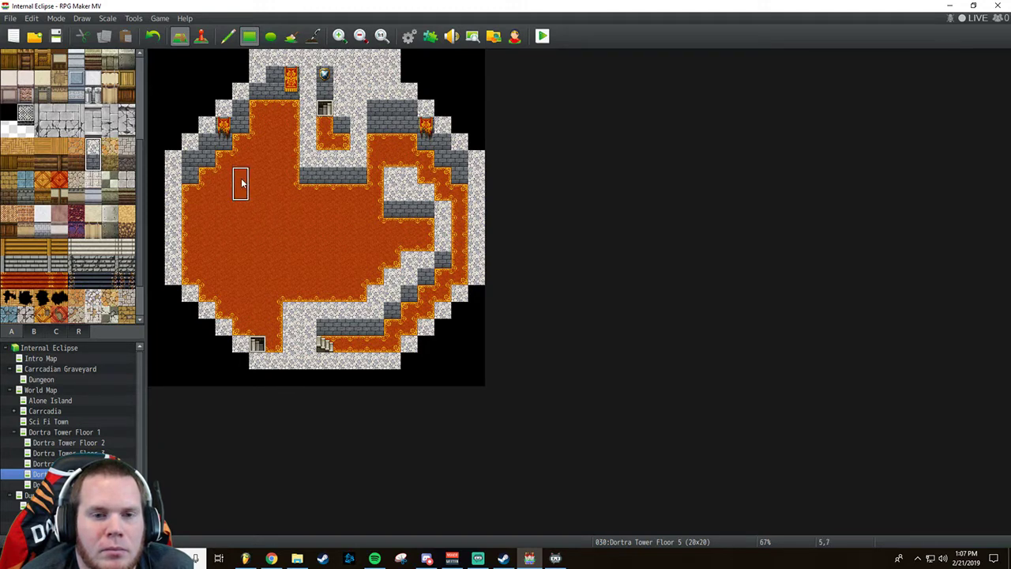
left_click(243, 184)
left_click_drag(267, 191, 284, 191)
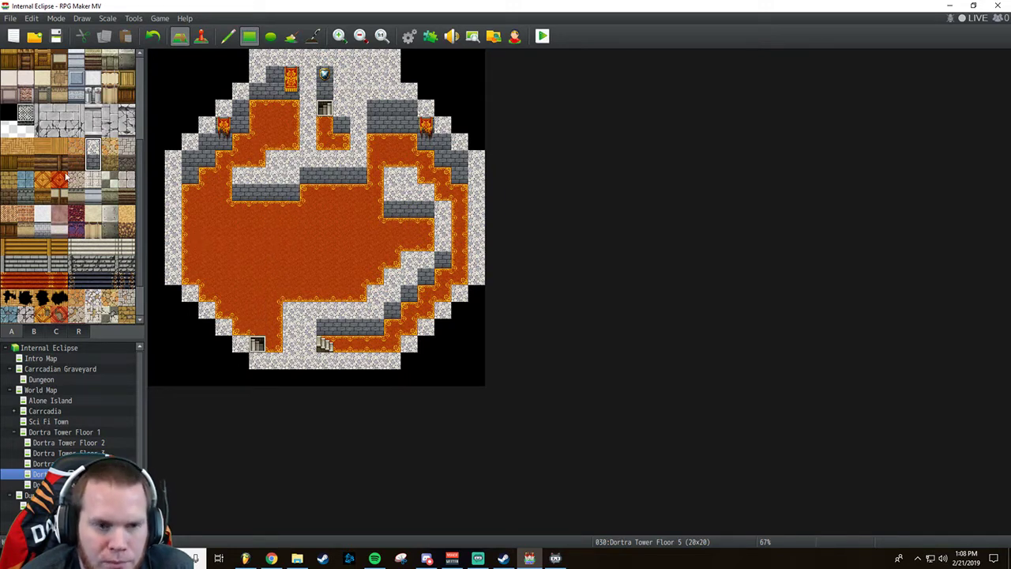
Add two separate wall blocks over columns 9 to 12 and 4 to 7, with white top at row 10 above grey brick at row 11.
right_click(237, 246)
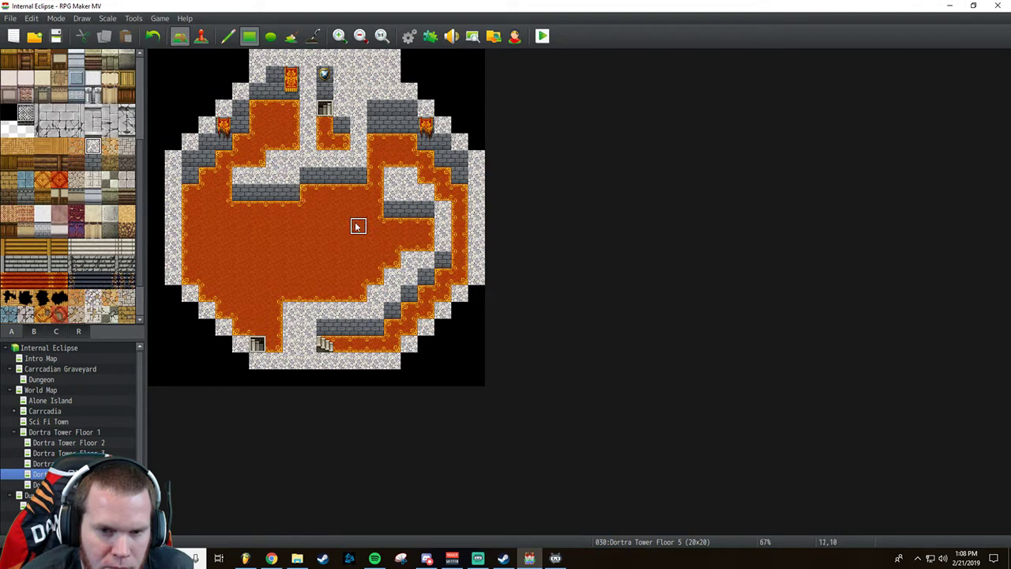
mouse_move(358, 226)
left_mouse_down()
mouse_move(308, 227)
mouse_move(309, 242)
mouse_move(358, 244)
left_mouse_up()
left_click(92, 163)
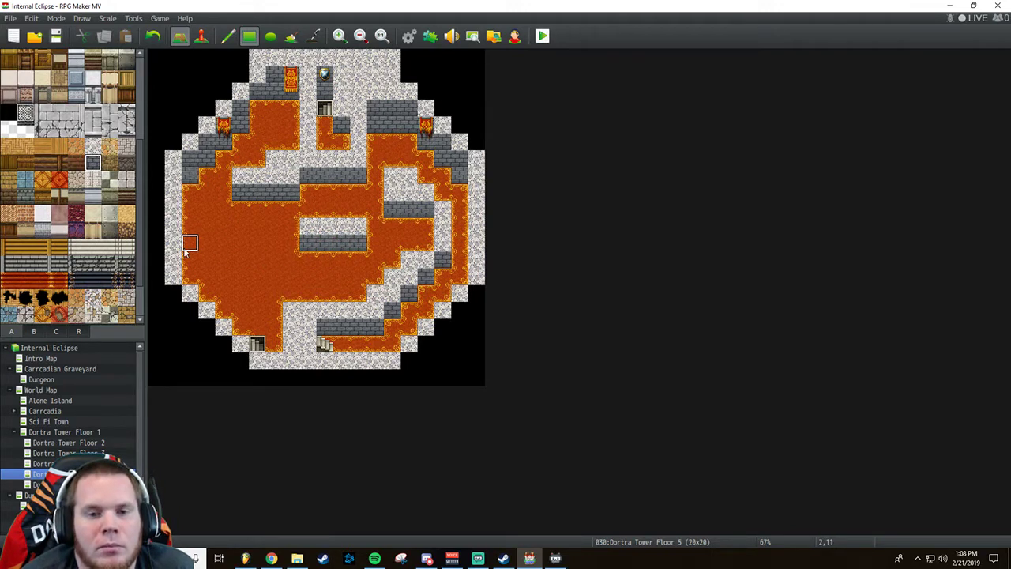
left_click_drag(92, 145, 92, 162)
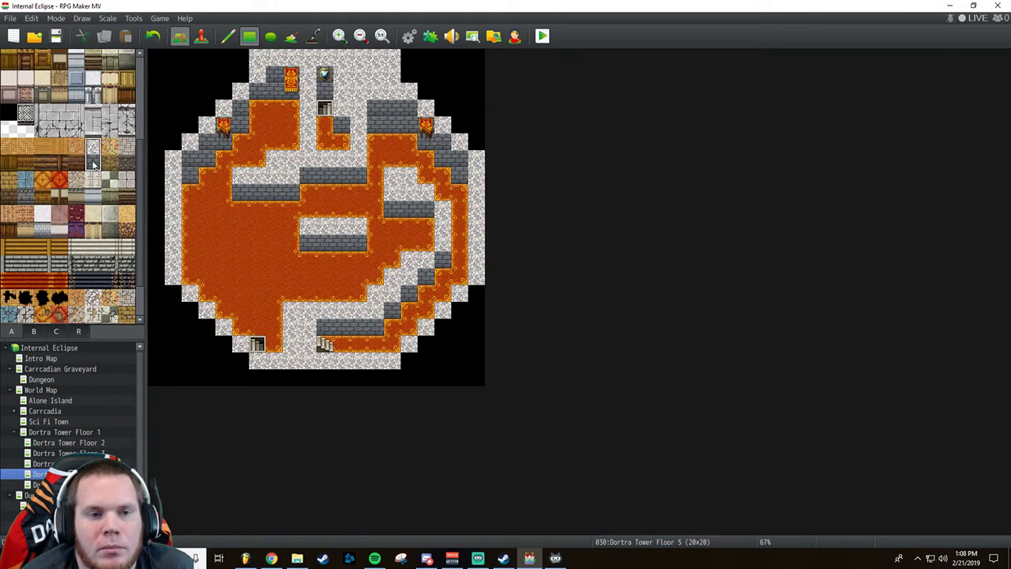
left_click_drag(222, 234, 277, 244)
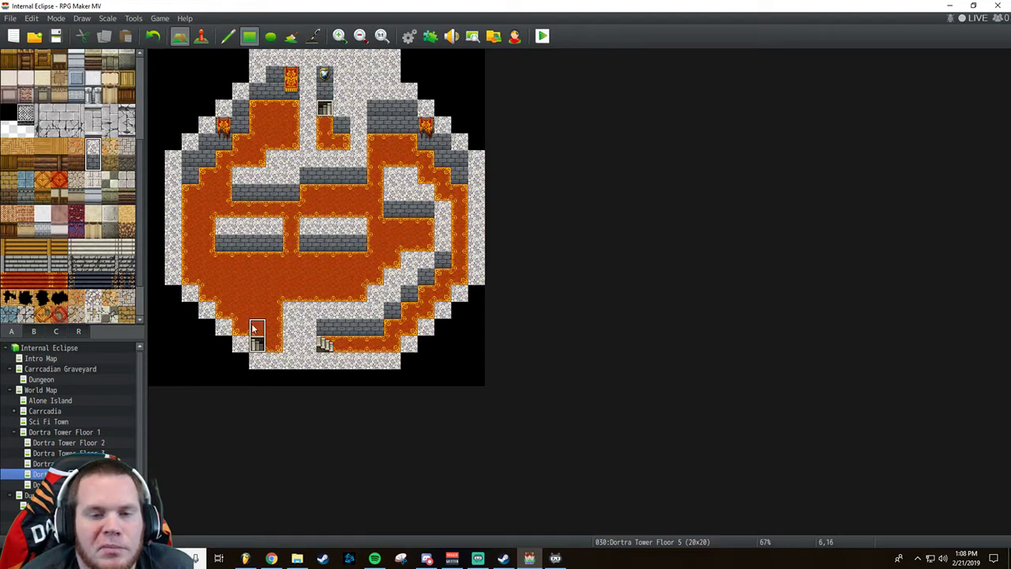
Lower the central wall's brick face to row 8 across columns 9 to 12, and fill rows 13 and 14 around columns 9 to 13 with white top.
left_click_drag(289, 192, 359, 193)
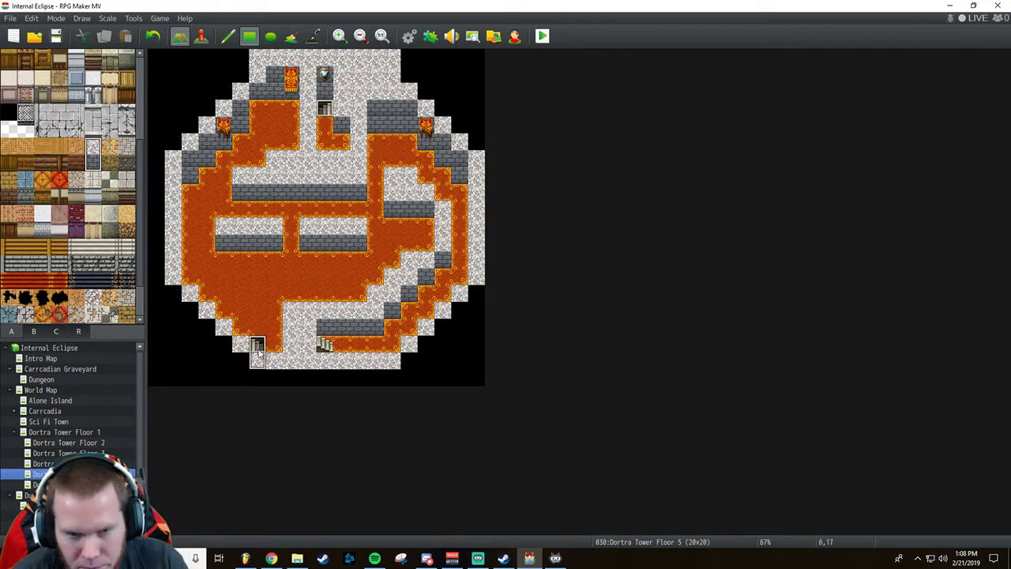
left_click(310, 297)
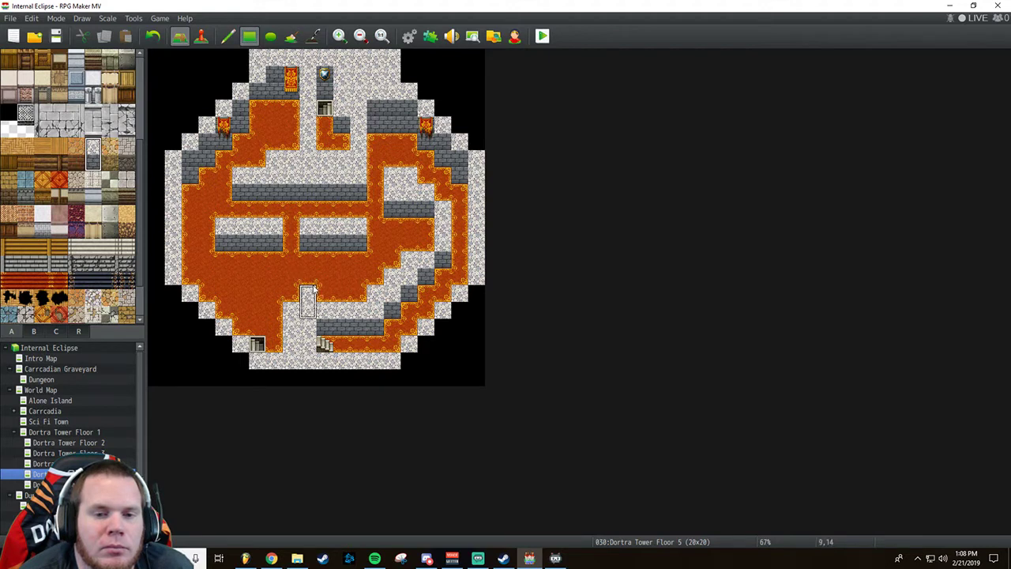
left_click_drag(321, 288, 354, 291)
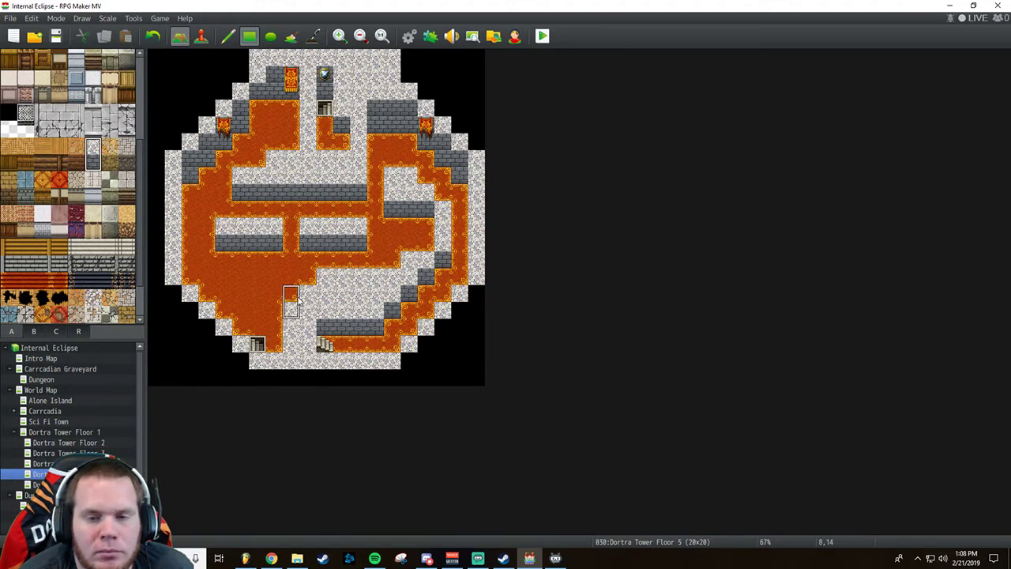
left_click(294, 294)
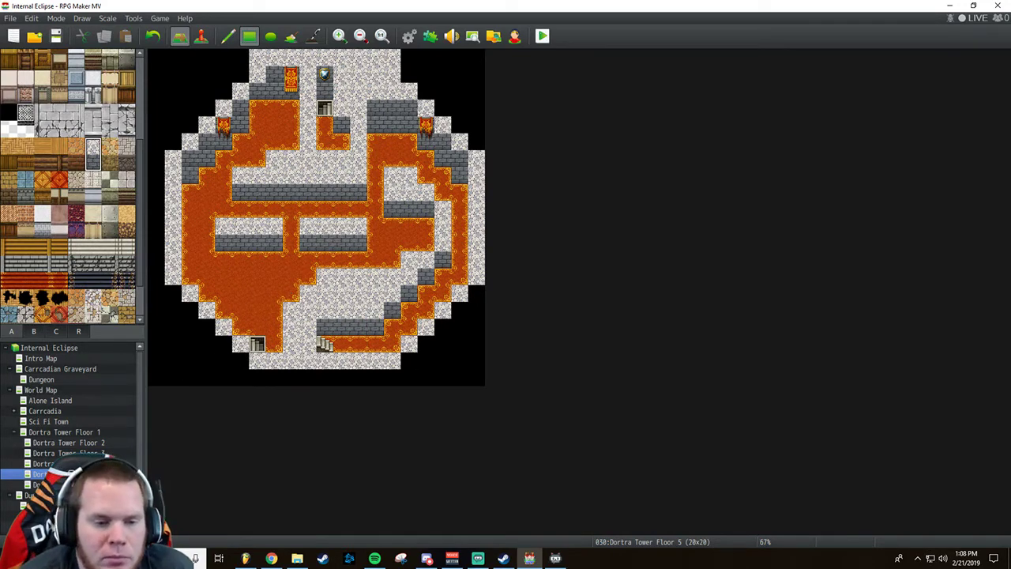
Open the Dortra Tower Floor 6 map and place the dark staircase at column 10, row 17.
left_click(37, 484)
left_click(38, 473)
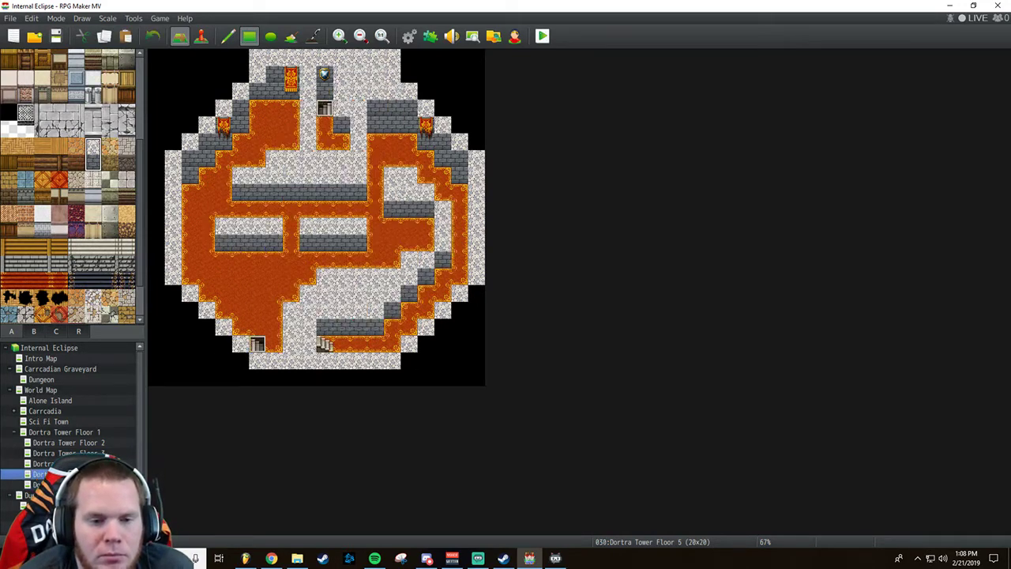
left_click(38, 484)
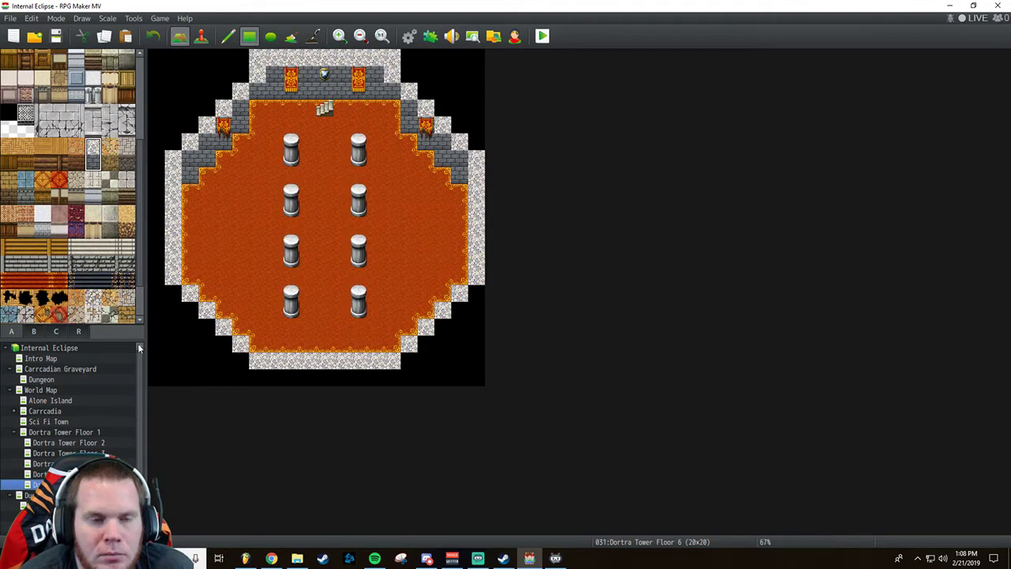
left_click(34, 331)
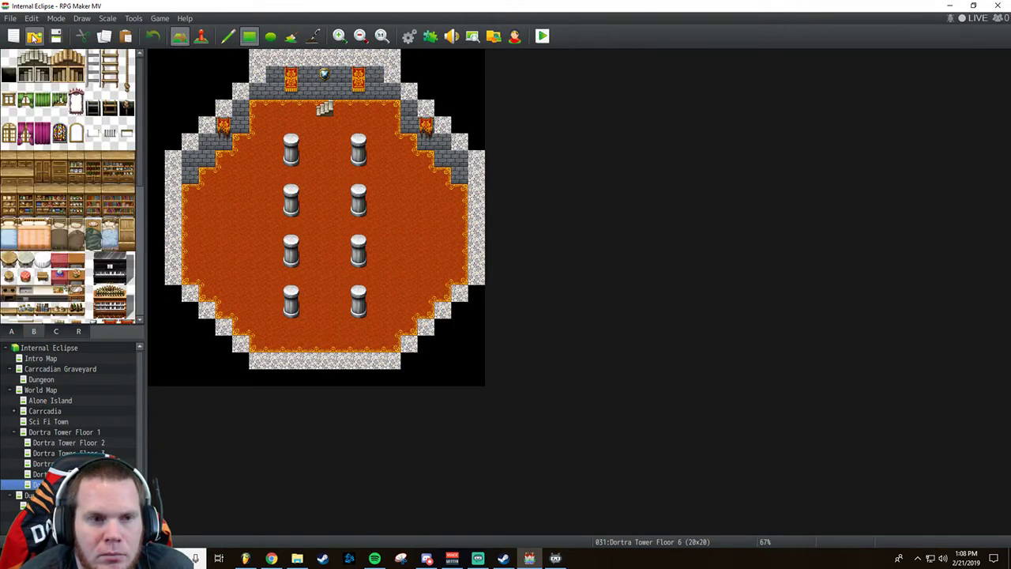
left_click(325, 344)
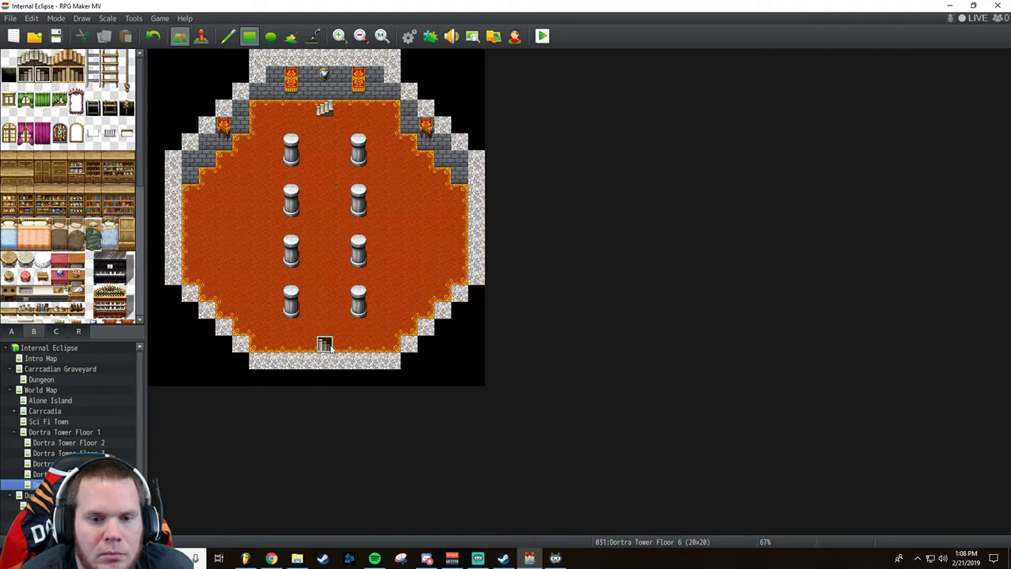
scroll(66, 269, "down", 2)
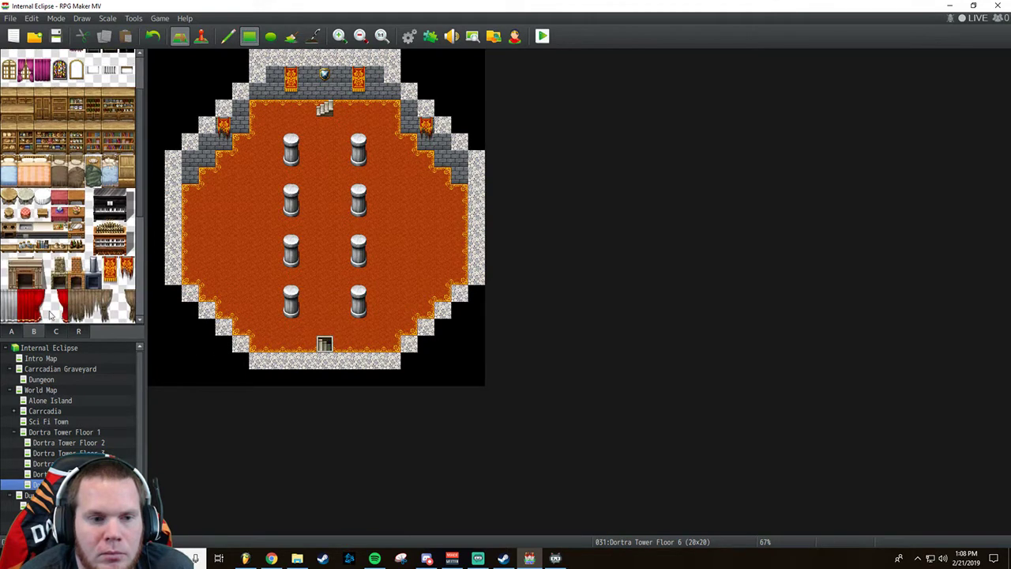
scroll(47, 290, "down", 1)
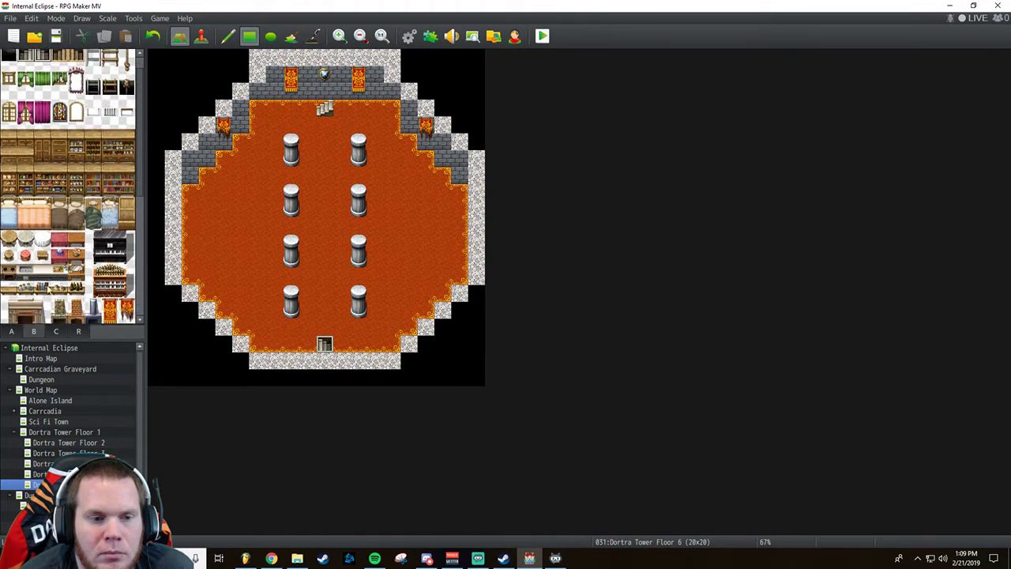
left_click(42, 294)
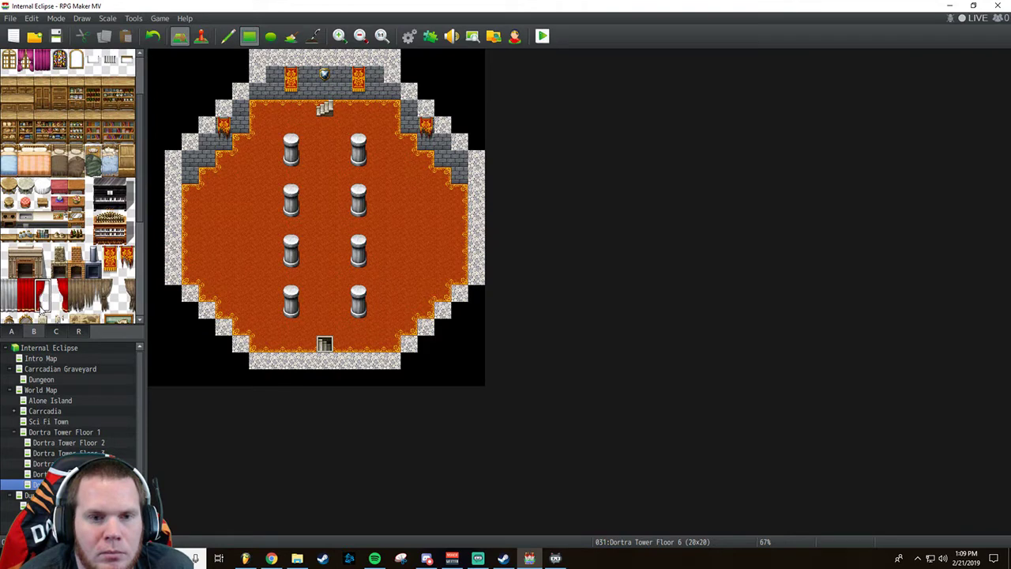
Cover the banners and the shield on Floor 6's upper and side walls with the grey brick tile.
left_click(11, 331)
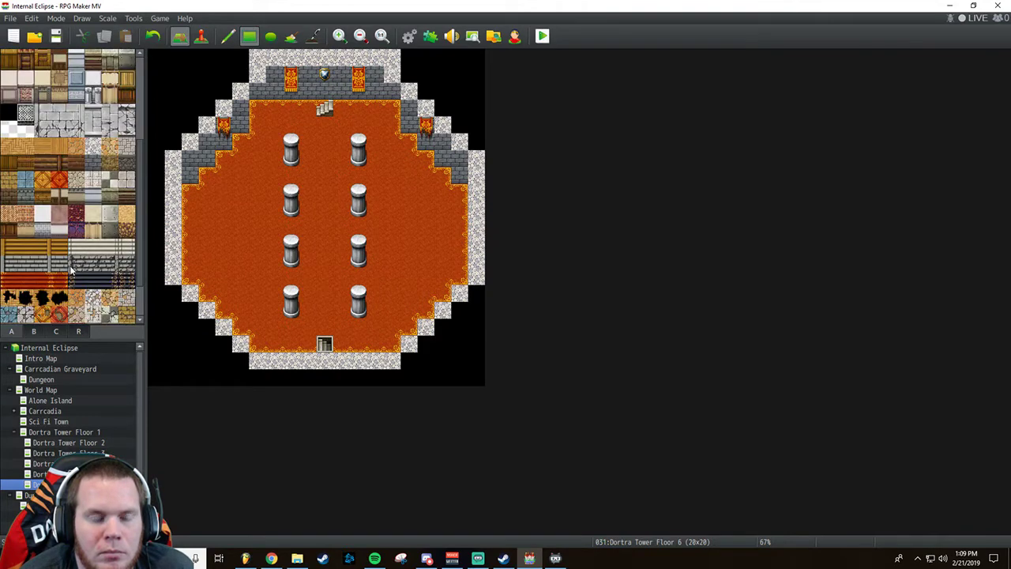
scroll(73, 269, "up", 1)
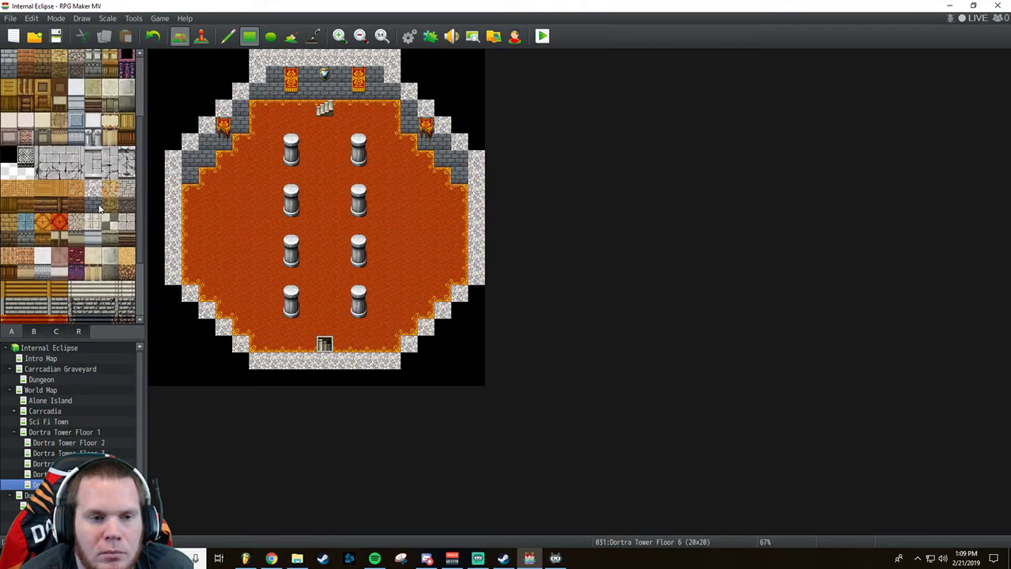
left_click(94, 204)
left_click_drag(290, 73, 290, 89)
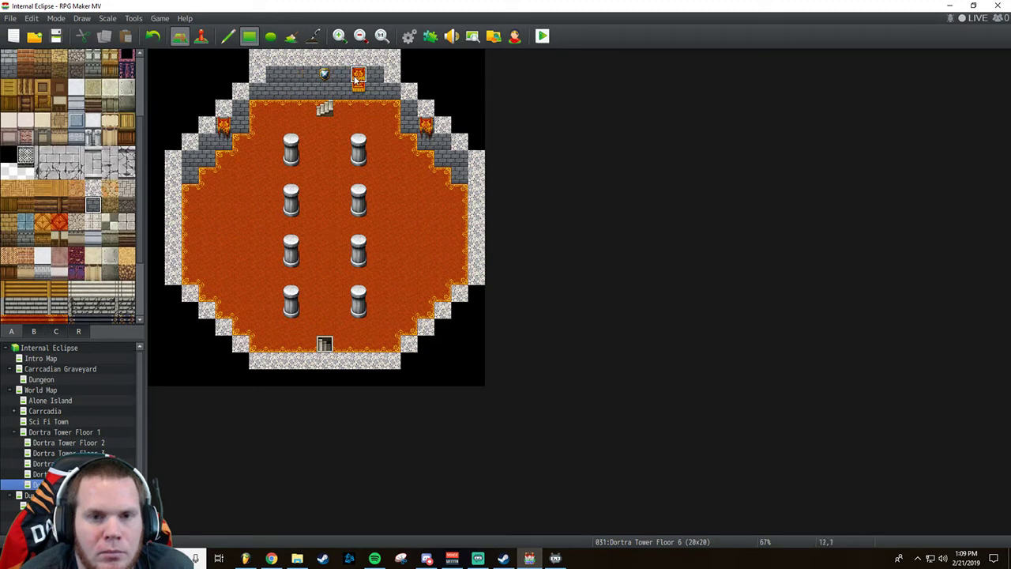
left_click_drag(358, 72, 357, 90)
left_click(324, 73)
left_click(223, 124)
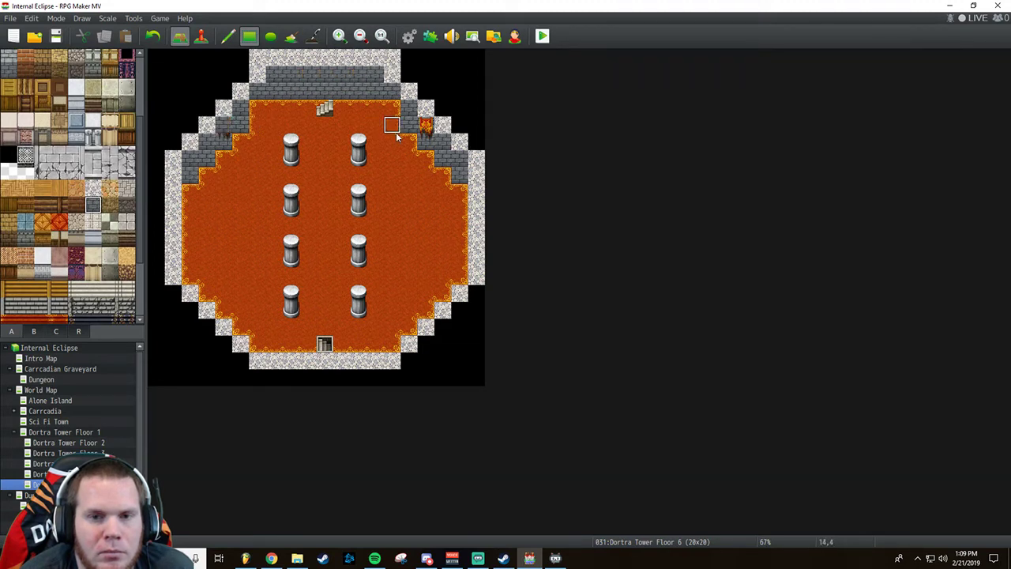
left_click(425, 127)
left_click(224, 142)
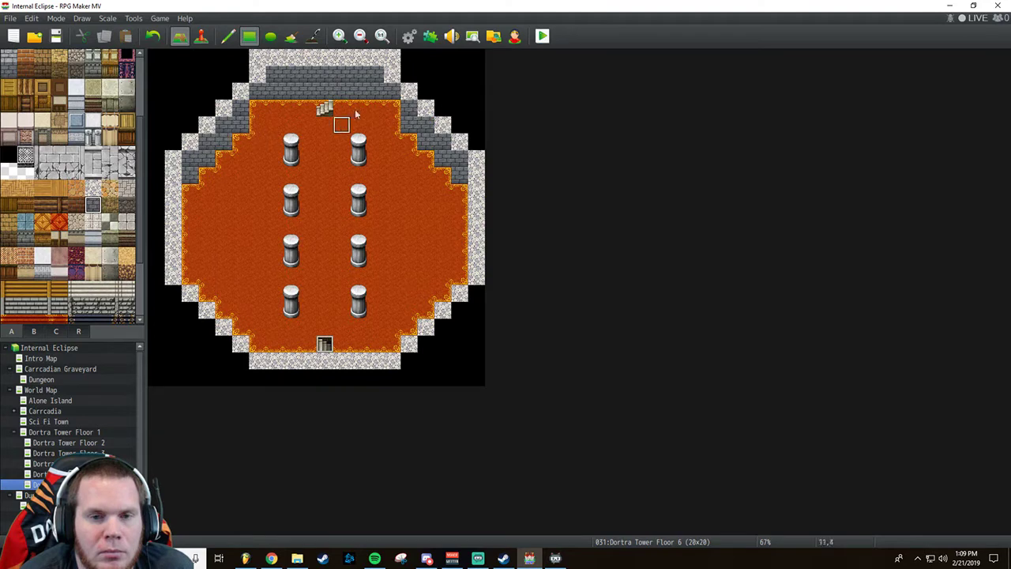
Replace the upper staircase at column 10, row 3 with the orange floor tile.
scroll(49, 285, "up", 3)
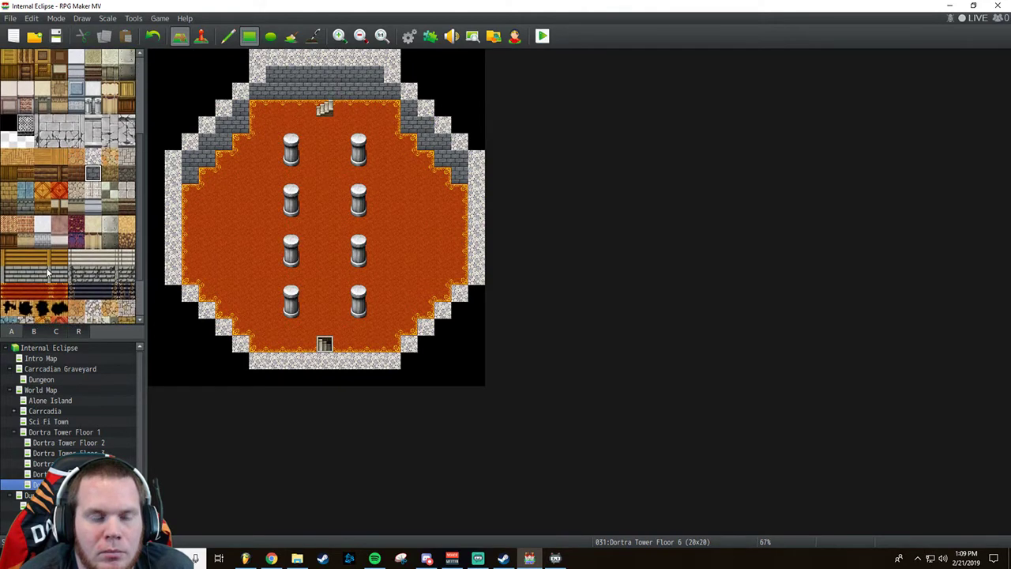
scroll(49, 265, "up", 3)
left_click(42, 98)
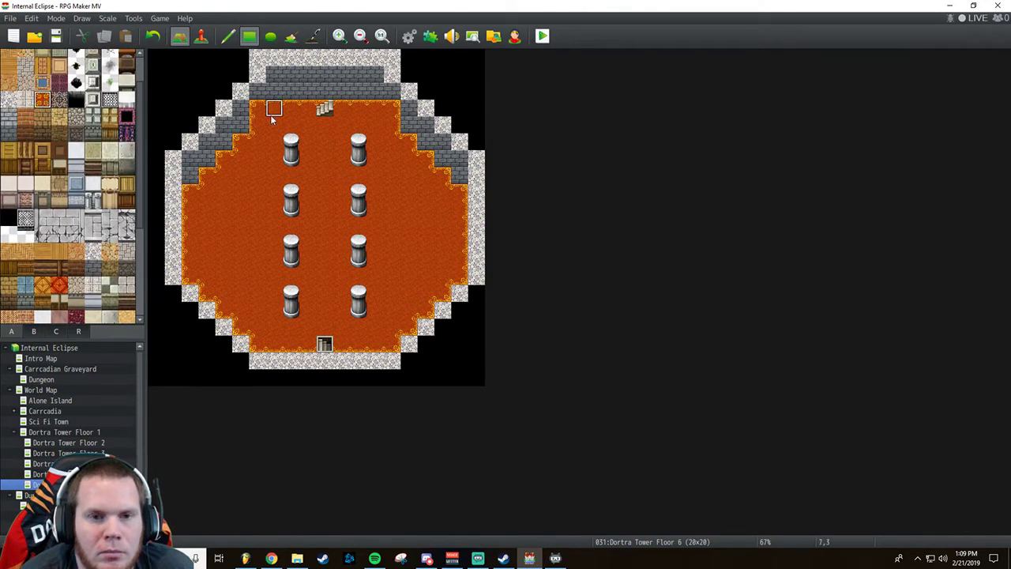
left_click(324, 109)
Lay a three-tile-wide strip of red stairs between the pillars, across columns 9 to 11 from row 14 up to row 8.
scroll(8, 263, "down", 9)
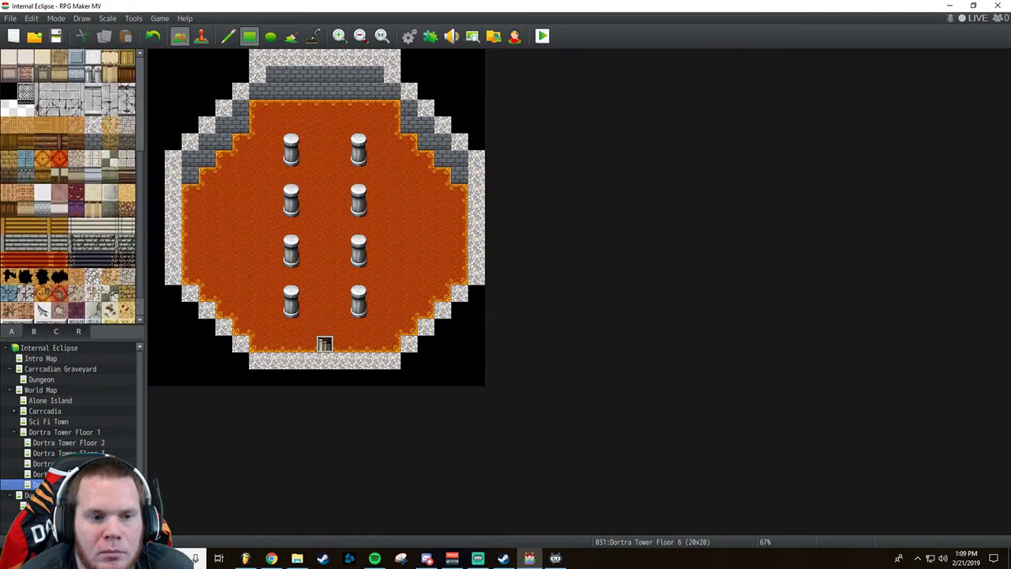
left_click_drag(7, 263, 42, 263)
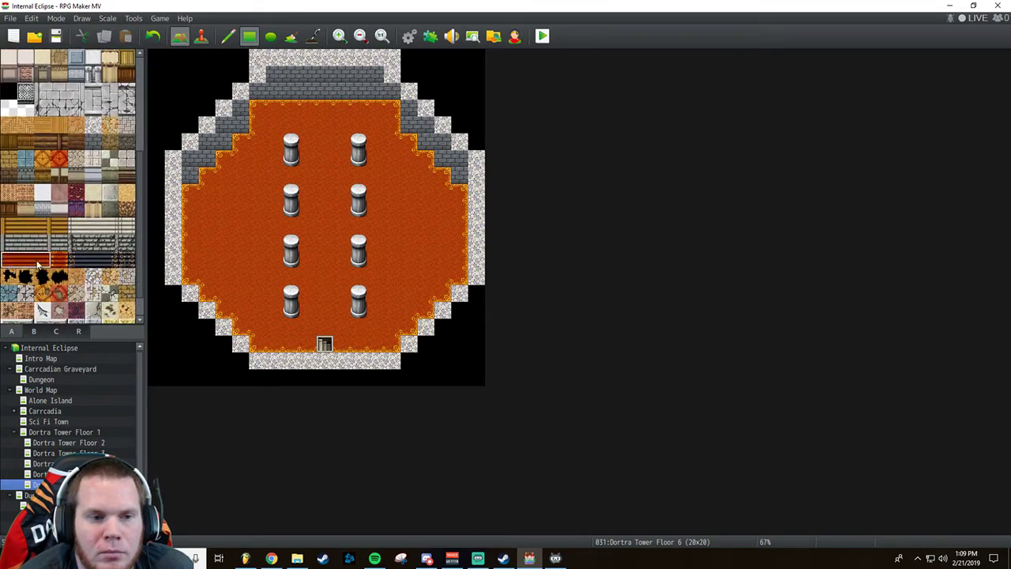
left_click(315, 292)
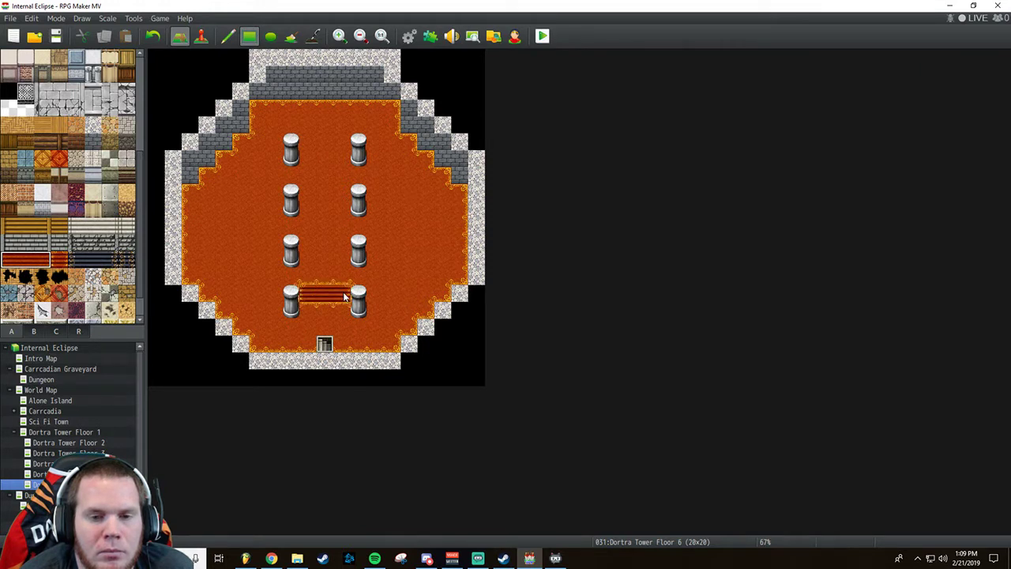
left_click_drag(344, 296, 348, 269)
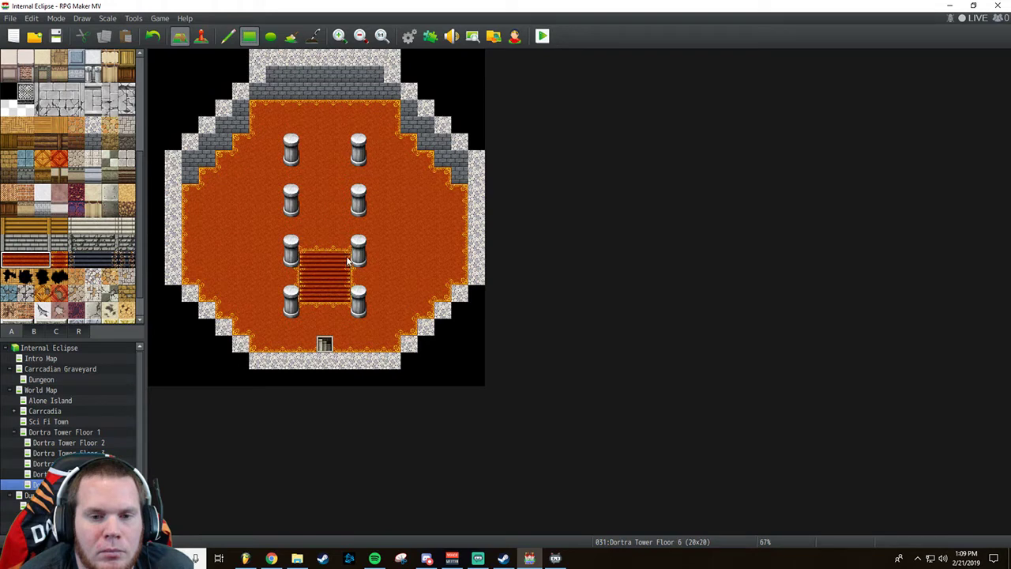
left_click(348, 253)
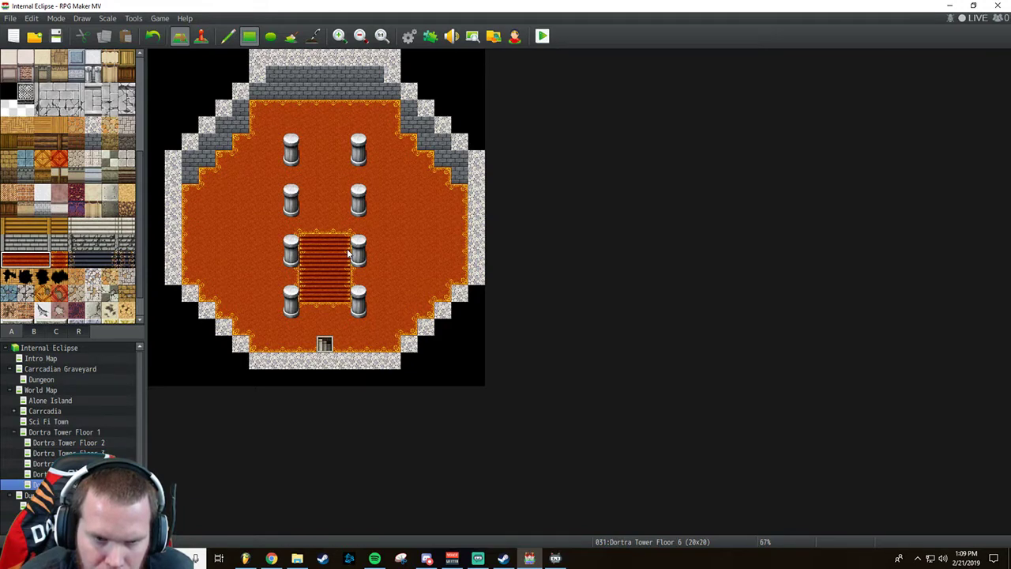
left_click_drag(348, 252, 348, 191)
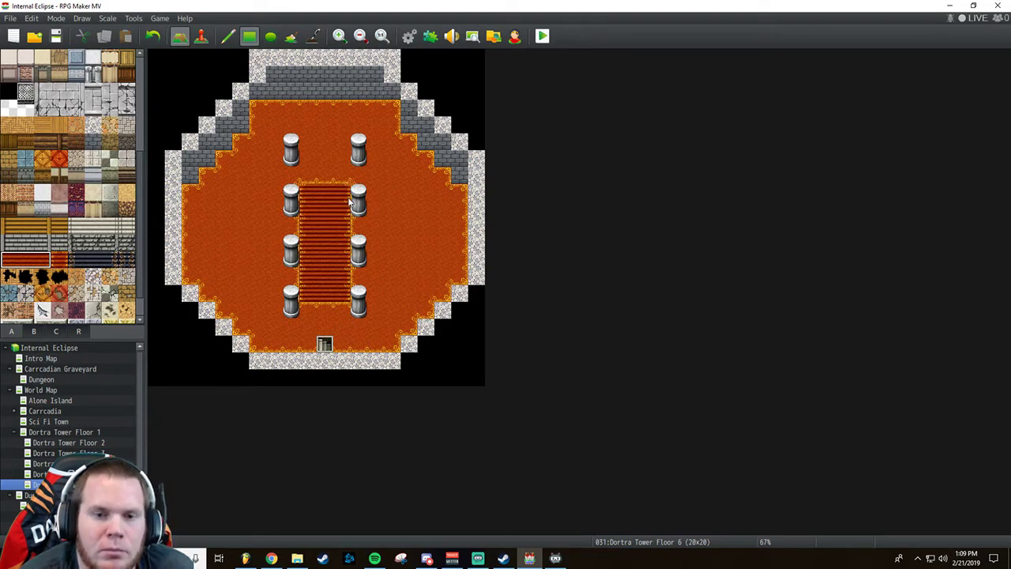
left_click(55, 331)
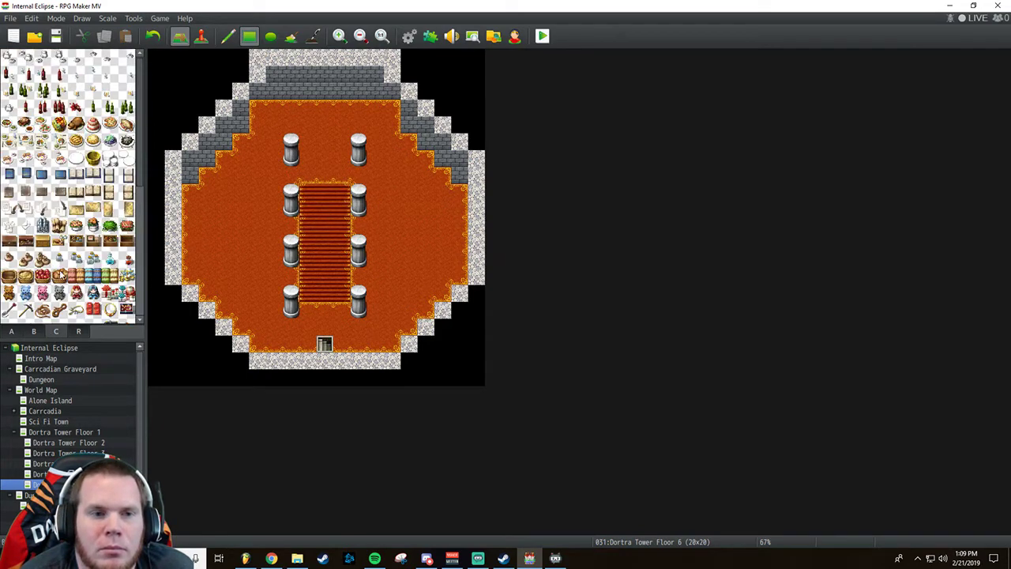
scroll(62, 274, "down", 3)
scroll(61, 274, "down", 6)
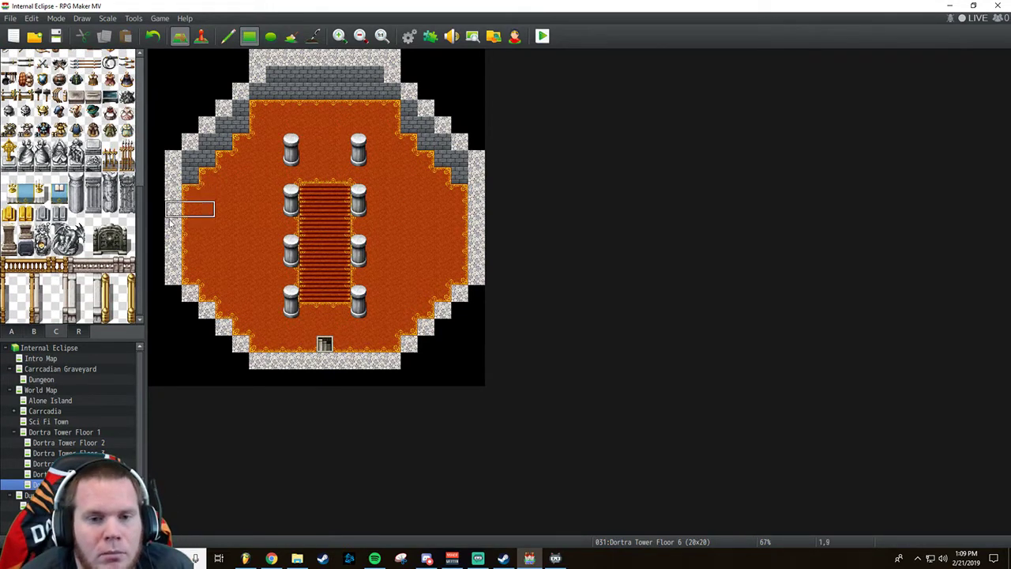
left_click(17, 334)
scroll(68, 158, "up", 3)
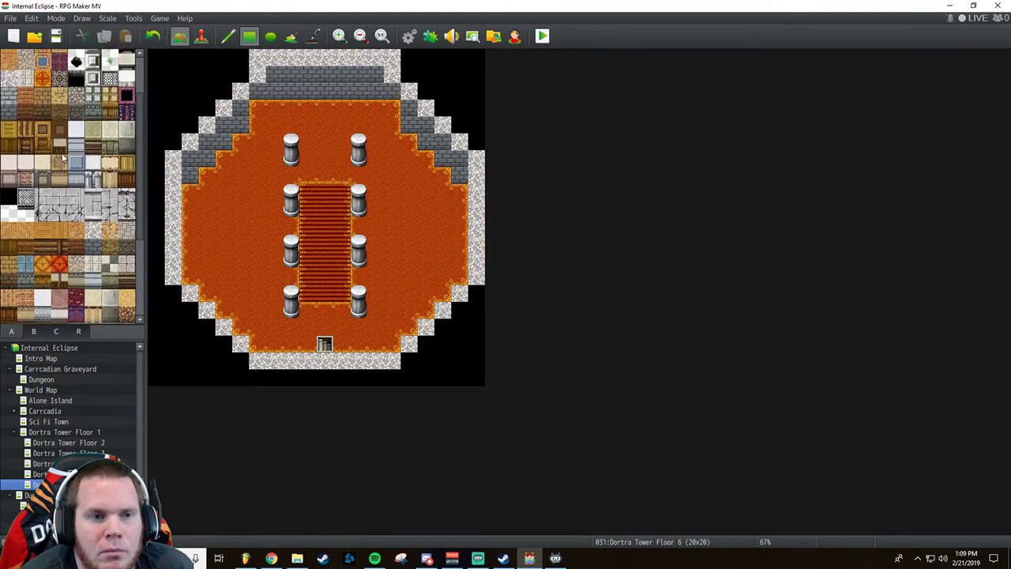
Cover both rows of pillars, in columns 8 and 12 from row 5 to row 15, with the orange floor tile.
left_click(42, 78)
left_click_drag(290, 148, 282, 309)
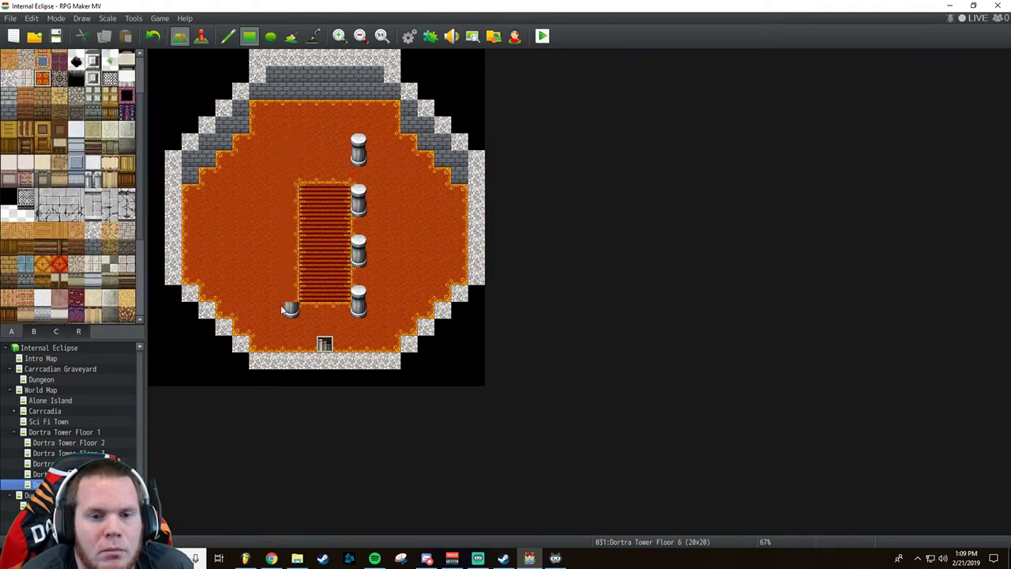
left_click(284, 309)
left_click_drag(358, 148, 358, 305)
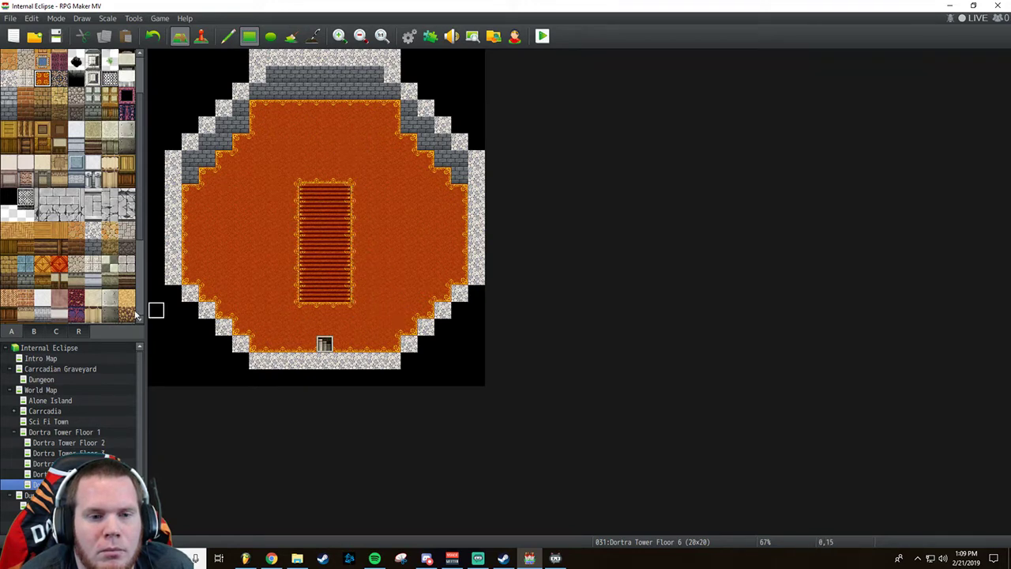
scroll(133, 315, "down", 5)
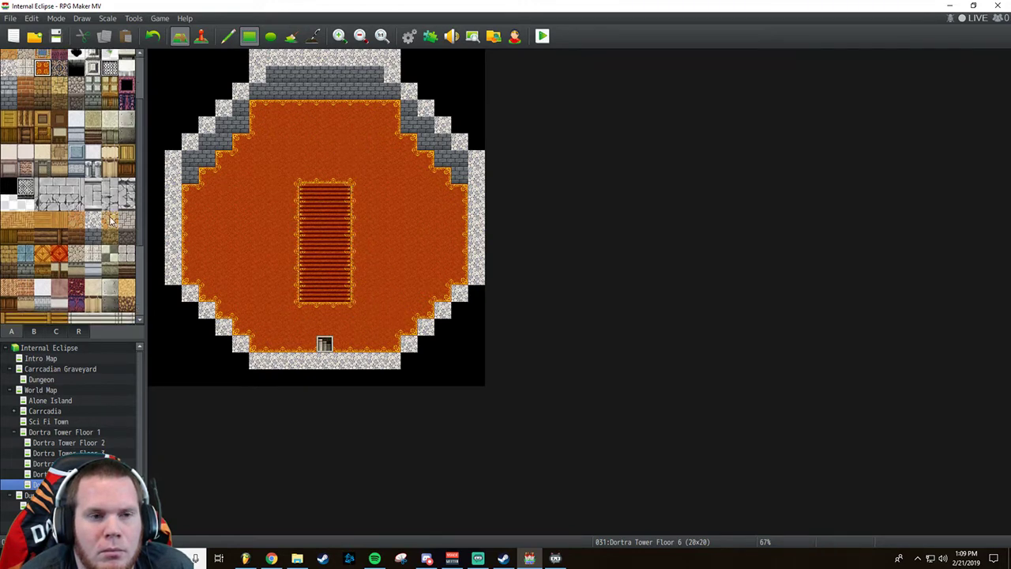
left_click(33, 331)
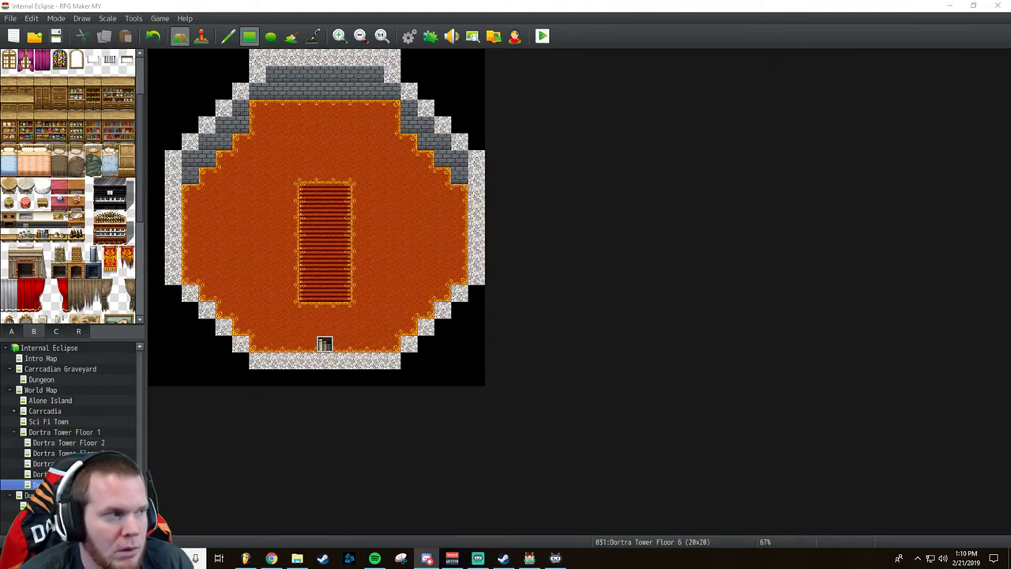
key("alt+Tab")
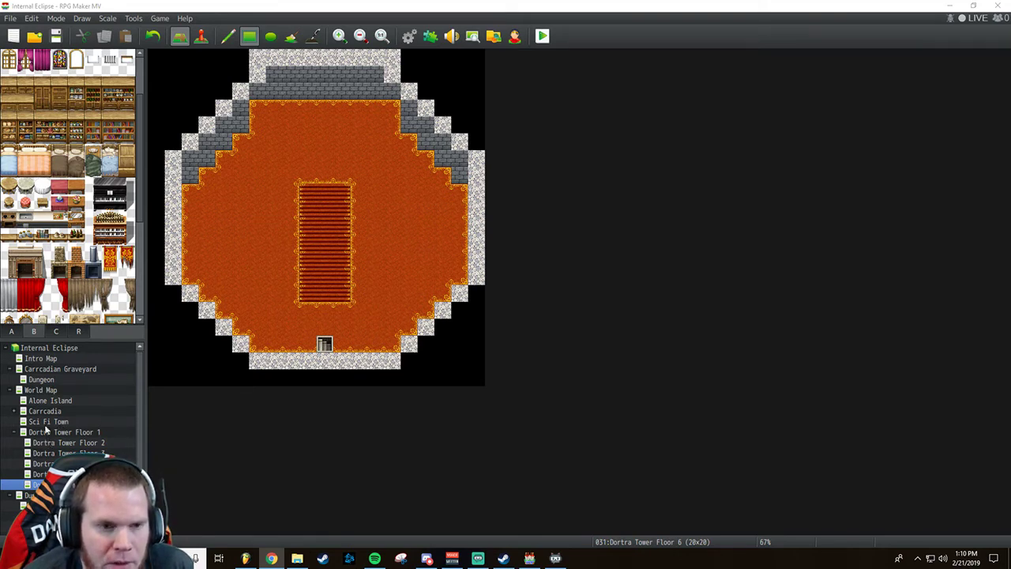
left_click(11, 331)
scroll(37, 316, "up", 2)
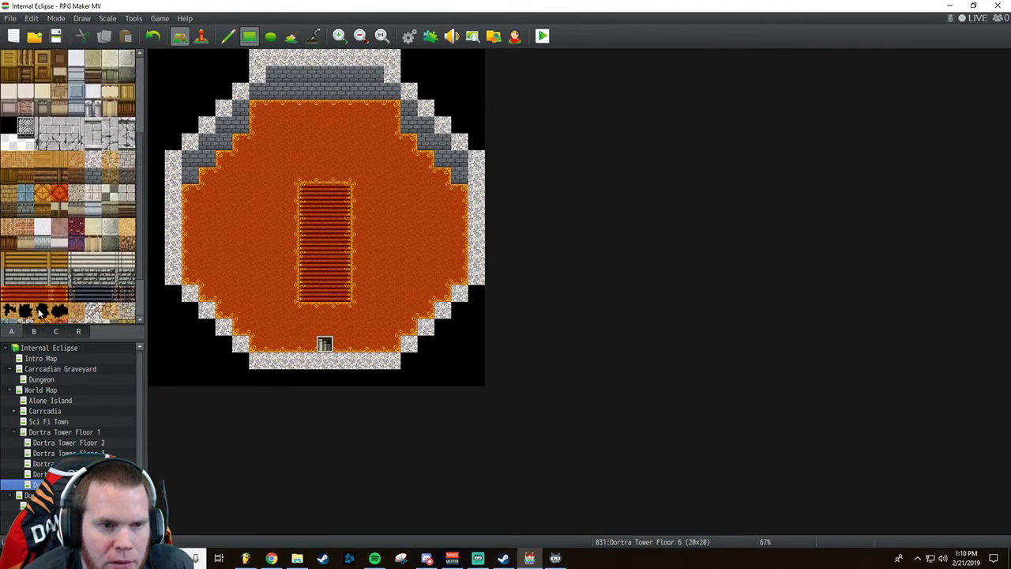
key("alt+Tab")
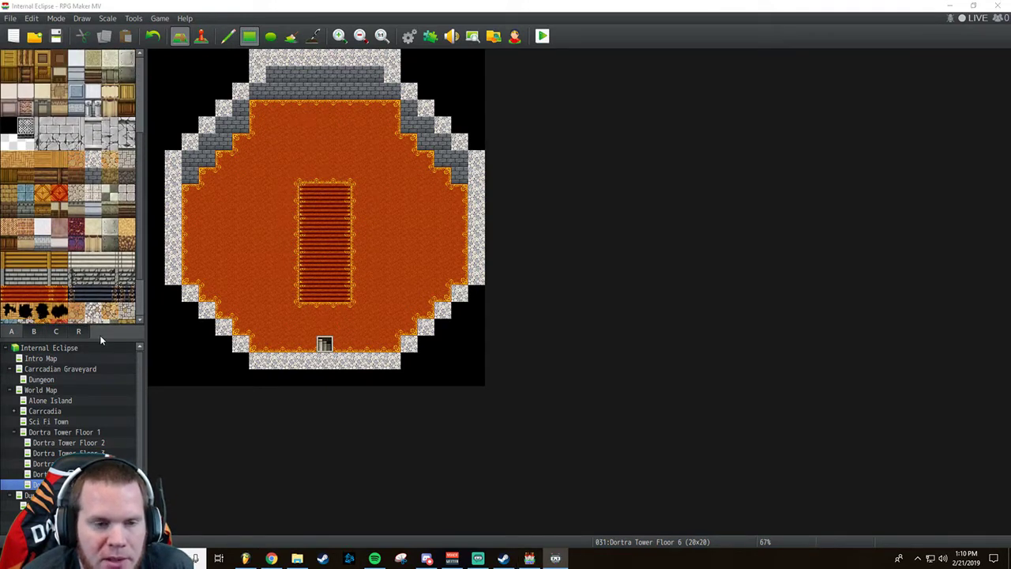
scroll(44, 256, "up", 4)
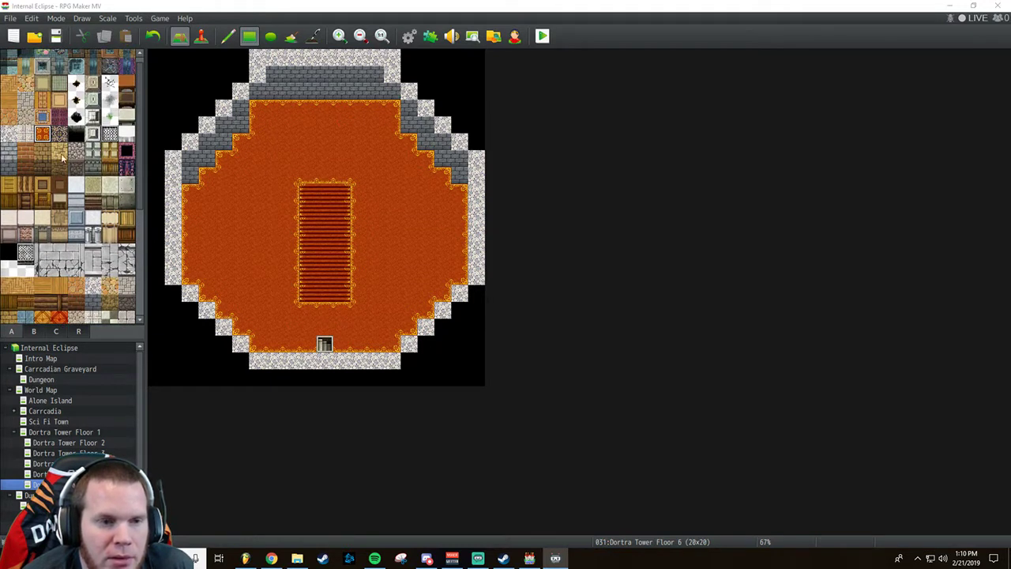
left_click(61, 140)
mouse_move(290, 191)
left_mouse_down()
mouse_move(251, 286)
mouse_move(235, 301)
mouse_move(206, 298)
mouse_move(197, 284)
mouse_move(231, 278)
left_mouse_up()
right_click(230, 279)
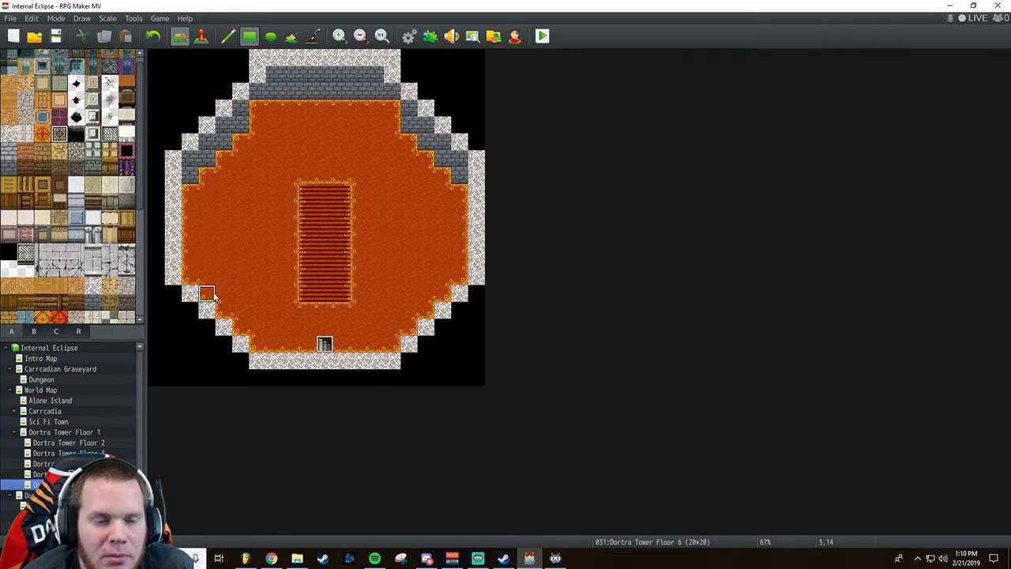
Place the light stone pedestal on the floor above the red stairs at column 10, row 5.
scroll(69, 278, "down", 5)
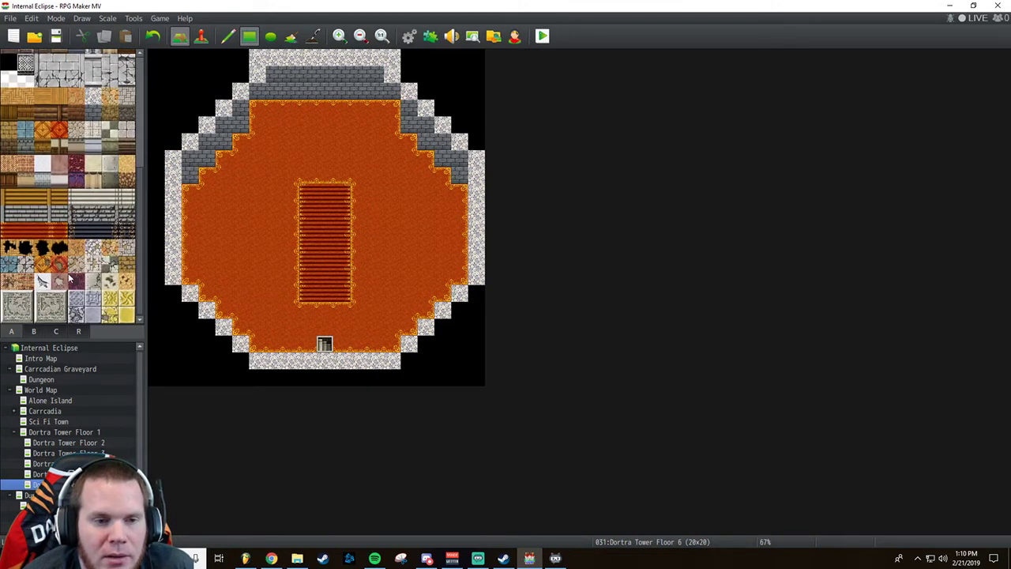
left_click(36, 332)
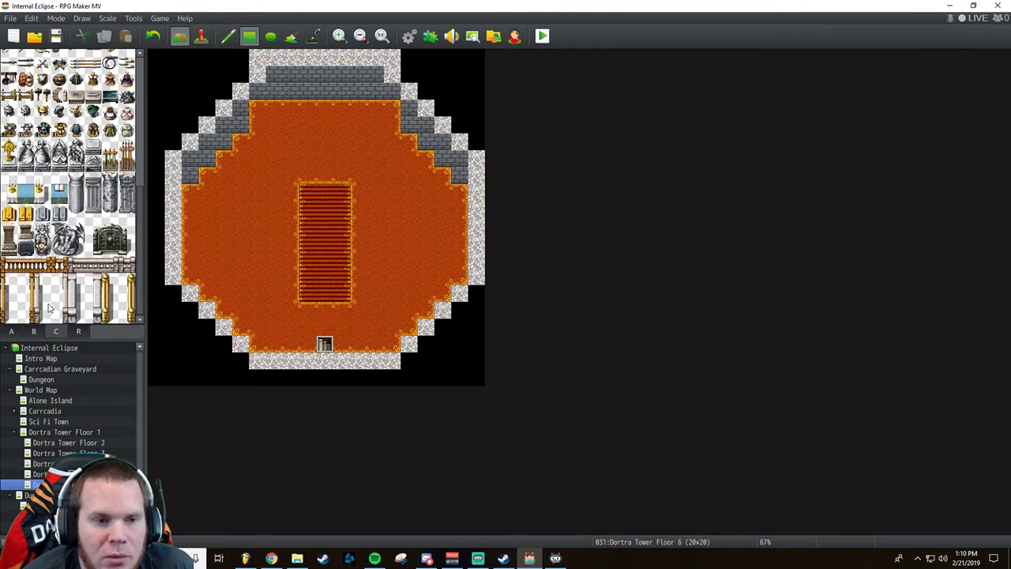
left_click(55, 331)
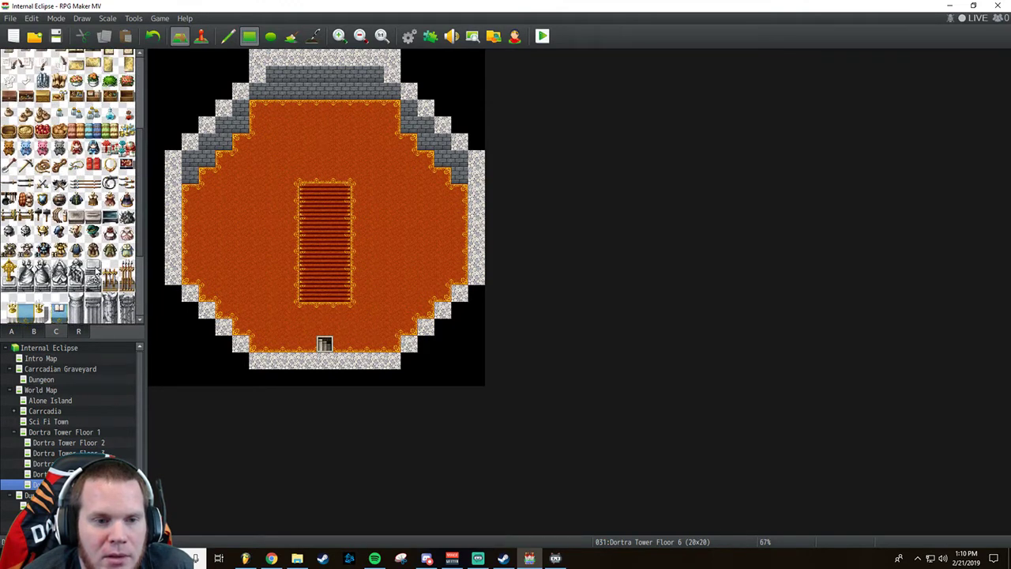
left_click(94, 269)
left_click(324, 144)
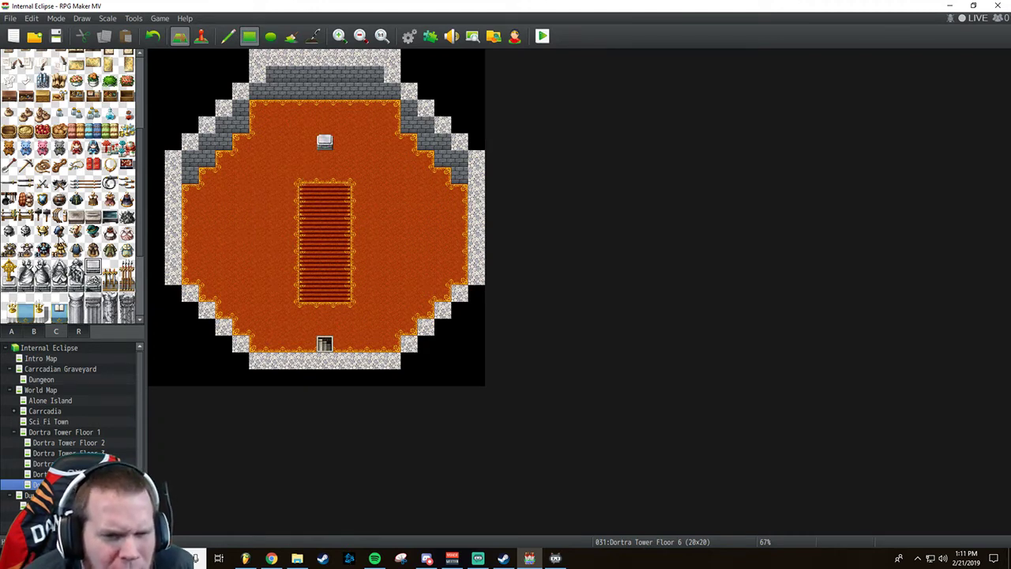
Look through the object tiles for further decorations for the hall, with the Floor 6 map at 100% zoom.
scroll(72, 187, "up", 2)
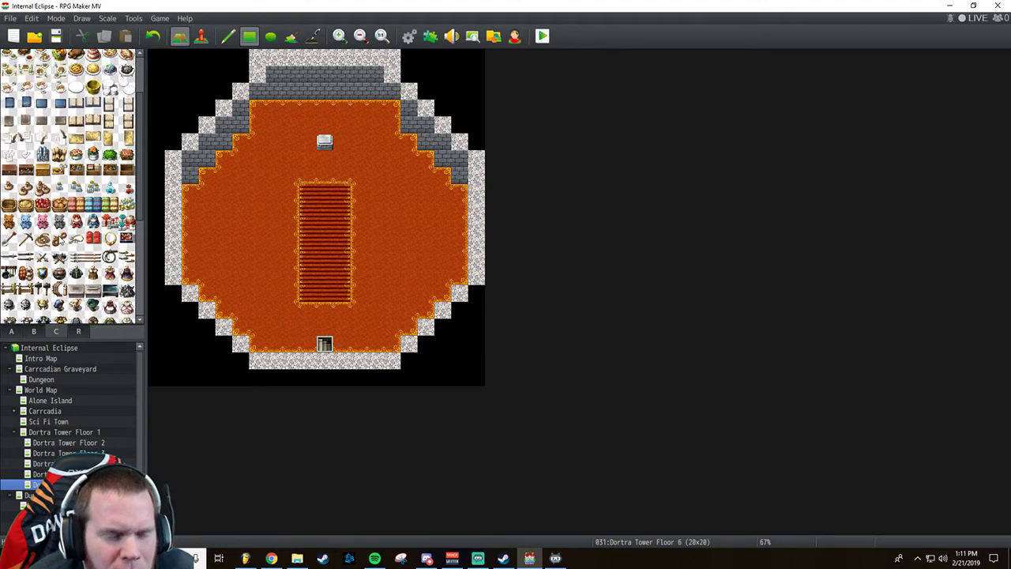
scroll(70, 188, "up", 2)
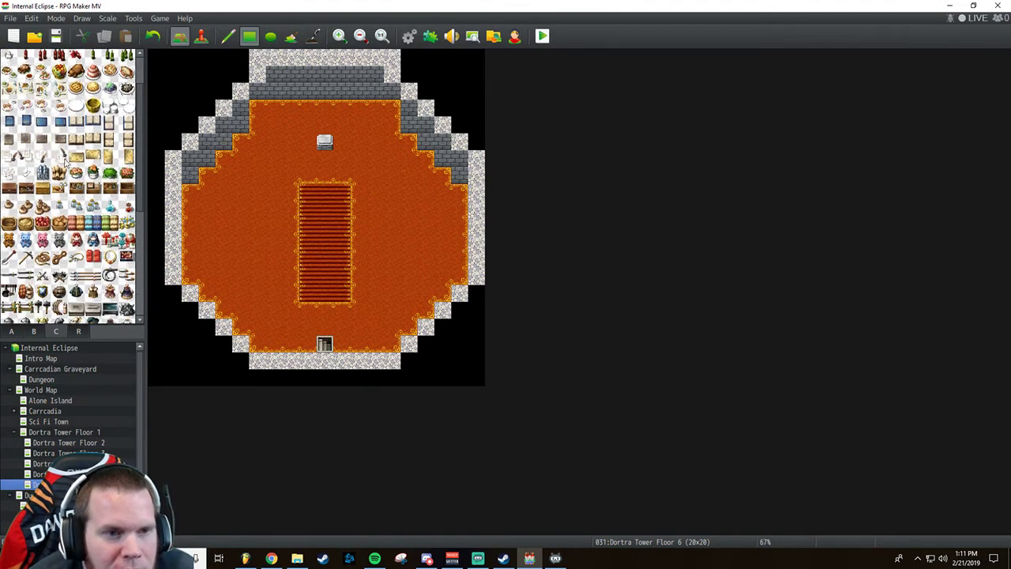
scroll(68, 181, "down", 5)
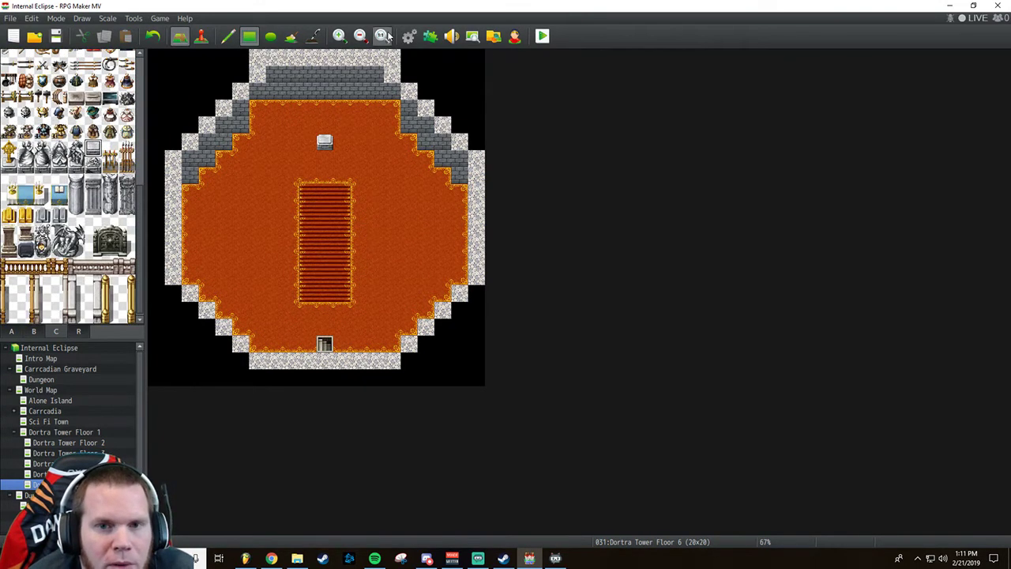
left_click(384, 36)
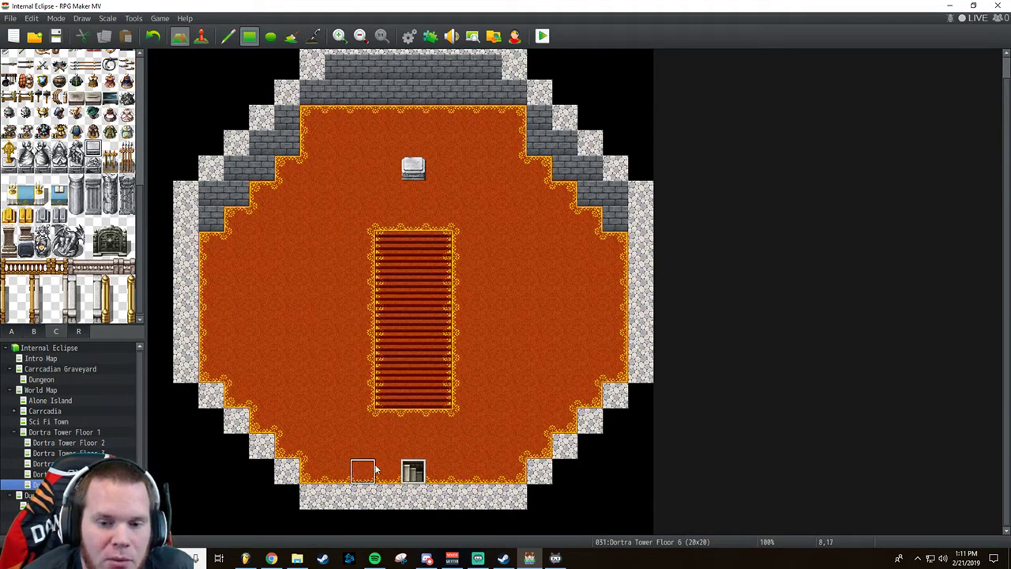
scroll(311, 319, "up", 1)
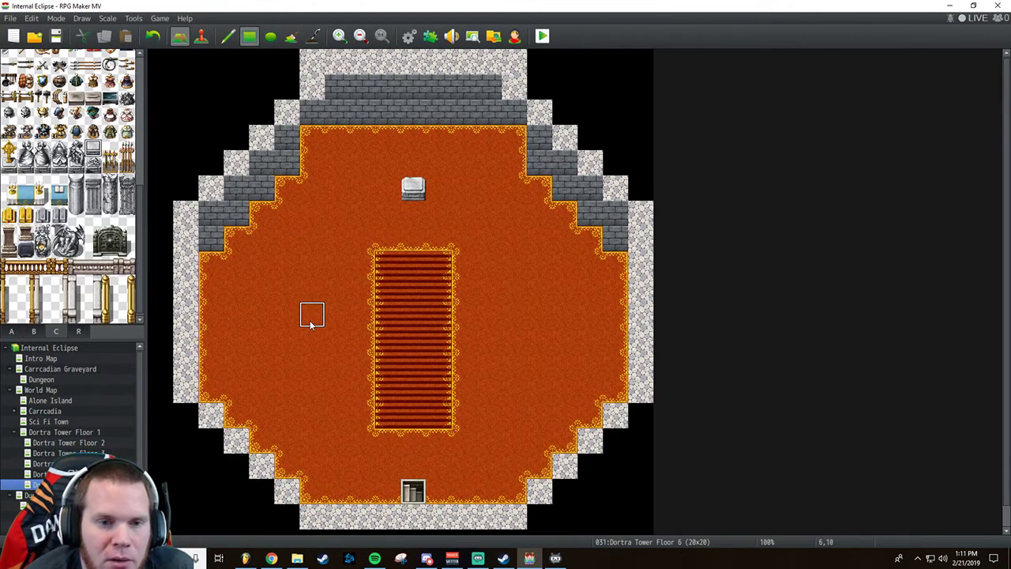
scroll(311, 320, "down", 1)
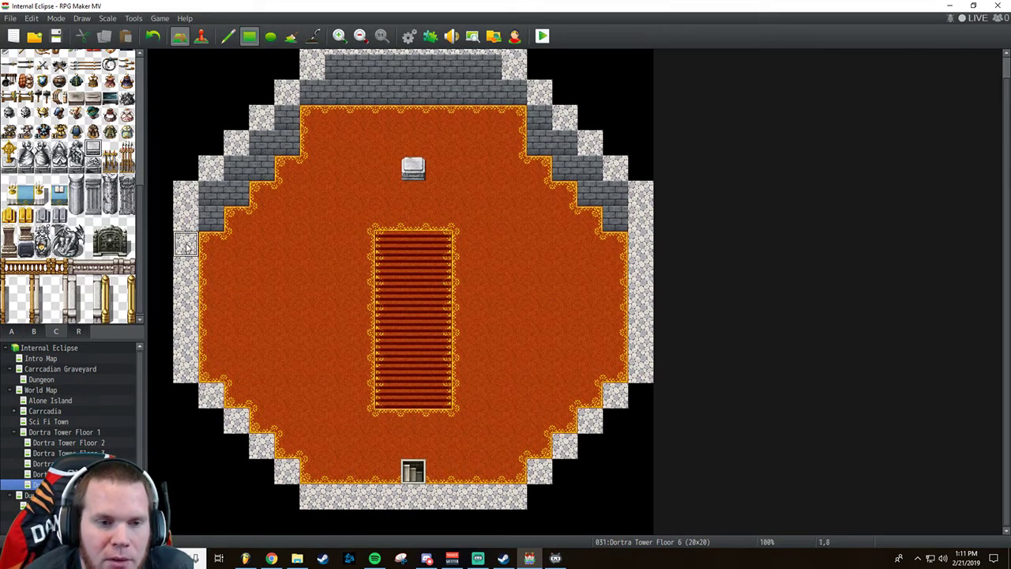
scroll(91, 245, "down", 3)
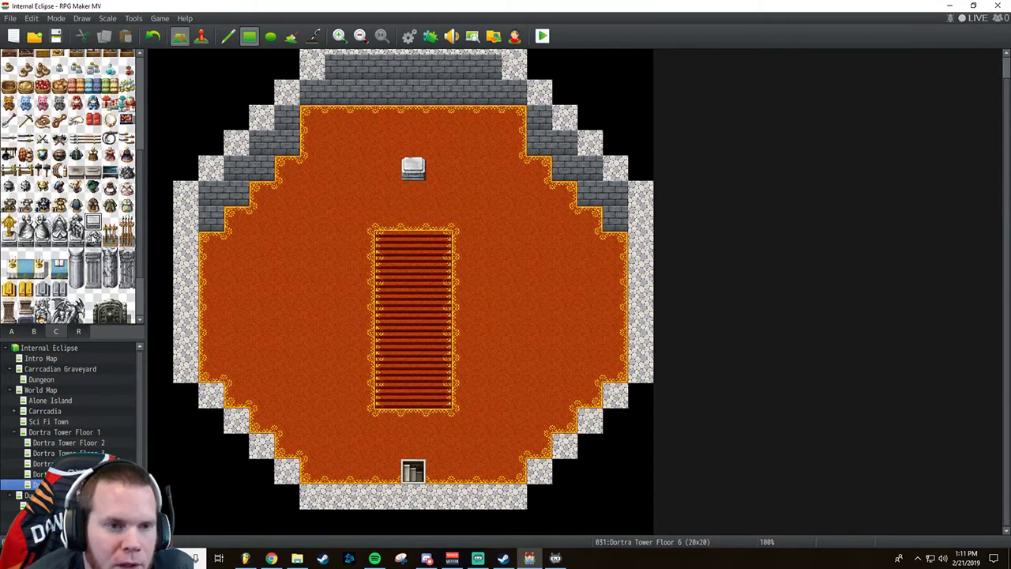
scroll(84, 230, "up", 2)
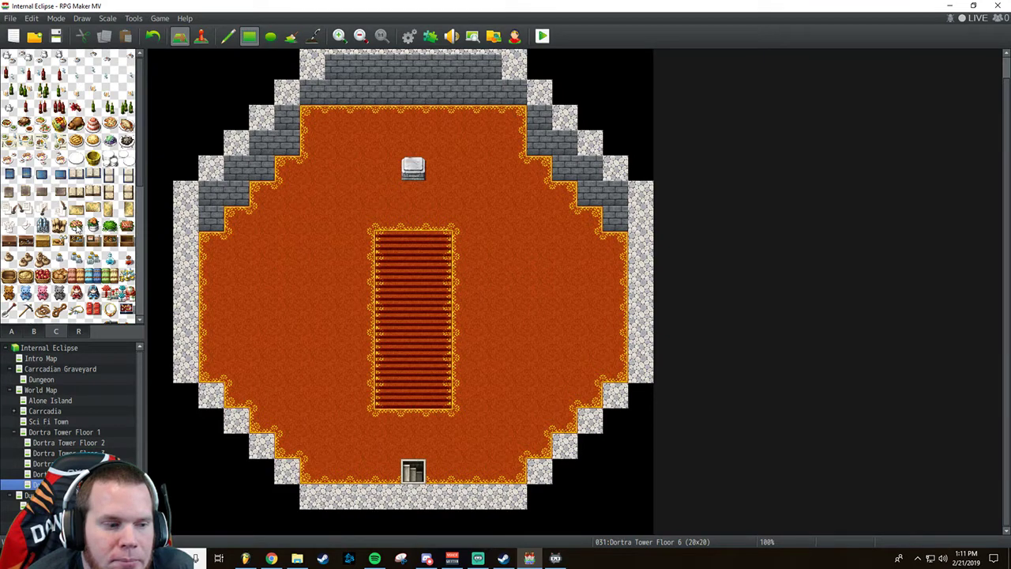
scroll(66, 300, "down", 2)
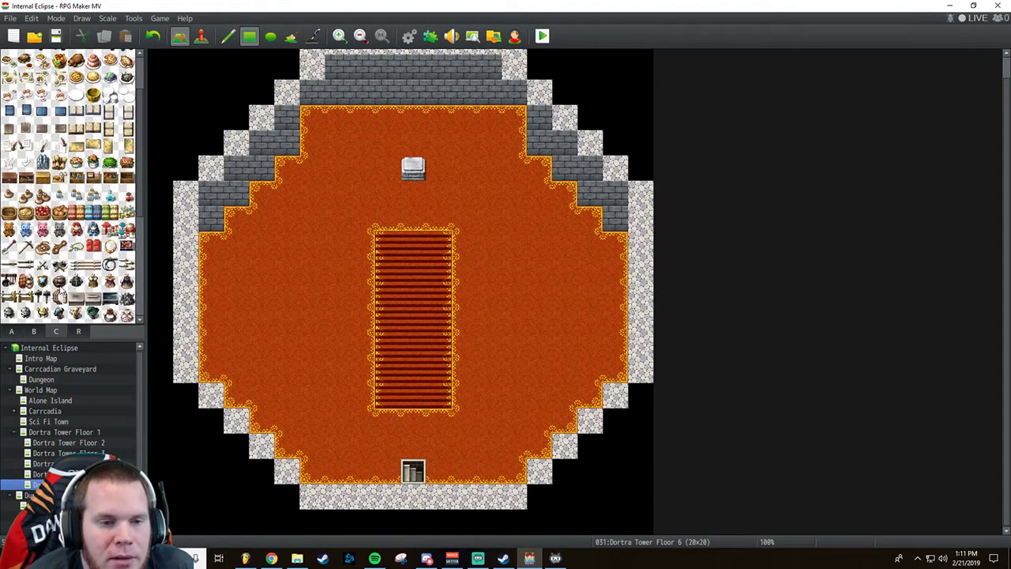
scroll(60, 285, "down", 1)
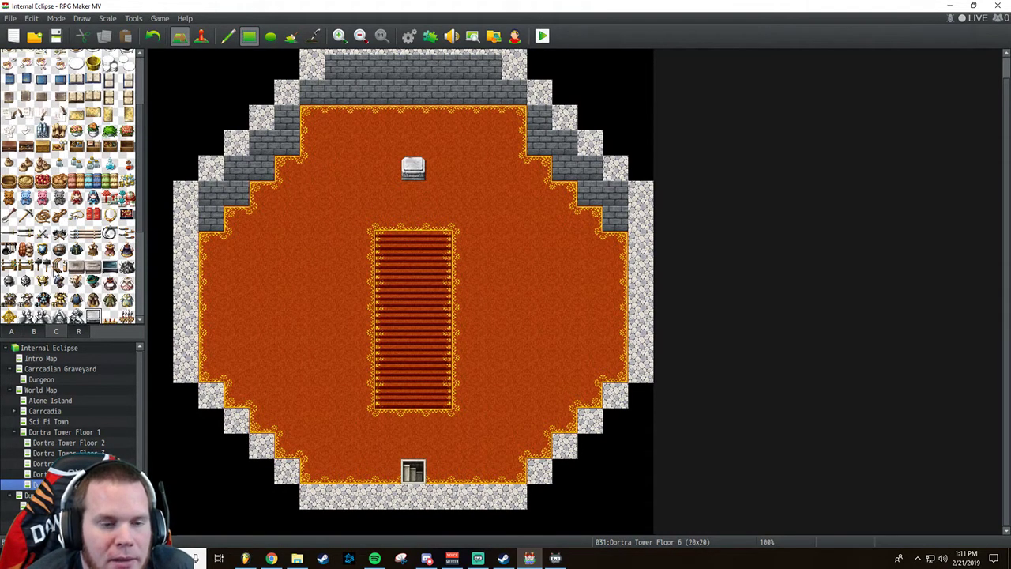
Place the three-by-two-tile ornate stone door in the middle of the upper brick wall, at columns 9 to 11, rows 1 and 2.
scroll(55, 268, "down", 2)
scroll(54, 269, "down", 2)
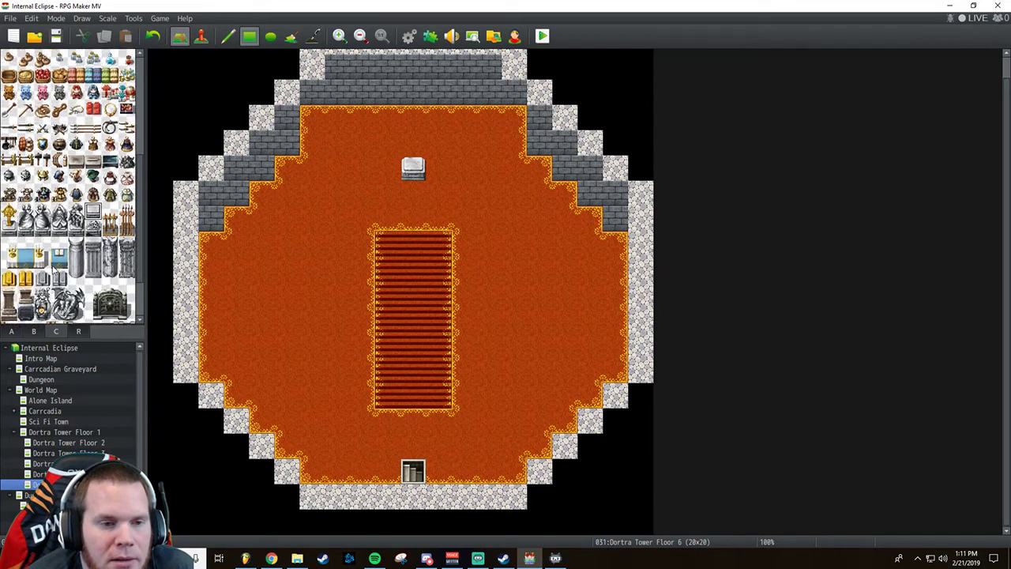
scroll(54, 268, "down", 2)
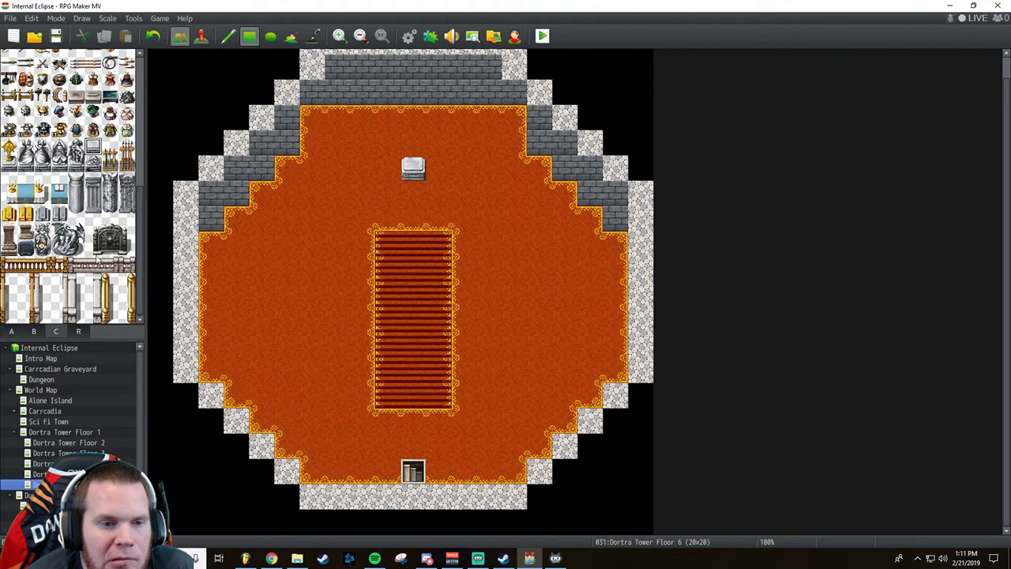
left_click_drag(91, 230, 121, 245)
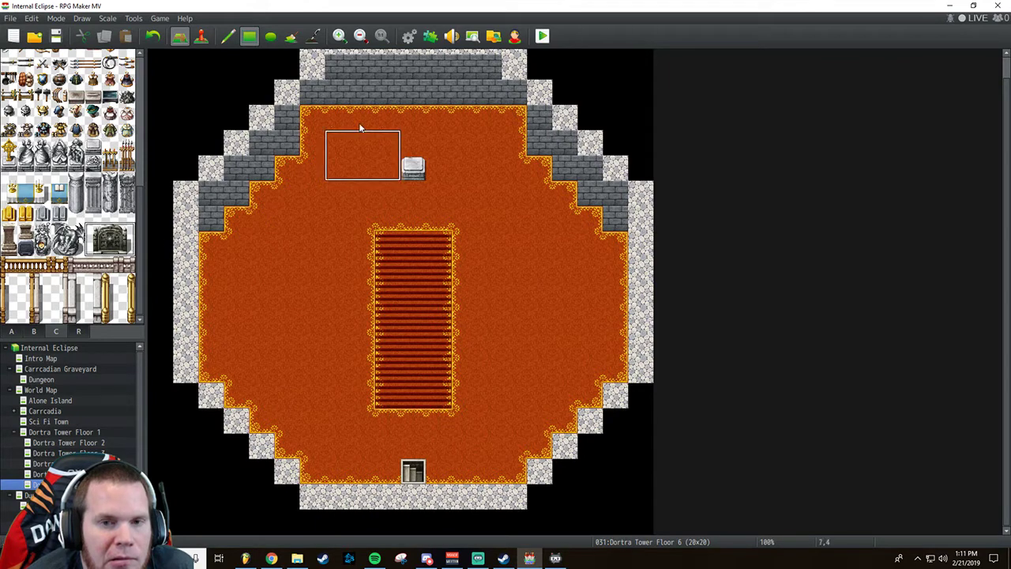
left_click(400, 65)
left_click(431, 89)
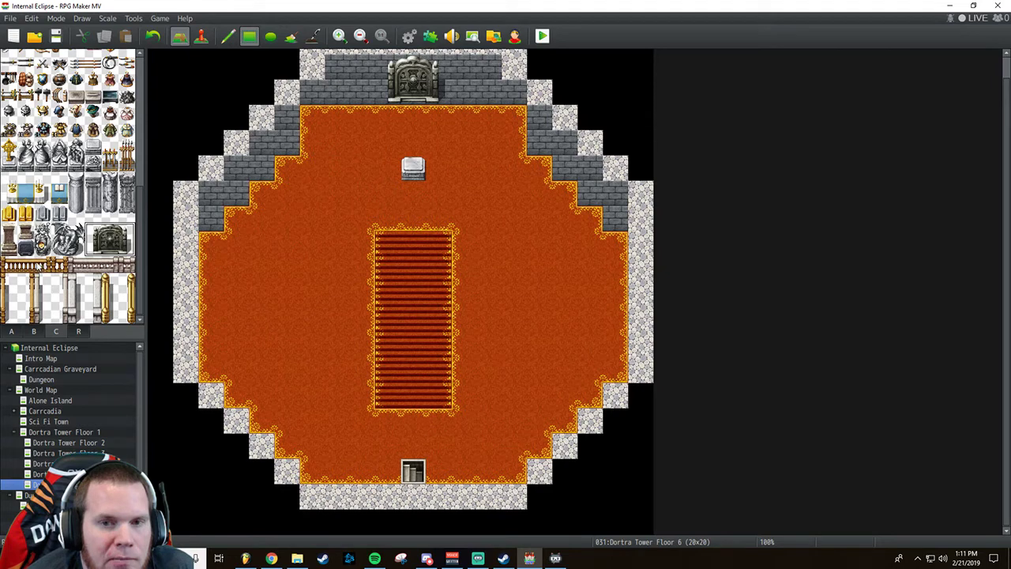
Try an open book on the stone pedestal at column 10, row 5, and undo its placement.
scroll(38, 266, "up", 2)
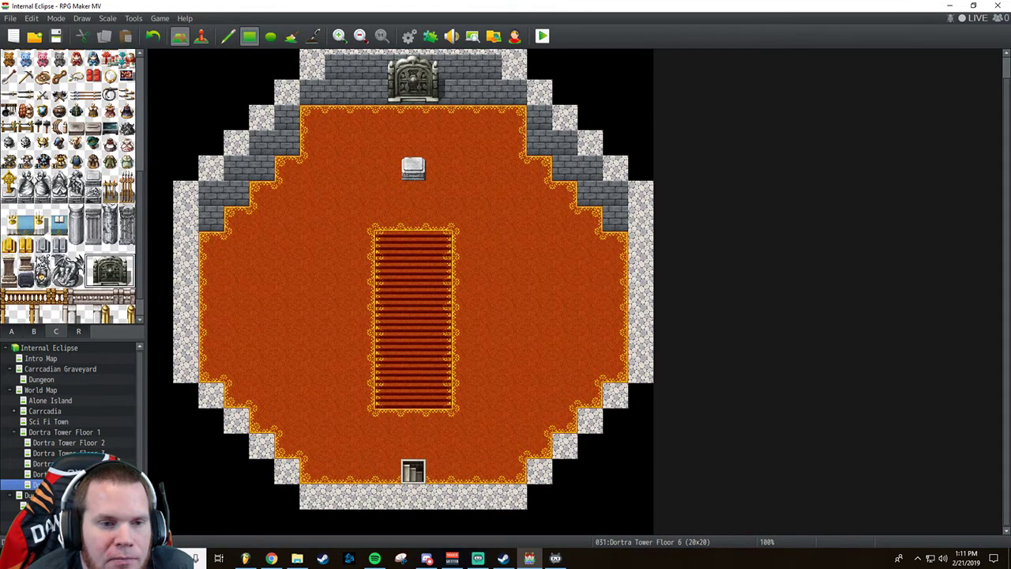
scroll(38, 262, "up", 2)
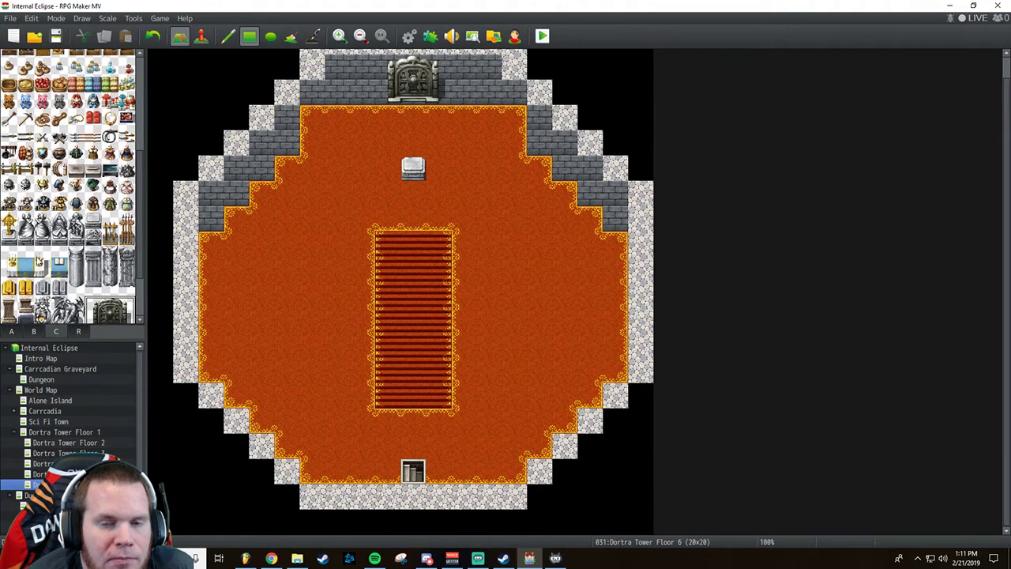
scroll(37, 262, "up", 5)
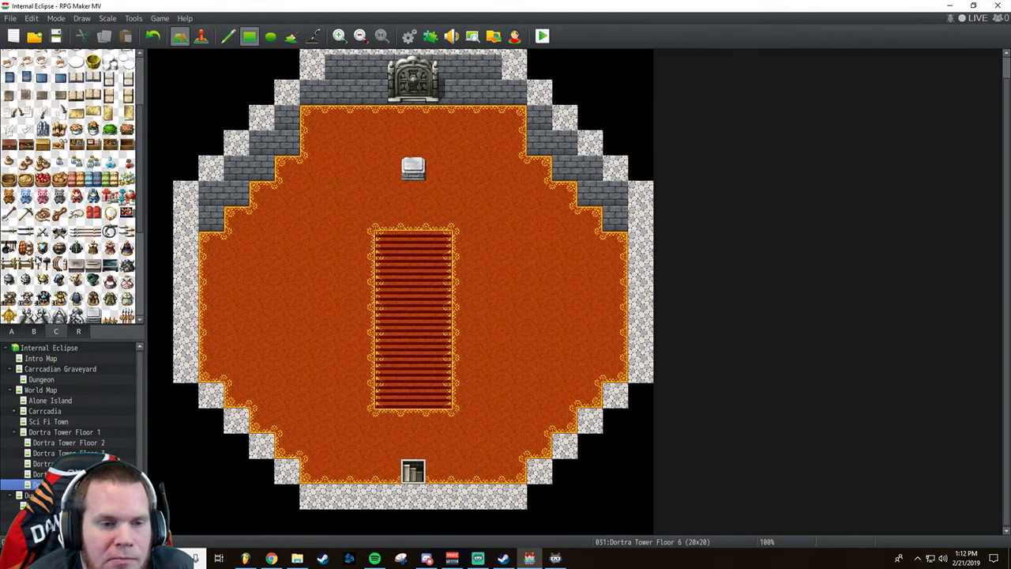
scroll(37, 262, "up", 5)
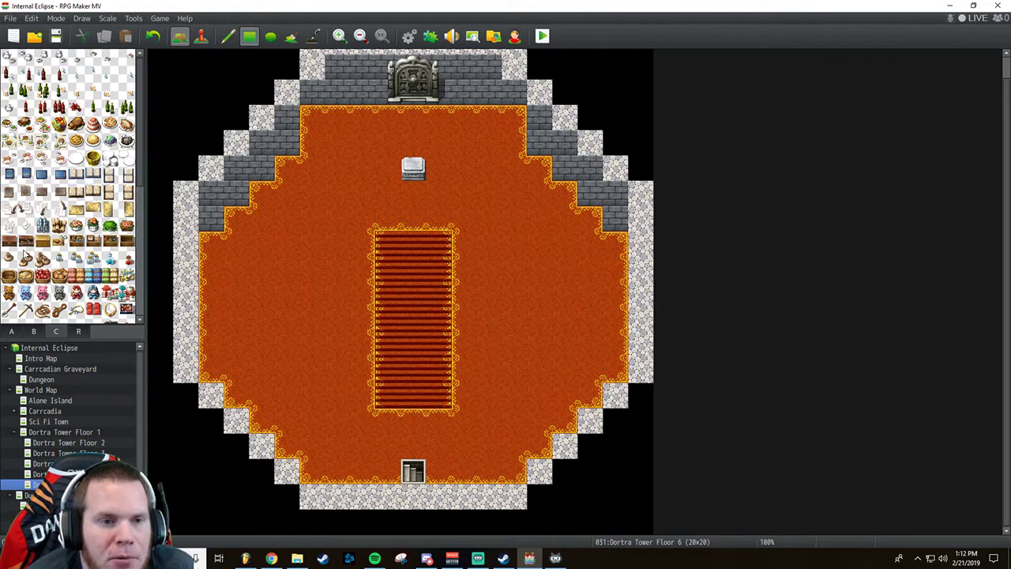
left_click(76, 175)
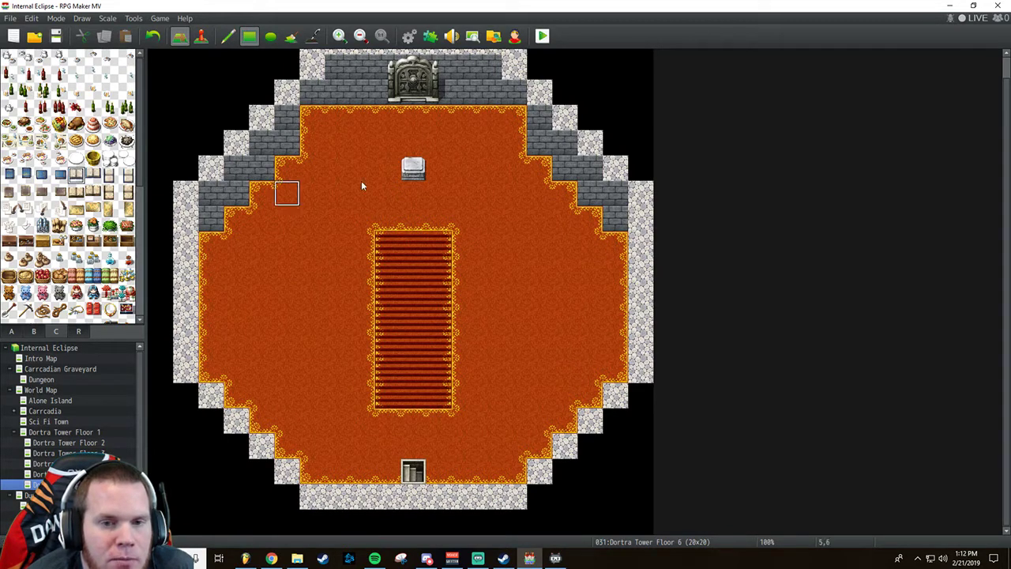
left_click(413, 168)
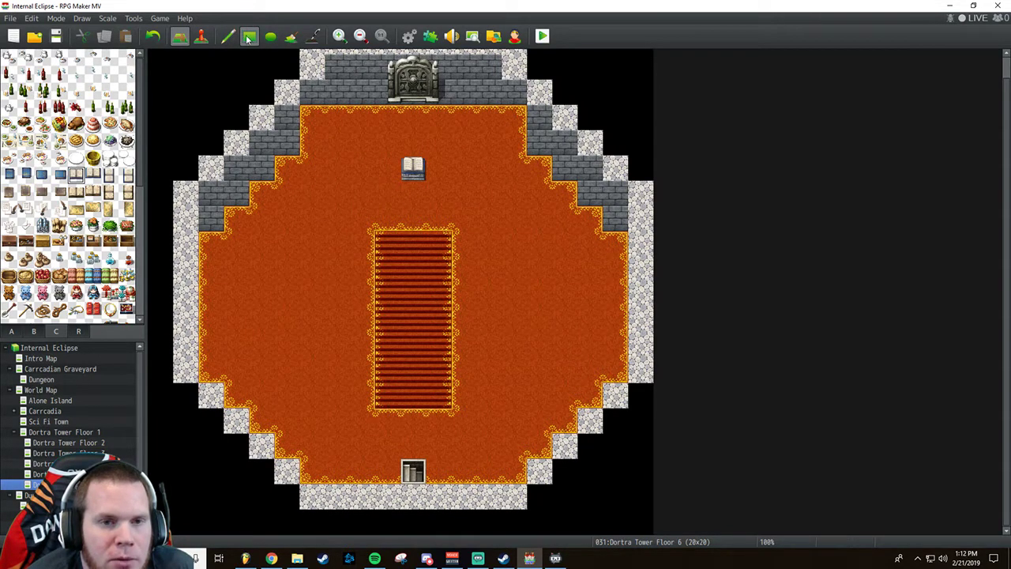
left_click(155, 36)
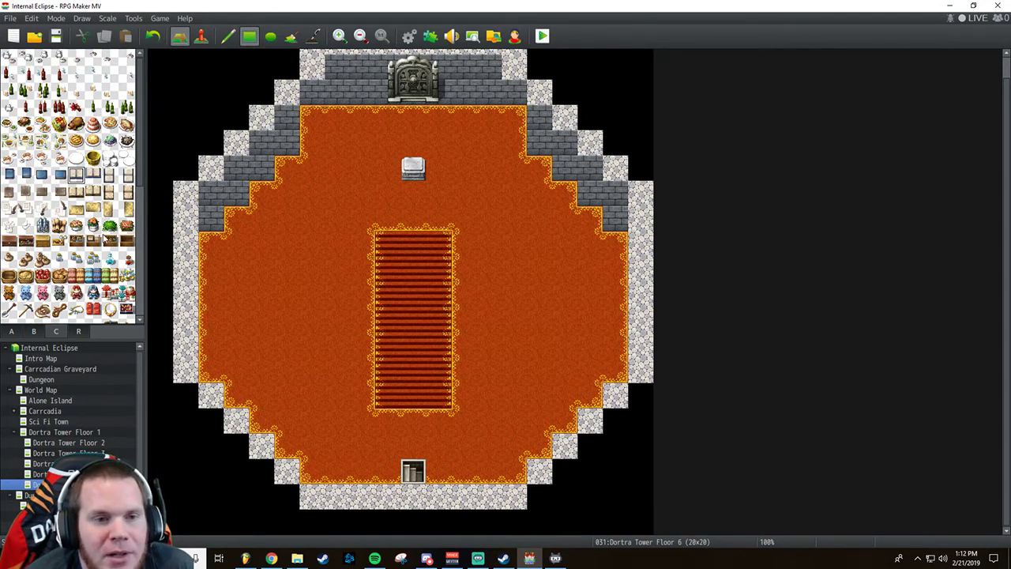
scroll(92, 207, "down", 1)
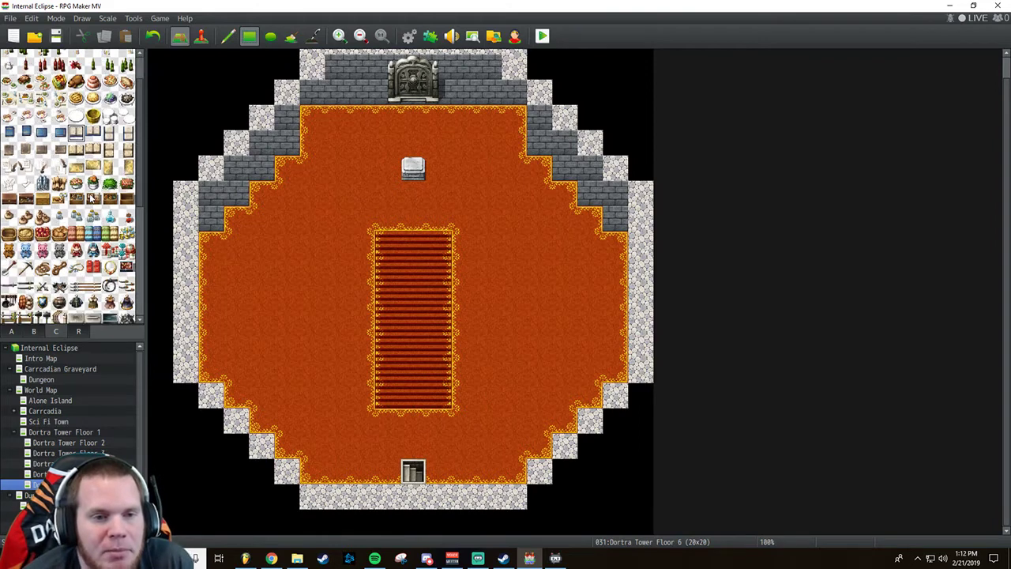
Place a gold cross monument on each side of the ornate door, at columns 8 and 12, rows 2 and 3.
scroll(89, 194, "down", 1)
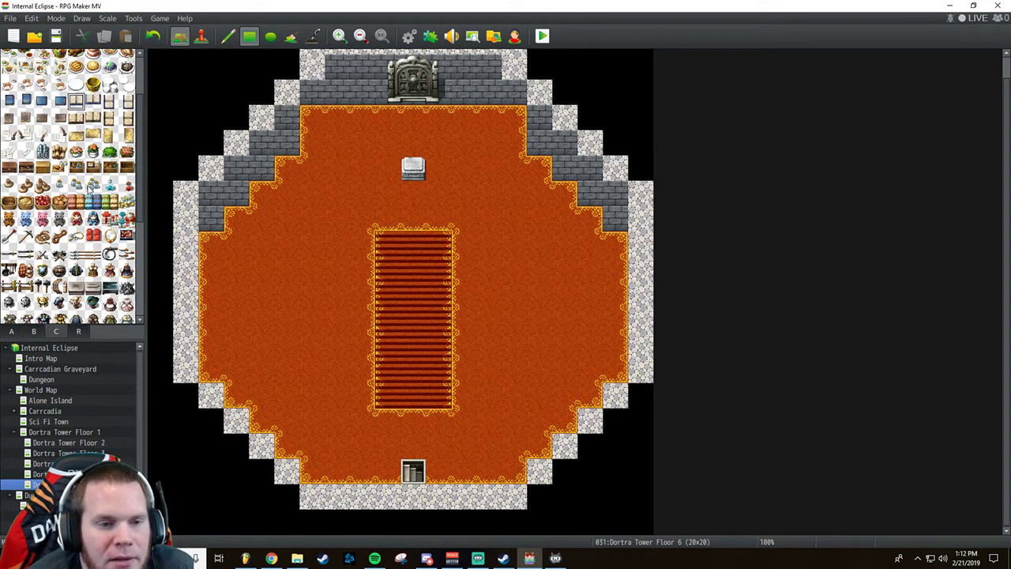
scroll(91, 187, "down", 1)
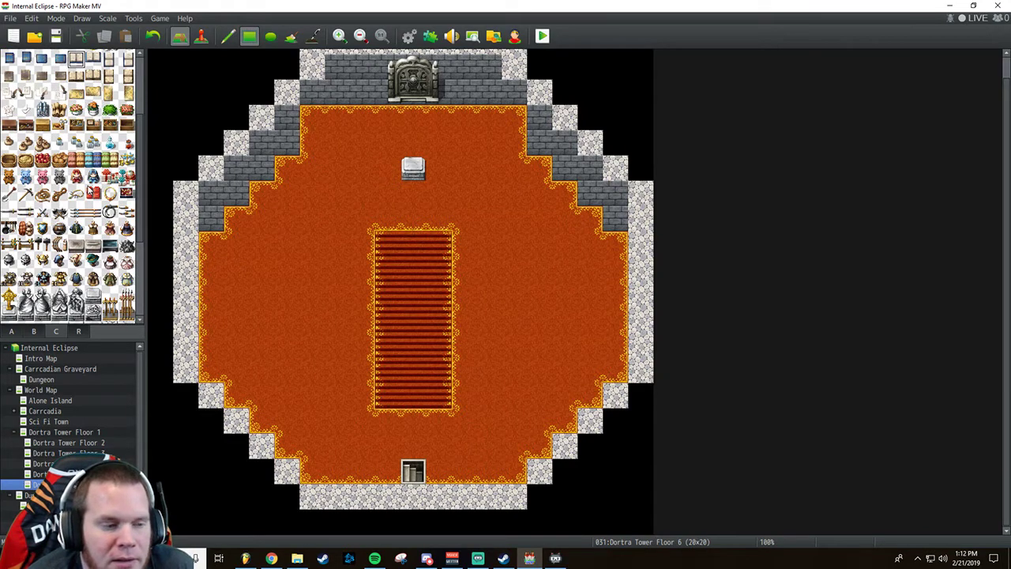
scroll(72, 187, "down", 1)
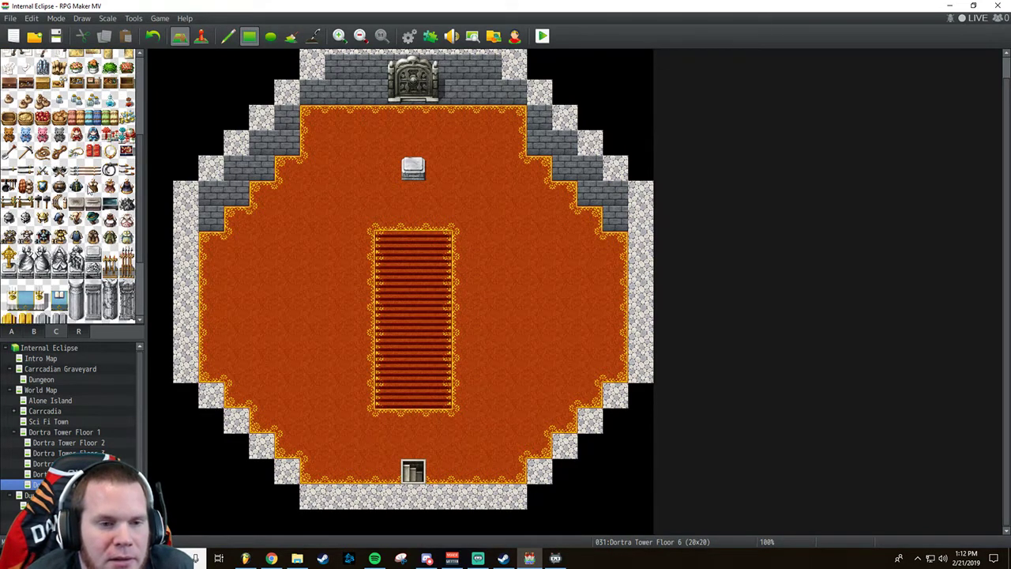
scroll(92, 186, "down", 1)
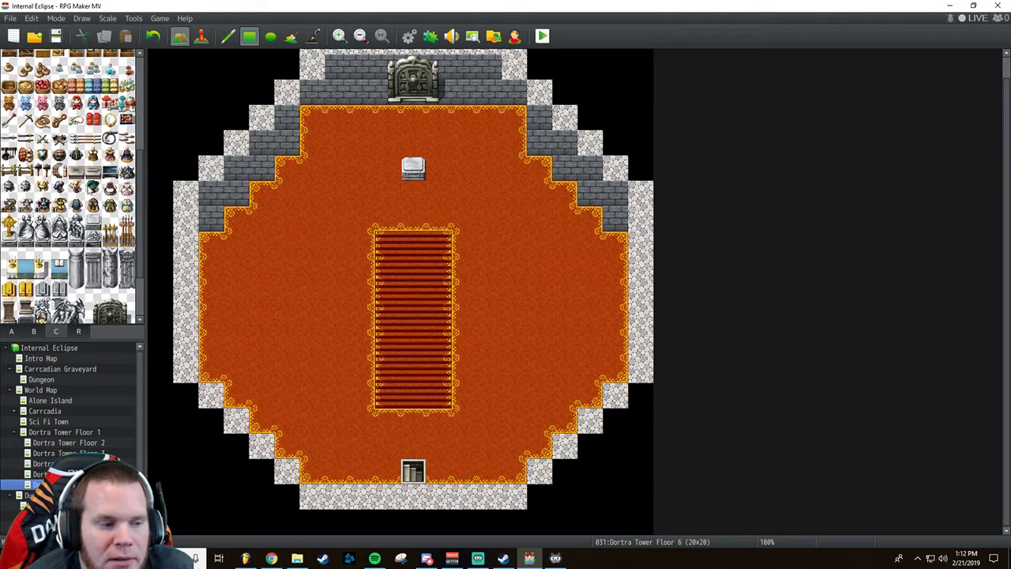
scroll(91, 187, "down", 2)
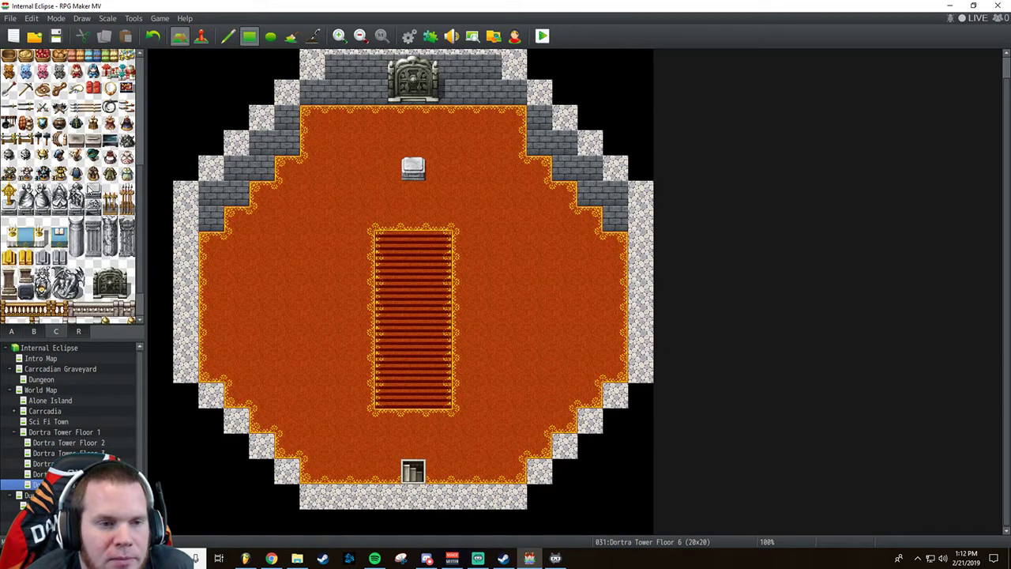
left_click_drag(9, 189, 10, 171)
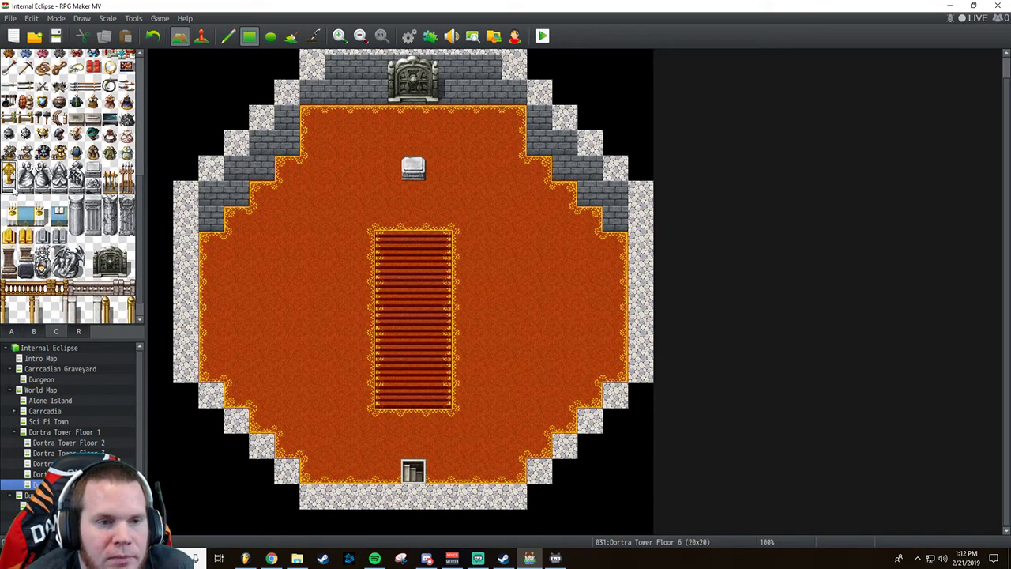
left_click(373, 80)
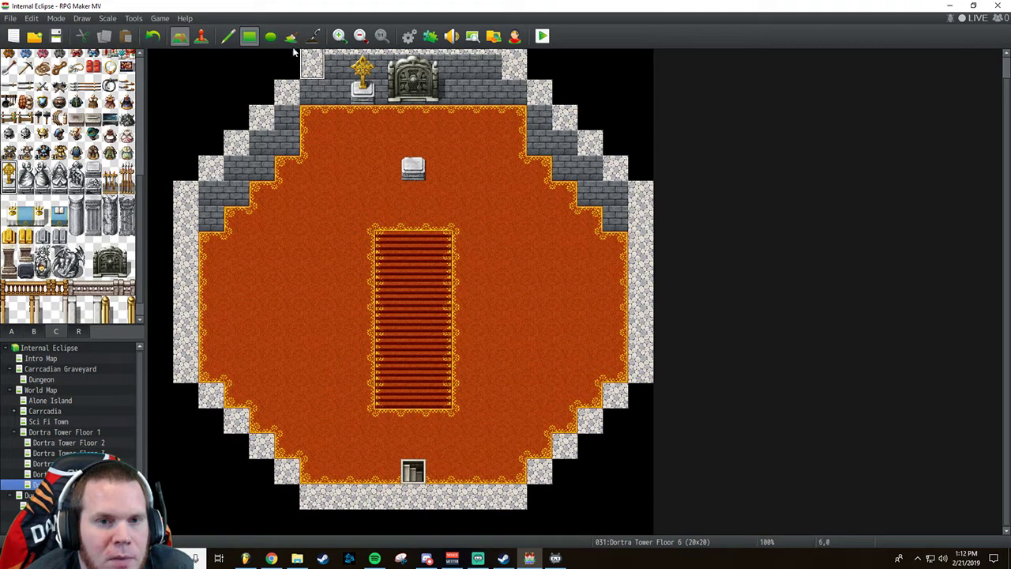
left_click(152, 36)
left_click(356, 117)
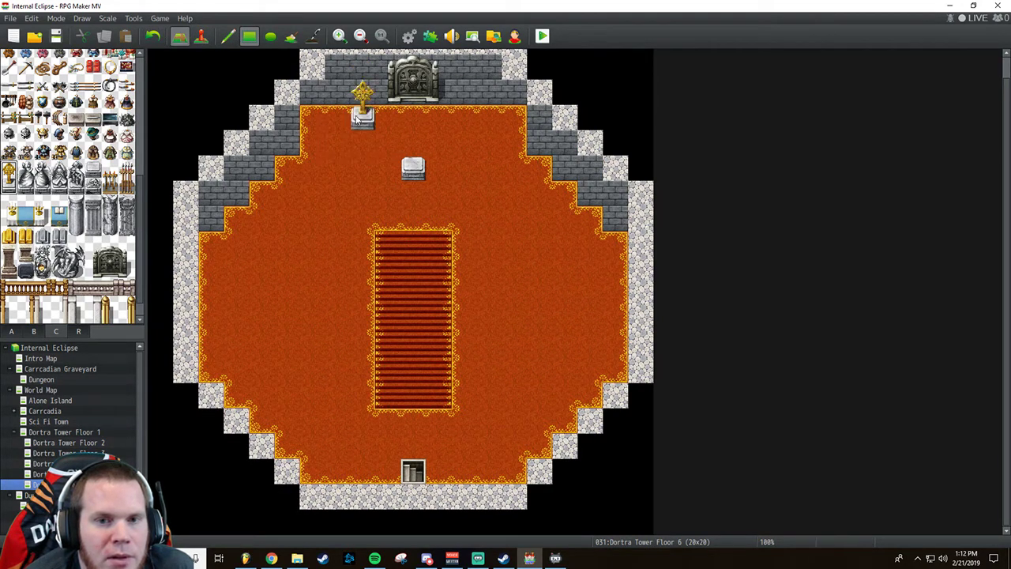
left_click(463, 117)
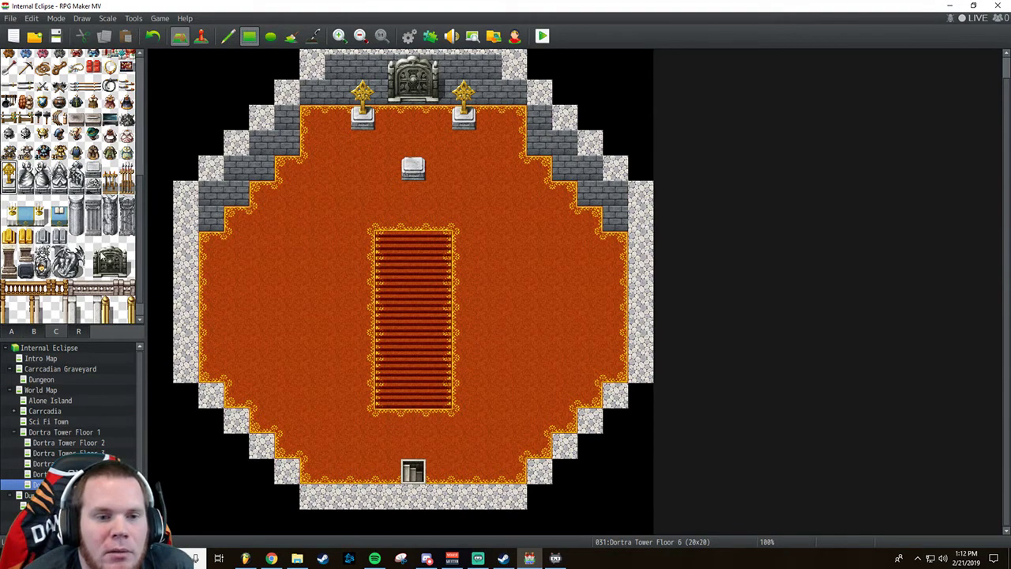
Move the ornate stone door one row down, repainting grey brick over its old place and putting it at columns 9 to 11, rows 2 and 3.
left_click(11, 331)
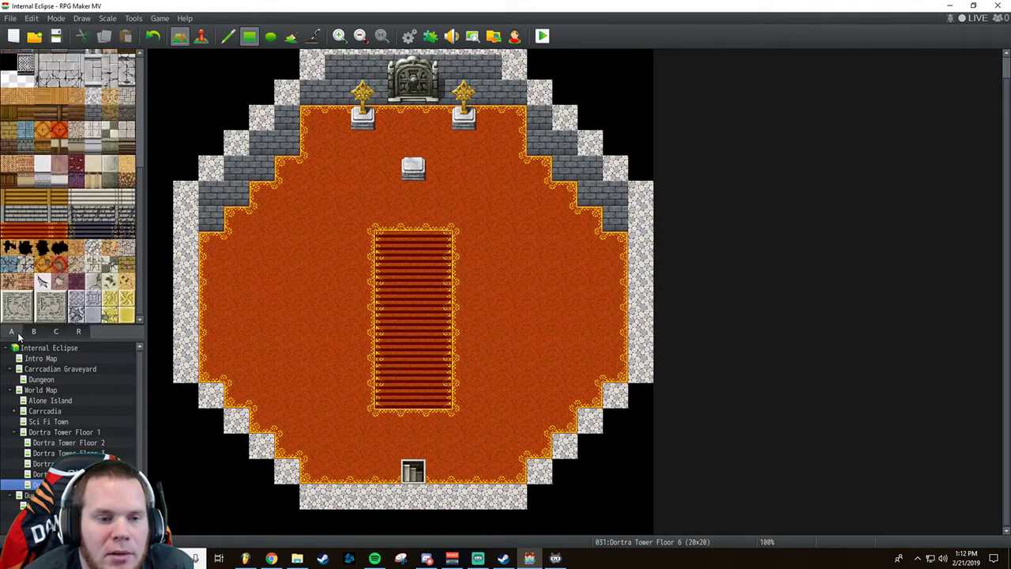
scroll(81, 282, "up", 3)
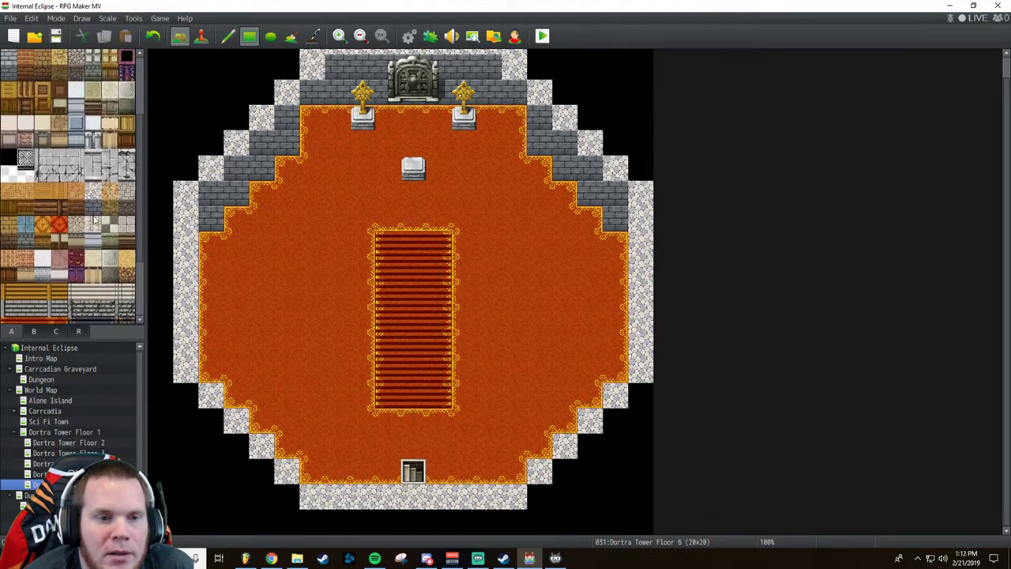
left_click(93, 207)
left_click(419, 93)
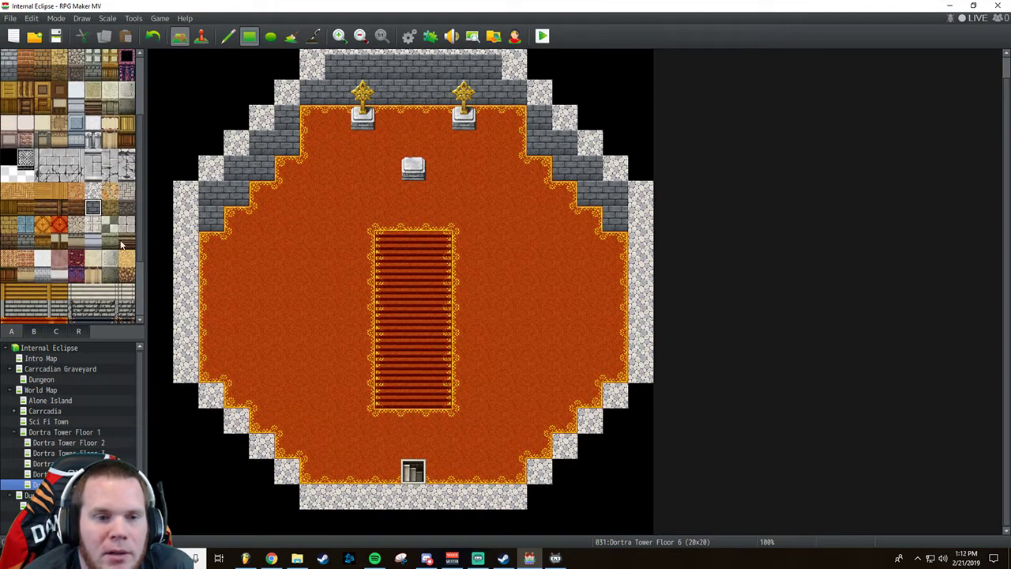
left_click(56, 331)
left_click_drag(90, 251, 128, 276)
left_click(96, 241)
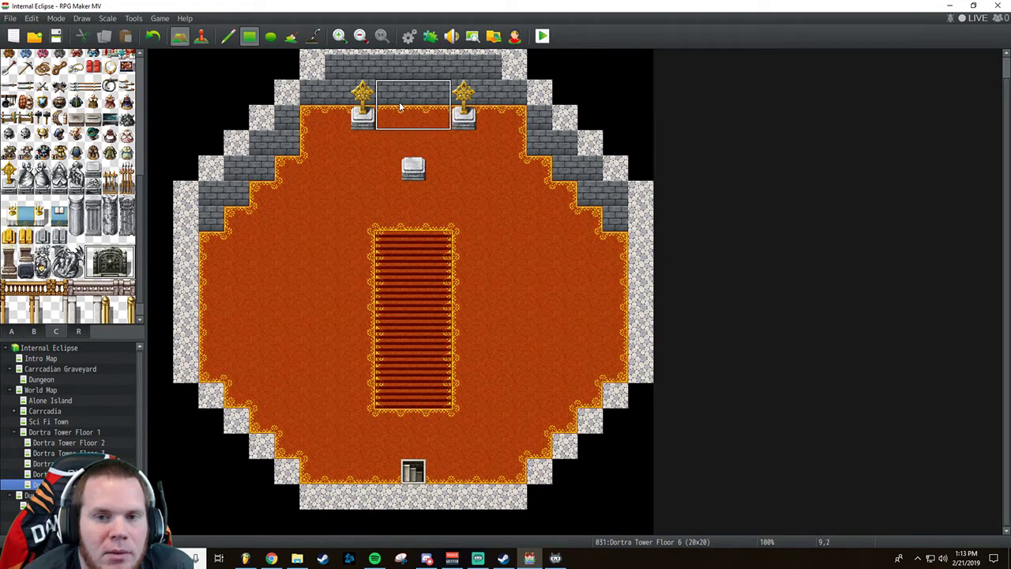
left_click(399, 101)
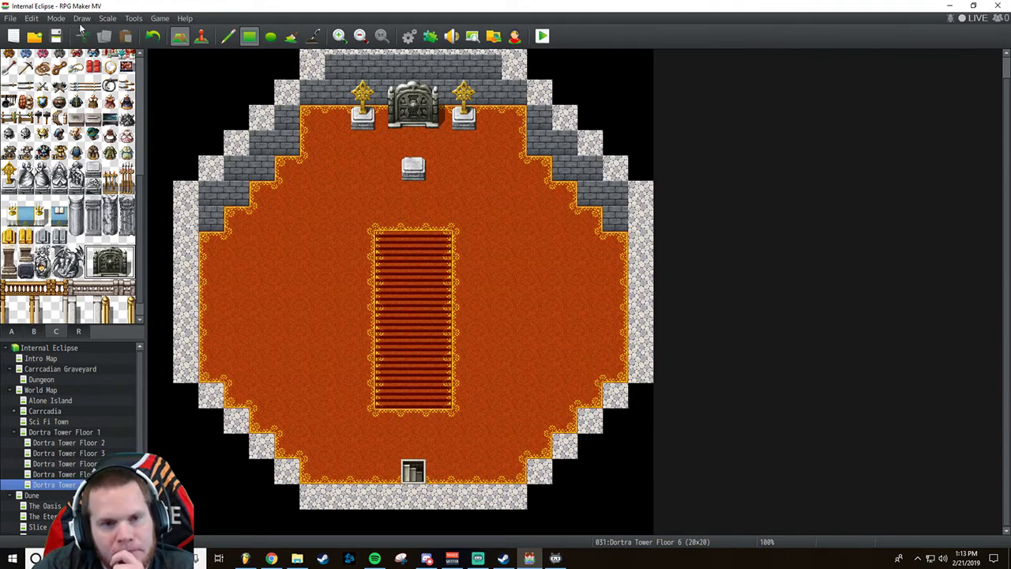
Copy the stone pedestal to column 10, row 6, and cover the one at row 5 with the red ornate carpet.
right_click(414, 168)
left_click(413, 192)
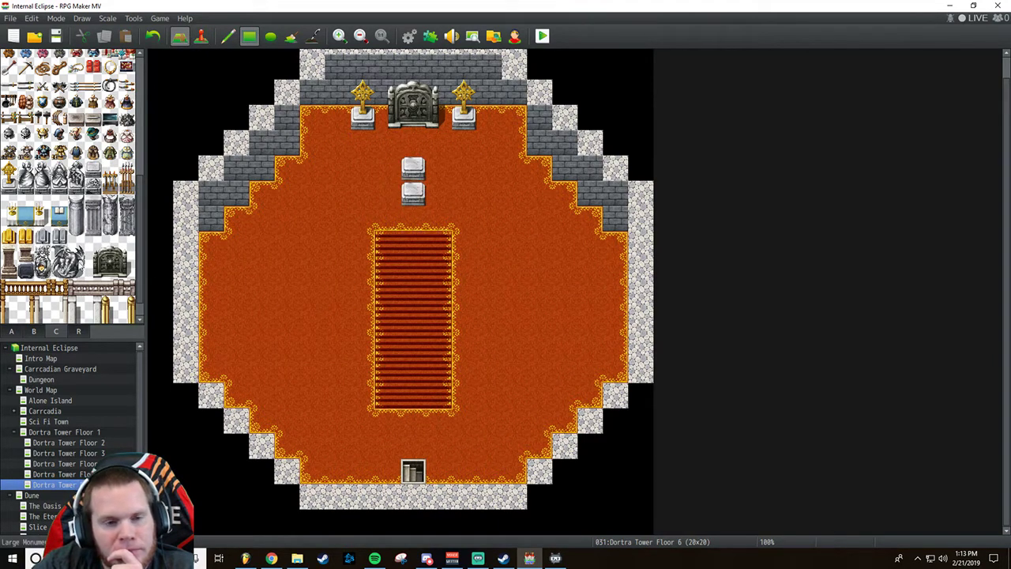
left_click(34, 330)
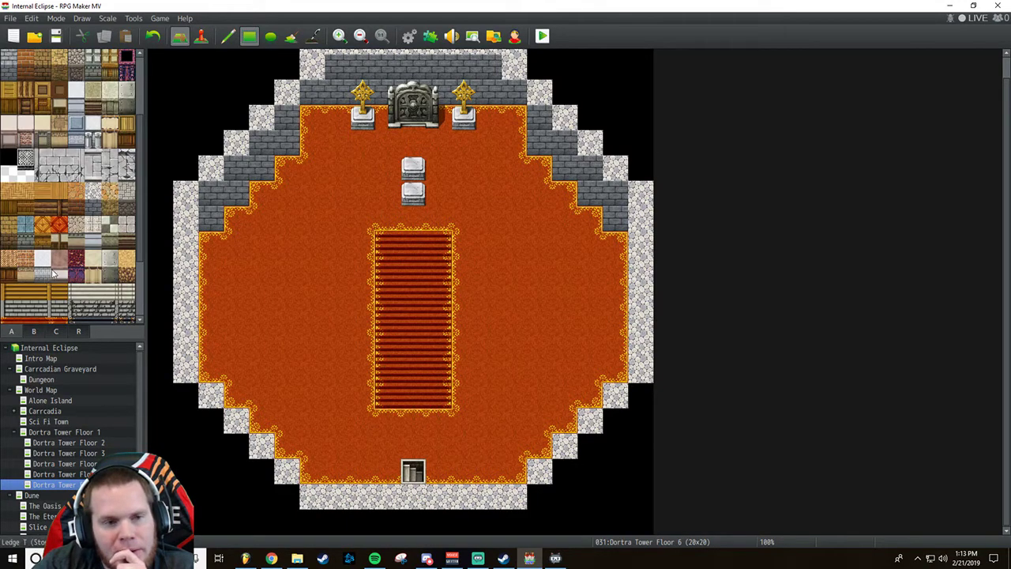
scroll(40, 196, "down", 3)
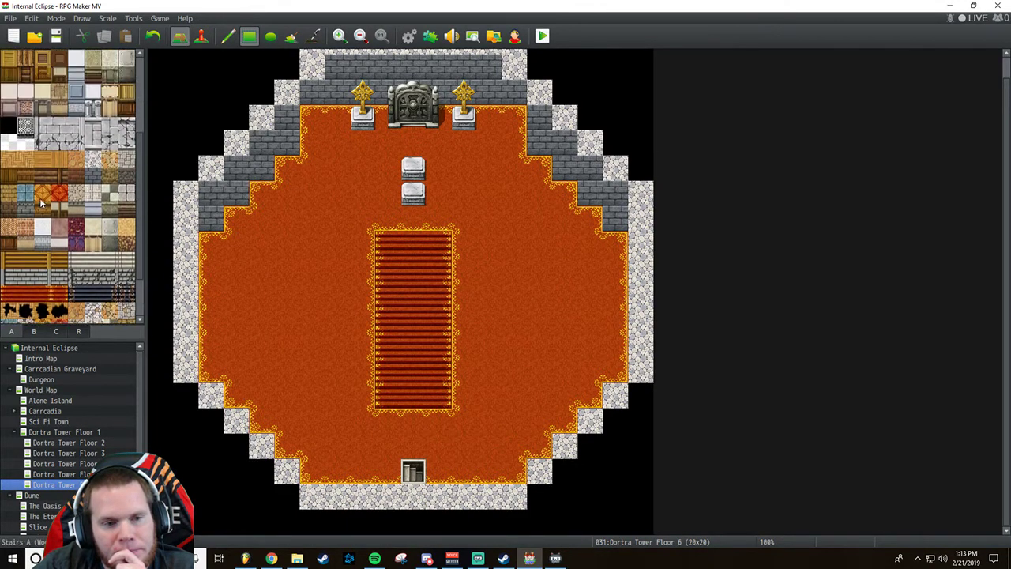
scroll(39, 198, "up", 5)
left_click(41, 141)
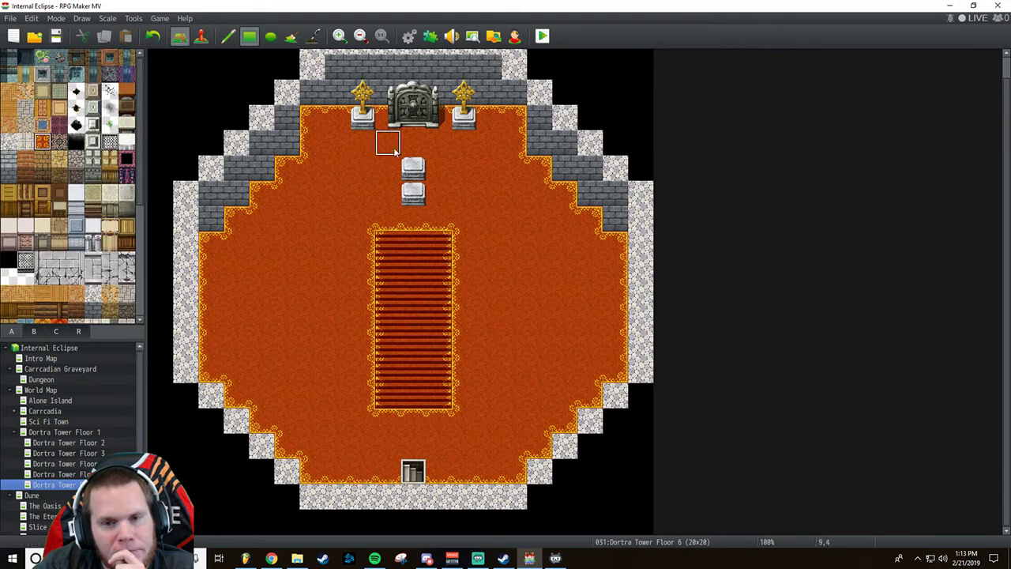
left_click(413, 167)
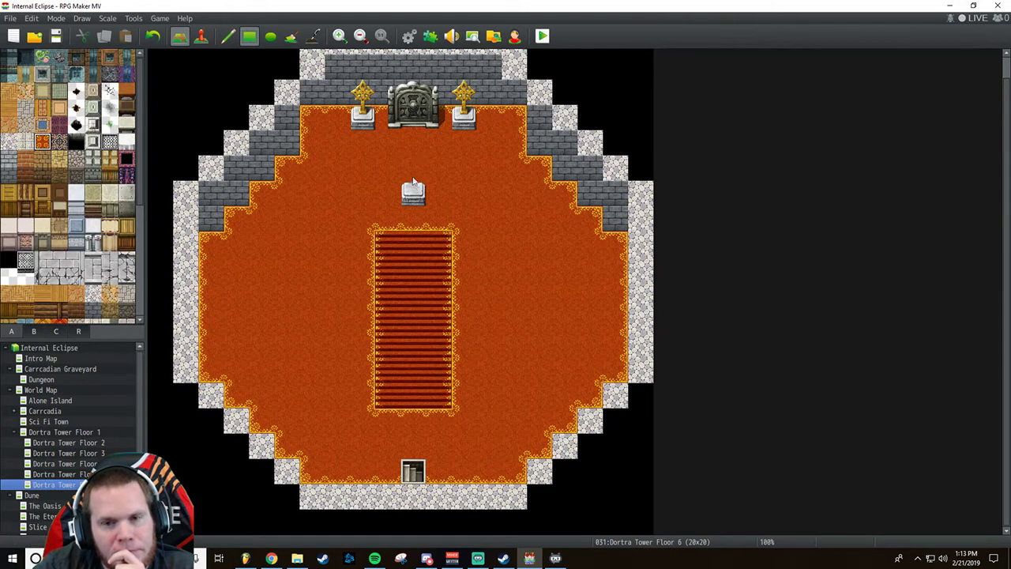
Place the blue-clothed church table with the open book over the pedestal, at column 10, rows 5 and 6.
left_click(39, 333)
left_click(55, 331)
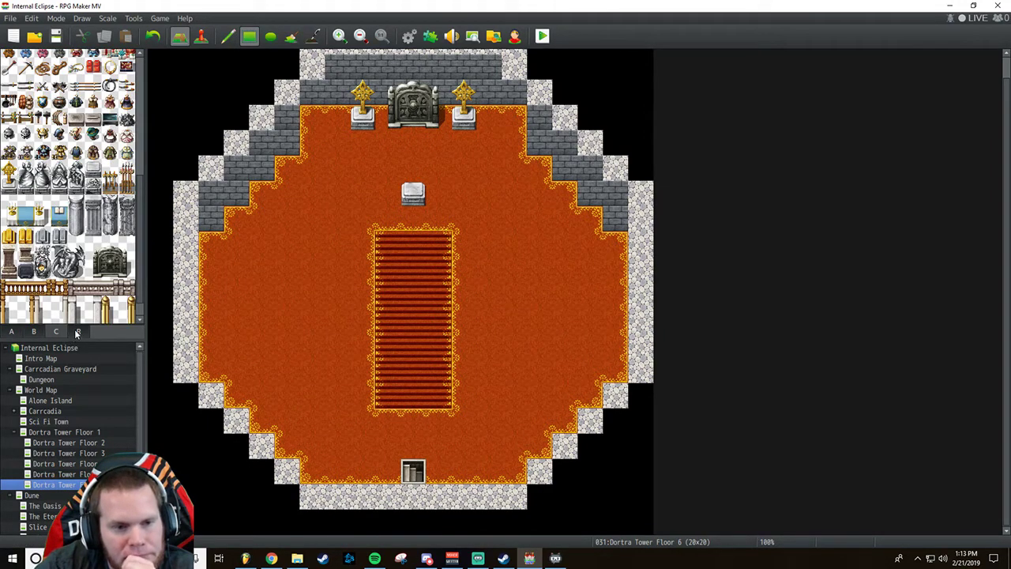
left_click(57, 210)
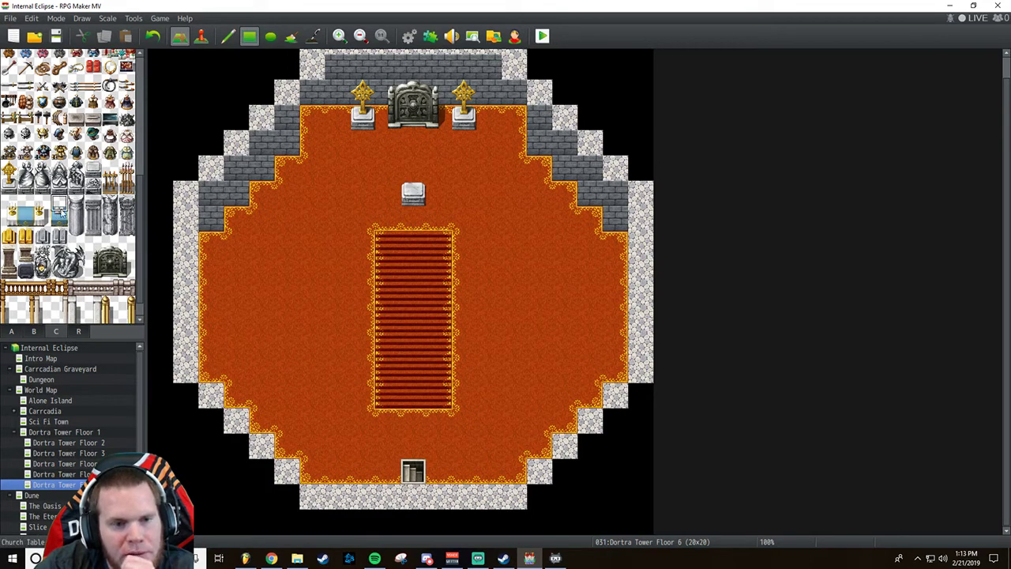
left_click(417, 194)
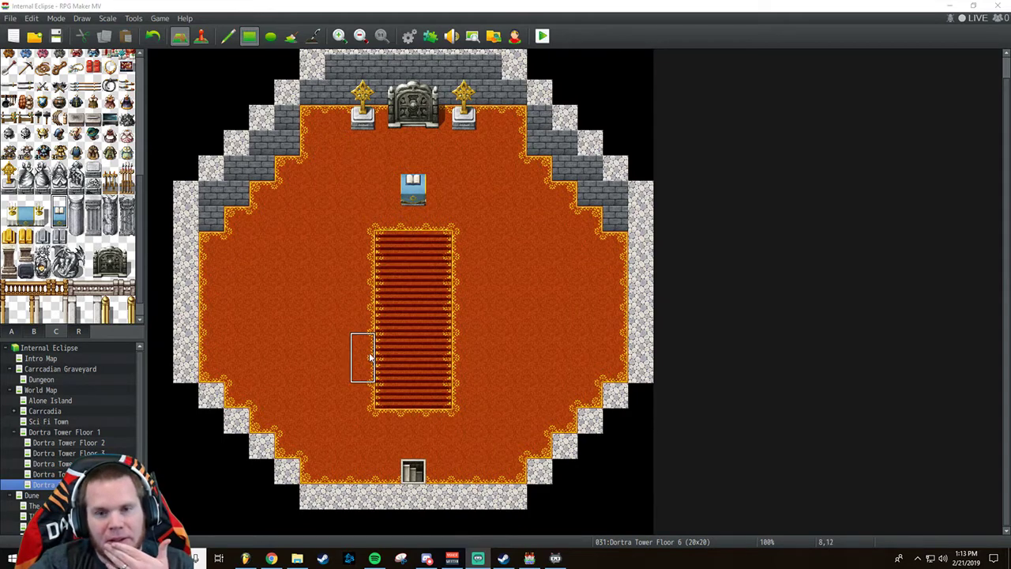
Try three-tile-tall round stone pillars against the upper walls at columns 7, 13 and 16, and undo them all.
left_click(77, 213)
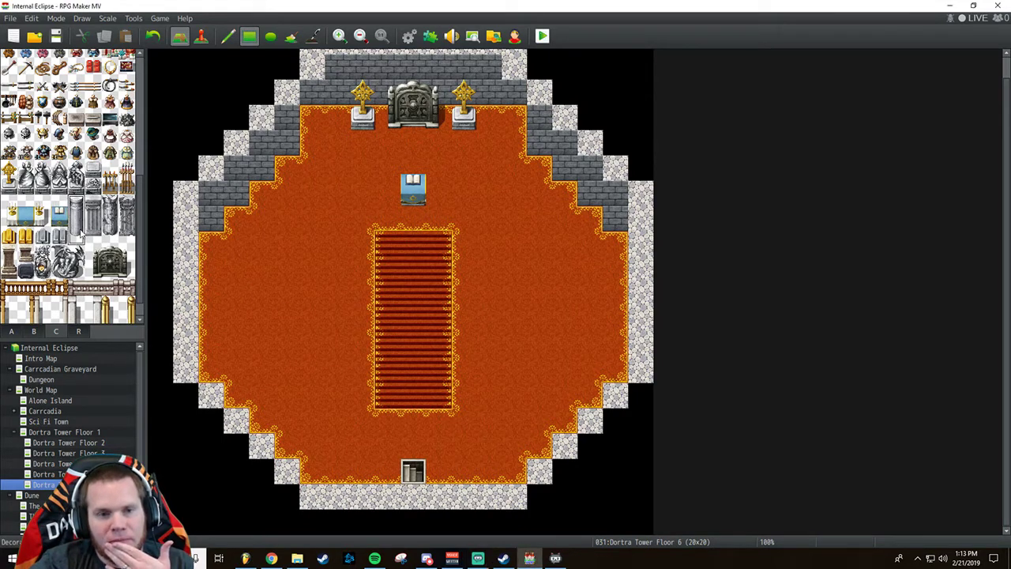
left_click(343, 101)
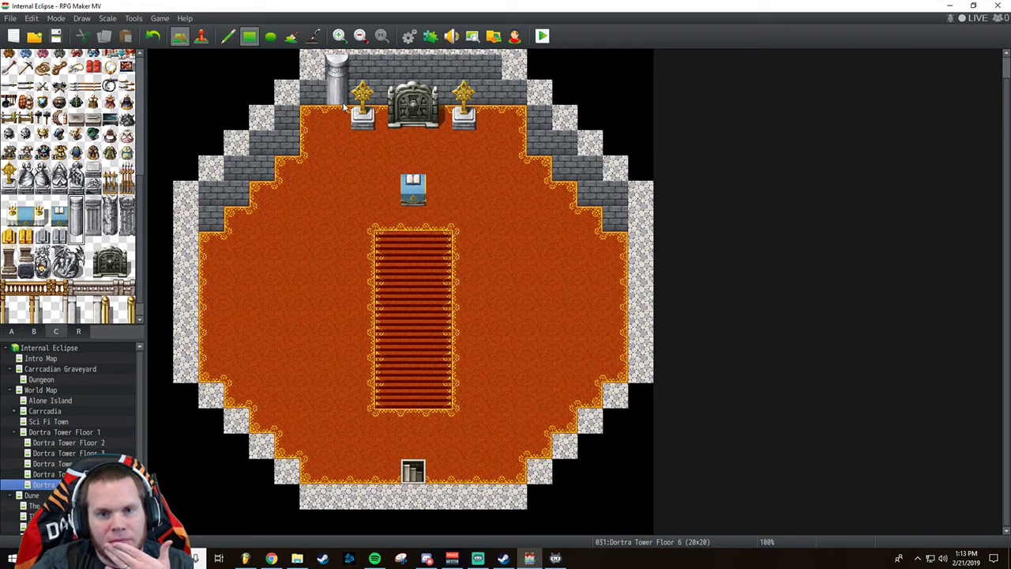
left_click(348, 111)
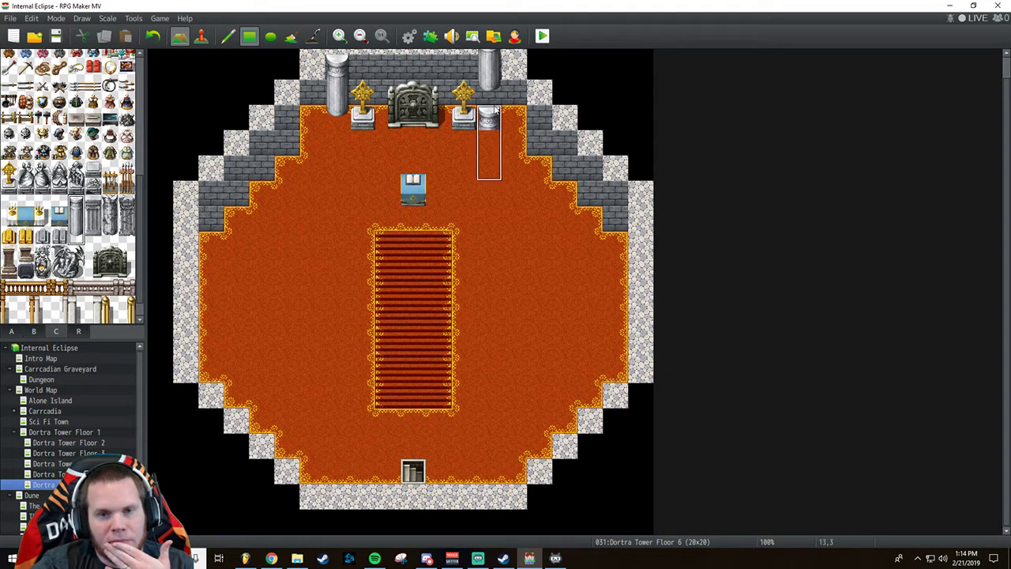
key("ctrl+z")
left_click(479, 63)
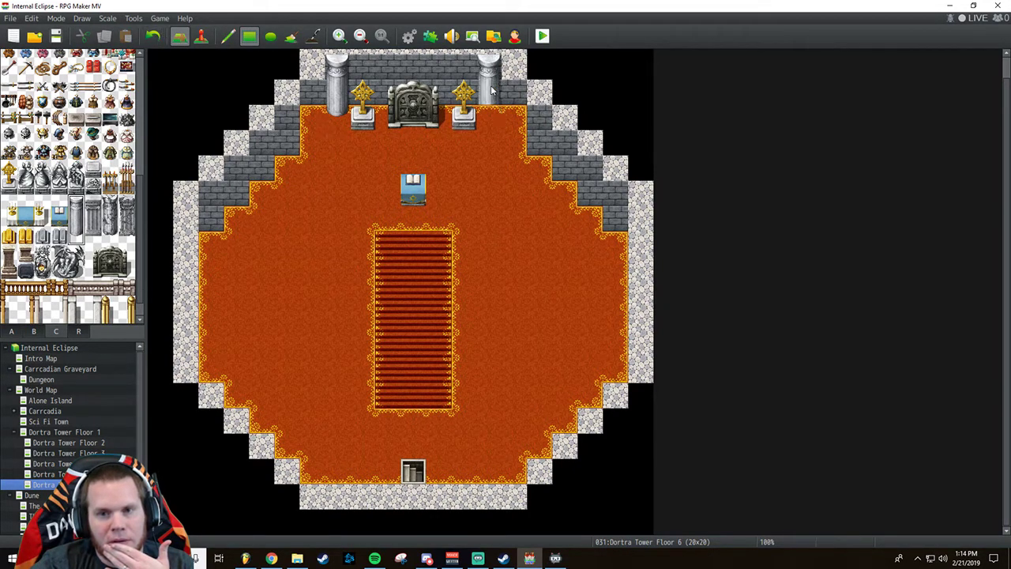
left_click(563, 142)
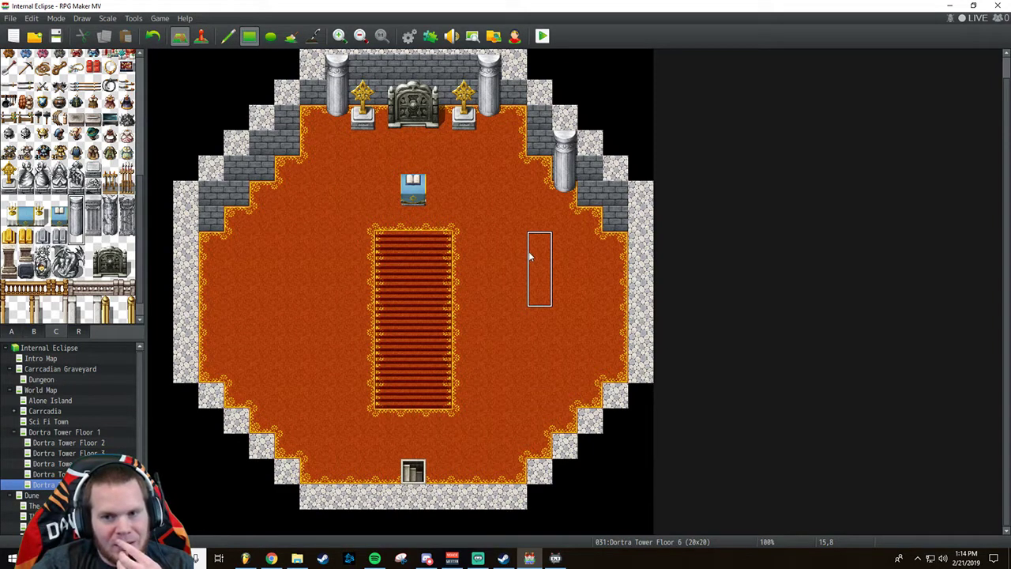
left_click(153, 36)
left_click(153, 36)
left_click(153, 36)
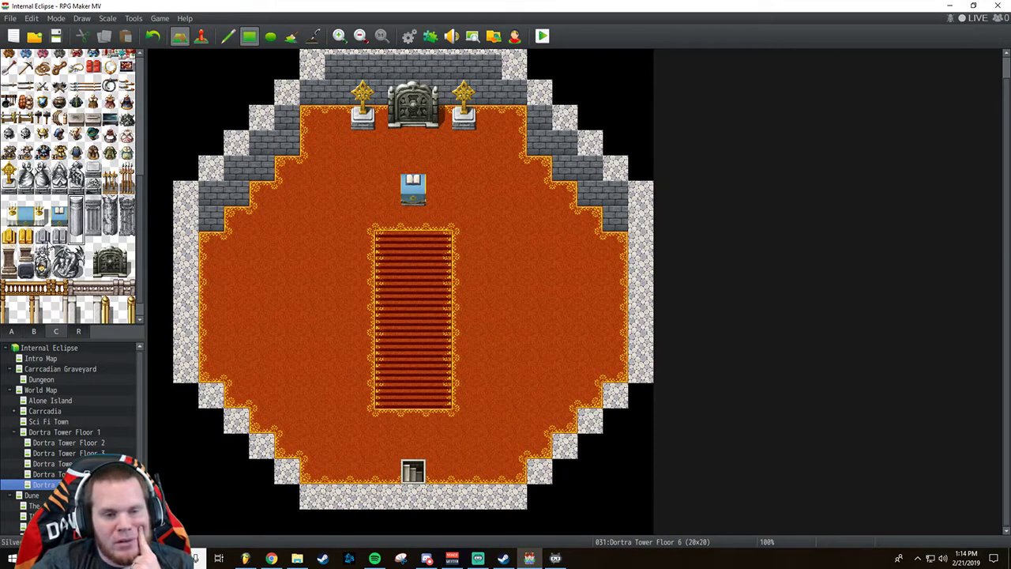
Try the three-tile-tall gold banister at column 8 from row 8 down beside the red stairs, and undo its placement.
scroll(56, 235, "down", 1)
scroll(55, 234, "down", 1)
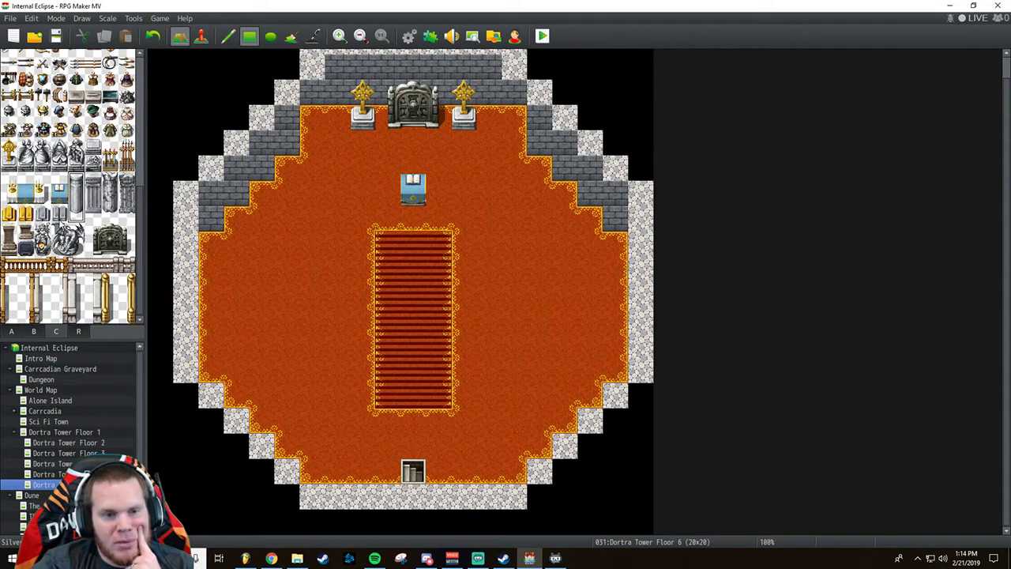
left_click(77, 284)
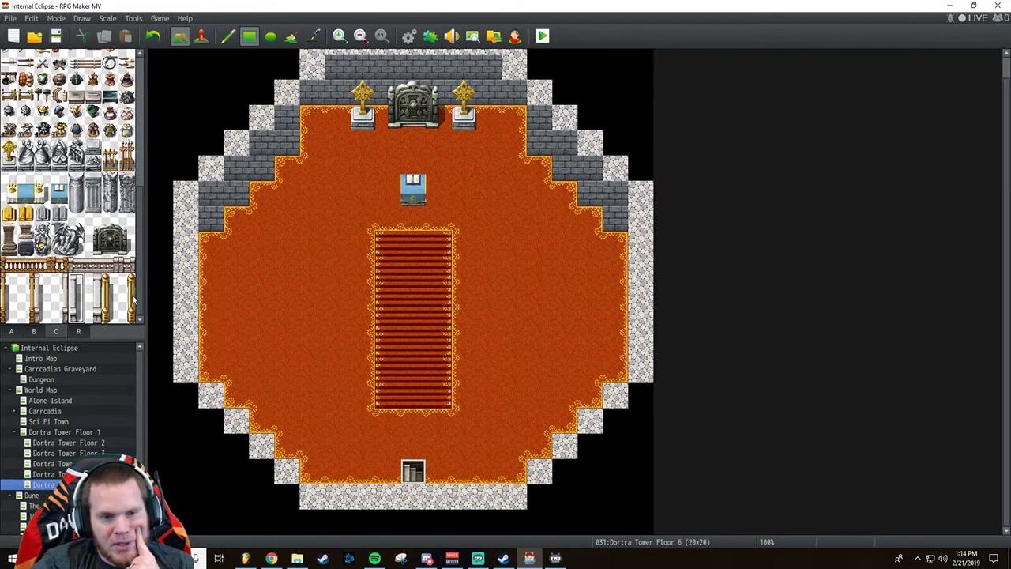
left_click_drag(116, 286, 111, 316)
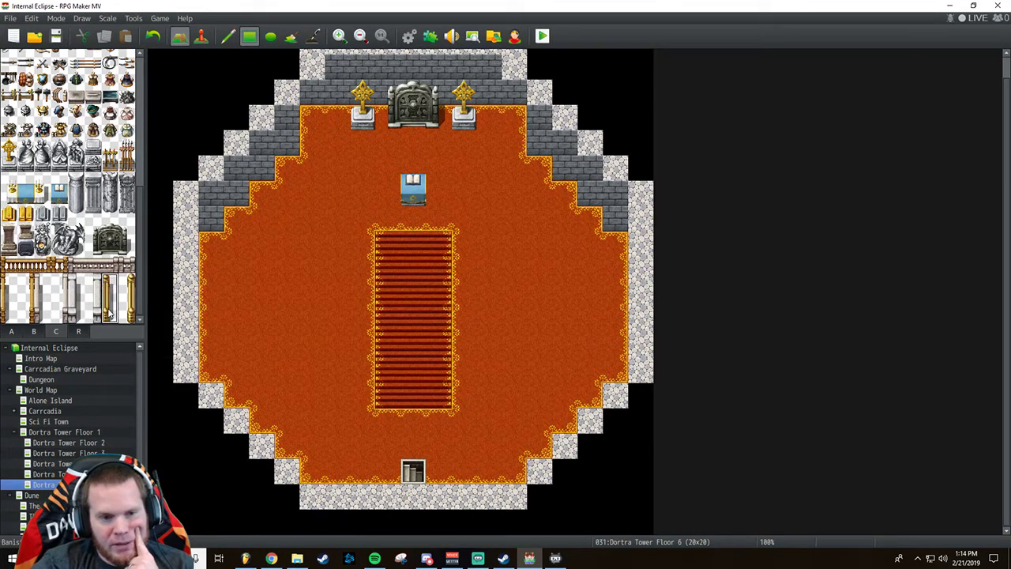
left_click(372, 243)
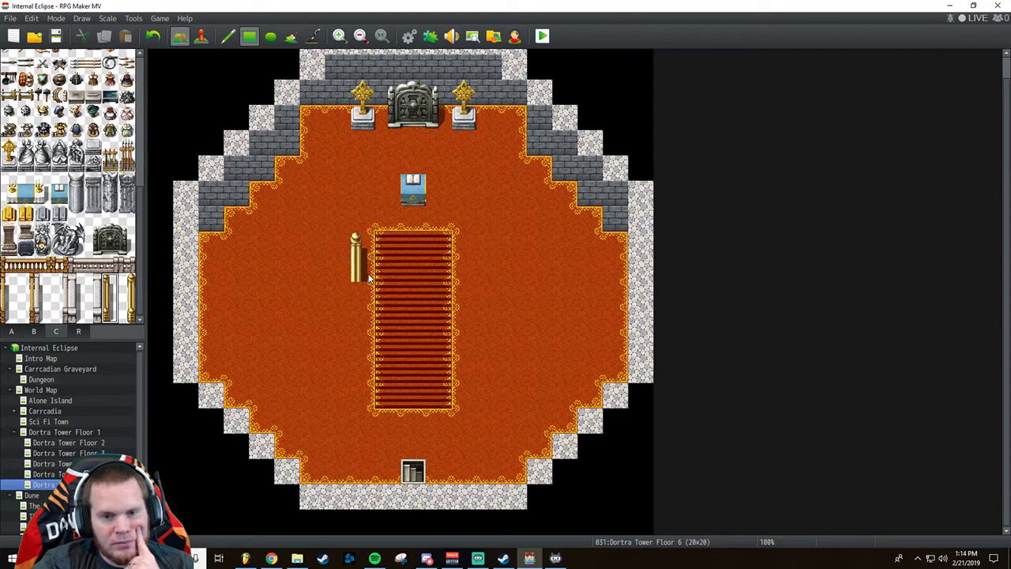
left_click(365, 297)
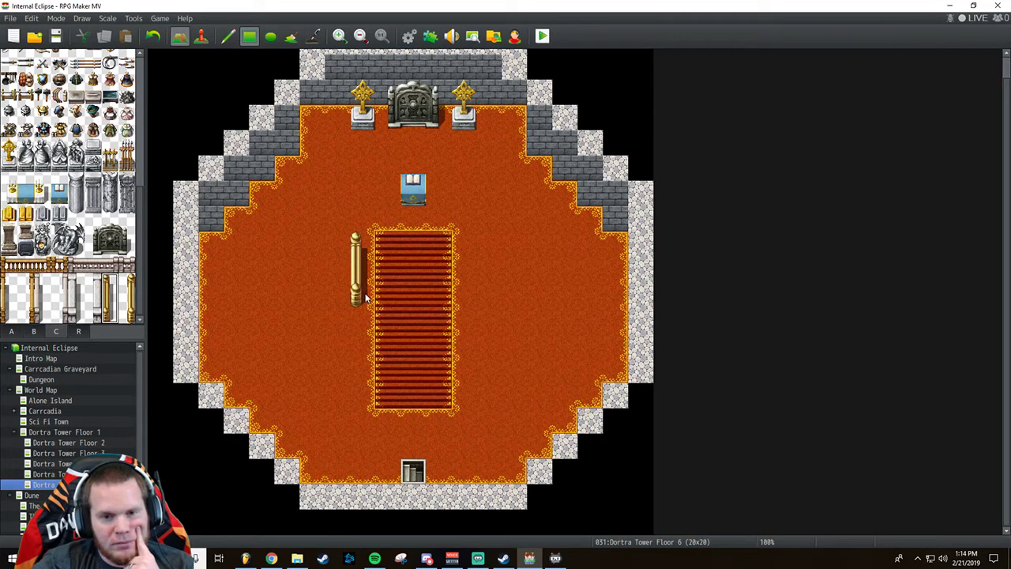
left_click(153, 35)
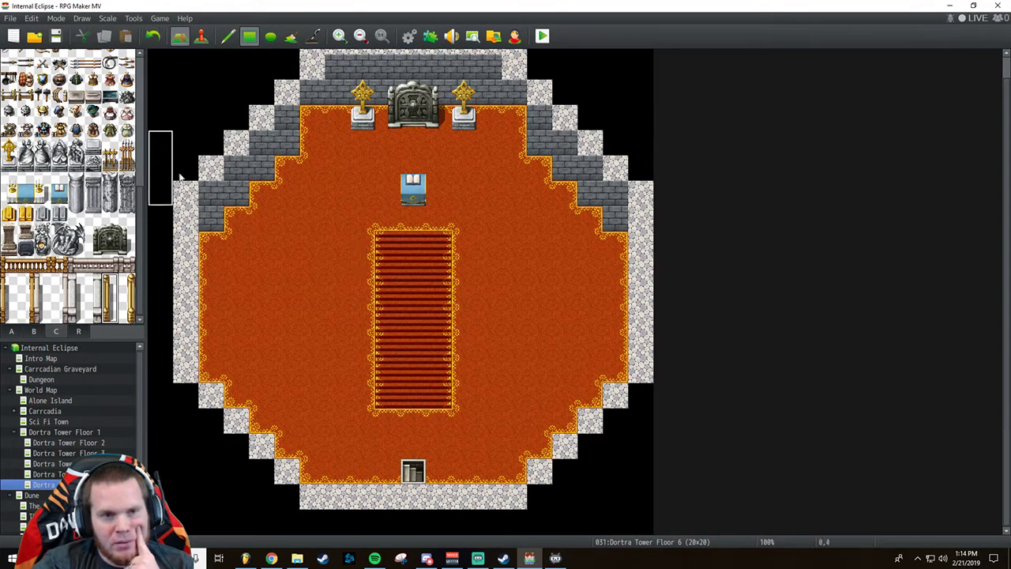
Try the gold banister pieces at column 8, rows 8 to 10, beside the red stairs, and undo them all.
left_click(128, 297)
left_click(369, 243)
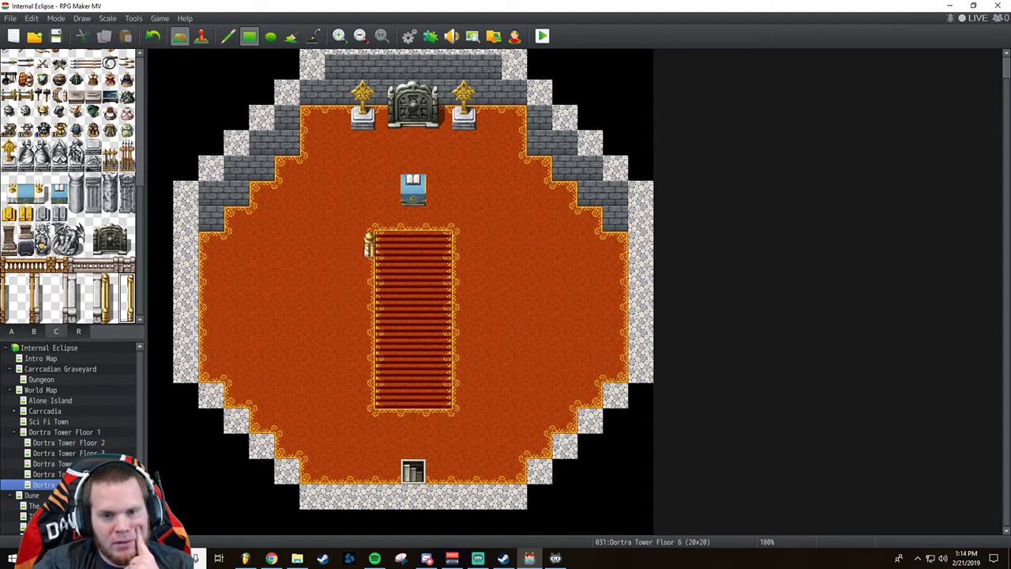
left_click(364, 271)
left_click(366, 294)
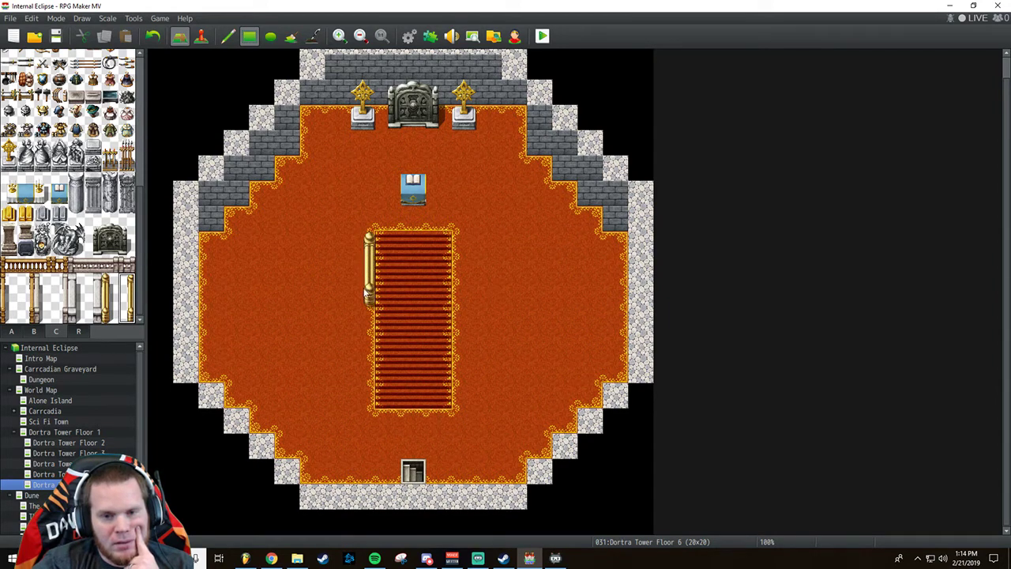
key("ctrl+z")
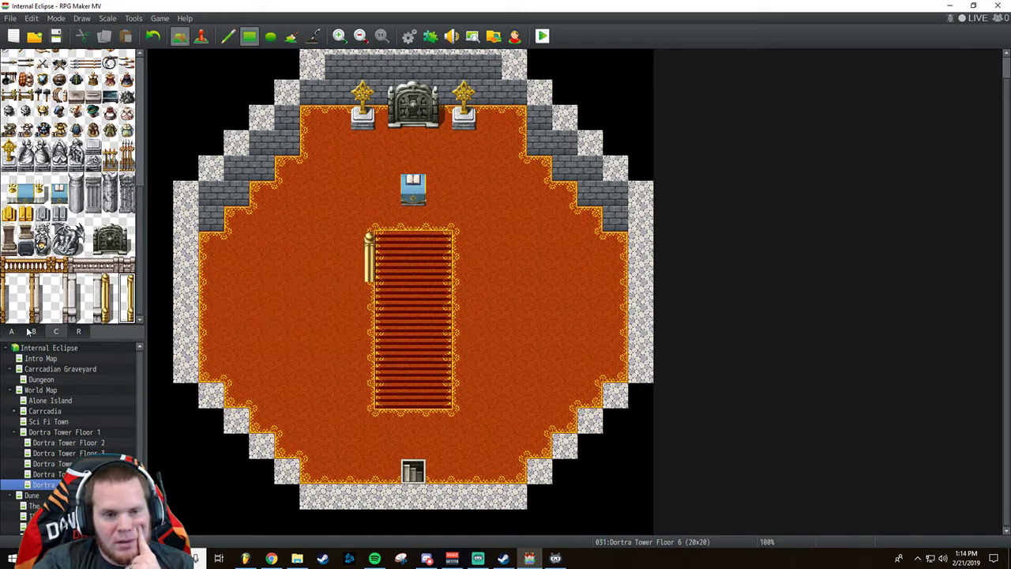
left_click(152, 35)
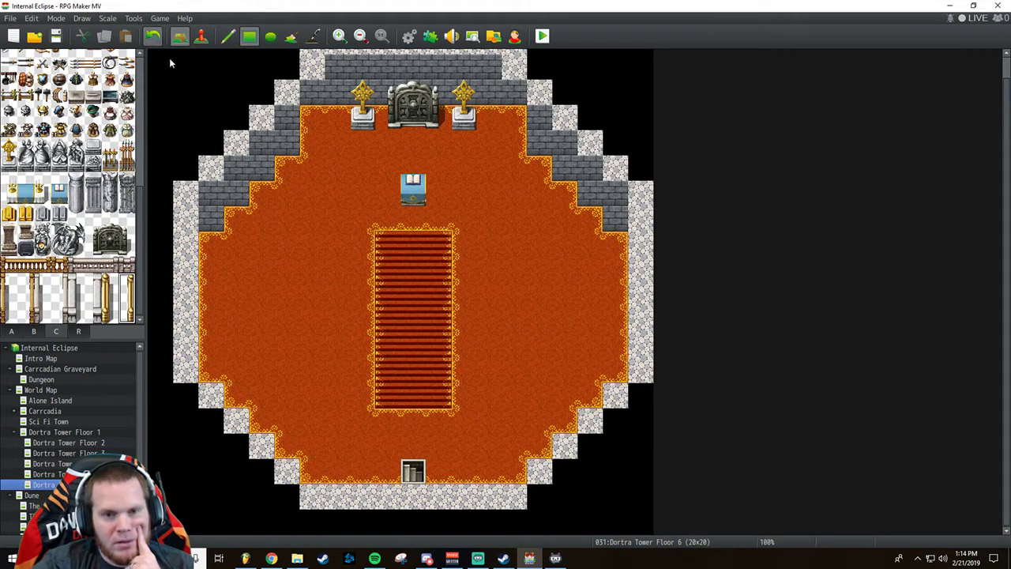
Build a continuous gold banister in column 8 from row 7 down to its end post at row 17.
left_click(368, 225)
left_click(369, 245)
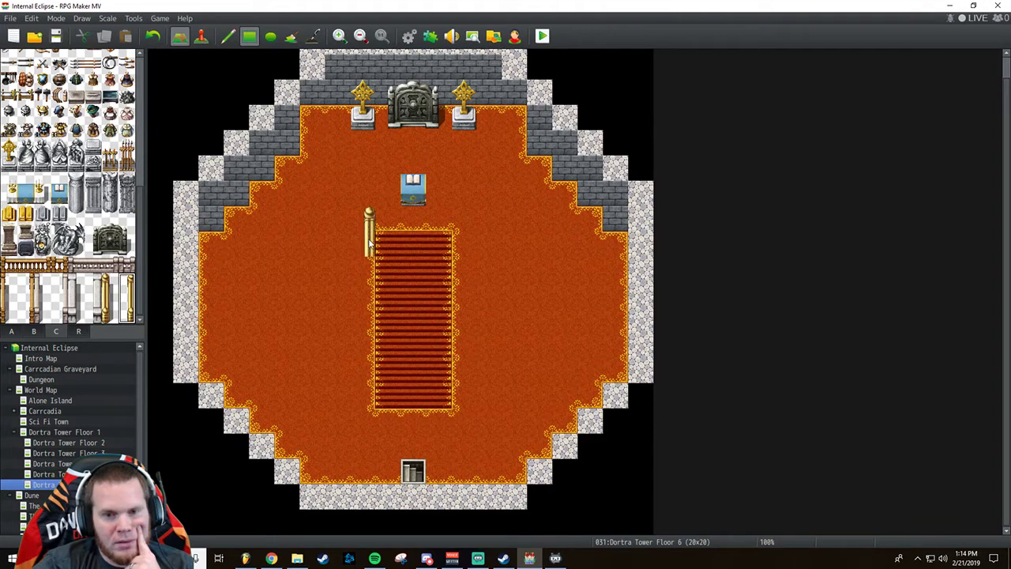
left_click(126, 298)
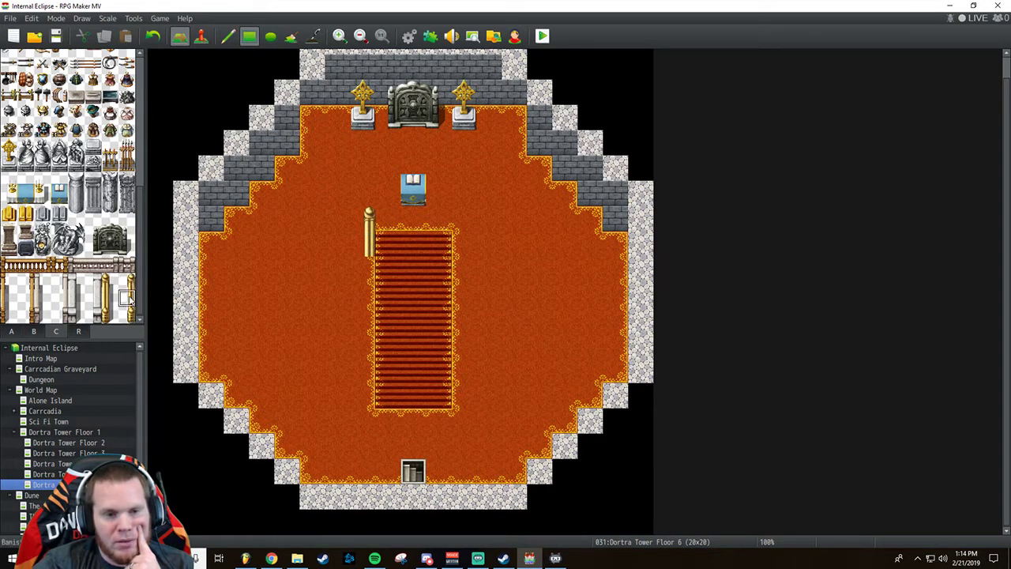
left_click_drag(363, 278, 363, 360)
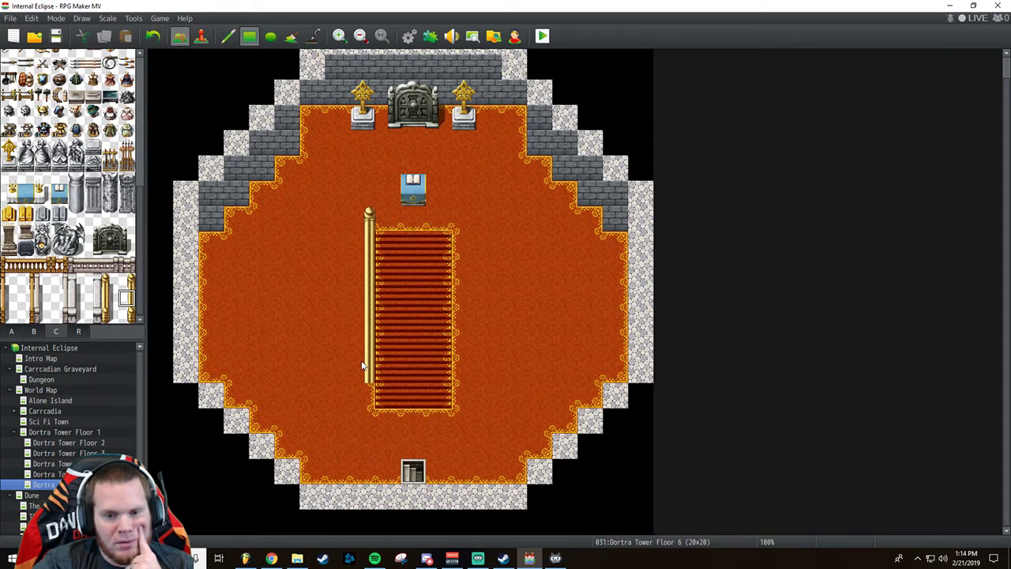
left_click_drag(362, 365, 363, 418)
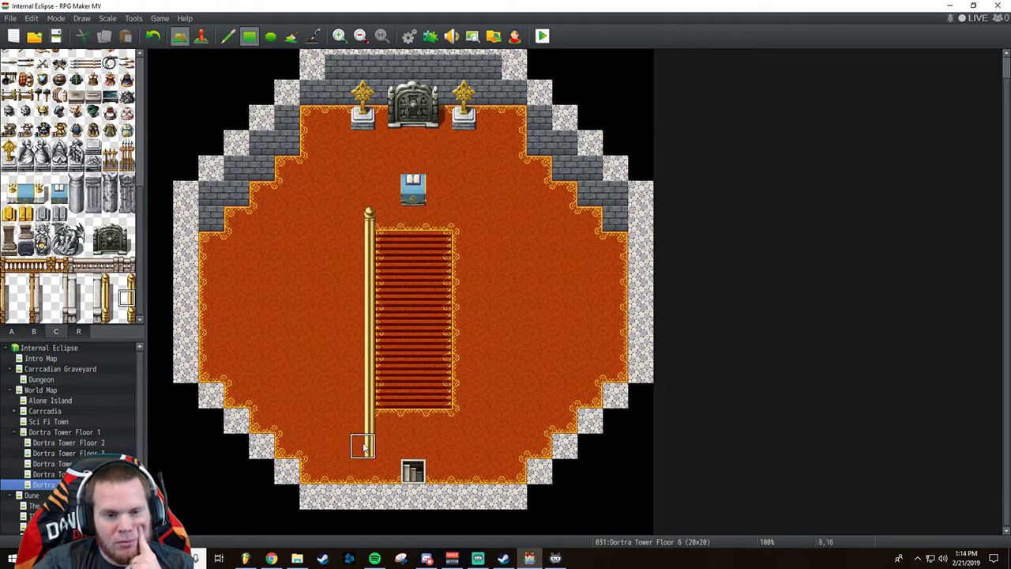
left_click(127, 316)
left_click(366, 466)
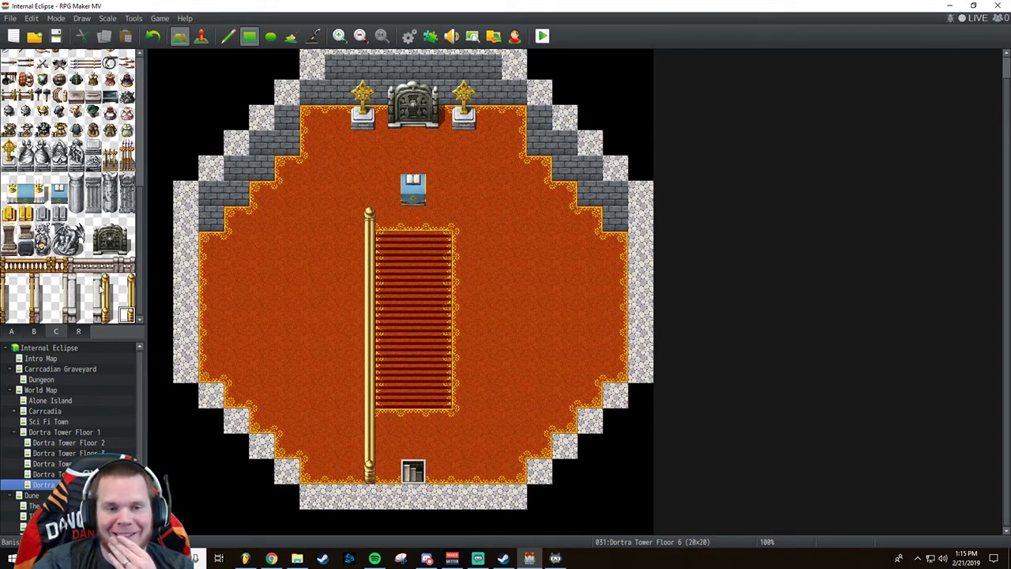
Build the matching gold banister in column 12 on the other side of the stairs, from row 7 to its end post at row 17.
left_click(109, 283)
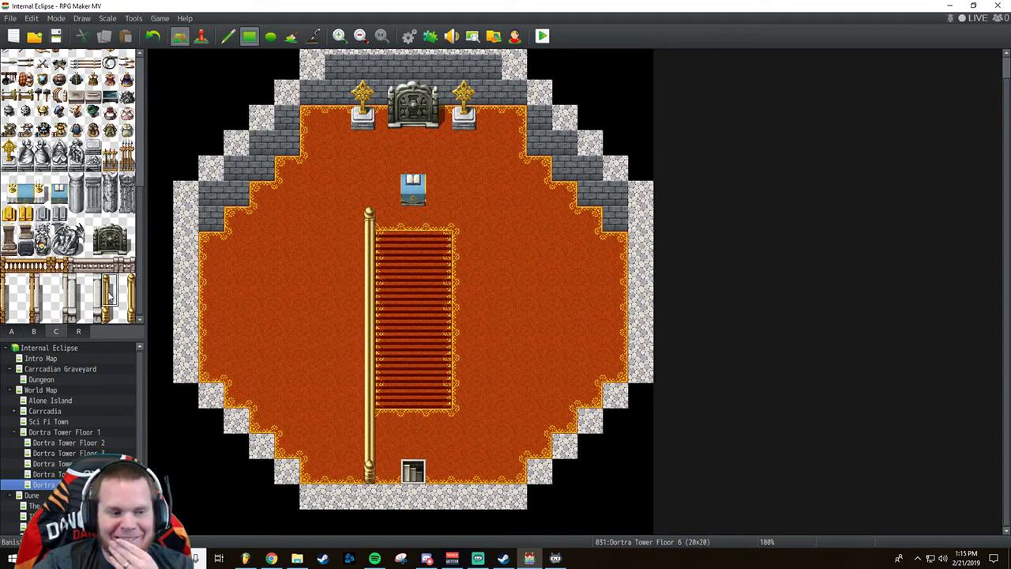
left_click(462, 225)
left_click(109, 298)
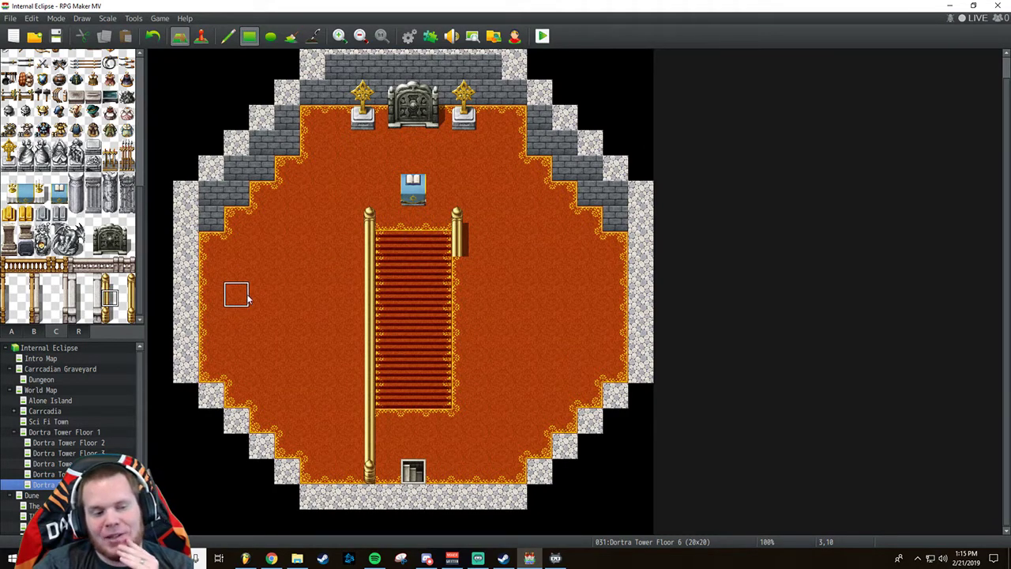
left_click_drag(462, 271, 458, 457)
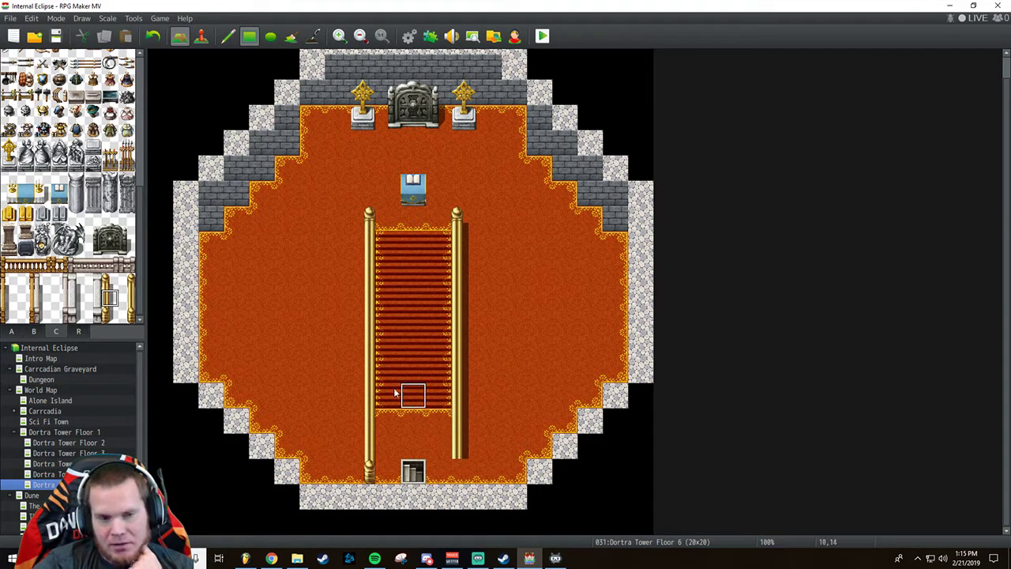
left_click(111, 314)
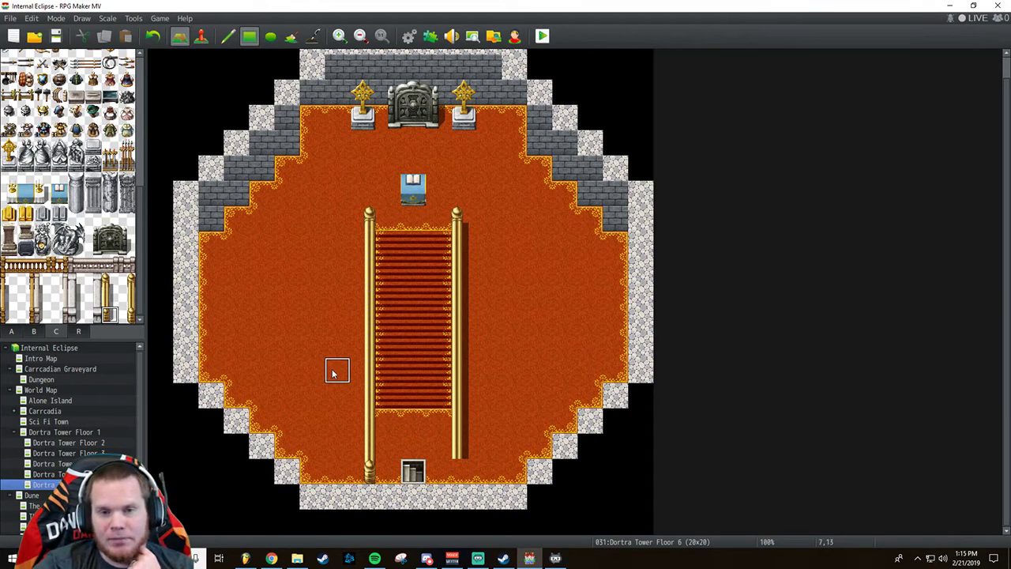
left_click(458, 471)
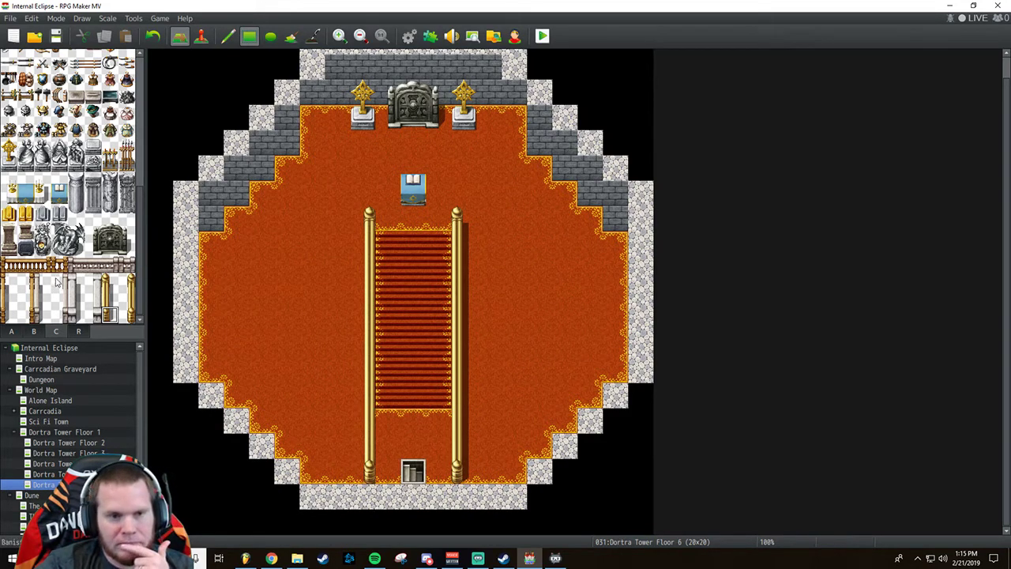
Extend the red stairs in columns 9 to 11 down to row 15, and undo the extra stair row tried at row 16.
scroll(55, 282, "up", 10)
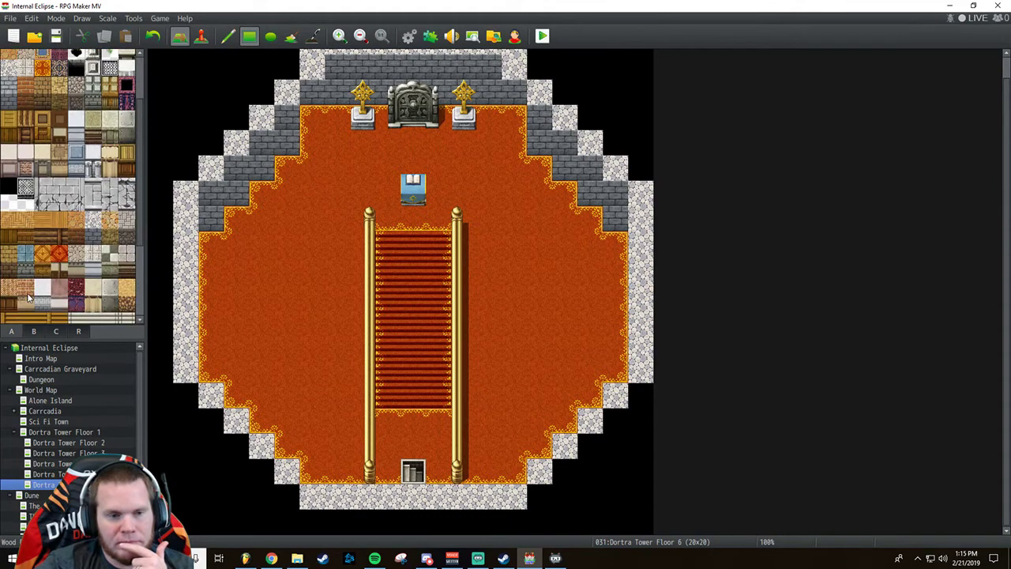
scroll(28, 298, "down", 2)
left_click_drag(9, 249, 44, 250)
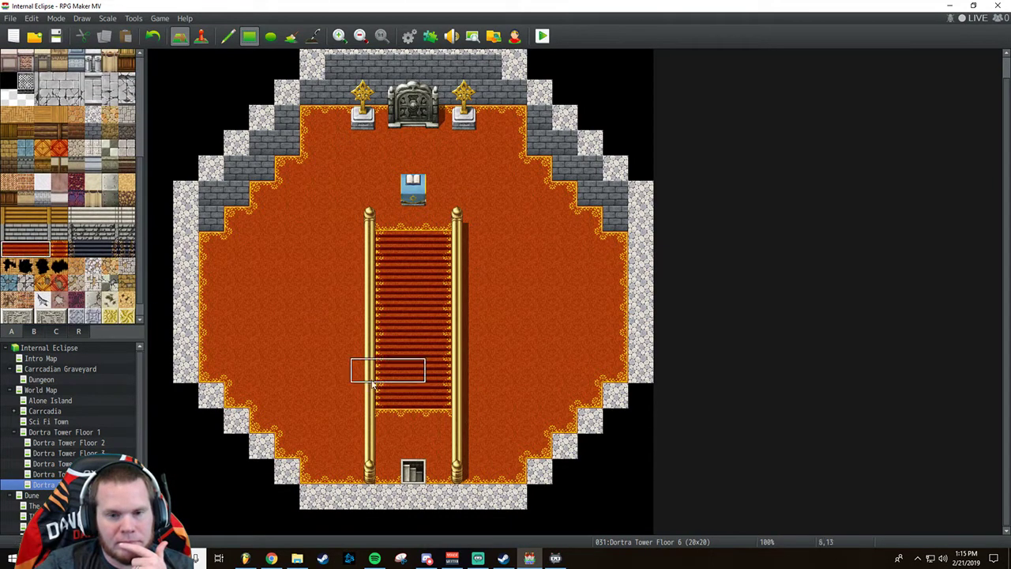
left_click_drag(375, 383, 382, 425)
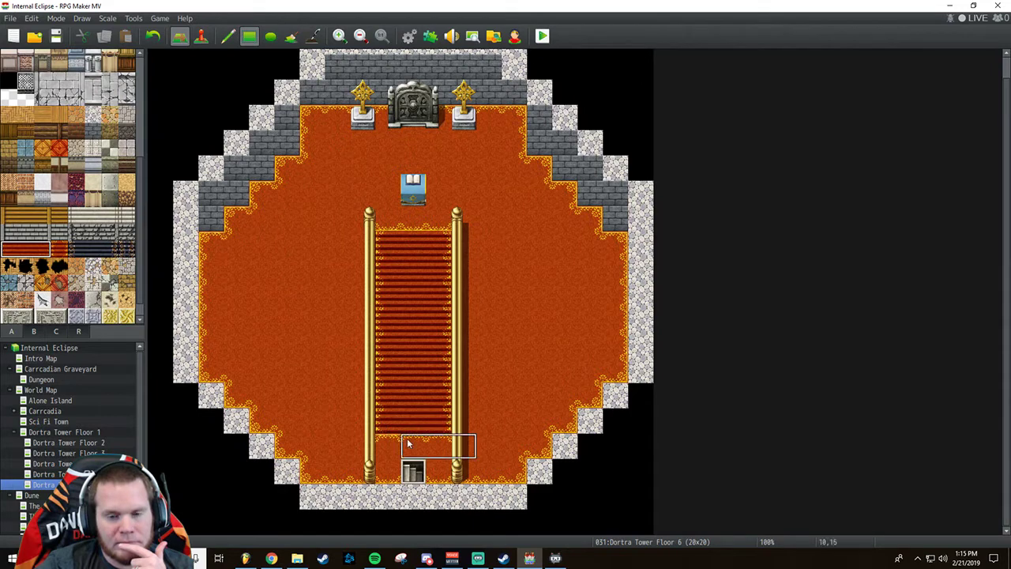
left_click_drag(395, 442, 426, 454)
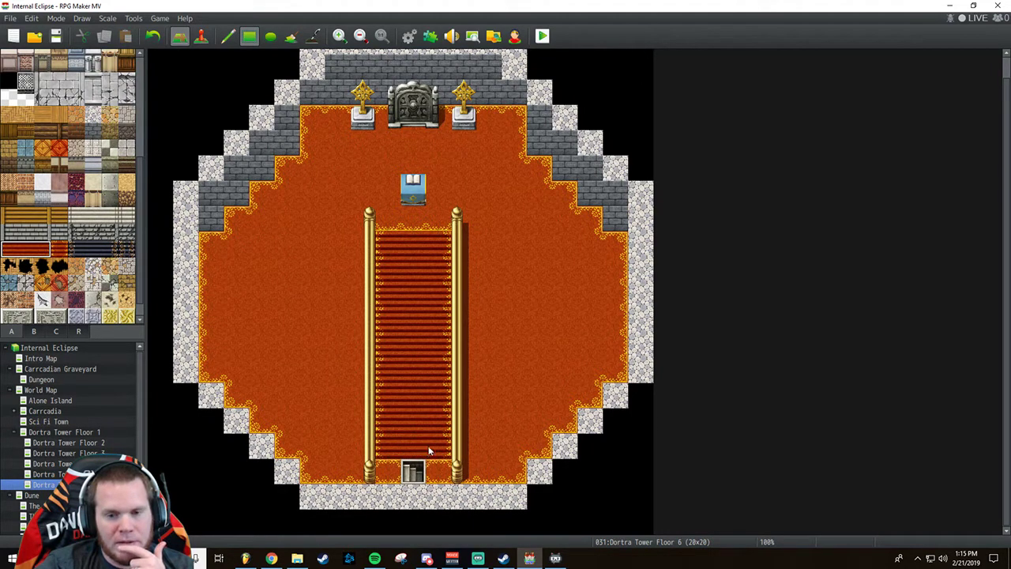
left_click(159, 41)
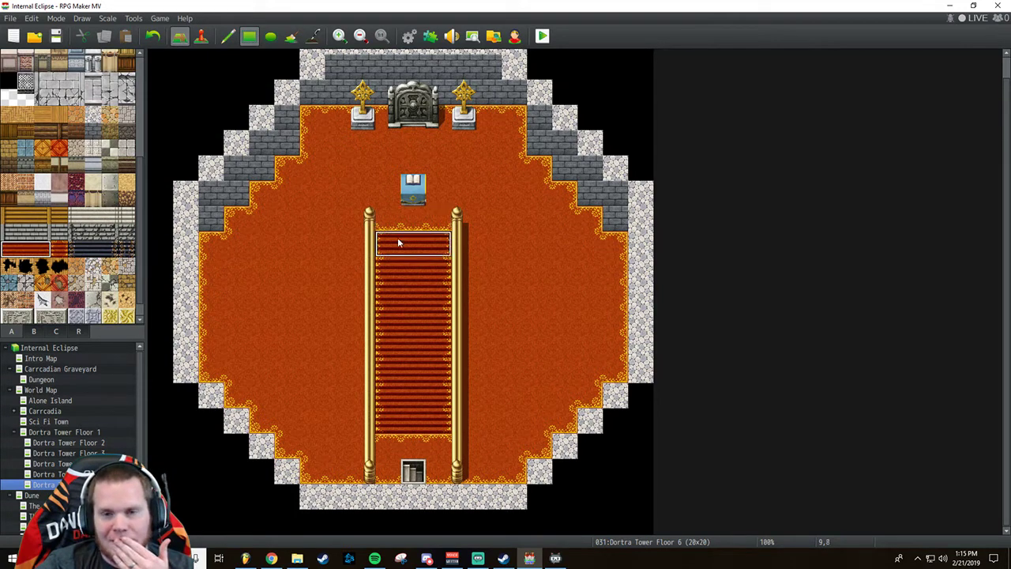
Paint two 3x3 water pools in rows 9 to 11, at columns 4 to 6 and columns 14 to 16.
left_click(11, 330)
scroll(43, 283, "up", 4)
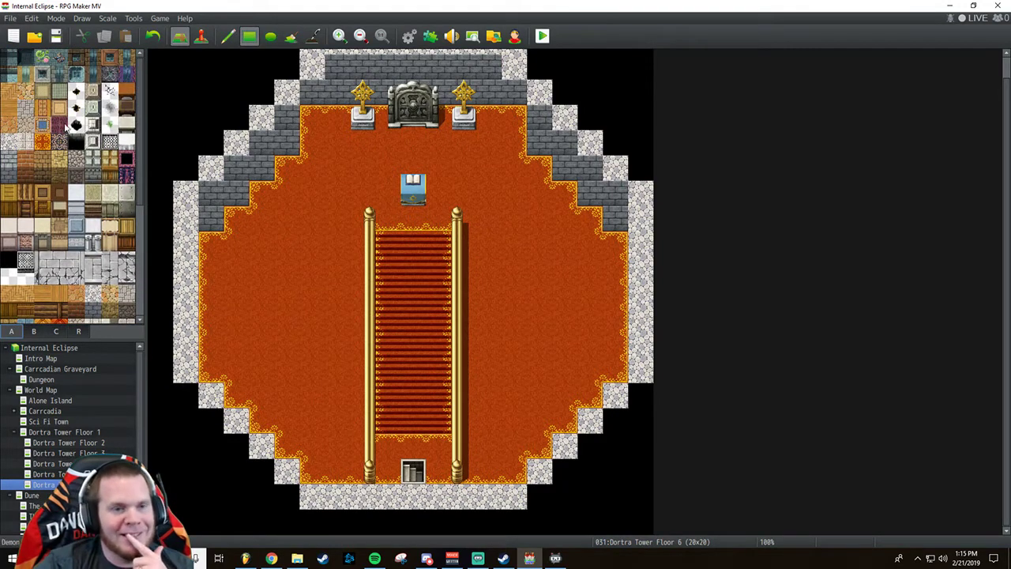
left_click(75, 76)
left_click_drag(260, 268, 324, 333)
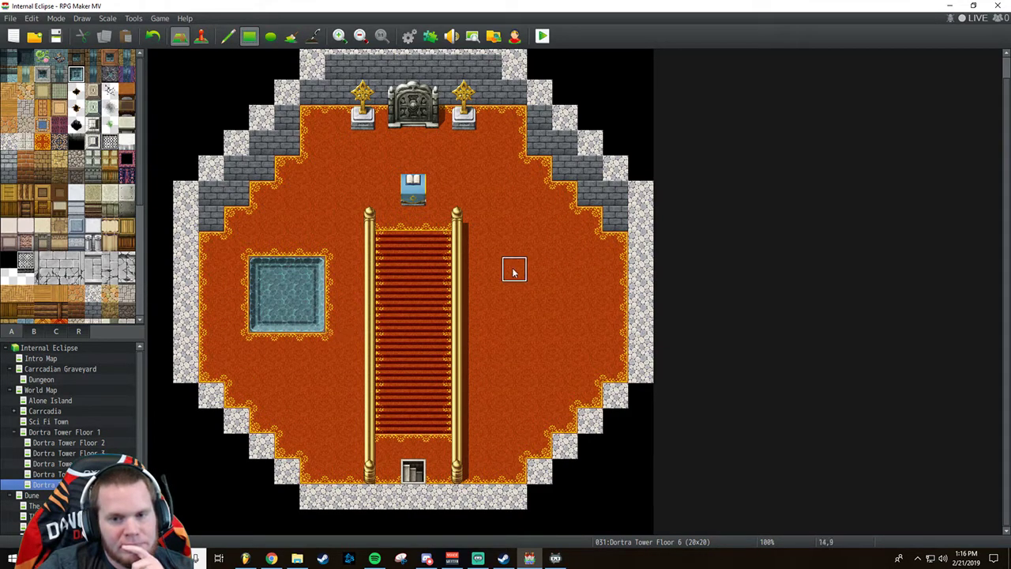
left_click_drag(513, 269, 561, 314)
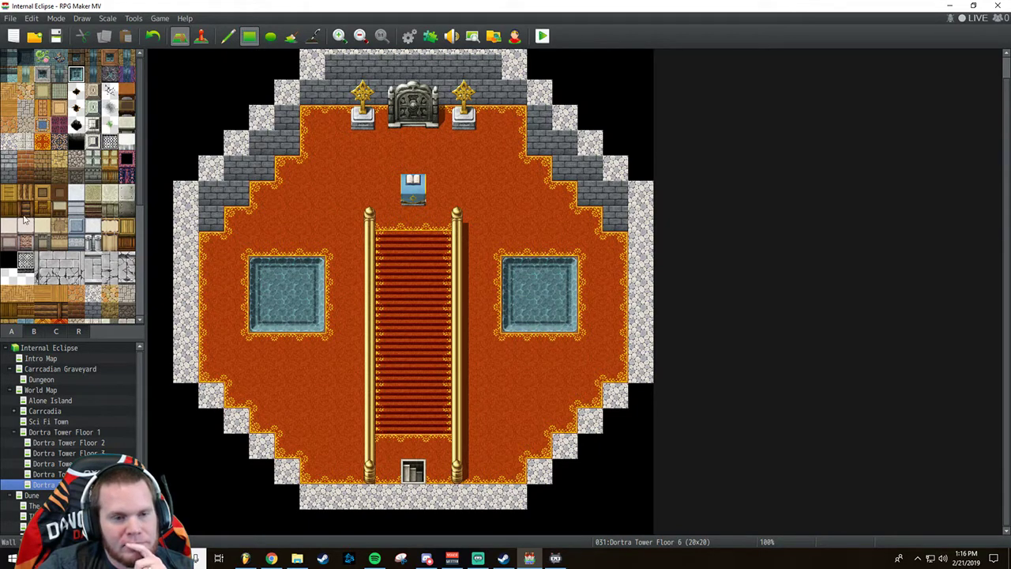
Try a one-tile border around the pool at columns 4 to 6, first in white and then in beige wall tiles.
left_click(76, 192)
left_click_drag(261, 242, 340, 247)
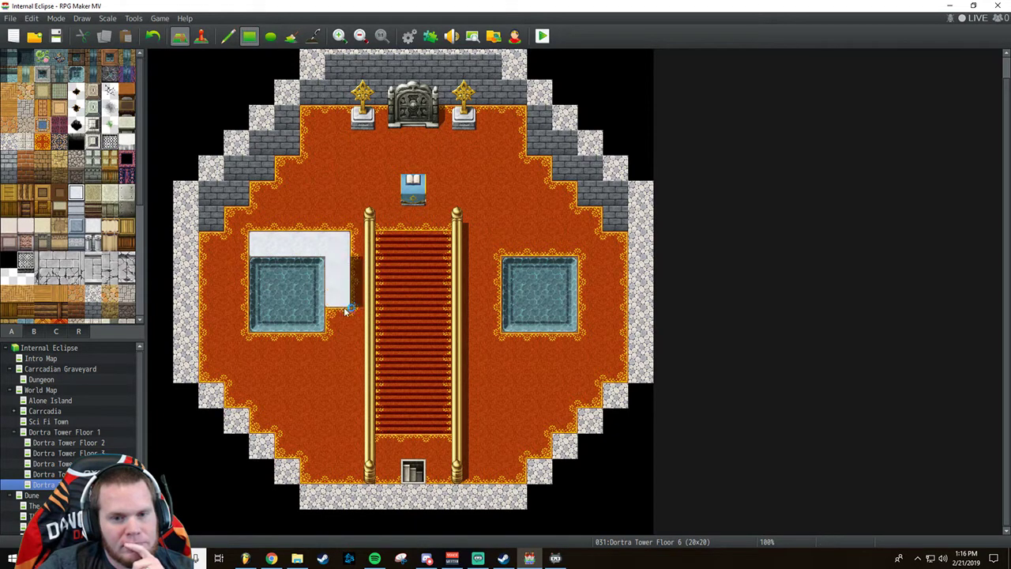
mouse_move(343, 307)
left_mouse_down()
mouse_move(345, 339)
mouse_move(246, 345)
mouse_move(237, 336)
mouse_move(236, 241)
left_mouse_up()
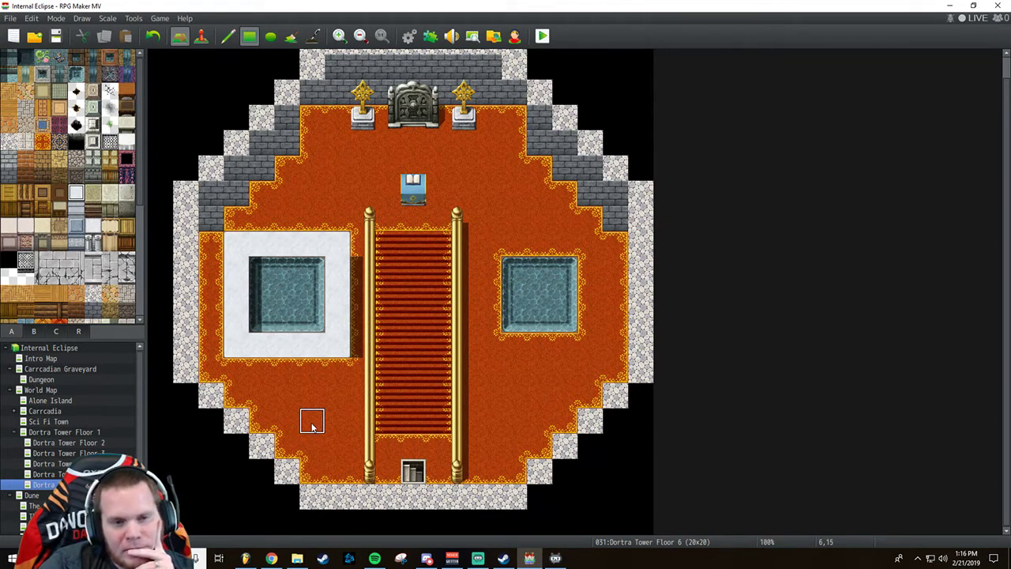
left_click(109, 193)
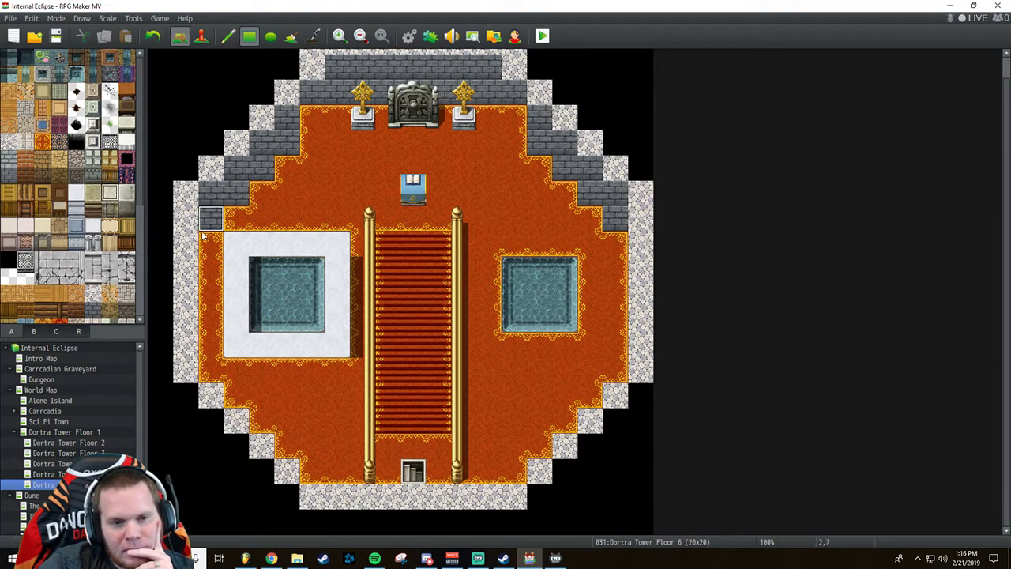
mouse_move(233, 244)
left_mouse_down()
mouse_move(328, 251)
mouse_move(338, 346)
mouse_move(245, 347)
mouse_move(235, 264)
left_mouse_up()
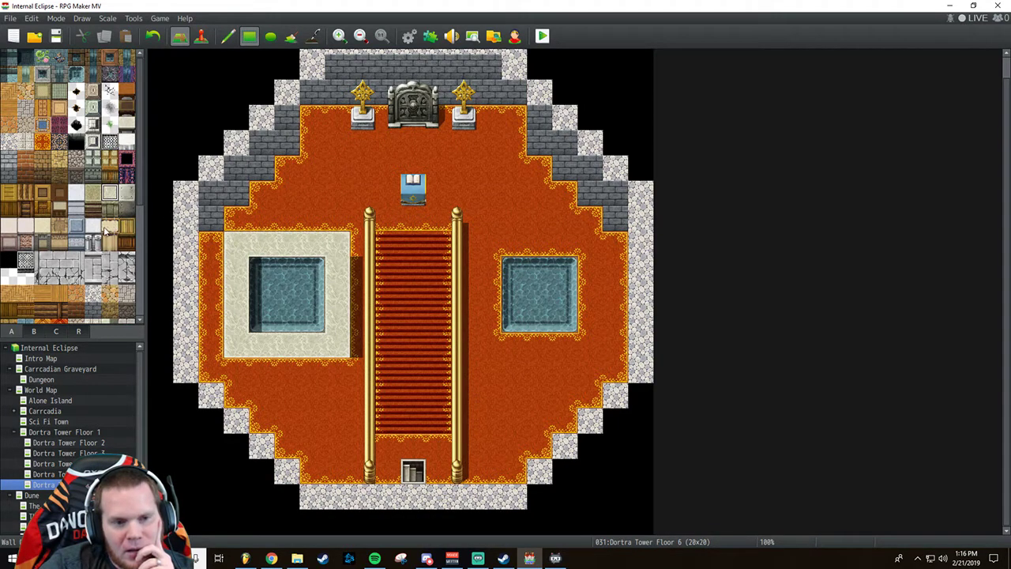
Surround both pools with a one-tile border of grey stone blocks, spanning columns 3 to 7 and 13 to 17, rows 8 to 12.
left_click(73, 266)
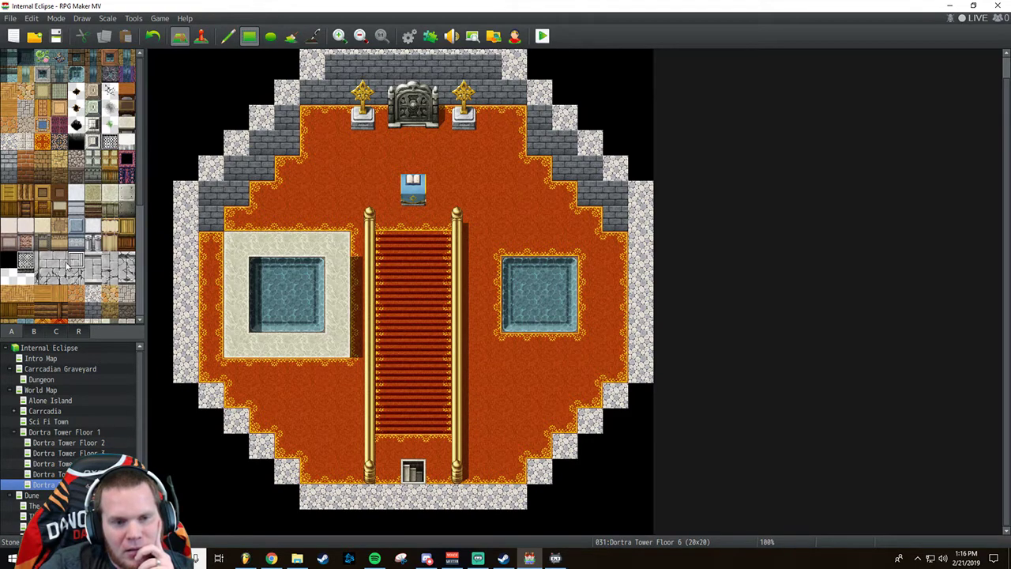
mouse_move(237, 245)
left_mouse_down()
mouse_move(326, 249)
mouse_move(336, 348)
mouse_move(237, 348)
mouse_move(235, 262)
left_mouse_up()
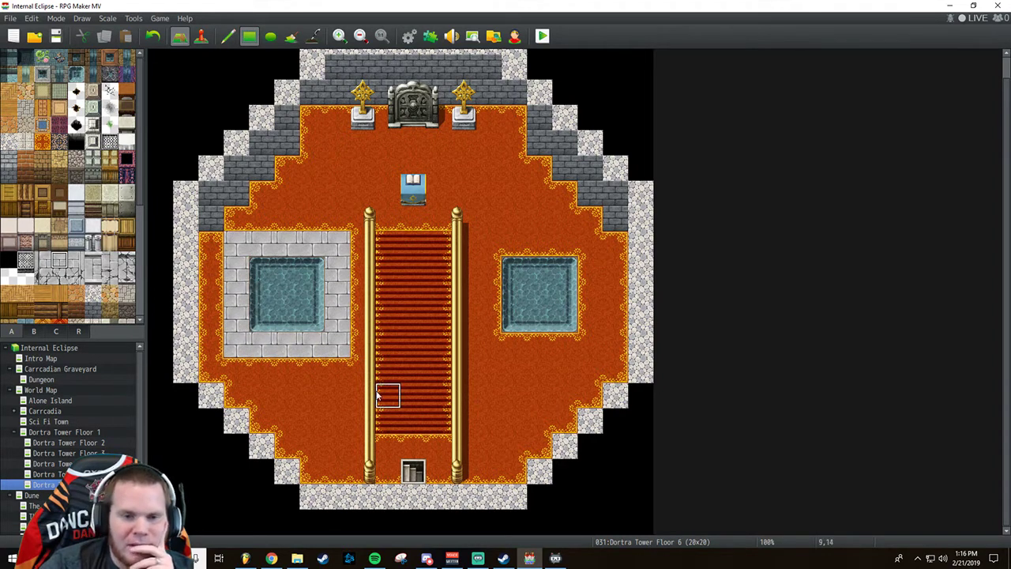
mouse_move(490, 242)
left_mouse_down()
mouse_move(493, 316)
mouse_move(513, 347)
mouse_move(570, 347)
mouse_move(591, 336)
mouse_move(591, 240)
mouse_move(509, 245)
left_mouse_up()
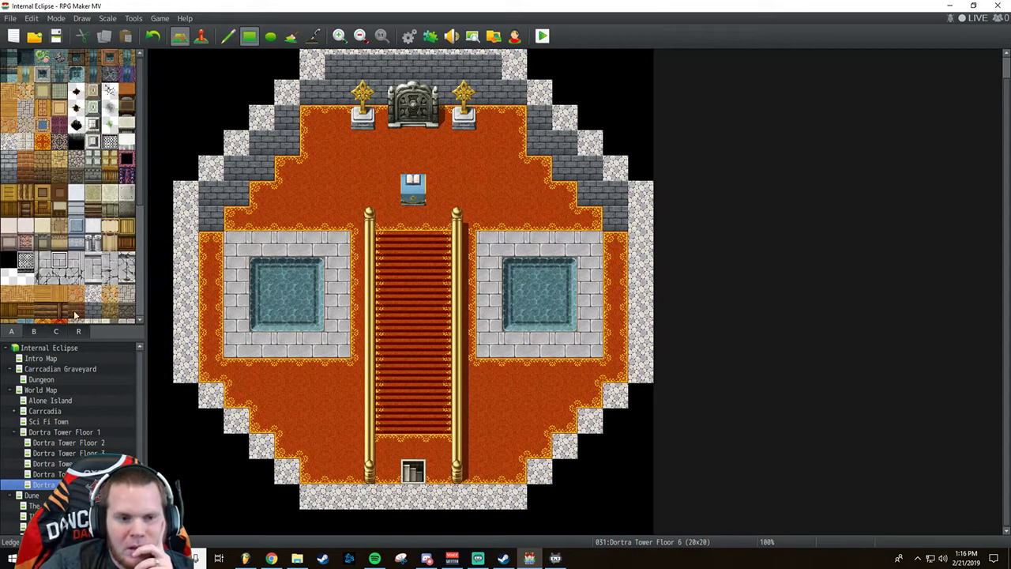
scroll(73, 299, "down", 2)
scroll(73, 294, "down", 5)
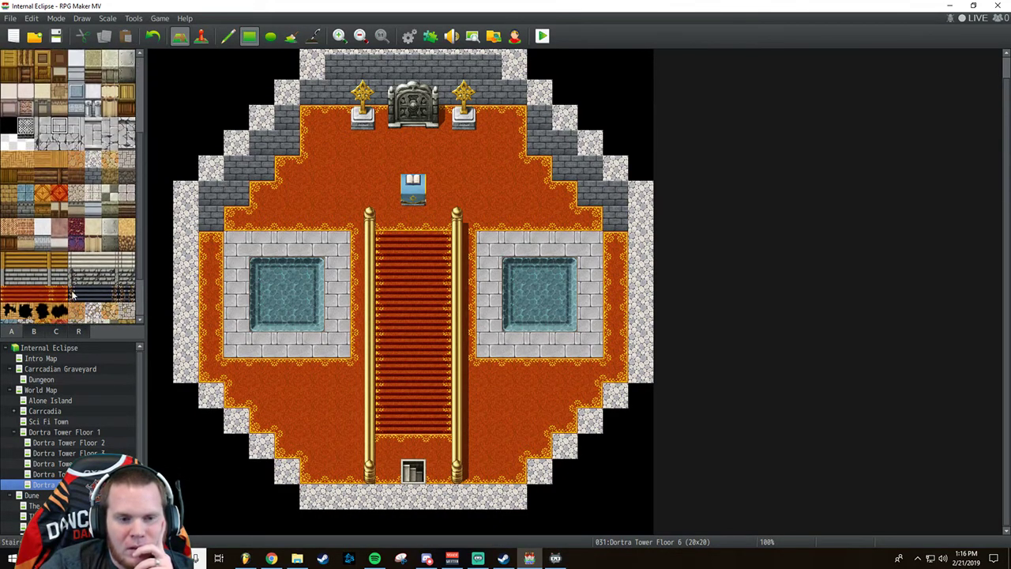
left_click(57, 332)
scroll(76, 294, "down", 1)
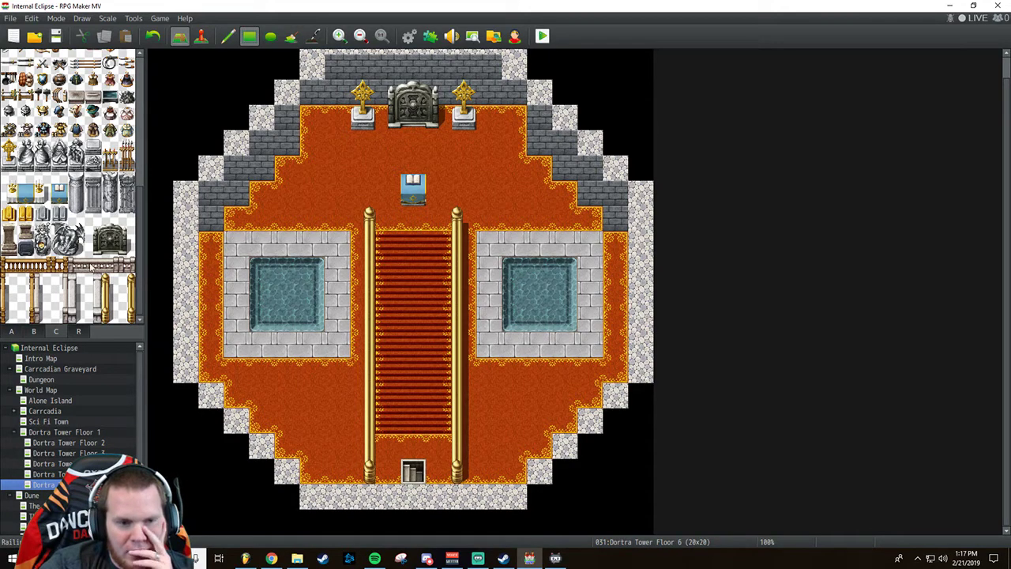
Replace both gold banisters, in columns 8 and 12 from row 7 to row 17, with the red ornate carpet.
left_click(19, 335)
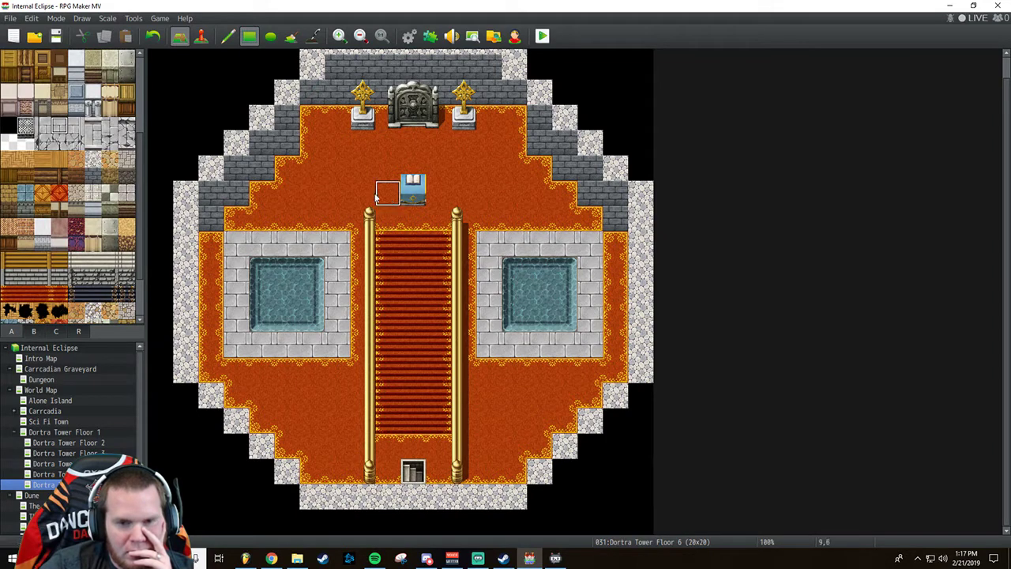
scroll(63, 146, "up", 3)
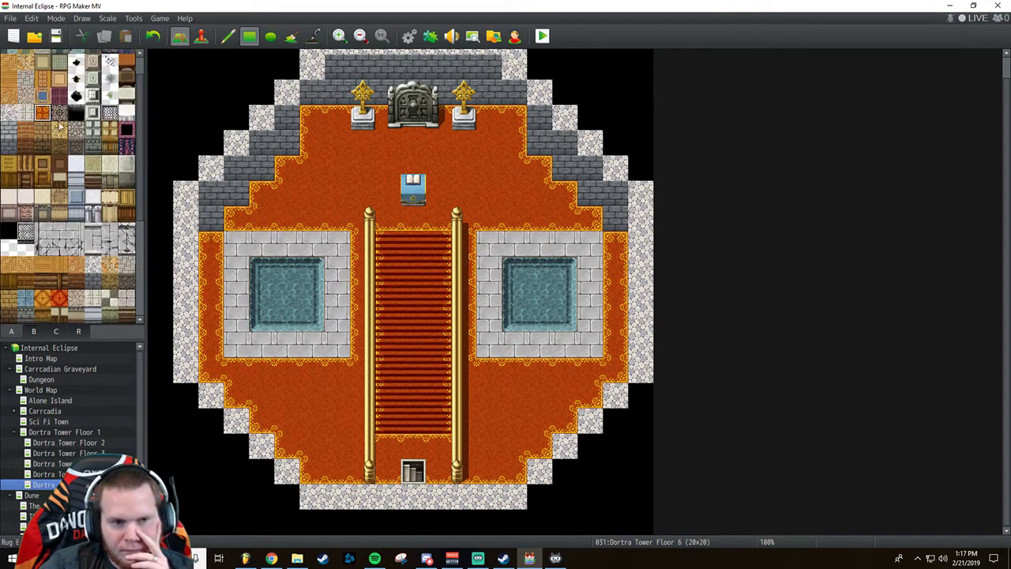
left_click_drag(364, 219, 363, 483)
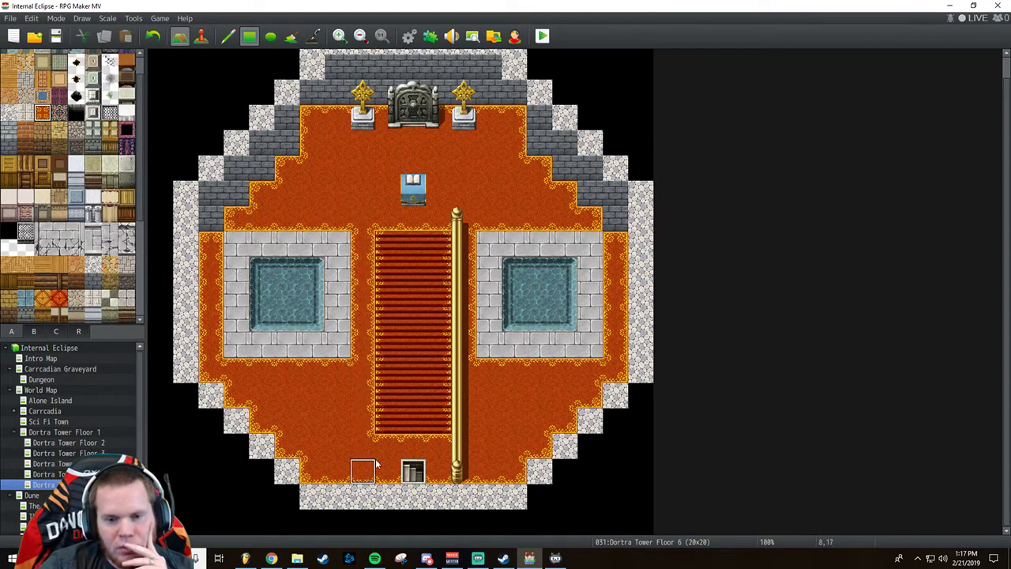
left_click_drag(463, 219, 462, 474)
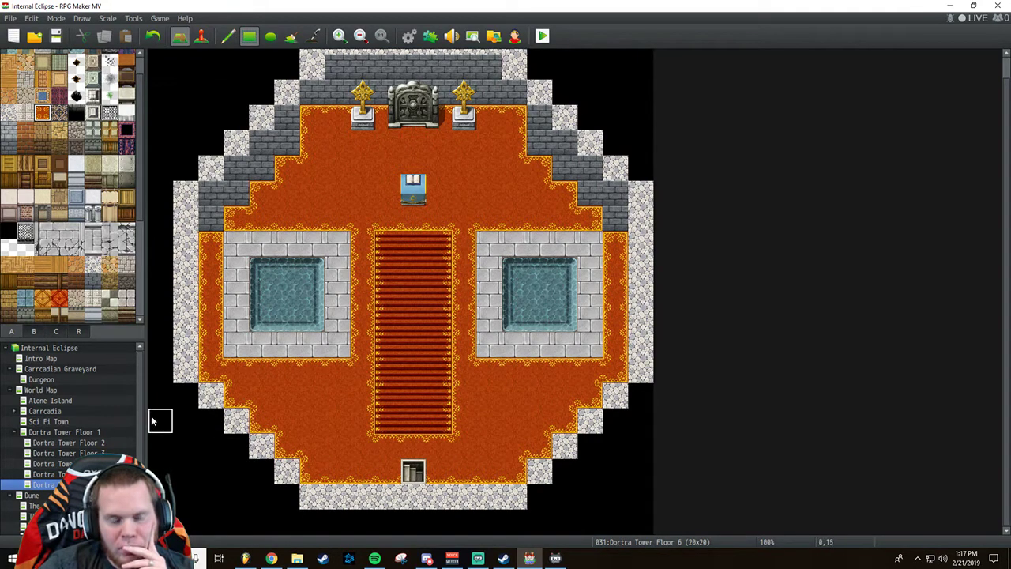
Try a wide white stone banister down column 8, from row 7 to row 17, beside the red stairs.
left_click(33, 331)
left_click(55, 331)
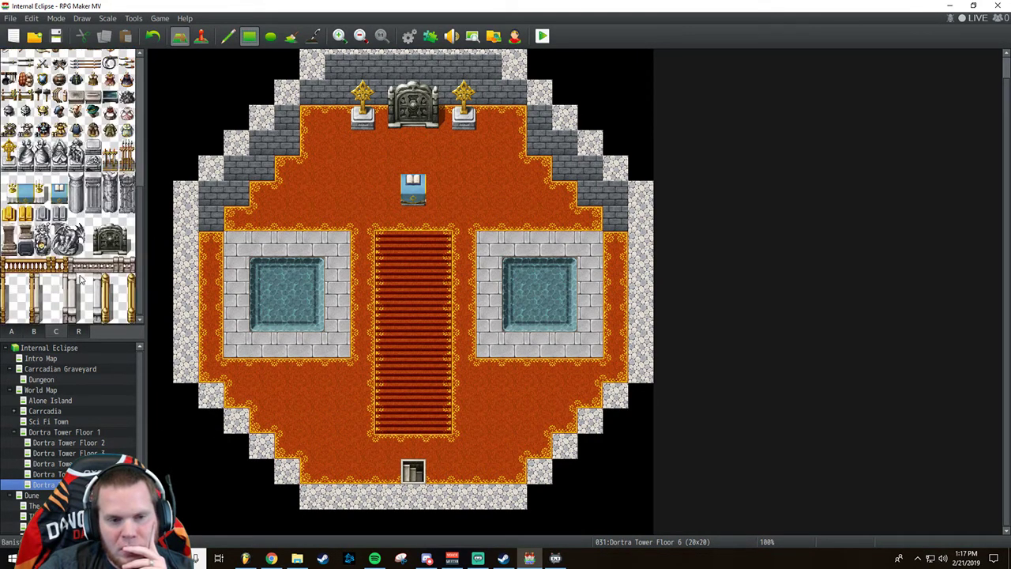
left_click_drag(93, 281, 93, 319)
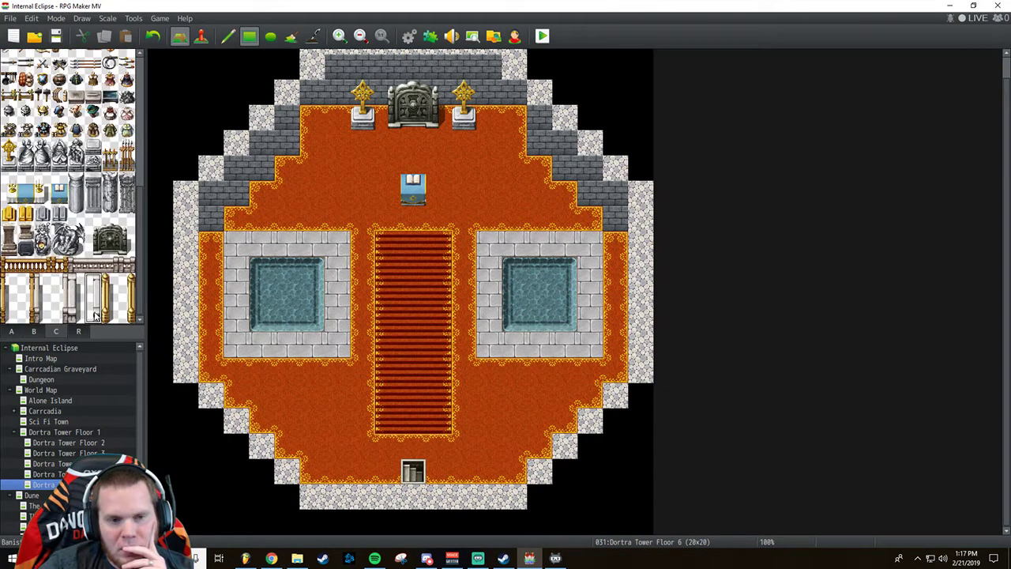
left_click(360, 225)
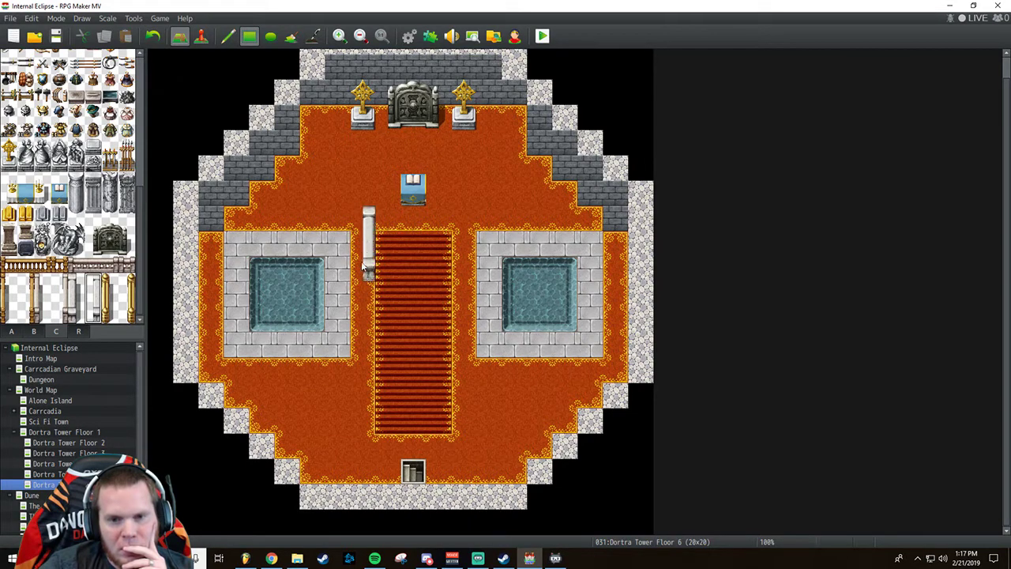
key("ctrl+z")
left_click(92, 297)
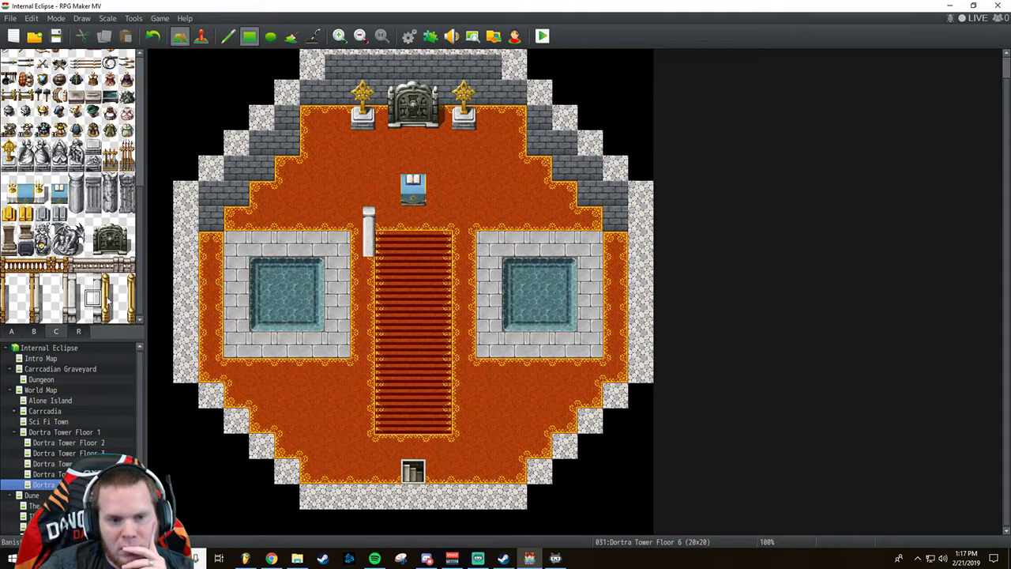
left_click_drag(354, 272, 356, 373)
left_click_drag(352, 410, 368, 454)
left_click(92, 314)
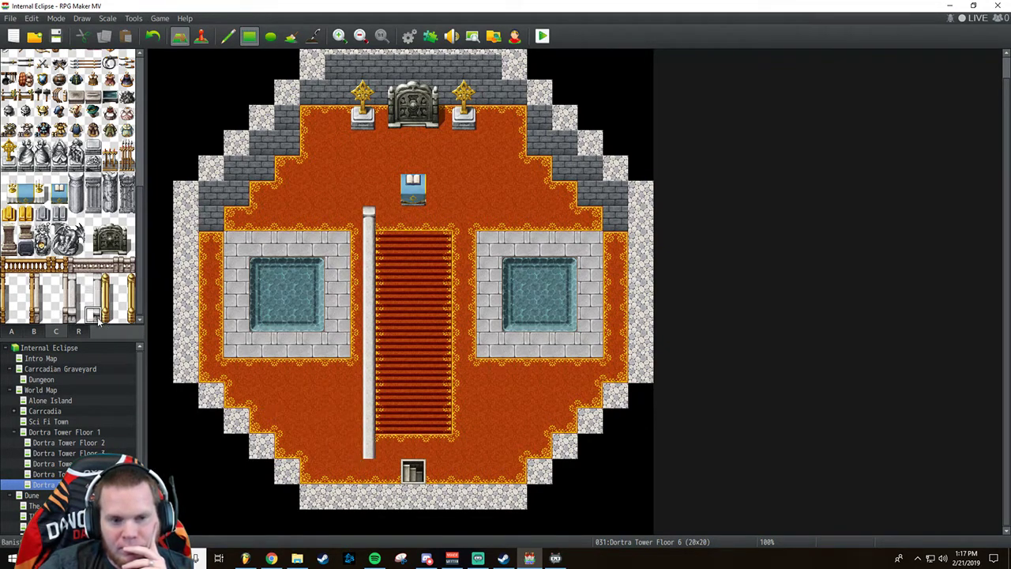
left_click(368, 472)
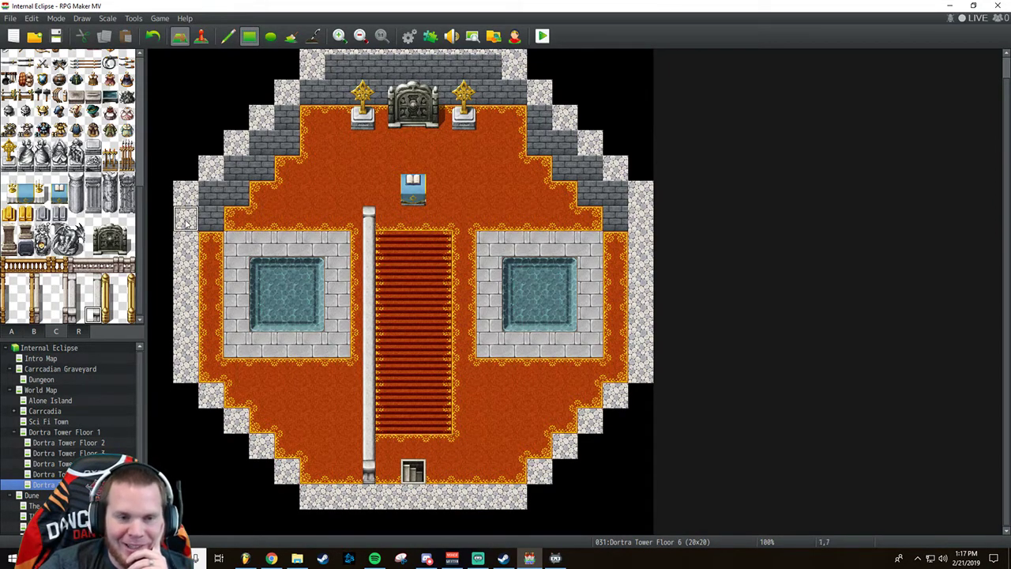
Try a matching wide white stone banister down column 12, from row 7 to row 17.
left_click_drag(75, 280, 77, 294)
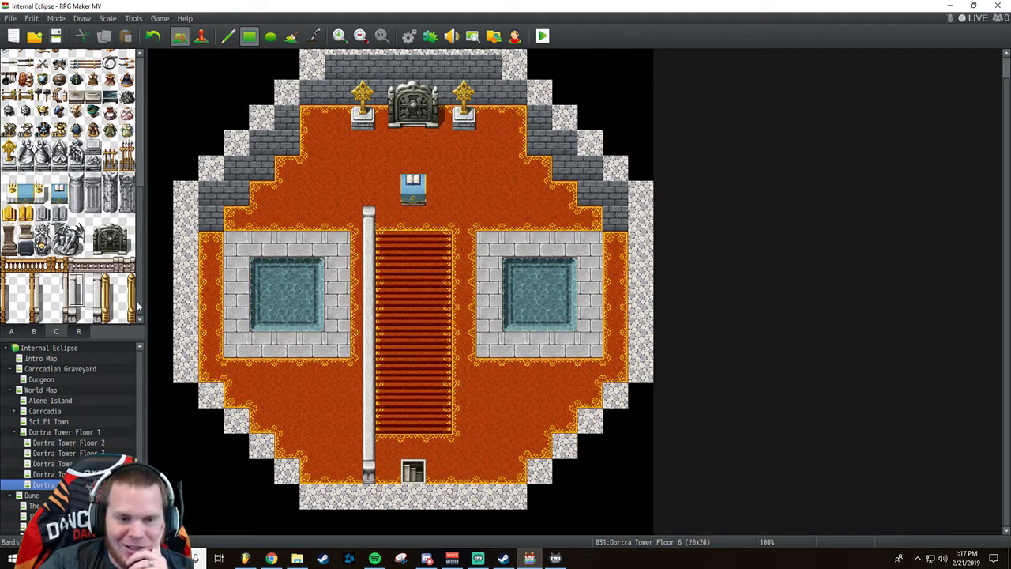
left_click(465, 224)
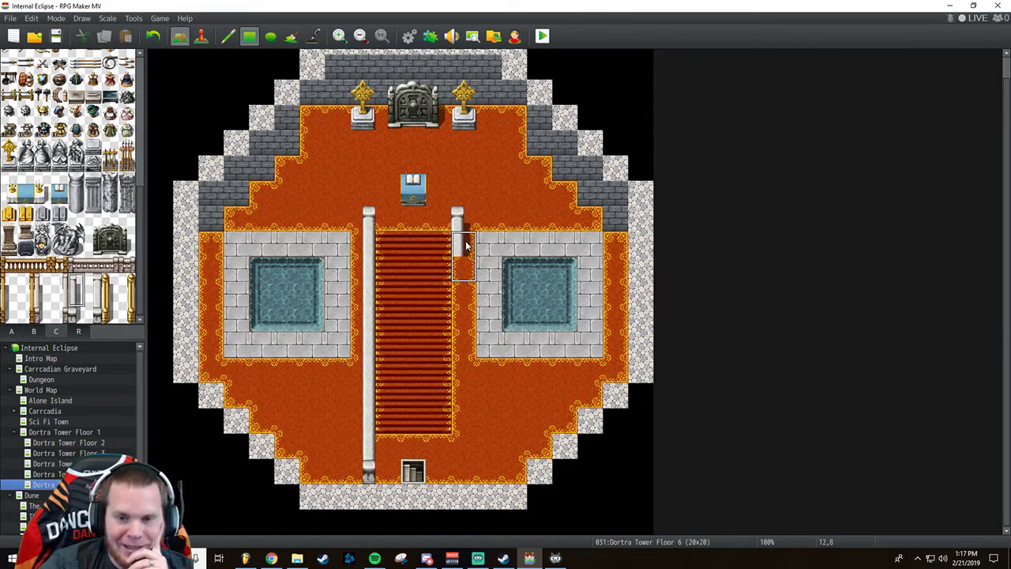
left_click(75, 298)
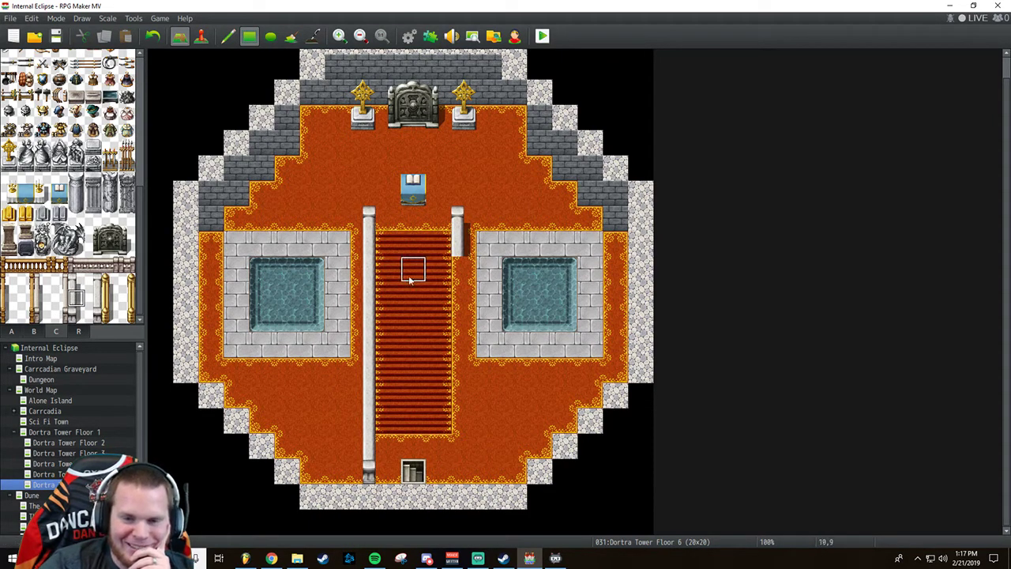
left_click_drag(456, 270, 457, 454)
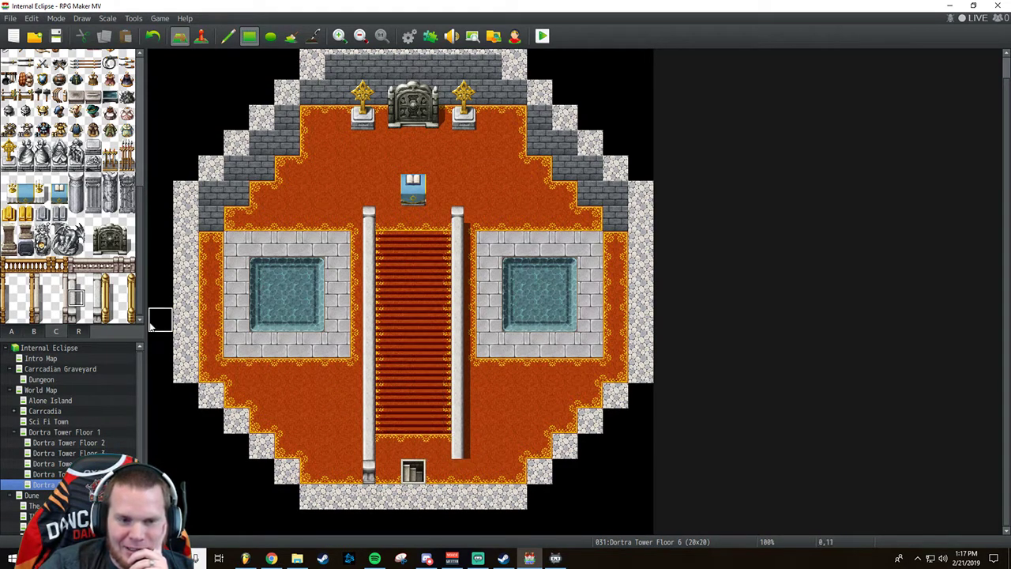
left_click(76, 314)
left_click(456, 471)
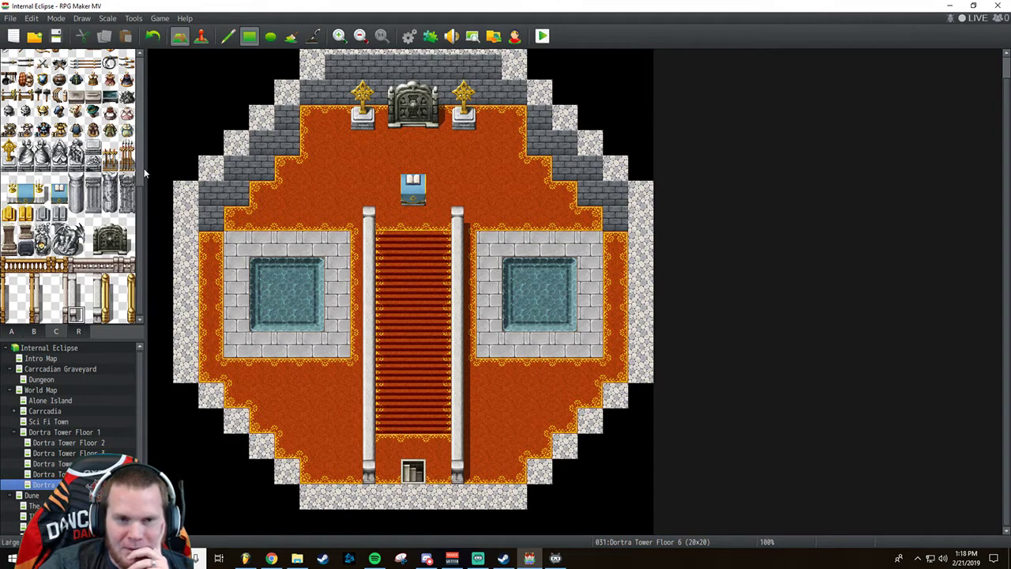
Undo both wide white banisters beside the red stairs.
left_click(153, 37)
left_click(153, 37)
left_click(153, 37)
left_click(153, 37)
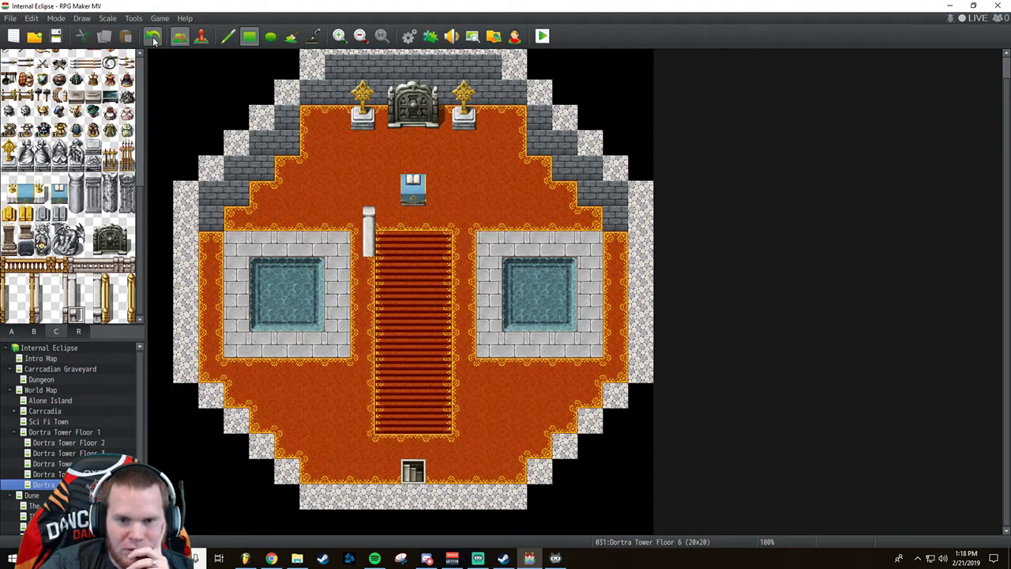
left_click(153, 37)
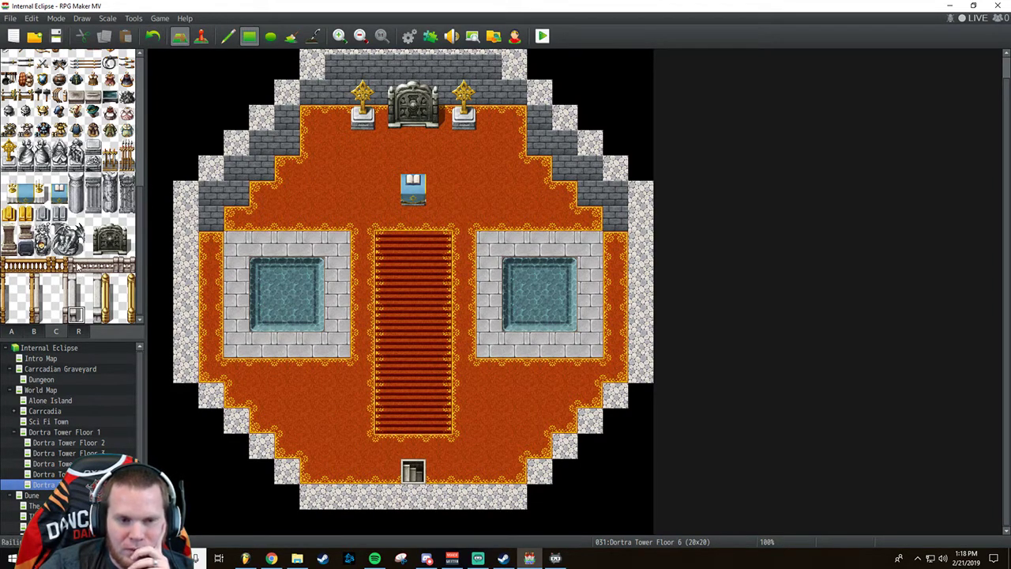
Place a narrow white stone banister down column 8, with its top at row 7 and its end post at row 17.
left_click_drag(65, 280, 61, 304)
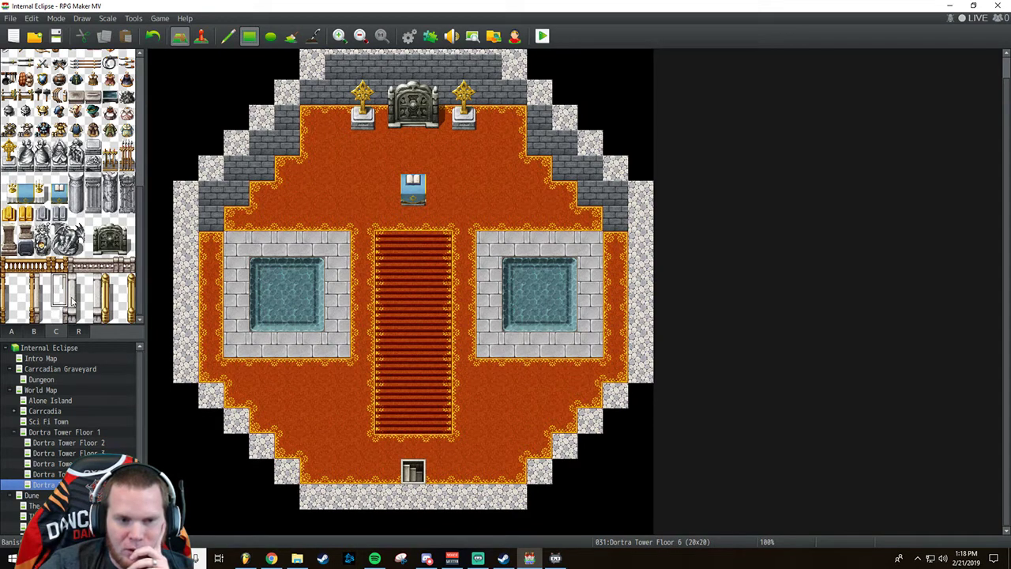
left_click(364, 247)
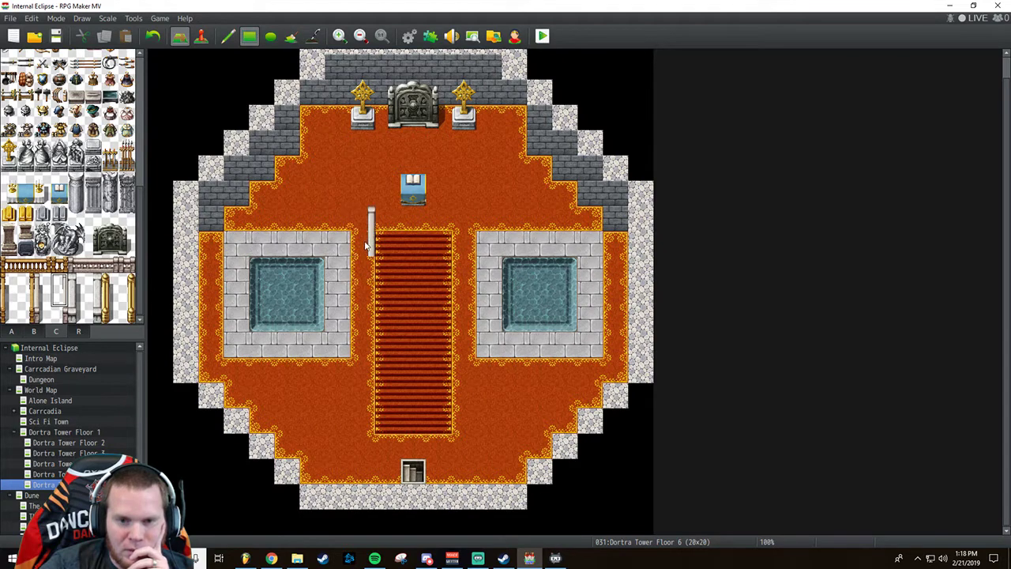
left_click(60, 299)
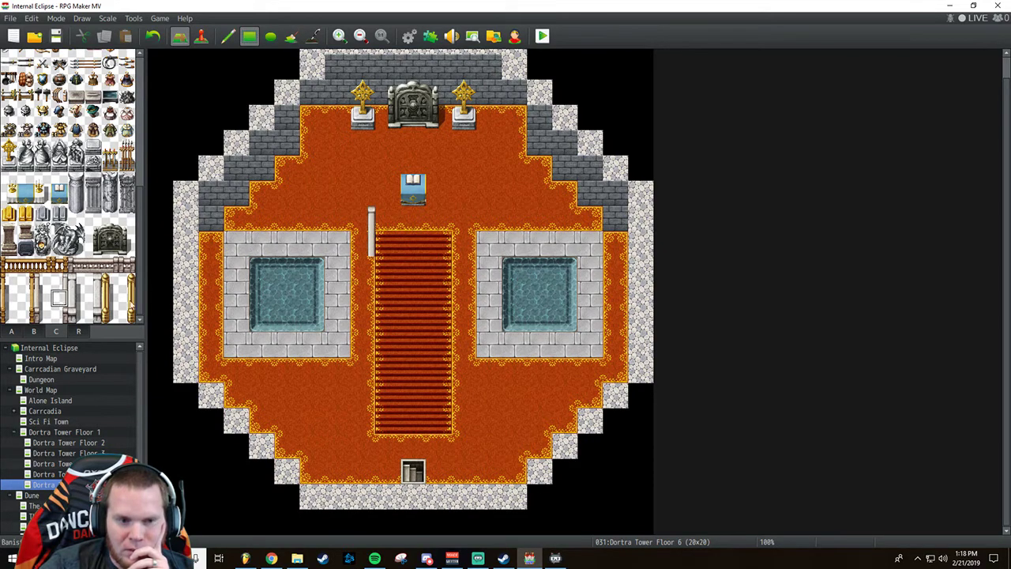
left_click_drag(368, 269, 360, 401)
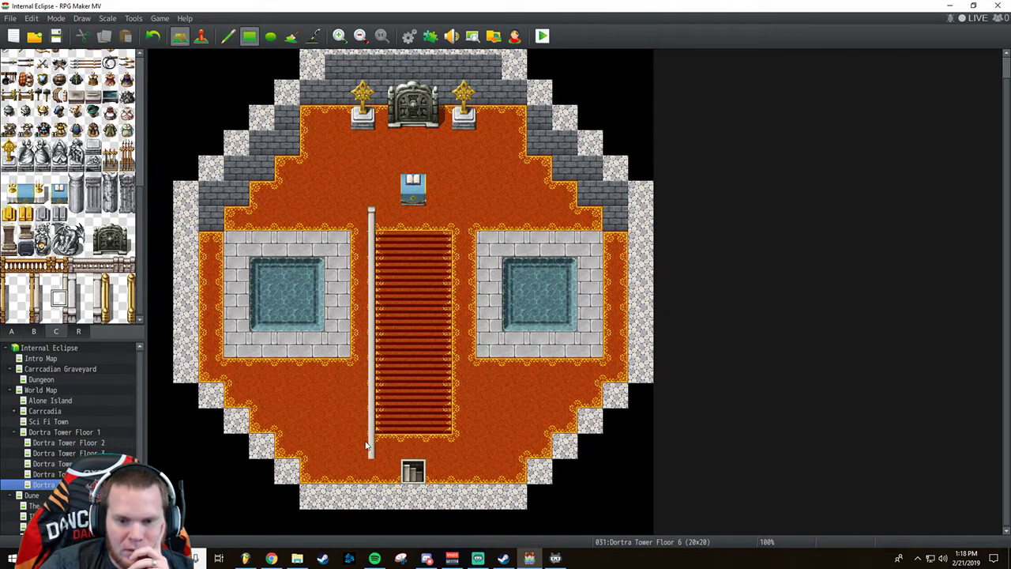
left_click(59, 315)
left_click(352, 470)
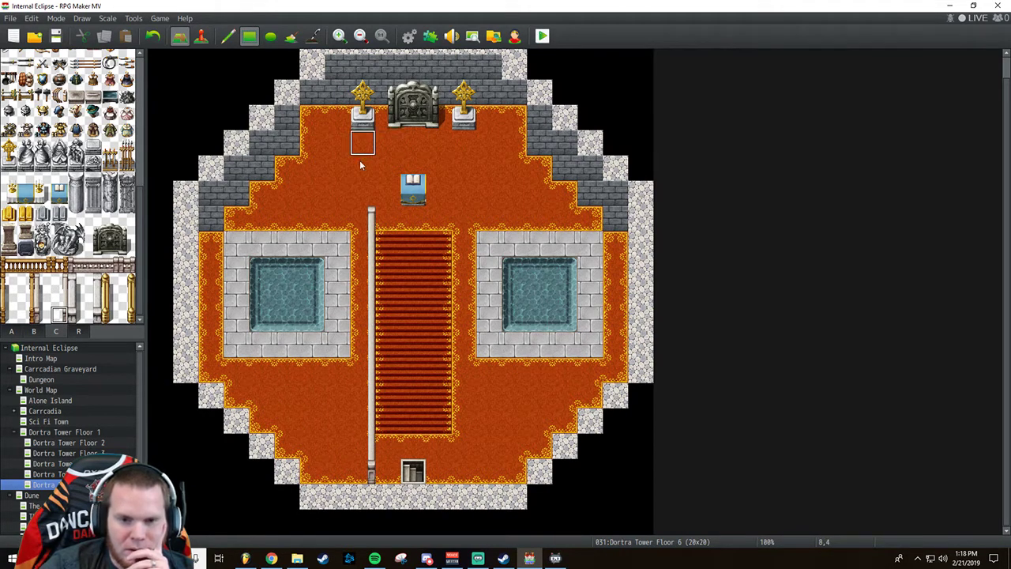
Try a white stone railing end piece at column 8, row 7, and undo it.
left_click(112, 264)
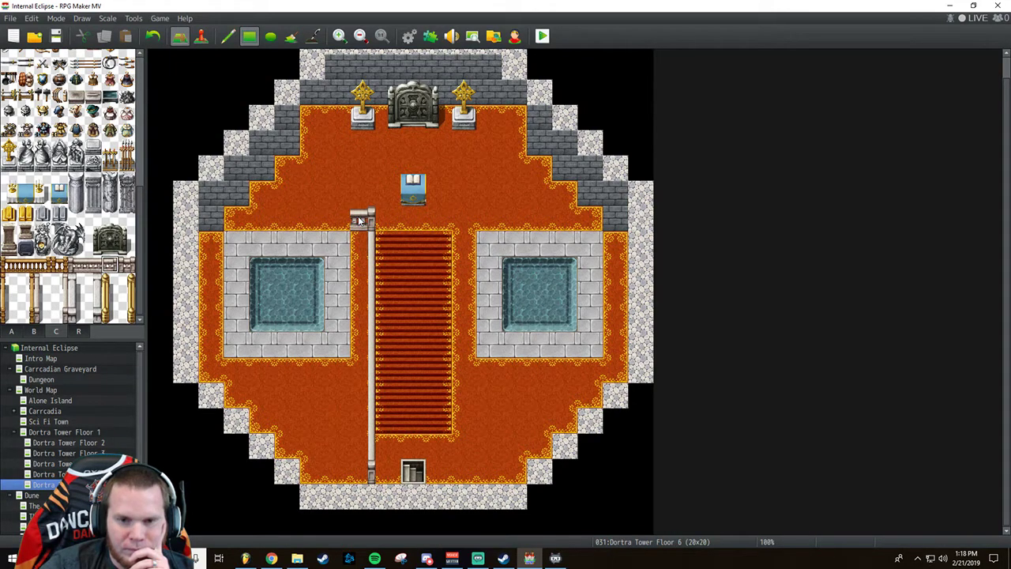
left_click(358, 215)
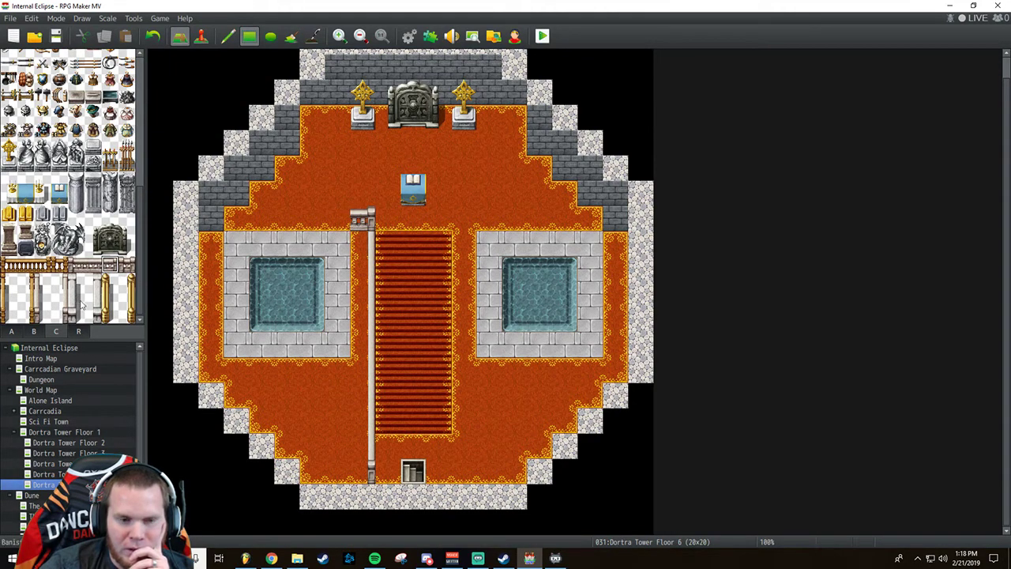
left_click(153, 35)
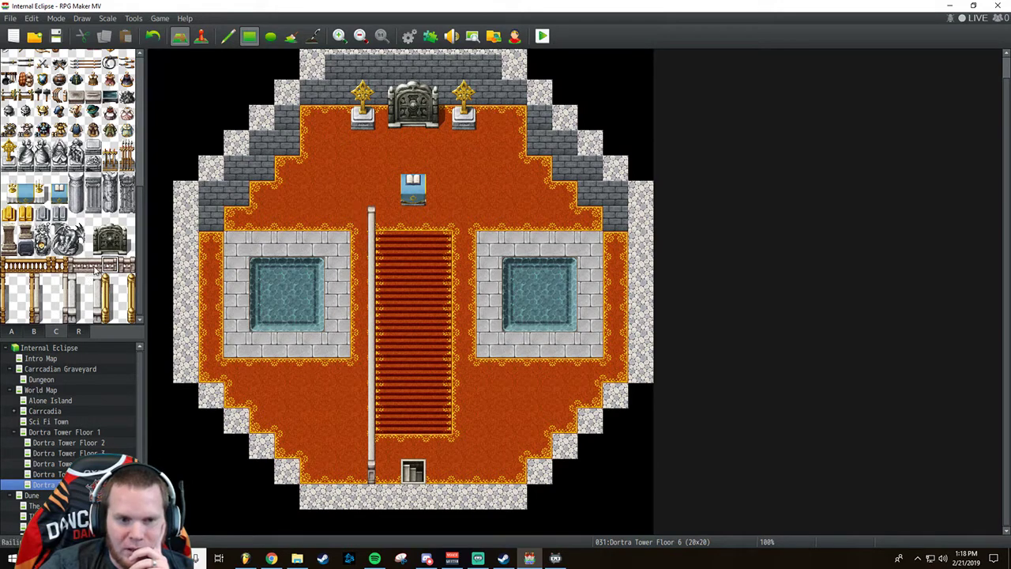
Place white stone railing in row 7 at columns 7 and 8, with the narrow banister's top piece over it at column 8.
left_click(93, 265)
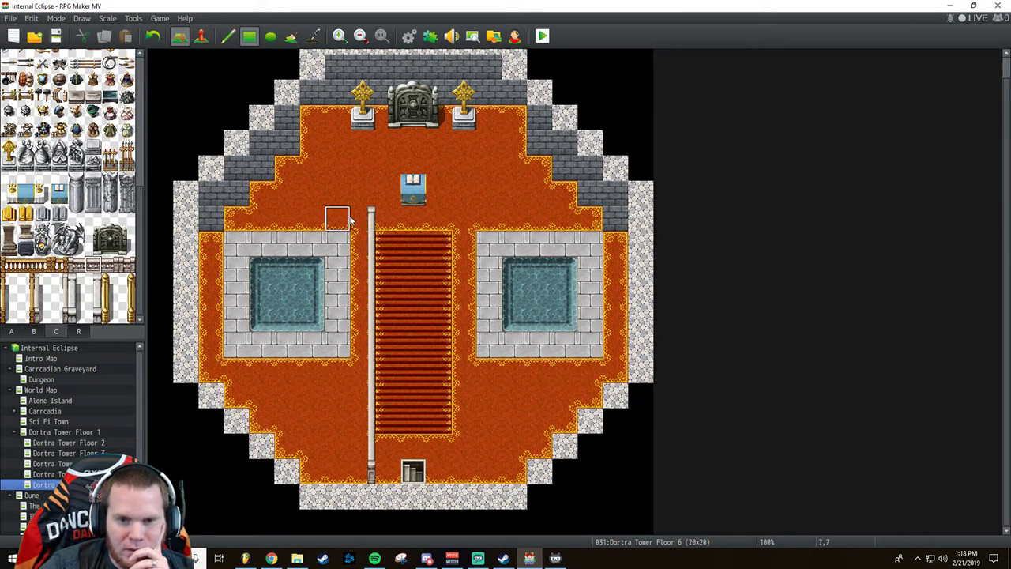
left_click_drag(350, 219, 356, 221)
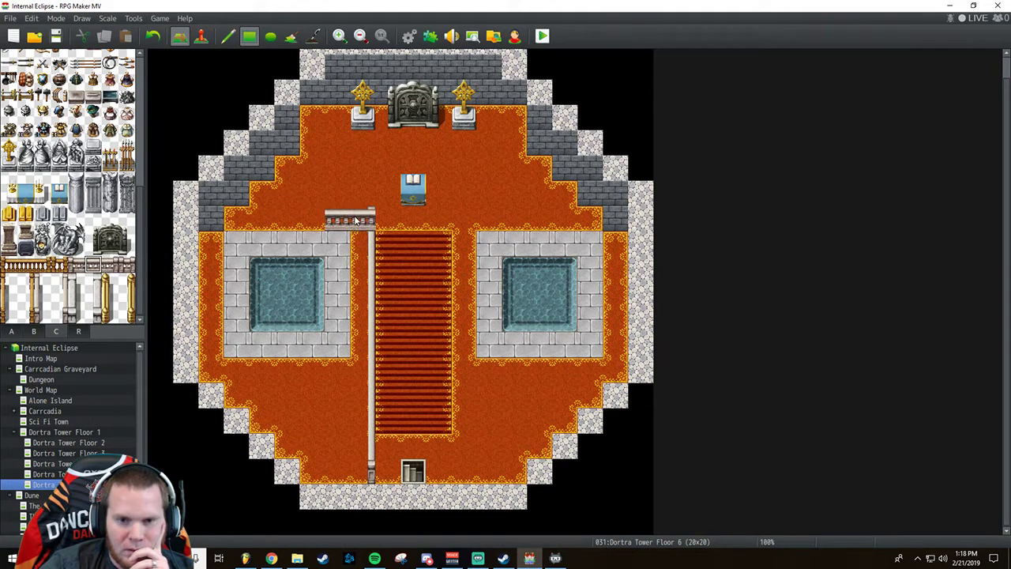
key("ctrl+z")
left_click(357, 220)
left_click(60, 283)
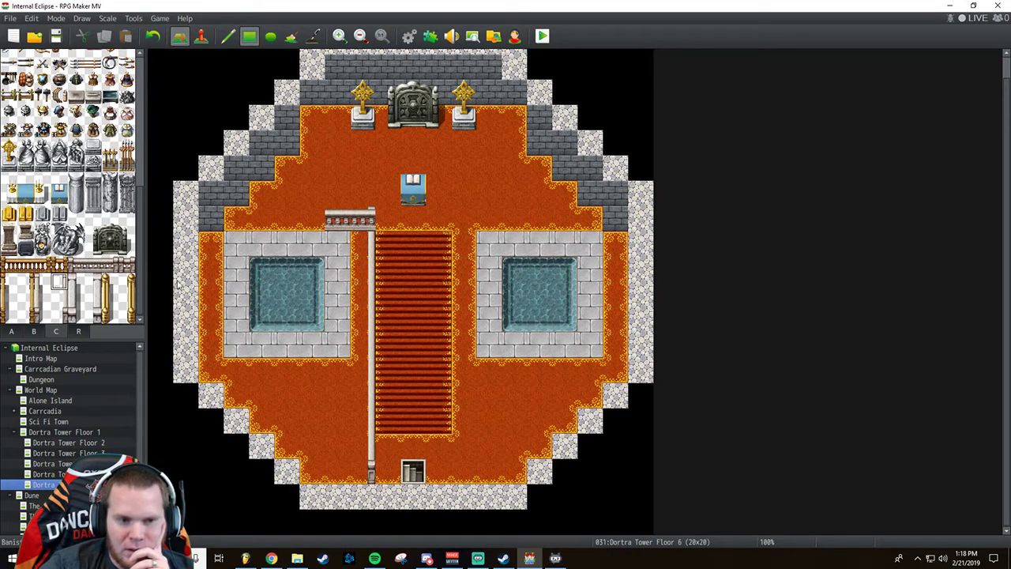
left_click(360, 225)
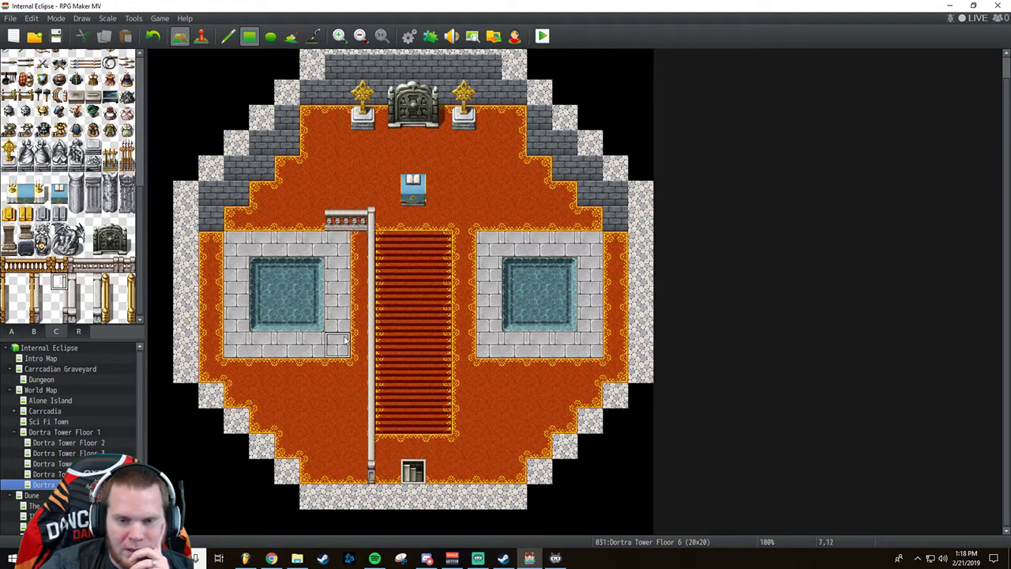
Extend the white stone railing along row 7 to column 3, finishing it with an end post at column 3.
left_click(93, 264)
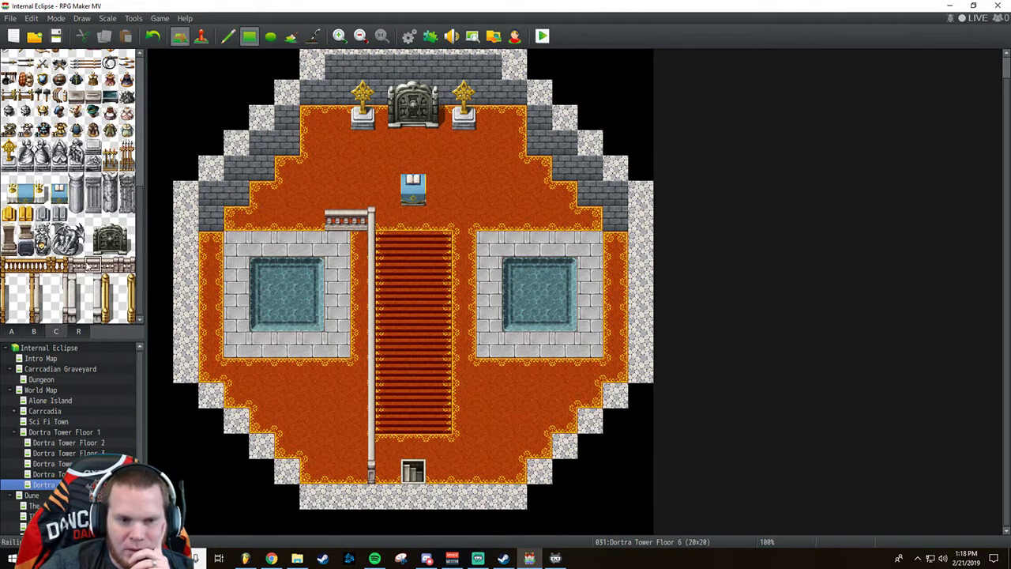
left_click_drag(313, 223, 266, 228)
left_click(76, 264)
left_click(237, 221)
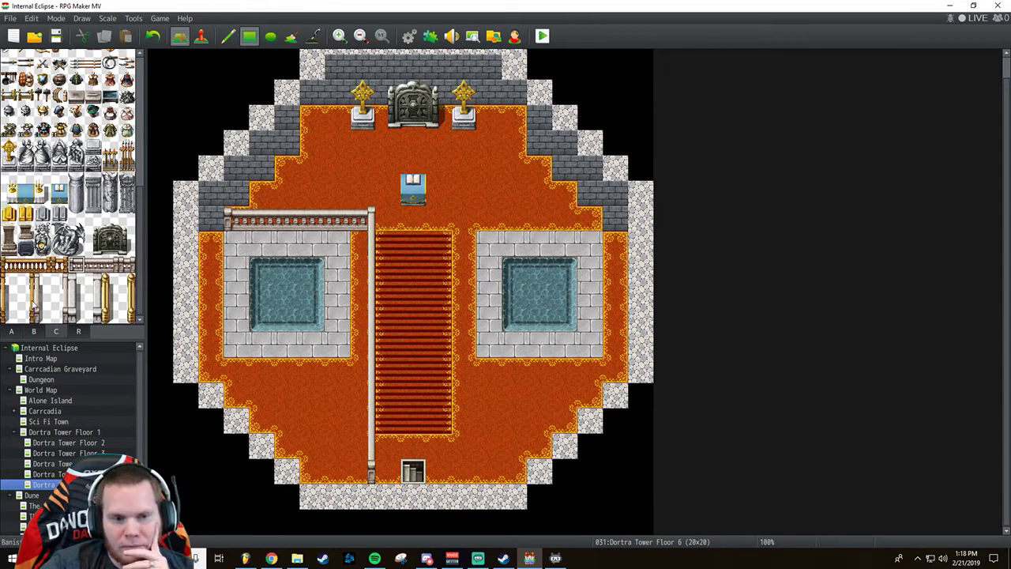
Lay a matching white stone railing along row 7 from column 12 to column 17, with its end post at column 17.
left_click_drag(105, 270, 88, 266)
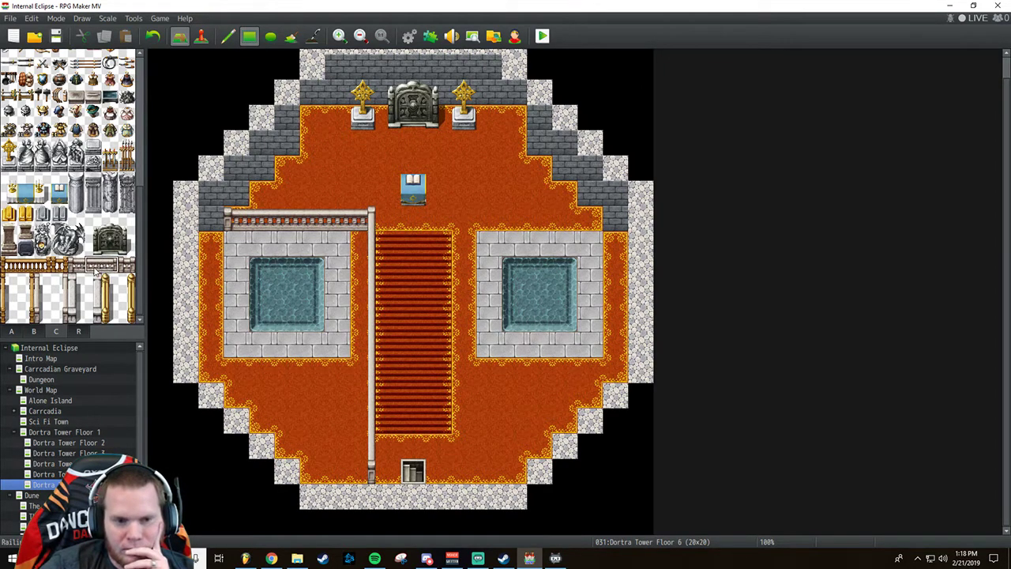
left_click(575, 221)
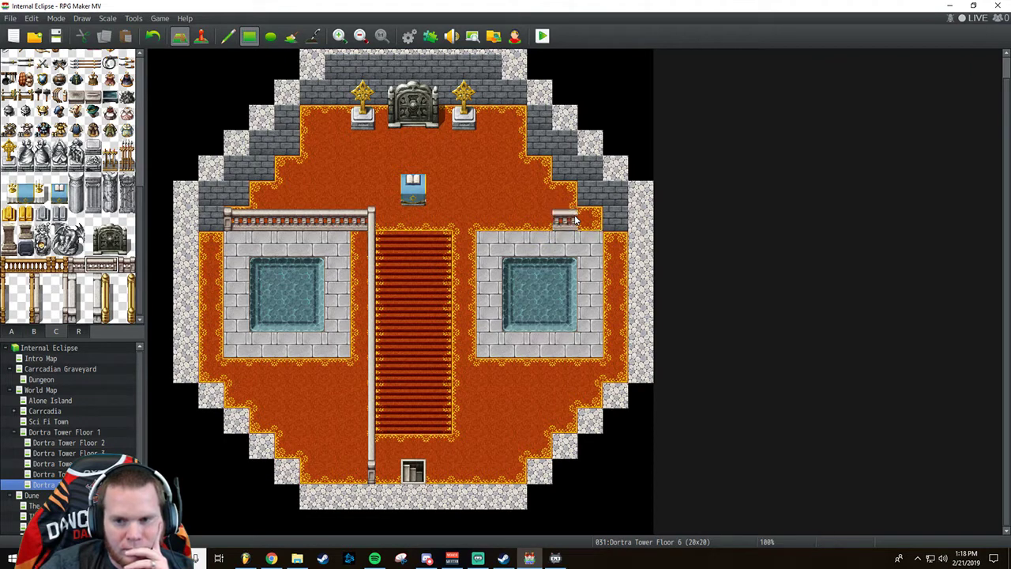
left_click(590, 220)
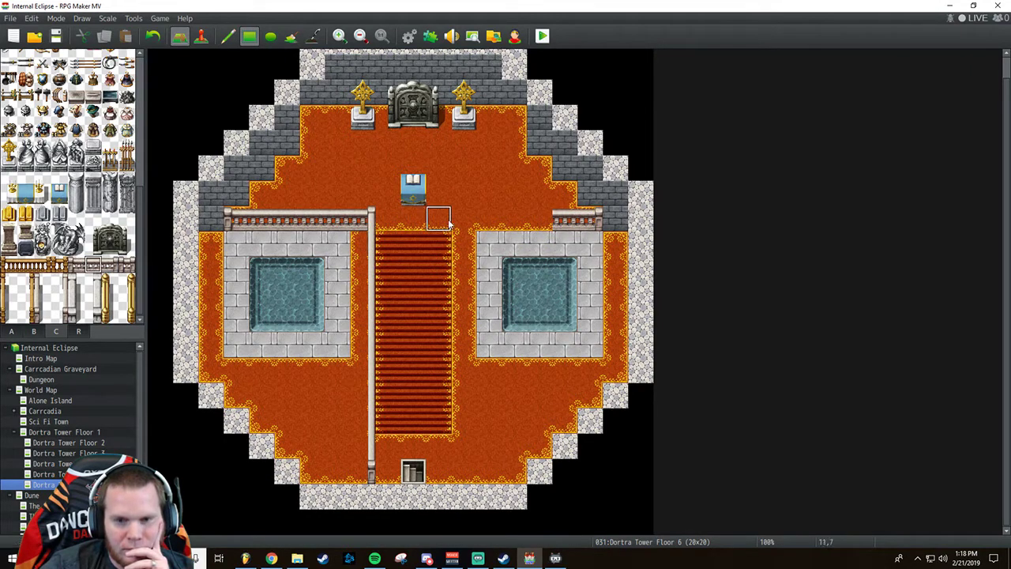
left_click_drag(544, 225, 474, 229)
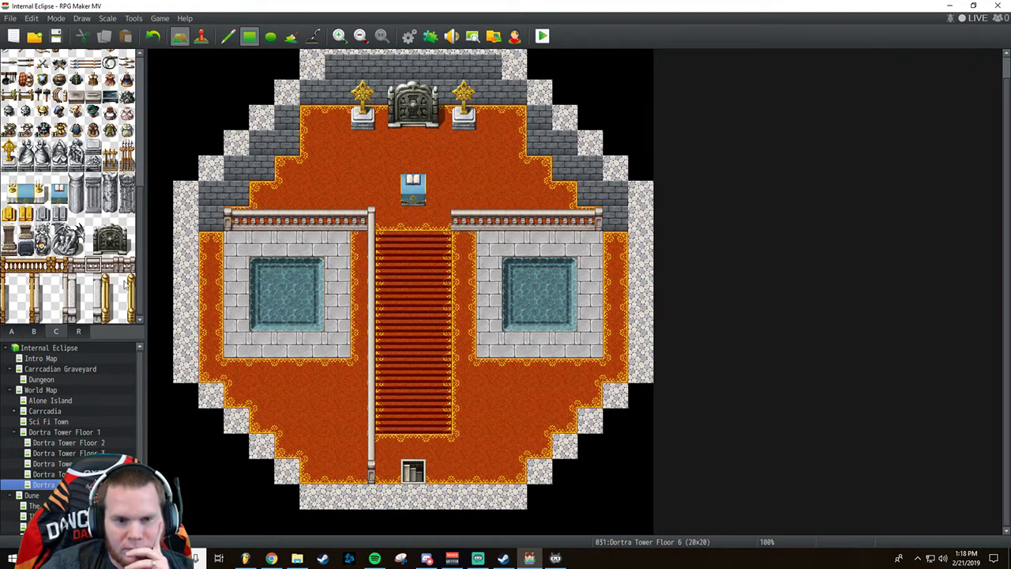
Place a narrow white stone banister down column 12, with its top at row 7 and its end post at row 17.
left_click(43, 281)
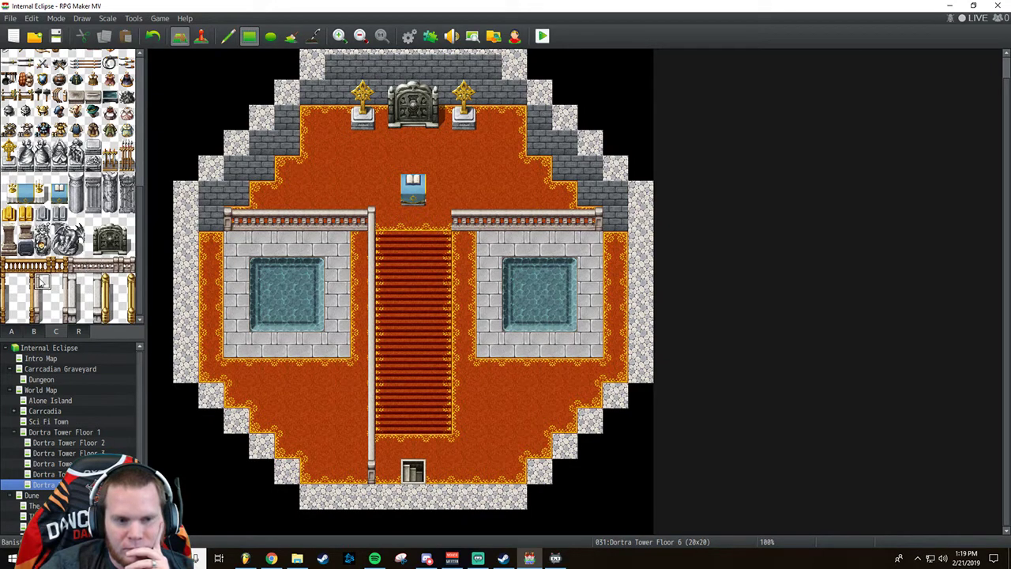
left_click(463, 229)
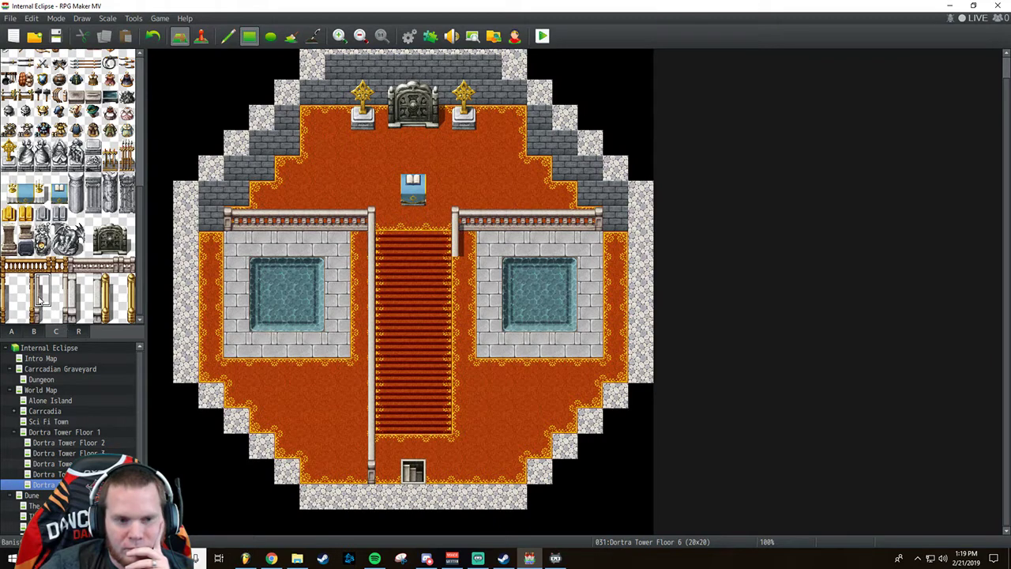
left_click(42, 298)
left_click_drag(464, 274, 457, 435)
left_click(43, 315)
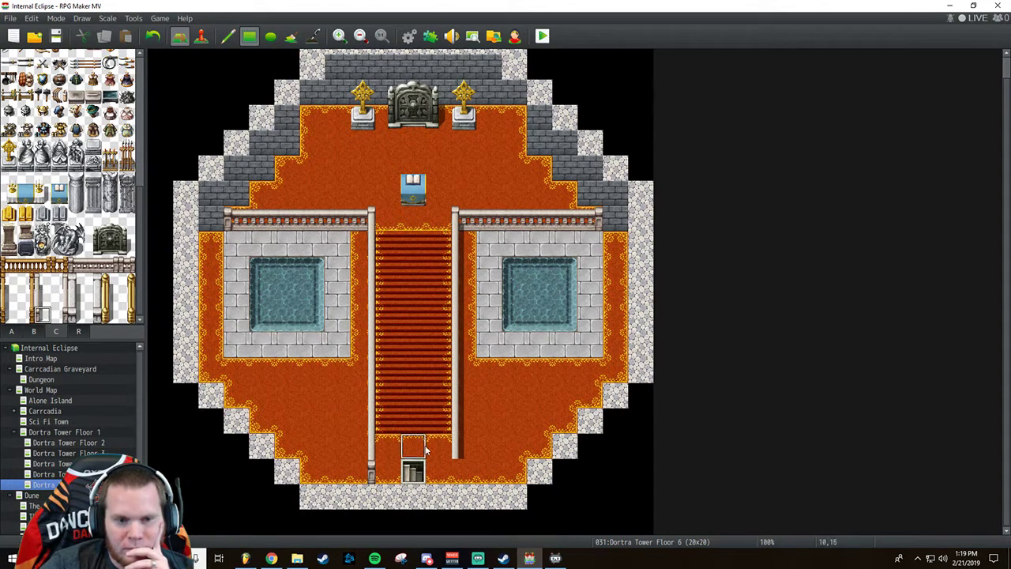
left_click(463, 472)
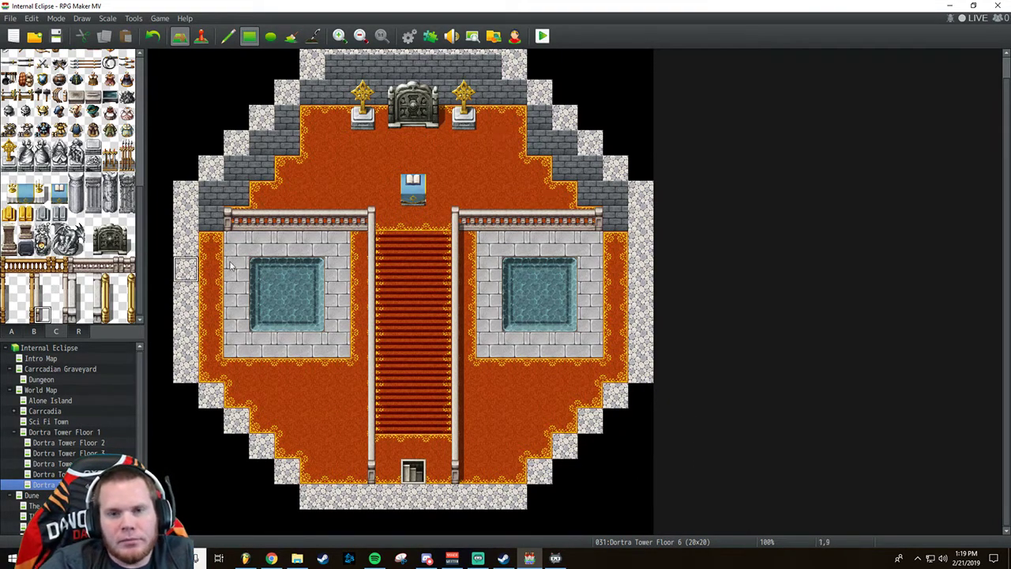
Hang a red tied-back curtain on the back wall at column 9, rows 1 and 2, left of the stone door.
scroll(71, 186, "up", 2)
scroll(75, 221, "up", 3)
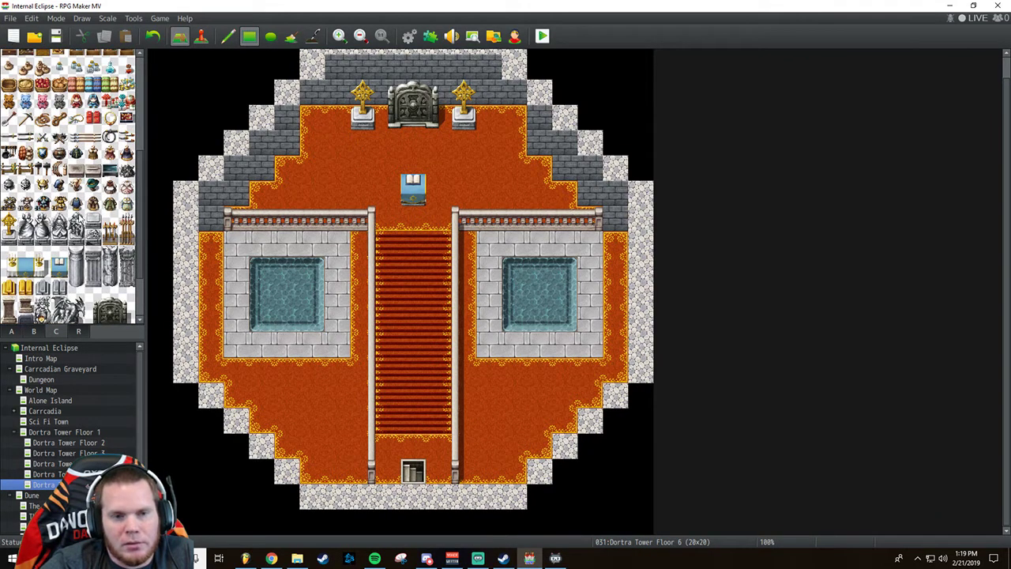
scroll(83, 214, "down", 3)
scroll(87, 207, "up", 2)
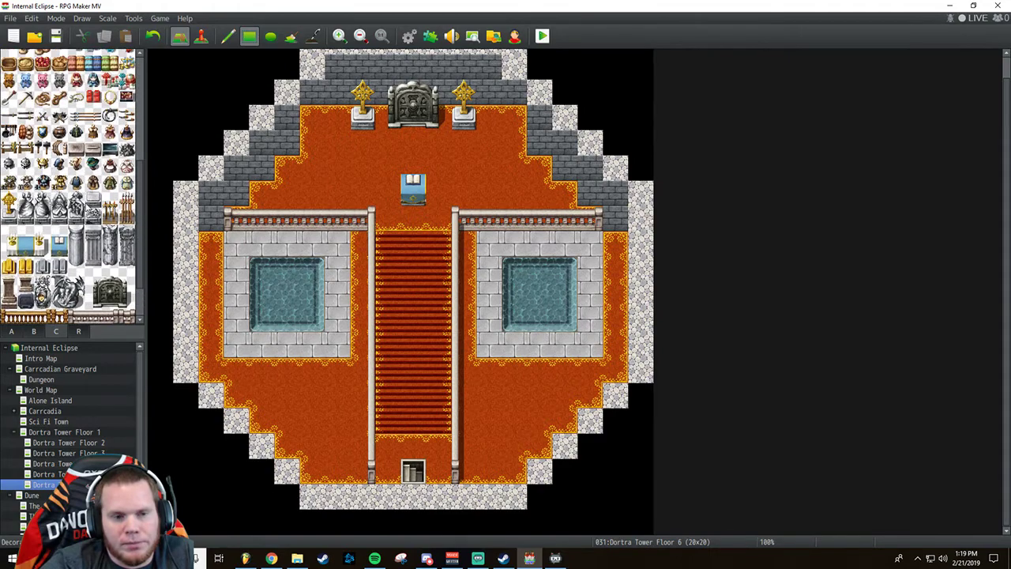
scroll(89, 207, "up", 4)
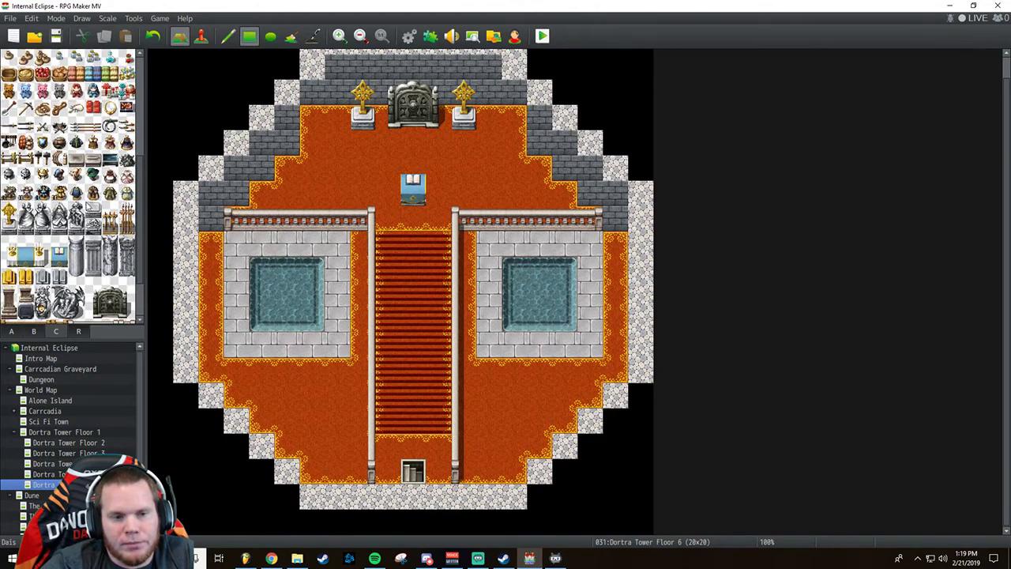
scroll(88, 207, "up", 4)
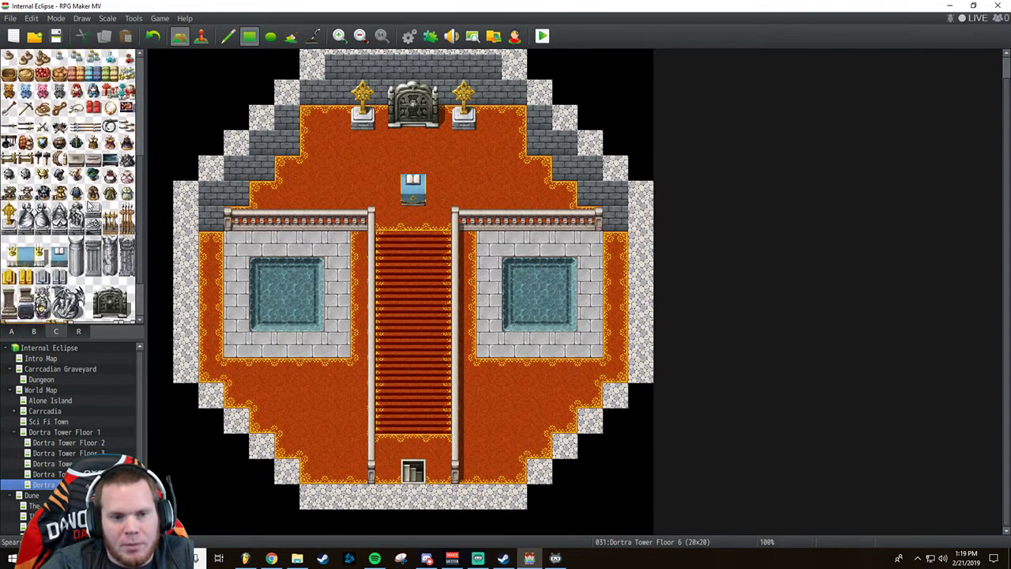
left_click(38, 335)
scroll(57, 308, "down", 4)
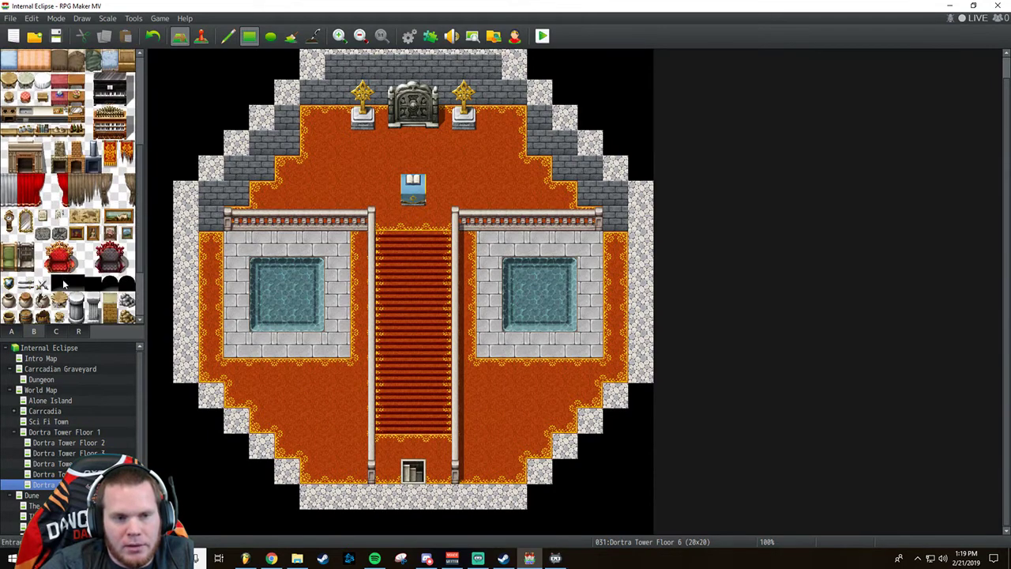
left_click_drag(42, 180, 45, 201)
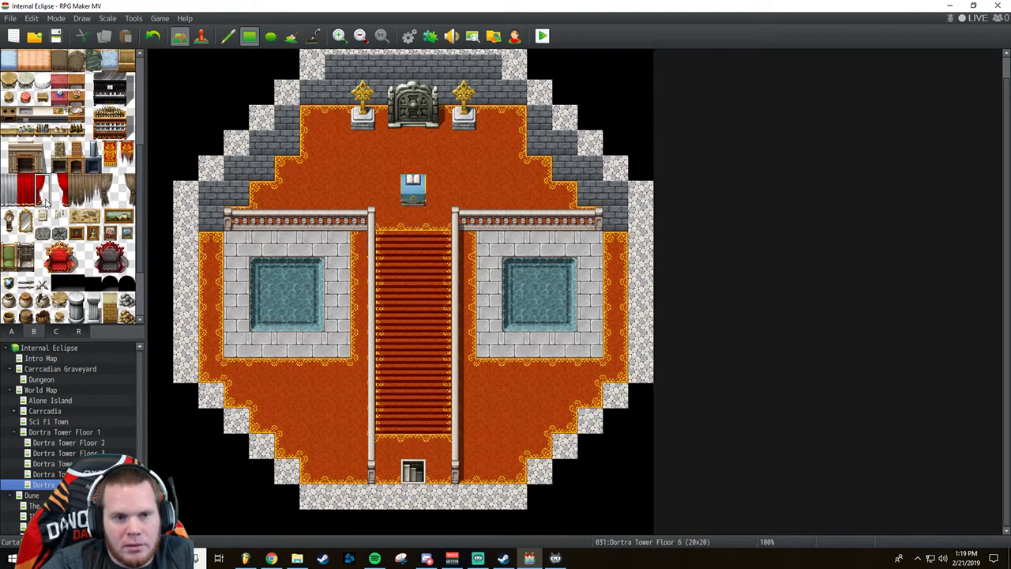
left_click(392, 66)
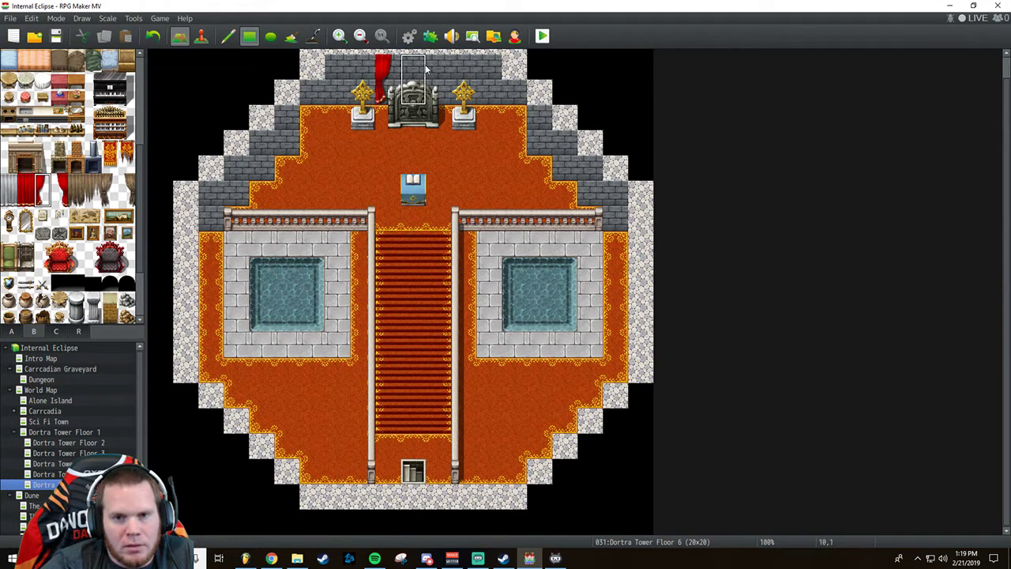
Hang the mirrored red curtain at column 11, row 1, and a red-and-gold banner between the curtains at column 10.
left_click_drag(58, 182, 59, 198)
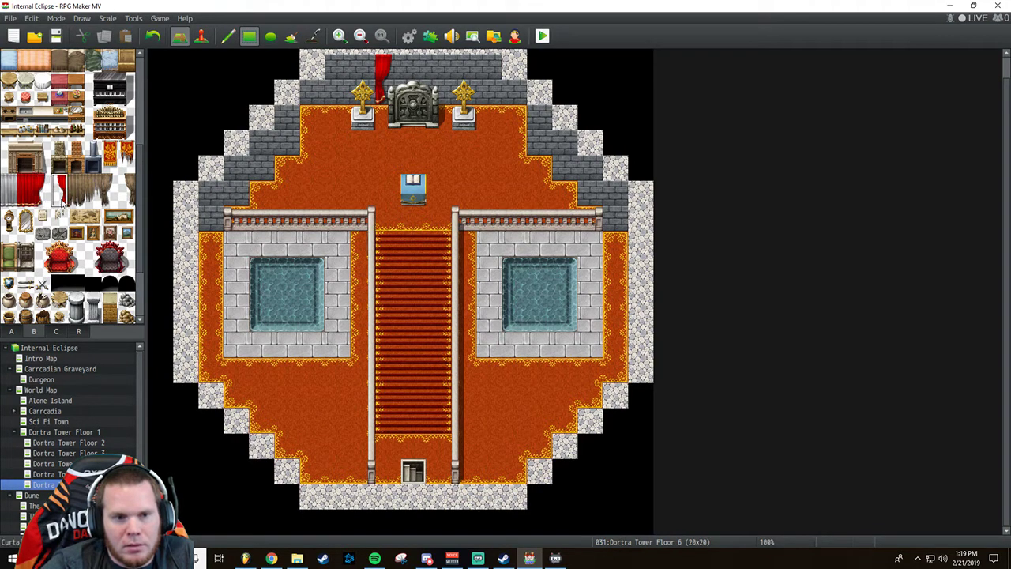
left_click(437, 72)
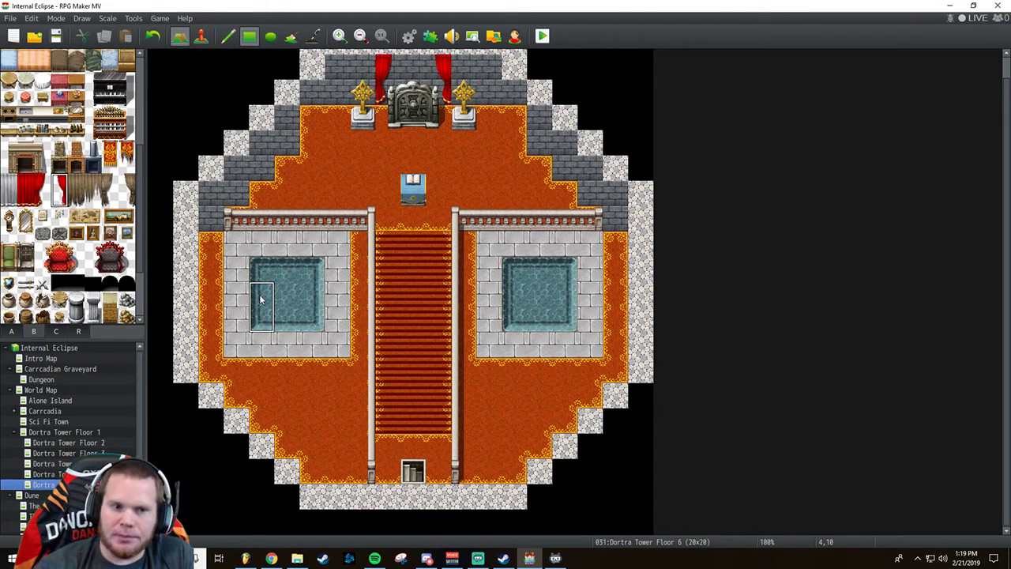
left_click(111, 152)
left_click(412, 67)
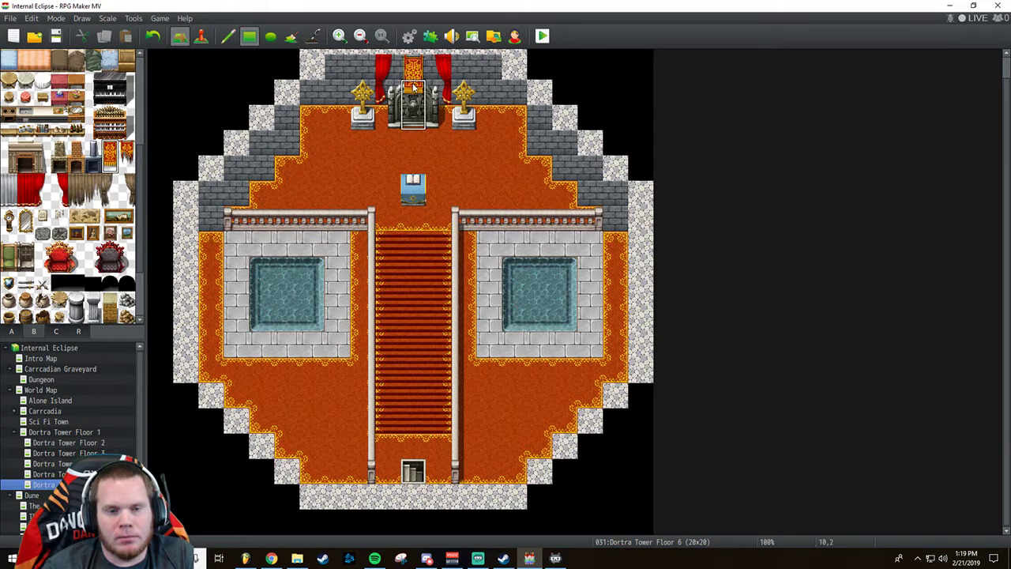
Place the large carved stone gate tile at the head of Dortra Tower Floor 6, under the orange banner between the red curtains.
left_click(60, 332)
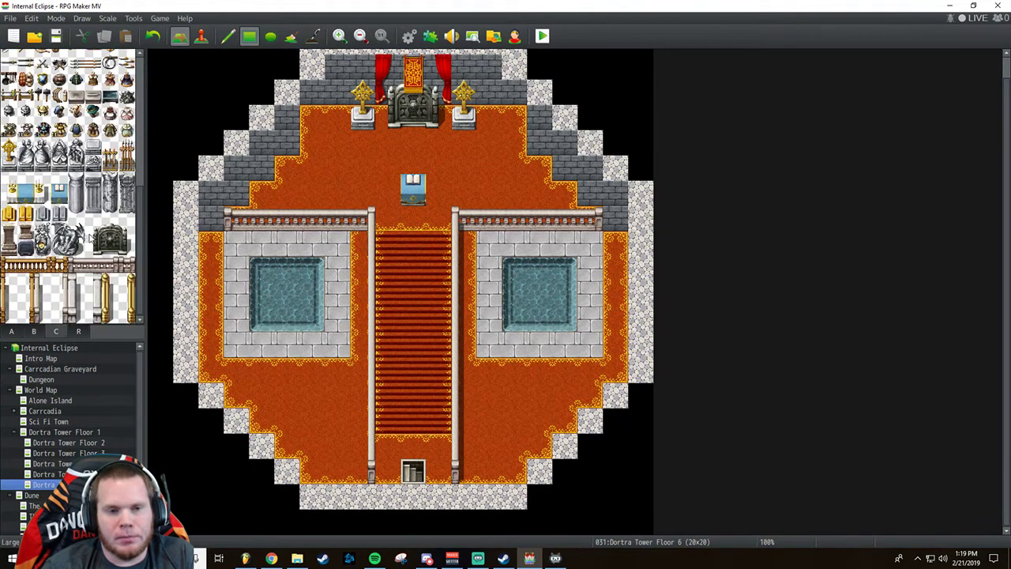
left_click_drag(89, 211, 123, 247)
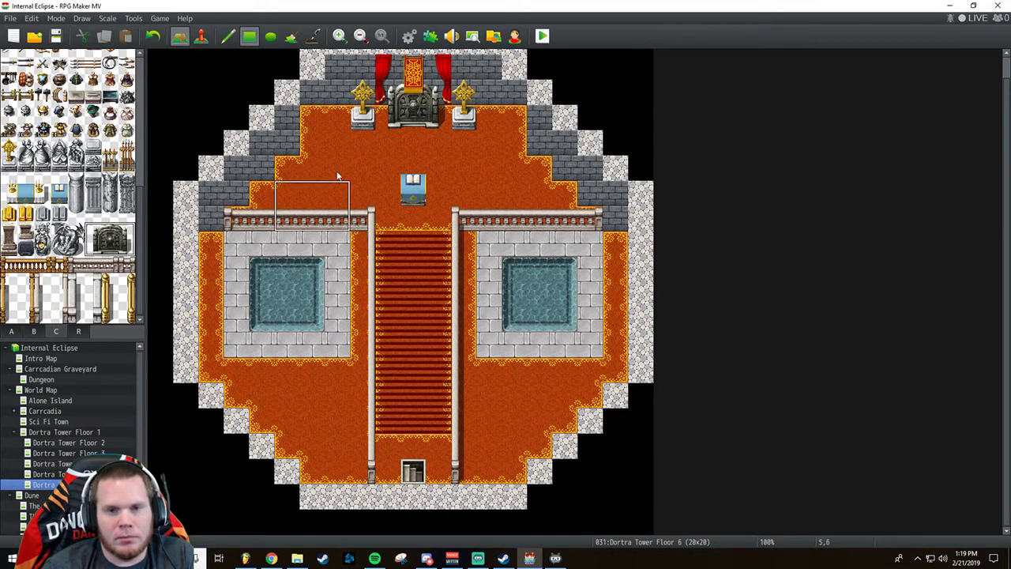
left_click(407, 113)
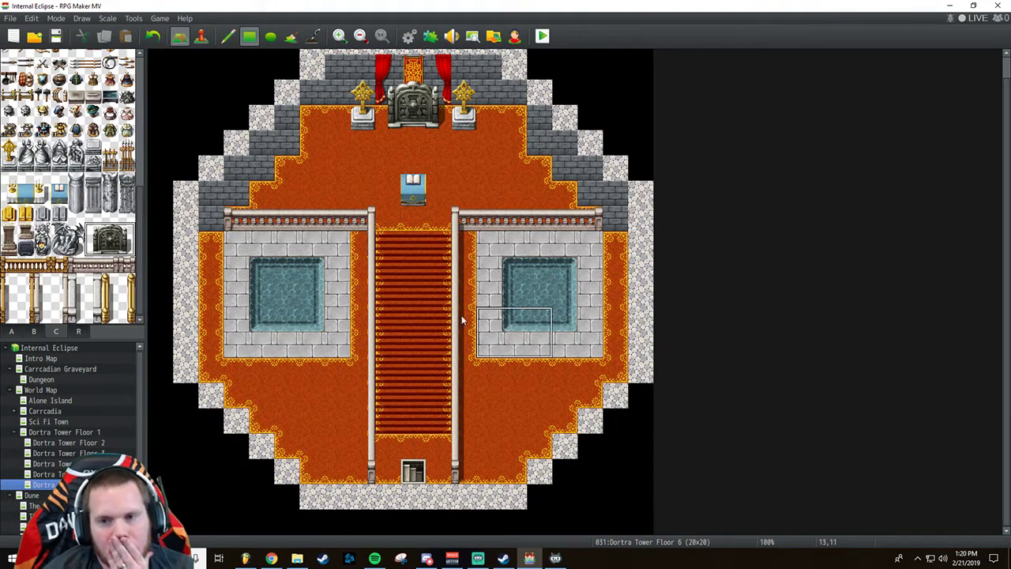
Open the Barracks map and try the second weapon rack tile between the fifth and sixth beds, undoing the placement.
scroll(77, 241, "up", 4)
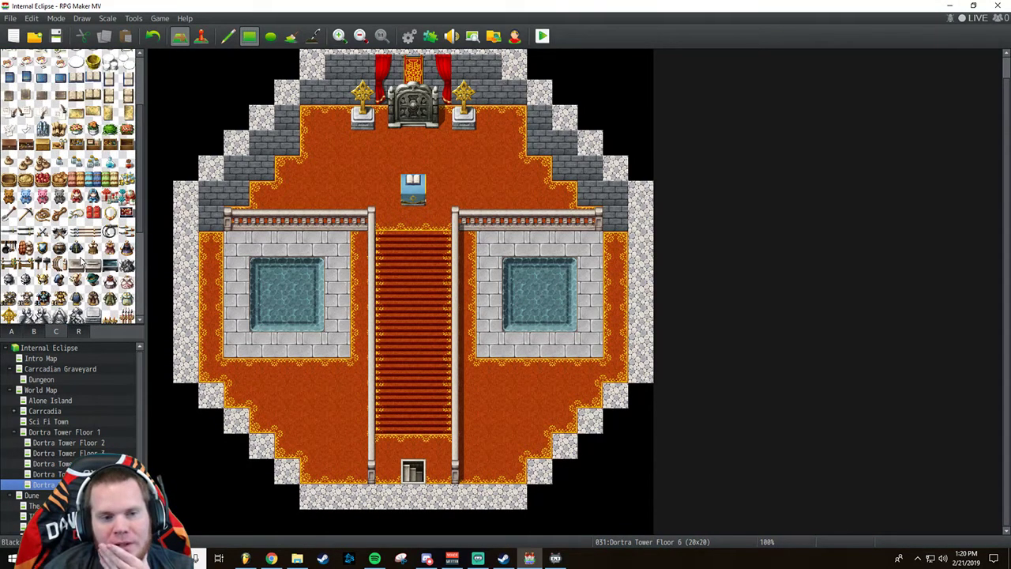
left_click(26, 264)
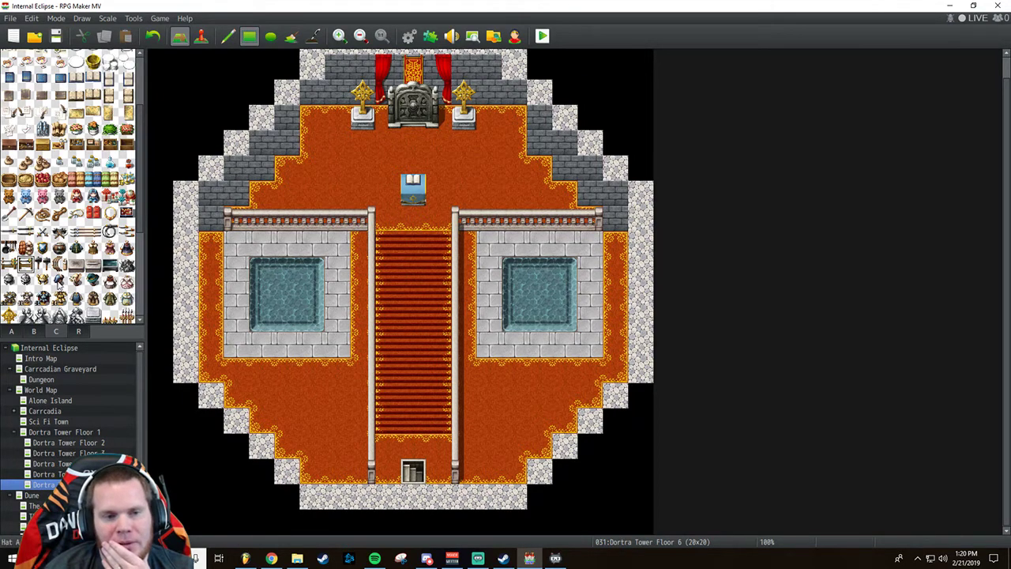
scroll(57, 448, "down", 3)
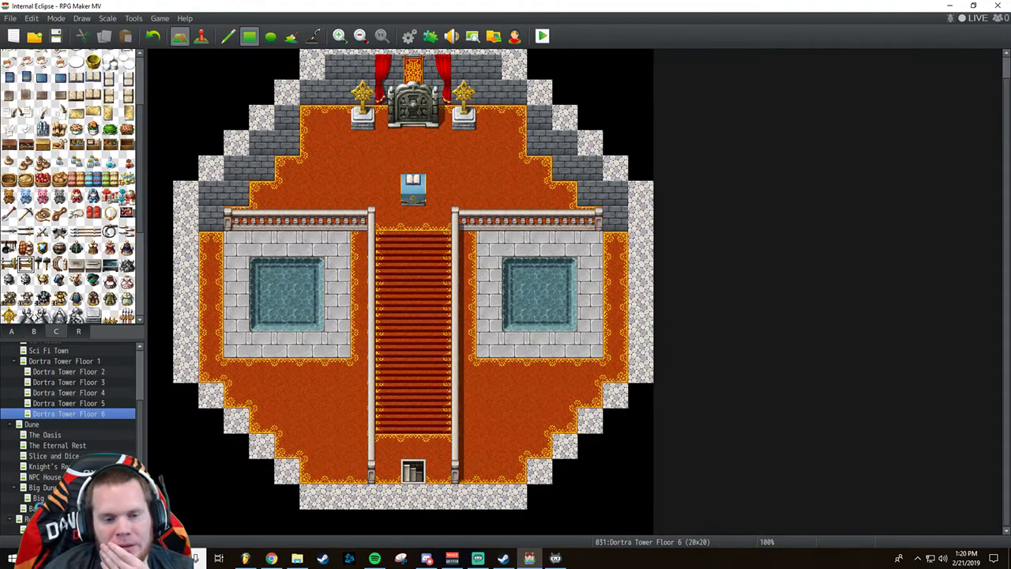
left_click(31, 508)
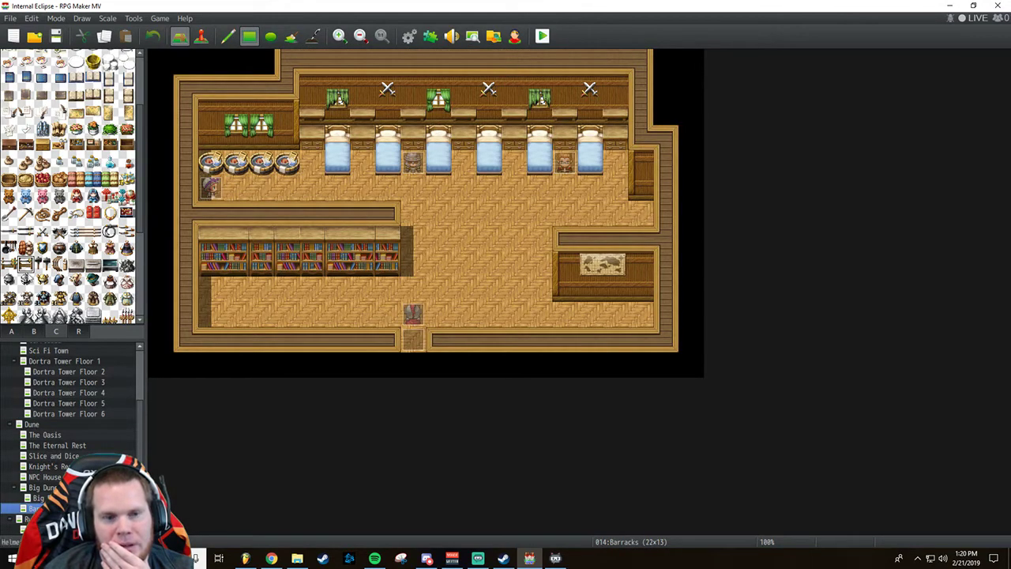
left_click(565, 138)
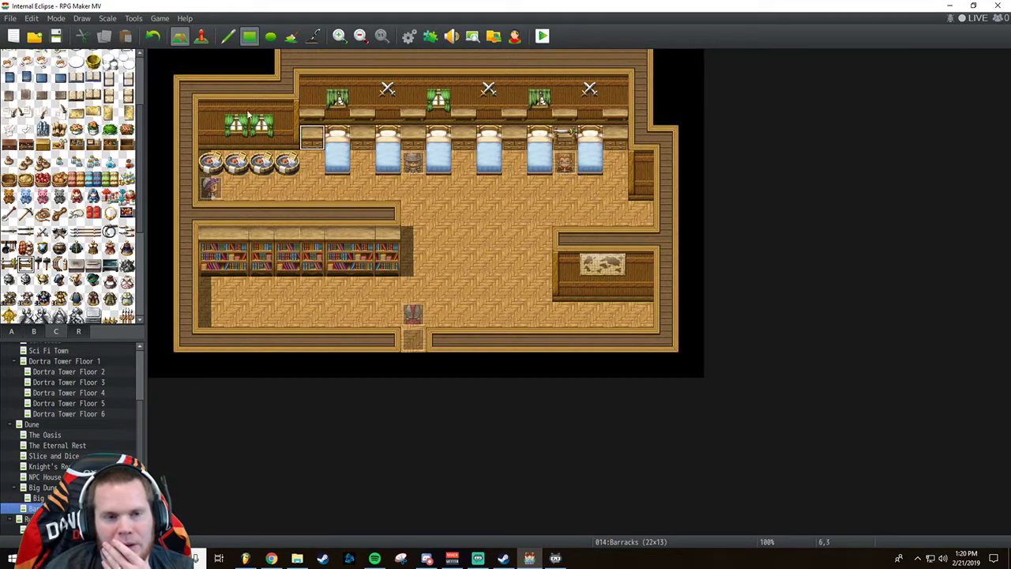
left_click(152, 36)
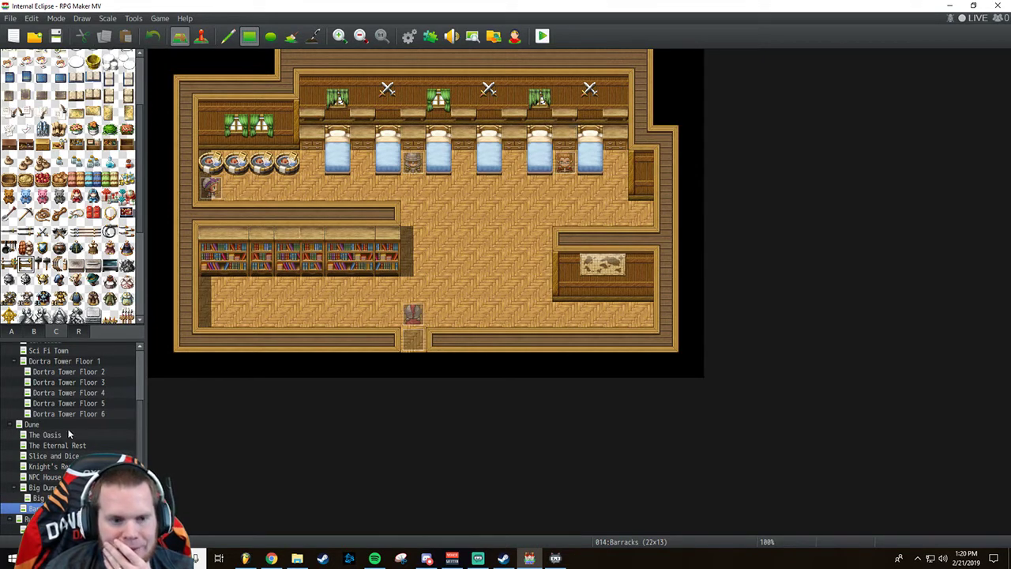
Replace the cabinets between beds one and two, three and four, and five and six with the wooden floor tile.
scroll(67, 371, "up", 1)
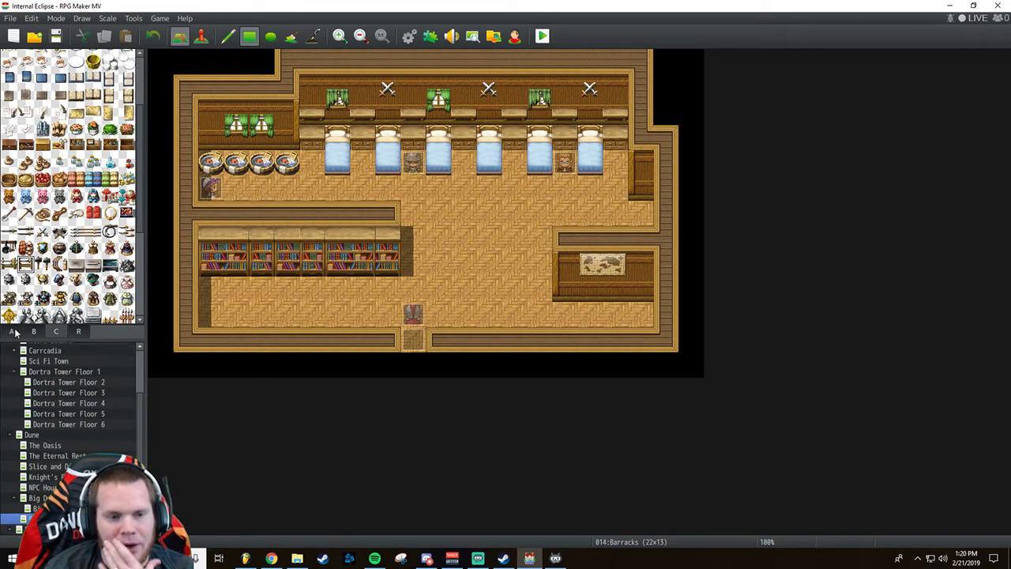
left_click(12, 331)
scroll(34, 266, "up", 1)
left_click(29, 267)
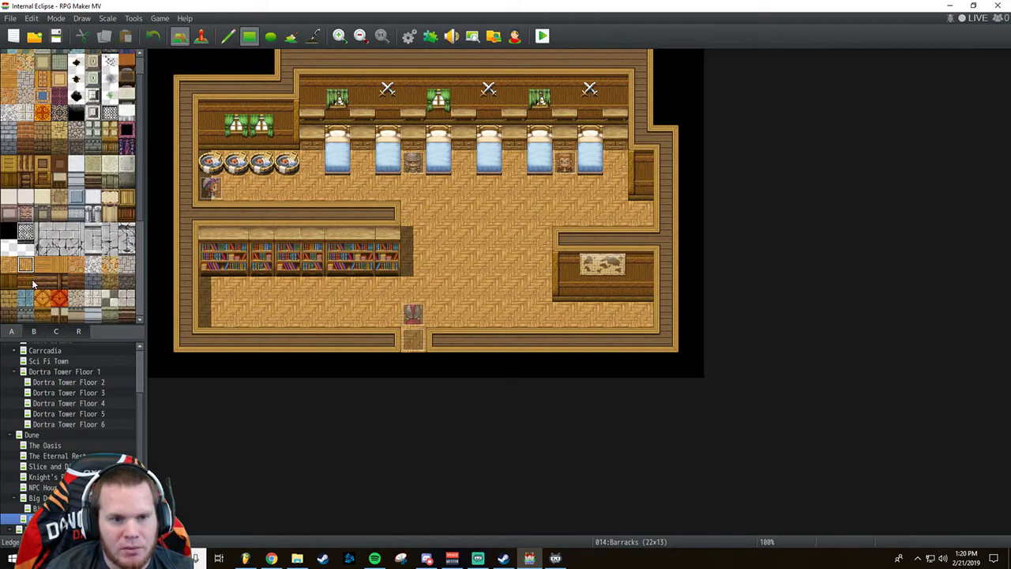
scroll(33, 274, "up", 1)
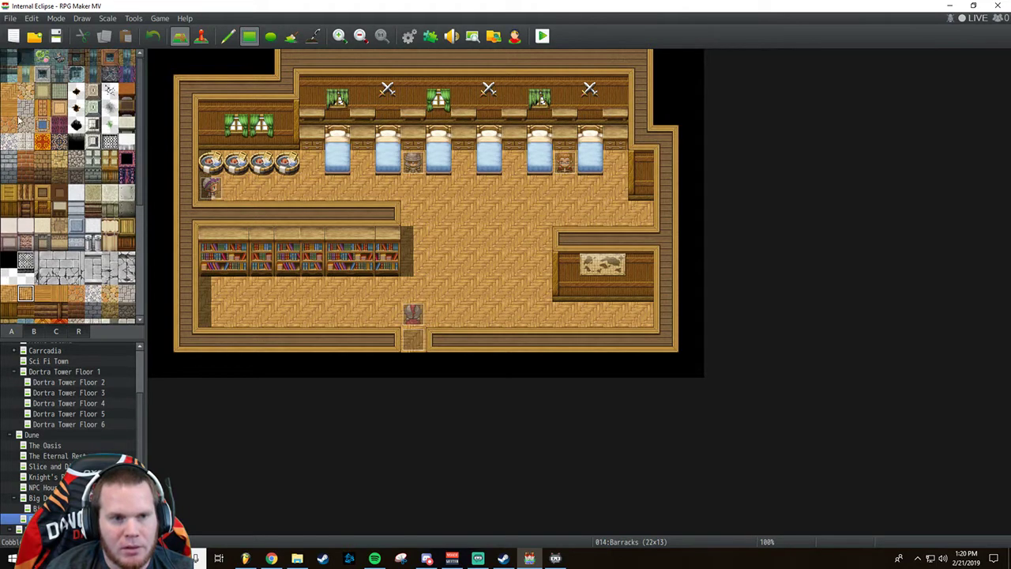
left_click(9, 90)
left_click(564, 139)
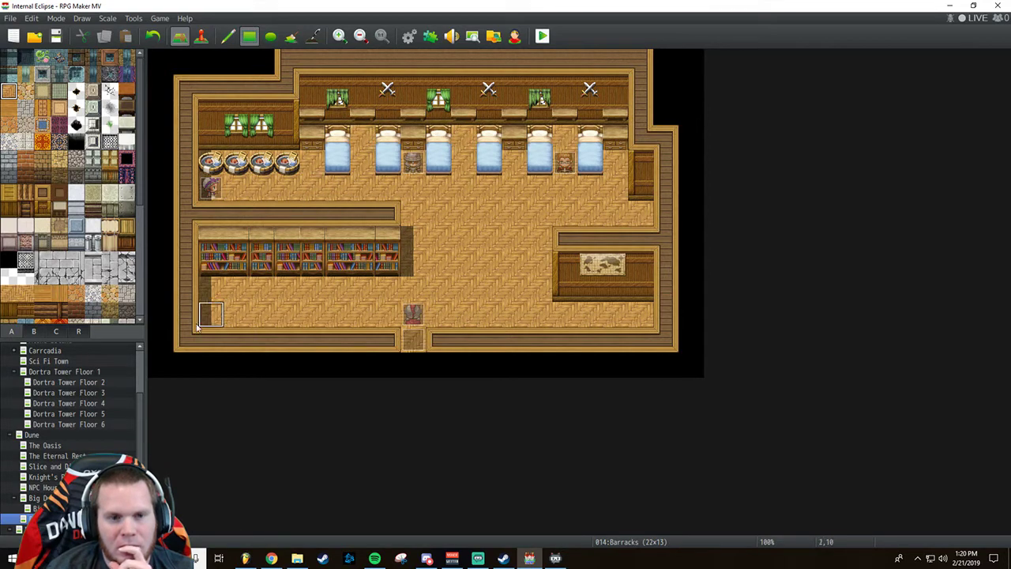
left_click(55, 332)
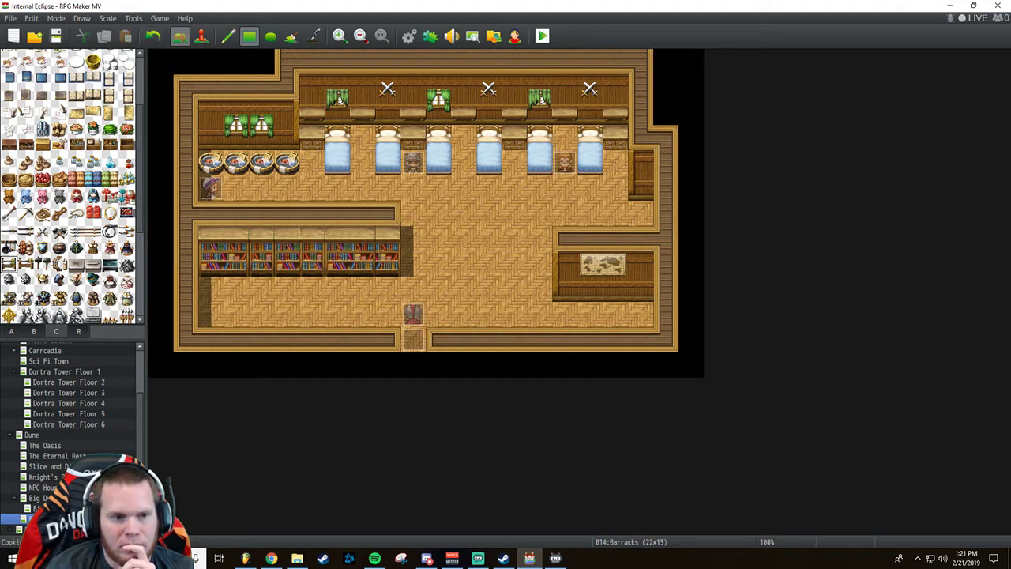
left_click(26, 267)
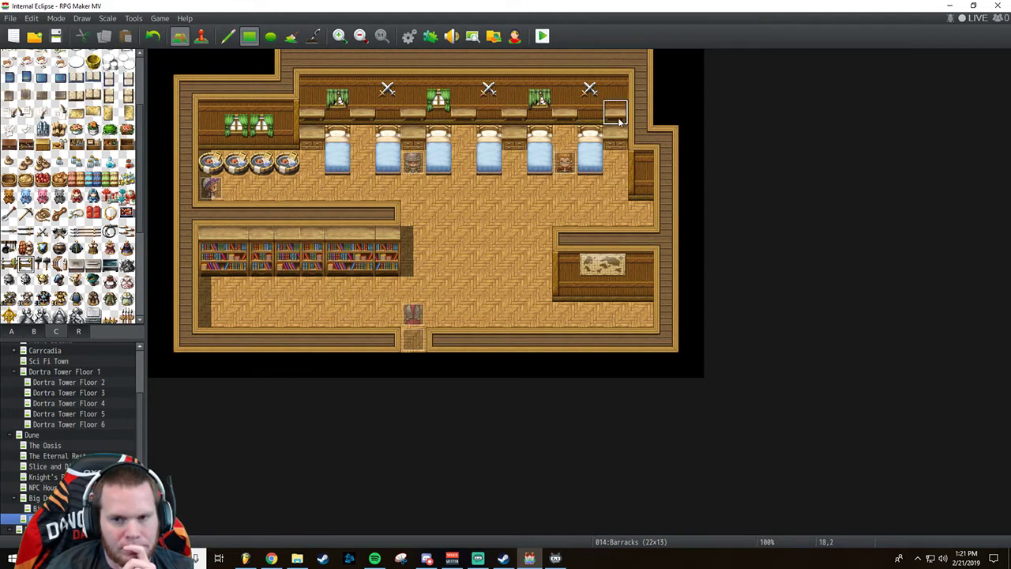
left_click(565, 136)
left_click(464, 136)
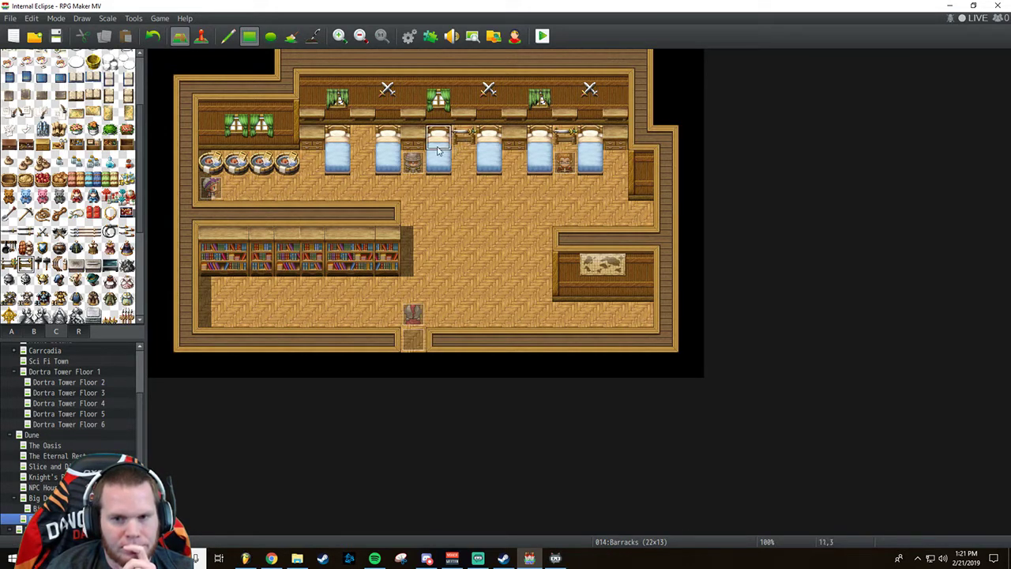
left_click(152, 35)
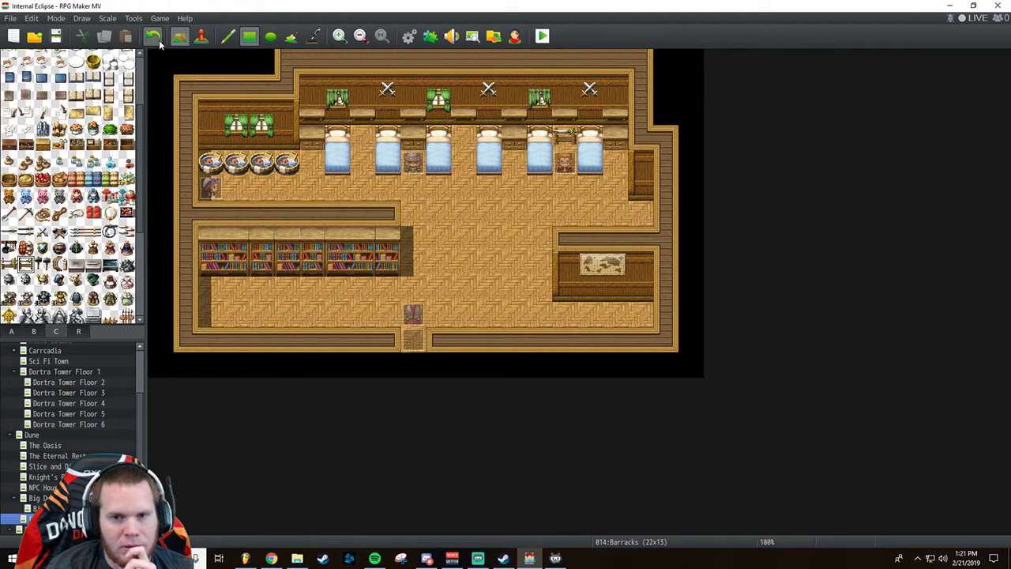
left_click(153, 35)
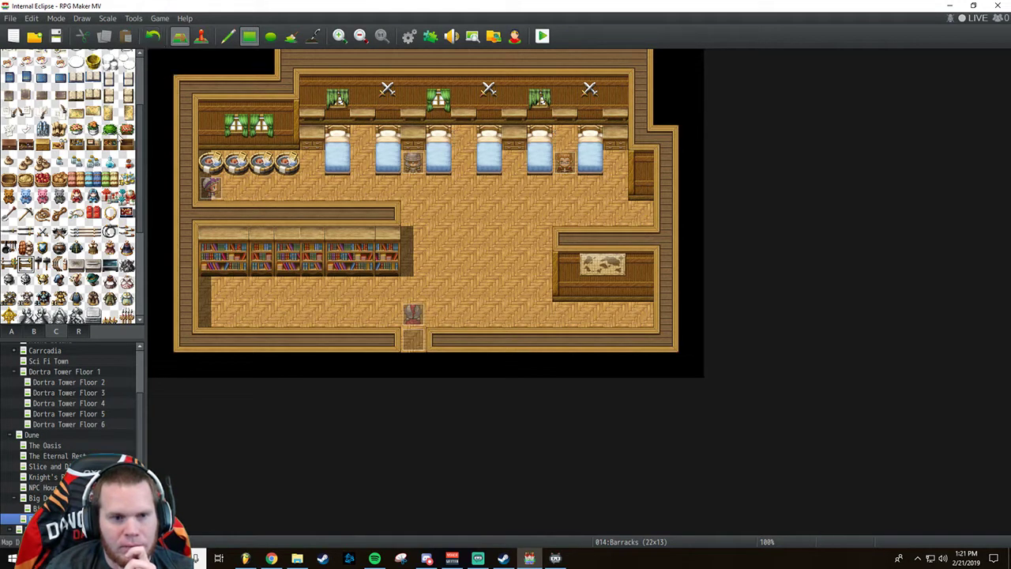
Place the first weapon rack tile between beds one and two, three and four, and five and six.
left_click(11, 267)
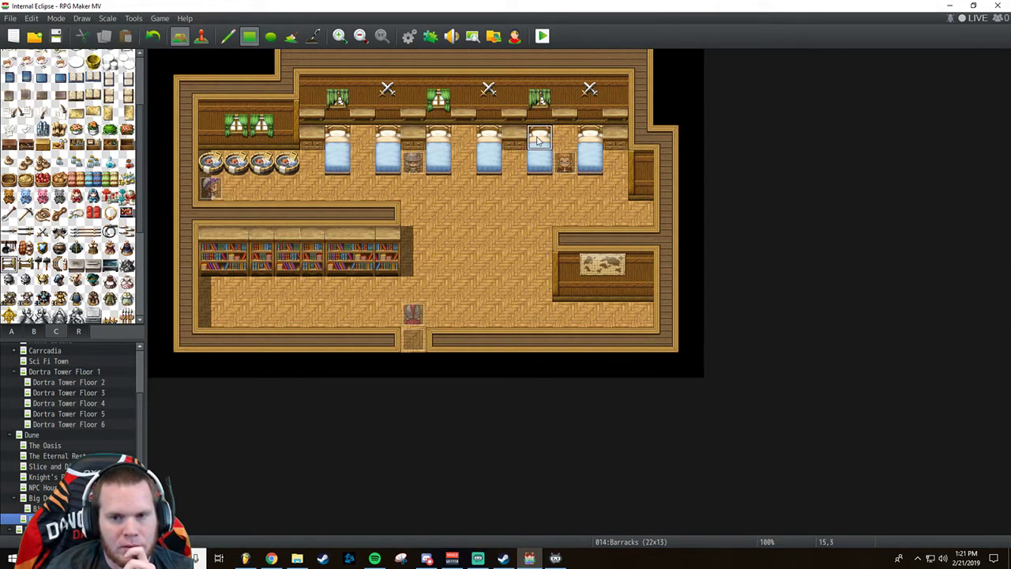
left_click(565, 136)
left_click(463, 136)
left_click(361, 136)
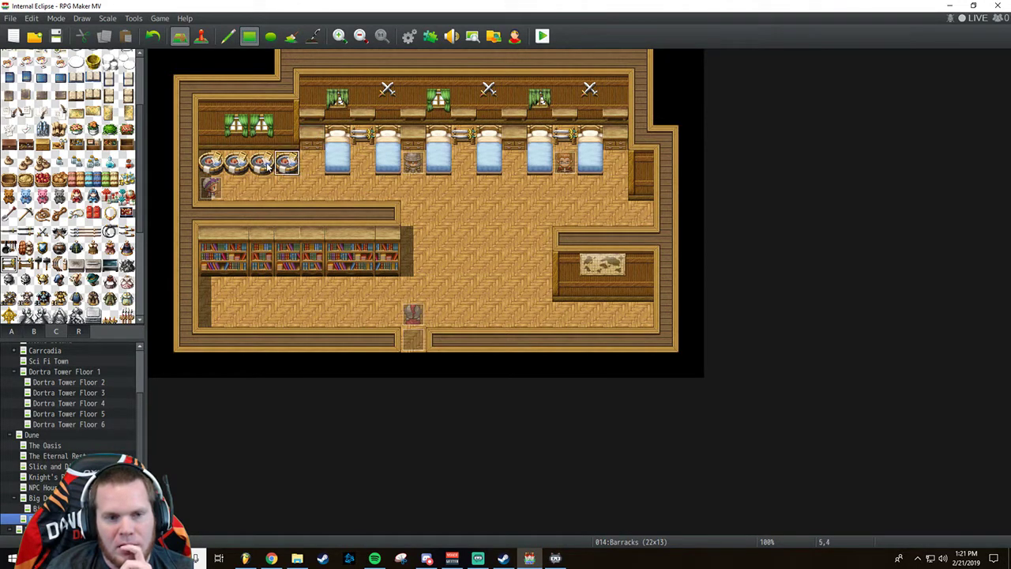
Replace the remaining cabinets beside the beds with the wooden floor tile, including both ends of the row.
left_click(11, 335)
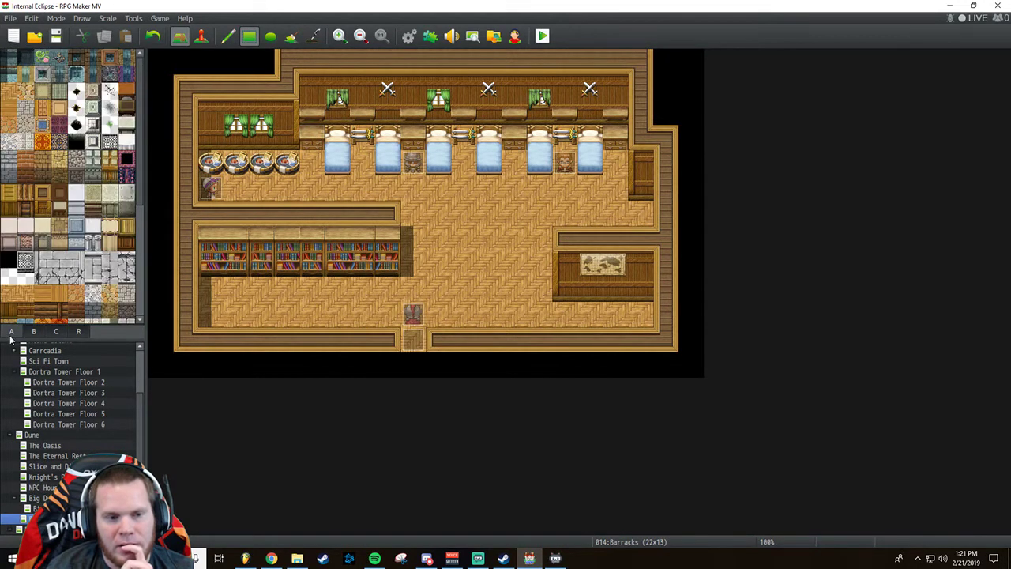
left_click(9, 90)
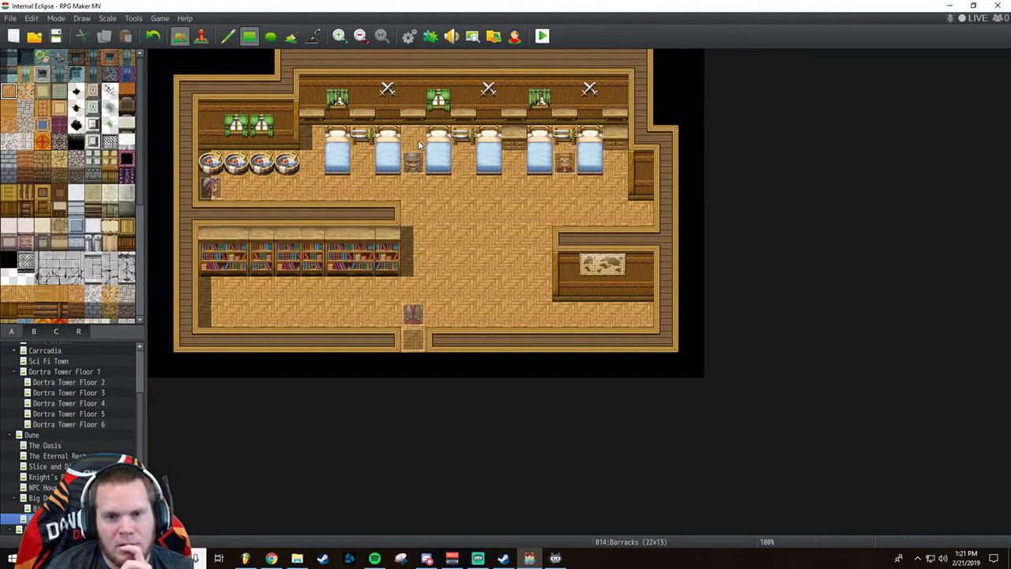
left_click(55, 333)
scroll(72, 243, "down", 3)
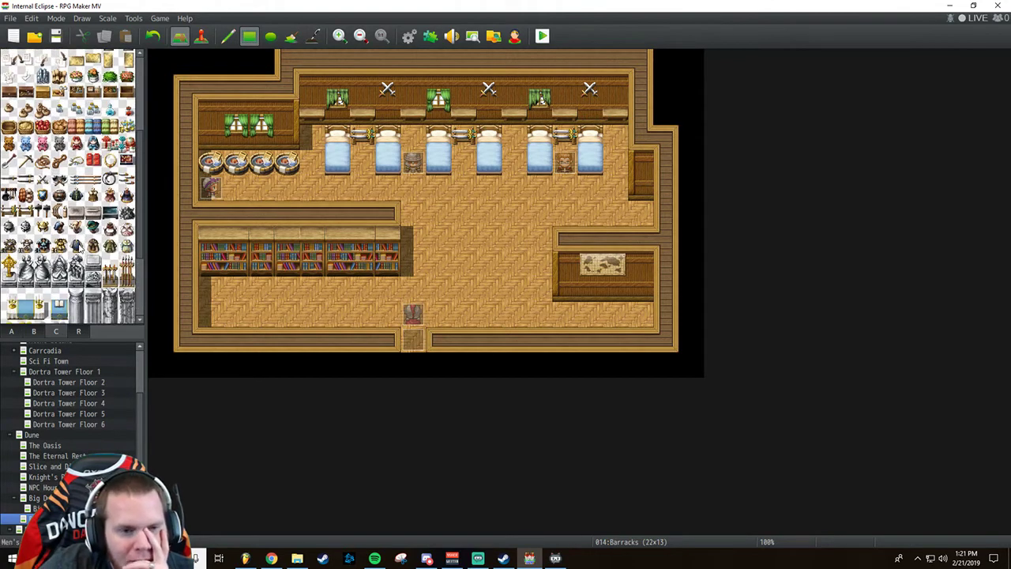
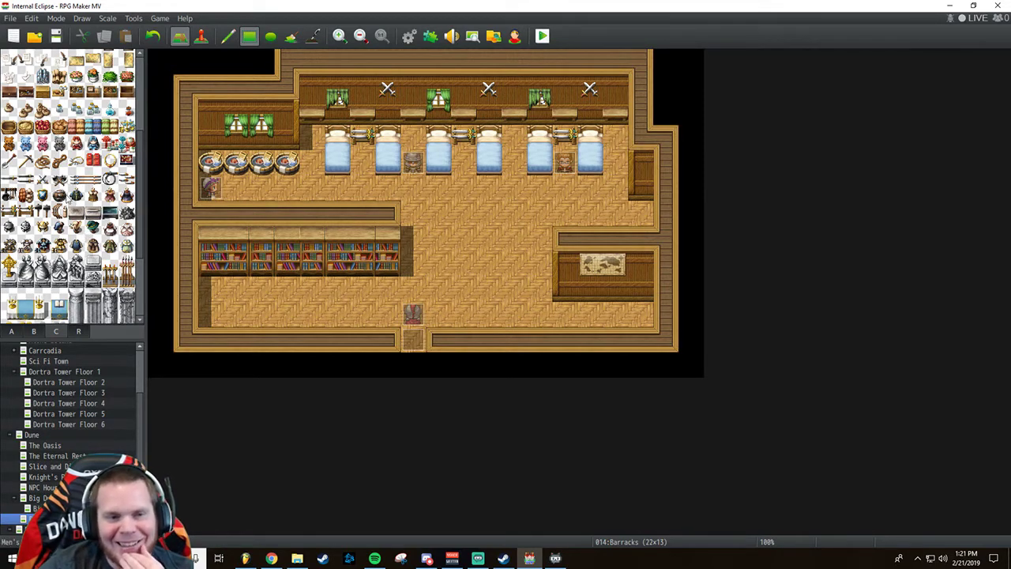
left_click(59, 194)
left_click(316, 136)
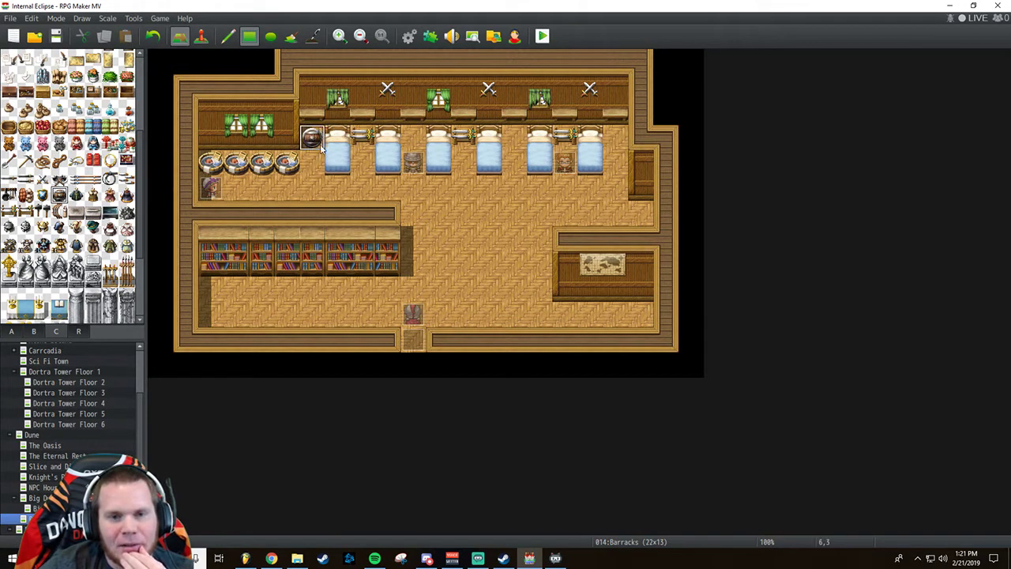
left_click(152, 36)
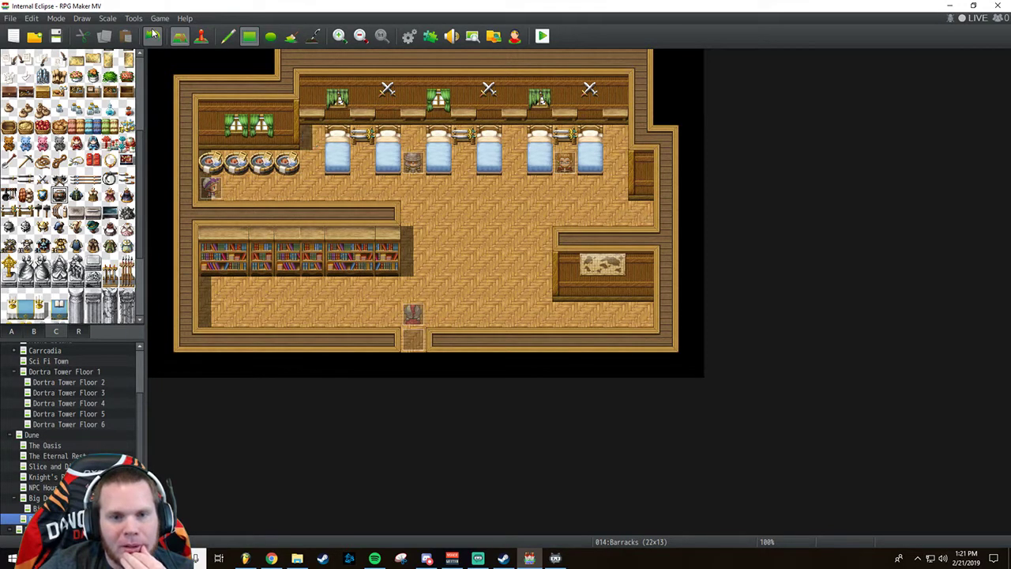
Place the silver armor set beside the first bed, and try a copy between the second and third beds, undoing that copy.
scroll(55, 221, "down", 3)
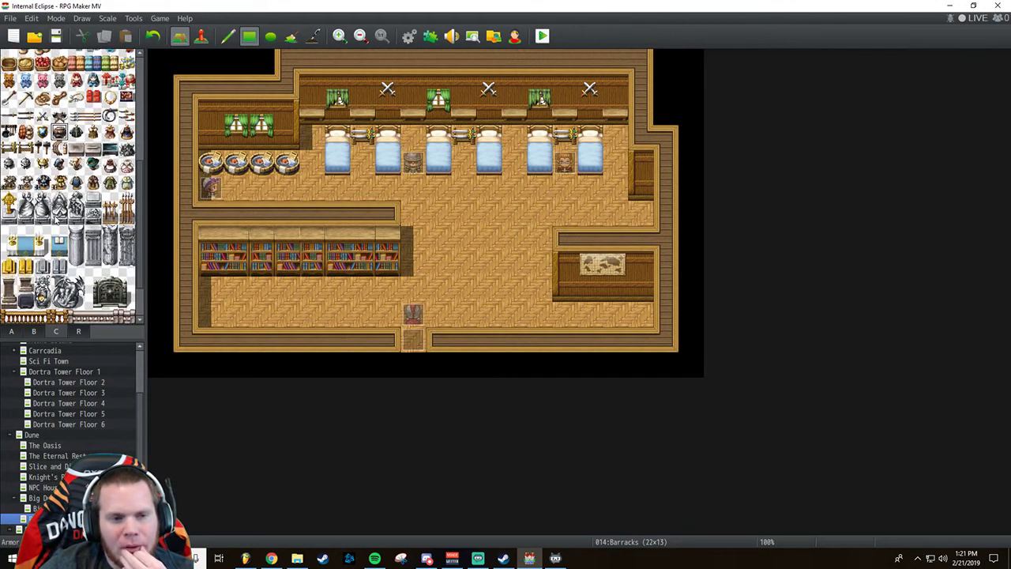
scroll(56, 220, "down", 2)
scroll(55, 221, "up", 5)
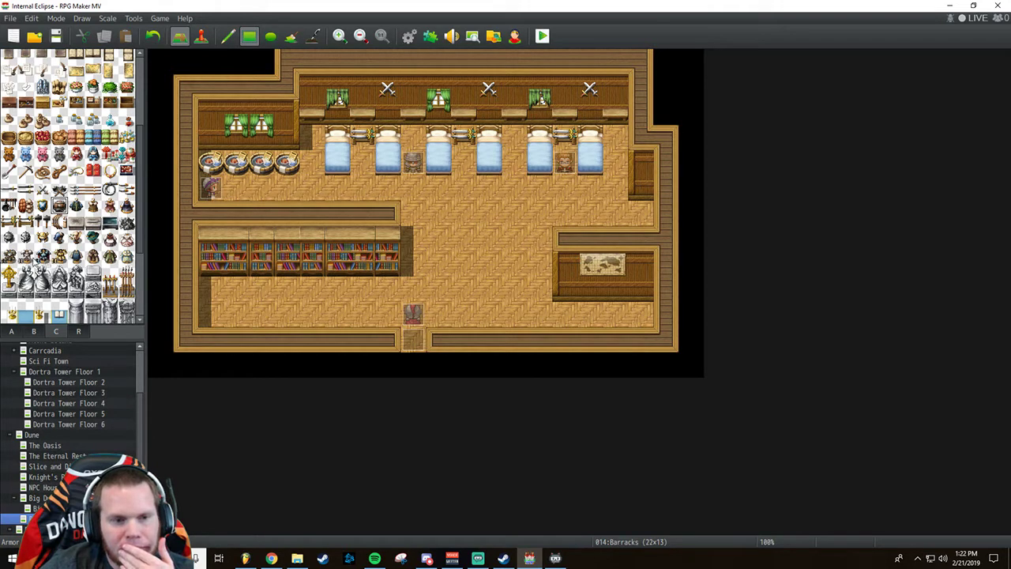
left_click(26, 257)
left_click(313, 138)
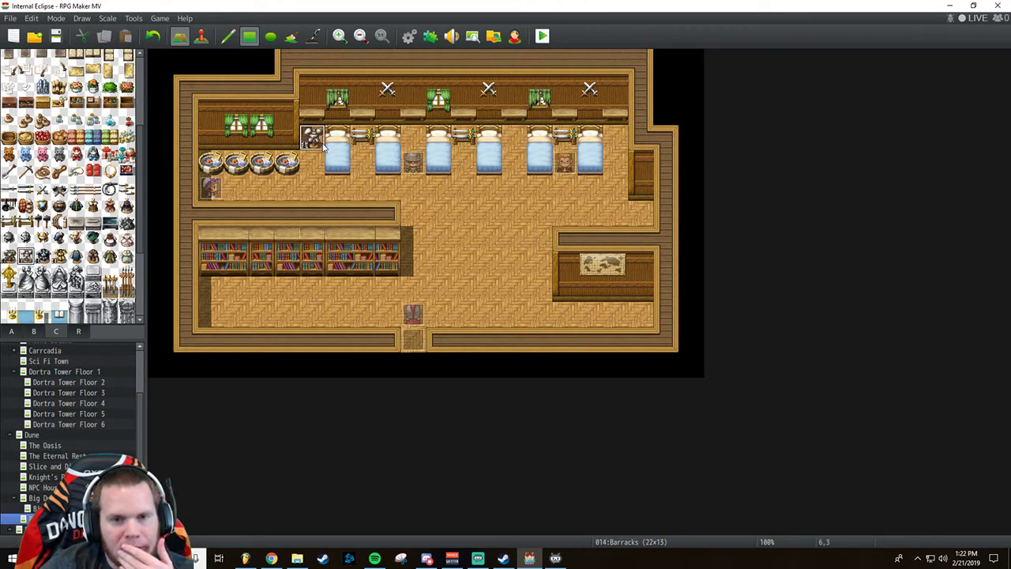
left_click(409, 142)
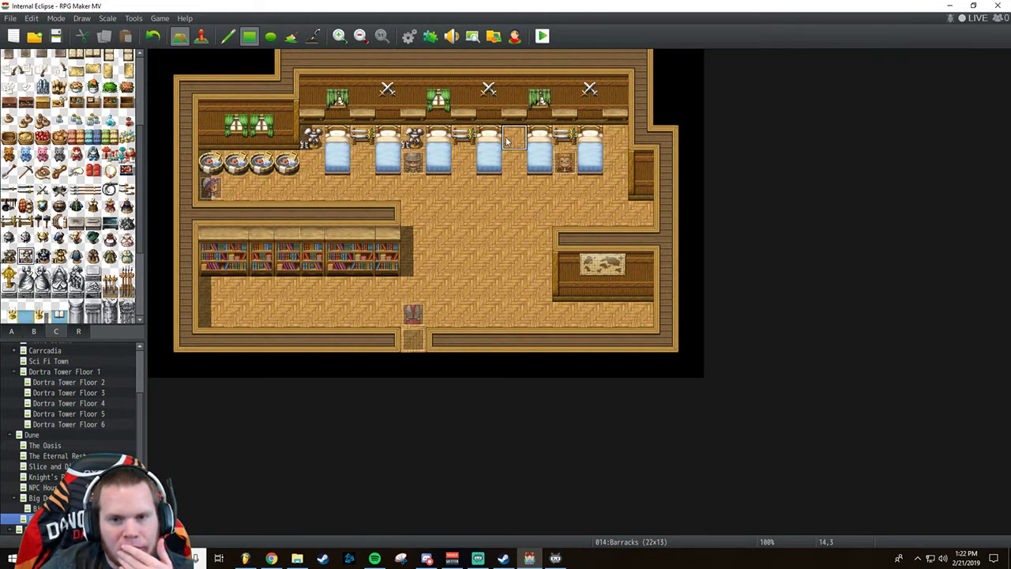
left_click(153, 36)
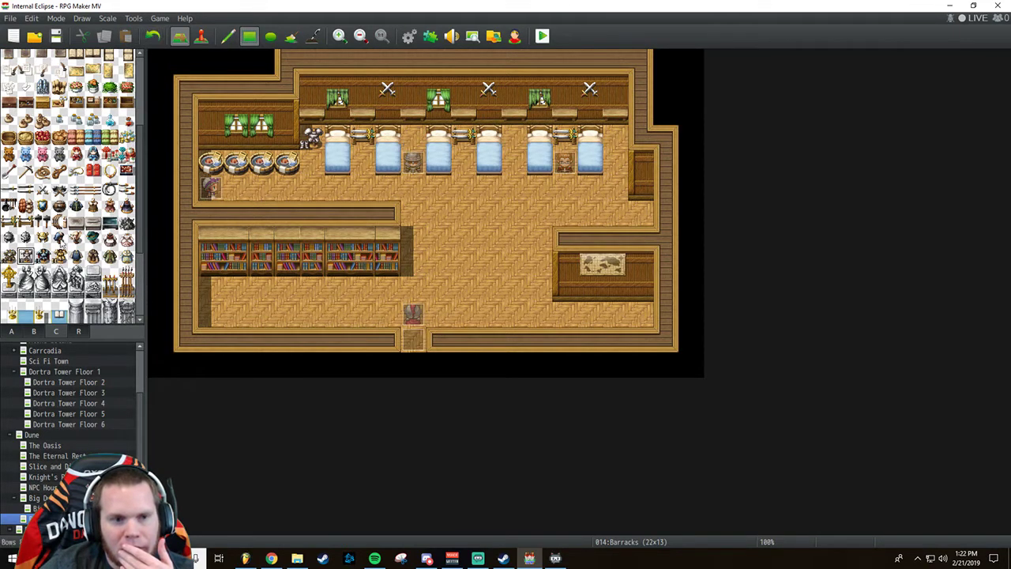
Place the dark grey armor set between the fourth and fifth beds and the blue armor set between the second and third.
left_click(8, 256)
left_click(524, 157)
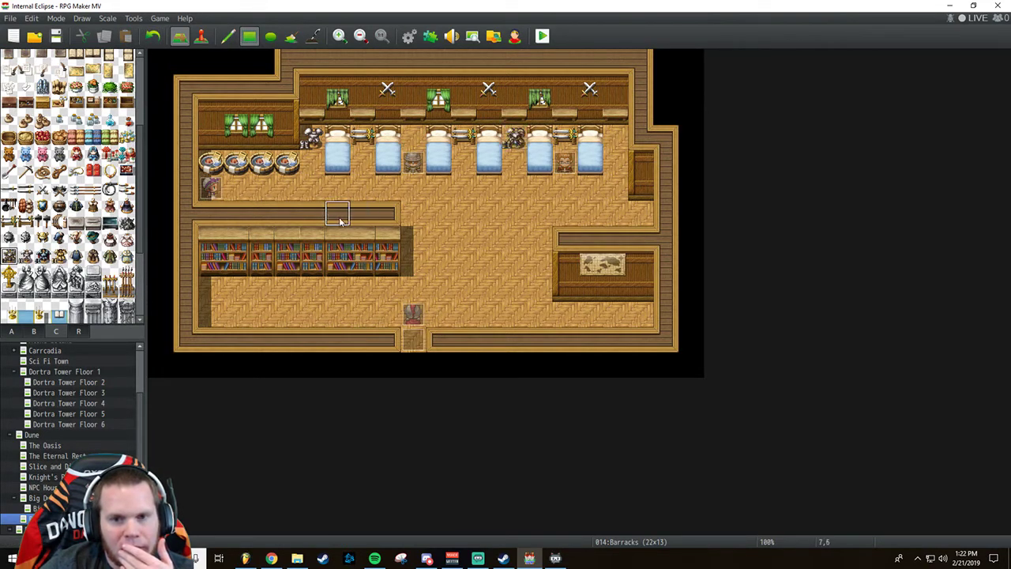
left_click(42, 256)
left_click(413, 138)
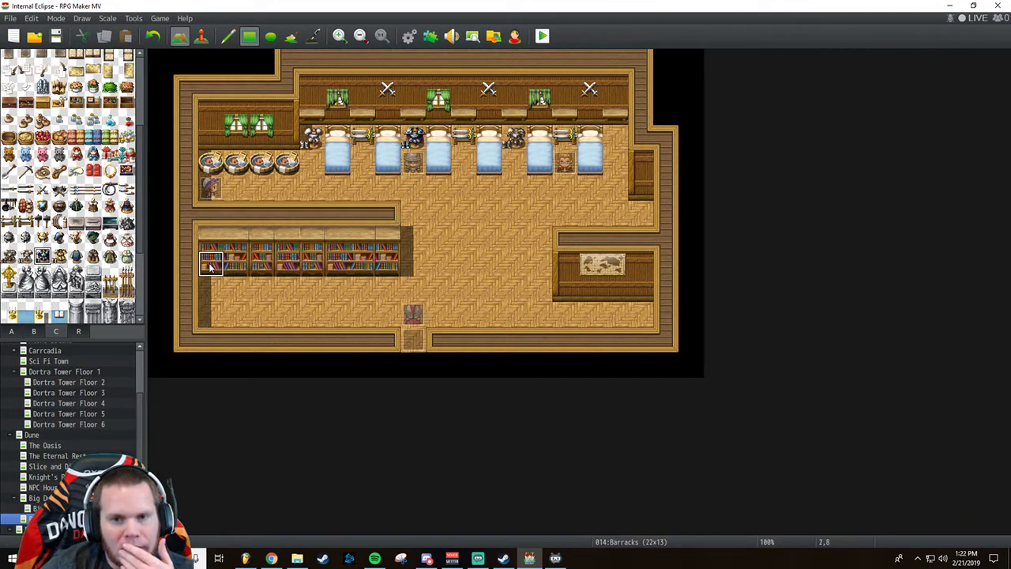
Place the gold armor set beside the sixth bed at the east end of the Barracks row.
left_click(26, 255)
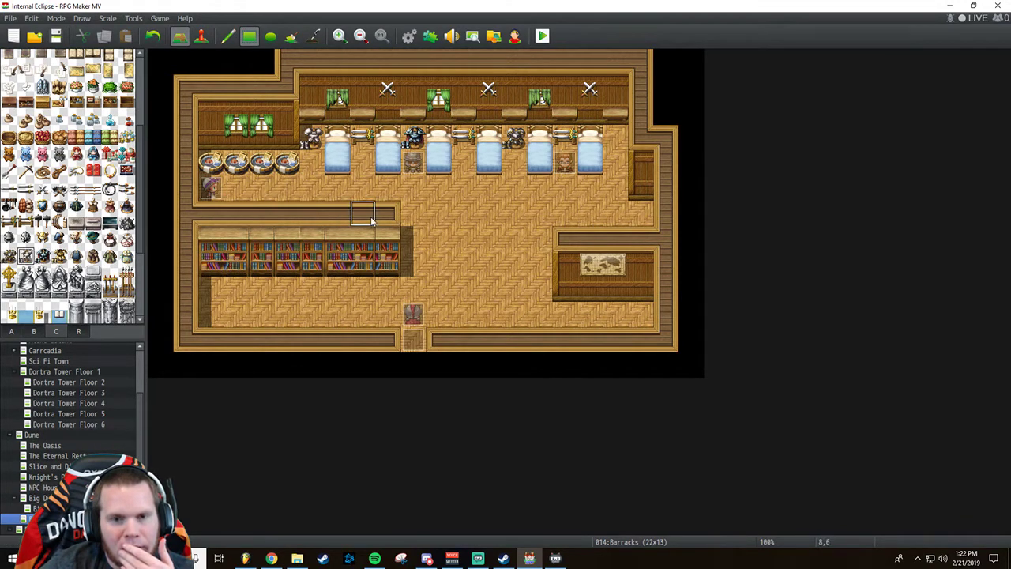
left_click(59, 255)
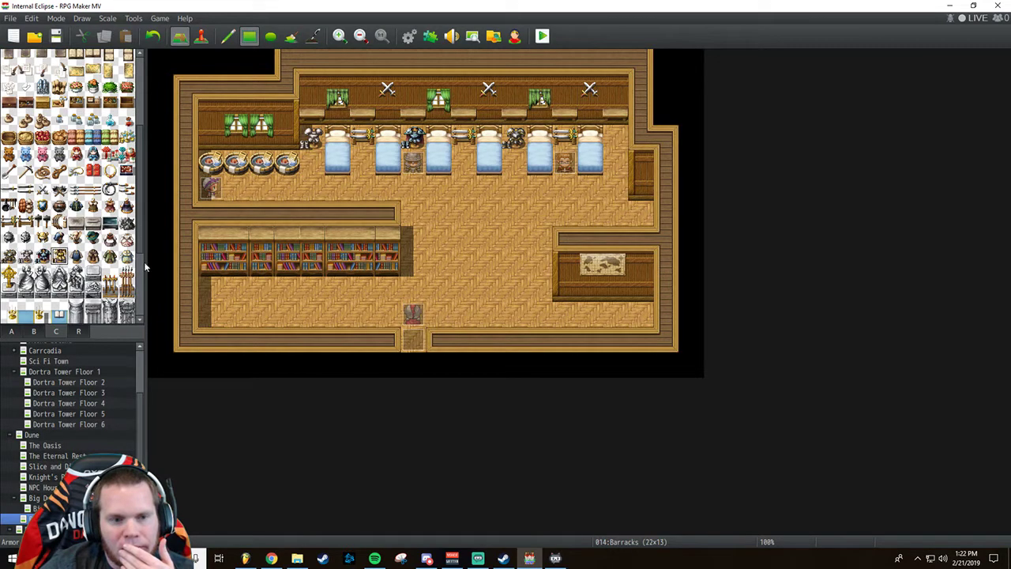
left_click(614, 137)
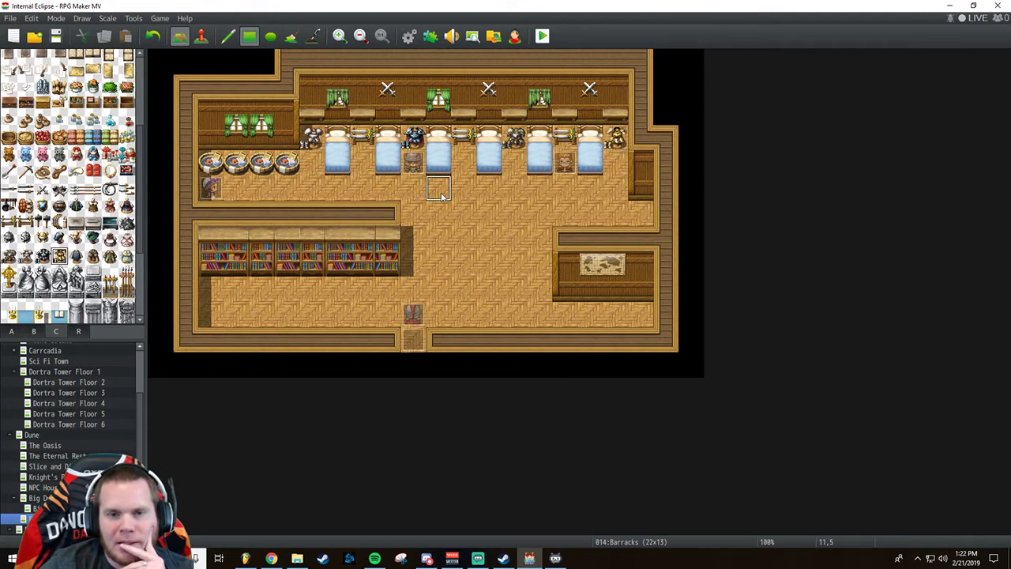
On the Dortra Tower Floor 6 map, replace the carpet strip between the eastern pool and the outer wall with grey stone brick.
left_click(70, 424)
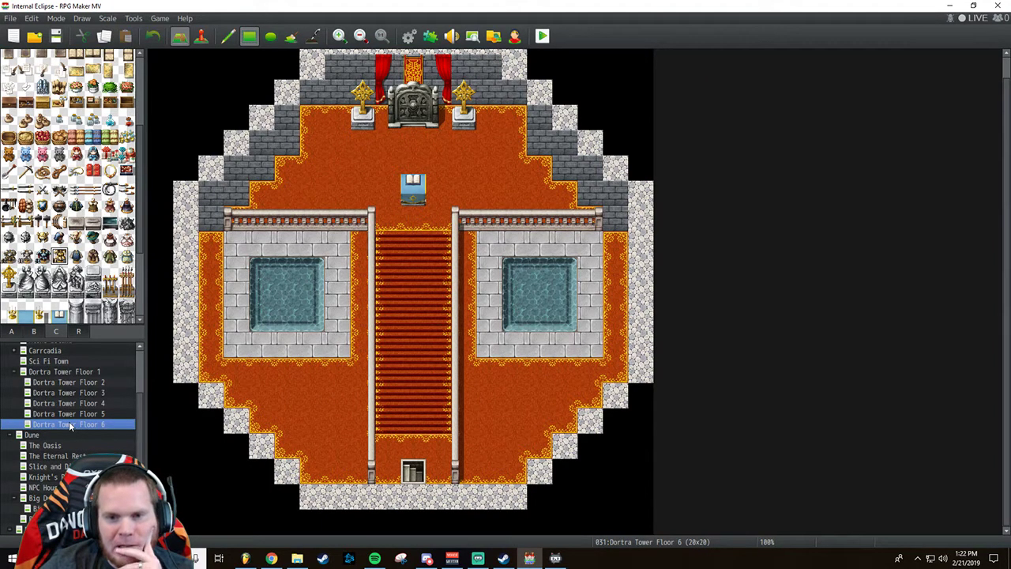
left_click(11, 332)
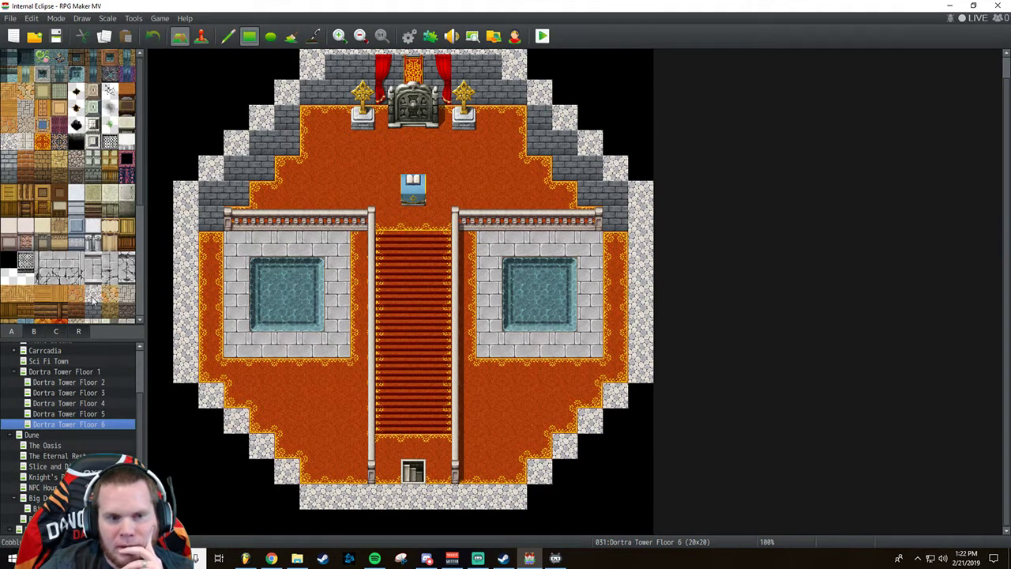
scroll(75, 277, "down", 2)
scroll(75, 278, "down", 4)
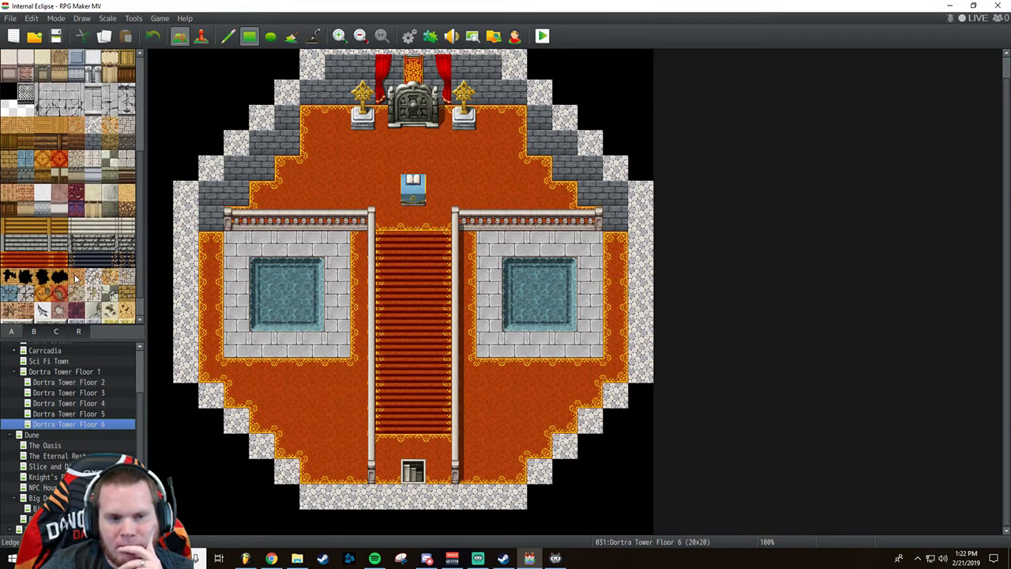
scroll(75, 278, "up", 5)
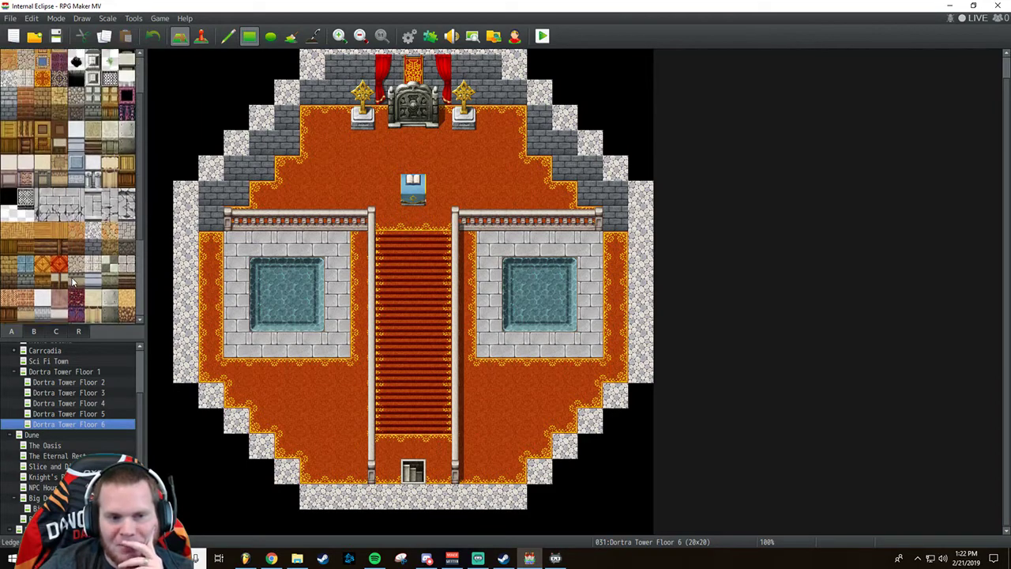
left_click(61, 261)
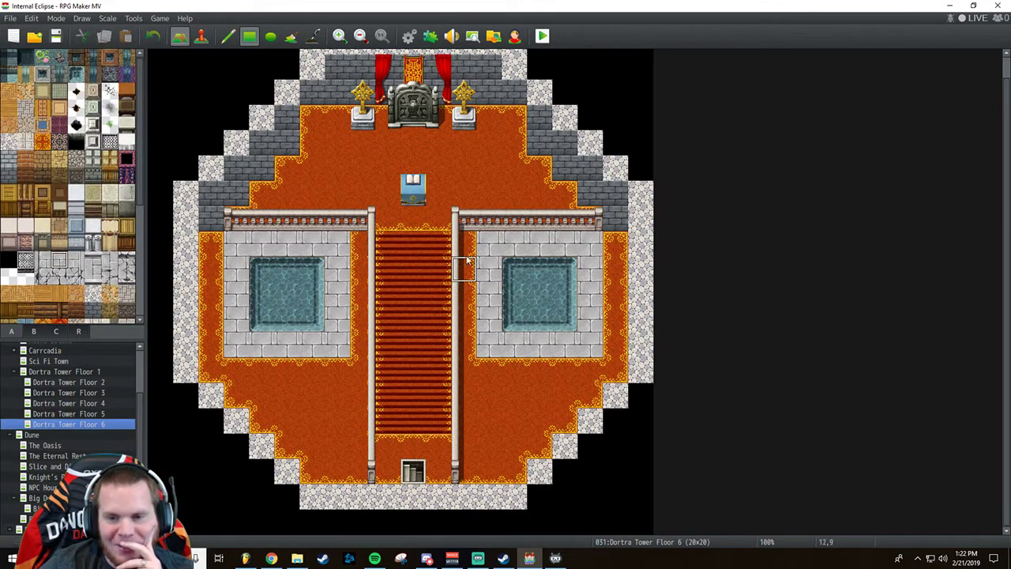
left_click(75, 261)
mouse_move(600, 247)
left_mouse_down()
mouse_move(611, 265)
mouse_move(611, 368)
left_mouse_up()
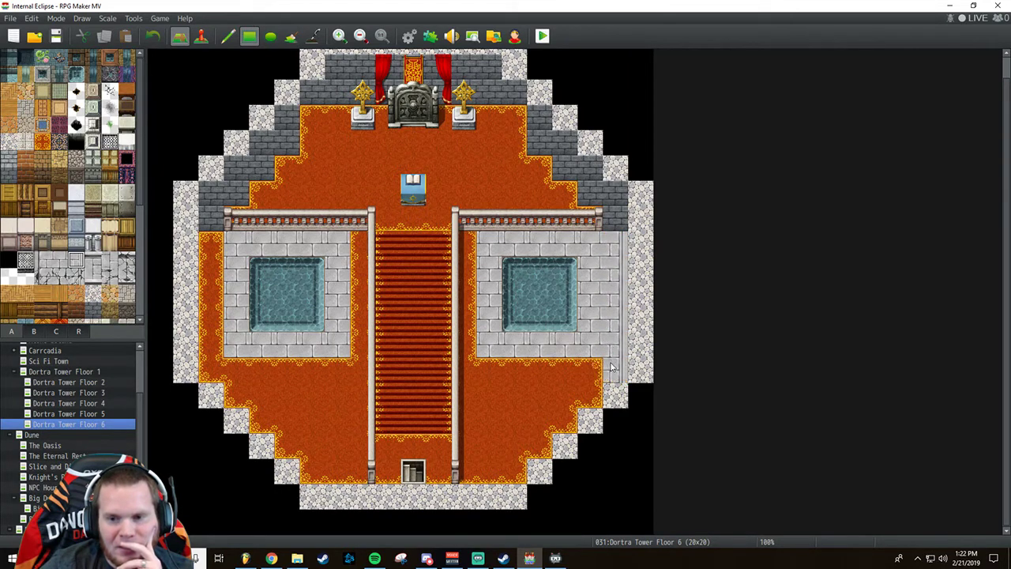
Cover the remaining carpet around the eastern pool with grey stone brick, from the staircase edge down to the stepped outer wall.
left_click(43, 259)
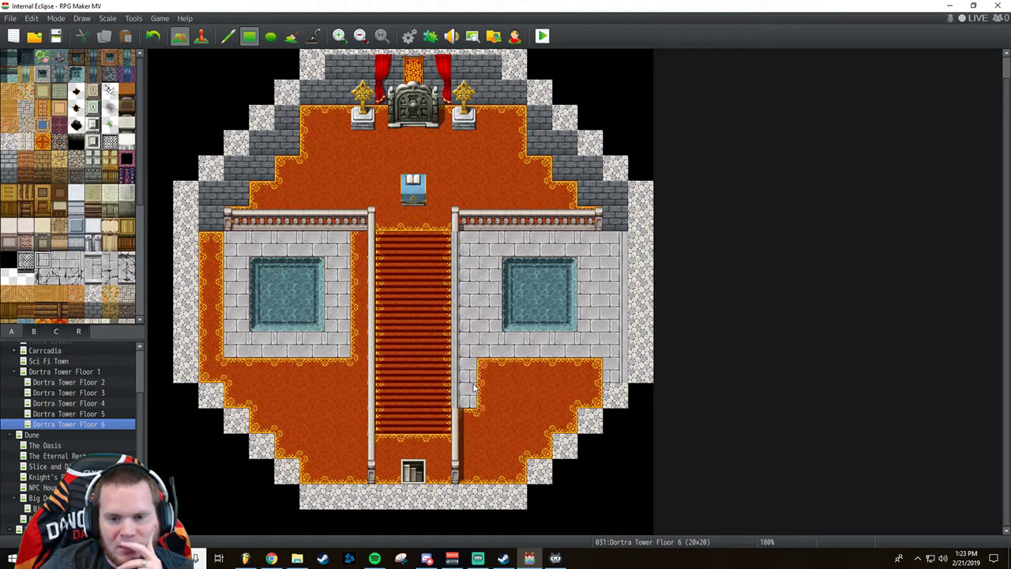
left_click(465, 249)
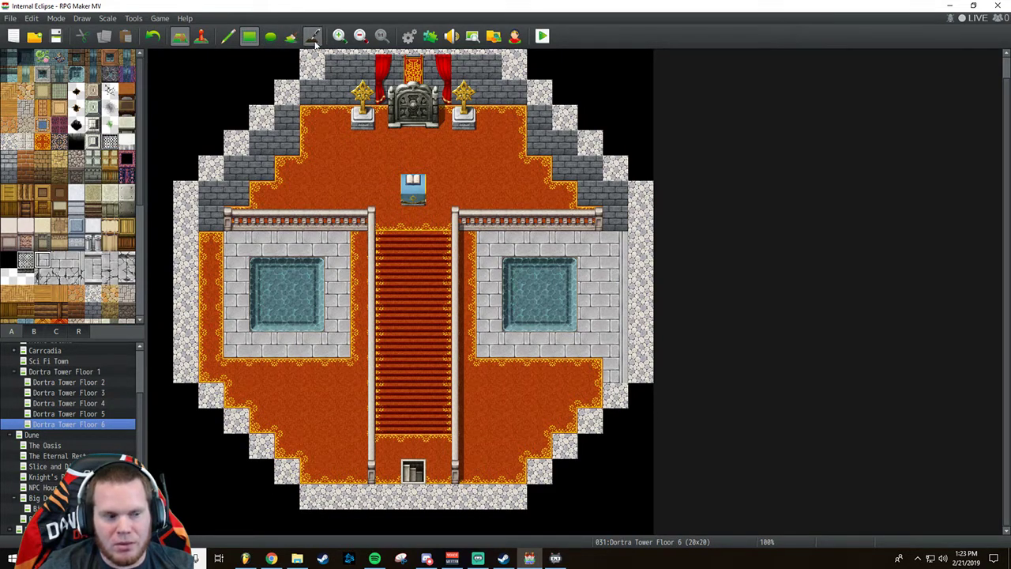
left_click_drag(464, 241, 466, 467)
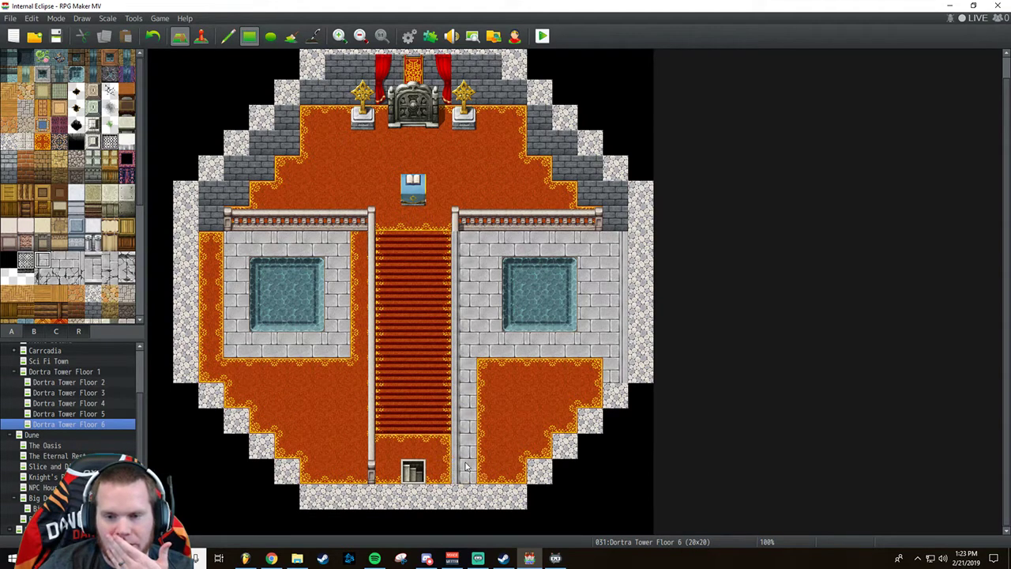
left_click(490, 371)
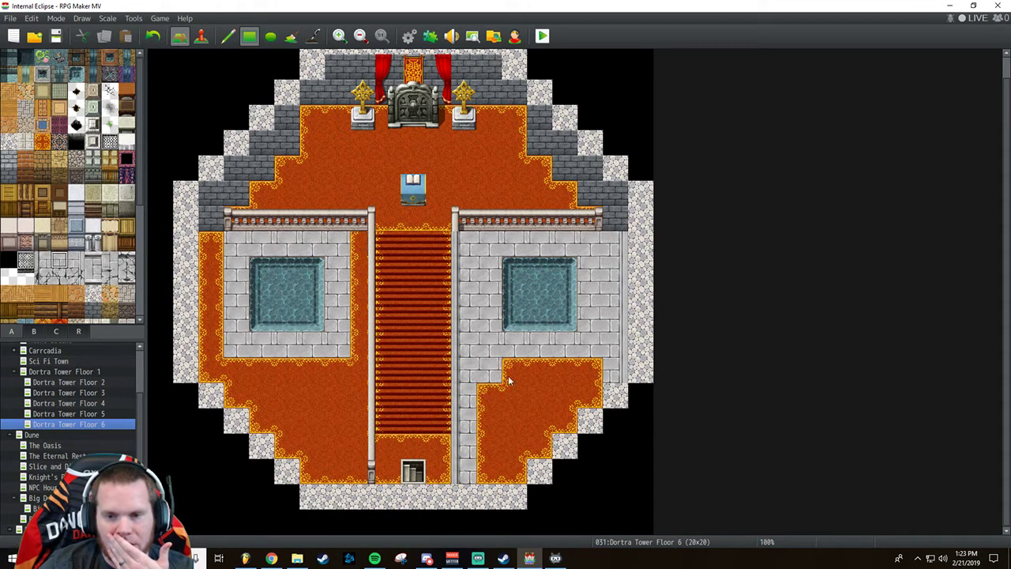
mouse_move(508, 380)
left_mouse_down()
mouse_move(596, 378)
mouse_move(486, 395)
left_mouse_up()
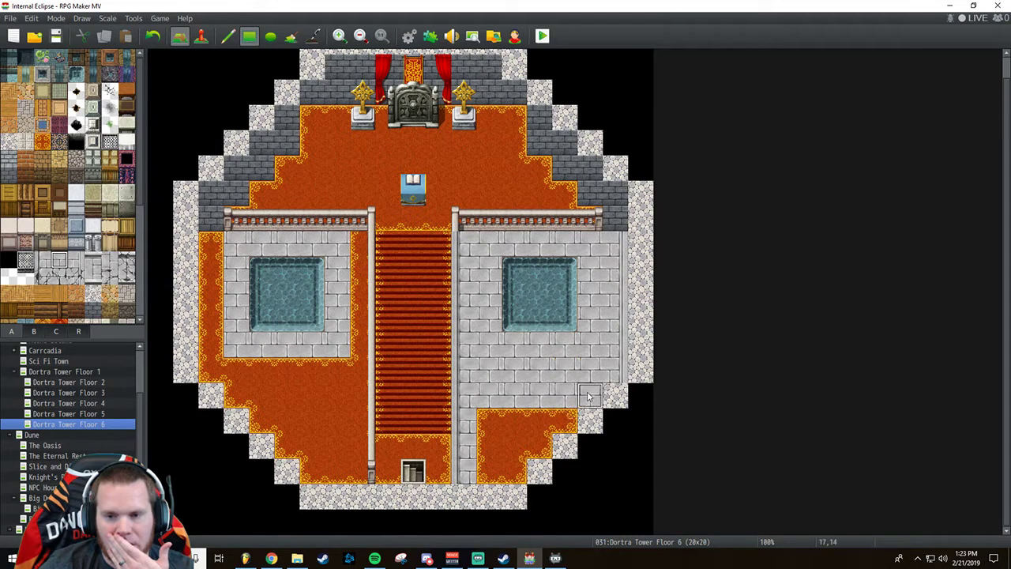
mouse_move(588, 395)
left_mouse_down()
mouse_move(488, 420)
mouse_move(569, 420)
mouse_move(523, 446)
mouse_move(542, 447)
mouse_move(477, 464)
mouse_move(509, 471)
left_mouse_up()
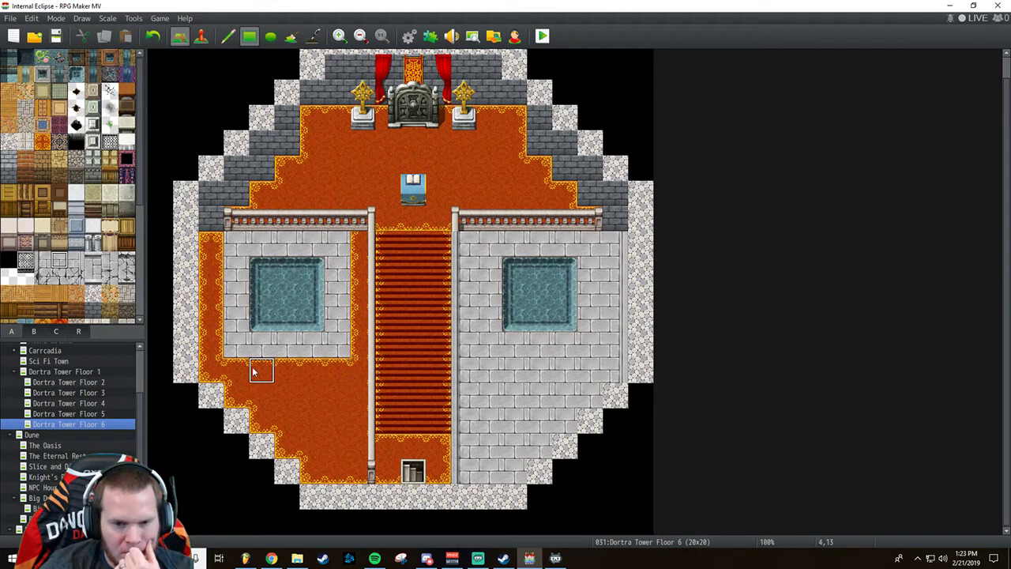
Replace all carpet around the western pool with grey stone brick, including the strips along the outer wall and the staircase.
mouse_move(251, 371)
left_mouse_down()
mouse_move(237, 369)
mouse_move(245, 391)
mouse_move(335, 395)
mouse_move(260, 418)
mouse_move(338, 420)
mouse_move(303, 448)
mouse_move(347, 446)
mouse_move(312, 472)
mouse_move(352, 472)
mouse_move(332, 471)
left_mouse_up()
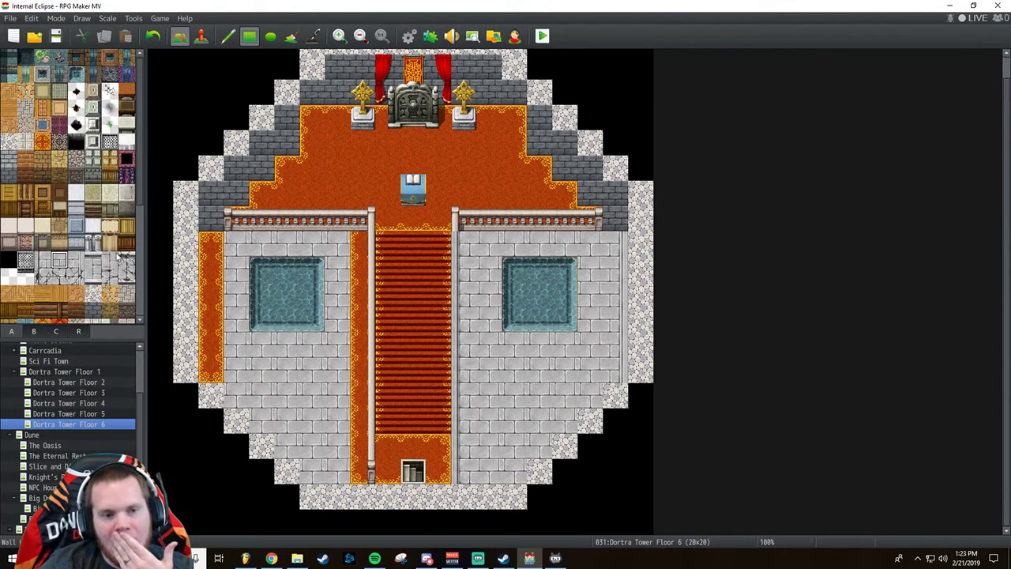
left_click(43, 259)
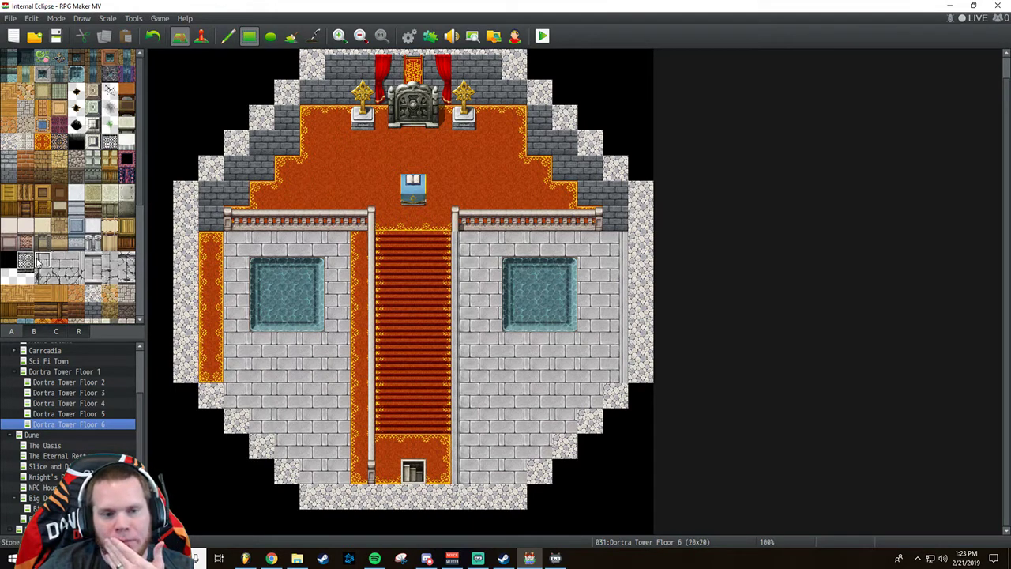
mouse_move(229, 241)
left_mouse_down()
mouse_move(215, 244)
mouse_move(212, 377)
left_mouse_up()
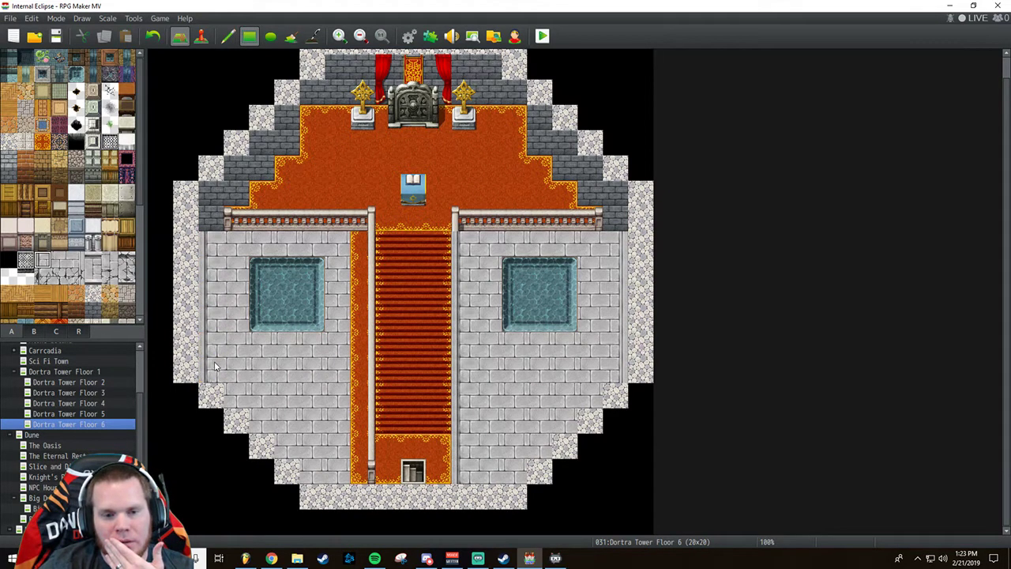
left_click(76, 260)
left_click_drag(362, 238, 355, 469)
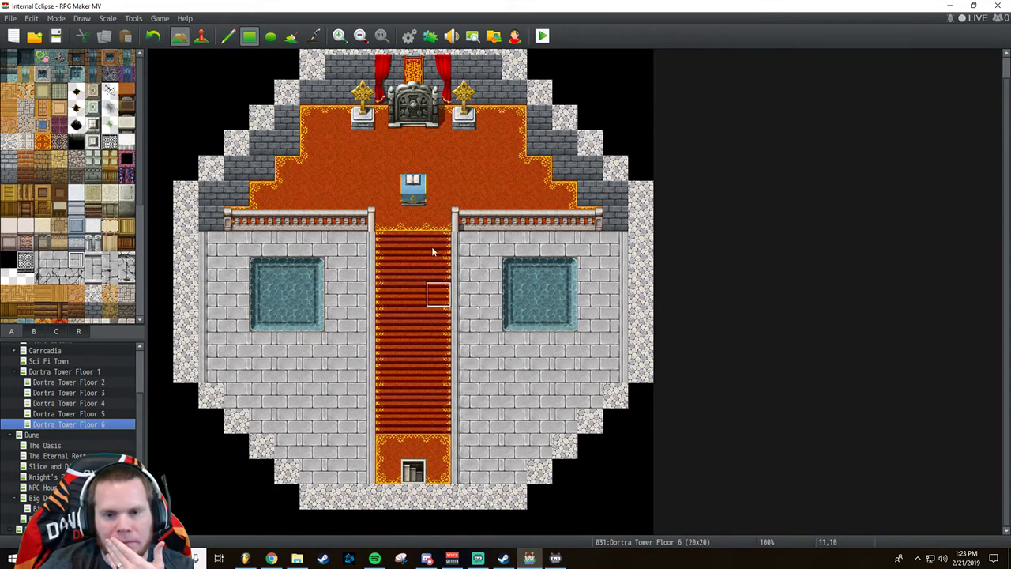
Rebuild the white banister along the staircase's east side over the new brick, finishing it with the post piece at the bottom.
left_click(55, 332)
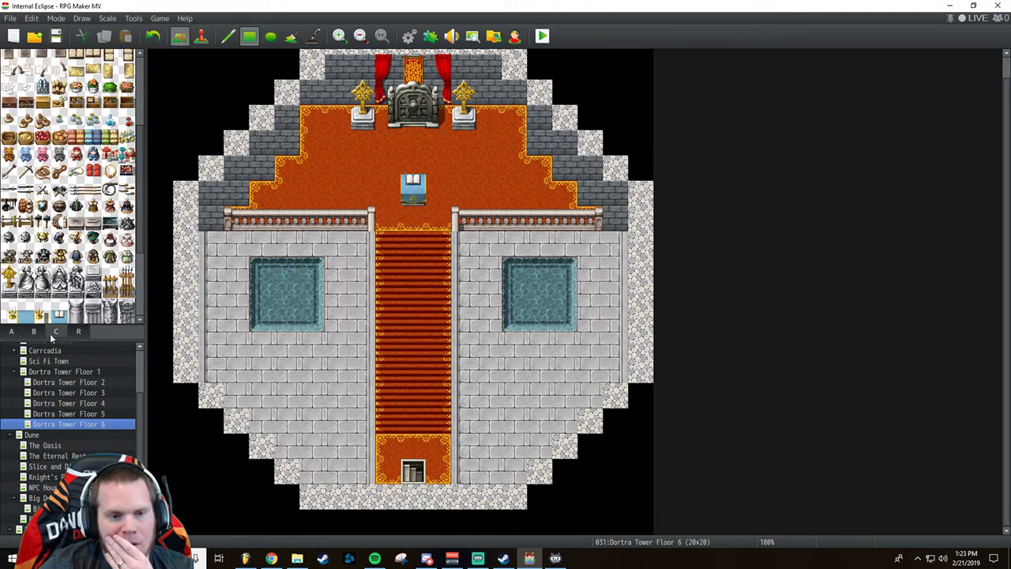
left_click(34, 331)
scroll(92, 254, "down", 3)
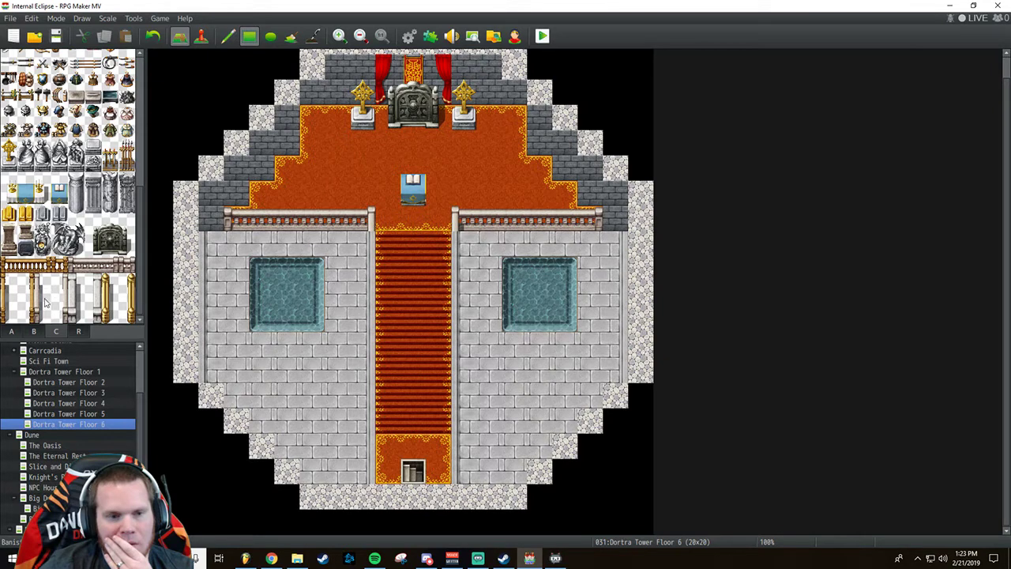
left_click(43, 299)
left_click(465, 243)
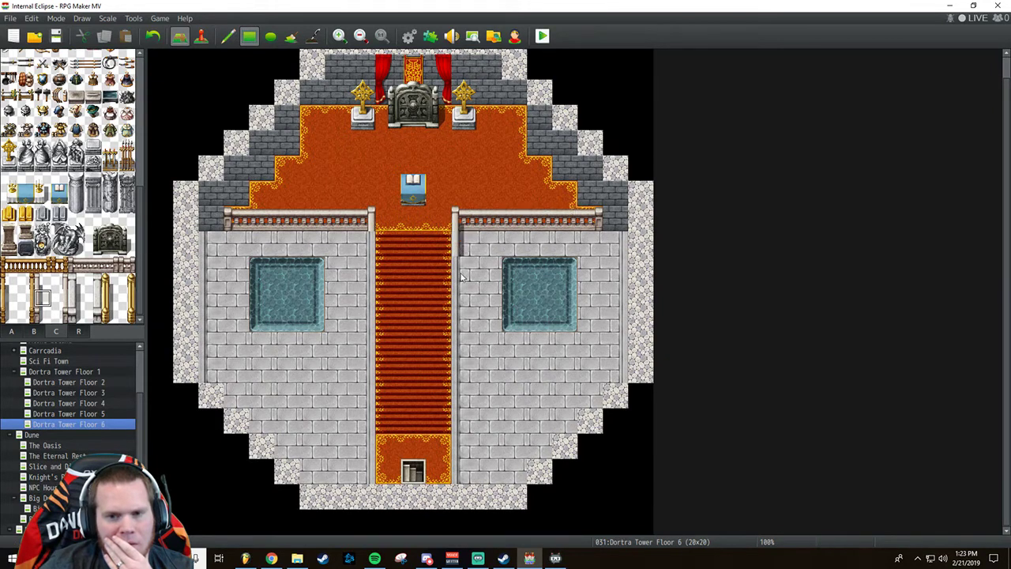
left_click_drag(462, 276, 461, 473)
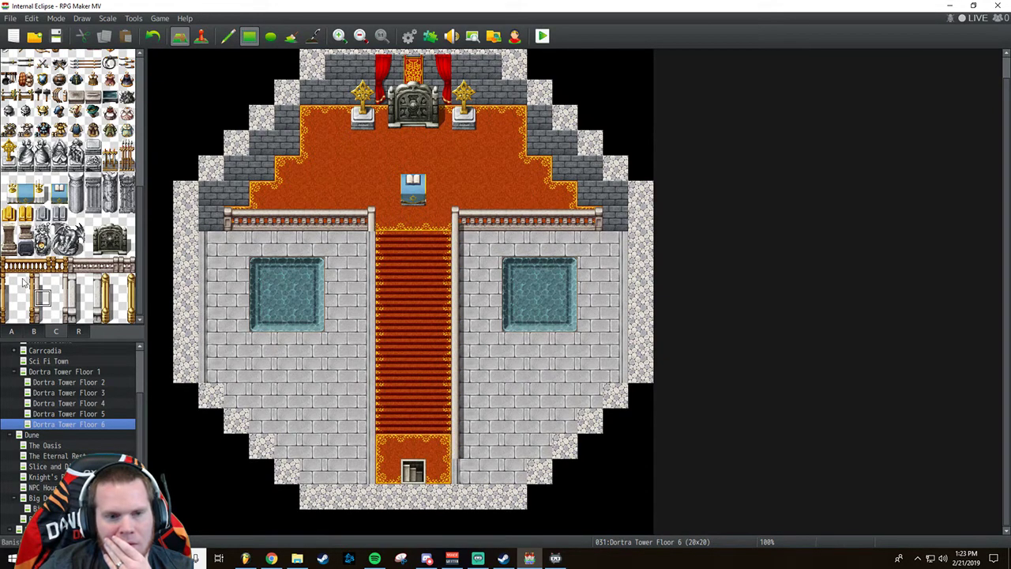
left_click(39, 313)
left_click(465, 471)
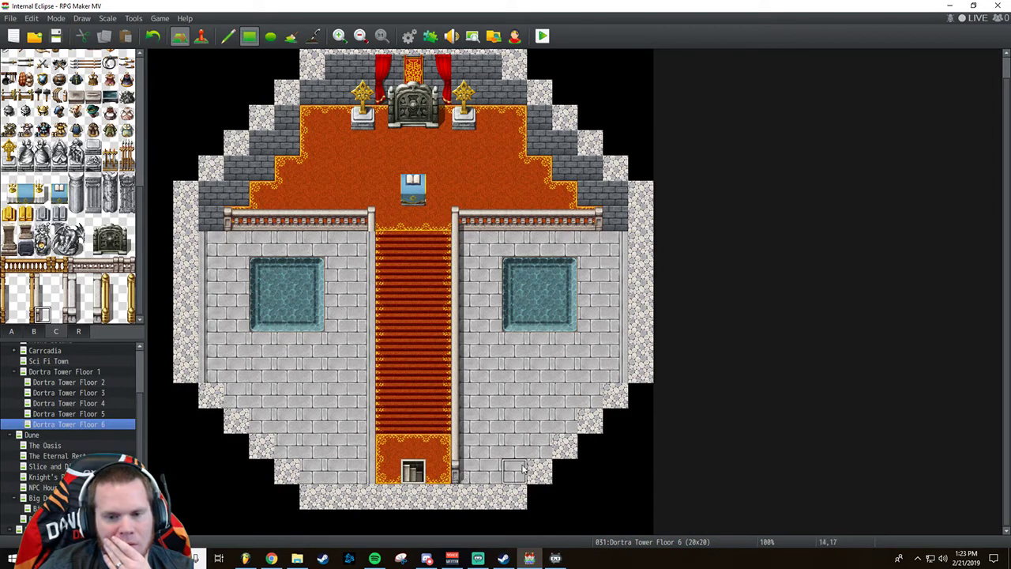
Rebuild the white banister along the staircase's west side, with the post piece at its lower end.
left_click(59, 297)
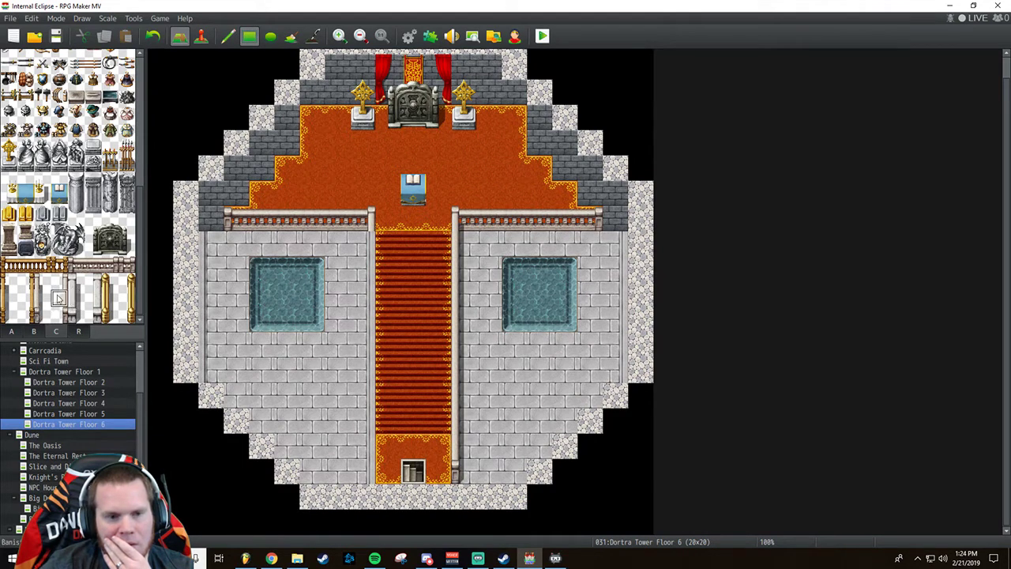
mouse_move(365, 236)
left_mouse_down()
mouse_move(369, 458)
mouse_move(357, 462)
left_mouse_up()
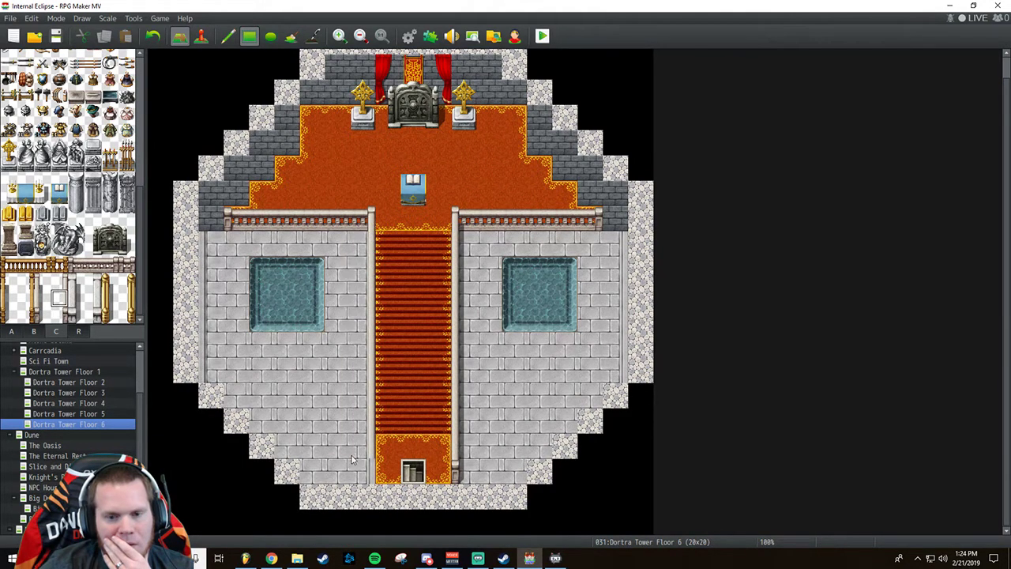
left_click(58, 314)
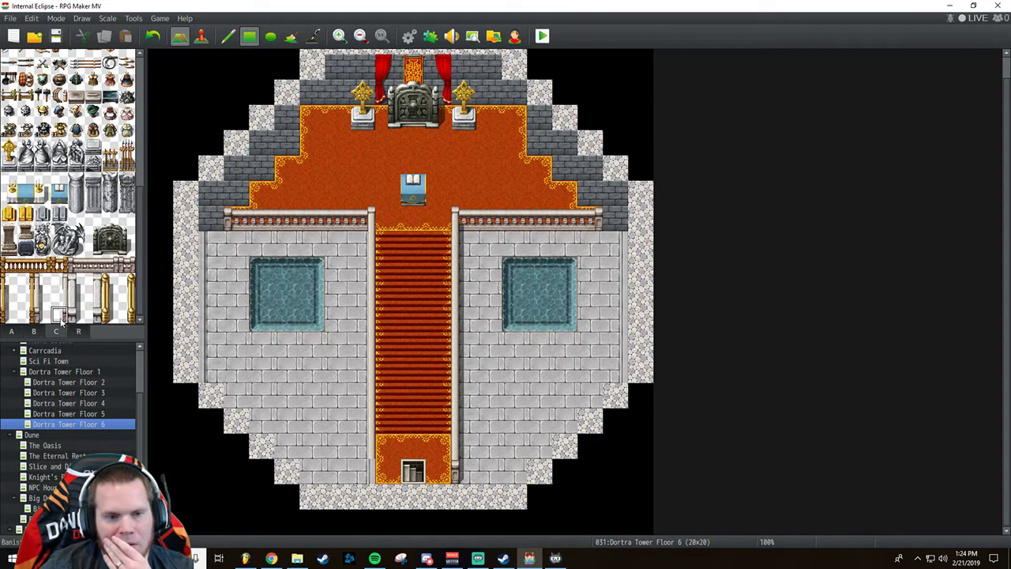
left_click(360, 469)
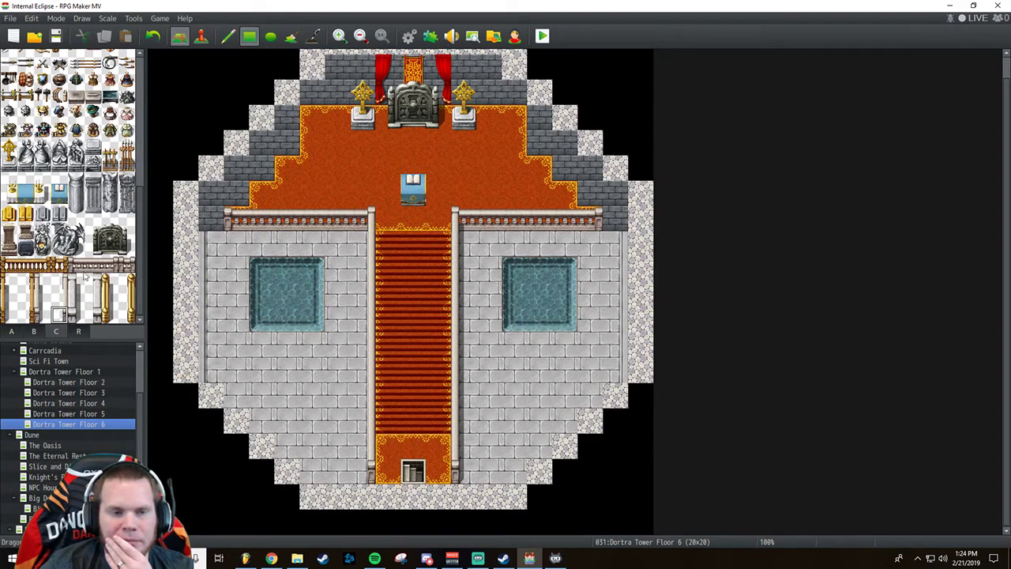
Enlarge both pools with the water tile toward the staircase and downward, stepping their outer lower corners to follow the round wall.
left_click(19, 332)
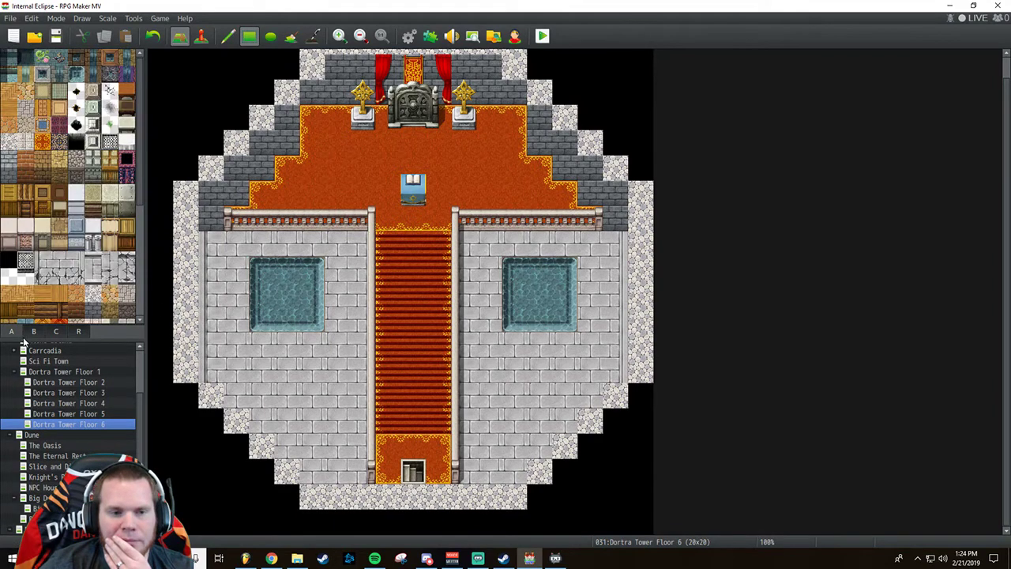
left_click(75, 74)
mouse_move(266, 345)
left_mouse_down()
mouse_move(290, 376)
mouse_move(312, 380)
mouse_move(286, 399)
mouse_move(332, 413)
mouse_move(337, 272)
left_mouse_up()
mouse_move(501, 272)
left_mouse_down()
mouse_move(490, 383)
mouse_move(503, 418)
left_mouse_up()
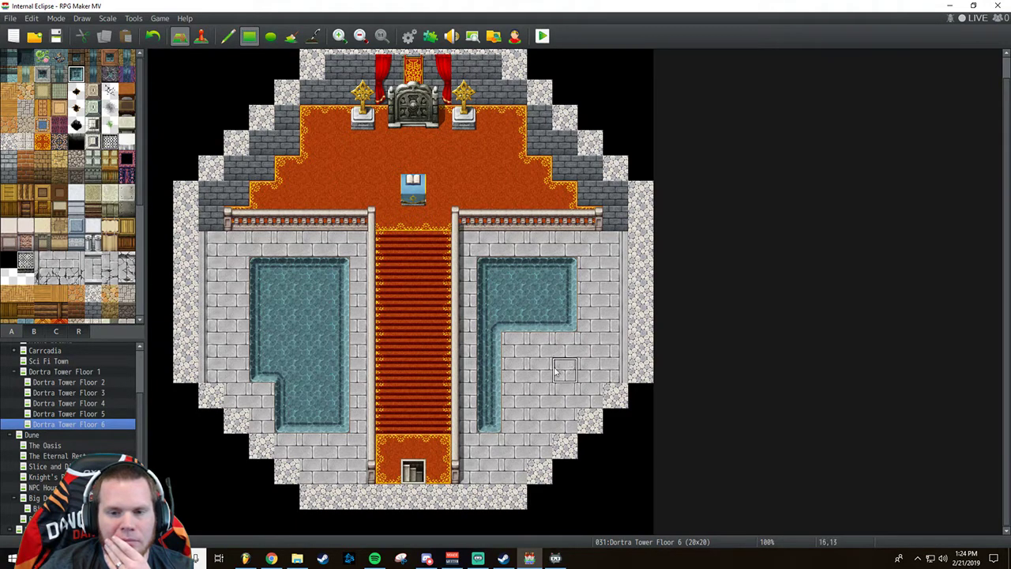
mouse_move(565, 330)
left_mouse_down()
mouse_move(558, 376)
mouse_move(509, 335)
left_mouse_up()
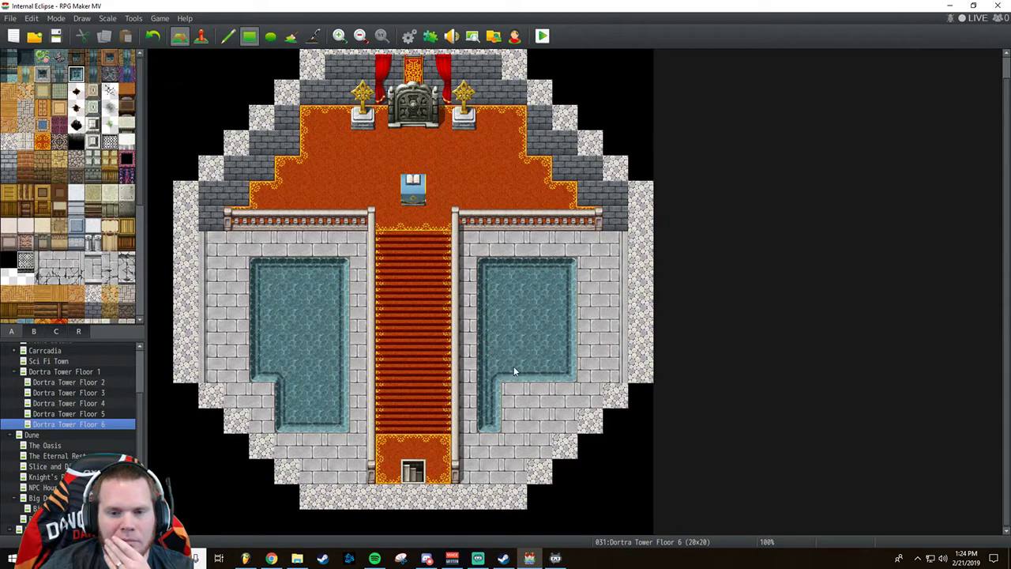
mouse_move(530, 393)
left_mouse_down()
mouse_move(545, 411)
mouse_move(516, 413)
mouse_move(515, 447)
left_mouse_up()
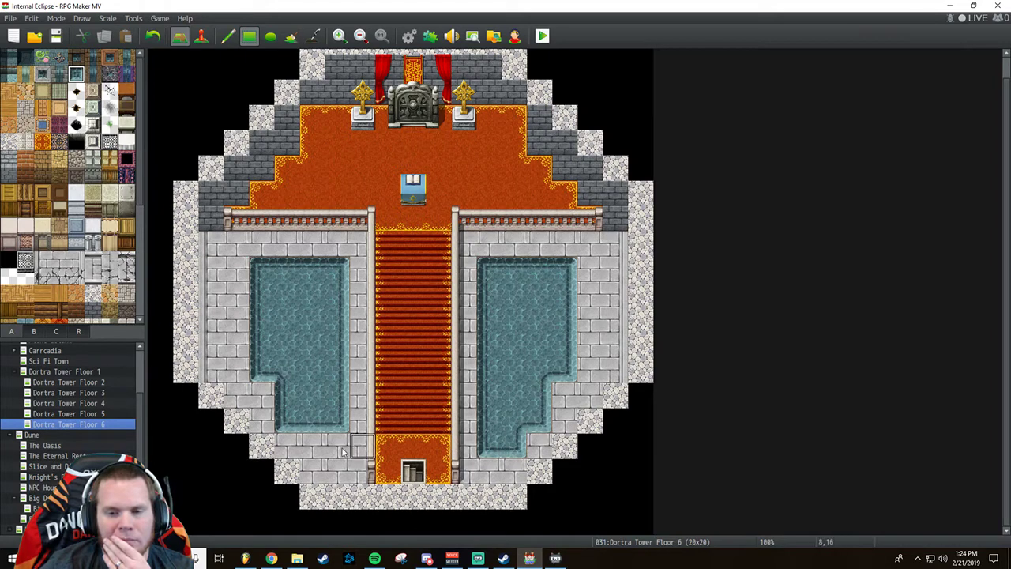
Try extending the western pool one more row down, and undo the lowest water row on both pools.
left_click(312, 447)
left_click_drag(323, 450, 348, 448)
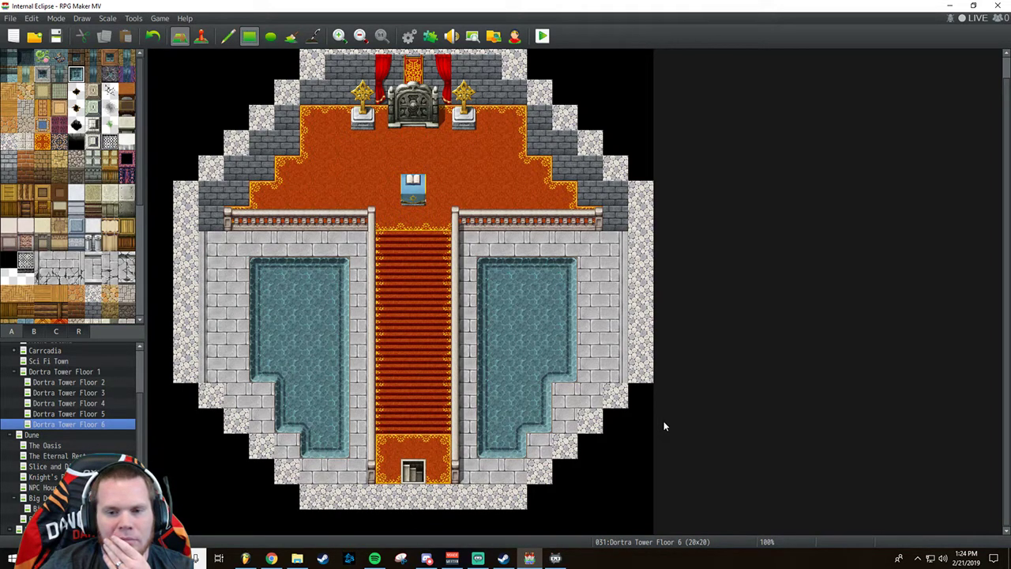
left_click(153, 37)
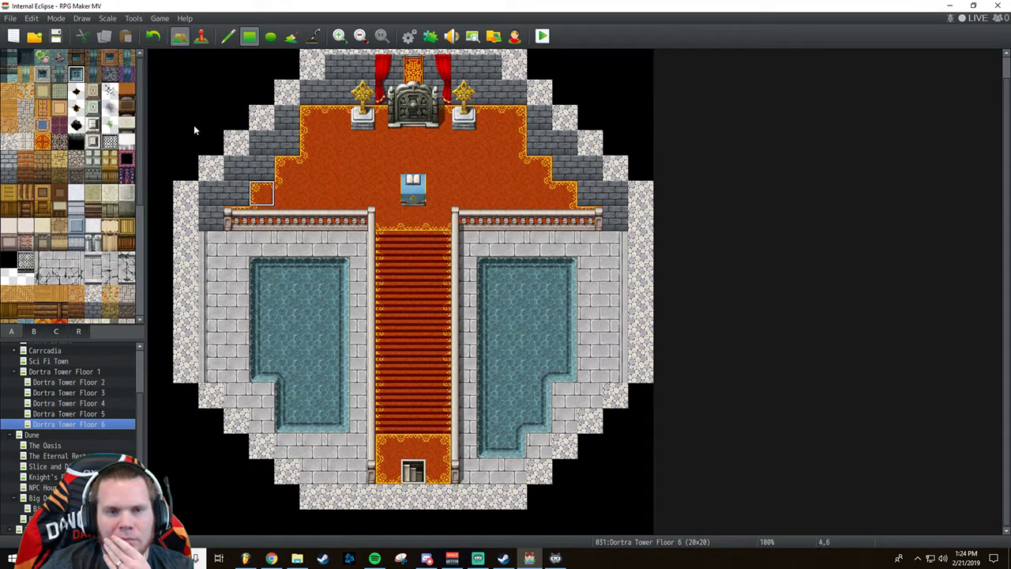
left_click(153, 37)
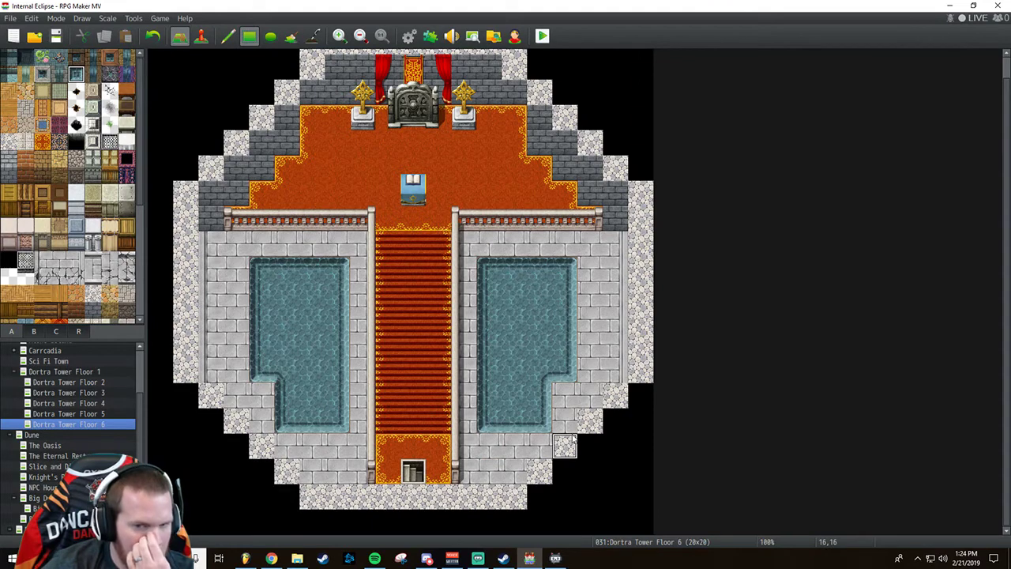
Widen both pools with one column of water toward the outer walls, stopping above the stepped lower corners.
mouse_move(237, 273)
left_mouse_down()
mouse_move(237, 355)
mouse_move(248, 368)
left_mouse_up()
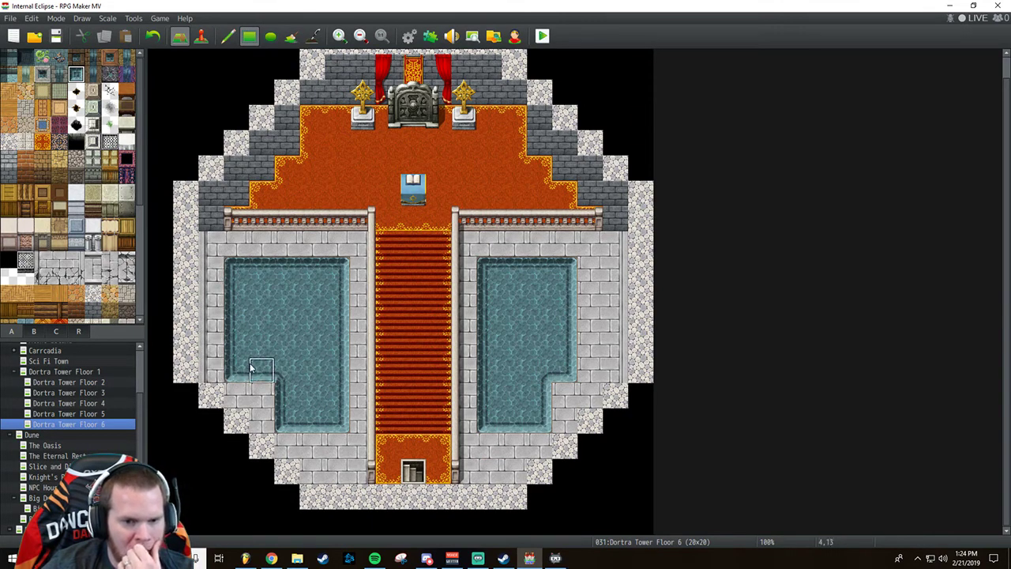
left_click(589, 271)
left_click_drag(589, 315, 589, 371)
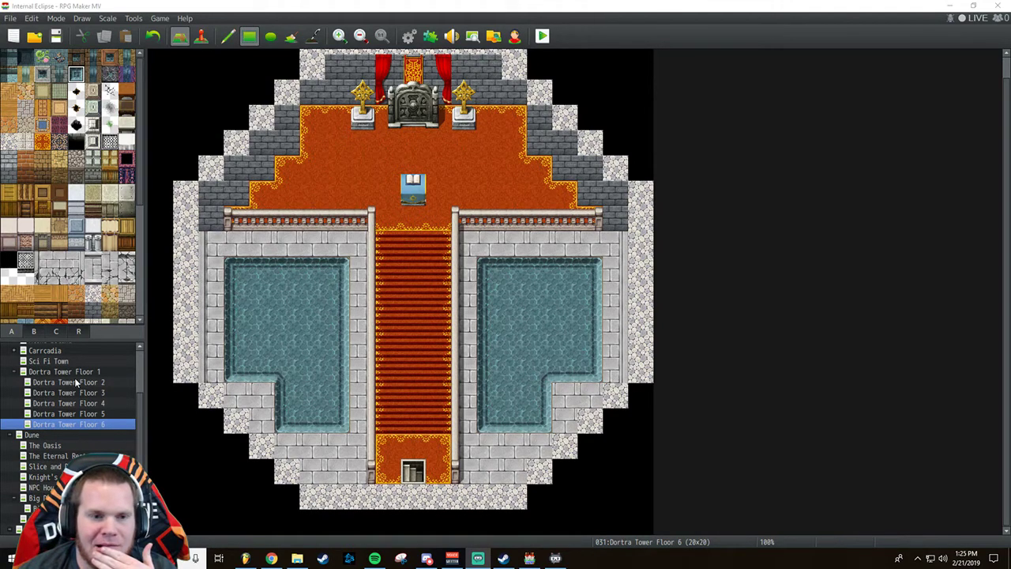
Add a two-tile waterfall on the wall beside the west banister and a two-tile water channel joining it to the western pool.
left_click(61, 78)
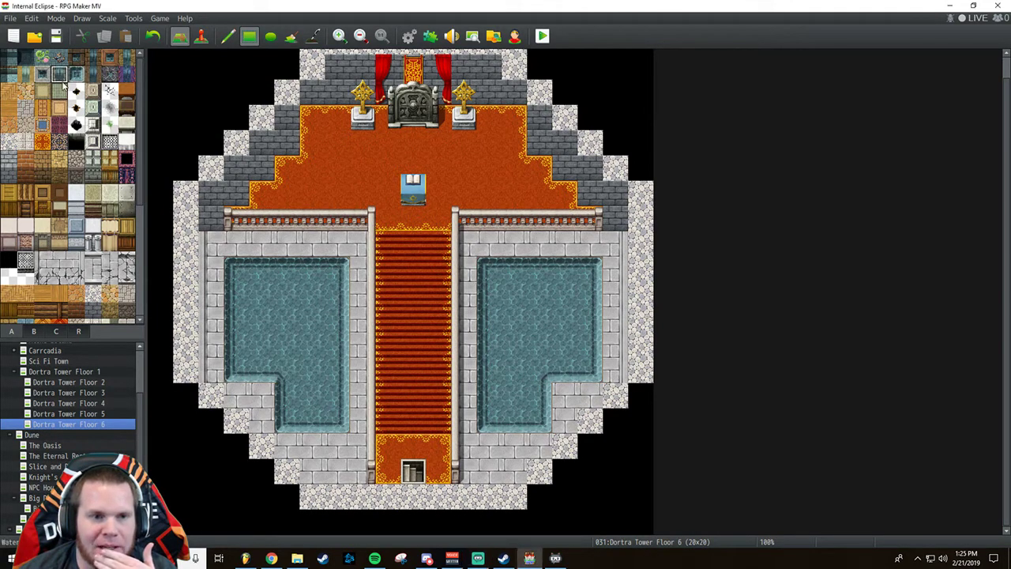
left_click_drag(210, 203, 210, 220)
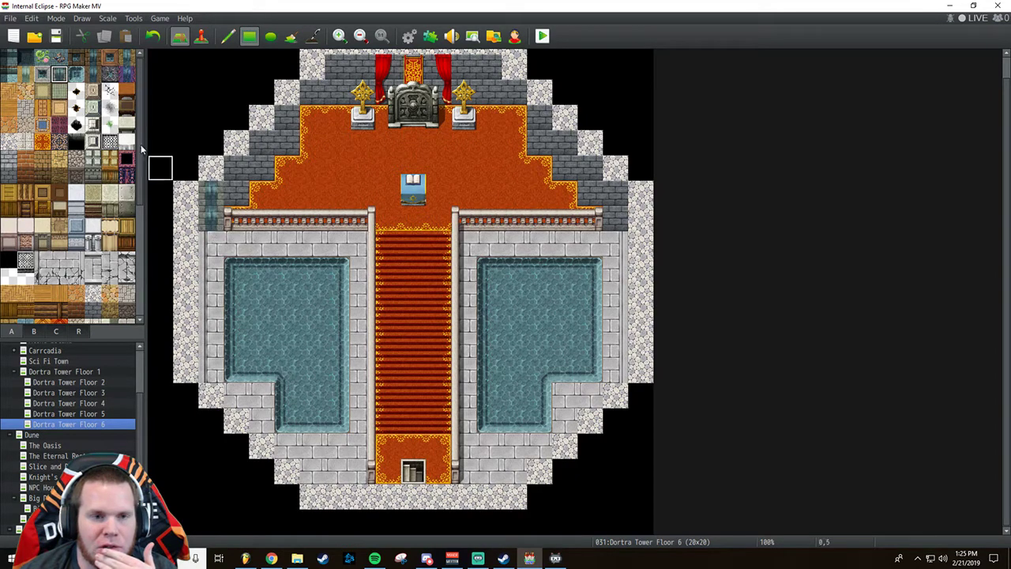
left_click(76, 75)
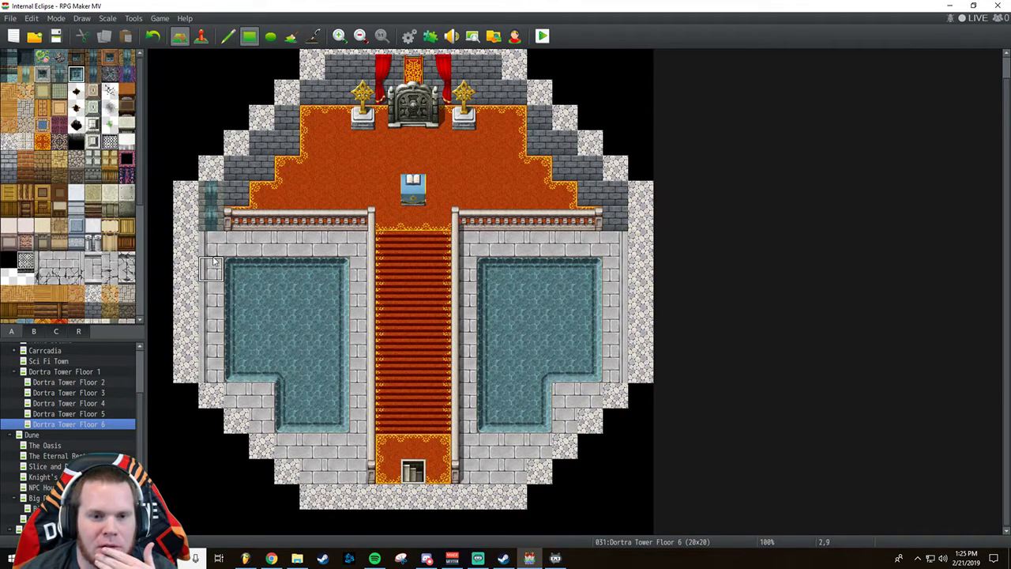
mouse_move(213, 263)
left_mouse_down()
mouse_move(213, 243)
mouse_move(215, 270)
left_mouse_up()
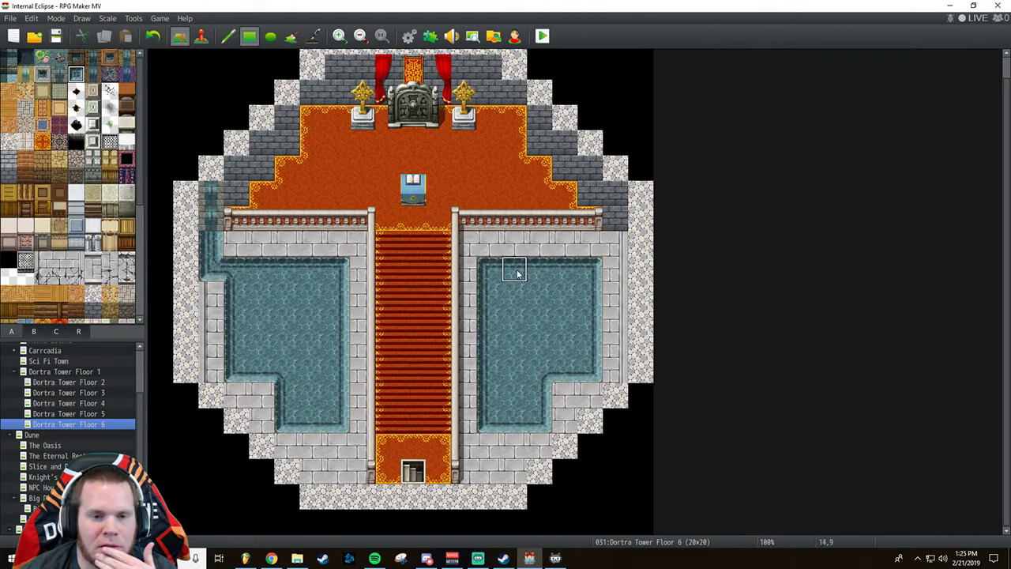
Mirror the two-tile channel and wall waterfall on the east side, linking them to the eastern pool.
left_click(615, 244)
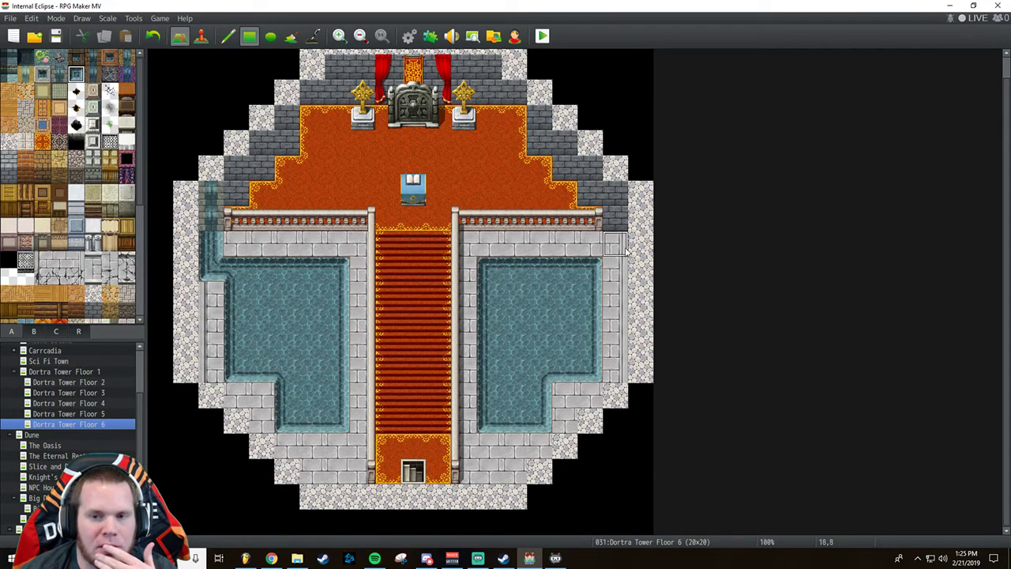
left_click_drag(615, 244, 615, 269)
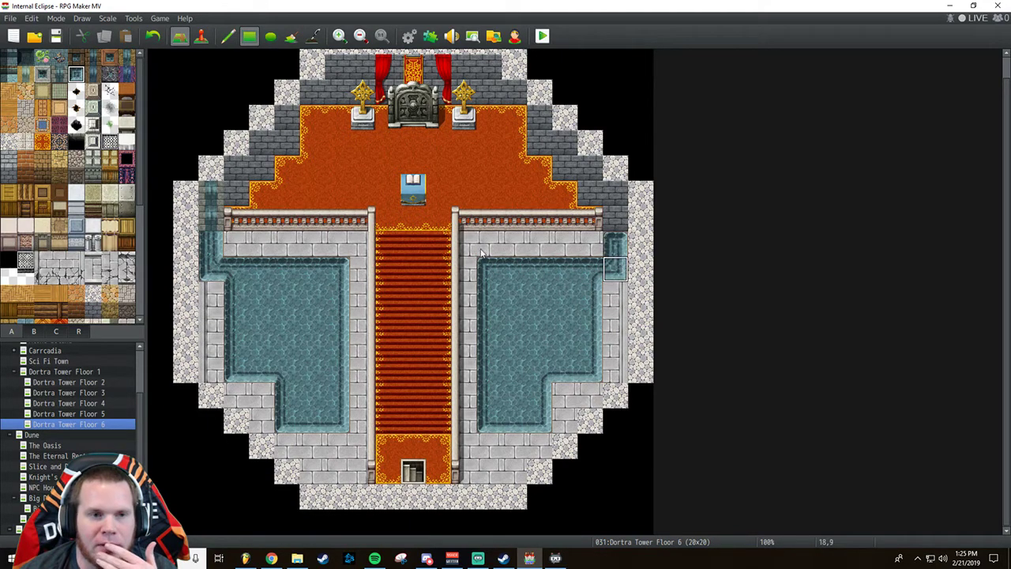
left_click(59, 74)
left_click(615, 194)
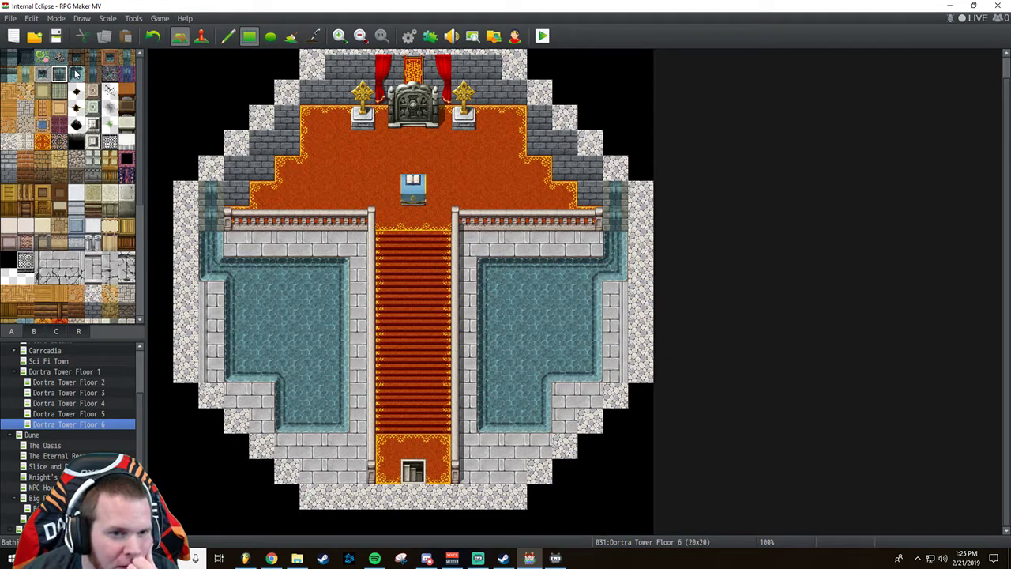
Repaint both pools and their waterfall channels with the darker, stone-rimmed water tile, keeping their stepped shapes.
left_click(43, 73)
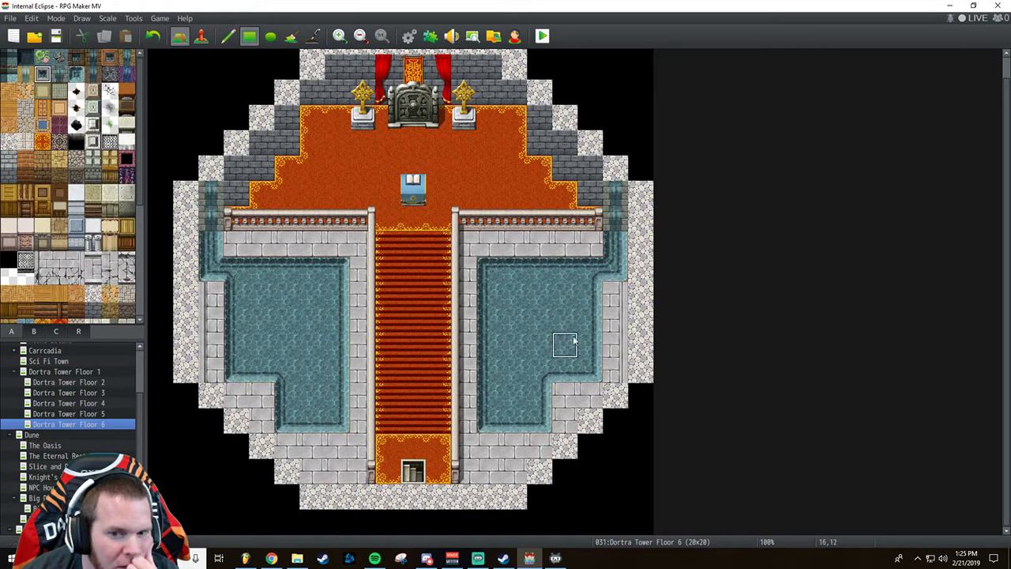
left_click(548, 332)
mouse_move(539, 344)
left_mouse_down()
mouse_move(513, 346)
mouse_move(486, 273)
mouse_move(574, 336)
mouse_move(585, 365)
left_mouse_up()
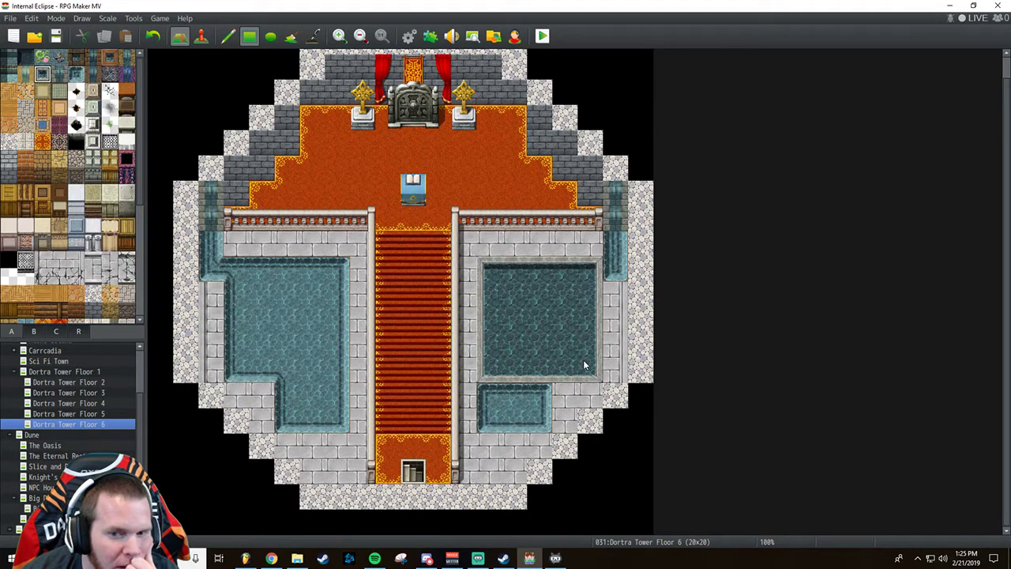
left_click_drag(485, 393, 535, 414)
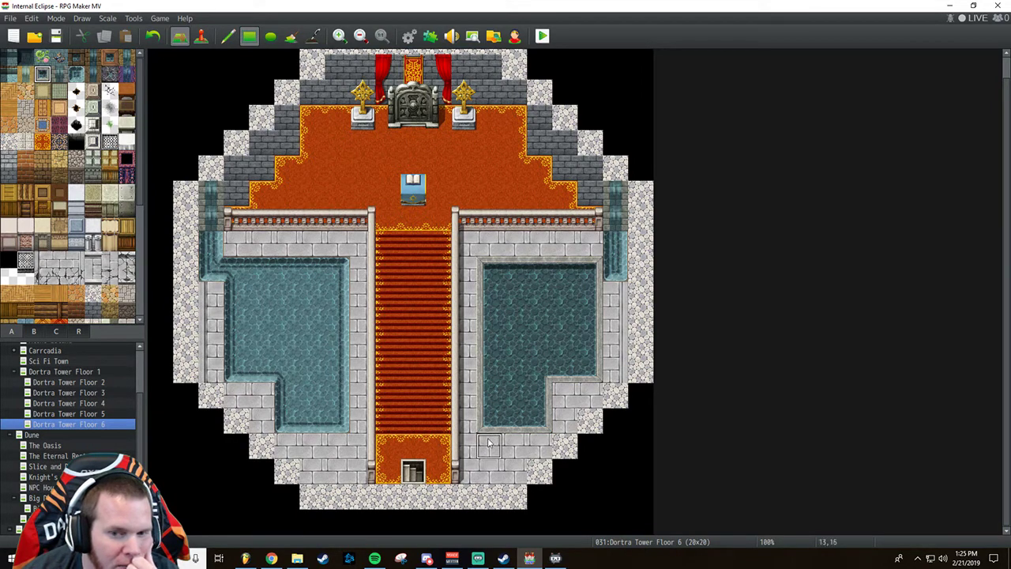
left_click(612, 278)
left_click_drag(613, 272, 613, 237)
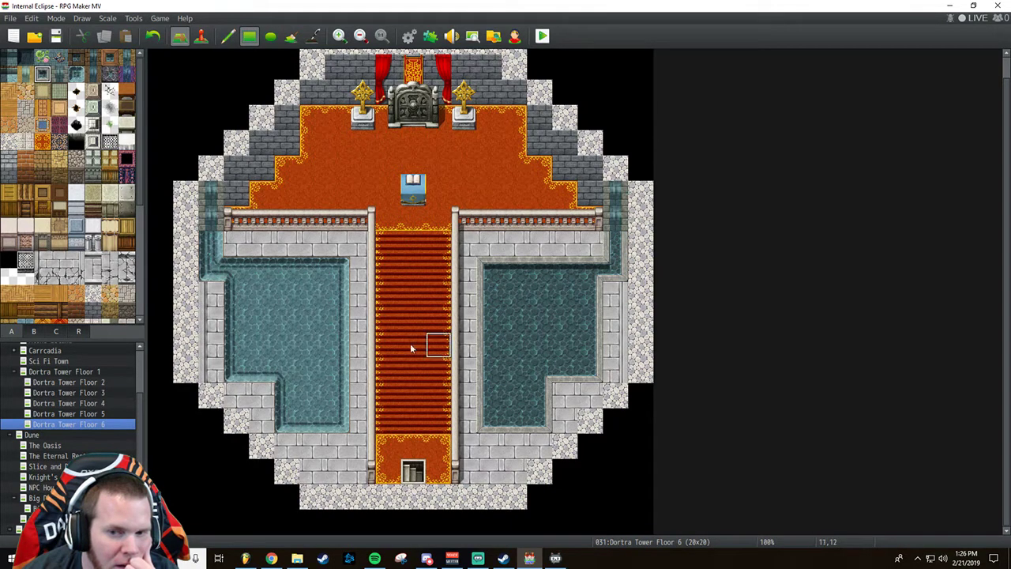
mouse_move(206, 246)
left_mouse_down()
mouse_move(331, 368)
mouse_move(293, 418)
mouse_move(341, 427)
left_mouse_up()
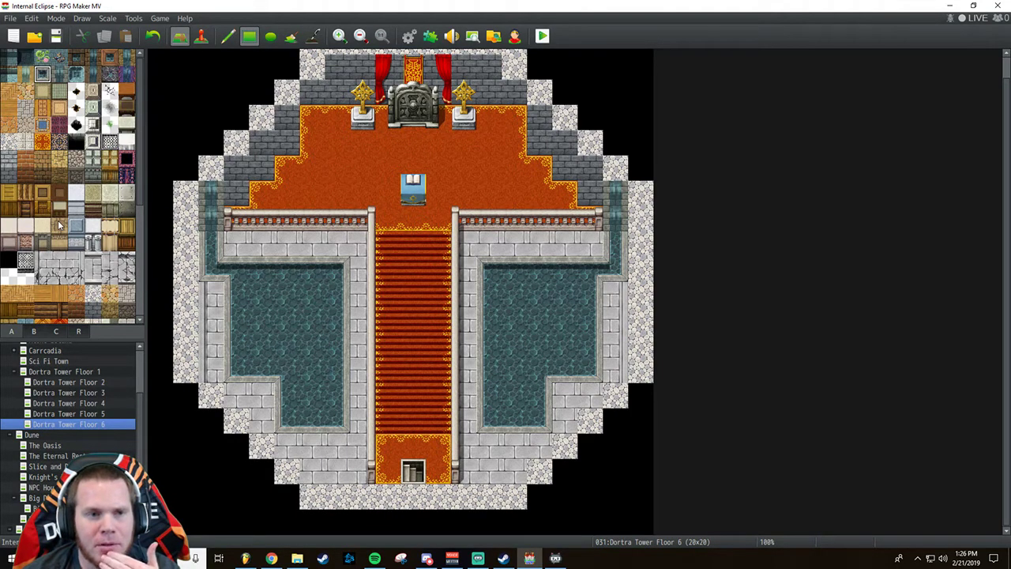
Try a water-flower tile in the middle of the western pool and undo it.
left_click(42, 57)
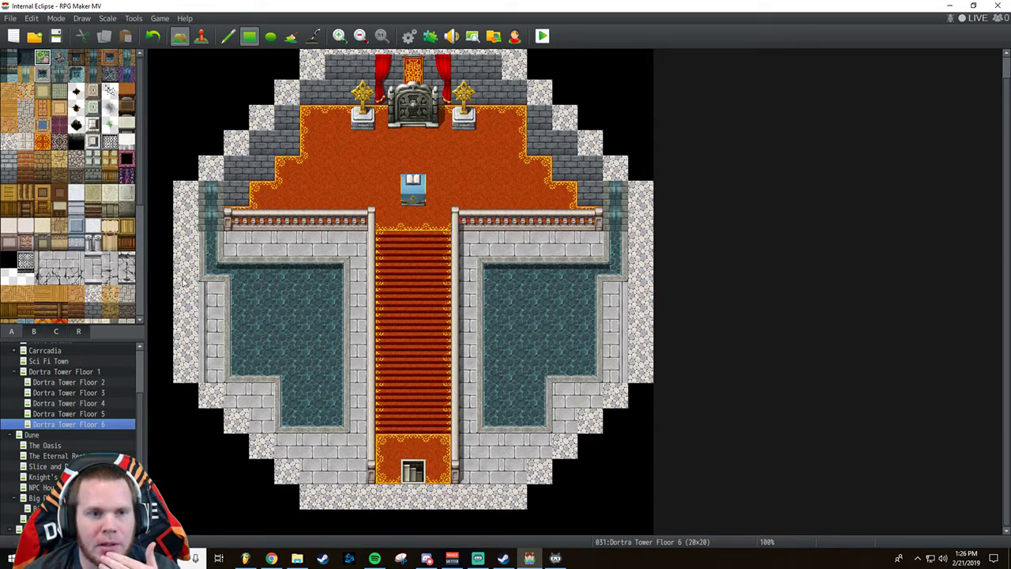
left_click(295, 333)
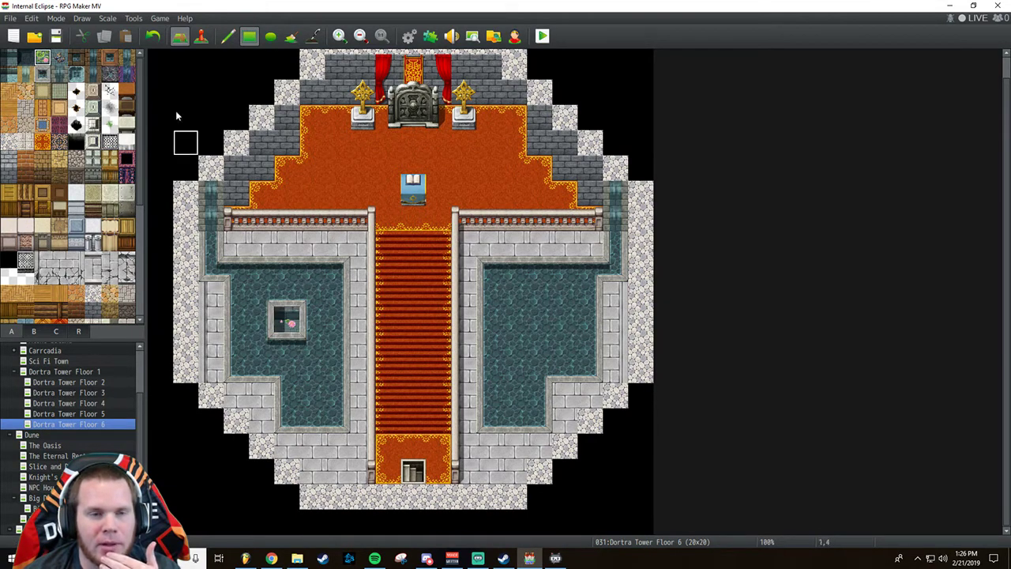
left_click(152, 36)
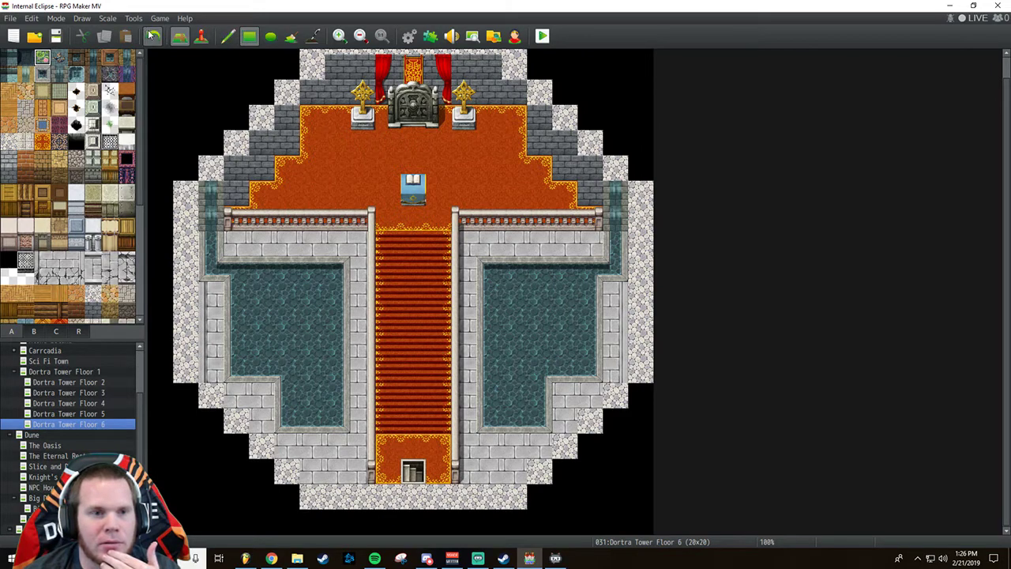
Try the deep dark water tile inside the western pool and undo it.
left_click(25, 57)
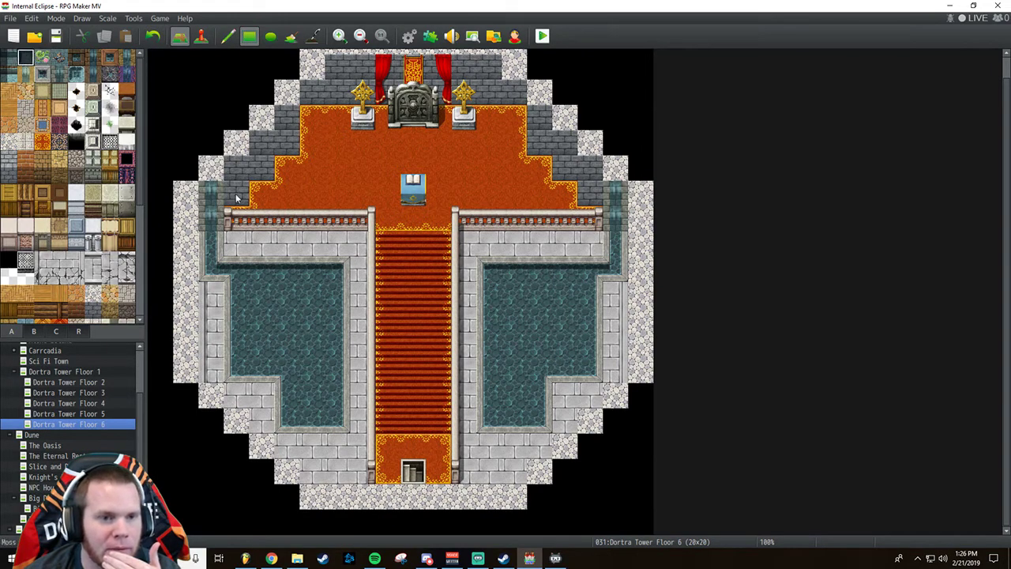
left_click(311, 319)
left_click_drag(311, 350, 239, 361)
key("ctrl+z")
key("ctrl+z")
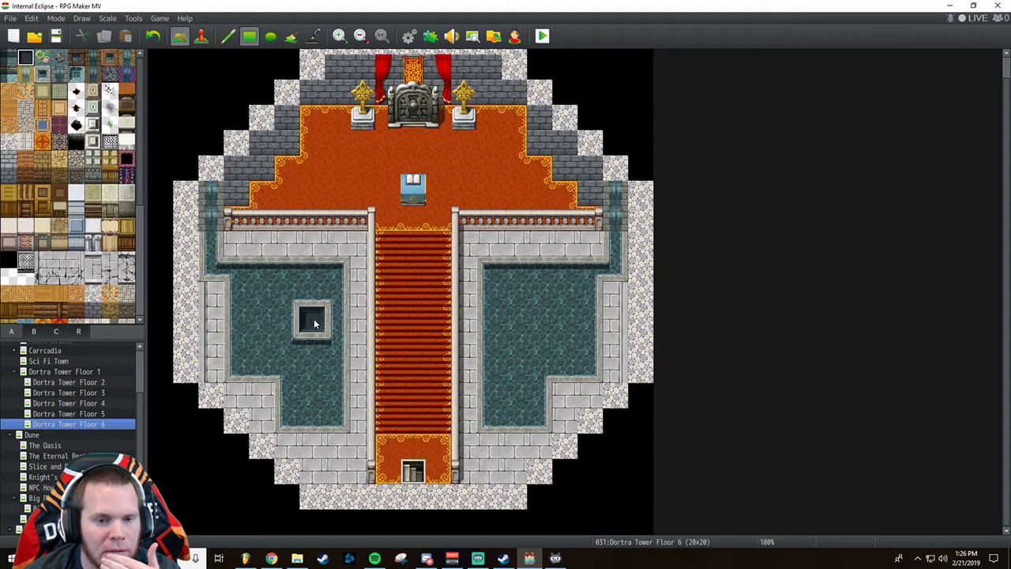
left_click(9, 57)
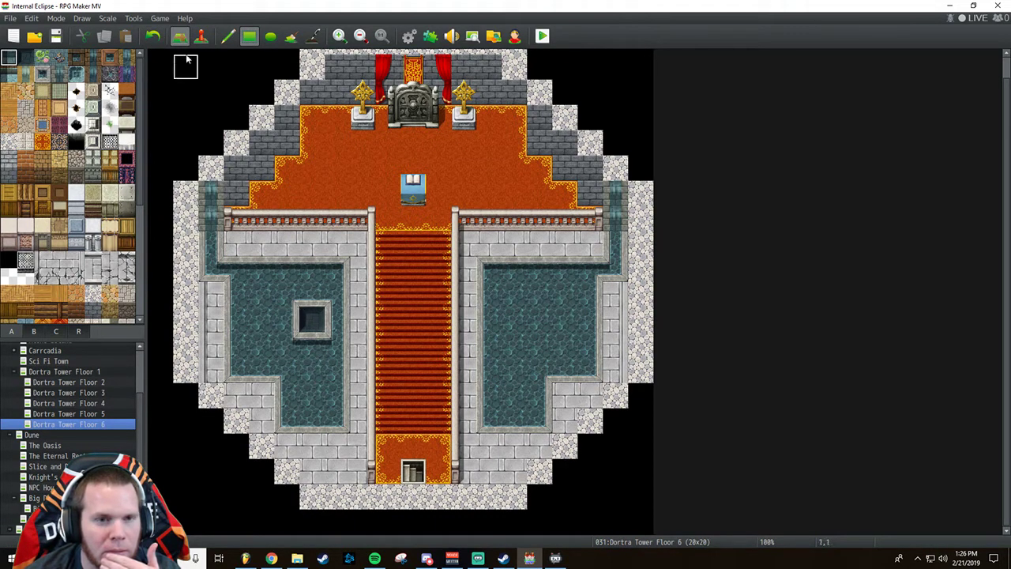
left_click(152, 35)
Try the brick-bottomed and cobble-bottomed clear water tiles inside the western pool, undoing each test patch.
left_click_drag(266, 306, 314, 341)
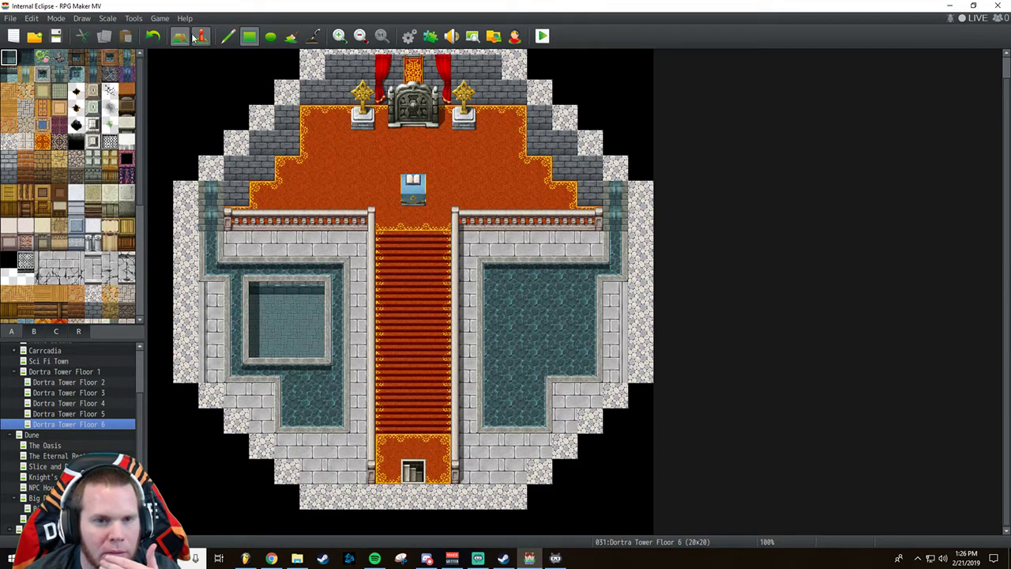
left_click(153, 37)
left_click(9, 75)
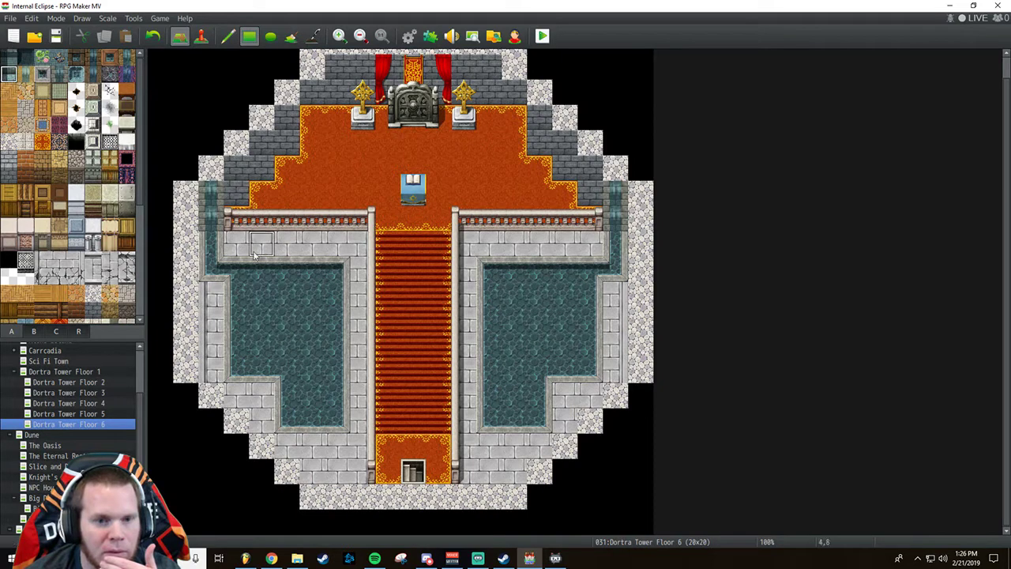
left_click_drag(260, 319, 315, 345)
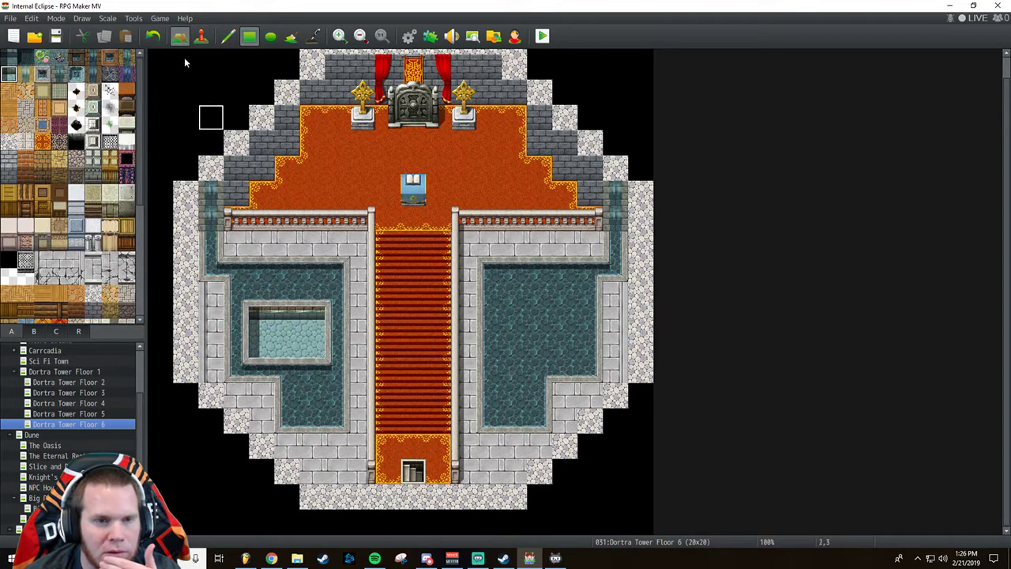
left_click(153, 37)
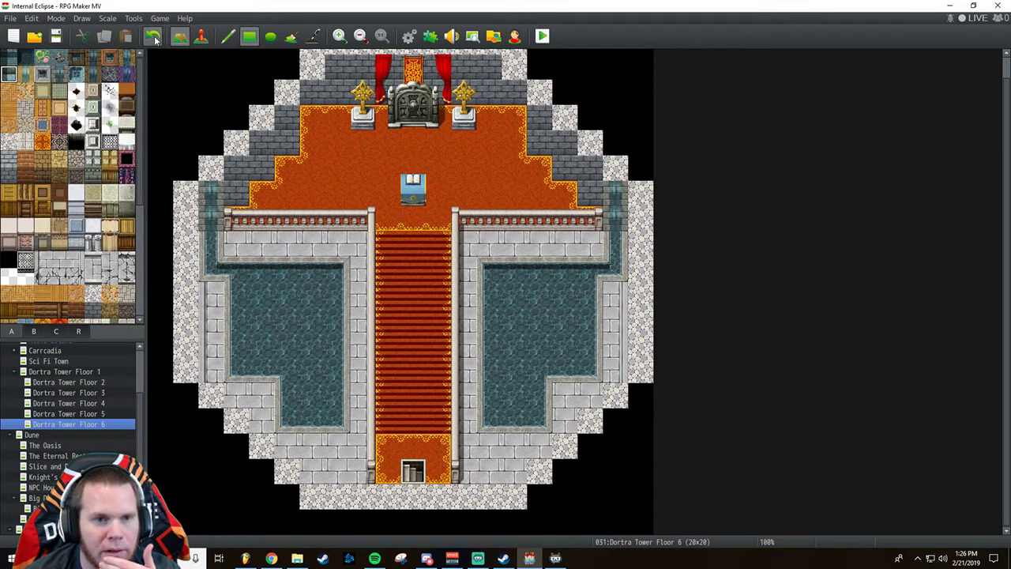
Try a patch of rocky-edged water inside the western pool and undo it.
left_click(110, 74)
left_click(286, 294)
left_click_drag(285, 294, 319, 347)
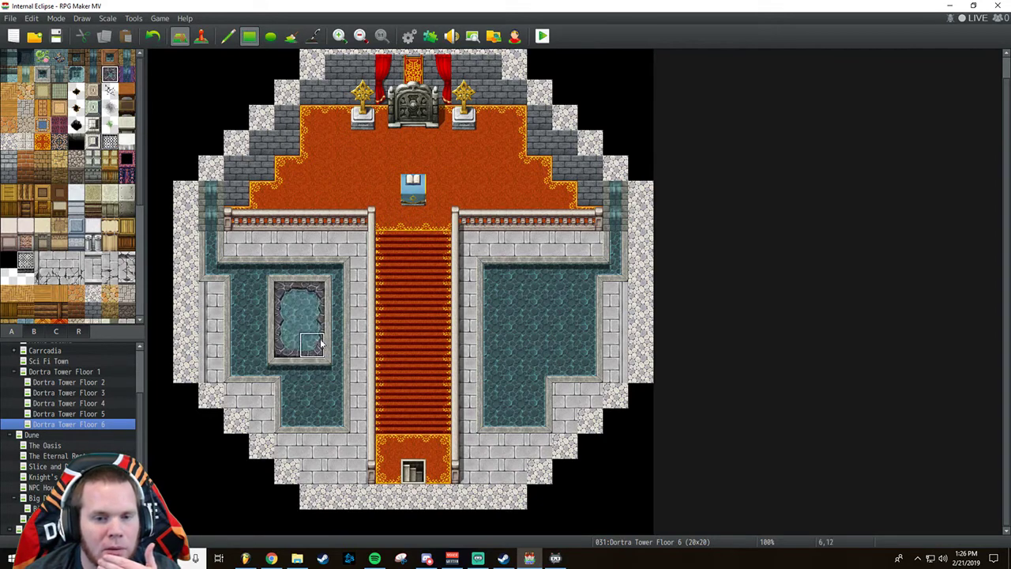
left_click(154, 40)
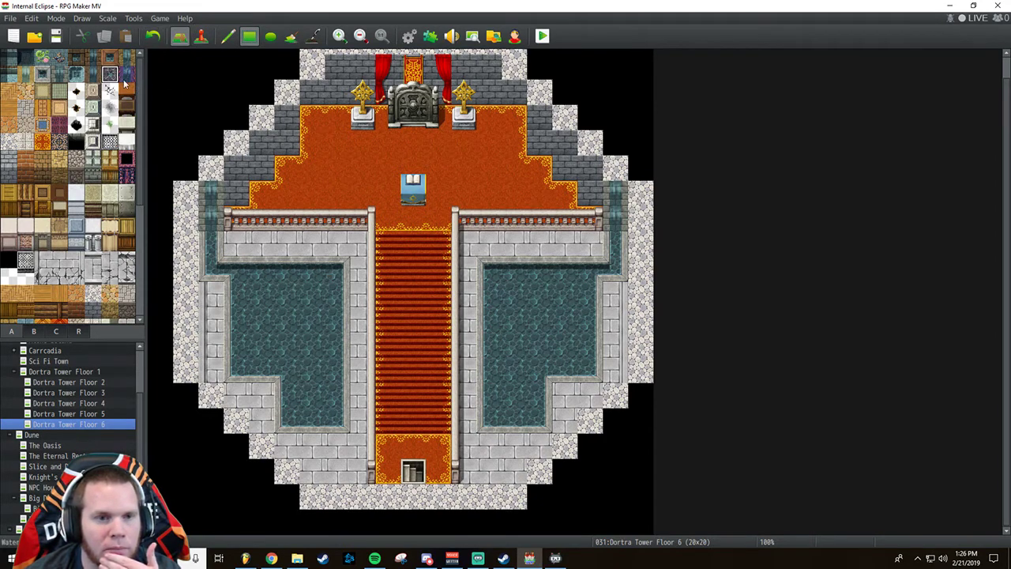
Try the purple-edged dark blue waterfall tile on the west wall in place of the current waterfall, and undo it.
left_click(126, 75)
left_click_drag(211, 193, 211, 218)
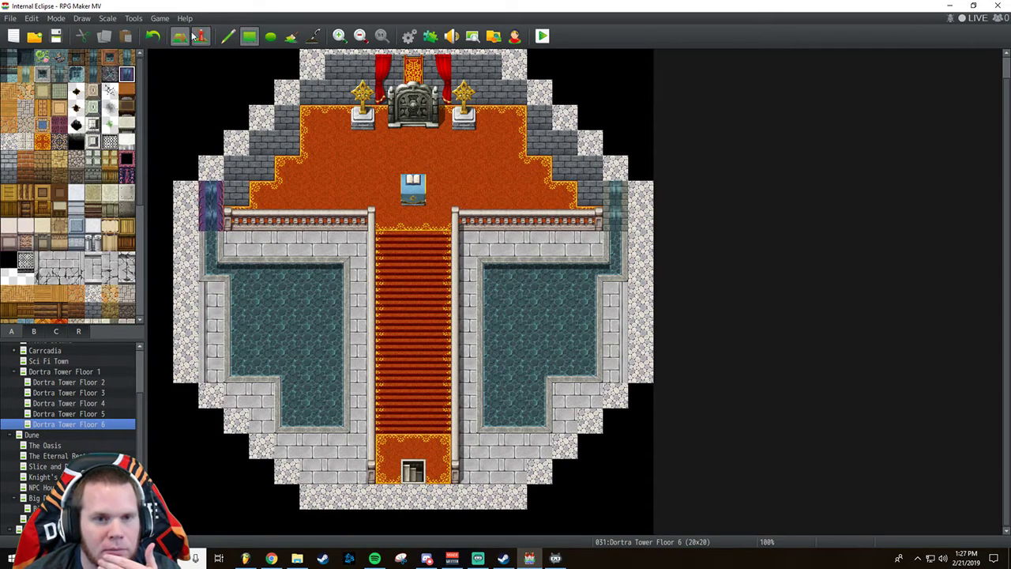
left_click(154, 37)
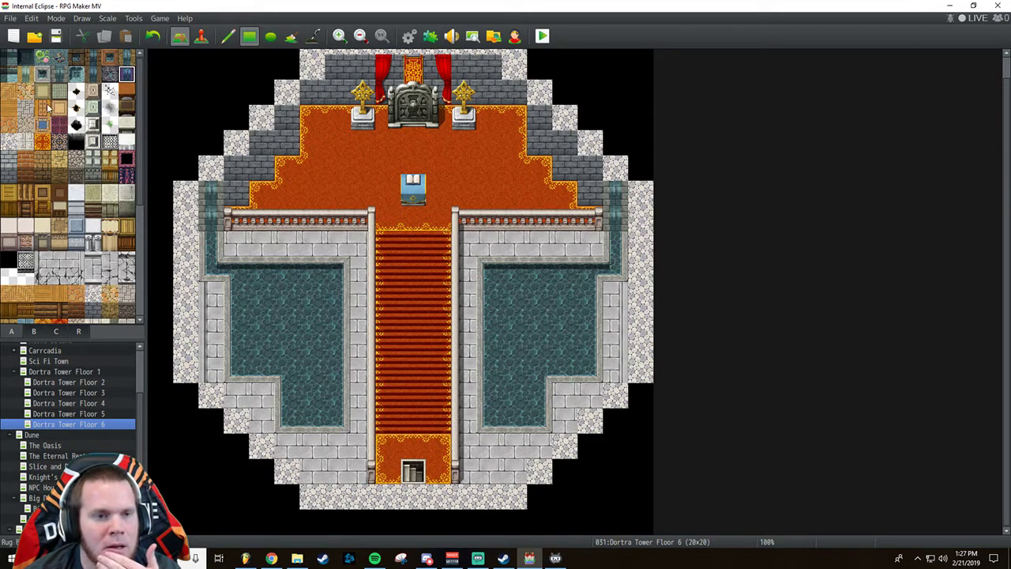
Try a patch of the debris tile in the middle of the western pool and undo it.
left_click(60, 57)
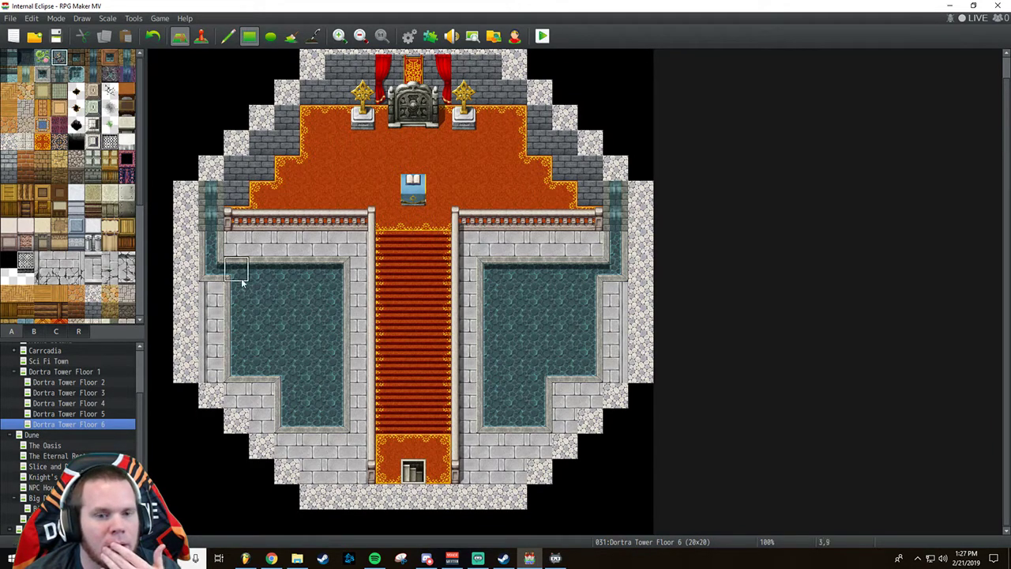
left_click_drag(240, 281, 305, 341)
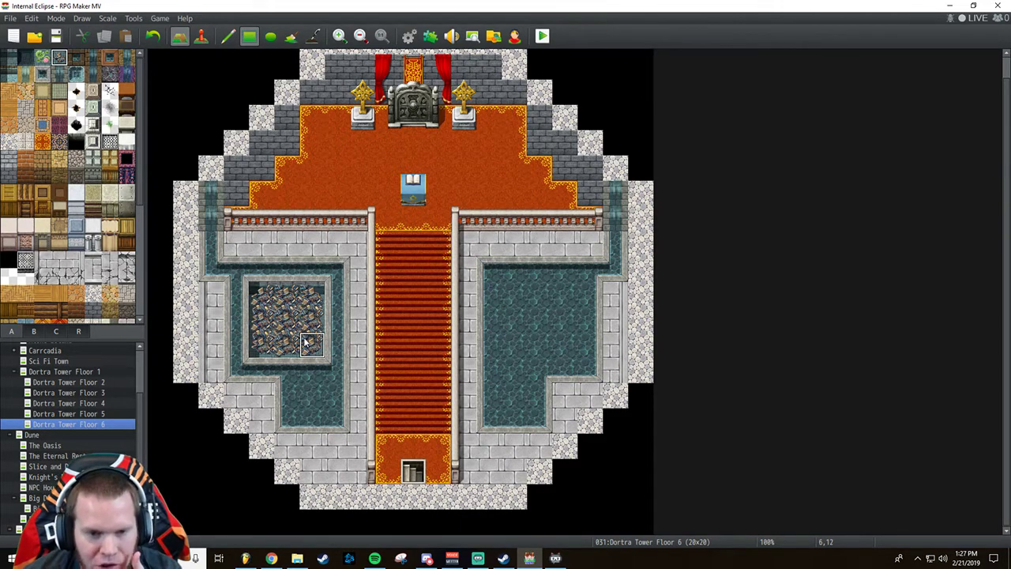
left_click(152, 36)
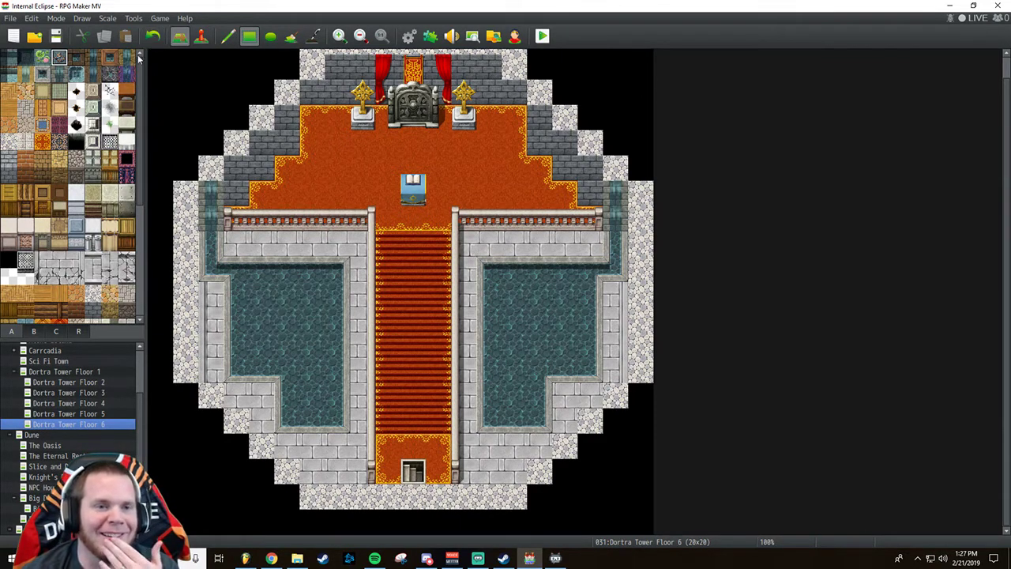
Try the brown-rimmed water tile over the western pool and its channel, and undo back to the stone-rimmed version.
left_click(77, 60)
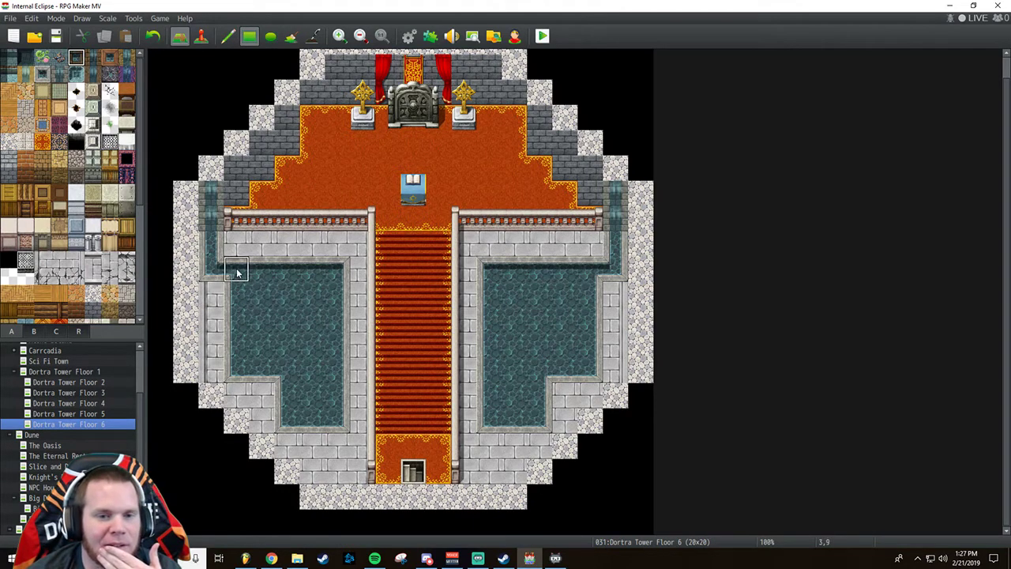
mouse_move(323, 274)
left_mouse_down()
mouse_move(344, 312)
mouse_move(300, 379)
mouse_move(300, 423)
mouse_move(244, 334)
mouse_move(243, 281)
mouse_move(201, 269)
mouse_move(210, 236)
left_mouse_up()
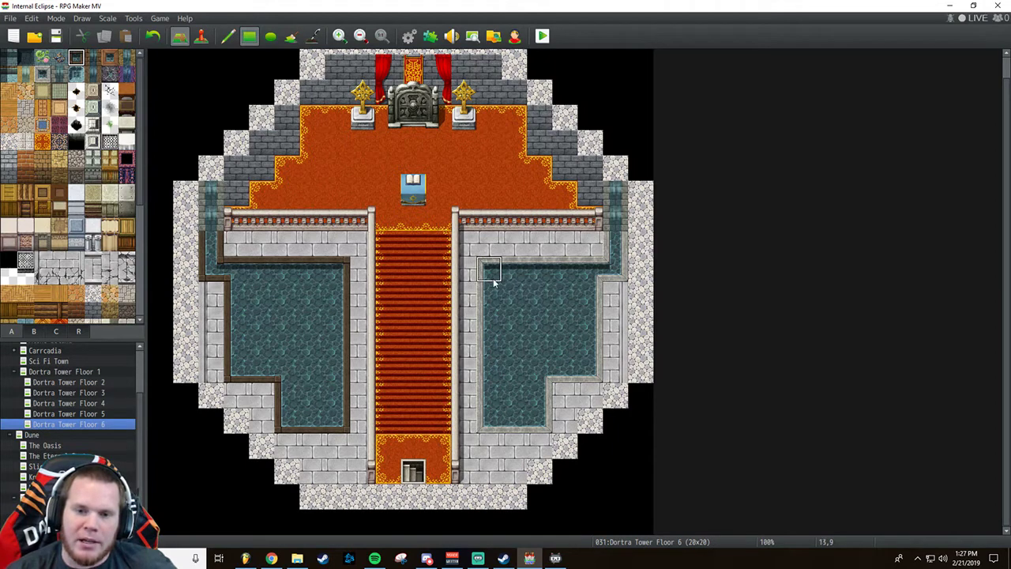
left_click(147, 38)
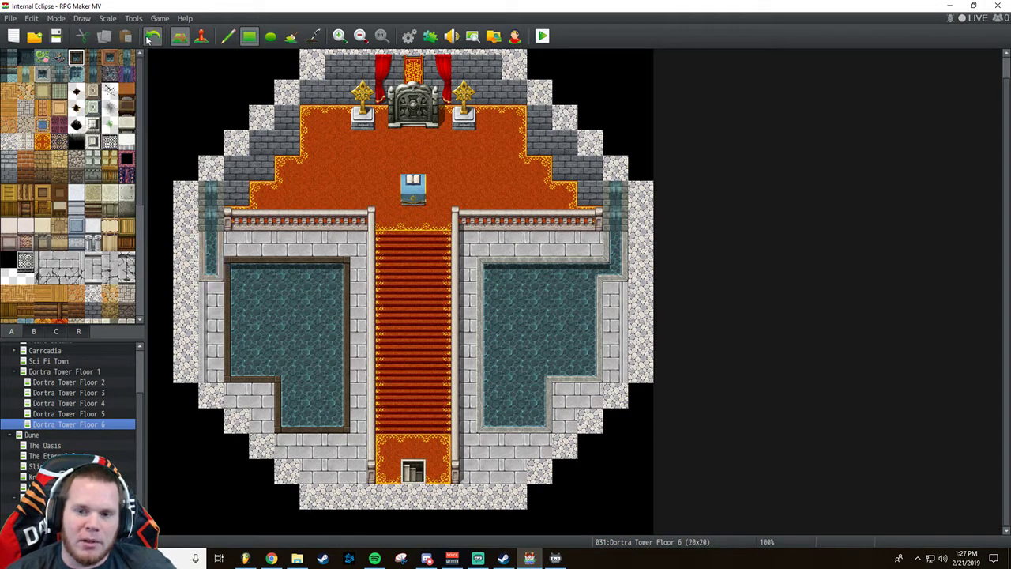
left_click(147, 38)
left_click(148, 38)
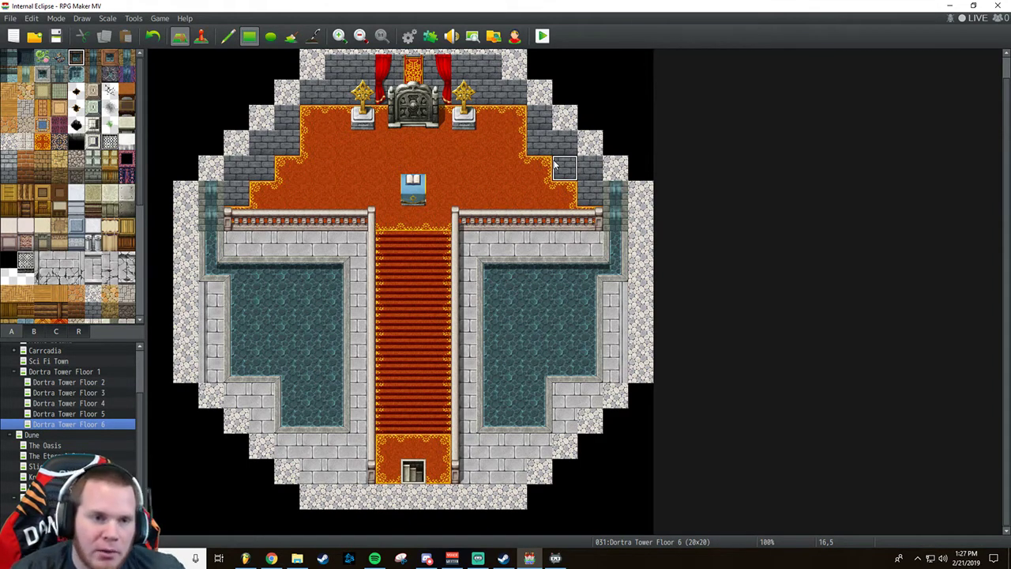
Try the brown wooden-rimmed water tile again over the western pool and the channel leading to it.
left_click(110, 58)
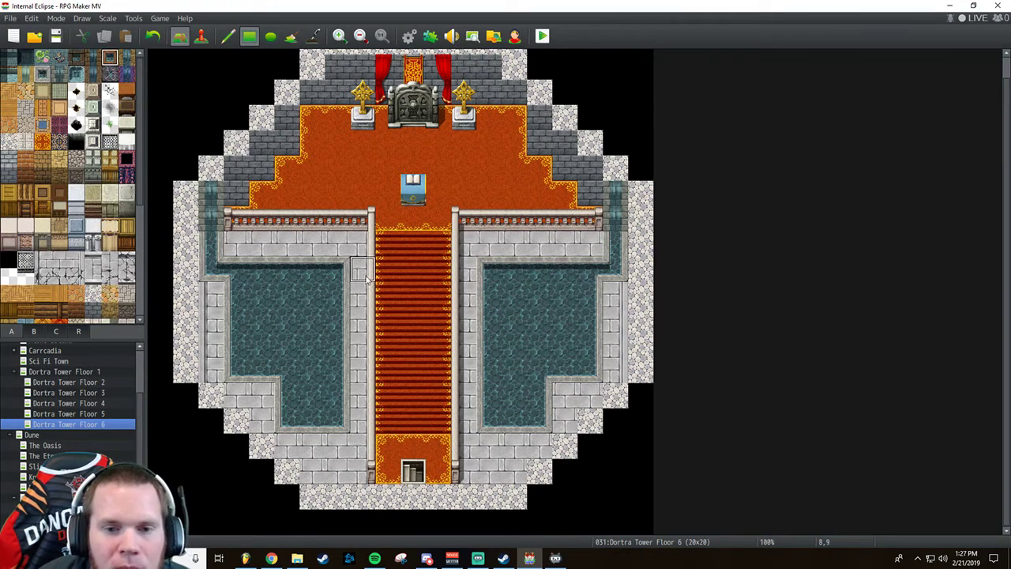
mouse_move(343, 269)
left_mouse_down()
mouse_move(251, 360)
mouse_move(235, 362)
mouse_move(344, 427)
left_mouse_up()
left_click_drag(211, 272, 209, 235)
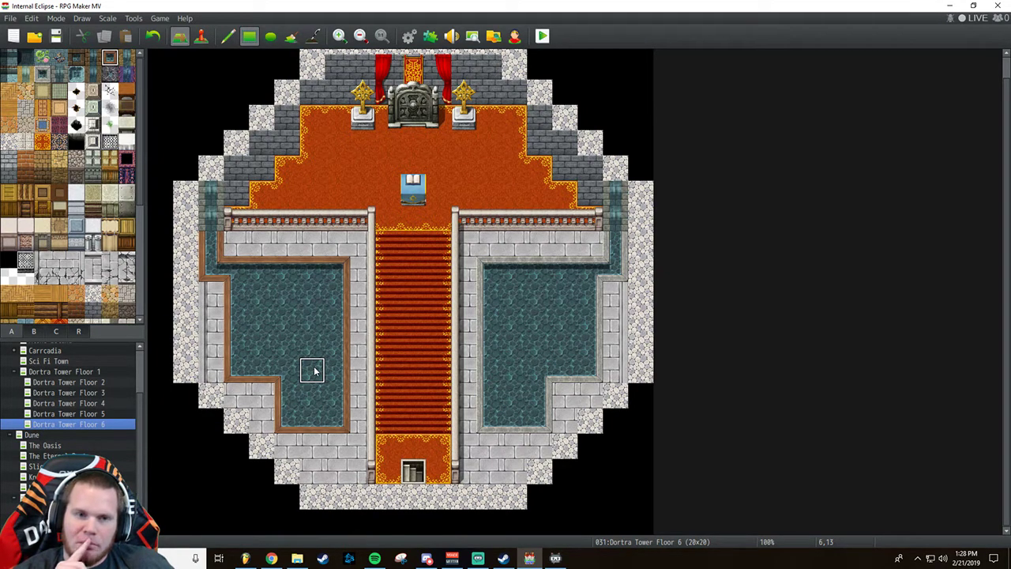
Try a small patch of the brown-framed sunken water tile in the middle of the western pool and undo it.
left_click(75, 57)
left_click_drag(276, 320, 320, 355)
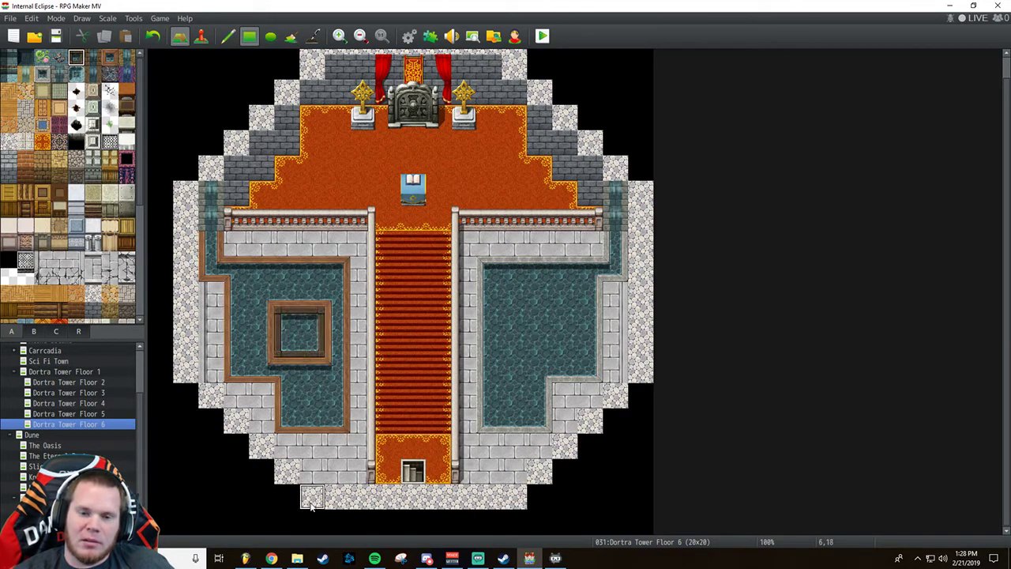
left_click(153, 36)
Try the brown-edged waterfall tile and the bluer waterfall tile on the west wall, and undo the bluer one.
left_click(126, 57)
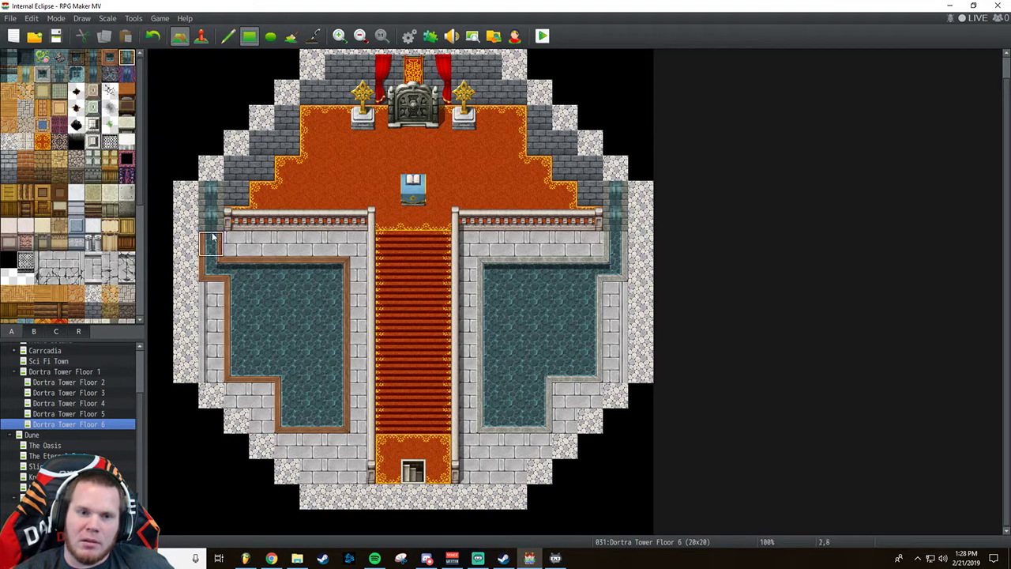
left_click_drag(210, 192, 215, 227)
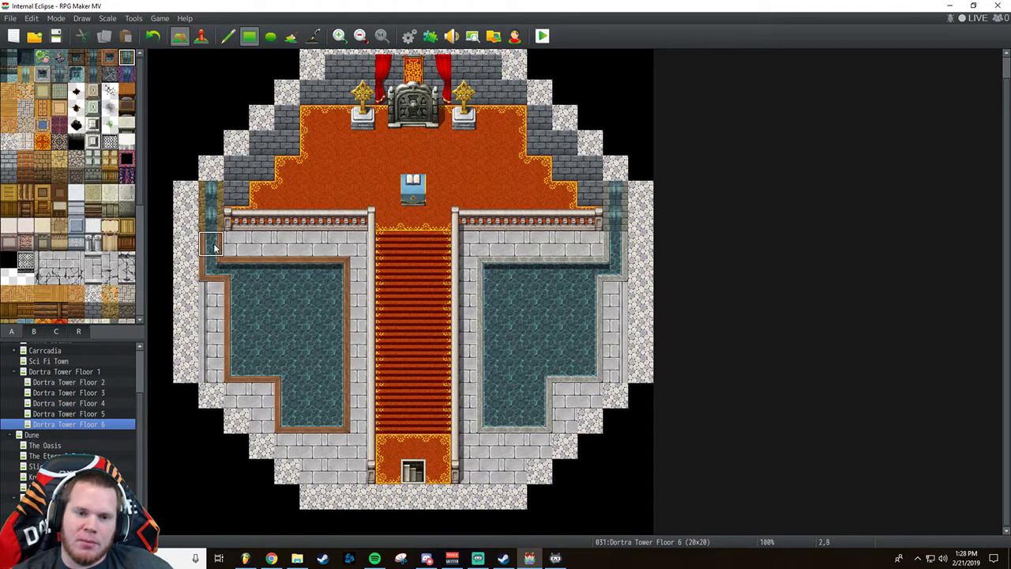
left_click_drag(218, 260, 210, 197)
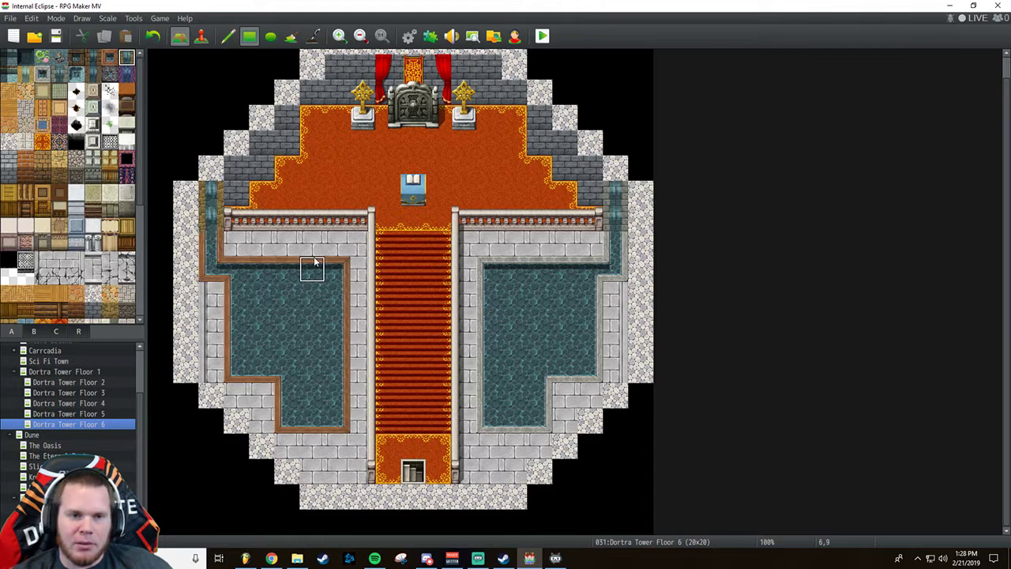
left_click(92, 73)
left_click(223, 221)
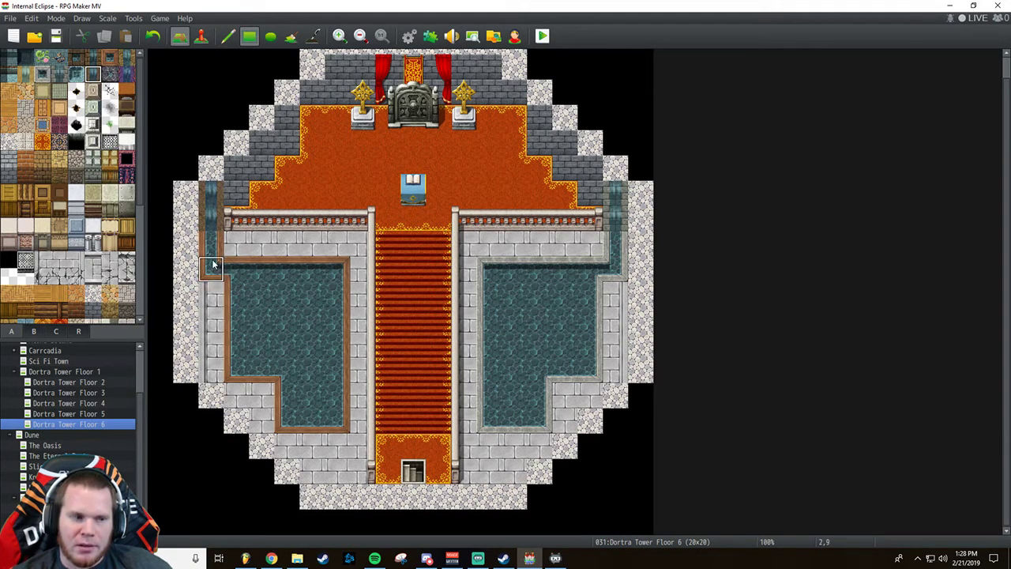
left_click(154, 38)
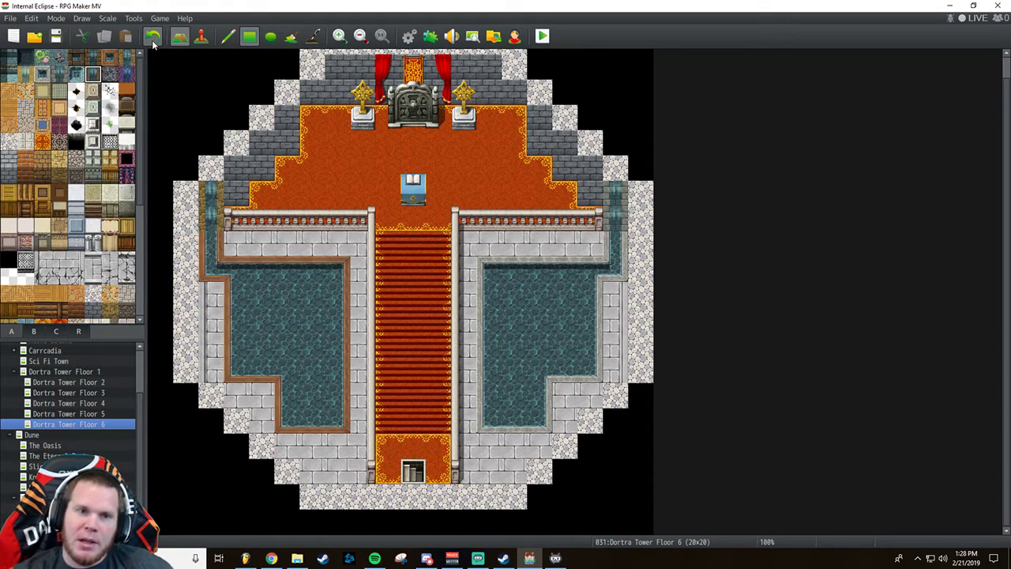
Undo the brown-edged waterfall and the brown-rimmed water, back to the stone-rimmed western pool.
left_click(151, 38)
left_click(154, 43)
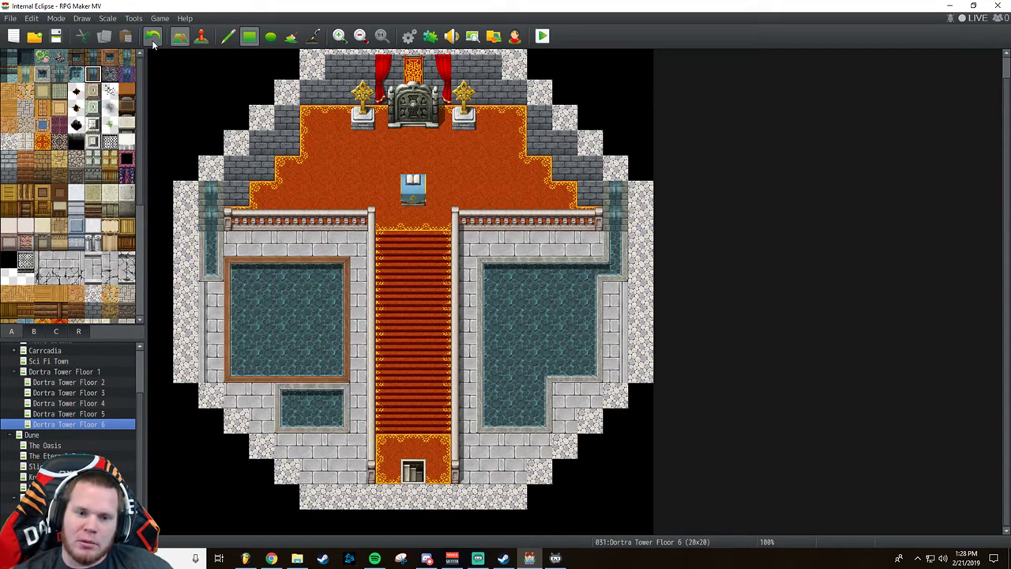
left_click(153, 43)
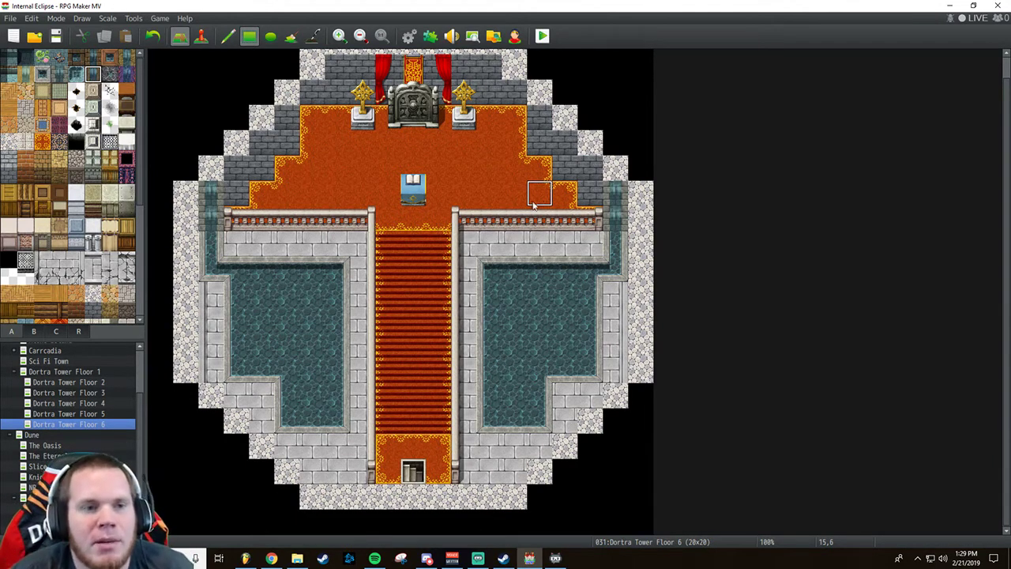
Try the beige carpet west of the book stand and between the throne and the stairs, undoing each patch.
left_click(43, 92)
left_click_drag(337, 168, 376, 185)
key("ctrl+z")
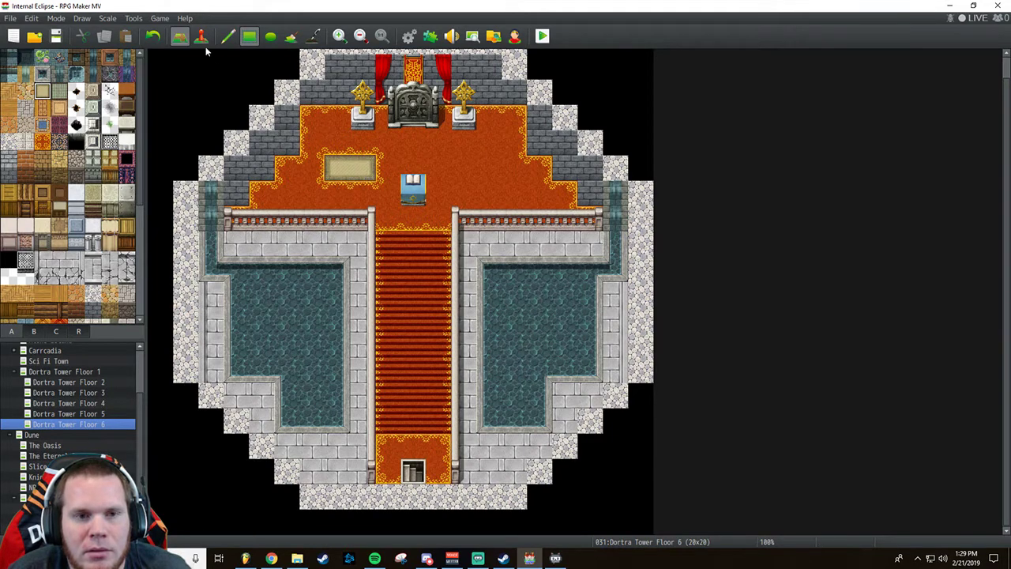
left_click(152, 35)
left_click_drag(387, 144, 440, 220)
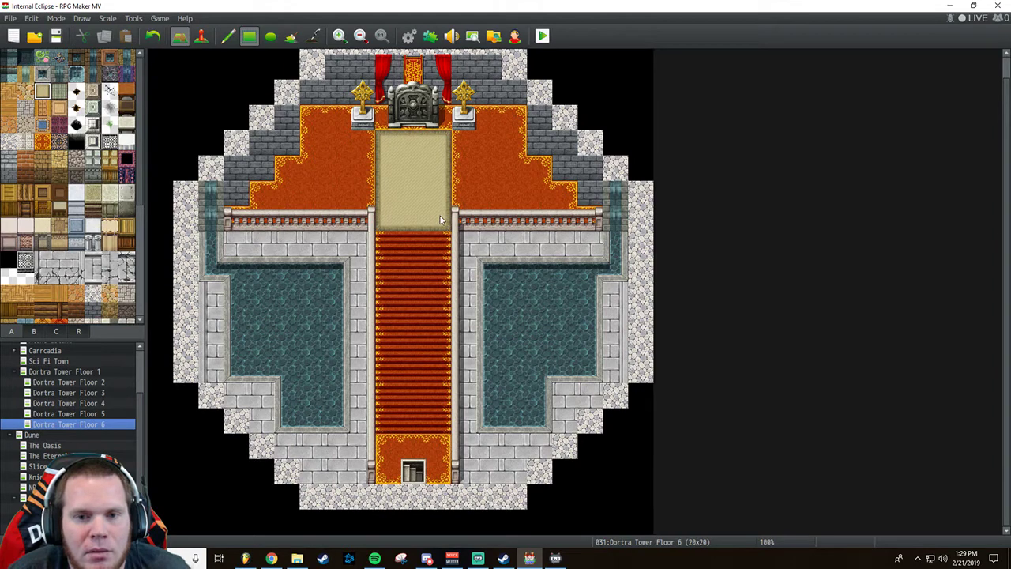
key("ctrl+z")
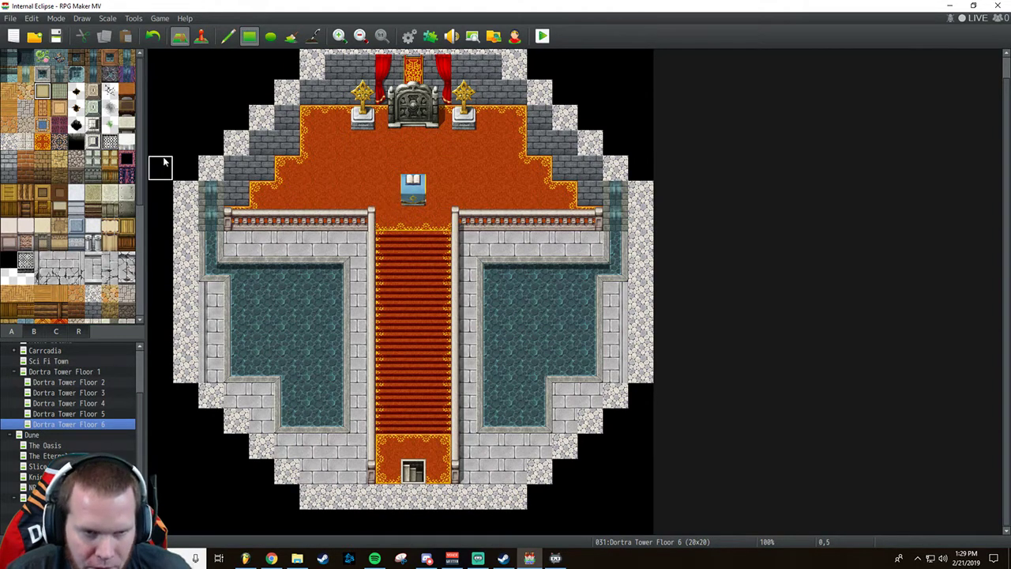
Try a beige carpet strip beneath the stone throne, place the throne back on it, and undo both changes.
left_click_drag(388, 130, 434, 124)
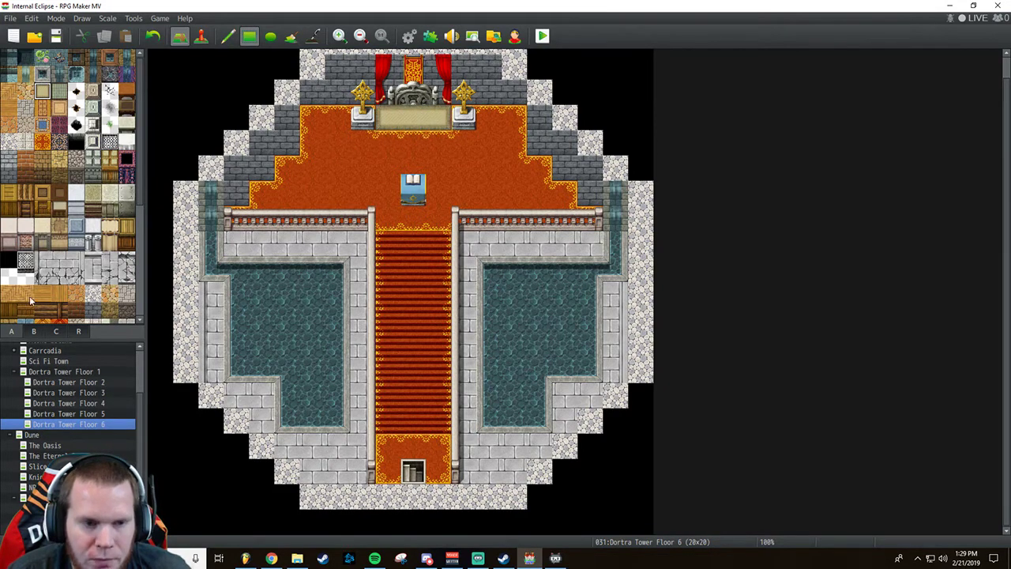
left_click(35, 332)
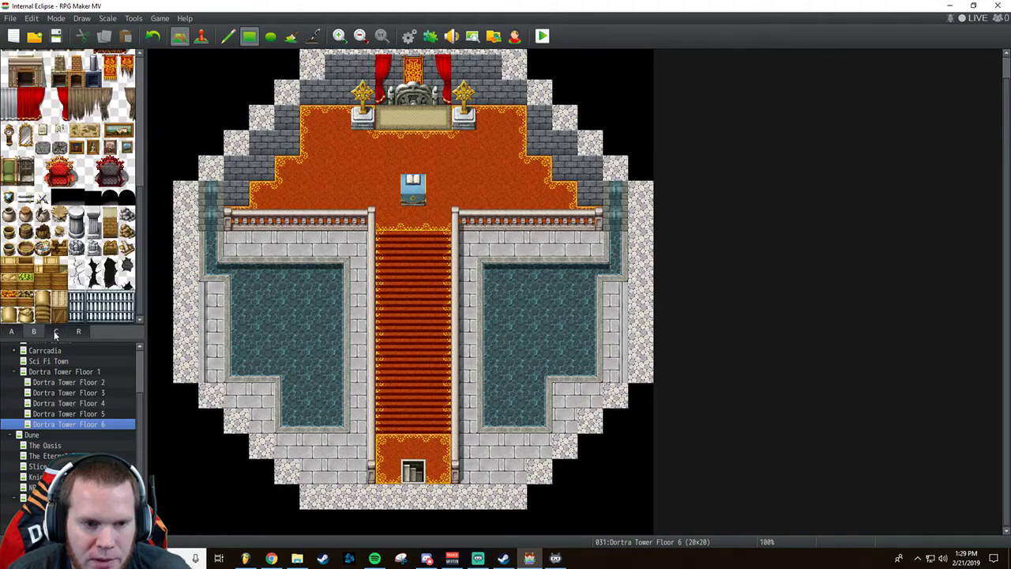
left_click(56, 332)
left_click_drag(99, 219, 118, 246)
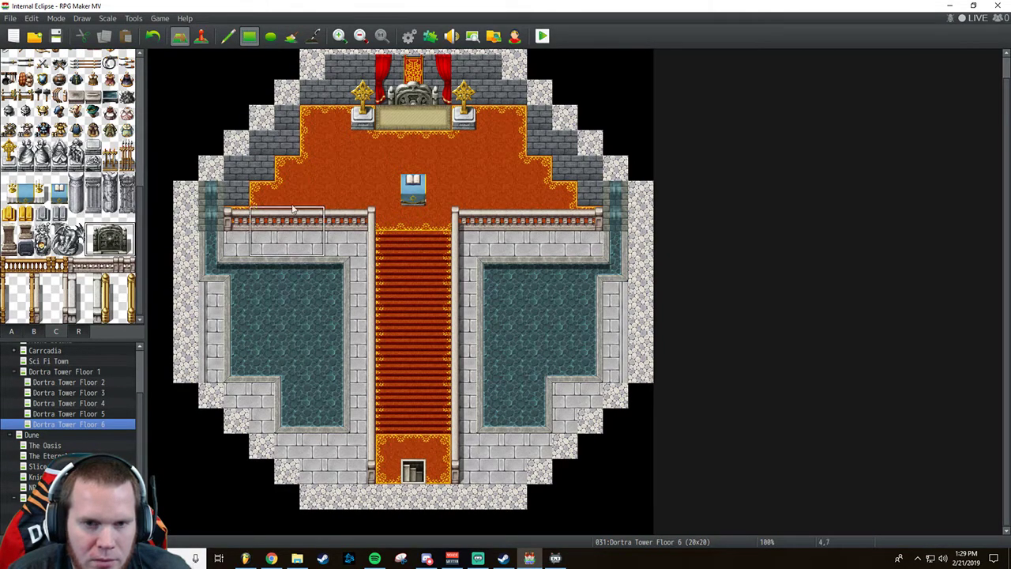
left_click(425, 118)
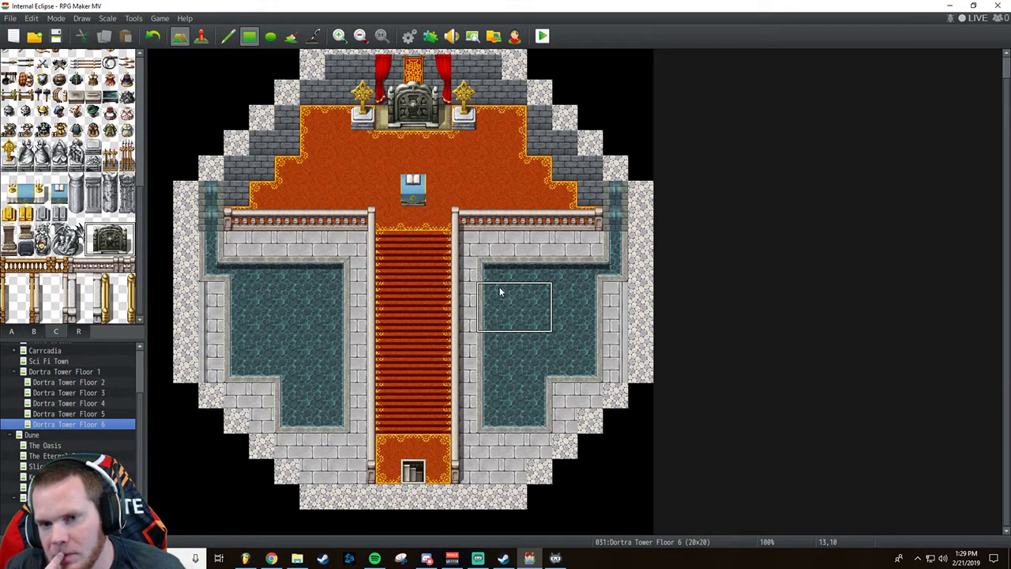
left_click(154, 40)
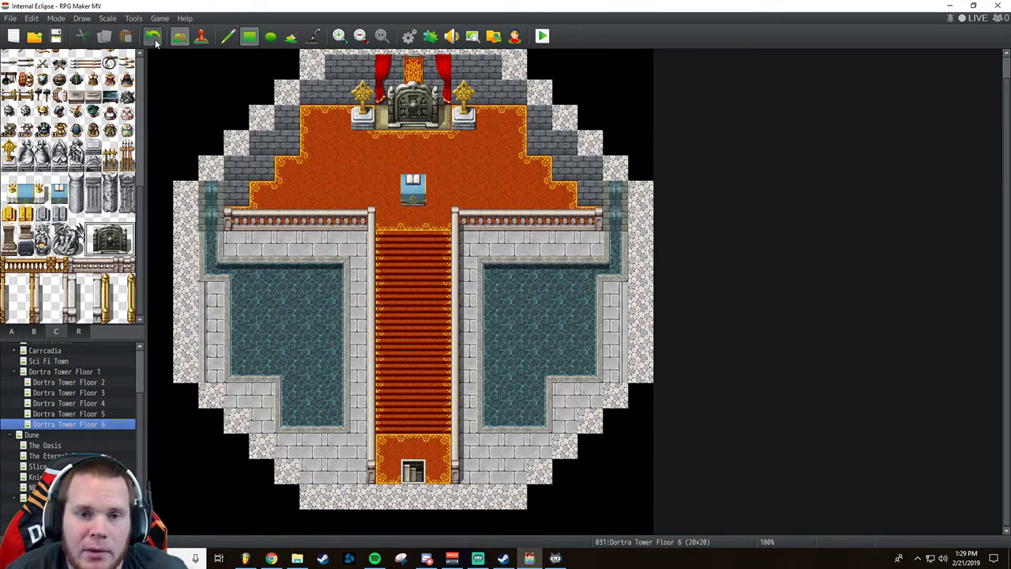
left_click(154, 40)
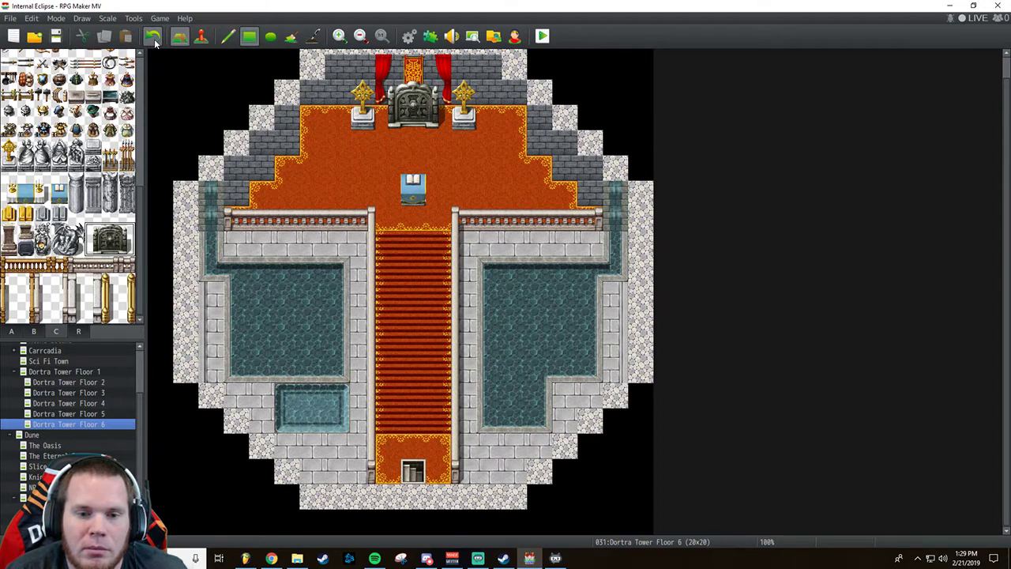
Repaint the southern part of the western pool with the stone-rimmed water tile so it joins the main pool.
left_click(21, 334)
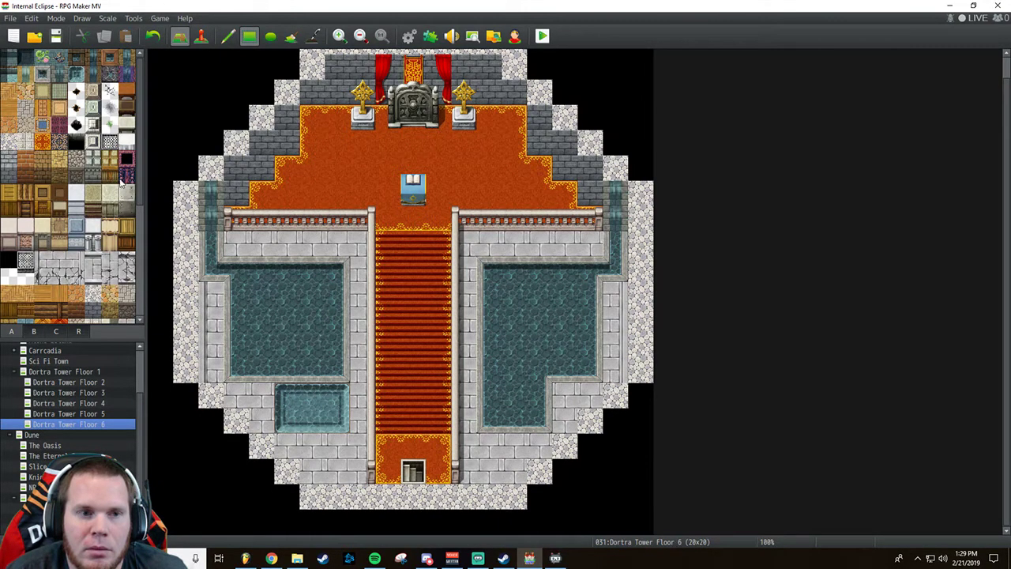
left_click(48, 81)
mouse_move(284, 423)
left_mouse_down()
mouse_move(300, 398)
mouse_move(341, 427)
left_mouse_up()
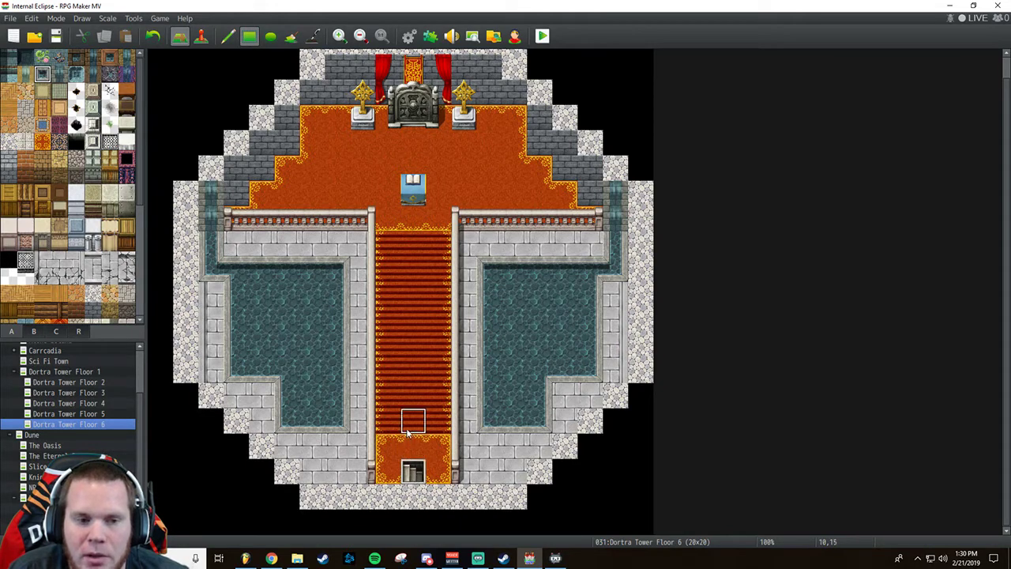
Compare the Dortra Tower Floor 5 and Floor 6 maps, ending on Floor 6.
left_click(415, 192)
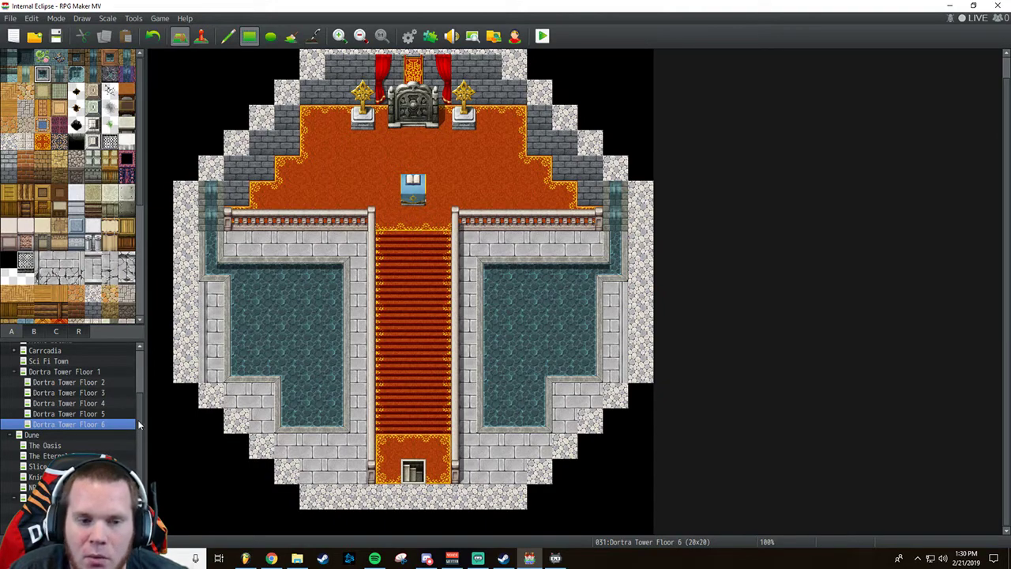
left_click(103, 415)
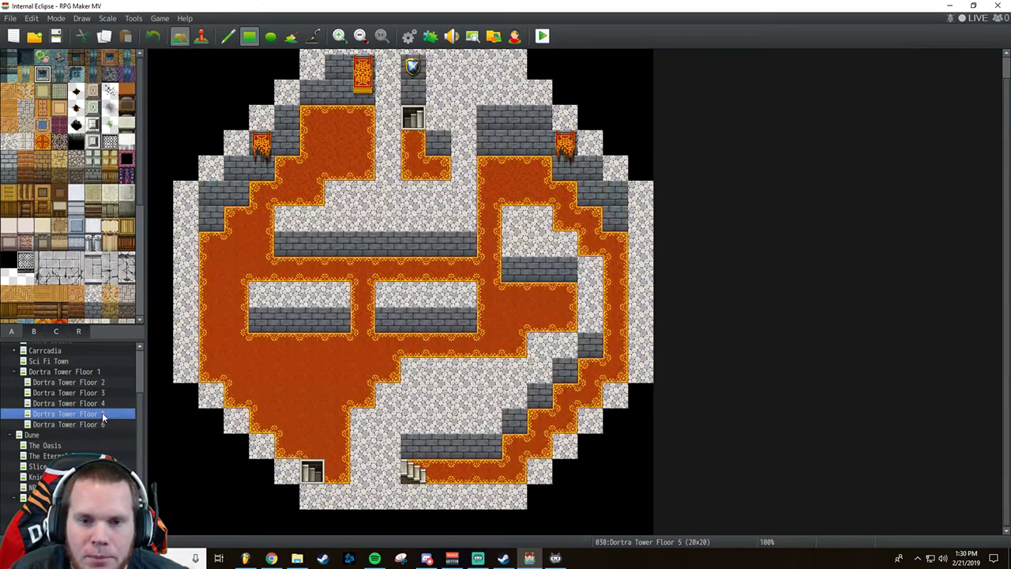
left_click(99, 424)
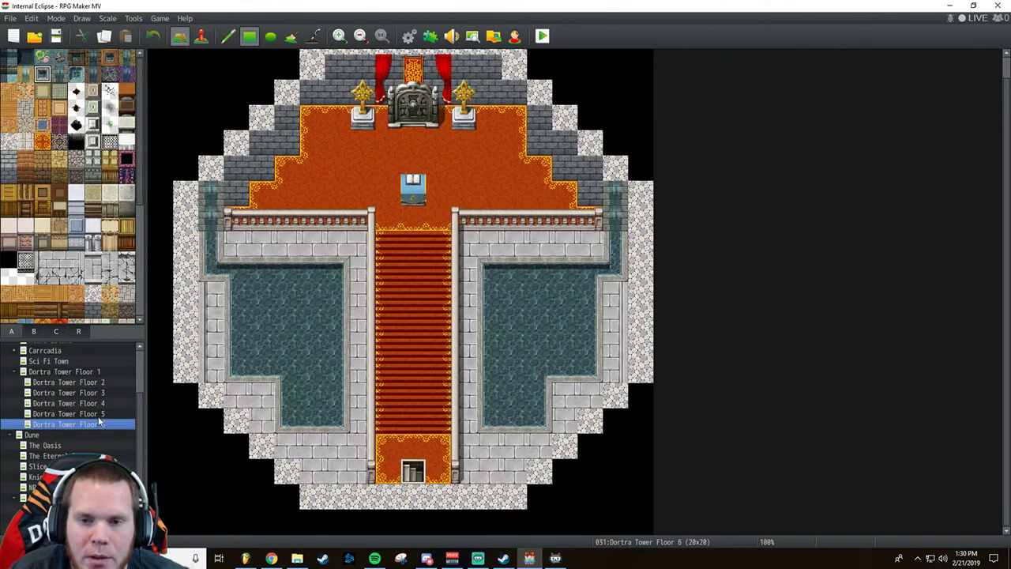
key("Up")
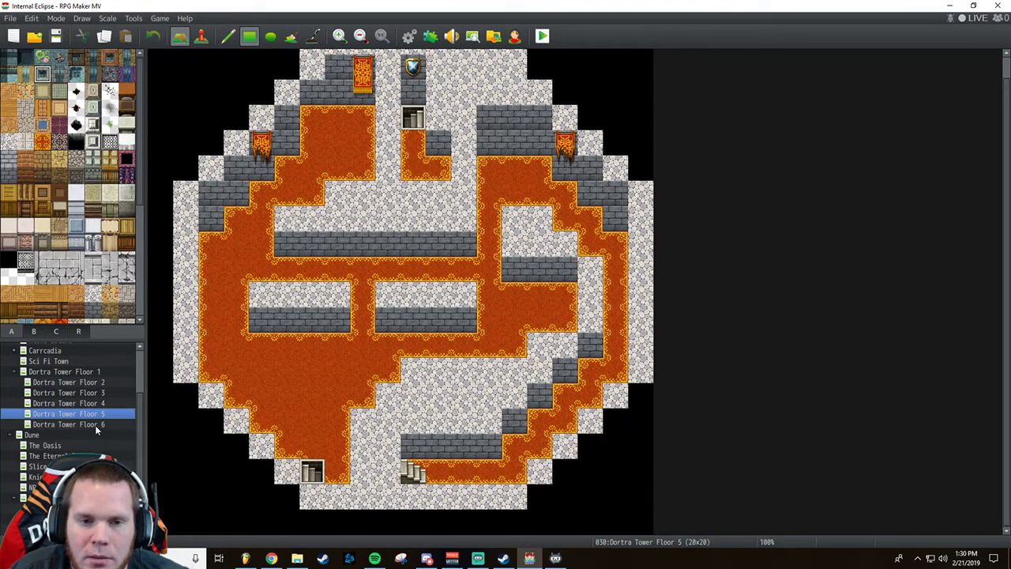
left_click(95, 424)
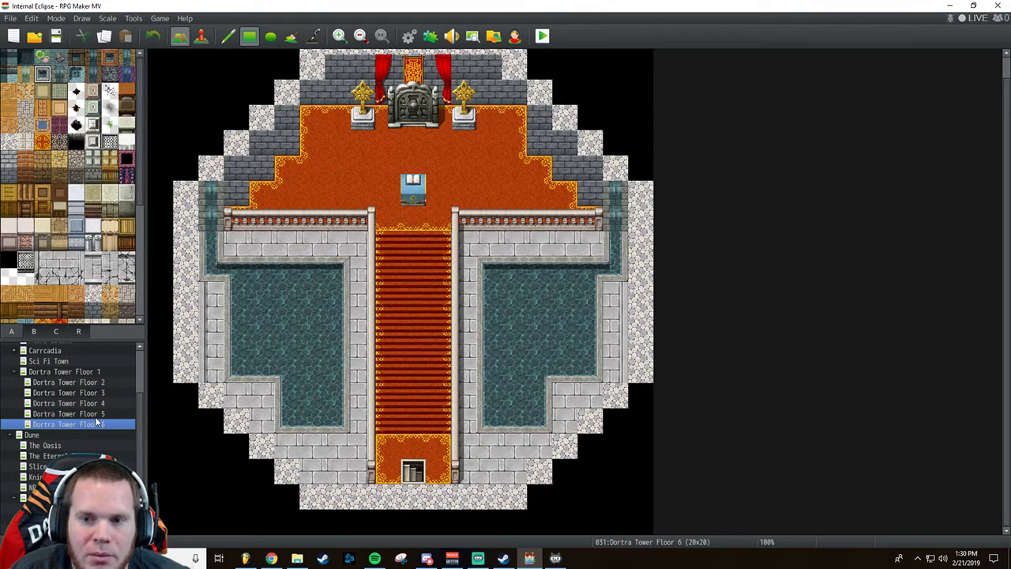
left_click(94, 415)
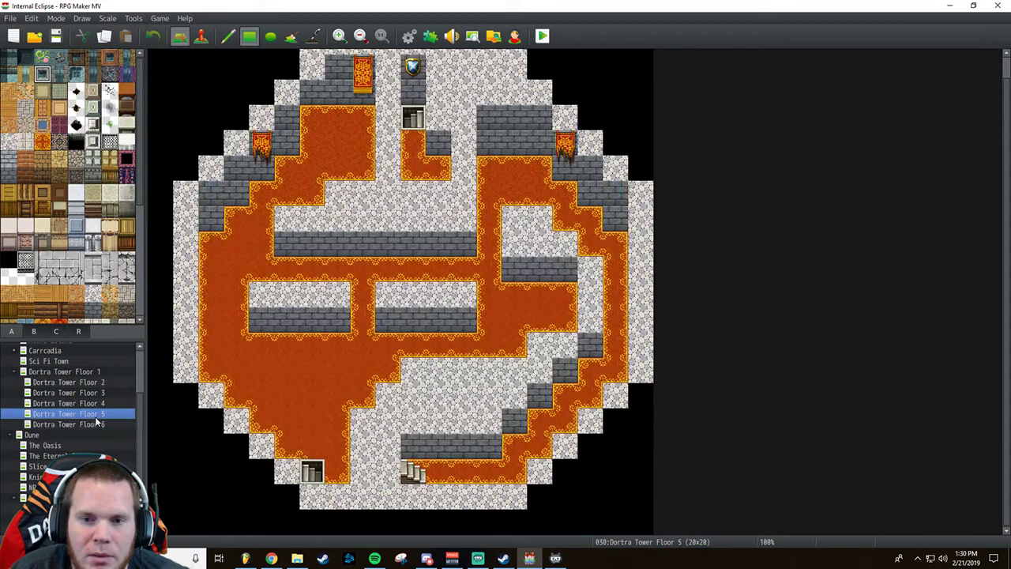
left_click(95, 424)
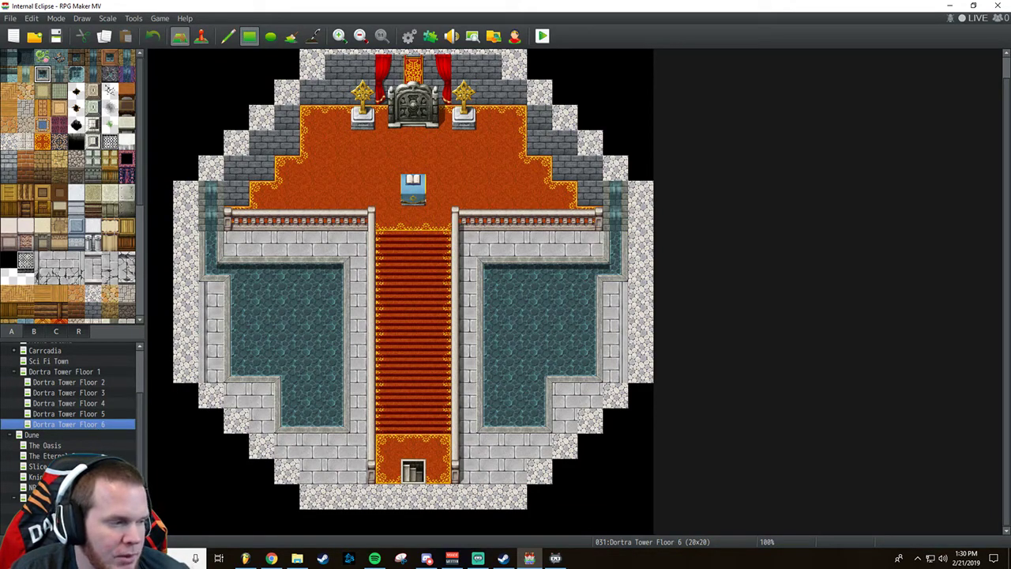
Try widening the western pool north to the banister and east to the staircase, and undo back to its previous shape.
key("alt+Tab")
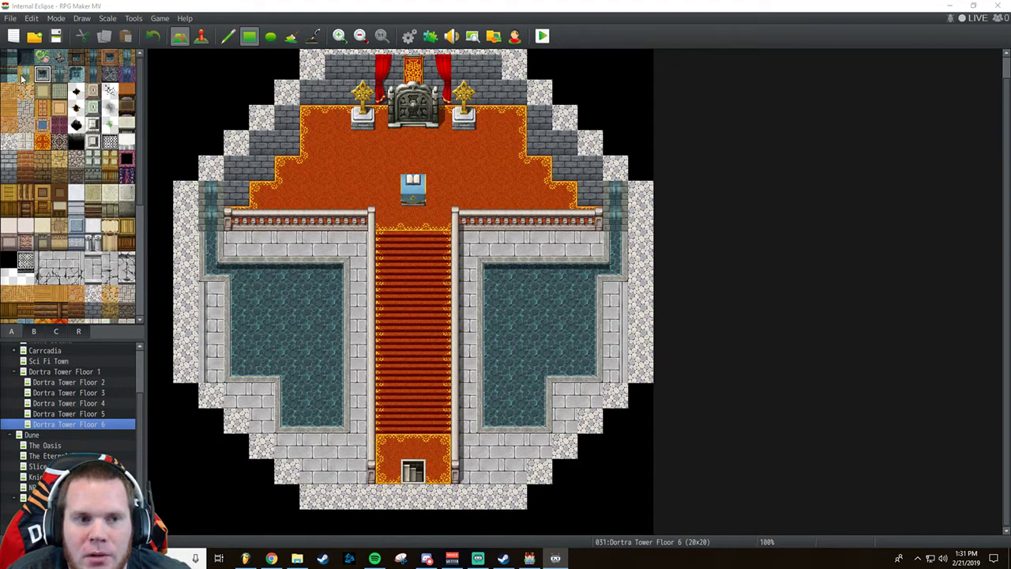
mouse_move(226, 237)
left_mouse_down()
mouse_move(237, 262)
mouse_move(366, 265)
left_mouse_up()
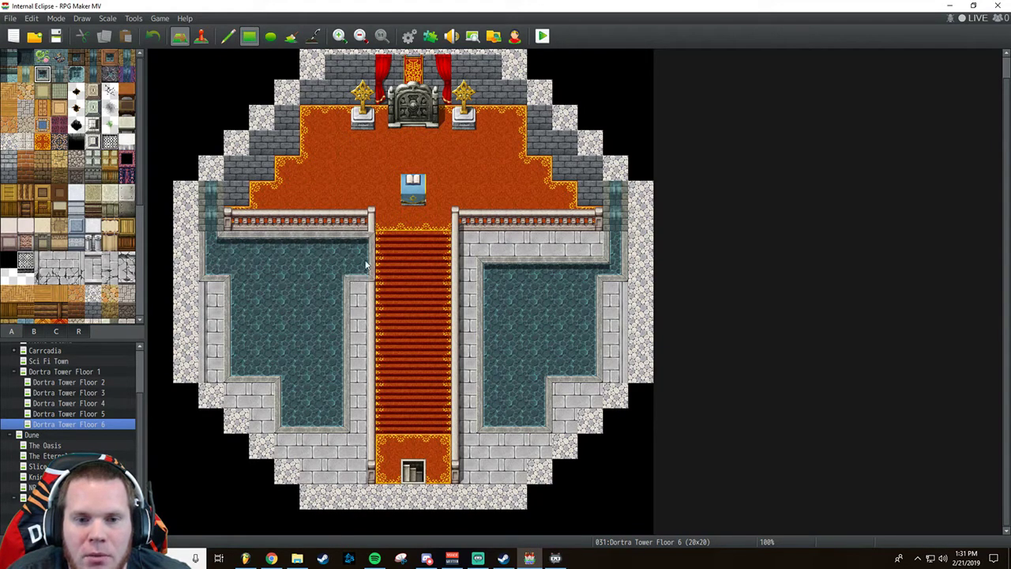
key("ctrl+z")
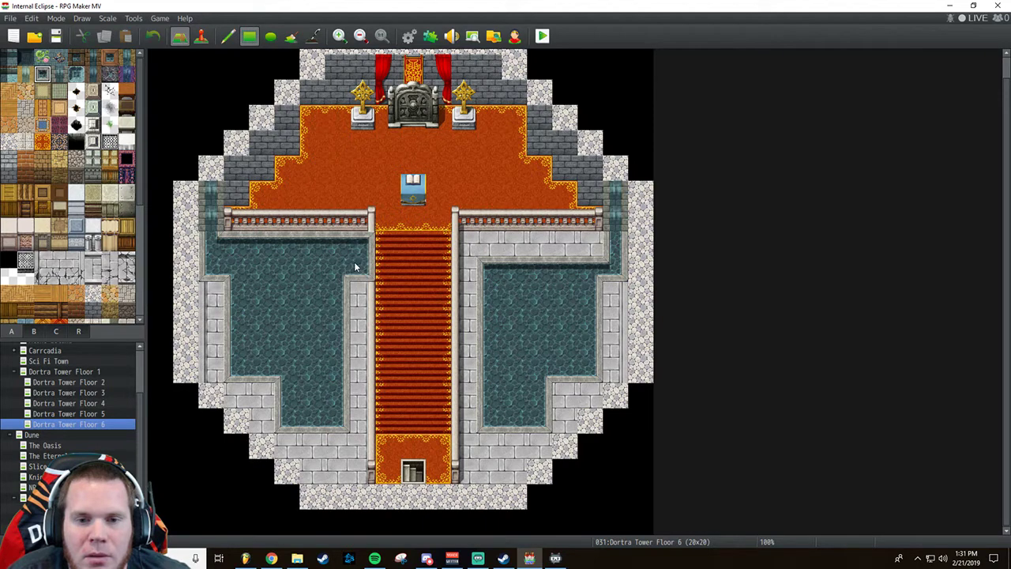
mouse_move(354, 266)
left_mouse_down()
mouse_move(356, 381)
mouse_move(231, 430)
left_mouse_up()
left_click(367, 414)
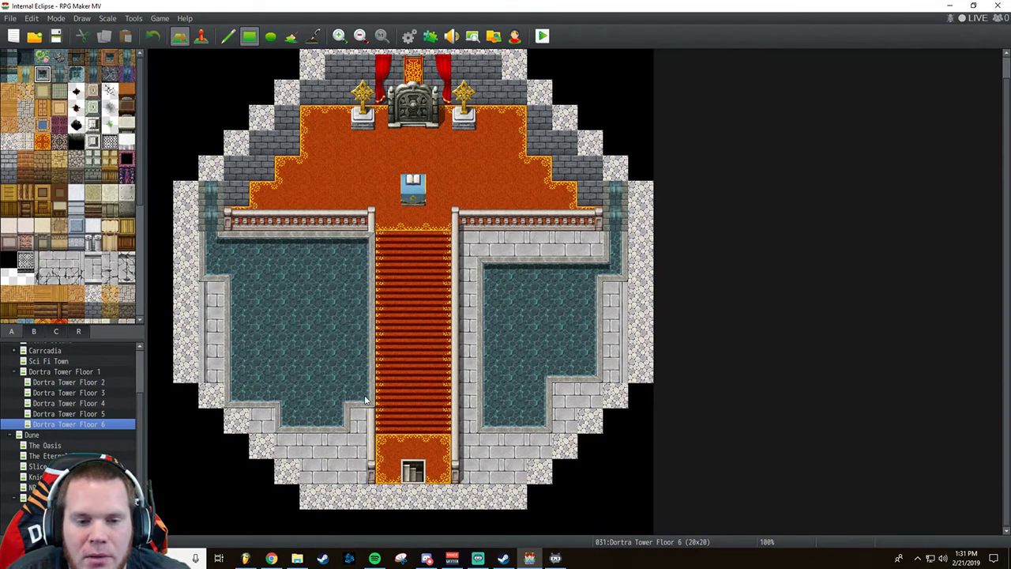
left_click(366, 387)
key("ctrl+z")
key("ctrl+y")
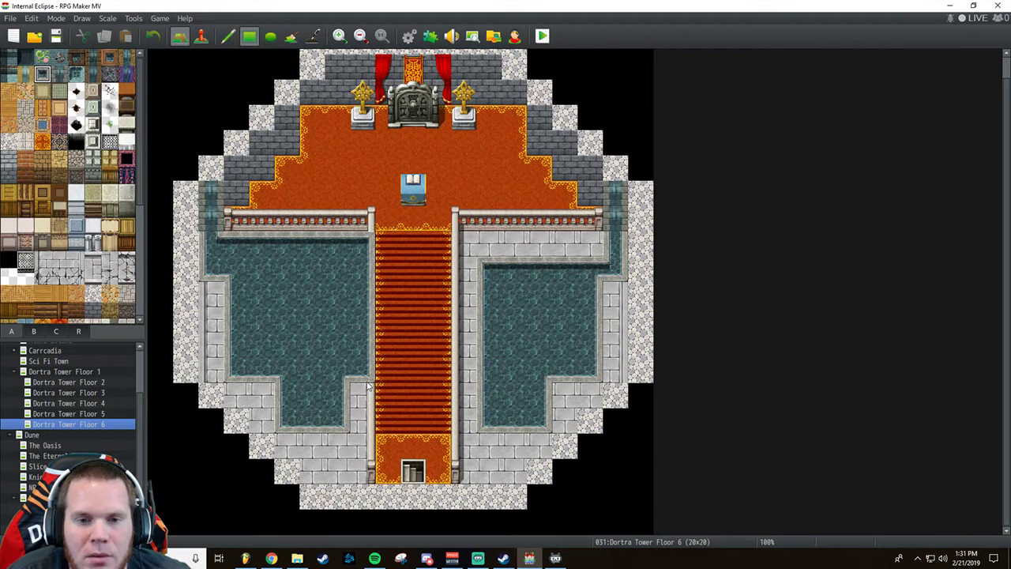
mouse_move(367, 387)
left_mouse_down()
mouse_move(235, 304)
mouse_move(226, 255)
left_mouse_up()
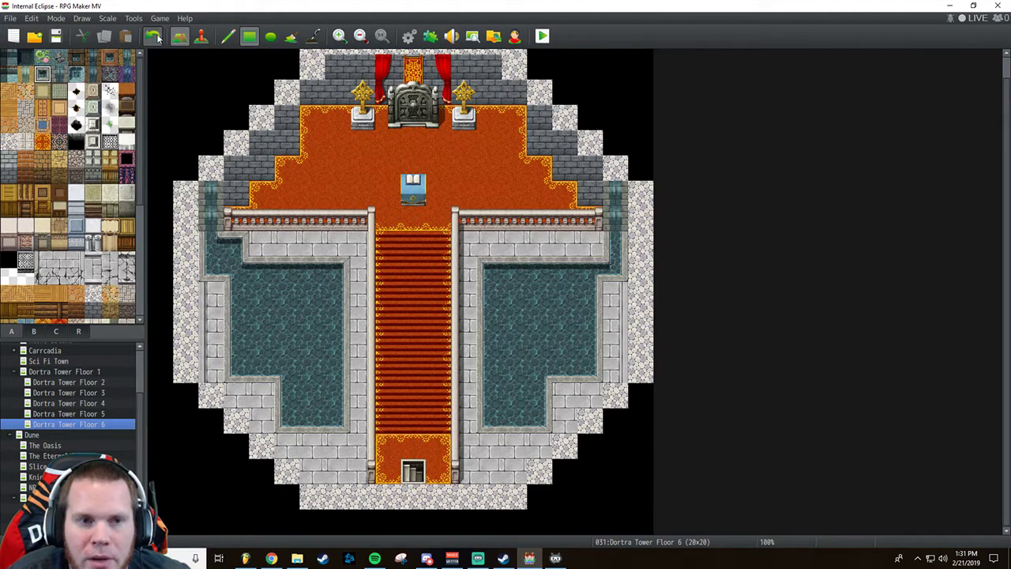
left_click(155, 37)
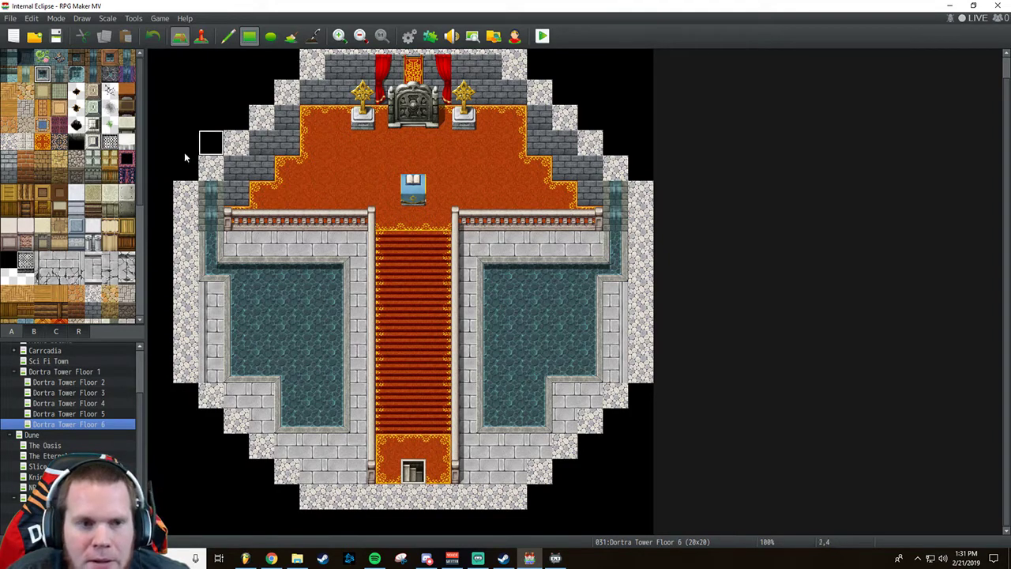
Look through the furniture and decoration tilesets for objects that could fit on Dortra Tower Floor 6.
left_click(55, 330)
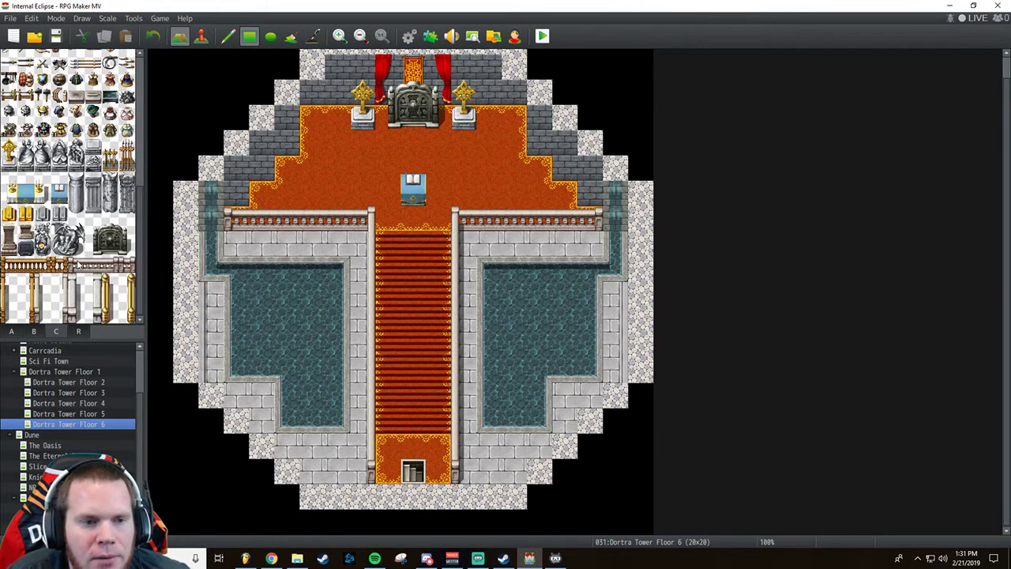
scroll(81, 266, "up", 3)
scroll(81, 266, "up", 4)
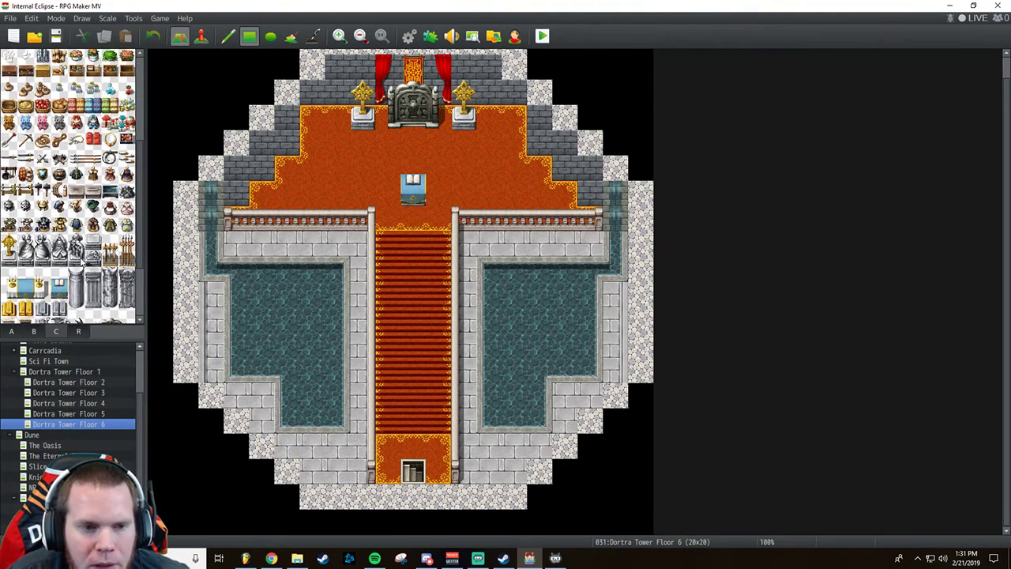
scroll(81, 263, "down", 5)
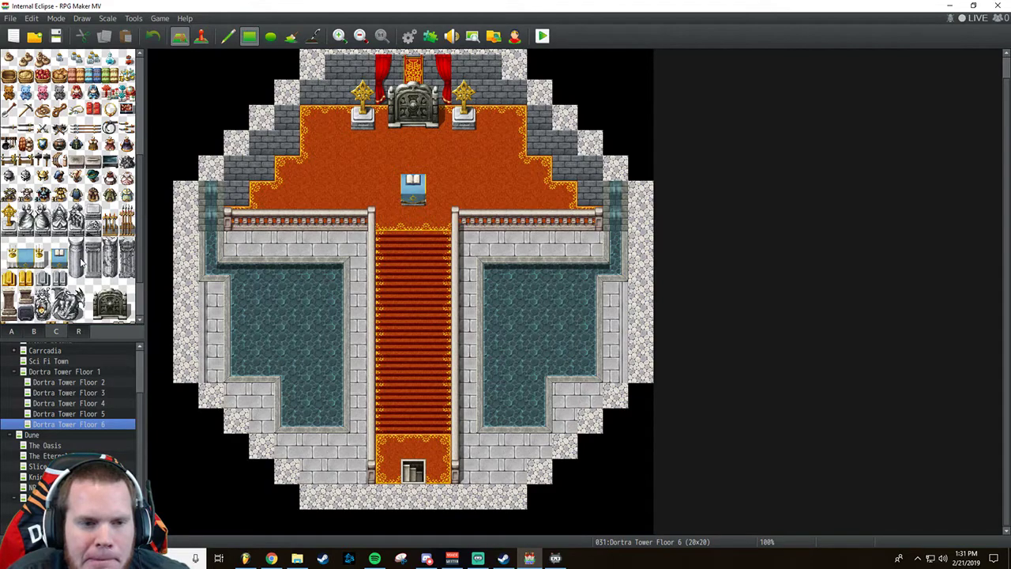
scroll(81, 265, "up", 5)
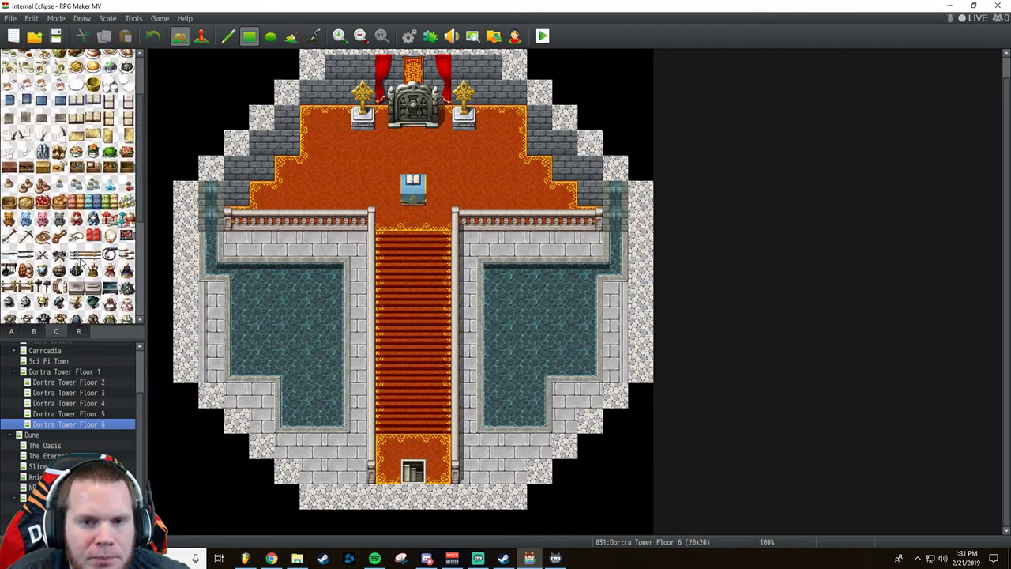
scroll(81, 266, "up", 2)
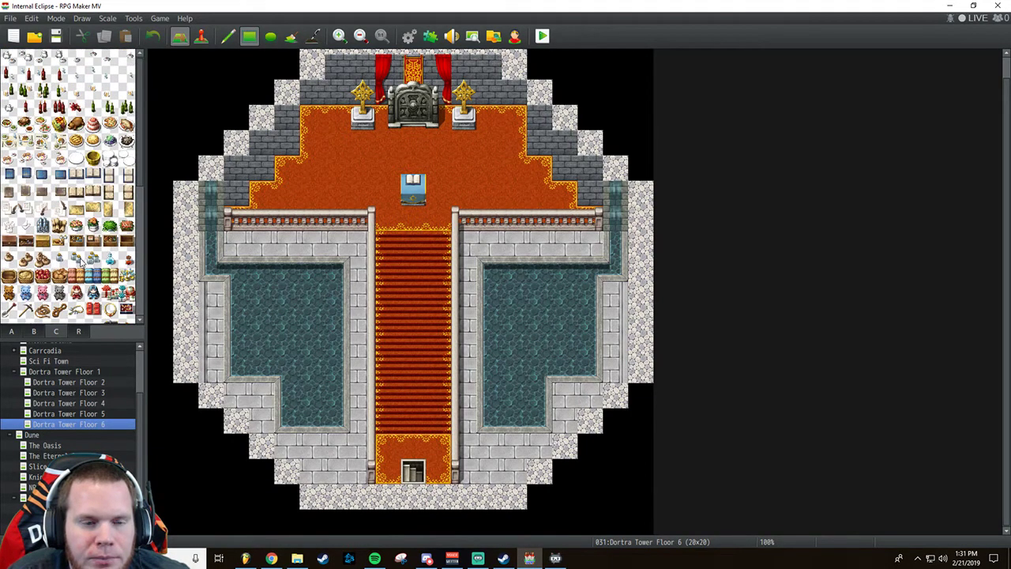
left_click(38, 331)
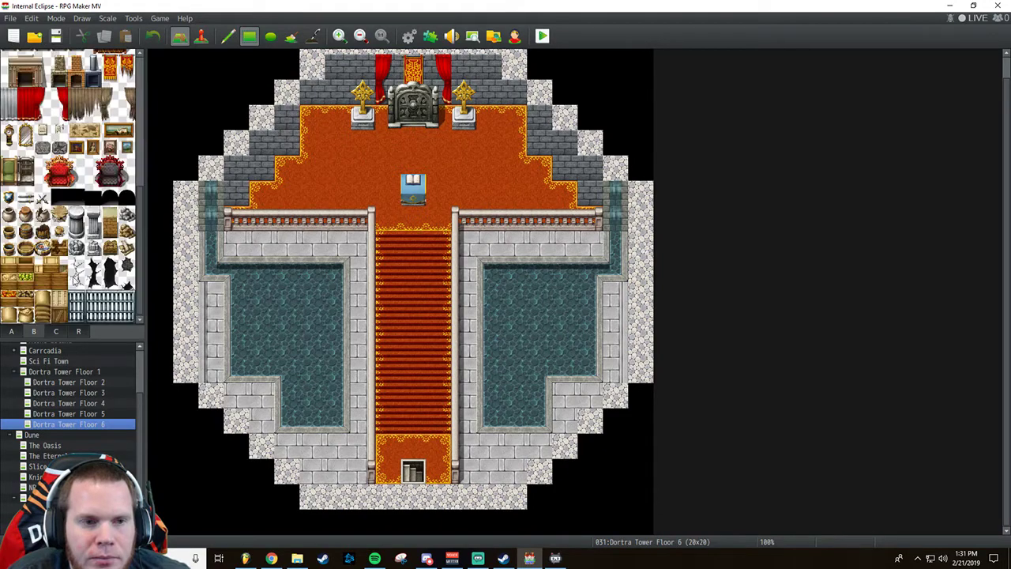
scroll(75, 278, "up", 5)
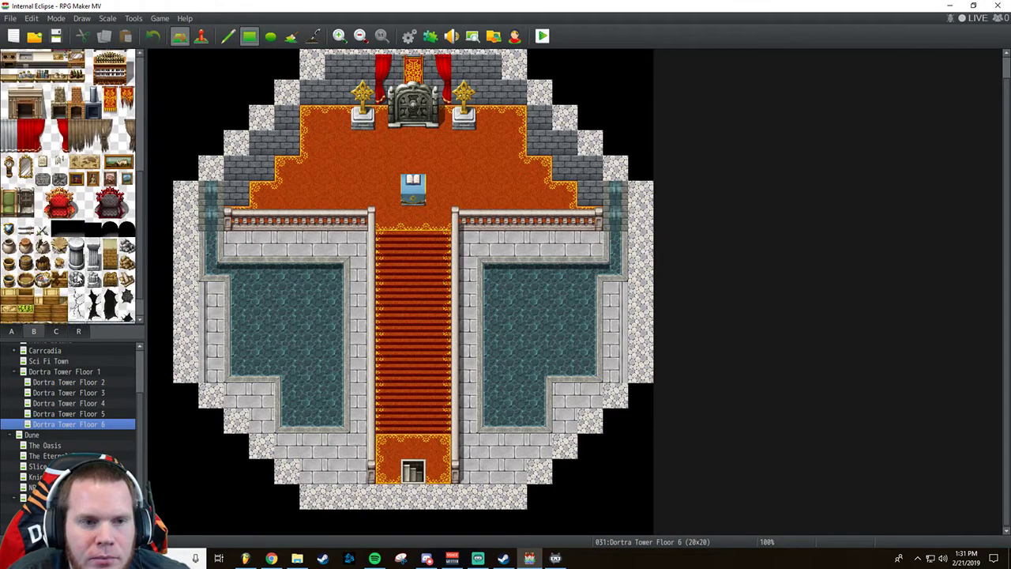
left_click(55, 332)
scroll(67, 299, "up", 4)
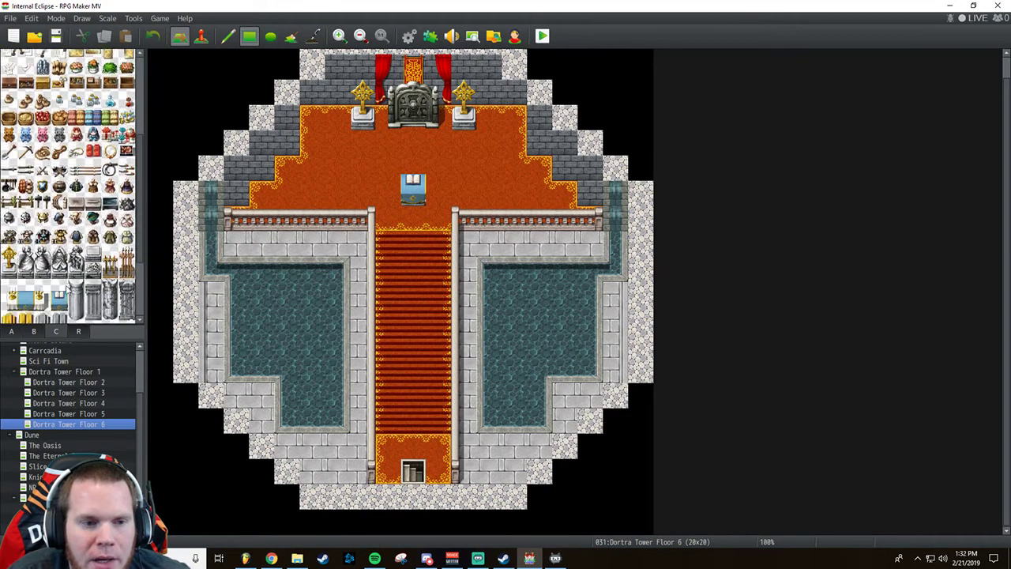
scroll(67, 291, "down", 3)
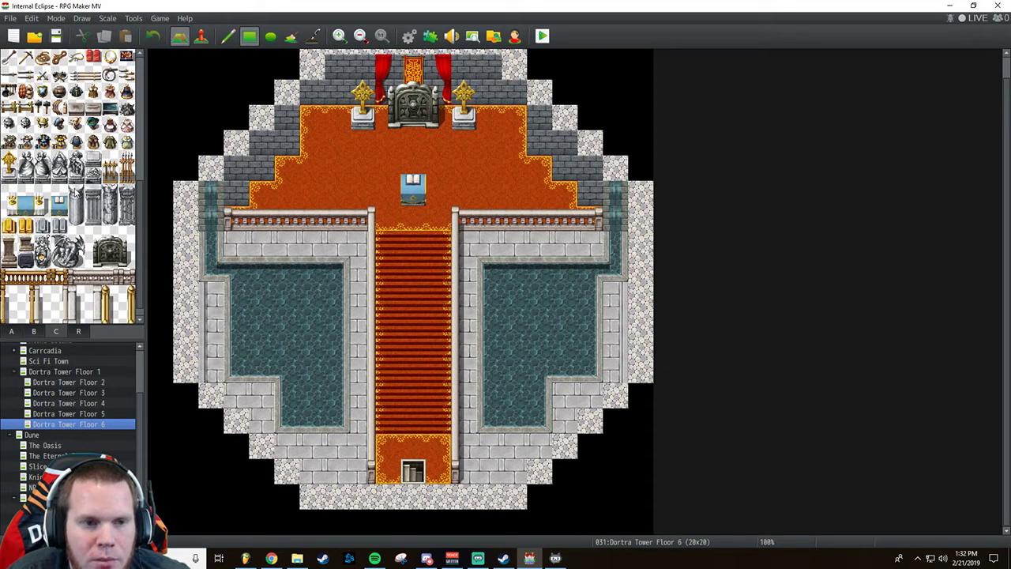
scroll(75, 194, "down", 1)
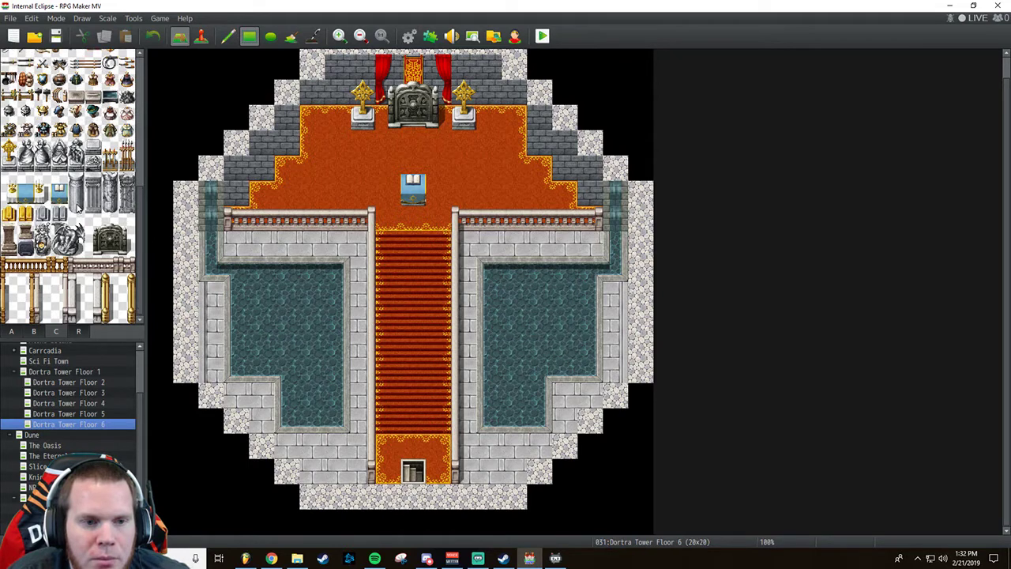
Try the pillared grey stone wall tile on two stretches of the northwest brick wall, and undo both placements.
left_click(33, 332)
scroll(63, 281, "down", 4)
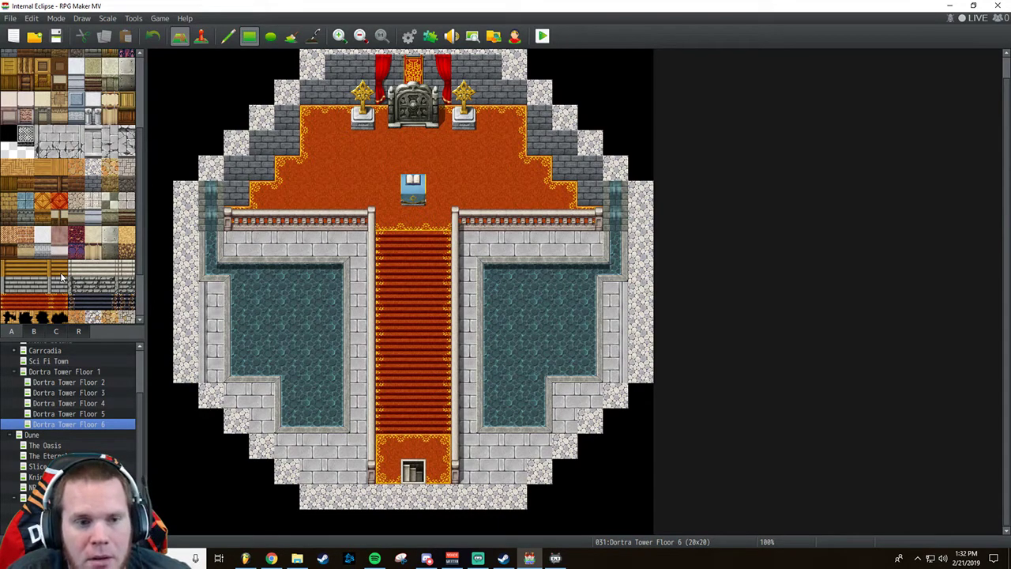
scroll(62, 277, "up", 3)
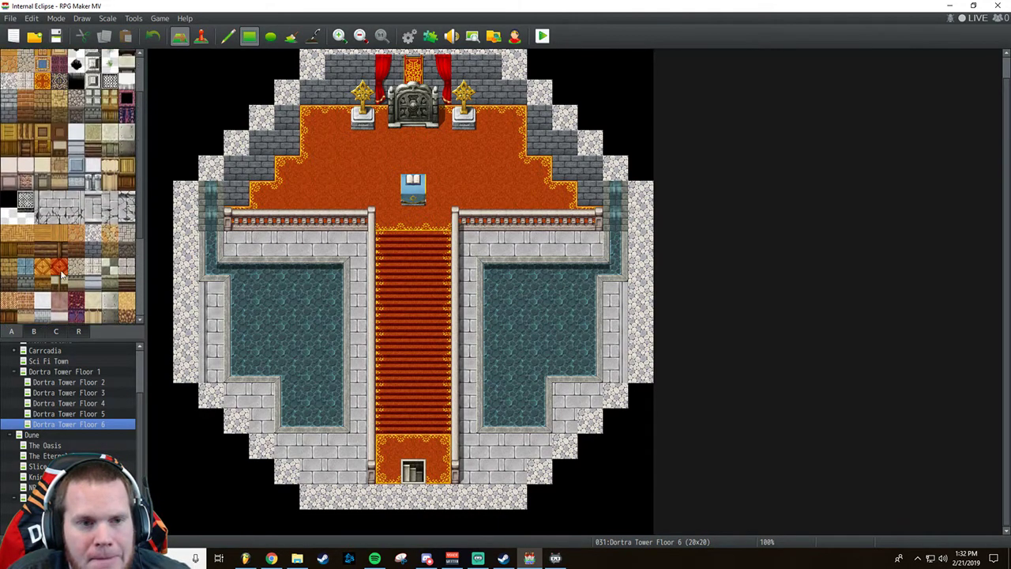
scroll(62, 273, "up", 3)
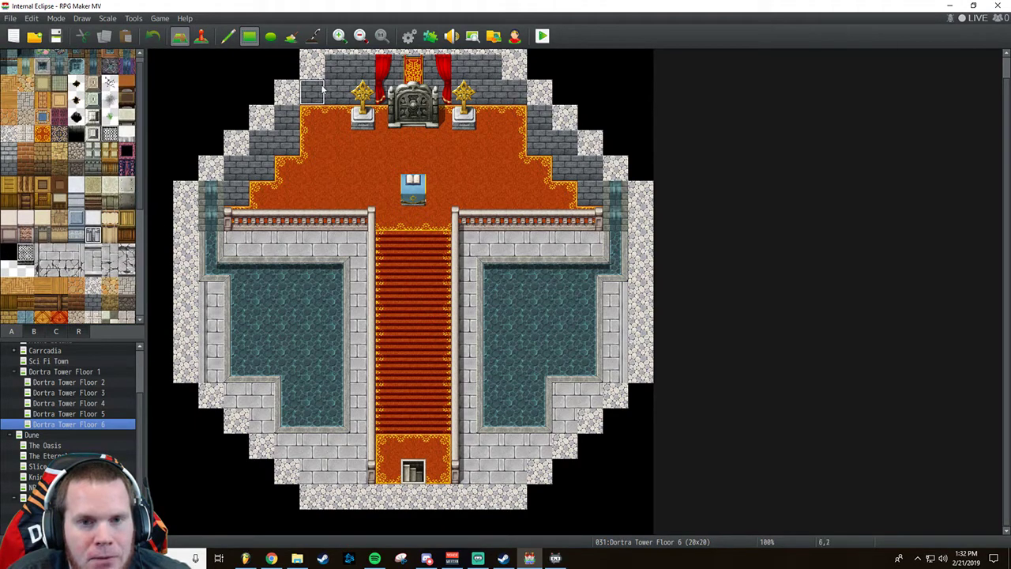
mouse_move(323, 90)
left_mouse_down()
mouse_move(338, 92)
mouse_move(324, 98)
left_mouse_up()
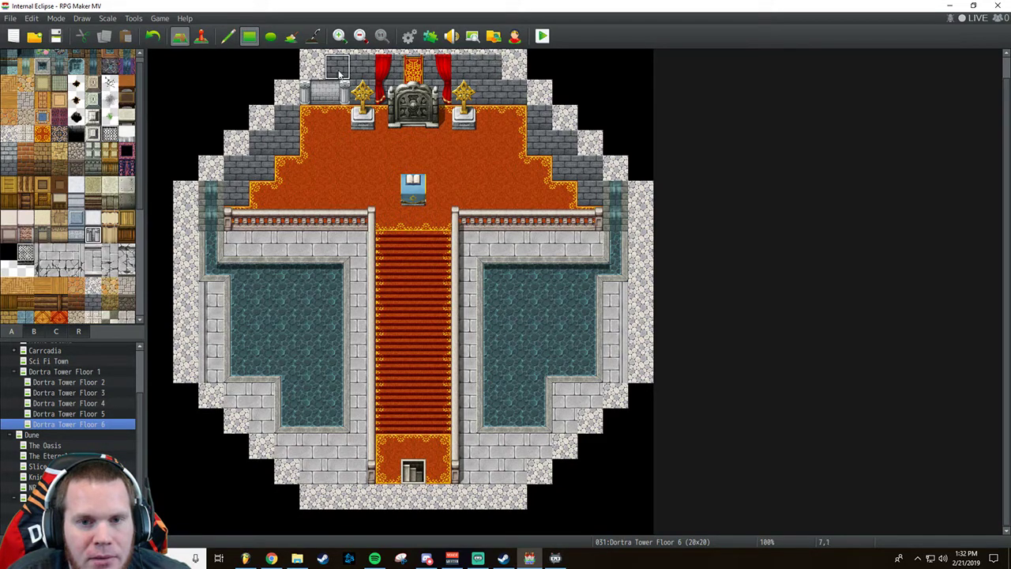
left_click_drag(261, 142, 288, 142)
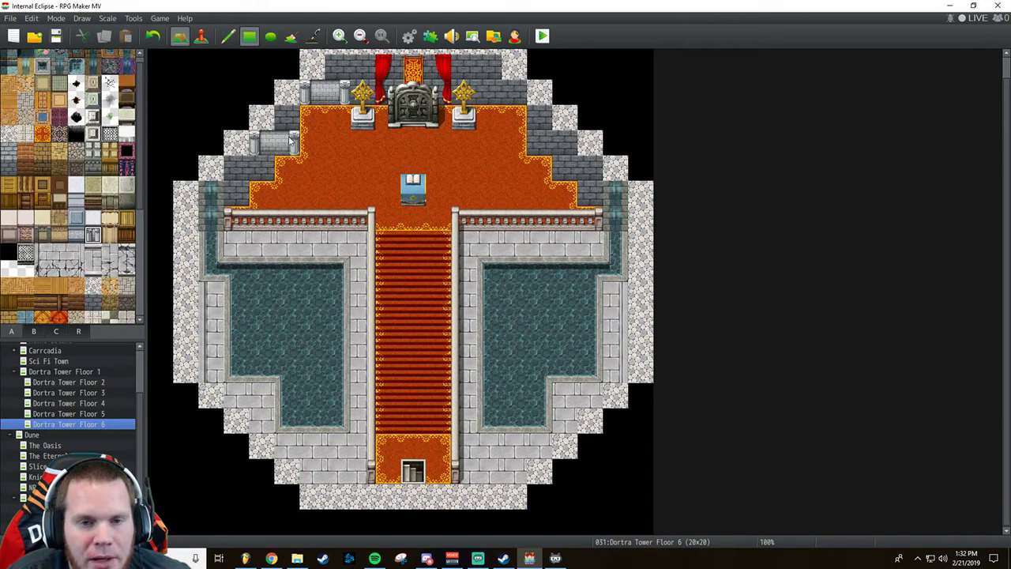
left_click(155, 37)
left_click(155, 37)
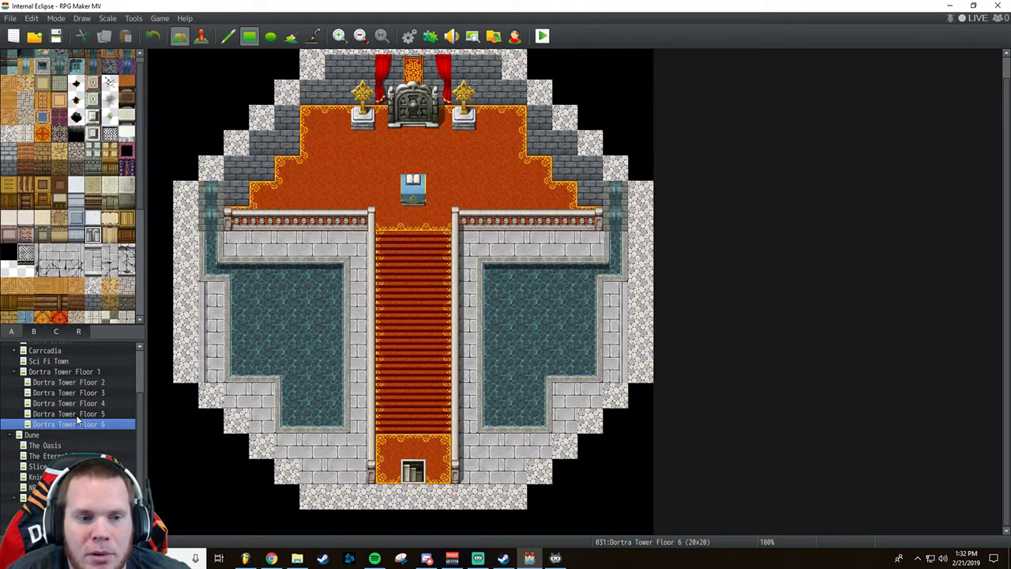
left_click(55, 330)
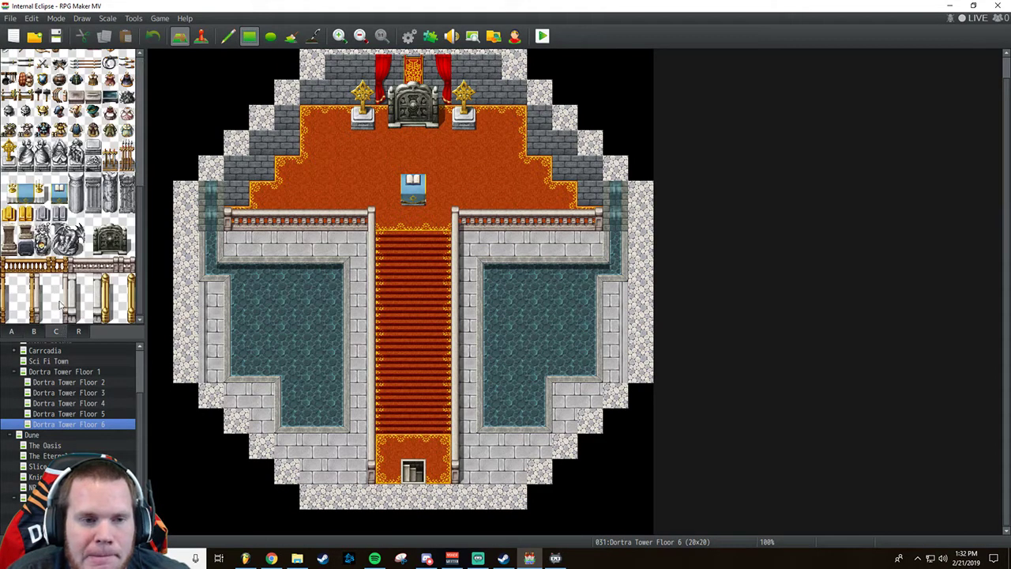
scroll(55, 292, "up", 2)
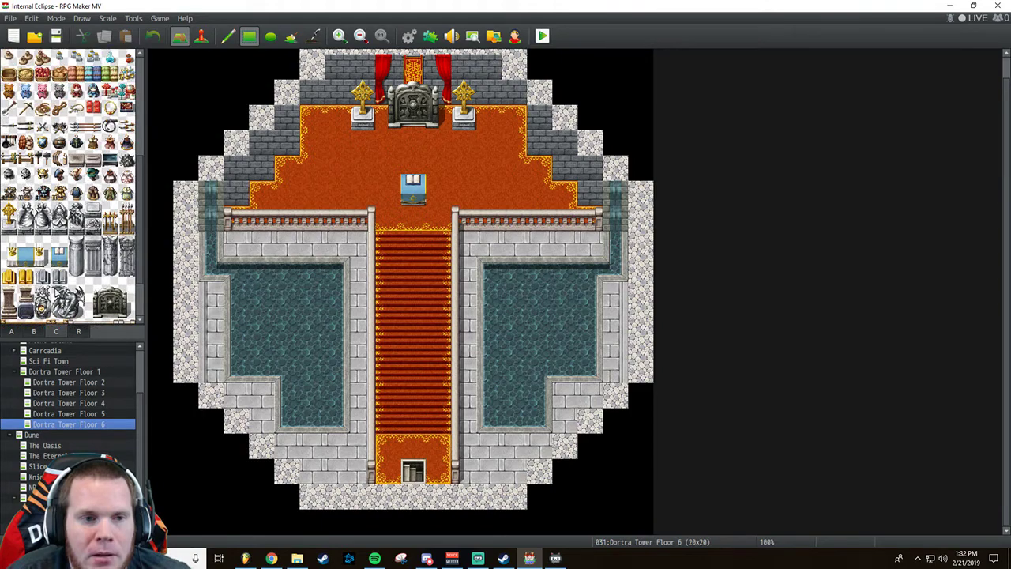
scroll(55, 292, "up", 2)
scroll(55, 291, "up", 4)
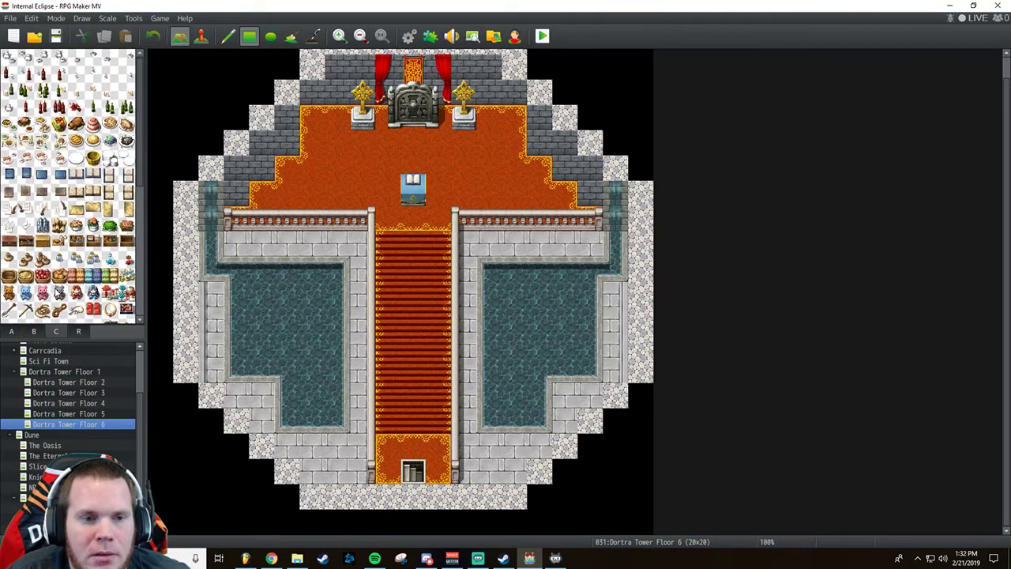
On Dortra Tower Floor 5, paint grey brick wall over the shield, the long banner and both tattered banners to remove them.
left_click(50, 413)
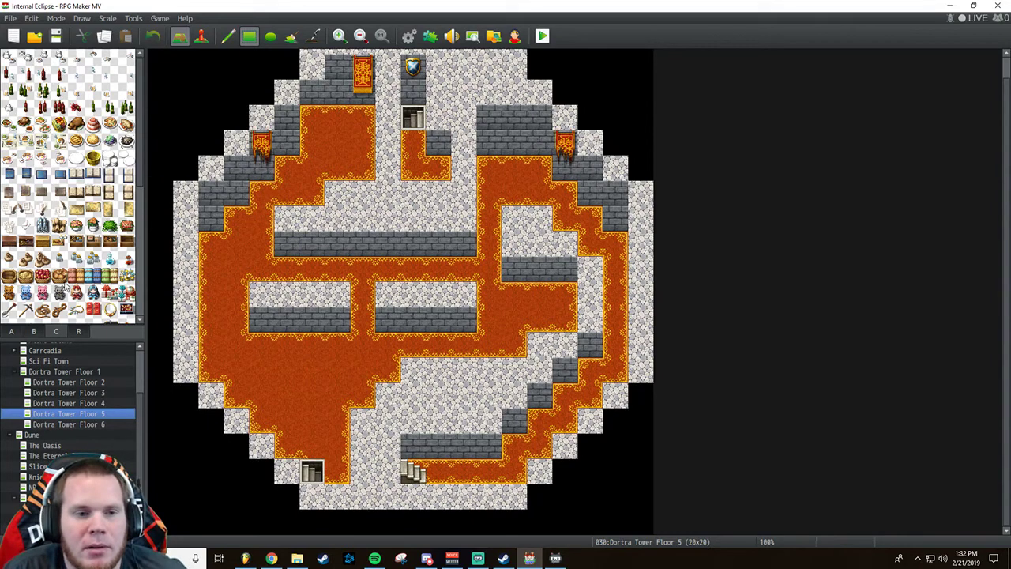
left_click(12, 333)
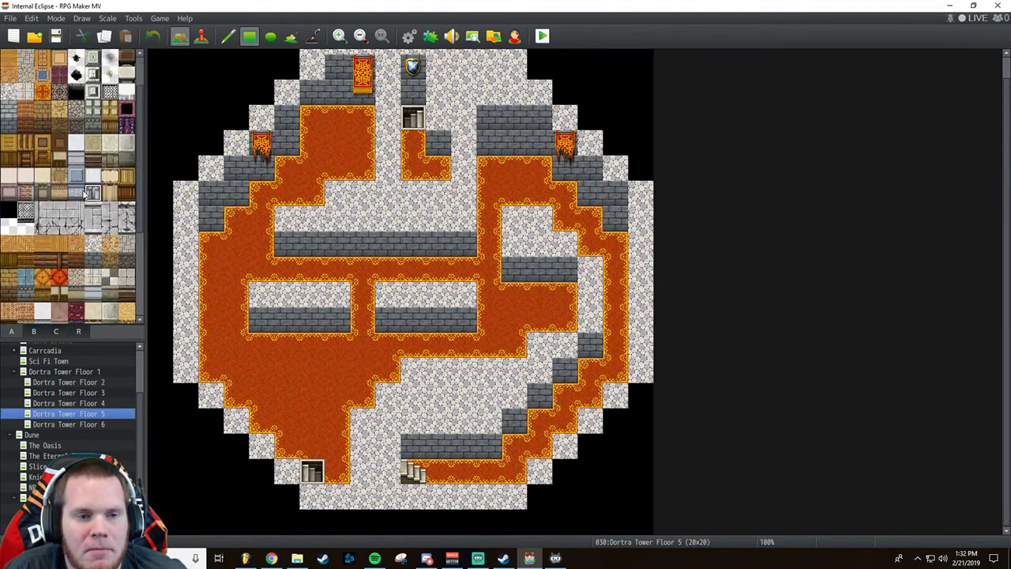
scroll(85, 193, "down", 5)
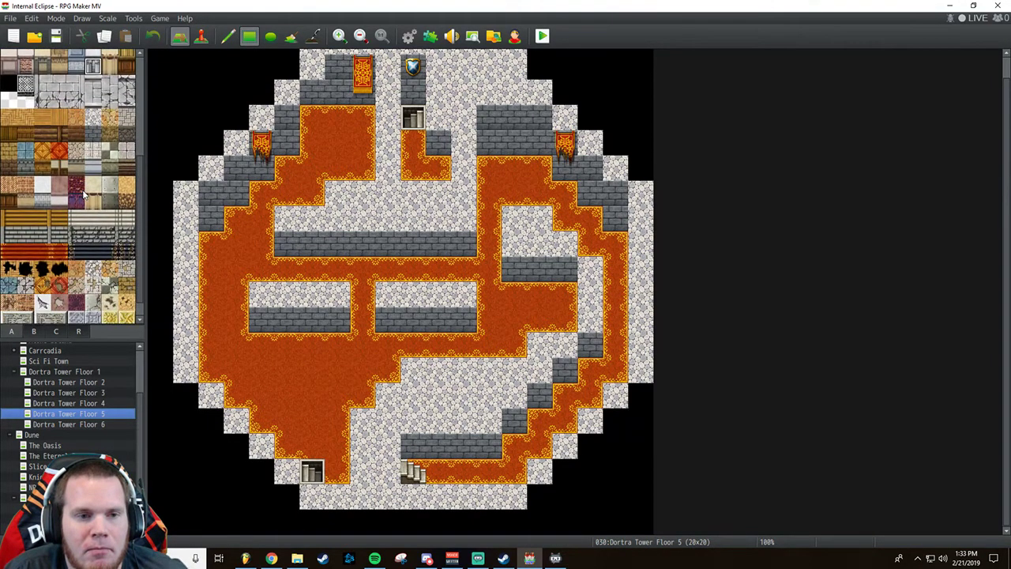
left_click(93, 136)
left_click(413, 71)
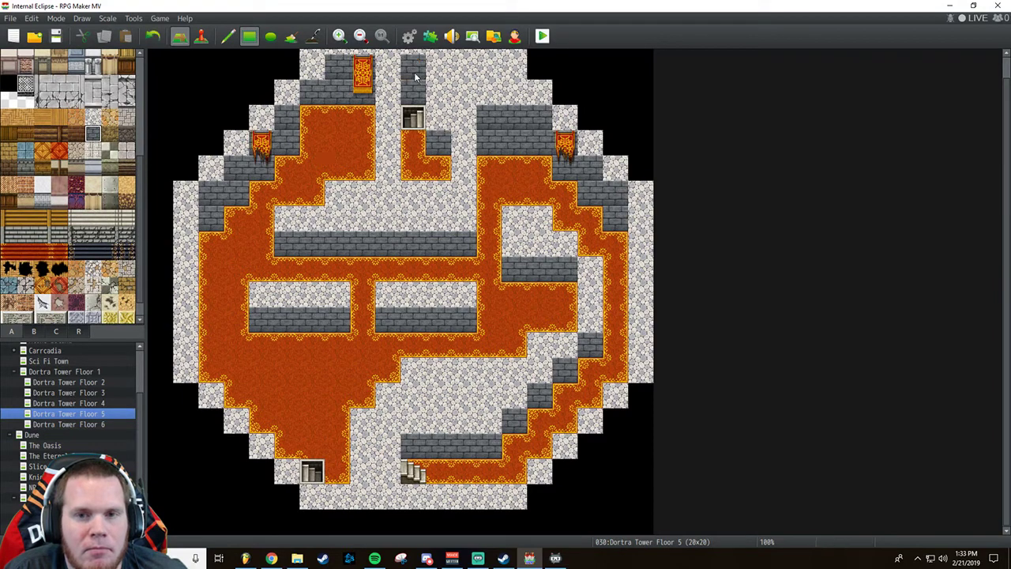
left_click(362, 79)
left_click(261, 145)
left_click(564, 145)
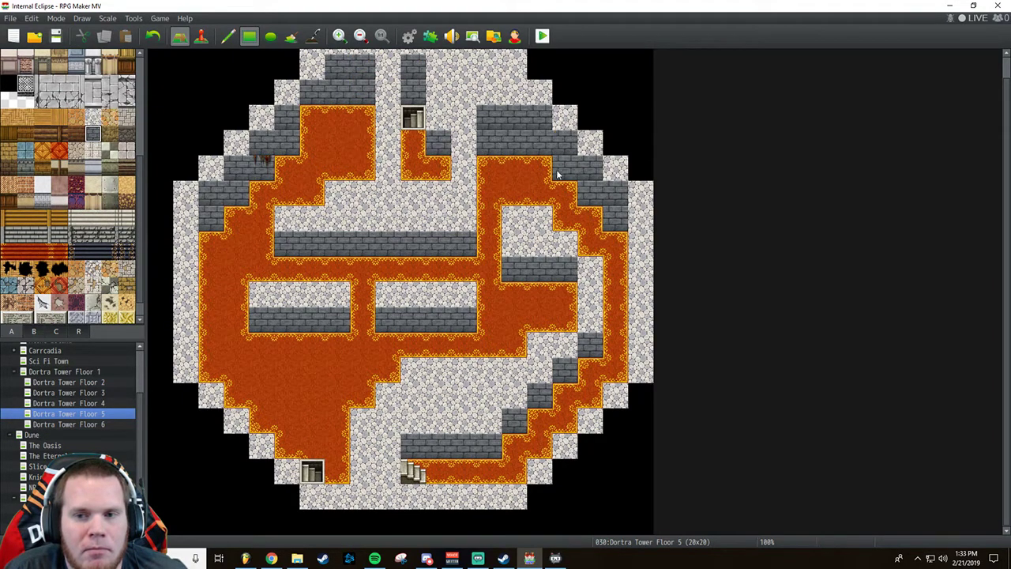
left_click(207, 241)
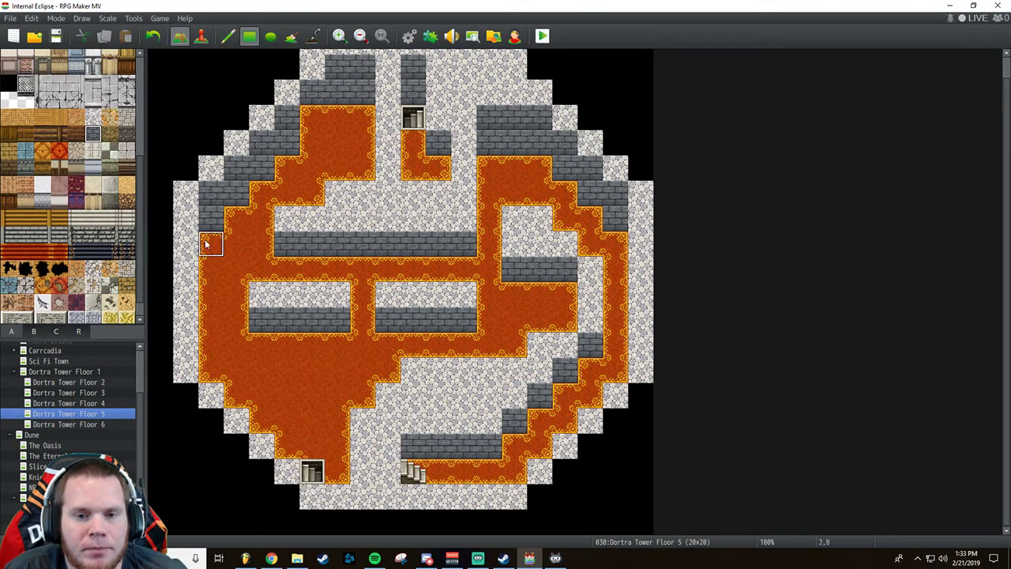
Compare the decorations on the other Dortra Tower floors, checking Floors 4, 5, 3 and 1.
left_click(73, 403)
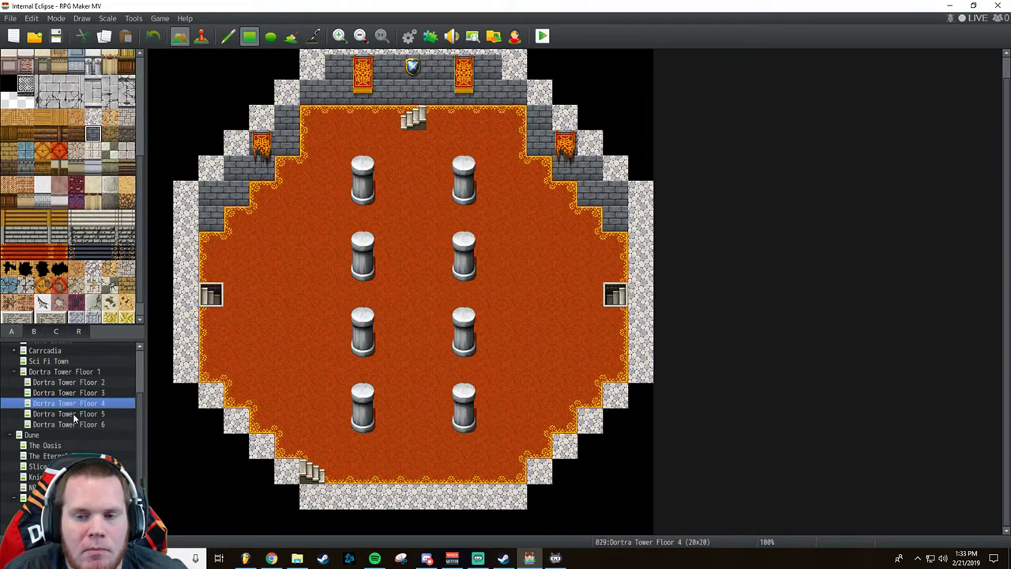
left_click(73, 413)
left_click(75, 407)
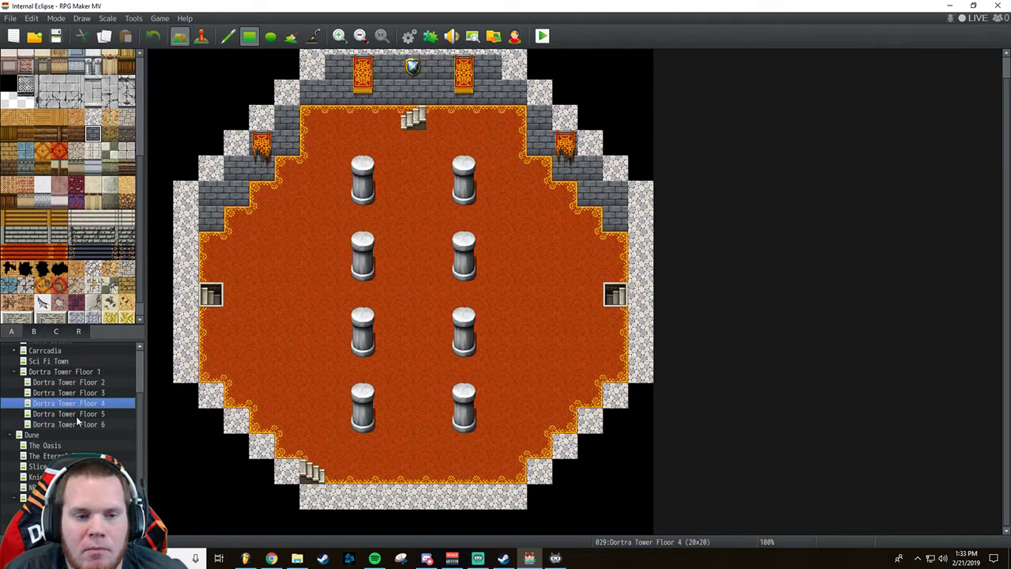
left_click(76, 413)
left_click(80, 404)
left_click(82, 393)
left_click(80, 374)
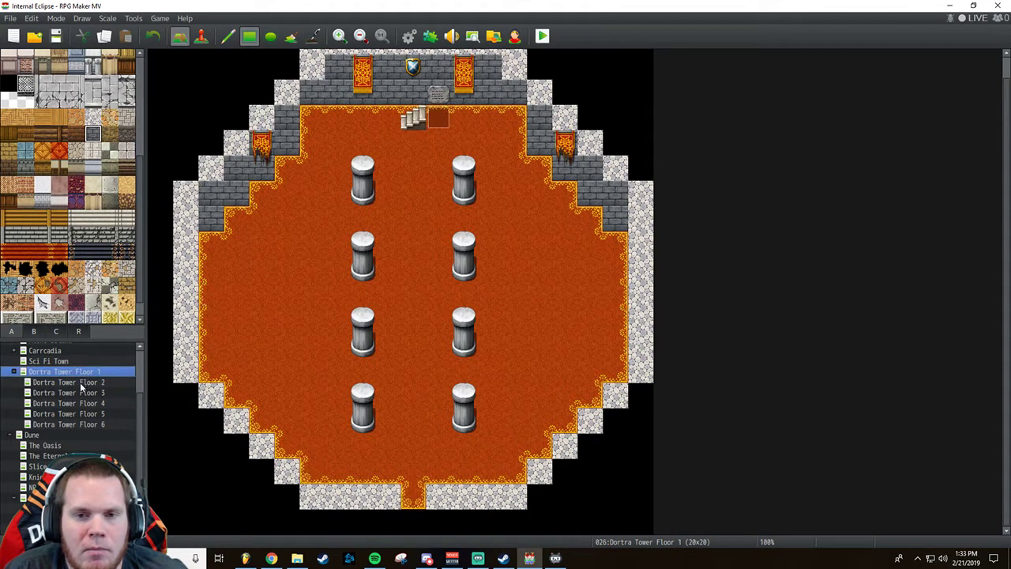
On Dortra Tower Floor 2, fill the area holding the eight stone pillars with the ornate red carpet tile to remove them.
left_click(80, 382)
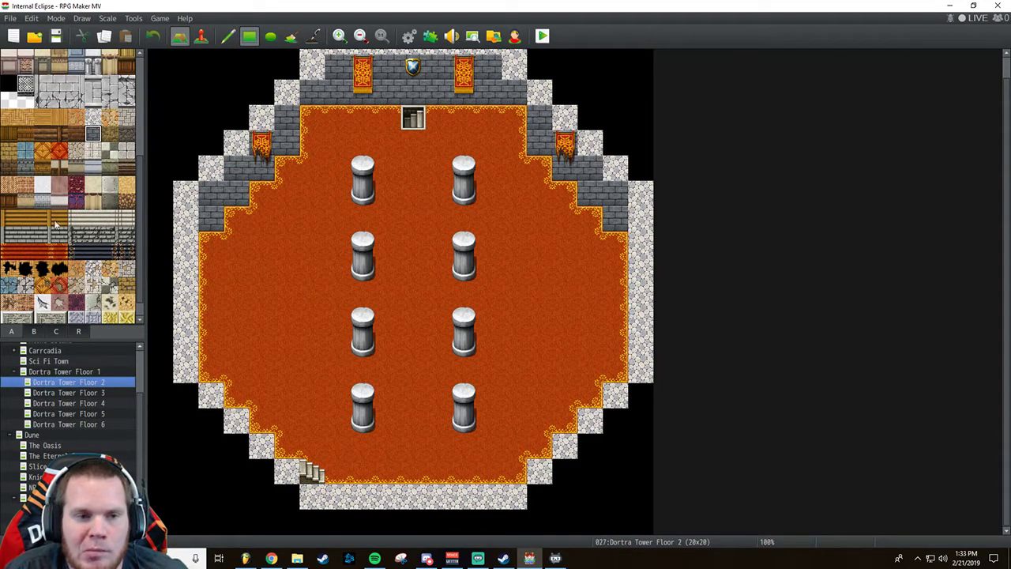
scroll(59, 198, "up", 6)
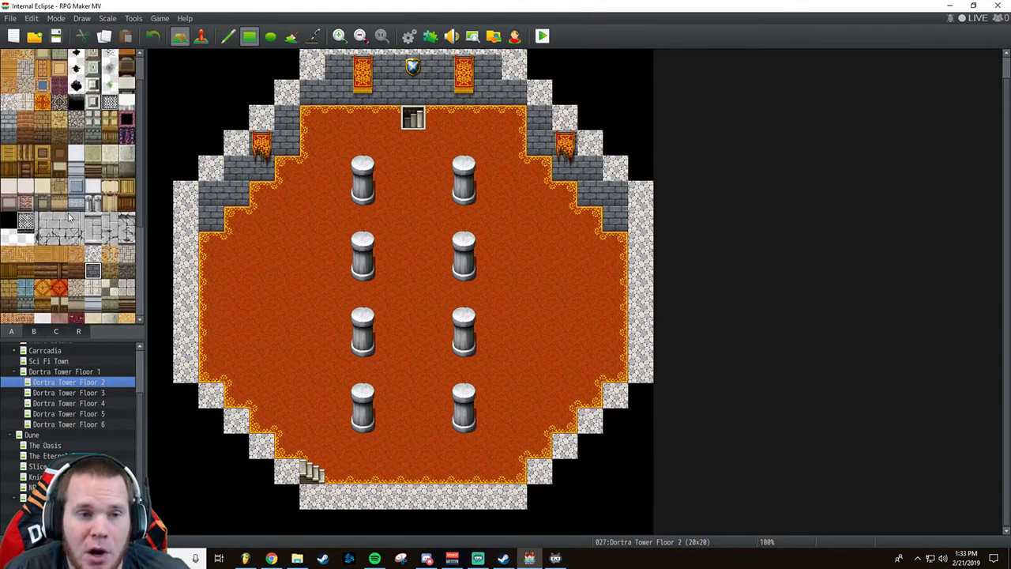
left_click(42, 122)
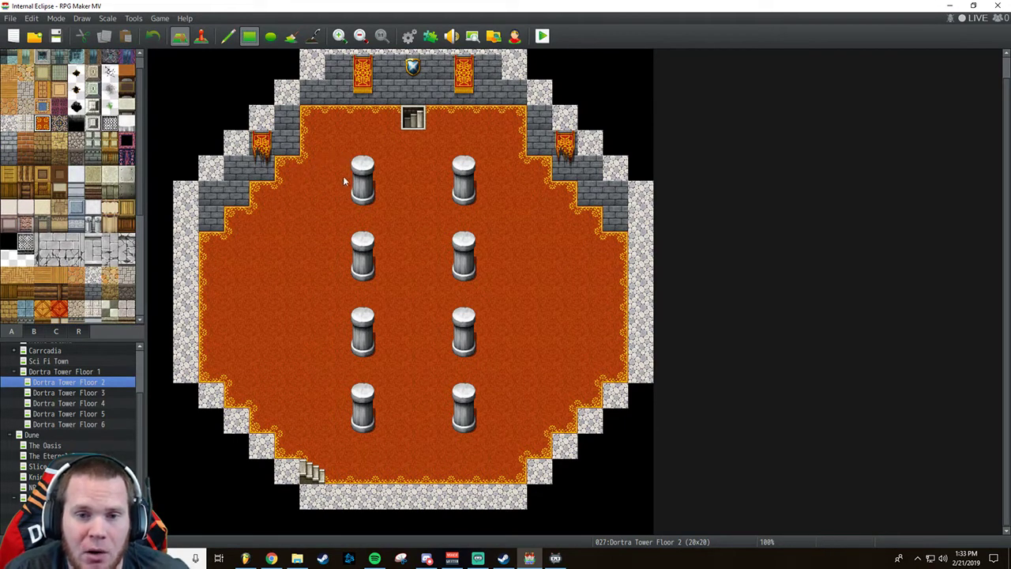
mouse_move(343, 175)
left_mouse_down()
mouse_move(461, 300)
mouse_move(487, 413)
left_mouse_up()
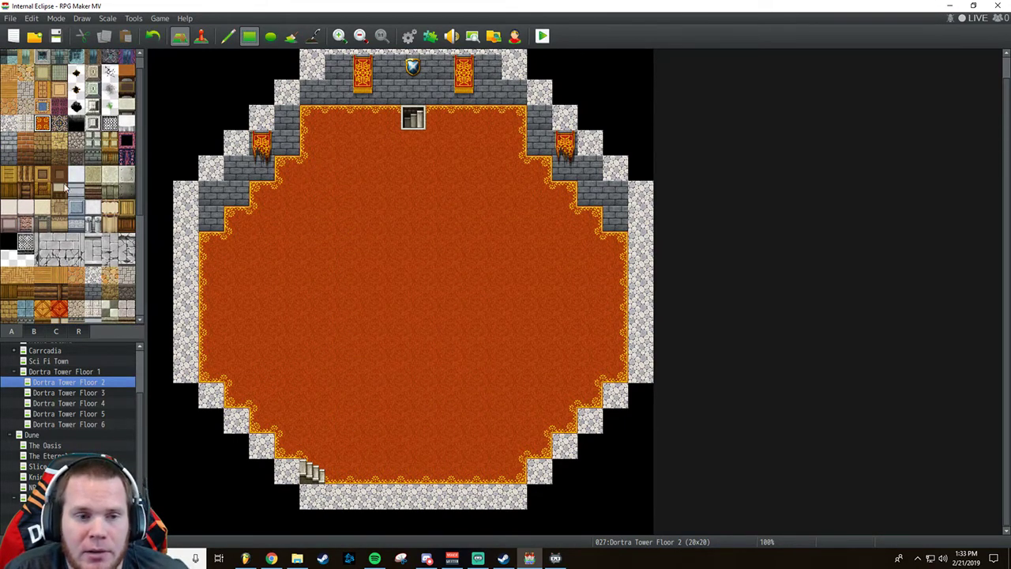
On Dortra Tower Floor 2, paint grey brick wall over the shield, both long banners and both tattered banners to remove them.
scroll(76, 213, "down", 7)
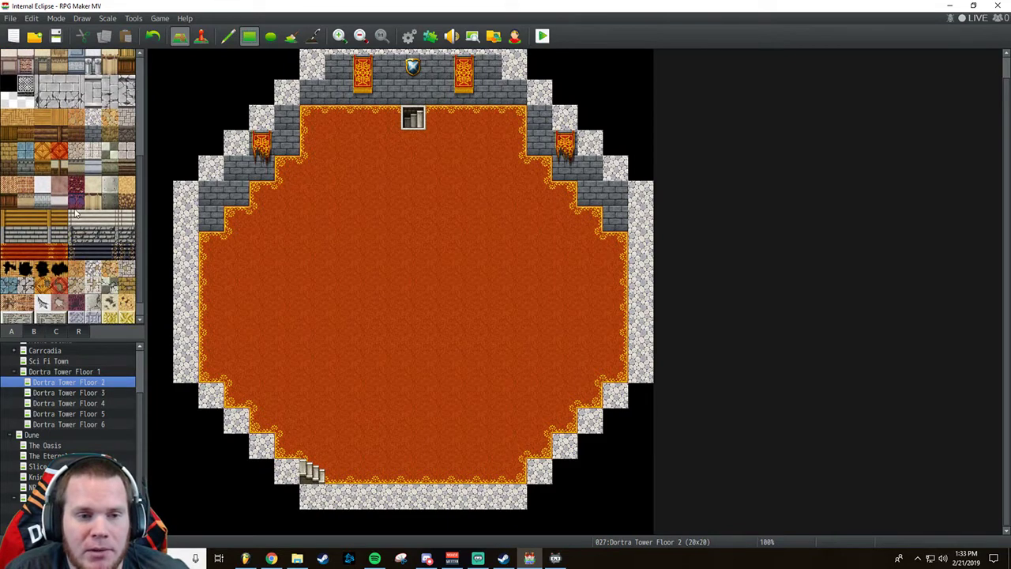
scroll(76, 212, "up", 1)
left_click(92, 229)
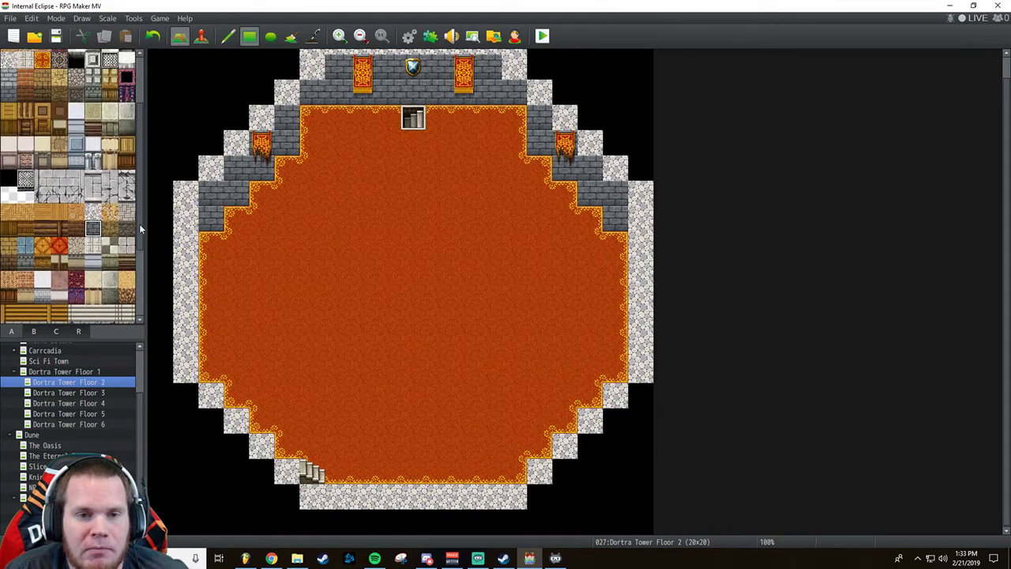
left_click(266, 150)
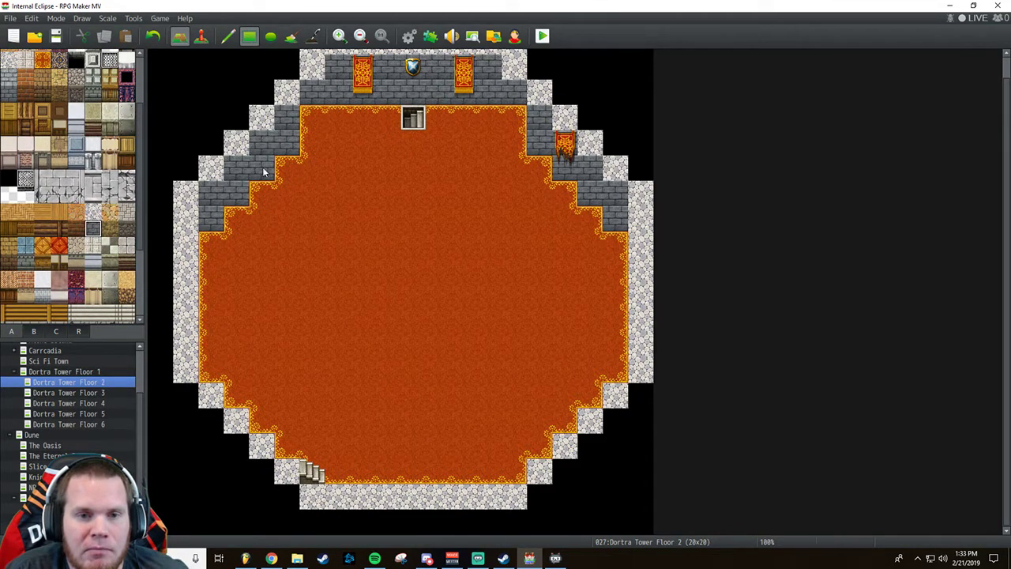
mouse_move(362, 73)
left_mouse_down()
mouse_move(365, 84)
mouse_move(552, 111)
mouse_move(563, 192)
left_mouse_up()
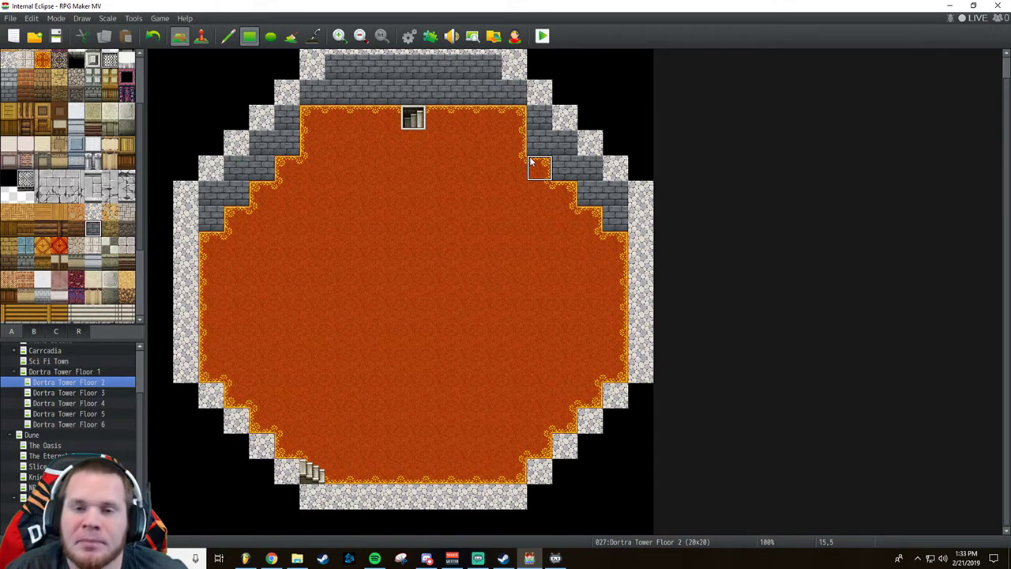
Build an interior white cobblestone wall running from the north wall and stepping southeast, with grey brick faces two tiles high along its southern edges.
left_click(93, 211)
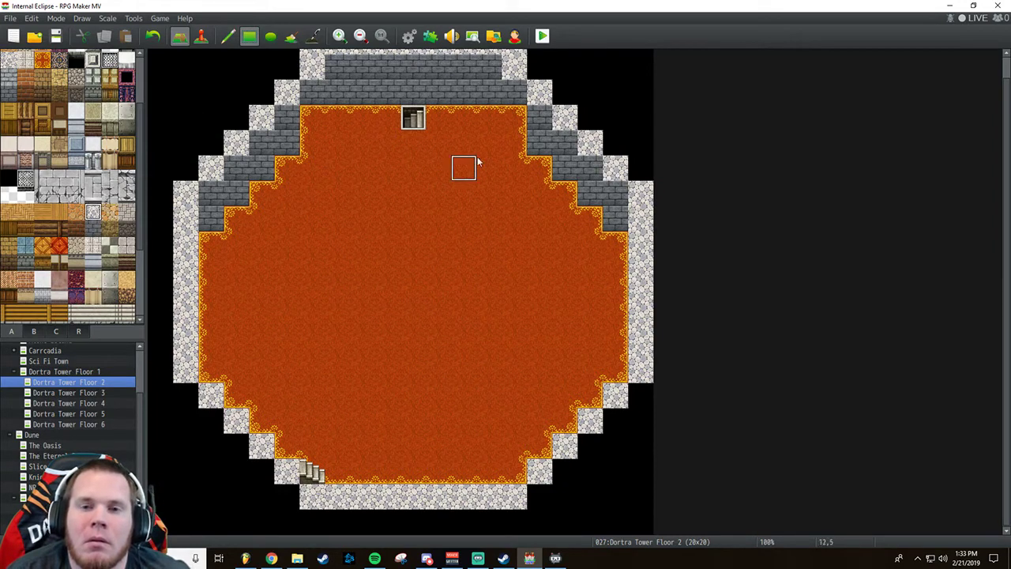
mouse_move(485, 75)
left_mouse_down()
mouse_move(493, 219)
mouse_move(557, 229)
mouse_move(525, 250)
mouse_move(533, 268)
mouse_move(559, 273)
mouse_move(565, 239)
left_mouse_up()
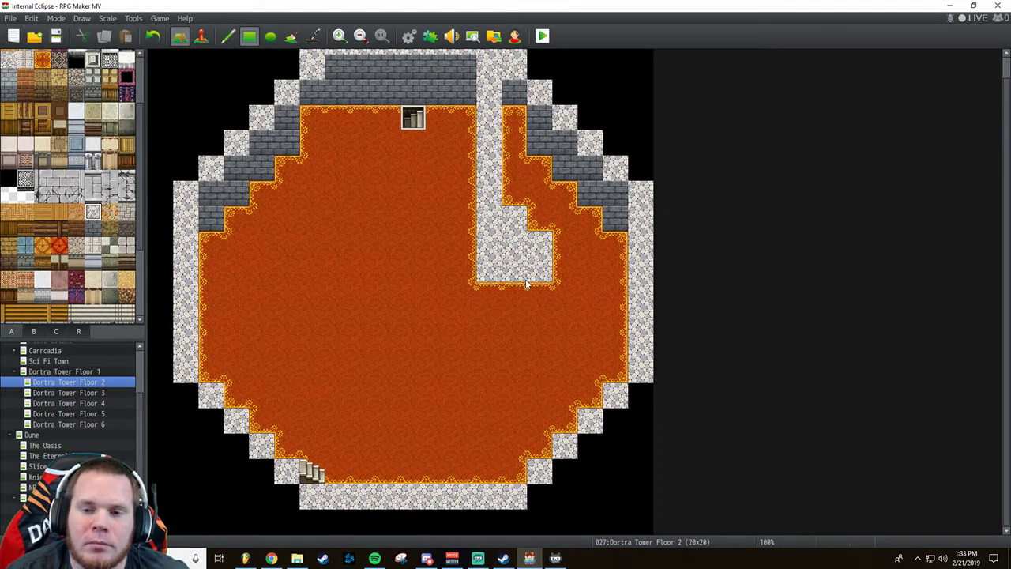
left_click_drag(516, 293, 565, 319)
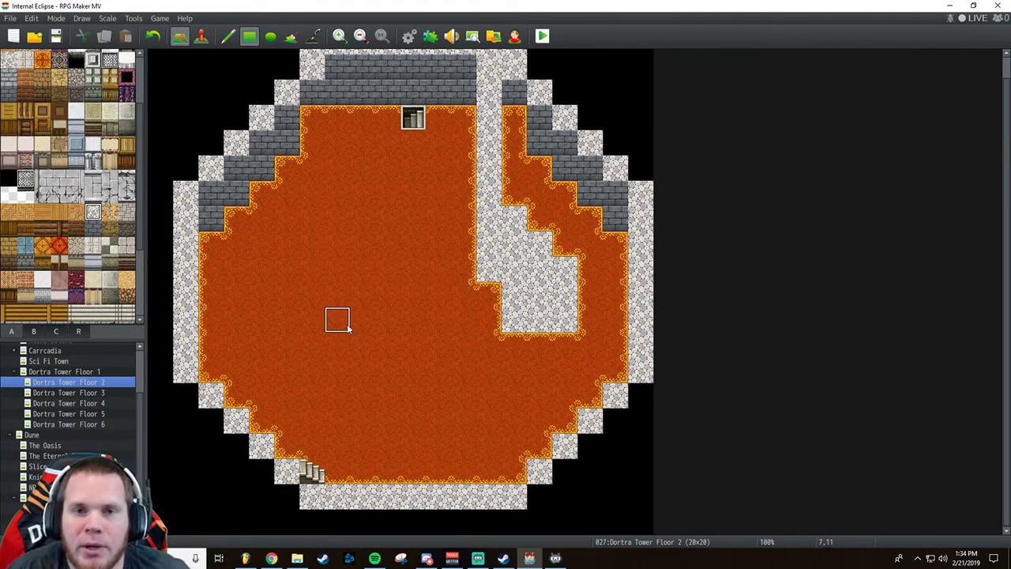
left_click(94, 229)
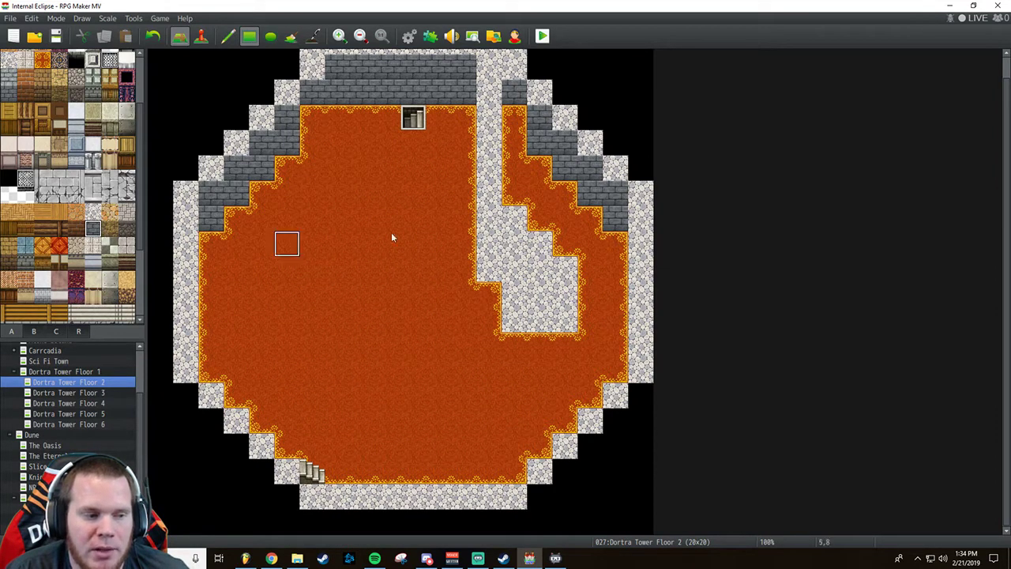
mouse_move(488, 294)
left_mouse_down()
mouse_move(495, 327)
mouse_move(543, 365)
left_mouse_up()
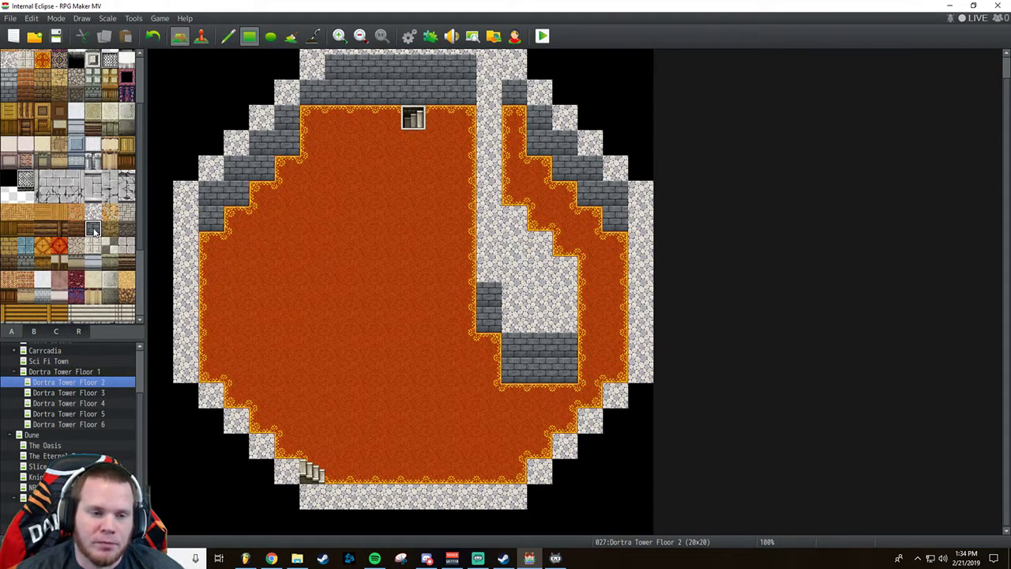
Paint an L-shaped white cobblestone wall from the southwest edge up and across, with a two-tile-thick arm ending near the room's centre.
left_click(93, 212)
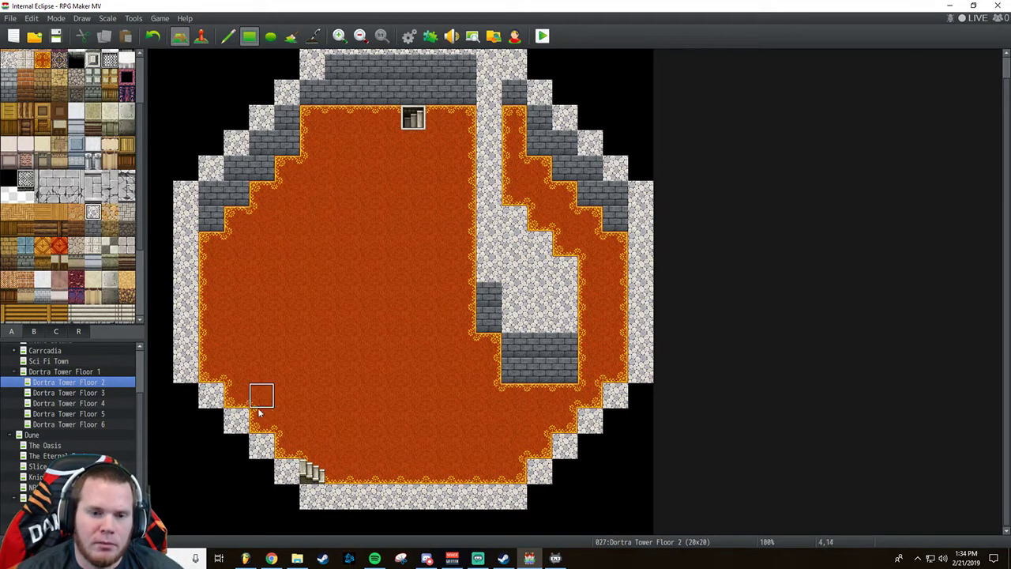
mouse_move(258, 409)
left_mouse_down()
mouse_move(264, 422)
mouse_move(289, 402)
mouse_move(332, 418)
mouse_move(352, 372)
left_mouse_up()
key("ctrl+z")
key("ctrl+z")
mouse_move(261, 422)
left_mouse_down()
mouse_move(263, 263)
mouse_move(414, 294)
left_mouse_up()
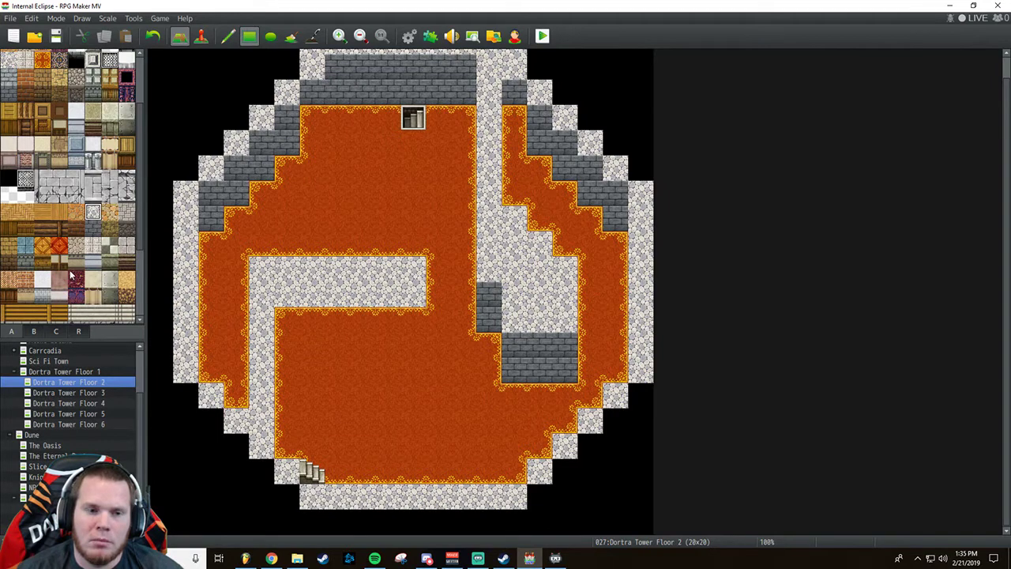
Add a one-tile-high grey brick face under the L-shaped wall's arm, and trim the eastern wall's brick faces to one row with red carpet.
left_click(93, 228)
mouse_move(286, 320)
left_mouse_down()
mouse_move(279, 329)
mouse_move(388, 349)
left_mouse_up()
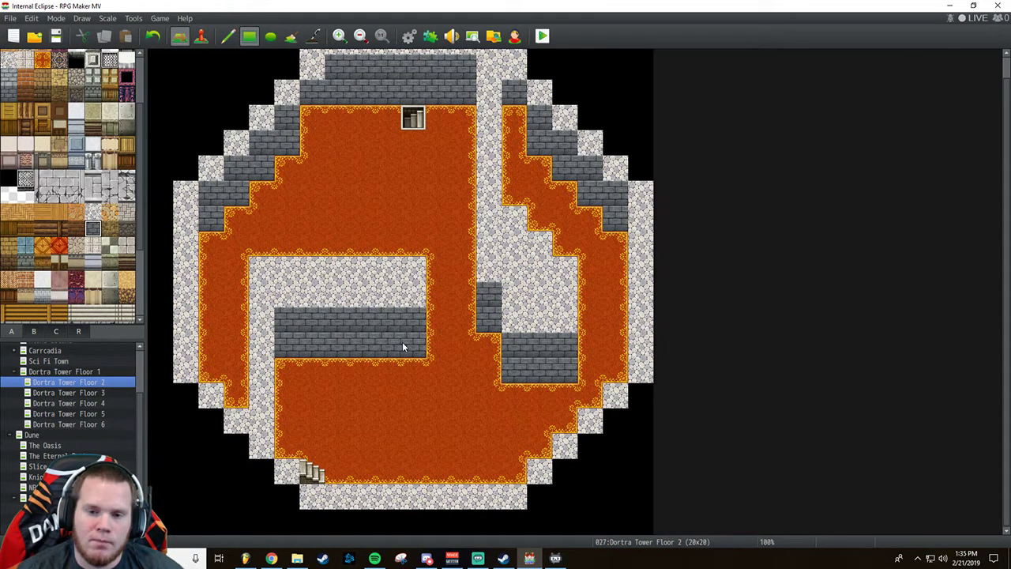
key("ctrl+z")
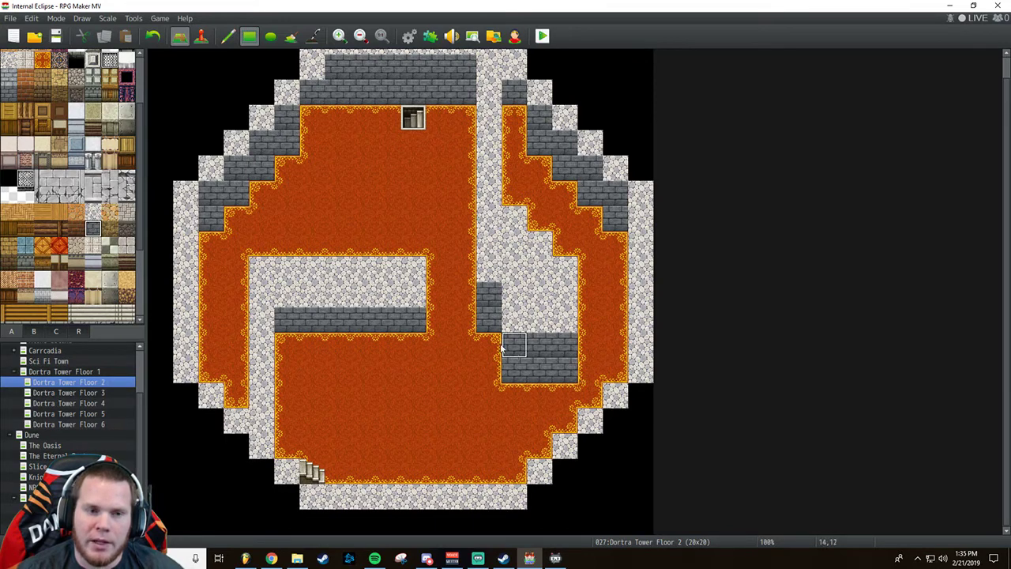
left_click(43, 62)
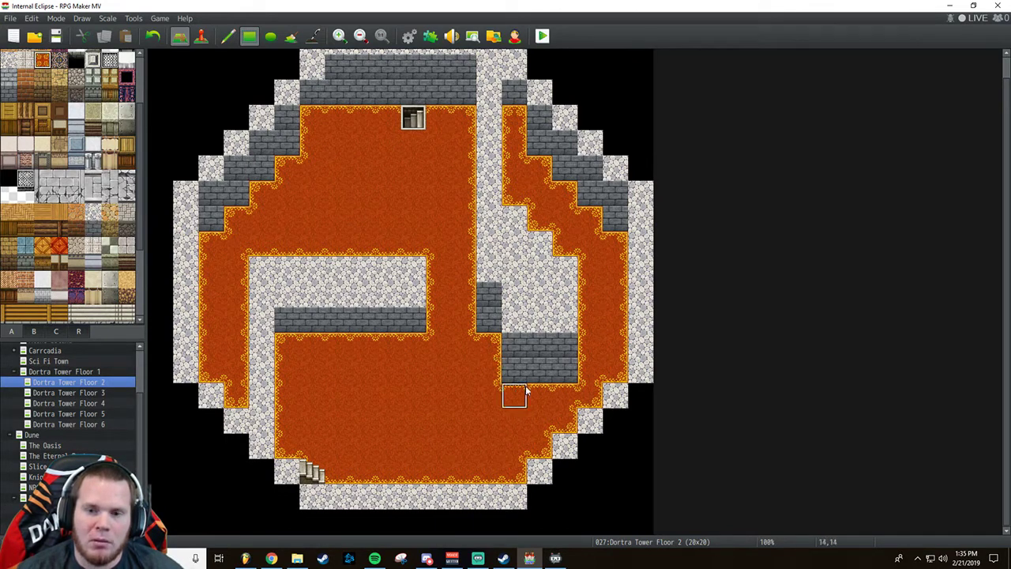
left_click_drag(515, 378, 557, 376)
left_click(488, 319)
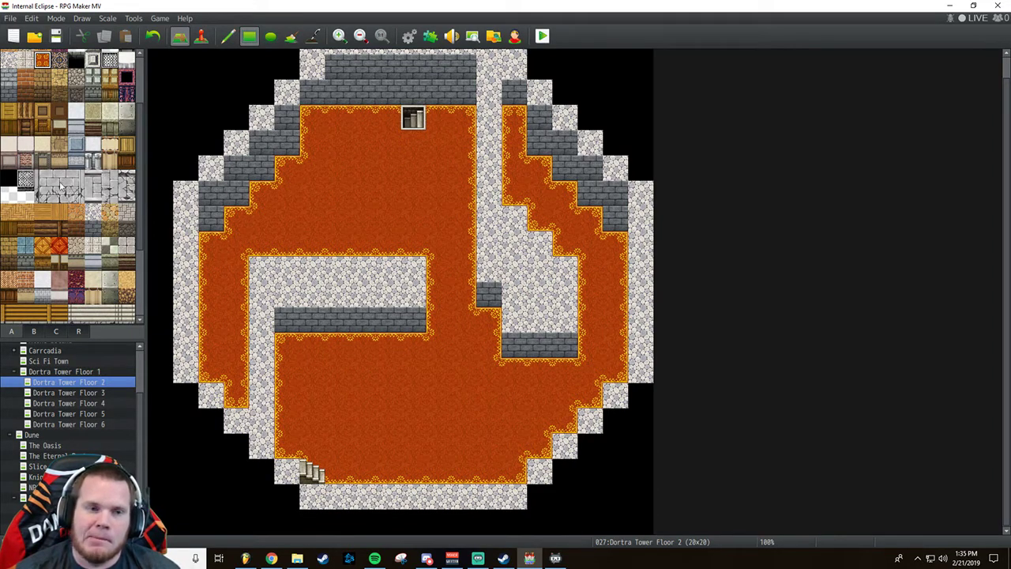
On Dortra Tower Floor 3, fill the area holding the eight stone pillars with the ornate red carpet tile to remove them.
scroll(66, 254, "down", 3)
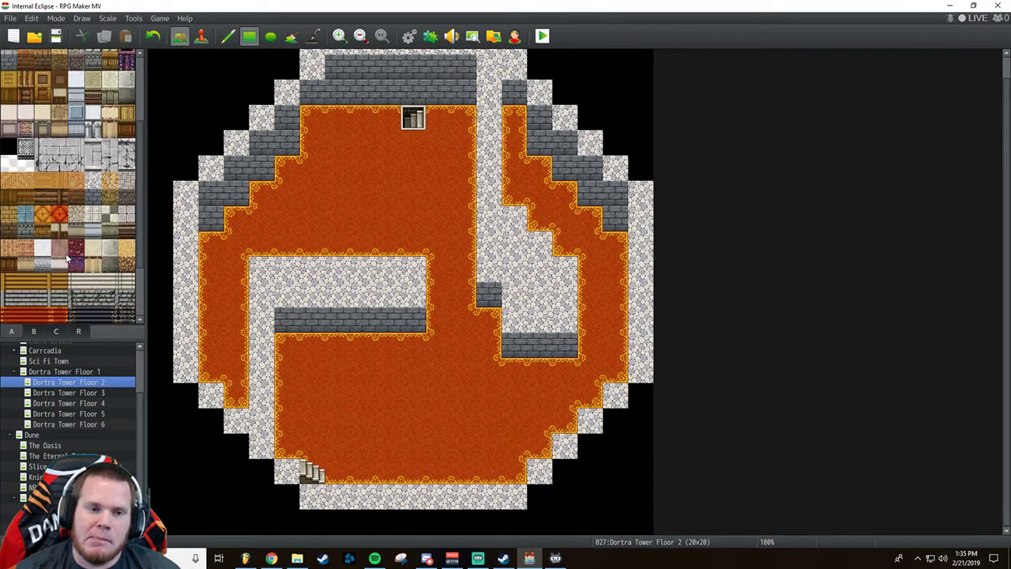
scroll(67, 254, "up", 5)
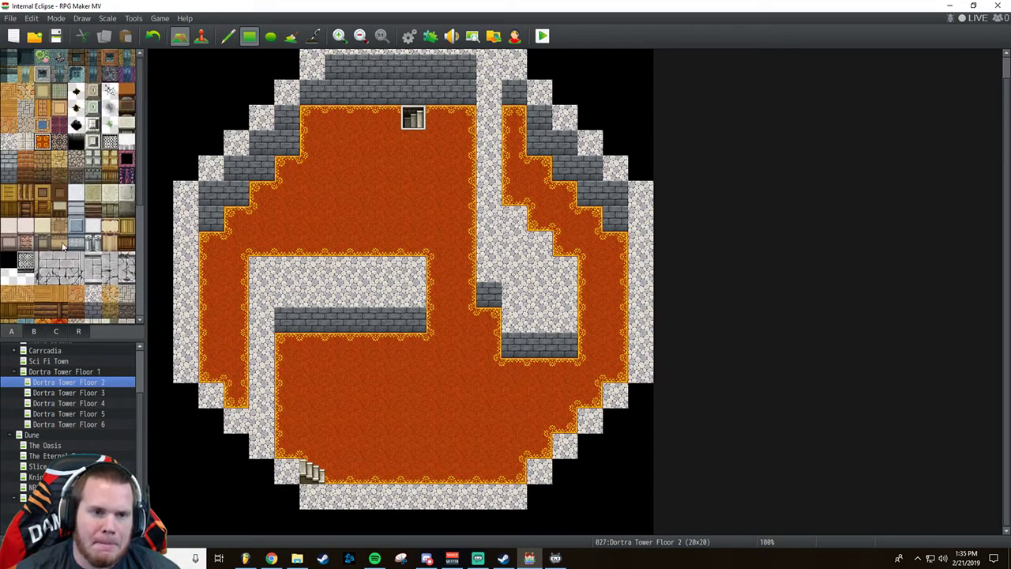
left_click(75, 393)
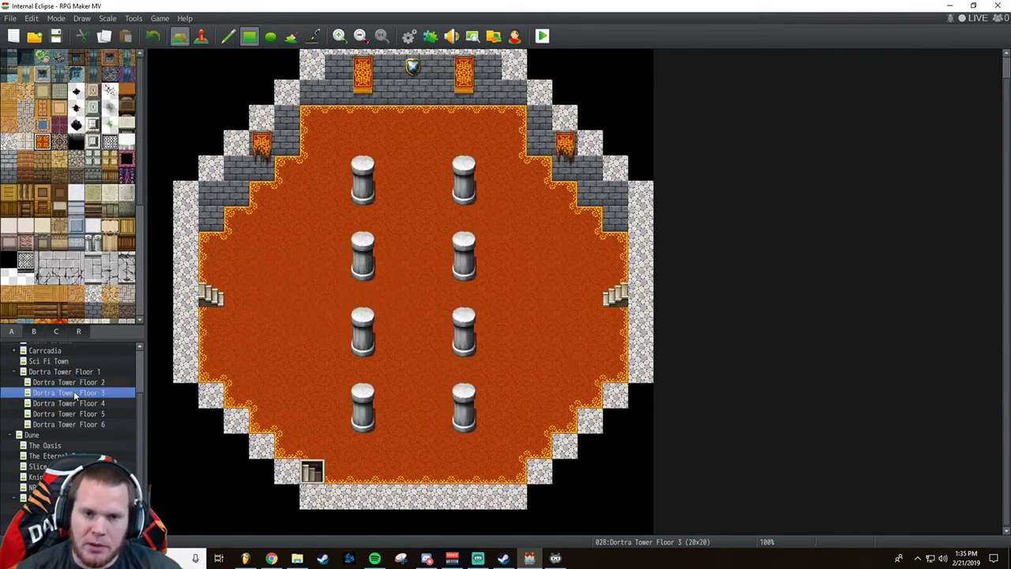
left_click(44, 146)
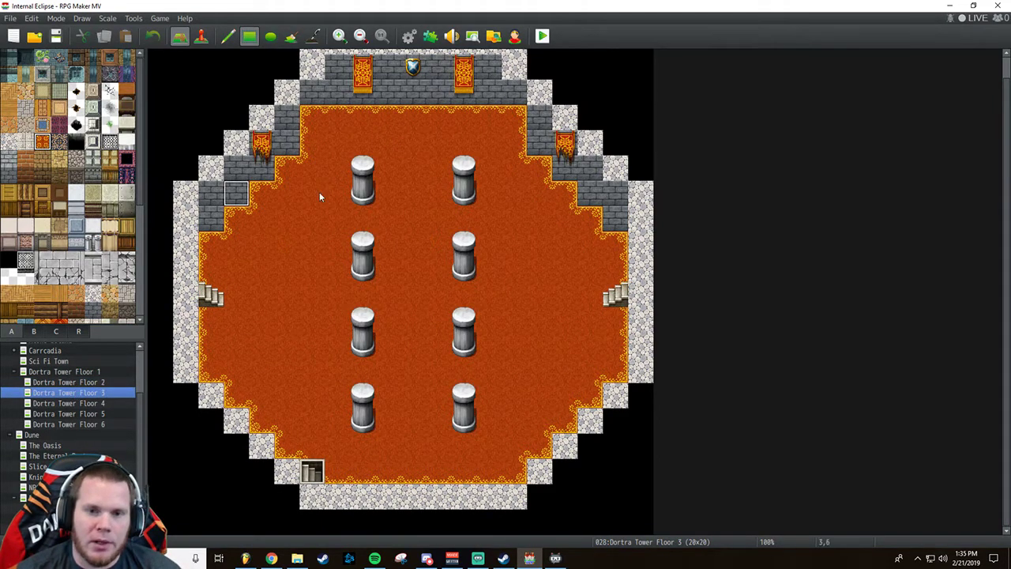
left_click_drag(354, 164, 483, 413)
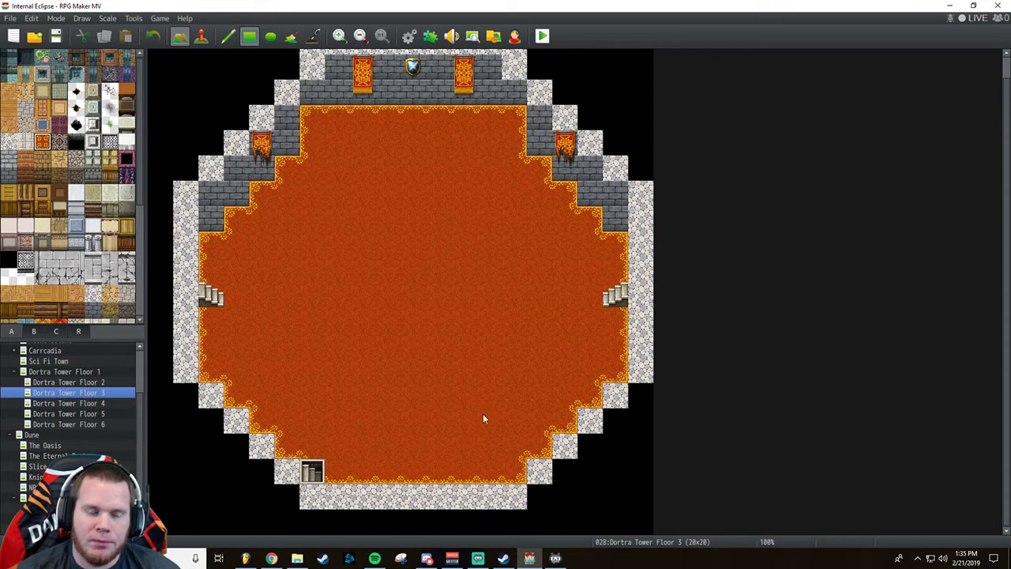
On Dortra Tower Floor 4, paint the ornate red carpet tile over the eight stone pillars to remove them.
left_click(44, 383)
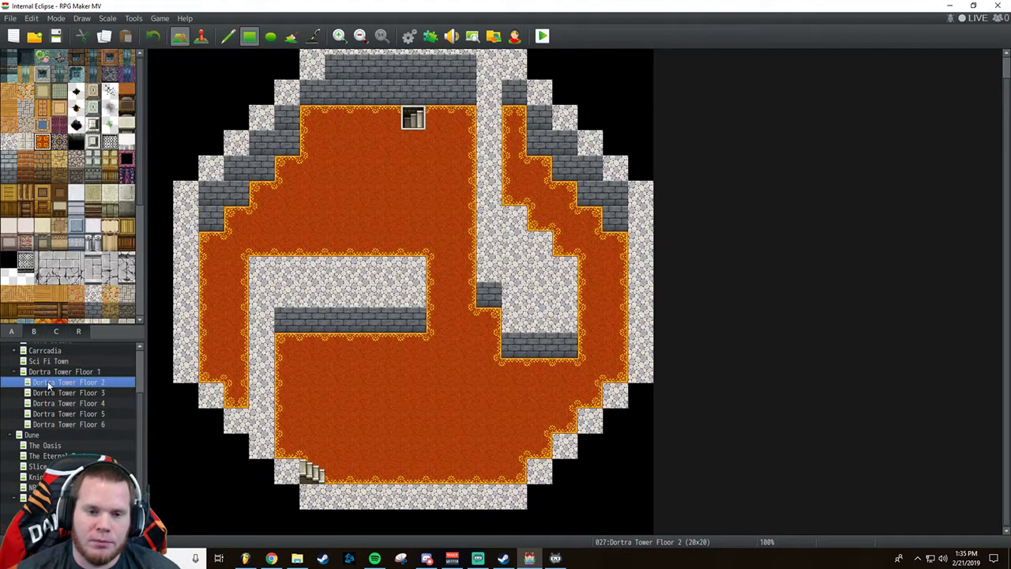
left_click(65, 403)
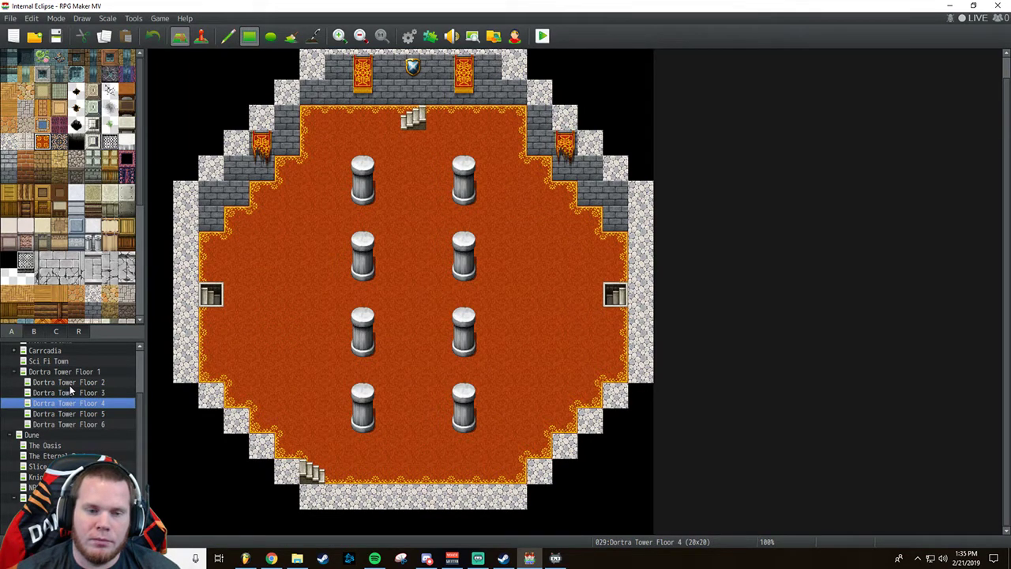
left_click(43, 139)
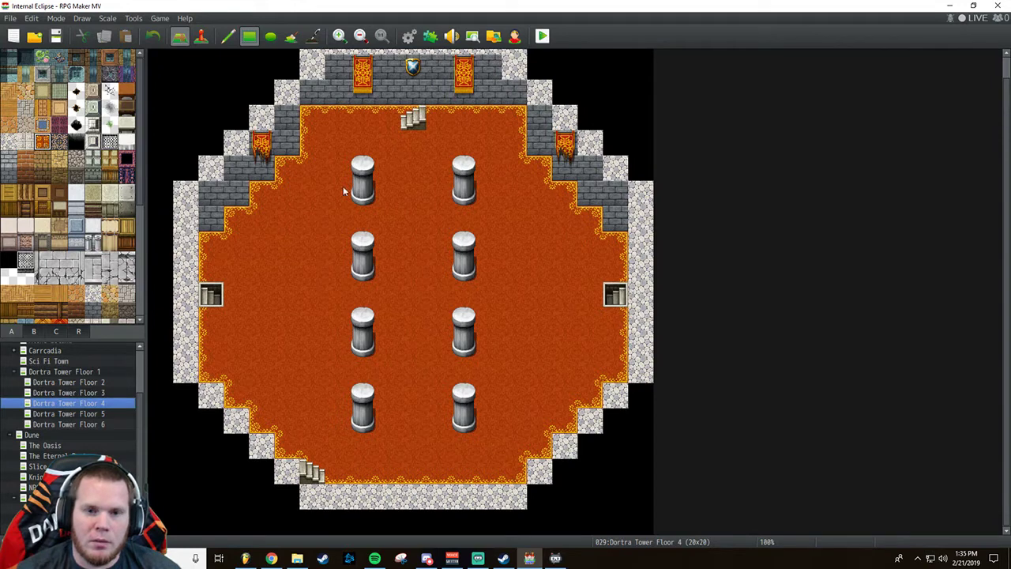
mouse_move(355, 189)
left_mouse_down()
mouse_move(360, 166)
mouse_move(462, 447)
left_mouse_up()
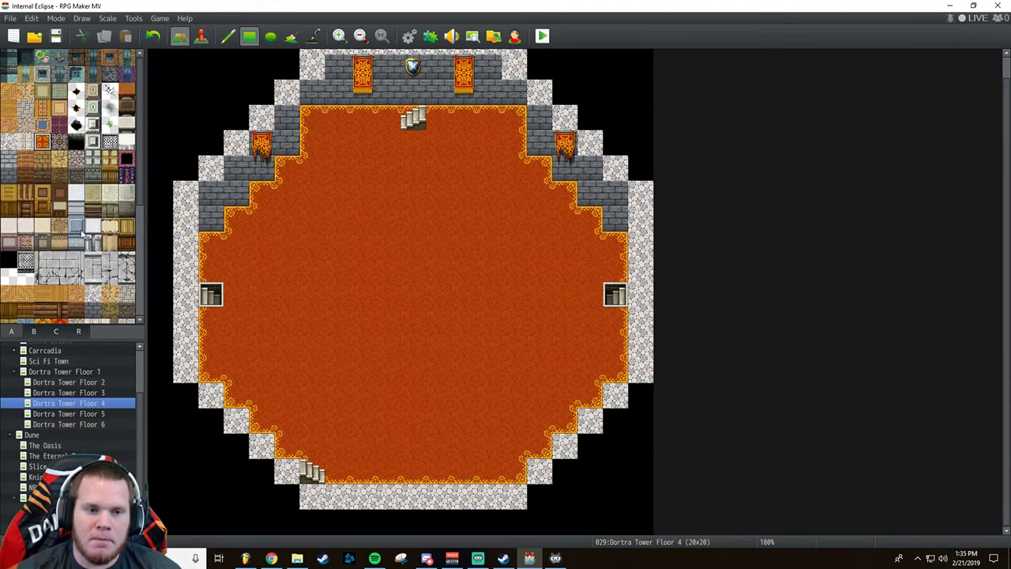
Fill two white cobblestone blocks, each 7 by 4 tiles, in the southwest and southeast of Floor 4, leaving a three-tile-wide corridor between them.
scroll(82, 231, "down", 4)
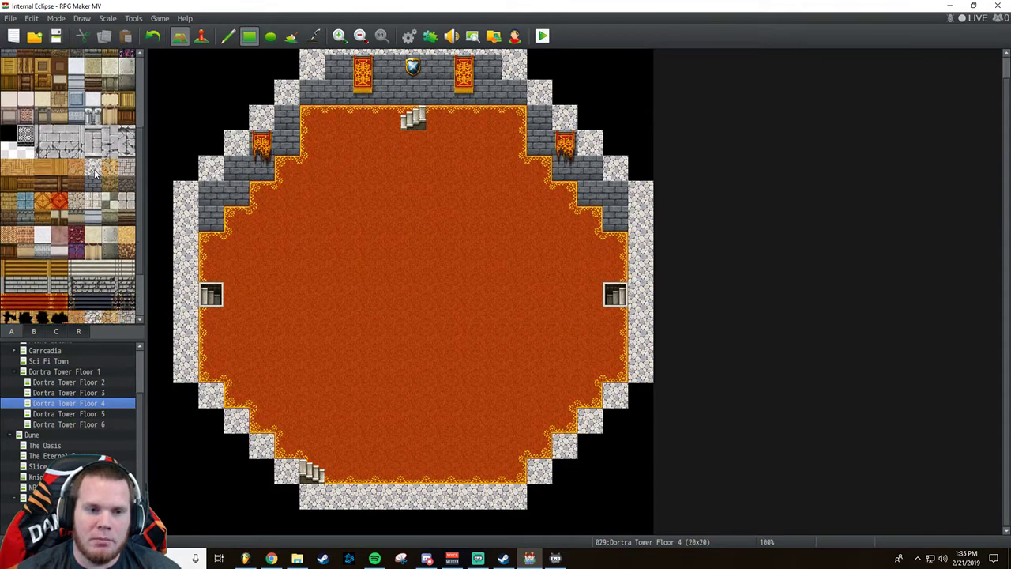
left_click(94, 168)
mouse_move(210, 315)
left_mouse_down()
mouse_move(368, 409)
mouse_move(365, 421)
mouse_move(236, 357)
mouse_move(191, 314)
mouse_move(217, 322)
left_mouse_up()
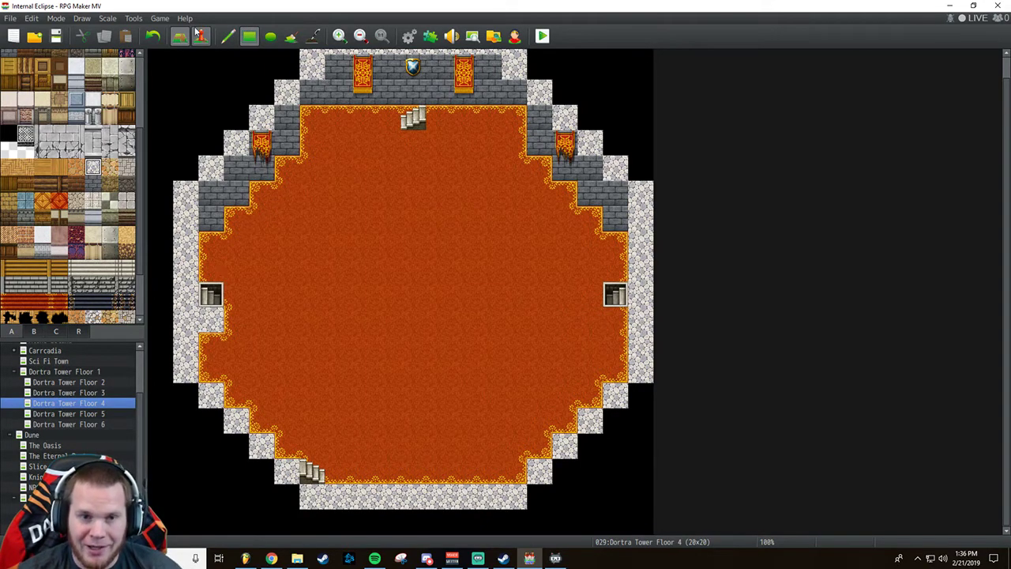
left_click(152, 35)
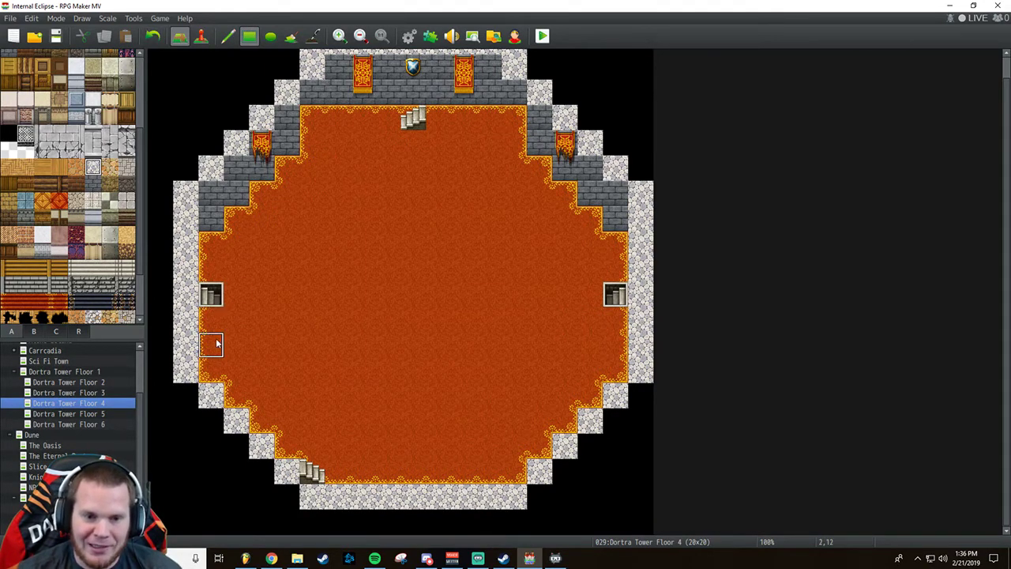
mouse_move(214, 343)
left_mouse_down()
mouse_move(378, 439)
mouse_move(370, 427)
left_mouse_up()
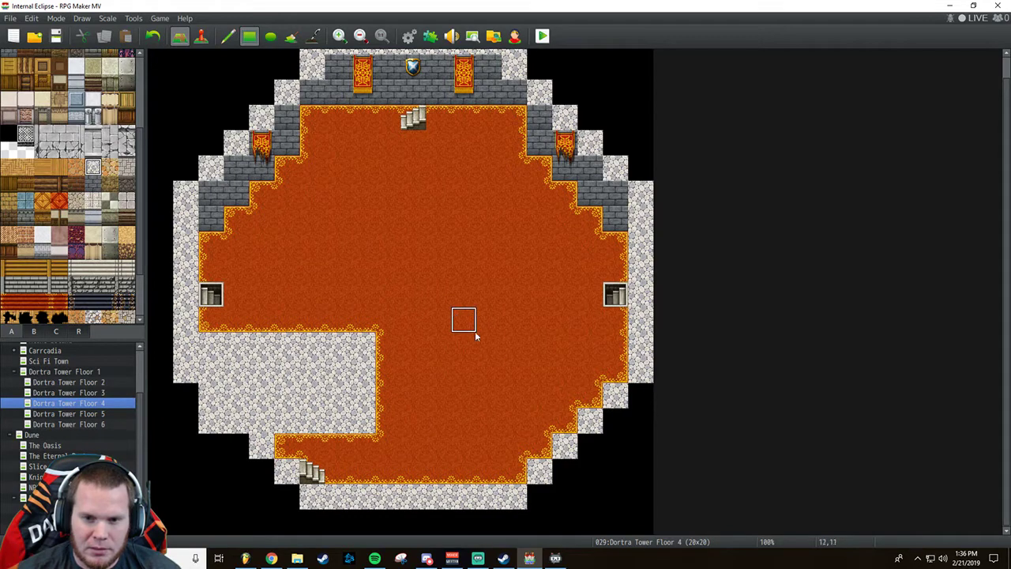
left_click_drag(474, 338, 604, 427)
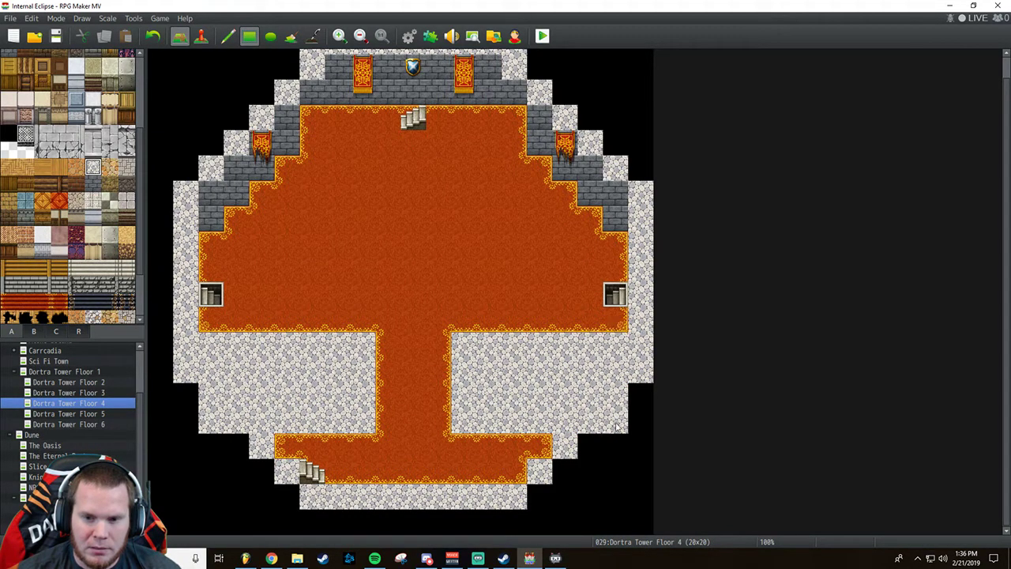
Paint black over the protruding outer corner tile of each cobblestone block to restore the tower's stepped outline.
left_click(10, 134)
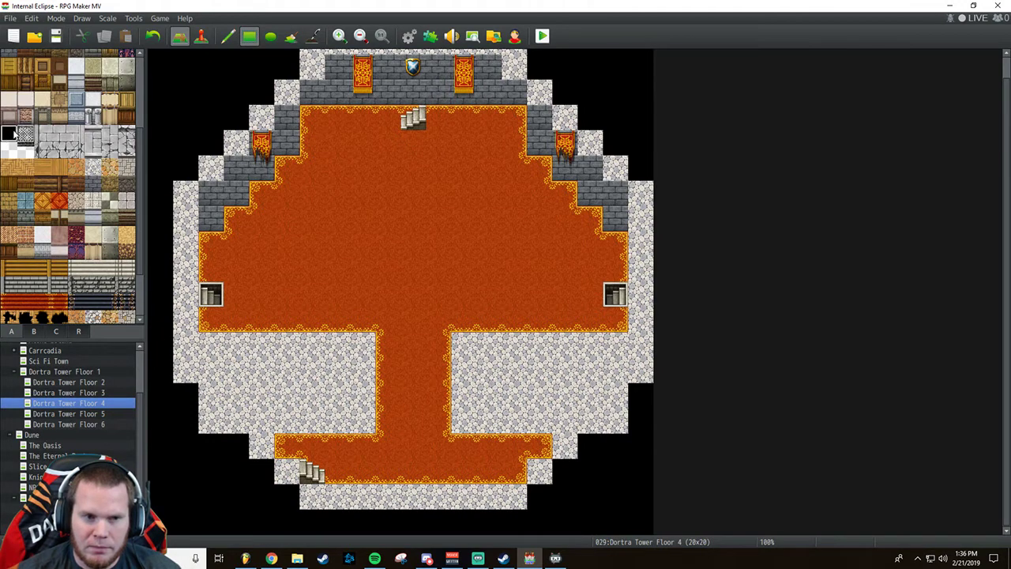
left_click(212, 420)
left_click(617, 425)
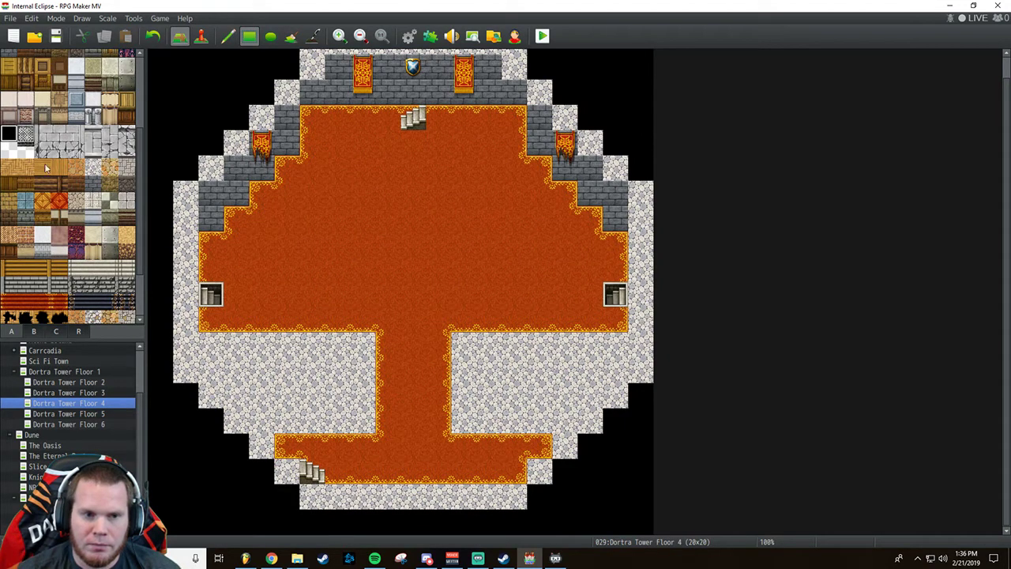
On Floor 4, paint a three-tile grey brick row beneath each southern cobblestone block and cobblestone on the outer tile beside each row.
left_click(93, 184)
left_click_drag(282, 444, 354, 448)
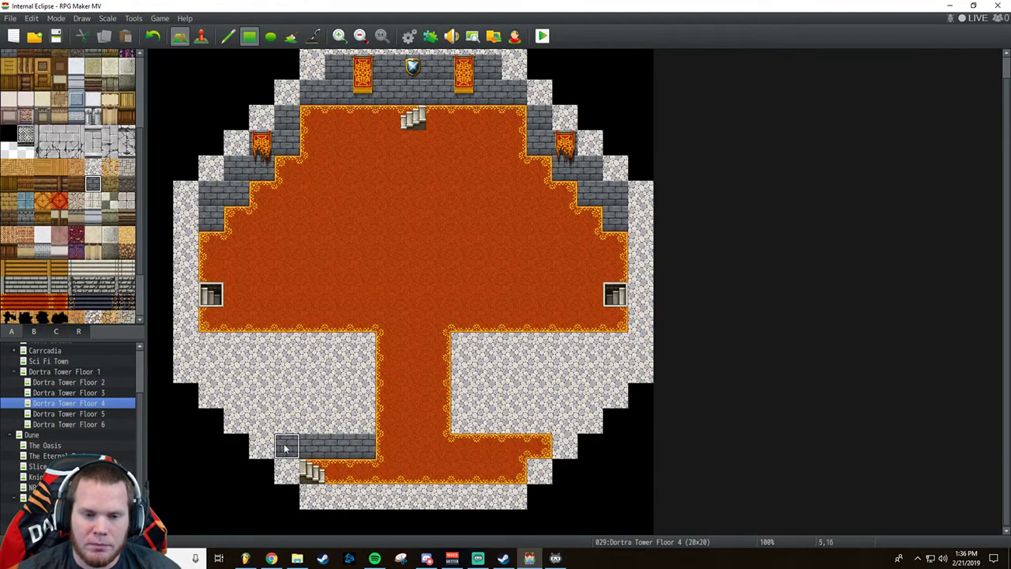
right_click(236, 397)
left_click(288, 447)
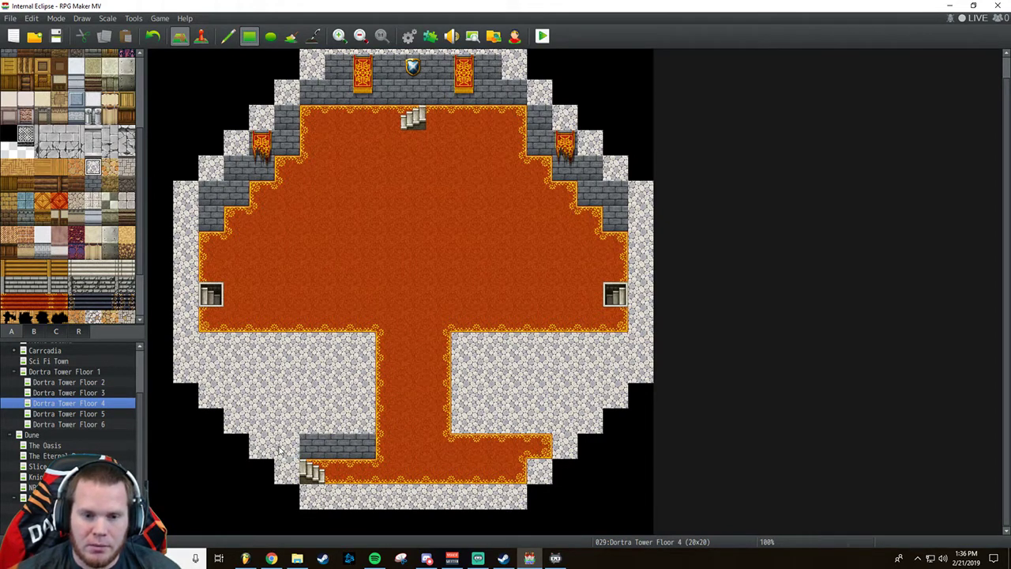
left_click(538, 446)
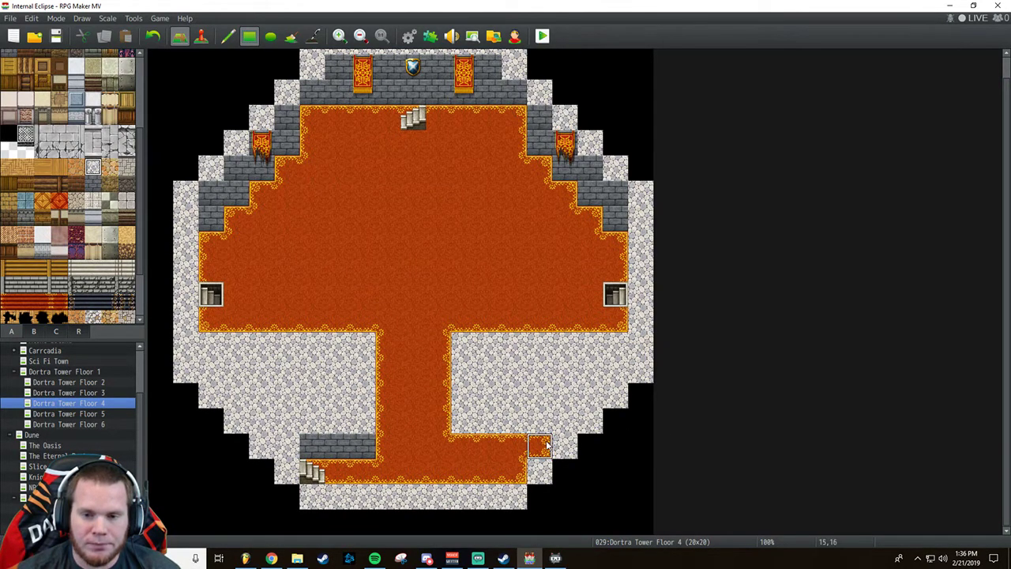
right_click(179, 250)
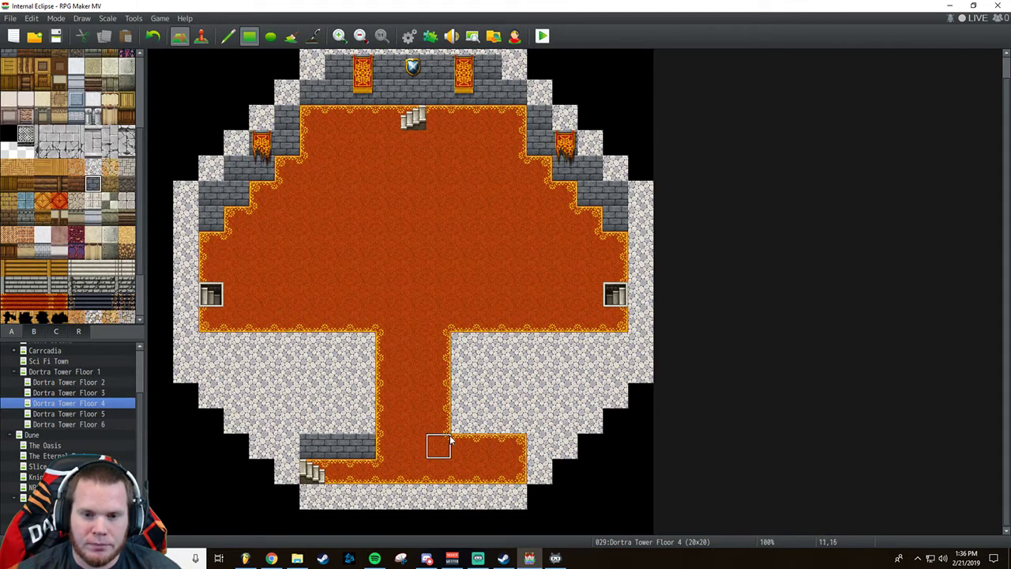
left_click_drag(456, 446, 513, 446)
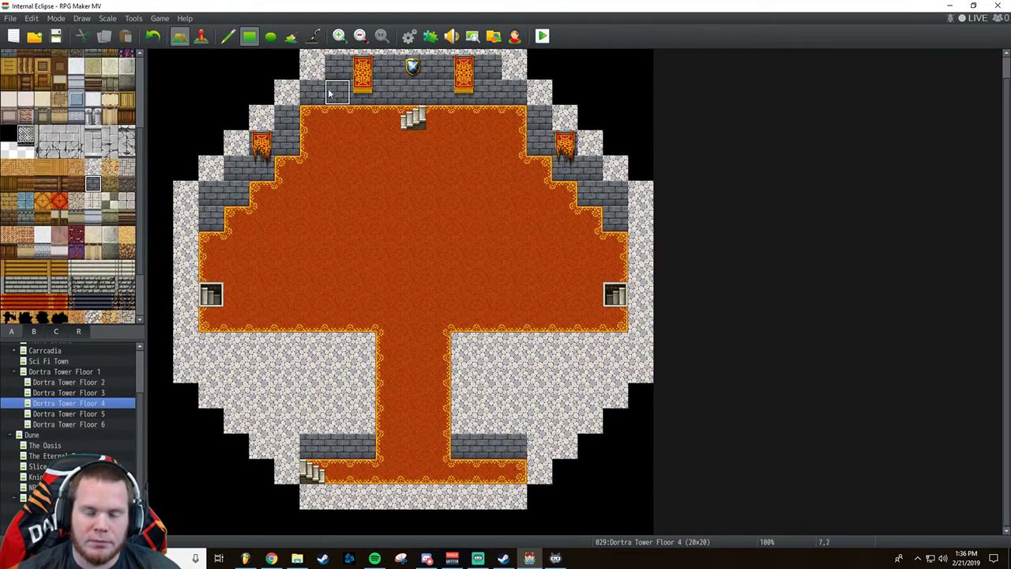
Fill the northwest of Floor 4 with white cobblestone up to the central corridor, covering the brick walls and banners there.
scroll(337, 143, "up", 1)
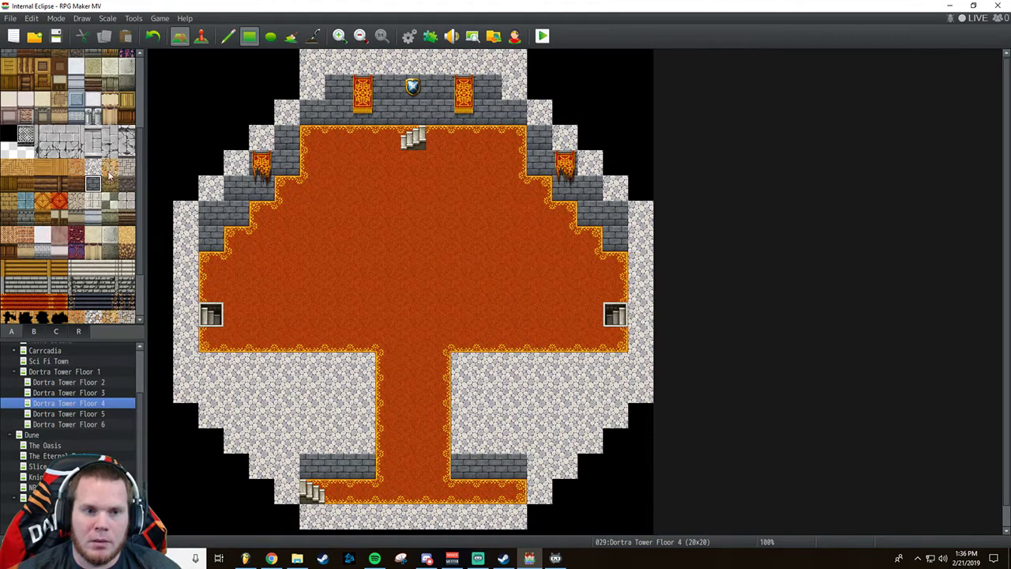
left_click(93, 167)
left_click(211, 246)
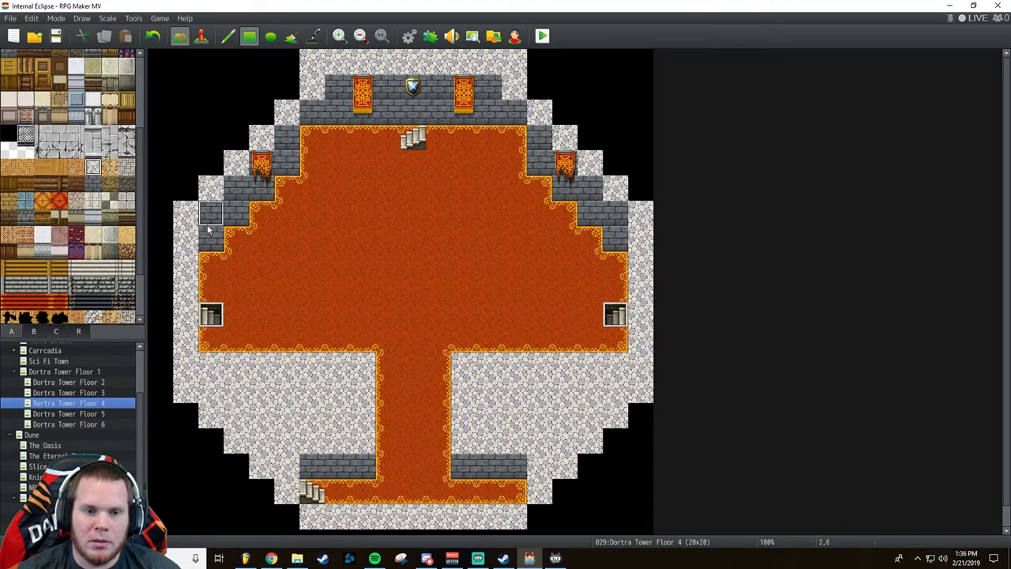
mouse_move(208, 229)
left_mouse_down()
mouse_move(280, 260)
mouse_move(332, 264)
mouse_move(263, 243)
mouse_move(353, 238)
left_mouse_up()
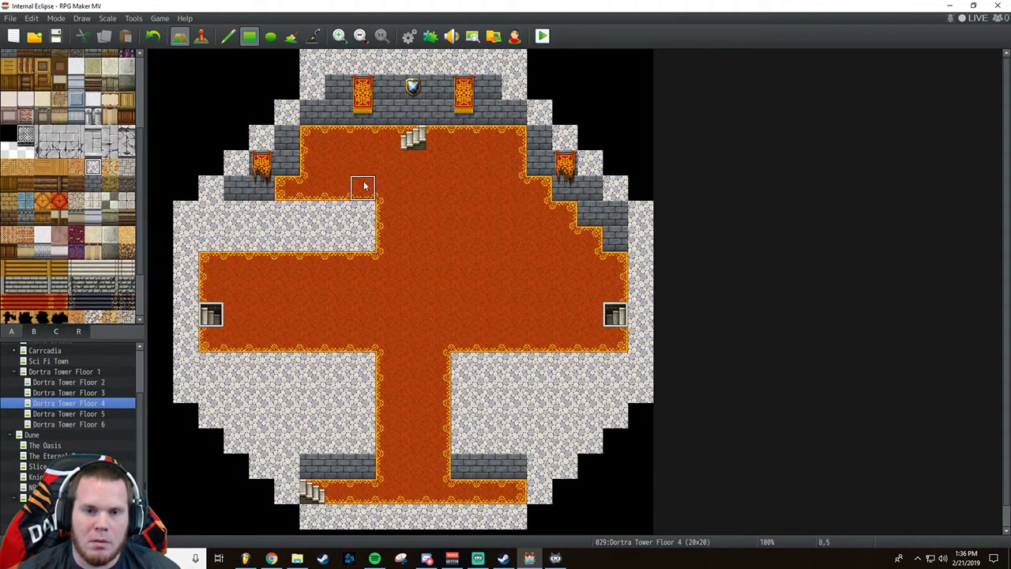
left_click_drag(363, 186, 363, 88)
left_click_drag(286, 136, 285, 164)
mouse_move(286, 164)
left_mouse_down()
mouse_move(286, 189)
mouse_move(261, 176)
mouse_move(262, 185)
left_mouse_up()
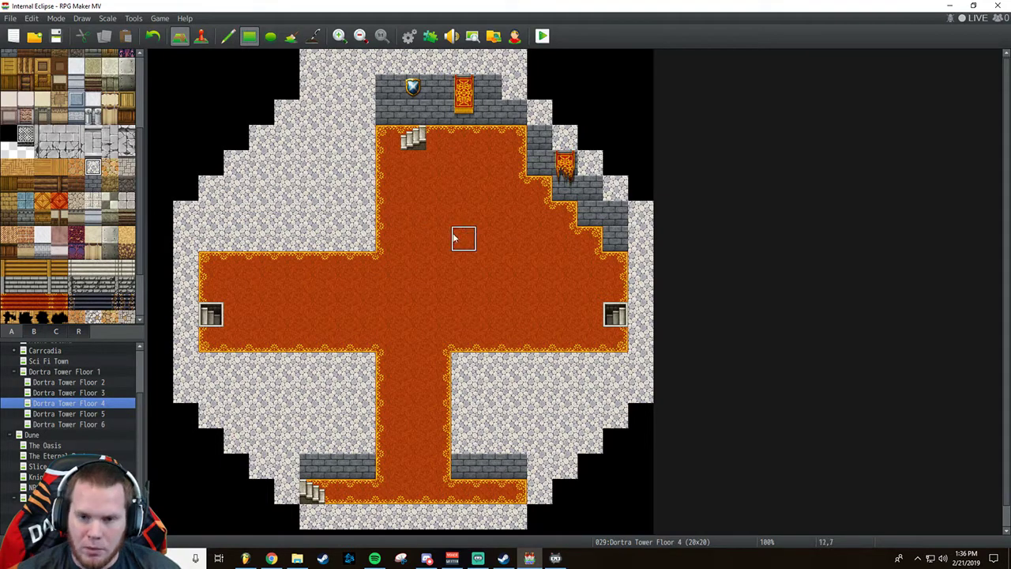
Fill the northeast of Floor 4 with white cobblestone, covering its brick walls and banners and leaving a three-tile-wide north corridor.
left_click_drag(458, 237, 506, 94)
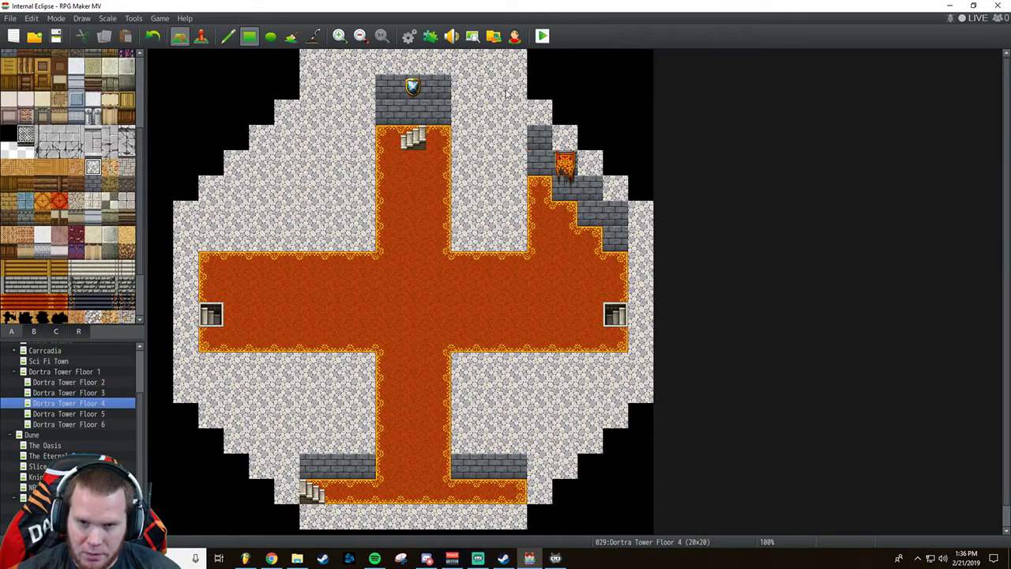
left_click_drag(539, 136, 557, 233)
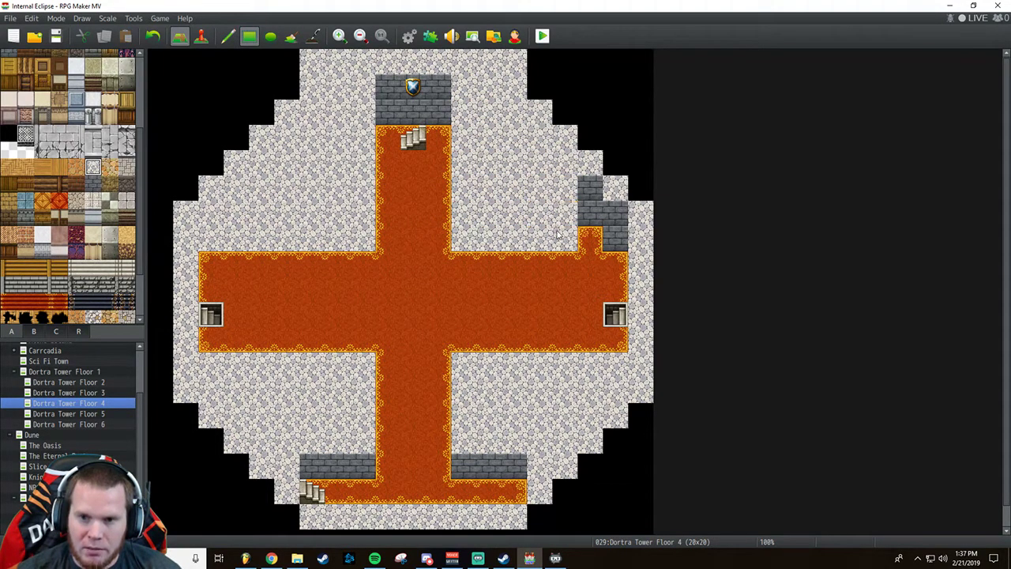
left_click_drag(560, 188, 615, 239)
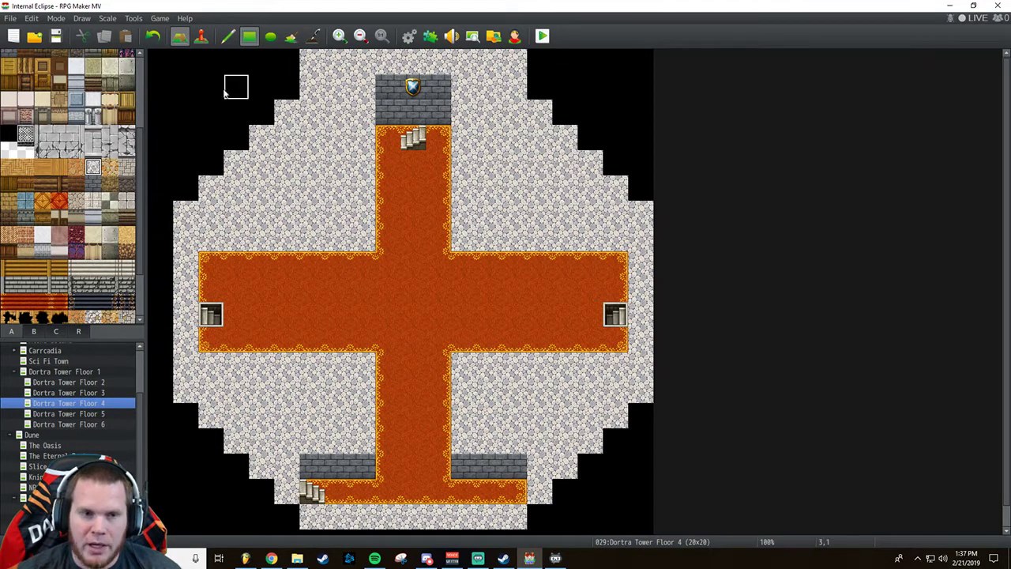
Paint black over the outer cobblestone in the northeast, northwest and southwest of Floor 4, leaving a one-tile border around the carpet.
left_click(9, 135)
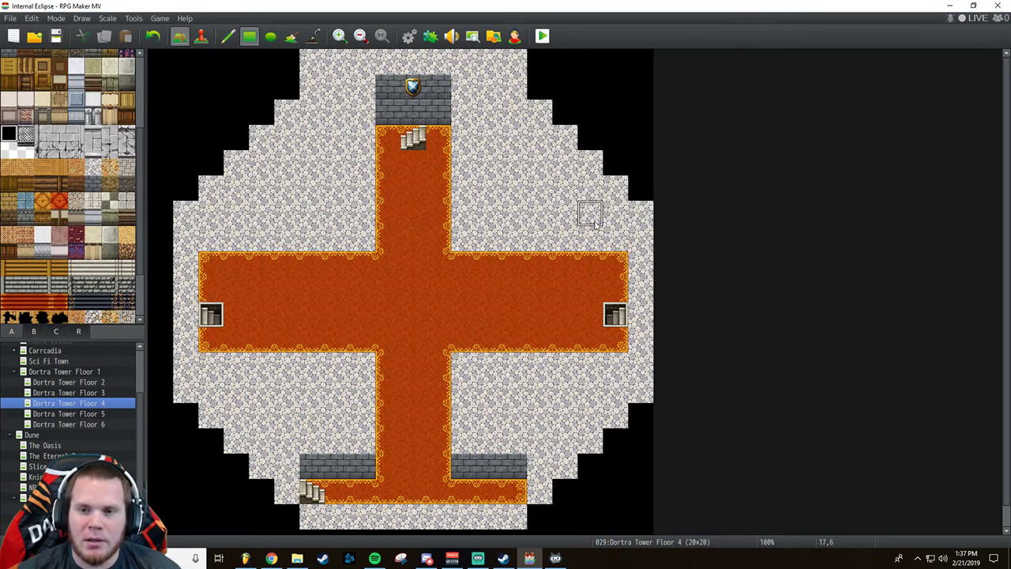
mouse_move(592, 222)
left_mouse_down()
mouse_move(514, 217)
mouse_move(492, 185)
mouse_move(559, 188)
mouse_move(494, 161)
mouse_move(605, 176)
mouse_move(589, 197)
mouse_move(614, 187)
mouse_move(629, 210)
mouse_move(580, 149)
mouse_move(501, 140)
mouse_move(487, 61)
left_mouse_up()
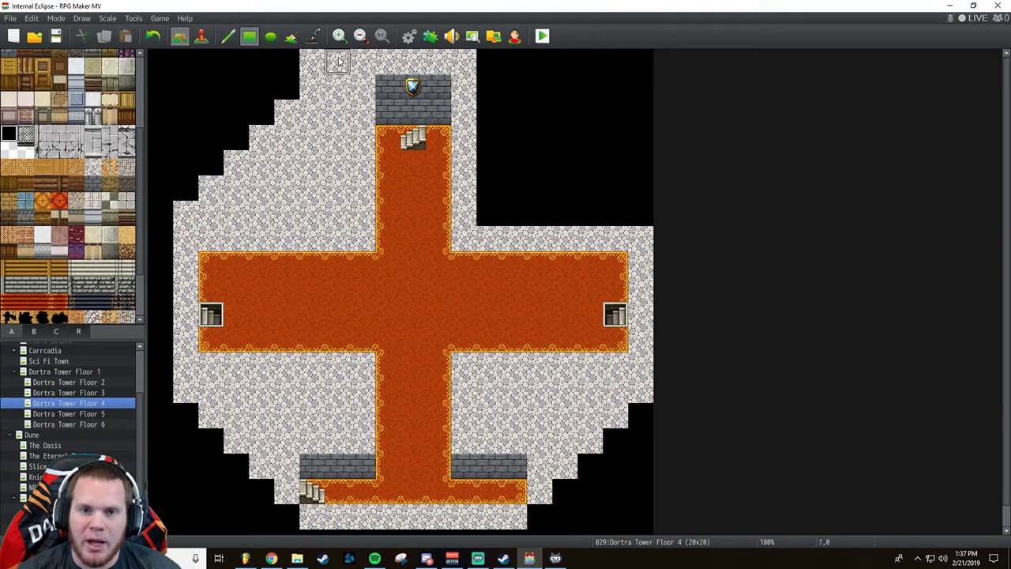
mouse_move(340, 63)
left_mouse_down()
mouse_move(299, 123)
mouse_move(193, 209)
mouse_move(204, 220)
left_mouse_up()
scroll(203, 220, "down", 1)
mouse_move(186, 369)
left_mouse_down()
mouse_move(225, 399)
mouse_move(336, 395)
left_mouse_up()
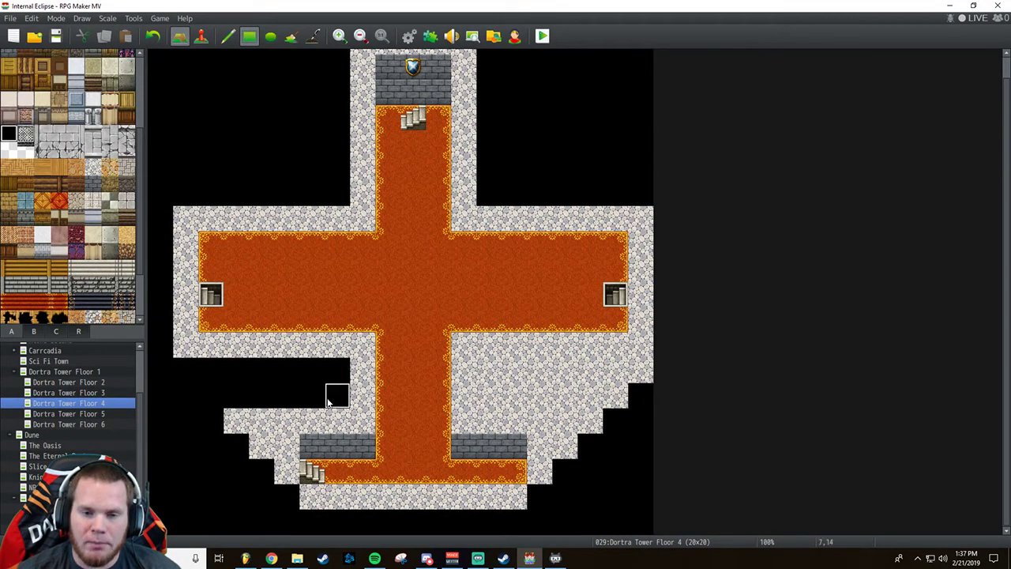
mouse_move(266, 420)
left_mouse_down()
mouse_move(241, 420)
mouse_move(229, 460)
left_mouse_up()
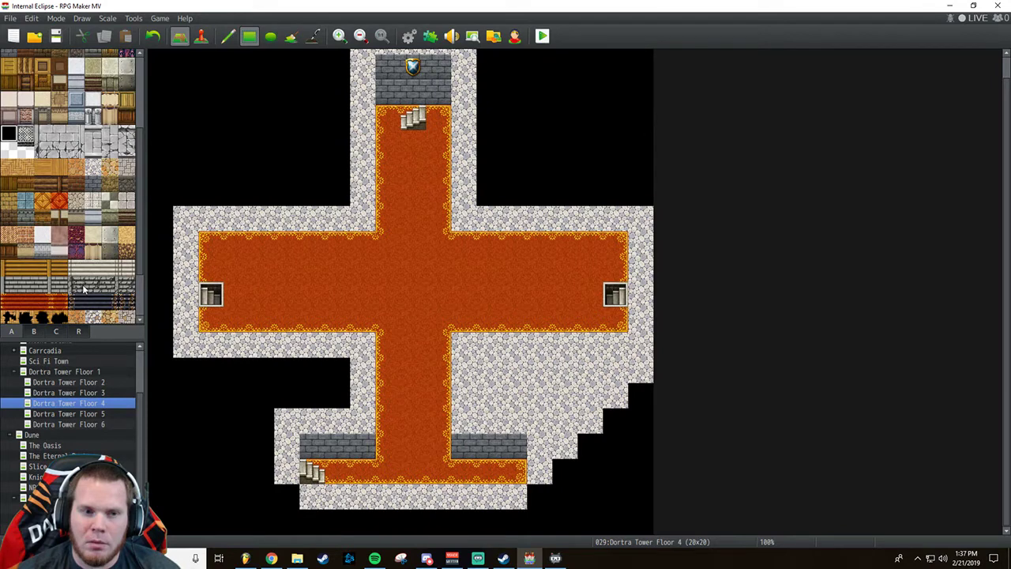
Paint a white cobblestone tile at the southwest and southeast corners of Floor 4 to square off the border of the bottom room.
scroll(83, 289, "up", 1)
left_click(98, 208)
left_click(288, 496)
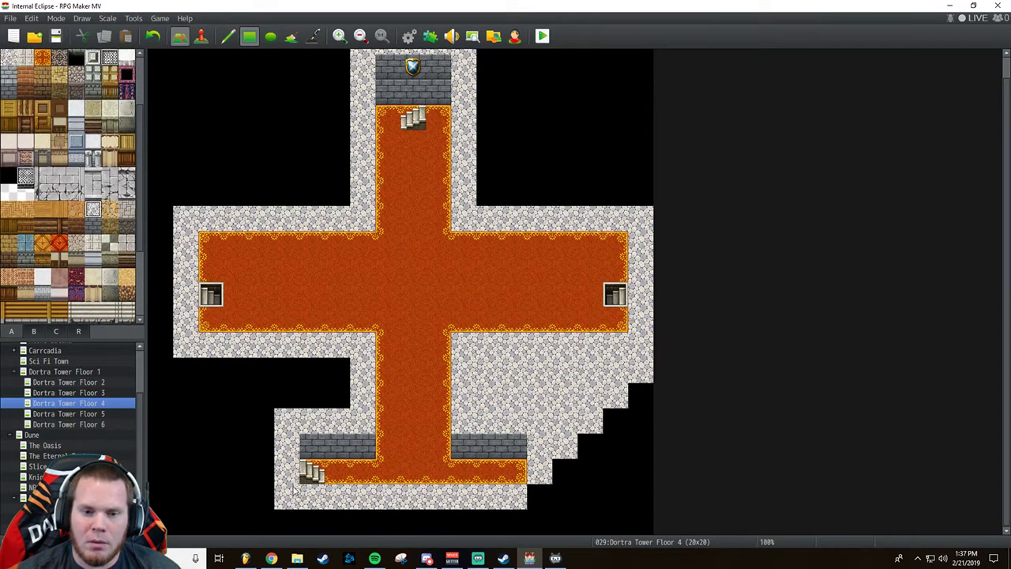
left_click(542, 496)
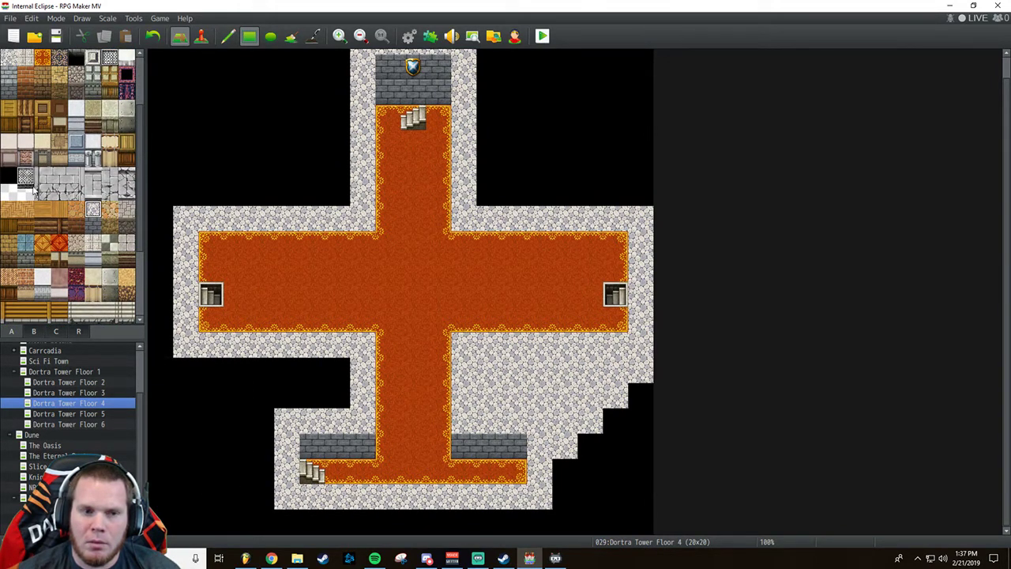
Paint black over the excess cobblestone in the southeast of Floor 4, leaving a one-tile border that mirrors the southwest.
left_click(9, 175)
mouse_move(513, 391)
left_mouse_down()
mouse_move(487, 368)
mouse_move(581, 371)
mouse_move(654, 399)
left_mouse_up()
mouse_move(568, 407)
left_mouse_down()
mouse_move(613, 469)
mouse_move(640, 419)
mouse_move(624, 408)
left_mouse_up()
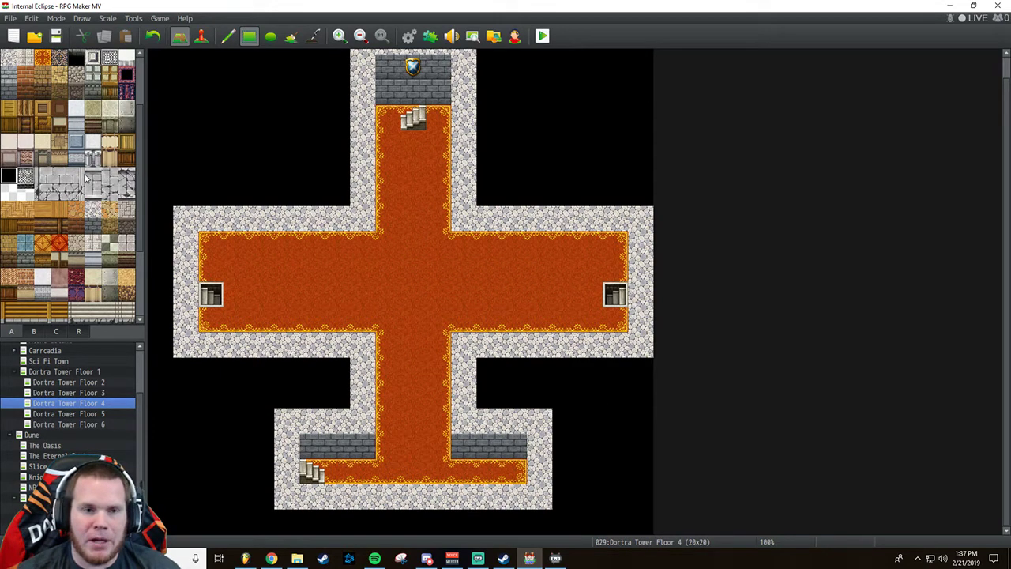
Paint grey brick over the shield on Floor 4's north wall and add a one-tile-high brick row along the north edge of both side arms.
scroll(73, 192, "up", 4)
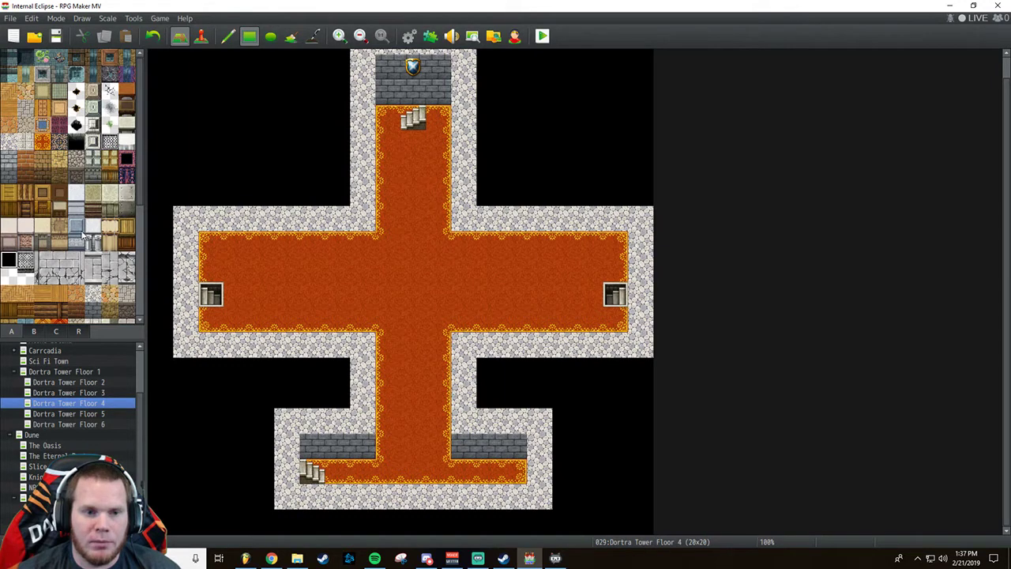
scroll(82, 233, "down", 5)
left_click(92, 195)
left_click(411, 66)
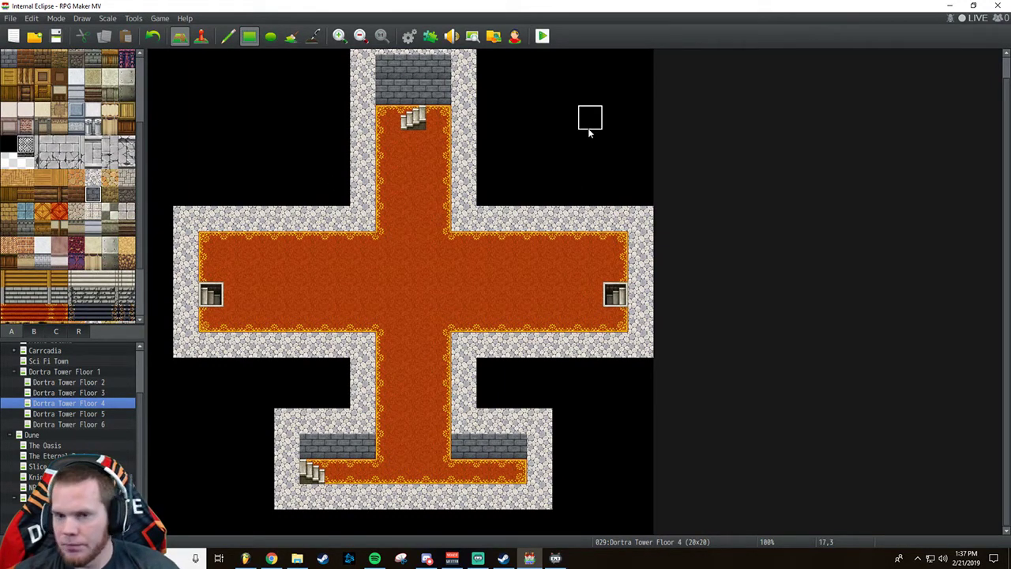
left_click_drag(209, 247, 367, 253)
left_click_drag(463, 251, 615, 249)
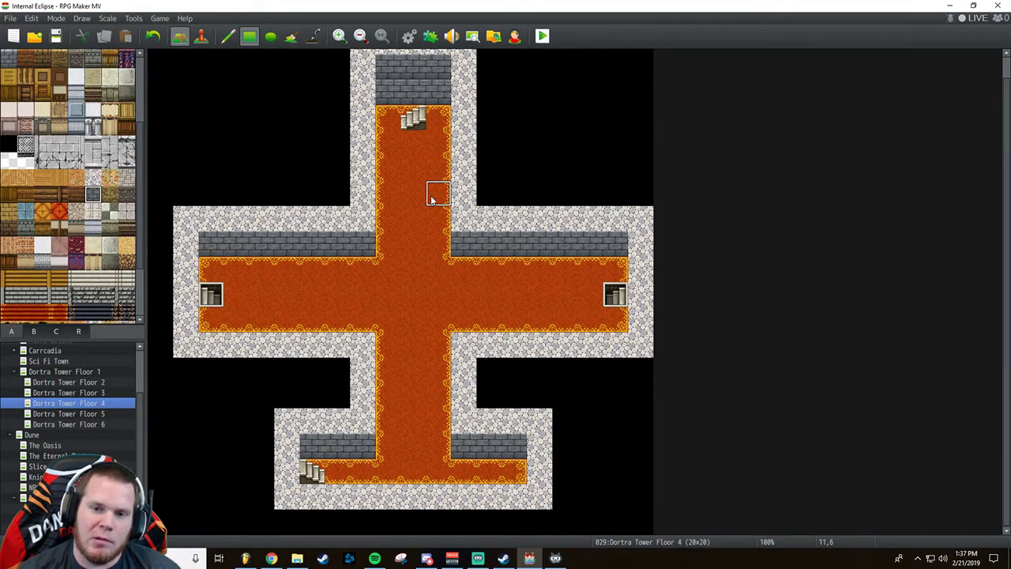
Reduce the north corridor's brick wall to one row by painting cobblestone over the upper row, and black out the excess cobblestone around it.
left_click(93, 177)
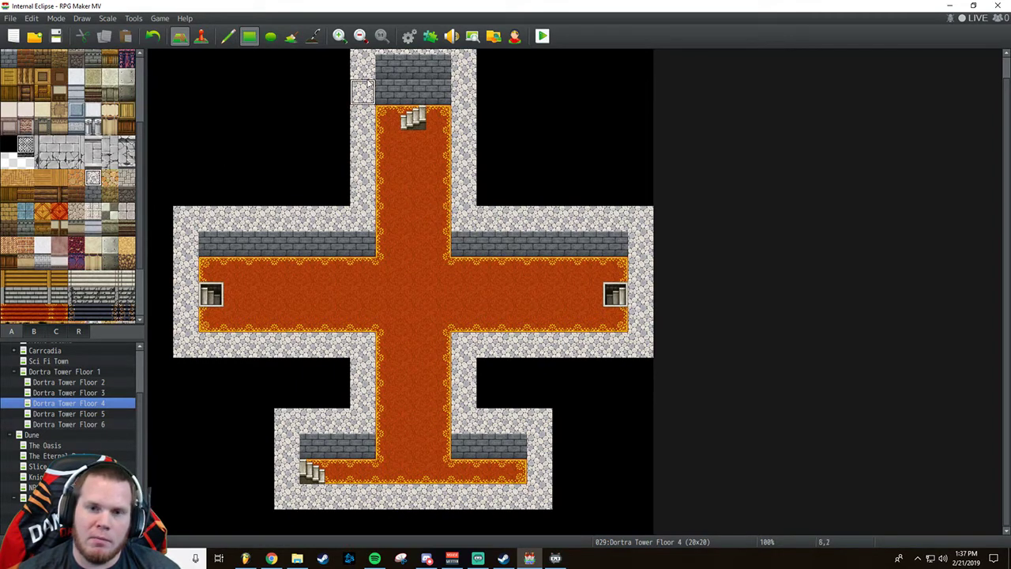
mouse_move(364, 66)
left_mouse_down()
mouse_move(513, 67)
mouse_move(481, 67)
left_mouse_up()
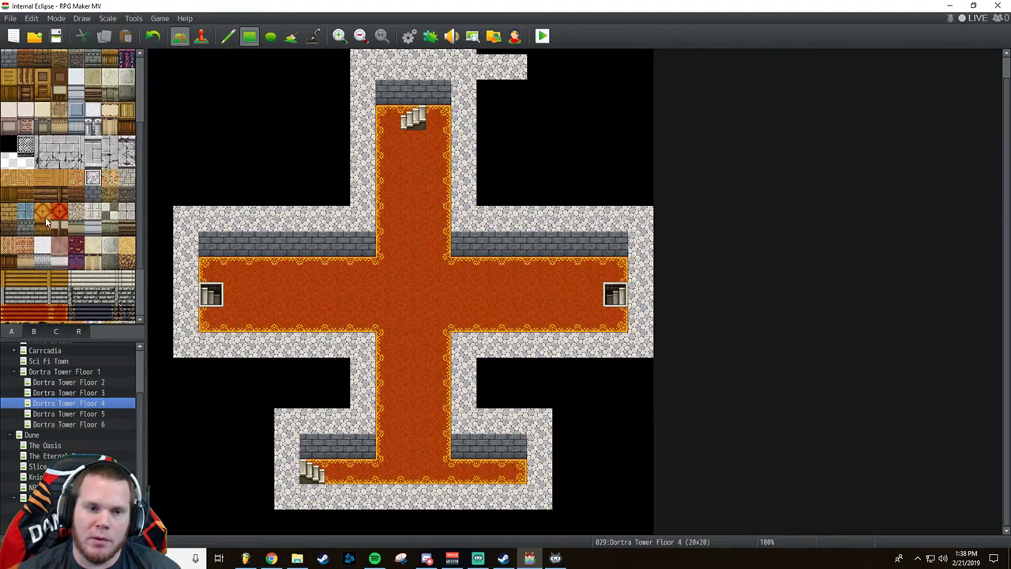
left_click(8, 144)
scroll(362, 91, "up", 1)
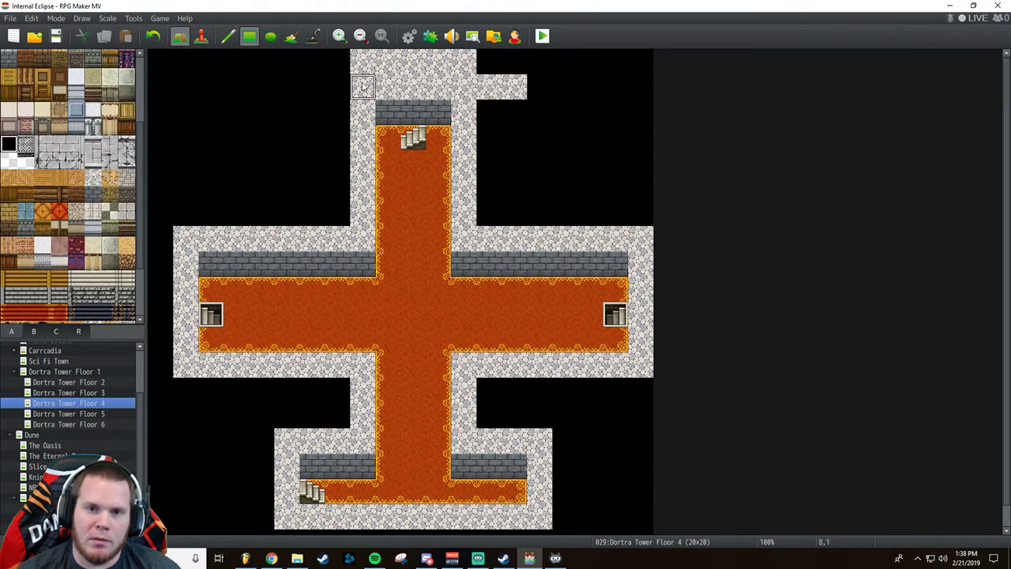
mouse_move(359, 65)
left_mouse_down()
mouse_move(494, 61)
mouse_move(553, 100)
left_mouse_up()
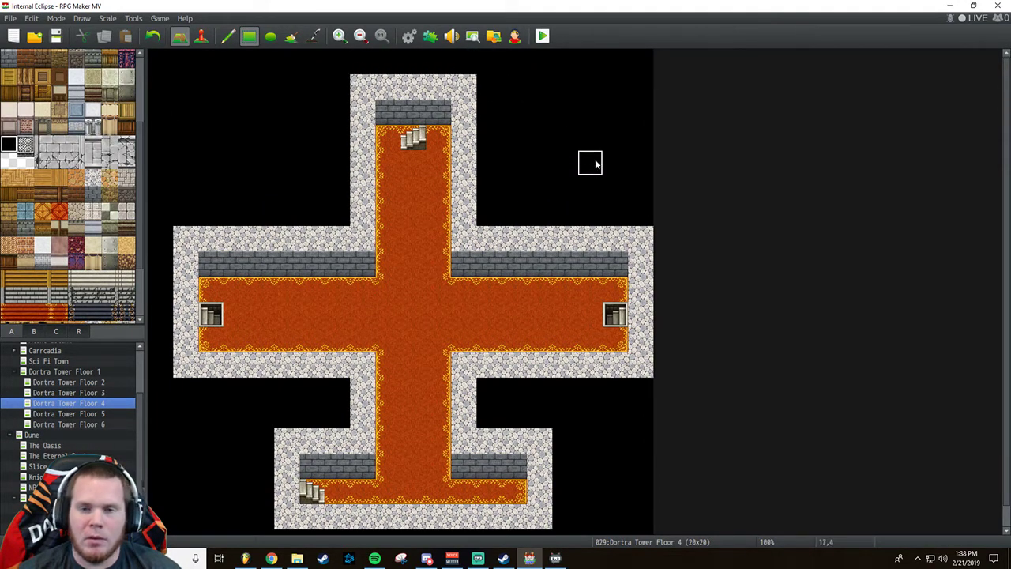
Compare the Dortra Tower Floor 3 and Floor 4 layouts and open the Floor 5 map.
scroll(589, 138, "down", 1)
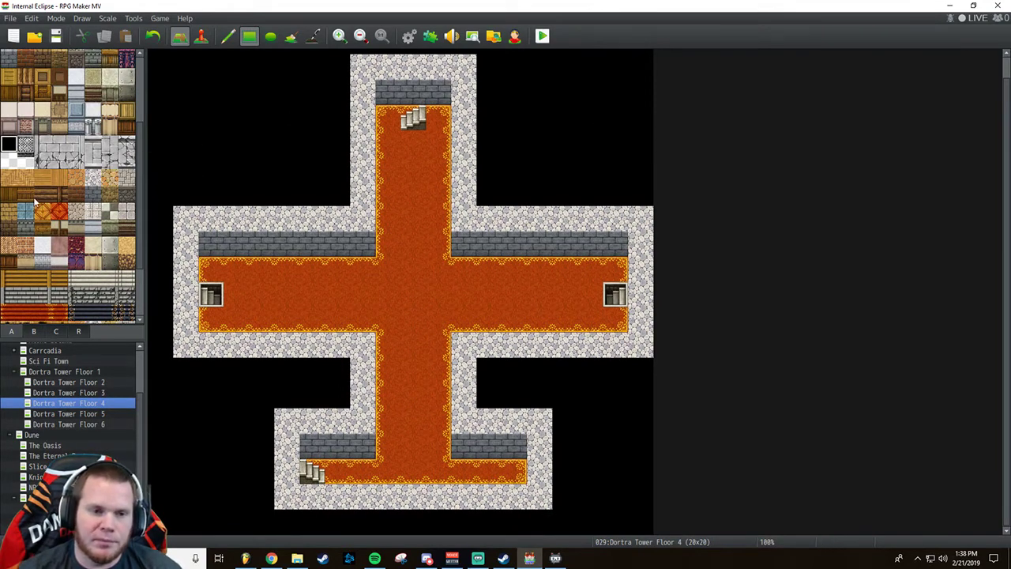
scroll(66, 193, "down", 4)
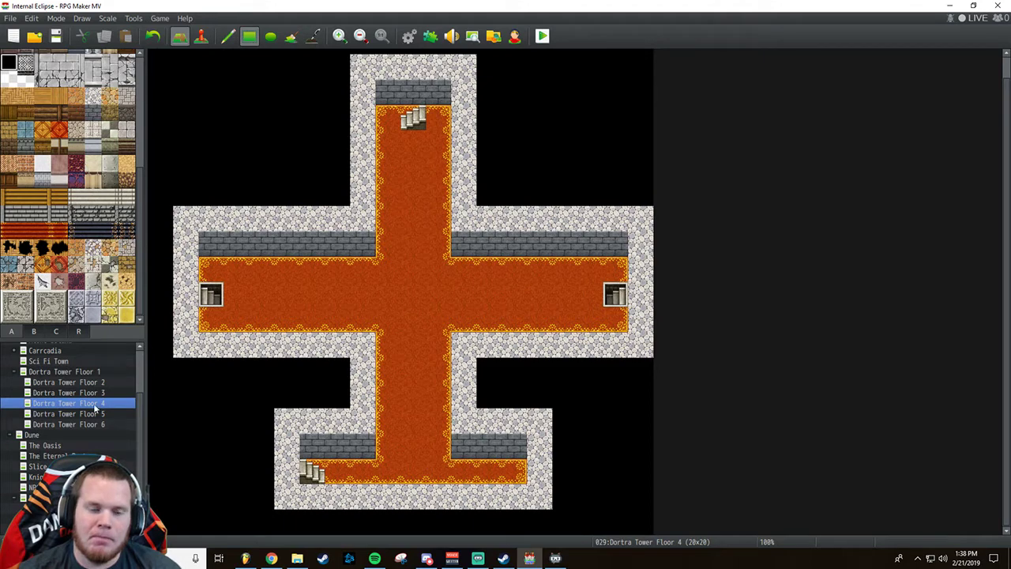
left_click(71, 393)
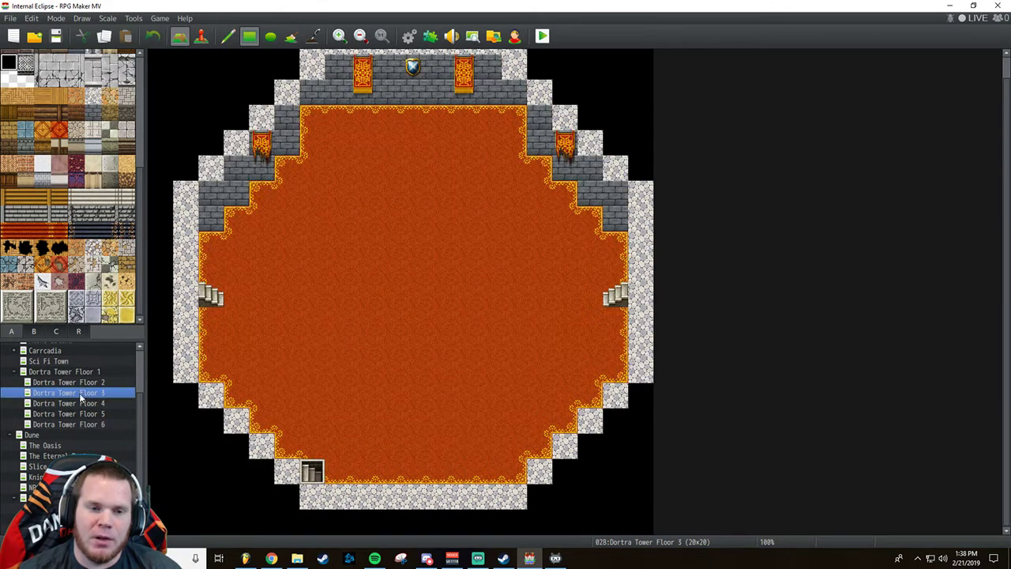
left_click(79, 403)
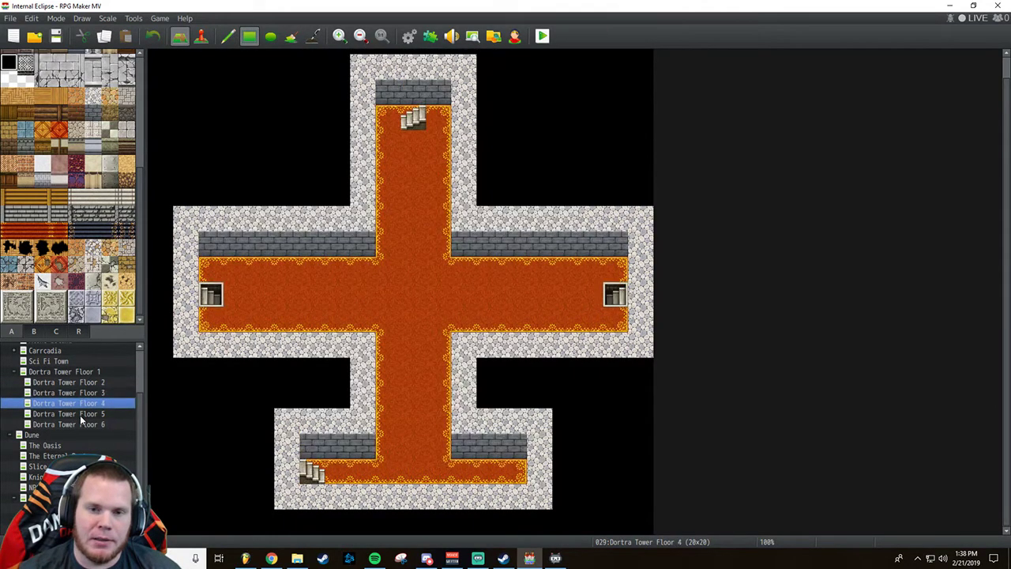
left_click(80, 413)
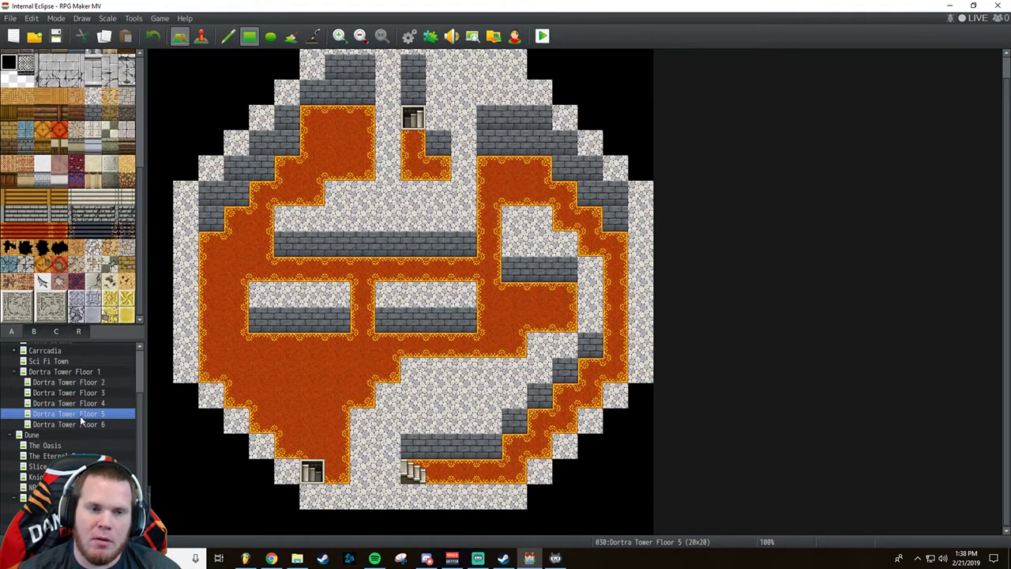
Extend the ornate red carpet one tile south into the cobblestone below the north stairwell alcove on Floor 5.
scroll(60, 225, "up", 2)
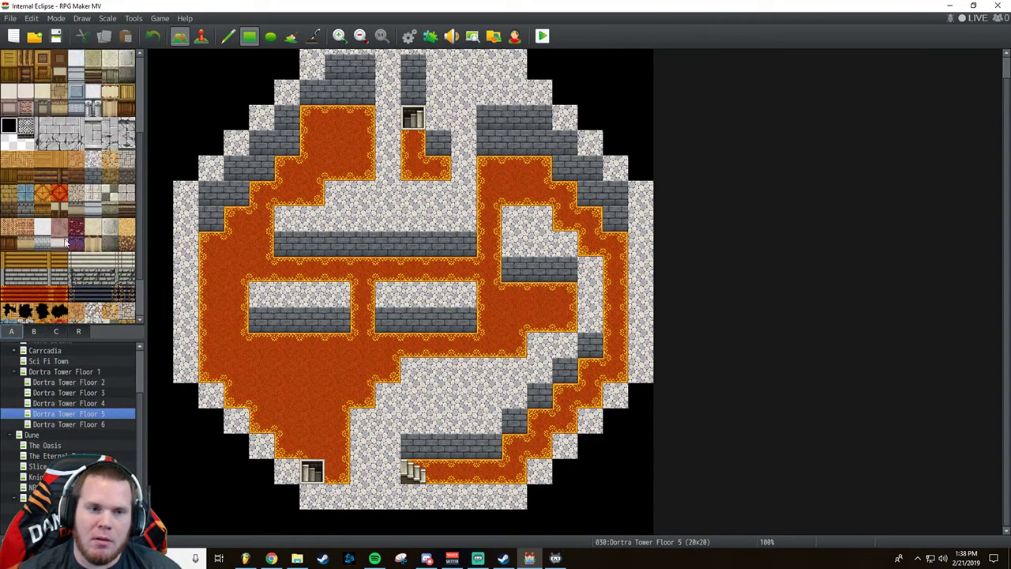
left_click(9, 330)
scroll(42, 142, "down", 2)
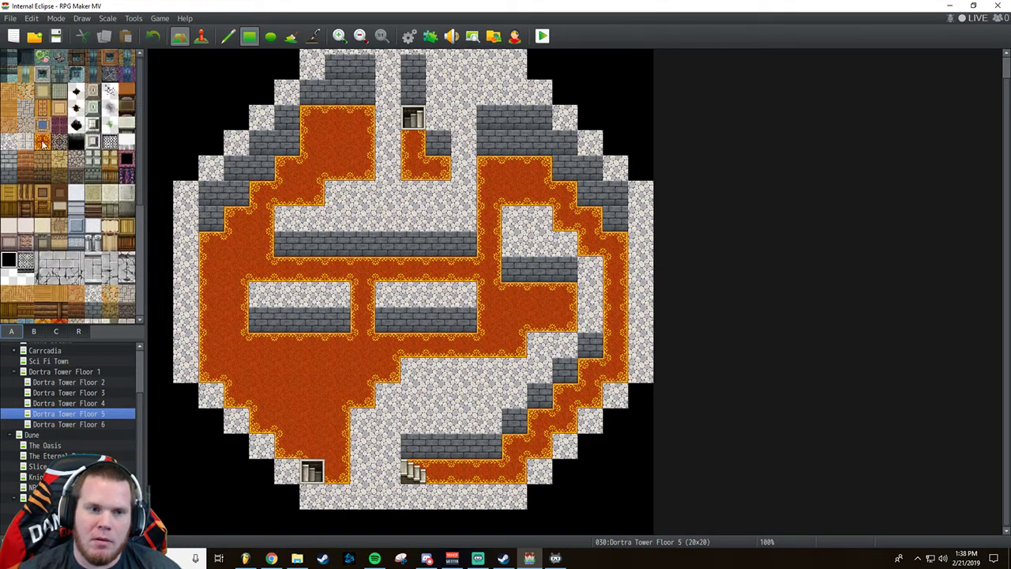
left_click(413, 193)
Place the yellow ornate floor tile directly south of the small carpeted alcove below Floor 5's north stairwell.
scroll(73, 316, "down", 1)
scroll(77, 289, "down", 5)
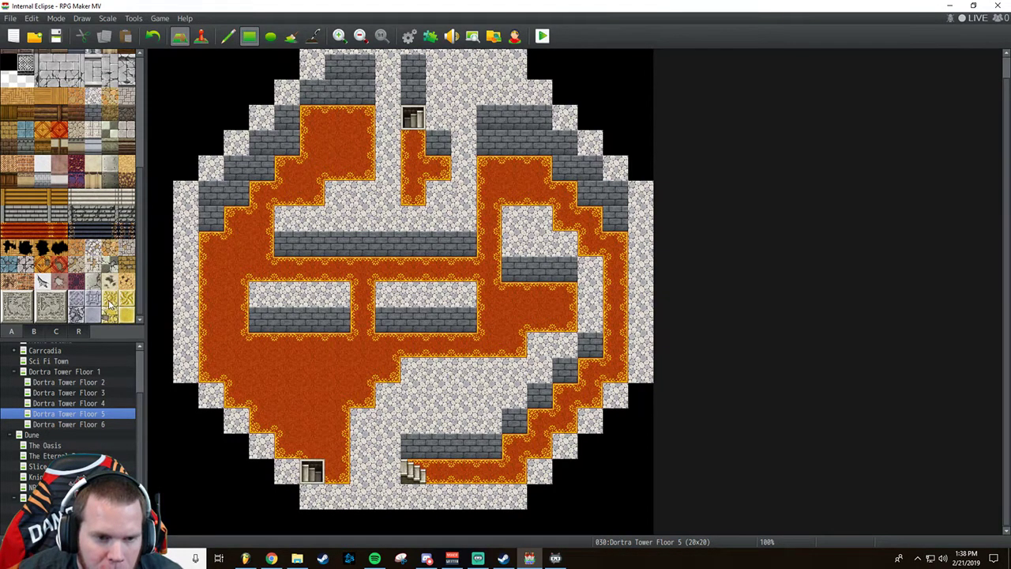
left_click(110, 298)
left_click(413, 192)
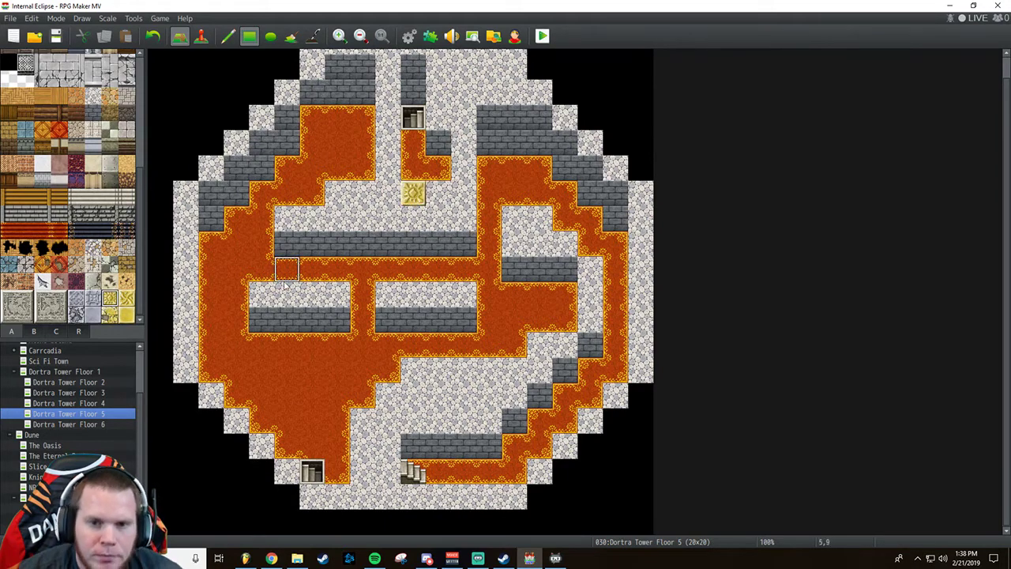
Undo the yellow ornate floor tile, and black out the excess cobblestone and upper brick row along Floor 5's north edge.
left_click(152, 36)
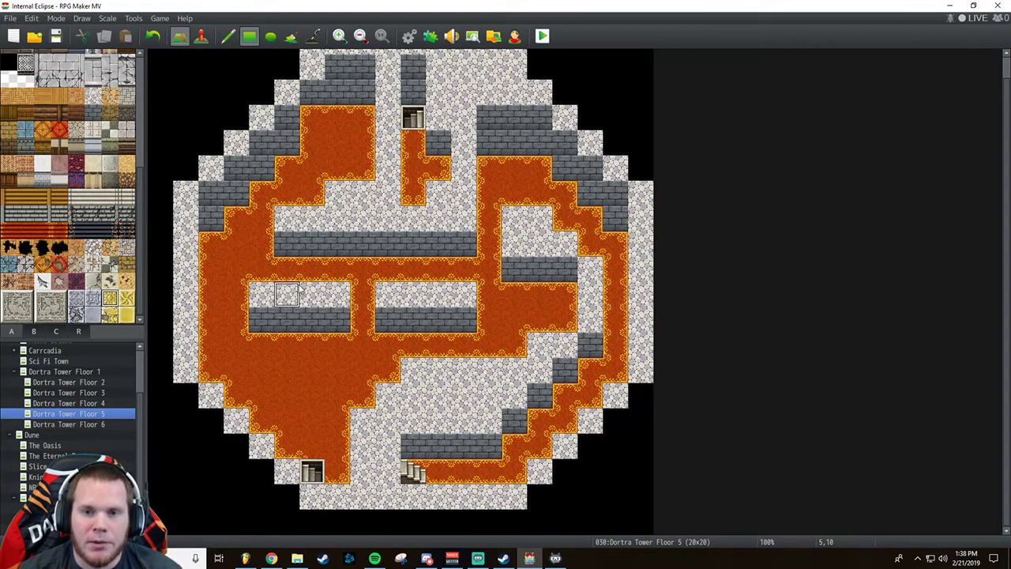
scroll(49, 205, "up", 2)
left_click(8, 126)
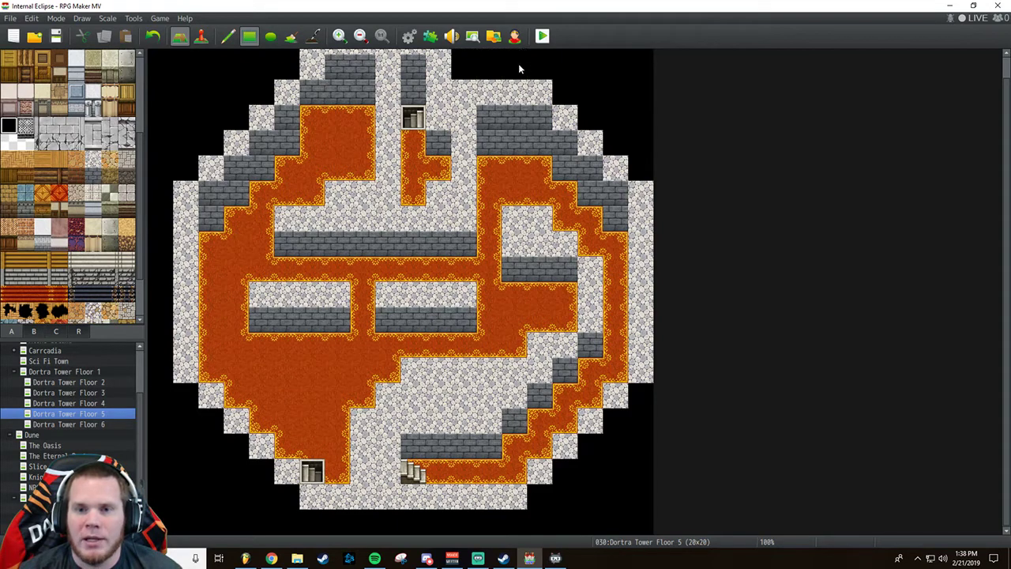
left_click_drag(517, 66, 269, 57)
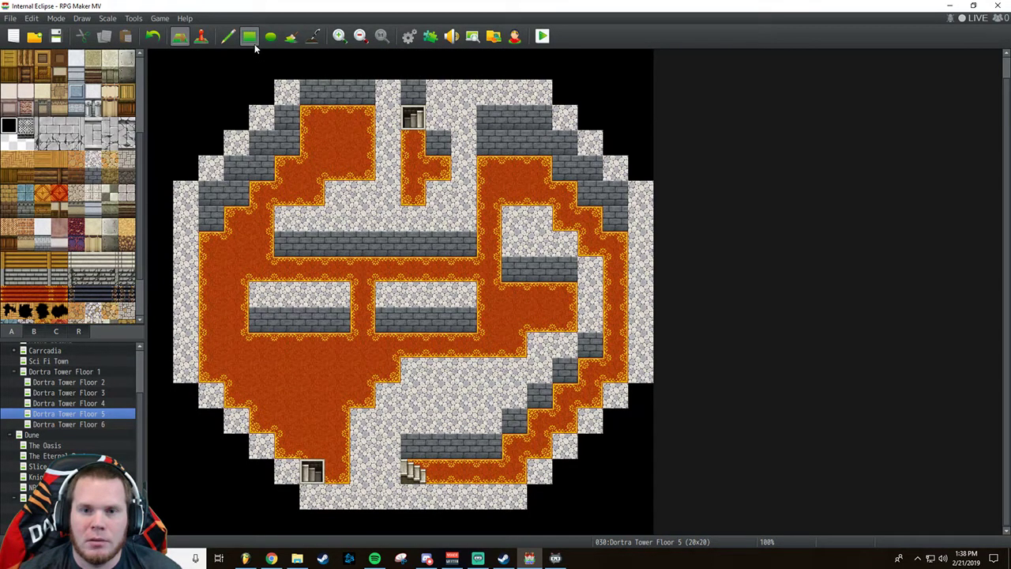
left_click(249, 37)
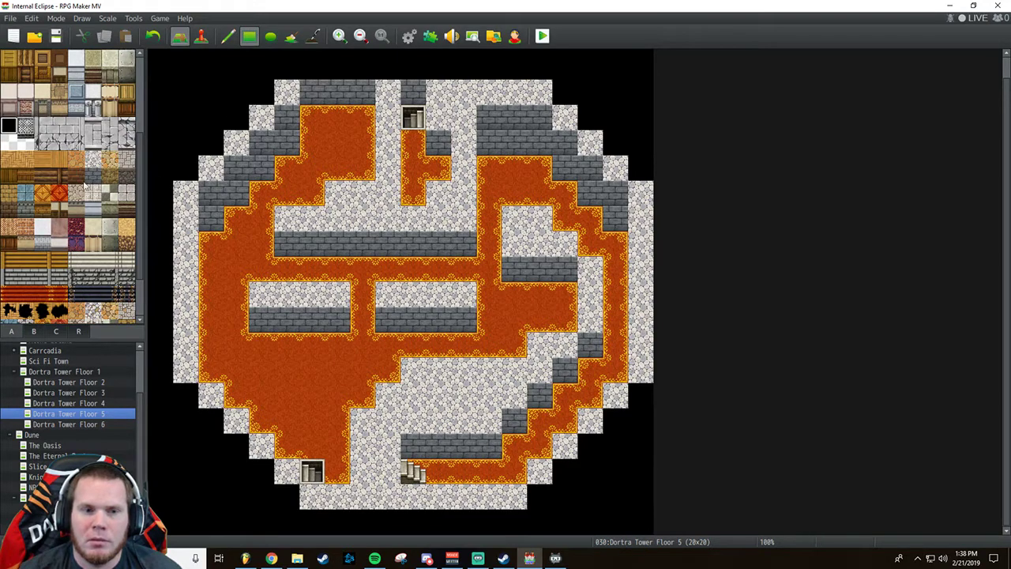
Check the Floor 4 layout and paint a cobblestone row directly above Floor 5's north brick wall, from column 5 to column 11.
left_click(66, 394)
left_click(67, 403)
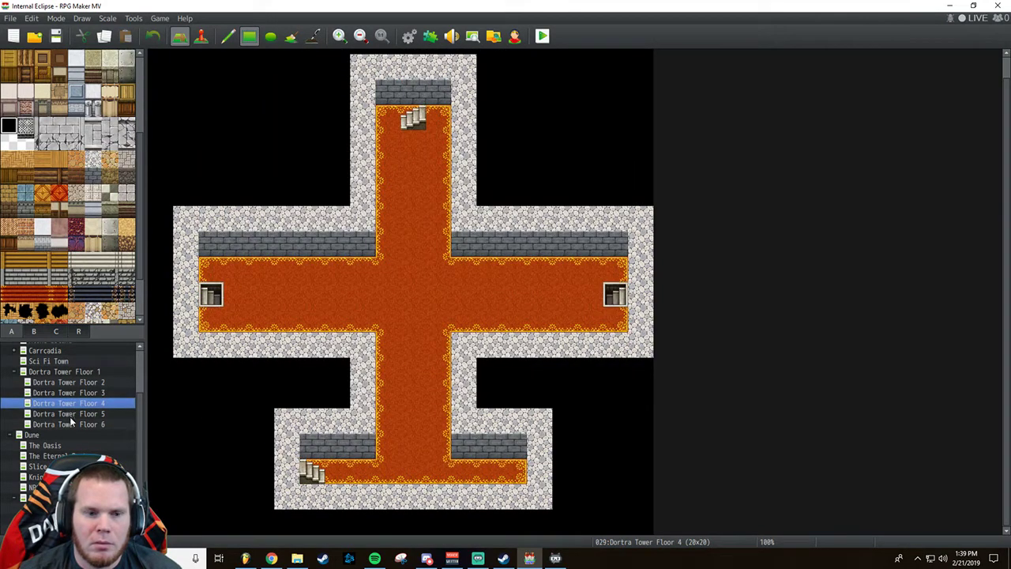
left_click(70, 416)
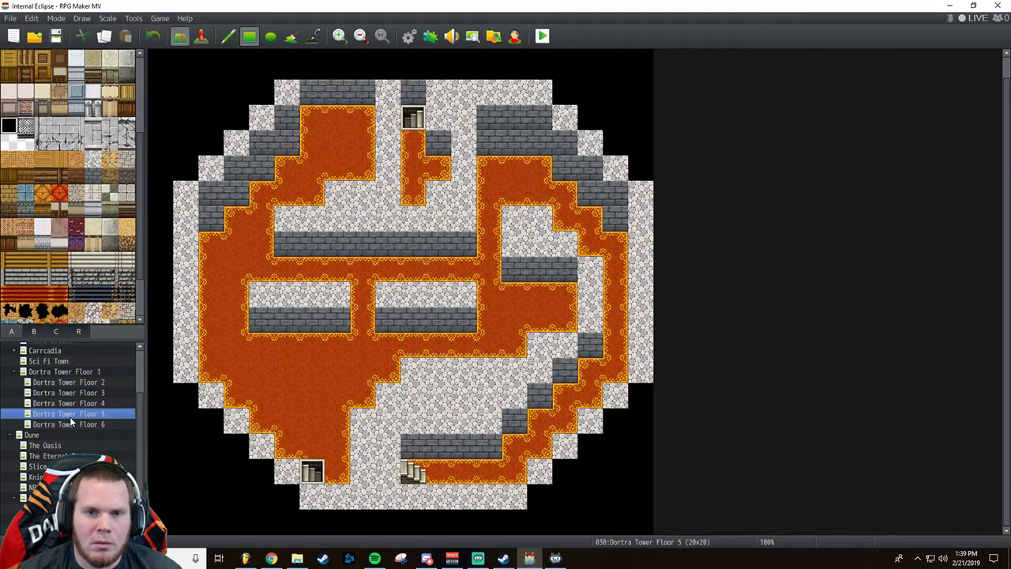
scroll(88, 280, "down", 2)
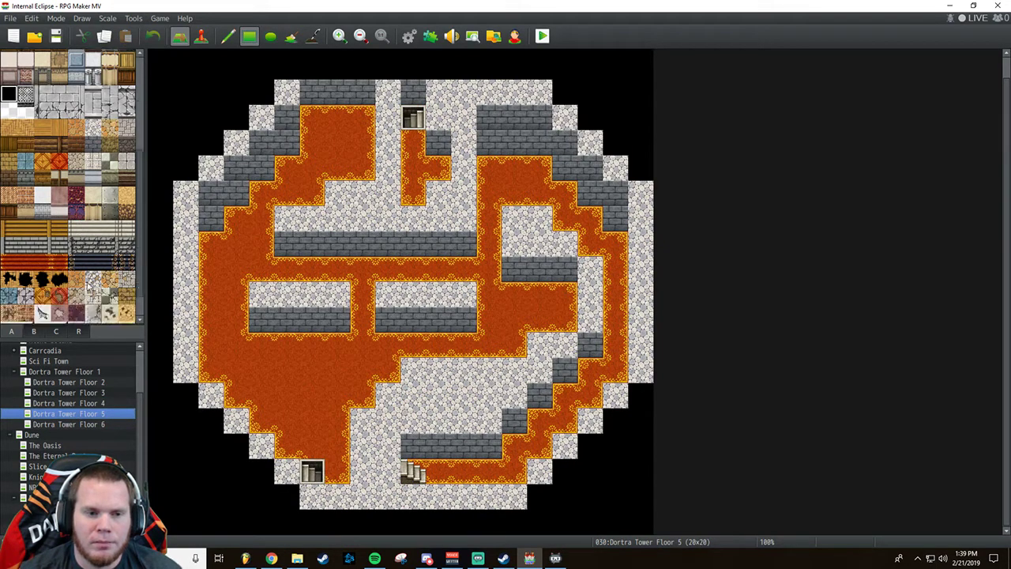
scroll(84, 288, "up", 2)
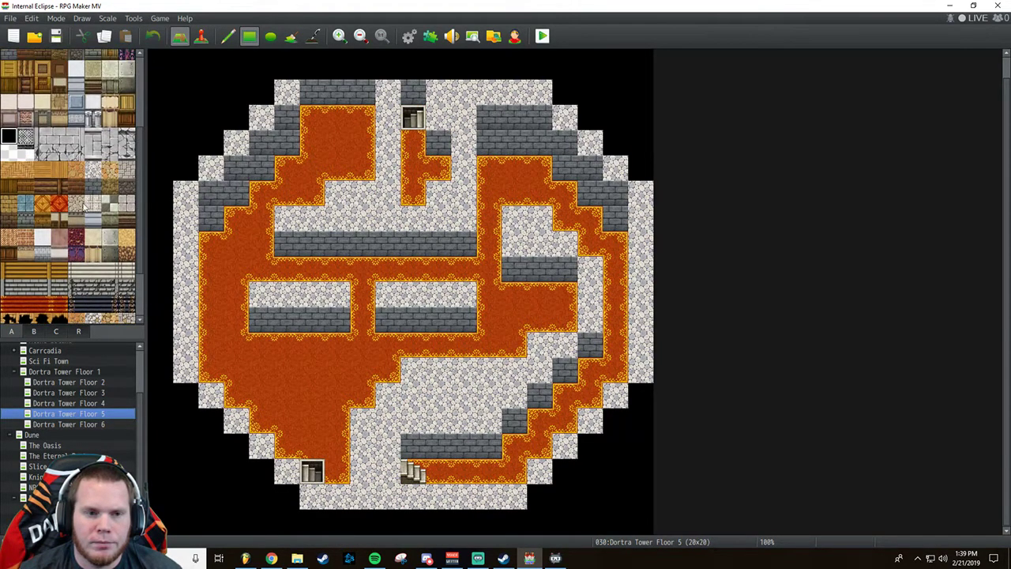
left_click(92, 170)
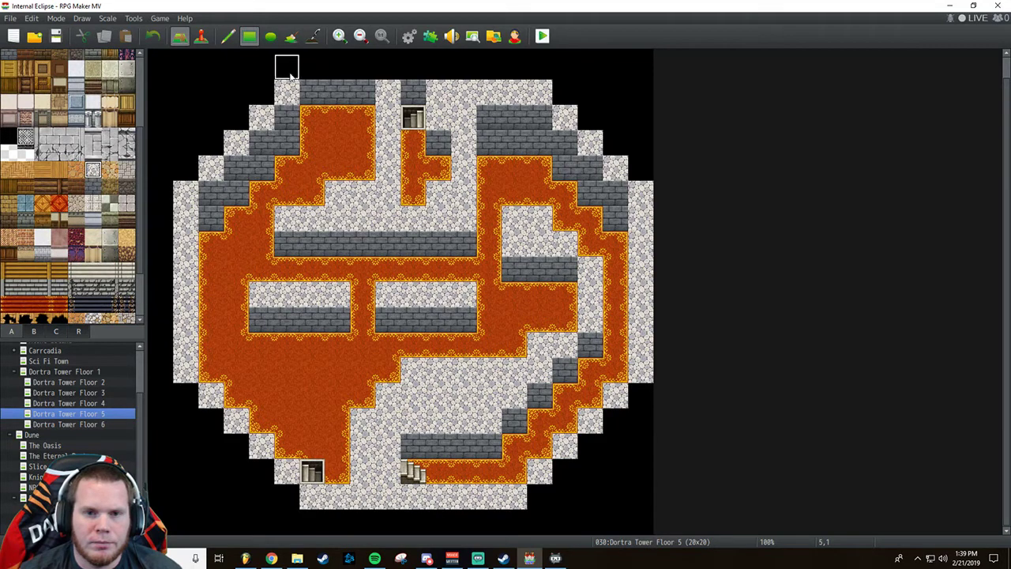
left_click_drag(289, 73, 409, 73)
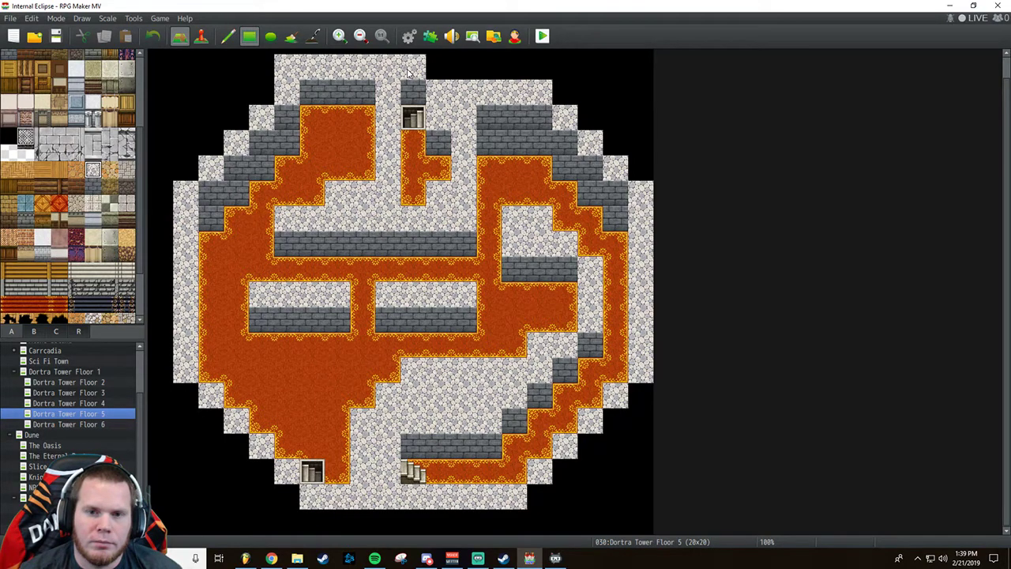
left_click(437, 68)
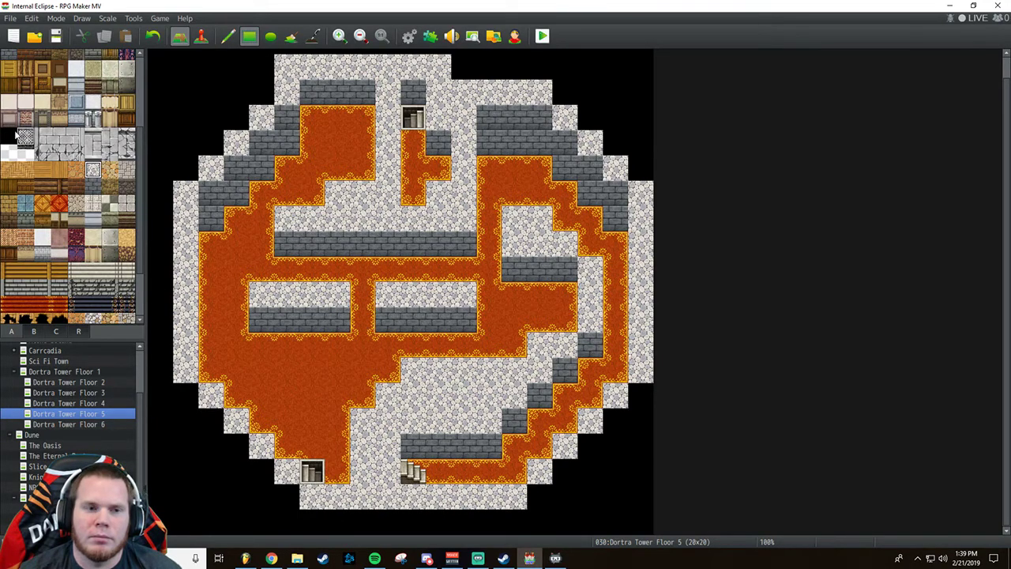
Try blacking out a four-tile strip inside the cobblestone block north of Floor 5's southeast brick wall, and undo it.
left_click(14, 137)
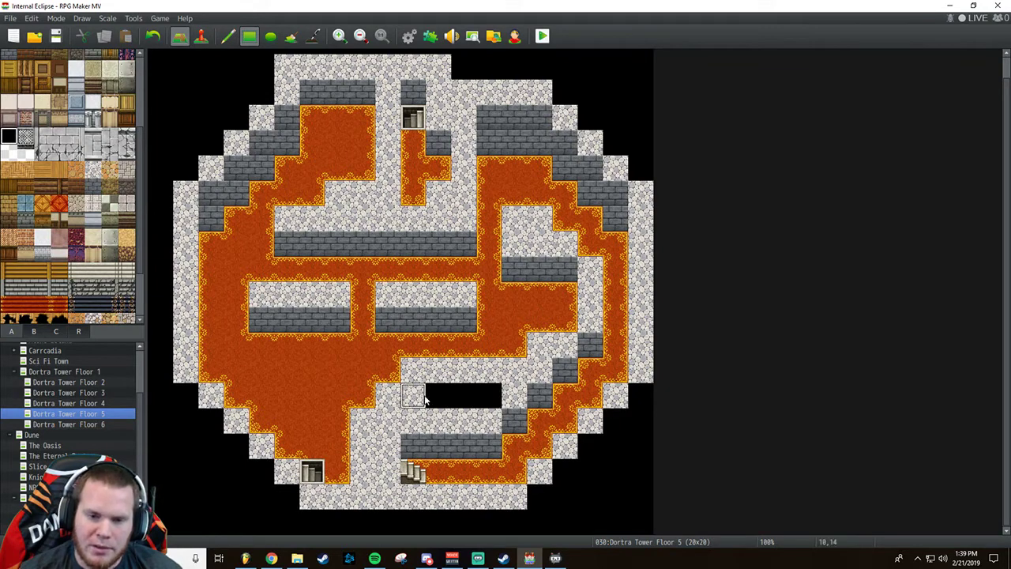
left_click(412, 395)
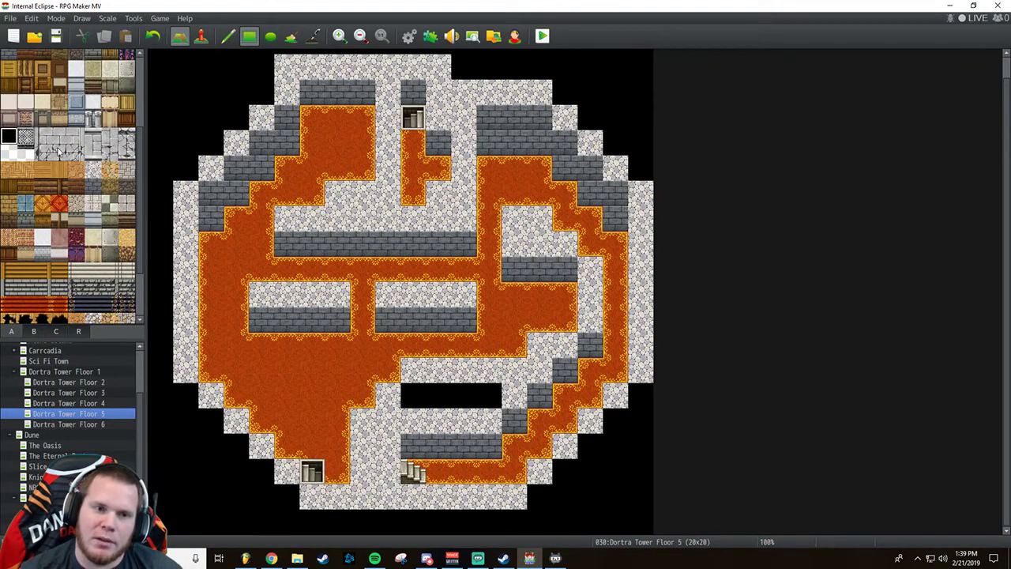
left_click(152, 35)
left_click(152, 36)
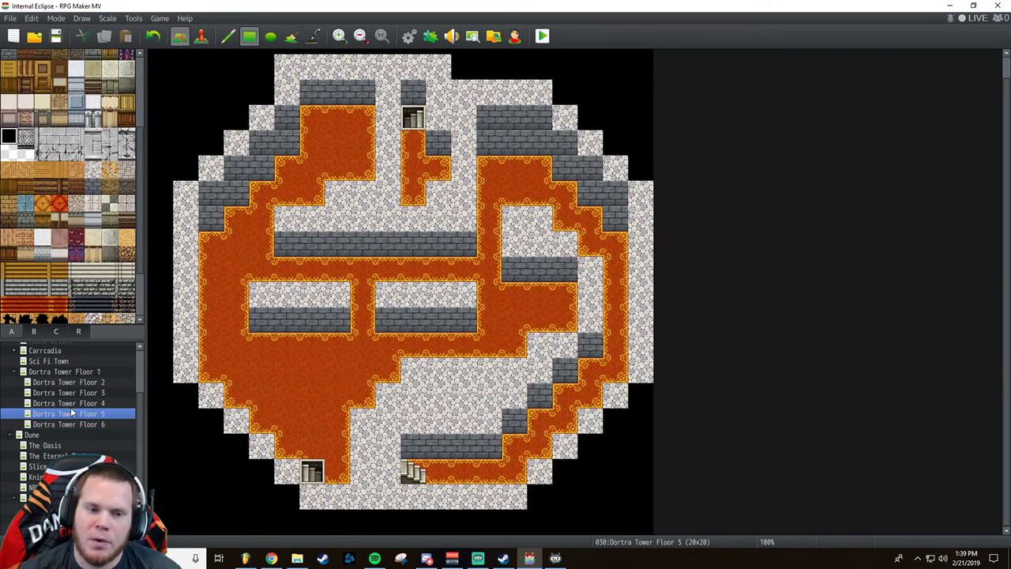
Open the Floor 2 map and black out the two northernmost rows of cobblestone and brick.
left_click(68, 384)
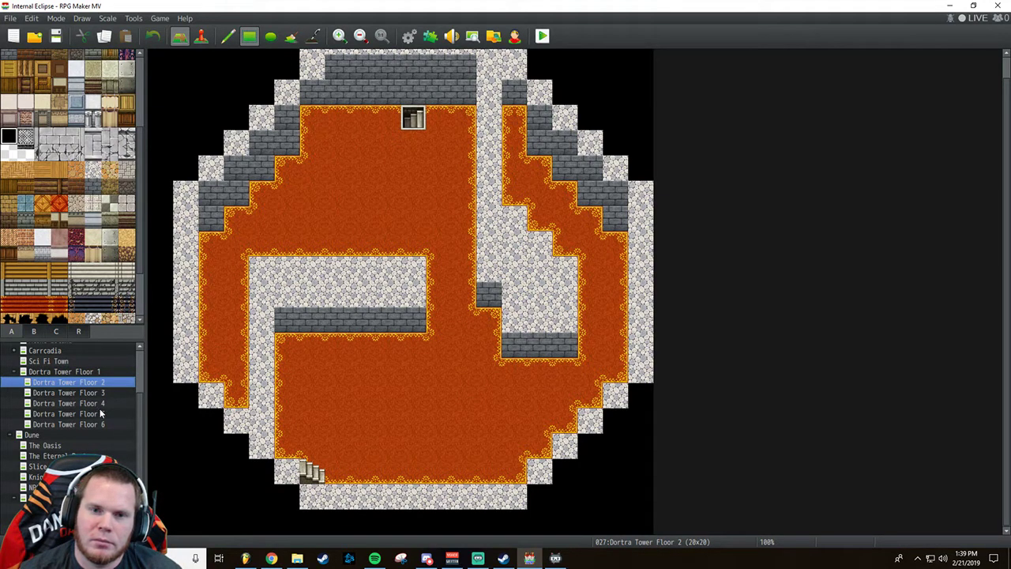
scroll(292, 267, "up", 1)
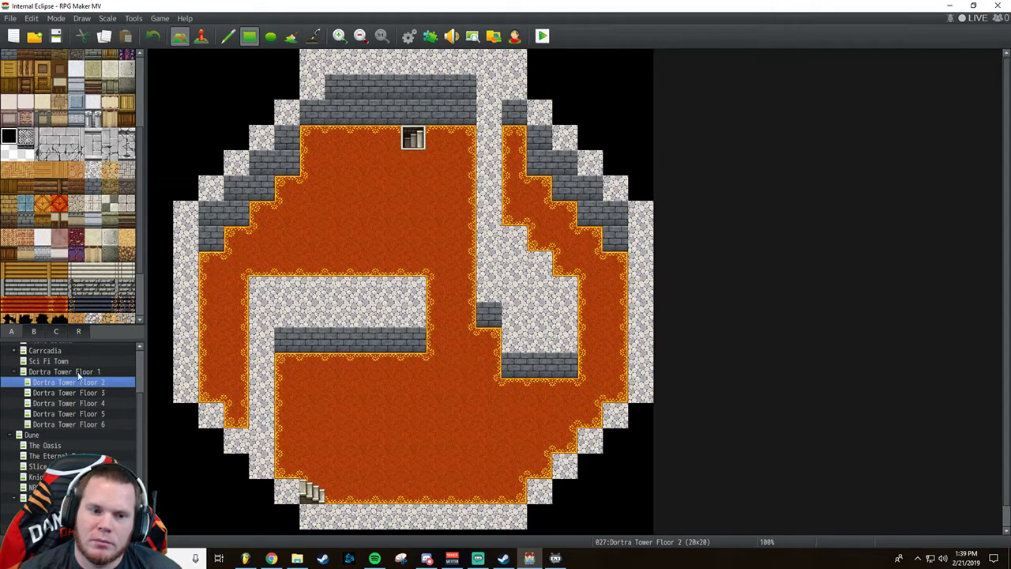
left_click(75, 373)
left_click(77, 383)
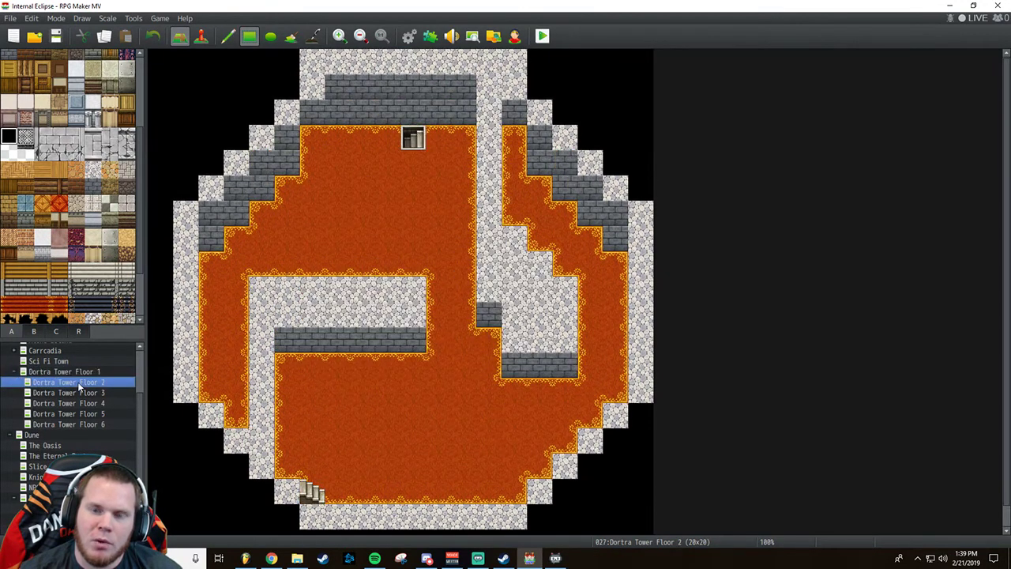
left_click_drag(321, 68, 536, 82)
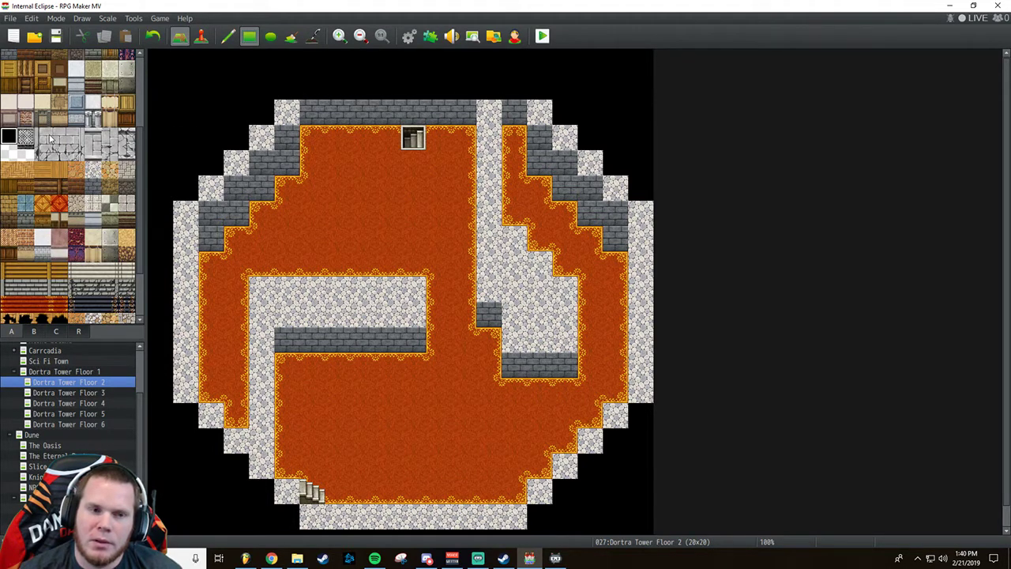
Paint a new cobblestone row directly above Floor 2's remaining north brick wall, from column 5 to column 15.
left_click(93, 170)
left_click(286, 86)
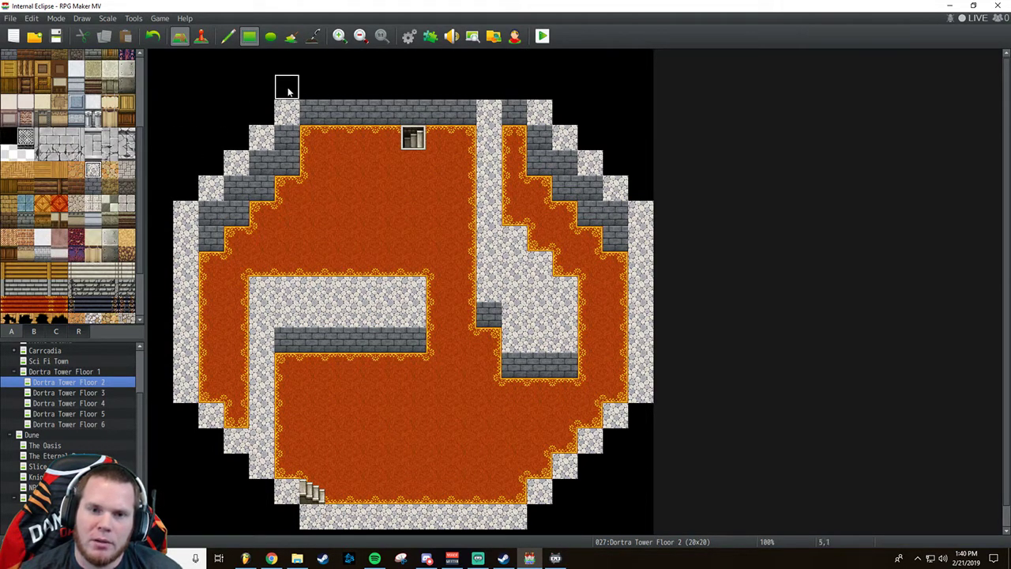
left_click_drag(289, 92, 518, 95)
left_click(534, 93)
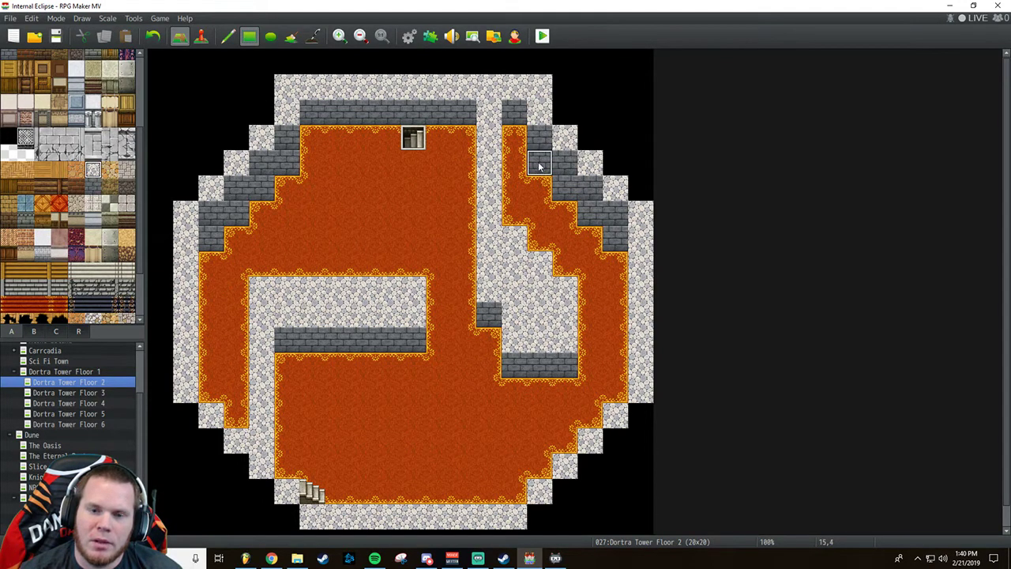
Thin Floor 2's northwest and northeast diagonal brick walls to one tile high by painting ornate red carpet over their lower bricks.
scroll(41, 214, "up", 3)
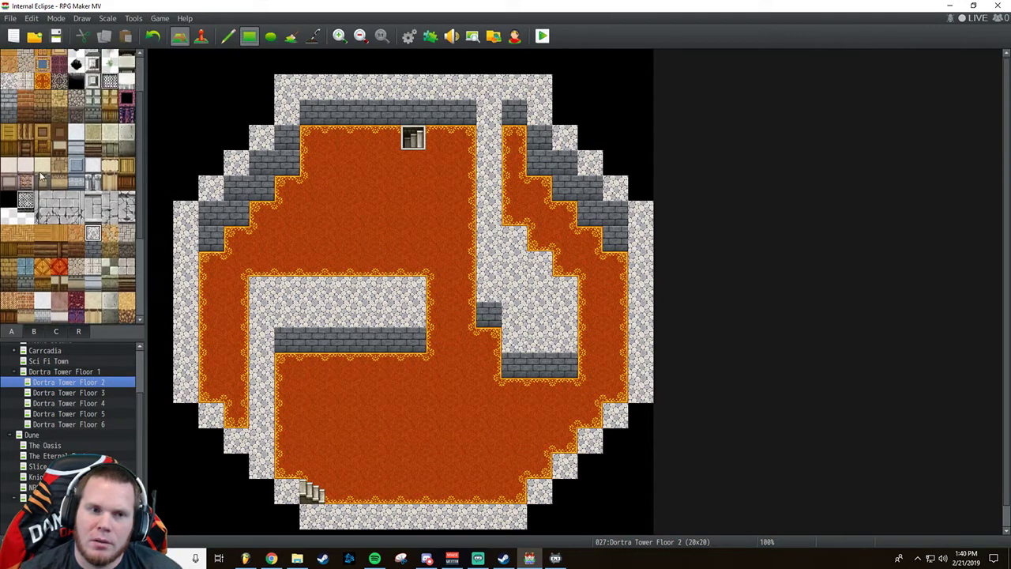
left_click(42, 81)
left_click_drag(286, 163, 261, 193)
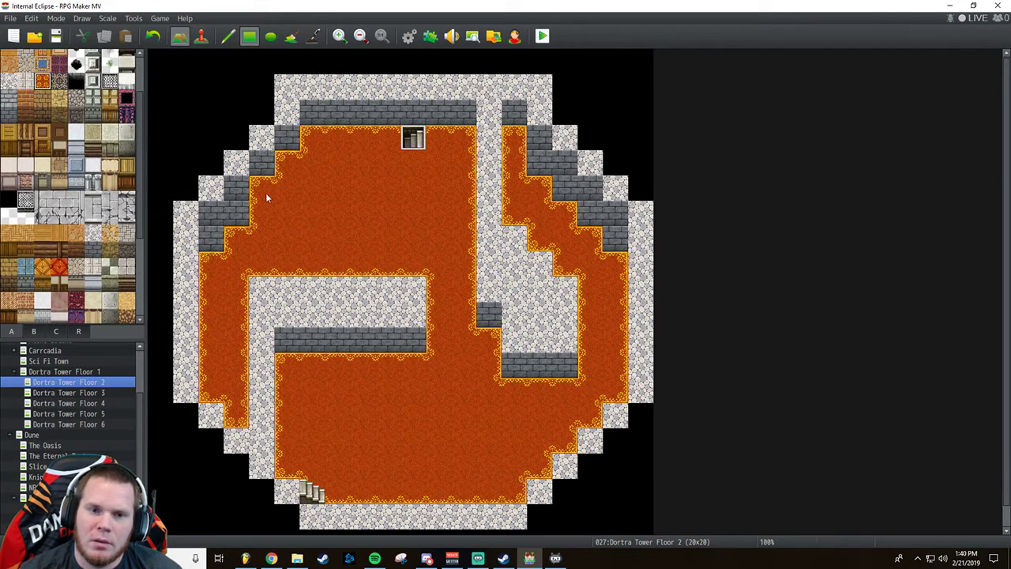
left_click(245, 218)
left_click_drag(541, 163, 593, 237)
left_click(615, 241)
left_click(212, 243)
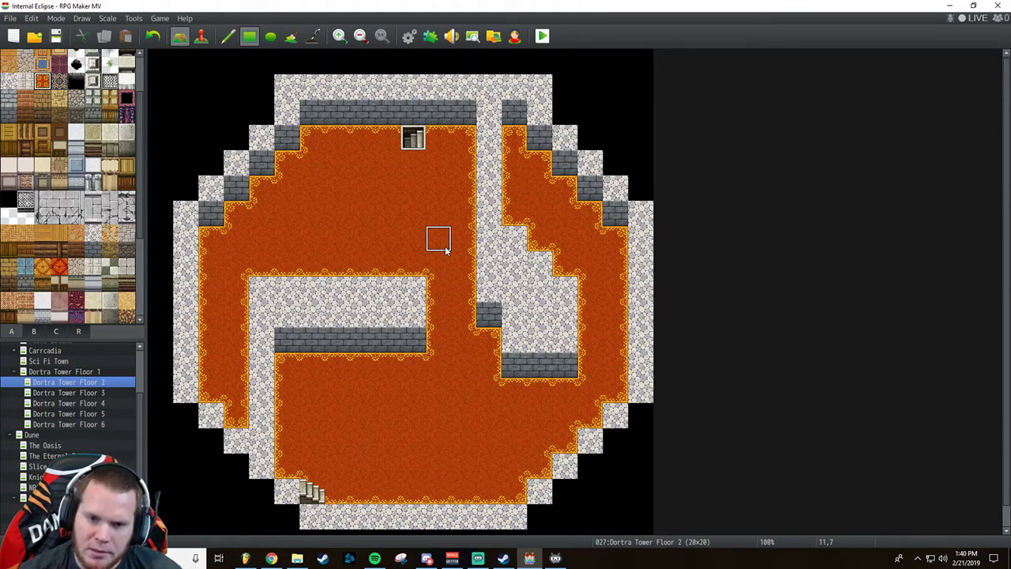
Review the Dortra Tower maps from Floor 1 to Floor 6 and compare their layouts and wall heights.
left_click(56, 371)
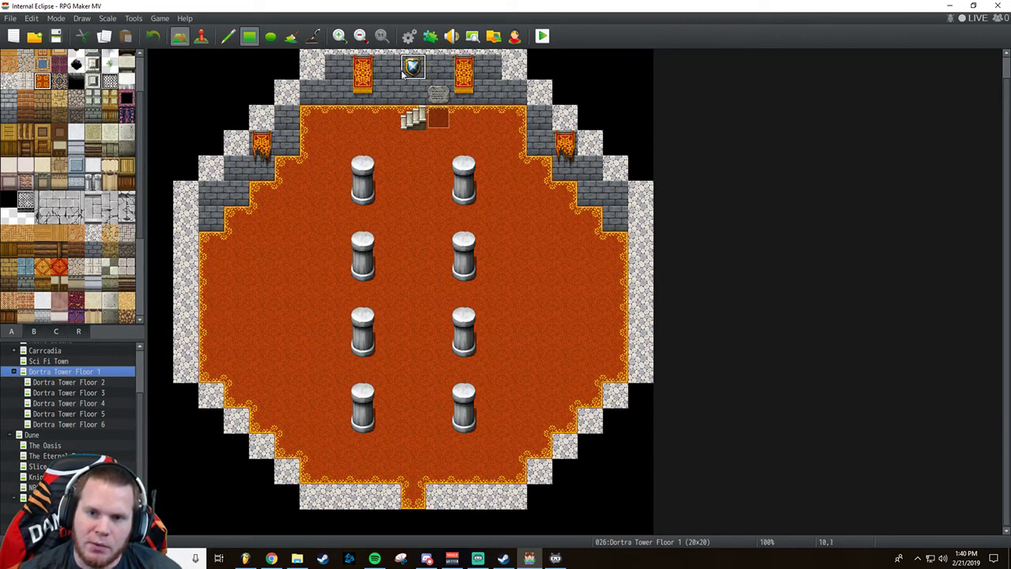
left_click(93, 382)
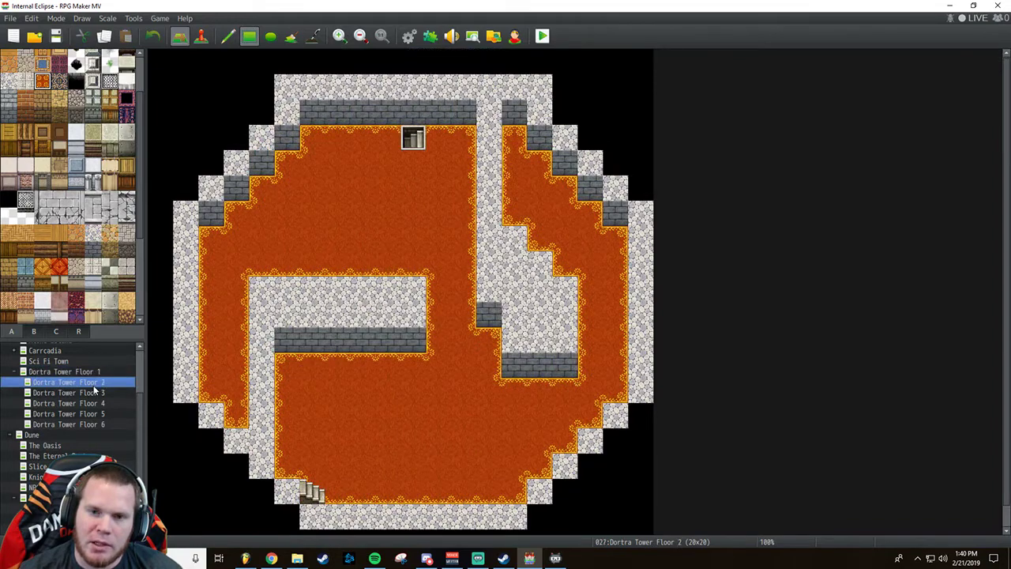
left_click(96, 393)
left_click(98, 404)
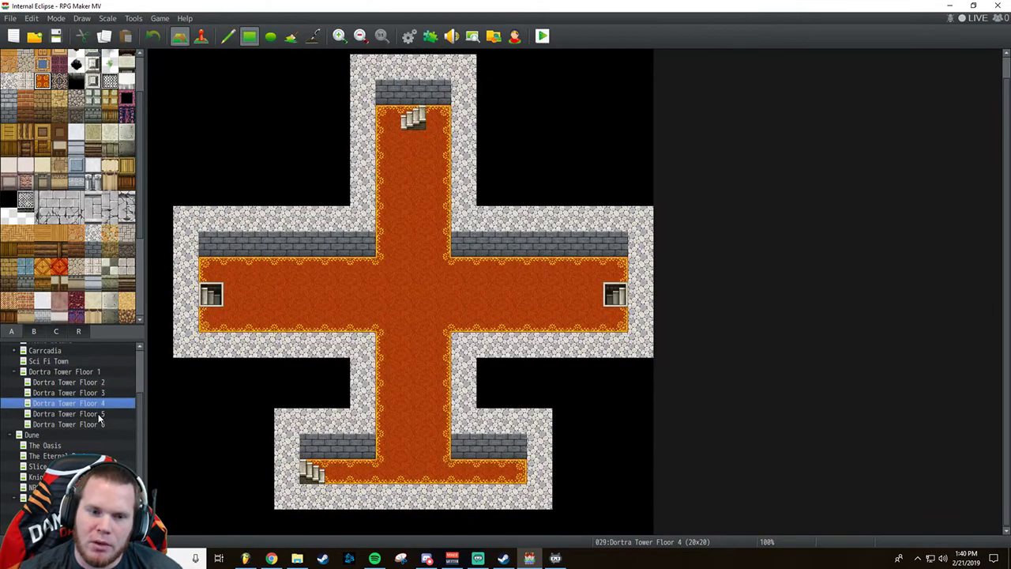
left_click(99, 415)
left_click(101, 425)
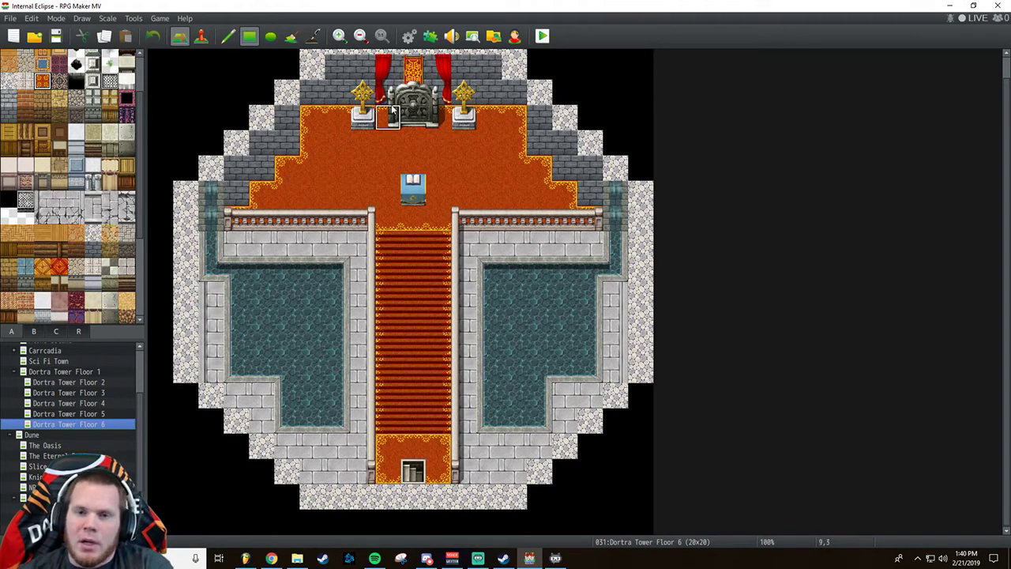
left_click(92, 414)
left_click(91, 404)
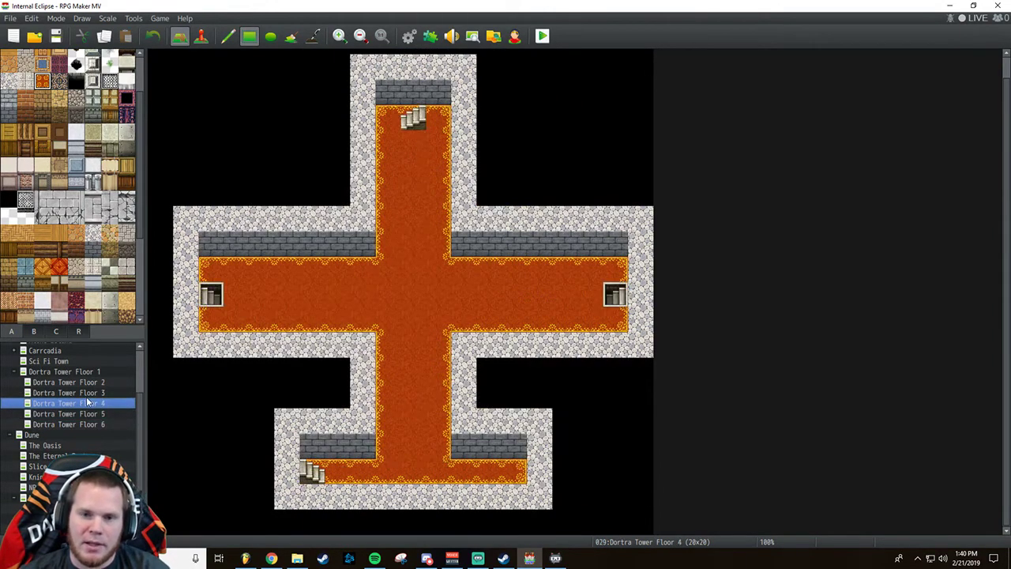
left_click(90, 394)
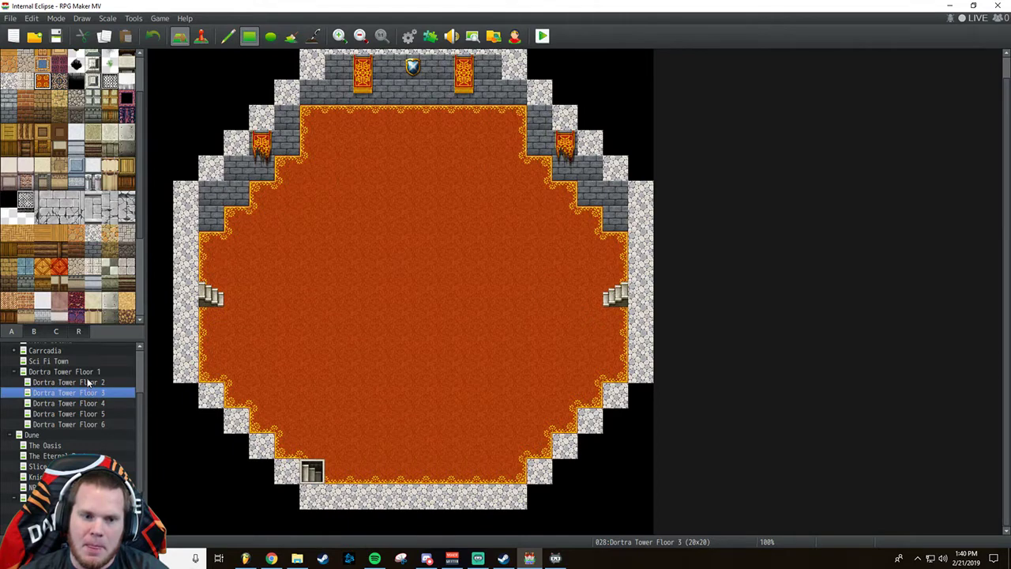
Try to reposition the Dortra Tower Floor 2 map among the tower's floors in the map tree.
left_click_drag(87, 383, 86, 386)
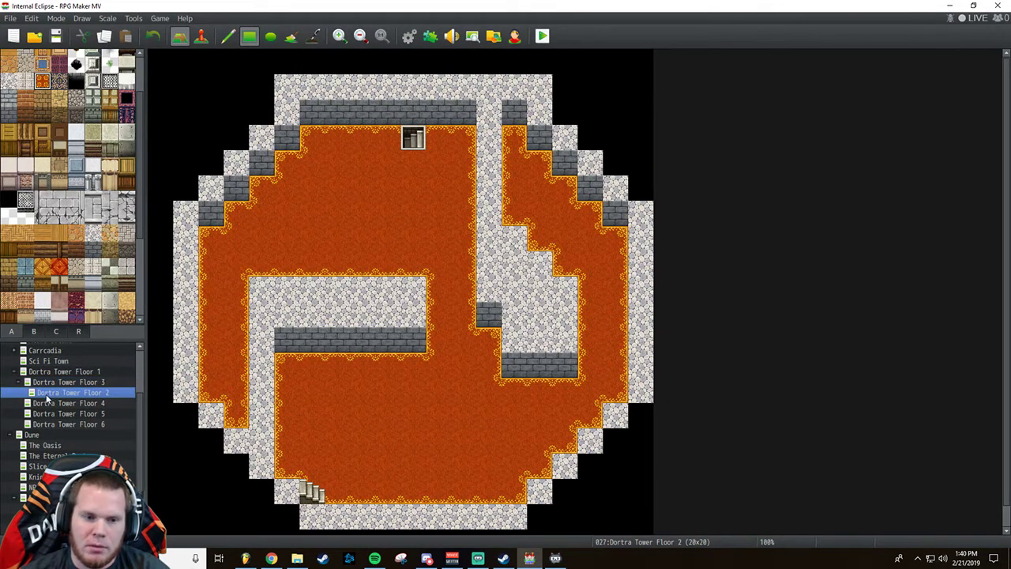
left_click(52, 383)
left_click(54, 392)
left_click_drag(54, 387, 28, 371)
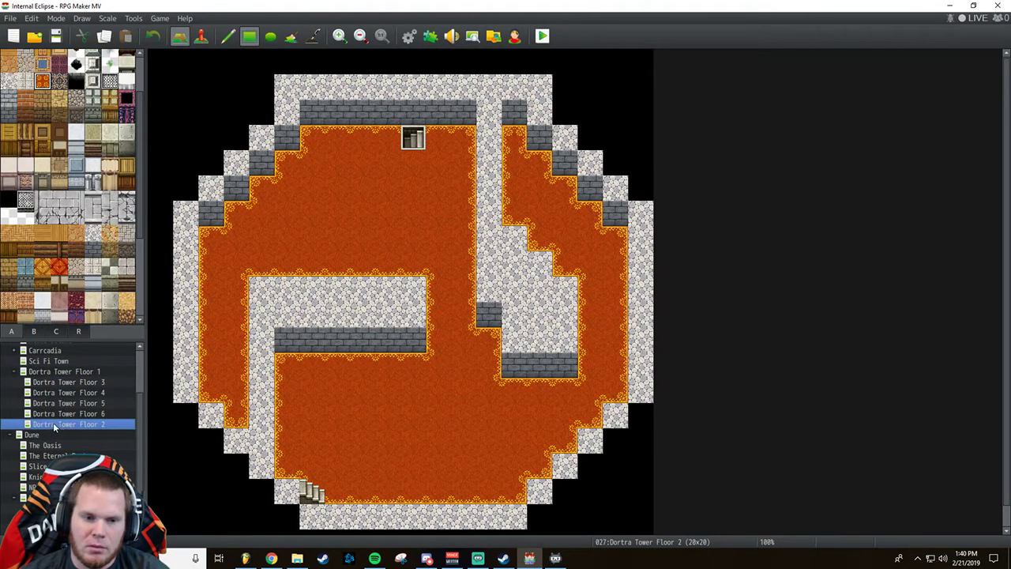
left_click_drag(54, 427, 44, 383)
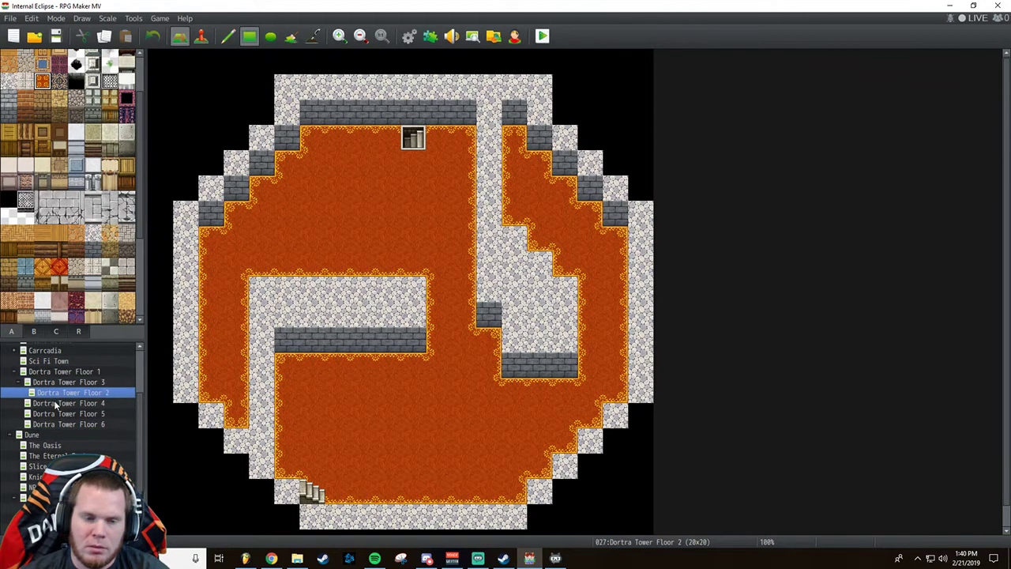
Move Dortra Tower Floor 3 to the end of Floor 1's child maps, and place Floor 2 directly under Floor 1 after it.
left_click(52, 384)
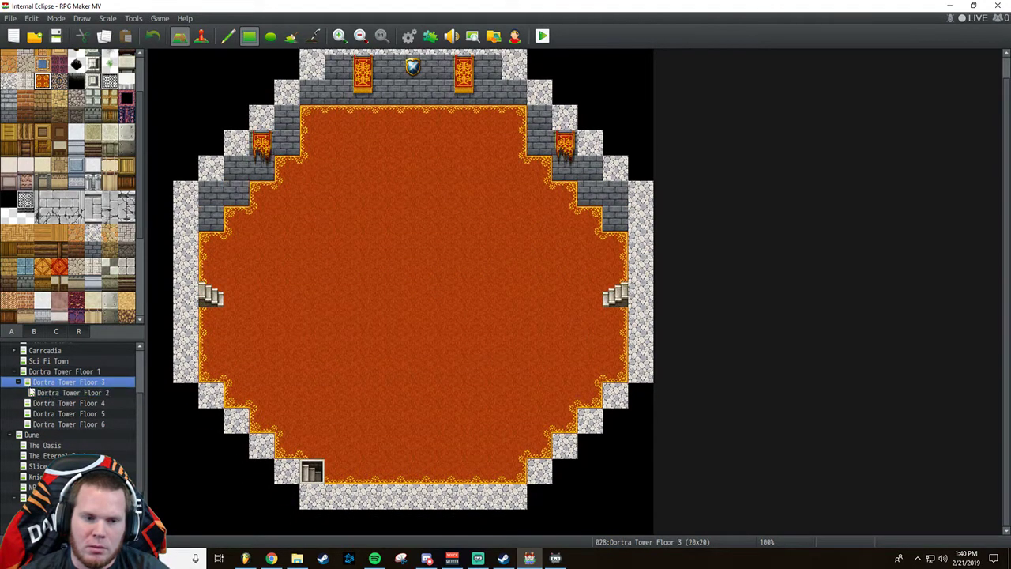
left_click_drag(43, 385, 46, 374)
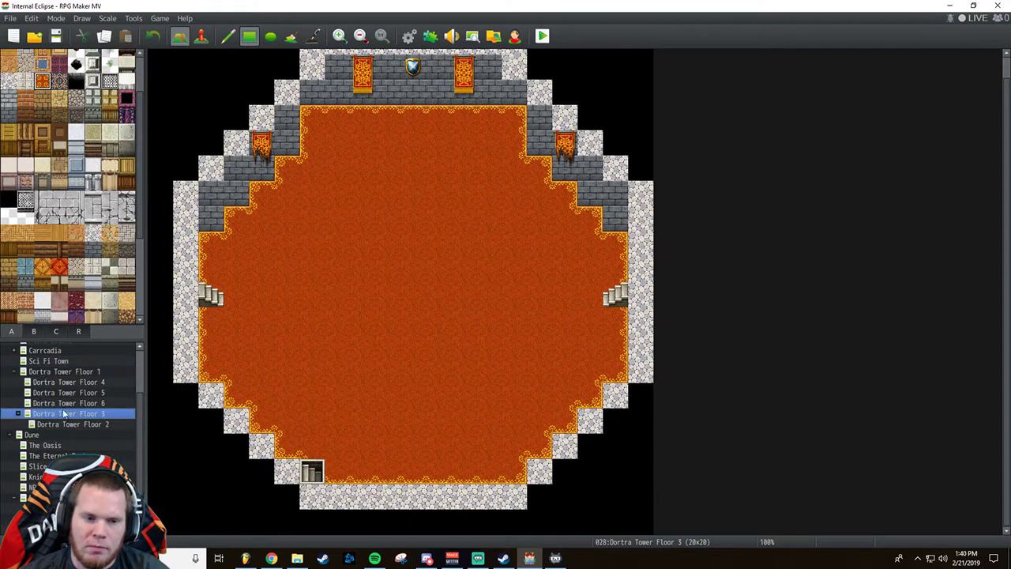
left_click_drag(56, 424, 49, 380)
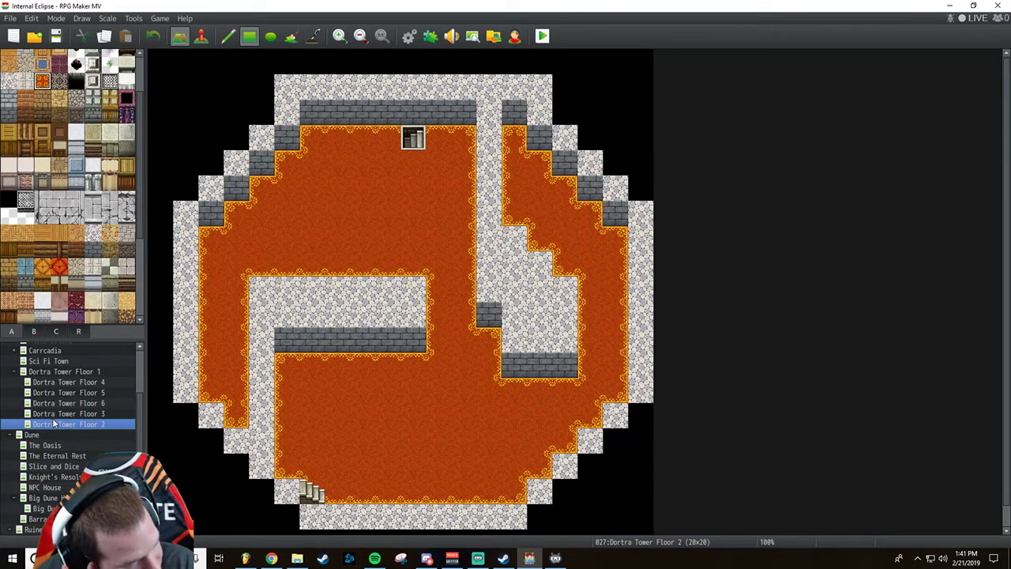
Compare the Dortra Tower Floor 4, Floor 5 and Floor 1 map layouts with Floor 2.
left_click(102, 382)
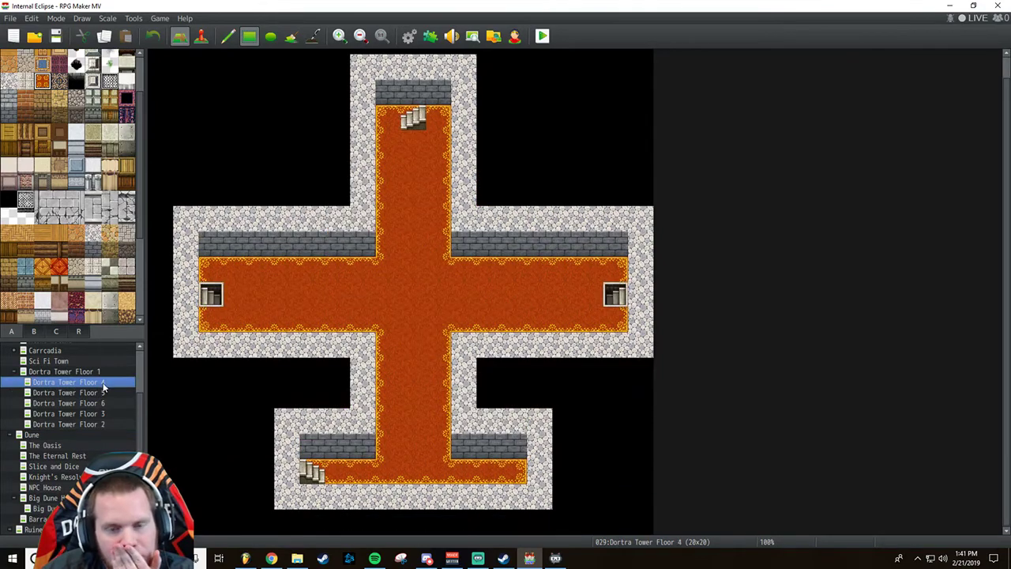
left_click(101, 392)
left_click(101, 424)
left_click(63, 371)
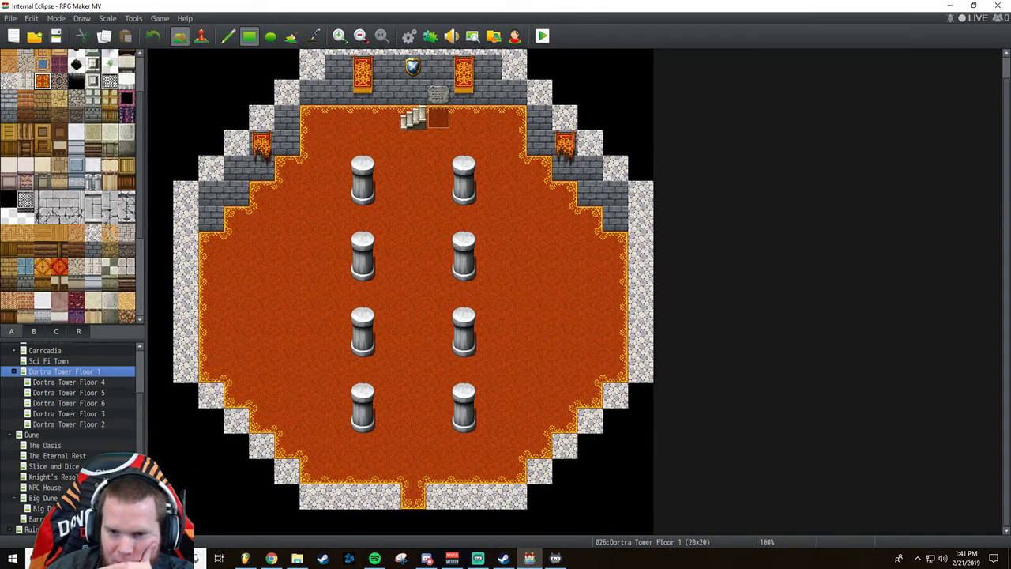
left_click(87, 424)
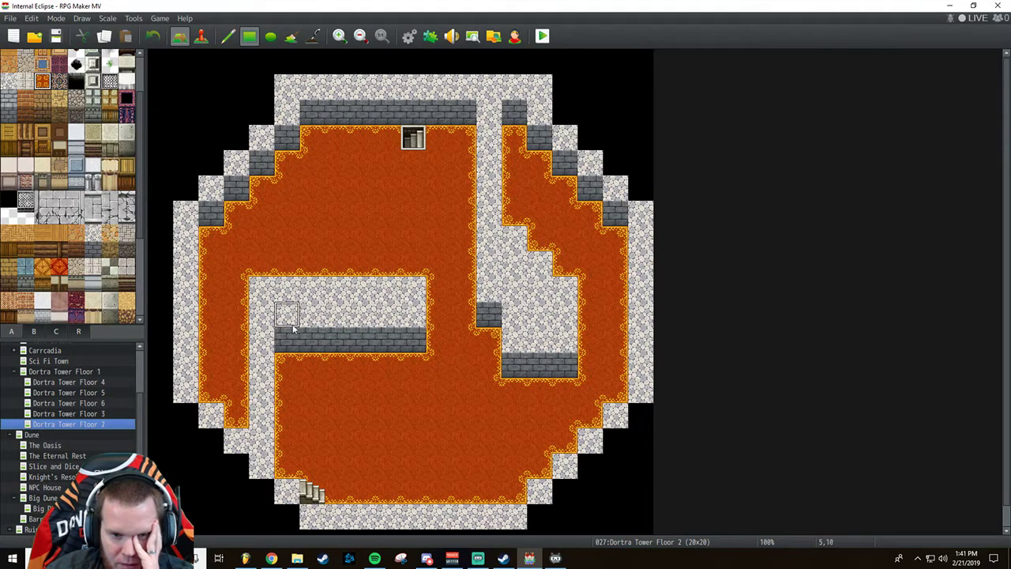
Raise the brick face of Floor 2's inner west wall by one tile, painting ornate red carpet over its previous row.
left_click_drag(287, 340, 445, 350)
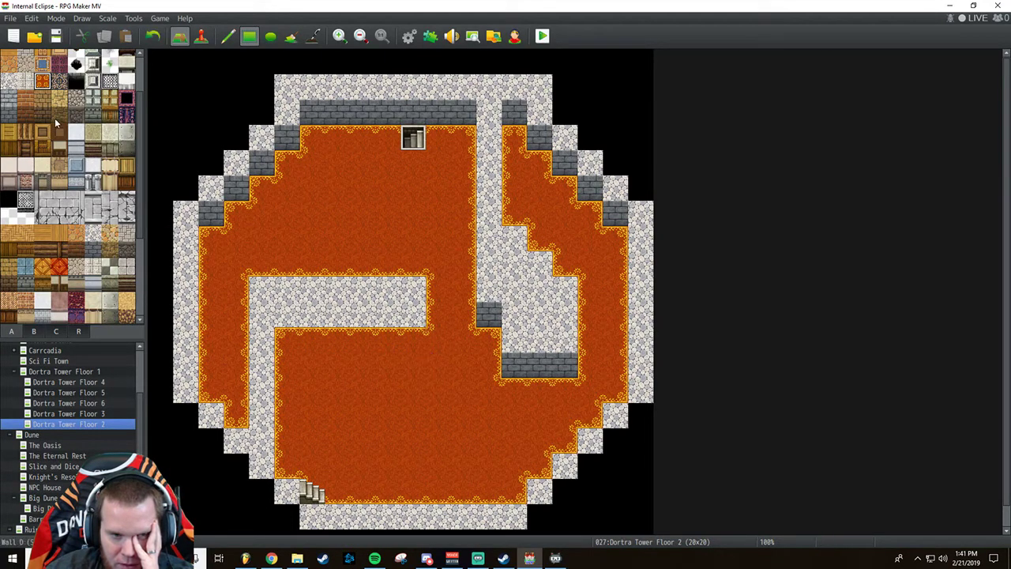
left_click(92, 249)
left_click(285, 321)
mouse_move(286, 321)
left_mouse_down()
mouse_move(445, 327)
mouse_move(422, 334)
mouse_move(414, 317)
left_mouse_up()
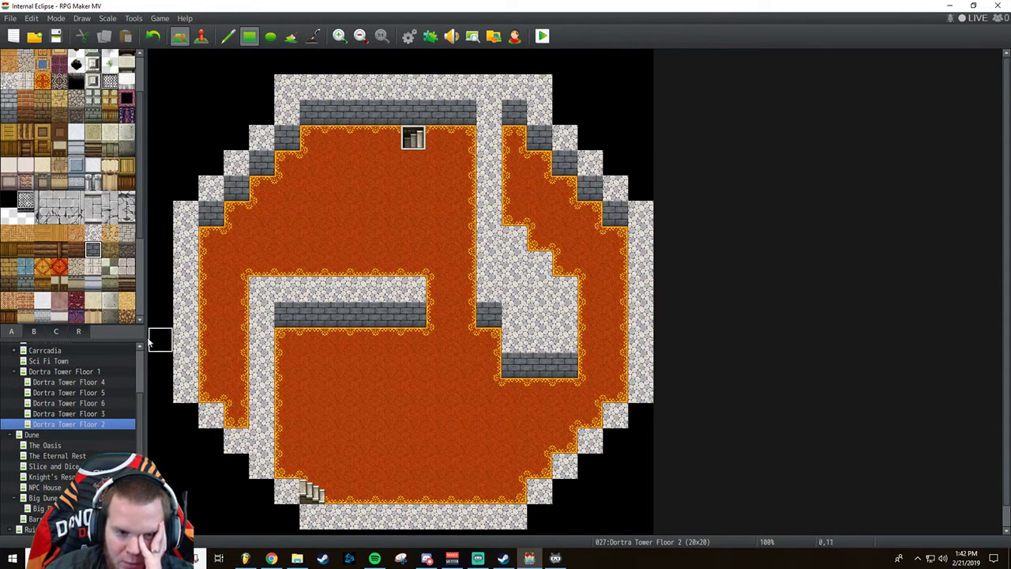
Try pale pillared wall tiles on Floor 2's inner and north brick walls, and undo them.
left_click(92, 181)
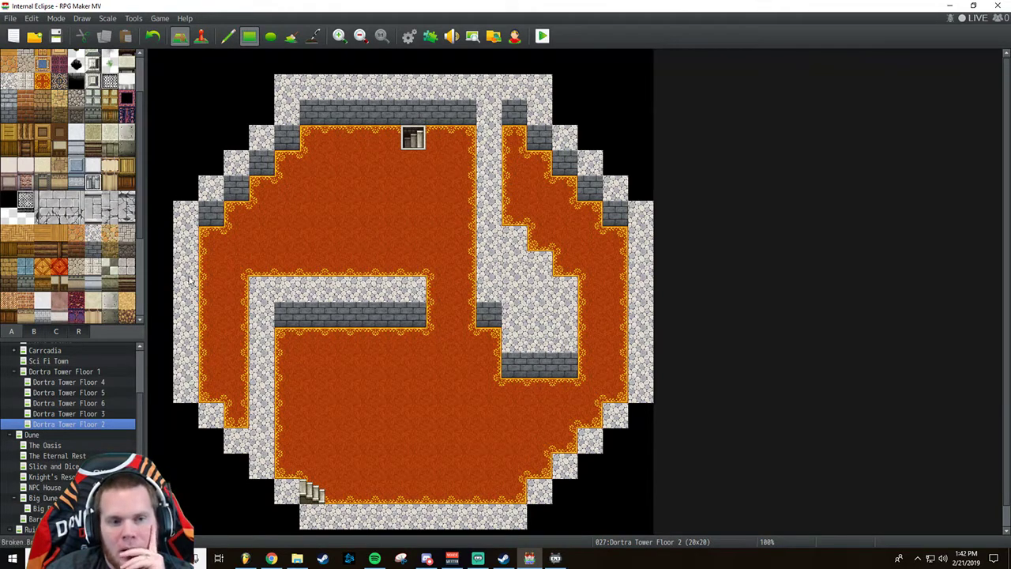
left_click_drag(288, 314, 420, 317)
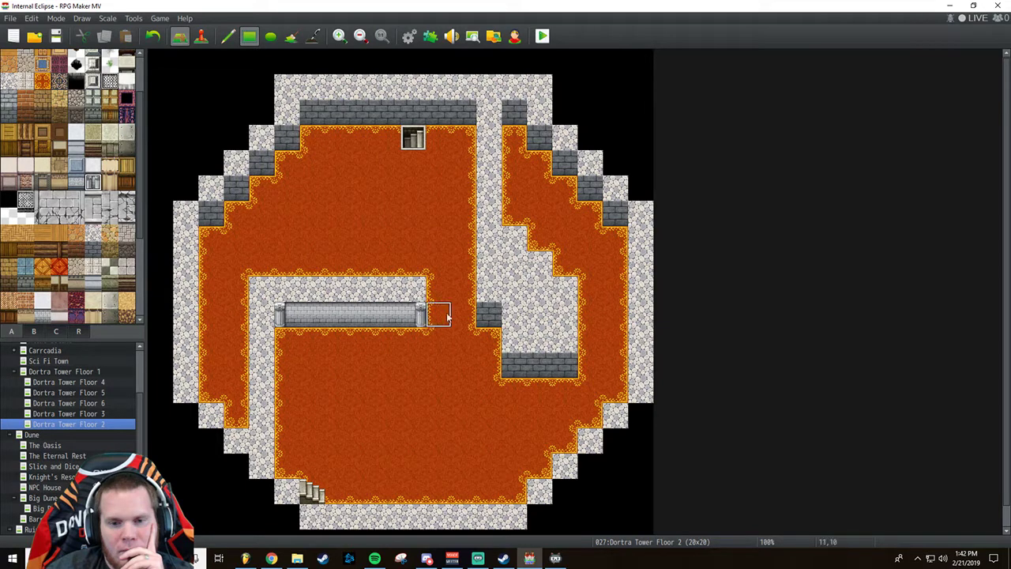
left_click(488, 314)
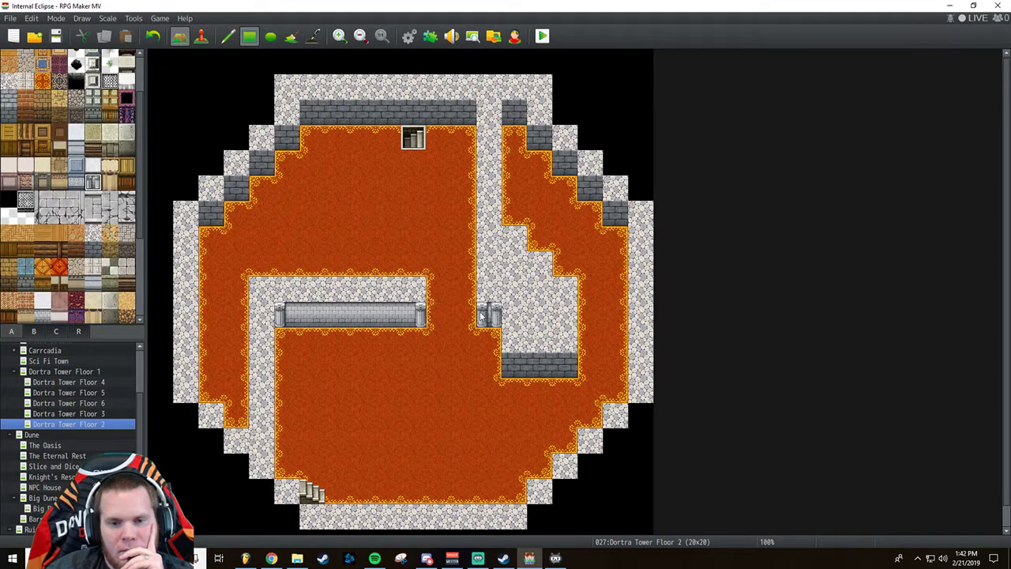
left_click(157, 38)
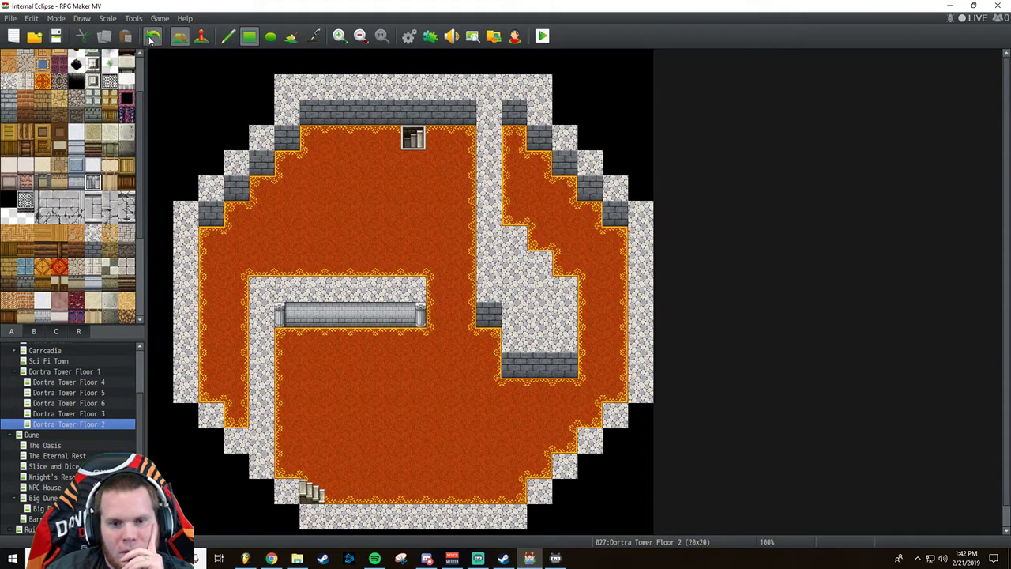
left_click_drag(311, 112, 467, 115)
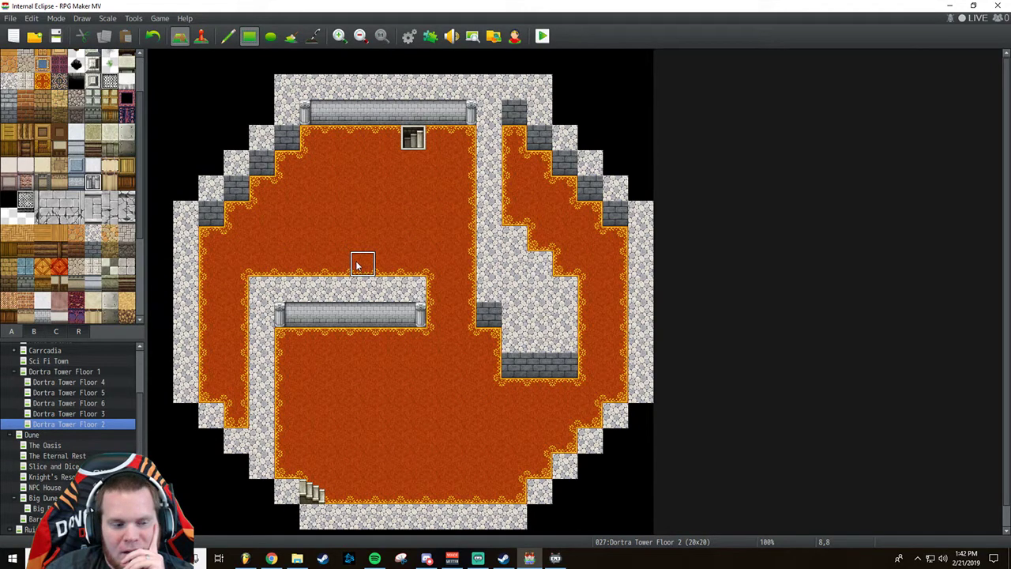
left_click(152, 37)
left_click(152, 37)
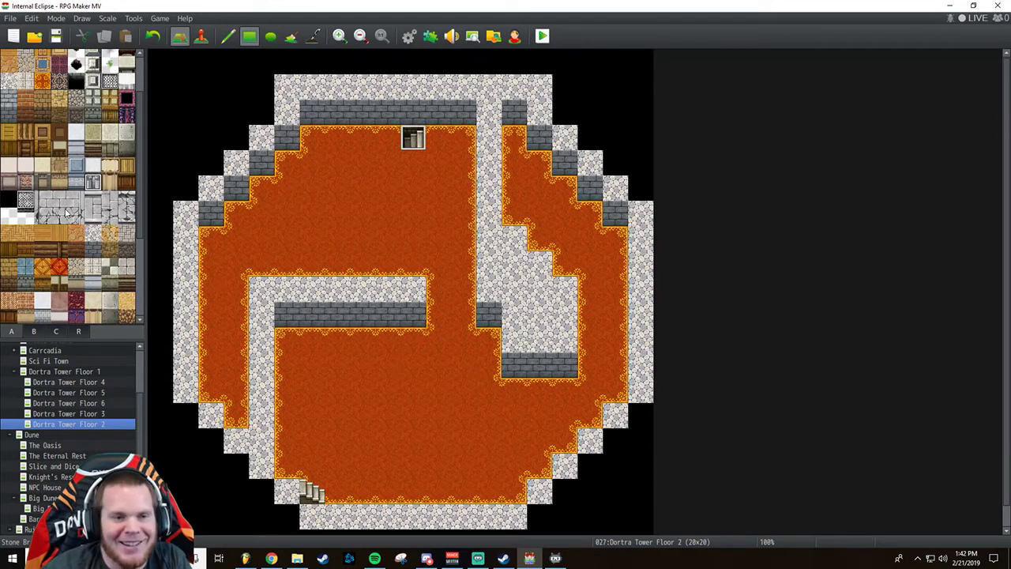
Try a 4-by-3-tile patch of diamond-patterned red carpet in Floor 2's southern room, and undo it.
scroll(65, 210, "down", 3)
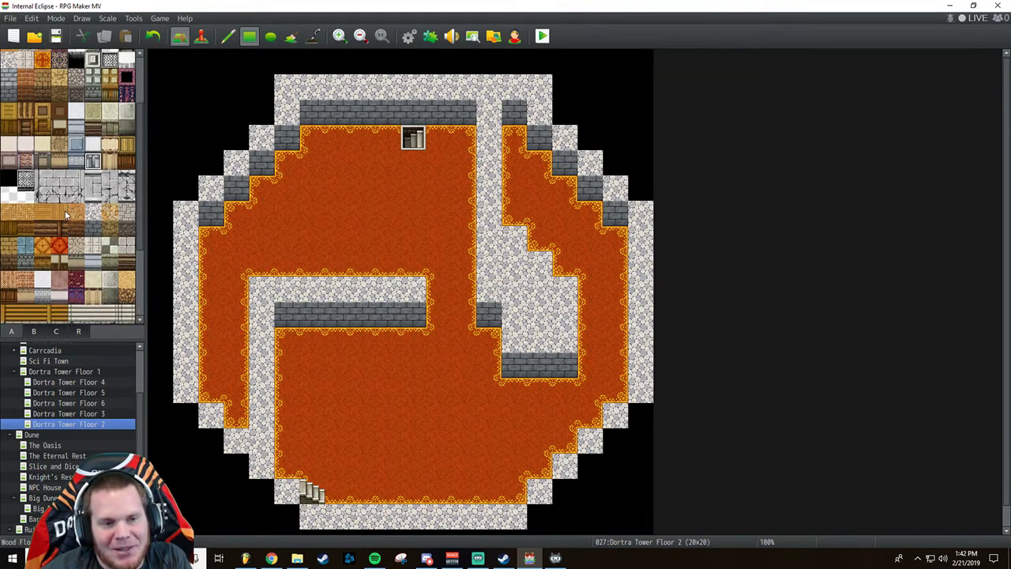
scroll(65, 210, "down", 9)
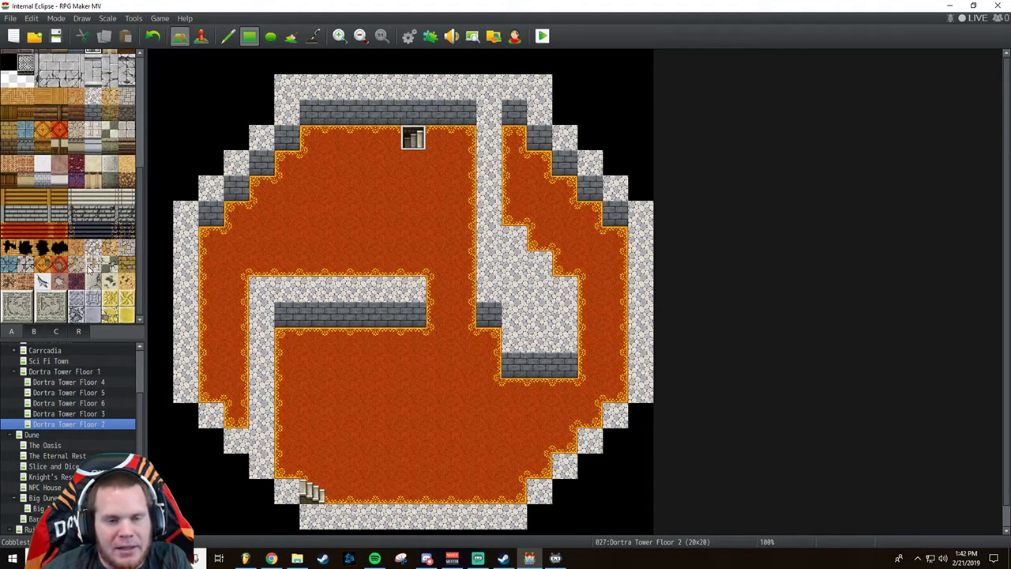
scroll(88, 268, "up", 15)
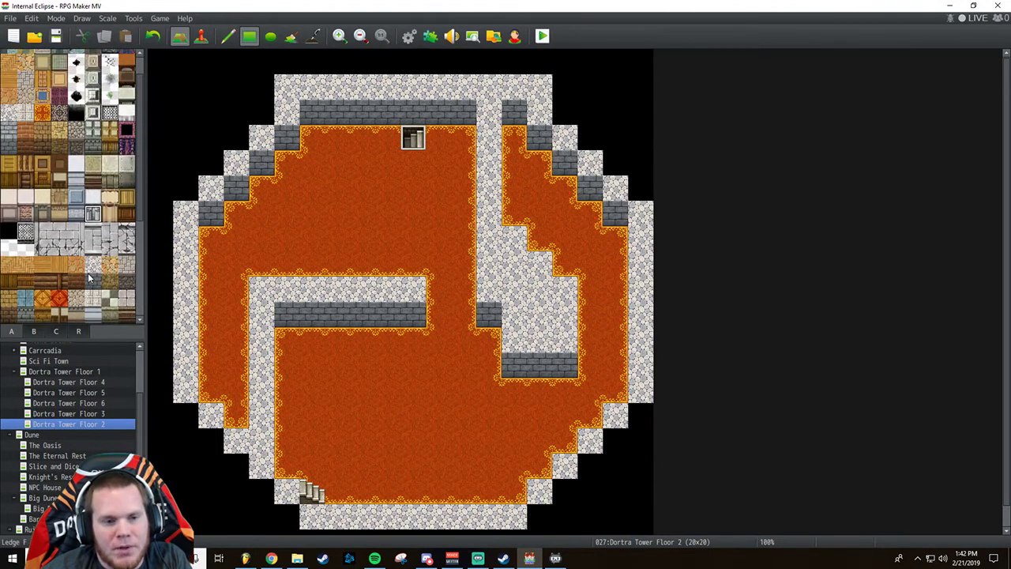
left_click(59, 297)
left_click_drag(332, 360, 409, 417)
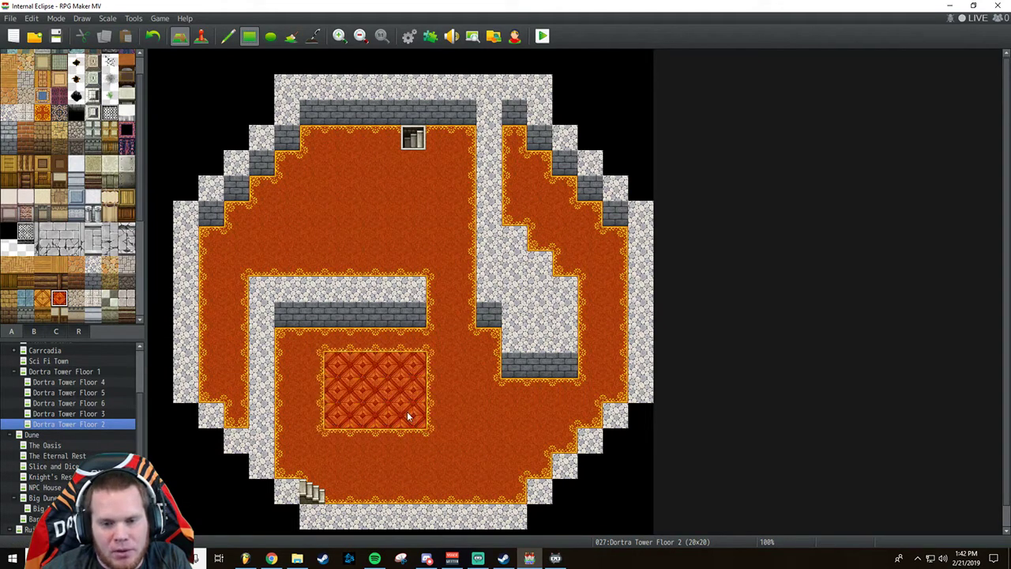
left_click(151, 38)
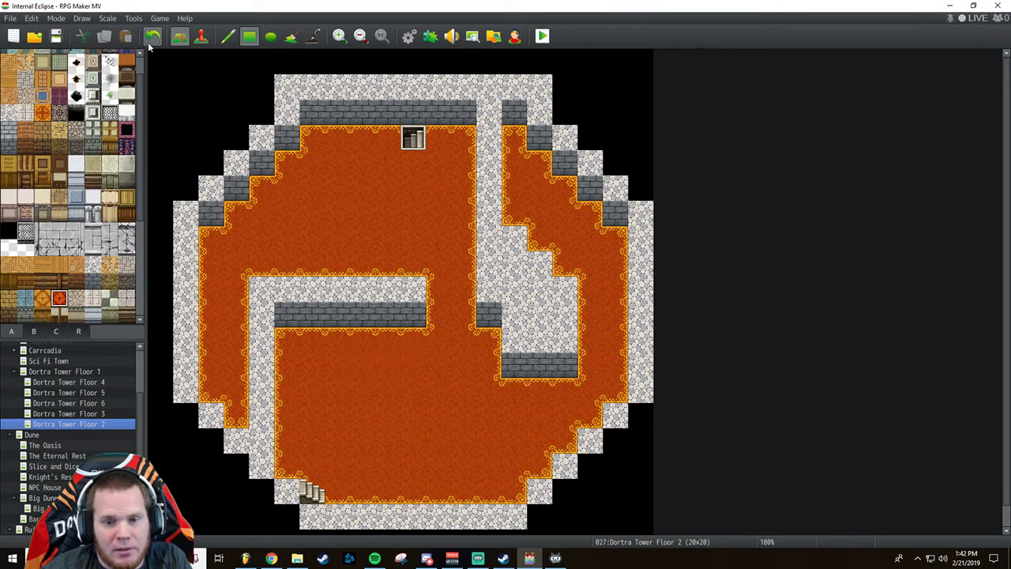
Try placing a pipe organ against the inner west wall in Floor 2's southern room, and undo it.
scroll(105, 292, "up", 1)
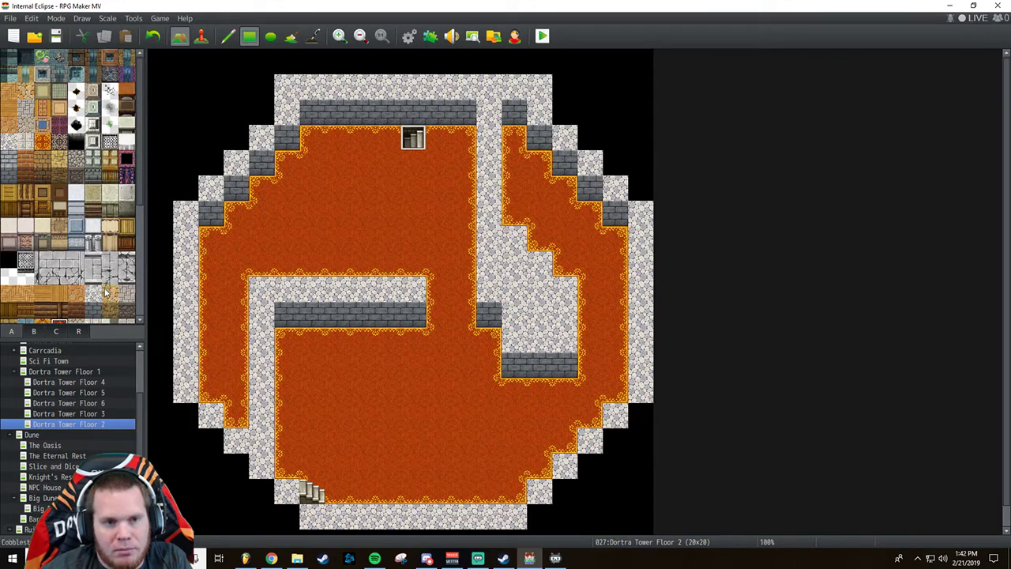
left_click(32, 335)
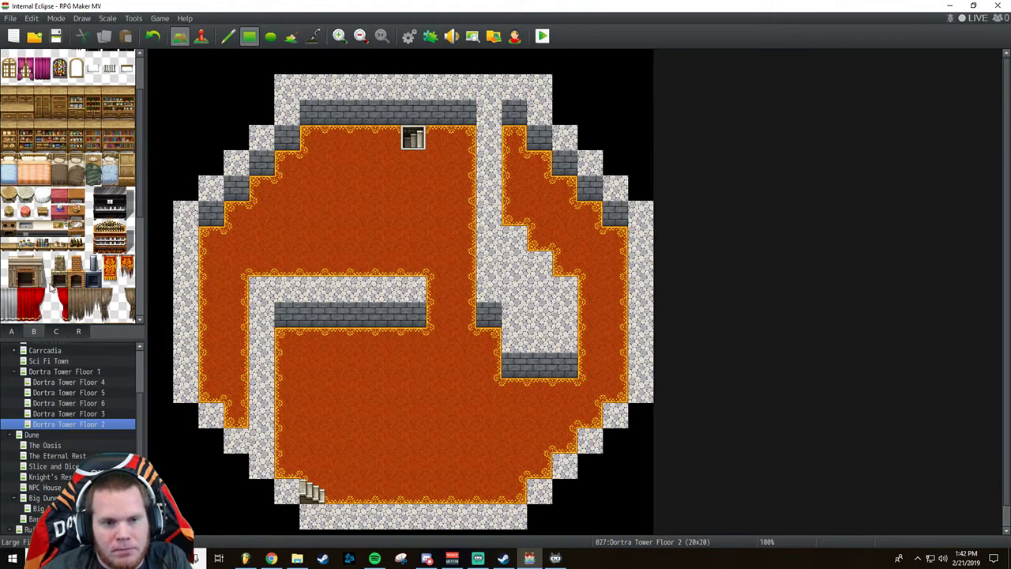
scroll(57, 286, "down", 4)
scroll(49, 293, "down", 3)
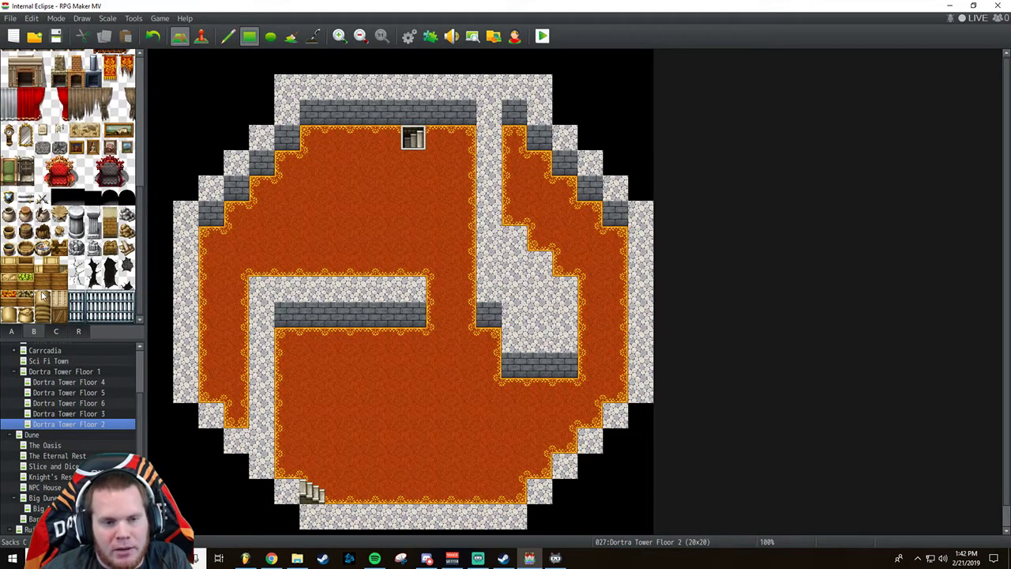
scroll(40, 299, "up", 8)
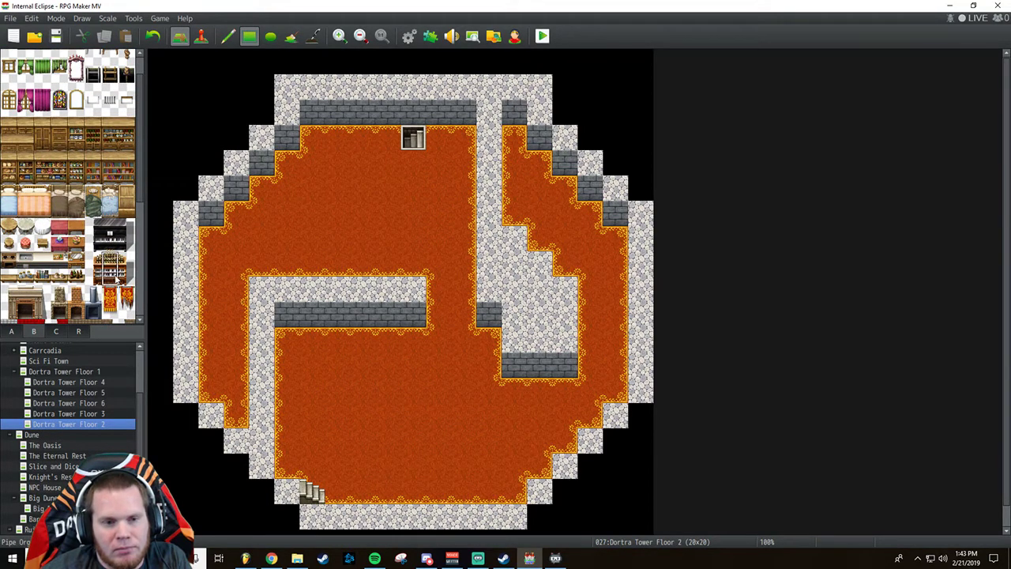
left_click(97, 263)
left_click_drag(98, 265, 128, 279)
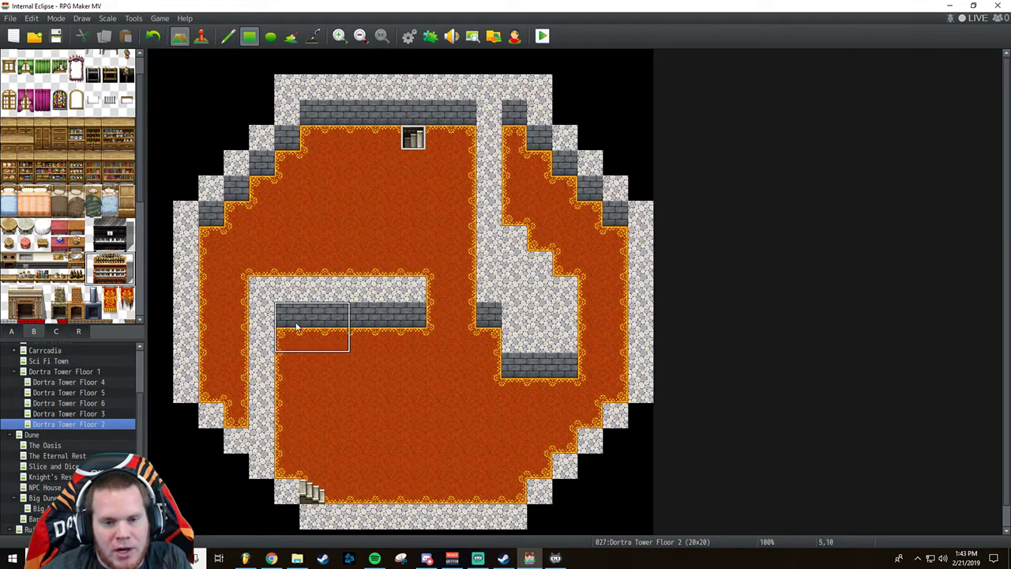
left_click(308, 344)
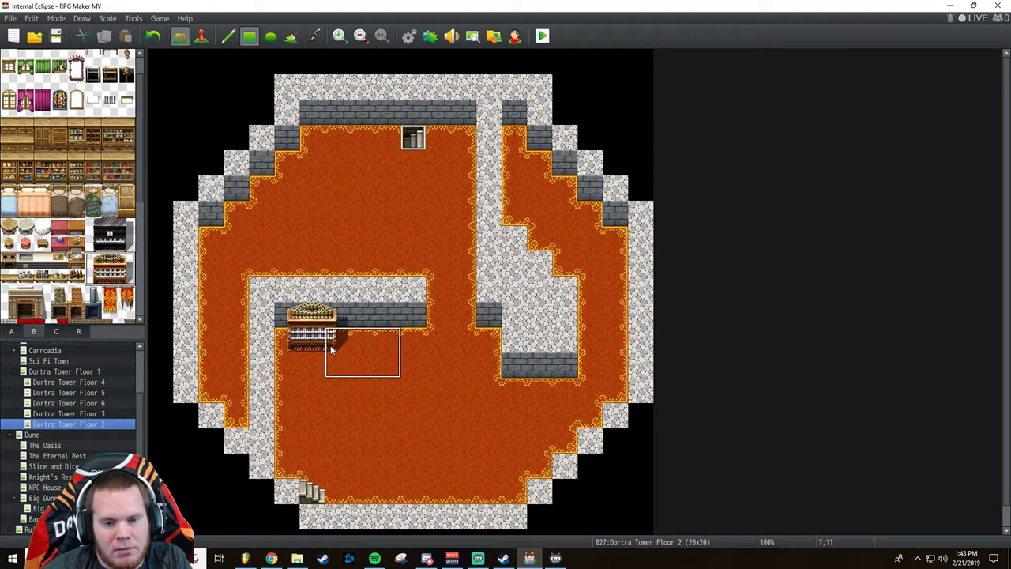
left_click(153, 37)
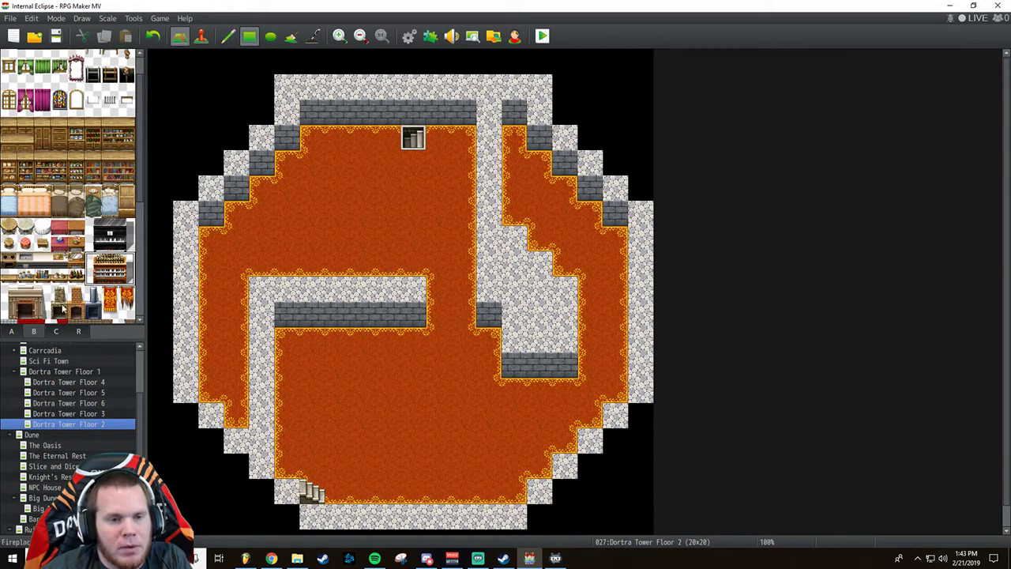
Try a broken stone decoration at two spots near the northwest corner of Floor 2's southern room, and undo each placement.
scroll(73, 296, "up", 1)
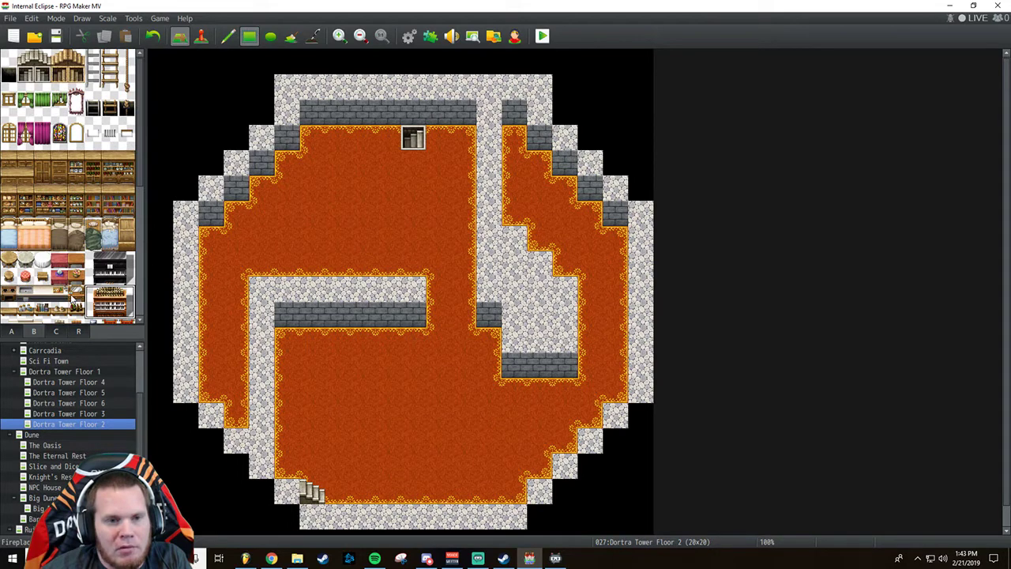
scroll(71, 298, "down", 6)
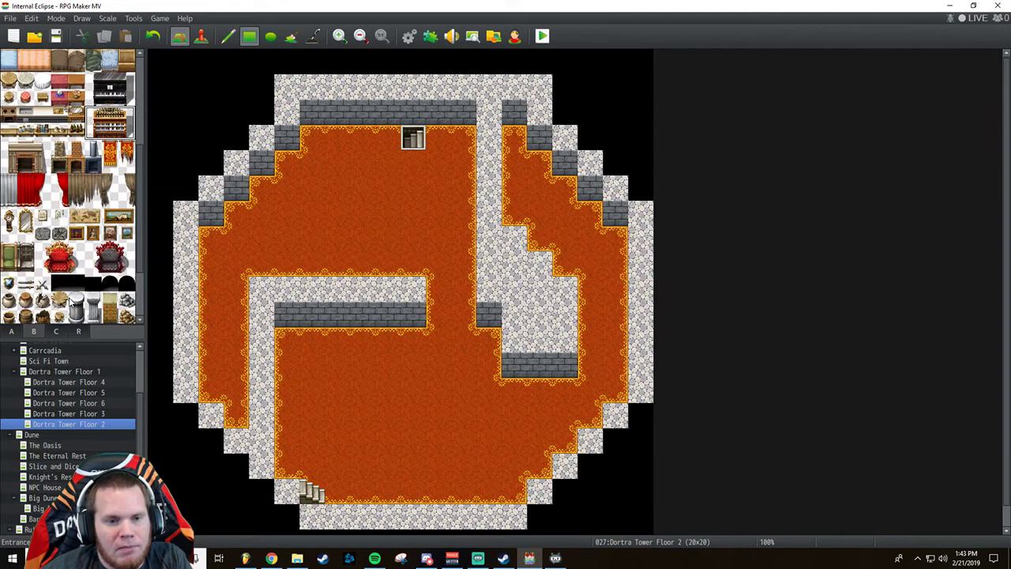
scroll(69, 303, "down", 1)
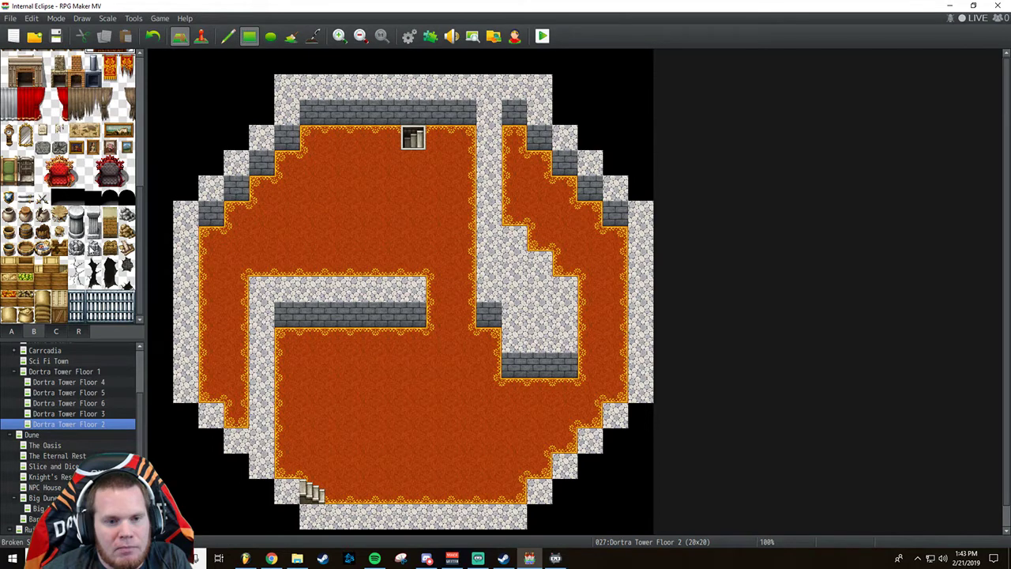
left_click(75, 246)
left_click(294, 346)
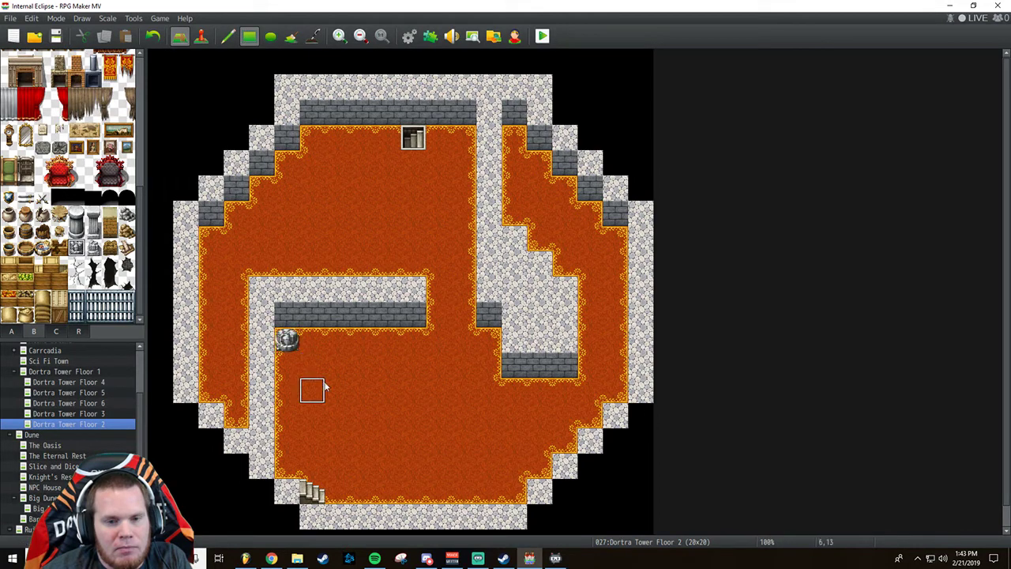
left_click(152, 36)
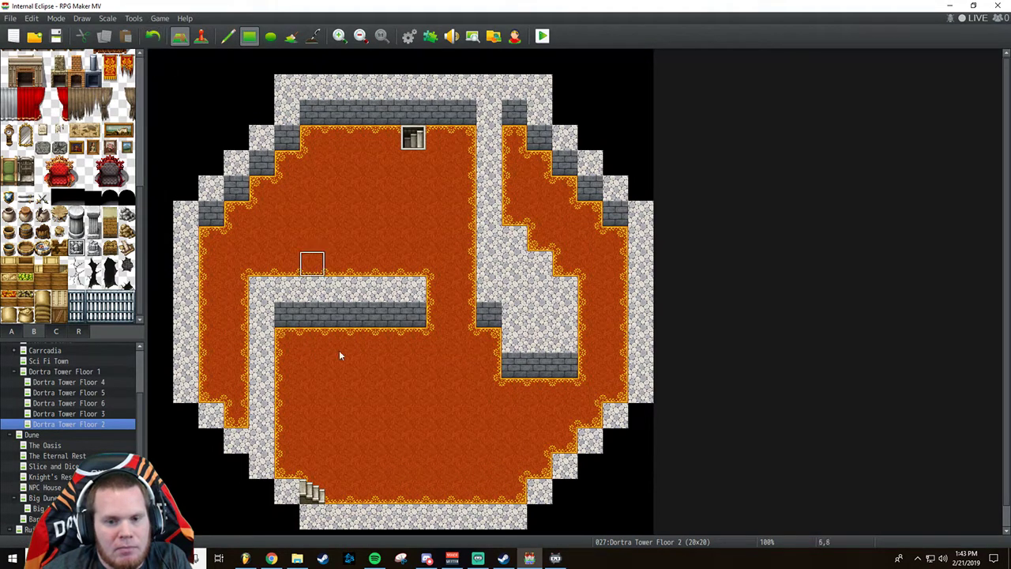
left_click(311, 369)
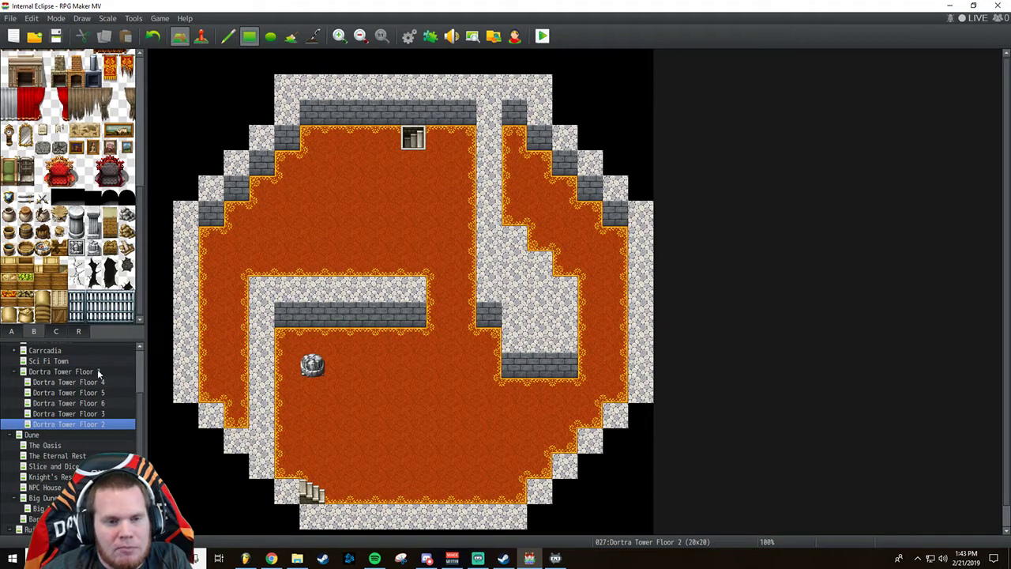
left_click(56, 331)
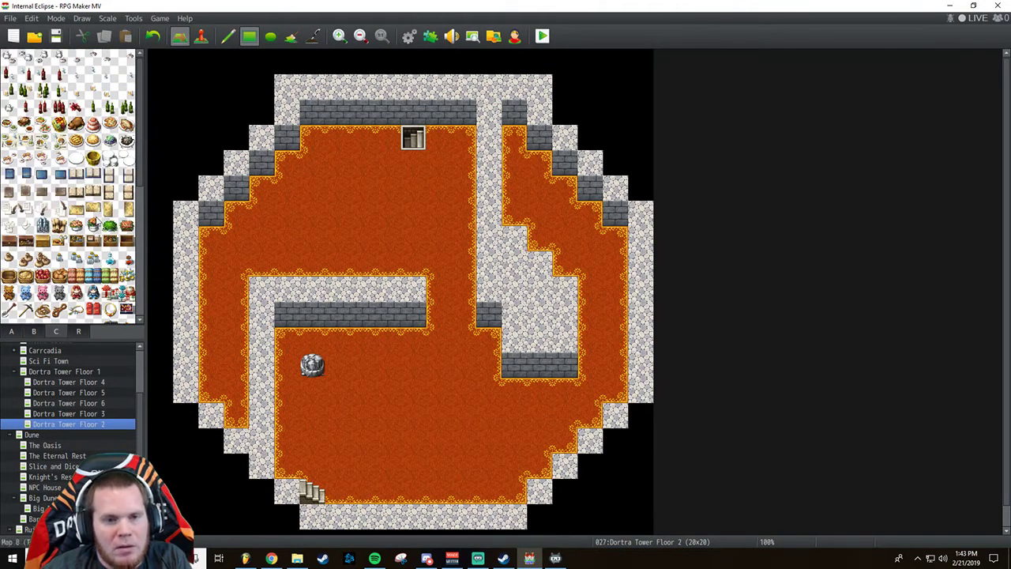
scroll(95, 268, "down", 5)
scroll(79, 251, "down", 1)
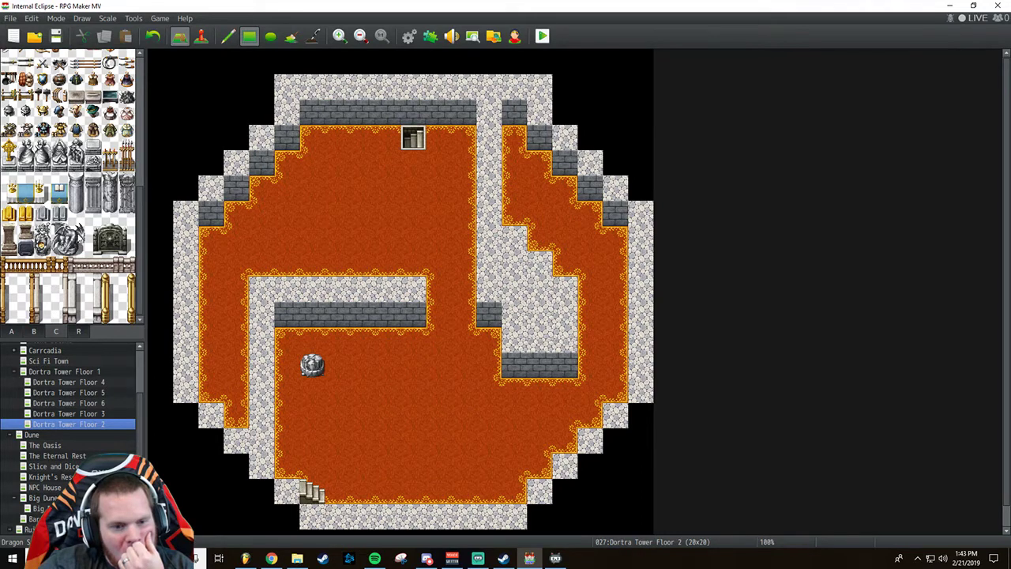
left_click(153, 40)
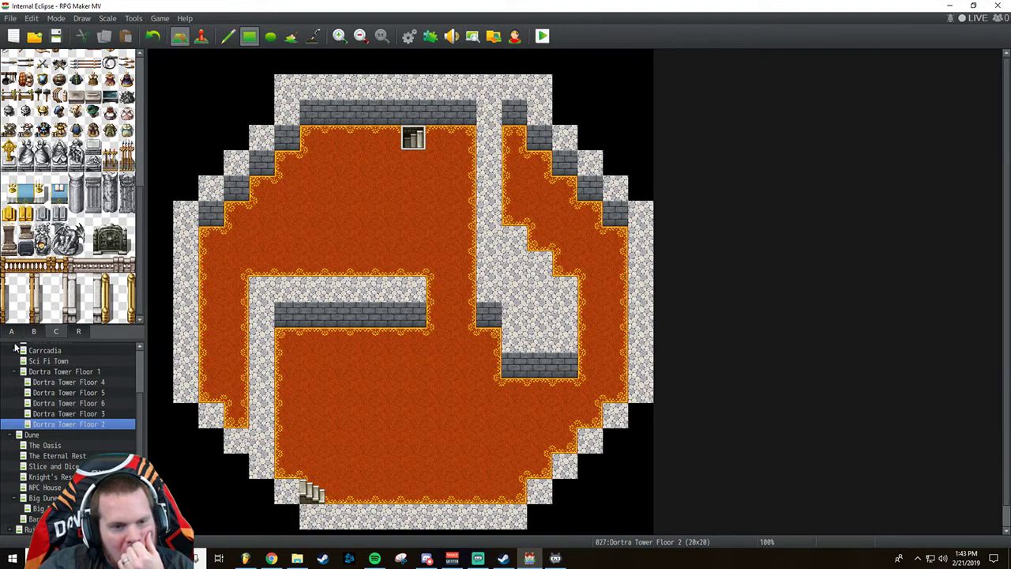
Place a stone plaque on Floor 2's inner brick wall, on the second tile from its west end.
left_click(67, 382)
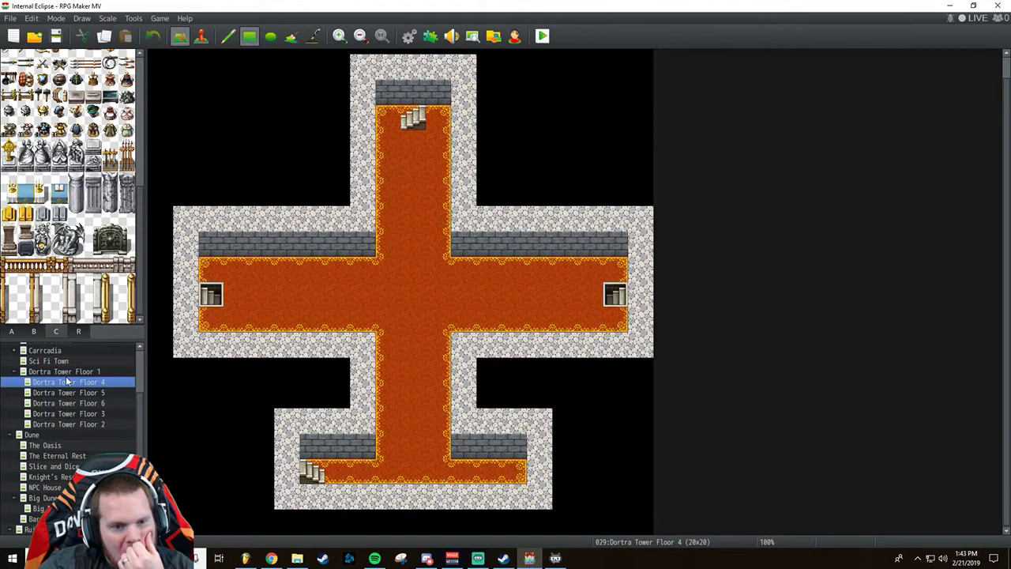
left_click(67, 372)
left_click(64, 424)
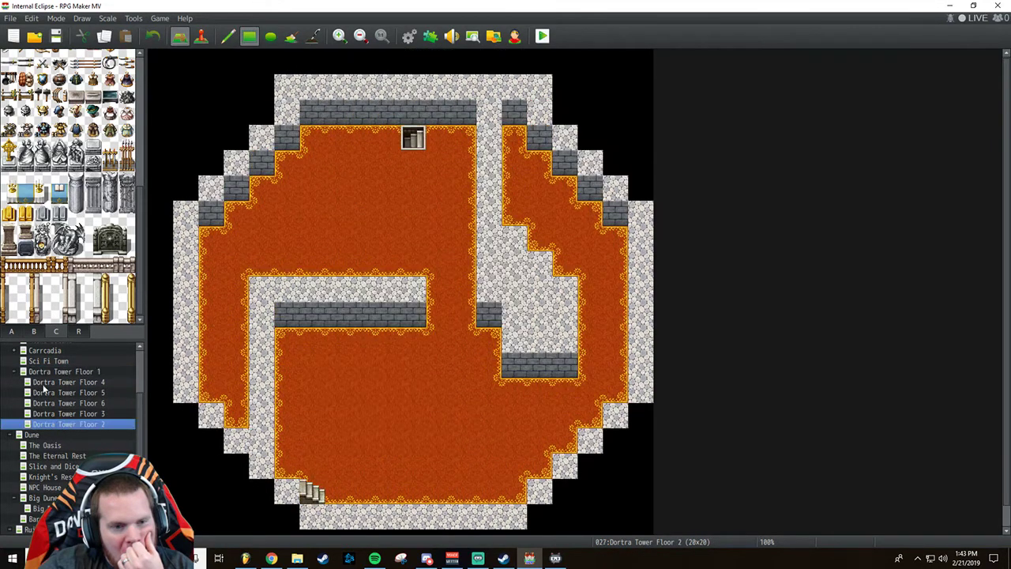
left_click(38, 333)
scroll(51, 315, "up", 2)
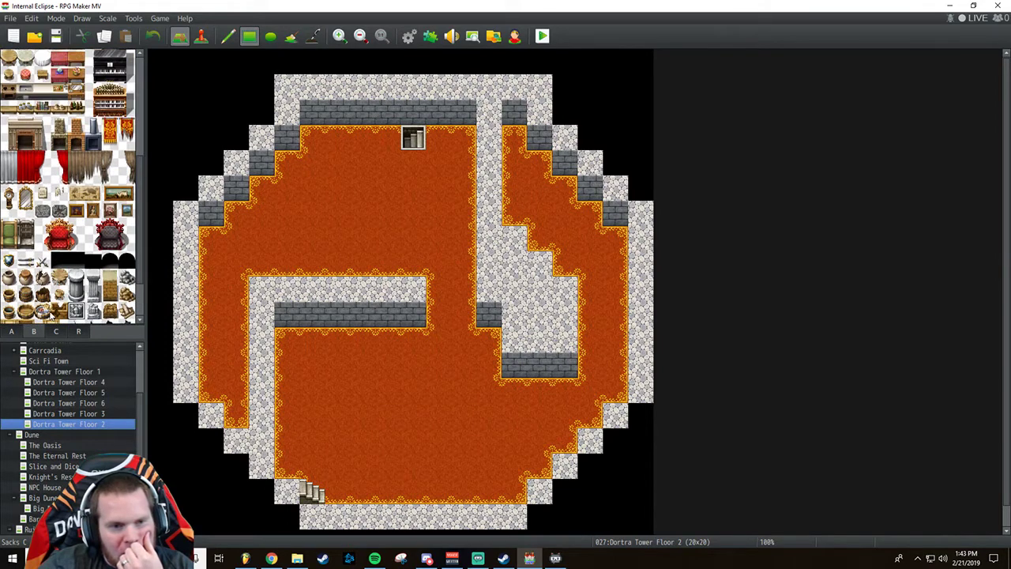
left_click(313, 316)
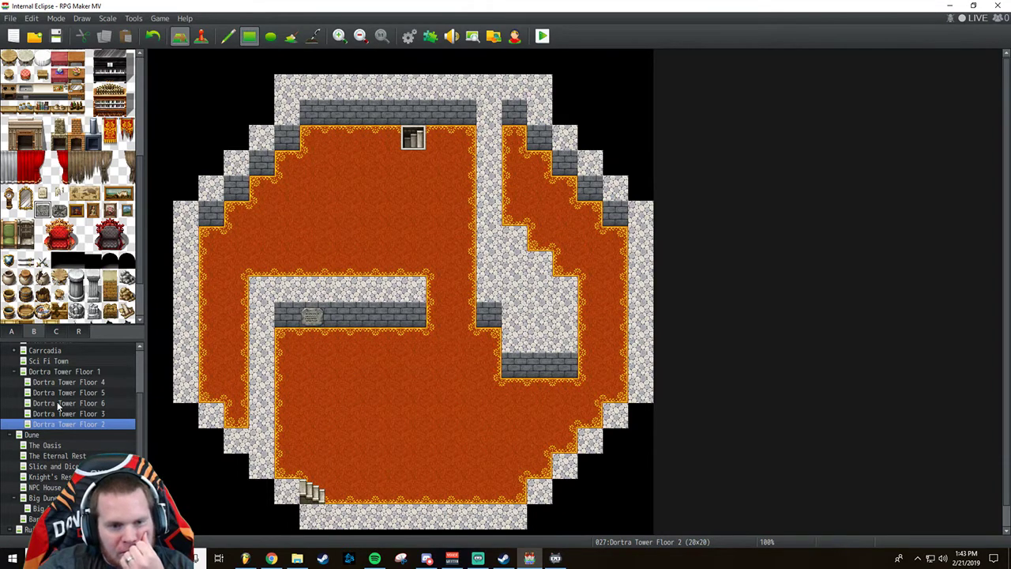
Compare the Floor 2 and Floor 3 layouts and look through the tiles available for Floor 3.
left_click(75, 414)
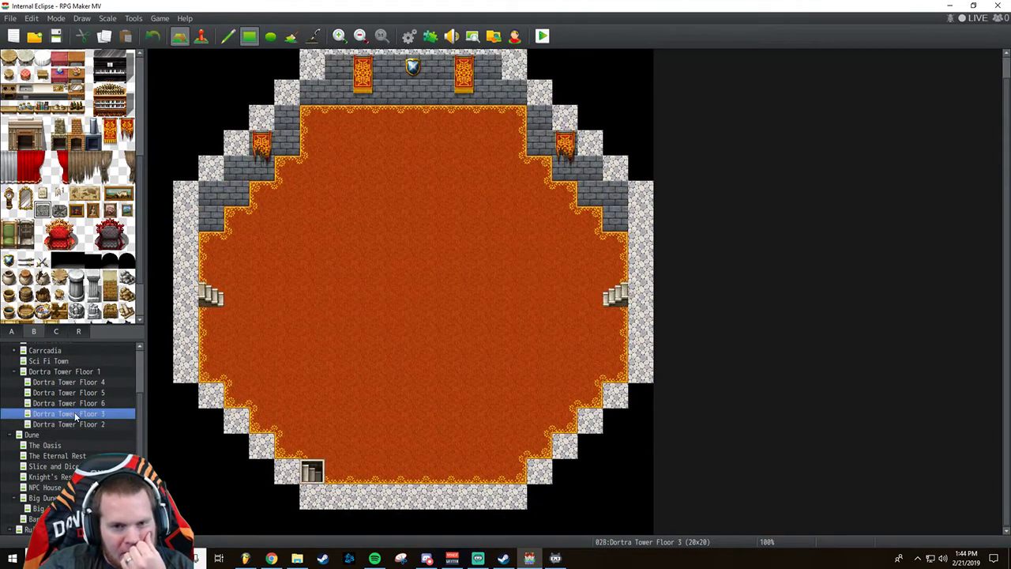
left_click(79, 425)
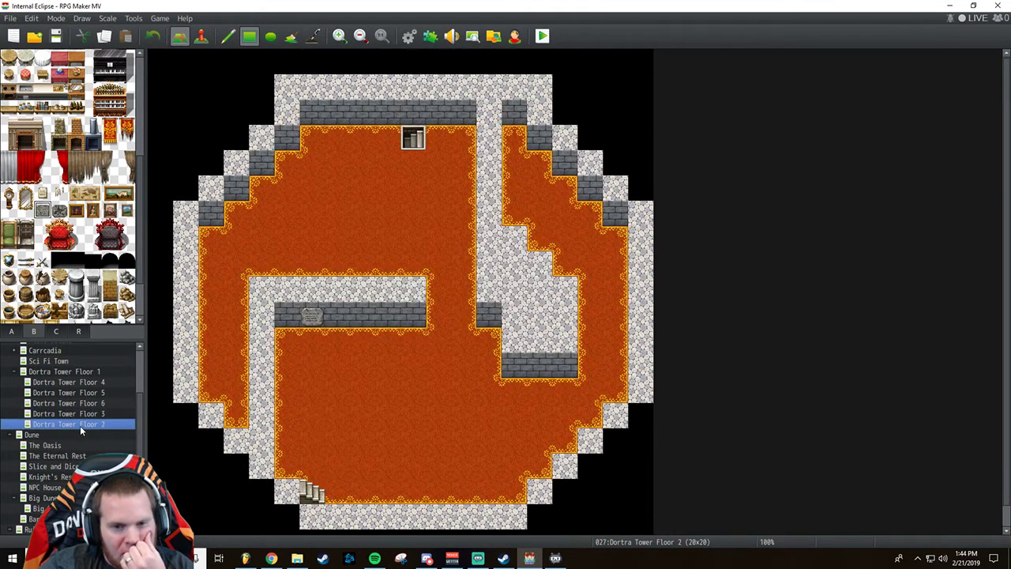
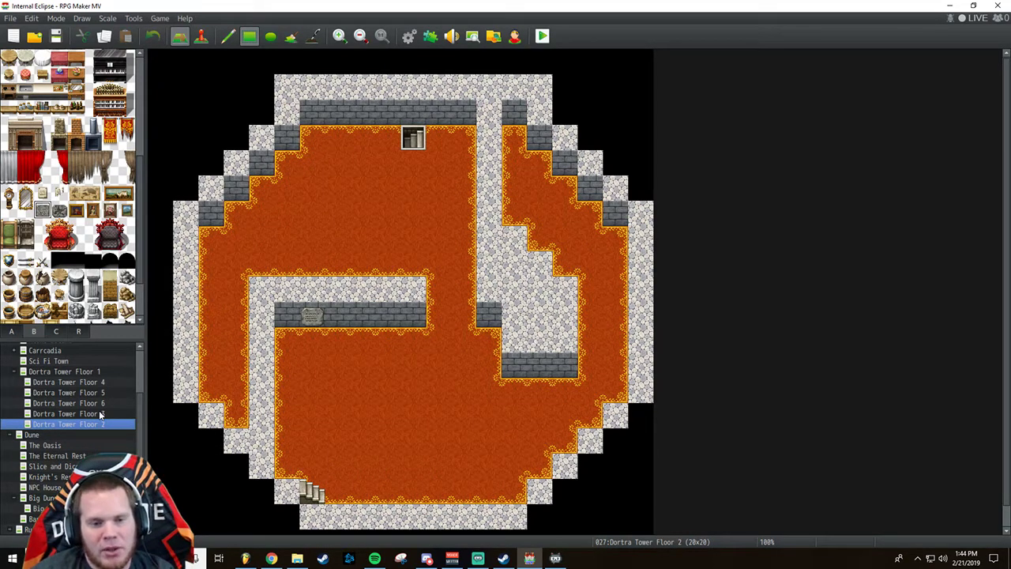
left_click(100, 413)
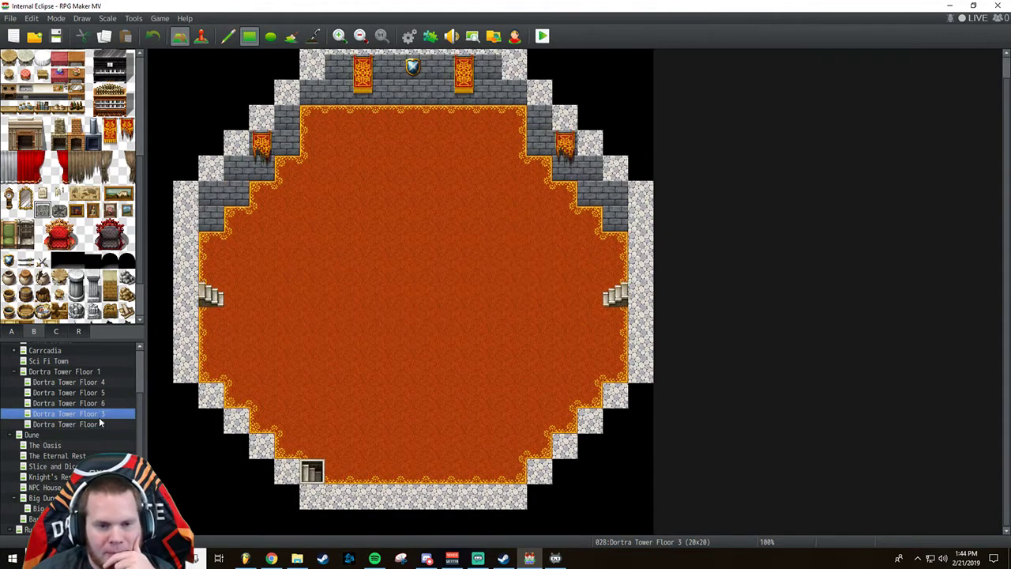
left_click(101, 424)
left_click(100, 414)
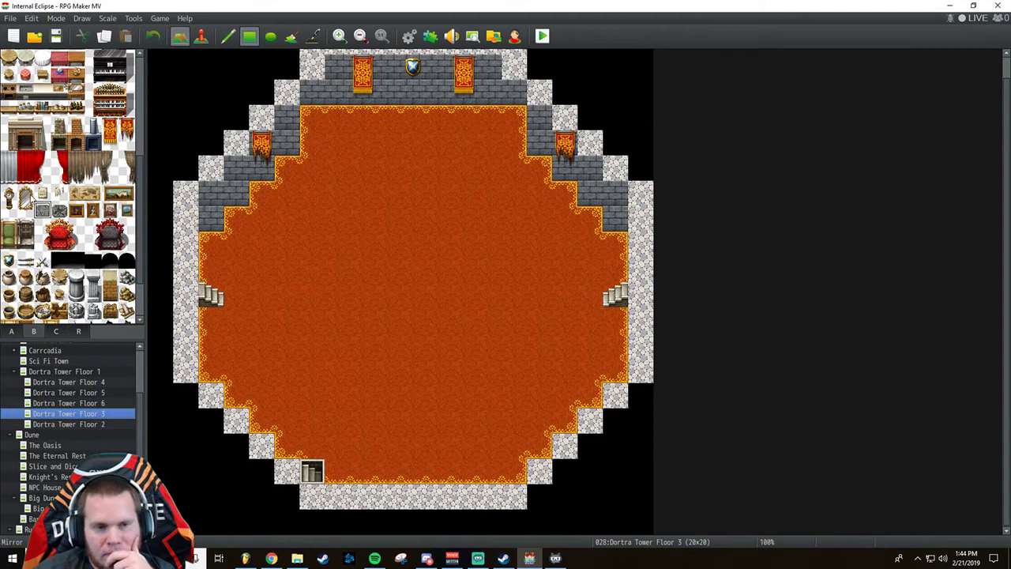
scroll(65, 262, "up", 2)
scroll(64, 262, "up", 5)
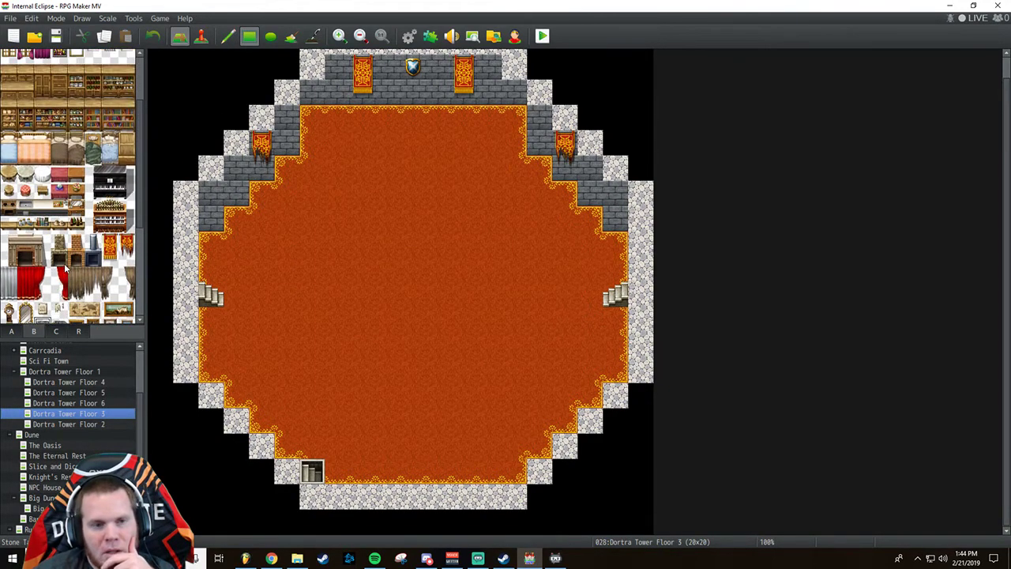
scroll(93, 246, "down", 5)
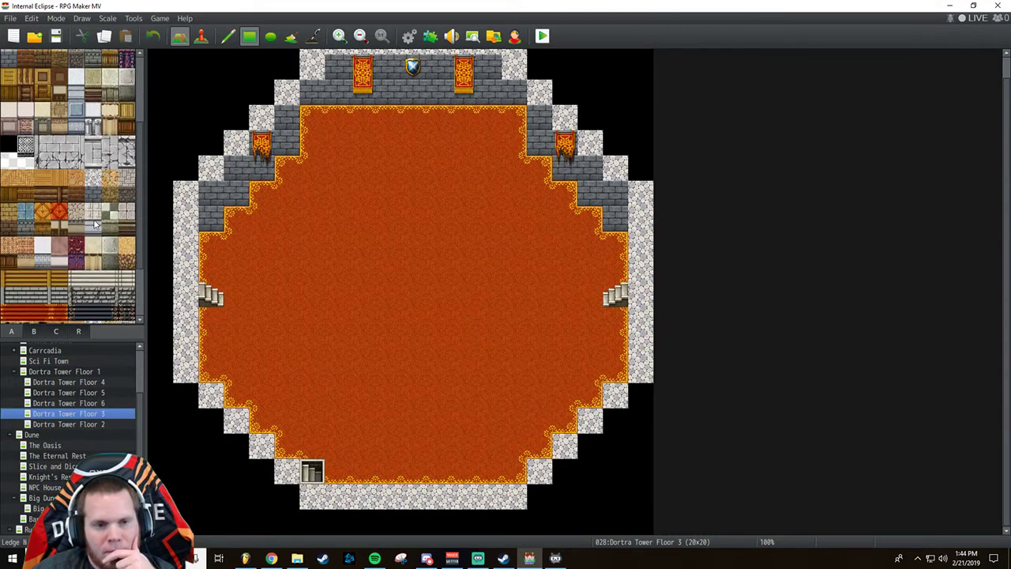
Build two inner cobblestone walls with one-tile-high brick faces across Floor 3's southern part, leaving a three-tile gap in the middle.
left_click(92, 180)
left_click_drag(93, 180, 93, 198)
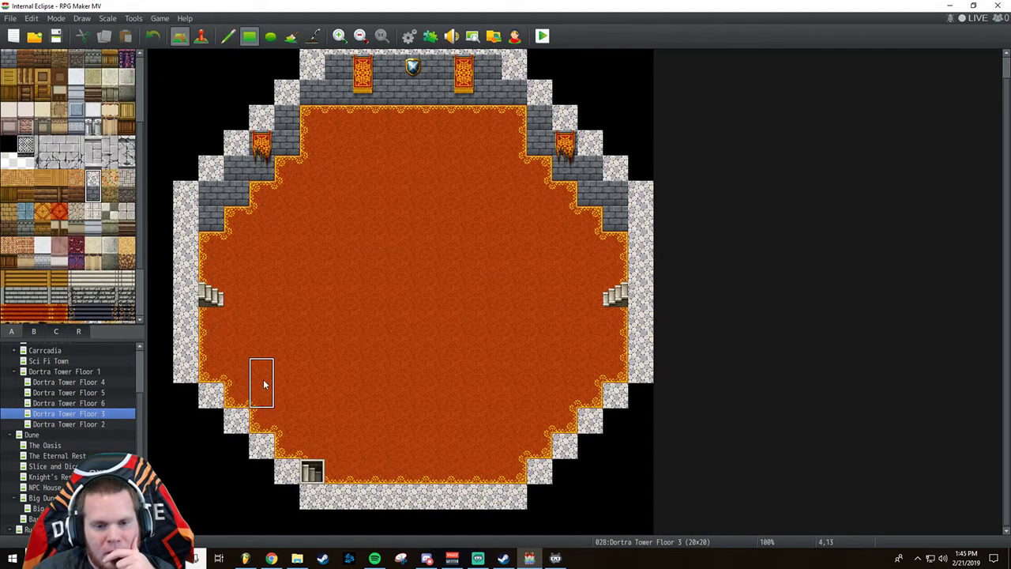
left_click_drag(265, 384, 357, 395)
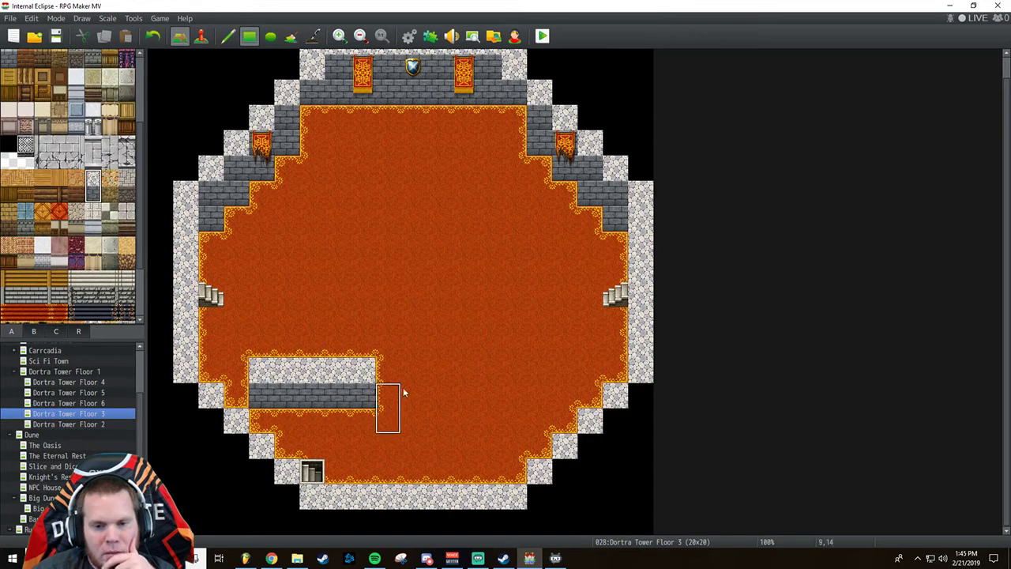
left_click_drag(472, 378, 625, 385)
left_click_drag(241, 387, 222, 377)
left_click(222, 376)
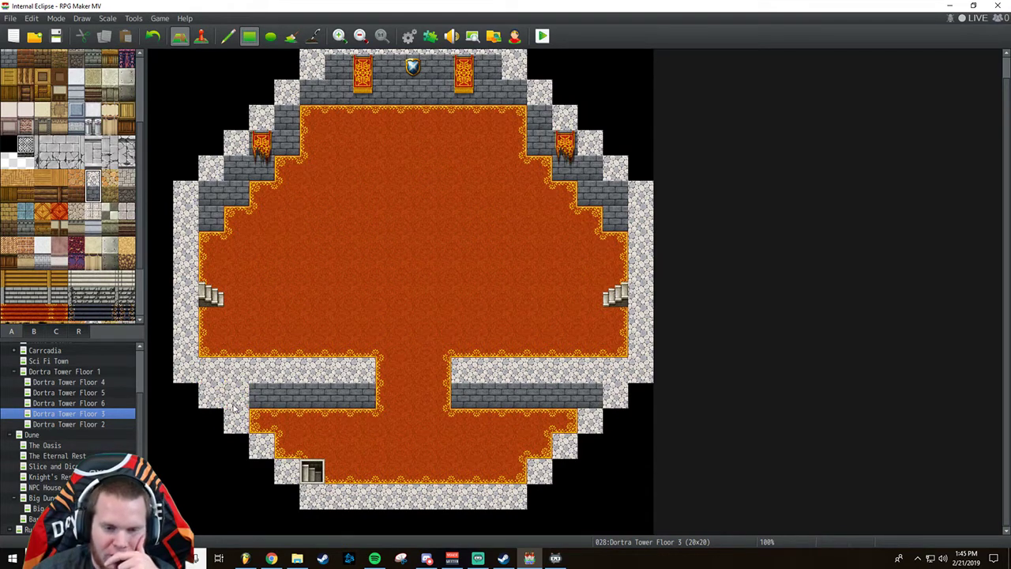
left_click(246, 399)
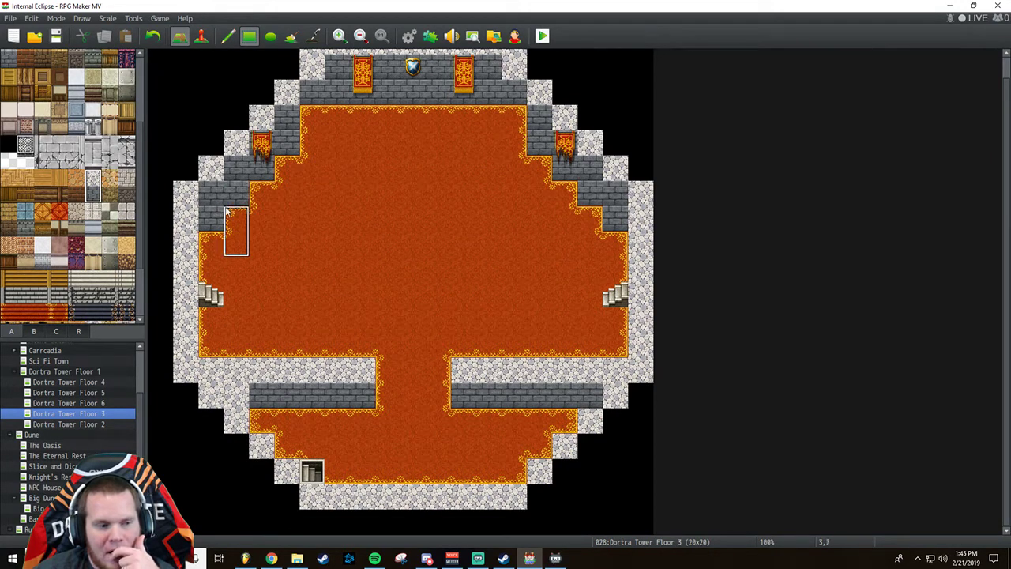
Clear Floor 3's northernmost cobblestone row to black and cover the north wall's upper brick row with cobblestone.
left_click(8, 145)
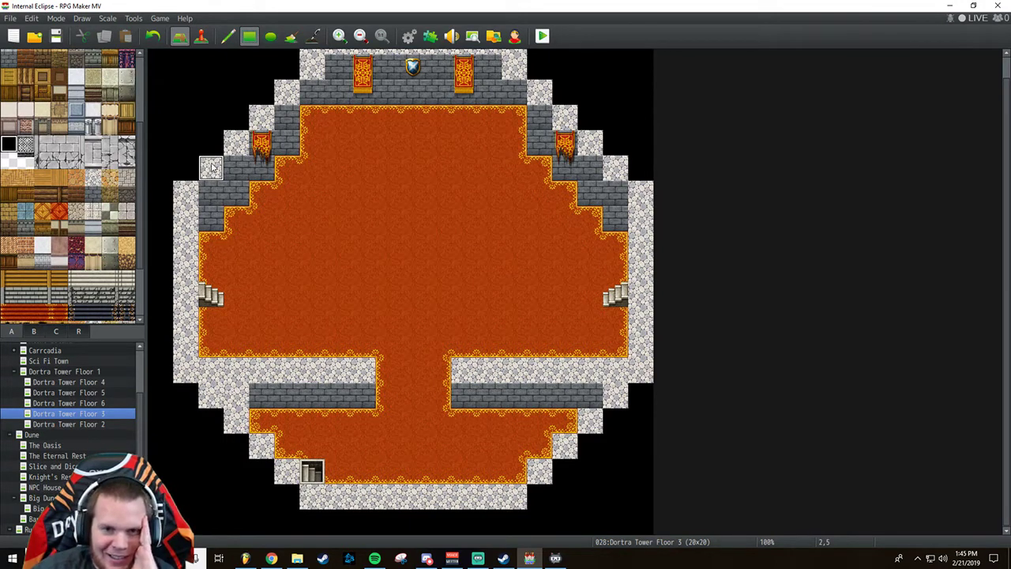
scroll(308, 64, "up", 1)
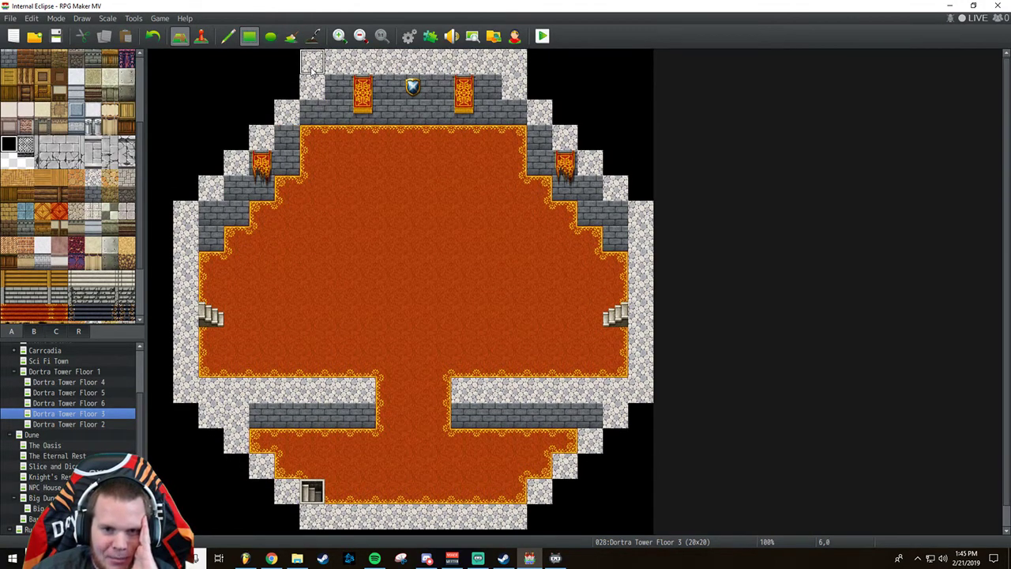
left_click_drag(312, 63, 513, 63)
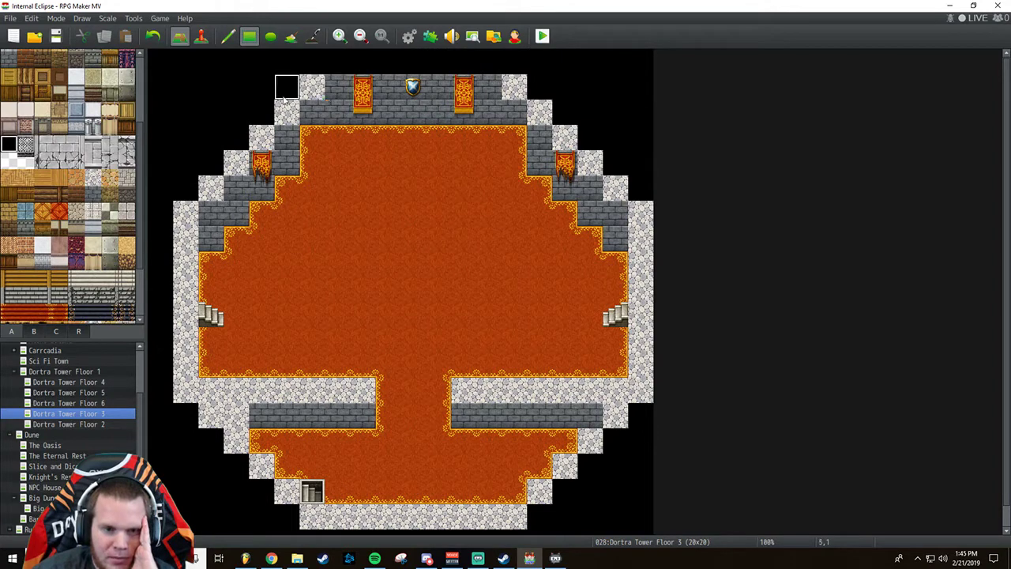
left_click(93, 177)
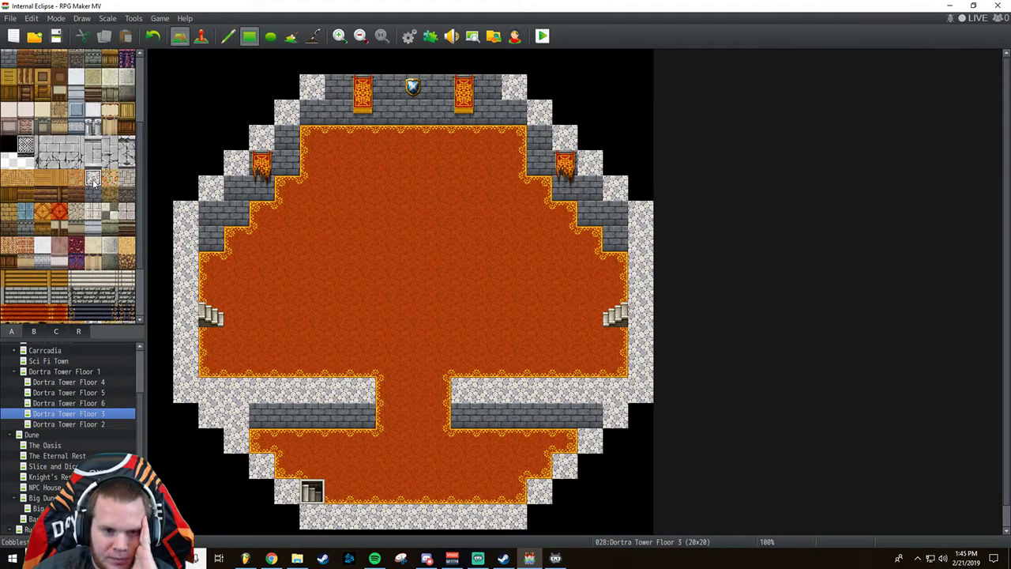
left_click_drag(348, 88, 491, 89)
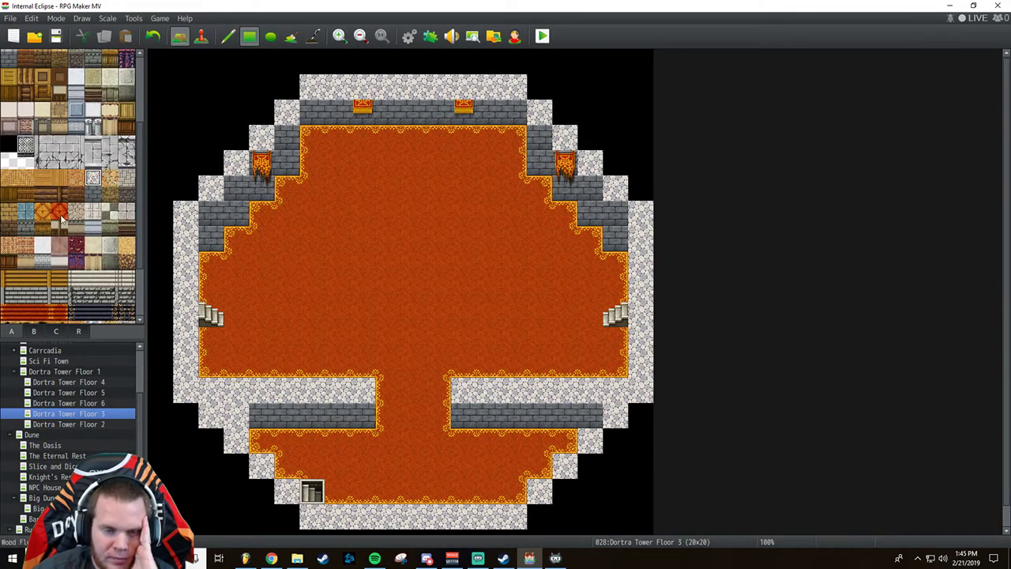
Paint brick over the leftover banner pieces on Floor 3's north wall.
left_click(93, 194)
left_click(363, 107)
left_click(464, 107)
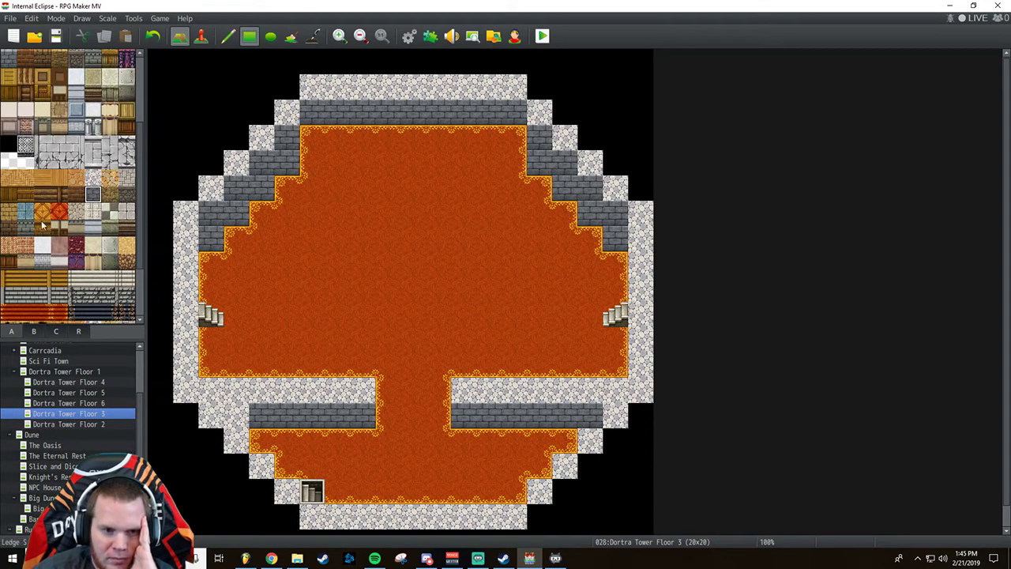
Replace the lower brick tiles of Floor 3's northwest and northeast stepped walls with red carpet, leaving them one tile high.
scroll(37, 186, "up", 1)
scroll(36, 168, "up", 1)
left_click(42, 140)
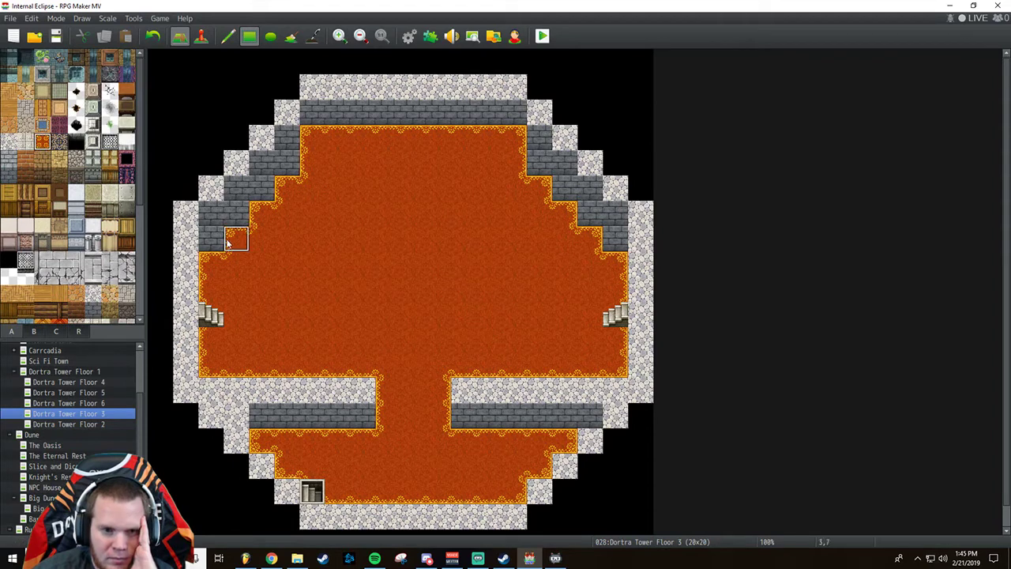
left_click(237, 214)
left_click(261, 188)
left_click(287, 162)
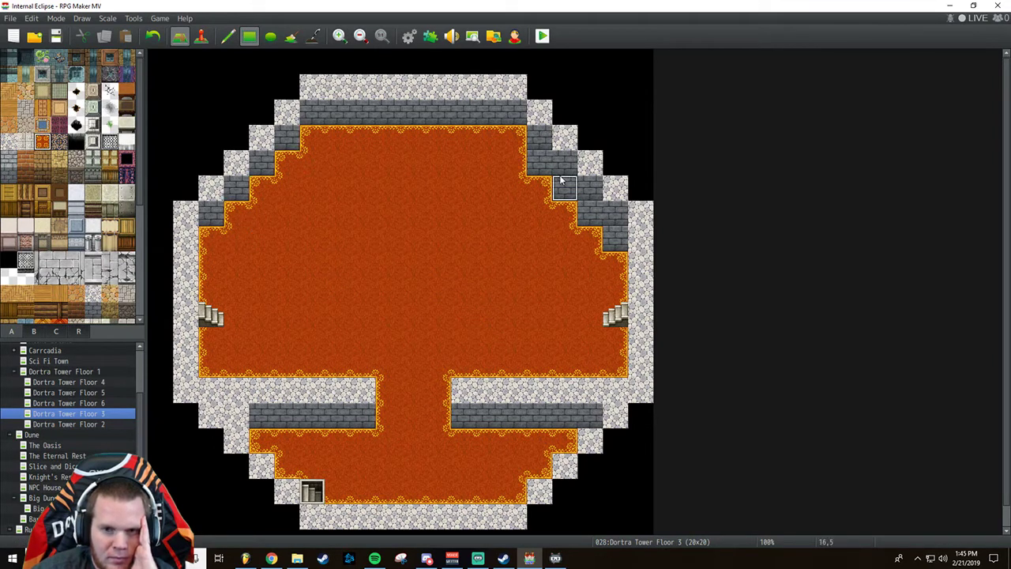
left_click(540, 162)
left_click(564, 188)
left_click(590, 213)
left_click(615, 239)
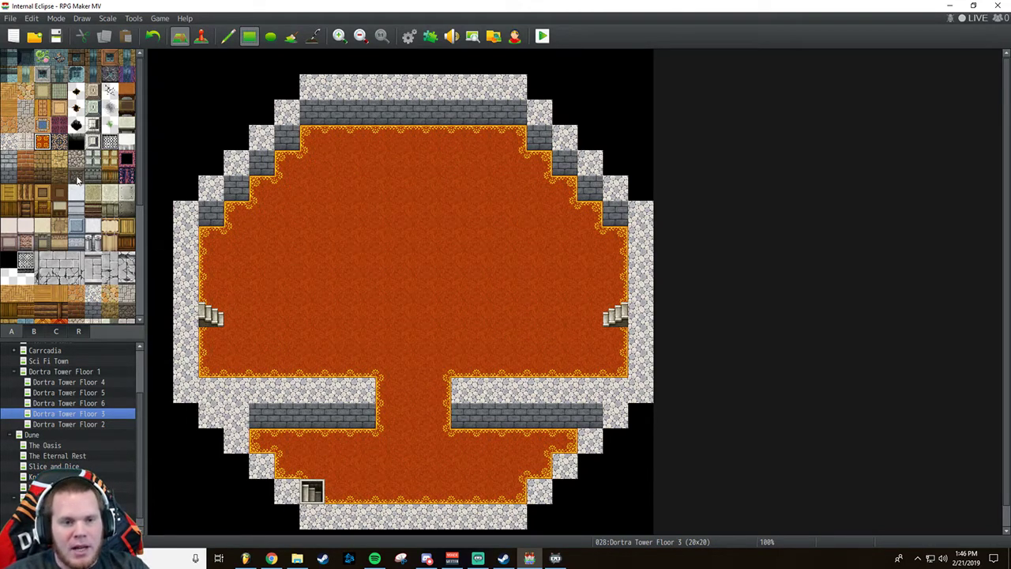
Cover the easternmost brick tile of Floor 3's southeastern inner wall with cobblestone.
scroll(81, 196, "down", 1)
left_click(92, 242)
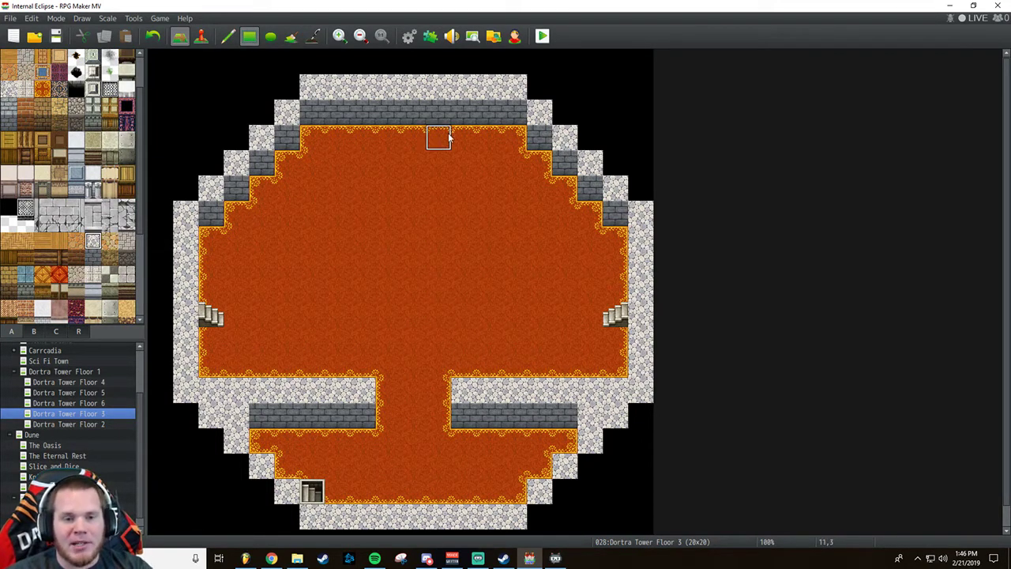
key("alt+Tab")
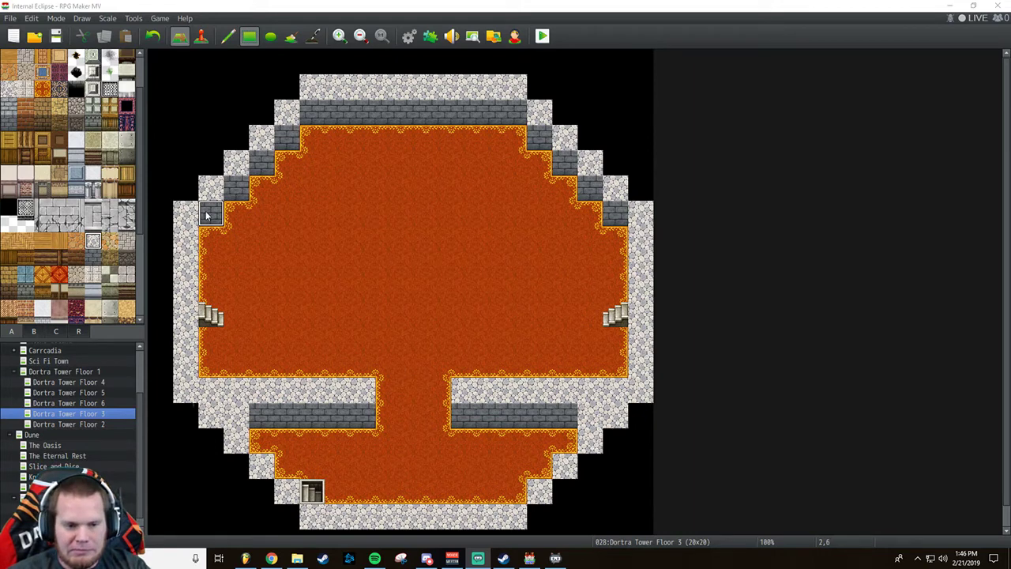
Place a waterfall tile at each end of Floor 3's north brick wall.
scroll(50, 225, "down", 4)
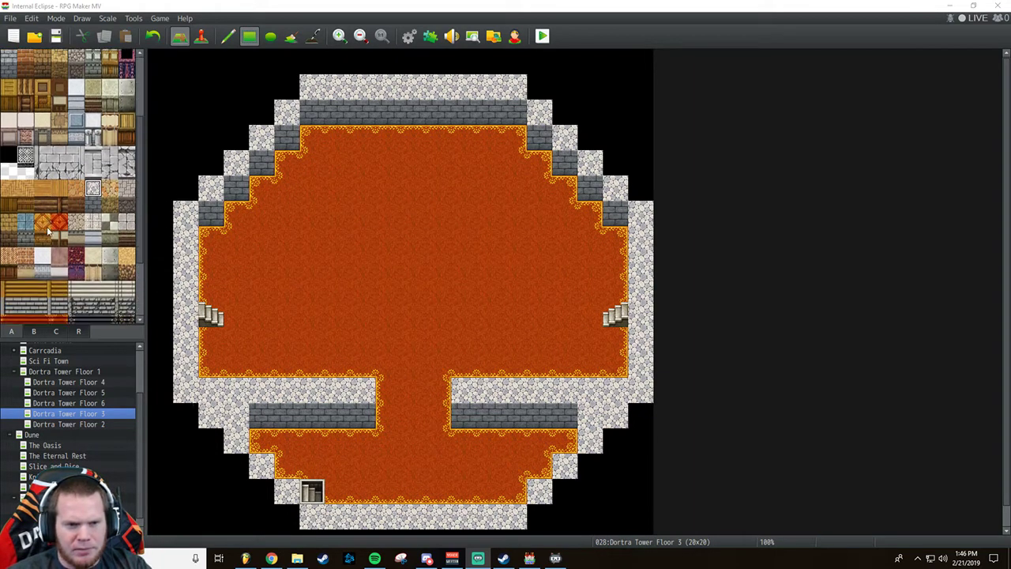
scroll(50, 225, "up", 5)
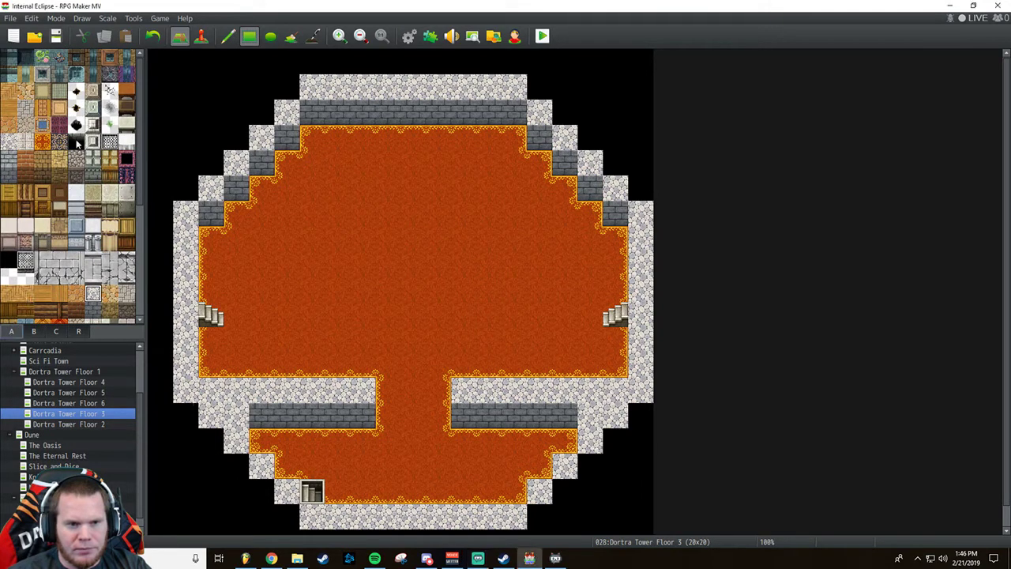
left_click(93, 58)
left_click(312, 110)
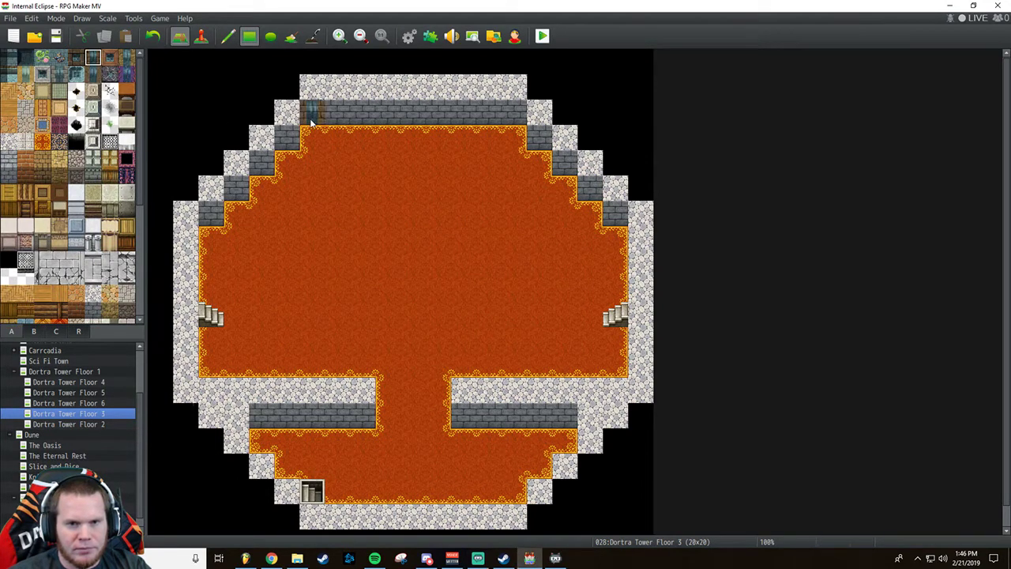
left_click(513, 111)
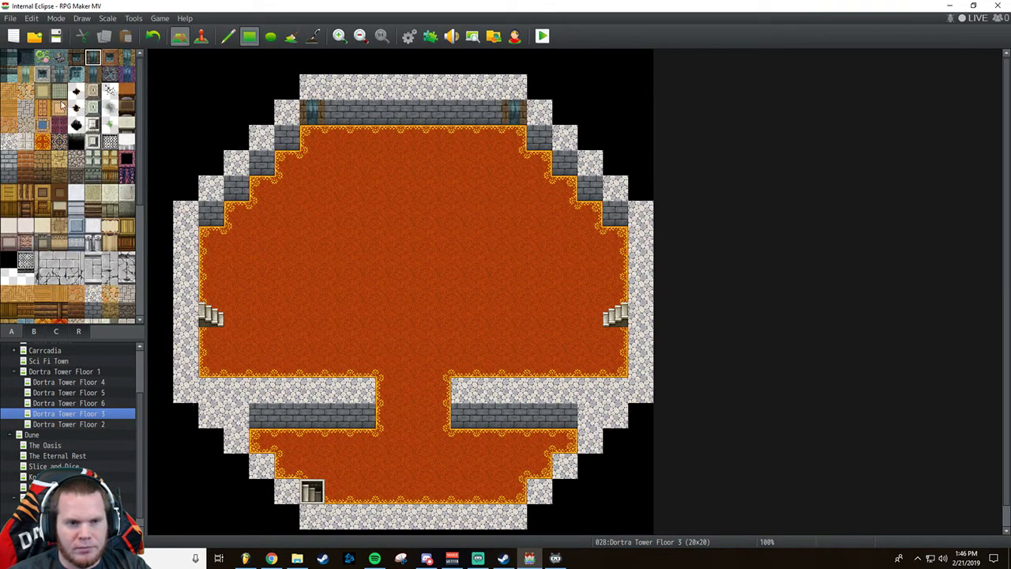
Paint a 9-by-4-tile stone-edged water pool directly below Floor 3's north wall.
left_click(34, 335)
left_click(12, 331)
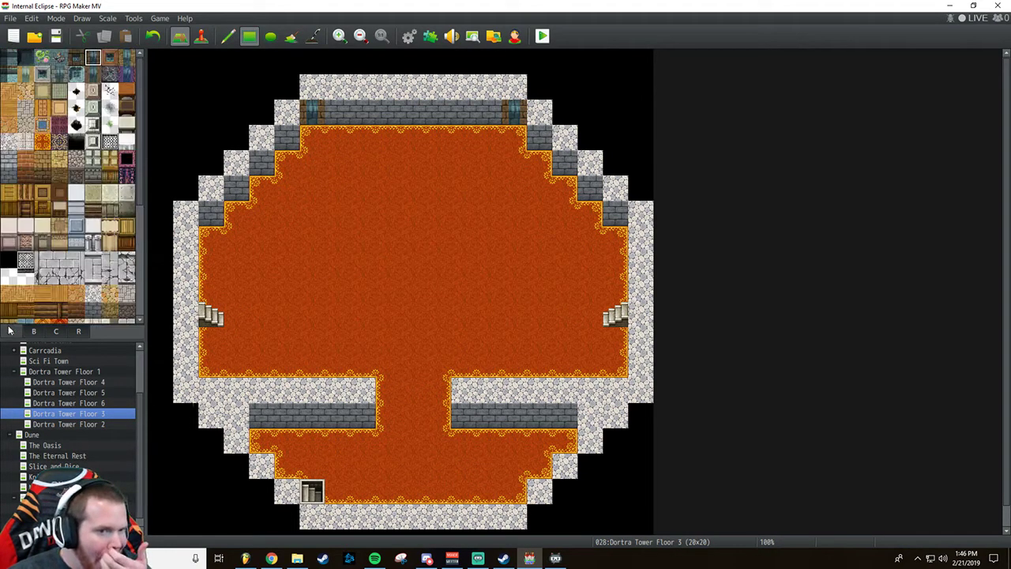
scroll(64, 234, "down", 3)
scroll(64, 234, "up", 5)
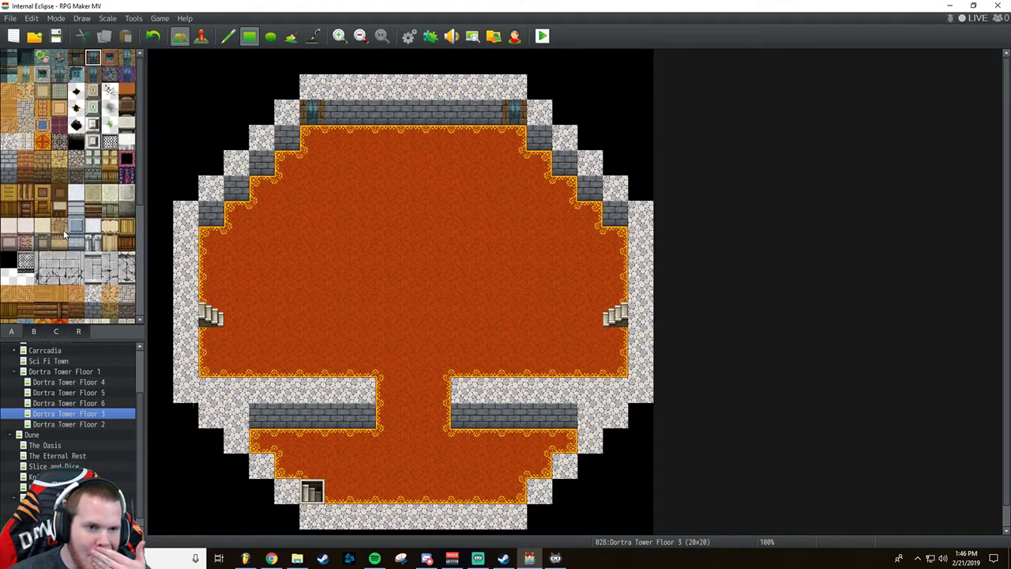
left_click(43, 74)
left_click_drag(312, 138, 514, 214)
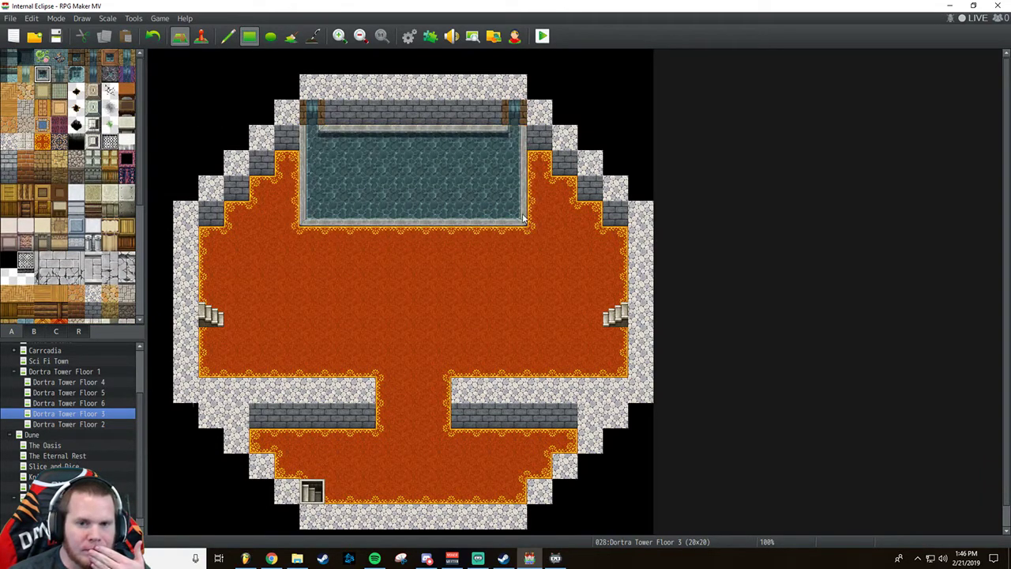
Extend the pool east and west so it fills the corners up to the stepped walls.
mouse_move(255, 200)
left_mouse_down()
mouse_move(286, 210)
mouse_move(234, 212)
left_mouse_up()
mouse_move(525, 208)
left_mouse_down()
mouse_move(553, 189)
mouse_move(588, 215)
left_mouse_up()
left_click(539, 163)
left_click(287, 163)
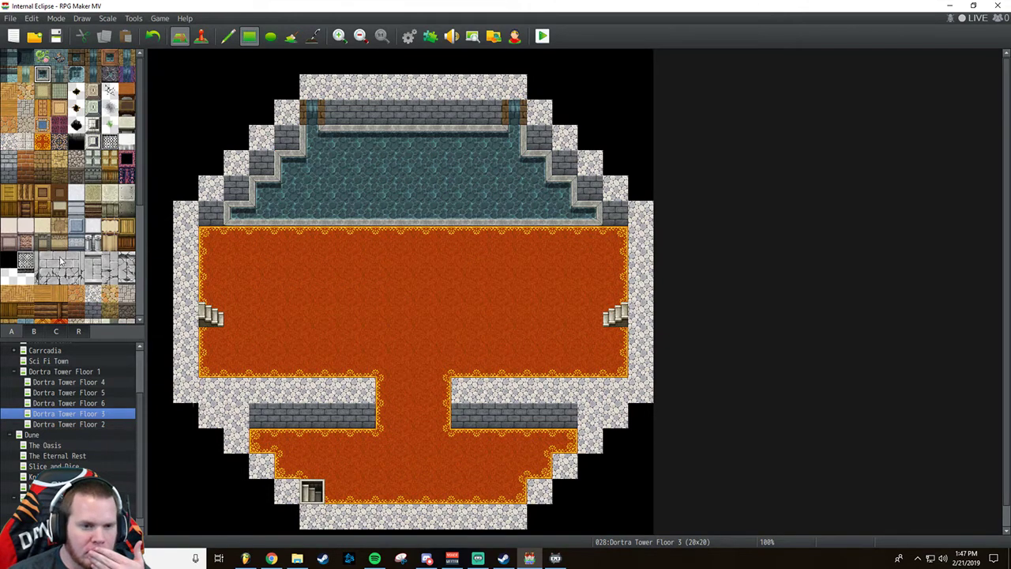
Place a 17-tile stone railing with end posts along the row directly below Floor 3's pool, spanning from the west wall to the east wall.
left_click(36, 332)
left_click(55, 332)
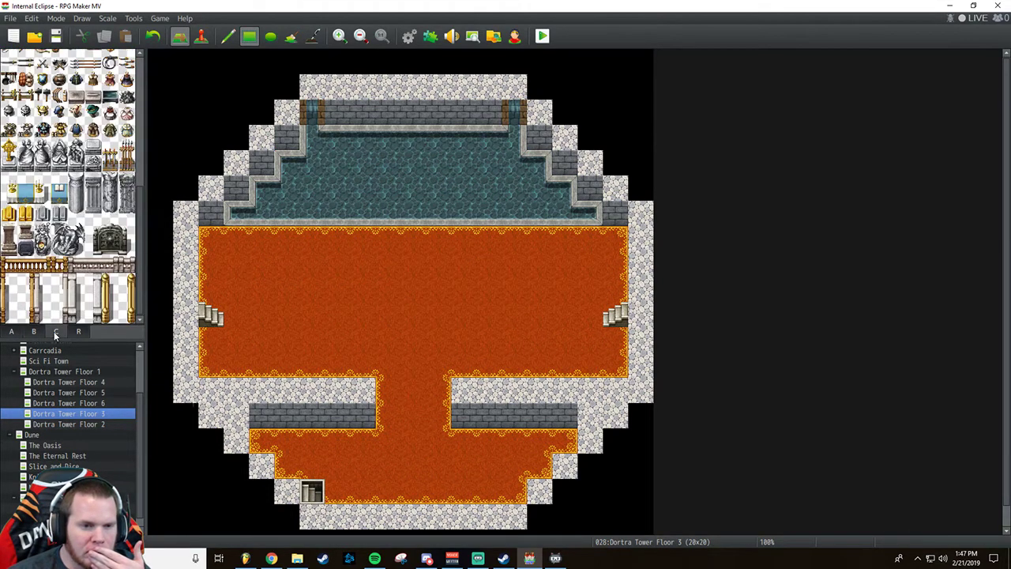
left_click(73, 269)
left_click_drag(75, 267, 114, 267)
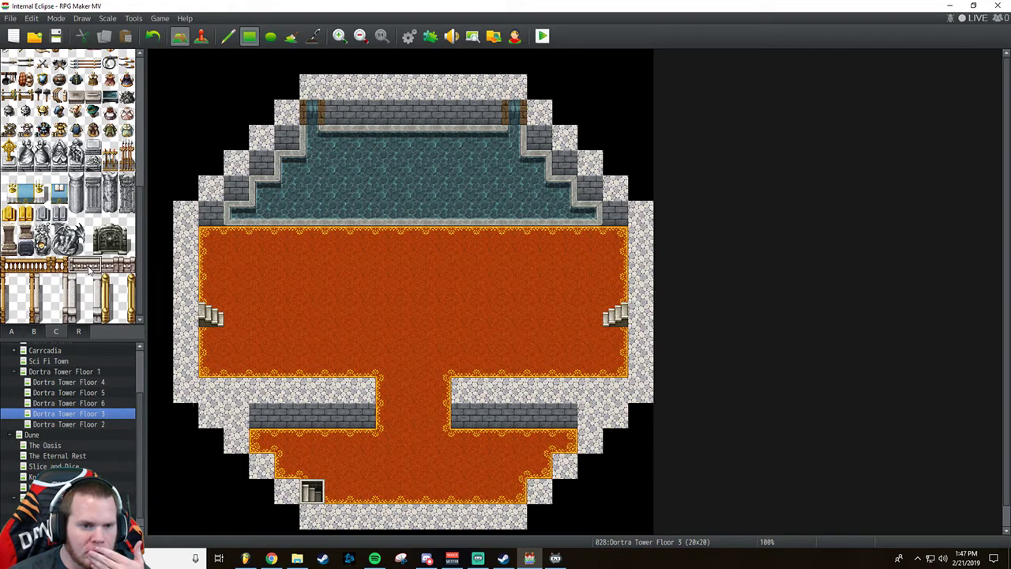
left_click(216, 238)
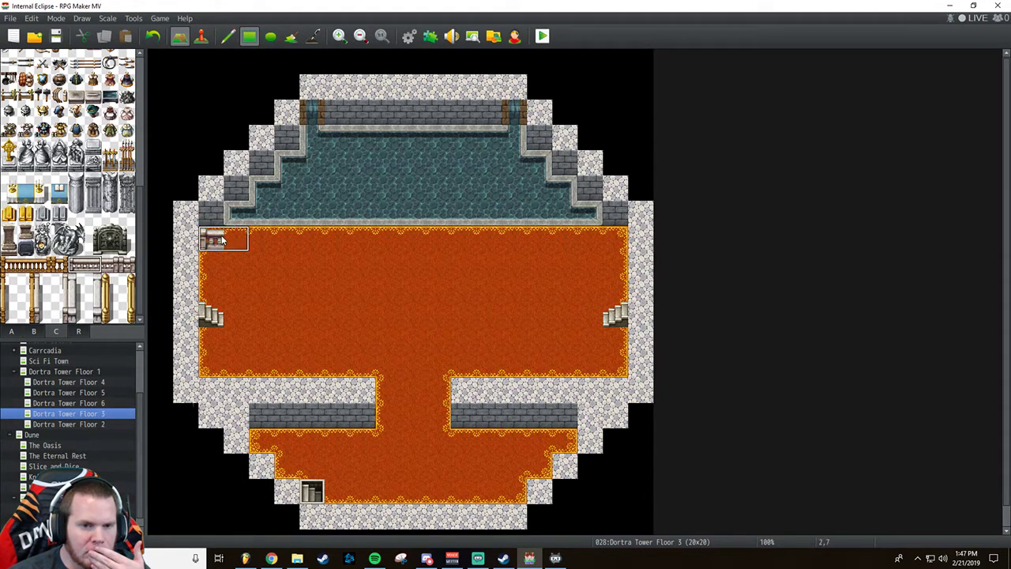
left_click(95, 268)
left_click_drag(212, 240, 592, 241)
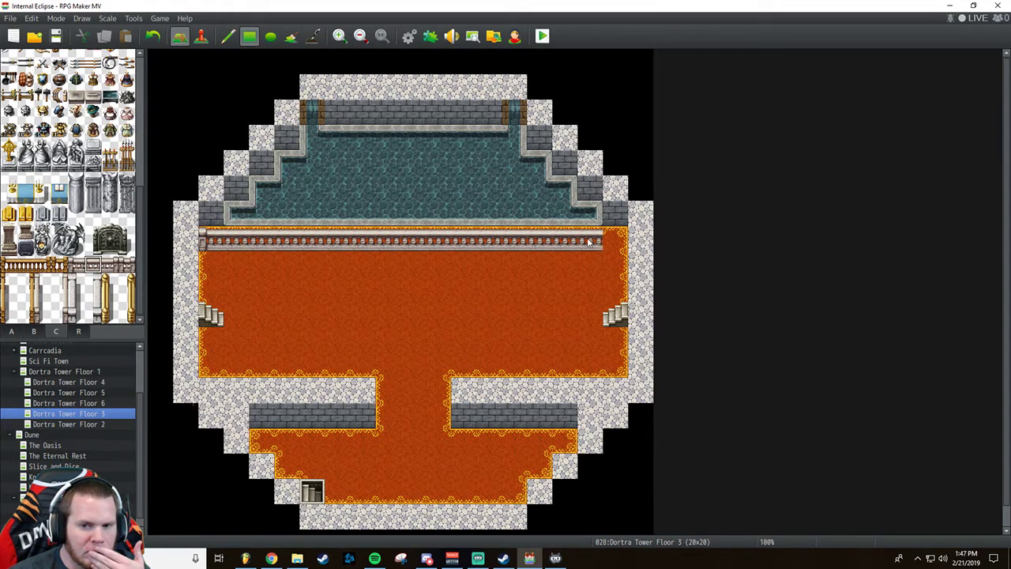
left_click(109, 266)
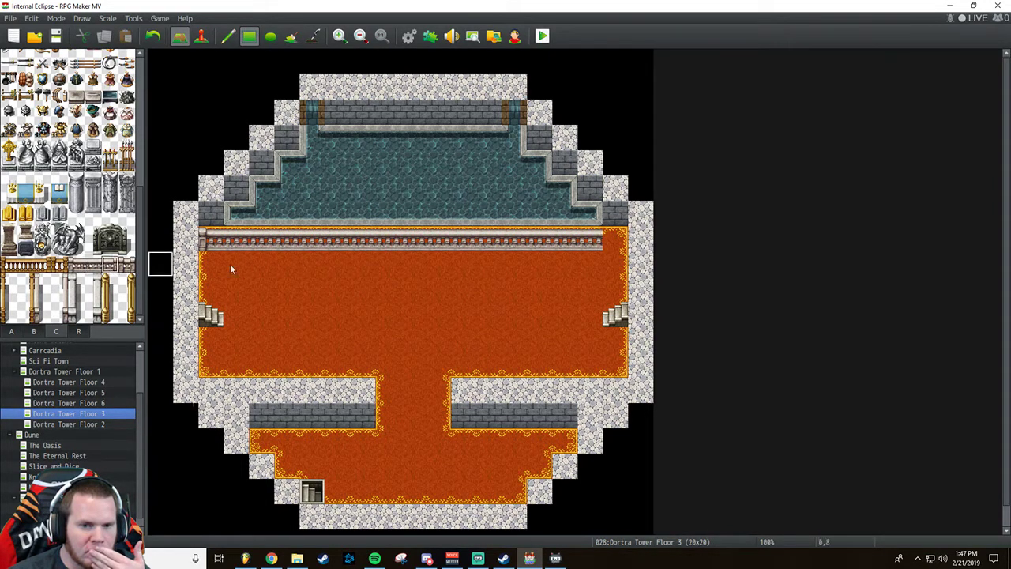
left_click(615, 239)
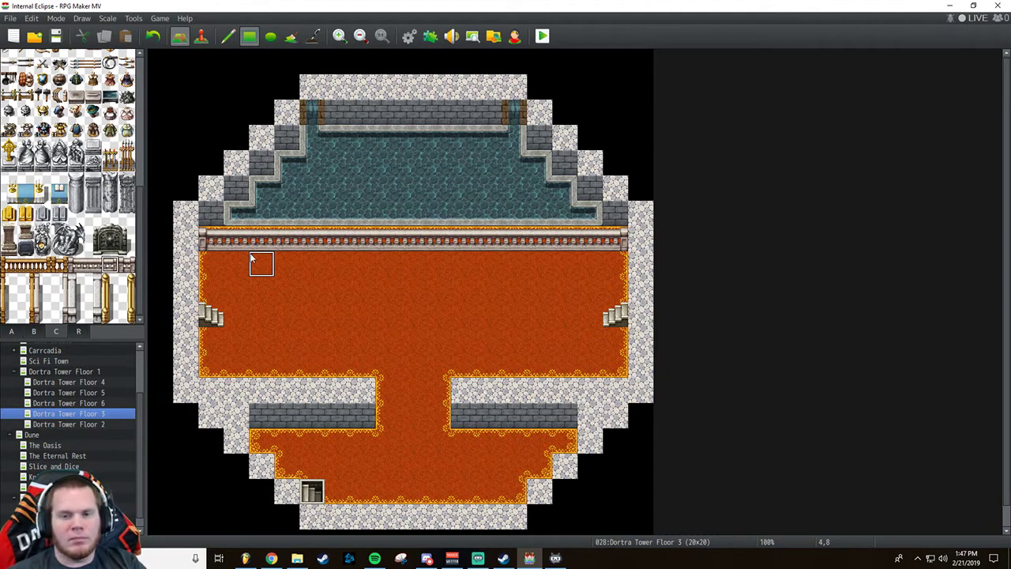
Look through the floor, wall and furniture tiles for more decorations for Floor 3.
left_click(34, 332)
left_click(17, 332)
scroll(63, 261, "down", 5)
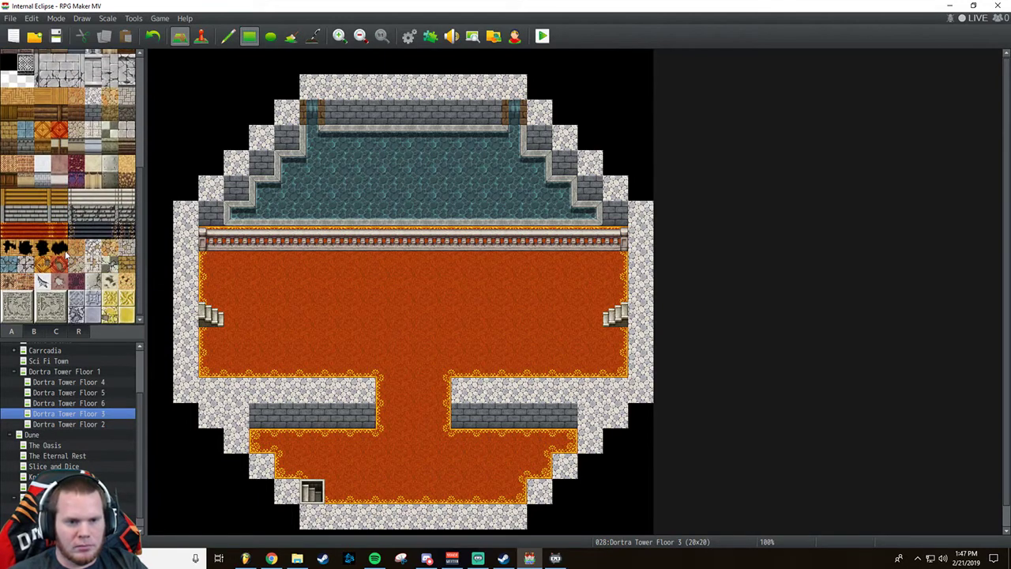
scroll(68, 254, "up", 4)
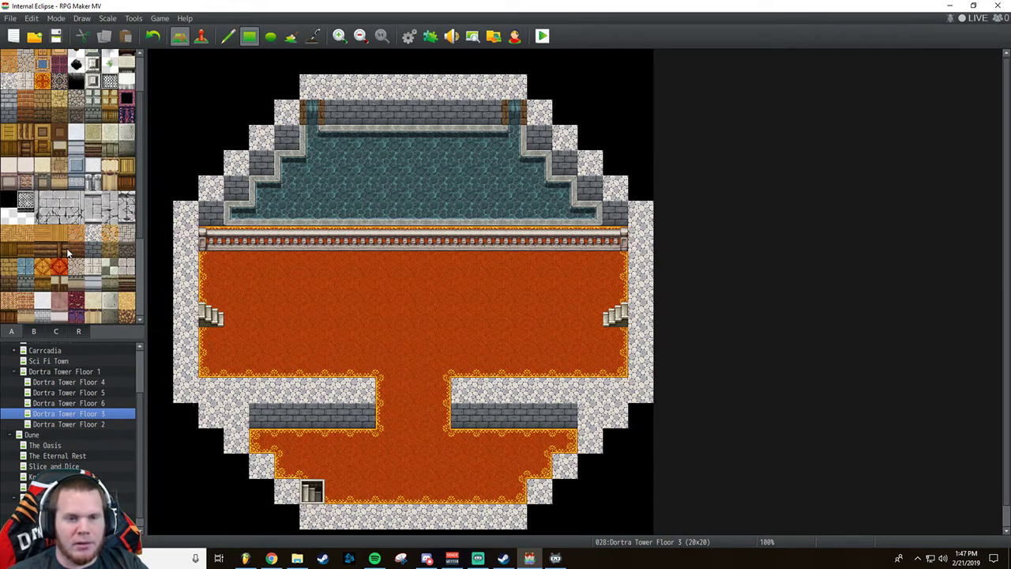
scroll(64, 242, "up", 2)
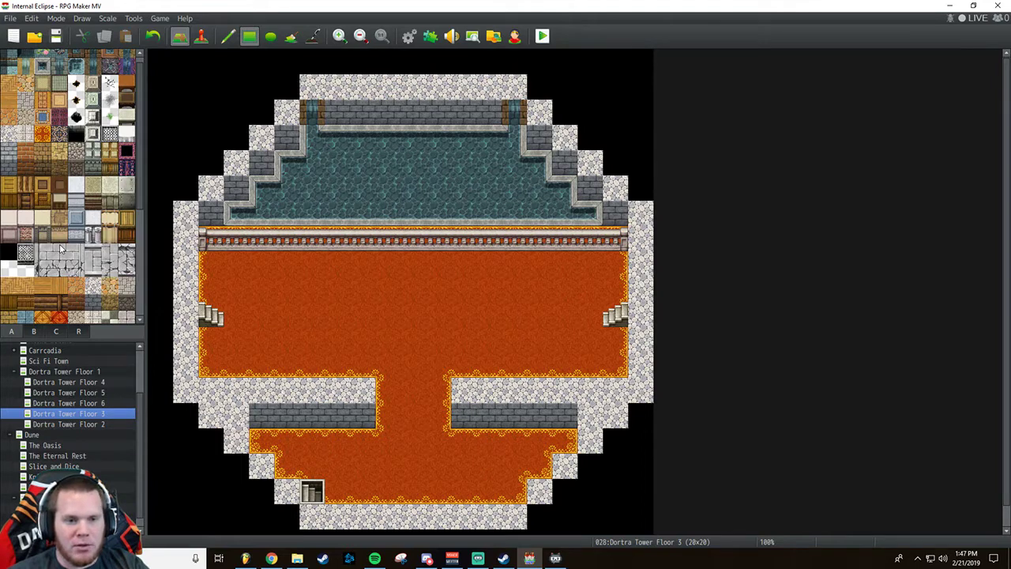
scroll(61, 249, "up", 1)
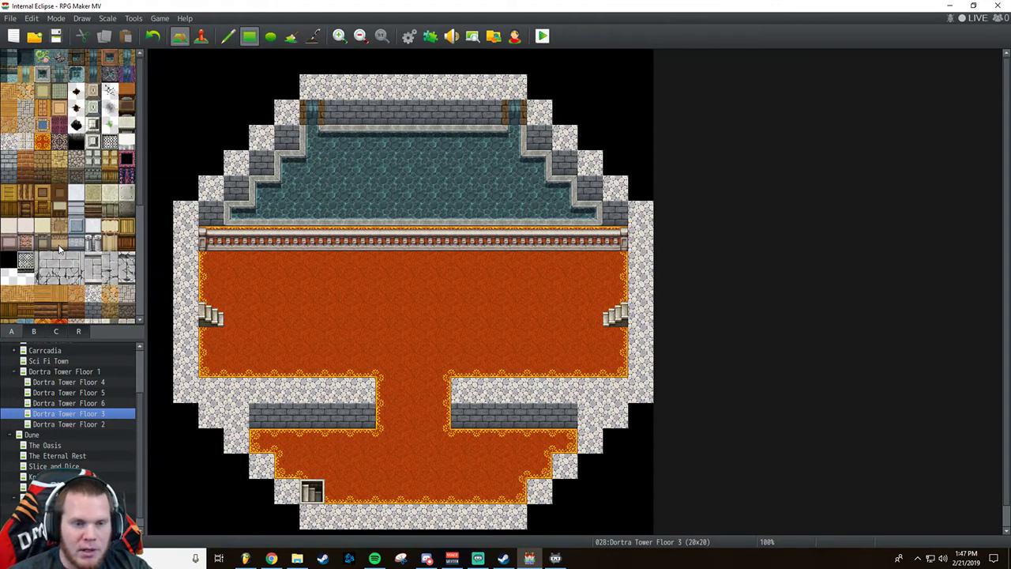
left_click(28, 332)
scroll(40, 269, "down", 3)
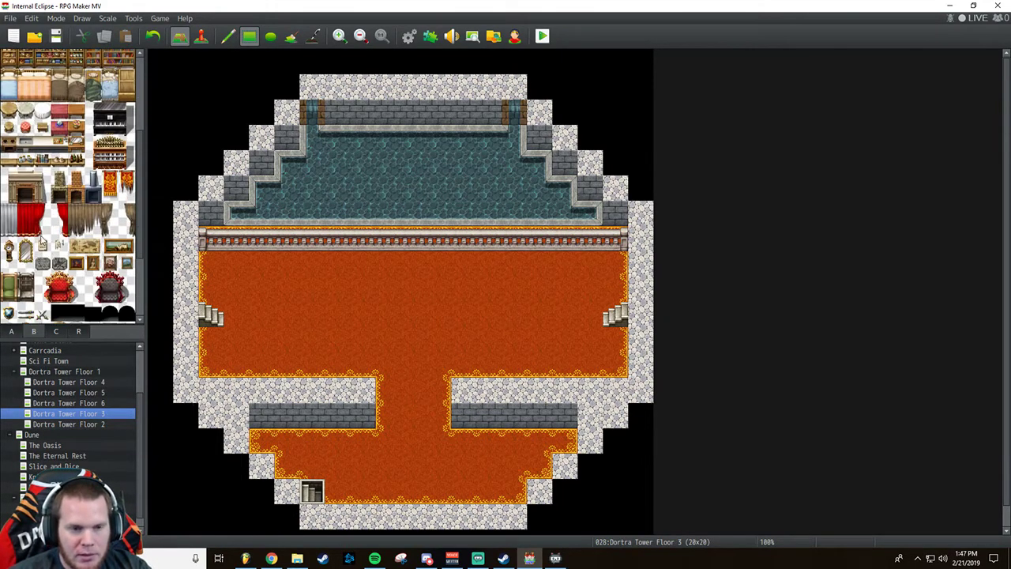
Place a stone plaque on the left brick wall beside the narrow corridor entrance on Dortra Tower Floor 3.
scroll(43, 239, "down", 2)
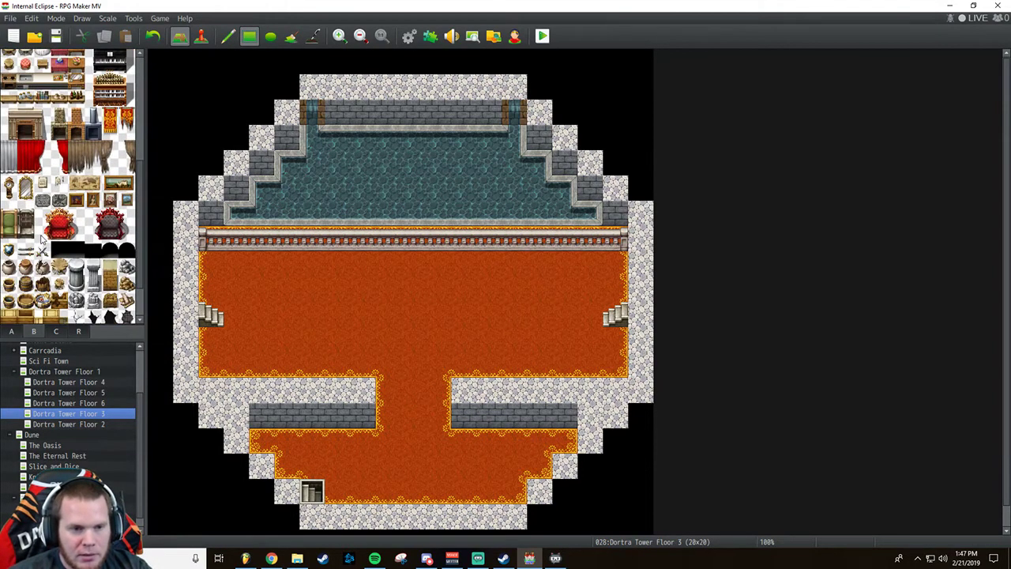
left_click(363, 418)
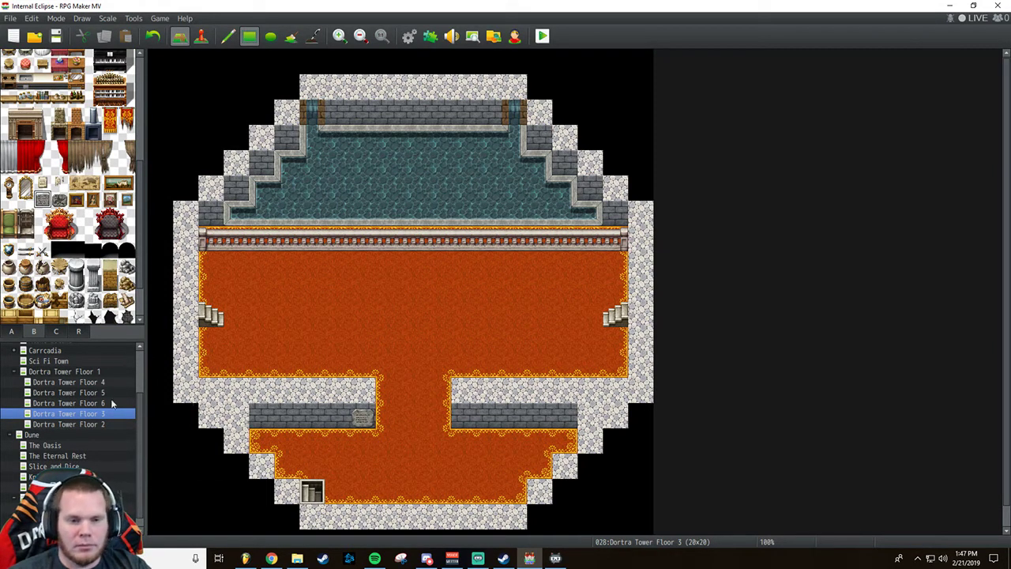
Review the layouts of Dortra Tower Floors 4, 5 and 6, and return to Floor 3.
left_click(79, 382)
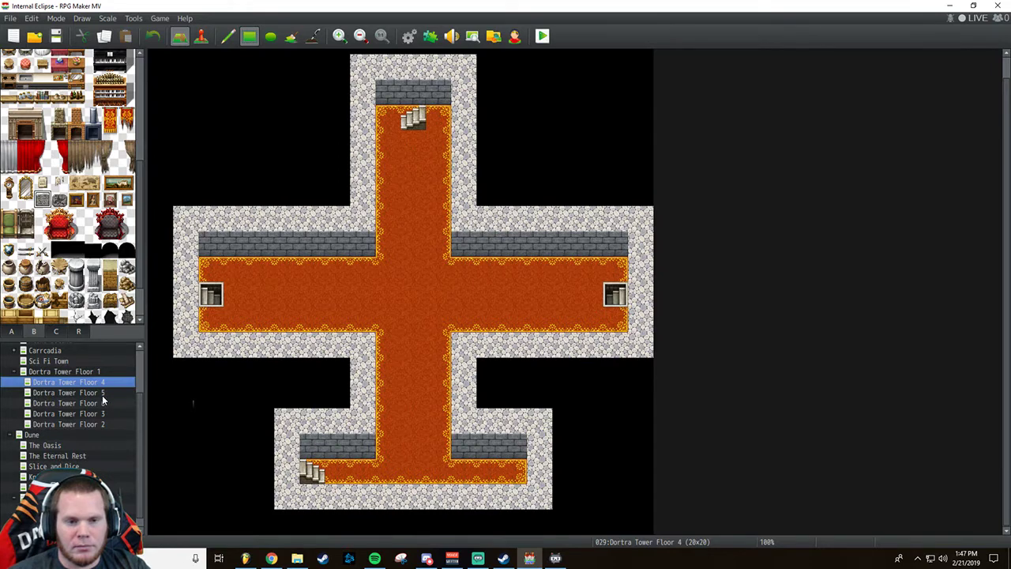
left_click(102, 394)
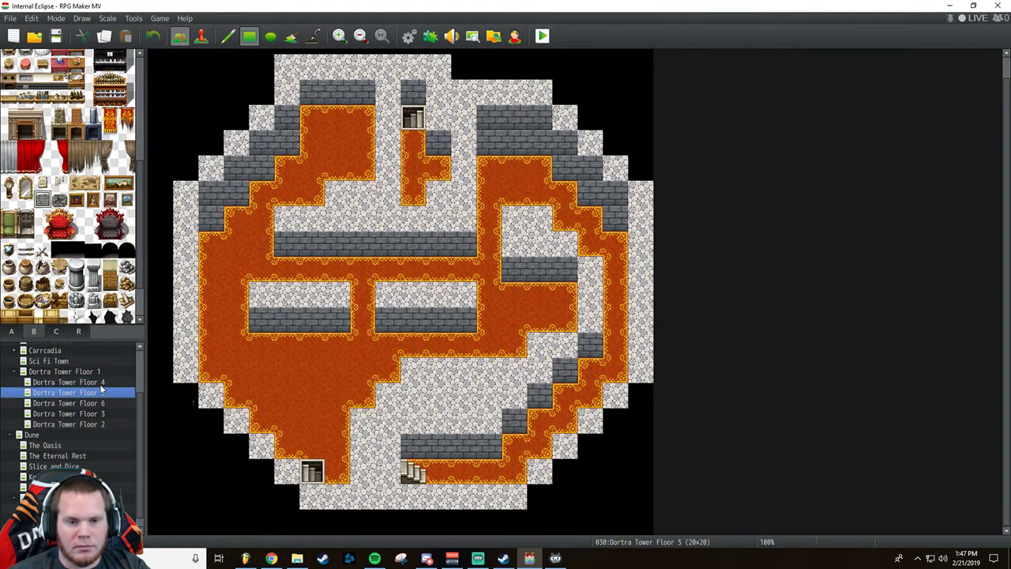
left_click(105, 404)
left_click(102, 393)
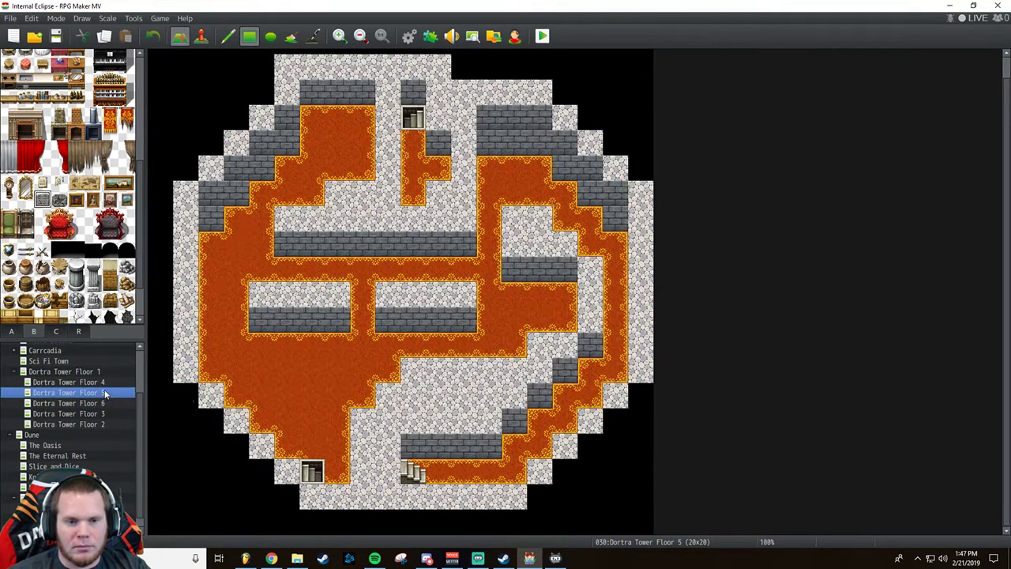
left_click(103, 382)
left_click(101, 413)
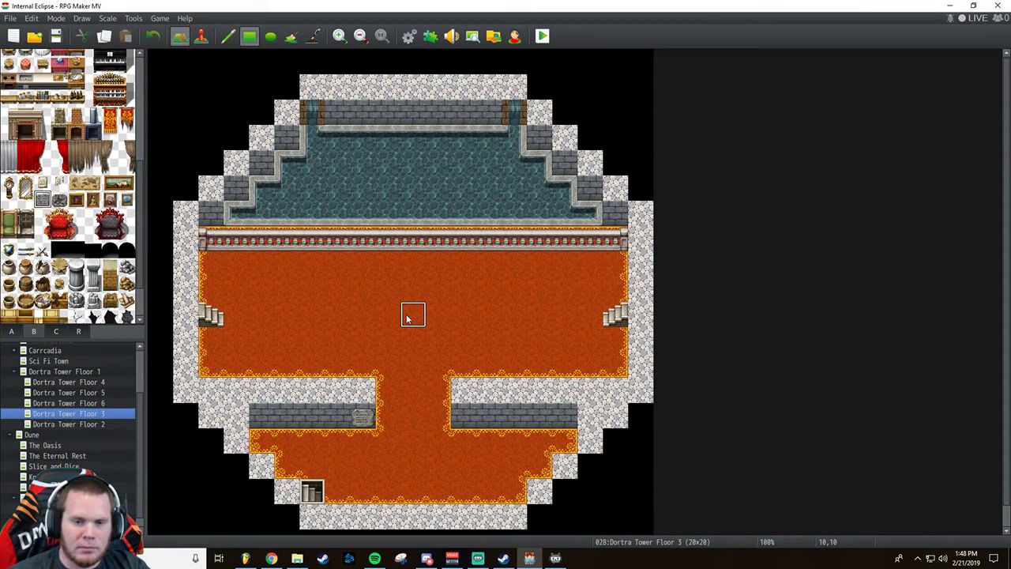
Try a grey carved stone floor tile in the centre of the large carpeted hall, and undo it.
scroll(91, 236, "down", 2)
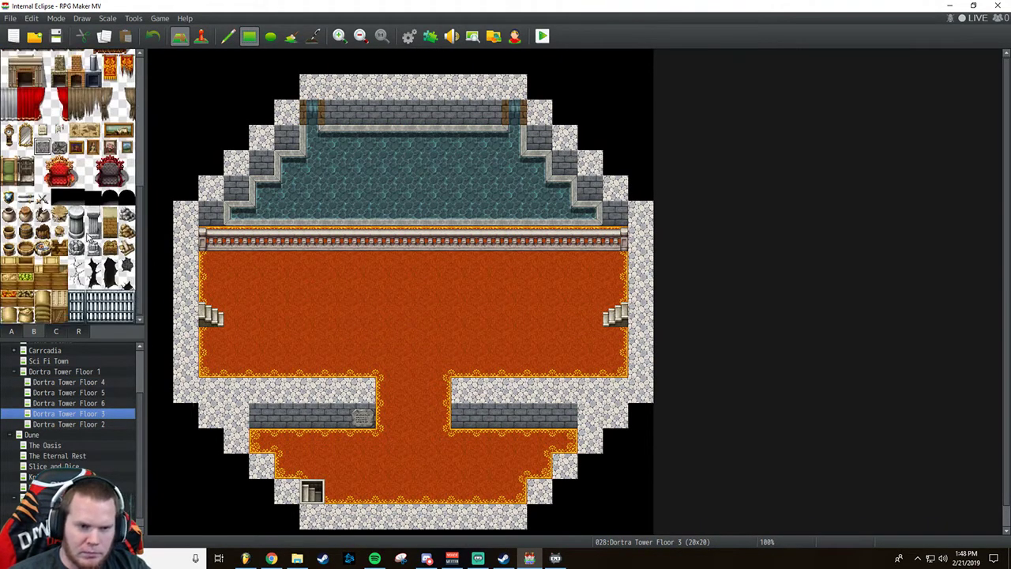
scroll(91, 237, "up", 10)
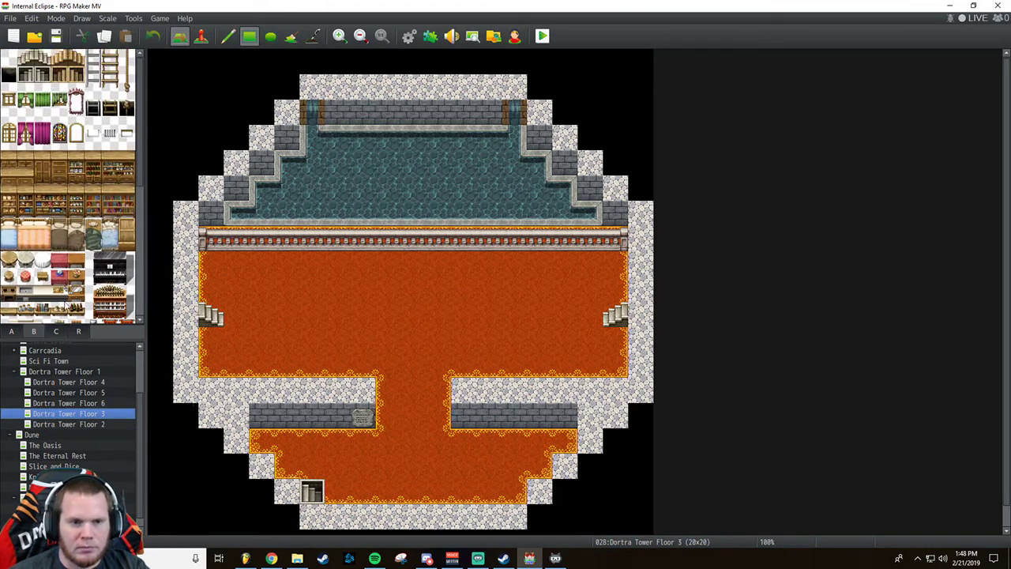
left_click(12, 332)
scroll(63, 286, "down", 5)
scroll(65, 282, "down", 5)
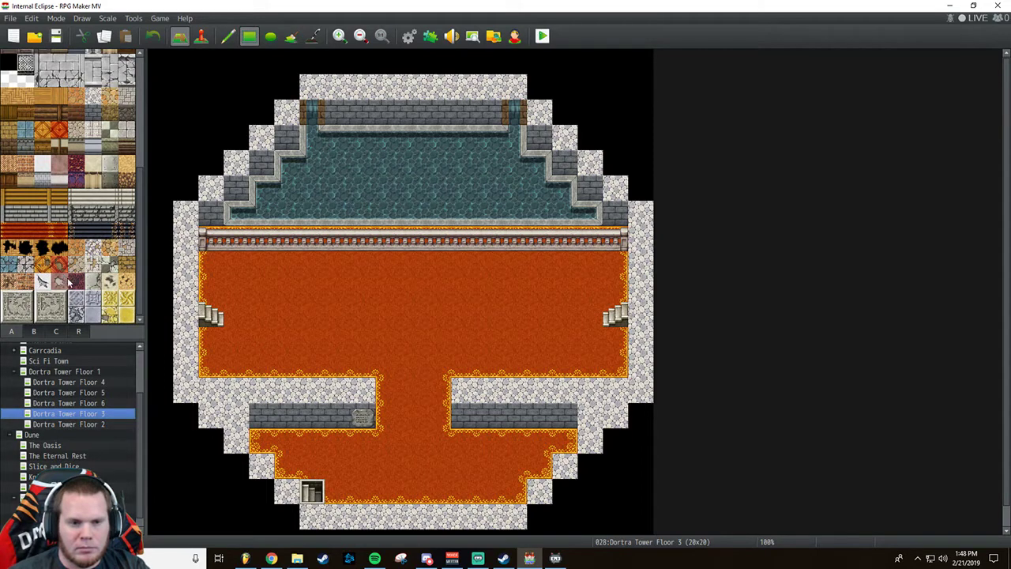
left_click(92, 299)
left_click(414, 317)
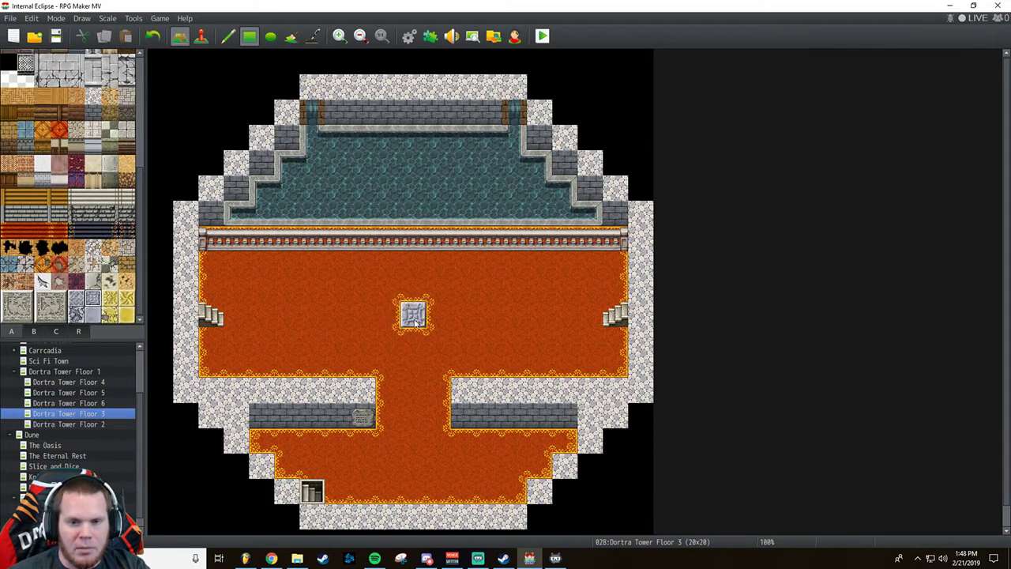
left_click(152, 35)
scroll(103, 297, "up", 2)
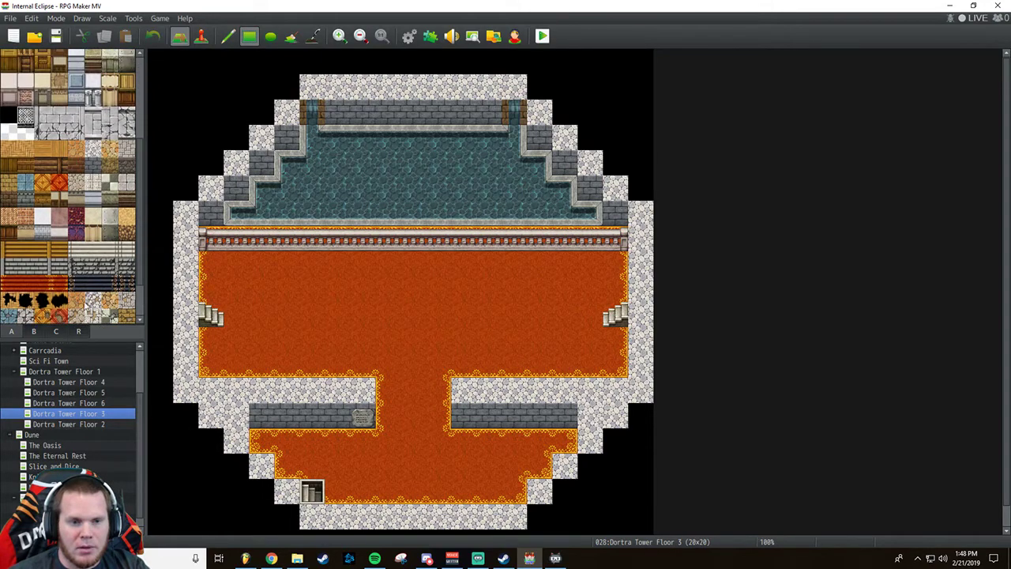
Look through the C and B tilesets for decorations suitable for the tower floor.
left_click(55, 331)
scroll(71, 263, "up", 6)
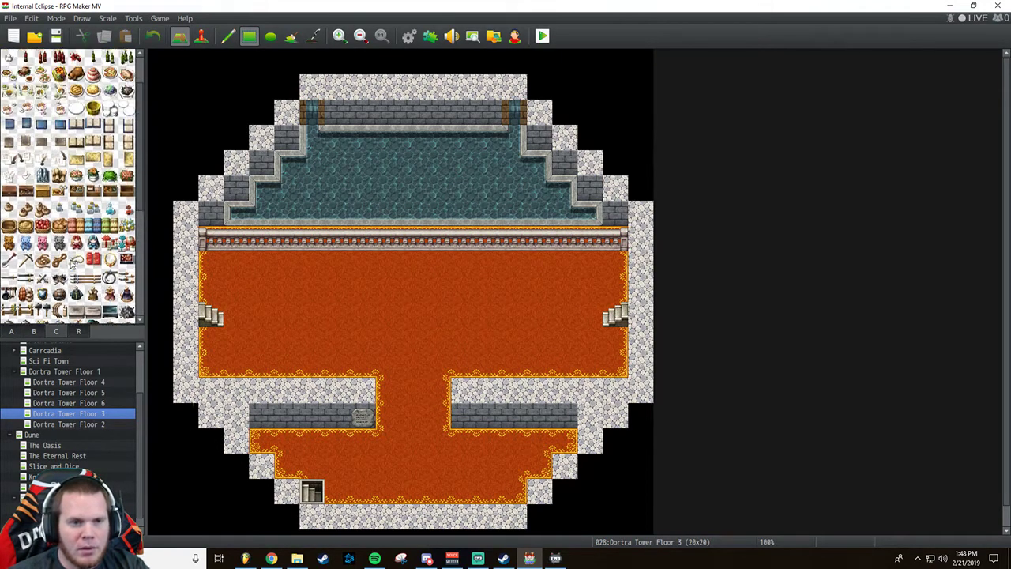
scroll(71, 263, "down", 10)
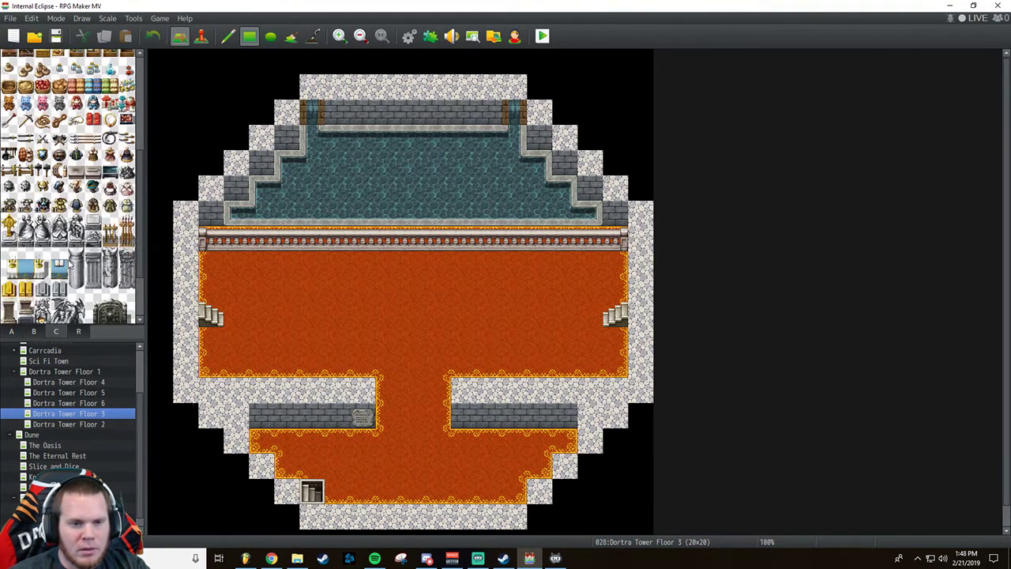
scroll(71, 267, "down", 1)
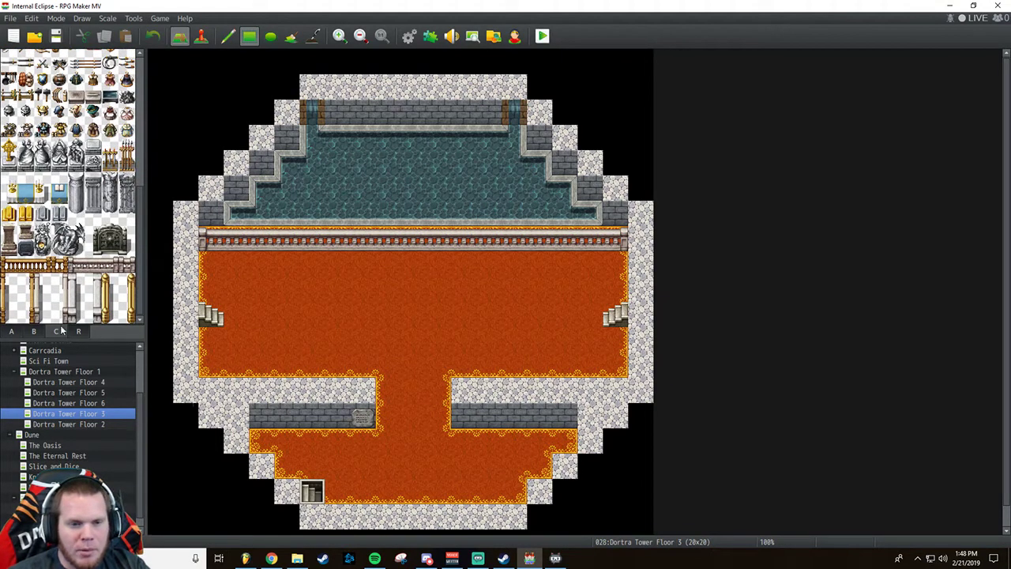
scroll(86, 272, "up", 5)
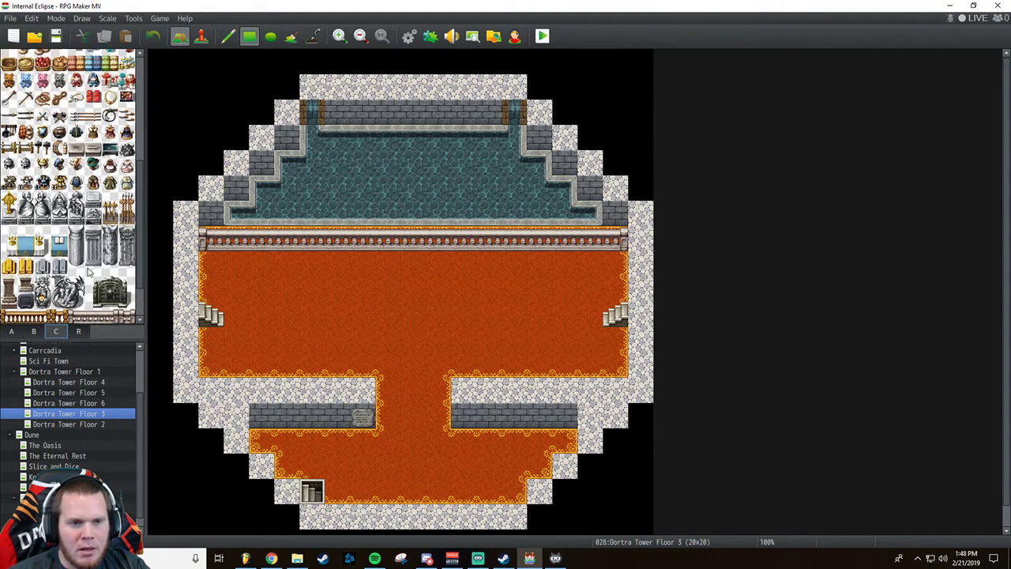
scroll(87, 272, "down", 5)
scroll(87, 272, "up", 10)
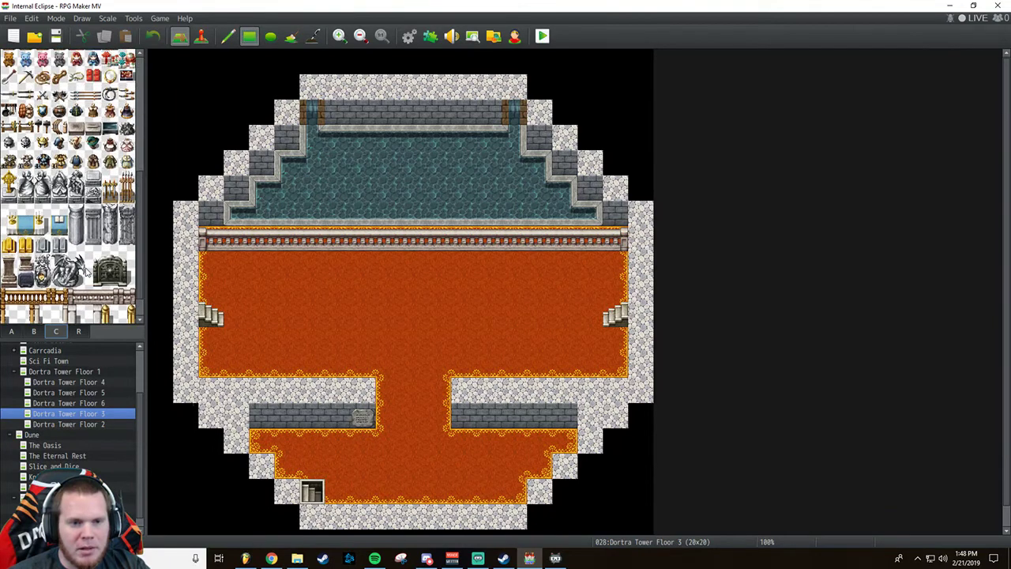
scroll(86, 272, "up", 2)
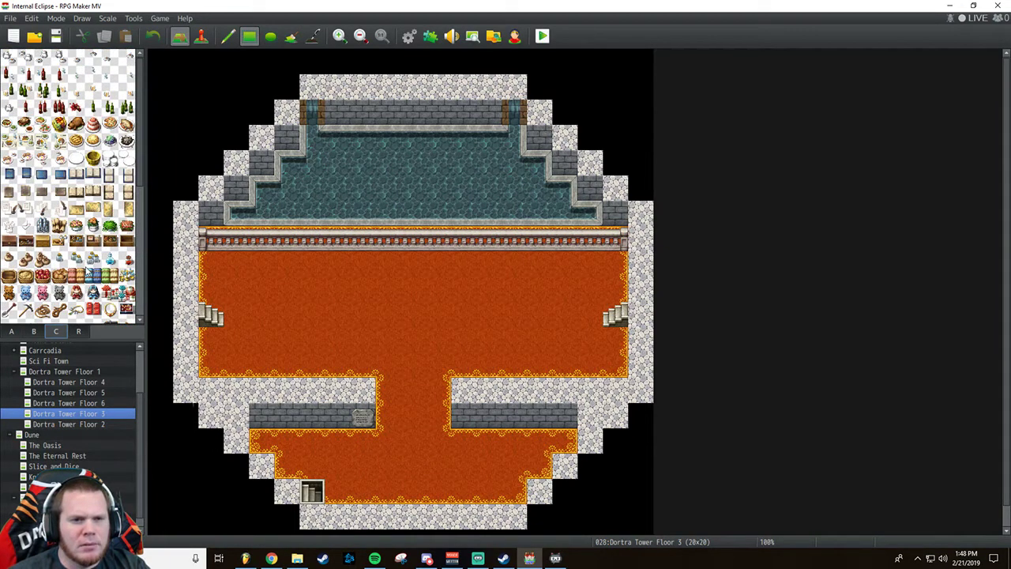
left_click(35, 331)
scroll(61, 280, "down", 2)
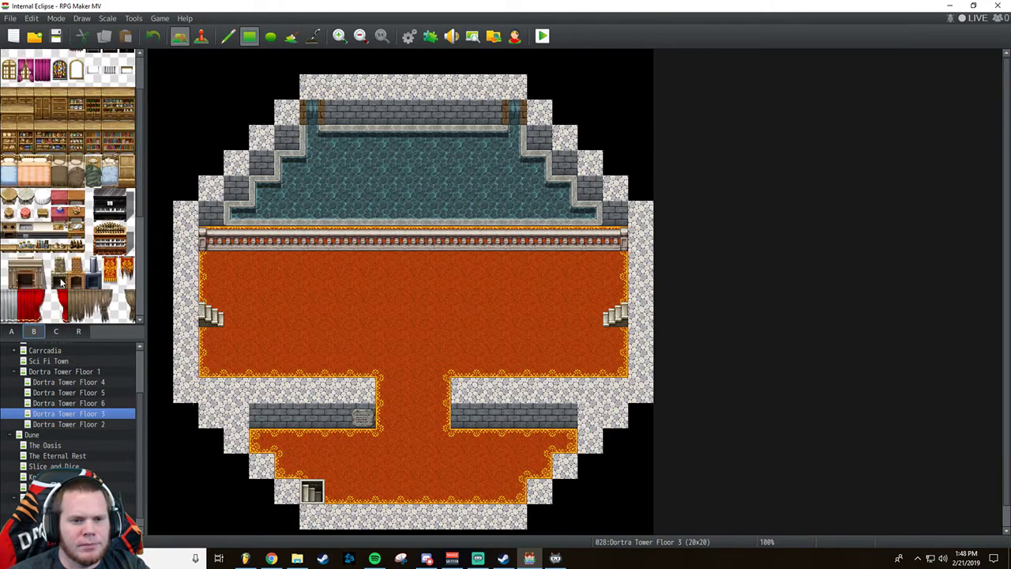
scroll(62, 282, "down", 2)
scroll(62, 282, "down", 2)
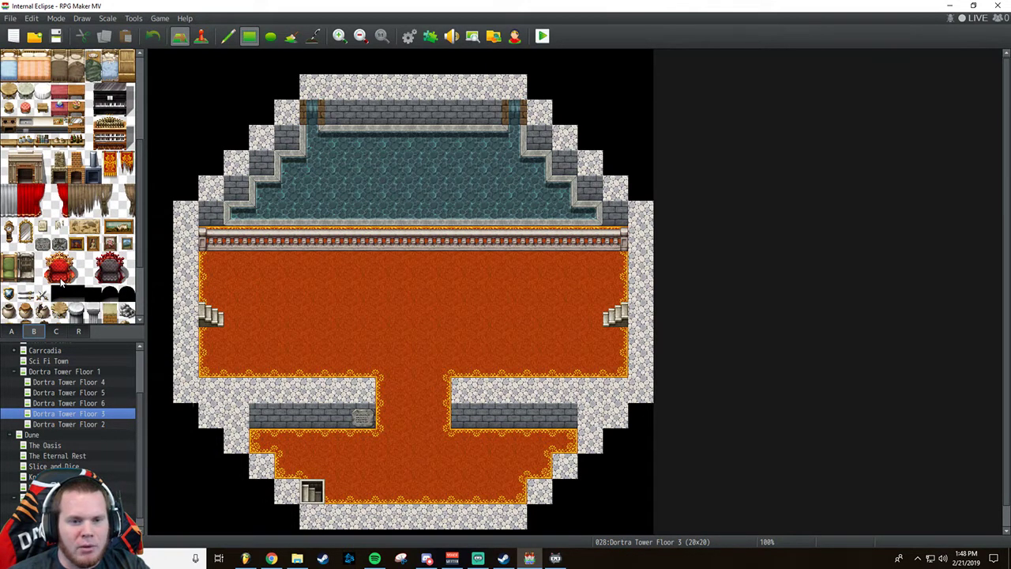
scroll(61, 282, "down", 3)
scroll(62, 282, "up", 2)
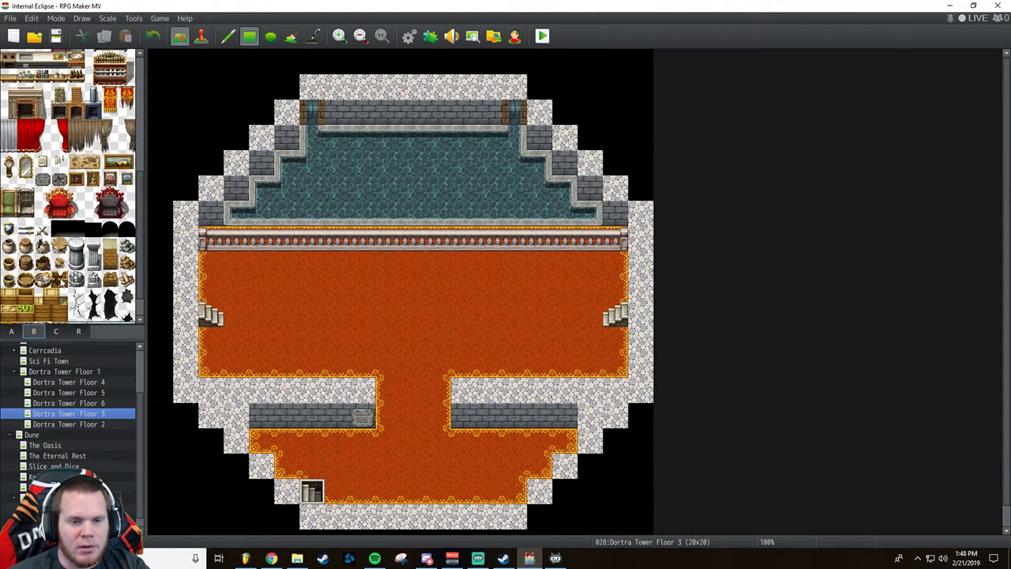
scroll(62, 274, "up", 2)
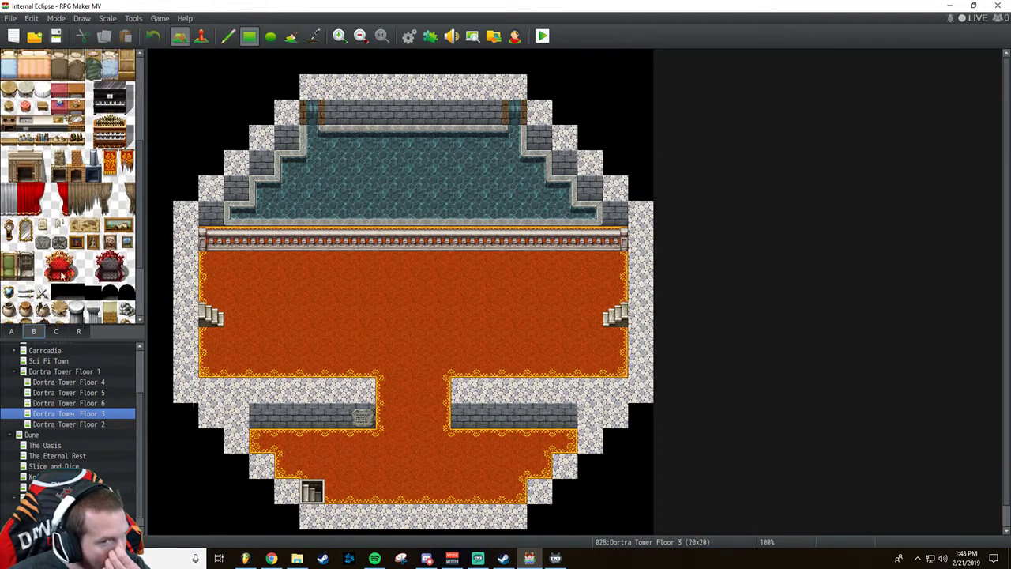
Place two stained-glass windows on the back wall of Dortra Tower Floor 6, one on each side of the red curtains.
scroll(62, 274, "up", 5)
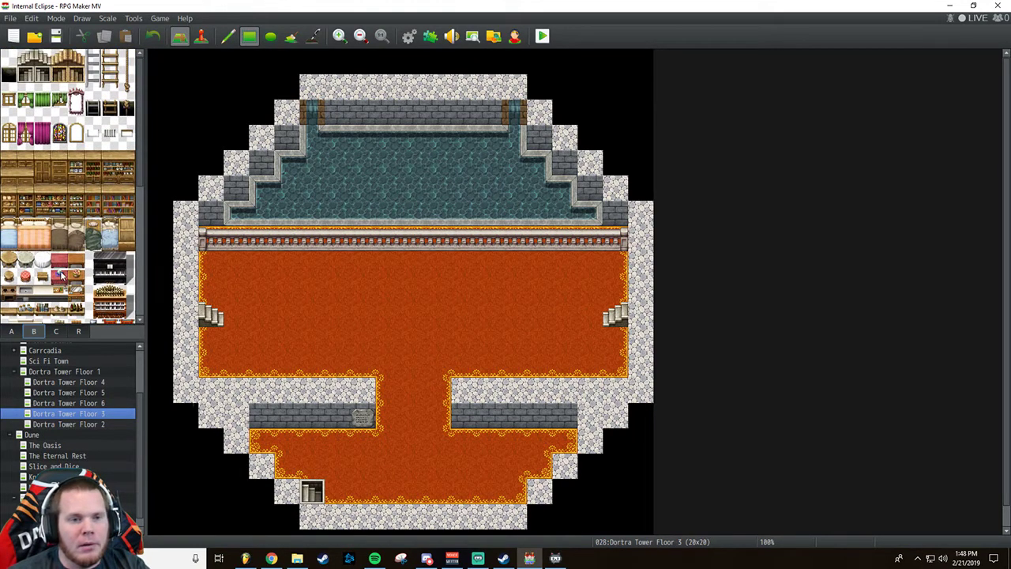
left_click(60, 131)
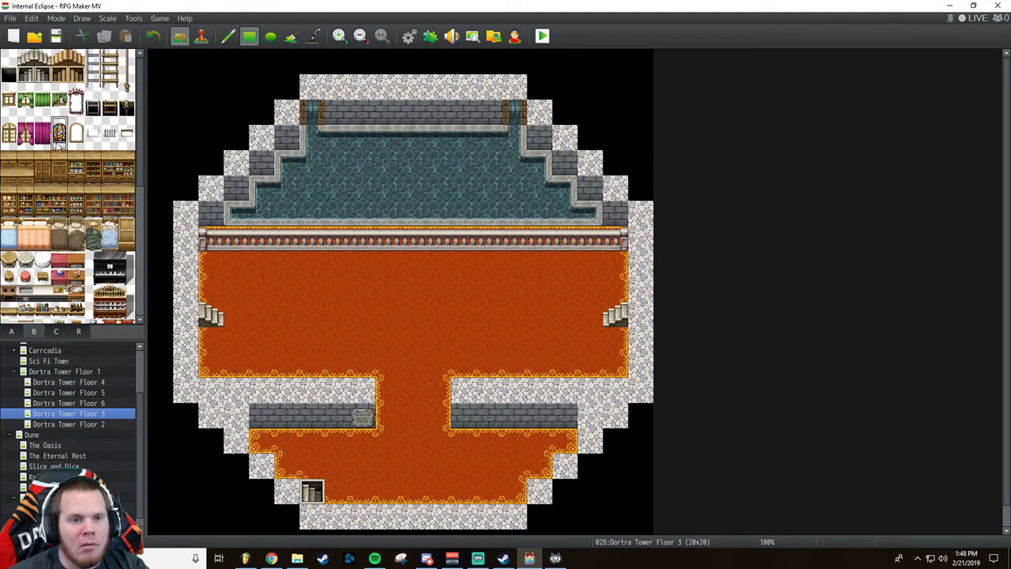
left_click(64, 403)
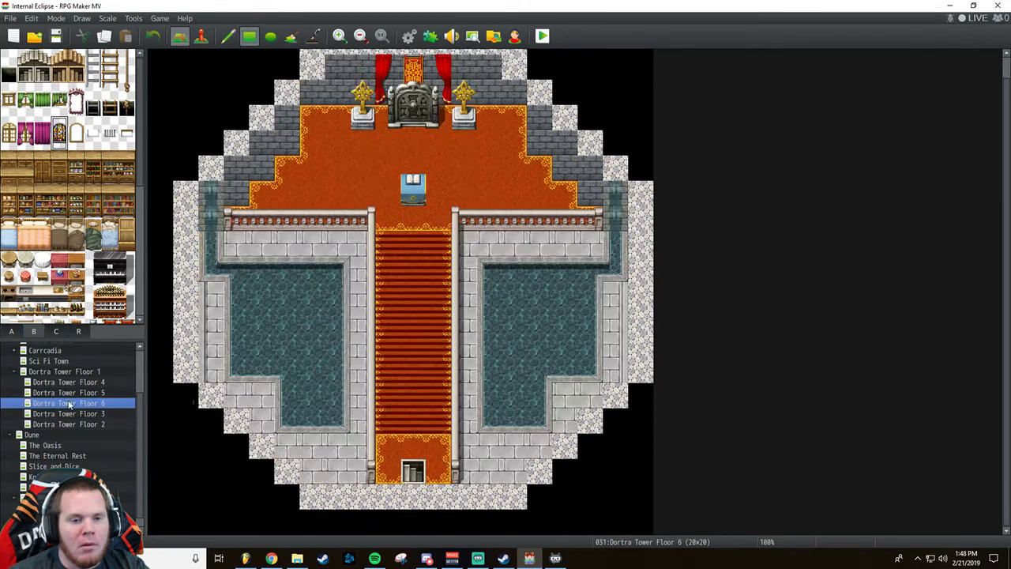
left_click(338, 77)
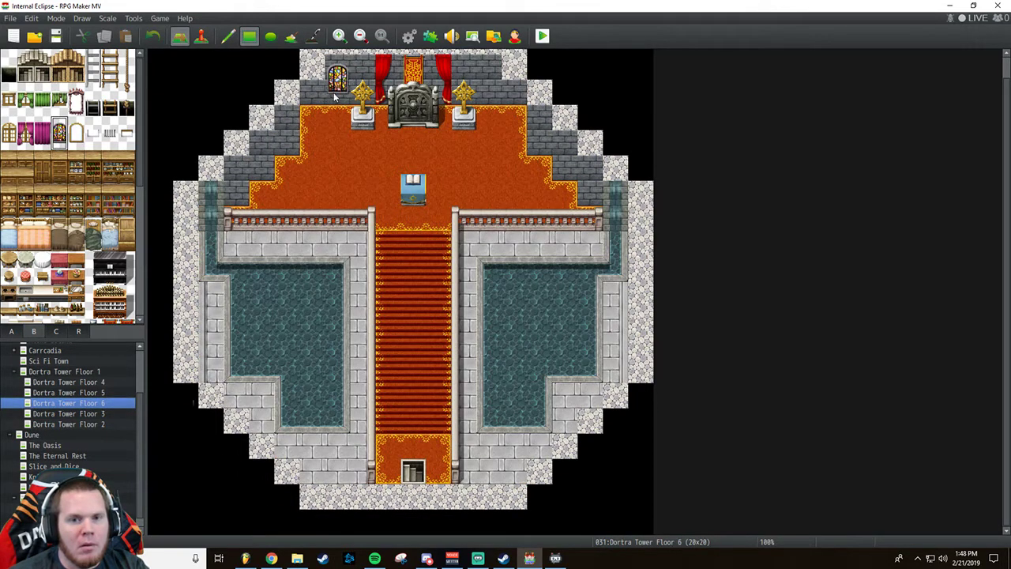
left_click(489, 77)
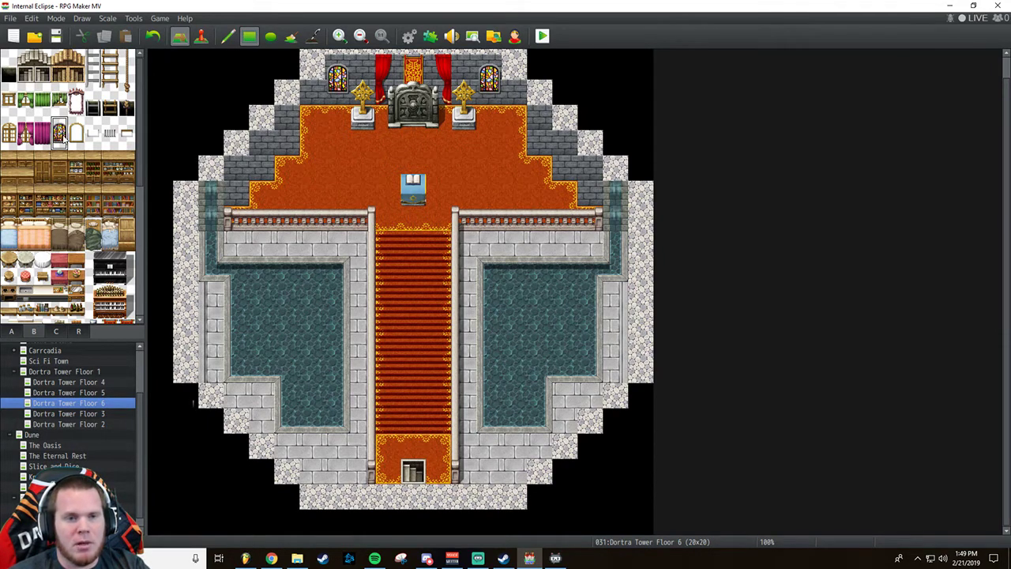
Try an ornate mirror, undo it, and try a plain arched window on the brick wall at the altar room's upper-right corner.
left_click_drag(76, 93, 76, 112)
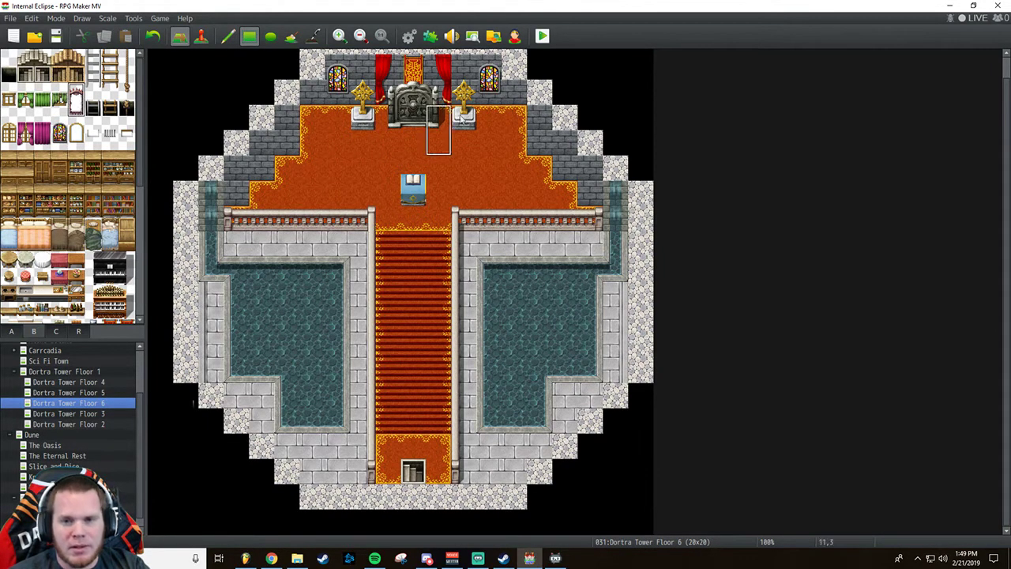
left_click(539, 141)
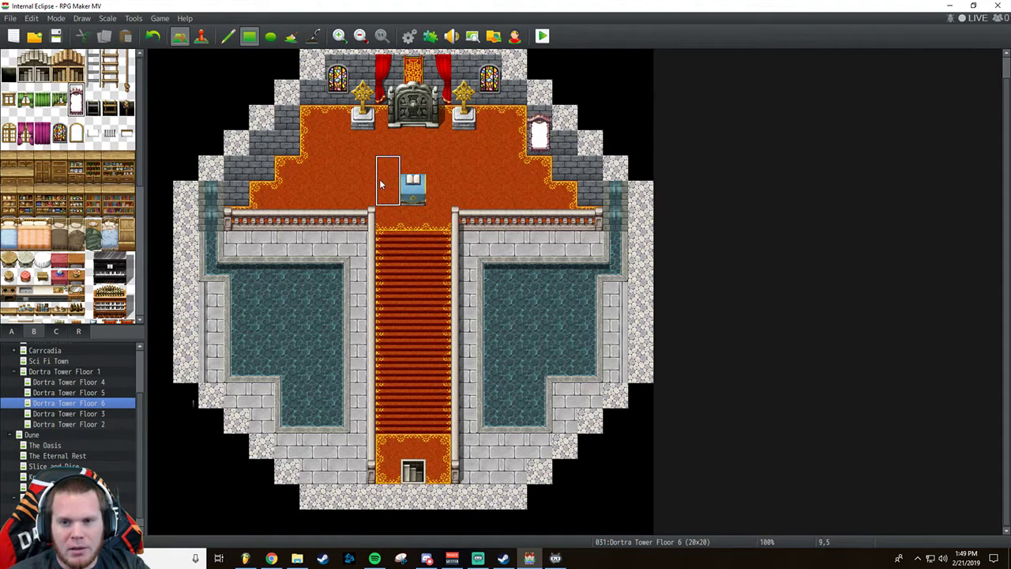
left_click(151, 38)
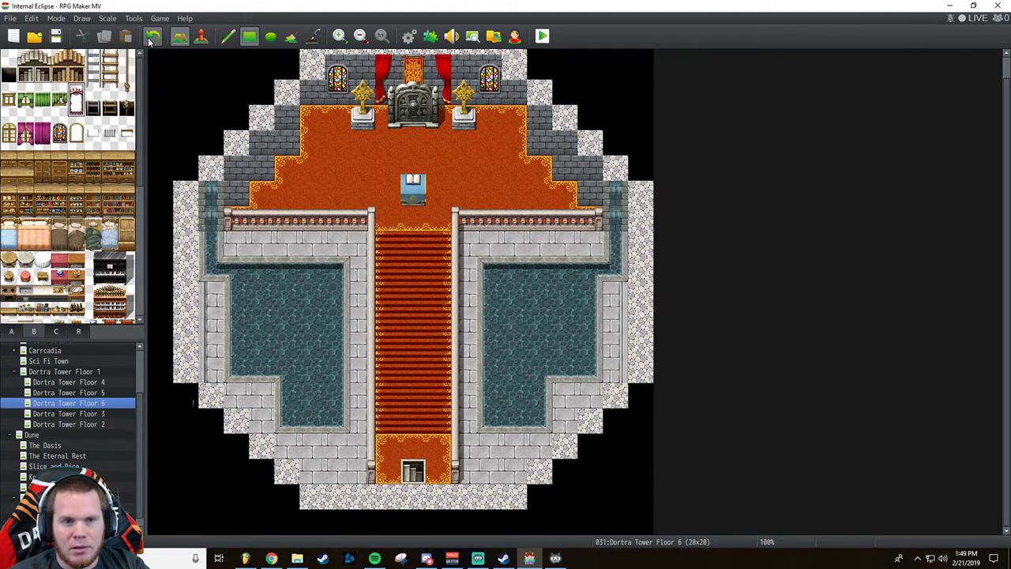
left_click(539, 130)
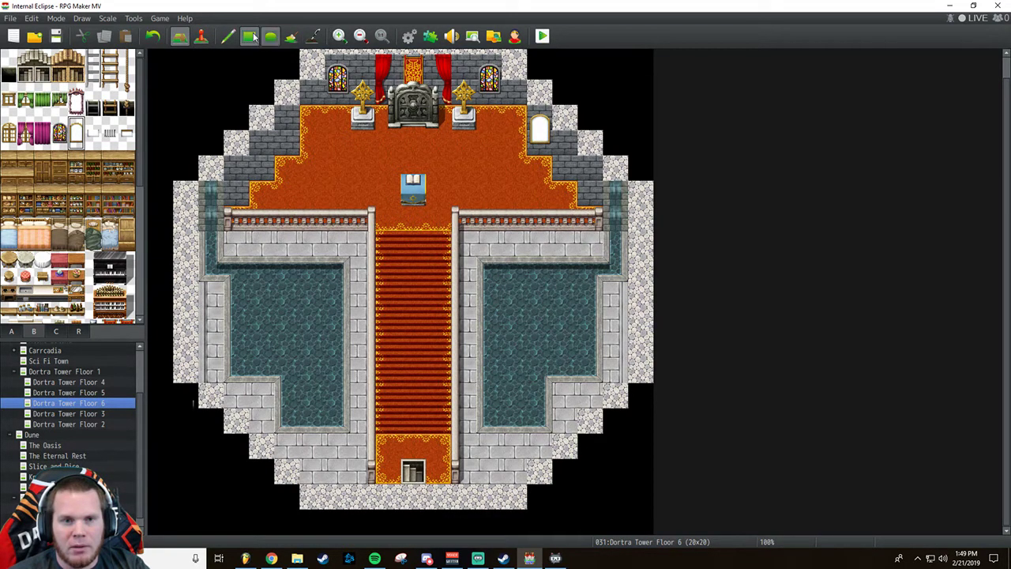
Place the ornate framed mirror on the brick wall at the altar room's upper-right corner.
left_click_drag(76, 95, 76, 108)
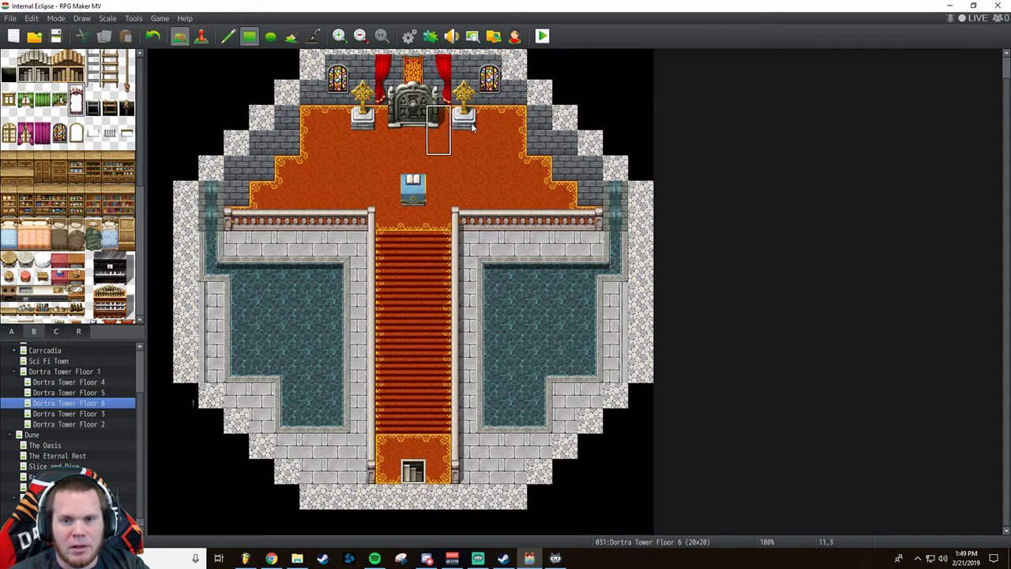
left_click(538, 135)
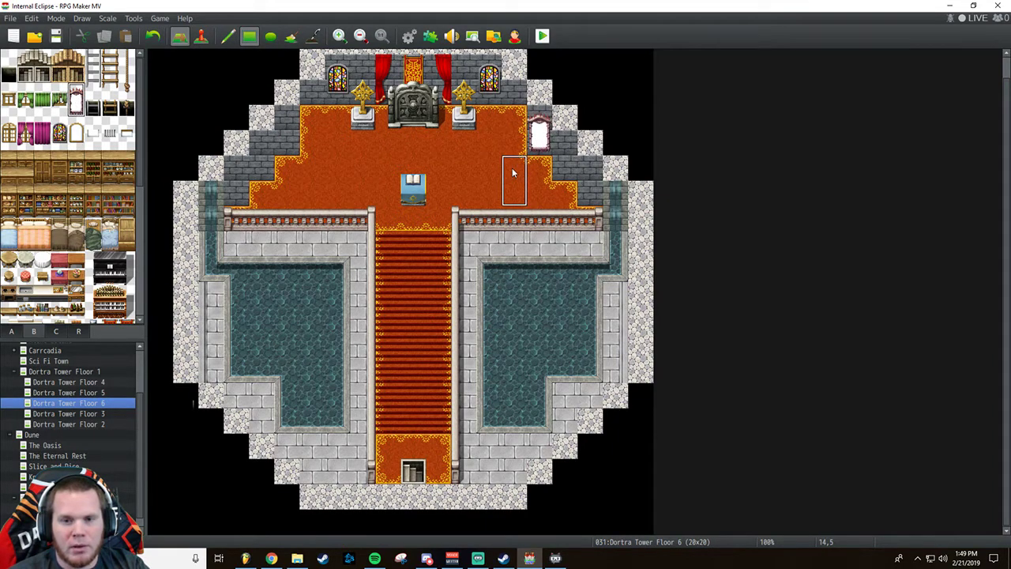
Turn off Start Transparent in the system settings and set the player's starting position to Dortra Tower Floor 6 at (15,6).
left_click(410, 37)
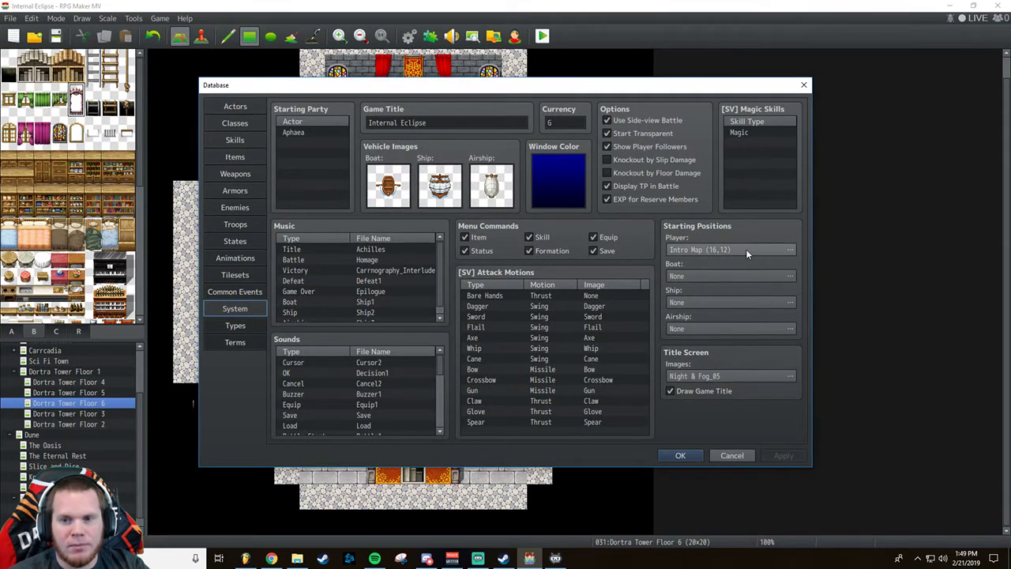
left_click(611, 134)
left_click(695, 250)
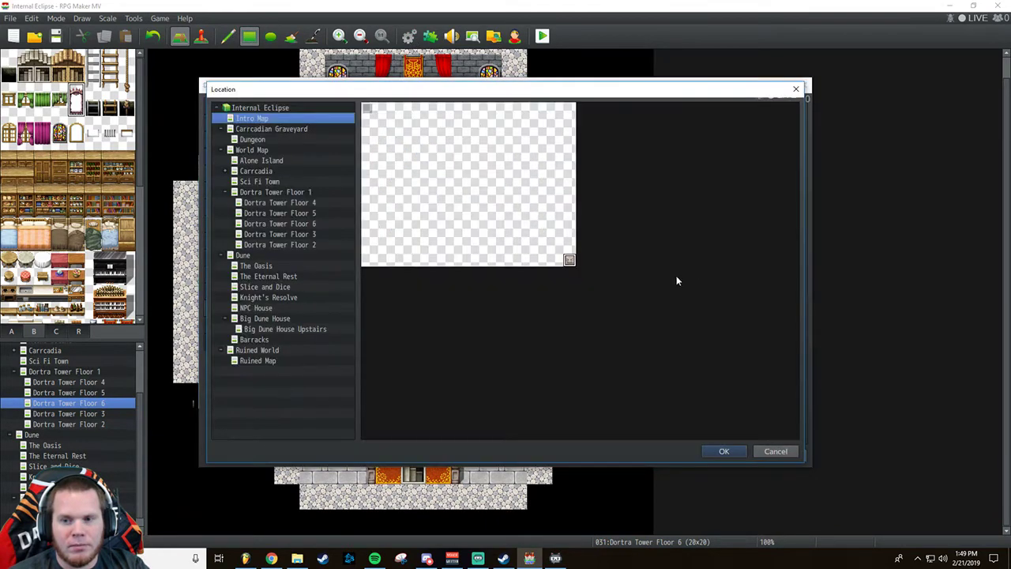
left_click(310, 224)
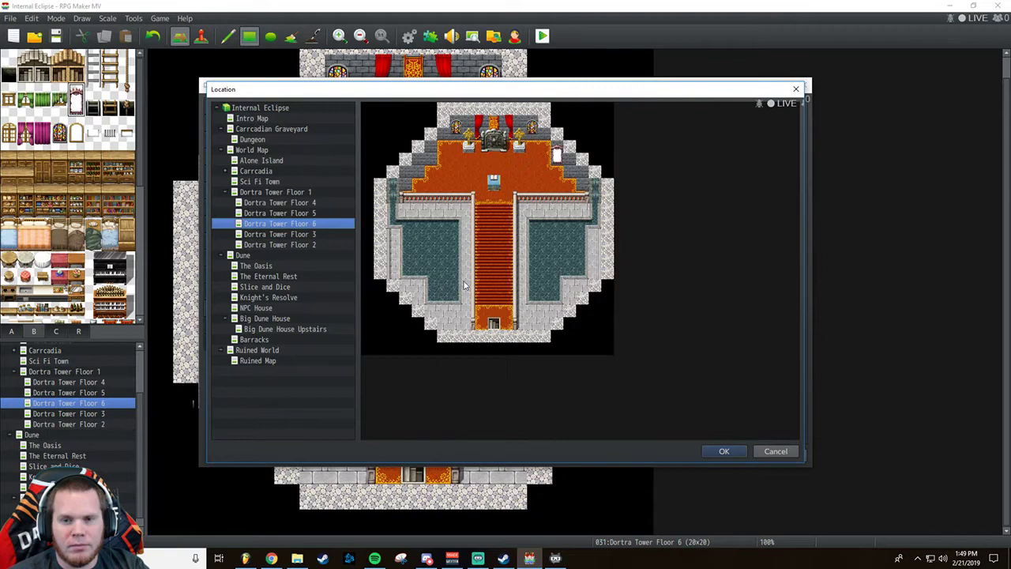
left_click(560, 181)
left_click(723, 451)
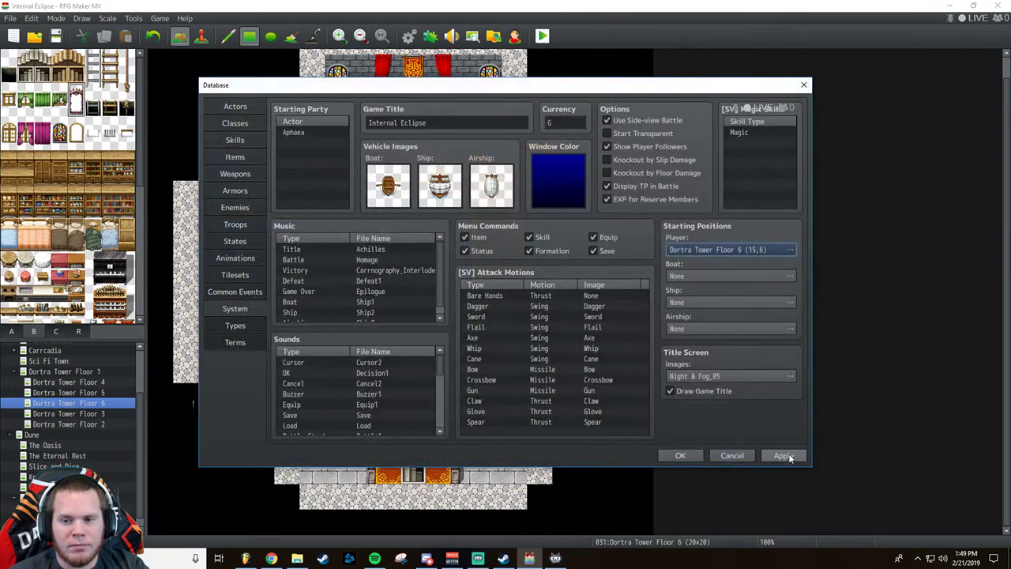
left_click(782, 455)
left_click(679, 455)
Save the game and playtest it, walking the character up to the framed mirror, and close the test window.
left_click(541, 35)
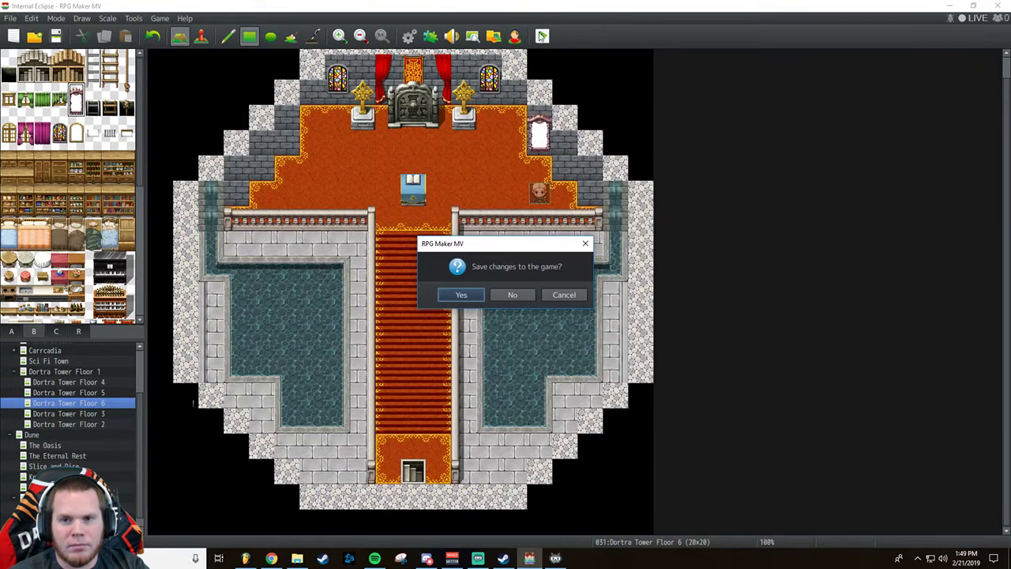
left_click(469, 294)
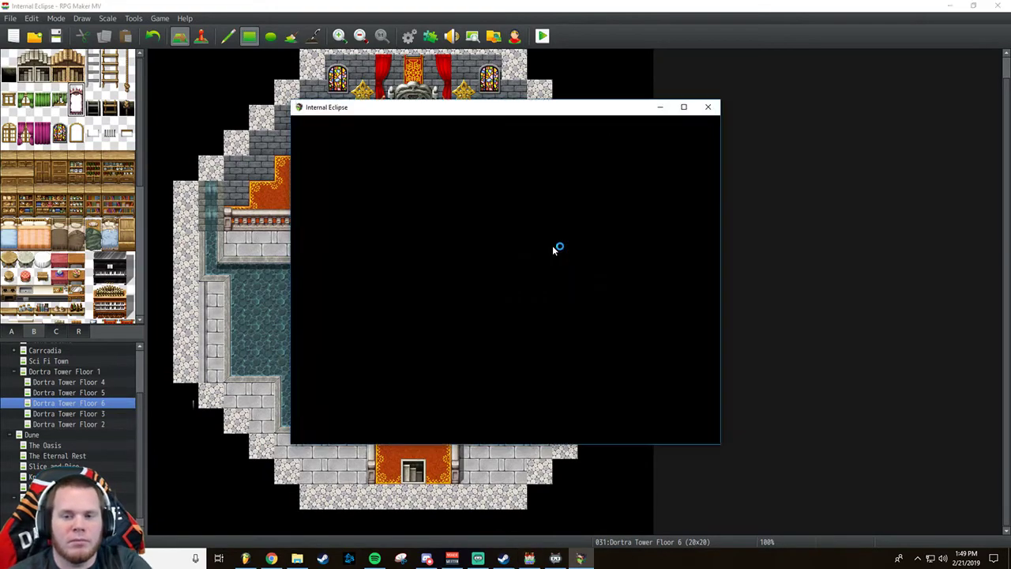
key("Return")
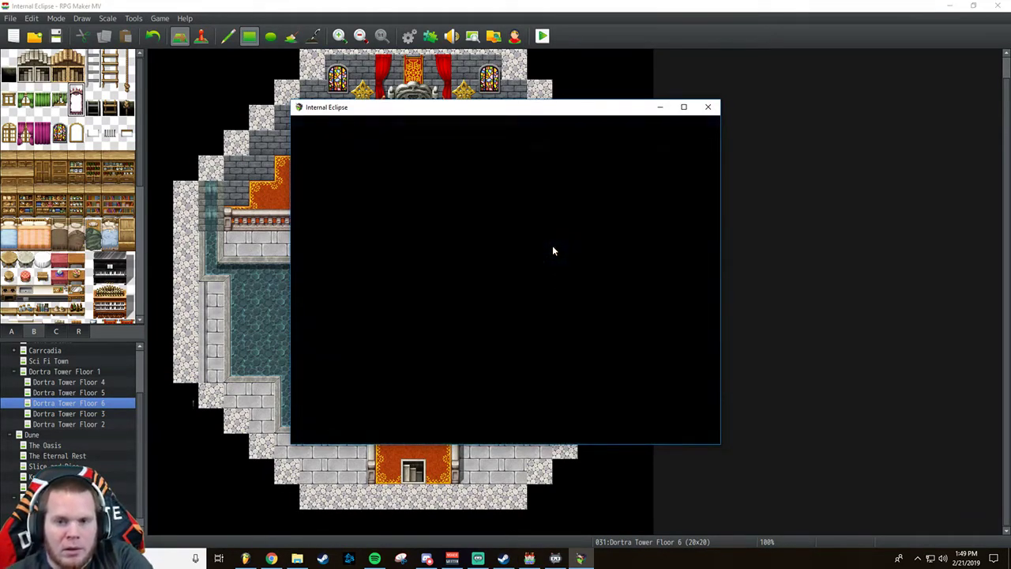
key("Up")
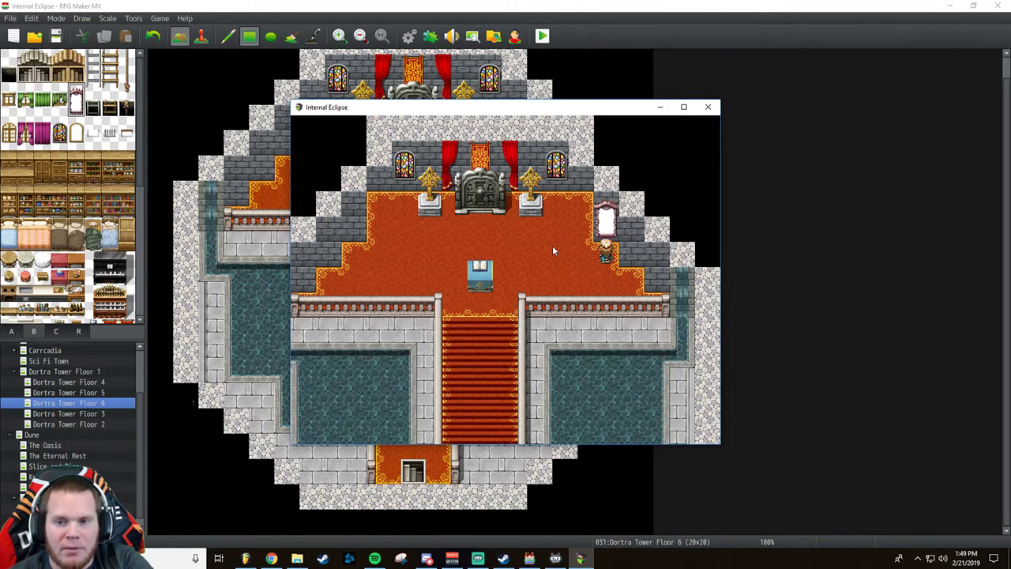
left_click(707, 107)
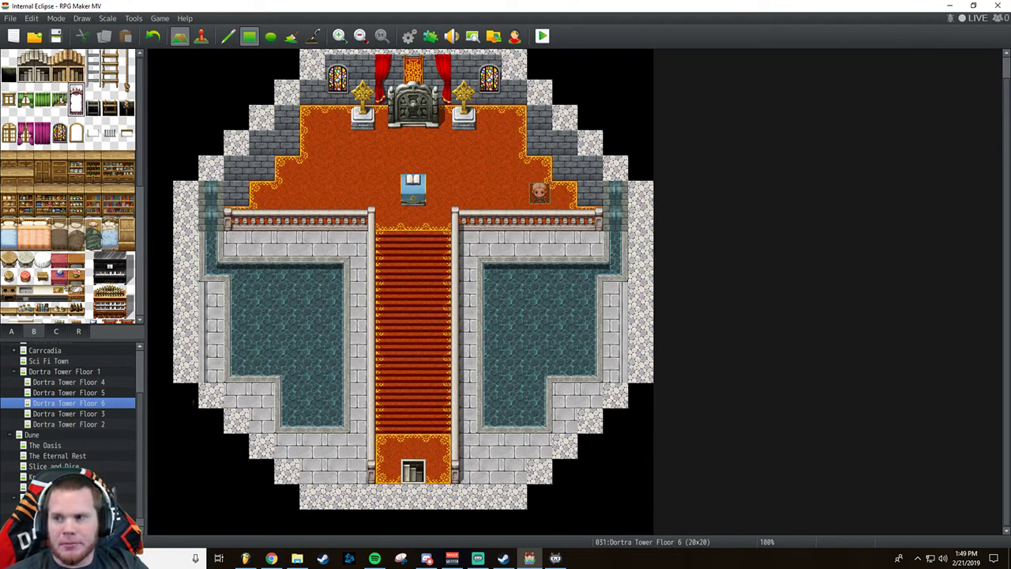
Look through the Dortra Tower Floor 3, 2, 6, 5 and 4 maps to compare their layouts.
key("alt+Tab")
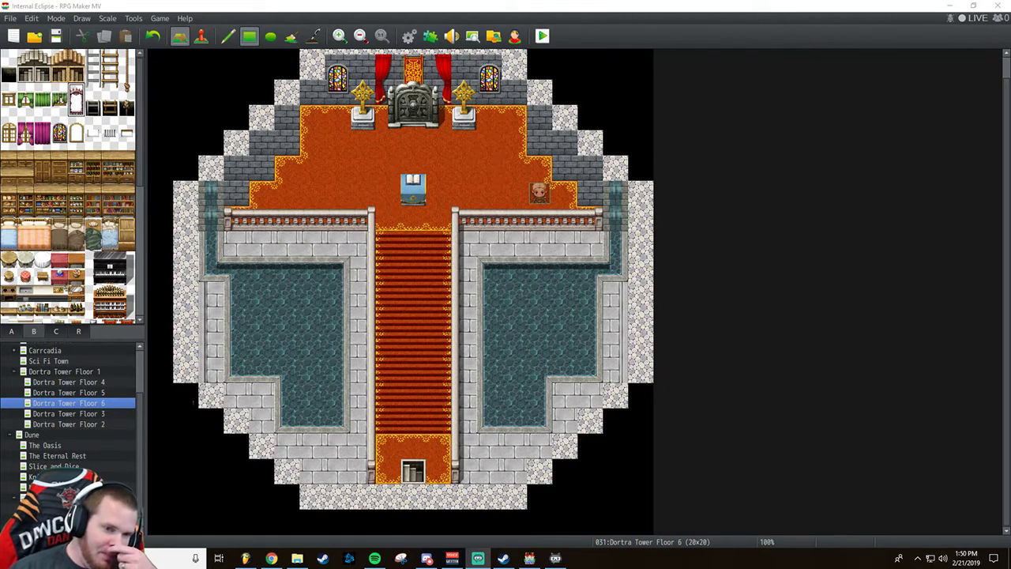
left_click(69, 414)
left_click(74, 424)
left_click(73, 415)
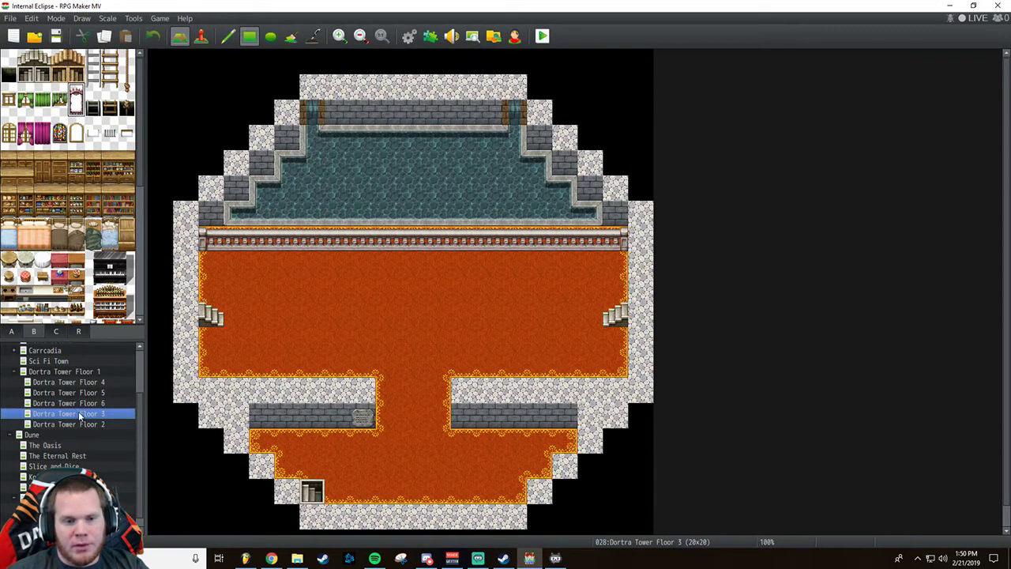
left_click(75, 425)
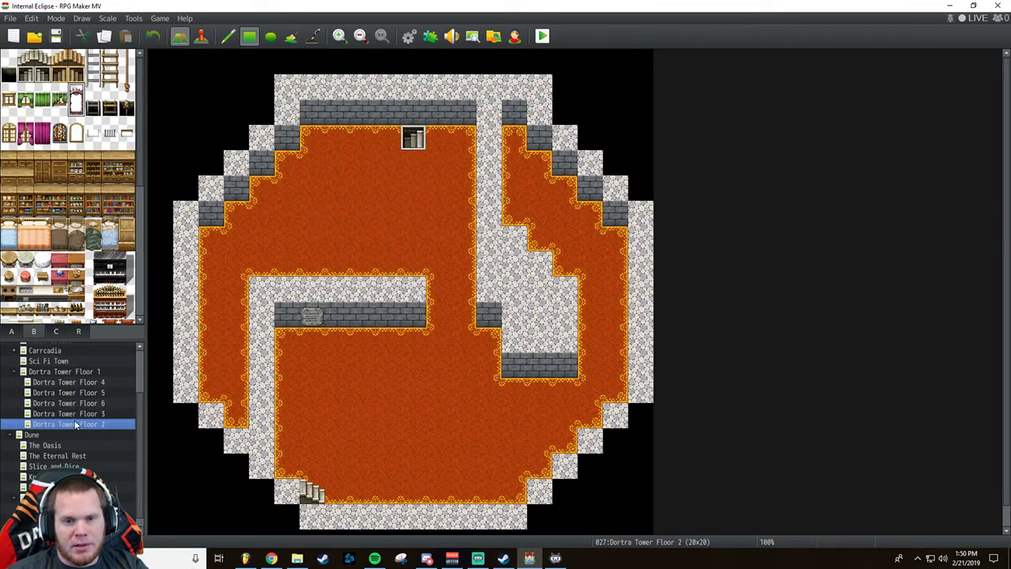
left_click(75, 415)
left_click(75, 403)
left_click(76, 394)
left_click(75, 383)
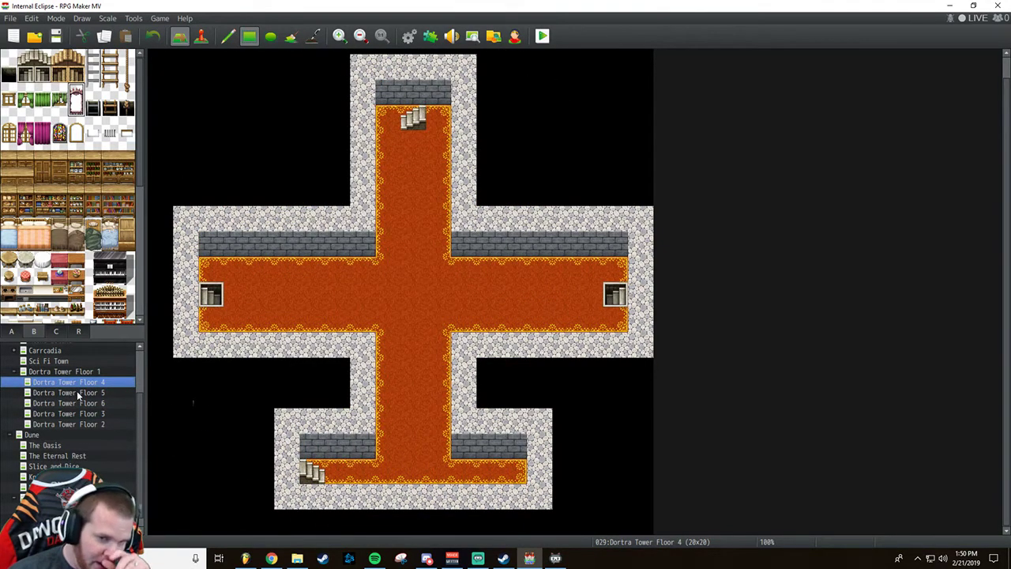
On Dortra Tower Floor 5, enlarge the upper-right room with red carpet over its inner brick row and the top of the stone block below.
left_click(76, 392)
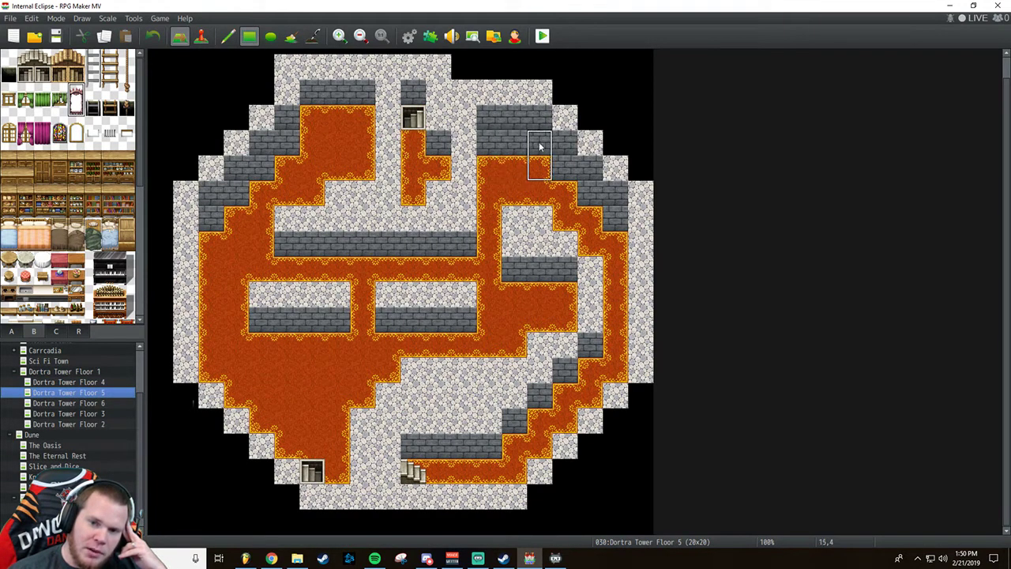
left_click(12, 330)
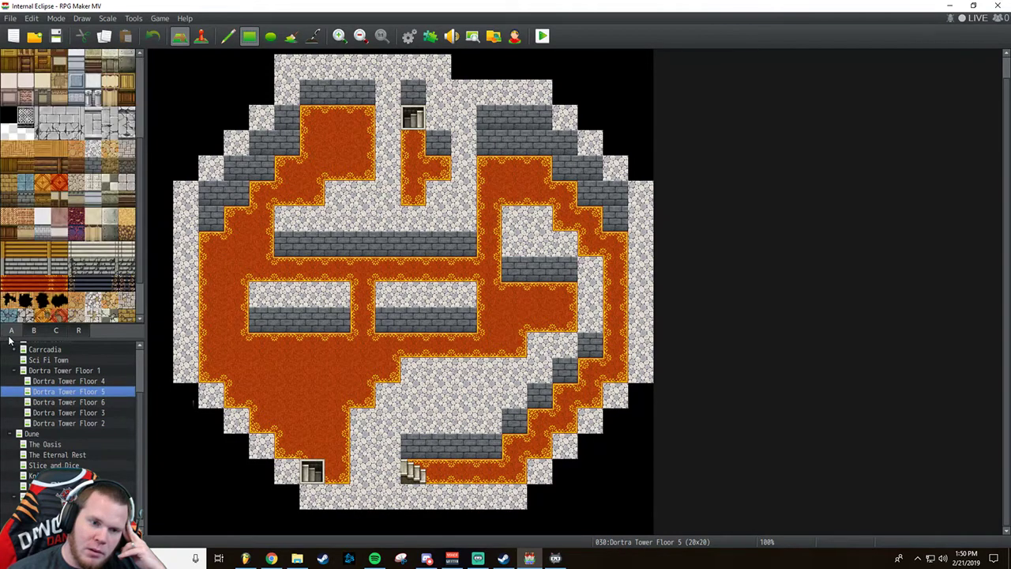
scroll(75, 211, "up", 3)
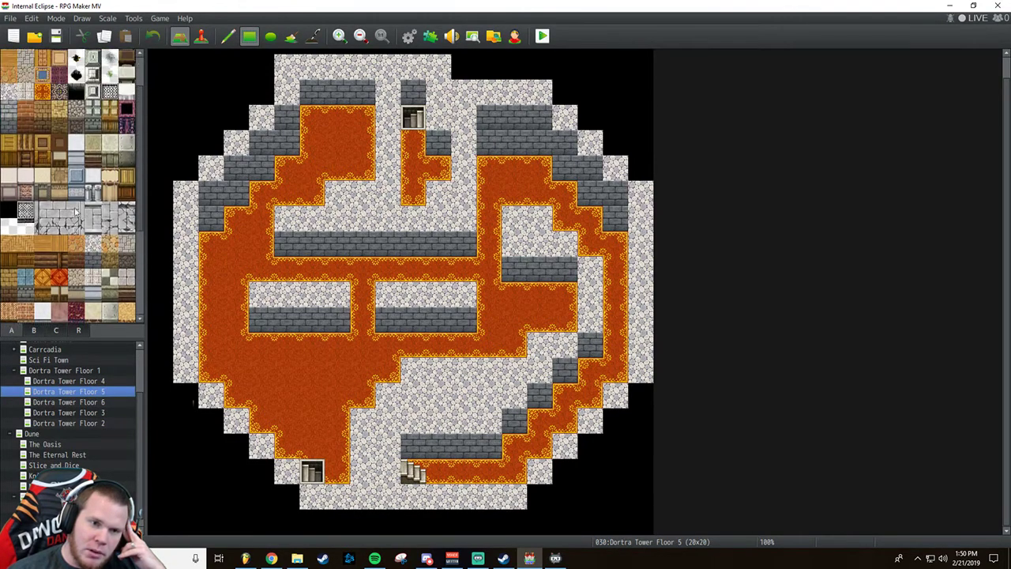
left_click(42, 123)
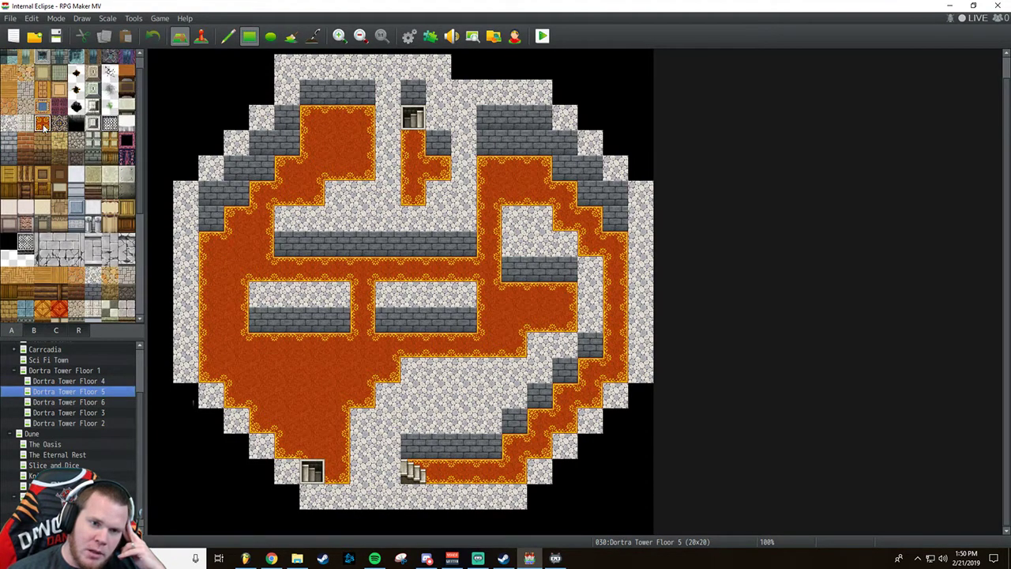
left_click(491, 145)
mouse_move(535, 146)
left_mouse_down()
mouse_move(591, 199)
mouse_move(601, 229)
left_mouse_up()
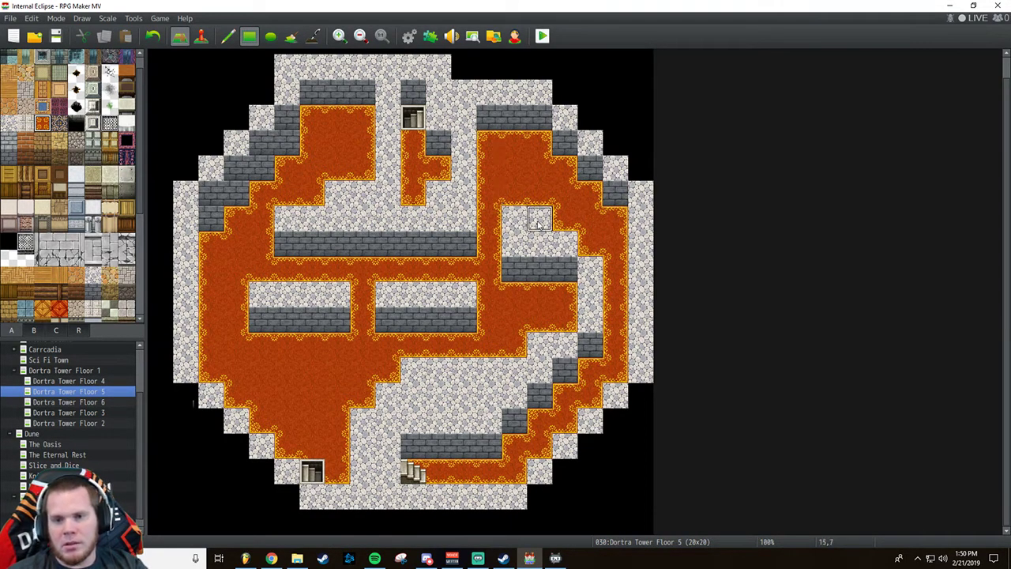
left_click_drag(539, 219, 514, 219)
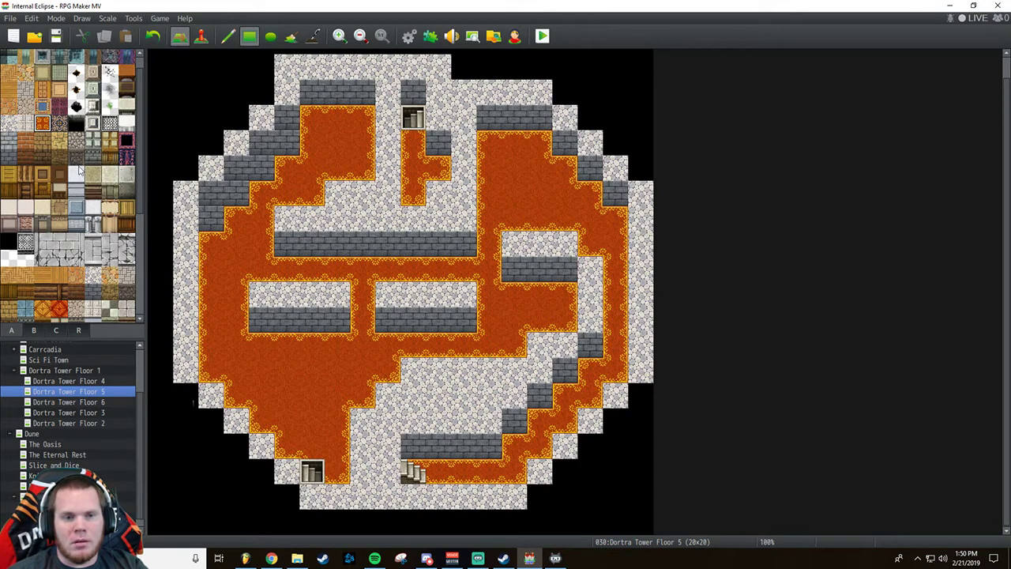
Close the carpet gap at the right end of the stone block below the upper-right room with a white stone wall-top tile.
scroll(79, 170, "down", 3)
left_click(93, 158)
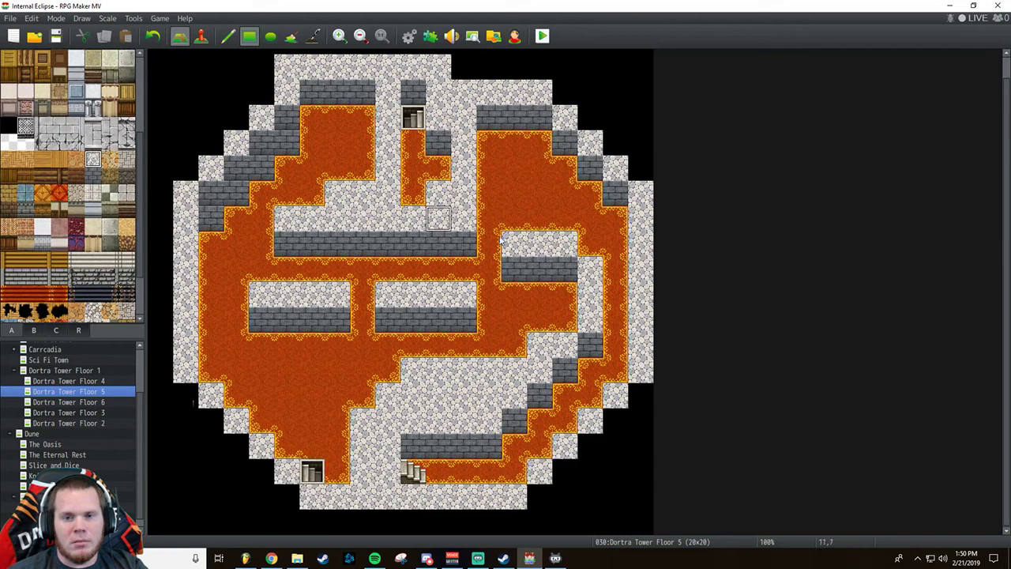
left_click(590, 243)
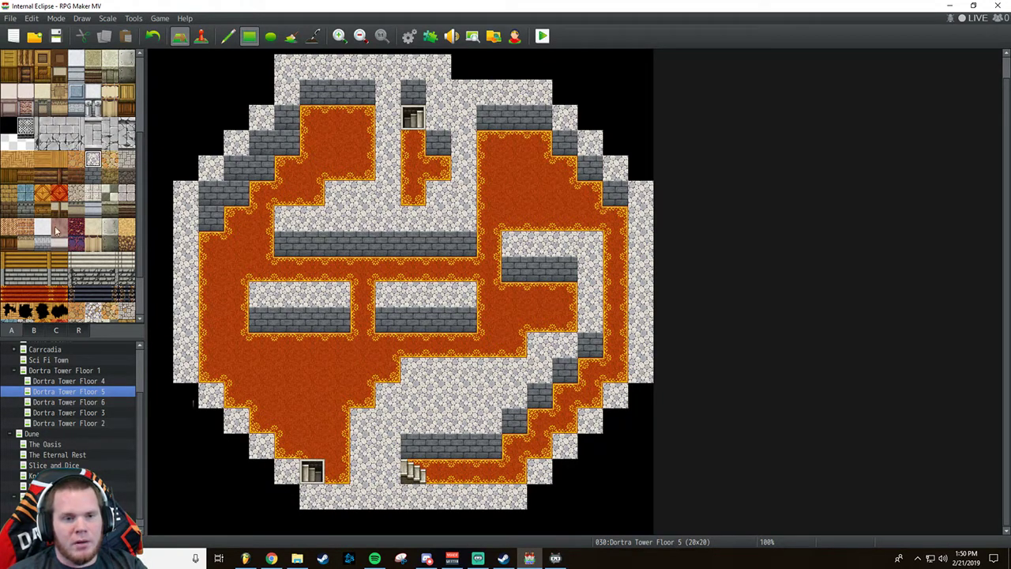
Enlarge the lower-right stair room with red carpet over its brick wall and the stone row above it.
scroll(38, 245, "up", 2)
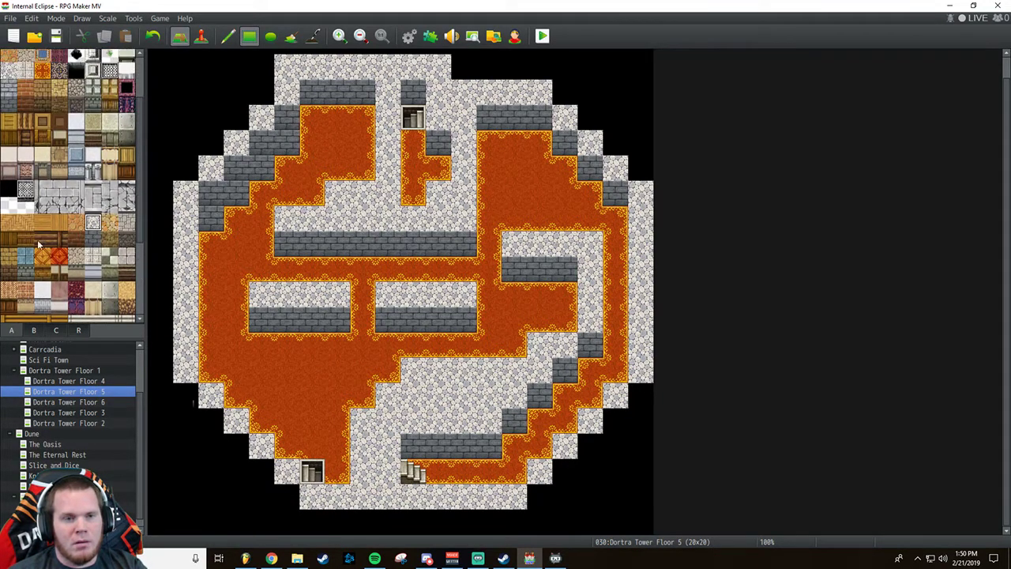
left_click(42, 69)
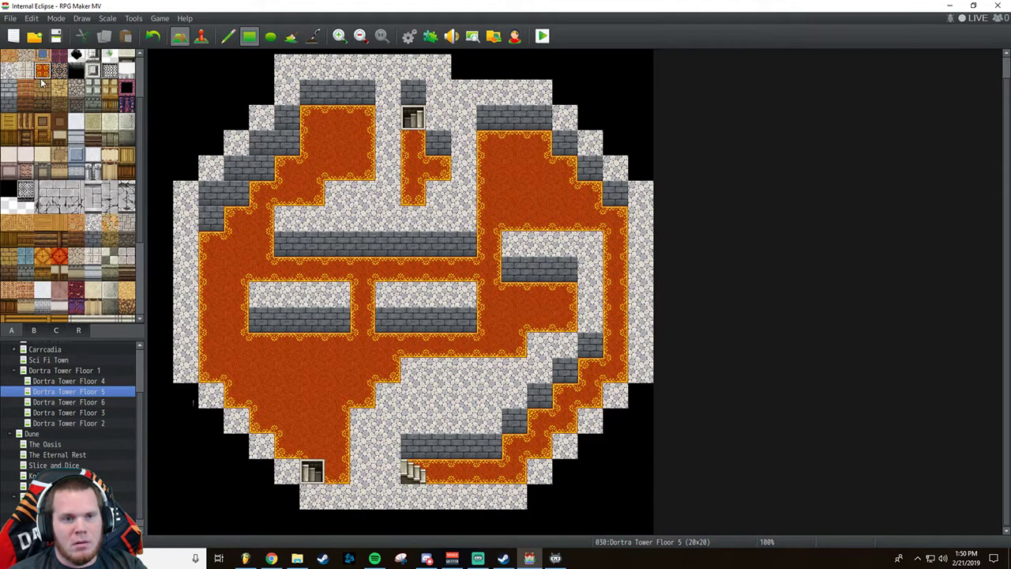
left_click(418, 426)
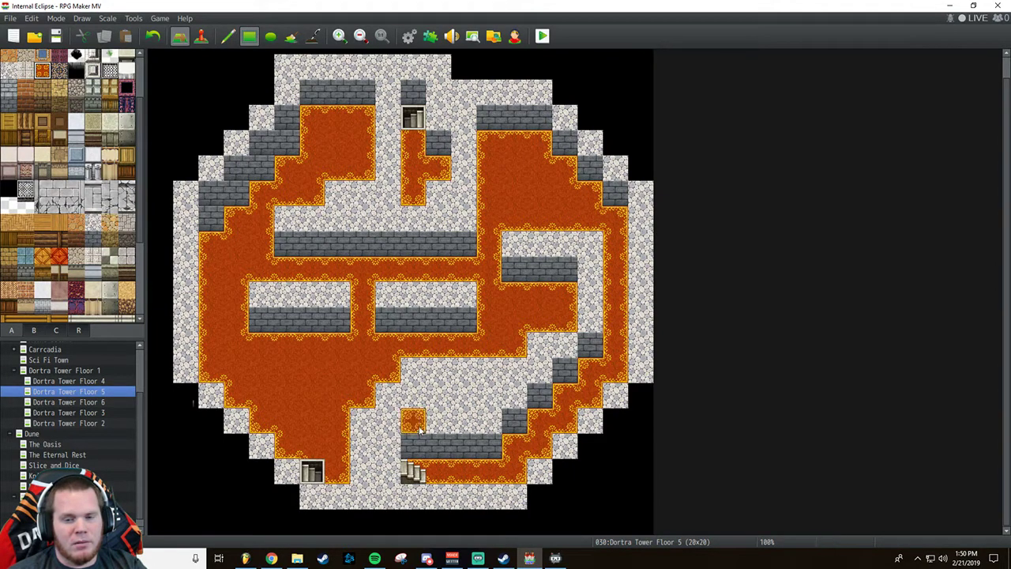
left_click_drag(431, 433, 521, 447)
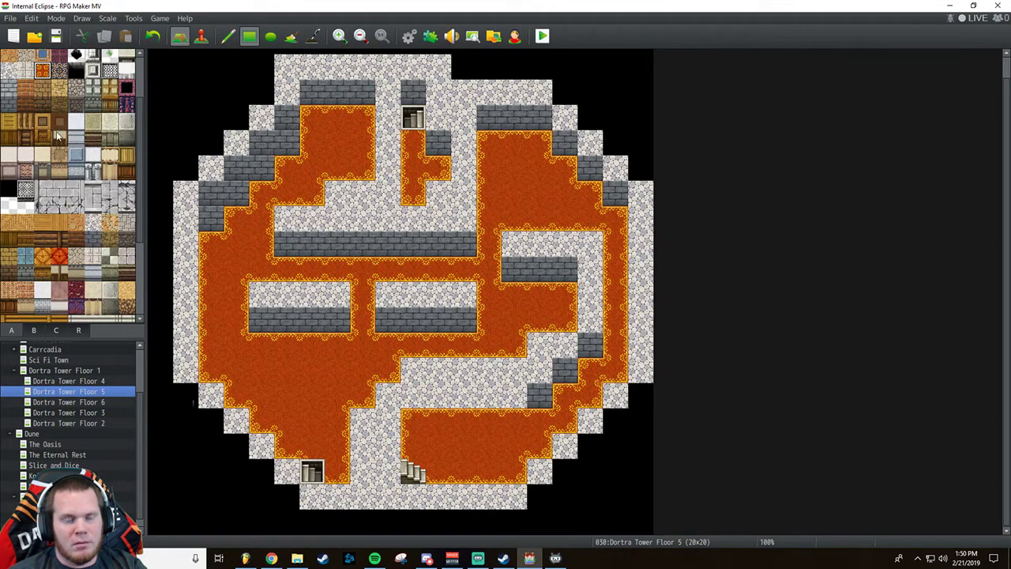
Paint a grey brick wall row along the upper edge of the enlarged lower-right stair room.
left_click(92, 239)
left_click(414, 395)
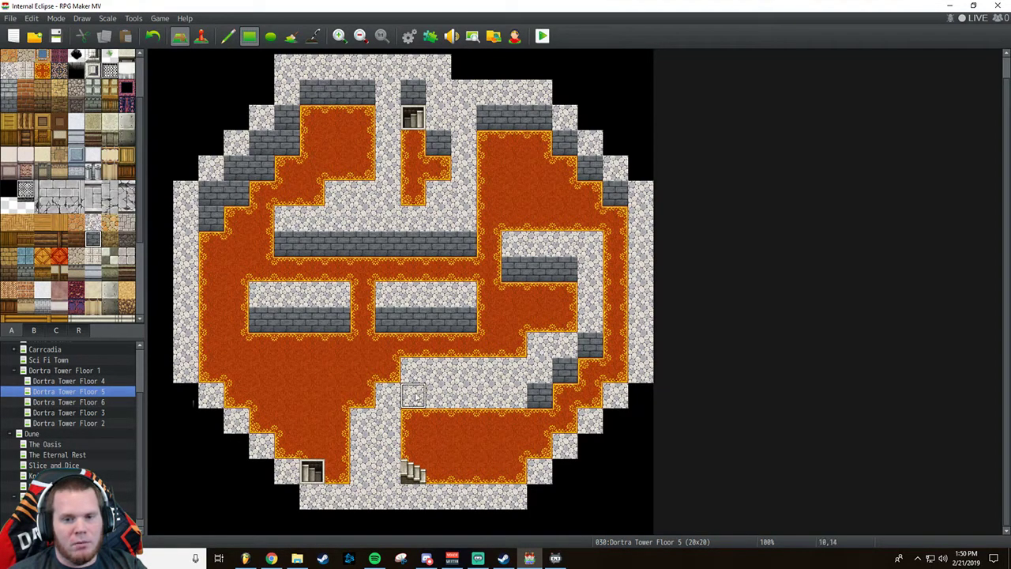
left_click_drag(417, 397, 507, 399)
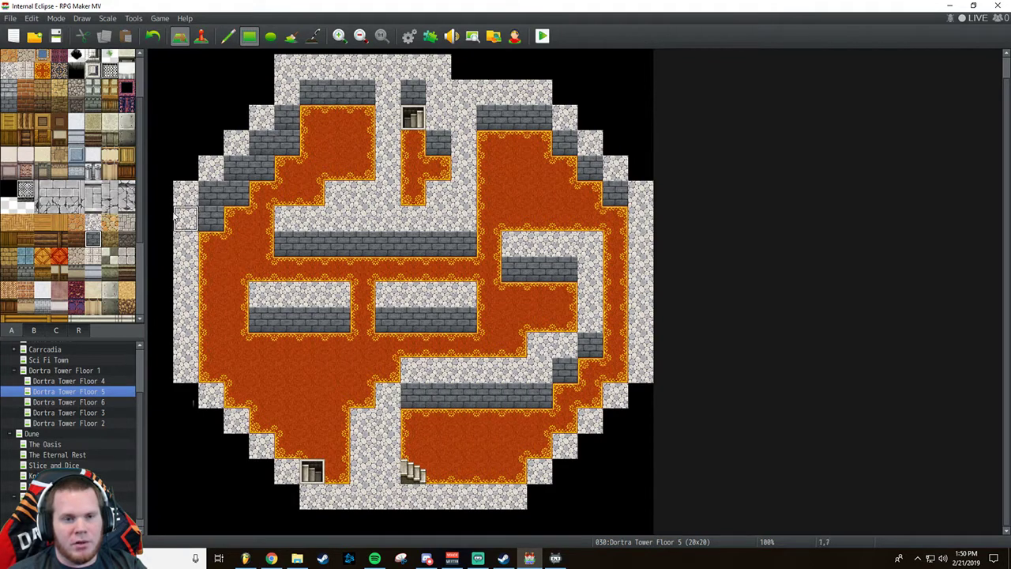
Thicken the dividing wall above the lower-right room with white stone at its corners, keeping a grey brick tile at its right end.
left_click(93, 221)
left_click_drag(387, 370, 361, 395)
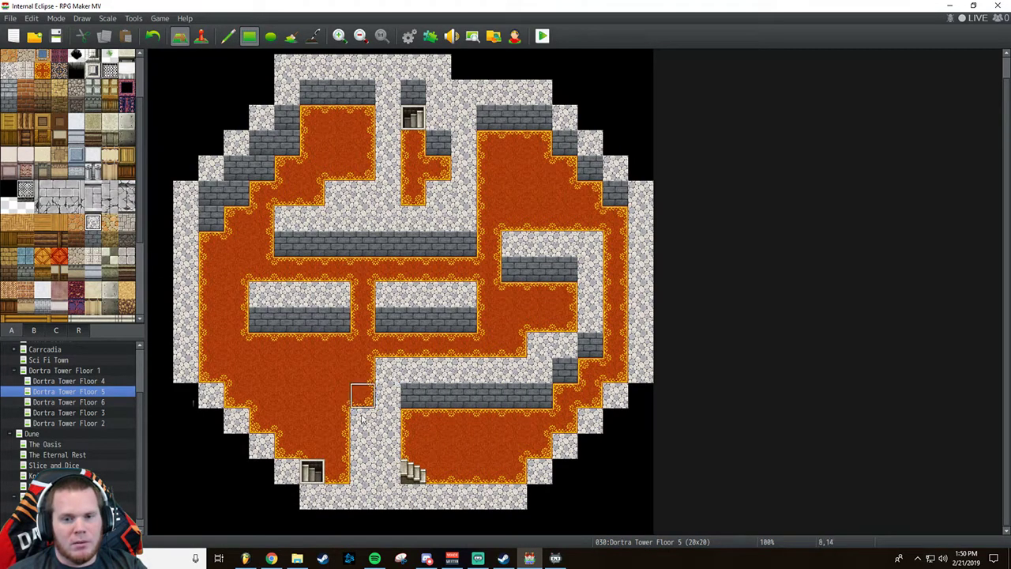
left_click(592, 344)
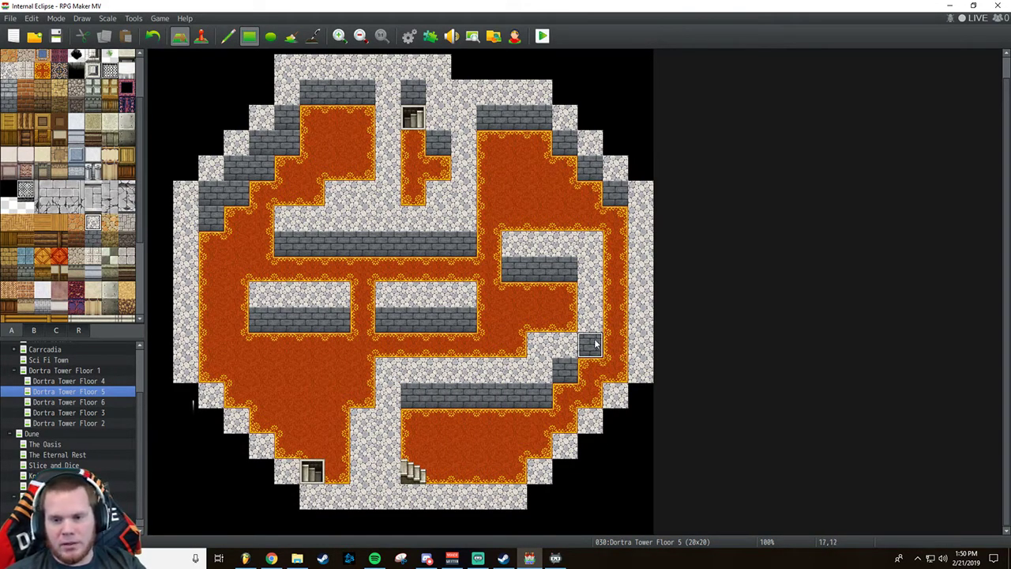
mouse_move(592, 336)
left_mouse_down()
mouse_move(590, 320)
mouse_move(565, 320)
left_mouse_up()
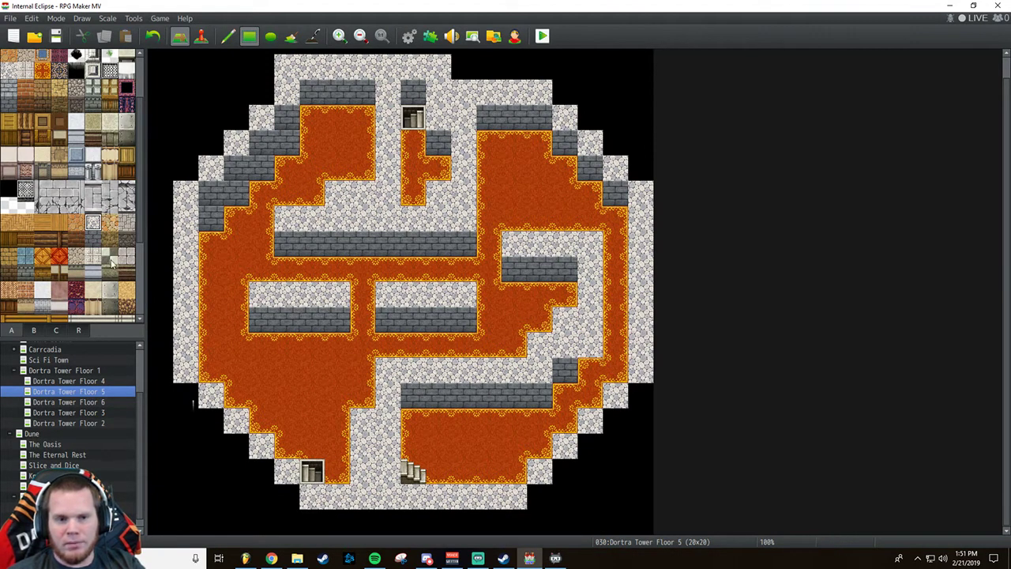
left_click(92, 239)
left_click(591, 345)
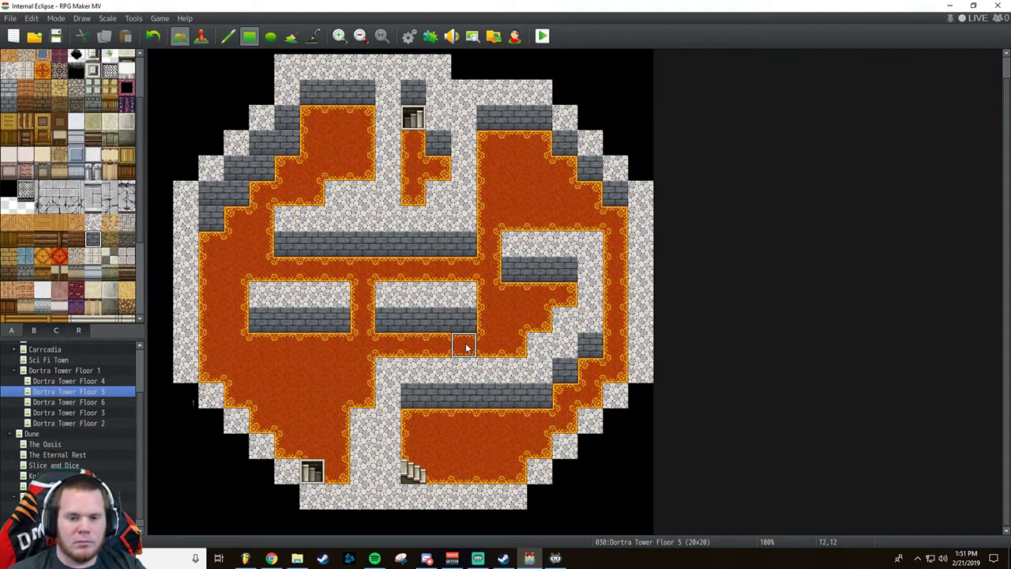
Extend the red carpet to square off the lower-right corners of the lower-left and upper-left rooms on Floor 5.
left_click(26, 70)
left_click(41, 73)
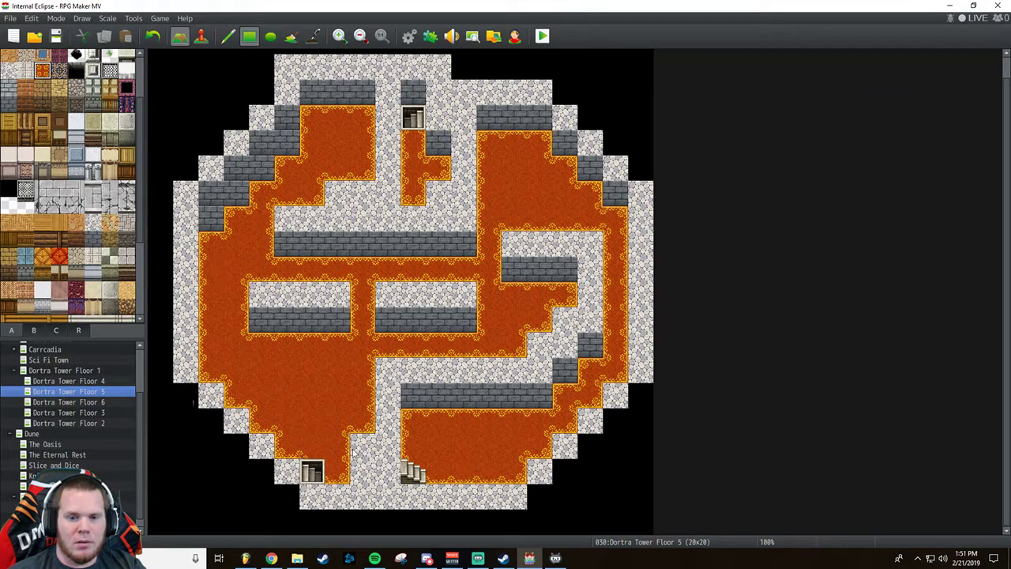
left_click(363, 471)
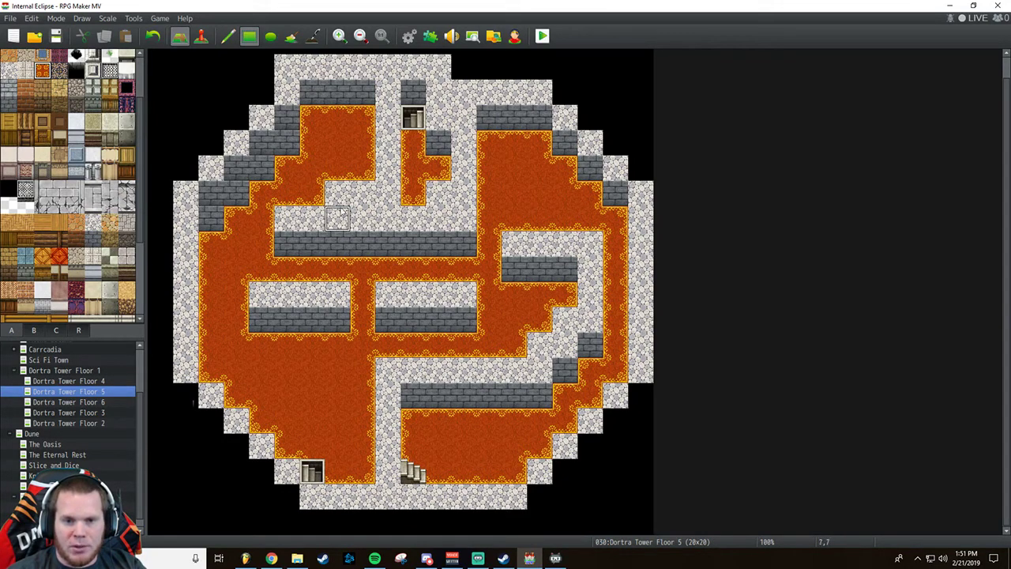
left_click(357, 194)
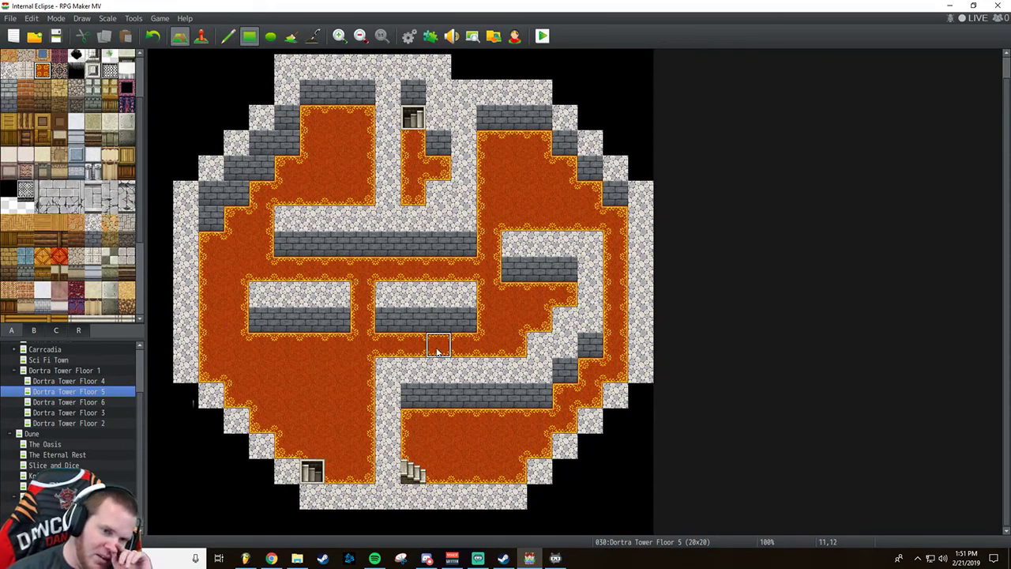
scroll(57, 281, "down", 3)
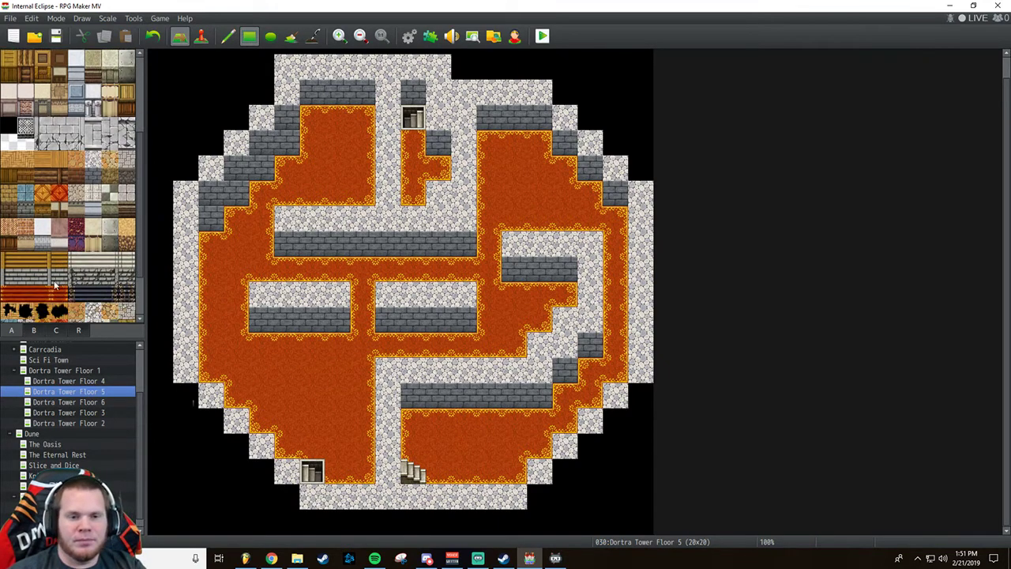
Place two open-shelf cabinets against the brick wall in the upper corners of the upper-left room on Floor 5.
scroll(57, 280, "up", 5)
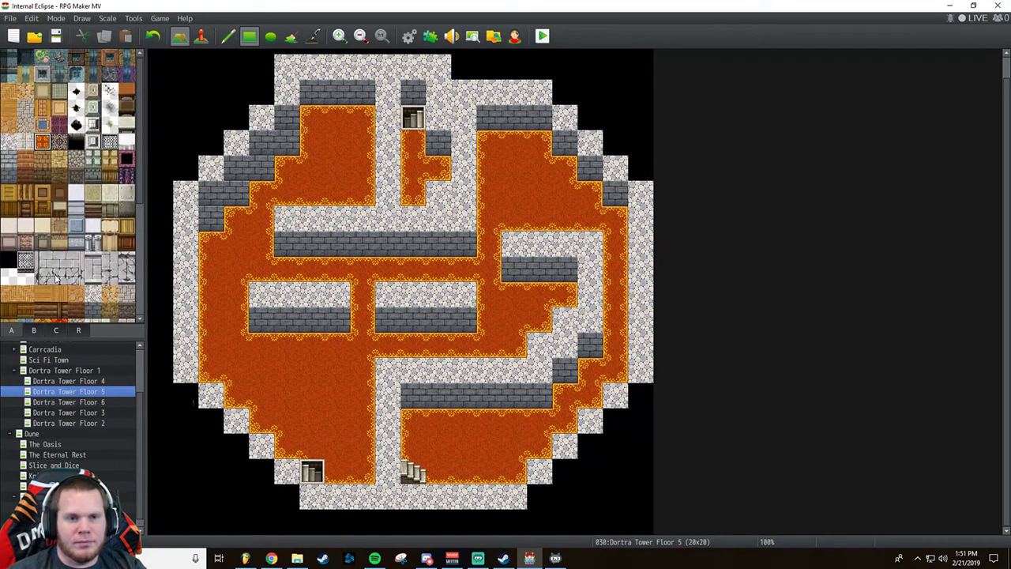
left_click(33, 331)
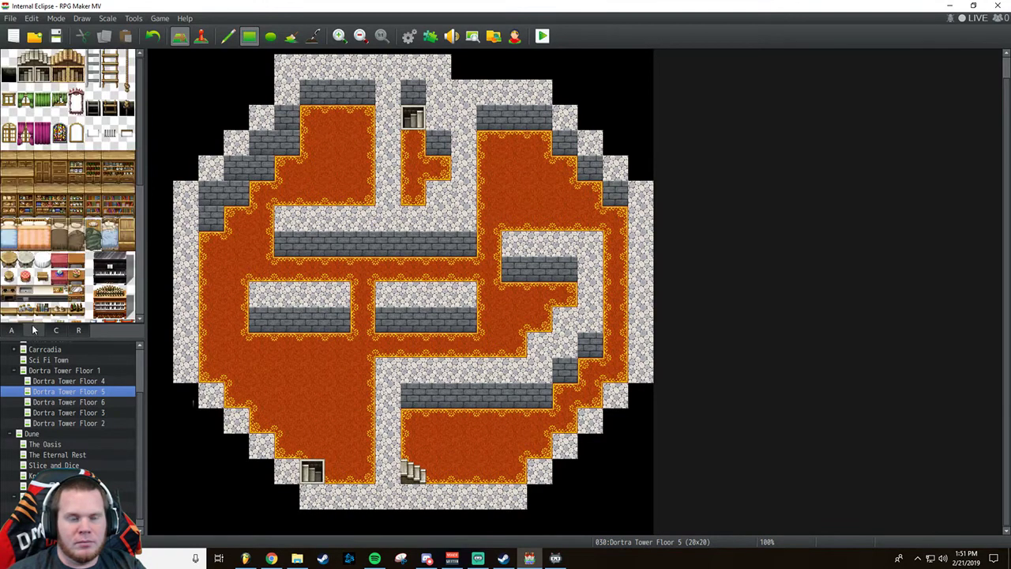
scroll(76, 275, "down", 5)
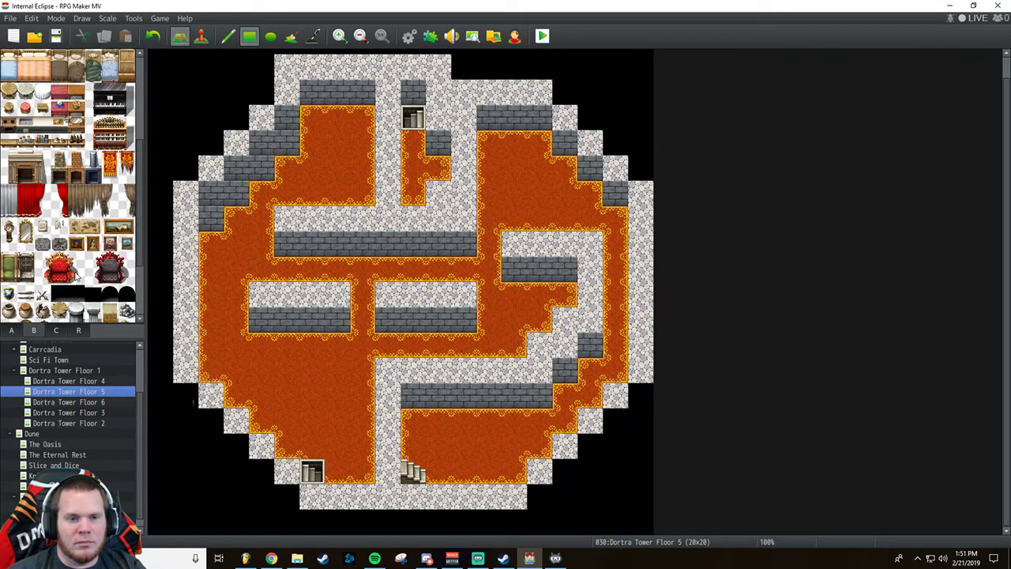
scroll(77, 275, "down", 2)
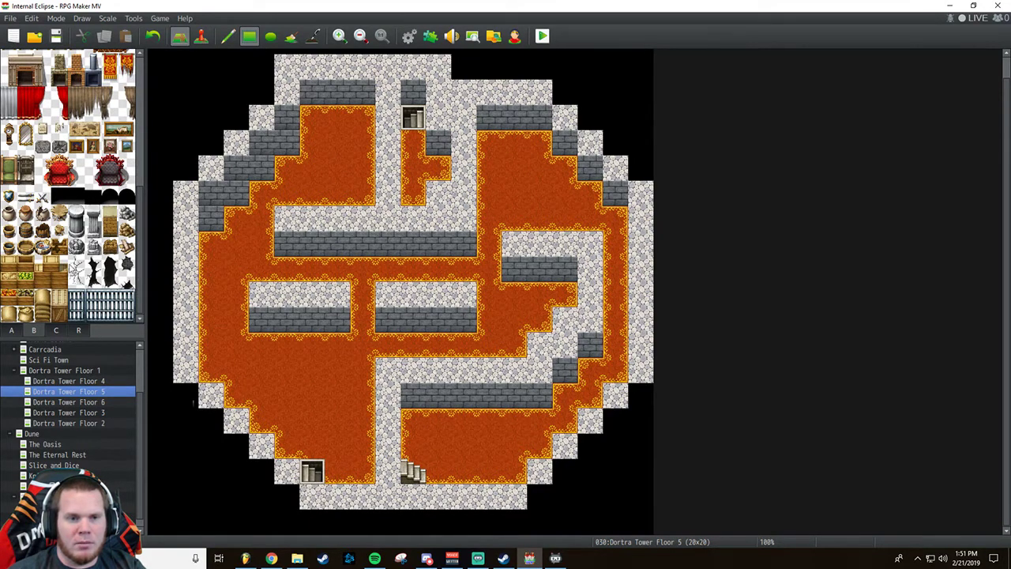
left_click(25, 161)
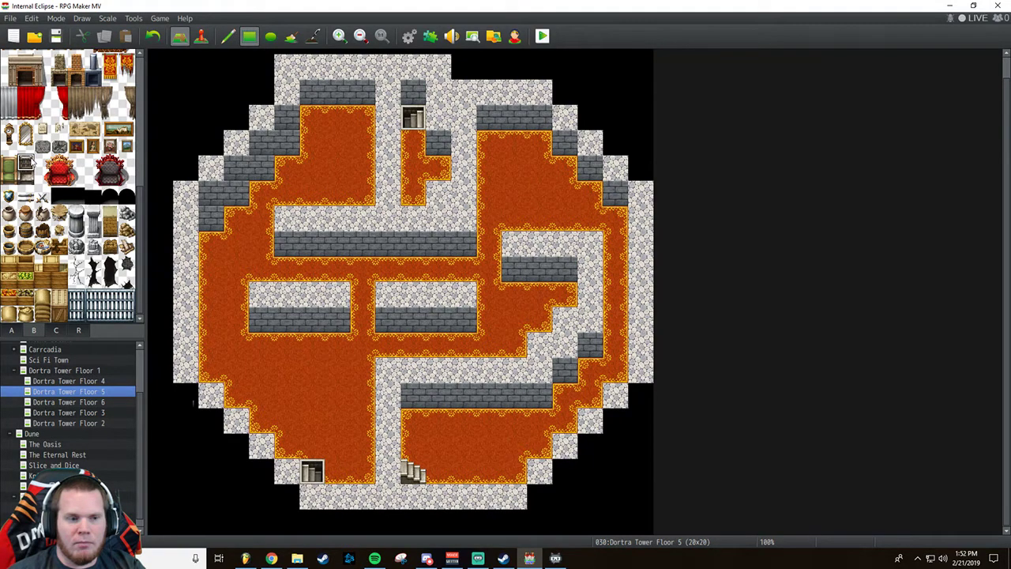
left_click_drag(32, 162, 30, 181)
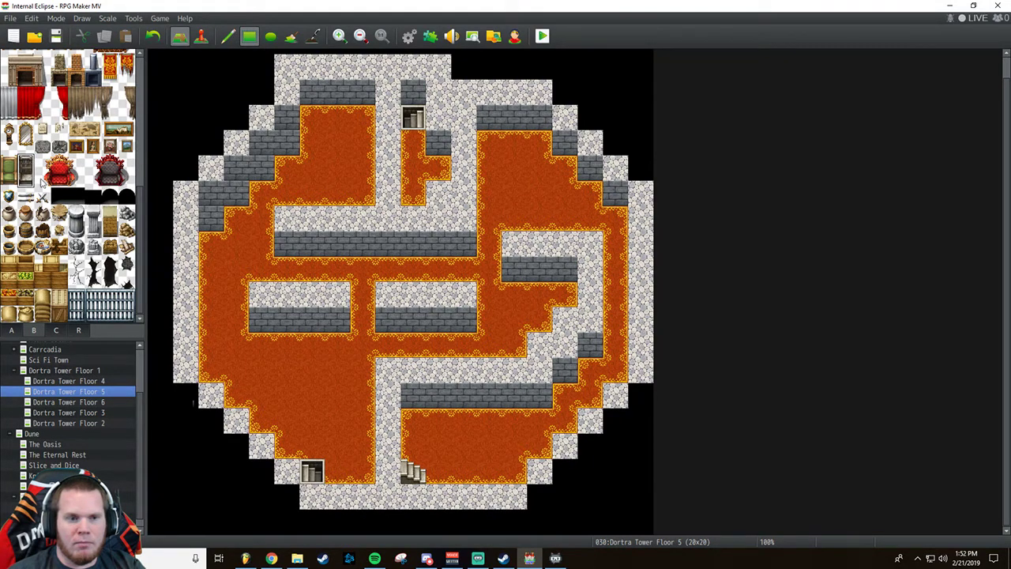
left_click(368, 106)
left_click(315, 108)
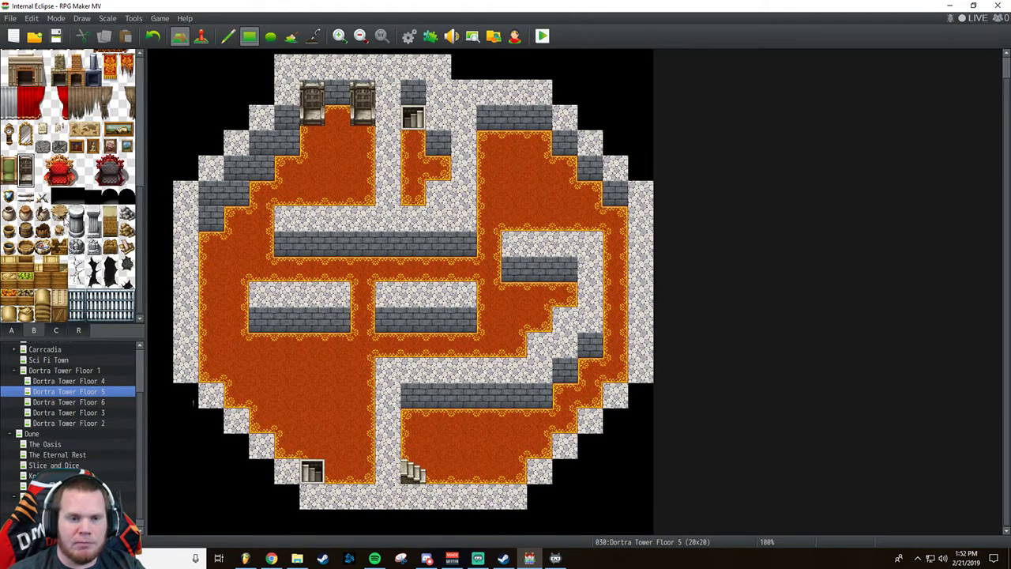
scroll(60, 226, "up", 2)
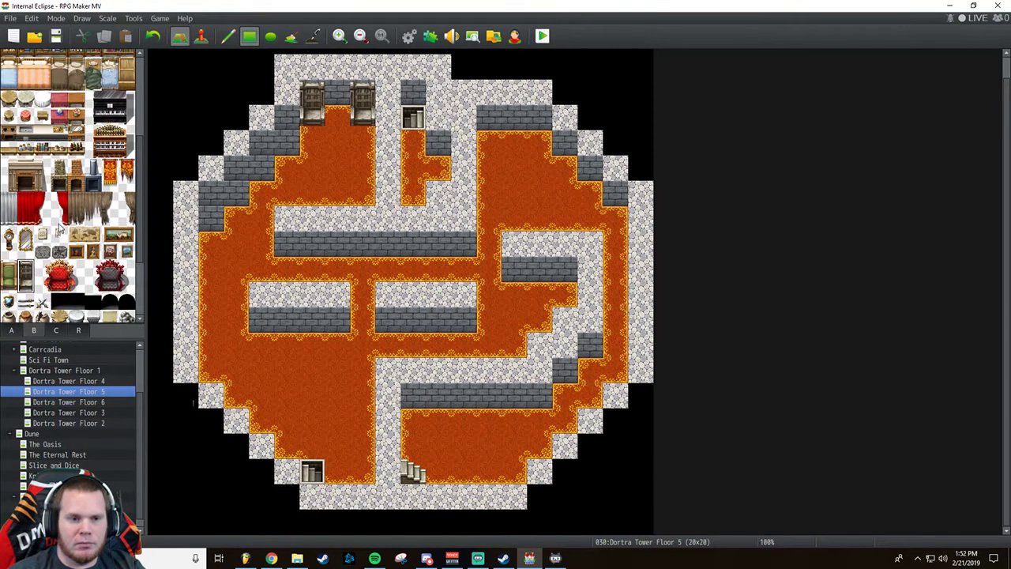
scroll(82, 227, "down", 1)
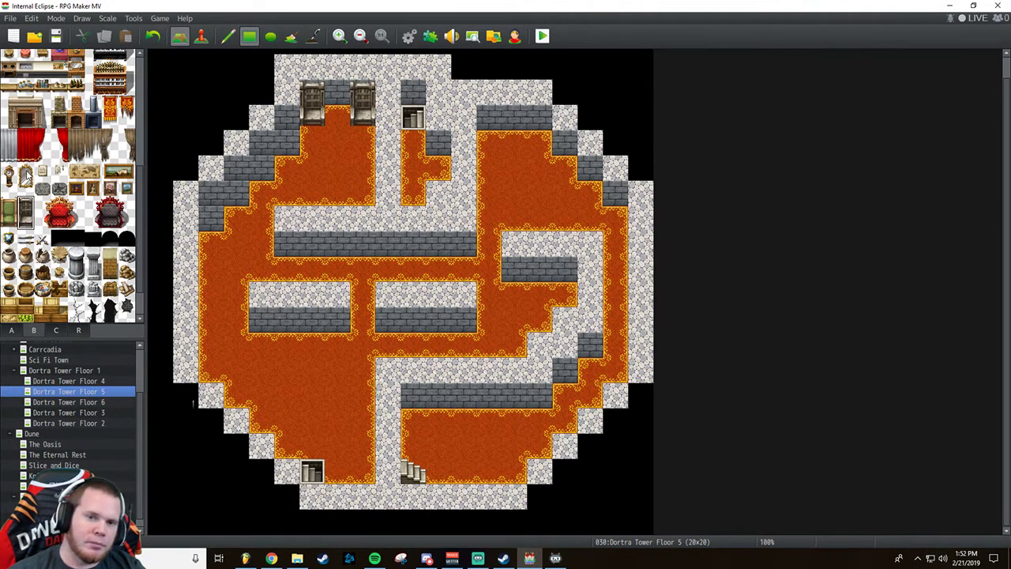
left_click(65, 389)
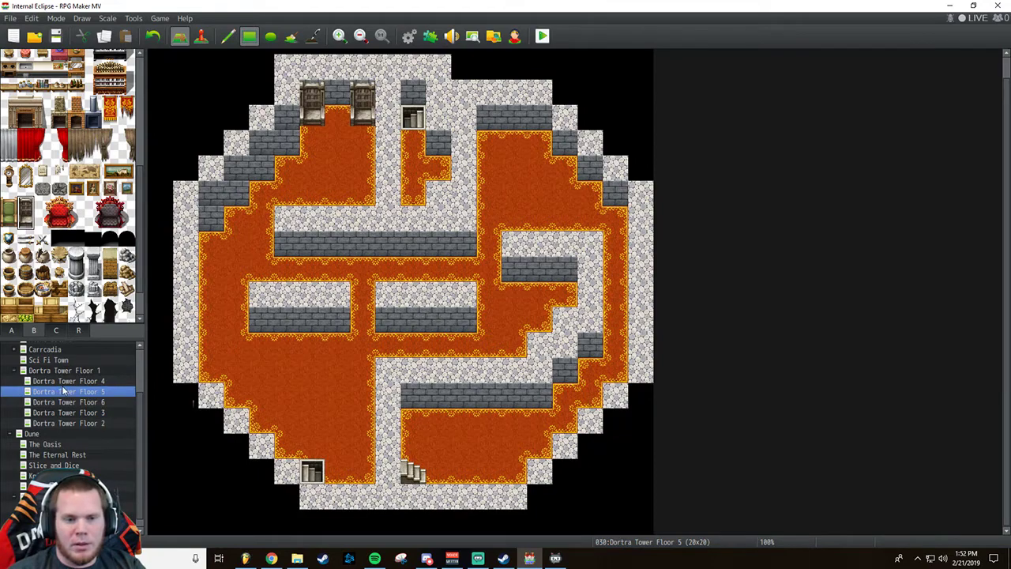
left_click(65, 382)
left_click(63, 391)
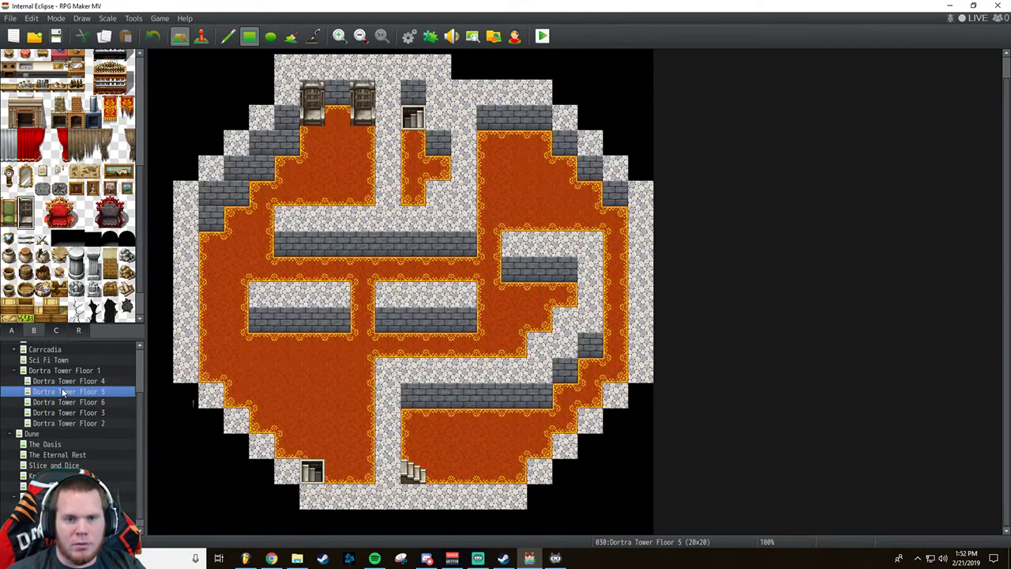
scroll(63, 298, "down", 1)
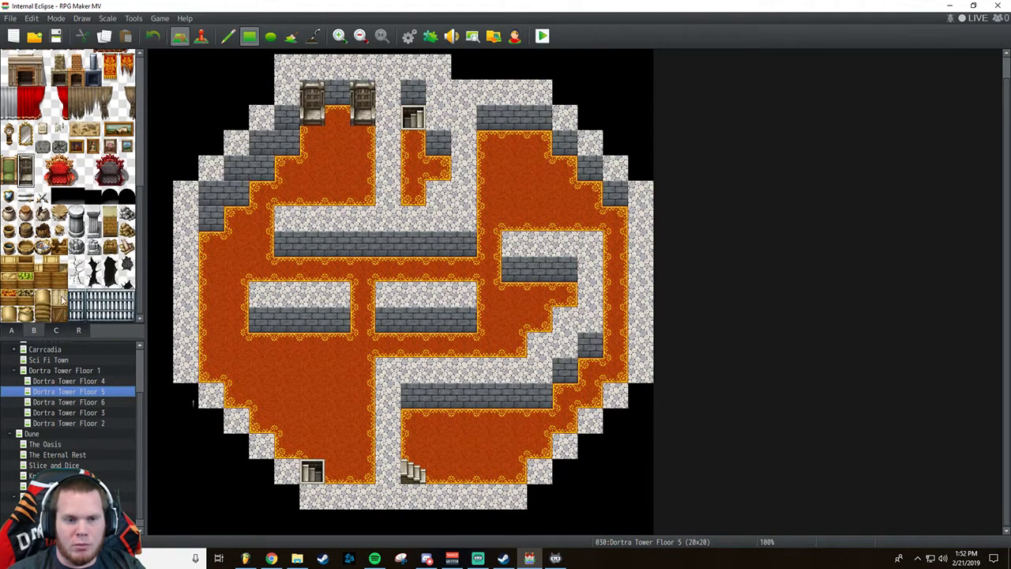
scroll(59, 294, "down", 6)
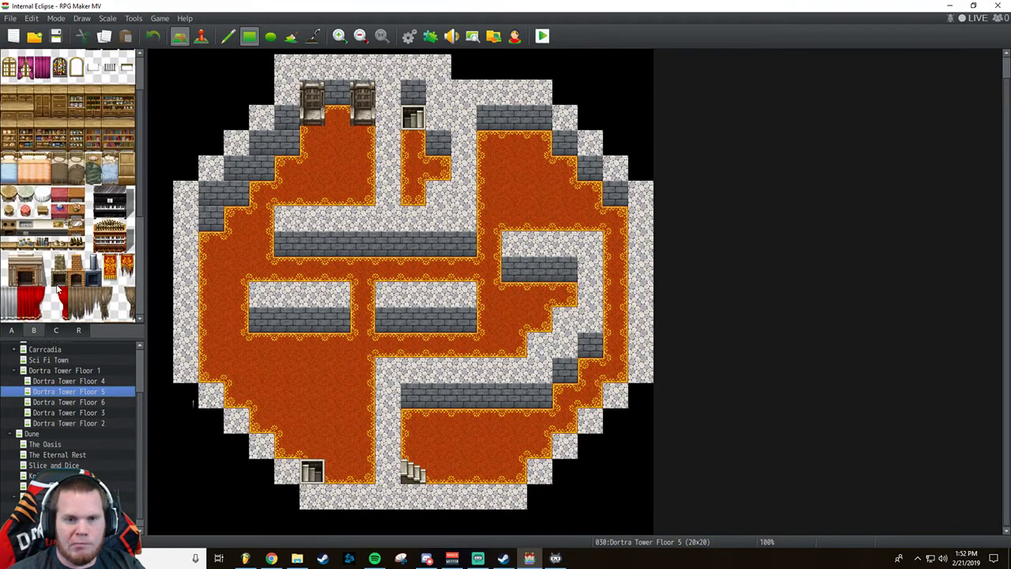
scroll(58, 291, "up", 1)
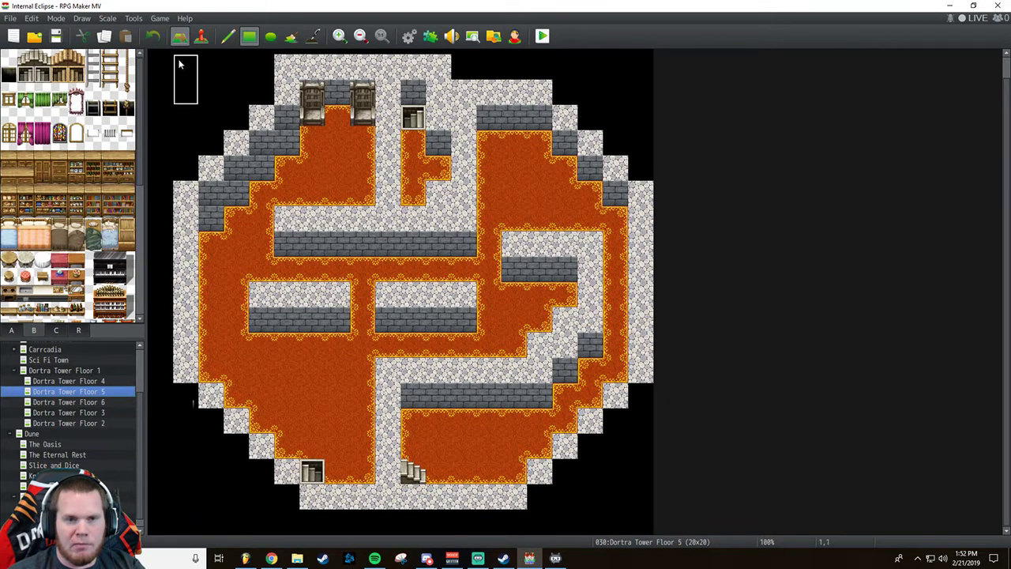
Remove the two cabinets from the upper-left room by repainting their tiles with grey brick wall and red carpet.
left_click(154, 38)
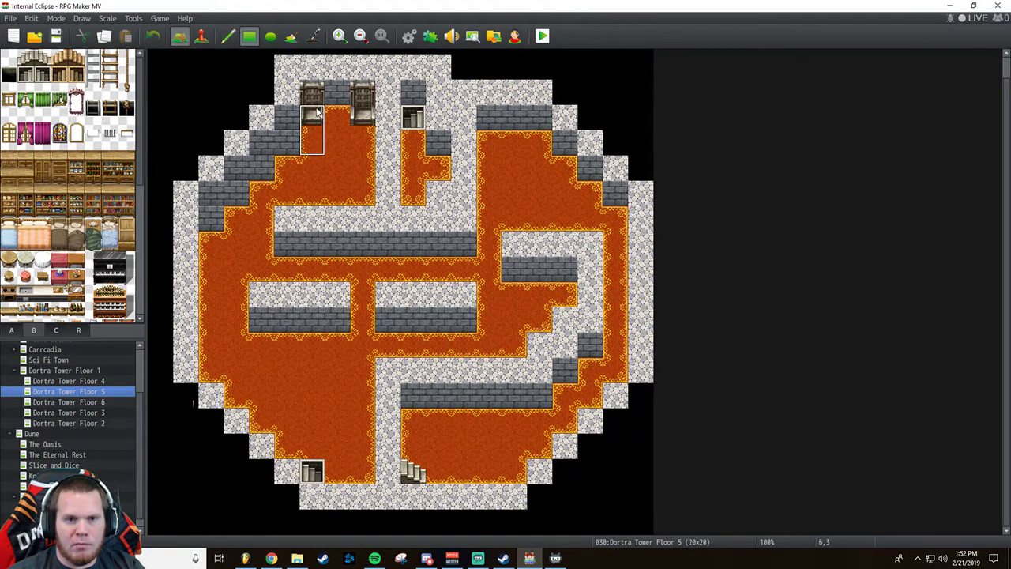
left_click(154, 37)
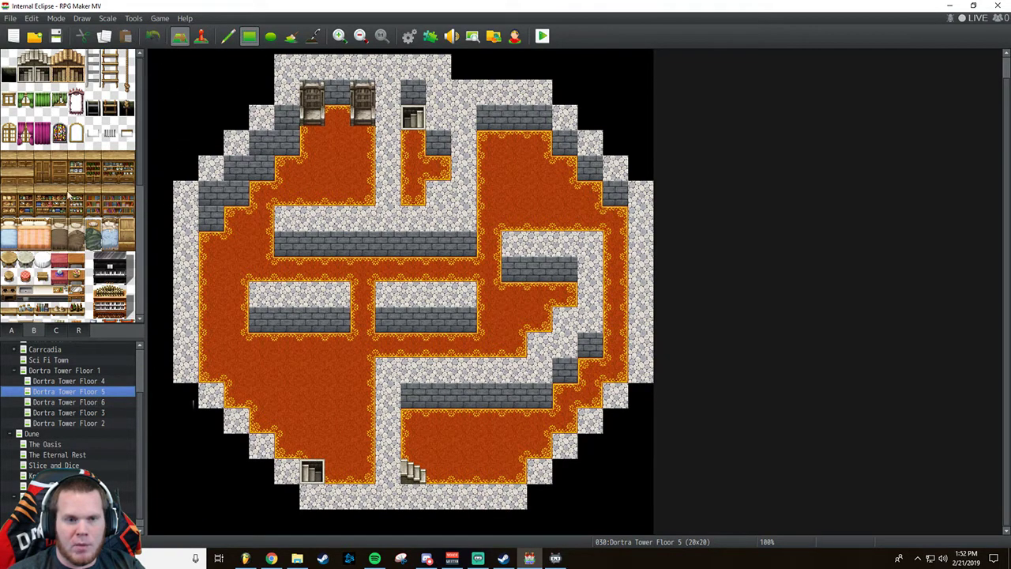
left_click(11, 330)
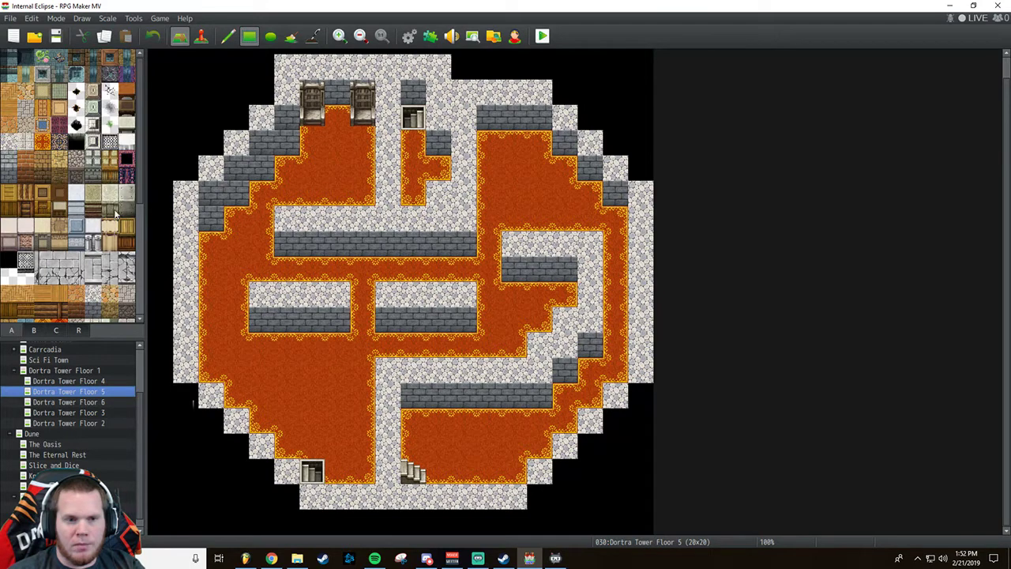
scroll(100, 252, "down", 1)
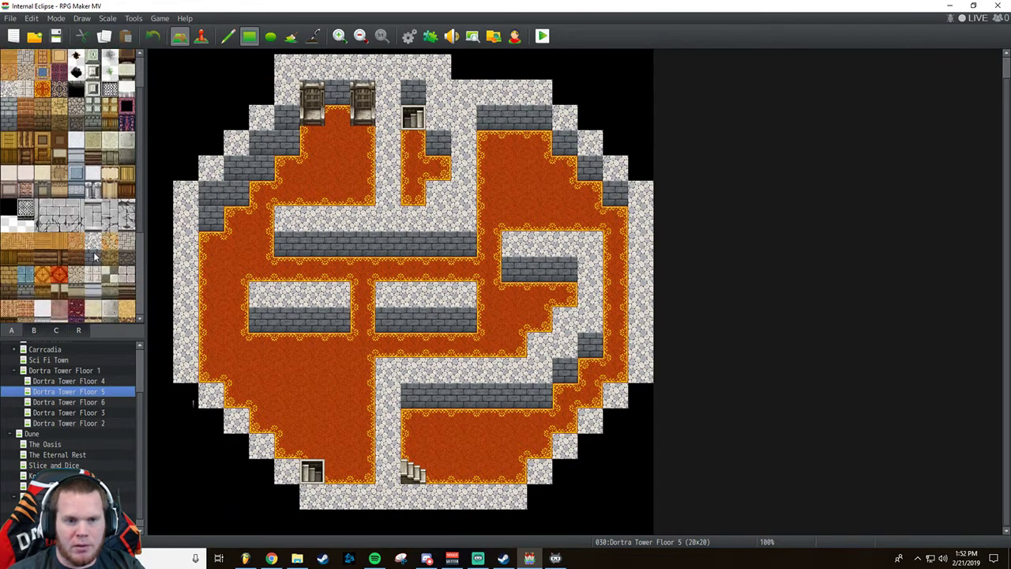
left_click(92, 257)
left_click(312, 91)
left_click(360, 94)
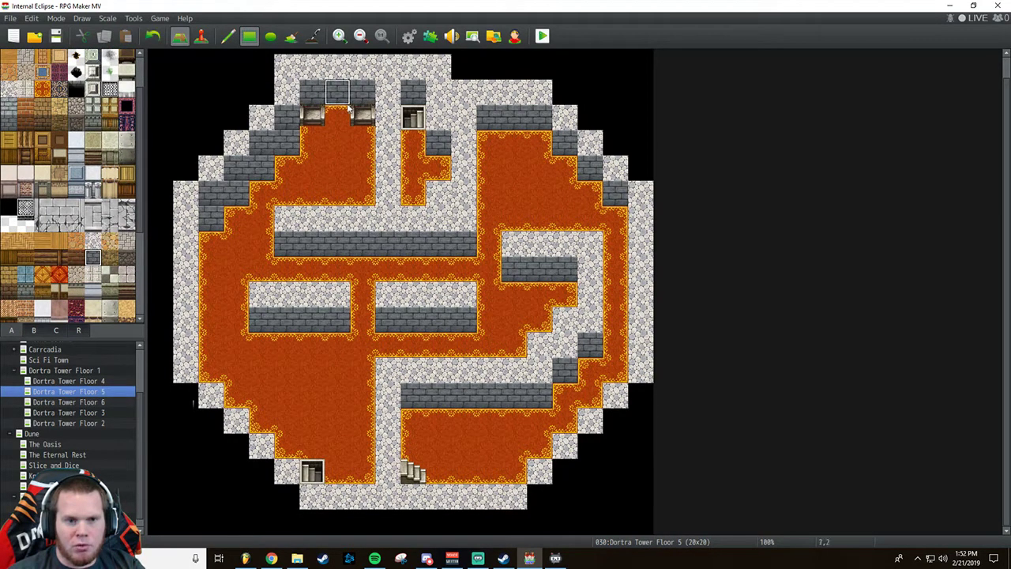
scroll(41, 168, "up", 1)
left_click(42, 142)
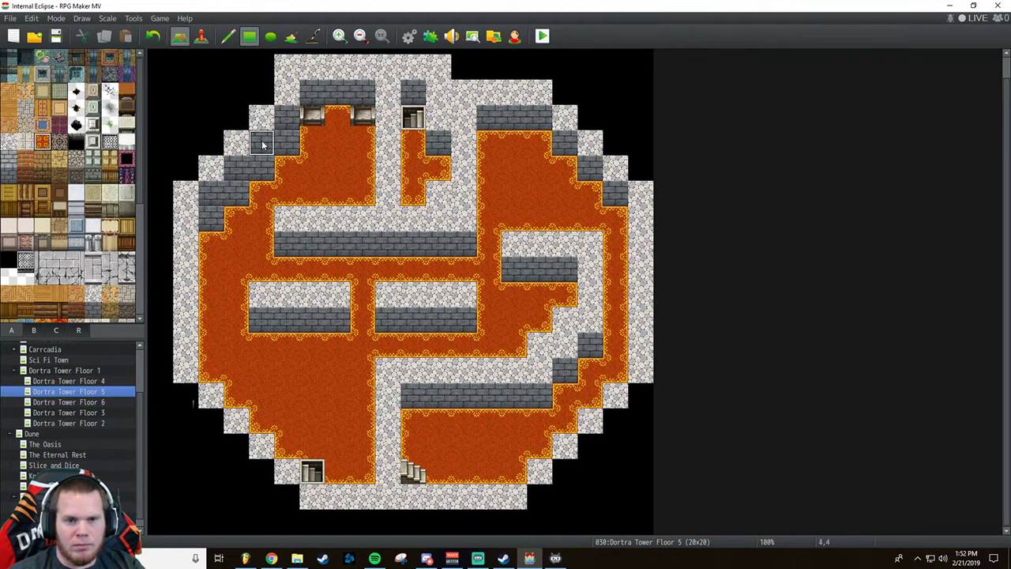
left_click(312, 118)
left_click(360, 126)
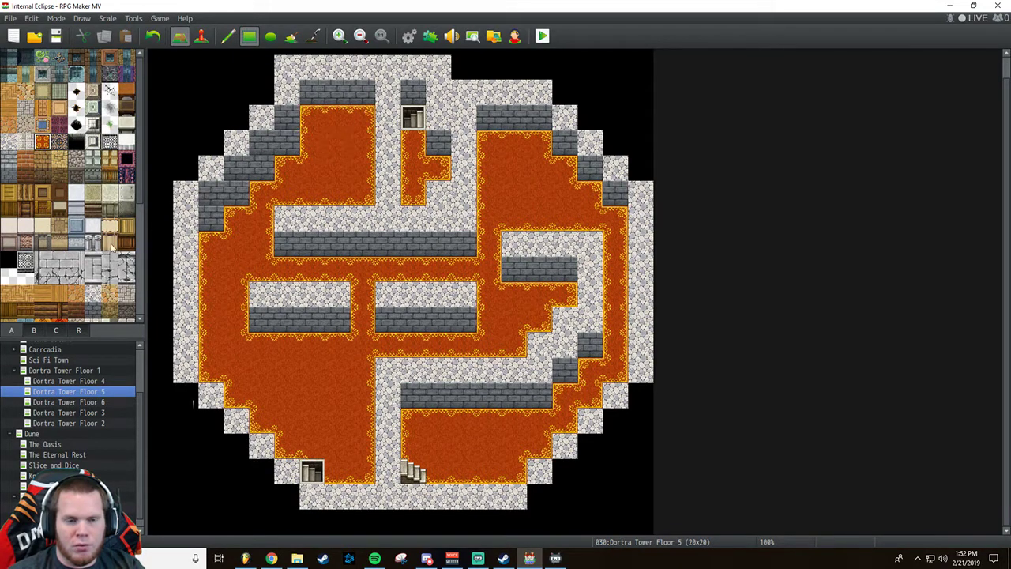
Place a round wooden table in the upper-left room with a wooden stool on each of its four sides.
left_click(33, 331)
scroll(67, 182, "down", 2)
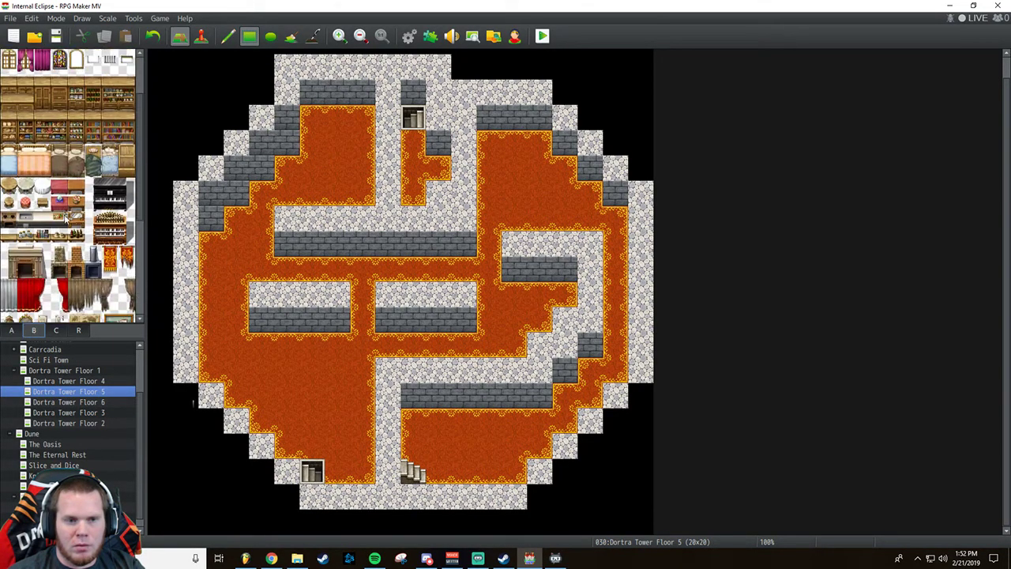
left_click(8, 184)
left_click(335, 146)
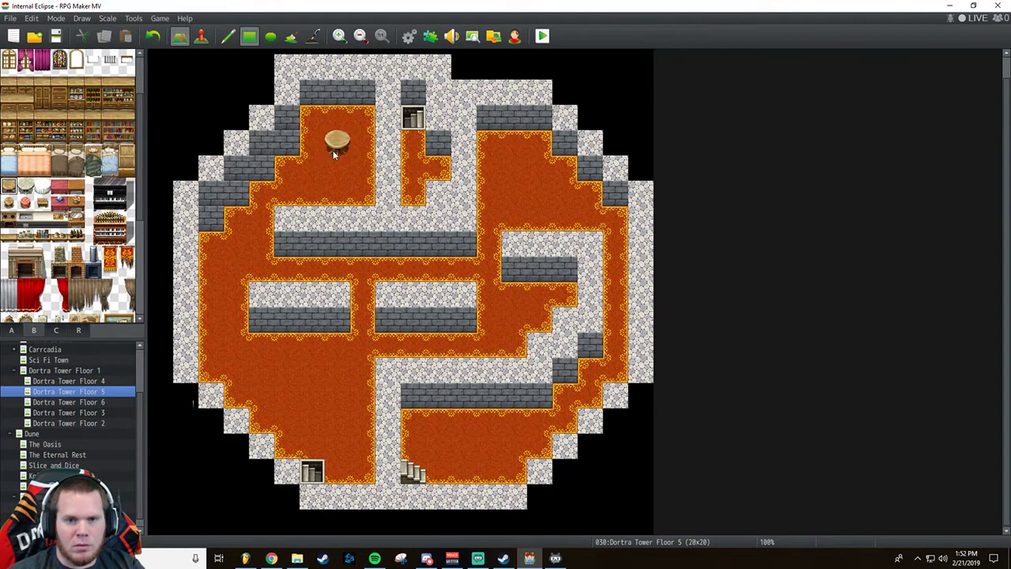
left_click(318, 148)
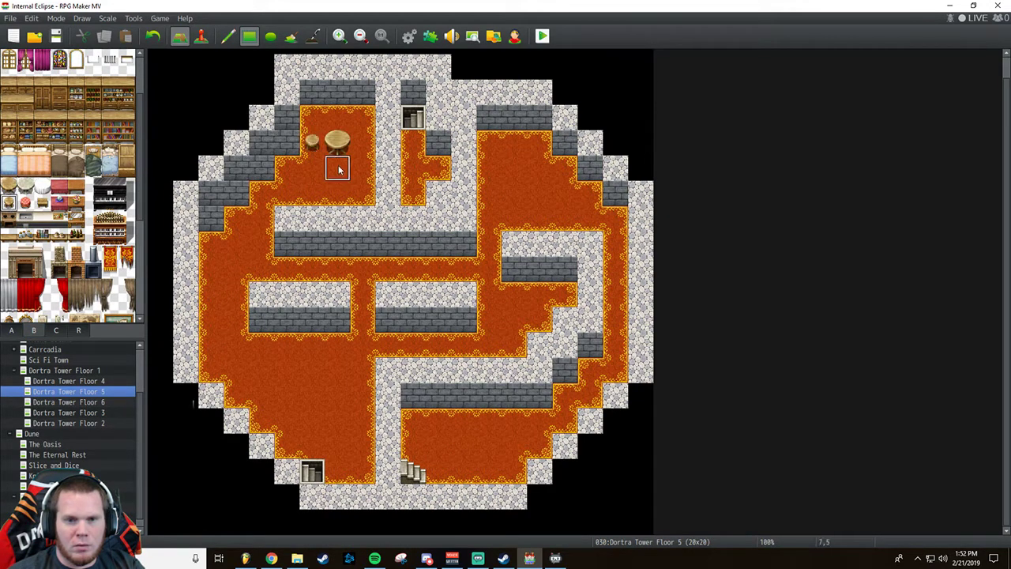
left_click(335, 167)
left_click(359, 143)
left_click(338, 119)
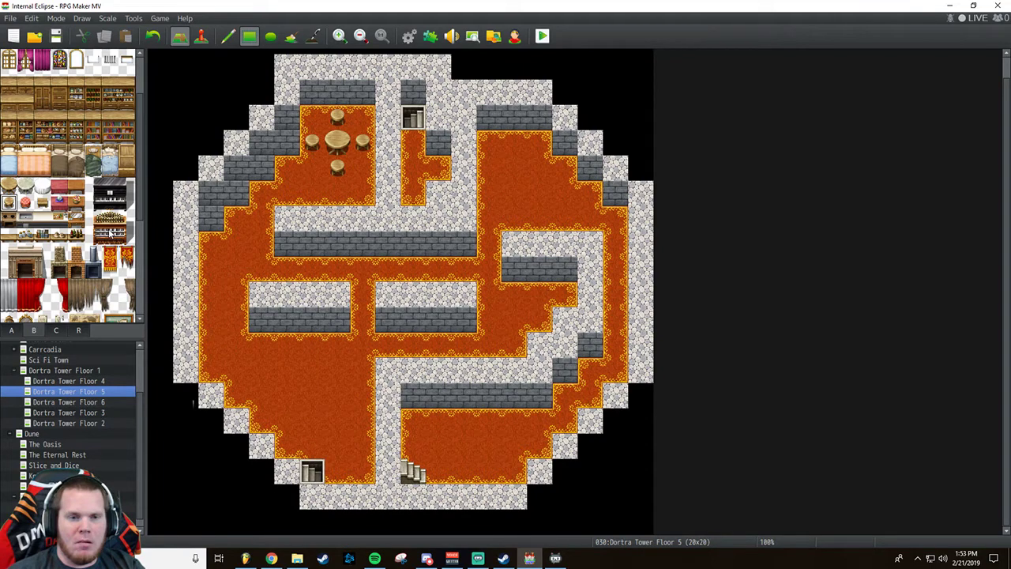
Extend the red carpet over the inner grey brick tiles along the upper-left diagonal wall, leaving one brick tile per stair-step.
left_click(12, 330)
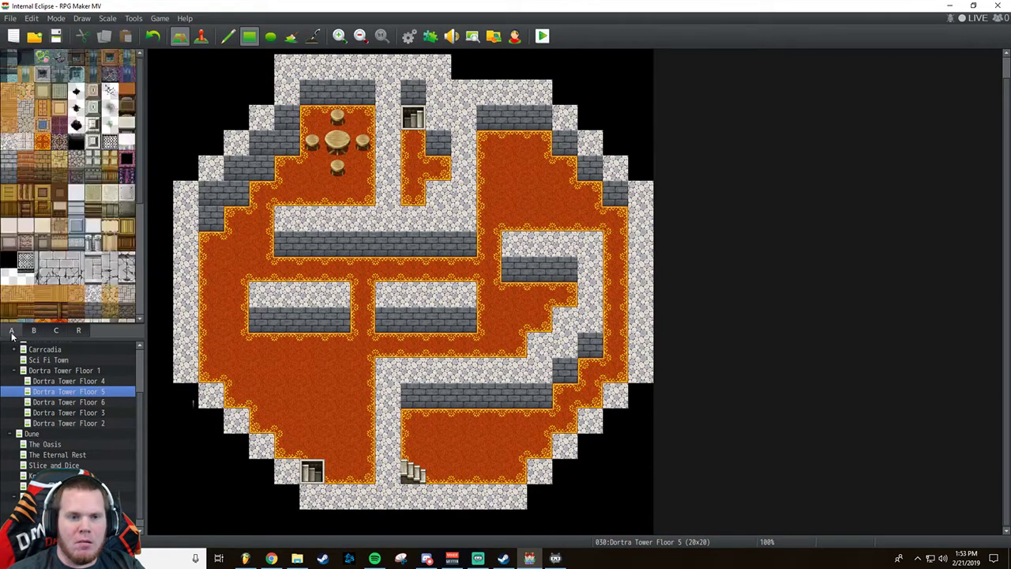
left_click(43, 141)
mouse_move(229, 217)
left_mouse_down()
mouse_move(219, 214)
mouse_move(269, 188)
mouse_move(287, 165)
mouse_move(286, 146)
mouse_move(286, 155)
left_mouse_up()
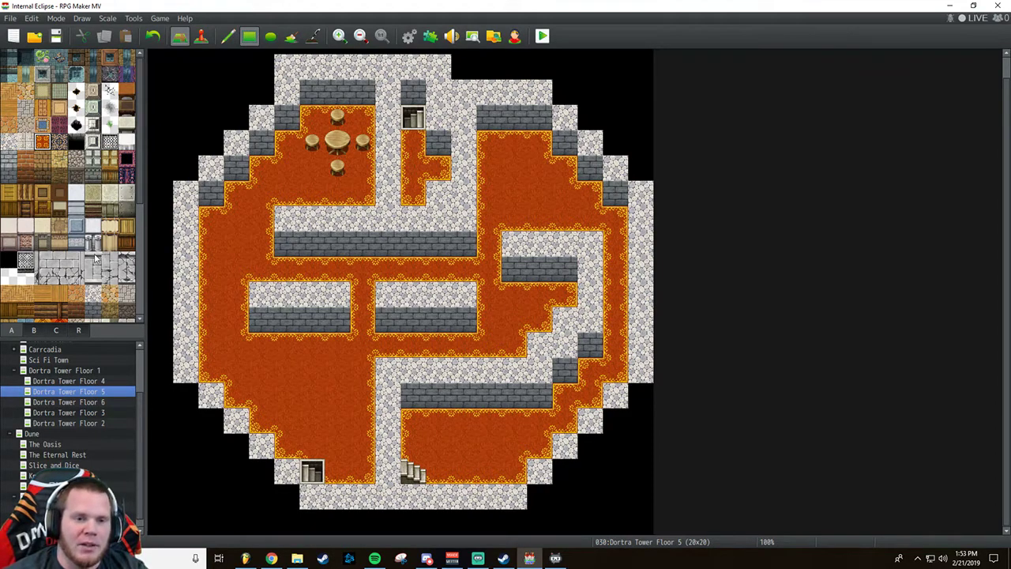
Thicken the upper-left diagonal of the tower's outer wall with white stone tiles in its stepped corners.
scroll(95, 257, "down", 2)
left_click(92, 229)
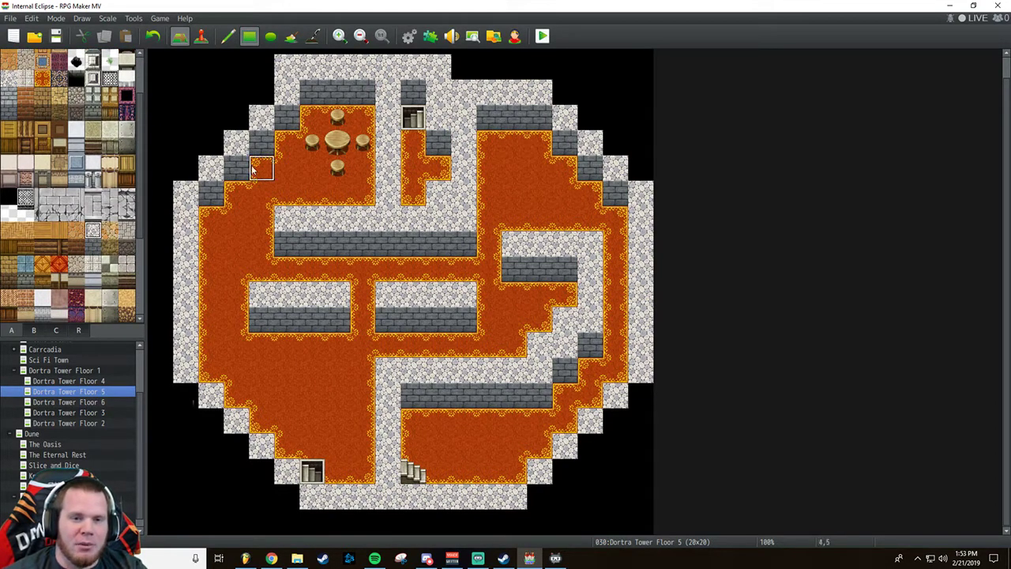
left_click(186, 167)
left_click(210, 142)
left_click(236, 117)
left_click(262, 92)
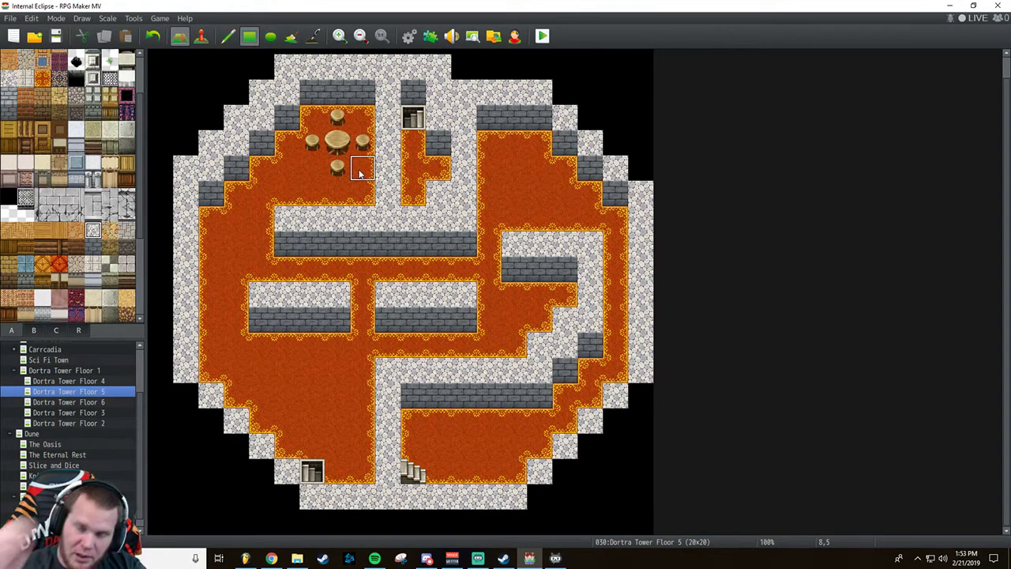
Fill the stepped corners of the tower's upper-right outer wall with white stone tiles.
left_click(574, 96)
left_click(590, 117)
left_click(615, 143)
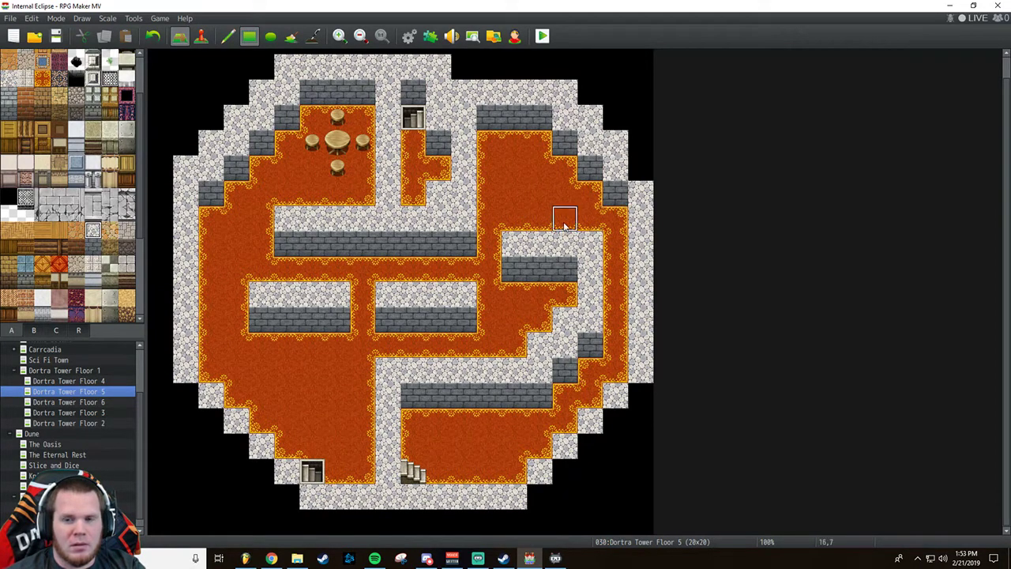
left_click(640, 166)
Fill the stepped outer corners of the tower's lower-right and lower-left walls with white stone tiles.
left_click(638, 394)
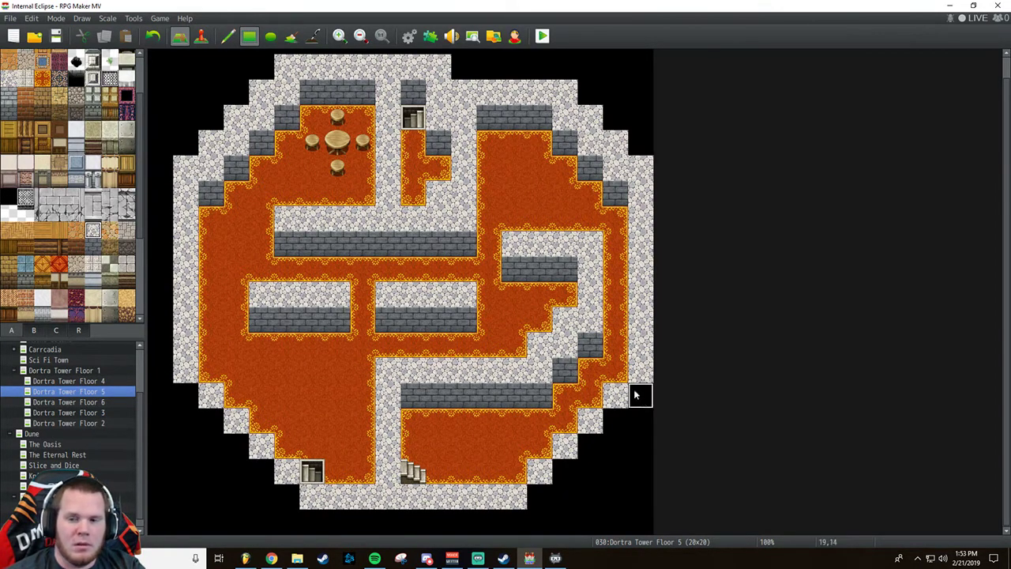
key("ctrl+z")
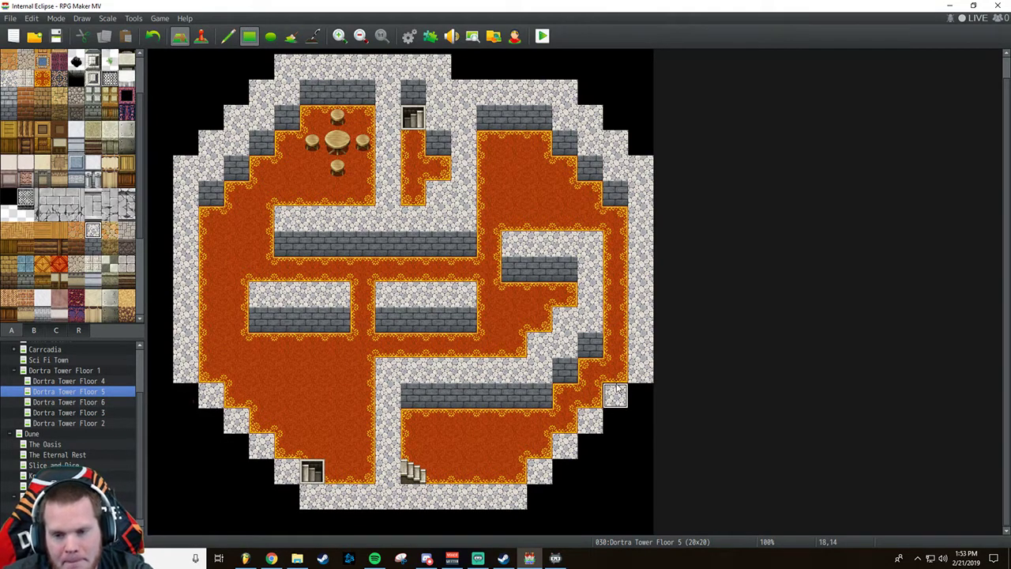
left_click(638, 393)
left_click(615, 418)
left_click(589, 444)
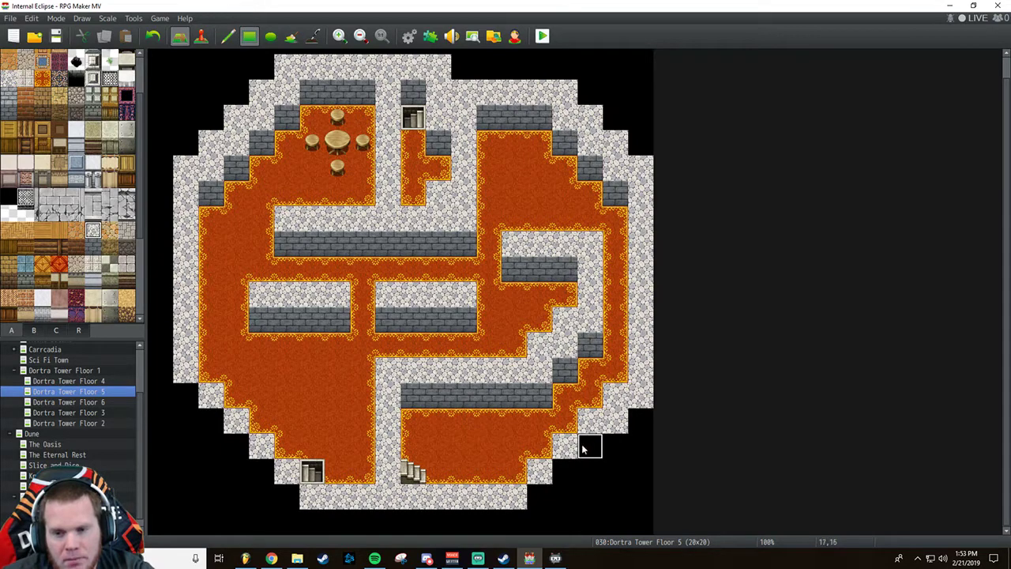
left_click(565, 472)
left_click(539, 496)
left_click(287, 495)
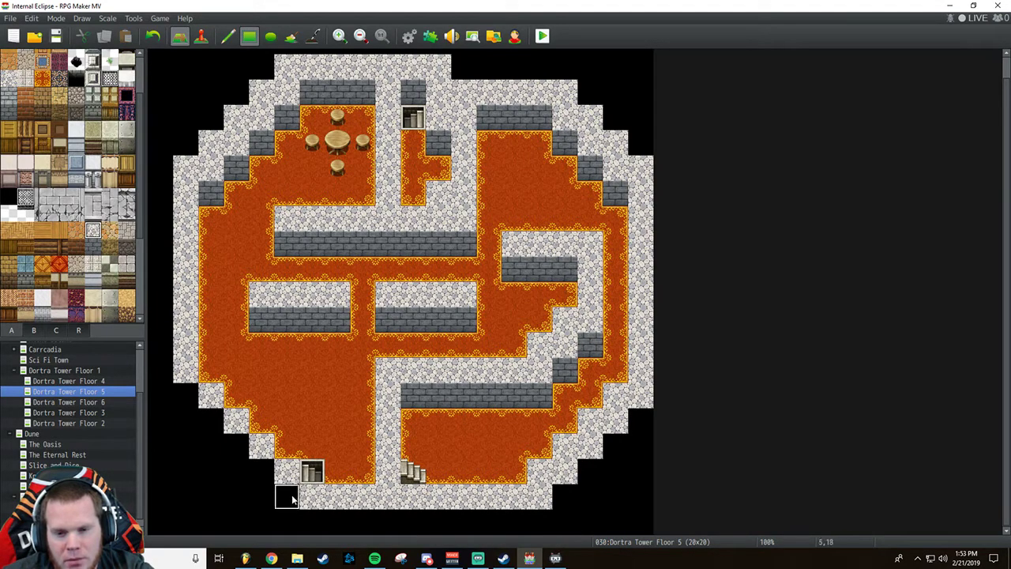
left_click(262, 472)
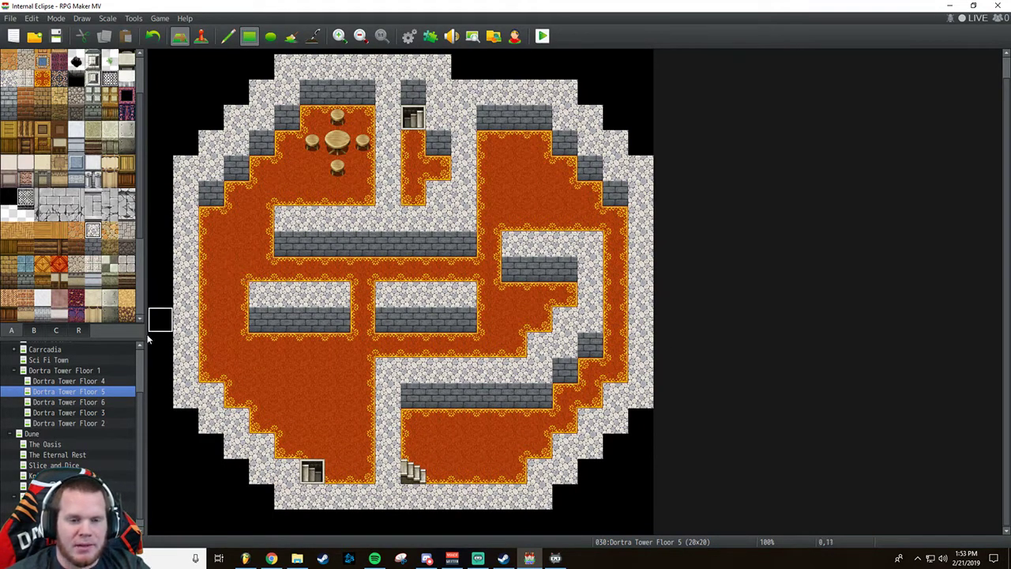
On Dortra Tower Floor 1, fill the stepped outer corners of the lower-left wall with white stone tiles.
left_click(103, 372)
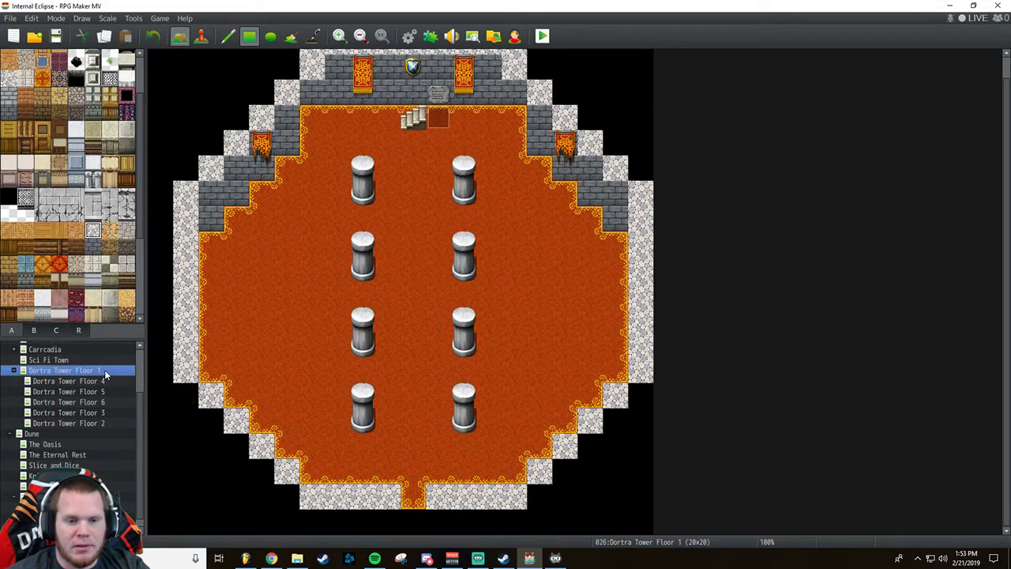
left_click(187, 395)
left_click(211, 421)
left_click(237, 446)
left_click(263, 471)
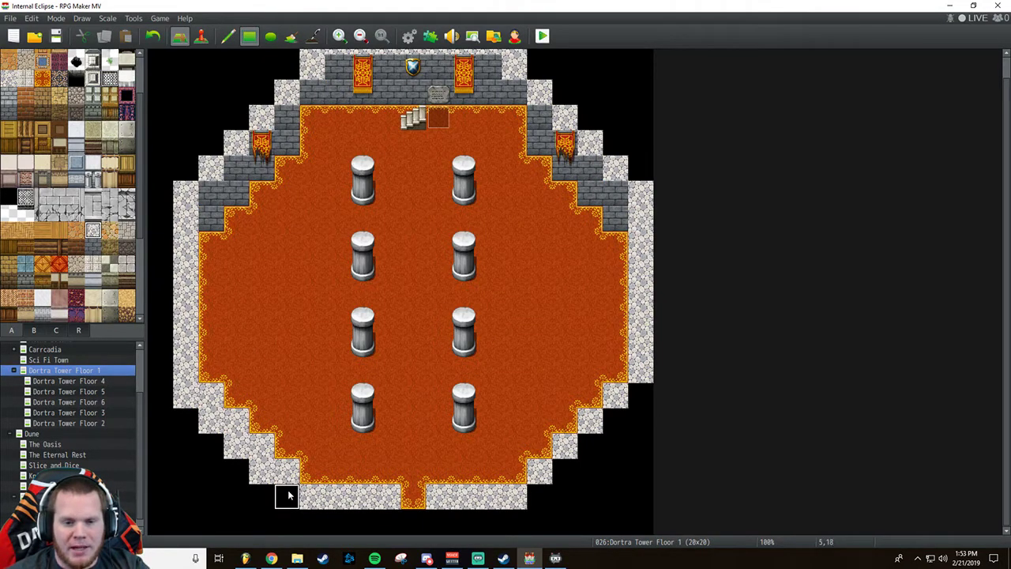
left_click(288, 489)
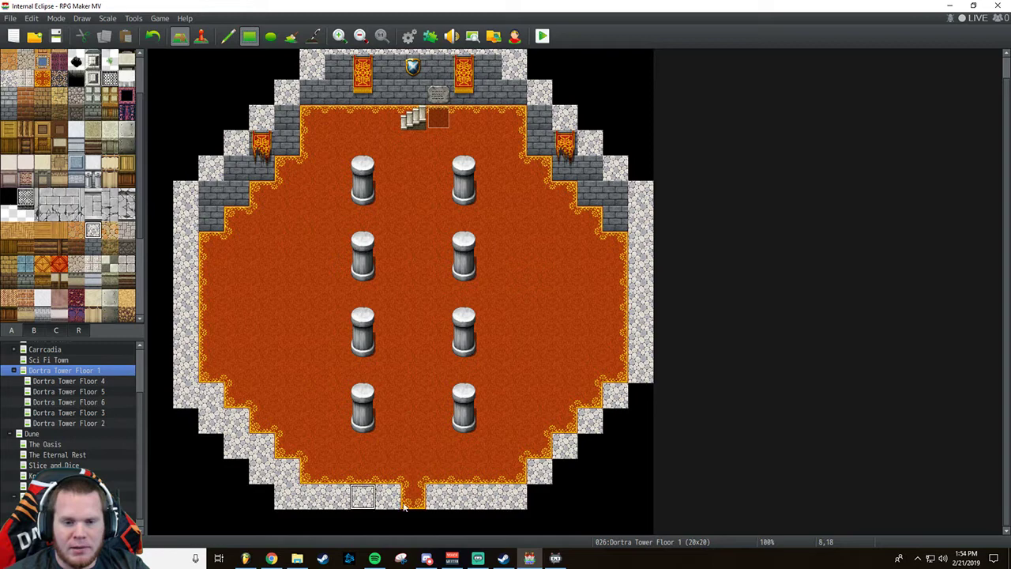
Thicken the lower-right diagonal of Floor 1's outer wall with white stone tiles in its stepped corners.
left_click(540, 496)
left_click(565, 471)
left_click(590, 445)
left_click(616, 420)
left_click(640, 395)
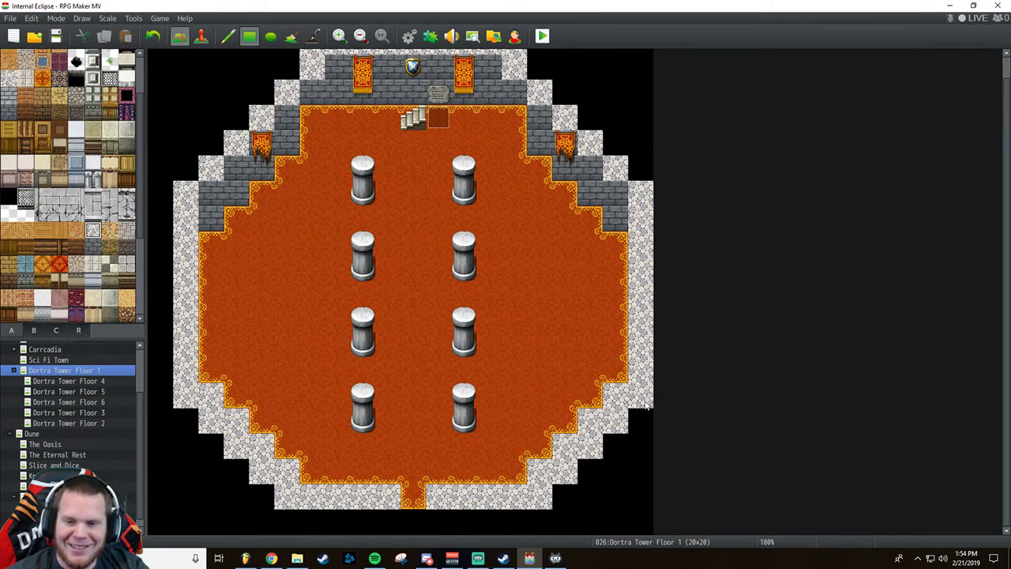
Fill the stepped outer corners of Floor 1's upper-right wall with white stone tiles.
left_click(640, 167)
left_click(615, 142)
left_click(590, 117)
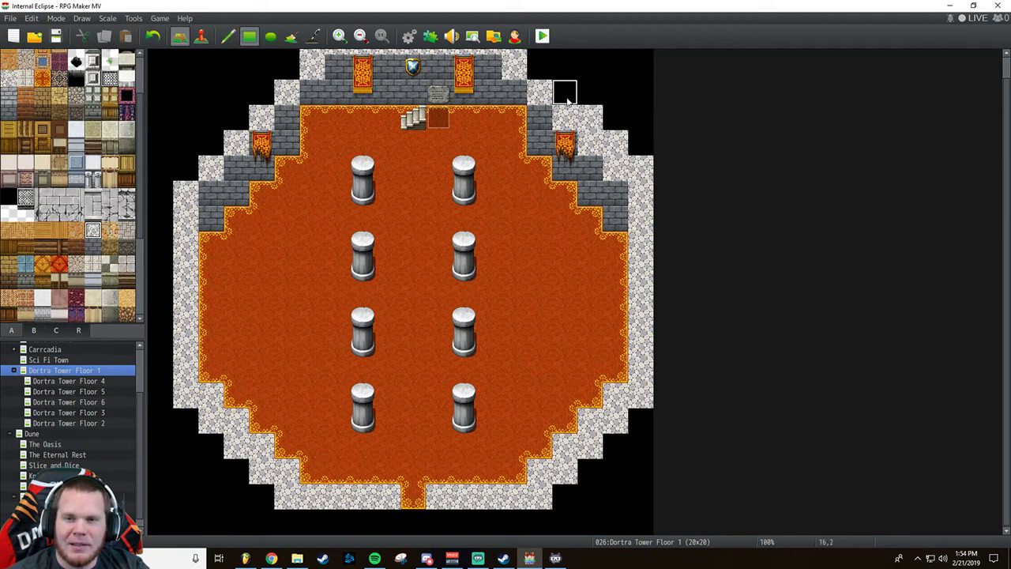
left_click(565, 92)
left_click(539, 66)
Fill the stepped outer corners of Floor 1's upper-left wall with white stone tiles.
left_click(286, 67)
left_click(262, 92)
left_click(236, 117)
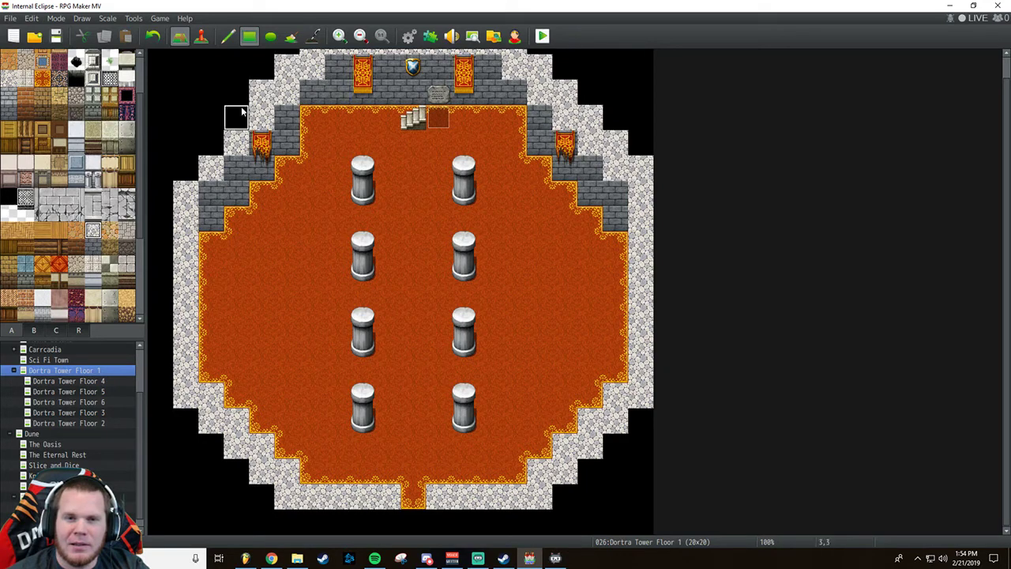
left_click(210, 142)
left_click(186, 168)
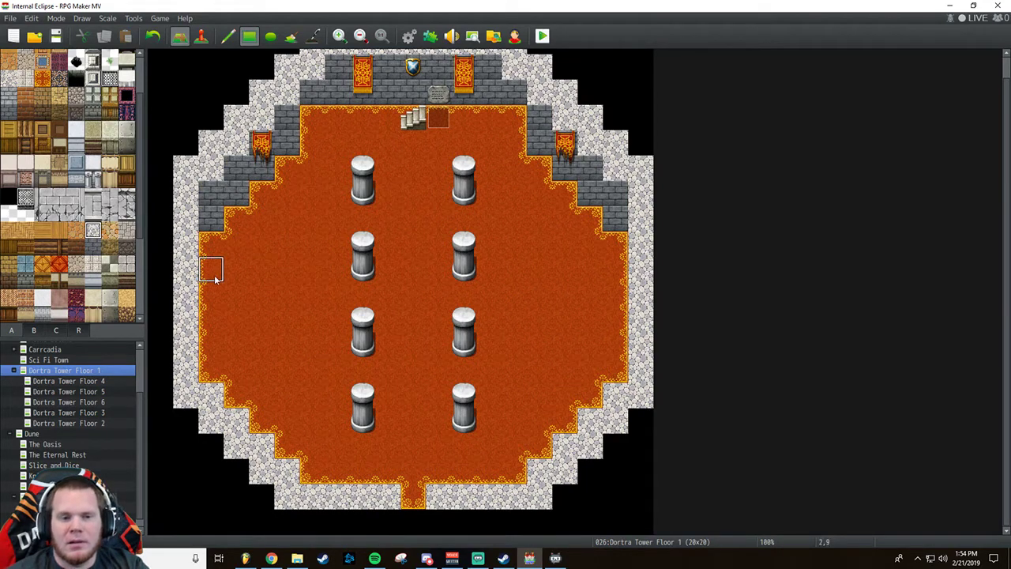
On Dortra Tower Floor 6, thicken the upper-left and upper-right diagonals of the outer wall with white stone tiles.
left_click(90, 382)
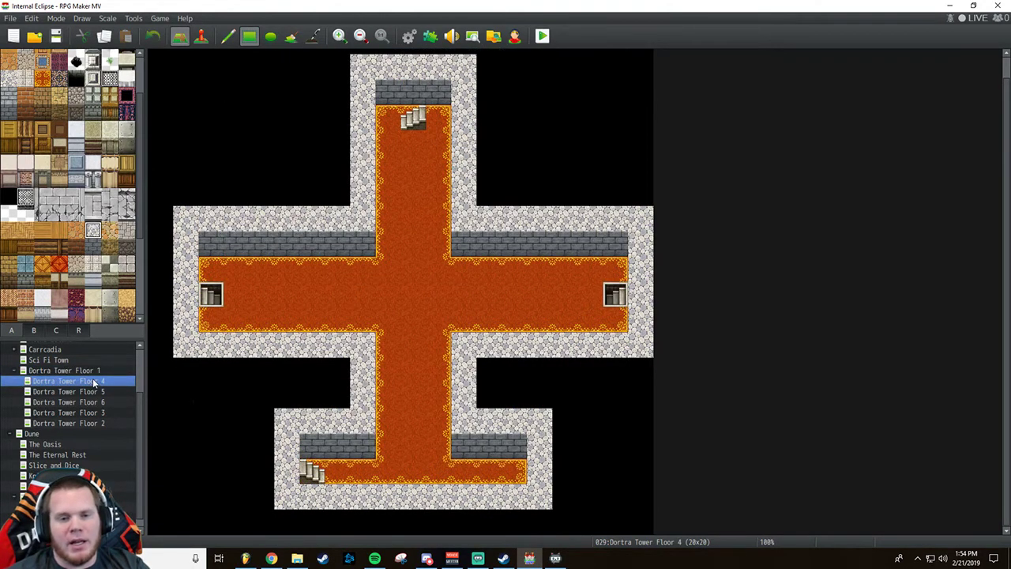
left_click(102, 393)
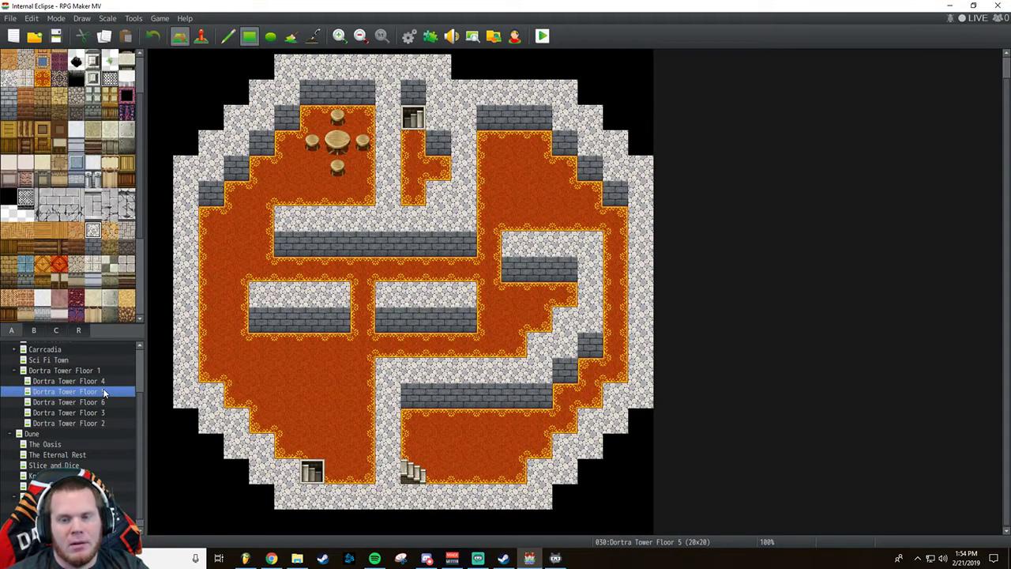
left_click(96, 402)
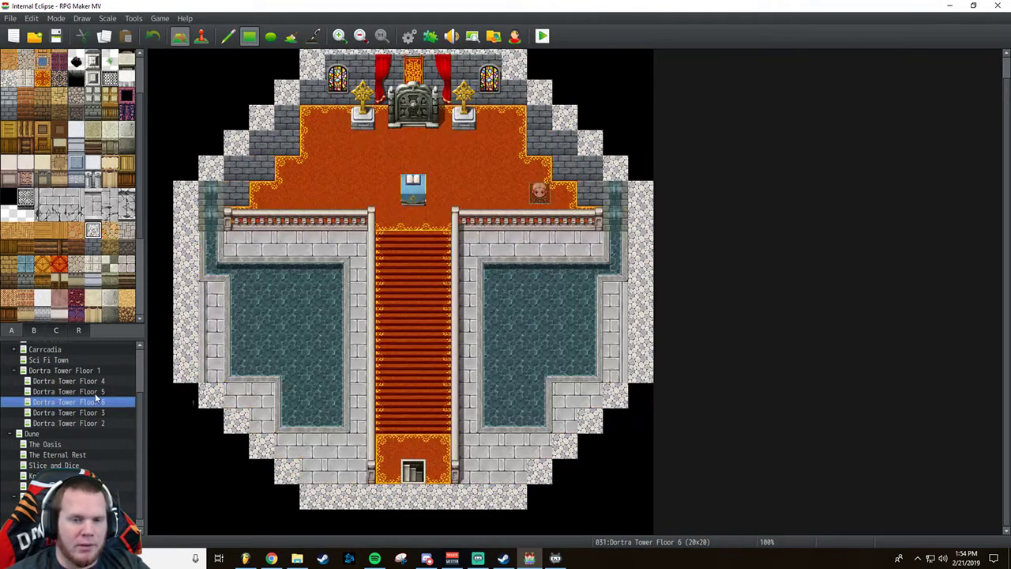
left_click_drag(187, 169, 288, 68)
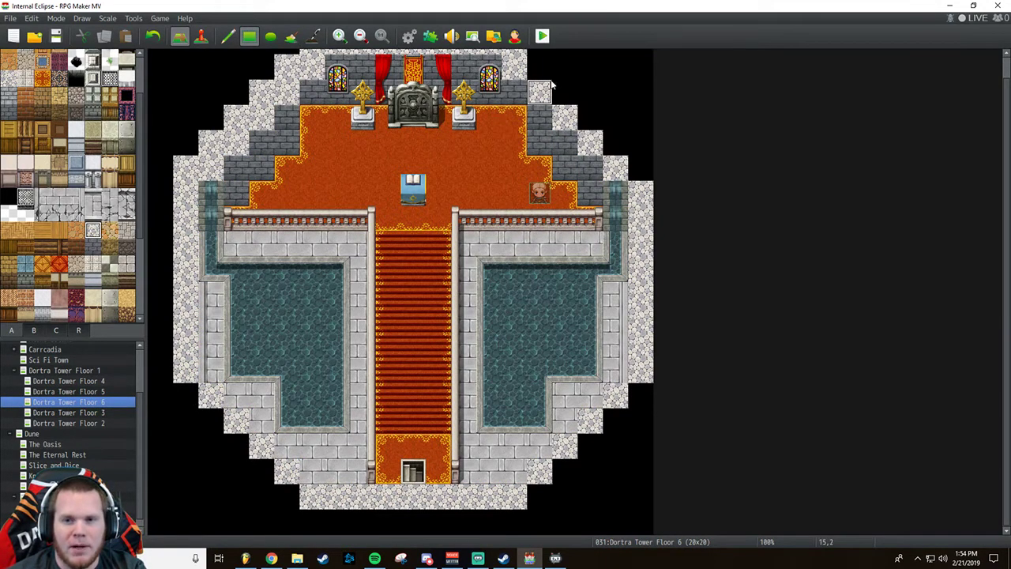
mouse_move(539, 66)
left_mouse_down()
mouse_move(640, 169)
mouse_move(644, 204)
left_mouse_up()
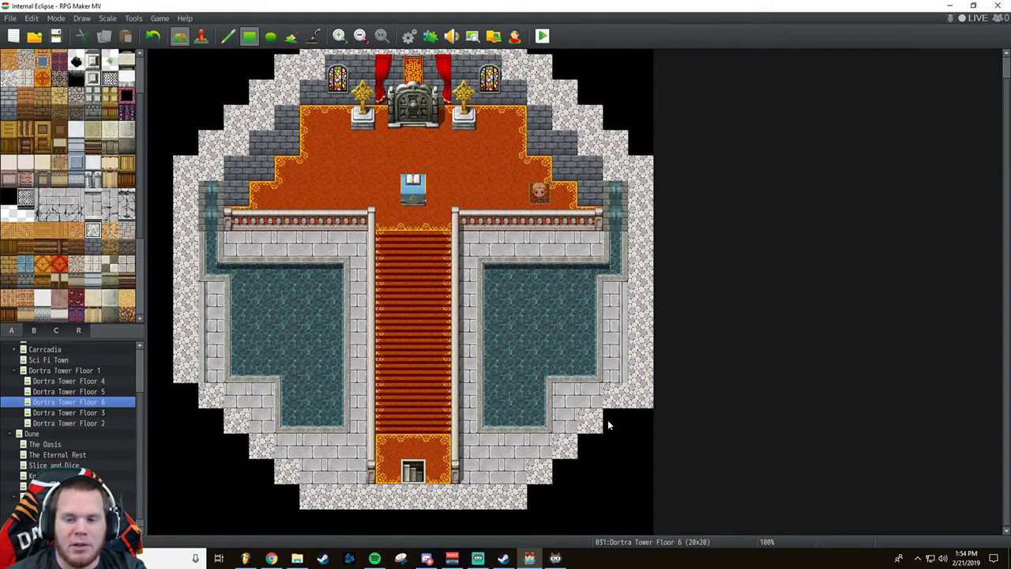
Fill the stepped outer corners of Floor 6's lower-right and lower-left walls with white stone tiles.
mouse_move(608, 425)
left_mouse_down()
mouse_move(540, 496)
mouse_move(494, 494)
left_mouse_up()
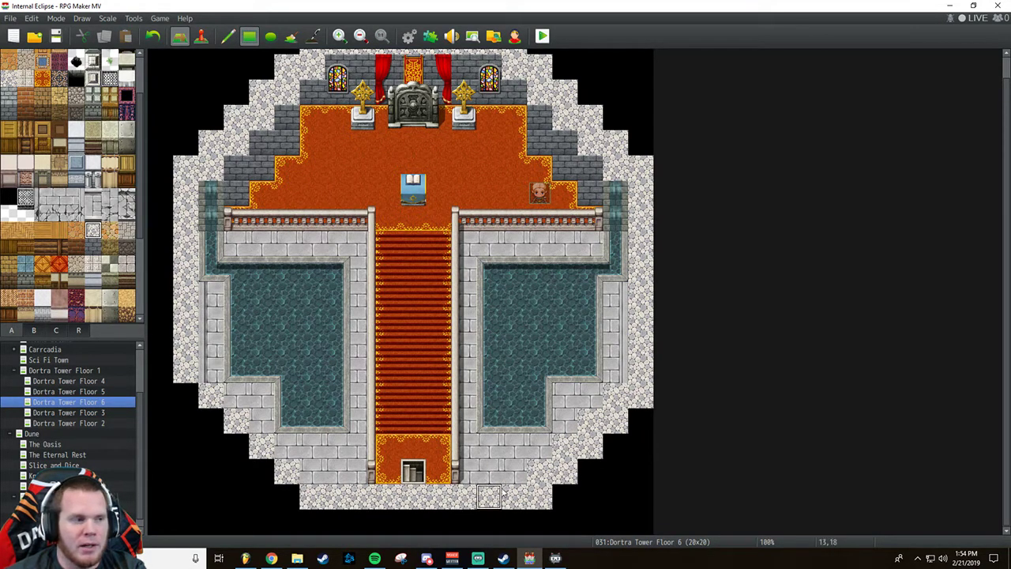
left_click(287, 496)
left_click(262, 469)
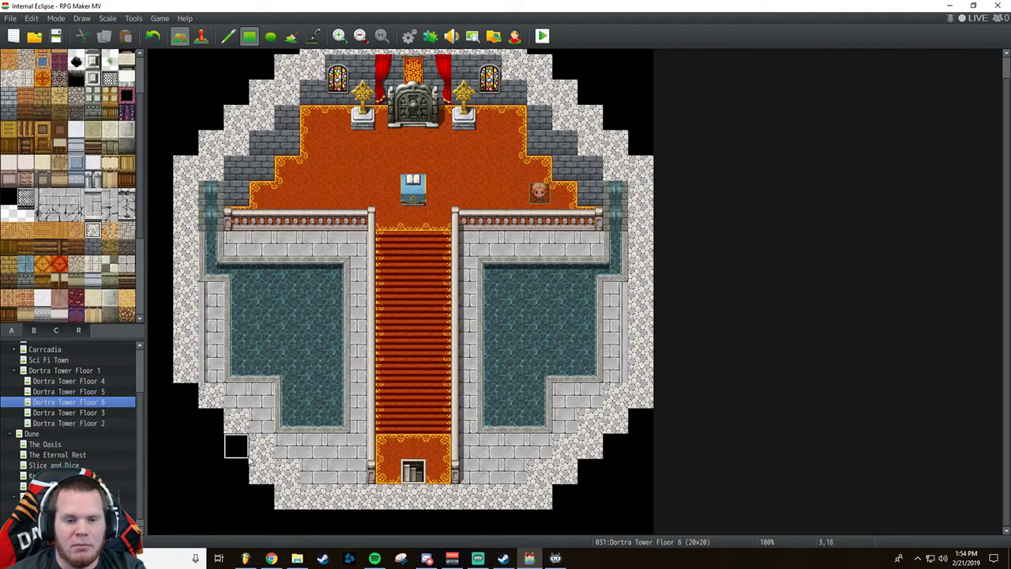
left_click(235, 445)
left_click(212, 420)
left_click(186, 394)
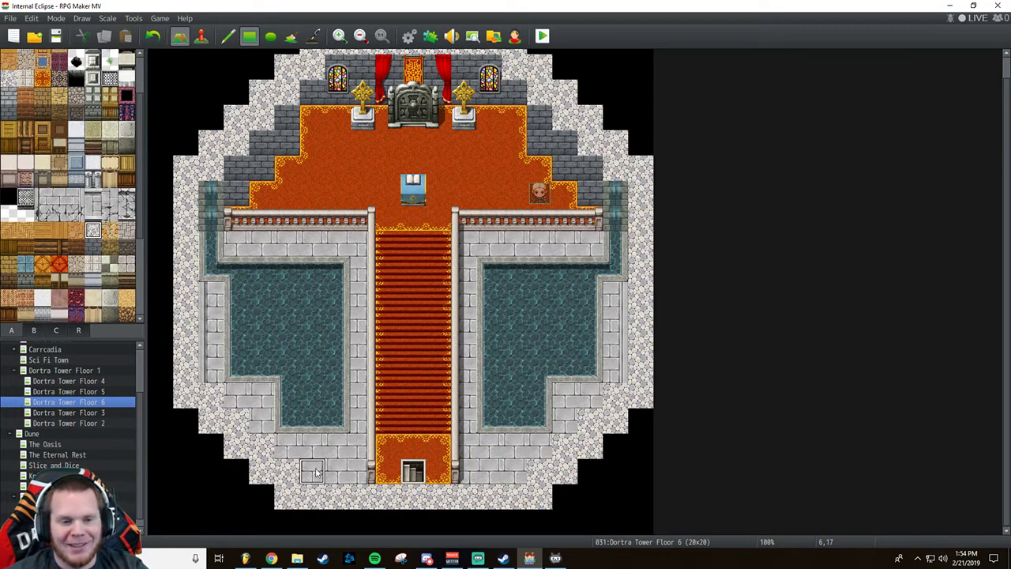
On Dortra Tower Floor 3, fill the stepped outer corners of the upper-left wall with white stone tiles.
left_click(102, 413)
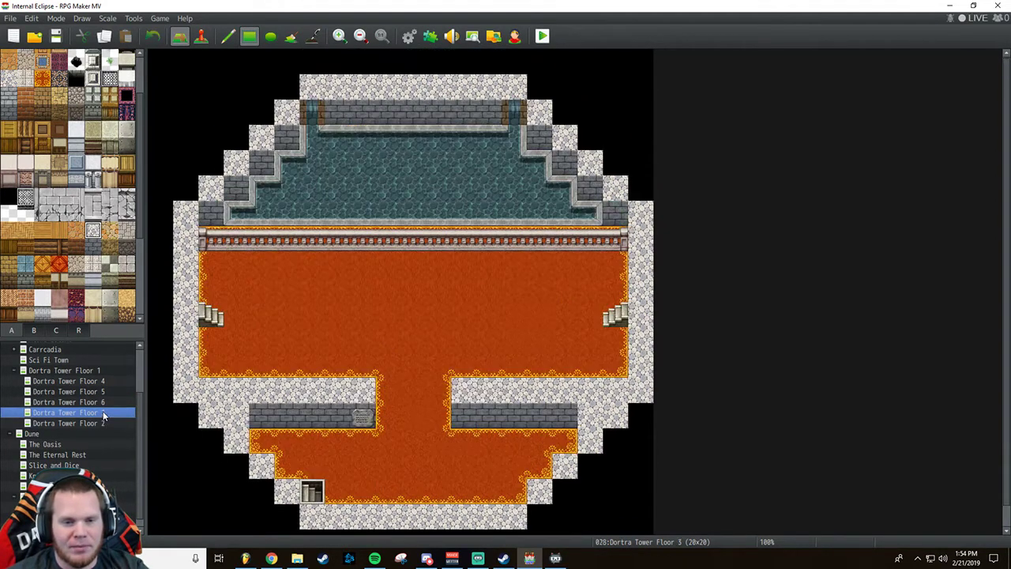
left_click(212, 163)
left_click(186, 188)
left_click(237, 138)
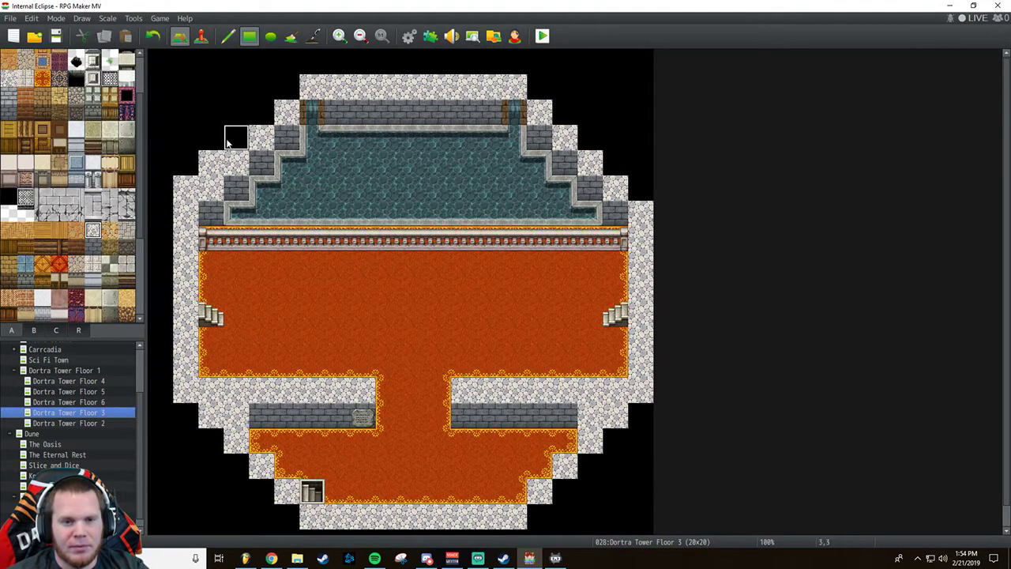
left_click(262, 113)
left_click(286, 87)
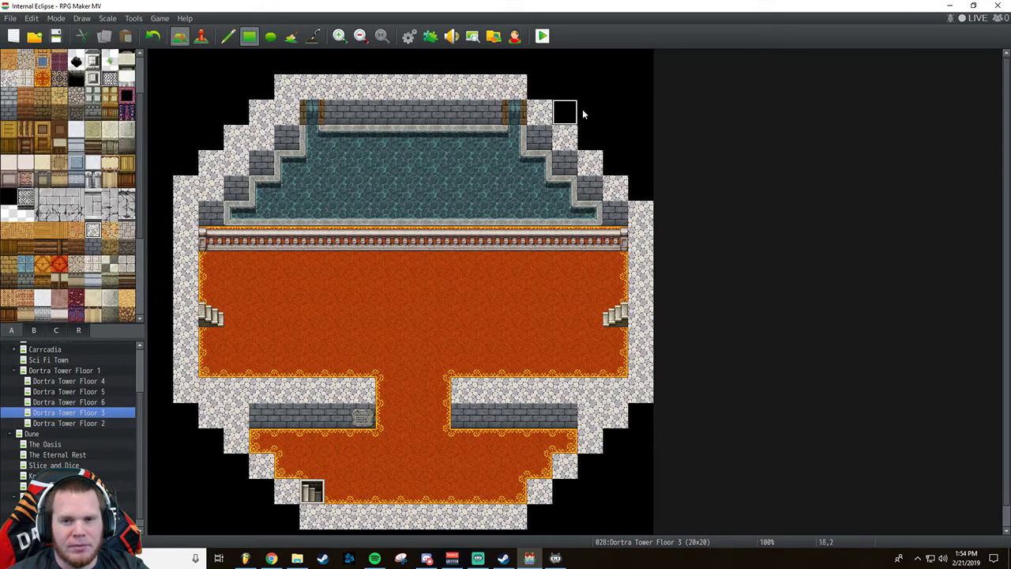
Thicken the upper-right, lower-right and lower-left diagonals of Floor 3's outer wall with white stone tiles in their stepped corners.
left_click(539, 88)
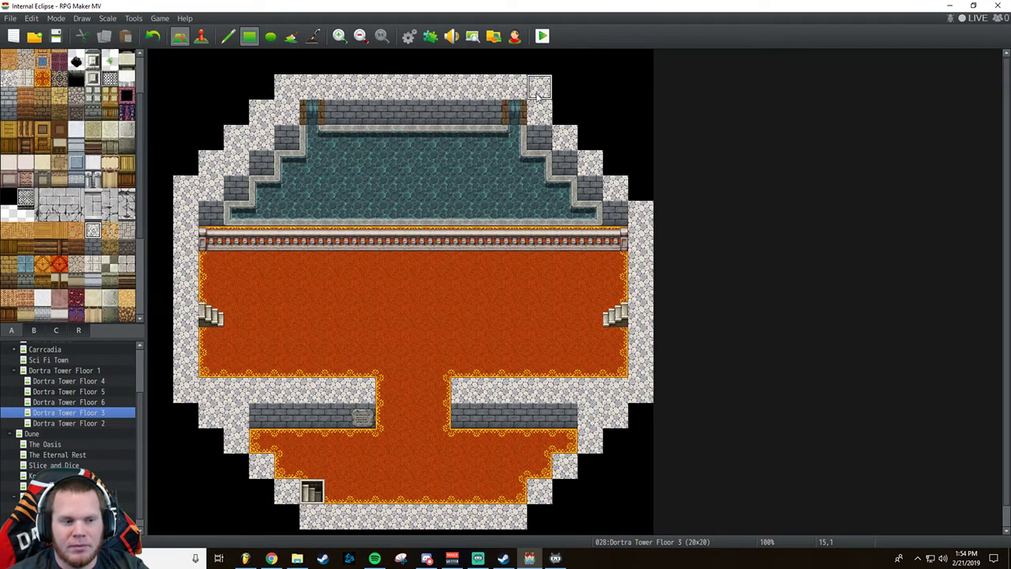
left_click(564, 113)
left_click(589, 138)
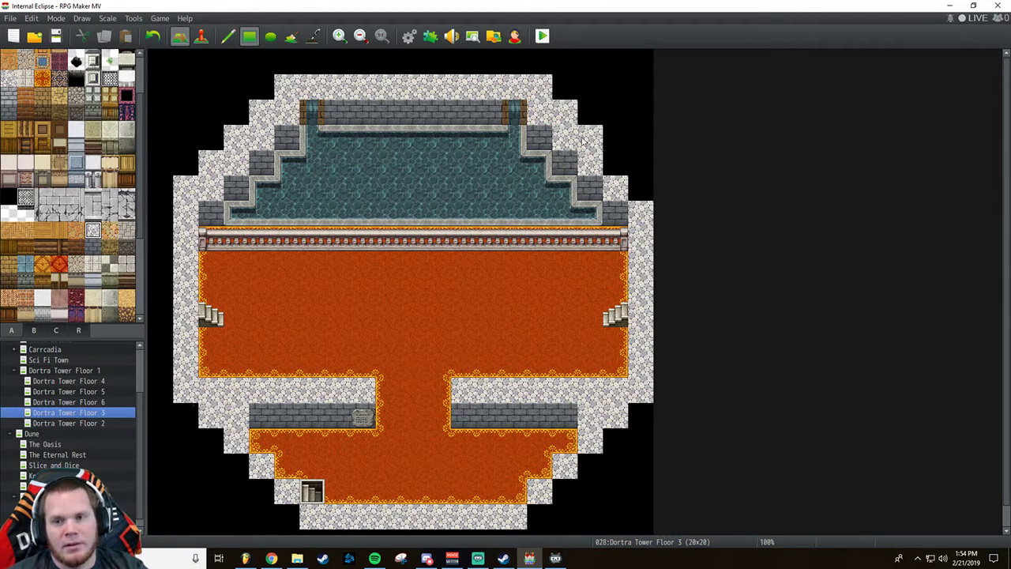
left_click(614, 163)
left_click(640, 188)
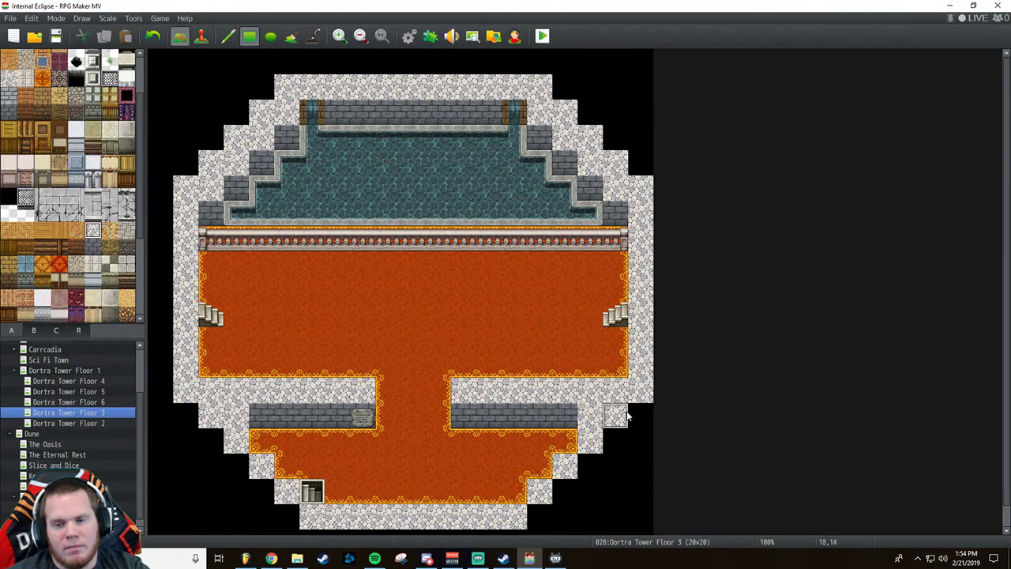
mouse_move(628, 417)
left_mouse_down()
mouse_move(539, 517)
mouse_move(625, 452)
mouse_move(641, 417)
left_mouse_up()
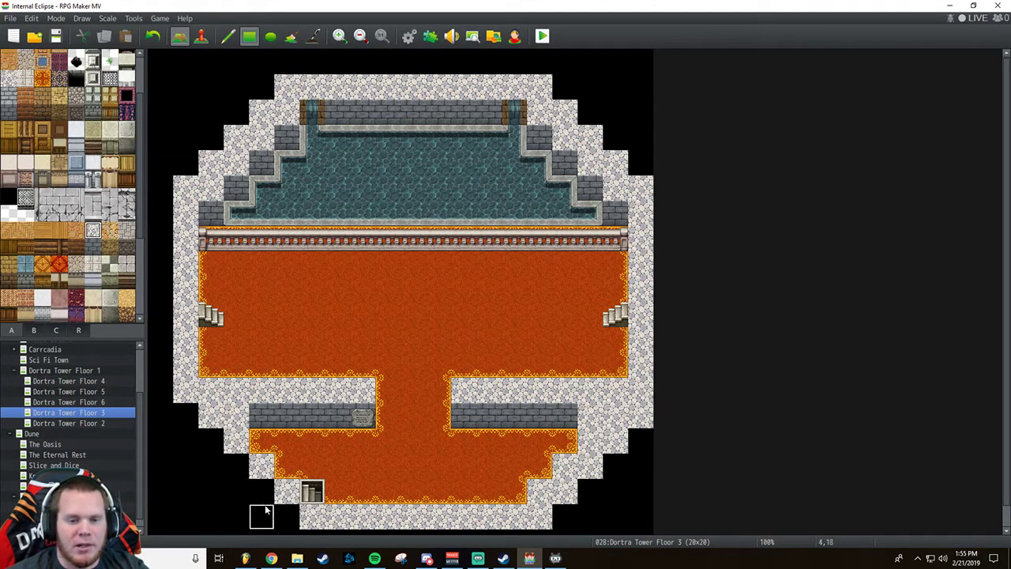
mouse_move(278, 515)
left_mouse_down()
mouse_move(188, 416)
mouse_move(193, 422)
left_mouse_up()
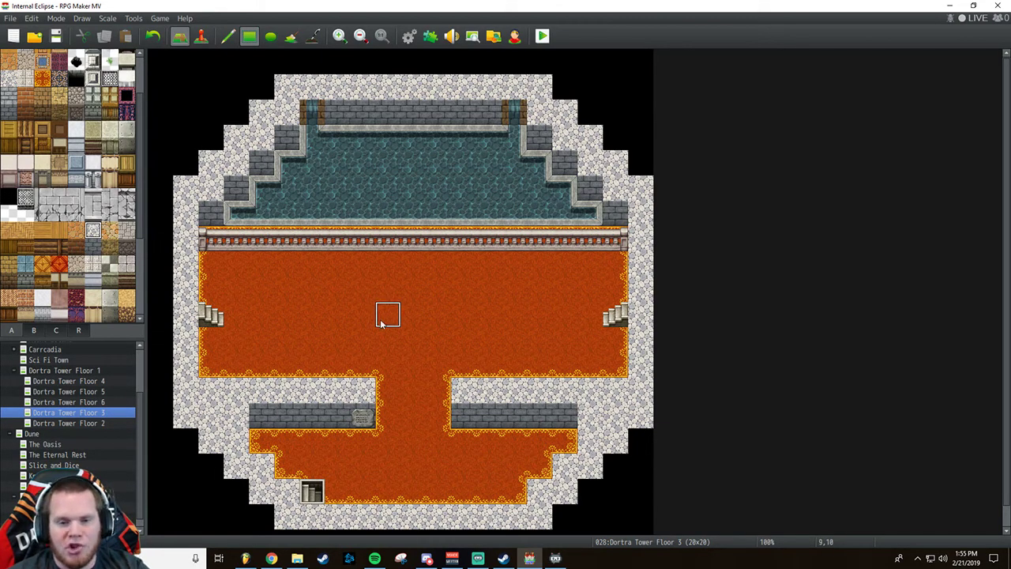
On Dortra Tower Floor 2, thicken the stepped outer wall with white stone and extend the red carpet into the inner stone block on the right.
left_click(68, 424)
mouse_move(261, 113)
left_mouse_down()
mouse_move(234, 125)
mouse_move(191, 199)
mouse_move(181, 413)
mouse_move(287, 517)
mouse_move(517, 517)
mouse_move(559, 504)
mouse_move(640, 419)
mouse_move(640, 188)
mouse_move(565, 114)
left_mouse_up()
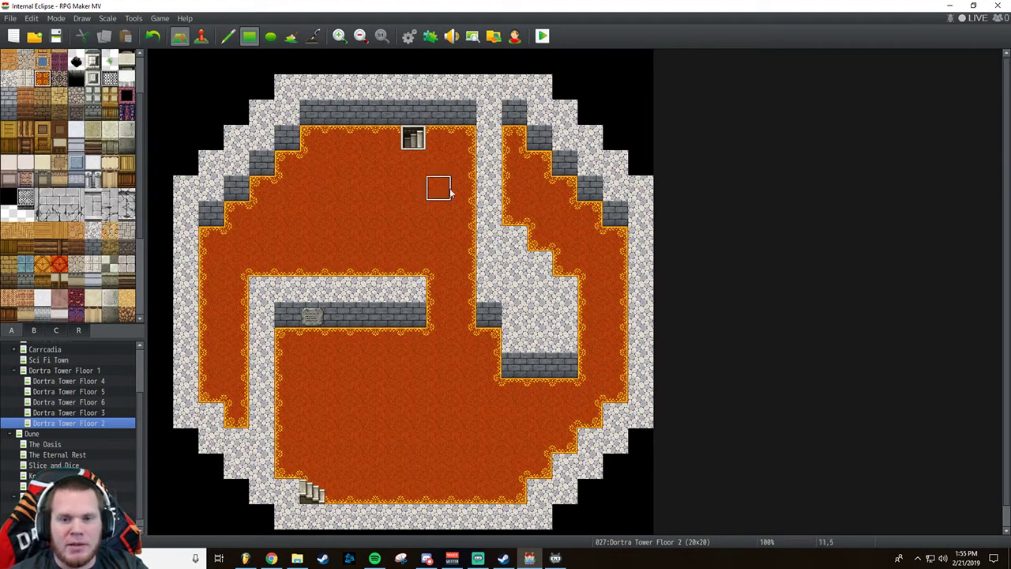
mouse_move(539, 256)
left_mouse_down()
mouse_move(538, 289)
mouse_move(559, 312)
left_mouse_up()
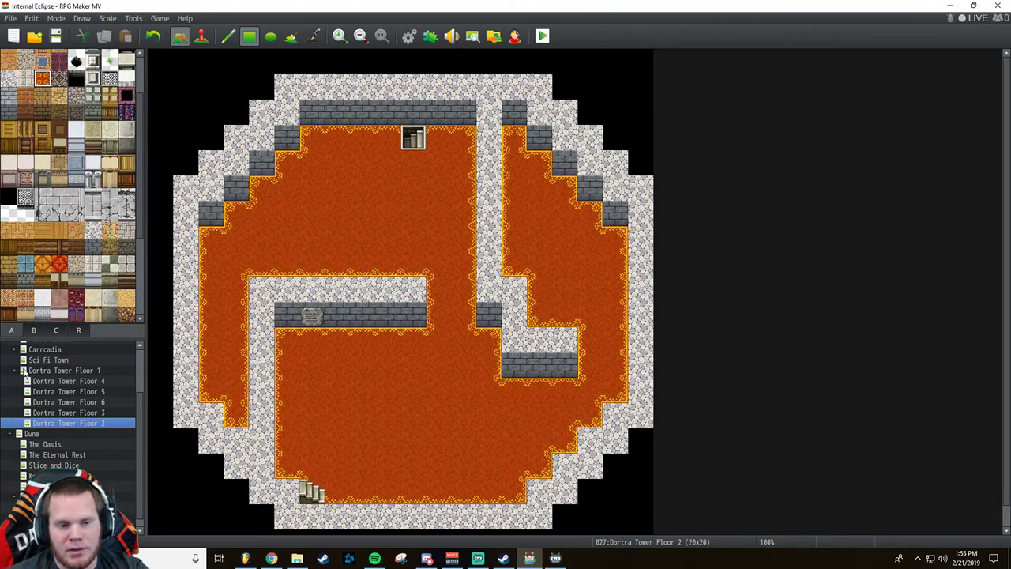
Review the Dortra Tower floor maps to compare their outer walls and room layouts.
left_click(54, 371)
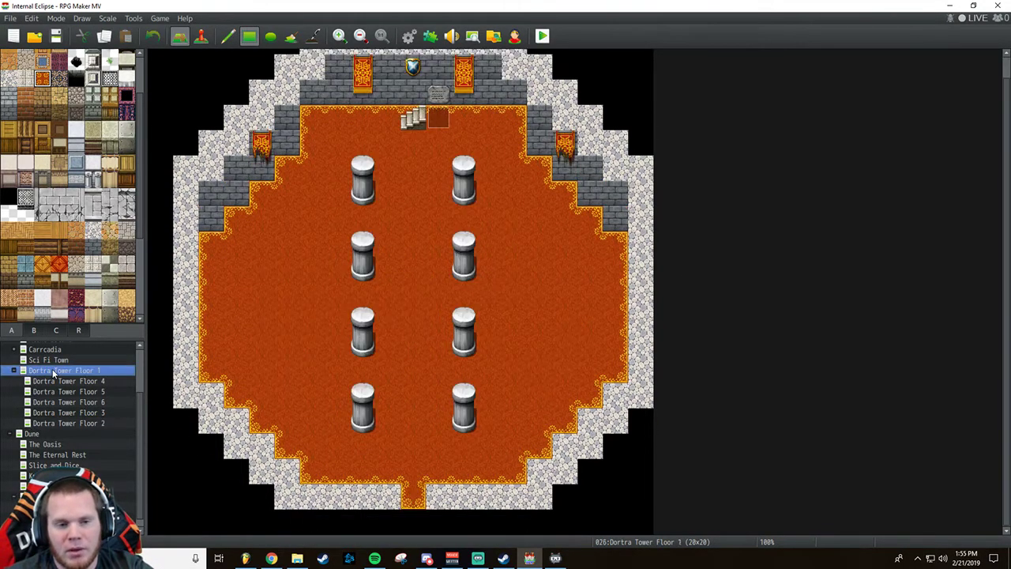
left_click(55, 382)
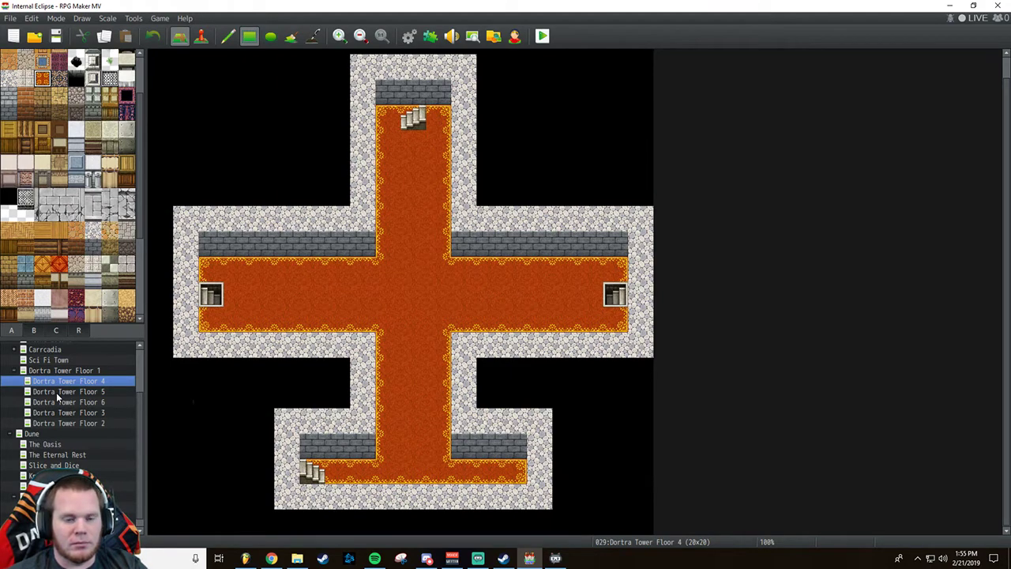
left_click(58, 392)
left_click(69, 406)
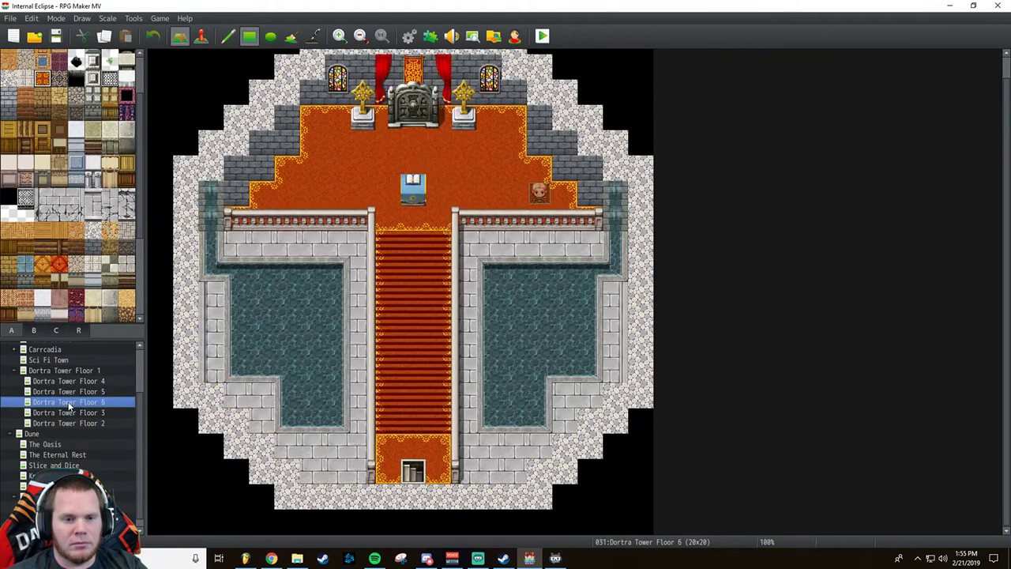
left_click(70, 412)
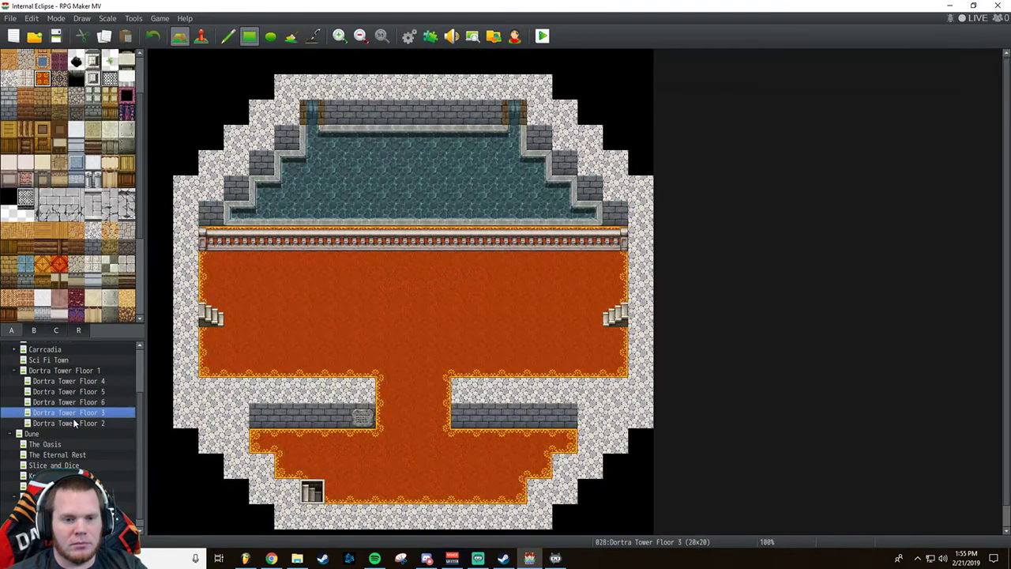
left_click(74, 423)
left_click(74, 371)
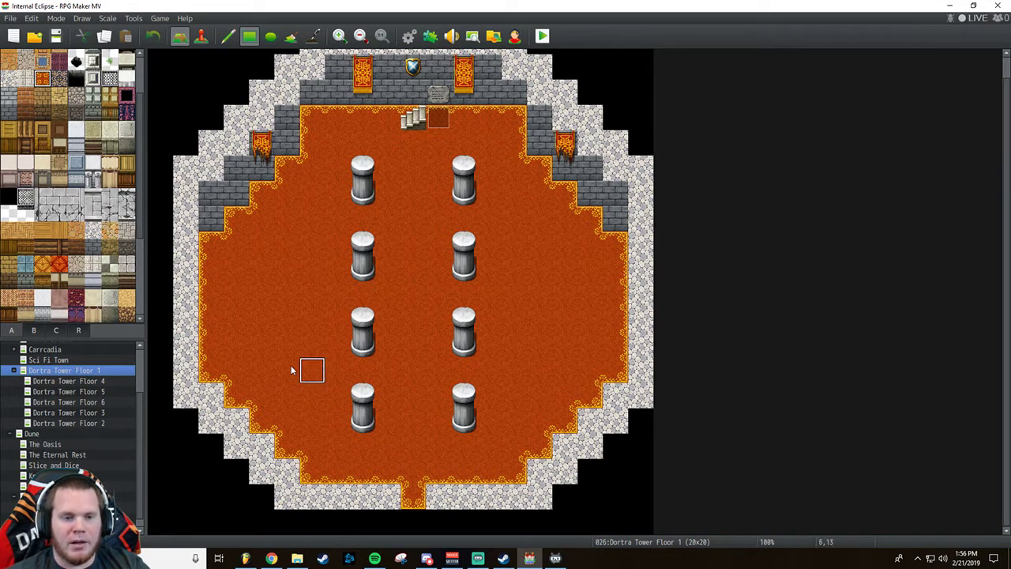
Switch to event editing on the Dune map and reopen Dortra Tower Floor 1.
left_click(75, 444)
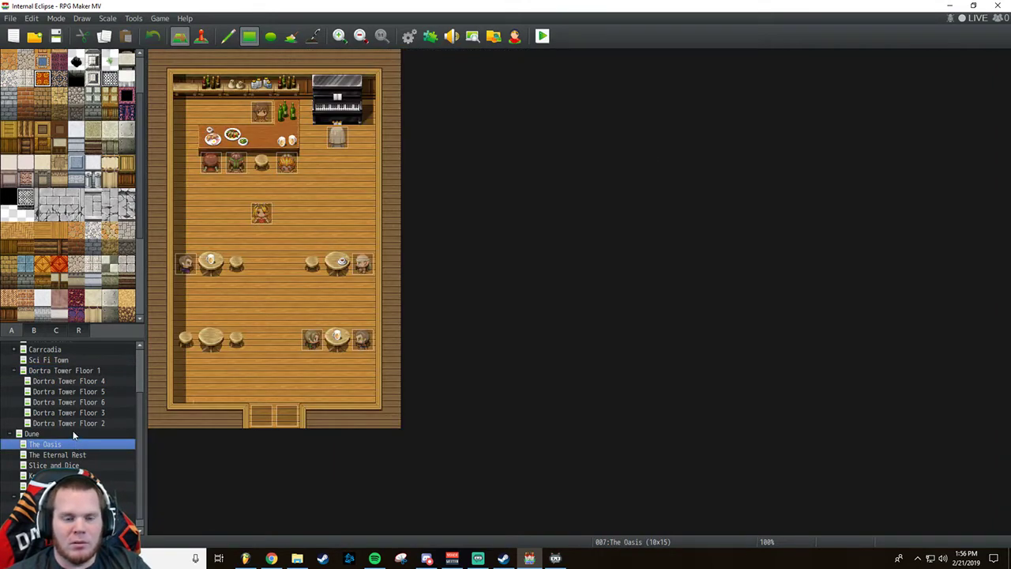
left_click(74, 433)
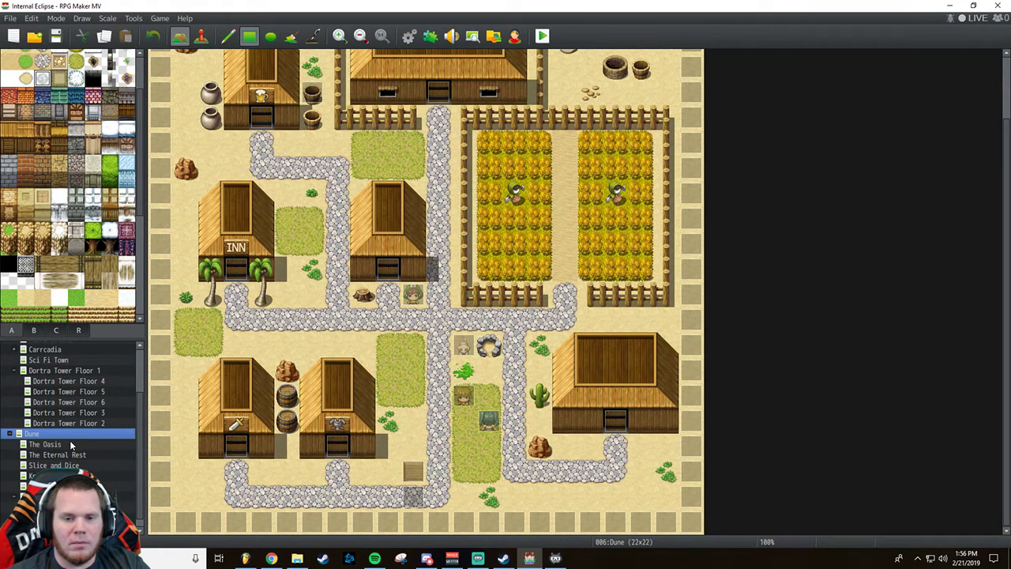
left_click(261, 521)
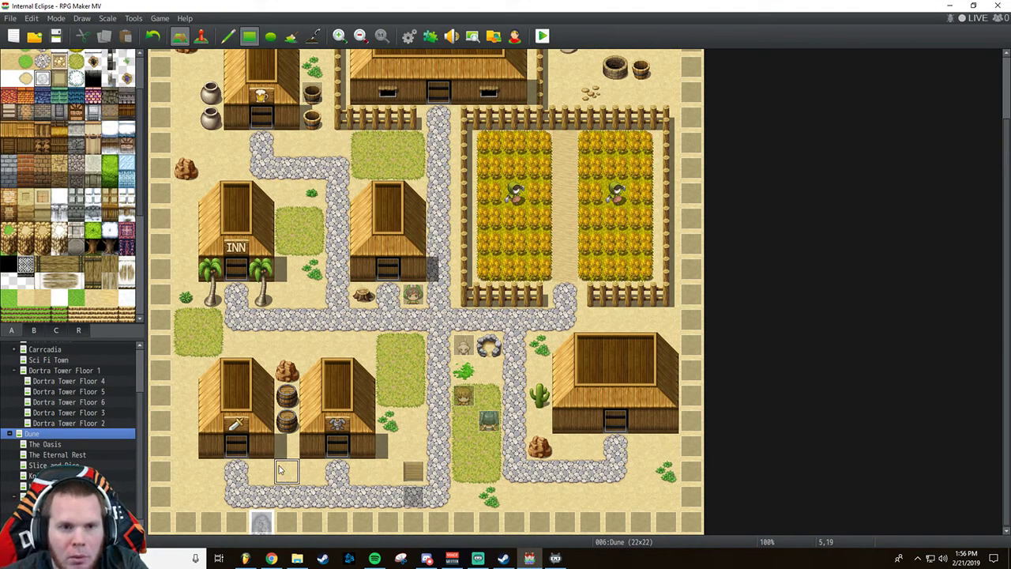
left_click(196, 39)
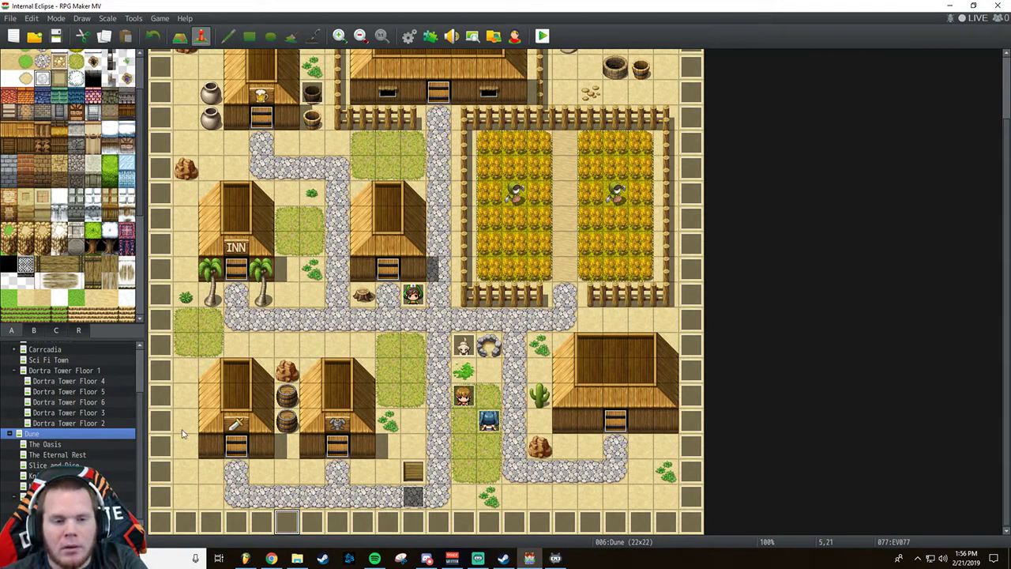
left_click(61, 372)
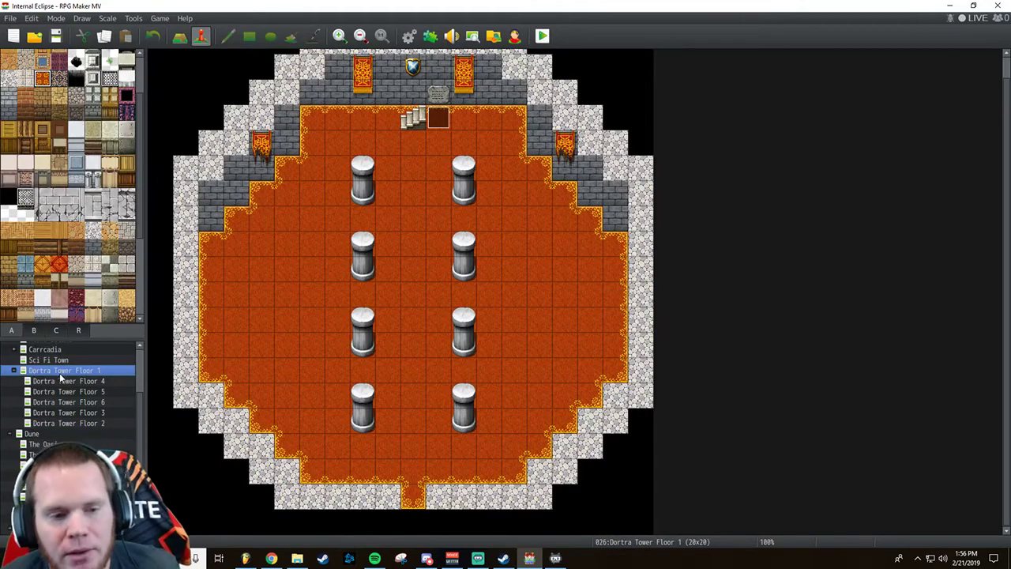
Retarget the Transfer Player command of Dortra Tower Floor 1's bottom exit event to World Map (108,42), just below the tower.
left_click(416, 496)
right_click(412, 501)
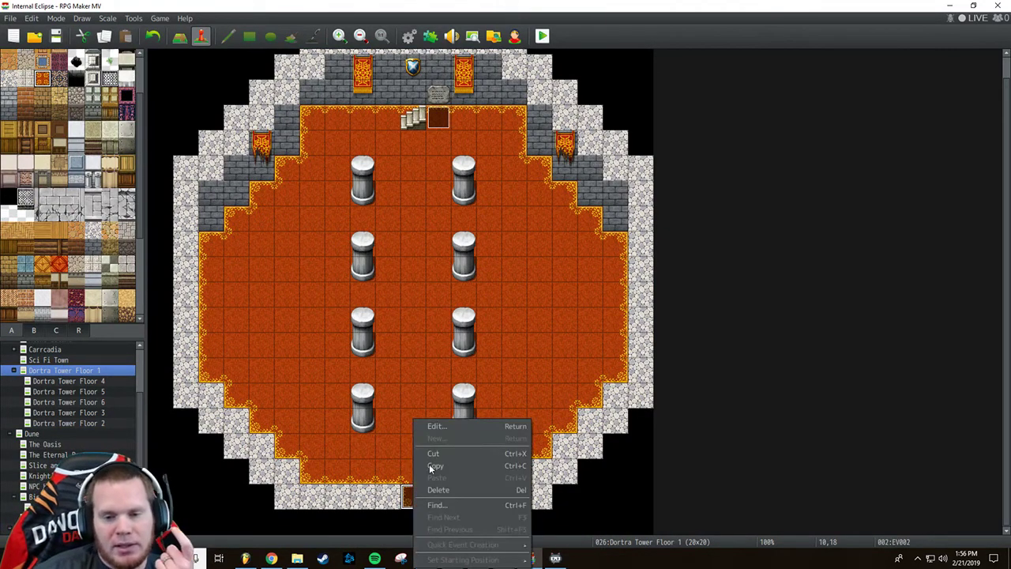
left_click(443, 429)
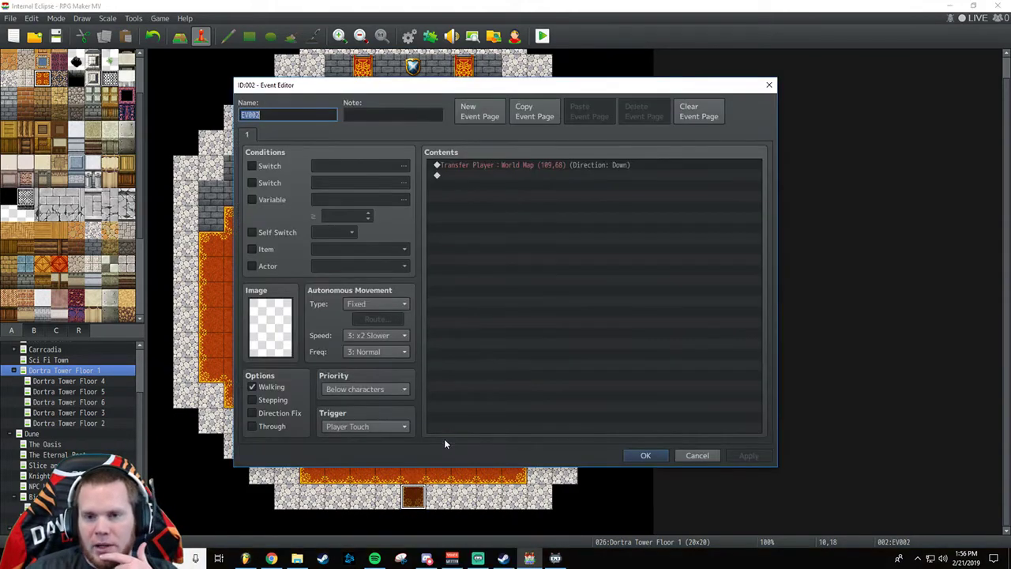
double_click(517, 172)
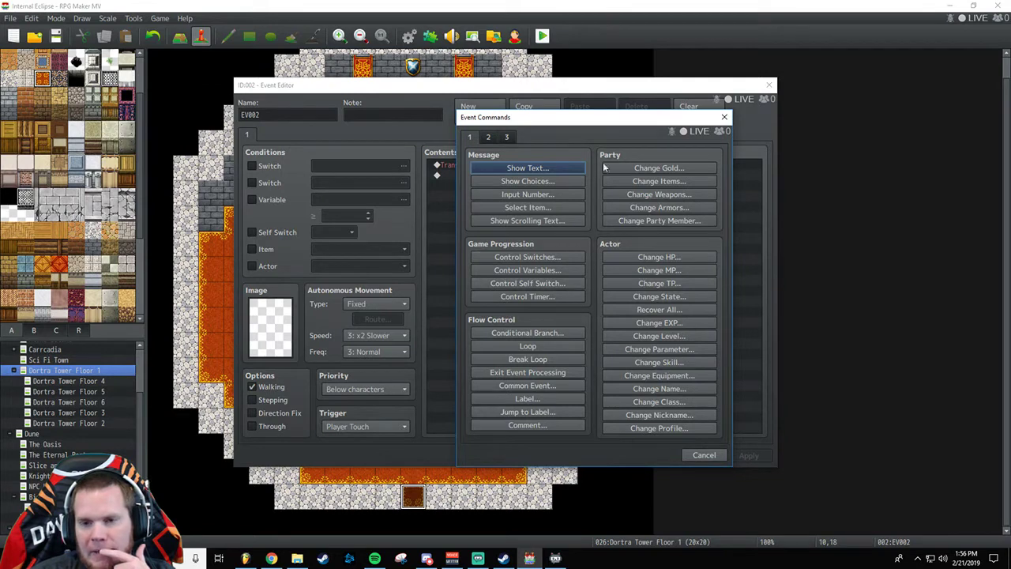
left_click(723, 118)
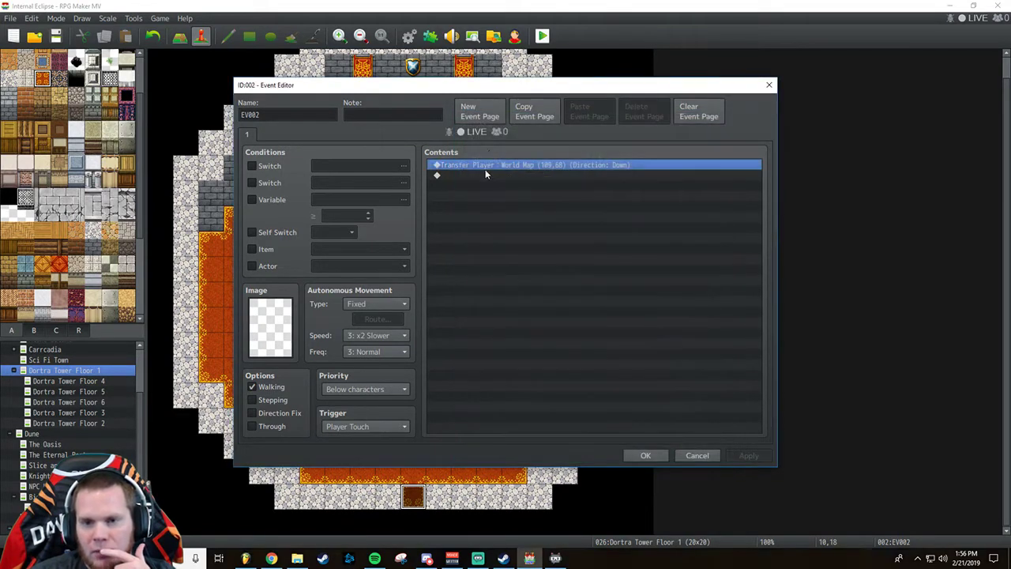
right_click(490, 164)
left_click(508, 179)
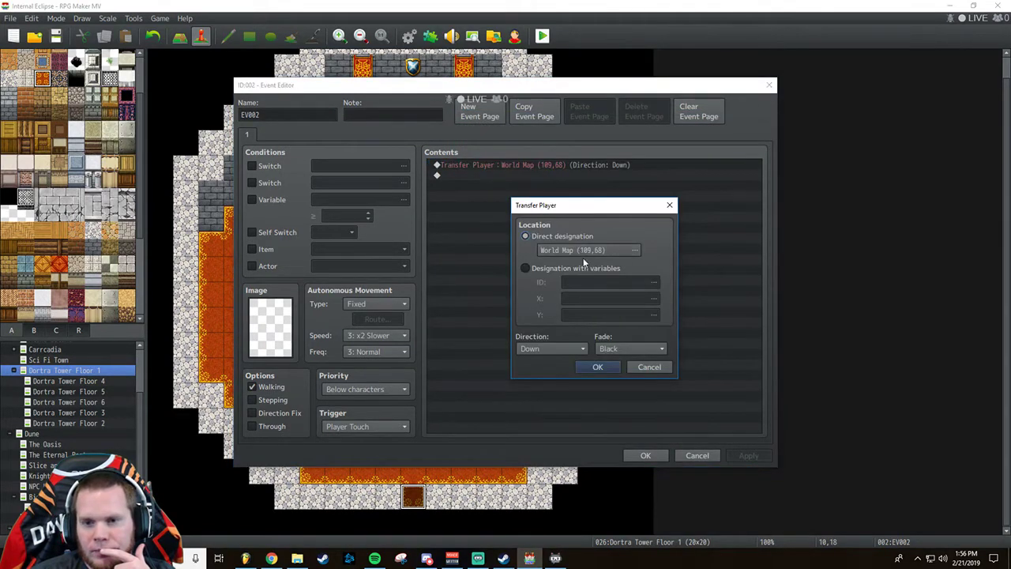
left_click(634, 249)
scroll(594, 250, "down", 5)
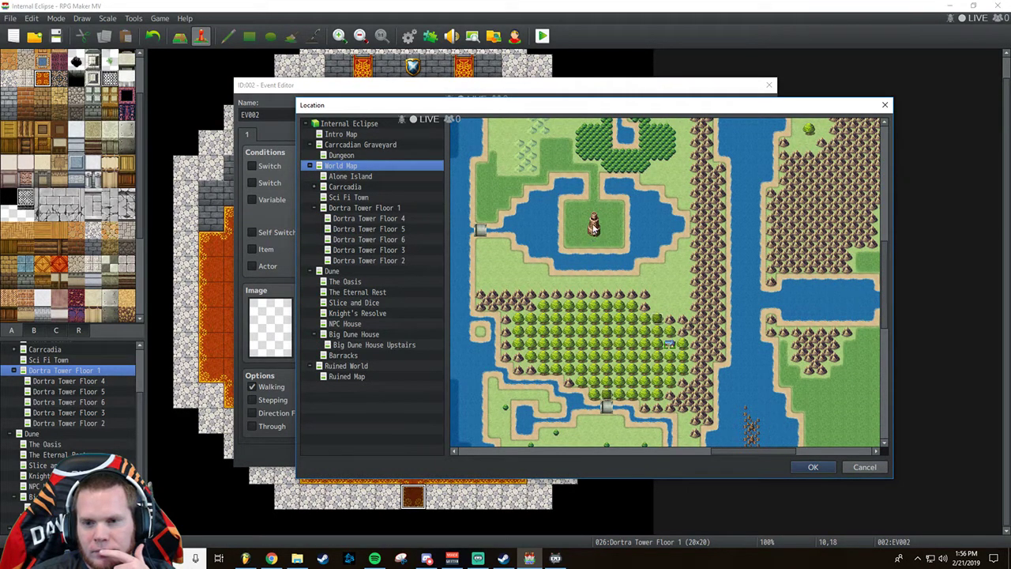
left_click(594, 242)
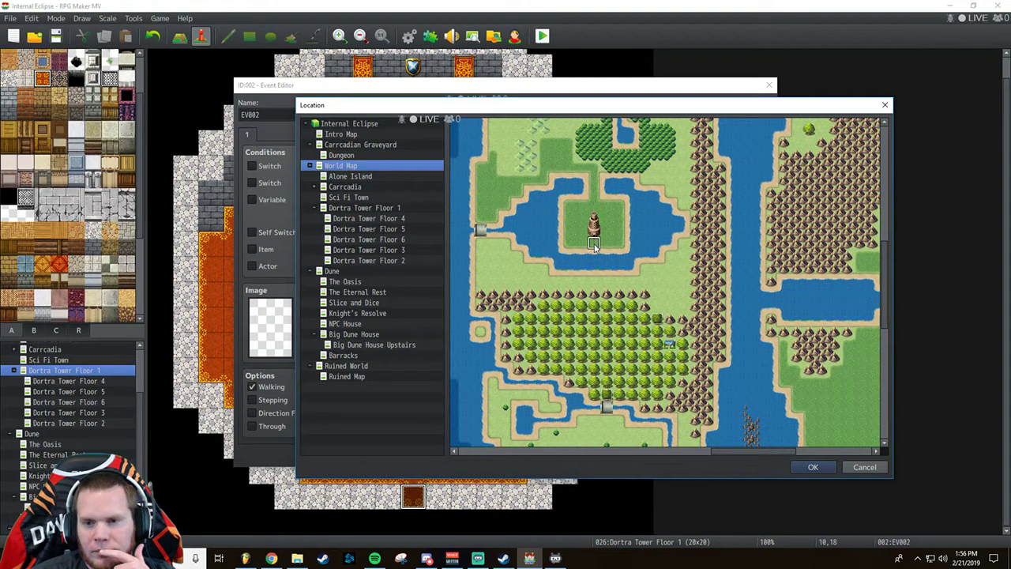
left_click(809, 466)
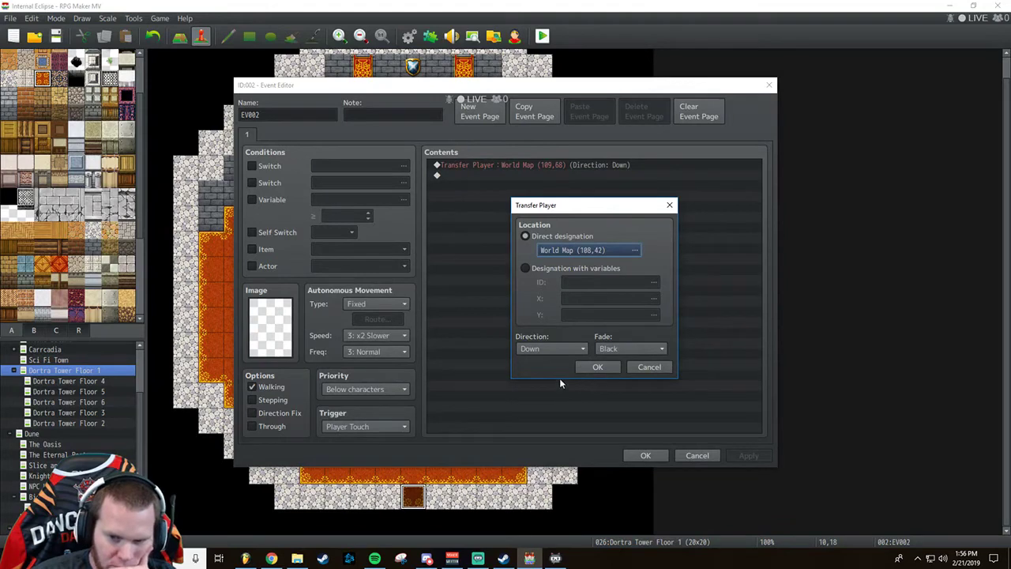
left_click(597, 366)
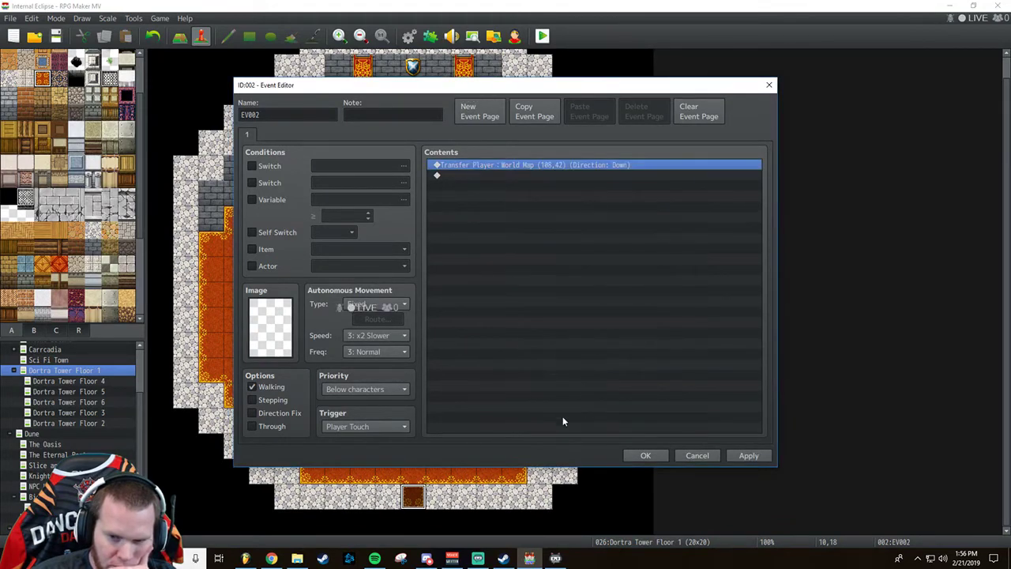
left_click(739, 454)
left_click(635, 457)
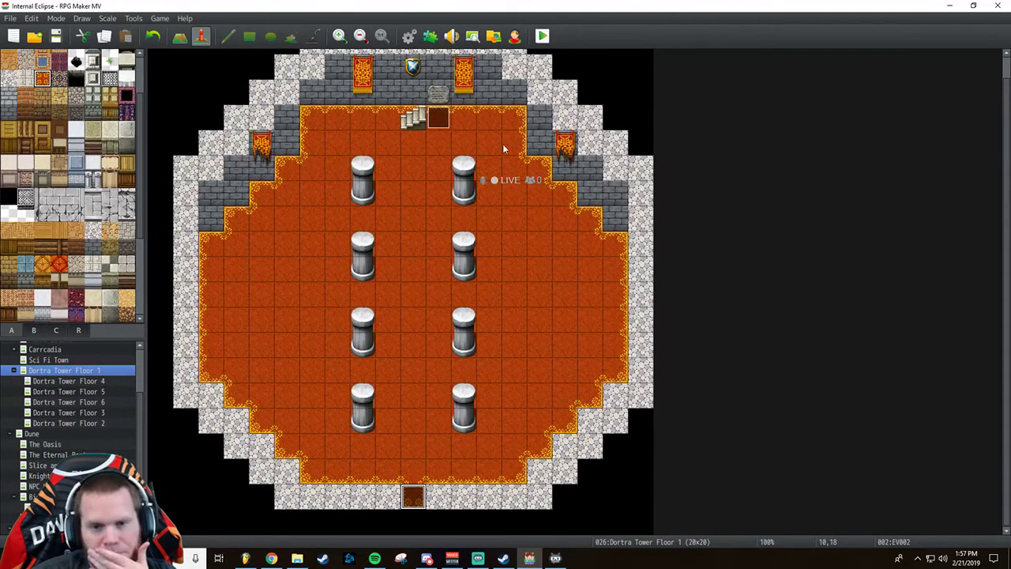
Create an event on the tower's base on the World Map and start a Transfer Player command in it.
left_click(415, 120)
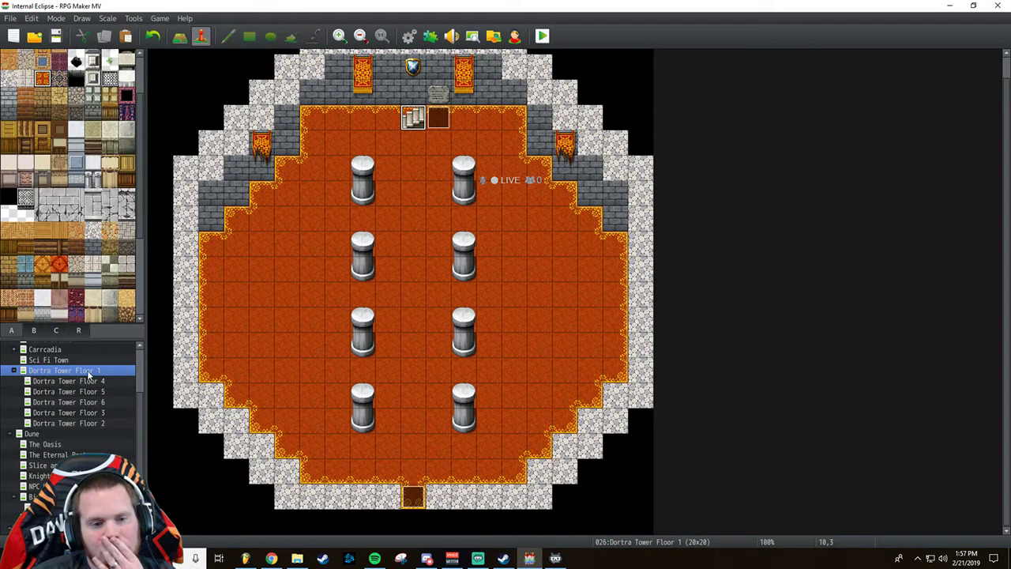
scroll(82, 390, "up", 2)
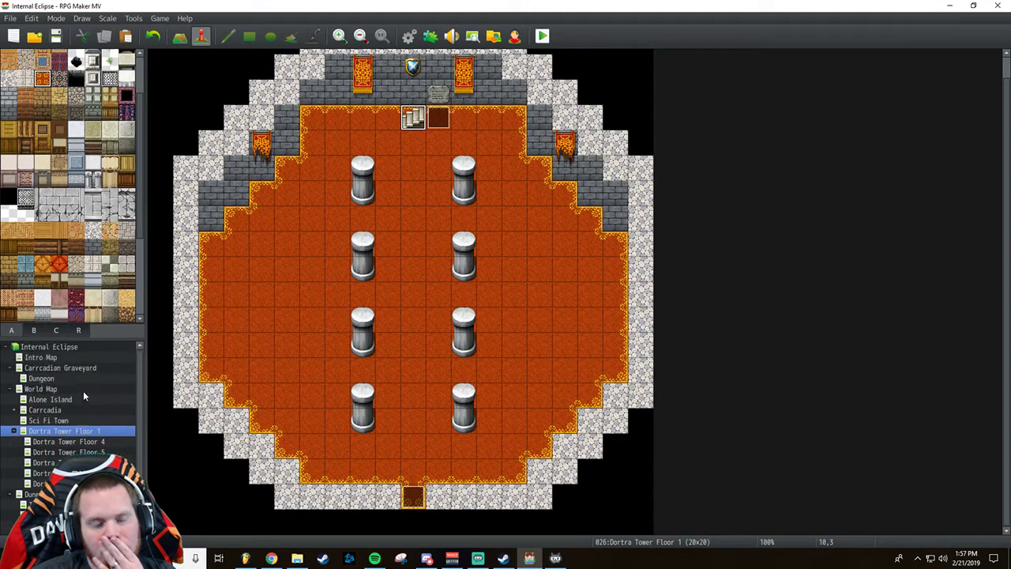
left_click(56, 389)
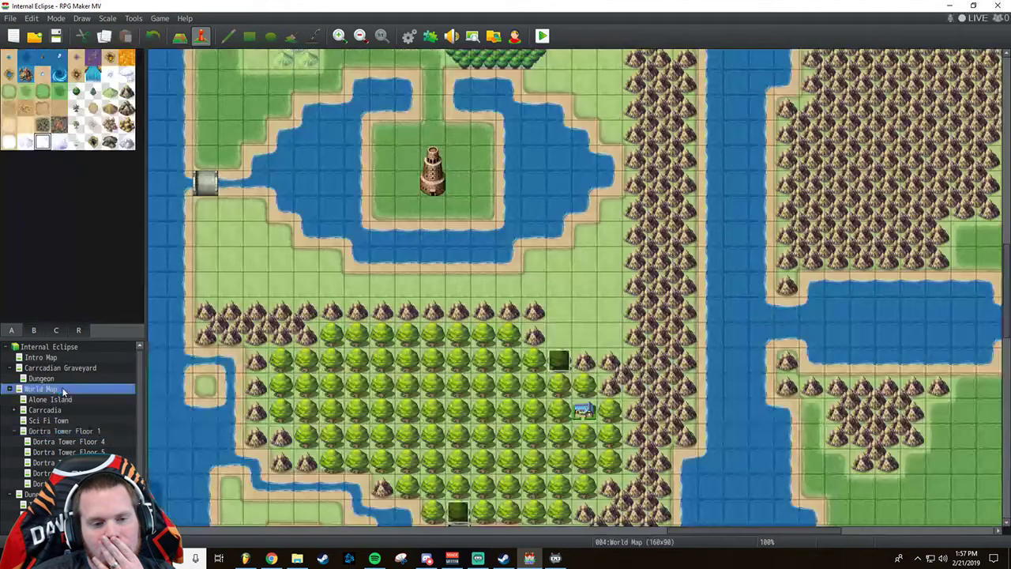
double_click(431, 185)
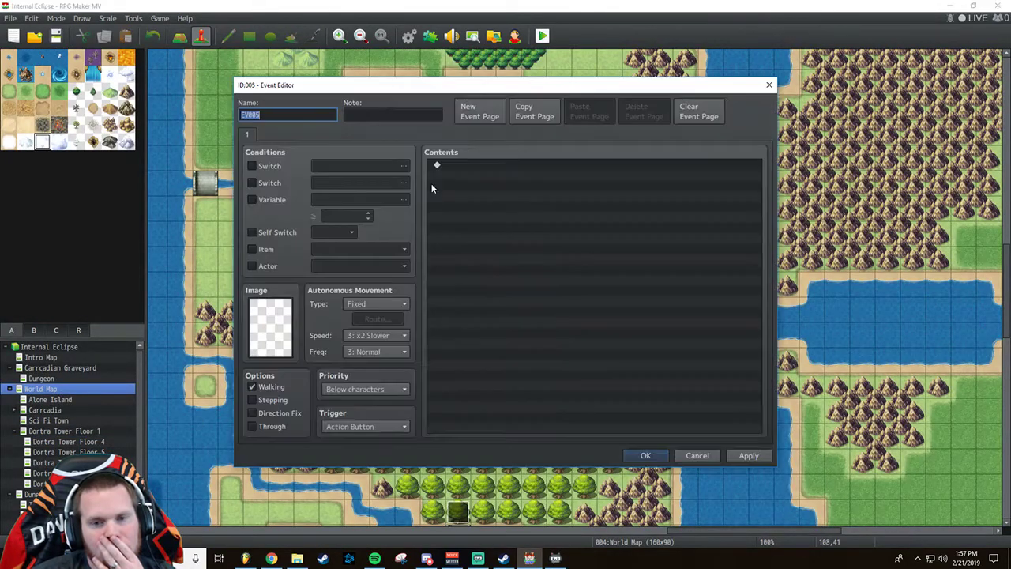
left_click(468, 165)
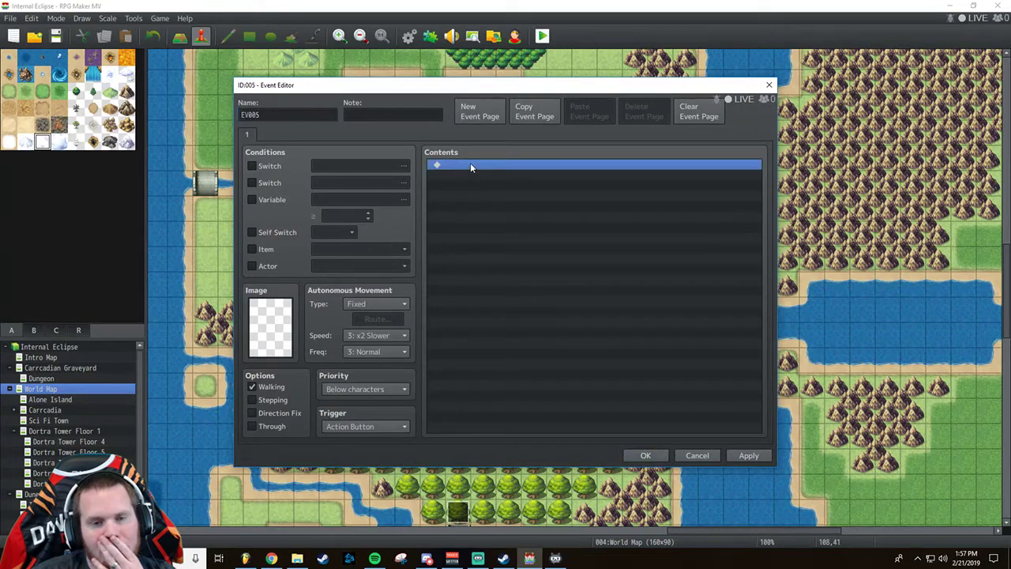
right_click(471, 163)
left_click(496, 171)
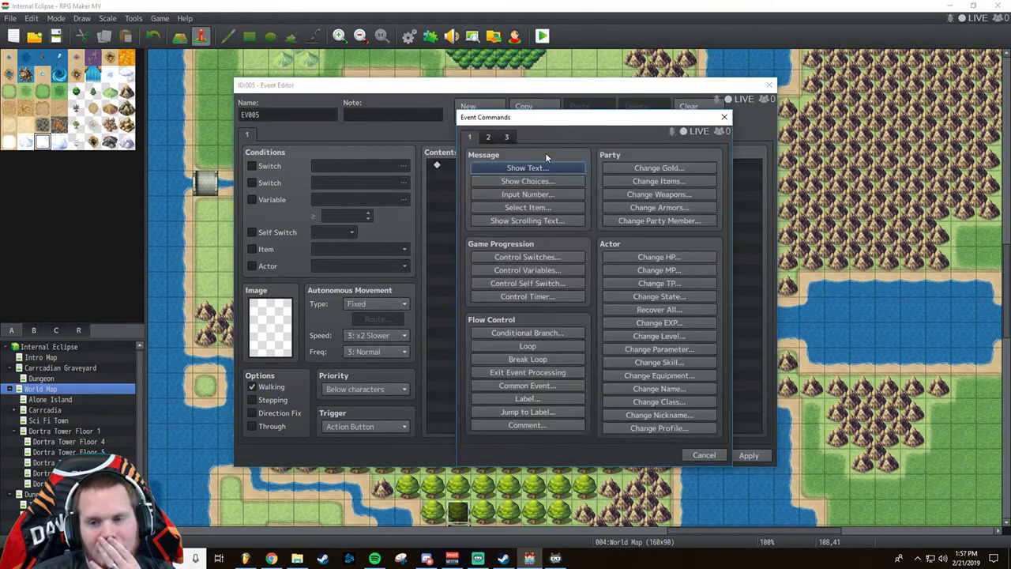
left_click(489, 138)
left_click(526, 168)
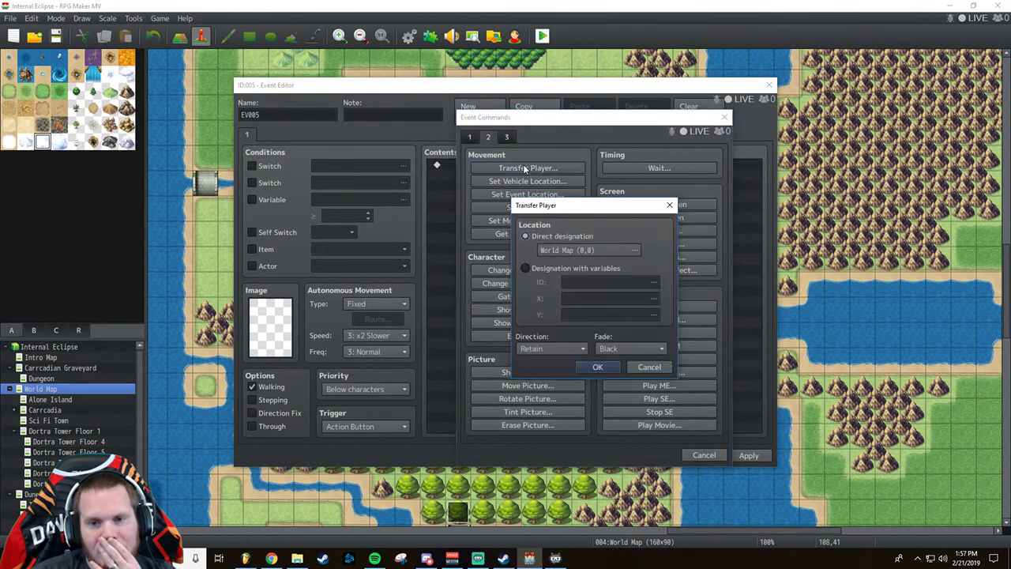
Set the tower event's transfer destination to Dortra Tower Floor 1 (10,17) with direction Up and save the event.
left_click(576, 247)
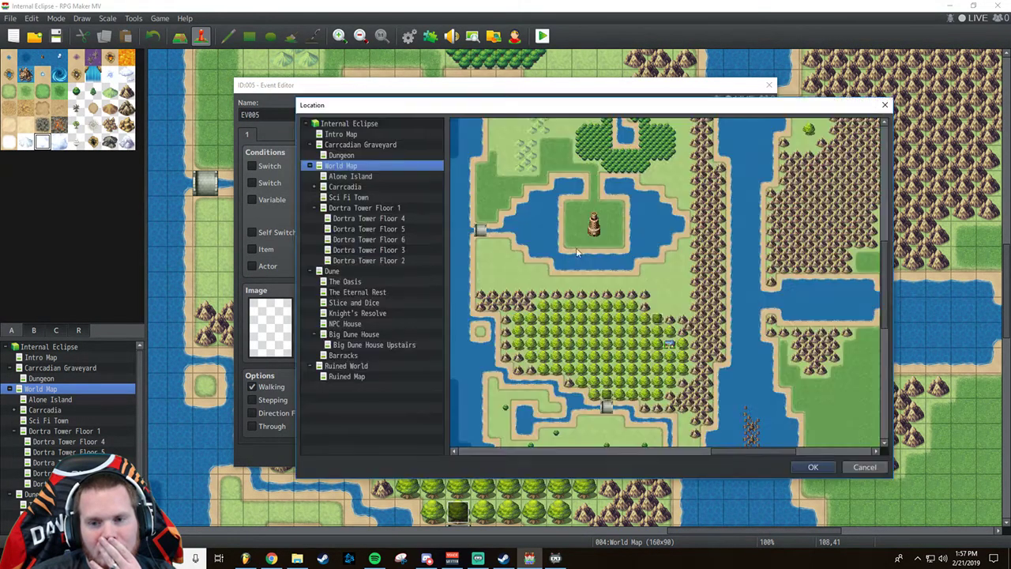
left_click(364, 207)
left_click(582, 339)
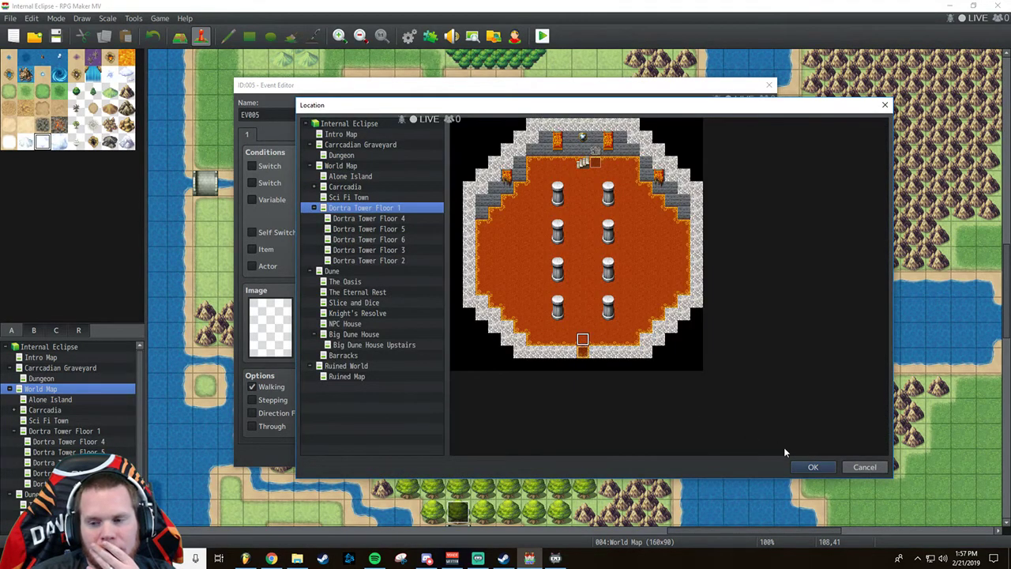
left_click(812, 467)
left_click(537, 349)
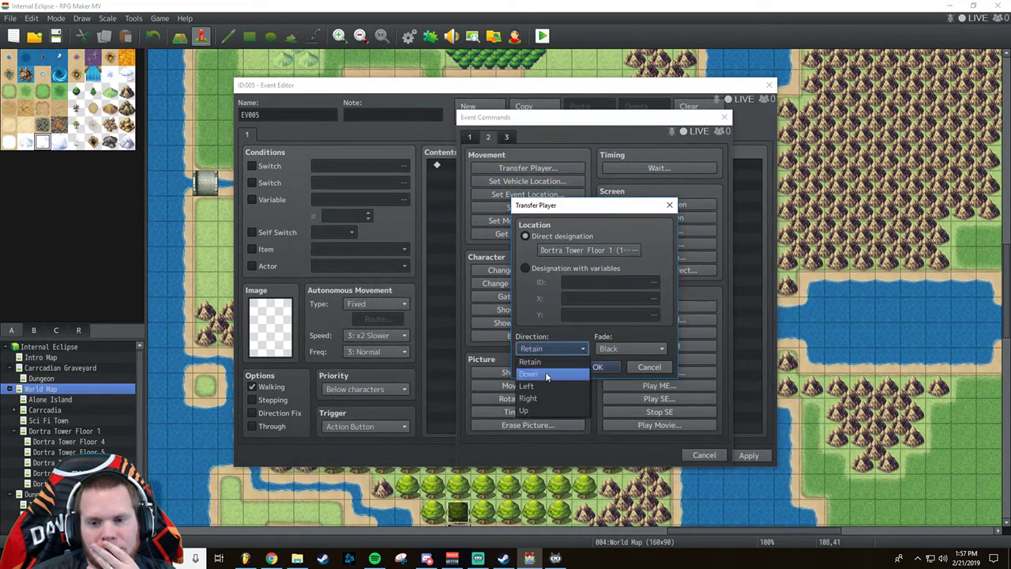
left_click(543, 409)
left_click(597, 367)
left_click(742, 456)
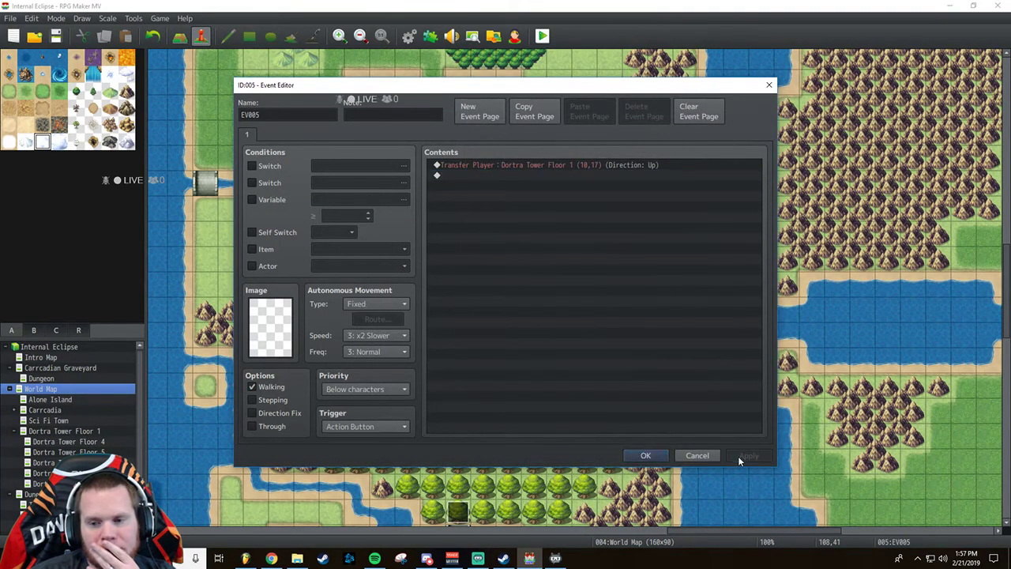
left_click(645, 455)
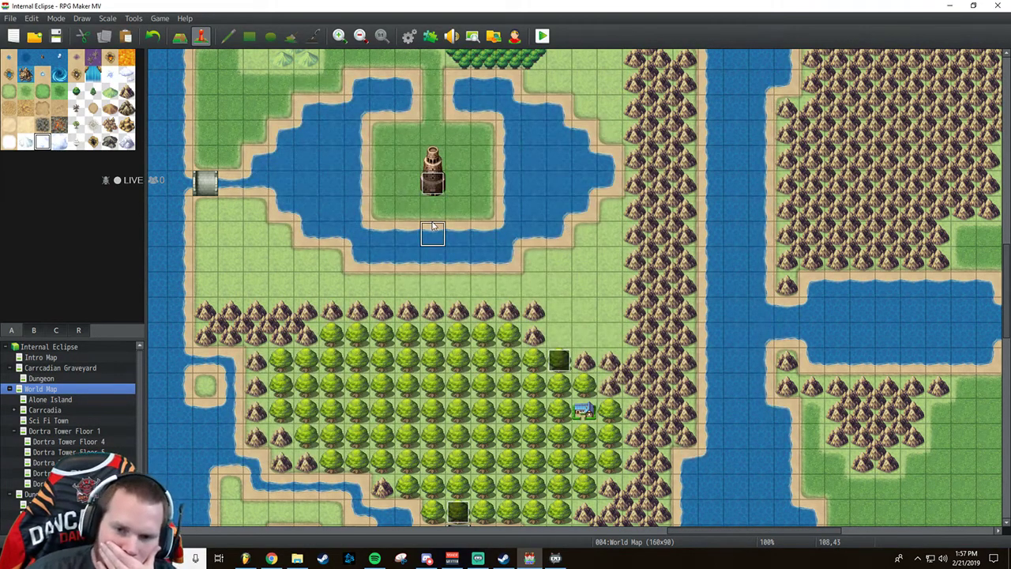
Copy the upper-left doorway event from Big Dune House onto the white stairs of Dortra Tower Floor 1.
scroll(442, 209, "up", 1)
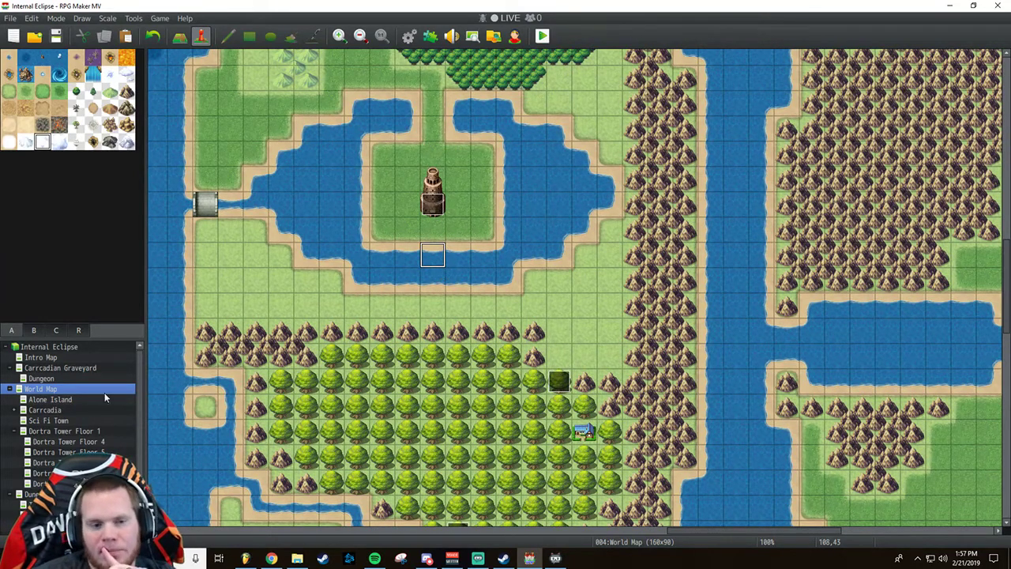
left_click(66, 432)
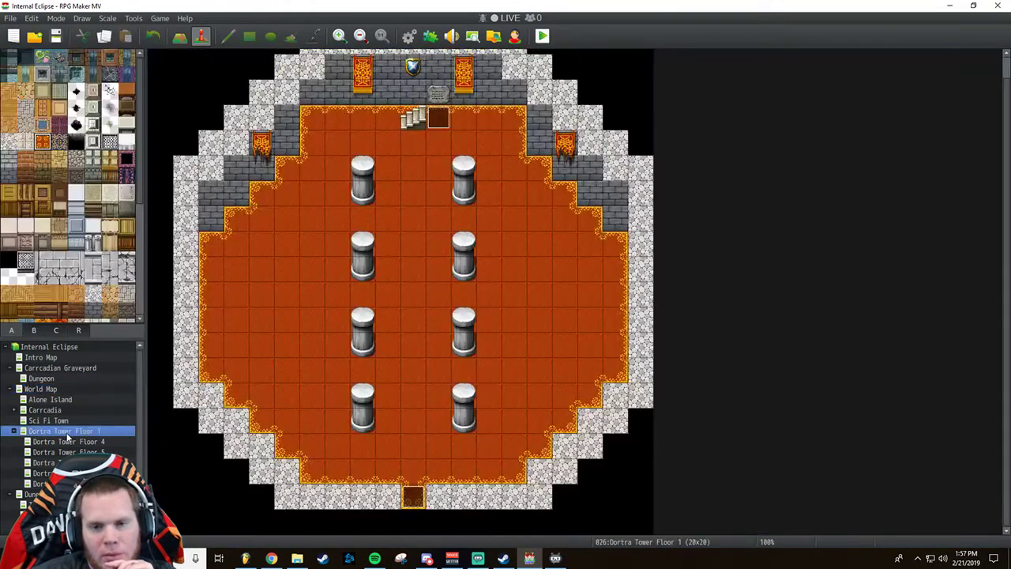
scroll(87, 405, "down", 2)
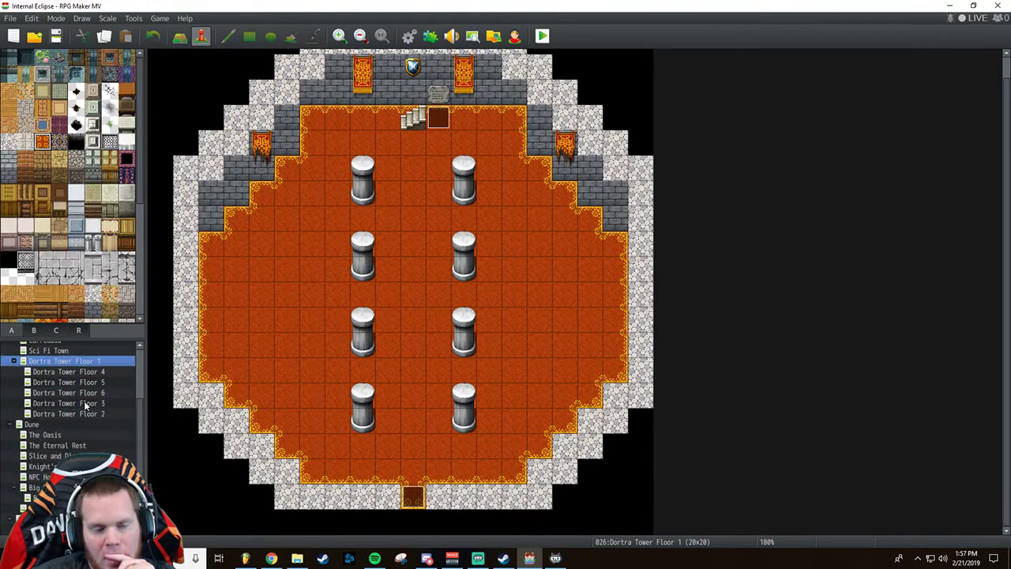
scroll(87, 405, "up", 1)
scroll(83, 411, "down", 1)
left_click(77, 446)
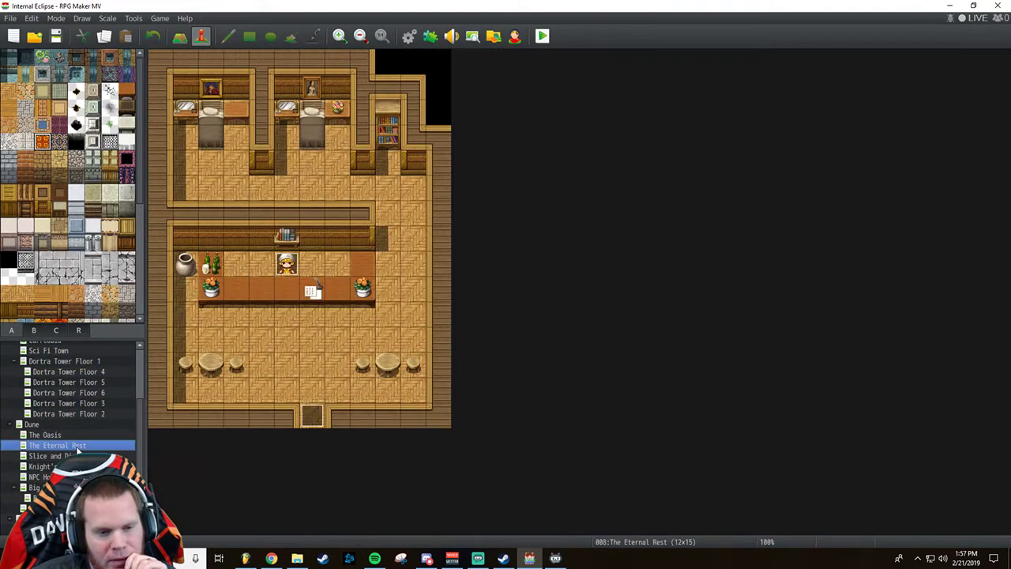
left_click(75, 487)
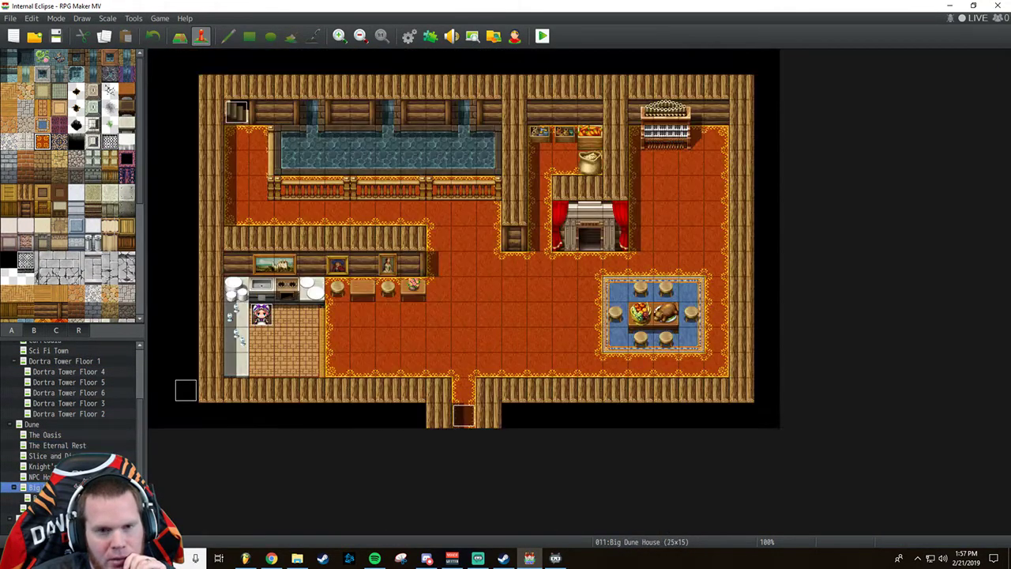
left_click(237, 112)
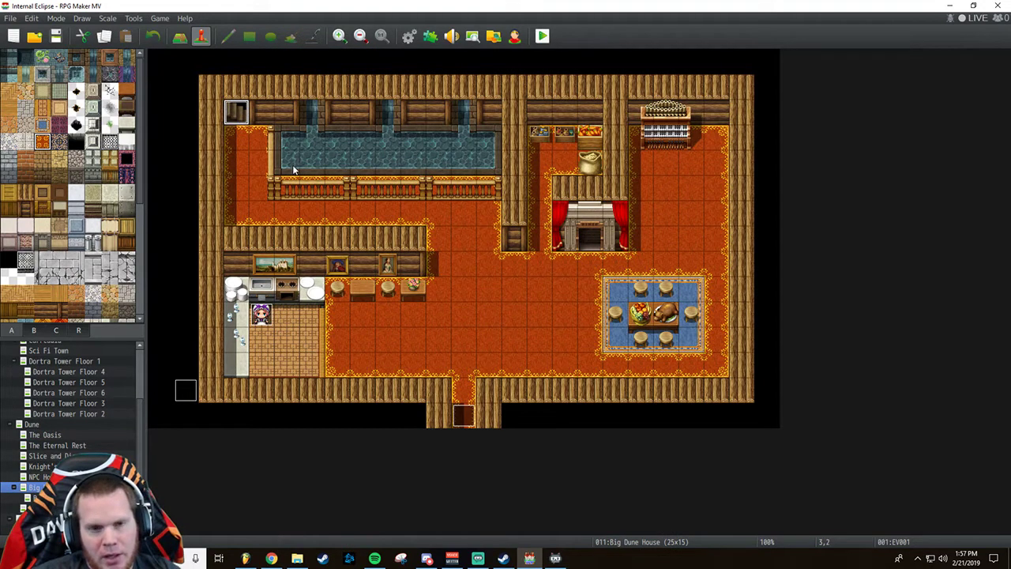
left_click(67, 361)
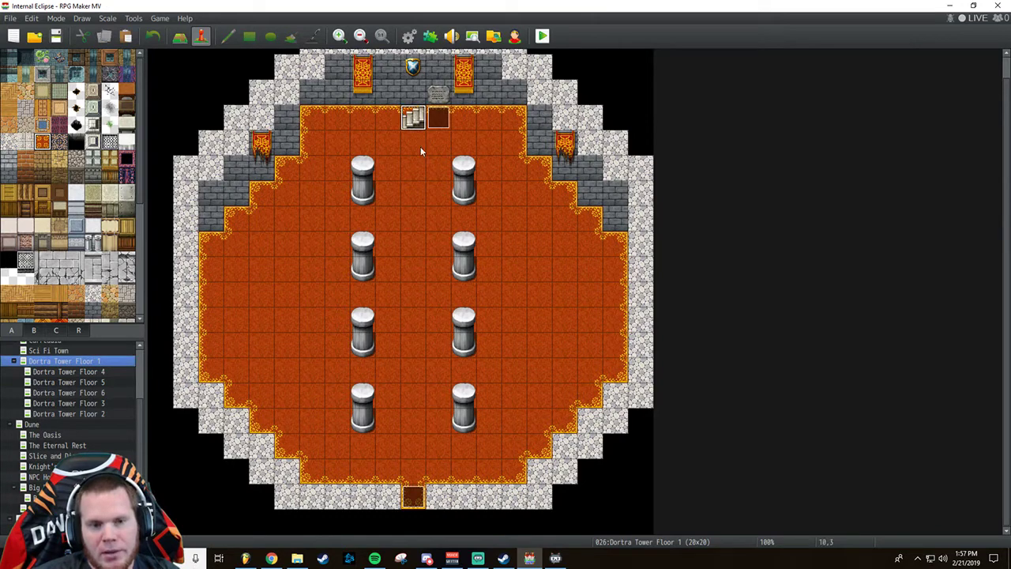
left_click(413, 117)
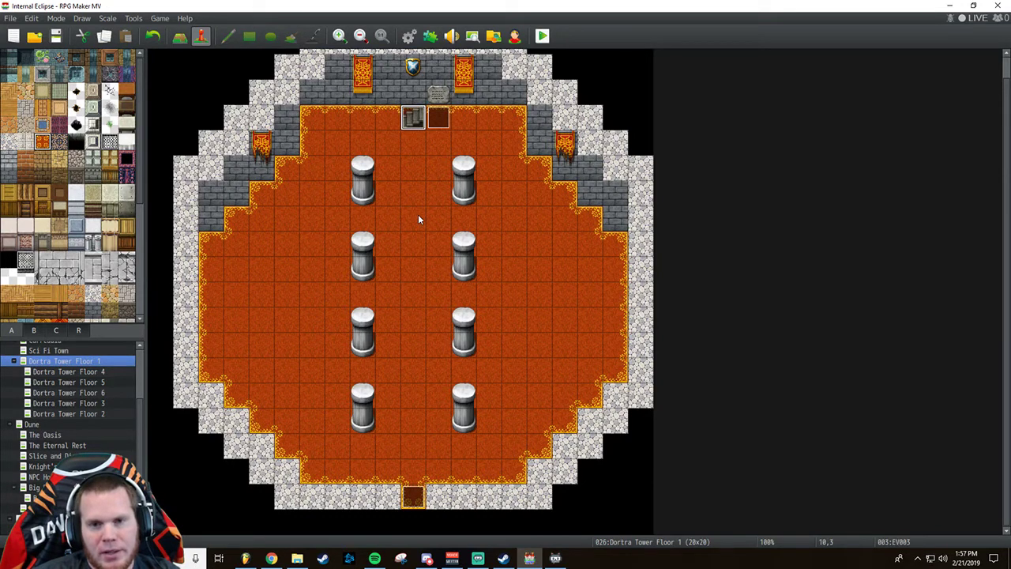
Retarget the Transfer Player command in Dortra Tower Floor 1's white stairs event to the upper stairs at Dortra Tower Floor 2 (10,3).
double_click(413, 118)
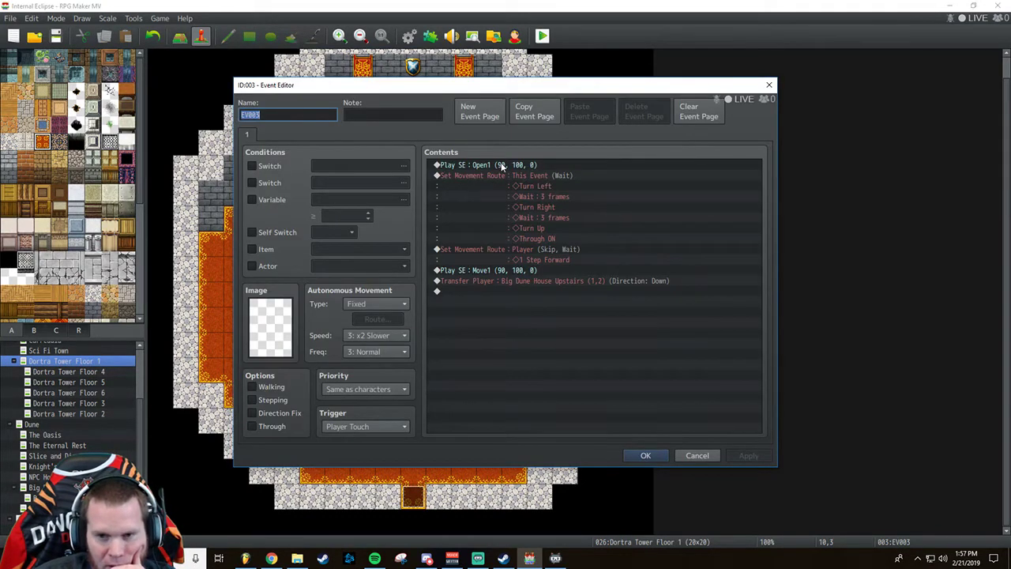
left_click(509, 281)
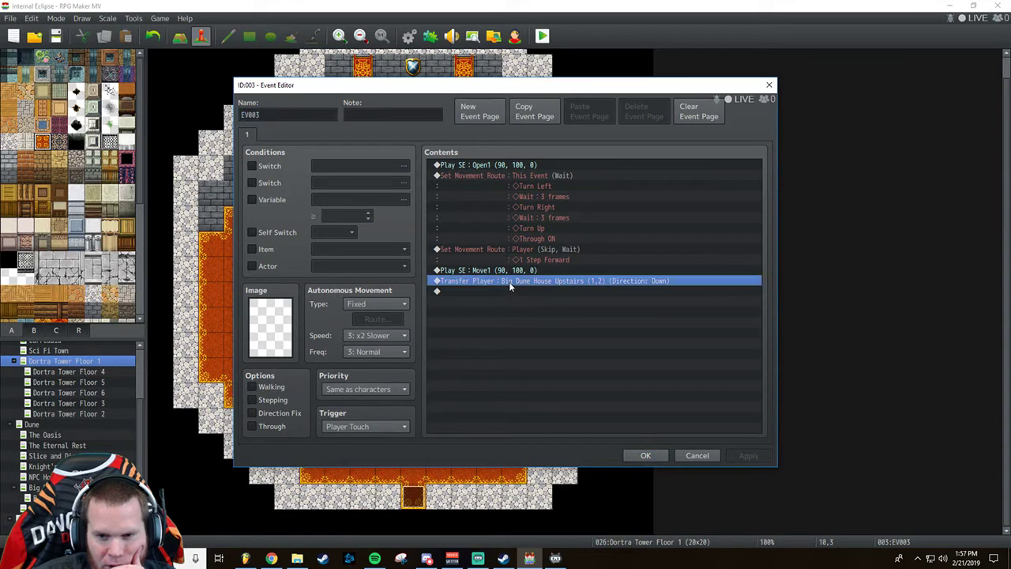
right_click(508, 281)
left_click(542, 303)
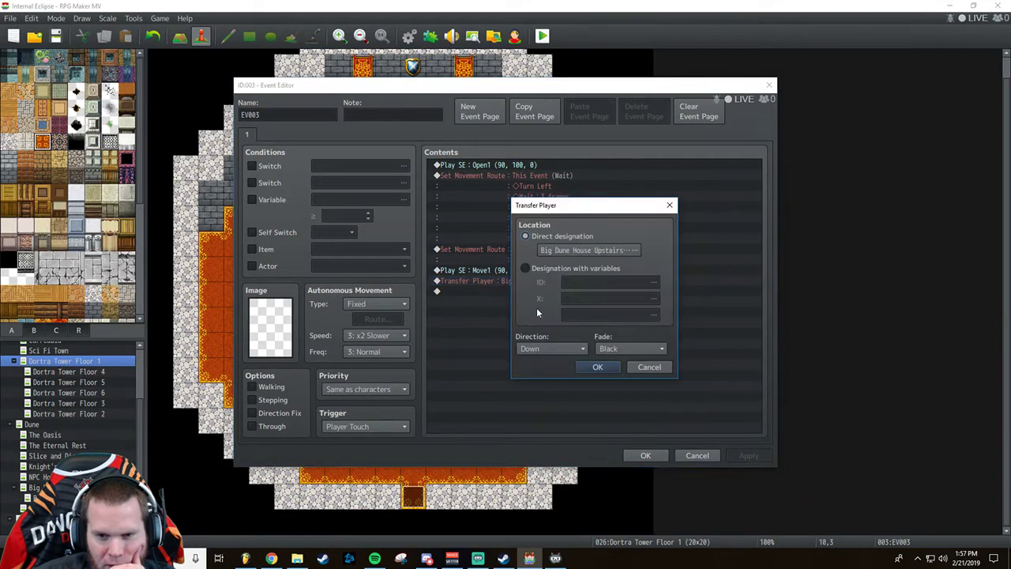
left_click(572, 251)
left_click(392, 261)
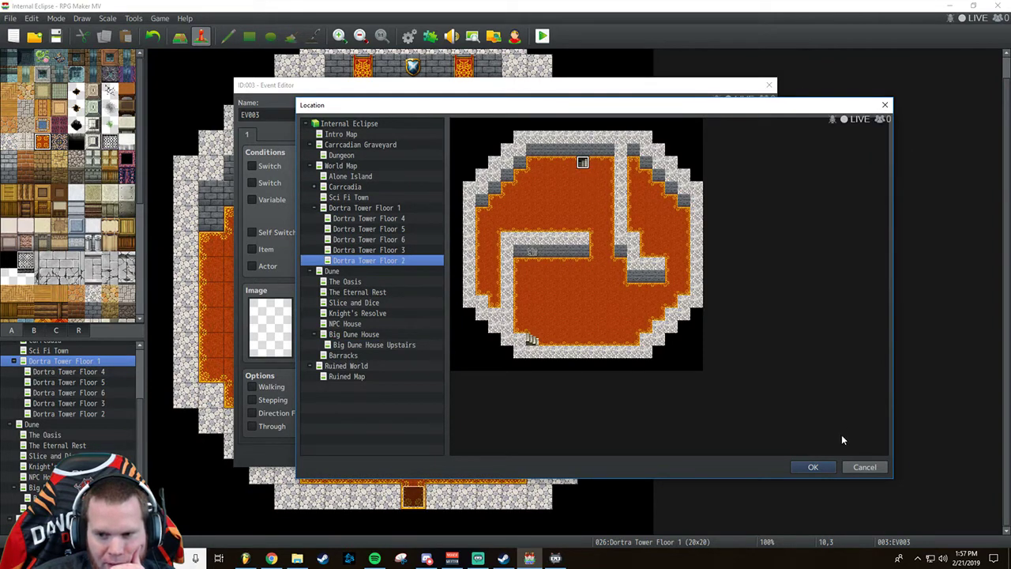
left_click(809, 467)
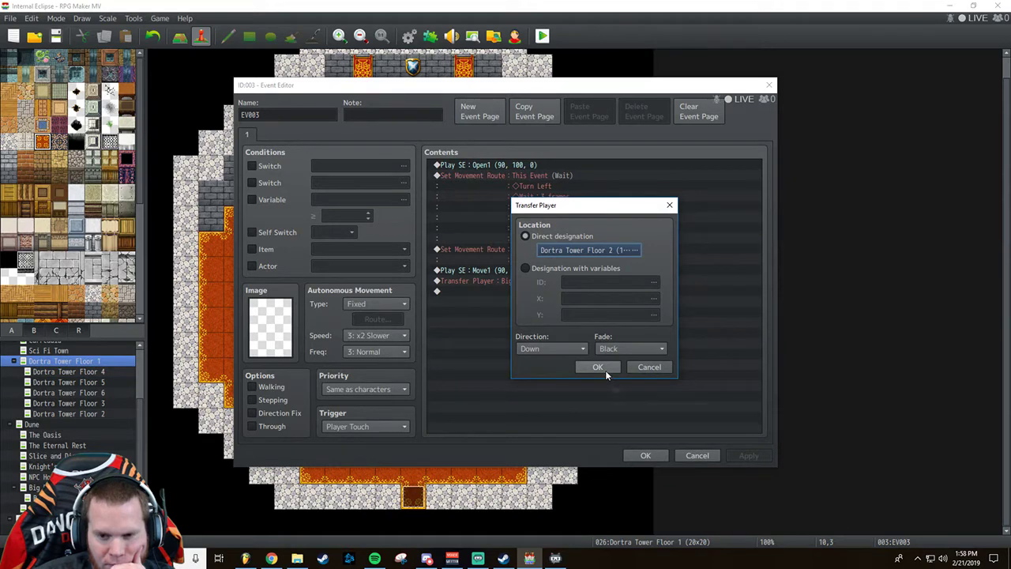
Set the stairs event's transfer direction to Right and save the event.
left_click(553, 348)
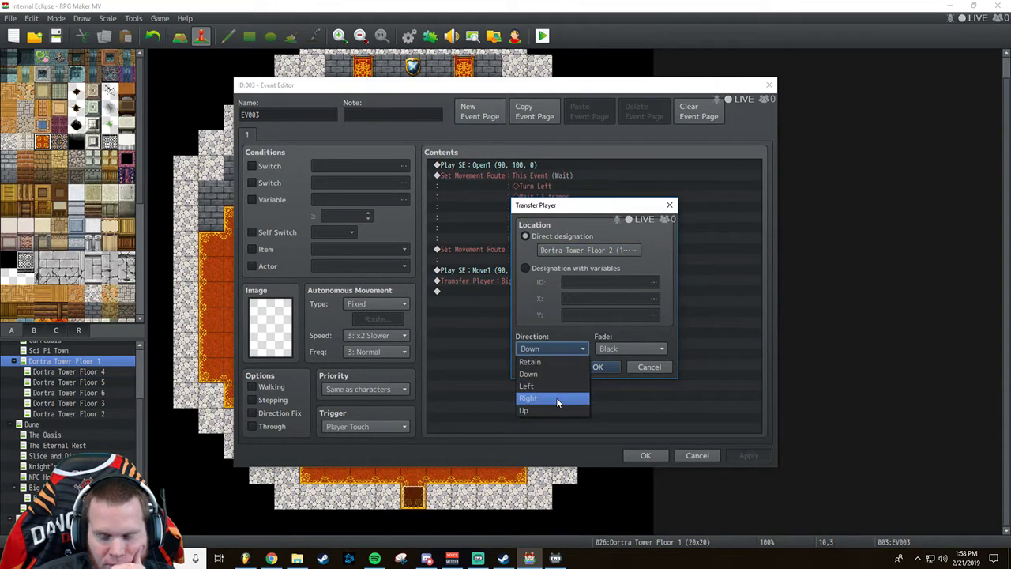
left_click(555, 397)
left_click(599, 367)
left_click(756, 458)
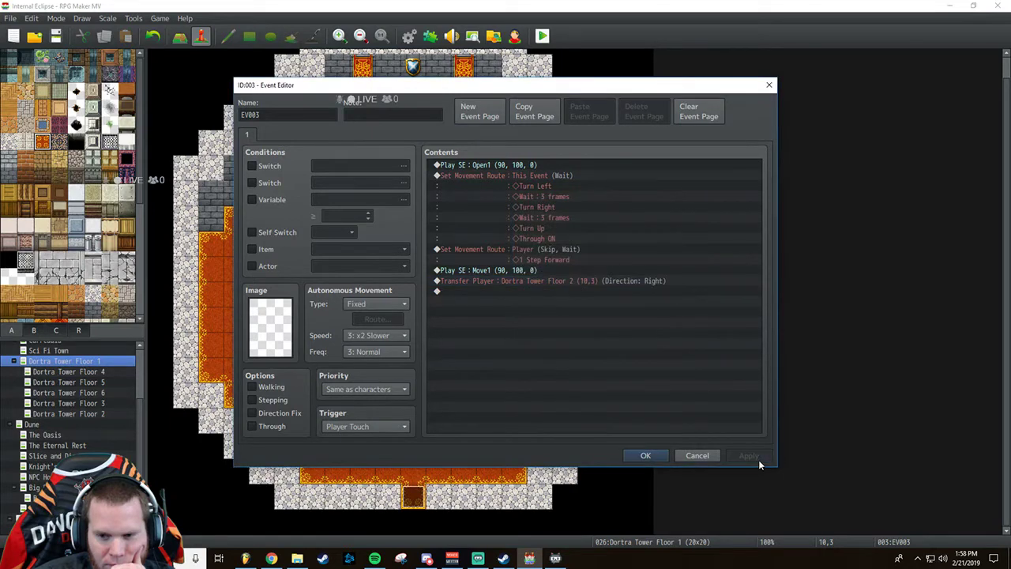
left_click(645, 455)
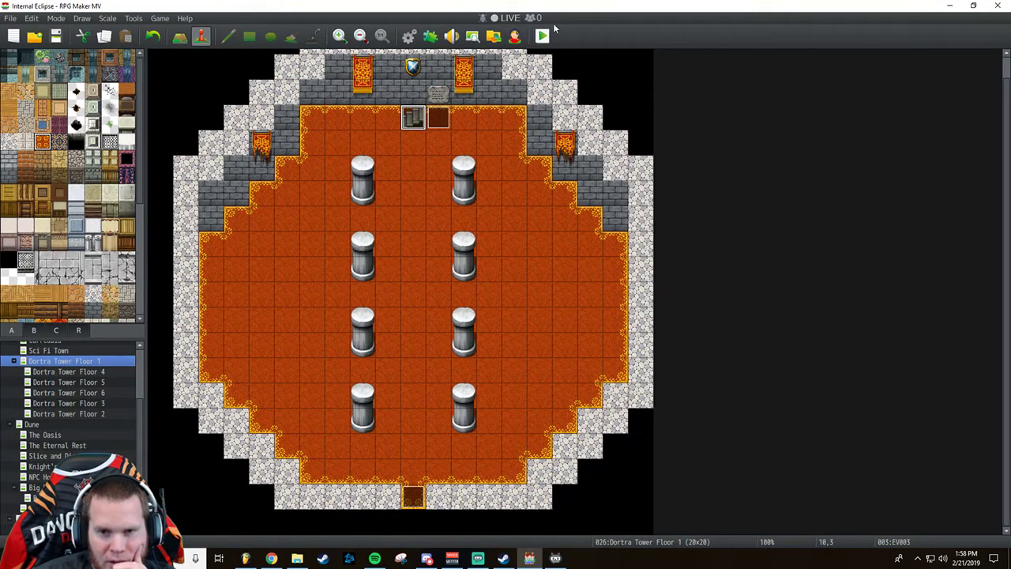
Set the player's starting position in the System database to World Map (108,42), just below the tower.
left_click(410, 36)
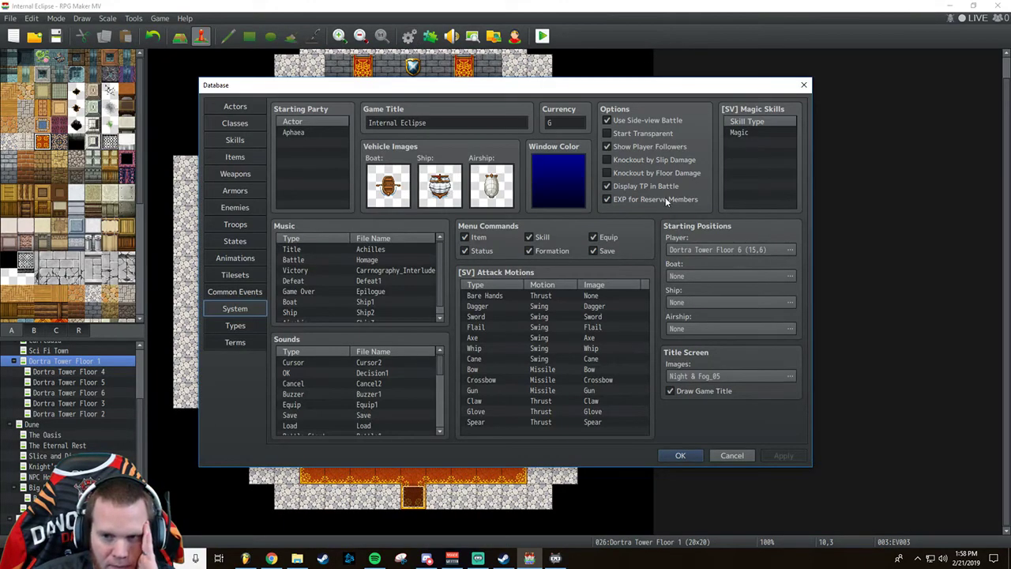
left_click(714, 248)
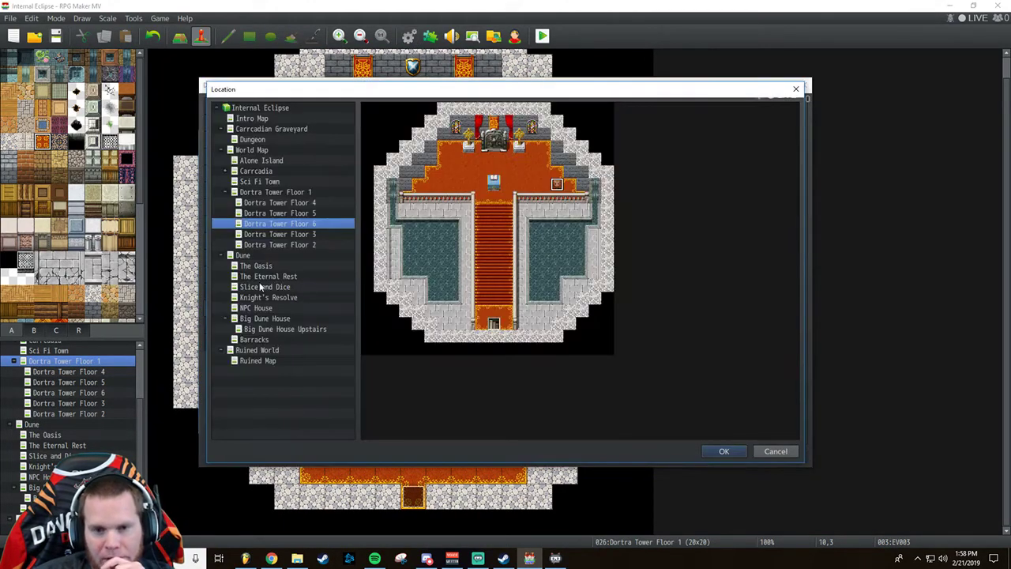
left_click(275, 193)
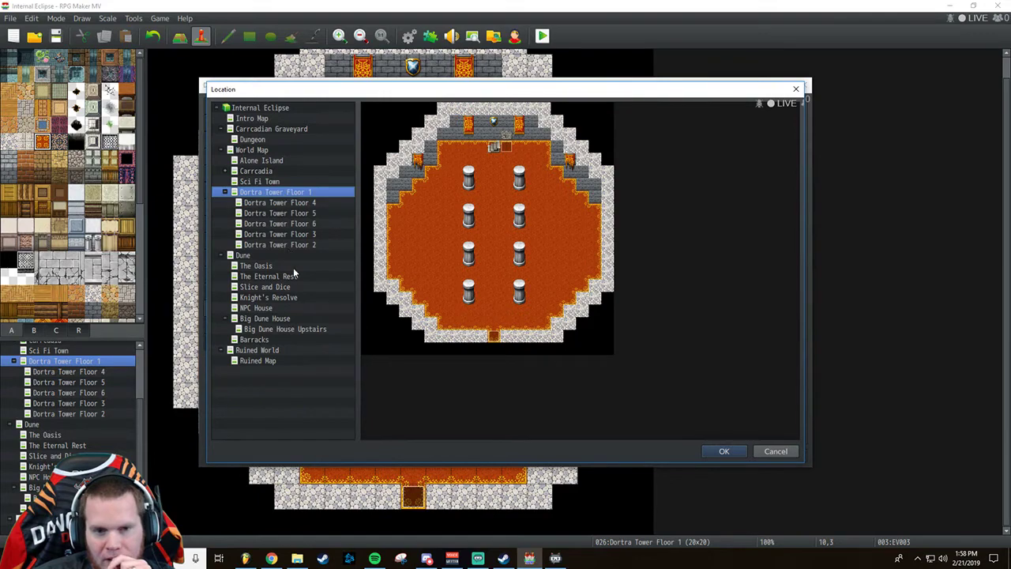
left_click(251, 150)
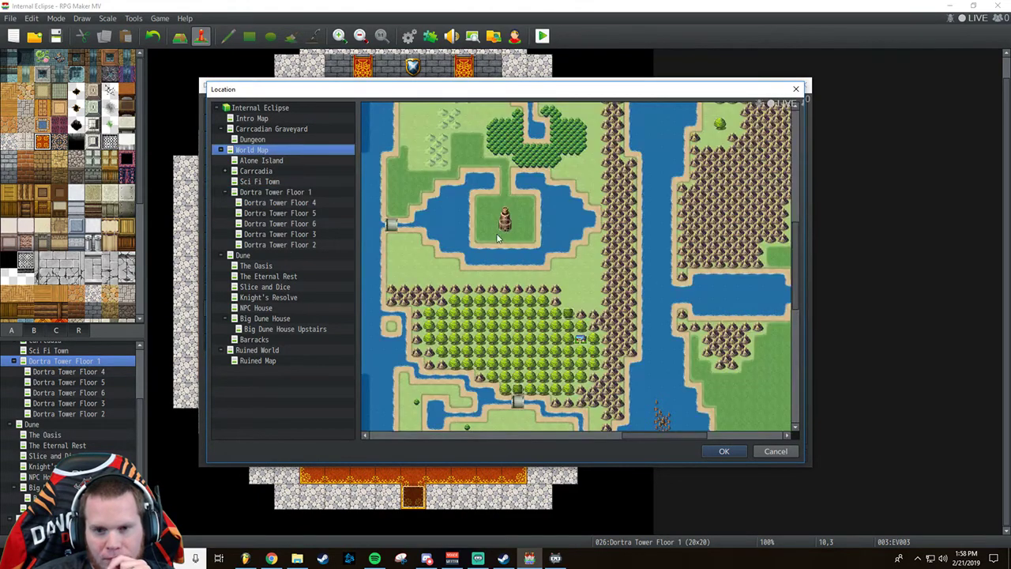
left_click(722, 451)
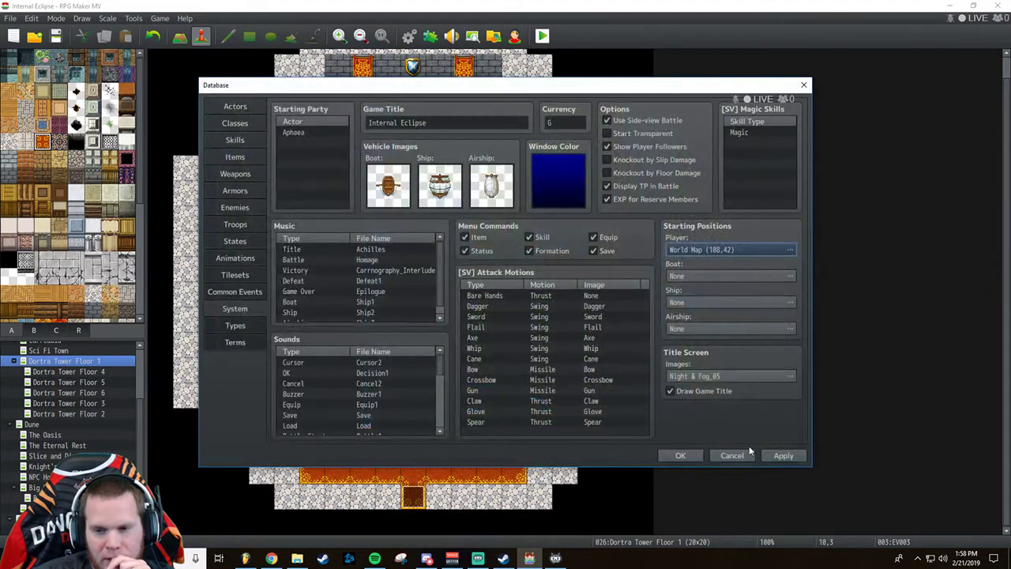
left_click(677, 451)
Save the project, launch a playtest and enter the tower from the World Map.
left_click(542, 35)
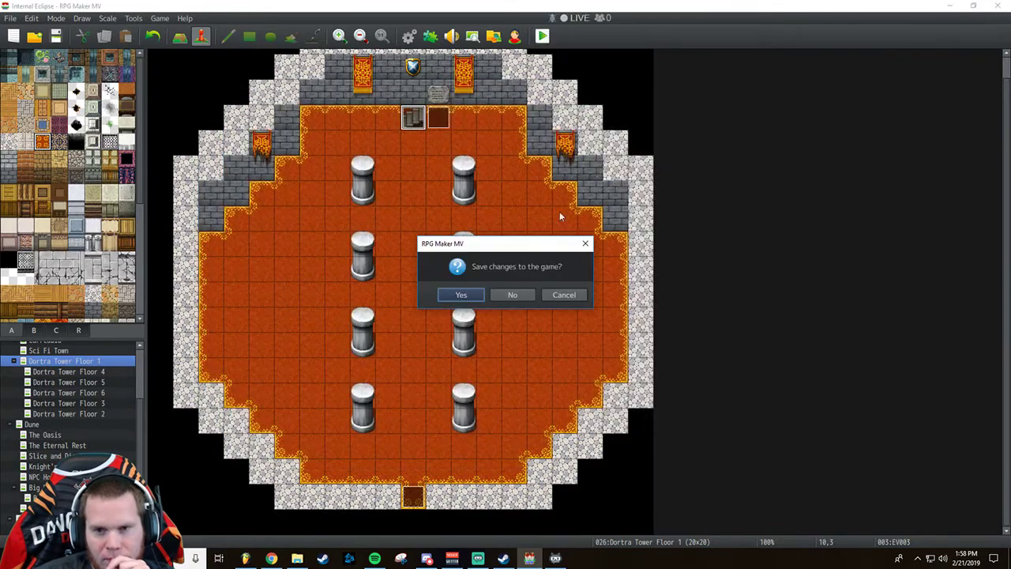
left_click(453, 294)
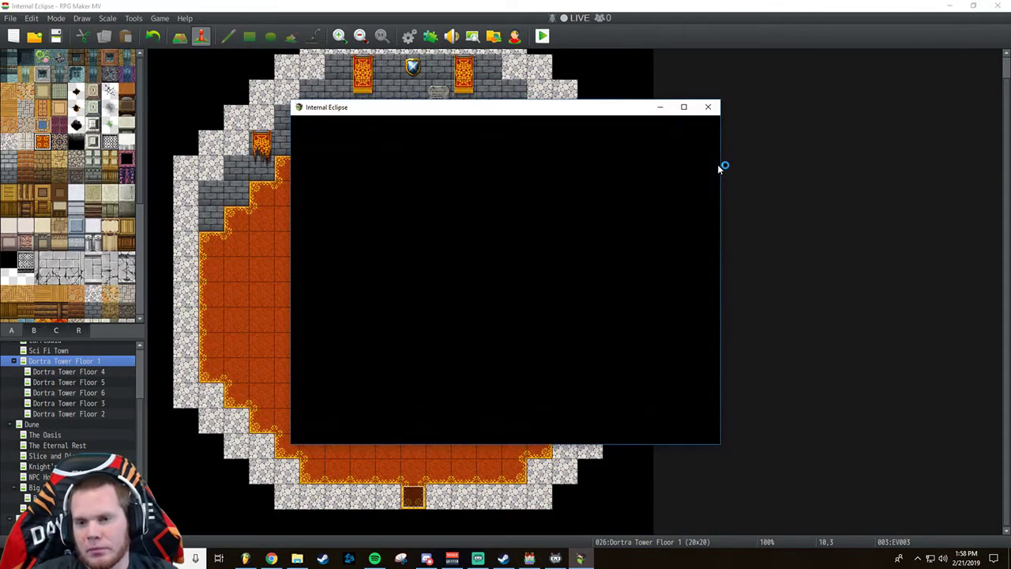
key("Return")
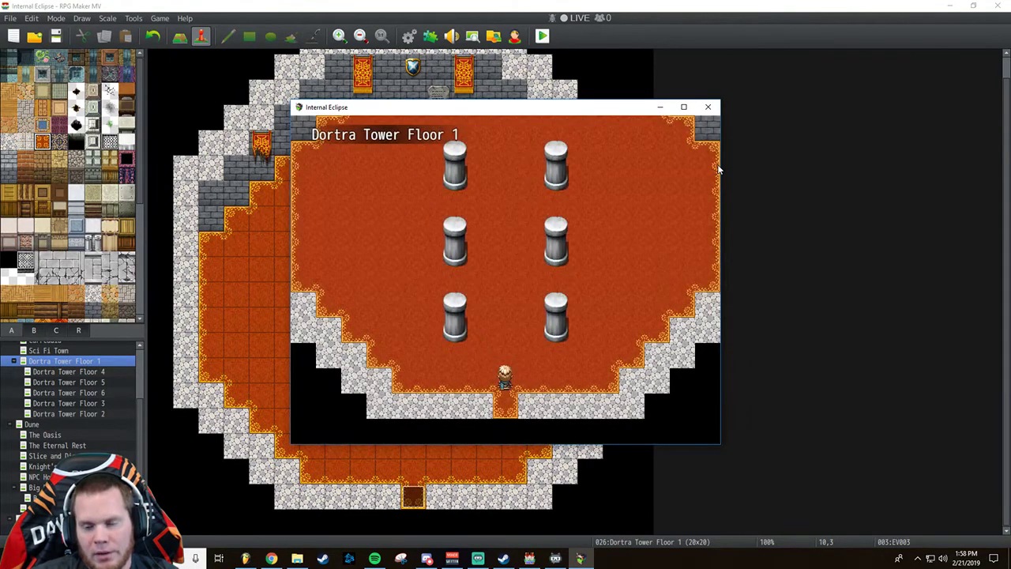
Test the stairs by walking the character up through Dortra Tower Floor 1 to Floor 2, and close the playtest.
key("Up")
key("Up")
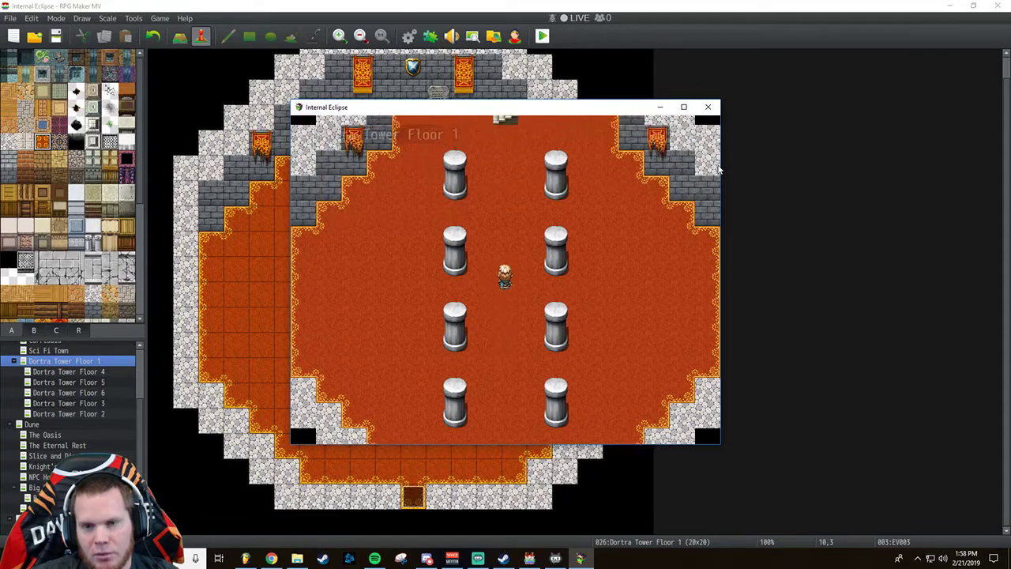
key("Up")
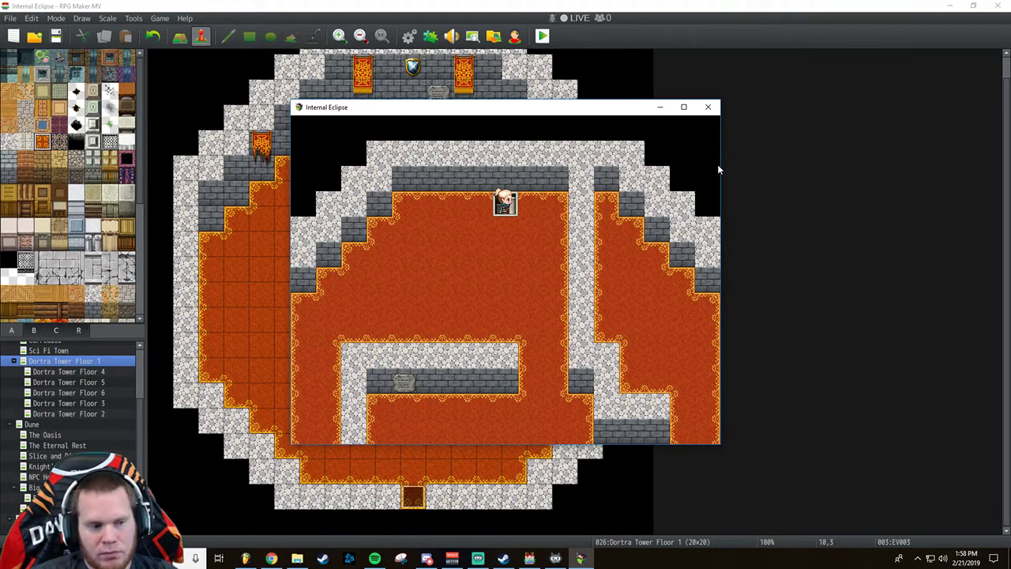
key("Down")
key("Up")
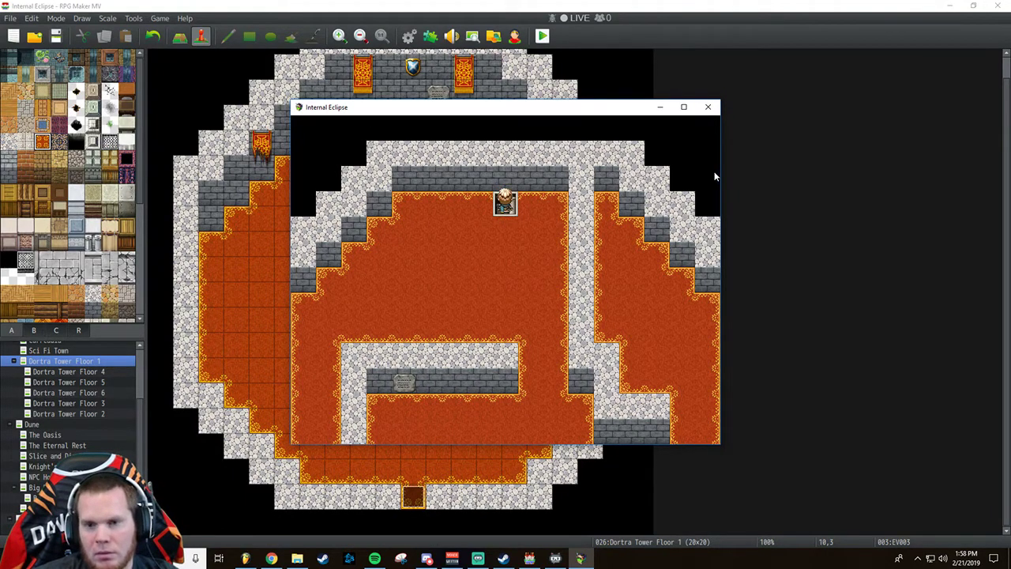
key("Escape")
key("Escape")
left_click(708, 107)
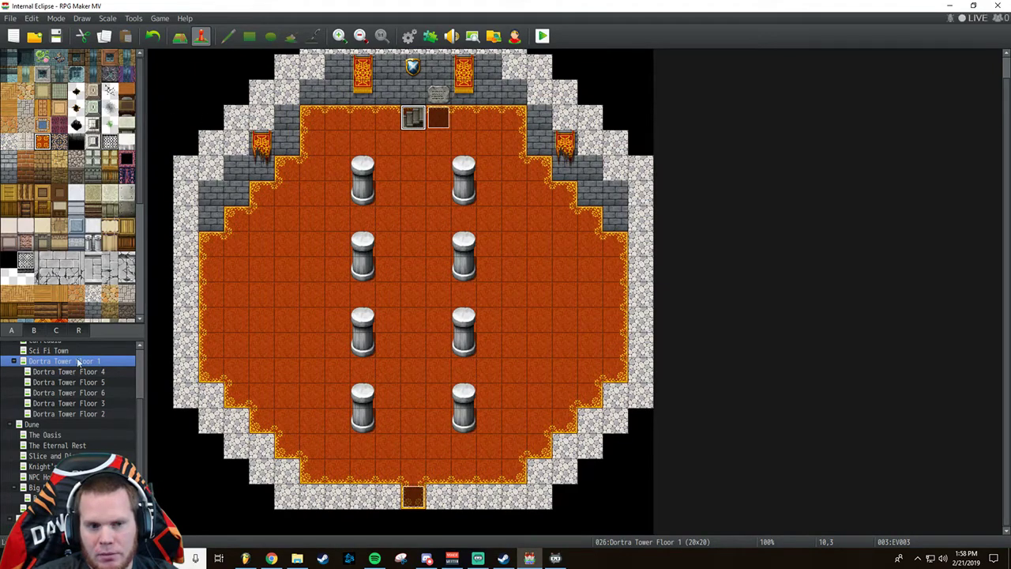
Delete the Open1 sound effect command from Dortra Tower Floor 1's stairs event and save the event.
left_click(88, 414)
left_click(83, 362)
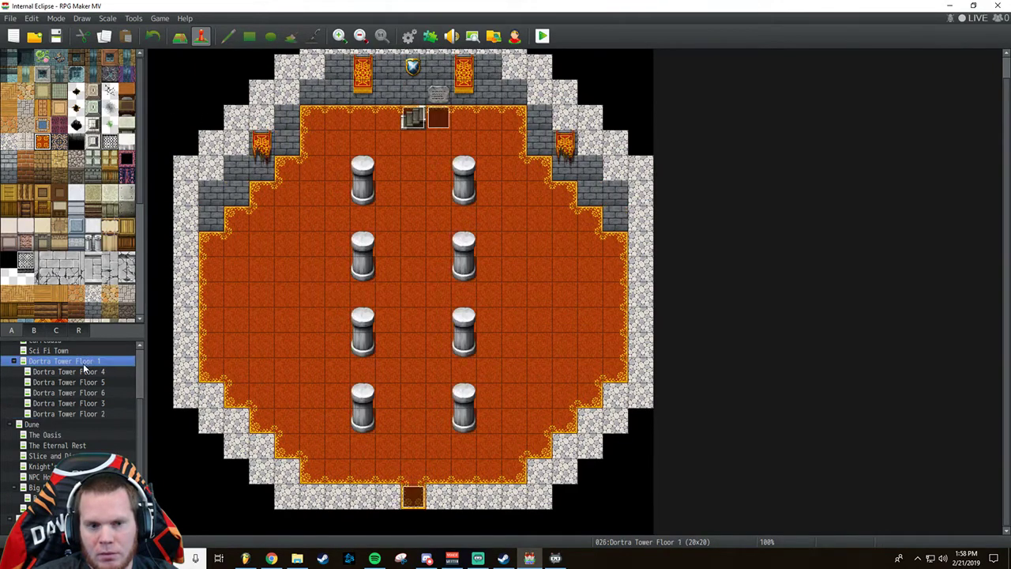
double_click(412, 119)
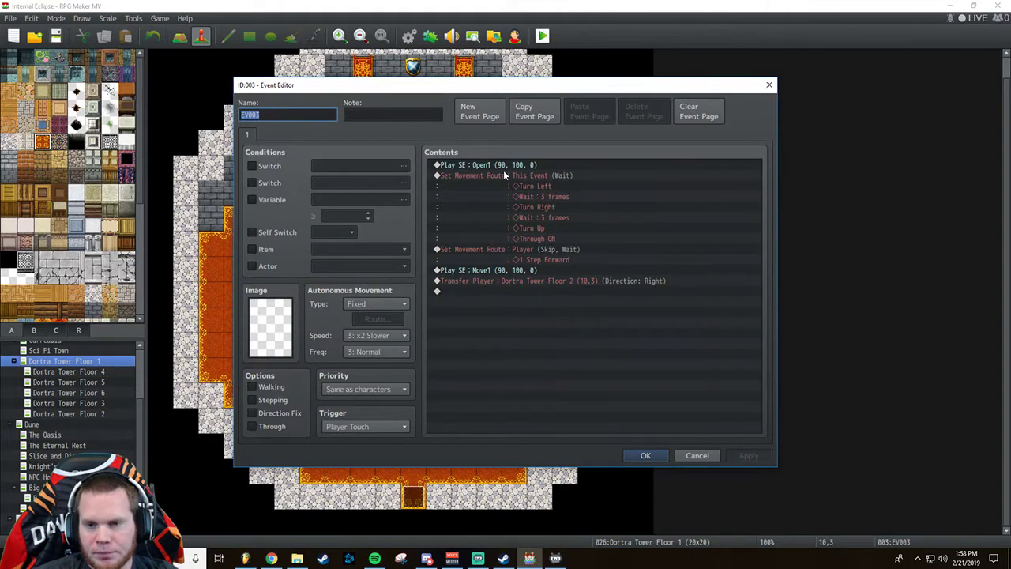
left_click(507, 166)
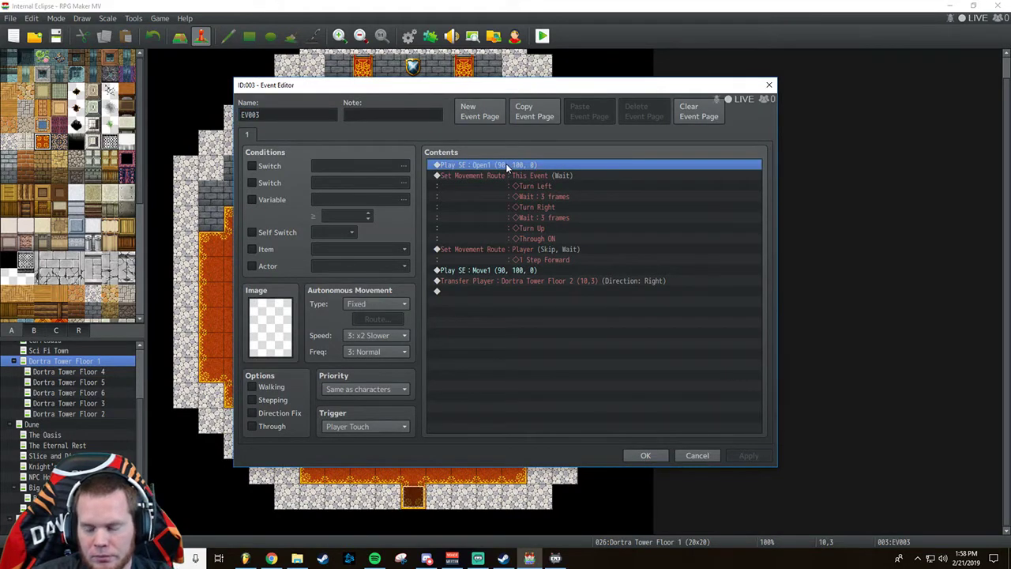
key("Delete")
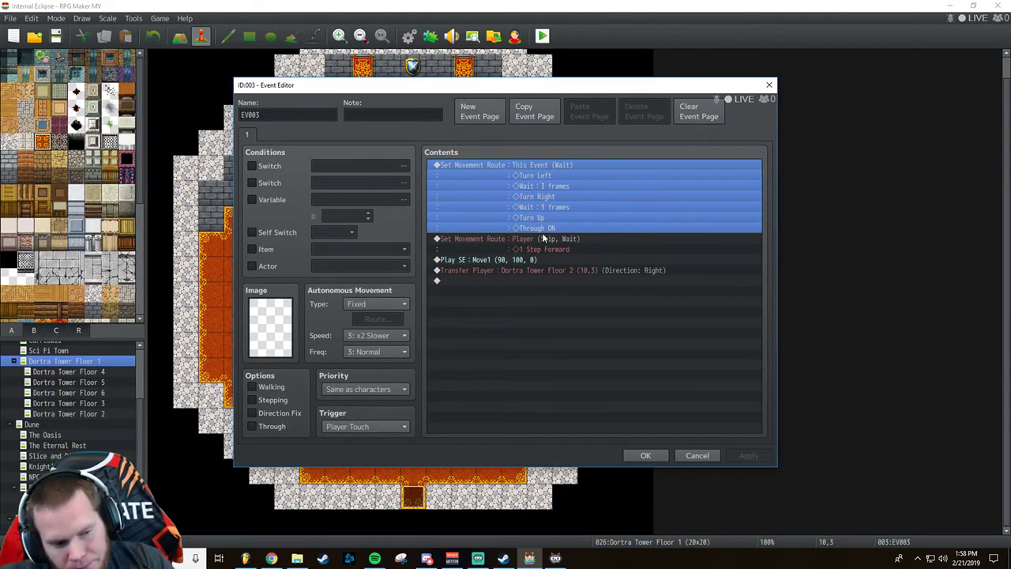
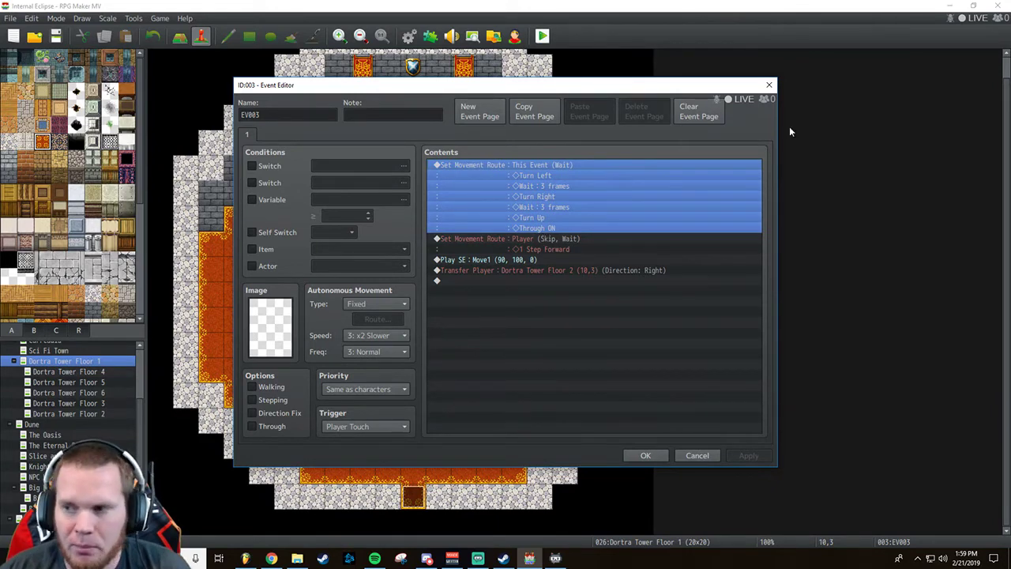
key("alt+Tab")
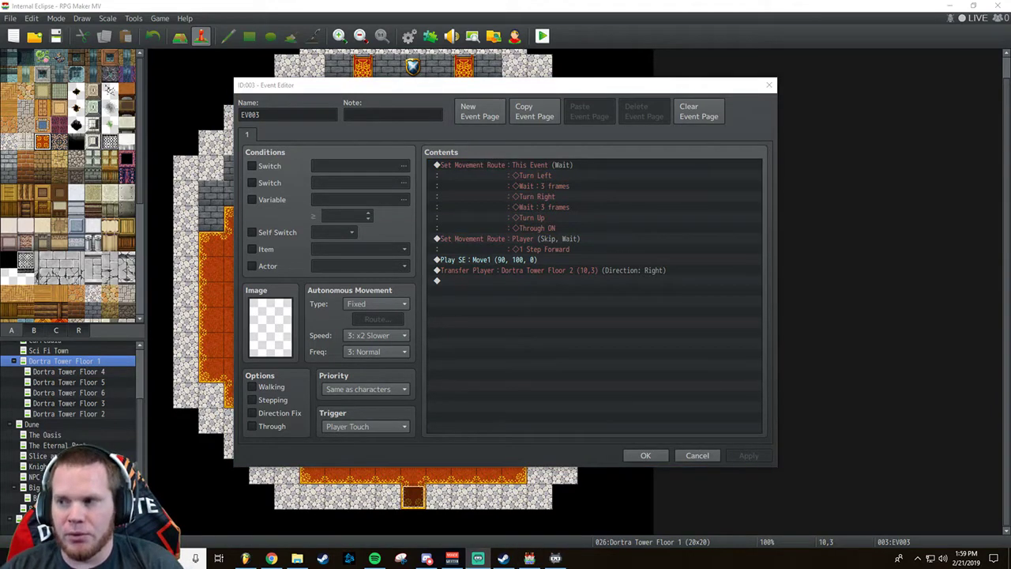
left_click(583, 87)
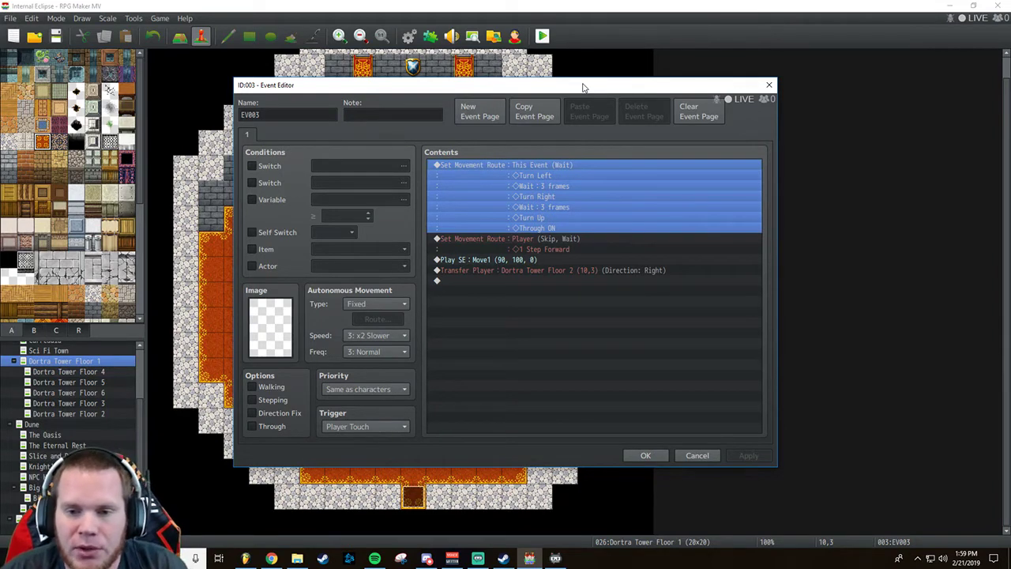
left_click(662, 456)
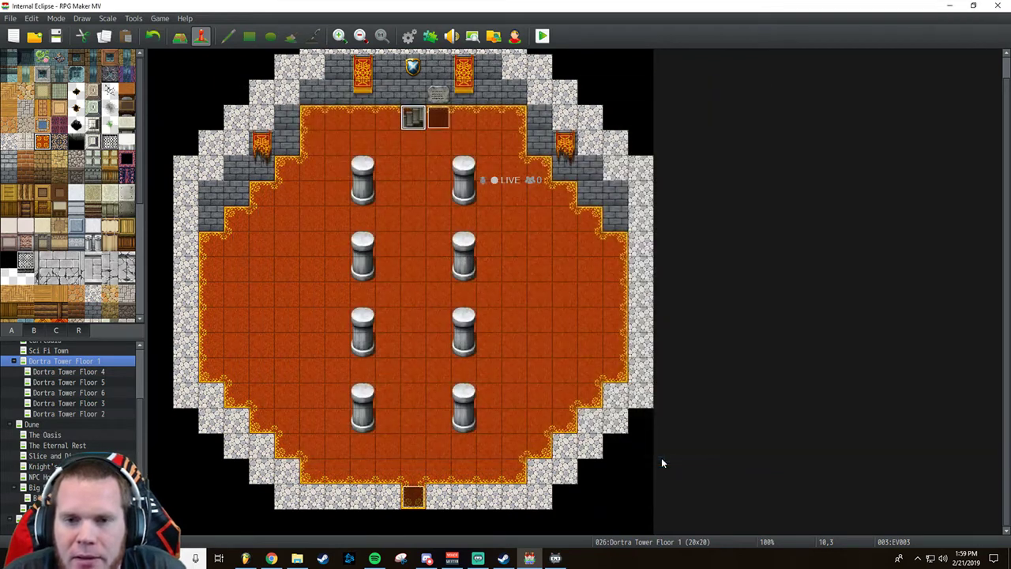
Set the trigger of the World Map's tower entrance event to Player Touch and save the event.
left_click(414, 499)
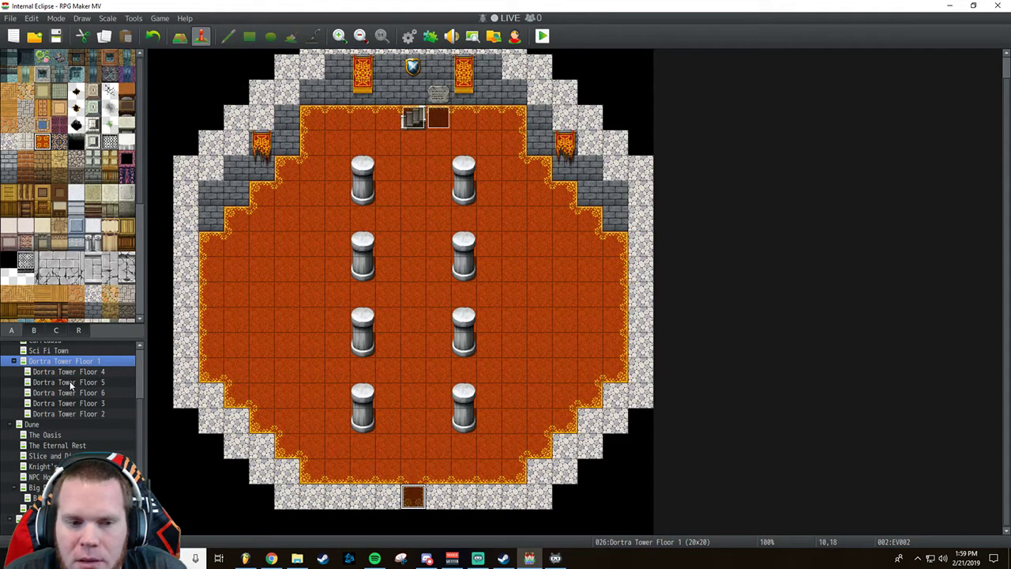
scroll(52, 382, "up", 3)
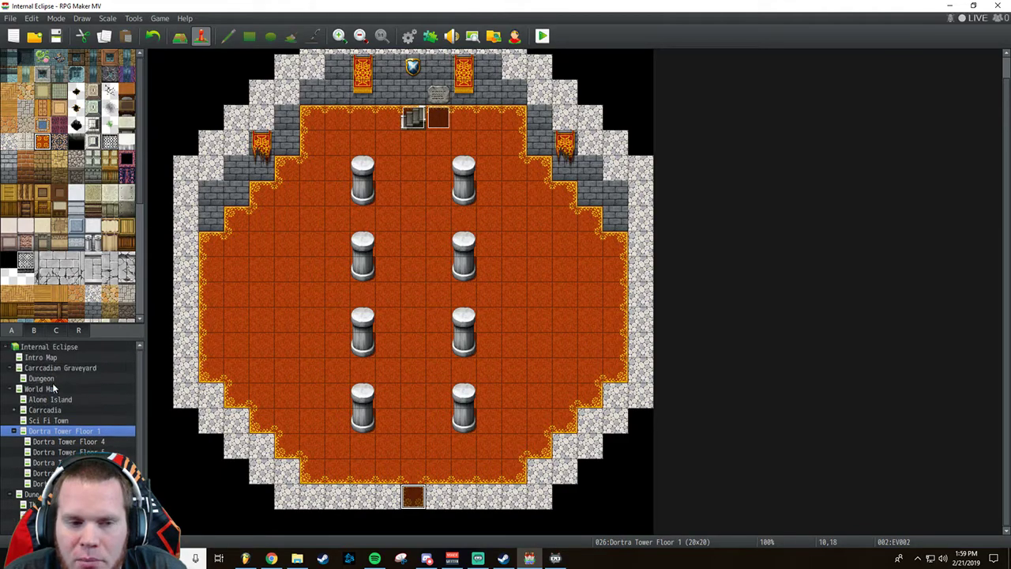
left_click(47, 389)
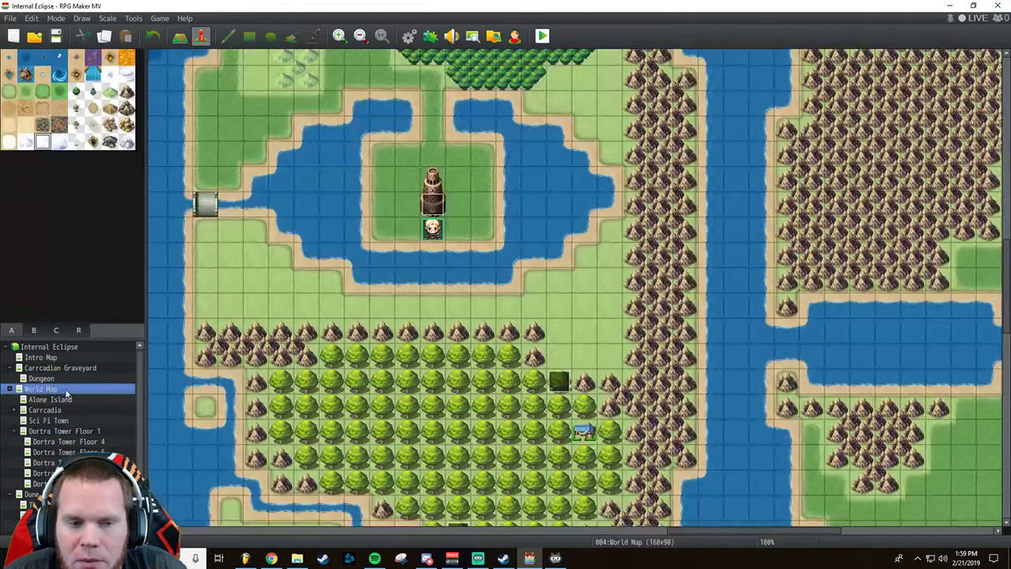
double_click(421, 207)
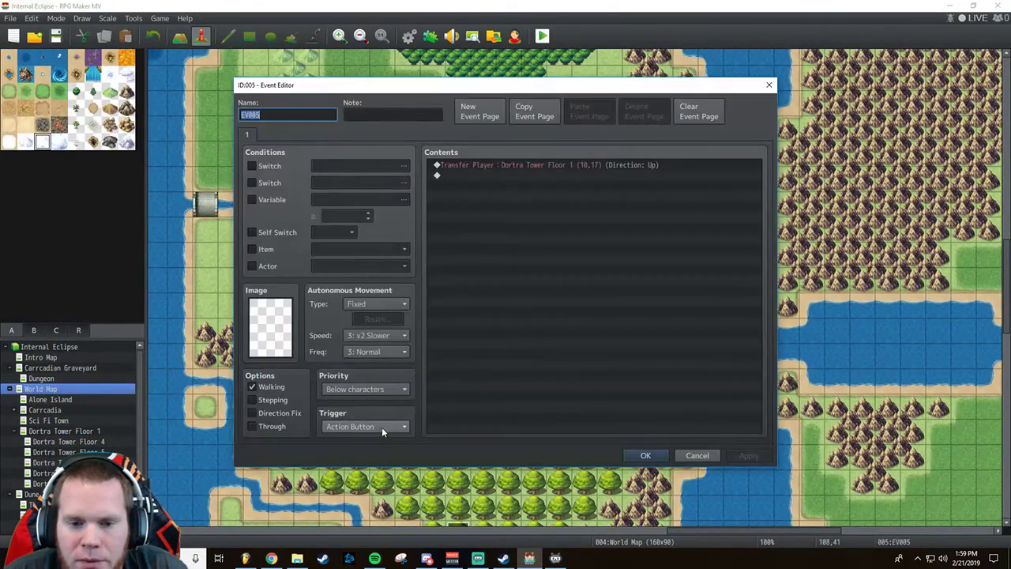
left_click(380, 427)
left_click(346, 452)
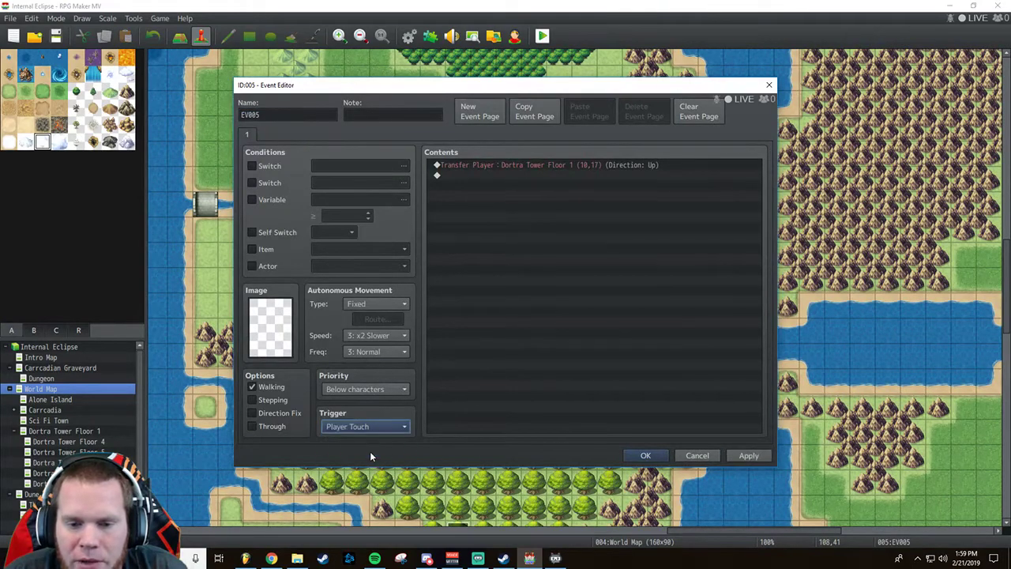
left_click(746, 455)
left_click(645, 455)
Check the trigger and commands of Dortra Tower Floor 1's exit event and stairs event without changing them.
left_click(45, 431)
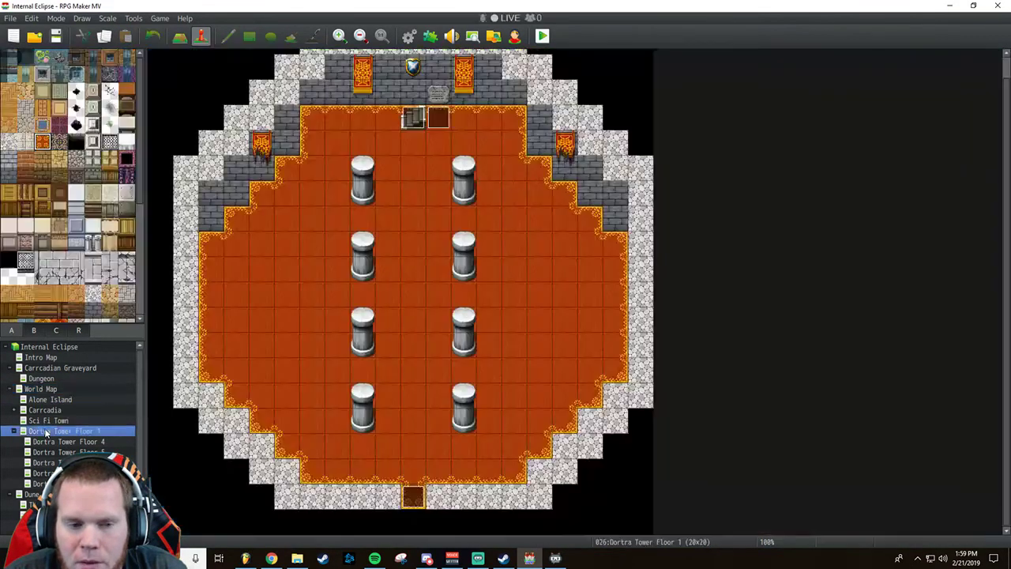
double_click(411, 499)
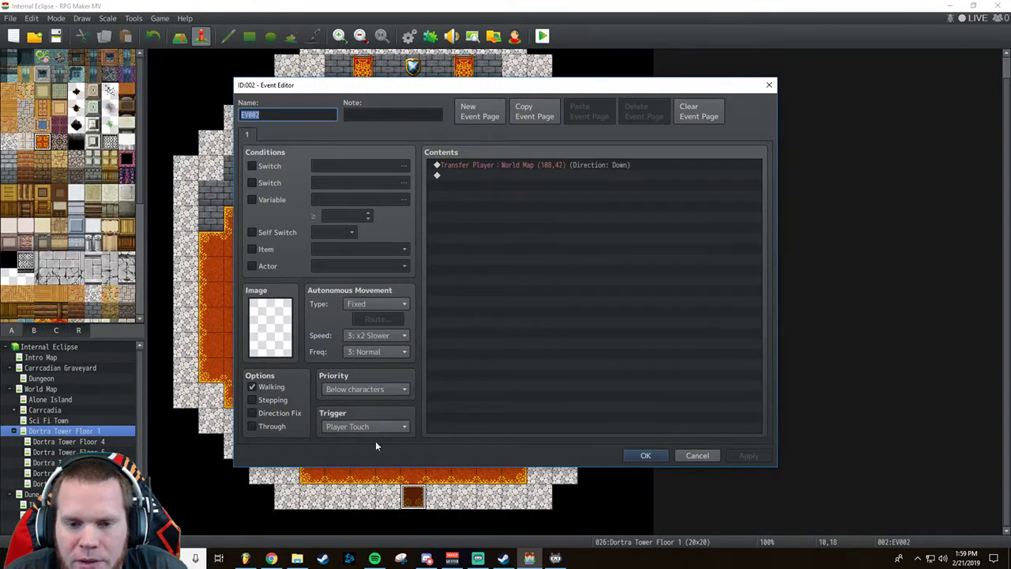
left_click(696, 455)
double_click(413, 123)
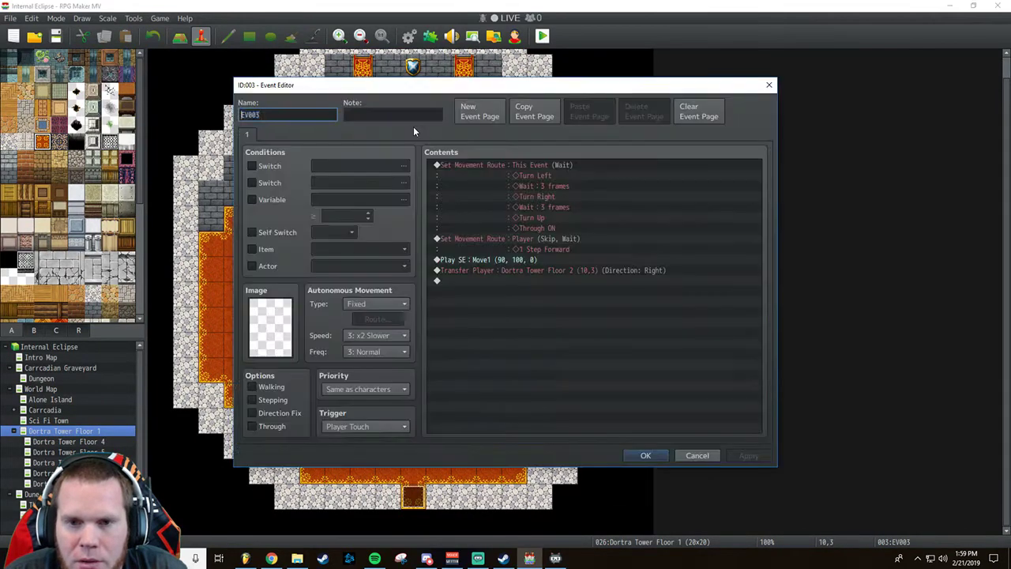
left_click(695, 455)
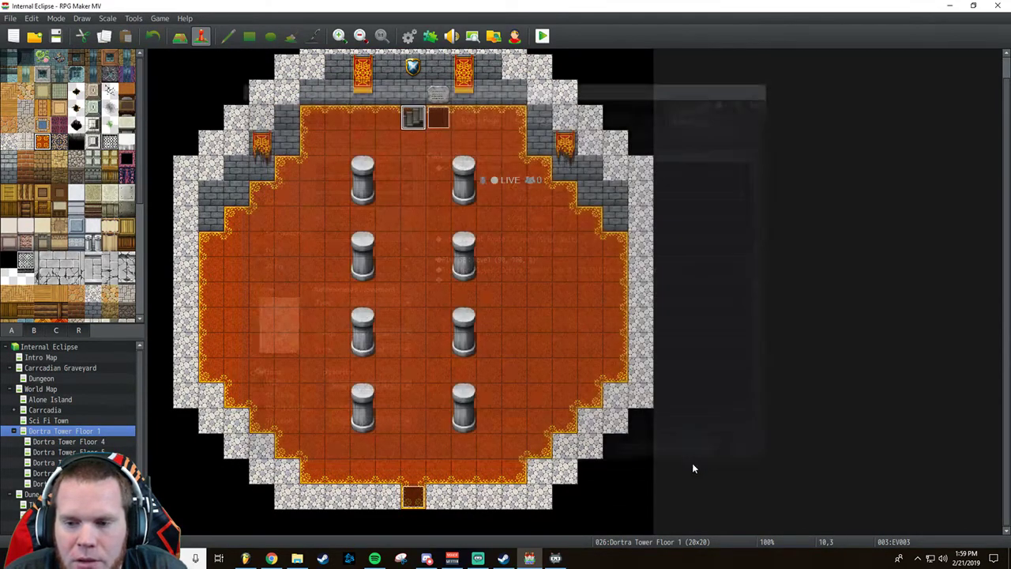
Delete both Set Movement Route commands from Dortra Tower Floor 1's stairs event and save the event.
double_click(413, 116)
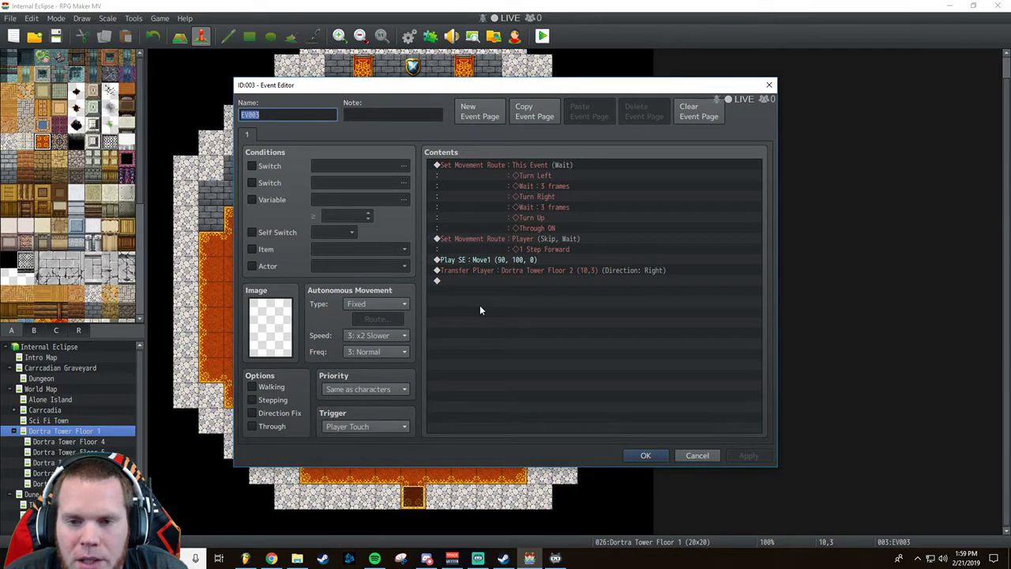
left_click(488, 166)
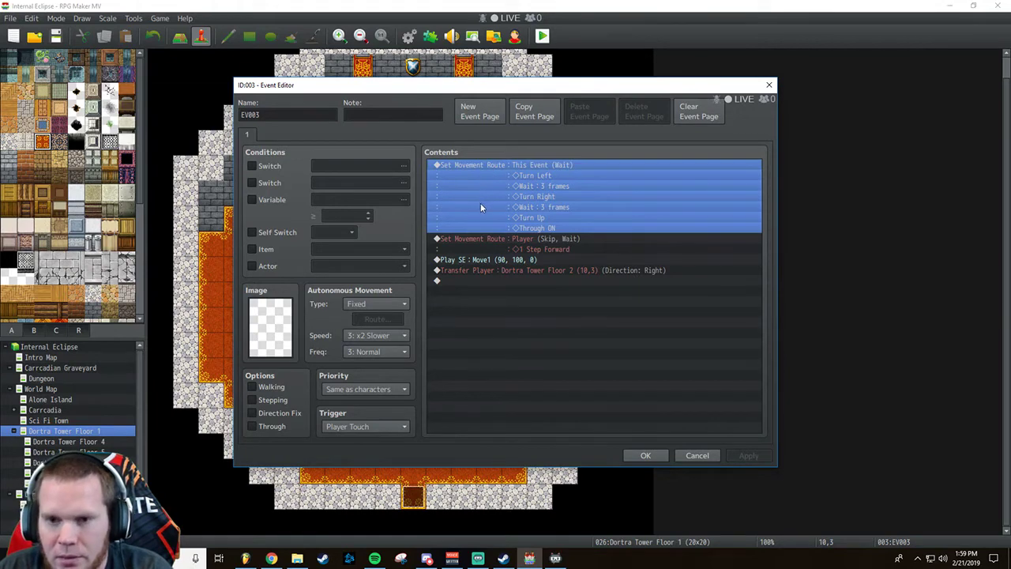
key("Delete")
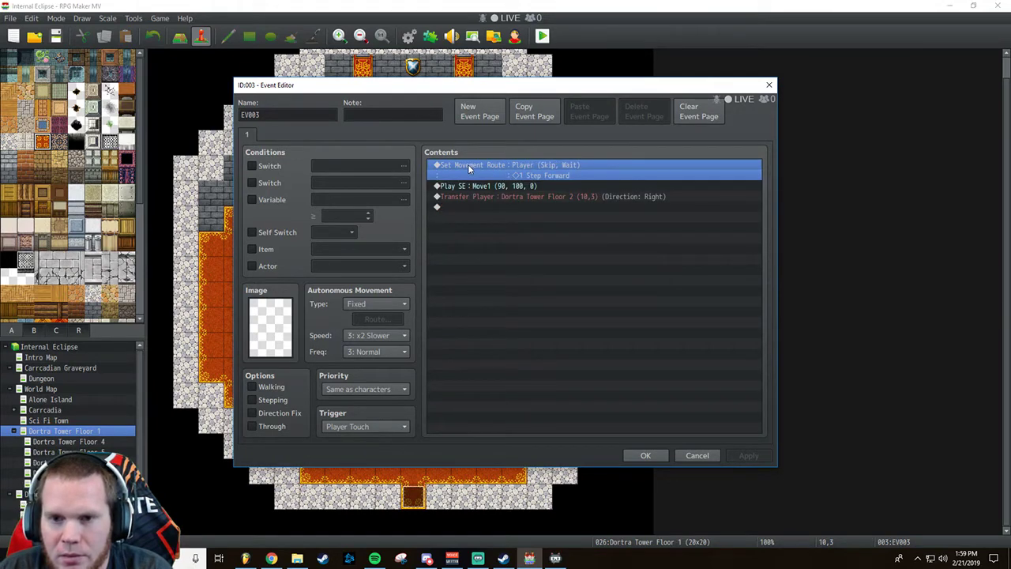
key("Delete")
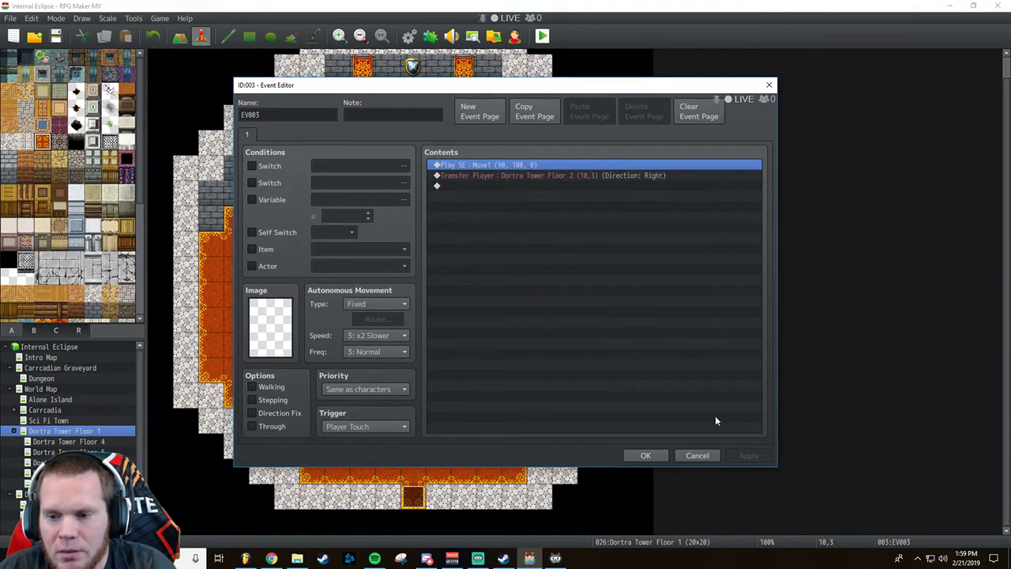
left_click(655, 456)
Save the project, playtest the Floor 1 stairs by walking the character up to Floor 2, and close the playtest.
left_click(542, 36)
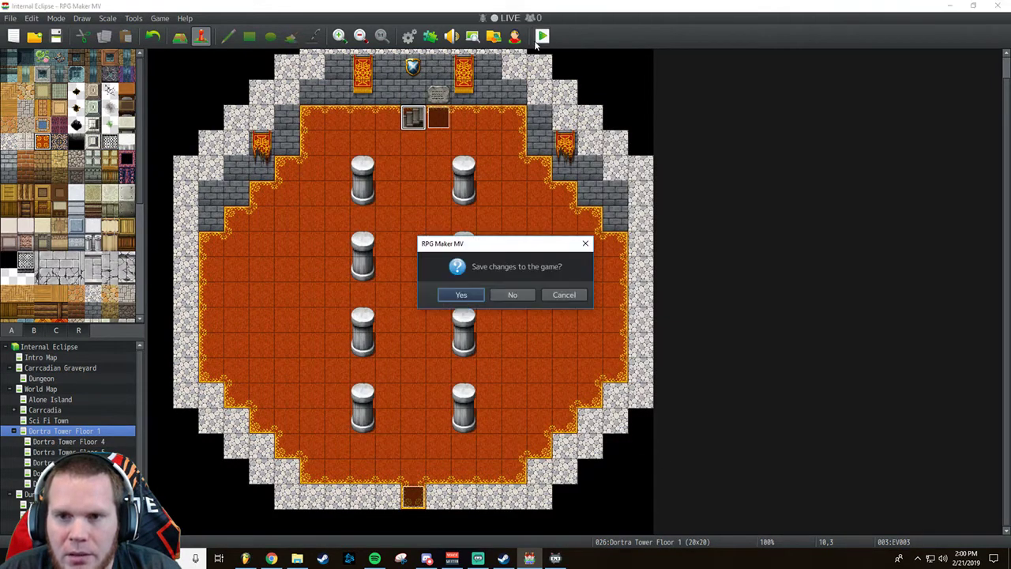
left_click(466, 294)
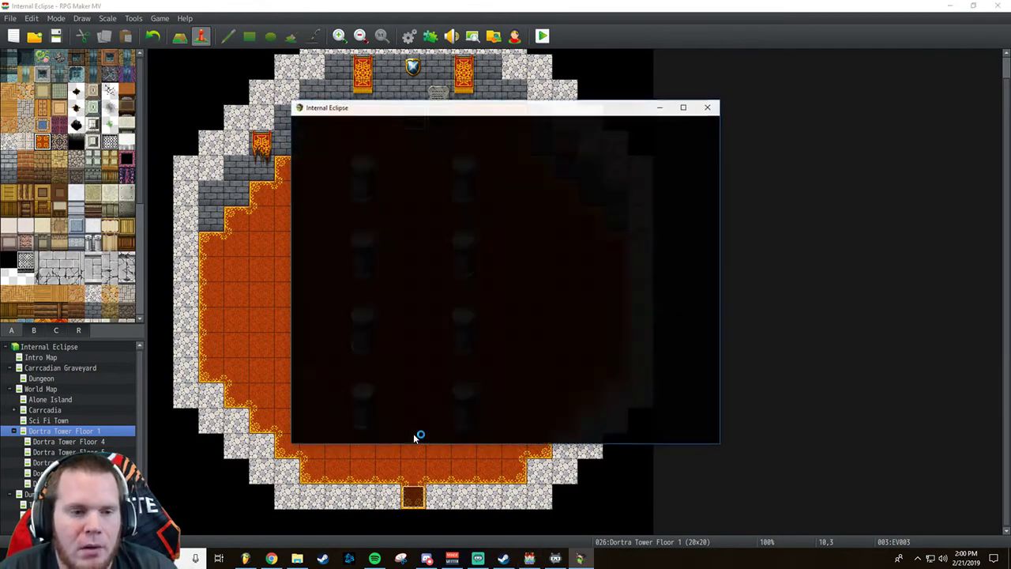
key("Return")
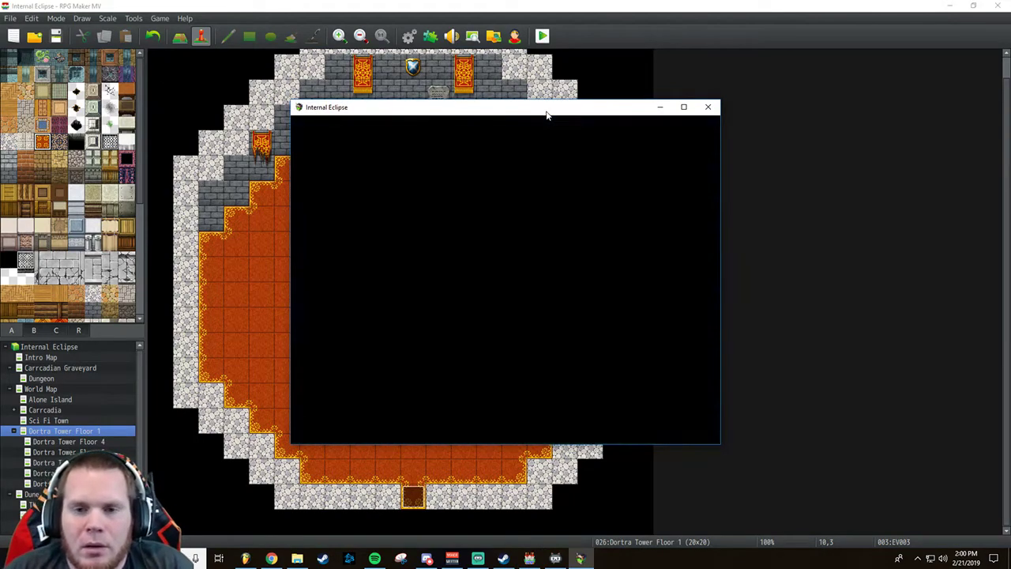
key("Up")
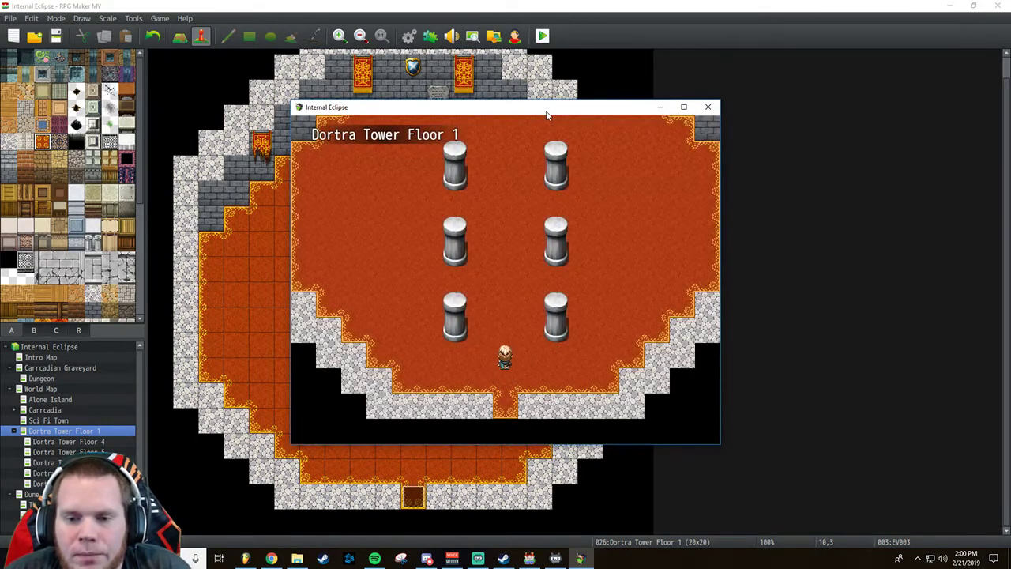
key("Up")
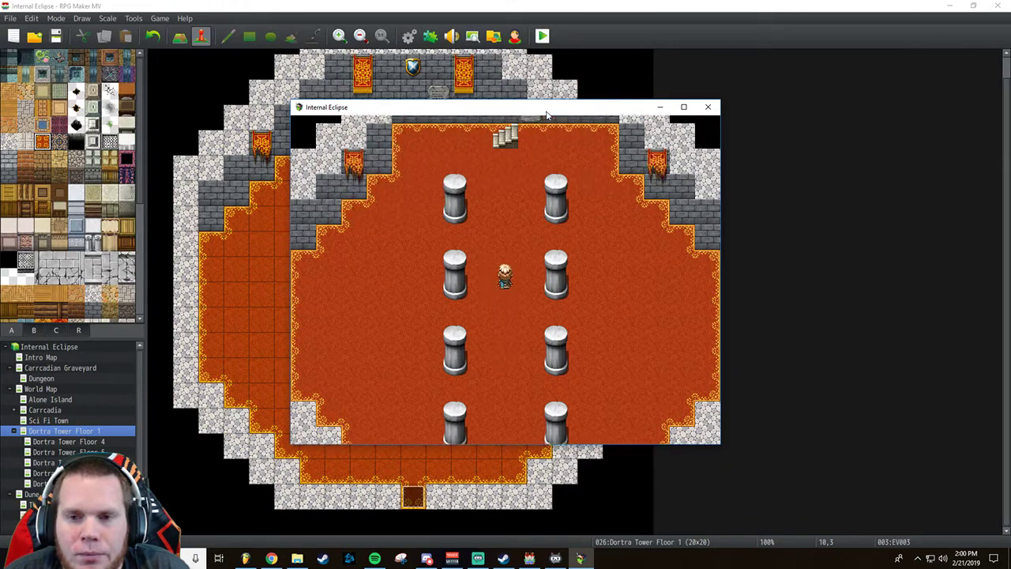
key("Up")
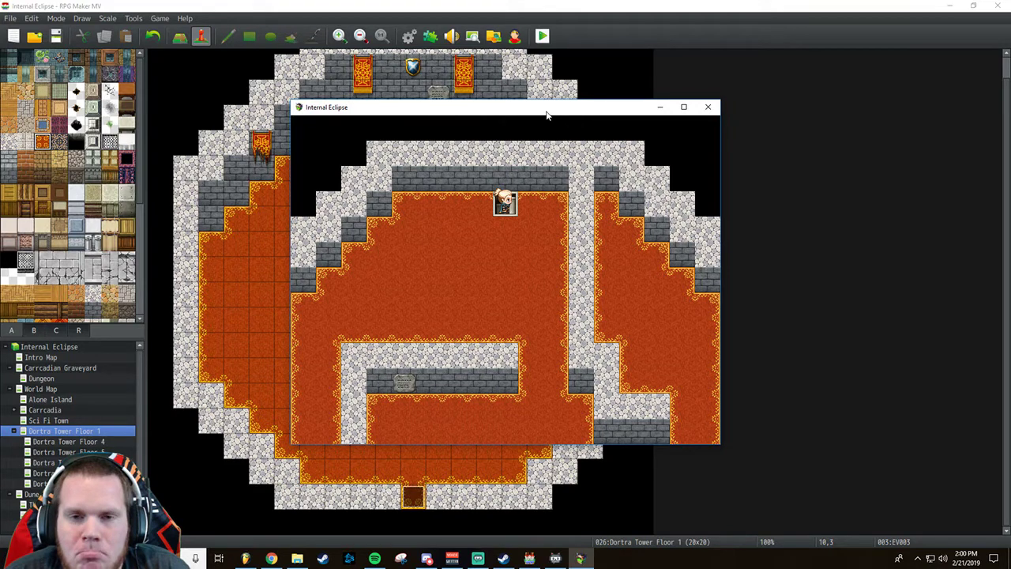
key("Up")
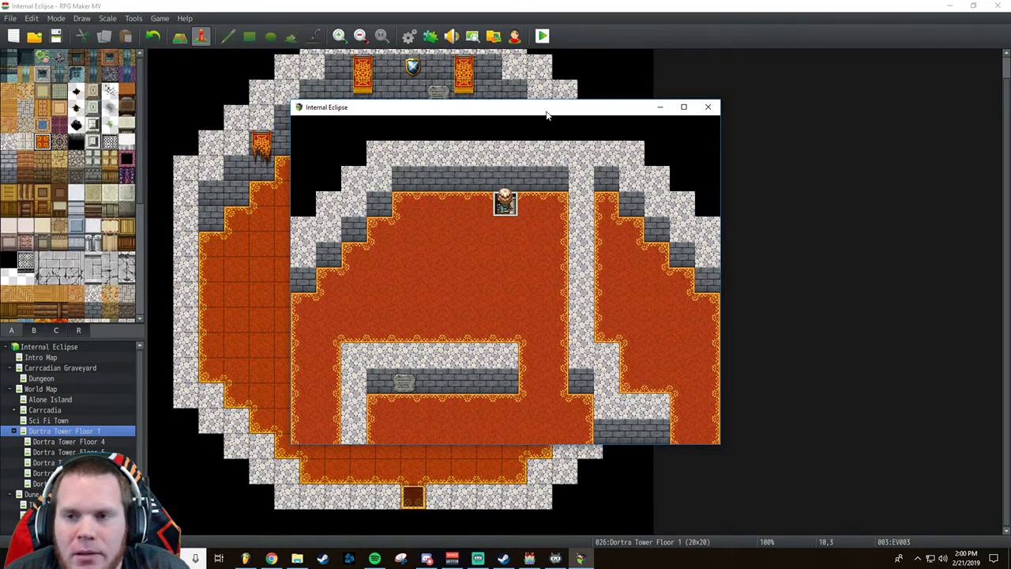
left_click(707, 107)
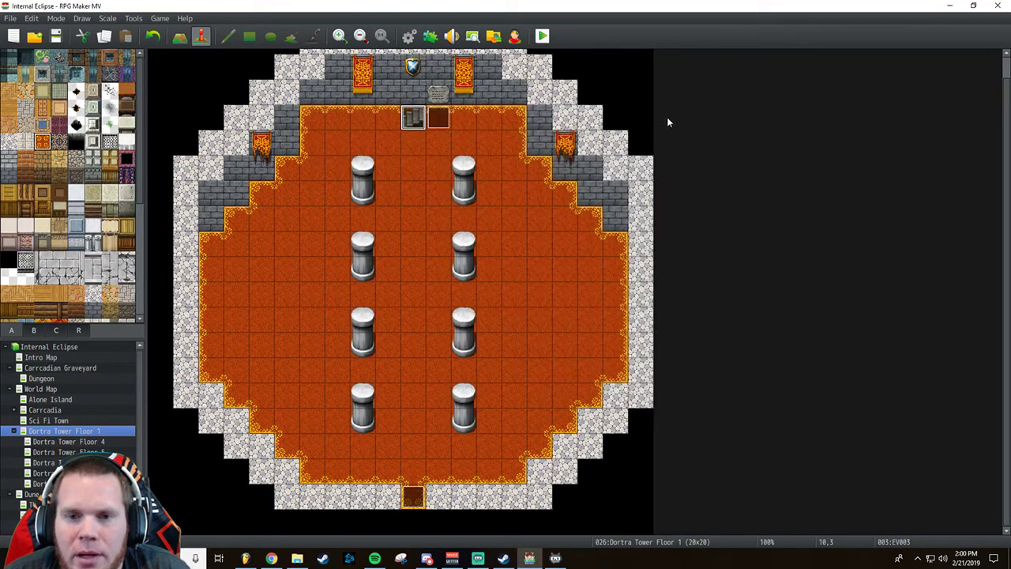
Set the trigger of Dortra Tower Floor 1's stairs event to Event Touch and save the event.
double_click(412, 117)
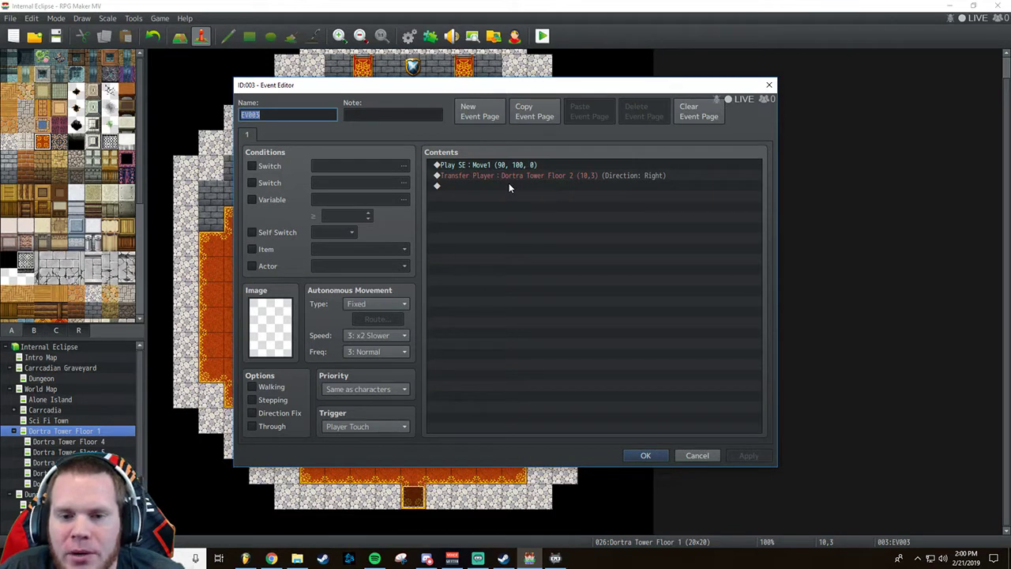
left_click(361, 429)
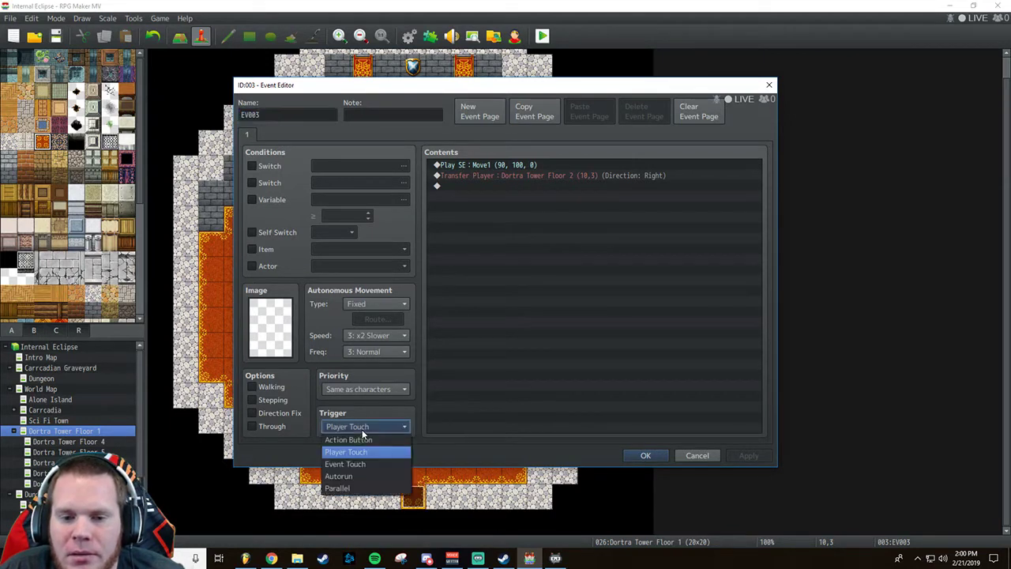
left_click(363, 463)
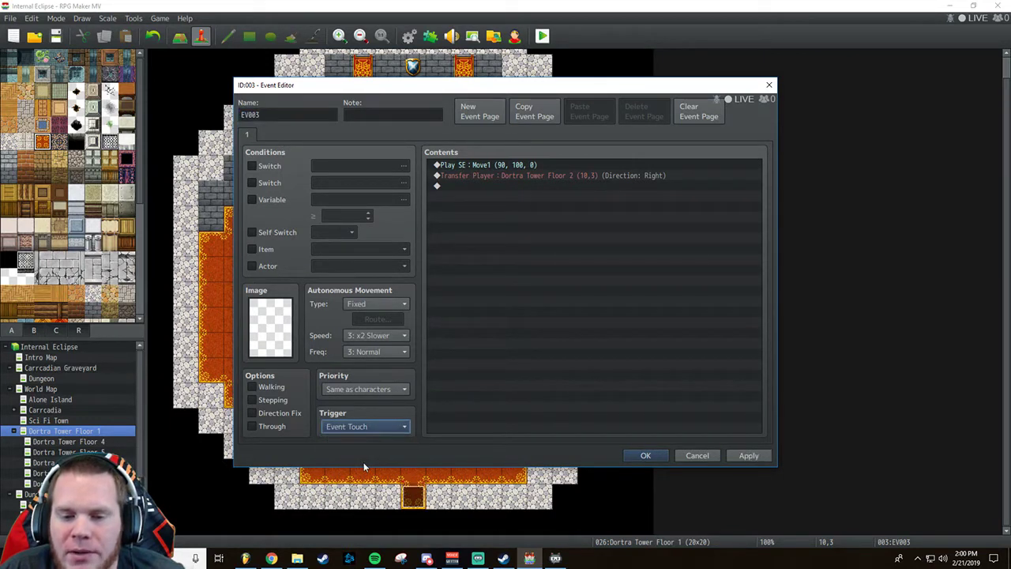
left_click(645, 455)
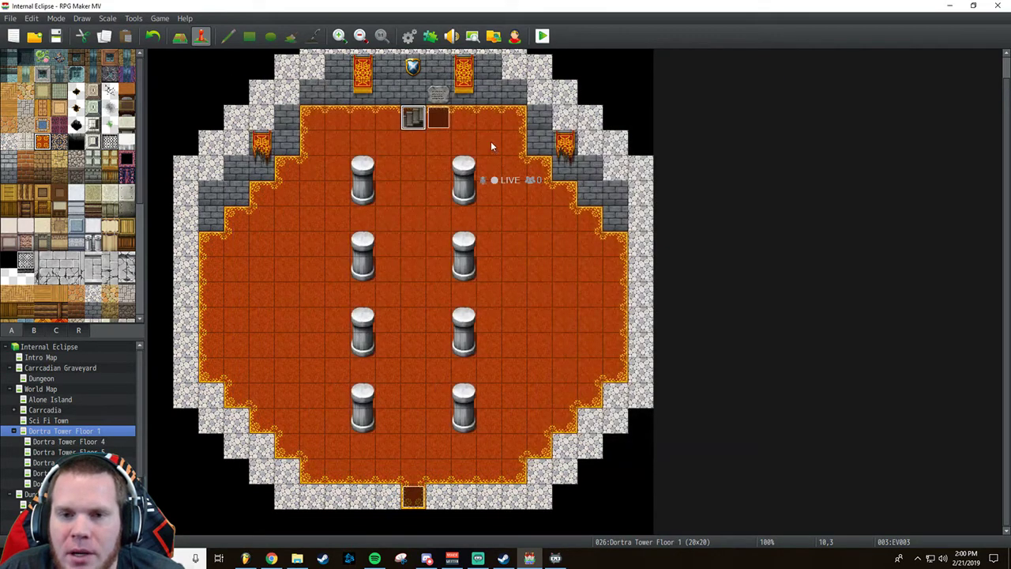
Save the project, start a new game to test the Event Touch stairs from Floor 1 to Floor 2, and close it.
left_click(542, 36)
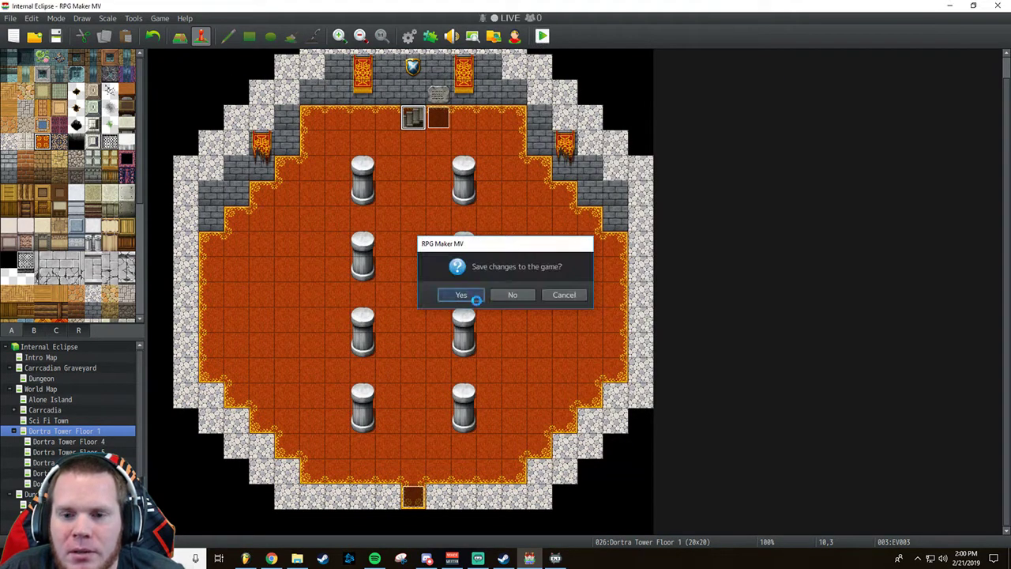
left_click(470, 296)
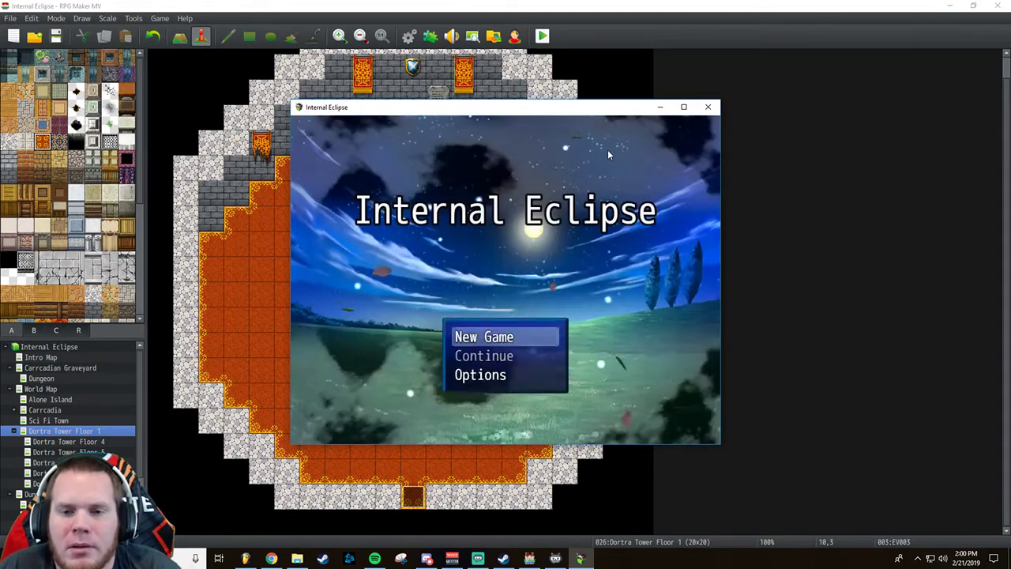
key("Return")
key("Return")
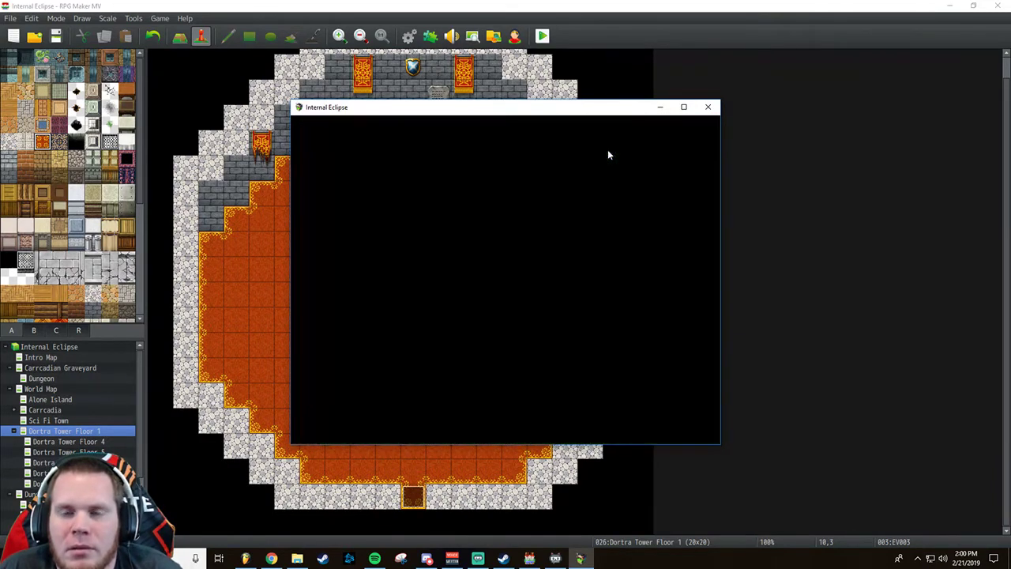
key("Up")
key("Up")
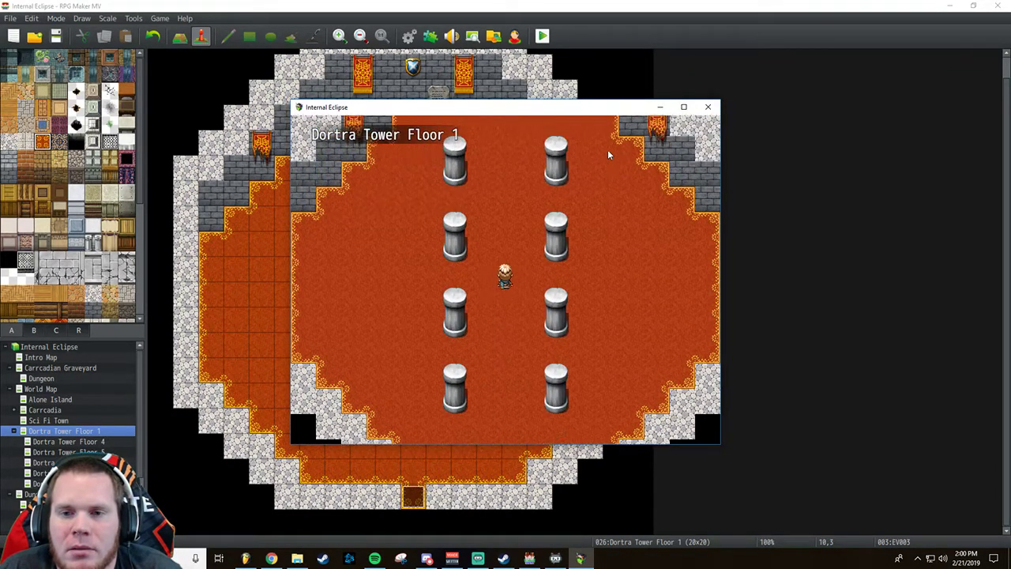
key("Up")
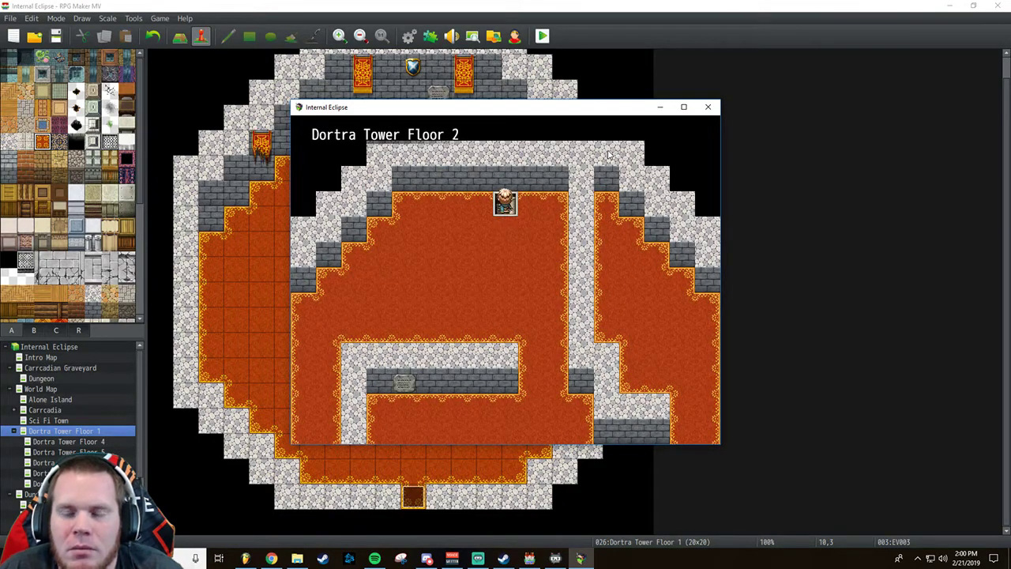
key("alt+F4")
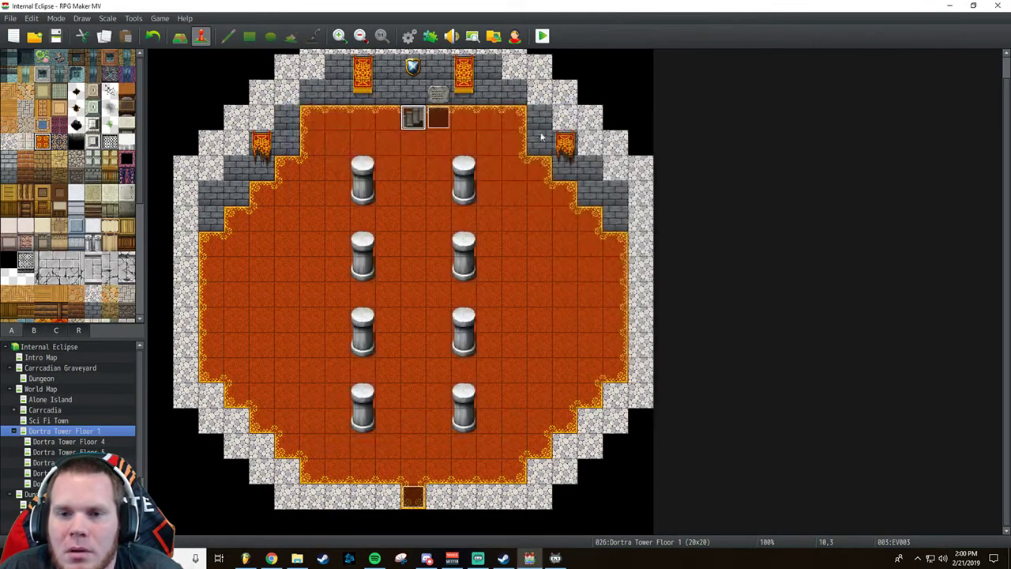
Insert a Set Movement Route for the Player with Move Up before the Move1 sound effect in the Floor 1 stairs event.
double_click(413, 116)
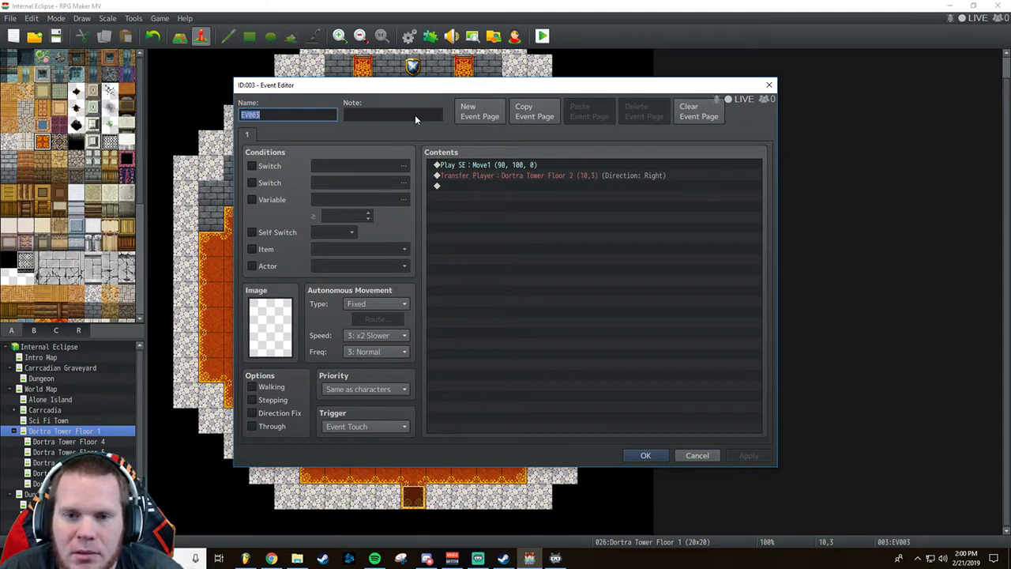
right_click(469, 165)
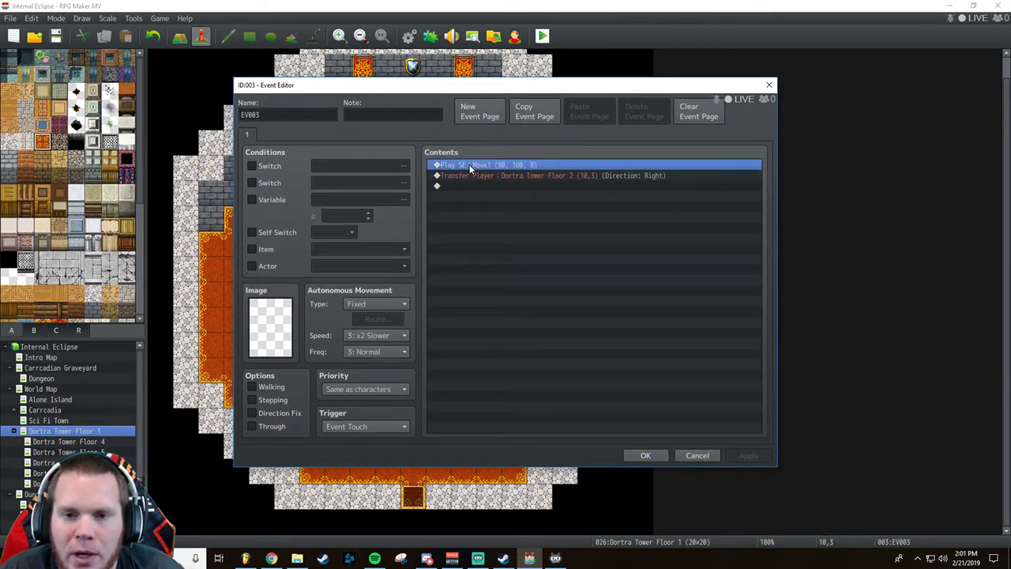
left_click(492, 172)
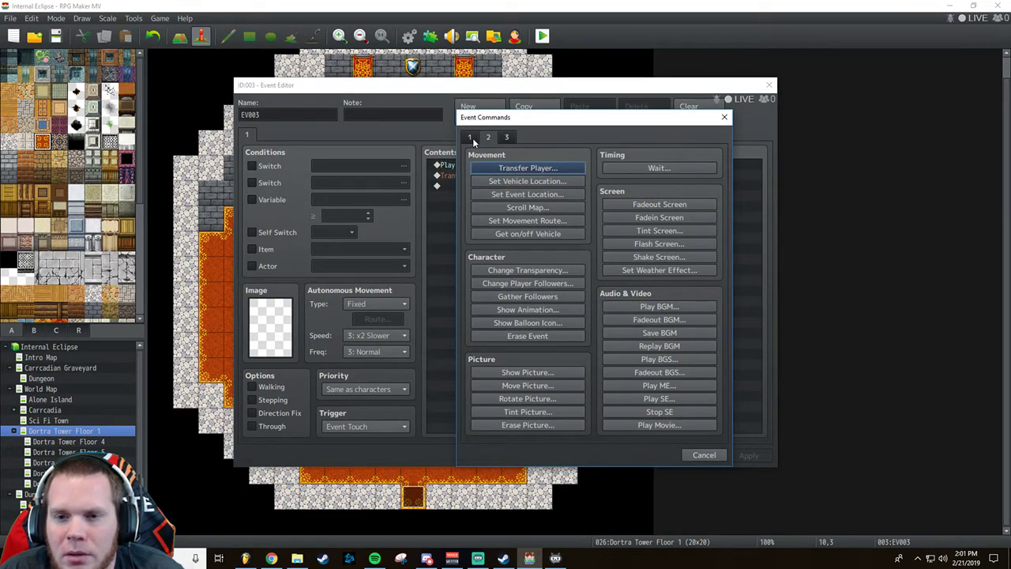
left_click(526, 221)
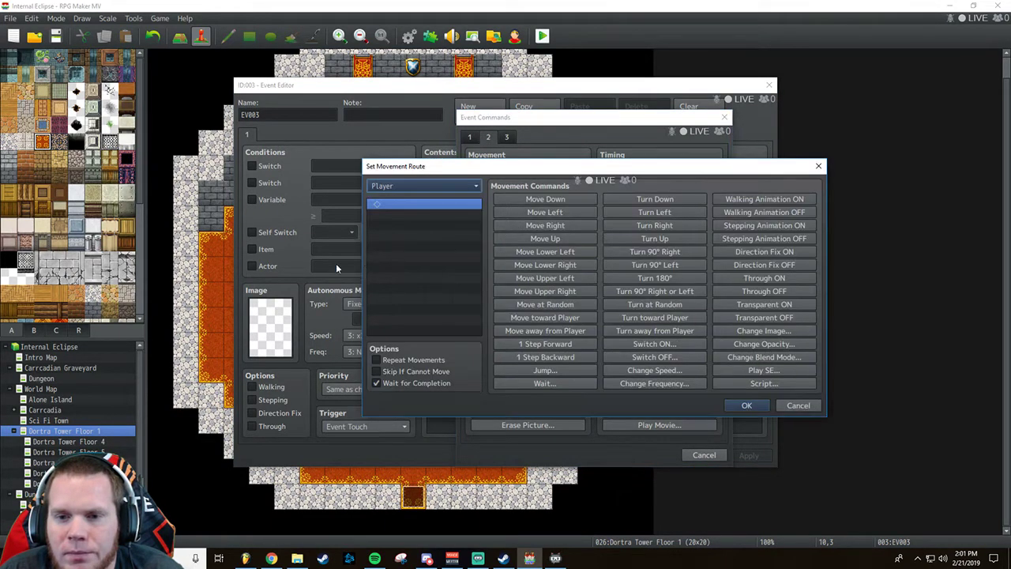
left_click(557, 237)
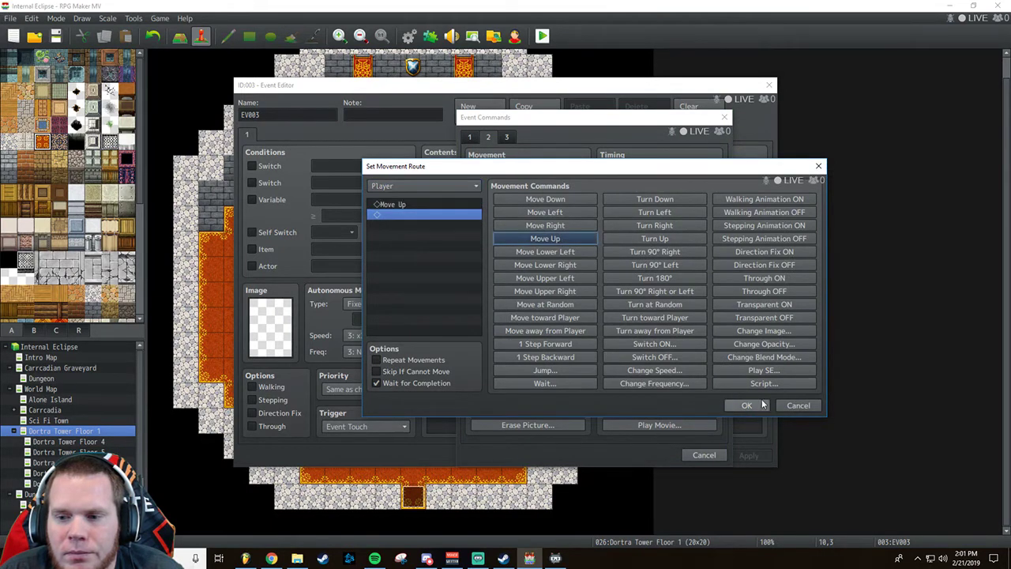
left_click(746, 405)
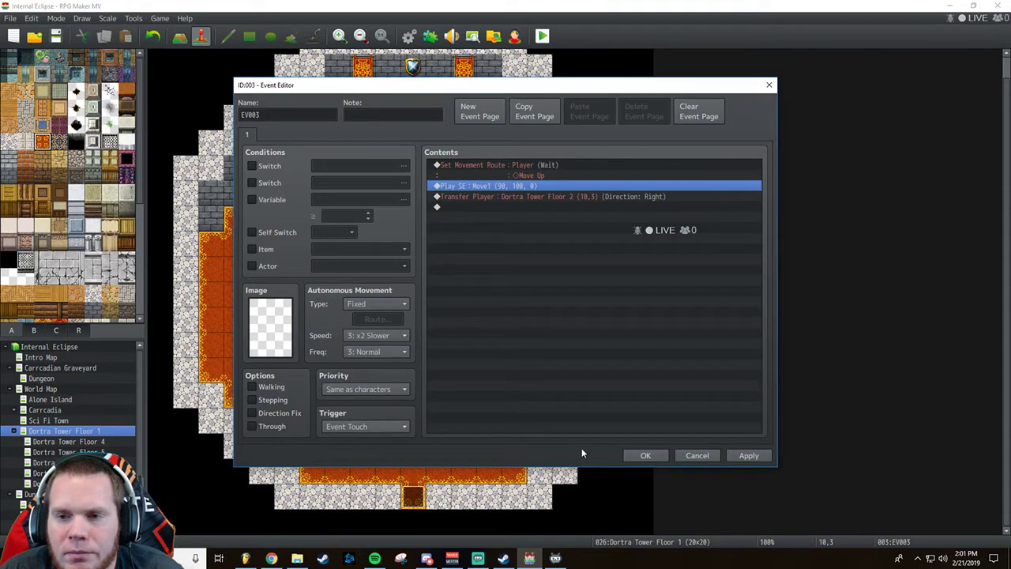
key("Insert")
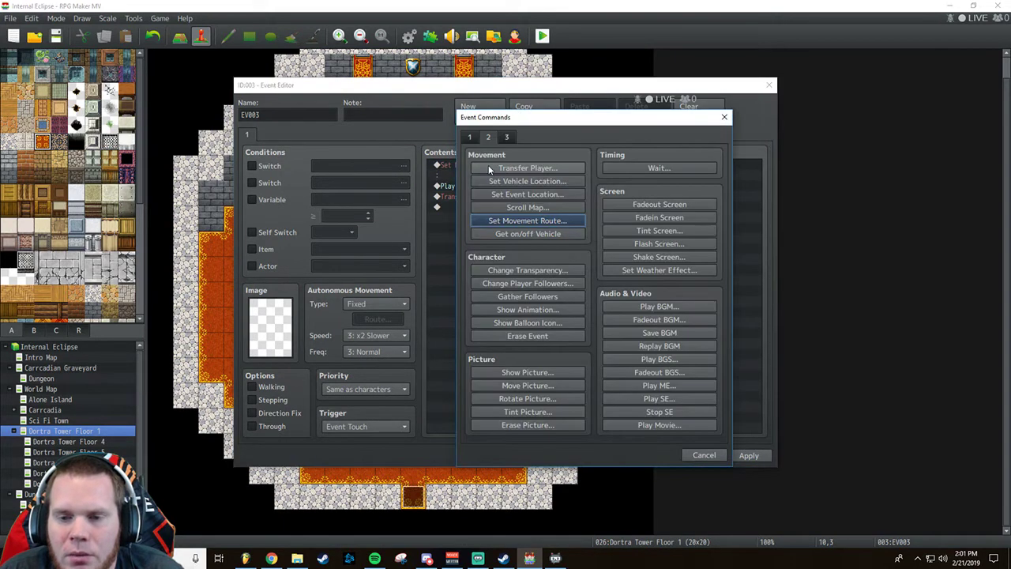
left_click(541, 223)
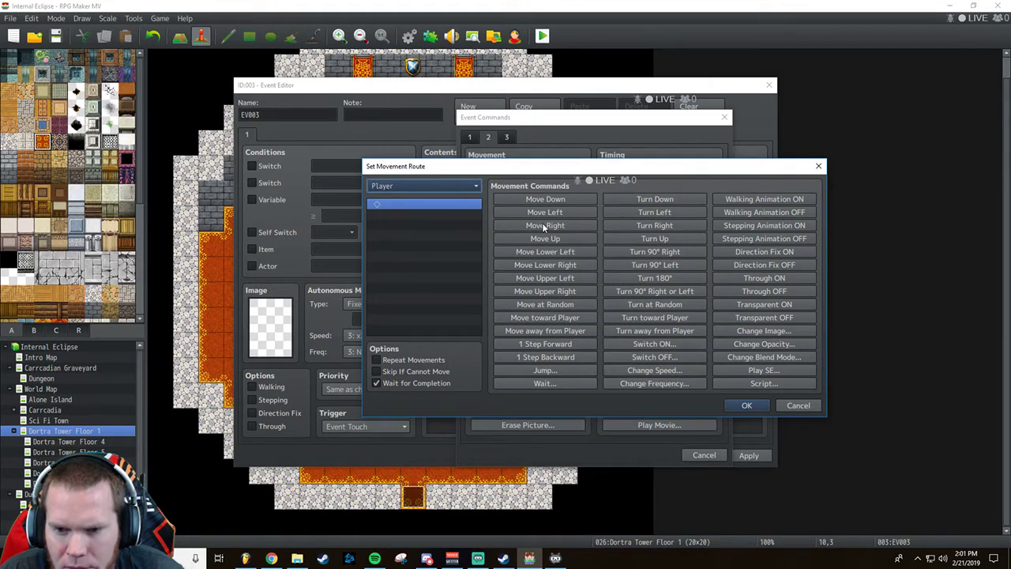
left_click(796, 406)
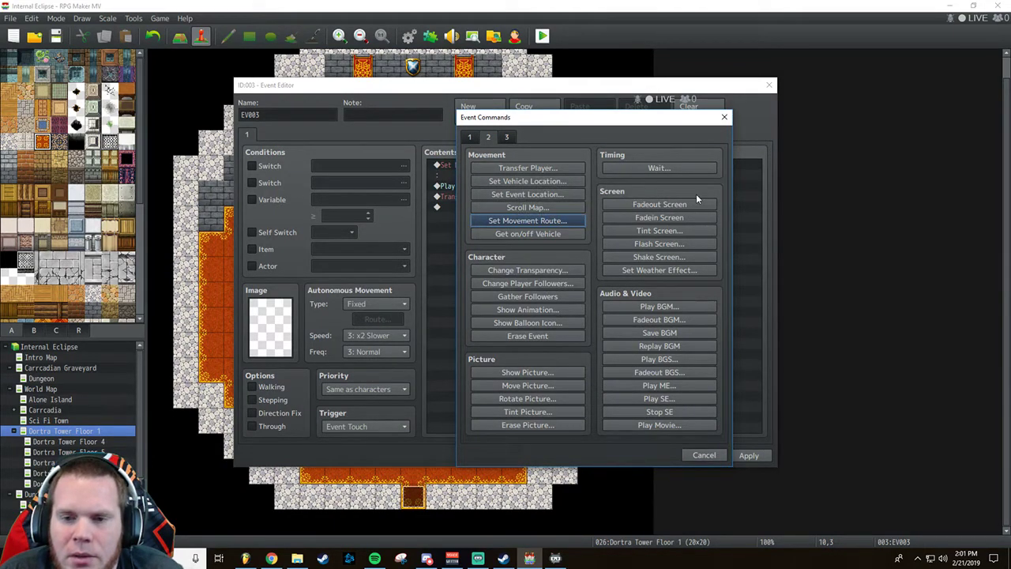
left_click(508, 221)
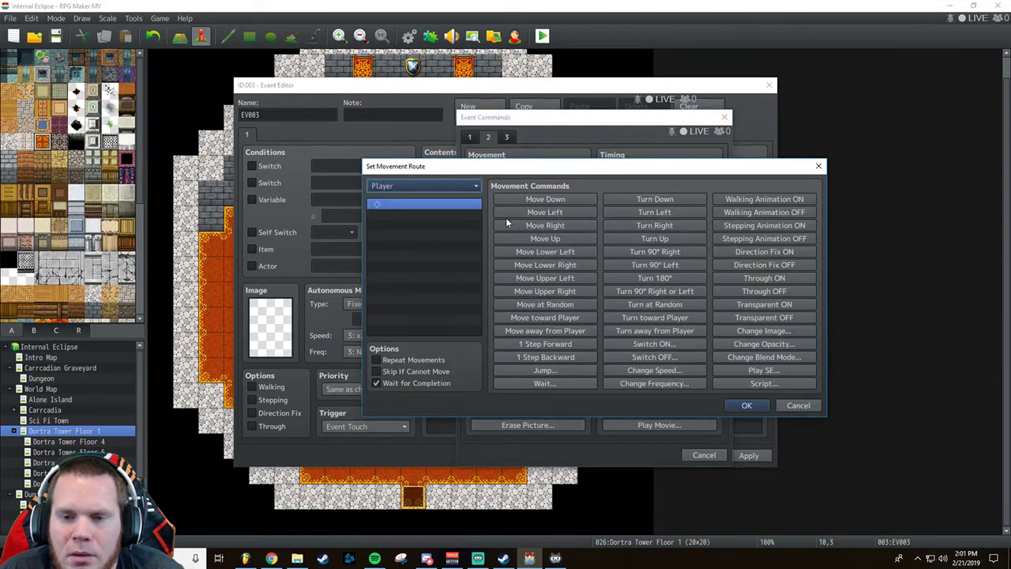
left_click(457, 188)
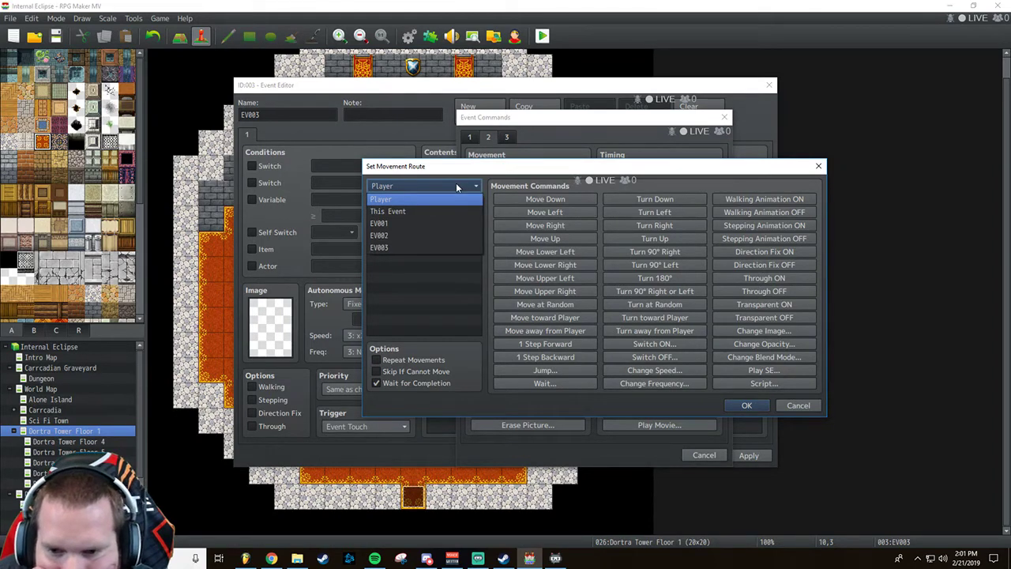
left_click(456, 183)
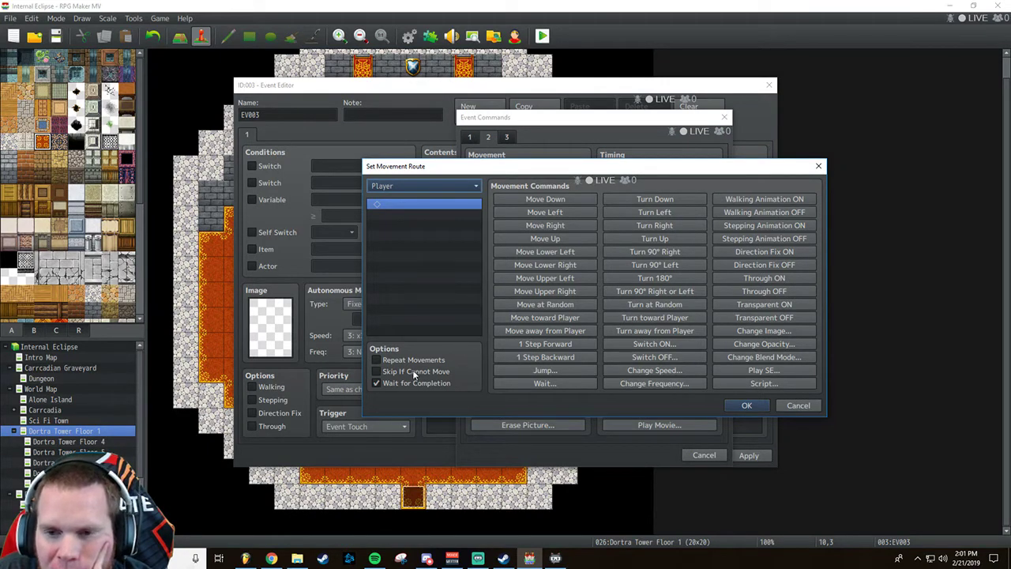
left_click(793, 404)
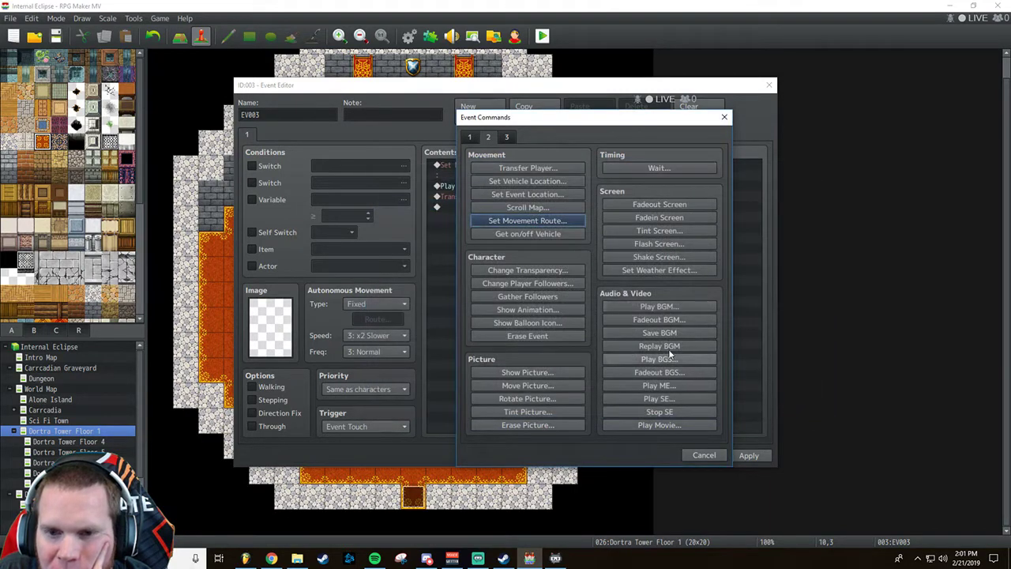
left_click(704, 455)
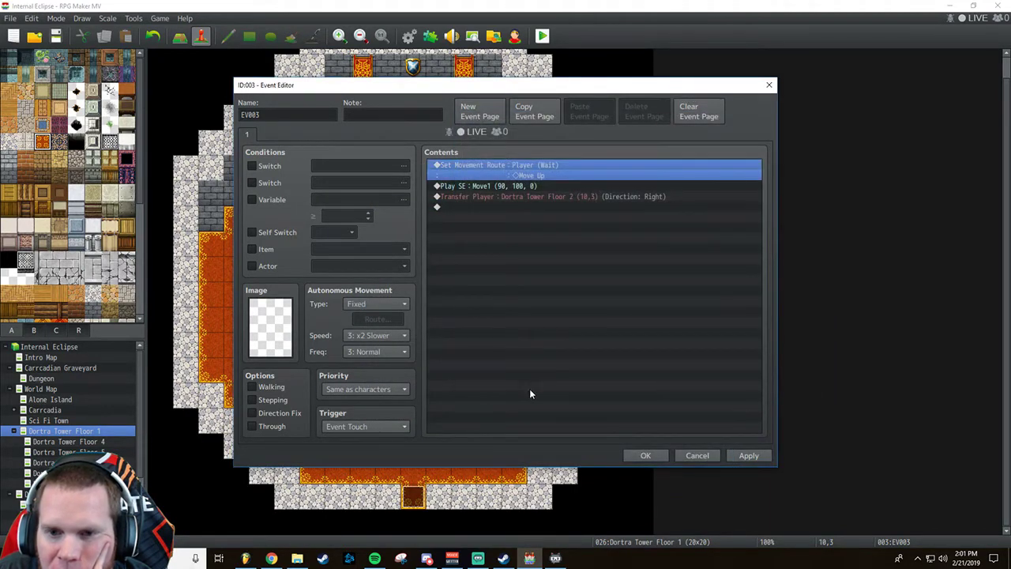
Save the stairs event, start a playtest, walk the character up to the Floor 1 stairs, and close the game.
left_click(766, 456)
left_click(645, 455)
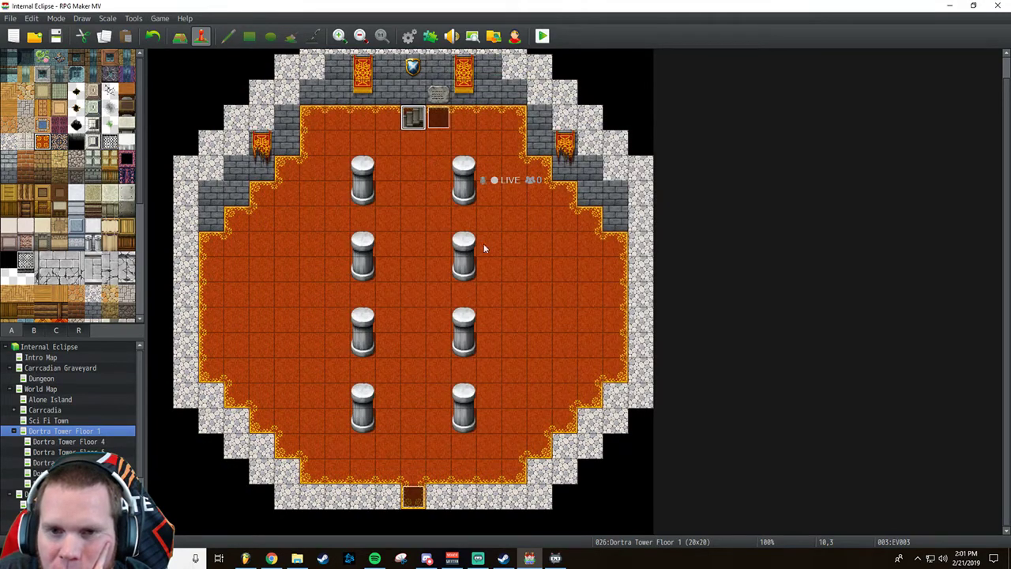
left_click(542, 36)
left_click(460, 294)
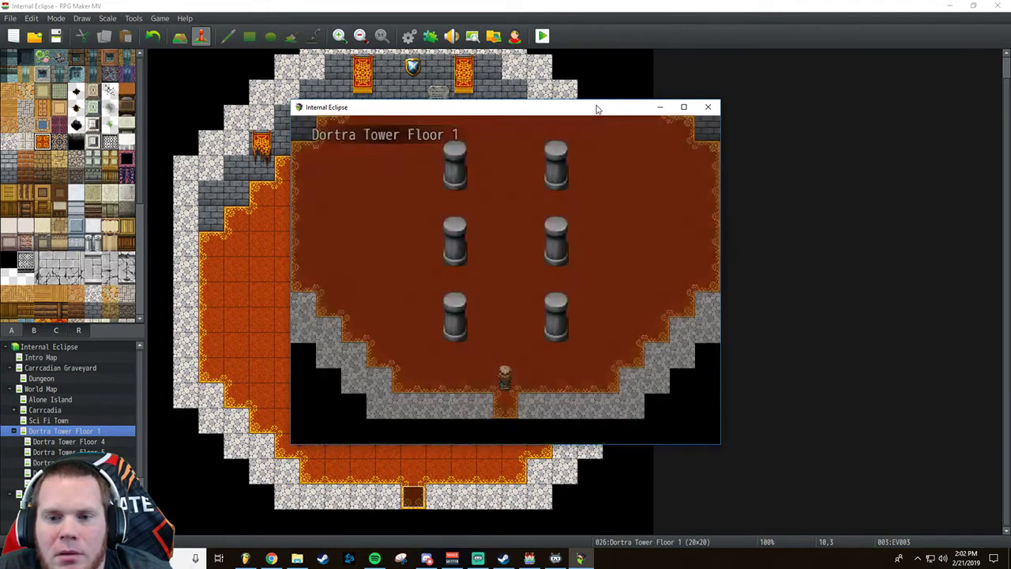
key("Up")
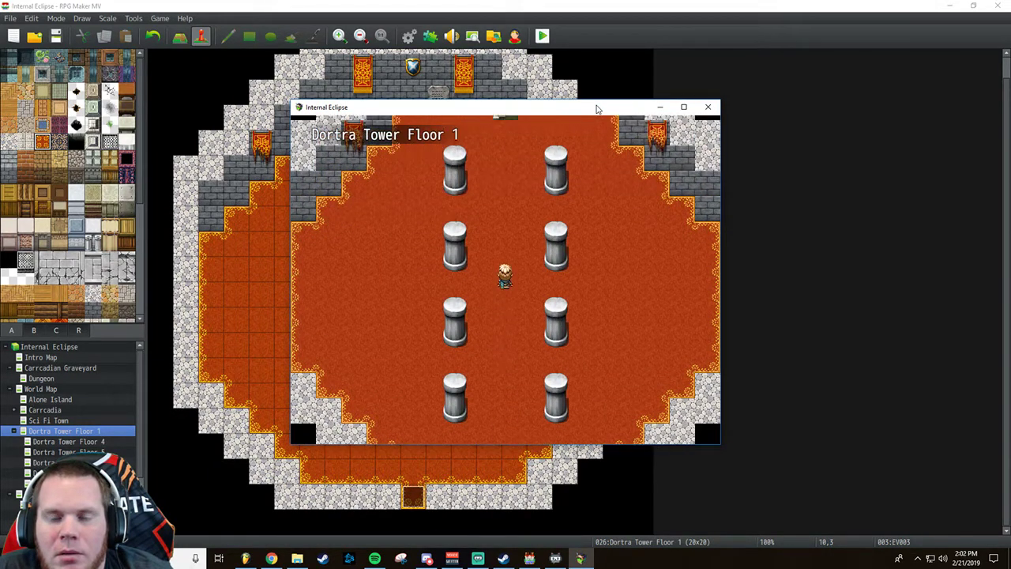
key("Up")
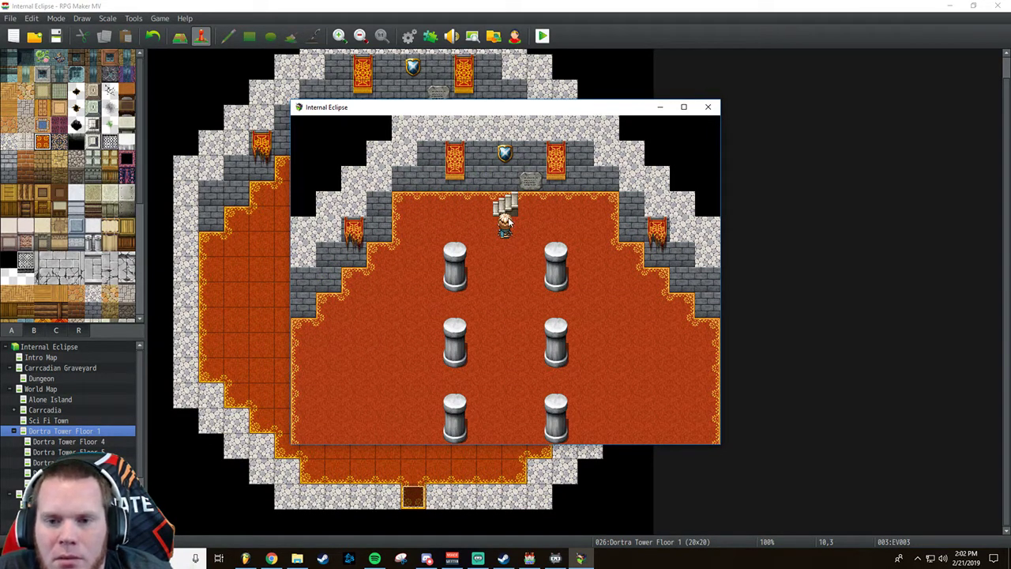
left_click(706, 108)
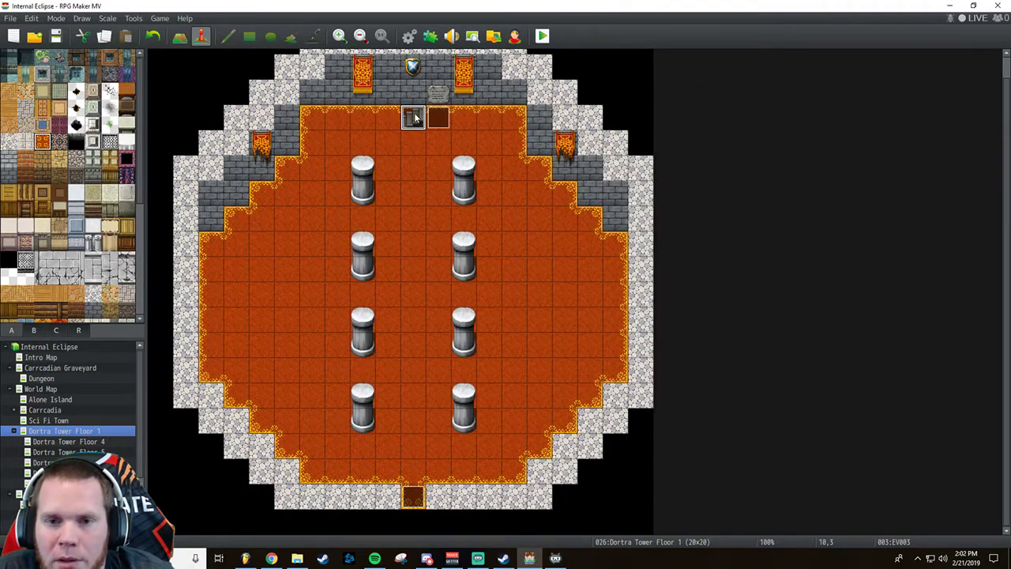
Review the commands and trigger of the Floor 1 stairs event and of the World Map's tower entrance event.
right_click(414, 112)
left_click(423, 120)
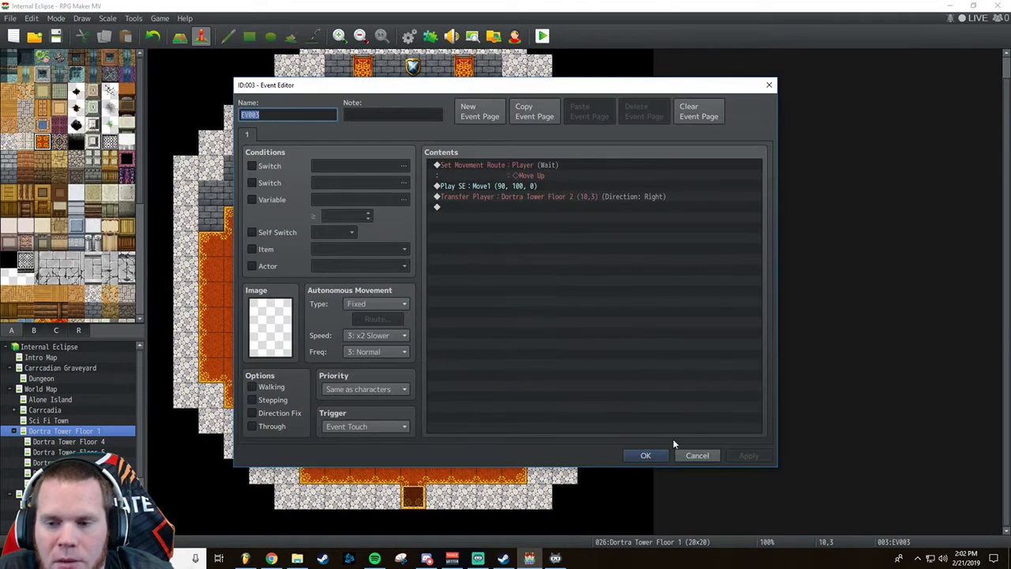
left_click(690, 454)
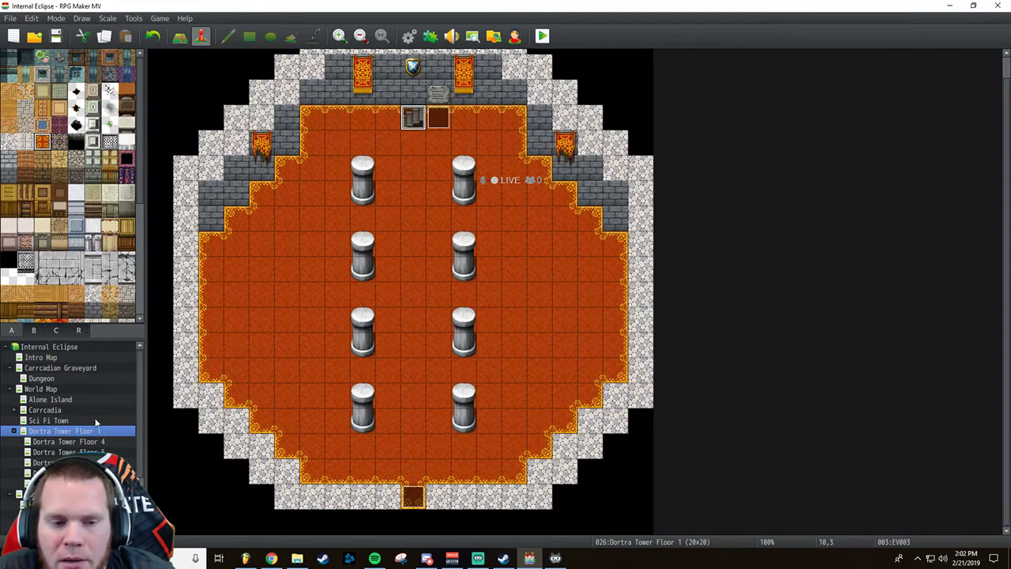
left_click(41, 388)
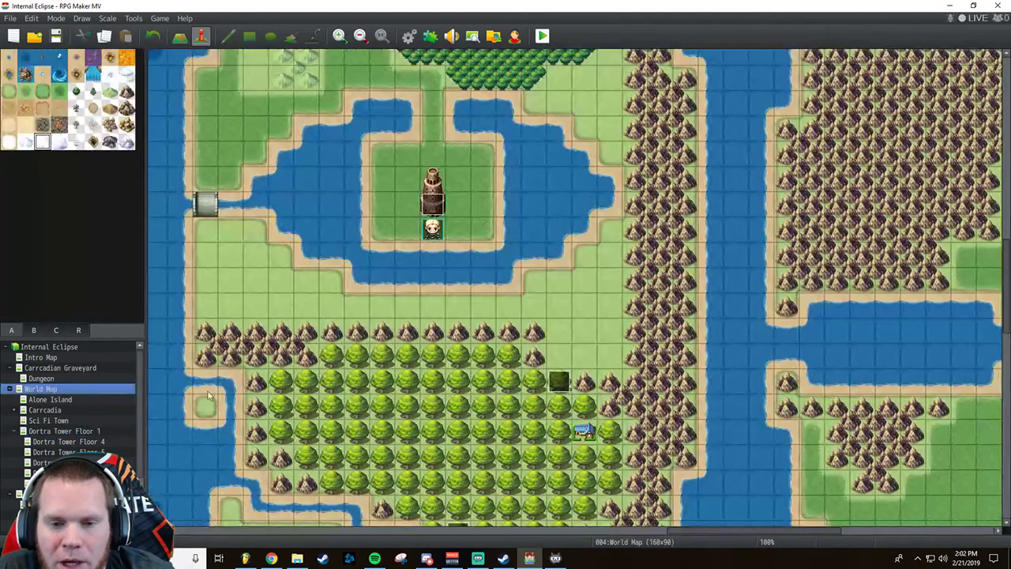
double_click(433, 204)
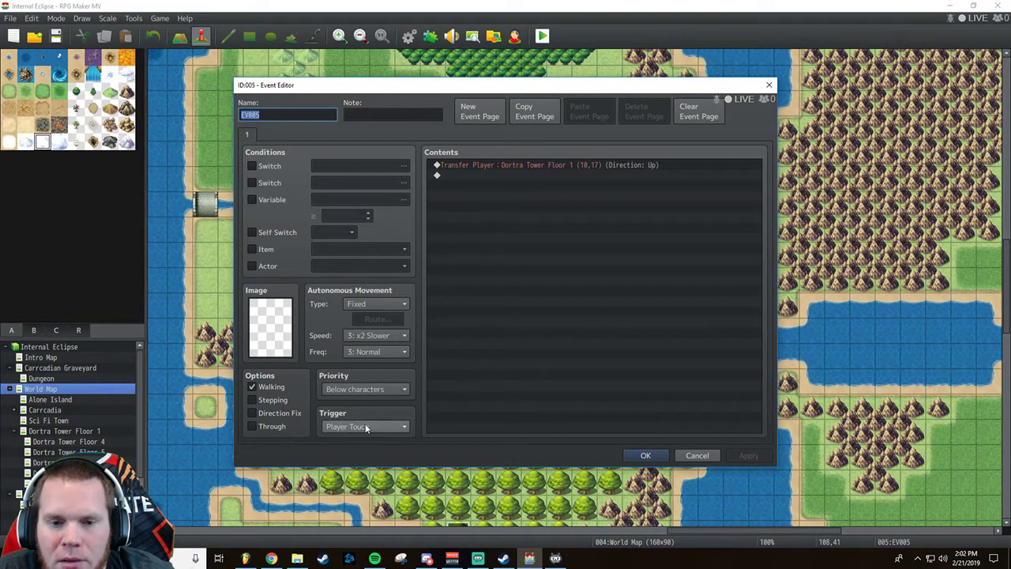
left_click(711, 455)
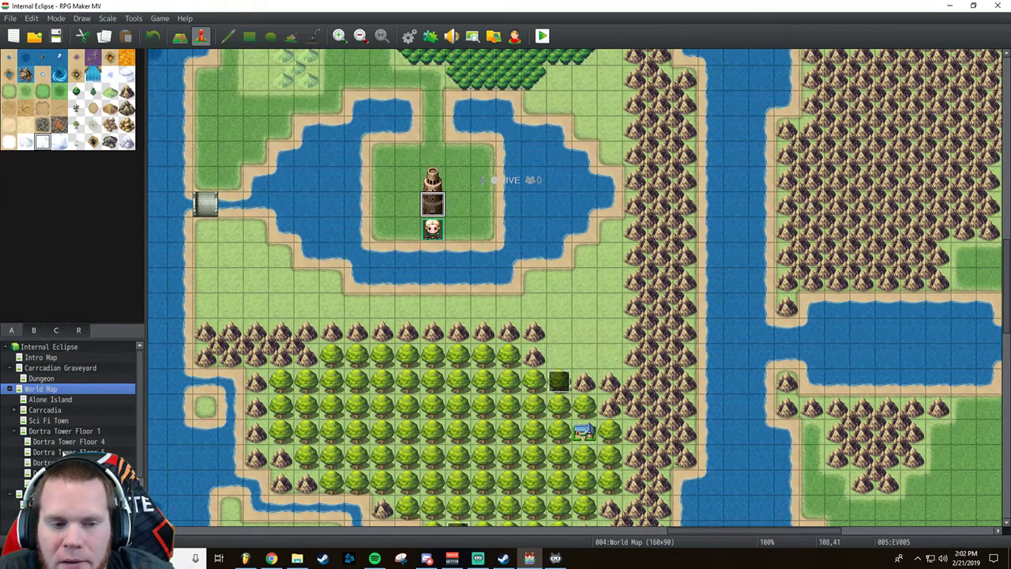
Try removing the player movement route and the Move1 sound effect from Dortra Tower Floor 1's stairs event.
left_click(66, 431)
double_click(411, 117)
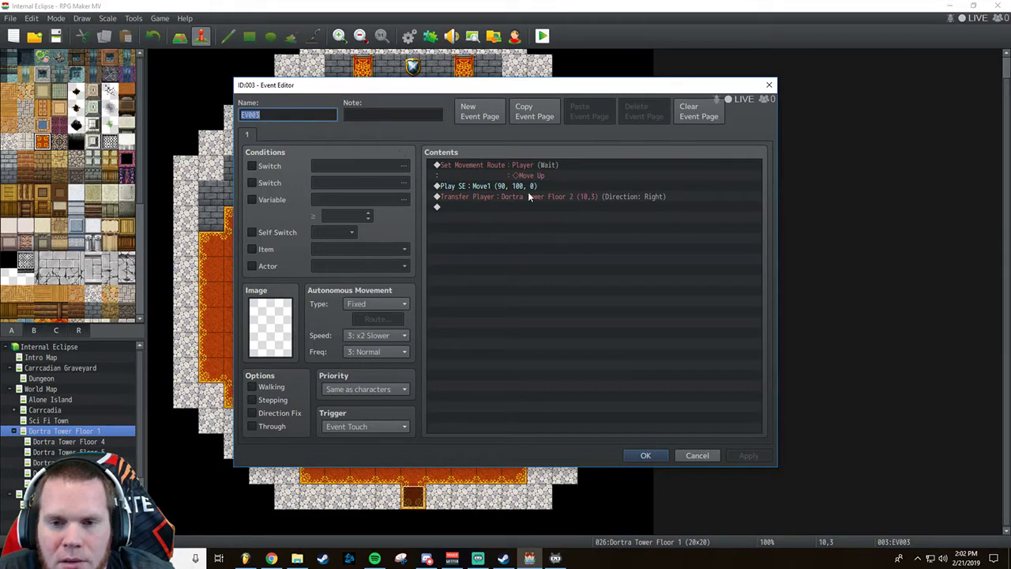
left_click(510, 170)
key("Delete")
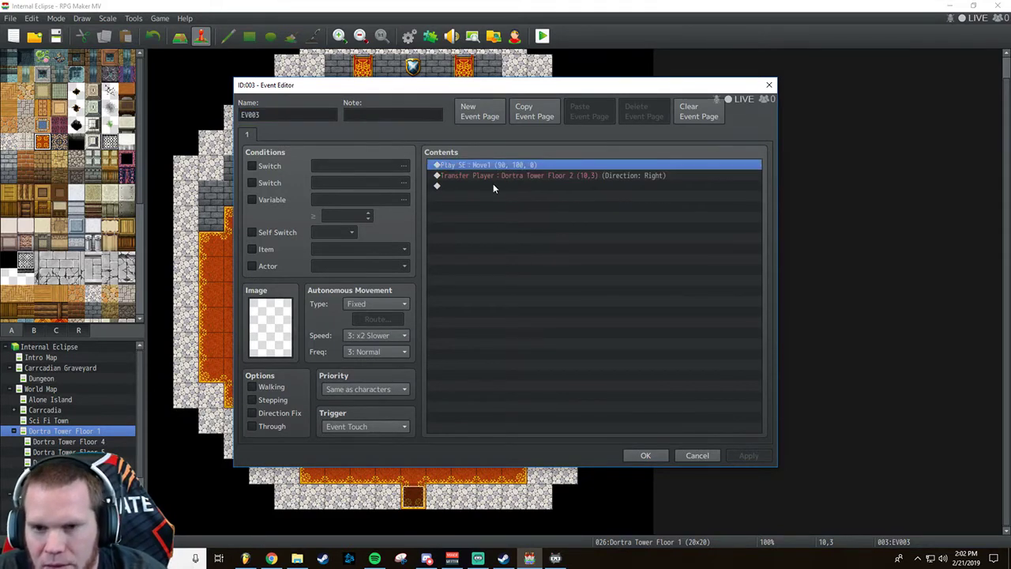
left_click(472, 186)
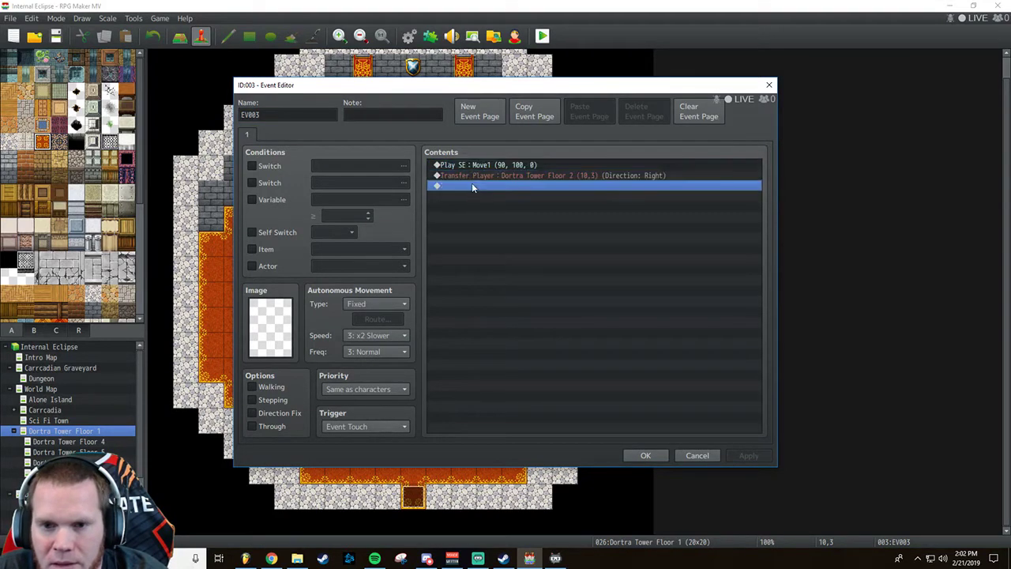
left_click(472, 165)
key("Delete")
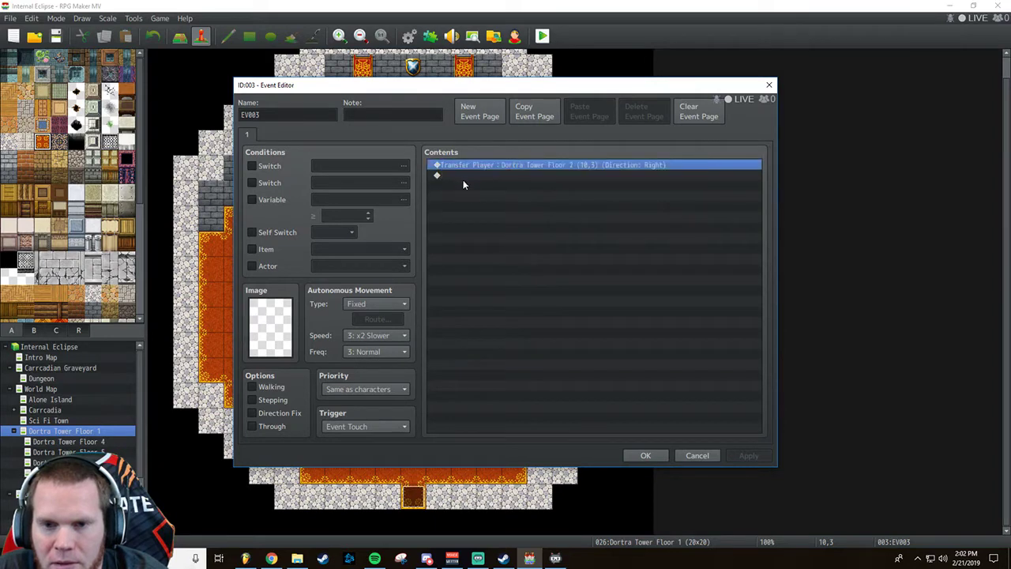
Preview the Open1, Open2, Open4 and Open5 sounds for a new Play SE command, and discard all changes to the stairs event.
left_click(460, 174)
right_click(459, 175)
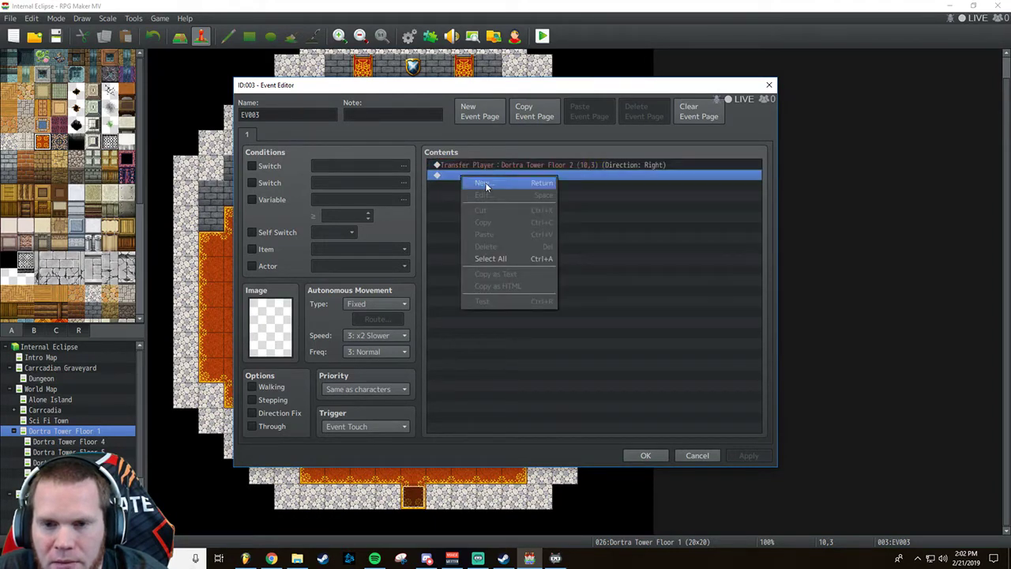
left_click(485, 181)
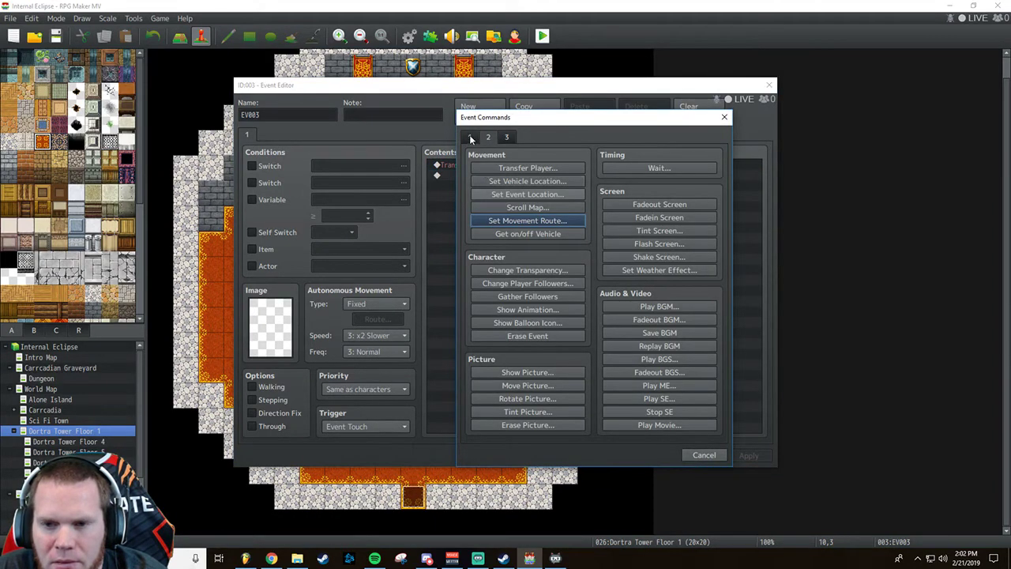
left_click(660, 398)
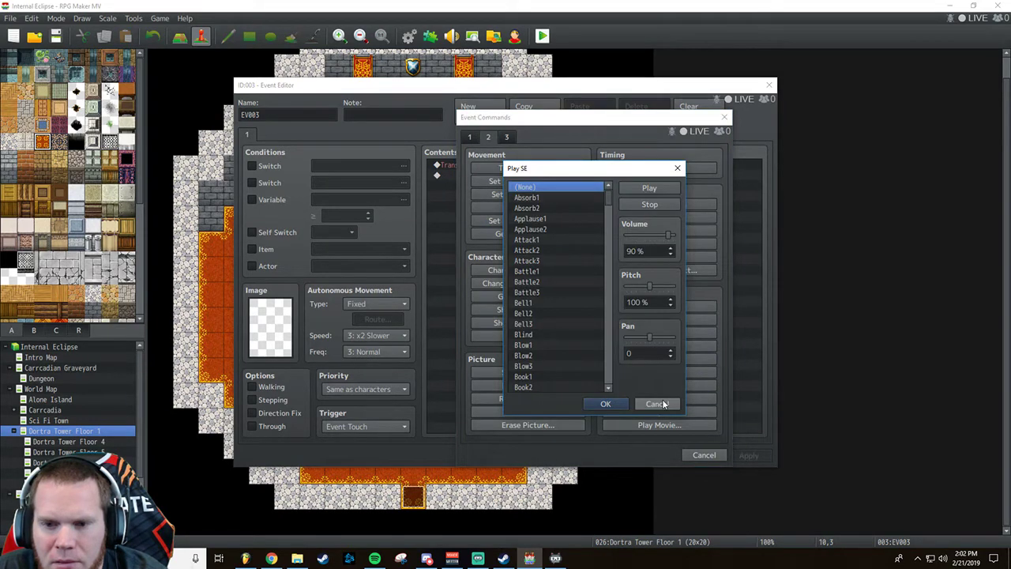
left_click_drag(606, 199, 607, 313)
left_click(560, 221)
left_click(629, 189)
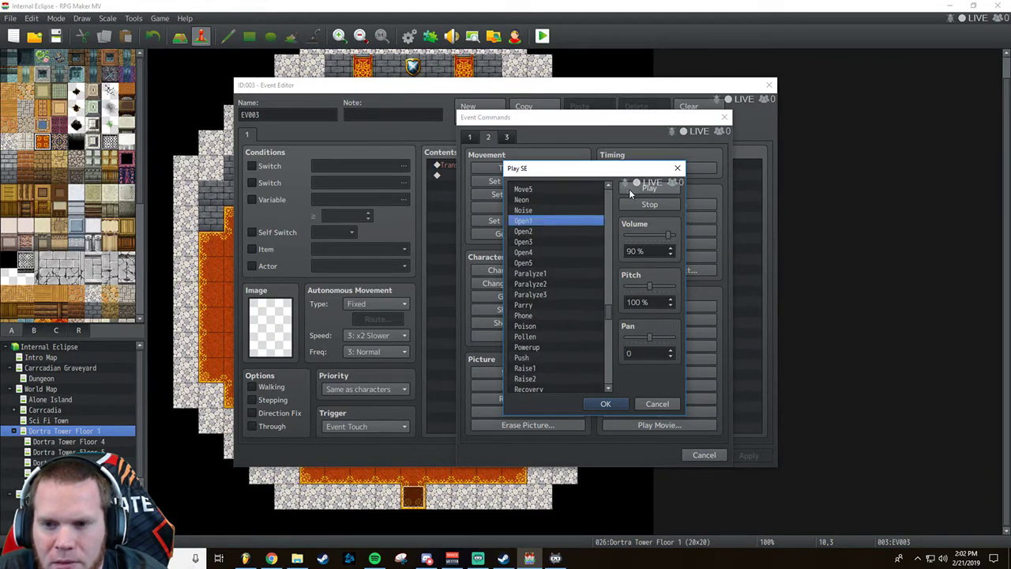
left_click(564, 231)
left_click(648, 188)
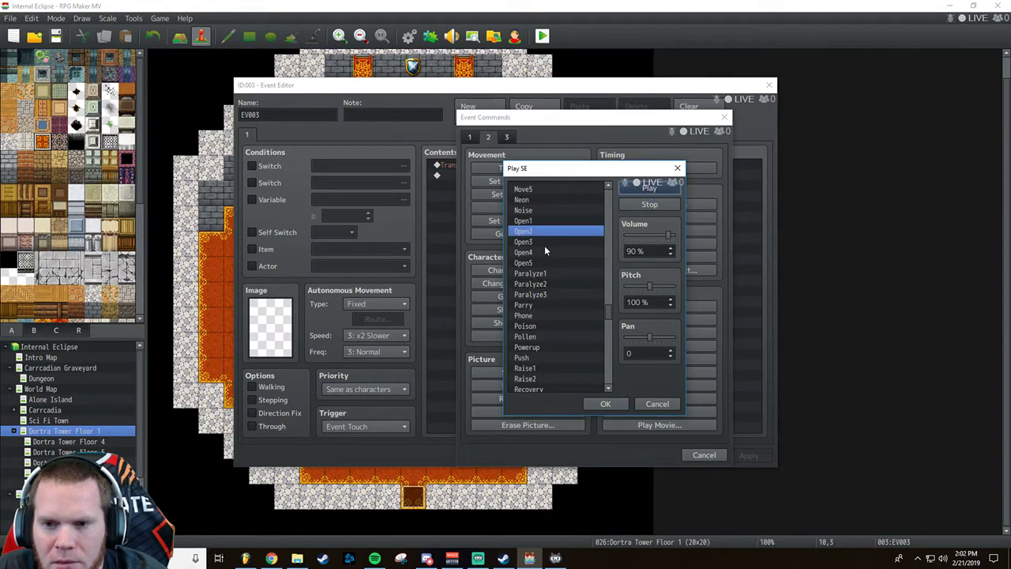
left_click(639, 186)
left_click(546, 251)
left_click(626, 191)
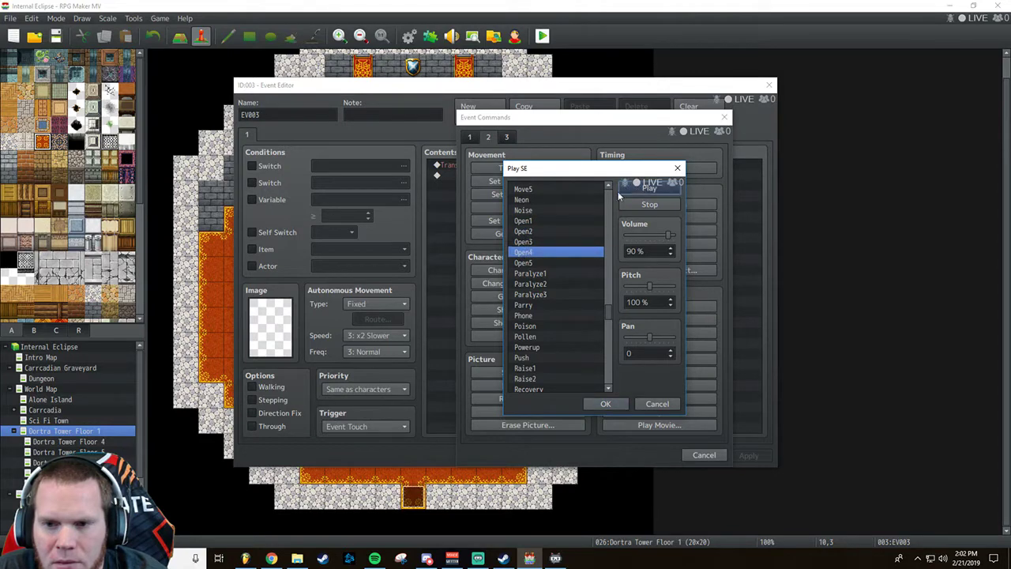
left_click(523, 263)
left_click(625, 191)
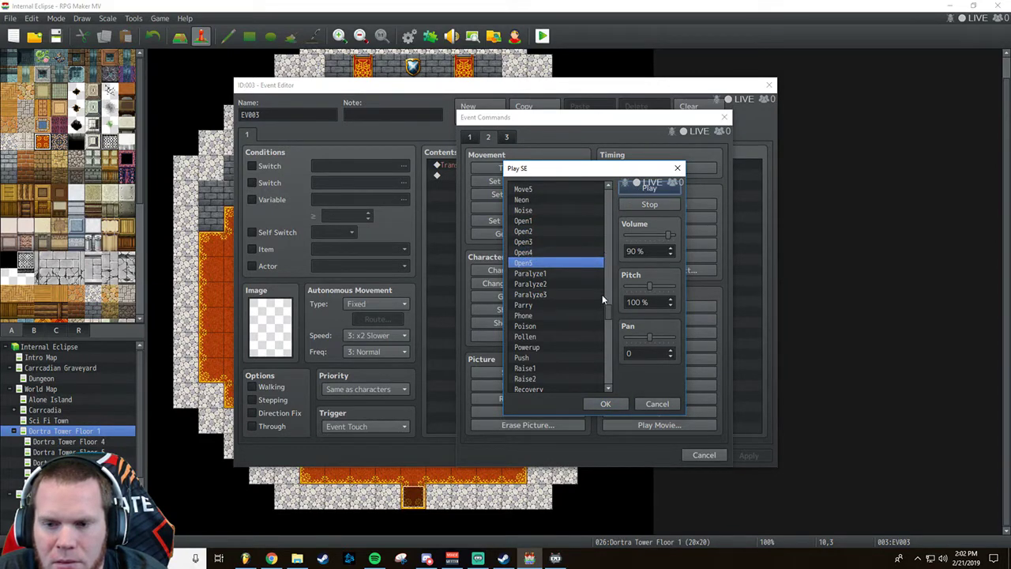
left_click_drag(606, 310, 603, 339)
scroll(601, 337, "down", 4)
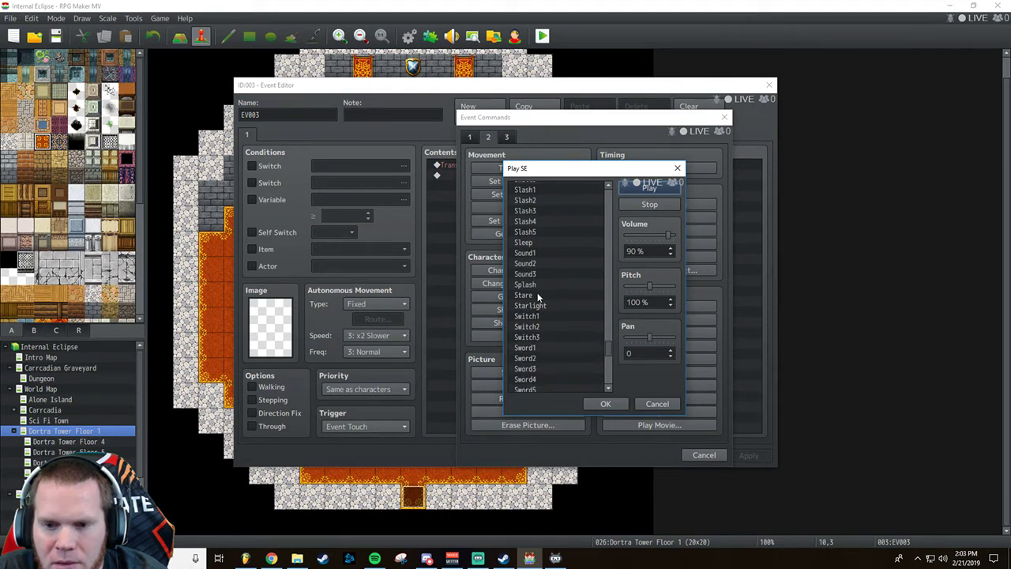
left_click(657, 403)
left_click(696, 458)
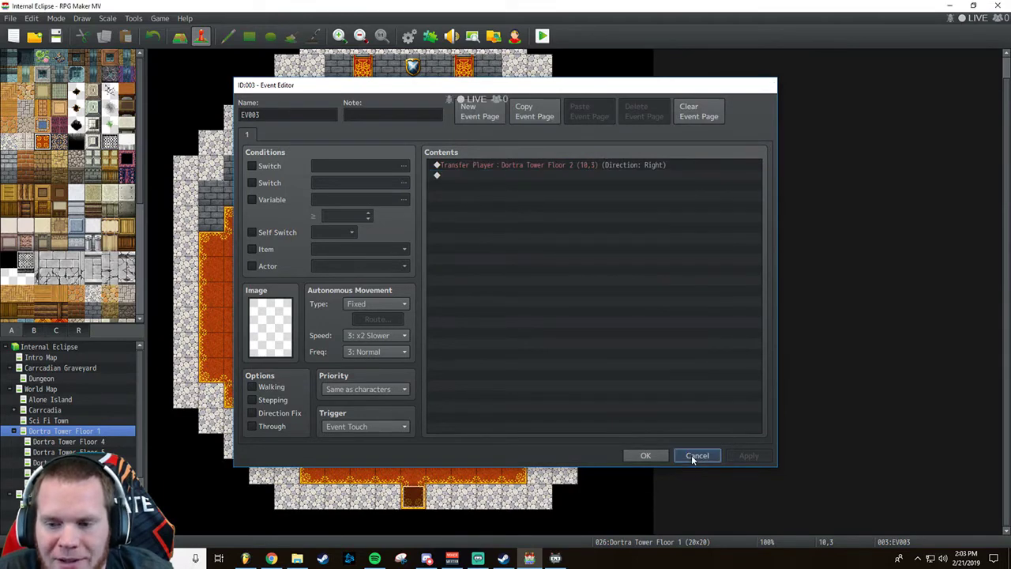
left_click(692, 454)
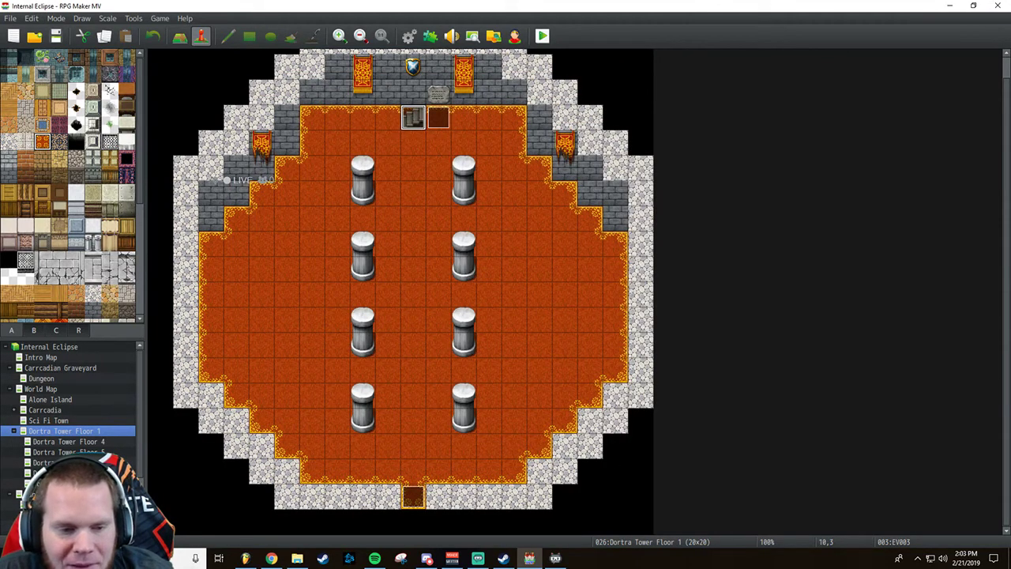
Examine the commands and trigger of the stairs event on the Big Dune House map as a reference, leaving it unchanged.
scroll(71, 411, "down", 1)
left_click(56, 503)
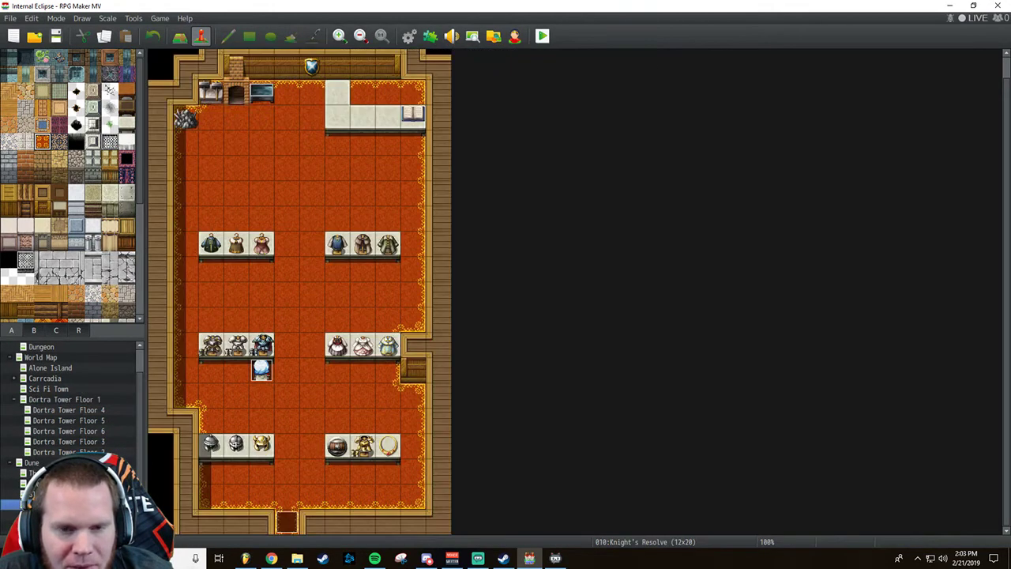
left_click(55, 524)
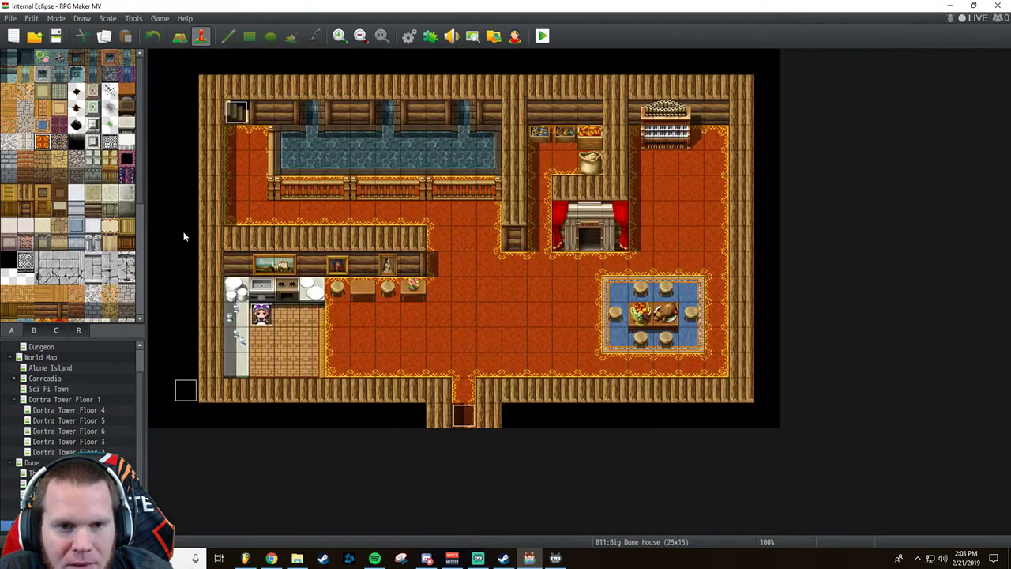
double_click(231, 113)
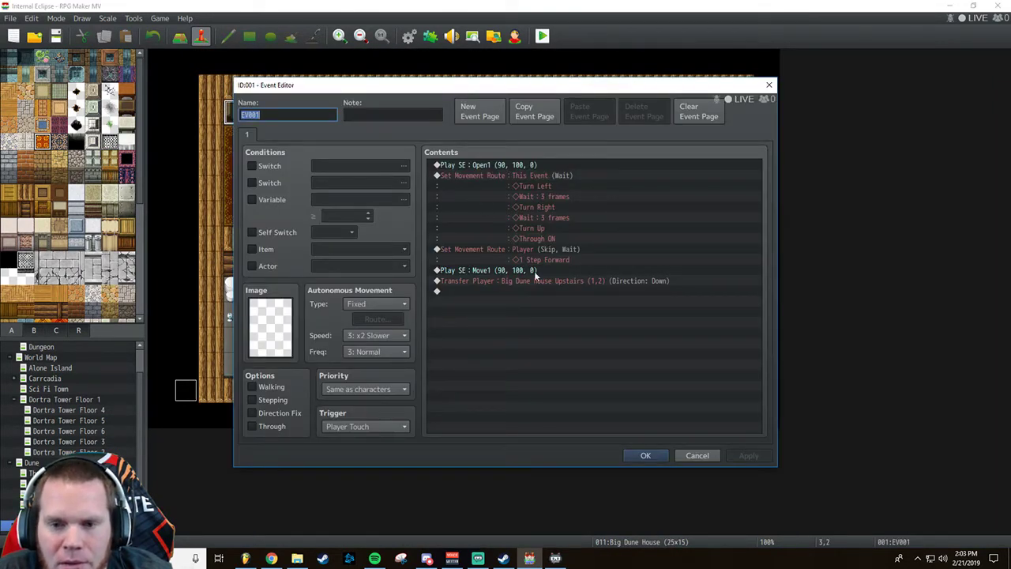
left_click(693, 458)
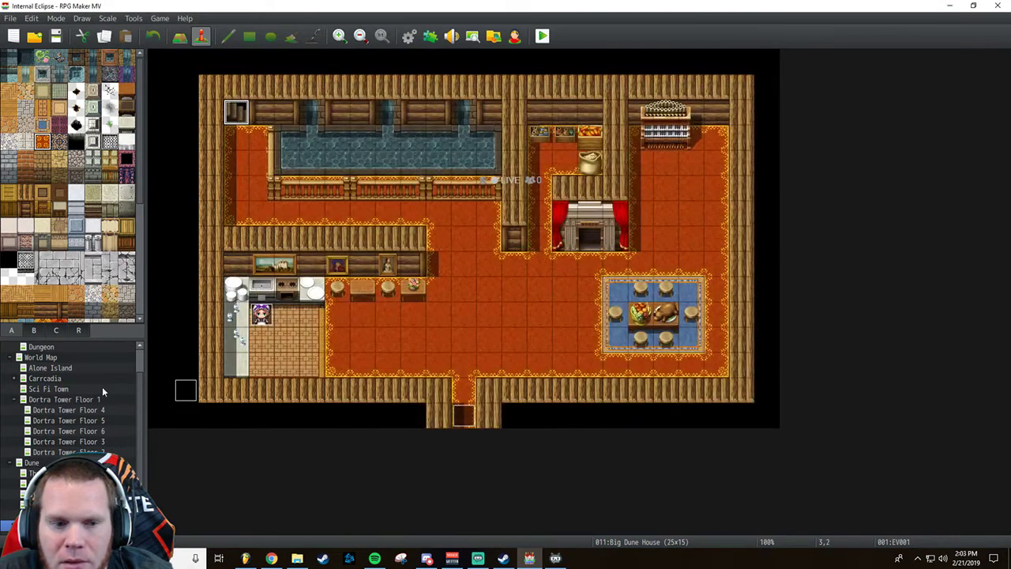
Delete the Move1 sound effect and the player movement route from the stairs event on Dortra Tower Floor 1.
left_click(66, 400)
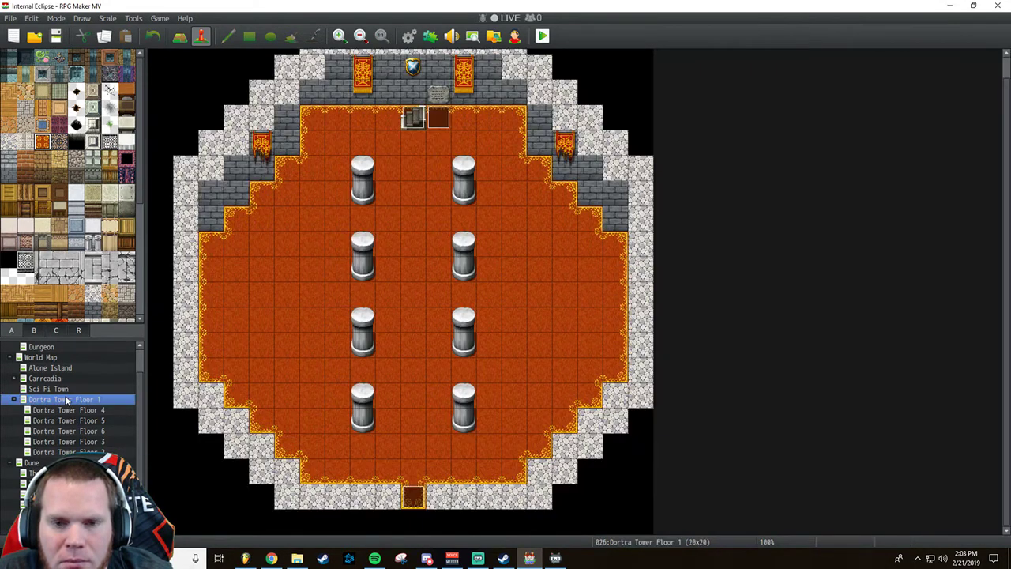
double_click(411, 117)
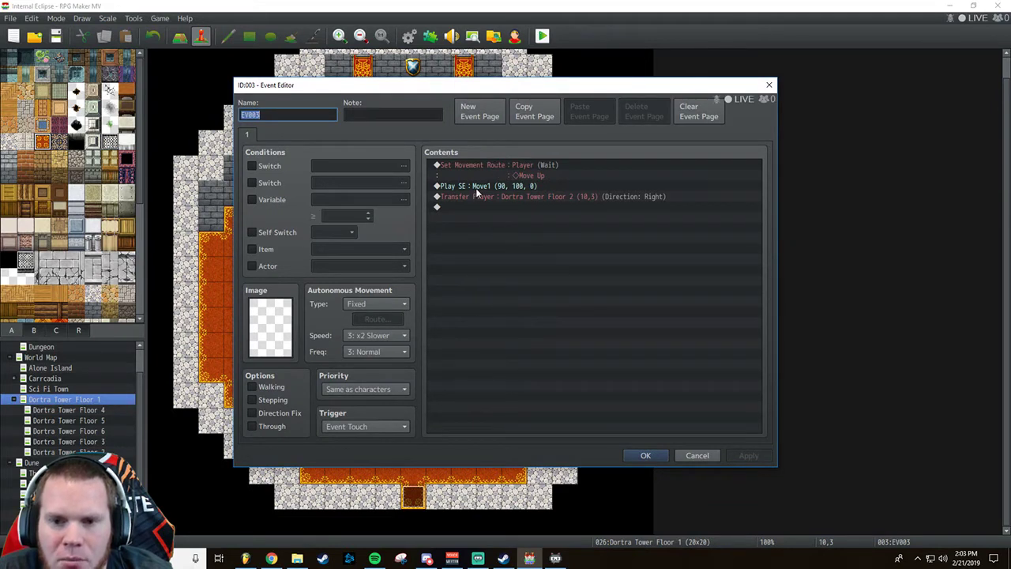
left_click(476, 188)
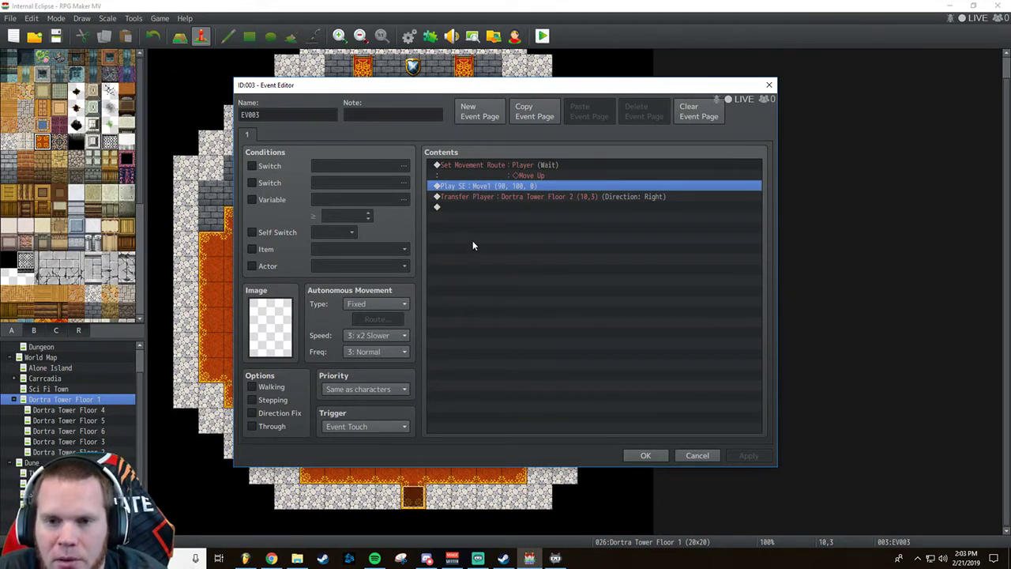
key("Delete")
left_click(468, 166)
key("Delete")
left_click(468, 175)
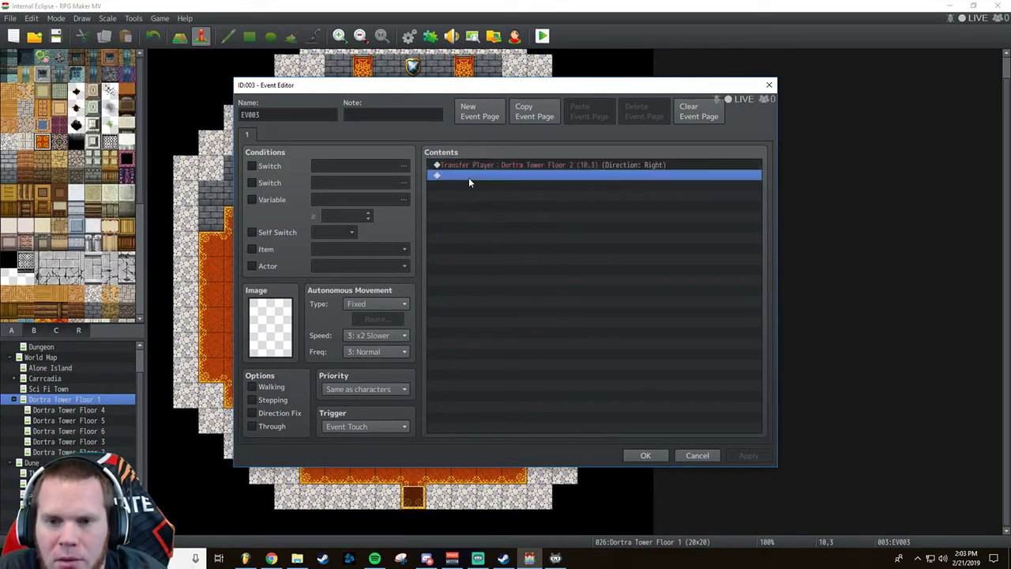
Preview several Move sounds, add a Play SE command with Move1 after the player transfer, and save the stairs event.
right_click(469, 177)
left_click(491, 187)
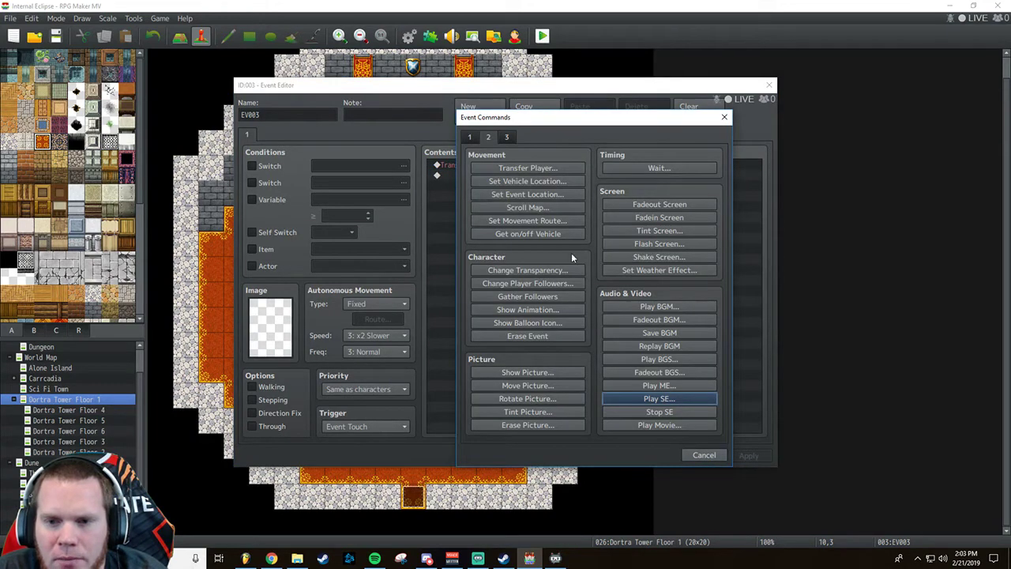
left_click(642, 398)
left_click_drag(609, 194, 606, 305)
left_click(522, 209)
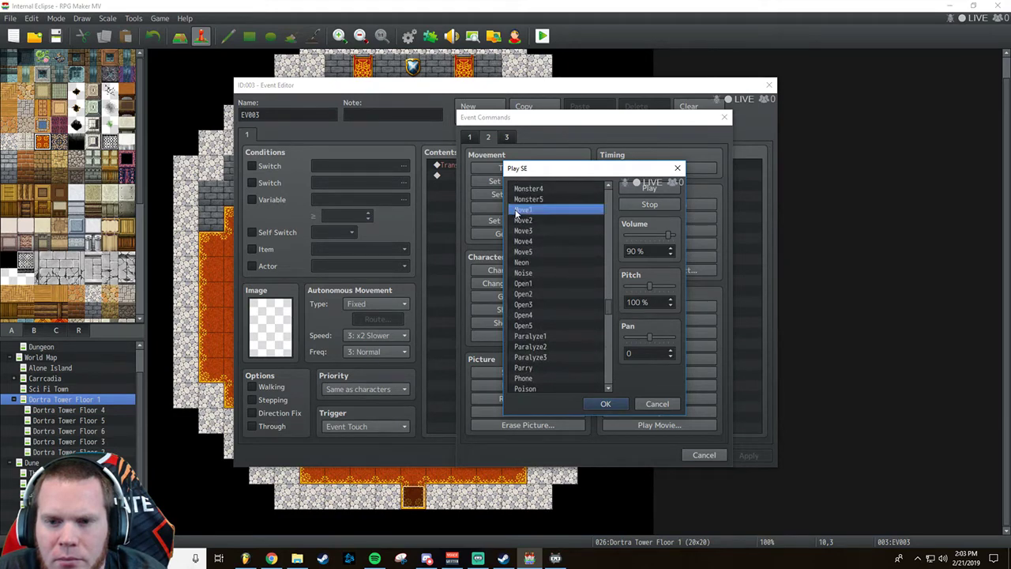
left_click(636, 190)
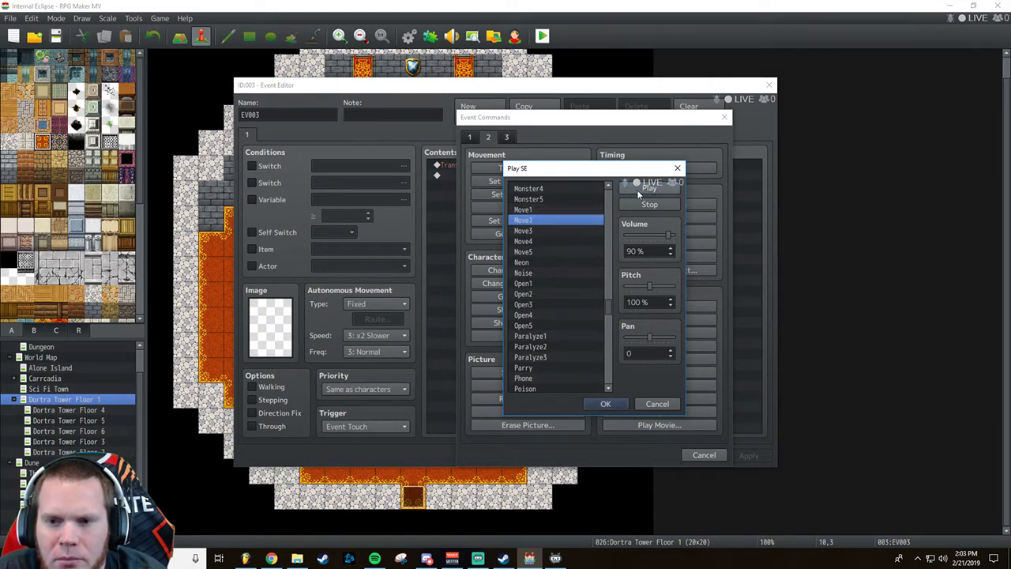
left_click(550, 230)
left_click(631, 188)
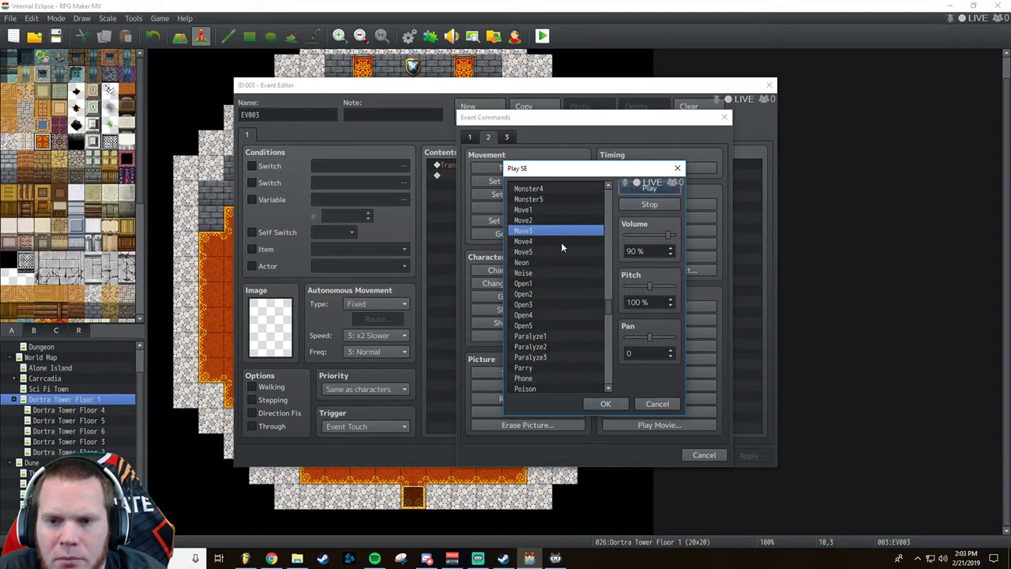
left_click(541, 253)
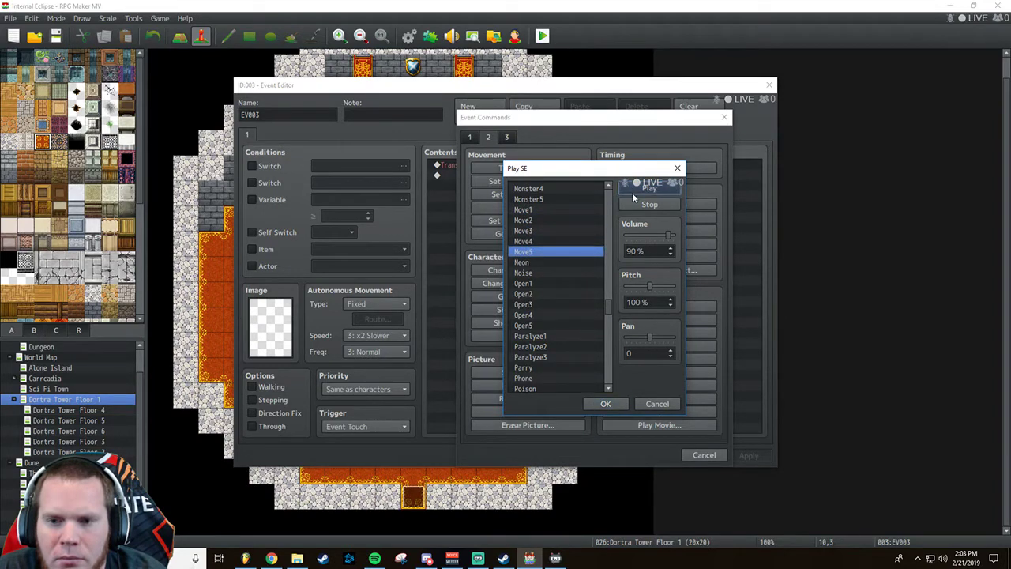
left_click(534, 210)
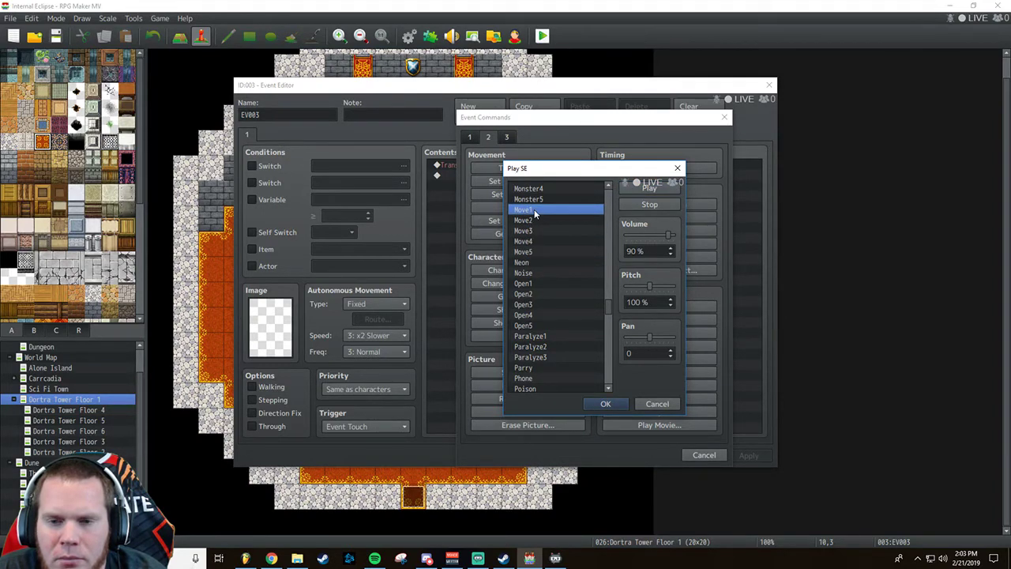
left_click(601, 403)
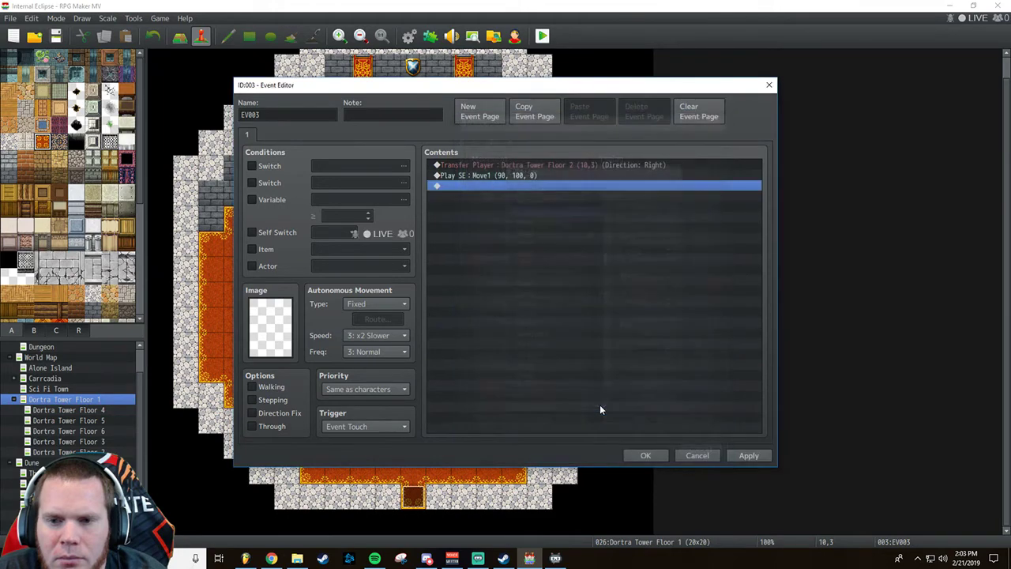
left_click(742, 456)
left_click(641, 455)
Save the game changes and playtest a new game, walking into the tower and up the Floor 1 stairs from below.
left_click(542, 35)
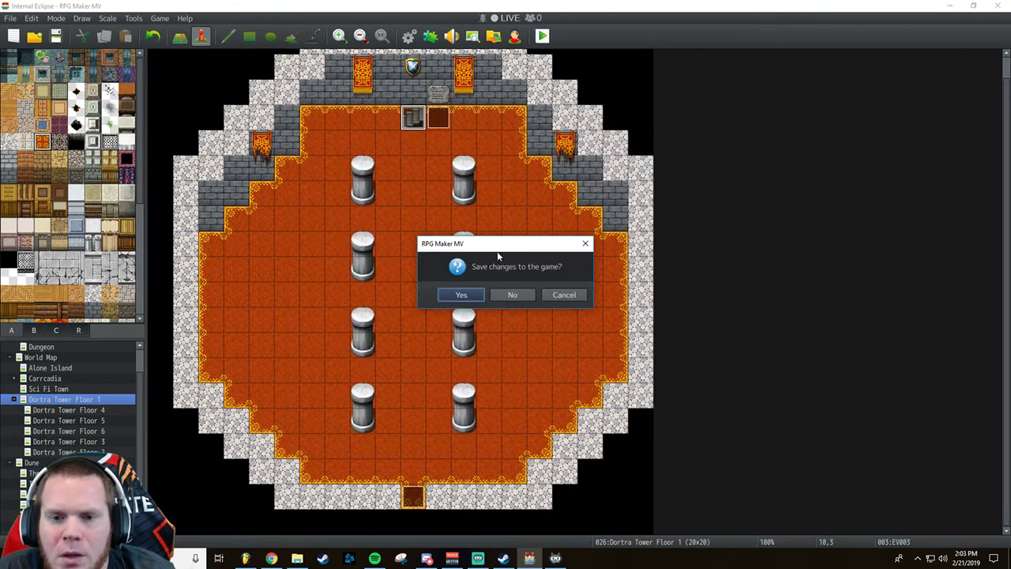
left_click(477, 296)
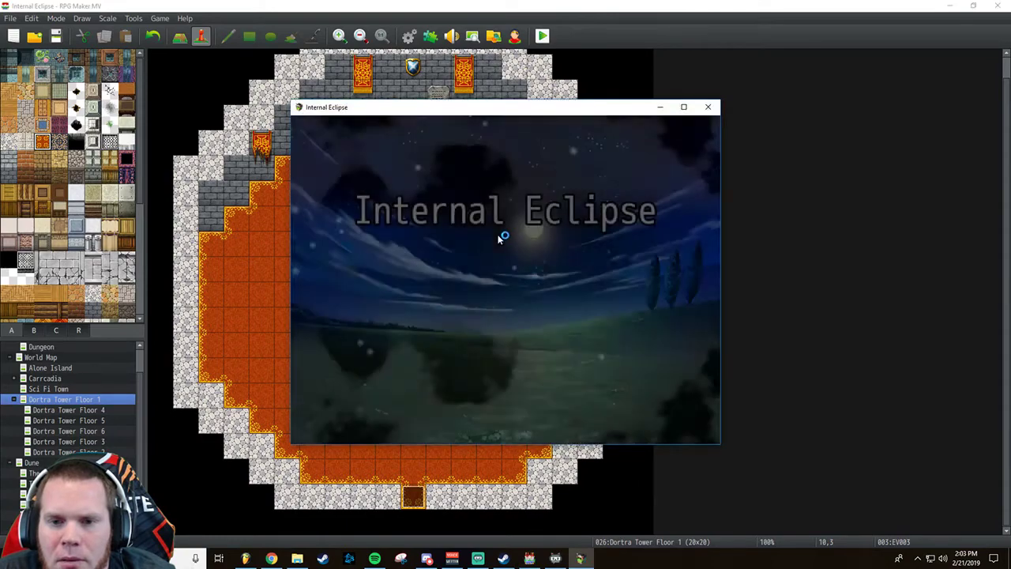
key("Return")
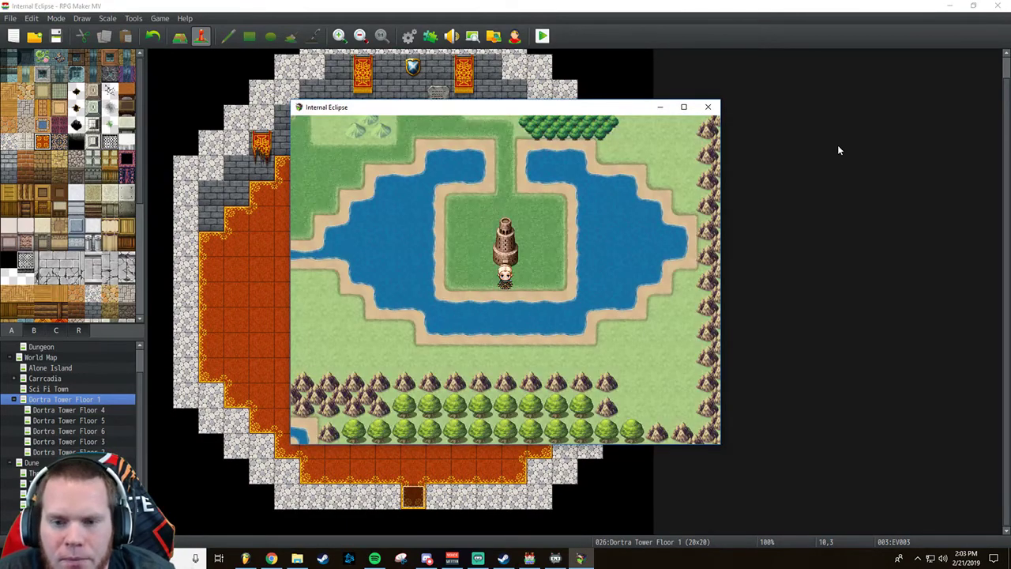
key("Up")
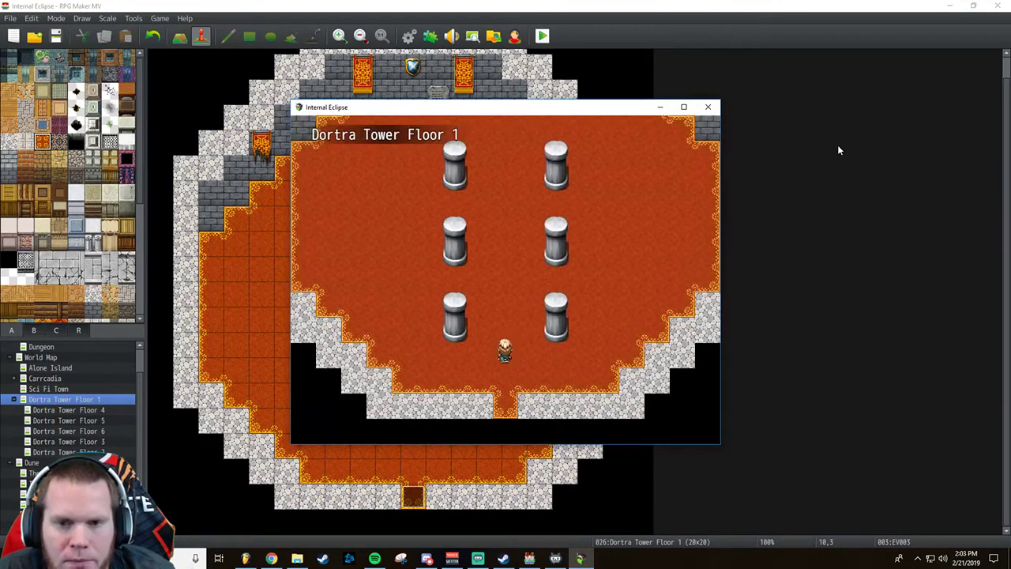
key("Up")
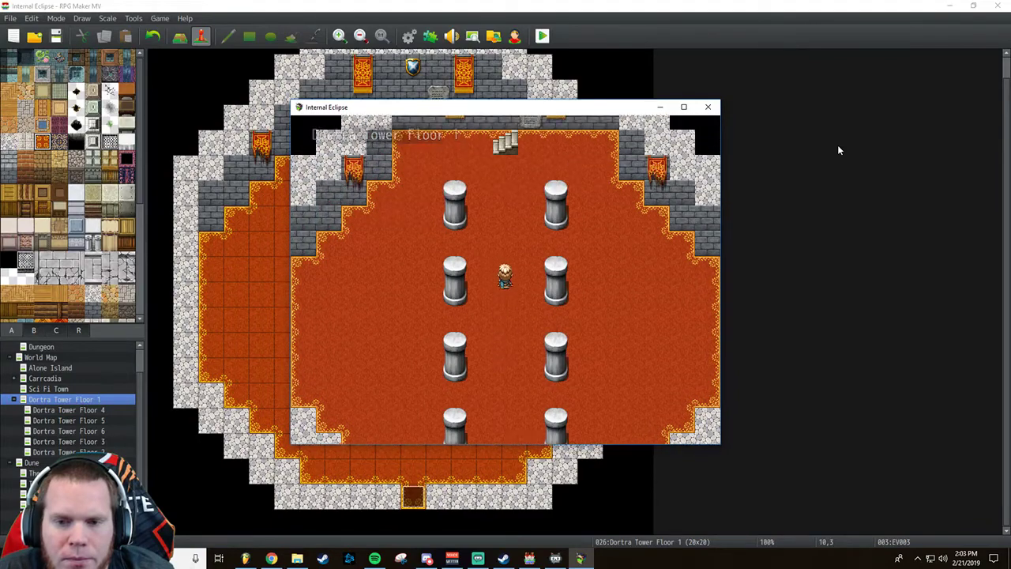
key("Up")
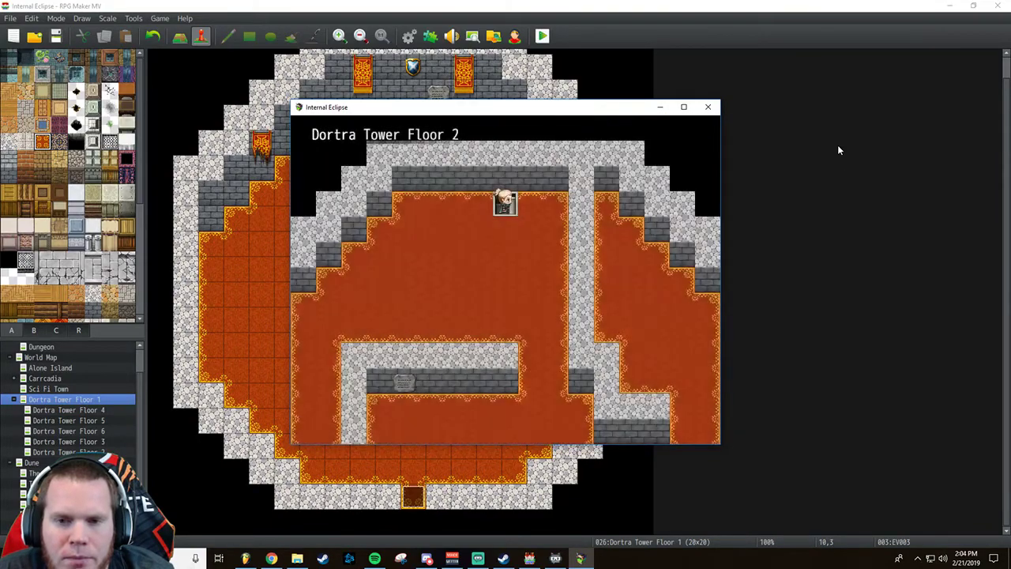
key("Up")
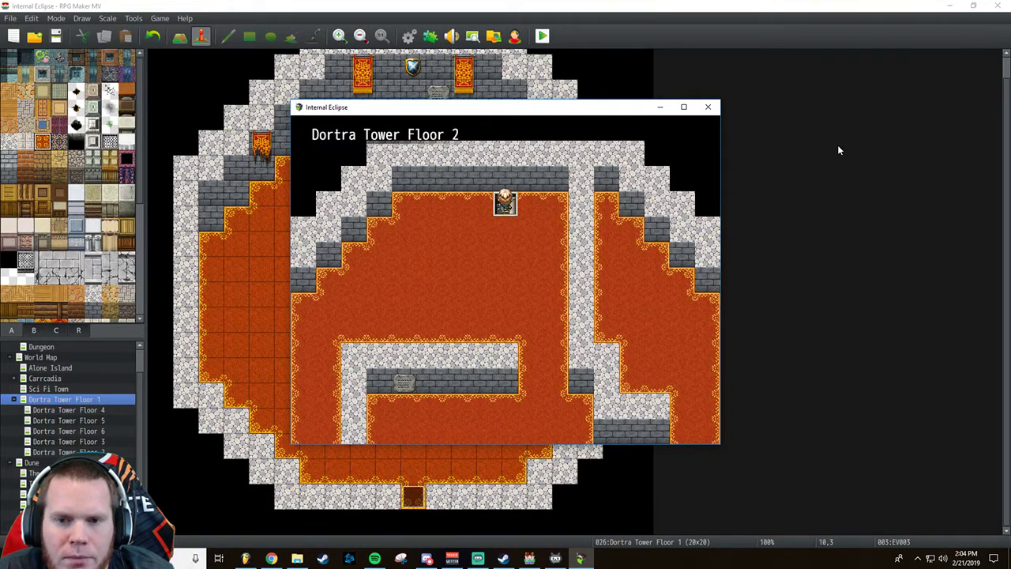
left_click(707, 107)
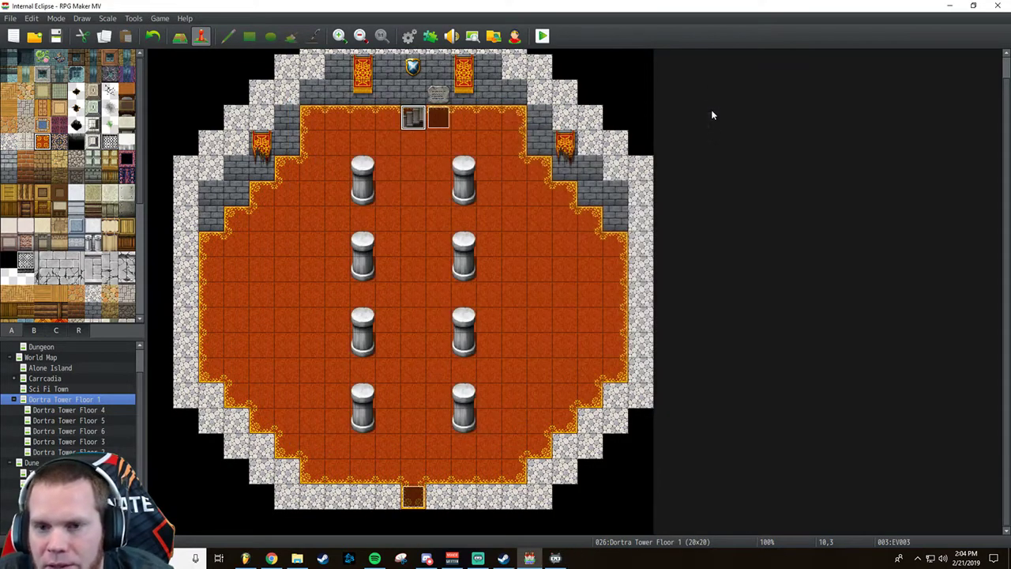
Playtest the Floor 1 stairs again in a new game, entering them from their west side.
left_click(541, 37)
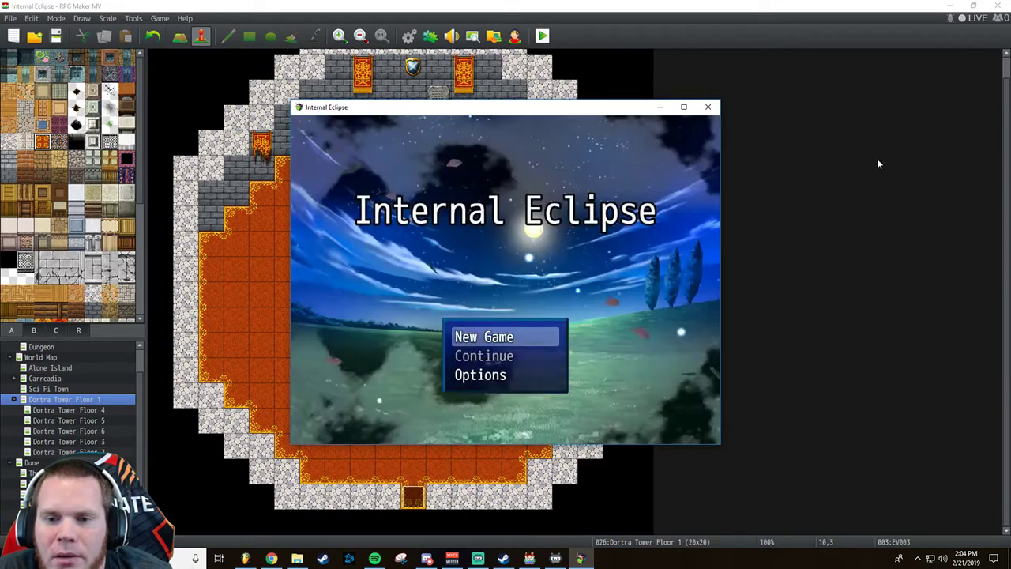
key("Return")
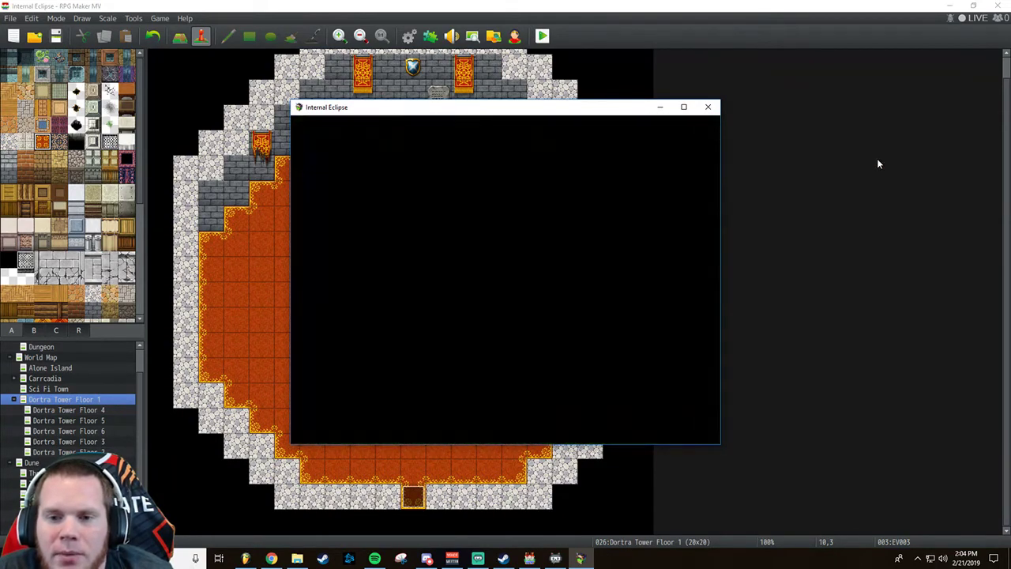
key("Up")
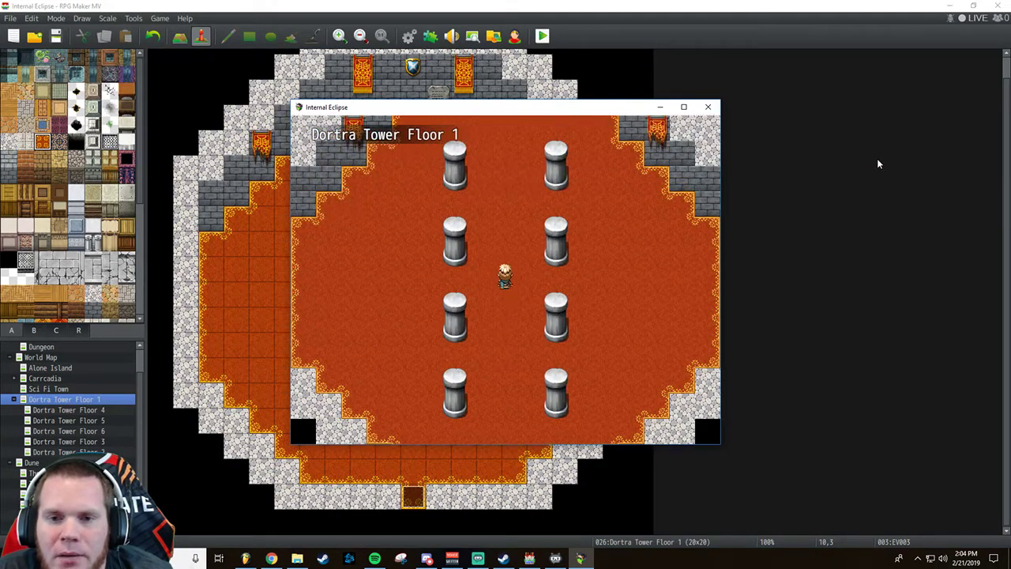
key("Up")
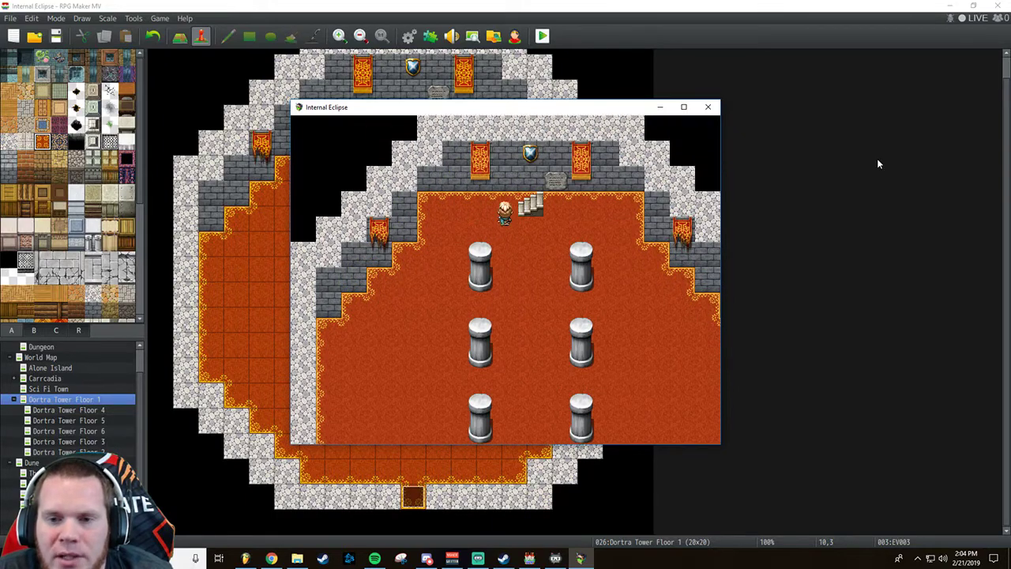
key("Right")
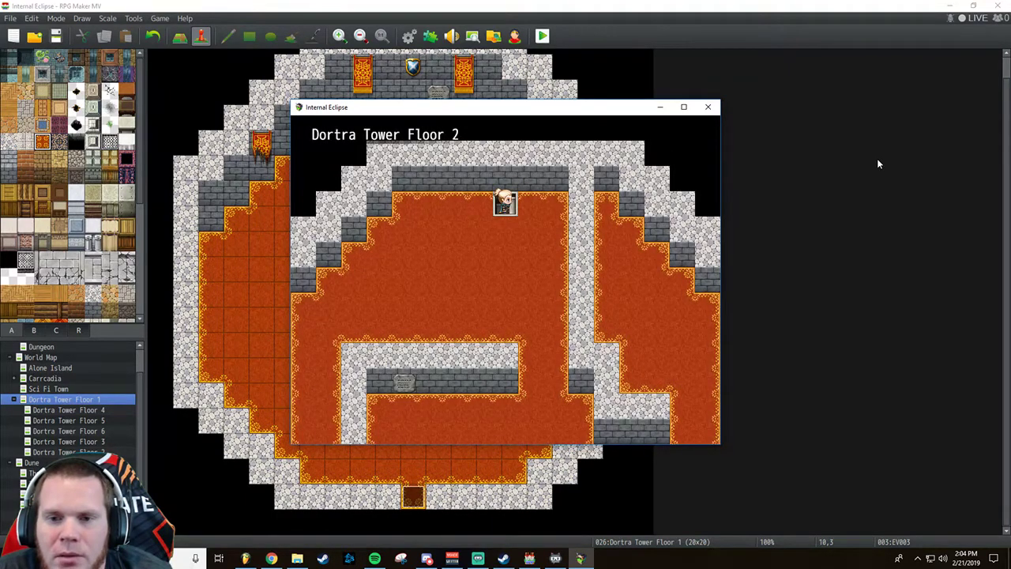
left_click(708, 107)
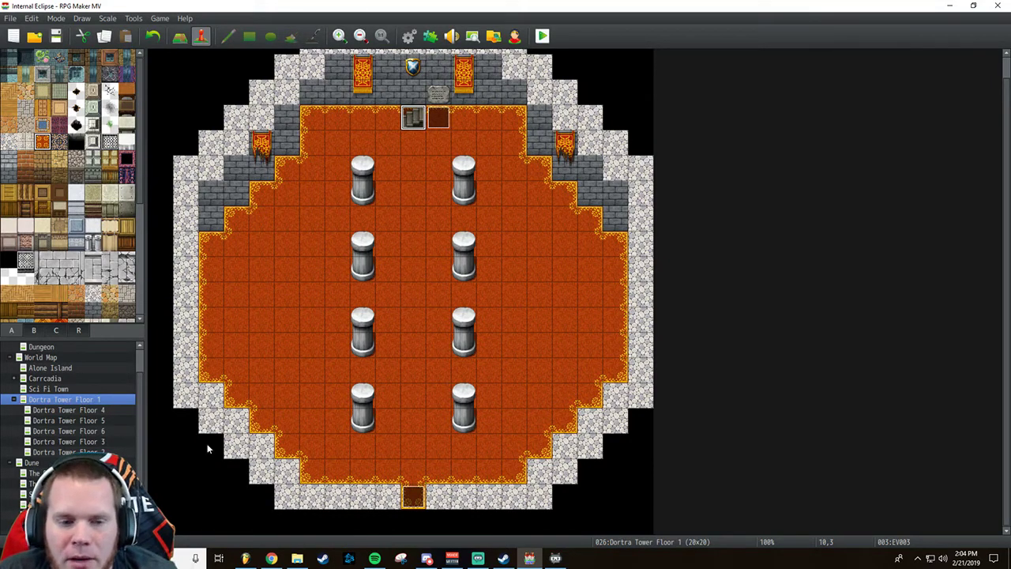
Place a copy of the Floor 1 stairs event on the northern stairs of Dortra Tower Floor 2 at (10,3).
left_click(95, 452)
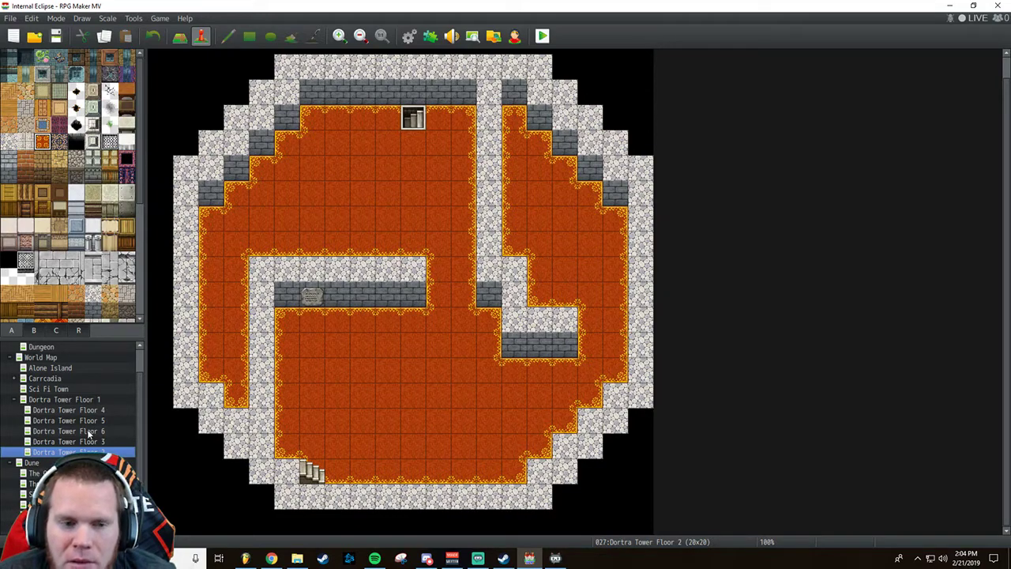
key("Left")
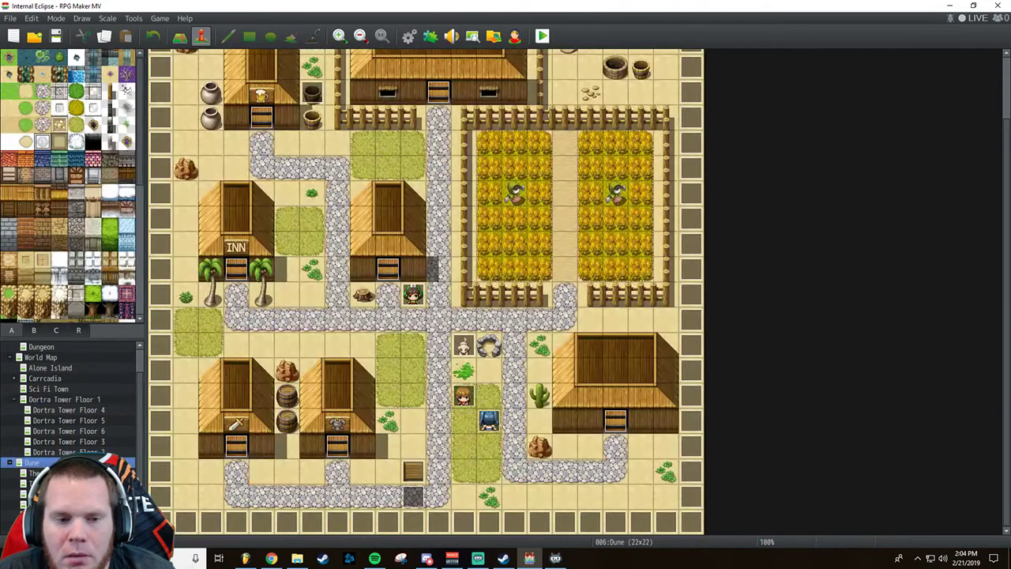
left_click(67, 451)
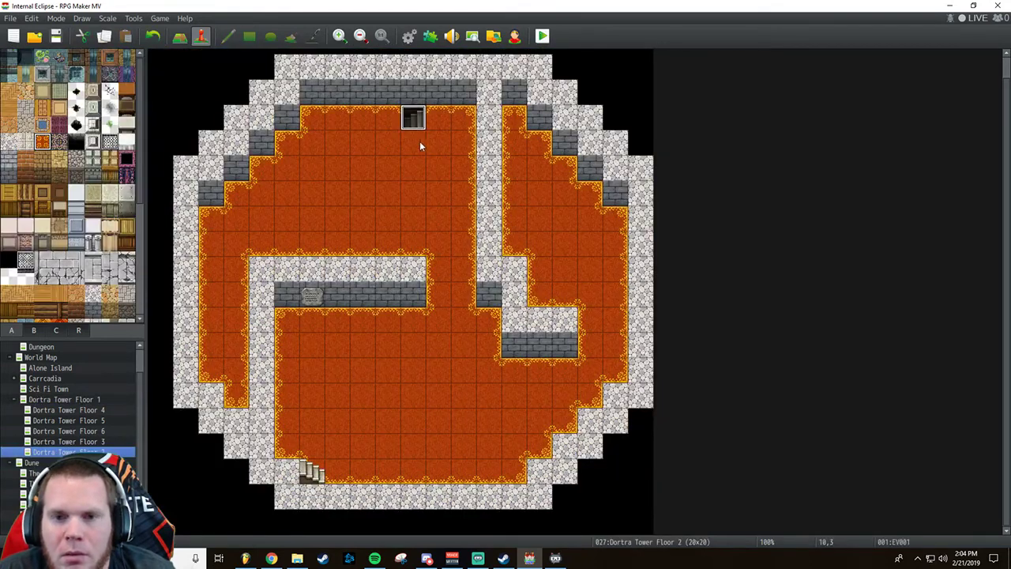
Set the northern stairs event's player transfer on Floor 2 to Dortra Tower Floor 1 at (10,3) and save the event.
double_click(413, 117)
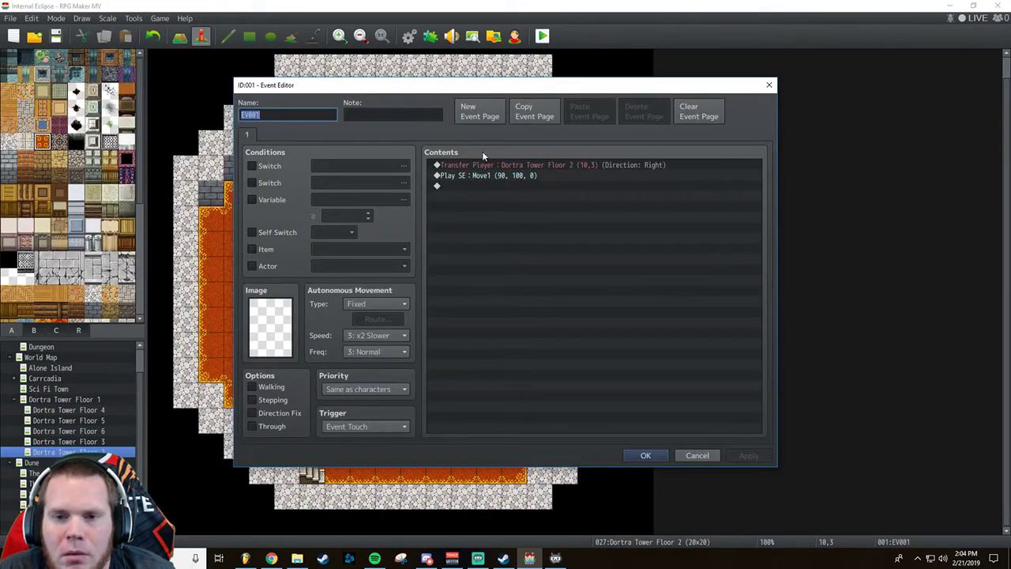
left_click(530, 166)
right_click(529, 165)
left_click(567, 186)
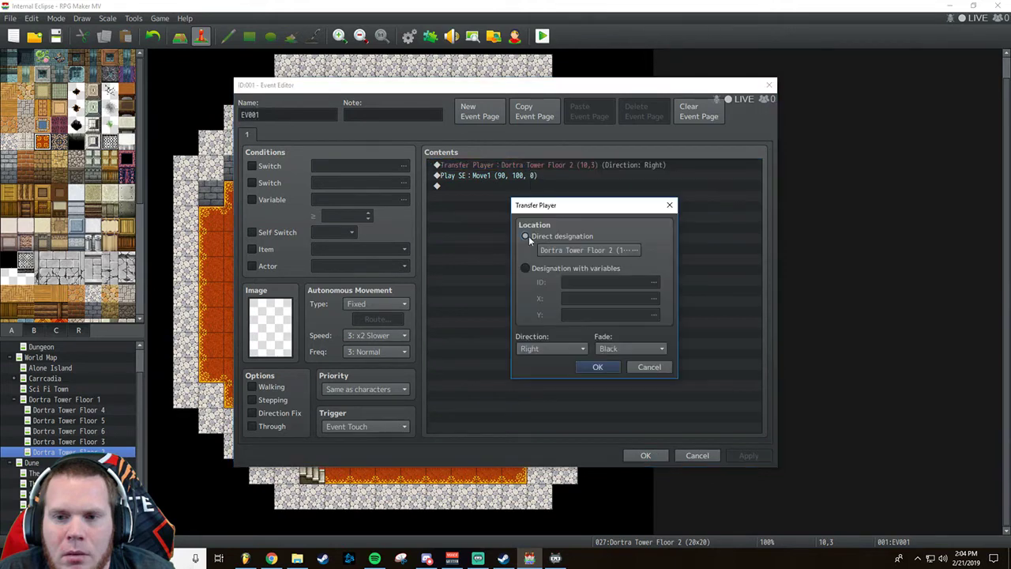
left_click(570, 250)
left_click(376, 208)
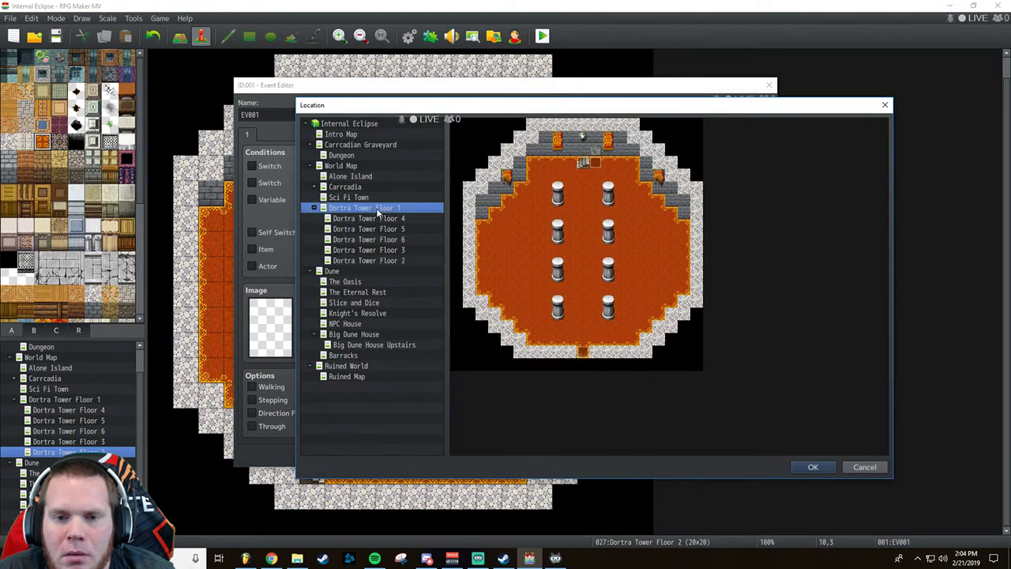
left_click(585, 163)
left_click(821, 466)
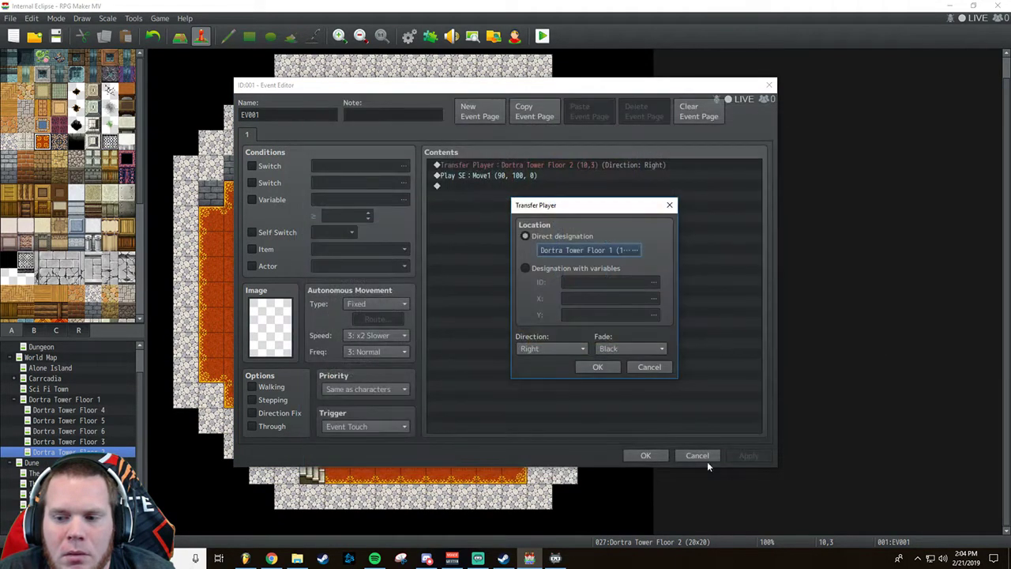
left_click(598, 367)
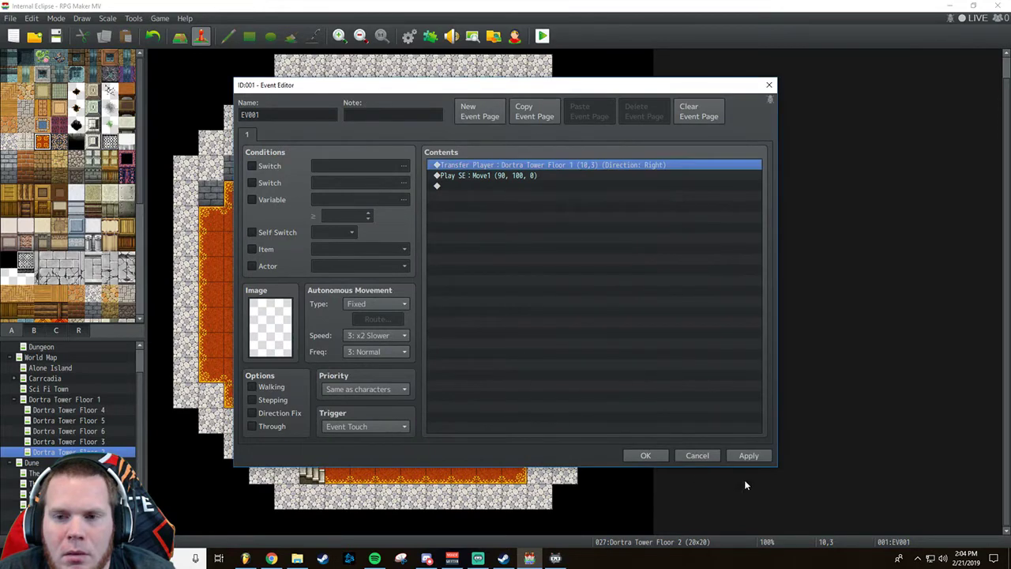
left_click(645, 456)
Place a copy of the stairs event on Floor 2's southwest stairs at (6,17) and set its transfer to Dortra Tower Floor 3 at (6,17).
left_click(312, 471)
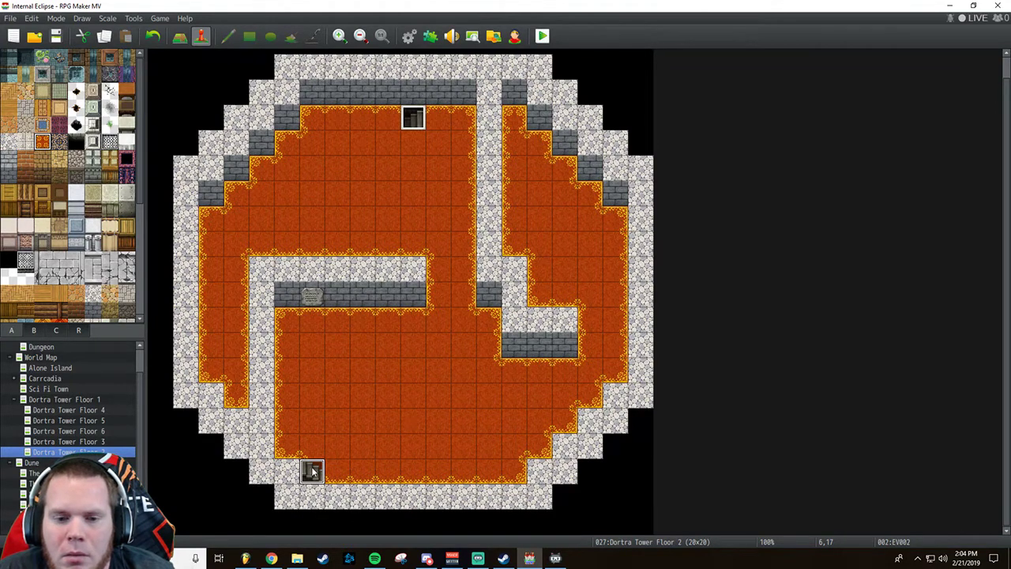
key("Return")
right_click(507, 166)
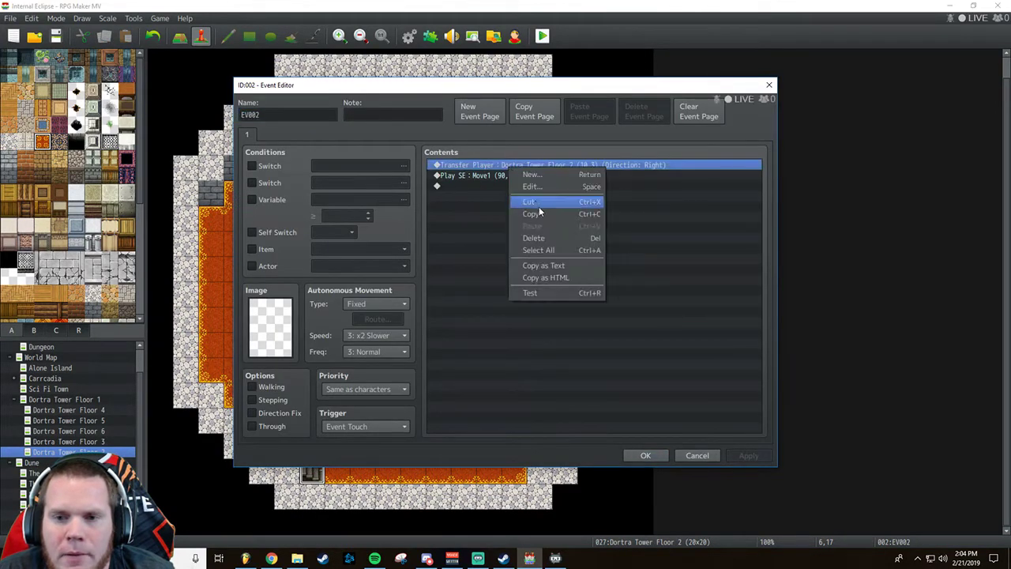
left_click(543, 188)
left_click(633, 250)
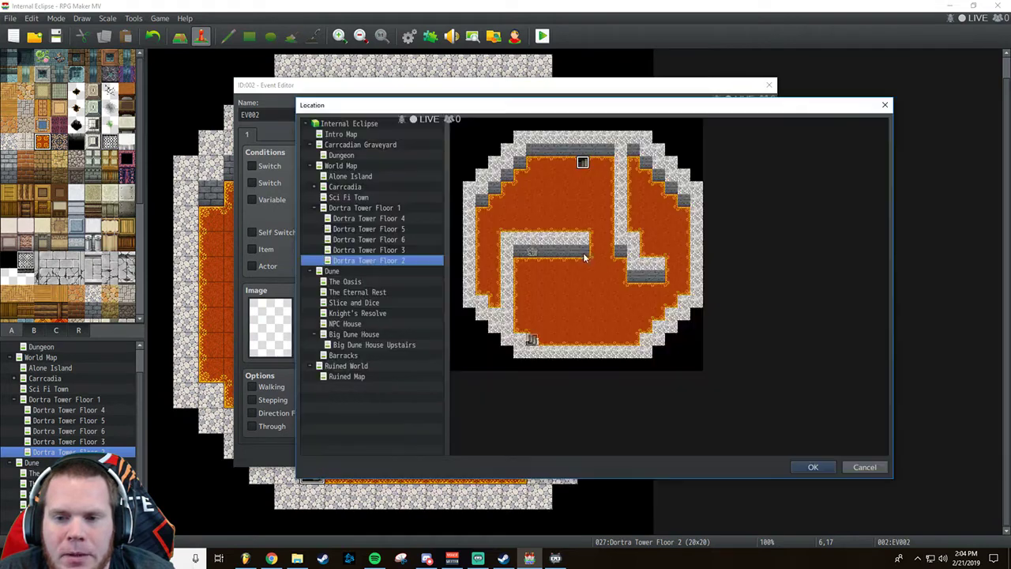
left_click(375, 251)
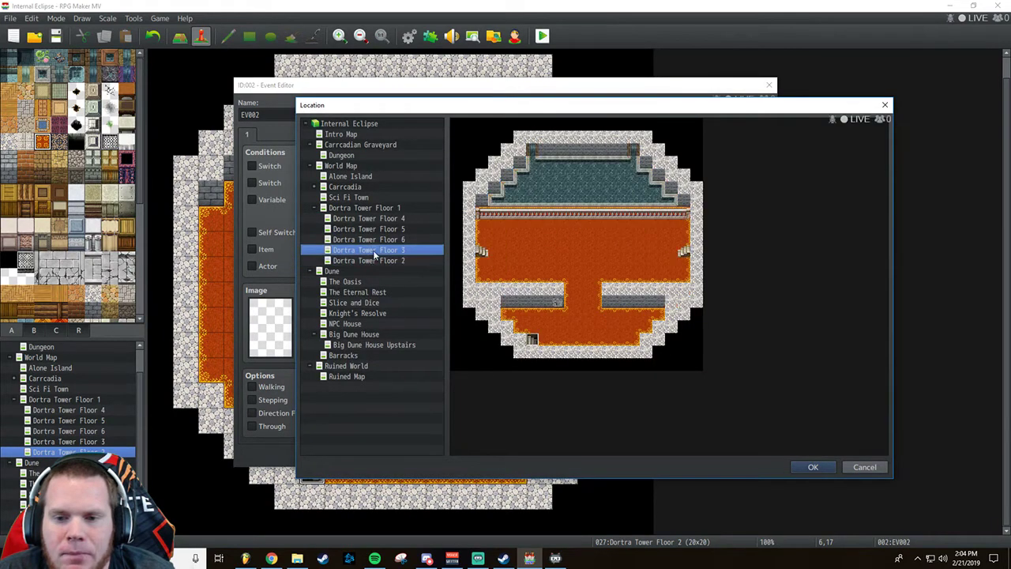
left_click(532, 339)
left_click(811, 466)
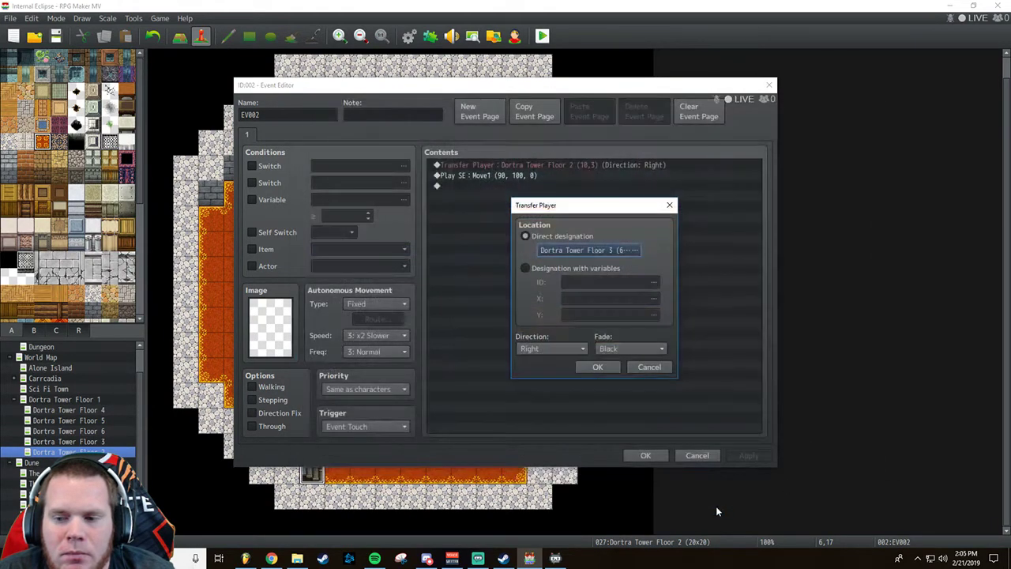
left_click(597, 369)
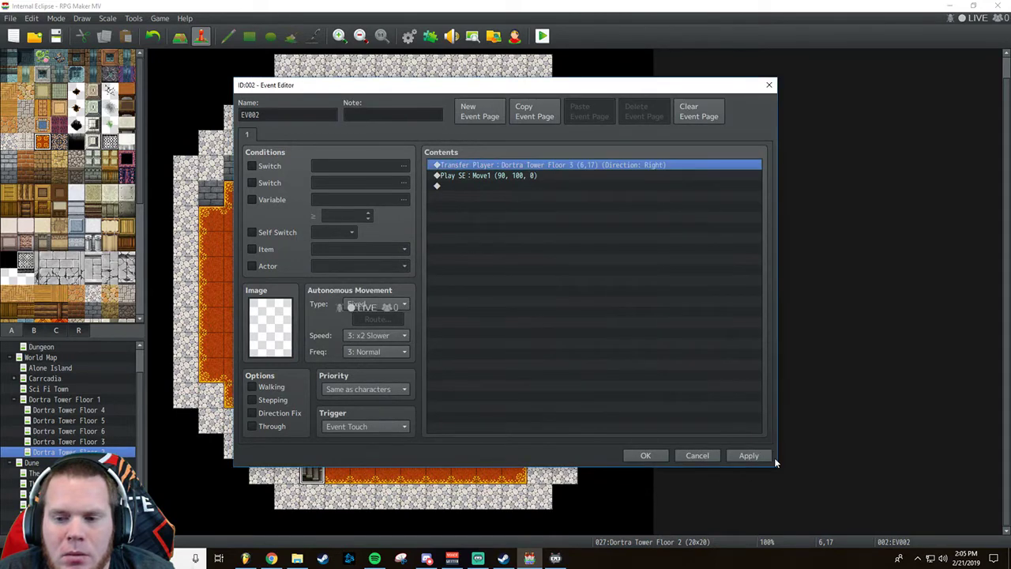
left_click(646, 456)
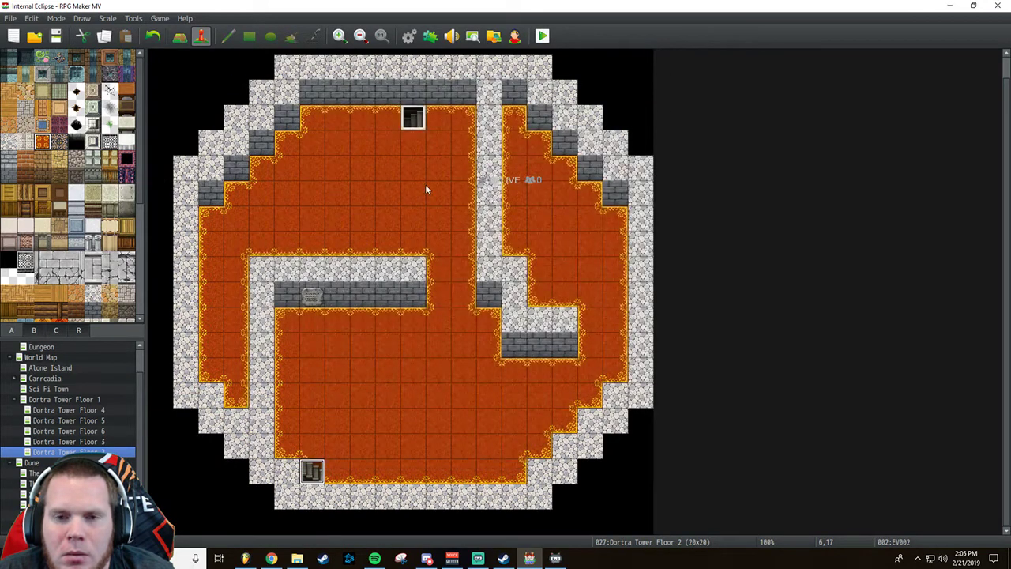
Set the player transfer direction of Floor 2's northern stairs event to Left and save the event.
double_click(408, 121)
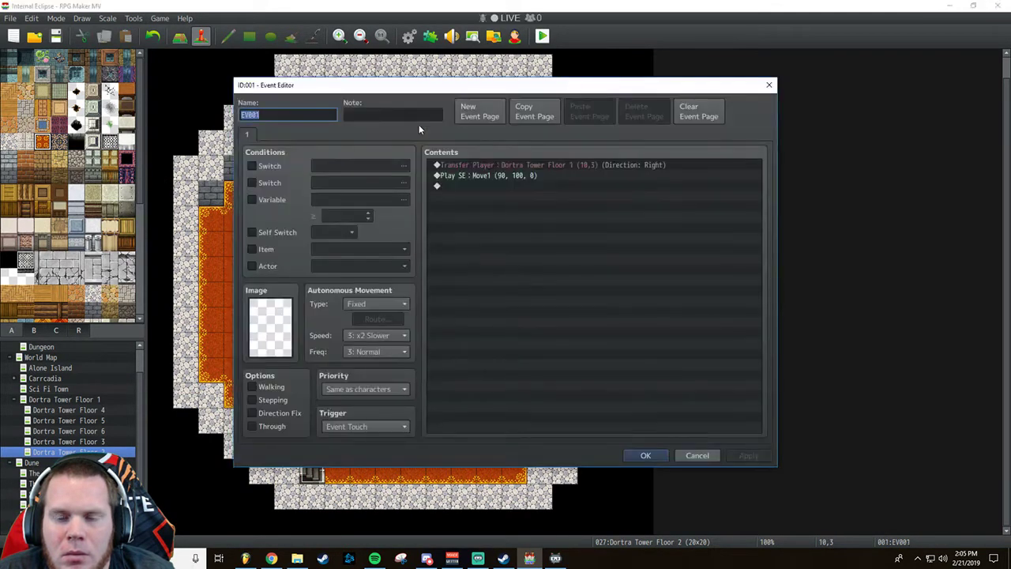
left_click(505, 167)
right_click(505, 172)
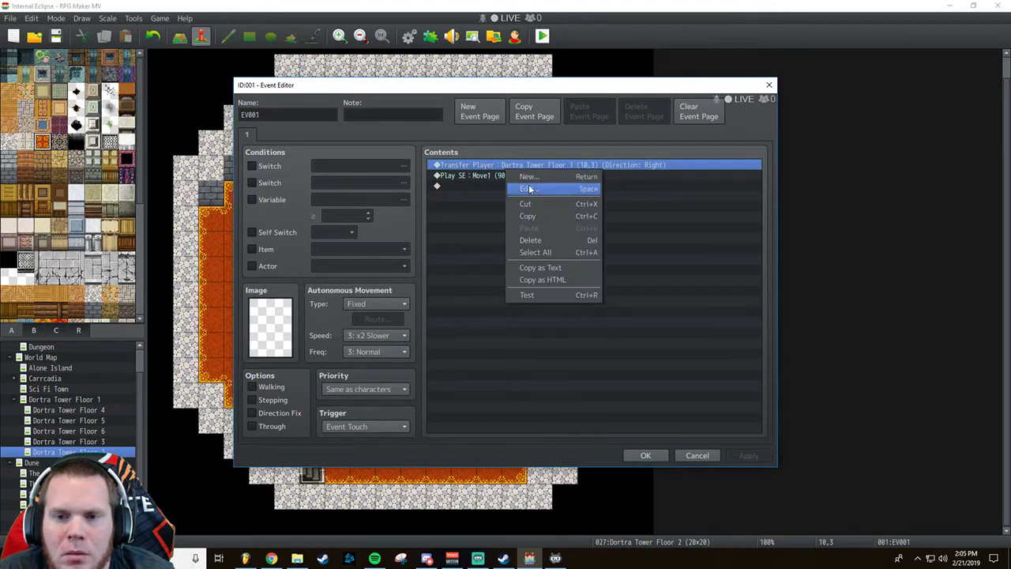
left_click(525, 188)
left_click(574, 348)
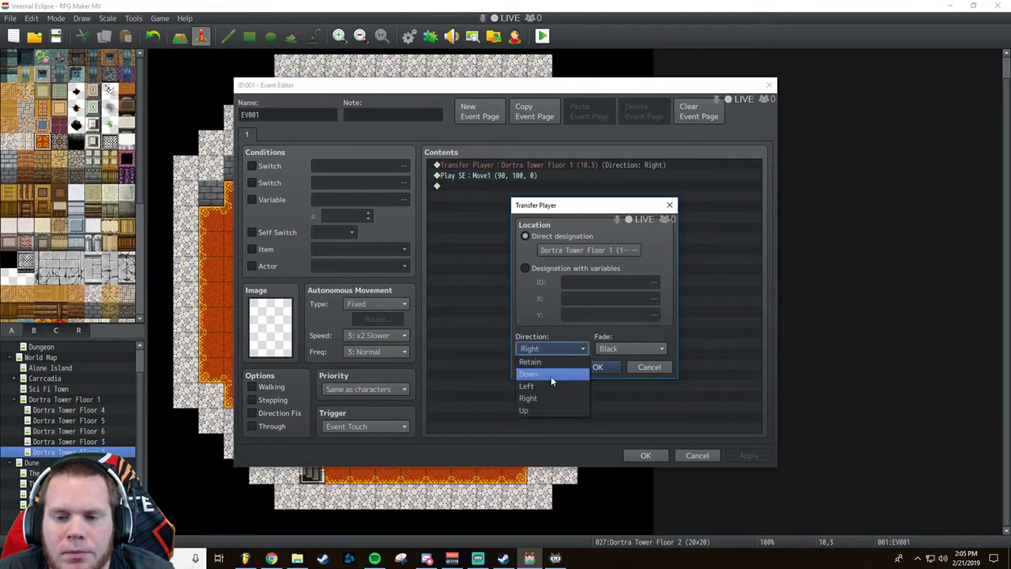
left_click(550, 378)
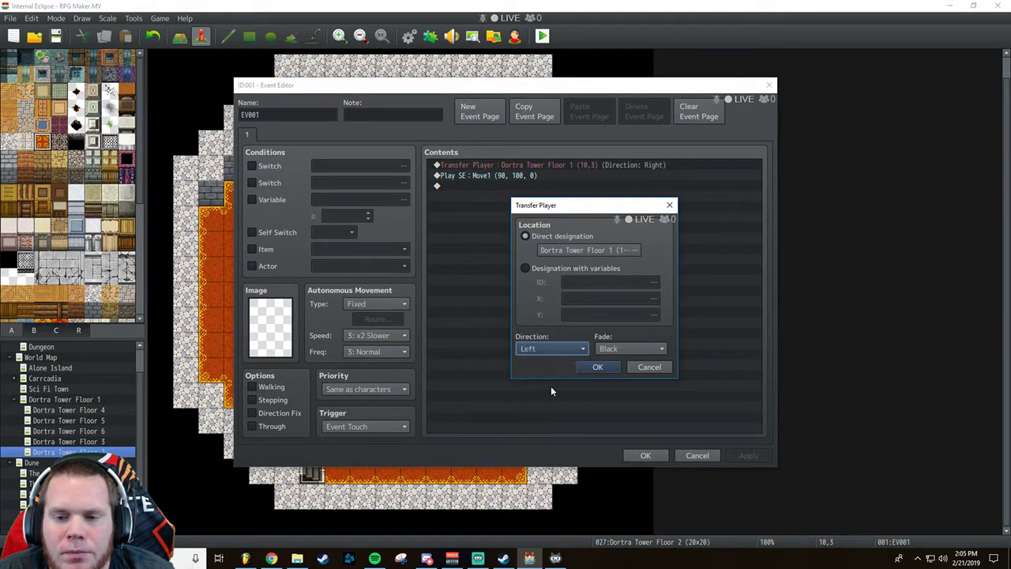
left_click(586, 368)
left_click(645, 455)
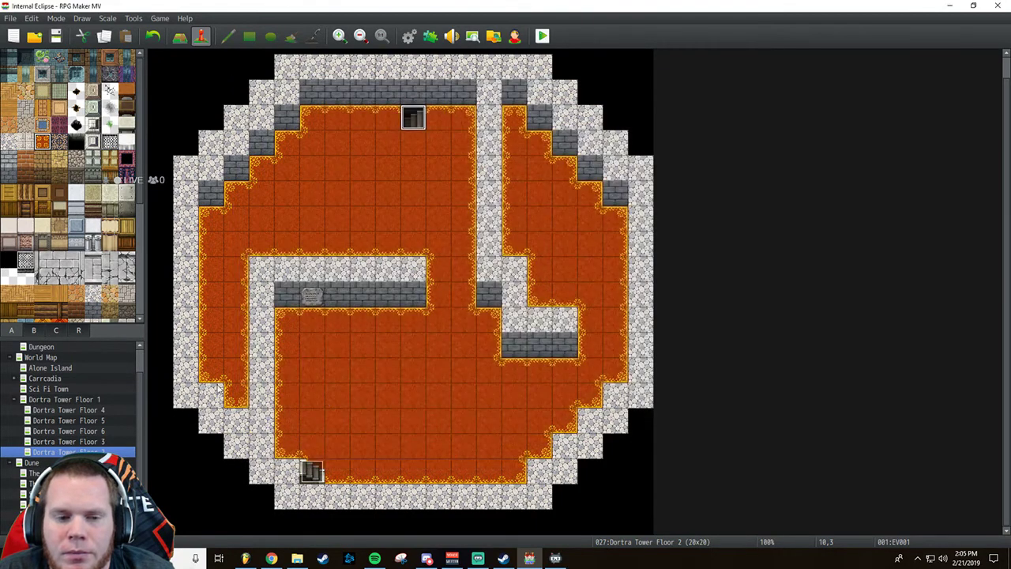
Open Dortra Tower Floor 3 and place a copy of the stairs event on its southwest stairs at (6,17).
left_click(93, 442)
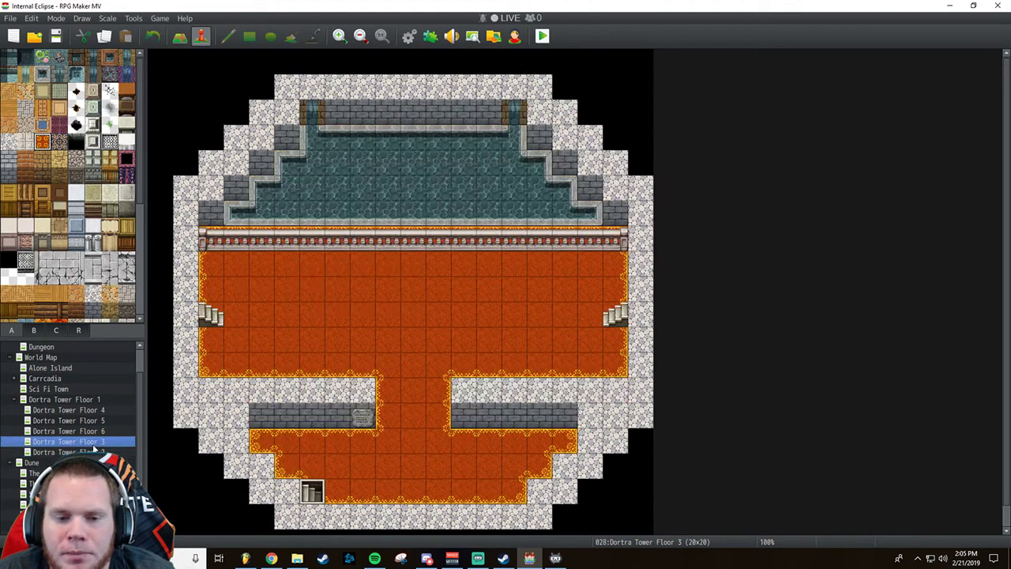
double_click(313, 495)
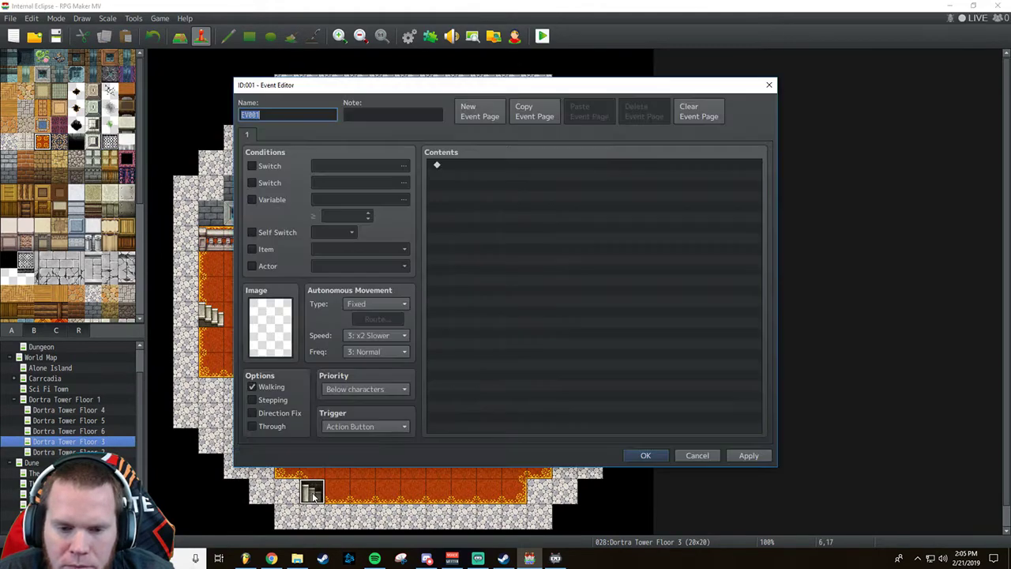
left_click(687, 456)
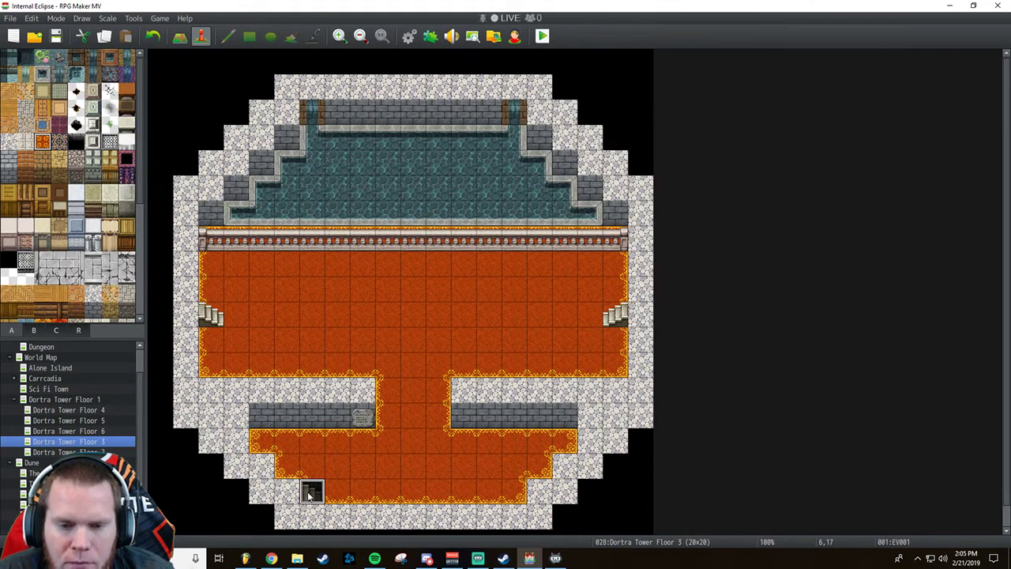
Set the Floor 3 southwest stairs event's player transfer to Dortra Tower Floor 2 at (6,17) and save the event.
double_click(311, 493)
left_click(557, 167)
right_click(558, 166)
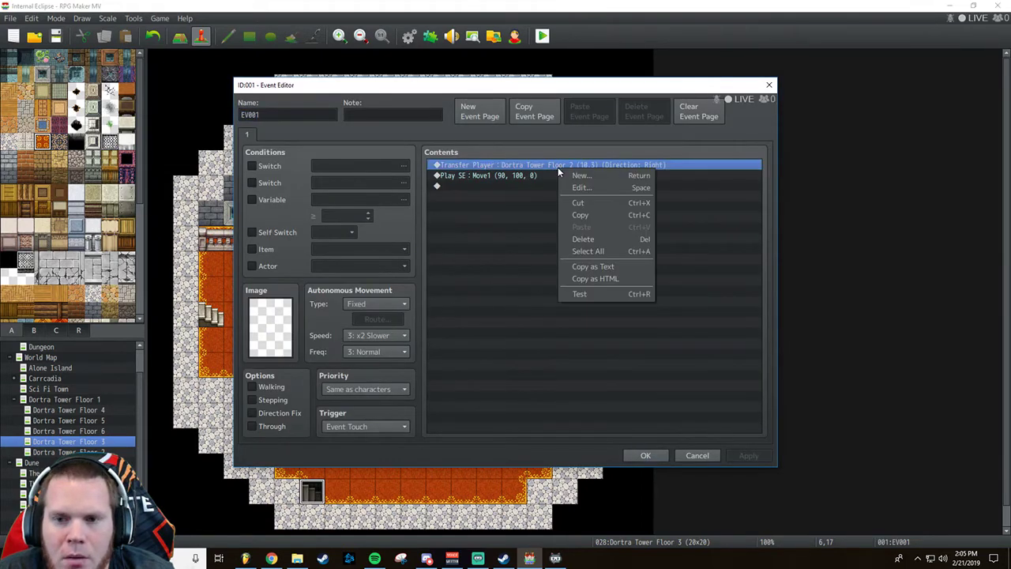
left_click(575, 191)
left_click(584, 251)
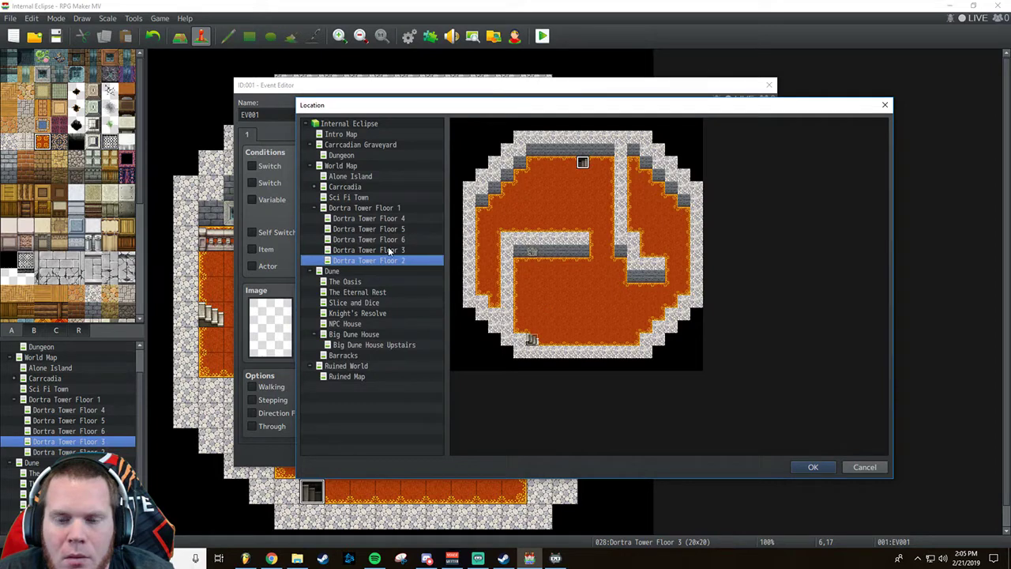
left_click(531, 339)
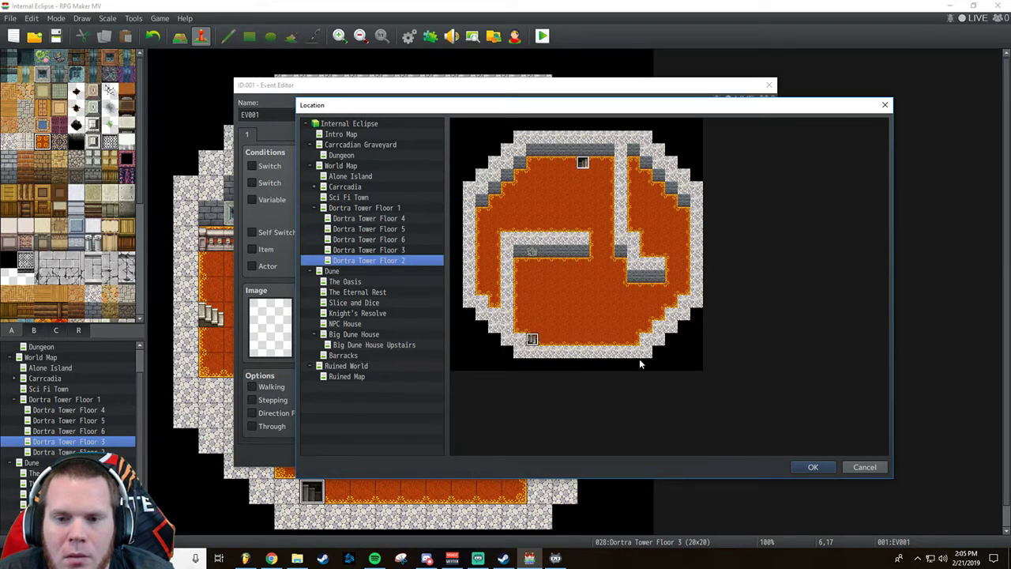
left_click(812, 467)
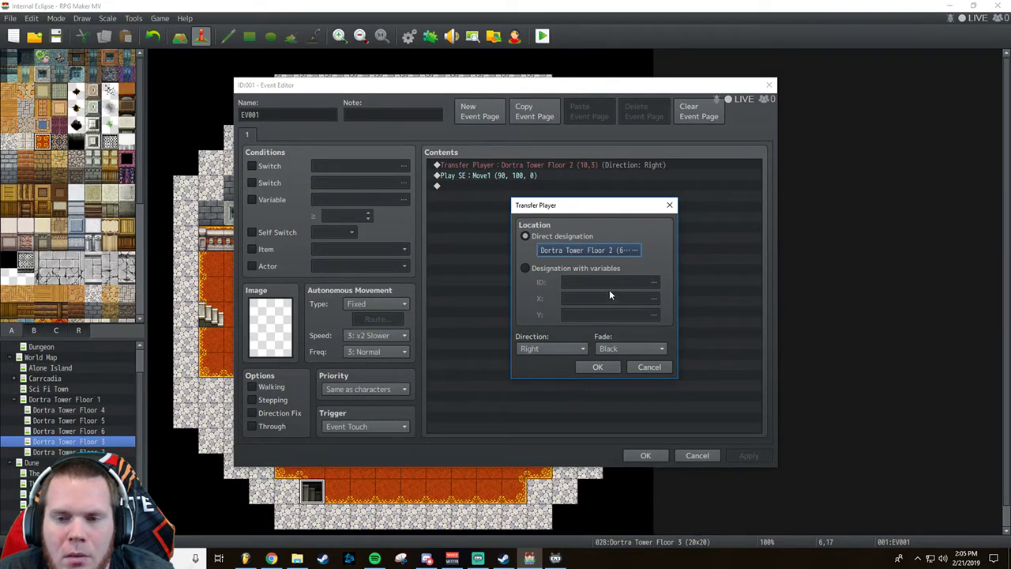
left_click(598, 366)
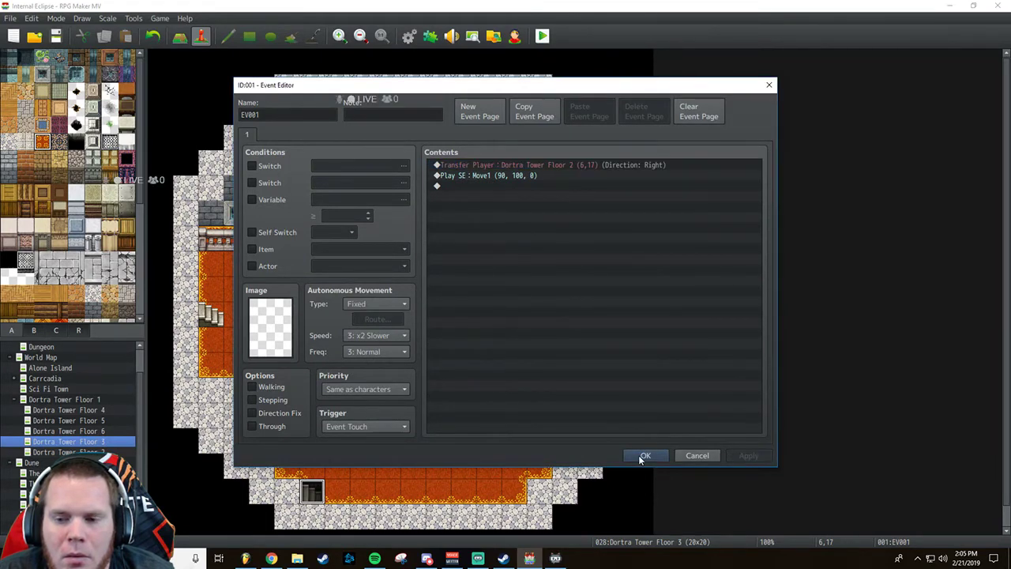
left_click(638, 454)
Place a copy of the stairs event on Floor 3's eastern stairs at (18,10) and set its transfer to Dortra Tower Floor 4 at (18,10).
left_click(615, 313)
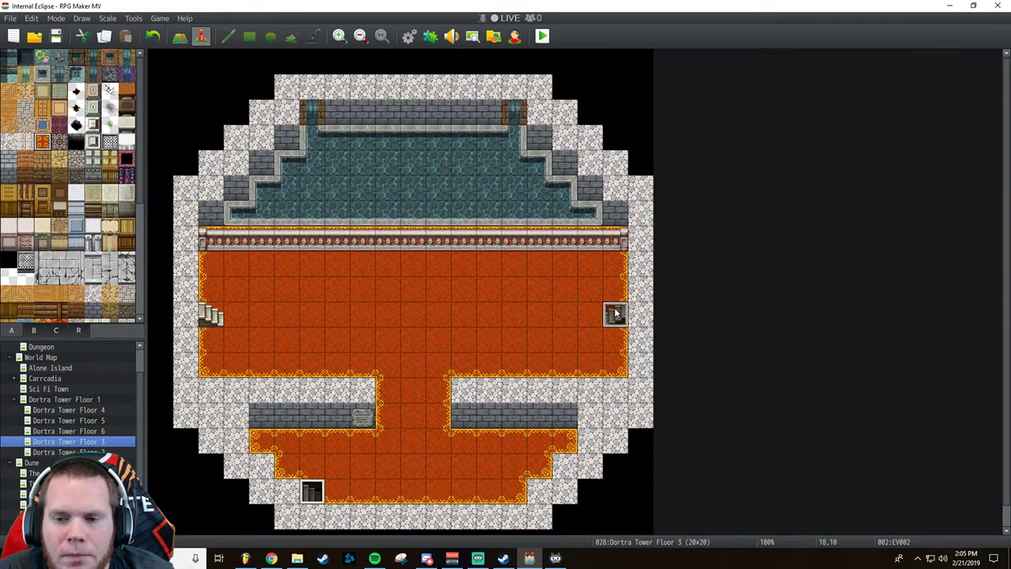
double_click(615, 314)
right_click(539, 163)
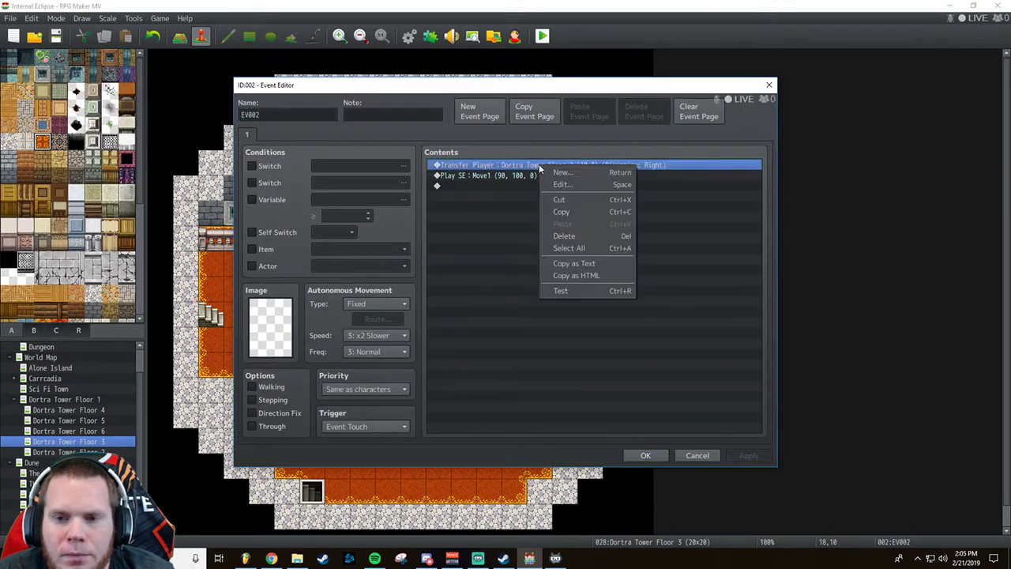
left_click(567, 190)
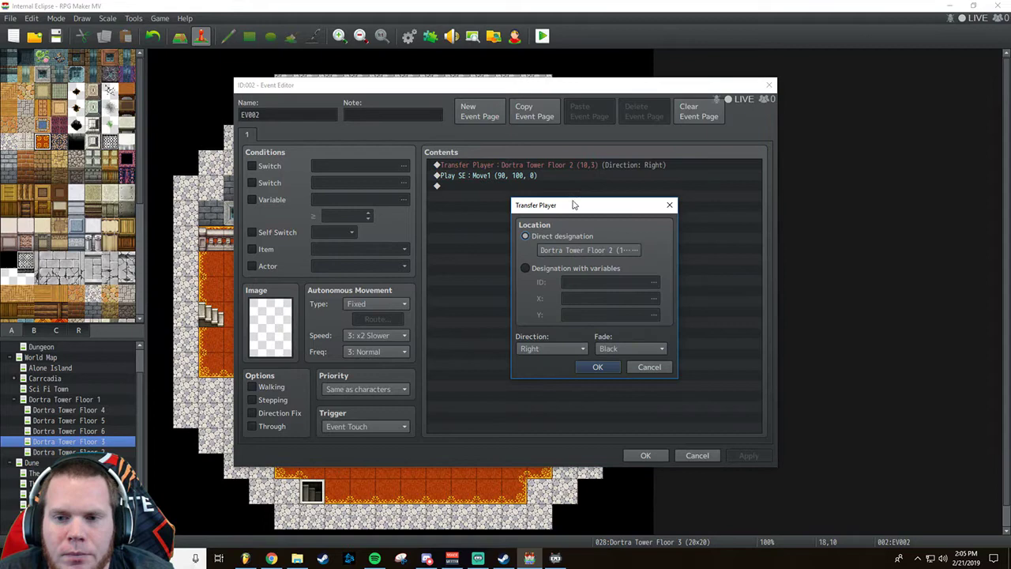
left_click(576, 249)
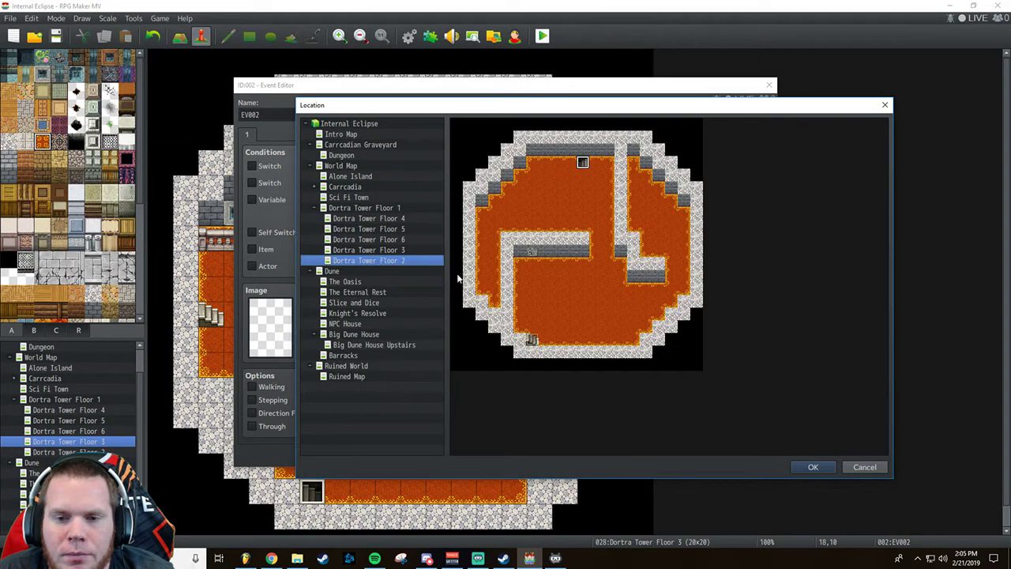
left_click(397, 251)
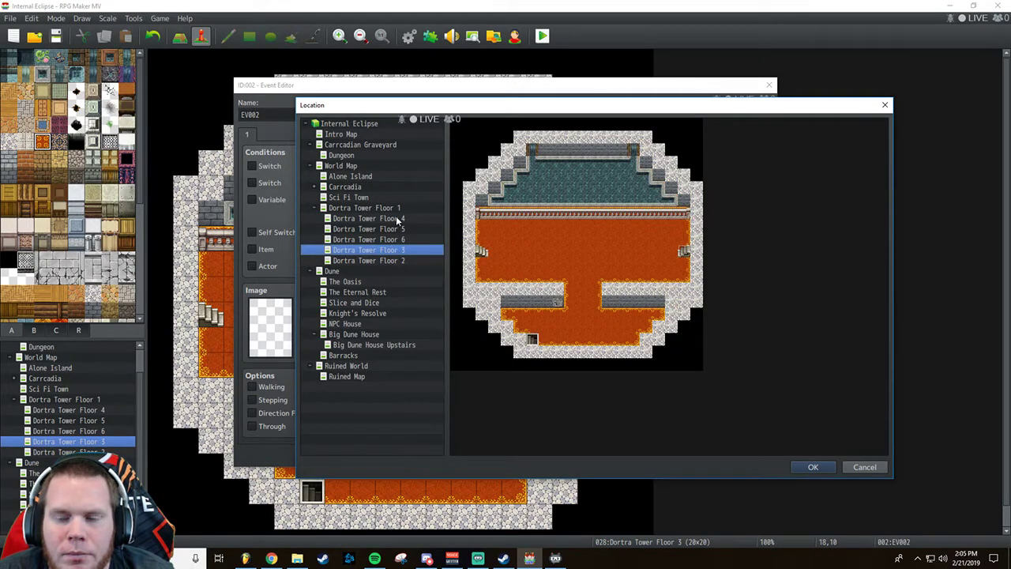
left_click(395, 218)
left_click(672, 252)
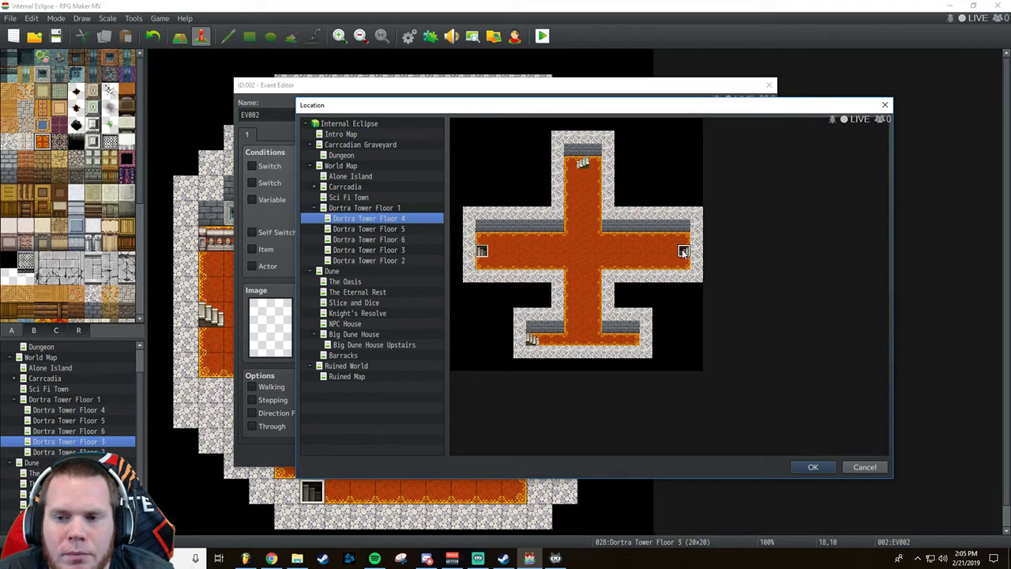
left_click(807, 465)
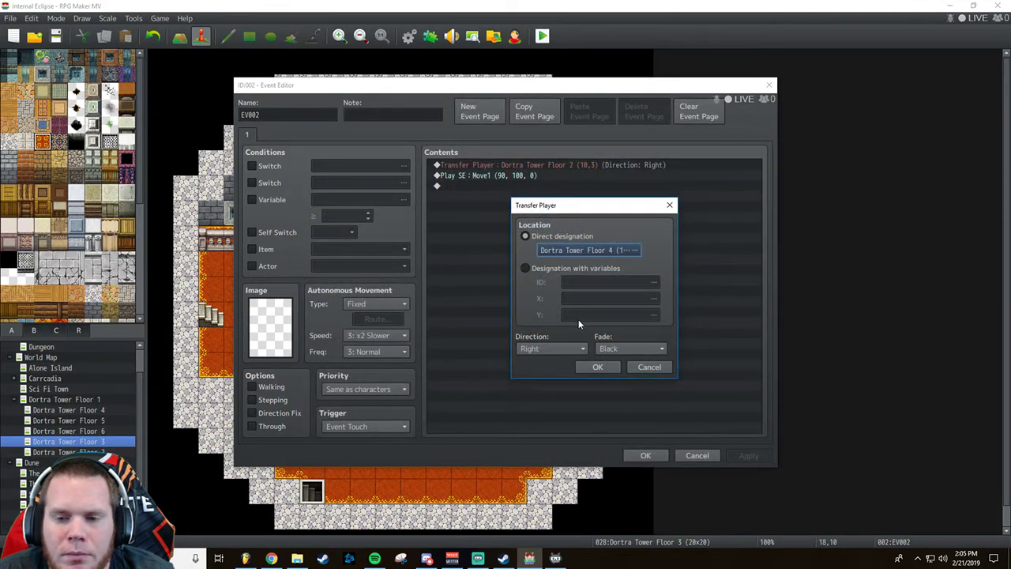
left_click(600, 367)
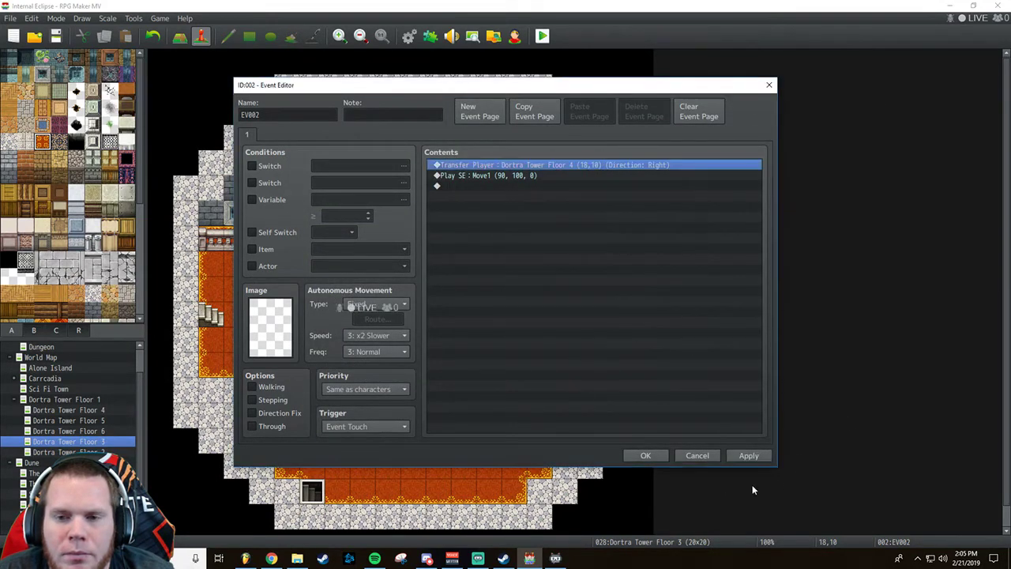
left_click(748, 456)
left_click(657, 458)
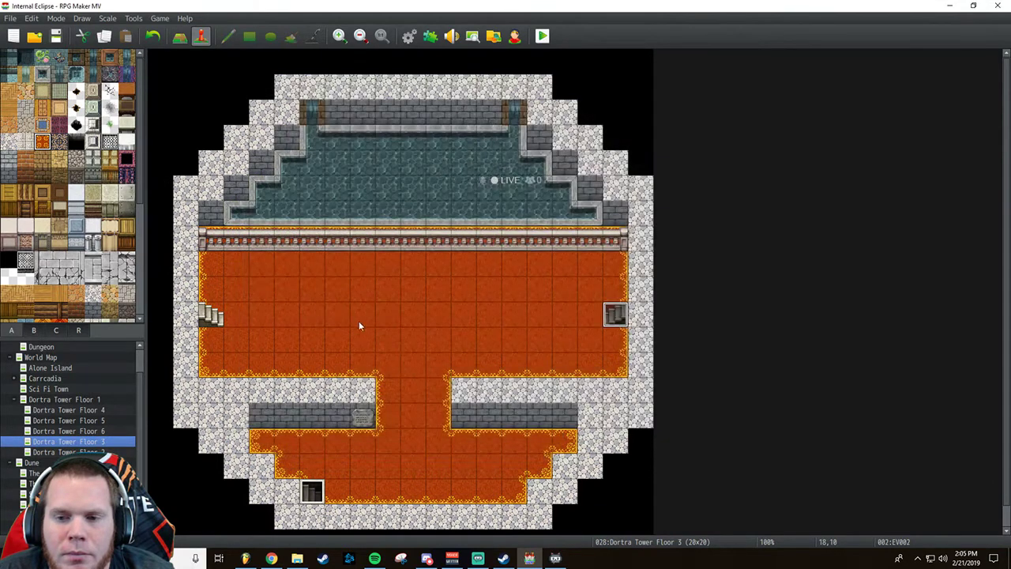
Place a copy of the stairs event on Floor 3's western stairs at (2,10) and set its transfer to Dortra Tower Floor 4 at (2,10).
left_click(213, 315)
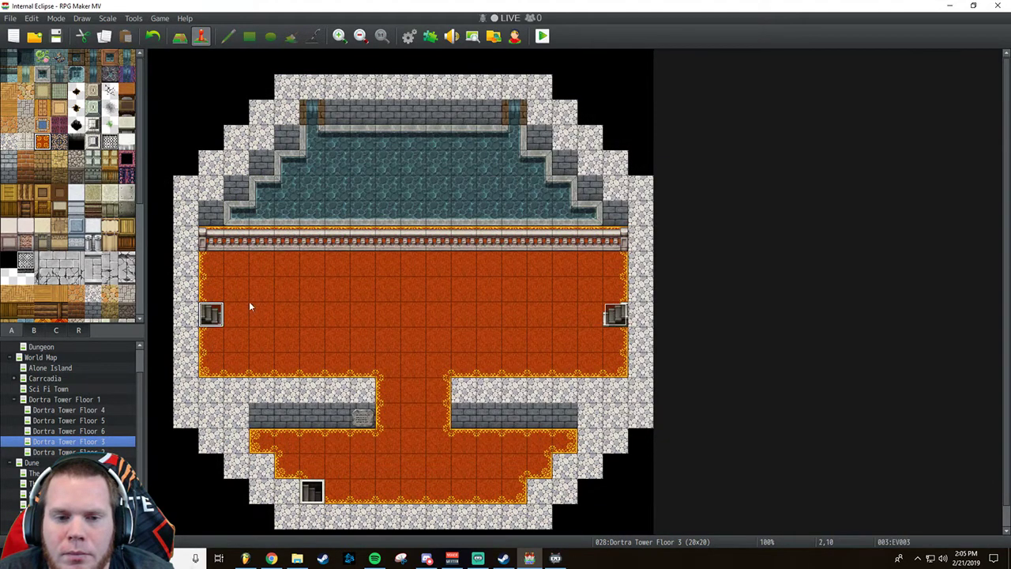
double_click(211, 316)
left_click(513, 164)
right_click(522, 167)
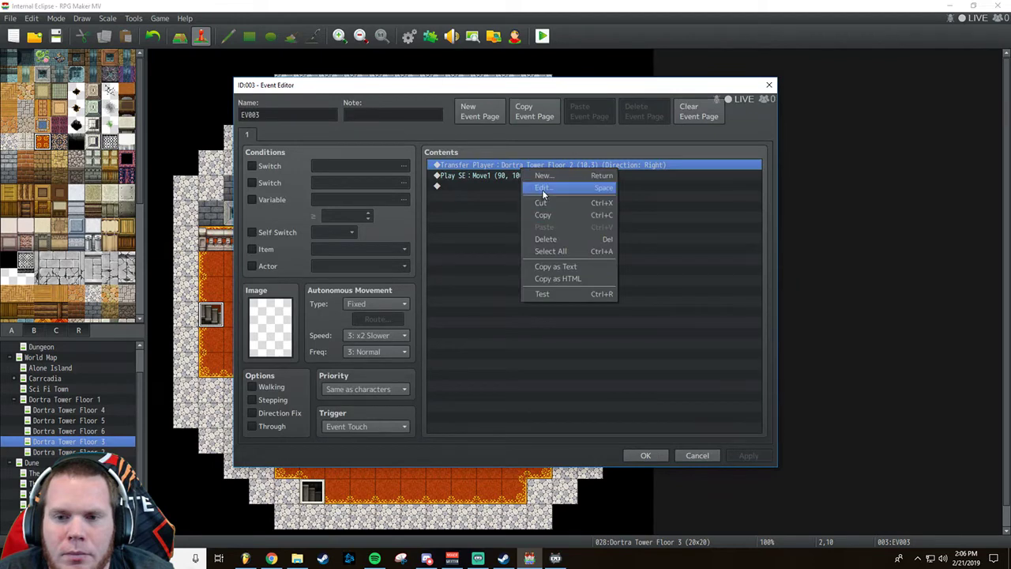
left_click(542, 188)
left_click(564, 253)
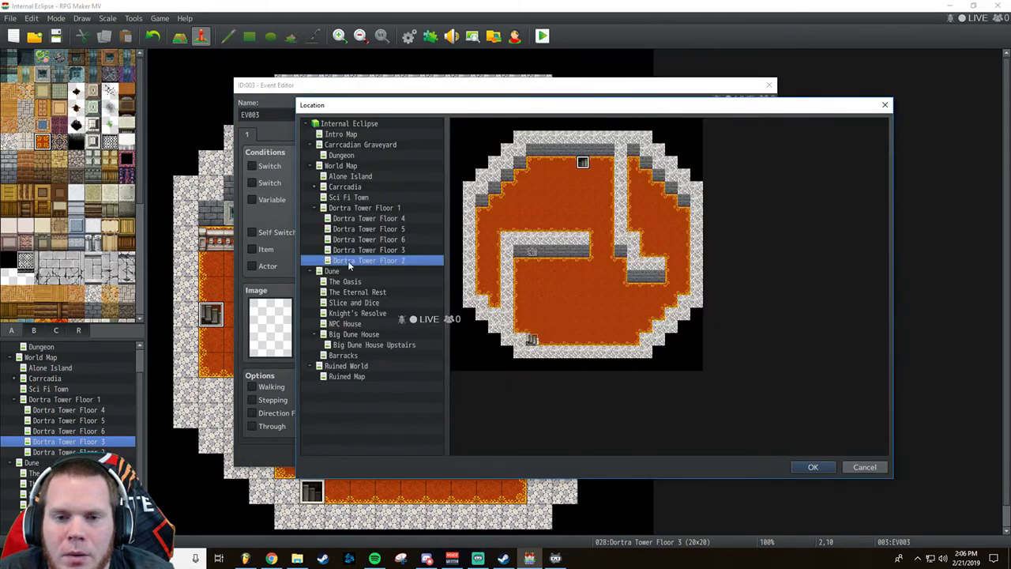
left_click(370, 221)
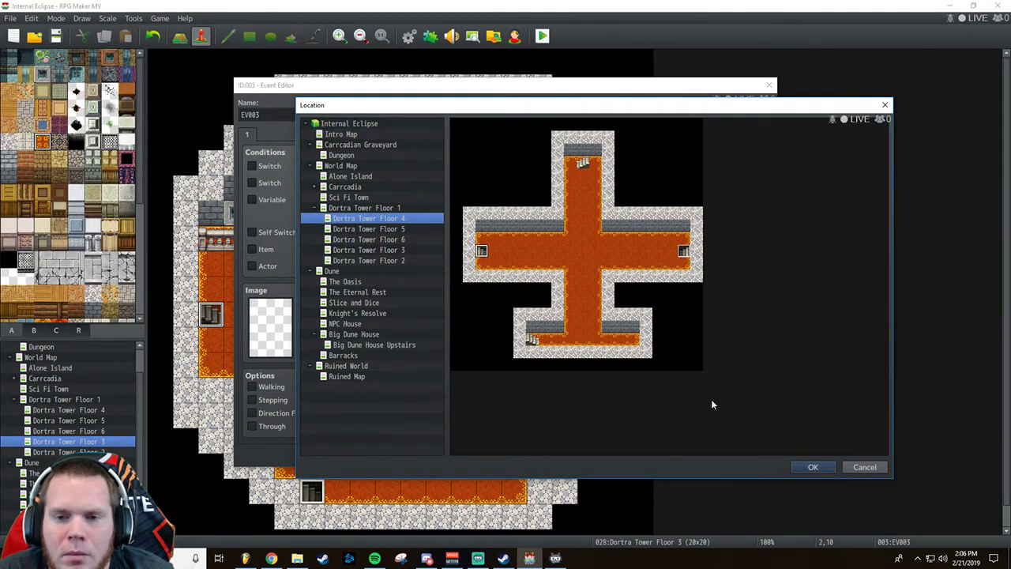
left_click(813, 467)
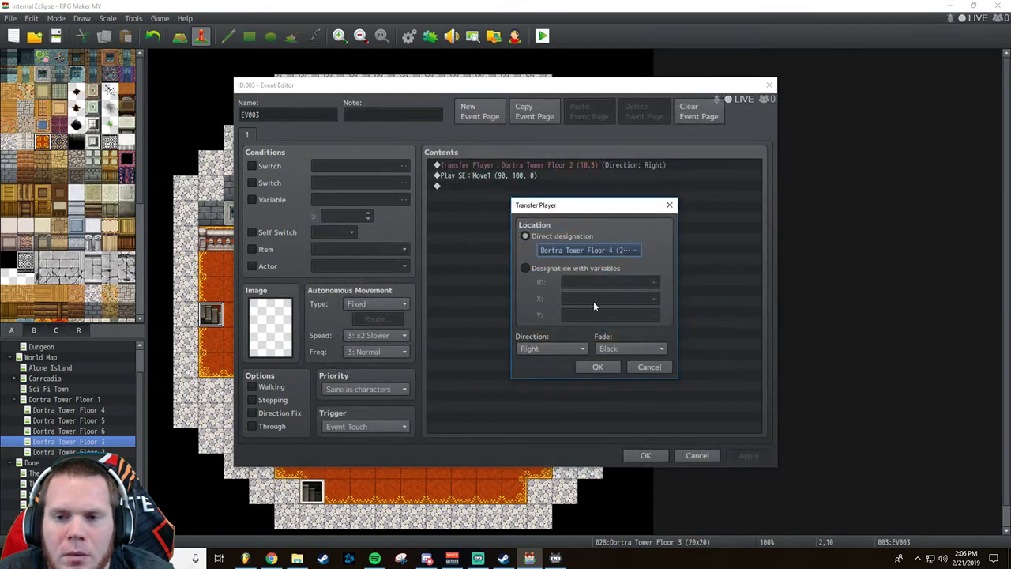
Set the player transfer direction of Floor 3's western stairs event to Left and save the event.
left_click(551, 348)
left_click(545, 385)
left_click(599, 367)
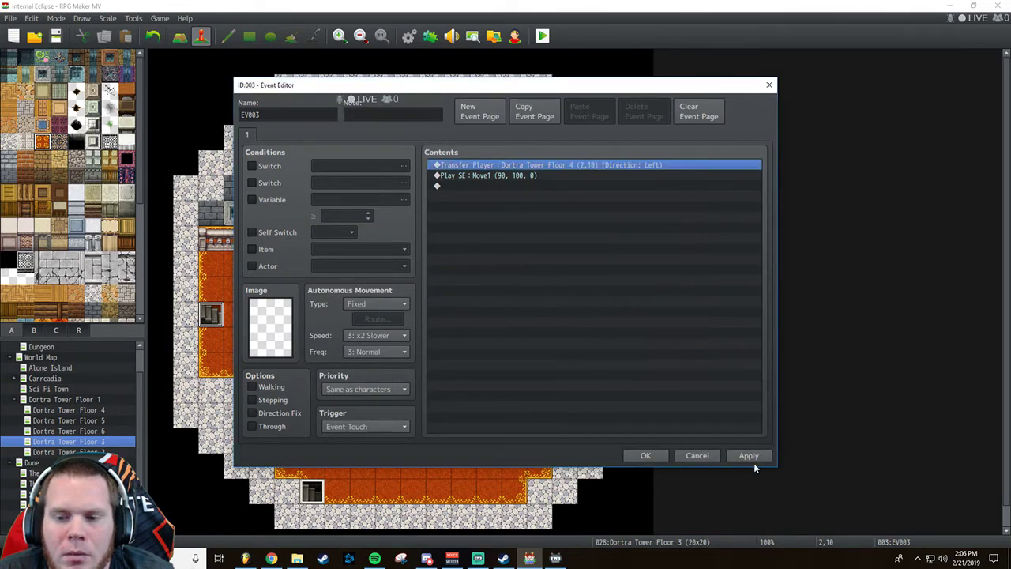
left_click(662, 455)
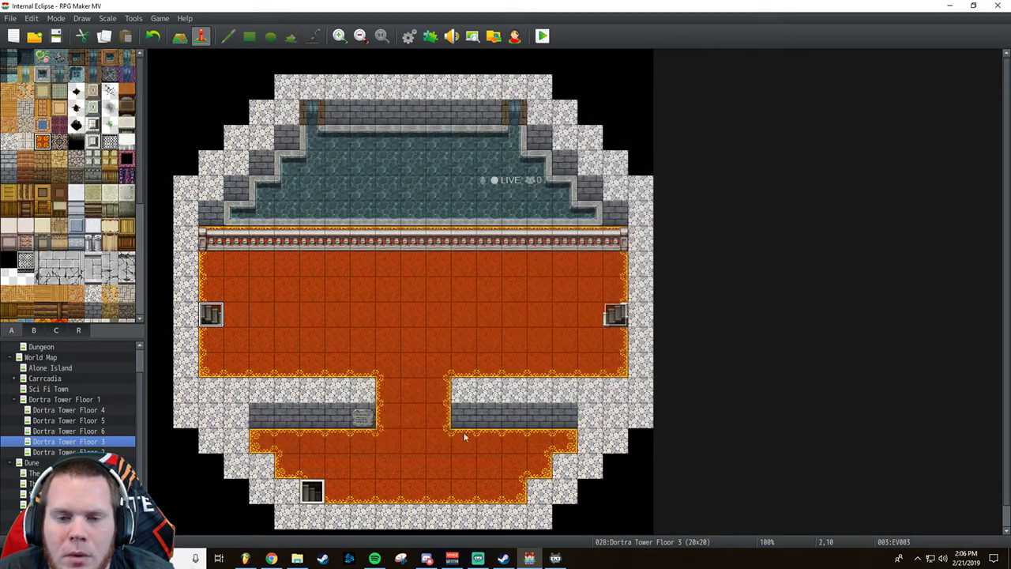
Open Dortra Tower Floor 4 and place a copy of the stairs event on its western stairs at (2,10).
left_click(93, 413)
double_click(211, 293)
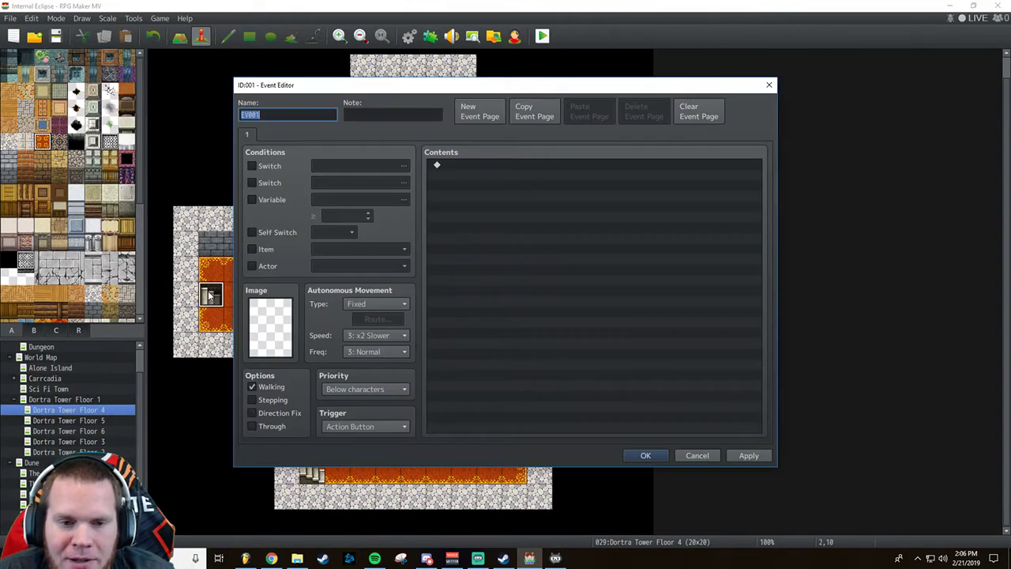
left_click(769, 86)
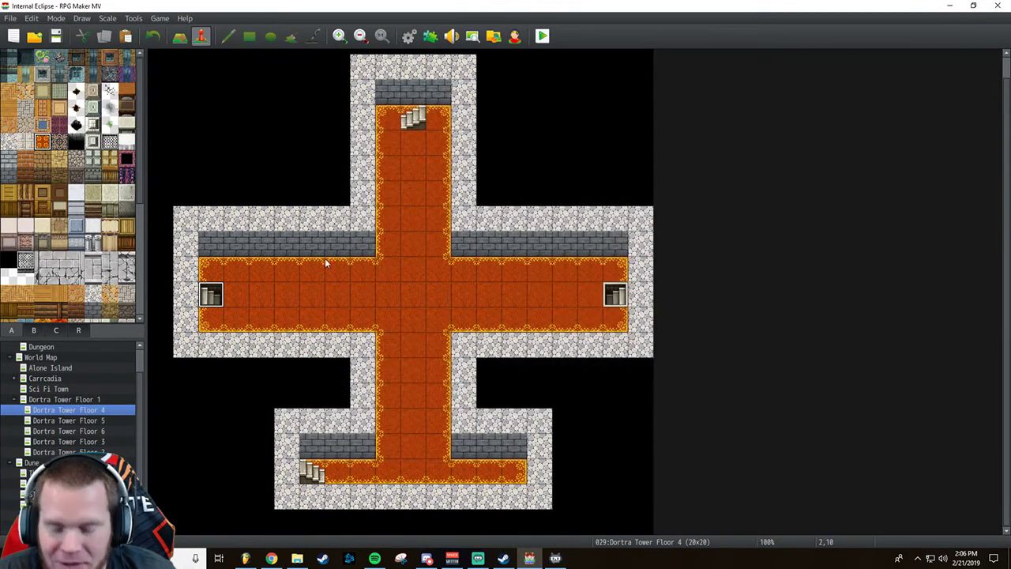
Set the Floor 4 western stairs event's player transfer to Dortra Tower Floor 3 at (2,10) and save the event.
double_click(220, 295)
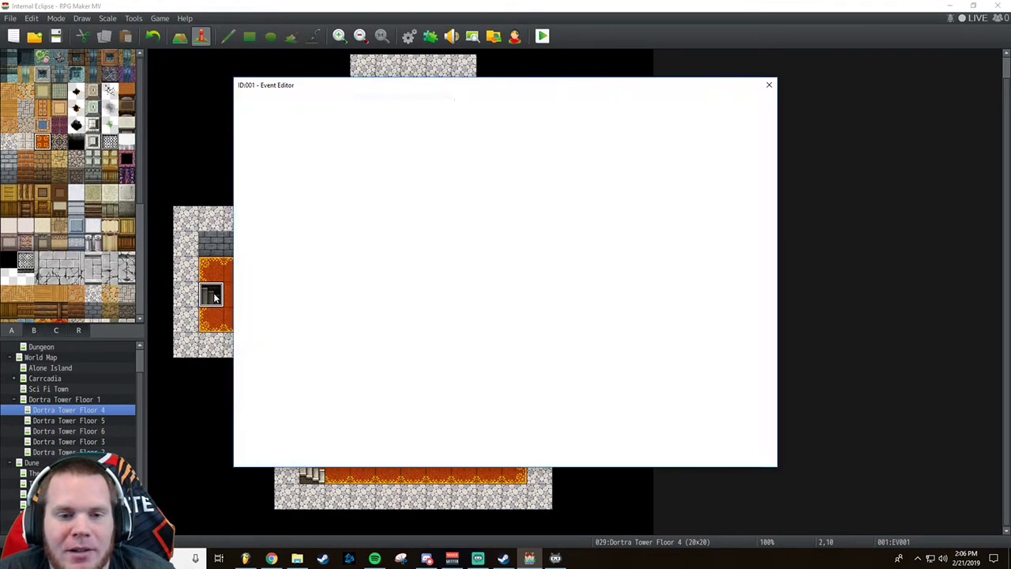
right_click(522, 167)
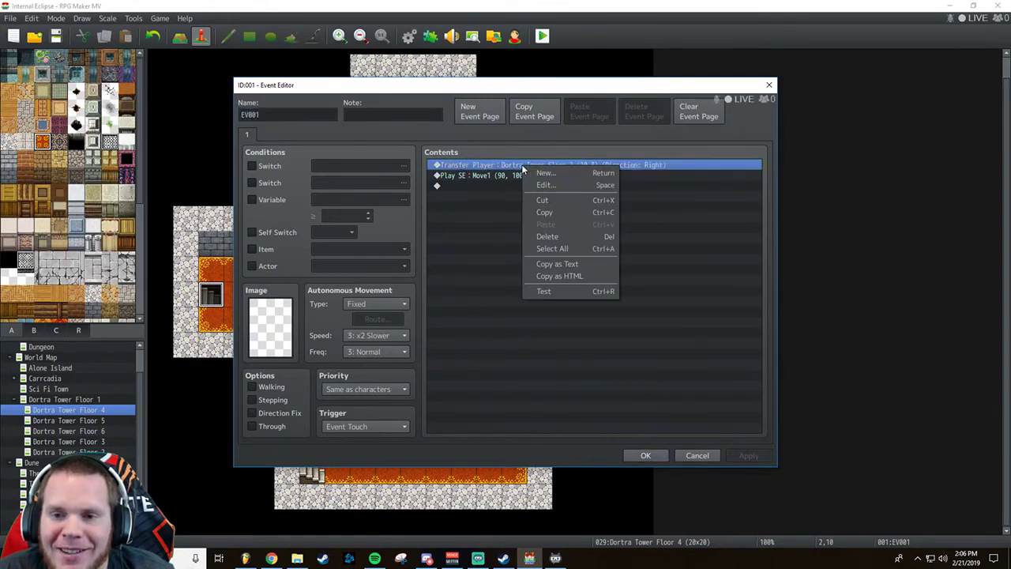
left_click(545, 186)
left_click(551, 251)
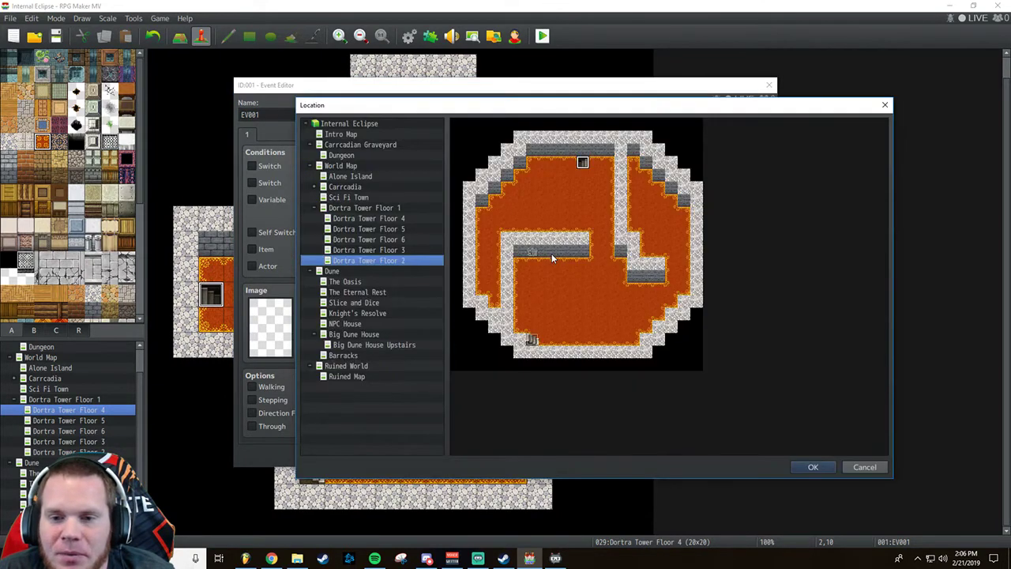
left_click(380, 251)
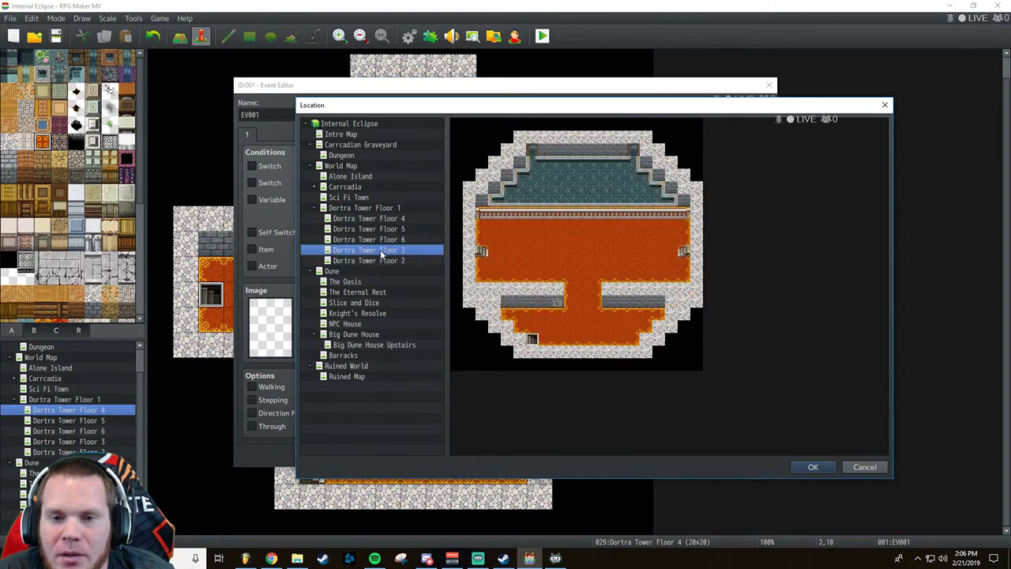
left_click(483, 253)
left_click(809, 467)
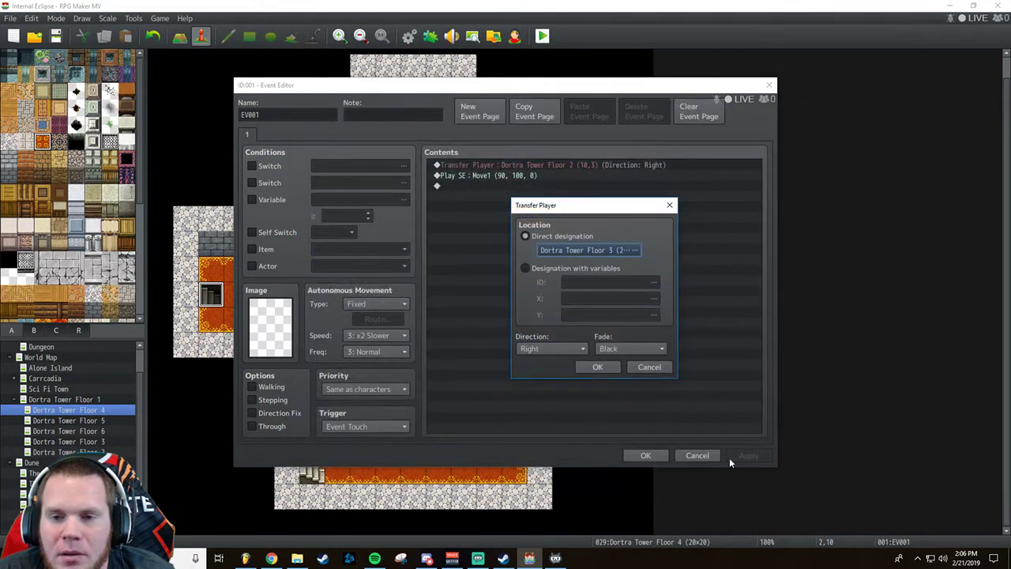
left_click(597, 367)
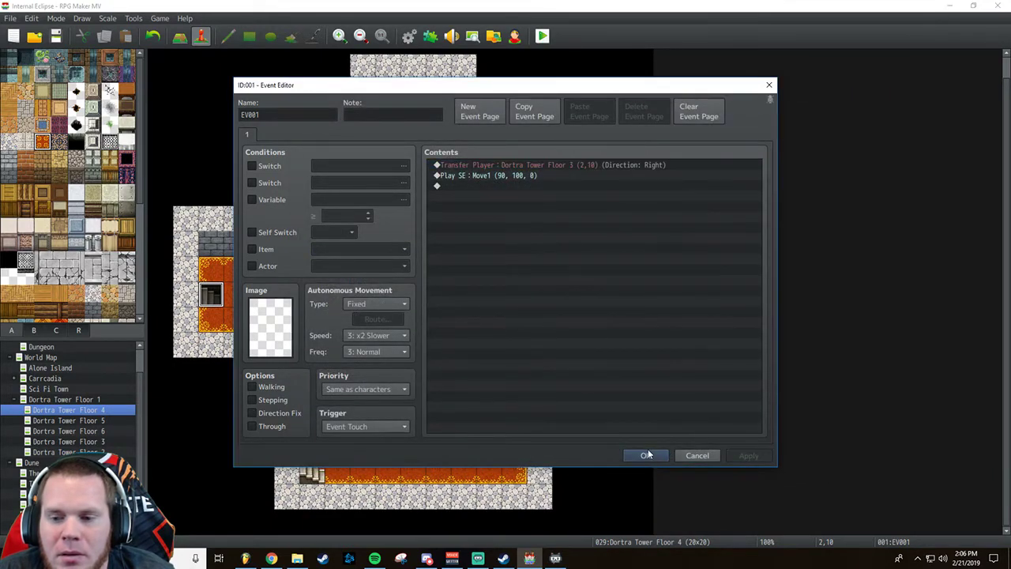
left_click(645, 455)
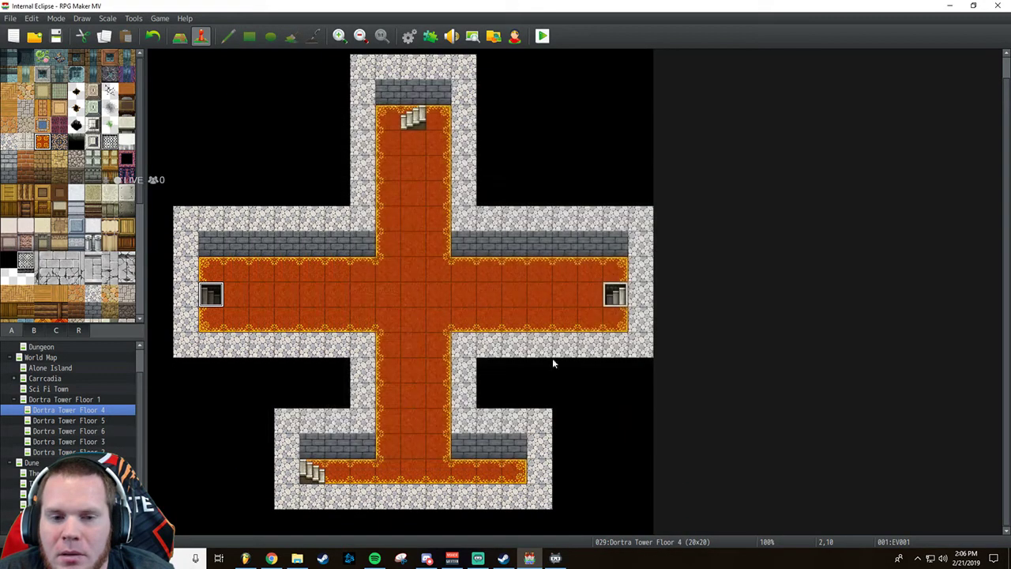
Place a copy of the stairs event on Floor 4's eastern stairs at (18,10) and open it for editing.
left_click(611, 300)
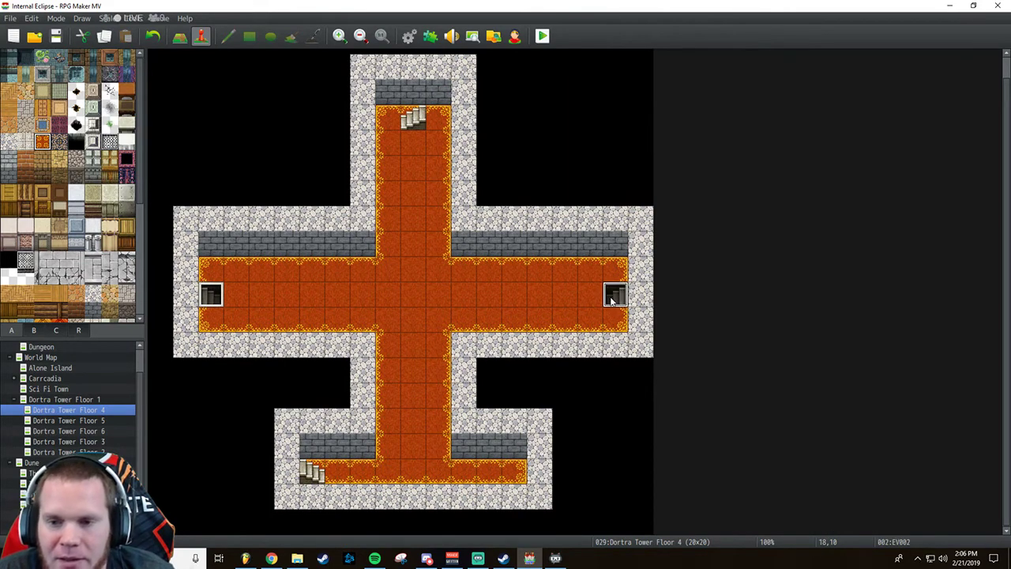
double_click(613, 297)
left_click(539, 165)
key("Insert")
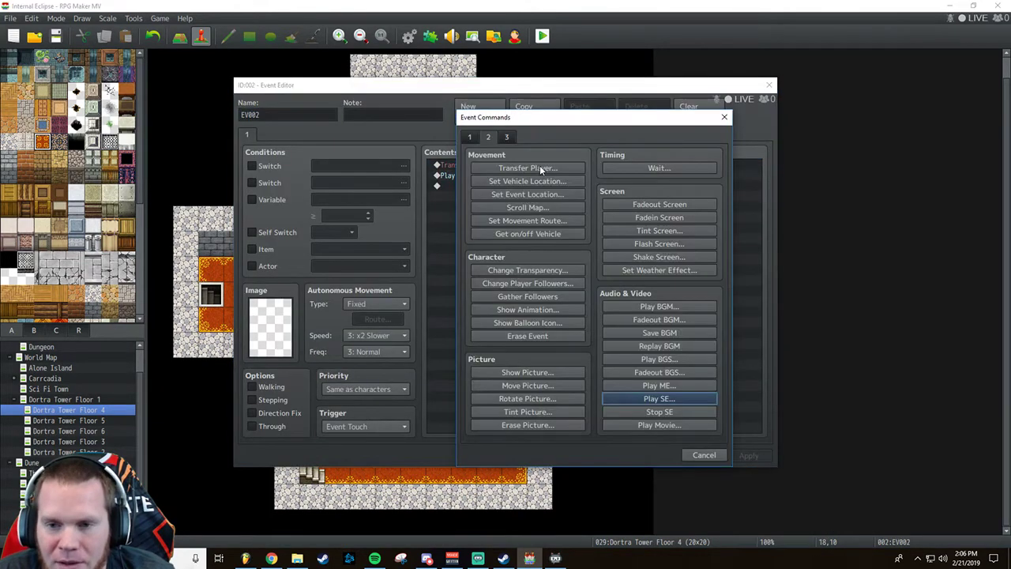
left_click(704, 455)
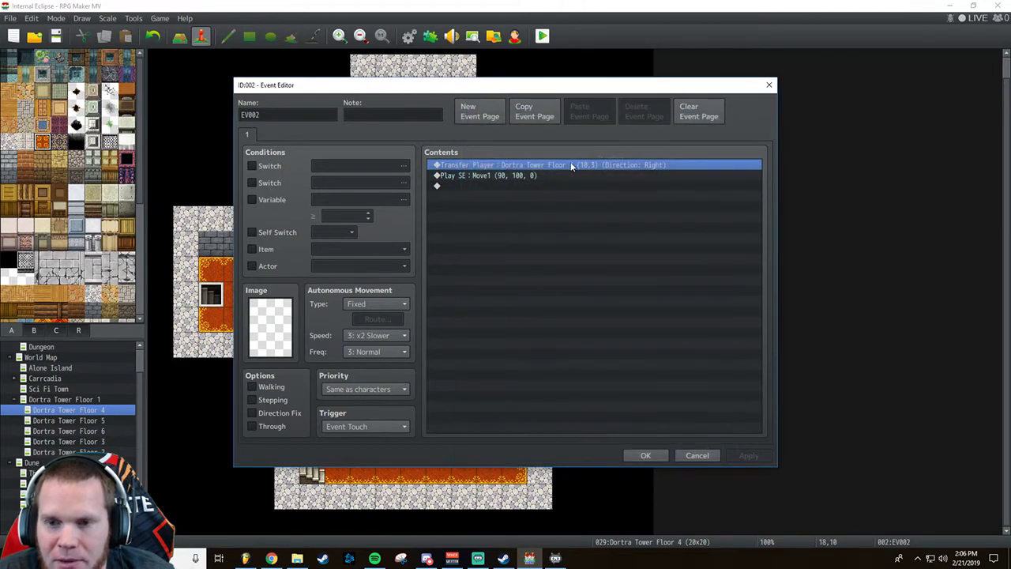
Change the east staircase event's player transfer on Floor 4 to Dortra Tower Floor 3 at (18,10), with direction Left.
right_click(569, 162)
left_click(589, 183)
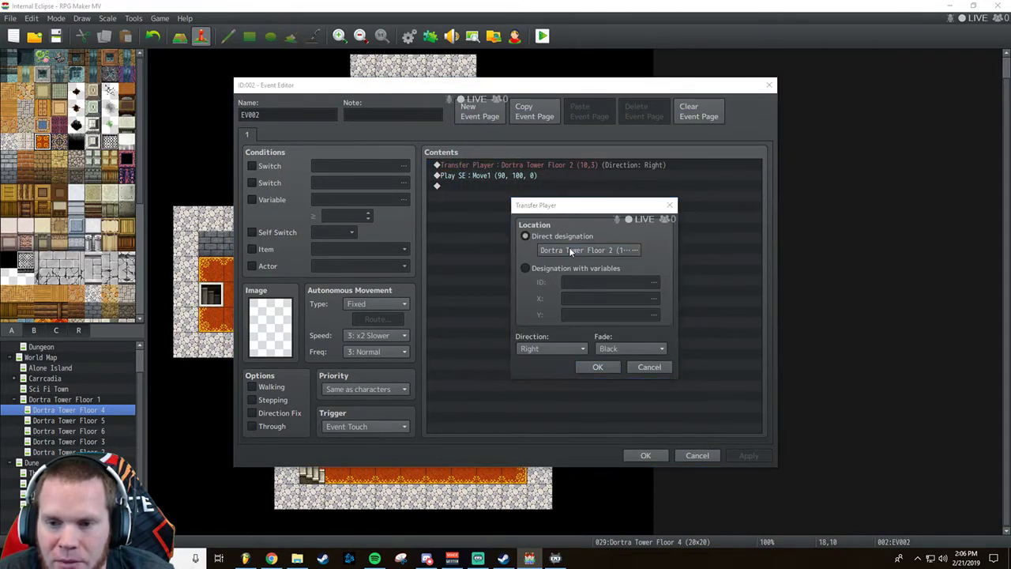
left_click(568, 247)
left_click(389, 219)
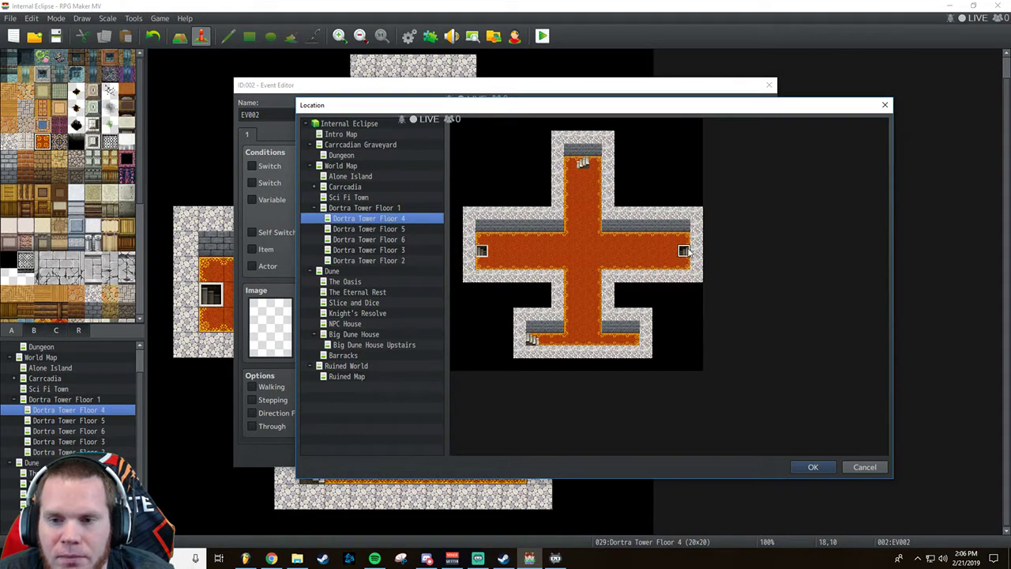
left_click(391, 251)
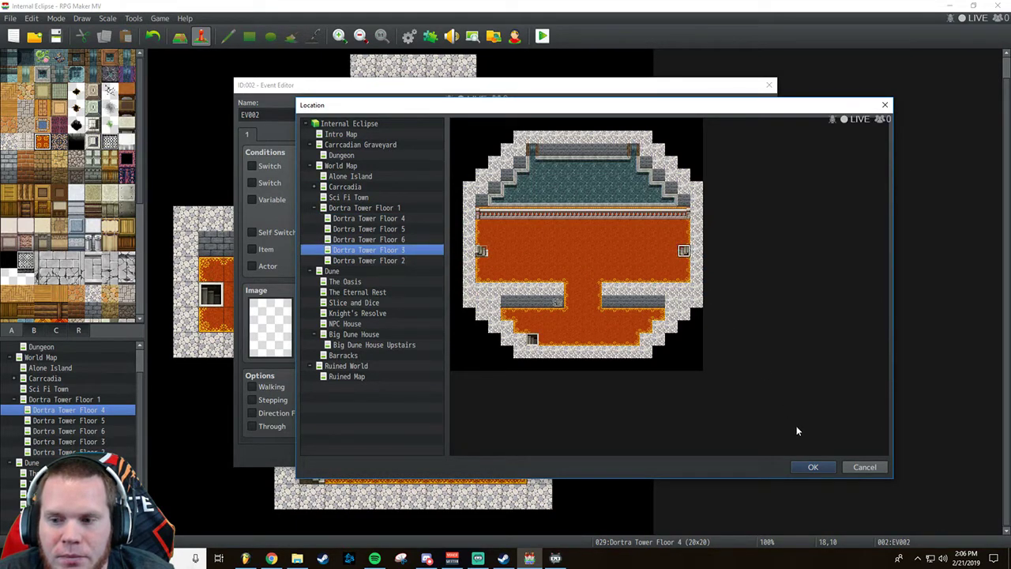
left_click(812, 466)
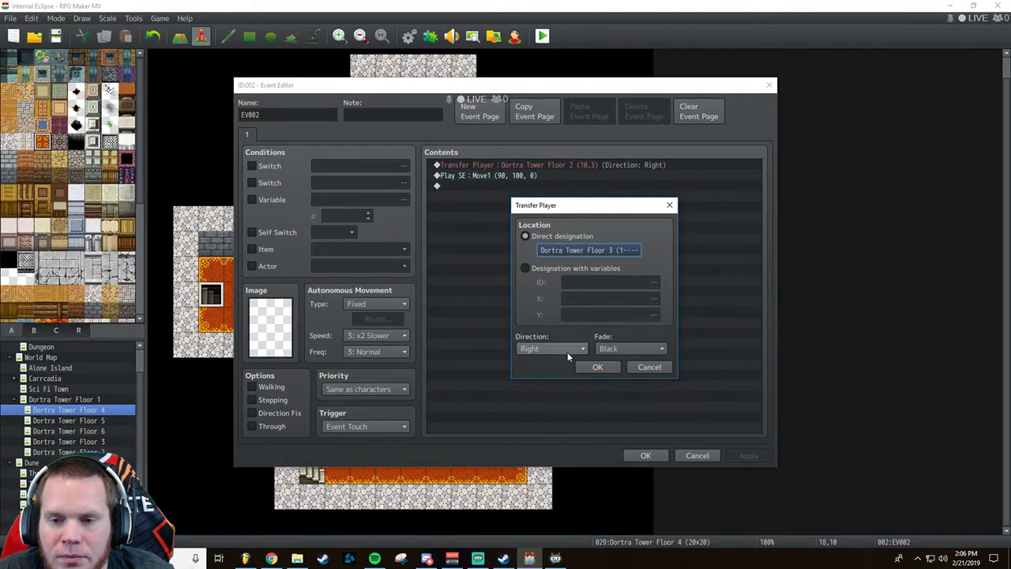
left_click(567, 351)
left_click(562, 384)
left_click(598, 366)
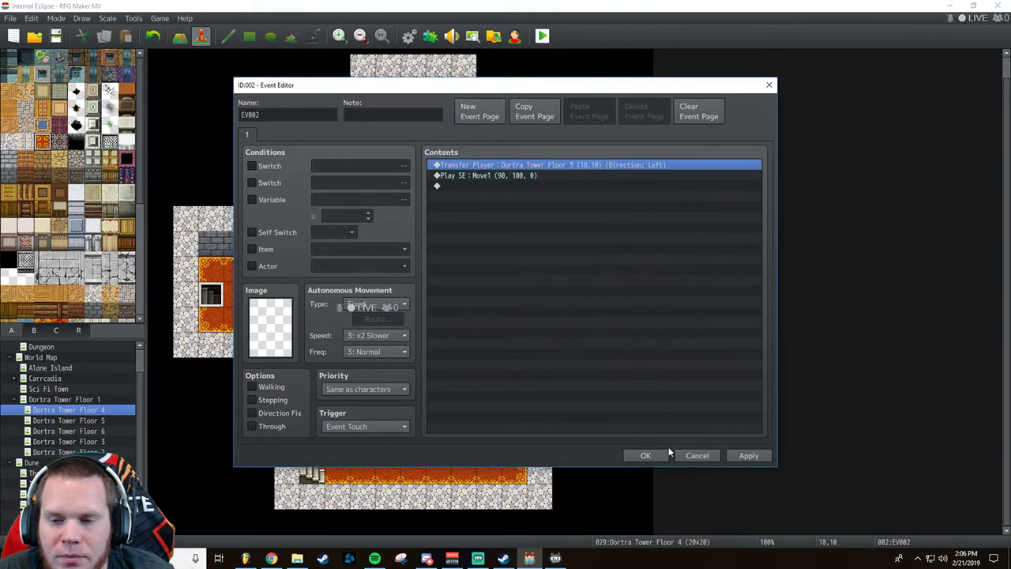
left_click(630, 459)
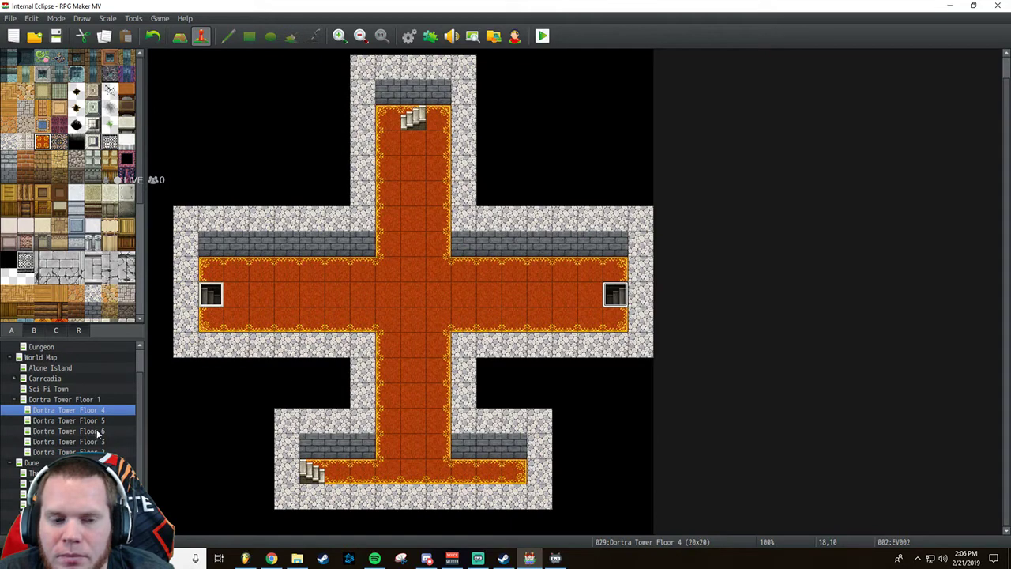
Paste the copied transfer event onto the southwest staircase of Dortra Tower Floor 4 and open it for editing.
left_click(312, 471)
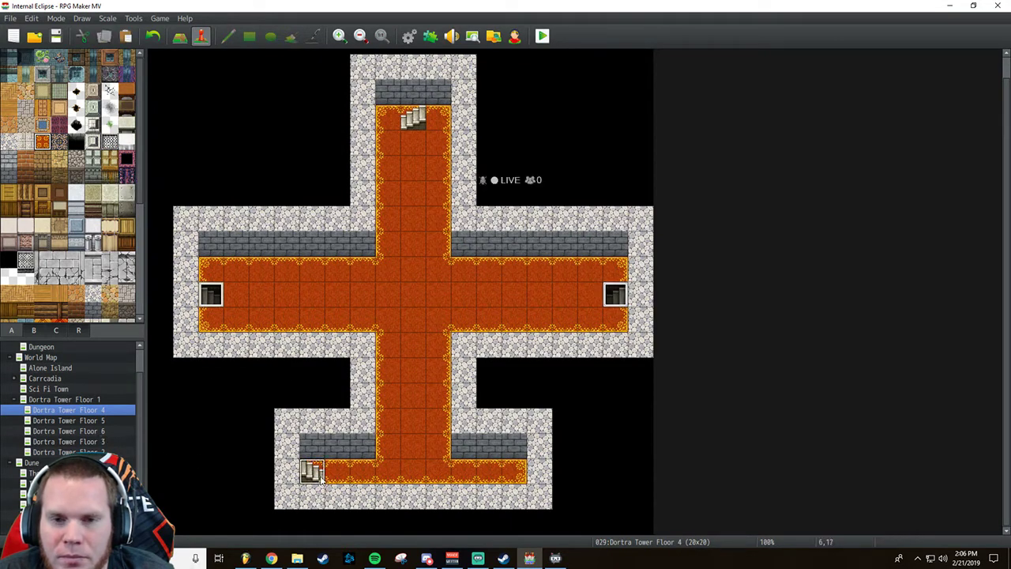
key("ctrl+v")
double_click(314, 471)
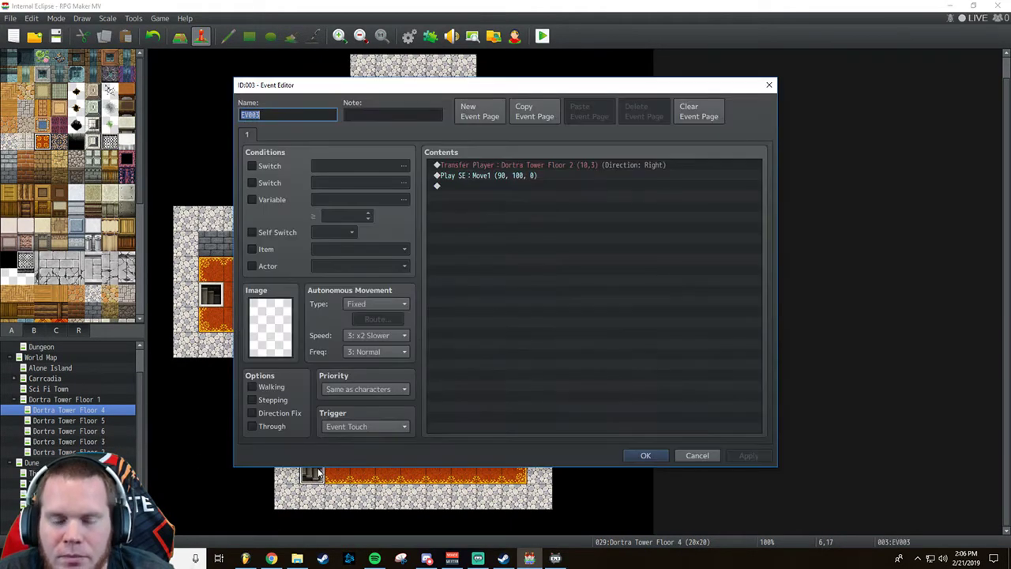
Change the southwest staircase event's player transfer to Dortra Tower Floor 5 at (6,17), with direction Left.
right_click(517, 164)
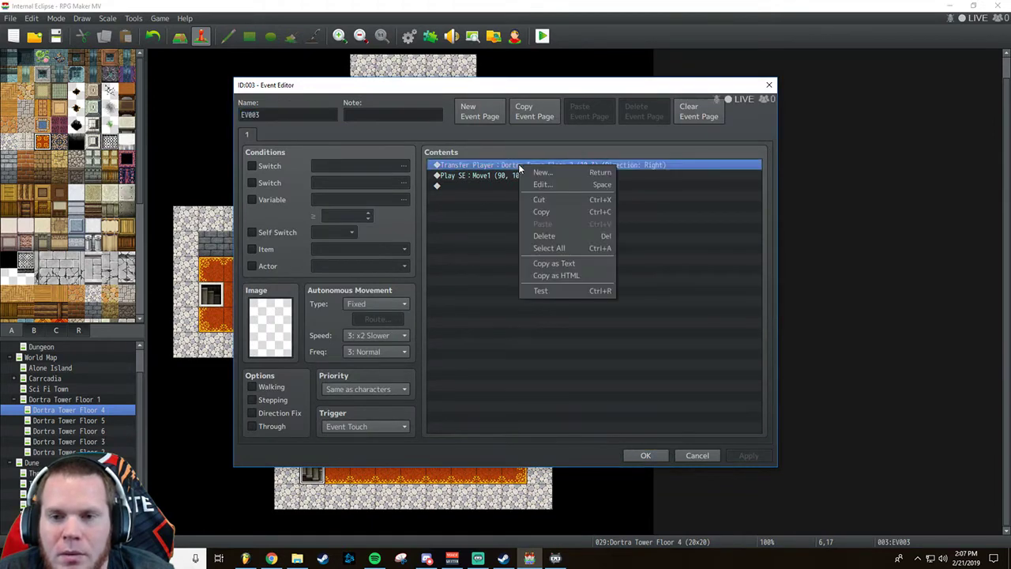
left_click(552, 185)
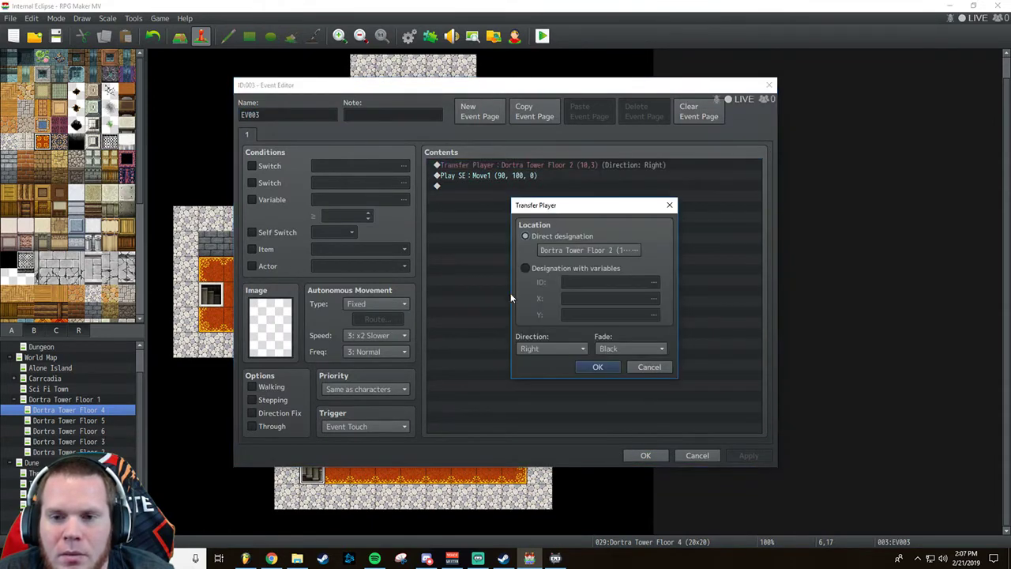
left_click(561, 252)
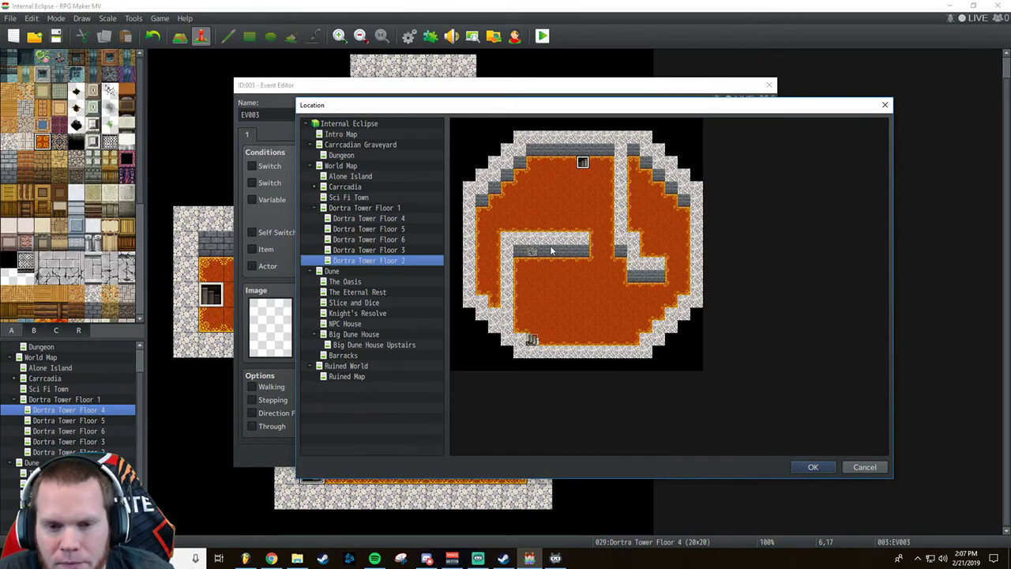
left_click(387, 228)
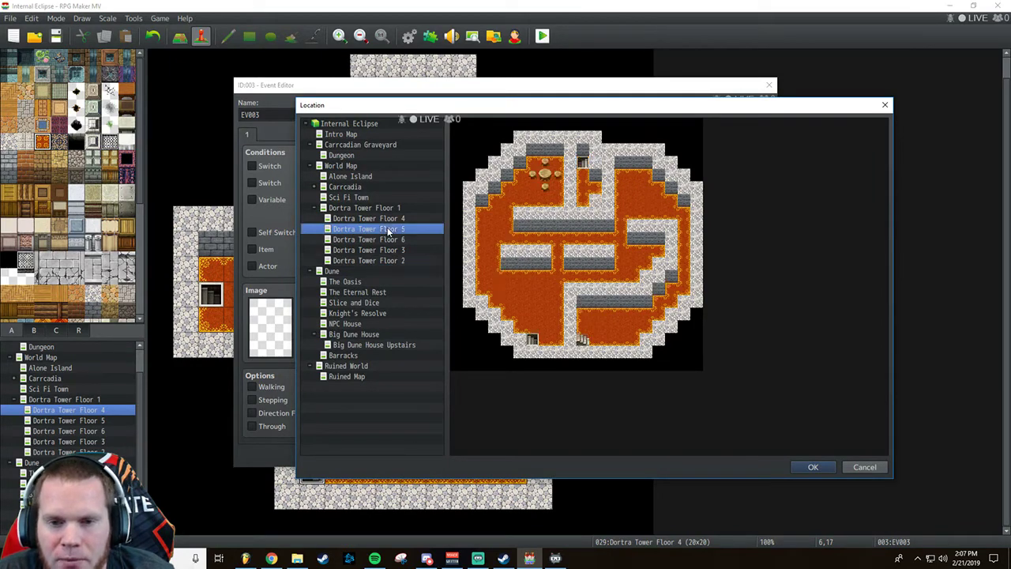
left_click(812, 467)
left_click(552, 352)
left_click(548, 385)
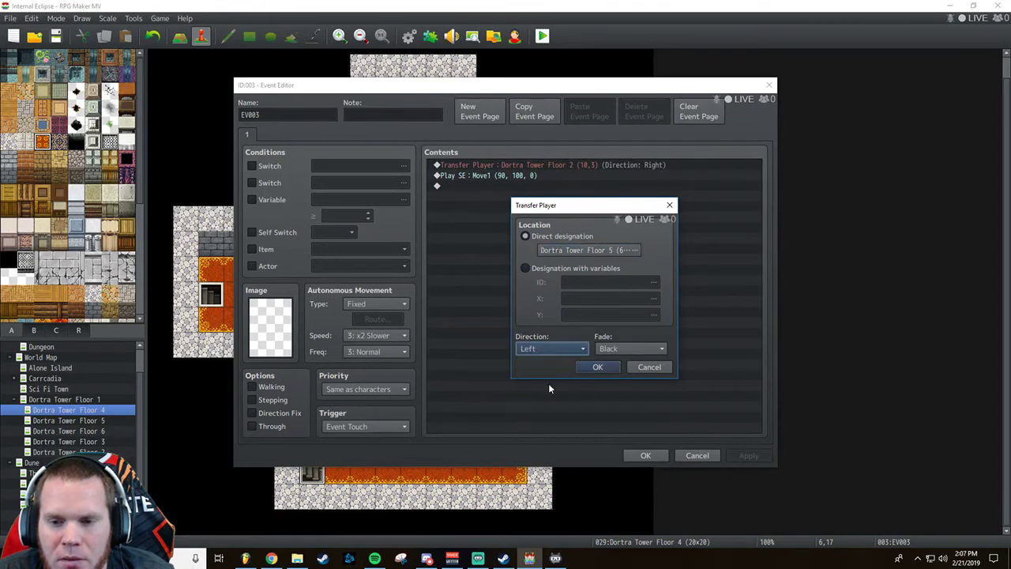
left_click(594, 367)
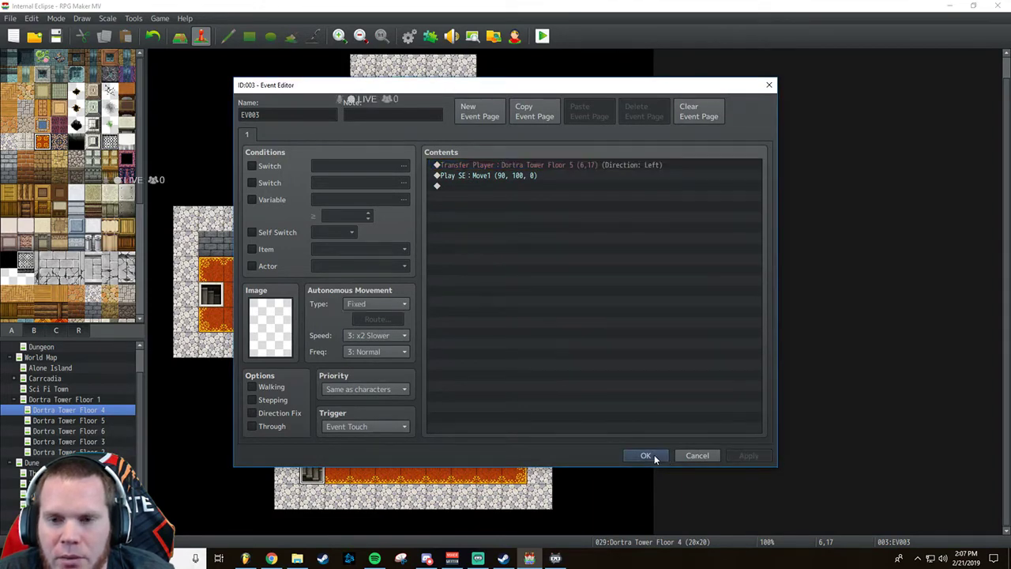
left_click(646, 456)
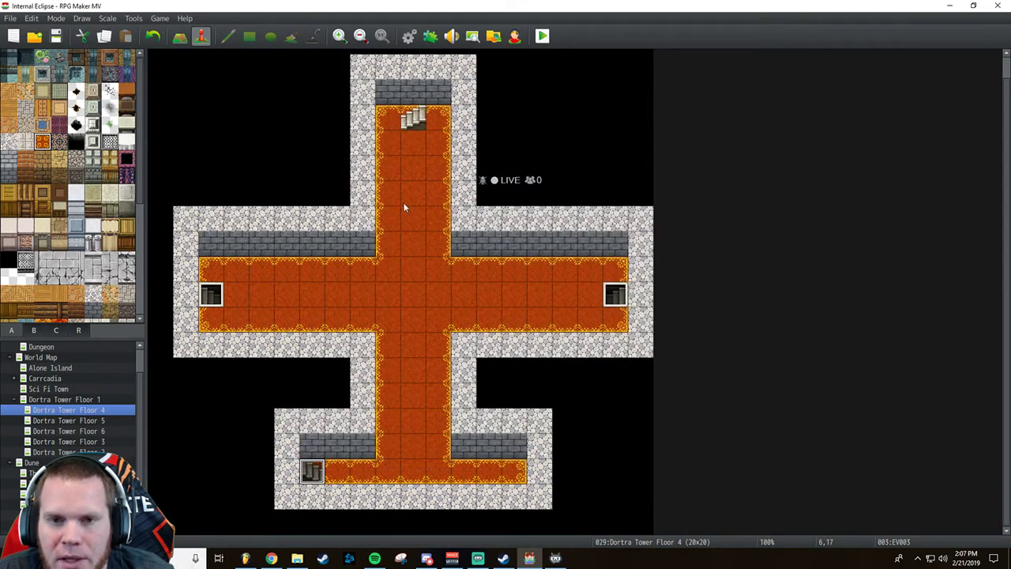
Paste the copied transfer event onto the north staircase of Dortra Tower Floor 4 and open it for editing.
double_click(412, 119)
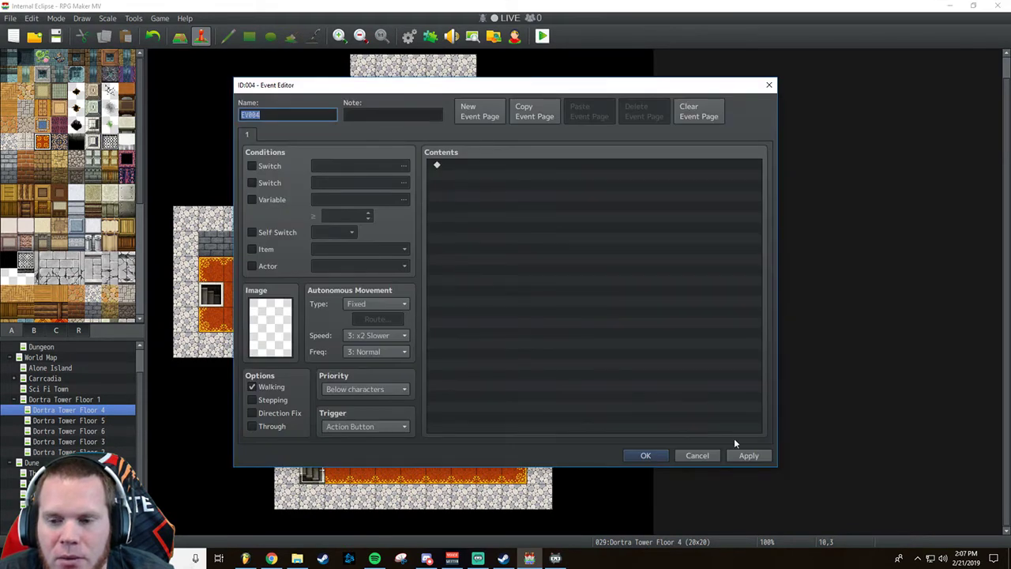
left_click(698, 455)
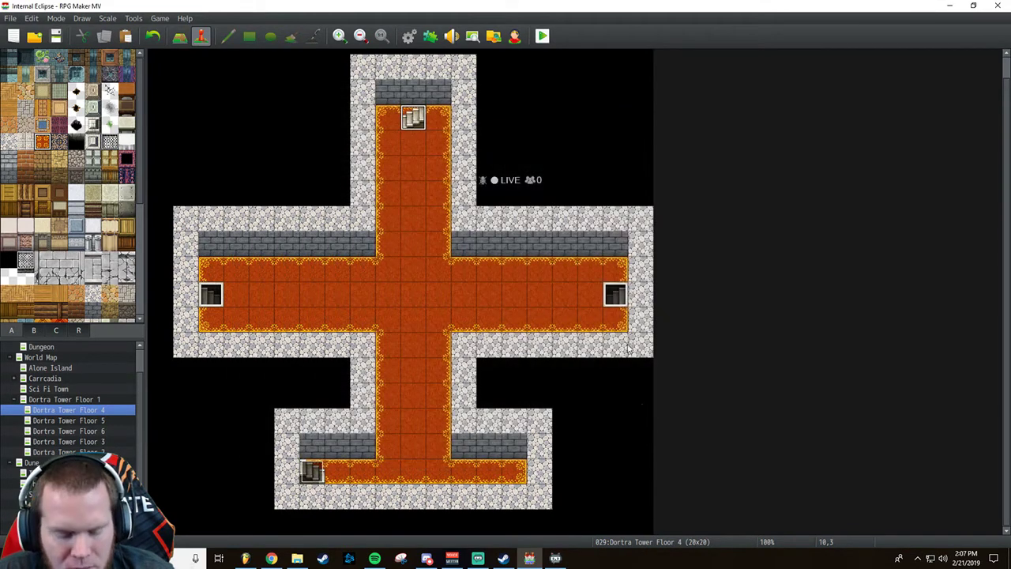
double_click(415, 115)
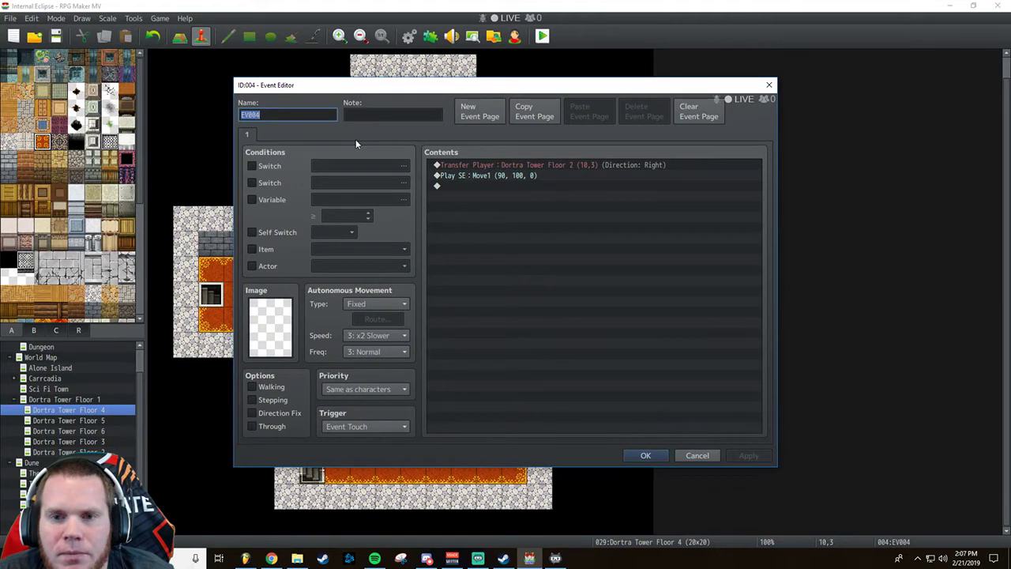
Change the north staircase event's player transfer to Dortra Tower Floor 5 at (10,3), with direction Down.
right_click(536, 164)
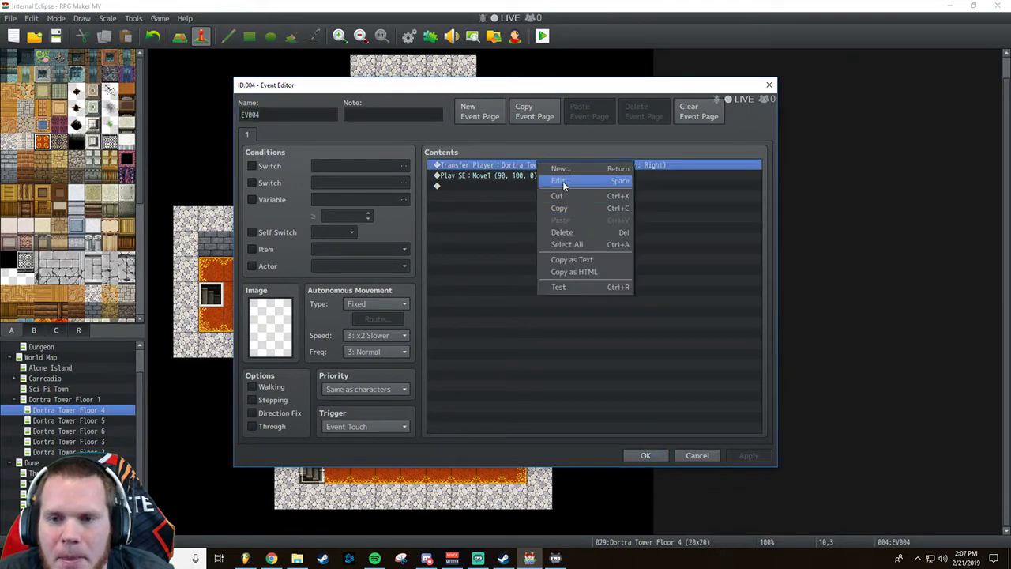
left_click(562, 180)
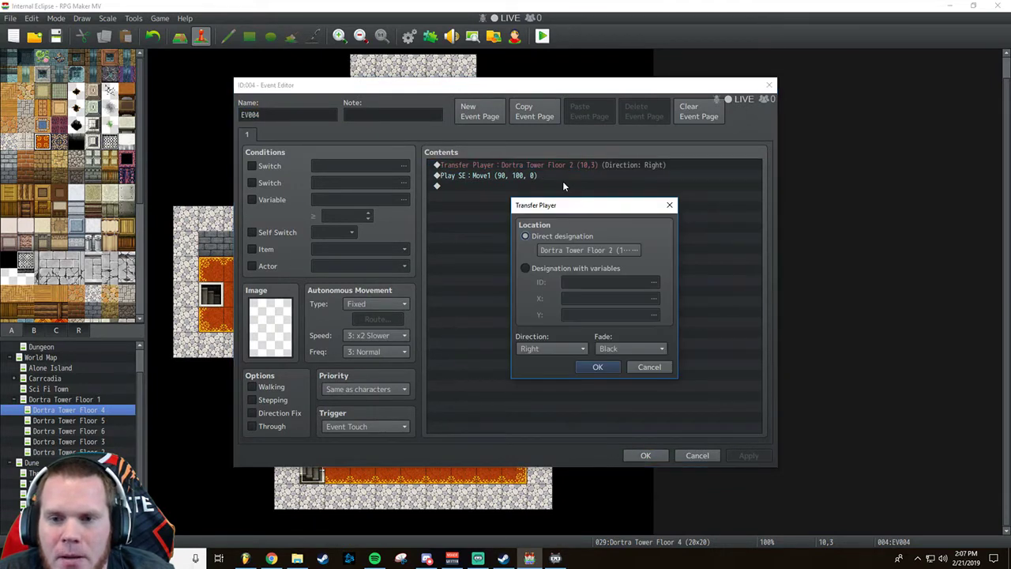
left_click(574, 249)
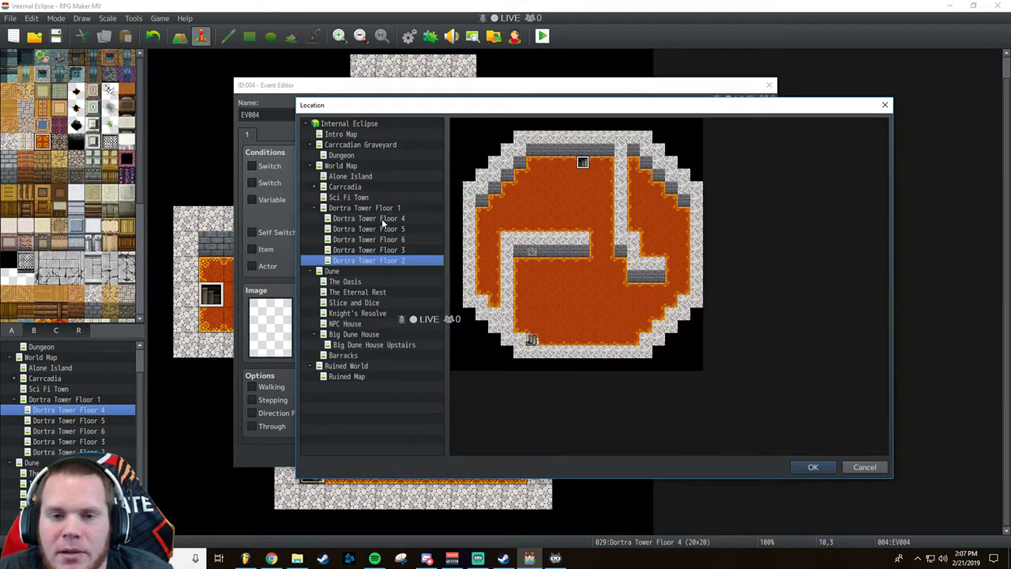
left_click(383, 220)
left_click(383, 229)
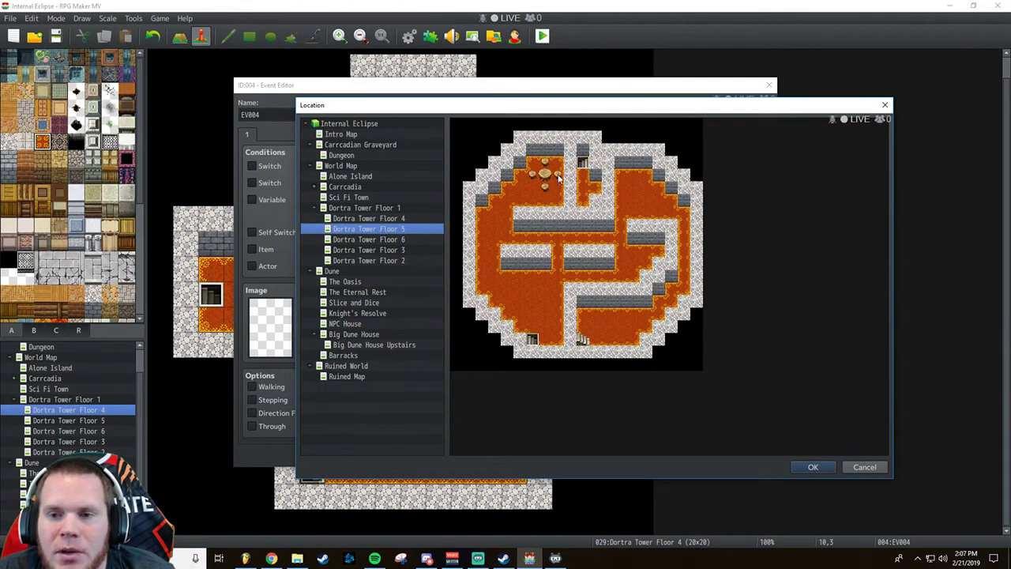
left_click(802, 471)
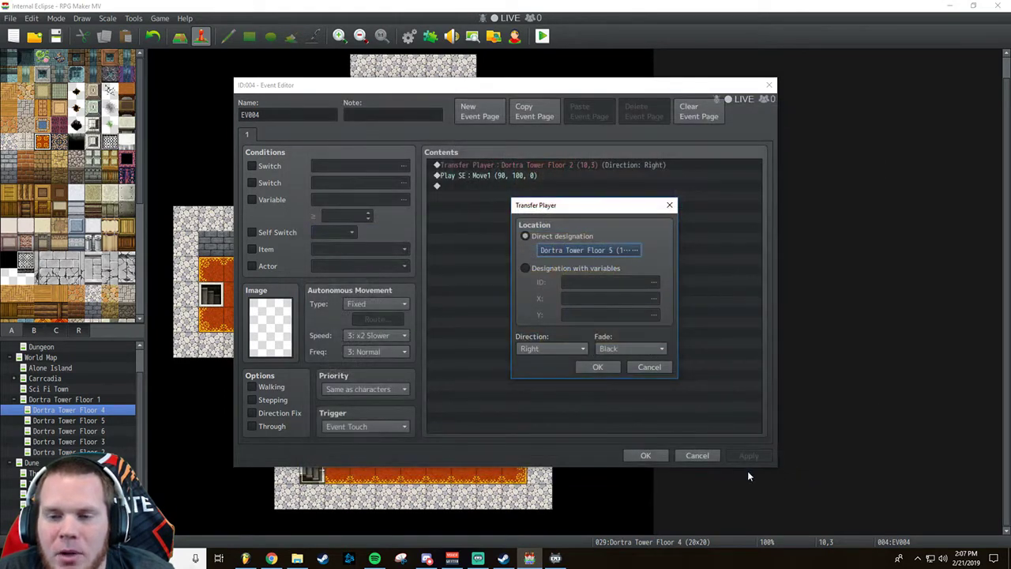
left_click(564, 348)
left_click(546, 376)
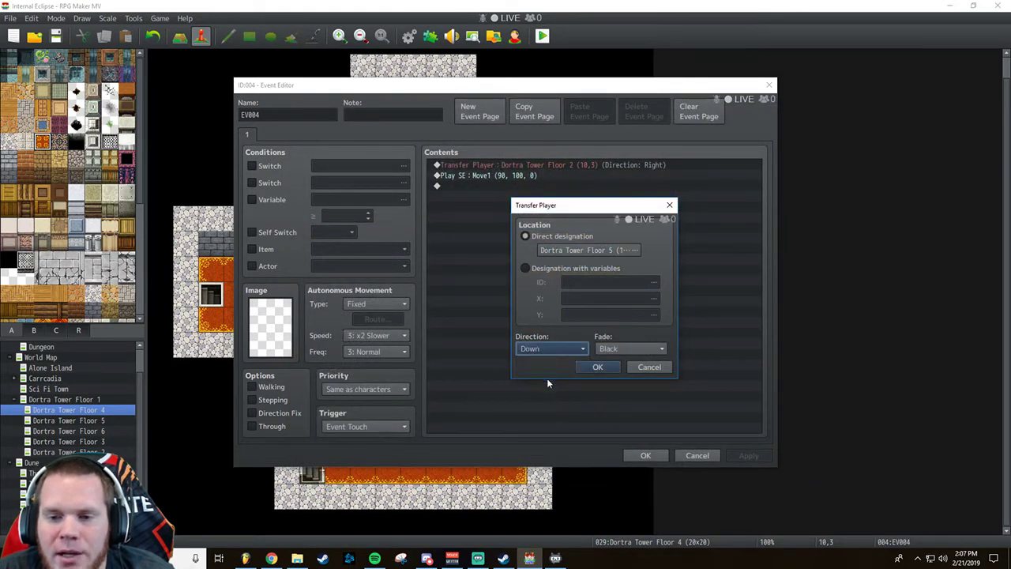
left_click(595, 367)
left_click(740, 457)
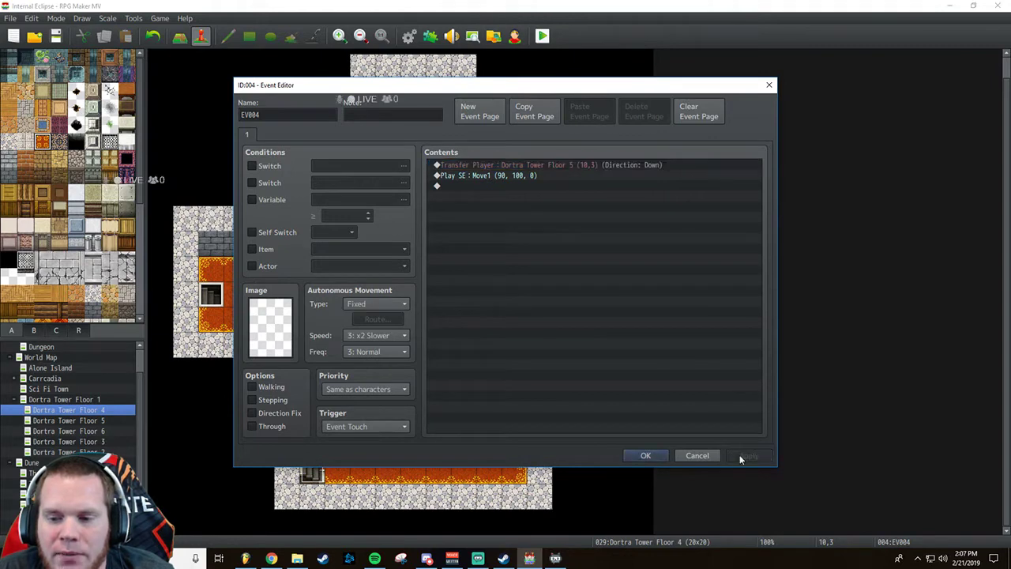
left_click(646, 455)
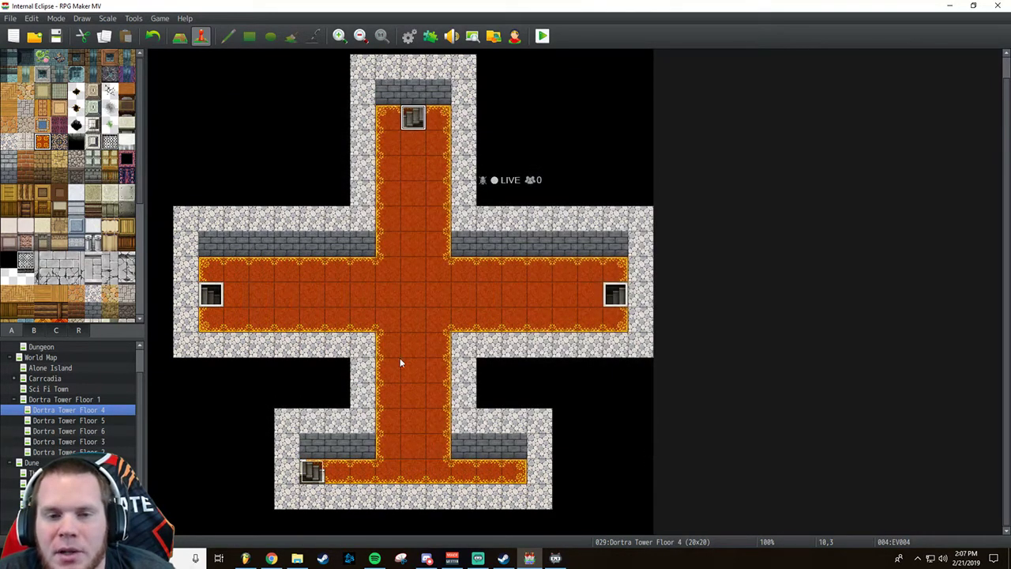
Open the Dortra Tower Floor 5 map, paste the copied transfer event onto its north staircase, and open the event.
left_click(88, 421)
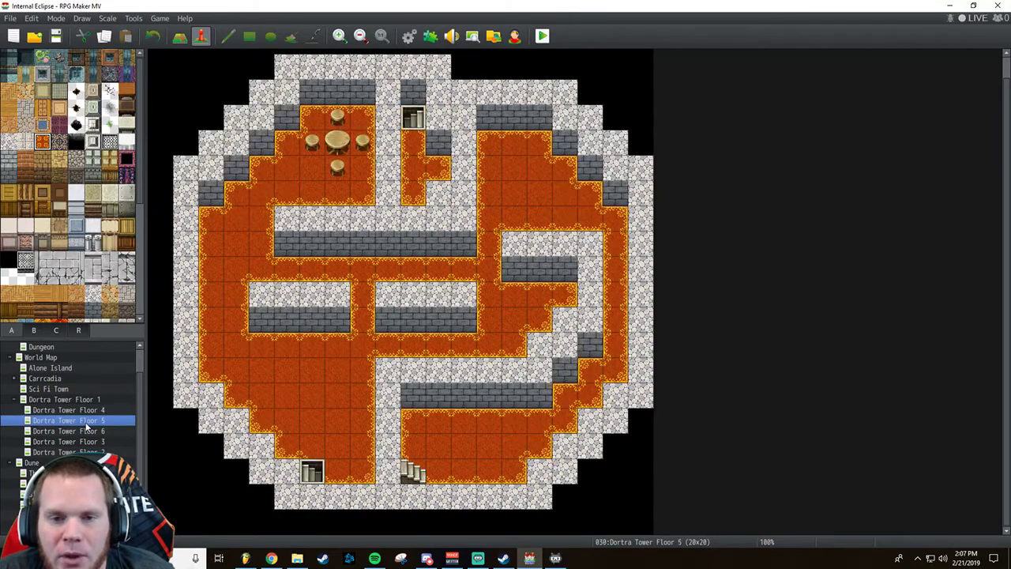
double_click(414, 116)
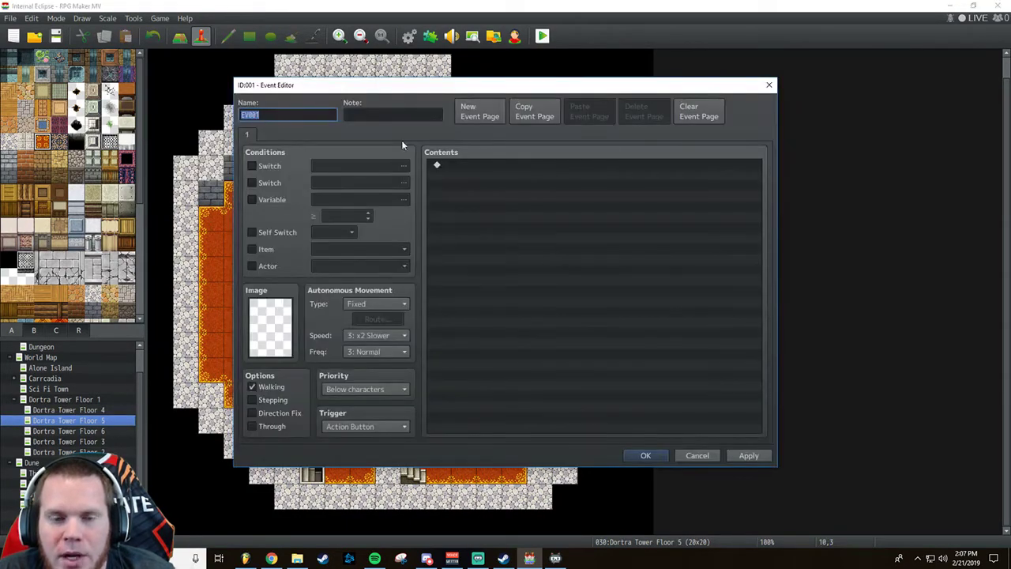
left_click(697, 455)
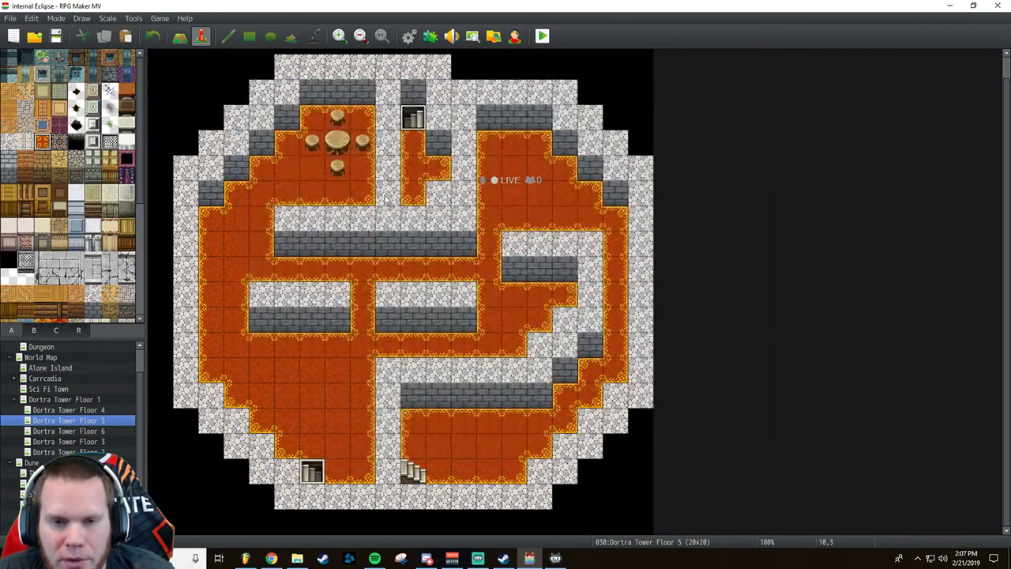
double_click(414, 116)
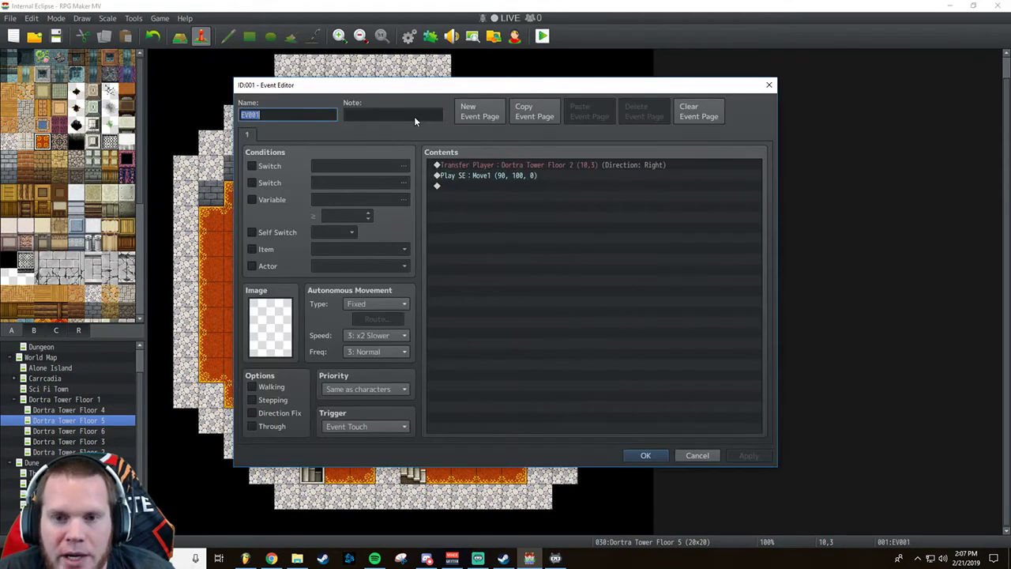
left_click(512, 167)
key("Insert")
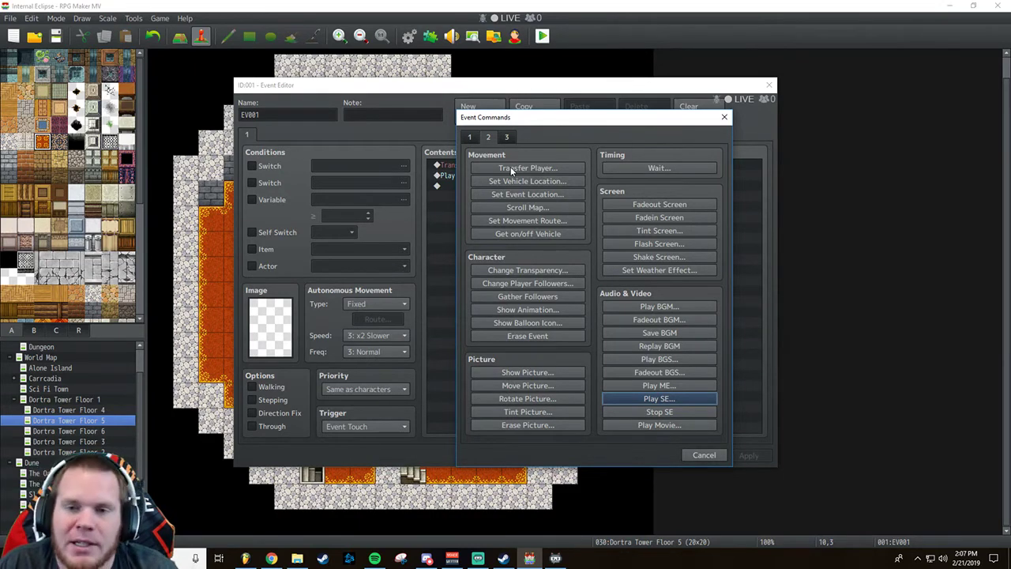
left_click(699, 456)
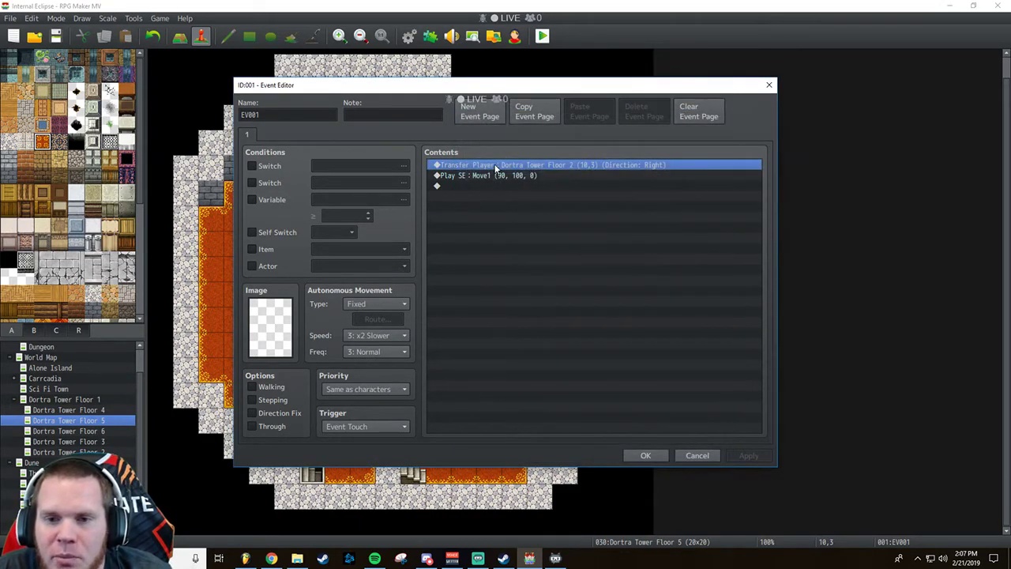
Change the north staircase event's player transfer to Dortra Tower Floor 4 at (10,3), with direction Left.
right_click(496, 167)
left_click(525, 183)
left_click(546, 248)
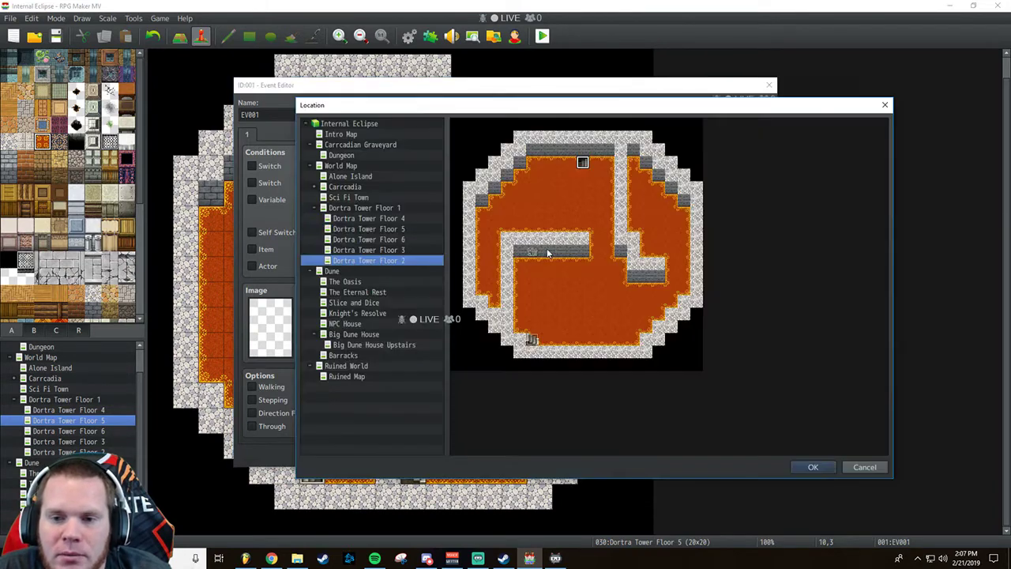
left_click(376, 220)
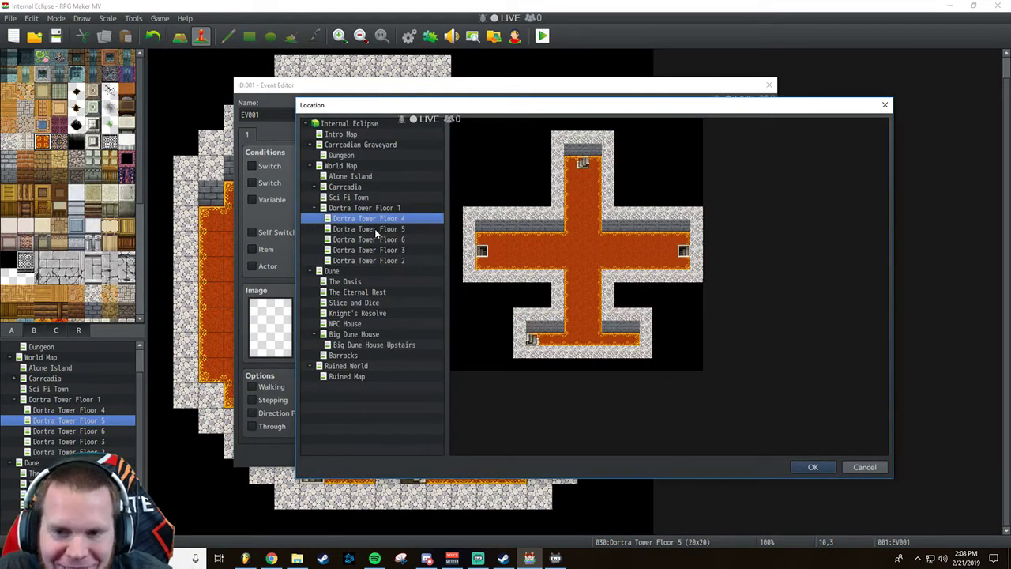
left_click(376, 229)
left_click(377, 220)
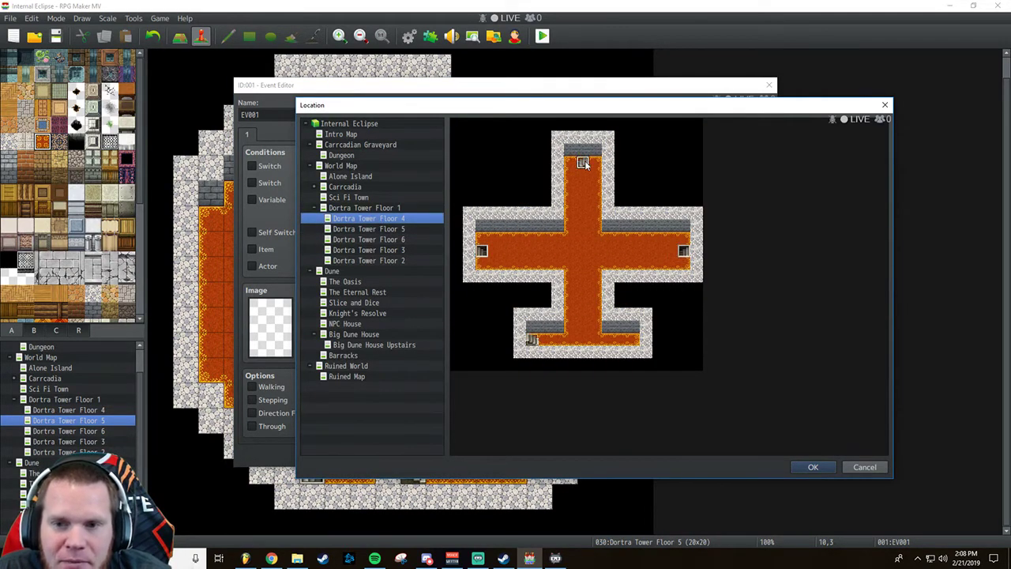
left_click(816, 466)
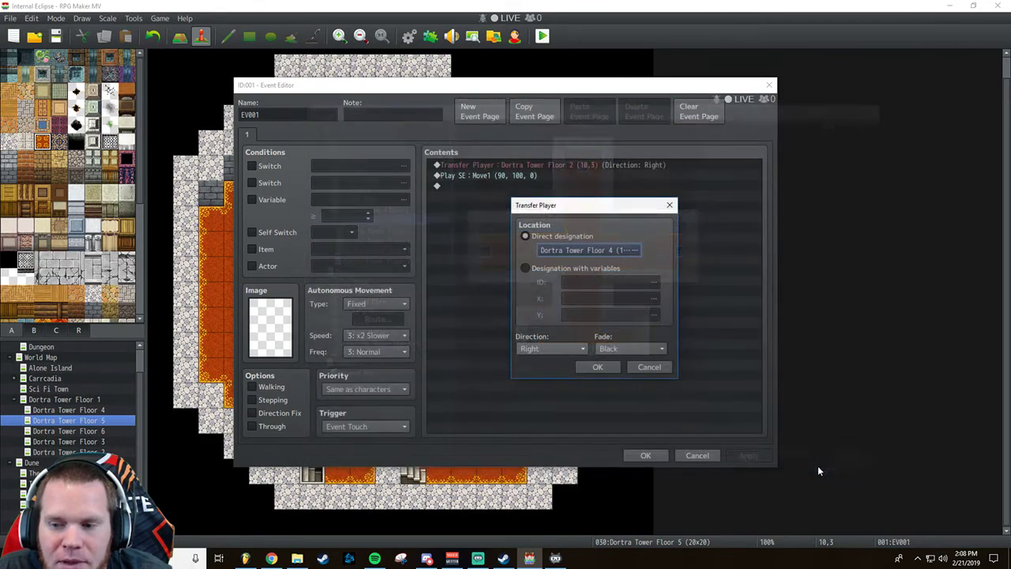
left_click(552, 348)
left_click(552, 381)
left_click(597, 366)
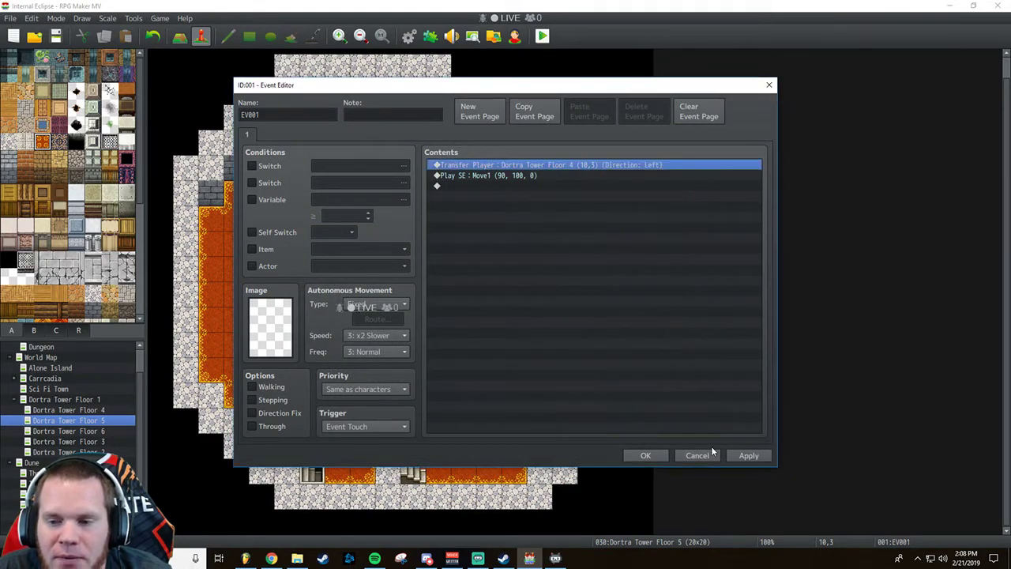
left_click(648, 456)
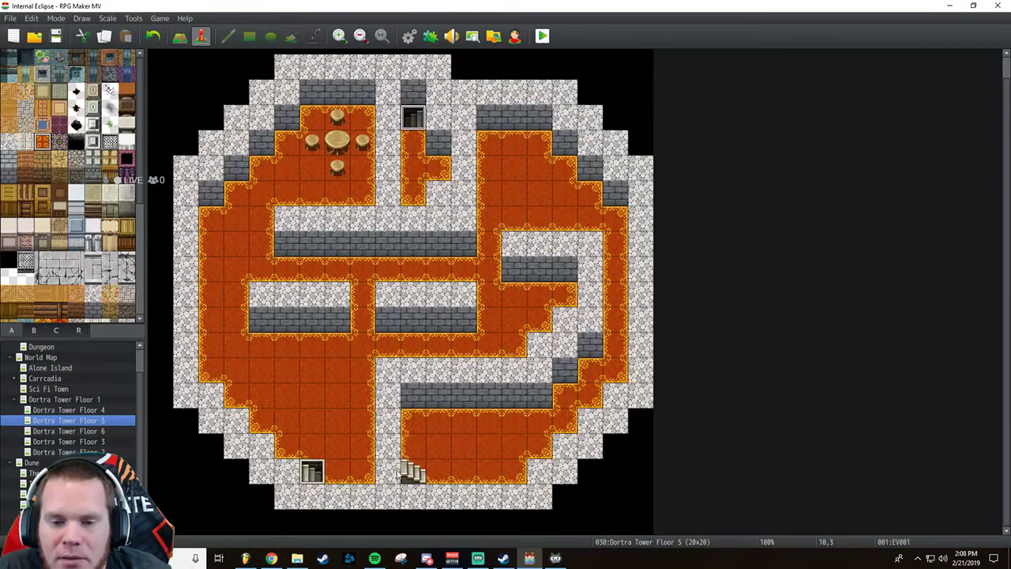
Paste the copied transfer event onto the southwest staircase of Dortra Tower Floor 5 at (6,17) and open it for editing.
left_click(312, 471)
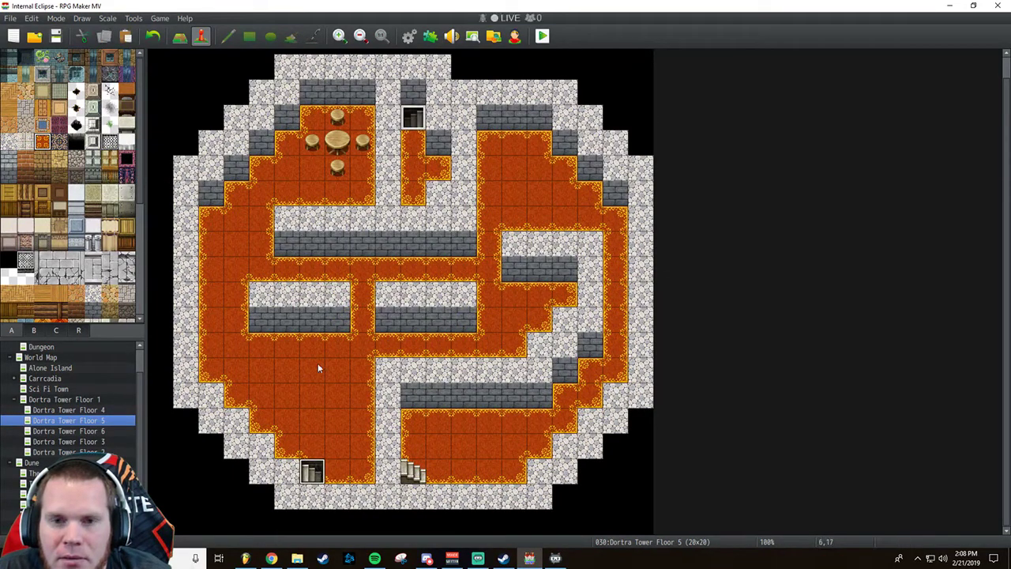
left_click(338, 368)
double_click(312, 476)
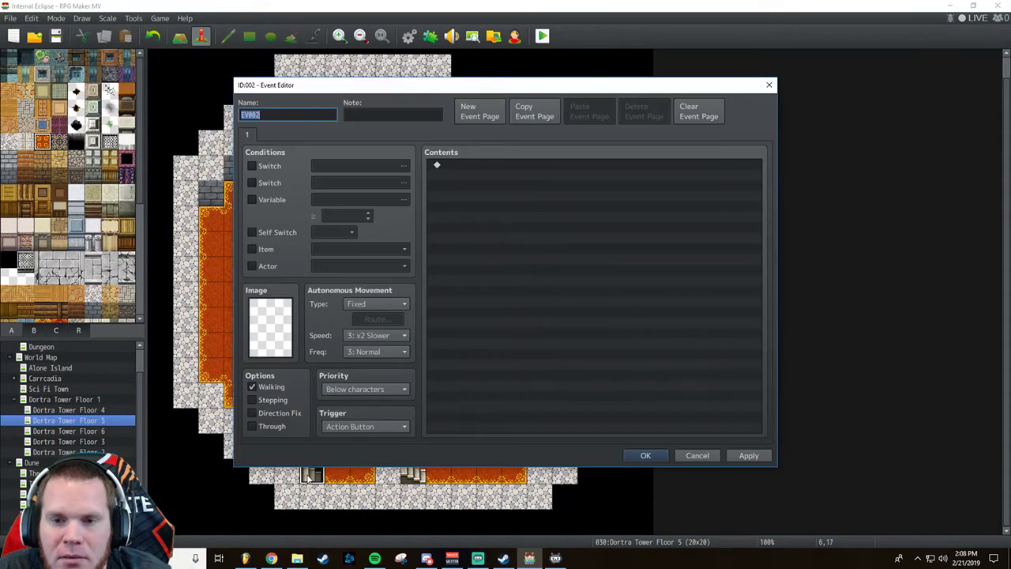
left_click(696, 454)
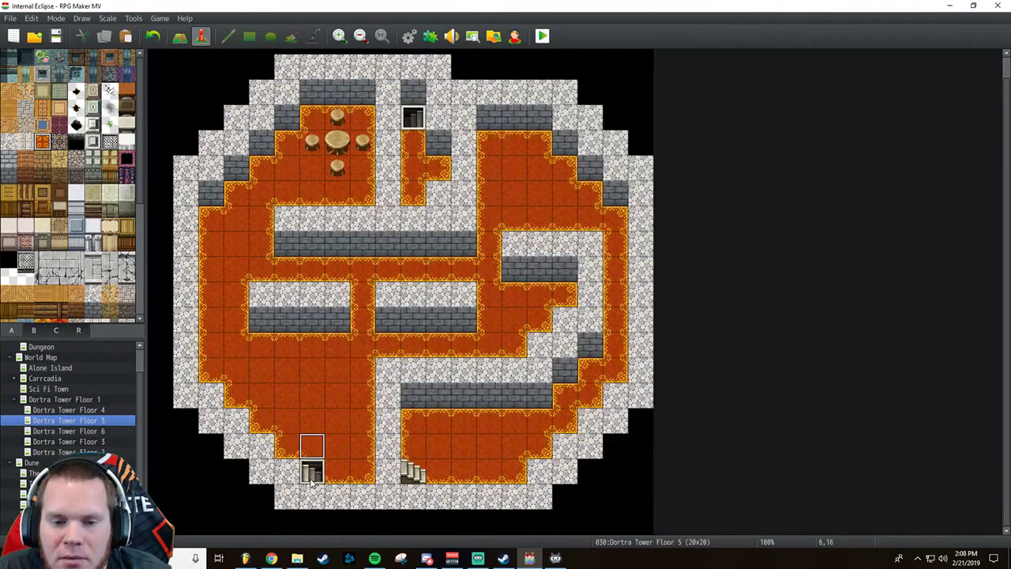
double_click(312, 471)
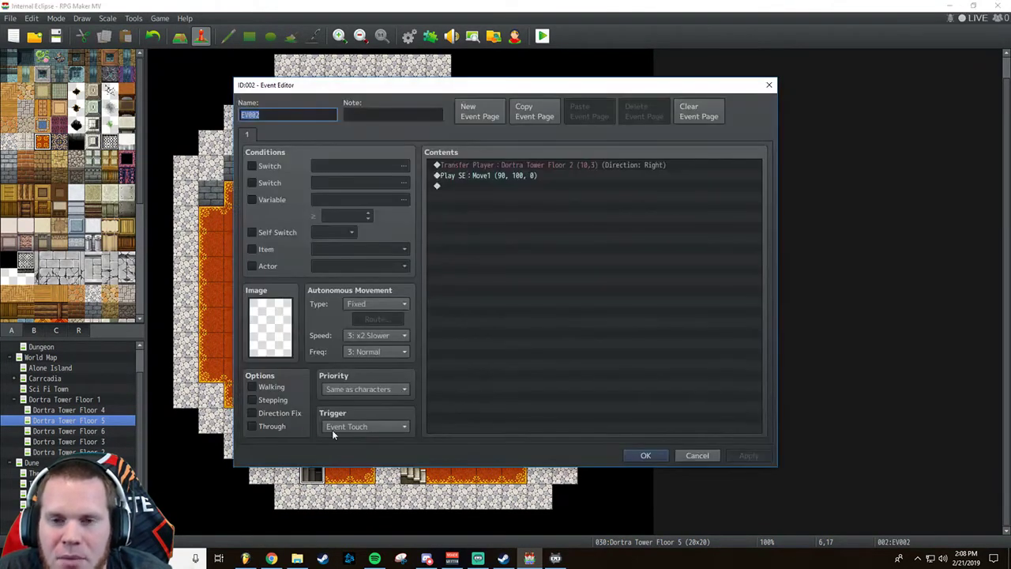
left_click(505, 164)
key("Insert")
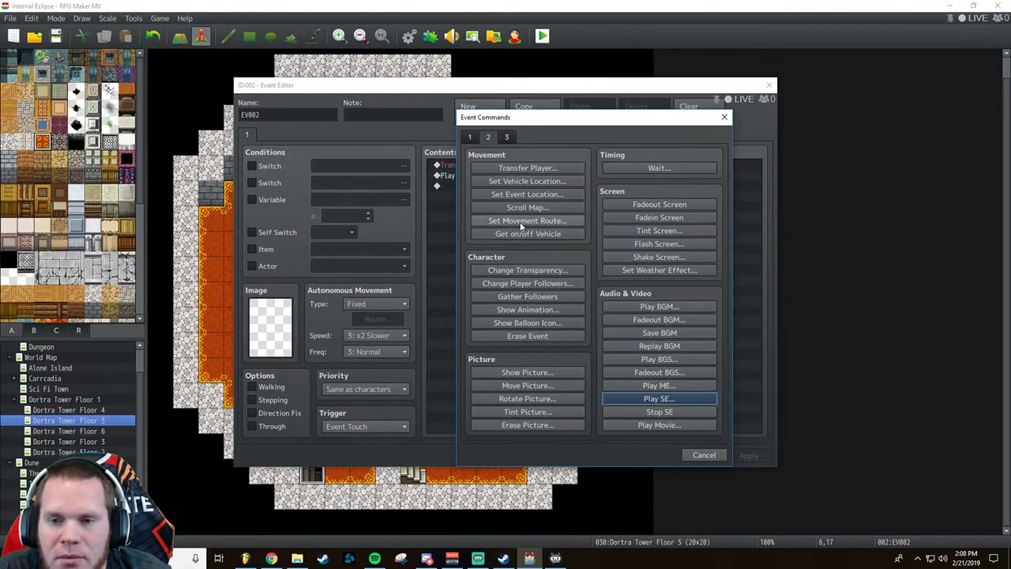
left_click(702, 454)
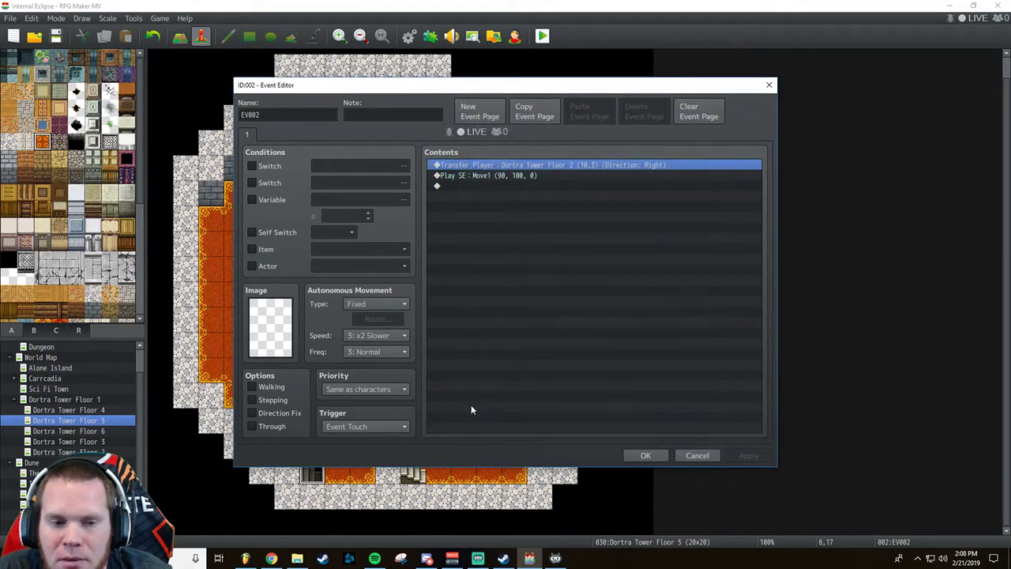
Change the southwest staircase event's player transfer to the southwest staircase of Dortra Tower Floor 4, with direction Right.
right_click(489, 165)
left_click(512, 185)
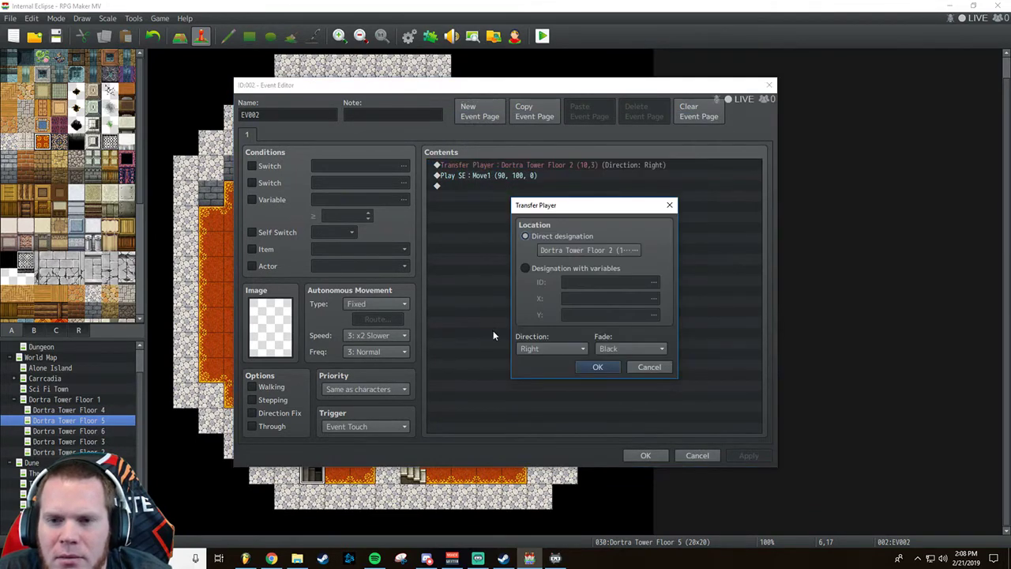
left_click(551, 250)
left_click(389, 220)
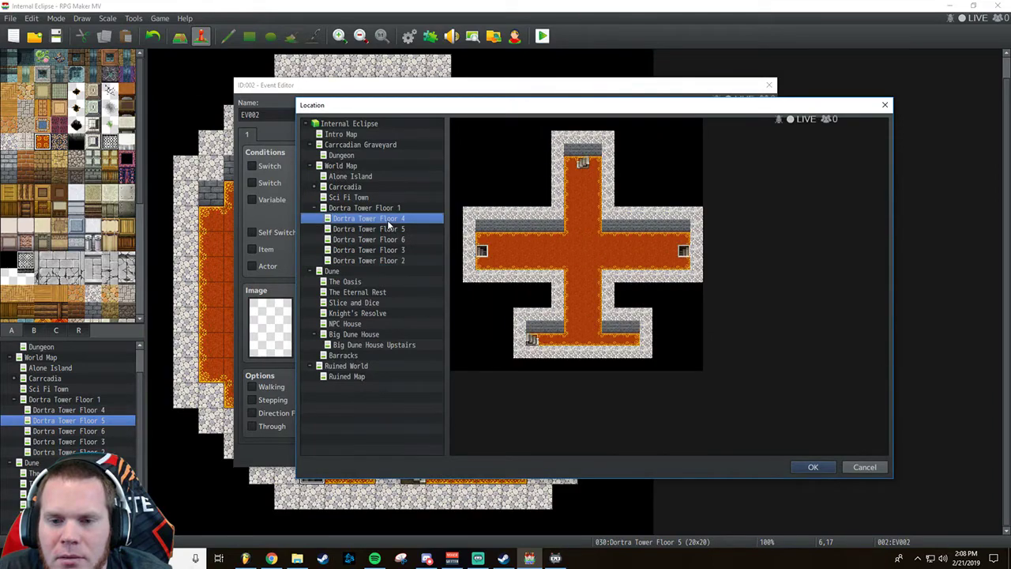
left_click(800, 467)
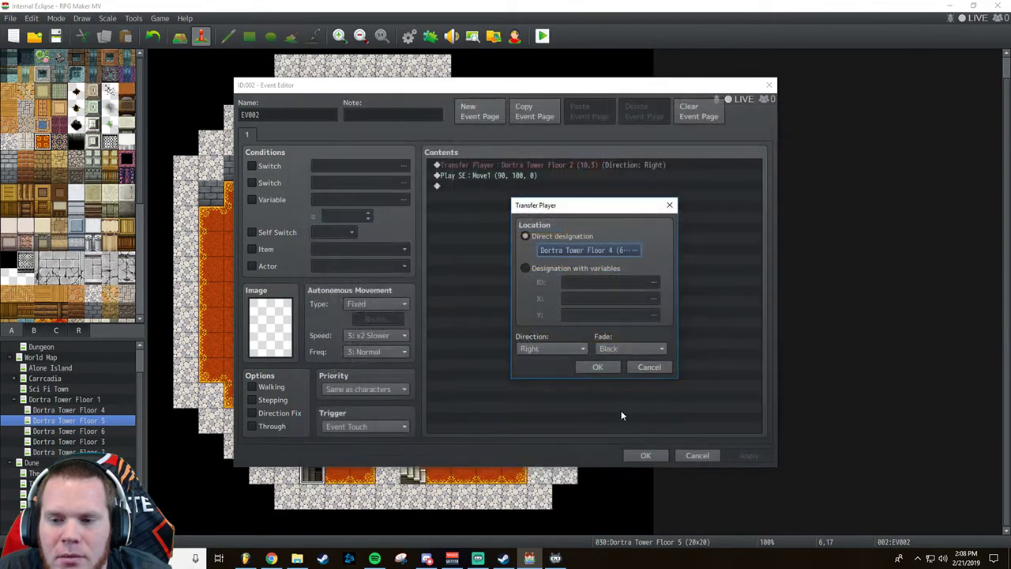
left_click(588, 366)
left_click(657, 454)
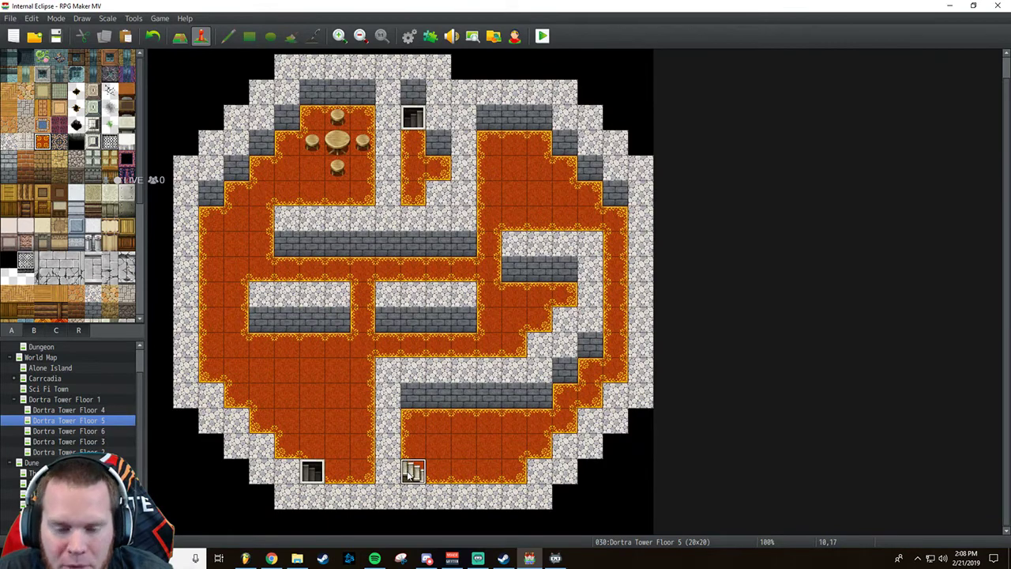
Paste the copied transfer event onto the Floor 5 staircase at (10,17) and change its player transfer to Dortra Tower Floor 6 at (10,17).
double_click(411, 473)
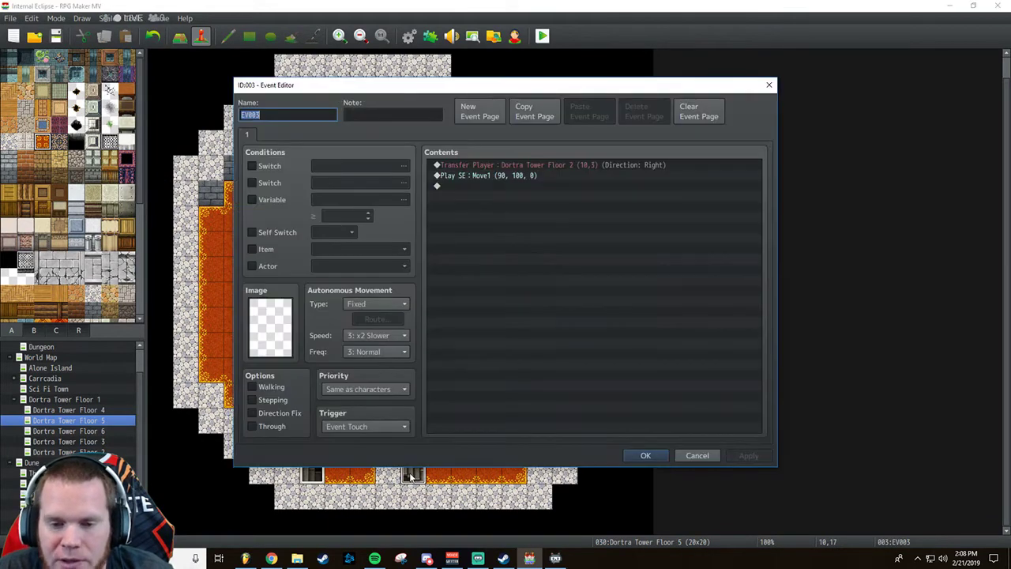
left_click(499, 165)
right_click(501, 164)
left_click(518, 181)
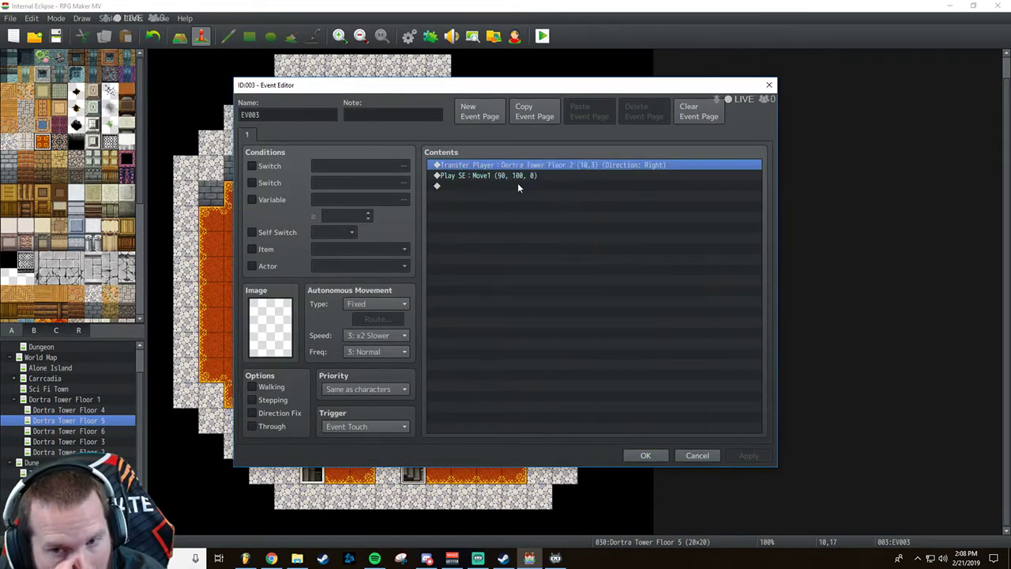
left_click(553, 251)
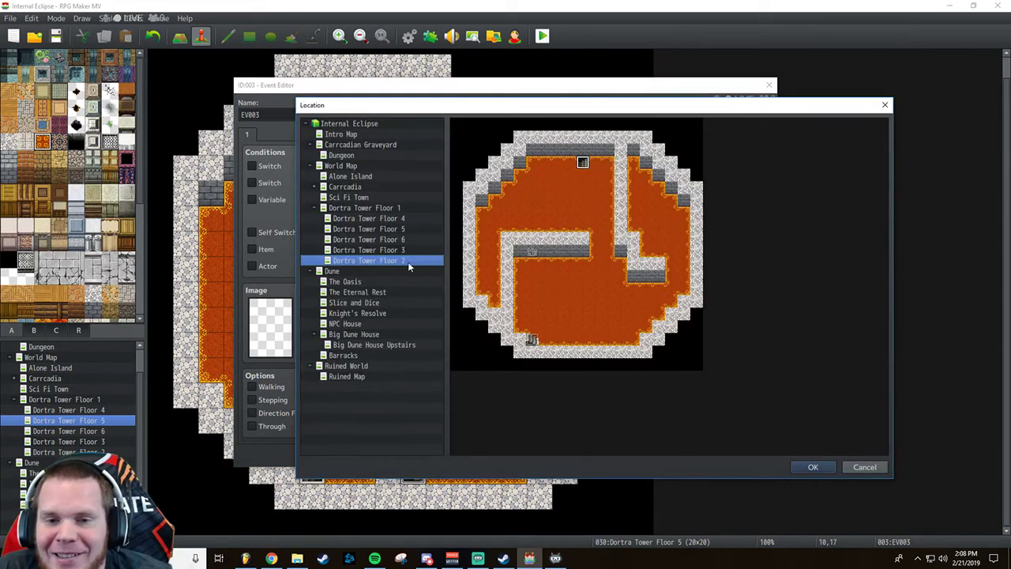
left_click(385, 228)
left_click(386, 239)
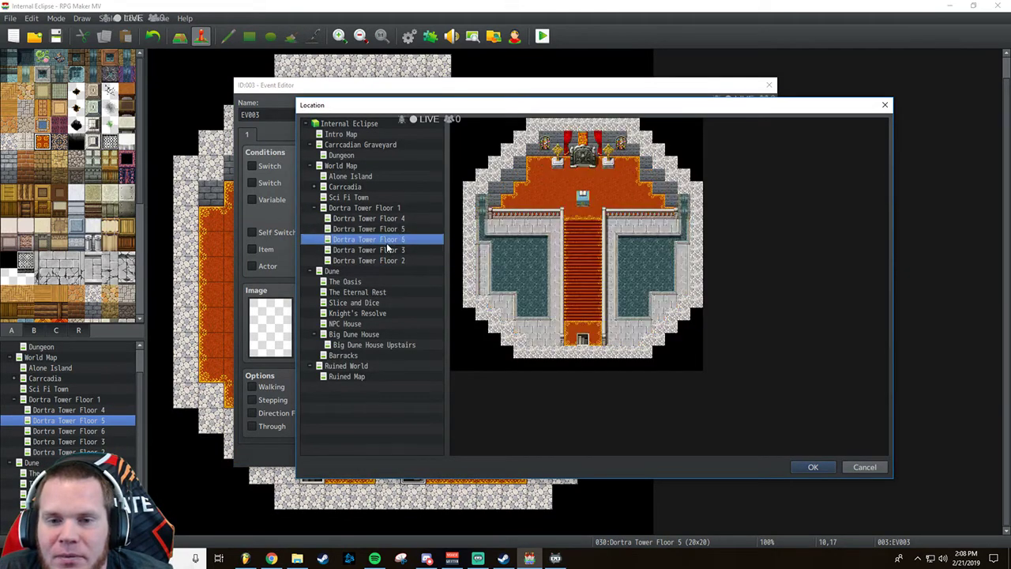
left_click(582, 340)
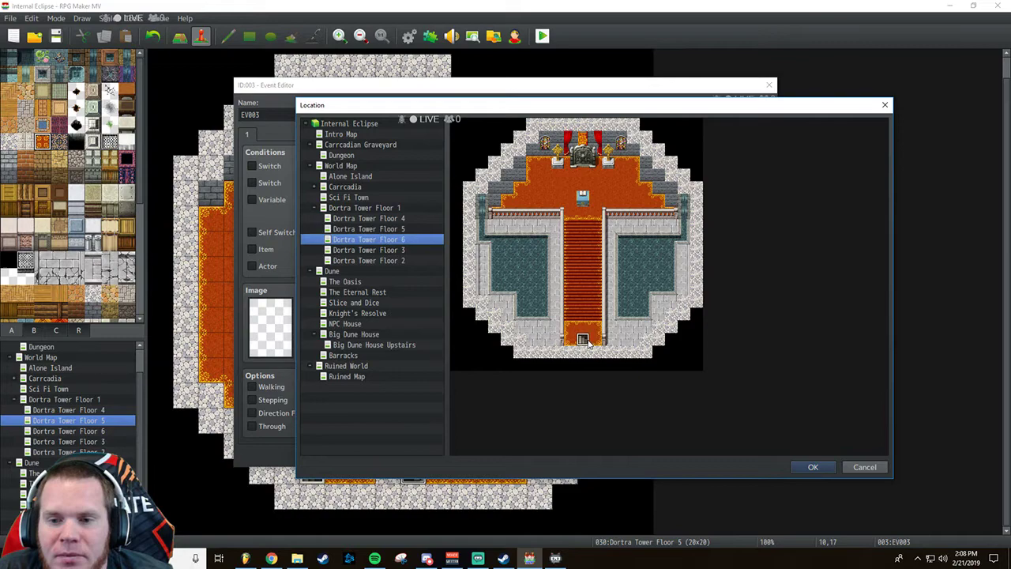
left_click(820, 466)
left_click(600, 366)
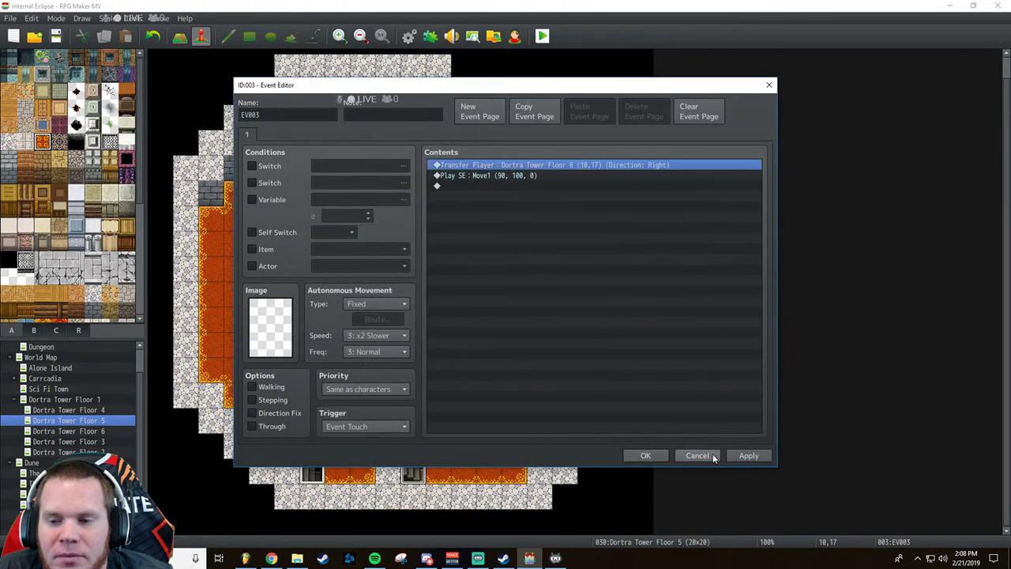
left_click(649, 454)
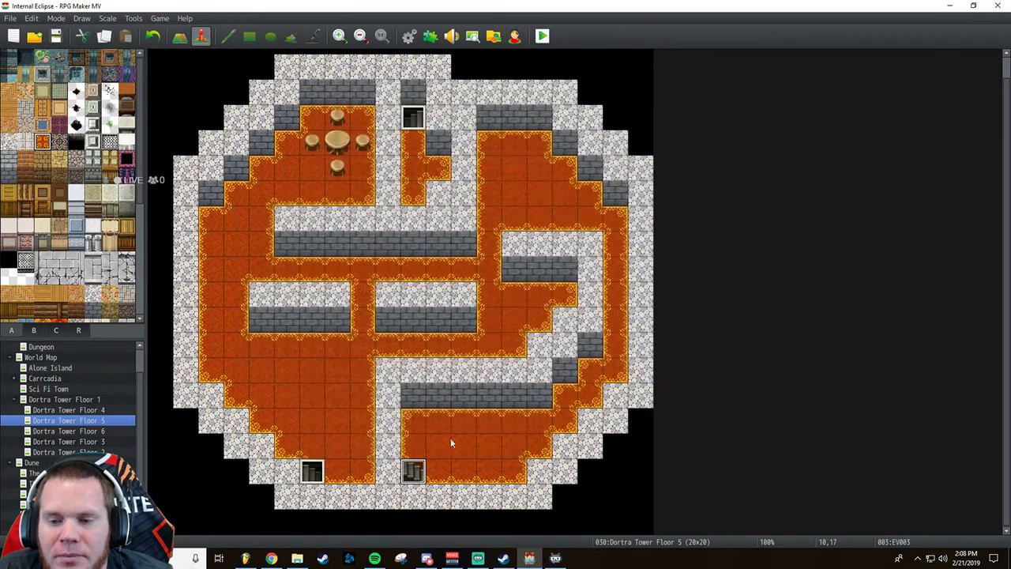
Open the Dortra Tower Floor 6 map, paste the copied transfer event onto its staircase at (10,17), and open the event.
left_click(74, 431)
double_click(418, 474)
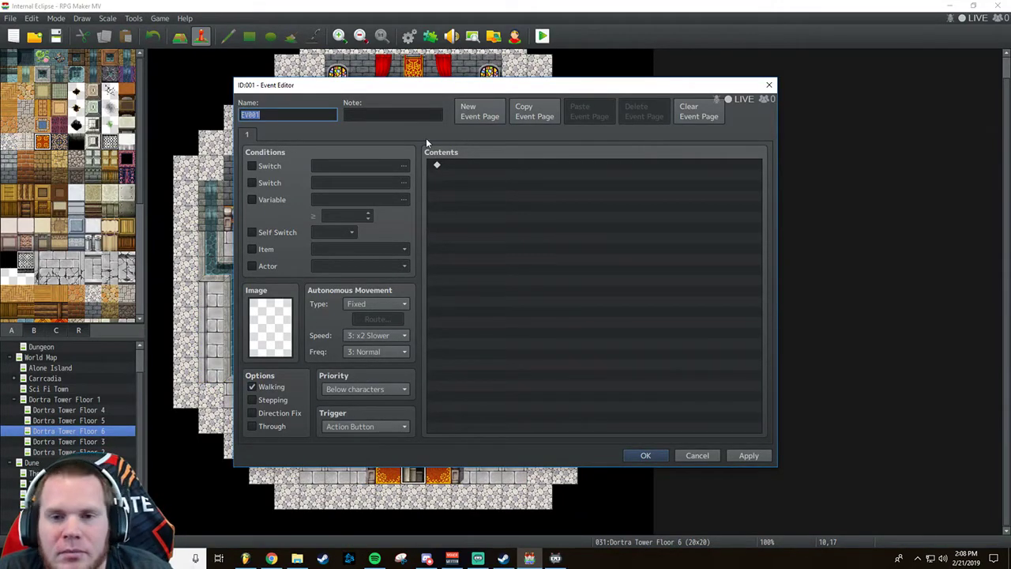
left_click(694, 455)
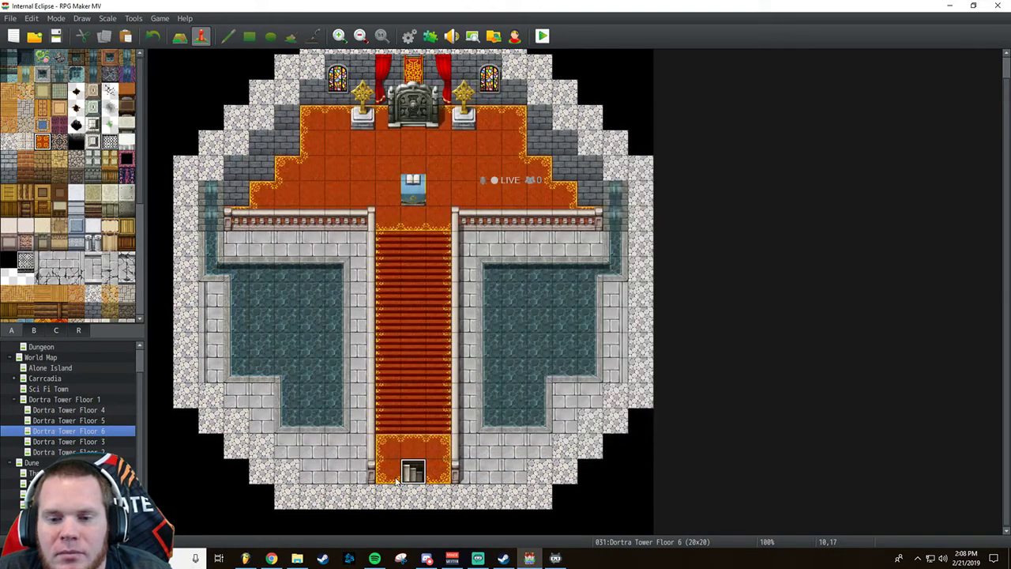
double_click(417, 474)
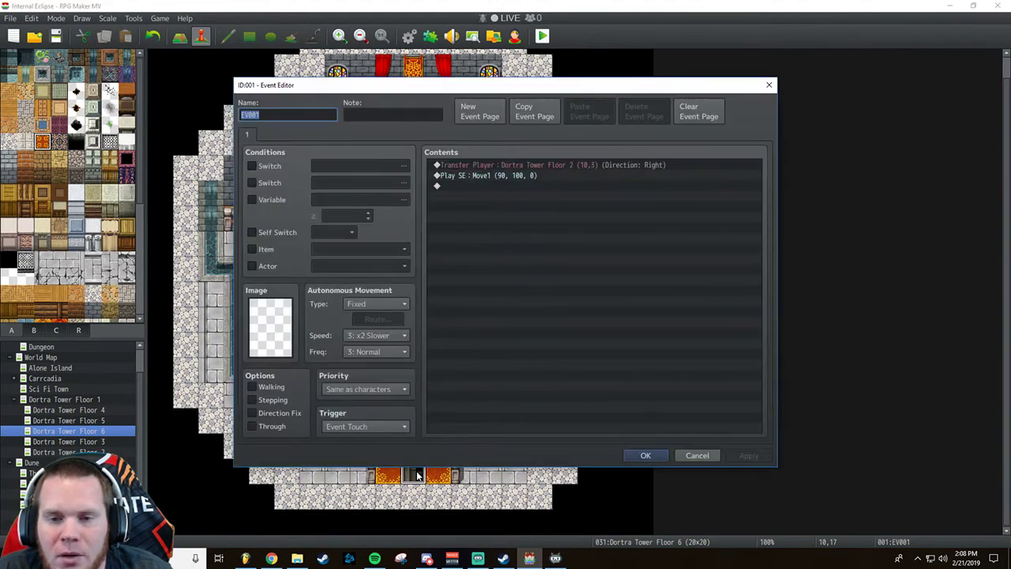
key("Insert")
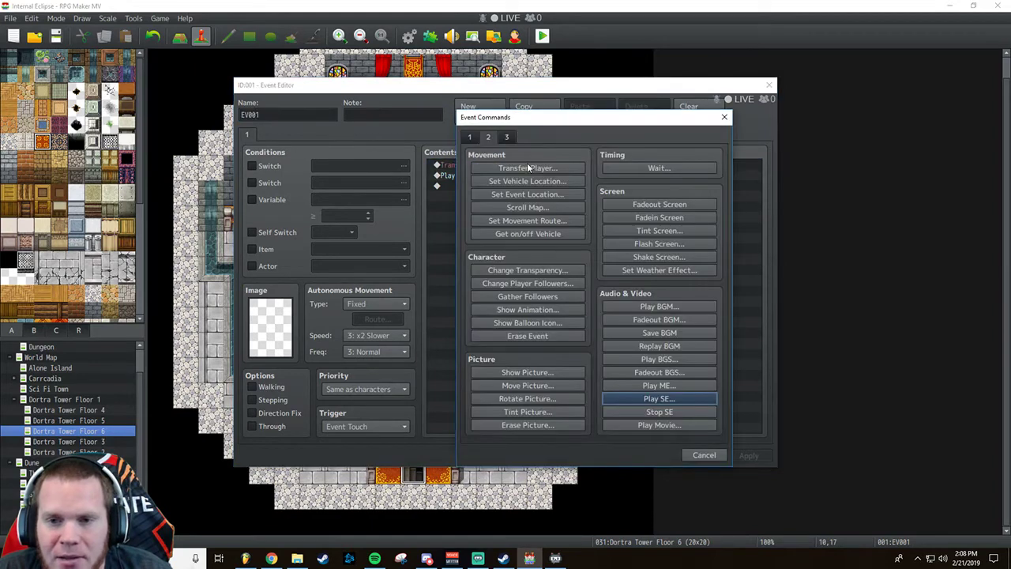
left_click(695, 454)
right_click(503, 167)
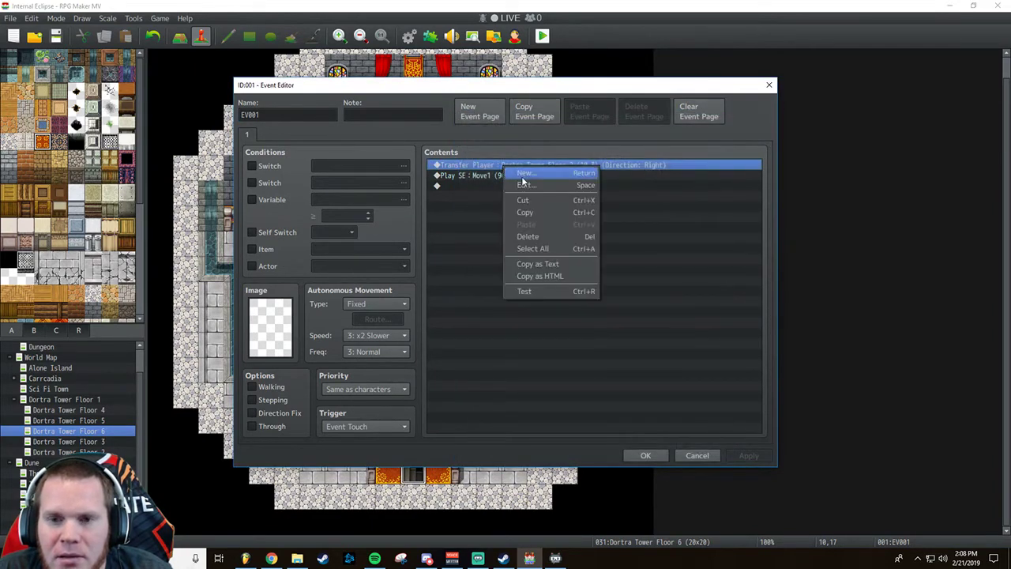
left_click(522, 175)
left_click(699, 453)
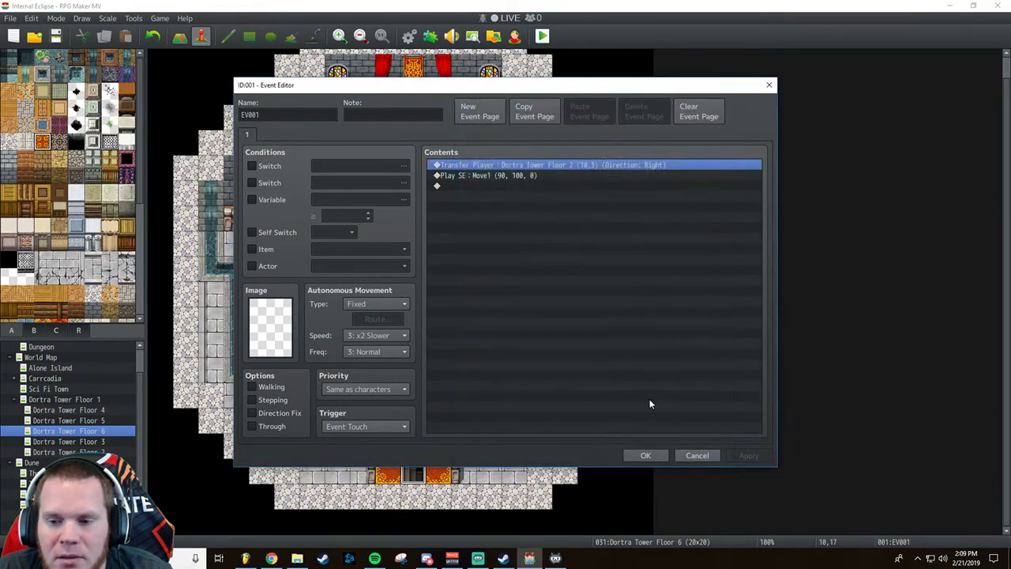
Change the Floor 6 staircase event's player transfer to Dortra Tower Floor 5 at (10,17), with direction Right.
right_click(503, 165)
left_click(530, 183)
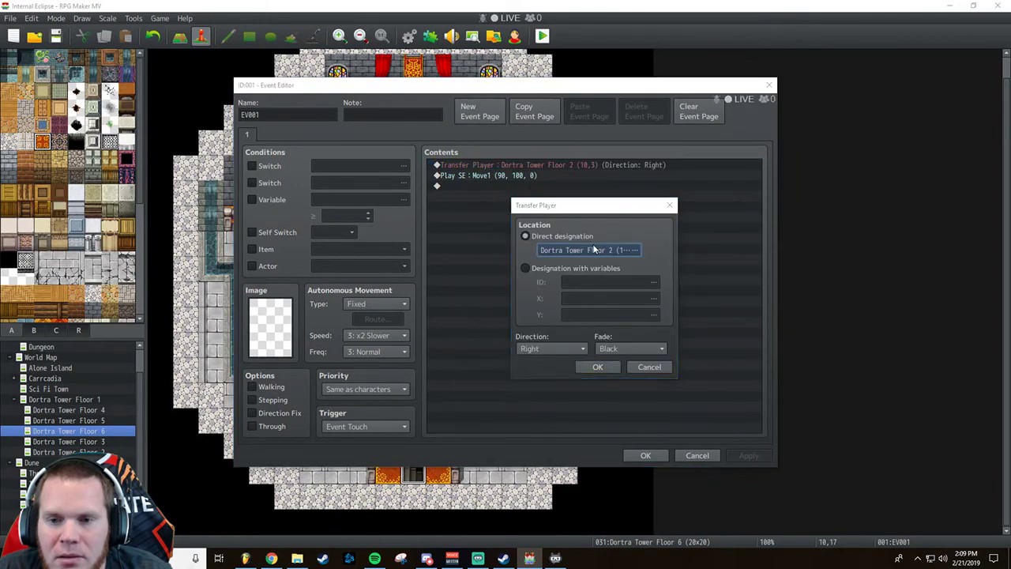
left_click(594, 249)
left_click(388, 229)
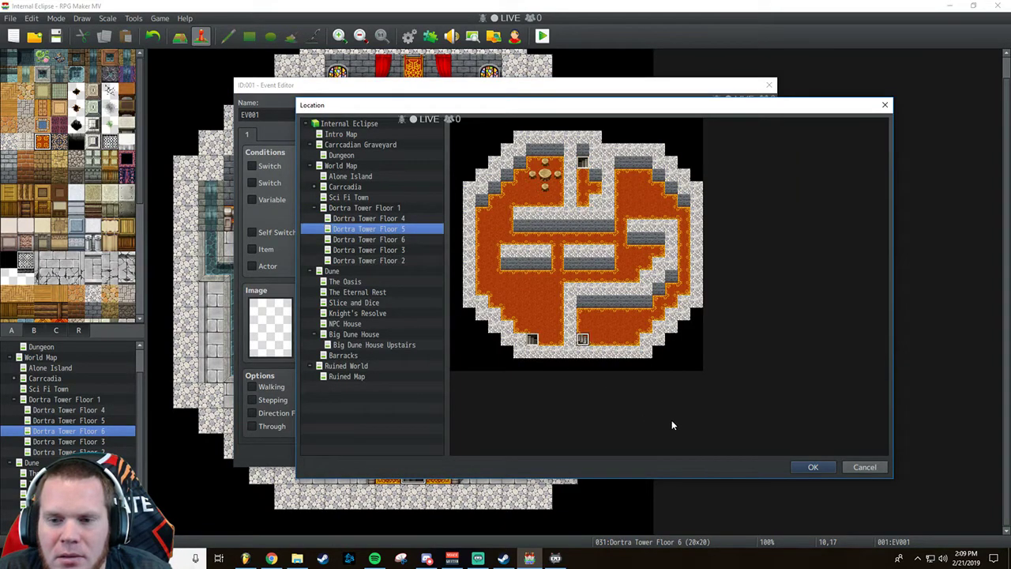
left_click(821, 465)
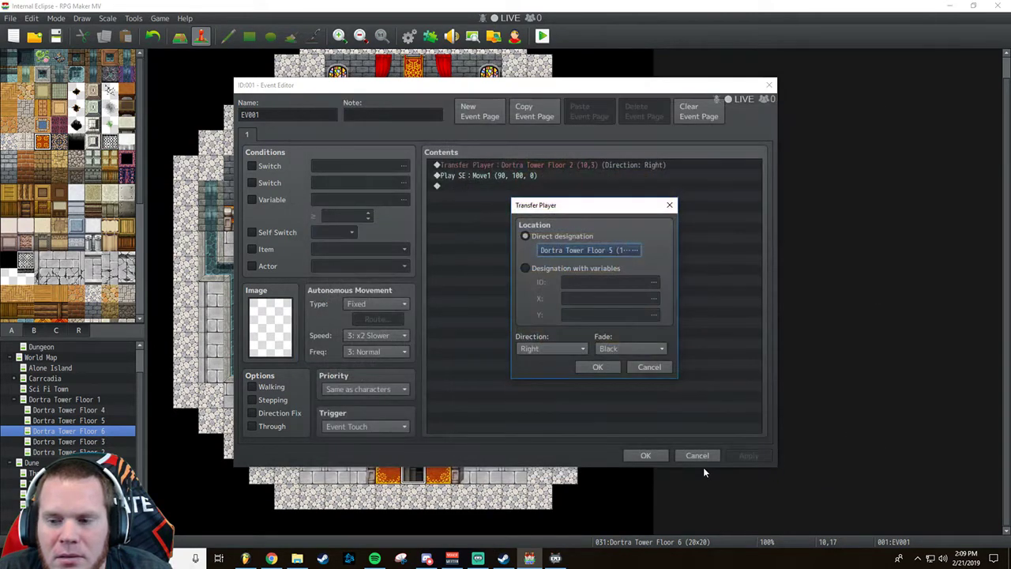
left_click(596, 366)
left_click(750, 455)
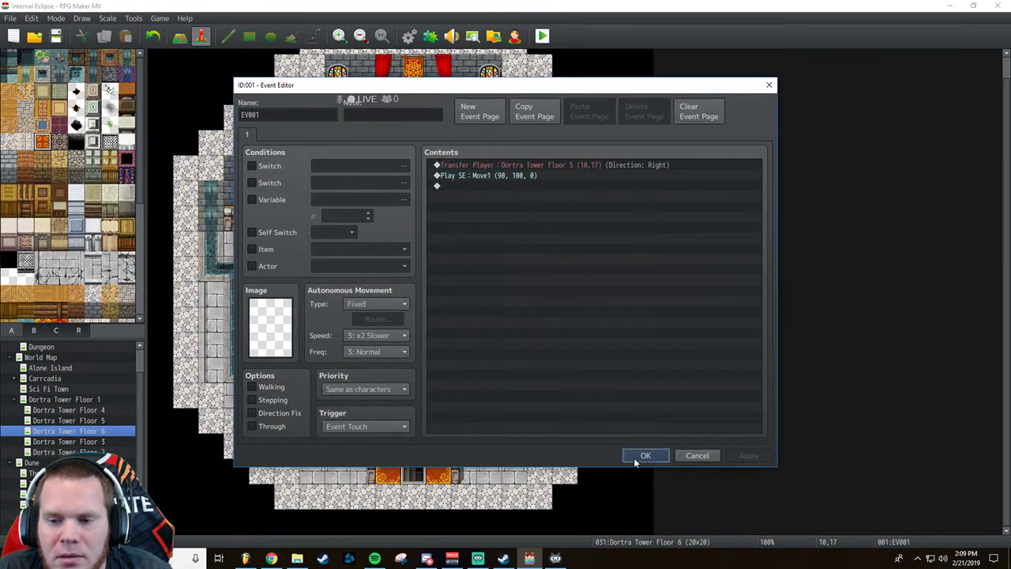
left_click(638, 455)
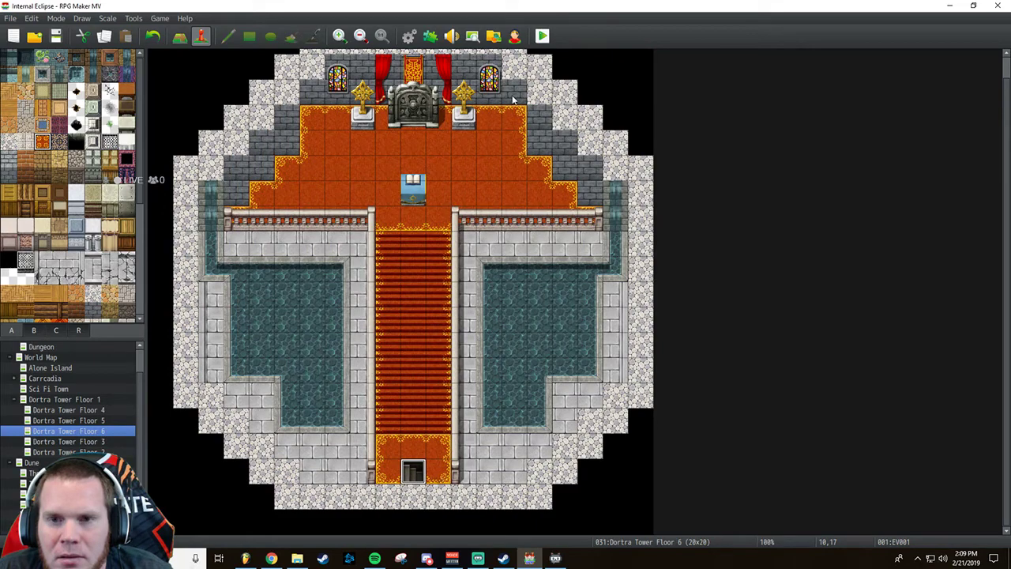
Start a playtest of the Internal Eclipse game.
left_click(542, 37)
left_click(461, 295)
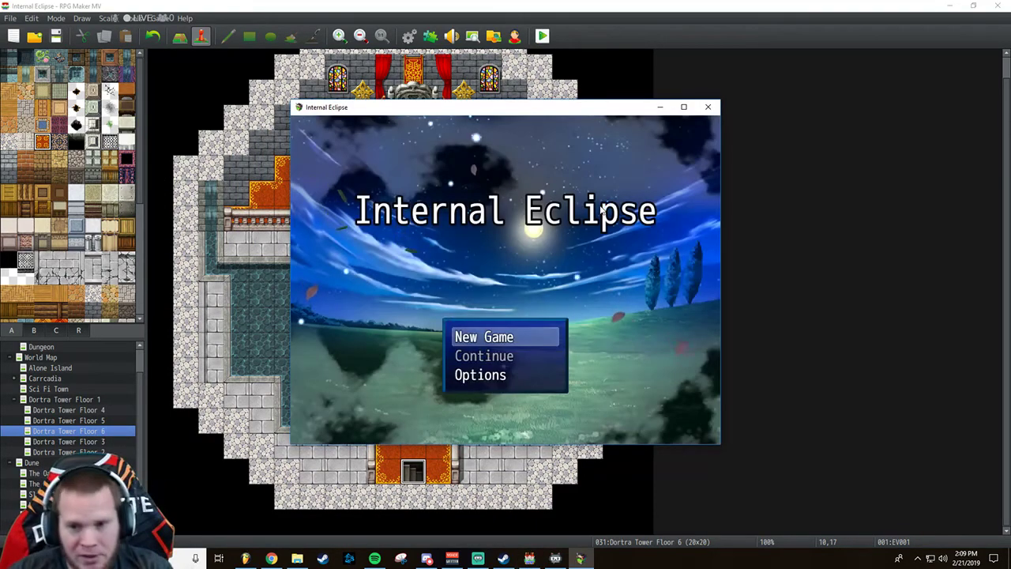
Start a new game and test the staircase between Dortra Tower Floor 1 and Floor 2 in both directions.
key("Return")
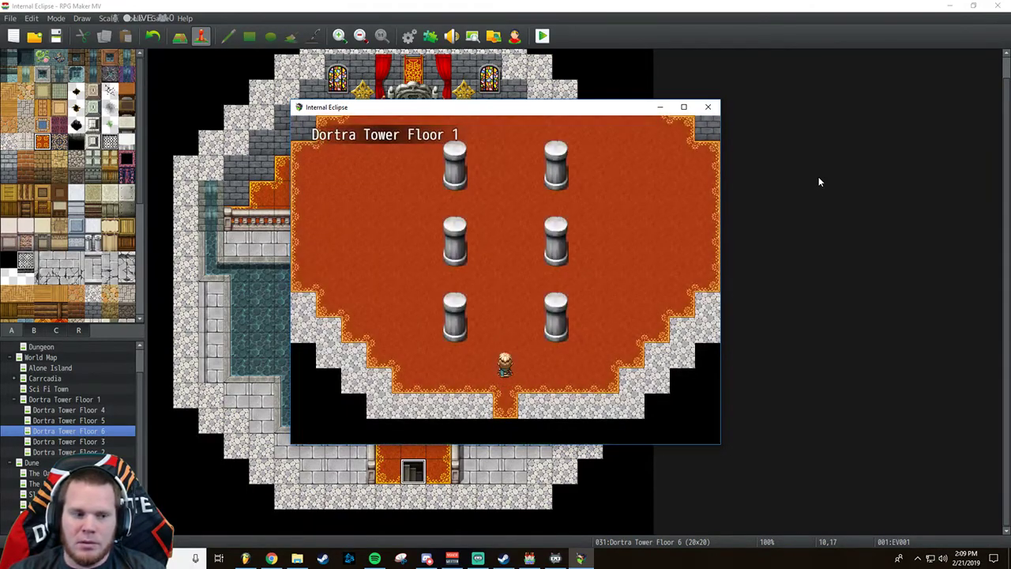
key("Up")
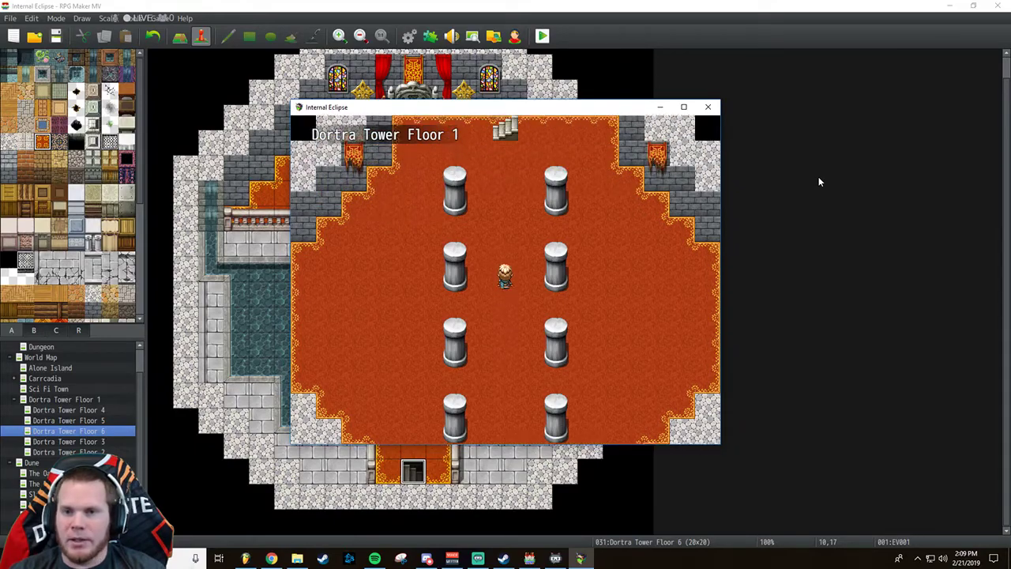
key("Up")
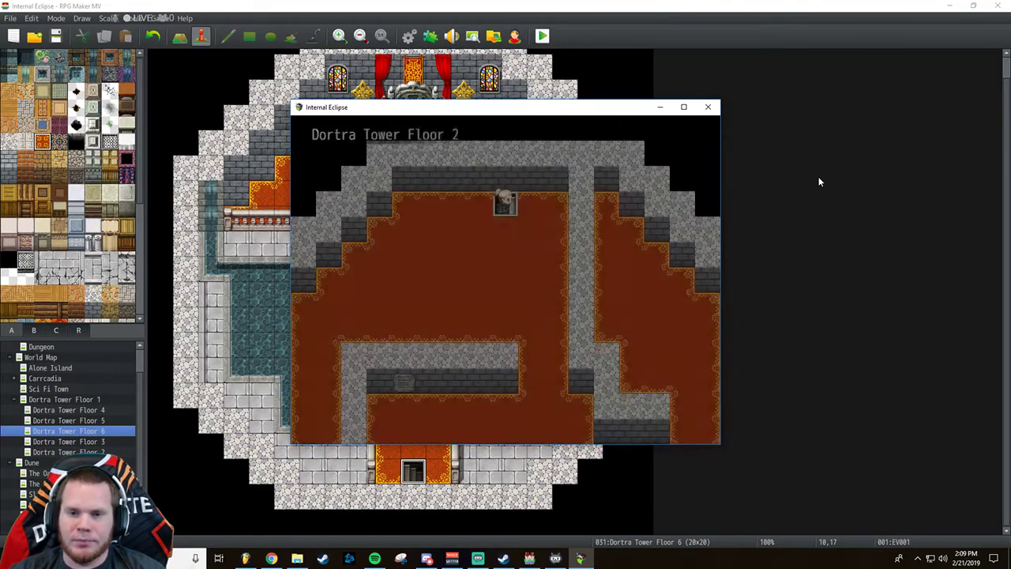
key("Up")
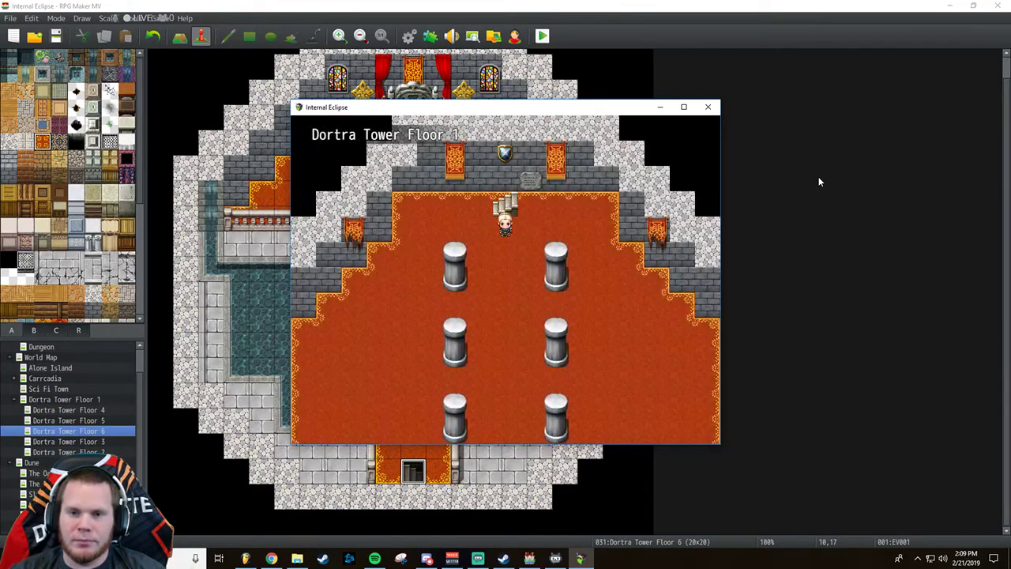
key("Up")
key("Down")
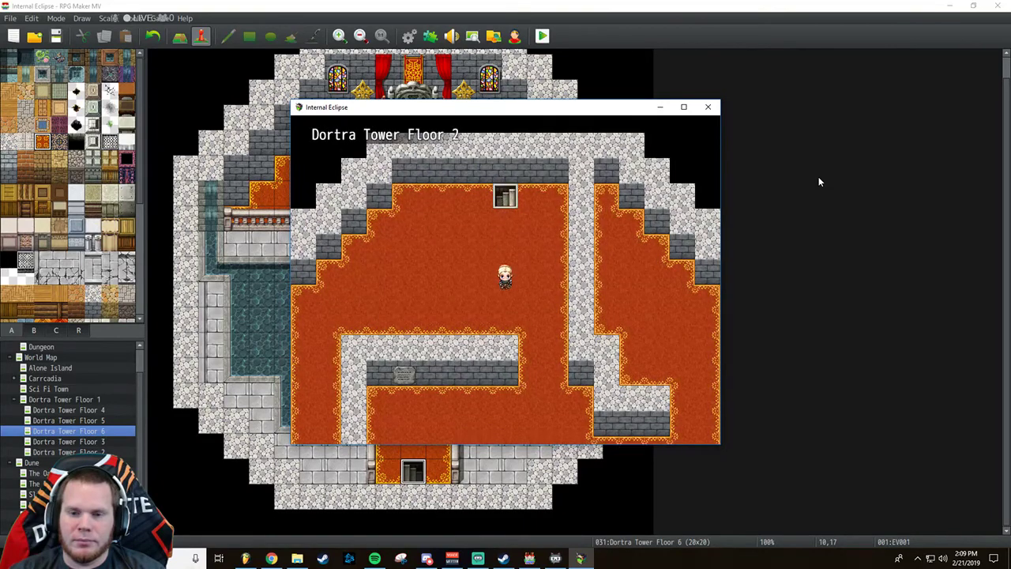
Walk through Floor 2 to its southern staircase and test the transfer to Floor 3.
key("Down")
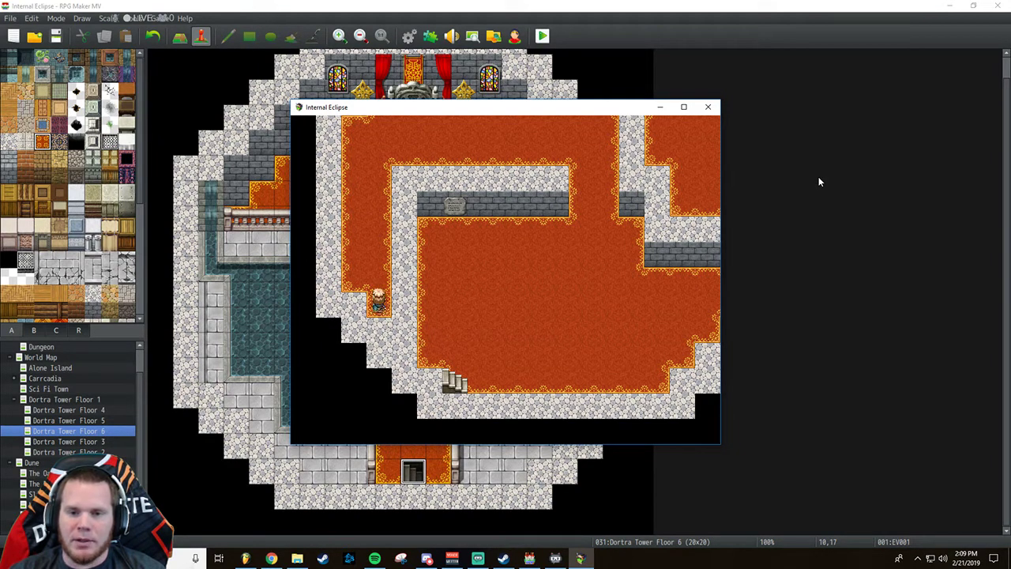
key("Down")
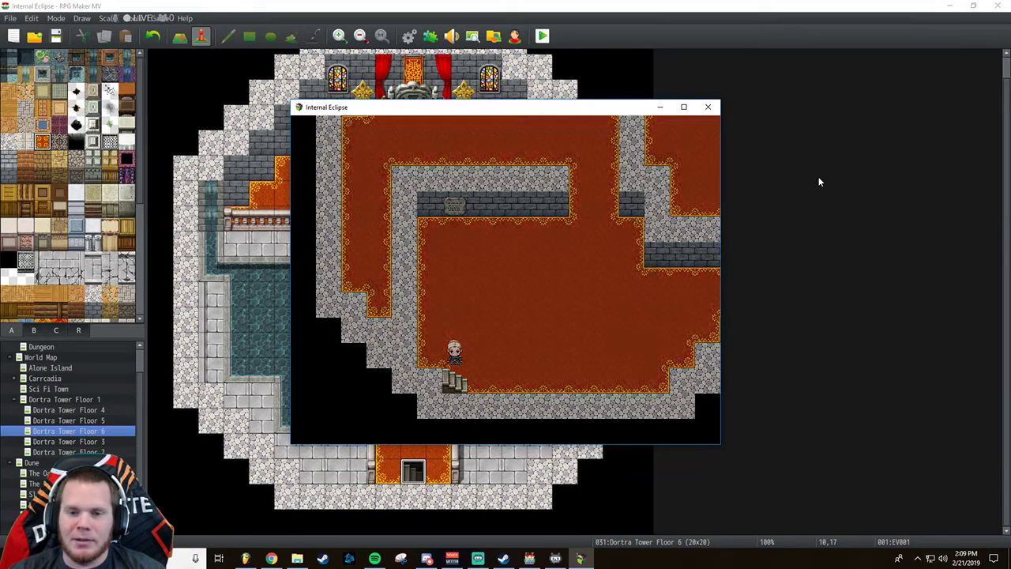
key("Down")
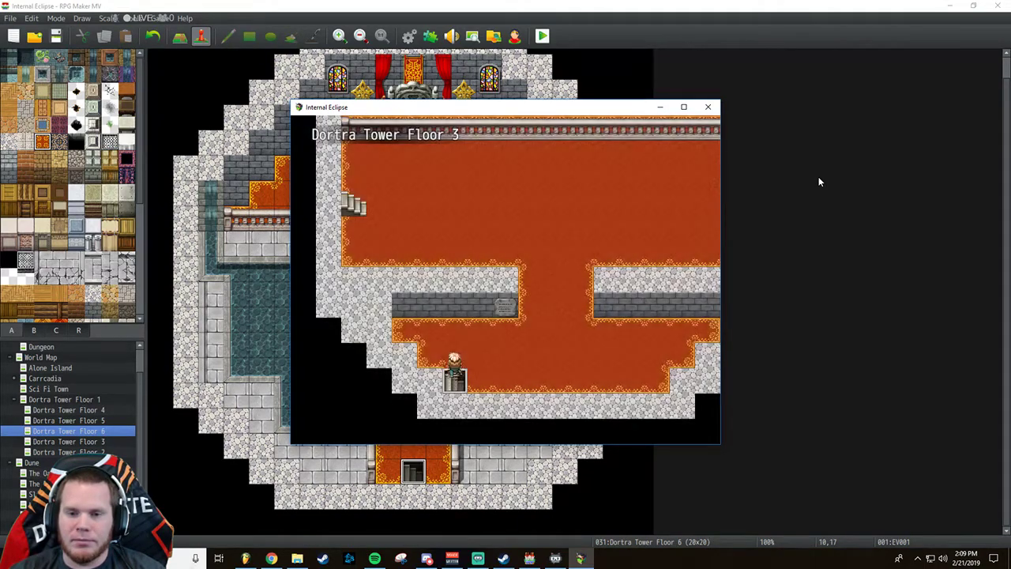
Walk north across the Floor 3 wall to the west staircase and test its transfer.
key("Right")
key("Up")
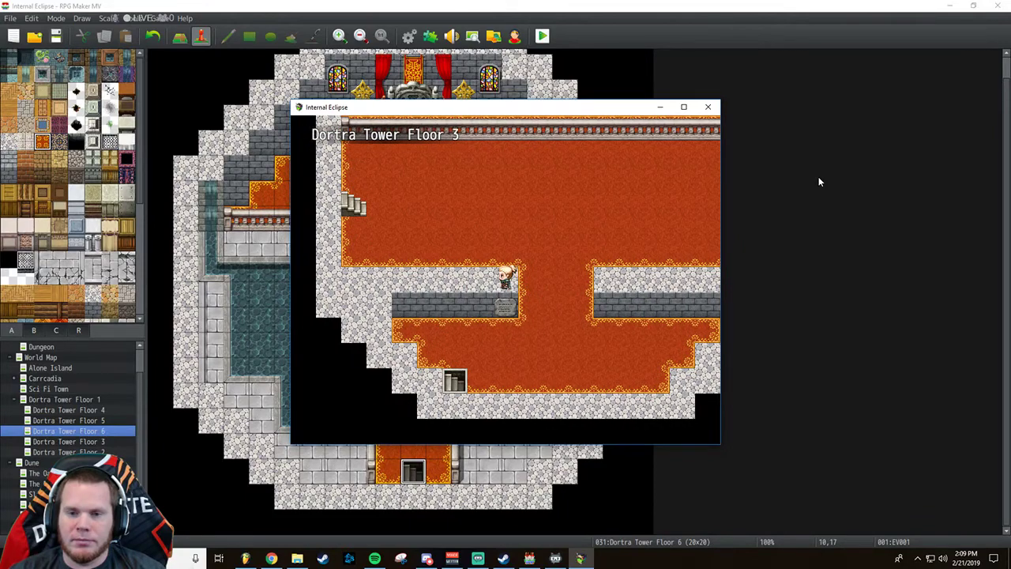
key("Left")
key("Up")
key("Left")
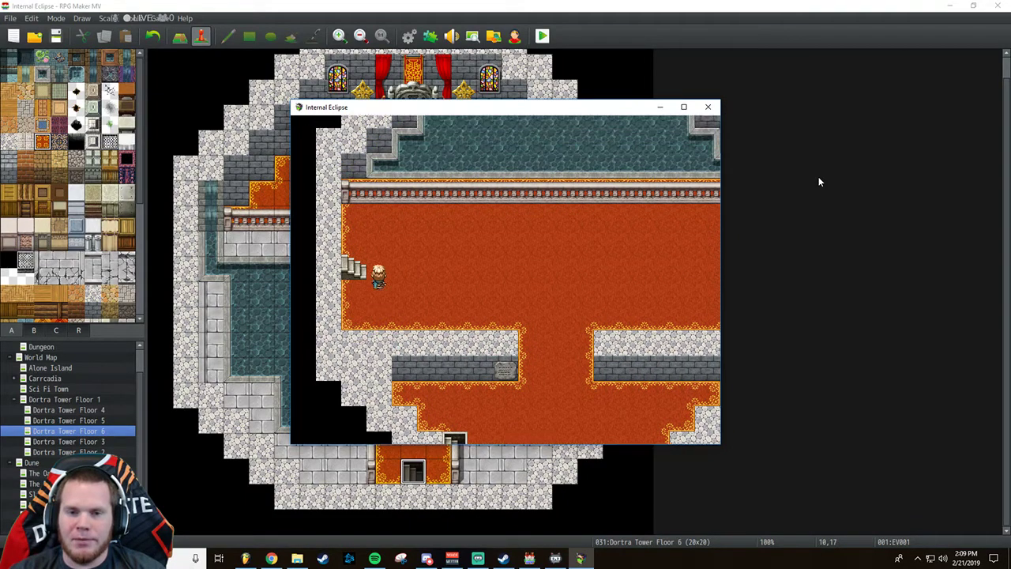
key("Left")
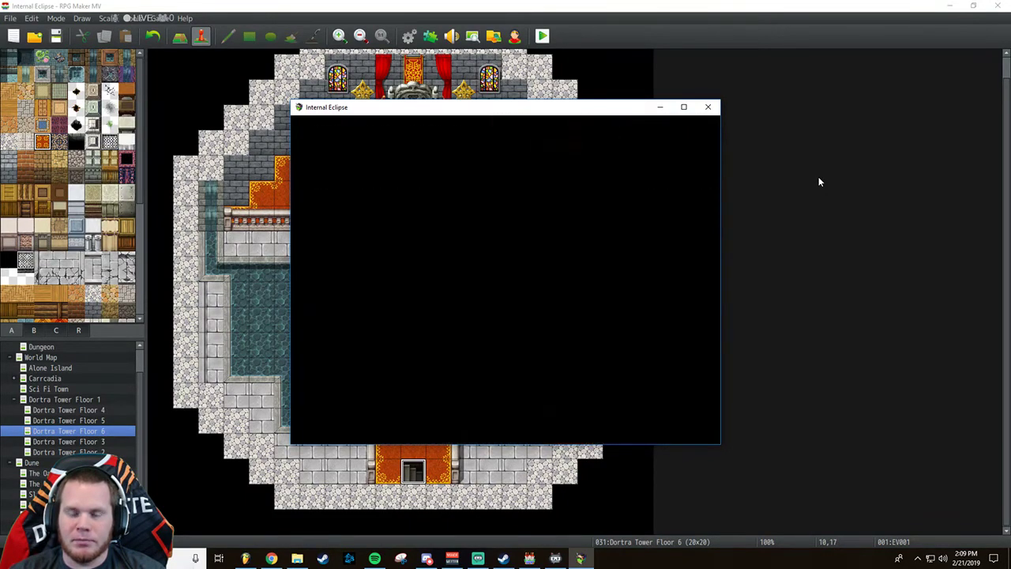
Cross Floor 3 to the east staircase and test the transfer between Floor 3 and Floor 4 in both directions.
key("Right")
key("Right")
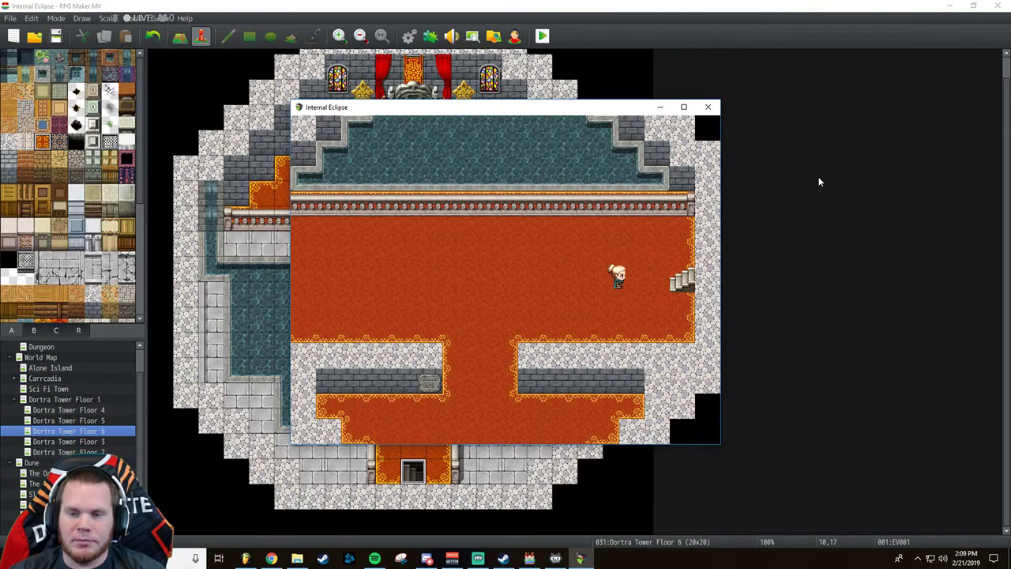
key("Right")
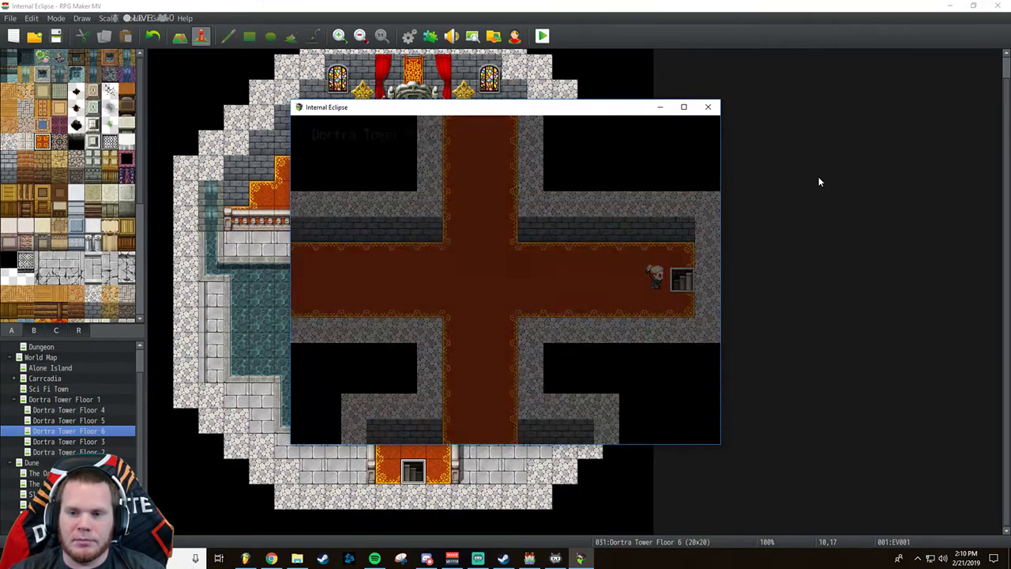
key("Right")
key("Left")
key("Right")
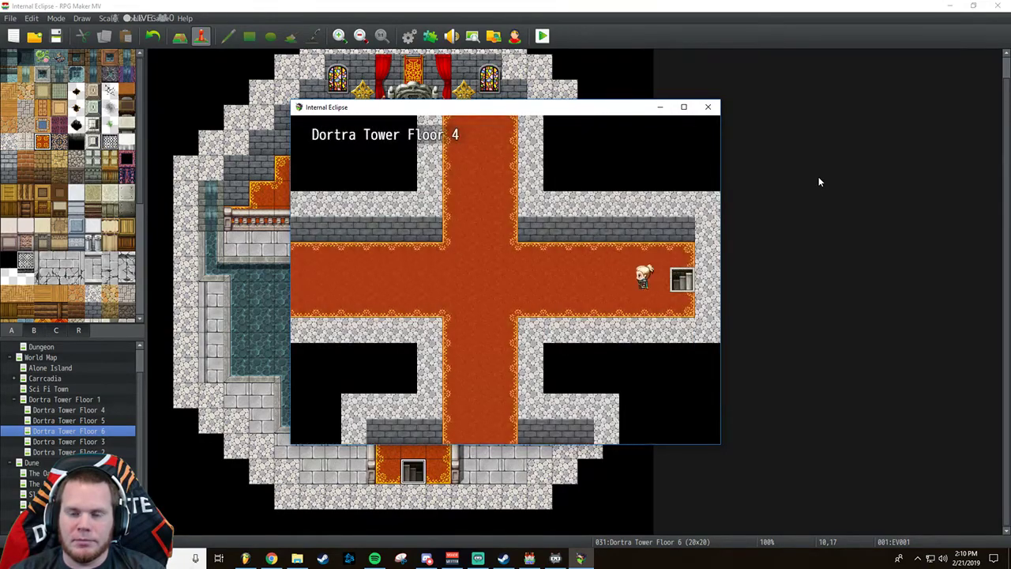
Walk to Floor 4's north staircase and test the transfer to Floor 5 and back.
key("Left")
key("Up")
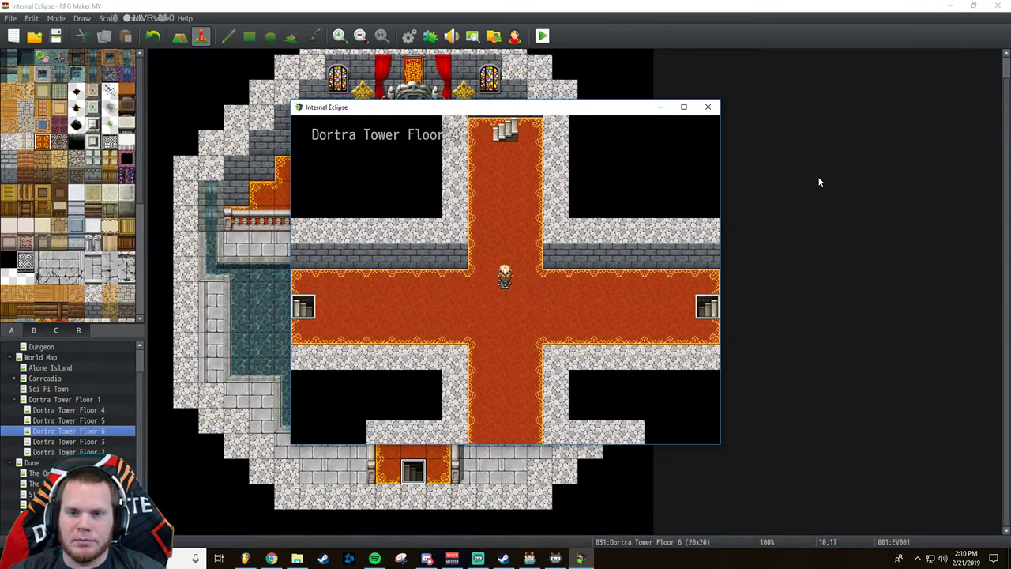
key("Up")
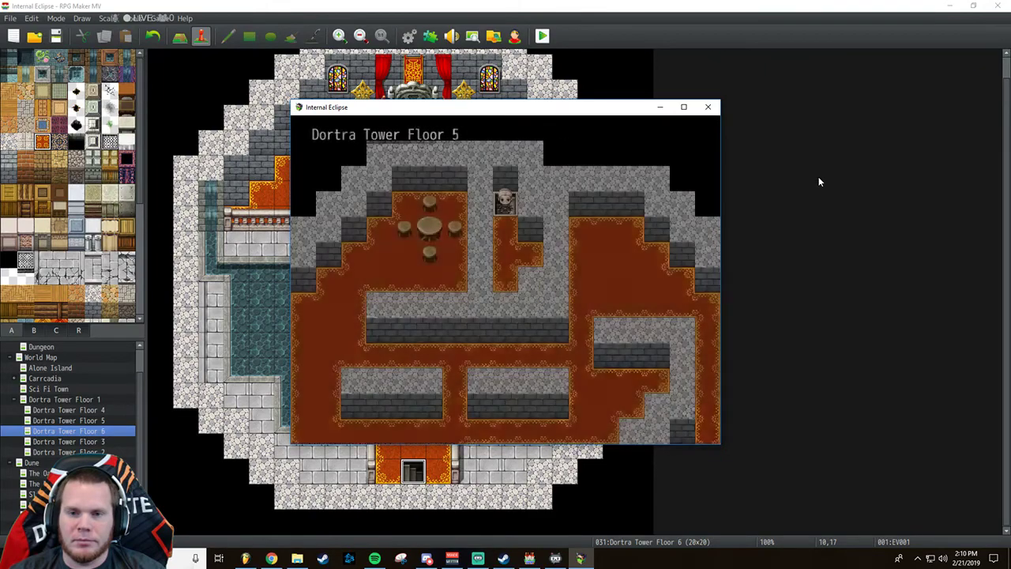
key("Up")
key("Down")
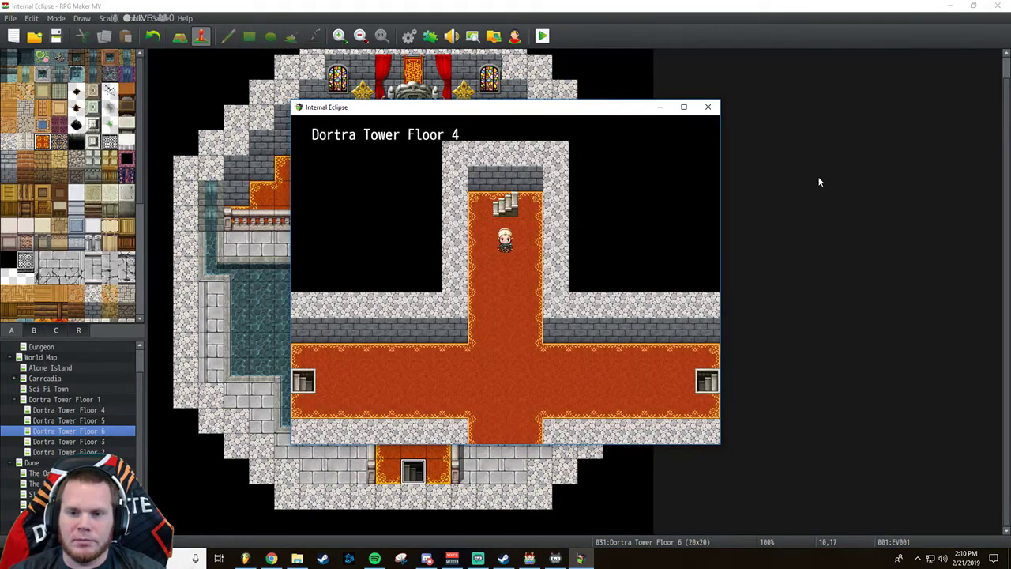
Take Floor 4's southern staircase to Floor 5 and check whether the character can walk across the dividing wall between its southern staircases.
key("Down")
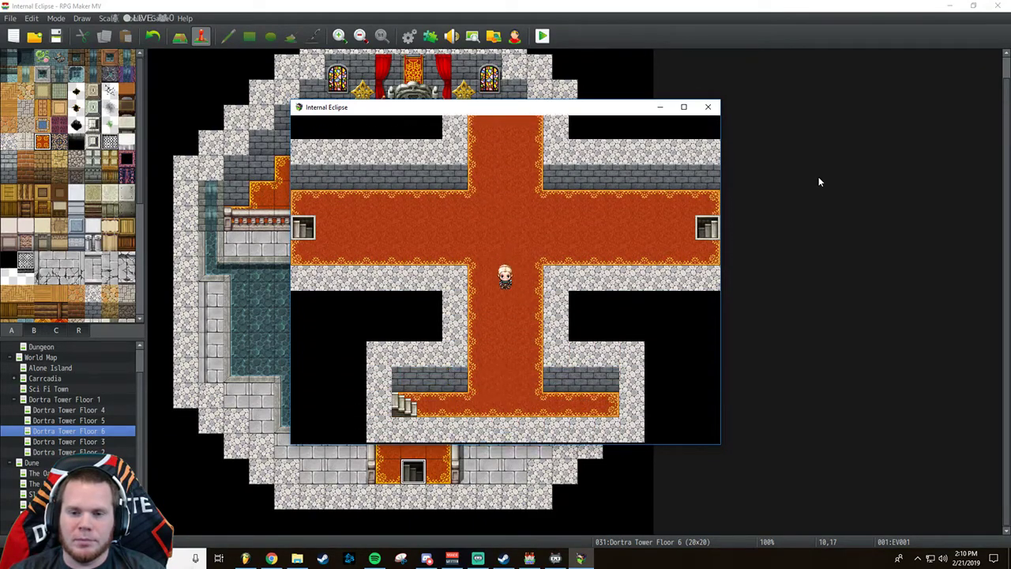
key("Down")
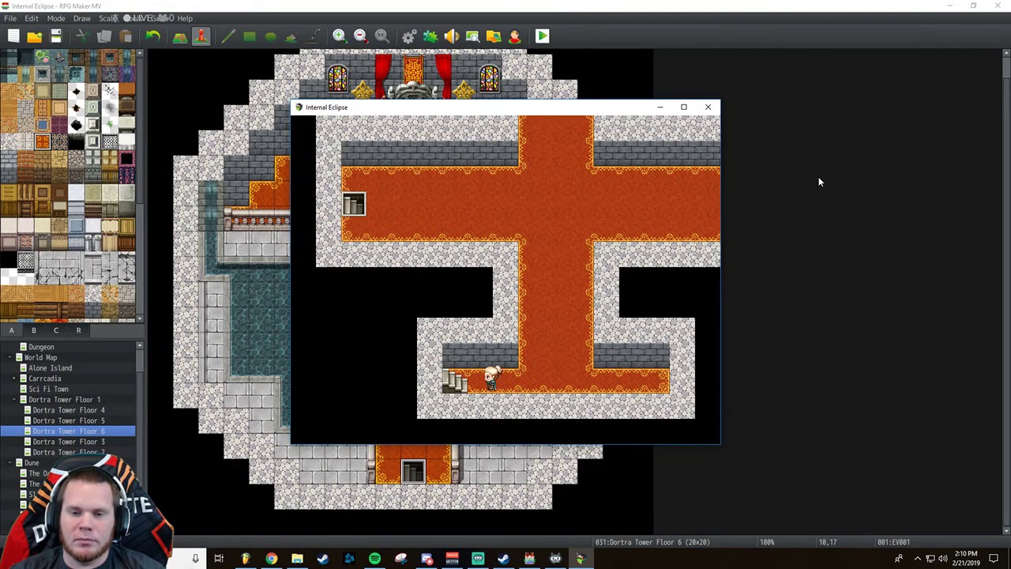
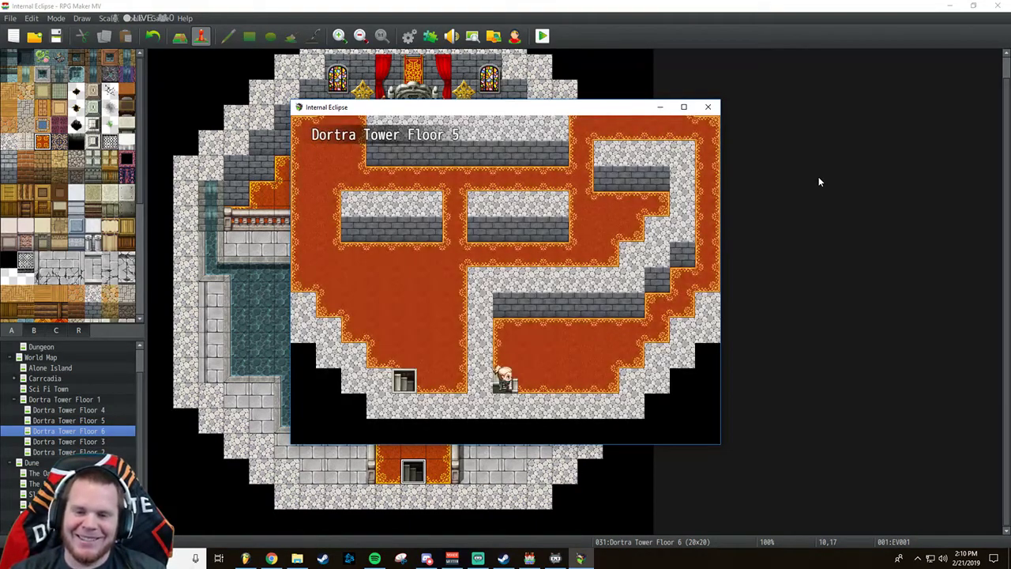
key("Up")
key("Left")
key("Left")
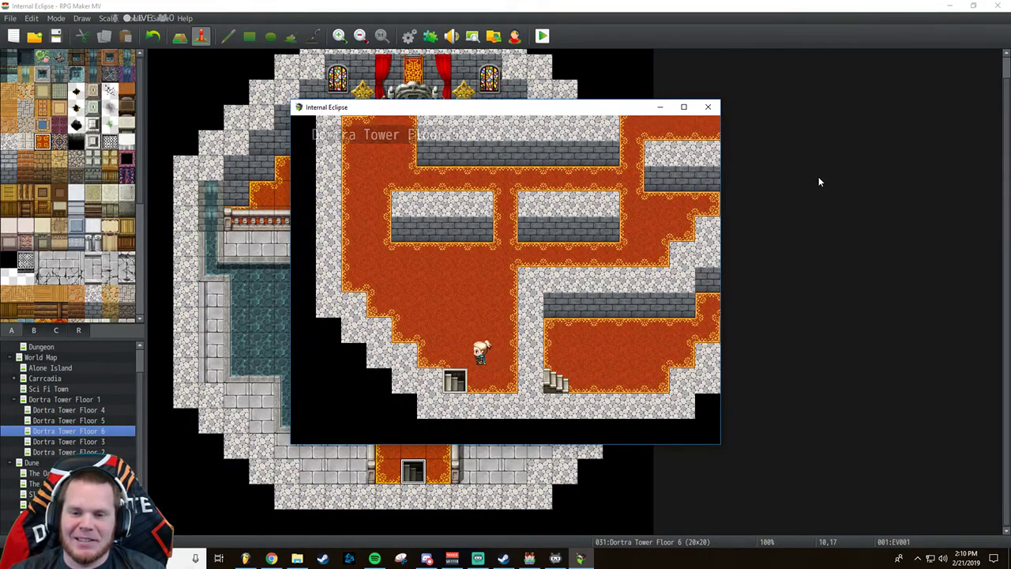
Walk back over the Floor 5 dividing wall and take the ascending staircase to Floor 6.
key("Right")
key("Right")
key("Right")
key("Right")
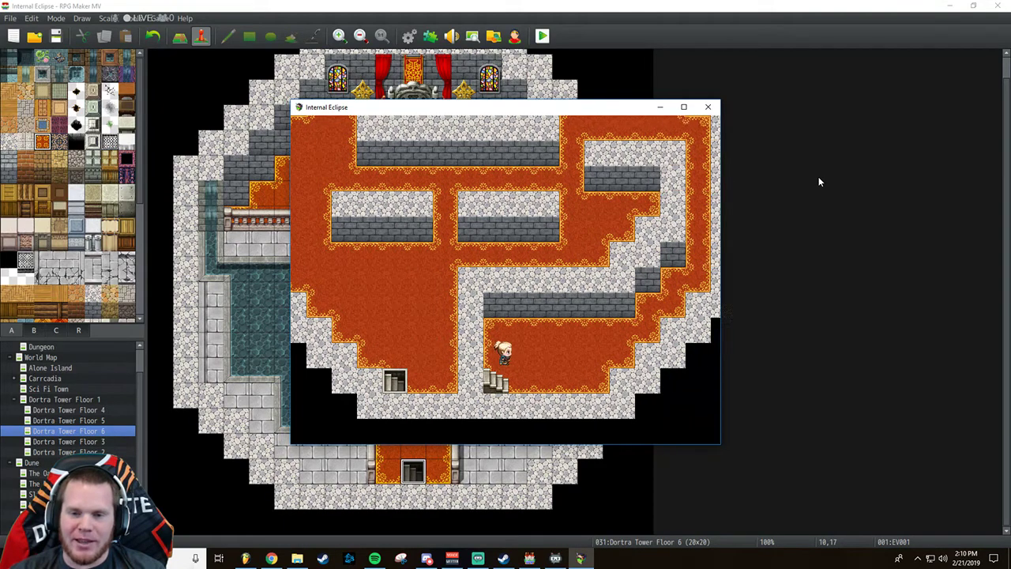
key("Left")
key("Left")
key("Right")
key("Right")
key("Down")
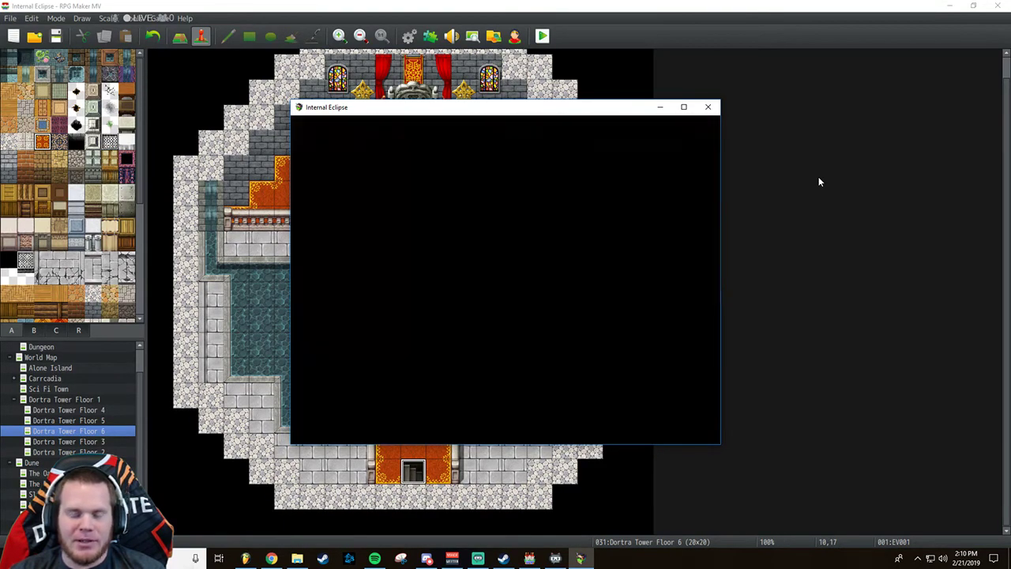
Climb Floor 6's central stairs and walk around the book altar to check the collisions.
key("Up")
key("Up")
key("Up")
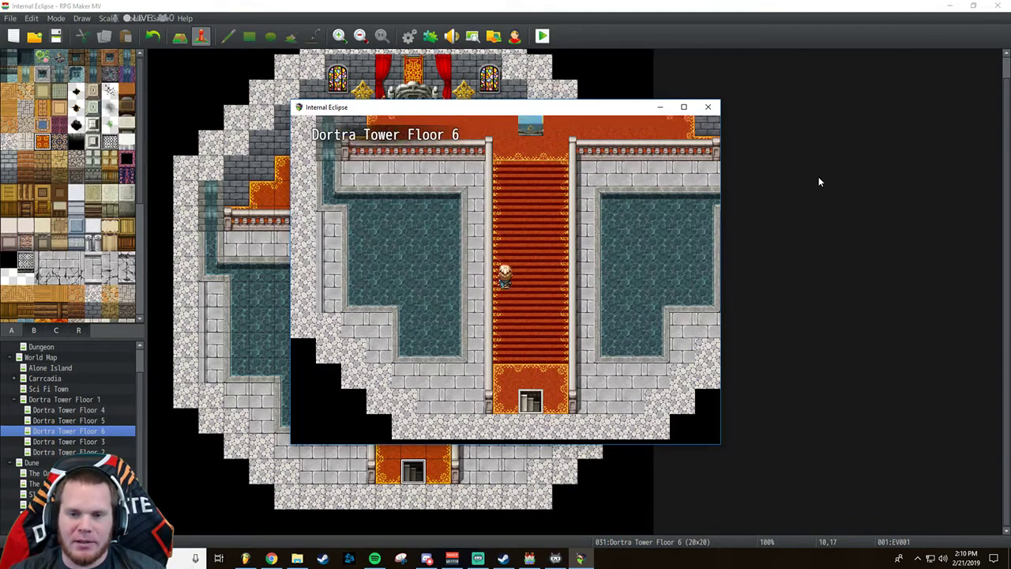
key("Up")
key("Up")
key("Up")
key("Up")
key("Up")
key("Up")
key("Up")
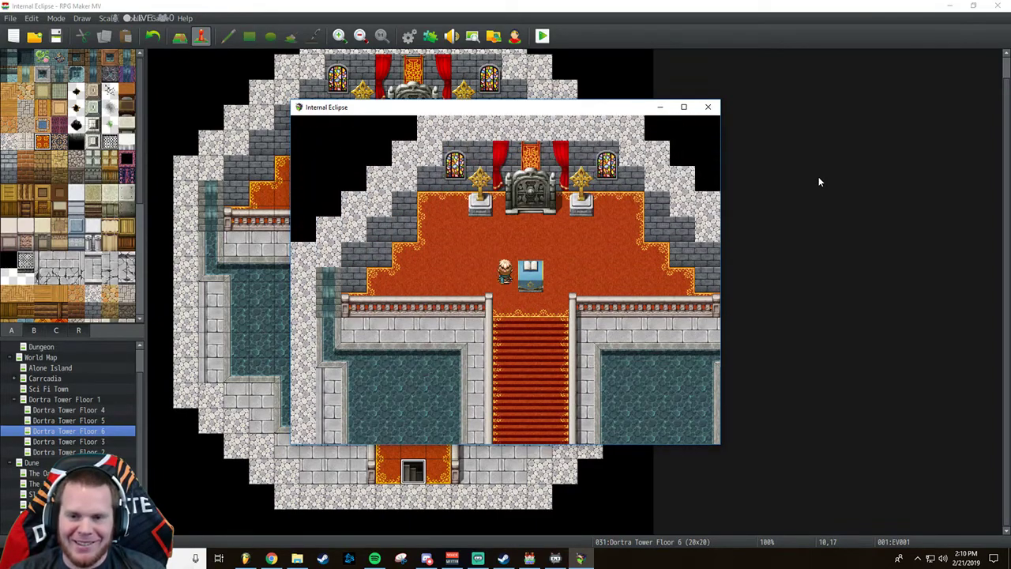
key("Up")
key("Right")
key("Down")
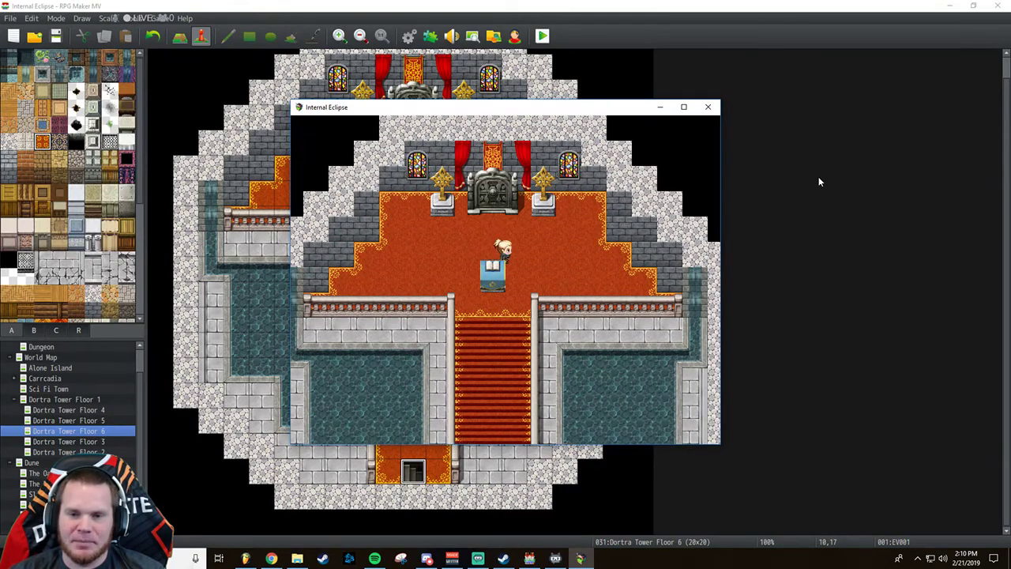
Walk back down Floor 6's stairs, test stepping onto the southern outer wall, and close the playtest.
key("Down")
key("Down")
key("Down")
key("Down")
key("Down")
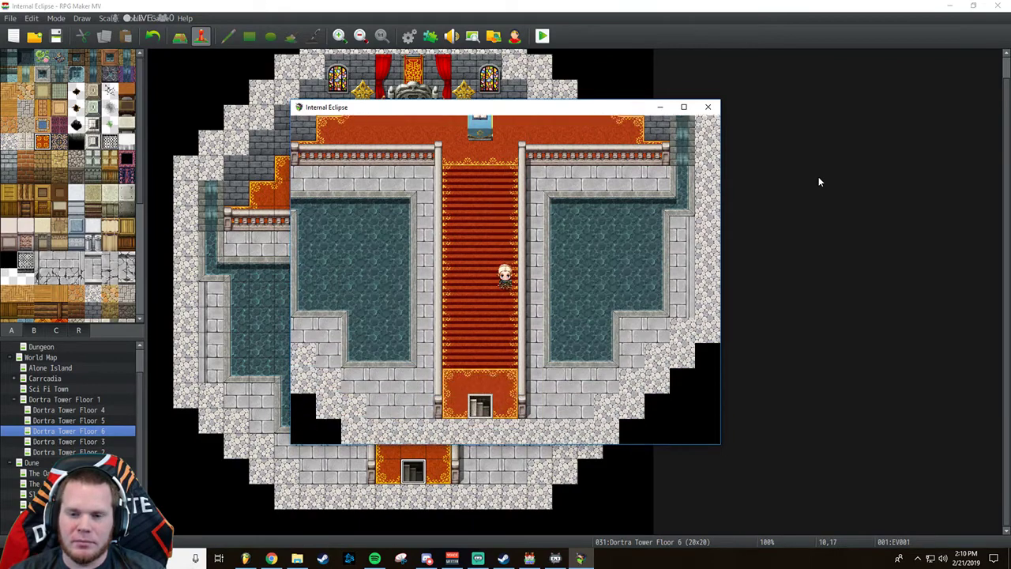
key("Down")
key("Down")
key("Down")
key("Down")
key("Down")
key("Down")
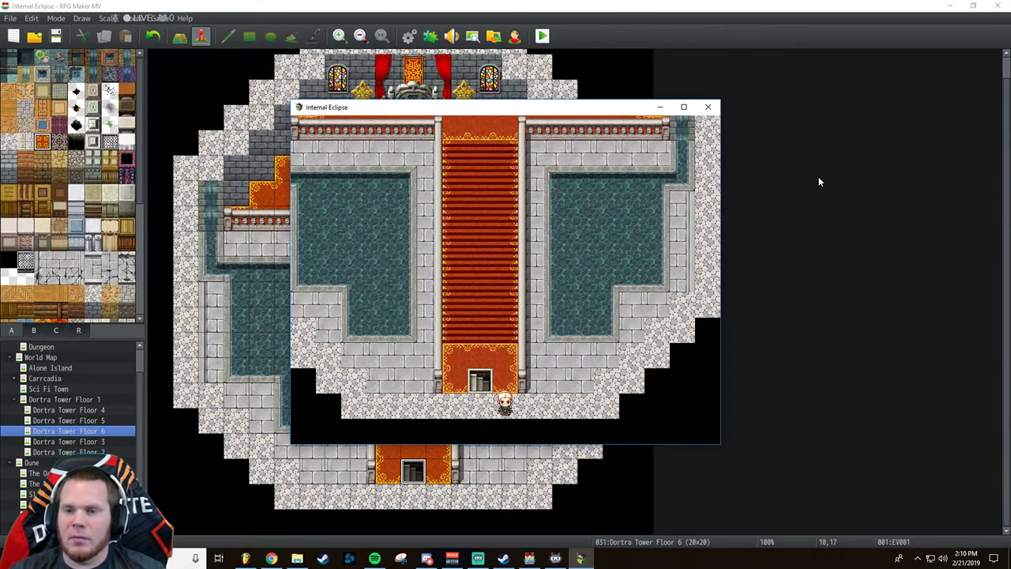
left_click(706, 107)
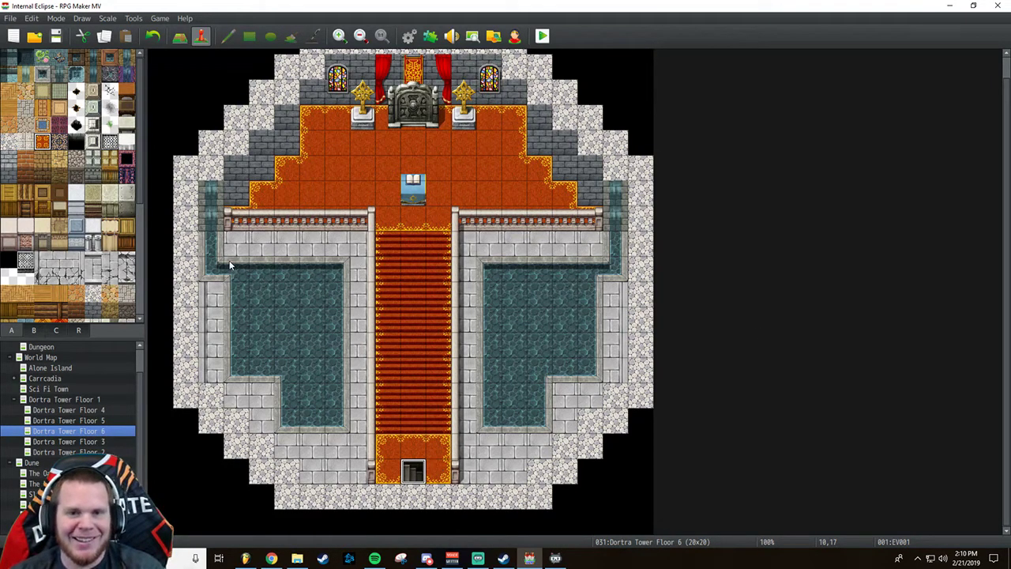
Show the region tiles and check which region ID the YEP_RegionRestrictions plugin uses for Player Restrict, leaving its settings untouched.
left_click(79, 332)
left_click(430, 36)
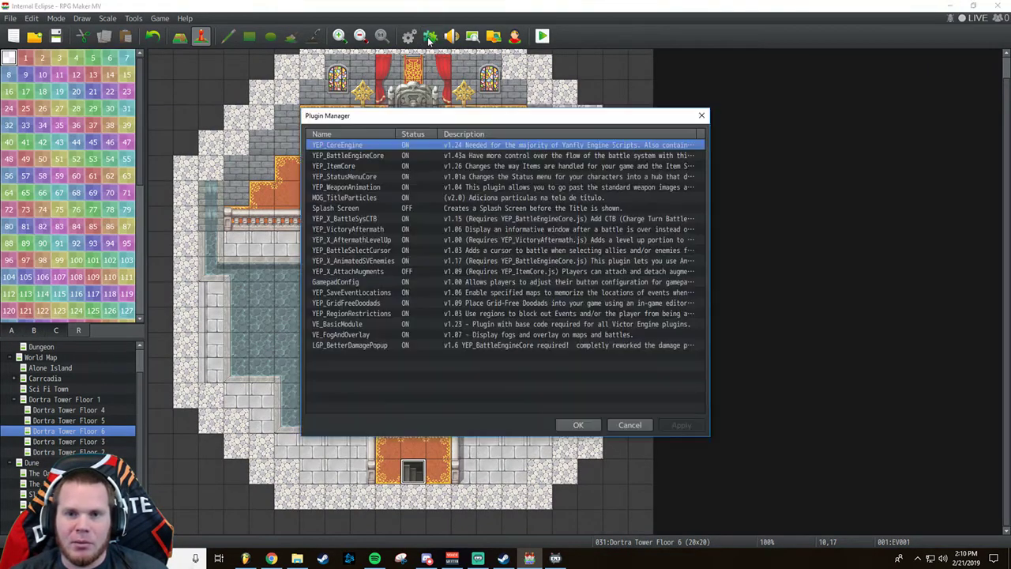
double_click(351, 313)
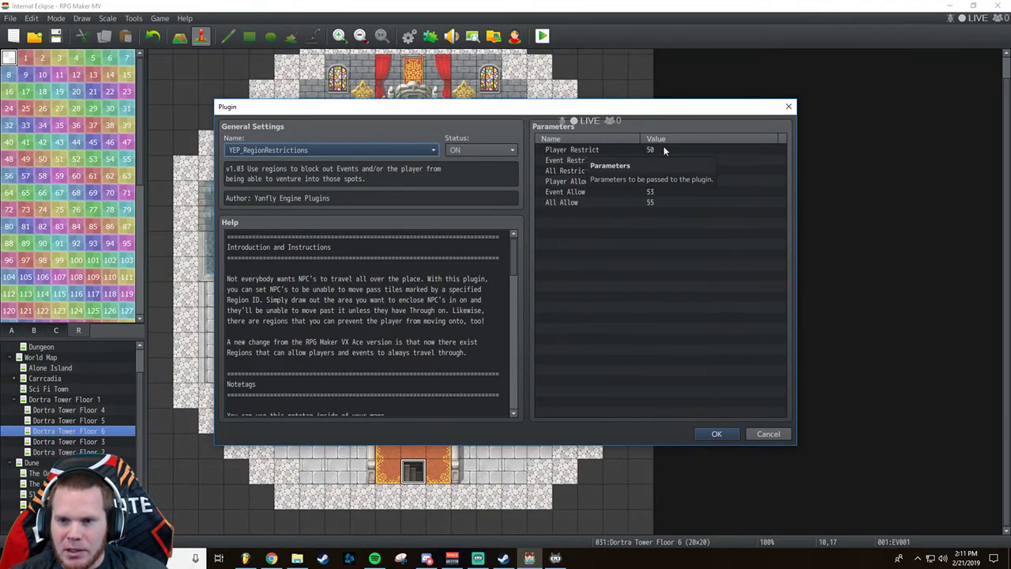
left_click(764, 434)
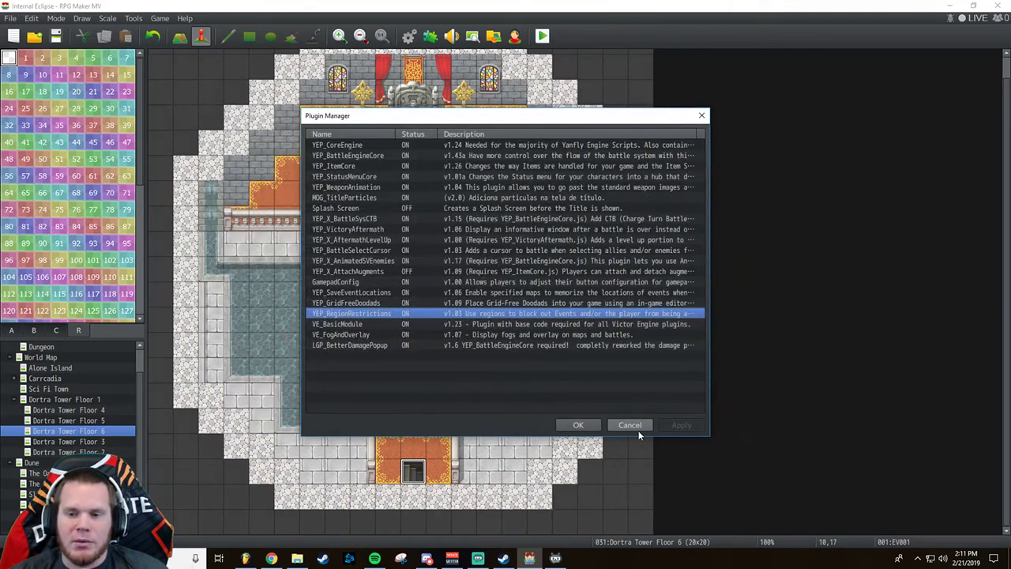
left_click(631, 426)
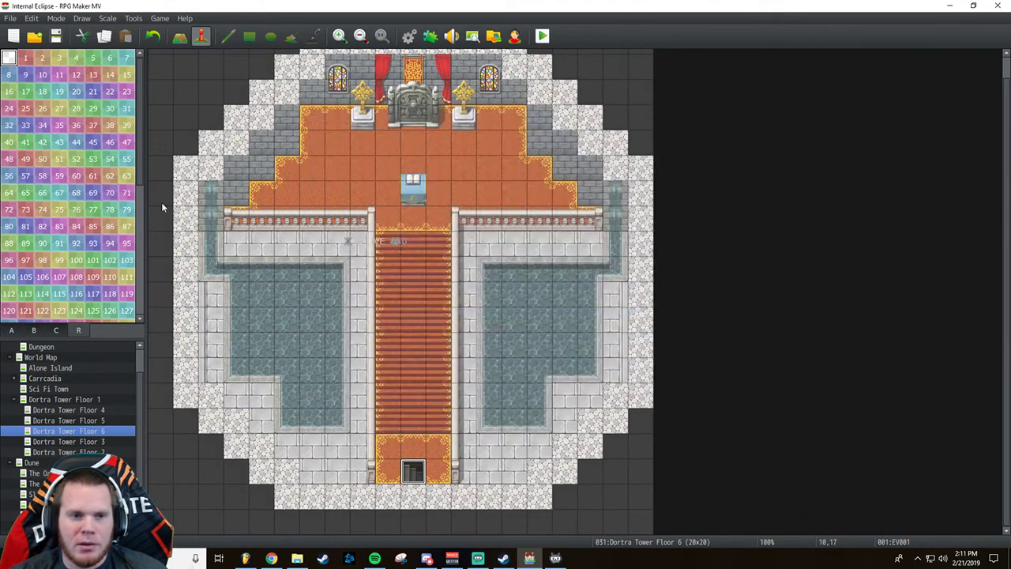
Paint region 50 over the entire outer wall ring of Dortra Tower Floor 6, undoing the stroke that overshoots the southern wall.
left_click(41, 161)
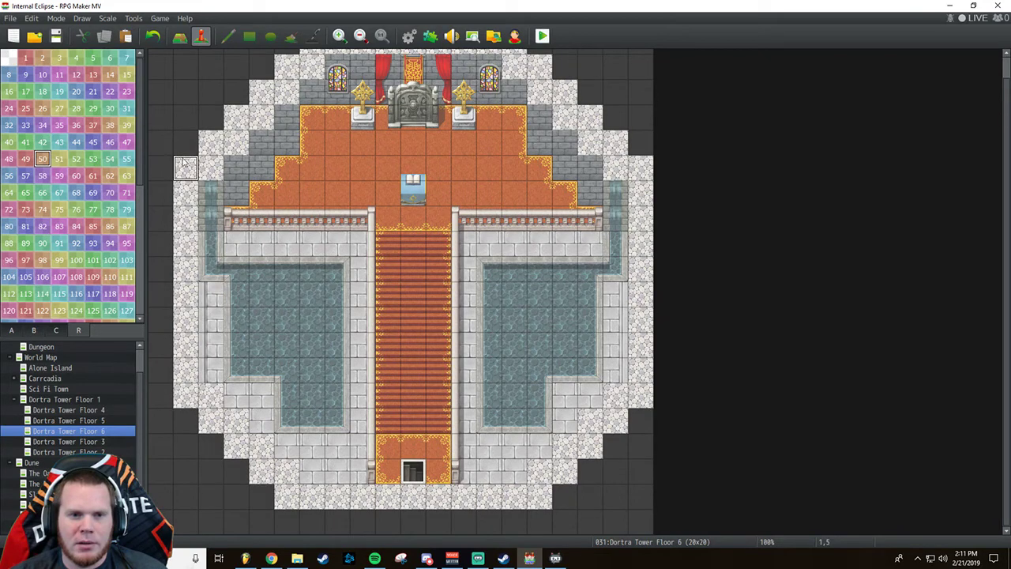
key("F5")
mouse_move(184, 167)
left_mouse_down()
mouse_move(186, 373)
mouse_move(211, 419)
mouse_move(235, 426)
mouse_move(286, 474)
mouse_move(288, 495)
mouse_move(562, 503)
left_mouse_up()
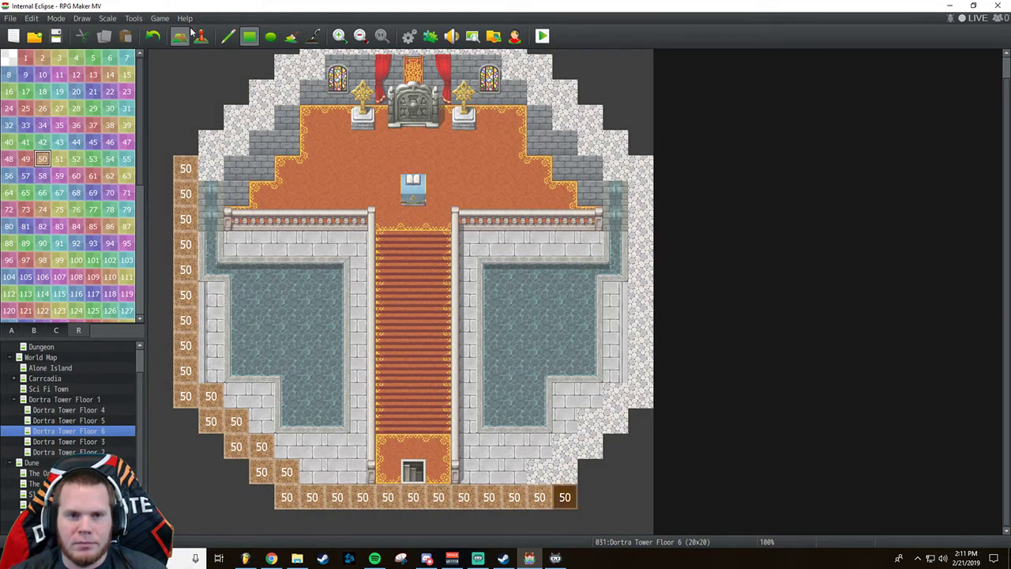
left_click(154, 36)
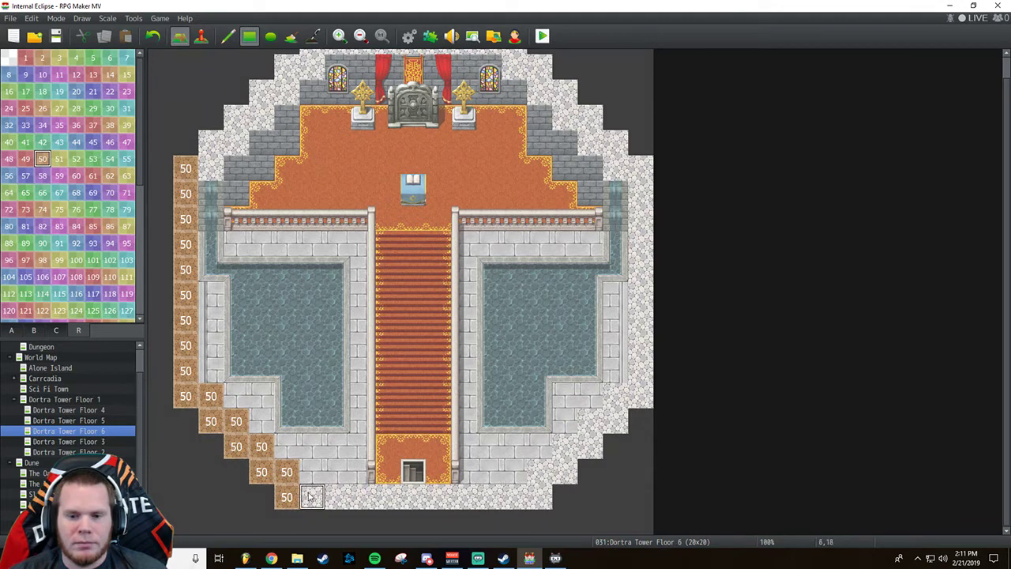
mouse_move(312, 496)
left_mouse_down()
mouse_move(530, 496)
mouse_move(563, 472)
mouse_move(592, 425)
mouse_move(611, 426)
mouse_move(640, 394)
mouse_move(648, 181)
mouse_move(538, 87)
mouse_move(565, 92)
mouse_move(514, 88)
mouse_move(510, 65)
mouse_move(325, 63)
mouse_move(304, 65)
mouse_move(280, 113)
mouse_move(237, 162)
mouse_move(210, 172)
mouse_move(234, 205)
left_mouse_up()
scroll(514, 89, "up", 1)
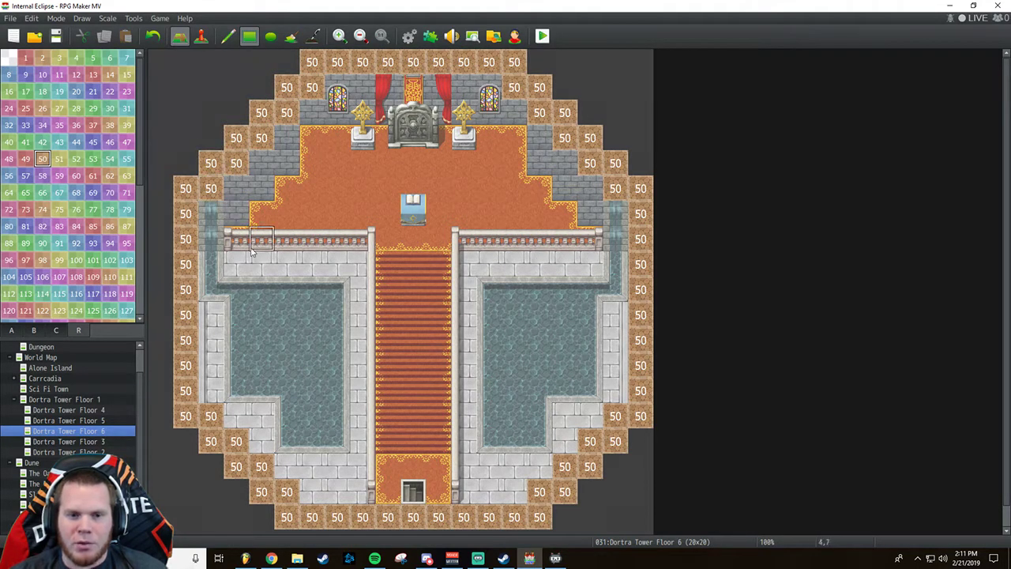
Paint region 50 over the outer wall and all interior wall tops of Dortra Tower Floor 5, undoing the misplaced stroke.
left_click(82, 421)
mouse_move(185, 168)
left_mouse_down()
mouse_move(186, 396)
mouse_move(211, 421)
mouse_move(236, 421)
mouse_move(305, 493)
mouse_move(539, 496)
mouse_move(388, 472)
mouse_move(386, 367)
mouse_move(518, 372)
mouse_move(565, 345)
mouse_move(566, 319)
mouse_move(590, 295)
mouse_move(590, 251)
mouse_move(562, 244)
mouse_move(491, 264)
mouse_move(442, 297)
mouse_move(263, 299)
mouse_move(211, 168)
mouse_move(209, 146)
mouse_move(235, 141)
mouse_move(237, 118)
mouse_move(285, 93)
mouse_move(289, 71)
mouse_move(433, 73)
mouse_move(388, 95)
mouse_move(388, 219)
mouse_move(261, 221)
mouse_move(464, 220)
mouse_move(438, 196)
mouse_move(466, 198)
mouse_move(463, 95)
mouse_move(438, 95)
mouse_move(491, 93)
left_mouse_up()
mouse_move(552, 103)
left_mouse_down()
mouse_move(564, 118)
mouse_move(615, 118)
left_mouse_up()
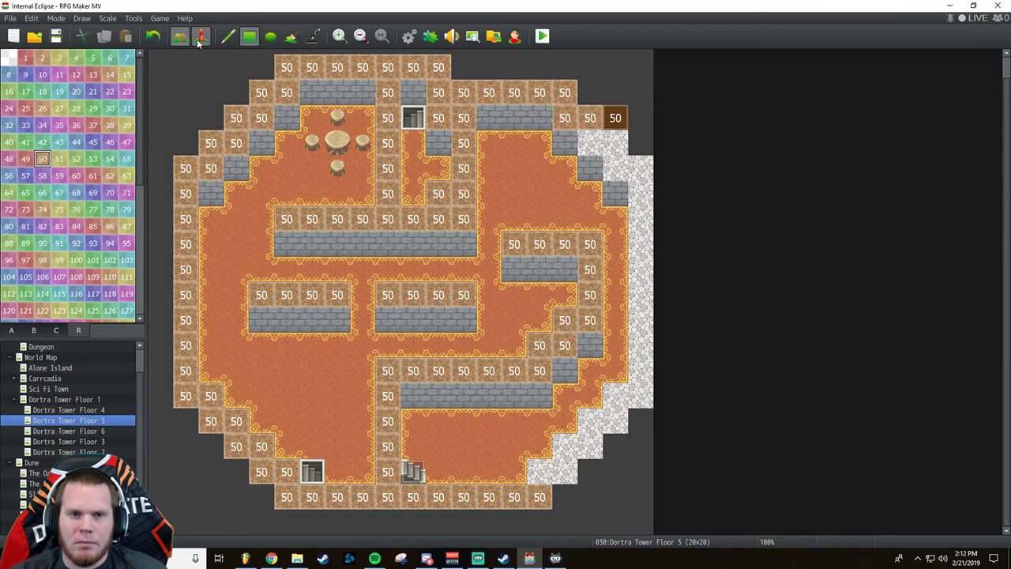
left_click(152, 36)
mouse_move(564, 119)
left_mouse_down()
mouse_move(590, 120)
mouse_move(641, 197)
mouse_move(640, 398)
mouse_move(610, 408)
mouse_move(584, 449)
mouse_move(524, 483)
left_mouse_up()
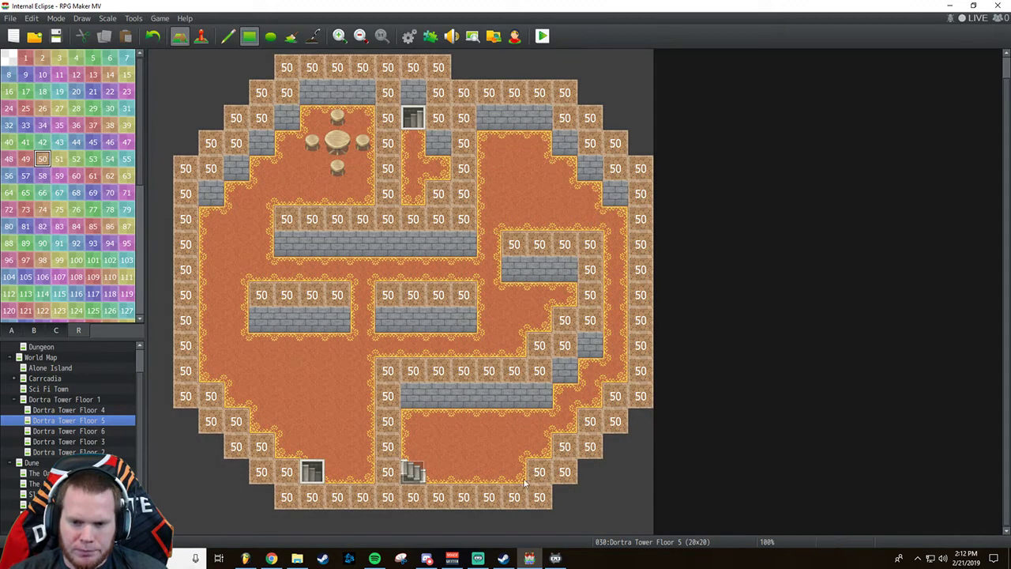
Paint region 50 along the complete wall outline of the cross-shaped Dortra Tower Floor 4.
left_click(79, 412)
mouse_move(359, 343)
left_mouse_down()
mouse_move(209, 353)
mouse_move(190, 309)
left_mouse_up()
mouse_move(190, 233)
left_mouse_down()
mouse_move(214, 219)
mouse_move(339, 219)
mouse_move(362, 193)
mouse_move(362, 69)
mouse_move(417, 68)
mouse_move(465, 70)
mouse_move(465, 218)
mouse_move(606, 220)
mouse_move(641, 245)
mouse_move(640, 345)
mouse_move(504, 355)
mouse_move(464, 395)
mouse_move(463, 420)
mouse_move(531, 426)
mouse_move(540, 497)
mouse_move(316, 499)
mouse_move(288, 473)
mouse_move(289, 433)
mouse_move(362, 422)
mouse_move(362, 368)
left_mouse_up()
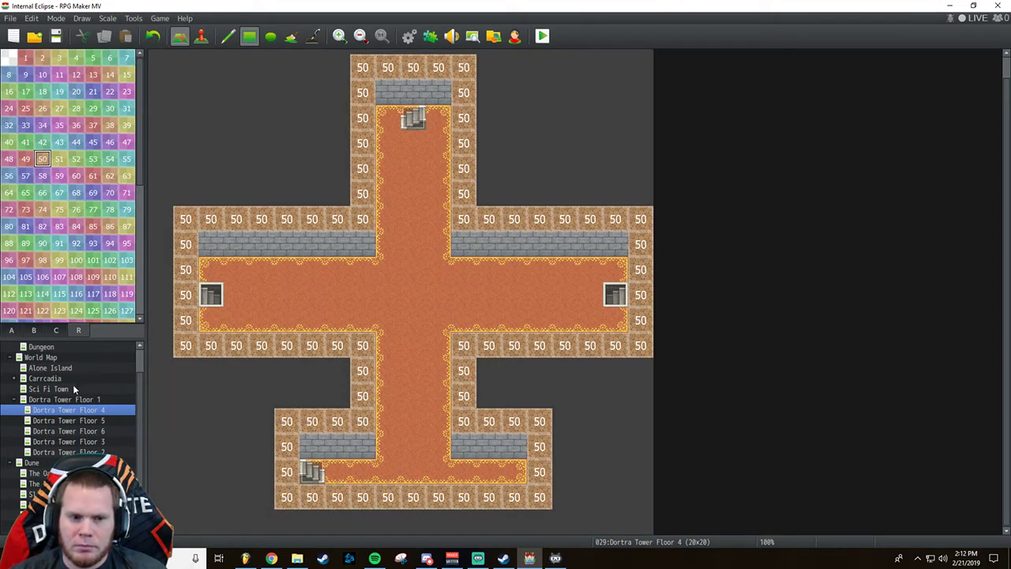
Paint region 50 over Dortra Tower Floor 3's outer wall ring and the two inner wall tops beside the central passage.
left_click(86, 442)
mouse_move(287, 112)
left_mouse_down()
mouse_move(287, 87)
mouse_move(286, 112)
mouse_move(262, 116)
mouse_move(188, 189)
mouse_move(186, 367)
mouse_move(231, 440)
left_mouse_up()
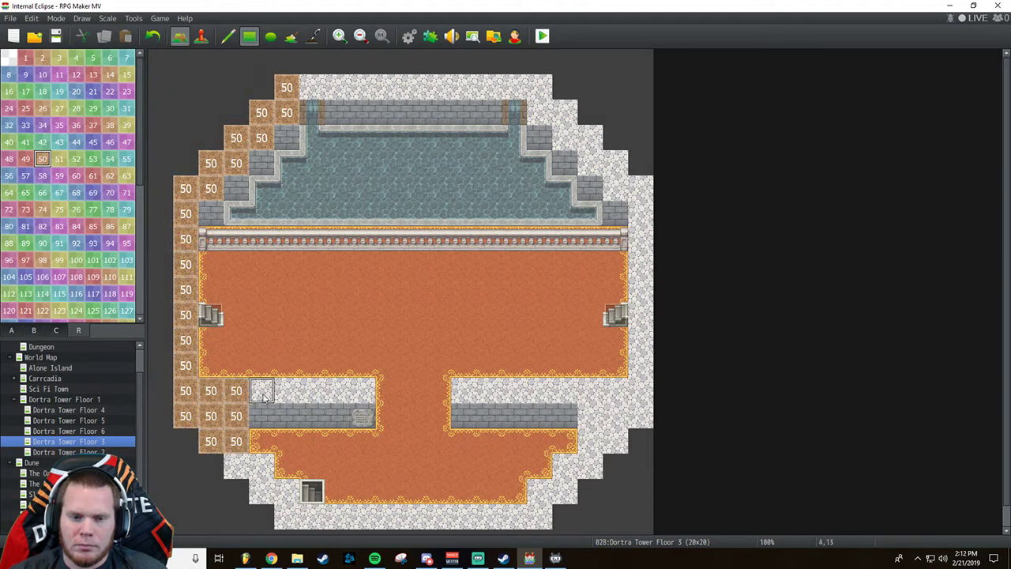
left_click_drag(263, 395, 383, 400)
mouse_move(237, 467)
left_mouse_down()
mouse_move(255, 467)
mouse_move(294, 516)
mouse_move(454, 518)
mouse_move(537, 516)
mouse_move(566, 467)
mouse_move(591, 466)
left_mouse_up()
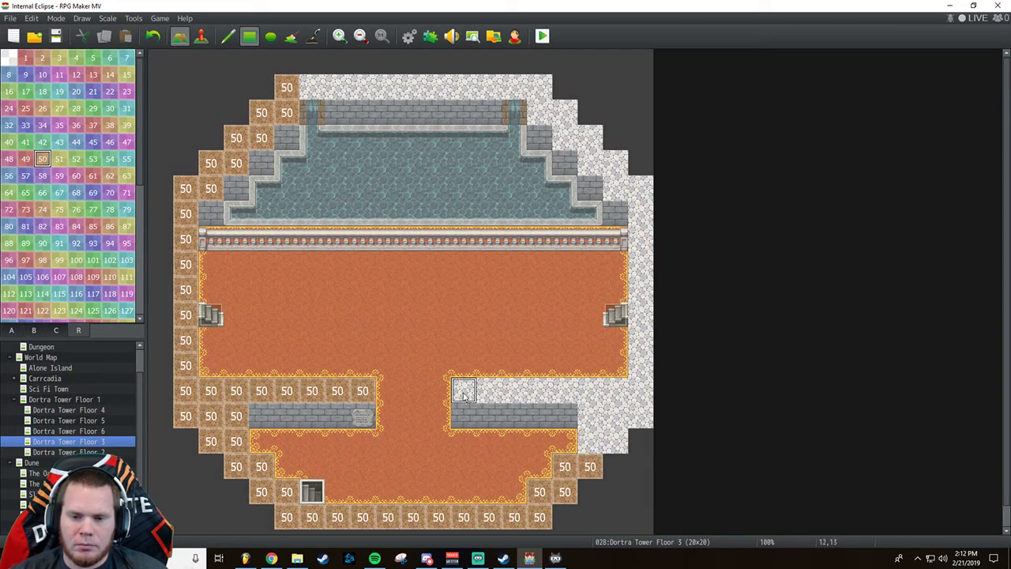
mouse_move(464, 390)
left_mouse_down()
mouse_move(641, 393)
mouse_move(591, 417)
mouse_move(612, 440)
mouse_move(641, 415)
mouse_move(640, 190)
mouse_move(589, 164)
mouse_move(554, 119)
left_mouse_up()
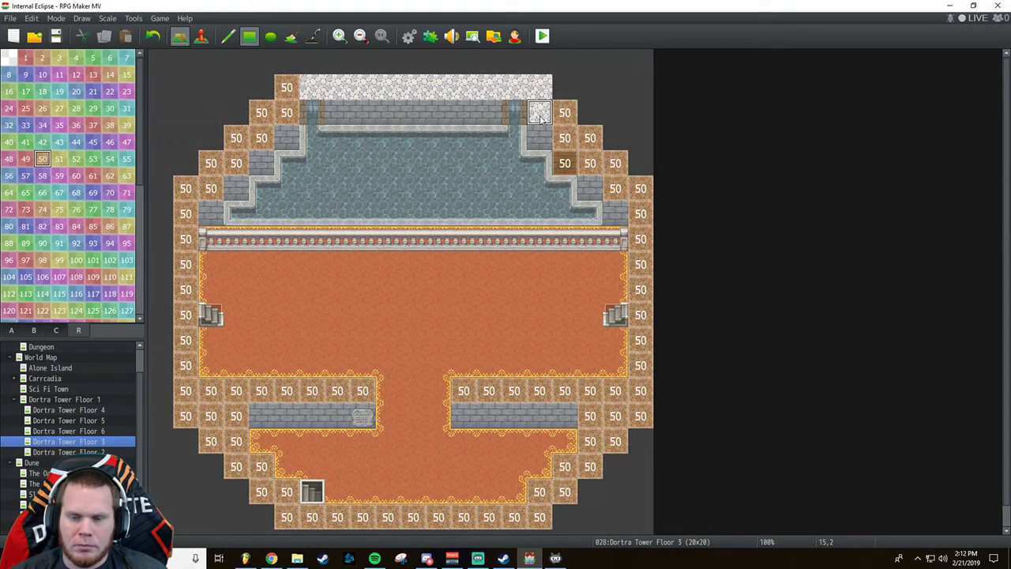
left_click(152, 35)
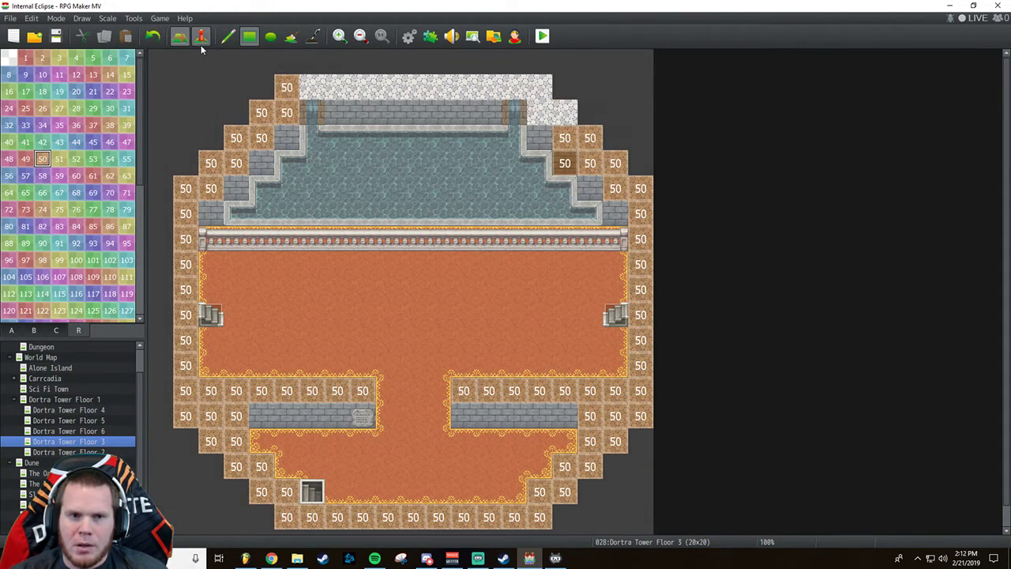
left_click(153, 35)
mouse_move(613, 142)
left_mouse_down()
mouse_move(590, 150)
mouse_move(542, 116)
mouse_move(450, 87)
mouse_move(276, 87)
left_mouse_up()
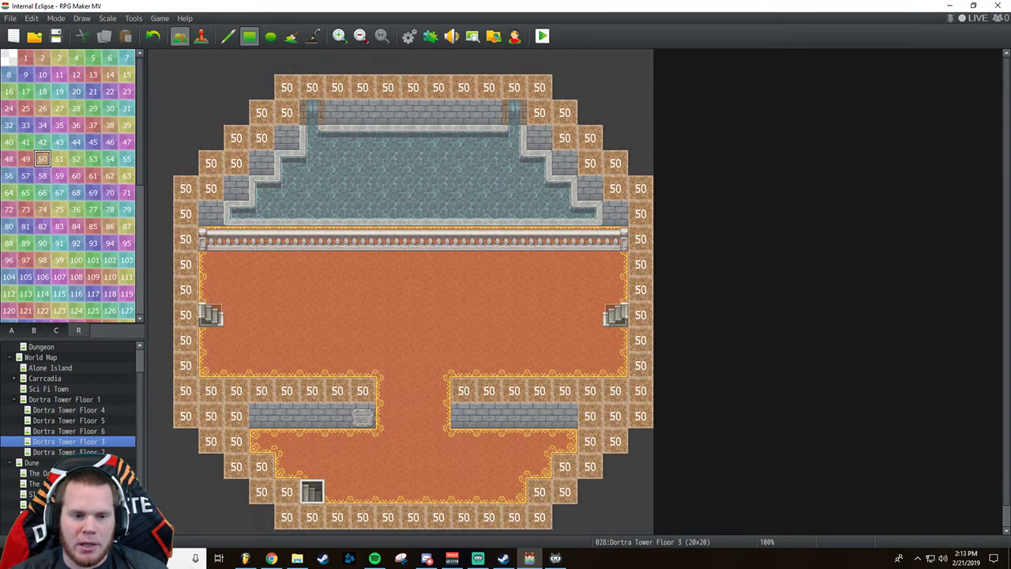
Paint region 50 over Dortra Tower Floor 2's outer wall ring and both interior dividing walls.
left_click(84, 451)
mouse_move(413, 269)
left_mouse_down()
mouse_move(262, 269)
mouse_move(254, 474)
left_mouse_up()
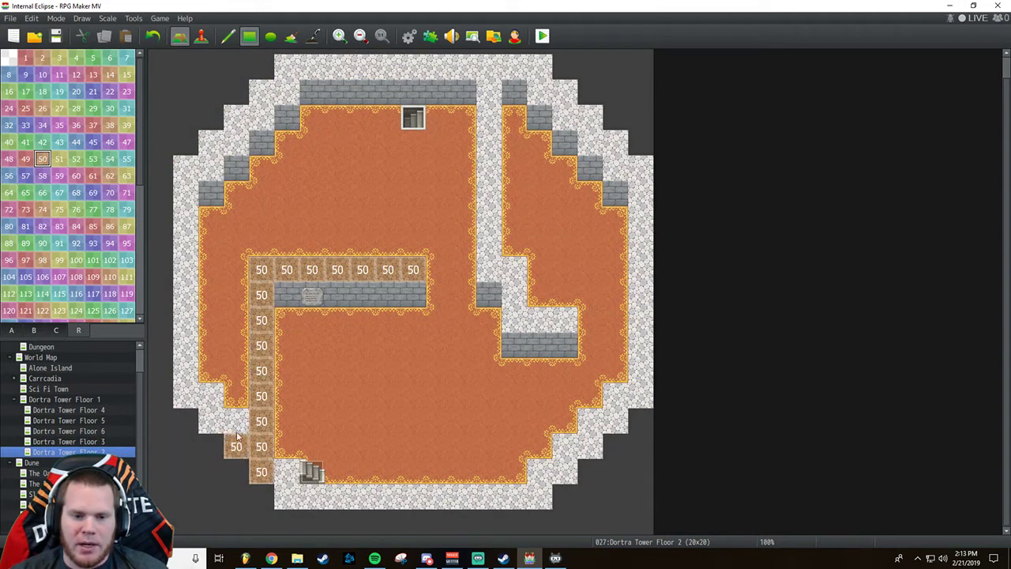
mouse_move(236, 436)
left_mouse_down()
mouse_move(211, 421)
mouse_move(207, 397)
mouse_move(185, 264)
mouse_move(194, 183)
mouse_move(213, 143)
mouse_move(260, 119)
mouse_move(285, 79)
mouse_move(336, 68)
mouse_move(549, 73)
mouse_move(489, 246)
mouse_move(491, 273)
mouse_move(513, 273)
mouse_move(517, 319)
mouse_move(564, 320)
left_mouse_up()
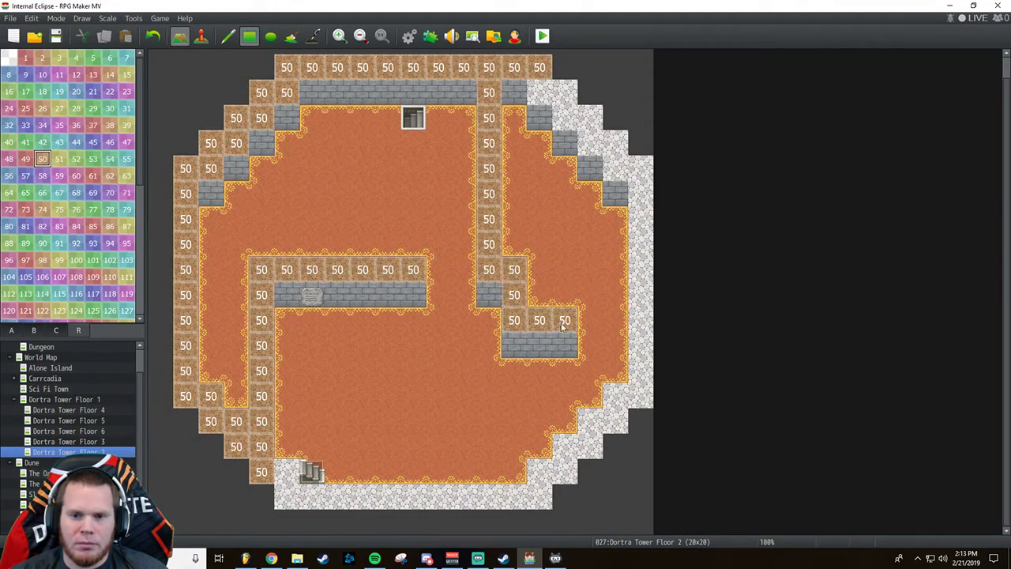
mouse_move(539, 69)
left_mouse_down()
mouse_move(569, 122)
mouse_move(590, 126)
mouse_move(637, 176)
mouse_move(640, 375)
mouse_move(612, 424)
mouse_move(549, 494)
mouse_move(299, 496)
mouse_move(284, 474)
left_mouse_up()
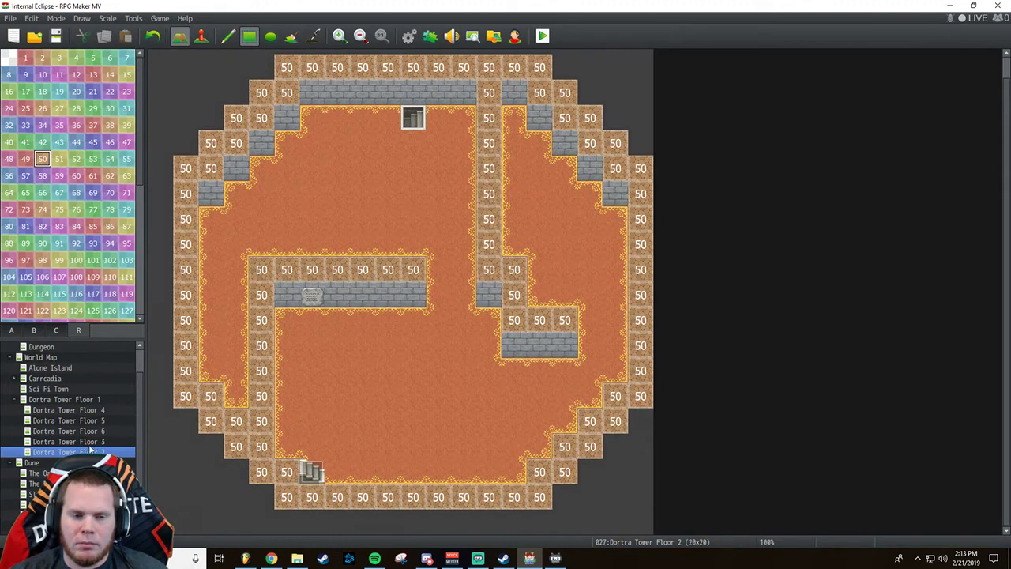
Paint region 50 around Dortra Tower Floor 1's outer wall, leaving the southern doorway clear, and return to the A tileset.
left_click(74, 401)
mouse_move(186, 168)
left_mouse_down()
mouse_move(180, 395)
mouse_move(236, 424)
mouse_move(237, 448)
mouse_move(298, 492)
mouse_move(483, 501)
mouse_move(536, 497)
mouse_move(592, 450)
mouse_move(594, 426)
mouse_move(614, 425)
mouse_move(638, 398)
mouse_move(654, 169)
mouse_move(550, 103)
mouse_move(540, 79)
mouse_move(491, 63)
mouse_move(513, 78)
mouse_move(510, 66)
mouse_move(312, 65)
mouse_move(261, 140)
mouse_move(210, 176)
mouse_move(183, 362)
left_mouse_up()
scroll(71, 411, "down", 1)
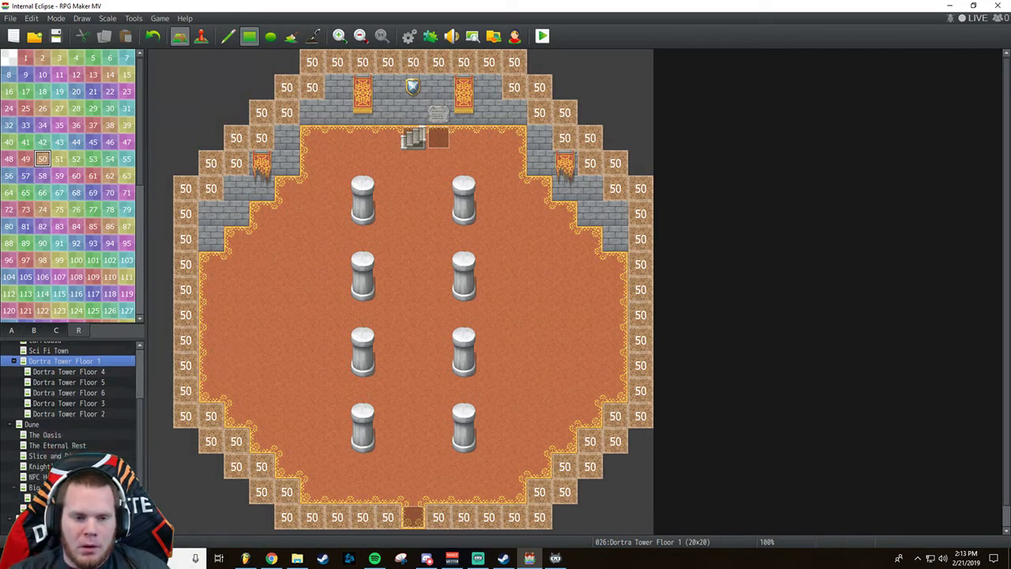
scroll(71, 411, "up", 3)
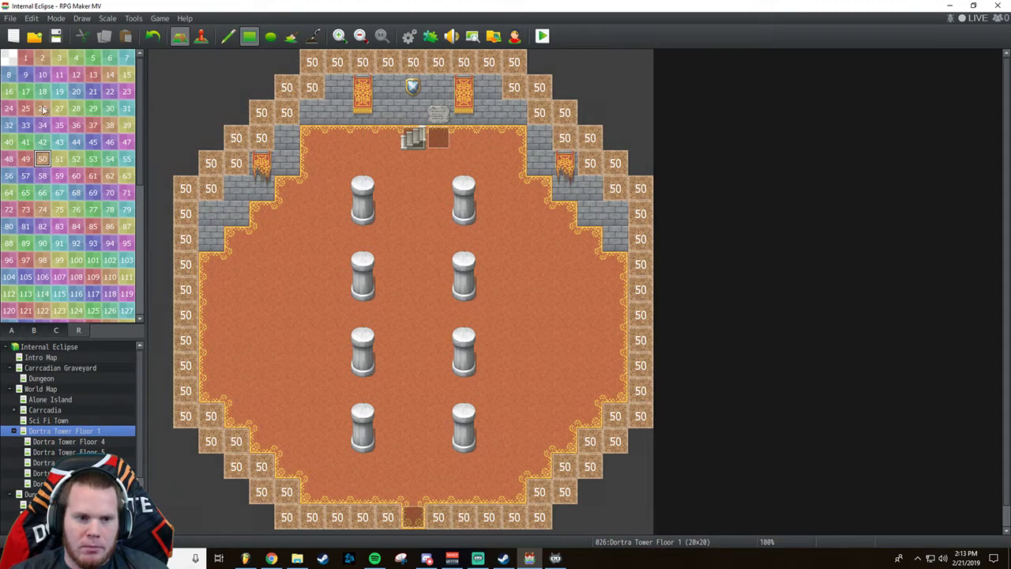
left_click(16, 332)
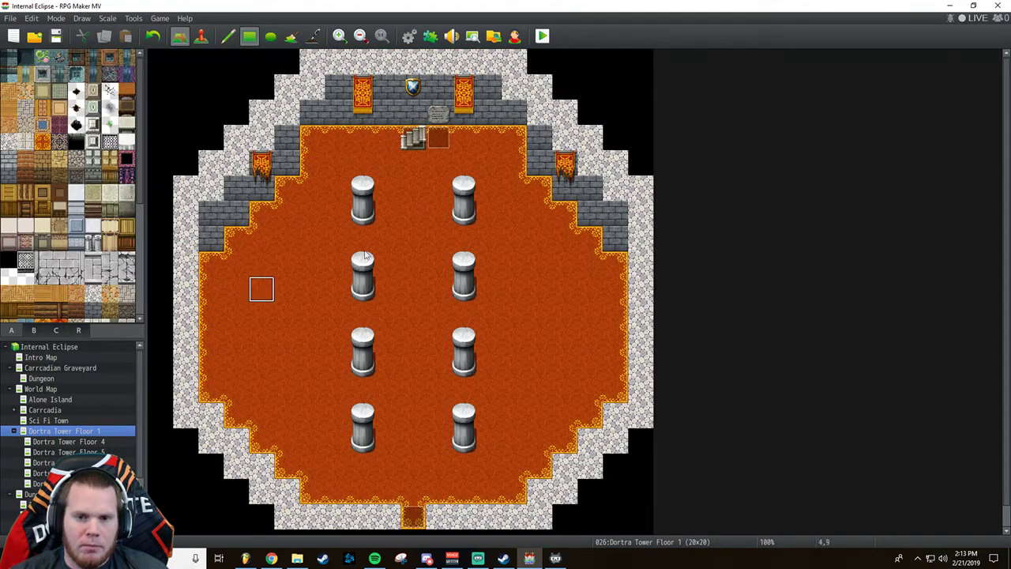
Start a playtest on Floor 1, walk past the pillars, and take the northern staircase to Floor 2.
left_click(541, 36)
left_click(464, 299)
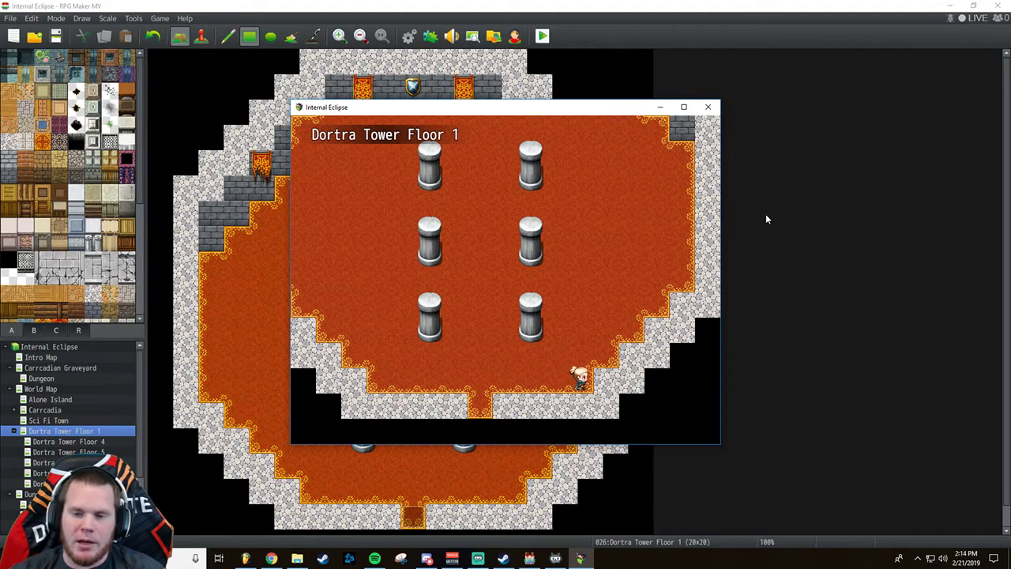
key("Up")
key("Right")
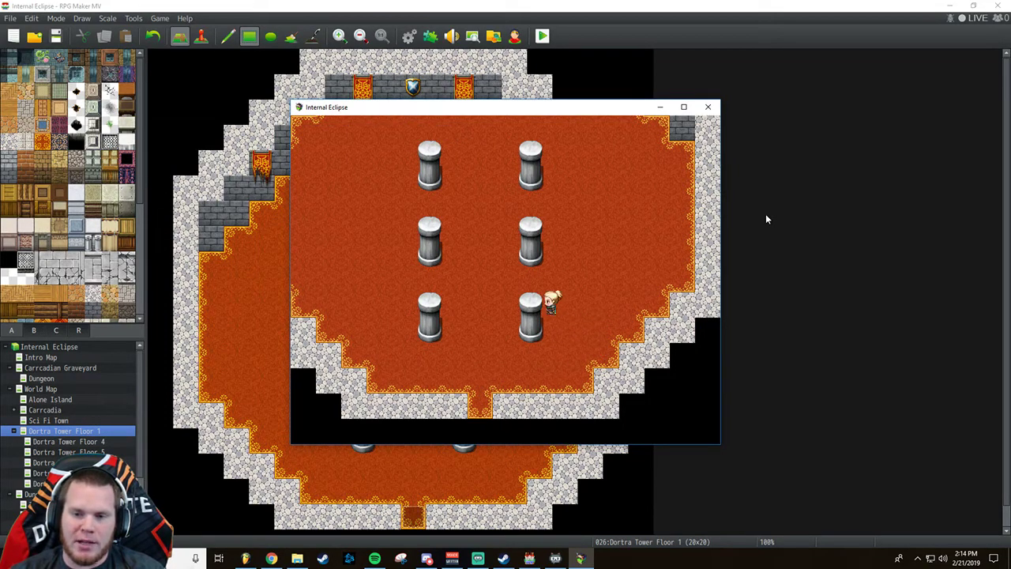
key("Left")
key("Up")
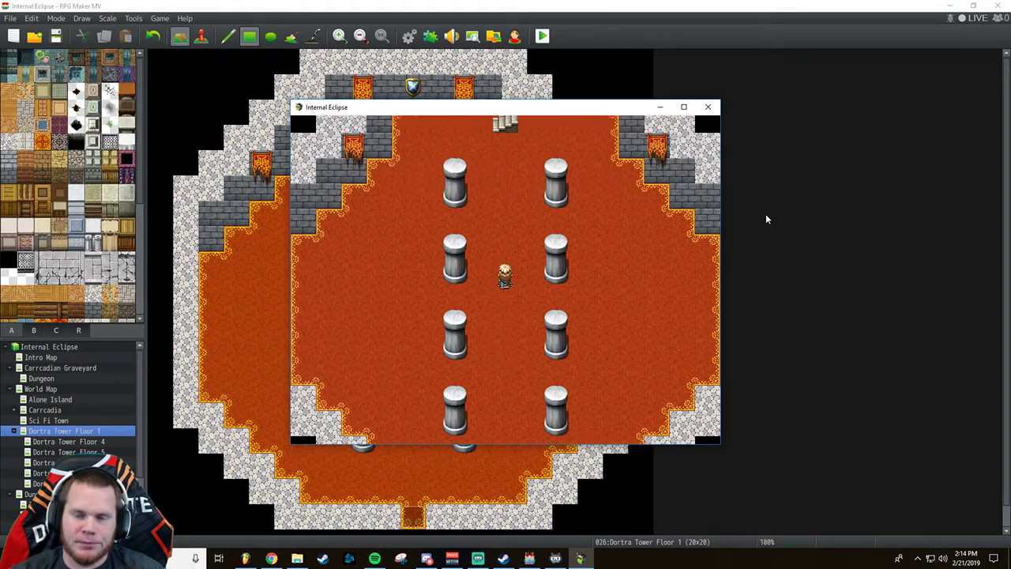
key("Up")
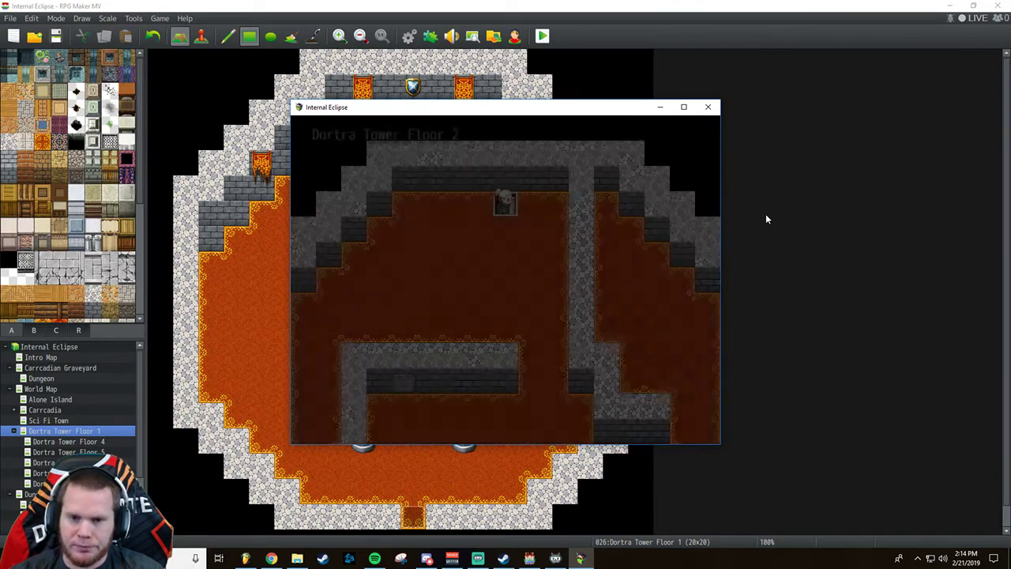
Walk along Floor 2's dividing wall to test its collision and take the southwestern staircase to Floor 3.
key("Right")
key("Down")
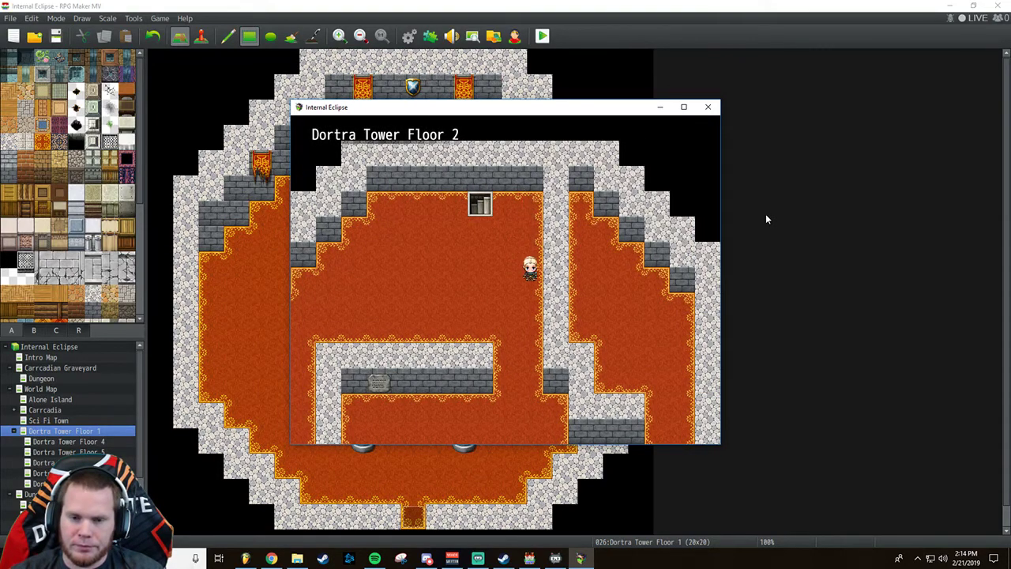
key("Left")
key("Down")
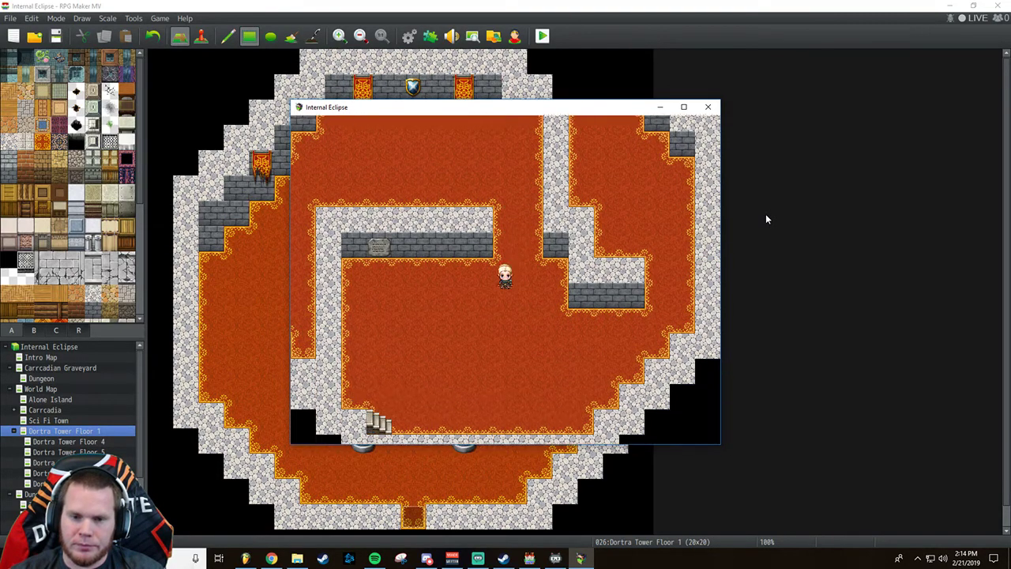
key("Left")
key("Down")
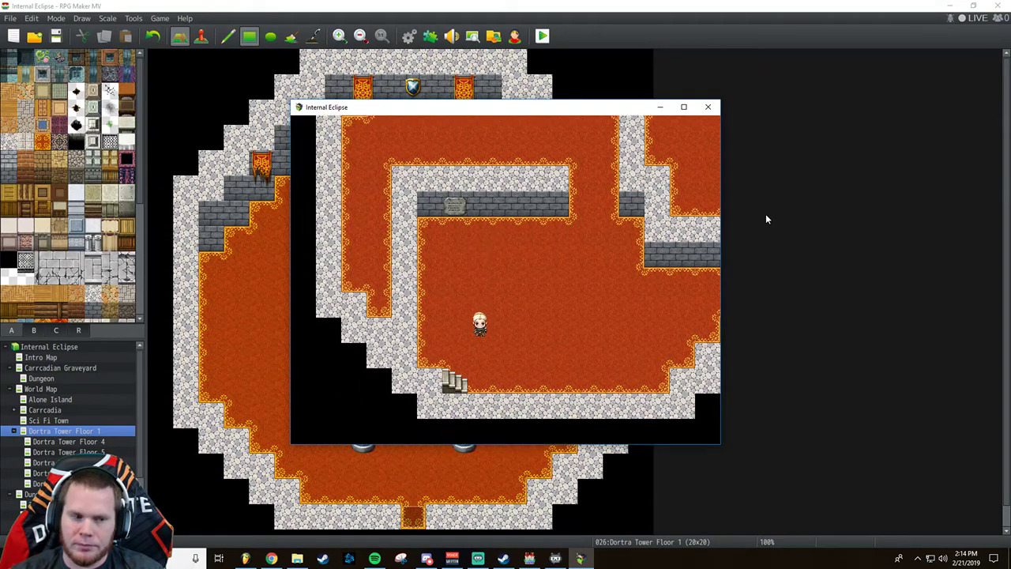
key("Down")
key("Left")
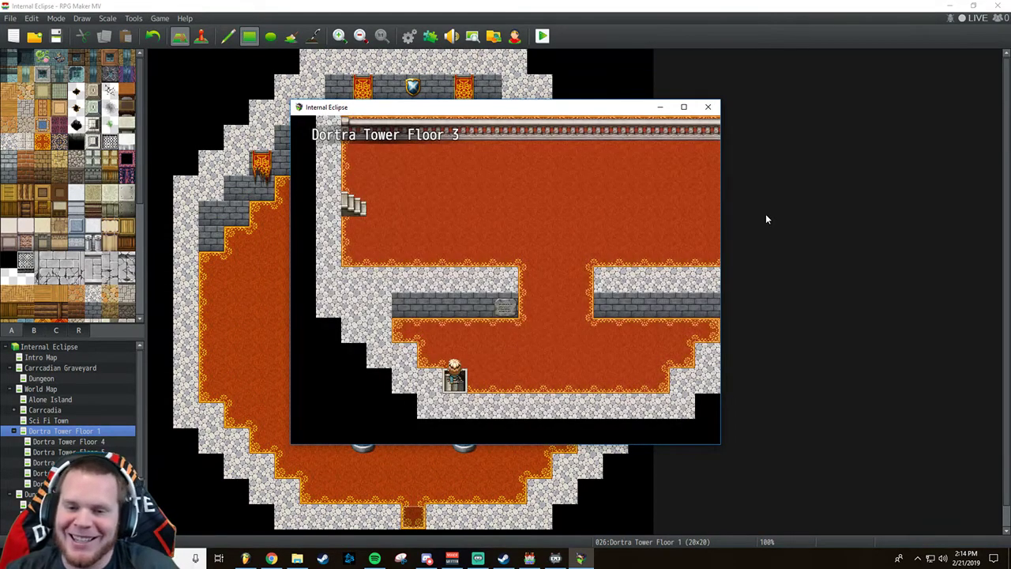
Walk through Floor 3's central passage and take the eastern staircase to Floor 4.
key("Right")
key("Up")
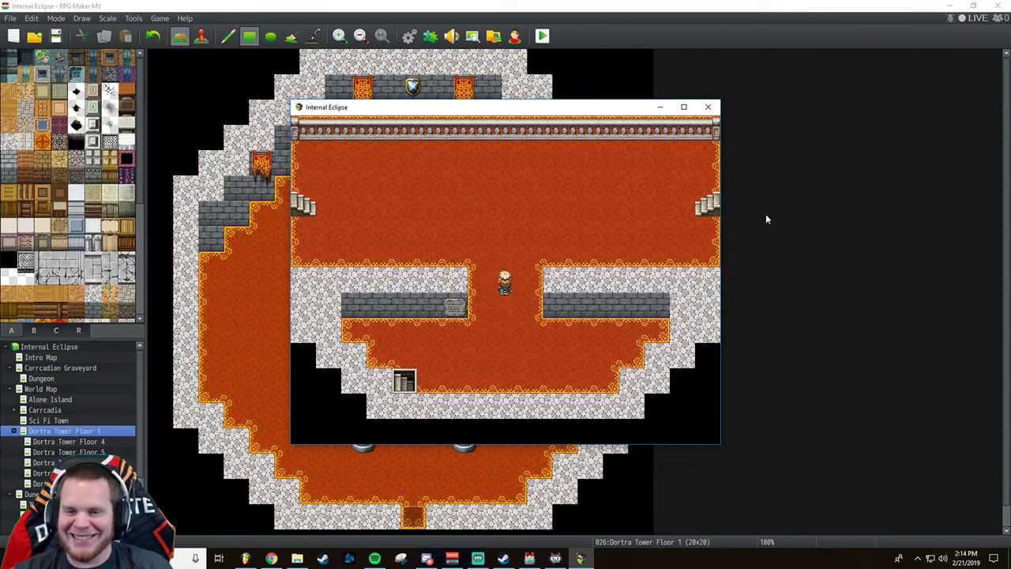
key("Up")
key("Right")
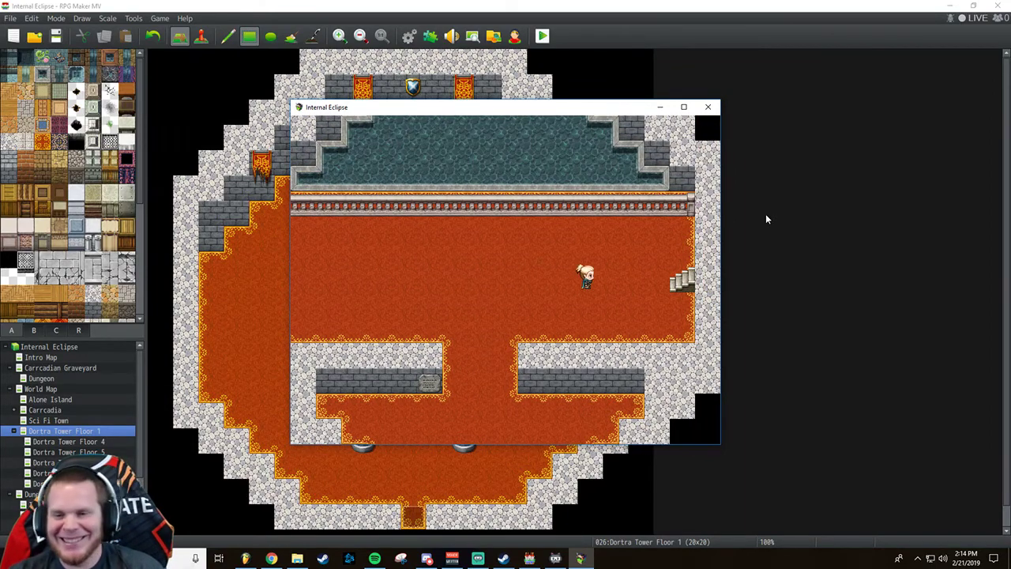
Walk through Floor 4's southern corridor along its walls and take the southwestern staircase to Floor 5.
key("Left")
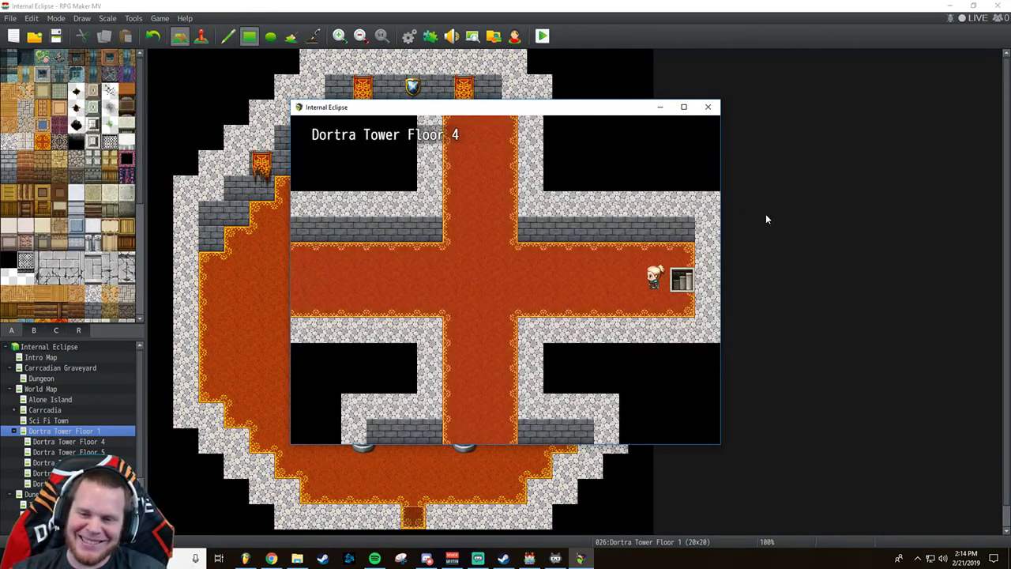
key("Down")
key("Left")
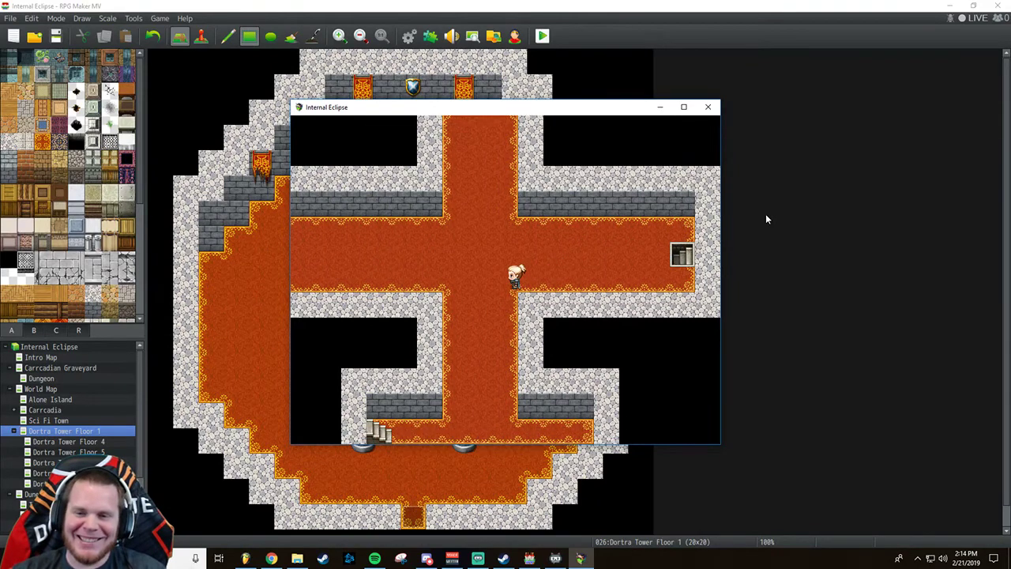
key("Down")
key("Down")
key("Left")
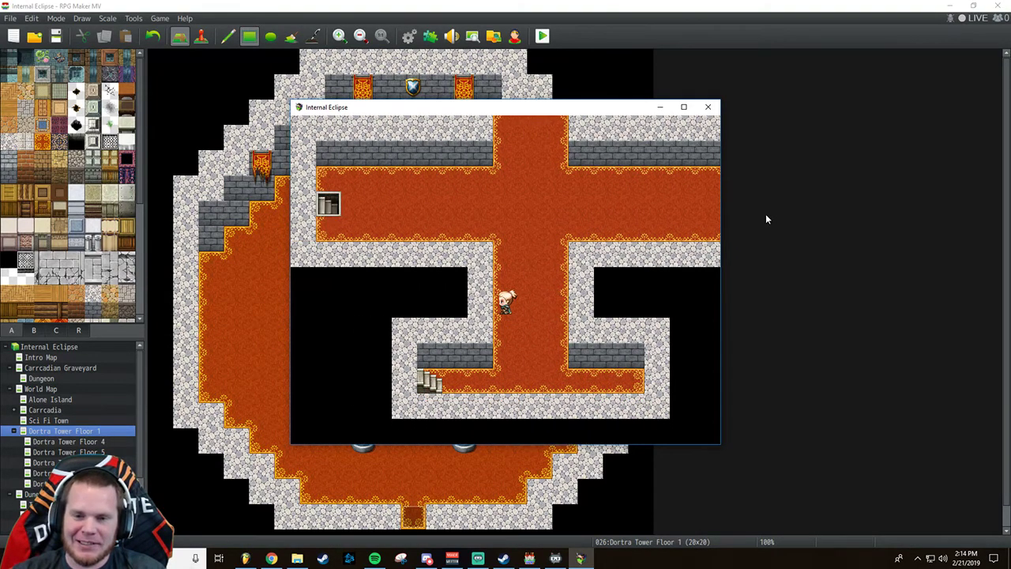
key("Down")
key("Left")
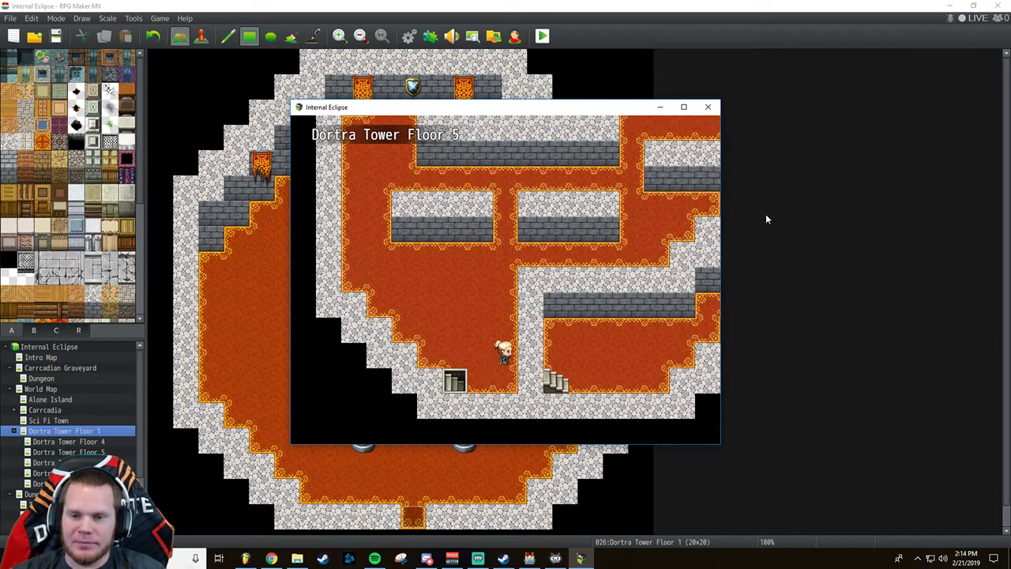
Test Floor 5's dividing wall, walk north into the gap between the two central walls, and close the playtest.
key("Left")
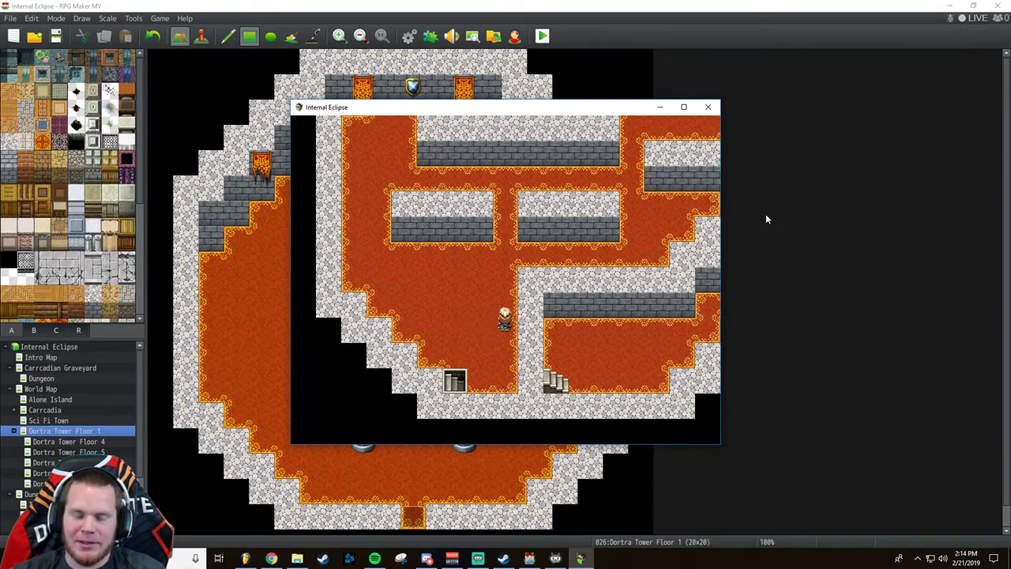
key("Up")
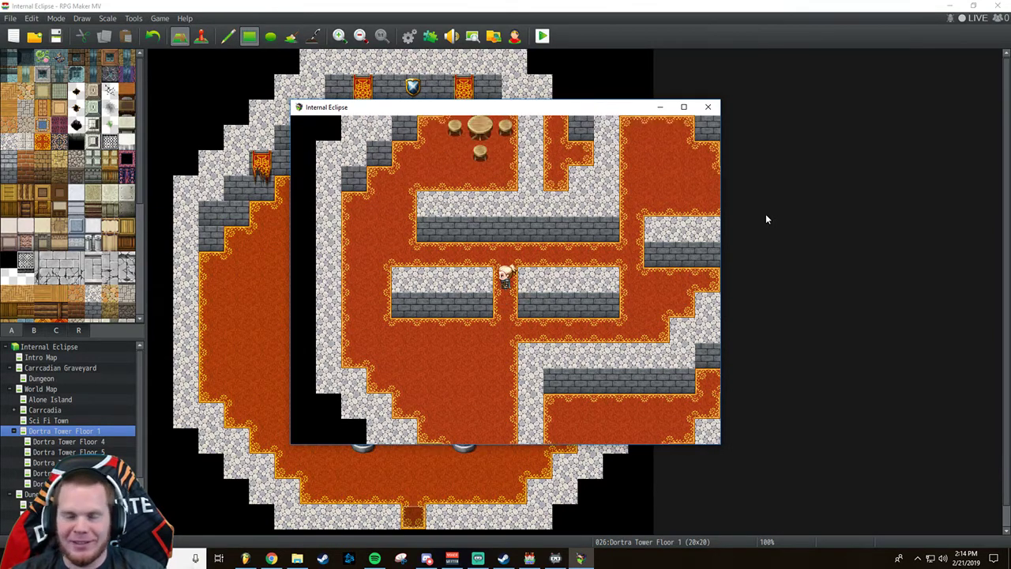
left_click(707, 107)
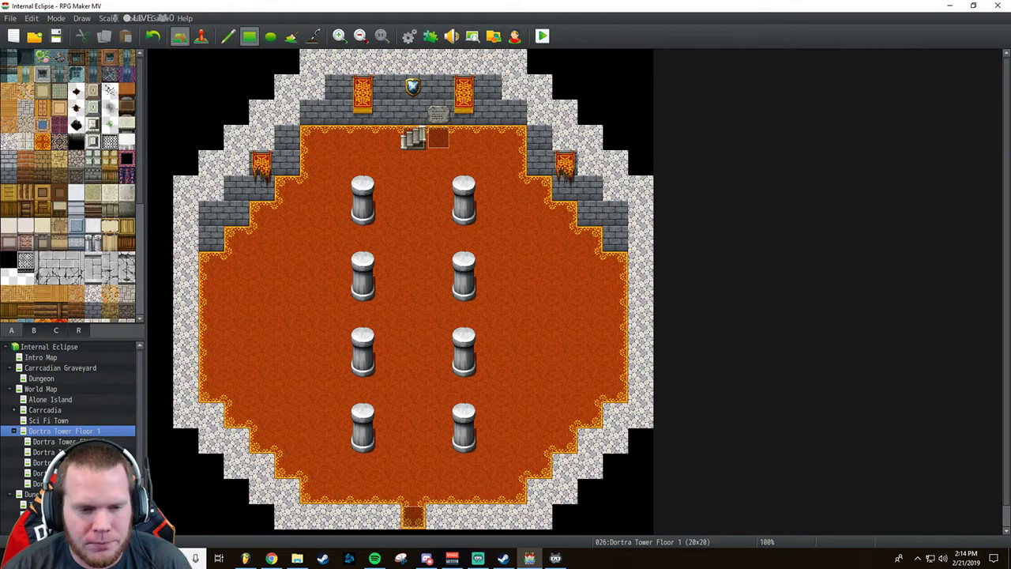
Look through the upper Dortra Tower floor maps and check the layout of each floor.
left_click(55, 440)
left_click(47, 451)
left_click(47, 462)
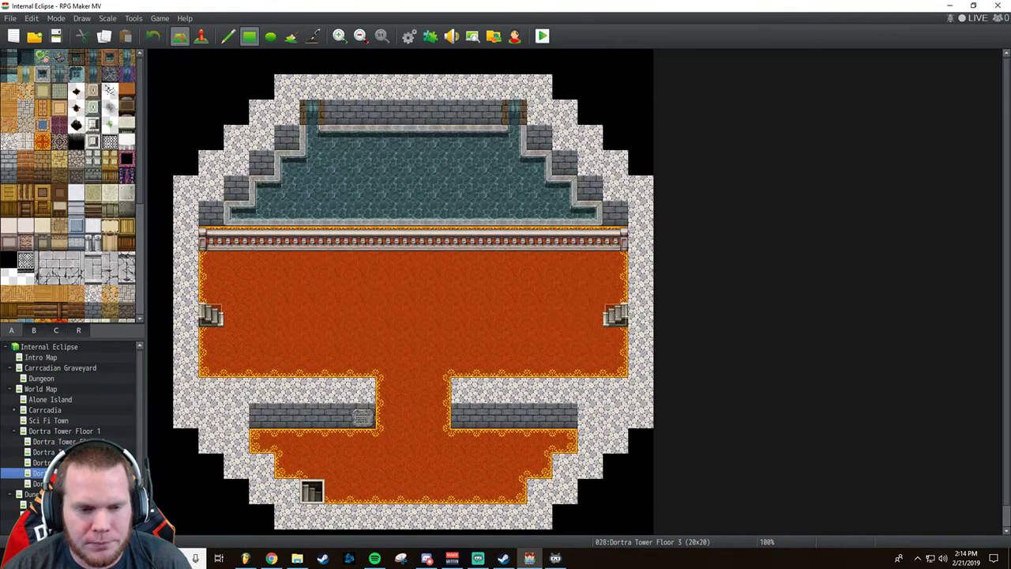
left_click(47, 472)
left_click(48, 483)
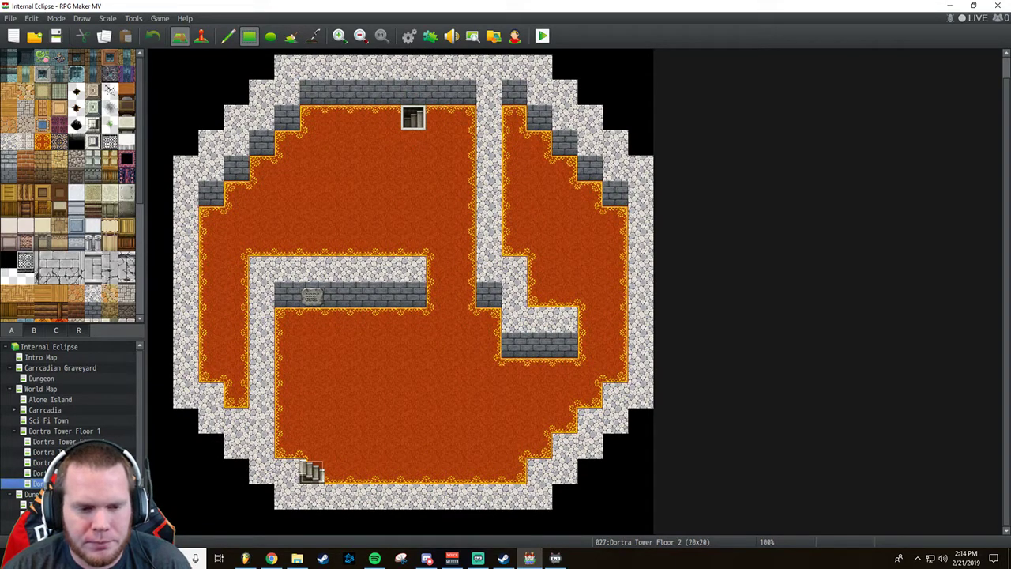
scroll(71, 427, "down", 2)
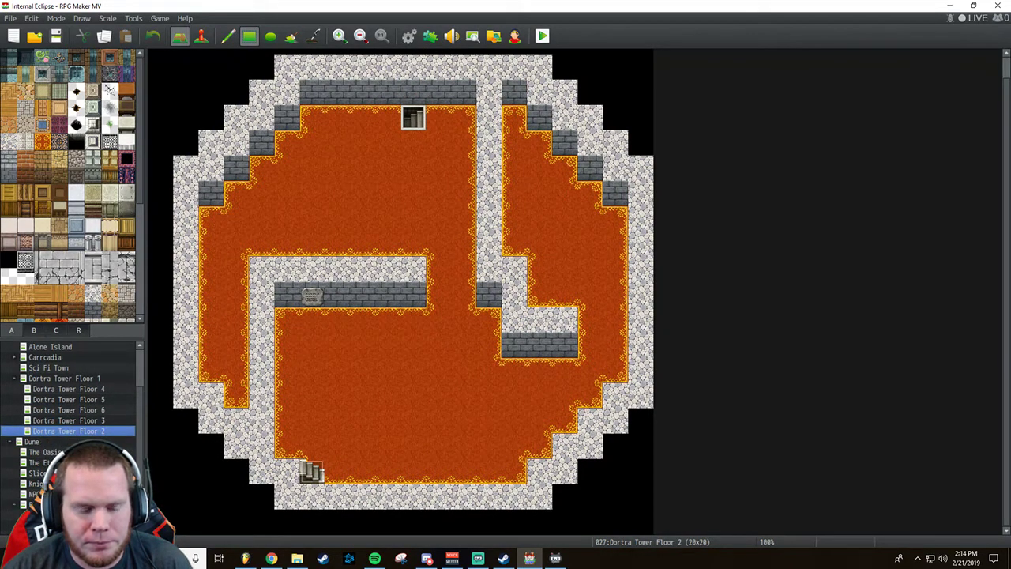
scroll(71, 427, "down", 1)
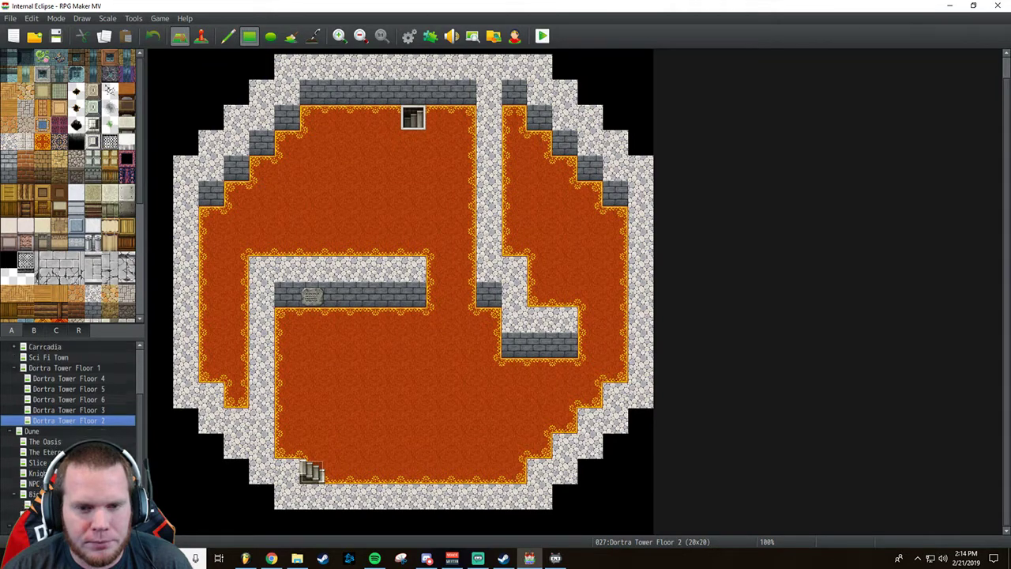
On the Big Dune House map, replace the segmented wooden railing along the pool's southern edge with one continuous railing.
left_click(35, 488)
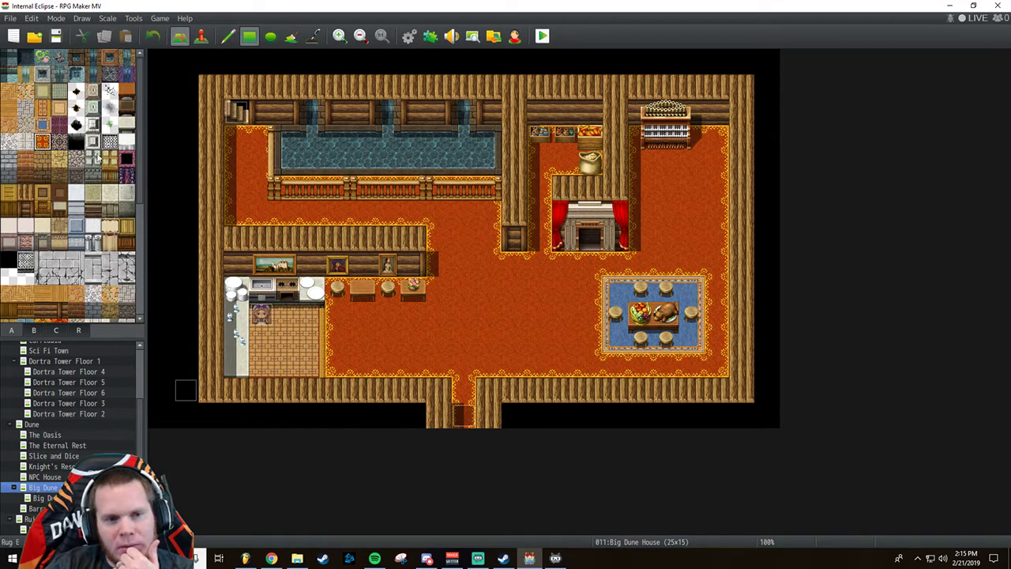
left_click_drag(285, 188, 446, 197)
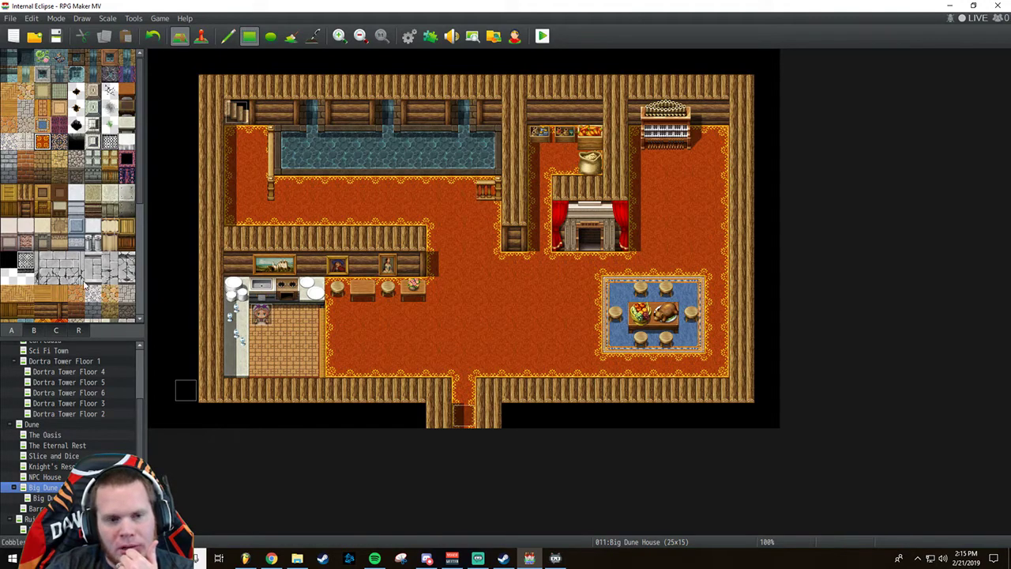
scroll(82, 284, "down", 5)
left_click(56, 330)
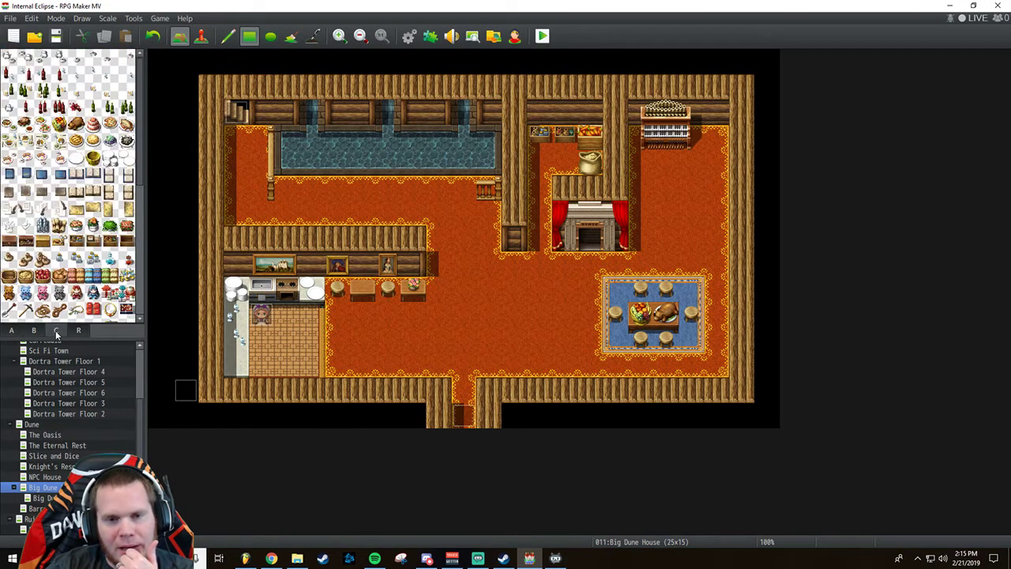
scroll(68, 285, "down", 10)
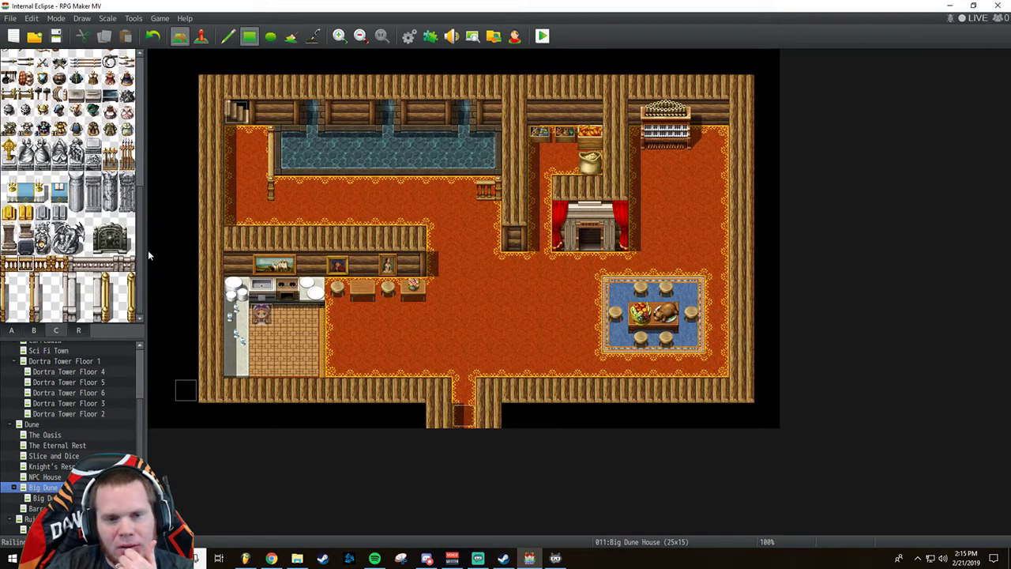
left_click_drag(275, 196, 453, 196)
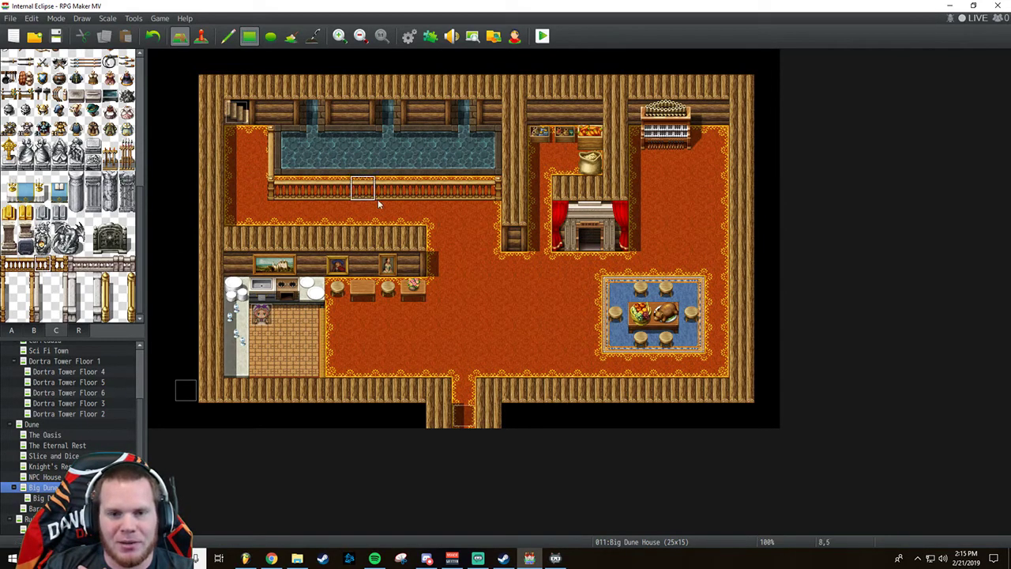
left_click(323, 195)
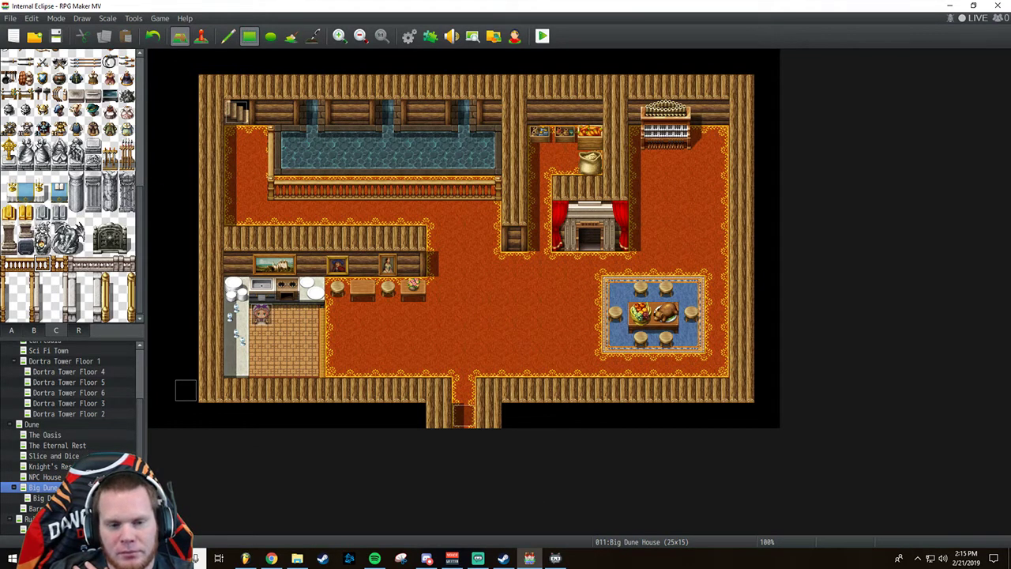
Look over the Big Dune House Upstairs map and compare the Dortra Tower floor maps, ending on Floor 1.
left_click(44, 497)
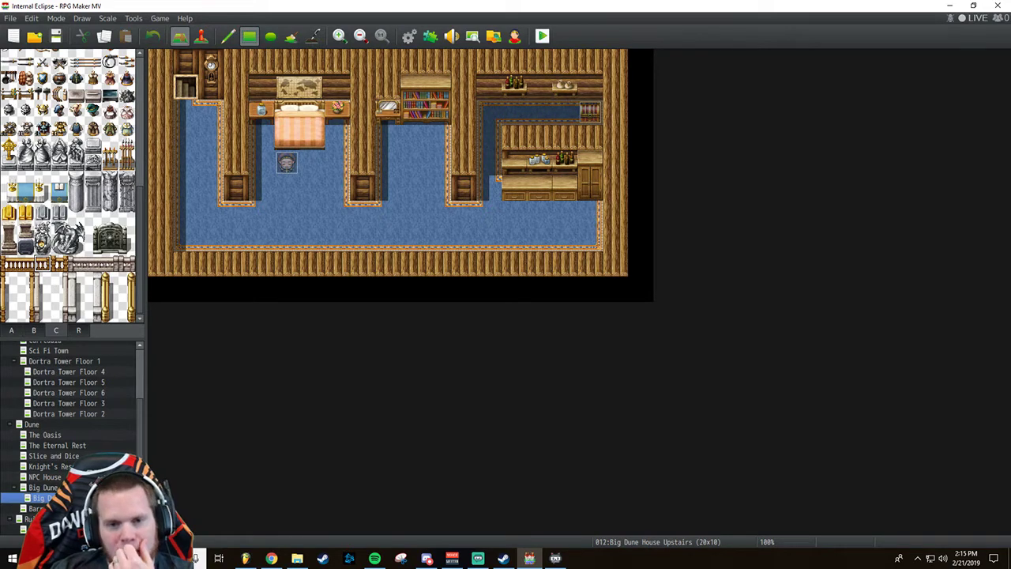
left_click(89, 487)
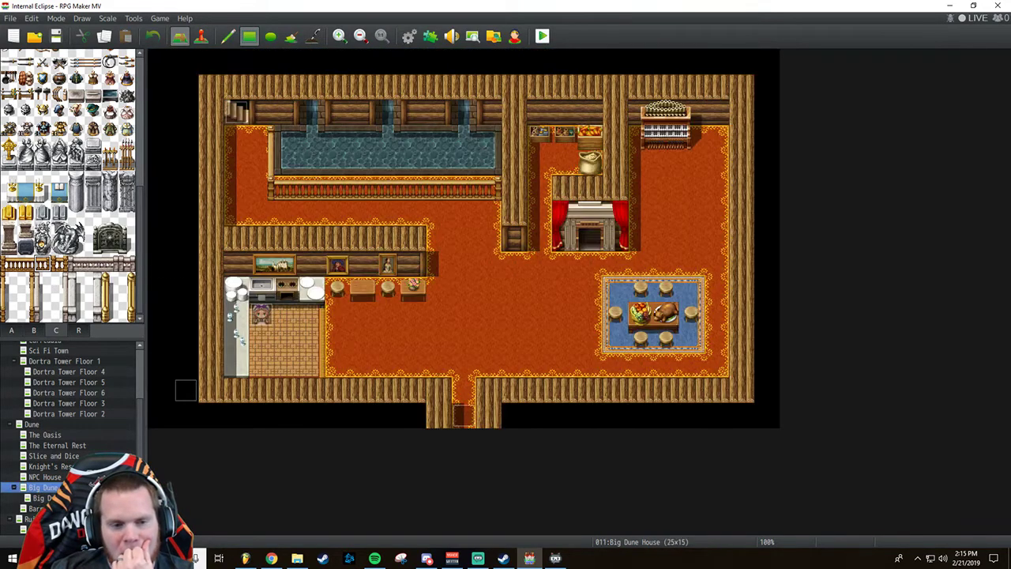
left_click(93, 361)
key("Down")
key("Down")
key("Down")
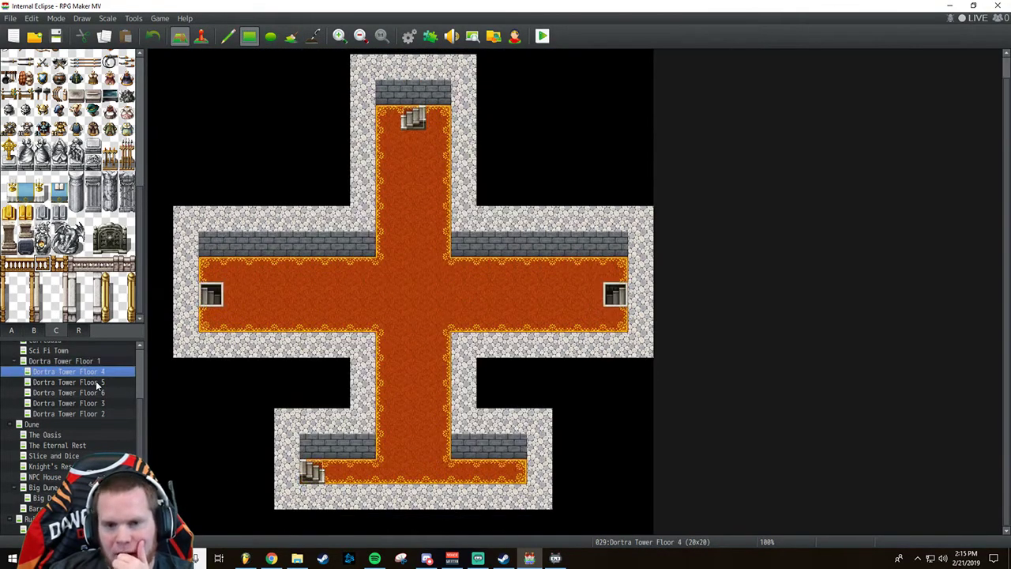
key("Down")
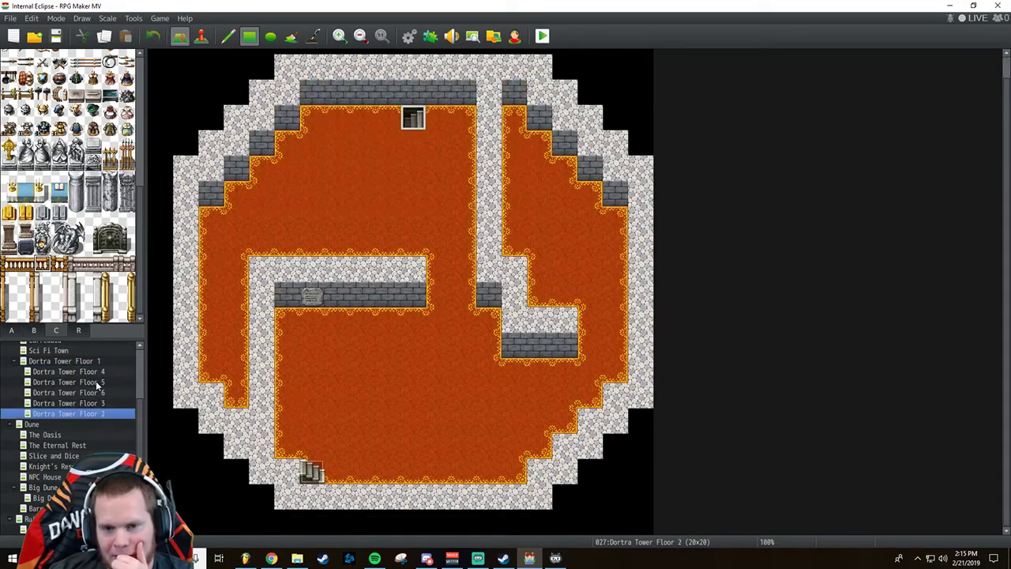
key("Up")
key("Up")
key("Up")
key("Up")
key("Up")
key("Down")
key("Down")
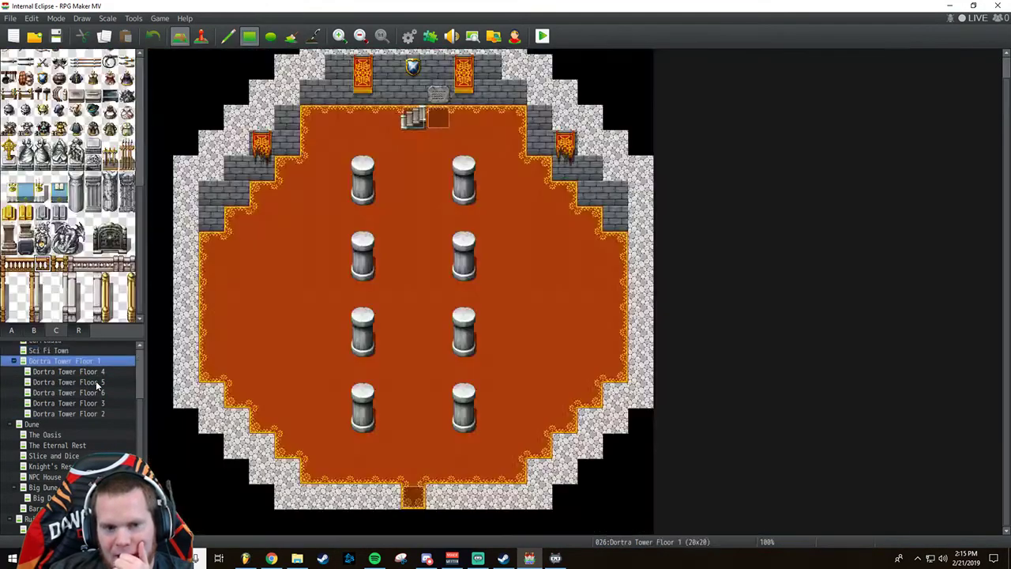
key("Up")
key("Down")
key("Down")
key("Down")
key("Down")
key("Up")
key("Up")
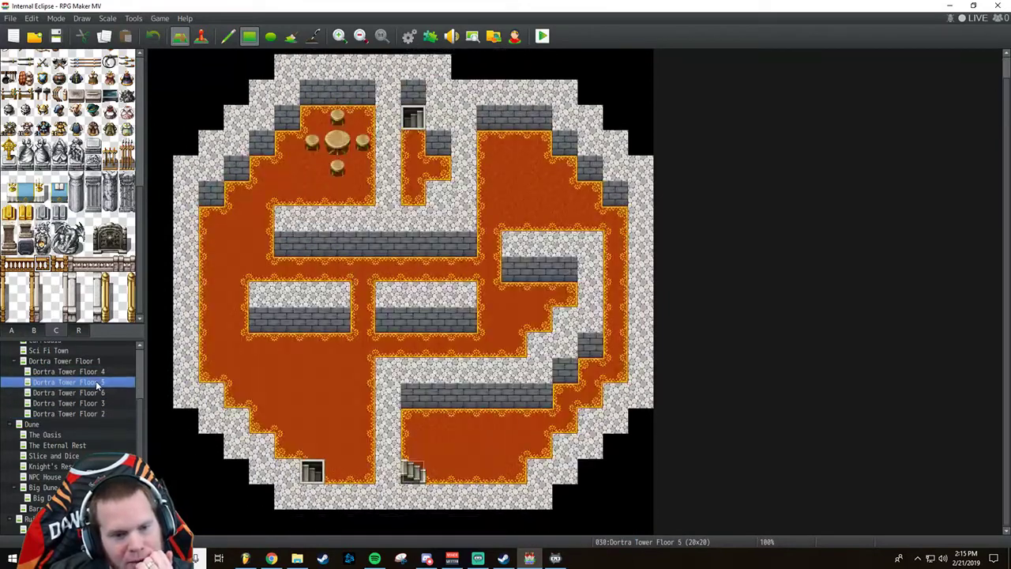
key("Up")
key("Up")
key("Up")
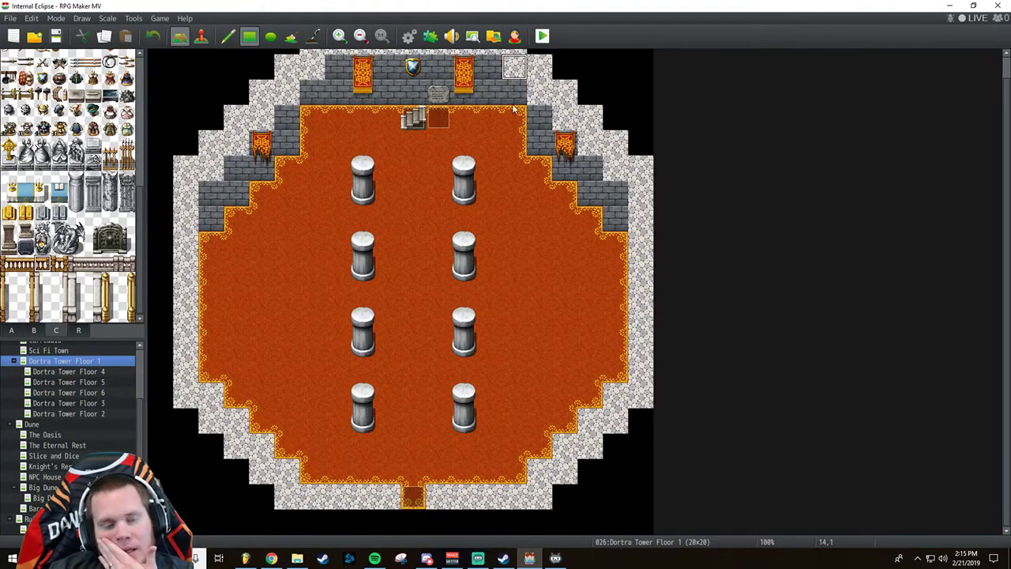
Move the Dortra Woods map out of the Carrcadia branch to directly under World Map.
scroll(101, 440, "up", 2)
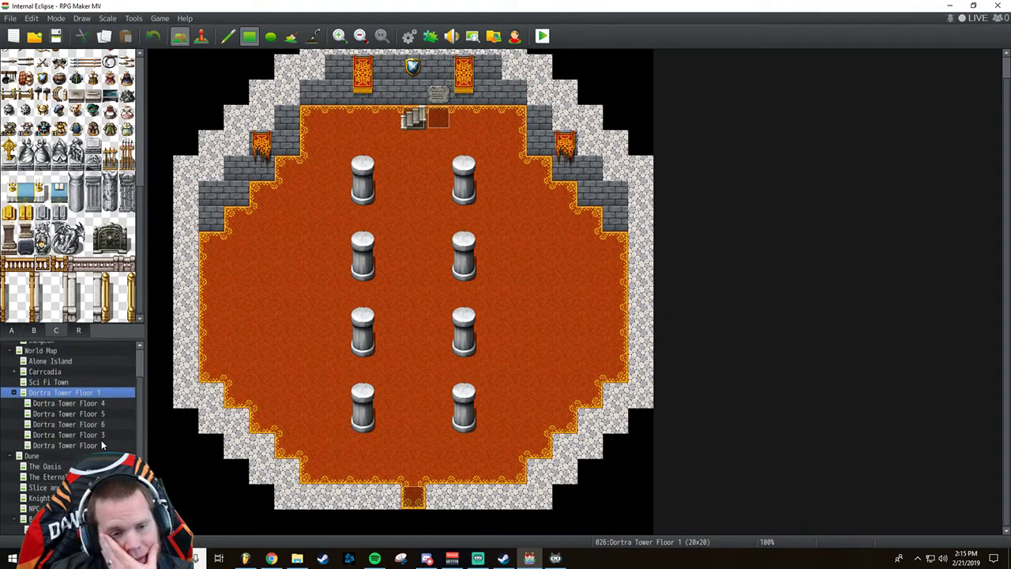
scroll(93, 437, "down", 1)
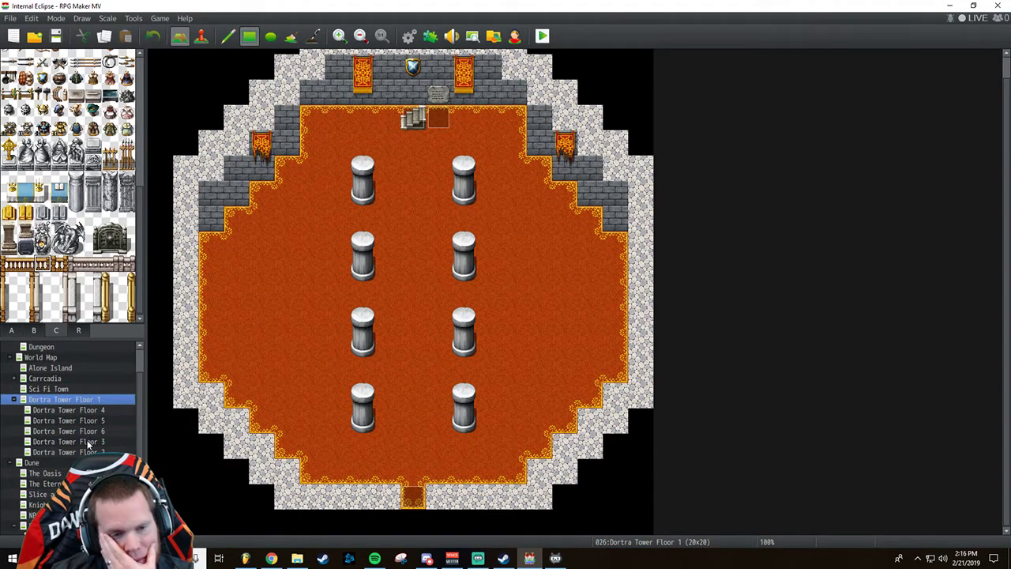
scroll(88, 445, "down", 2)
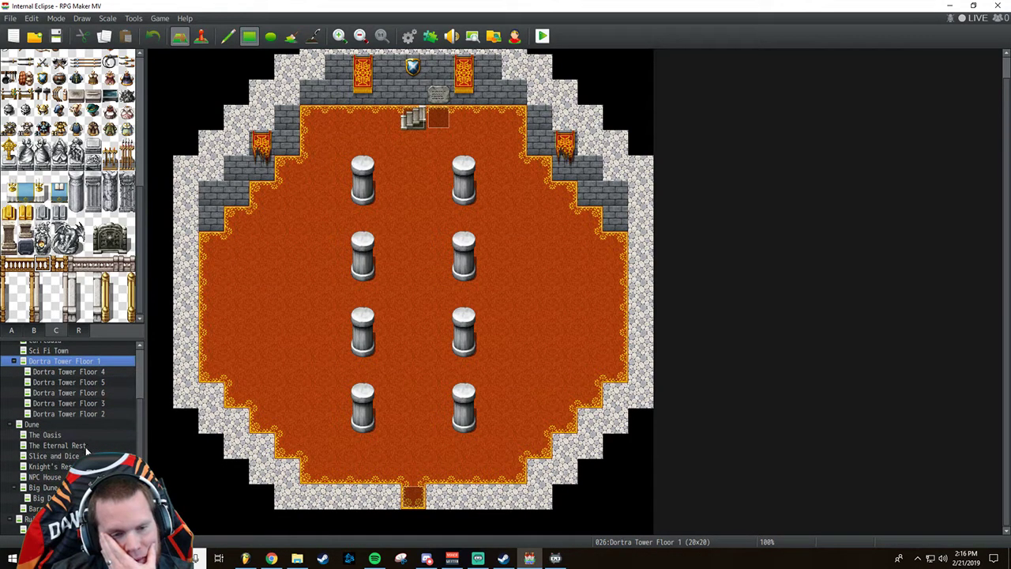
scroll(85, 456, "up", 3)
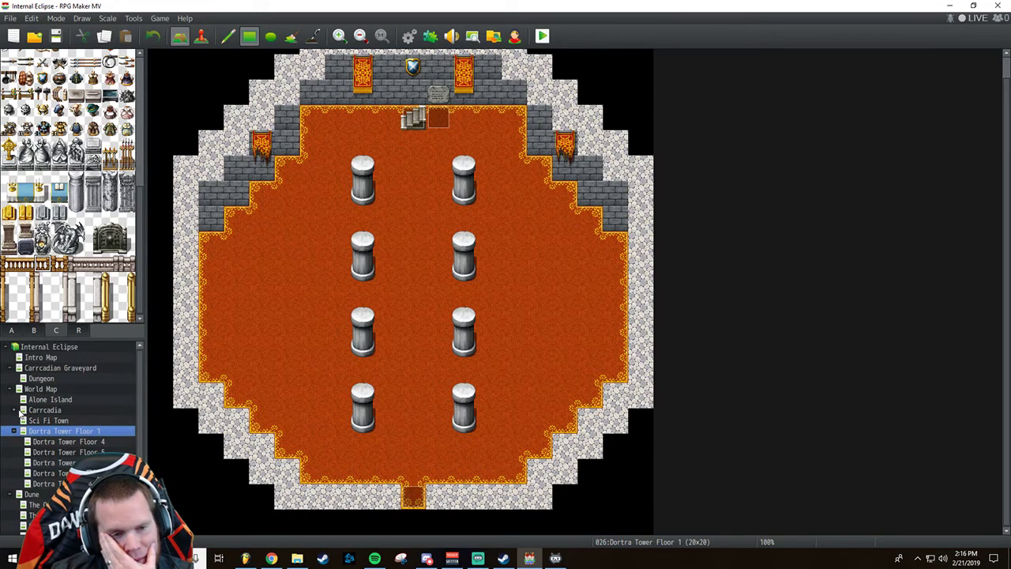
double_click(21, 411)
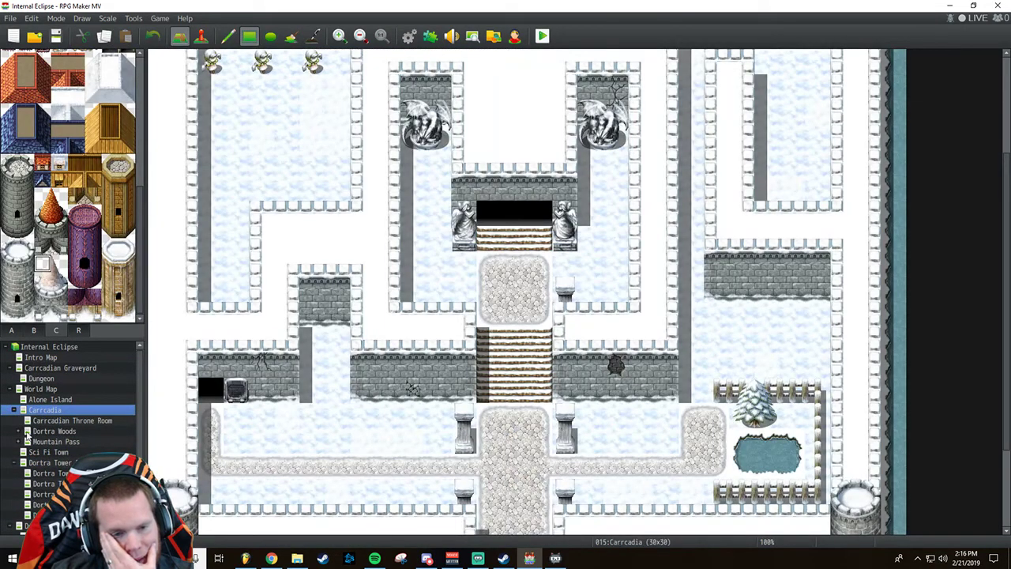
left_click(43, 431)
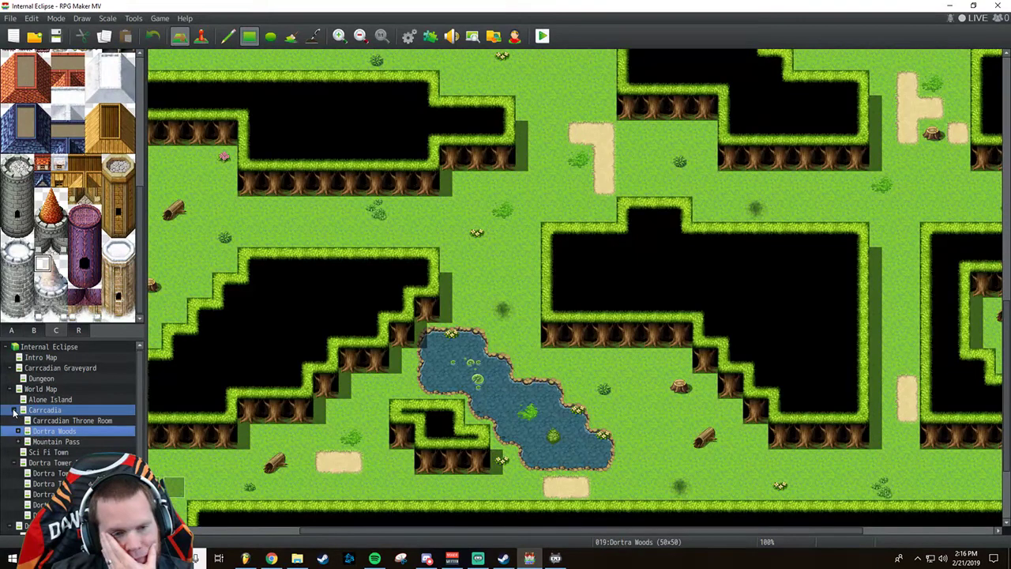
left_click_drag(32, 390, 32, 390)
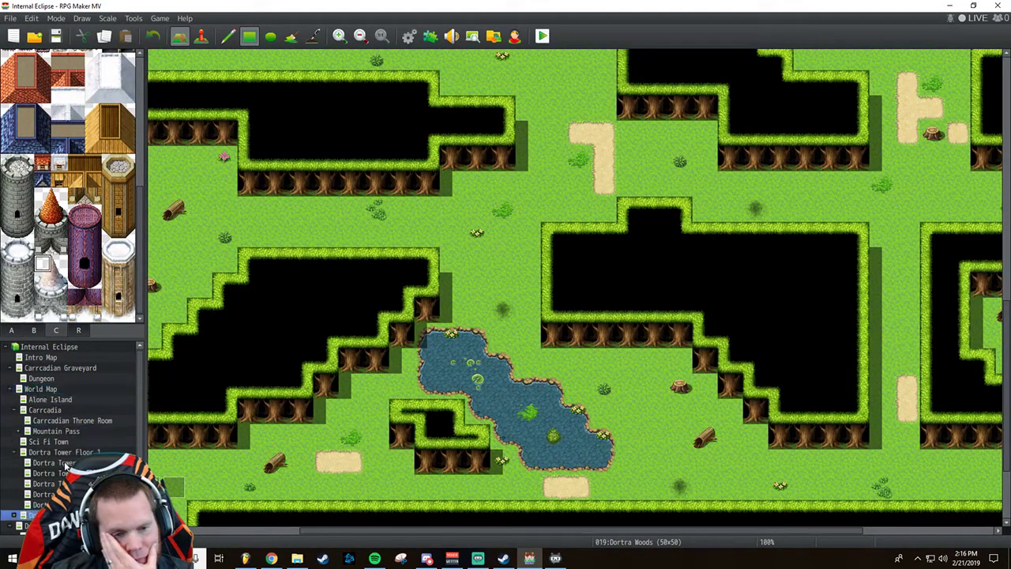
scroll(56, 474, "down", 2)
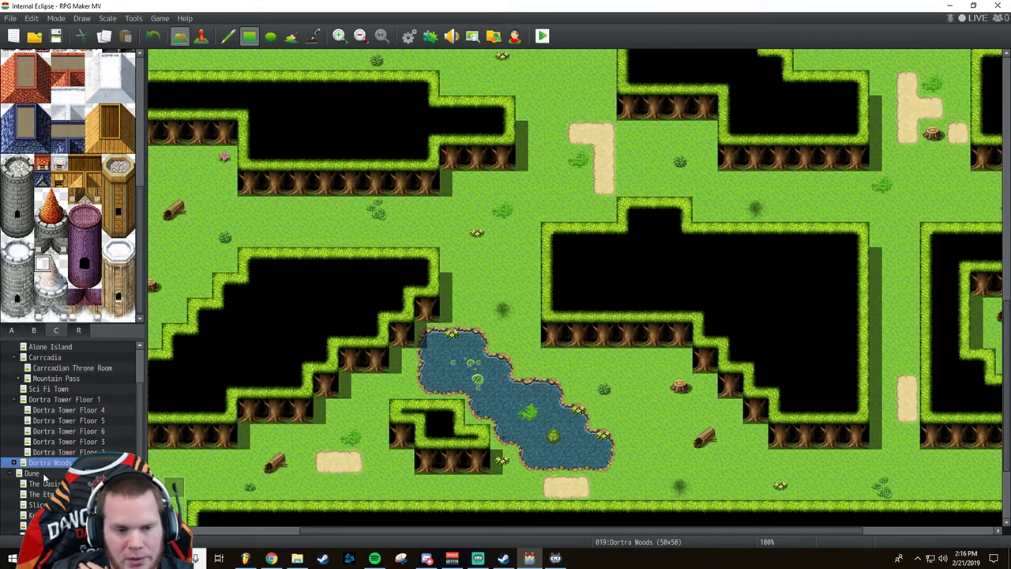
Expand Dortra Woods to show its child map and move Mountain Pass from Carrcadia to directly under World Map.
left_click(13, 463)
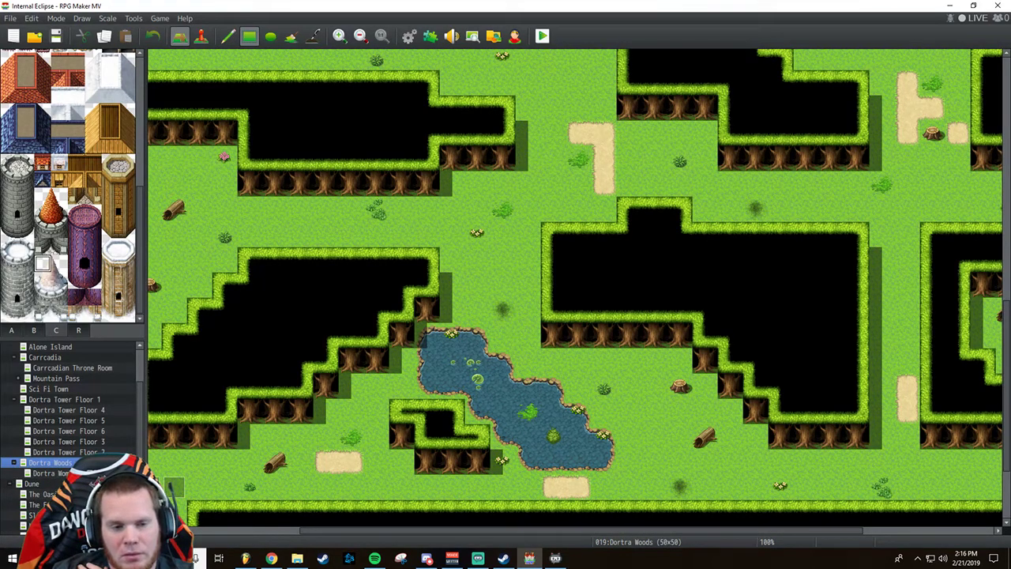
scroll(83, 432, "up", 2)
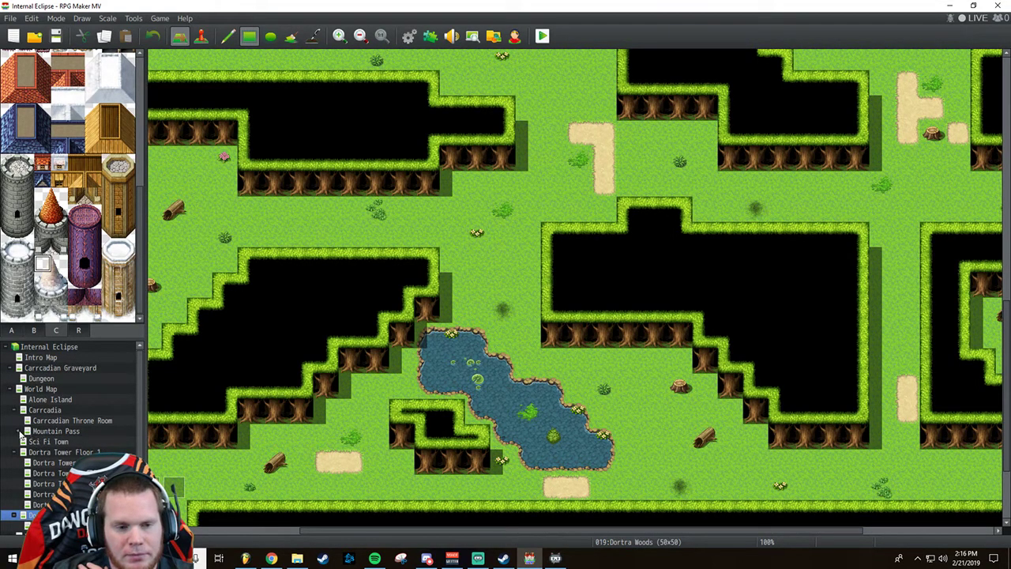
left_click_drag(35, 437, 27, 392)
Collapse the Dune, Dortra Woods, Dortra Tower Floor 1 and Ruined World branches in the map tree.
scroll(56, 422, "down", 5)
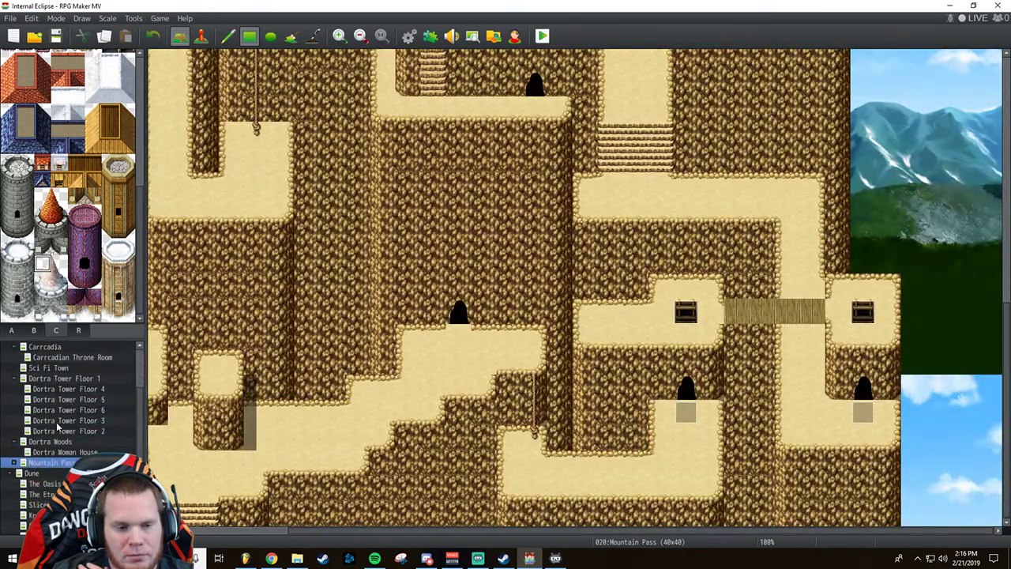
left_click(15, 424)
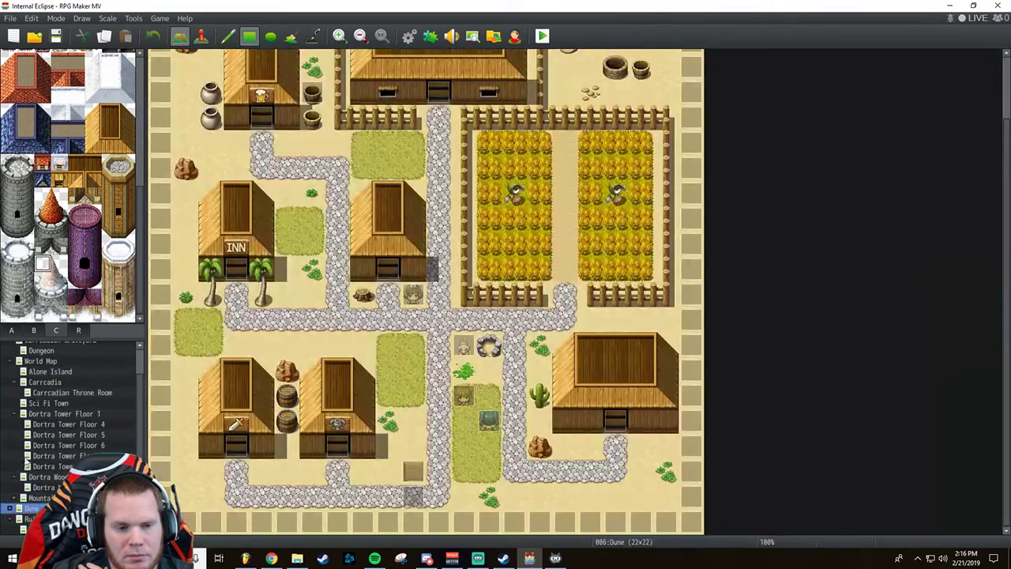
left_click(16, 478)
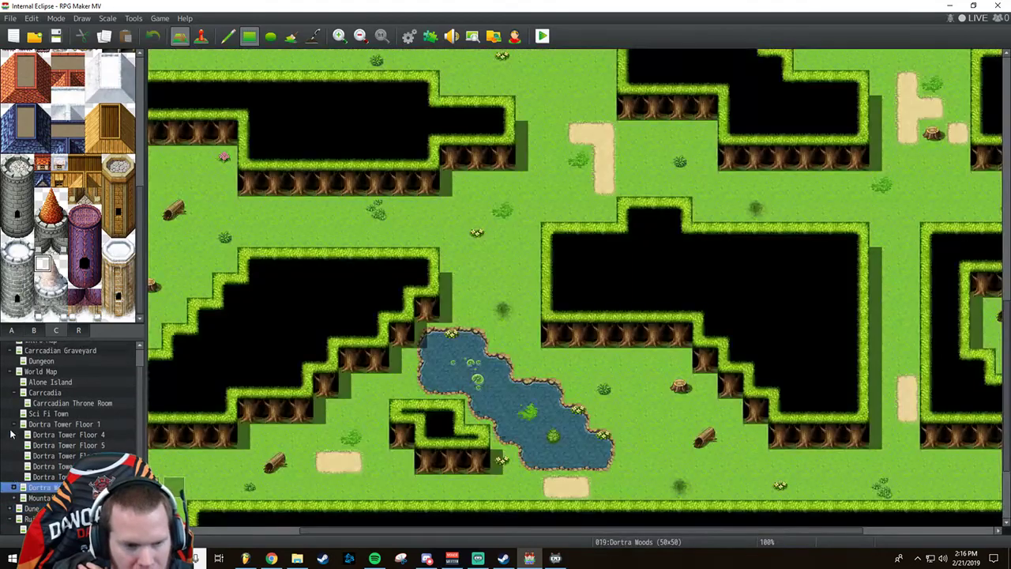
left_click(13, 425)
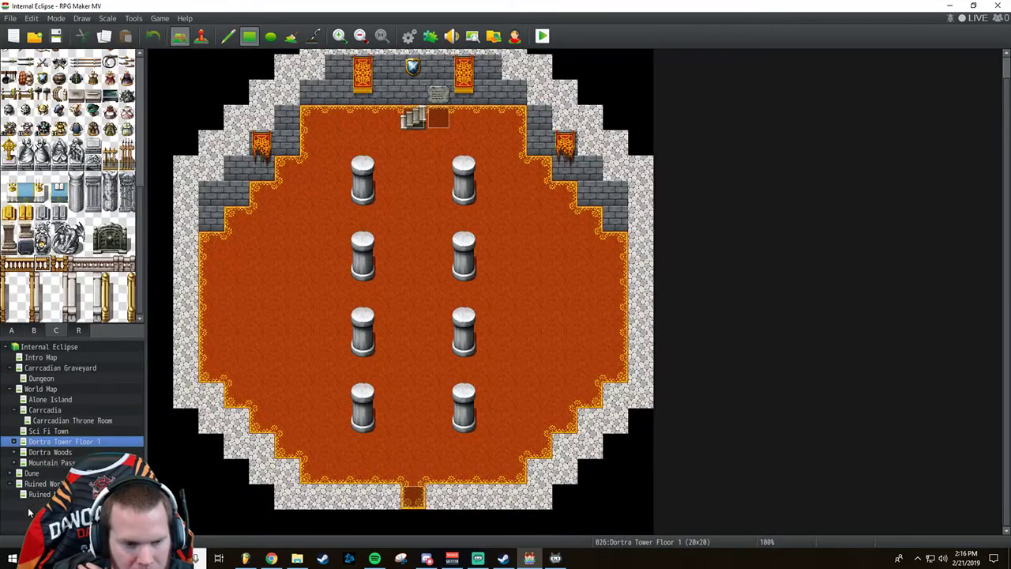
left_click(10, 485)
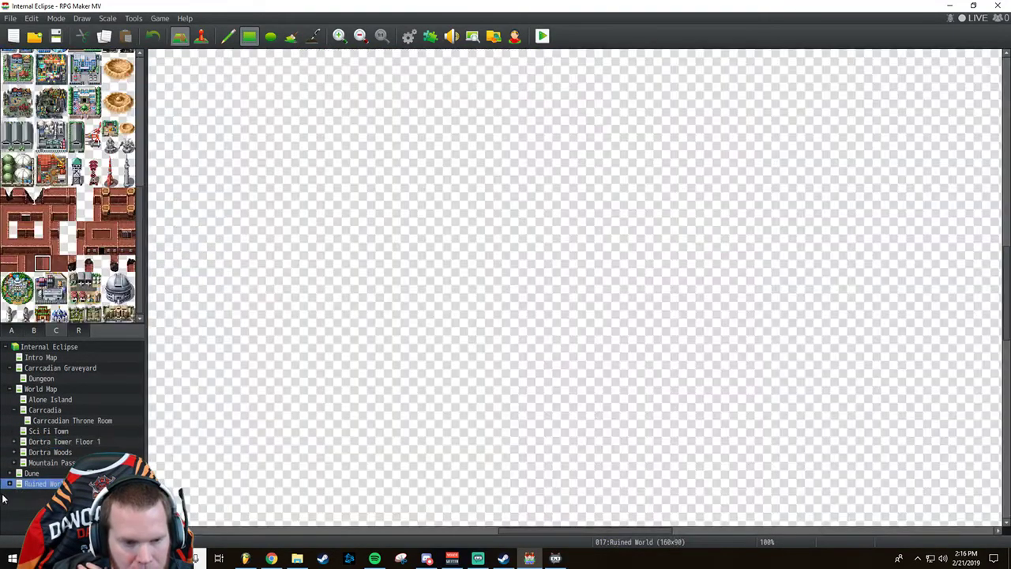
Open the World Map and zoom out to 17% to examine all of its continents and islands.
left_click(39, 389)
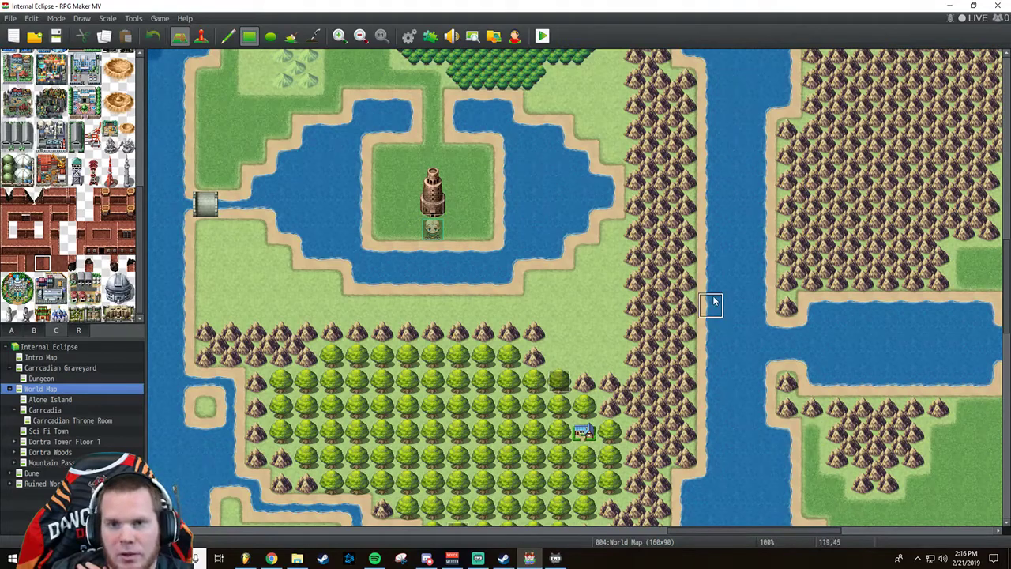
left_click(365, 40)
left_click(365, 41)
left_click(366, 41)
left_click(366, 41)
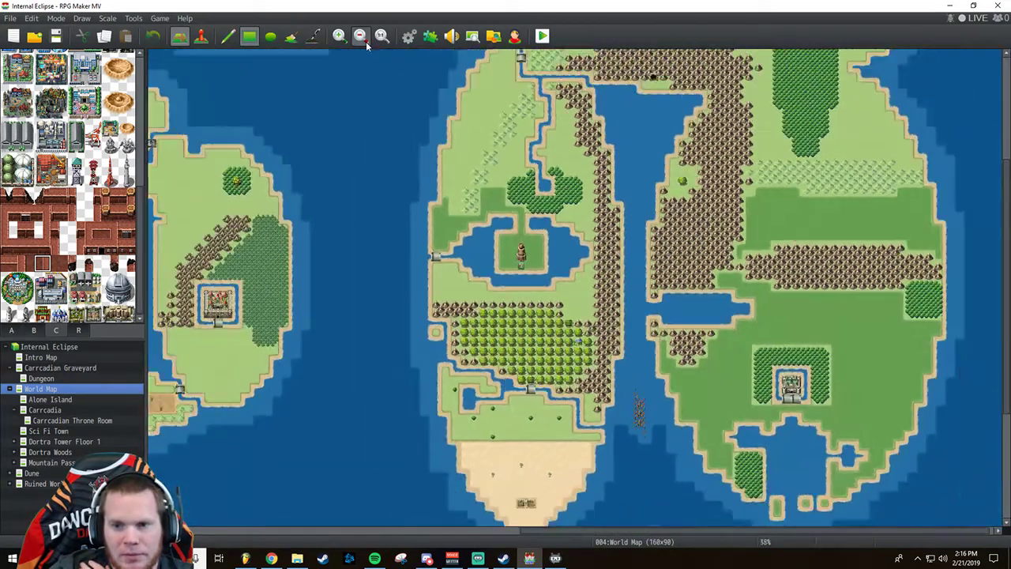
left_click(366, 41)
left_click(366, 41)
left_click(366, 41)
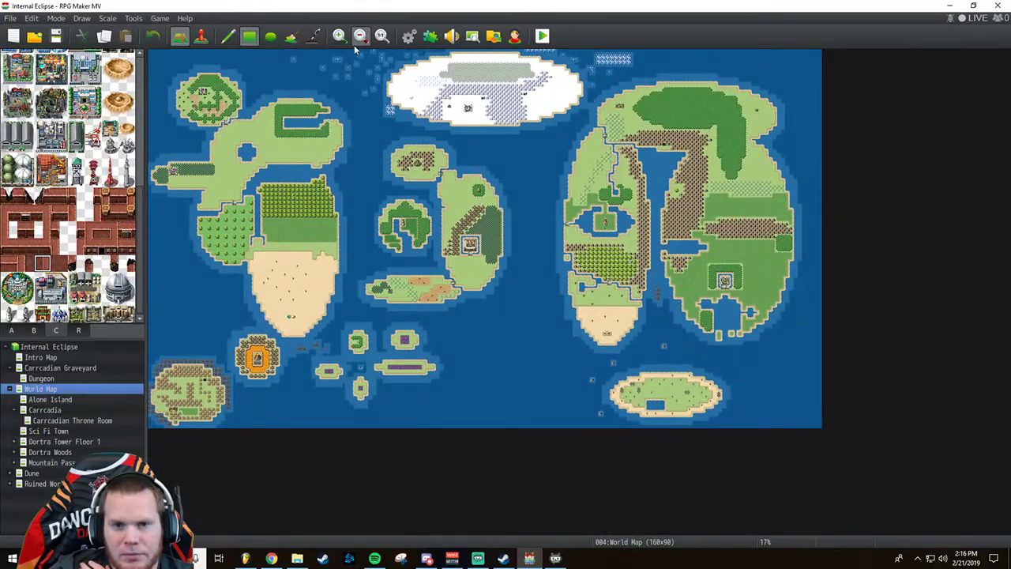
Open the Carrcadia map, collapse its branch in the map tree, and examine the town at 100% zoom.
left_click(344, 41)
left_click(345, 41)
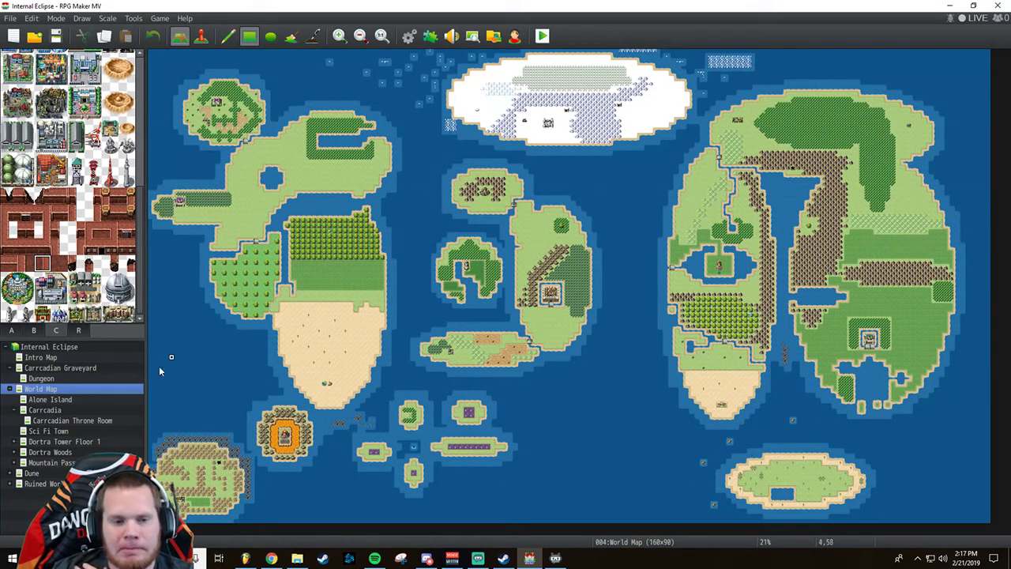
left_click(47, 410)
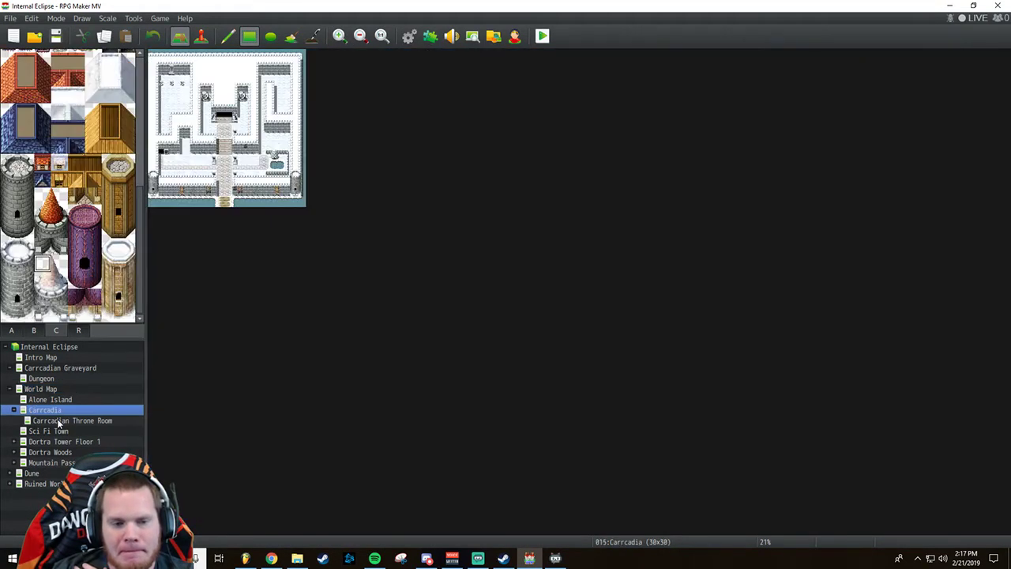
left_click(15, 409)
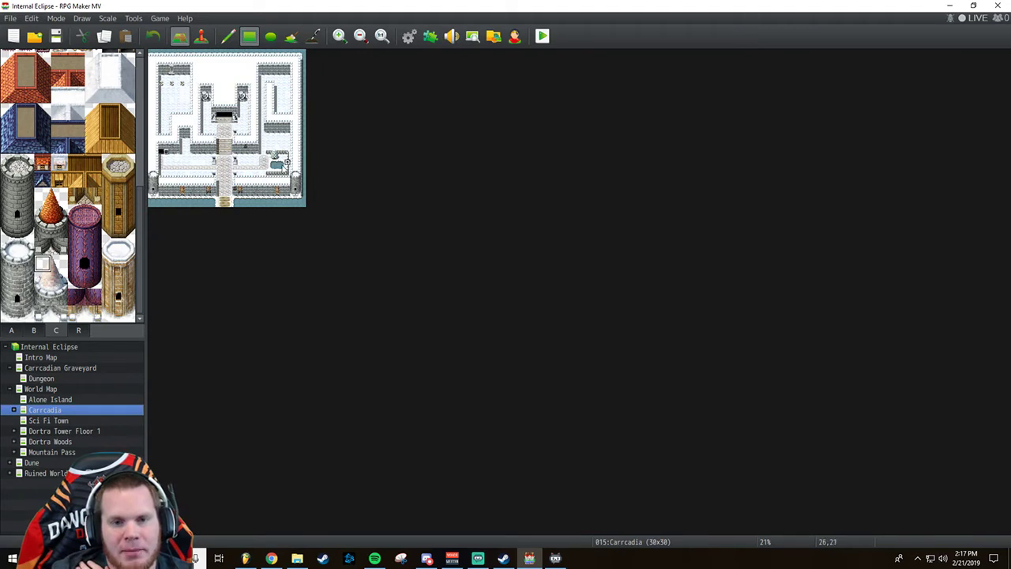
left_click(382, 37)
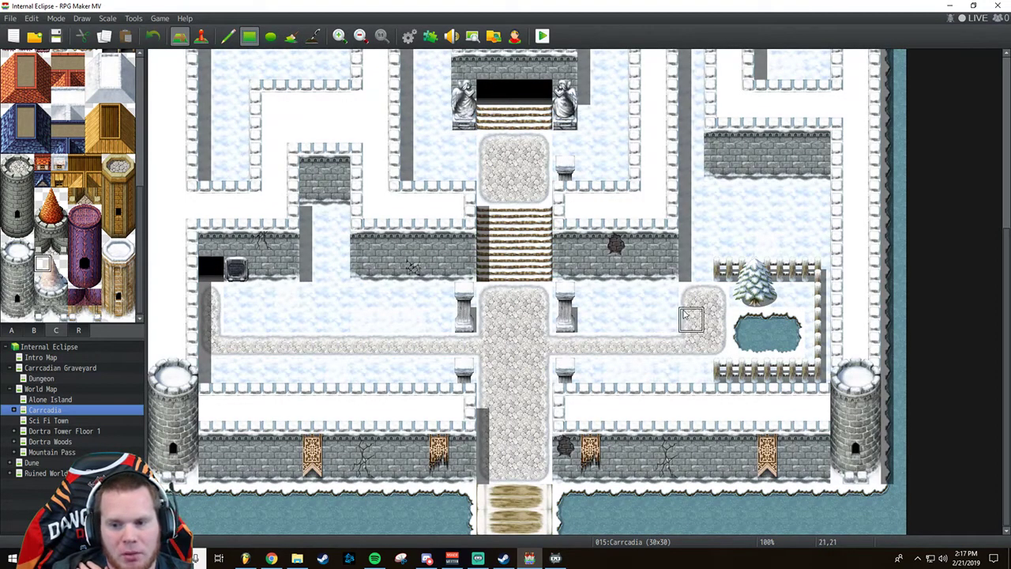
scroll(554, 294, "up", 3)
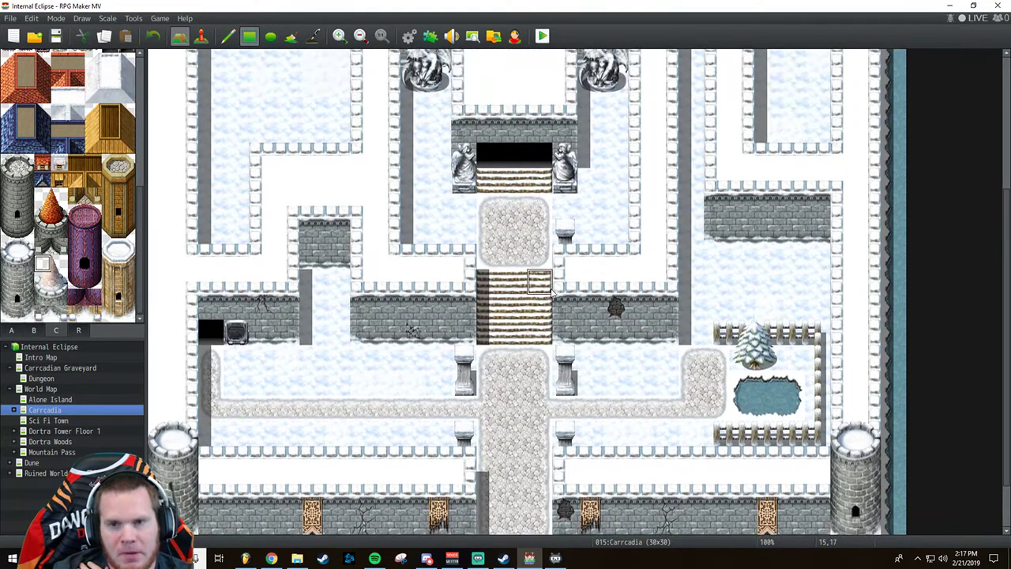
scroll(551, 293, "up", 3)
scroll(552, 276, "down", 1)
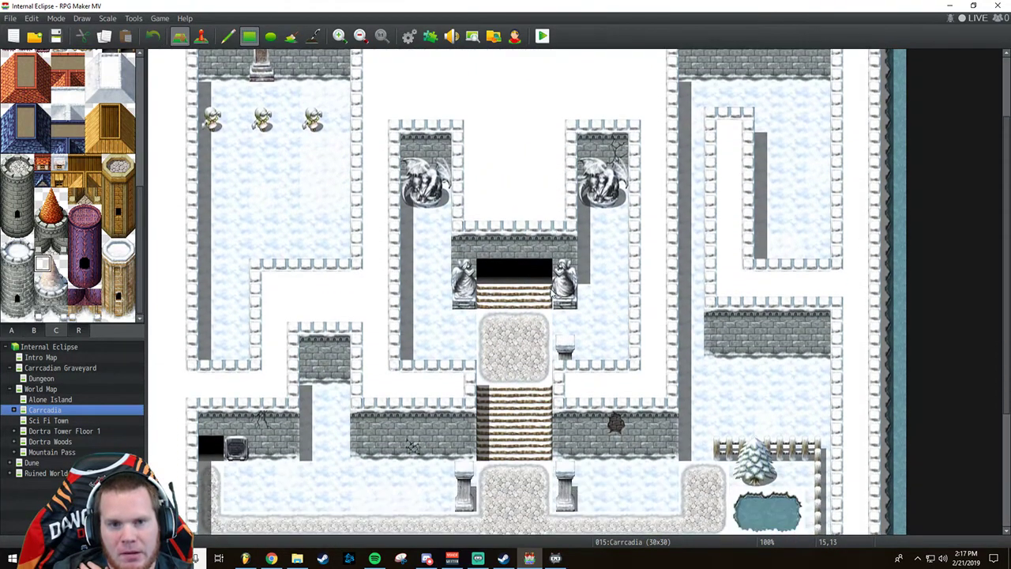
scroll(553, 278, "down", 5)
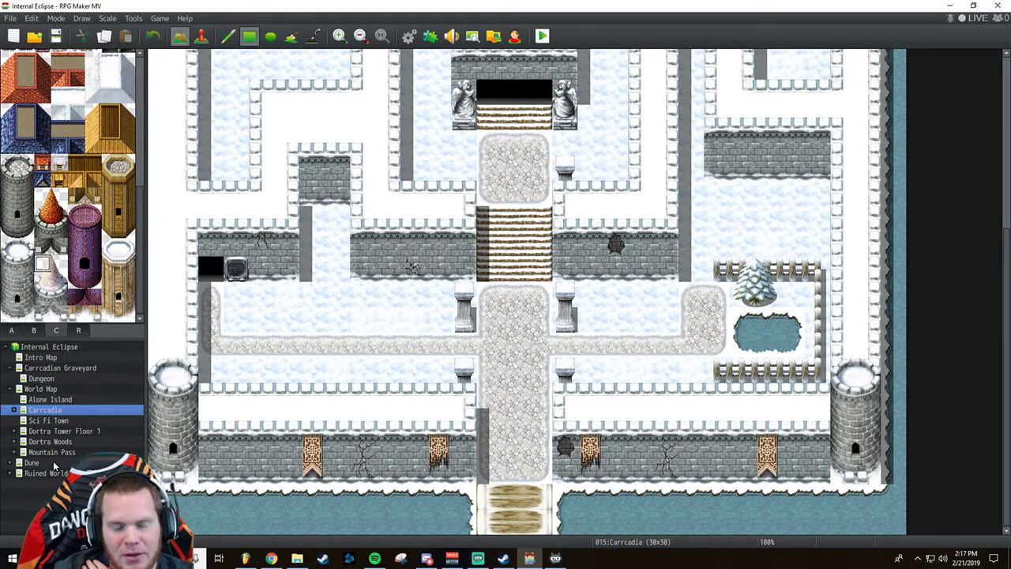
Look over the Sci Fi Town map from its military yard to its shops, plus the Mountain Pass and Dortra Woods maps.
left_click(63, 421)
scroll(684, 398, "up", 1)
scroll(684, 398, "down", 4)
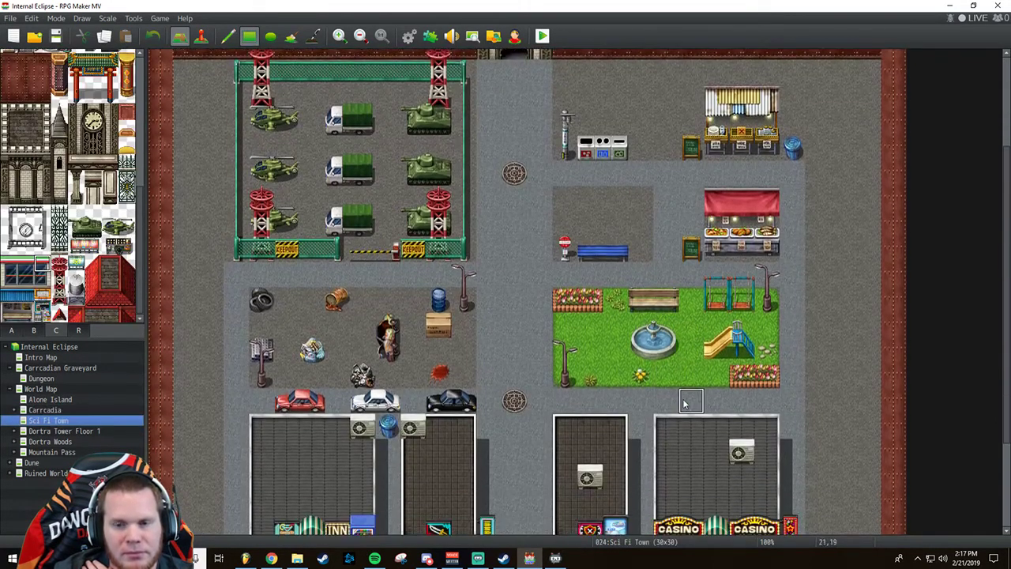
scroll(684, 398, "up", 1)
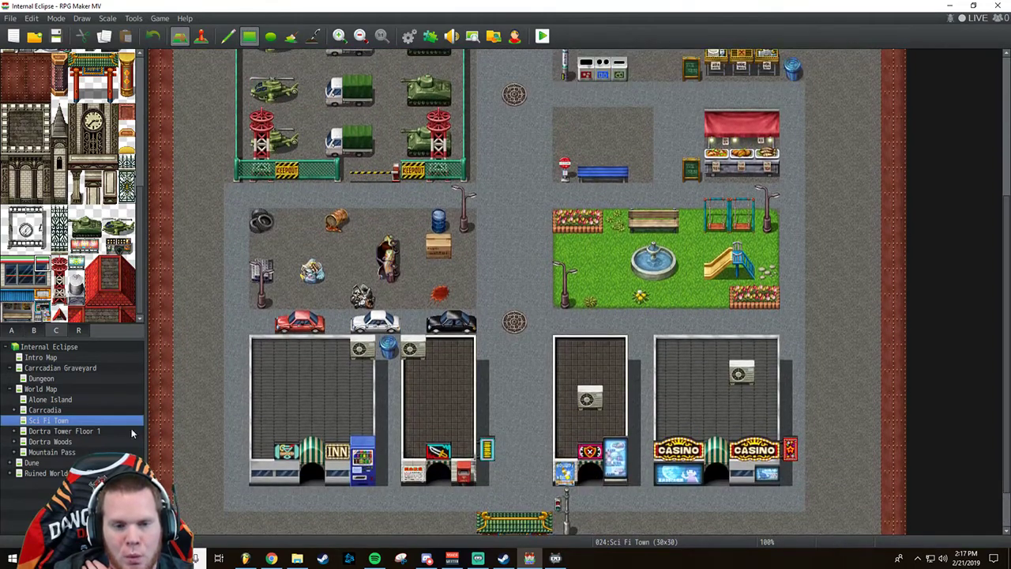
left_click(52, 442)
left_click(54, 452)
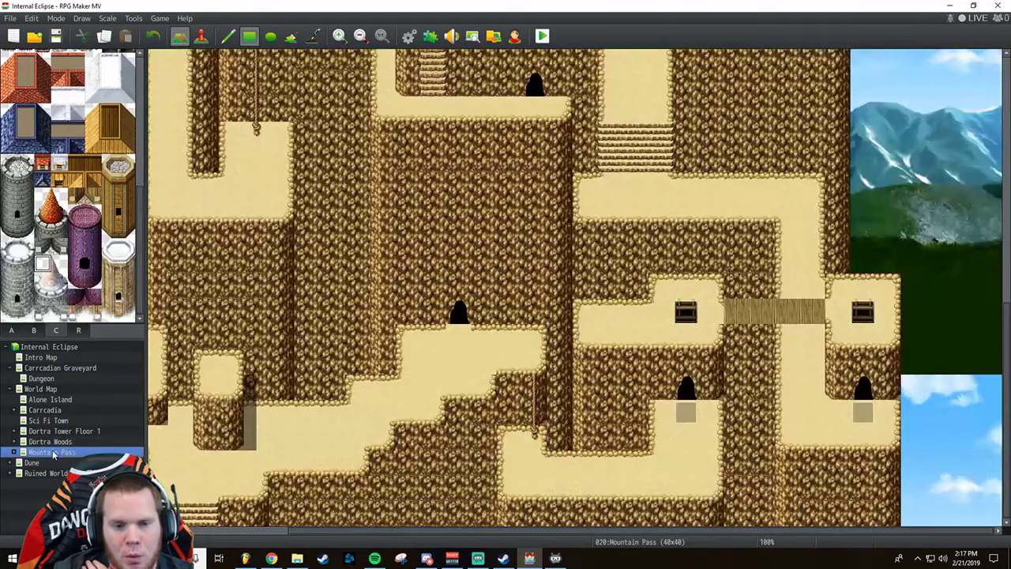
left_click(48, 442)
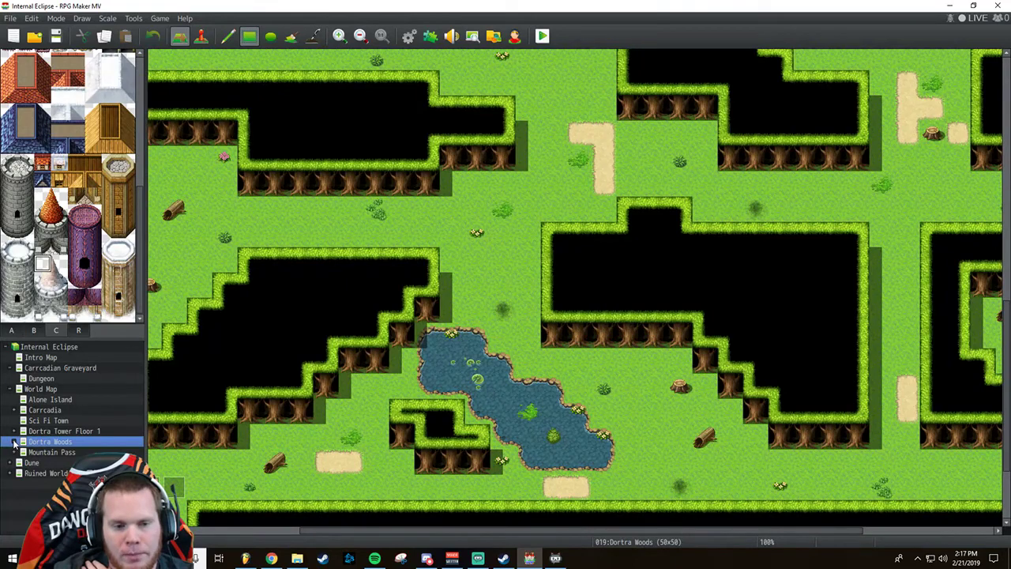
Change the Name of the Dortra Tower Floor 1 map to Dortra Tower in its map properties.
left_click(14, 431)
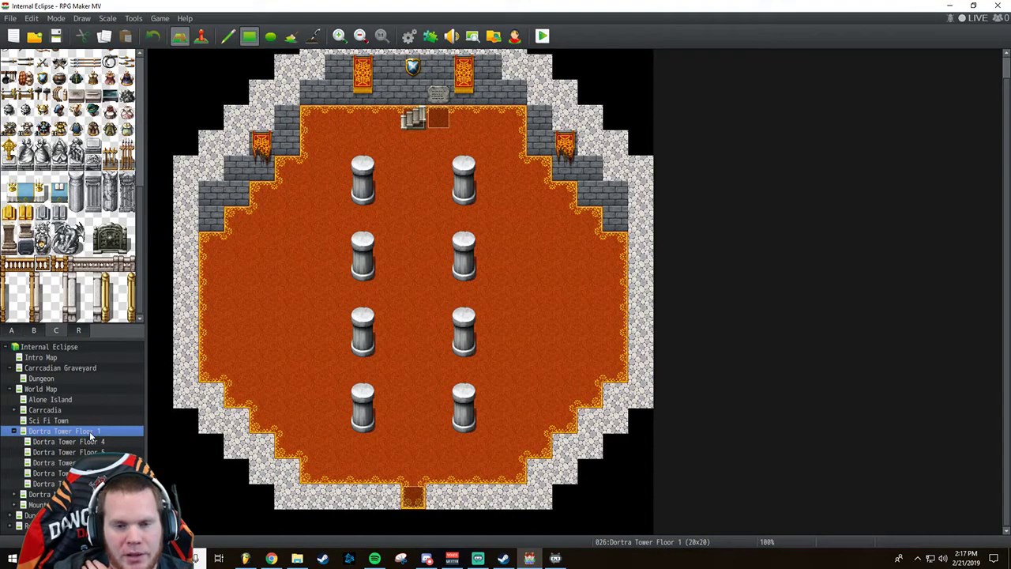
key("Left")
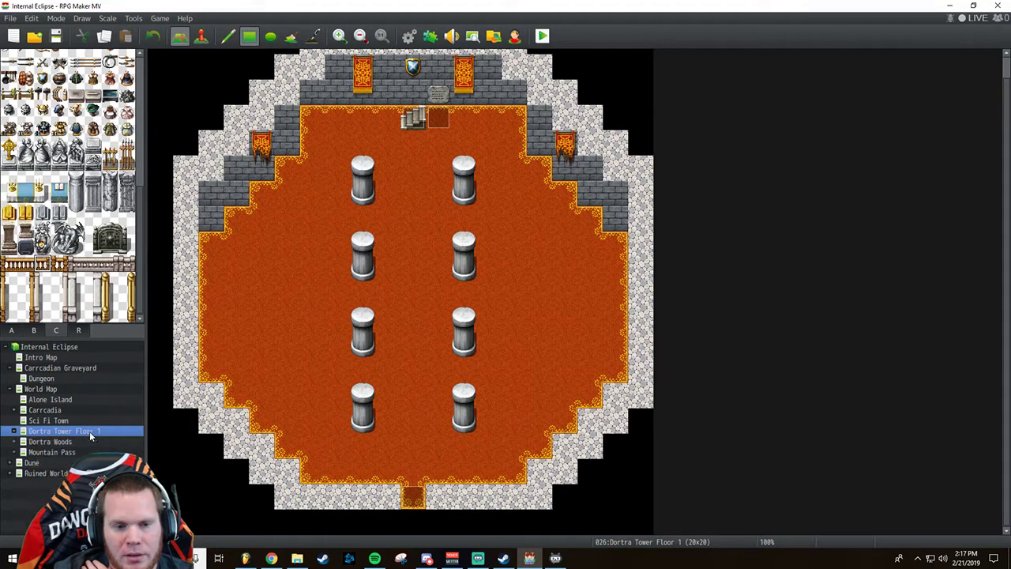
right_click(90, 431)
left_click(131, 416)
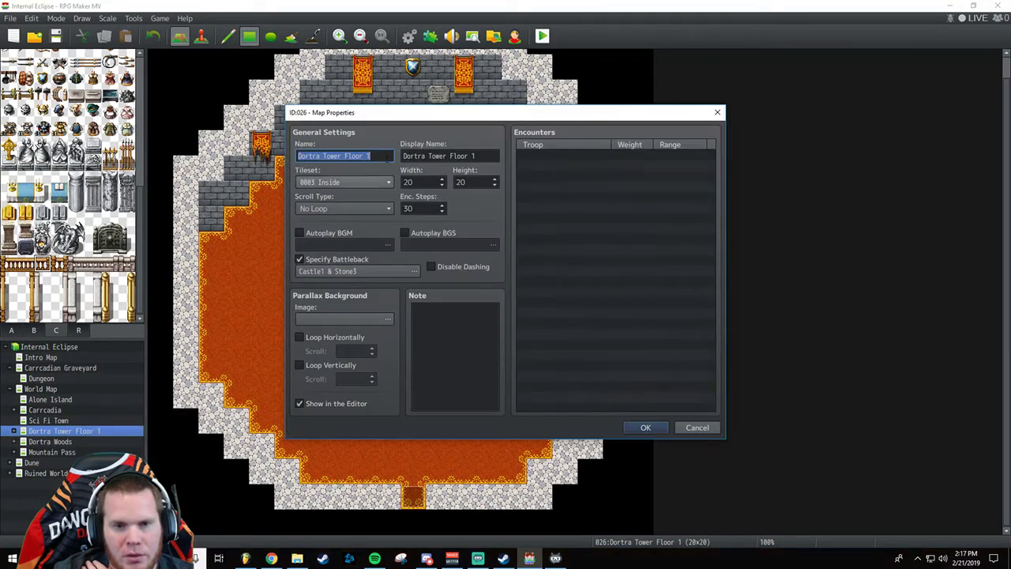
left_click_drag(343, 157, 384, 156)
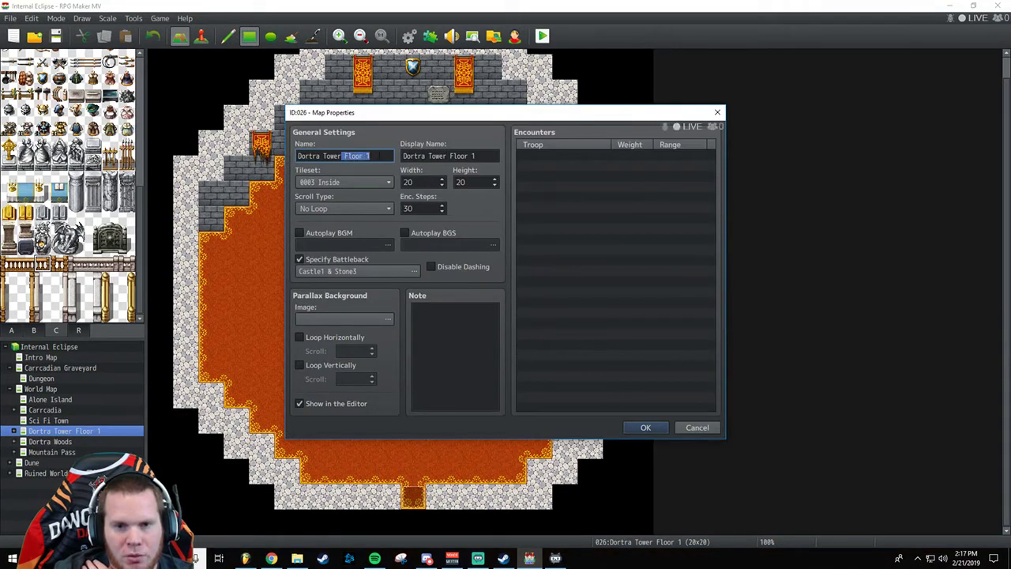
key("BackSpace")
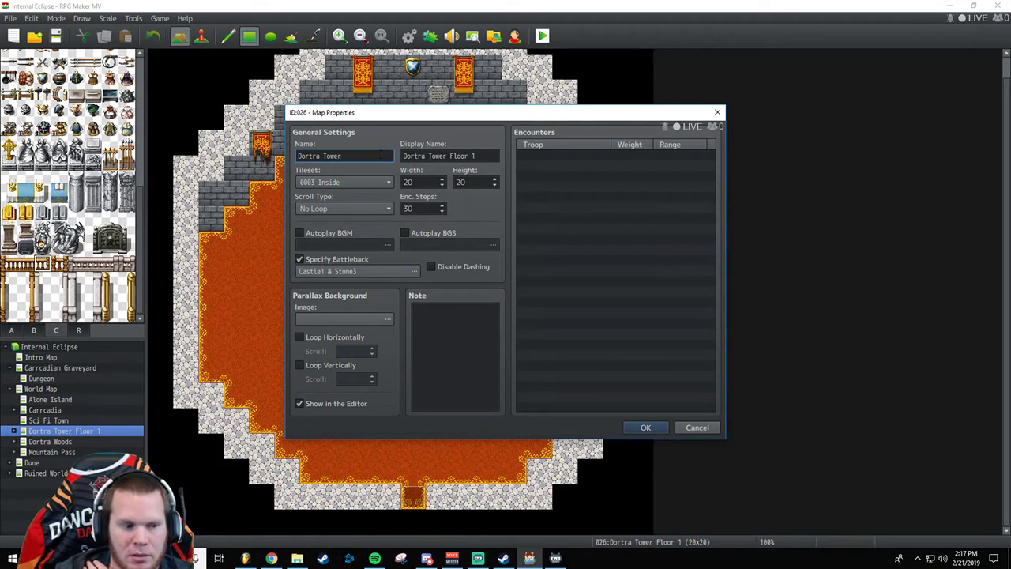
key("F12")
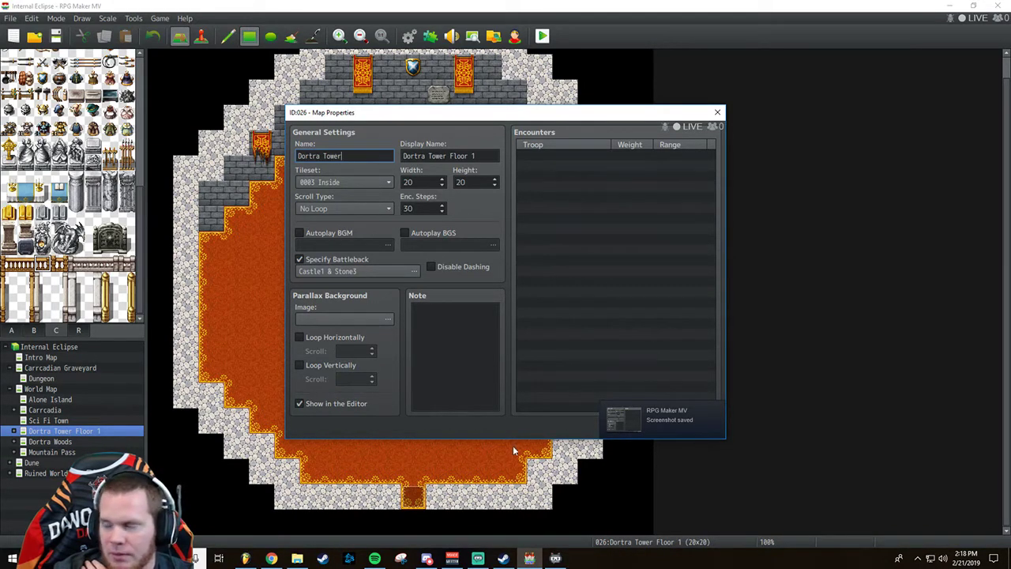
left_click(633, 426)
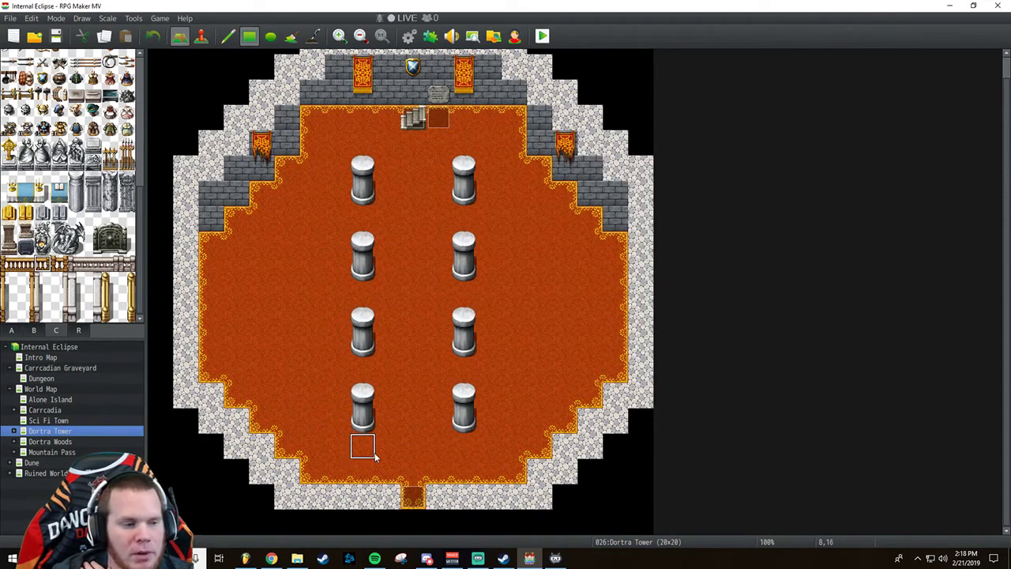
Compare the Dortra Tower map with Sci Fi Town, examining the town from its clock tower down to its entrance gate.
scroll(374, 453, "up", 1)
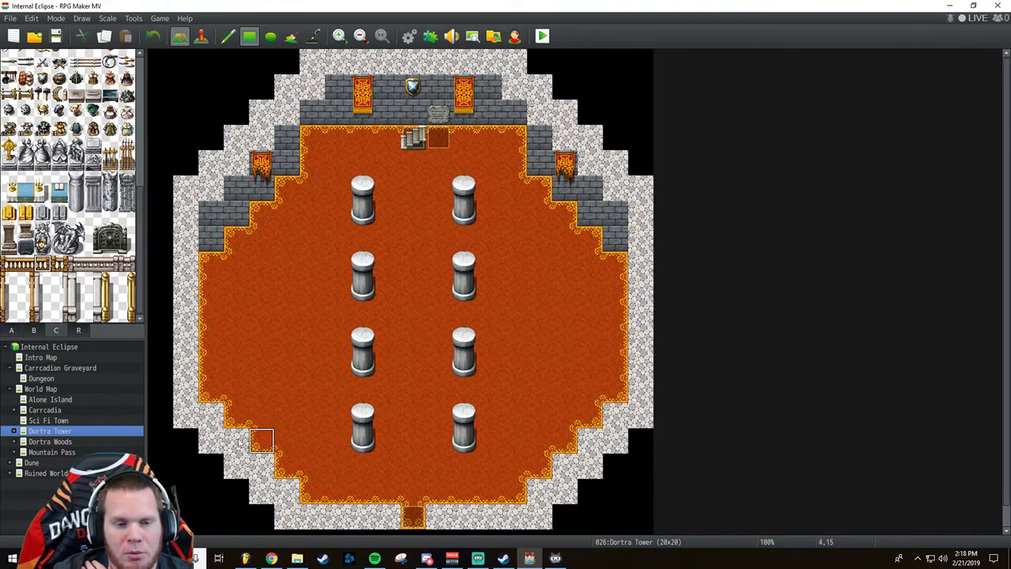
left_click(49, 421)
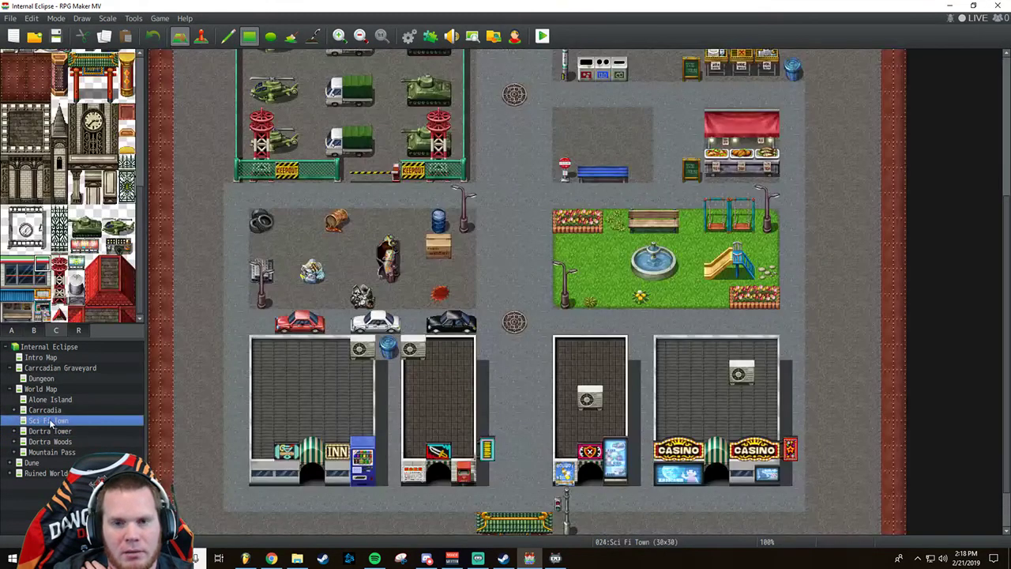
left_click(55, 432)
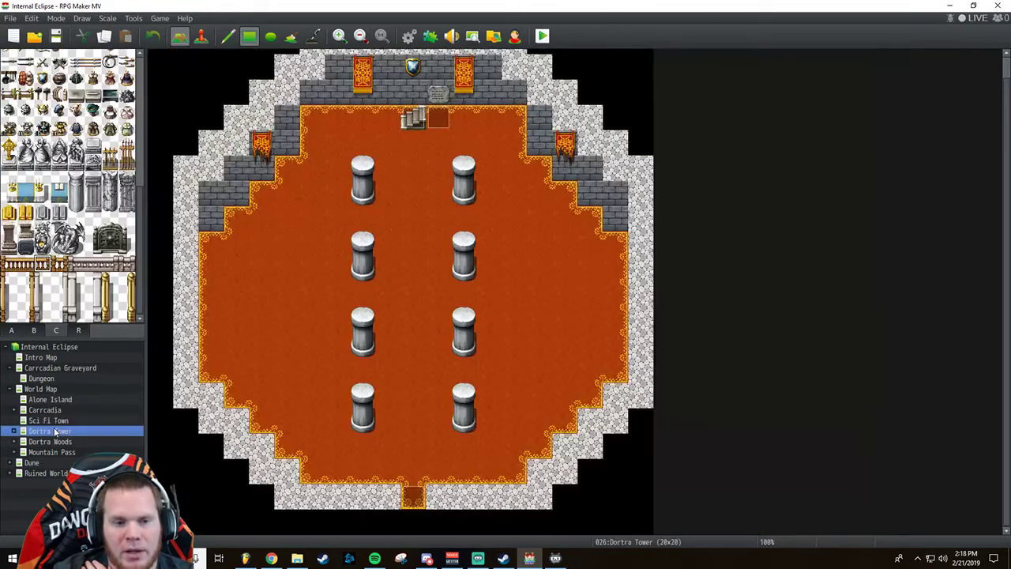
left_click(49, 420)
scroll(208, 414, "up", 3)
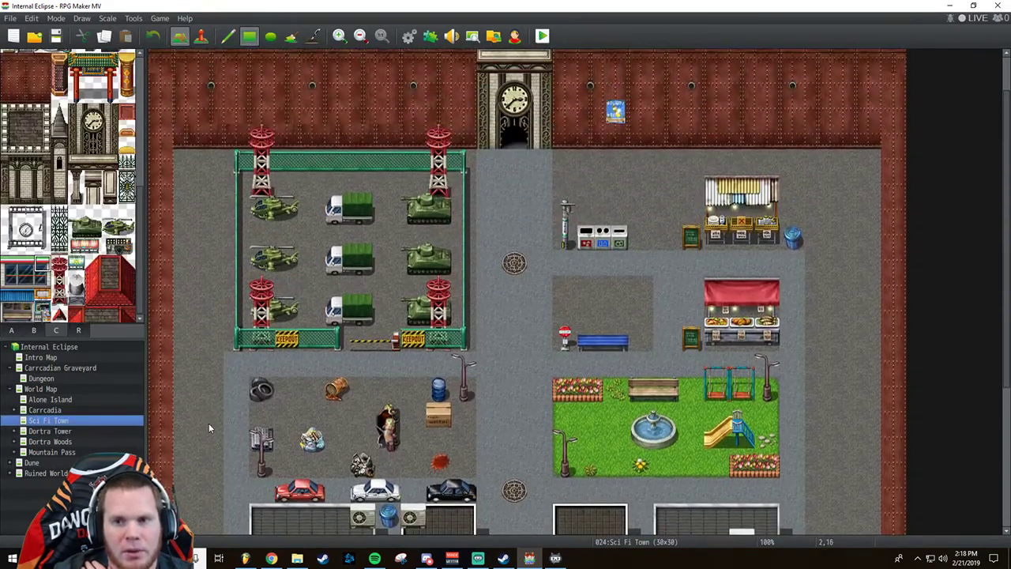
scroll(209, 425, "down", 1)
scroll(211, 426, "down", 4)
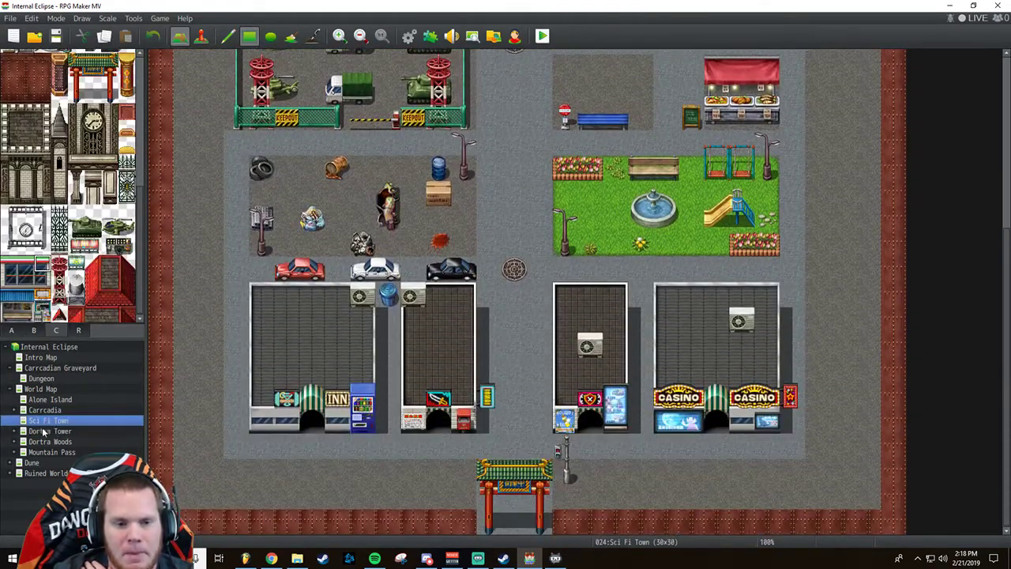
Check the Alone Island, Carrcadia, Dortra Tower and Dortra Woods maps under World Map.
left_click(49, 411)
left_click(55, 401)
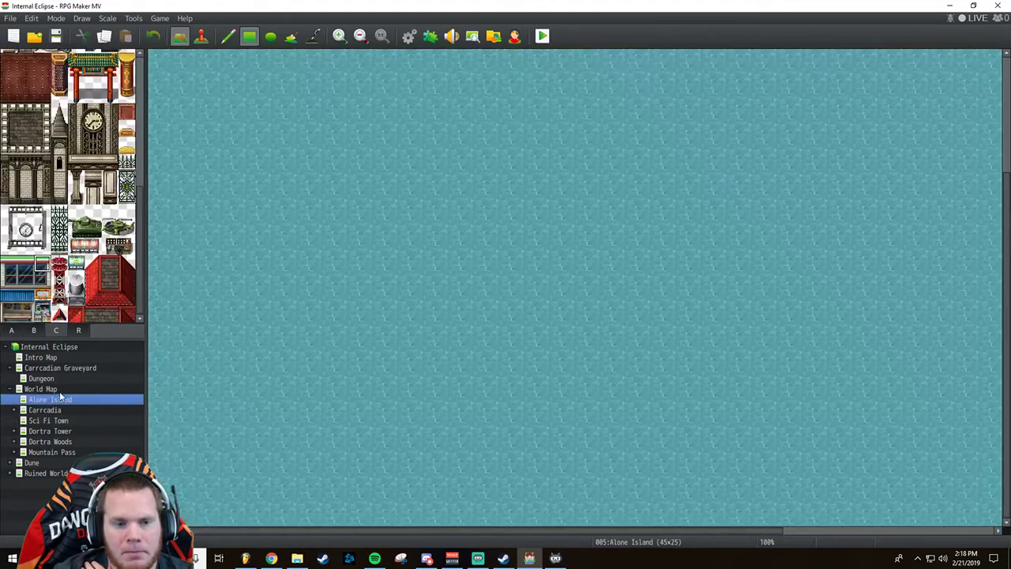
left_click(56, 409)
scroll(310, 381, "up", 3)
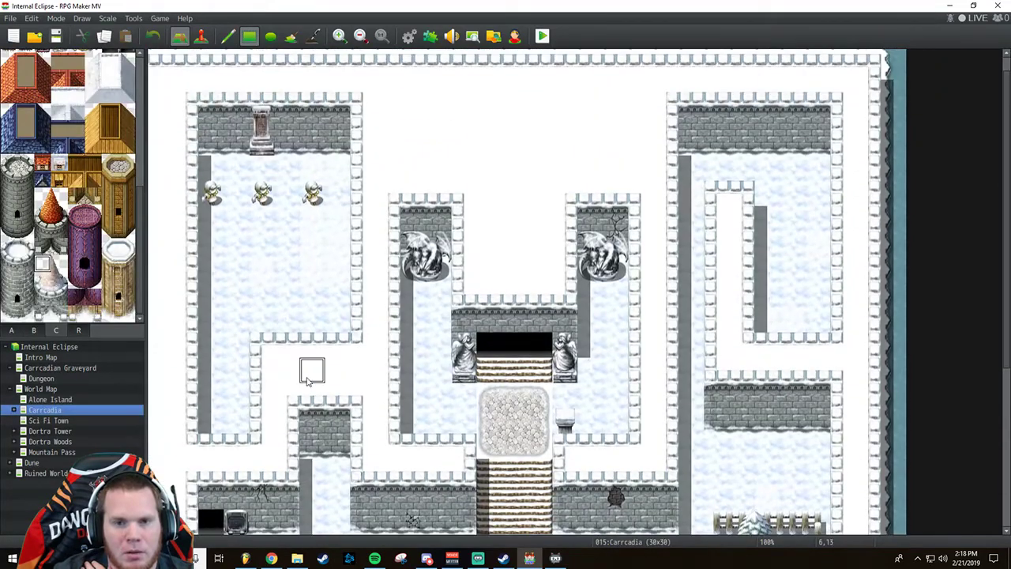
scroll(310, 381, "down", 4)
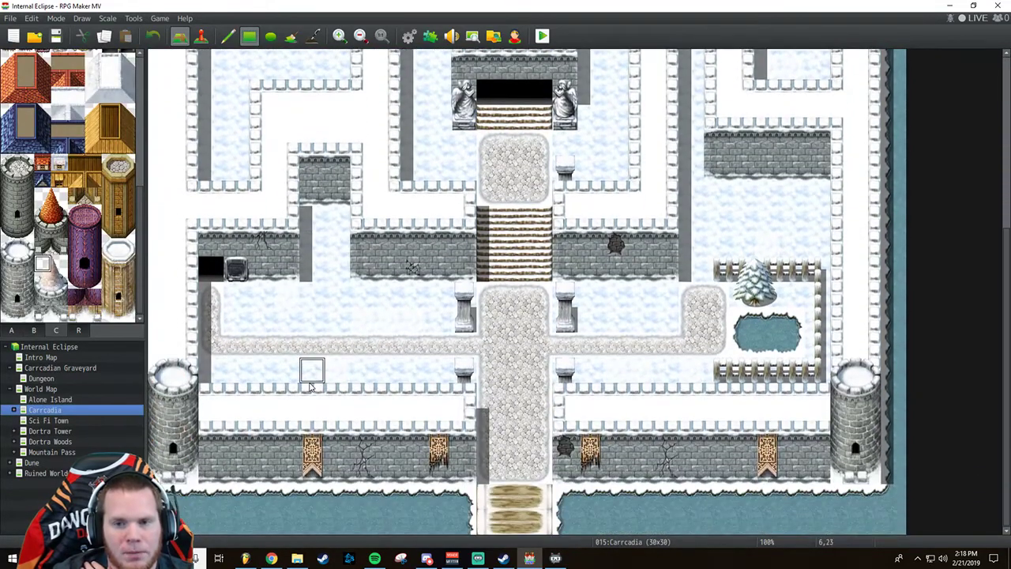
left_click(57, 431)
left_click(55, 442)
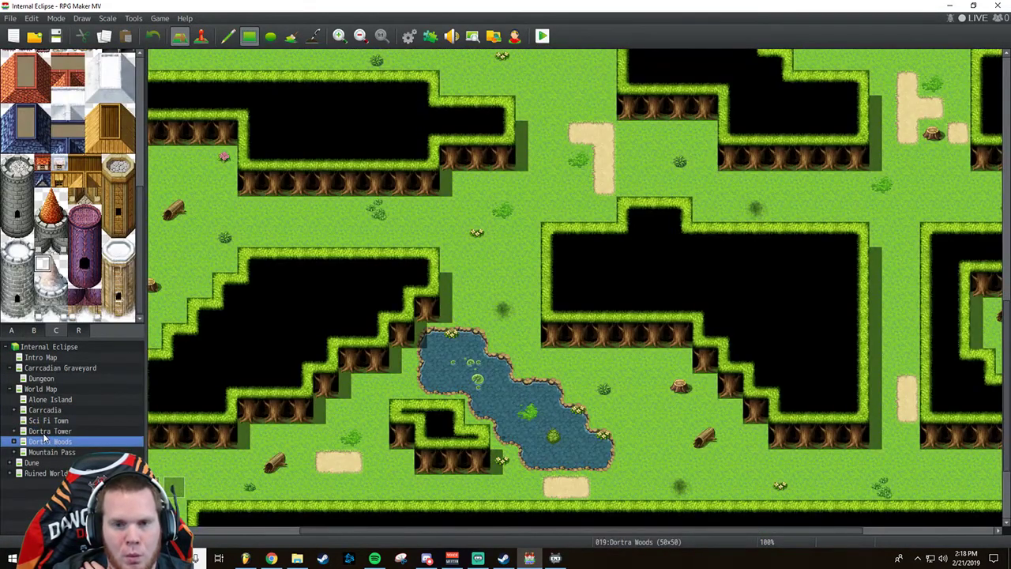
Expand the Dortra Tower branch and examine the layouts of Floors 4, 5 and 6.
left_click(40, 432)
left_click(15, 433)
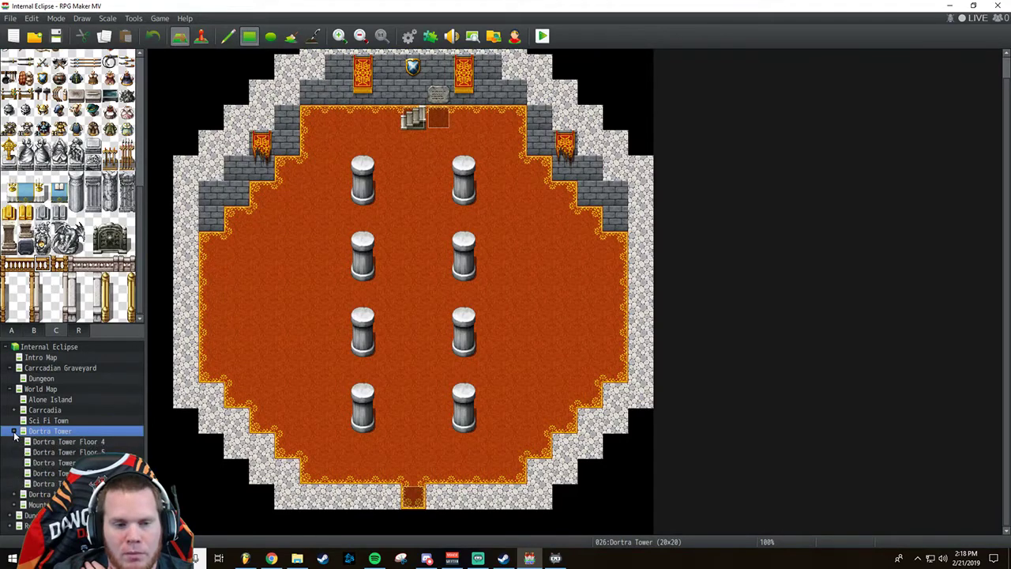
left_click(79, 441)
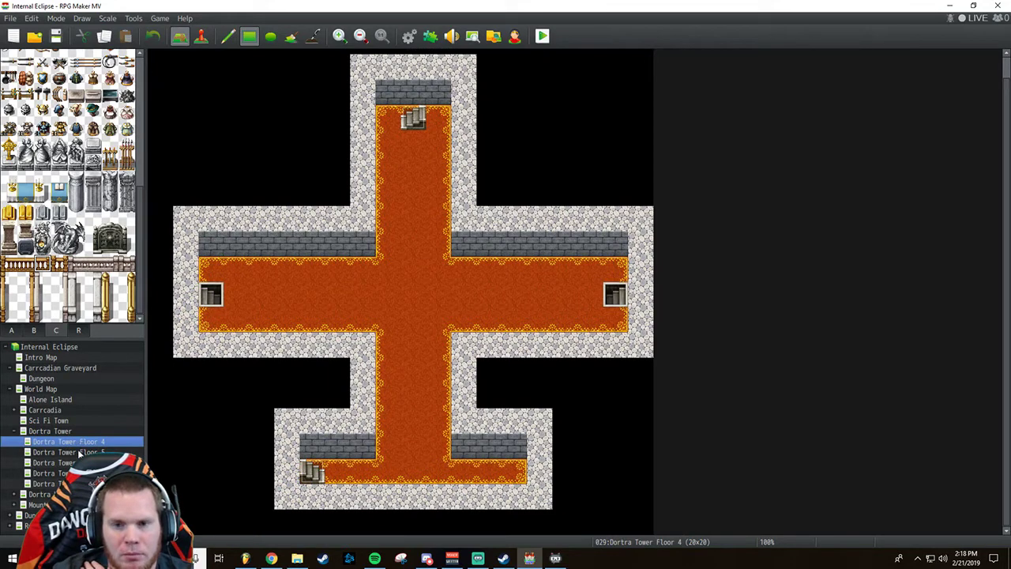
left_click(79, 452)
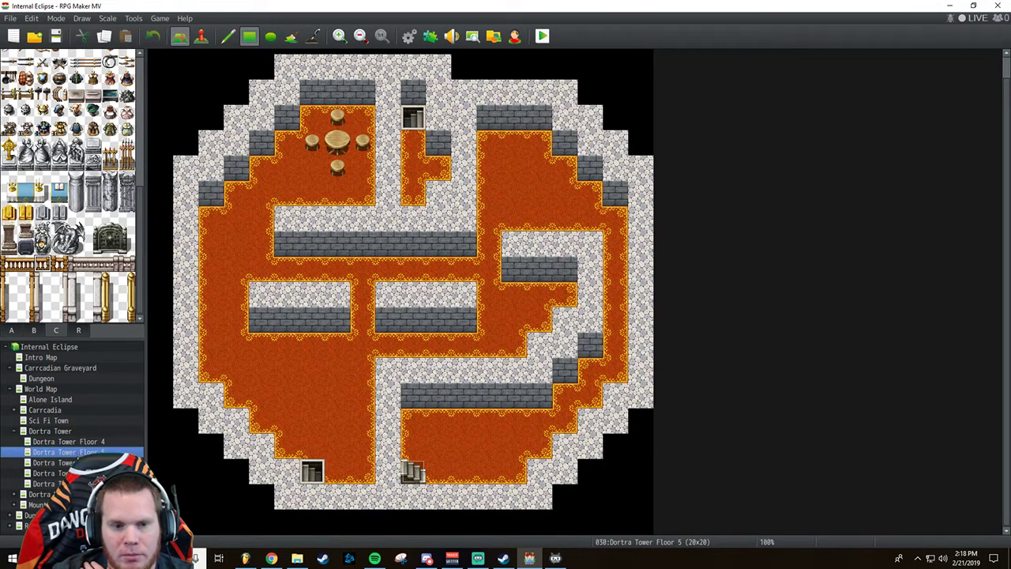
left_click(79, 461)
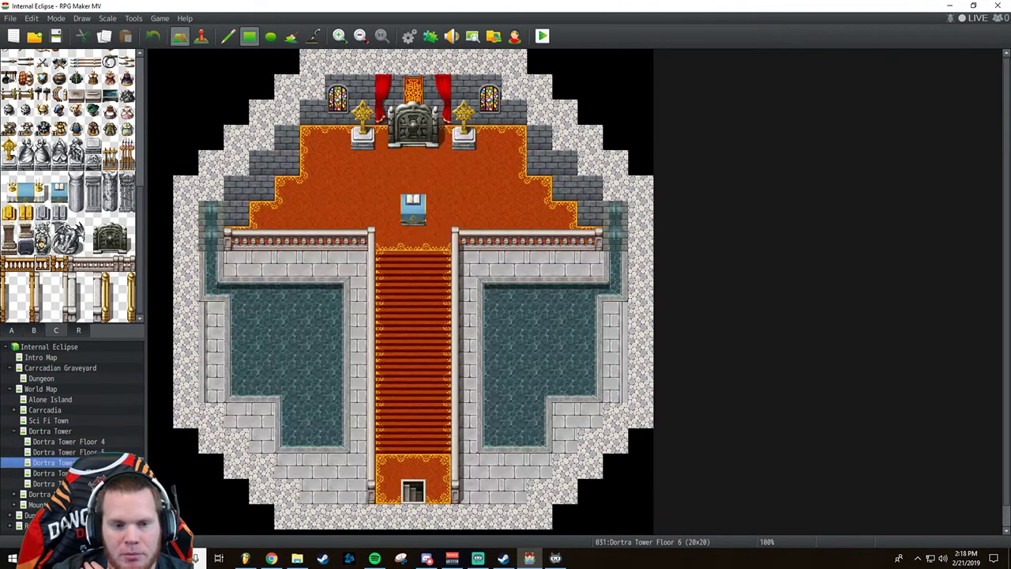
scroll(211, 454, "down", 1)
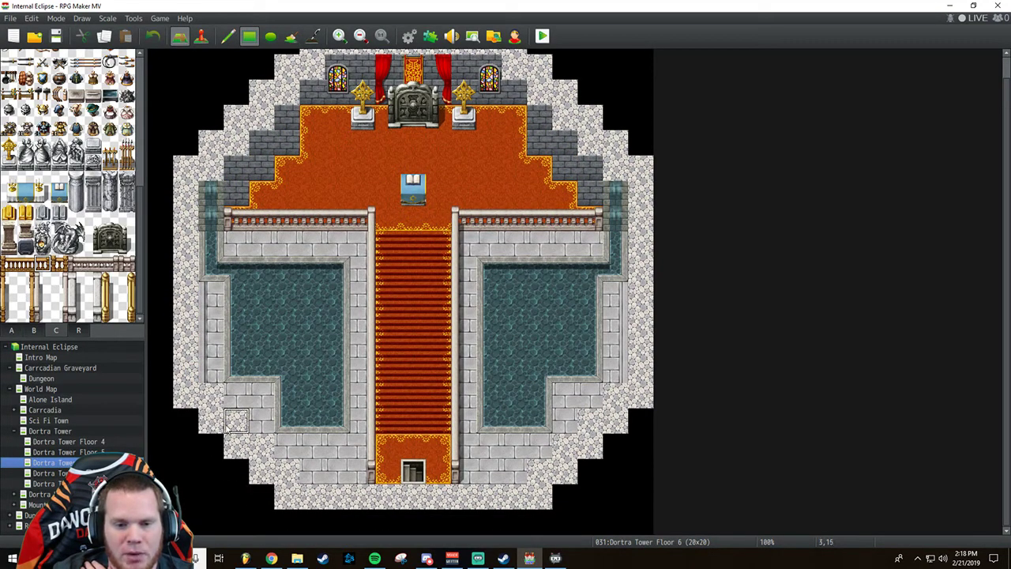
scroll(187, 224, "up", 1)
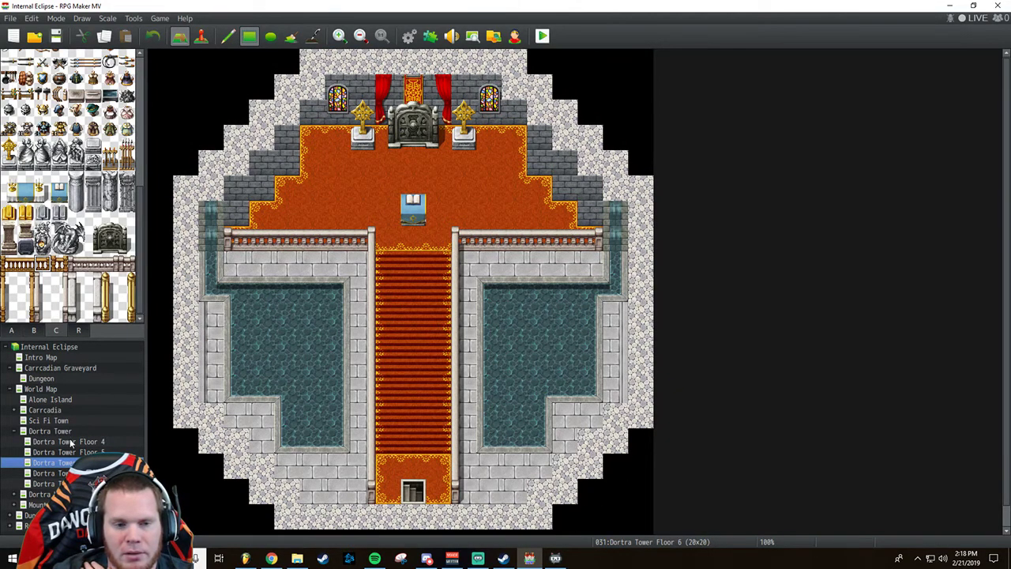
Return to the Carrcadia map and examine its upper courtyards and central stairway.
left_click(67, 409)
scroll(361, 395, "up", 8)
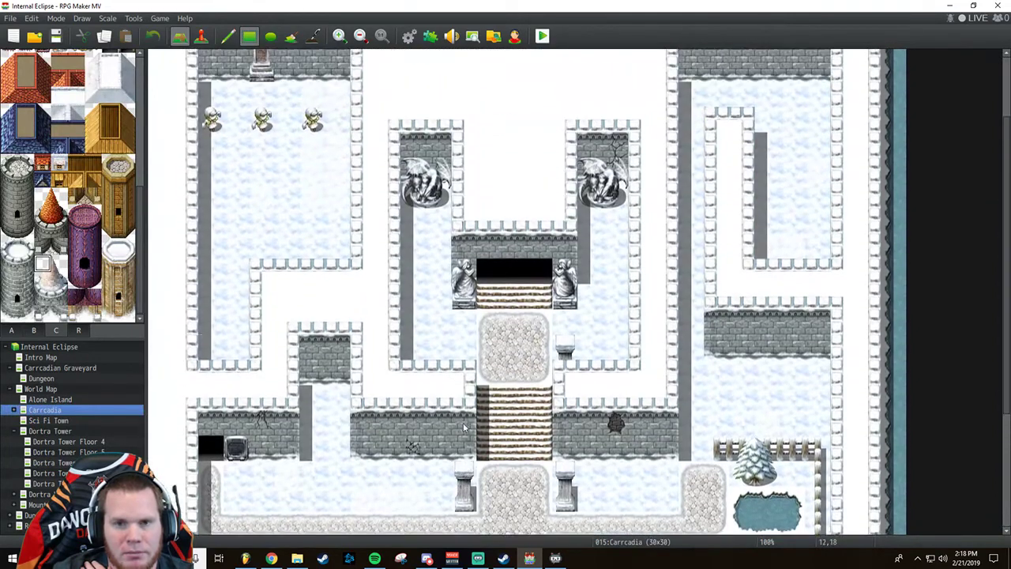
scroll(464, 426, "up", 1)
scroll(332, 319, "down", 7)
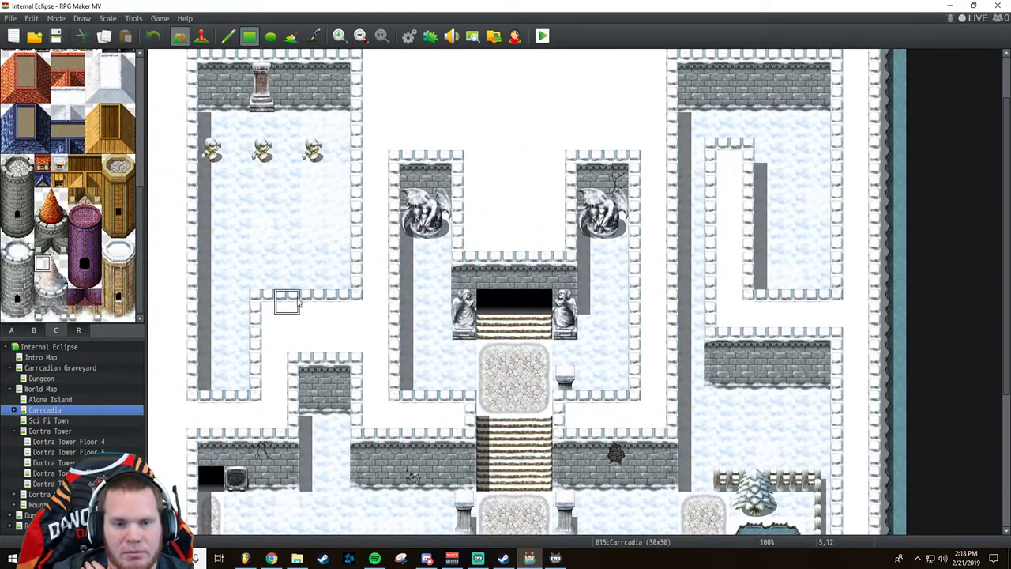
Examine the Carrcadia map from its upper courtyards down to the front gate, plus its Carrcadian Throne Room.
scroll(362, 348, "up", 7)
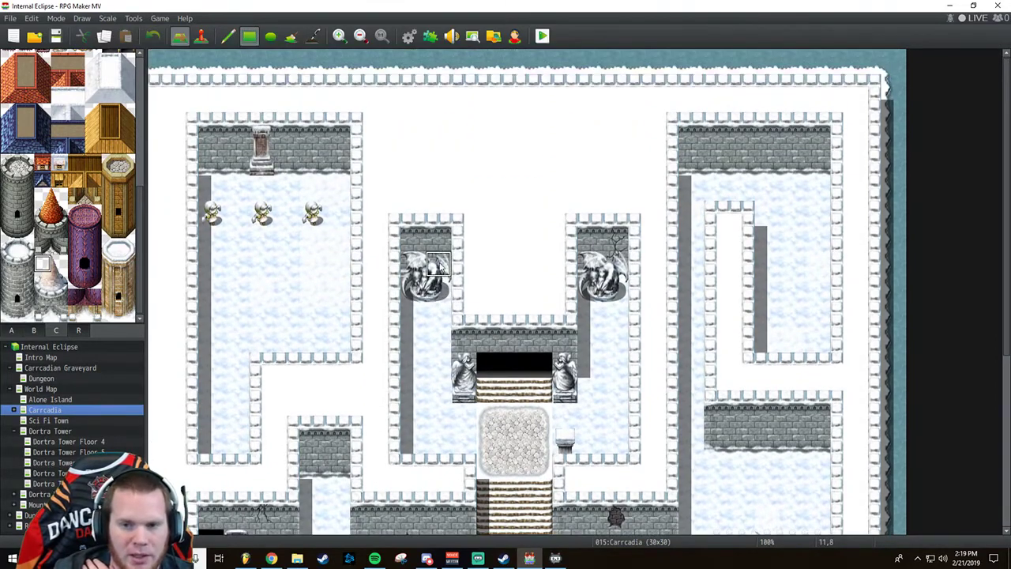
scroll(438, 267, "down", 6)
scroll(438, 272, "down", 1)
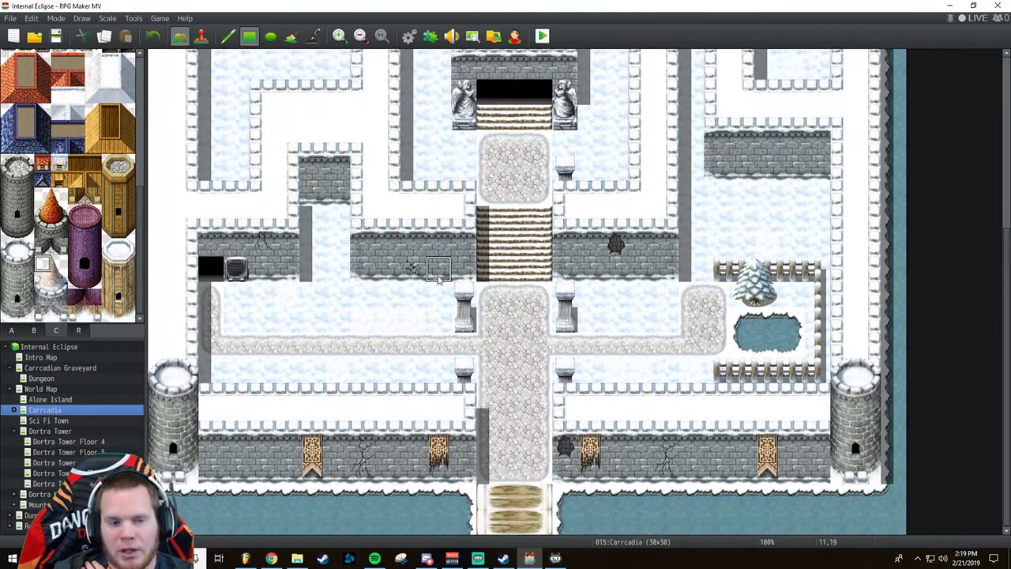
left_click(16, 416)
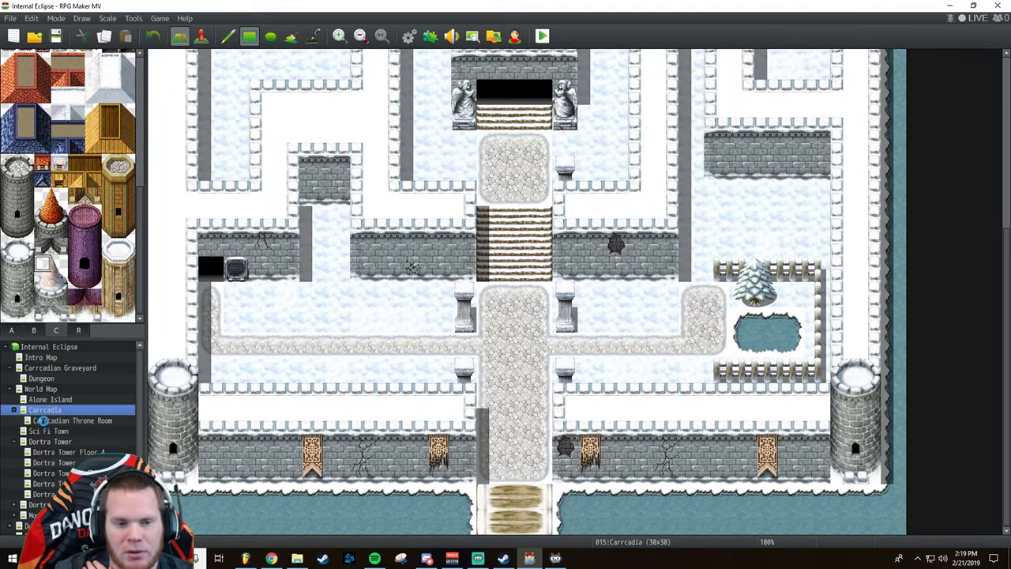
left_click(47, 420)
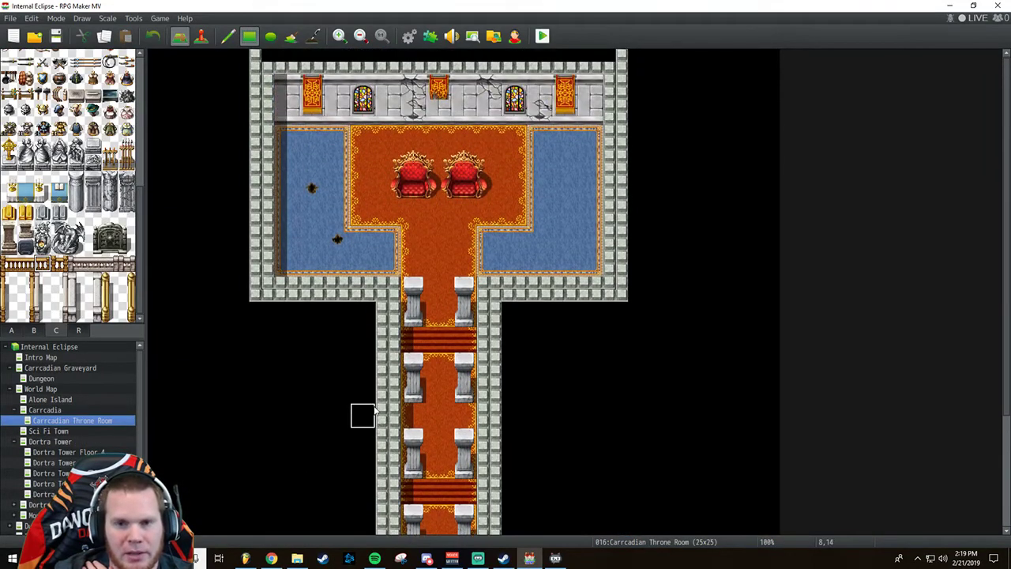
scroll(375, 407, "down", 4)
scroll(377, 404, "up", 4)
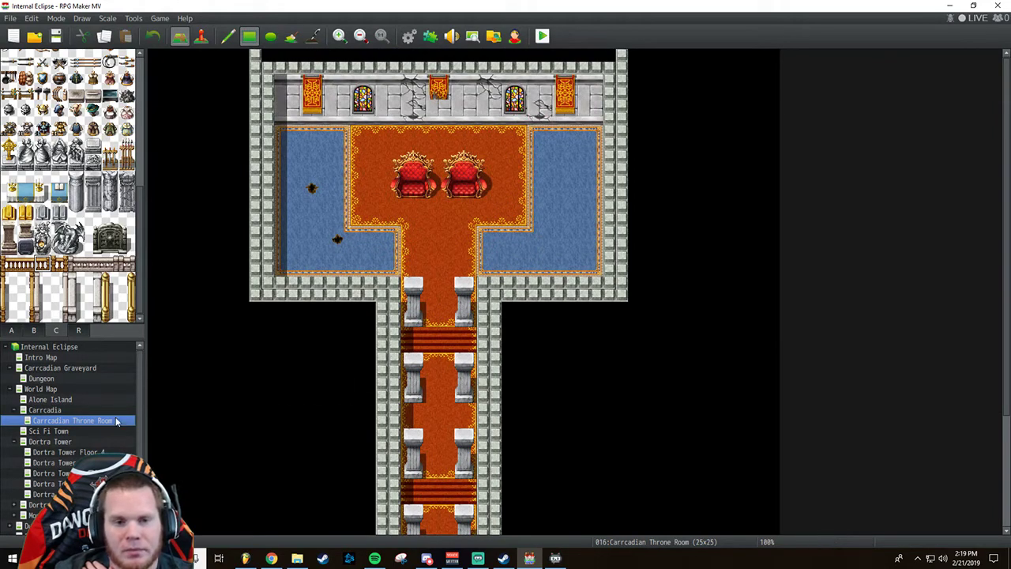
left_click(19, 412)
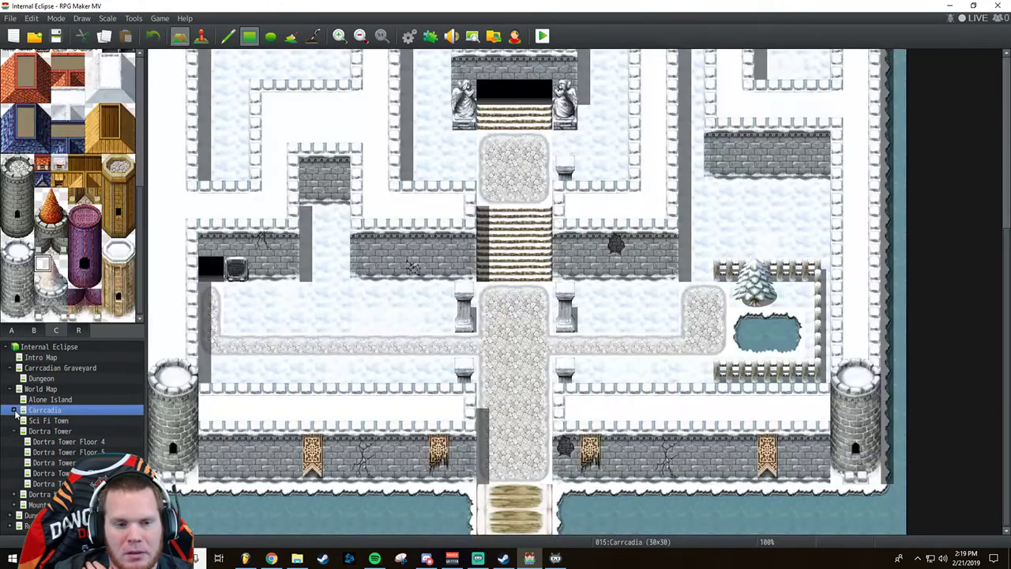
Review the Dortra Tower entrance map and the floor maps beneath it, including Floors 3, 4, 5 and 6.
left_click(38, 430)
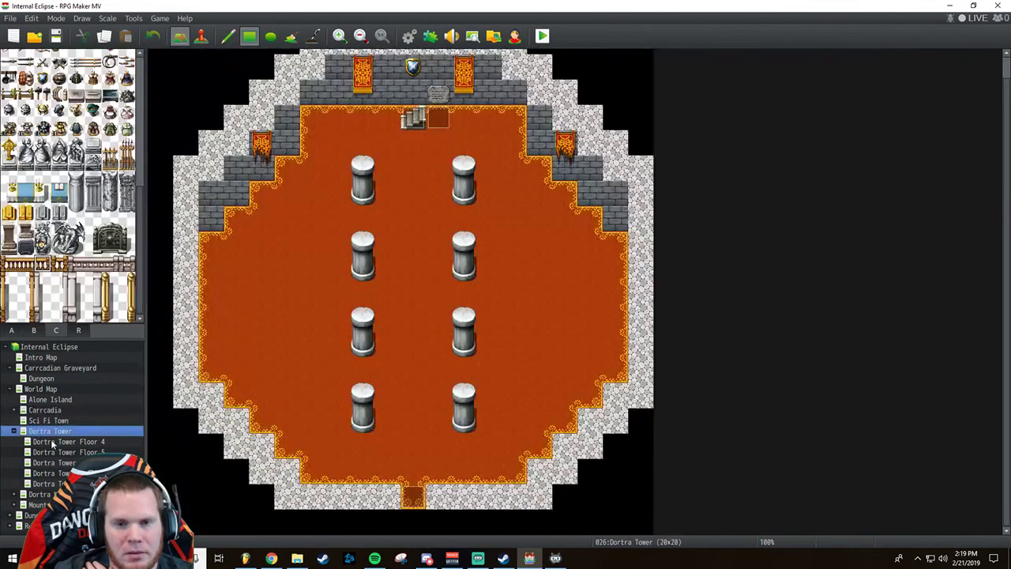
left_click(56, 442)
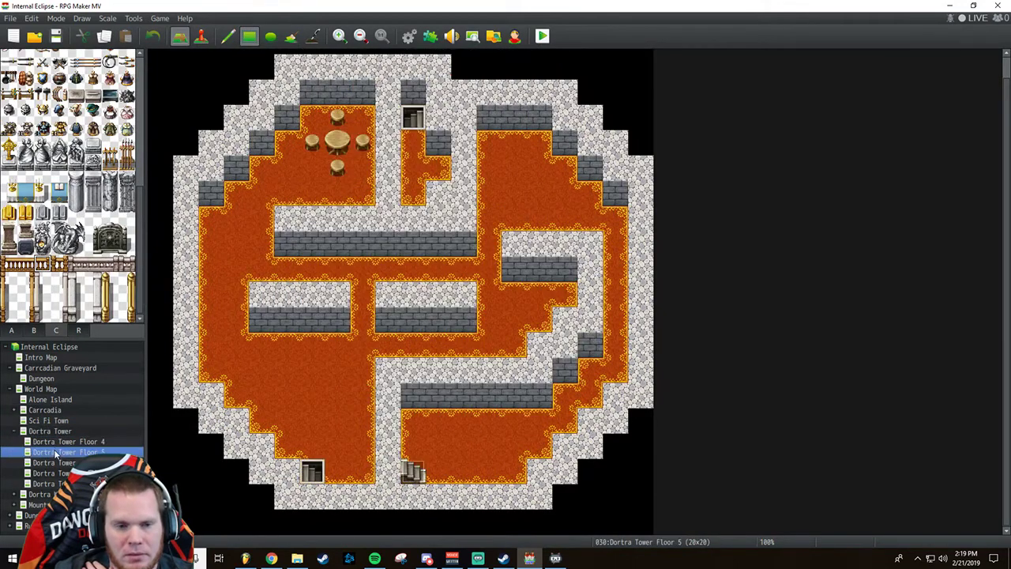
left_click(58, 451)
left_click(60, 463)
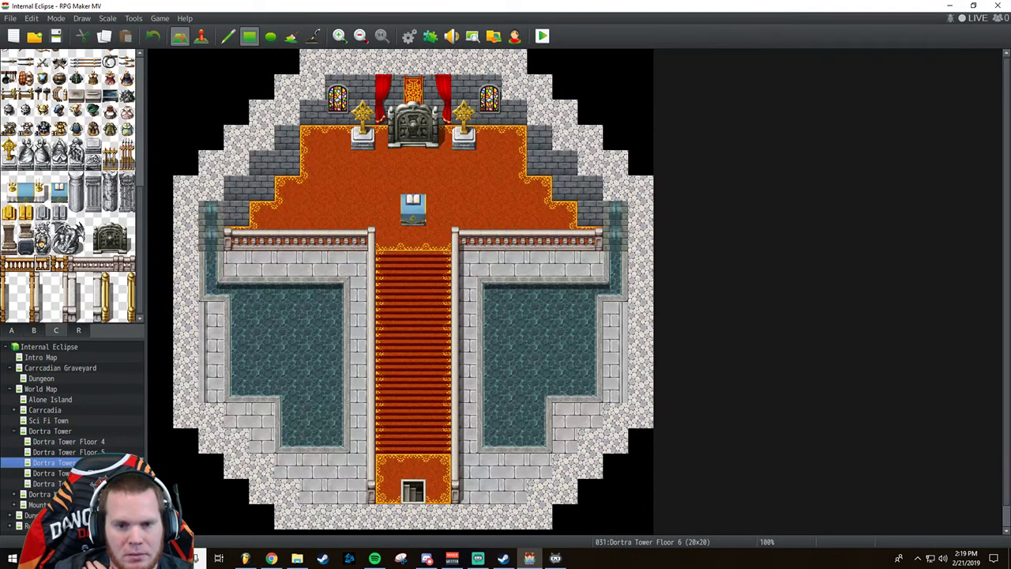
left_click(60, 473)
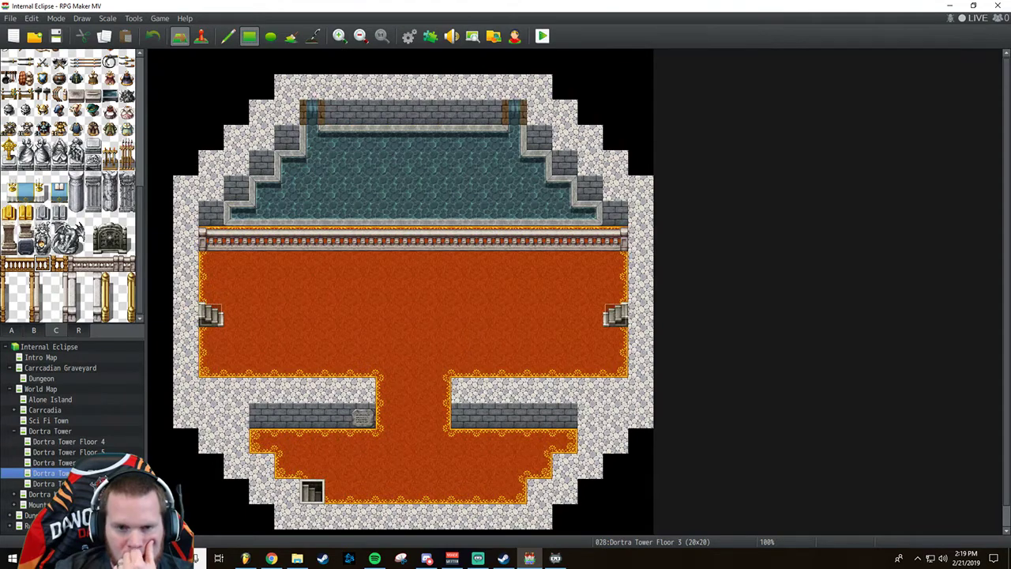
left_click(60, 483)
left_click(63, 462)
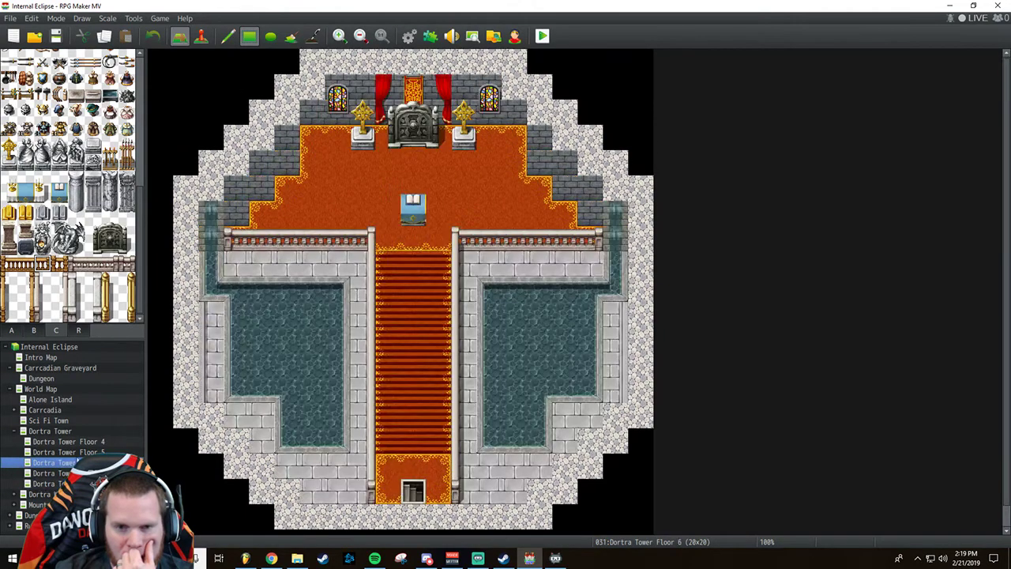
left_click(75, 452)
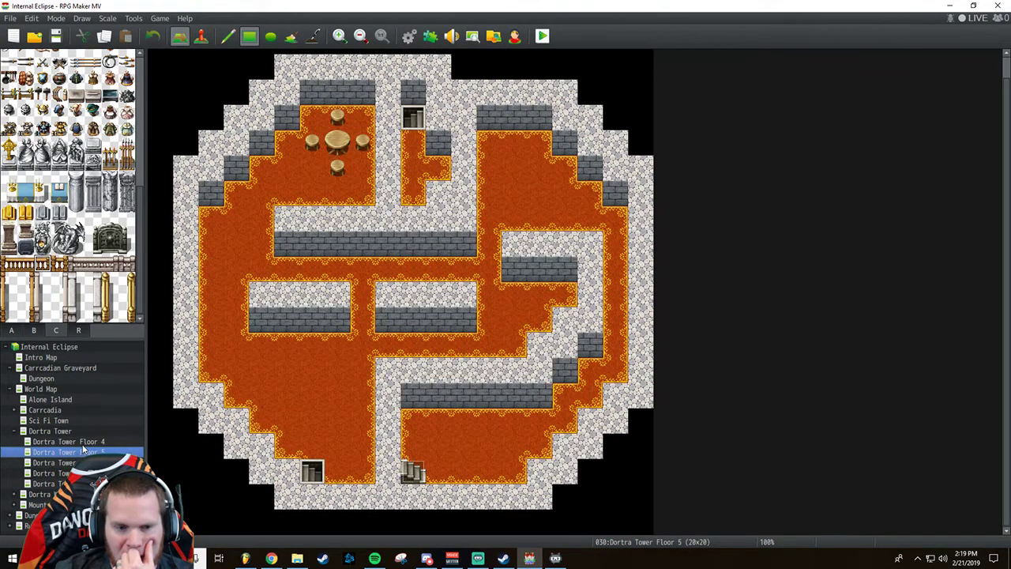
left_click(82, 443)
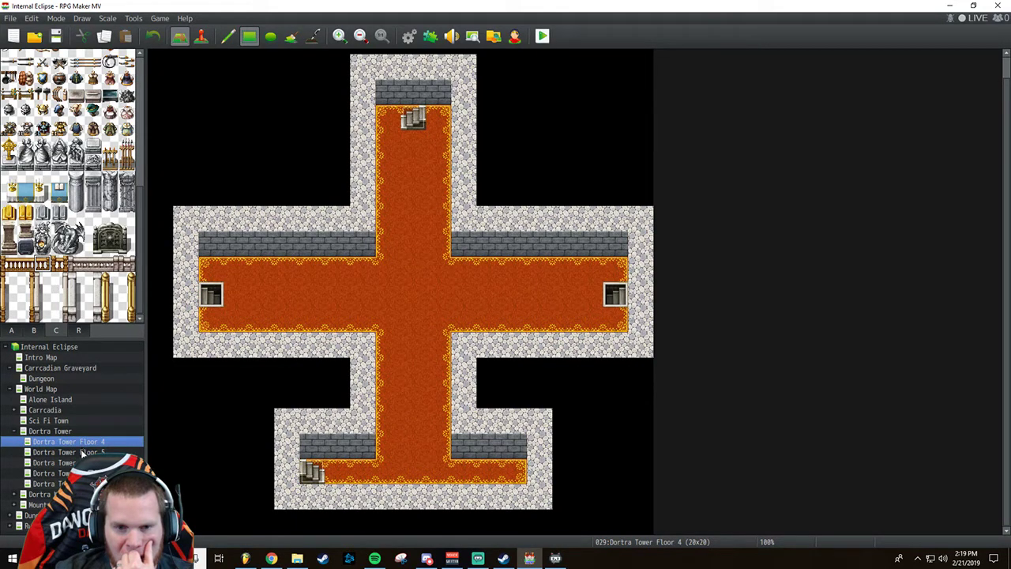
Examine the entire Dortra Woods layout at 38% zoom and check the Mountain Pass map.
left_click(47, 494)
left_click(13, 494)
left_click(14, 494)
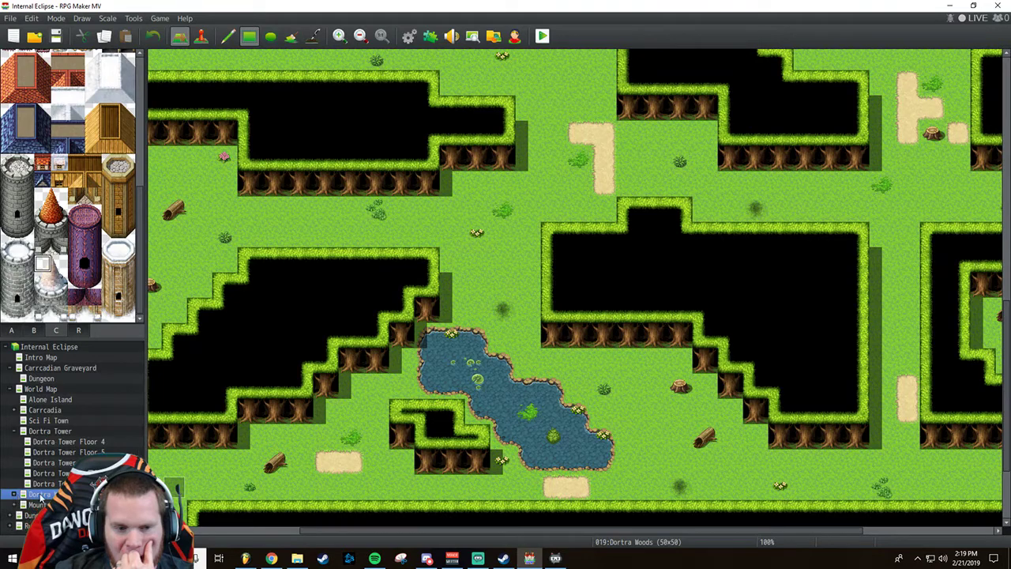
left_click(360, 36)
left_click(359, 37)
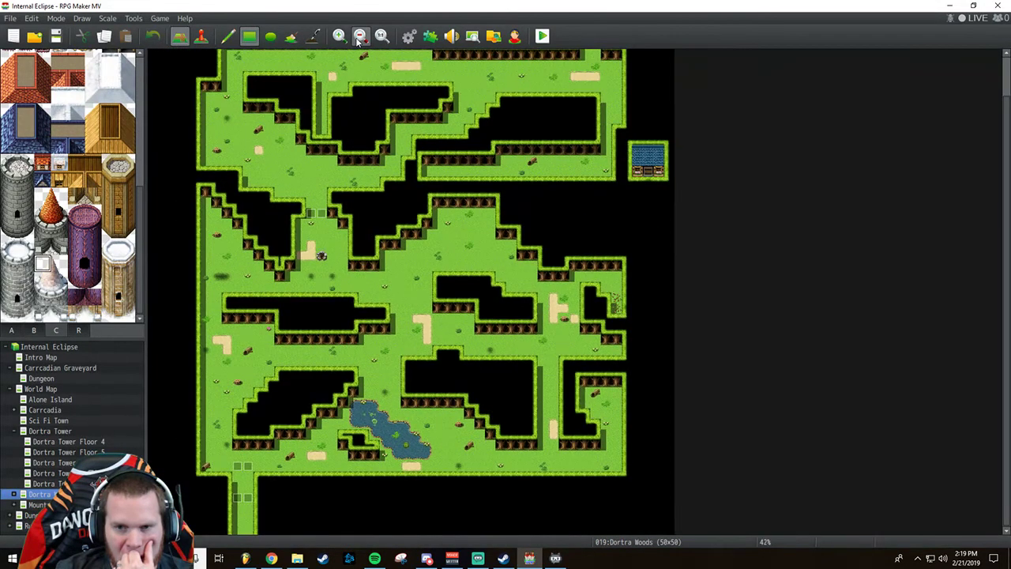
left_click(359, 37)
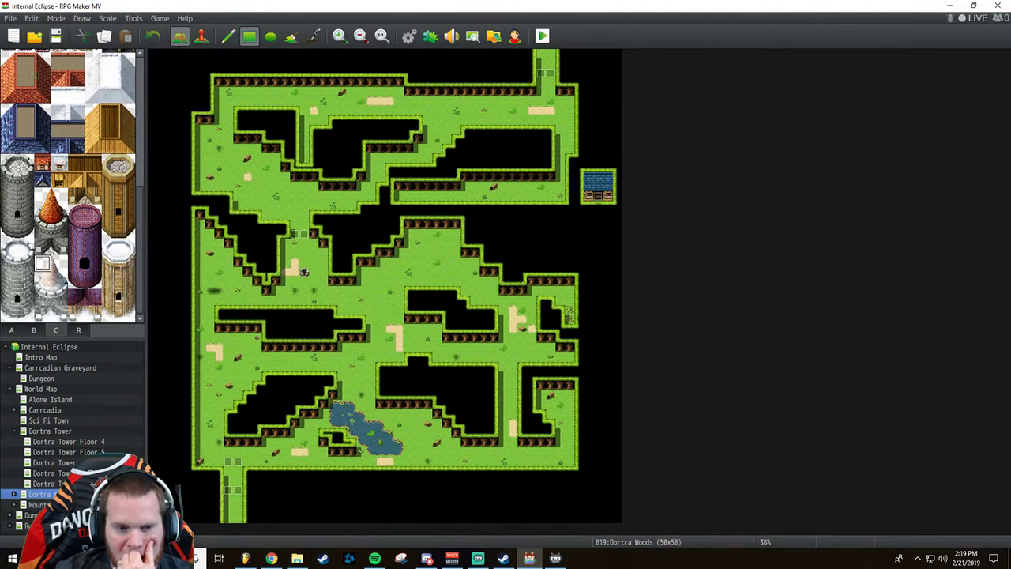
left_click(39, 504)
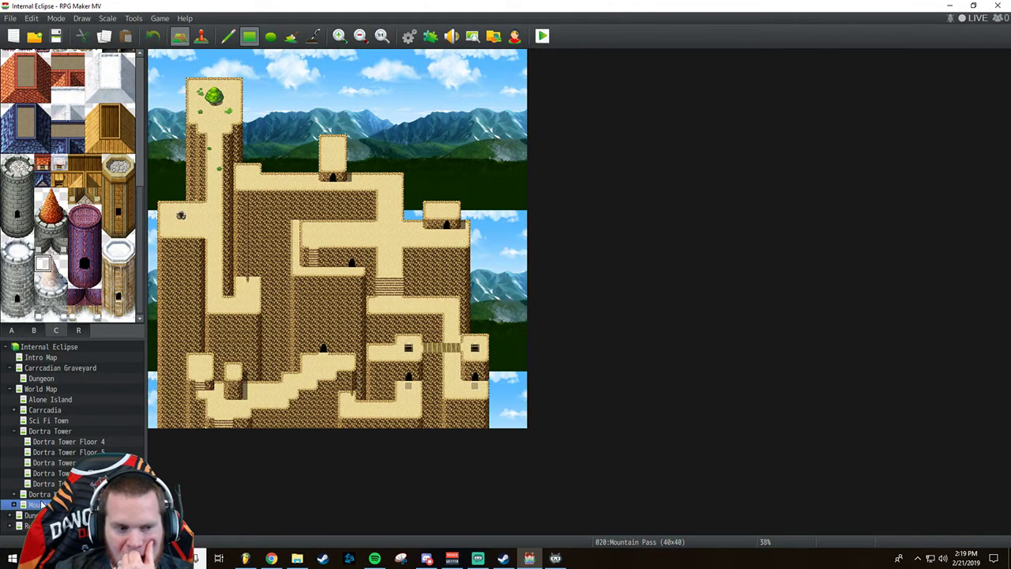
Return to the Dortra Tower entrance map and inspect its pillared hall at 100% zoom.
left_click(57, 431)
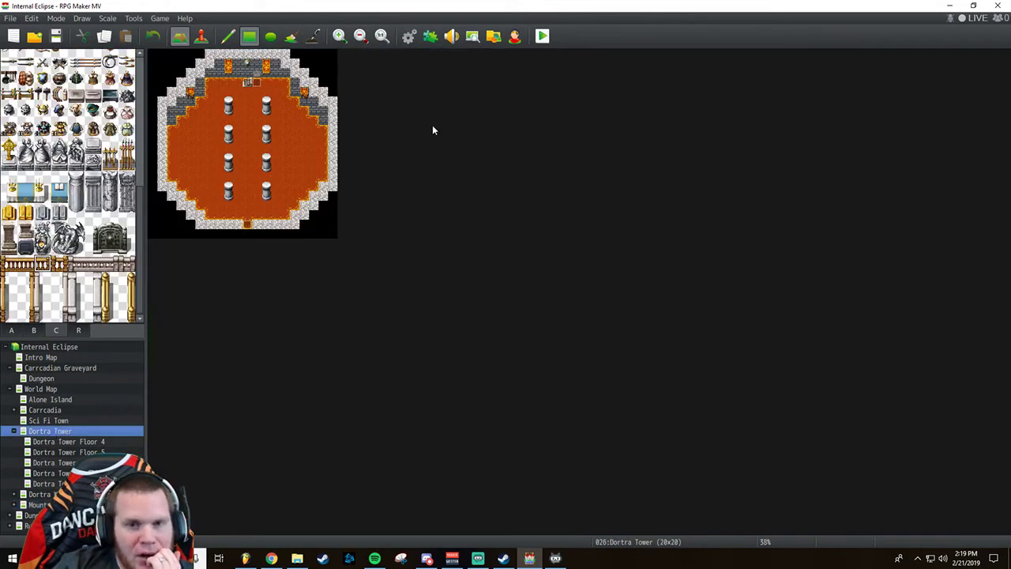
left_click(381, 37)
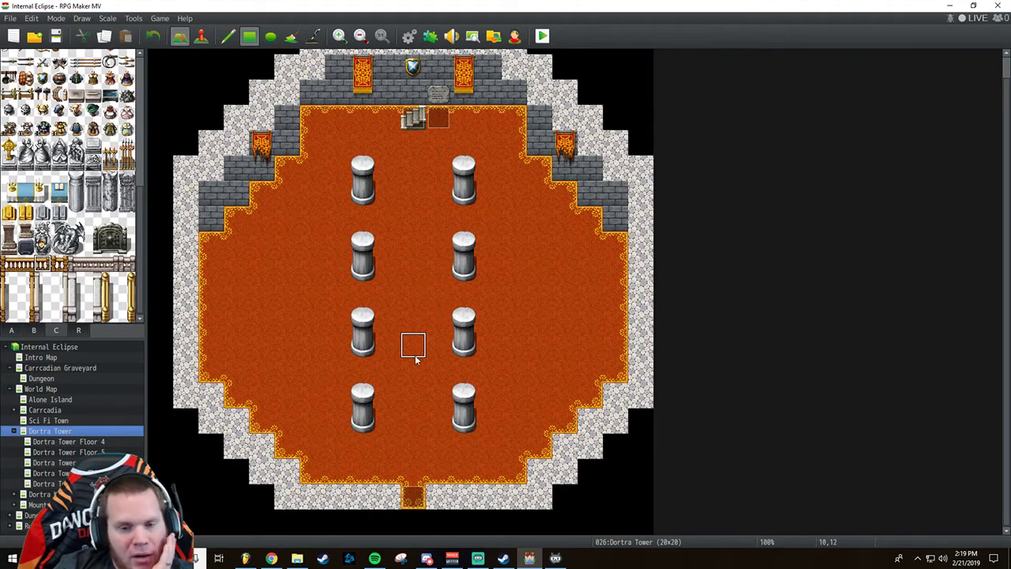
scroll(409, 379, "up", 1)
scroll(409, 379, "down", 1)
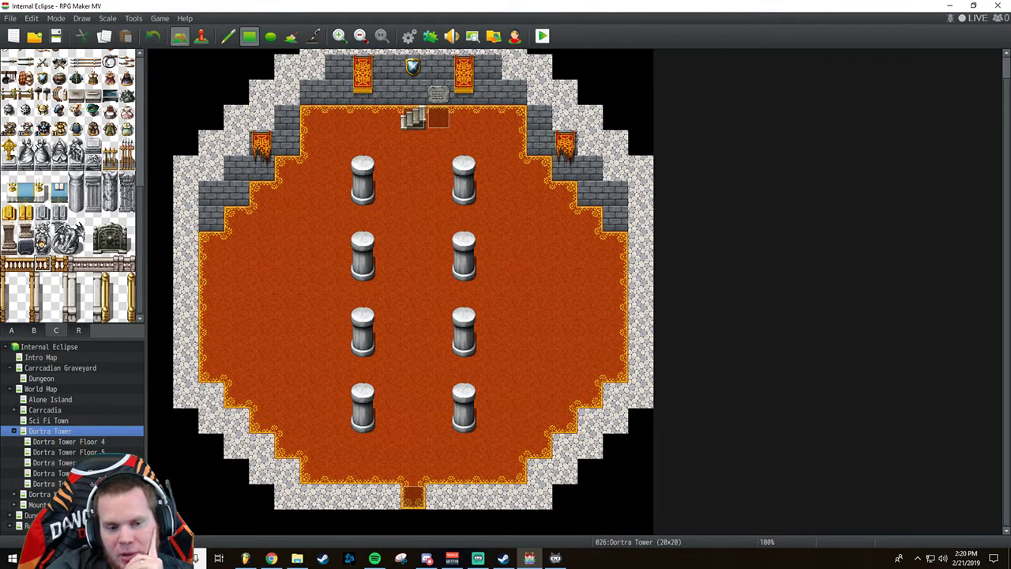
Check the Dortra Woods map properties, including its battleback images and fog effect note, without changing them.
left_click(39, 493)
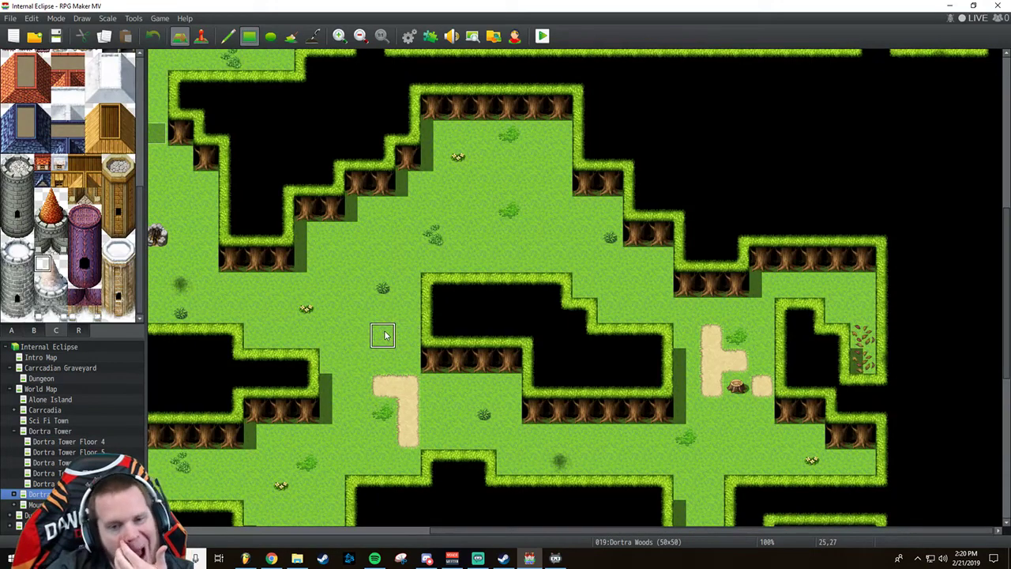
right_click(61, 410)
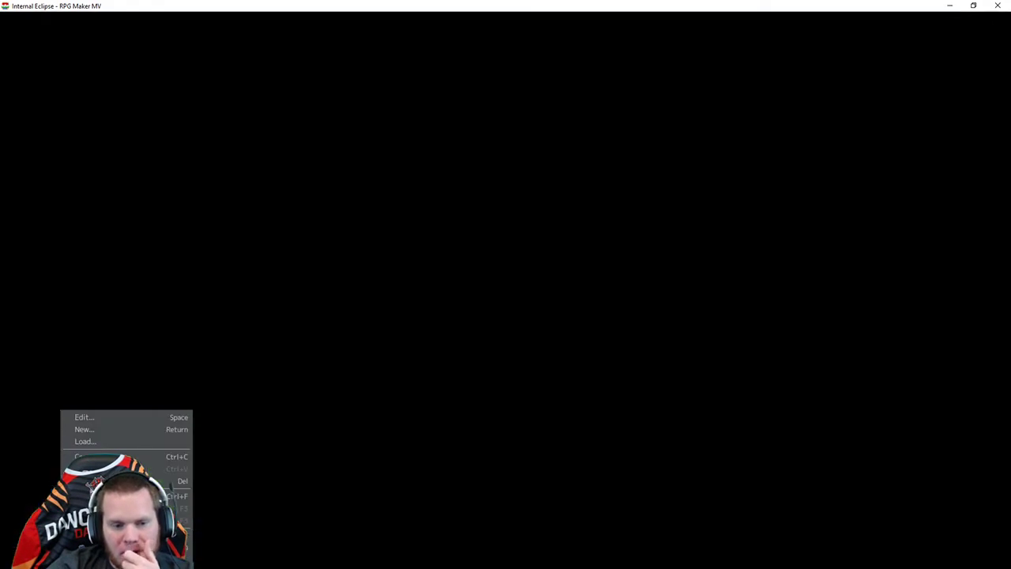
left_click(121, 418)
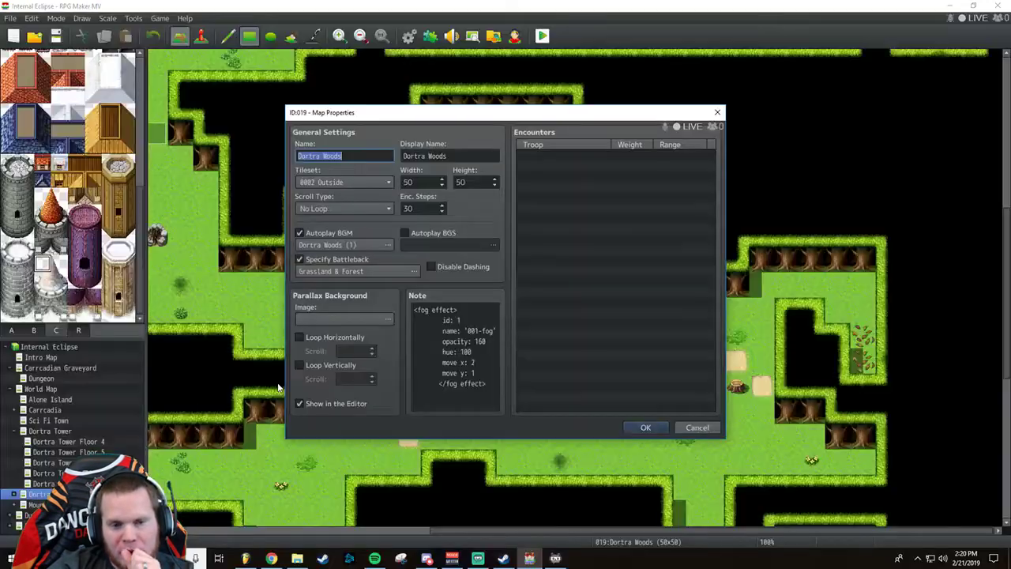
double_click(372, 273)
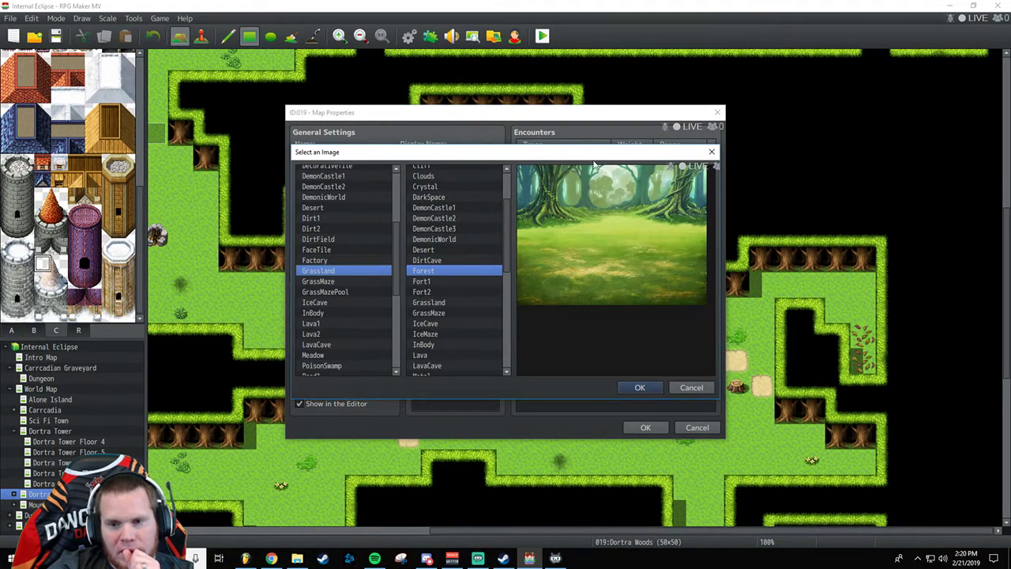
left_click(692, 388)
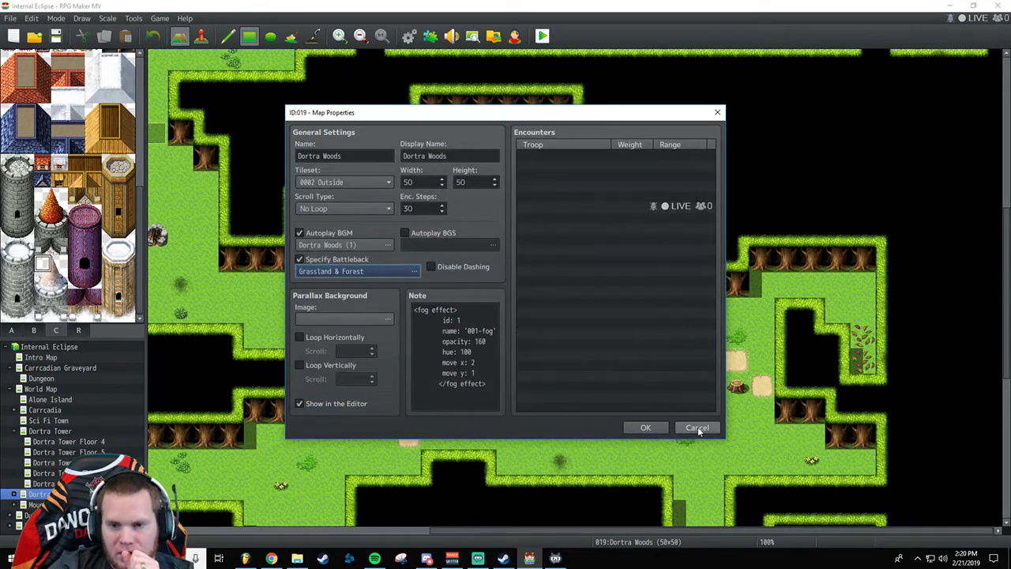
left_click(698, 428)
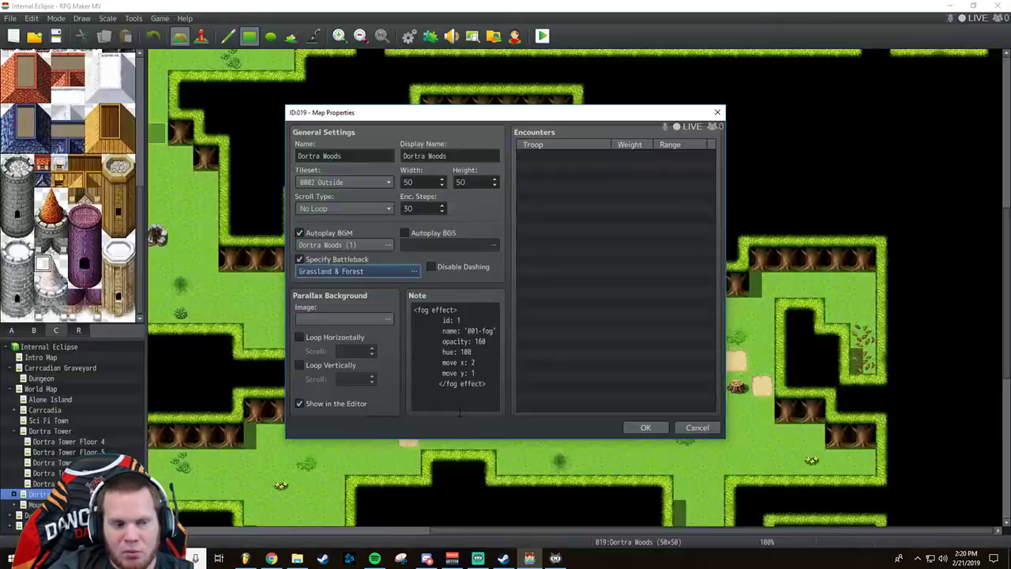
left_click(690, 428)
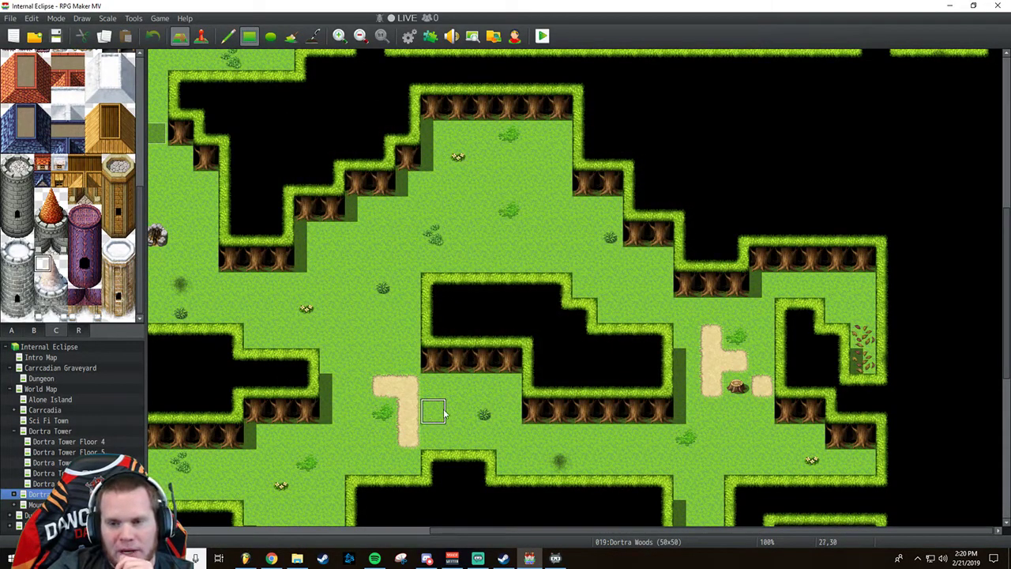
Examine the southern part of the Dortra Woods map around the pond.
scroll(384, 400, "down", 5)
scroll(384, 399, "down", 2)
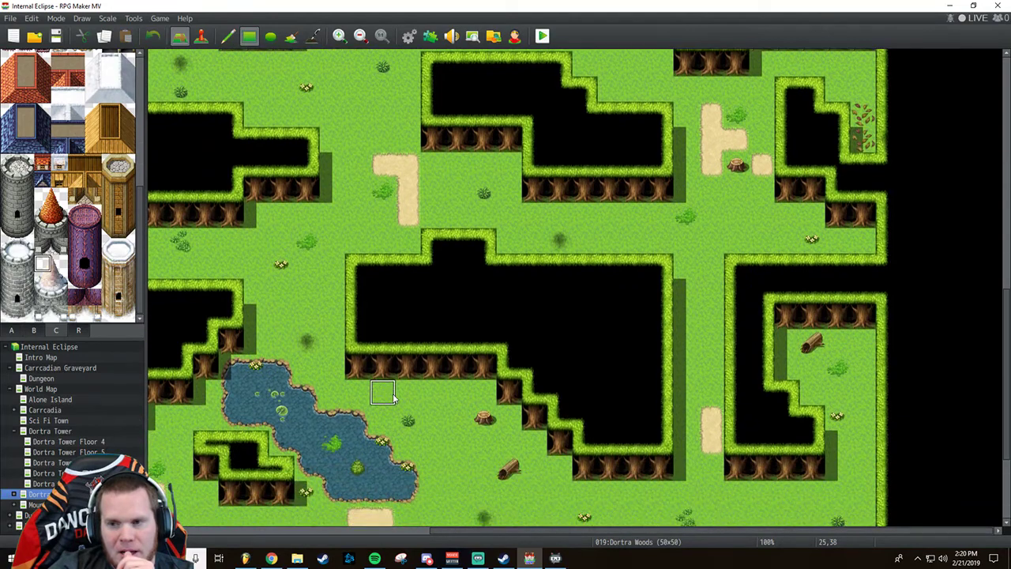
scroll(393, 399, "down", 1)
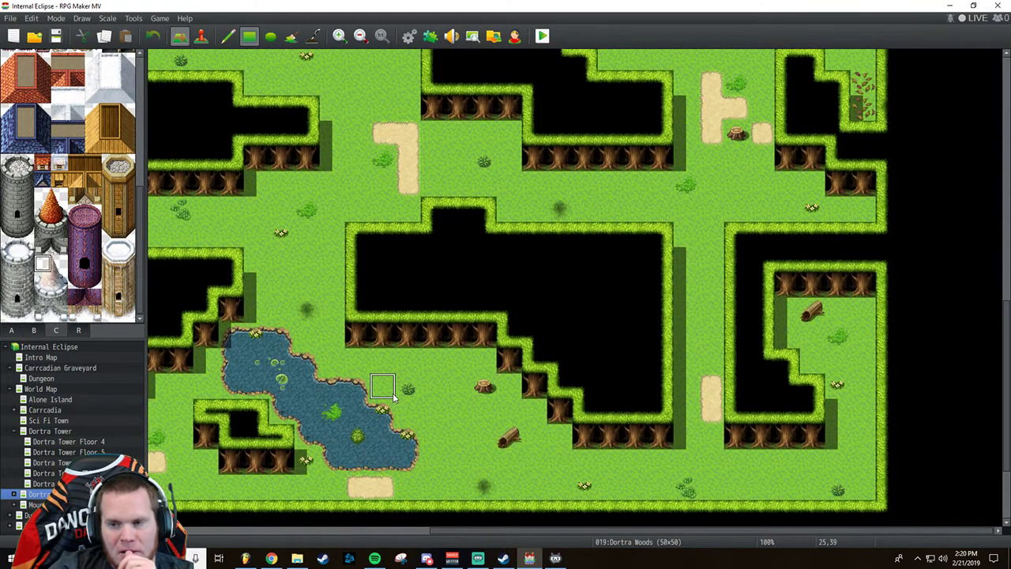
scroll(395, 398, "down", 1)
scroll(383, 402, "up", 2)
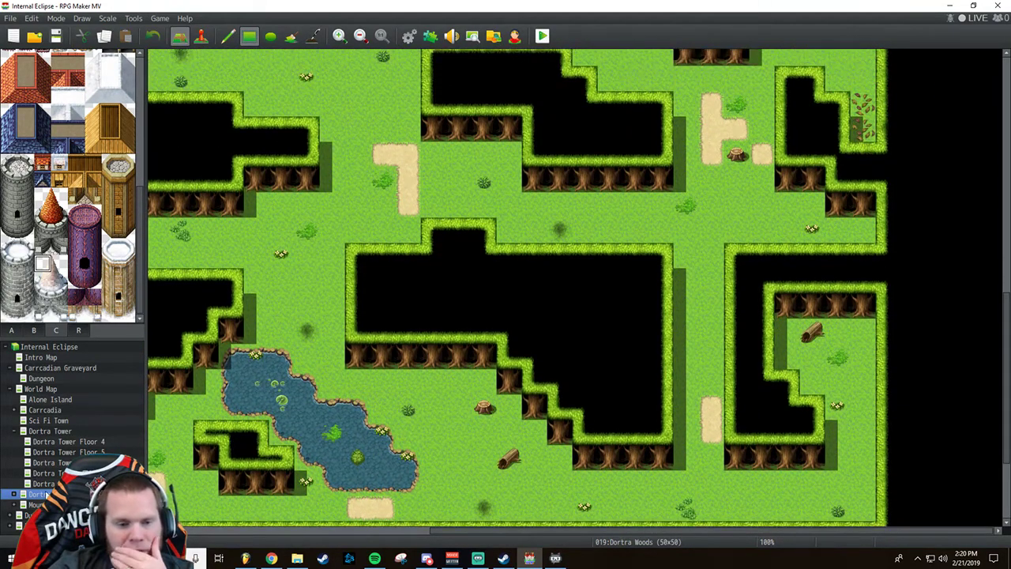
Give empty enemy entry 0007 in the database the Slime image with a hue of 73.
left_click(409, 36)
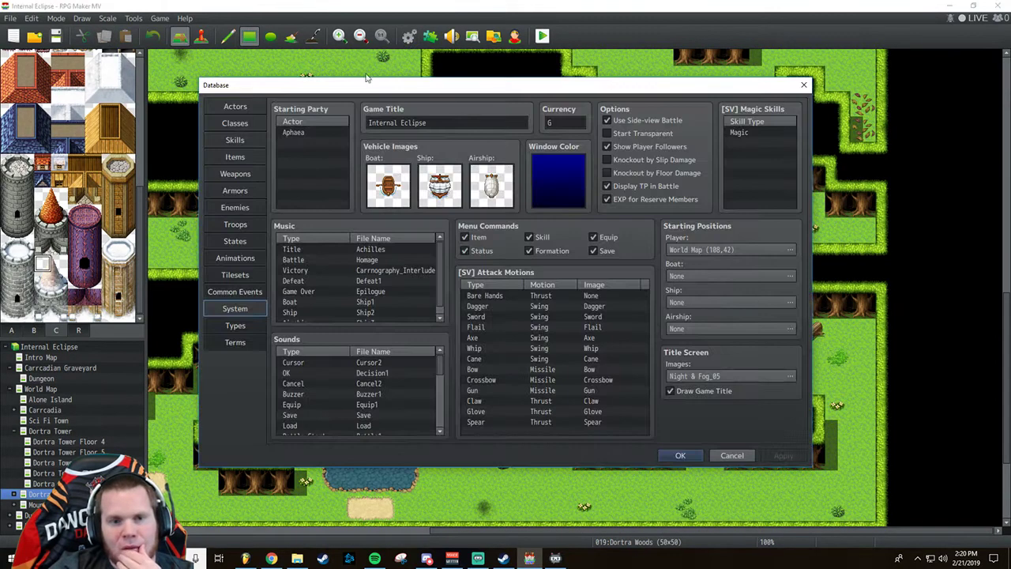
left_click(234, 207)
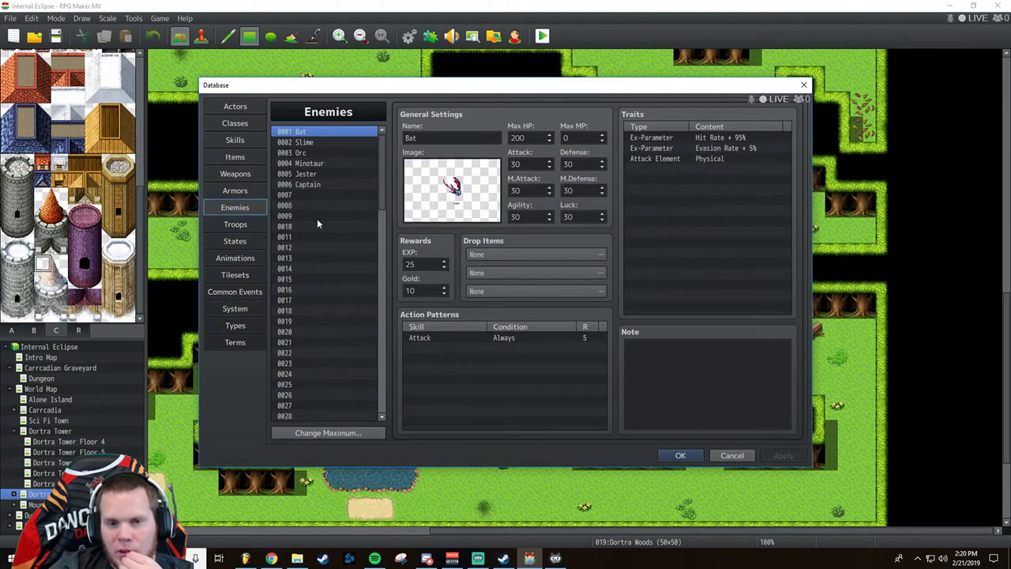
left_click(316, 195)
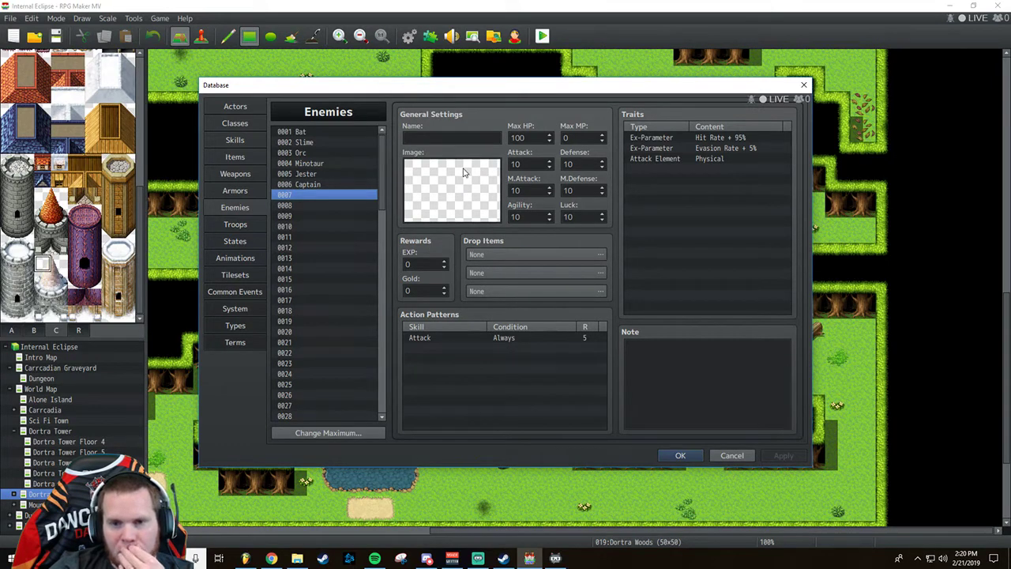
left_click(236, 225)
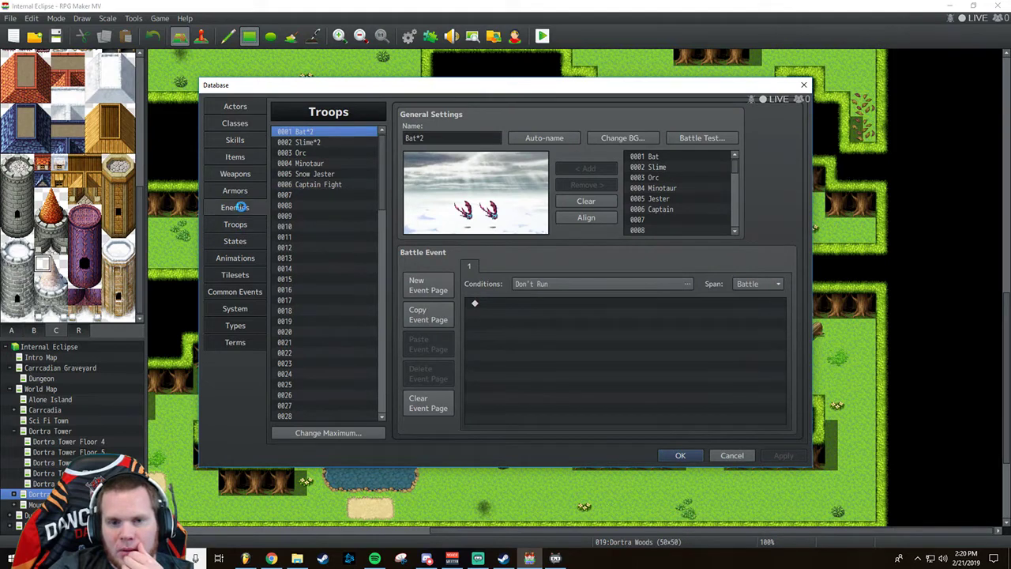
left_click(240, 207)
double_click(441, 179)
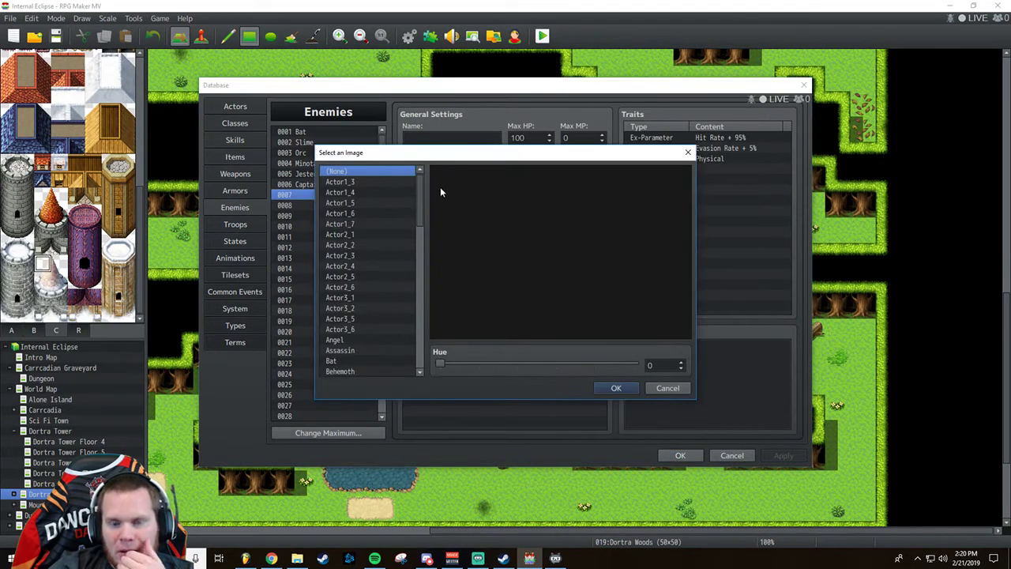
scroll(351, 251, "down", 4)
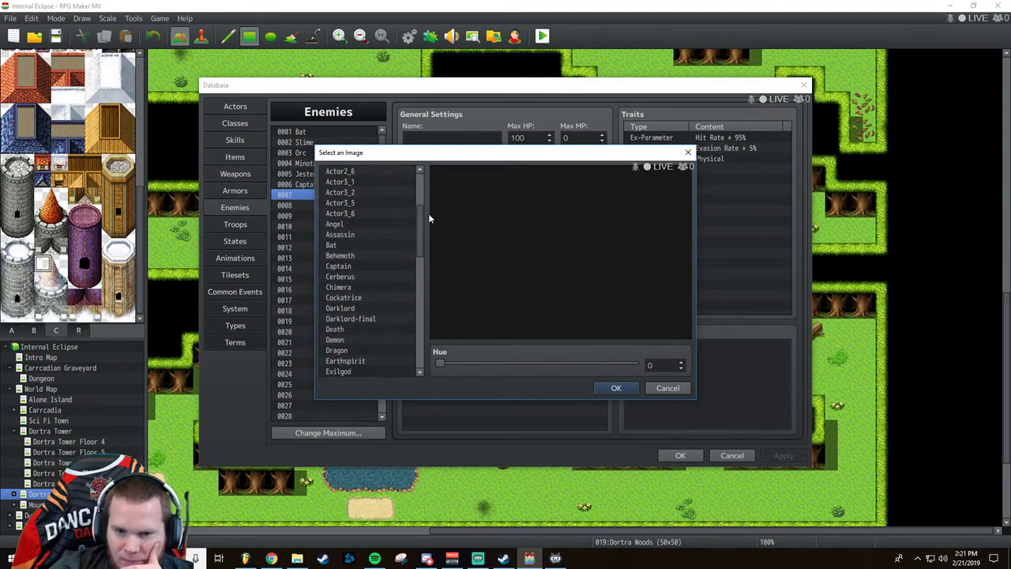
left_click_drag(420, 223, 423, 373)
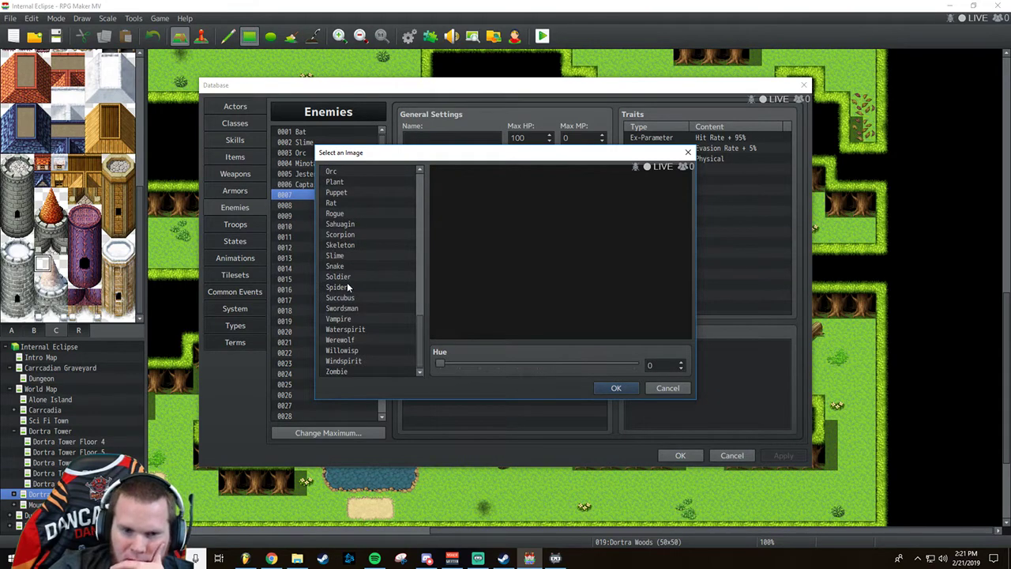
left_click(348, 258)
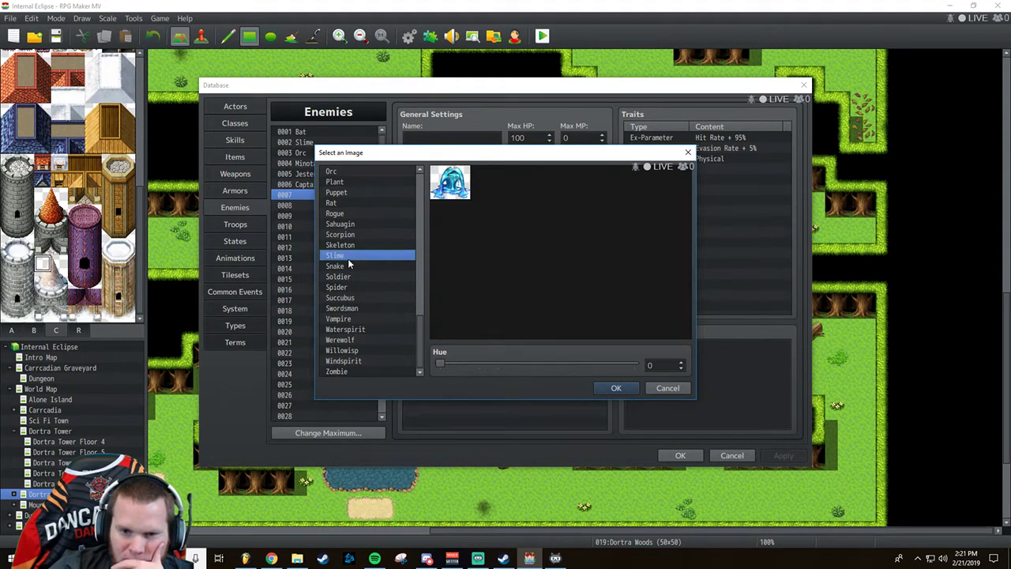
left_click_drag(439, 363, 480, 362)
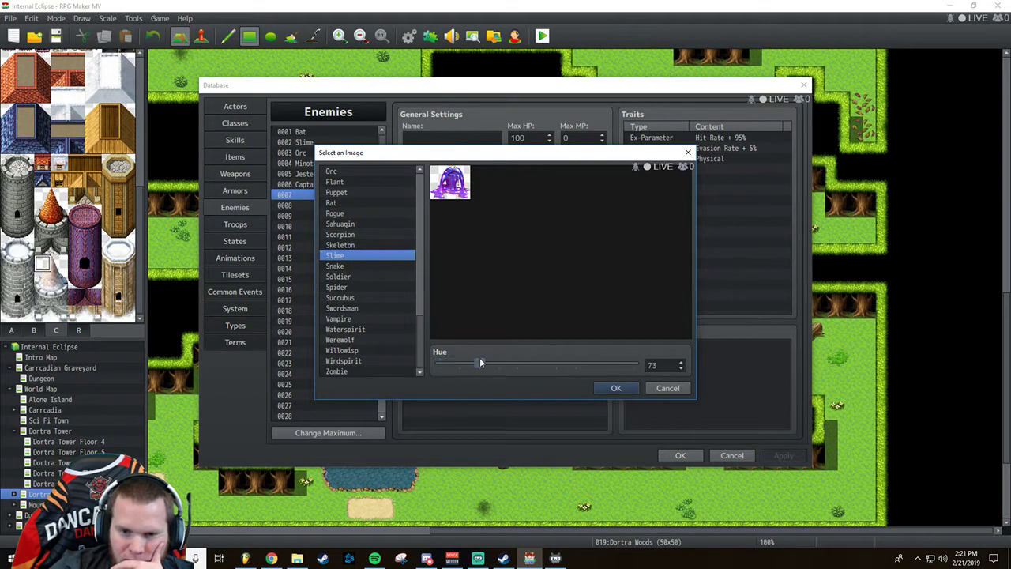
left_click(612, 386)
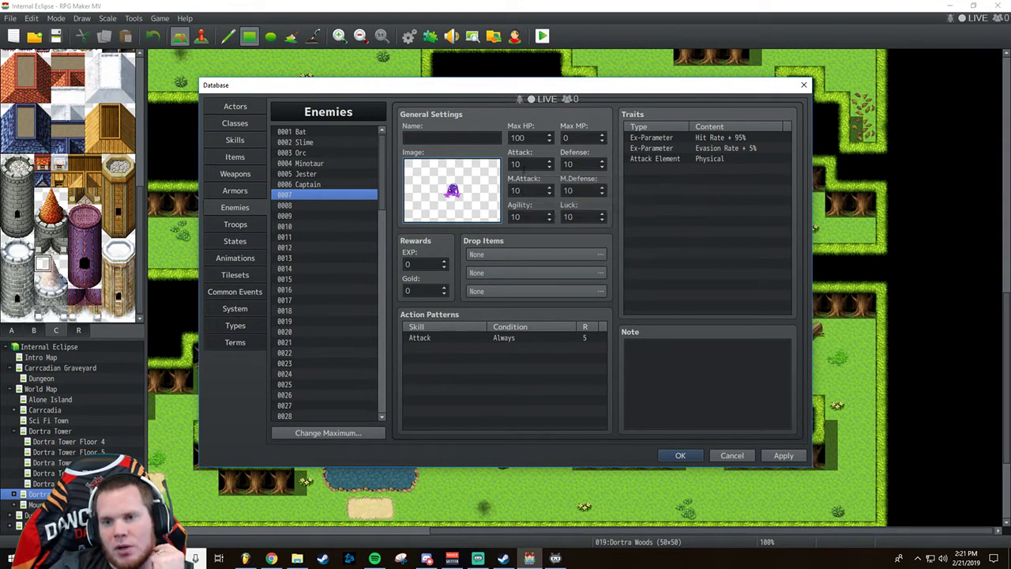
Set enemy 0007's Attack to 17, name it Slime and apply the changes.
left_click(529, 163)
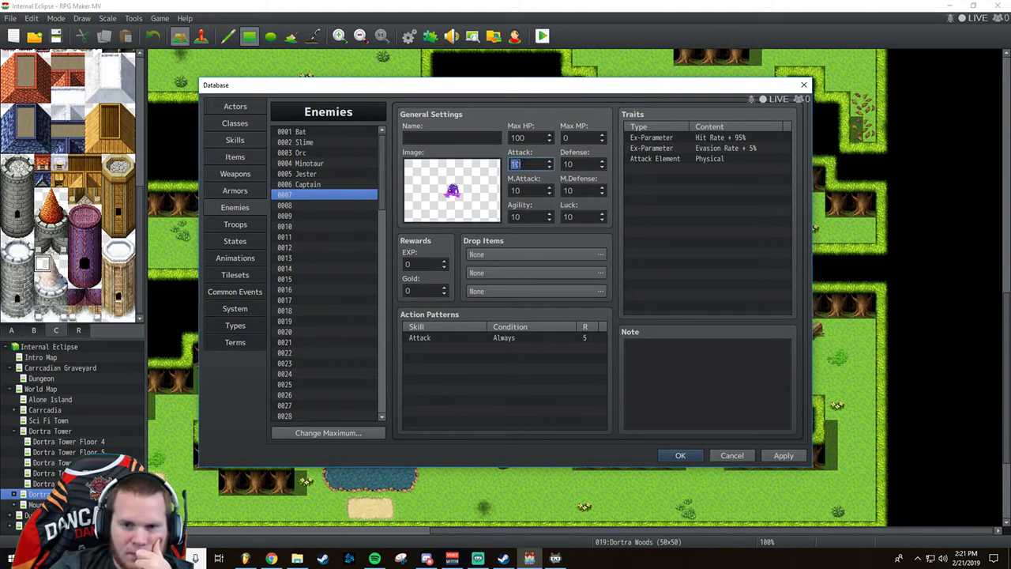
left_click(522, 164)
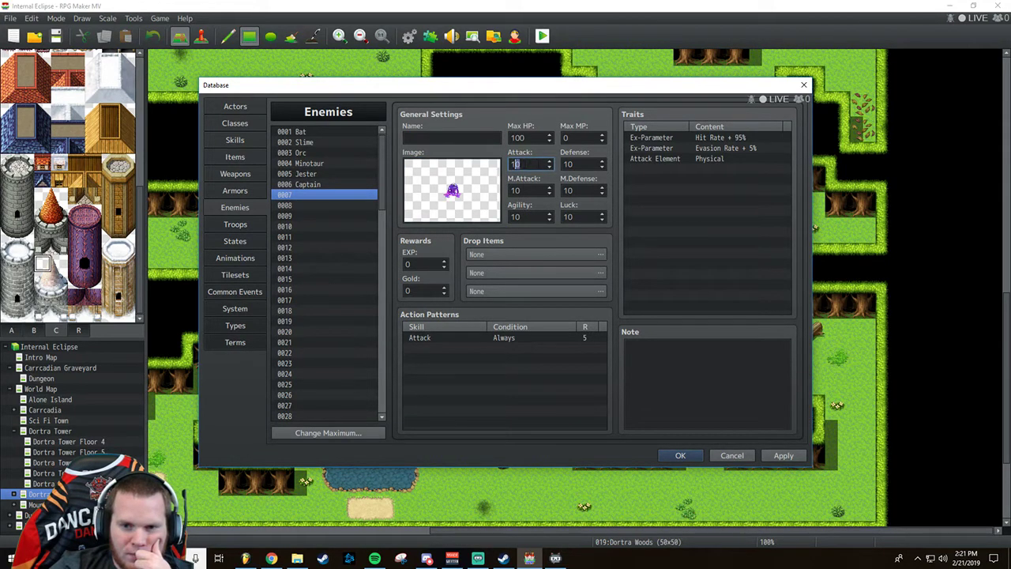
type("17")
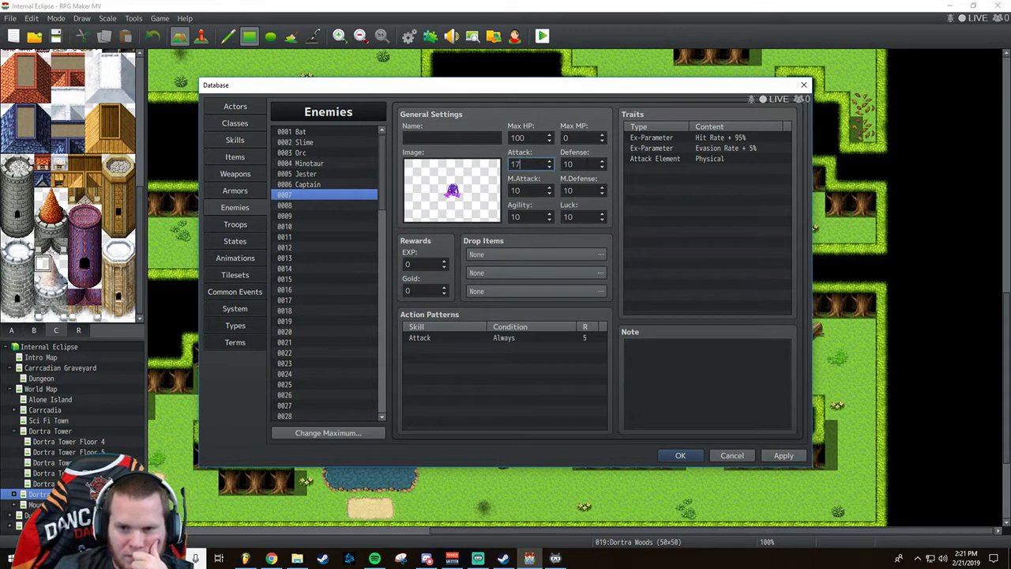
left_click(573, 163)
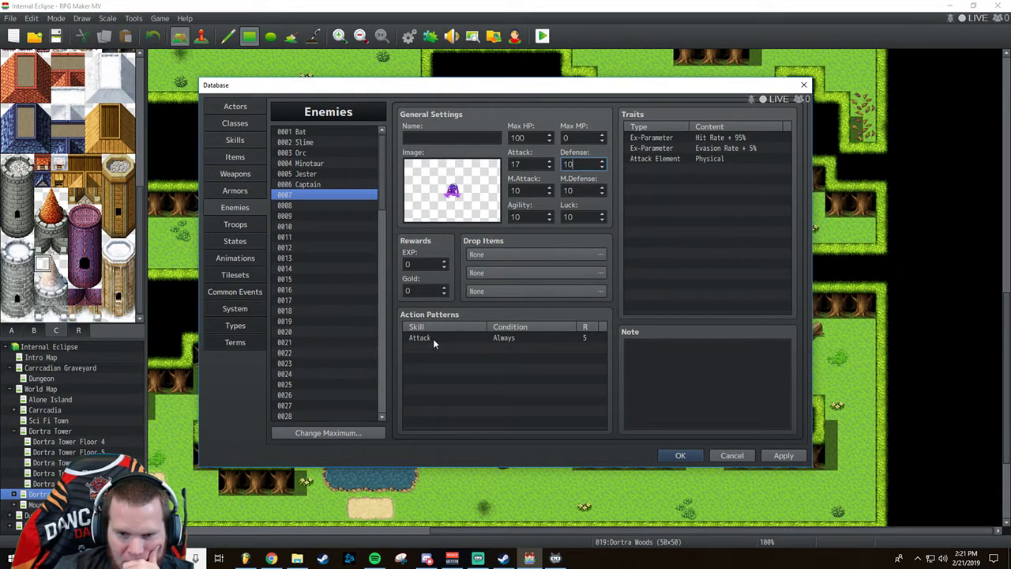
left_click(446, 138)
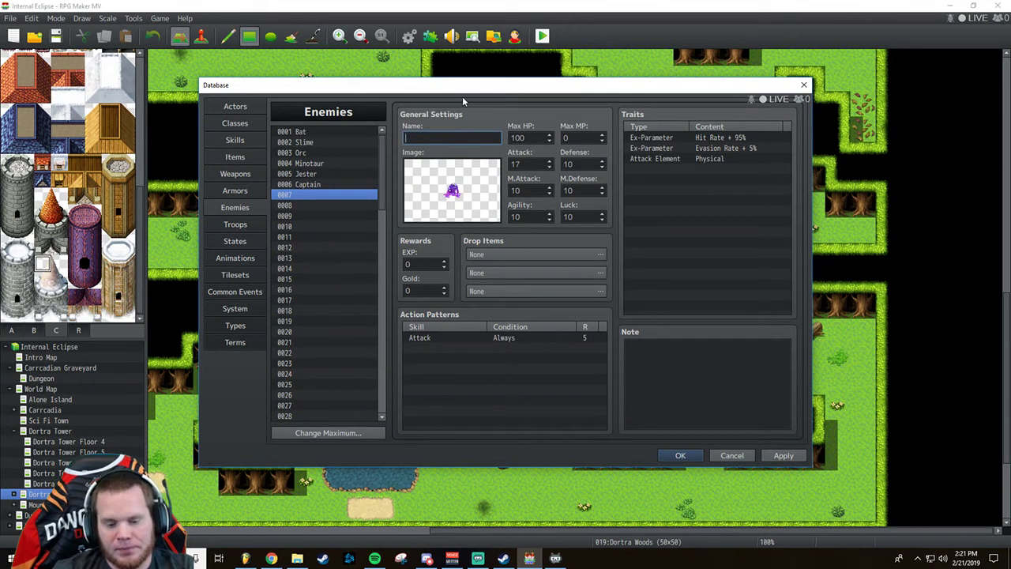
type("Slime")
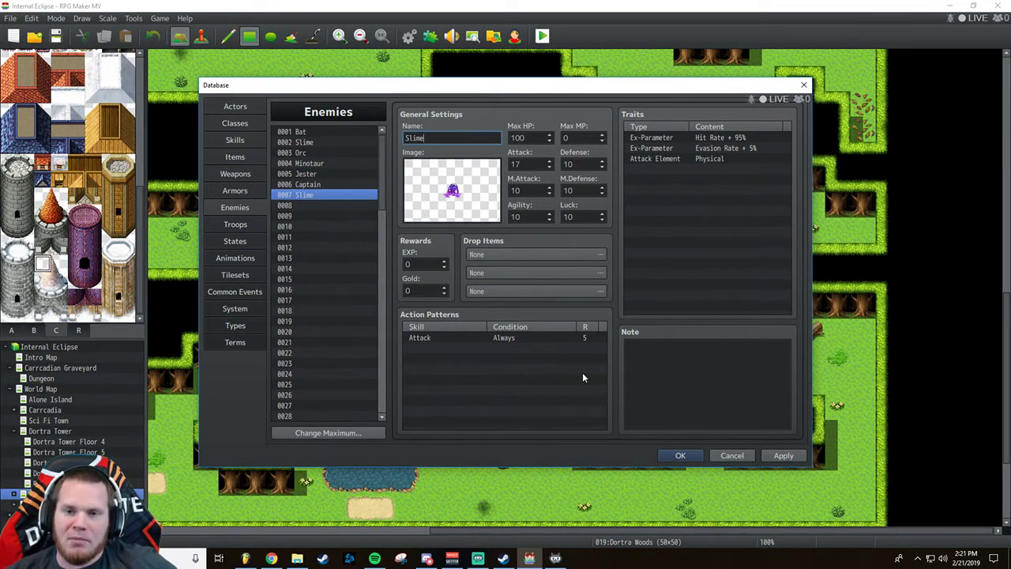
left_click(775, 458)
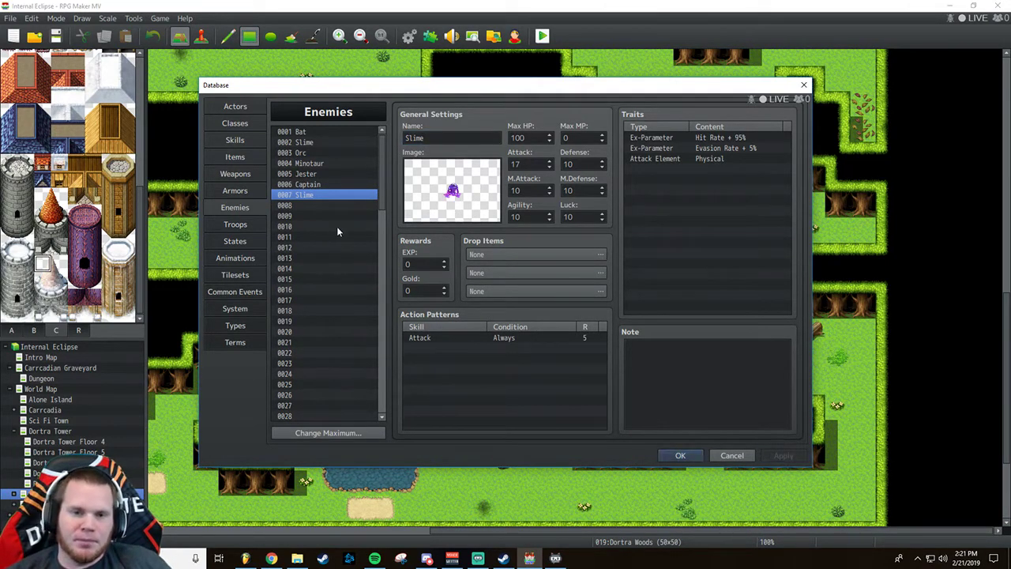
Compare enemy 0007 Slime with the Bat and set the Slime's Attack to 20, applying the change.
left_click(314, 133)
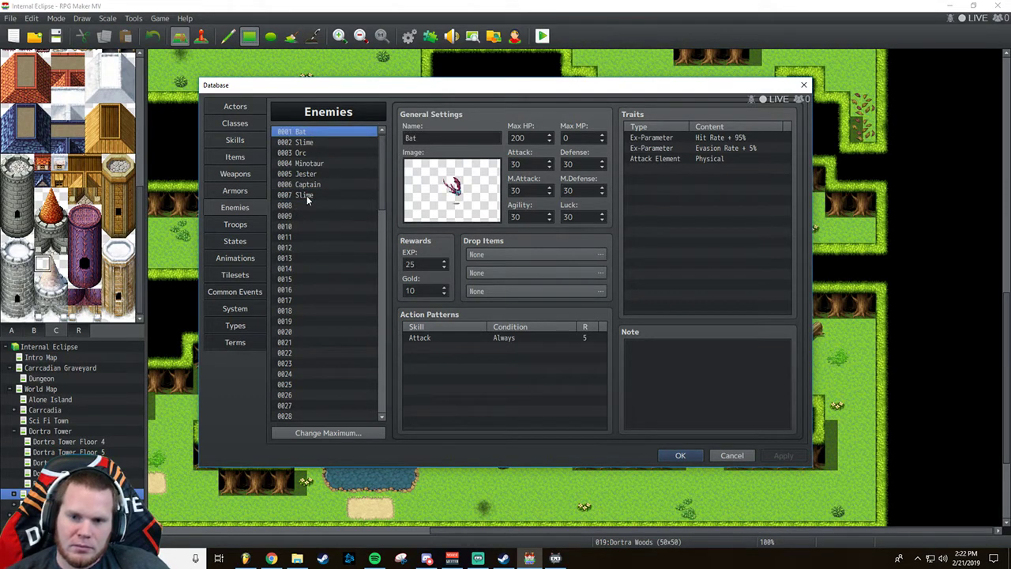
left_click(308, 197)
left_click(313, 131)
left_click(317, 193)
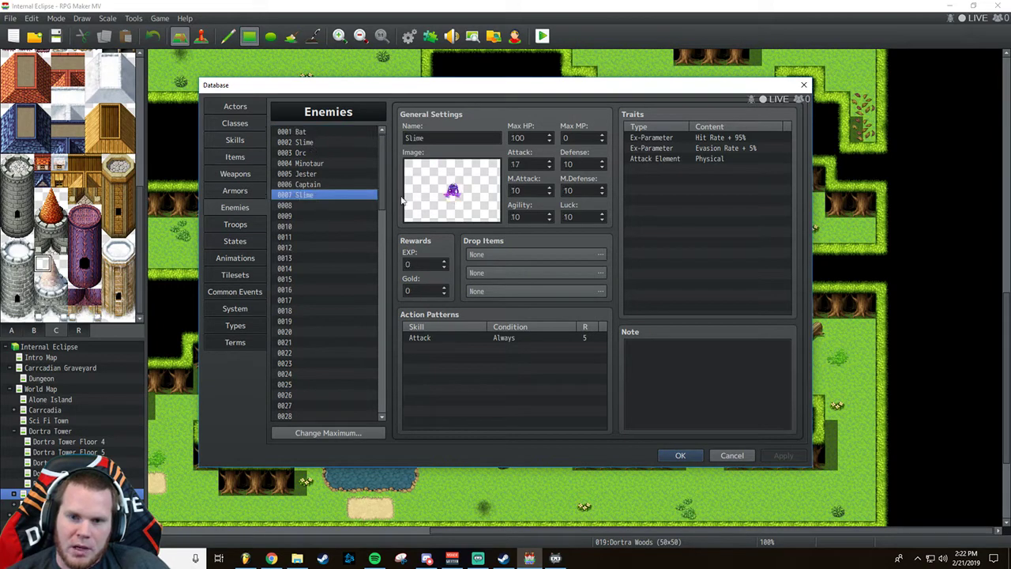
double_click(525, 164)
type("20")
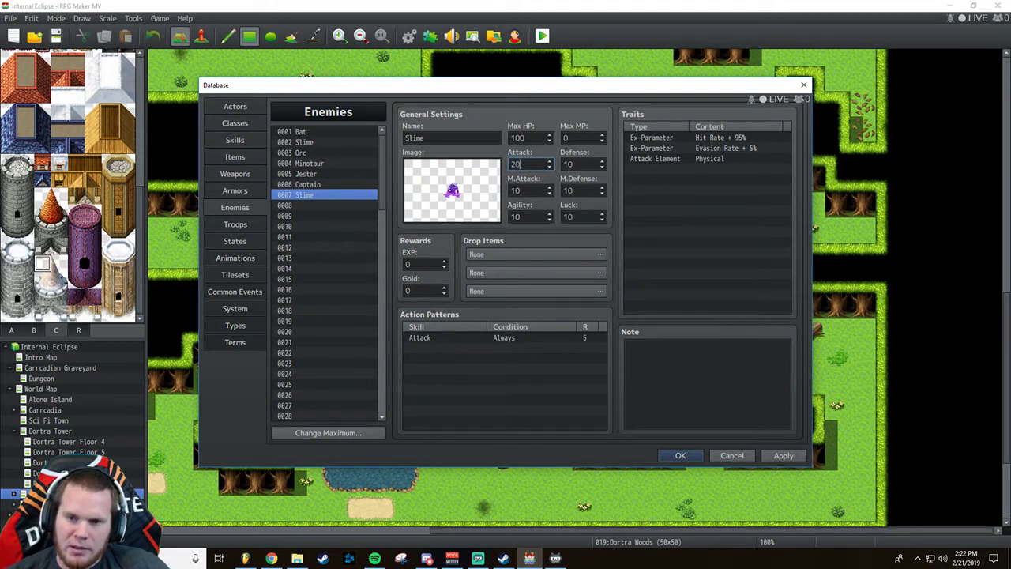
left_click(794, 454)
Check the Captain's stats, set enemy 0007 Slime's Attack to 25, and save and close the database.
left_click(311, 184)
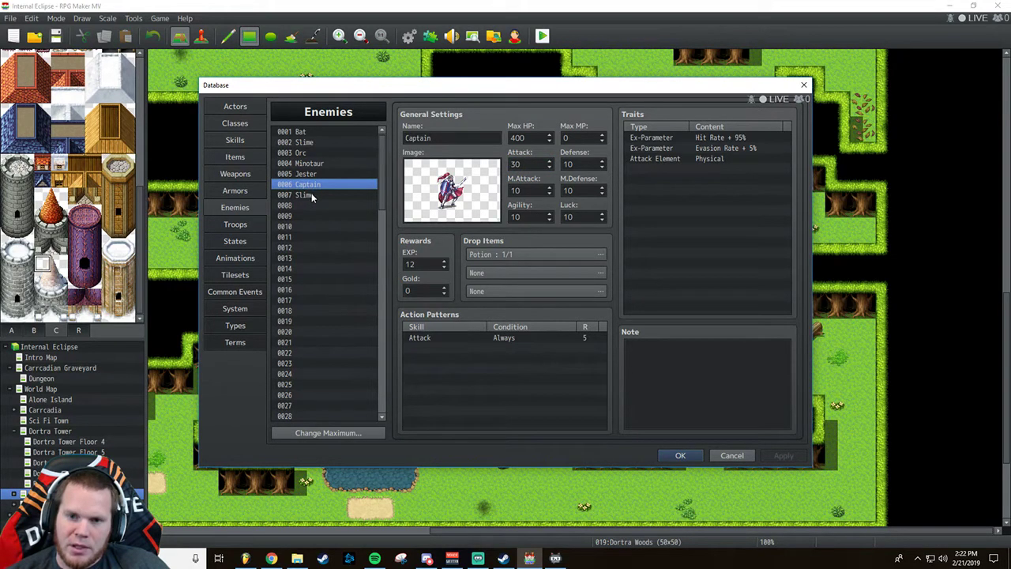
left_click(312, 195)
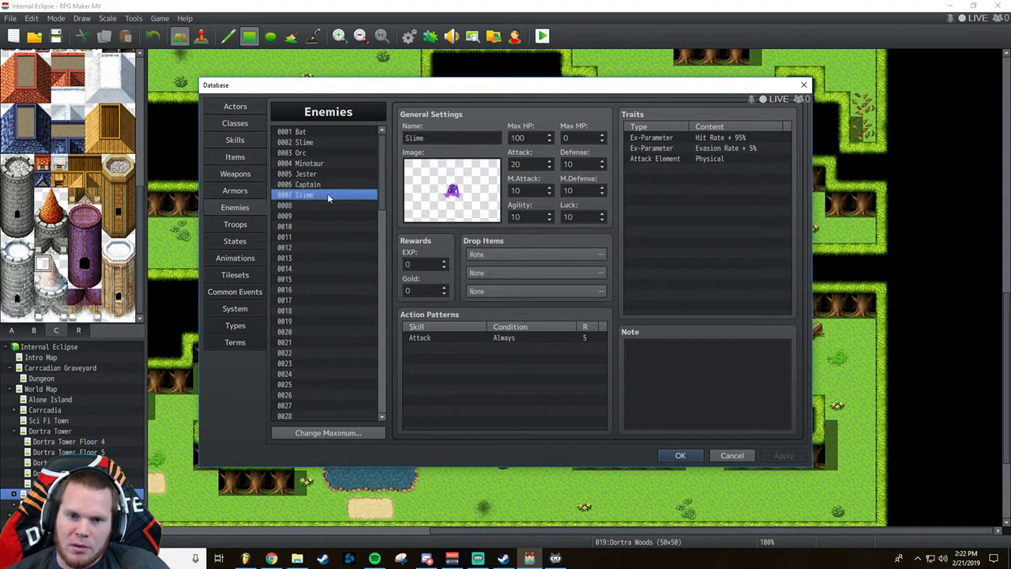
double_click(525, 163)
type("25")
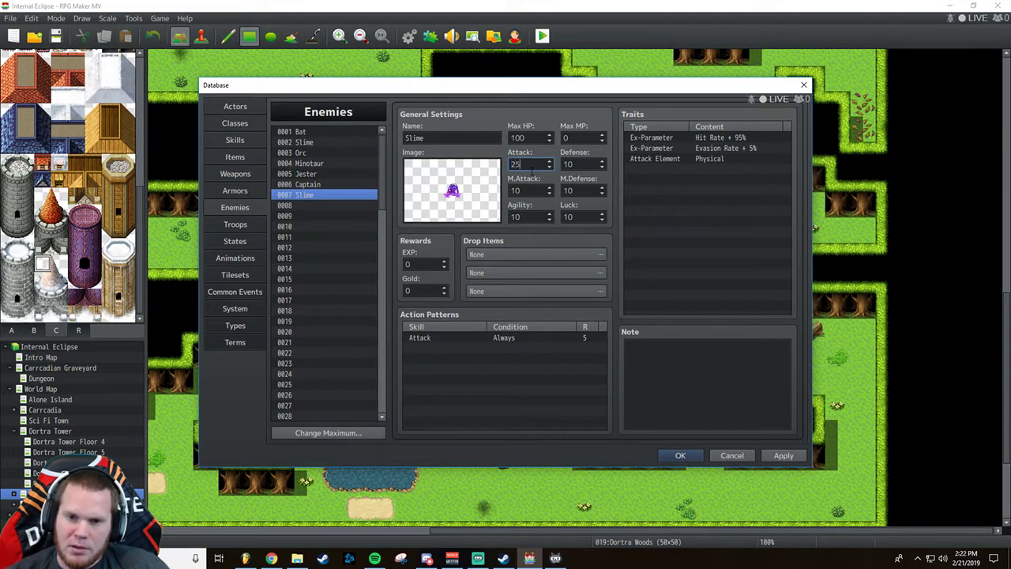
left_click(780, 457)
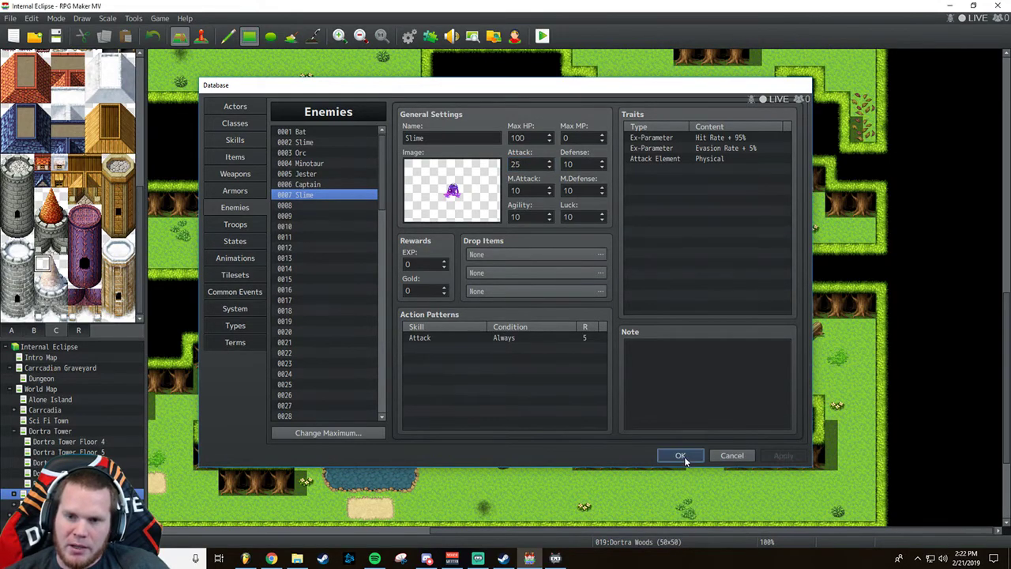
left_click(684, 456)
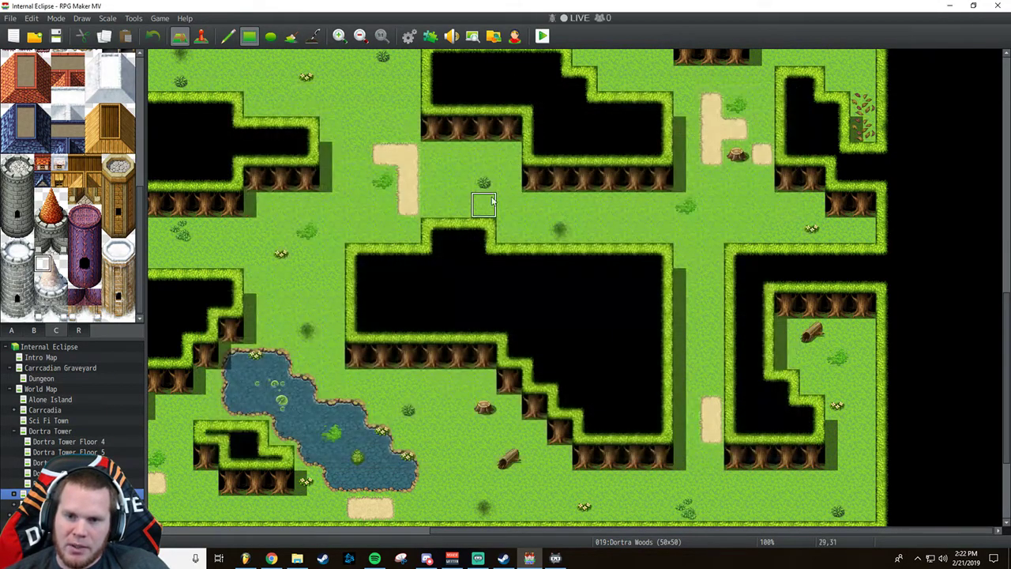
Check the skills available for a second action pattern on enemy 0007 Slime without adding one.
left_click(408, 36)
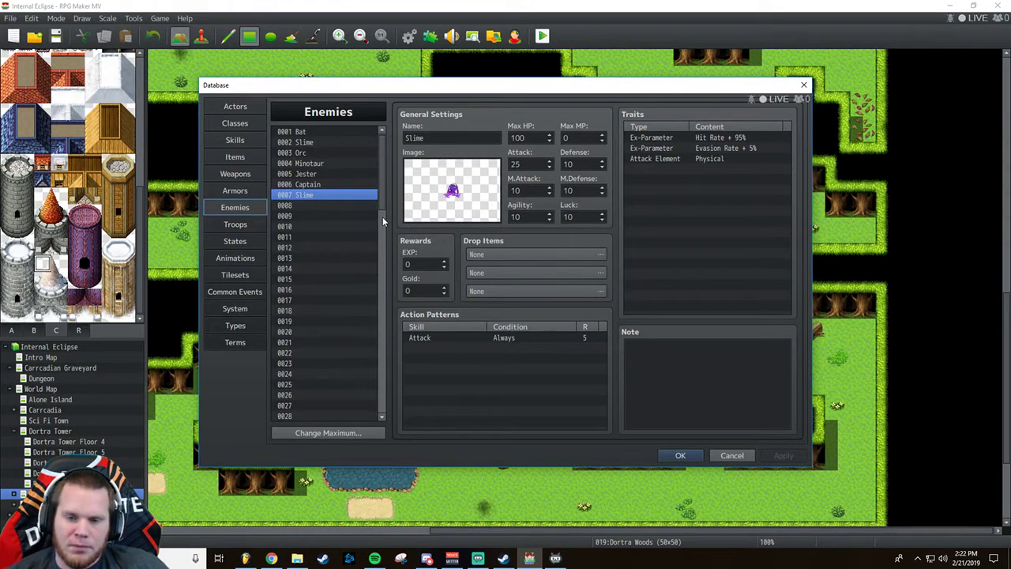
left_click(428, 349)
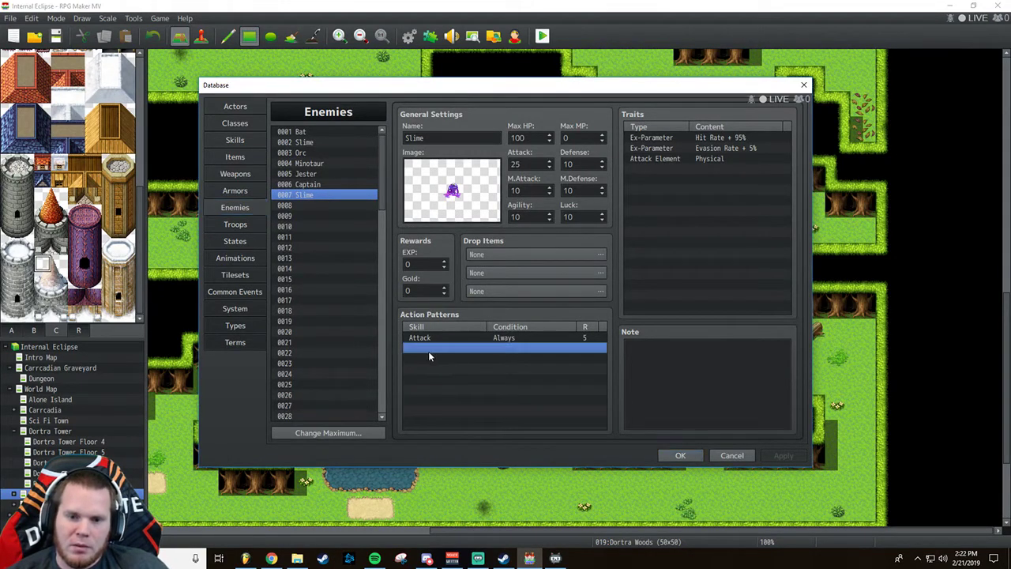
double_click(436, 349)
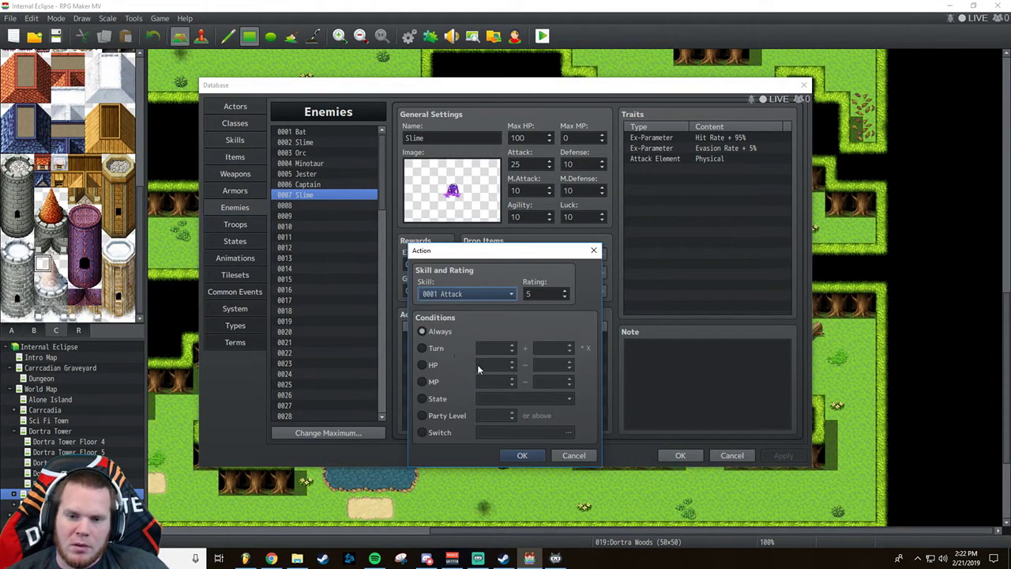
left_click(497, 293)
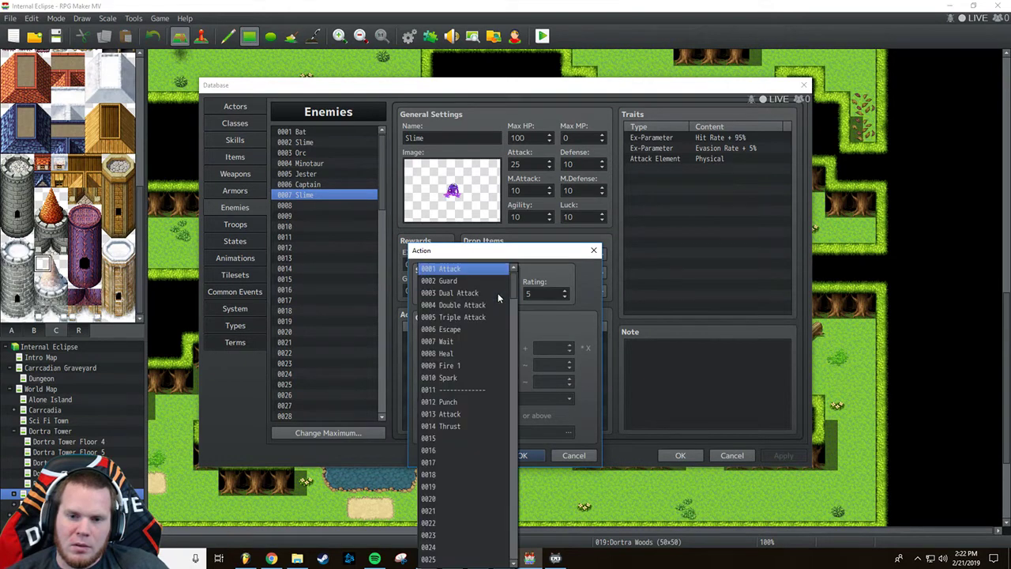
left_click(562, 310)
left_click(574, 455)
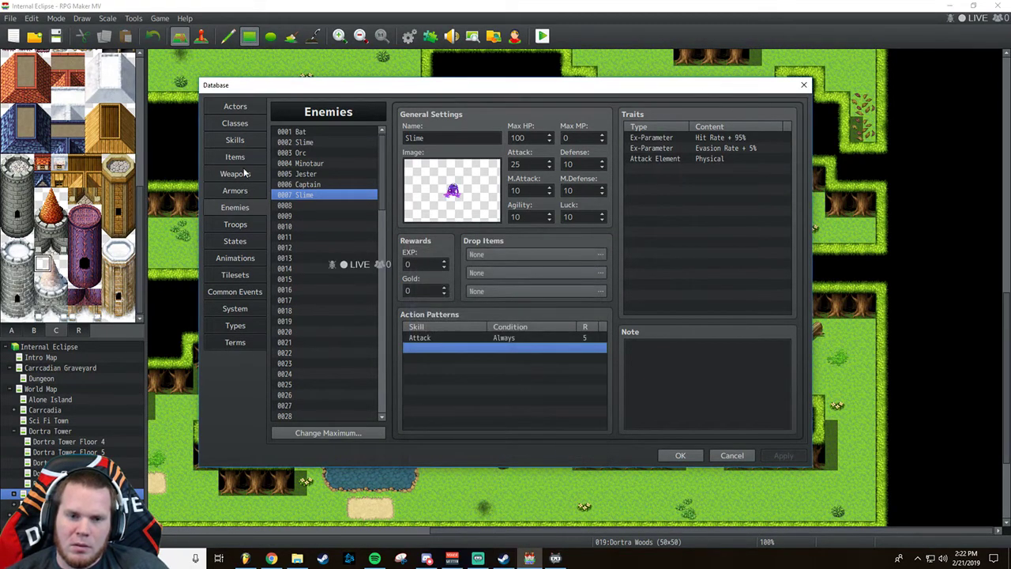
Look through the database's Troops, Skills, Weapons and States, including empty skill entry 0015.
left_click(235, 225)
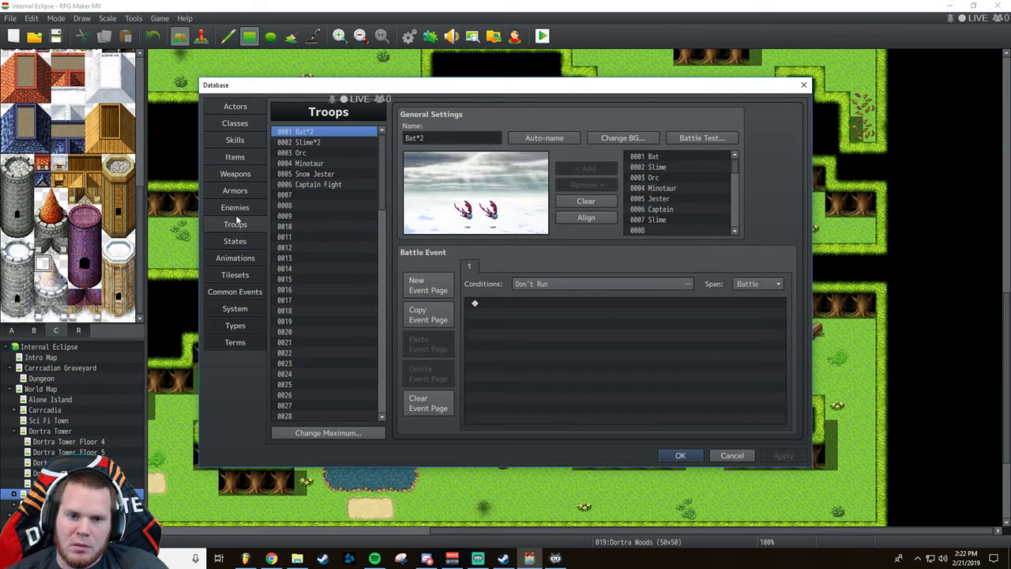
left_click(235, 206)
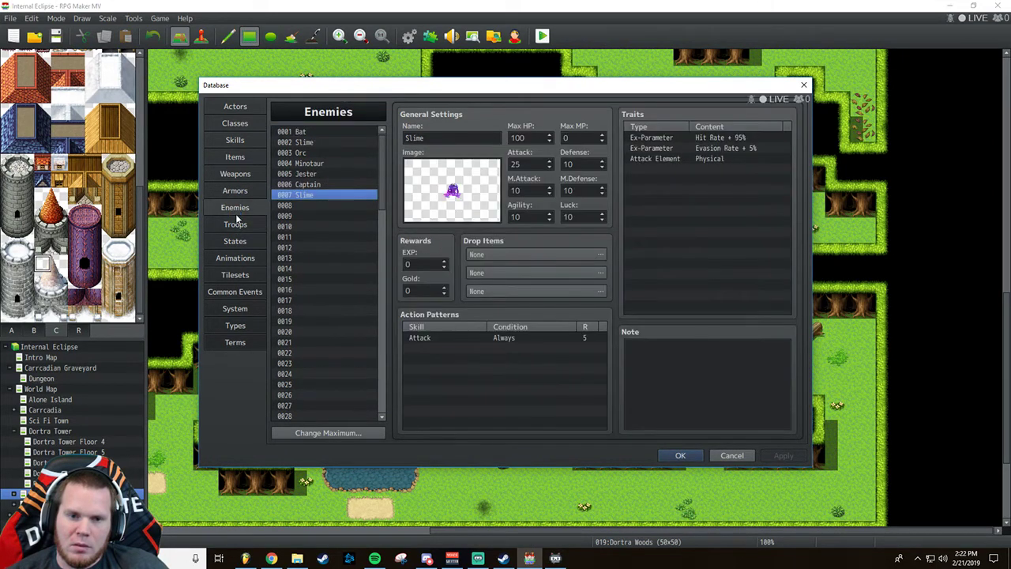
left_click(239, 139)
left_click(308, 280)
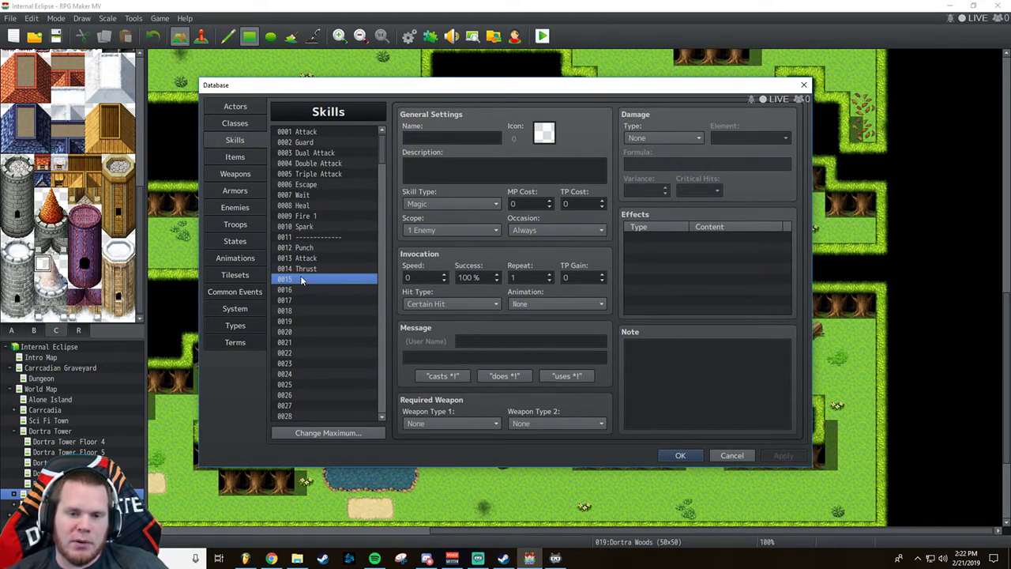
left_click(235, 174)
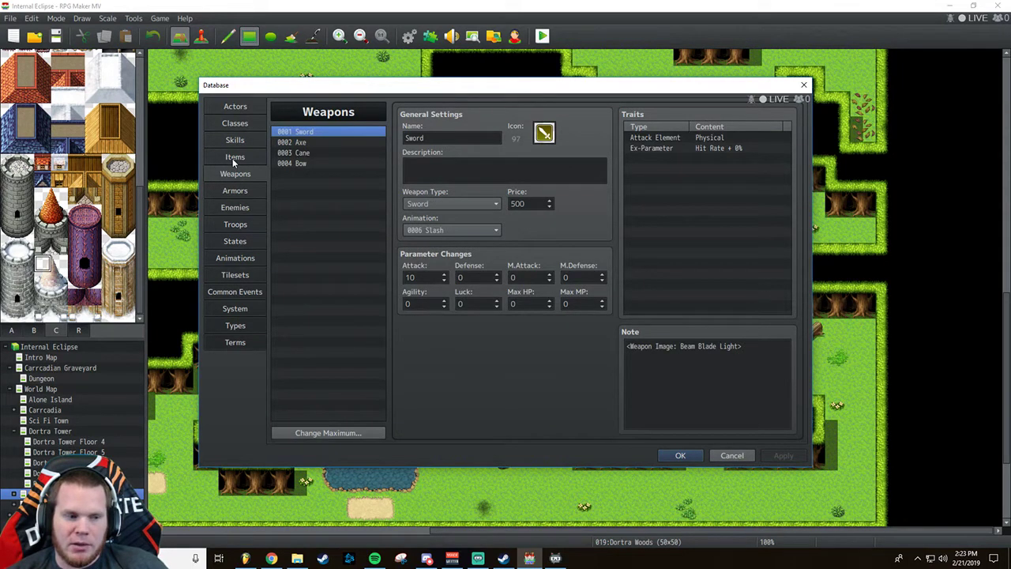
left_click(239, 242)
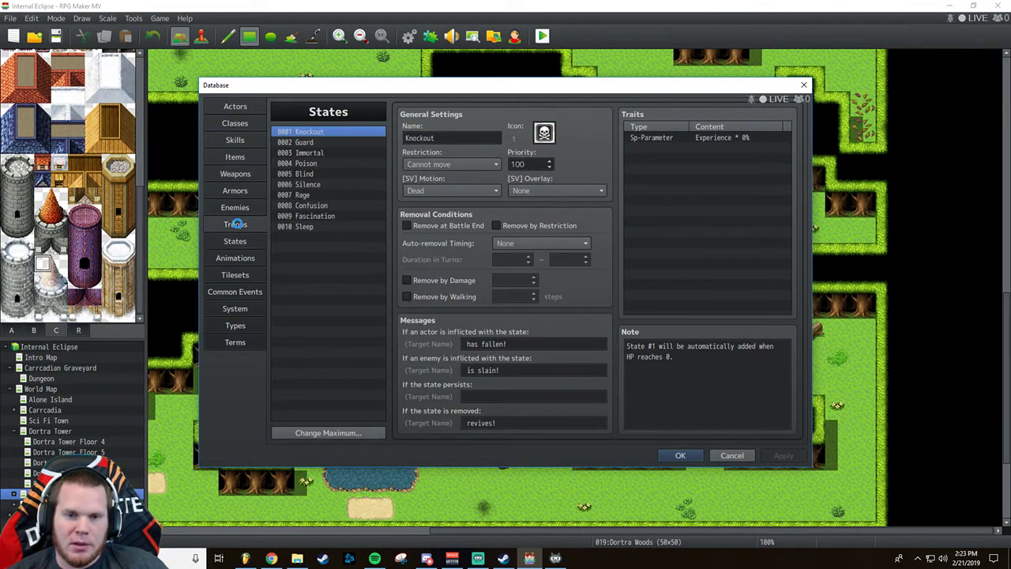
left_click(235, 226)
left_click(240, 242)
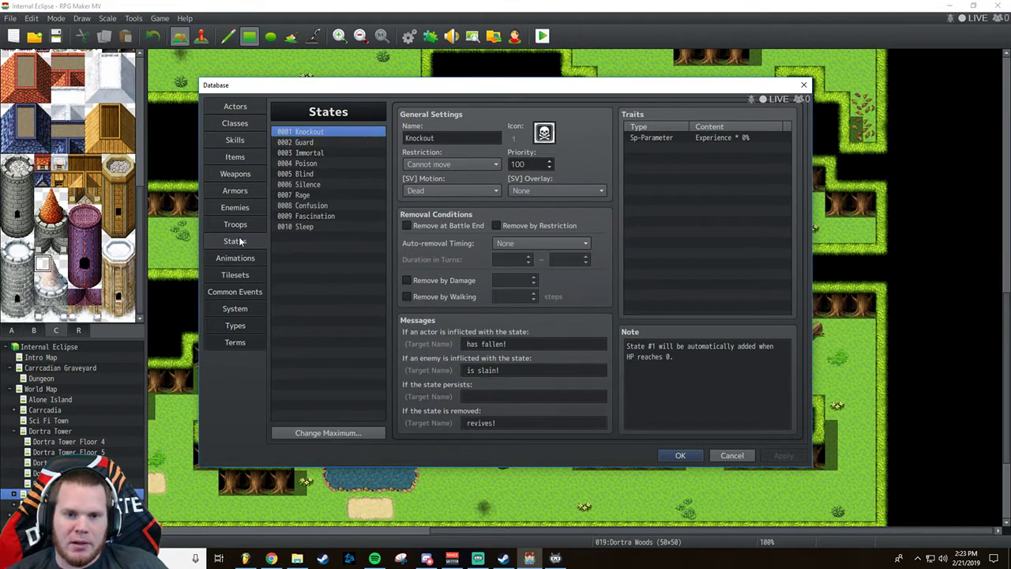
left_click(236, 225)
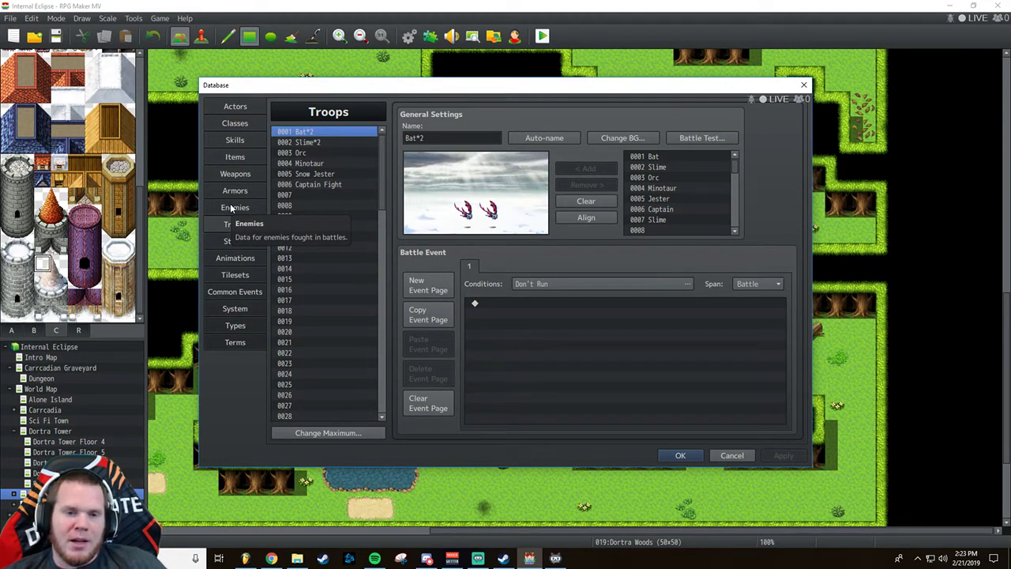
Open the image selection for empty enemy 0008 and browse the battler images from Actor1_3 through Irongiant.
left_click(257, 207)
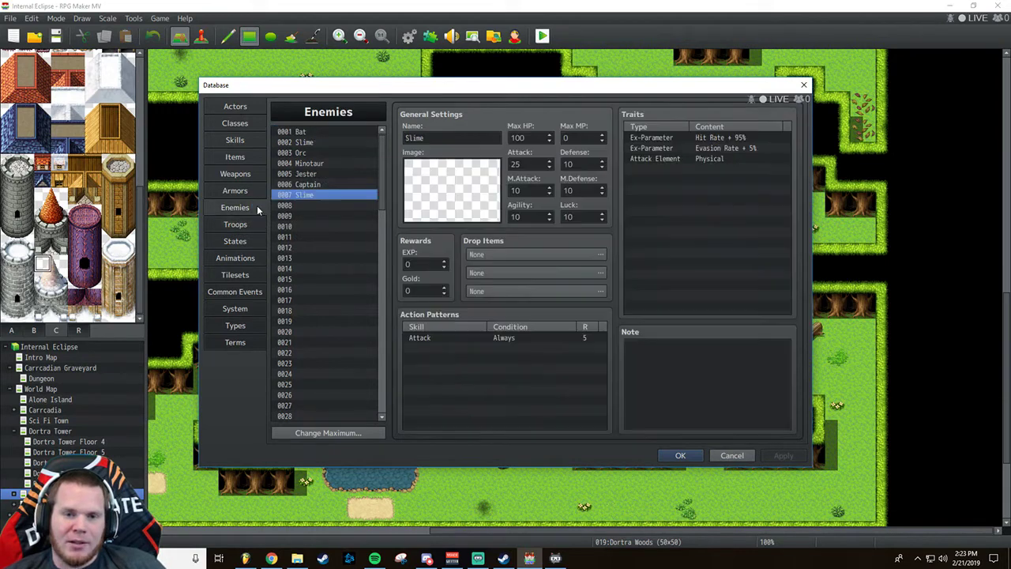
left_click(305, 206)
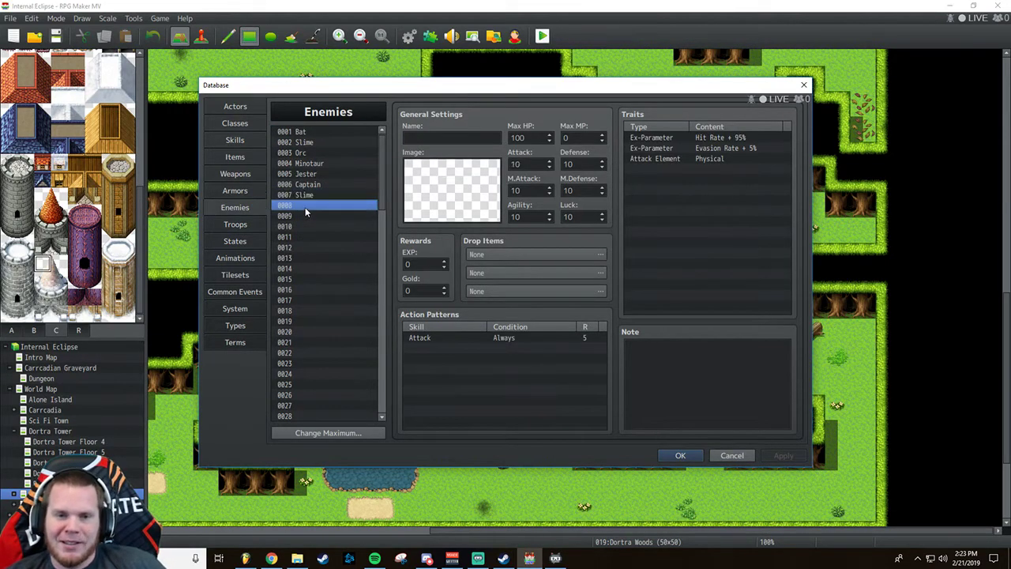
double_click(444, 210)
left_click_drag(420, 217, 420, 254)
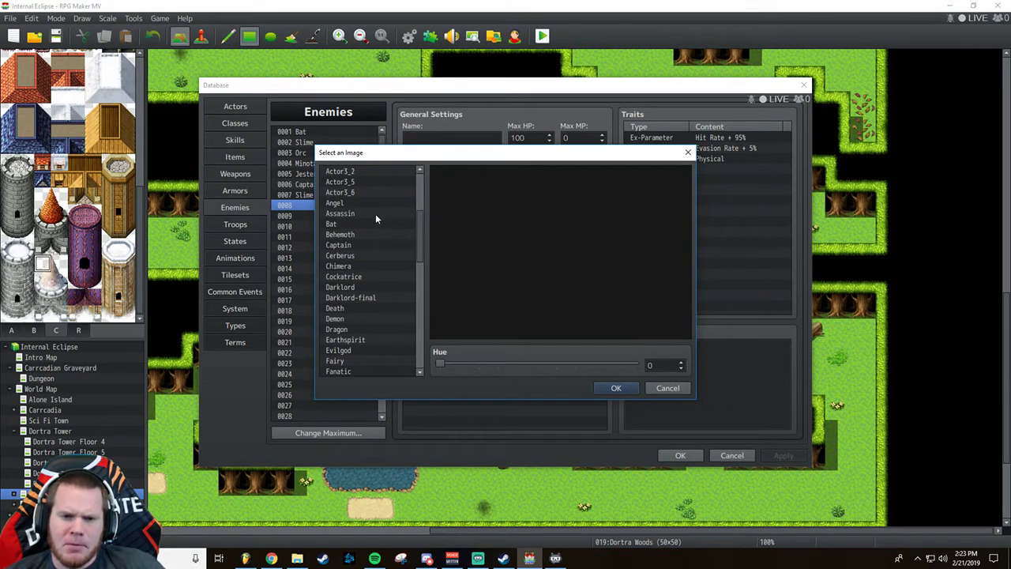
scroll(375, 209, "up", 5)
left_click(355, 172)
scroll(357, 178, "up", 1)
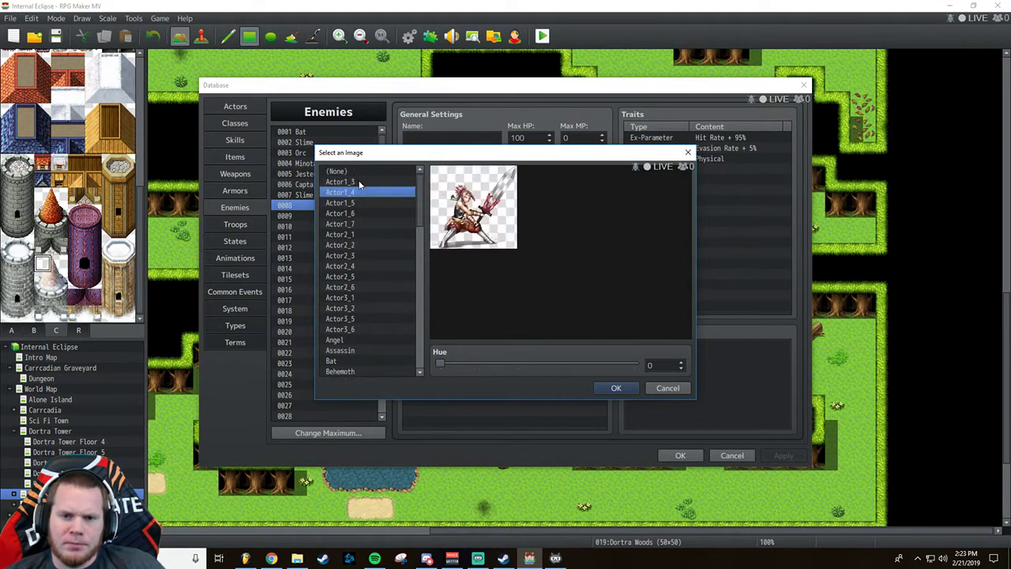
left_click(355, 182)
key("Down")
key("Down")
key("Down")
key("Down")
key("Down")
key("Down")
key("Down")
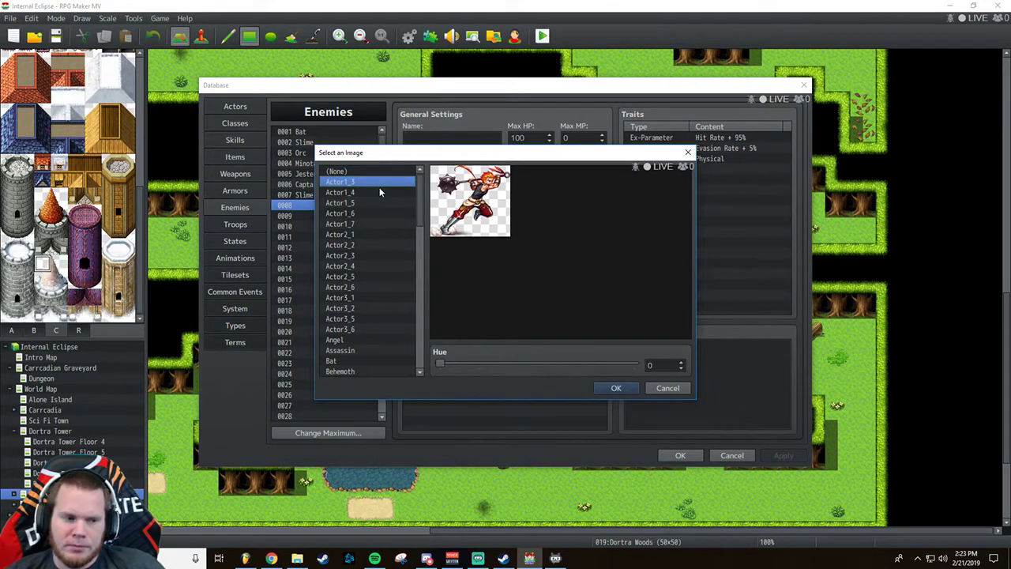
key("Down")
key("Down")
key("Down")
key("Down")
key("Down")
key("Down")
key("Down")
key("Down")
key("Down")
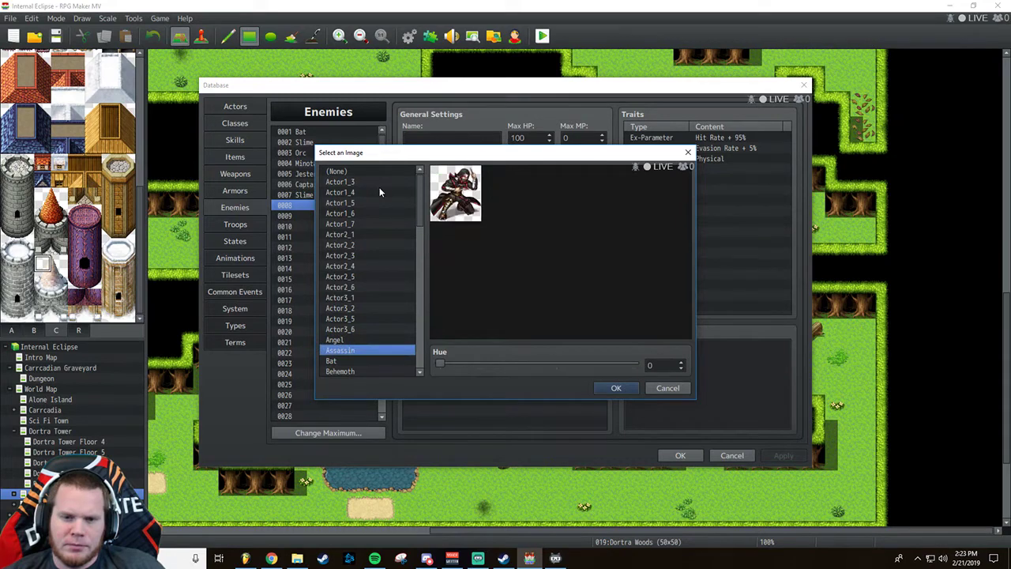
key("Down")
key("Down")
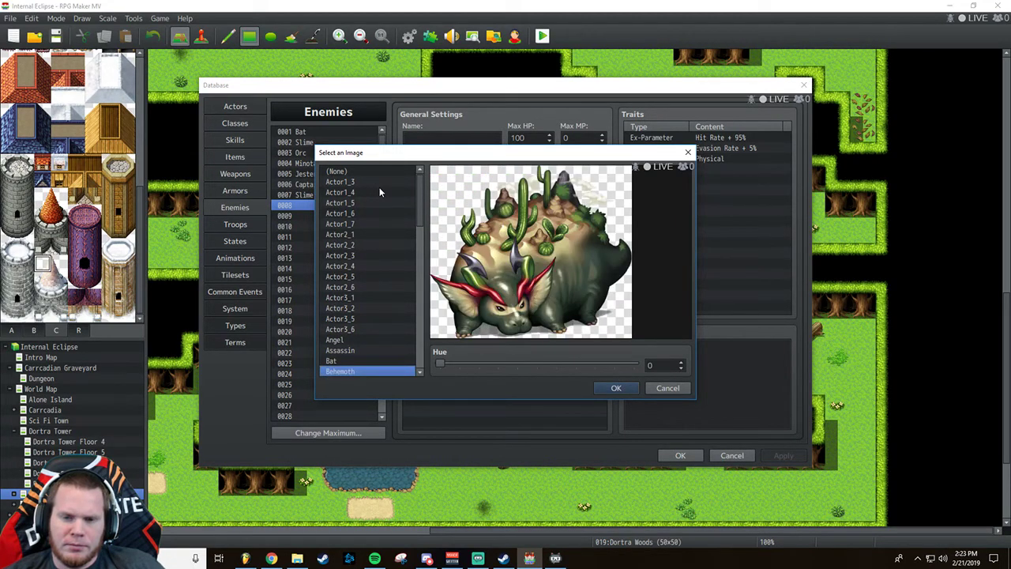
key("Down")
key("Down")
key("Down")
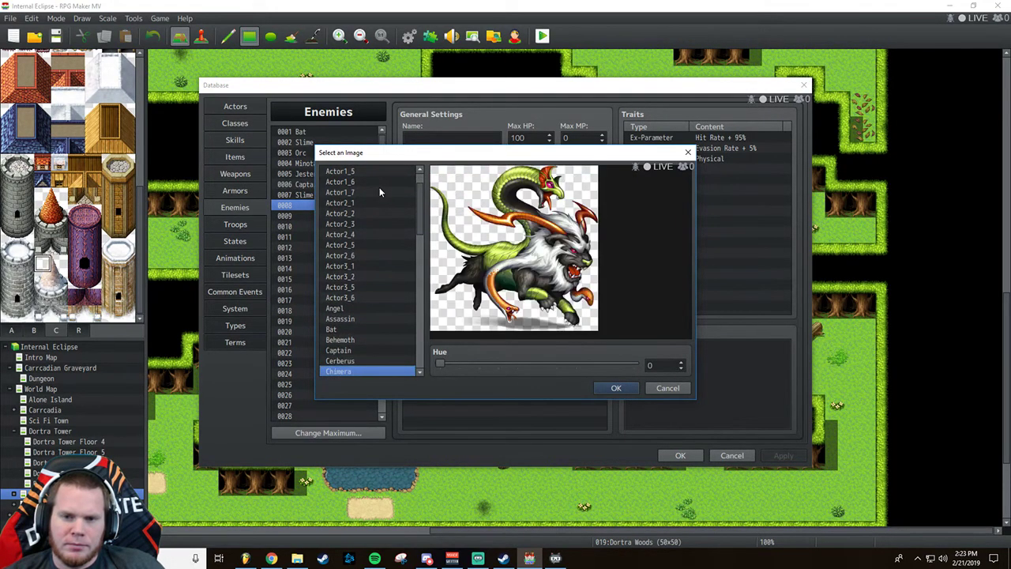
key("Down")
key("Down")
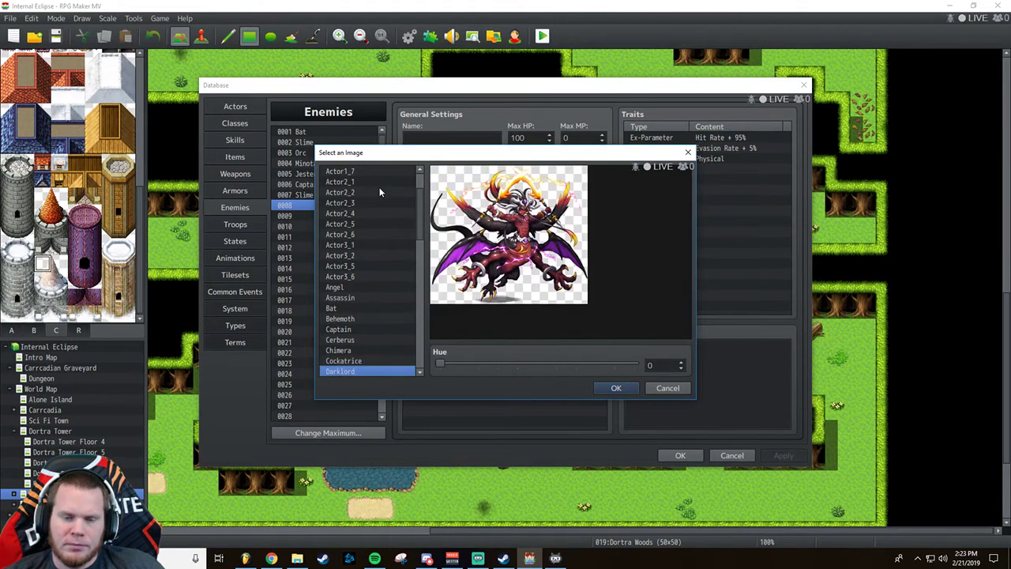
key("Down")
key("Down")
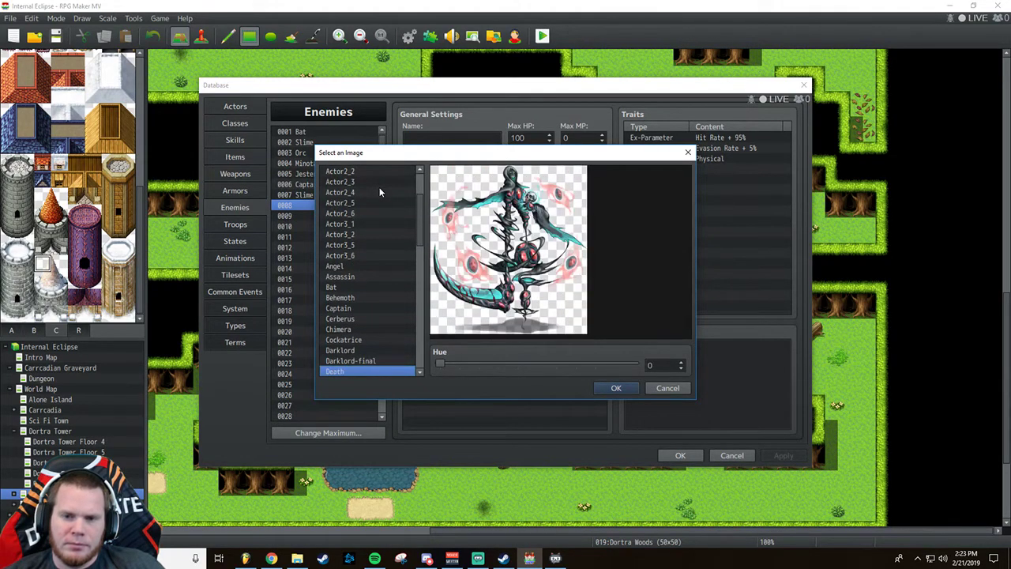
key("Down")
key("Down")
key("Down")
key("Down")
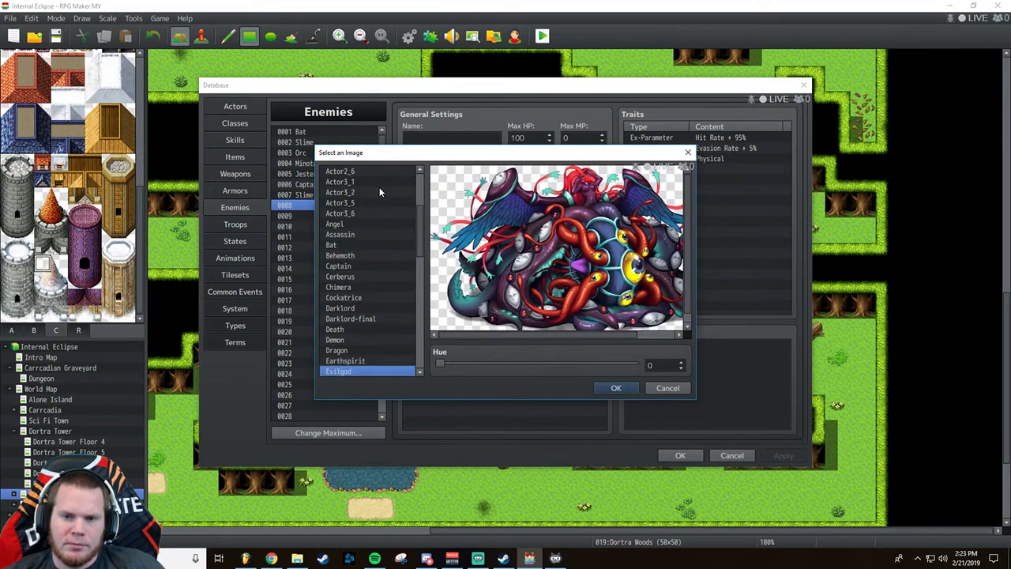
key("Down")
key("Down")
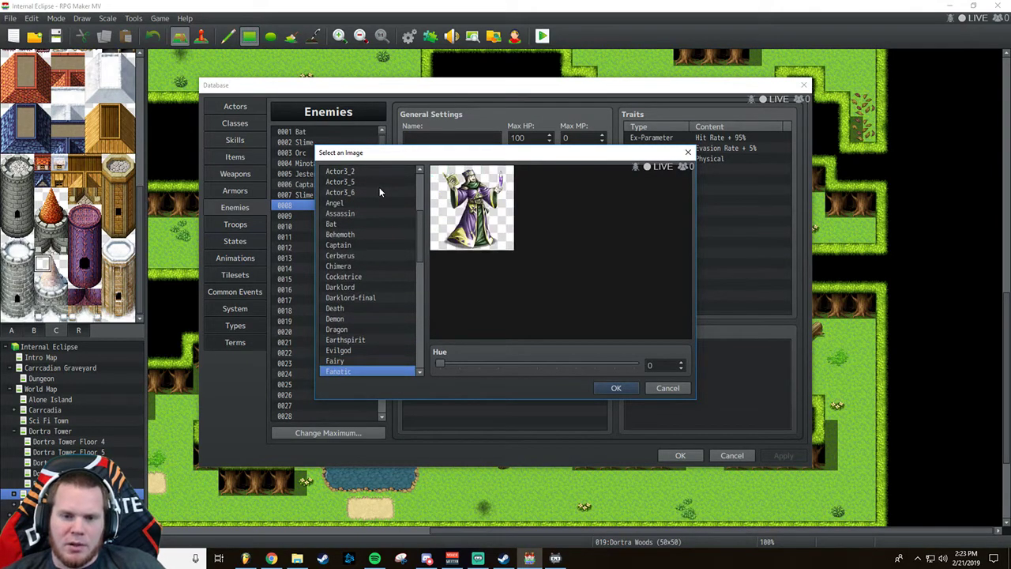
key("Up")
key("Down")
key("Down")
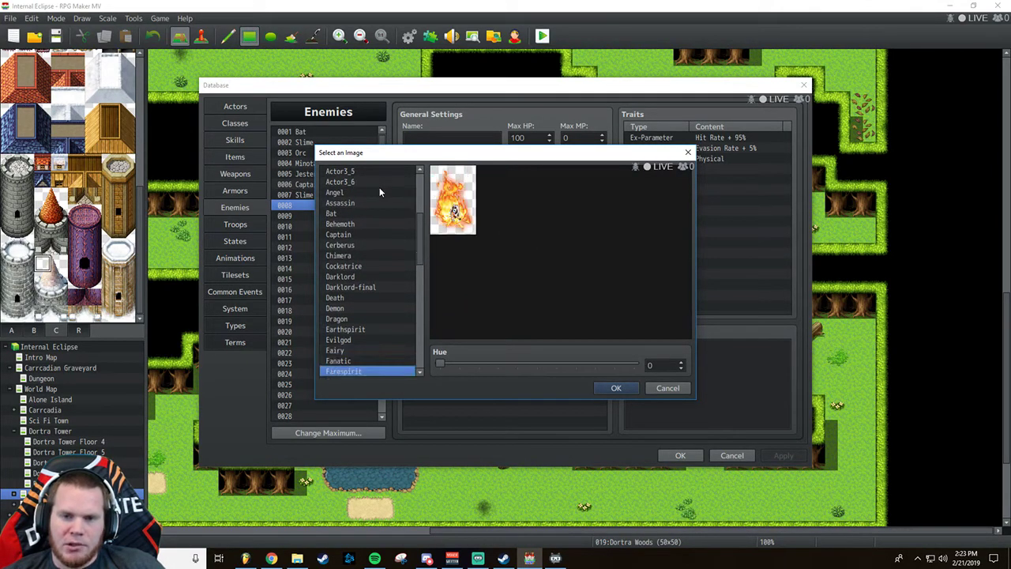
key("Down")
key("Down")
key("Down")
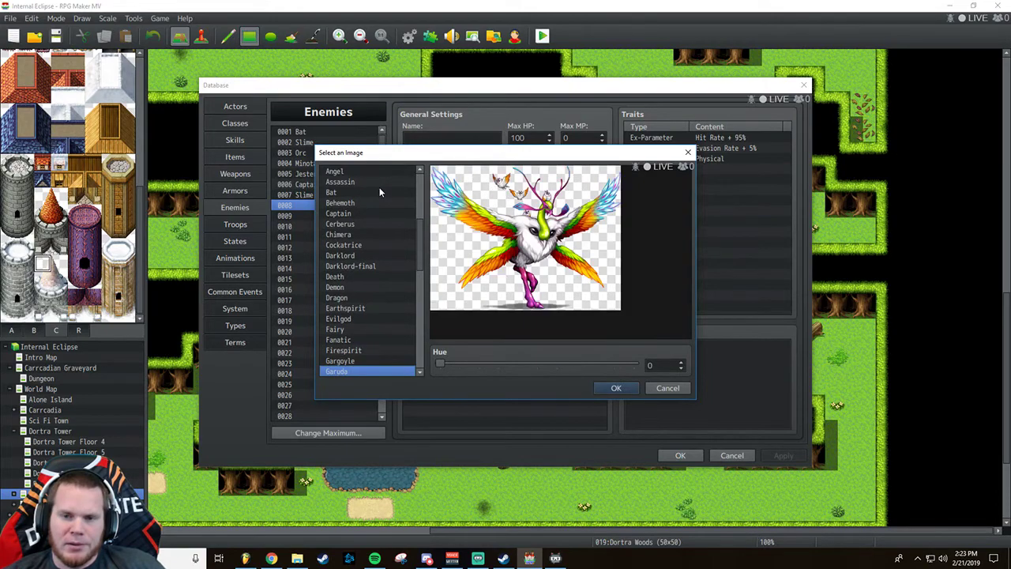
key("Down")
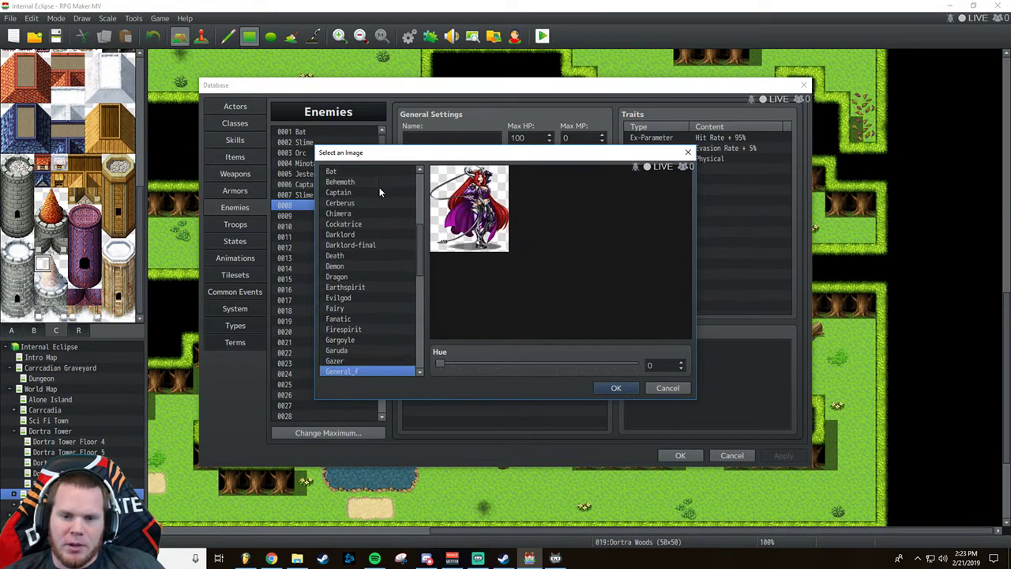
key("Up")
key("Down")
key("Down")
key("Down")
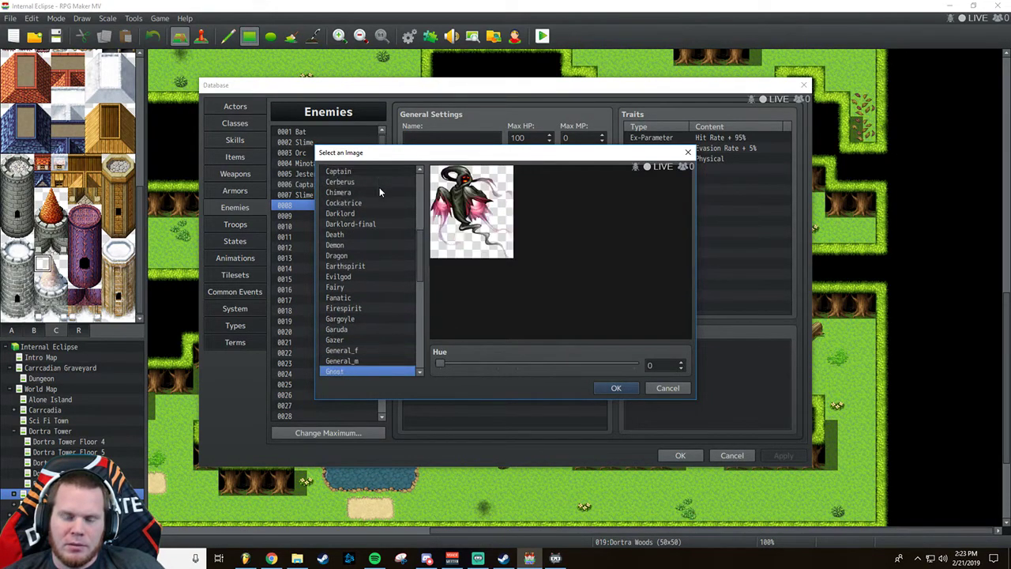
key("Down")
key("Down")
key("Down")
key("Down")
key("Down")
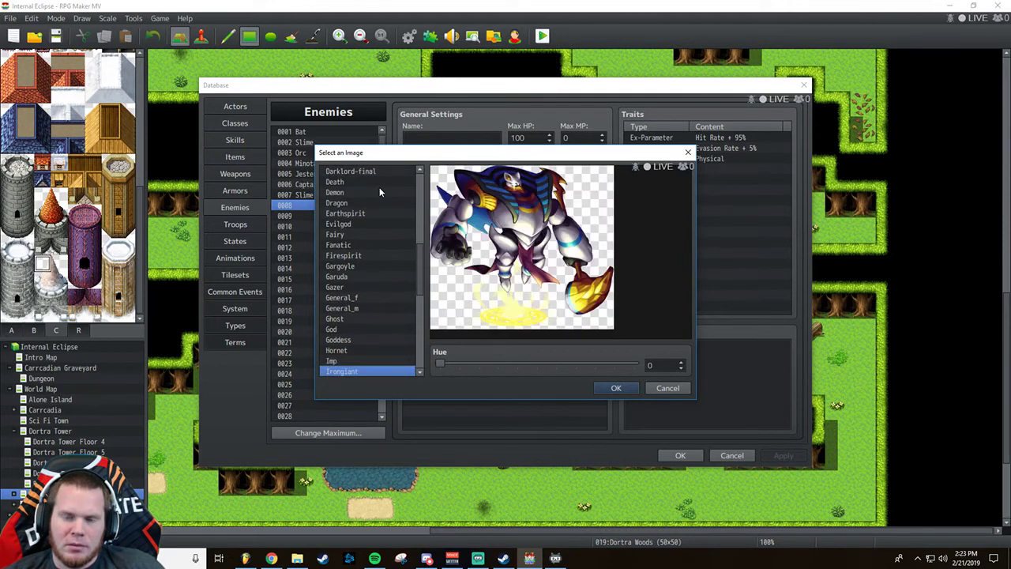
Give enemy 0008 the Hornet image with its hue shifted to 220.
key("Up")
key("Up")
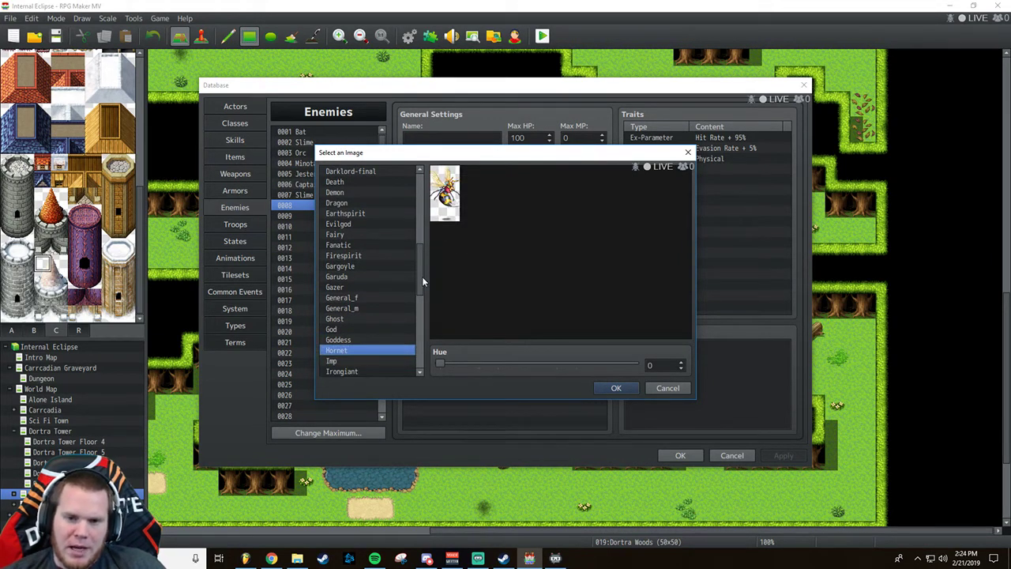
left_click_drag(443, 364, 559, 362)
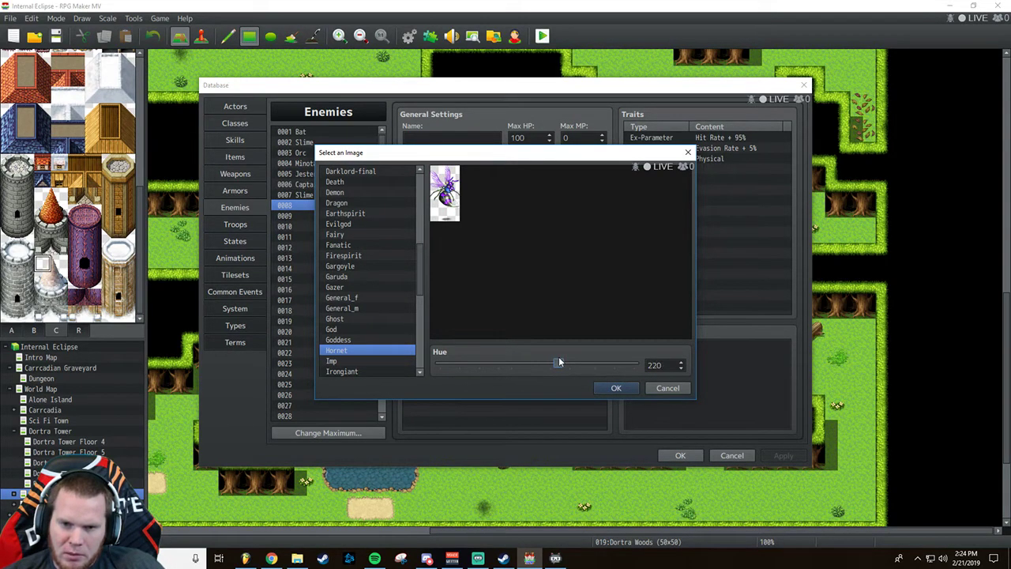
left_click(616, 387)
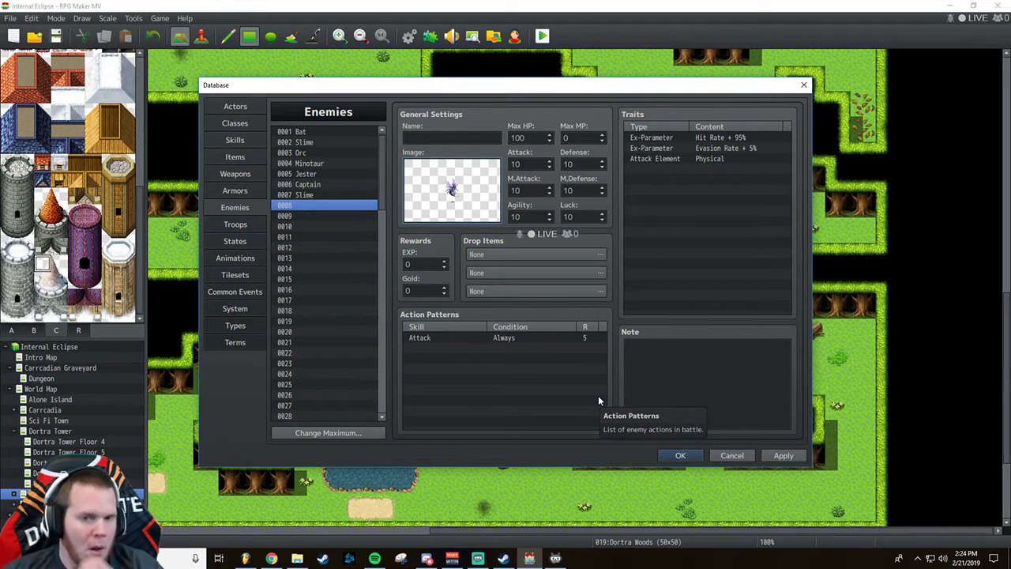
Set enemy 0008's Max HP to 60 and its Attack to 35.
double_click(515, 138)
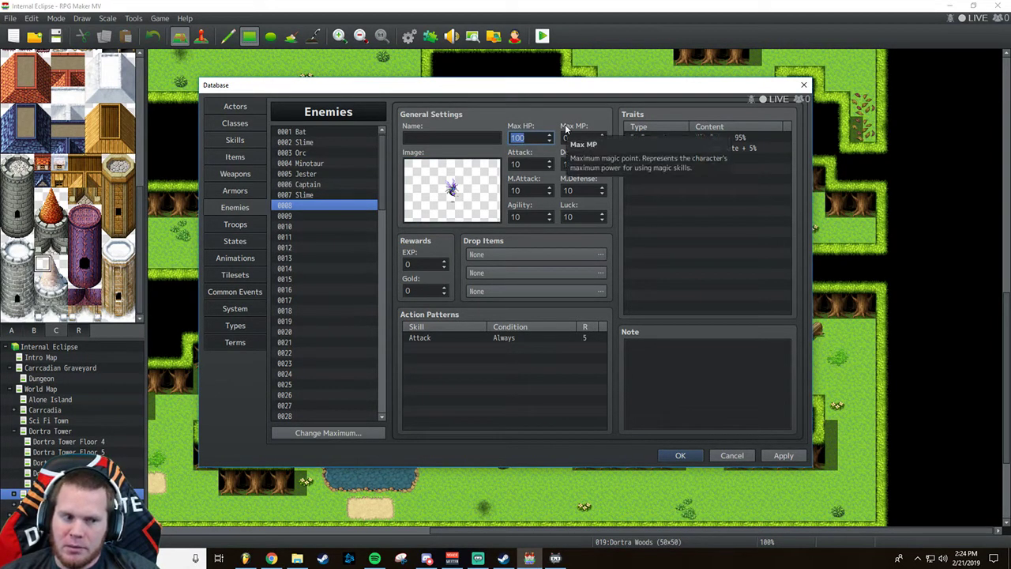
type("60")
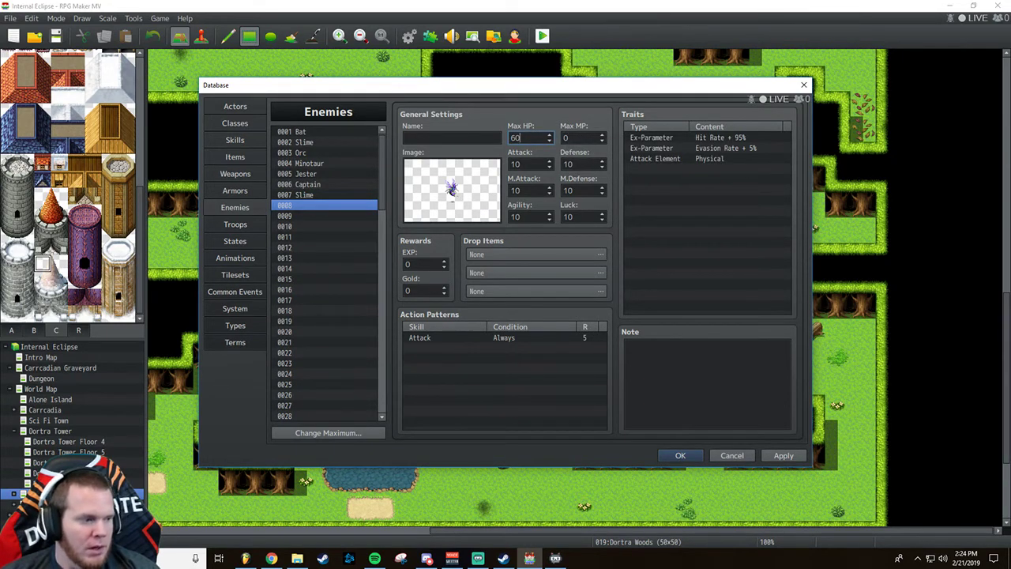
key("alt+Tab")
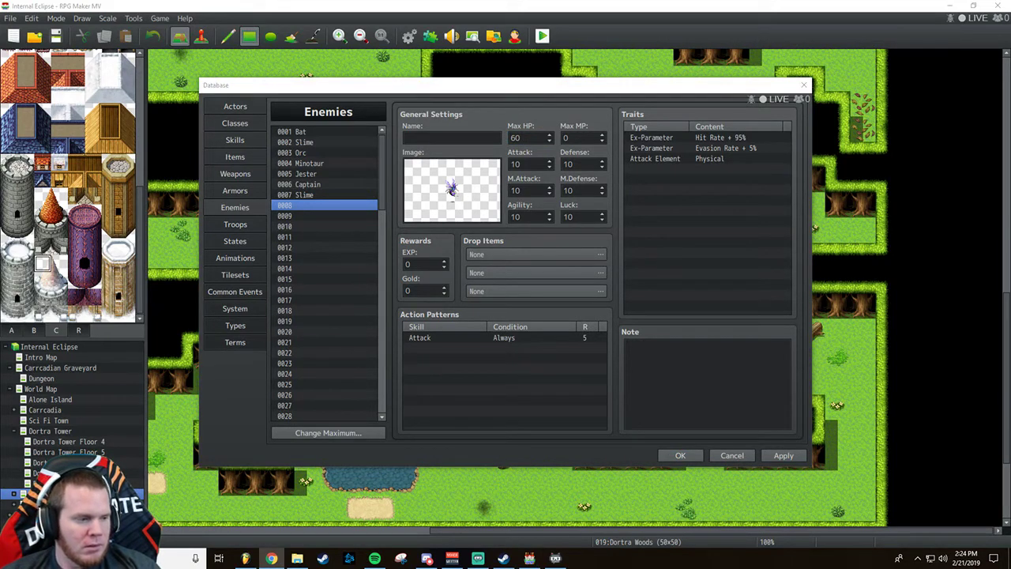
key("alt+Tab")
key("alt+Tab")
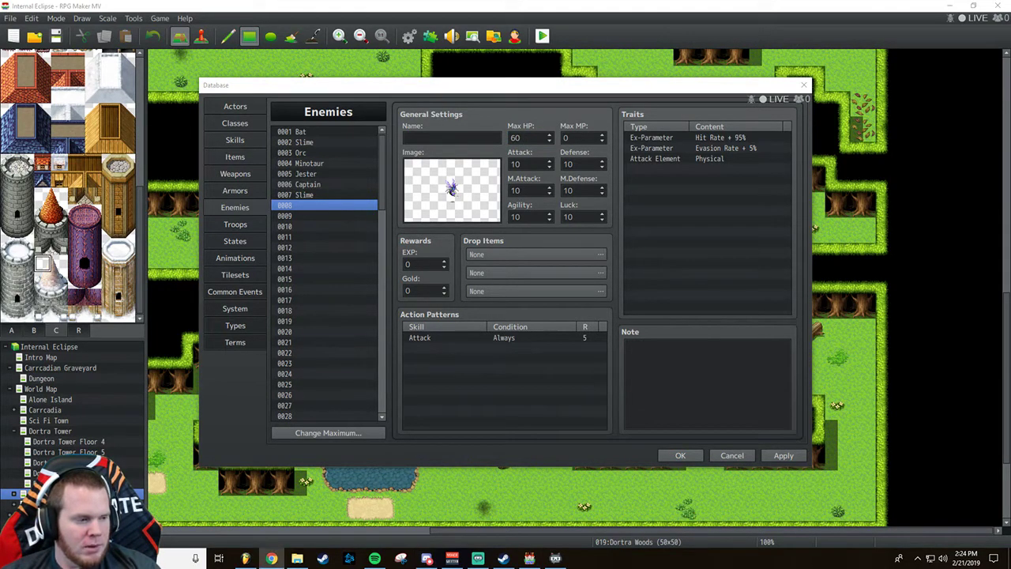
key("alt+Tab")
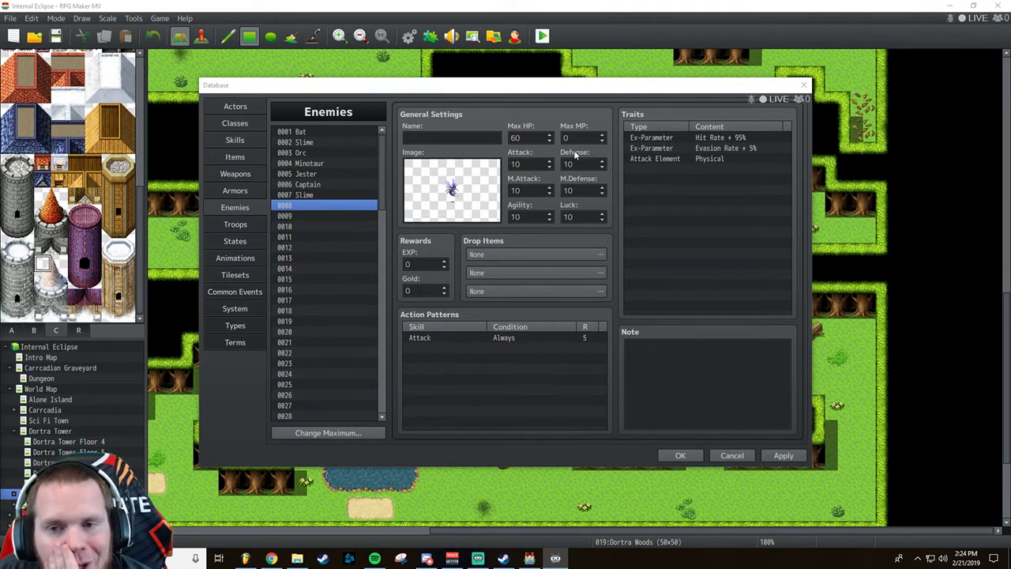
left_click(525, 163)
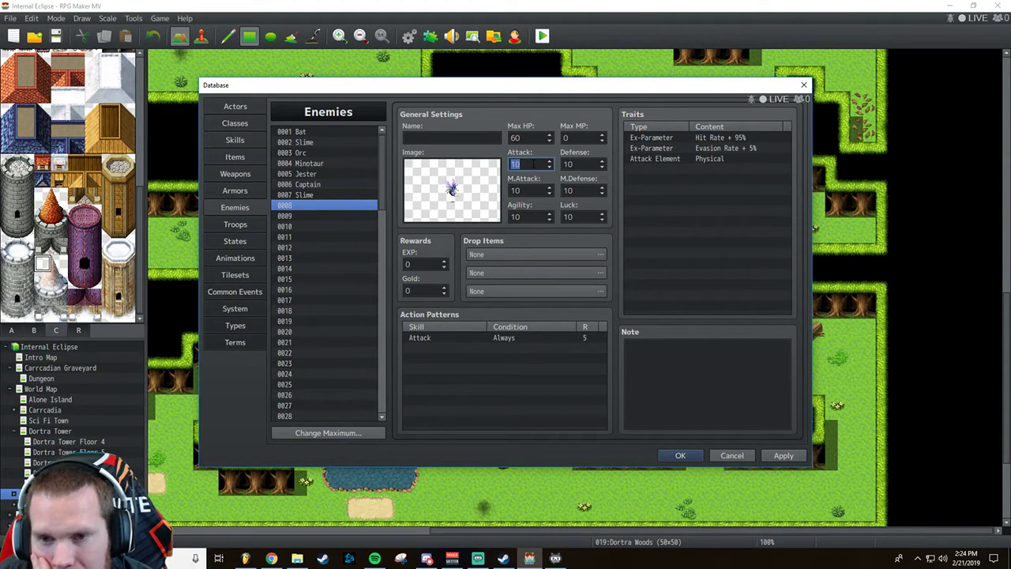
type("35")
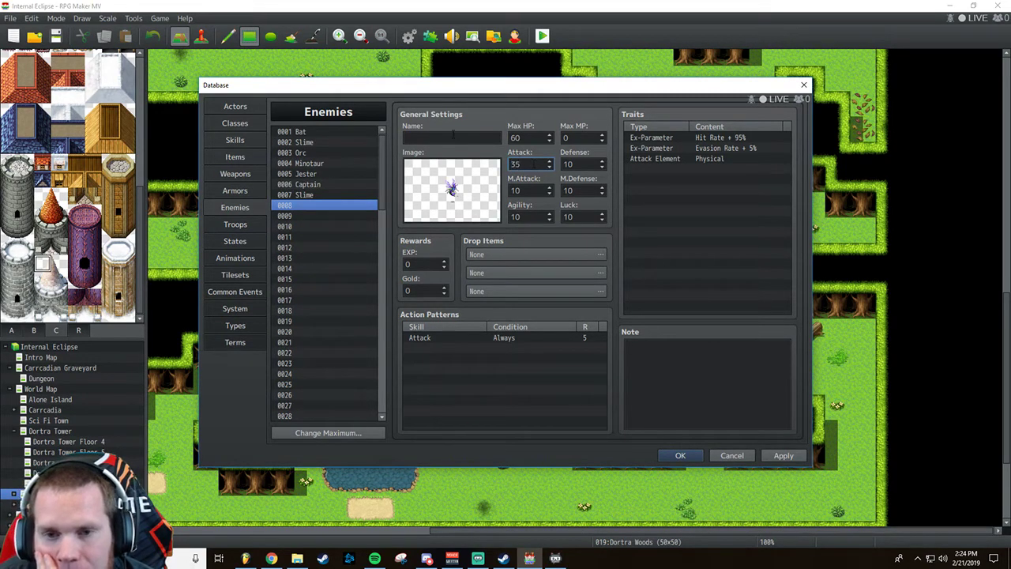
Name enemy 0008 "Bee".
left_click(457, 138)
type("H")
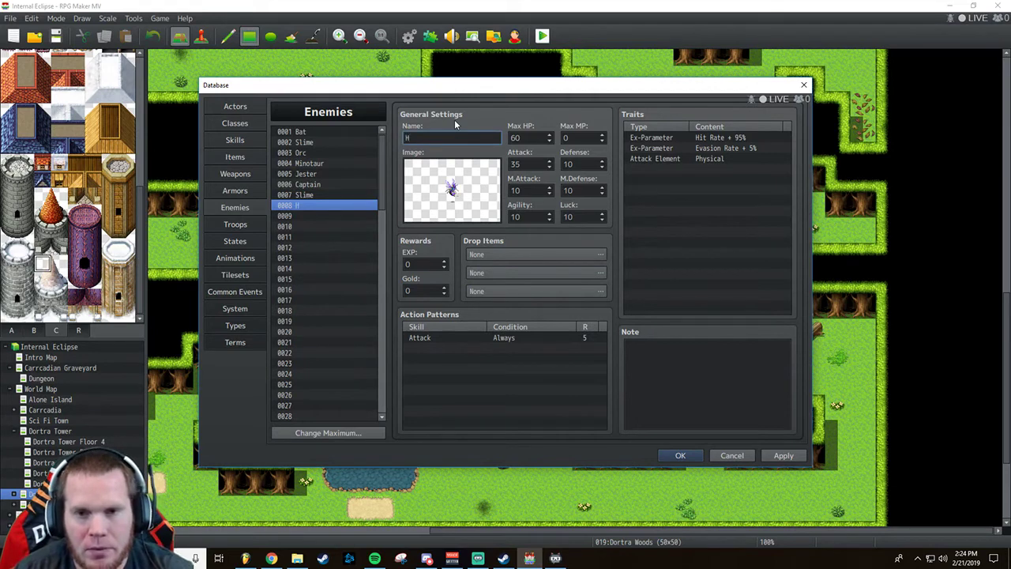
key("BackSpace")
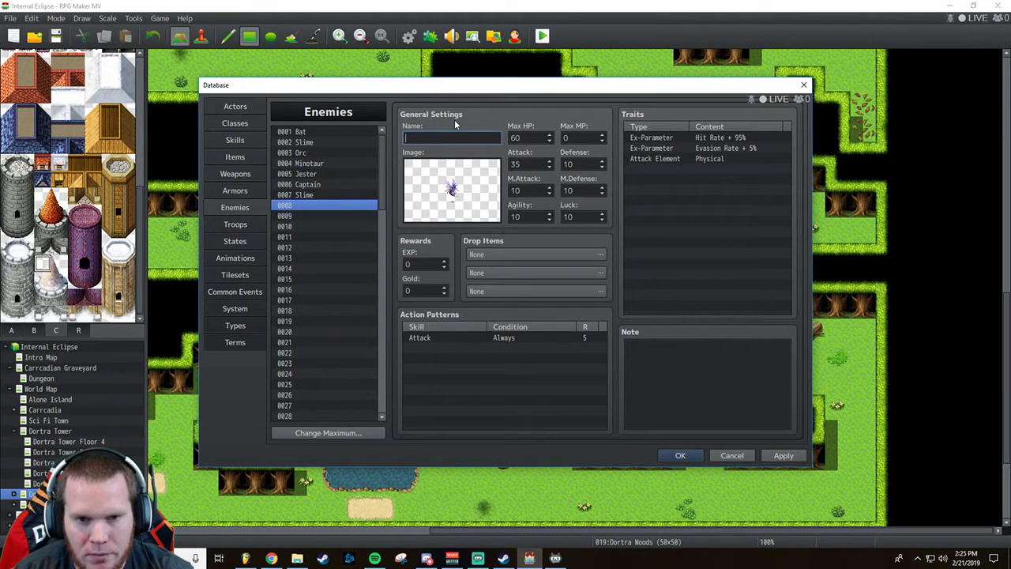
type("Bee")
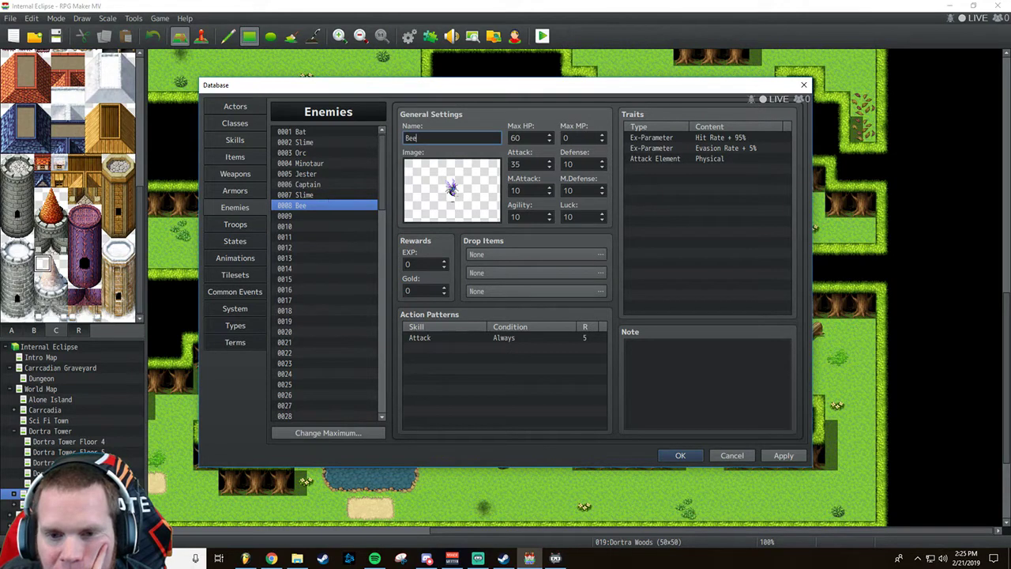
Set the Bee enemy's rewards to 9 EXP and 5 Gold.
left_click(422, 263)
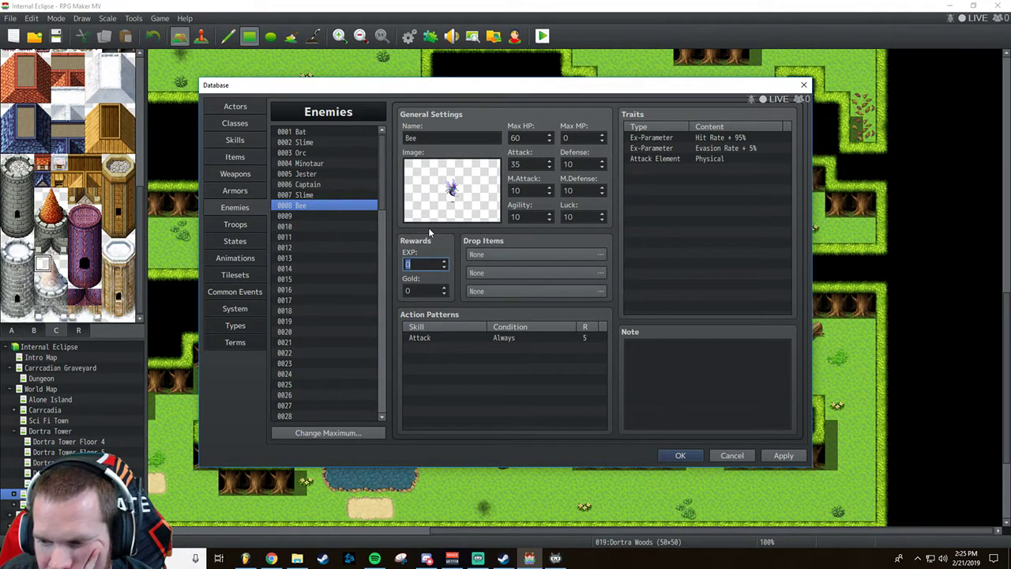
type("9")
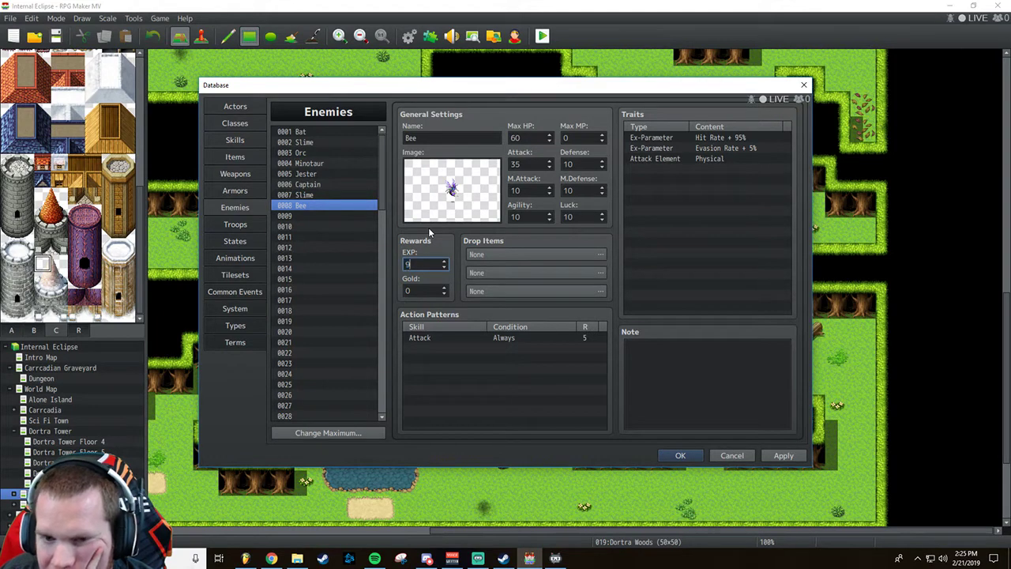
left_click(433, 287)
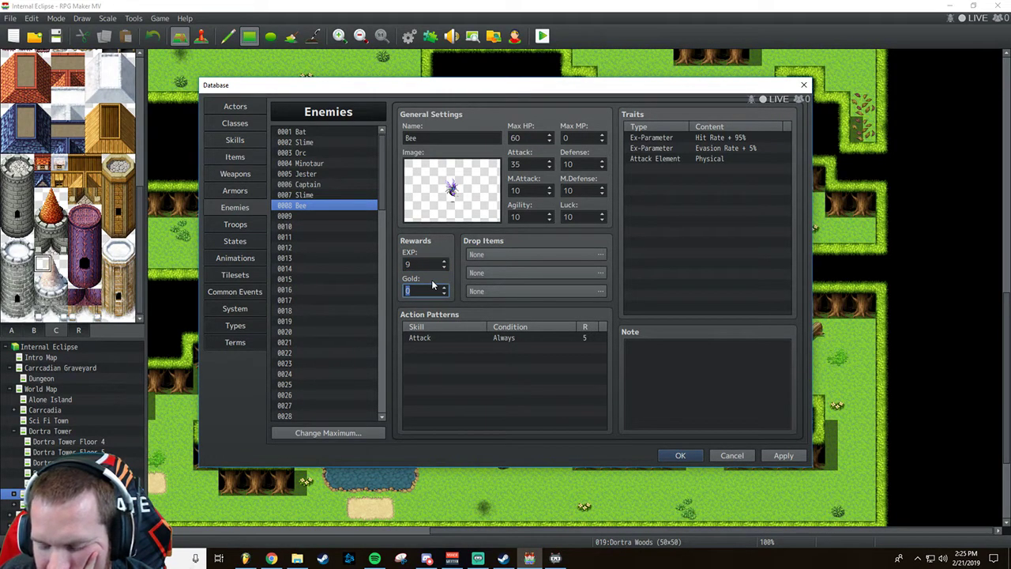
type("5")
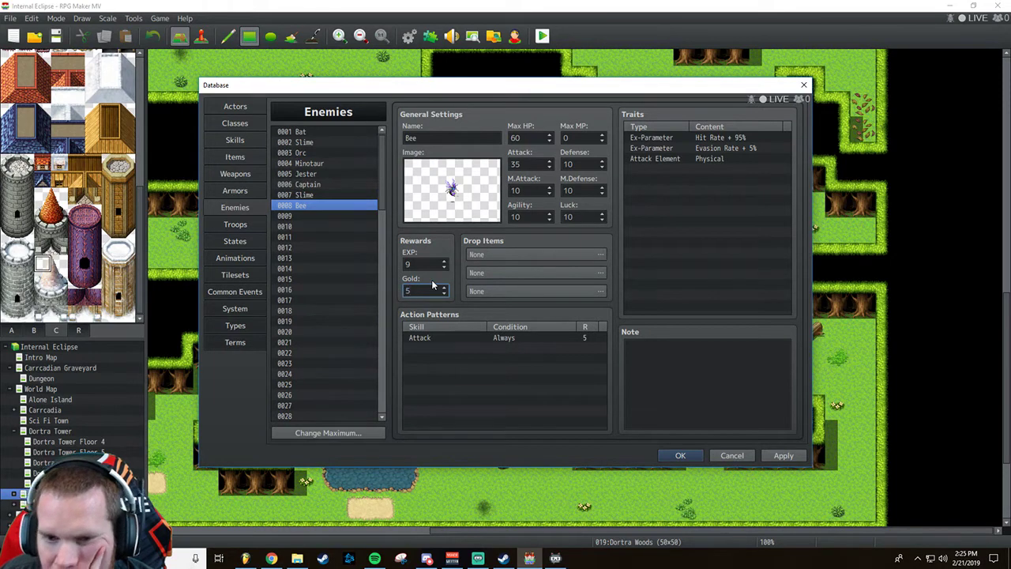
Give the Bee a Potion as its first drop item with a probability of 1/10.
double_click(509, 254)
left_click(509, 250)
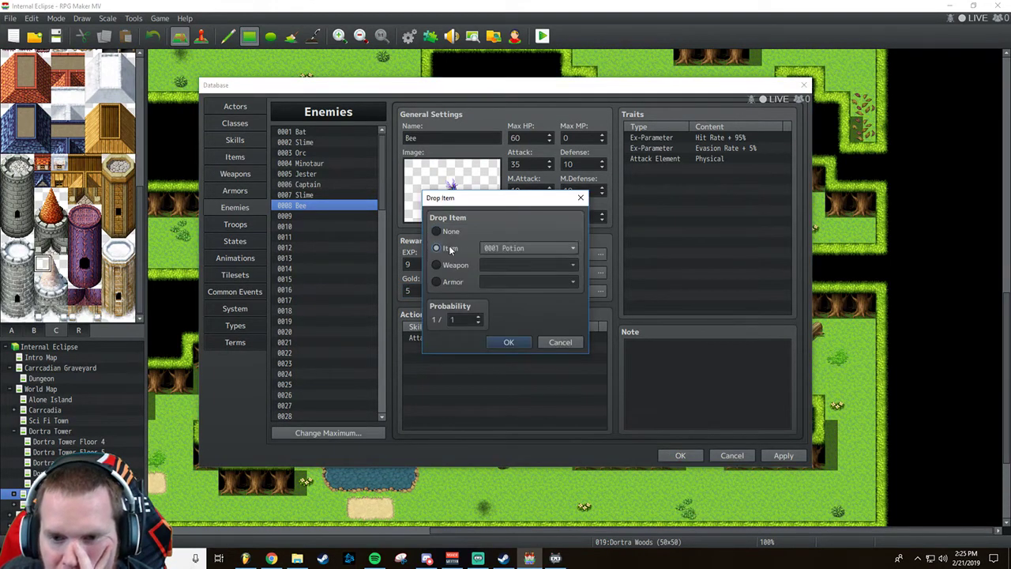
left_click(477, 322)
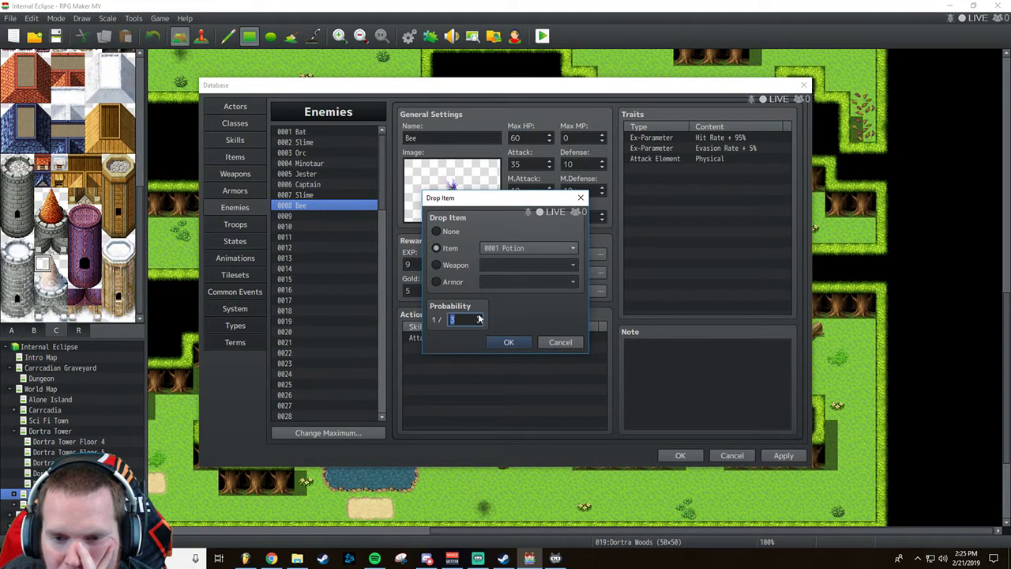
left_click(477, 316)
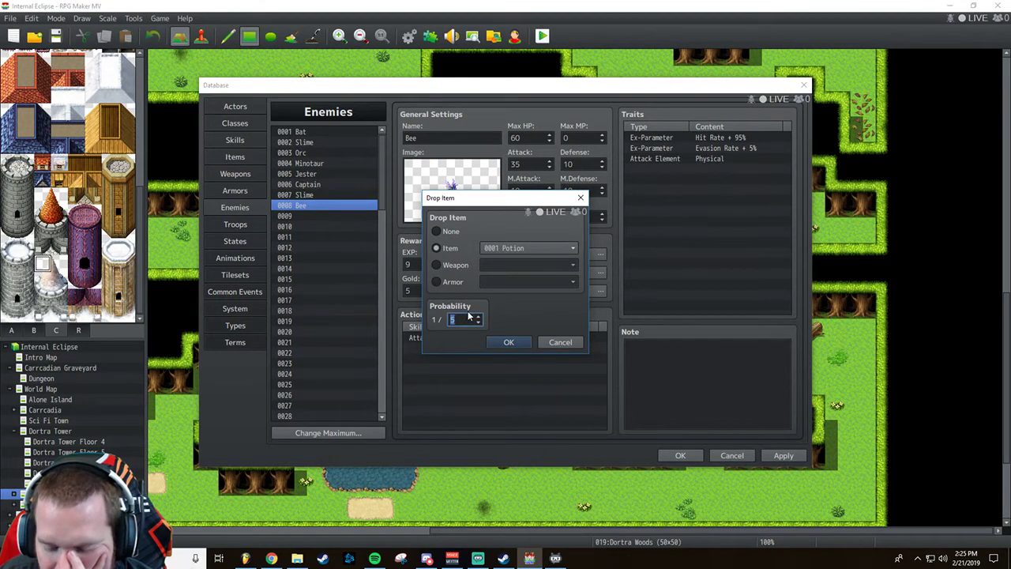
type("10")
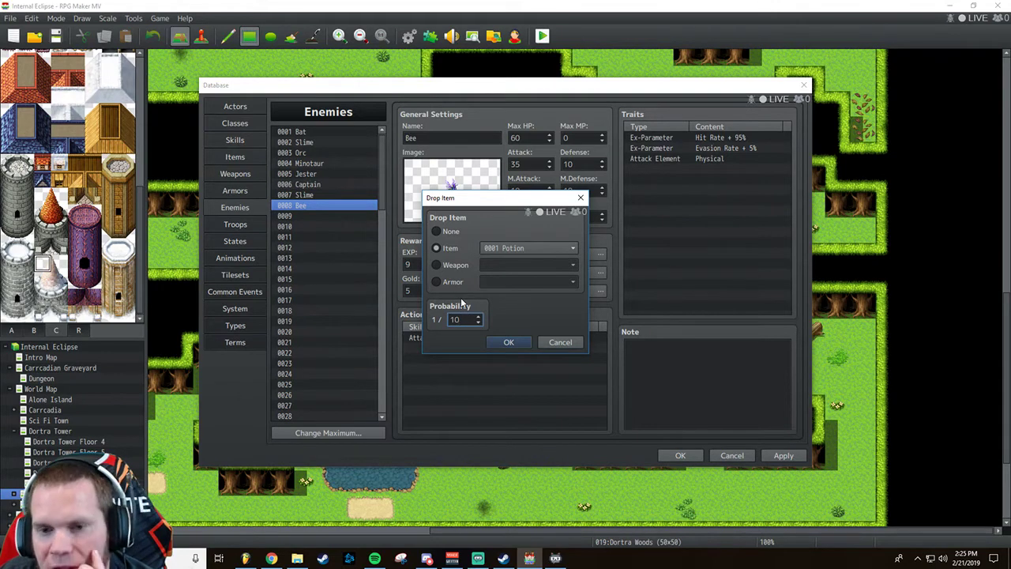
left_click(510, 343)
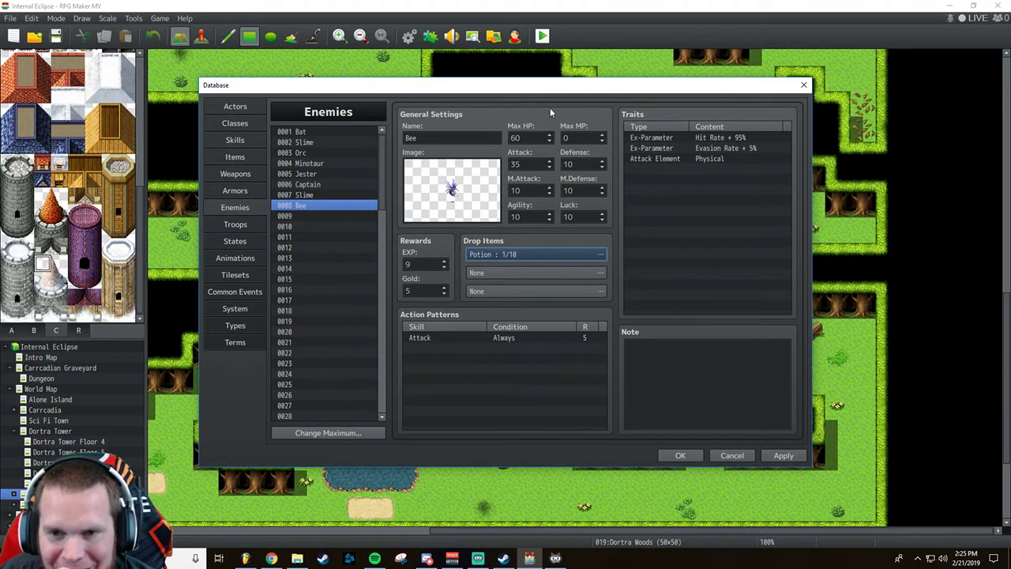
Set the rewards of enemy 0007 Slime to 4 EXP and 4 Gold.
left_click(318, 196)
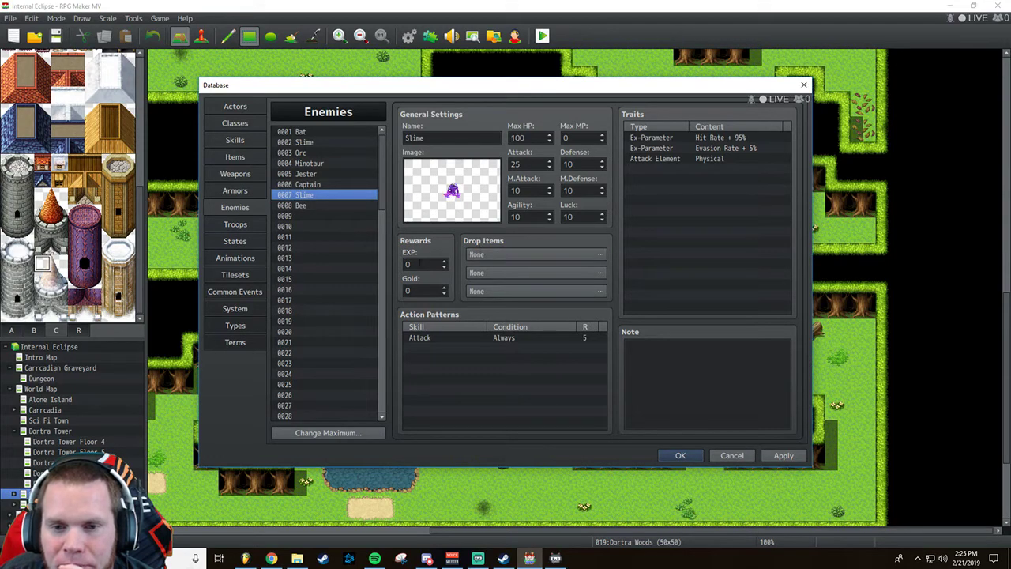
double_click(419, 264)
type("4")
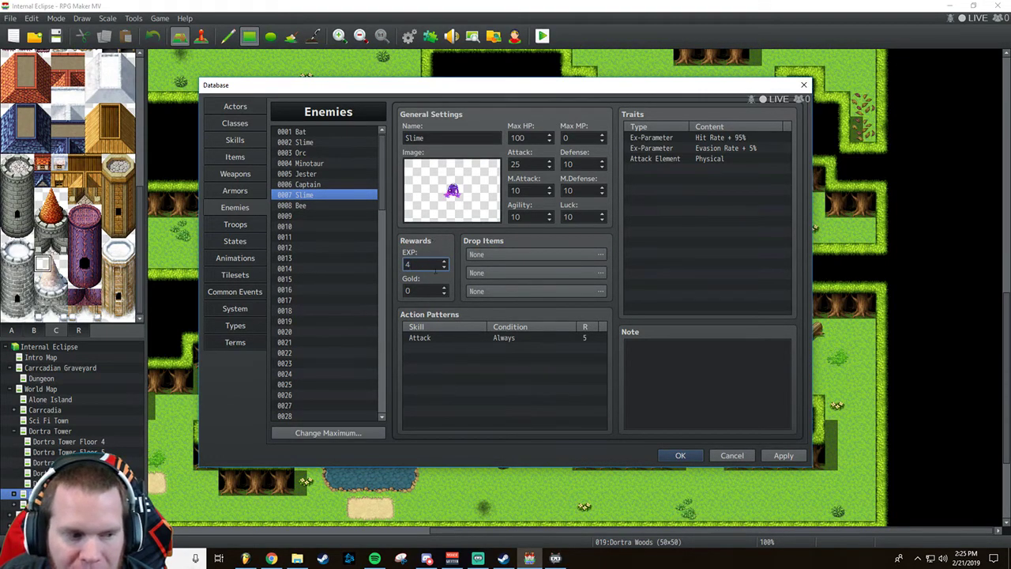
key("Tab")
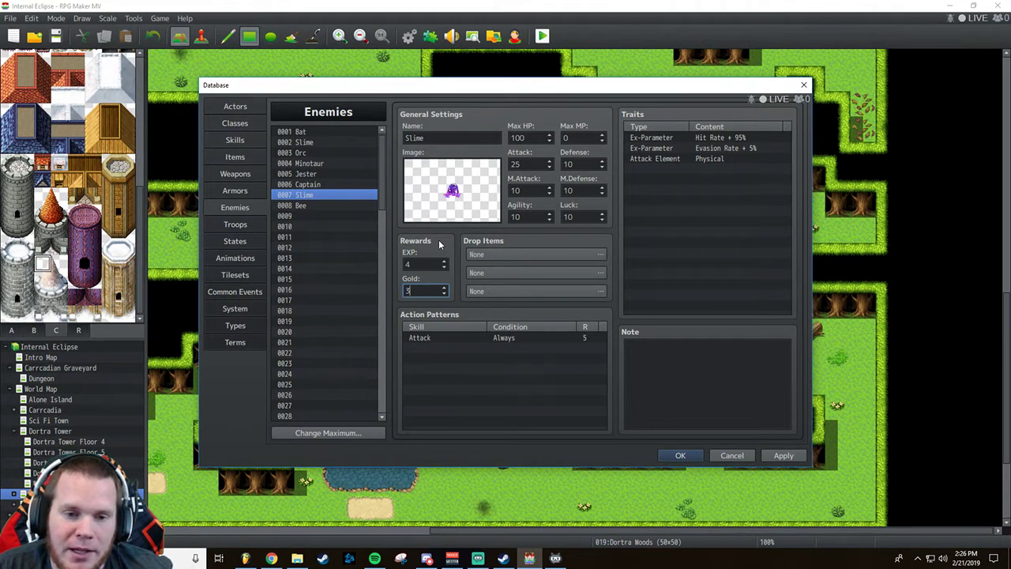
type("3")
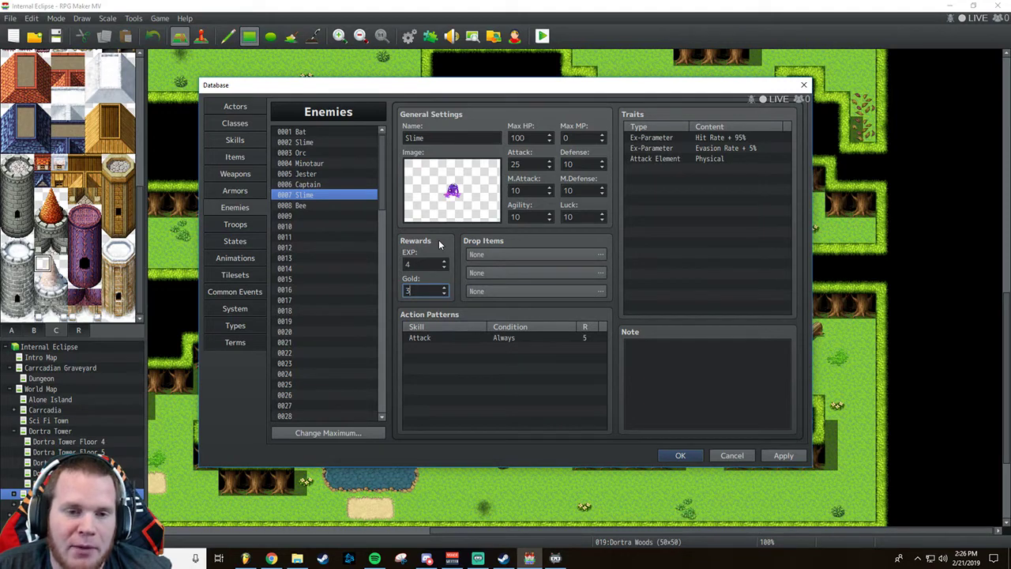
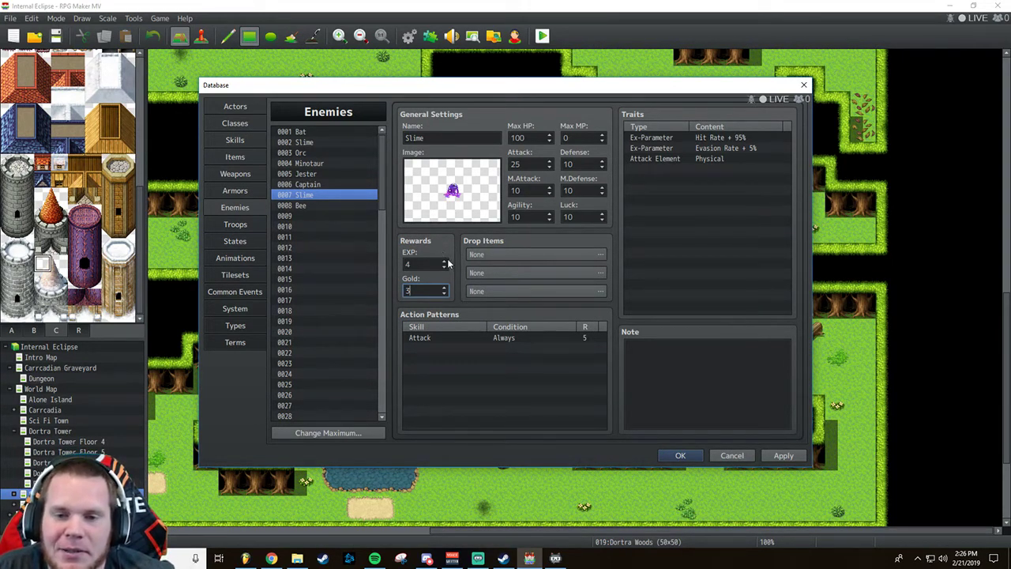
left_click(445, 293)
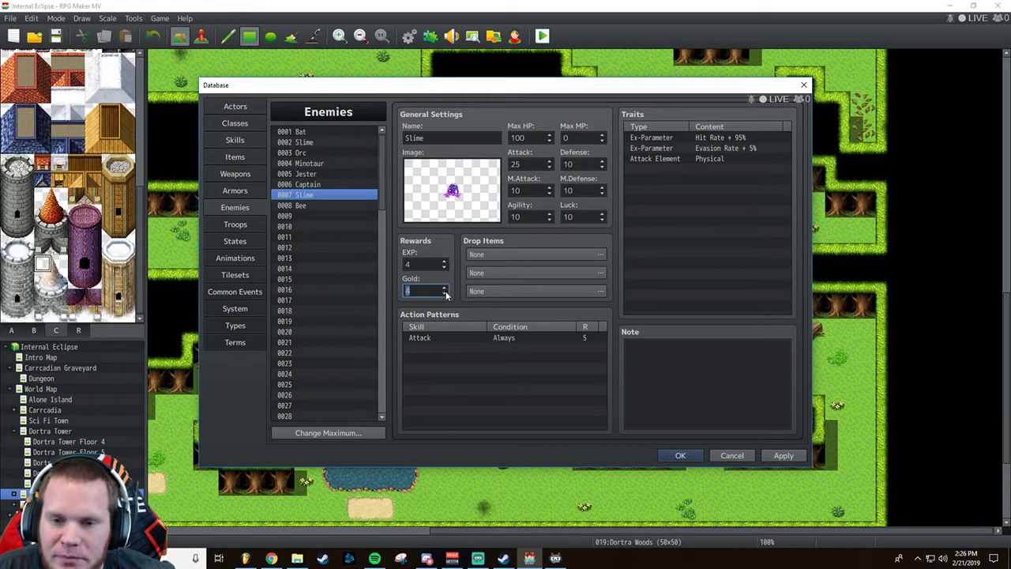
Give enemy 0007 Slime a Potion as its first drop item with a probability of 1/20.
double_click(541, 254)
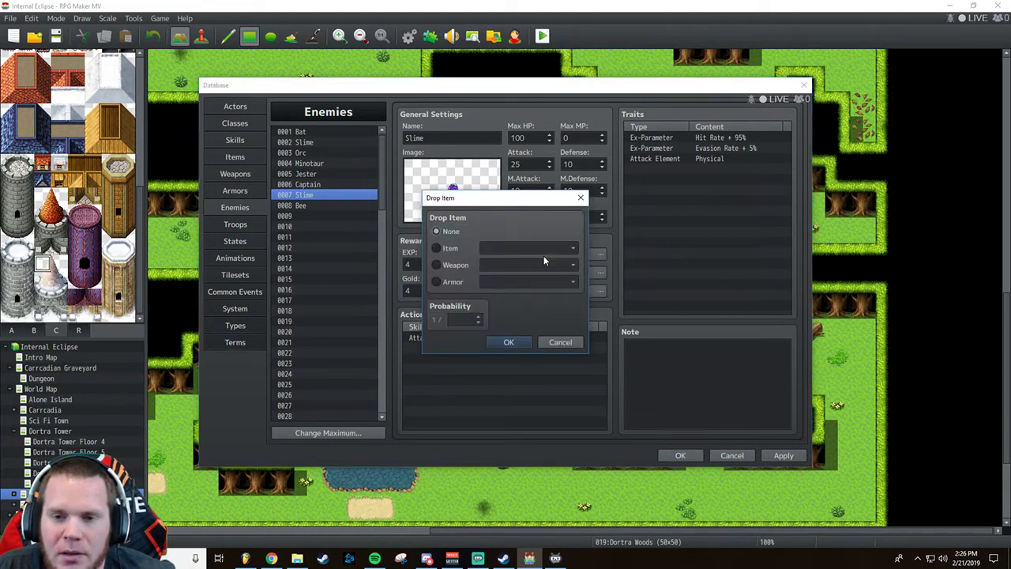
left_click(437, 248)
key("Tab")
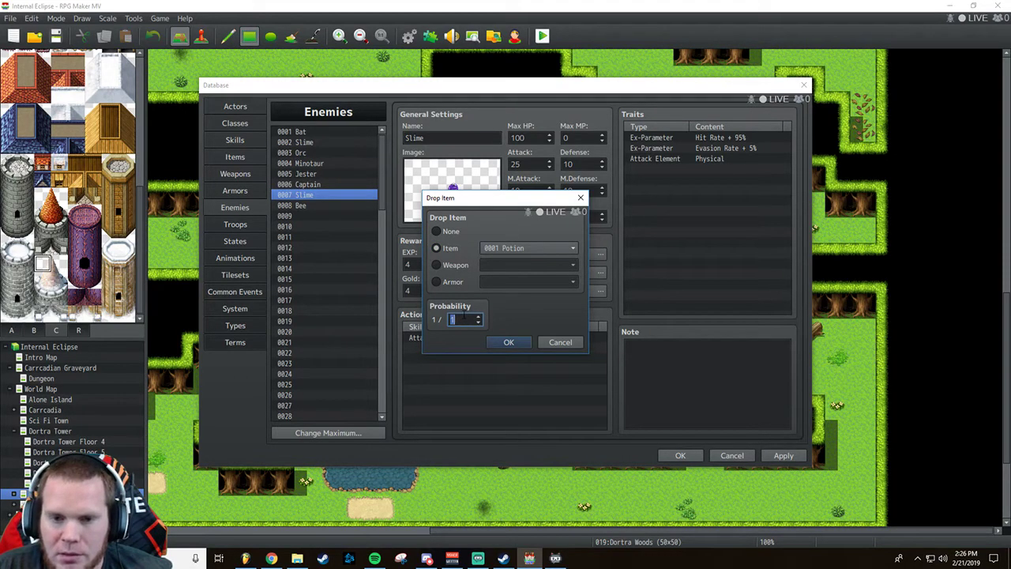
type("20")
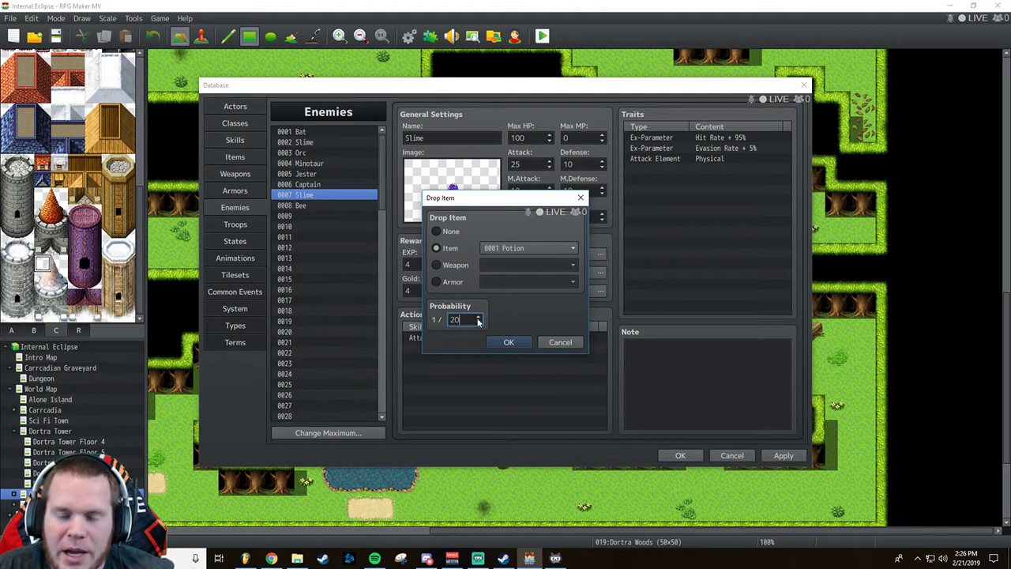
left_click(527, 346)
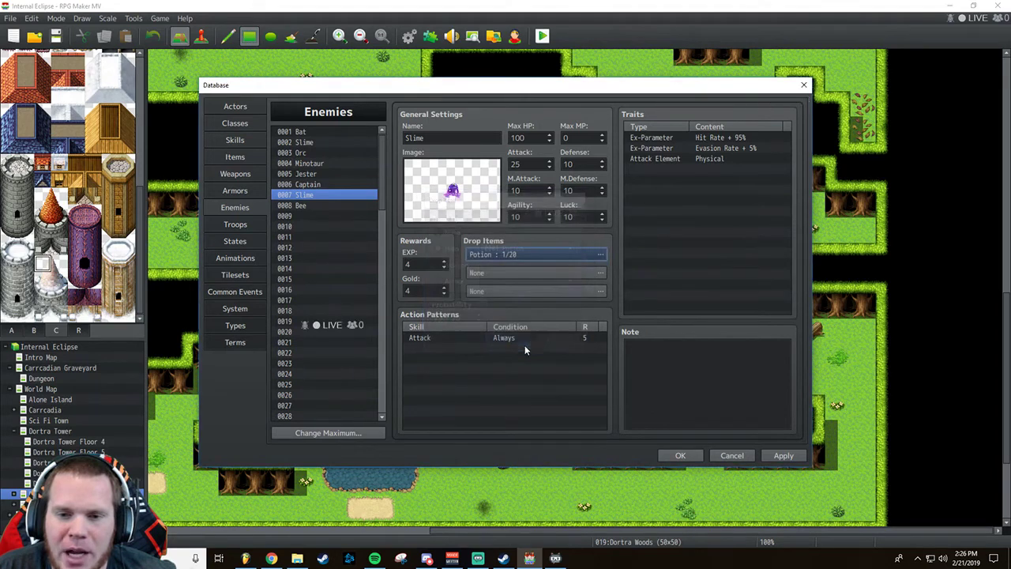
Change the probability of the Bee's Potion drop to 1/15.
left_click(318, 207)
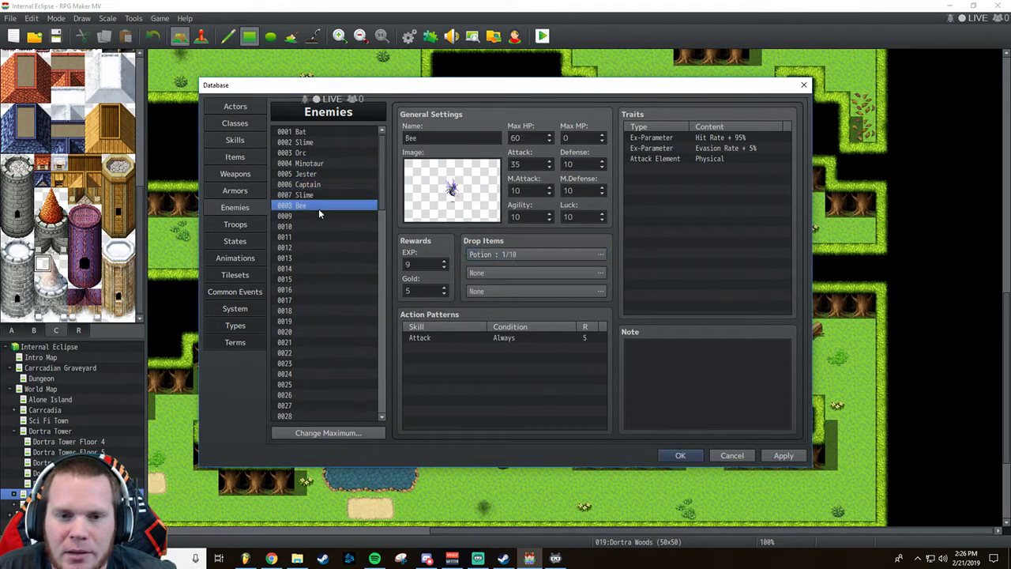
double_click(521, 255)
double_click(454, 319)
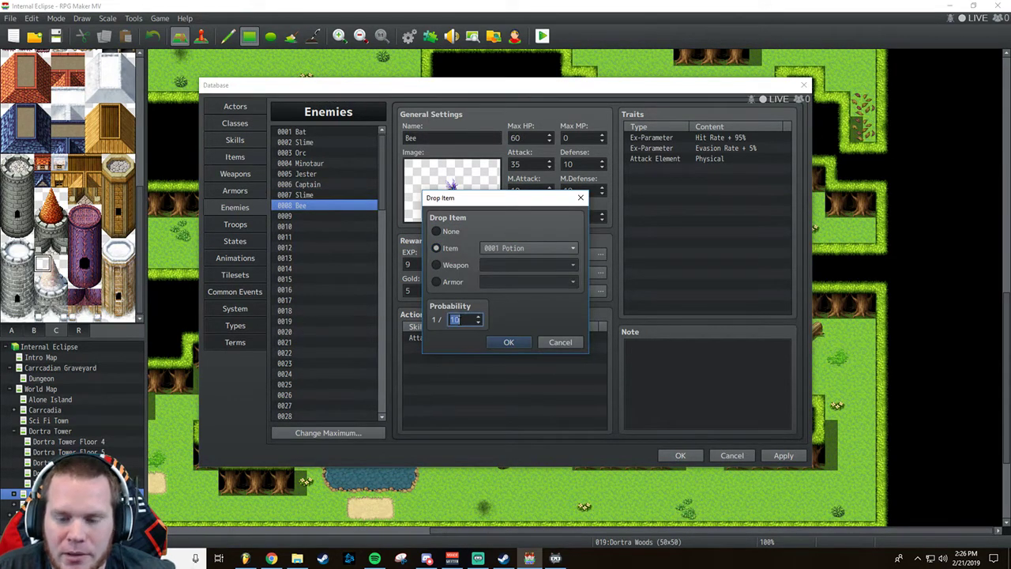
type("20")
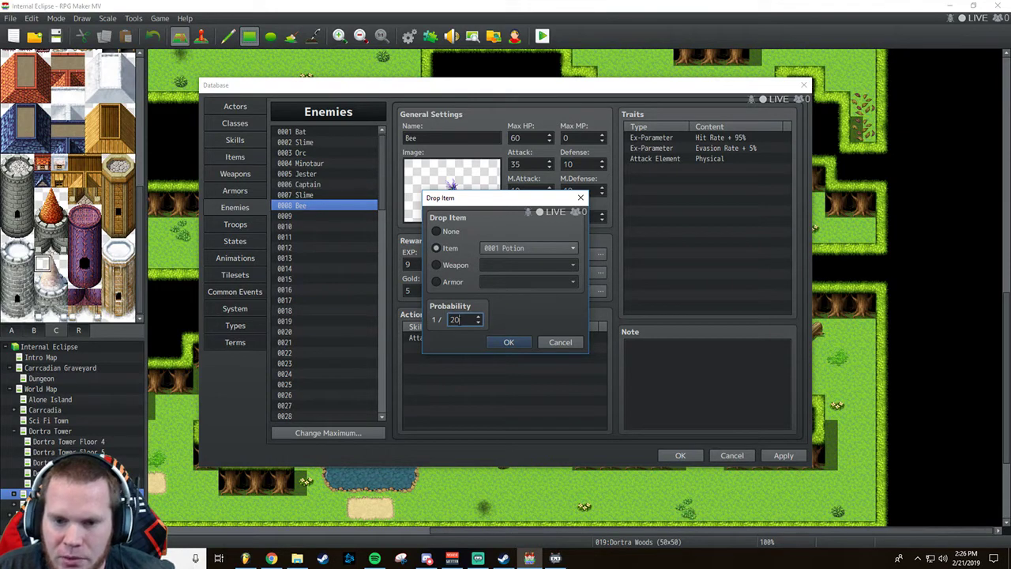
double_click(457, 319)
key("BackSpace")
type("15")
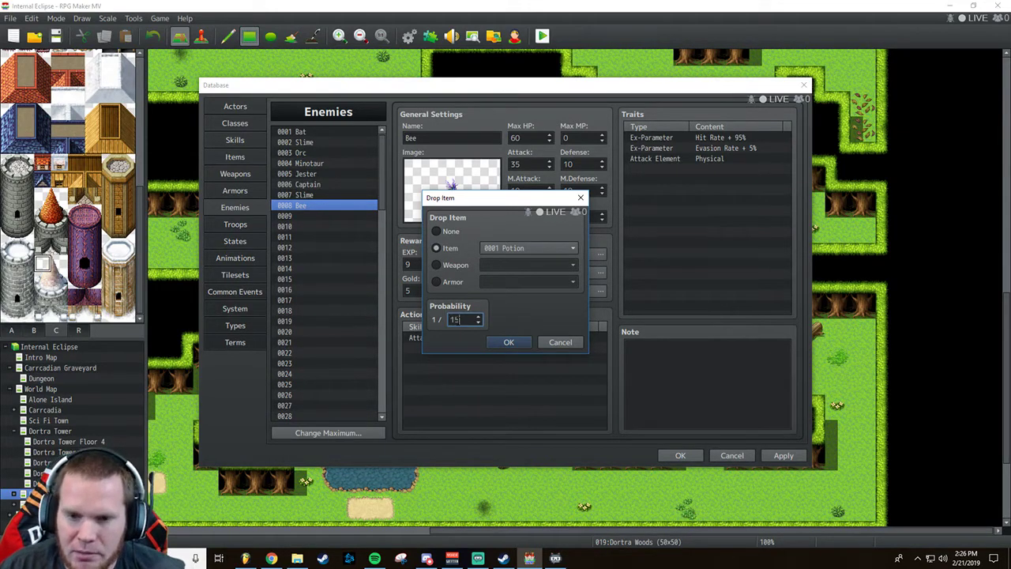
left_click(508, 342)
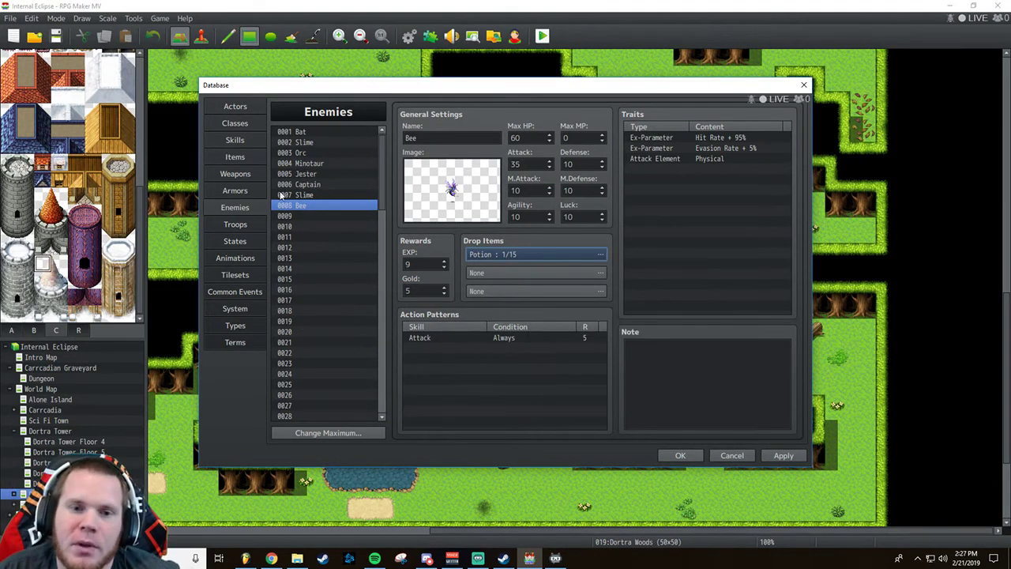
left_click(300, 204)
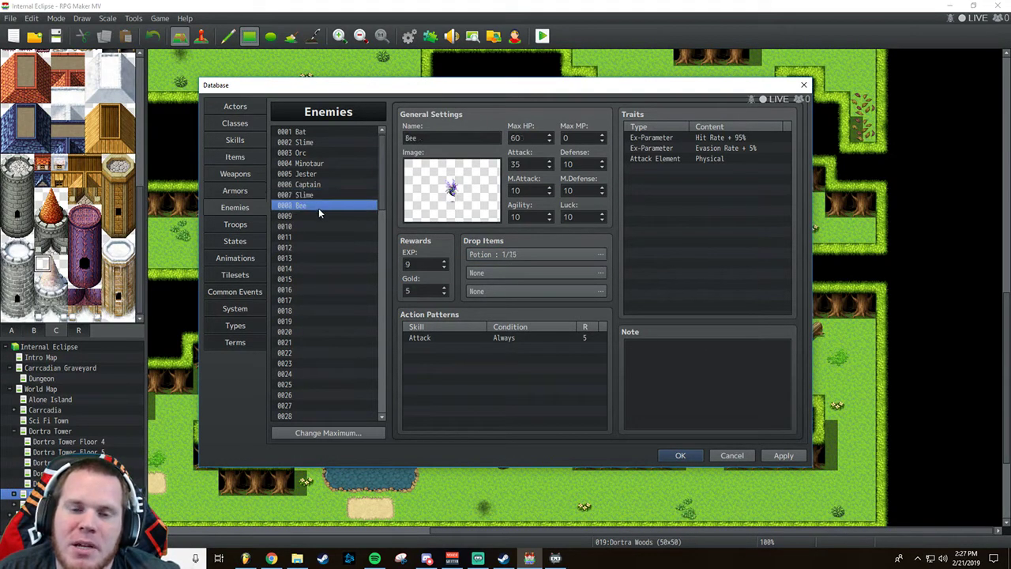
Give enemy 0009 the Plant image with a hue of 320.
left_click(317, 215)
double_click(450, 199)
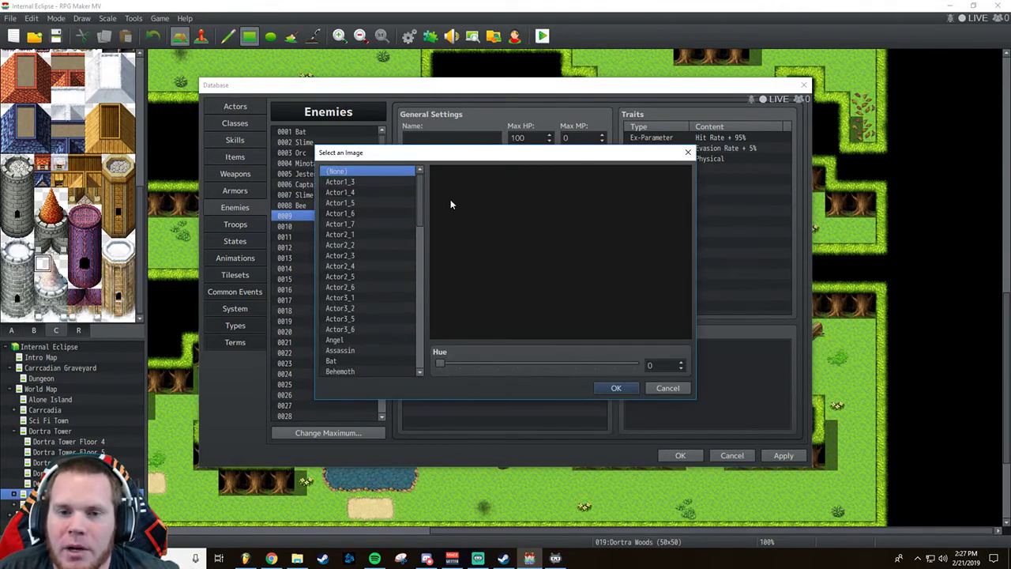
left_click(371, 265)
scroll(366, 274, "down", 2)
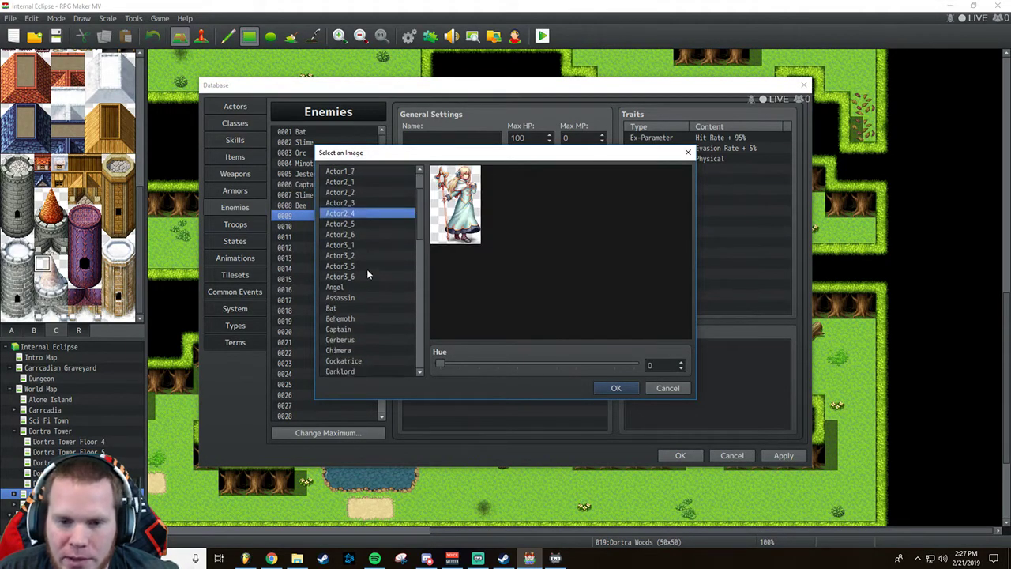
key("Down")
key("Down")
key("Down")
key("Down")
key("Down")
key("Down")
key("Down")
key("Down")
key("Down")
key("Down")
key("Down")
key("Down")
key("Down")
key("Down")
key("Down")
key("Down")
key("Down")
key("Down")
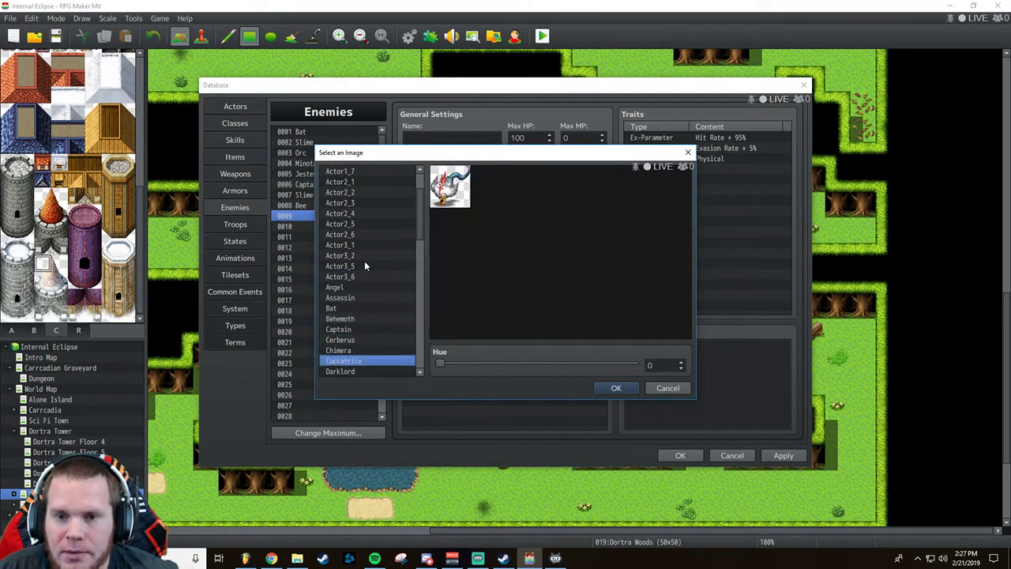
key("Down")
key("Down")
key("Down")
key("Down")
key("Down")
key("Down")
key("Down")
key("Down")
key("Down")
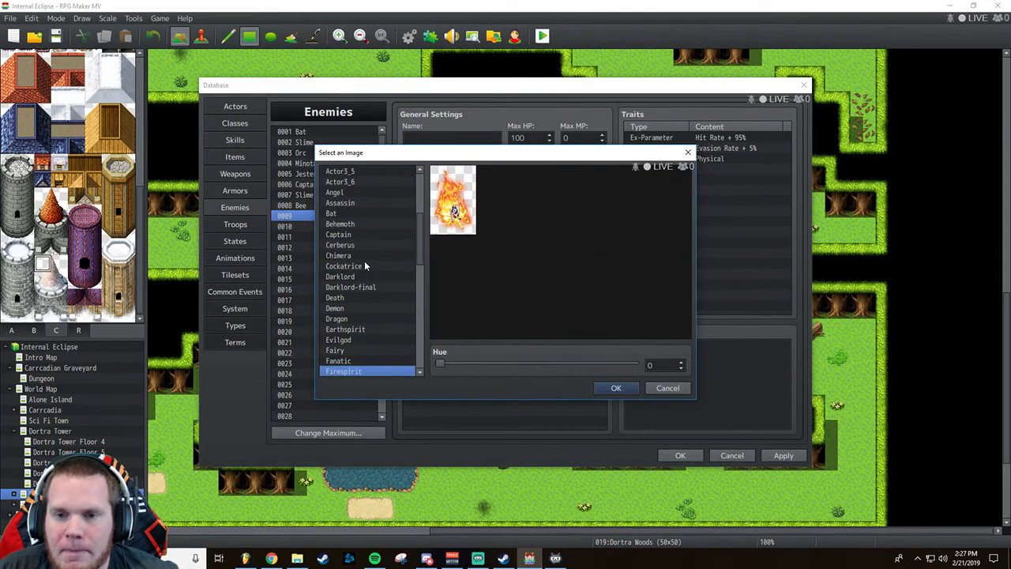
key("Down")
key("Down")
key("Down")
key("Down")
key("Down")
key("Down")
key("Down")
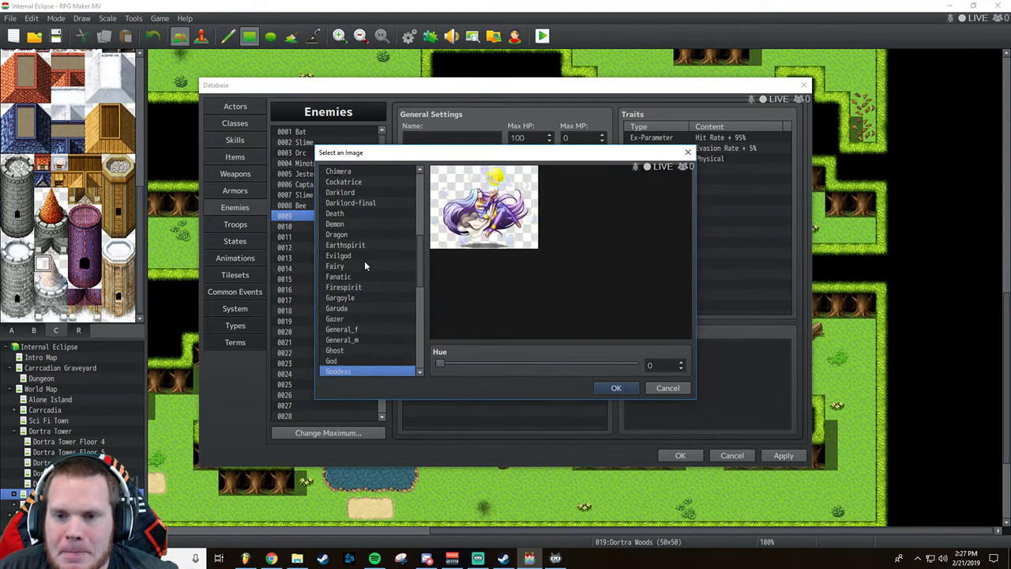
key("Down")
key("Down")
key("Down")
key("Down")
key("Down")
key("Down")
key("Down")
key("Down")
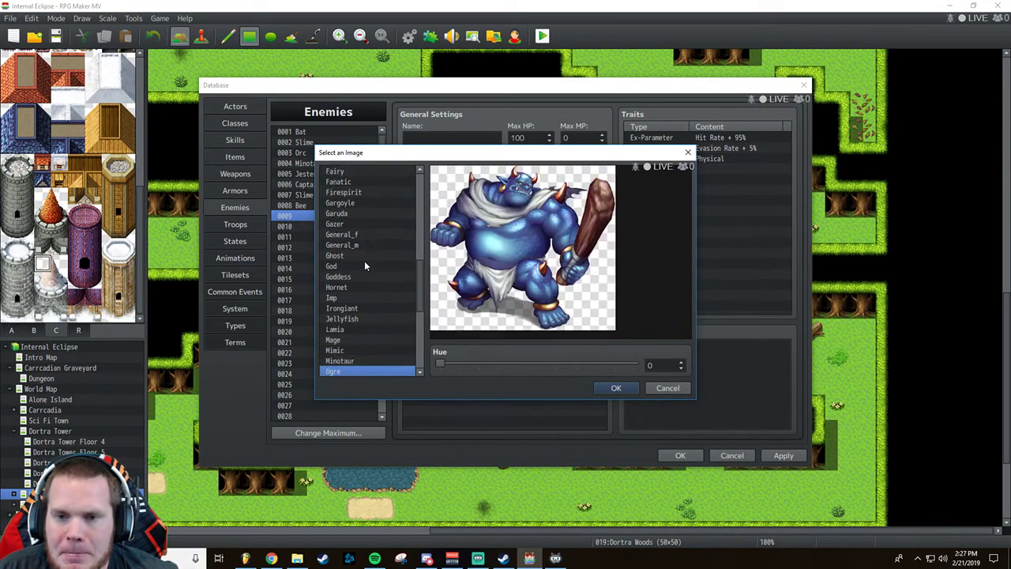
key("Down")
key("Up")
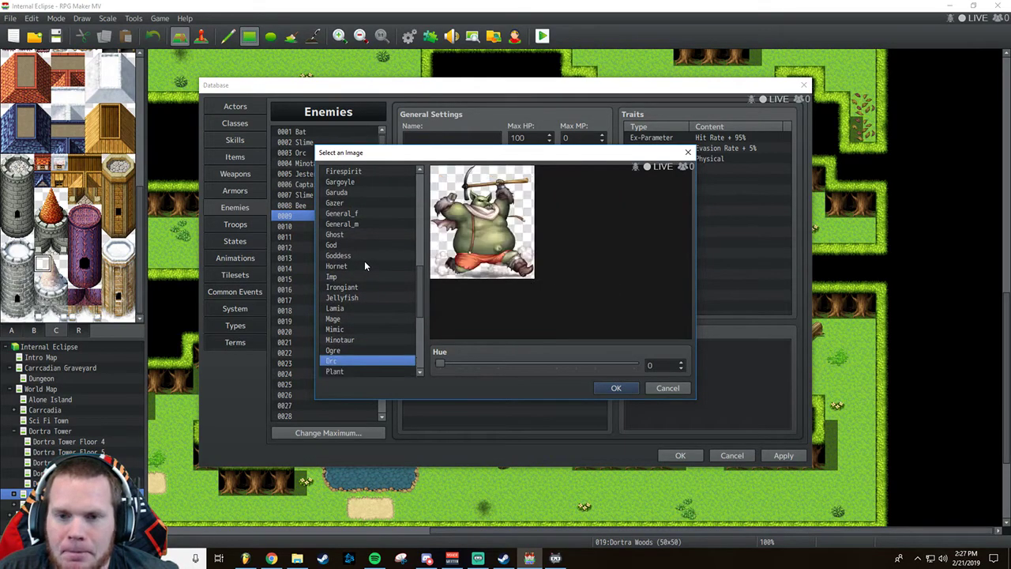
key("Up")
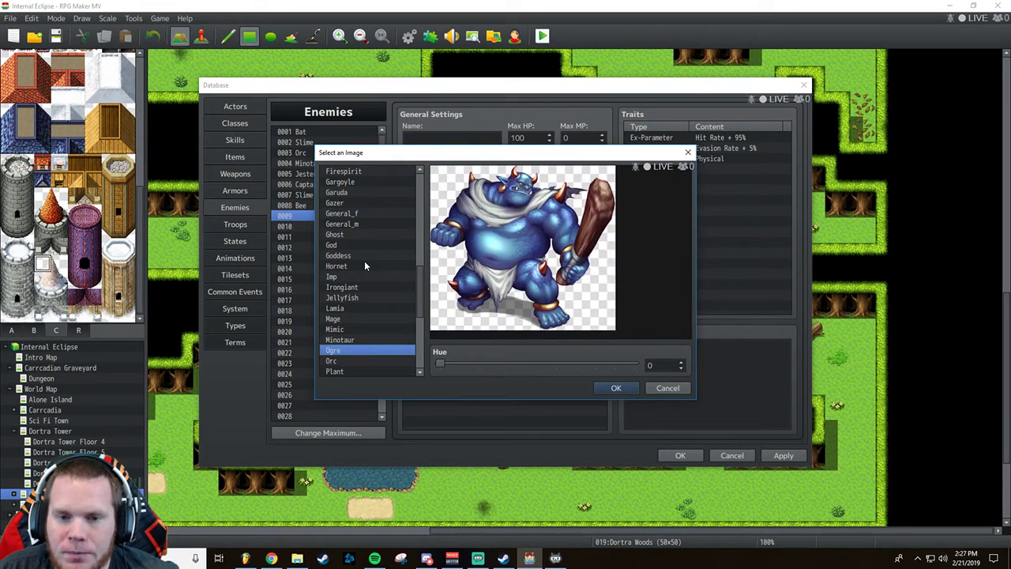
key("Up")
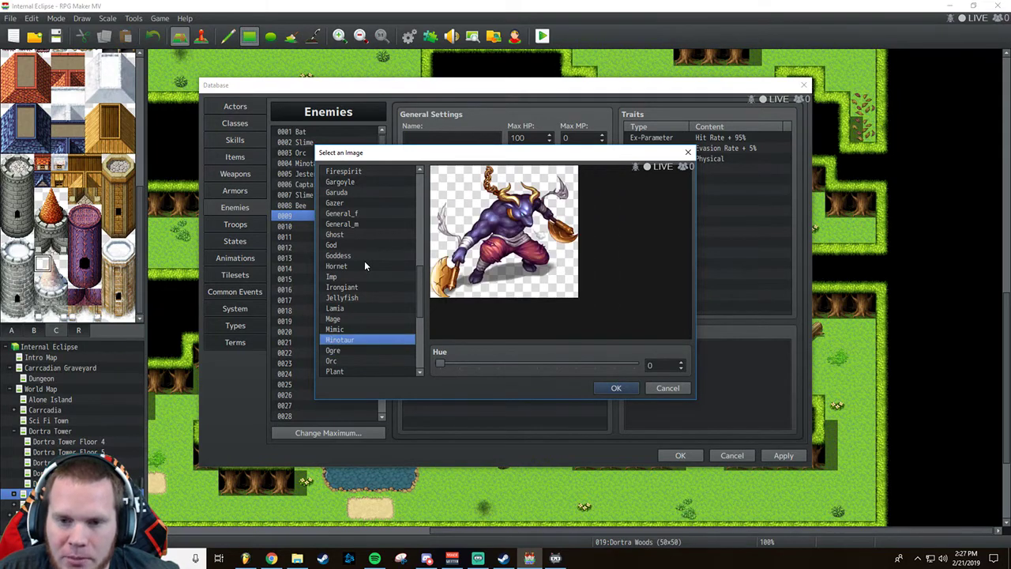
key("Down")
key("Down")
key("Down")
key("Down")
key("Up")
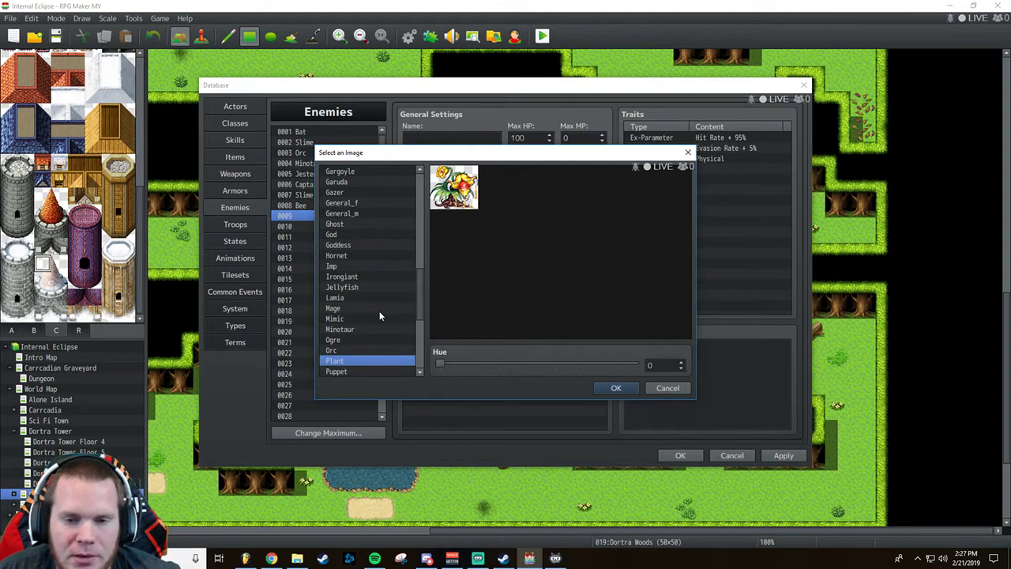
left_click_drag(439, 362, 613, 351)
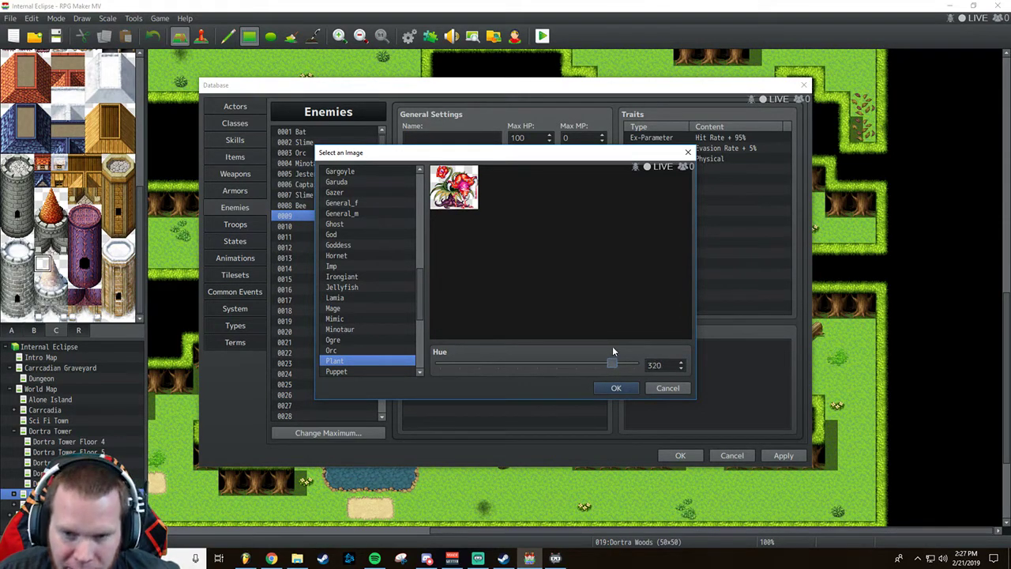
left_click(614, 390)
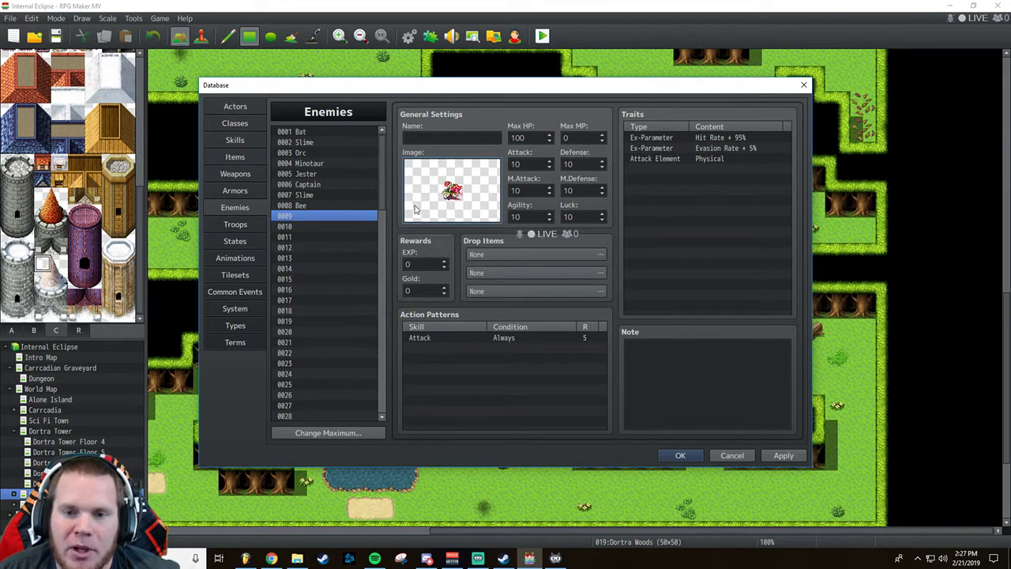
double_click(514, 256)
left_click(442, 248)
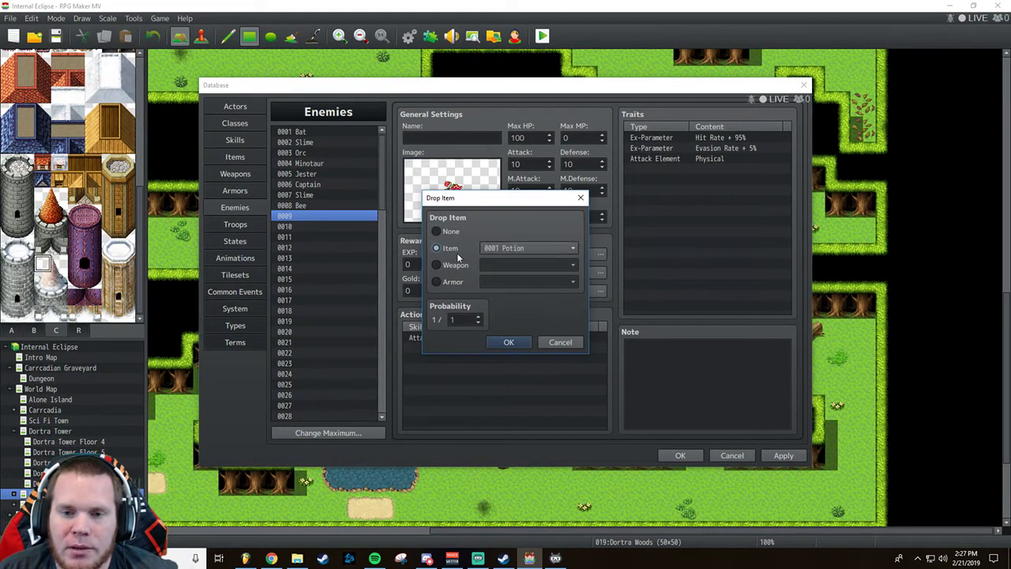
left_click(512, 249)
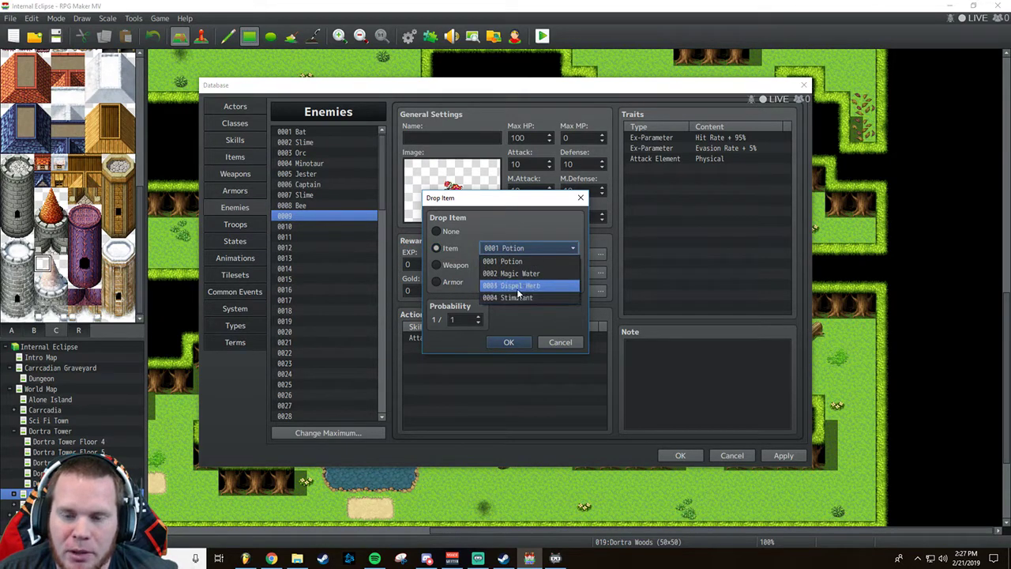
left_click(558, 342)
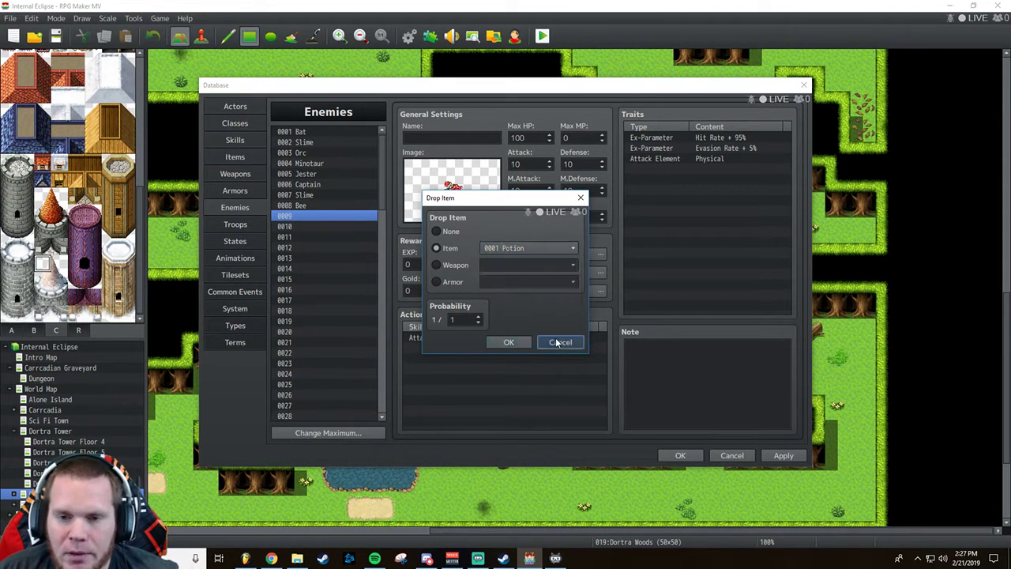
left_click(559, 342)
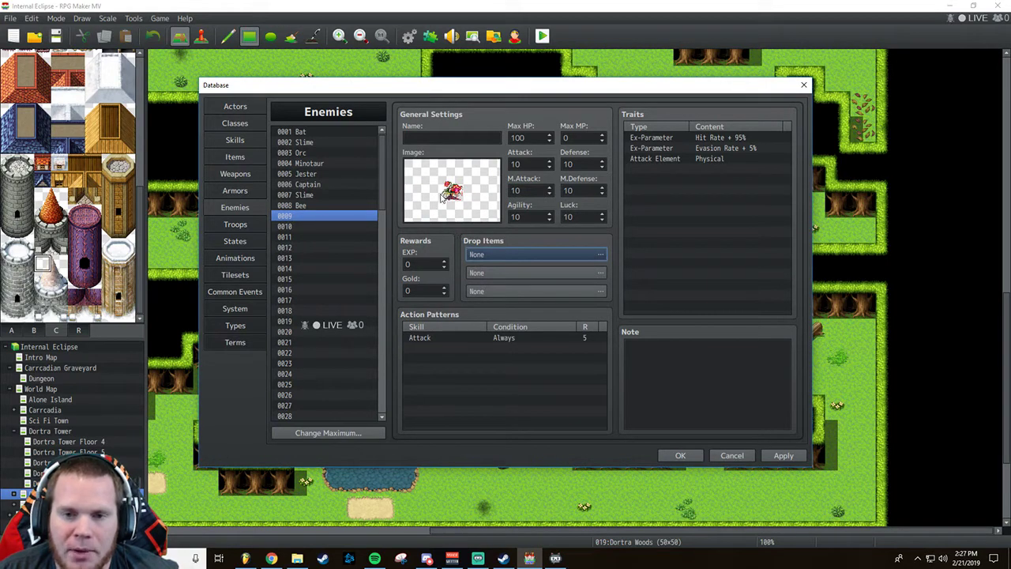
Check the rewards of the Bee and enemy 0007 Slime, and set the EXP reward of enemy 0009 to 20.
left_click(299, 206)
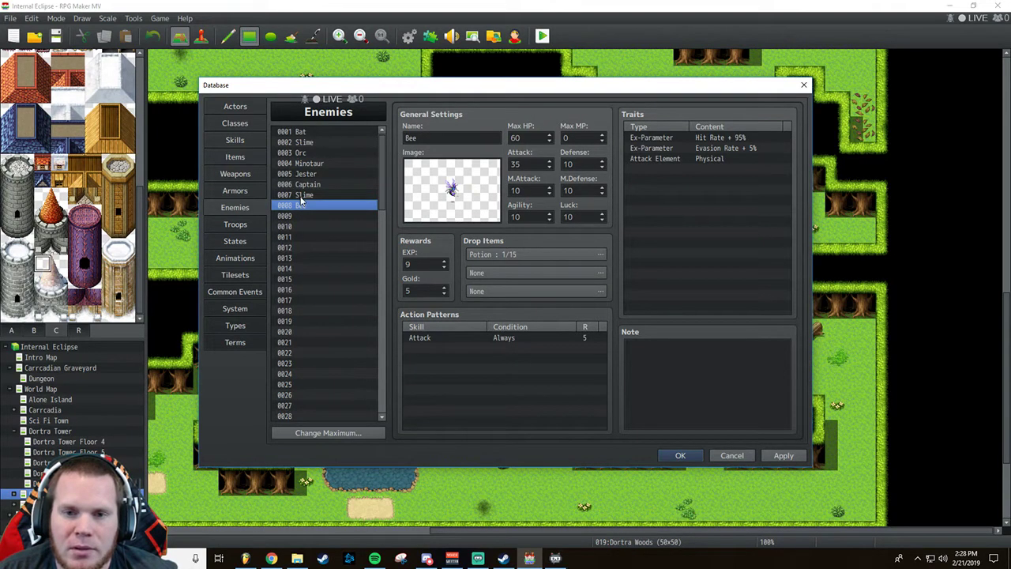
left_click(300, 196)
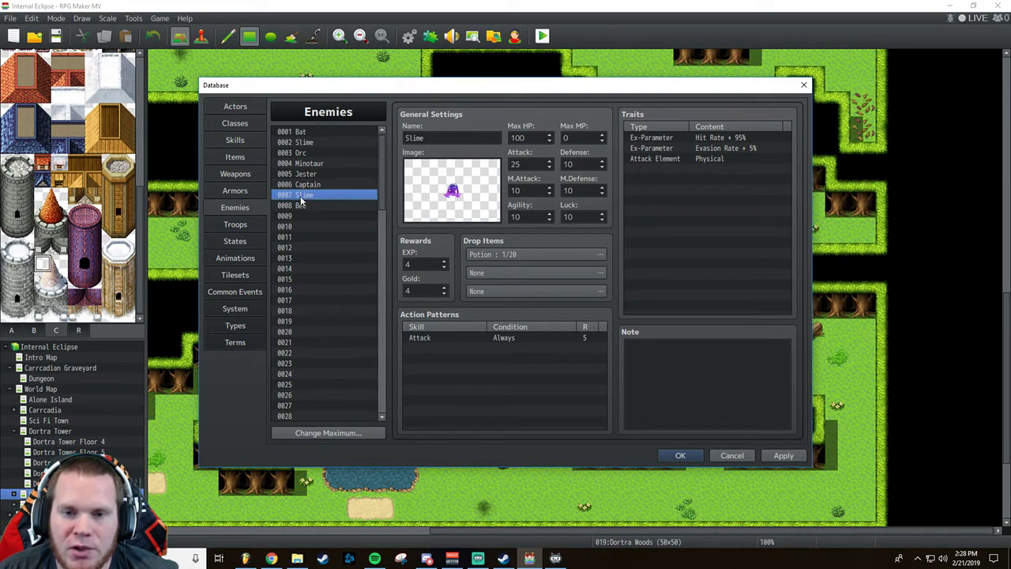
left_click(302, 217)
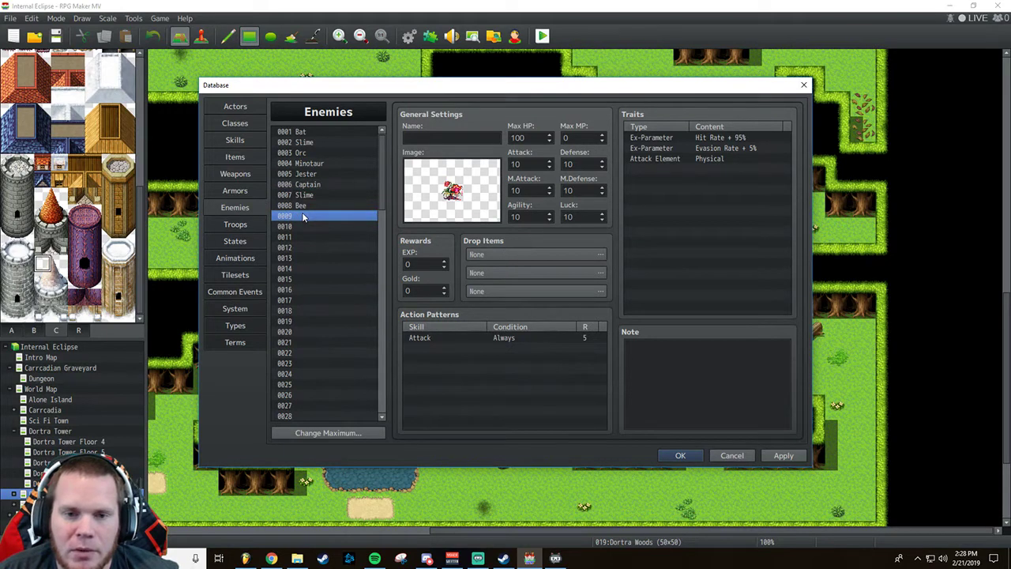
double_click(419, 263)
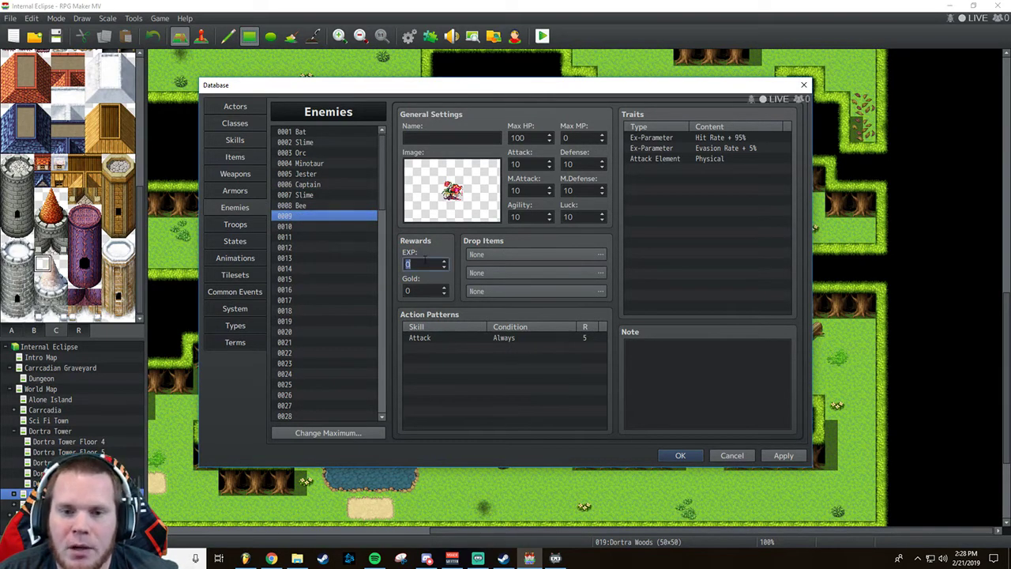
type("2")
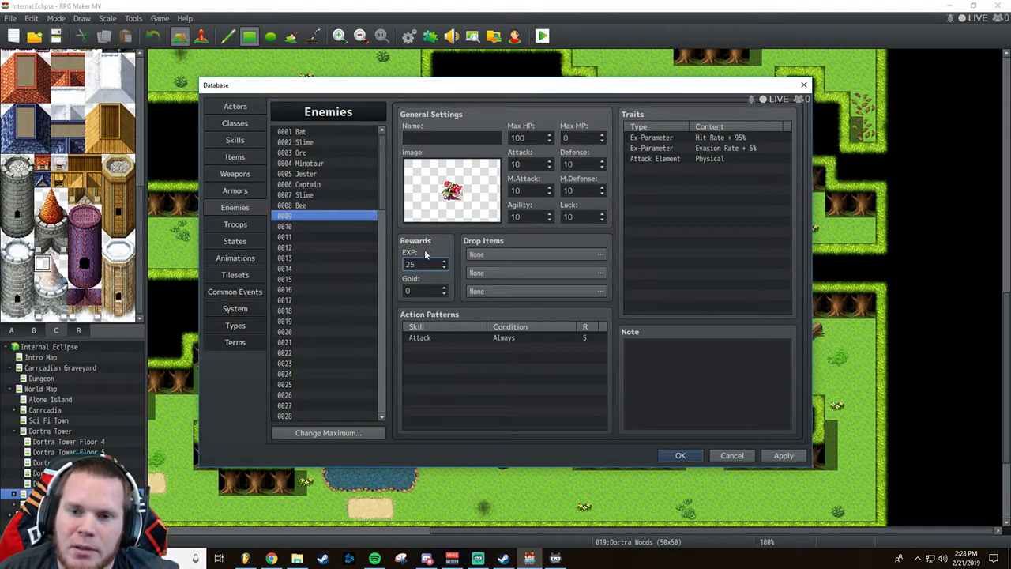
type("5")
key("BackSpace")
type("0")
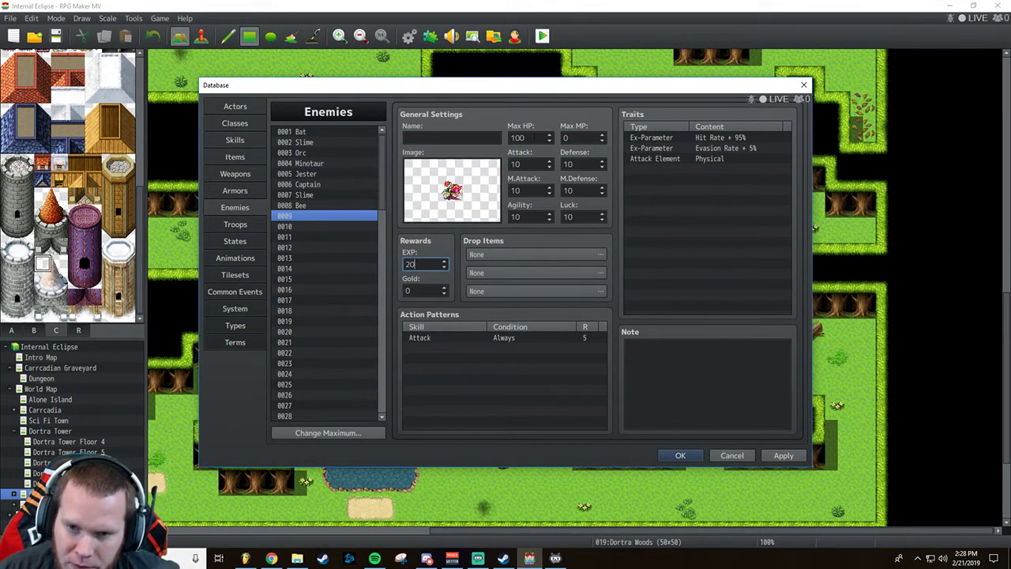
Set enemy 0009's Max HP to 350, Attack to 40 and Gold reward to 25, and apply the changes.
double_click(523, 137)
type("350")
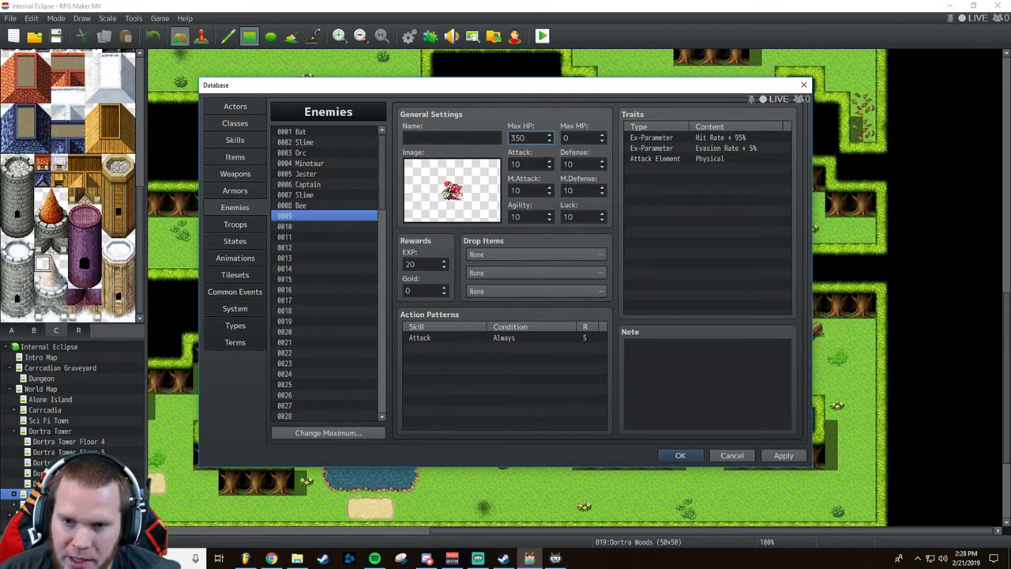
double_click(531, 164)
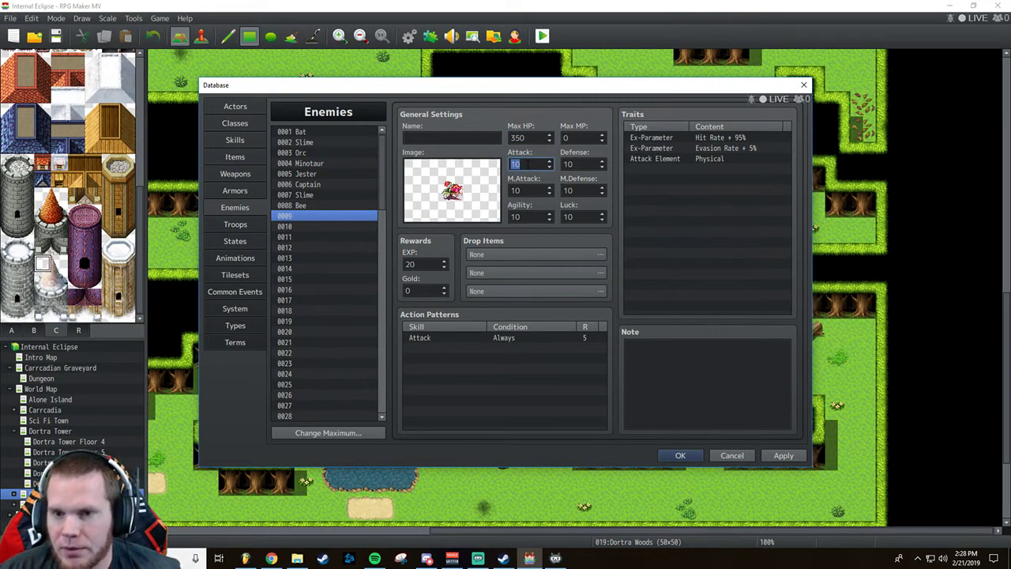
type("40")
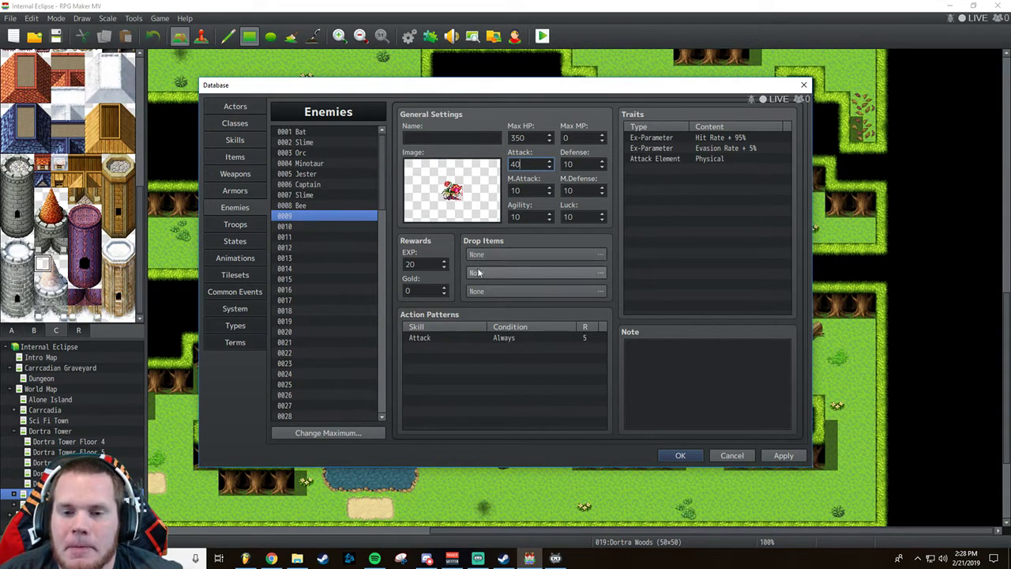
double_click(411, 290)
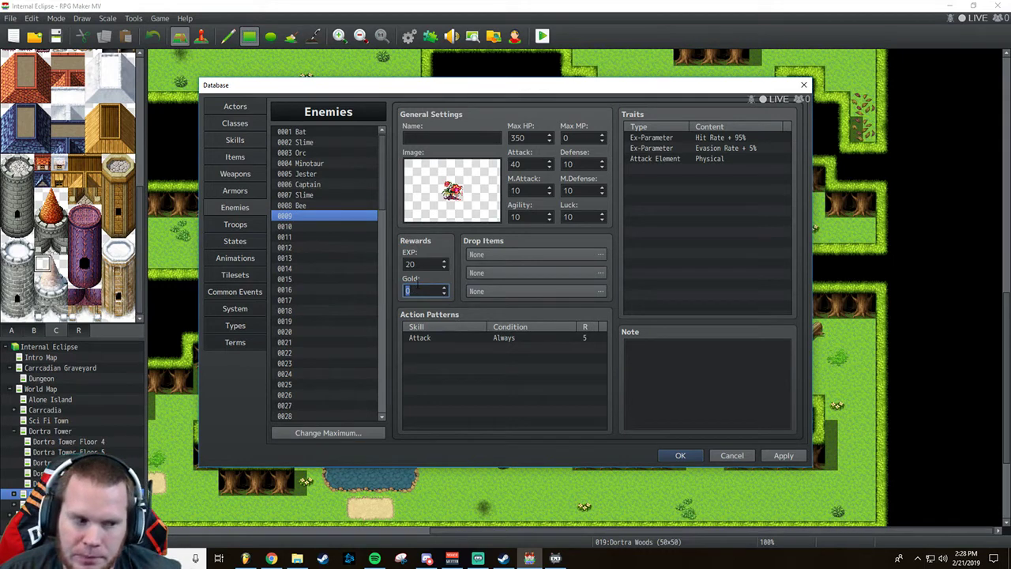
type("25")
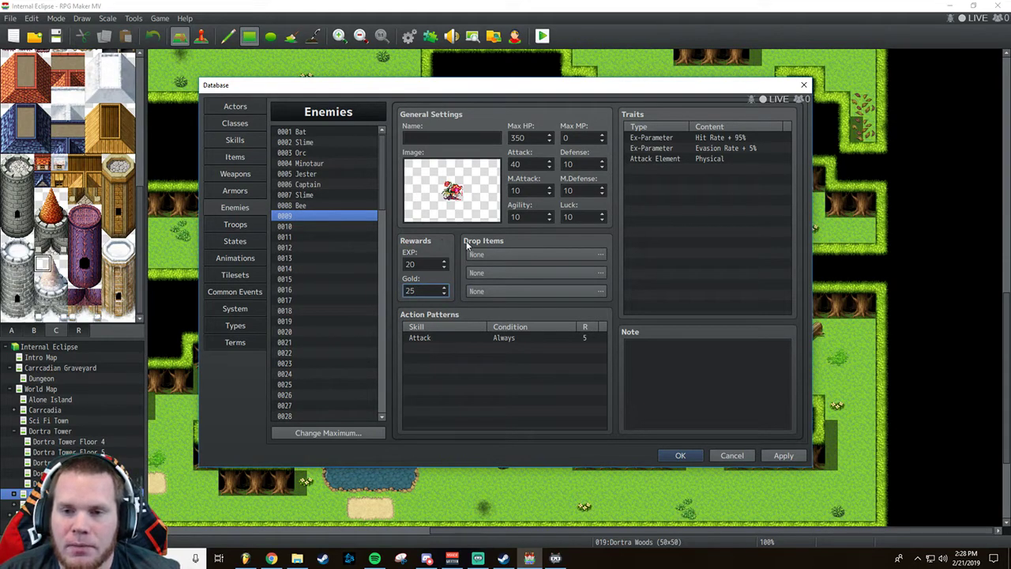
left_click(769, 456)
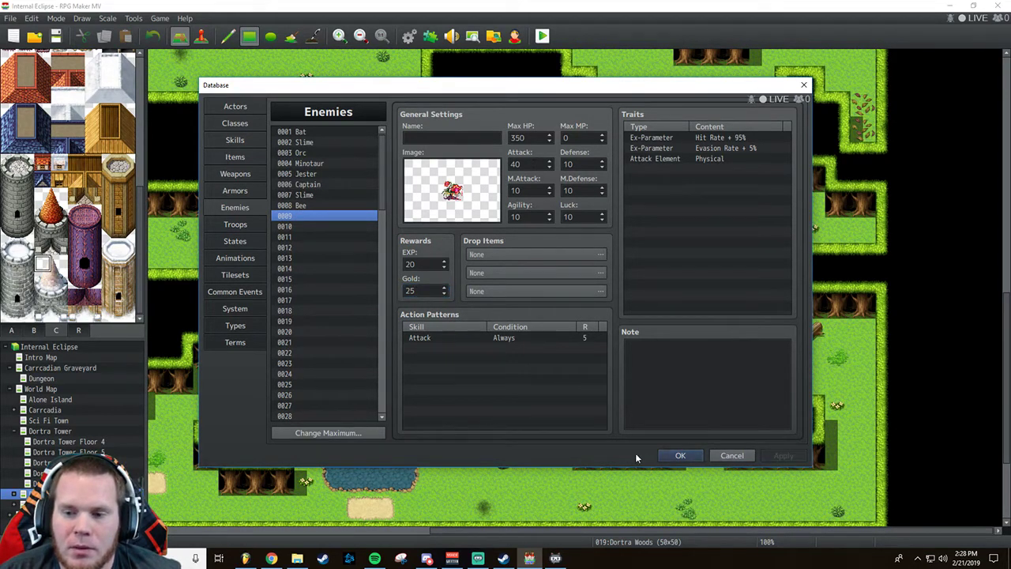
Name enemy 0009 "Plant" and apply the change.
left_click(437, 134)
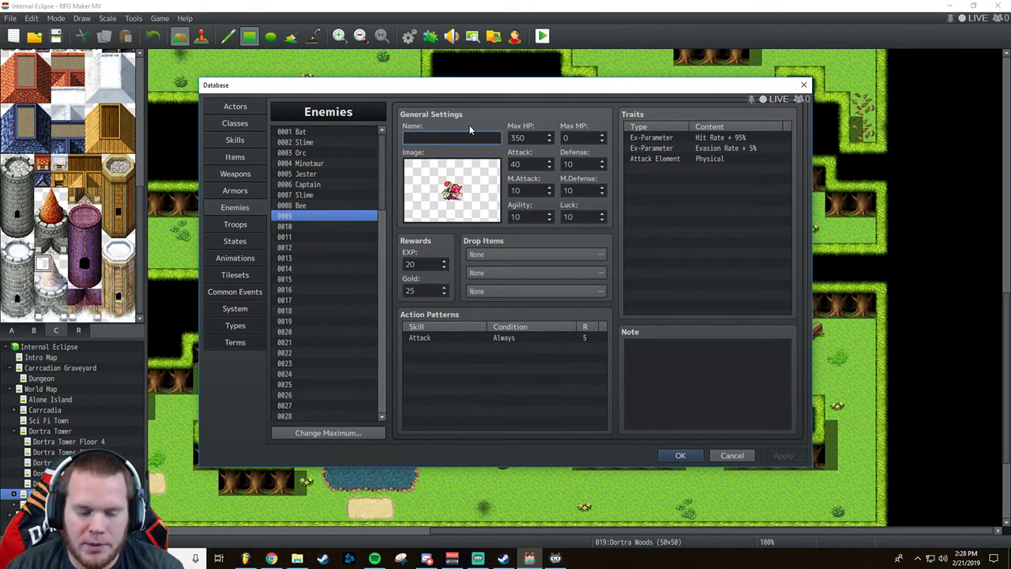
type("Plant")
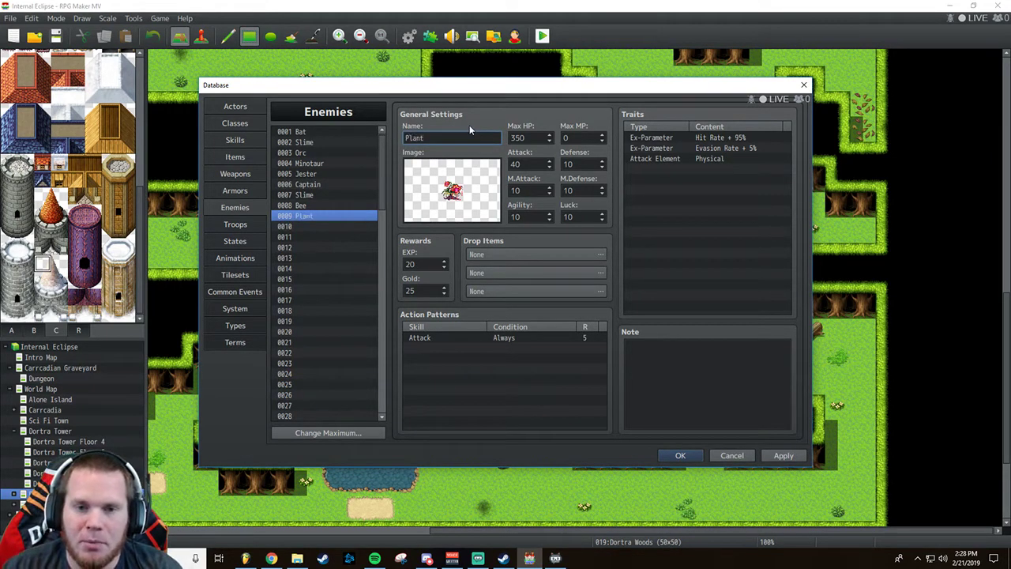
left_click(775, 461)
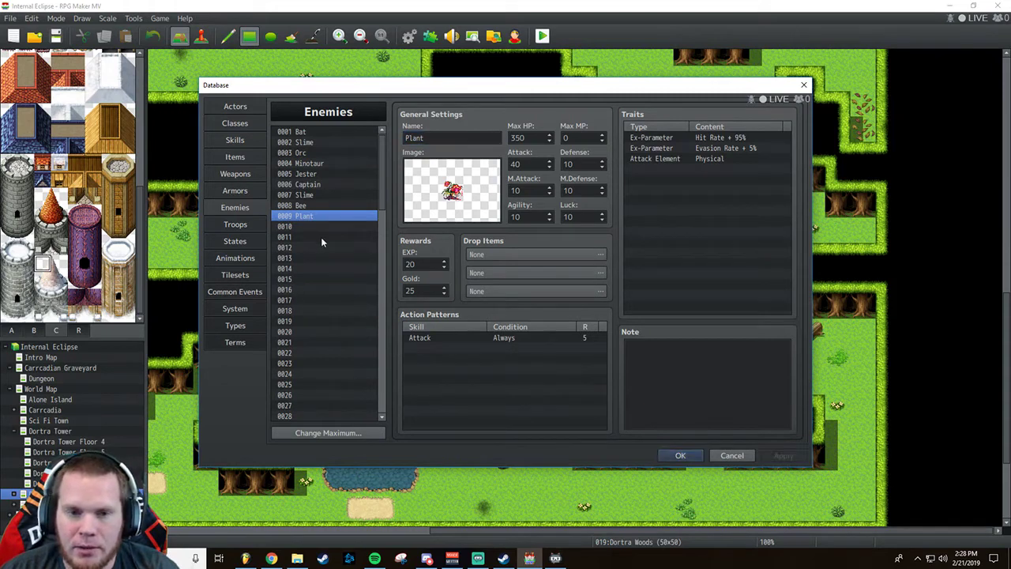
Assign the Rat image to the empty enemy 0010 and recolour it with a hue of 271.
left_click(312, 227)
double_click(429, 183)
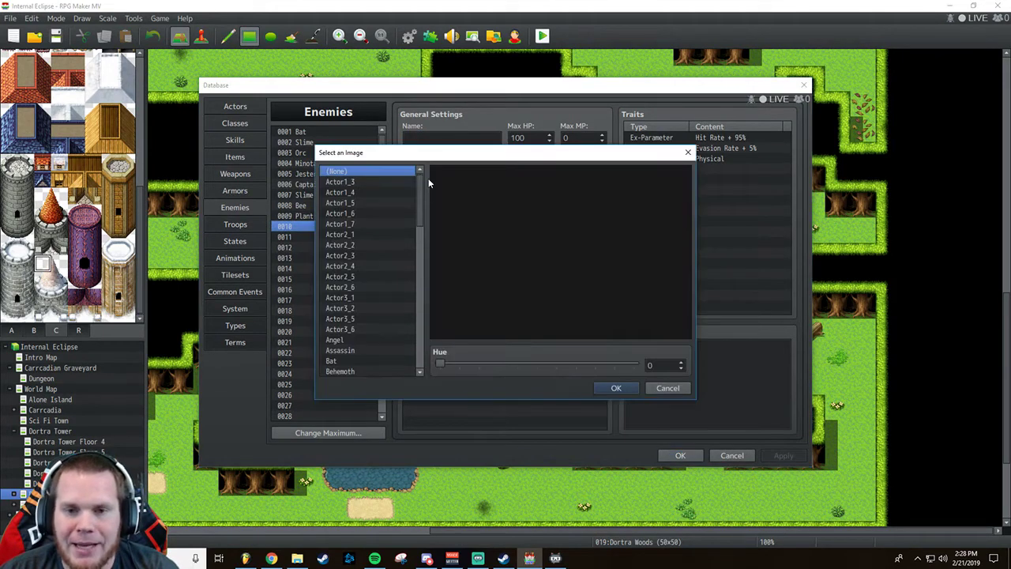
left_click_drag(420, 196, 424, 243)
key("Down")
key("Down")
key("Down")
key("Down")
key("Down")
key("Down")
key("Down")
key("Down")
key("Down")
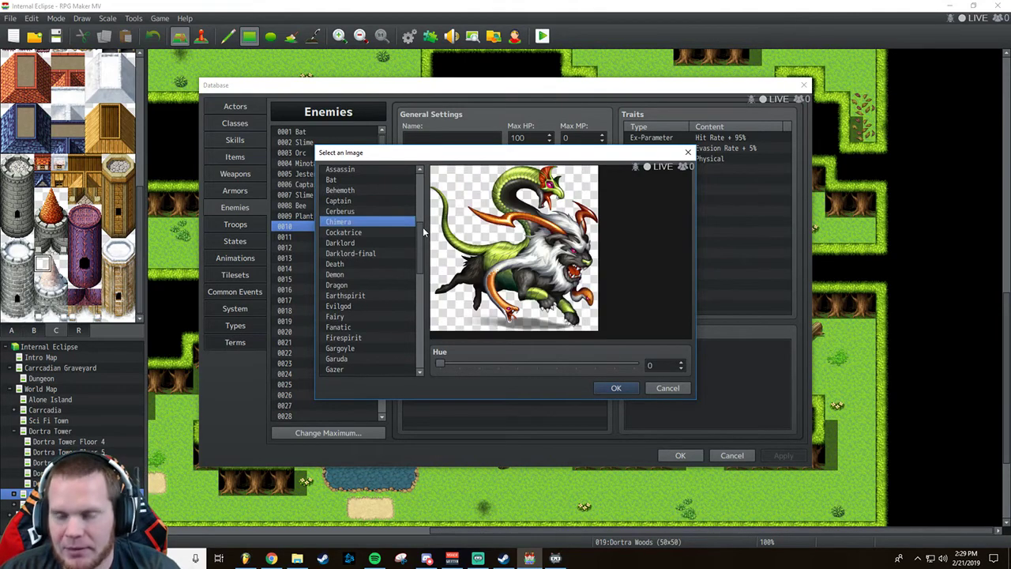
key("Down")
key("Down")
key("Down")
key("Down")
key("Down")
key("Down")
key("Down")
key("Down")
key("Down")
key("Down")
key("Down")
key("Down")
key("Down")
key("Down")
key("Down")
key("Down")
key("Down")
key("Down")
key("Down")
key("Down")
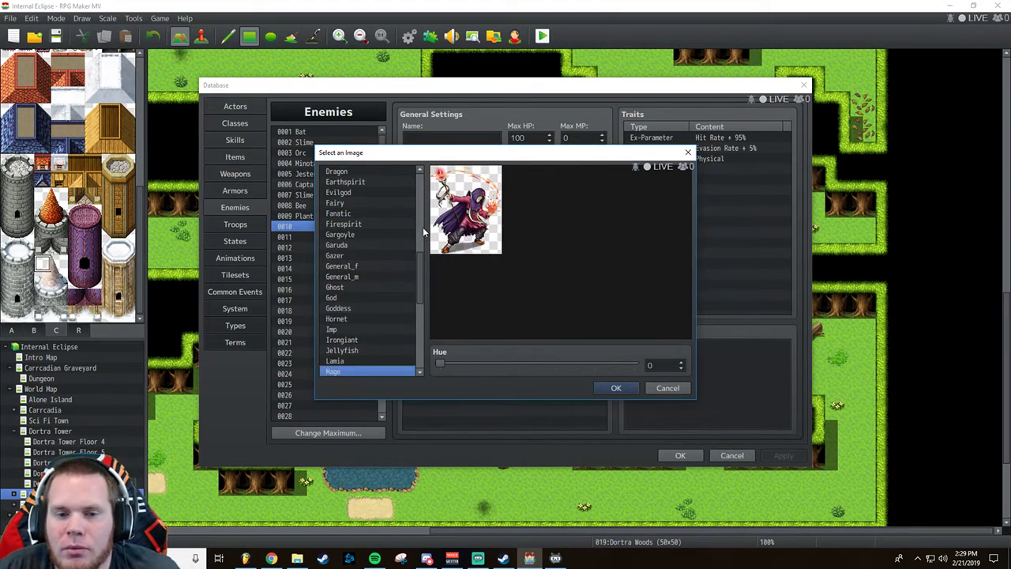
key("Down")
key("Down")
key("Down")
key("Up")
key("Up")
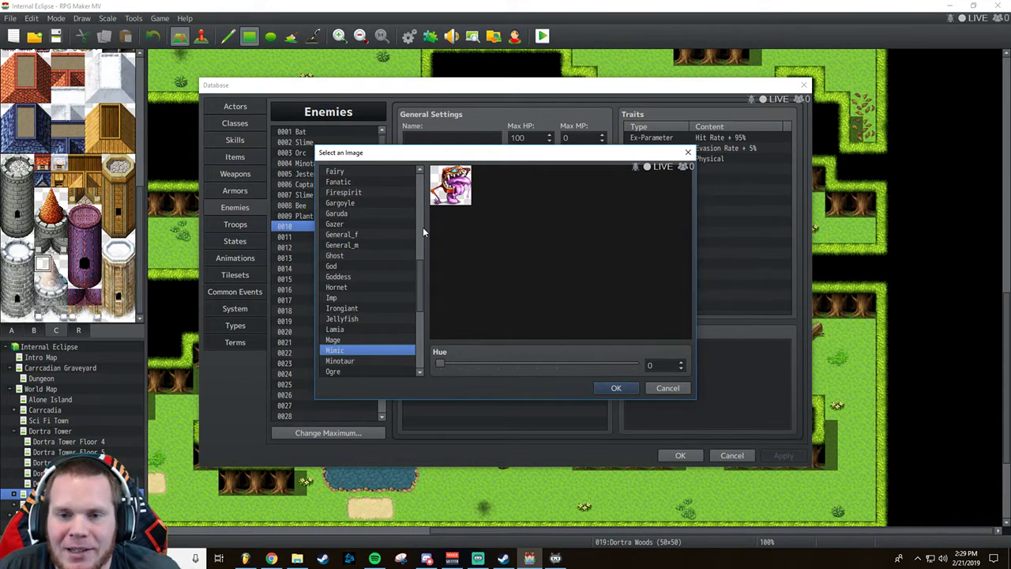
key("Down")
key("Down")
key("Down")
key("Down")
key("Down")
key("Down")
key("Down")
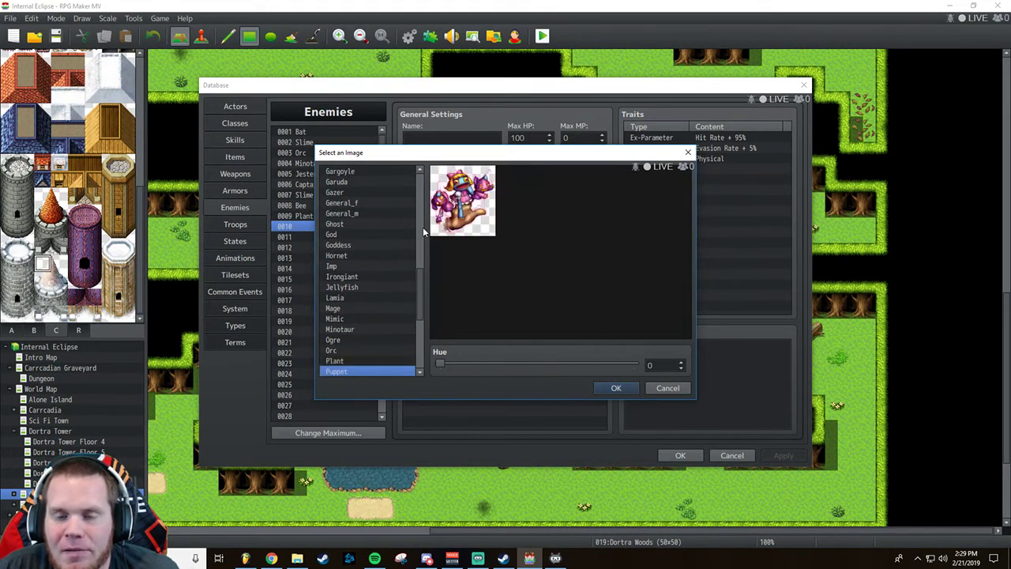
key("Up")
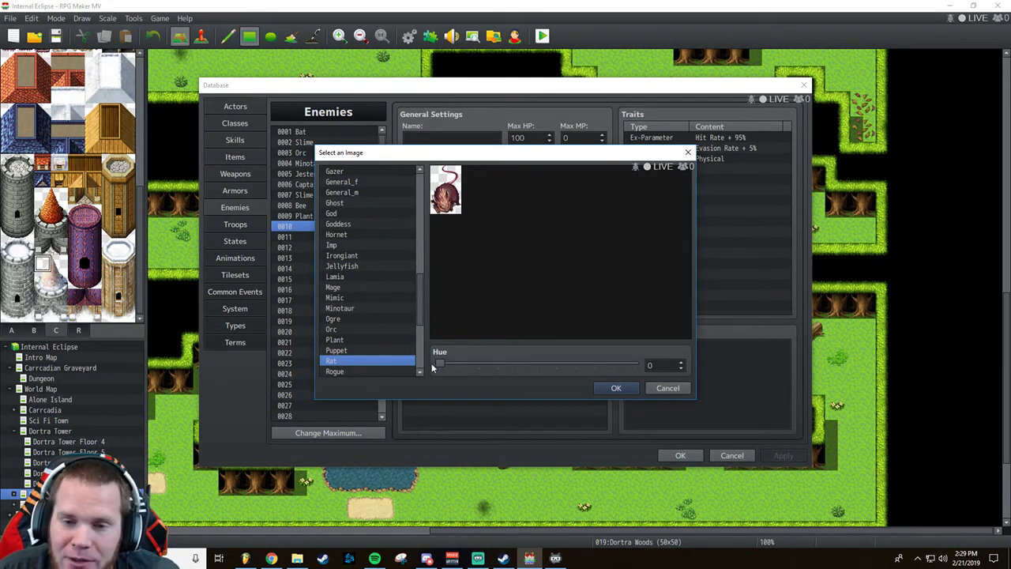
left_click_drag(439, 364, 586, 362)
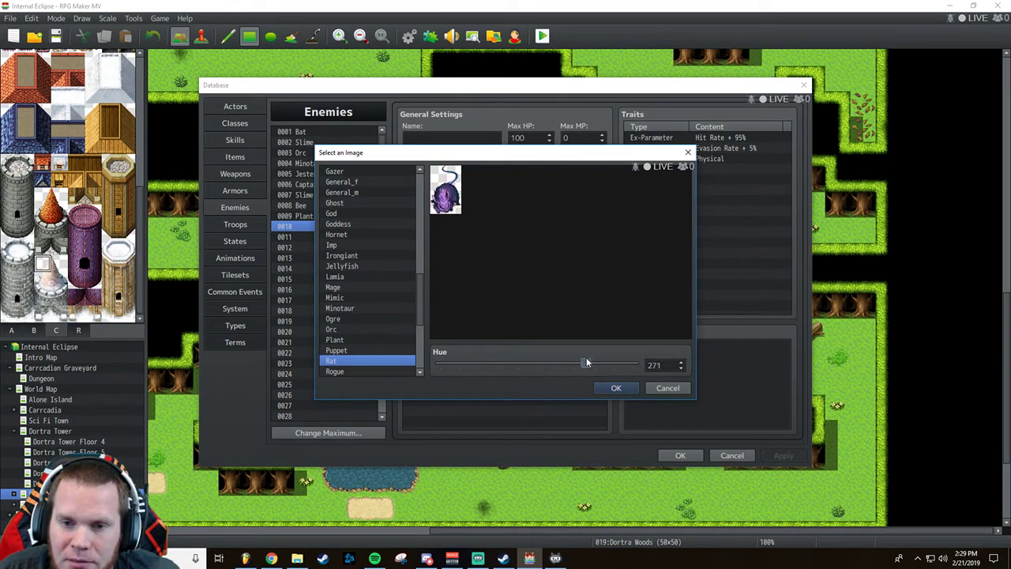
left_click(616, 388)
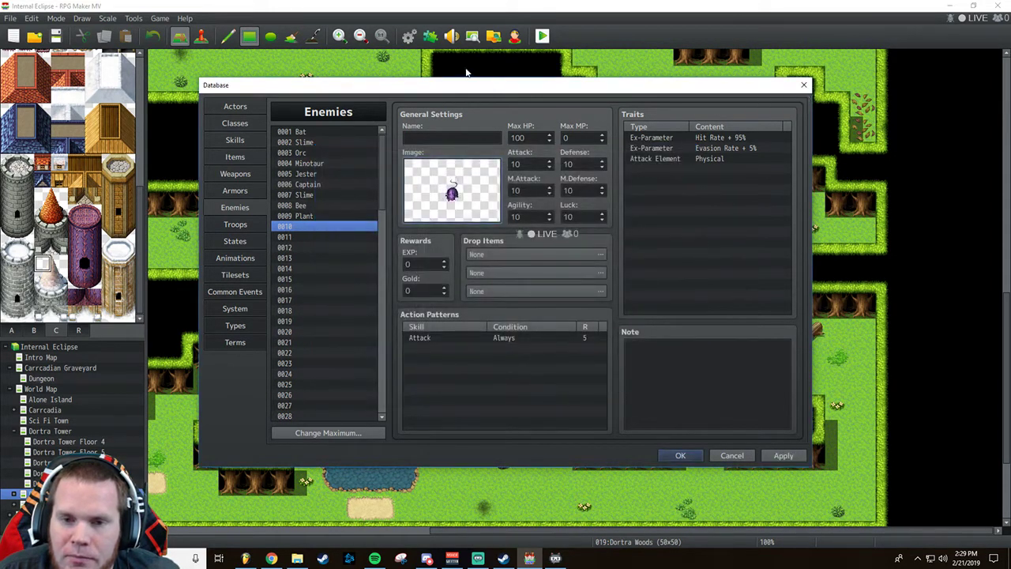
Name enemy 0010 "Rabid Rat" and set its Max HP to 45.
left_click(460, 139)
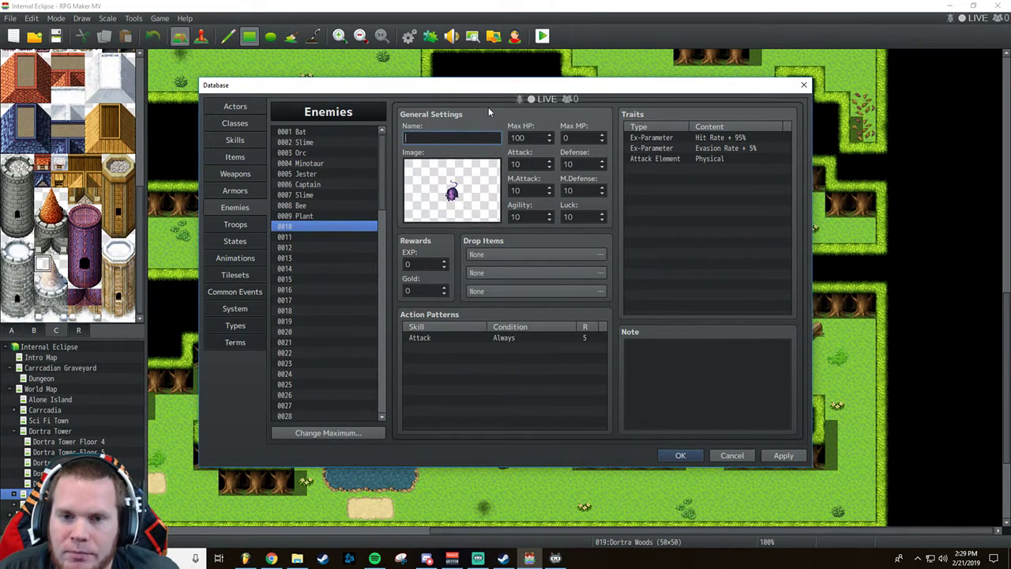
type("Rabi")
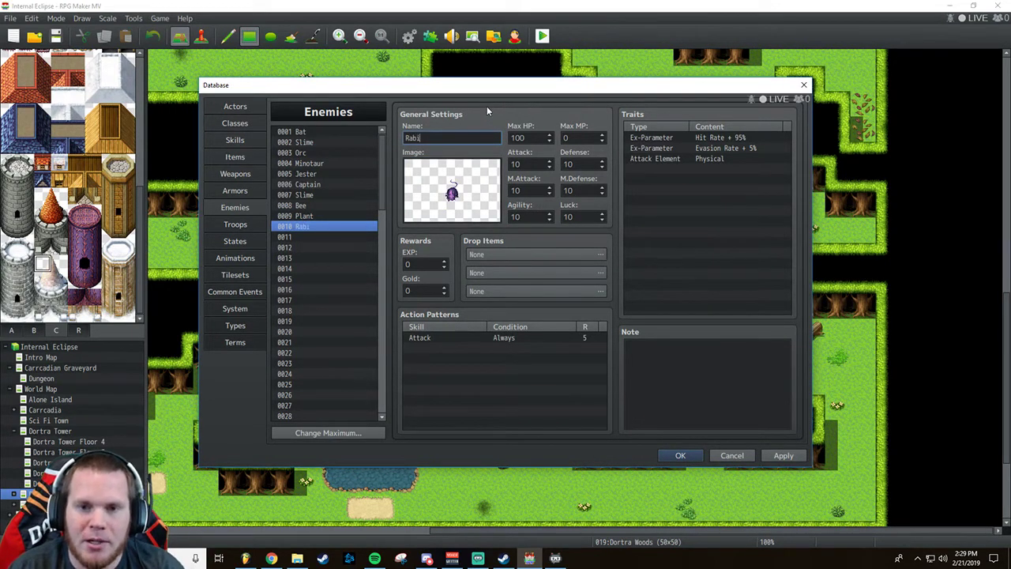
type("d Rat")
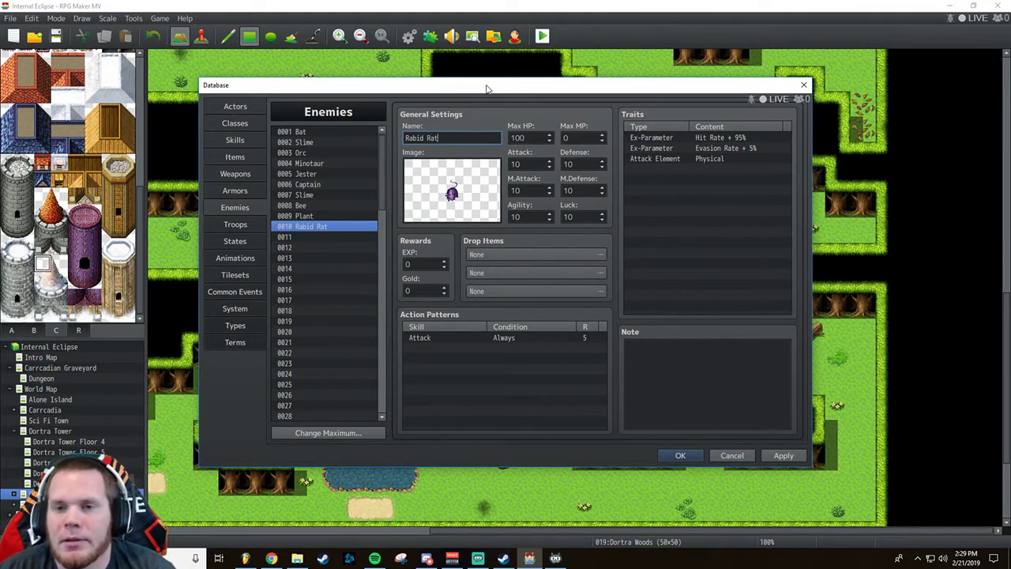
key("Tab")
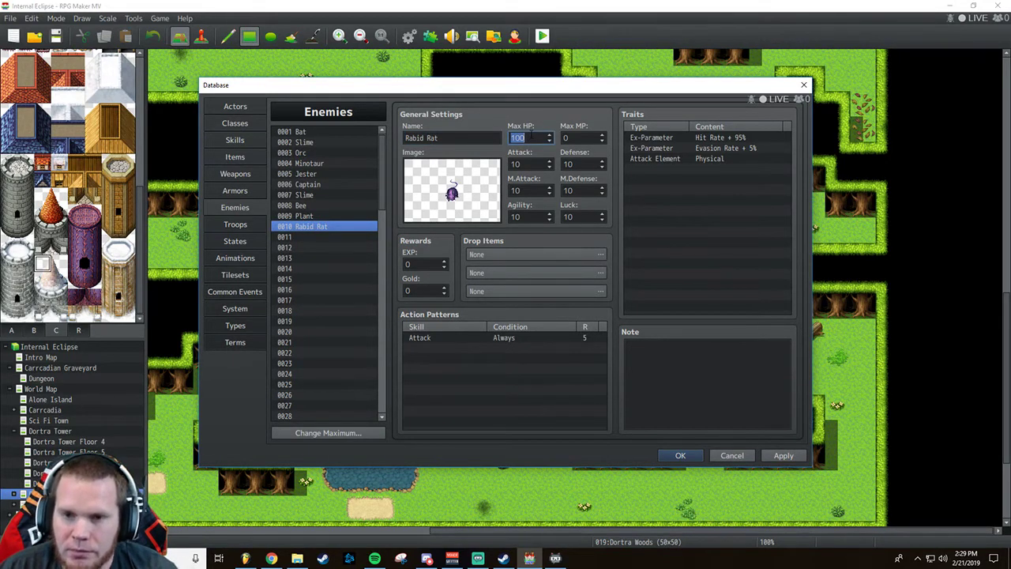
type("45")
Set the Rabid Rat's rewards to 2 EXP and 1 Gold and its Attack to 18, and apply the changes.
left_click(436, 263)
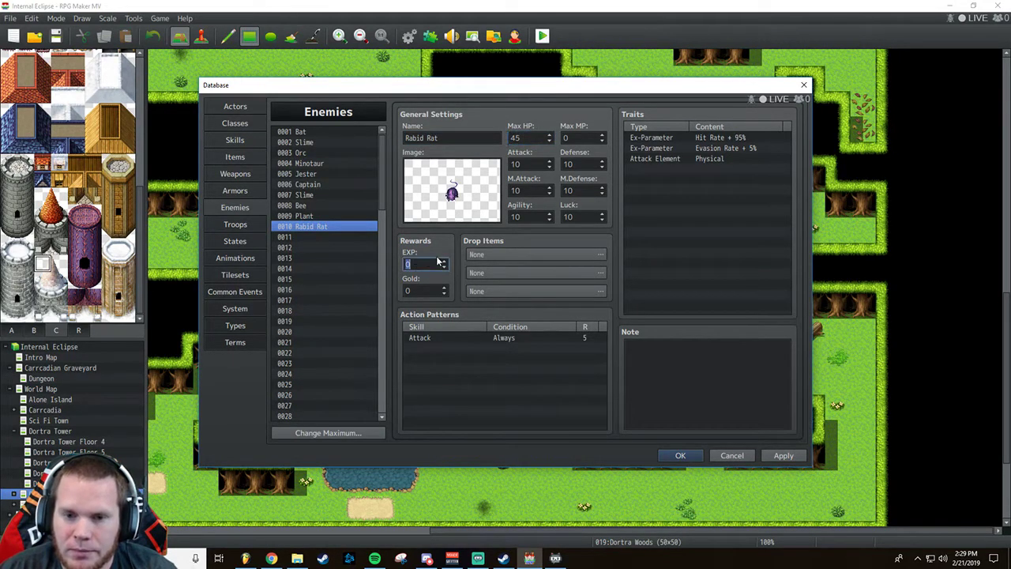
type("2")
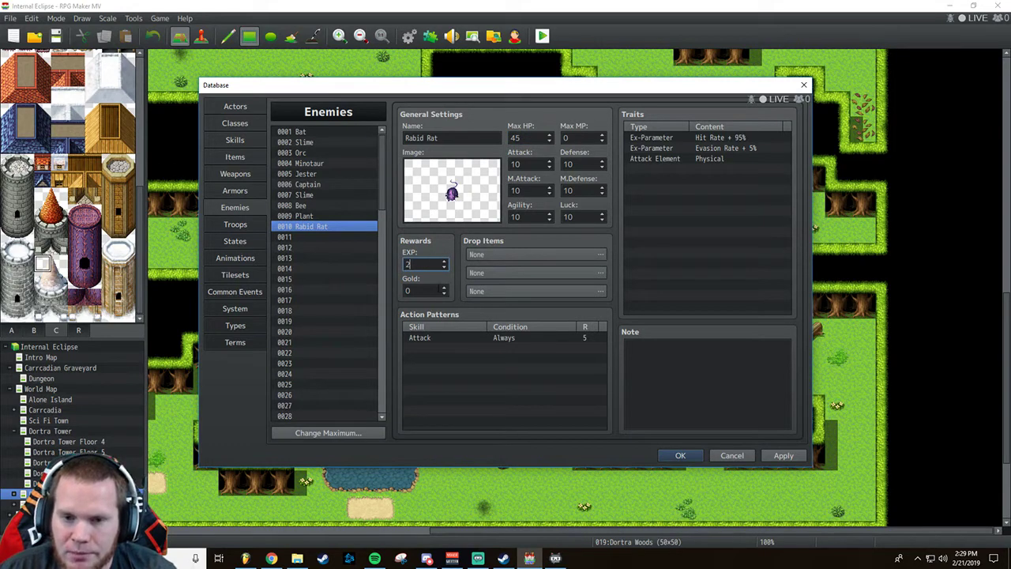
left_click(426, 290)
type("1")
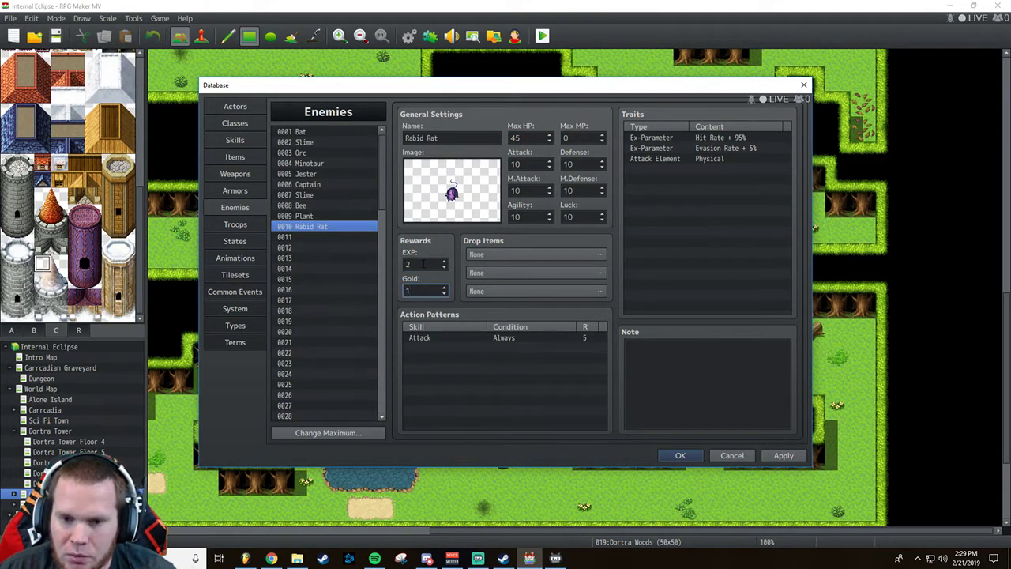
left_click(530, 164)
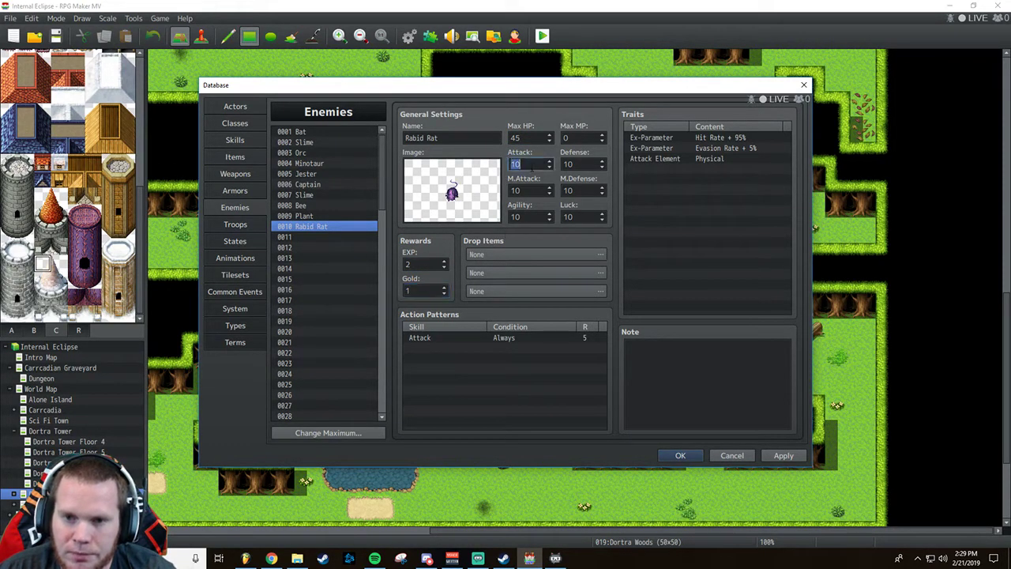
type("18")
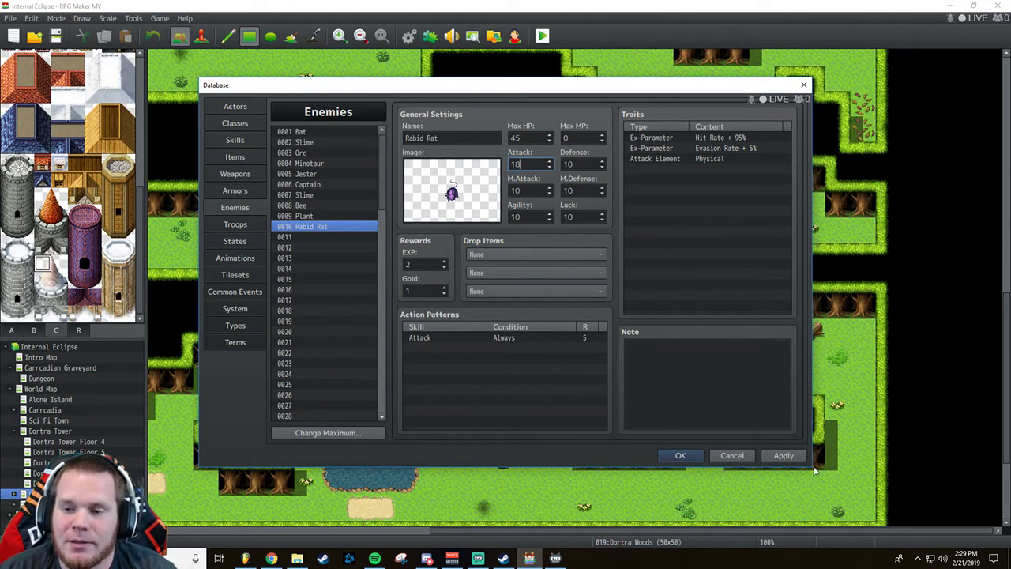
left_click(792, 455)
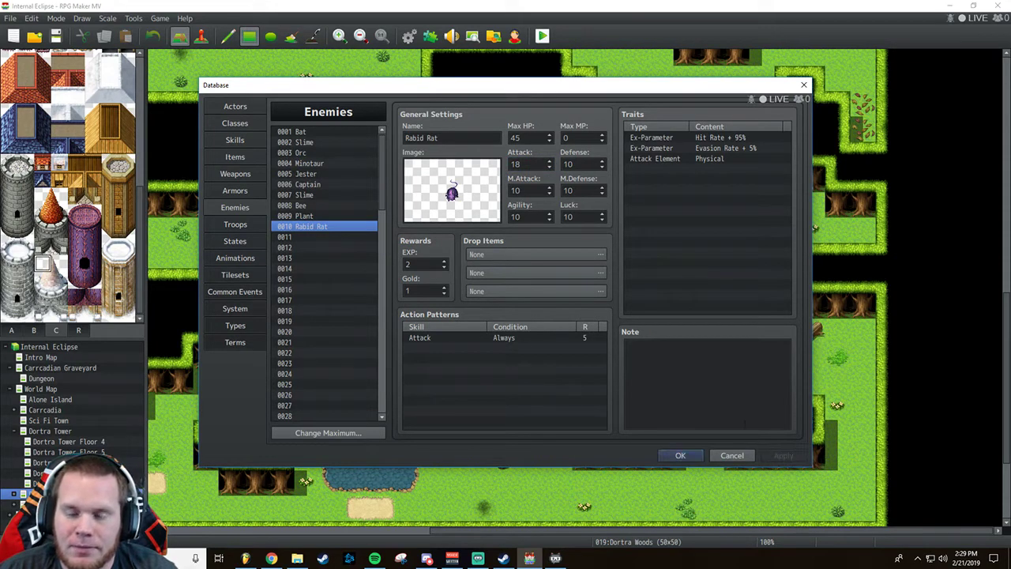
Assign the Spider image to the empty enemy 0011 and recolour it with a hue of 257.
left_click(308, 237)
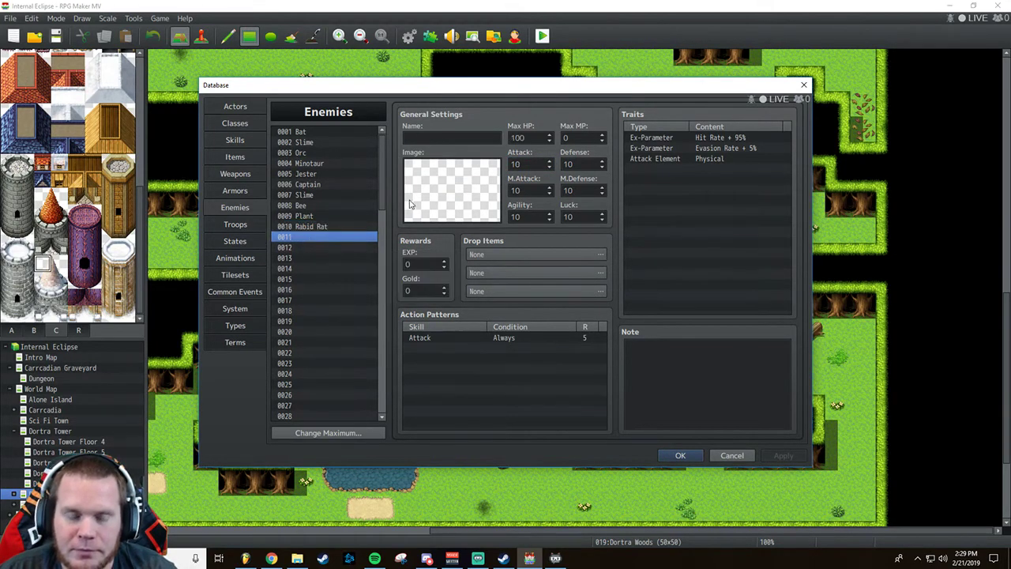
double_click(440, 199)
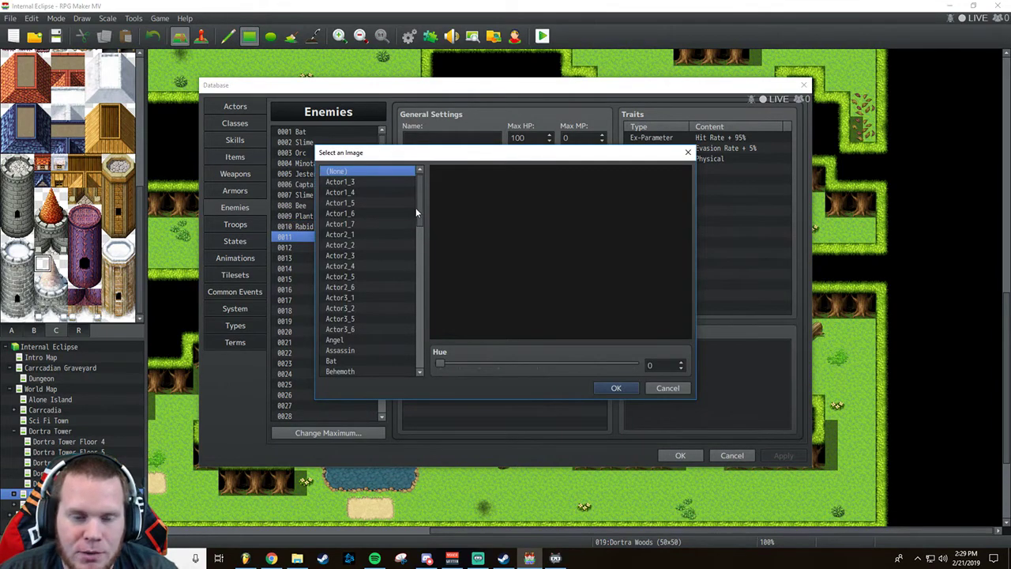
left_click_drag(416, 212, 367, 299)
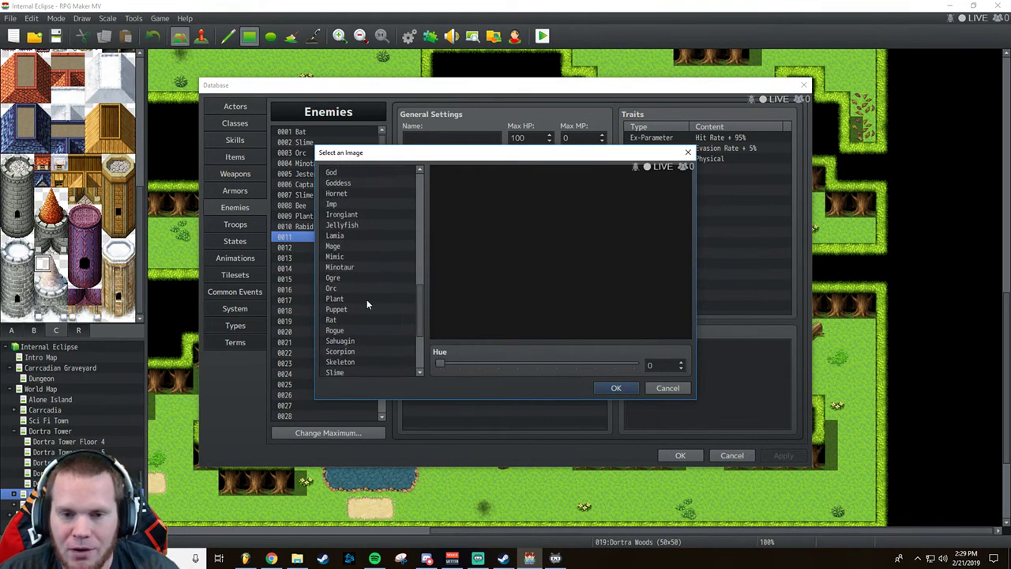
left_click(341, 322)
key("Down")
key("Down")
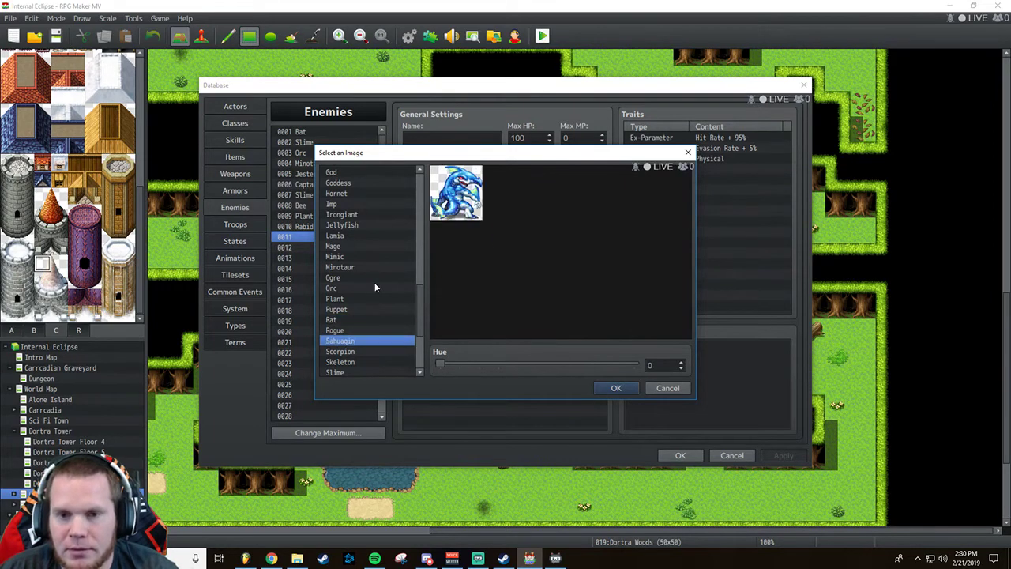
key("Down")
key("Down")
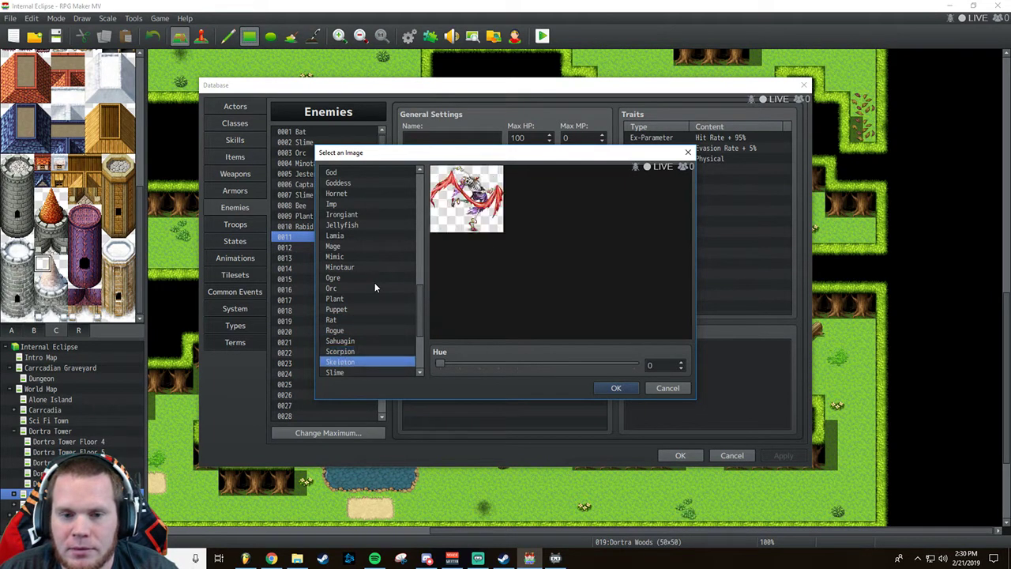
key("Down")
key("Down")
key("Down")
key("Down")
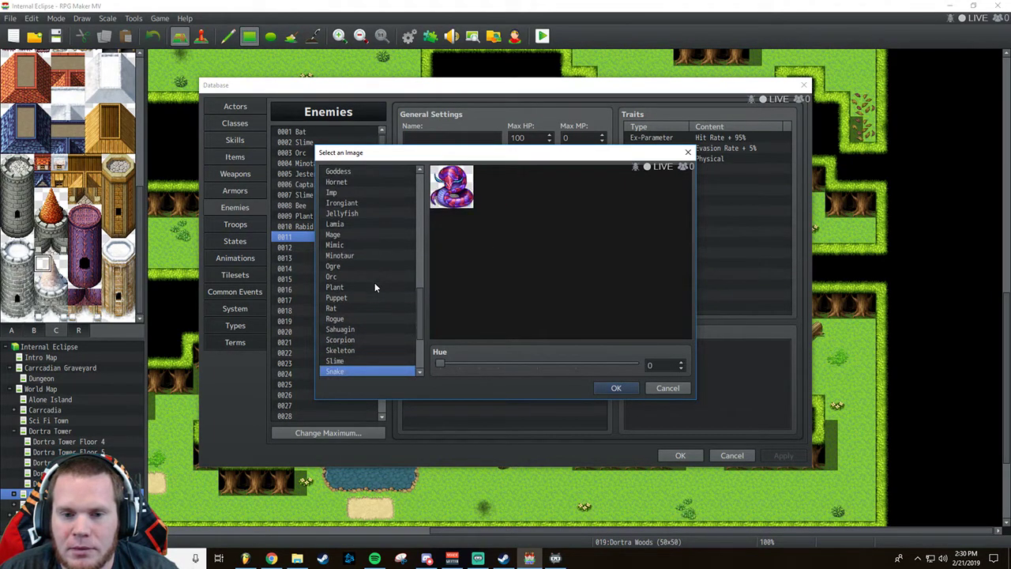
key("Up")
key("Up")
key("Up")
key("Up")
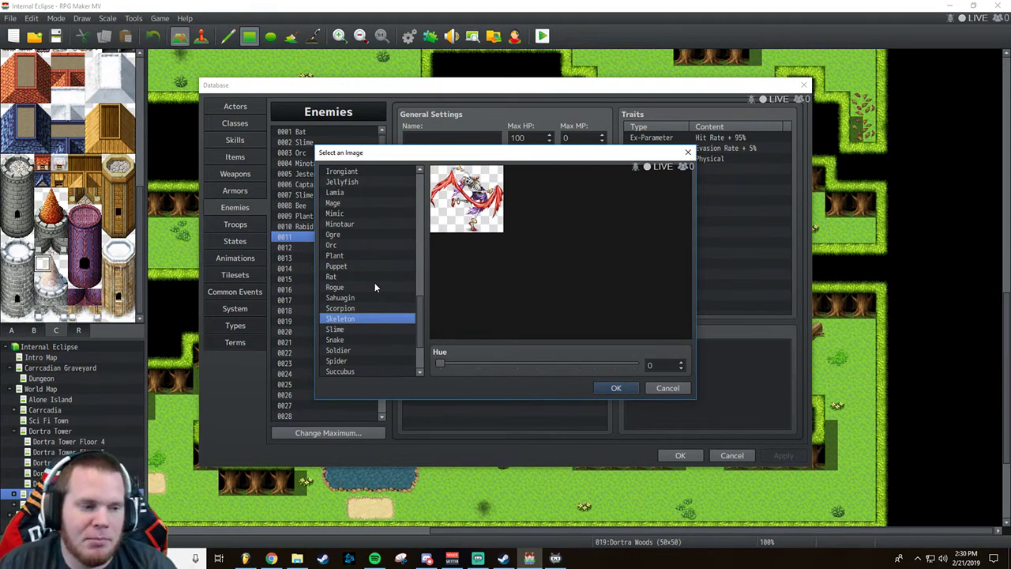
key("Up")
key("Down")
key("Down")
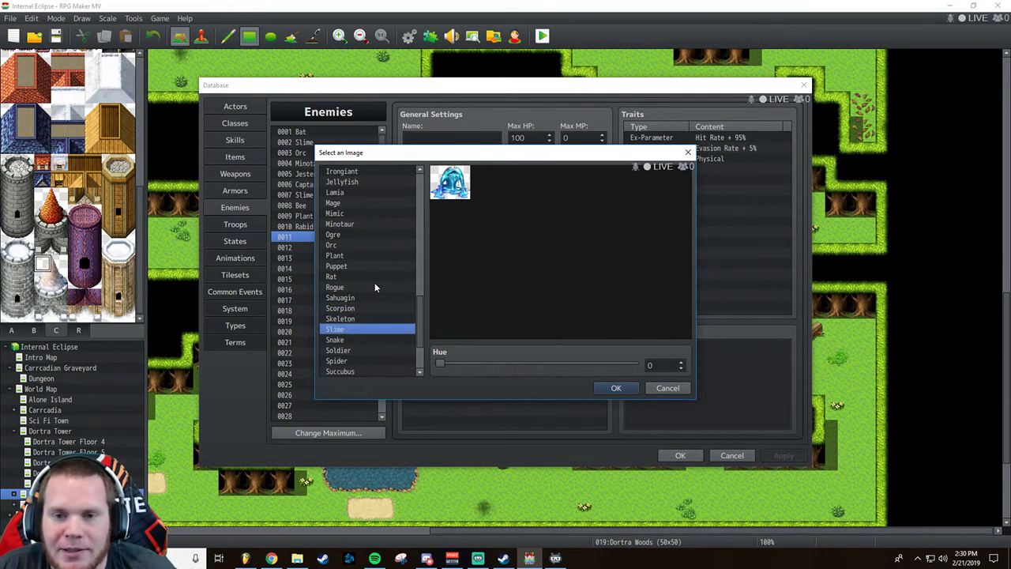
key("Down")
key("Down")
key("Down")
key("Down")
key("Down")
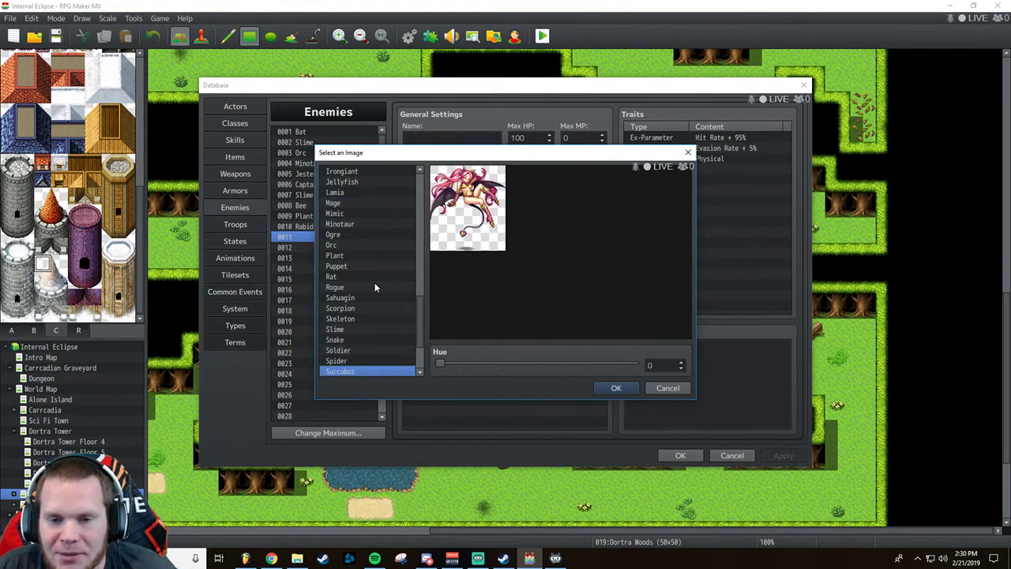
key("Up")
key("Up")
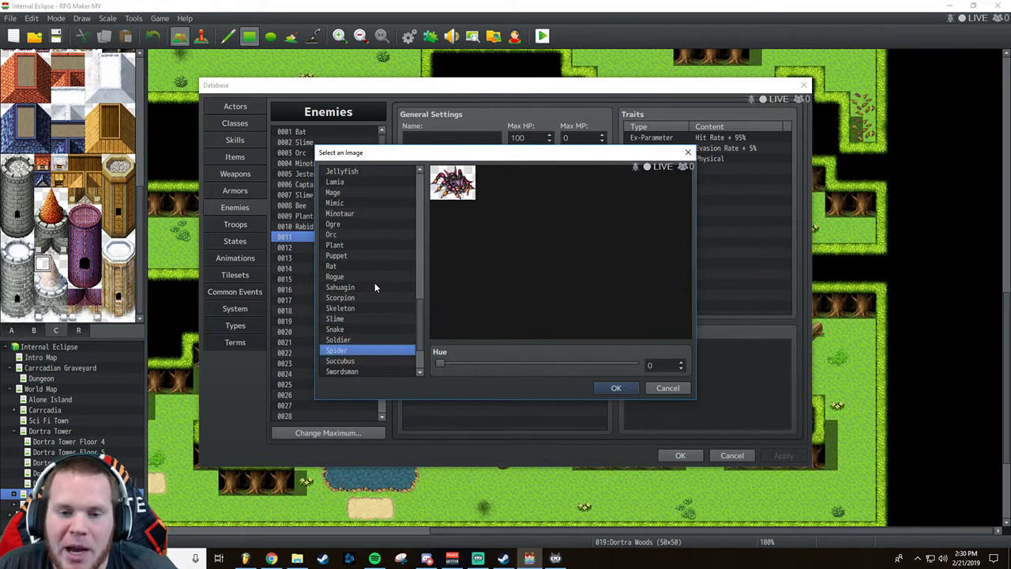
left_click_drag(443, 365, 577, 358)
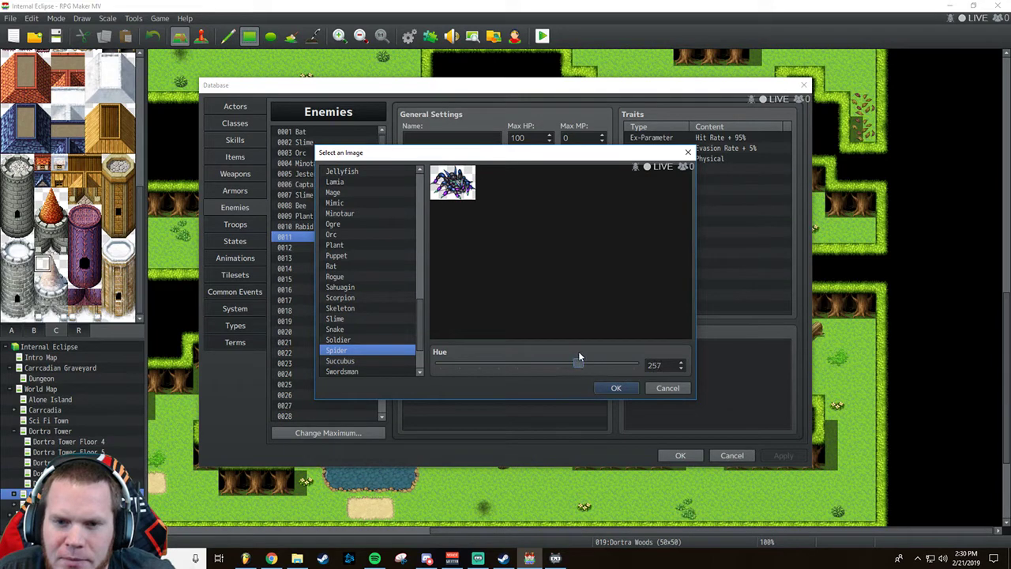
left_click(616, 388)
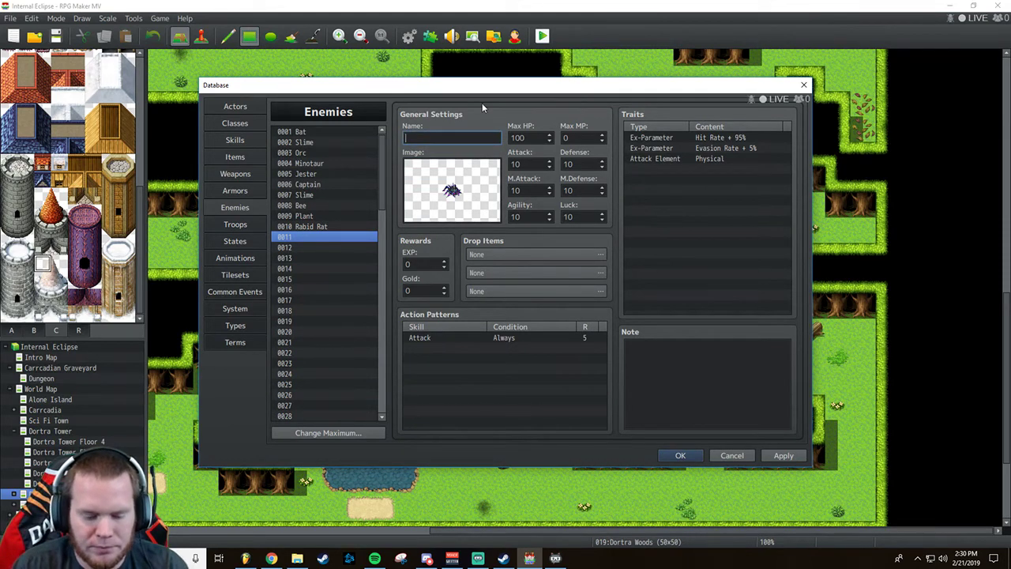
Name enemy 0011 "Spider" and set its Max HP to 85 and Attack to 22.
type("S")
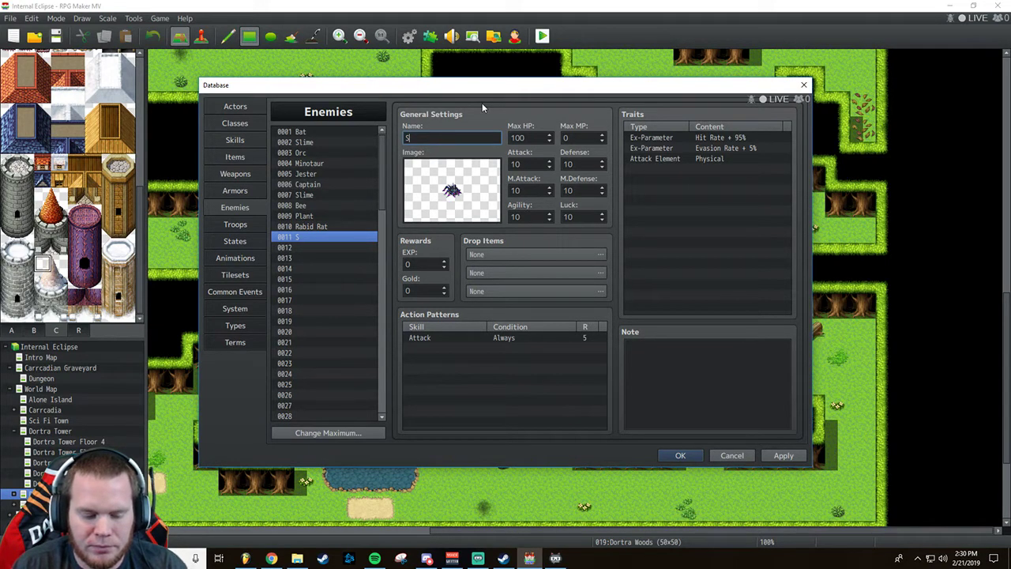
type("pider")
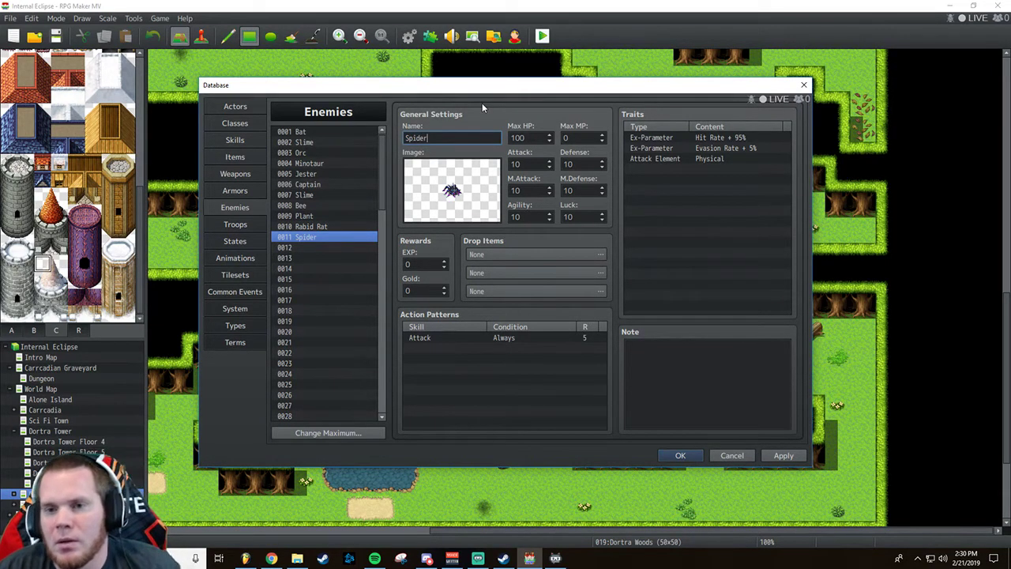
key("Tab")
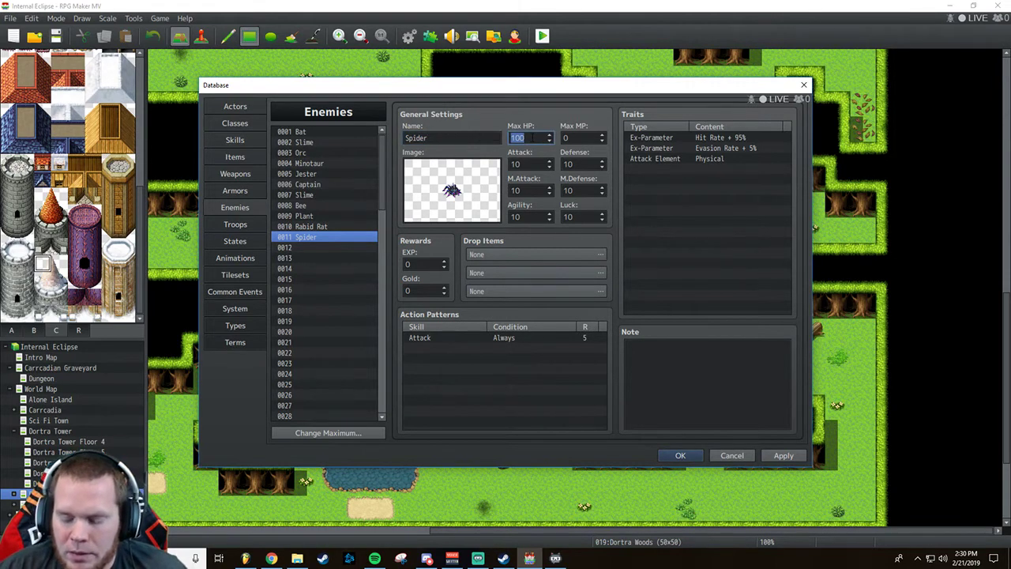
type("85")
key("Tab")
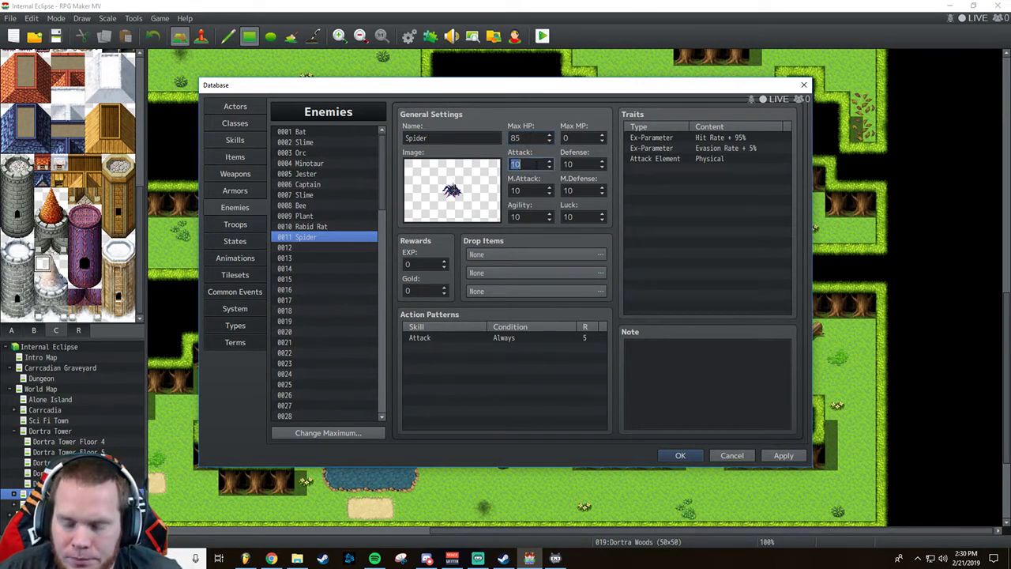
type("22")
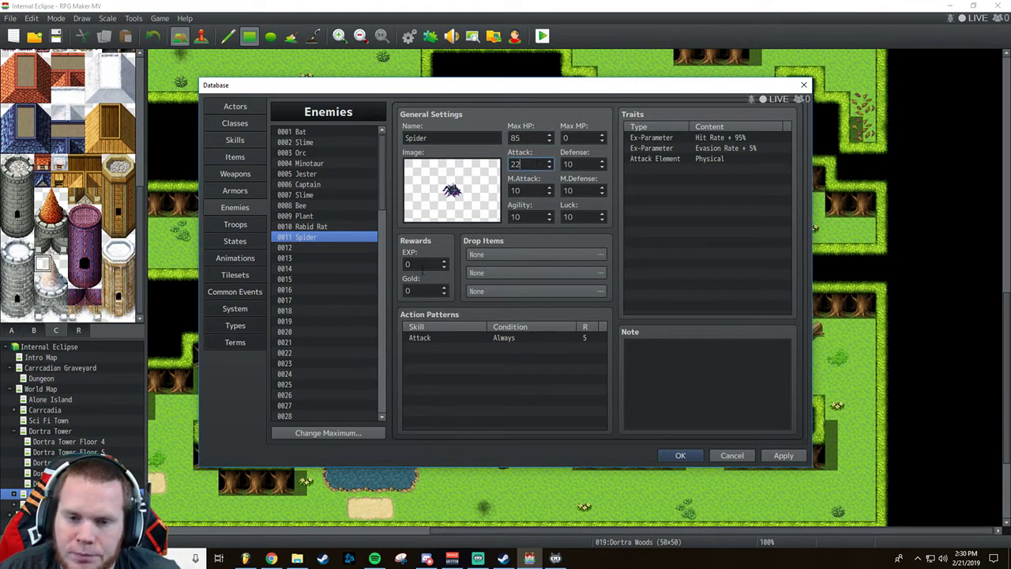
Set the Spider's rewards to 6 EXP and 4 Gold and apply the changes.
double_click(423, 267)
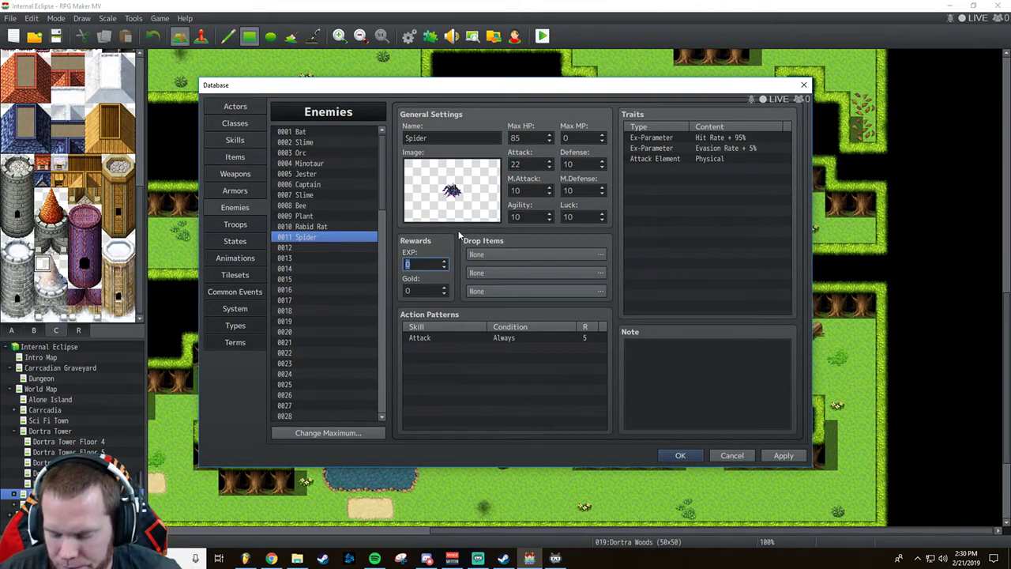
type("6")
key("Tab")
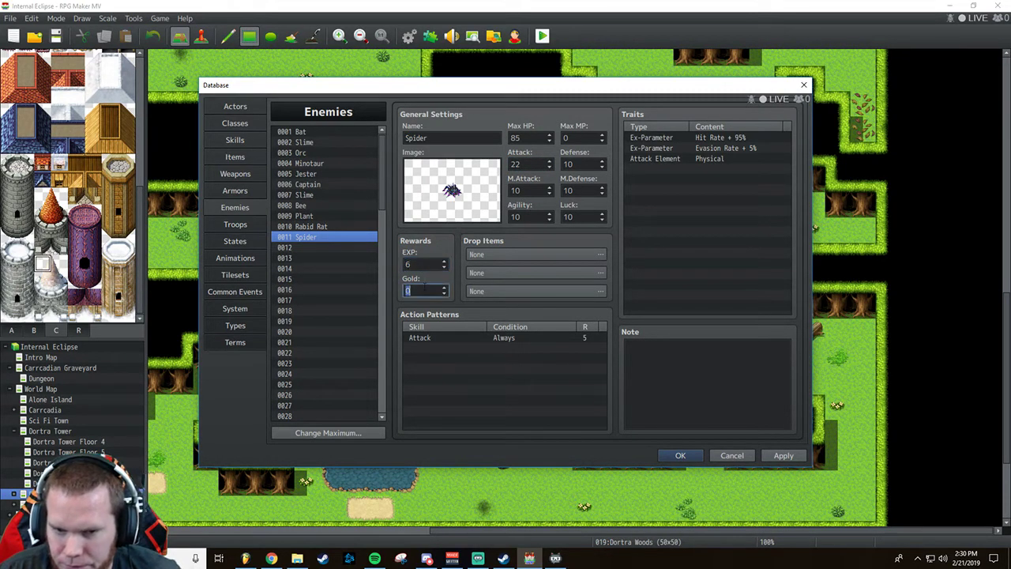
type("4")
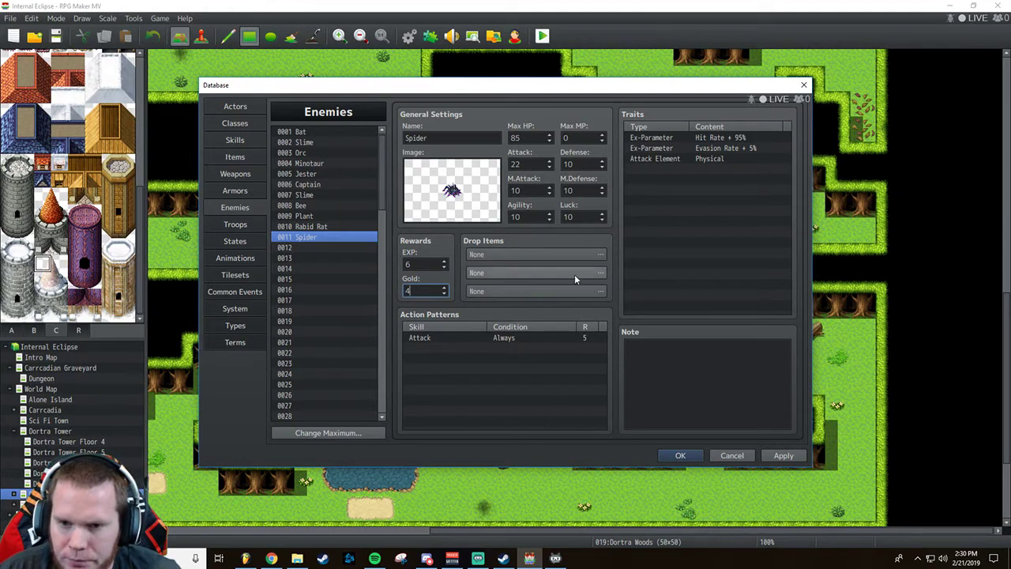
left_click(777, 455)
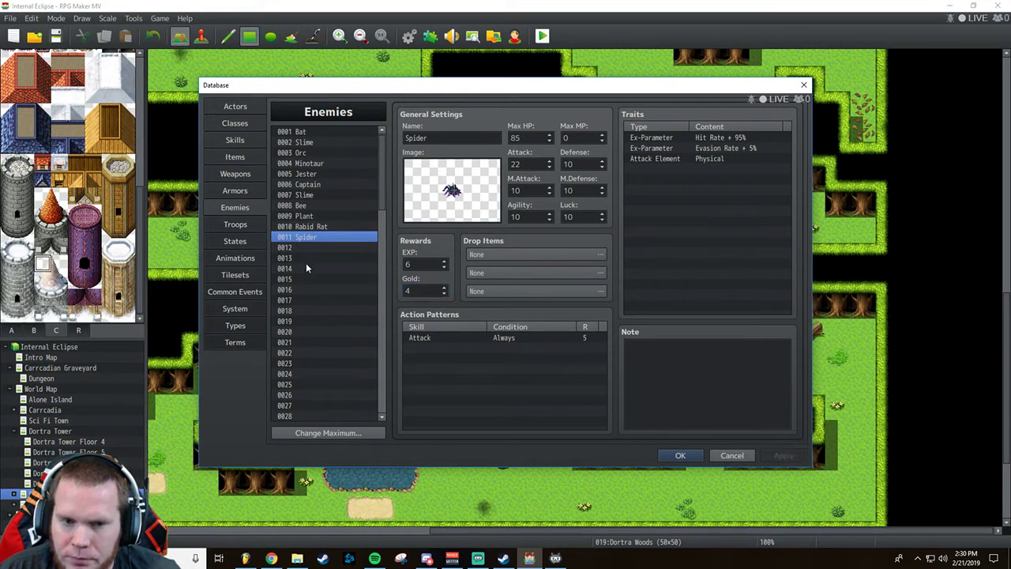
Assign the Ghost image with a hue of 275 to the empty enemy 0012 and name it "Ghost".
left_click(308, 249)
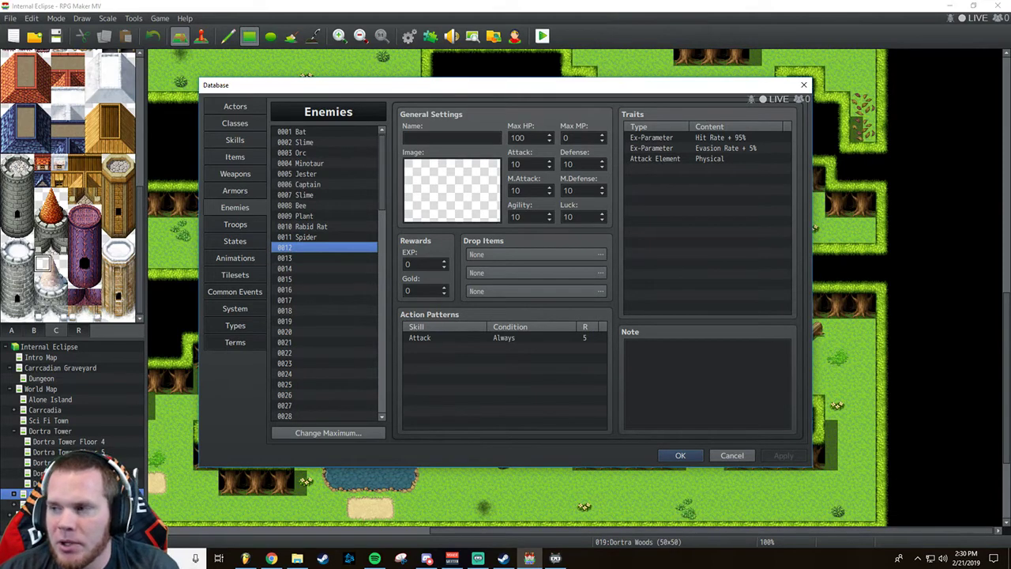
key("alt+Tab")
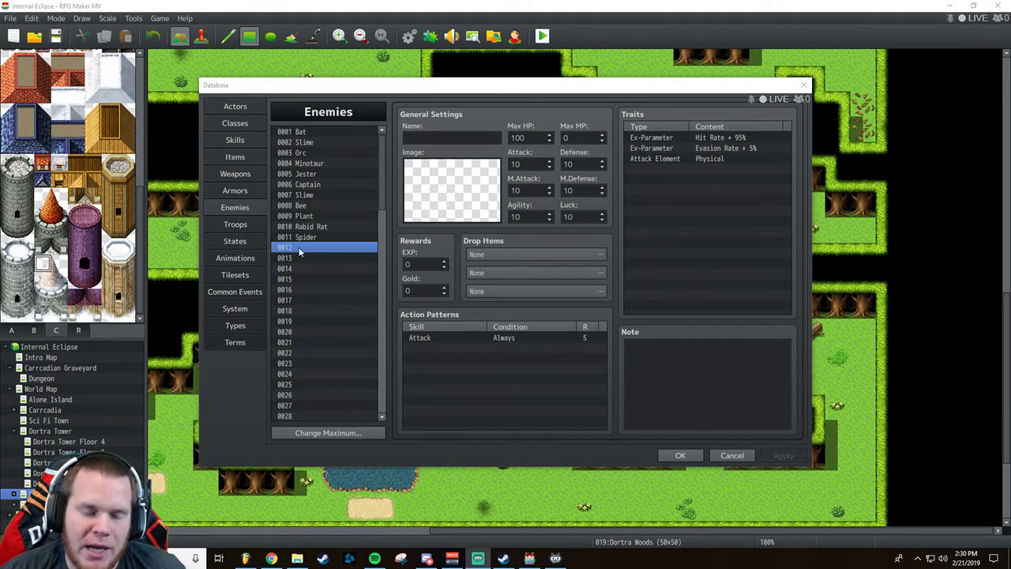
double_click(433, 193)
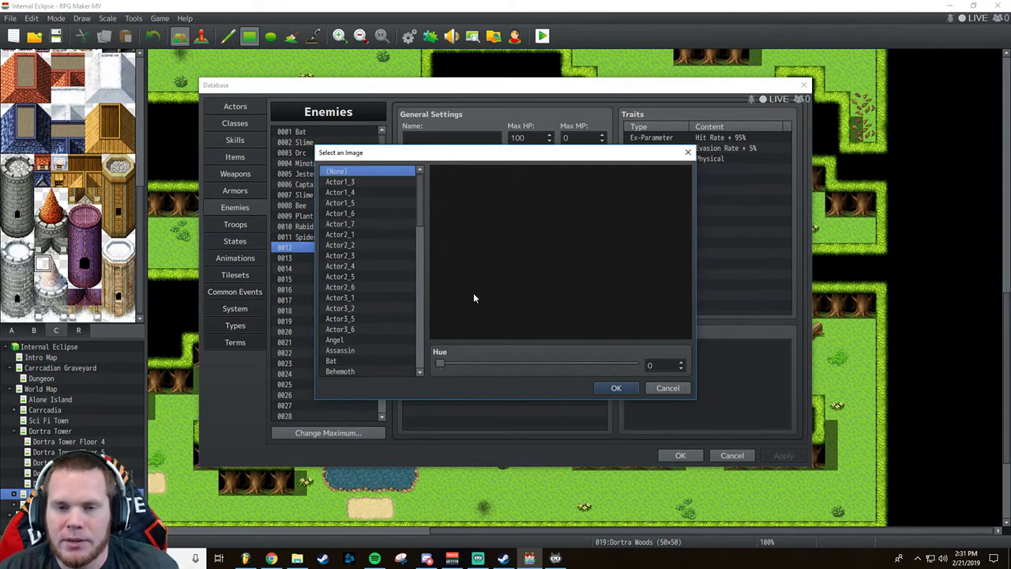
scroll(390, 224, "down", 1)
left_click_drag(415, 209, 362, 308)
left_click(362, 306)
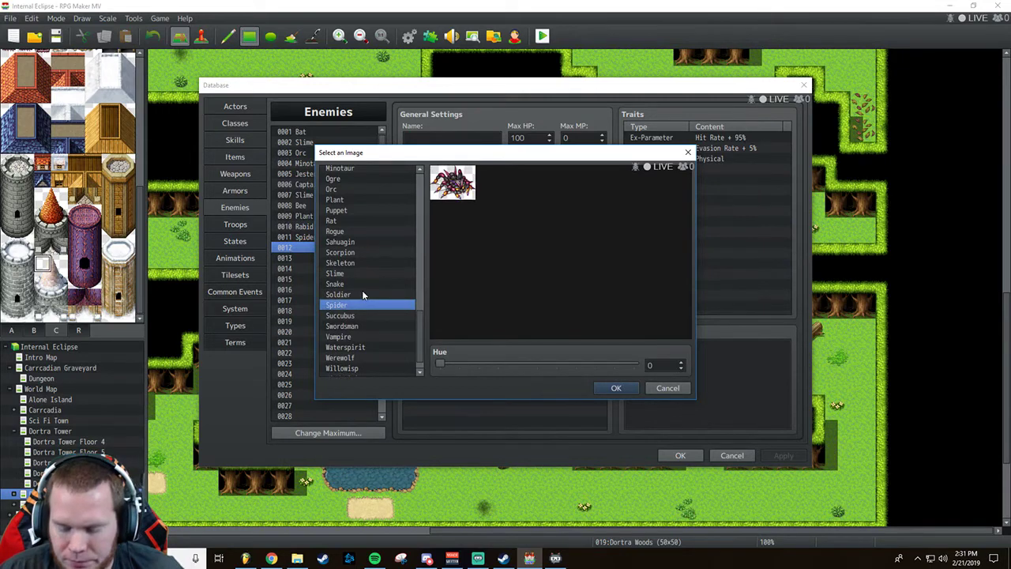
key("Down")
key("Down")
key("Down")
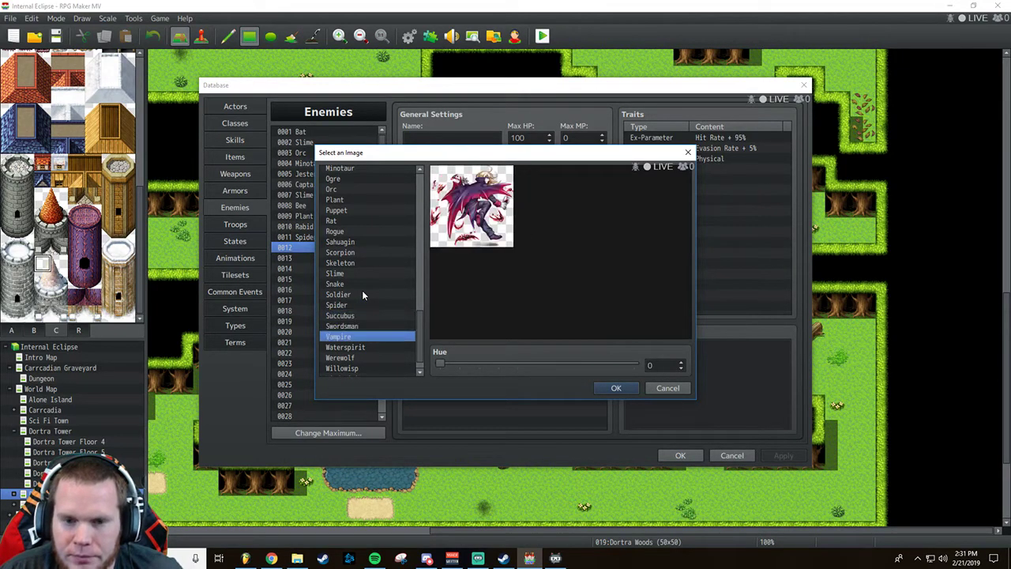
key("Down")
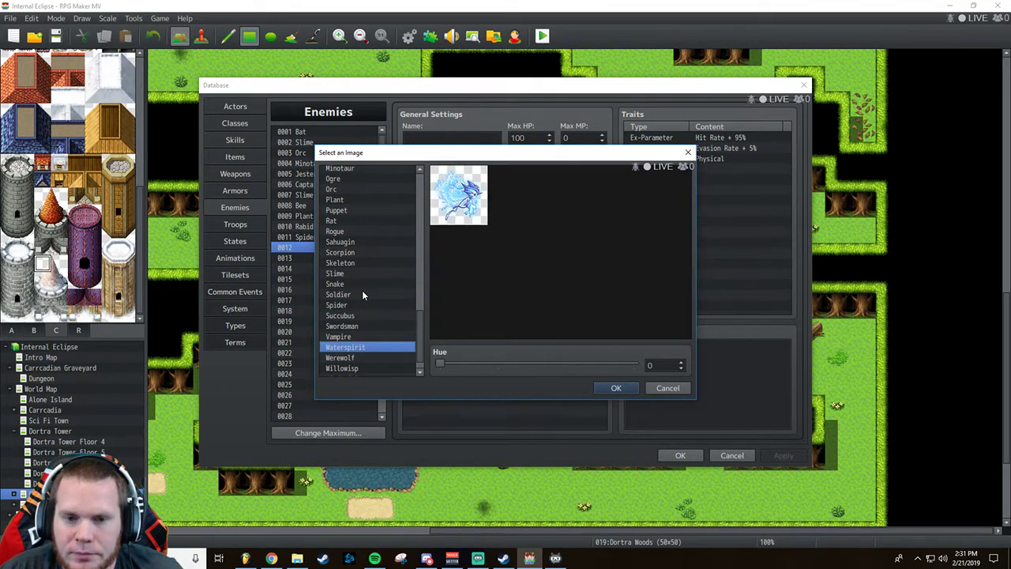
key("Down")
key("Down")
key("Down")
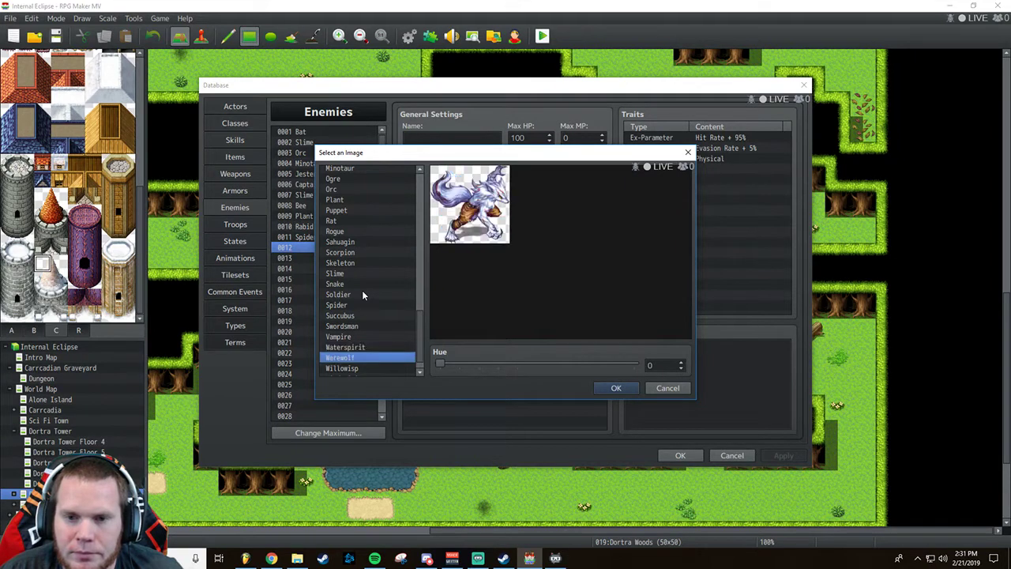
key("Down")
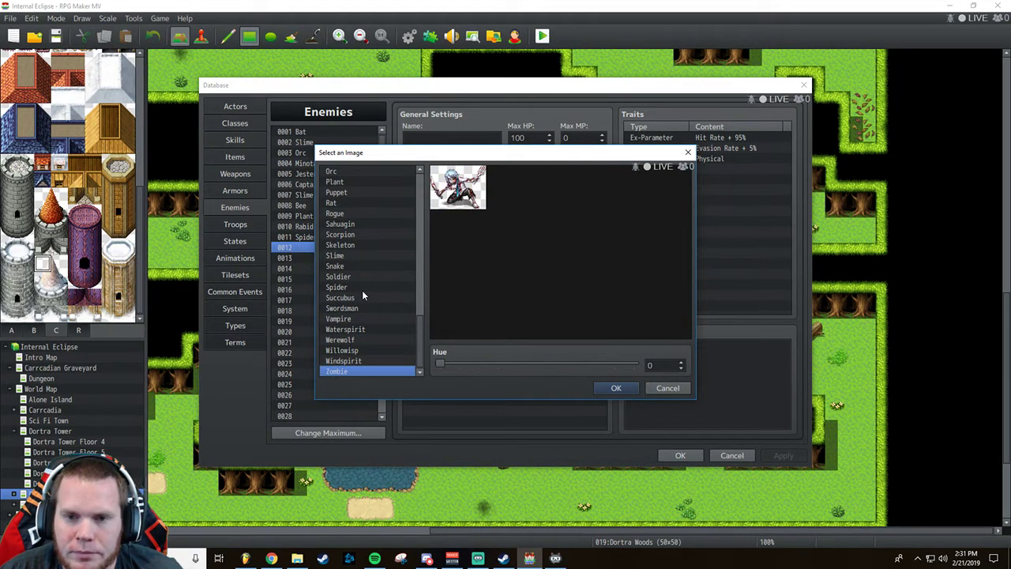
key("Up")
key("Up")
key("Up")
key("Up")
key("Up")
key("Up")
key("Up")
key("Up")
key("Up")
key("Up")
key("Up")
key("Up")
key("Up")
key("Up")
key("Up")
key("Up")
key("Up")
key("Up")
key("Up")
key("Up")
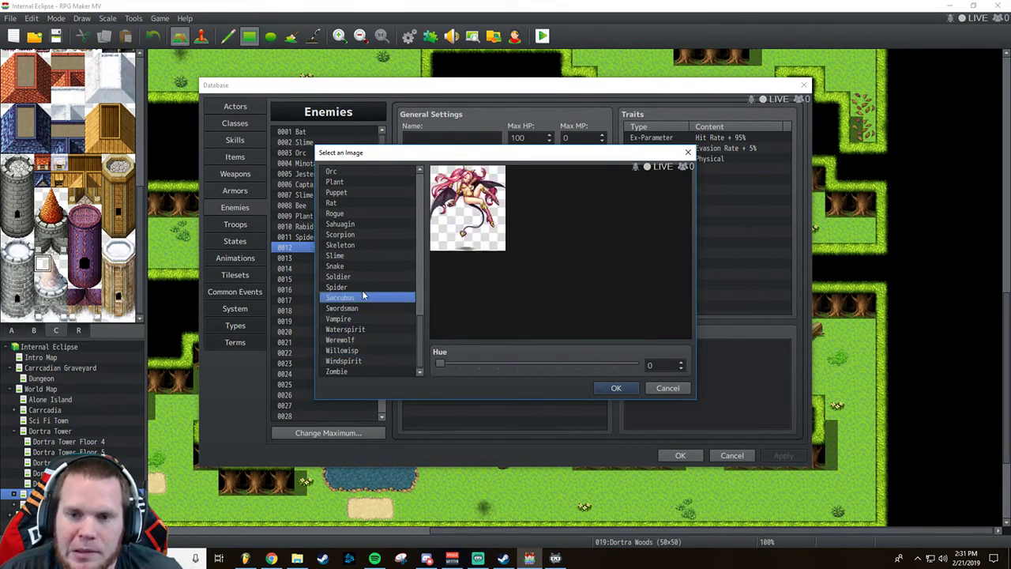
key("Up")
key("Up")
key("Up")
key("Up")
key("Up")
key("Up")
key("Up")
key("Up")
key("Up")
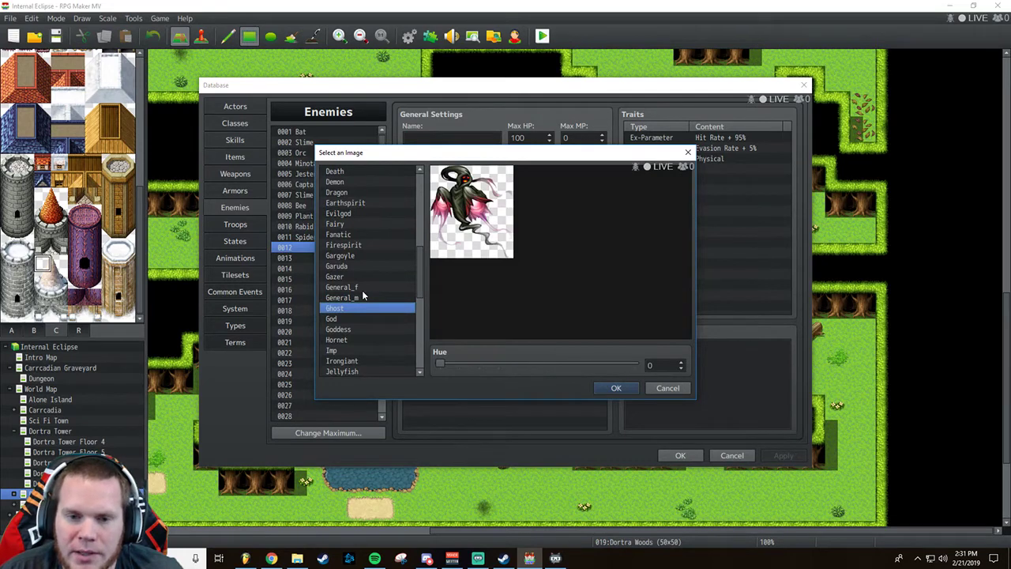
left_click_drag(439, 364, 589, 362)
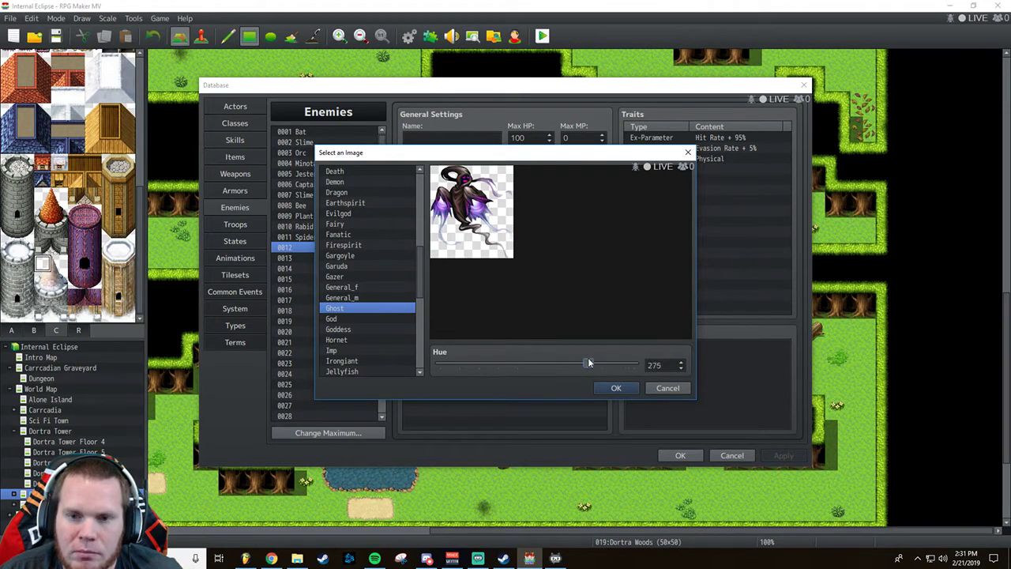
left_click(635, 388)
left_click(452, 138)
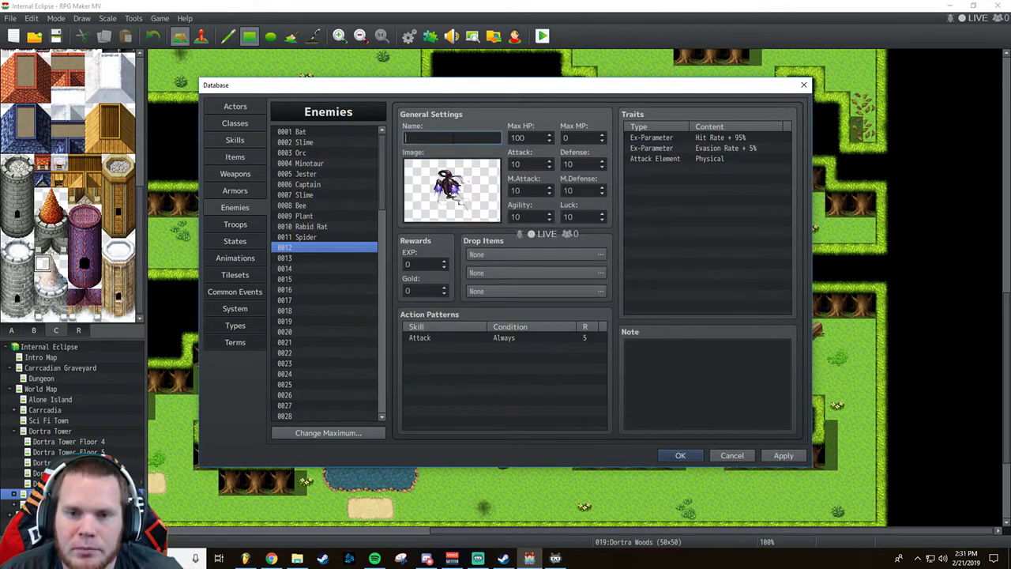
type("Ghost")
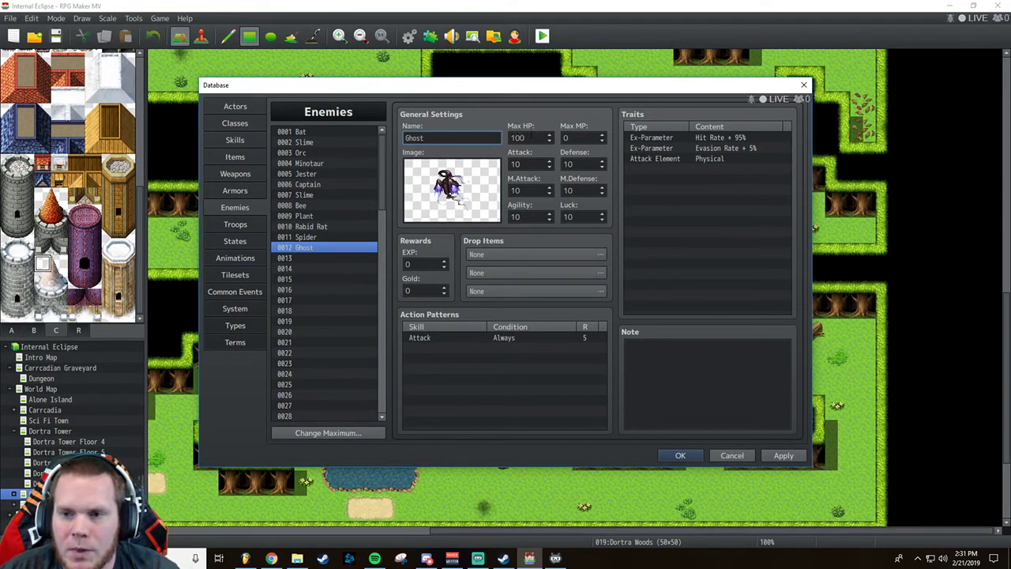
Set the Ghost's Evasion Rate trait to 15%.
double_click(705, 148)
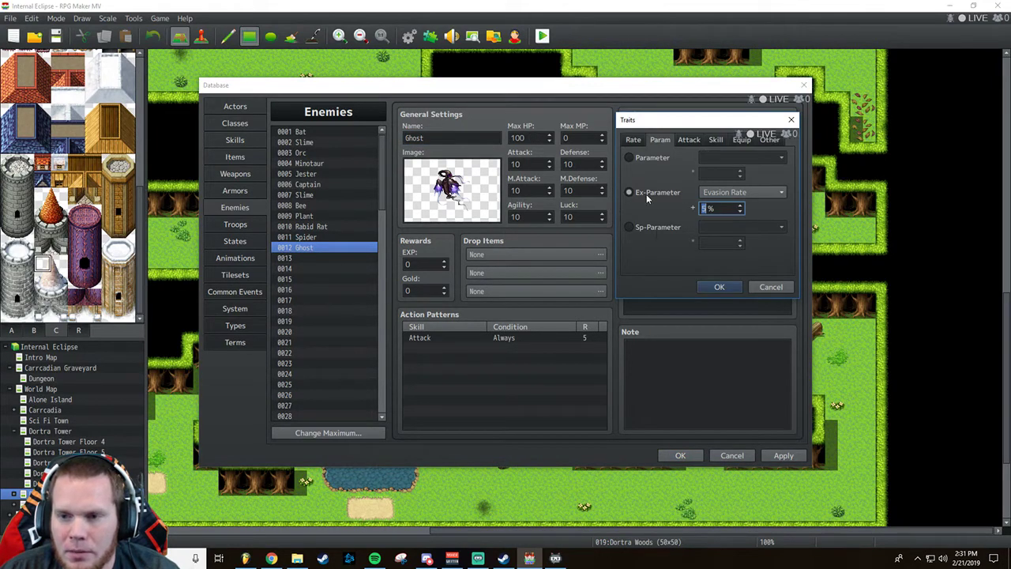
type("15")
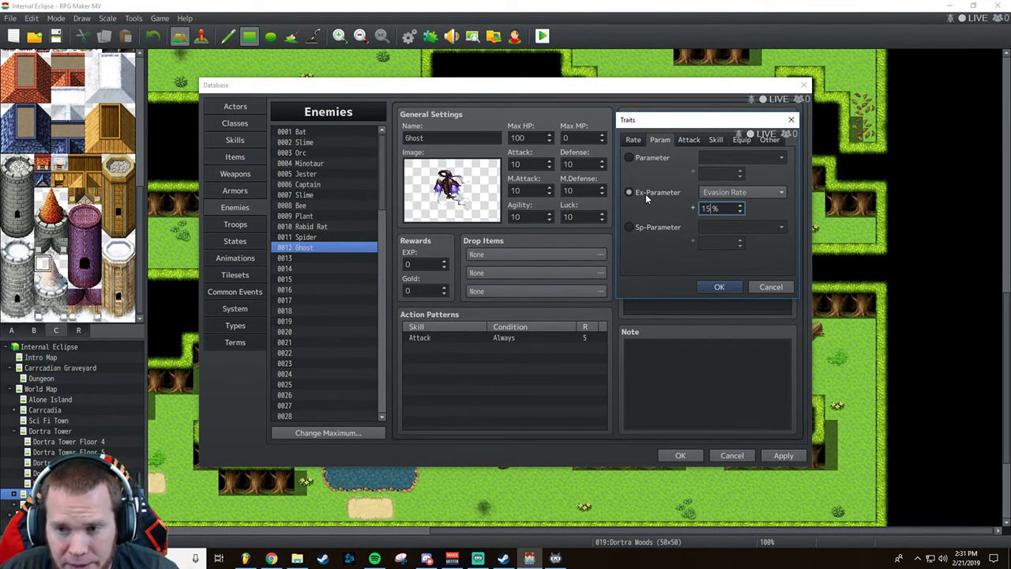
left_click(720, 288)
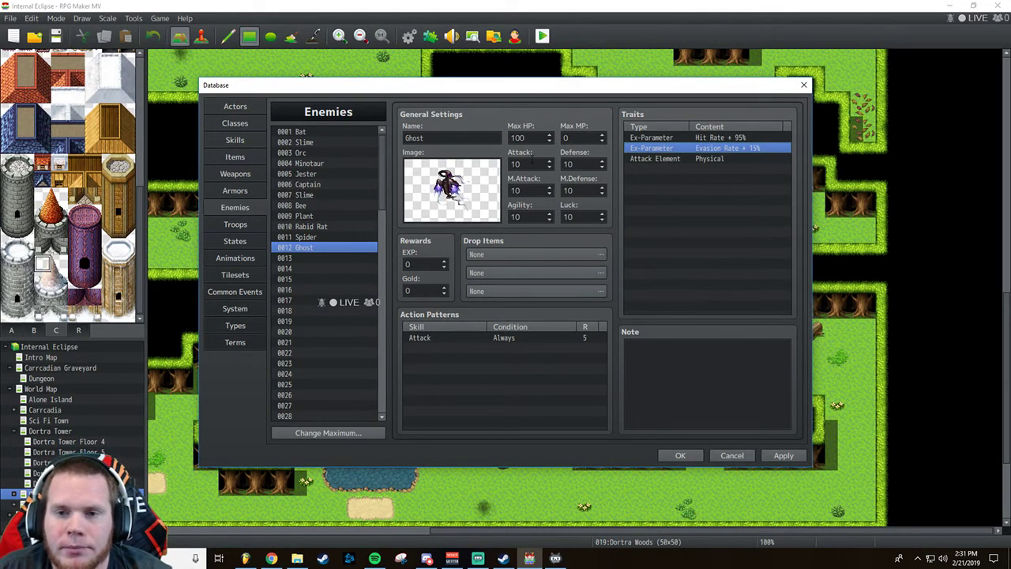
Set the Ghost's Attack to 35 and its Max HP to 120.
double_click(514, 164)
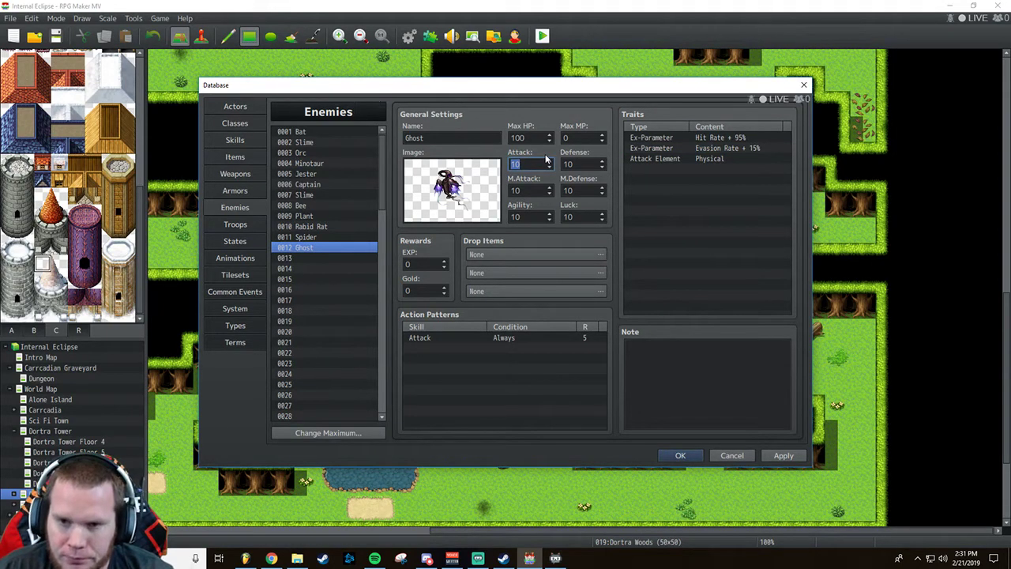
type("35")
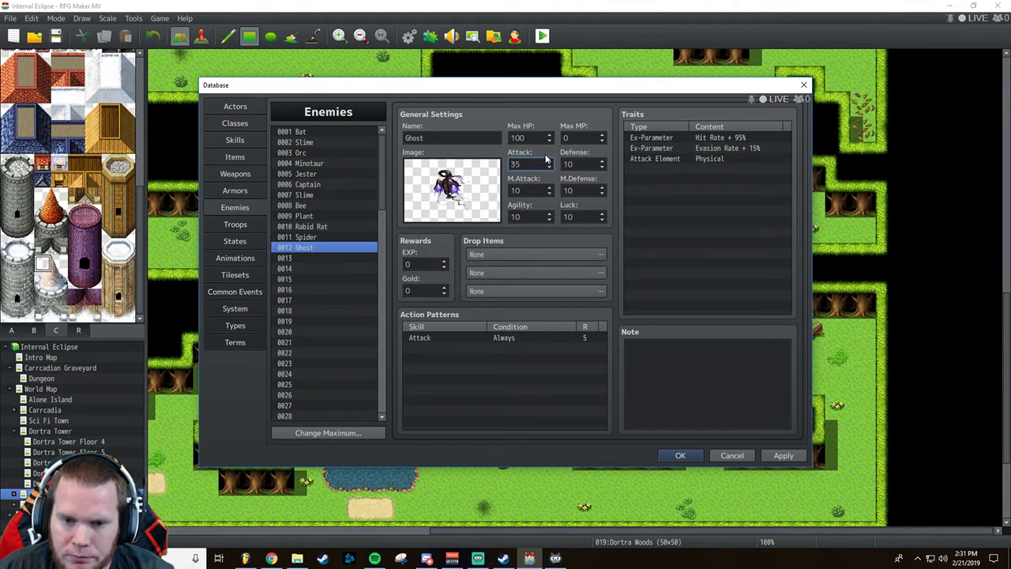
double_click(531, 139)
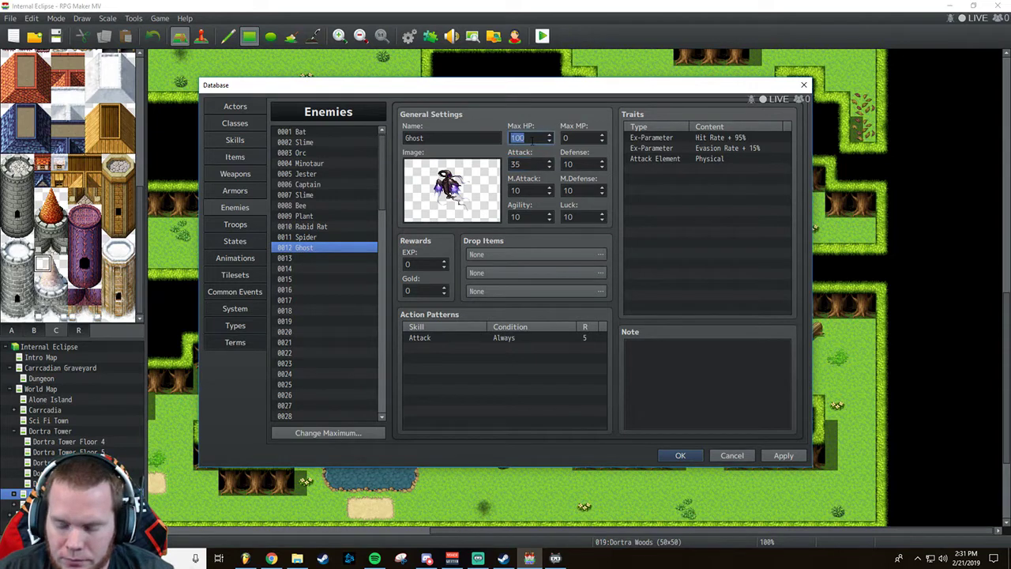
type("120")
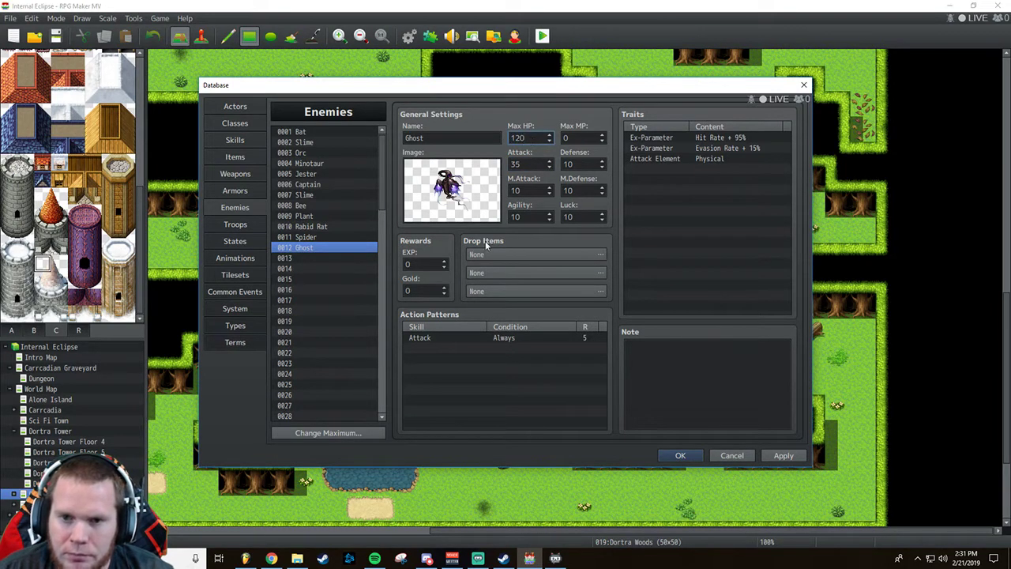
Set the Ghost's rewards to 31 EXP and 25 Gold and apply the changes.
double_click(424, 266)
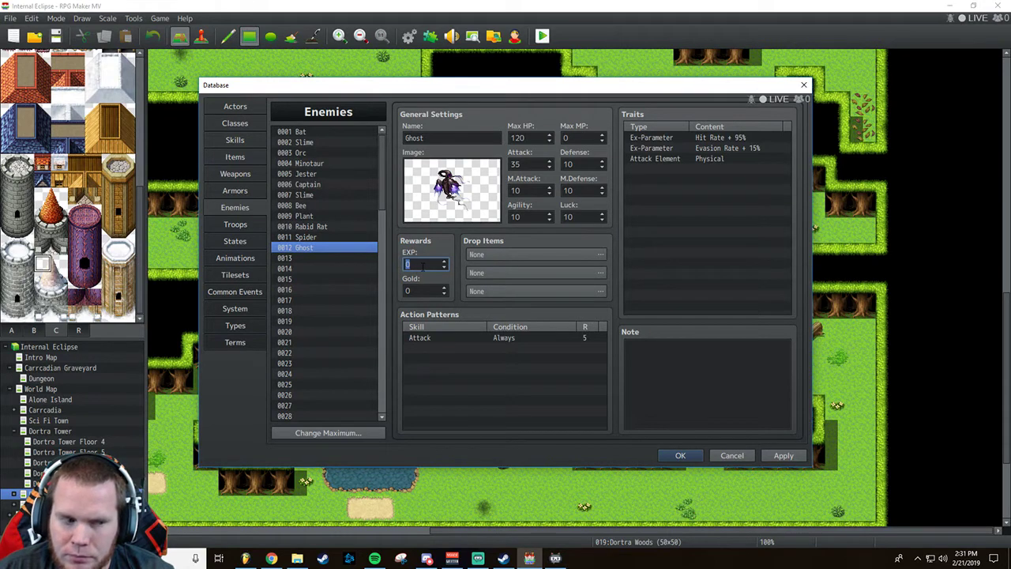
type("31")
double_click(419, 293)
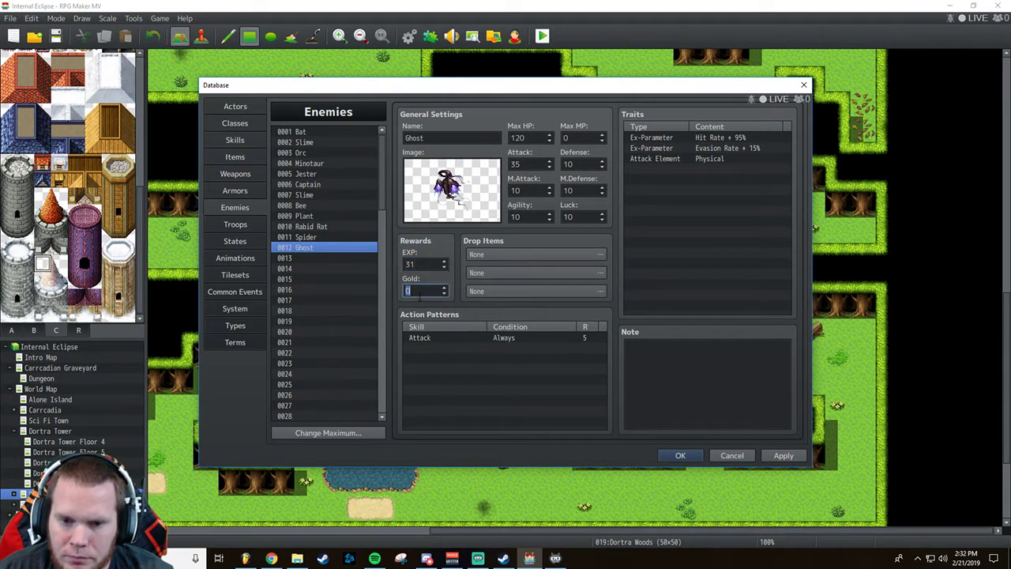
type("25")
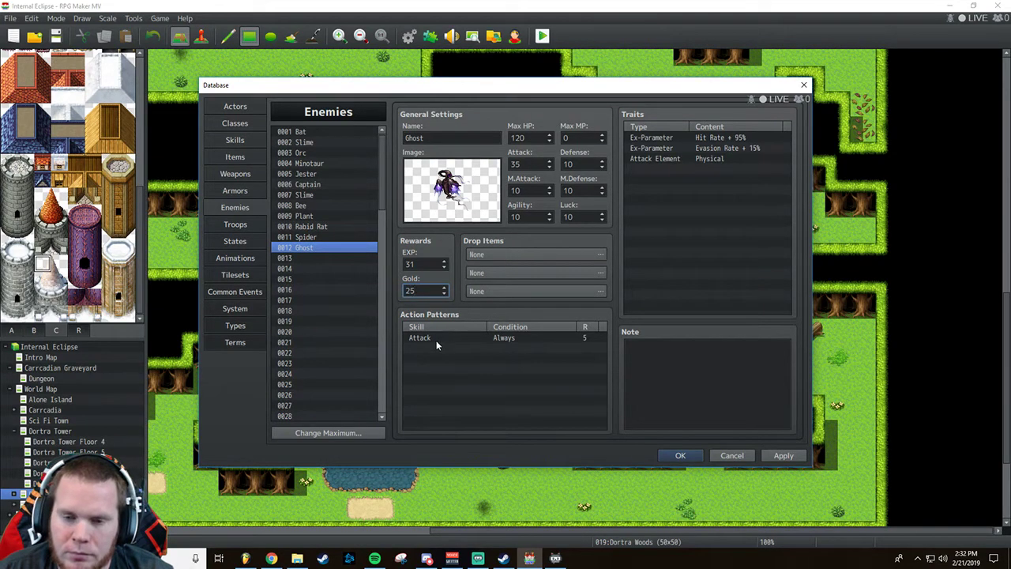
left_click(783, 454)
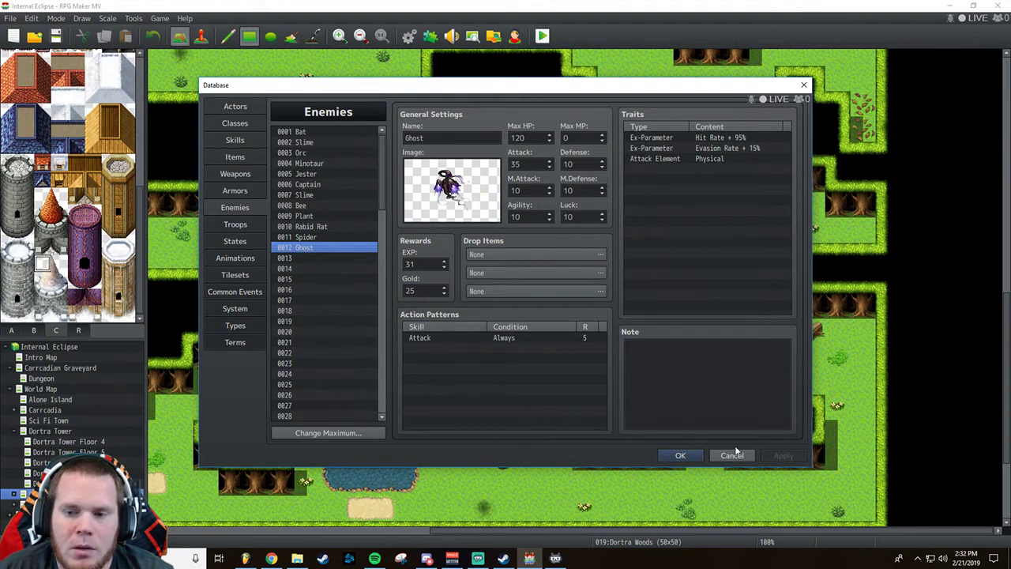
Switch to the troops data and add three Bees to the empty troop 0007.
left_click(235, 224)
left_click(310, 194)
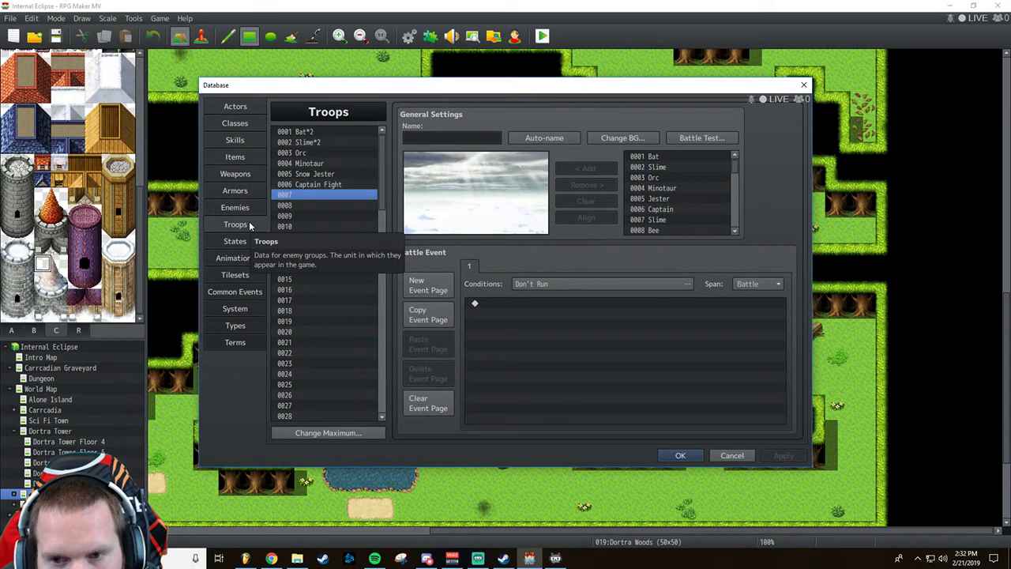
scroll(677, 176, "down", 3)
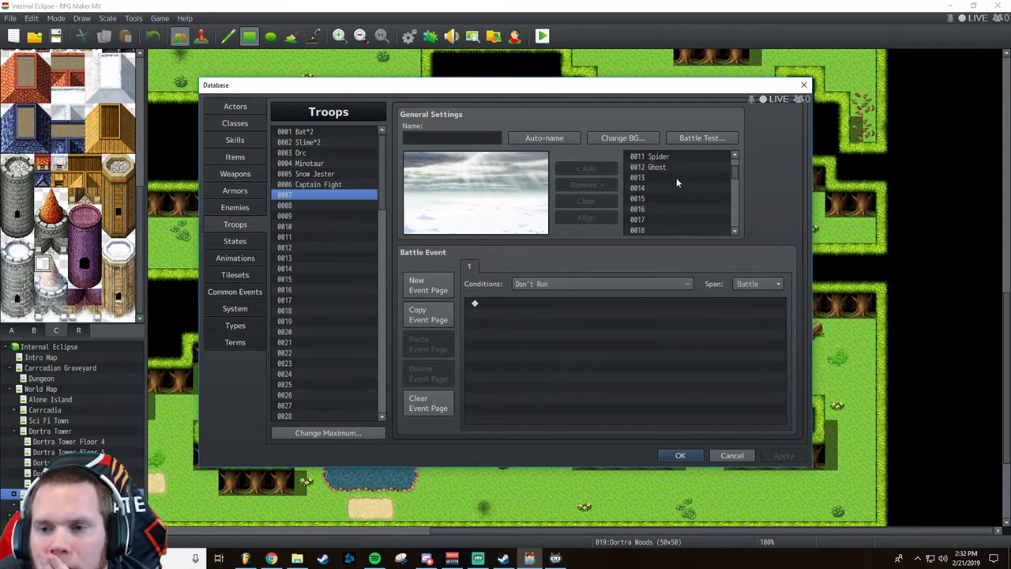
scroll(682, 191, "up", 1)
left_click(661, 199)
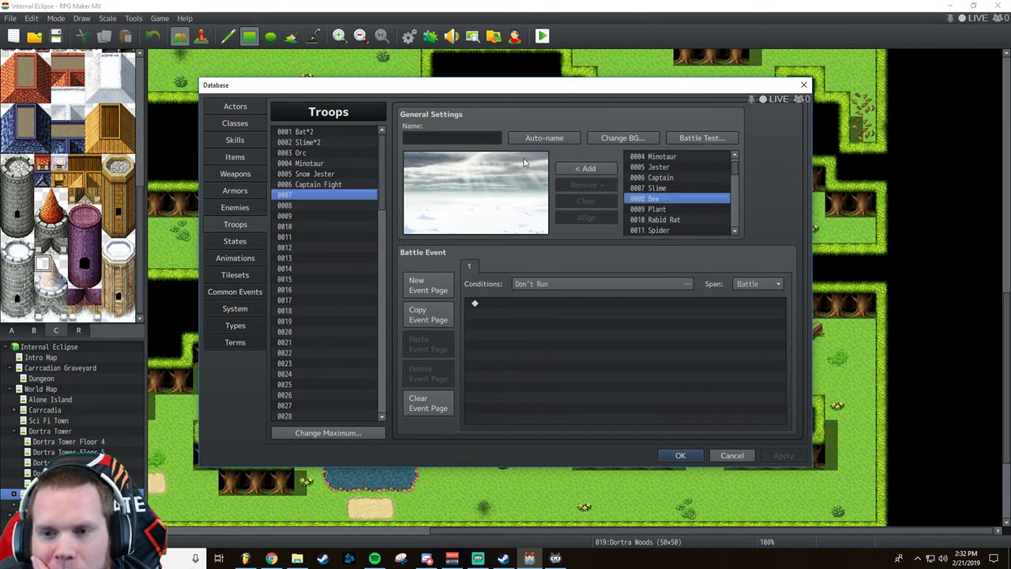
left_click(571, 168)
left_click(570, 167)
left_click(571, 167)
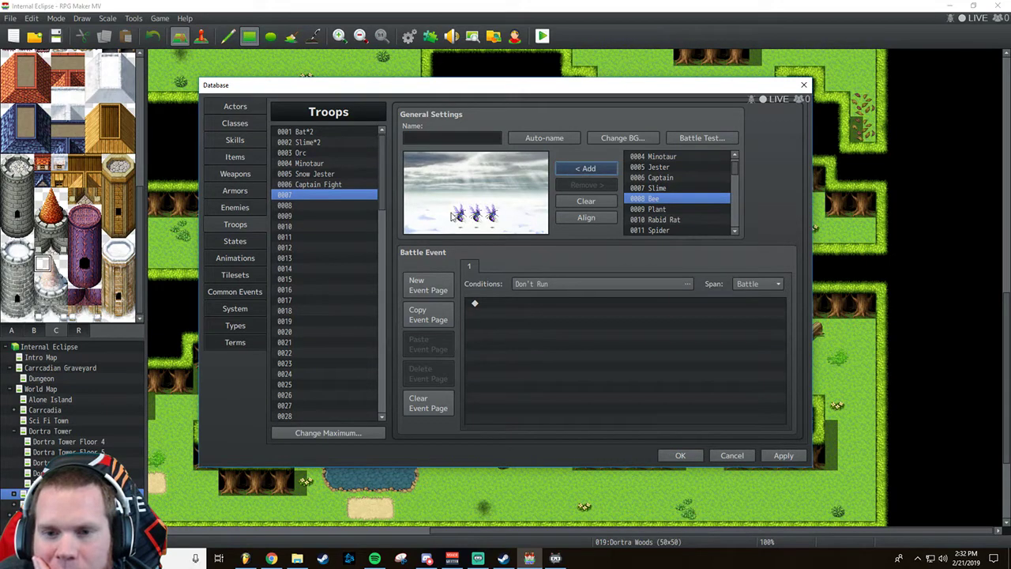
Arrange the three Bees in a triangle on the left half of the battlefield and auto-name troop 0007.
left_click_drag(458, 217, 425, 187)
left_click_drag(474, 215, 462, 183)
left_click_drag(492, 215, 444, 213)
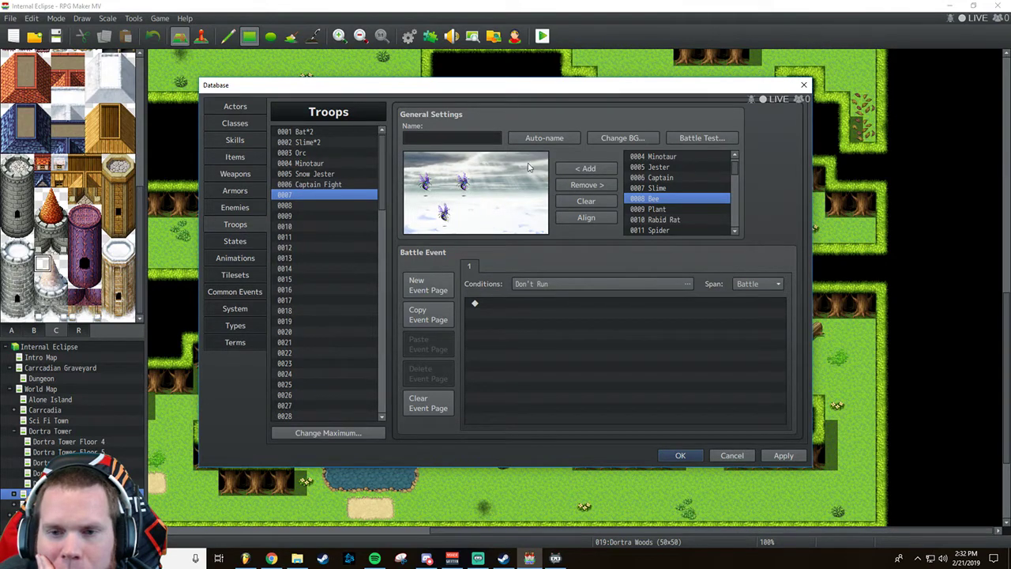
left_click(527, 139)
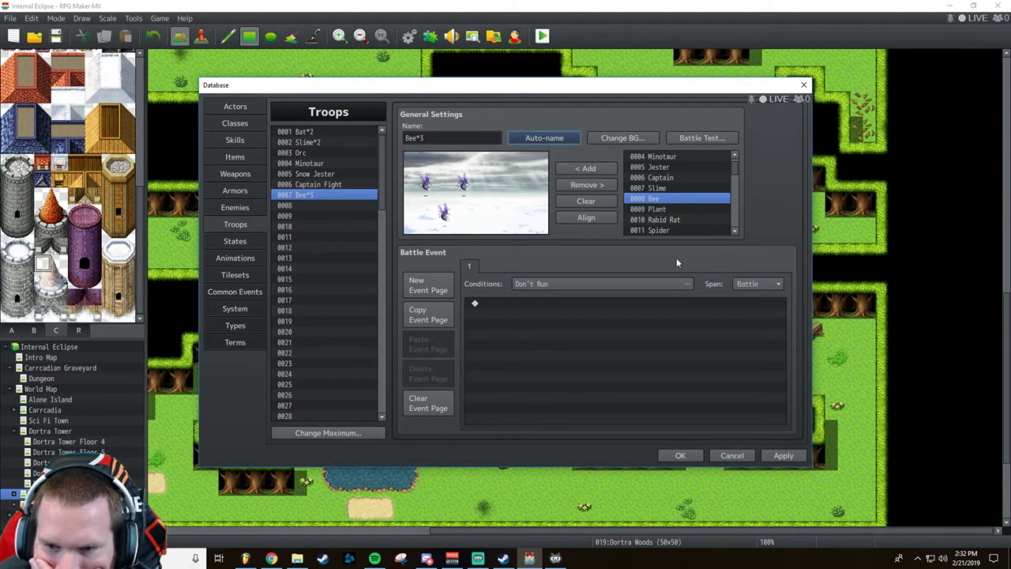
Add one Plant and two Bees to the empty troop 0008.
left_click(326, 208)
scroll(654, 218, "down", 1)
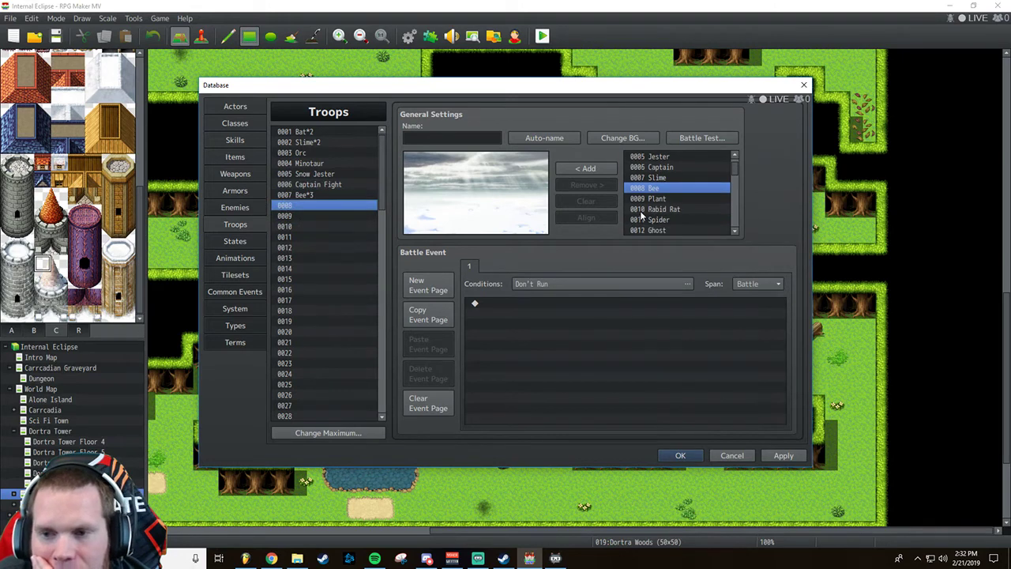
left_click(653, 199)
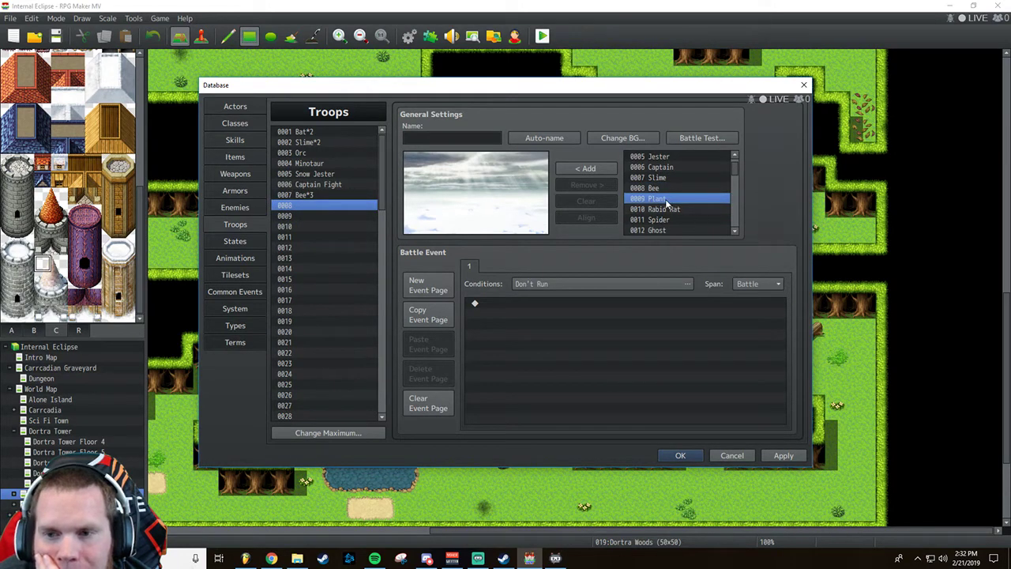
left_click(577, 170)
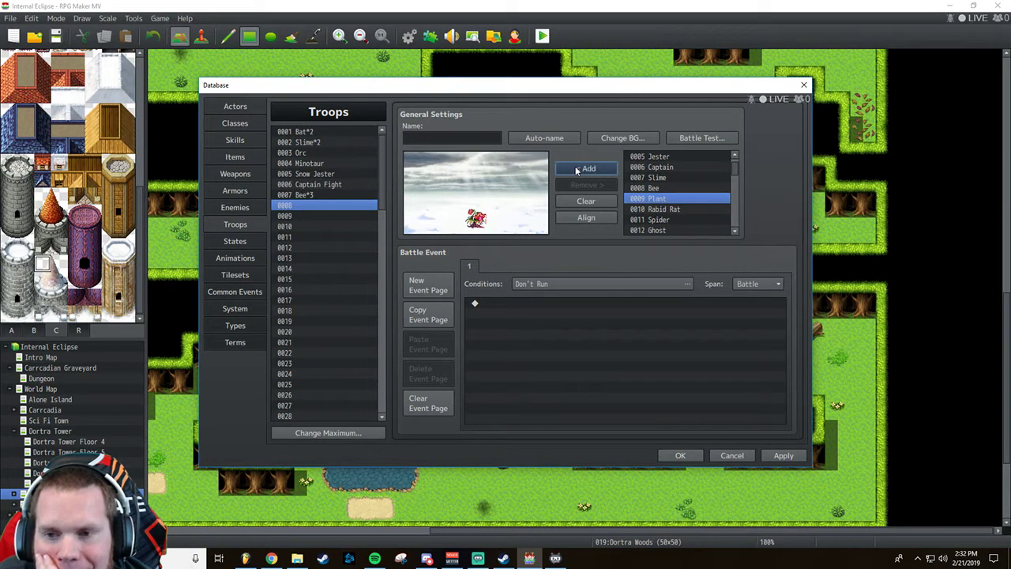
left_click(652, 188)
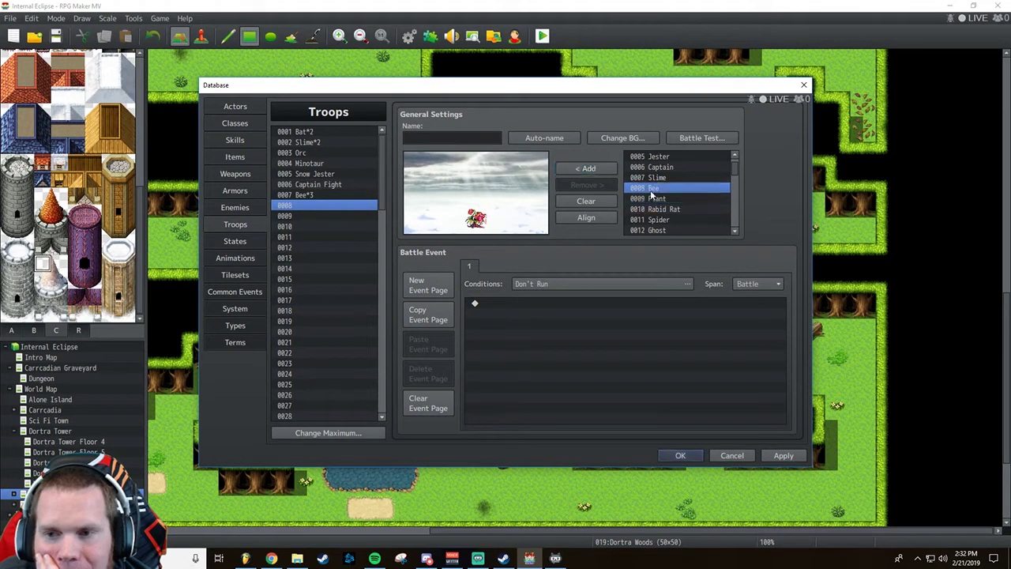
left_click(585, 170)
left_click(584, 170)
Place troop 0008's two Bees side by side above the Plant on the battlefield's left half and auto-name the troop.
left_click_drag(458, 223, 424, 196)
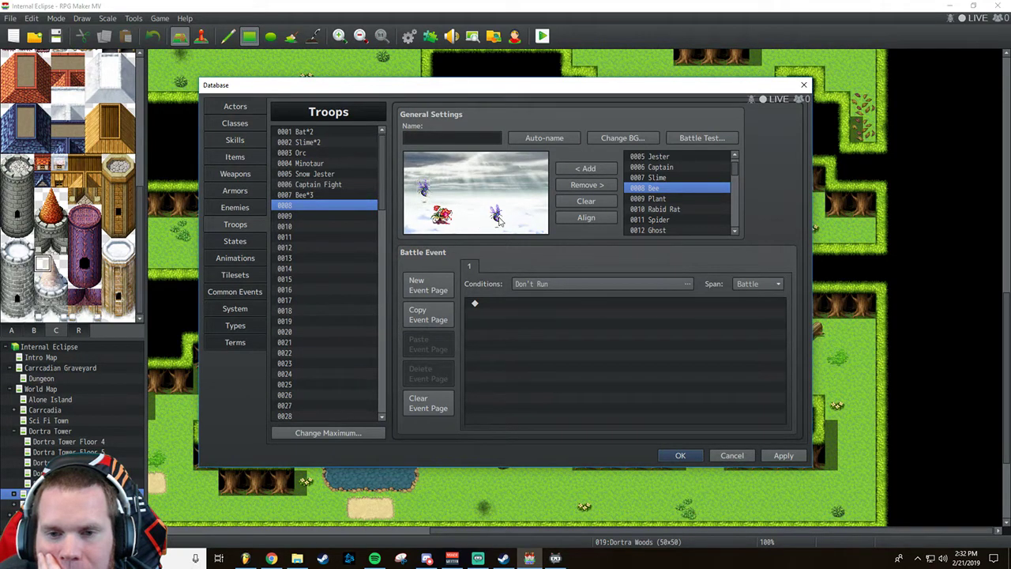
left_click_drag(497, 218, 458, 196)
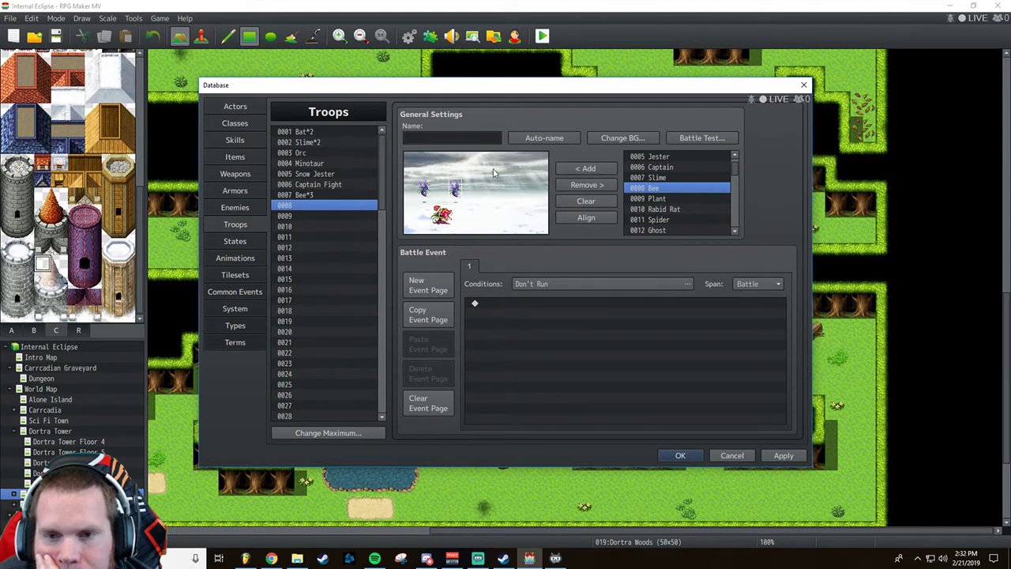
left_click(527, 139)
Add five Rabid Rats to the empty troop 0009.
left_click(338, 216)
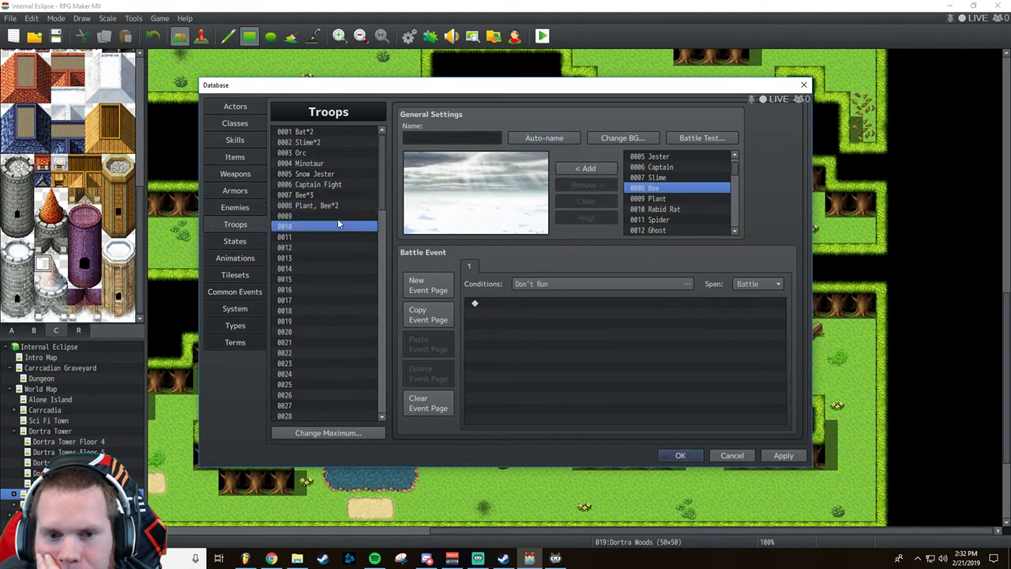
left_click(671, 208)
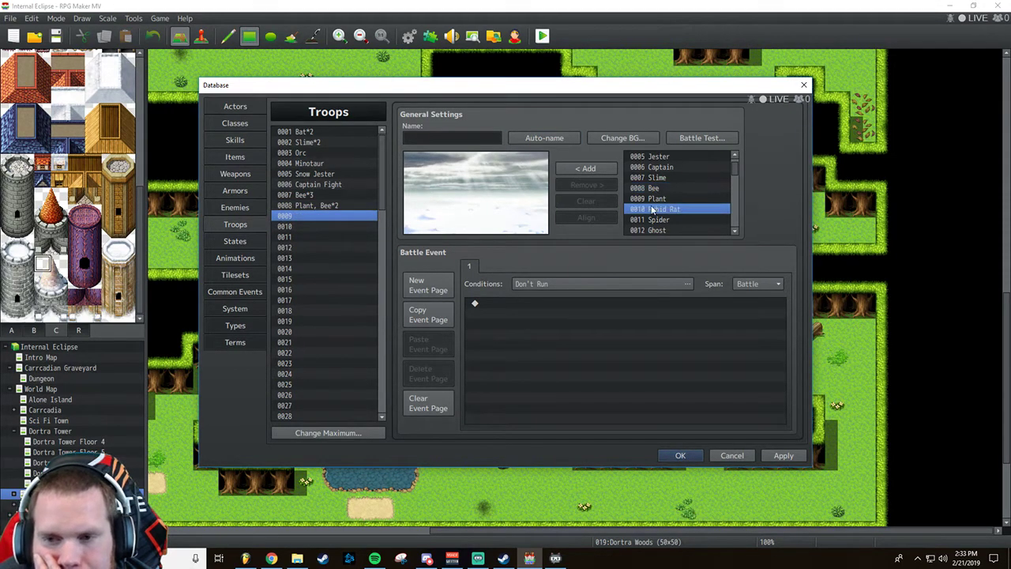
left_click(585, 169)
left_click(585, 169)
left_click(585, 169)
left_click(585, 169)
left_click(586, 169)
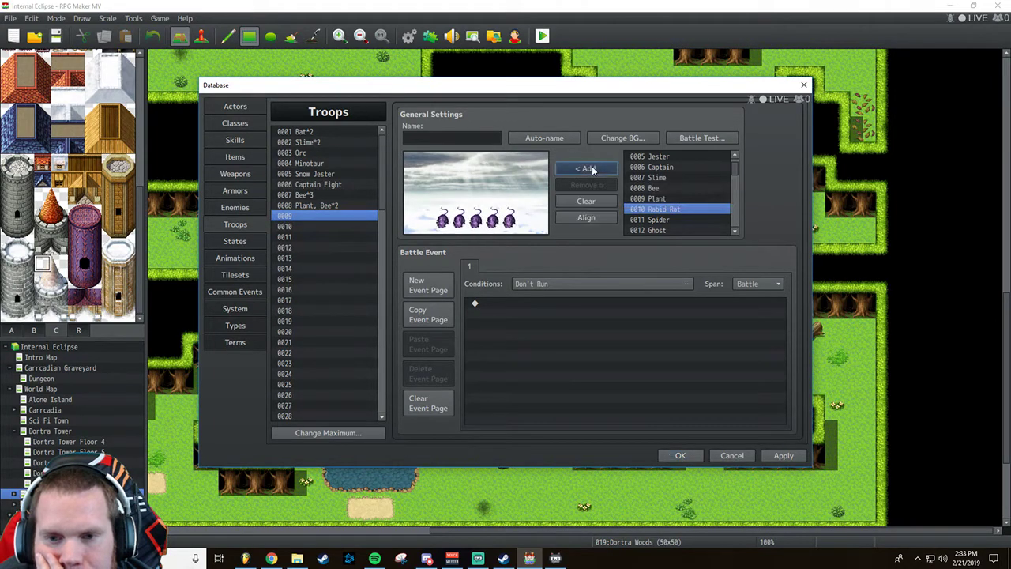
Arrange the Rabid Rats with one in the centre and four around it on the battlefield's left half, and auto-name troop 0009.
left_click(443, 221)
left_click_drag(443, 224, 422, 187)
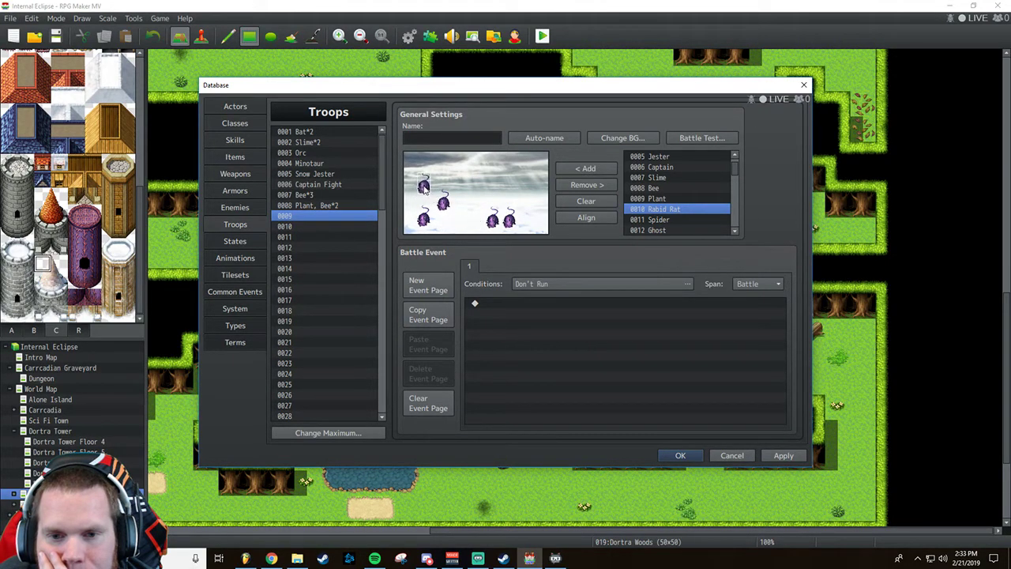
left_click_drag(491, 219, 427, 206)
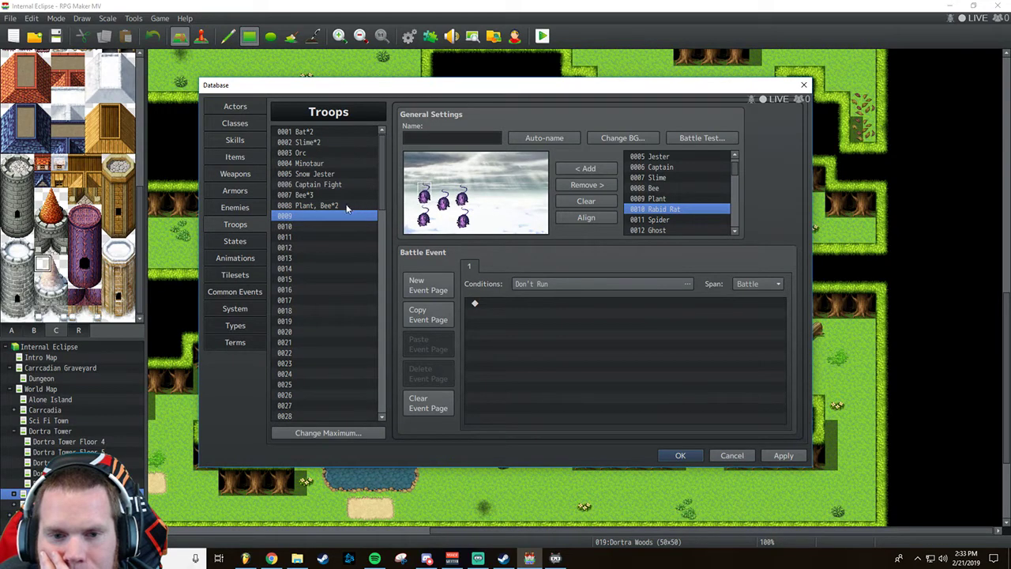
left_click(679, 221)
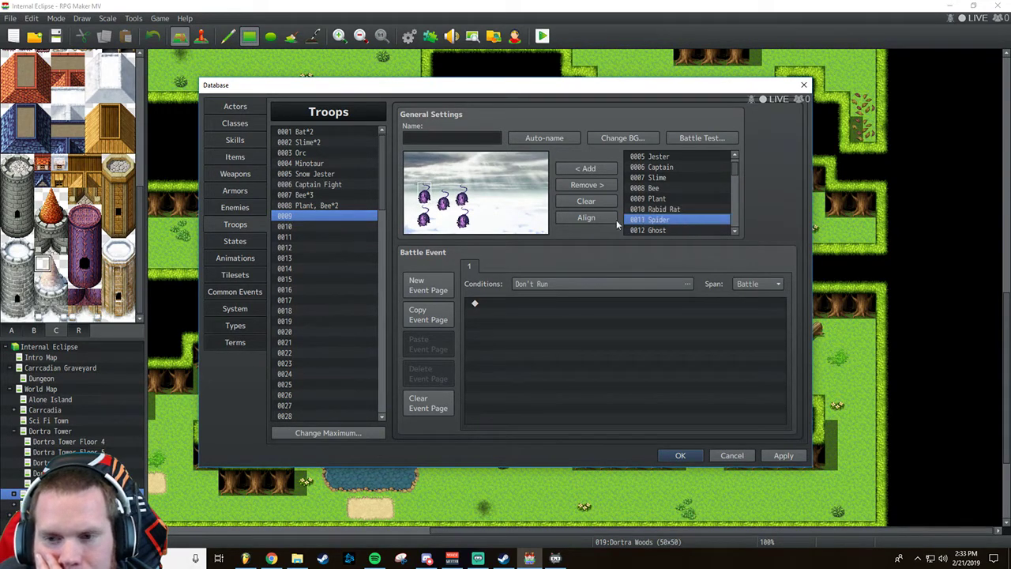
left_click(531, 138)
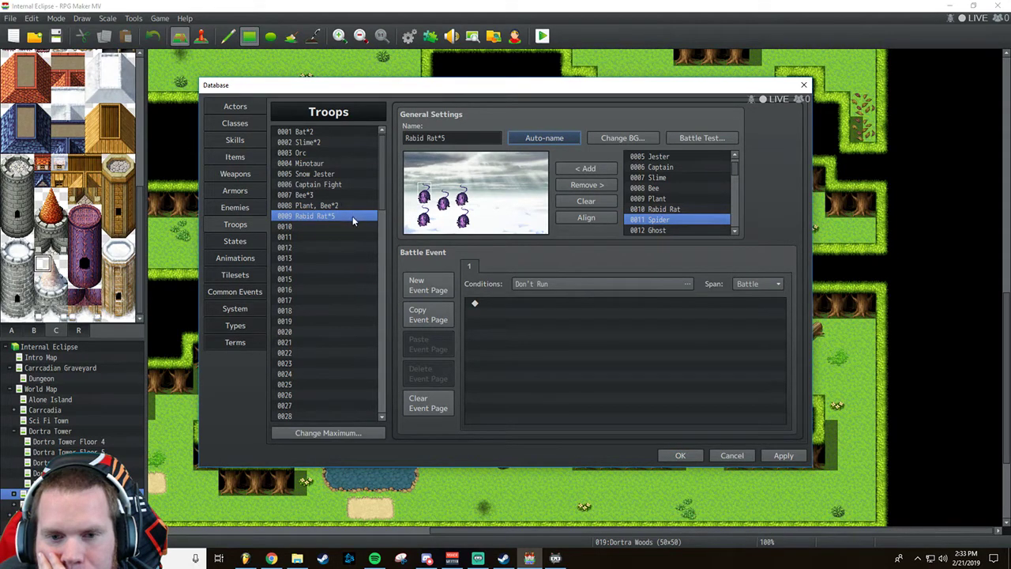
Build troop 0010 from two Spiders placed side by side on the battlefield's left half and auto-name it.
left_click(316, 227)
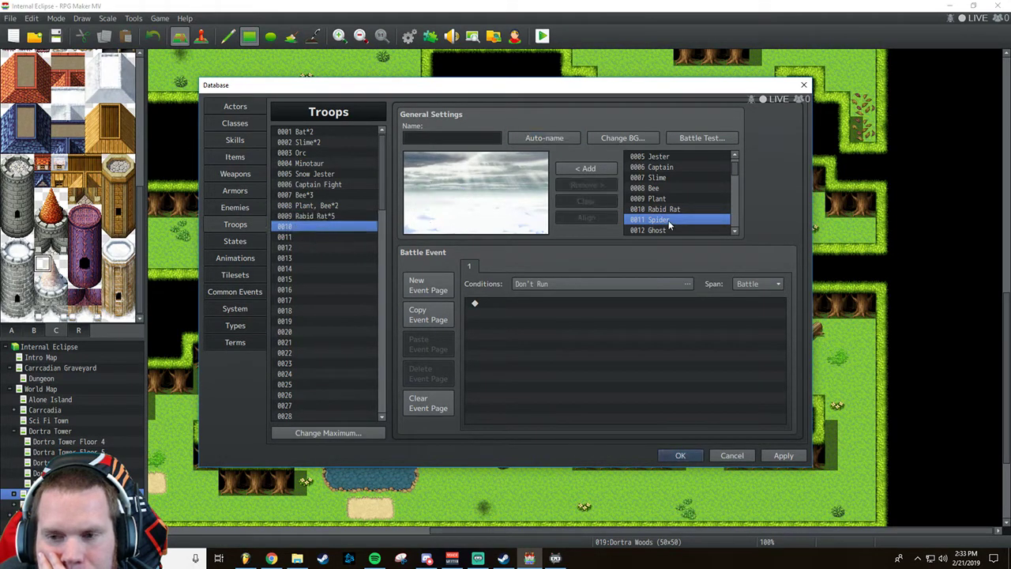
double_click(593, 171)
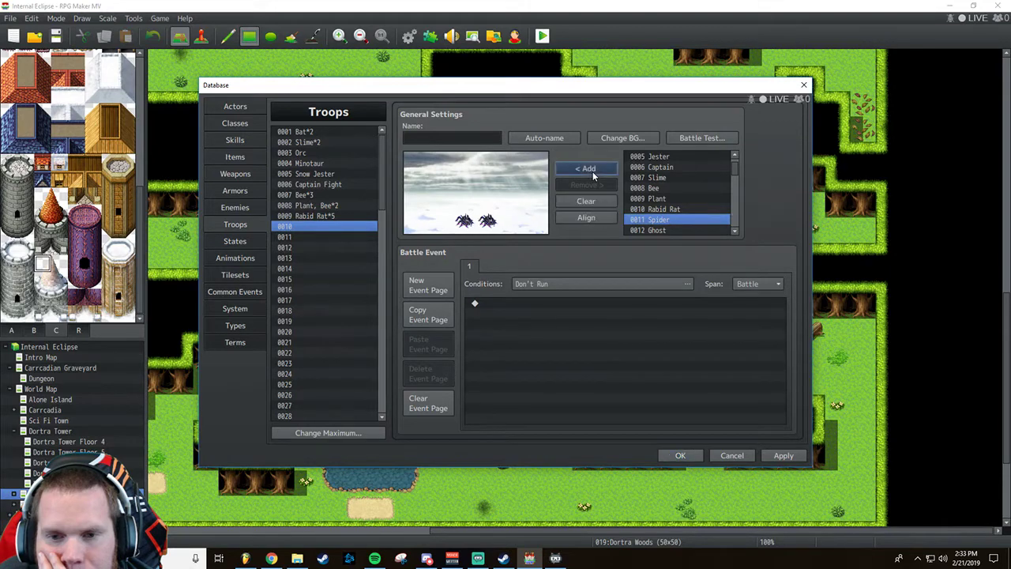
left_click_drag(453, 227, 419, 221)
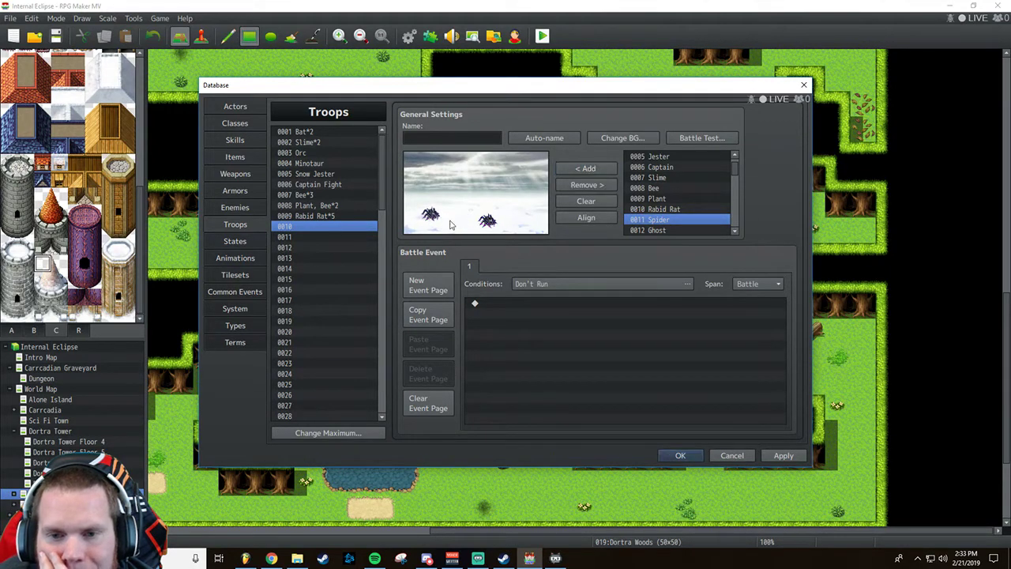
left_click(482, 226)
left_click_drag(481, 226, 460, 220)
left_click(529, 139)
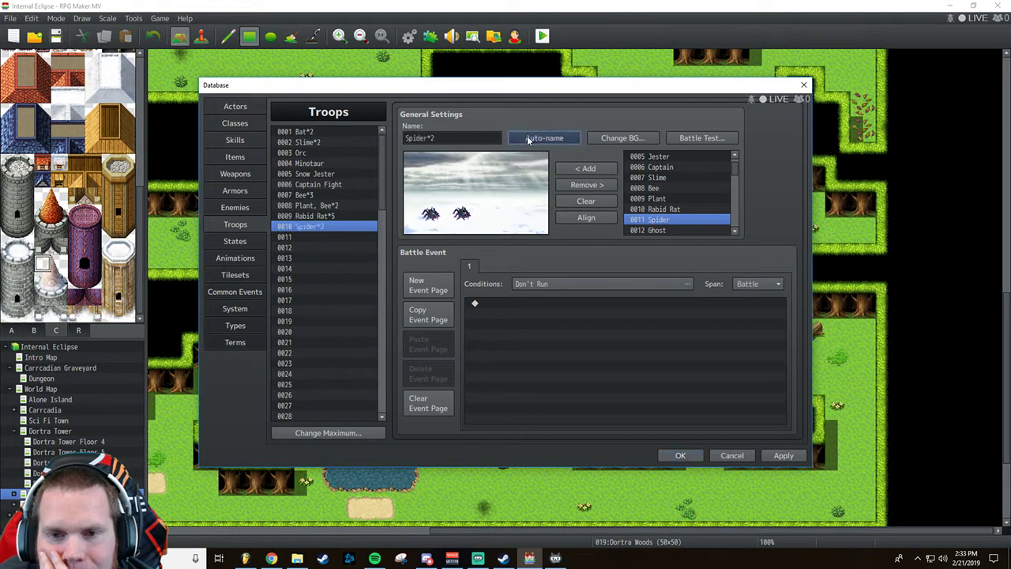
Build empty troop 0011 from a Spider and a Plant, place them side by side on the battlefield's left half, and auto-name it.
left_click(308, 239)
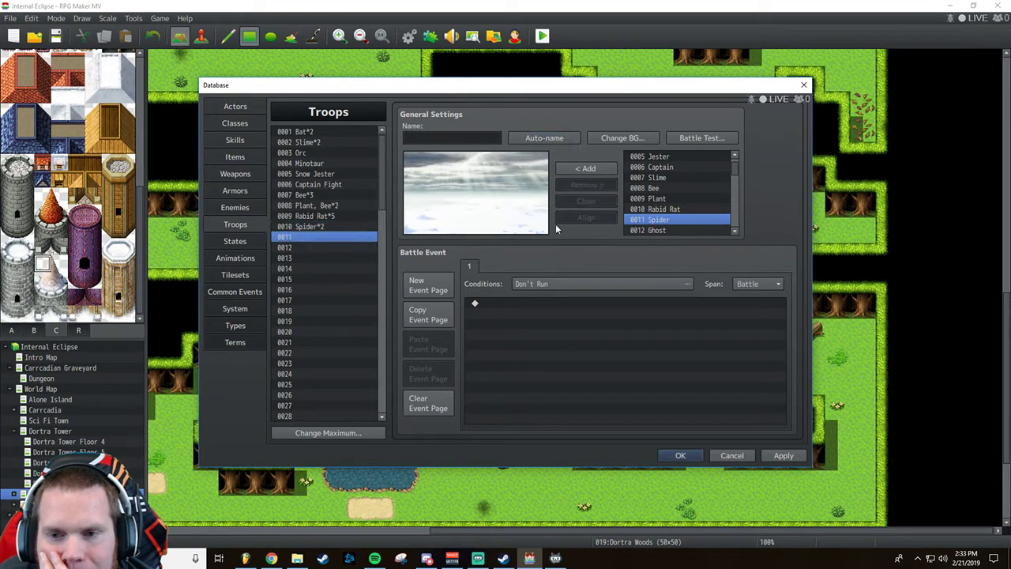
left_click(601, 171)
left_click(648, 198)
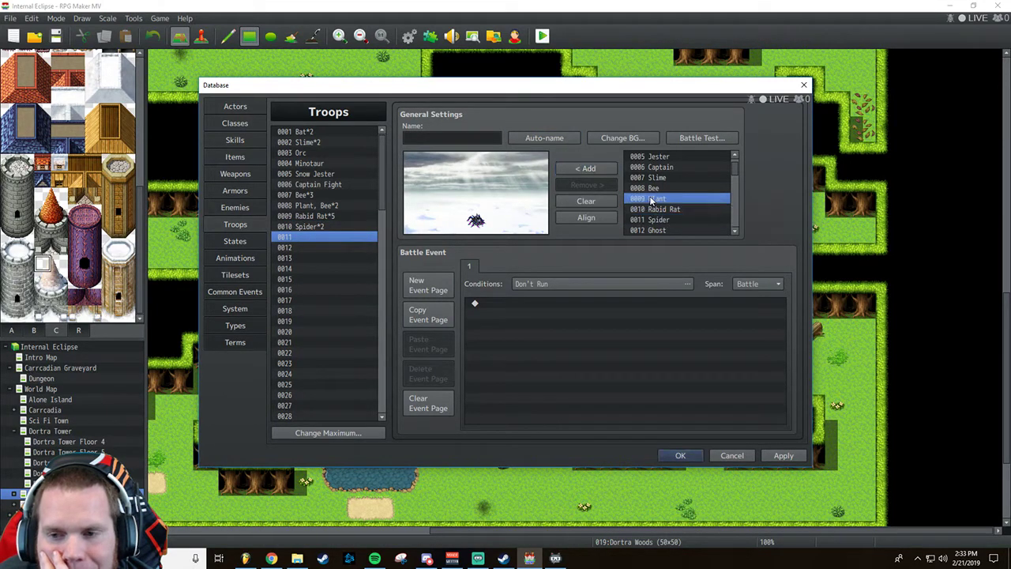
left_click(585, 169)
left_click_drag(474, 221, 428, 209)
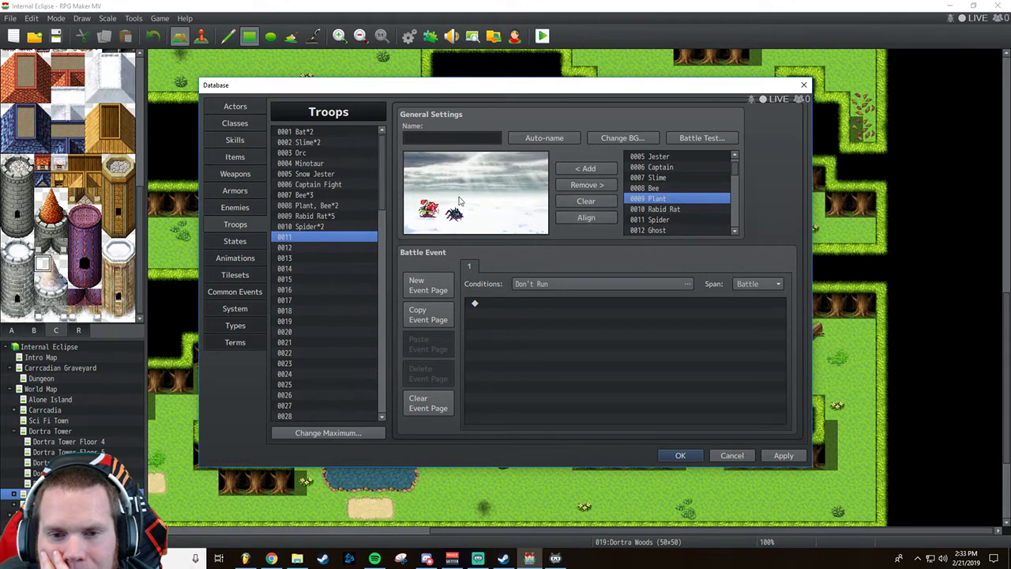
left_click(541, 138)
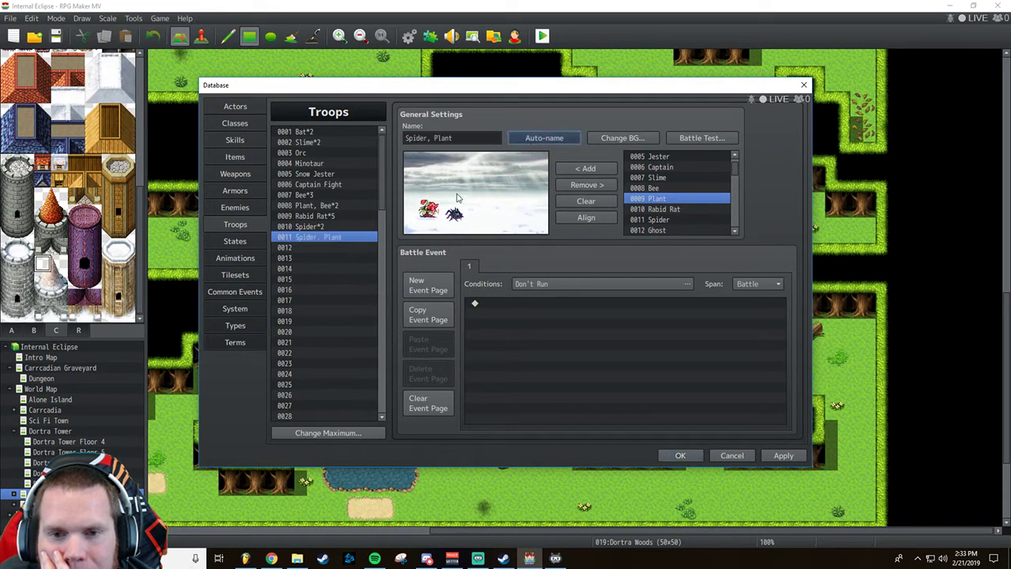
Add two Ghosts to empty troop 0012 and place them diagonally on the battlefield's left half, the second lower and further right.
left_click(328, 247)
left_click(660, 229)
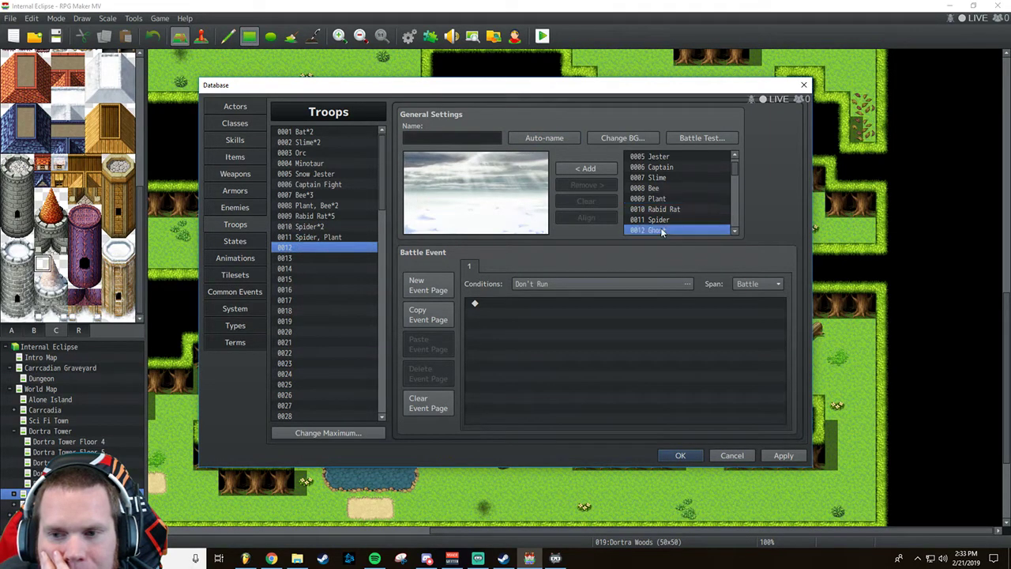
left_click(590, 169)
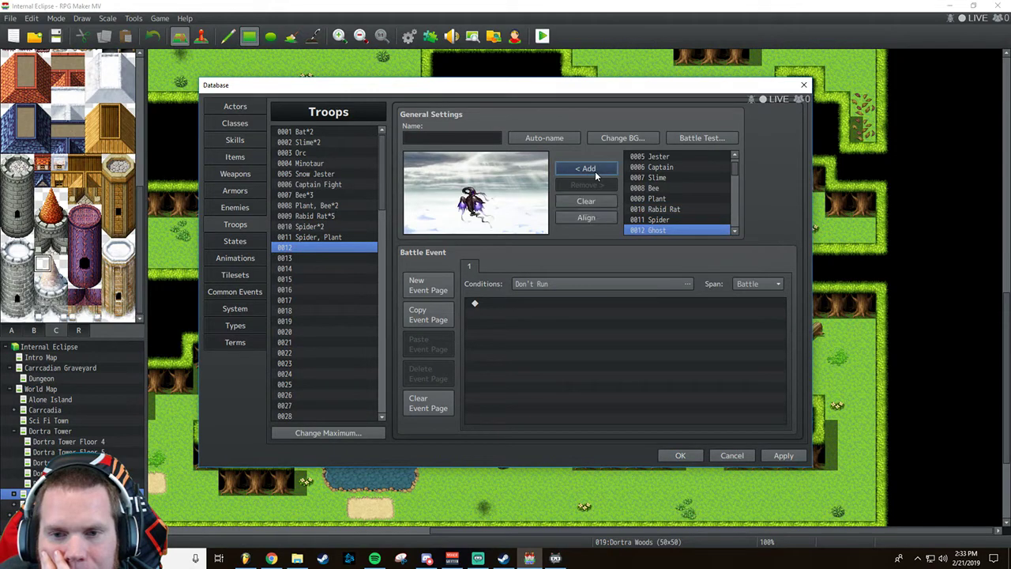
left_click(594, 171)
left_click_drag(440, 204, 417, 196)
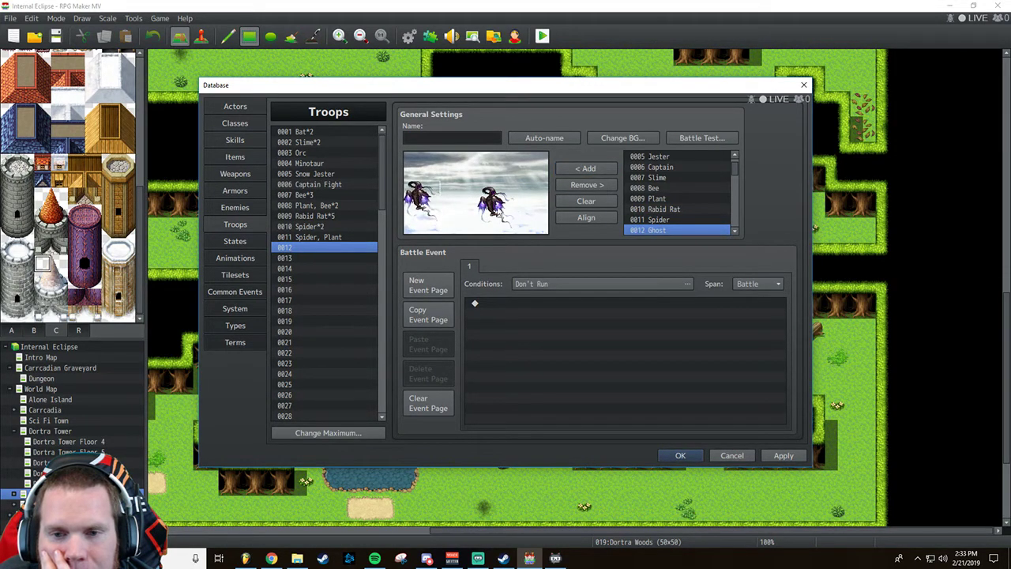
left_click_drag(501, 210, 458, 218)
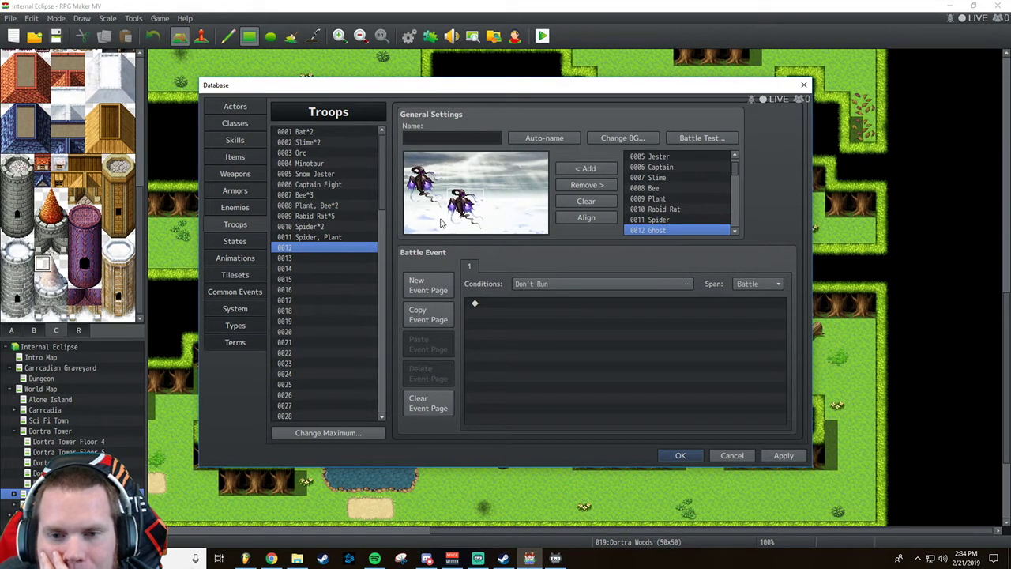
Auto-name the Ghost troop, then apply the database changes and close the database.
left_click(734, 231)
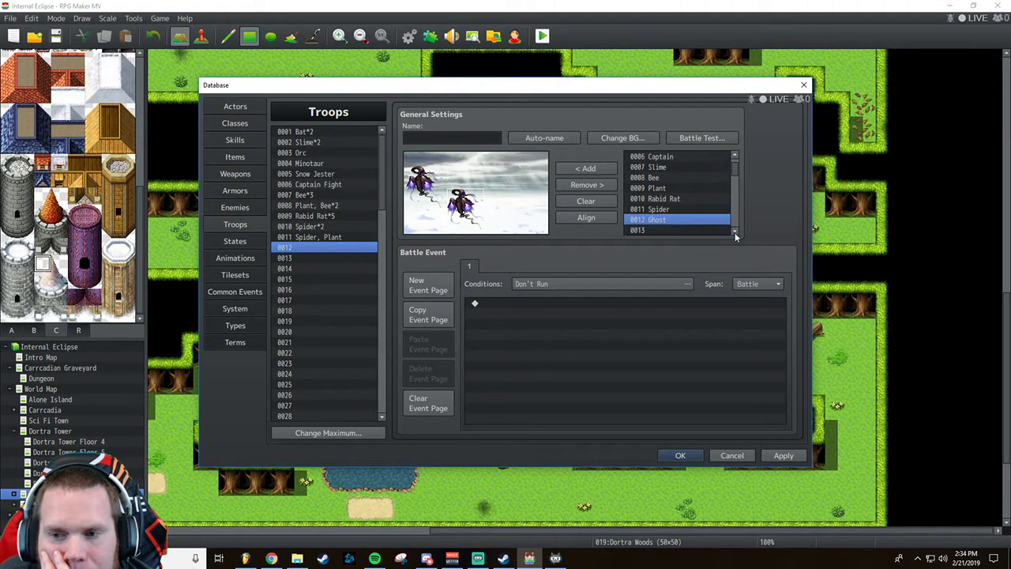
left_click(734, 230)
scroll(734, 217, "up", 2)
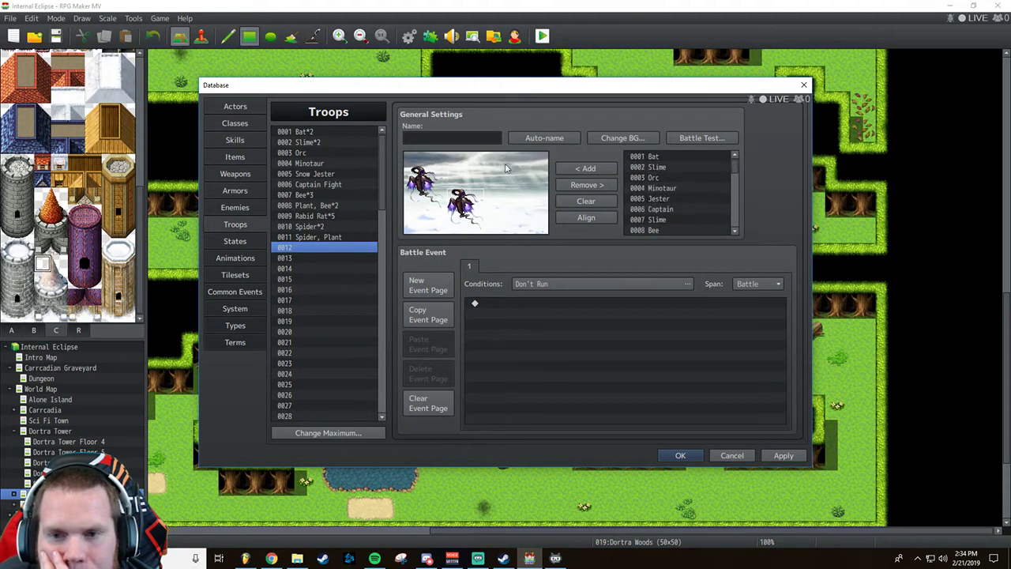
left_click(533, 138)
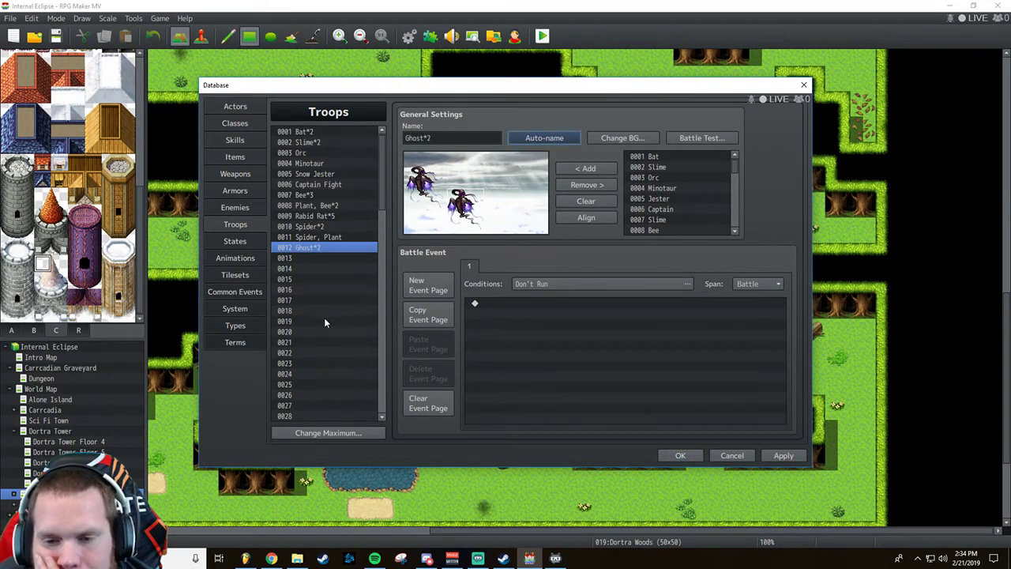
left_click(783, 455)
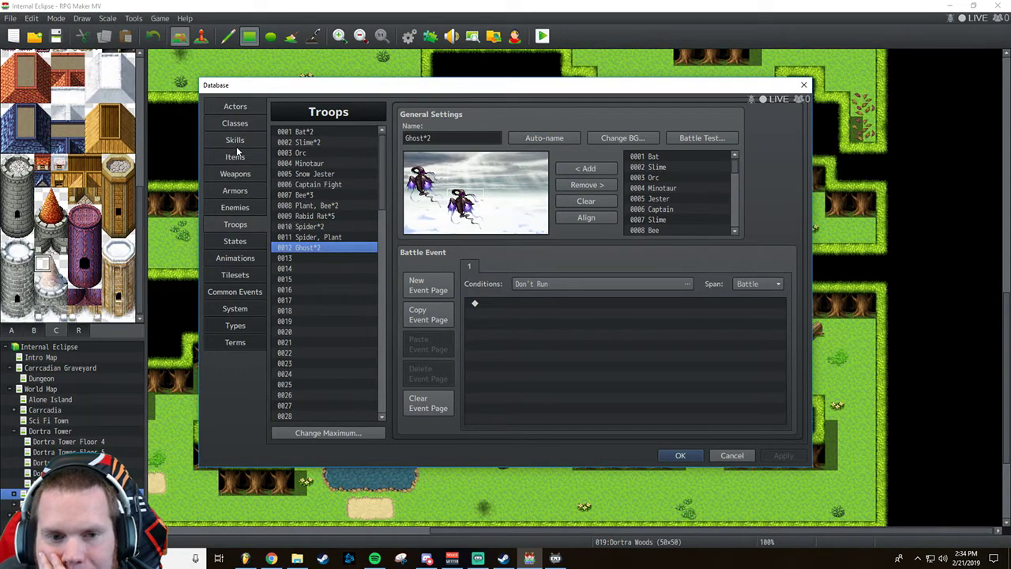
left_click(679, 455)
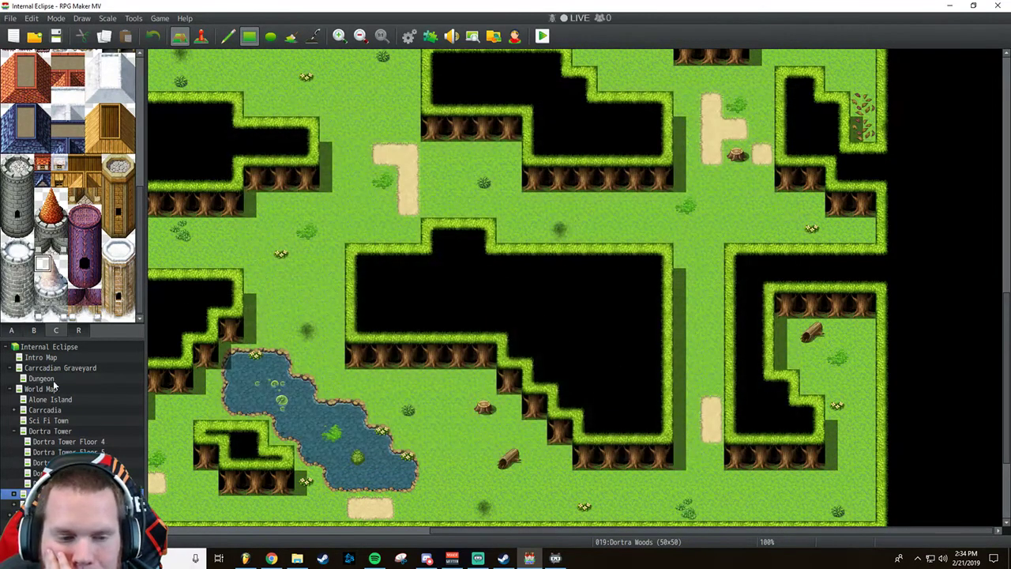
Open the Dortra Woods map's properties and add troop 0009 Rabid Rat*5 as an encounter with weight 5 on the entire map.
right_click(60, 493)
left_click(106, 420)
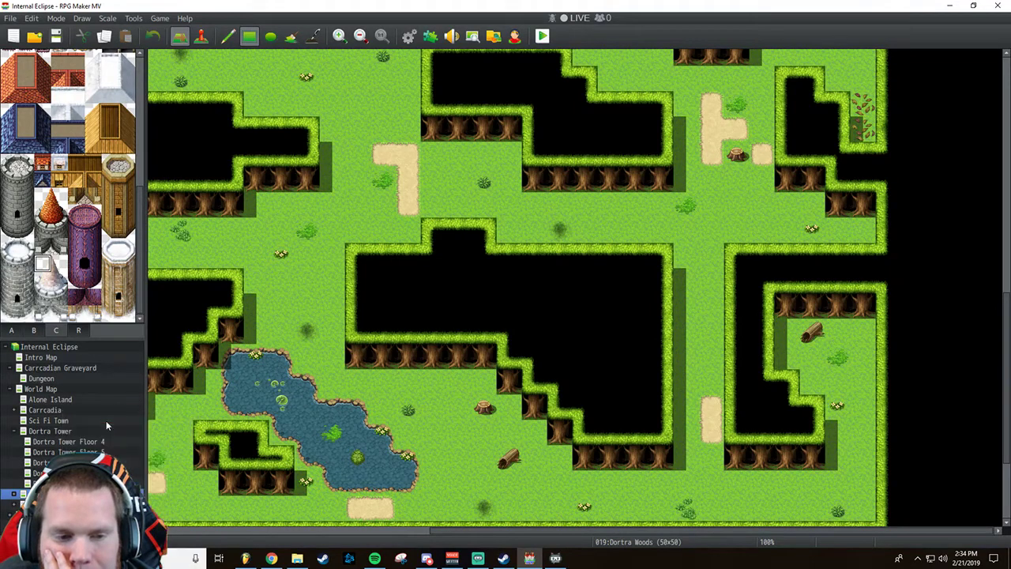
double_click(556, 157)
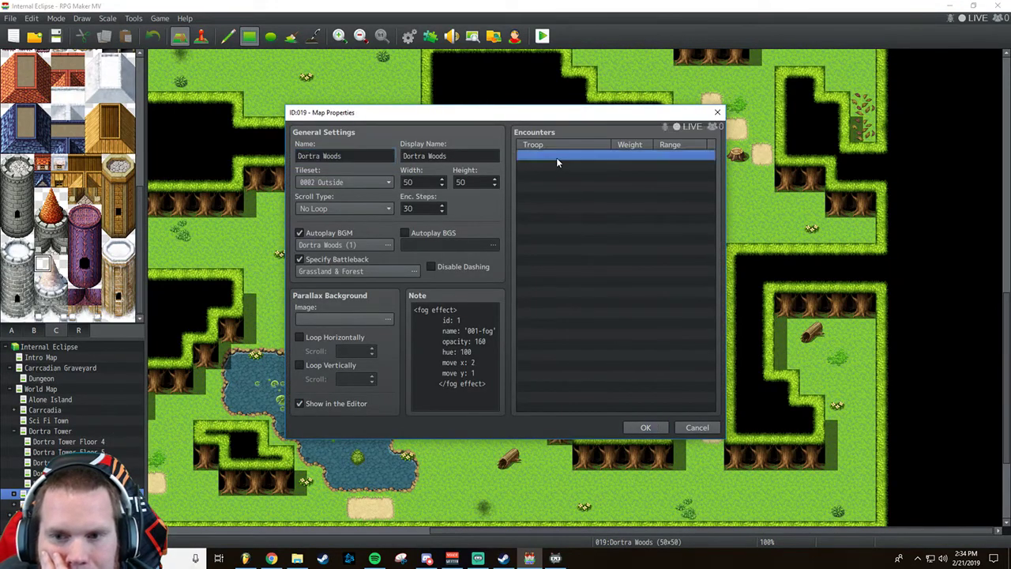
left_click(624, 241)
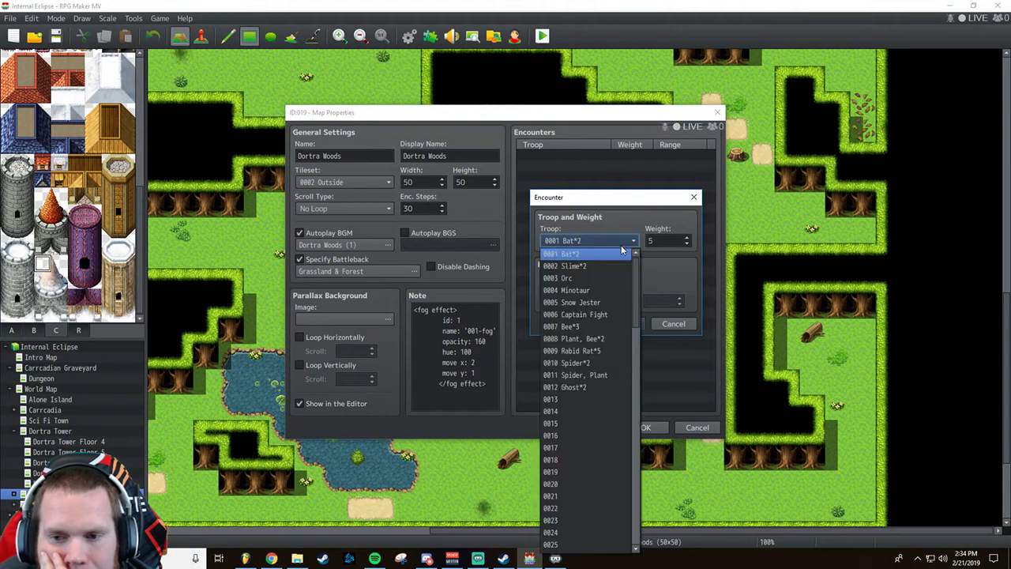
left_click(622, 251)
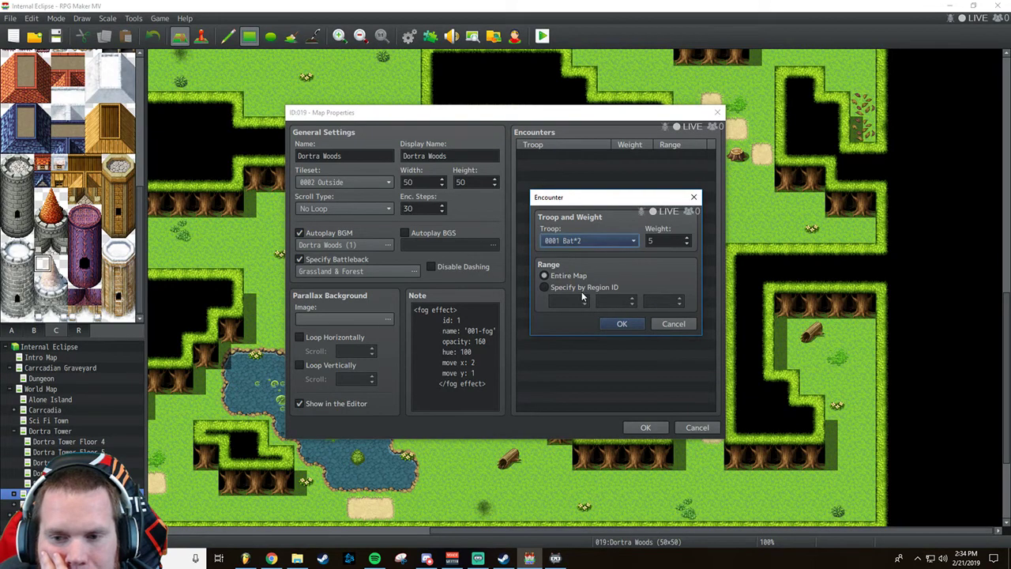
left_click(633, 241)
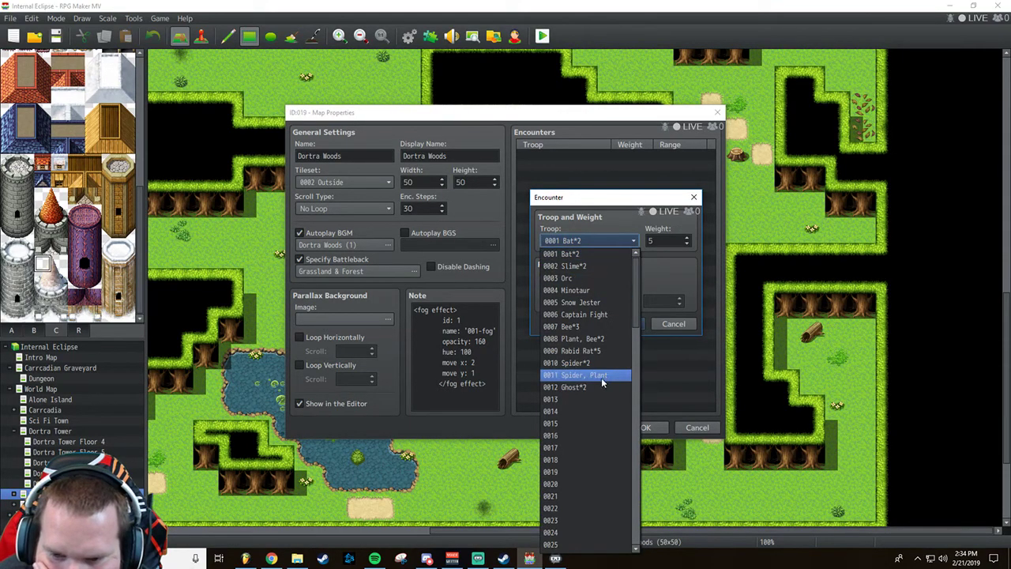
left_click(594, 351)
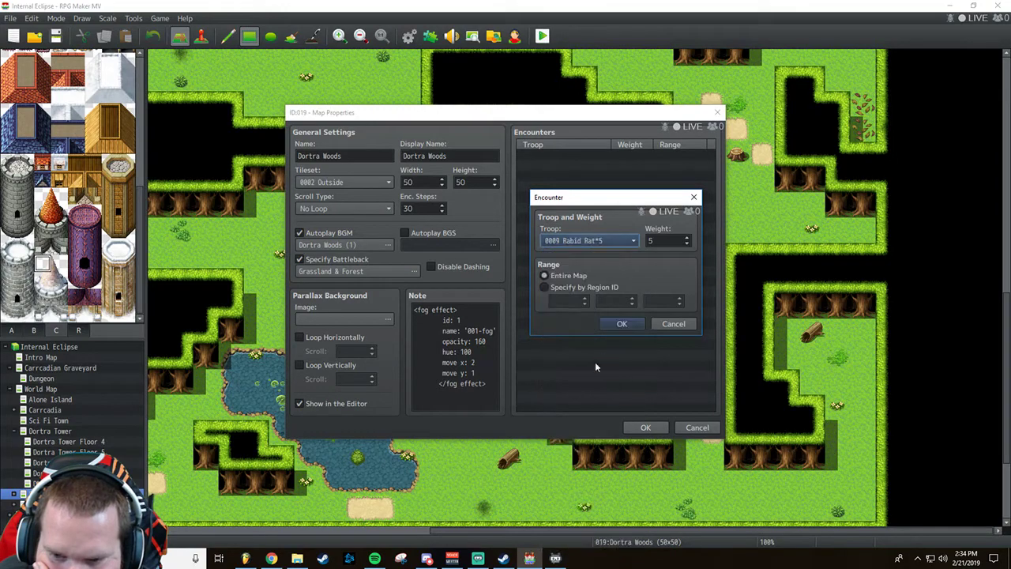
left_click(622, 324)
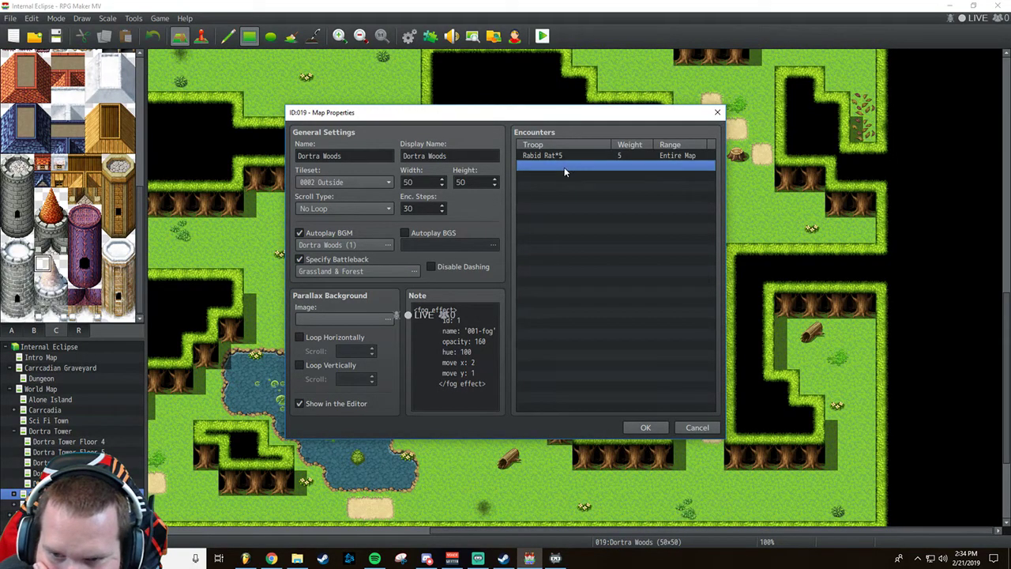
Set the map's encounter steps to 70 and add troop 0010 Spider*2 as an encounter with weight 5 on the entire map.
double_click(423, 208)
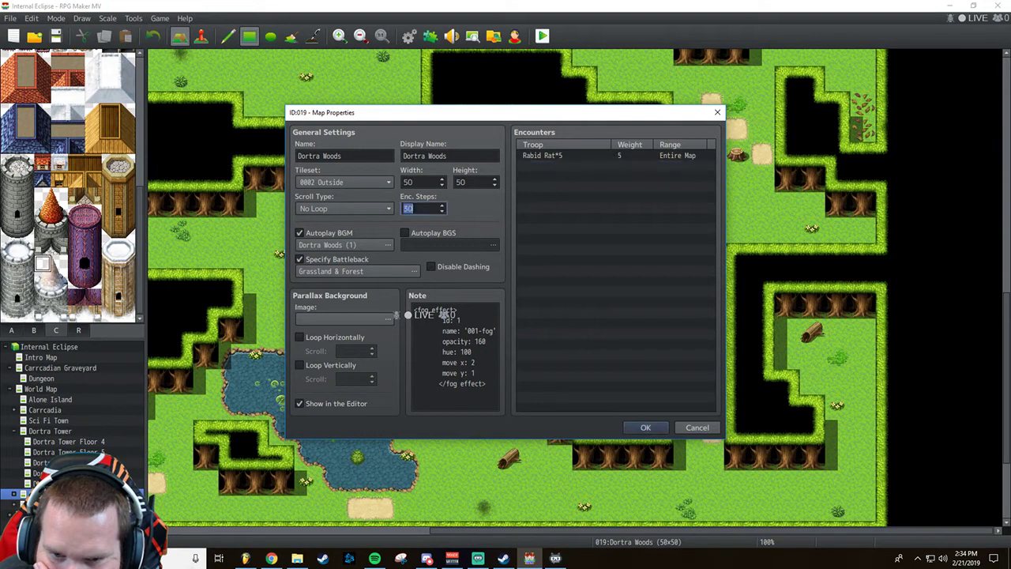
type("70")
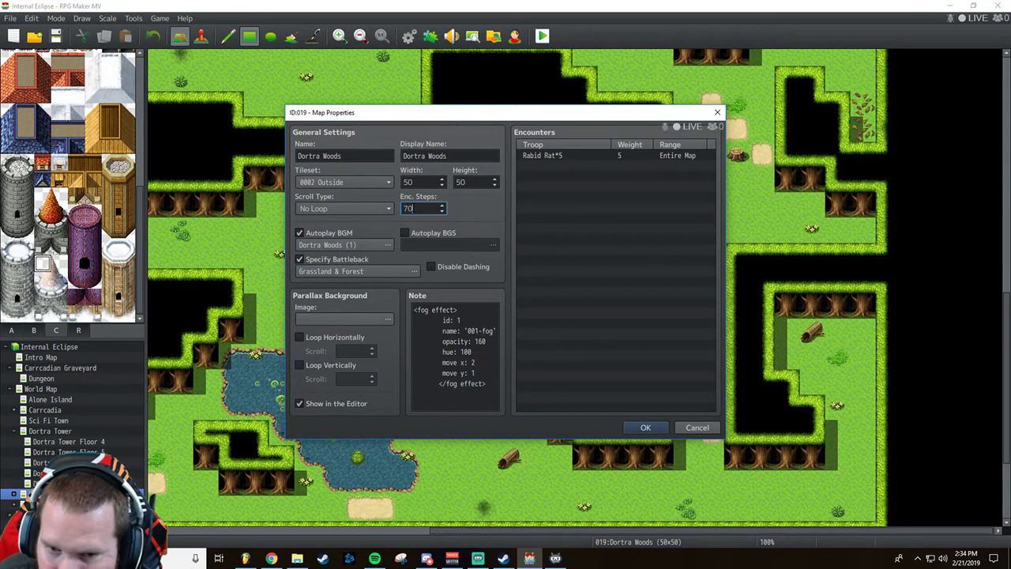
double_click(561, 164)
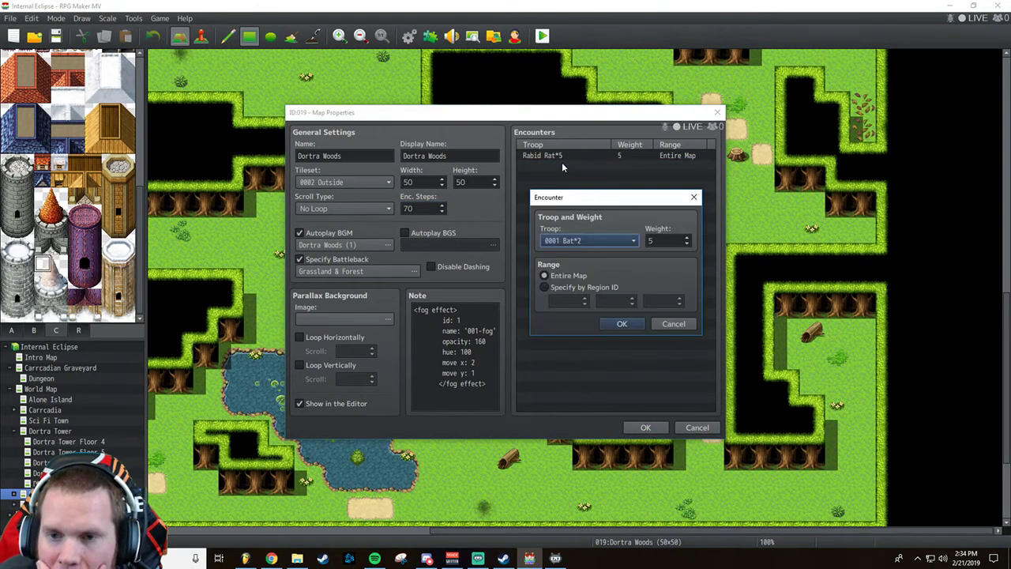
left_click(619, 240)
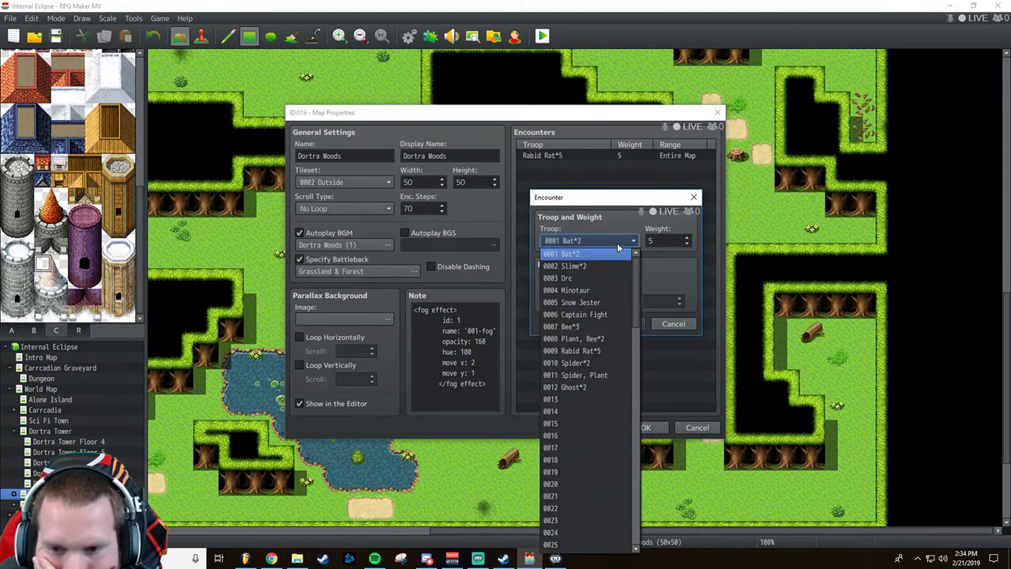
left_click(605, 364)
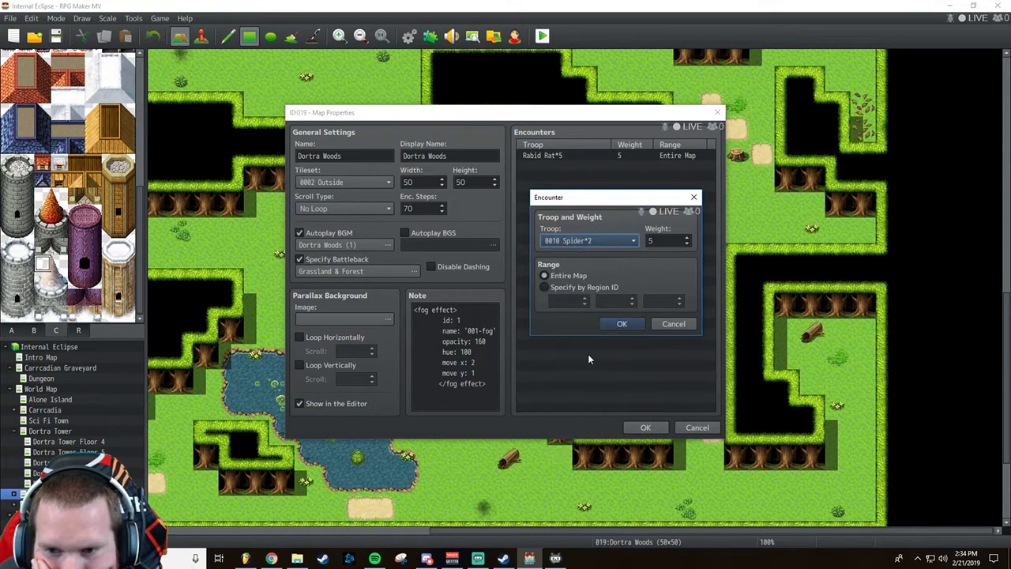
left_click(616, 325)
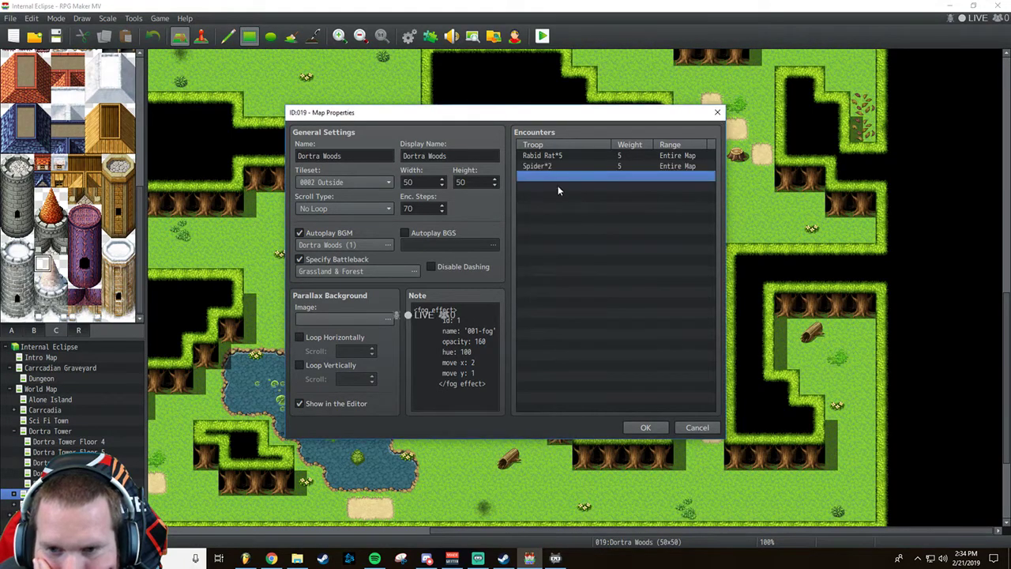
Add troop 0011 Spider, Plant to the Dortra Woods encounters with weight 5 on the entire map.
double_click(551, 175)
left_click(610, 241)
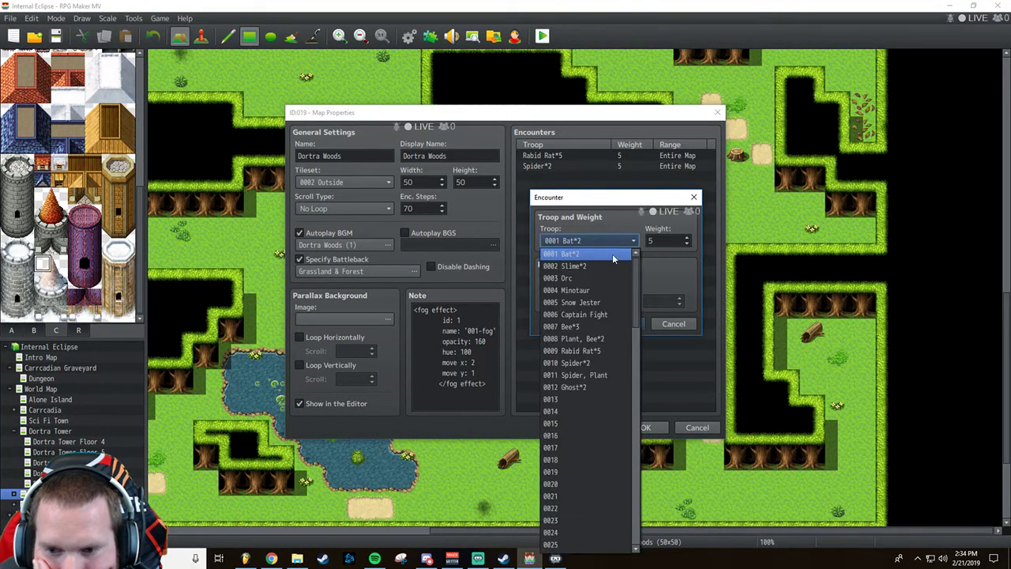
left_click(588, 376)
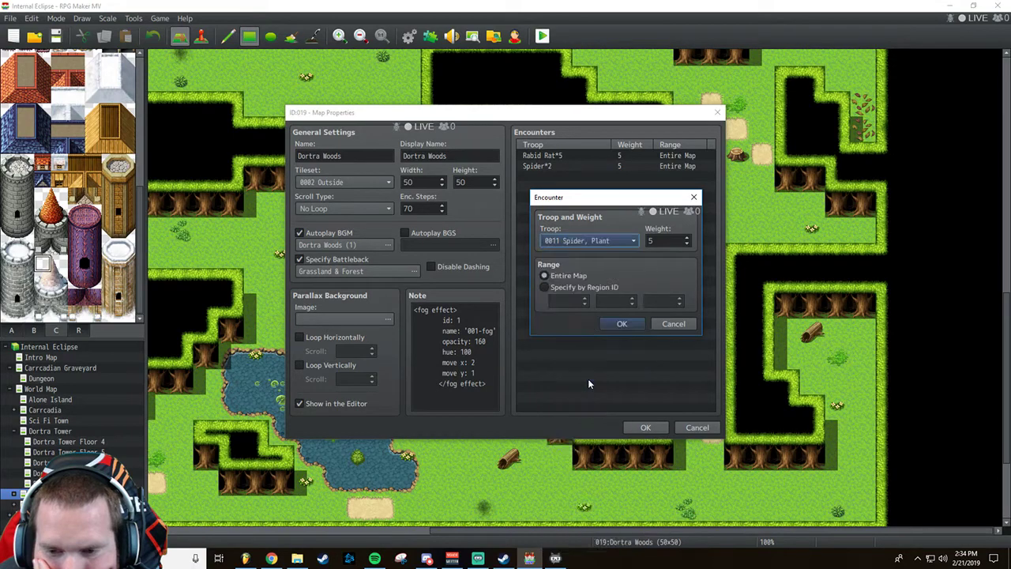
left_click(607, 324)
Add troop 0007 Bee*3 to the Dortra Woods encounters with weight 5 on the entire map.
left_click(563, 186)
double_click(562, 186)
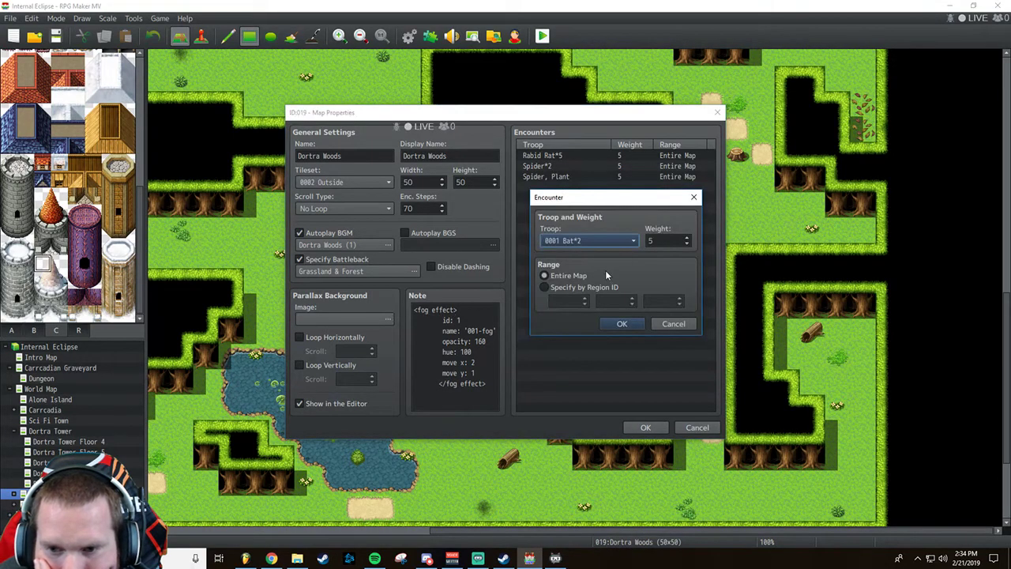
left_click(610, 240)
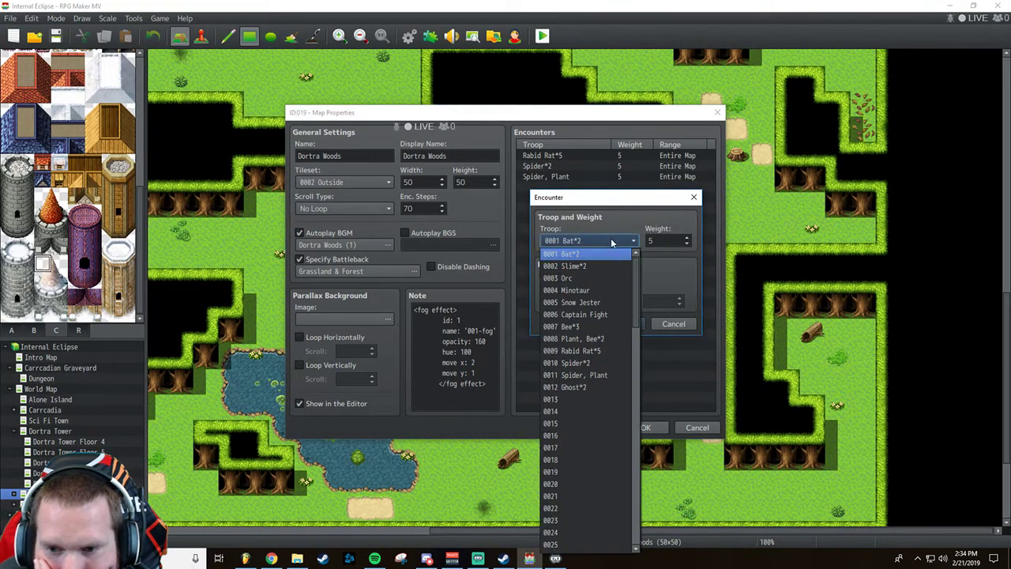
left_click(585, 326)
left_click(610, 324)
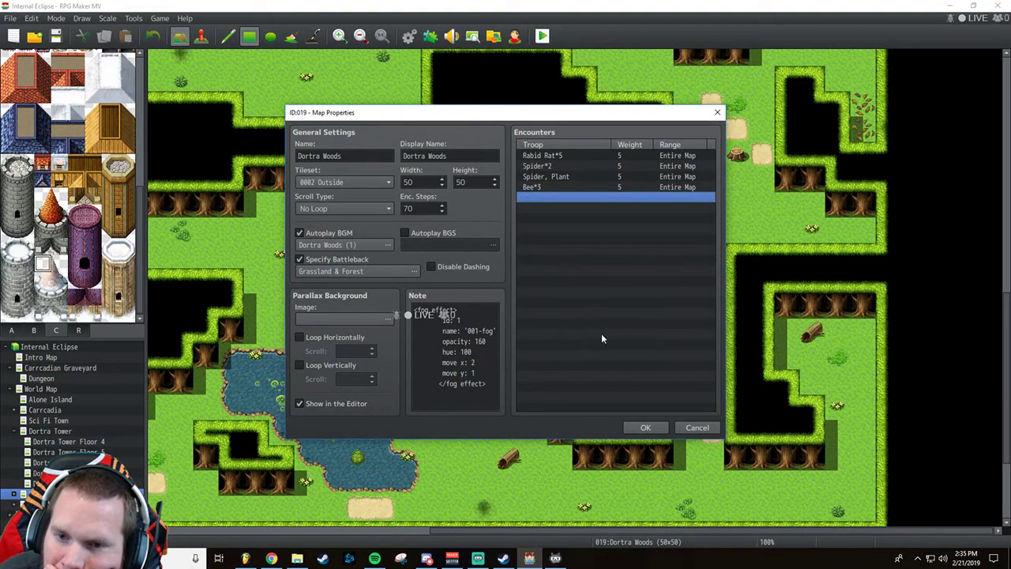
Add troop 0008 Plant, Bee*2 to the Dortra Woods encounters with weight 5 on the entire map.
double_click(566, 200)
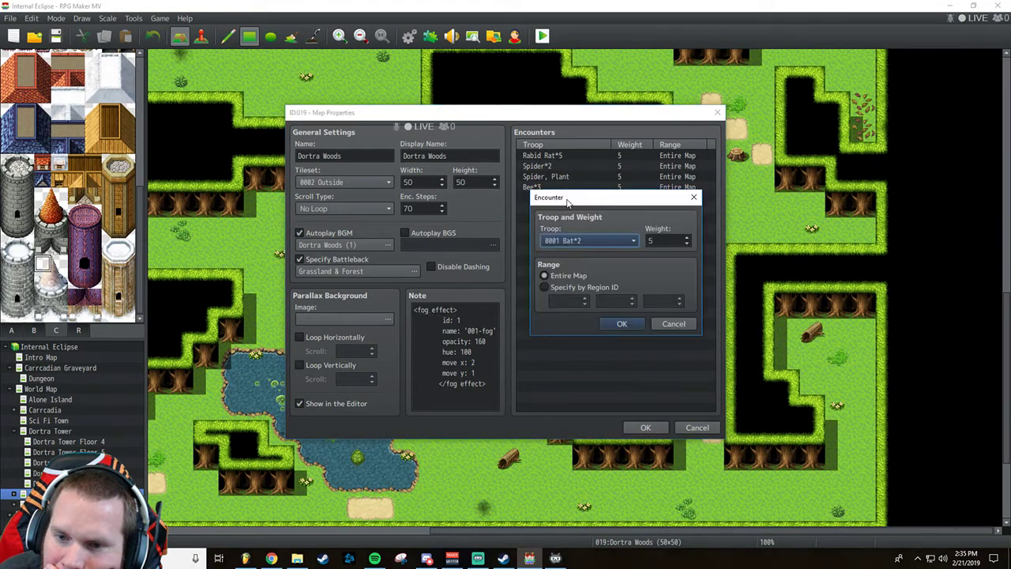
left_click(596, 241)
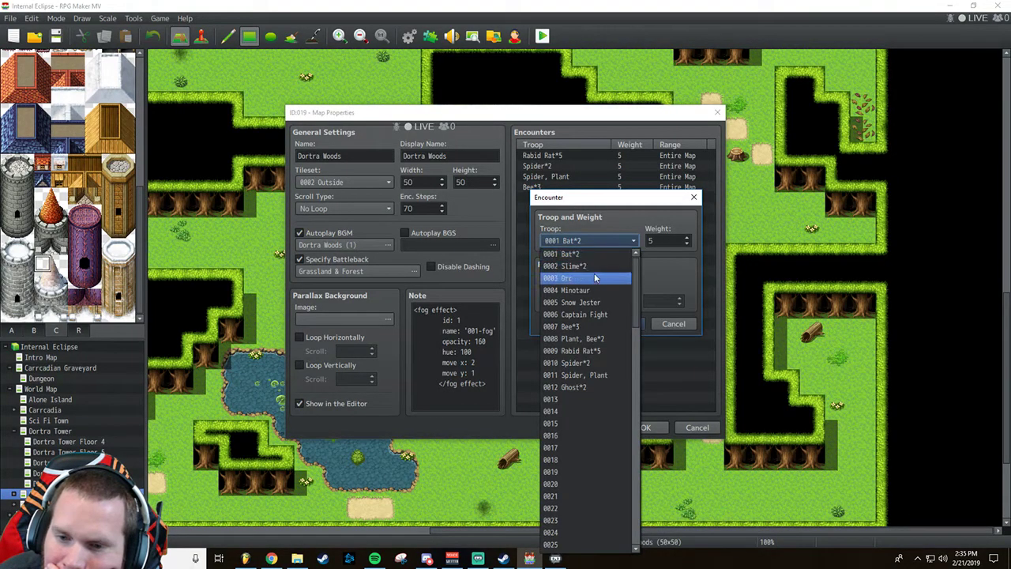
left_click(595, 339)
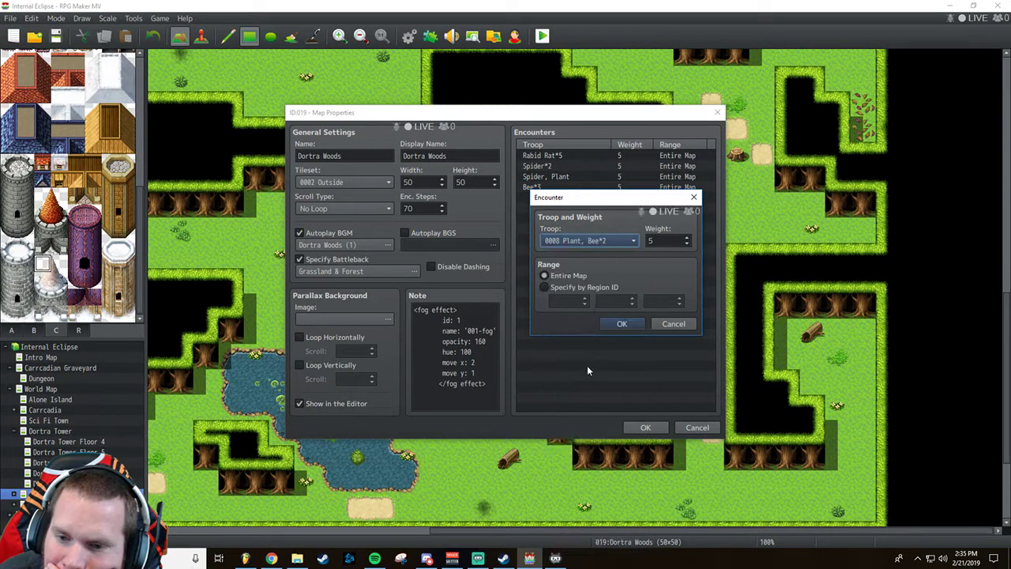
left_click(606, 325)
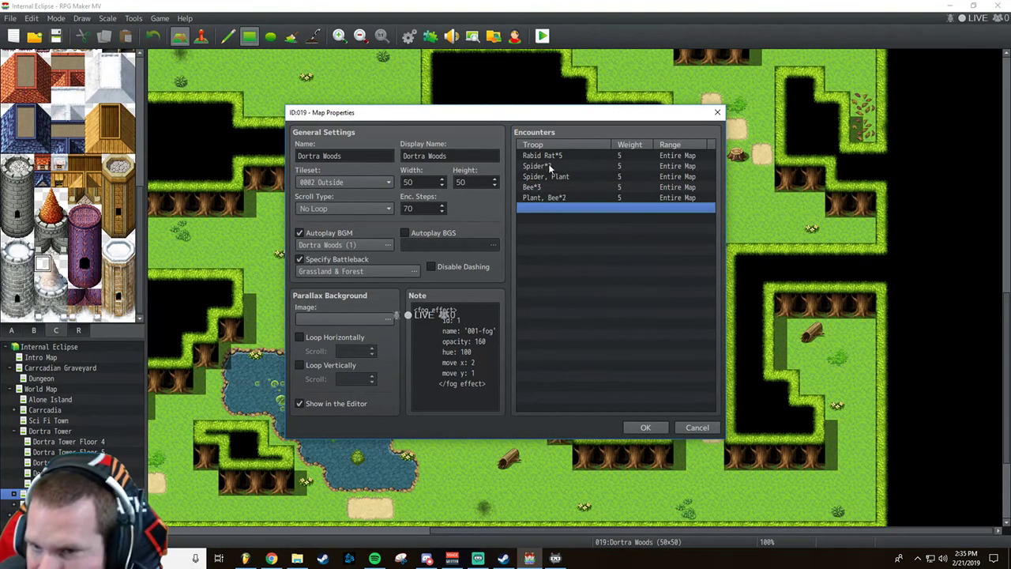
double_click(628, 155)
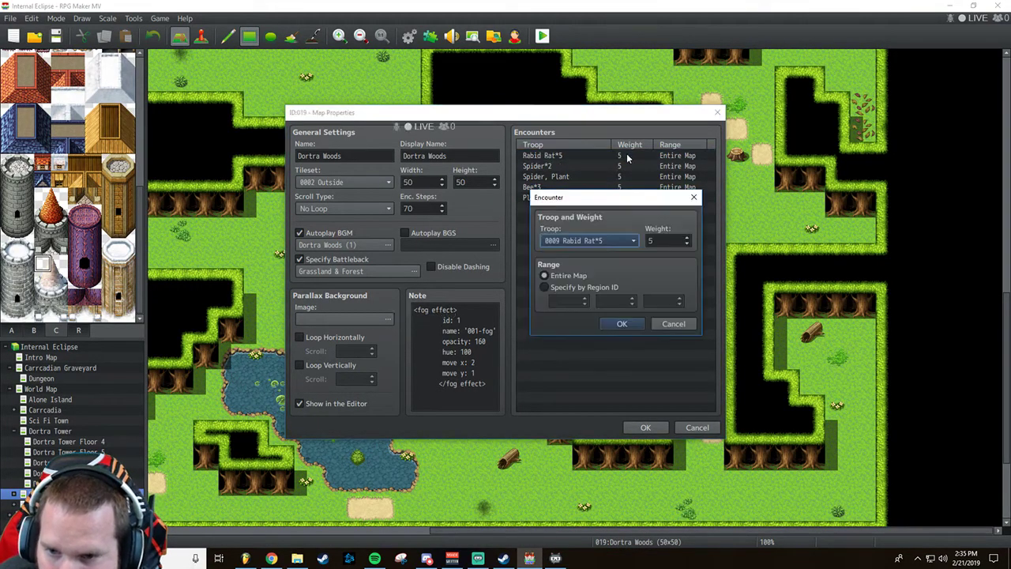
left_click(687, 238)
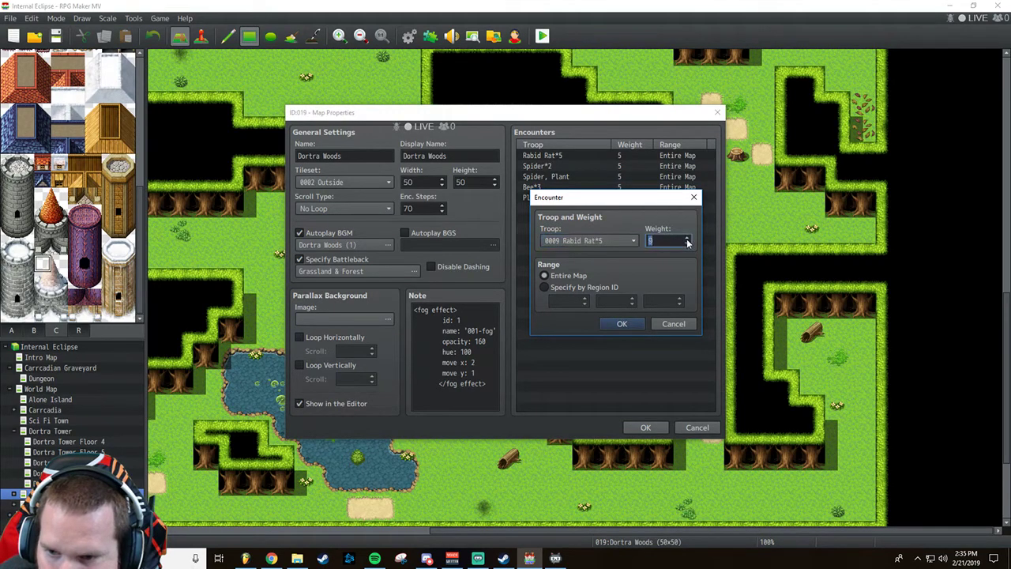
left_click(686, 245)
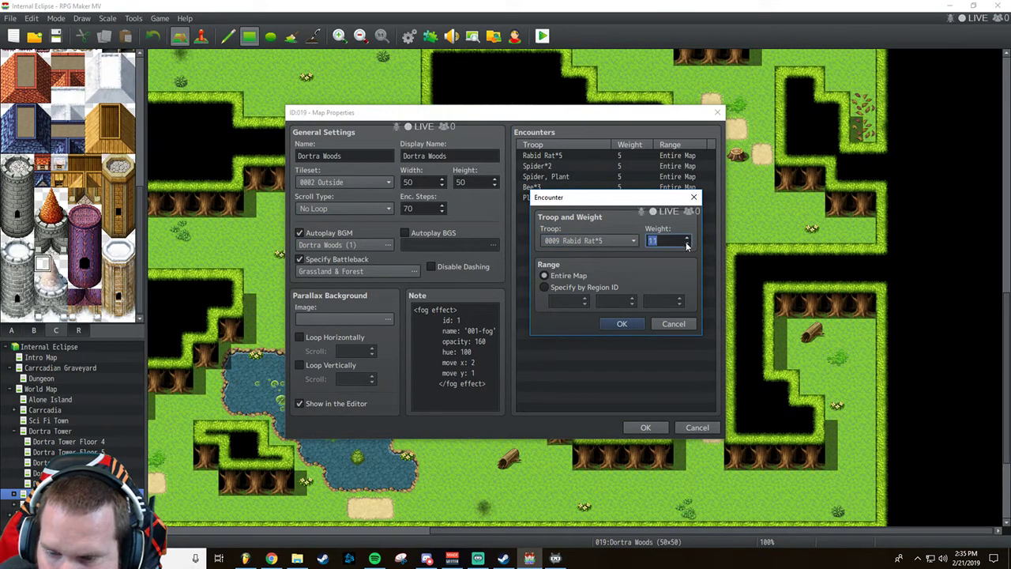
left_click(687, 245)
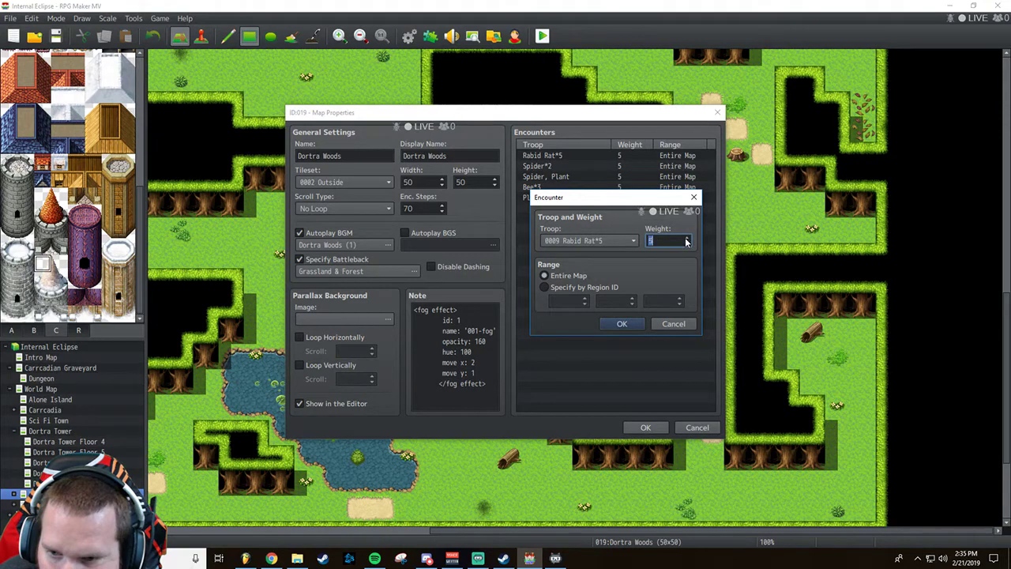
left_click(622, 324)
Add troop 0012 Ghost*2 to the Dortra Woods encounters with weight 5, limited to region ID 5, and apply the map properties.
left_click(541, 209)
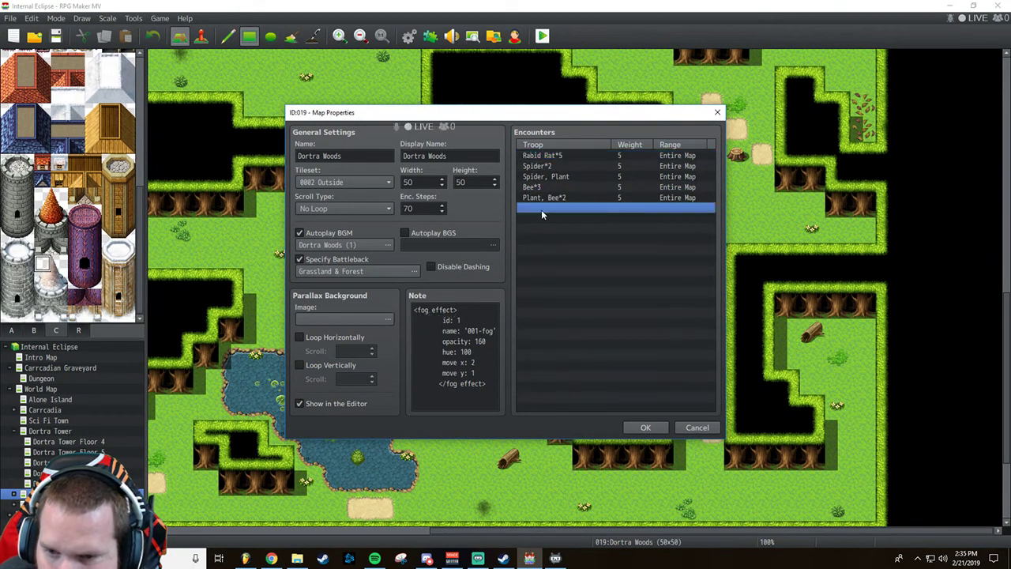
double_click(541, 212)
left_click(593, 237)
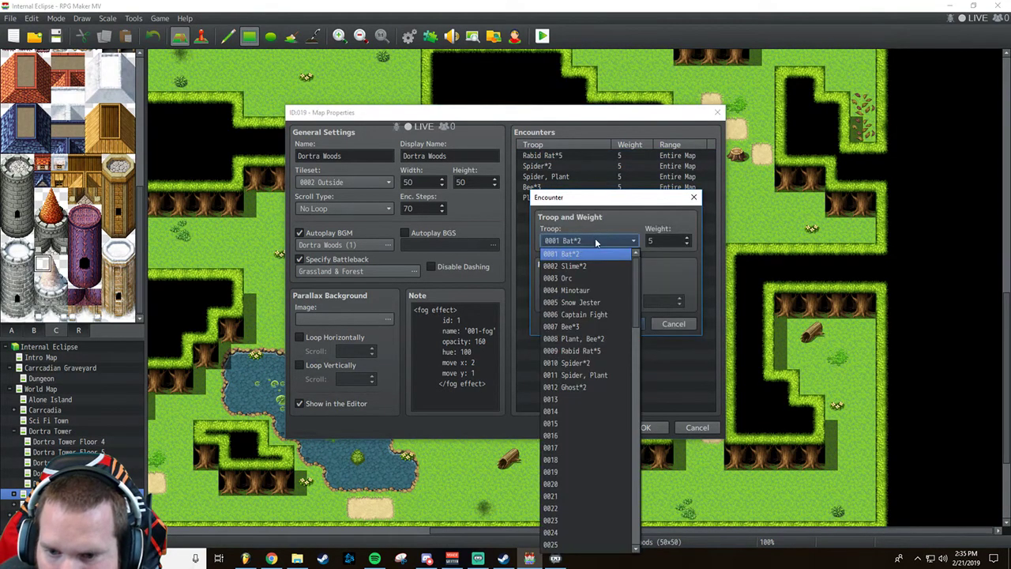
left_click(561, 387)
left_click(566, 289)
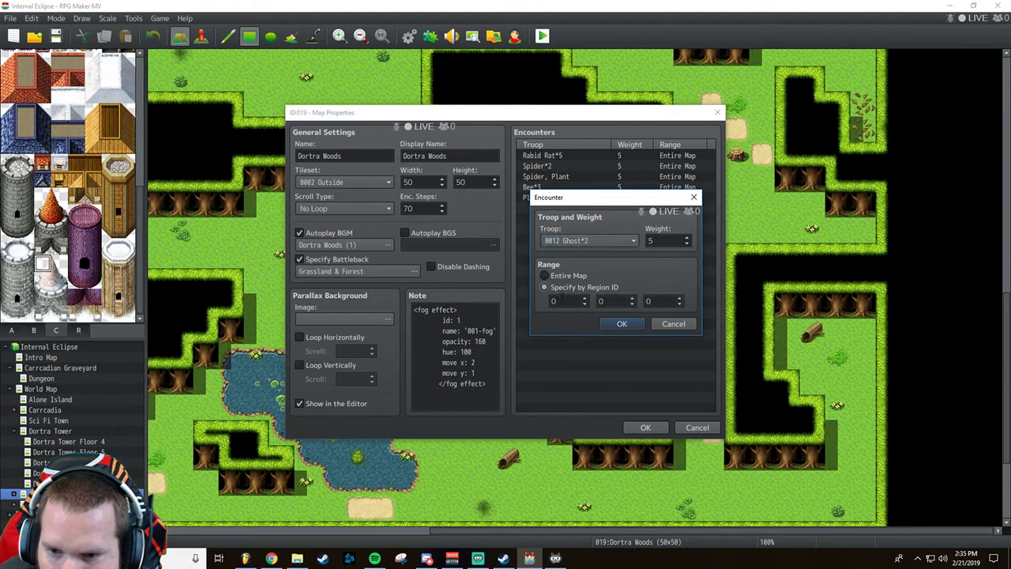
left_click(632, 298)
left_click(680, 299)
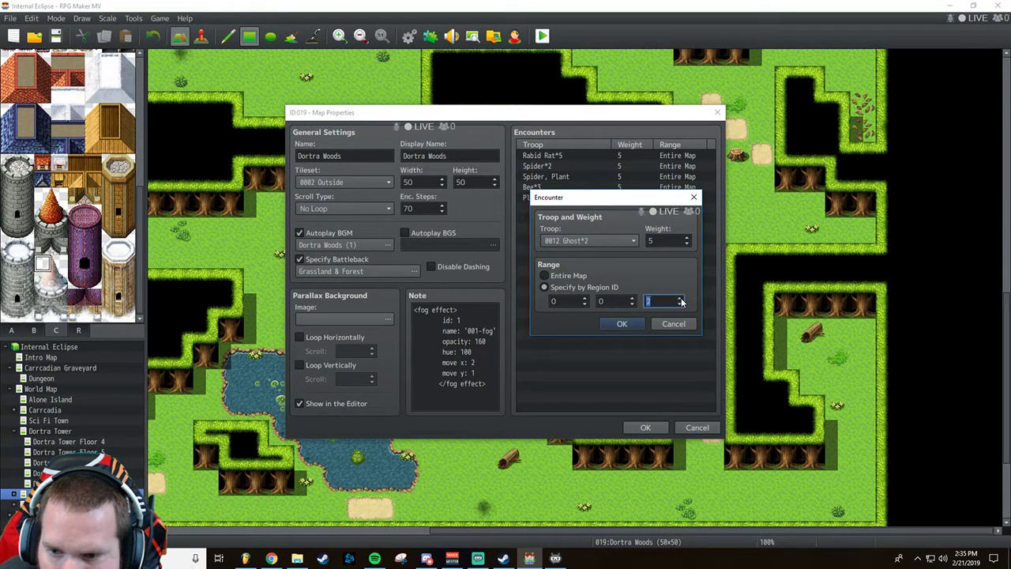
left_click(624, 323)
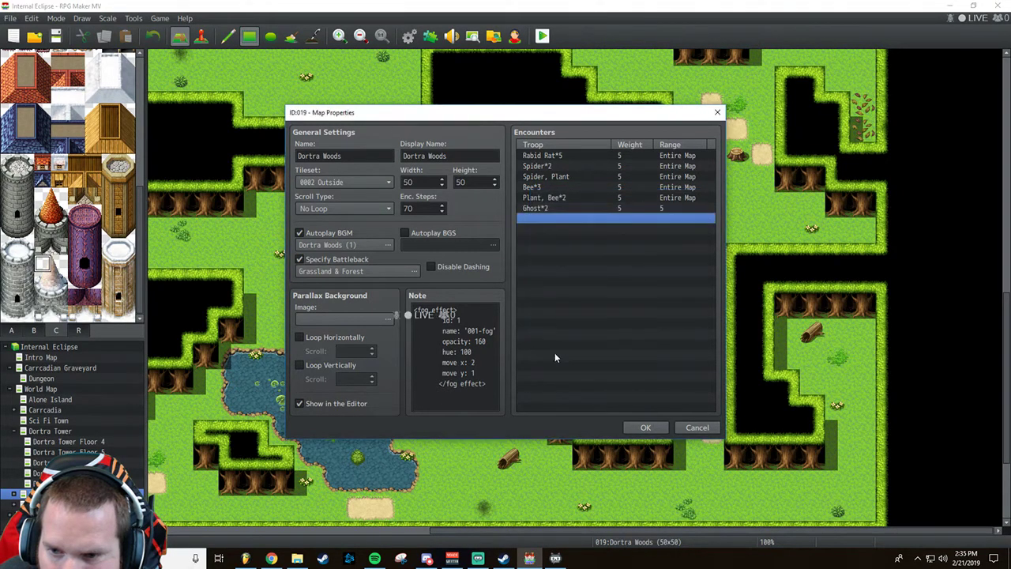
left_click(641, 426)
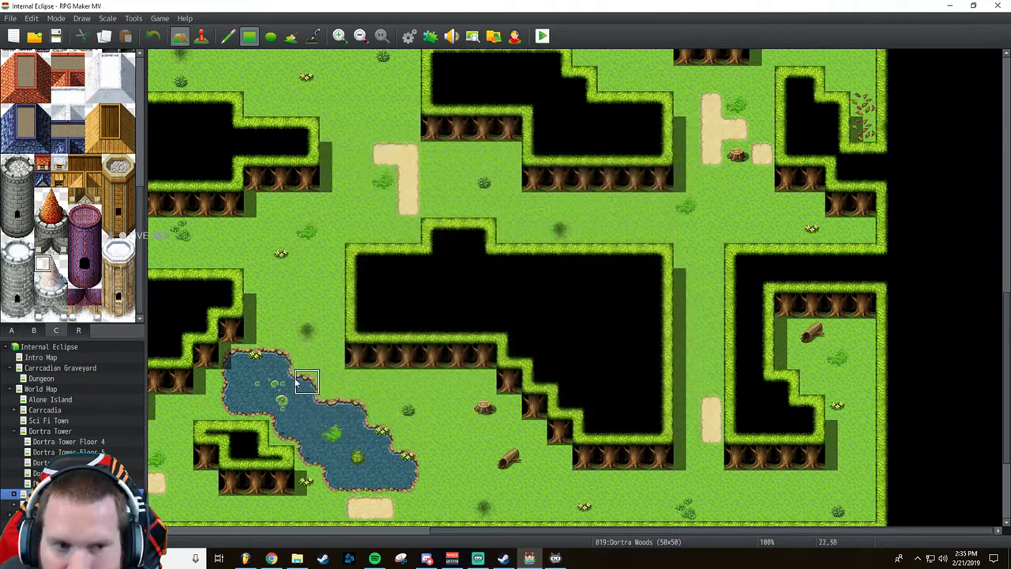
Paint region 5 over the stepped grass passage that descends southwest from the northern corridor of Dortra Woods.
left_click(77, 330)
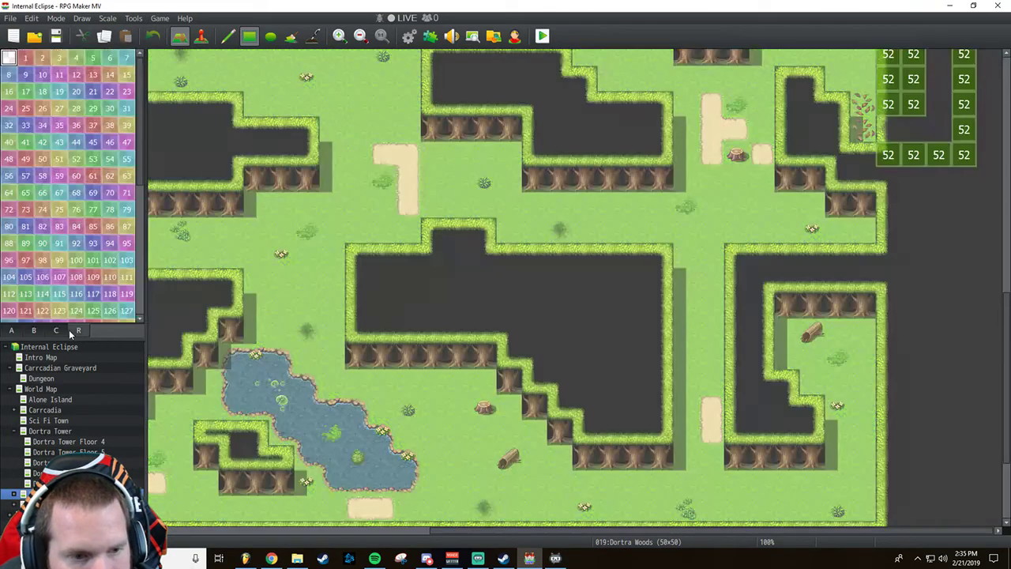
left_click(92, 60)
scroll(736, 341, "up", 4)
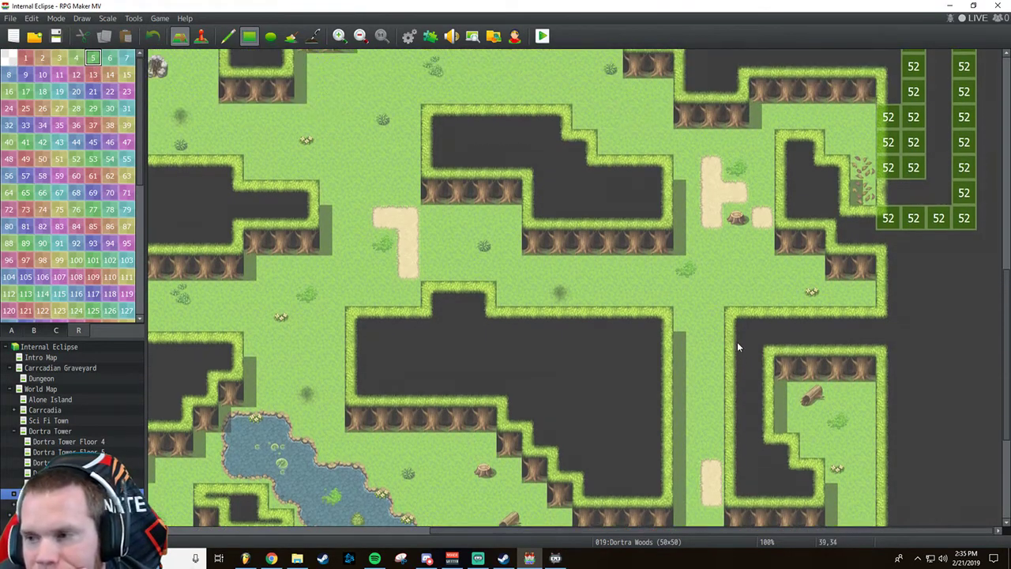
scroll(744, 343, "left", 5, "shift")
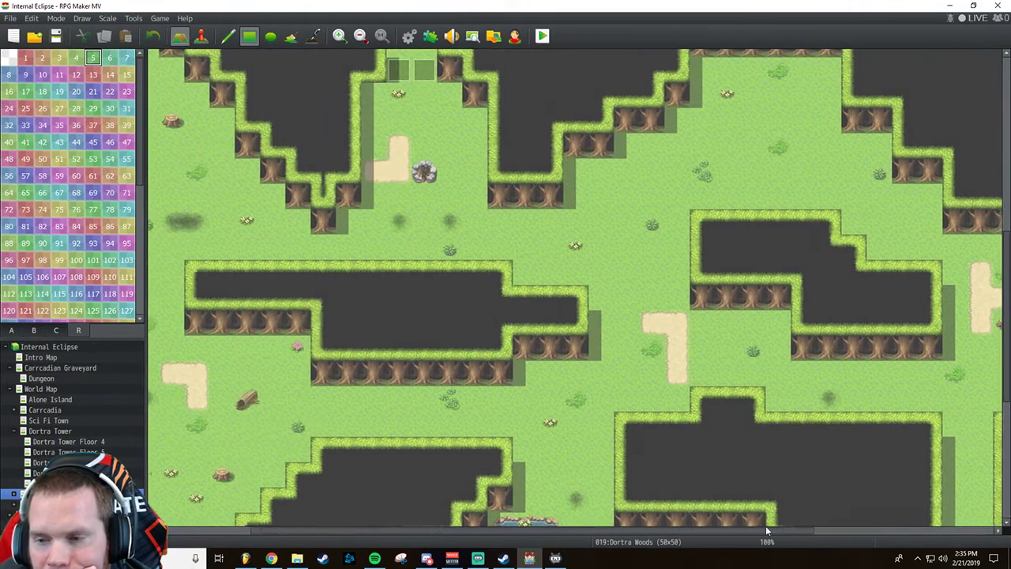
scroll(743, 343, "up", 4)
scroll(744, 343, "up", 8)
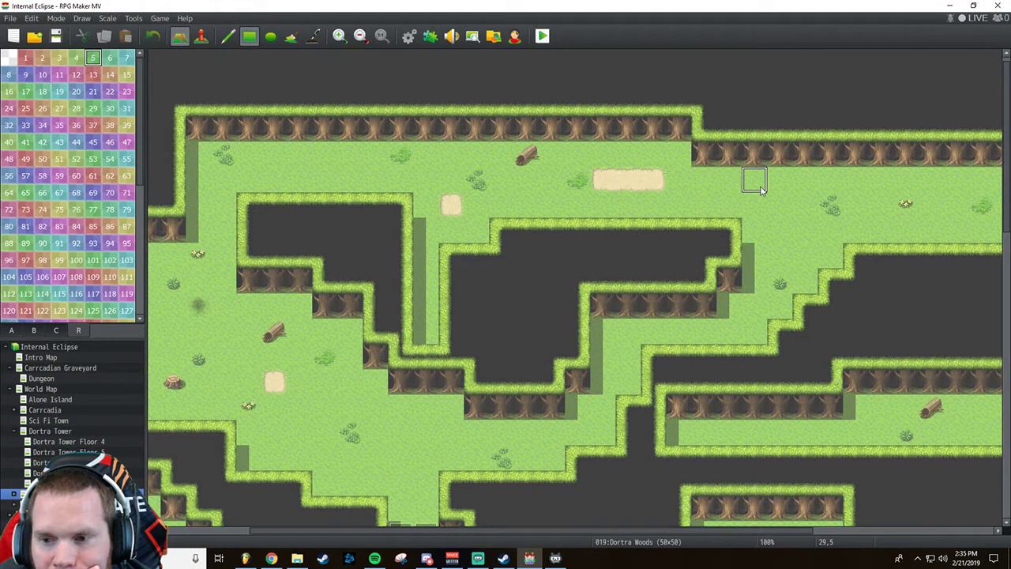
mouse_move(603, 333)
left_mouse_down()
mouse_move(624, 377)
mouse_move(653, 333)
mouse_move(751, 331)
mouse_move(778, 308)
left_mouse_up()
mouse_move(753, 180)
left_mouse_down()
mouse_move(813, 272)
mouse_move(829, 186)
mouse_move(829, 257)
left_mouse_up()
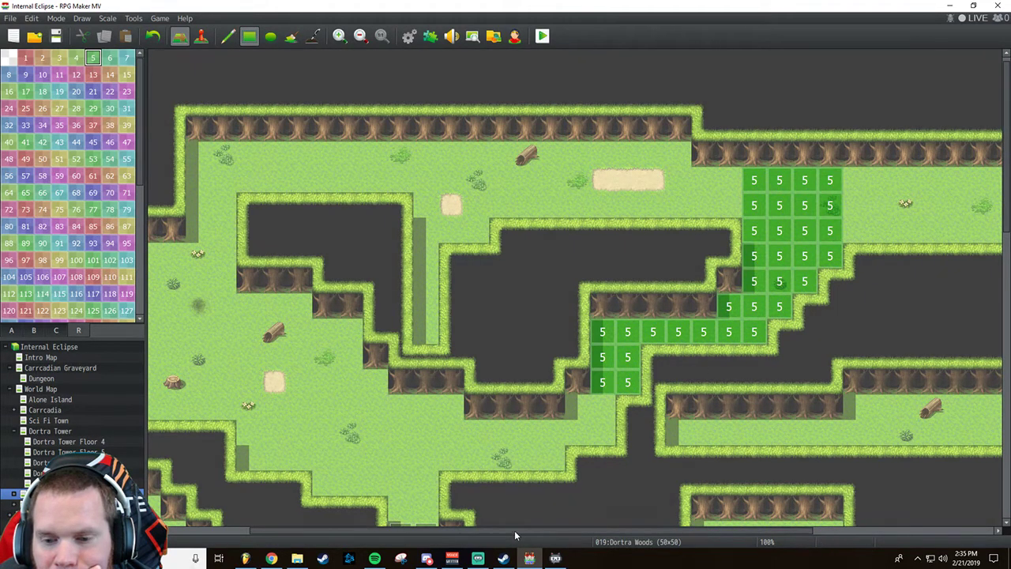
Extend region 5 across the northeastern corridor and the dead-end path below it, skipping the log, and over the stepped passage's southwest end.
mouse_move(513, 529)
left_mouse_down()
mouse_move(542, 534)
mouse_move(665, 503)
left_mouse_up()
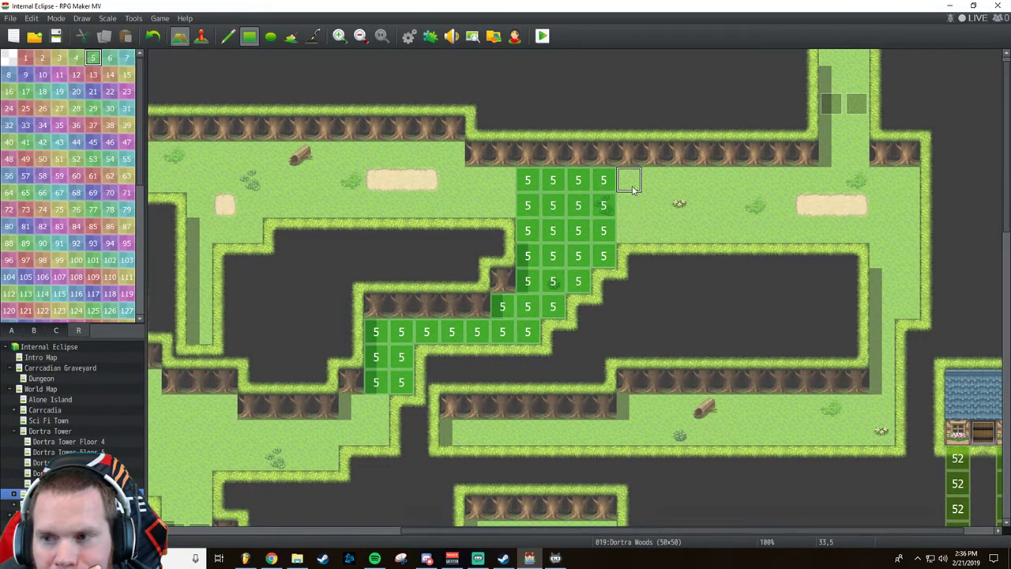
mouse_move(630, 181)
left_mouse_down()
mouse_move(632, 203)
mouse_move(877, 234)
mouse_move(900, 315)
mouse_move(878, 368)
mouse_move(875, 429)
mouse_move(656, 434)
left_mouse_up()
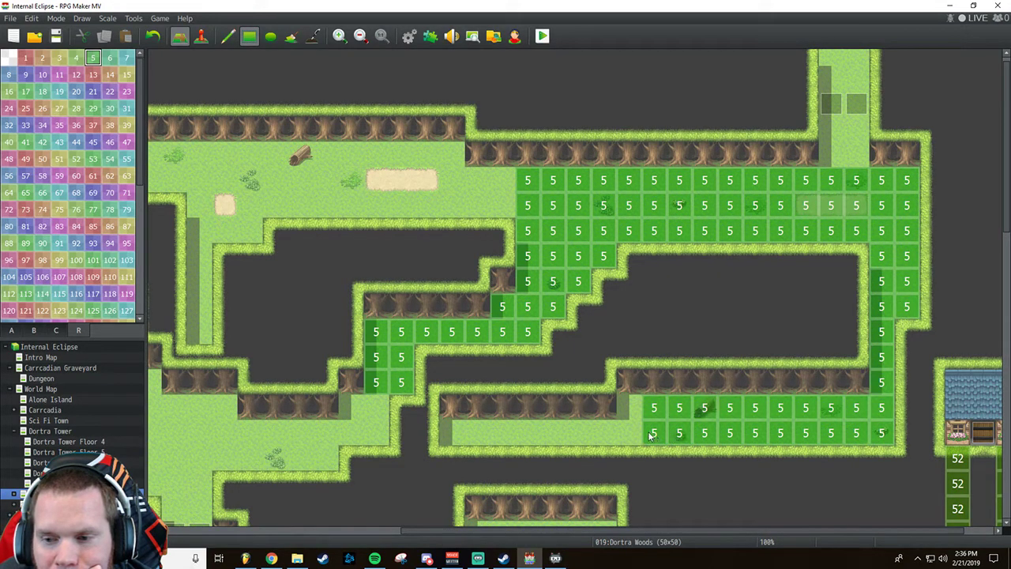
right_click_drag(650, 434, 720, 429)
left_click_drag(705, 433, 457, 435)
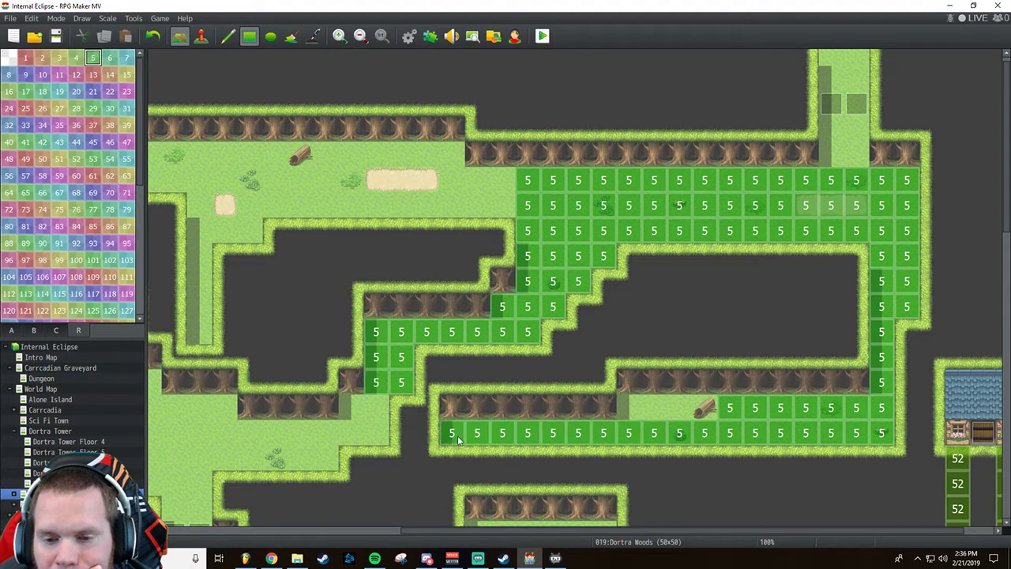
left_click_drag(629, 408, 681, 411)
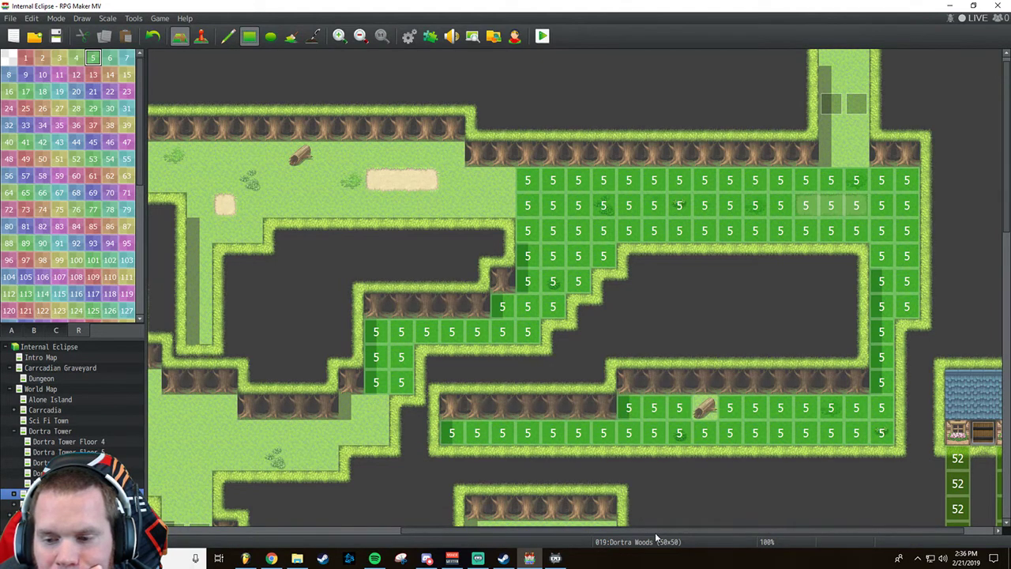
mouse_move(655, 531)
left_mouse_down()
mouse_move(450, 527)
mouse_move(468, 527)
left_mouse_up()
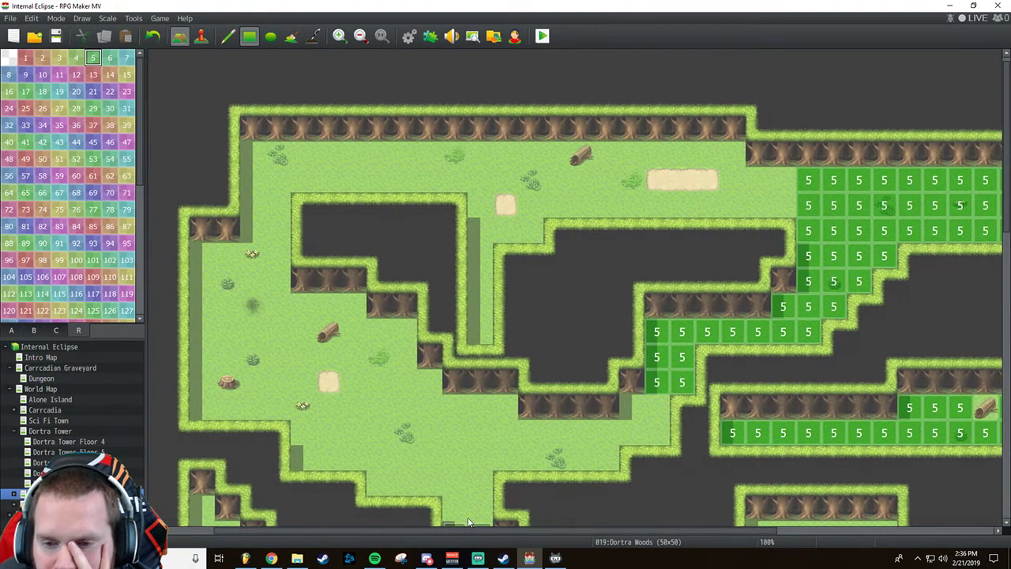
left_click_drag(635, 413, 654, 436)
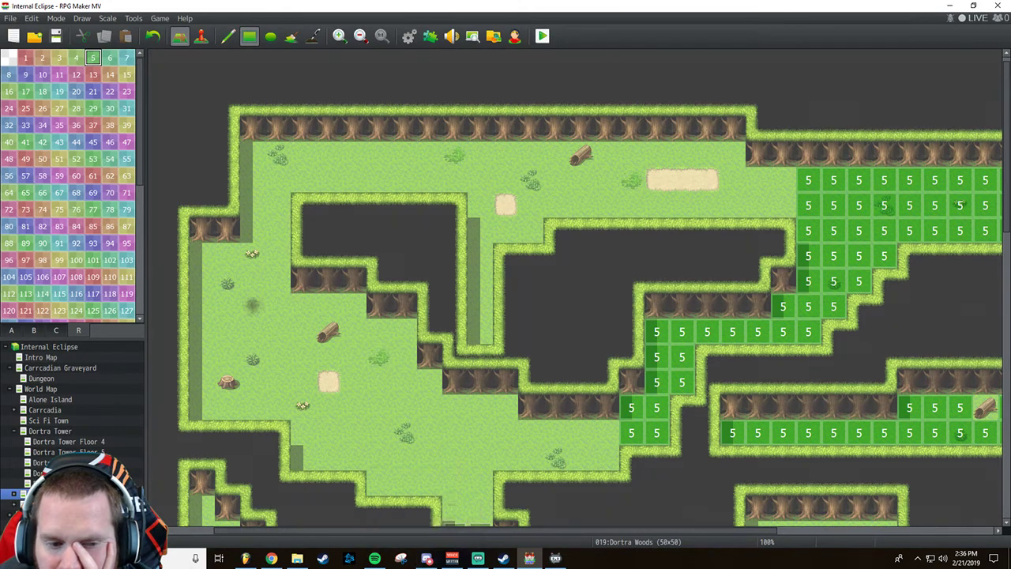
Set the weight of the Ghost*2 encounter on the Dortra Woods map to 10.
right_click(66, 412)
left_click(99, 433)
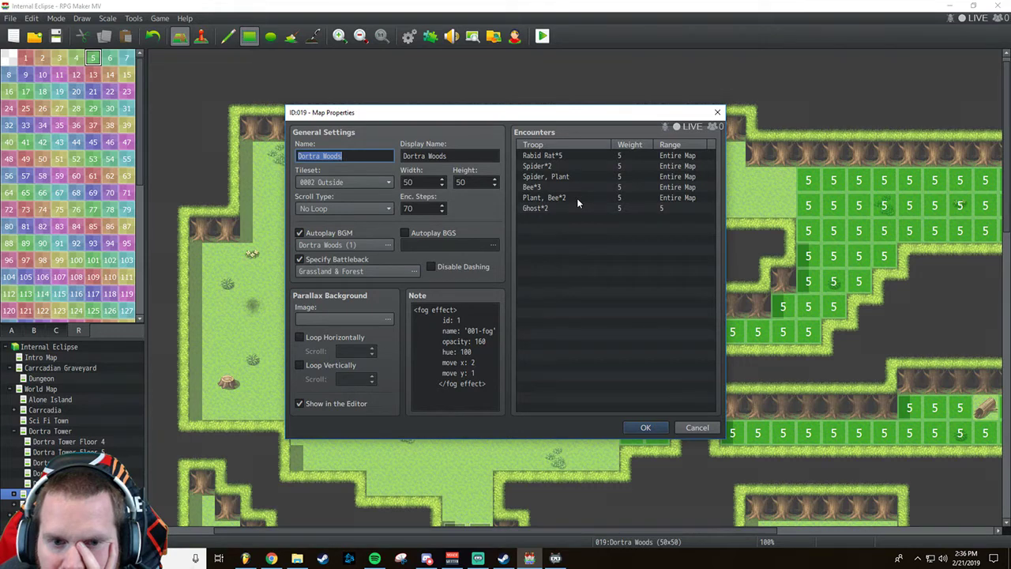
double_click(619, 207)
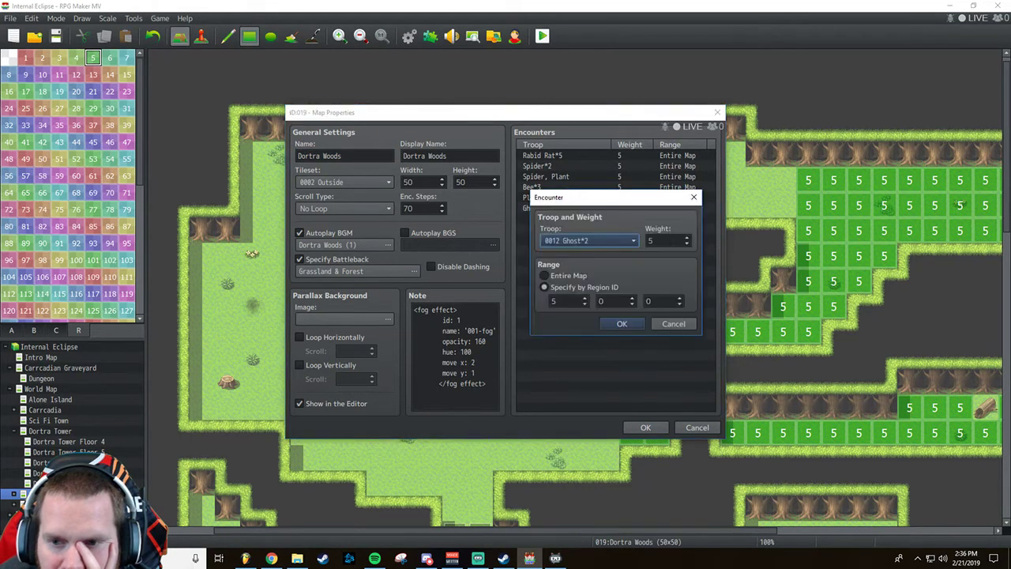
left_click(688, 238)
left_click(688, 237)
left_click(687, 238)
left_click(688, 238)
left_click(688, 238)
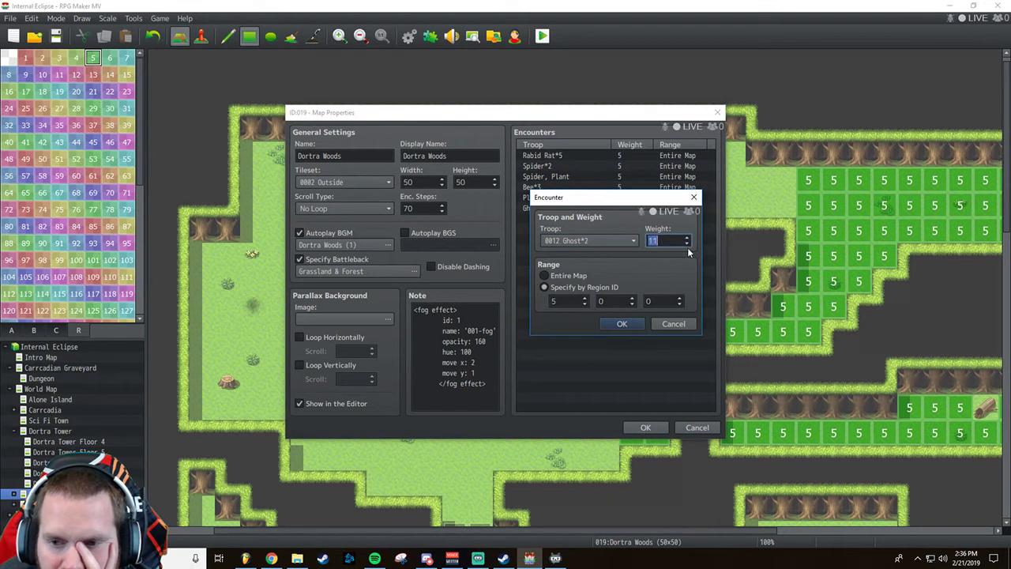
left_click(636, 321)
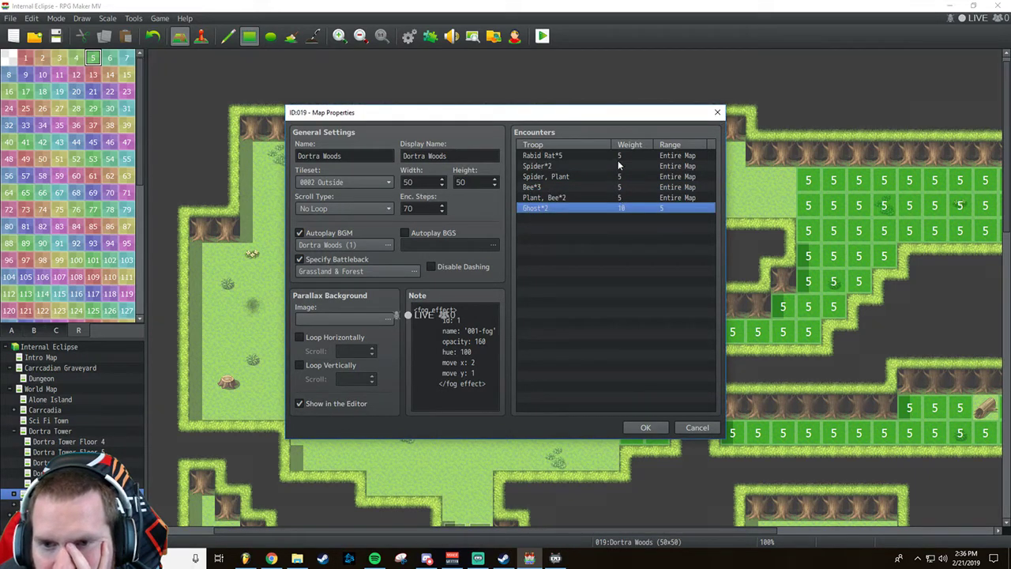
Limit the Rabid Rat*5 encounter to region ID 4 and apply the map properties.
left_click(660, 157)
right_click(663, 158)
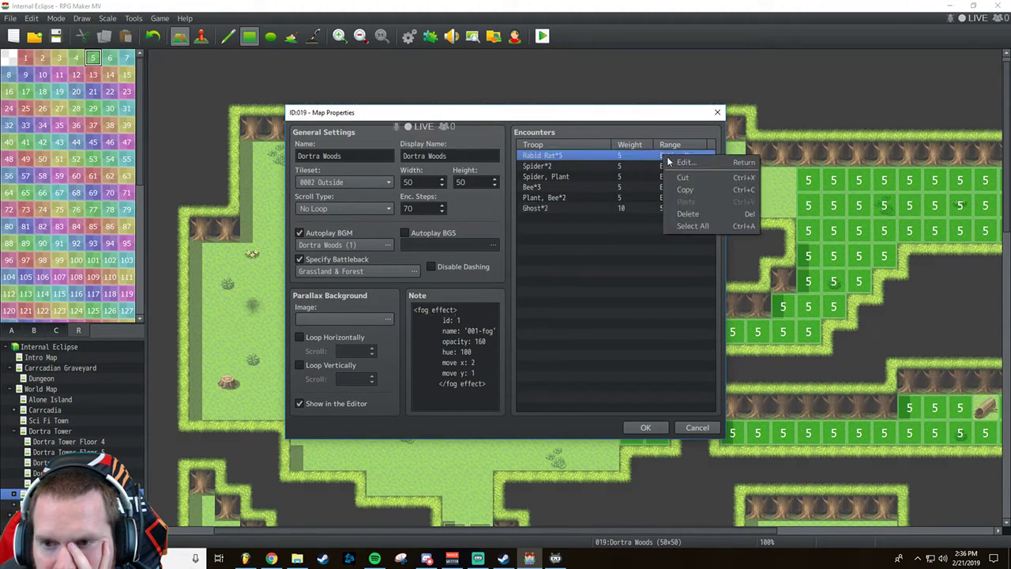
left_click(677, 168)
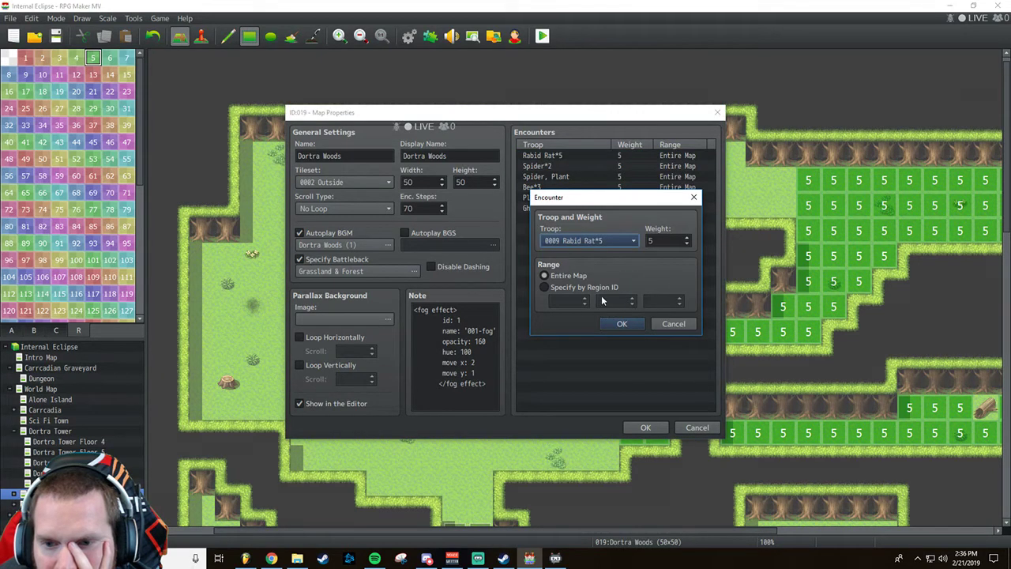
left_click(545, 287)
left_click(680, 300)
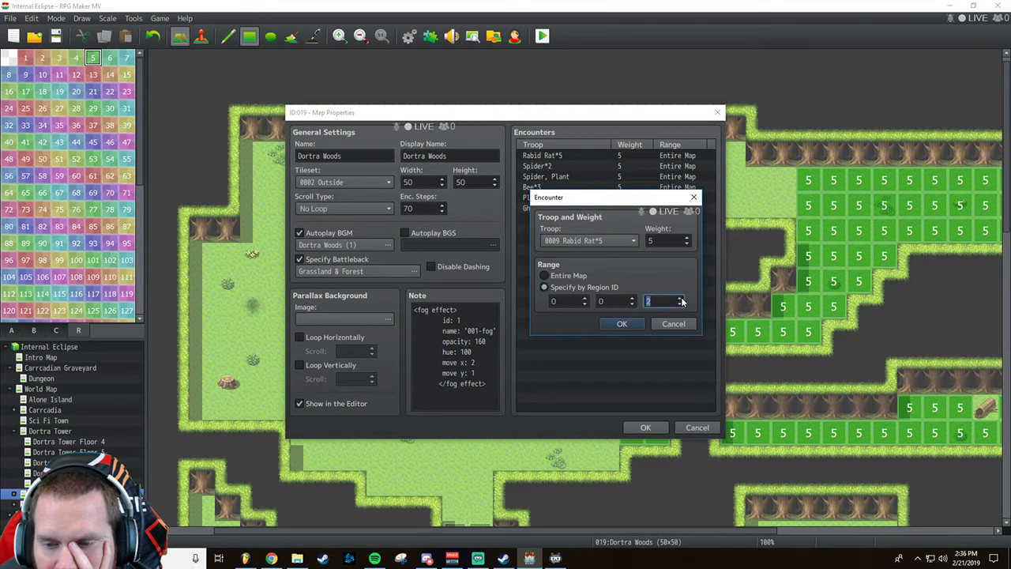
left_click(621, 325)
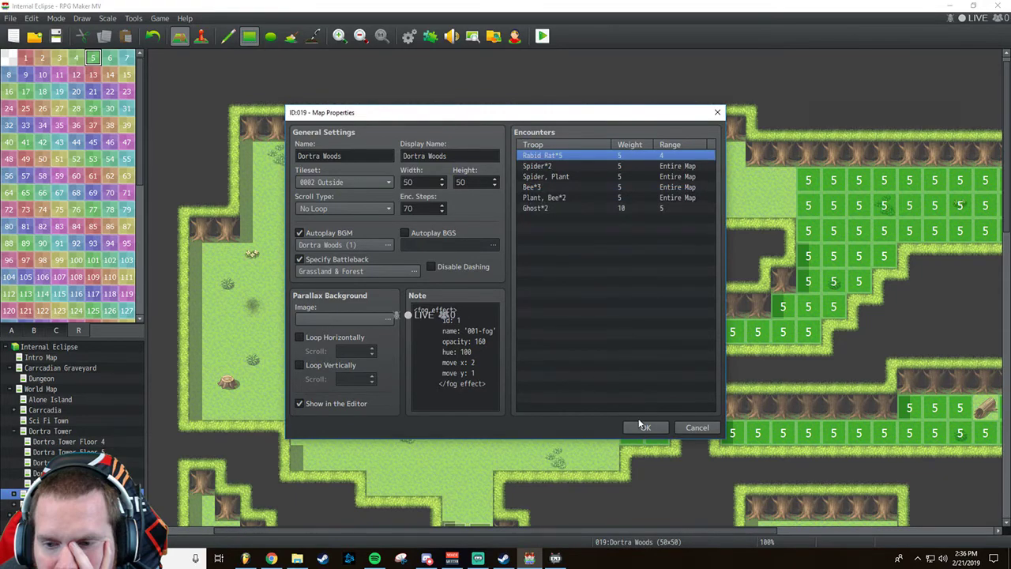
left_click(643, 426)
Paint region 4 along the map's southern grass strip and up the stepped clearing west of the pond, skipping the logs.
scroll(597, 383, "down", 8)
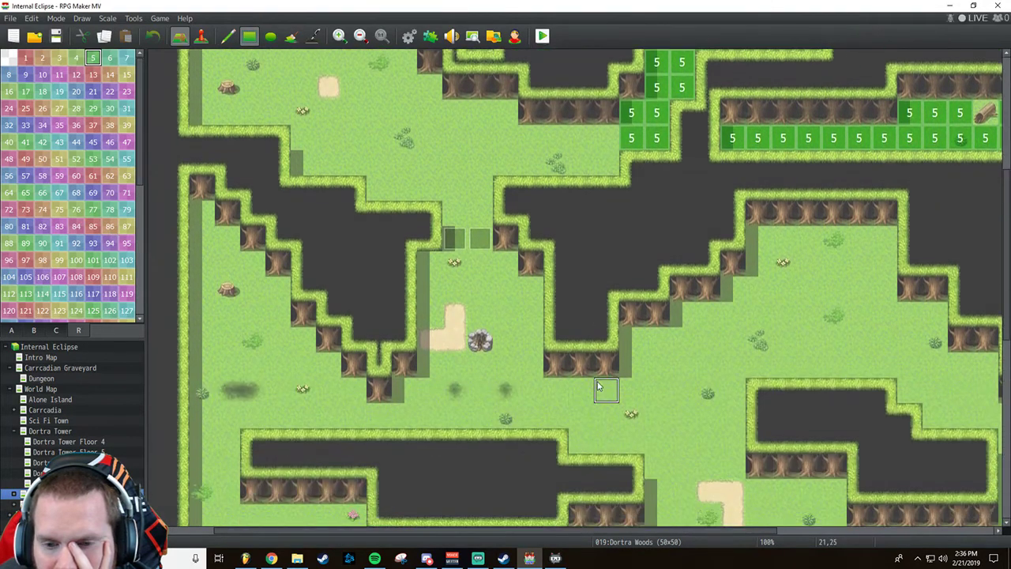
scroll(598, 383, "down", 18)
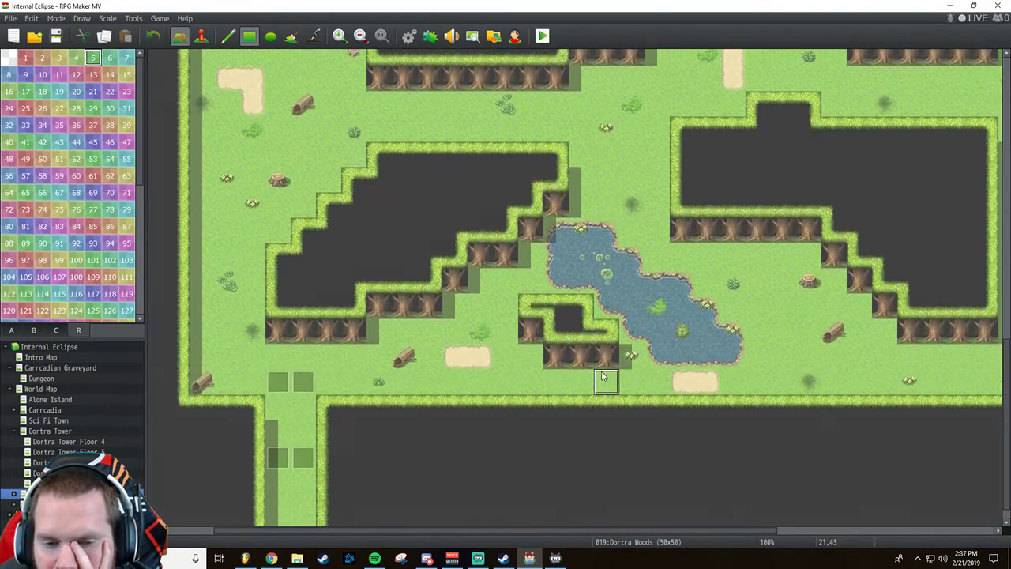
scroll(602, 377, "up", 2)
left_click(75, 58)
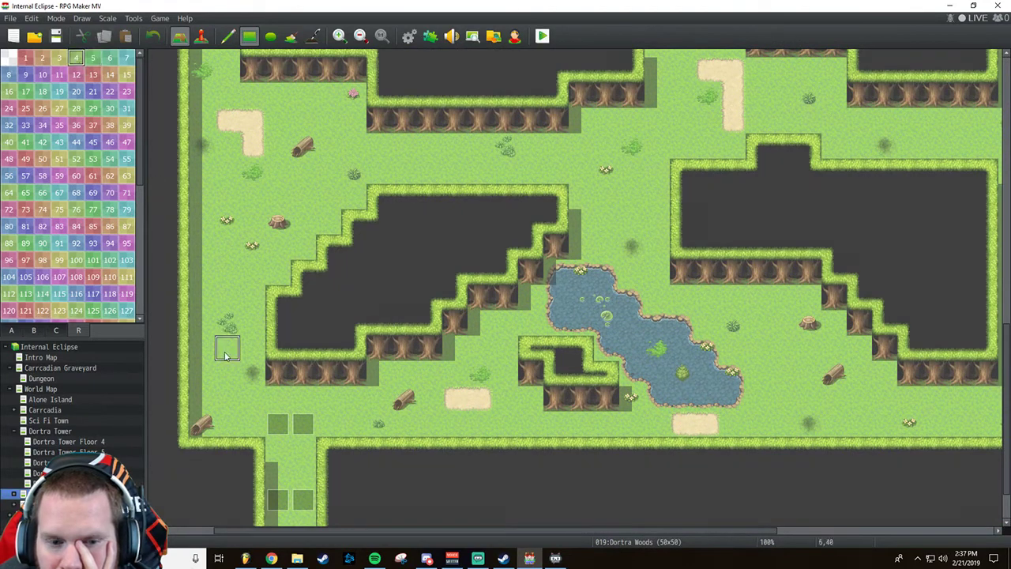
left_click_drag(202, 399, 378, 399)
left_click_drag(236, 426, 909, 426)
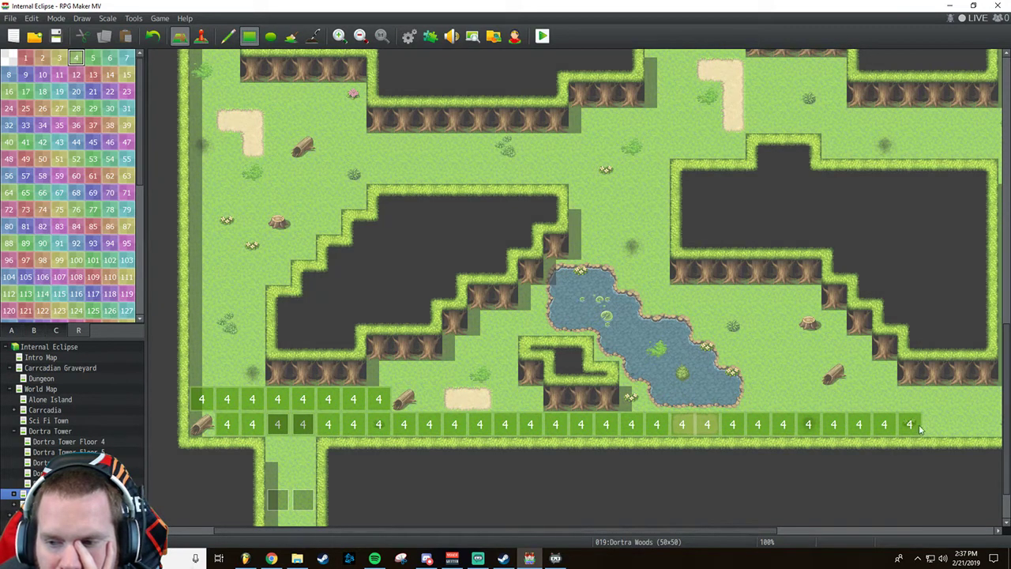
mouse_move(404, 373)
left_mouse_down()
mouse_move(387, 376)
mouse_move(442, 374)
mouse_move(486, 399)
mouse_move(507, 387)
mouse_move(521, 400)
mouse_move(458, 352)
mouse_move(530, 301)
left_mouse_up()
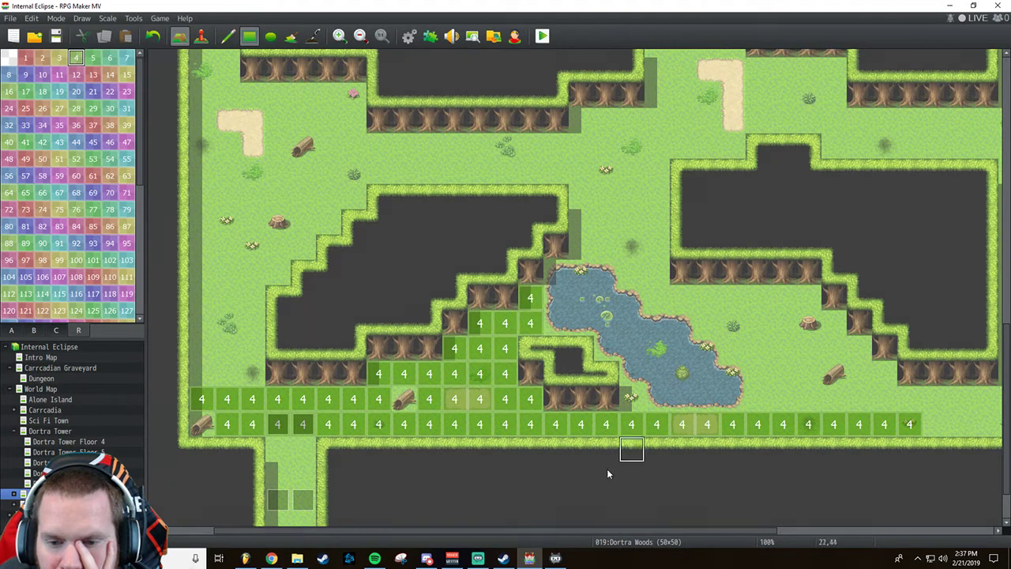
Extend region 4 along the two southern rows east of the pond and up into the southeastern alcove, skipping the log.
left_click_drag(343, 529, 518, 519)
mouse_move(472, 423)
left_mouse_down()
mouse_move(496, 398)
mouse_move(925, 424)
left_mouse_up()
left_click_drag(900, 247, 932, 373)
left_click_drag(908, 340, 849, 249)
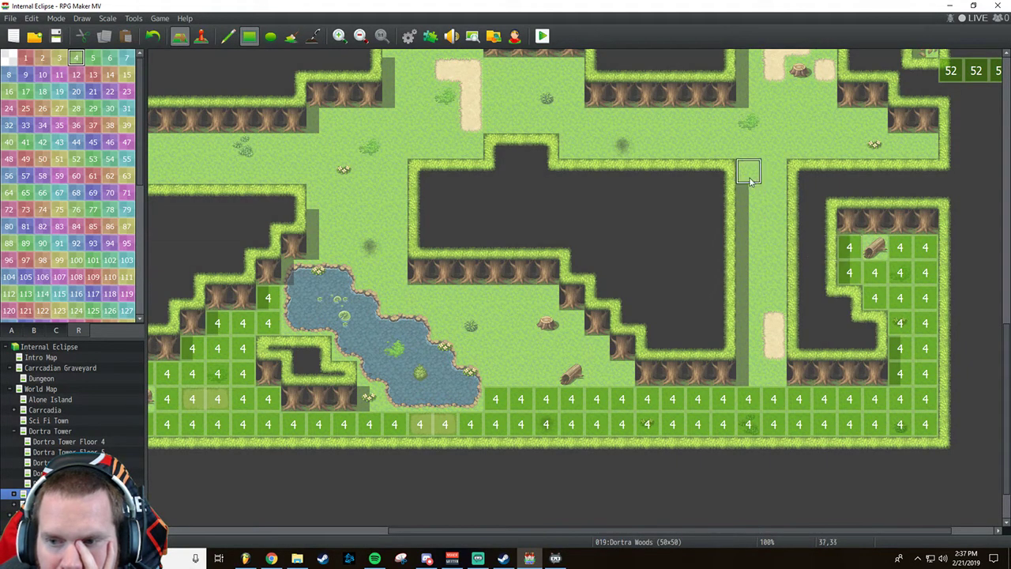
Paint region 4 across the stepped clearing east of the pond, skipping stump and log, and up the southwestern grass strip to just below its stump.
left_click(445, 298)
mouse_move(470, 330)
left_mouse_down()
mouse_move(521, 320)
mouse_move(525, 335)
mouse_move(473, 349)
mouse_move(549, 351)
mouse_move(521, 374)
mouse_move(496, 374)
mouse_move(546, 376)
mouse_move(574, 342)
mouse_move(597, 352)
mouse_move(600, 376)
mouse_move(646, 375)
mouse_move(624, 374)
left_mouse_up()
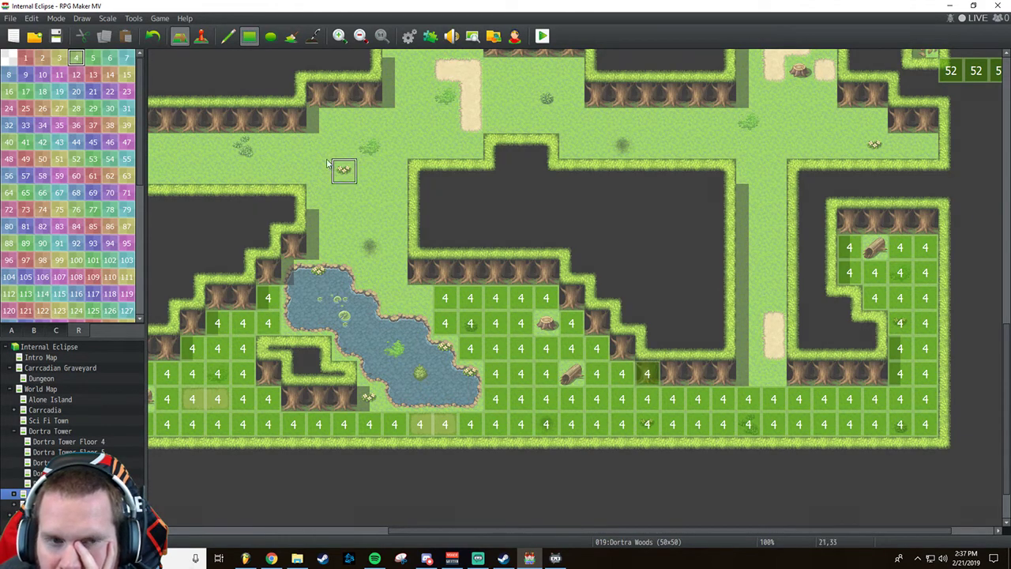
left_click(152, 36)
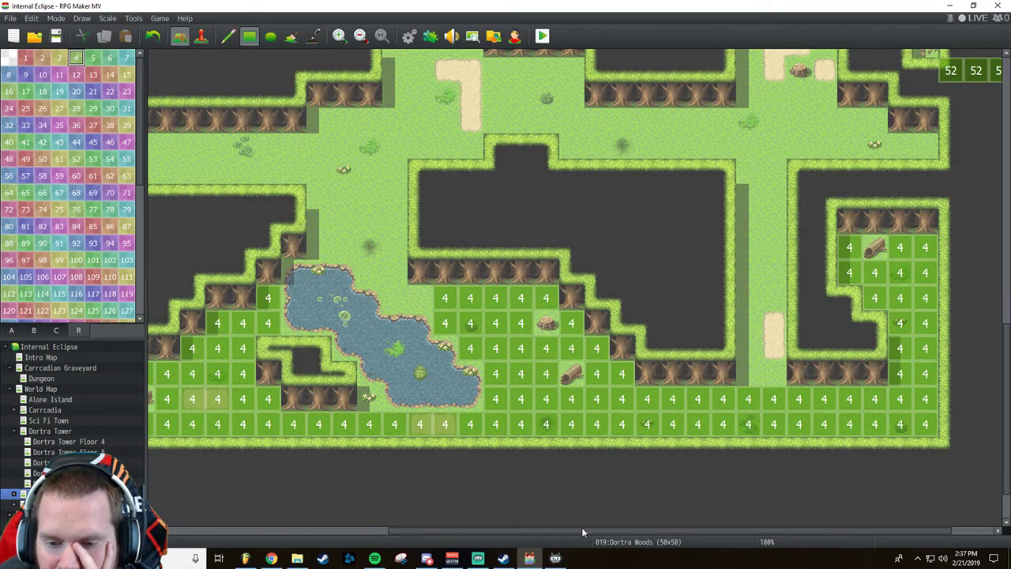
left_click_drag(581, 527, 260, 516)
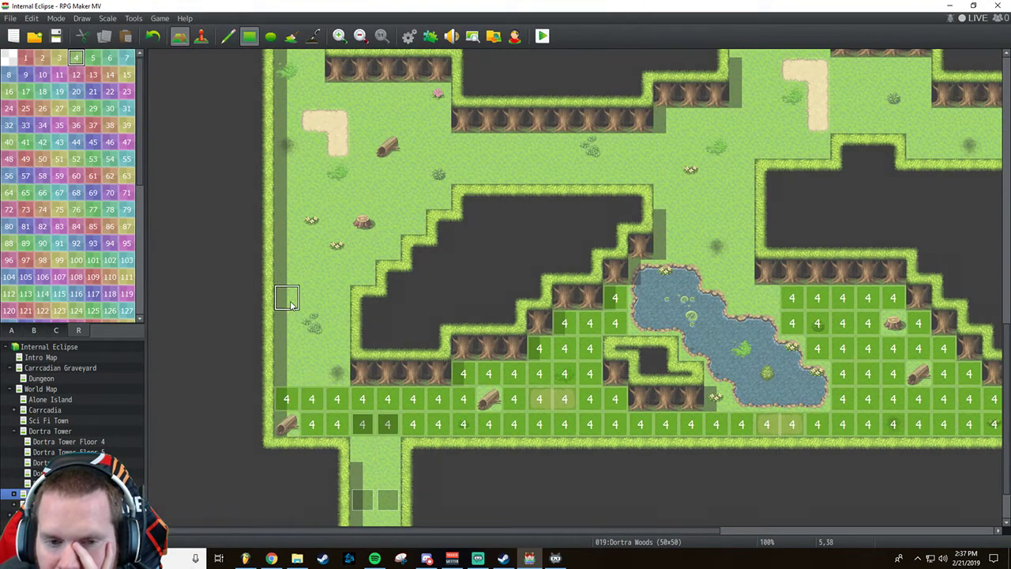
mouse_move(285, 298)
left_mouse_down()
mouse_move(323, 353)
mouse_move(285, 373)
mouse_move(336, 374)
mouse_move(285, 247)
mouse_move(354, 280)
left_mouse_up()
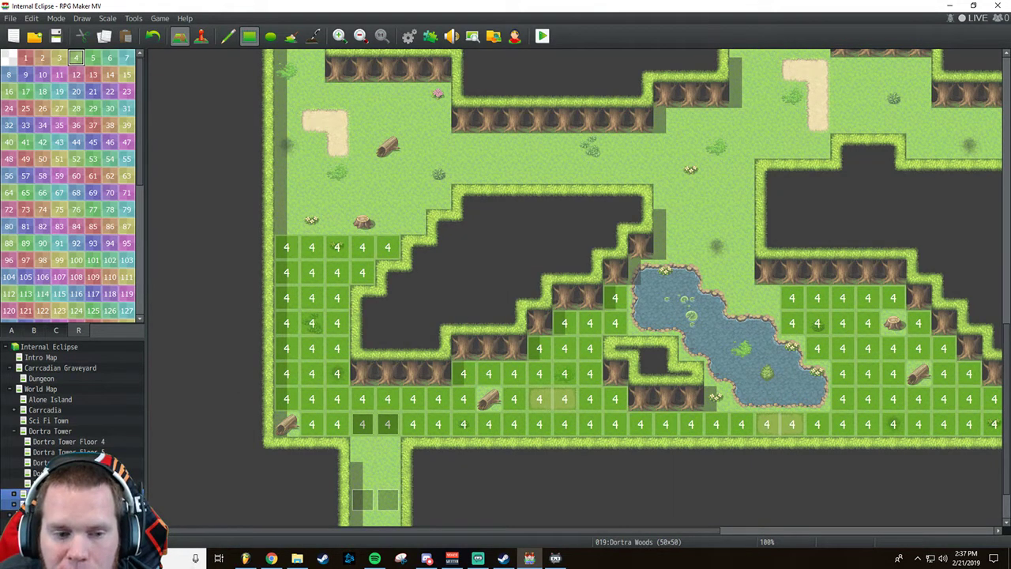
Reposition the Dortra Woods map below the neighbouring map branch among the maps nested under World Map.
right_click(65, 411)
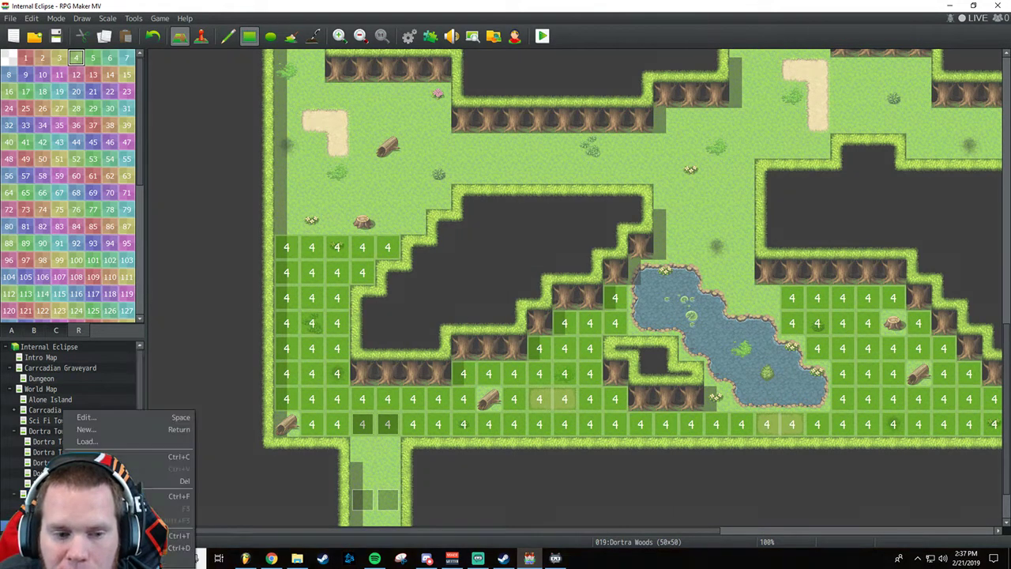
left_click(139, 374)
scroll(103, 416, "down", 1)
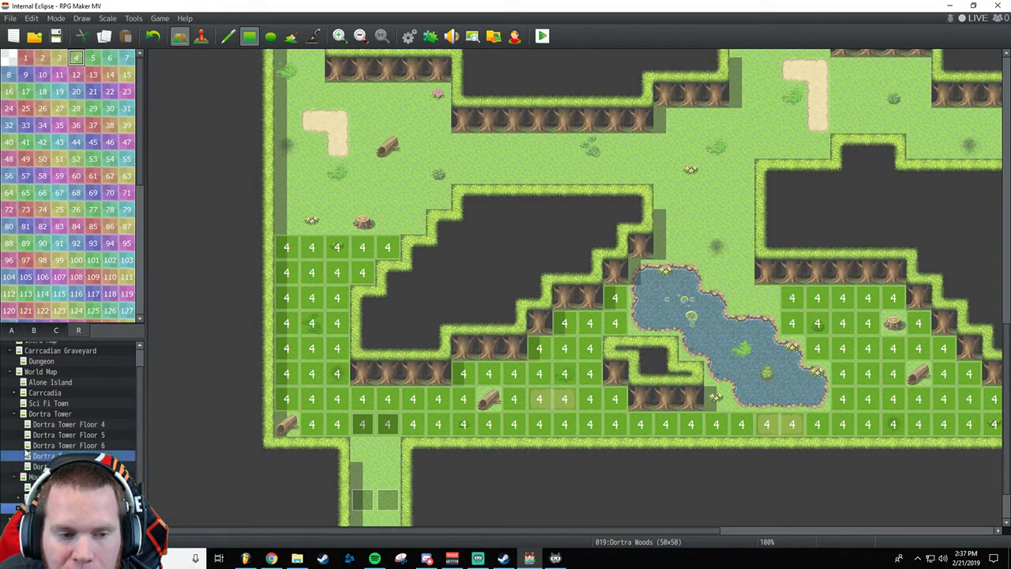
scroll(53, 344, "up", 1)
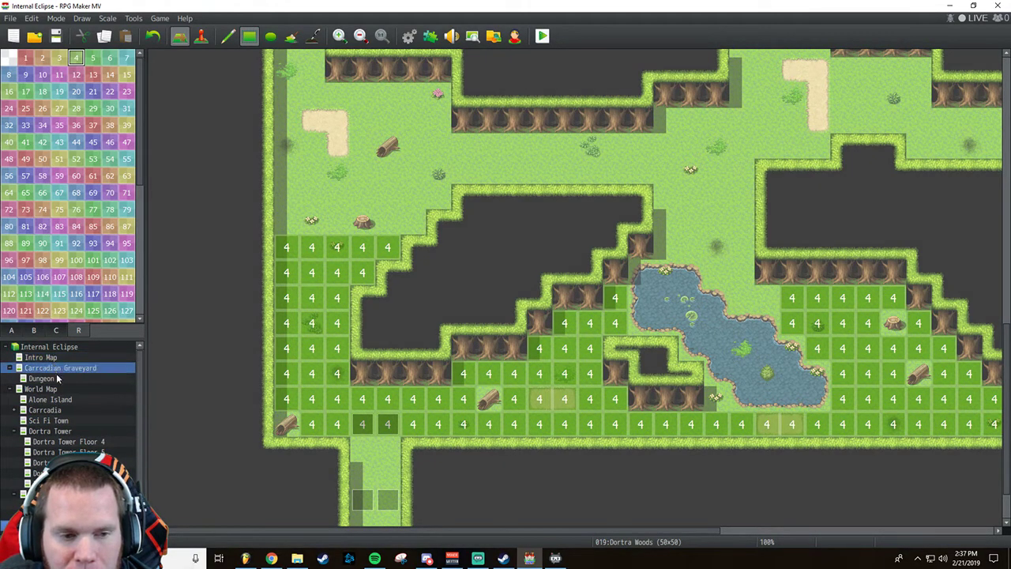
right_click(58, 391)
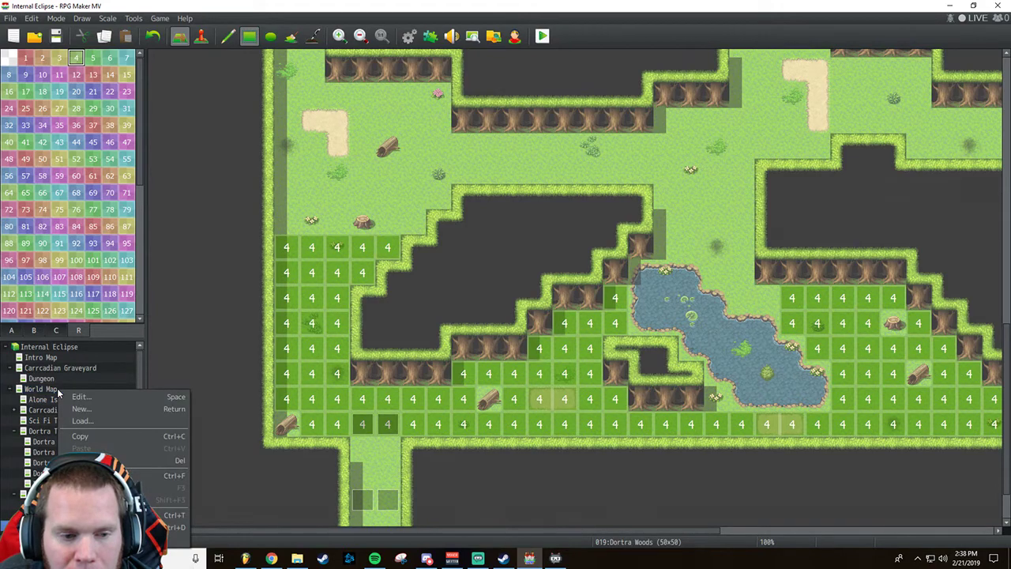
left_click(35, 452)
left_click(20, 509)
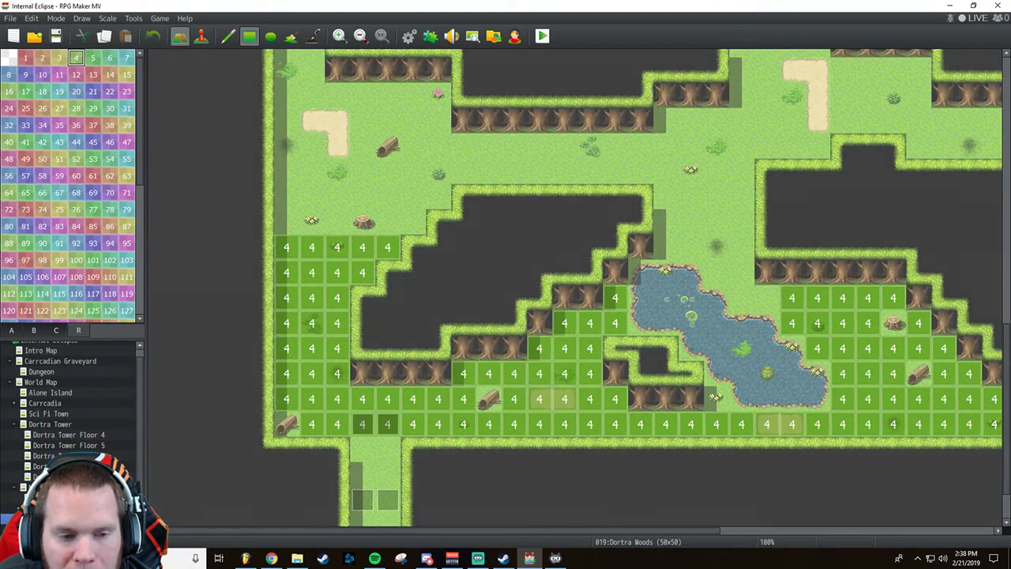
Move the Dortra Tower Floor 2 map under Floor 4, and return it to the maps directly under Dortra Tower.
left_click(39, 465)
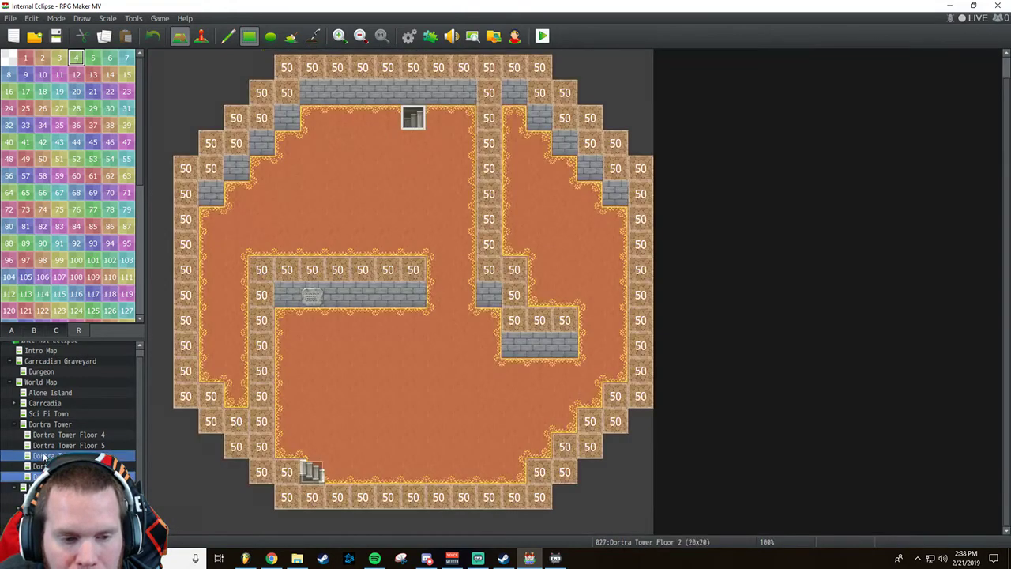
right_click(45, 445)
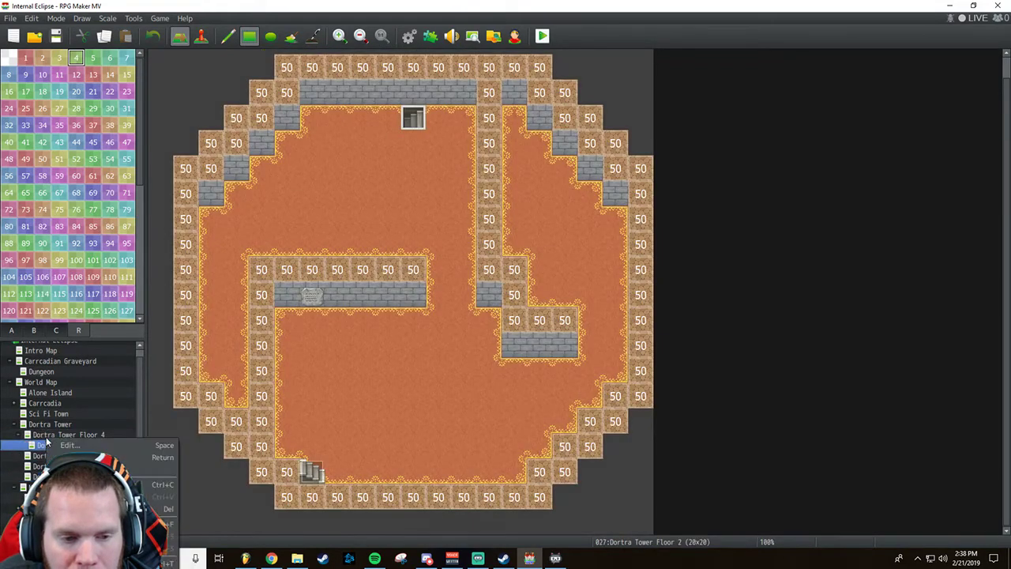
left_click(13, 469)
left_click(46, 445)
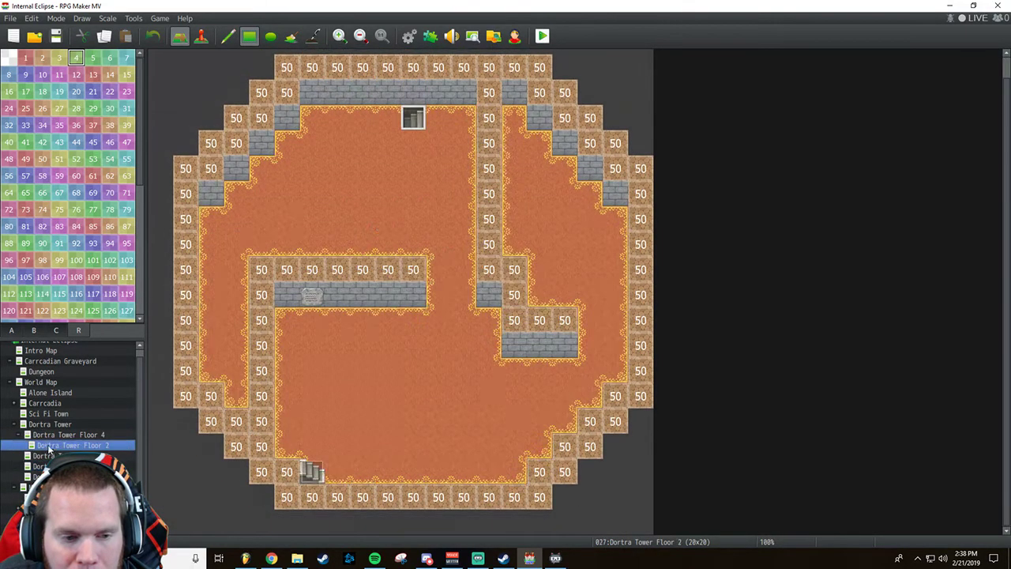
right_click(47, 425)
left_click(15, 457)
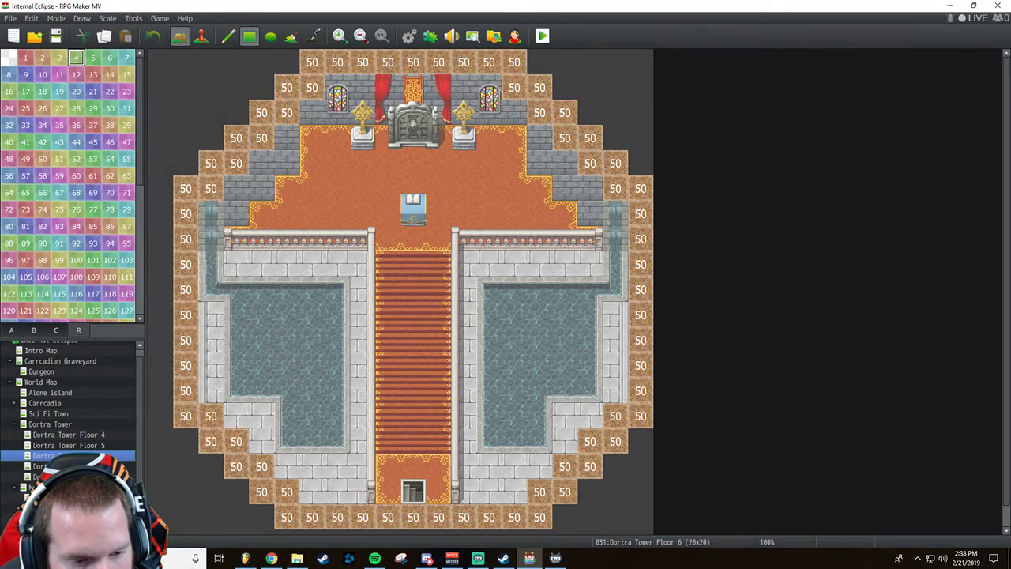
Move the Floor 6 and Floor 5 maps to the end of the maps under Dortra Tower.
right_click(118, 431)
left_click(41, 446)
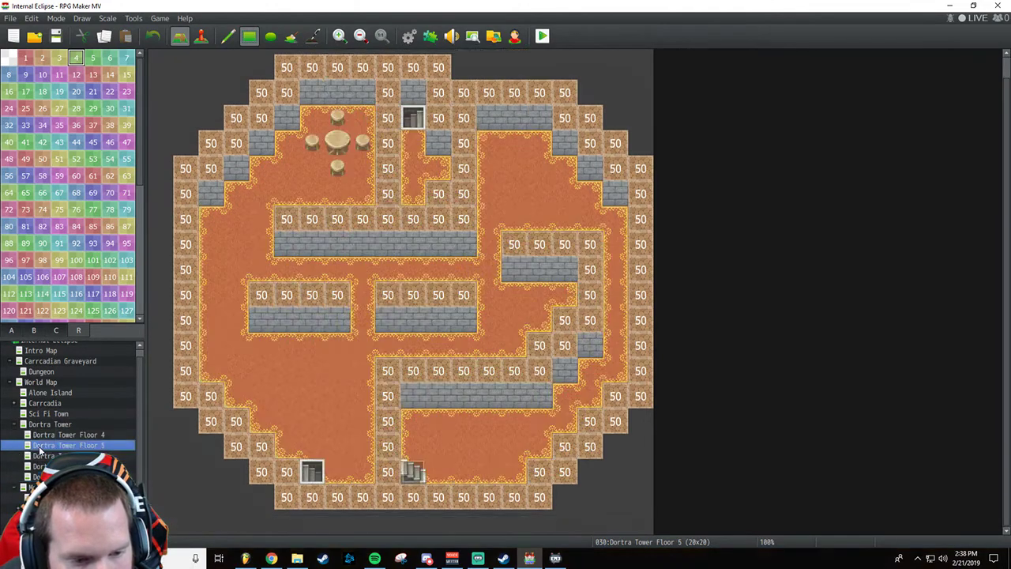
left_click_drag(46, 448, 40, 425)
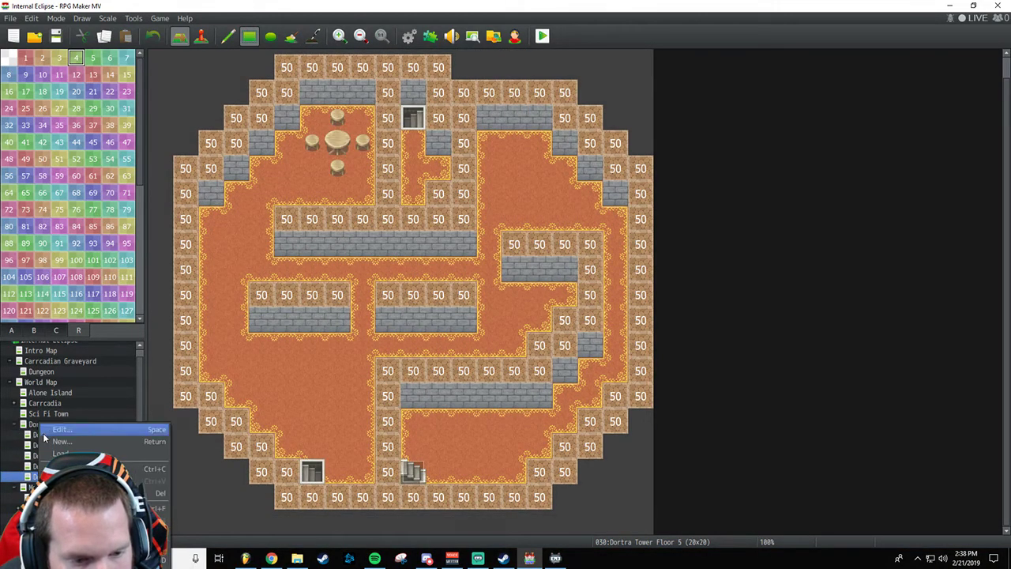
left_click(38, 446)
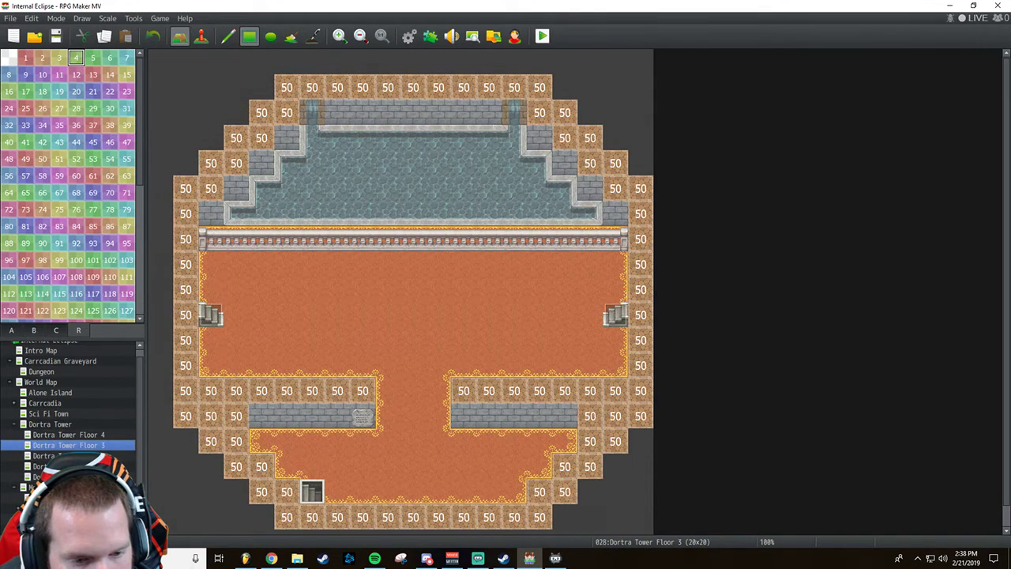
Arrange the floor maps under Dortra Tower in ascending order from Floor 2 to Floor 6.
left_click(63, 434)
right_click(126, 431)
left_click(55, 456)
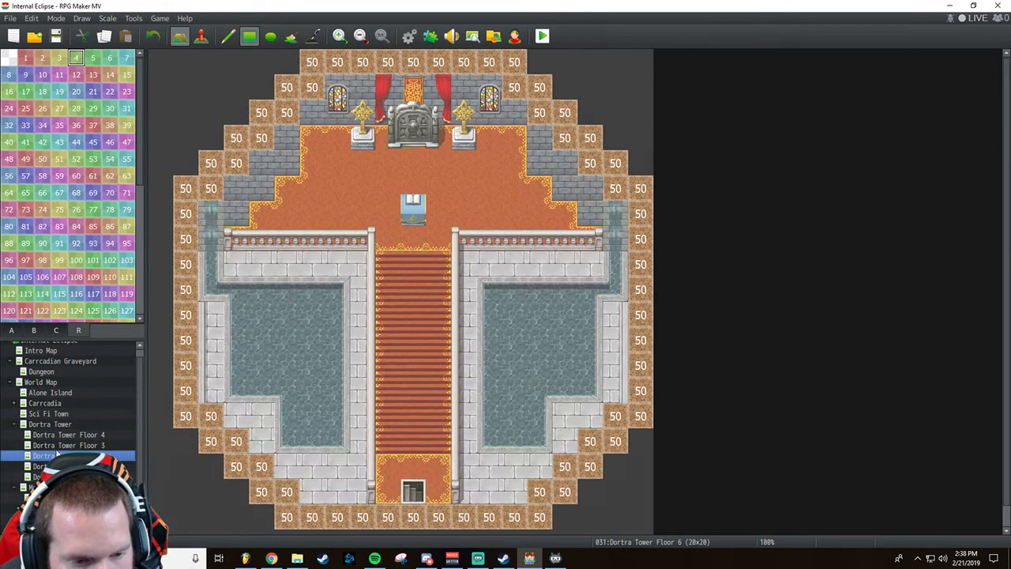
left_click(47, 445)
left_click(48, 434)
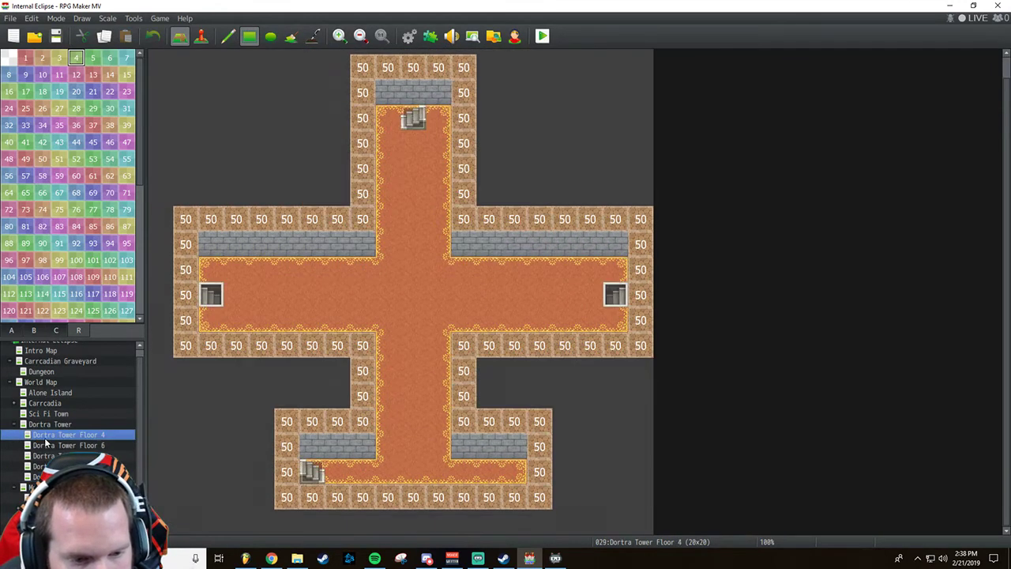
left_click_drag(49, 436, 47, 466)
left_click(49, 445)
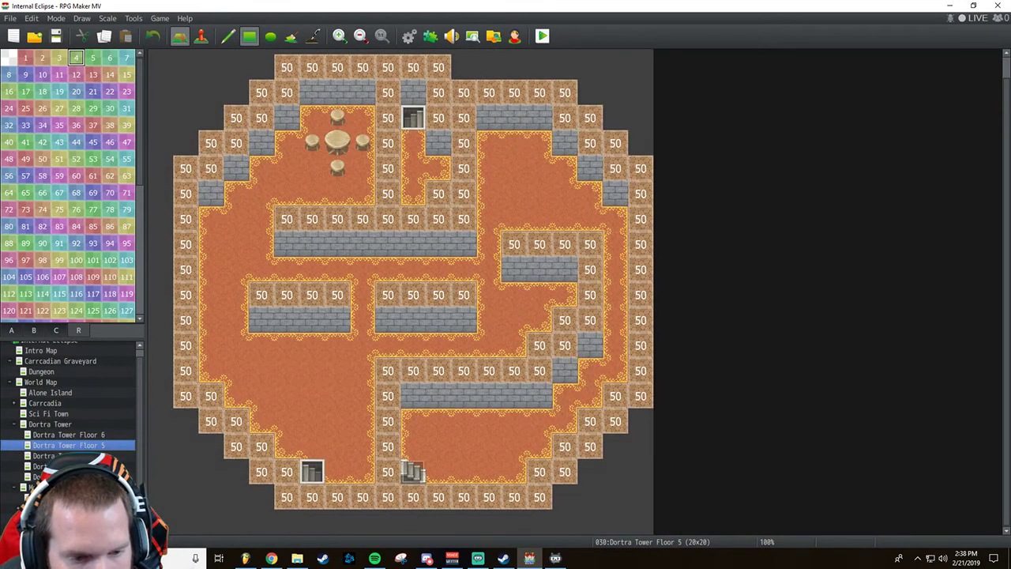
left_click(46, 435)
left_click_drag(44, 428, 44, 426)
left_click(39, 446)
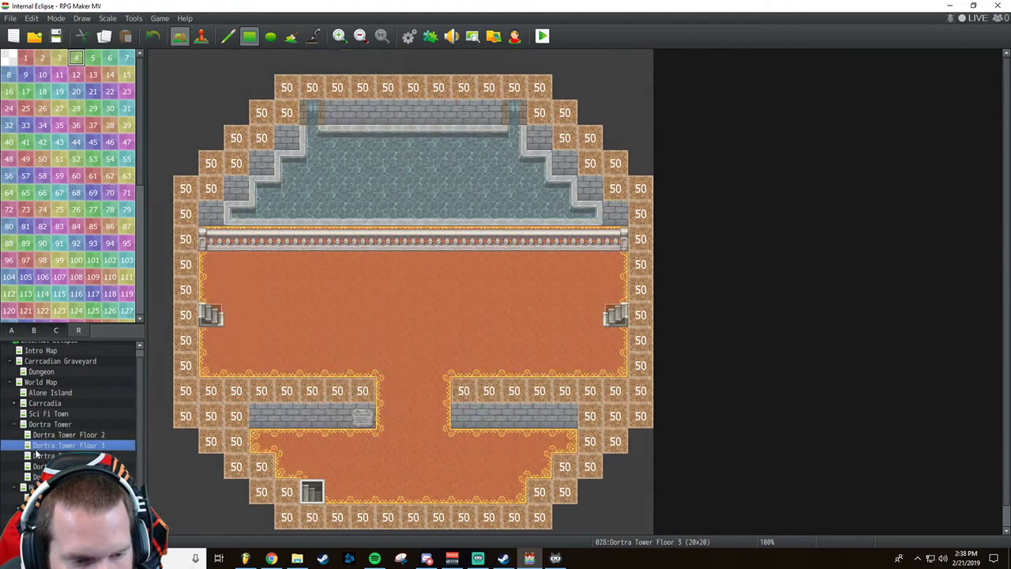
Set the weight of the Rabid Rat*5 encounter in the Dortra Woods map properties to 25.
scroll(65, 436, "down", 1)
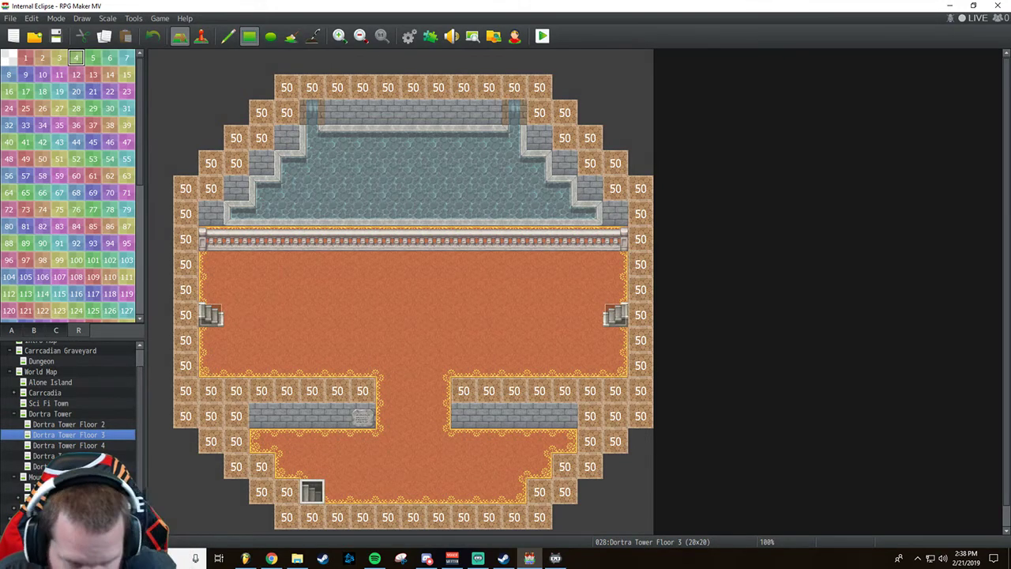
left_click(48, 507)
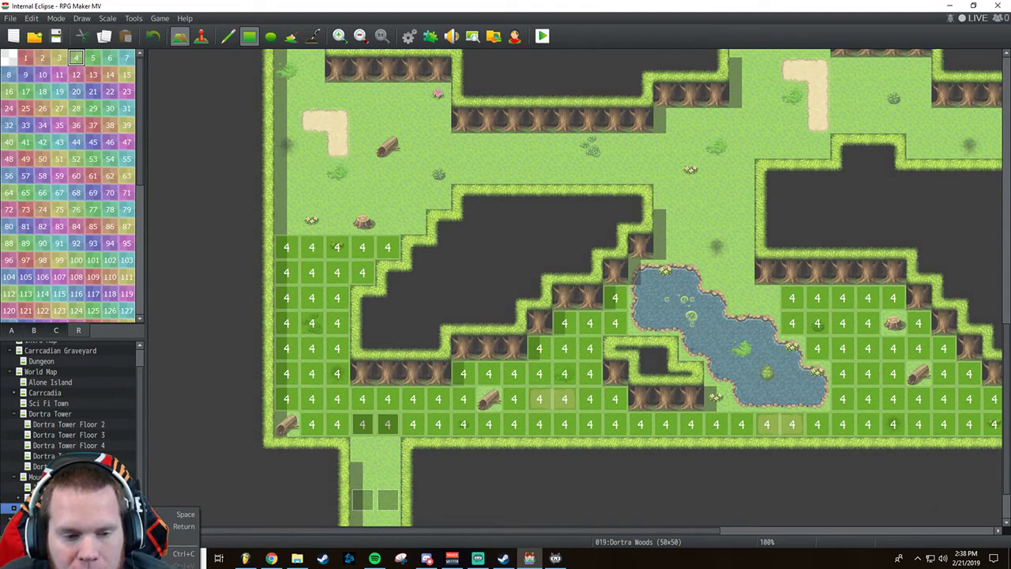
double_click(48, 508)
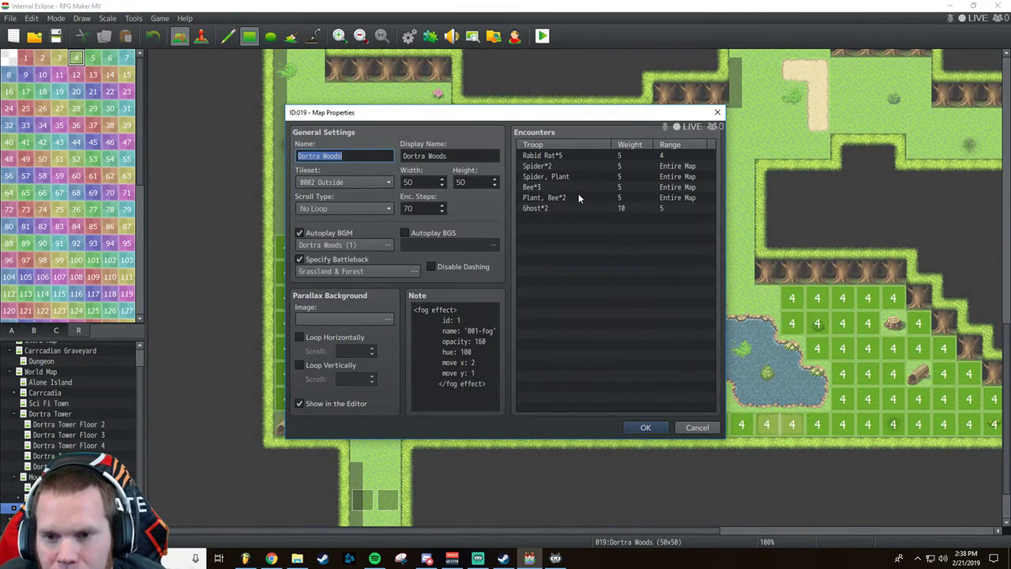
double_click(621, 156)
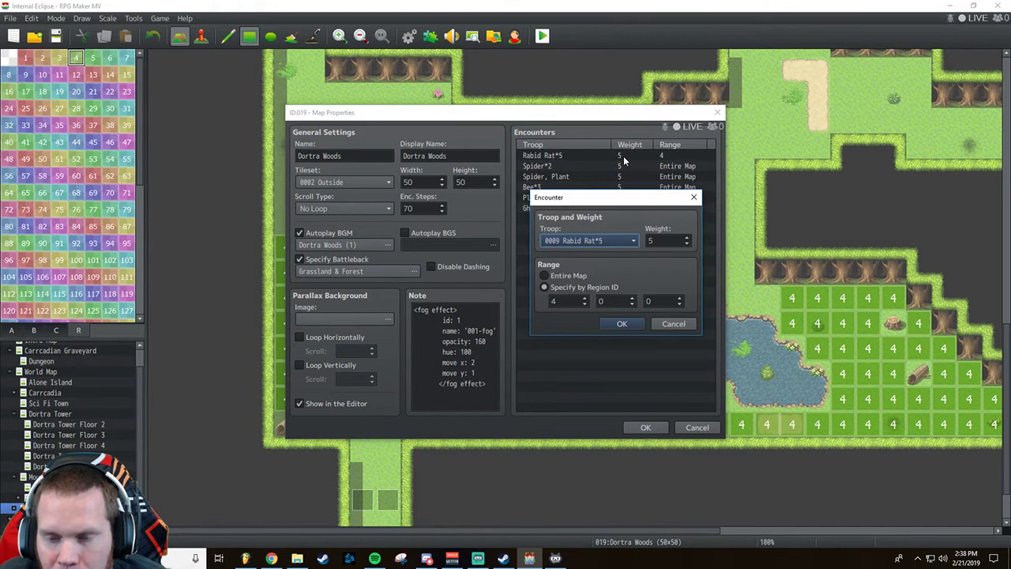
left_click(687, 241)
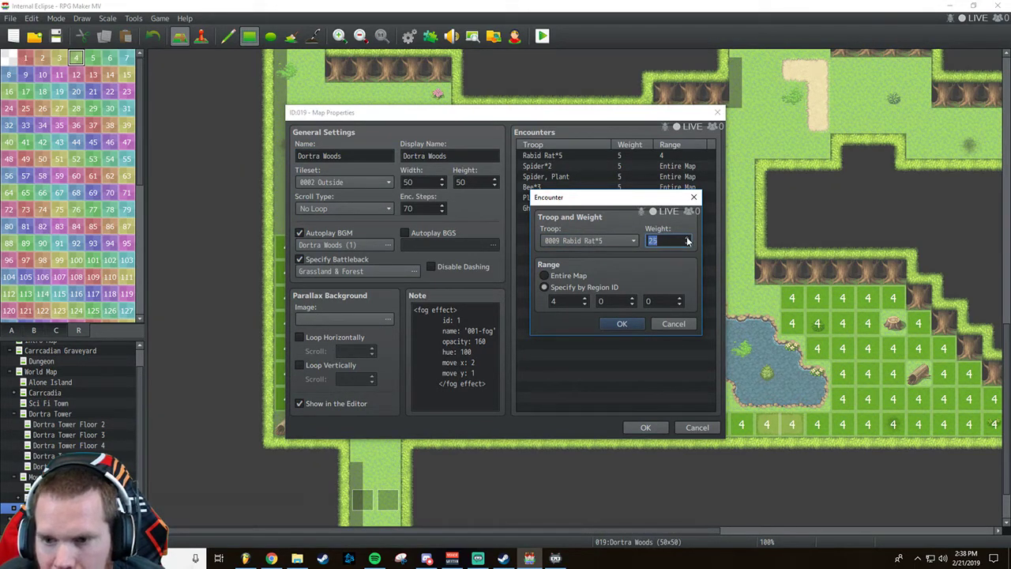
left_click(617, 323)
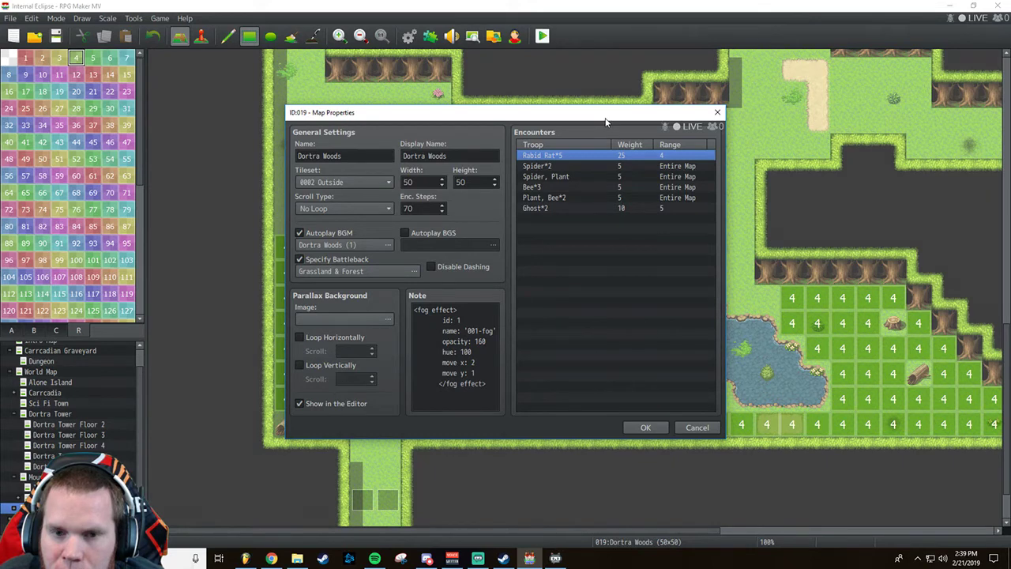
Set the weight of the Bee*3 encounter to 10 and check the settings of the Spider, Plant encounter.
left_click_drag(606, 121, 771, 237)
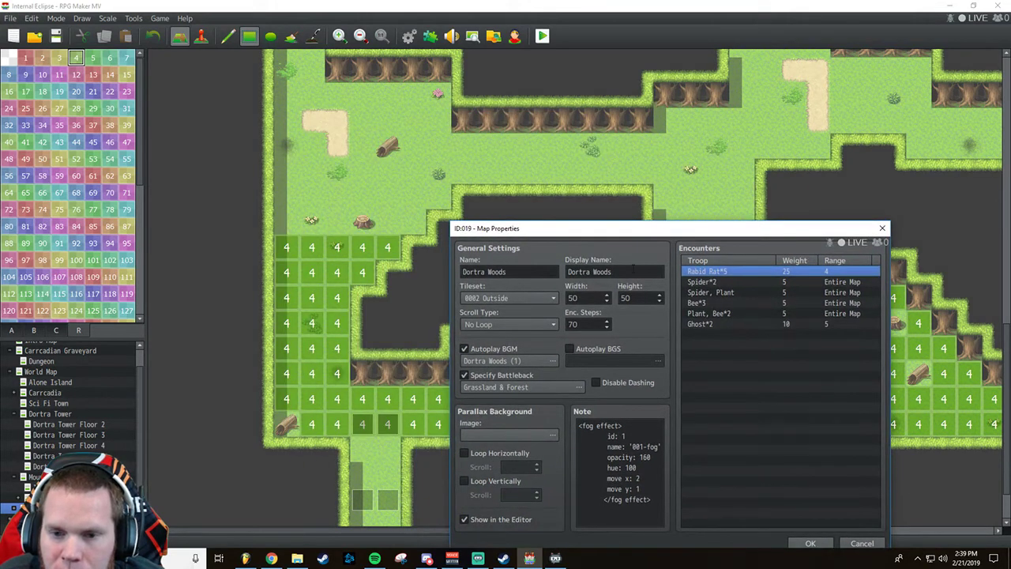
left_click_drag(657, 230, 600, 125)
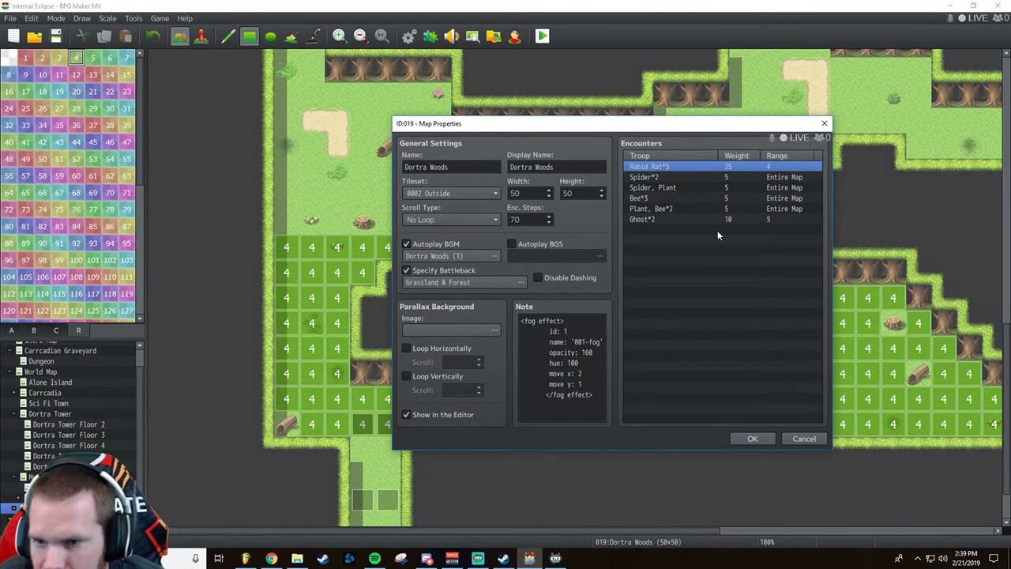
left_click(699, 209)
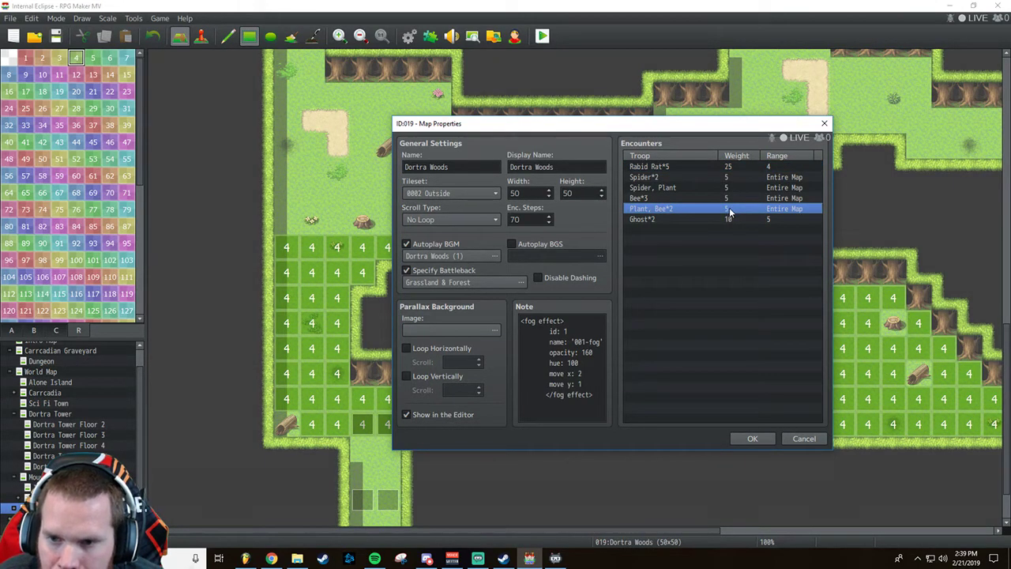
double_click(730, 198)
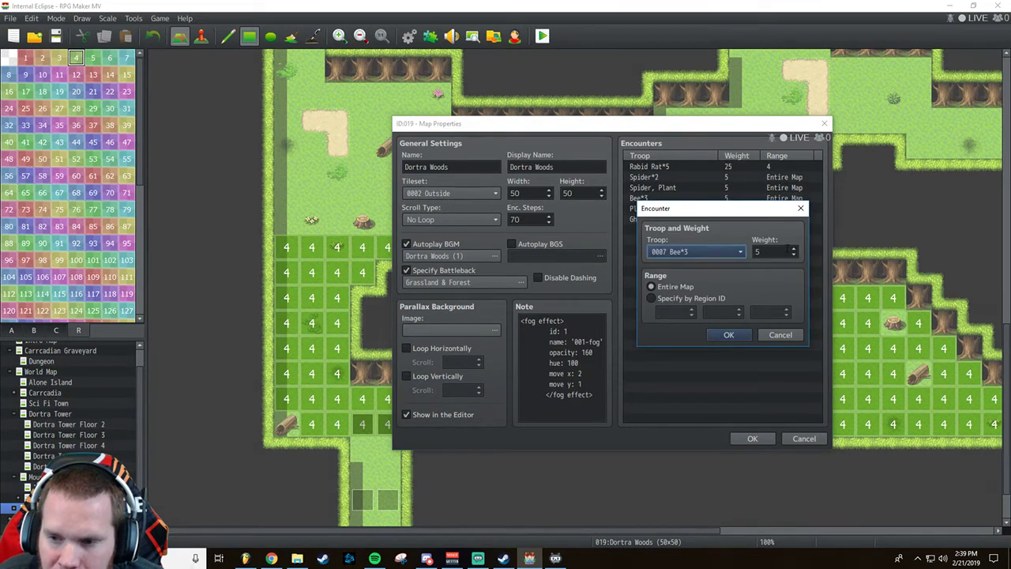
scroll(794, 251, "up", 2)
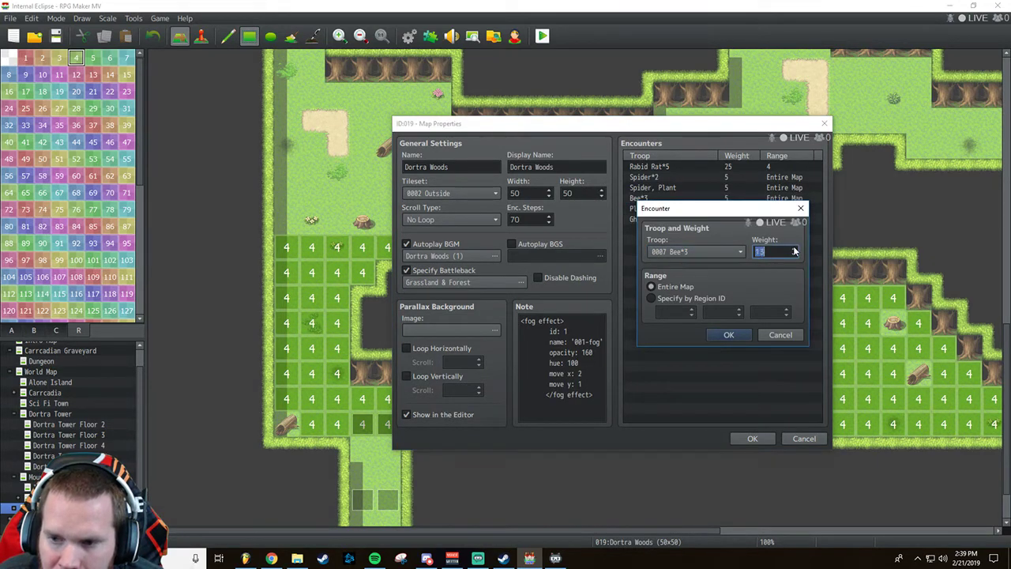
left_click(794, 256)
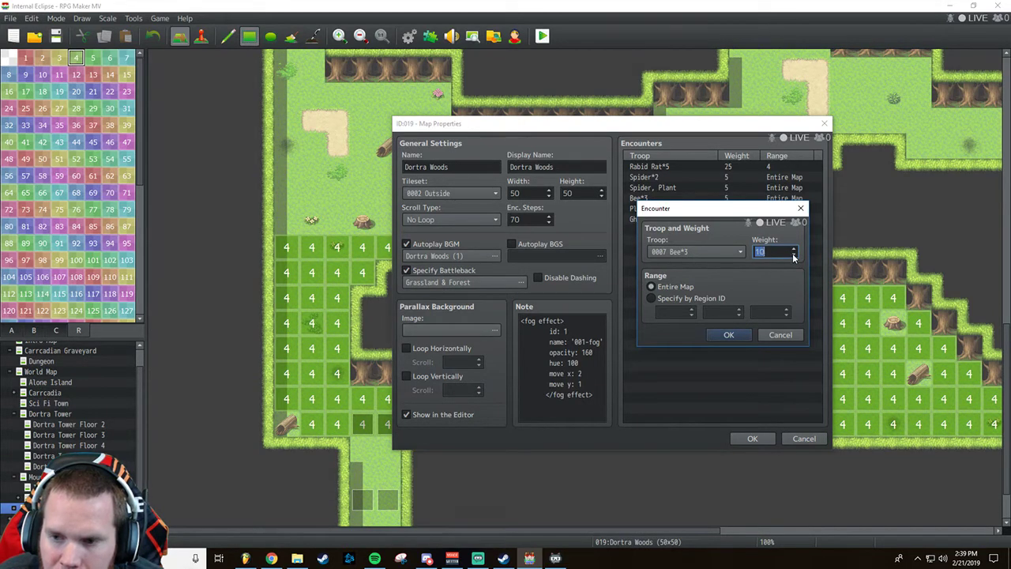
left_click(725, 336)
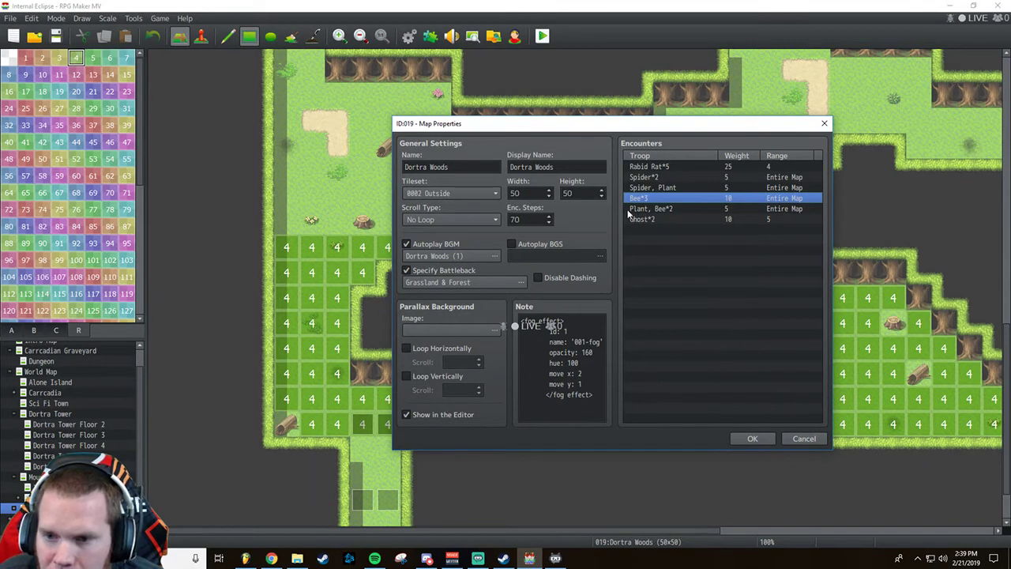
double_click(681, 187)
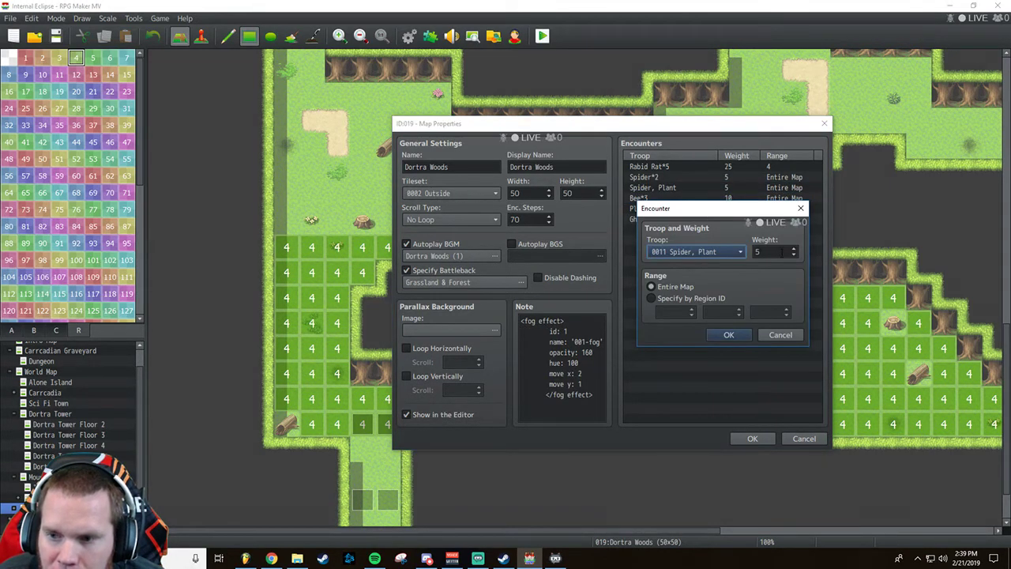
left_click(735, 335)
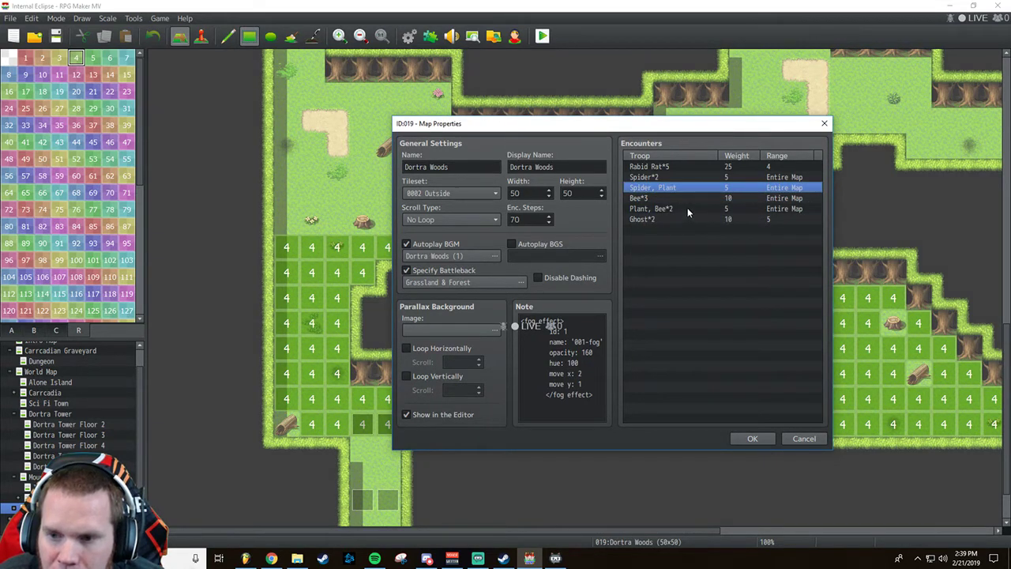
Confirm the Dortra Woods map properties and open the System settings of the database.
left_click(752, 439)
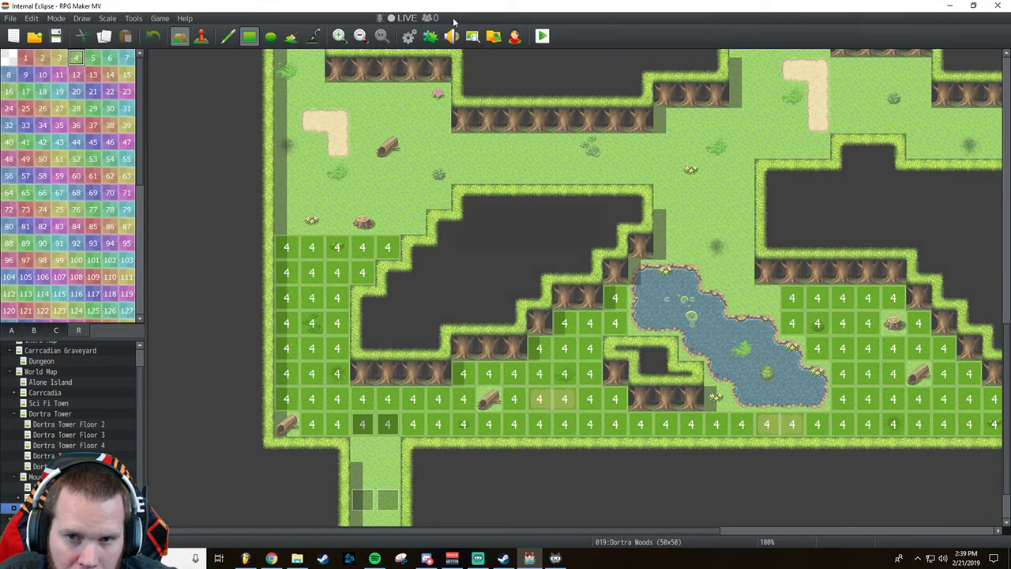
left_click(412, 39)
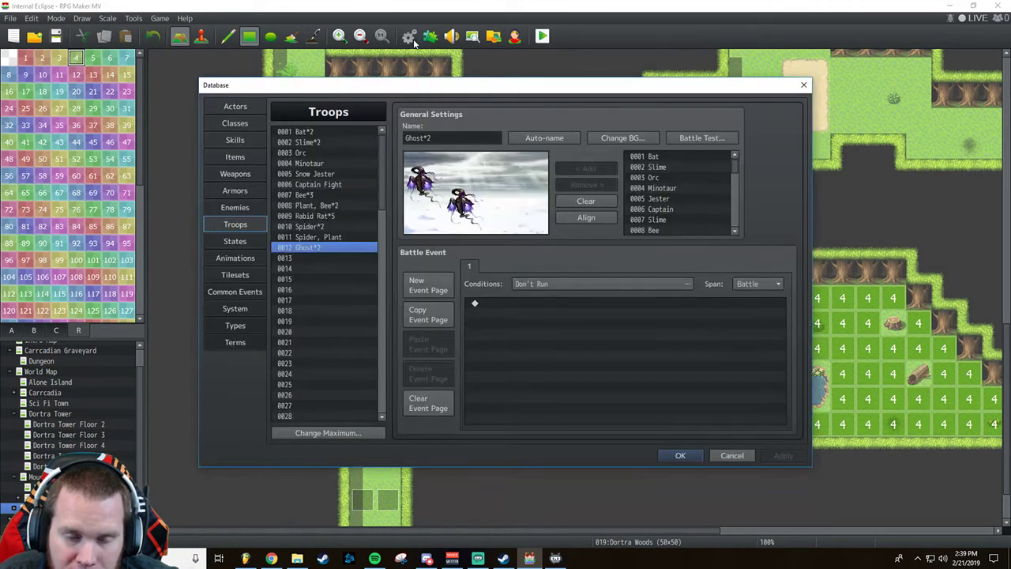
left_click(234, 208)
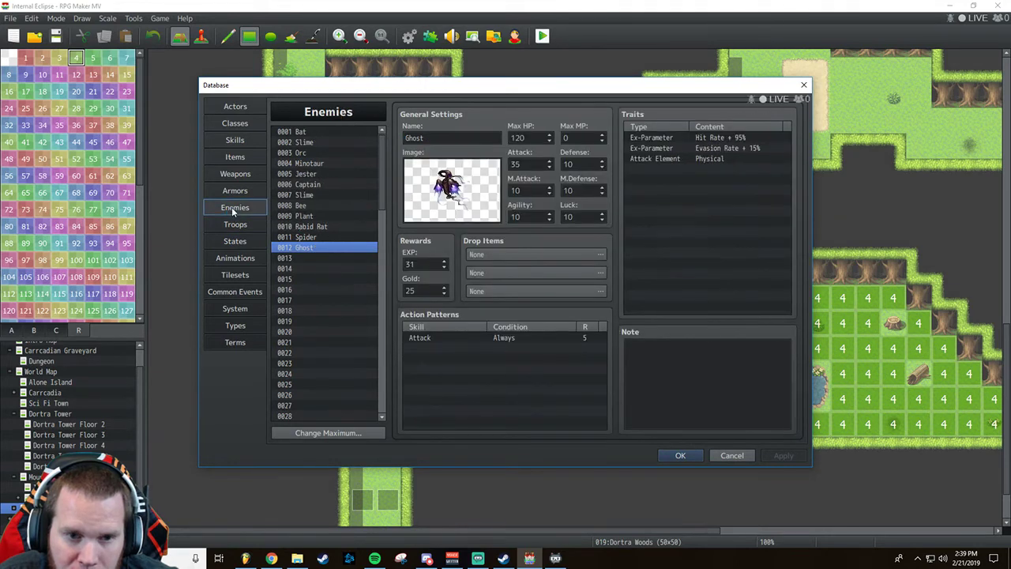
left_click(233, 292)
left_click(230, 319)
left_click(231, 309)
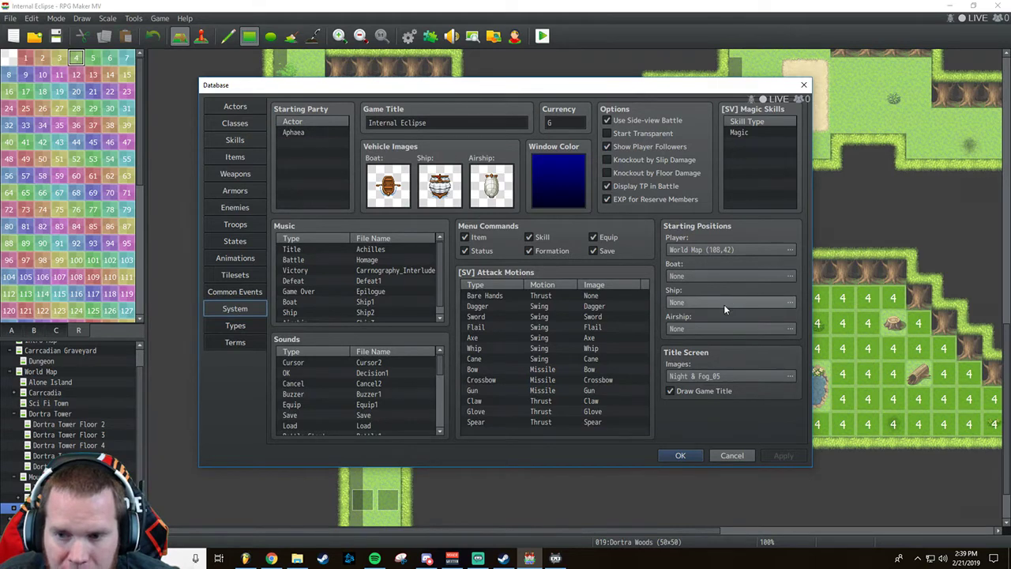
Set the player's starting position to the bridge south of the forest on the World Map at (109,55) and apply it.
double_click(716, 251)
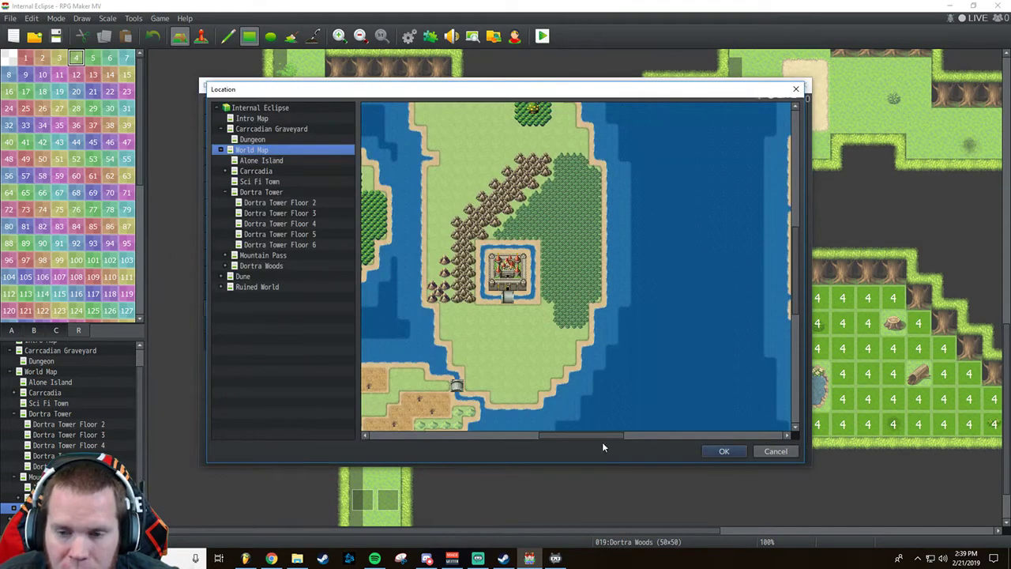
left_click_drag(603, 435, 639, 435)
scroll(493, 393, "down", 5)
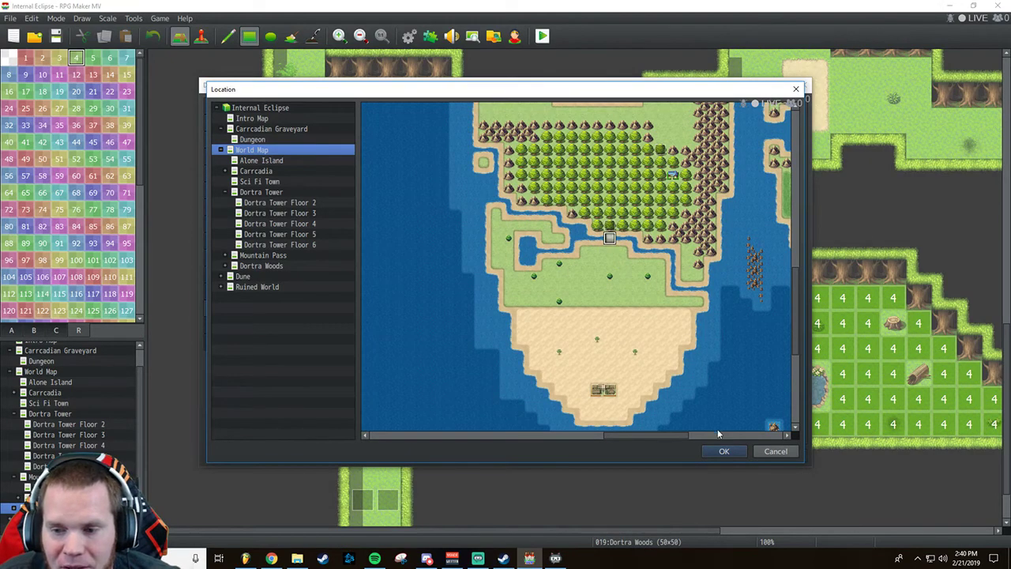
left_click(720, 450)
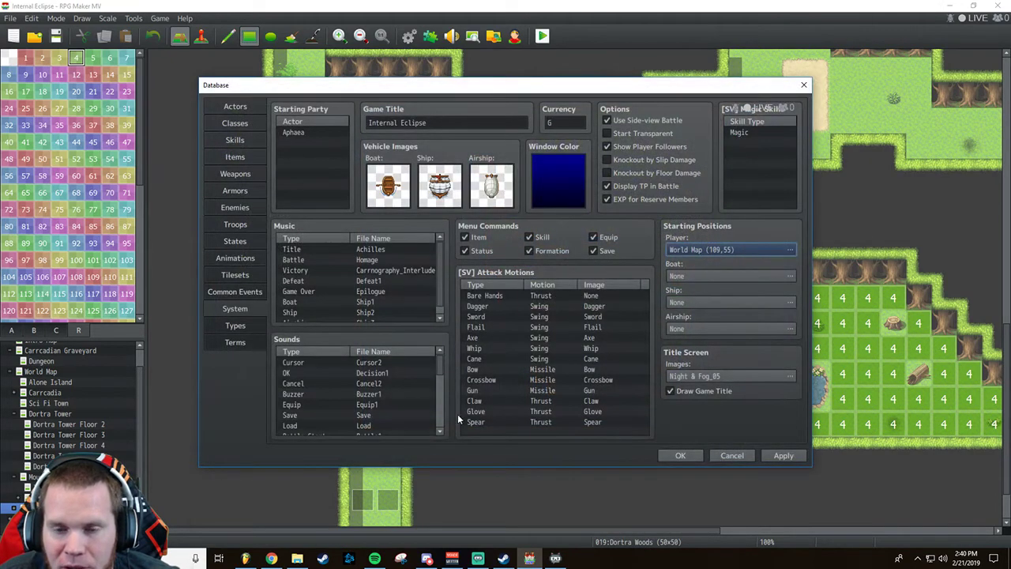
left_click(786, 455)
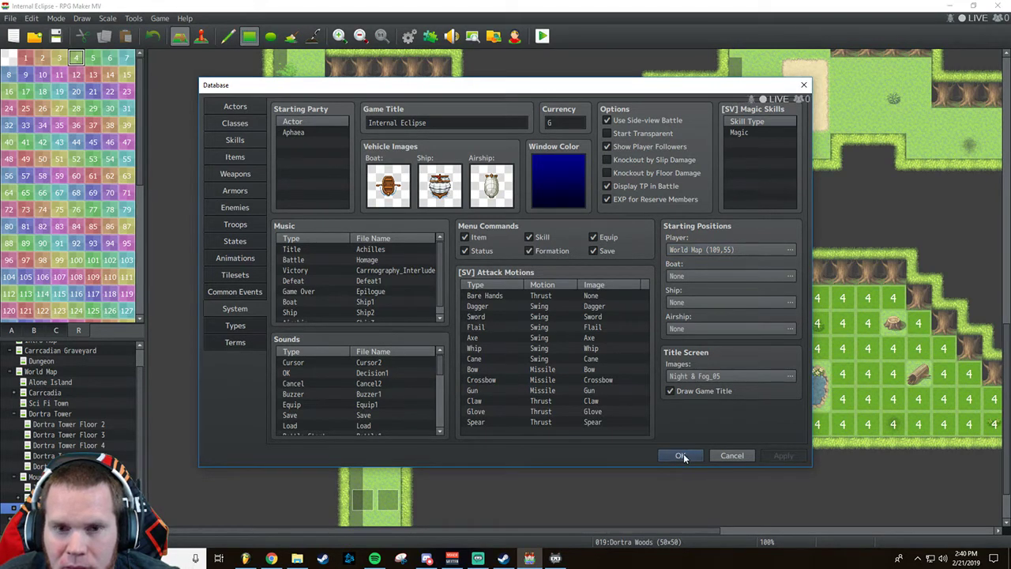
Add the actors Bunan and Ralmon to the starting party and confirm the database changes.
double_click(297, 136)
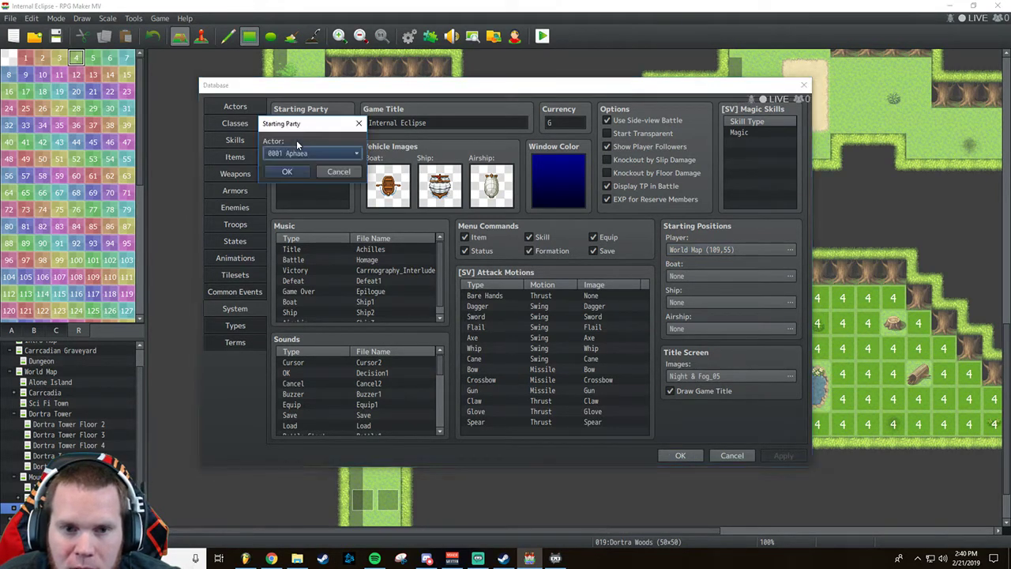
left_click(312, 154)
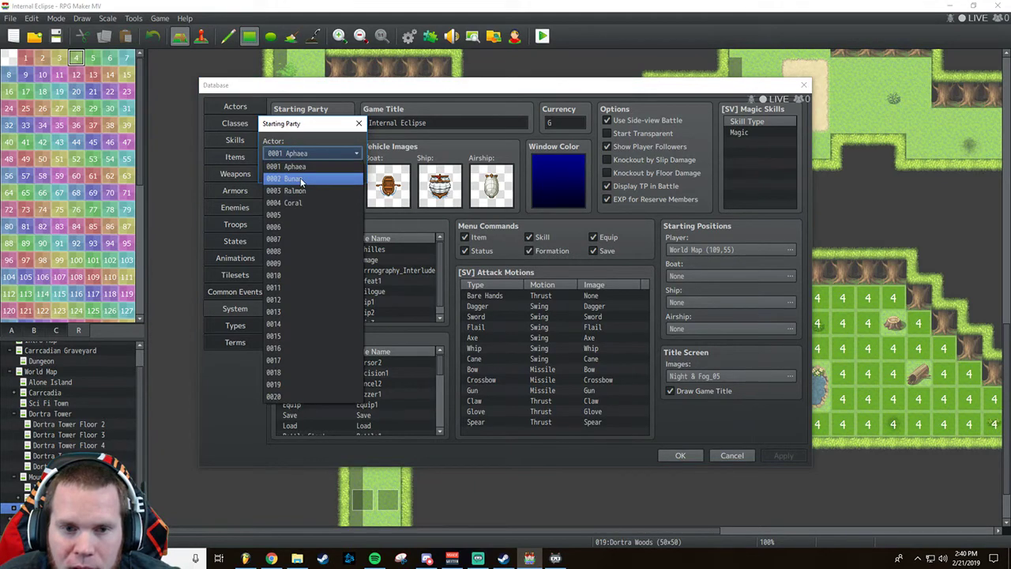
left_click(301, 180)
left_click(294, 172)
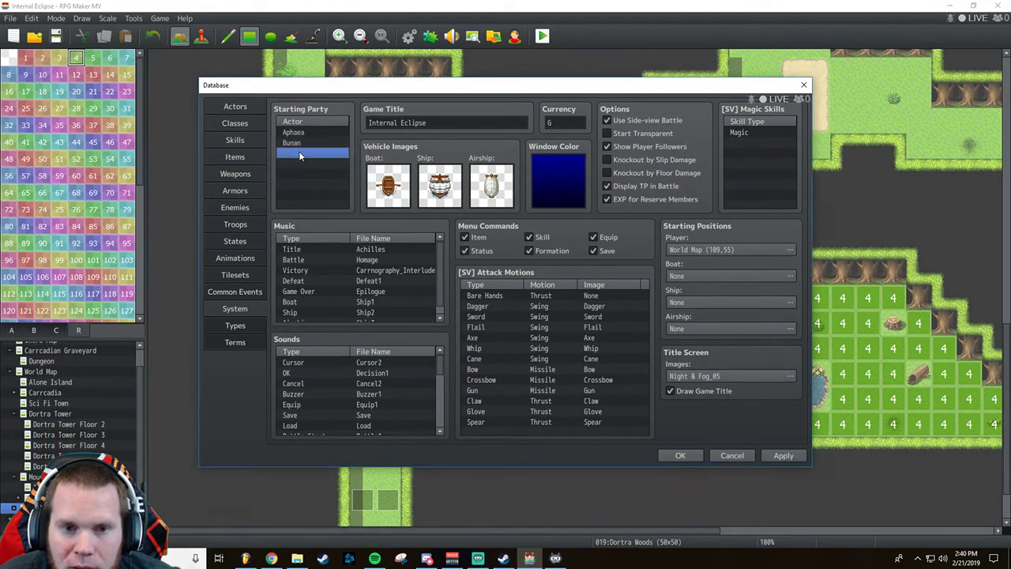
double_click(299, 151)
left_click(303, 154)
left_click(302, 190)
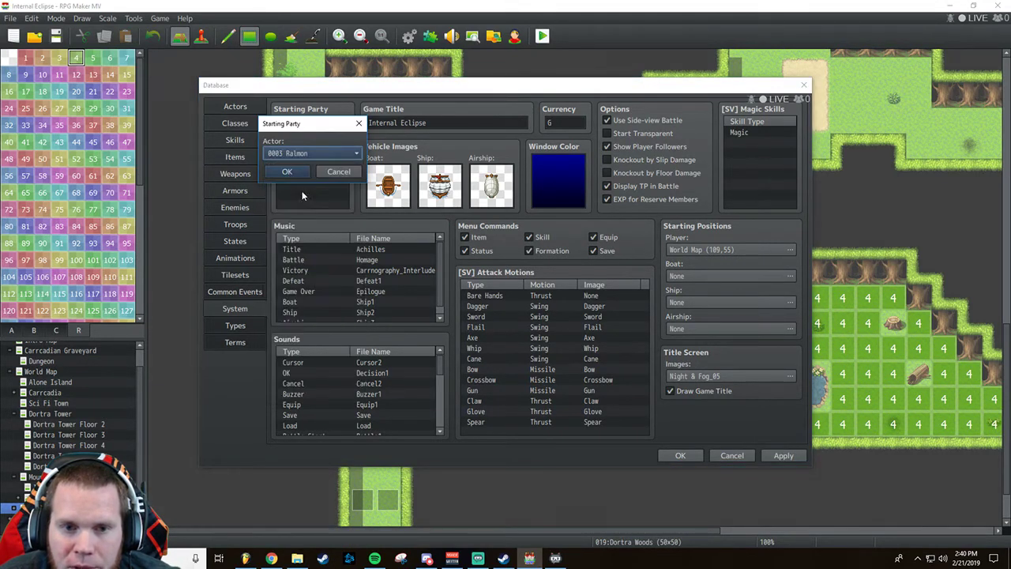
left_click(288, 172)
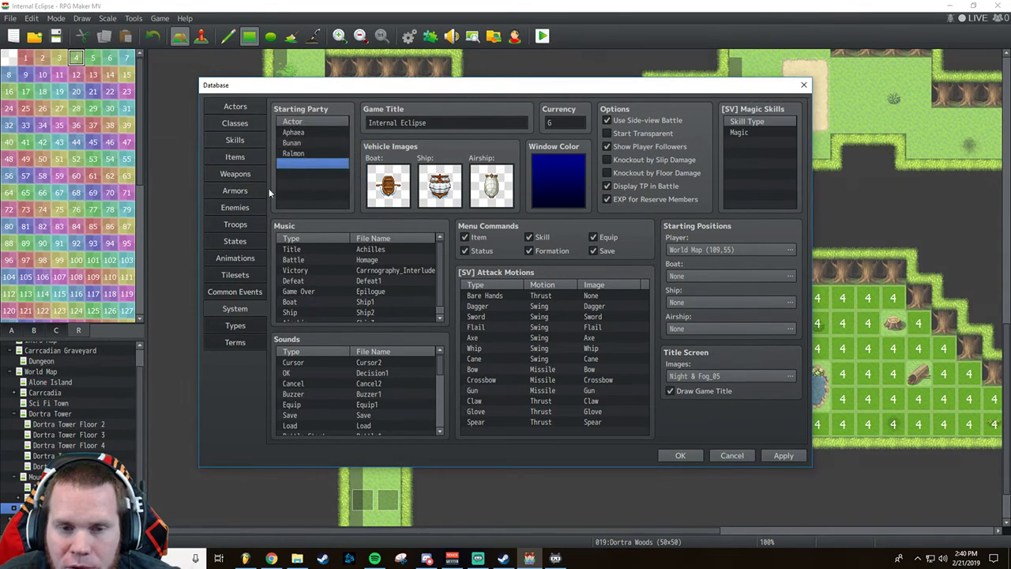
left_click(760, 460)
left_click(681, 455)
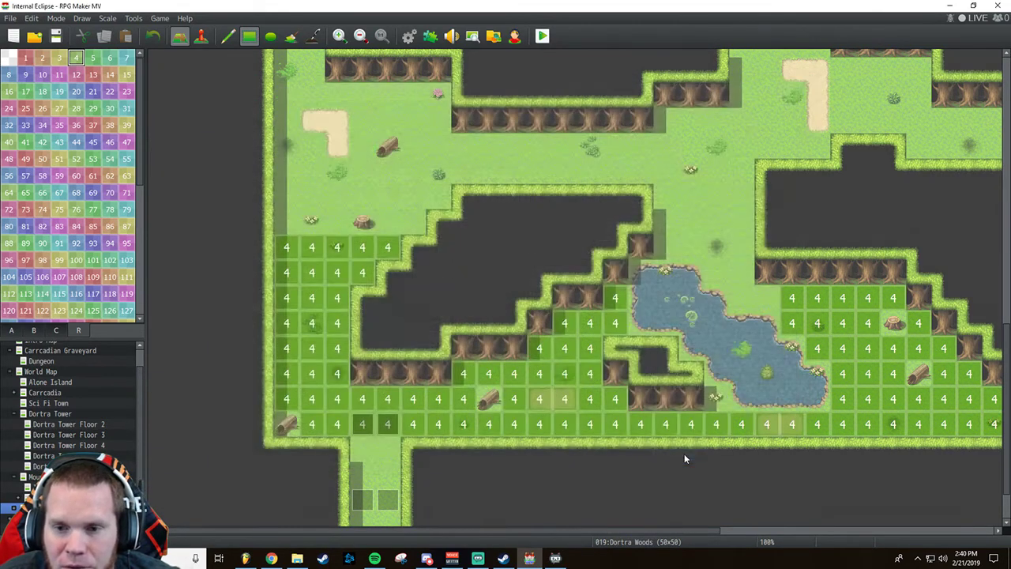
Save the changes, playtest a new game by walking from the World Map into Dortra Woods, and end the playtest.
left_click(542, 35)
left_click(463, 294)
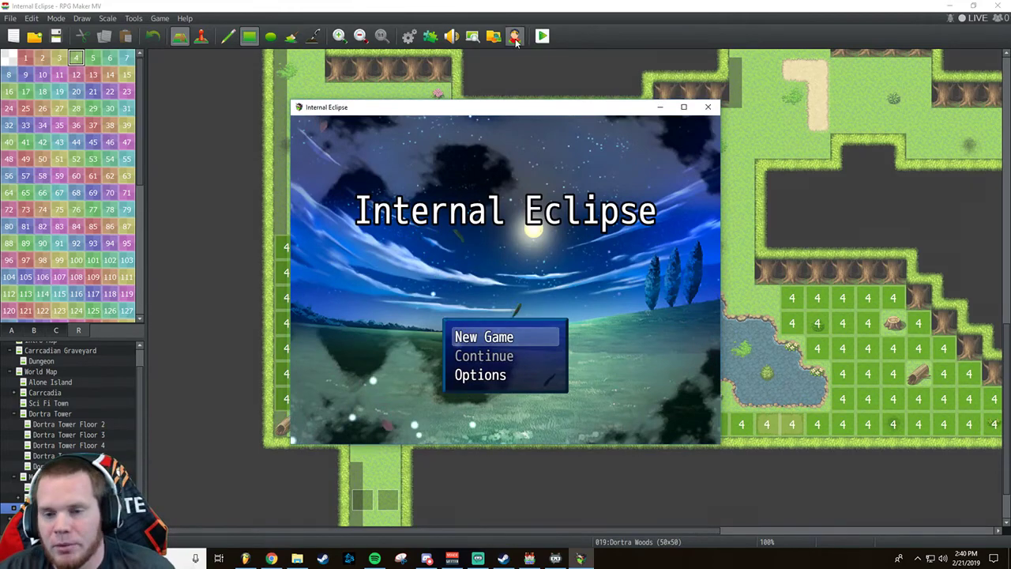
key("Return")
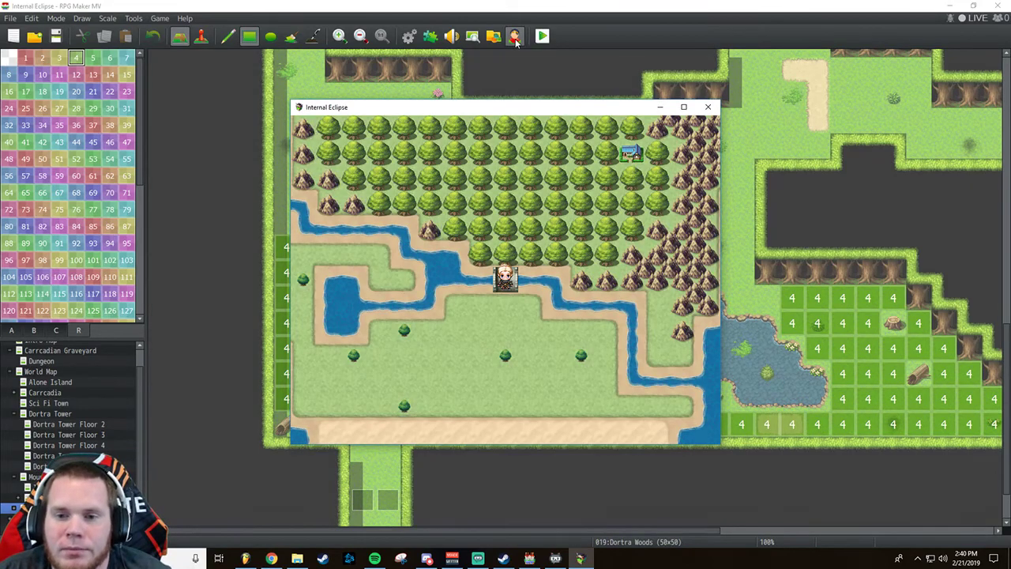
key("Up")
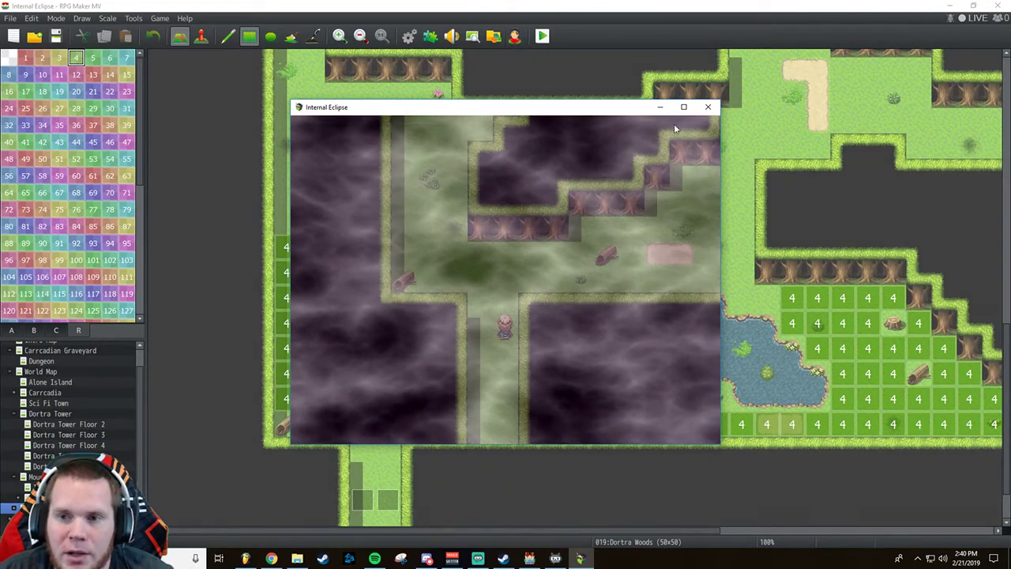
left_click(708, 106)
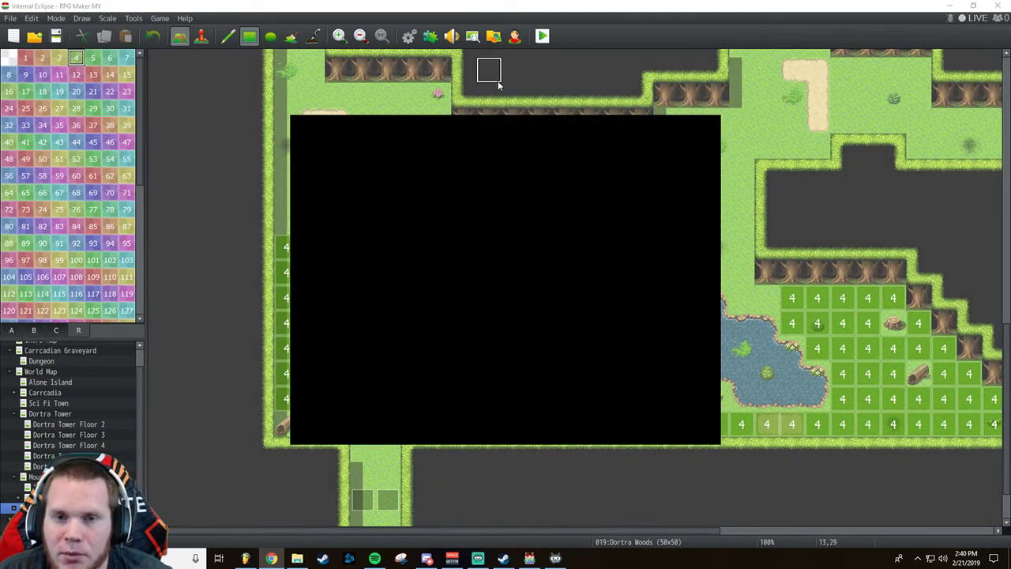
Set the player's starting position to Dortra Woods (10,43) in the System settings and confirm the database.
left_click(405, 38)
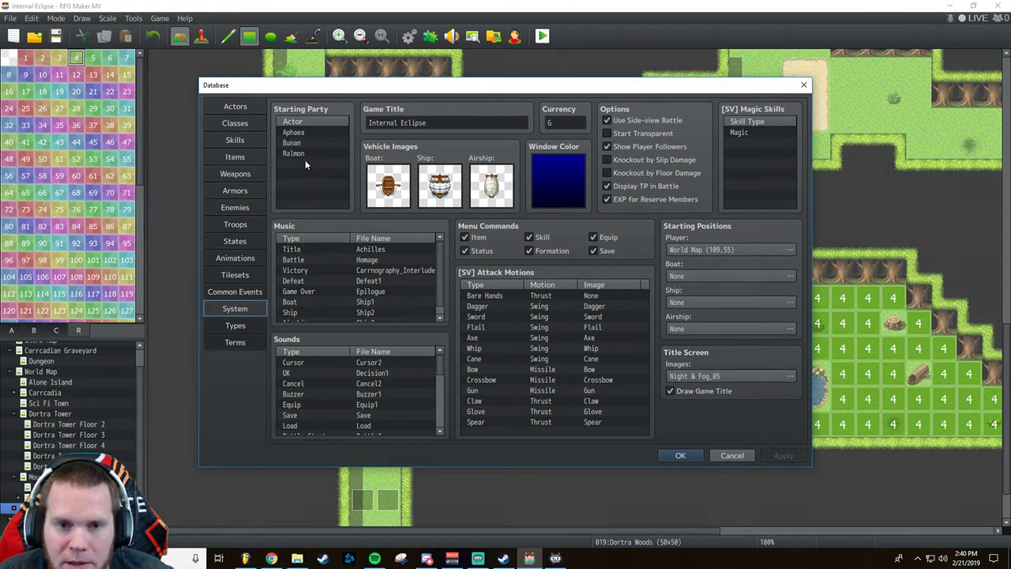
double_click(755, 249)
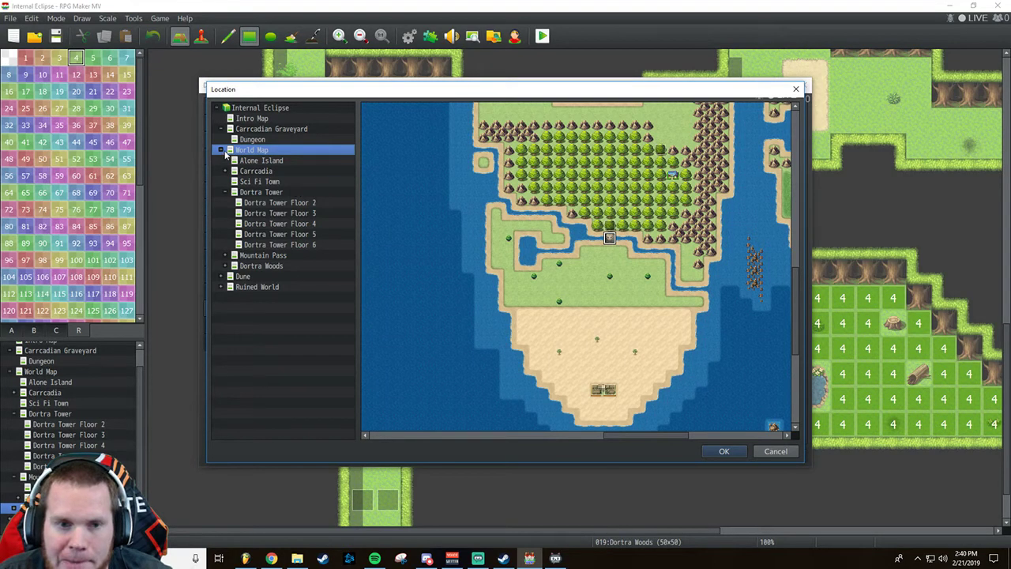
left_click(250, 267)
left_click_drag(462, 436, 527, 432)
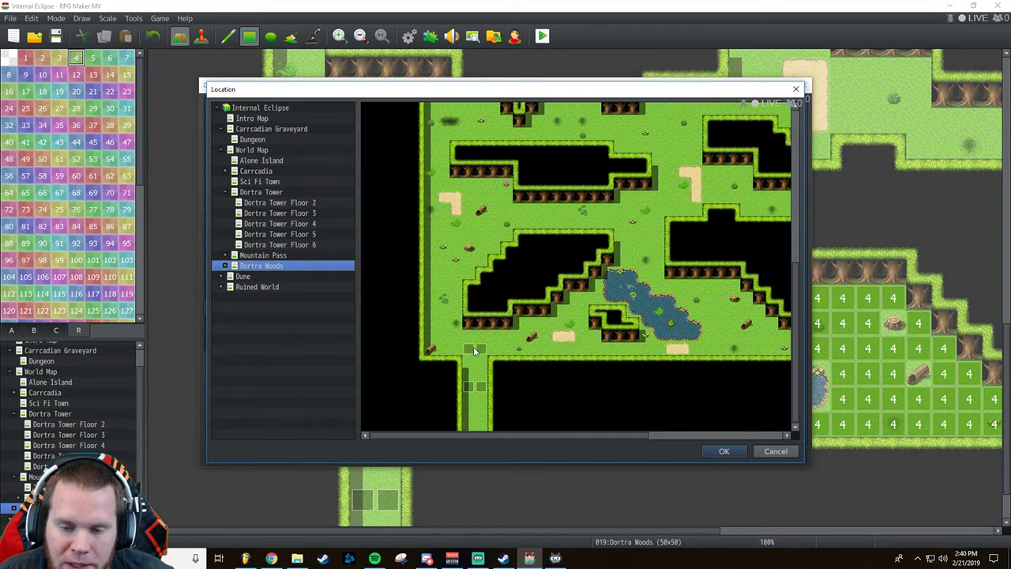
left_click(493, 350)
left_click(724, 451)
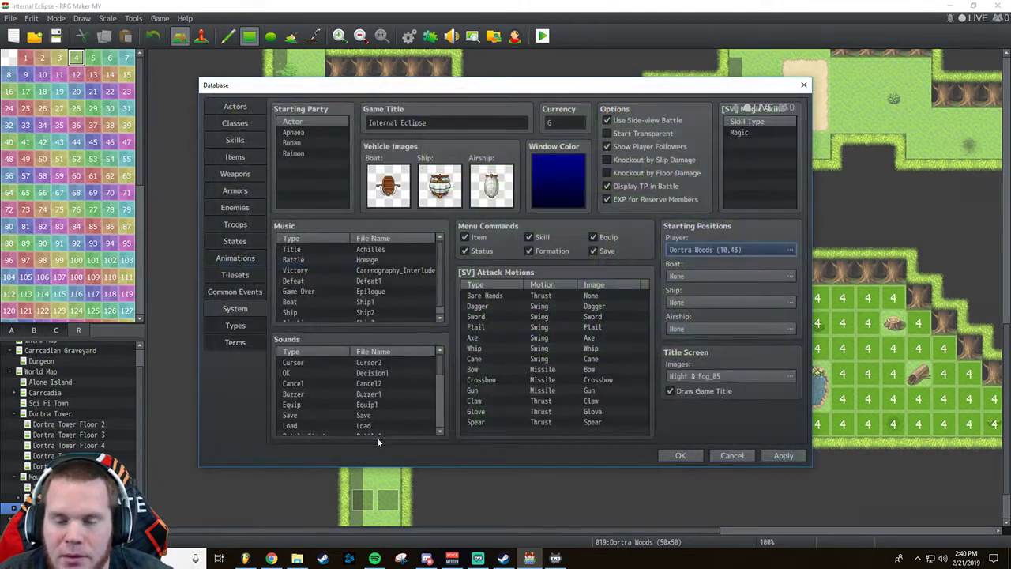
left_click(684, 457)
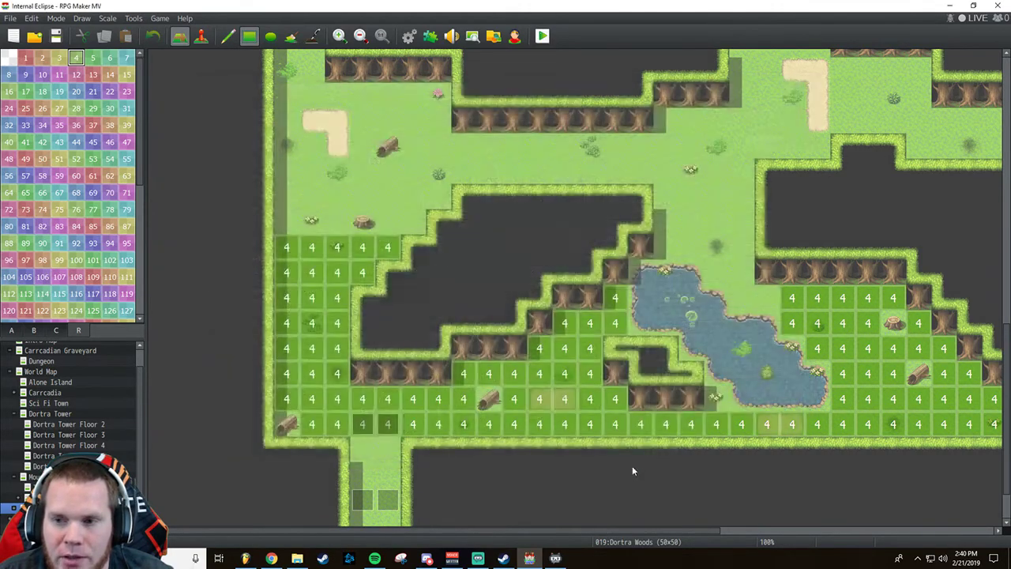
Save the changes to the game and start a new game in a playtest.
left_click(542, 36)
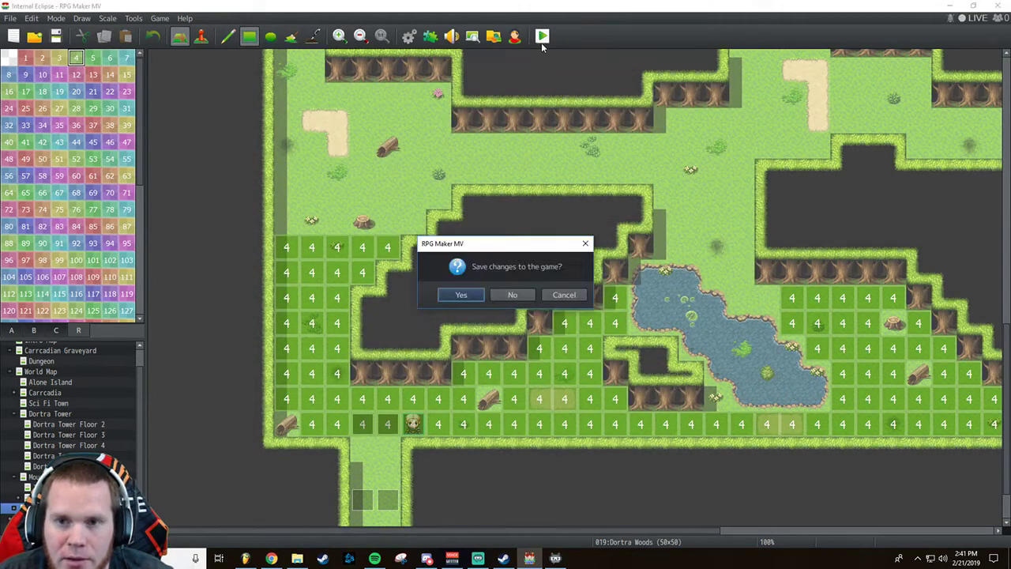
left_click(461, 295)
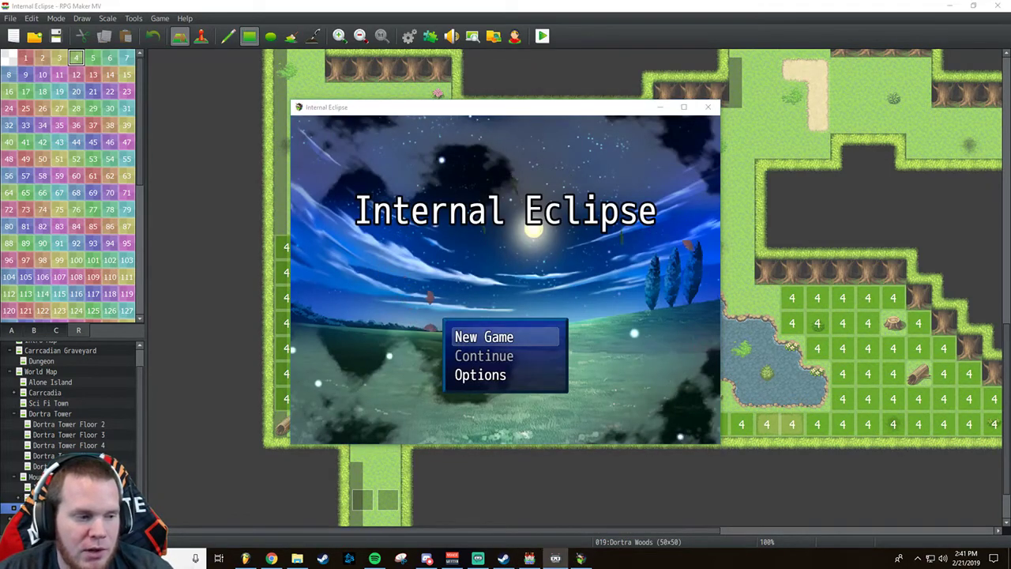
left_click(540, 99)
key("Return")
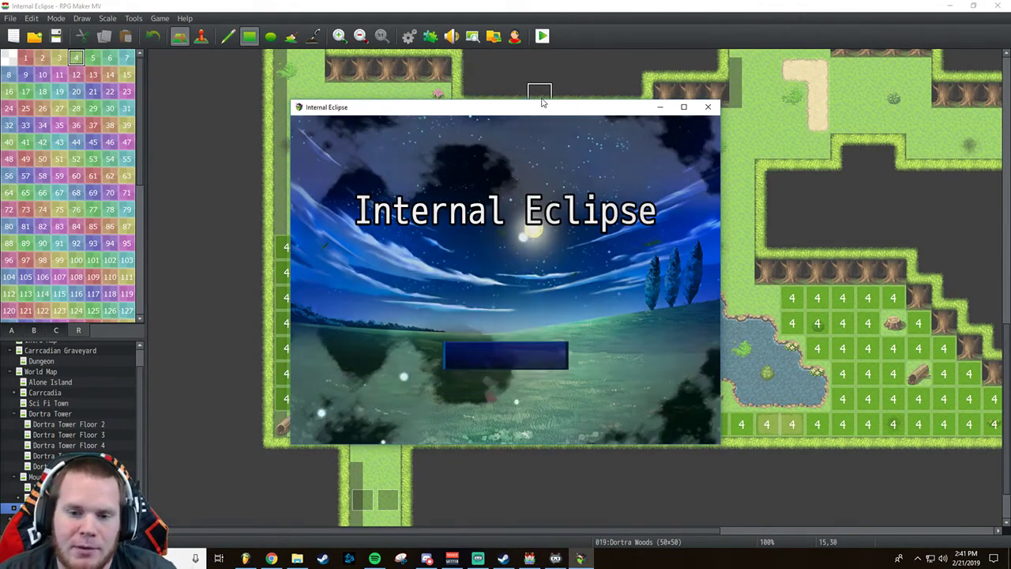
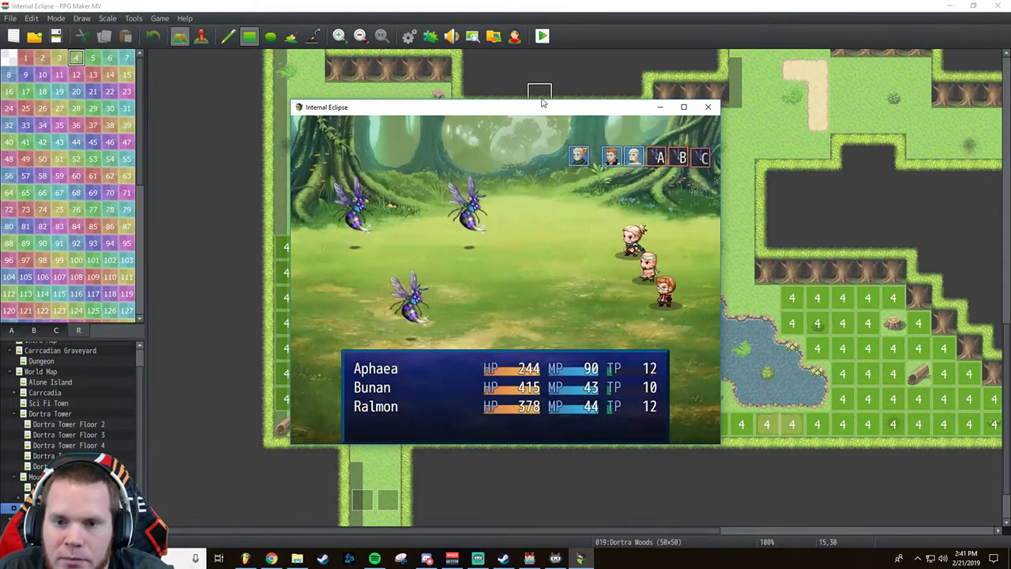
Attack Bee B with the party members in the three-bee encounter until it is defeated.
key("Down")
key("Up")
key("Return")
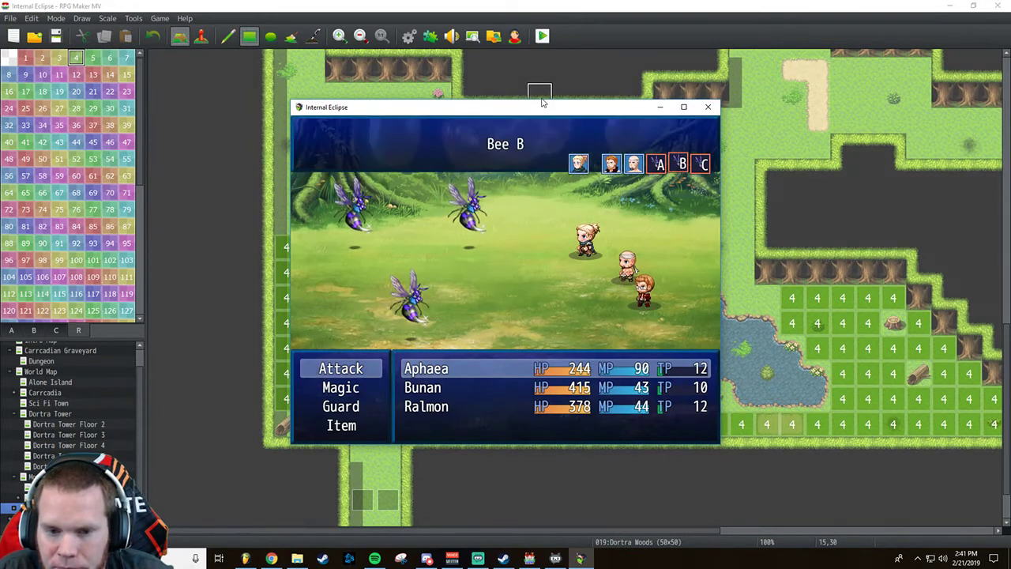
key("Return")
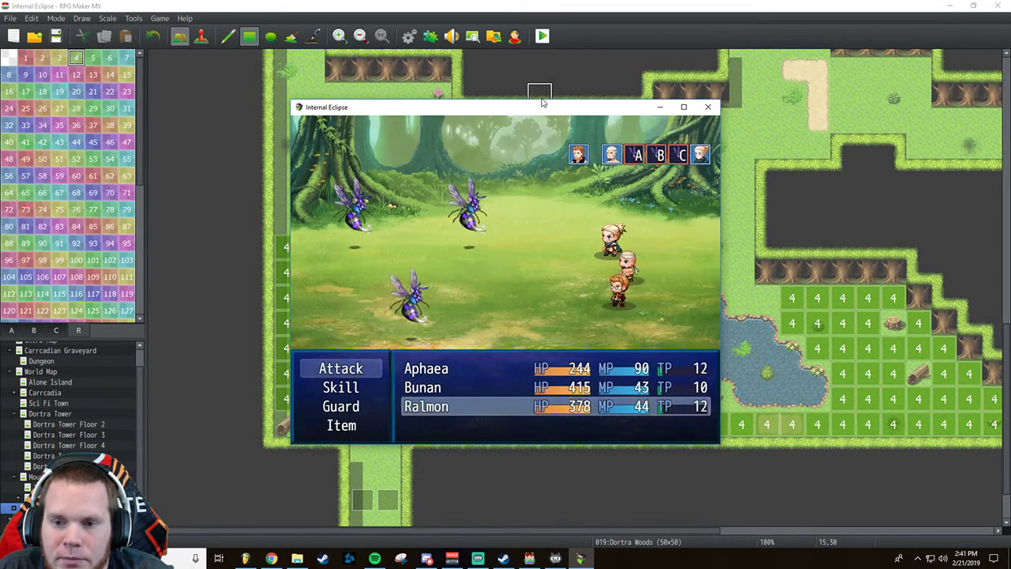
key("Return")
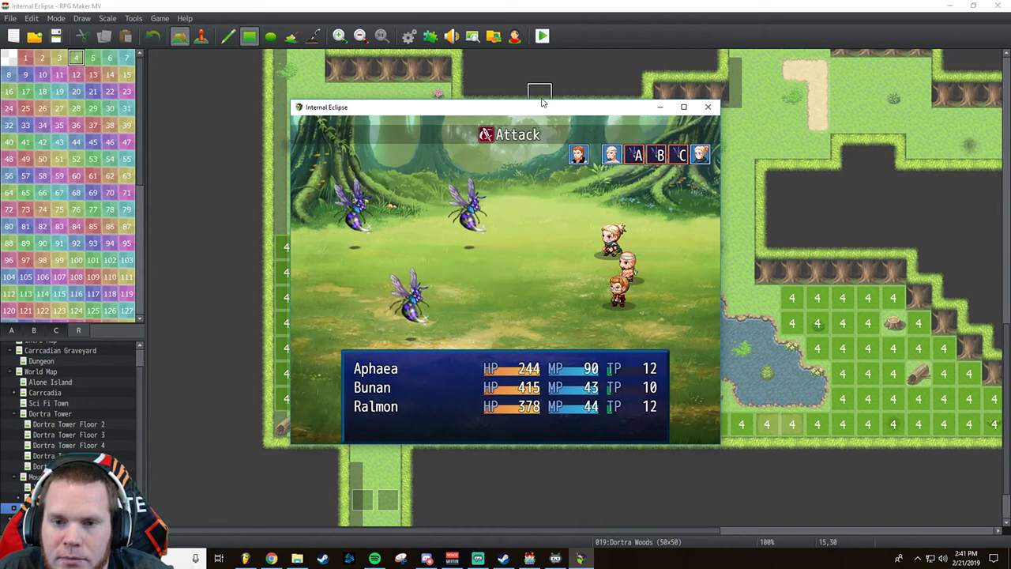
key("Return")
key("Return")
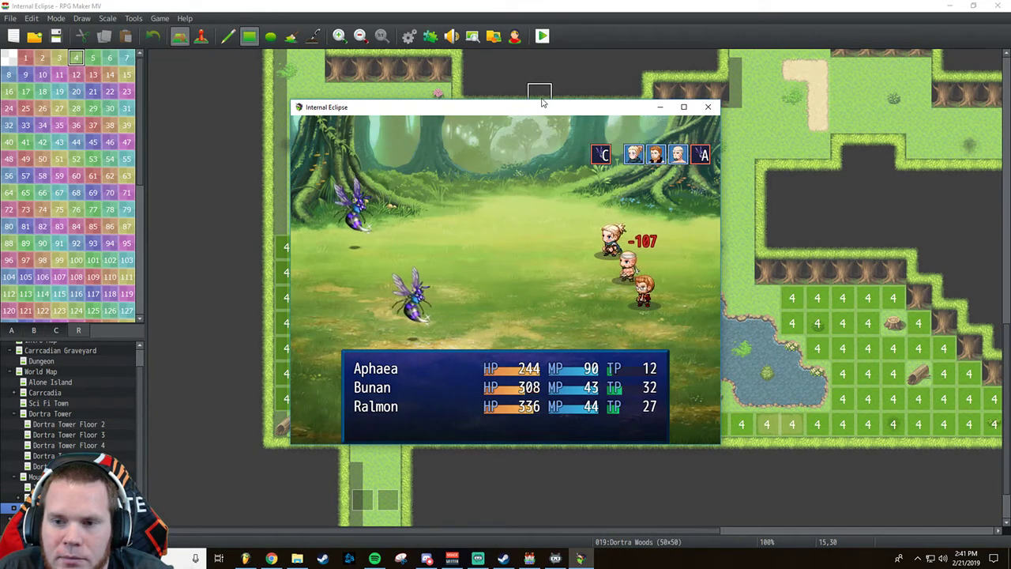
Defeat Bee C and Bee A with regular attacks and dismiss the battle results to return to the map.
key("Return")
key("Return")
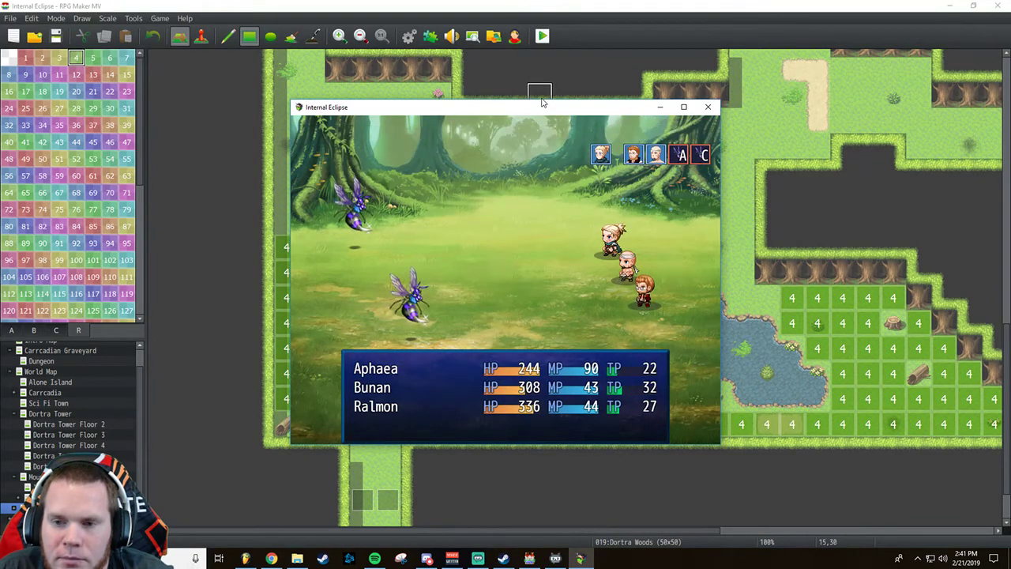
key("Return")
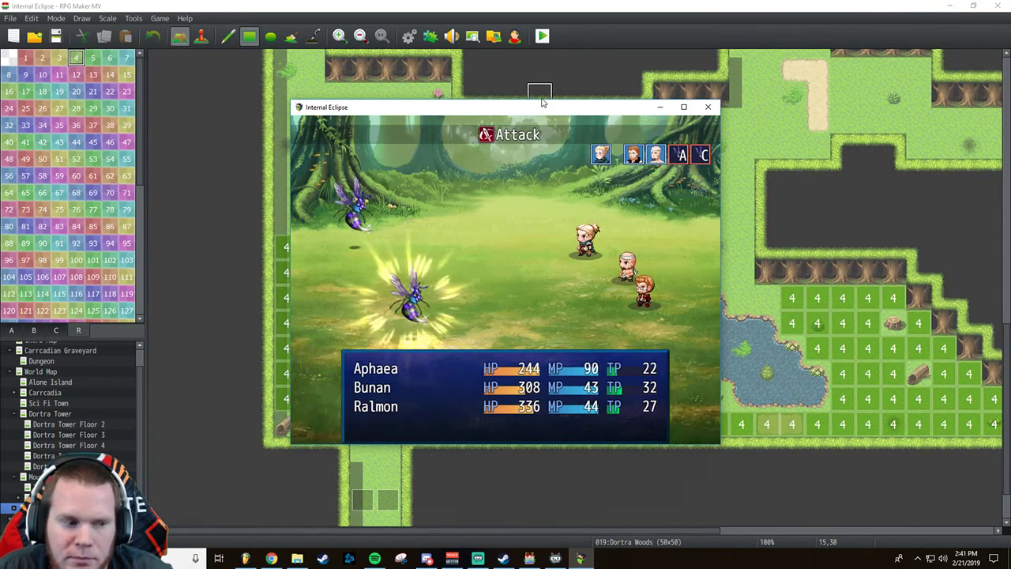
key("Return")
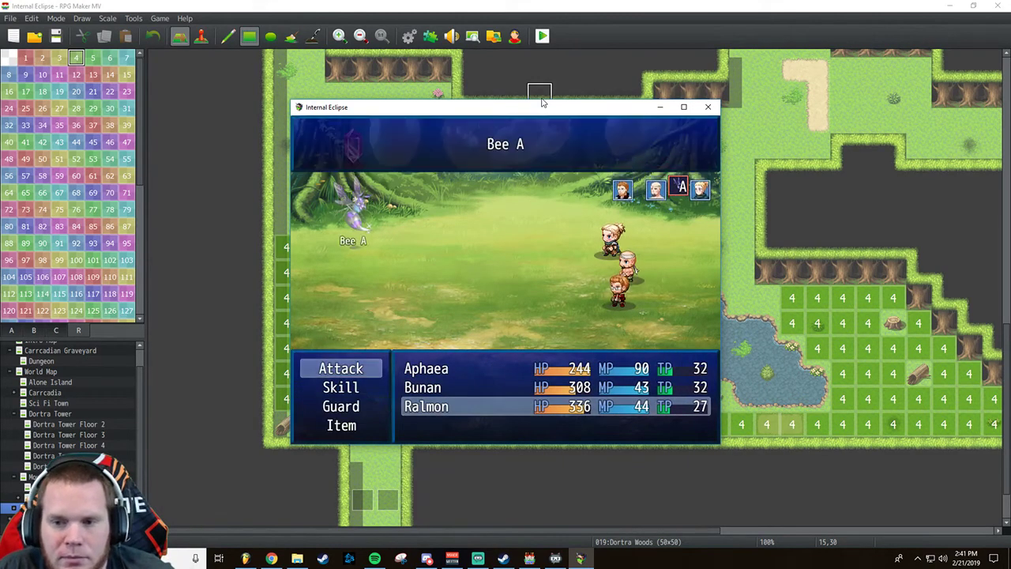
key("Return")
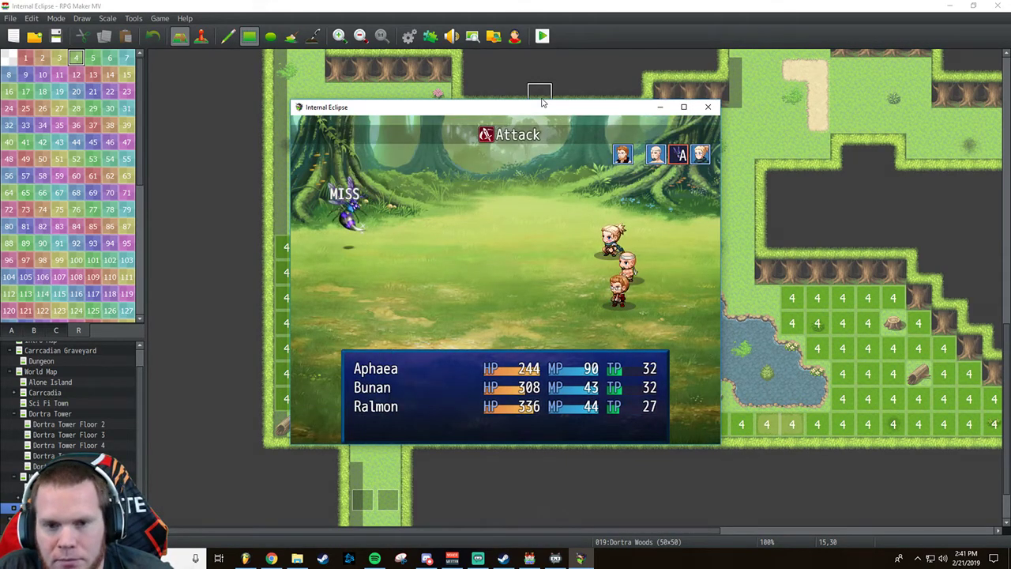
key("Return")
key("Return")
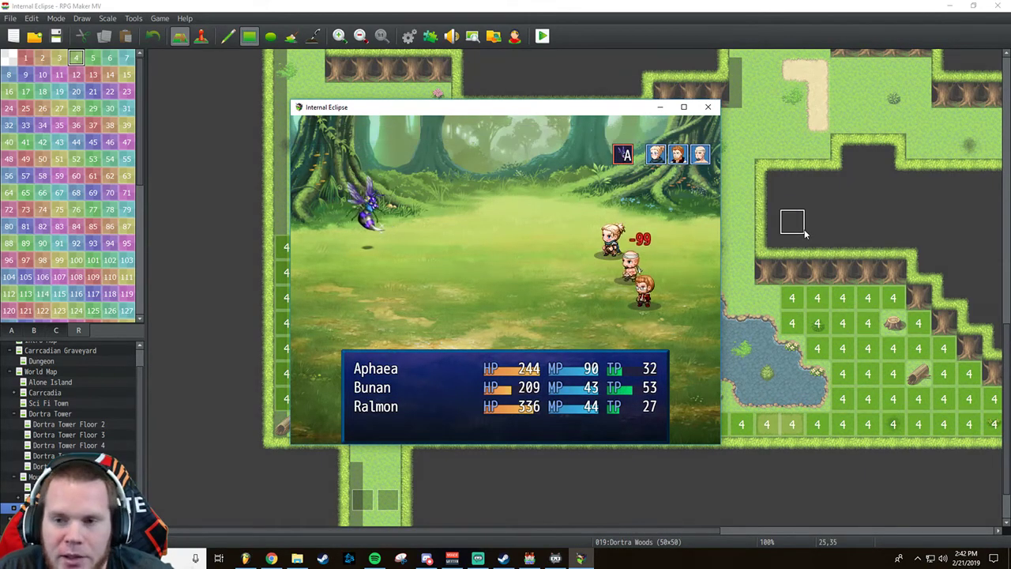
key("Return")
key("Return")
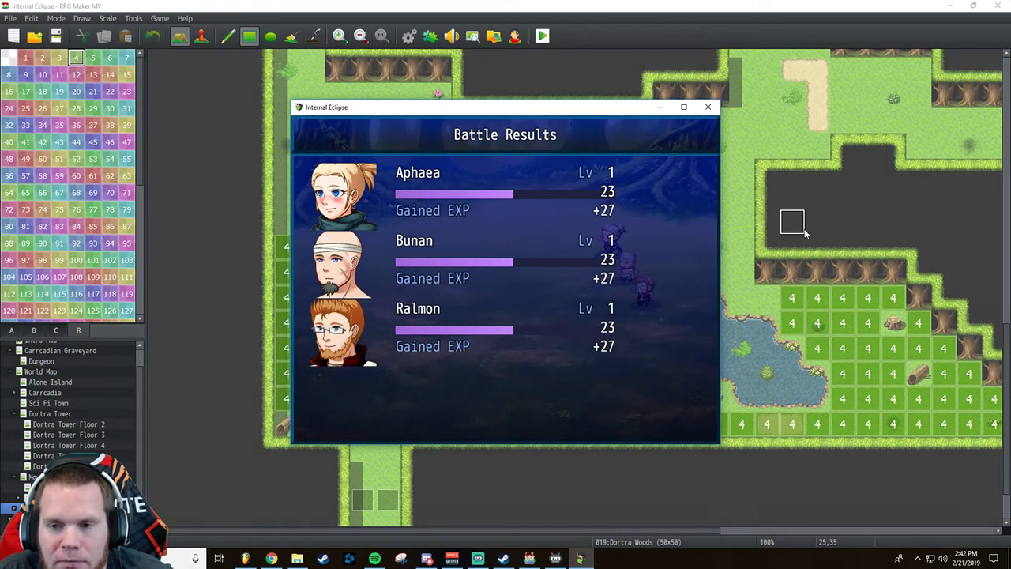
key("Return")
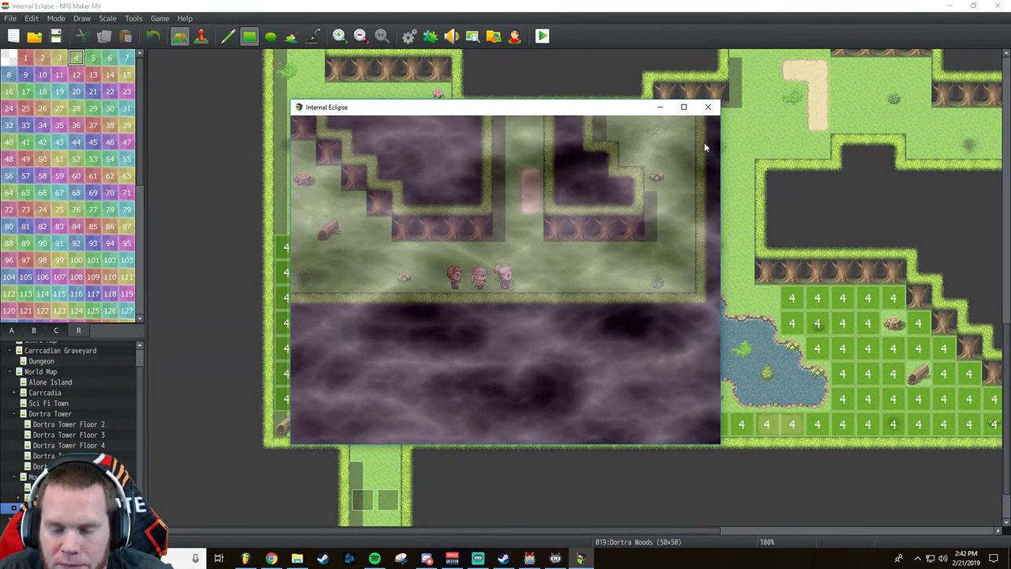
Walk the party north from the forest's lower edge through Dortra Woods until another random encounter starts.
key("Up")
key("Up")
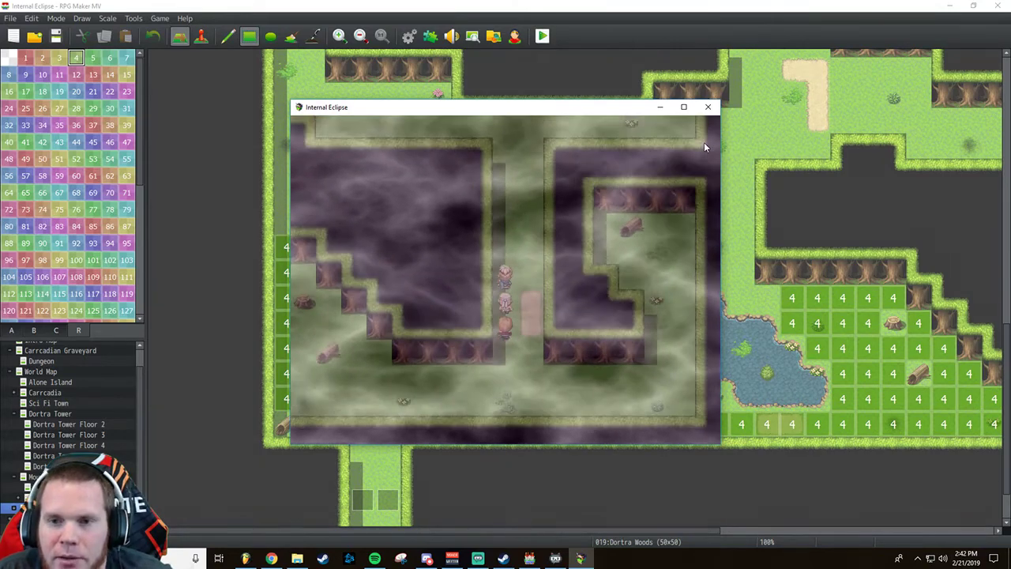
key("Right")
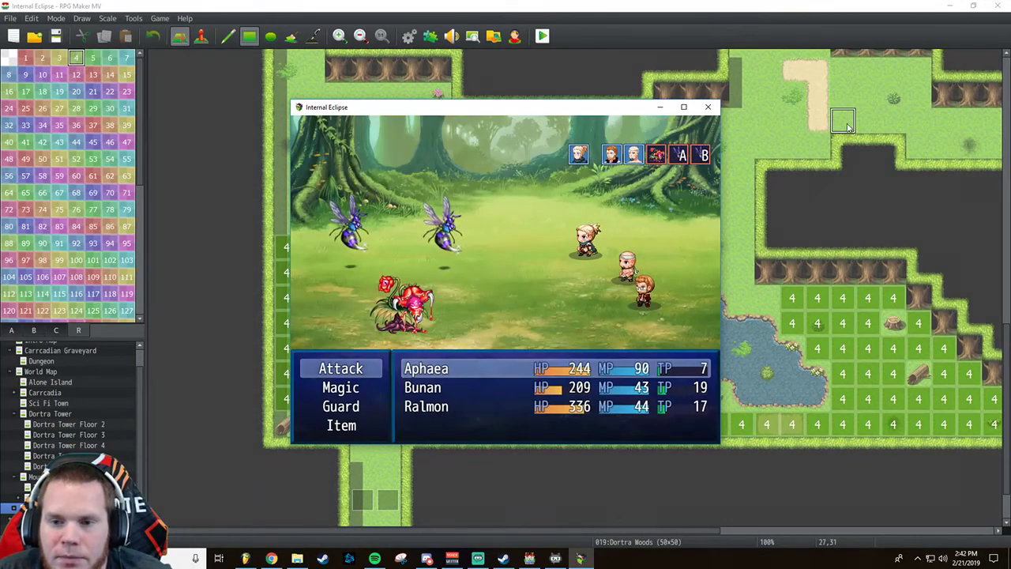
Attack Bee B and then Bee A in the encounter with two bees and a Plant, leaving the Plant for last.
key("Return")
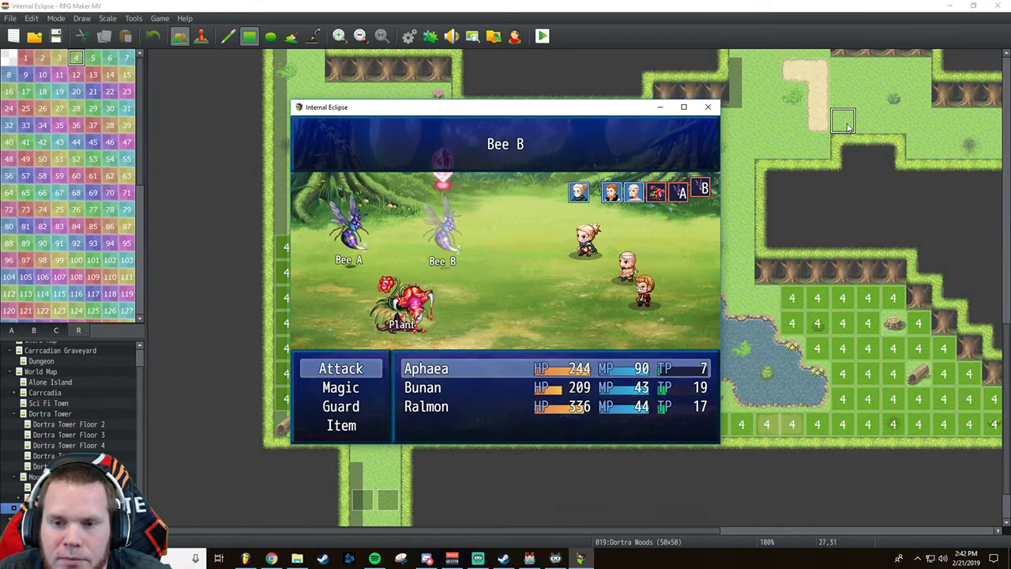
key("Return")
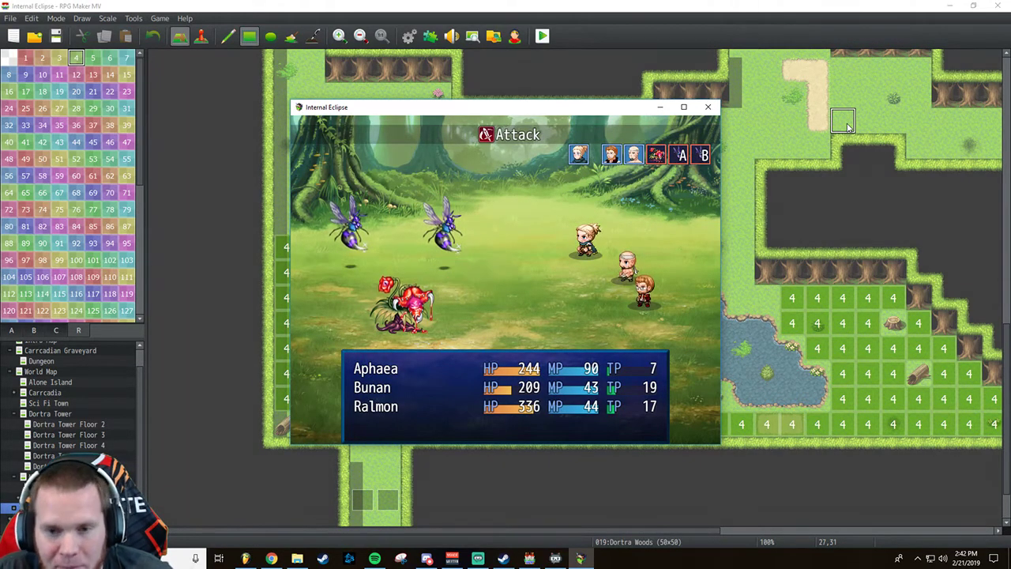
key("Return")
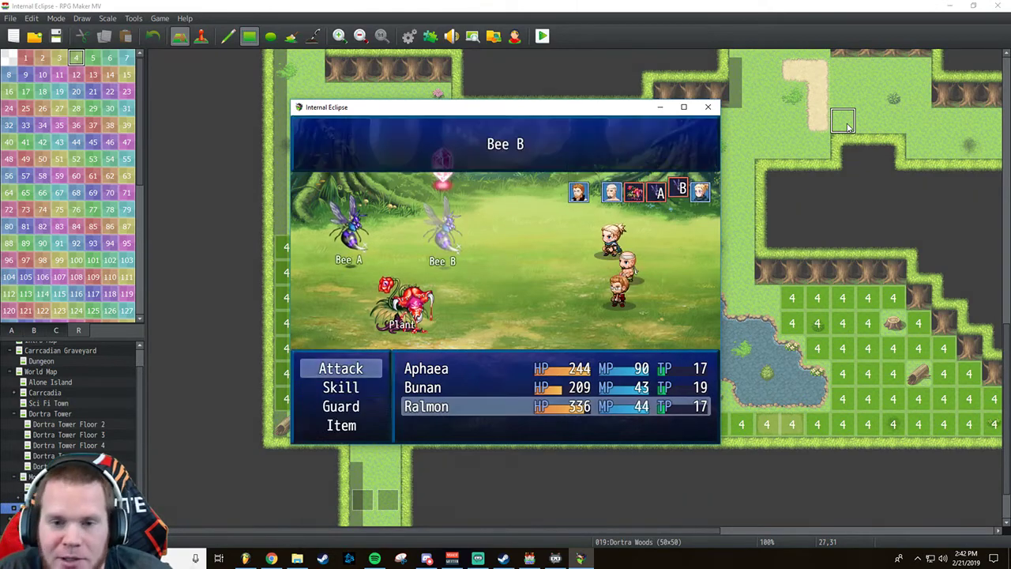
key("Return")
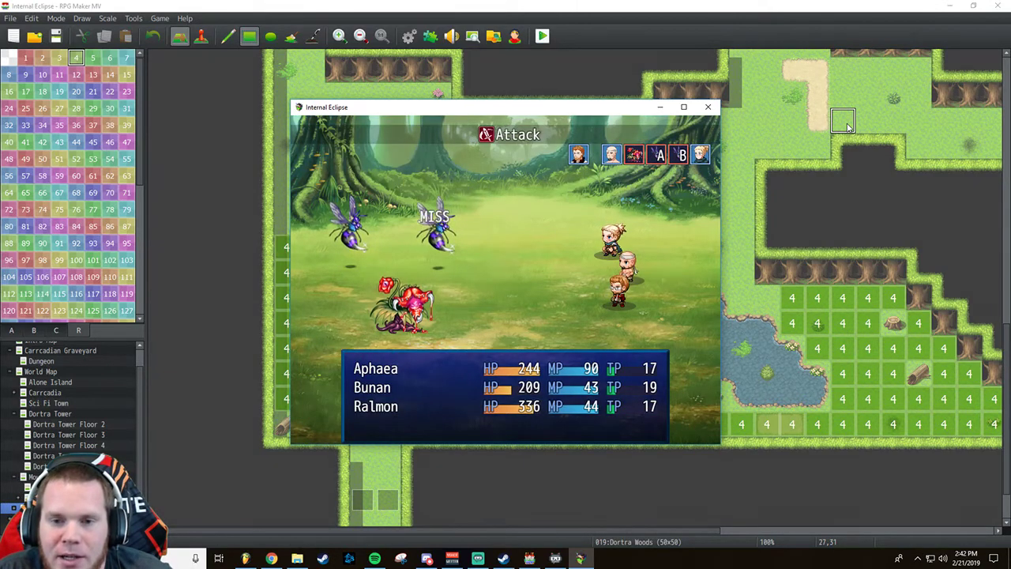
key("Return")
key("Return")
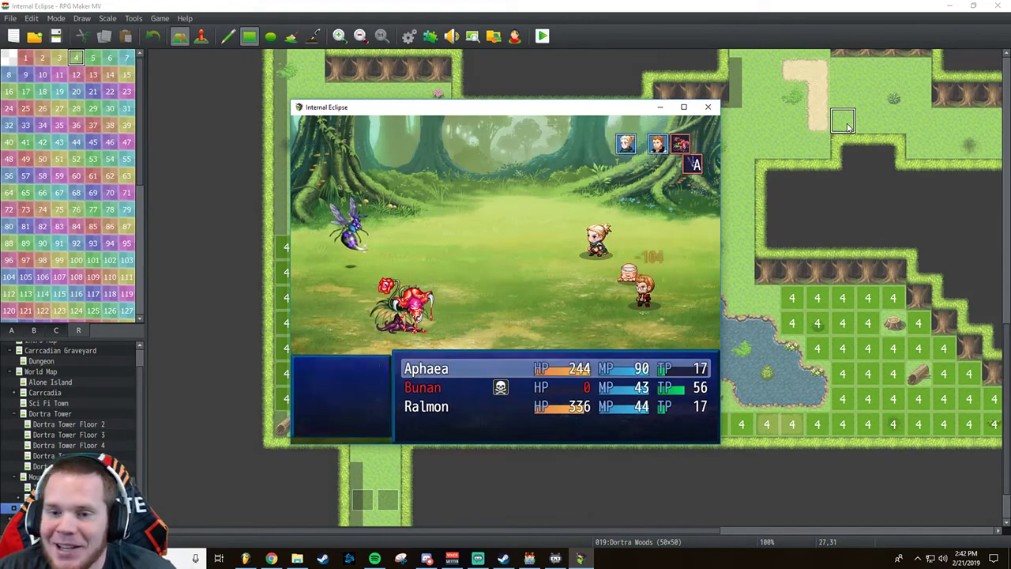
key("Return")
key("Up")
key("Return")
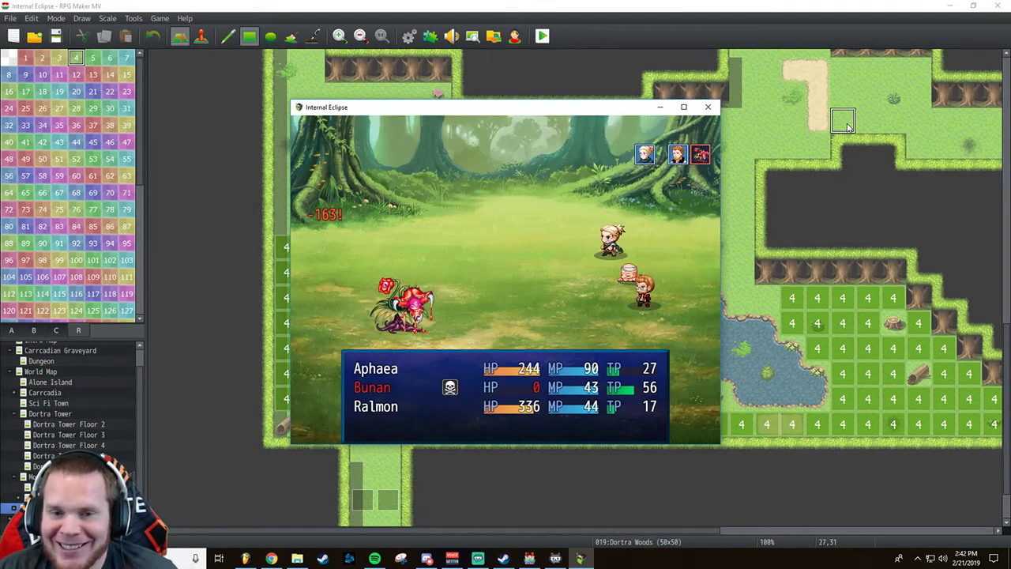
Attack the remaining Plant with Aphaea and Ralmon.
key("Return")
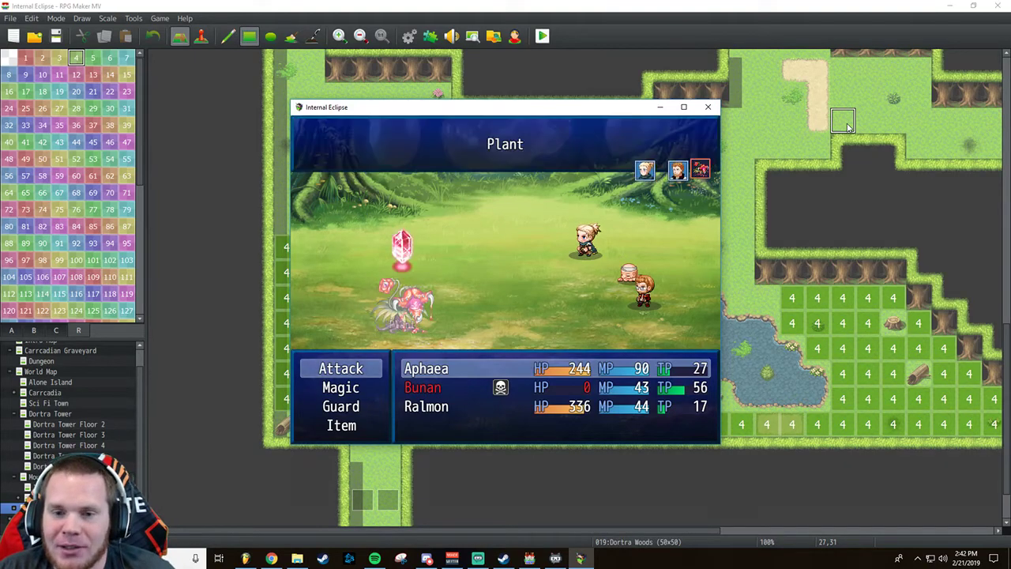
key("Return")
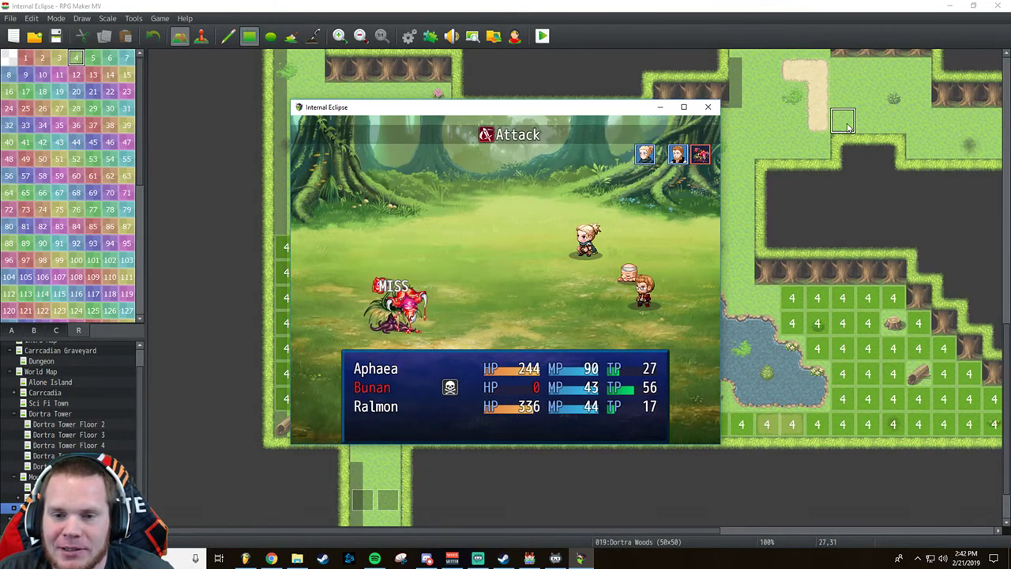
key("Return")
key("Return")
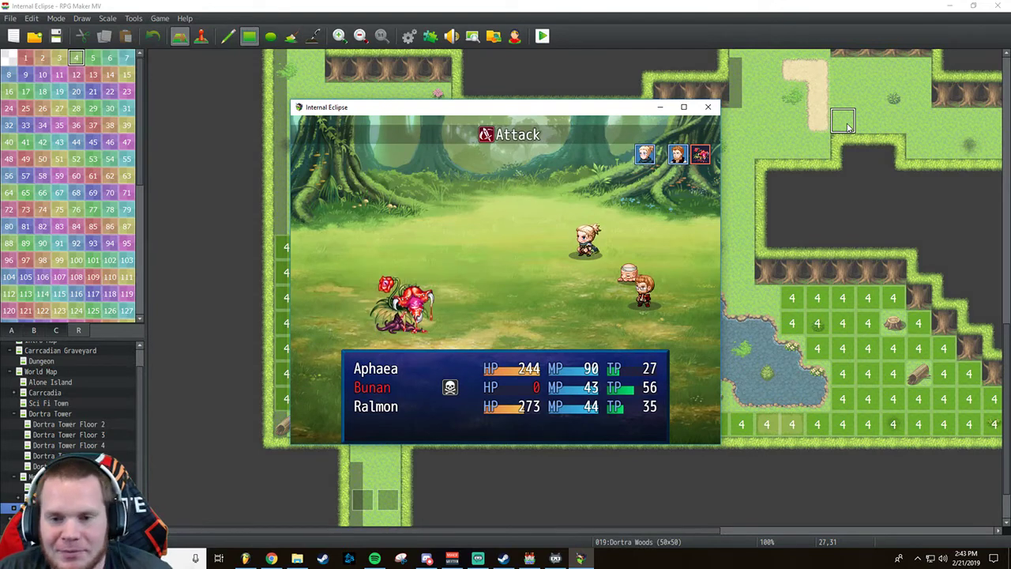
key("Return")
key("Return")
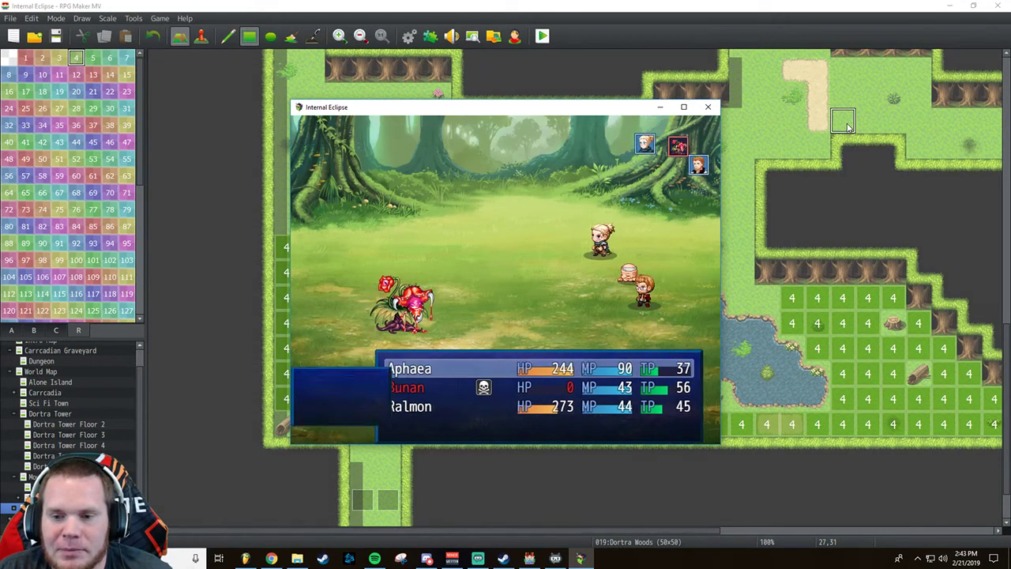
Cast Aphaea's healing magic on Ralmon.
key("Down")
key("Return")
key("Return")
key("Down")
key("Down")
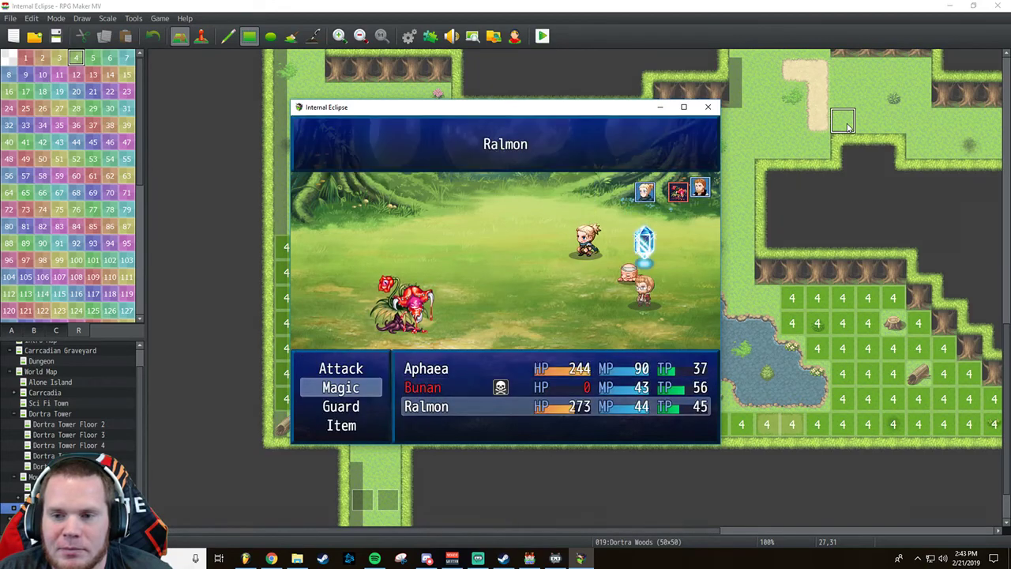
key("Return")
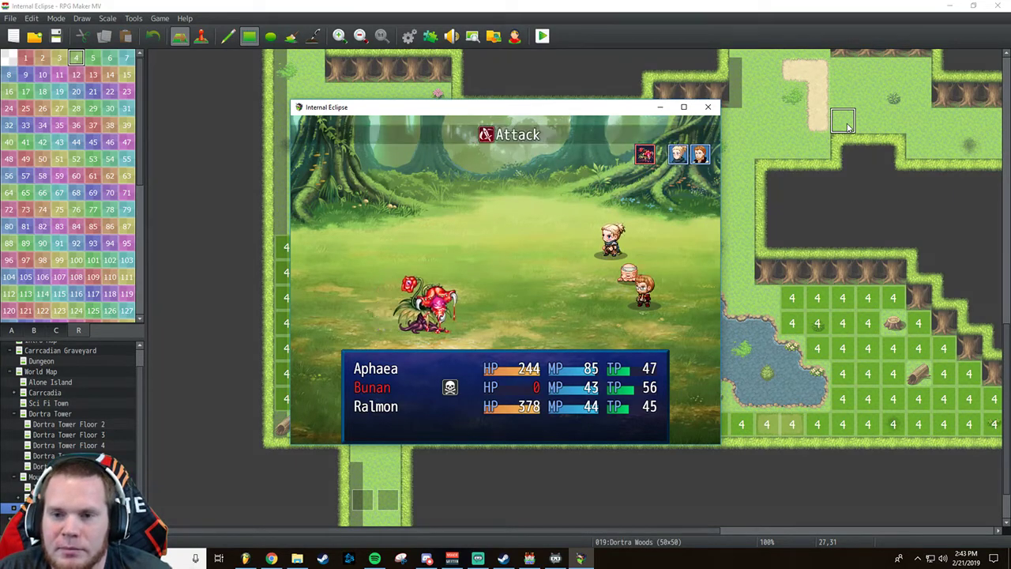
Keep attacking the Plant with Aphaea and Ralmon until the battle is won.
key("Return")
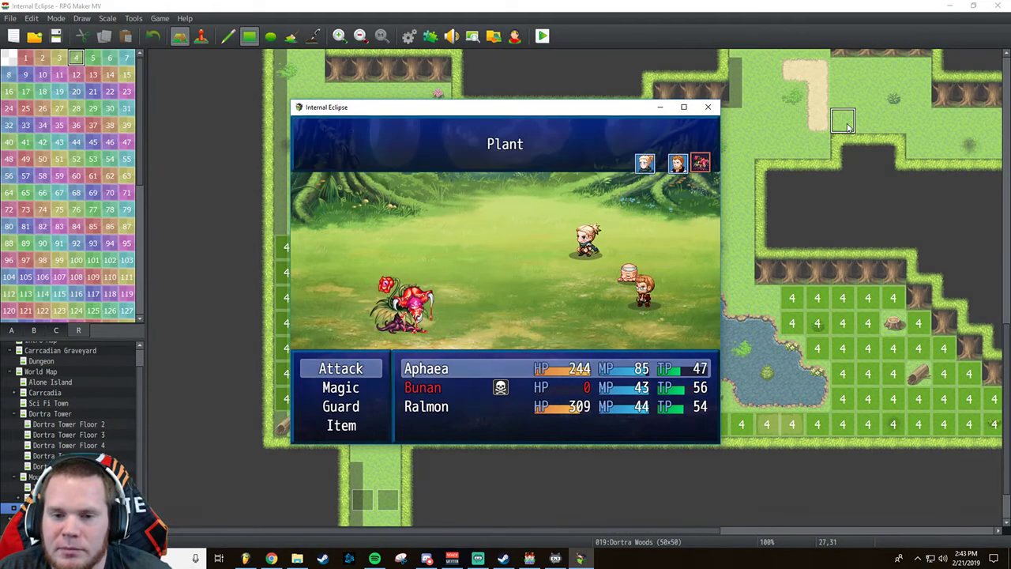
key("Return")
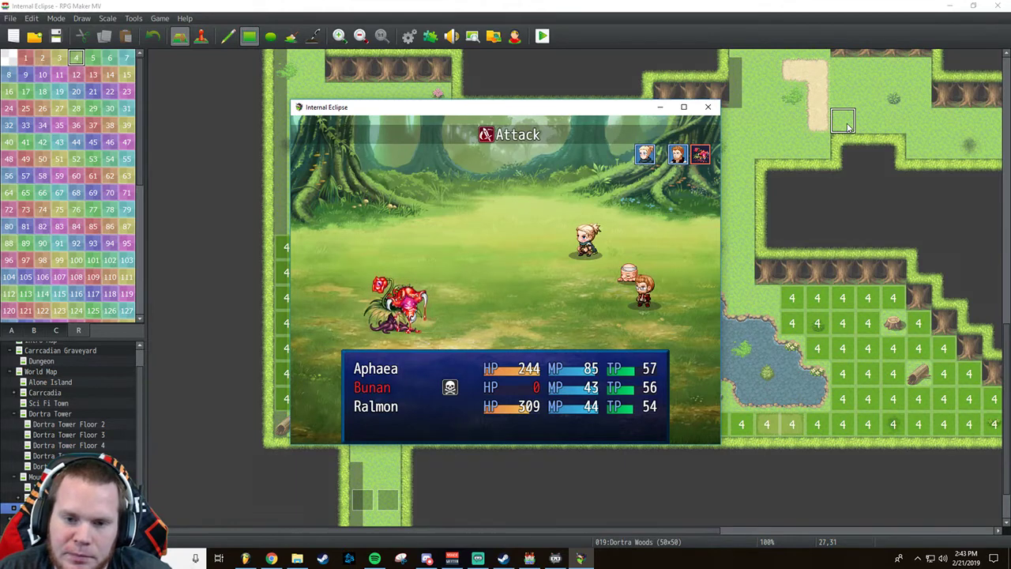
key("Return")
key("Return")
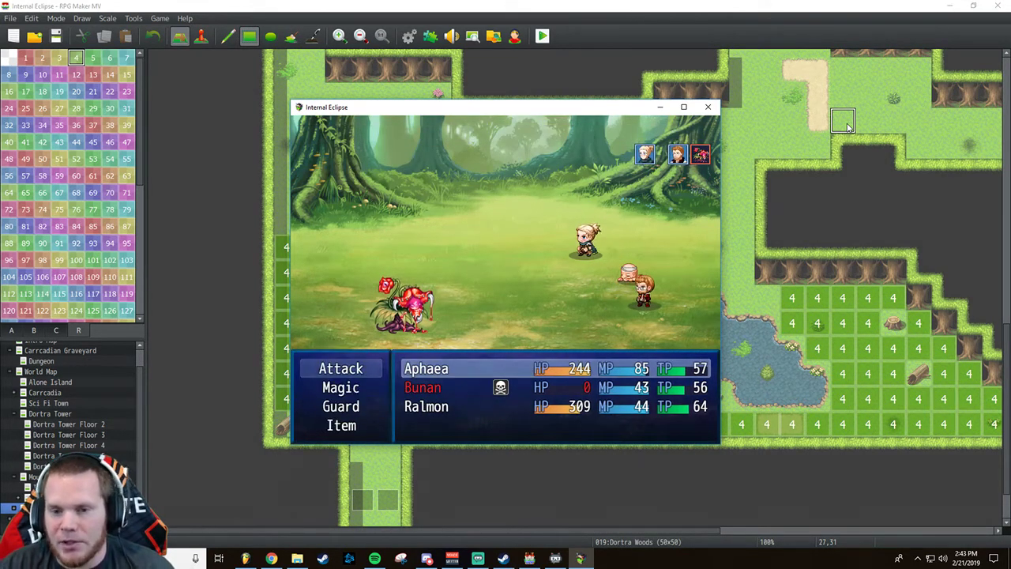
key("Return")
key("Return")
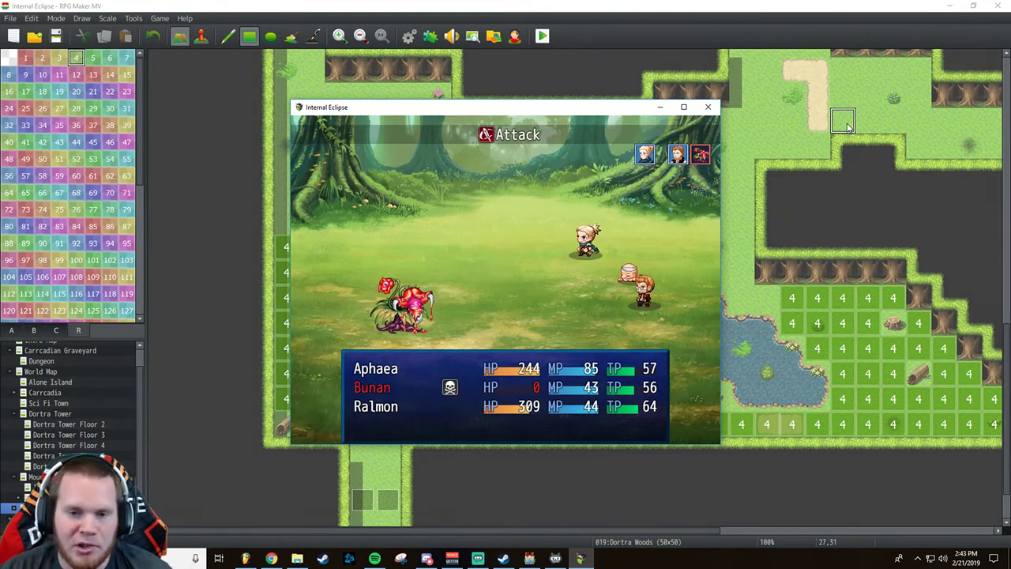
key("Return")
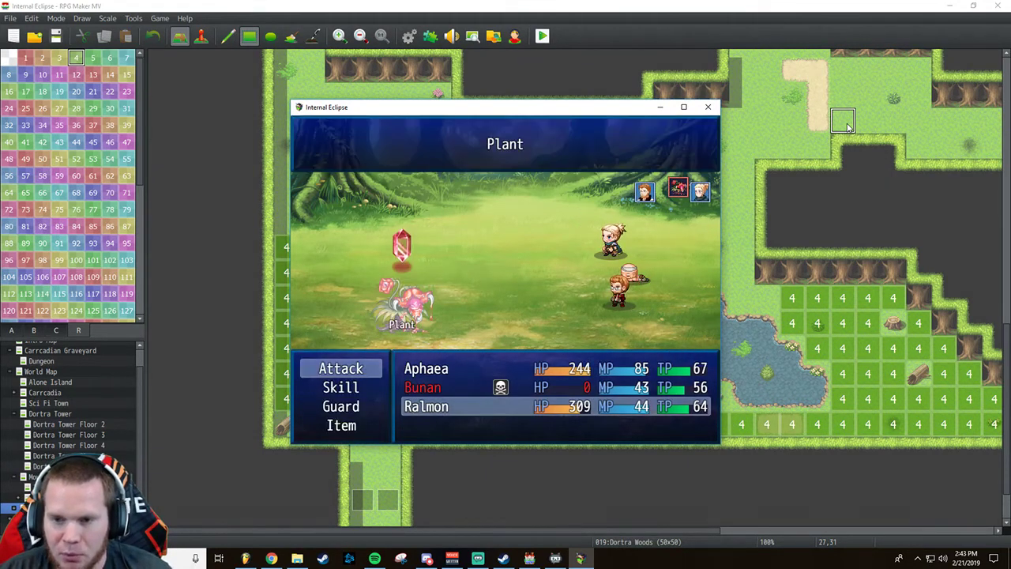
key("Return")
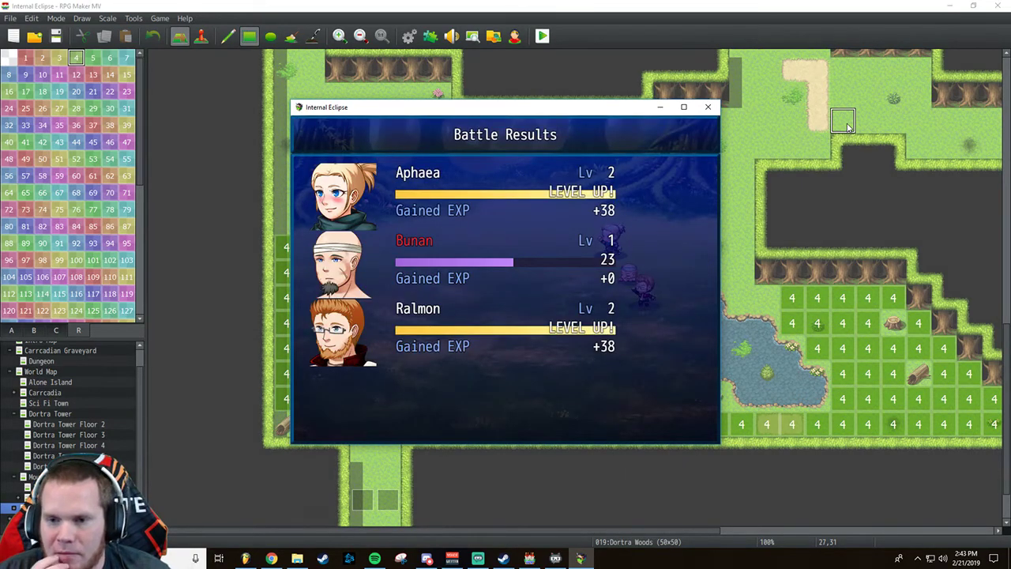
Go through the battle results, level-up summaries and battle spoils and return to the Dortra Woods map.
key("Return")
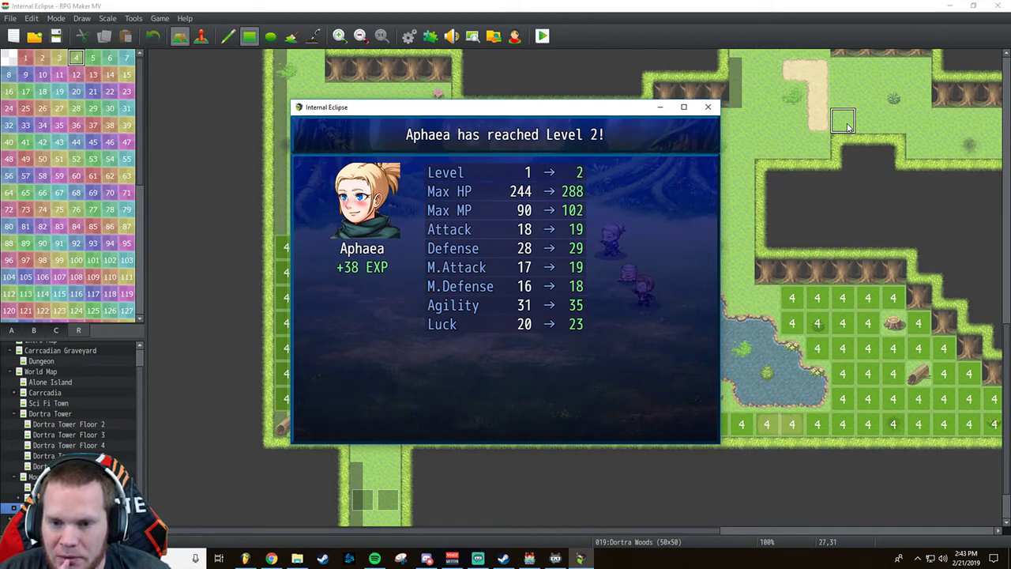
key("Return")
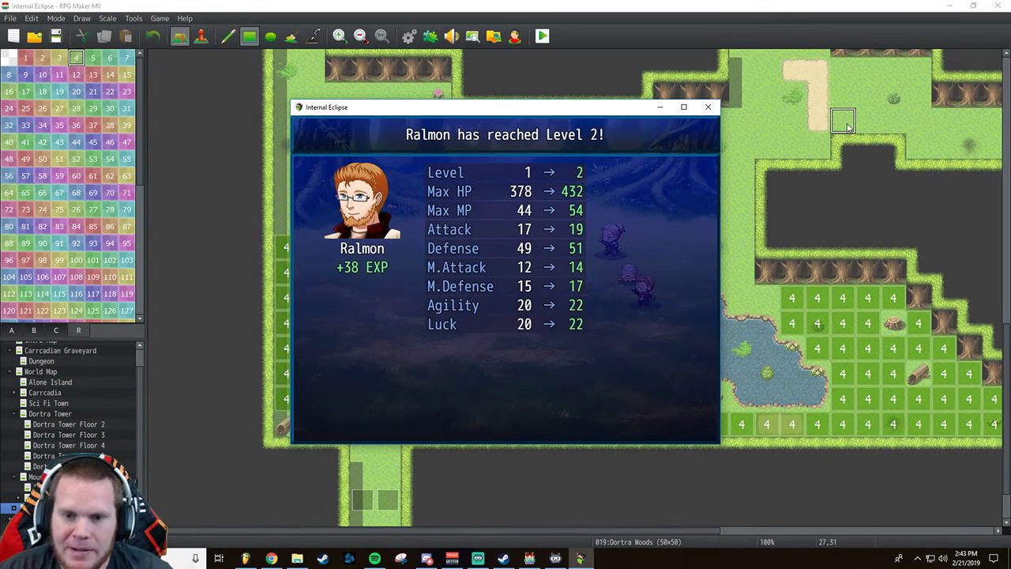
key("Return")
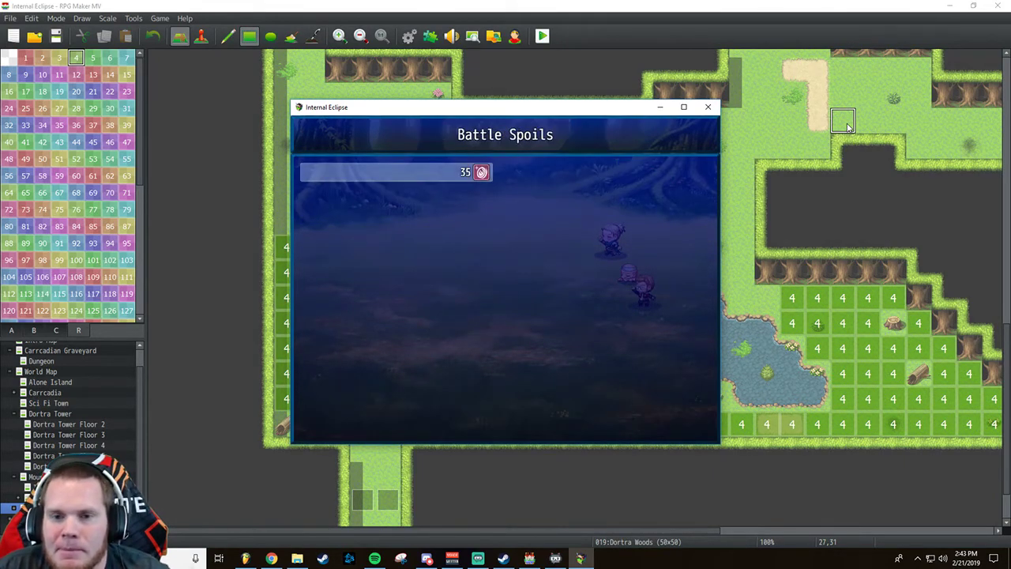
key("Return")
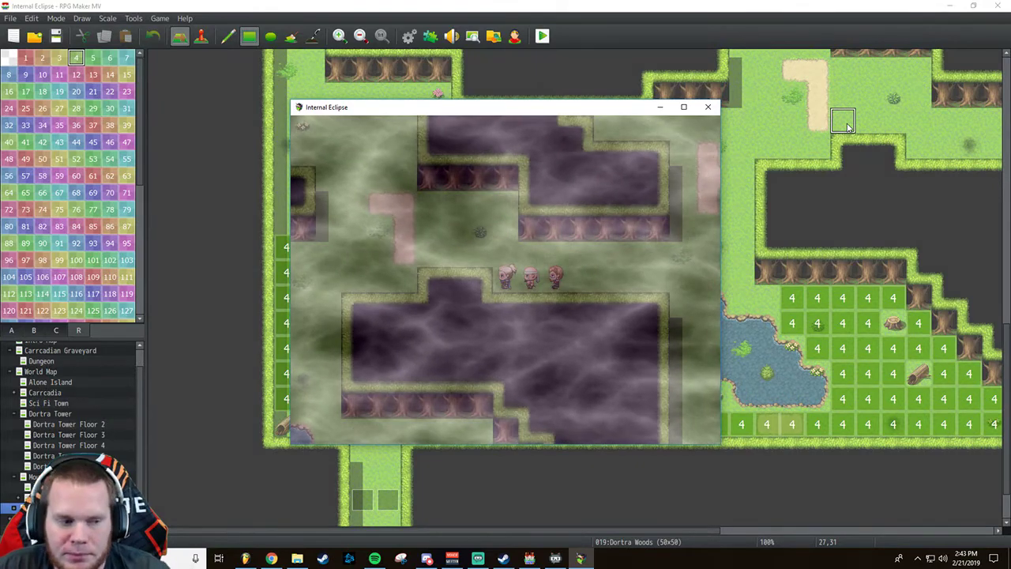
Walk the party west and then north past the sandy patch through Dortra Woods.
key("Up")
key("Left")
key("Left")
key("Left")
key("Left")
key("Up")
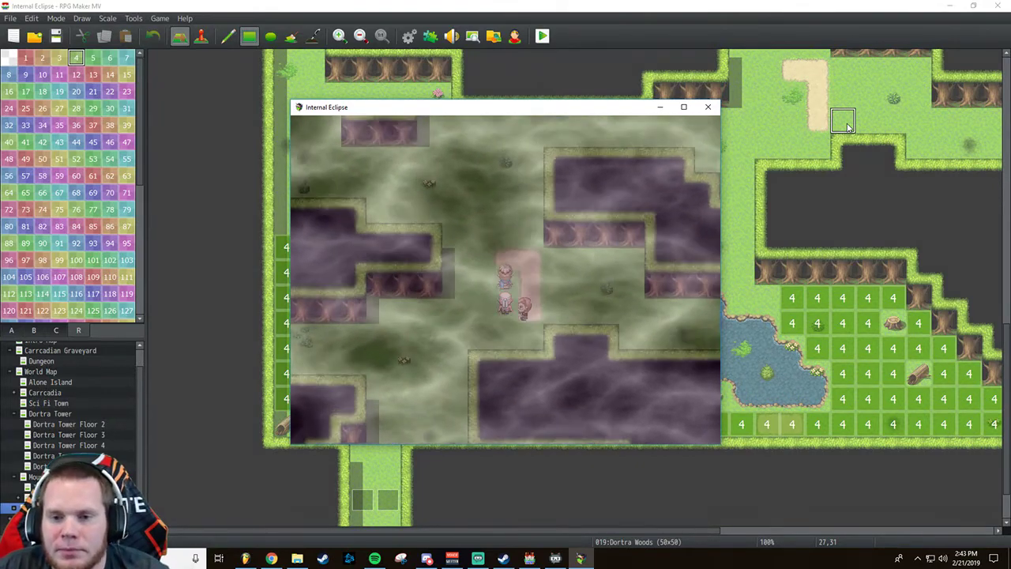
key("Up")
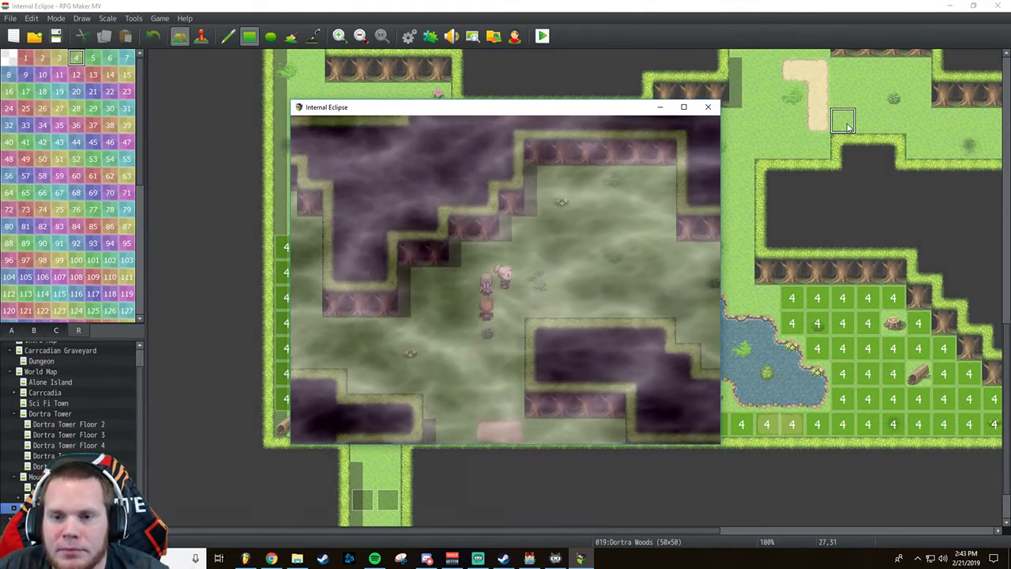
Check the party's HP and MP in the game's main menu and return to the map.
key("Right")
key("Escape")
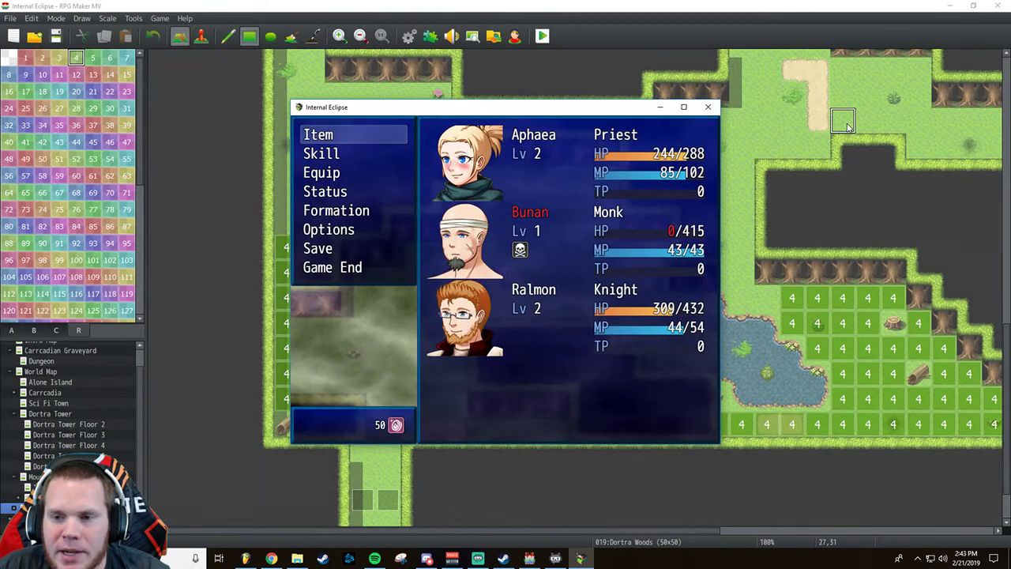
key("Escape")
Explore the eastern path of the woods as far as the tree stump clearing and head back west.
key("Right")
key("Right")
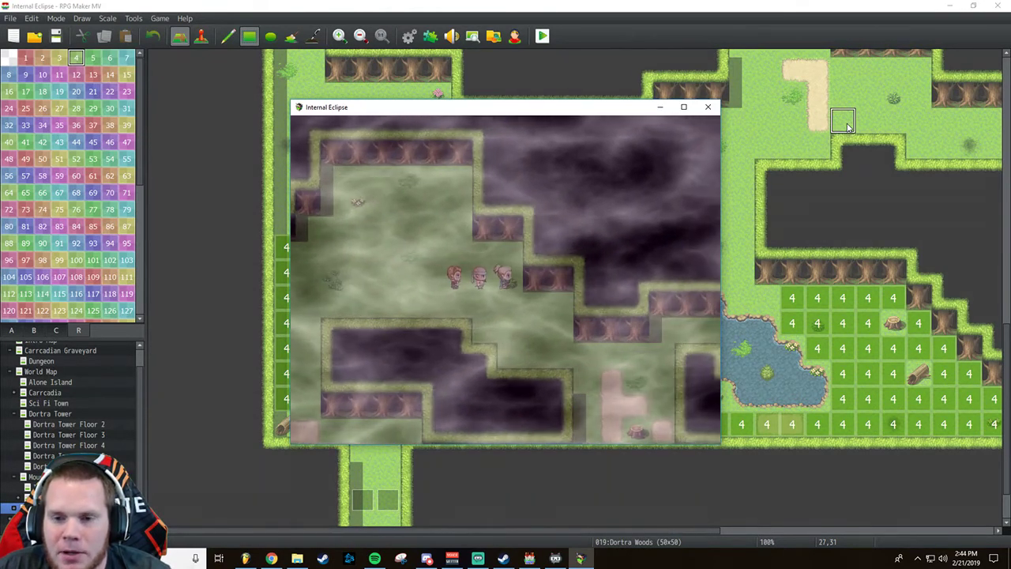
key("Down")
key("Down")
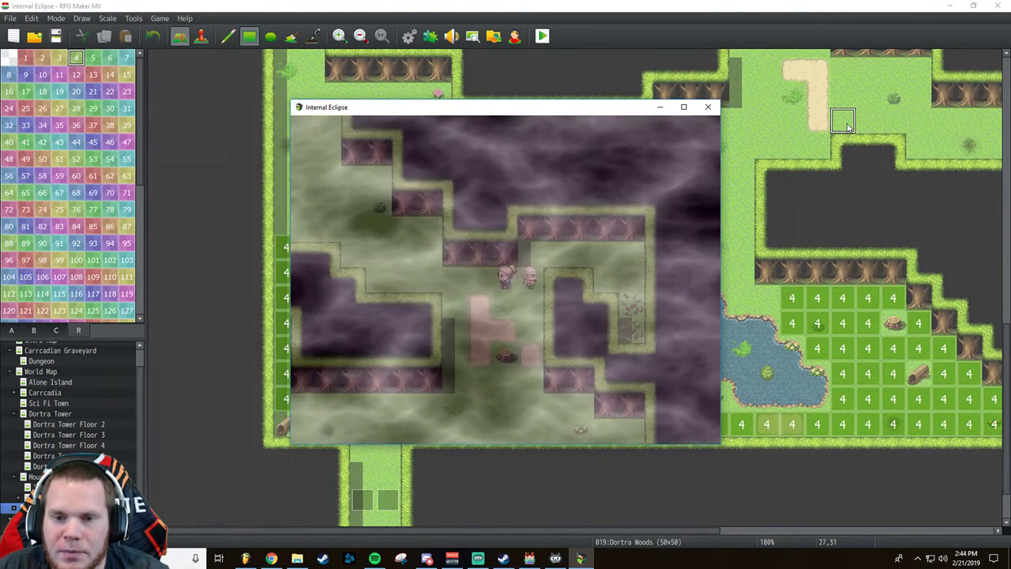
key("Up")
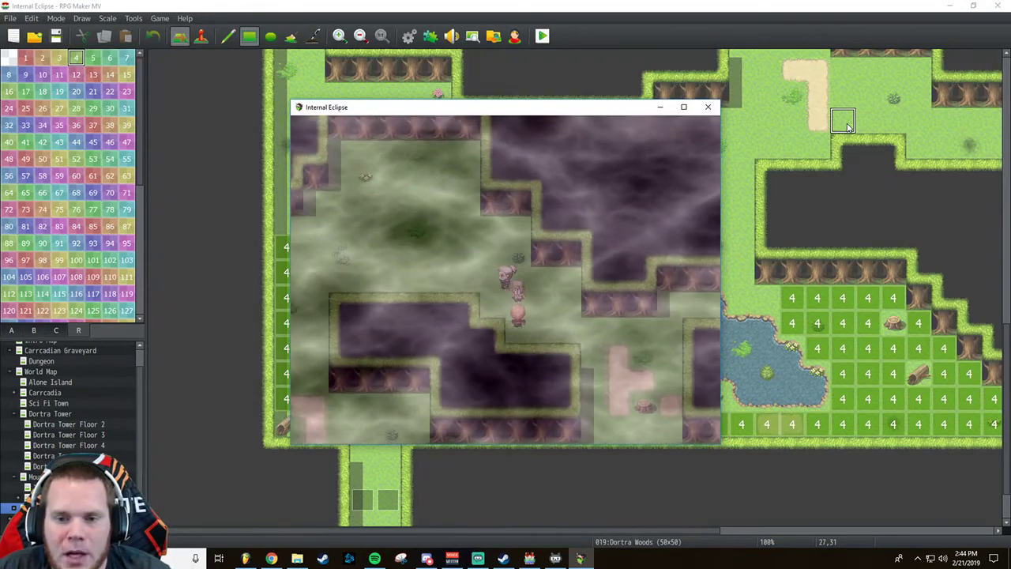
key("Left")
key("Left")
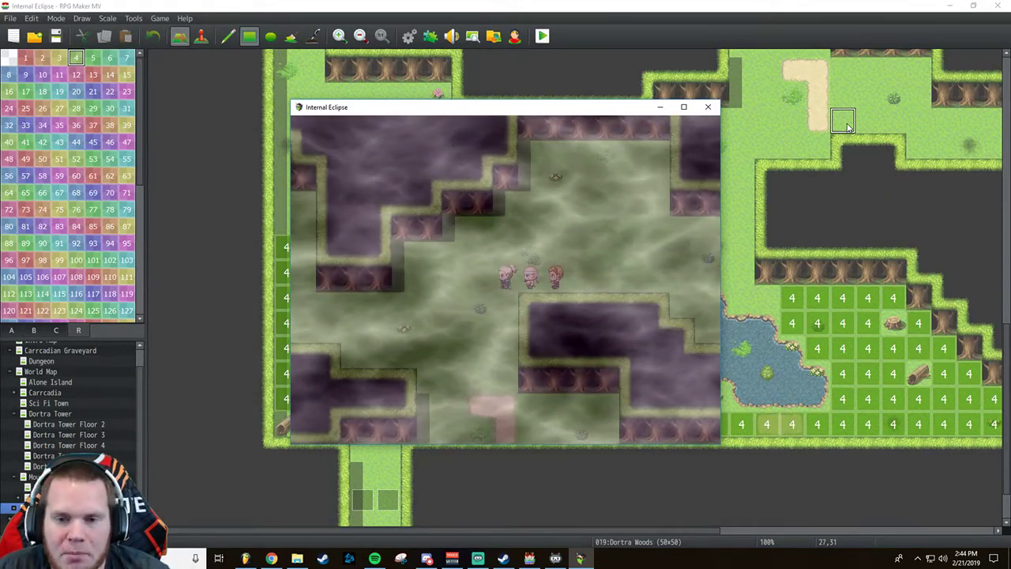
Lead the party southwest past the ring of stones and up the woods' western edge into a random encounter.
key("Down")
key("Left")
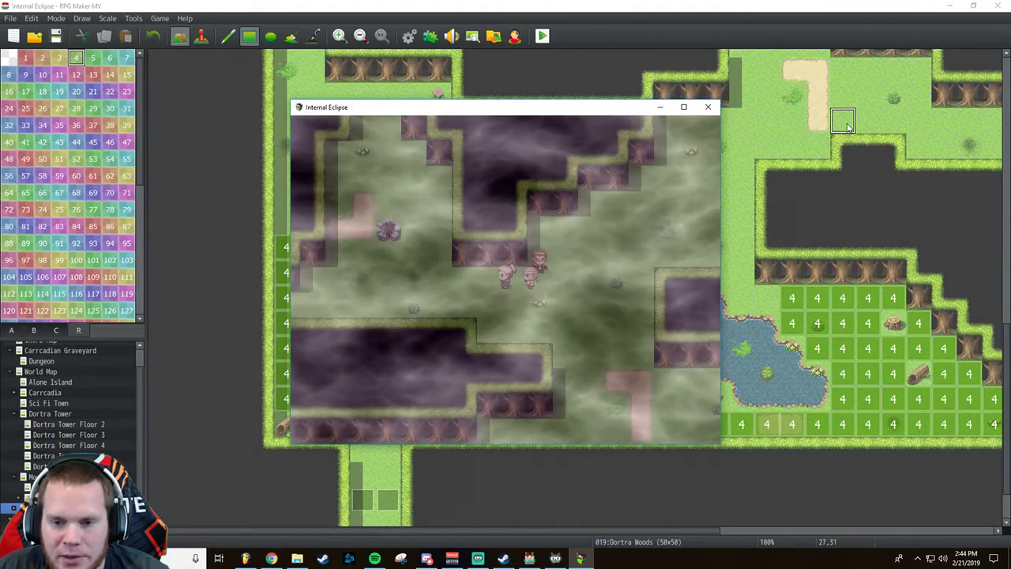
key("Down")
key("Left")
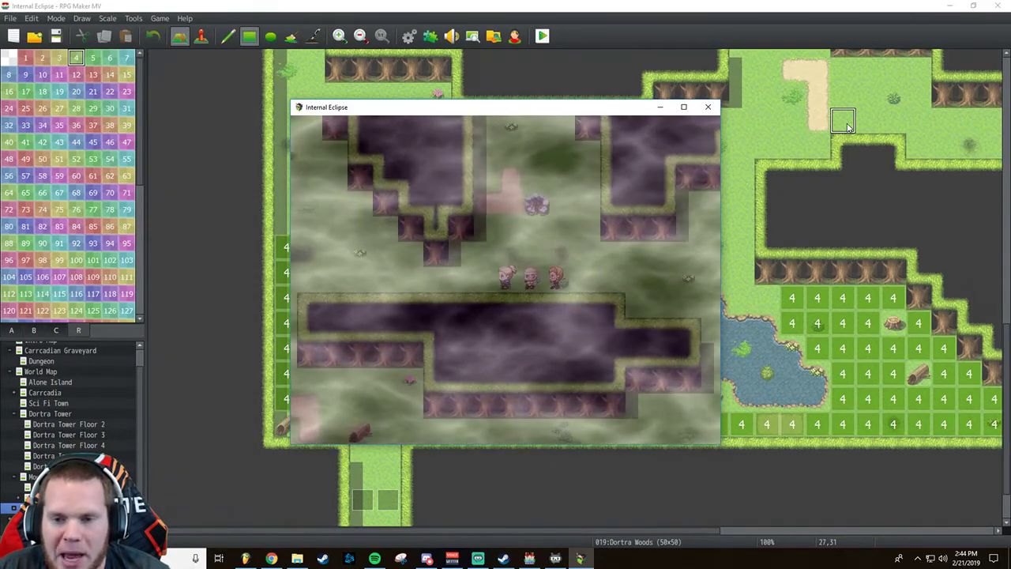
key("Left")
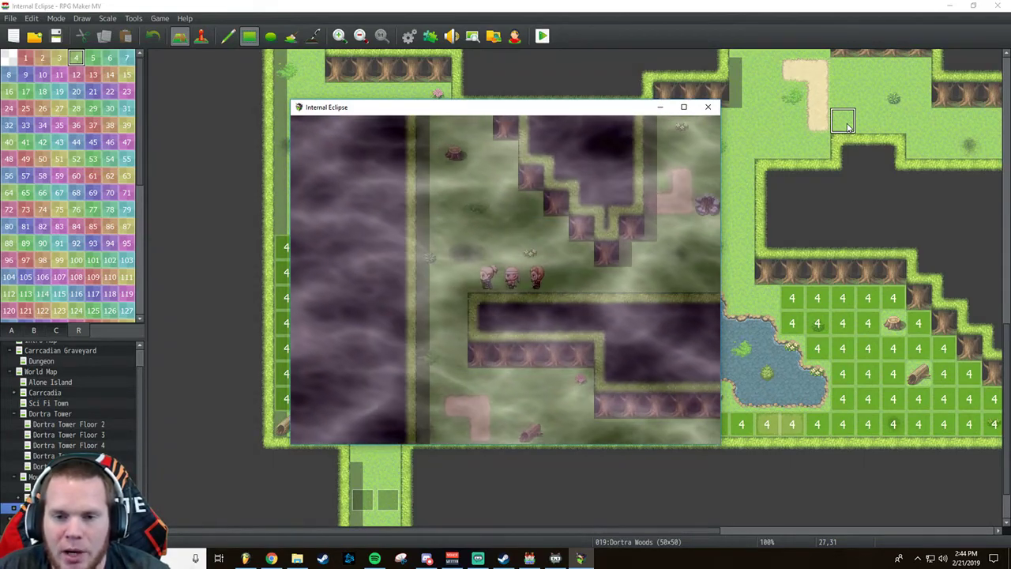
key("Up")
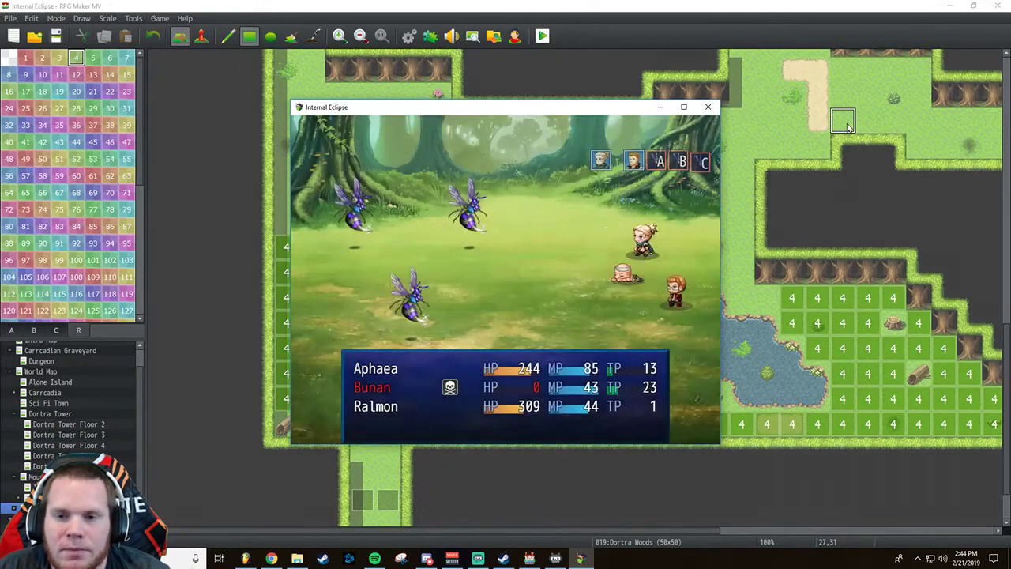
Attack the group of winged insects with Aphaea and Ralmon.
key("Return")
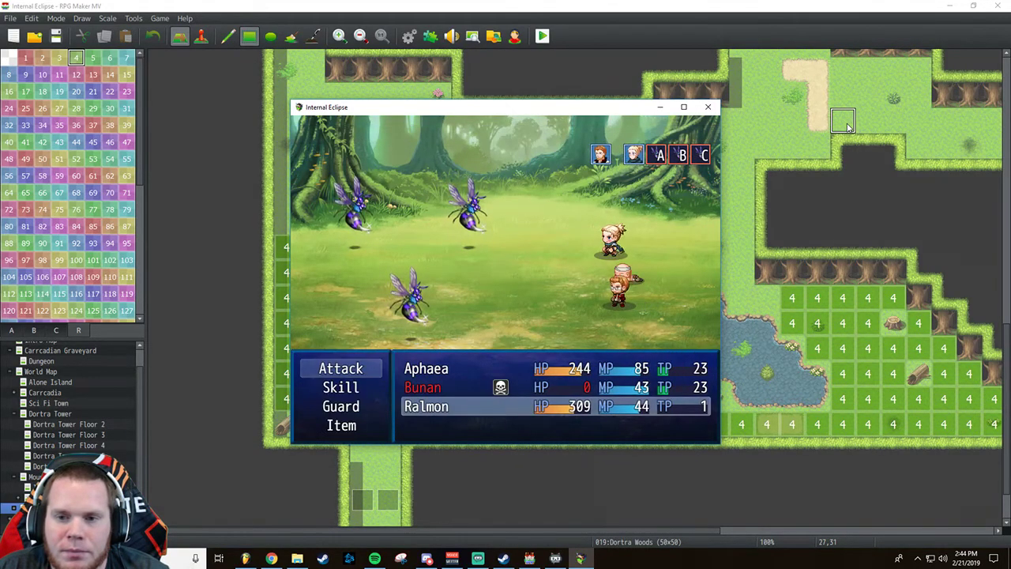
key("Return")
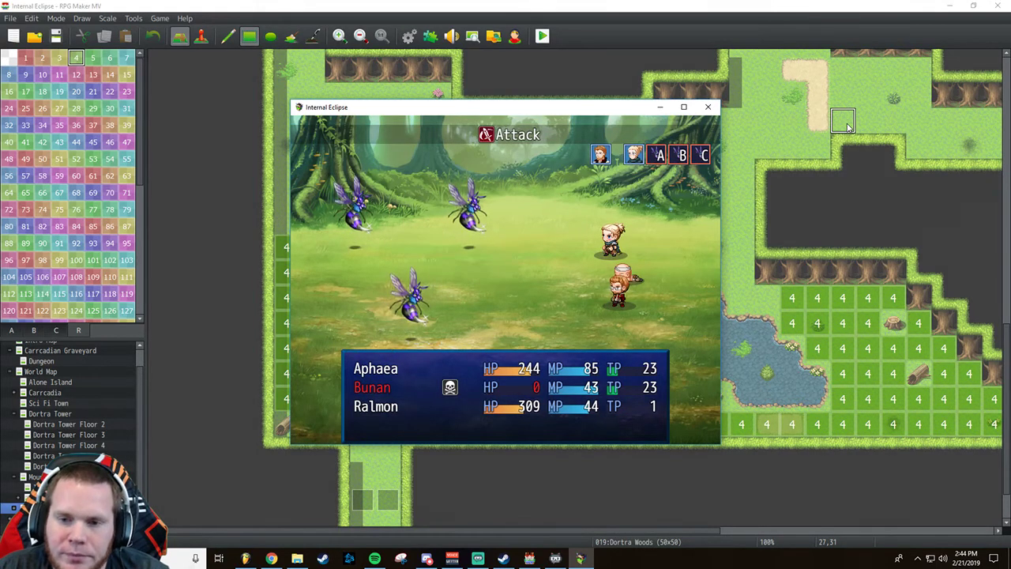
key("Return")
key("Return")
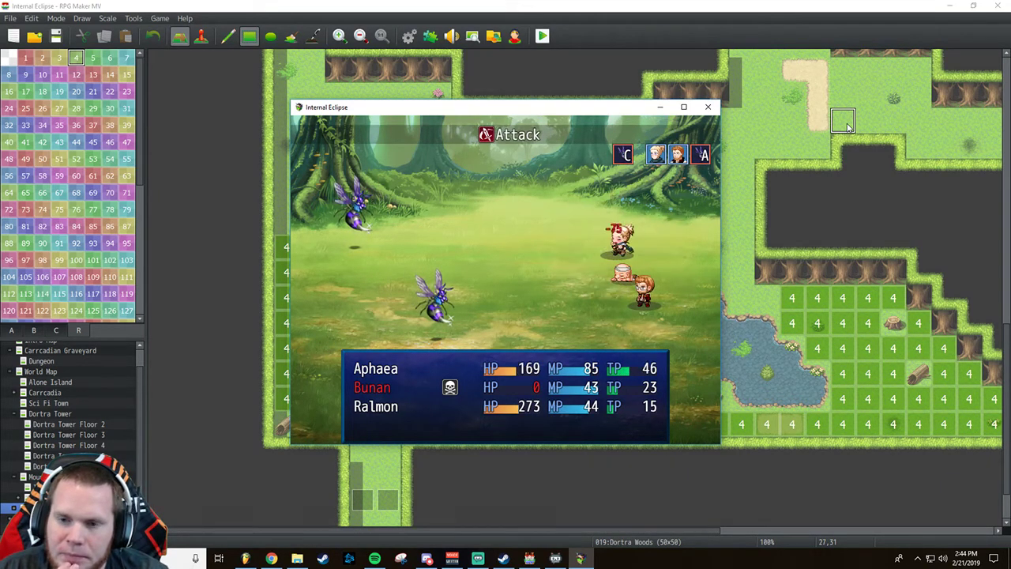
key("Return")
key("Return")
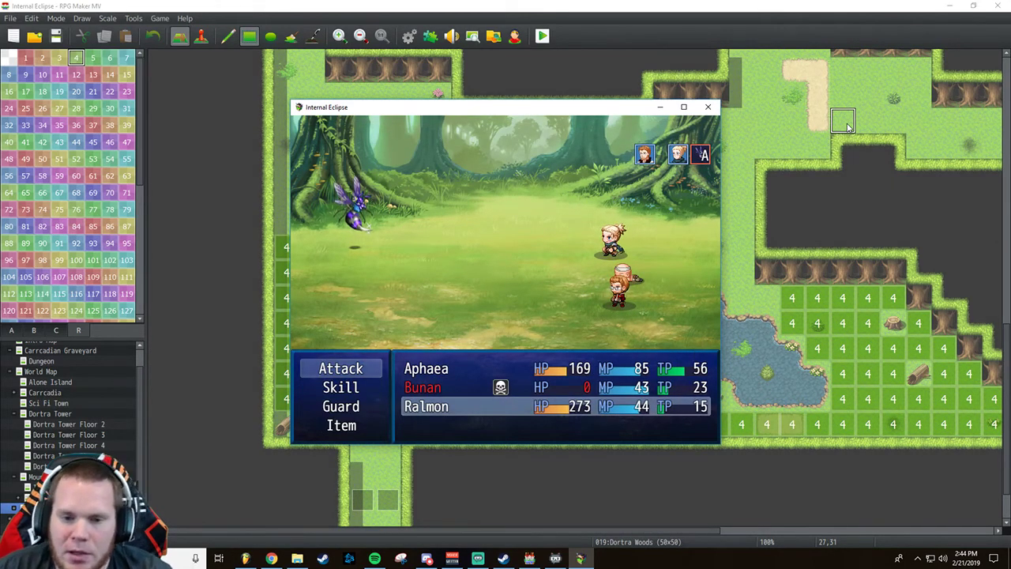
Look at Ralmon's available skills and return to his battle commands.
key("Down")
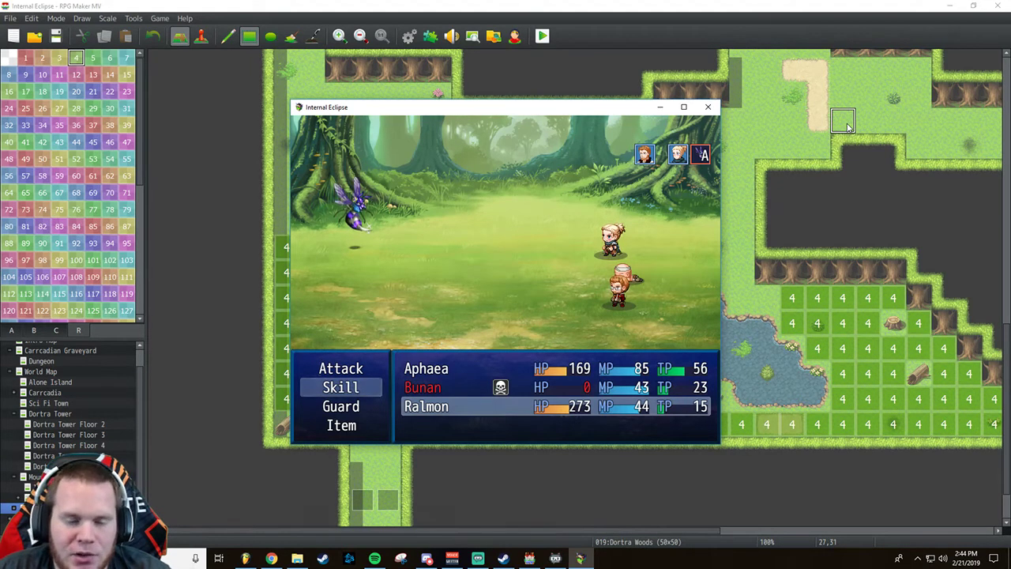
key("Return")
key("Escape")
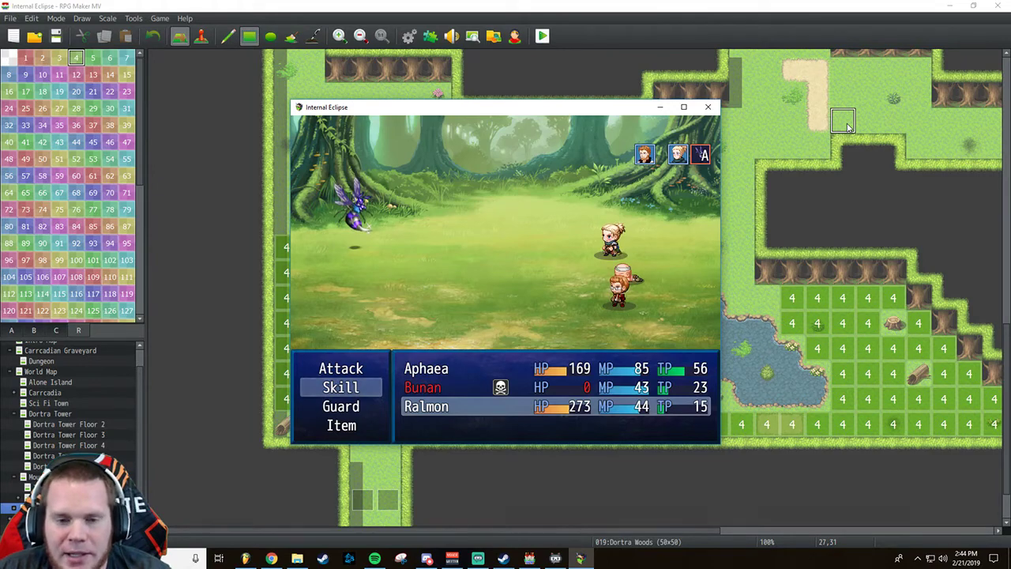
Finish off the last insect with Ralmon's and Aphaea's attacks and go through the battle results back to the map.
key("Up")
key("Return")
key("Return")
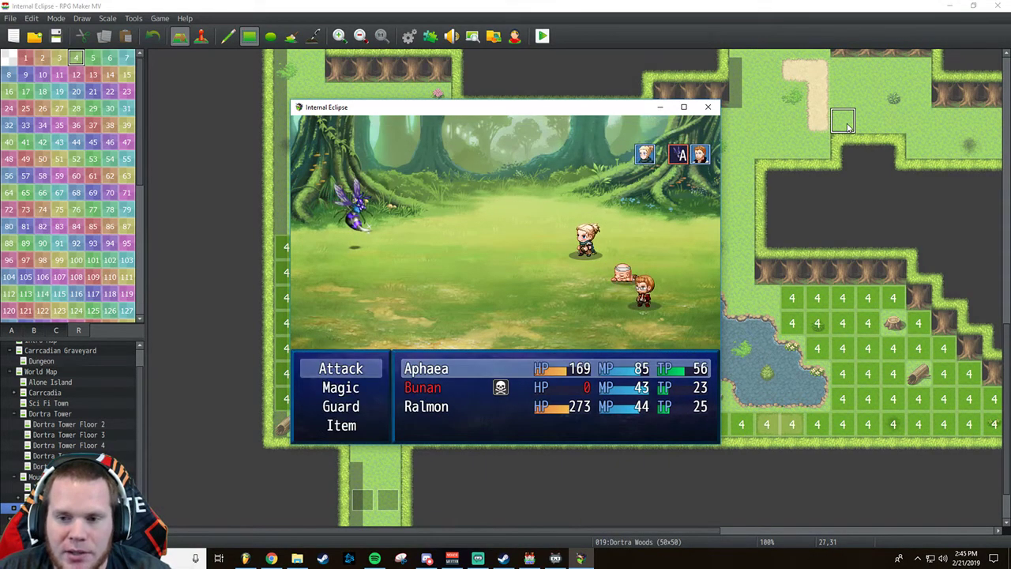
key("Return")
key("Return")
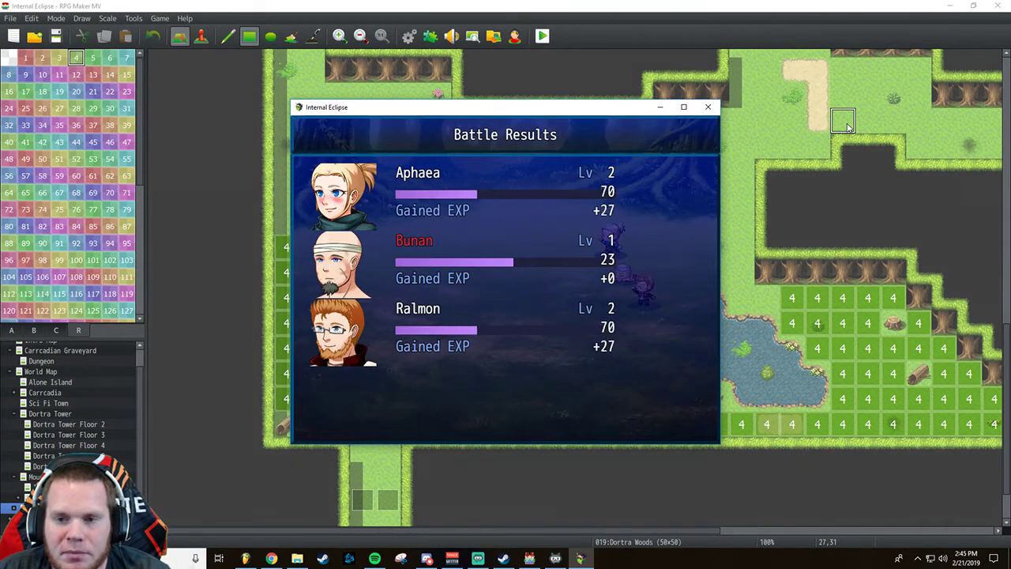
key("Return")
key("Return")
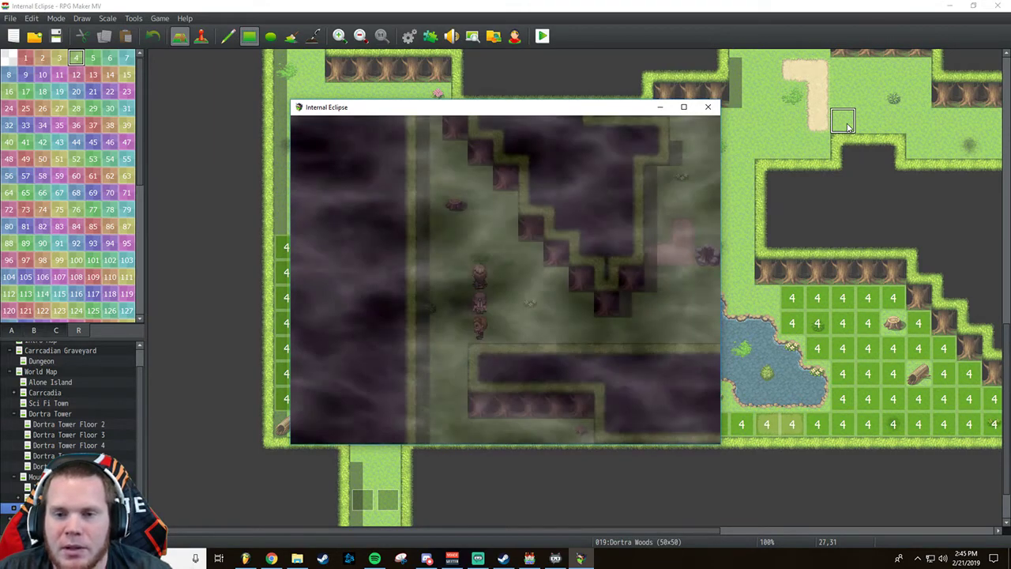
Walk the party south along the western edge of the woods toward the southern exit.
key("Down")
key("Left")
key("Down")
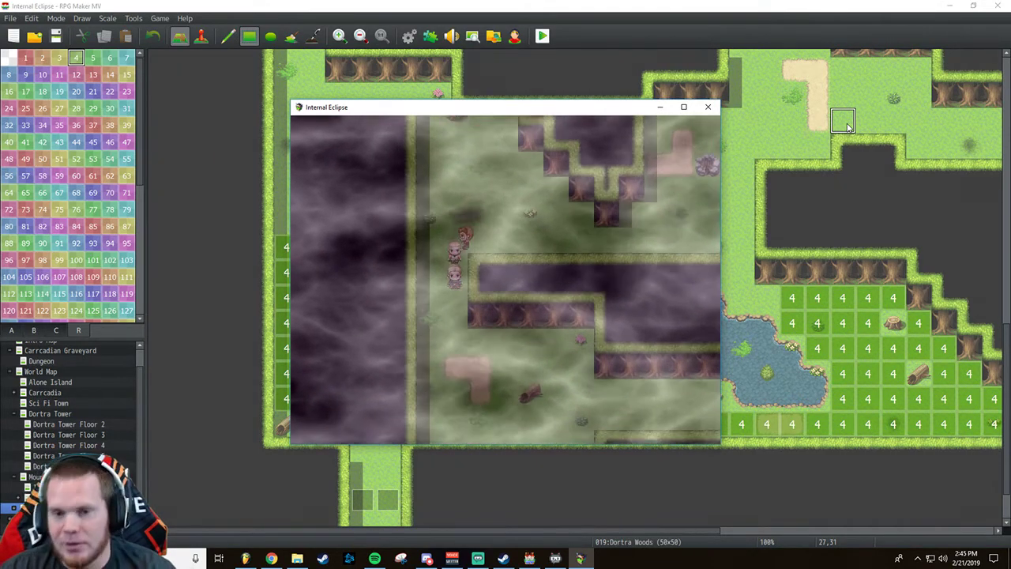
key("Right")
key("Down")
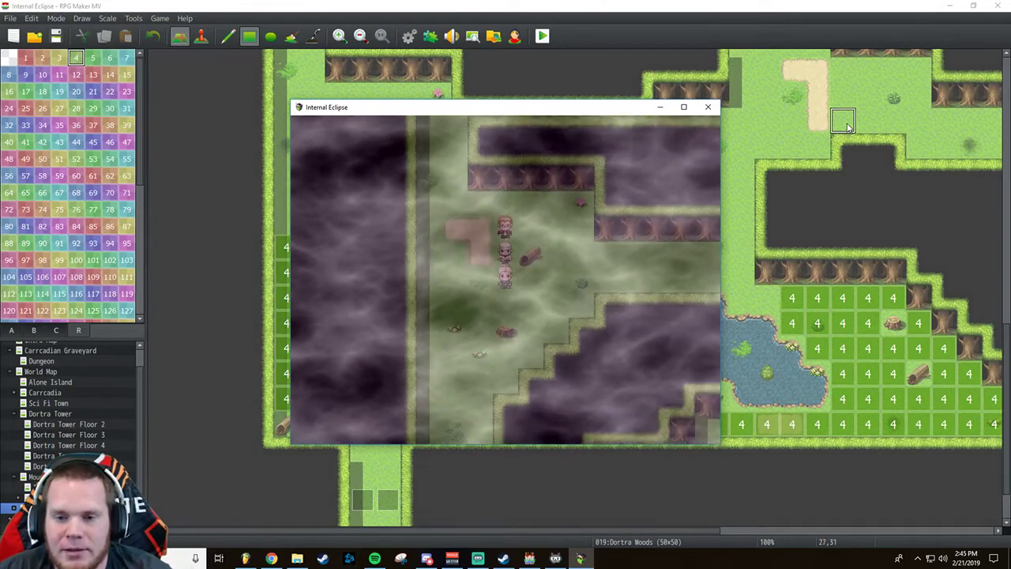
key("Left")
key("Down")
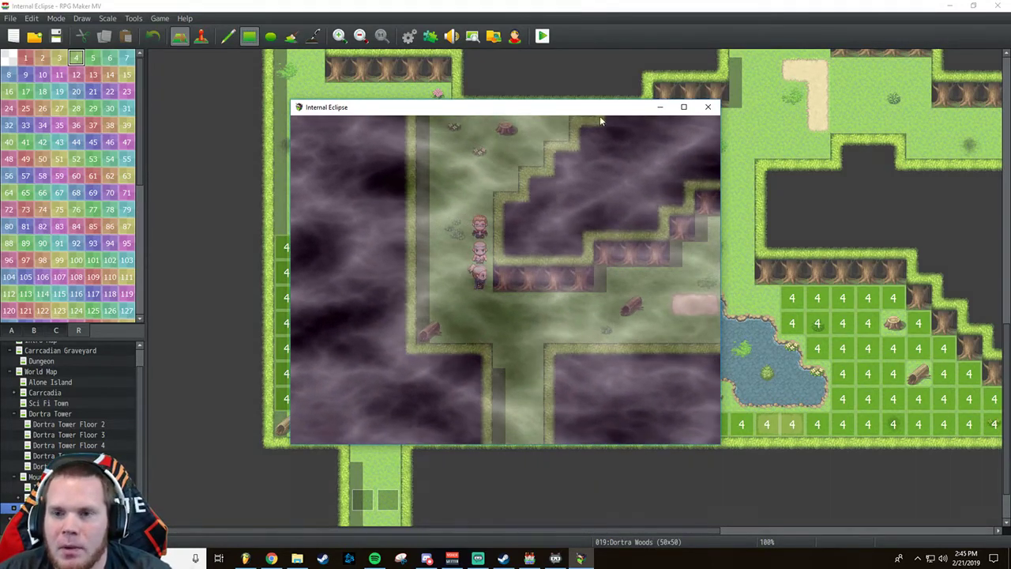
End the playtest and look over the Dortra Woods map up to the region 5 area.
left_click(710, 109)
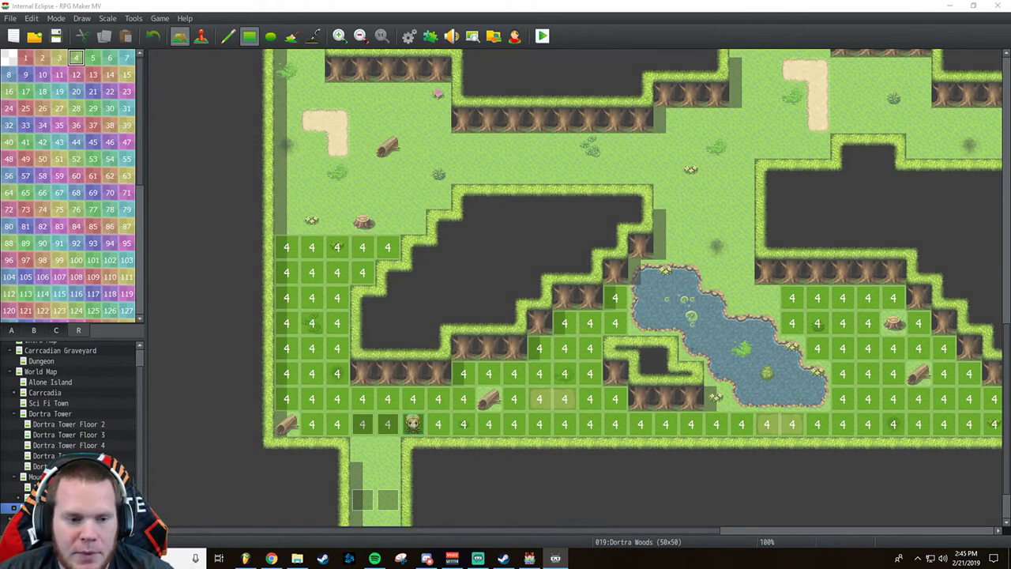
scroll(715, 365, "up", 4)
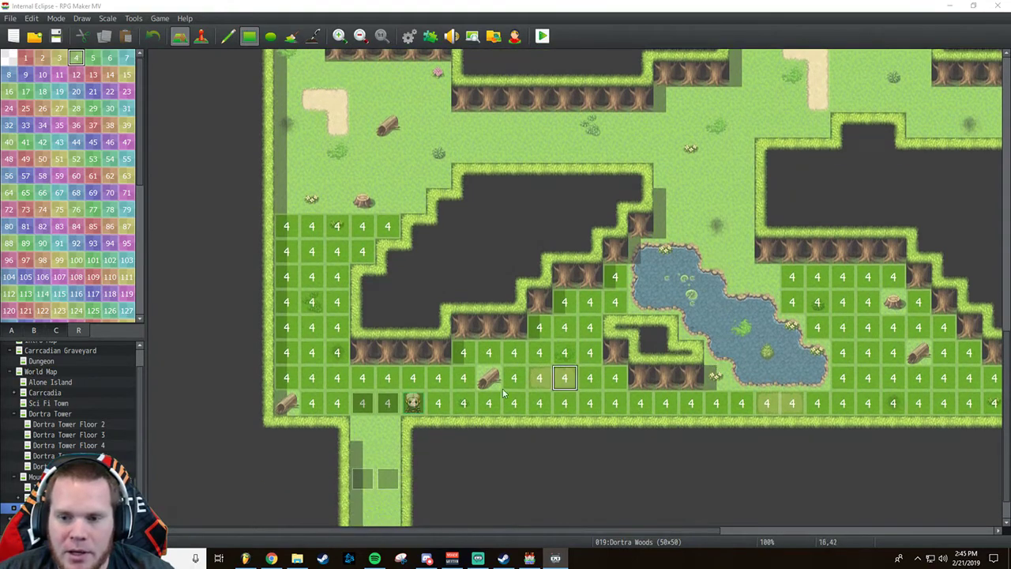
scroll(513, 411, "up", 11)
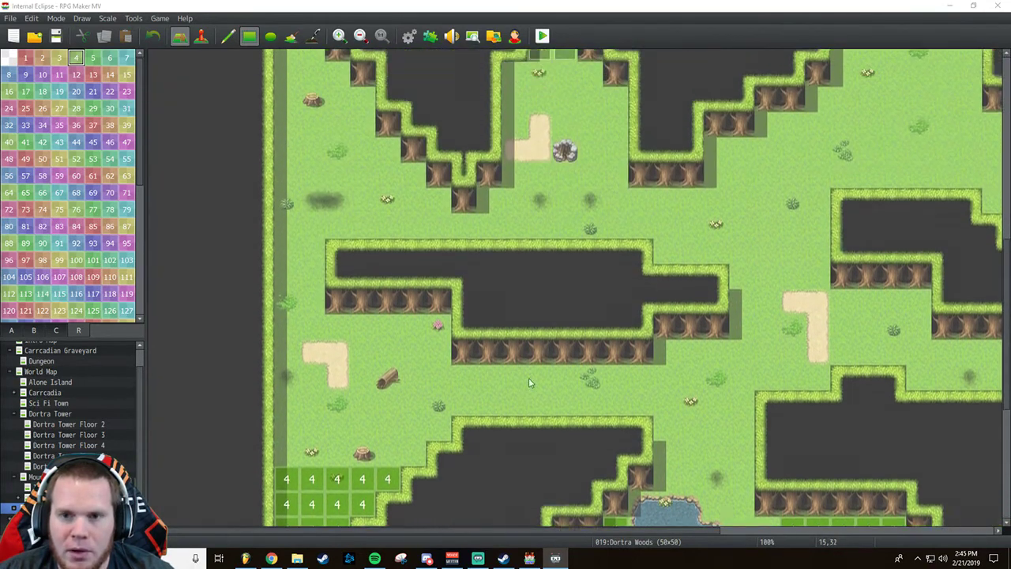
scroll(523, 362, "up", 2)
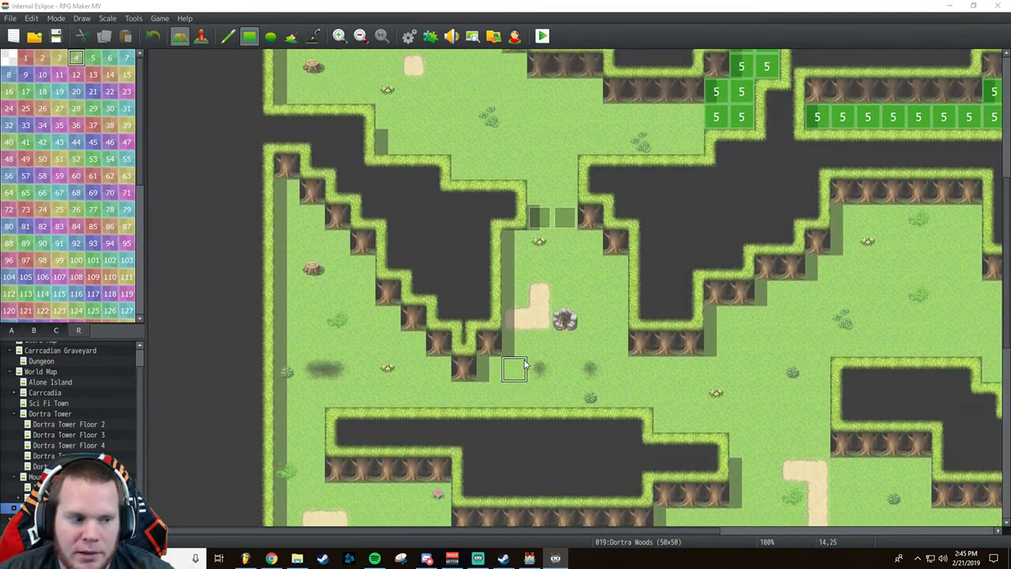
scroll(524, 364, "up", 8)
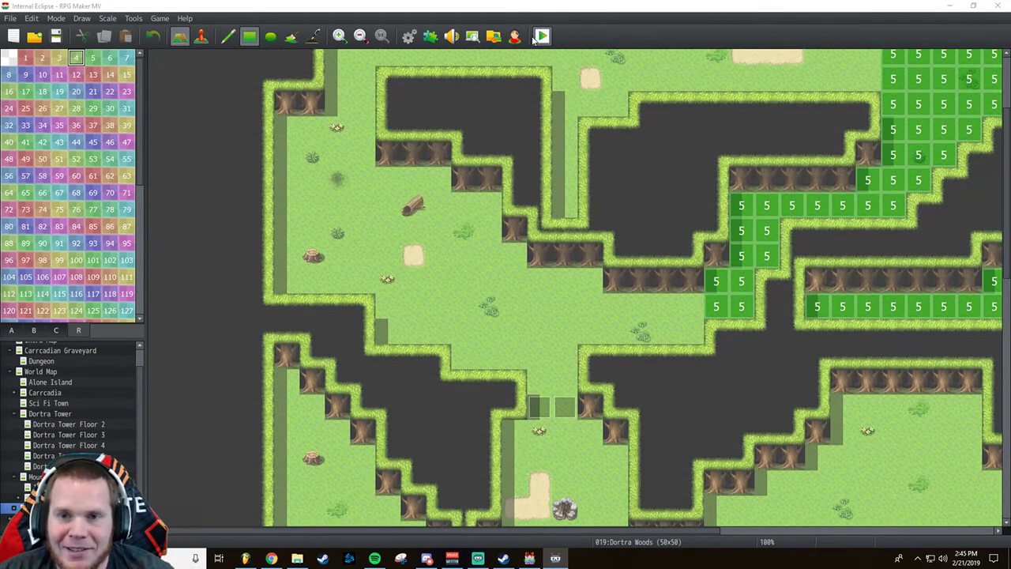
Set the initial weapon of the actor Ralmon to Sword and save the database change.
left_click(408, 37)
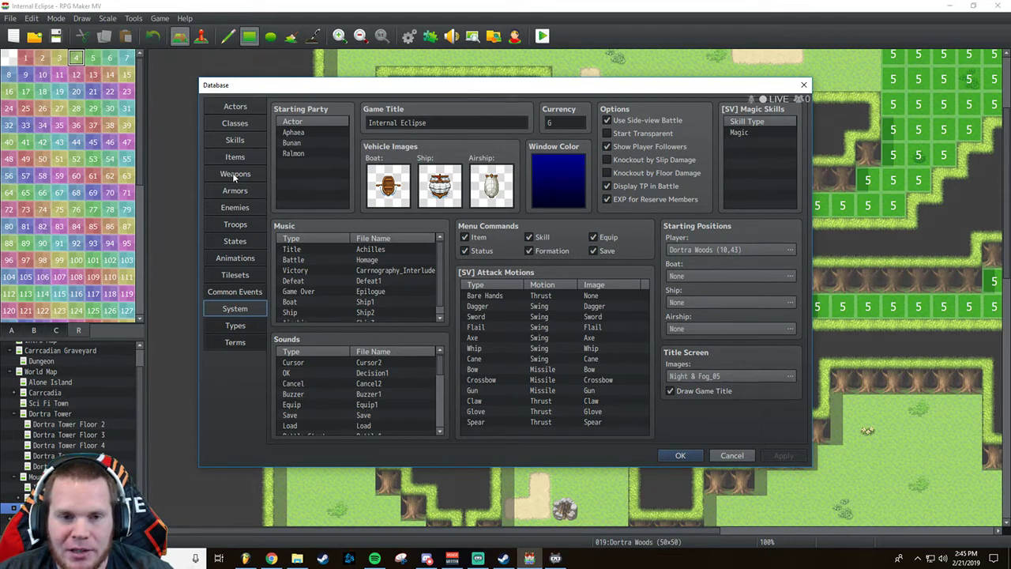
left_click(241, 109)
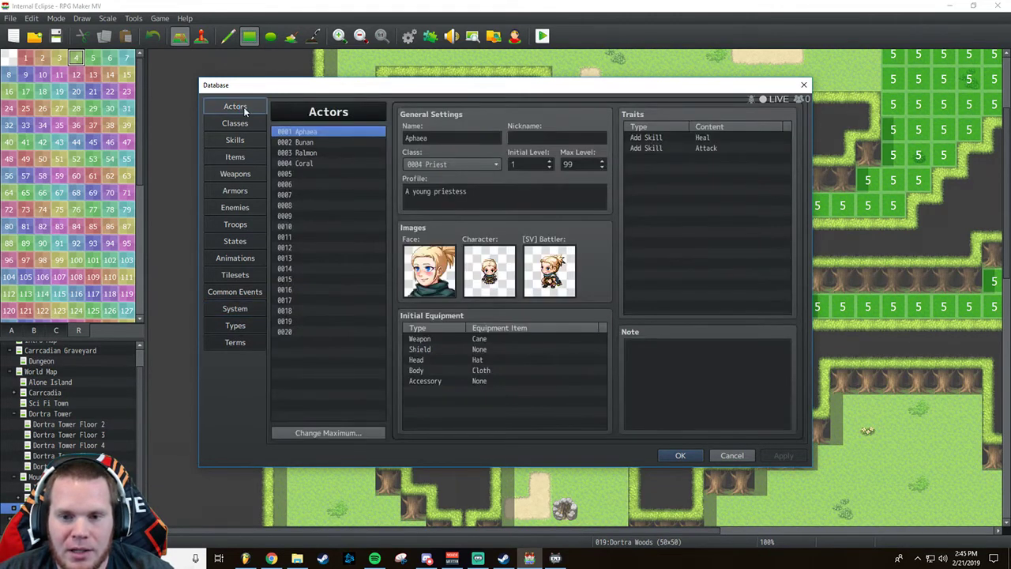
left_click(299, 152)
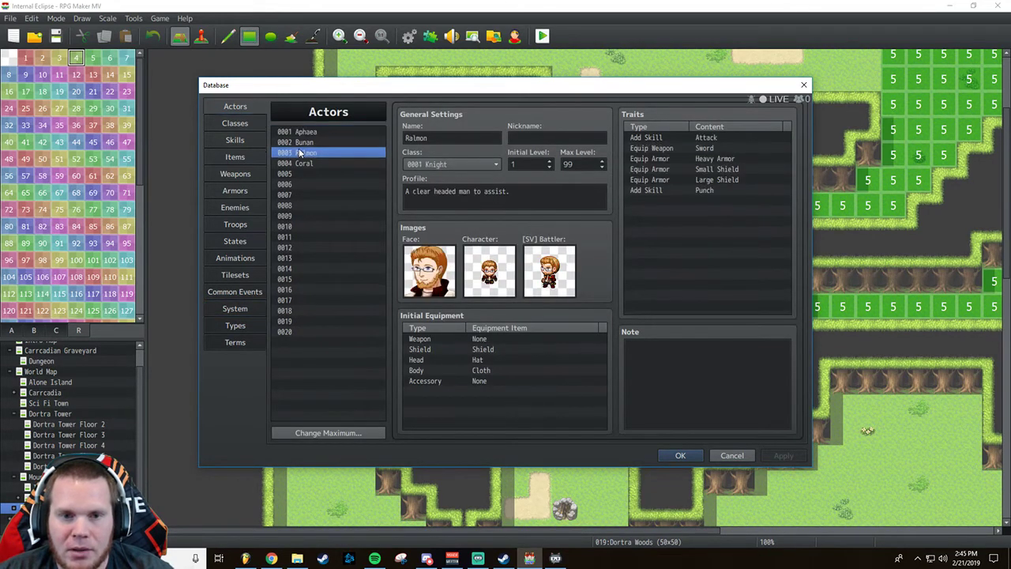
double_click(482, 343)
left_click(484, 374)
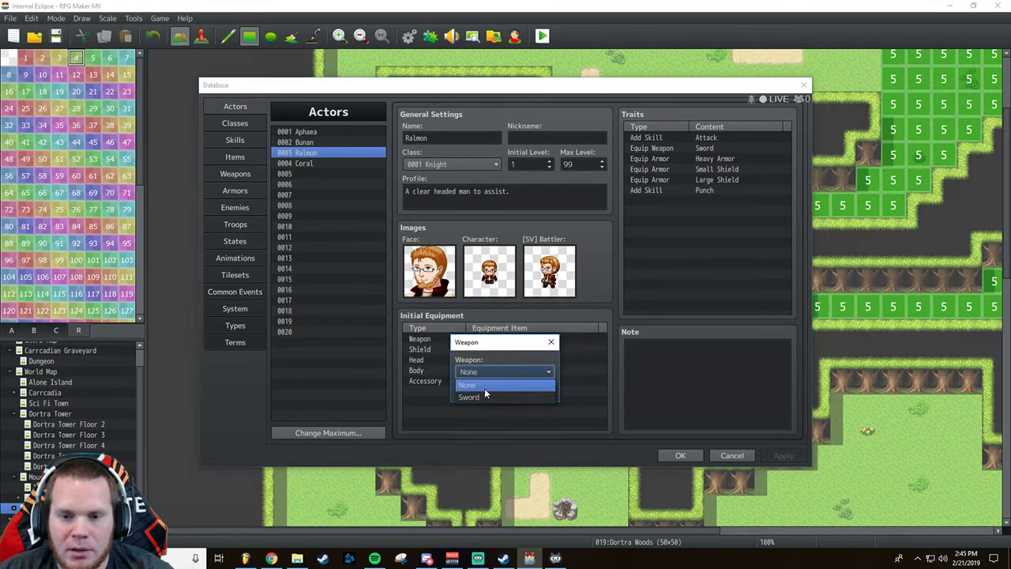
left_click(484, 388)
left_click(479, 390)
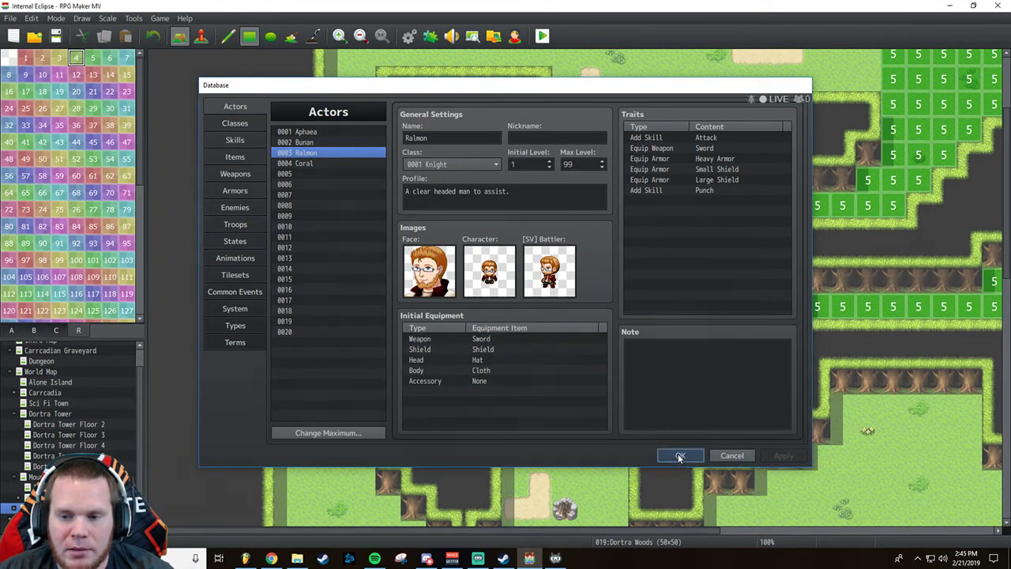
left_click(679, 455)
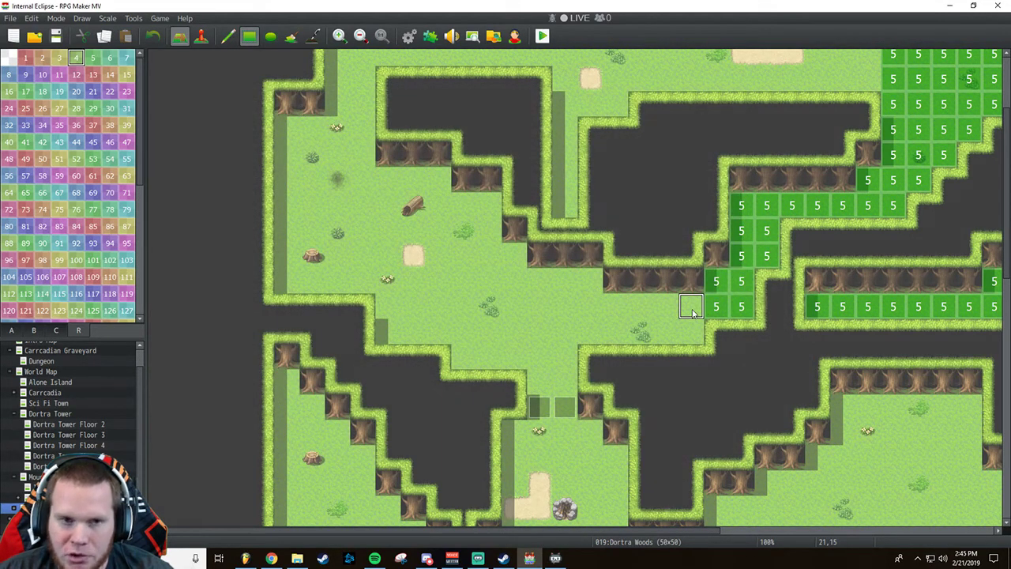
Move the player's starting position in Dortra Woods to the western clearing, just north of the narrow passage.
left_click(408, 35)
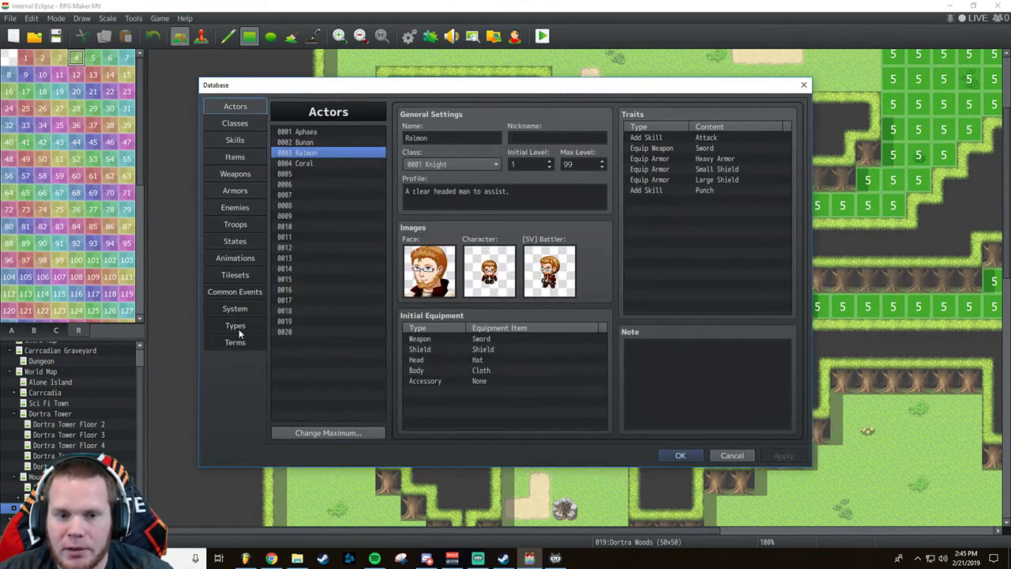
left_click(235, 309)
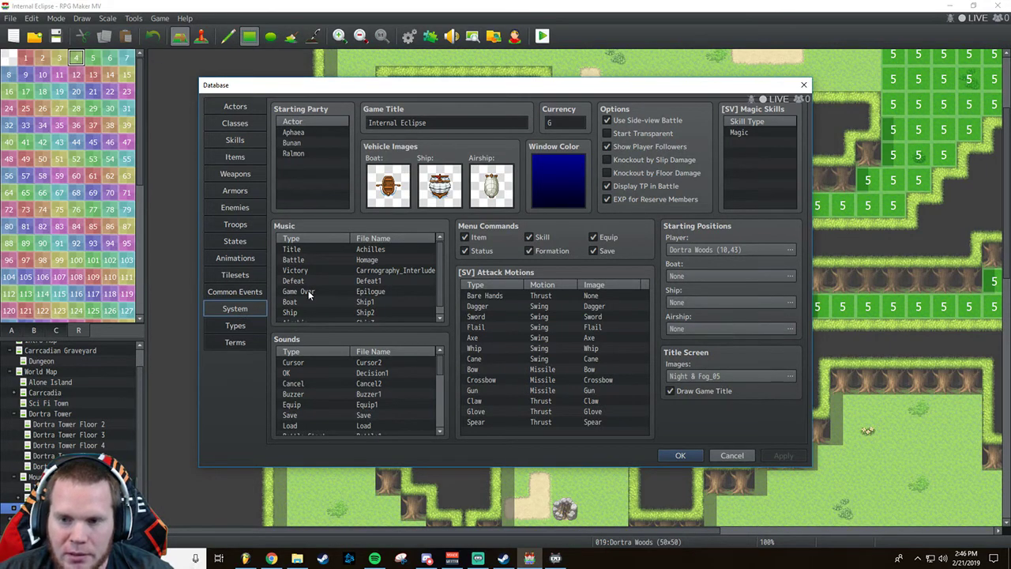
double_click(711, 248)
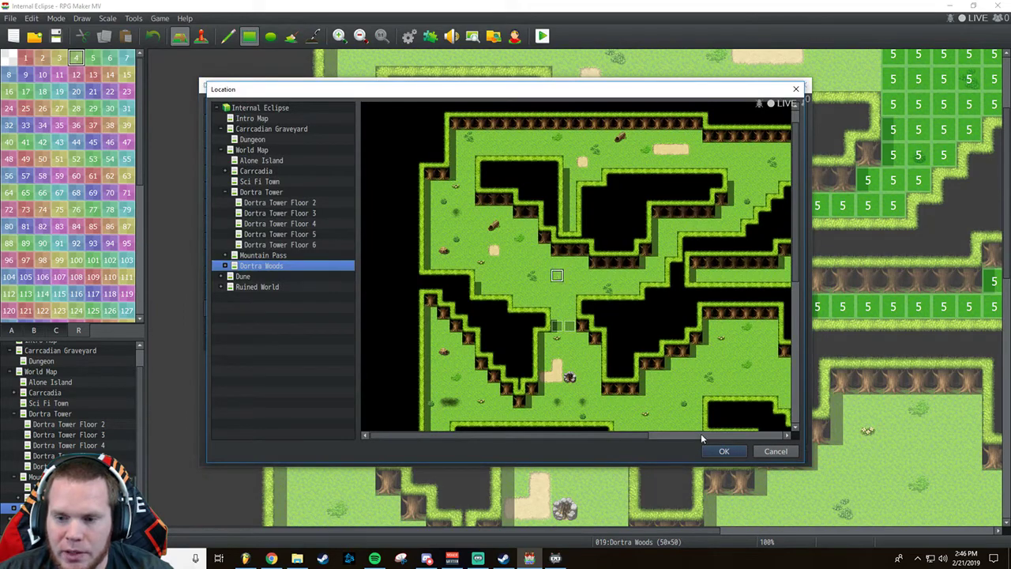
left_click(724, 451)
left_click(675, 452)
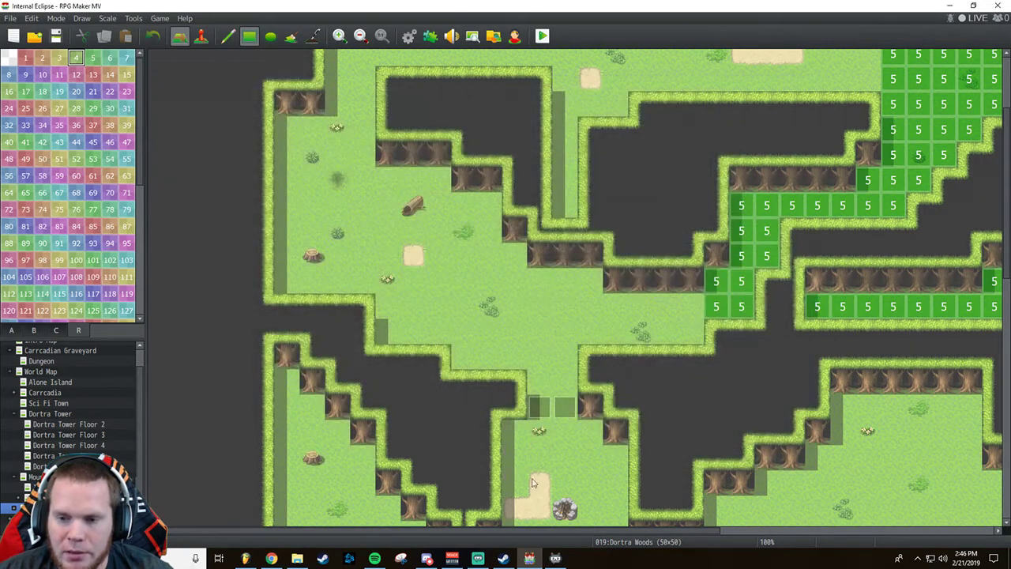
Set the average number of steps between random encounters for the Dortra Woods map to 55.
scroll(740, 406, "down", 3)
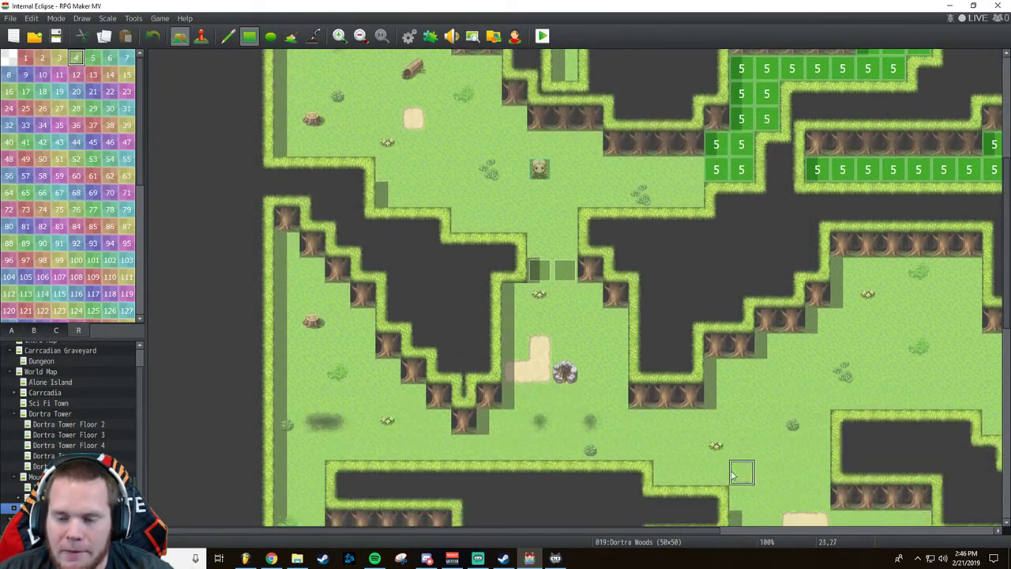
scroll(731, 475, "right", 8, "shift")
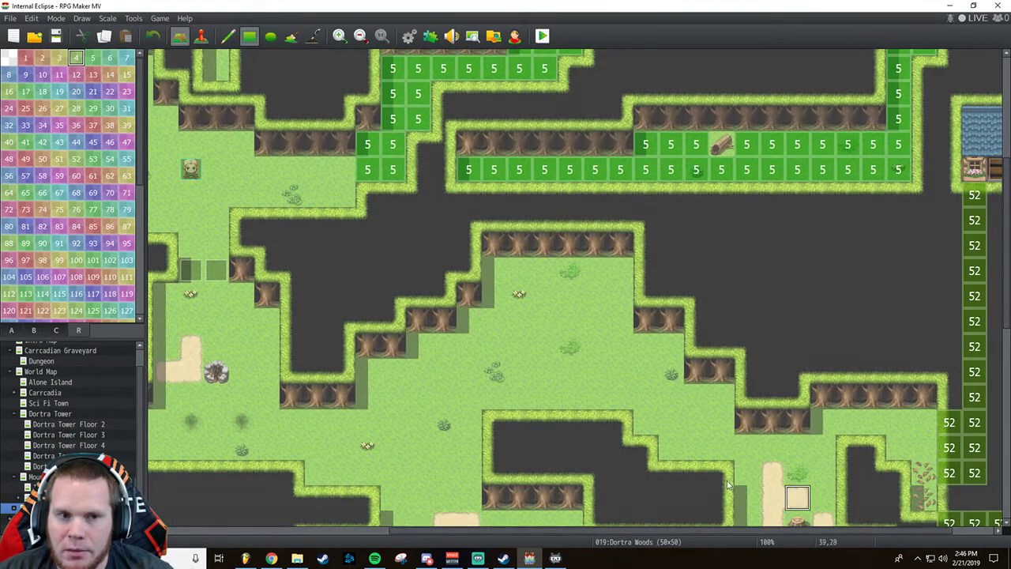
right_click(73, 477)
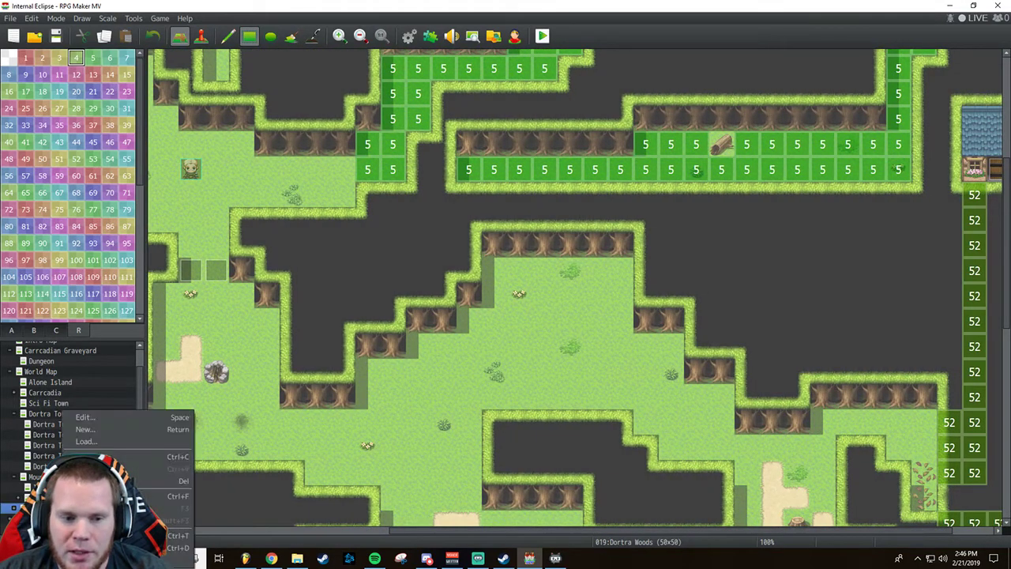
left_click(120, 416)
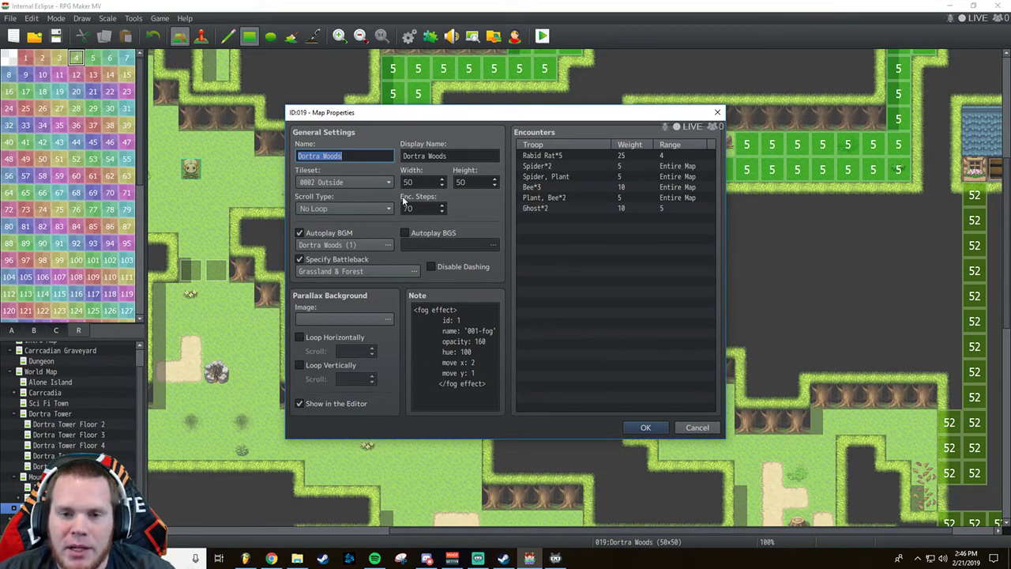
mouse_move(403, 199)
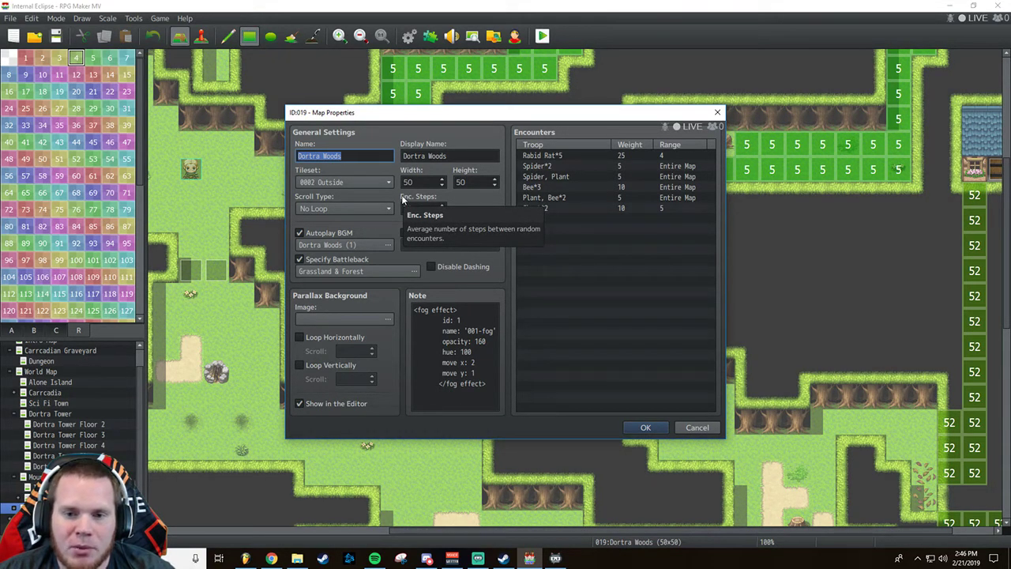
double_click(409, 208)
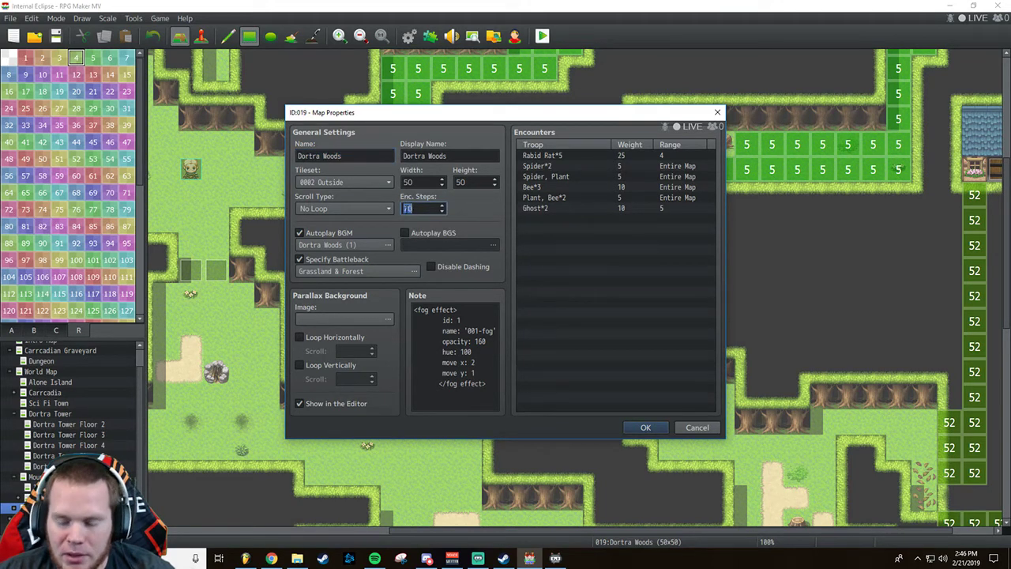
type("75")
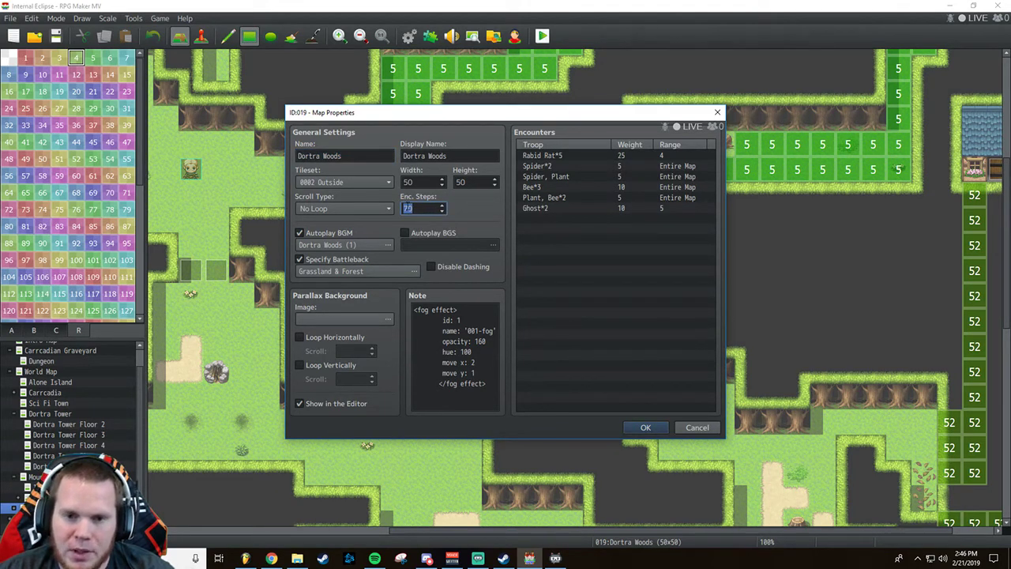
type("55")
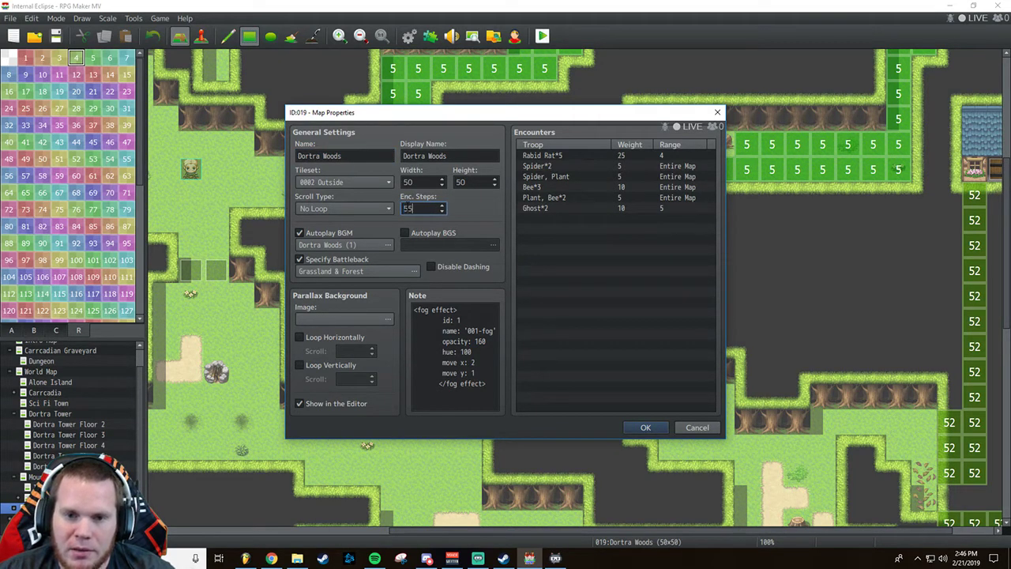
left_click(645, 426)
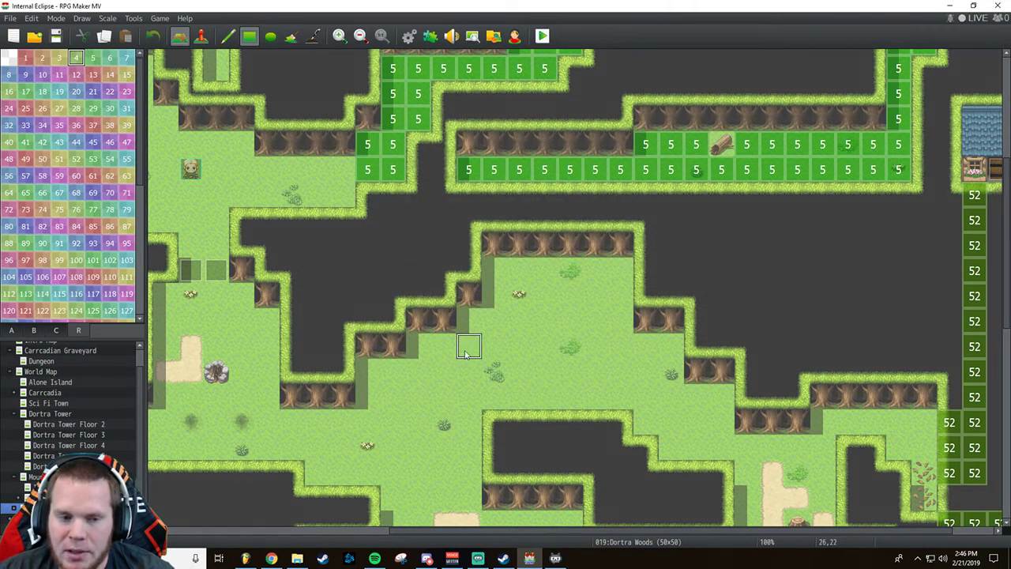
Start a playtest and enter Dortra Woods with the three-member party.
left_click(540, 42)
left_click(455, 294)
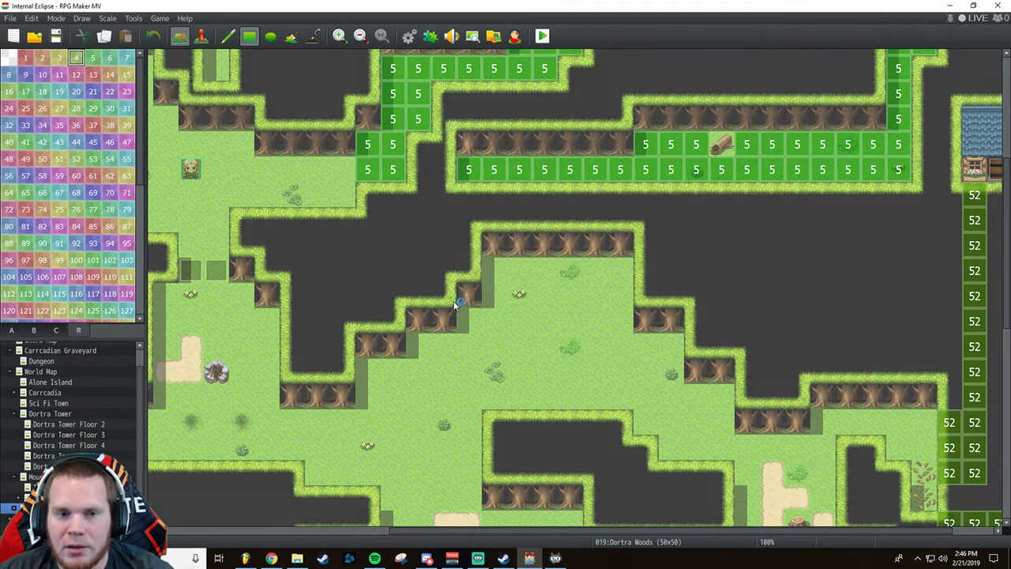
key("Return")
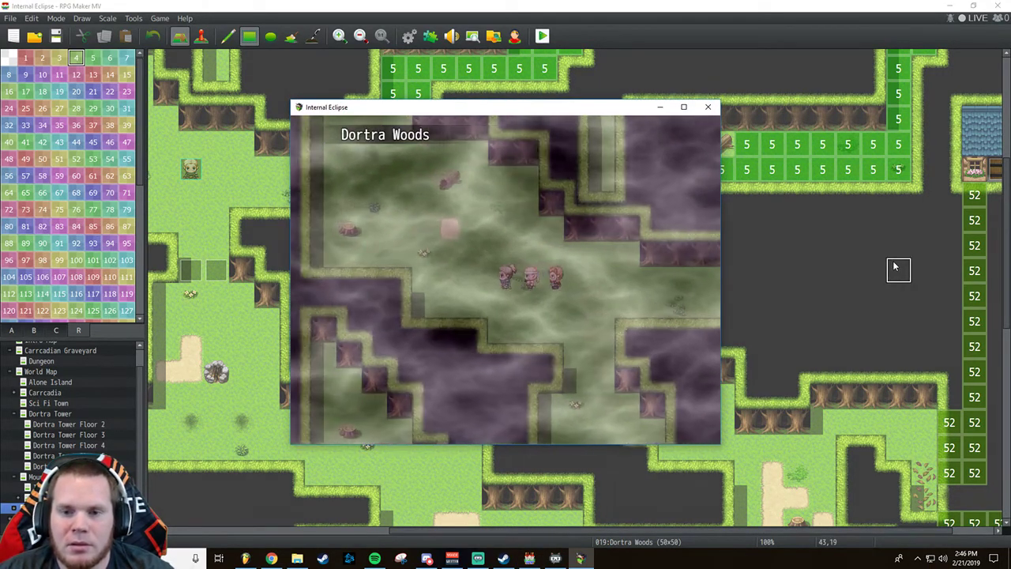
Walk the party back and forth through the western clearing and north onto the upper path until an encounter starts.
key("Right")
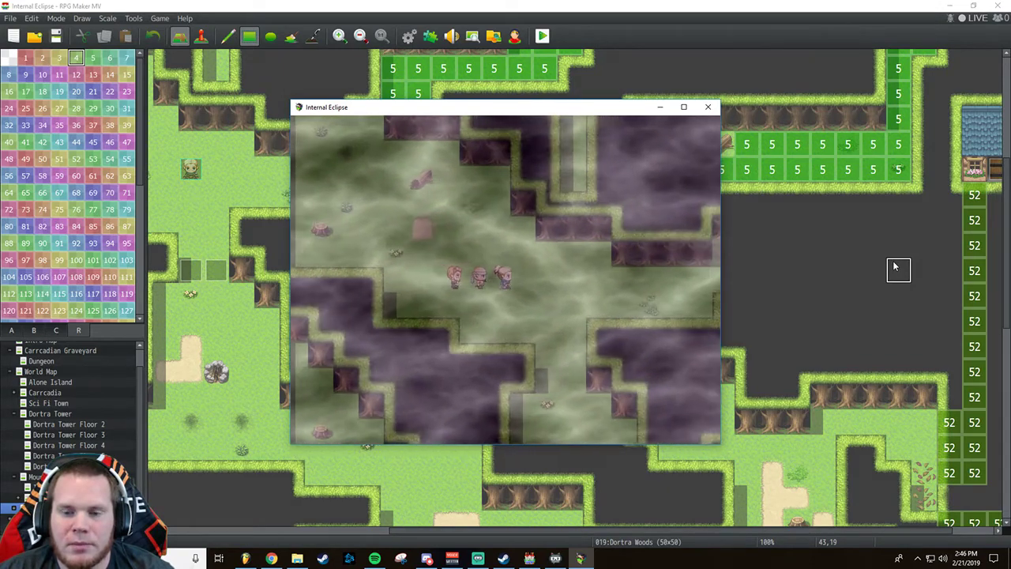
key("Right")
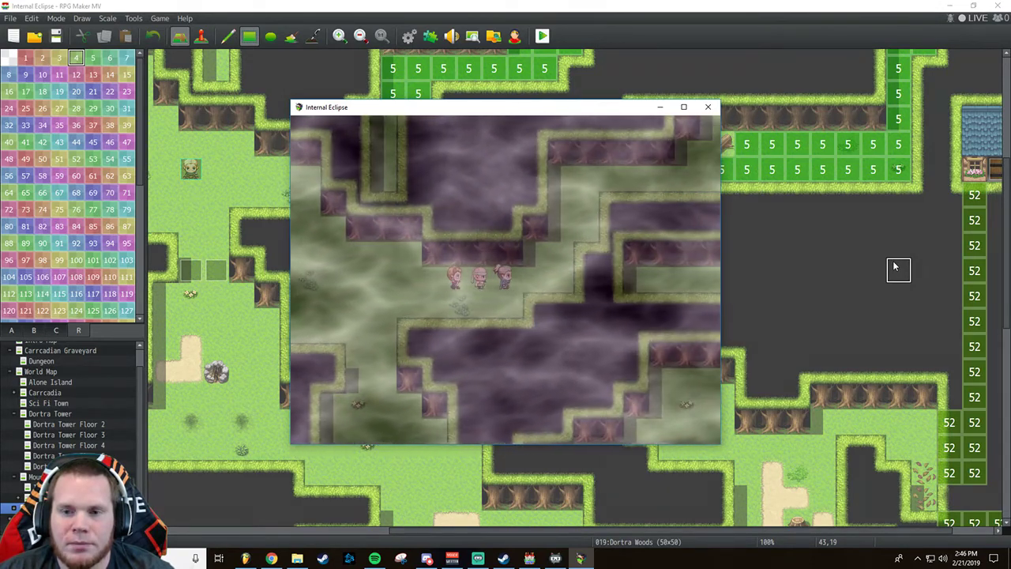
key("Right")
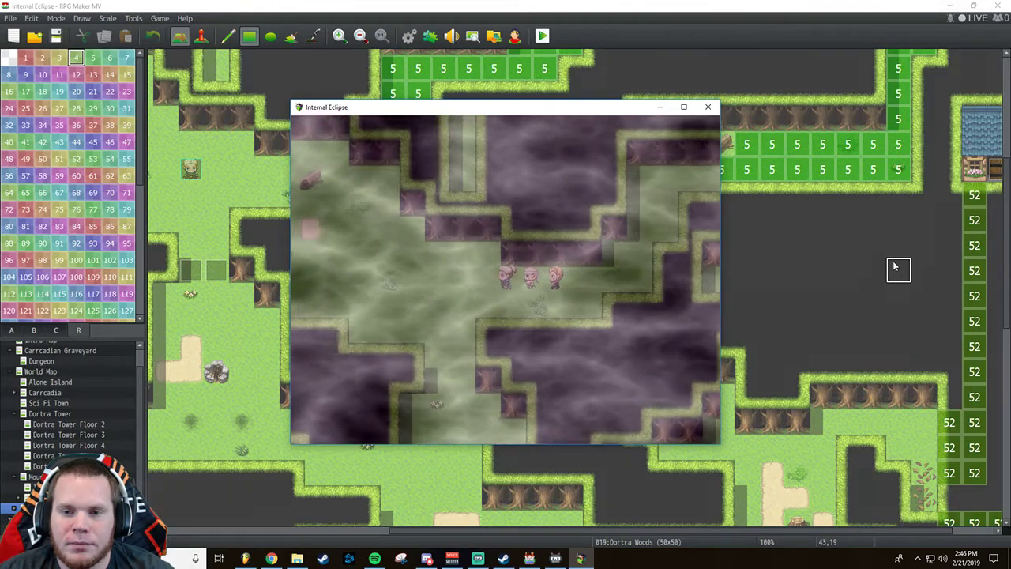
key("Left")
key("Up")
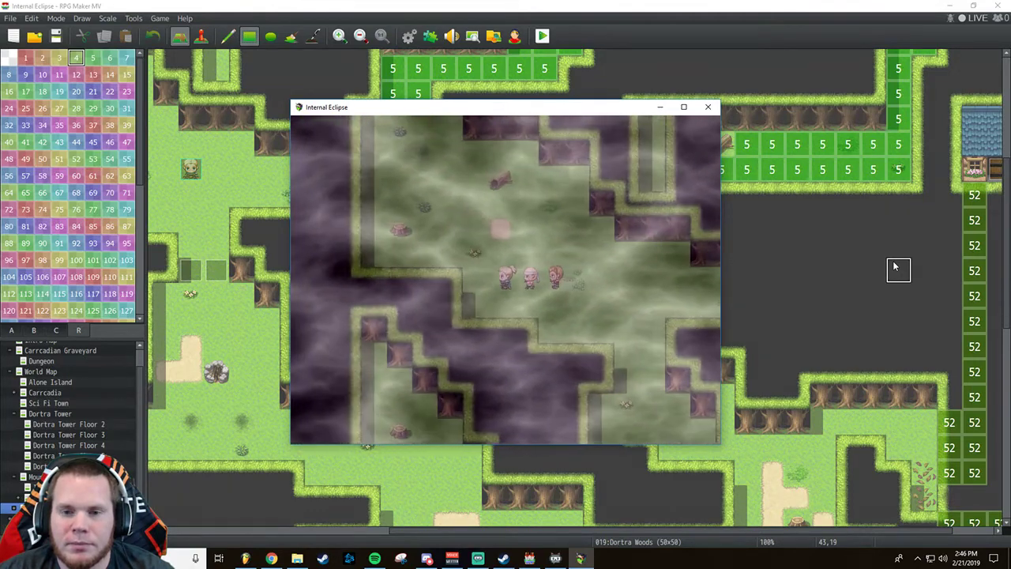
key("Left")
key("Up")
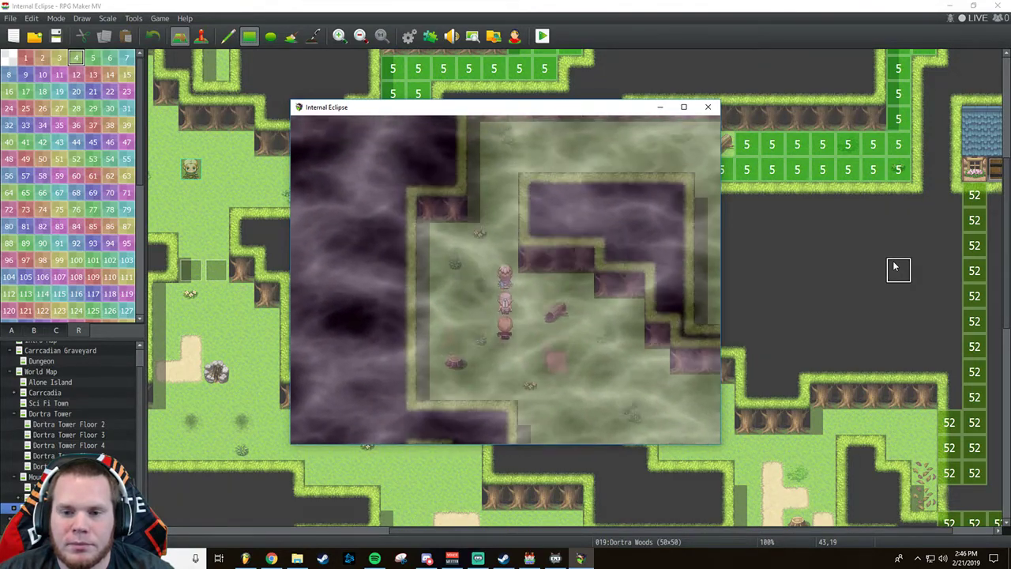
key("Up")
key("Left")
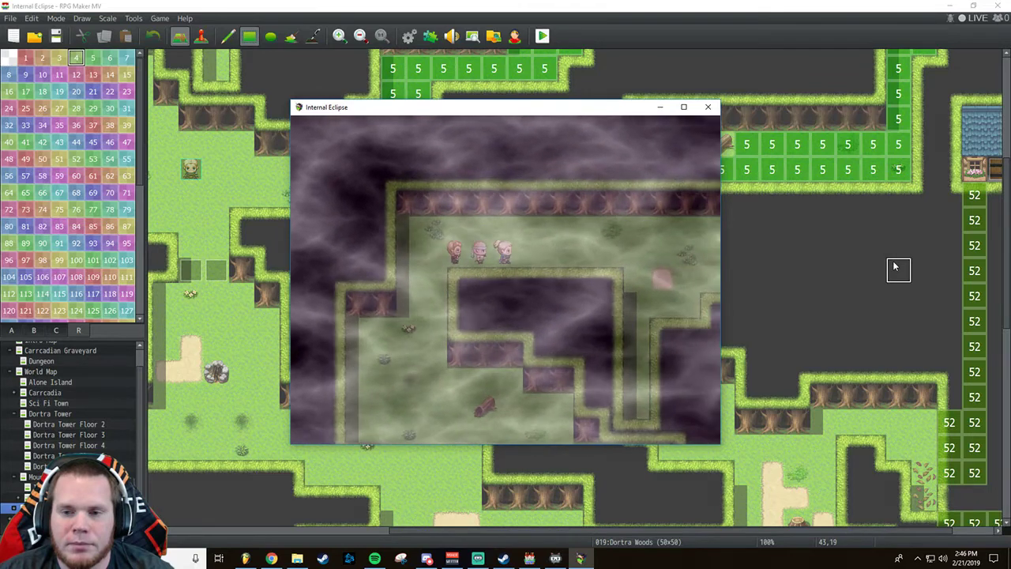
key("Right")
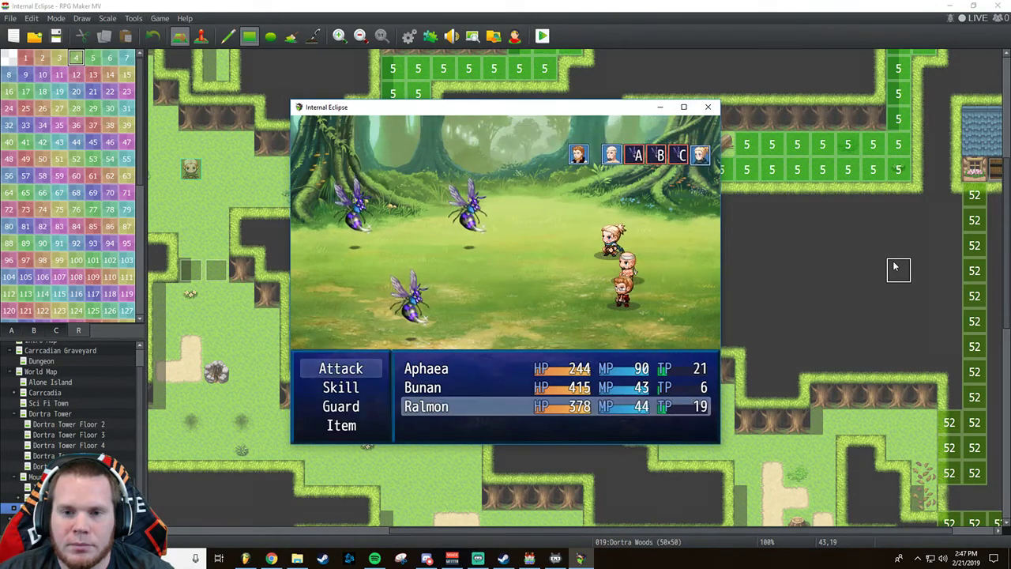
Check Ralmon's skills, and attack Bee B with Ralmon and Bee C with Bunan.
key("Down")
key("Return")
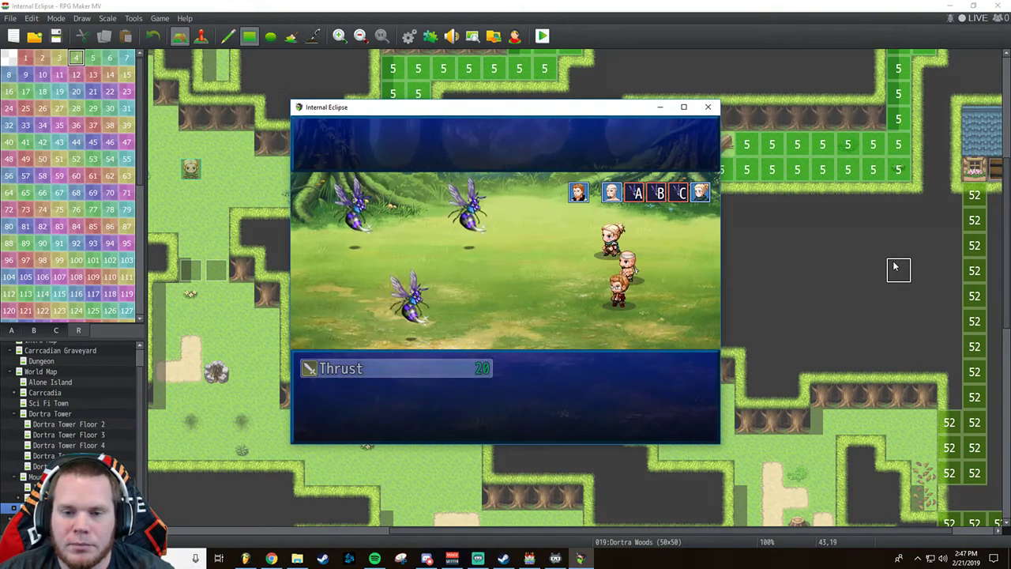
key("Escape")
key("Up")
key("Return")
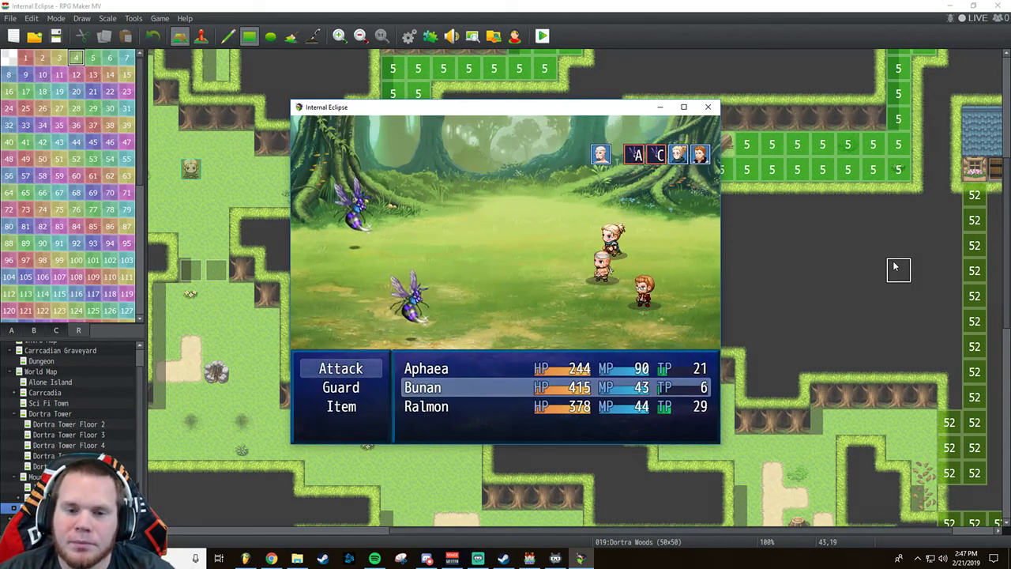
key("Return")
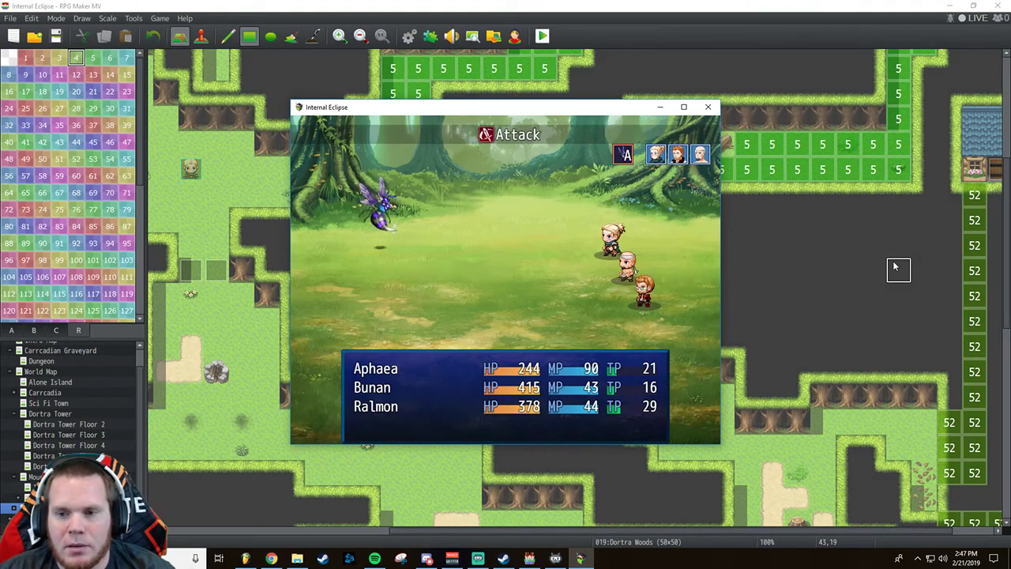
Have Aphaea guard against the remaining Bee A and play the bee battle through to its end.
key("Return")
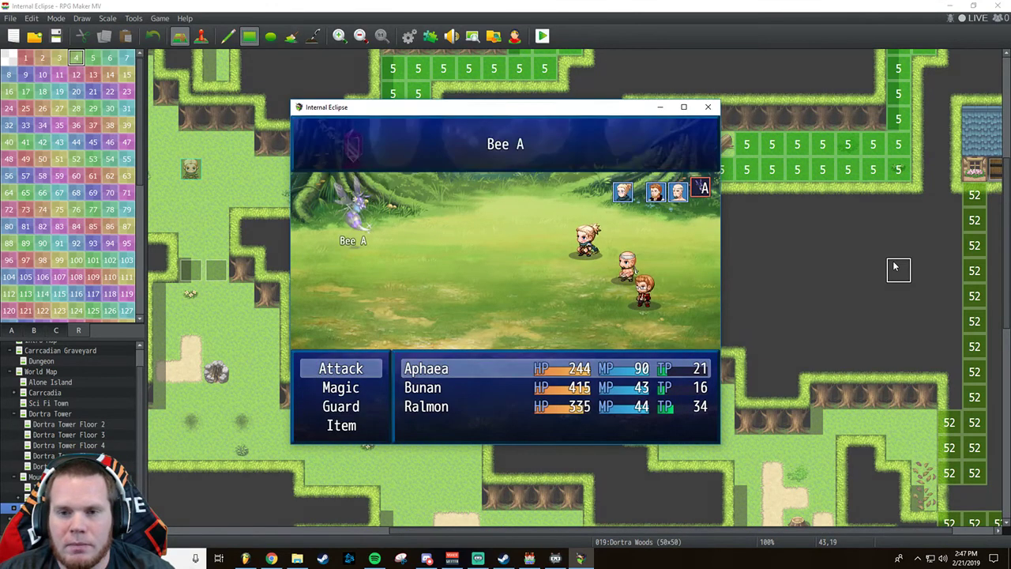
key("Down")
key("Down")
key("Return")
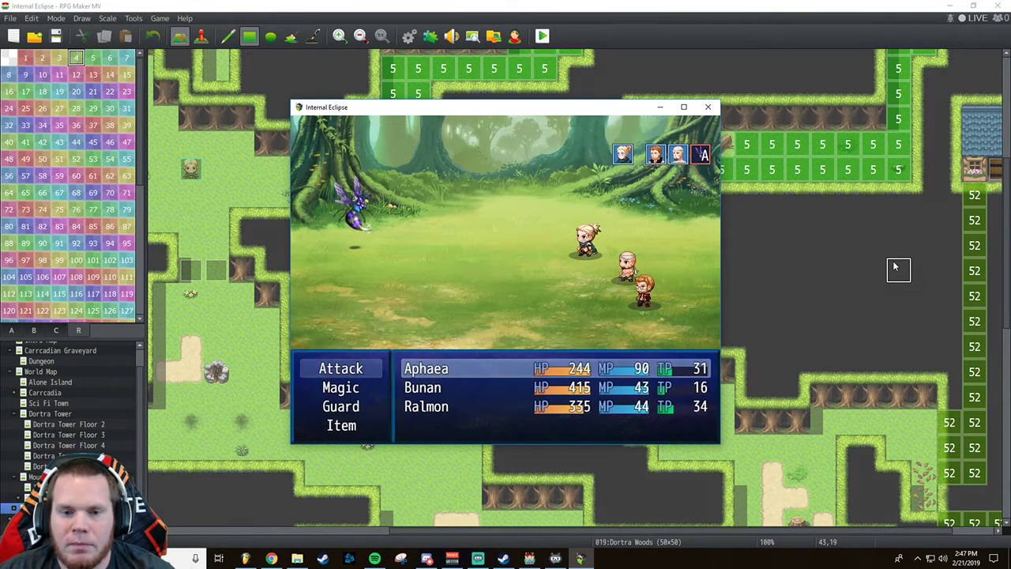
key("Down")
key("Down")
key("Return")
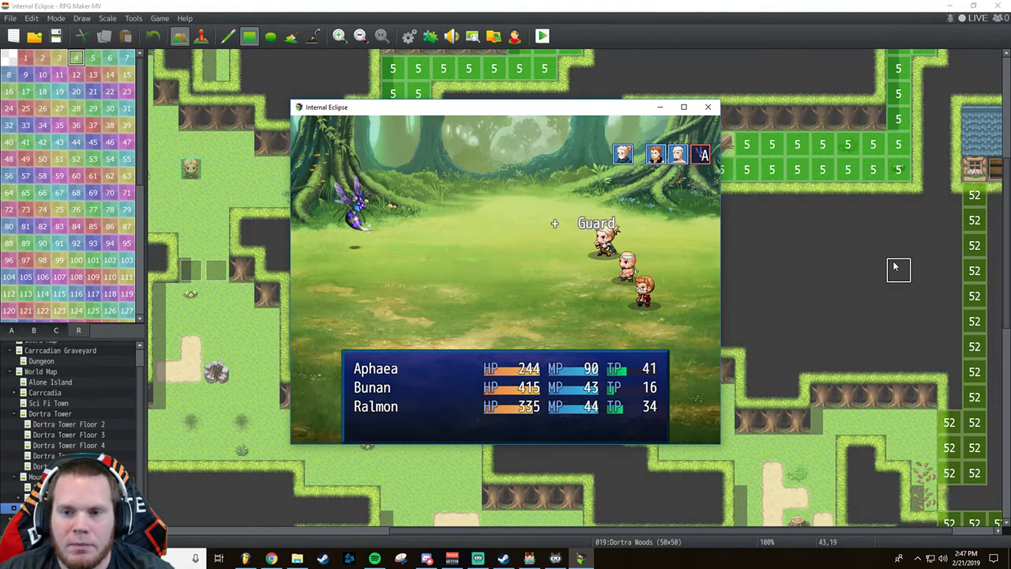
key("Down")
key("Return")
key("Return")
Attack Ghost B with Aphaea and Ralmon in the two-ghost encounter.
key("Return")
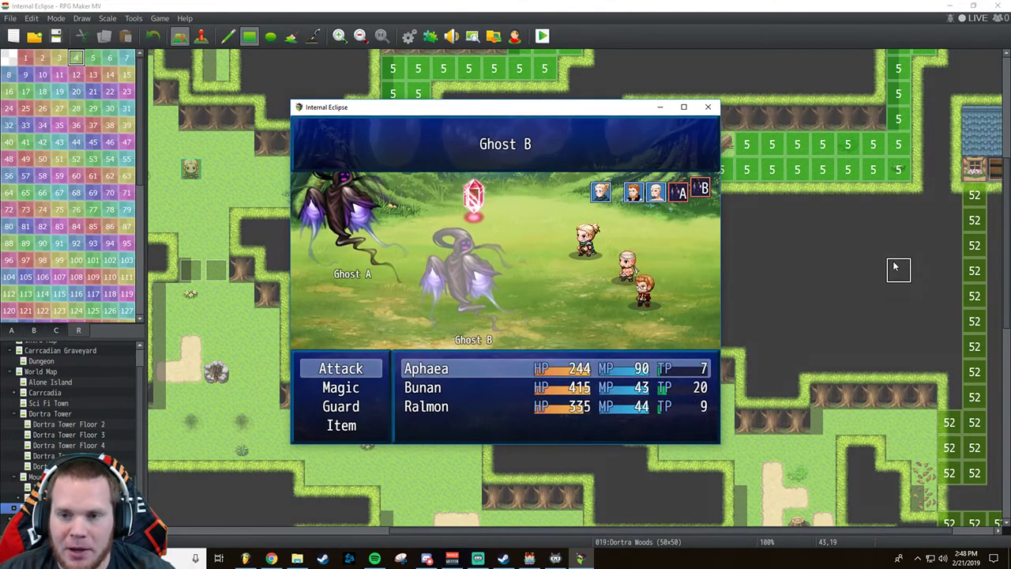
key("Return")
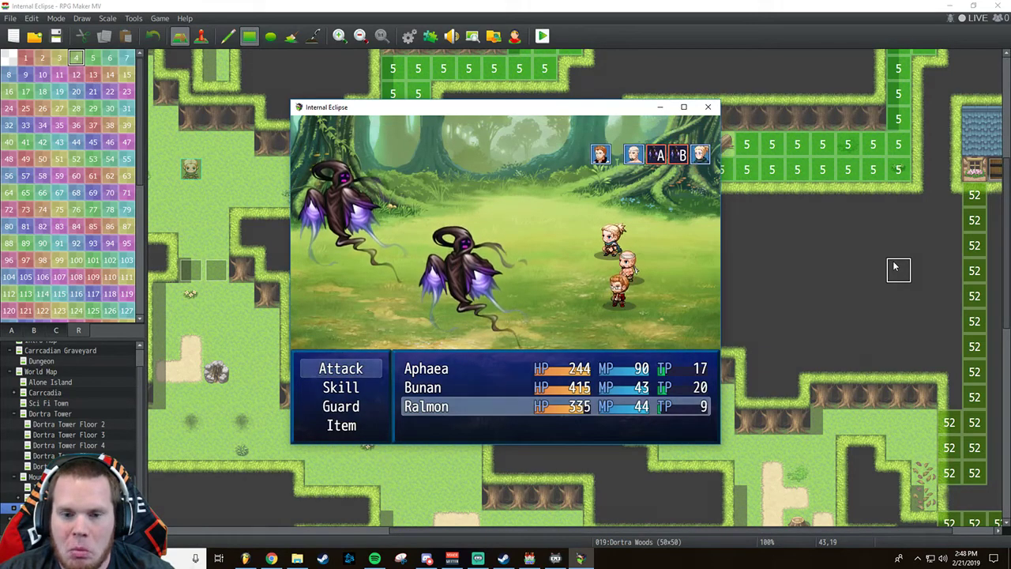
key("Return")
key("Return")
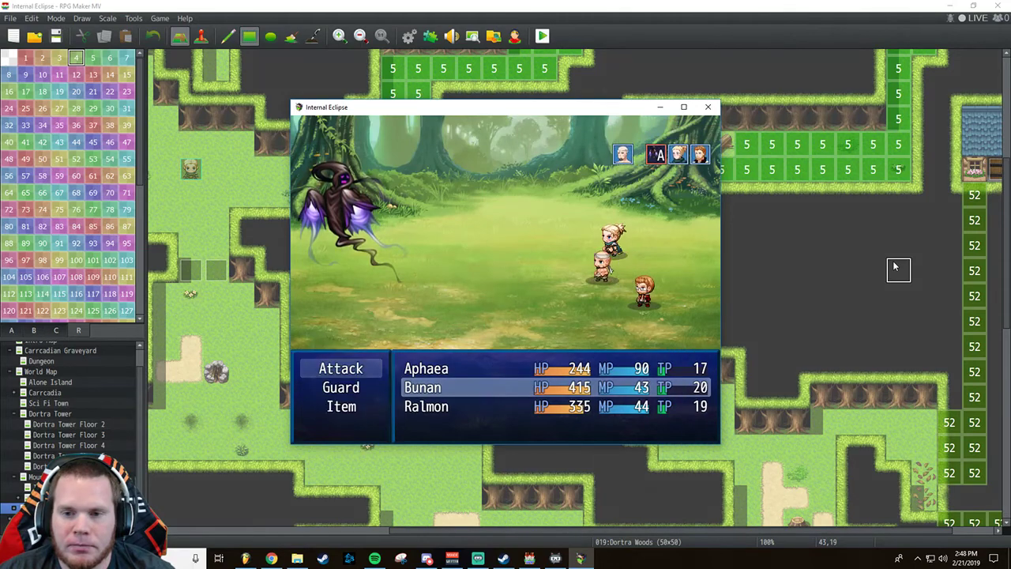
Attack the remaining Ghost A with Bunan and Aphaea.
key("Return")
key("Return")
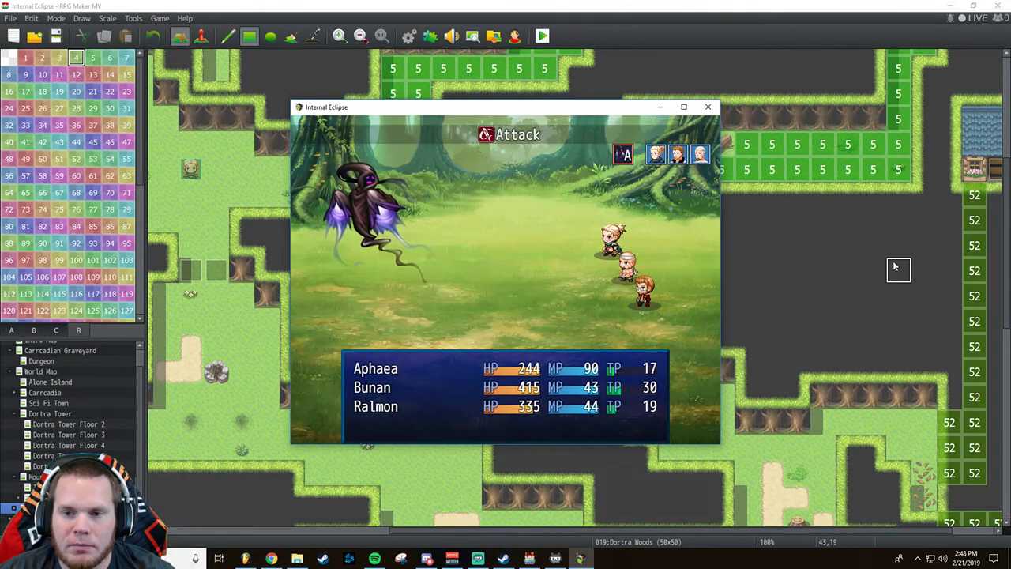
key("Return")
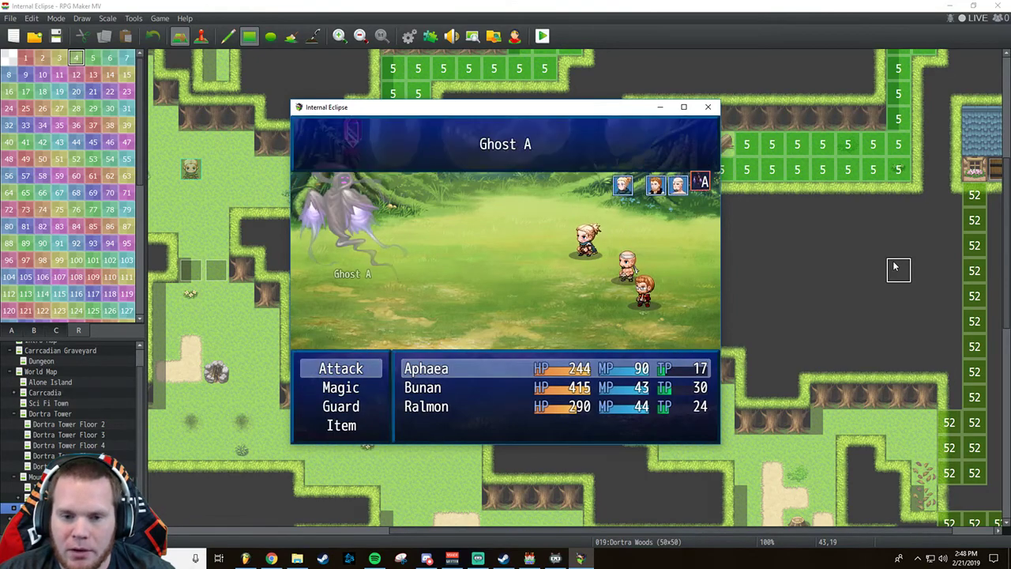
key("Return")
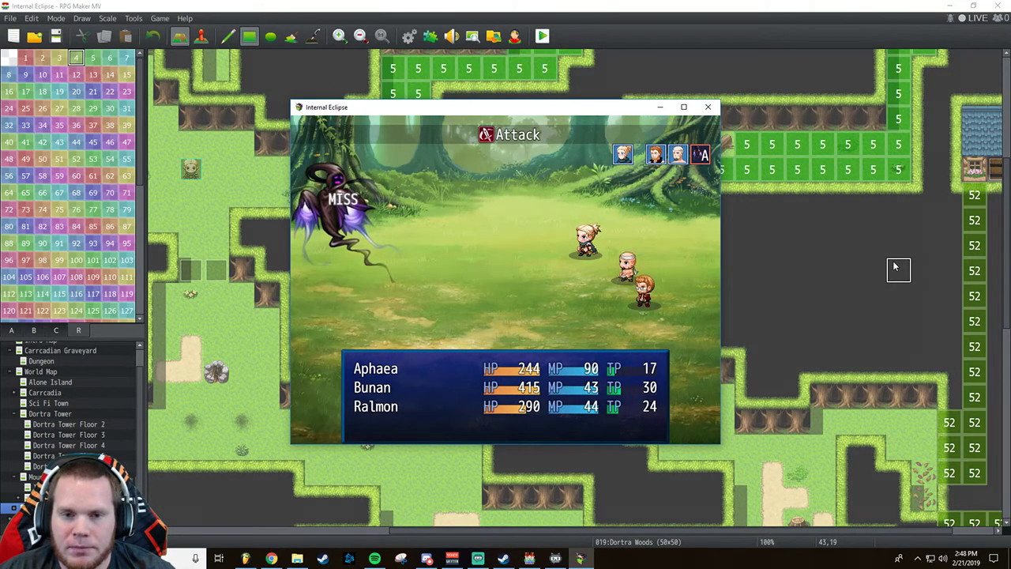
key("Return")
key("Return")
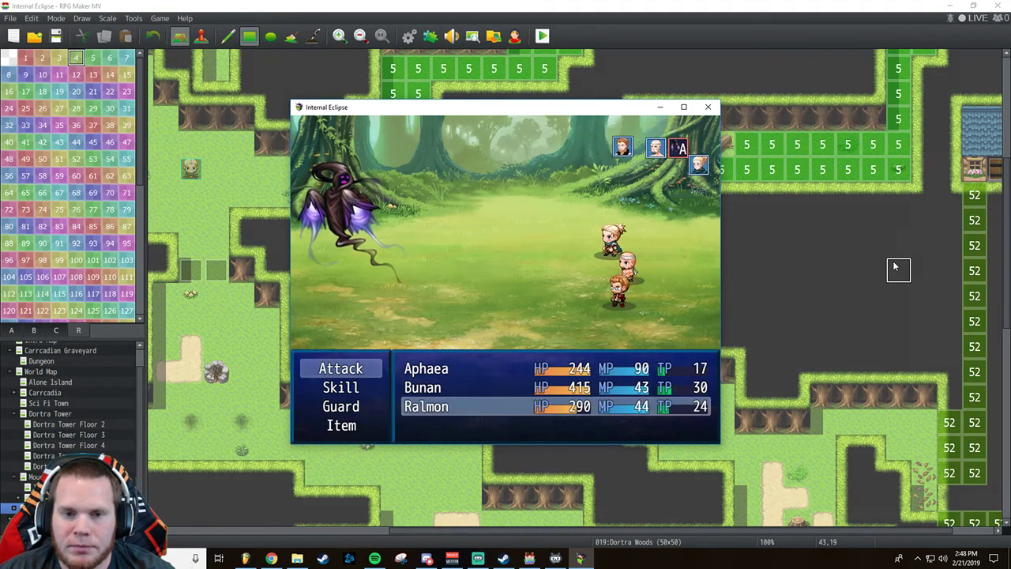
Use one of Ralmon's skills against Ghost A.
key("Down")
key("Return")
key("Return")
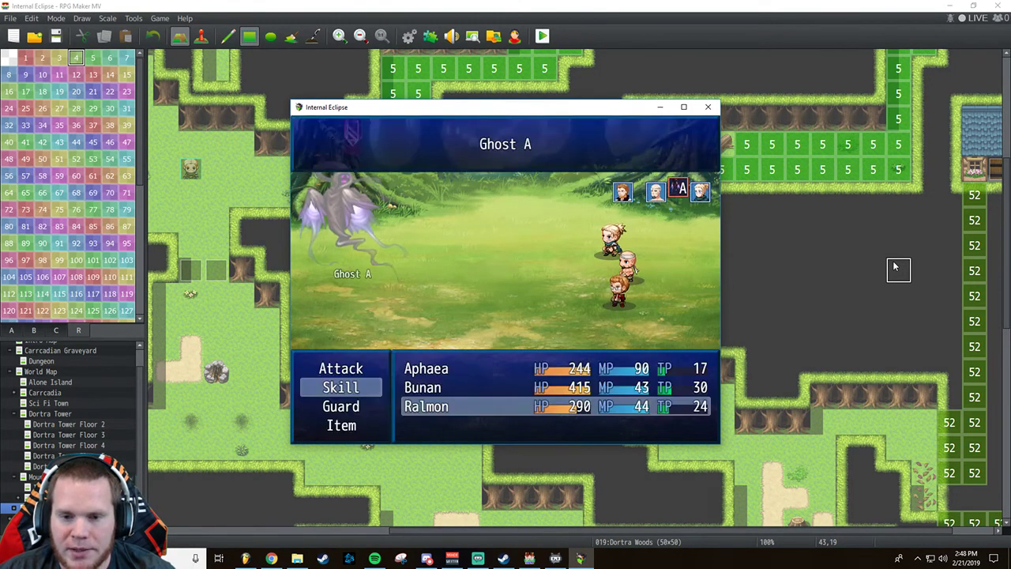
key("Return")
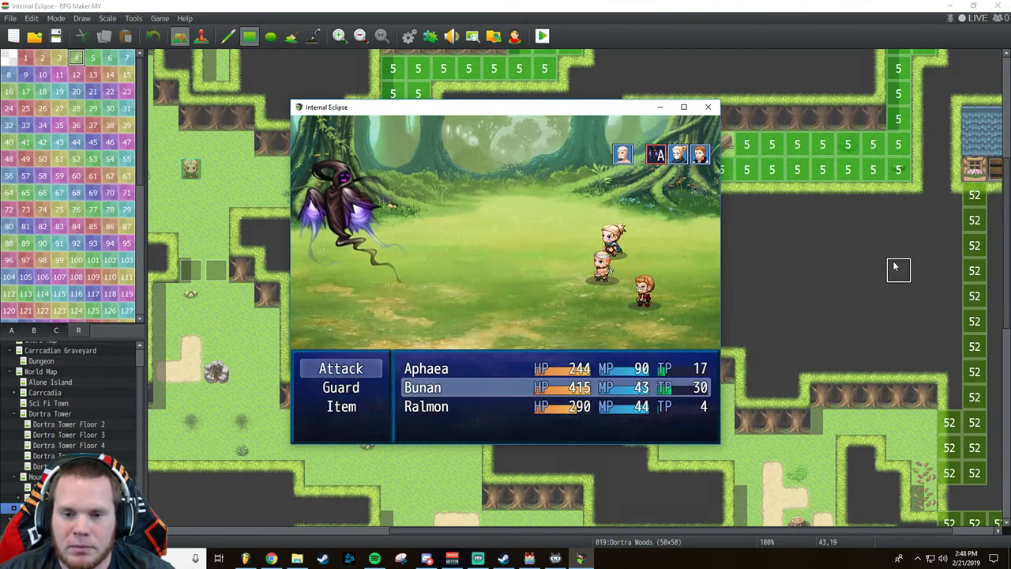
Finish the ghost battle with another round of attacks on Ghost A from Bunan and Aphaea.
key("Return")
key("Return")
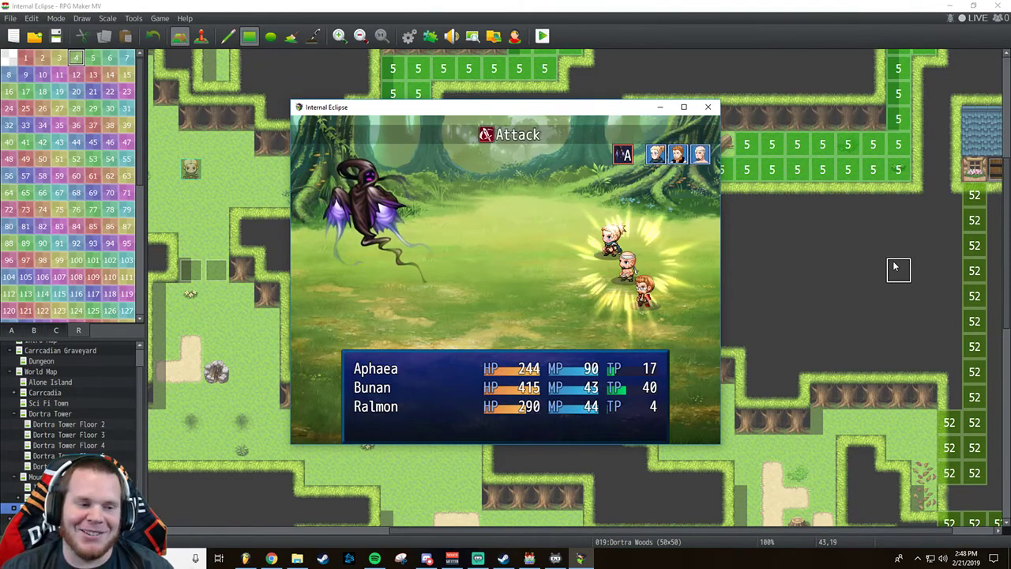
key("Return")
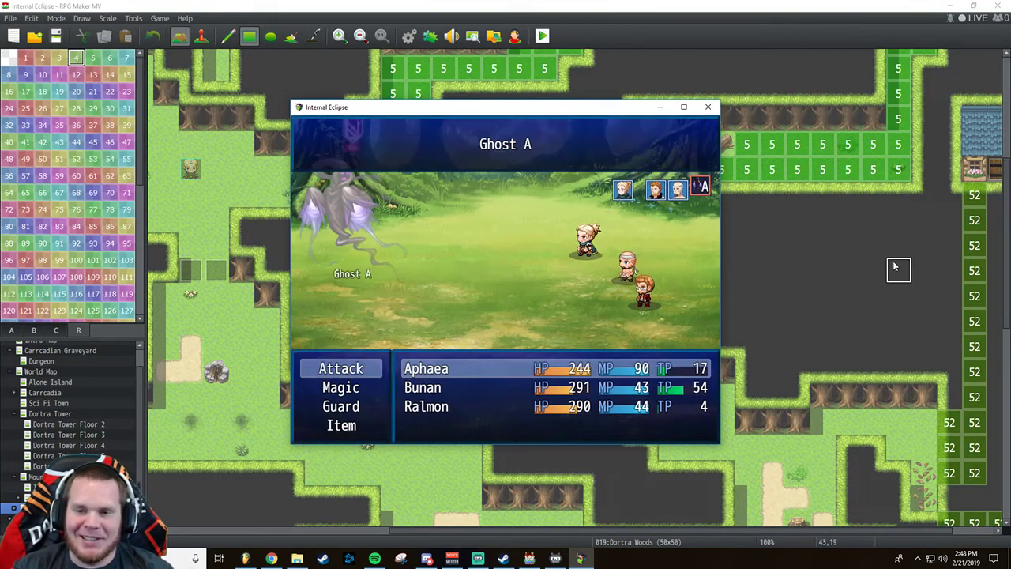
key("Return")
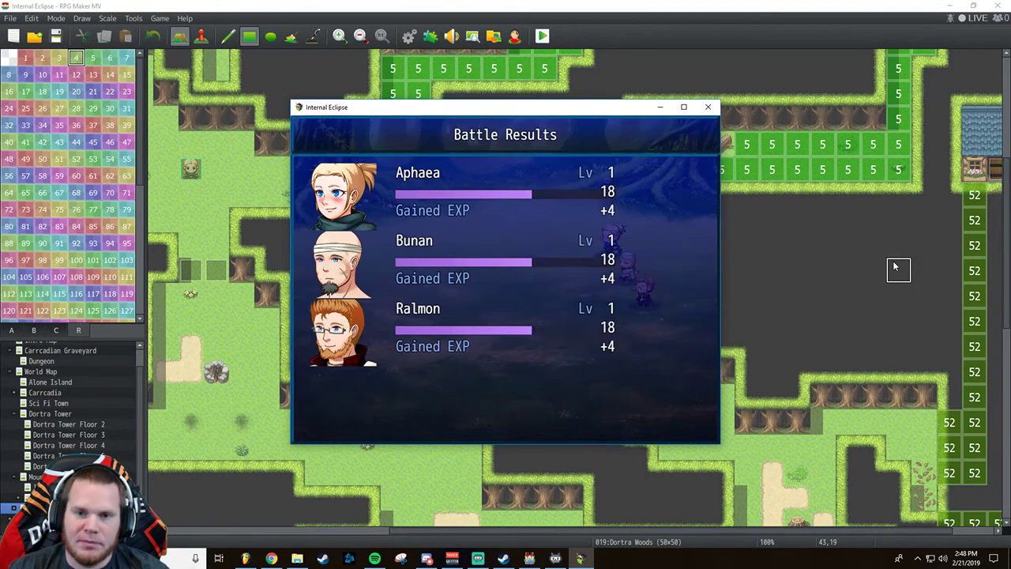
Go through the battle results and level-up summaries back to the map, and close the playtest.
key("Return")
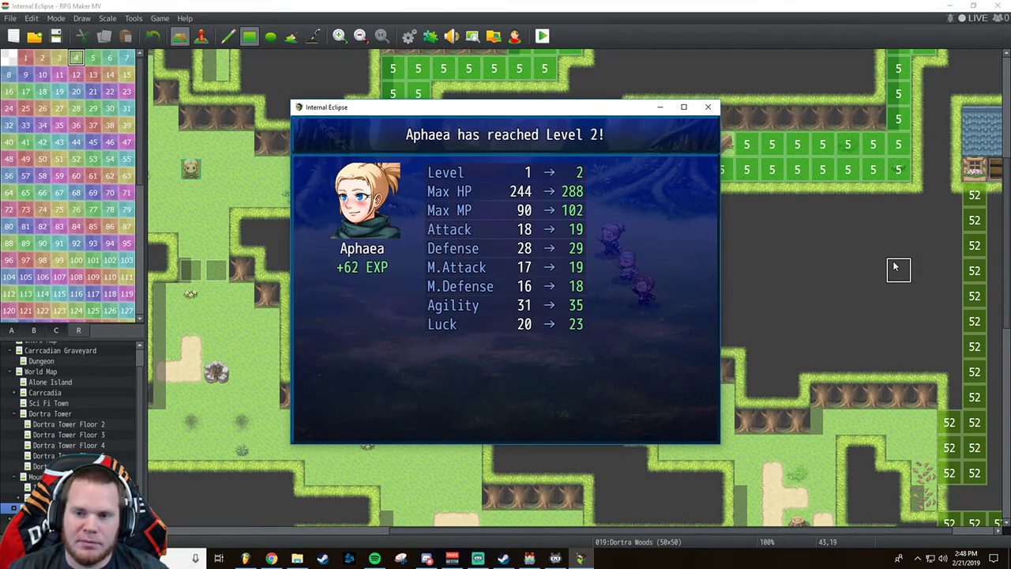
key("Return")
key("Return")
key("Return")
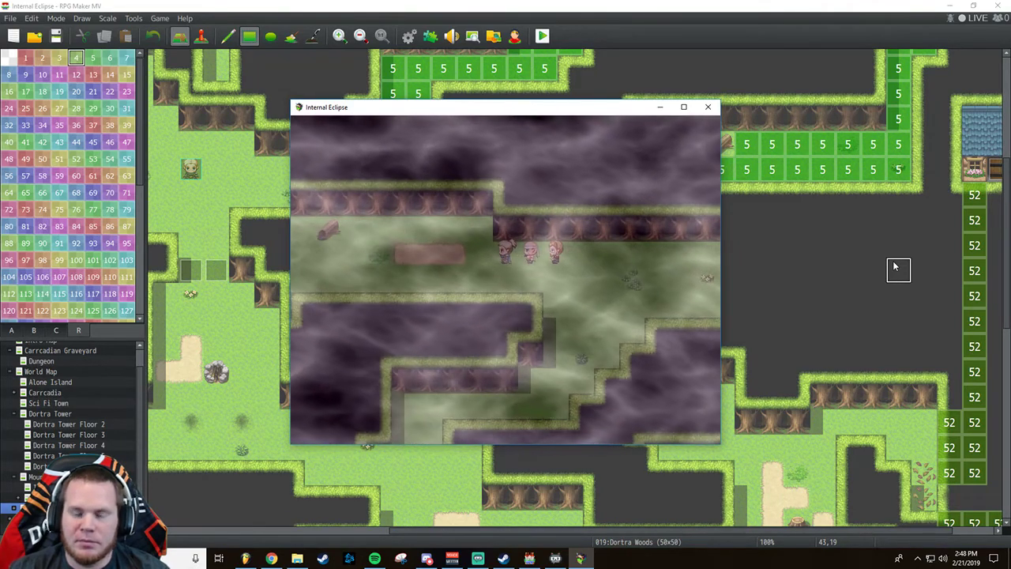
left_click(707, 107)
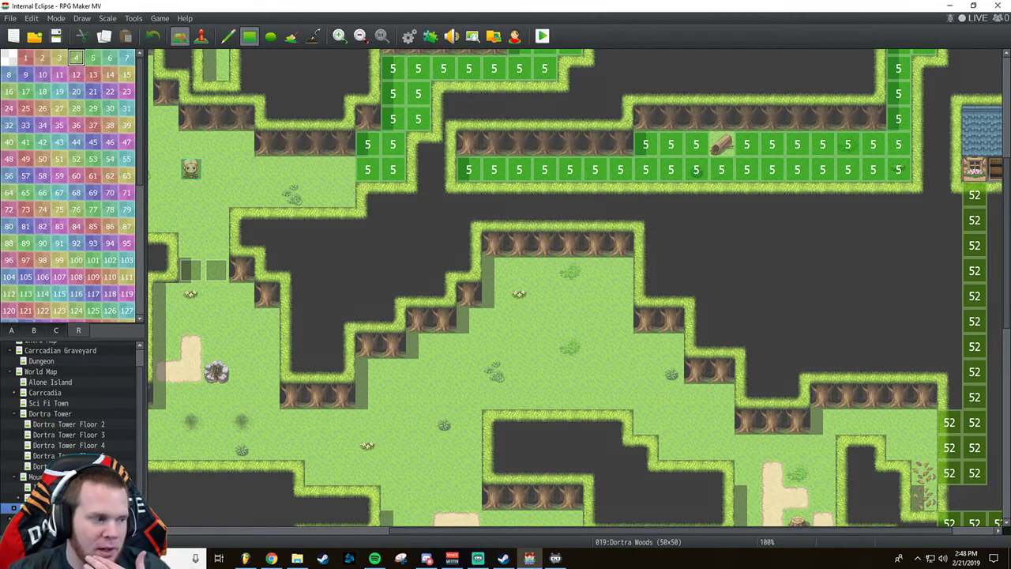
key("alt+Tab")
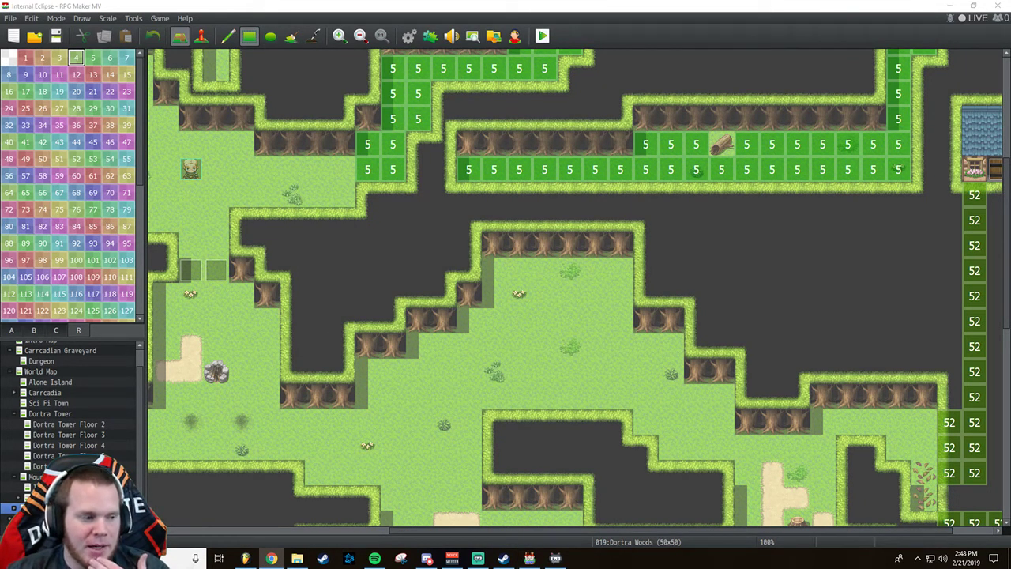
key("alt+Tab")
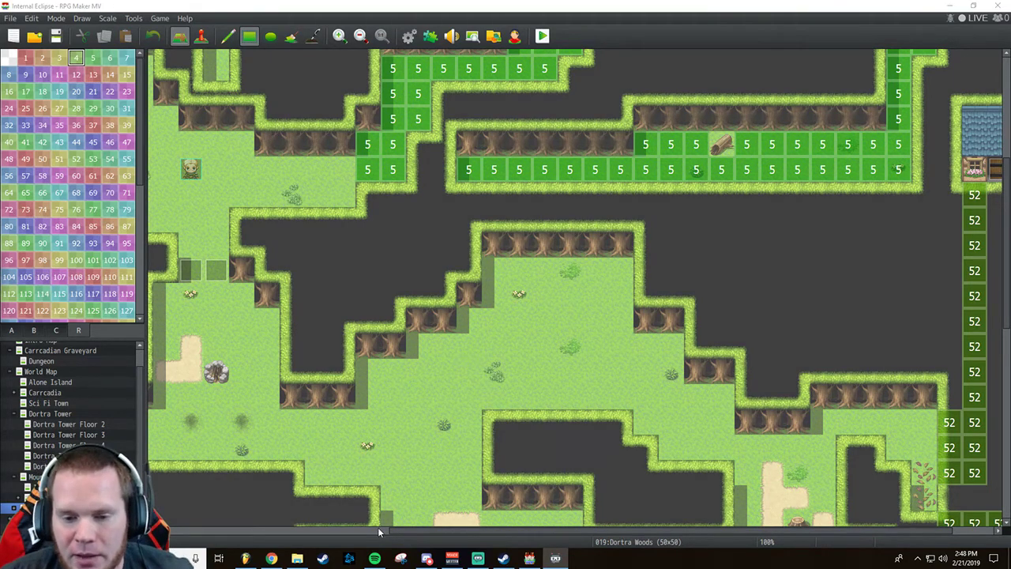
left_click_drag(378, 532, 266, 535)
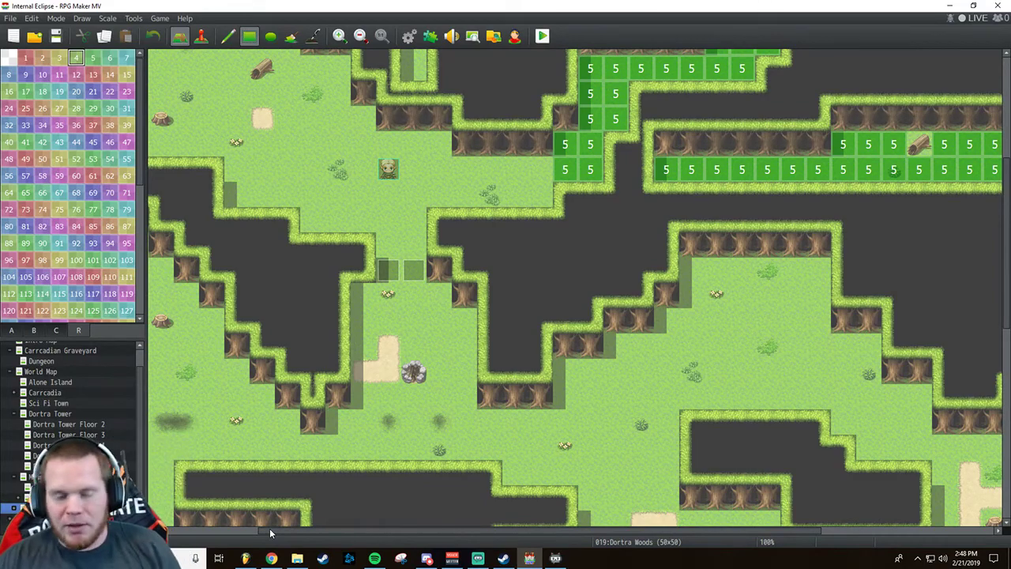
Look through the Dortra Tower maps from the entrance floor up to Floor 6, and return to the entrance floor.
left_click(50, 413)
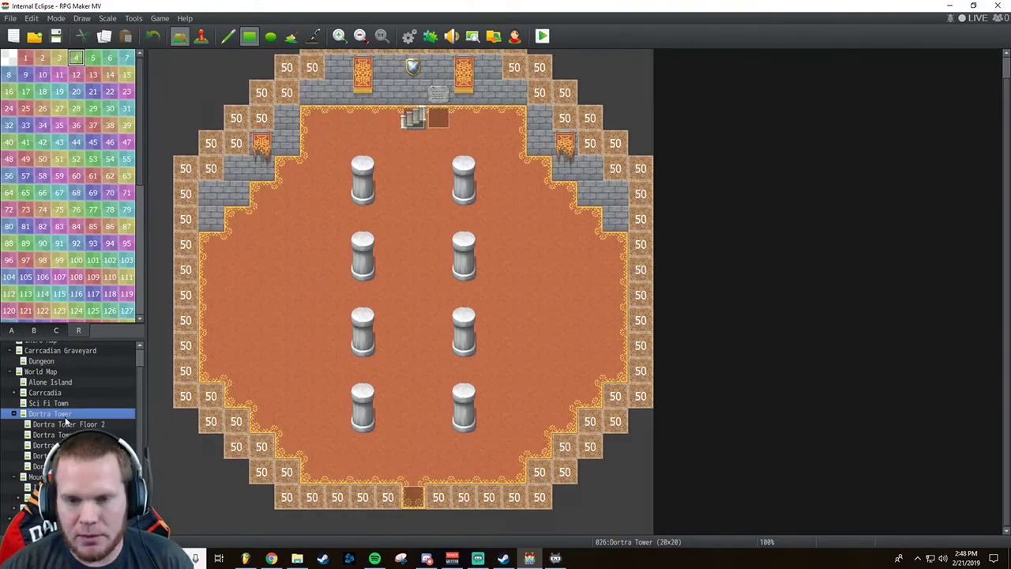
key("Down")
key("Down")
key("Down")
key("Down")
key("Down")
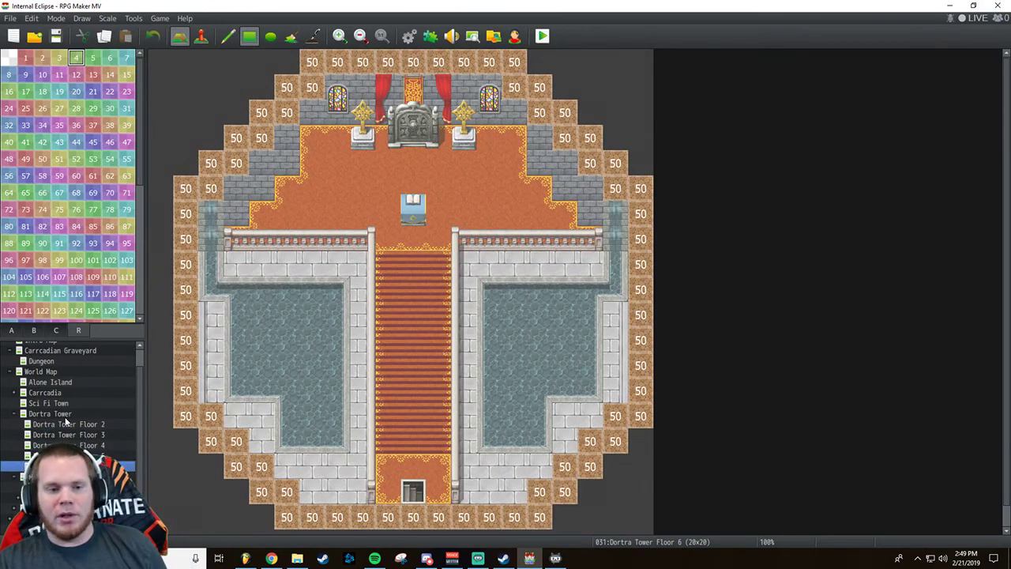
key("Up")
key("Up")
key("Up")
key("Up")
key("Up")
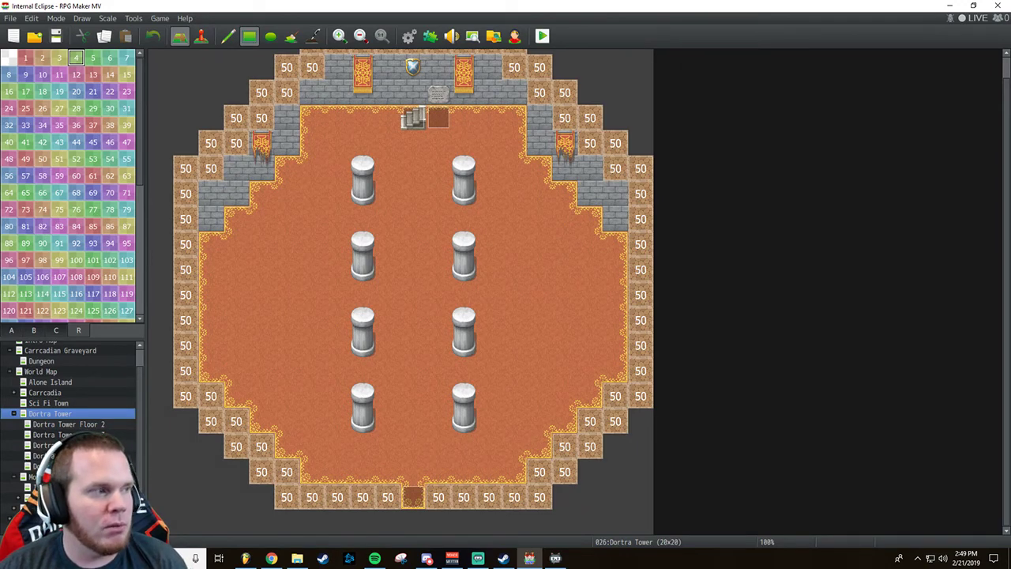
left_click(271, 557)
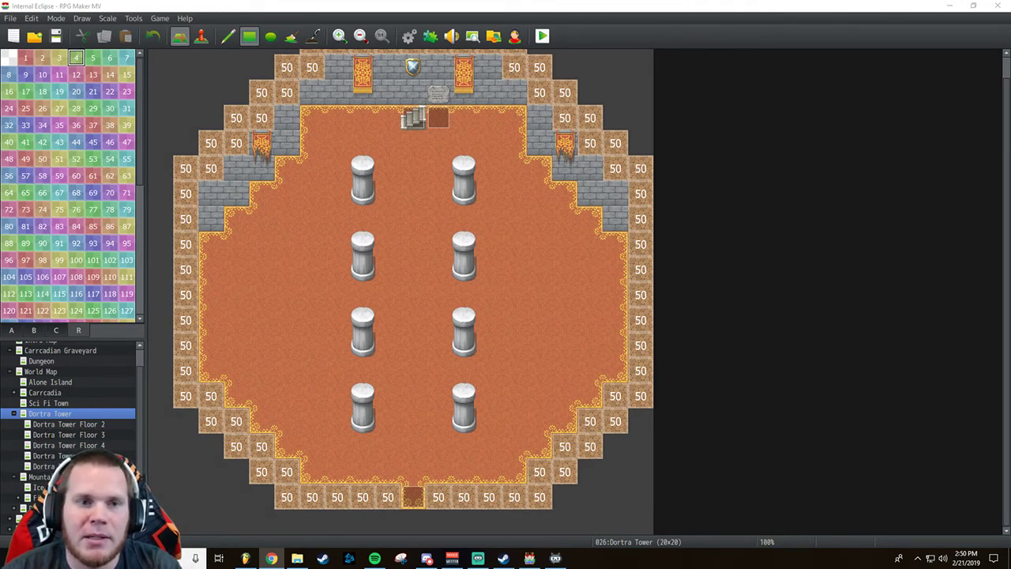
left_click(133, 18)
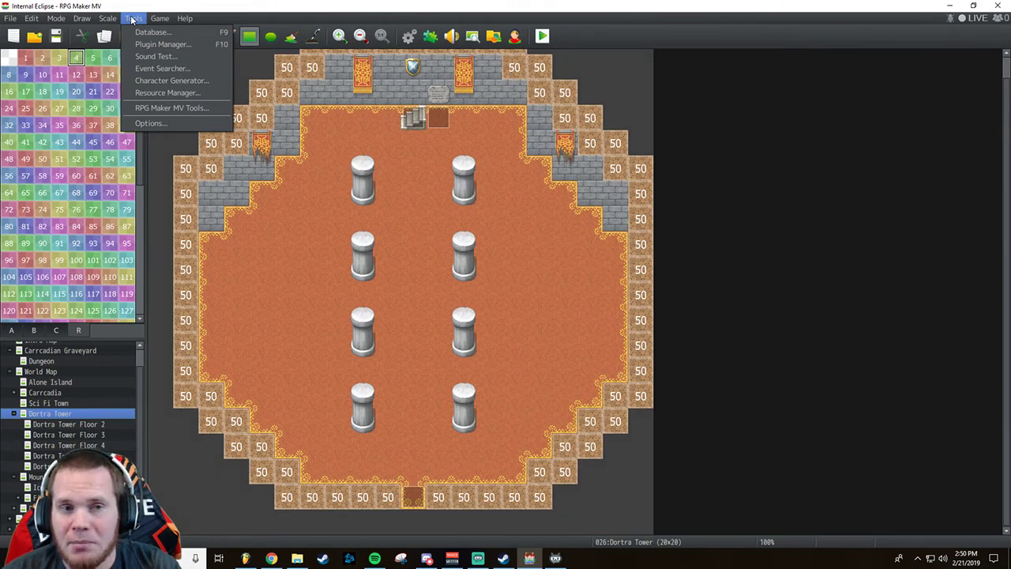
left_click(146, 10)
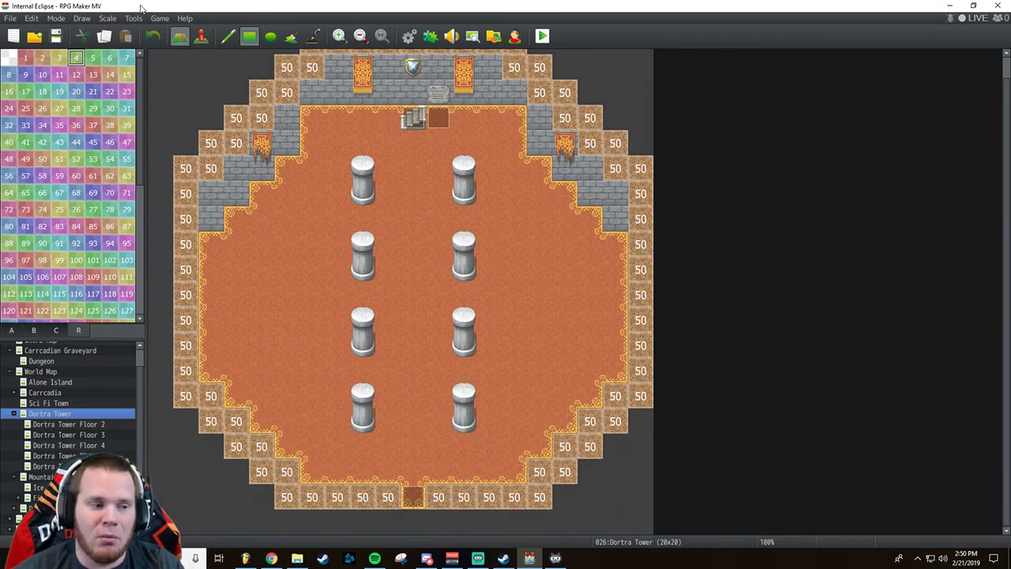
left_click(271, 558)
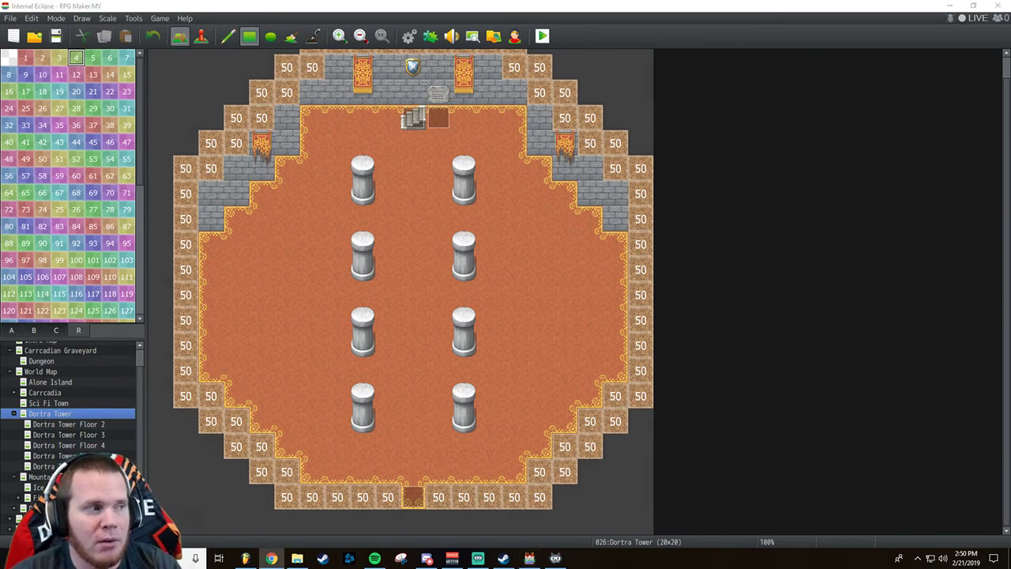